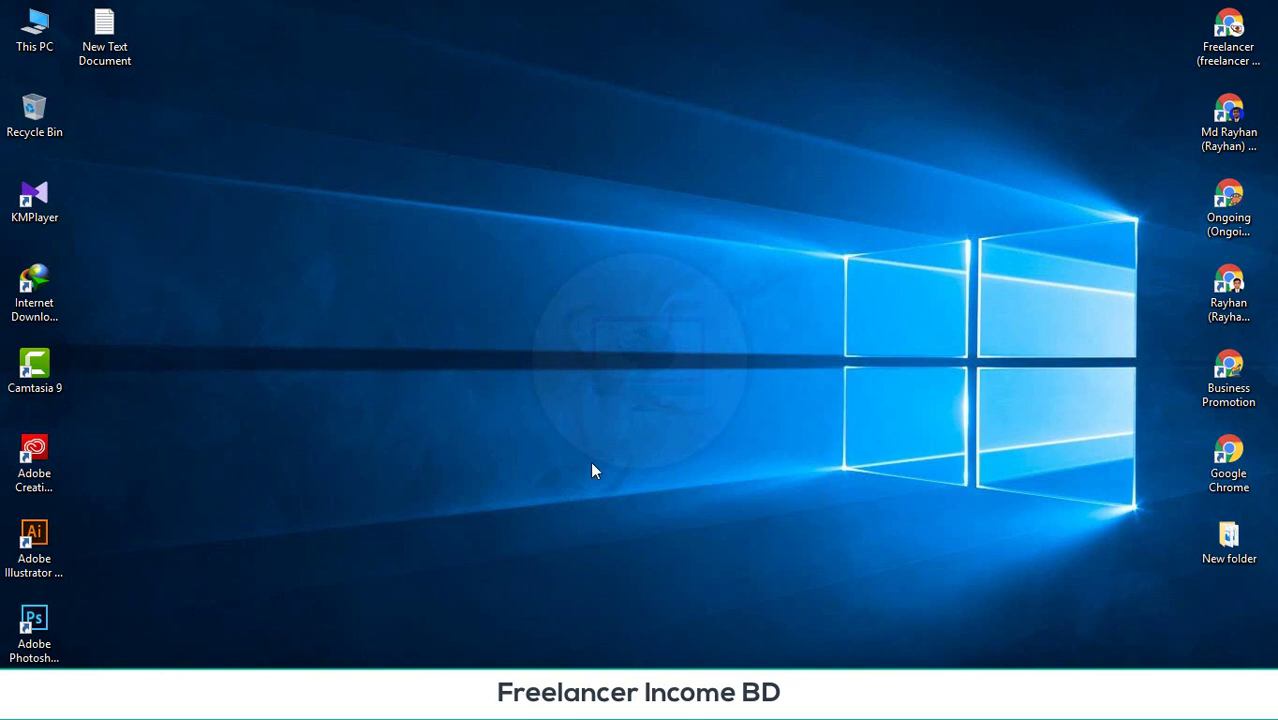
- Refresh the desktop and launch the Adobe Photoshop shortcut
right_click(500, 140)
left_click(539, 189)
double_click(34, 620)
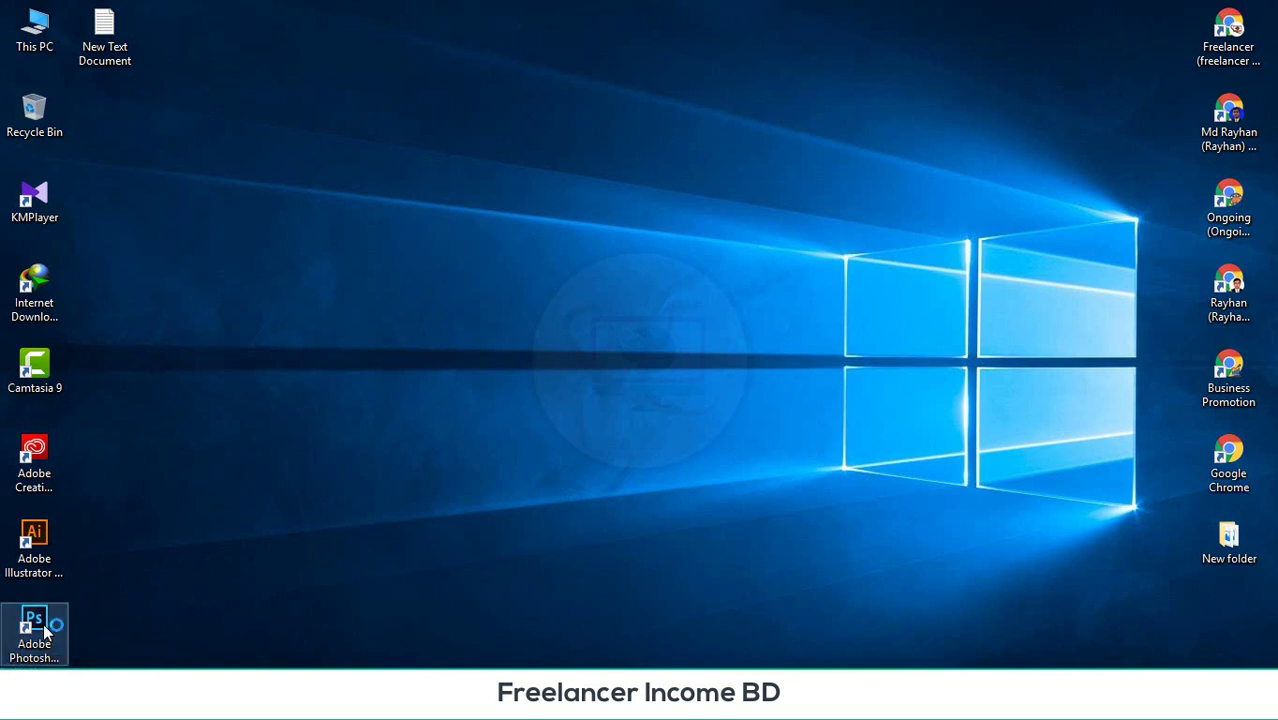
- Move the New Text Document icon below New folder, refresh, and relaunch Photoshop
left_click(141, 247)
left_click_drag(105, 57, 1200, 640)
right_click(582, 211)
left_click(608, 266)
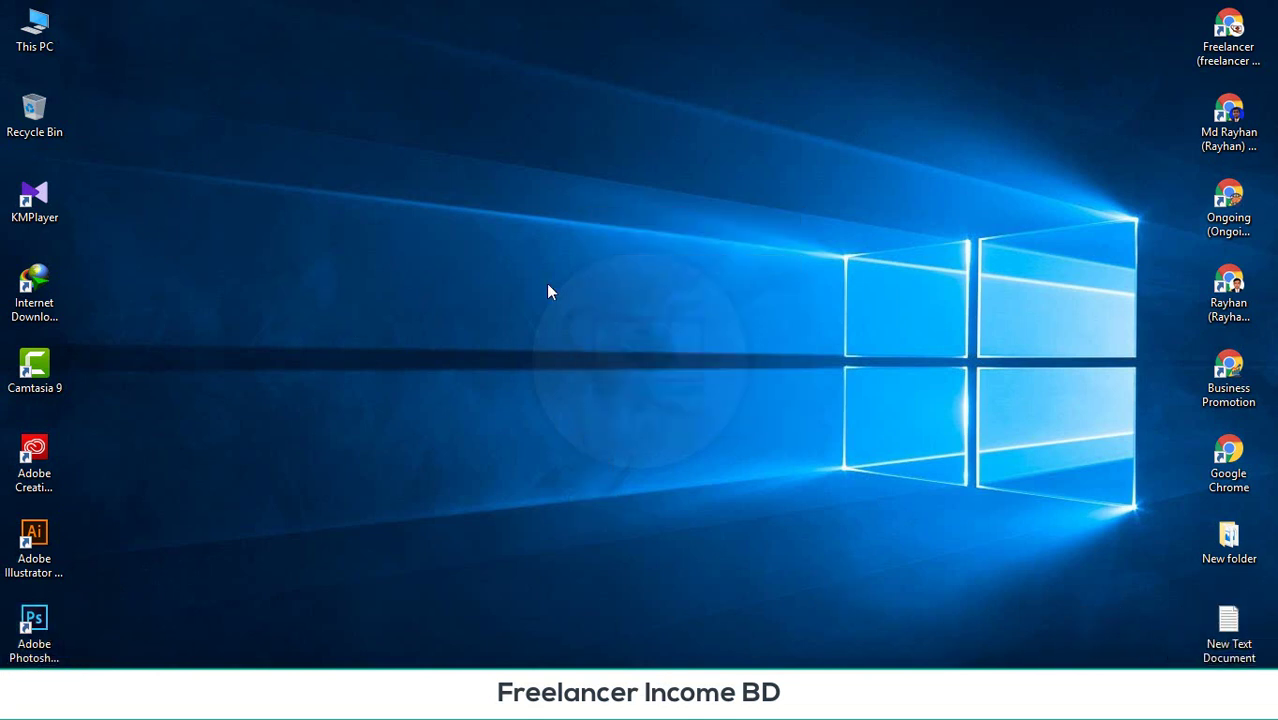
double_click(28, 628)
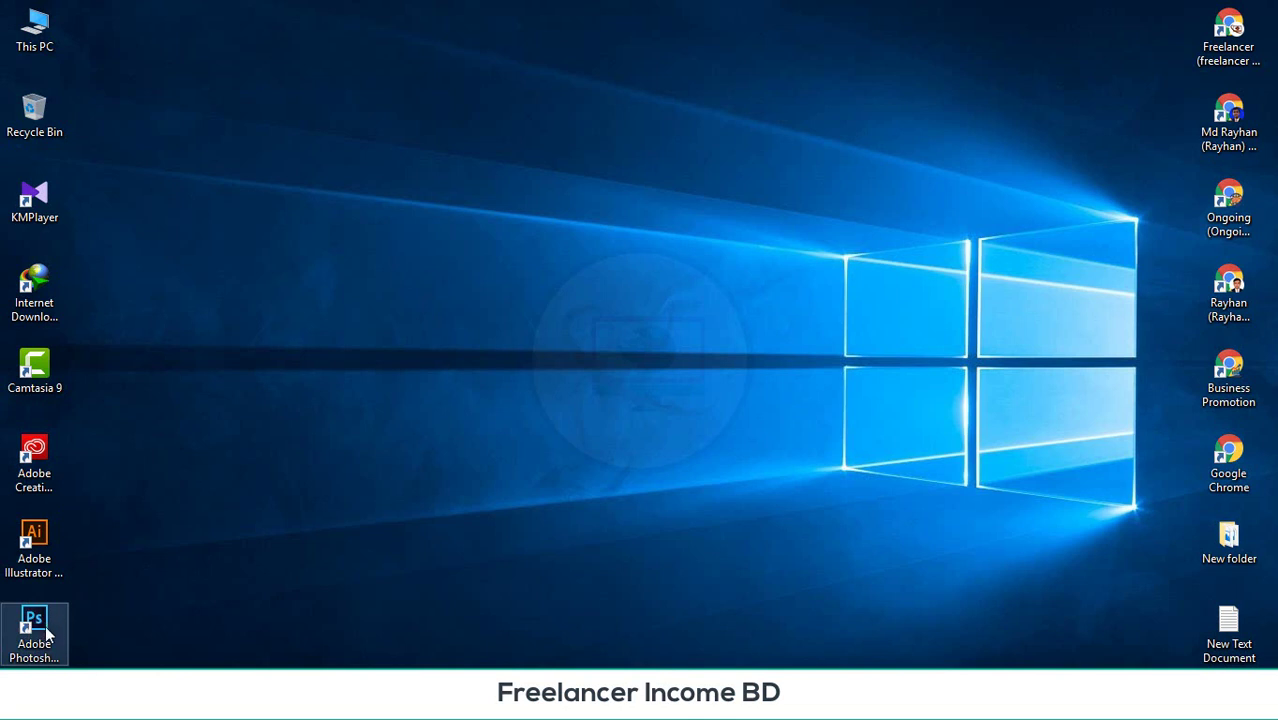
double_click(44, 627)
- Refresh the desktop twice more and launch Photoshop again
right_click(219, 369)
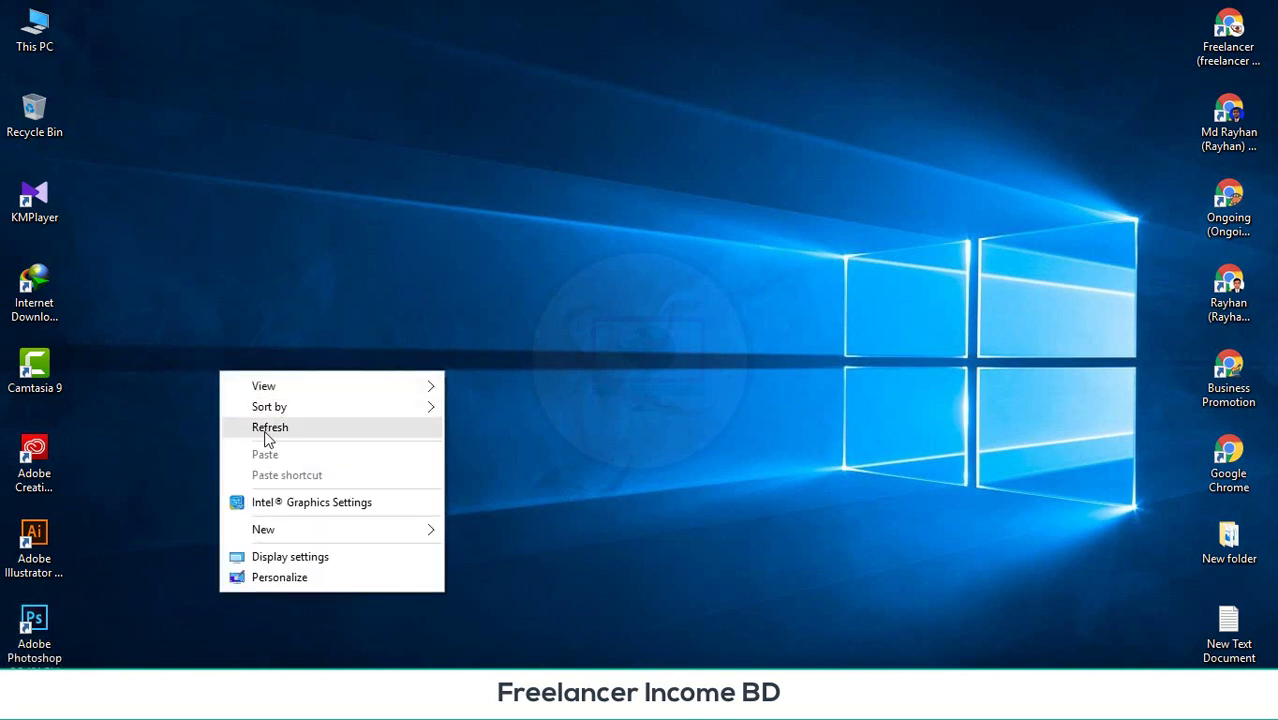
left_click(266, 430)
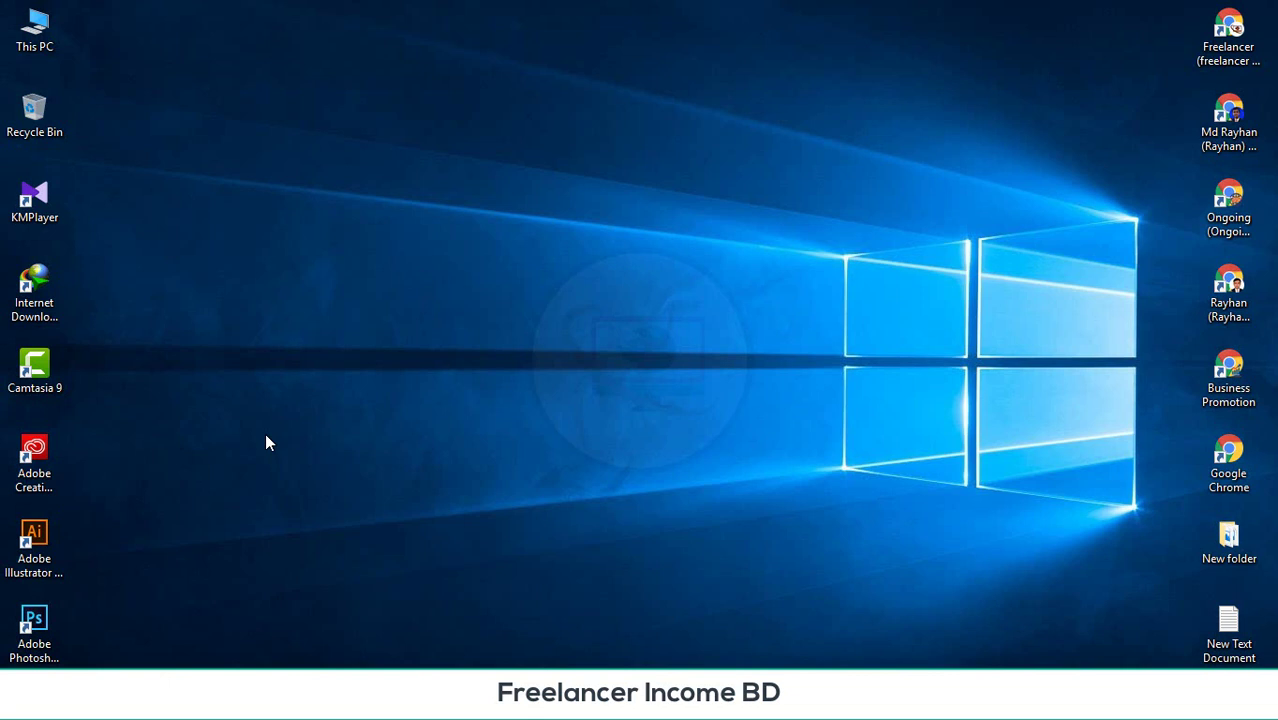
right_click(341, 87)
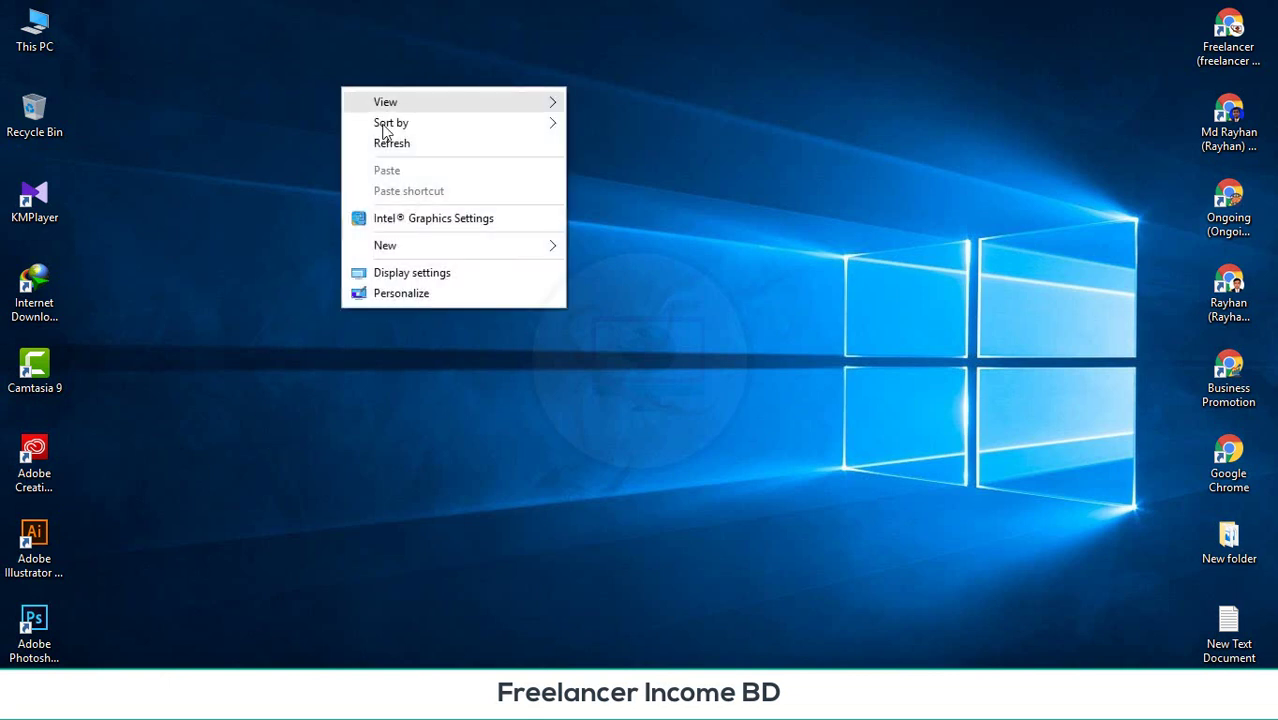
left_click(391, 146)
double_click(35, 620)
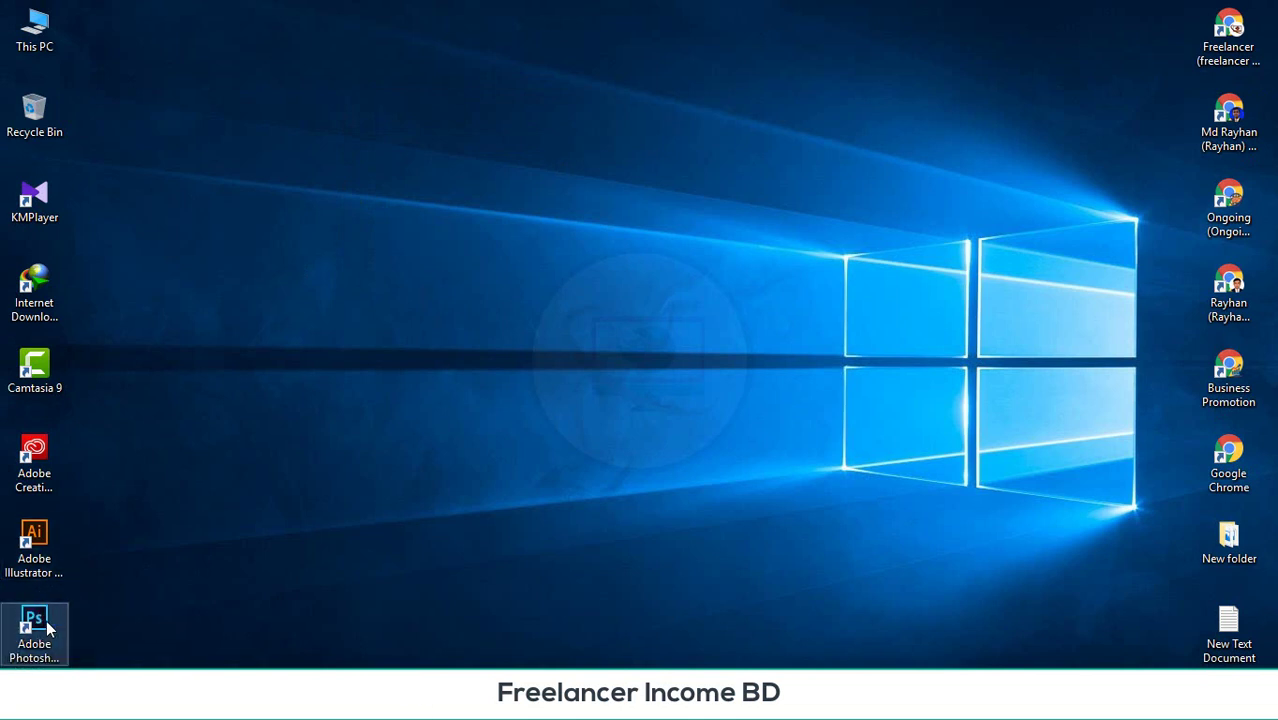
key("Up")
left_click(133, 610)
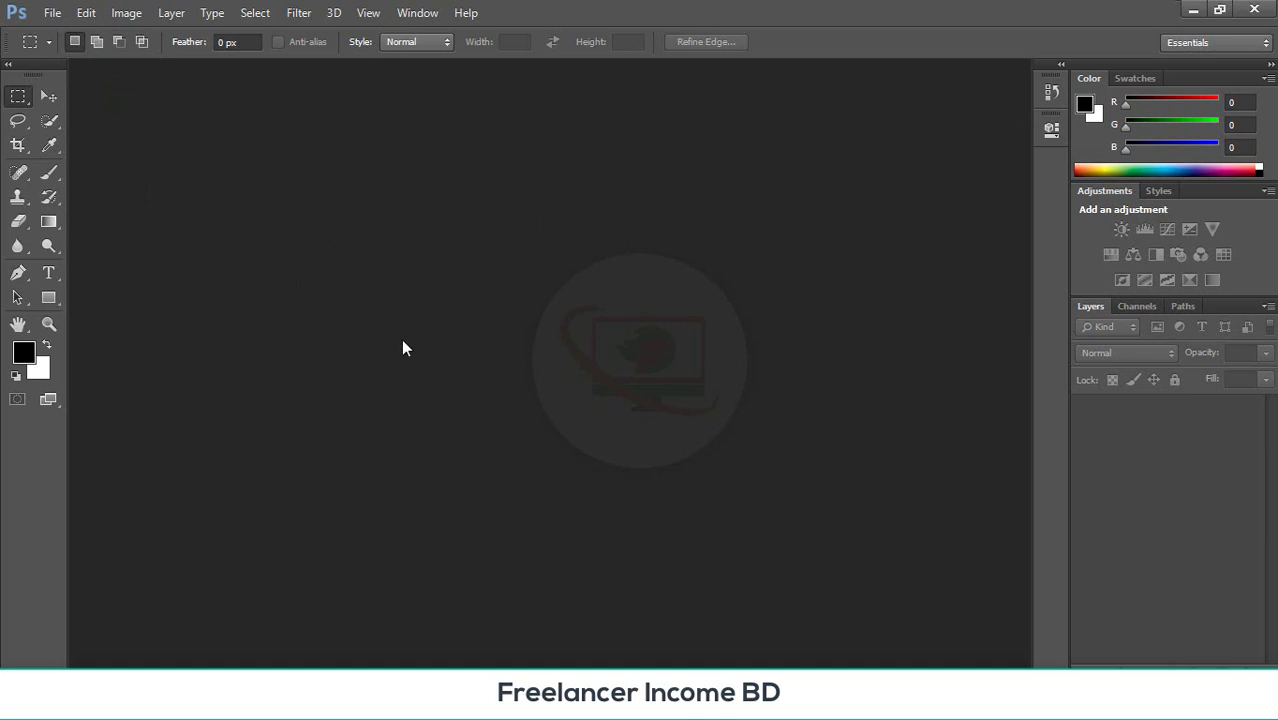
left_click(53, 14)
mouse_move(86, 14)
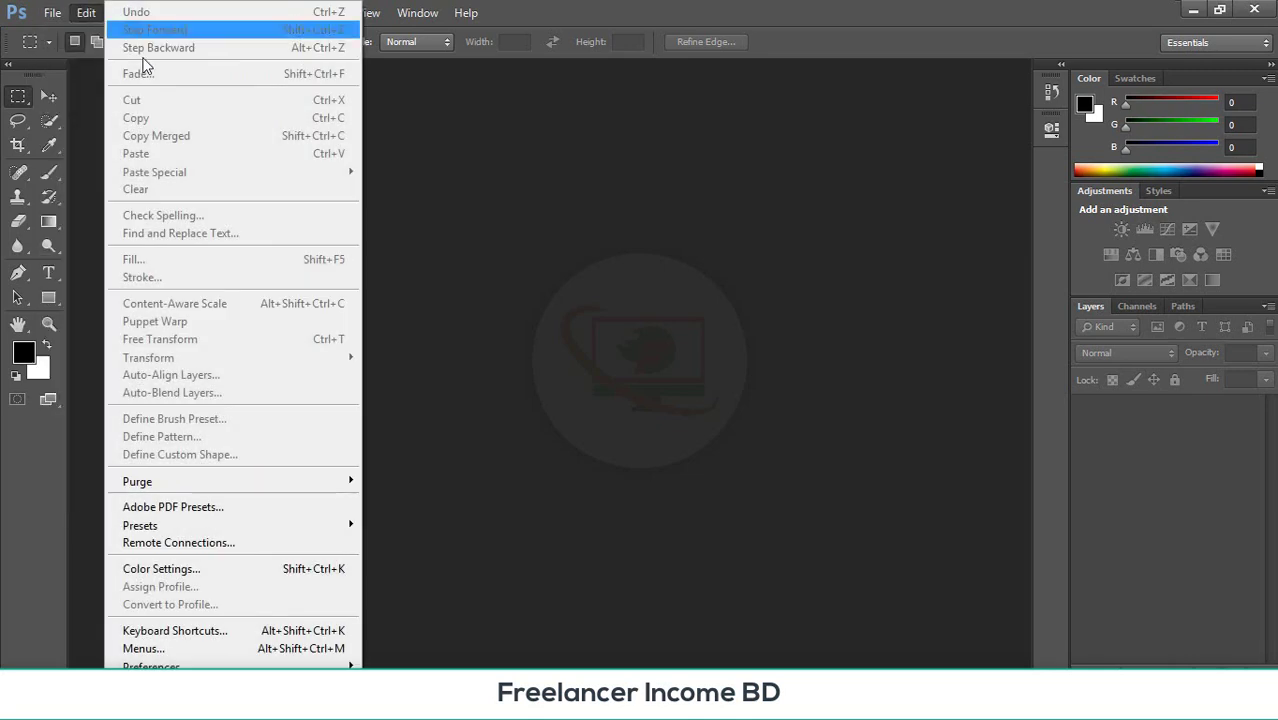
left_click(578, 246)
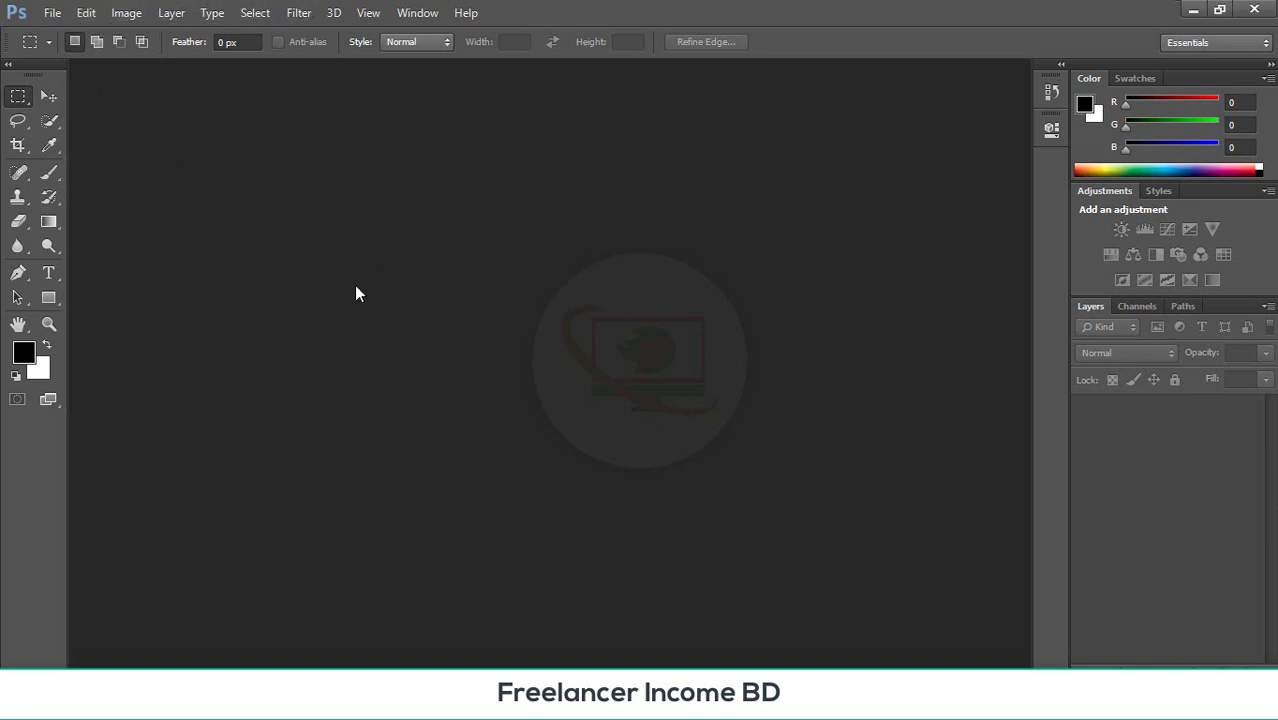
- Start a new document and set its colour mode to CMYK Color
left_click(48, 13)
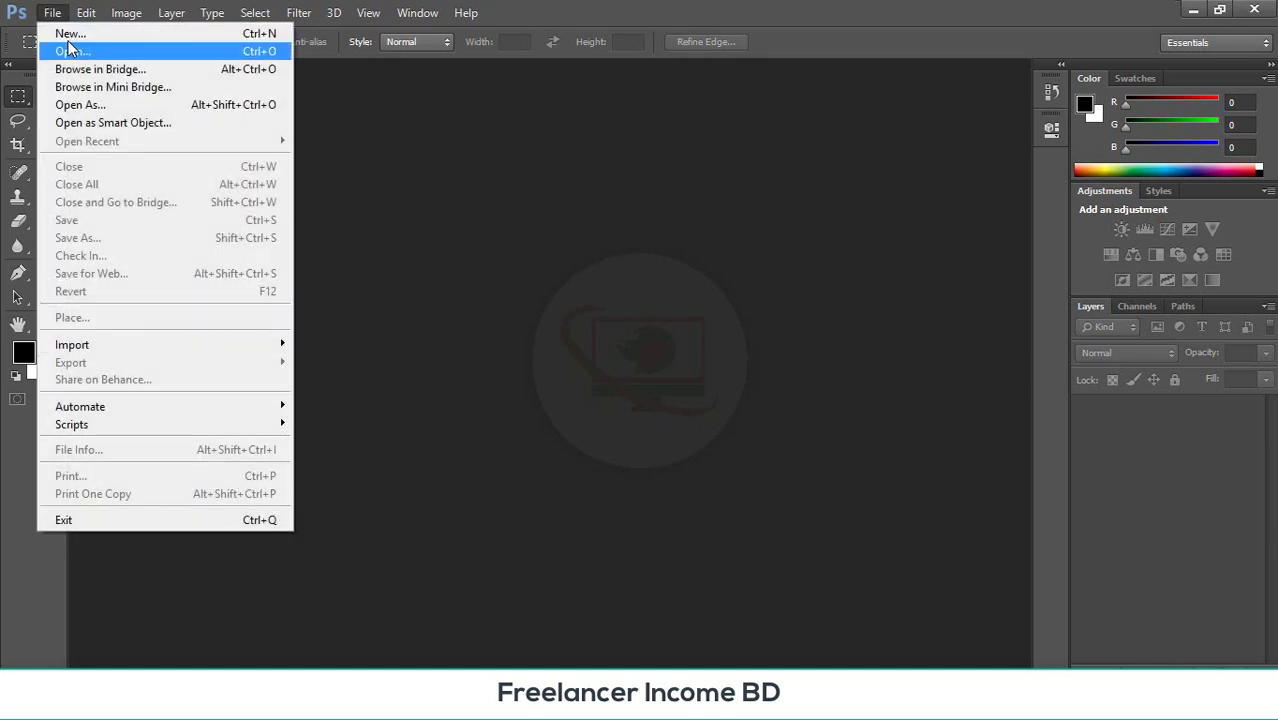
left_click(67, 35)
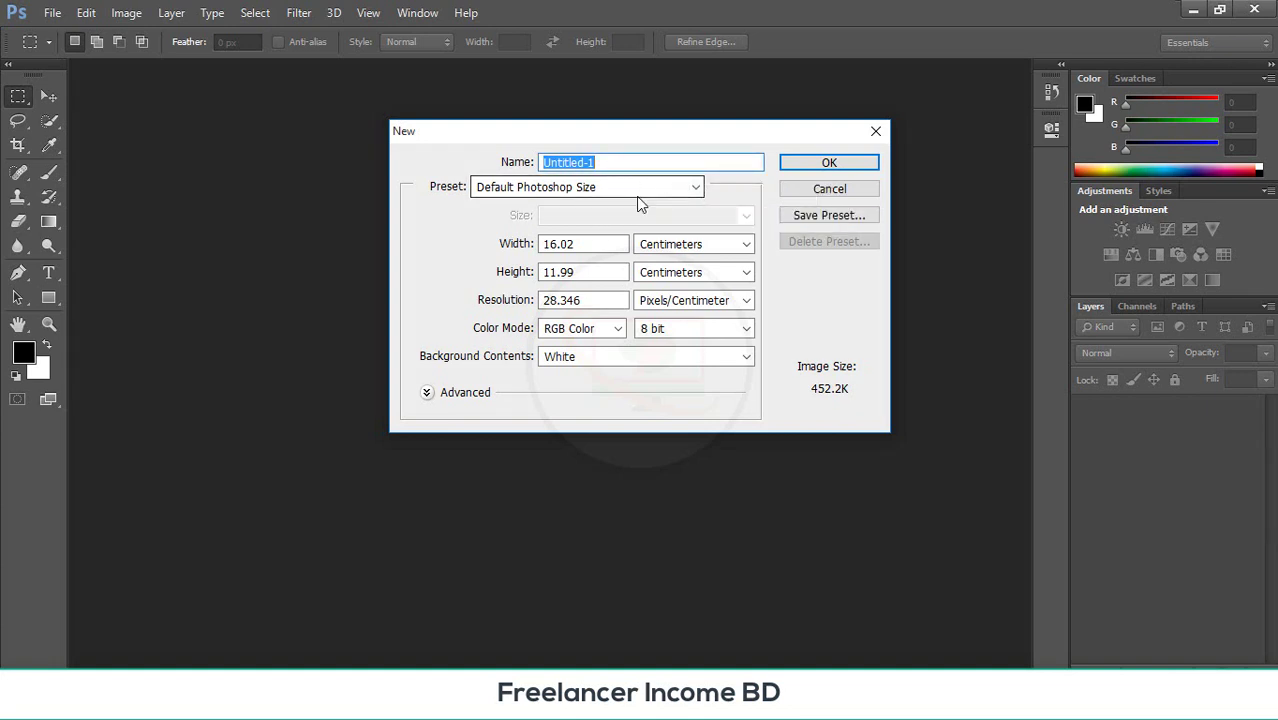
left_click(428, 393)
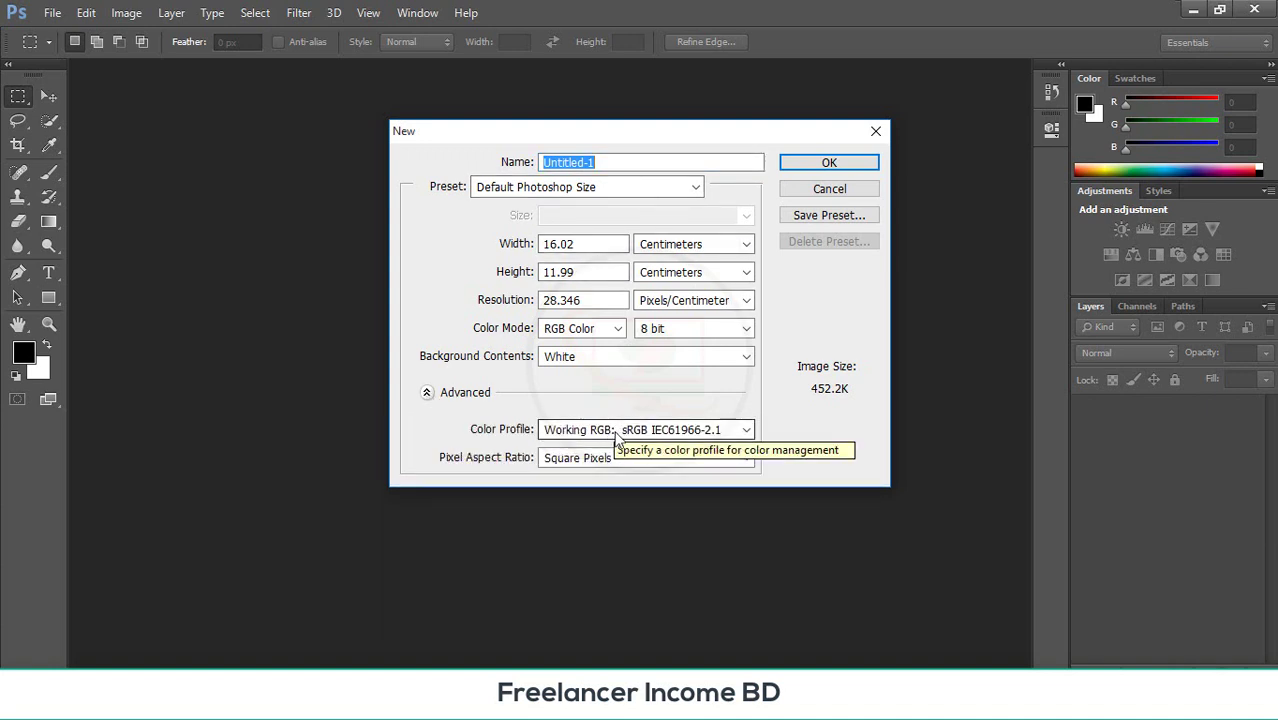
left_click(746, 430)
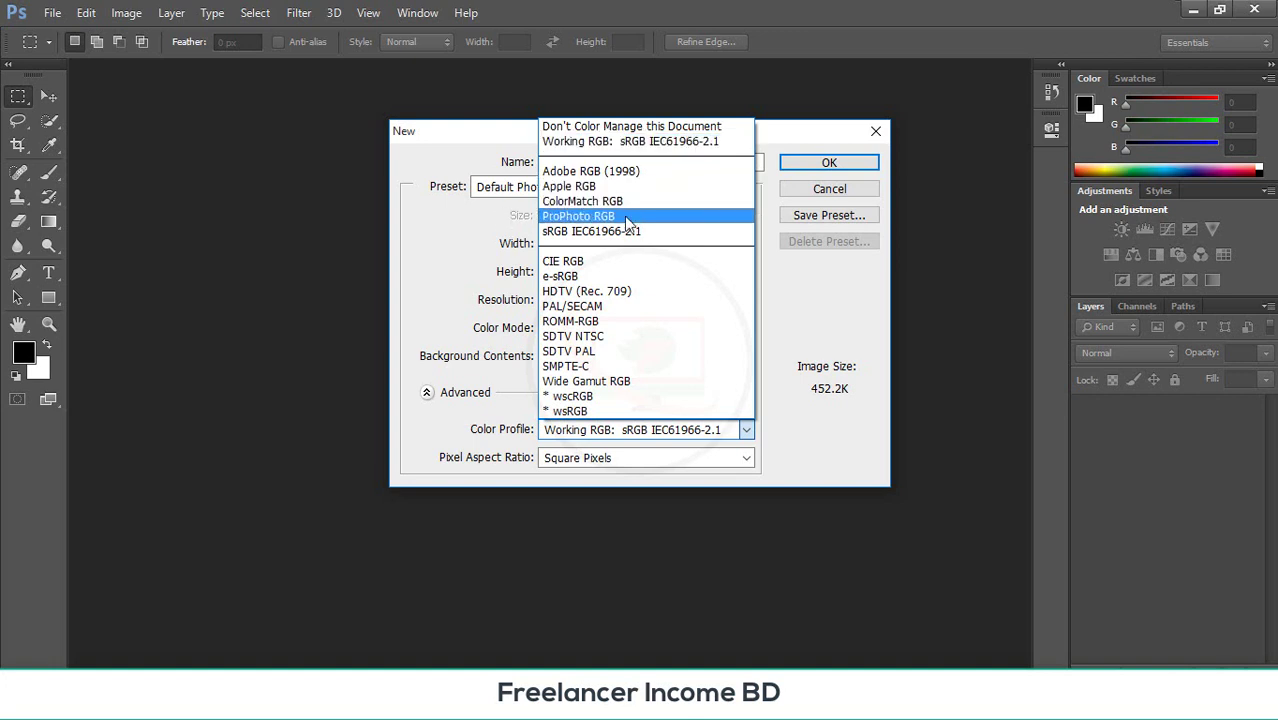
left_click(449, 256)
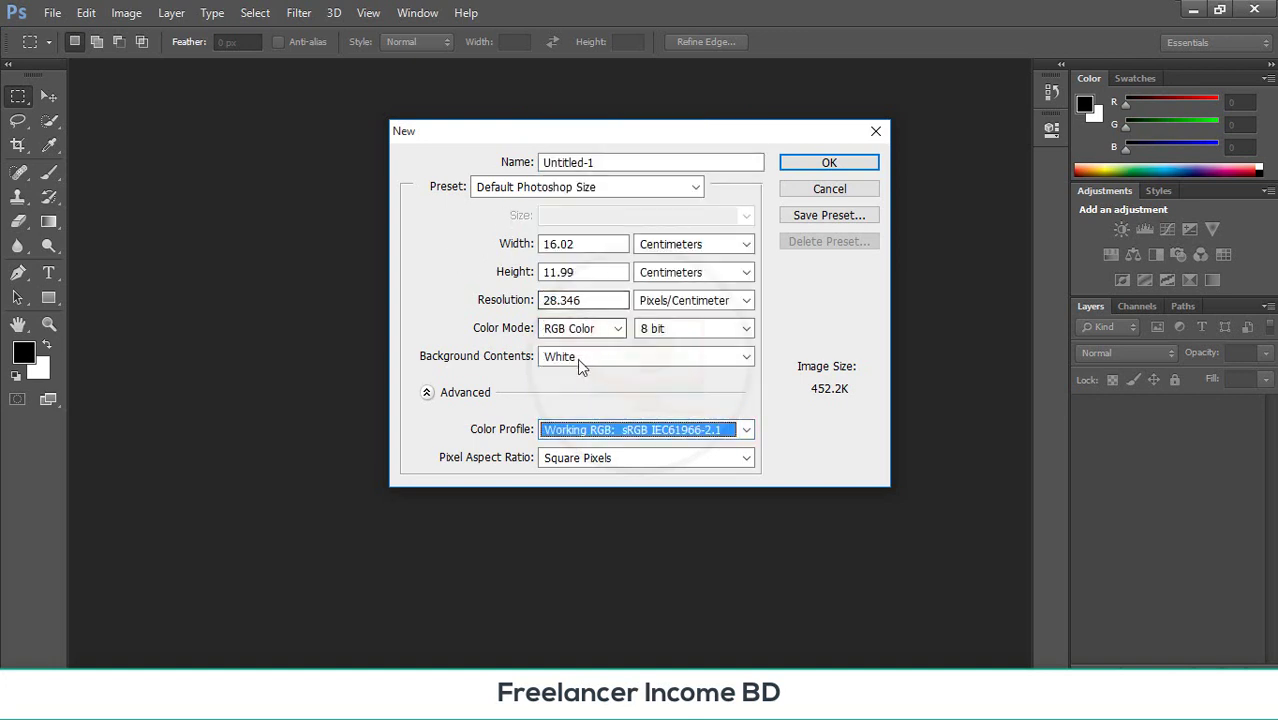
left_click(588, 333)
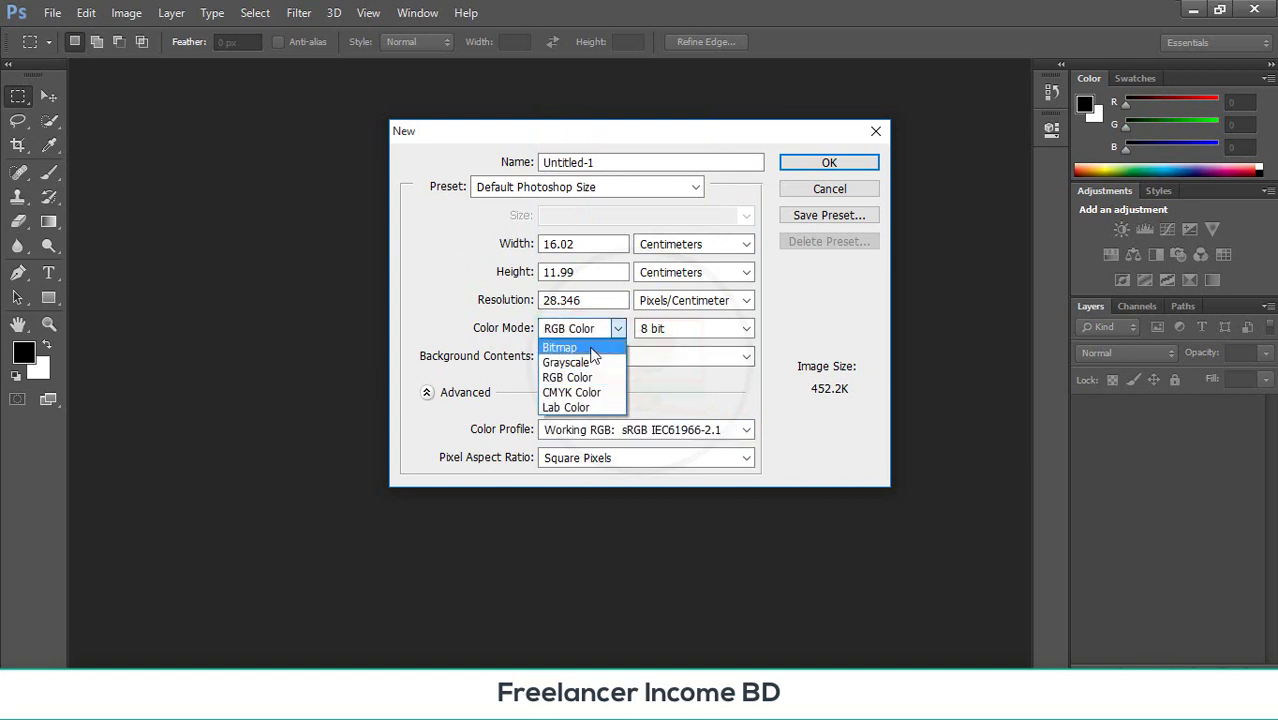
left_click(584, 393)
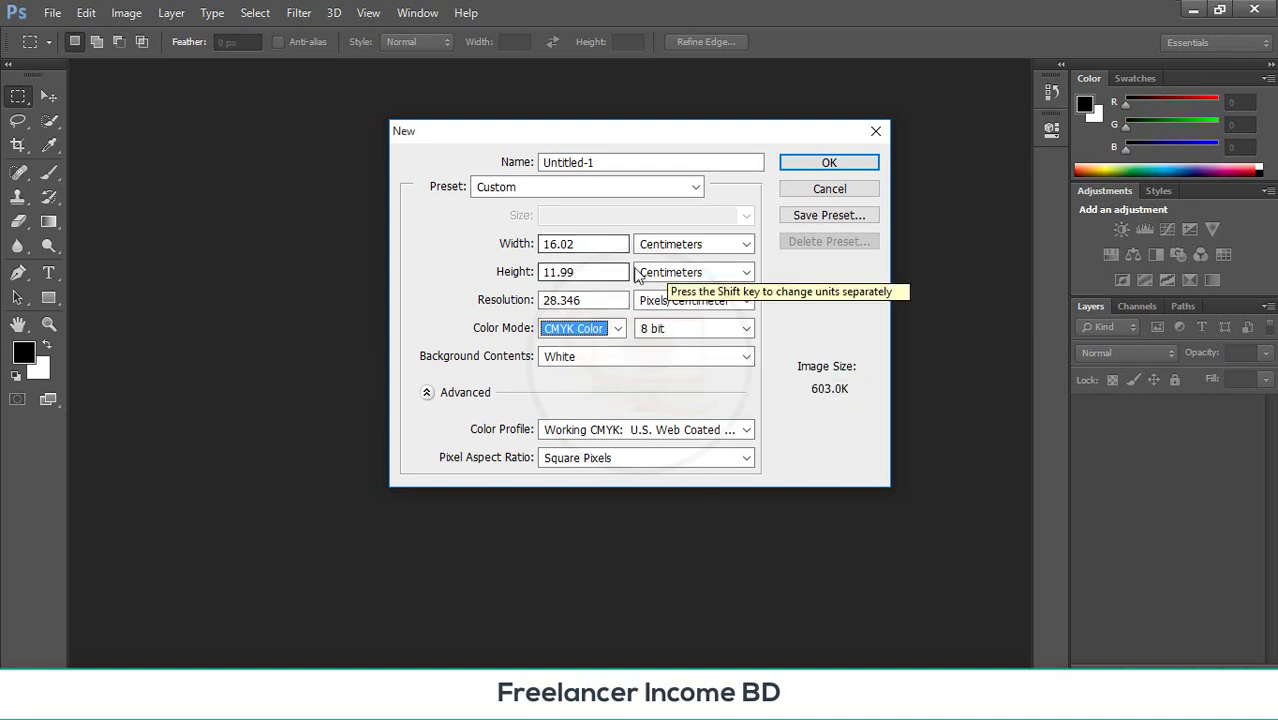
- Name the document 'card', use inches and 72 pixels/inch, and create it
left_click(619, 162)
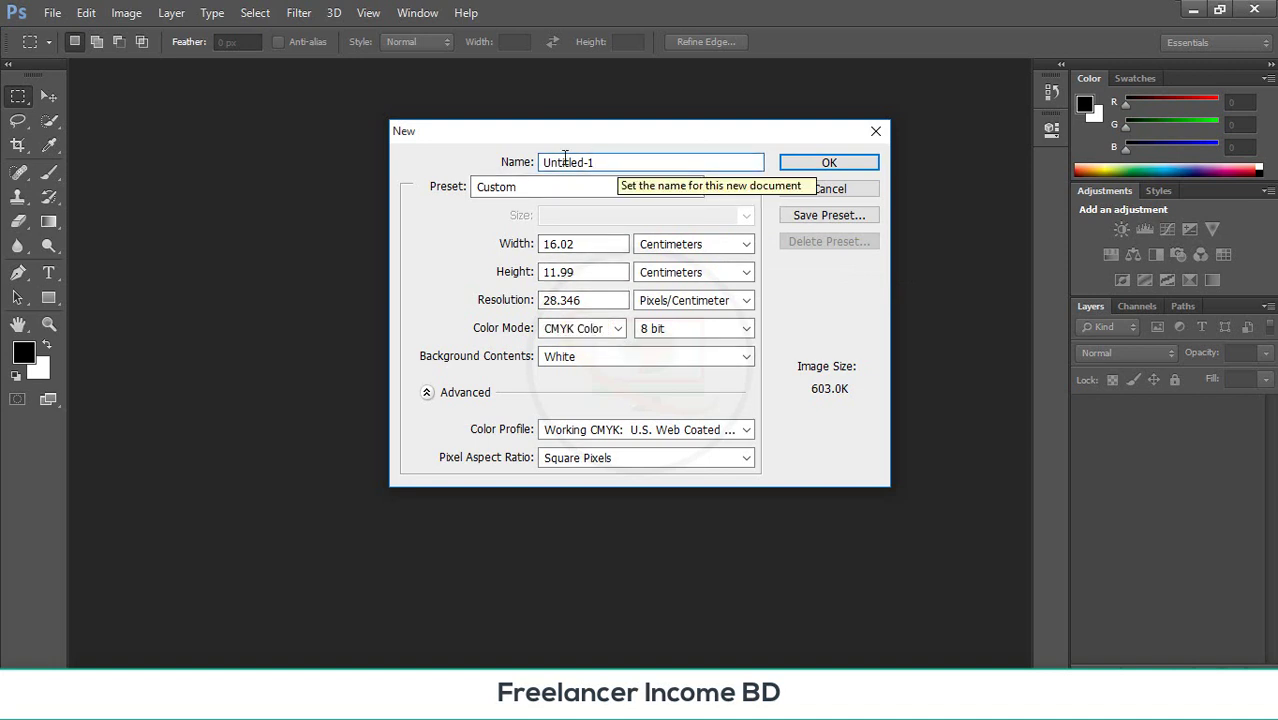
left_click_drag(598, 162, 529, 162)
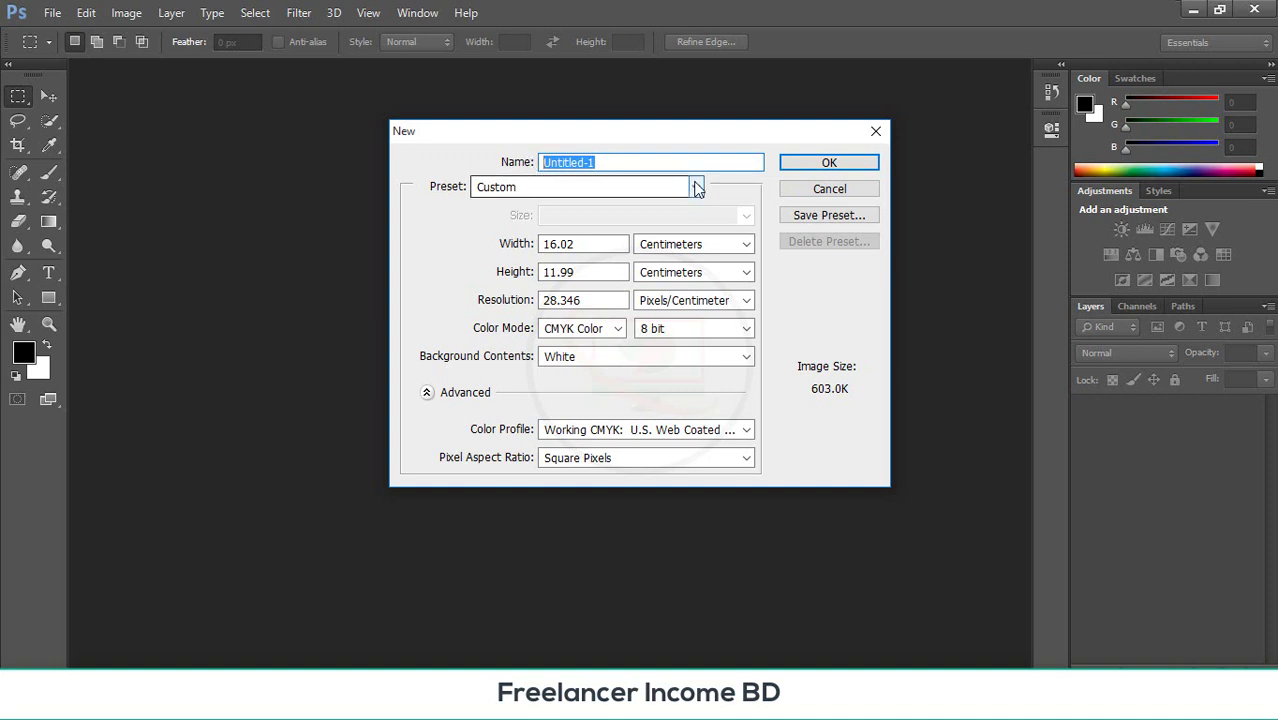
type("card")
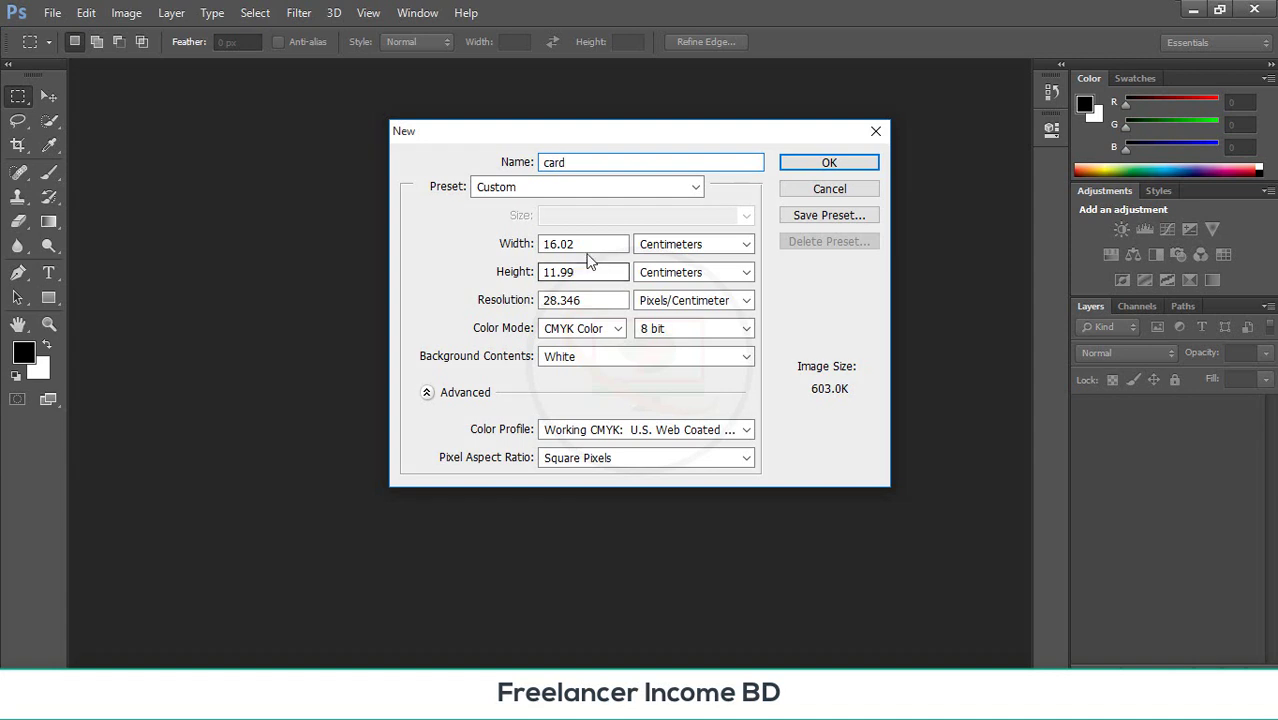
left_click(707, 247)
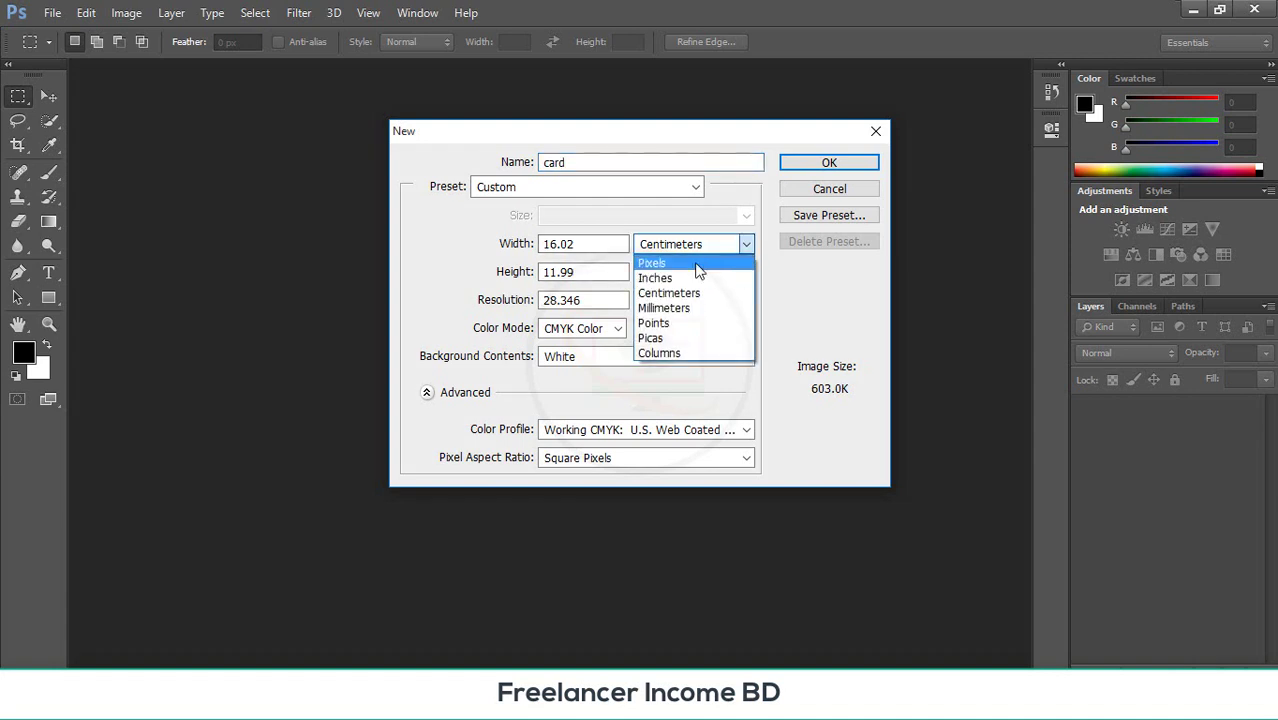
left_click(652, 277)
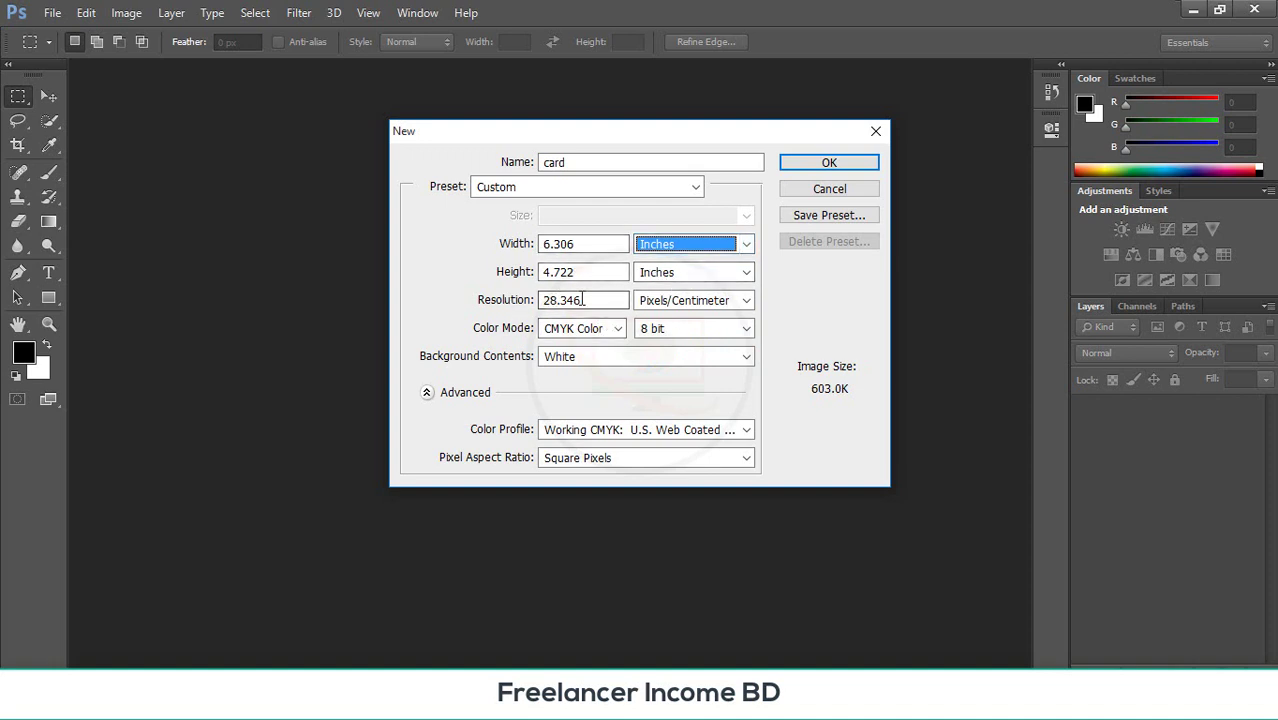
left_click(680, 302)
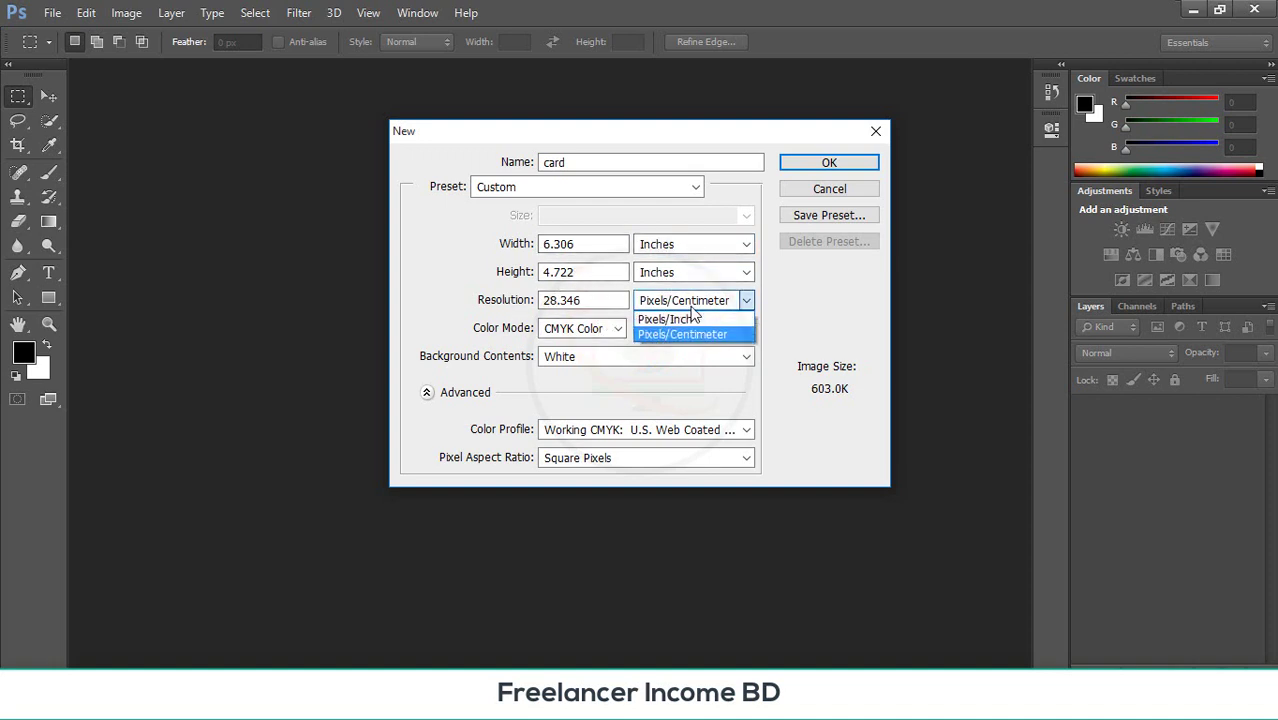
left_click(692, 319)
left_click(574, 300)
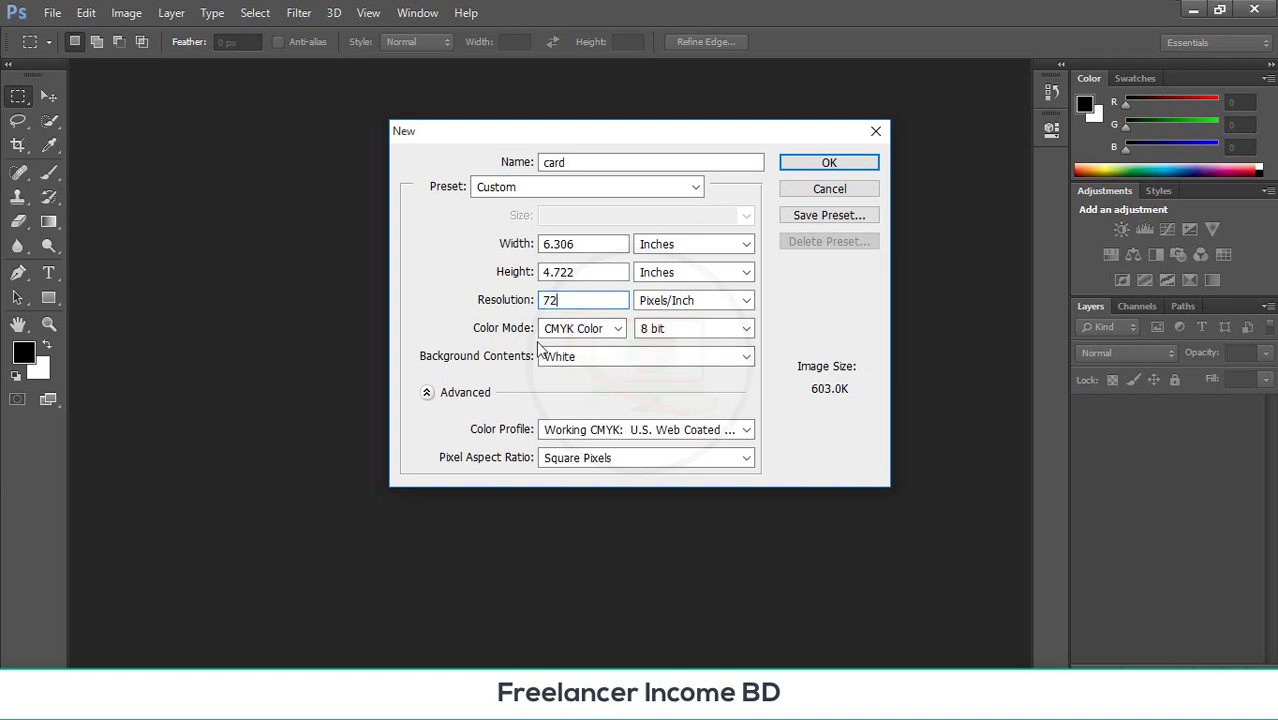
left_click(790, 166)
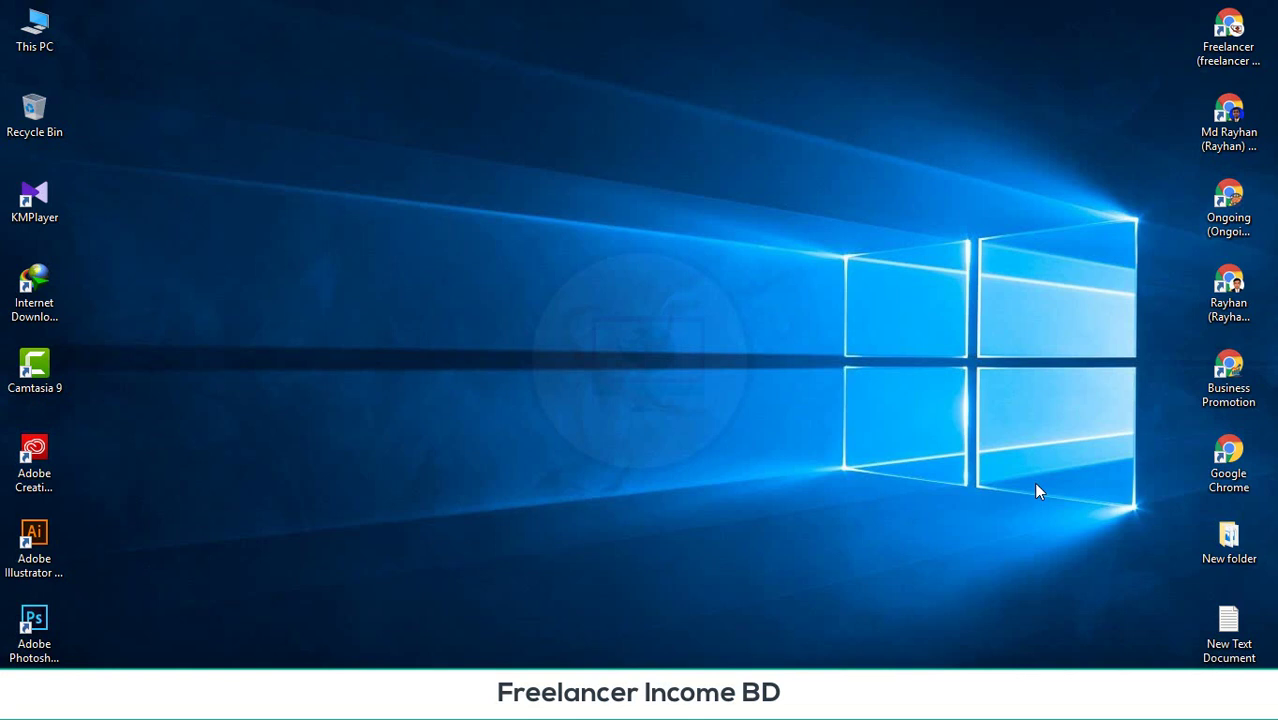
right_click(685, 187)
left_click(737, 240)
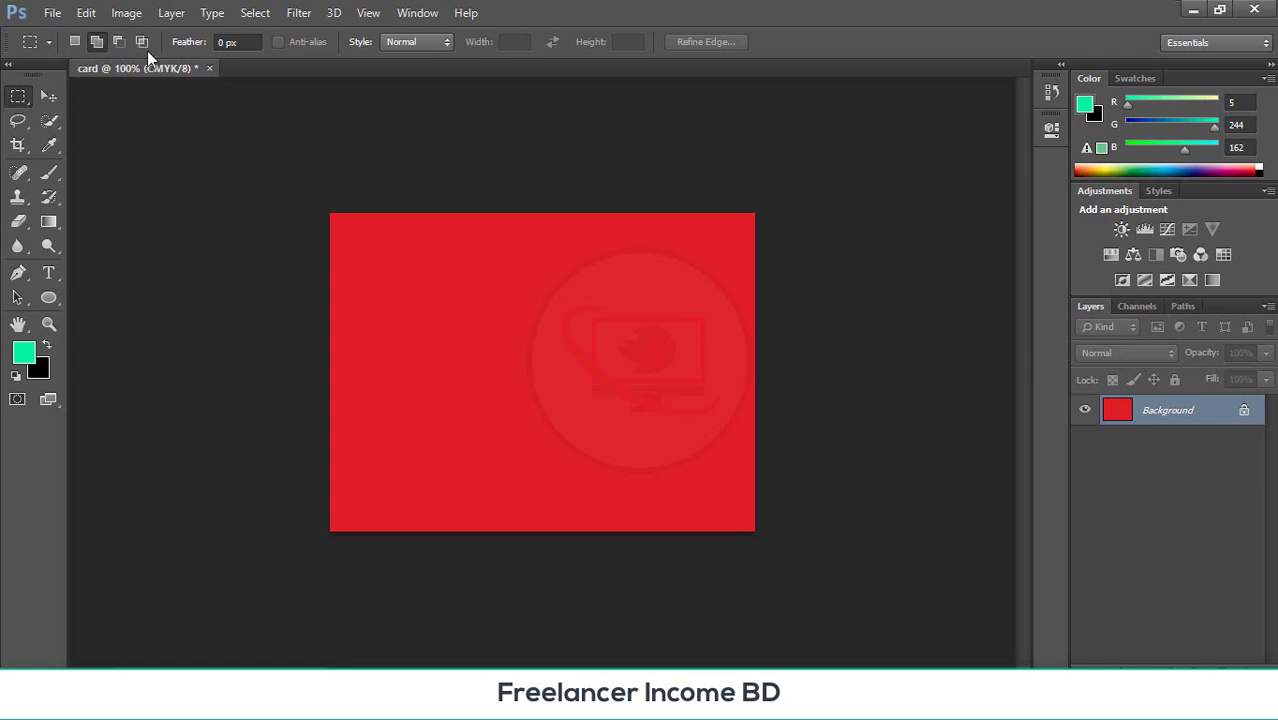
- Open IMG_20210218_193518 from Local Disk (G:) > IMAGE & PIK > pik 2 > Camera
left_click(53, 13)
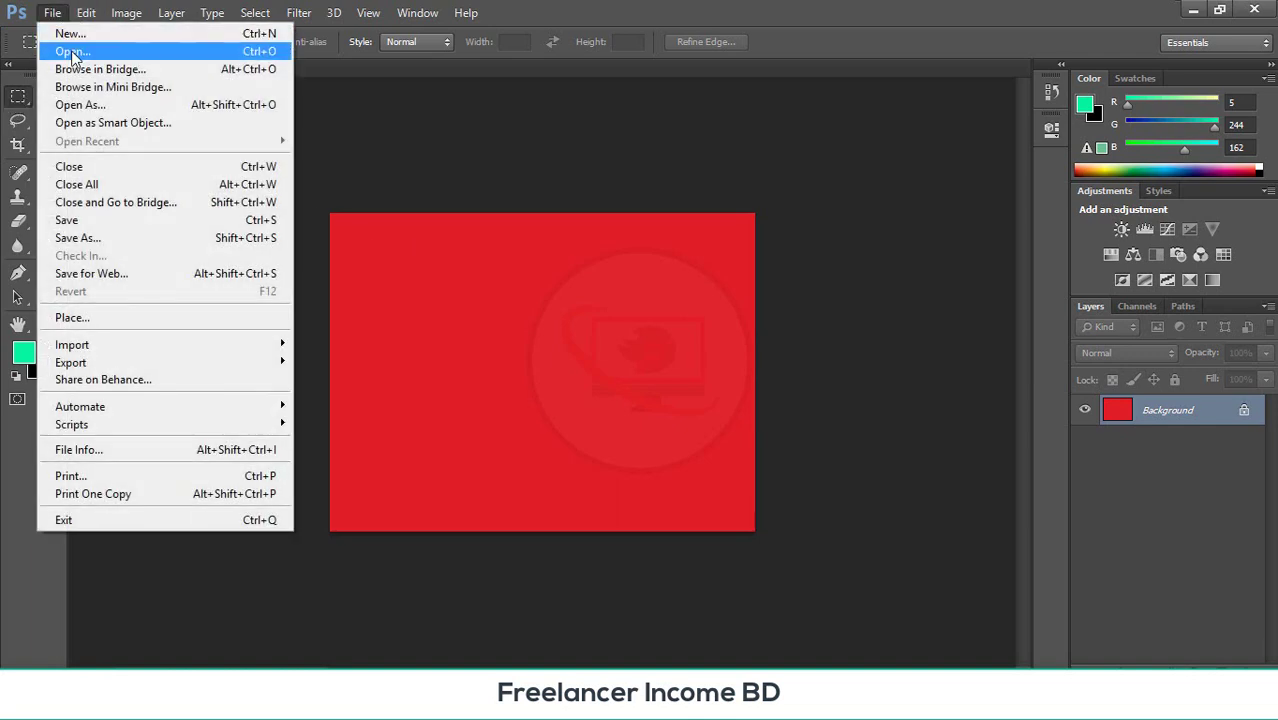
left_click(71, 52)
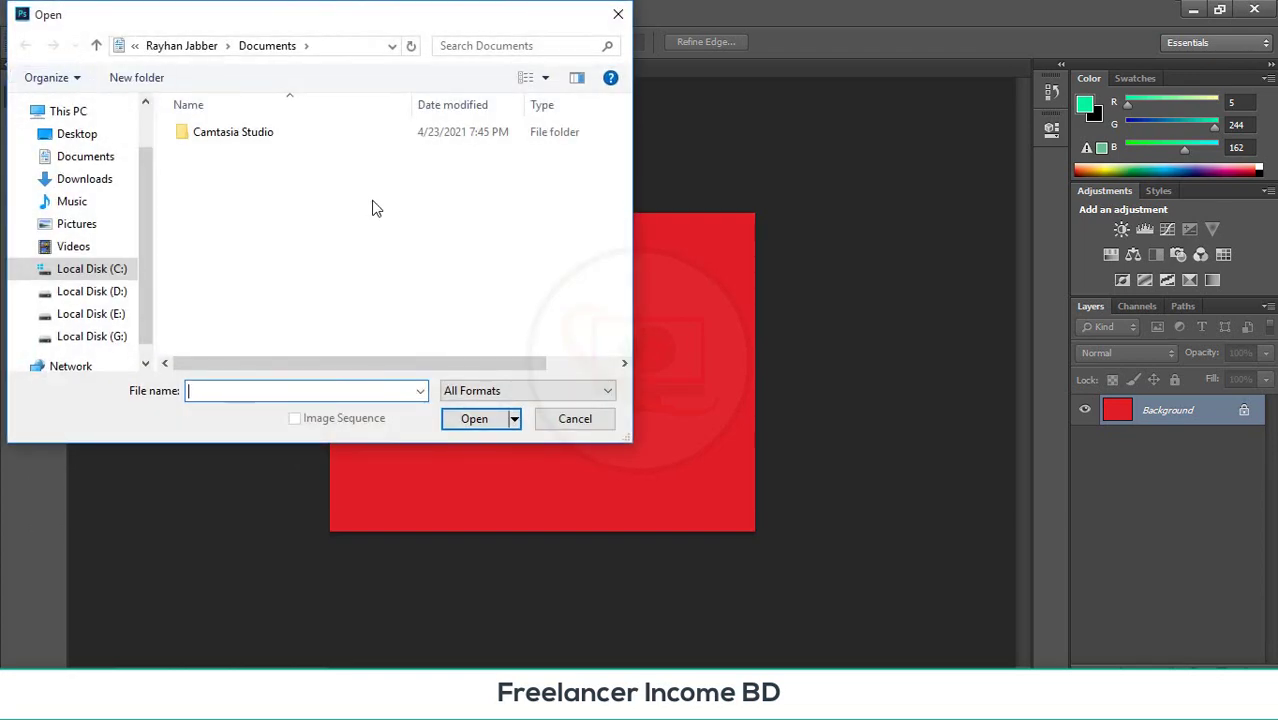
scroll(60, 182, "down", 1)
left_click(75, 310)
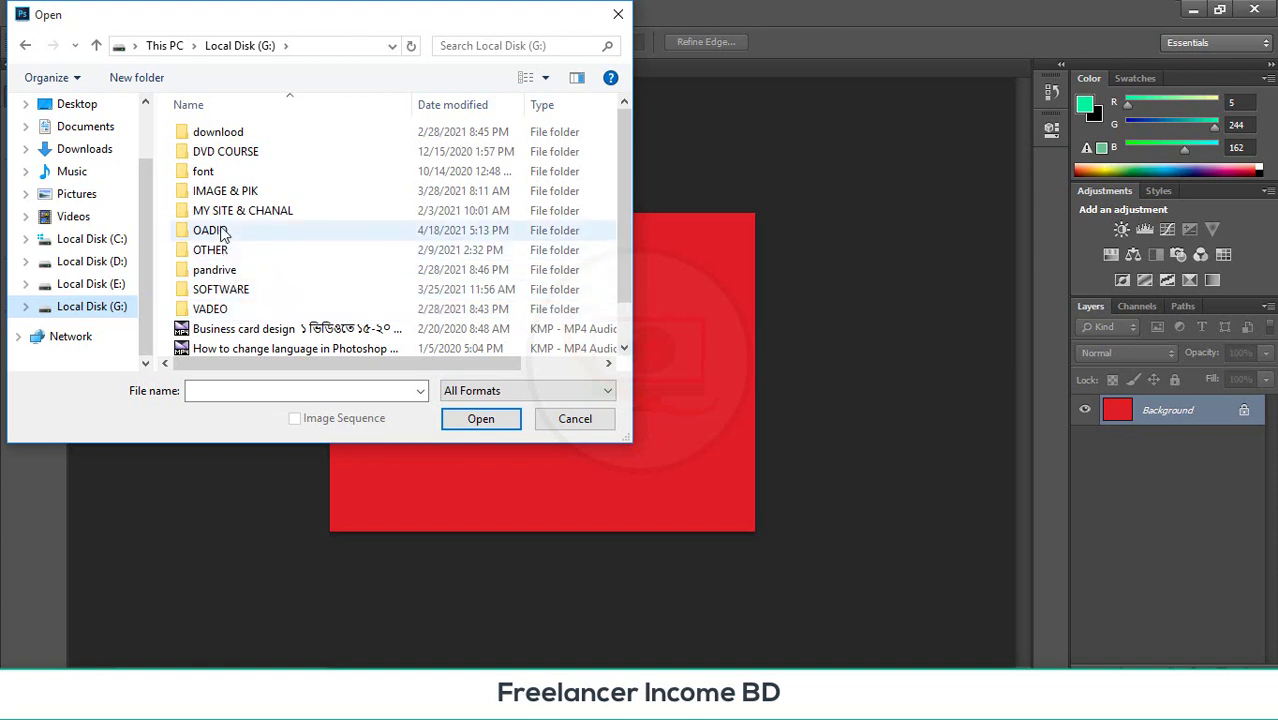
double_click(225, 190)
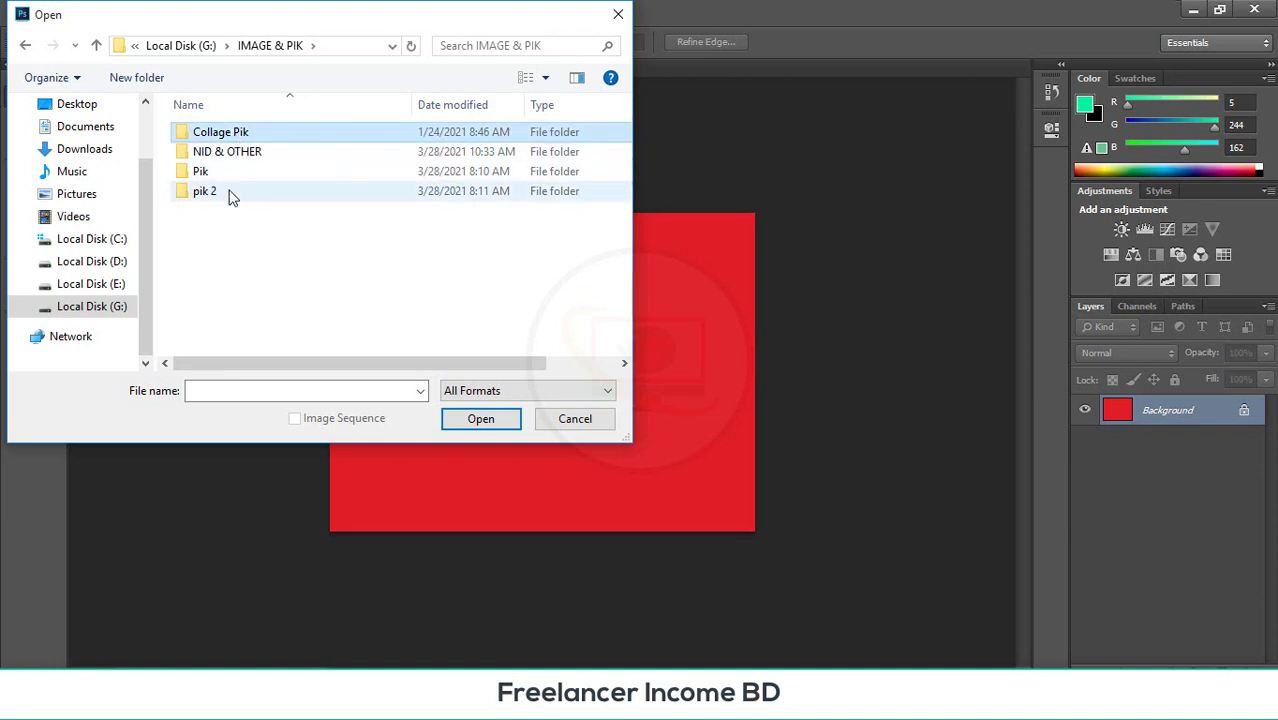
double_click(233, 191)
double_click(238, 135)
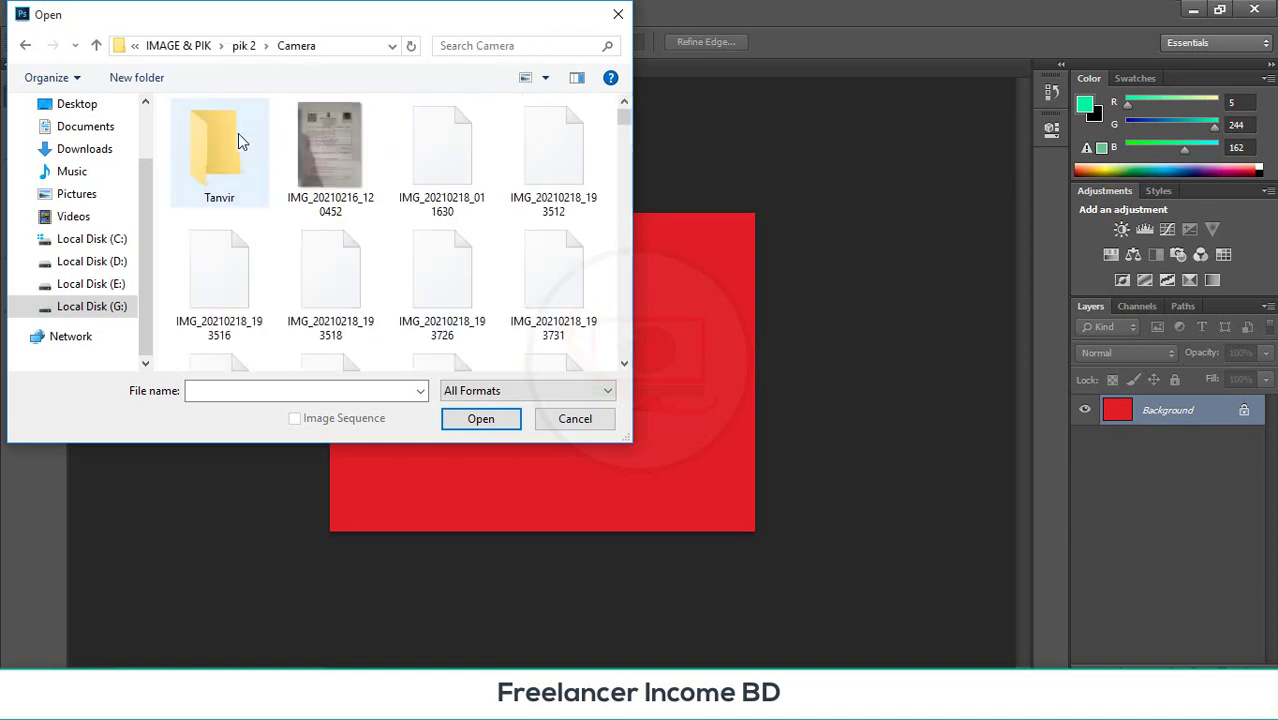
scroll(300, 251, "down", 2)
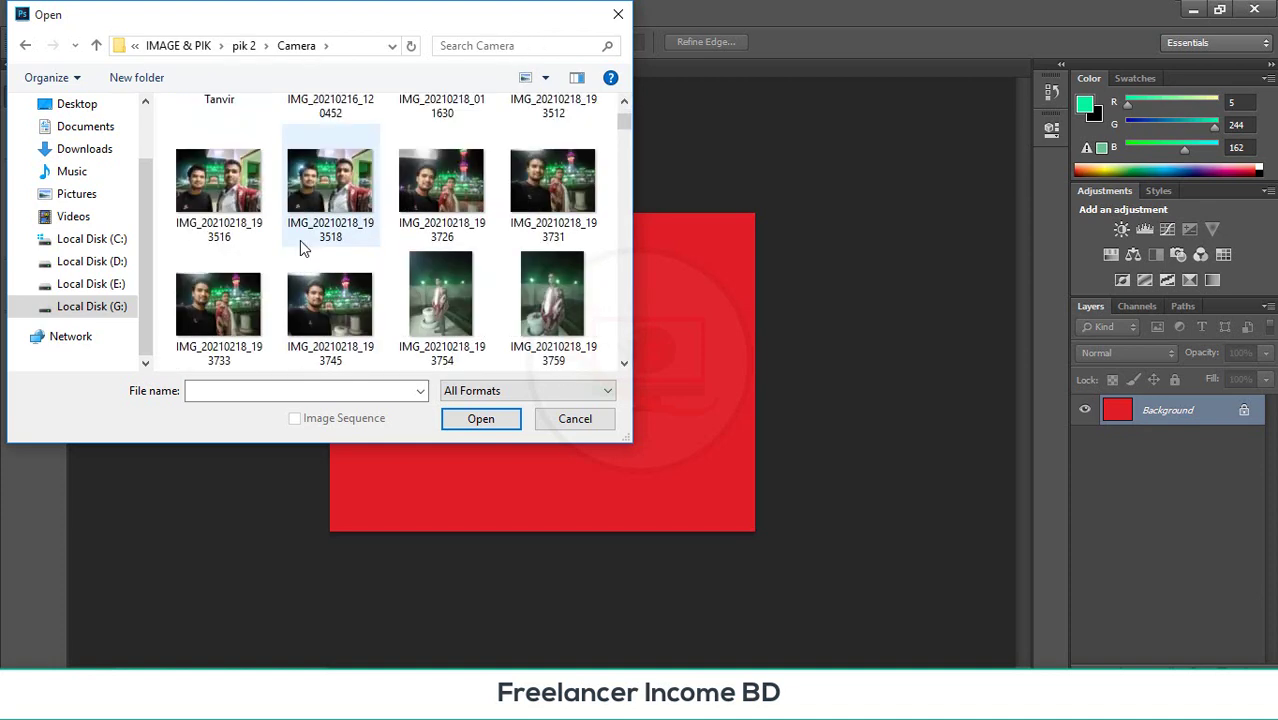
scroll(300, 250, "down", 1)
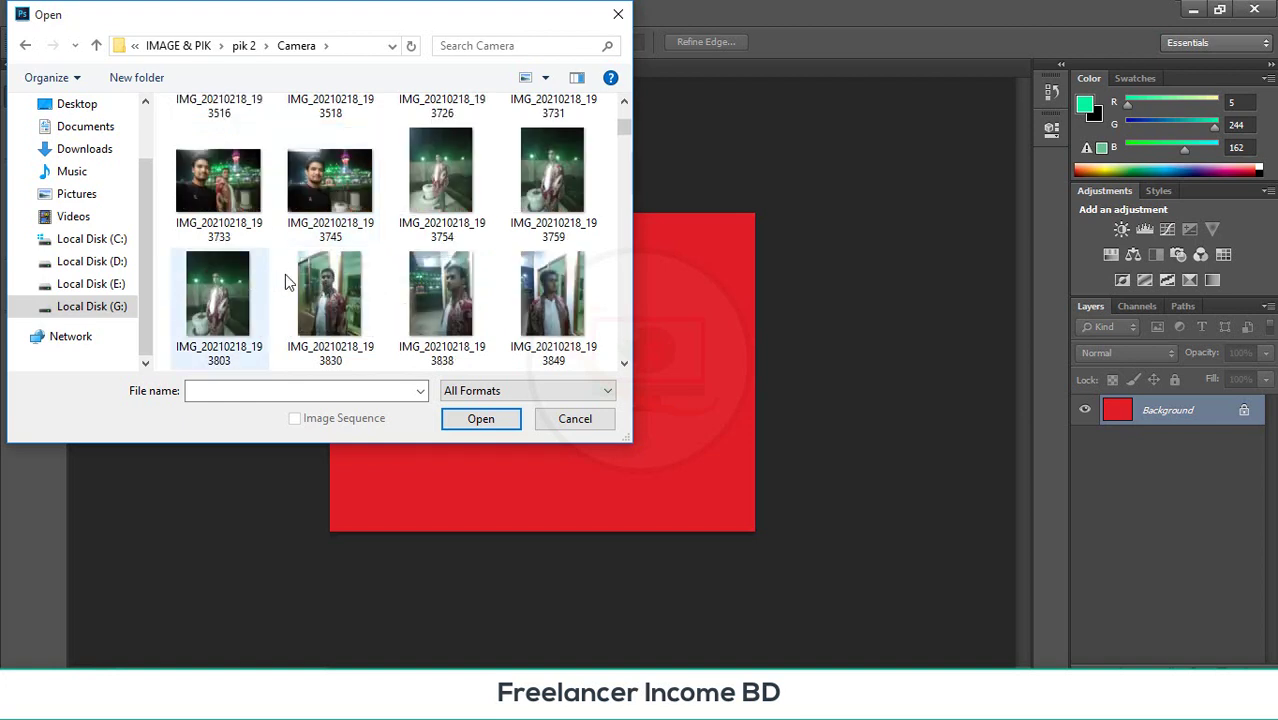
scroll(298, 283, "up", 1)
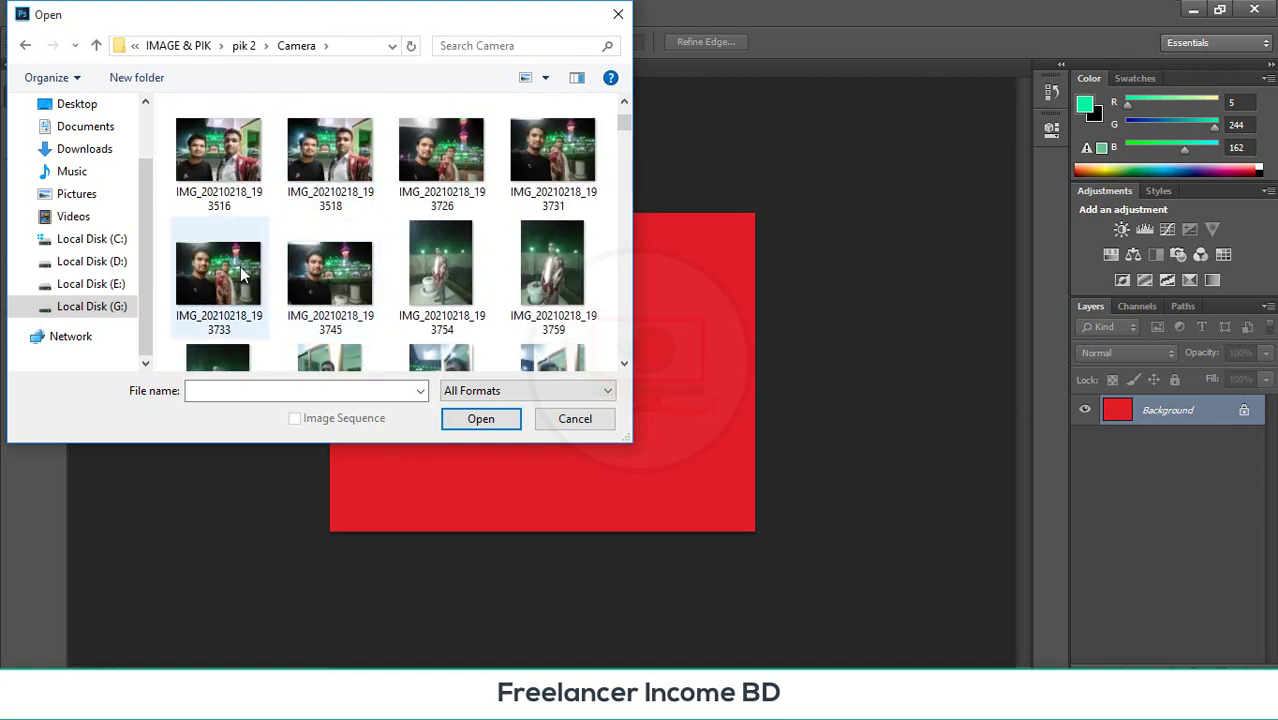
left_click(329, 168)
double_click(329, 168)
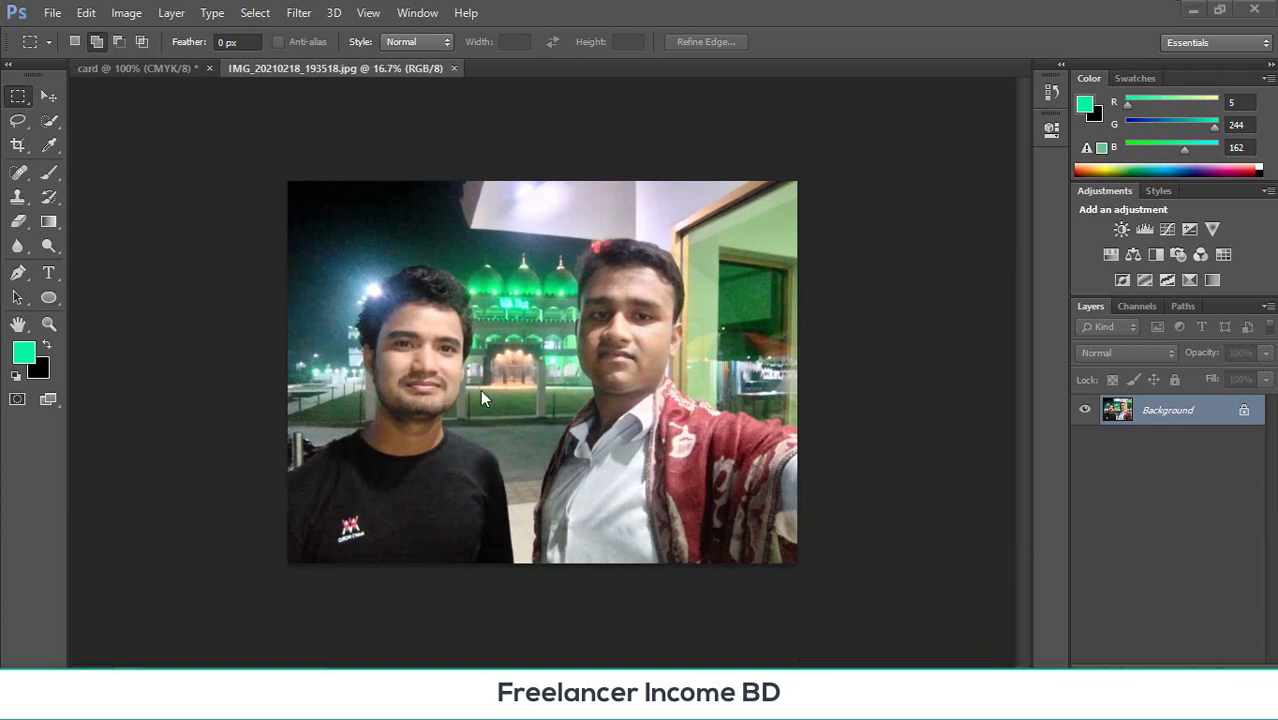
- Draw a rectangular marquee around the right-hand man and shift it slightly left
right_click(22, 100)
left_click(76, 91)
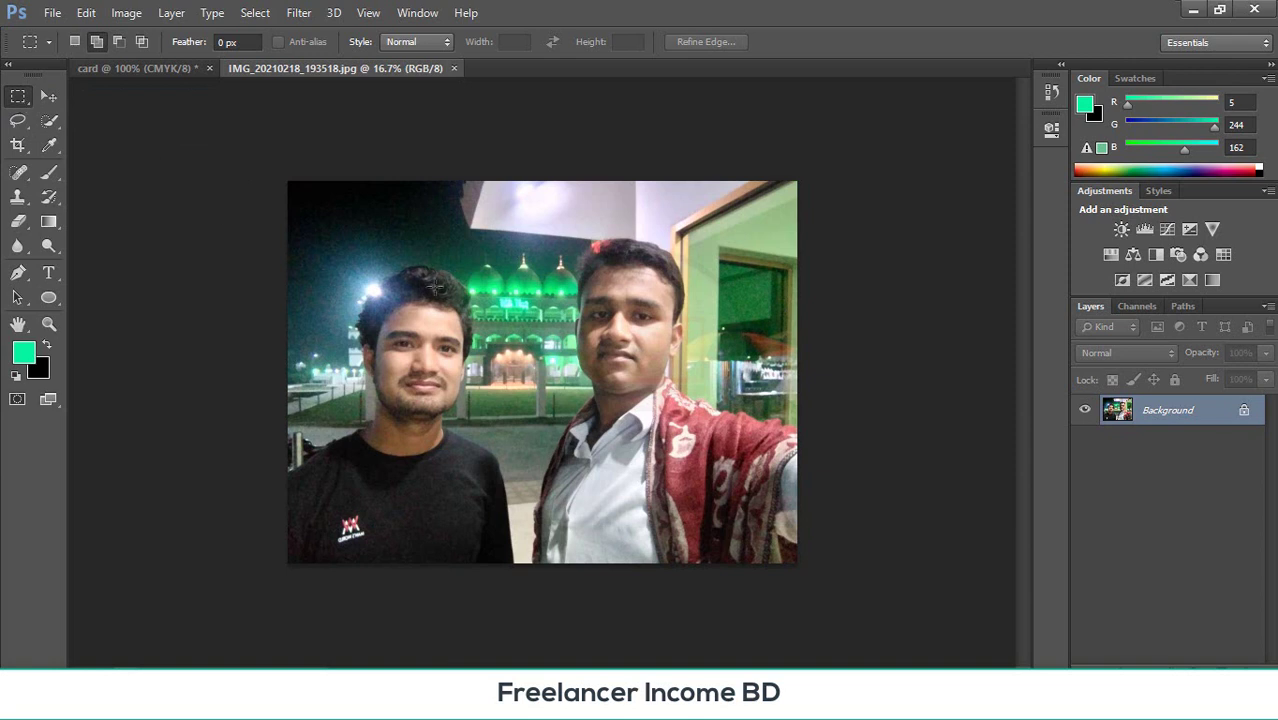
left_click_drag(556, 218, 797, 490)
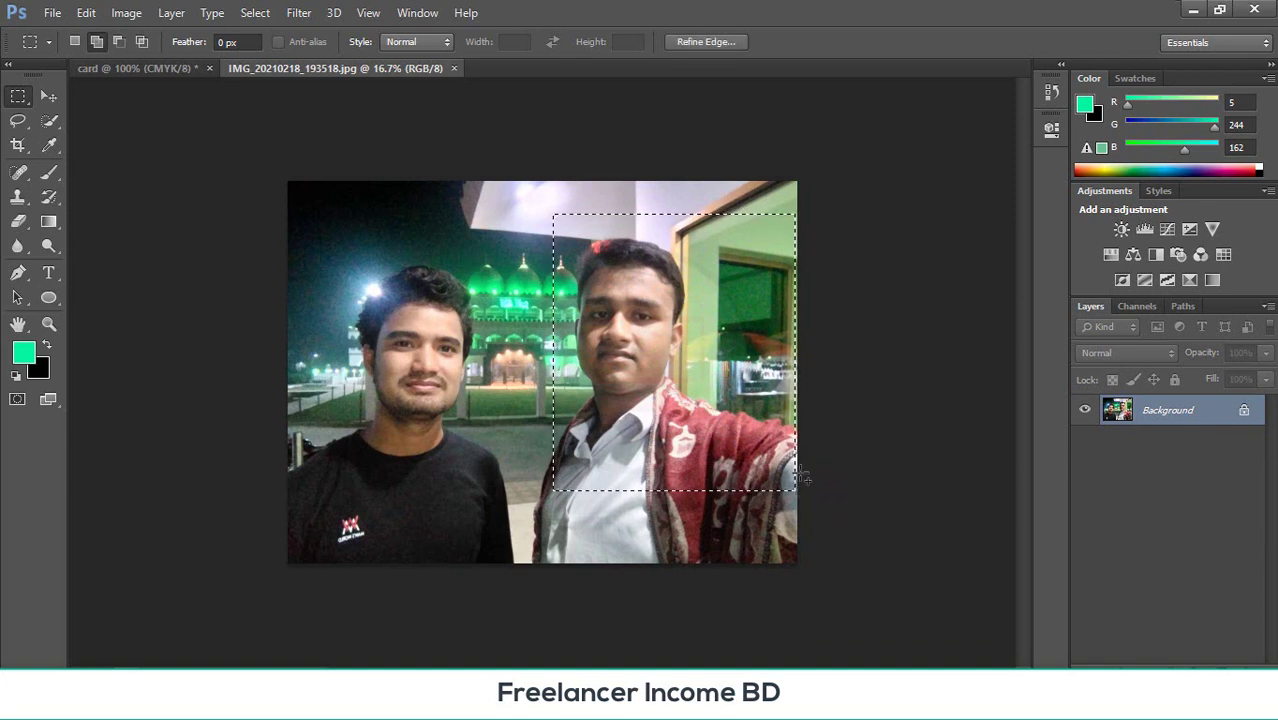
key("shift+Left")
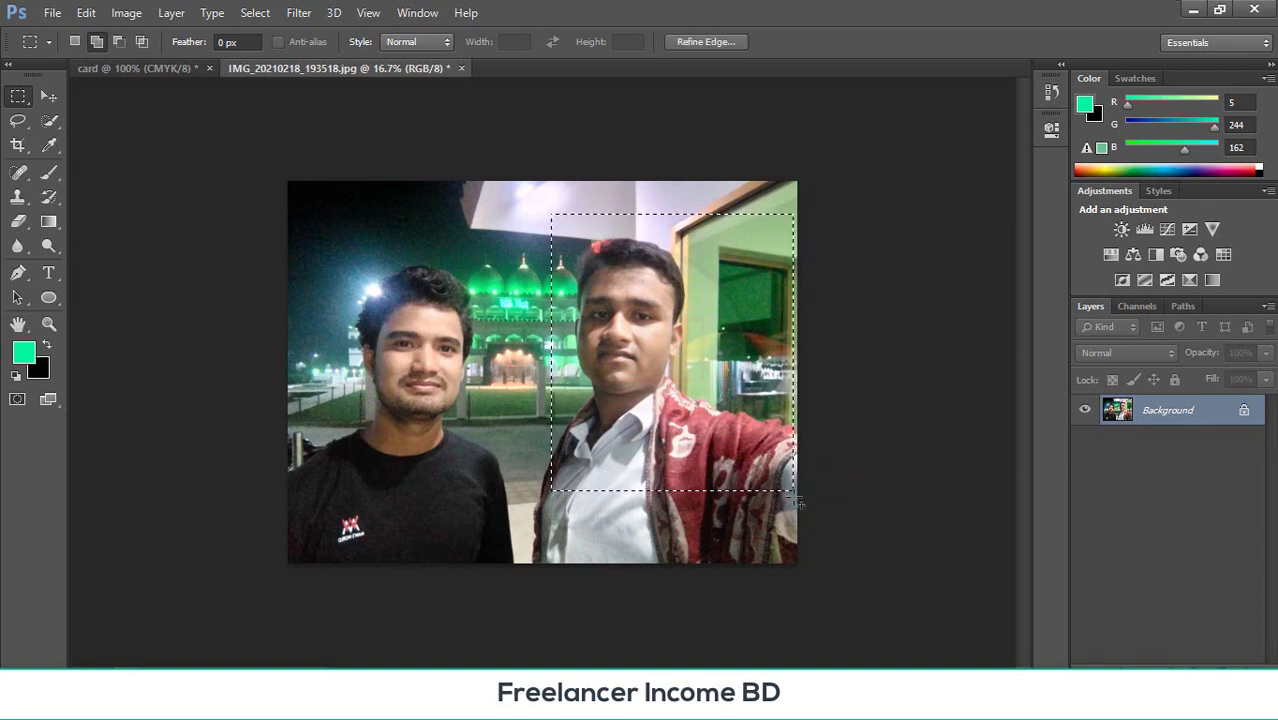
left_click_drag(797, 502, 771, 500)
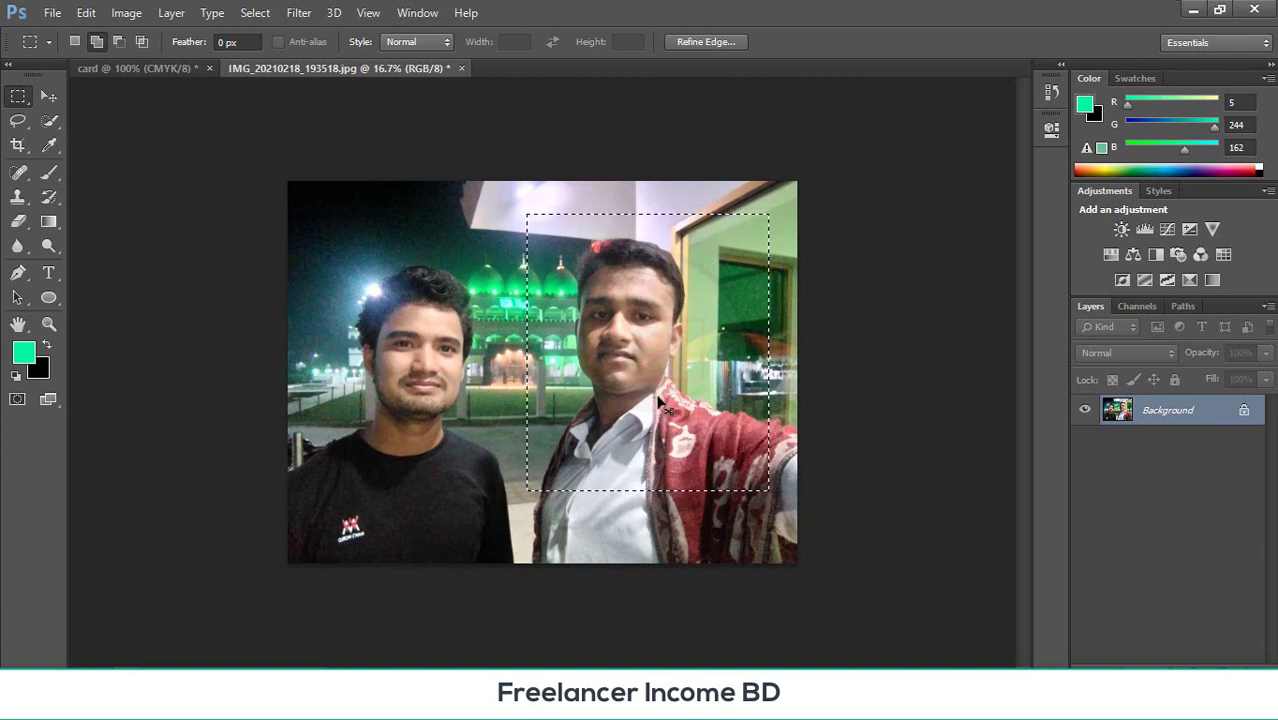
- Paste the portrait onto the card as Layer 1 and scale it down to about 10%
left_click(181, 67)
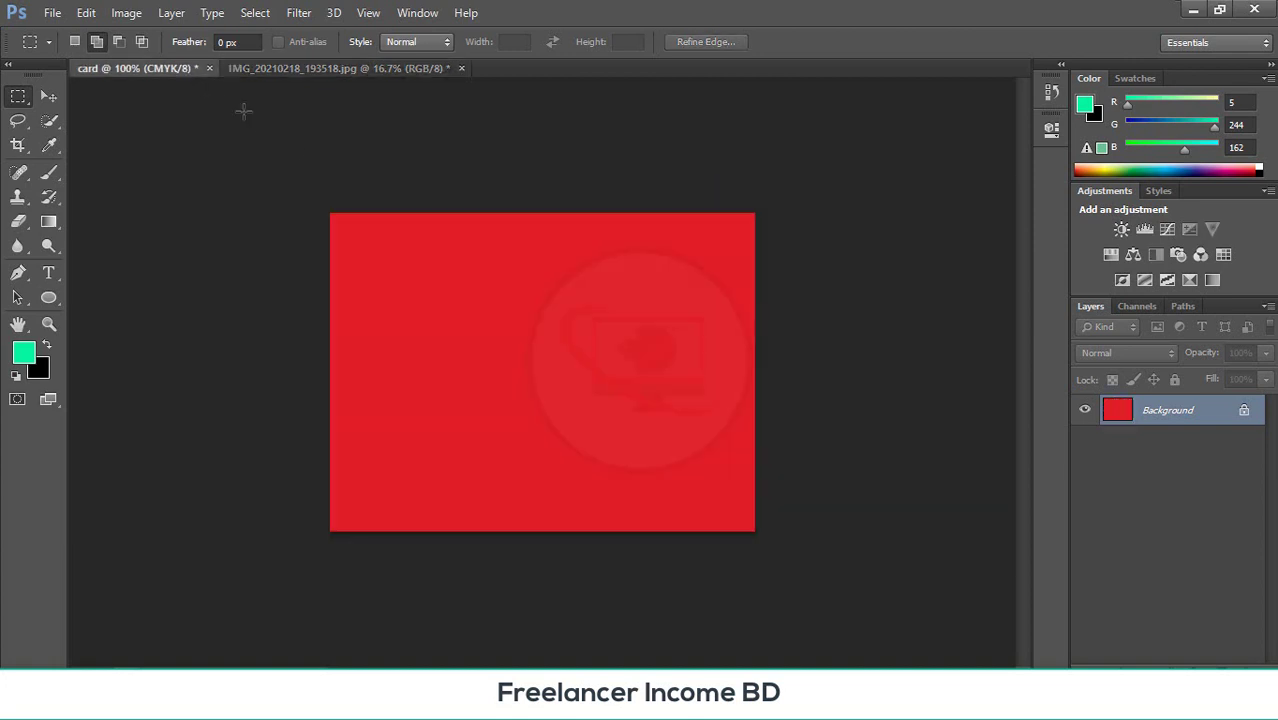
key("ctrl+v")
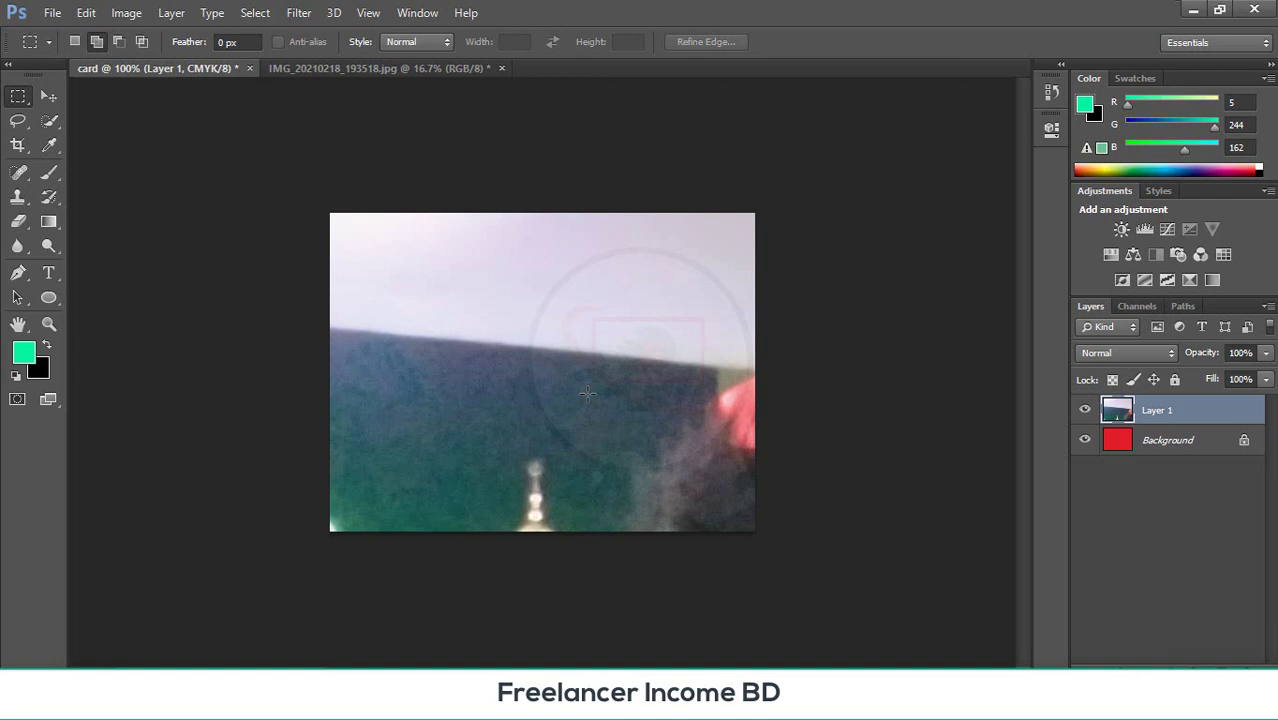
key("ctrl+minus")
key("ctrl+minus")
key("ctrl+minus")
key("ctrl+minus")
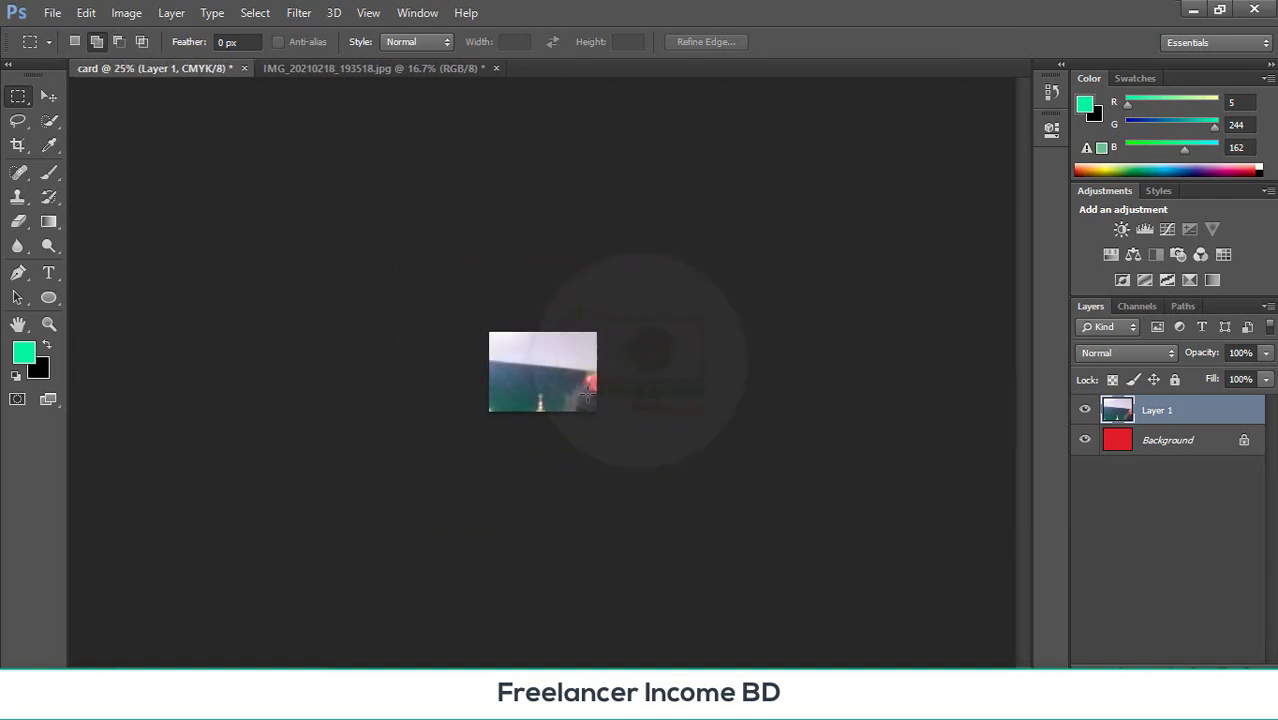
key("ctrl+t")
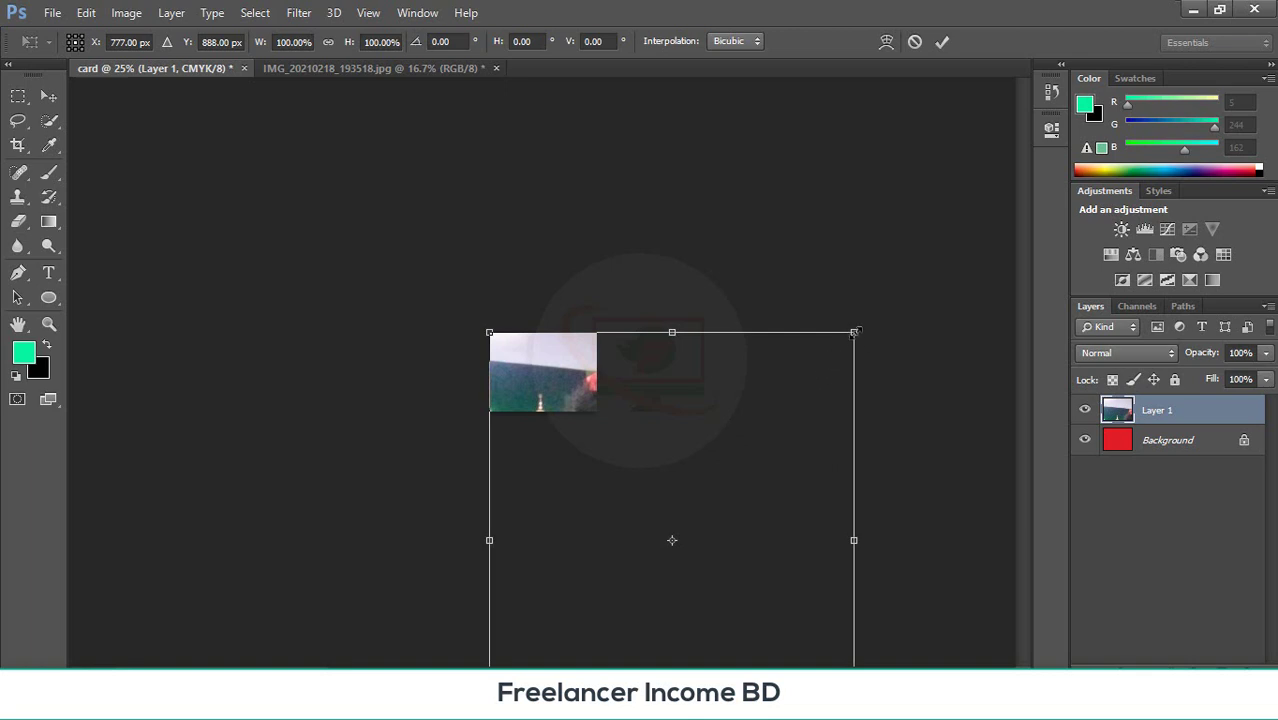
left_click_drag(854, 332, 557, 378)
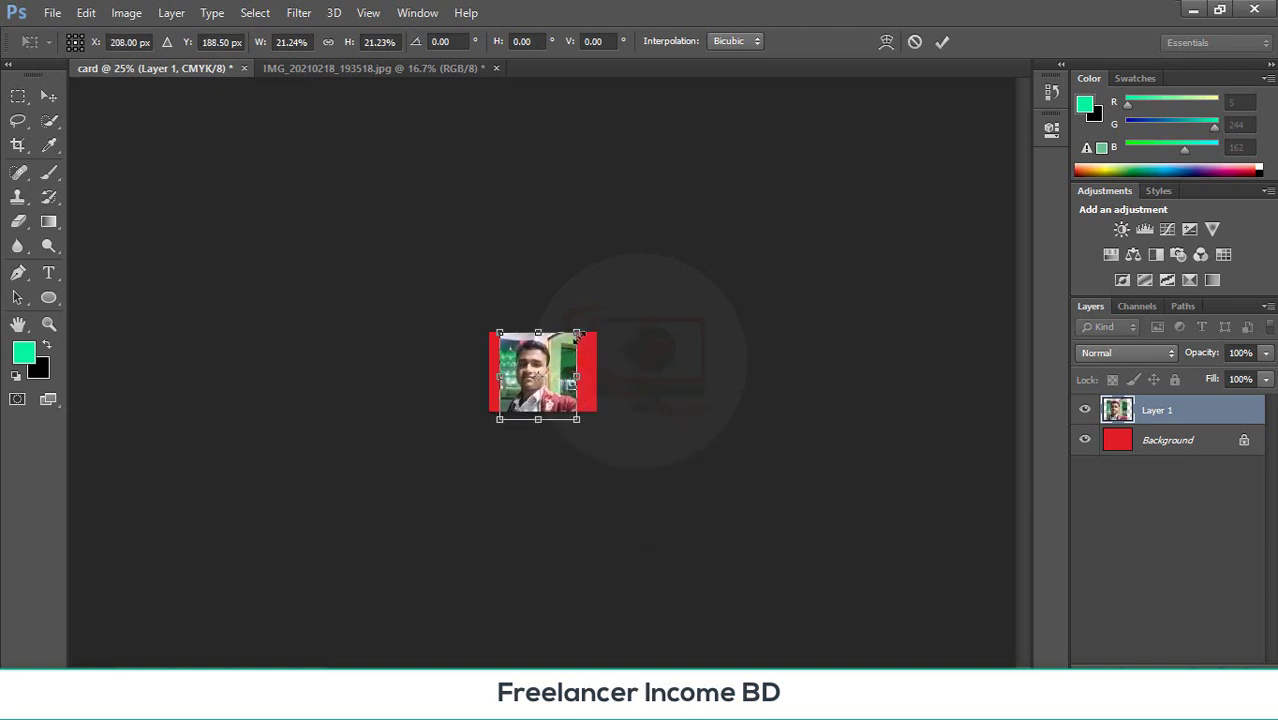
left_click_drag(577, 333, 558, 353)
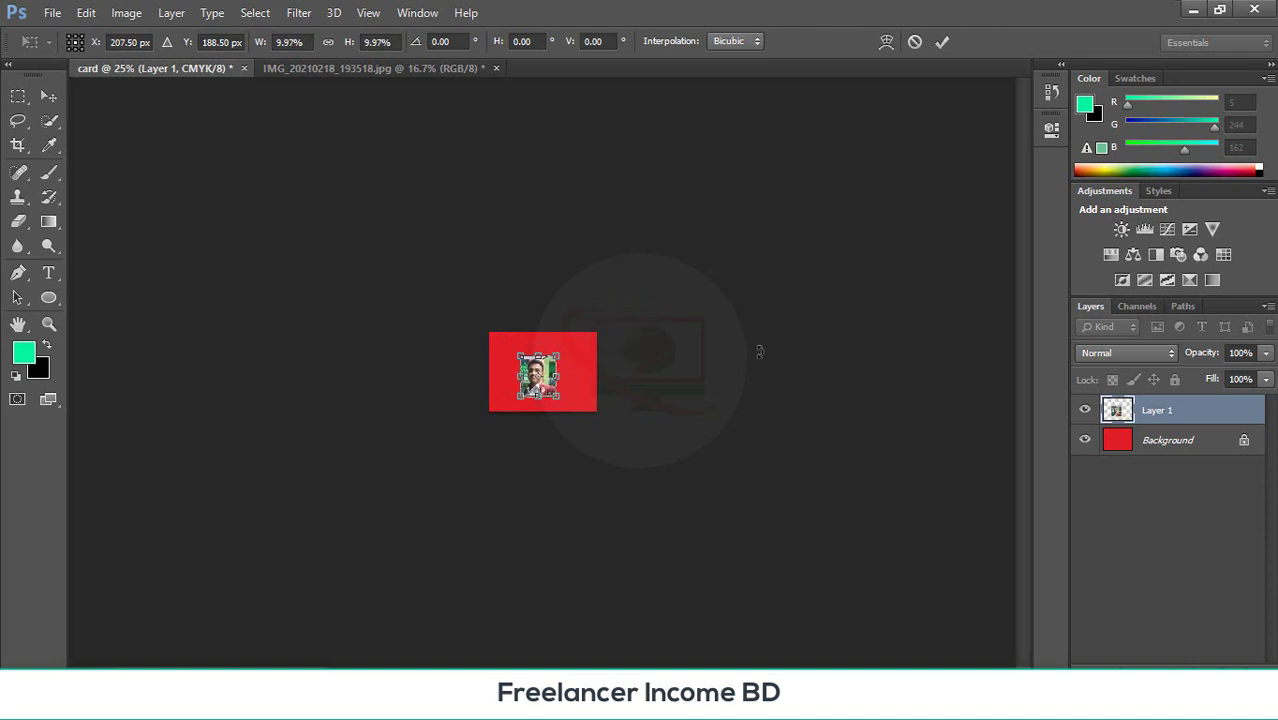
key("Return")
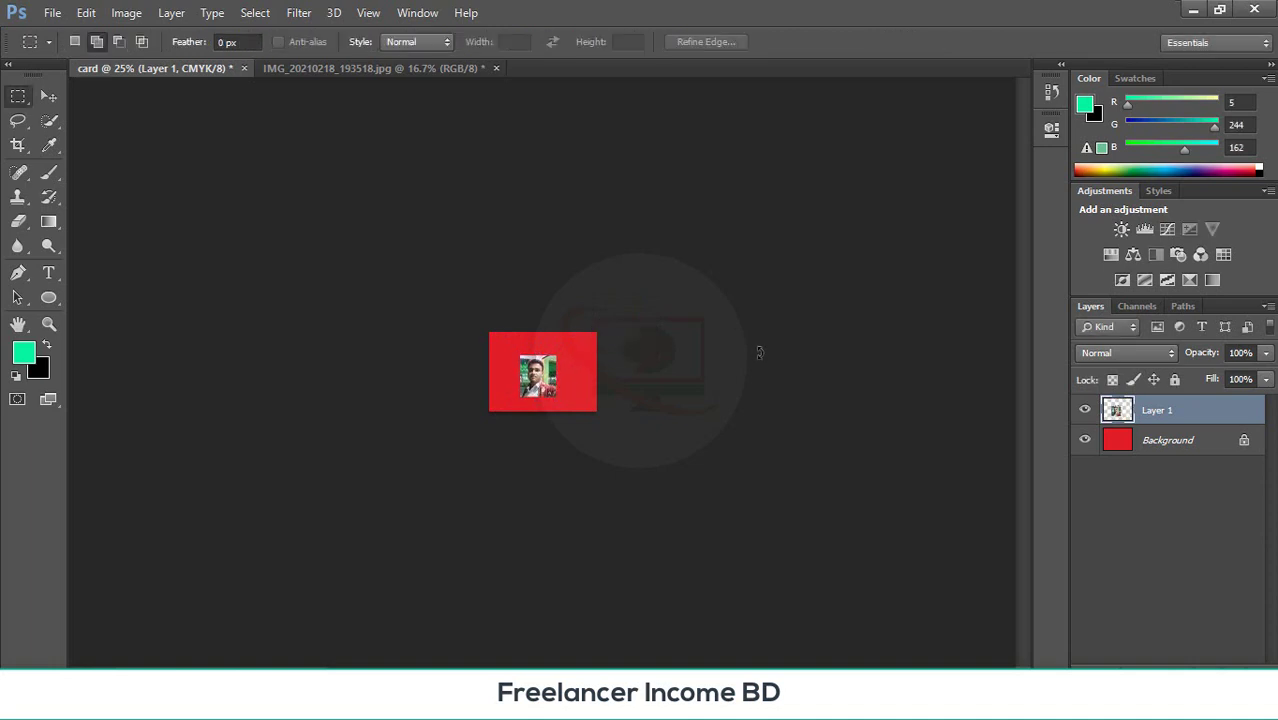
key("ctrl+plus")
key("ctrl+plus")
key("ctrl+plus")
key("ctrl+plus")
key("ctrl+plus")
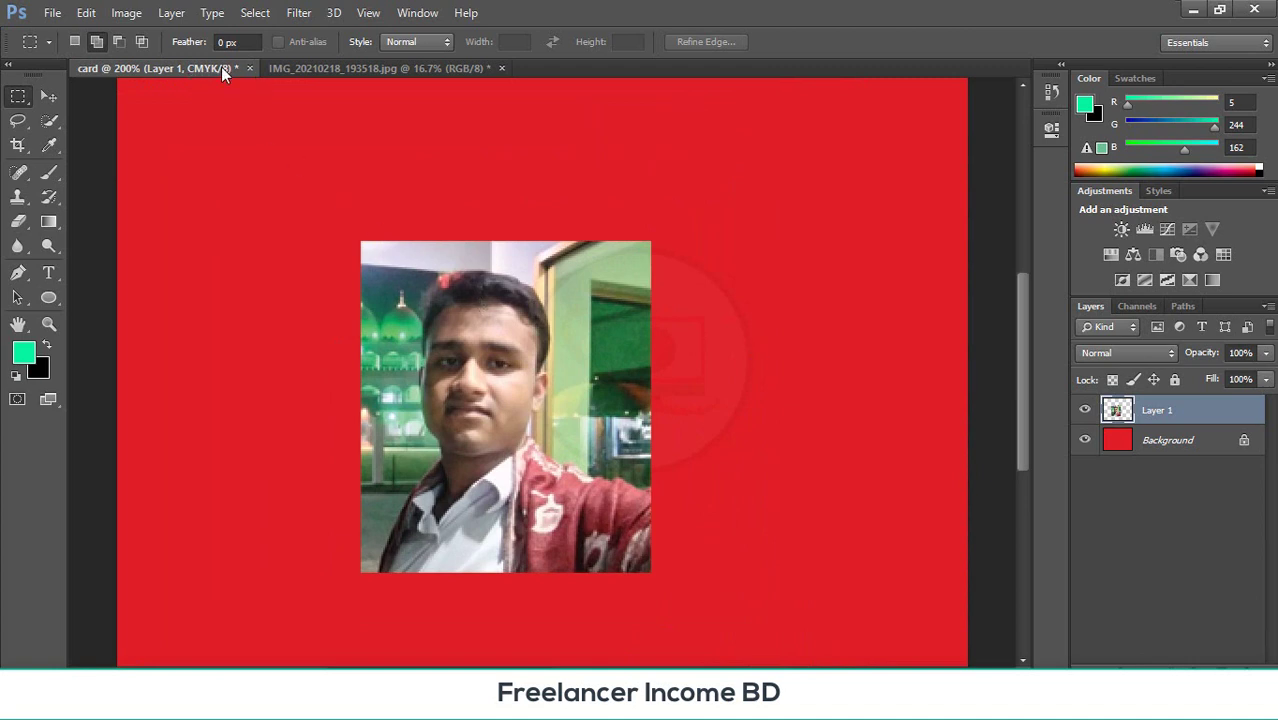
left_click(333, 65)
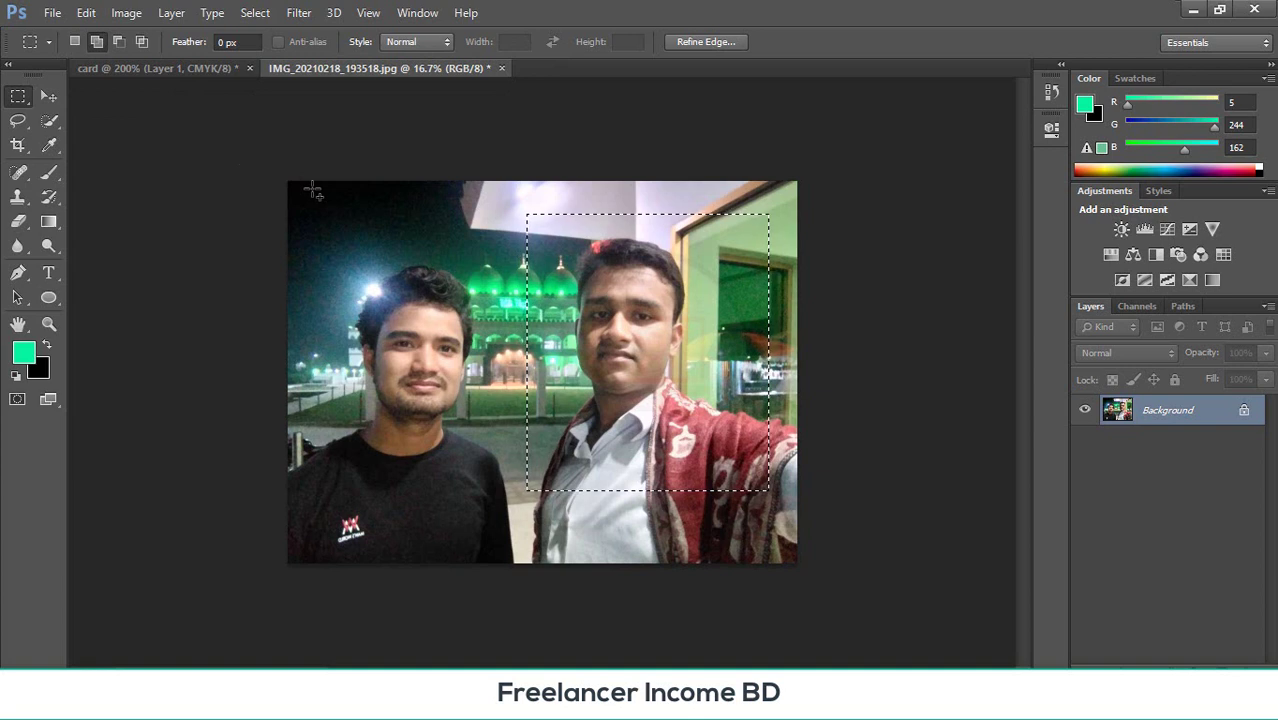
- Replace the rectangle with an elliptical circle selection centred on the left man's head
key("ctrl+d")
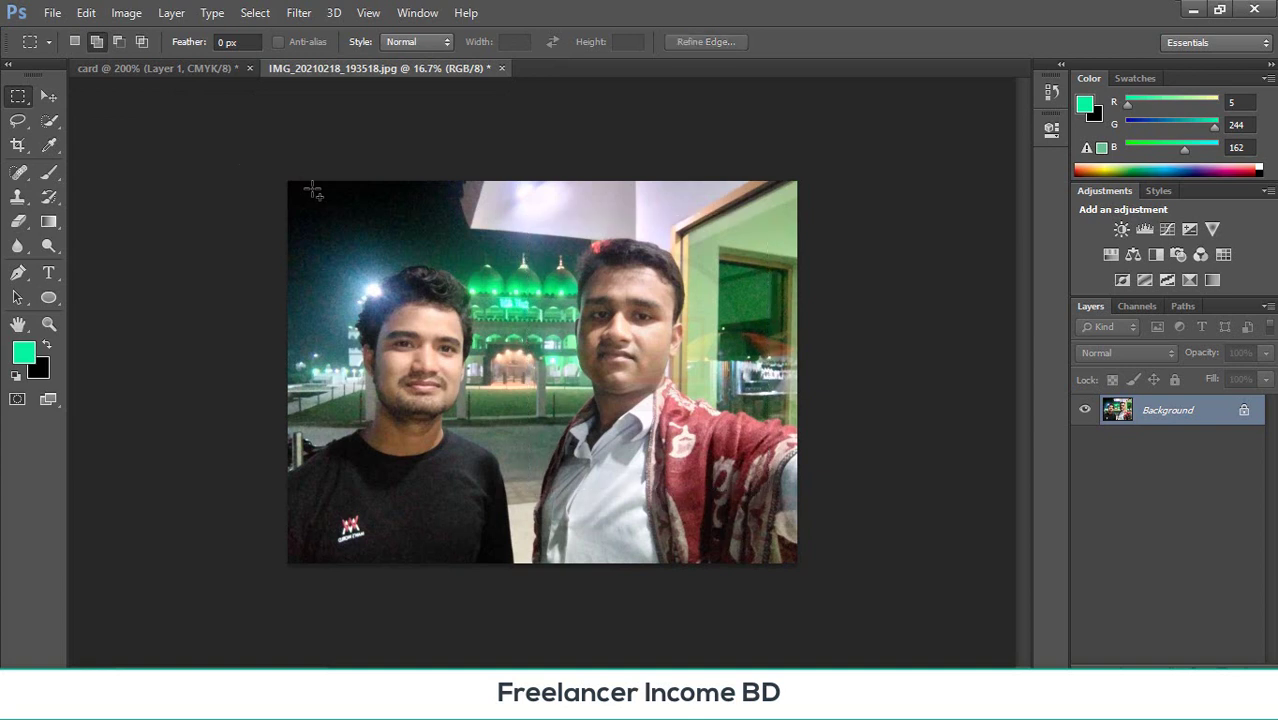
right_click(16, 98)
left_click(90, 111)
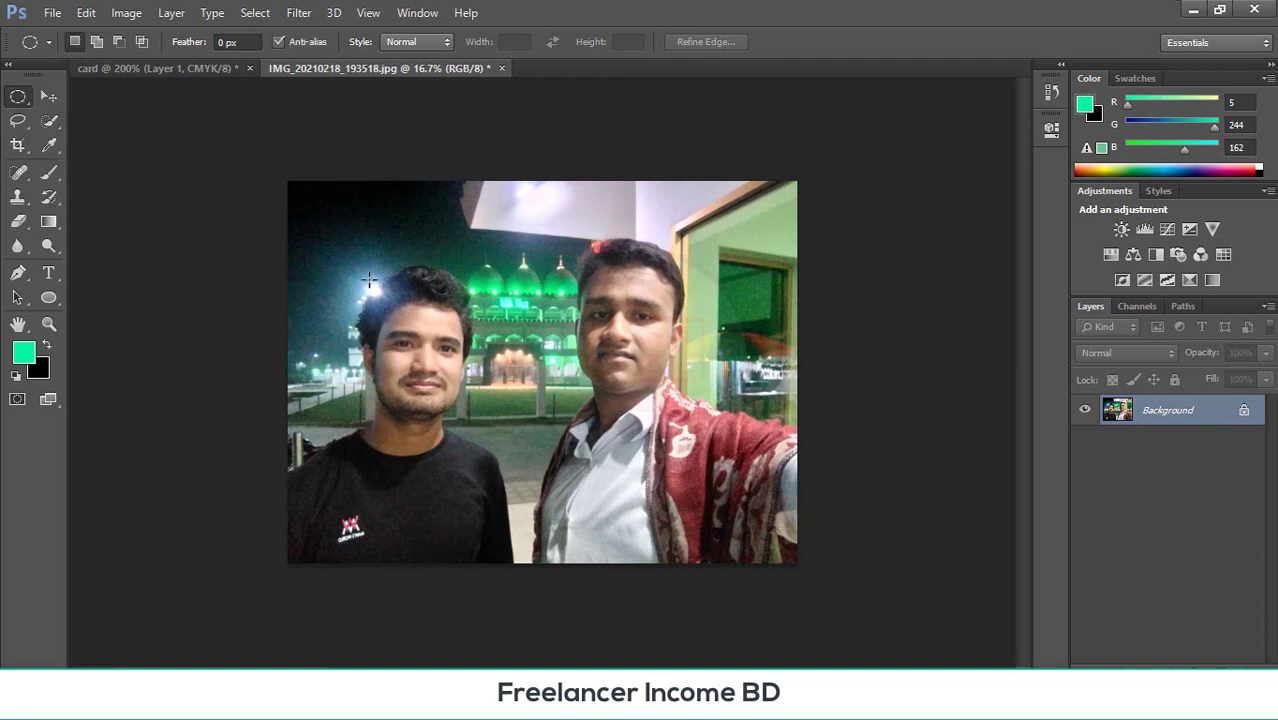
left_click_drag(323, 265, 554, 573)
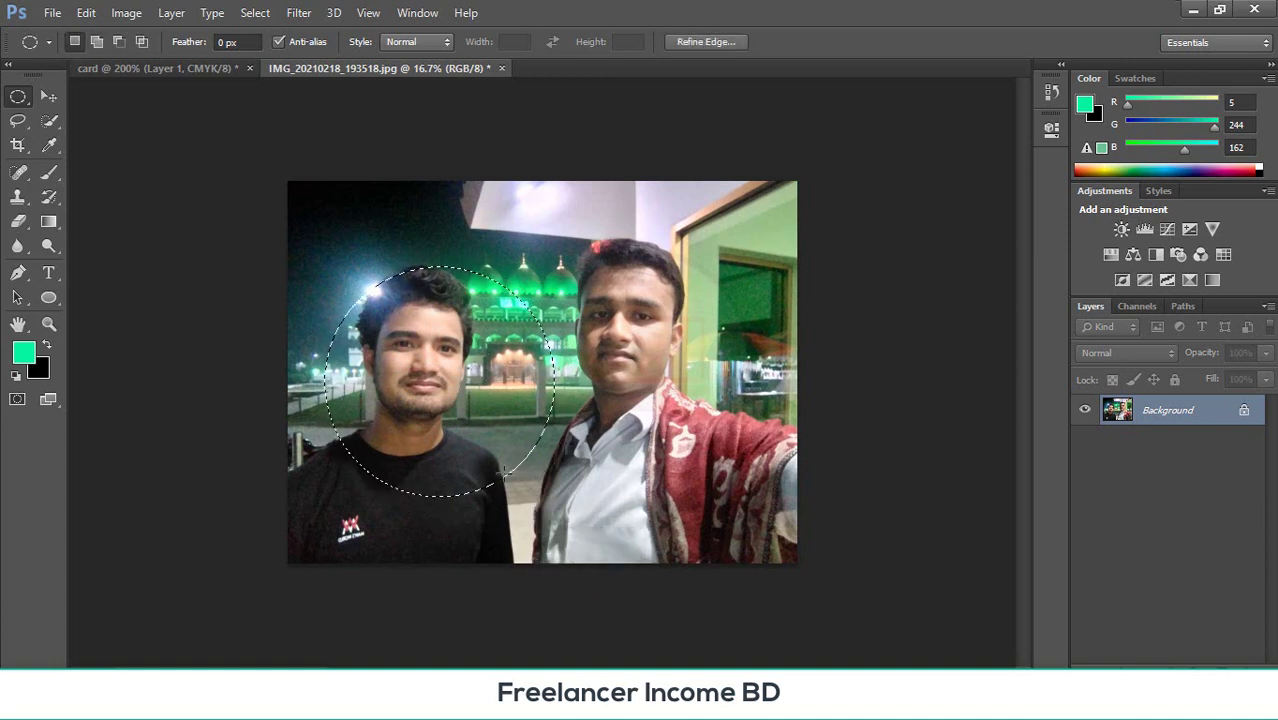
left_click_drag(509, 474, 467, 425)
left_click_drag(307, 263, 542, 576)
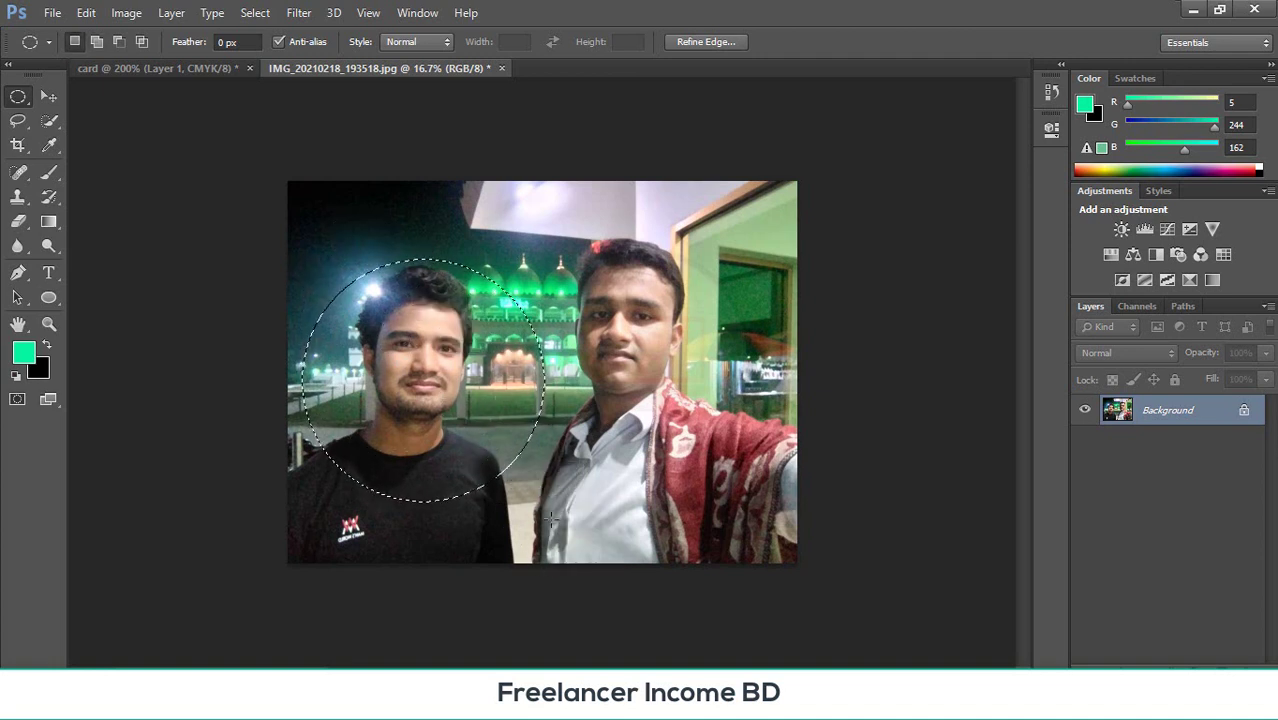
key("shift+Up")
key("shift+Up")
key("shift+Up")
key("Down")
key("Down")
key("Down")
key("Down")
key("Down")
key("Down")
key("Down")
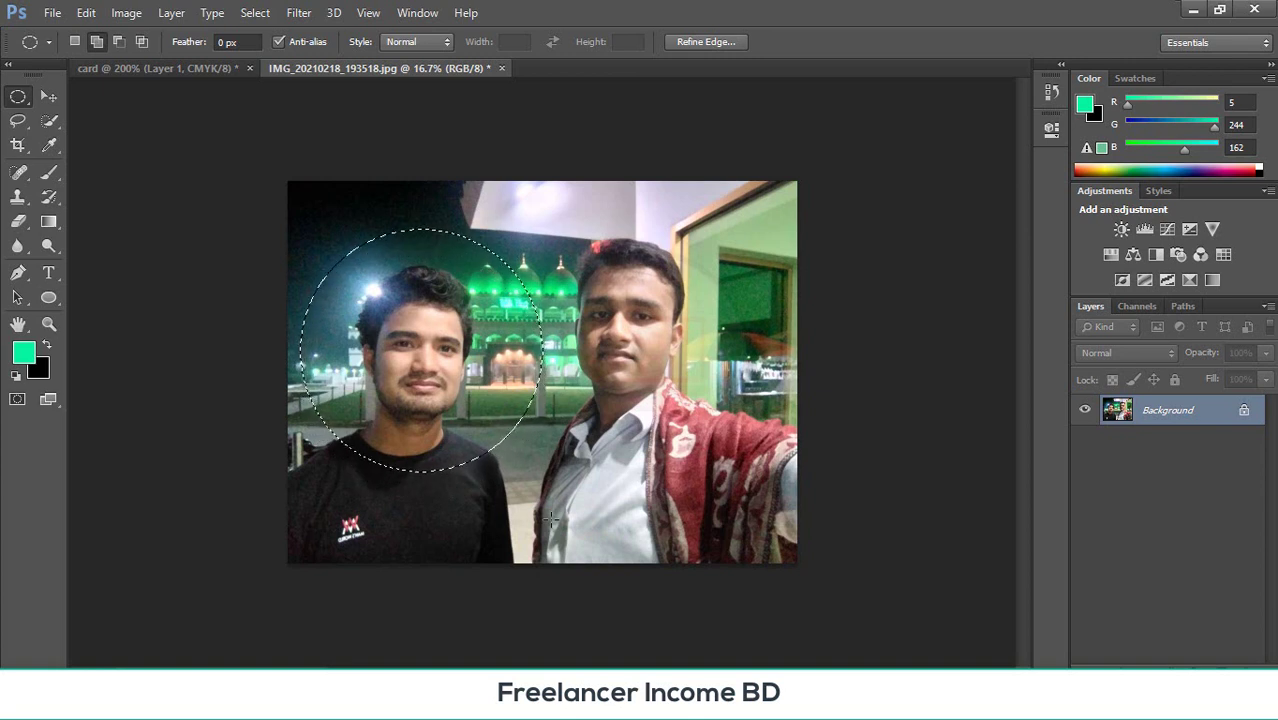
key("Left")
key("Left")
key("Left")
key("Down")
key("Down")
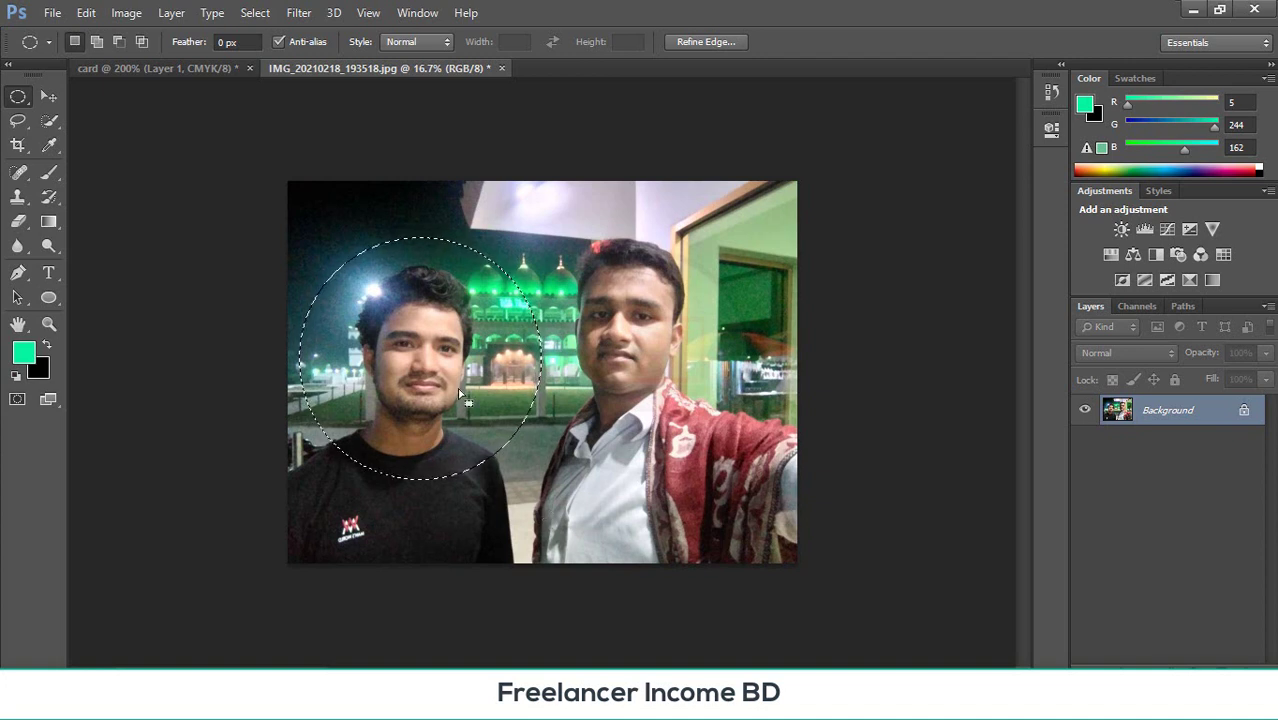
mouse_move(422, 382)
left_mouse_down()
mouse_move(577, 380)
mouse_move(434, 360)
left_mouse_up()
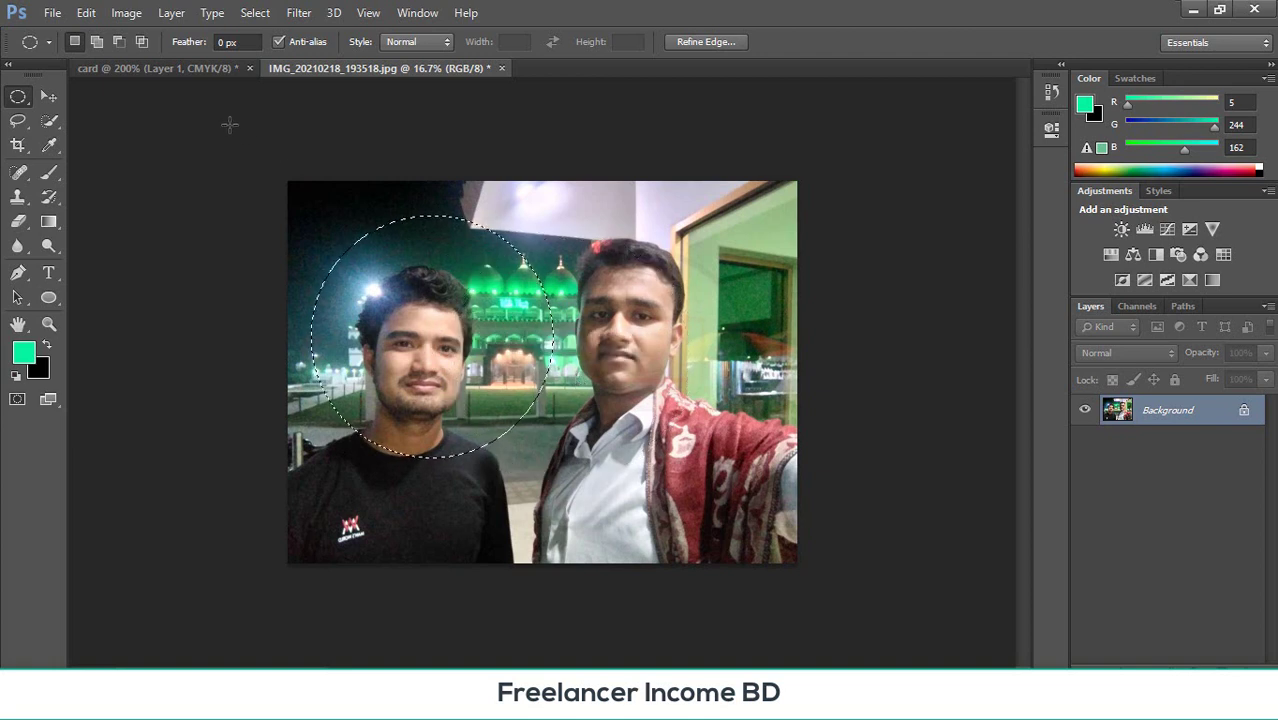
left_click(173, 66)
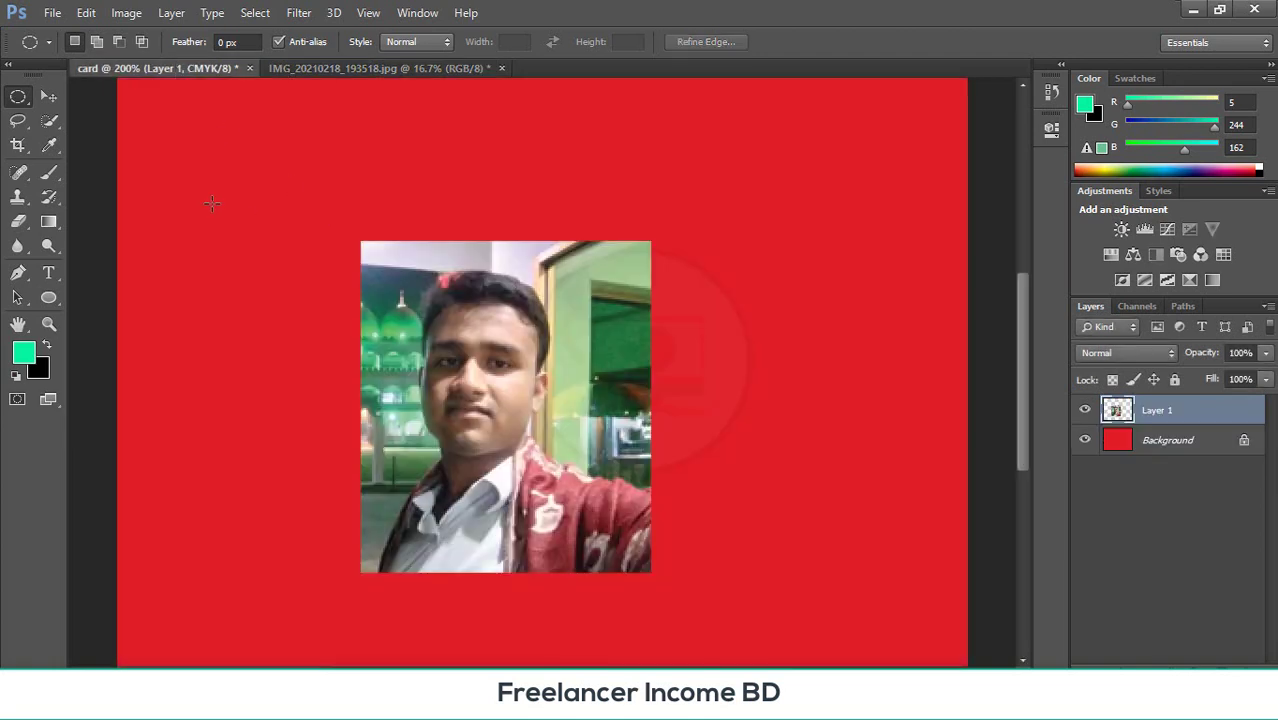
- Paste the circular portrait as Layer 2 and shrink it to about 7%
key("ctrl+minus")
key("ctrl+minus")
key("ctrl+minus")
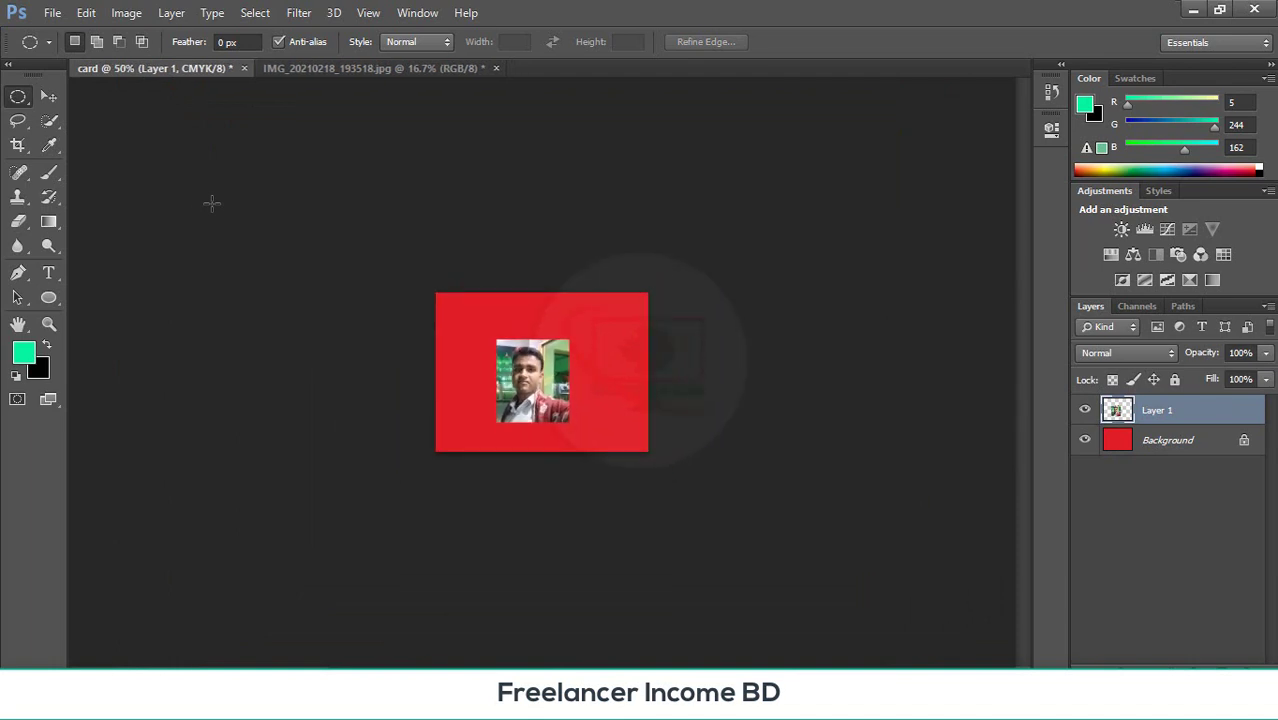
key("ctrl+v")
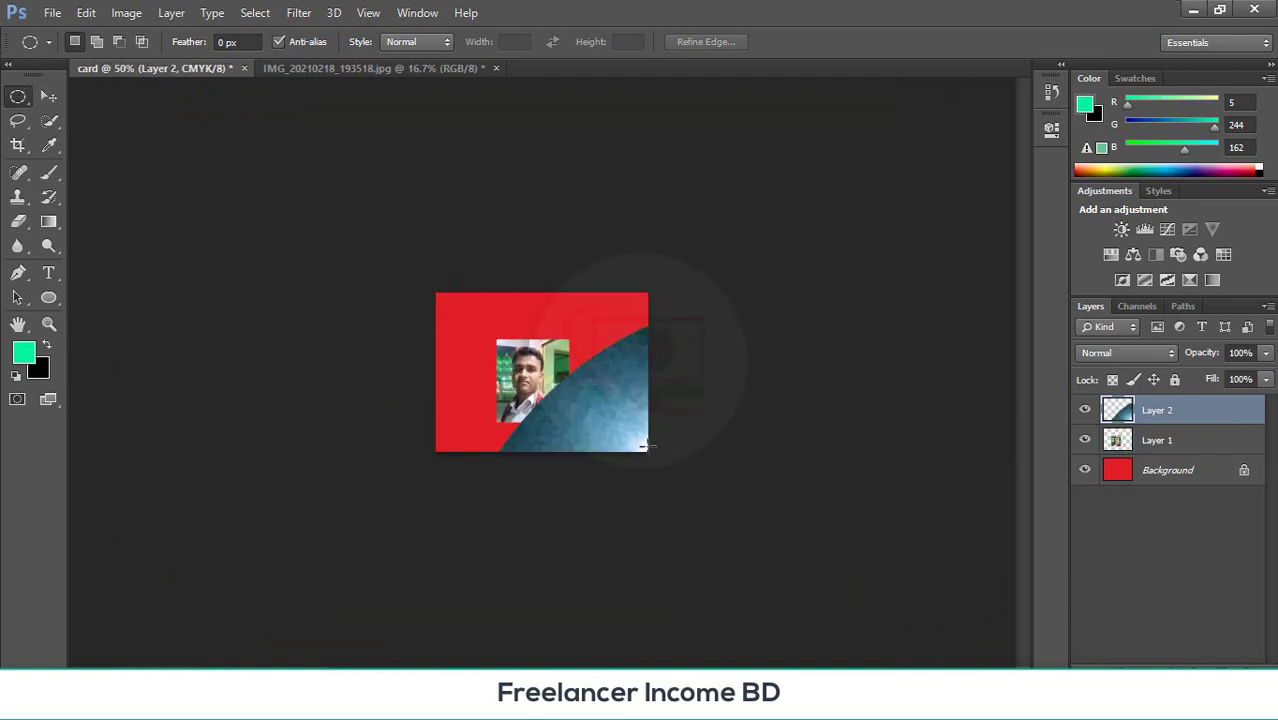
key("ctrl+t")
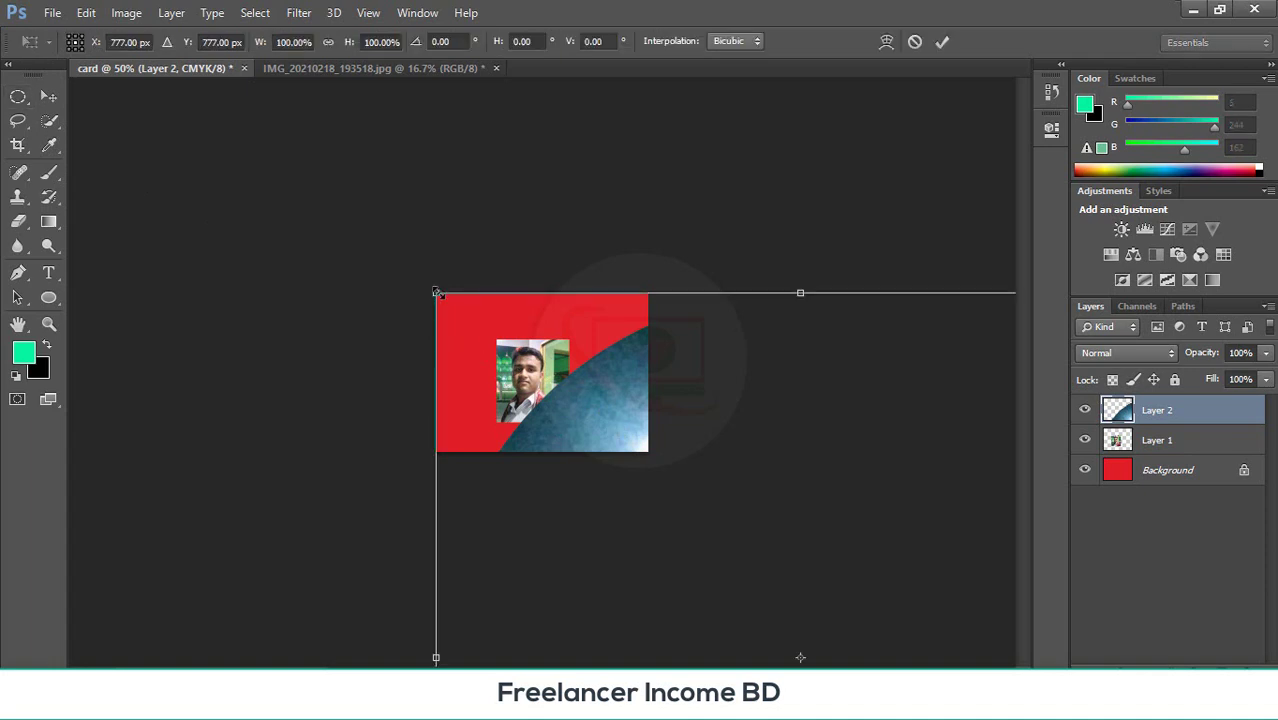
left_click_drag(436, 292, 495, 440)
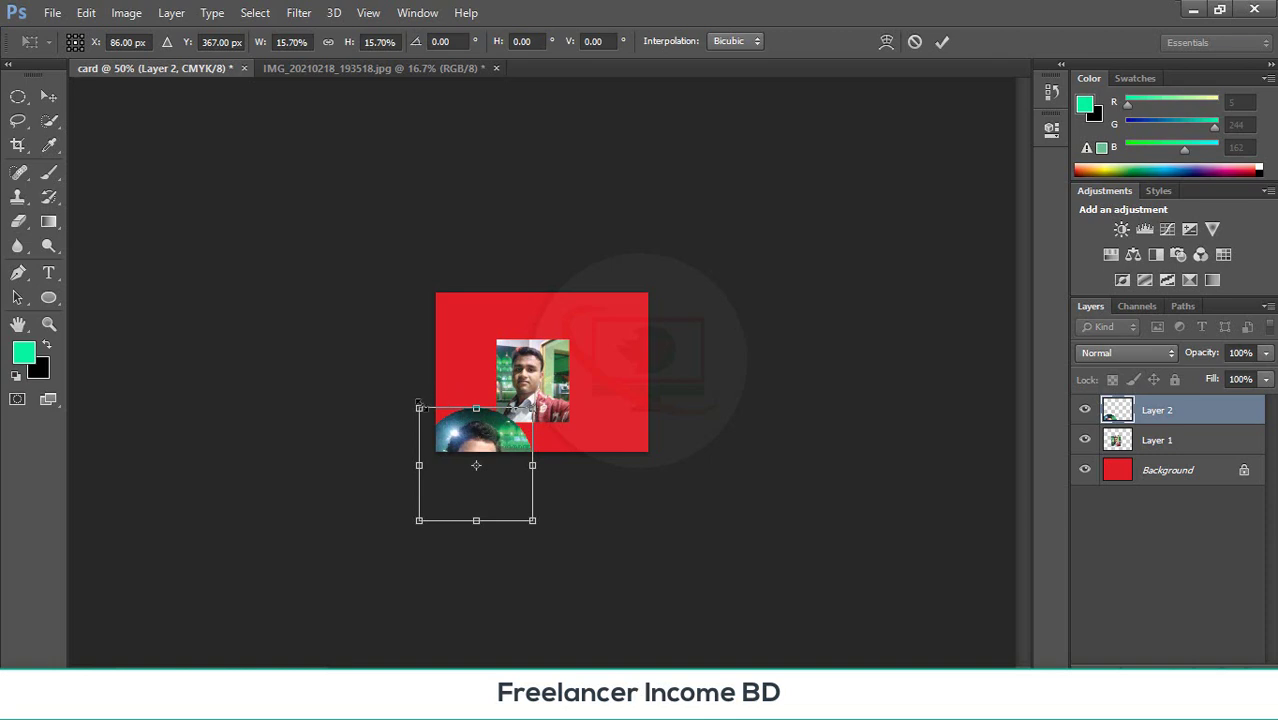
left_click_drag(425, 412, 466, 389)
key("Return")
- Move the circle portrait up and to the right on the card
key("m")
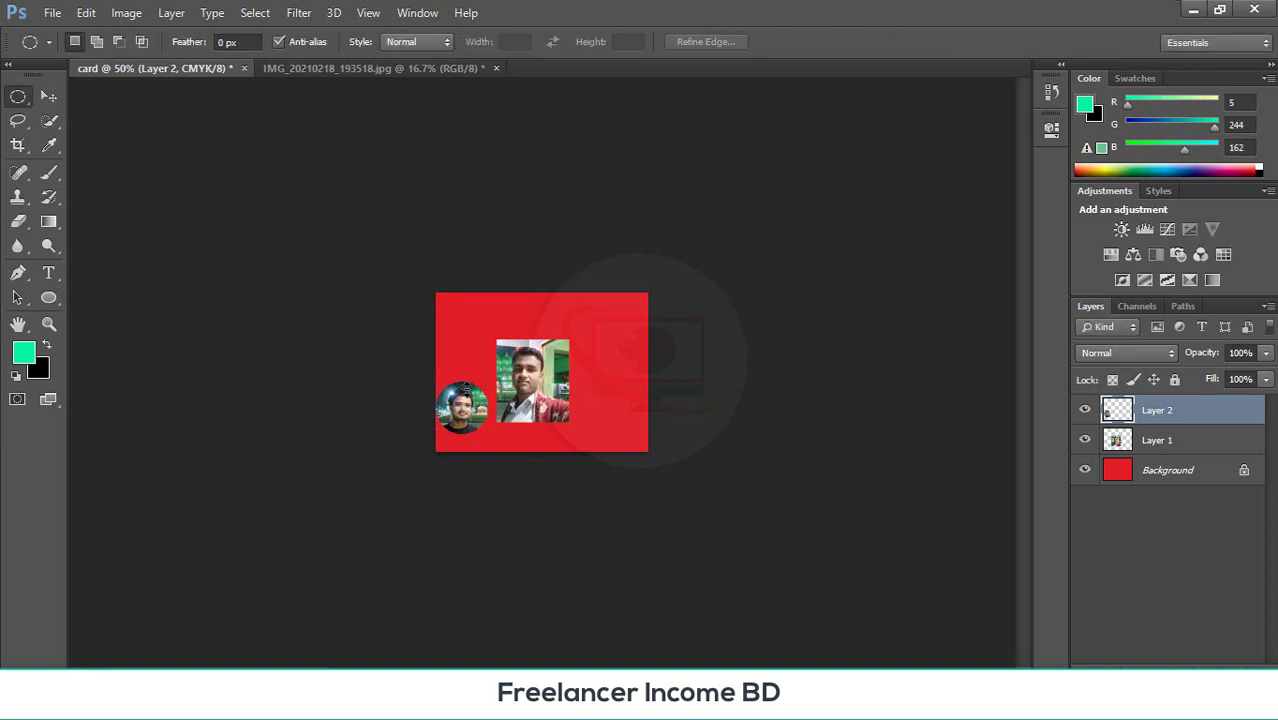
key("ctrl+plus")
key("ctrl+plus")
key("ctrl+plus")
key("ctrl+plus")
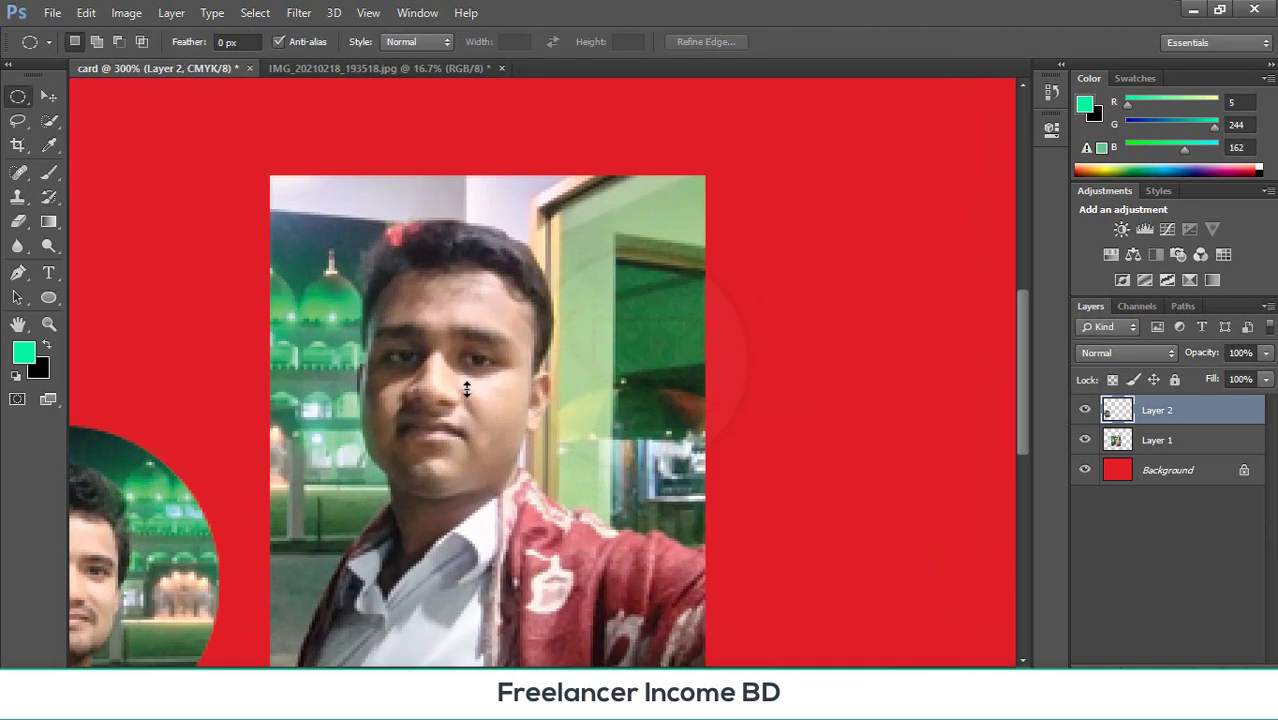
left_click_drag(485, 408, 700, 216)
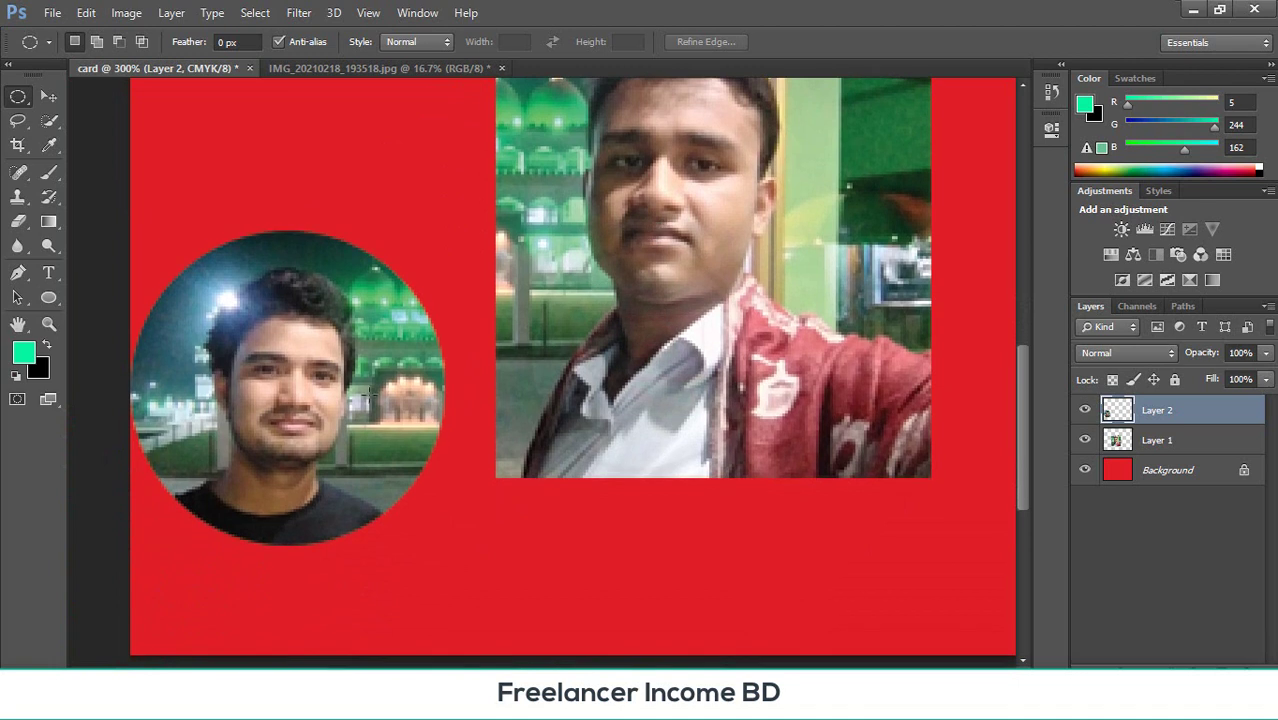
left_click(48, 96)
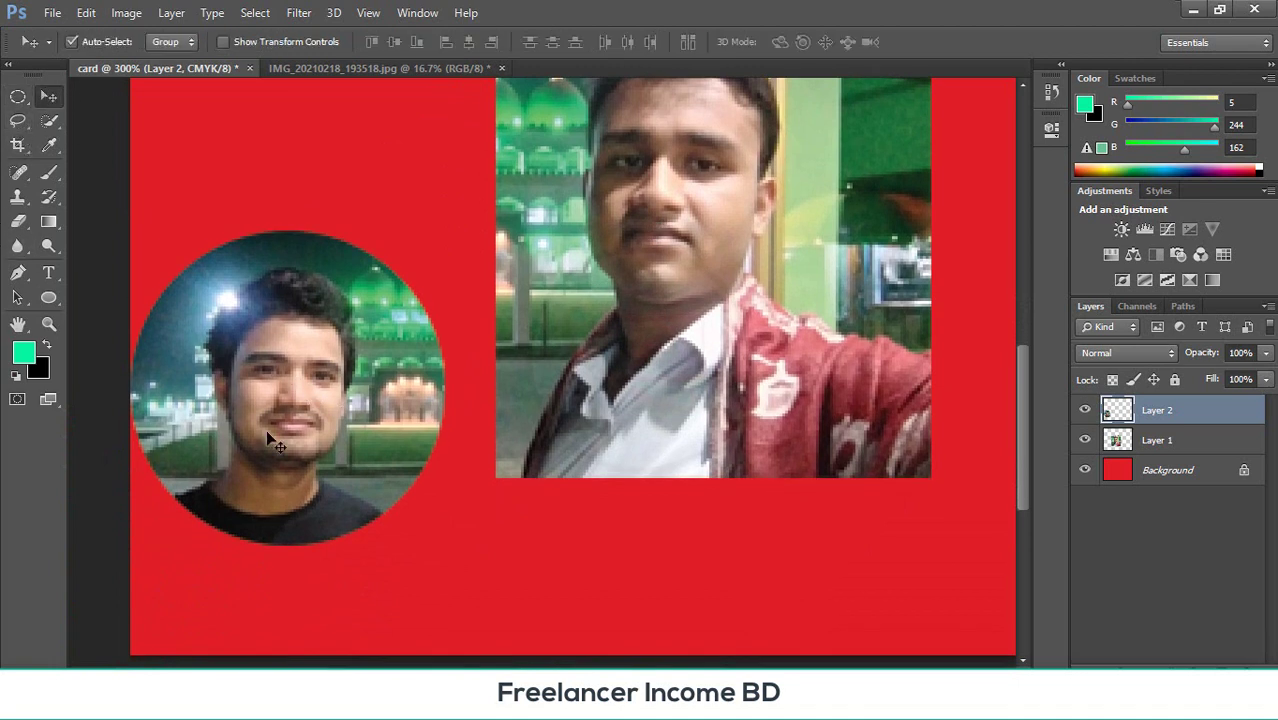
left_click_drag(275, 445, 305, 352)
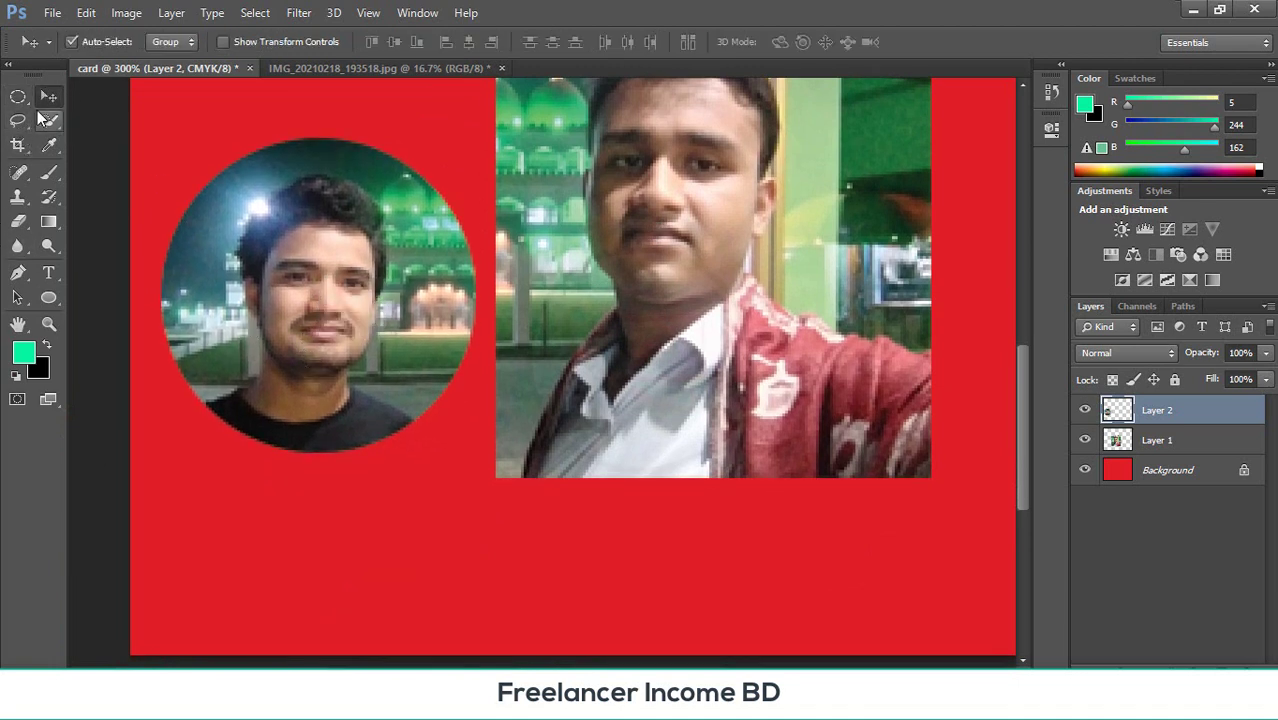
scroll(740, 450, "up", 3)
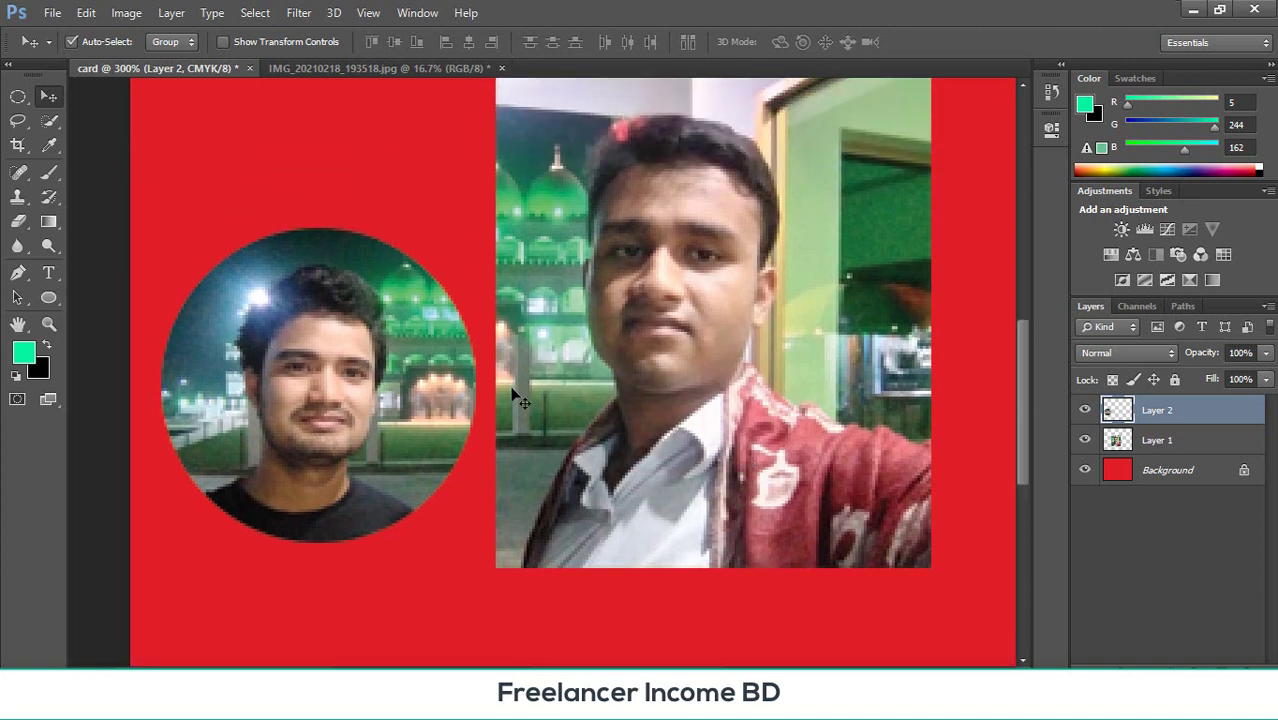
left_click(17, 97)
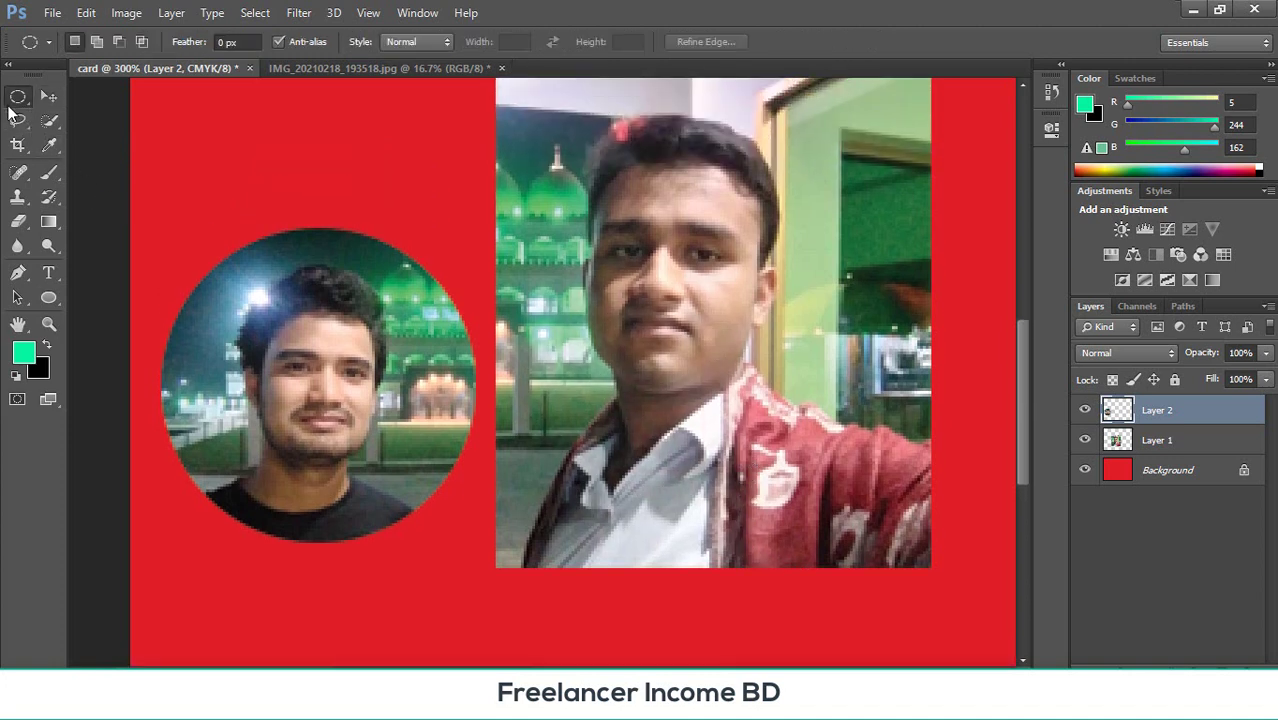
left_click(10, 100)
- Draw single-row marquee selections across the selfie photo
left_click(127, 129)
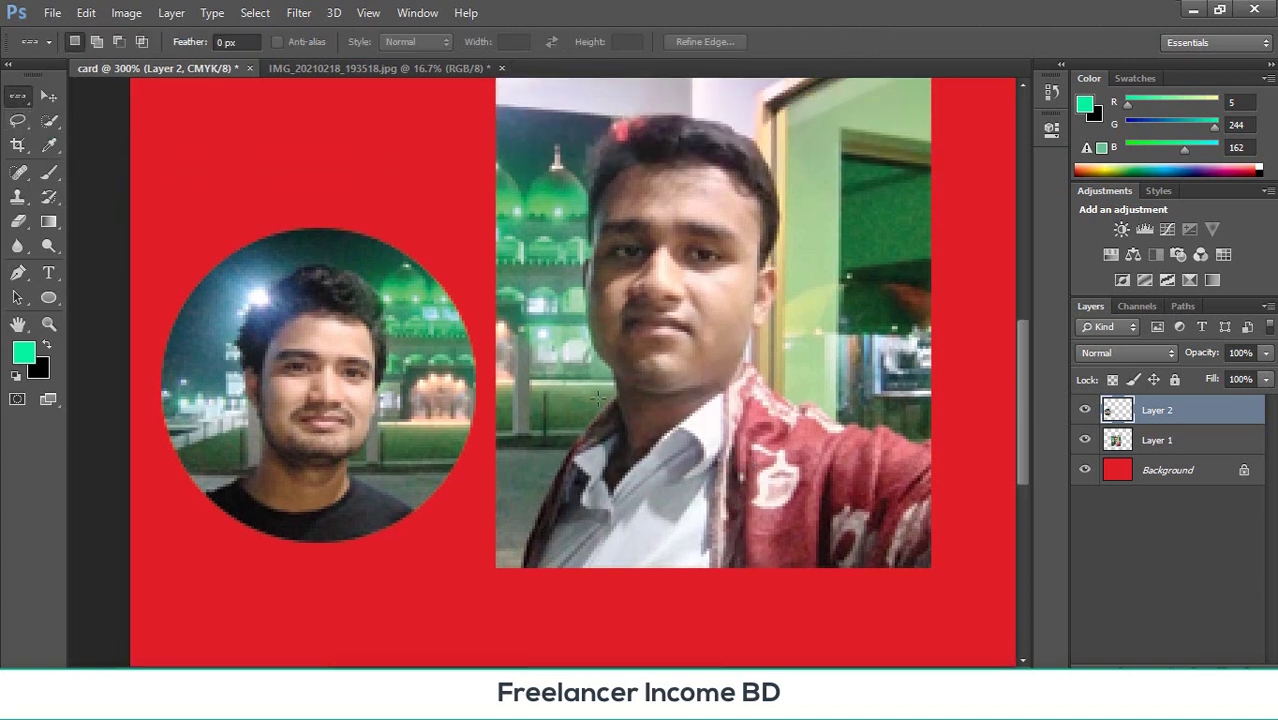
left_click(387, 68)
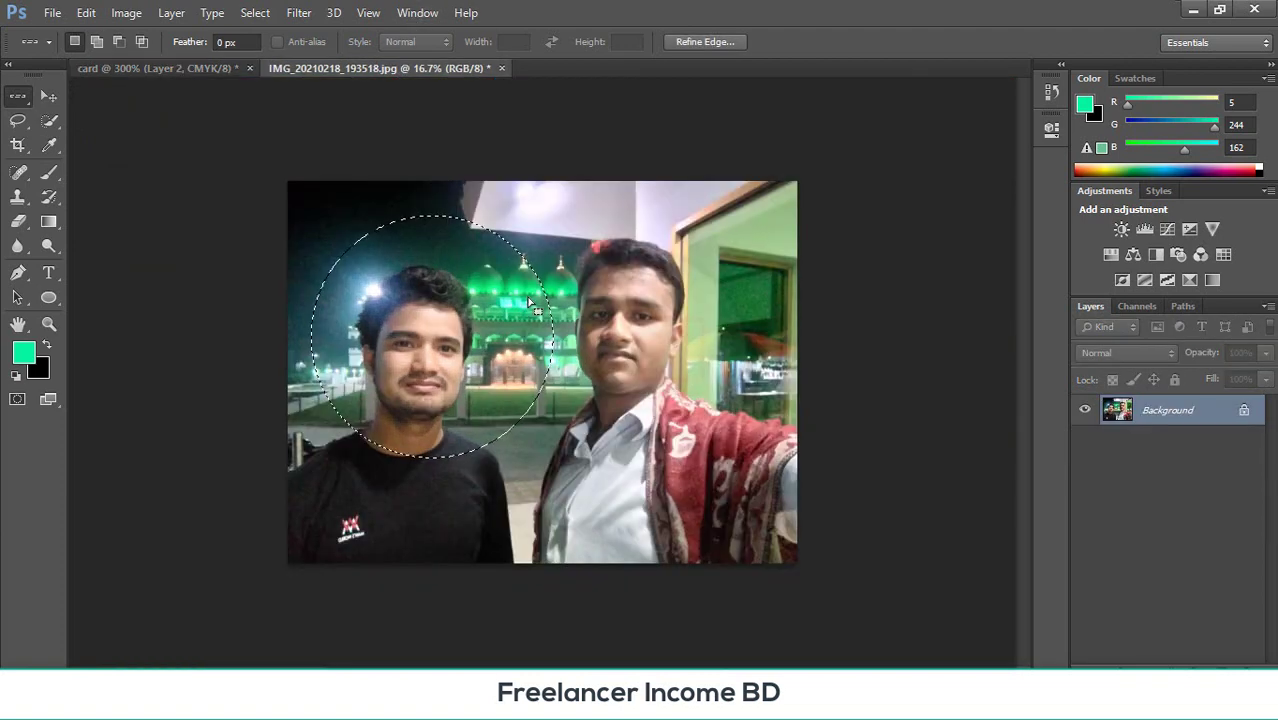
left_click_drag(605, 315, 675, 500)
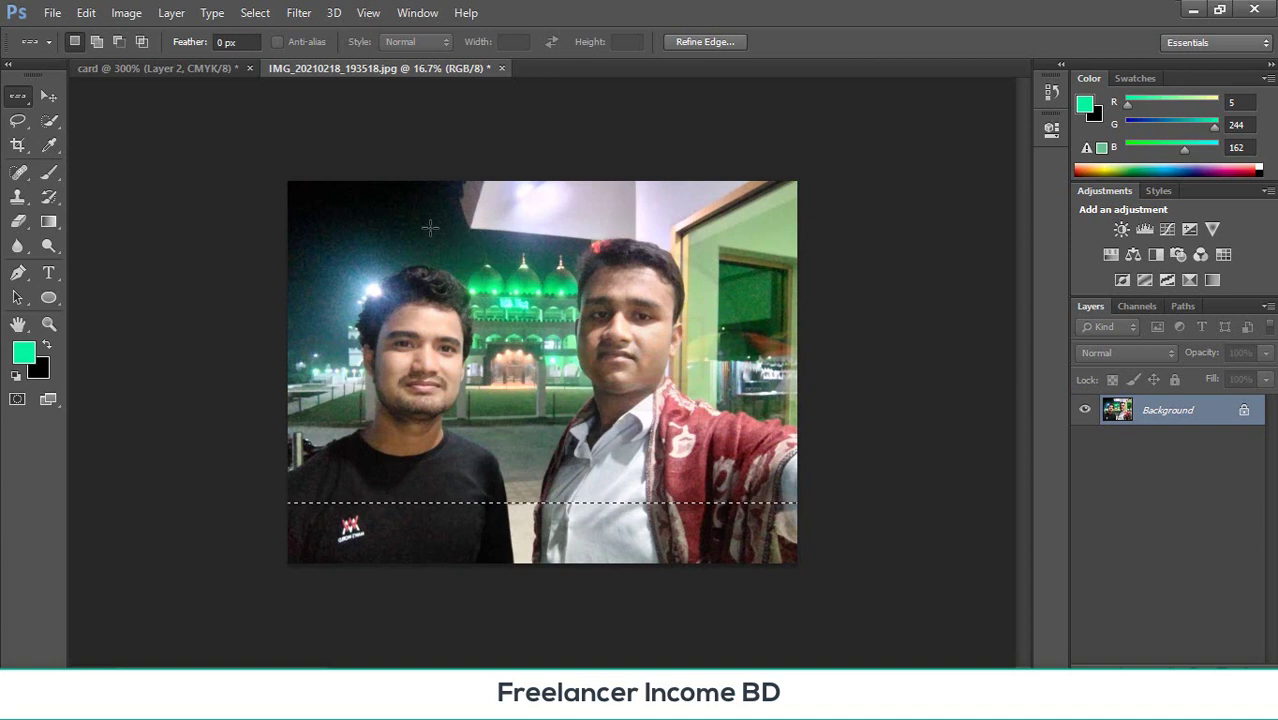
left_click_drag(396, 216, 495, 213)
- Select a one-pixel column through the photo with the Single Column Marquee
right_click(17, 96)
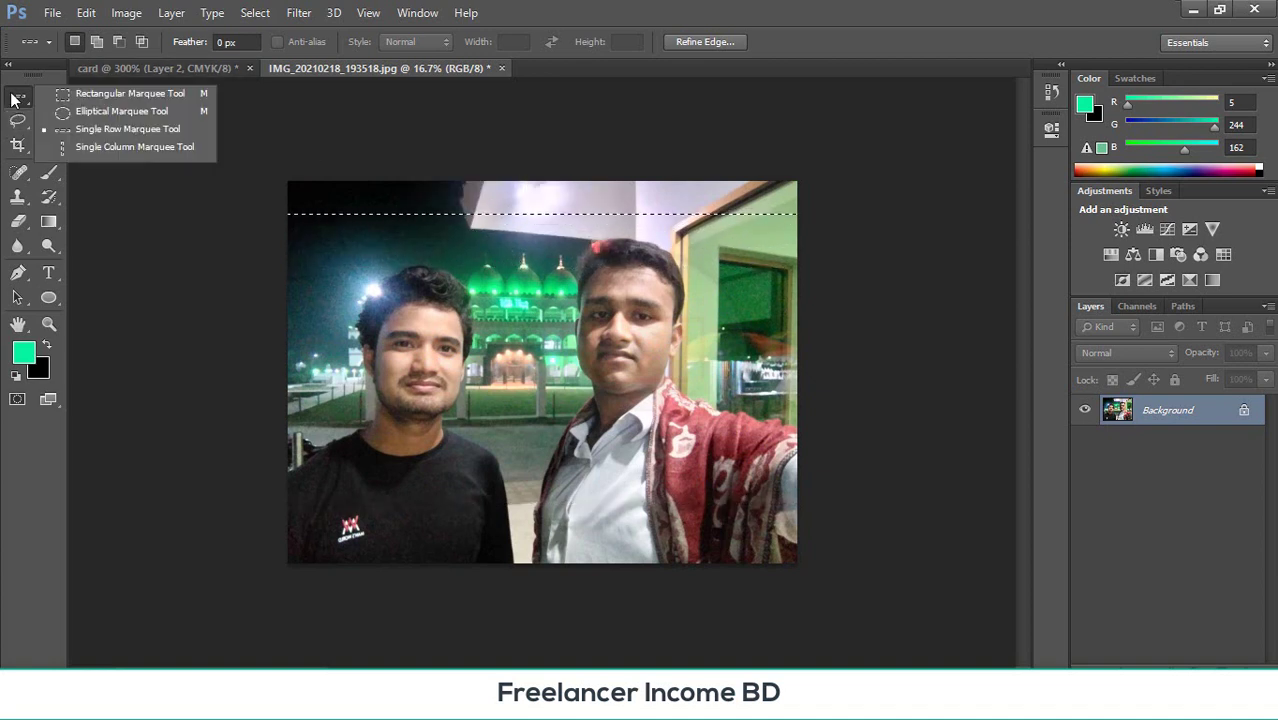
left_click(86, 148)
left_click_drag(352, 188, 338, 338)
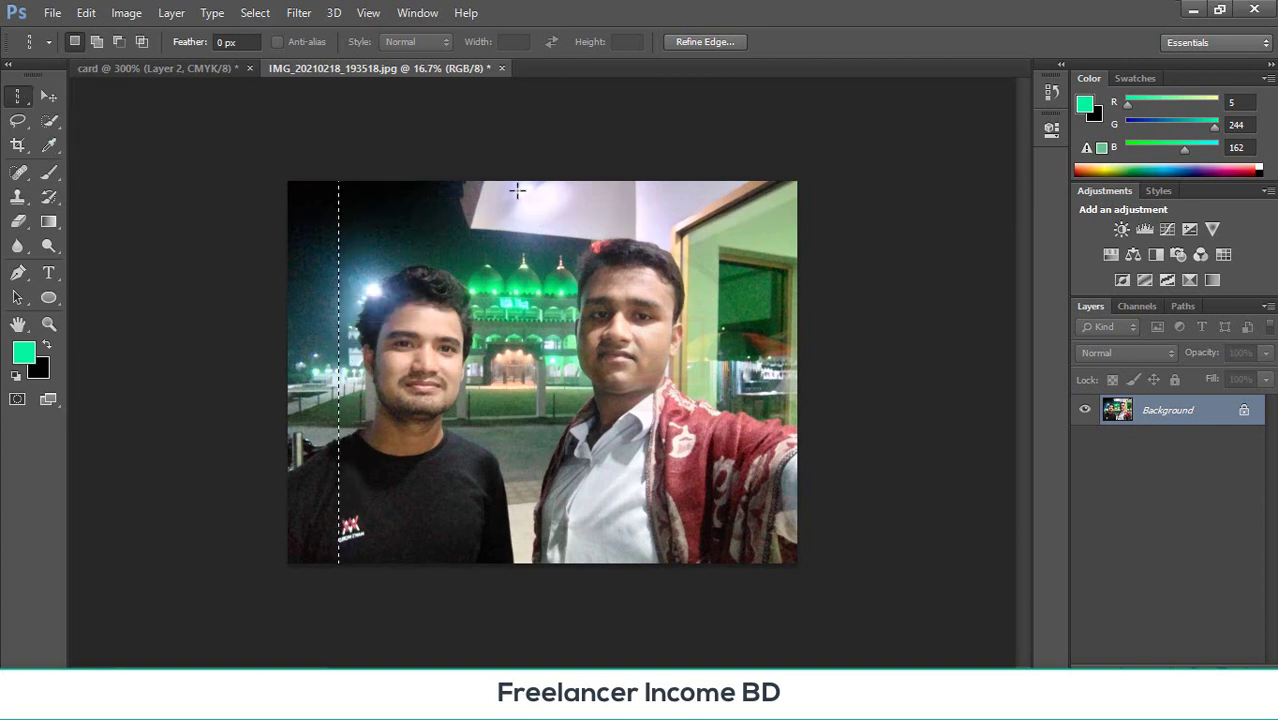
left_click_drag(517, 192, 522, 318)
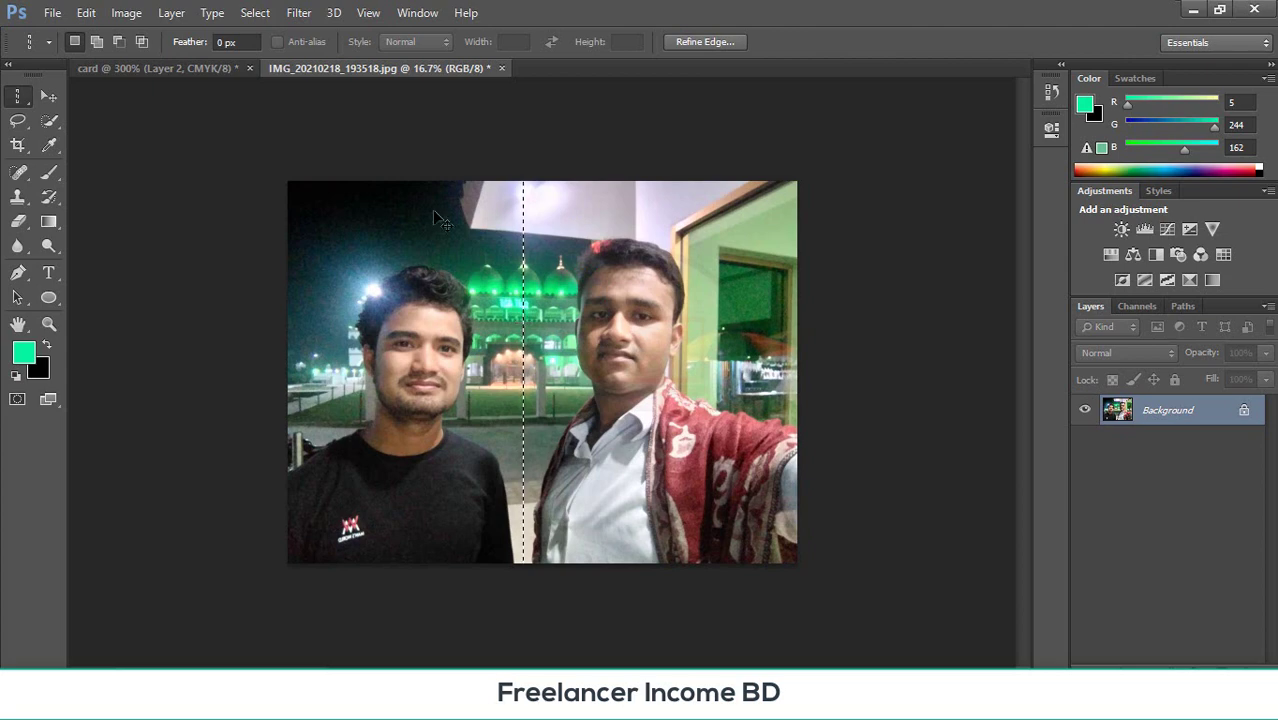
left_click(191, 67)
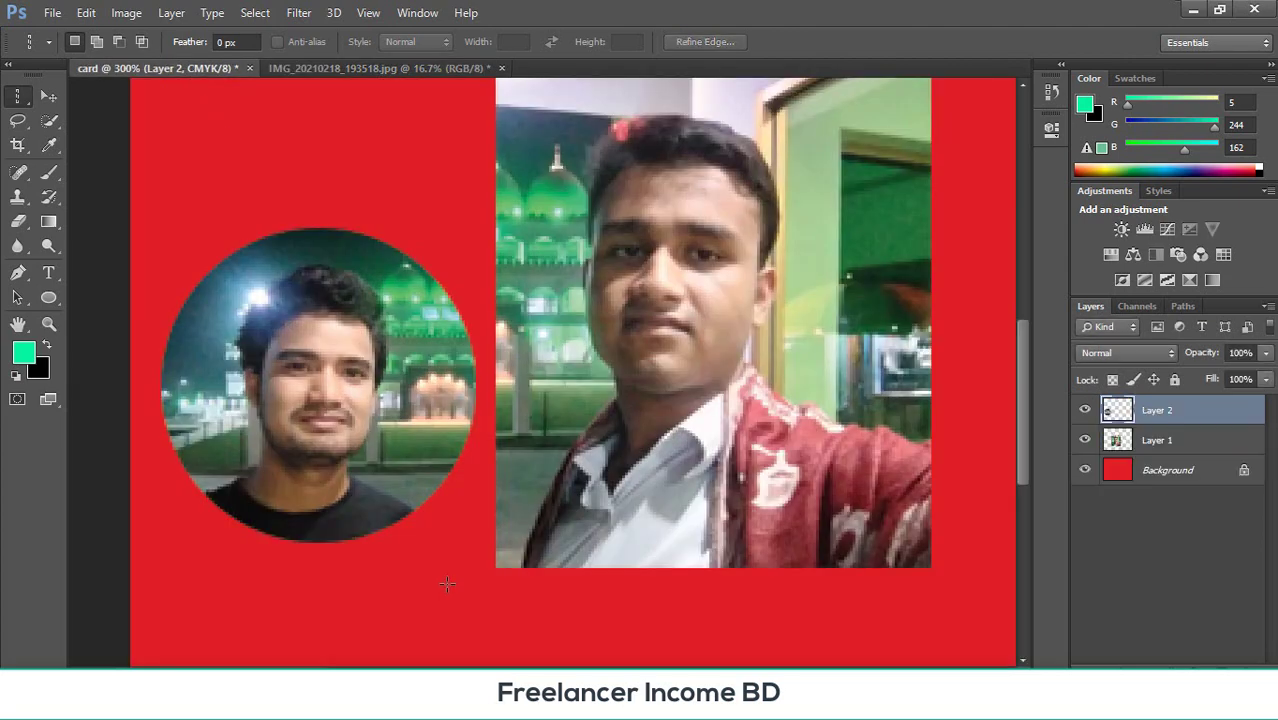
left_click(48, 96)
left_click(338, 198)
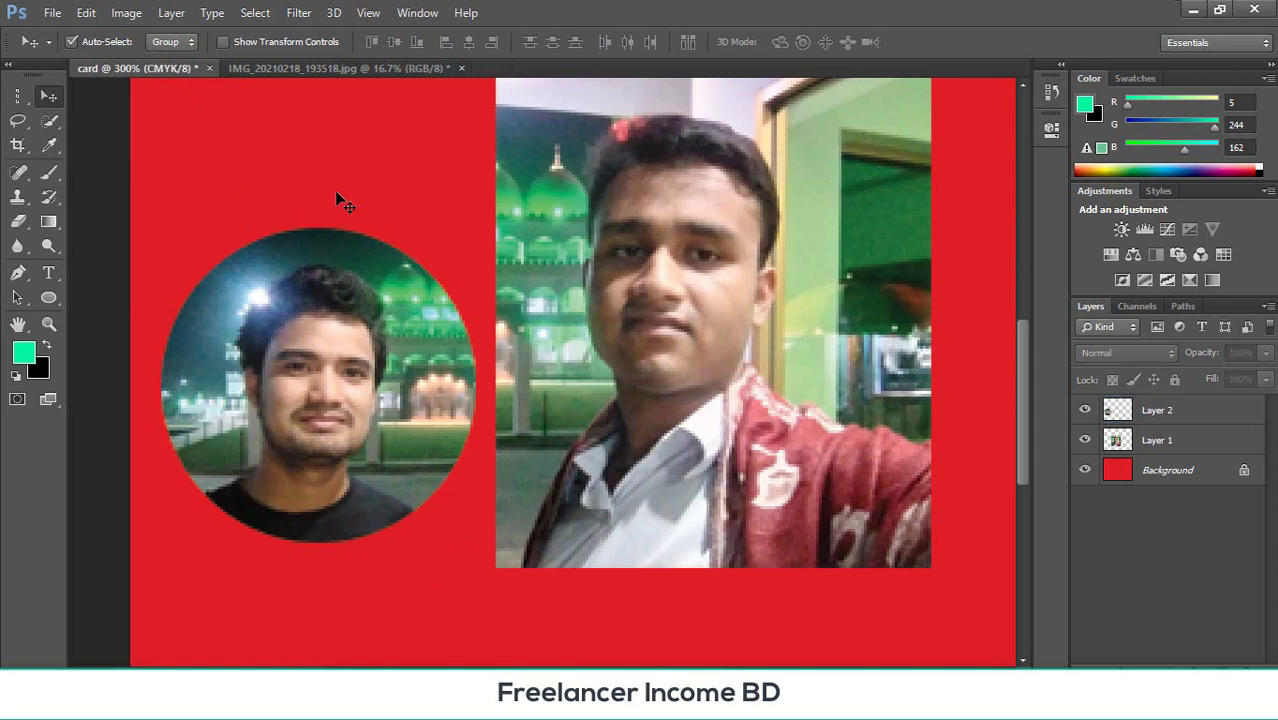
key("ctrl+v")
scroll(603, 362, "down", 3)
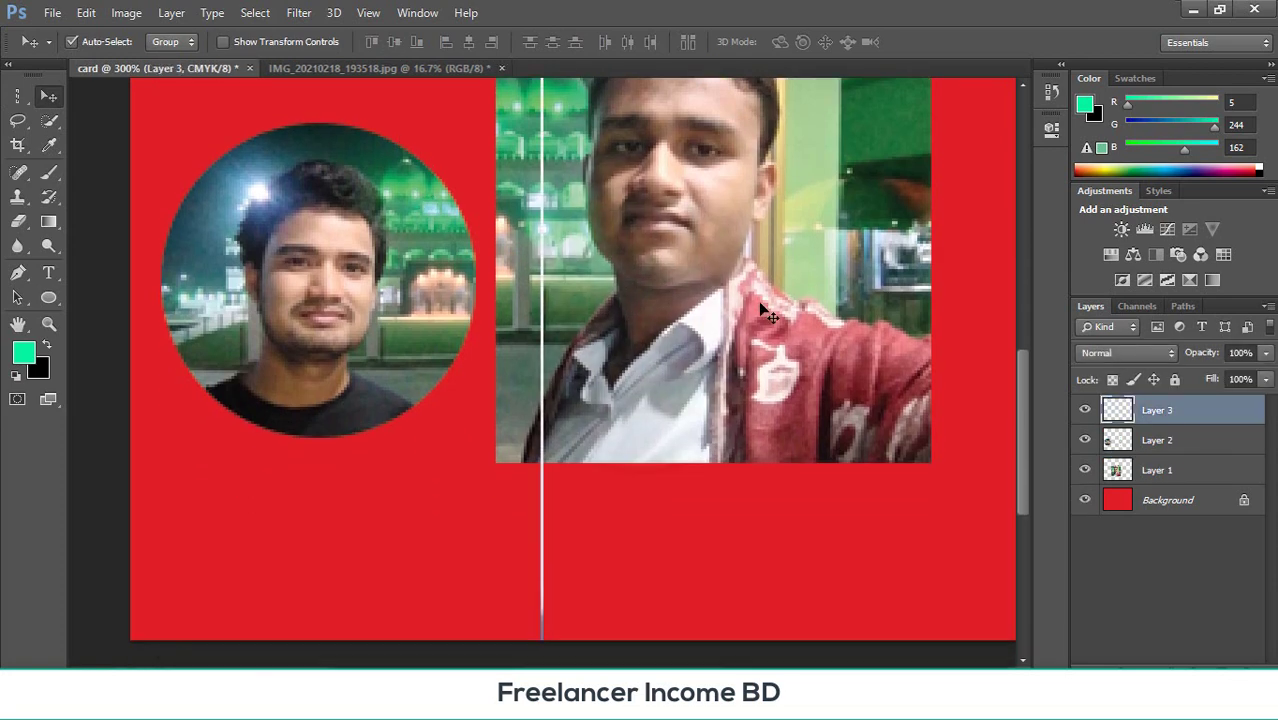
scroll(603, 364, "down", 1)
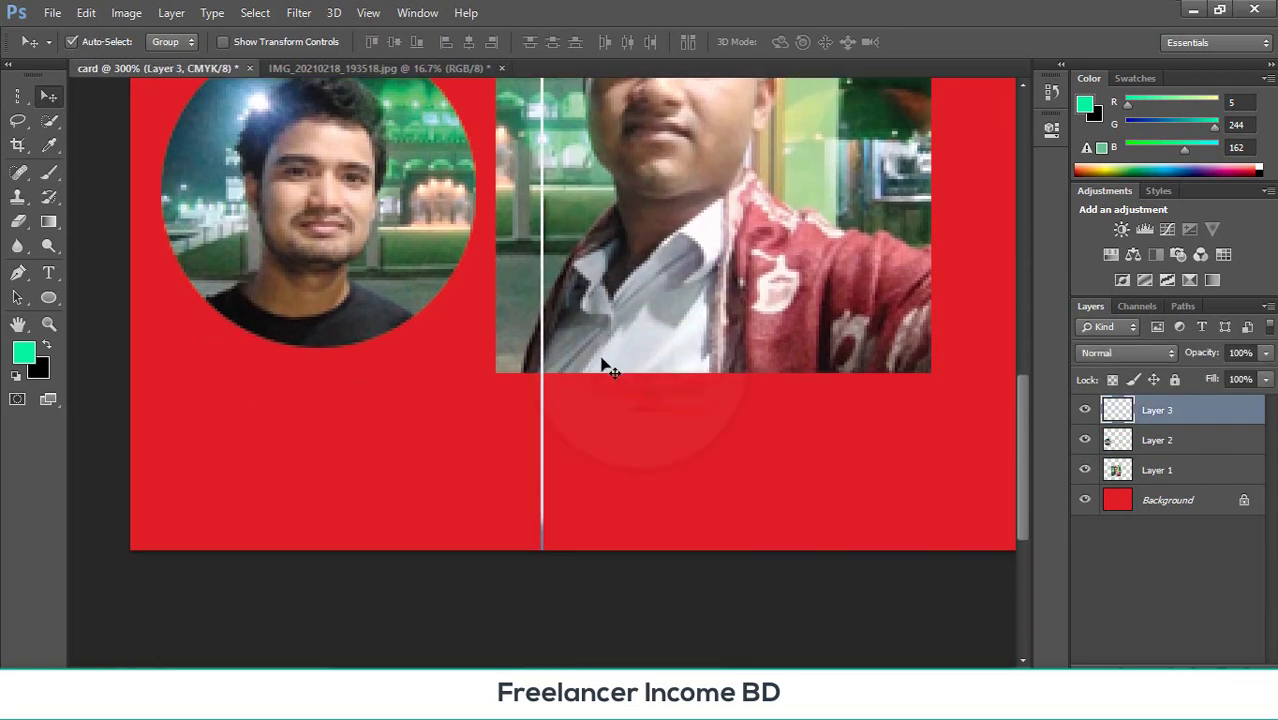
key("ctrl+z")
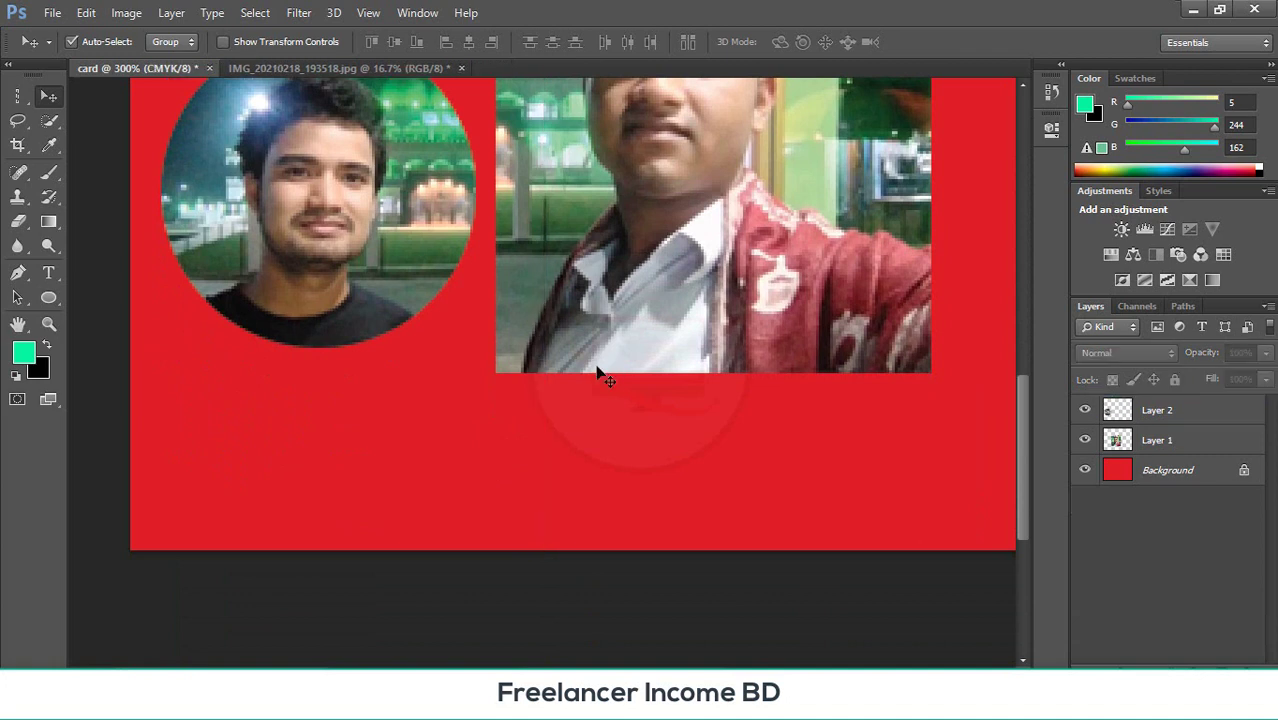
scroll(592, 374, "up", 2)
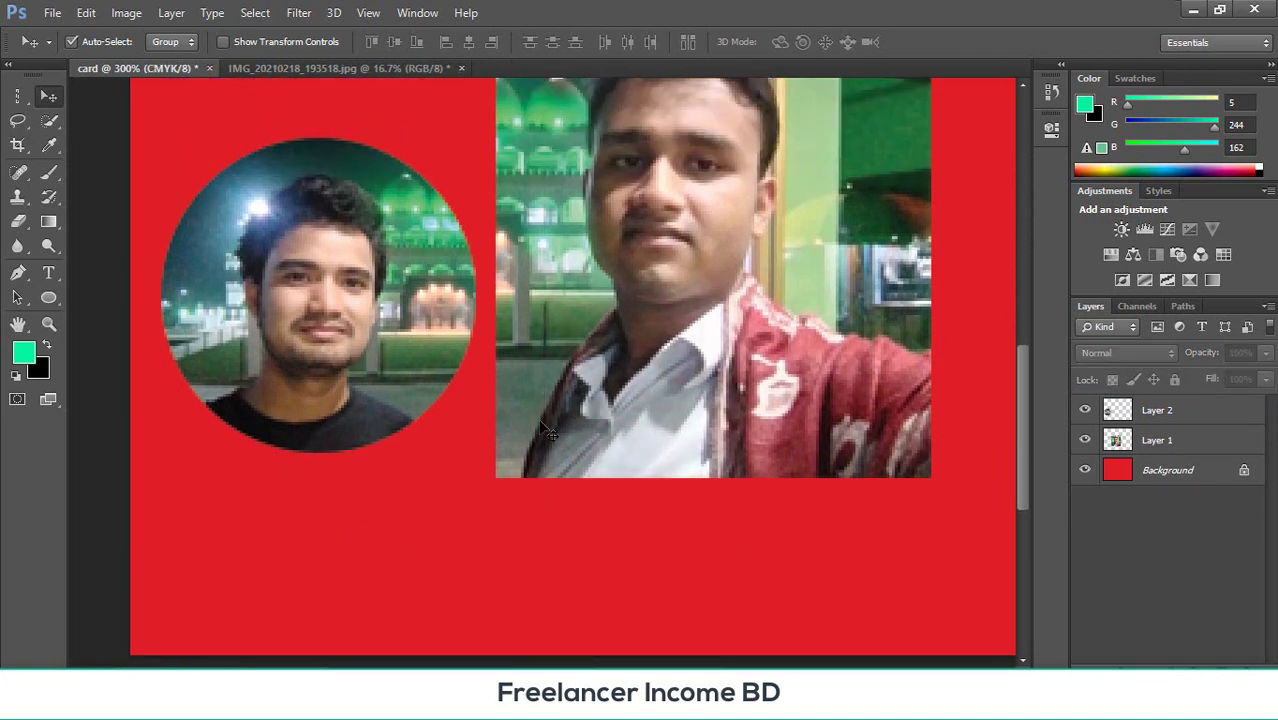
scroll(638, 376, "up", 2)
key("ctrl+minus")
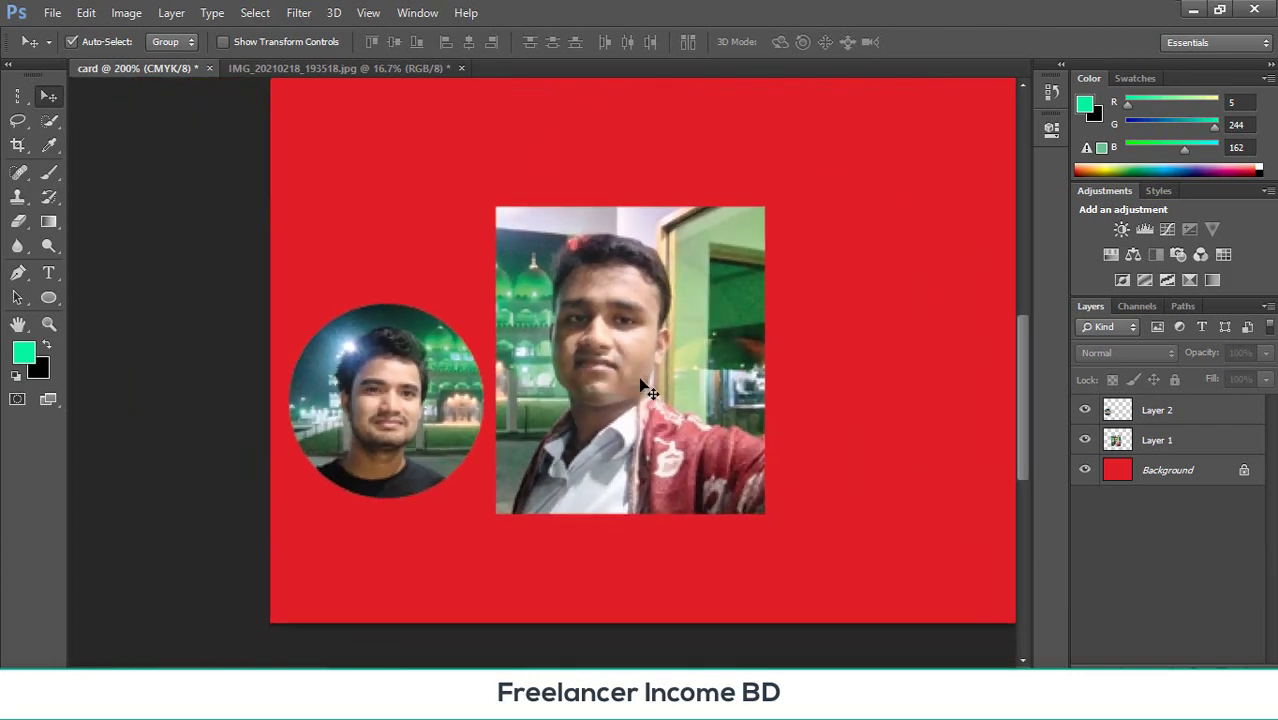
key("ctrl+minus")
key("ctrl+minus")
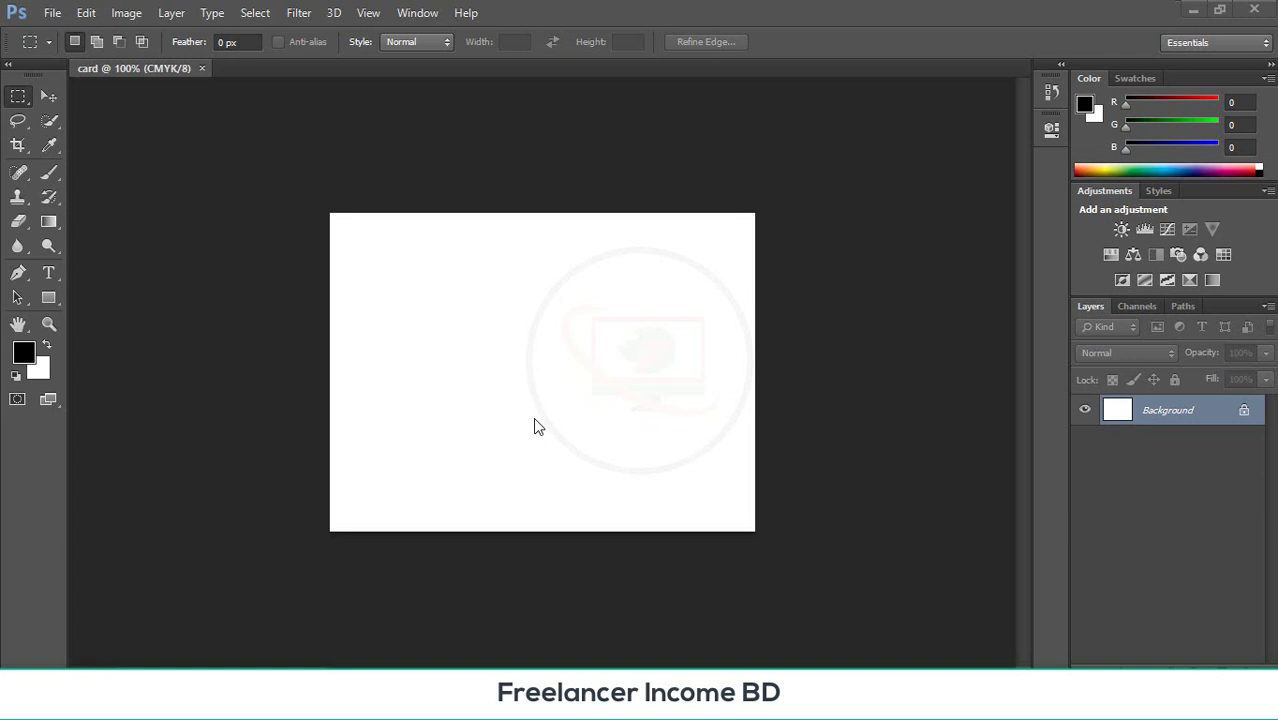
- Close the background Color Picker without changes and select the Move tool
left_click(38, 376)
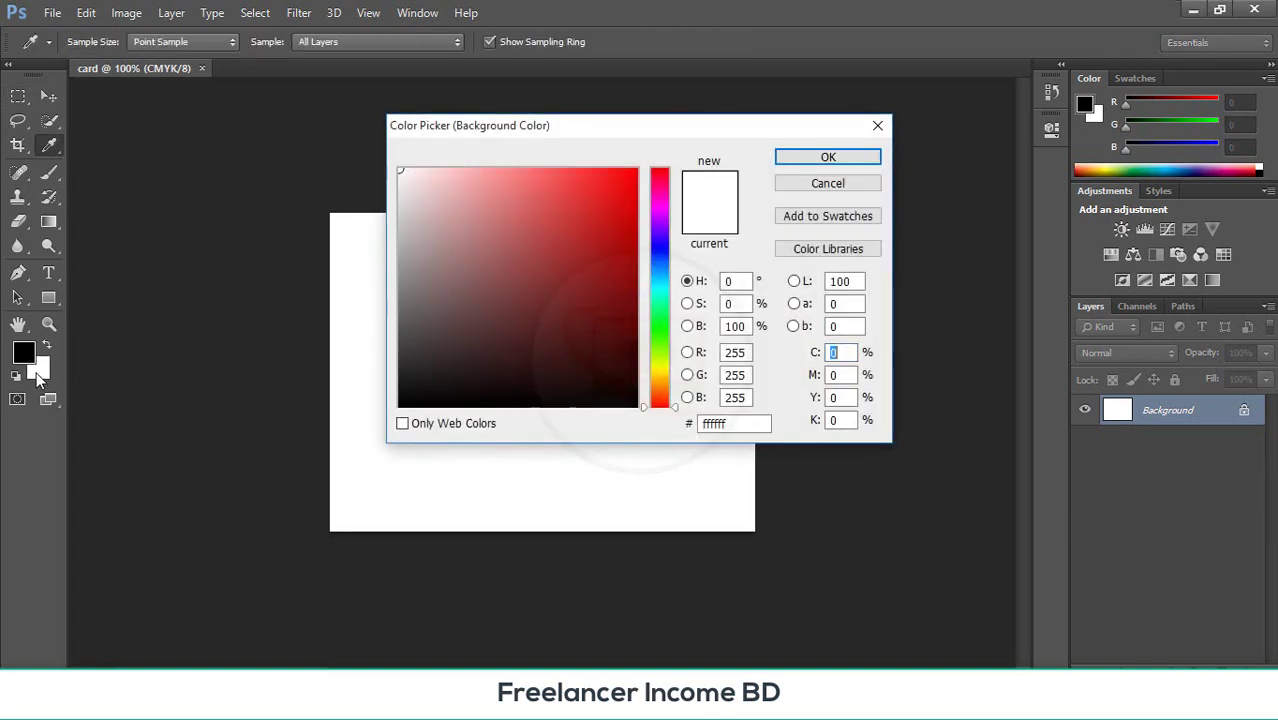
left_click(877, 125)
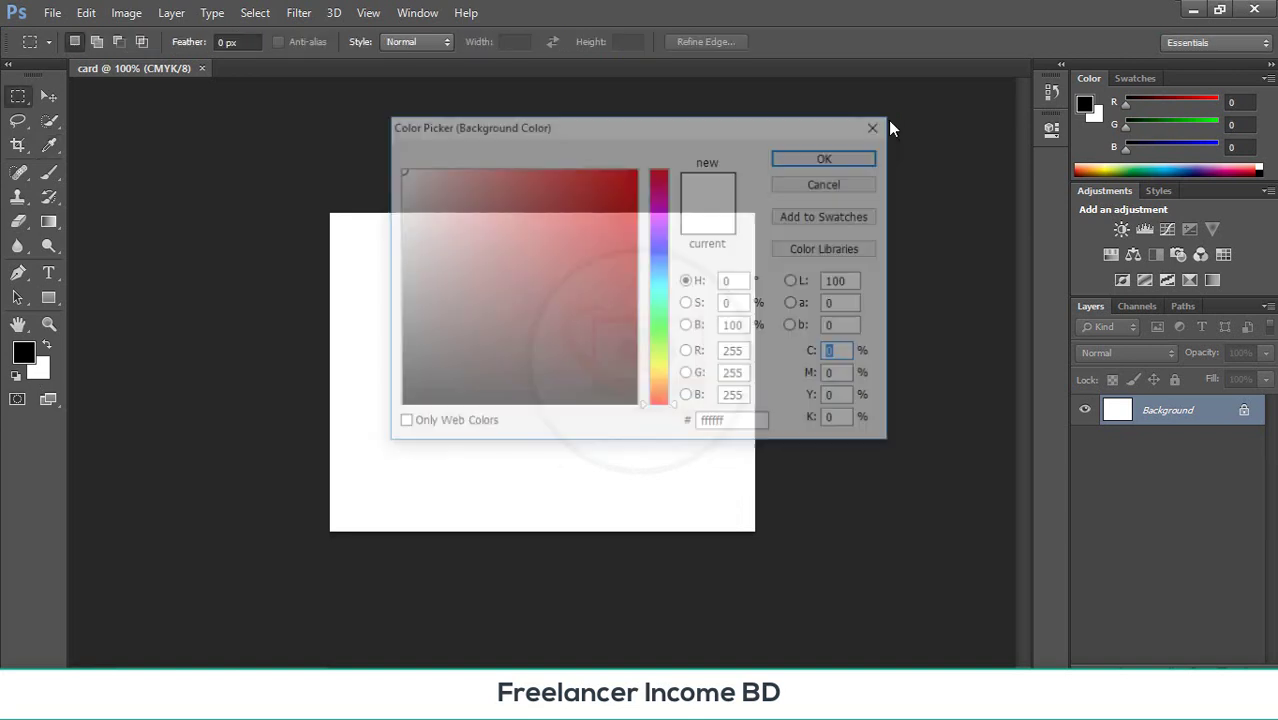
left_click(49, 96)
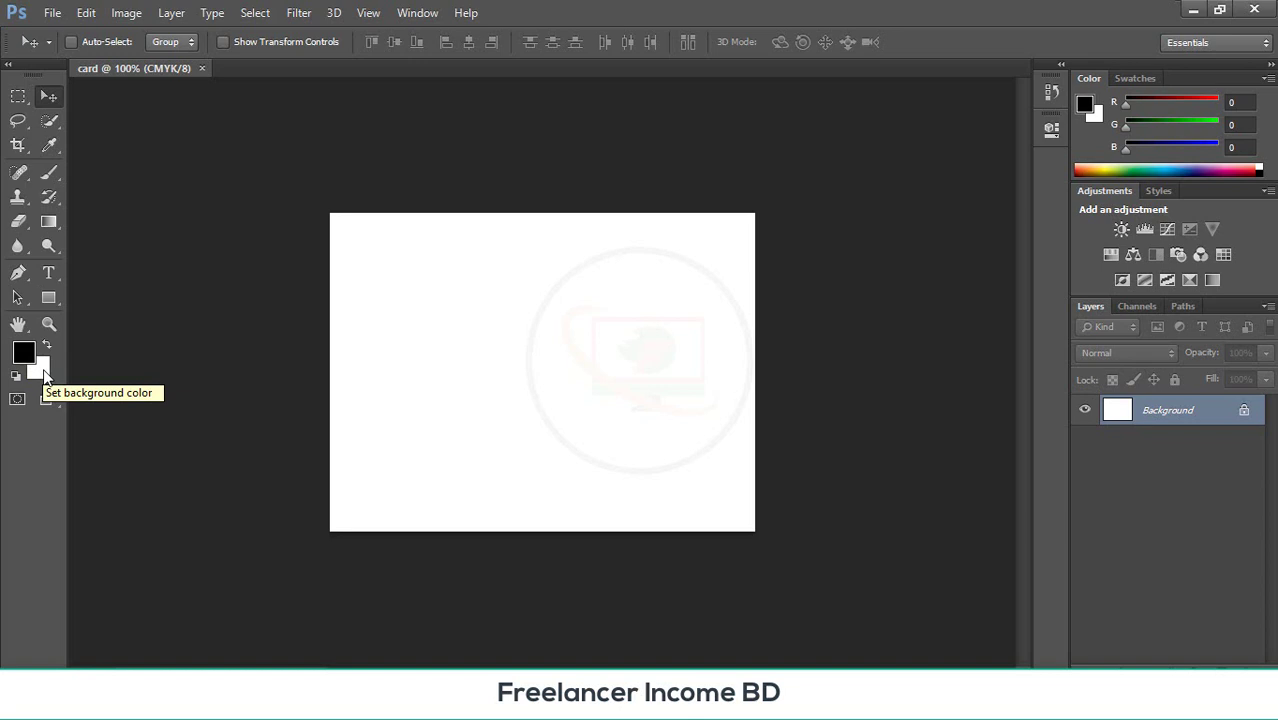
- Fill the Background layer with alternating colour swaps and fills, finishing solid black
key("x")
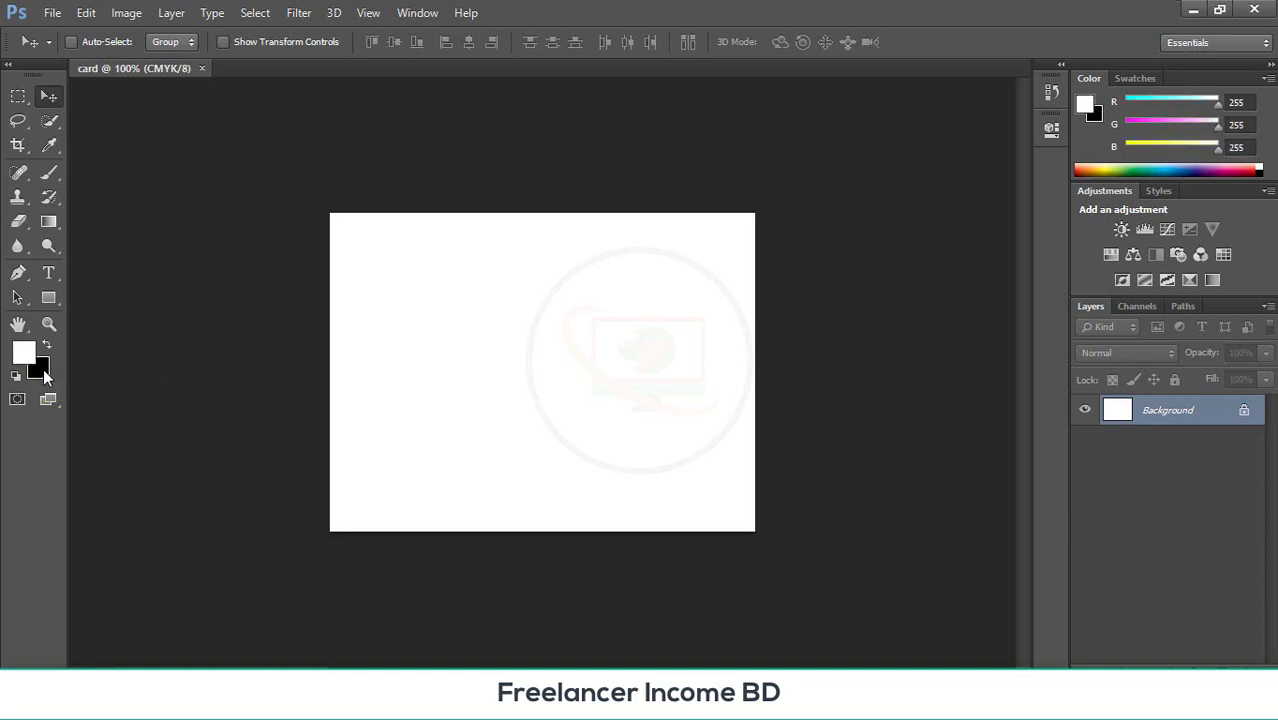
key("x")
key("x")
key("x")
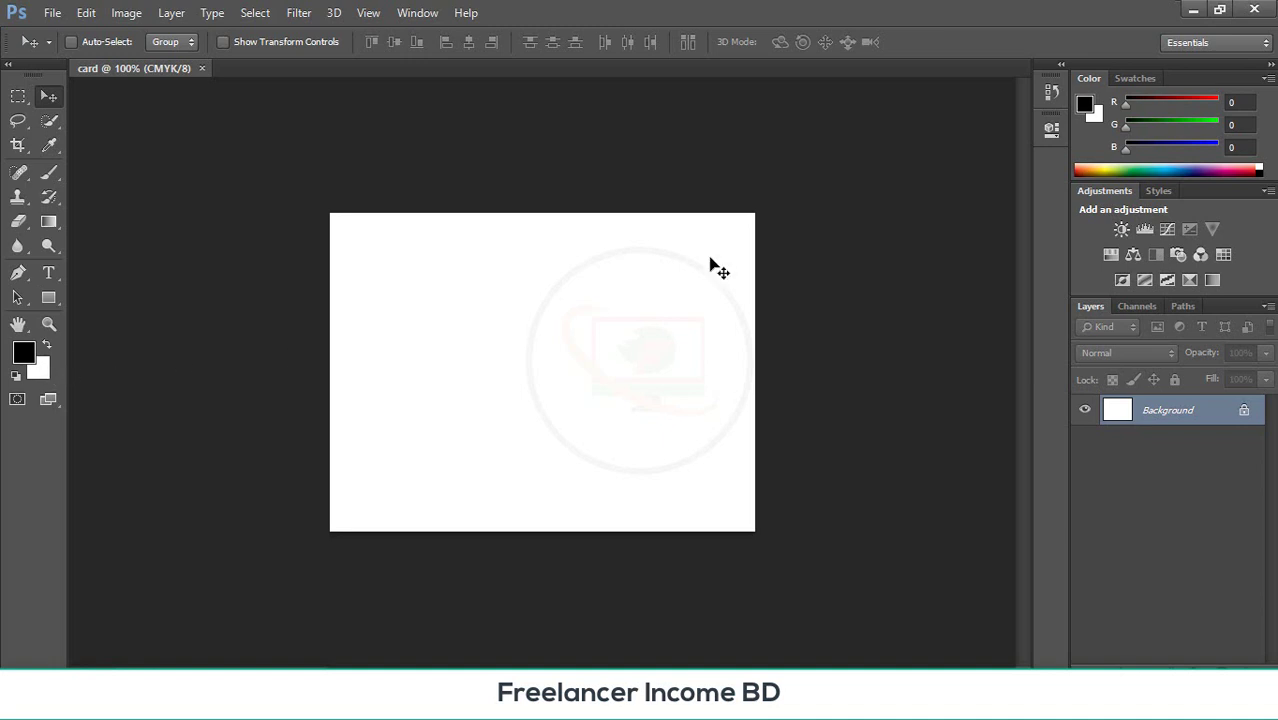
key("ctrl+BackSpace")
key("alt+BackSpace")
key("ctrl+BackSpace")
key("x")
key("ctrl+BackSpace")
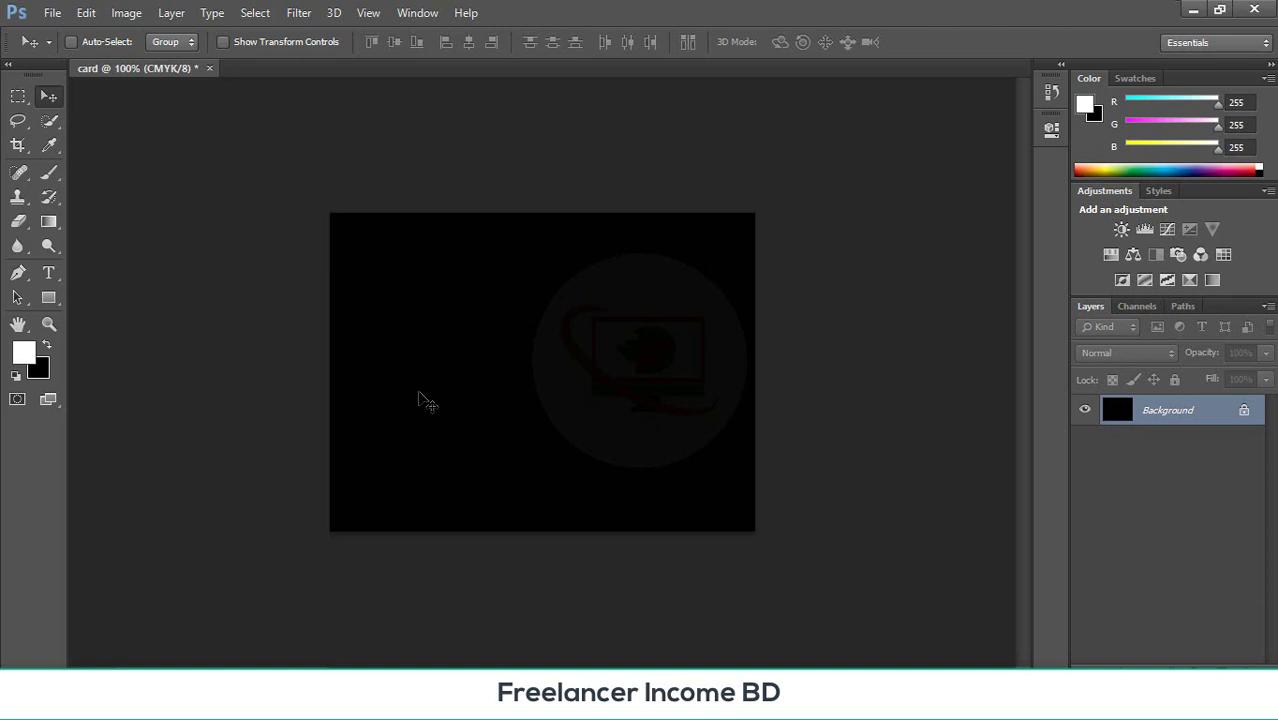
key("alt+BackSpace")
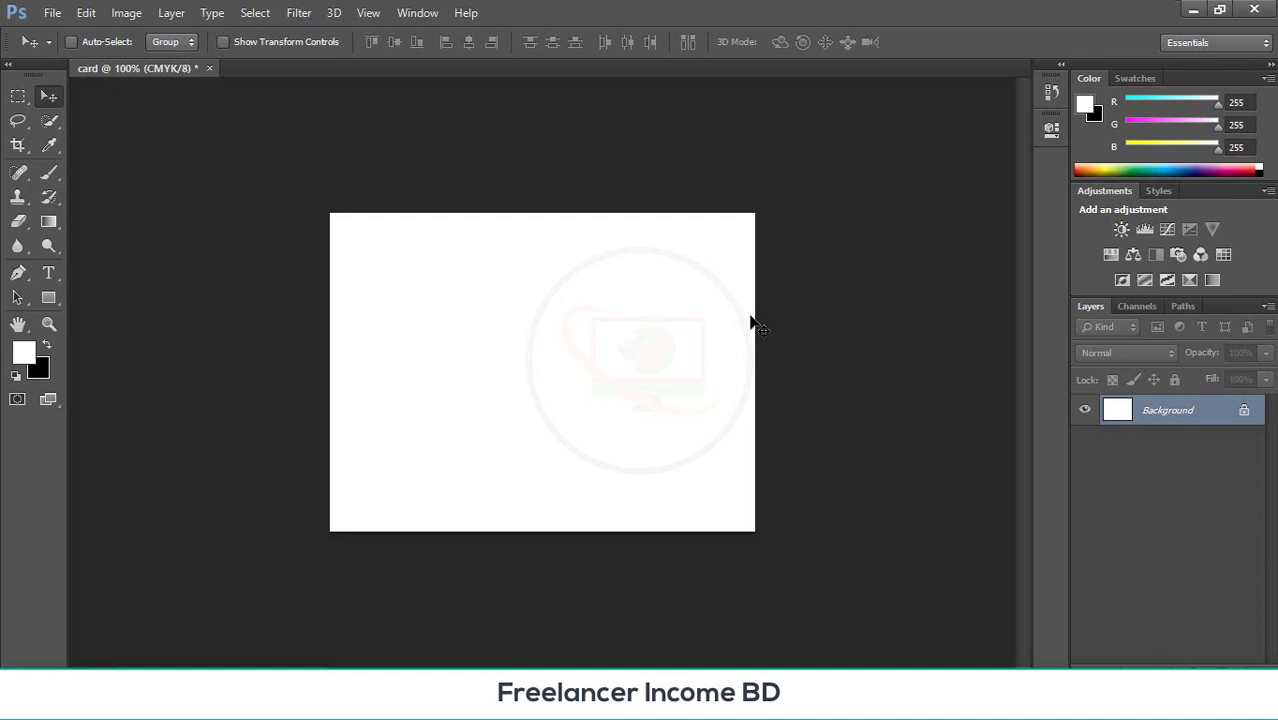
key("ctrl+BackSpace")
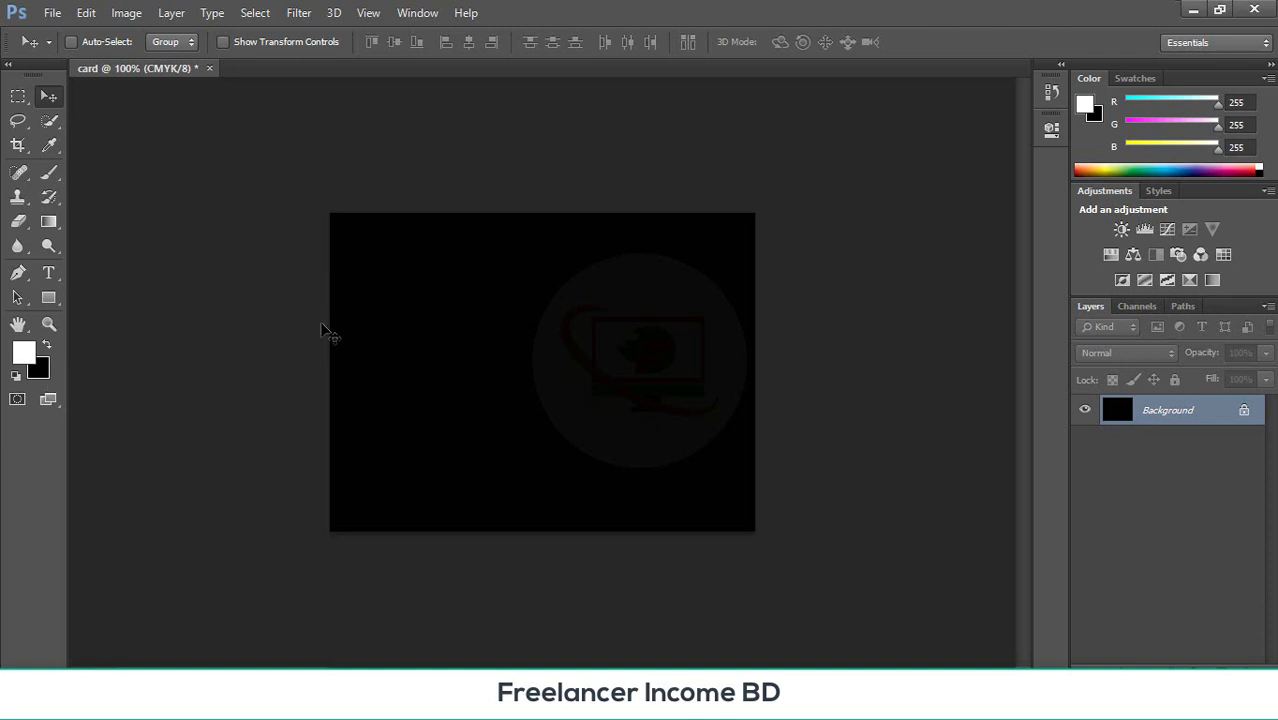
- Pick a bright red foreground colour and fill the black Background layer with it
left_click(24, 350)
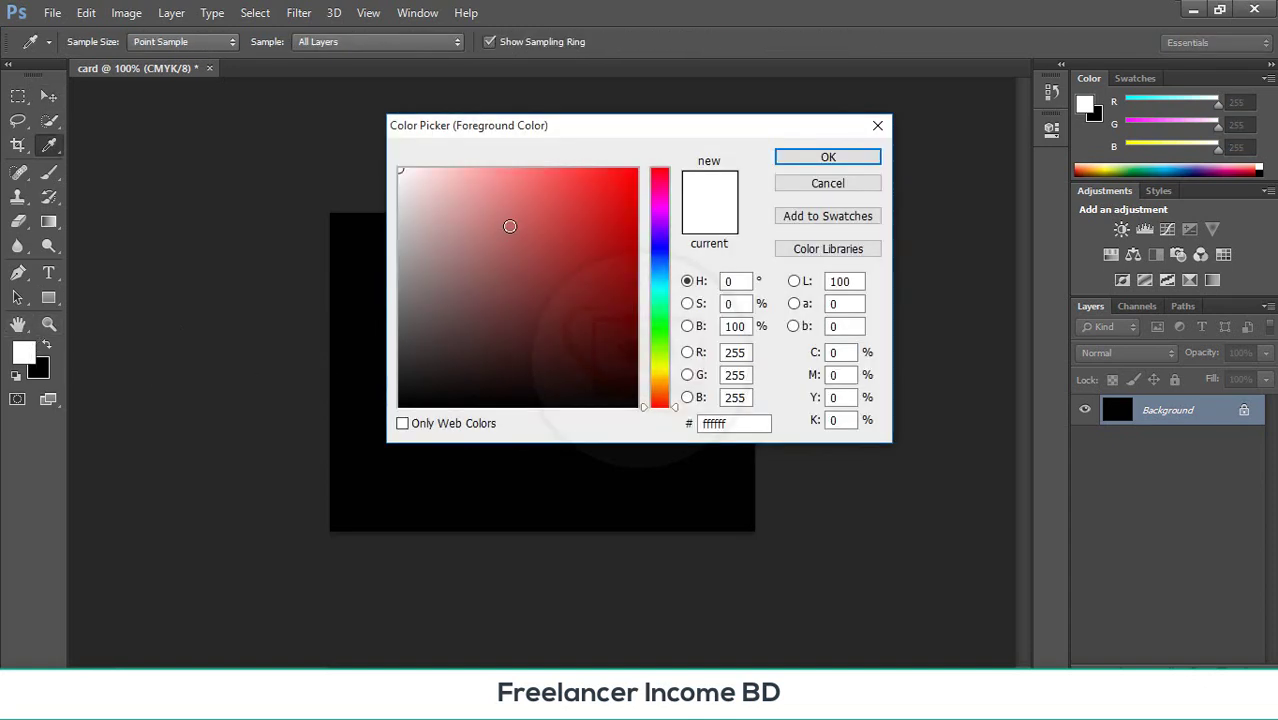
left_click_drag(620, 205, 634, 194)
left_click(821, 159)
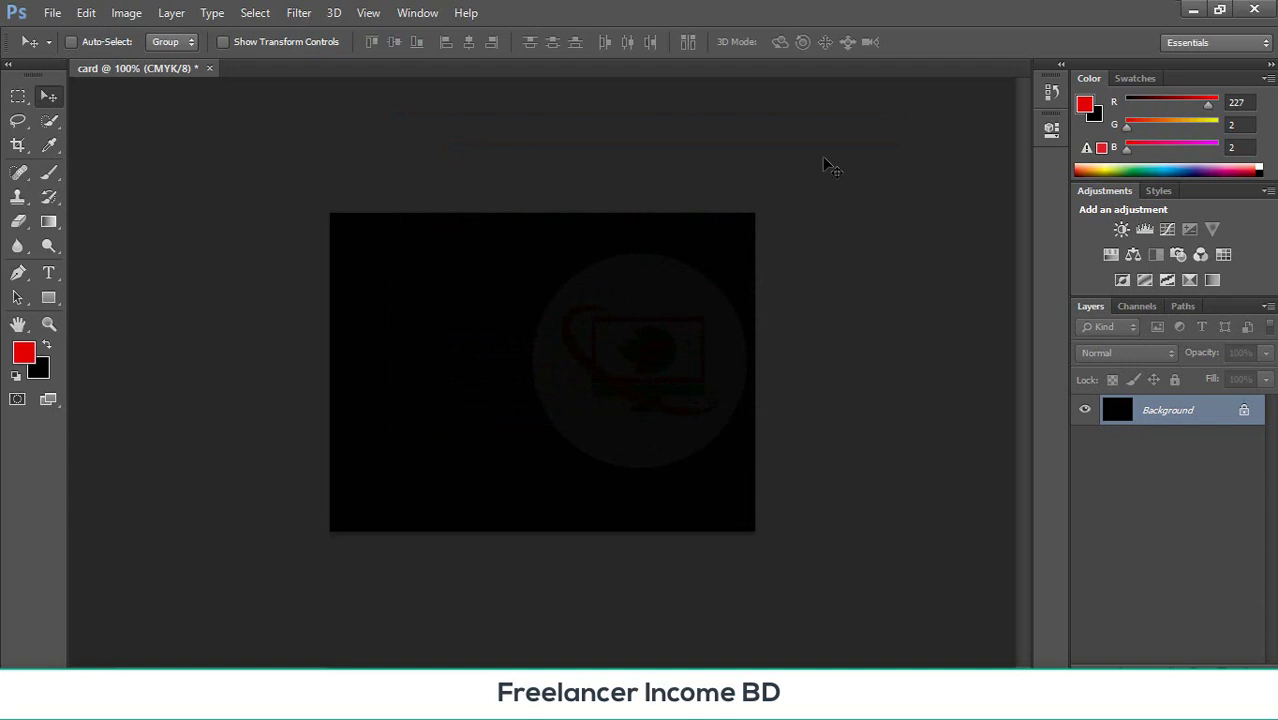
key("alt+BackSpace")
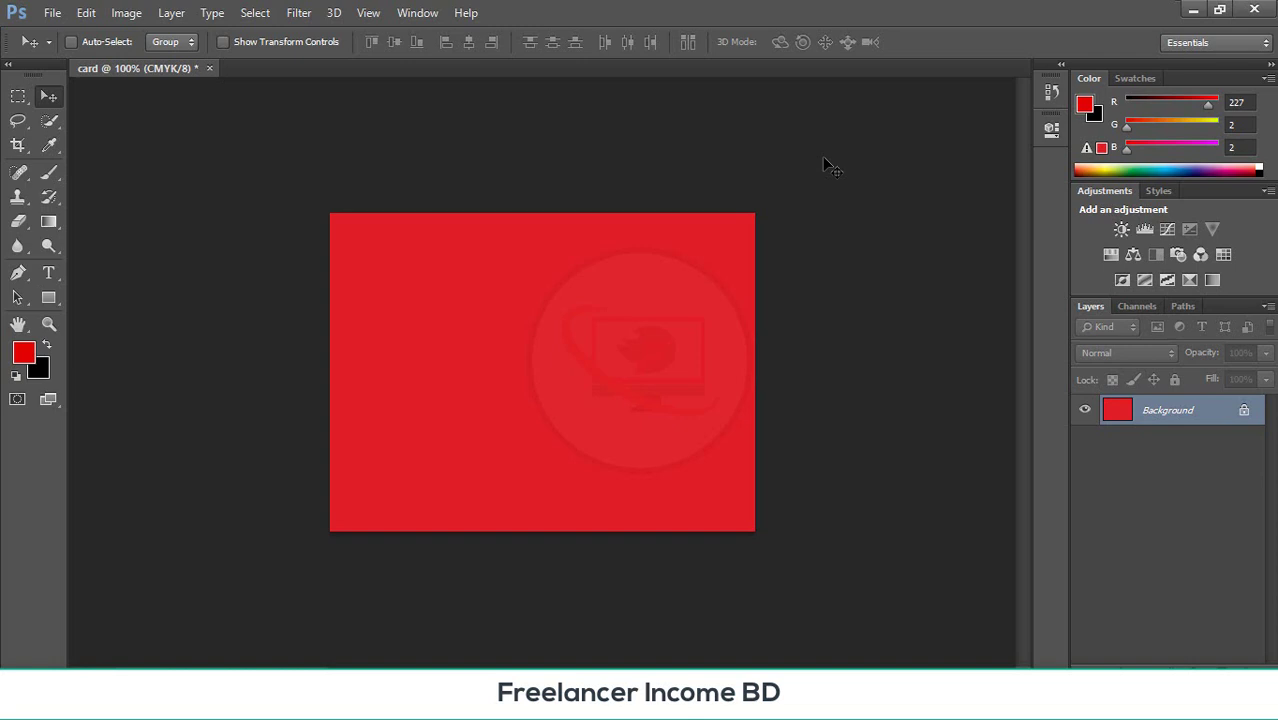
- Set the foreground colour to dark brownish red #580707 (R 88, G 7, B 7)
left_click(23, 353)
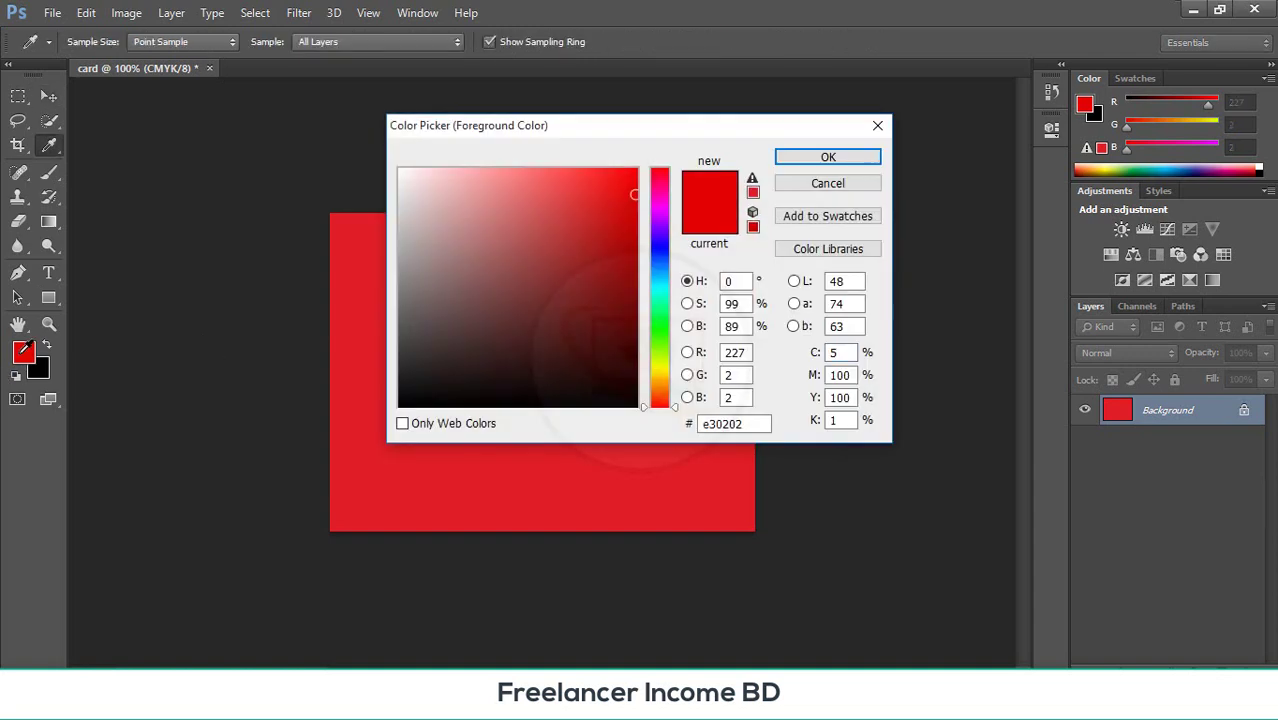
left_click(568, 370)
left_click(592, 376)
left_click(616, 298)
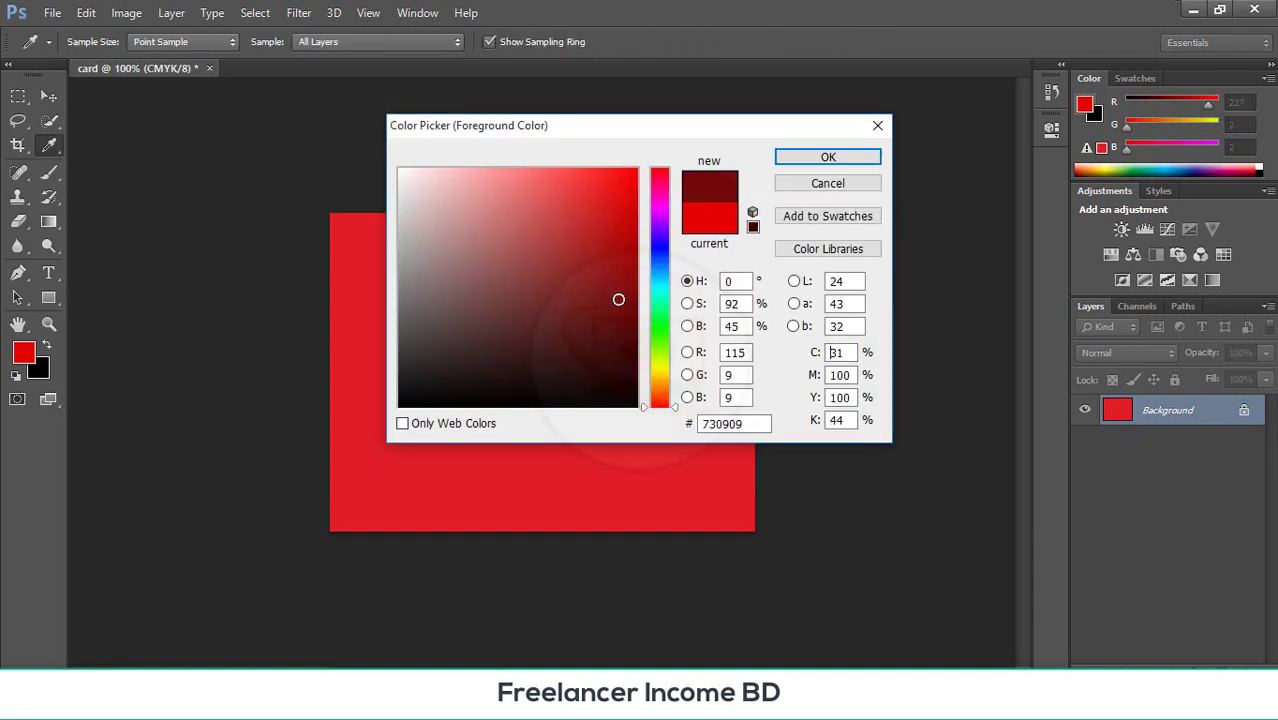
left_click(630, 270)
left_click(602, 345)
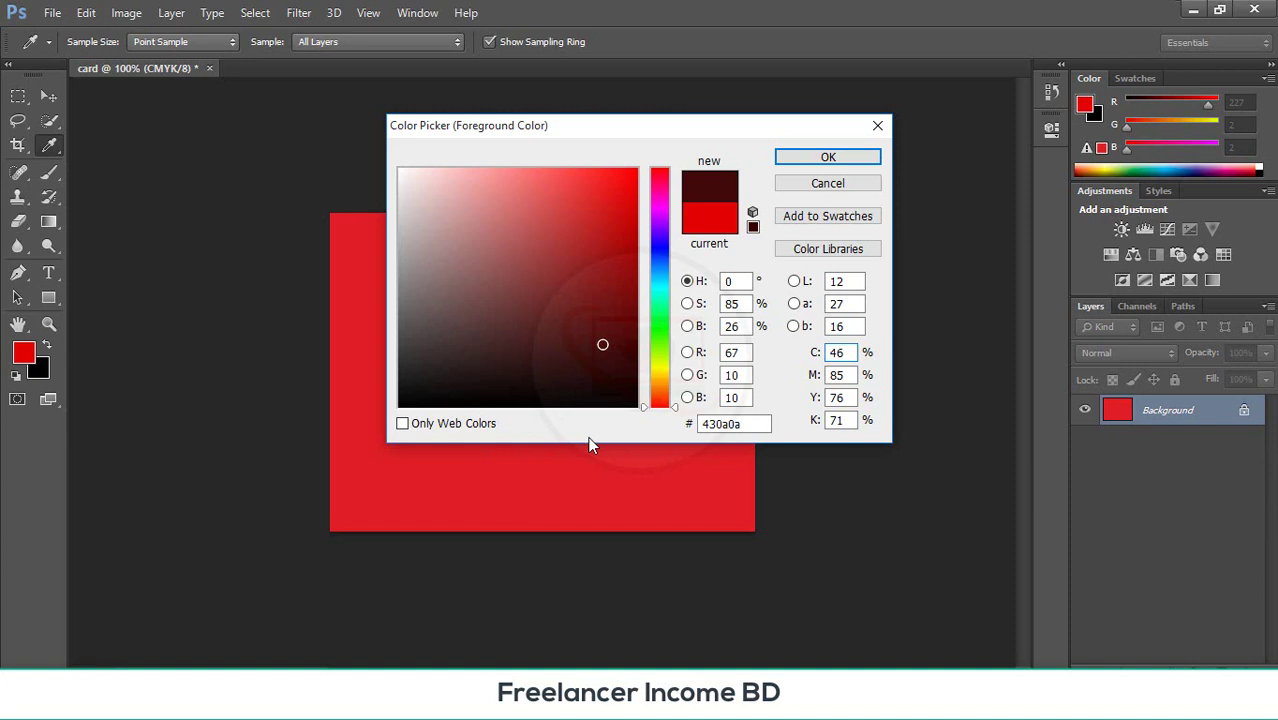
left_click(402, 424)
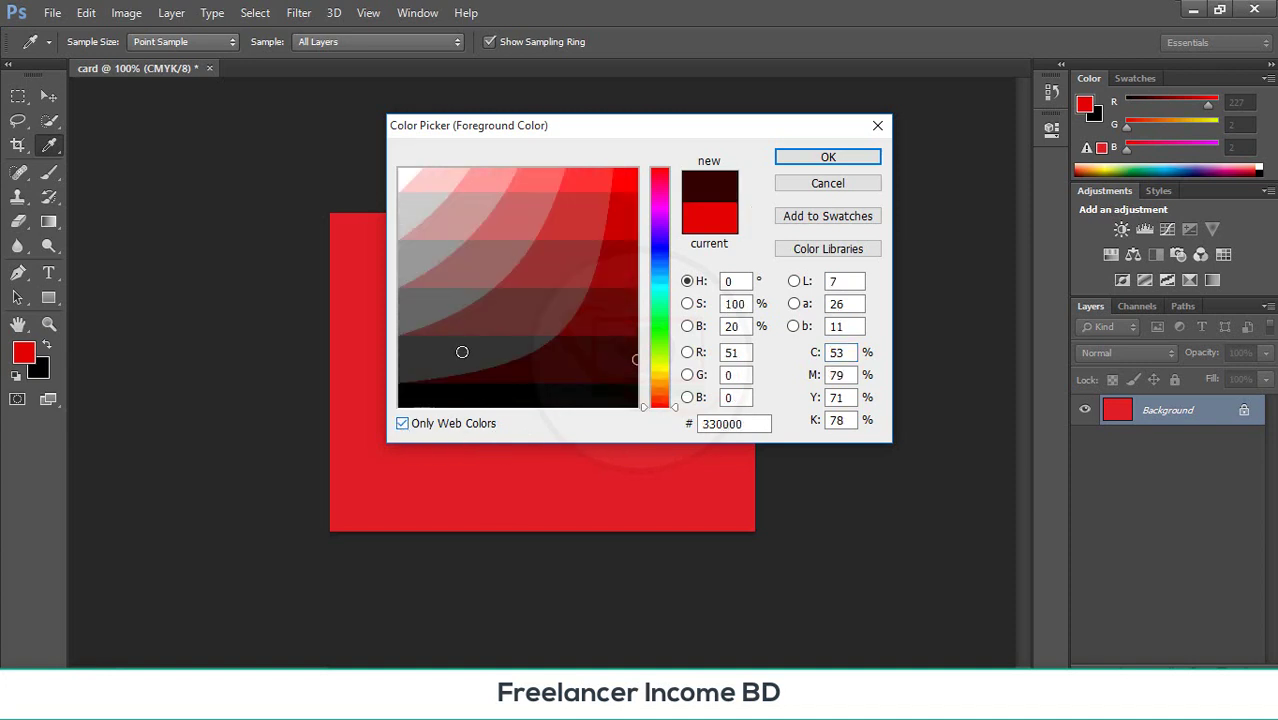
left_click(533, 217)
left_click(570, 219)
left_click(622, 222)
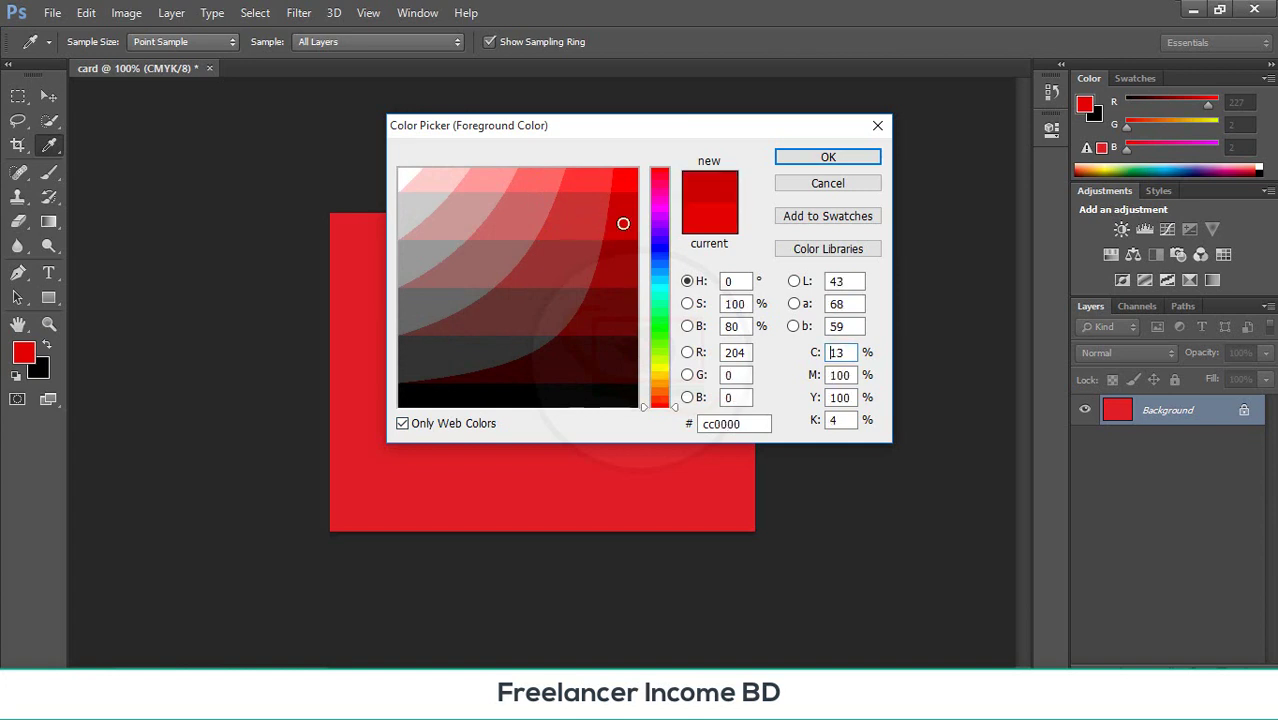
mouse_move(628, 272)
left_mouse_down()
mouse_move(616, 280)
mouse_move(608, 257)
mouse_move(627, 343)
mouse_move(618, 325)
left_mouse_up()
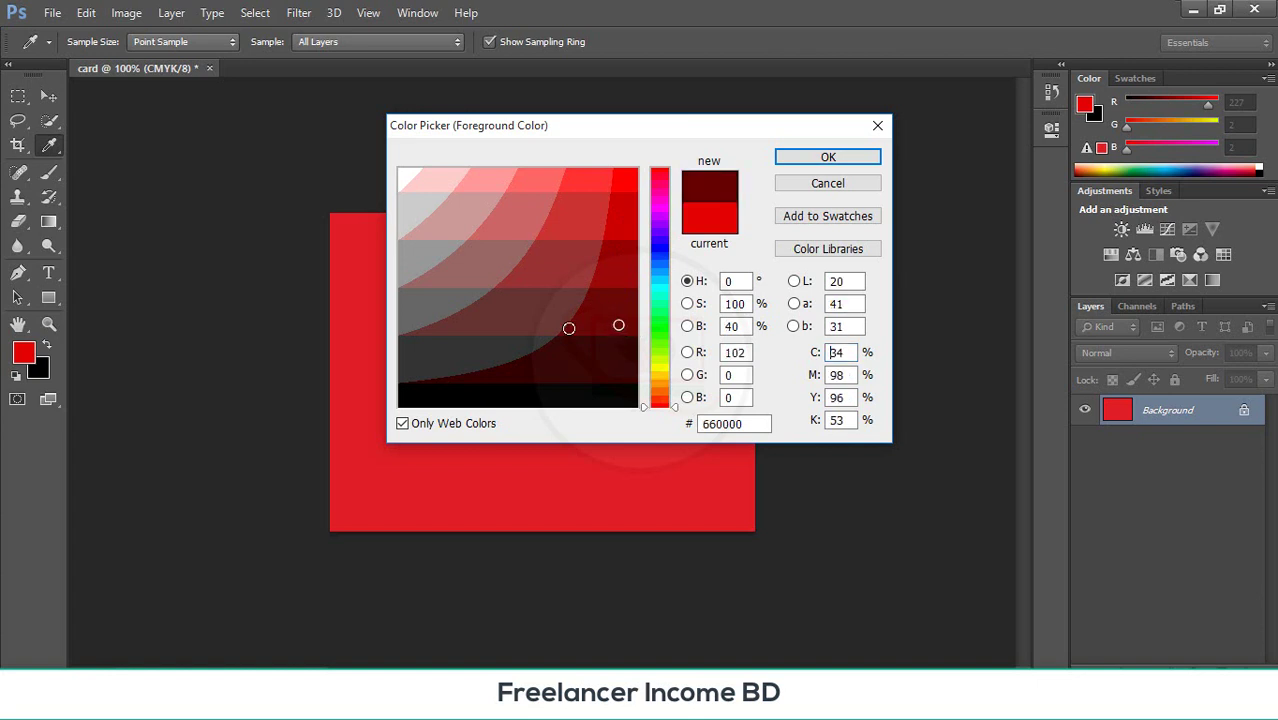
left_click(402, 423)
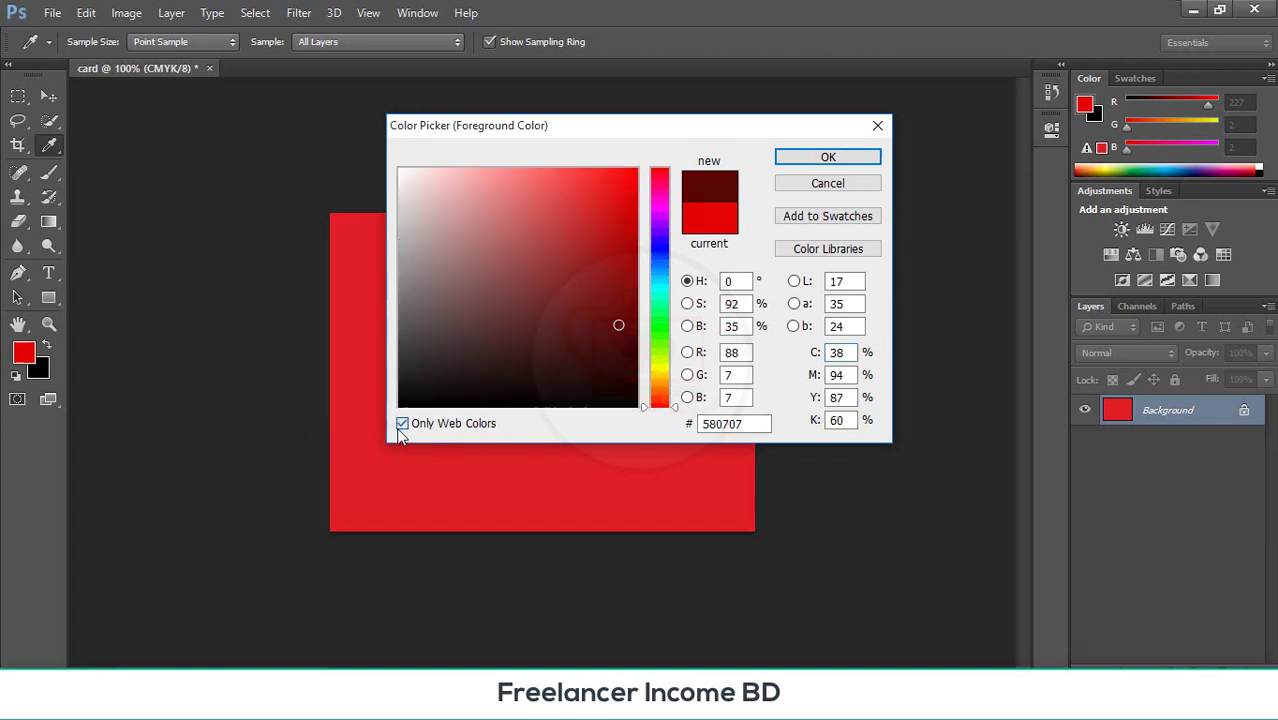
left_click(800, 159)
key("v")
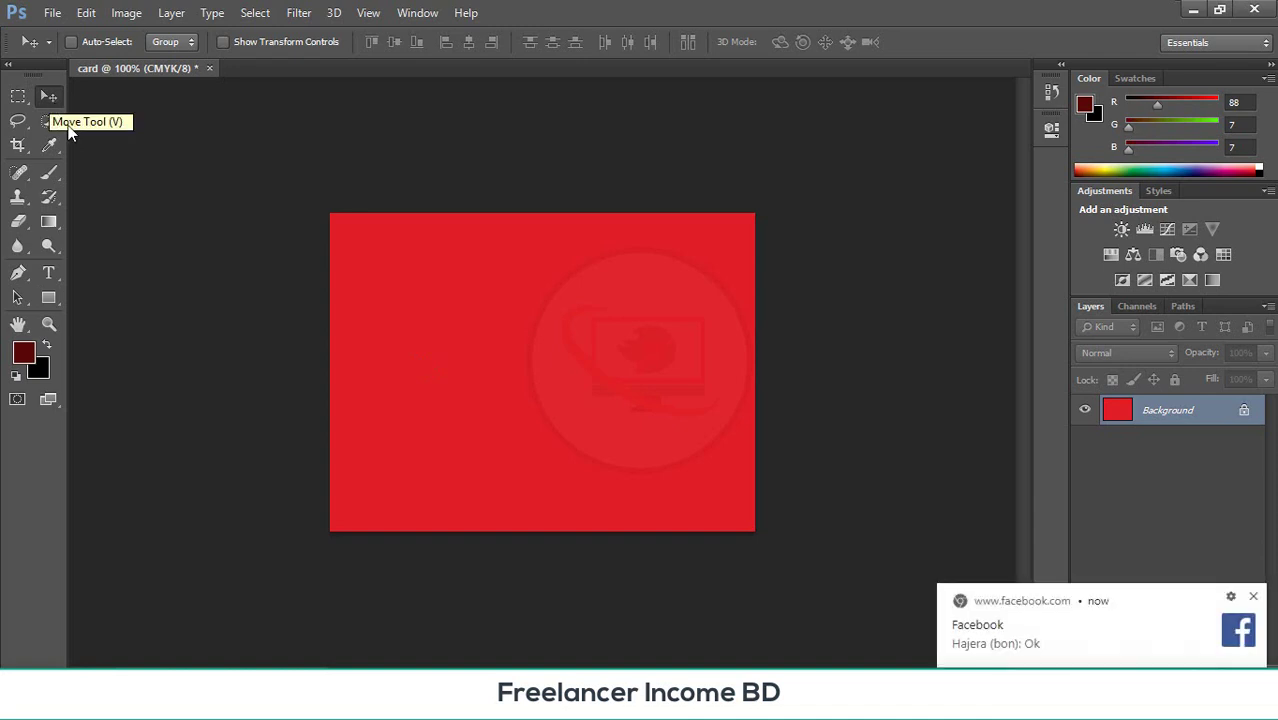
left_click(1253, 596)
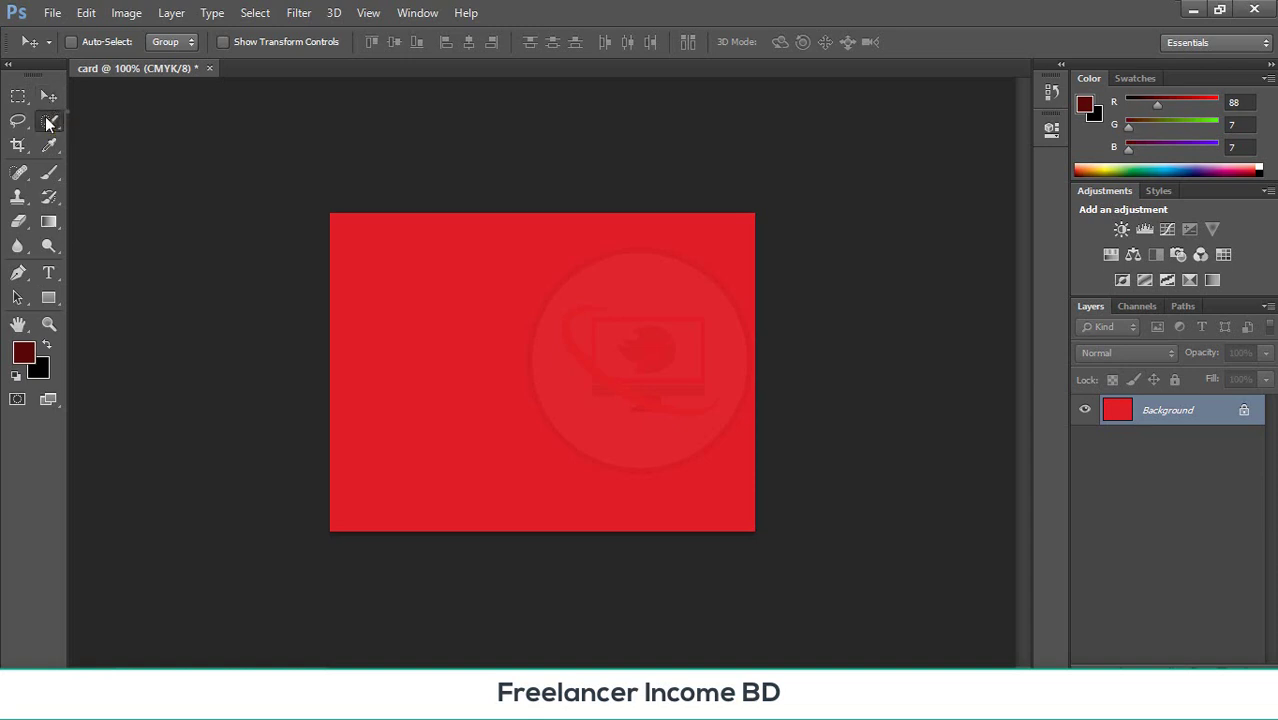
left_click(47, 122)
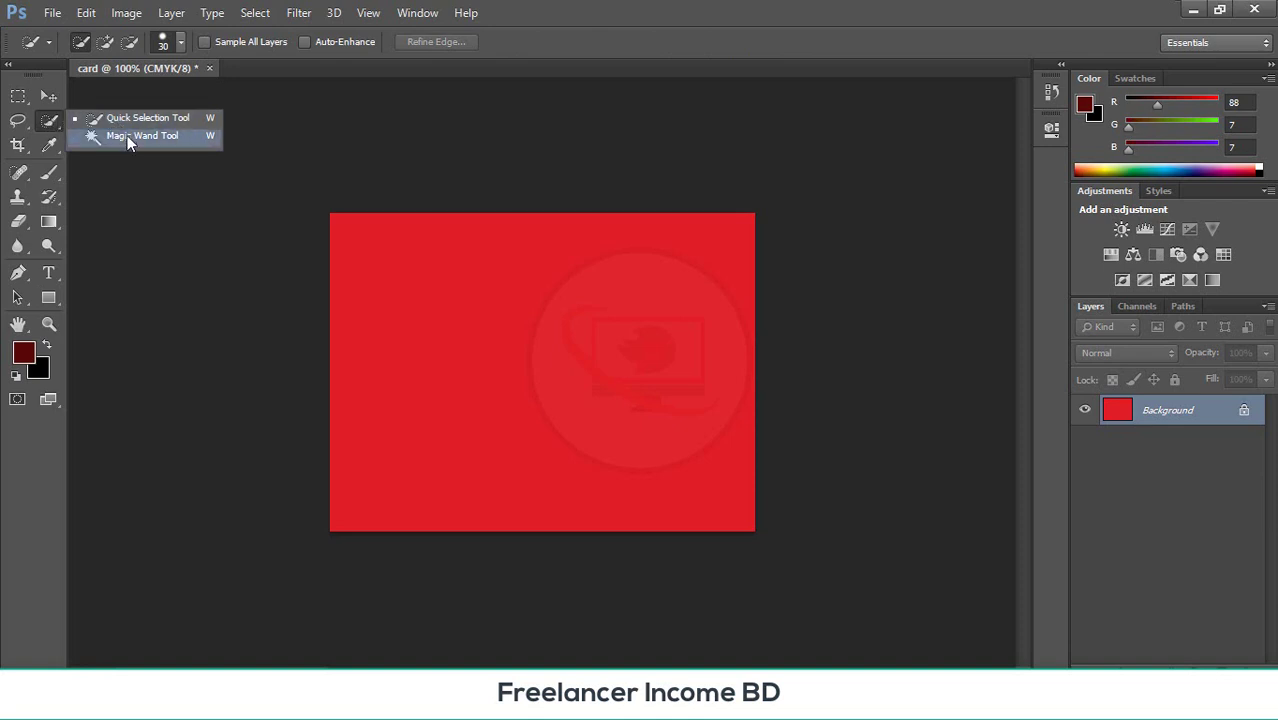
left_click(20, 122)
left_click(20, 122)
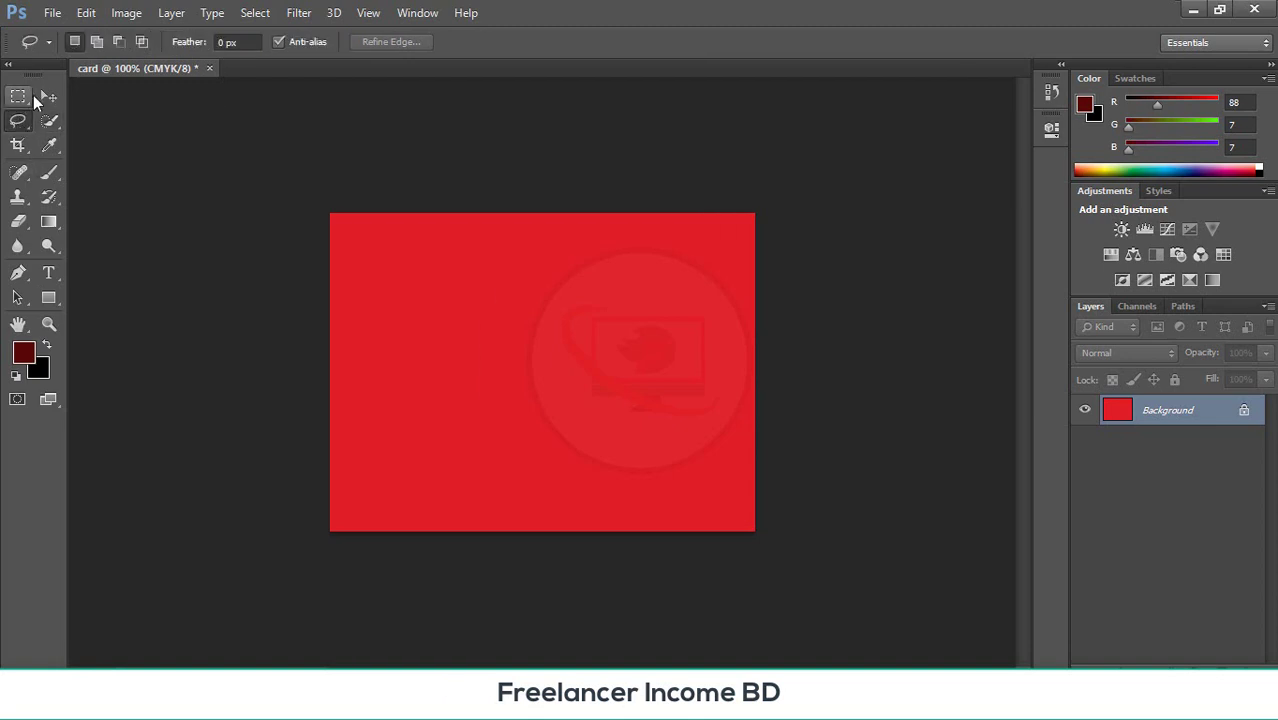
left_click(47, 97)
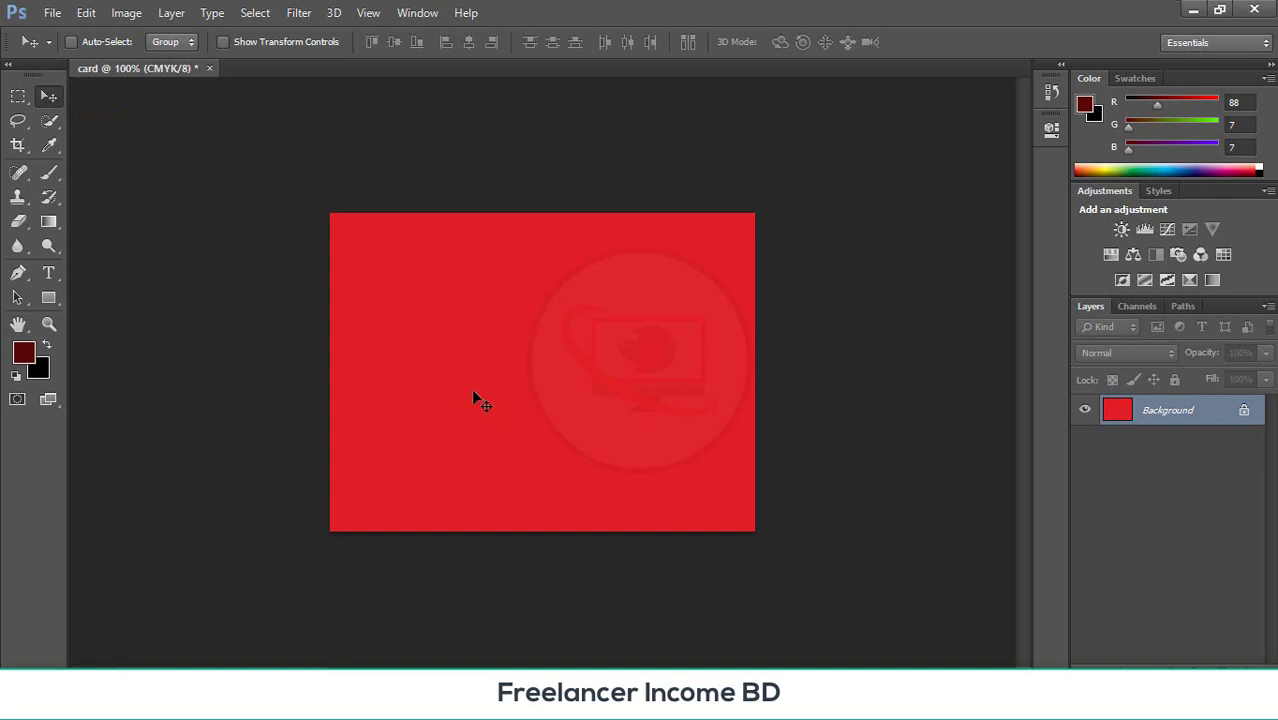
- Draw a dark red rectangle shape on the card with the Rectangle Tool
left_click(19, 121)
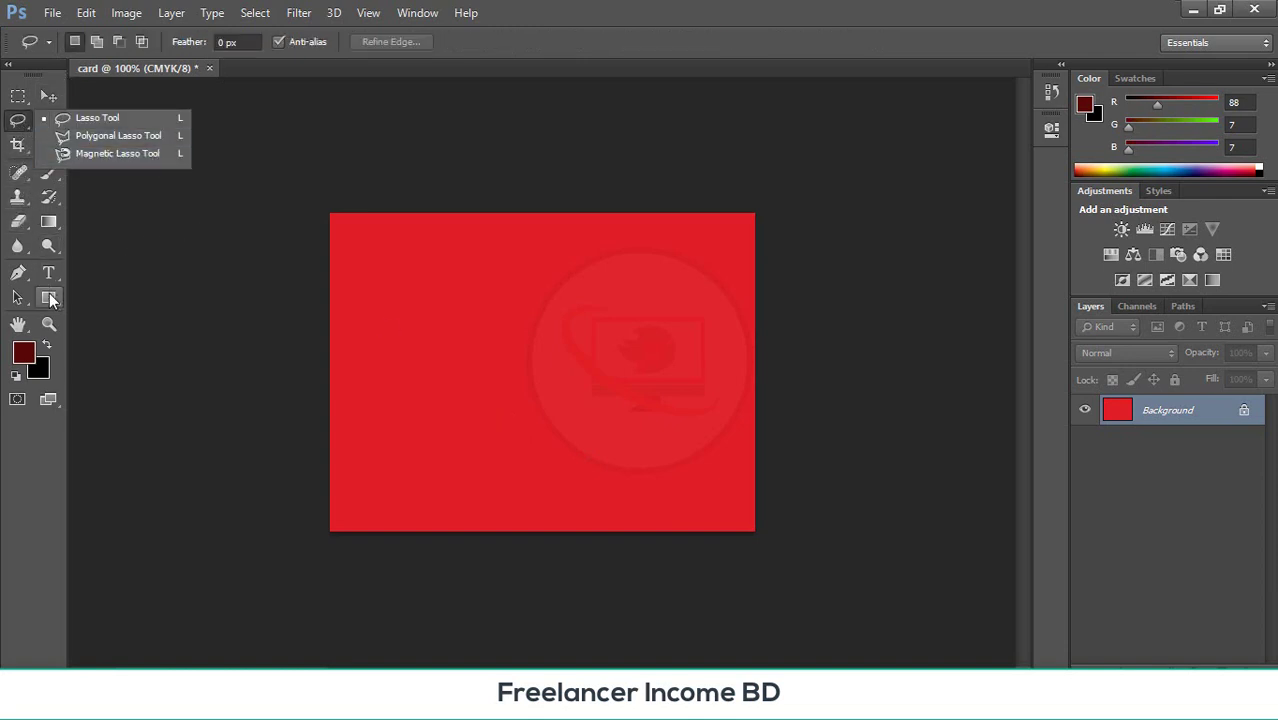
left_click_drag(49, 298, 91, 294)
left_click(120, 293)
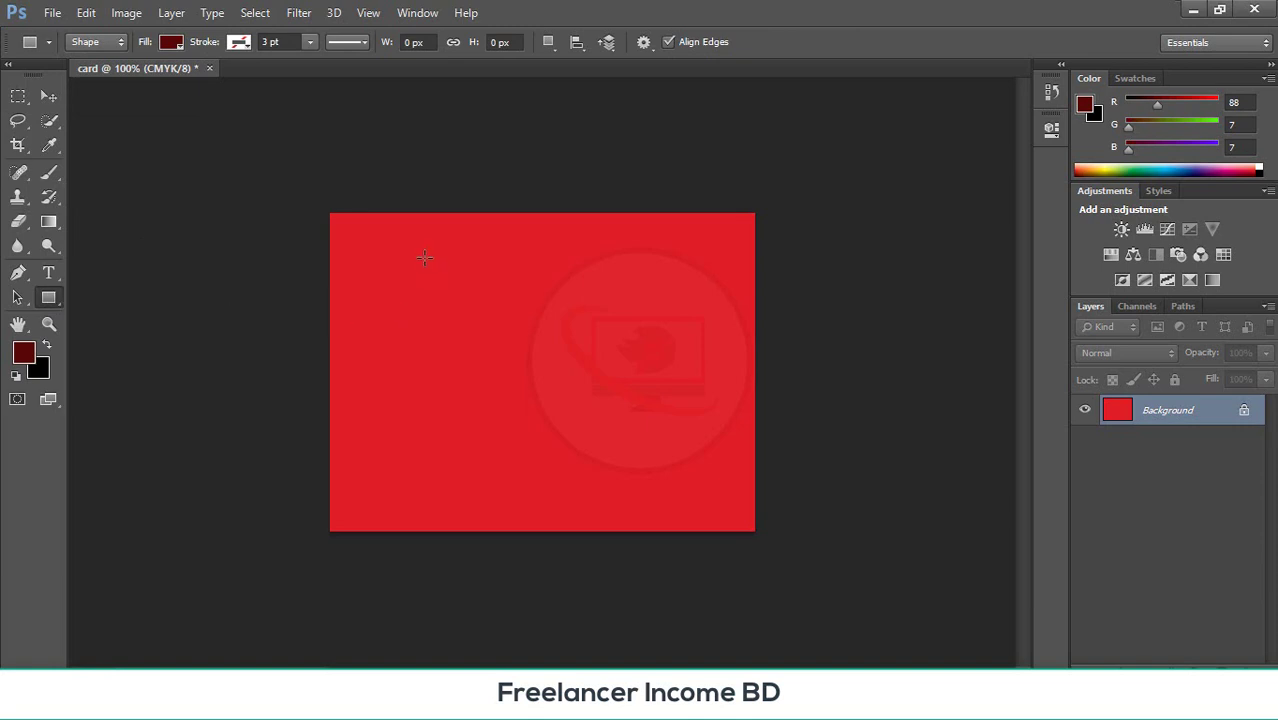
left_click_drag(423, 258, 663, 440)
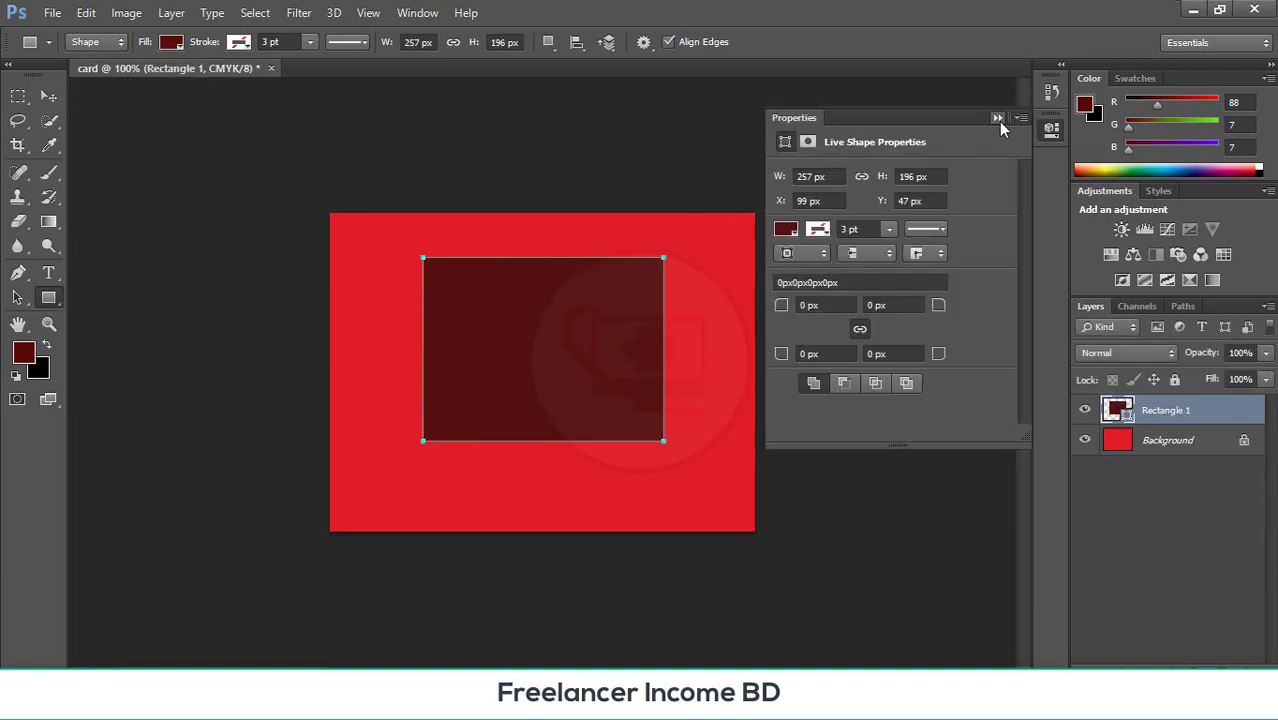
- Move the rectangle up and left into the card's left-centre area
left_click(50, 96)
left_click_drag(597, 363, 528, 336)
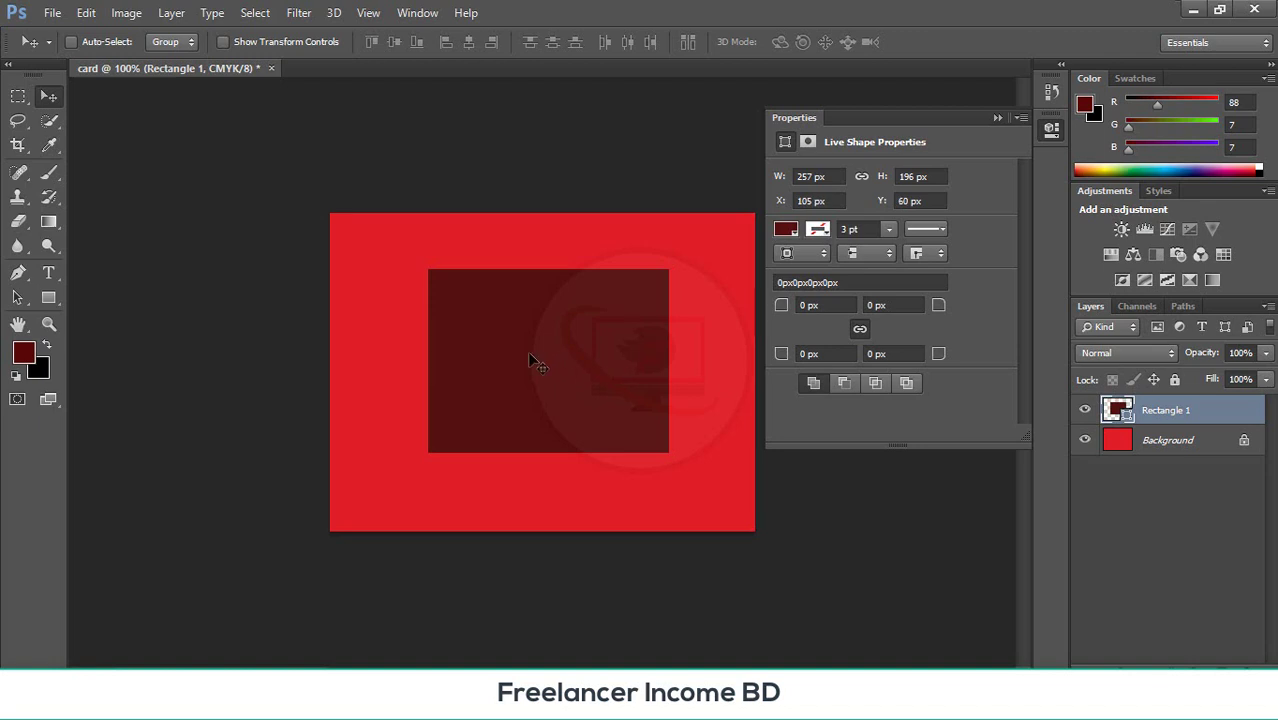
left_click_drag(533, 359, 477, 372)
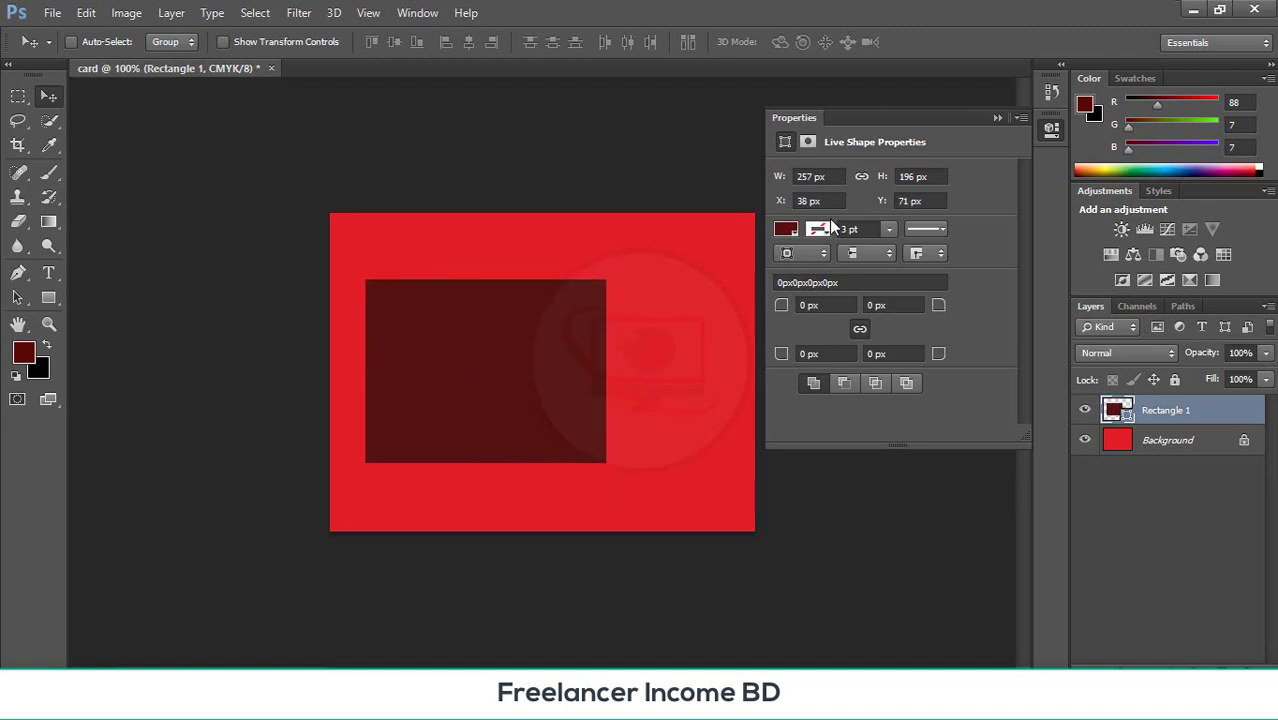
left_click(998, 118)
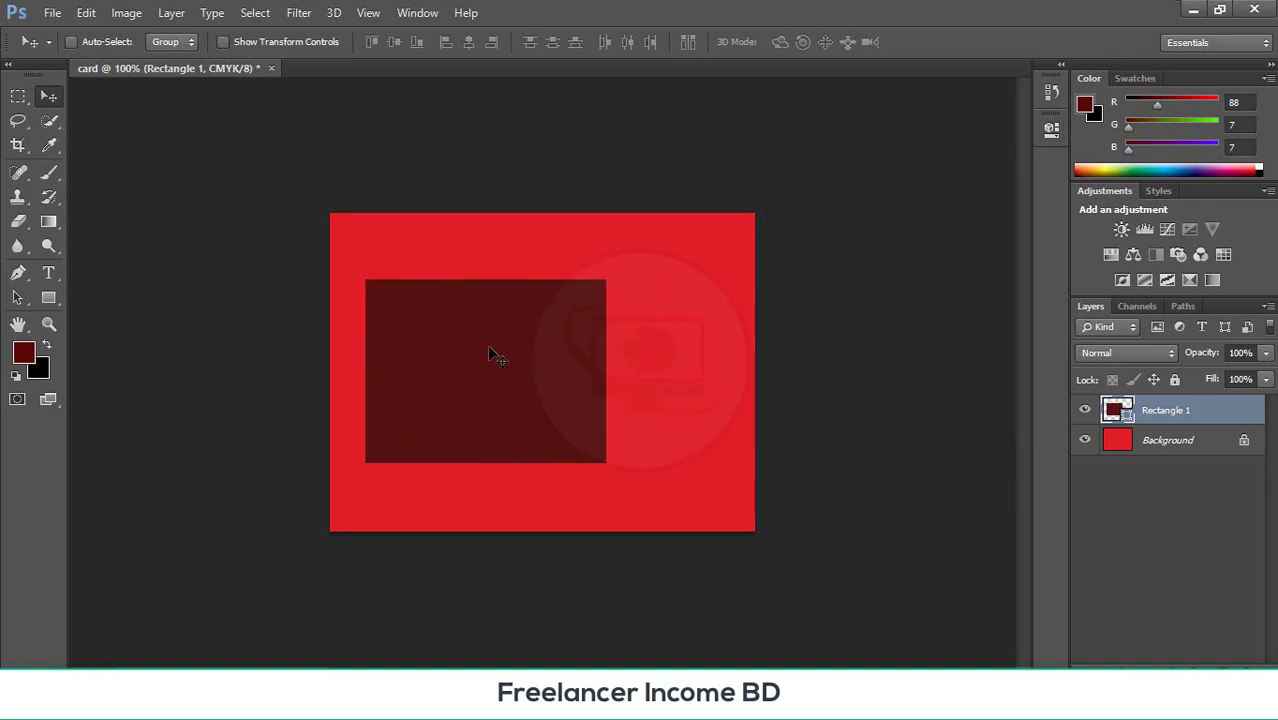
left_click(1050, 130)
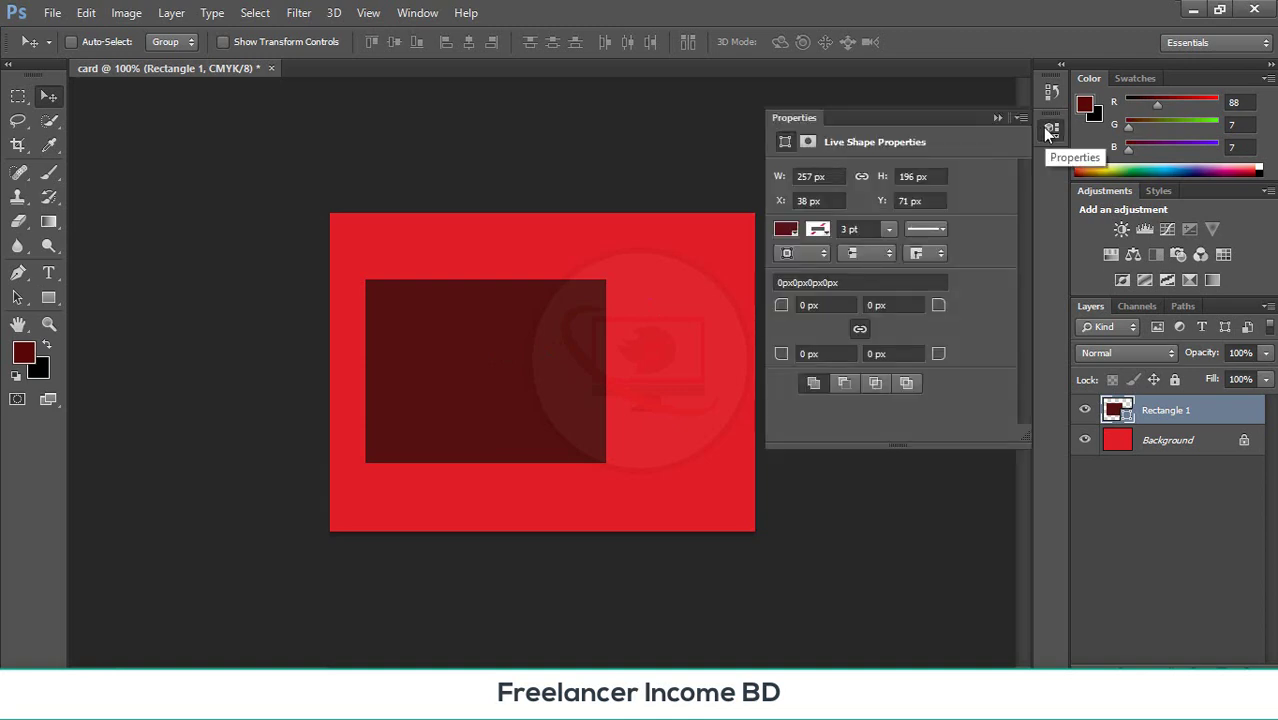
left_click(996, 118)
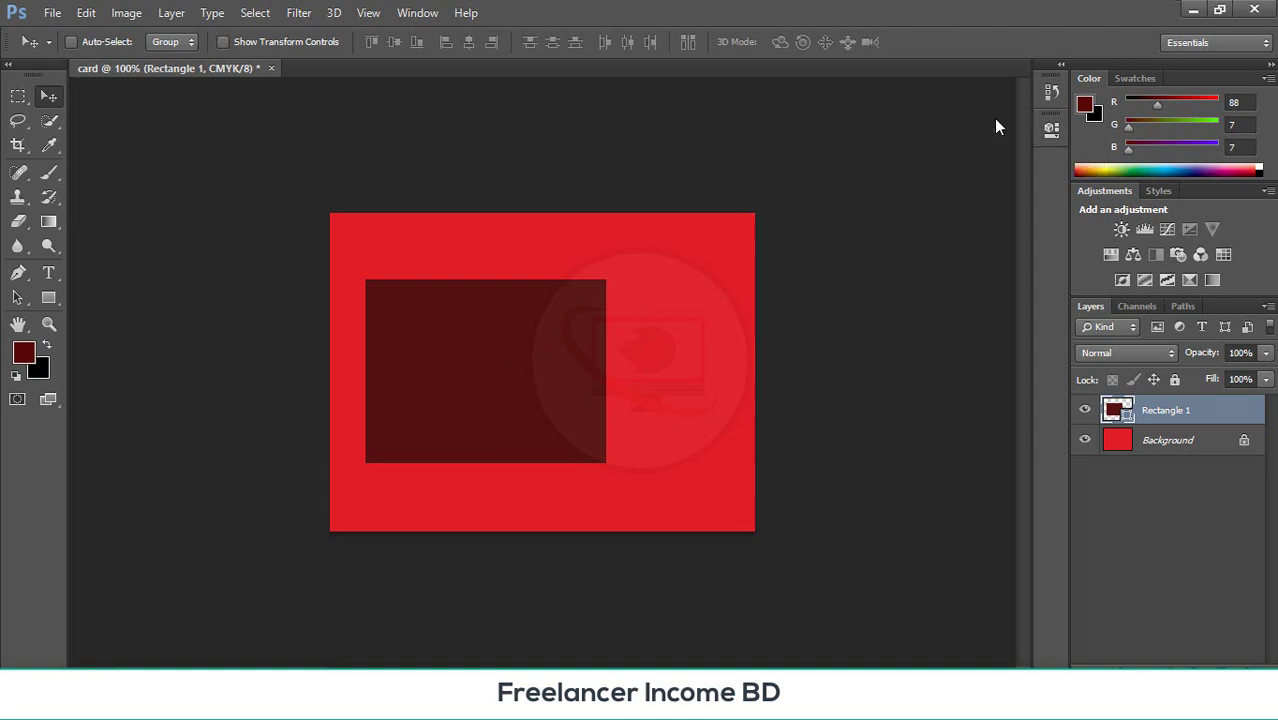
left_click(50, 299)
- Draw a dark red 263 × 252 px circle on the right, nudged against the rectangle
left_click(125, 324)
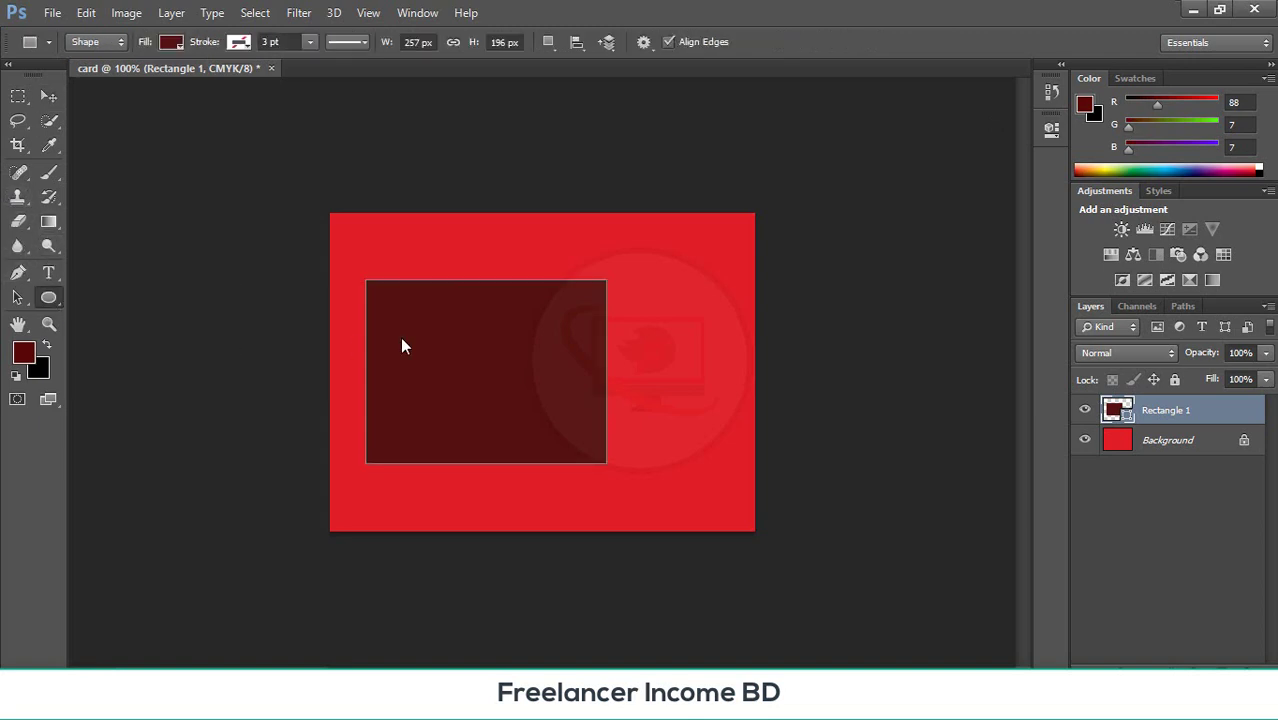
left_click_drag(640, 257, 877, 486)
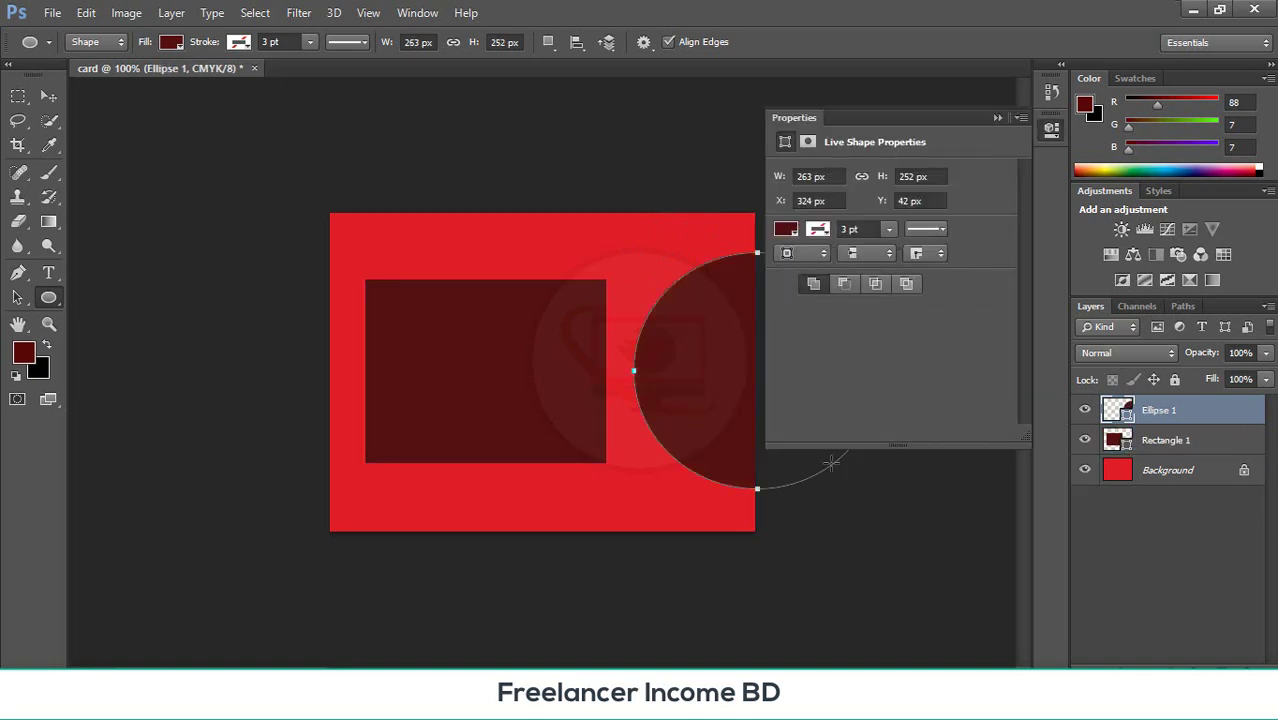
left_click(45, 98)
mouse_move(687, 372)
left_mouse_down()
mouse_move(513, 374)
mouse_move(677, 395)
mouse_move(696, 363)
left_mouse_up()
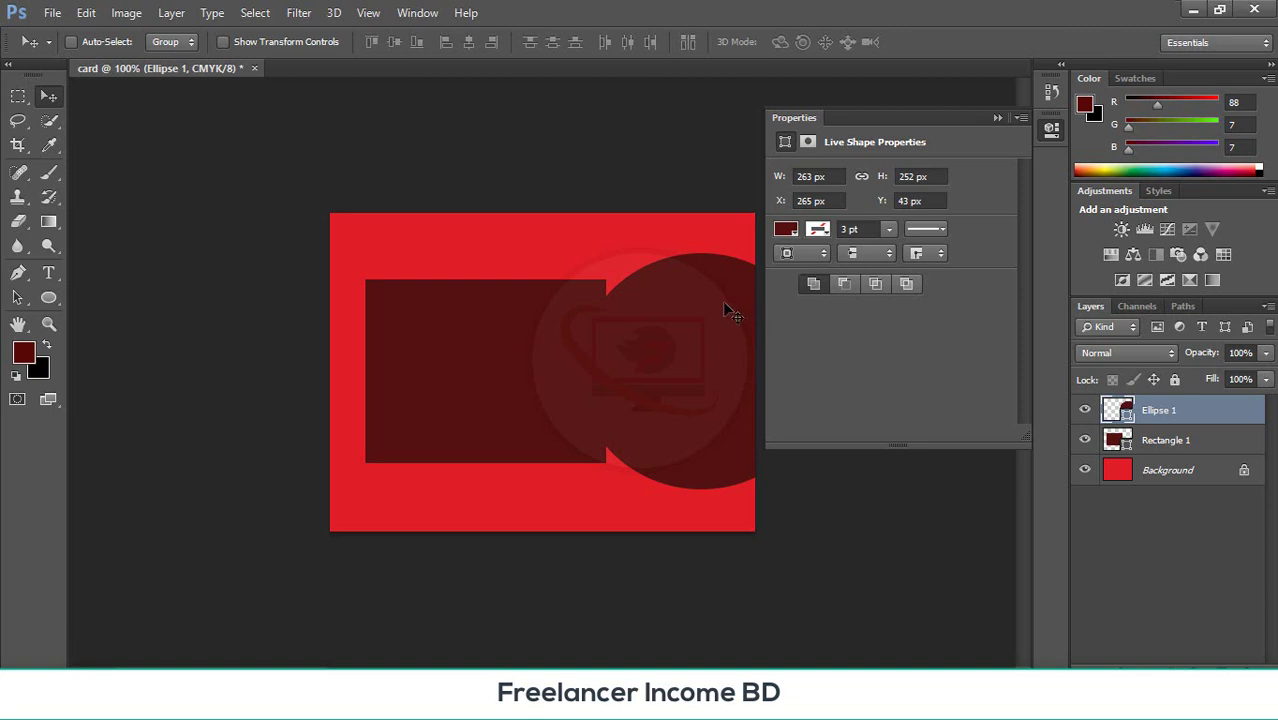
left_click(997, 118)
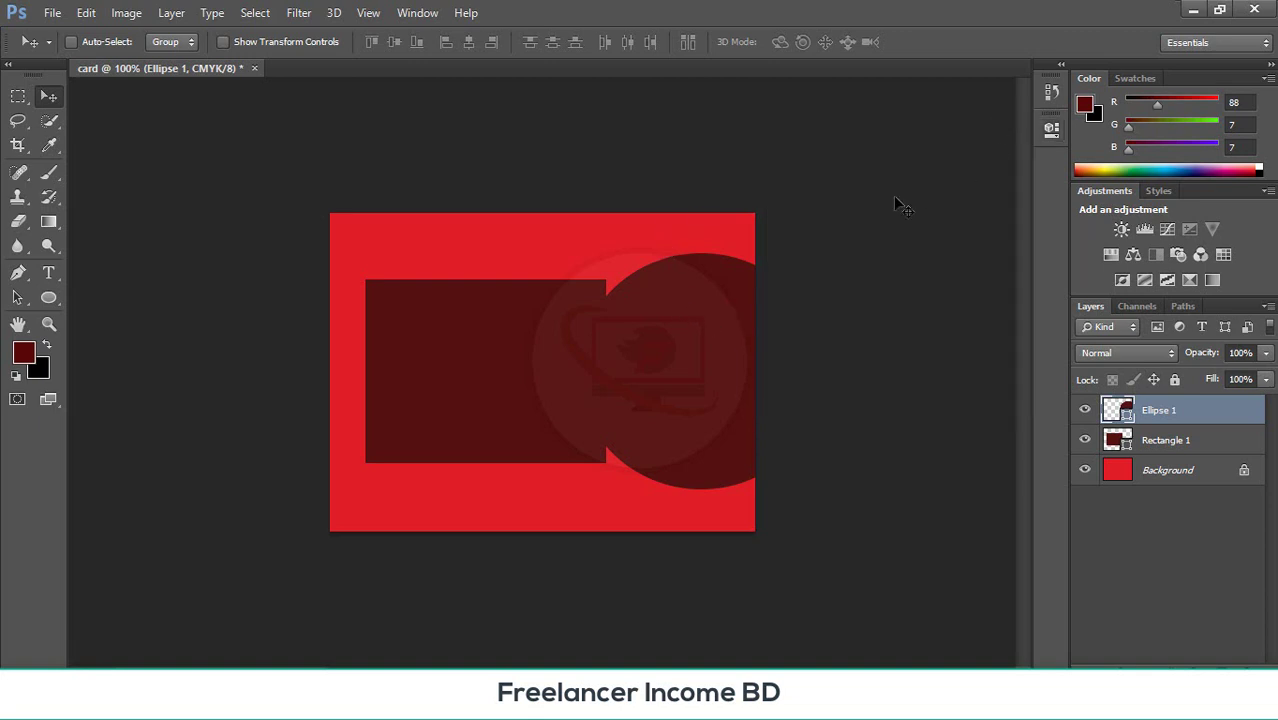
left_click(1051, 130)
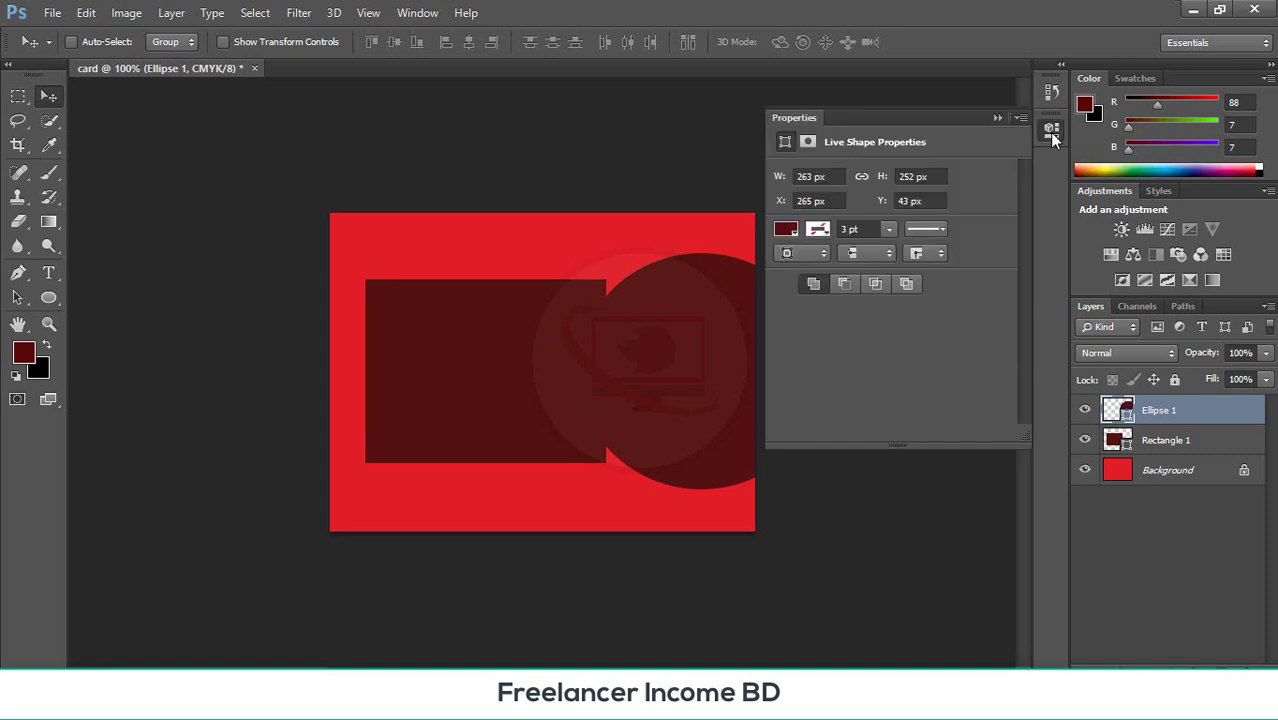
- Change the circle's fill to bright blue from the Properties Fill swatches
left_click(786, 231)
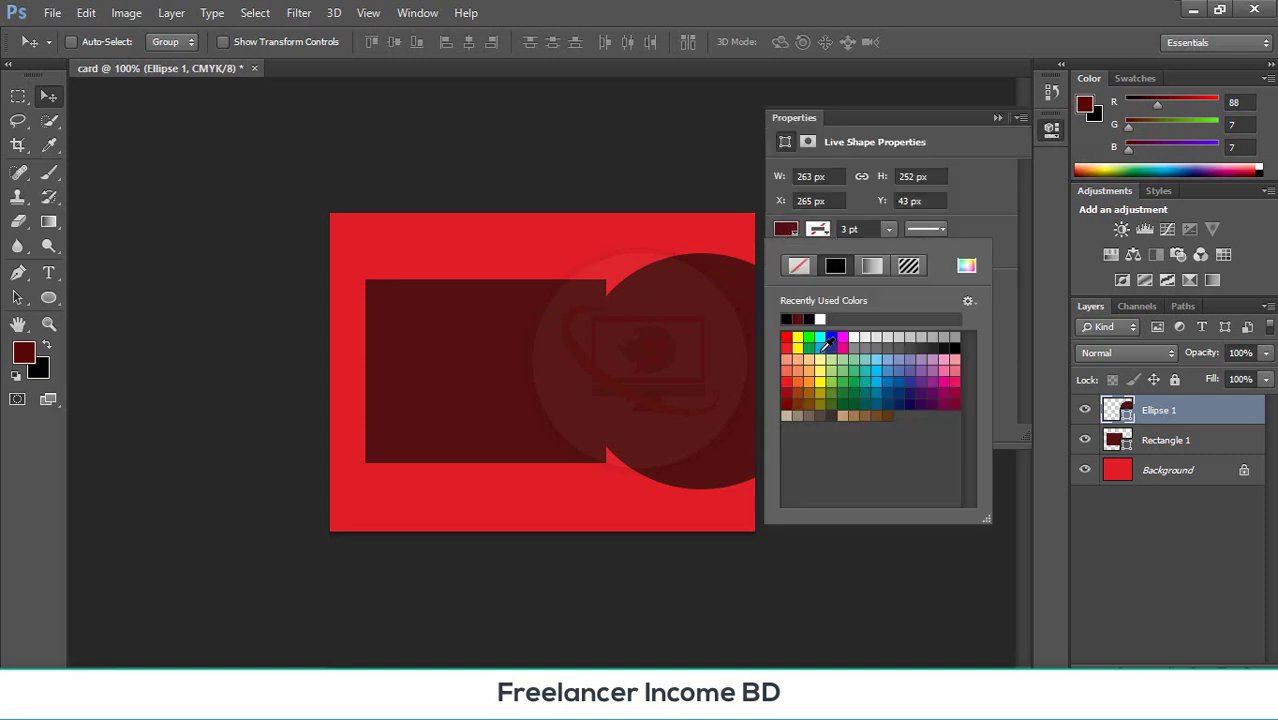
left_click(820, 339)
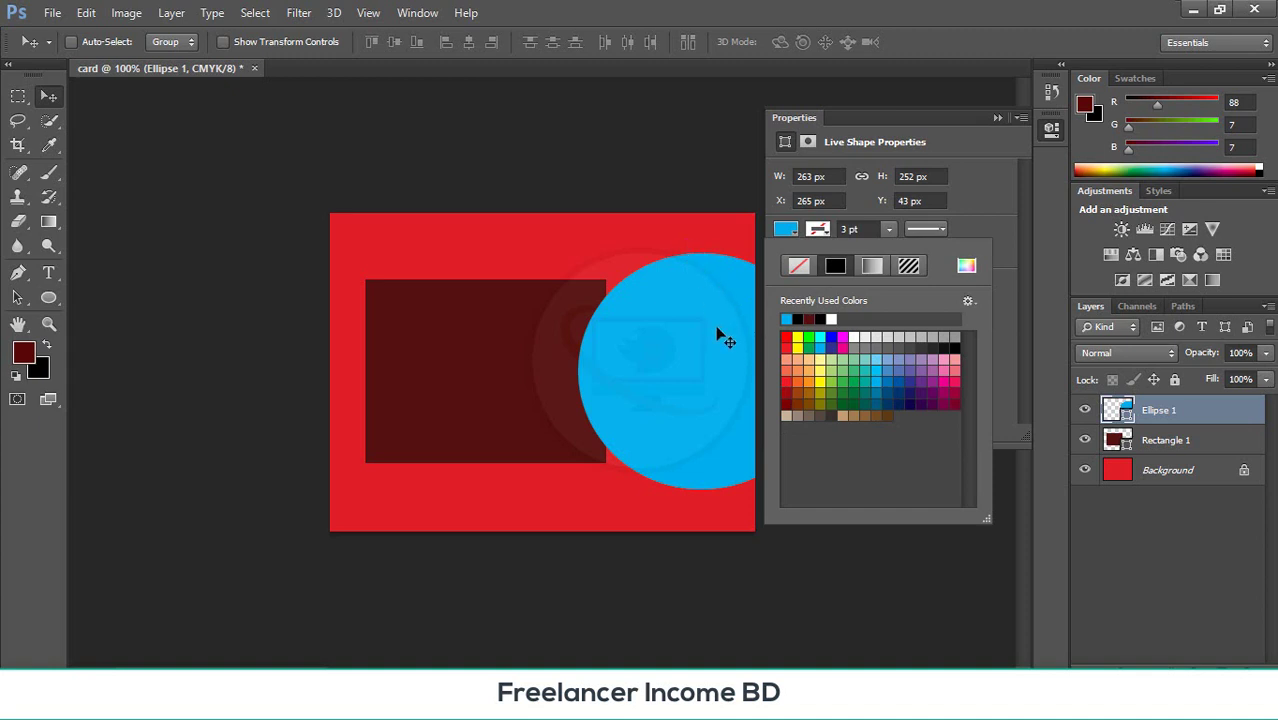
left_click(678, 127)
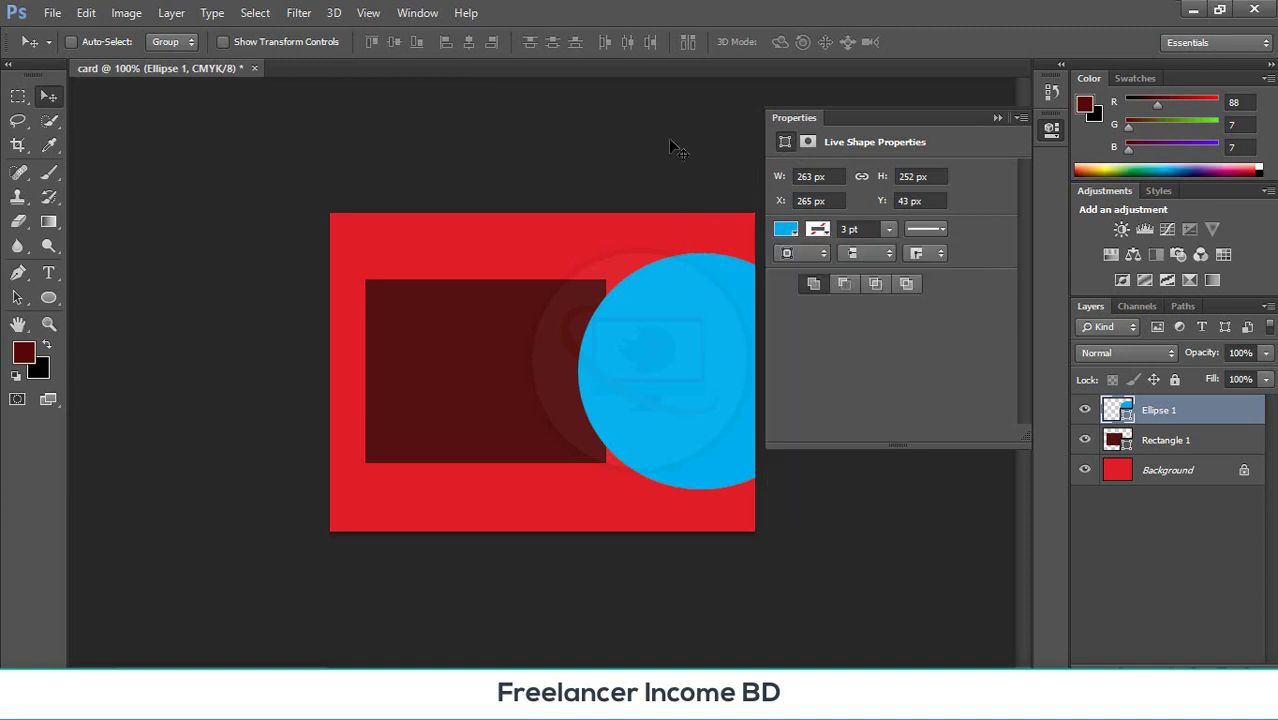
left_click(997, 118)
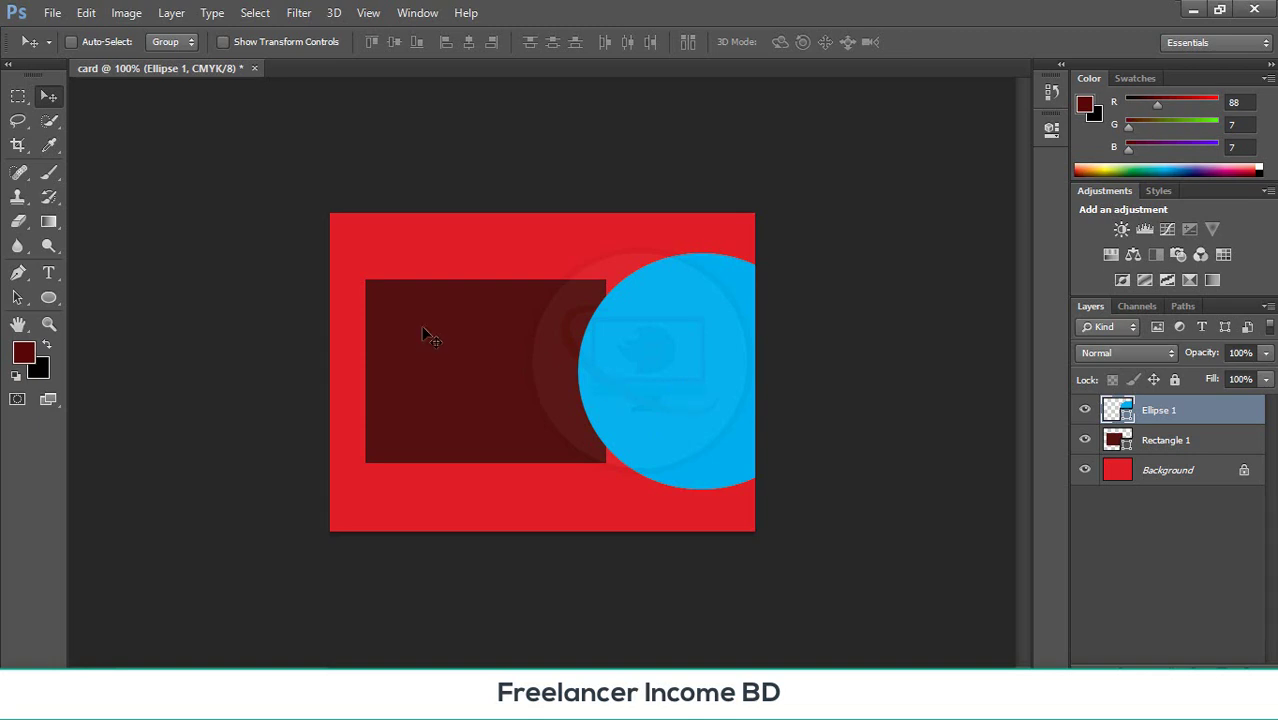
- Change Ellipse 1's fill to solid black from the swatch grid
left_click(1050, 95)
left_click(1052, 95)
left_click(1050, 128)
left_click(786, 230)
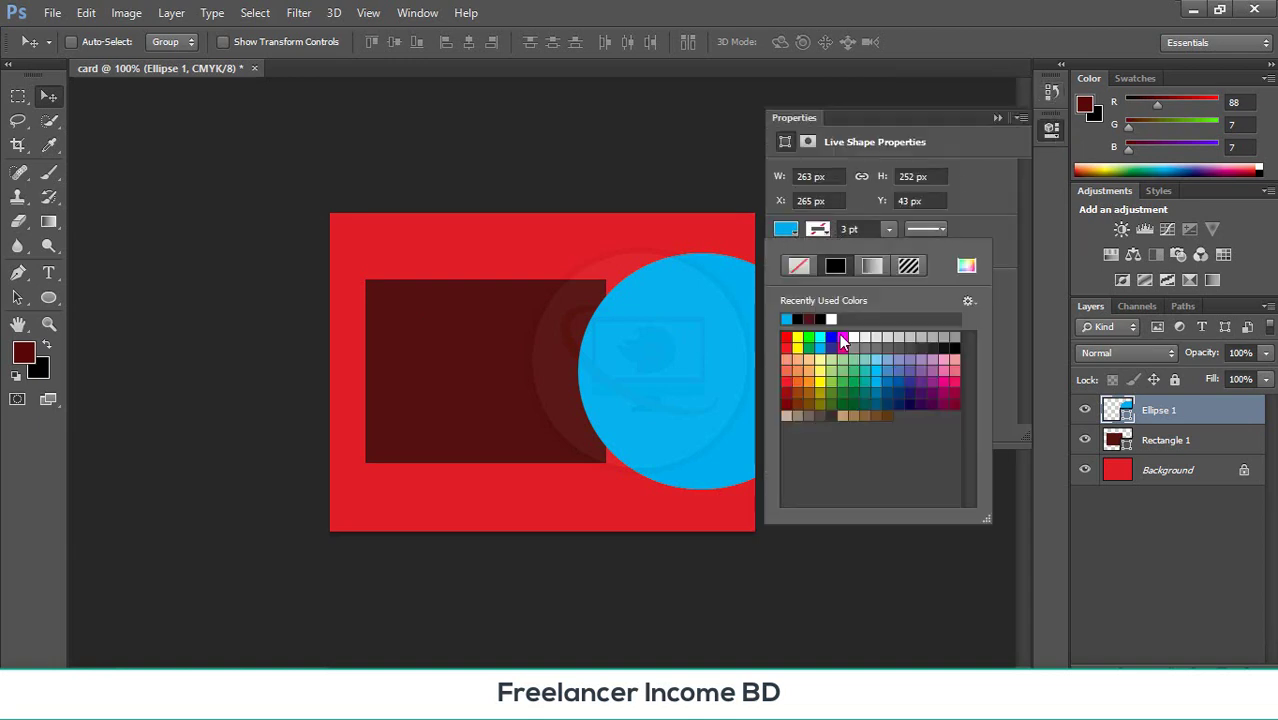
left_click(955, 346)
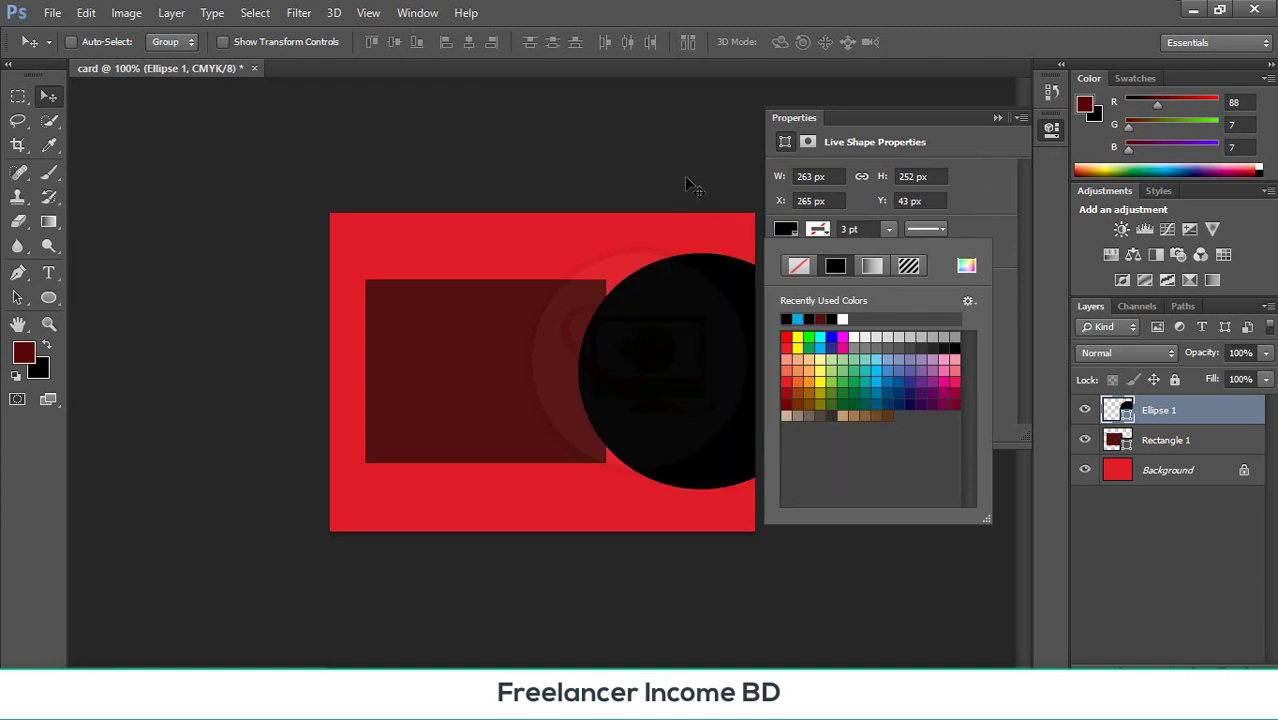
left_click(680, 150)
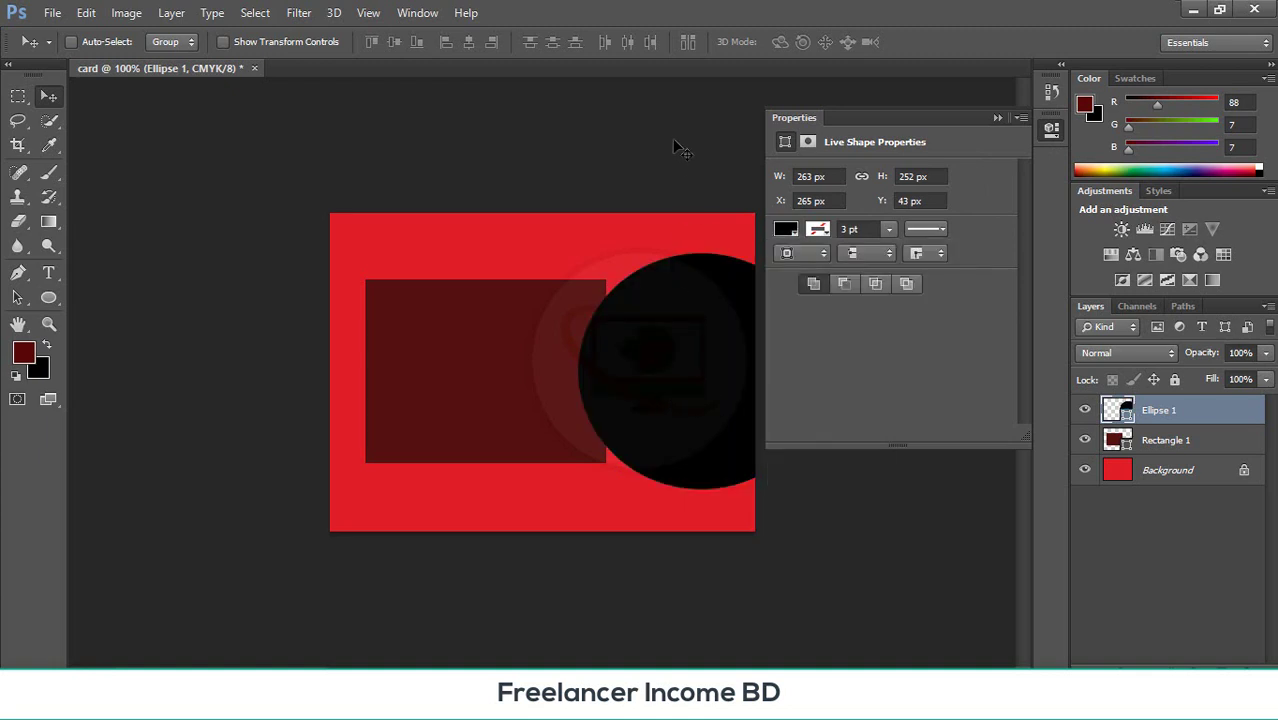
left_click(996, 119)
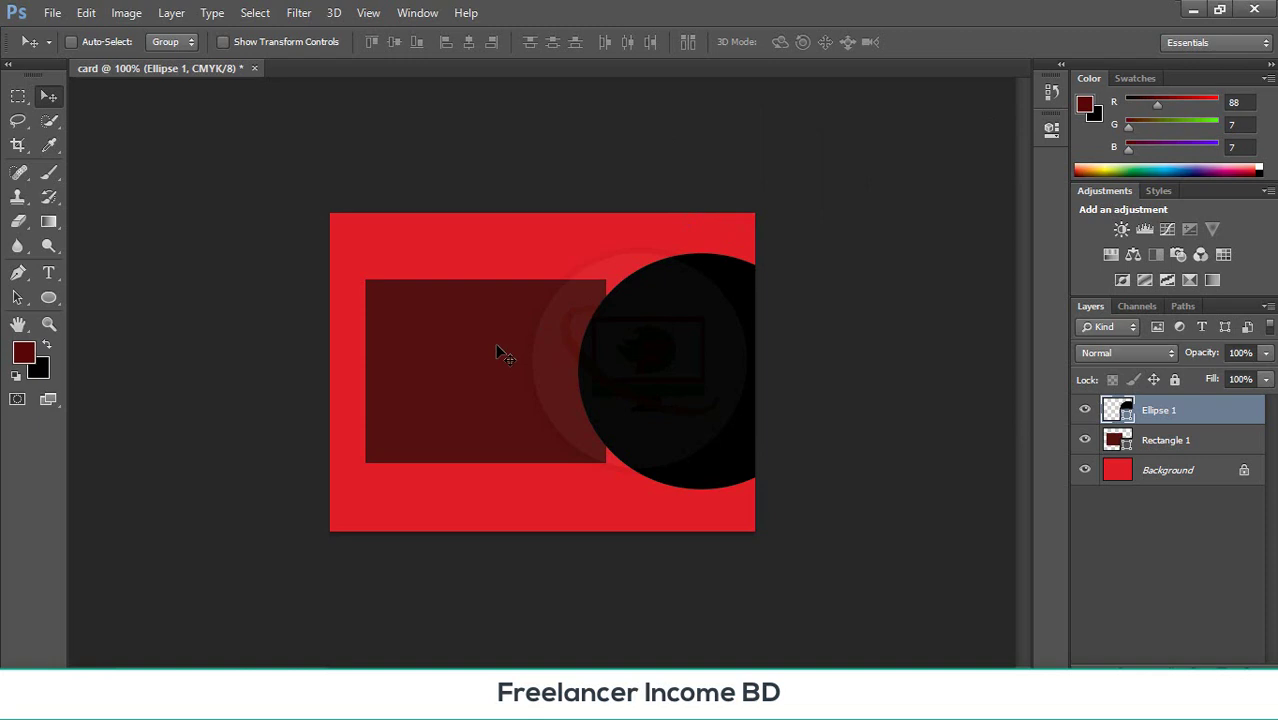
- Select Rectangle 1 and move it slightly up and to the left
left_click(1200, 445)
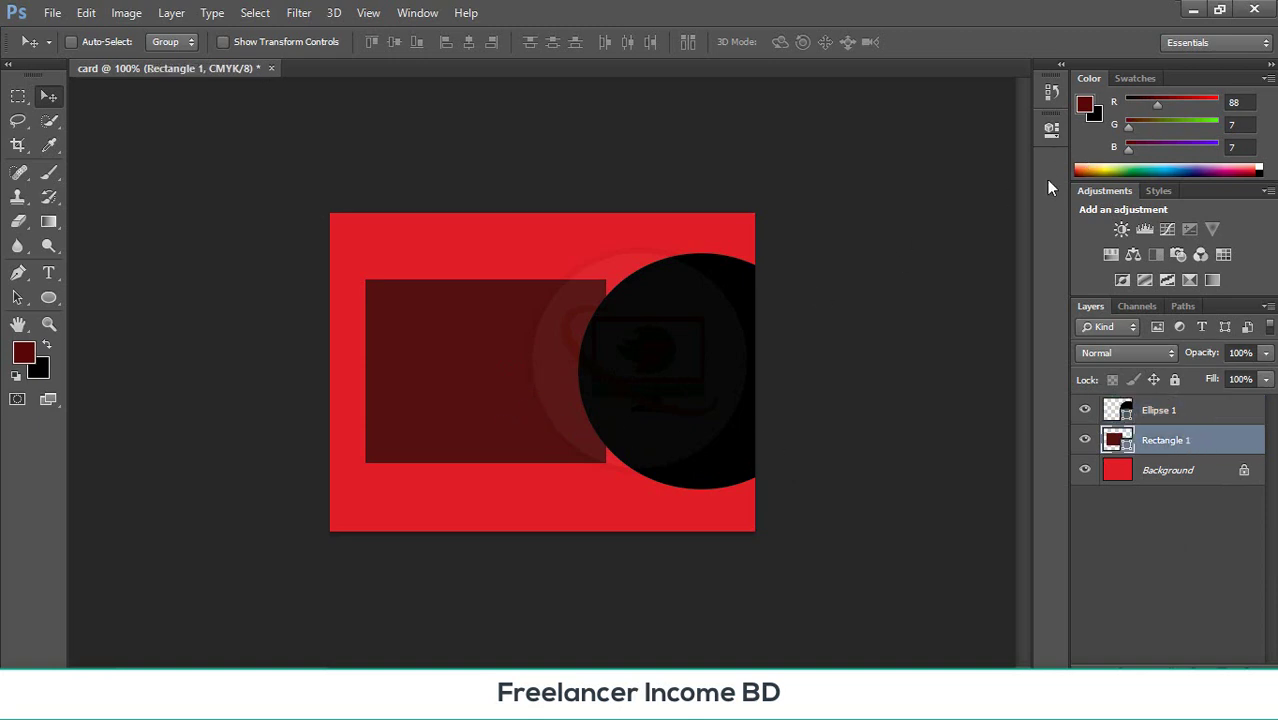
left_click(1186, 413)
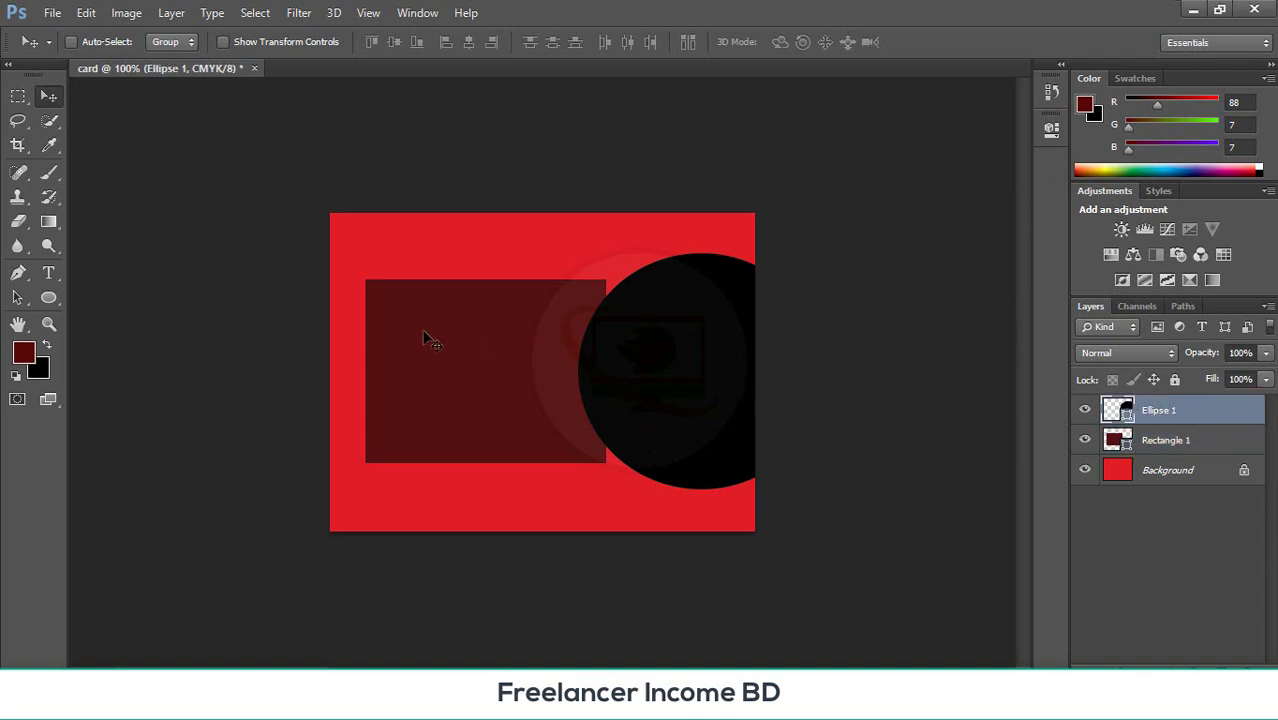
left_click(1207, 442)
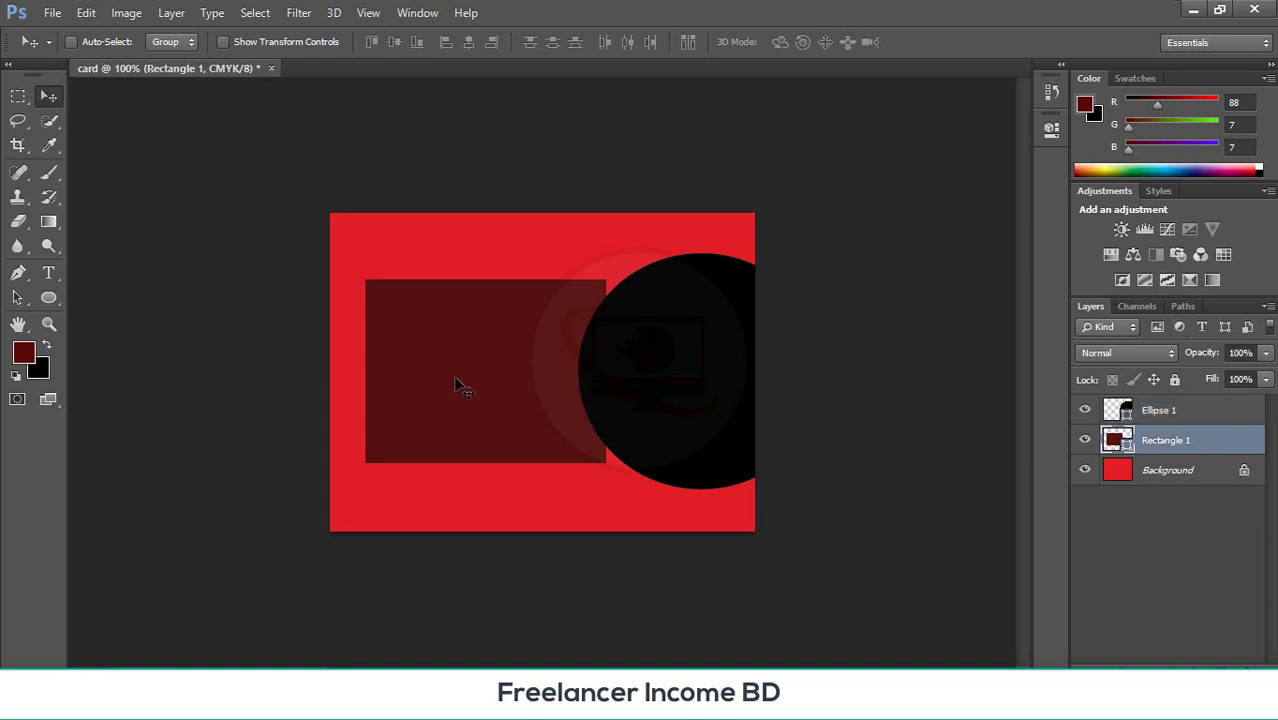
left_click(1051, 128)
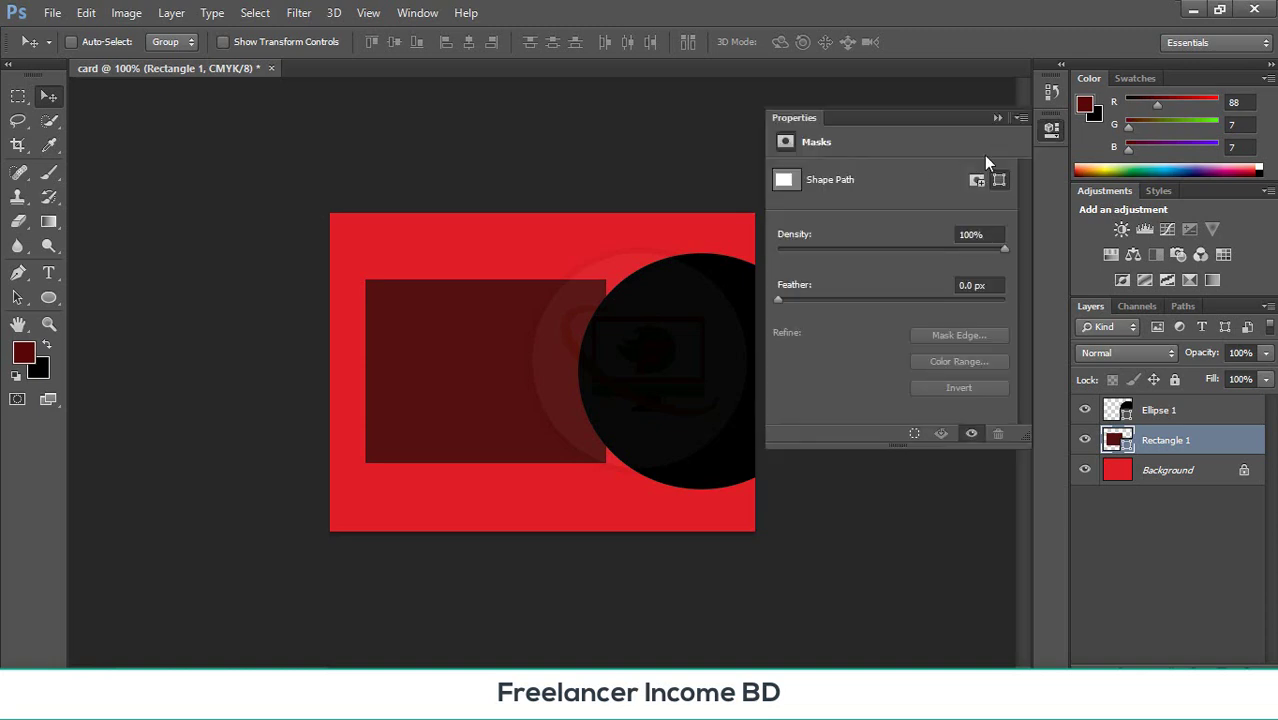
left_click(1050, 131)
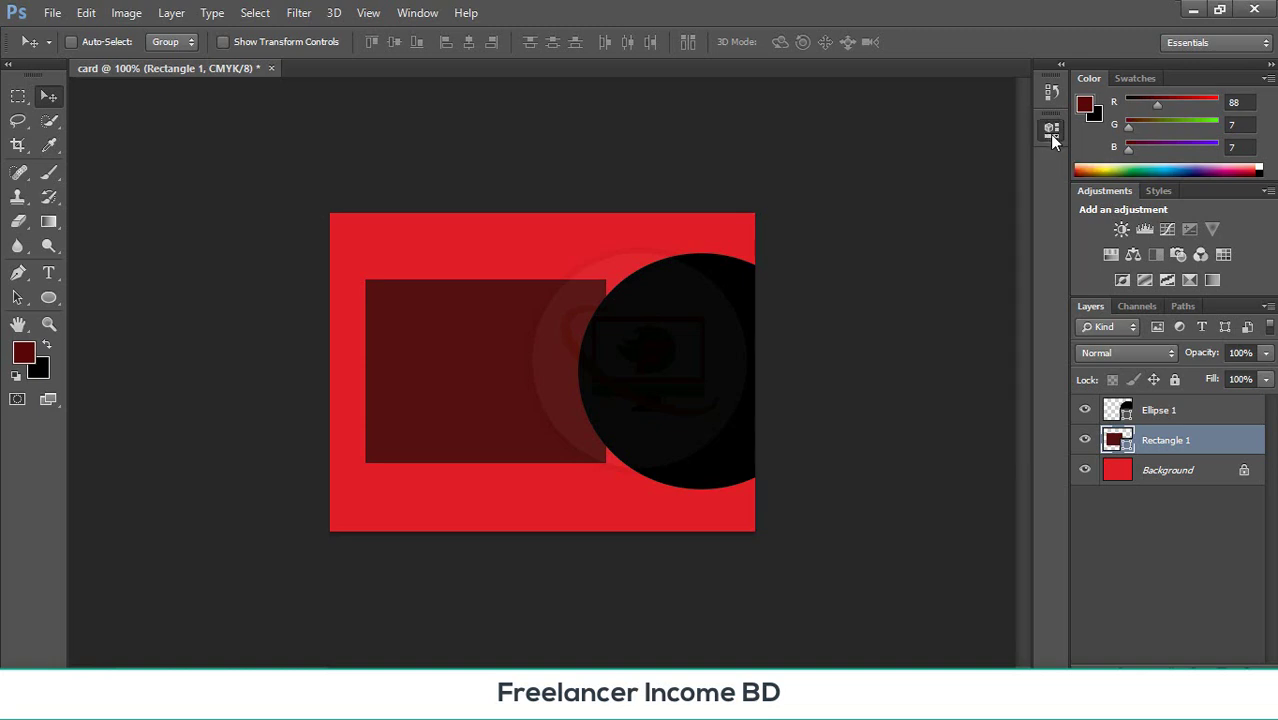
left_click(1049, 133)
left_click(1052, 131)
left_click(1051, 131)
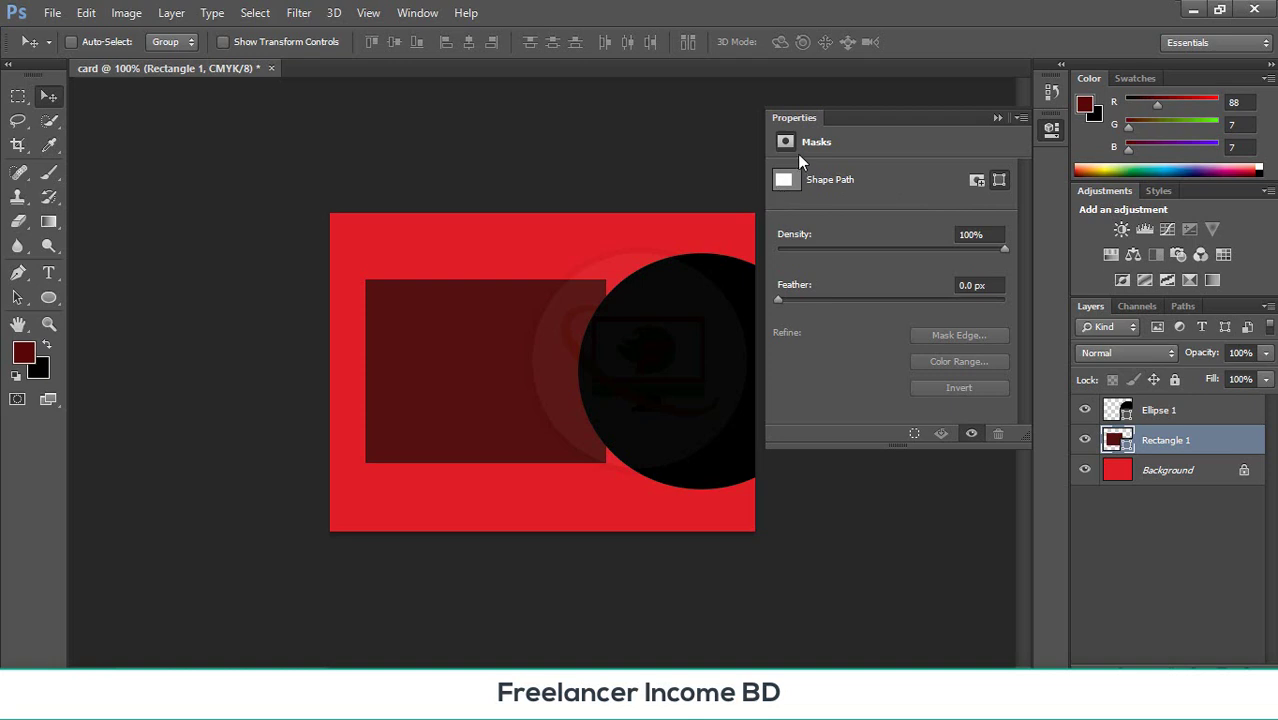
left_click(1021, 118)
left_click(997, 121)
left_click(996, 118)
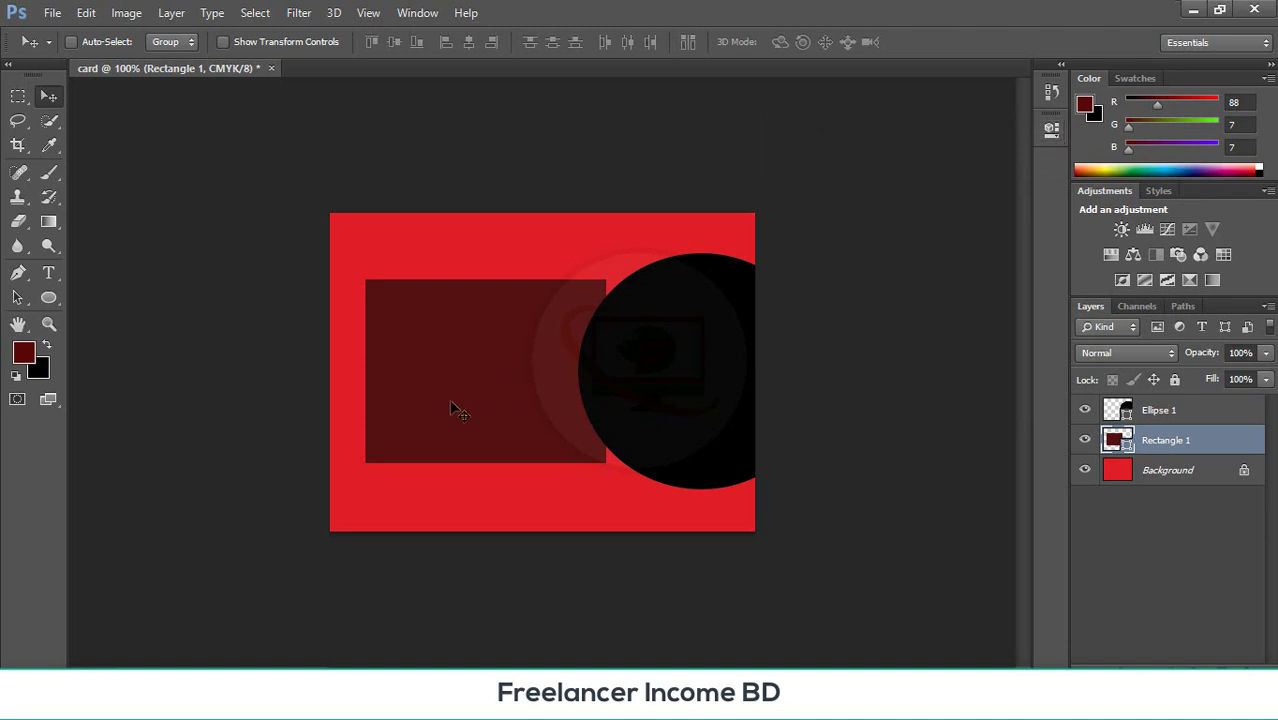
left_click_drag(451, 405, 440, 380)
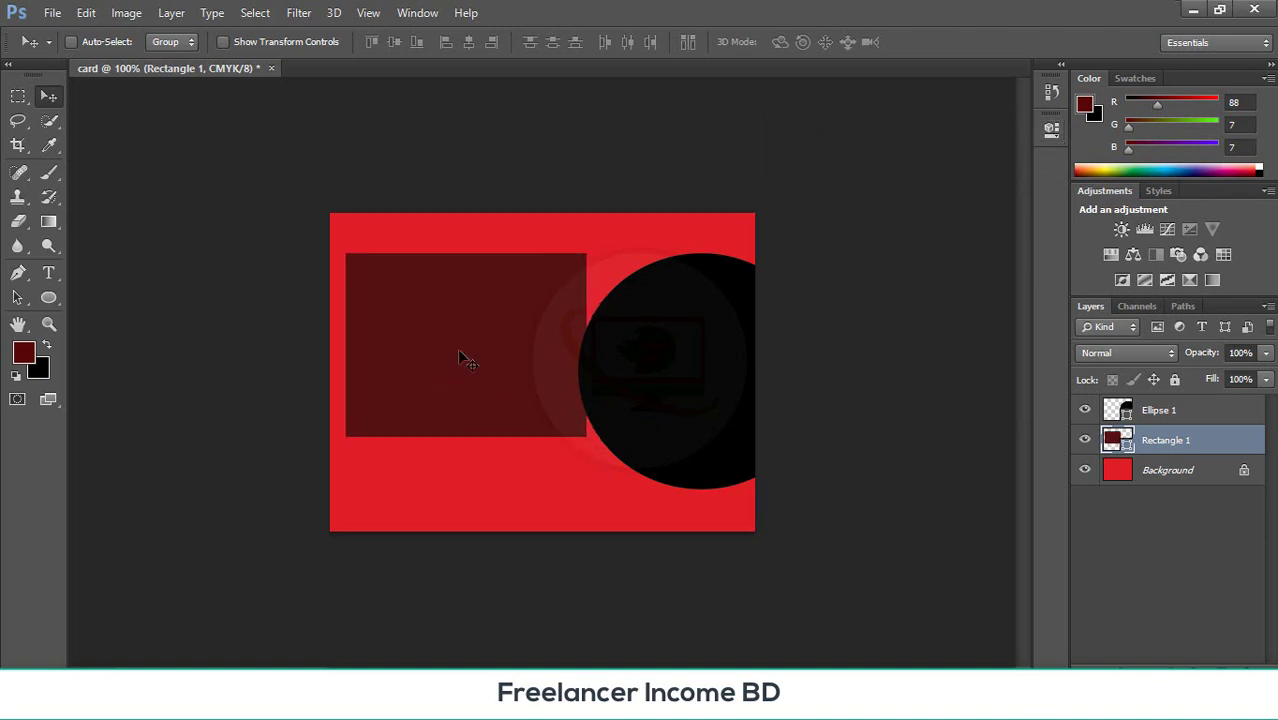
- Add a pixel mask to Rectangle 1, then undo to remove it
left_click(1051, 130)
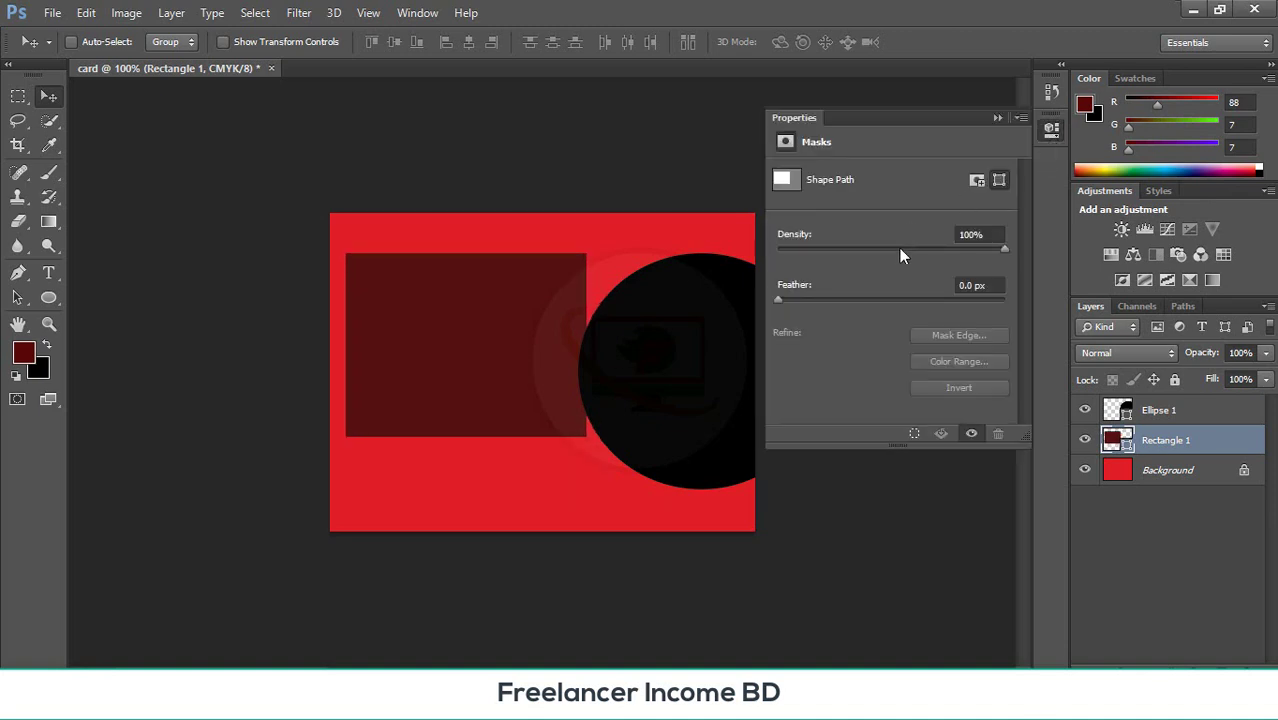
left_click(976, 181)
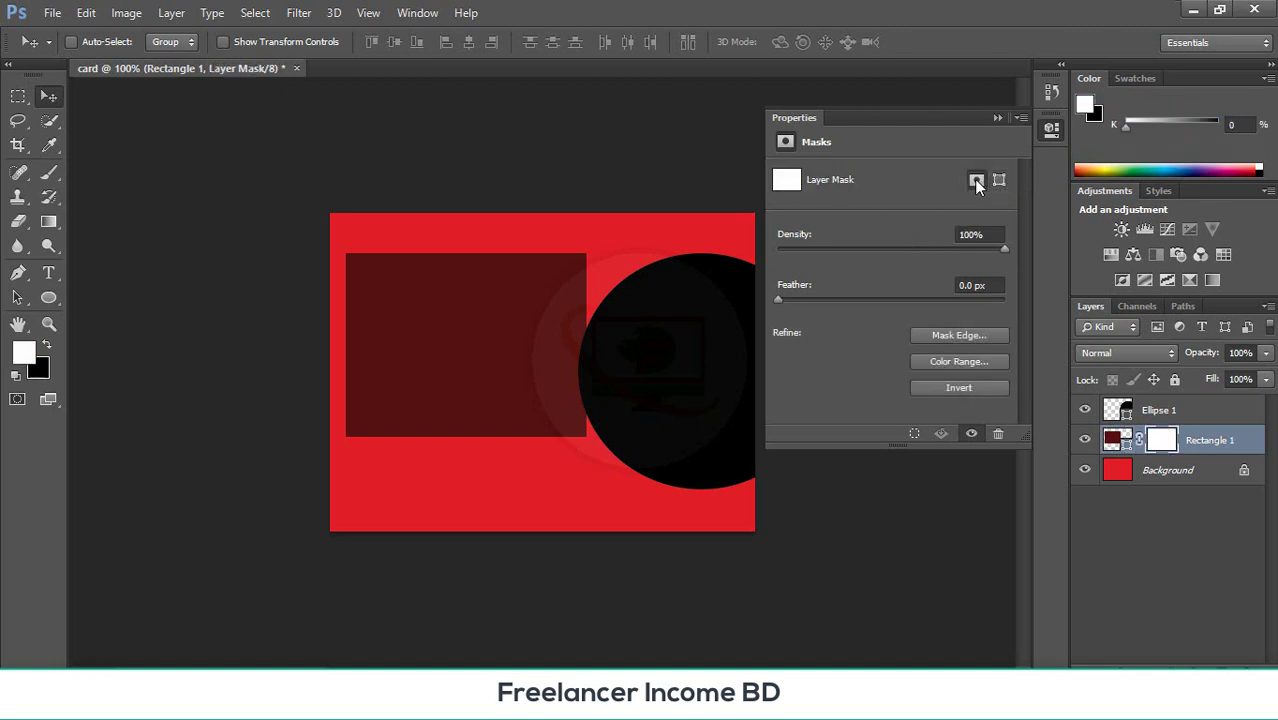
left_click(997, 181)
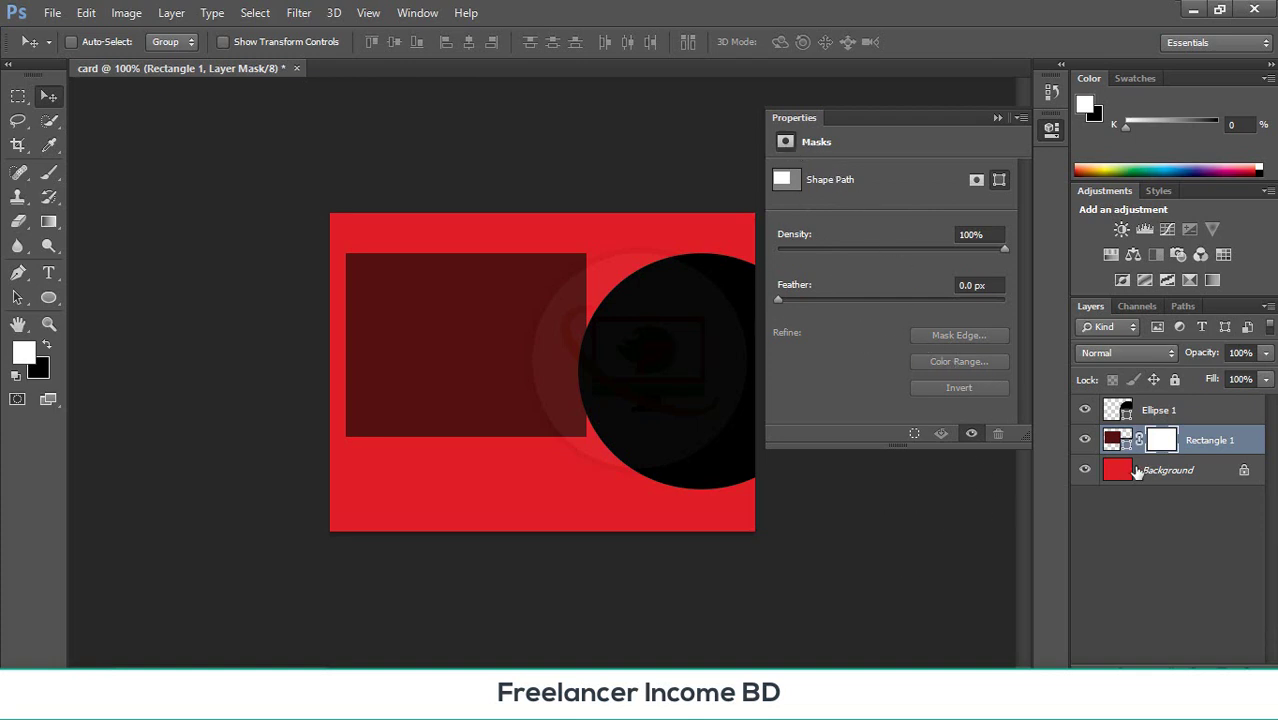
left_click(790, 185)
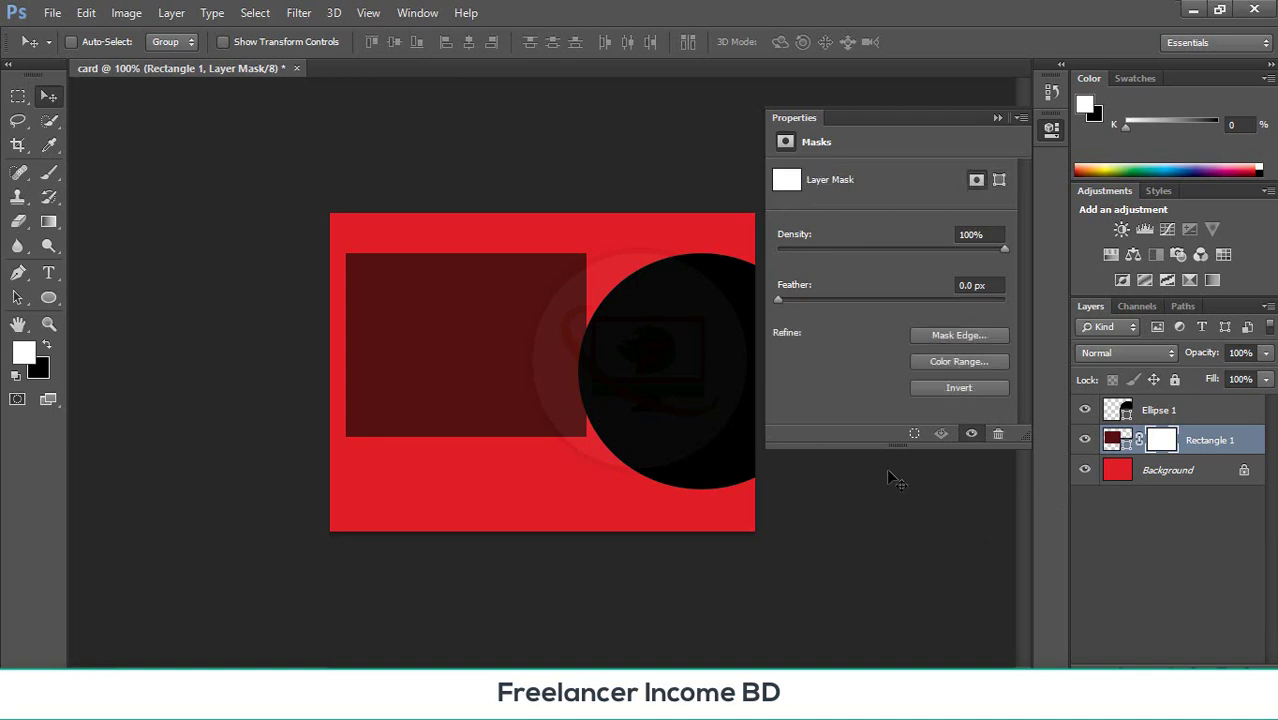
left_click(996, 117)
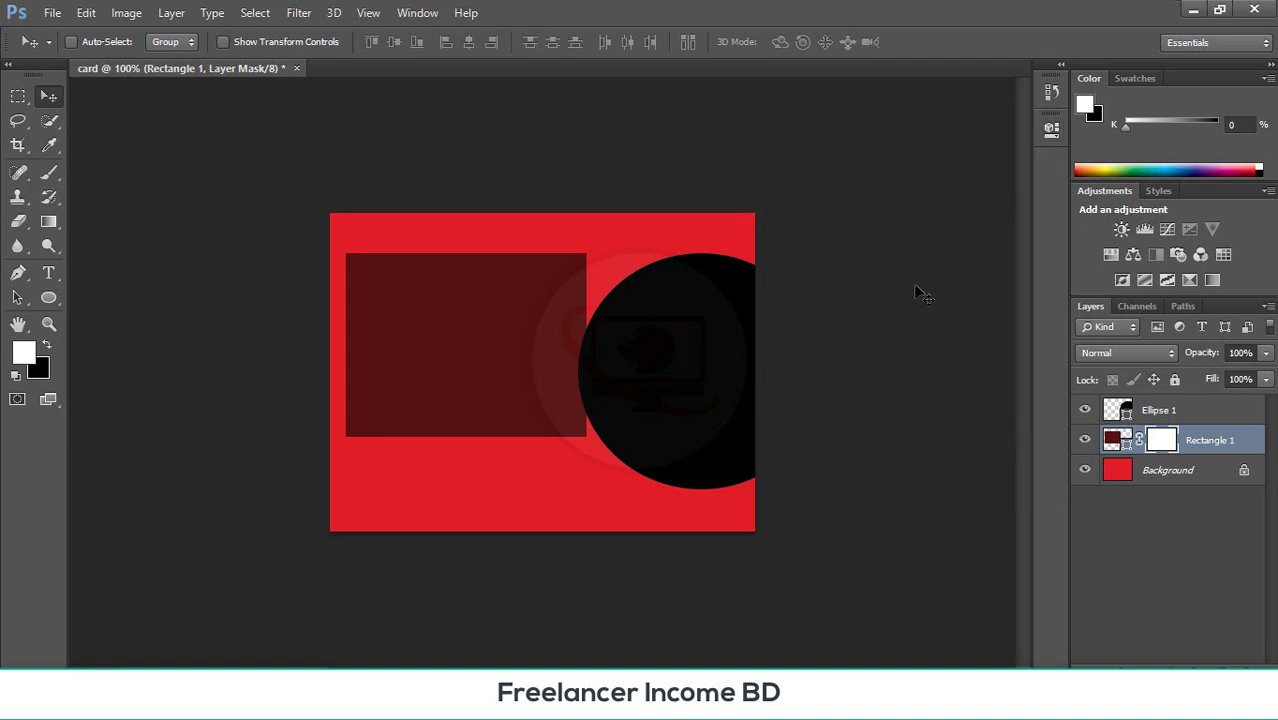
key("ctrl+z")
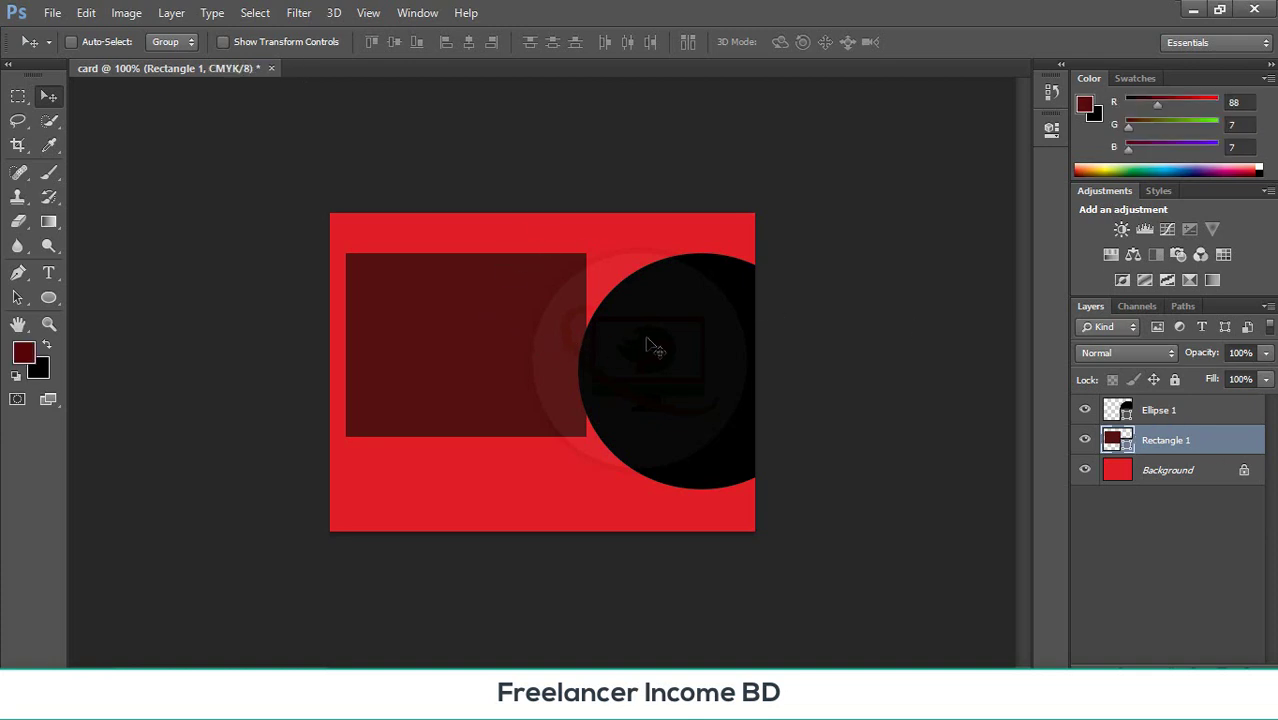
- Move Rectangle 1 toward the card's top-left corner
left_click_drag(624, 370, 609, 336)
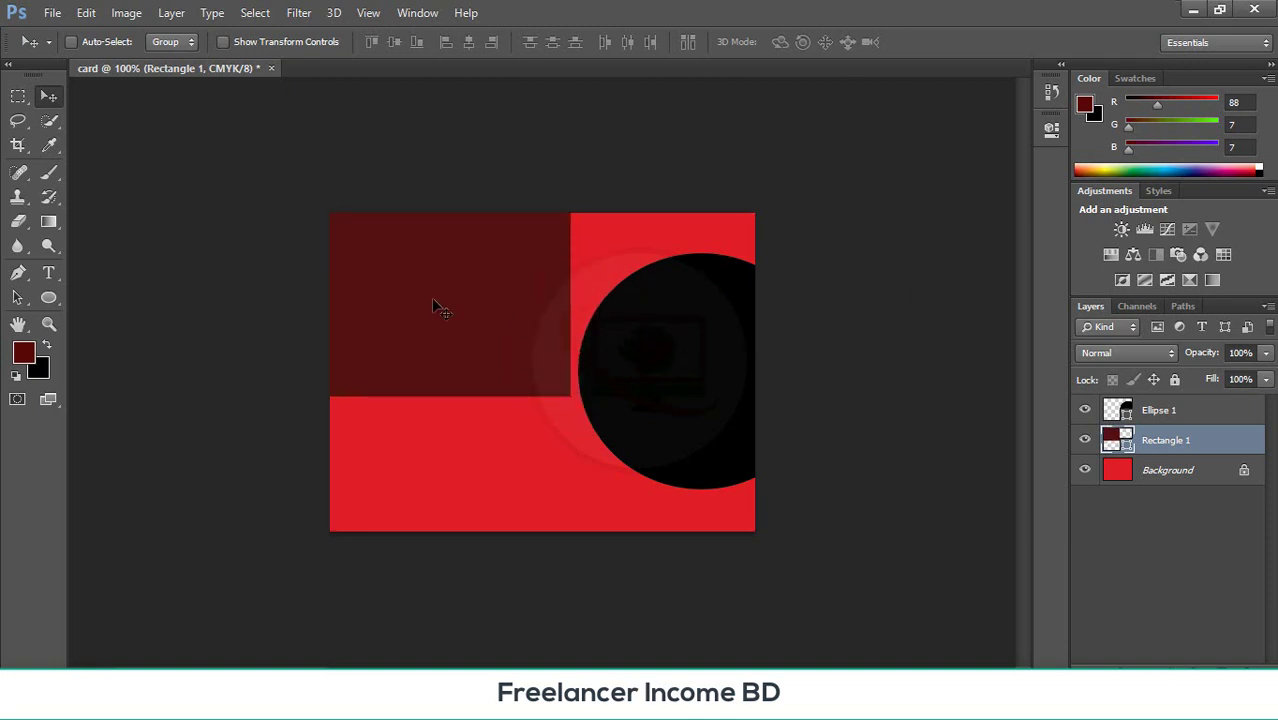
left_click(1051, 128)
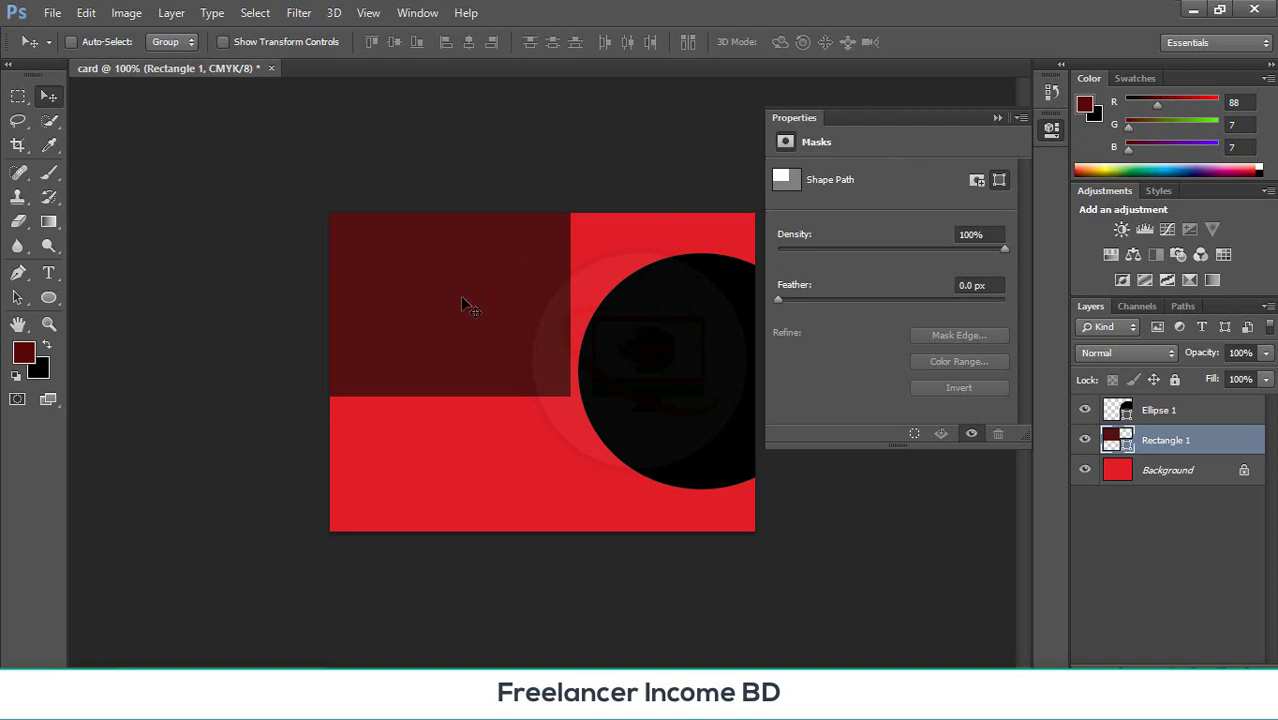
left_click(997, 117)
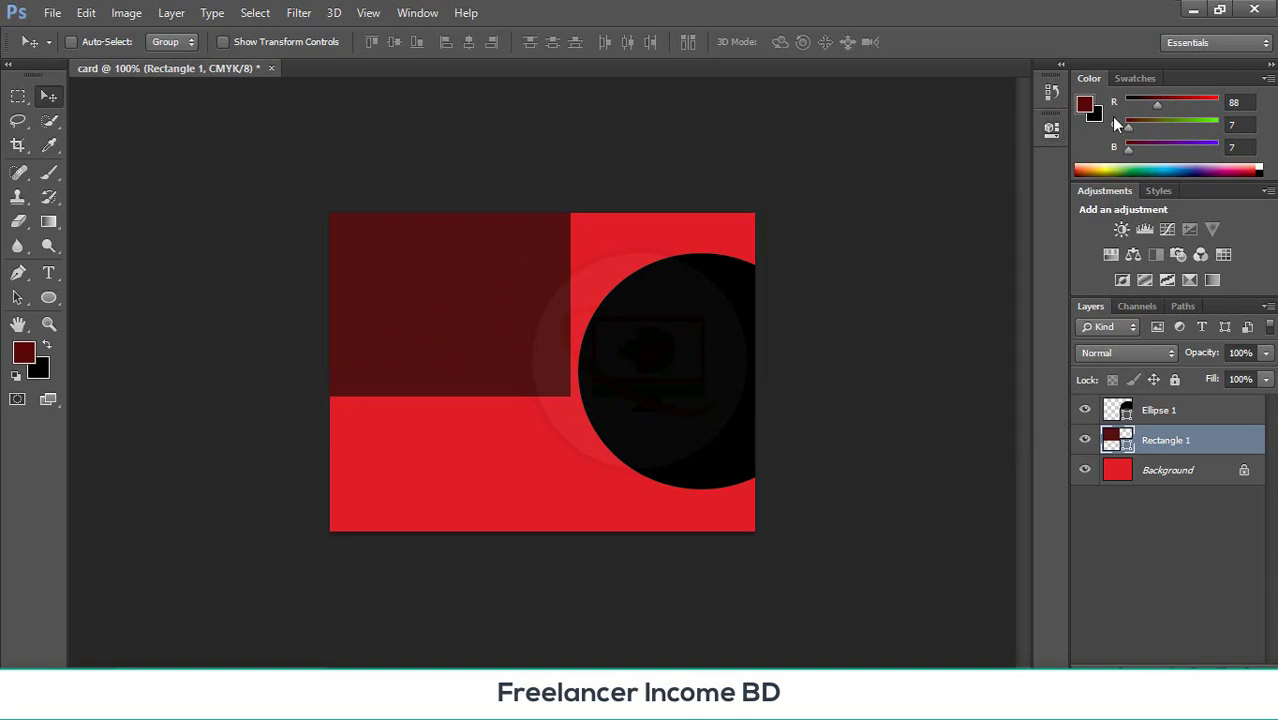
- Fill the rectangle purple (B 219) and move it down flush against the left edge
left_click_drag(1127, 150, 1205, 150)
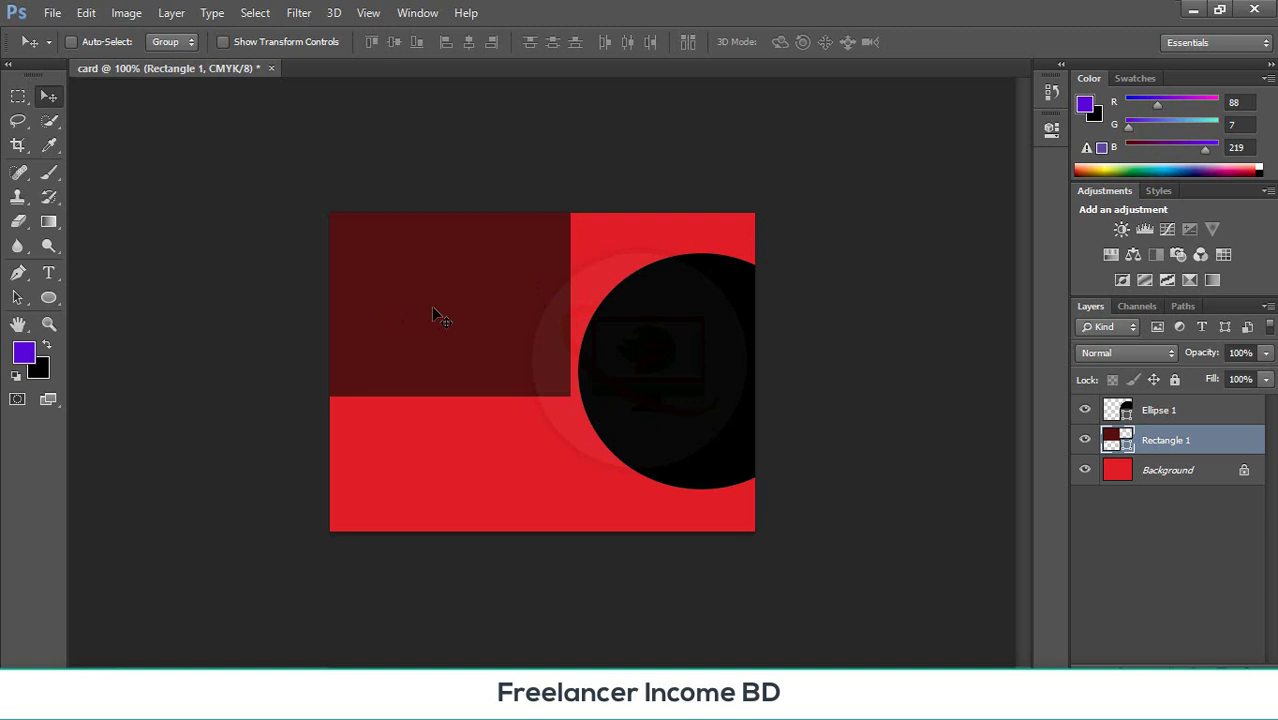
key("ctrl+BackSpace")
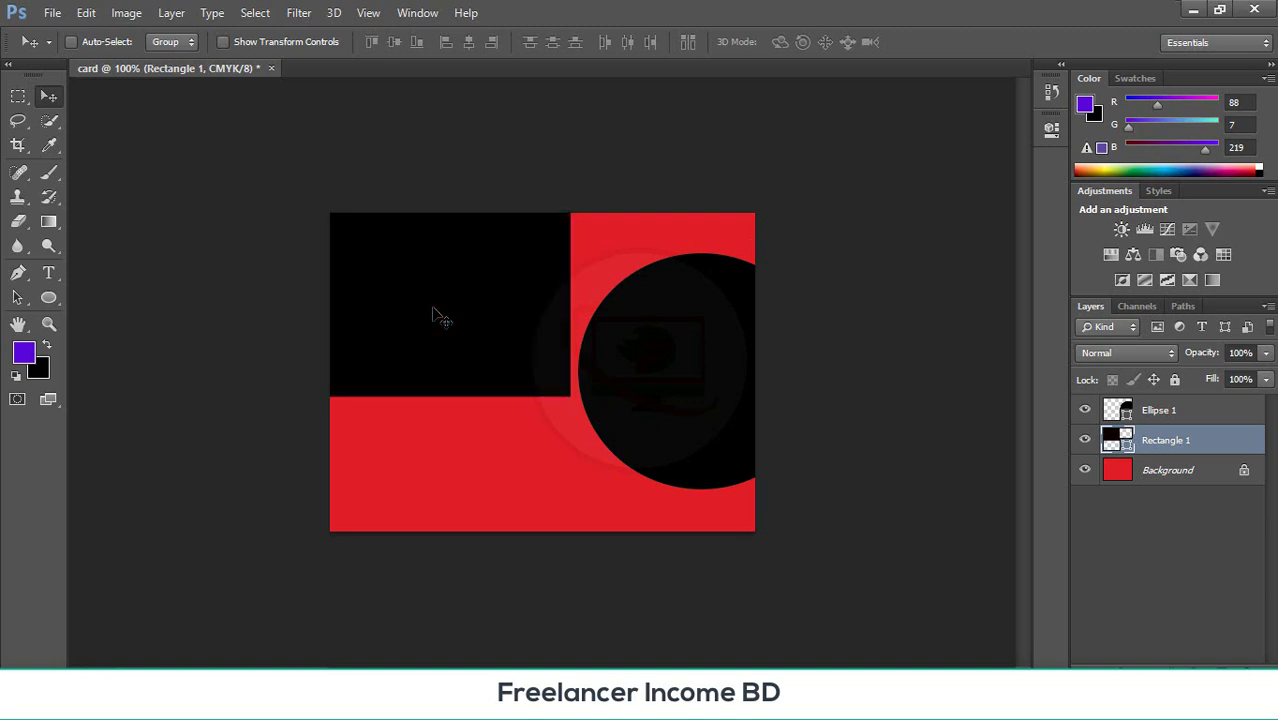
key("alt+BackSpace")
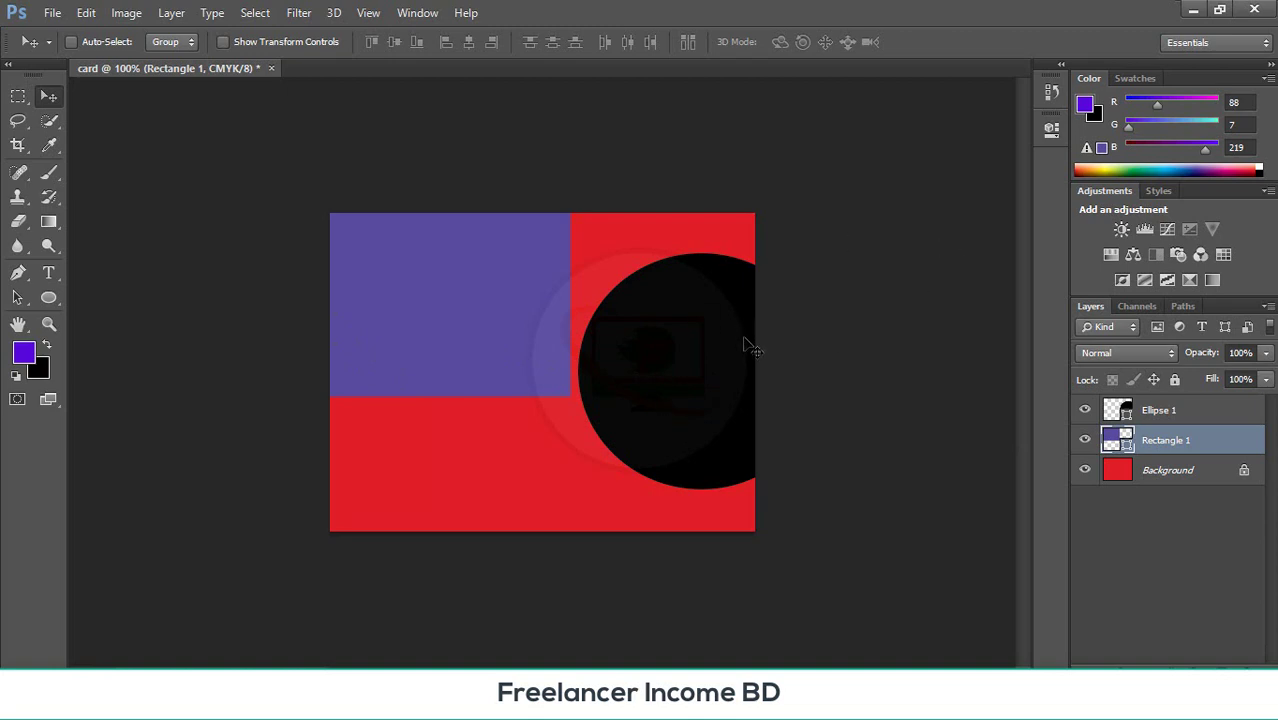
left_click_drag(456, 317, 402, 359)
left_click(1051, 129)
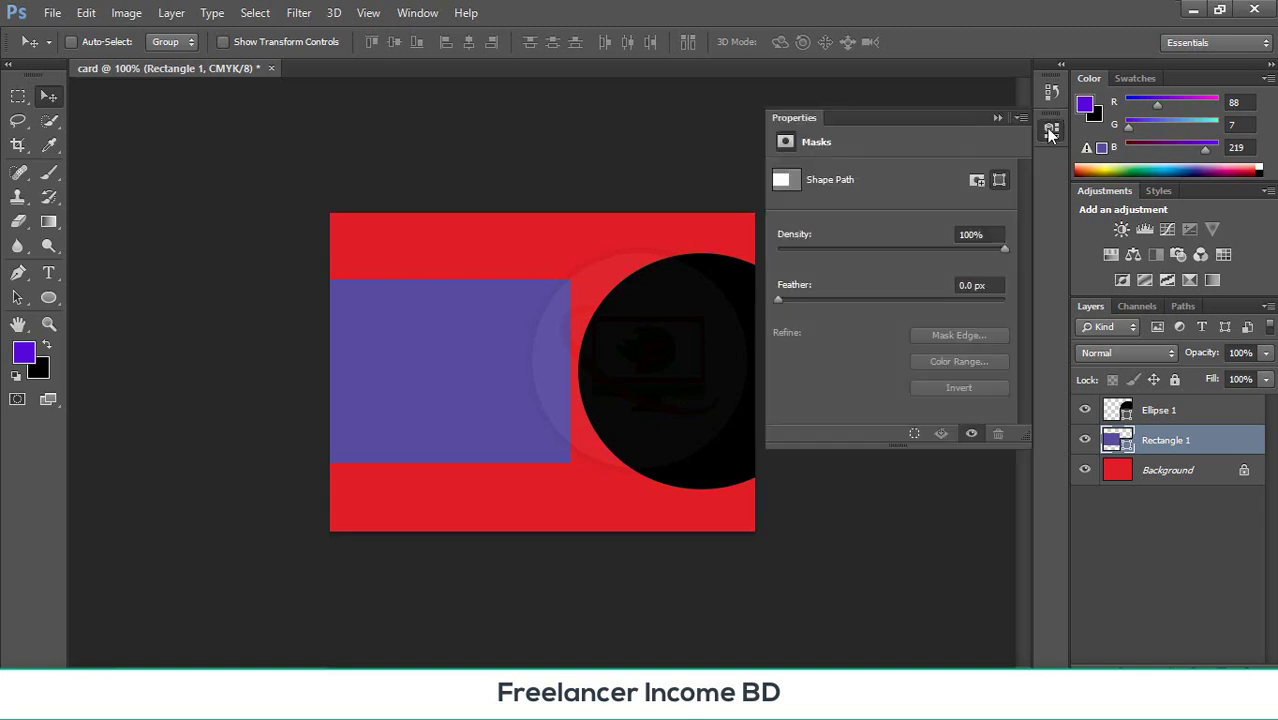
left_click(1051, 129)
left_click(1051, 129)
left_click(1051, 129)
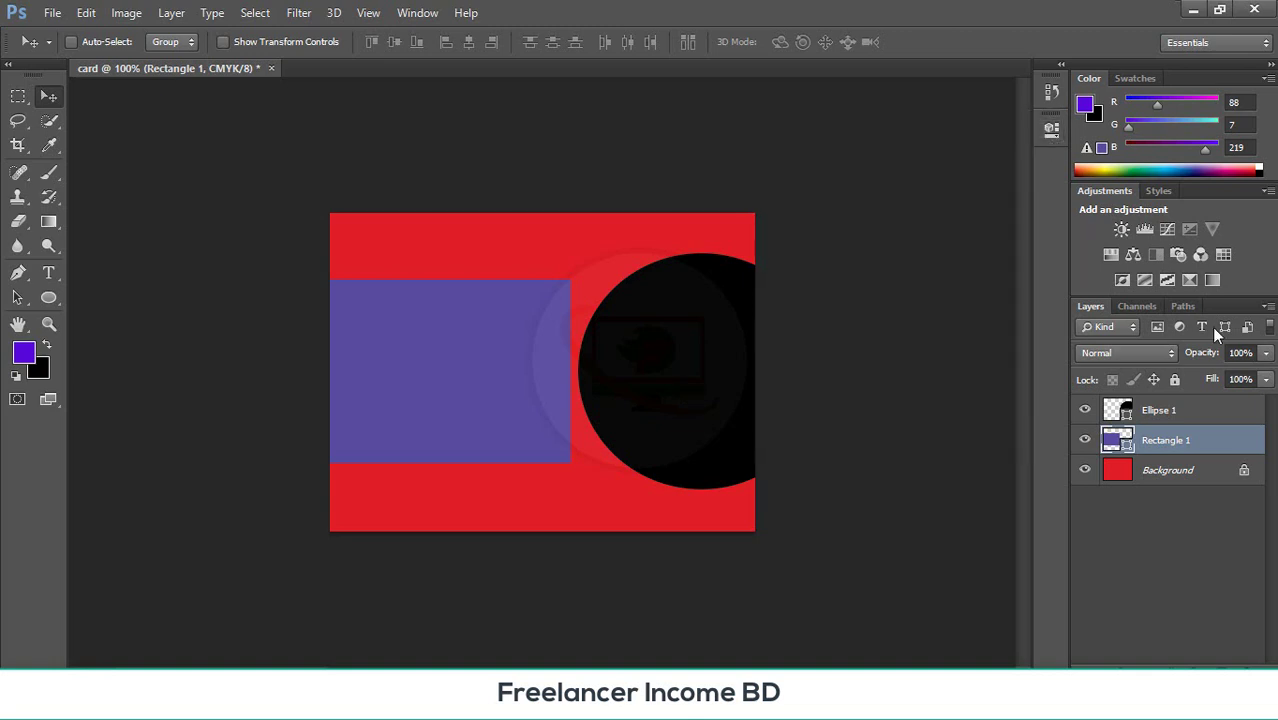
left_click(1158, 411)
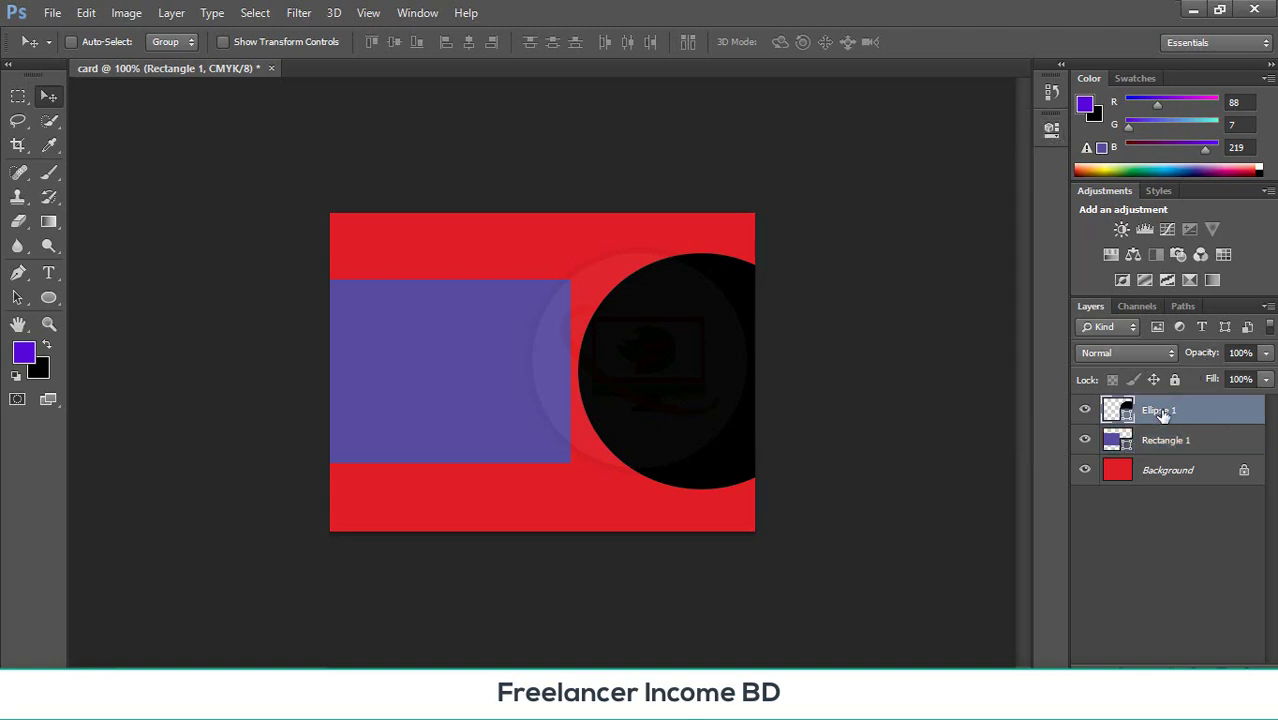
left_click(1045, 132)
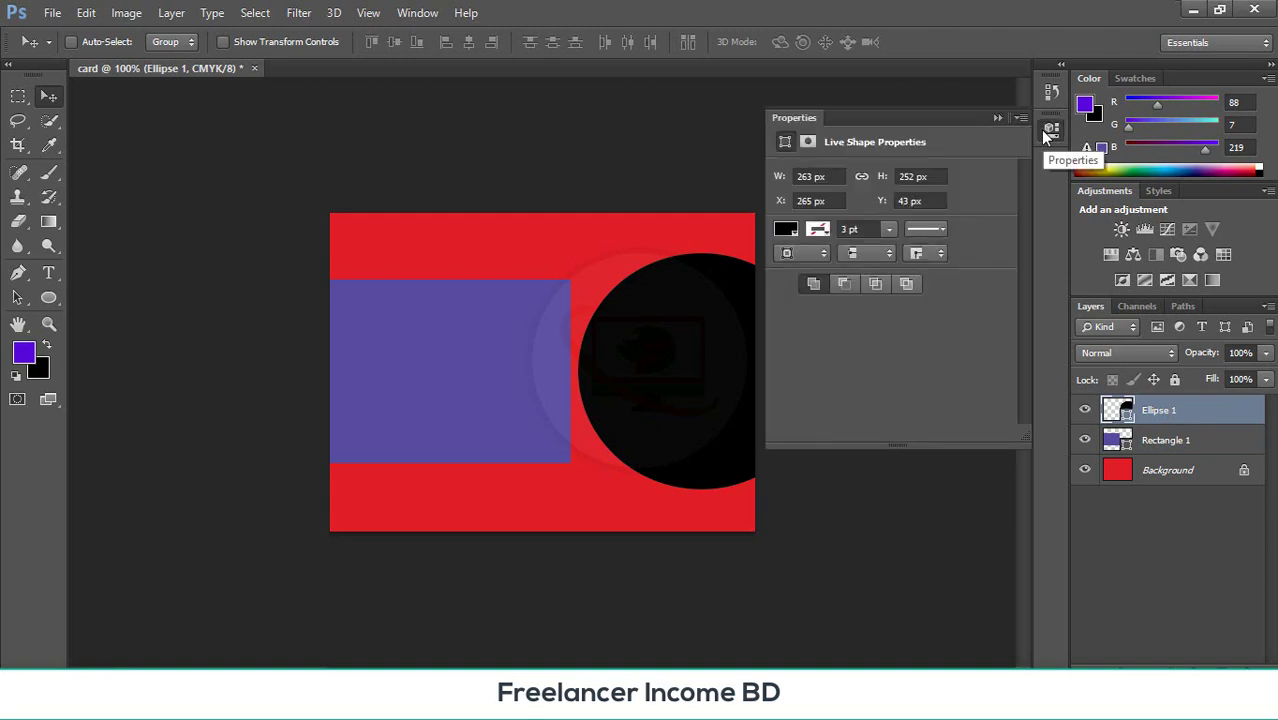
left_click(1049, 131)
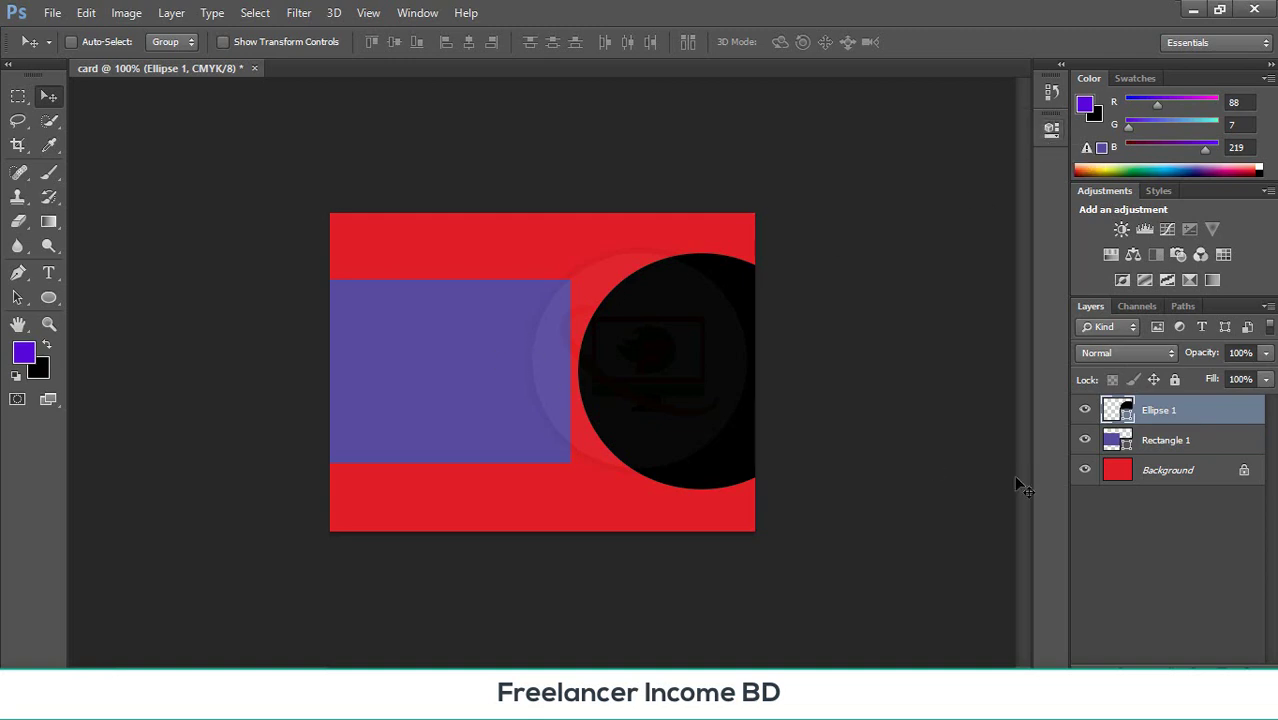
left_click(1168, 440)
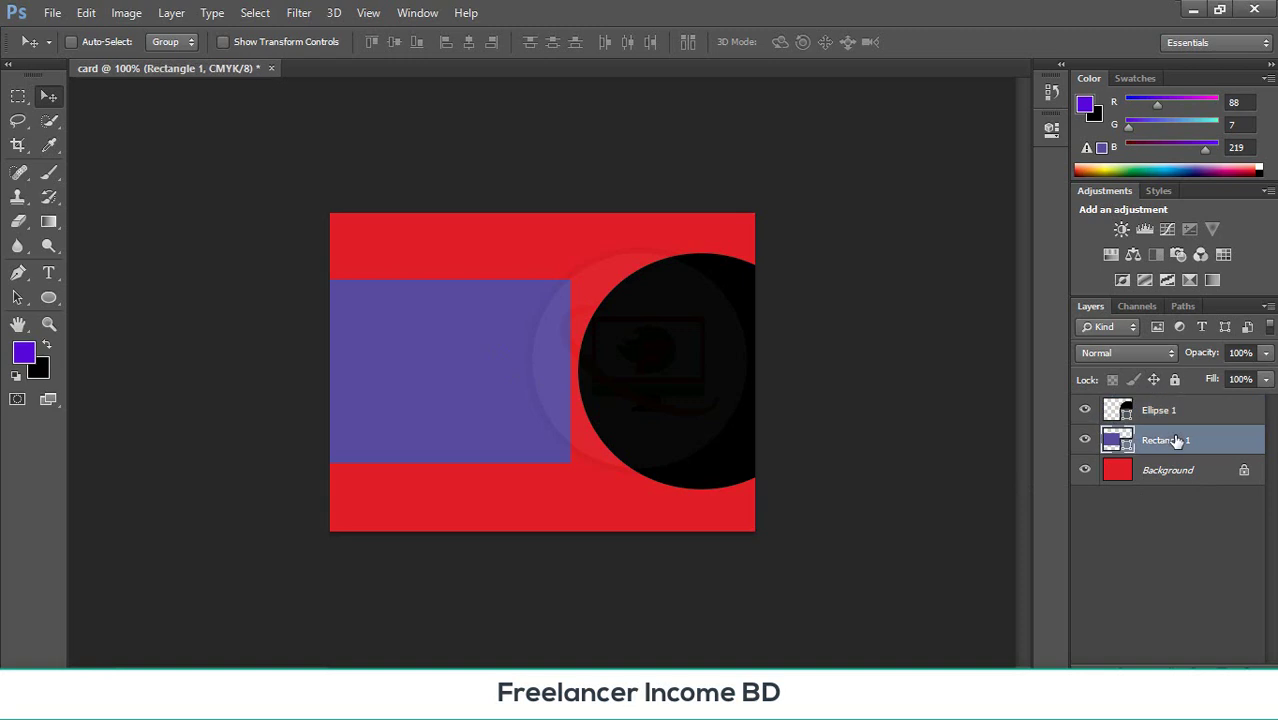
left_click(1053, 130)
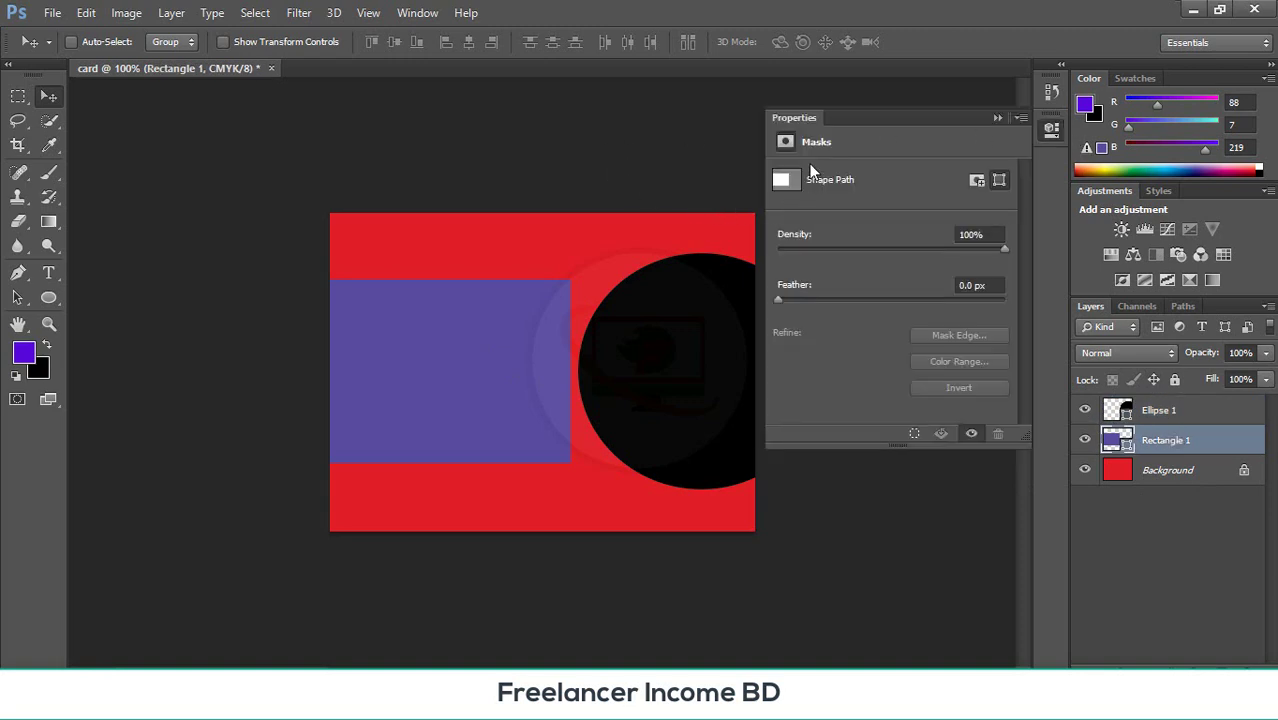
left_click(976, 181)
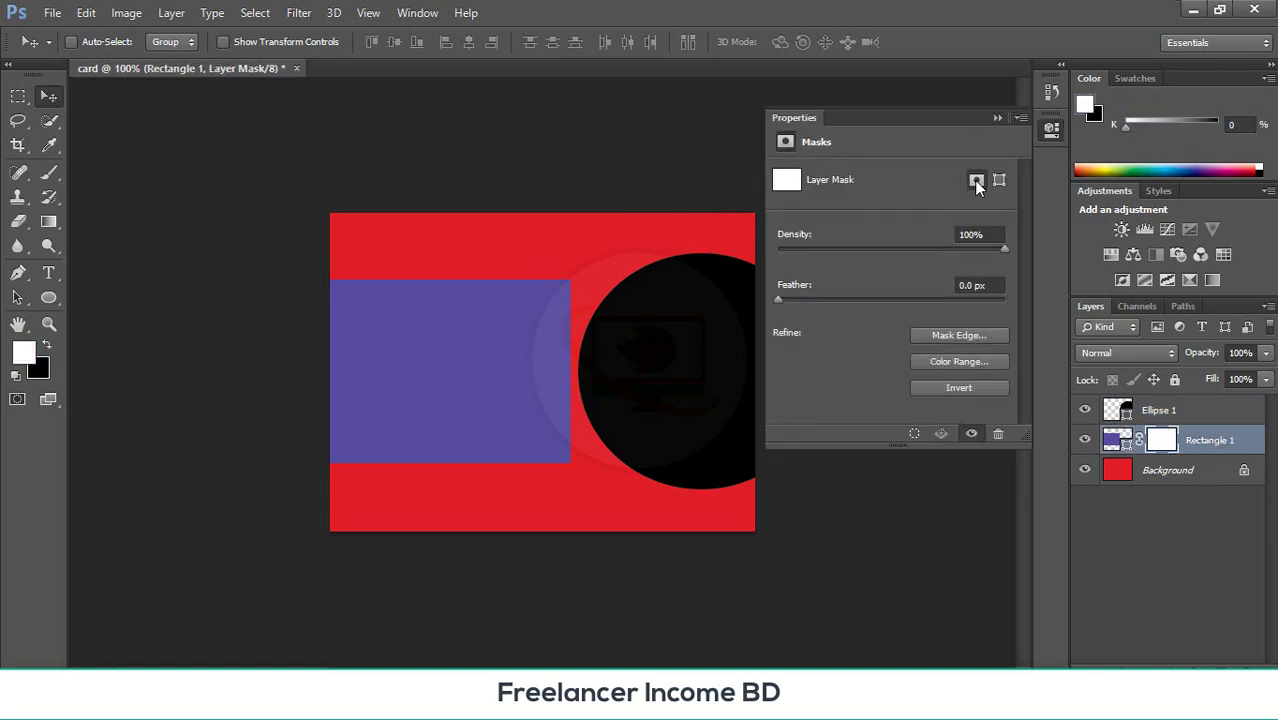
left_click(998, 181)
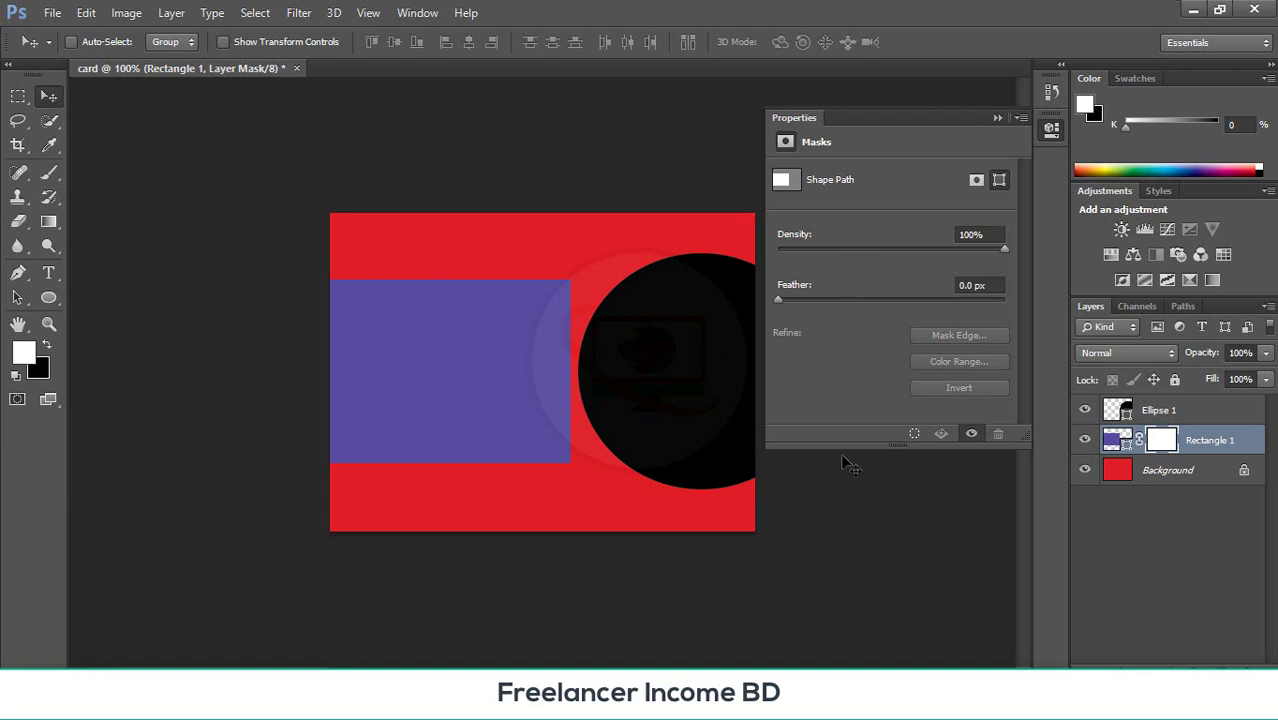
left_click(998, 117)
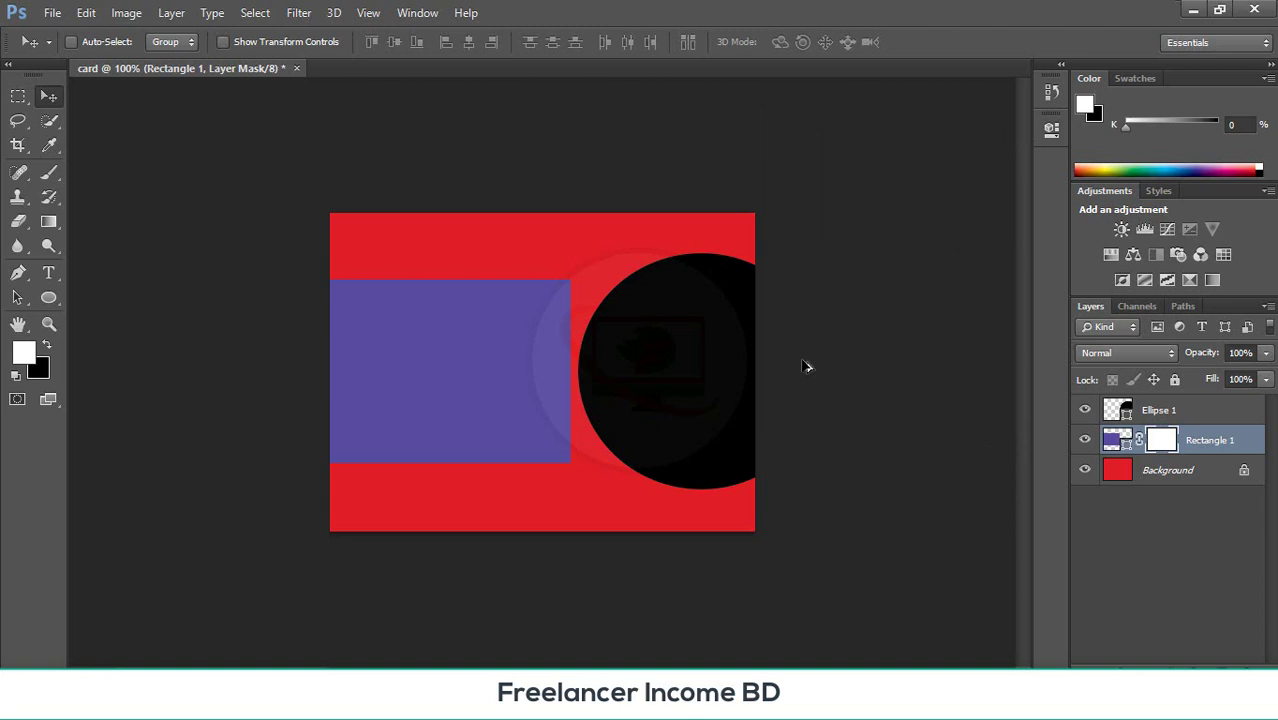
key("ctrl+z")
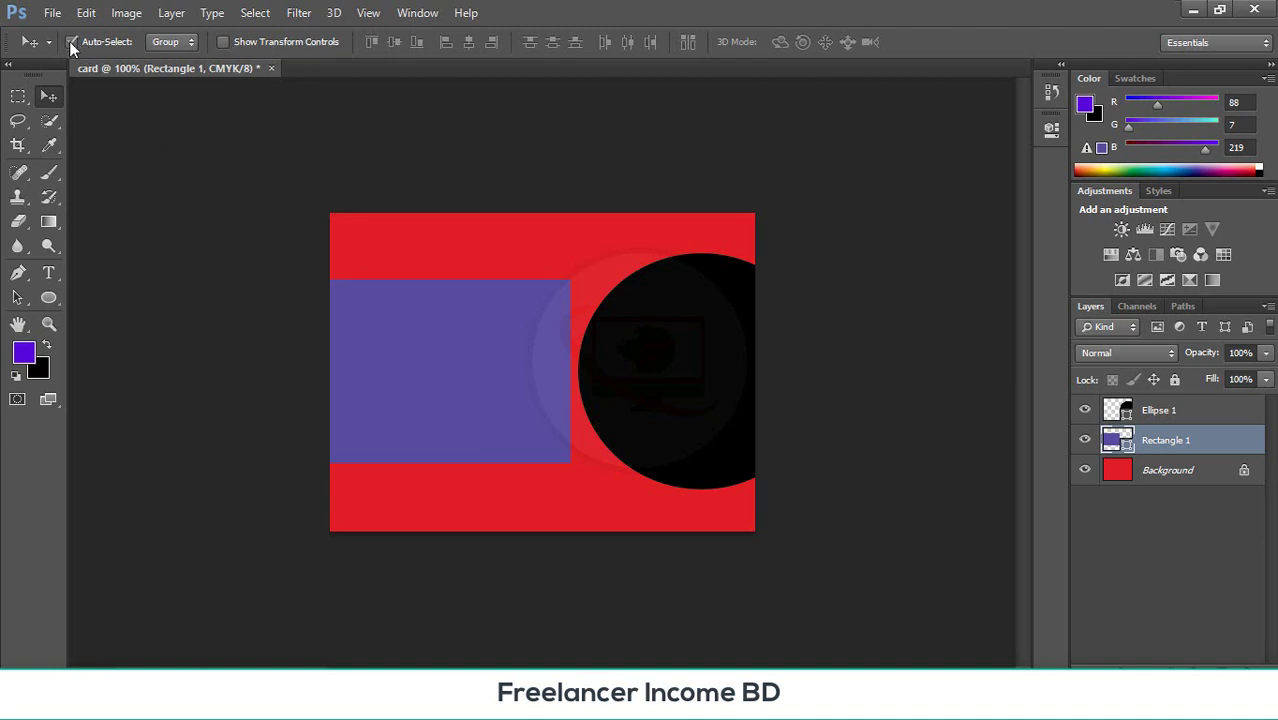
- Pick the circle and rectangle layers on the canvas and nudge the black circle 25 px right
left_click(679, 381)
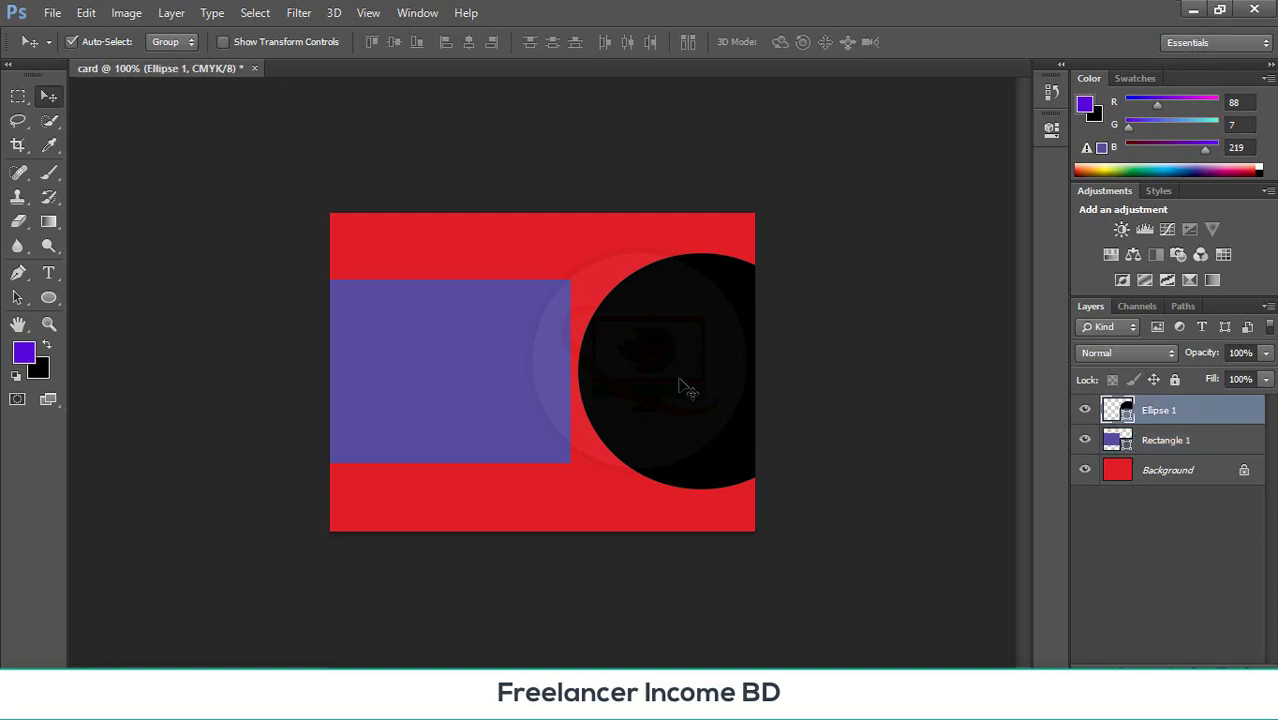
left_click(475, 384)
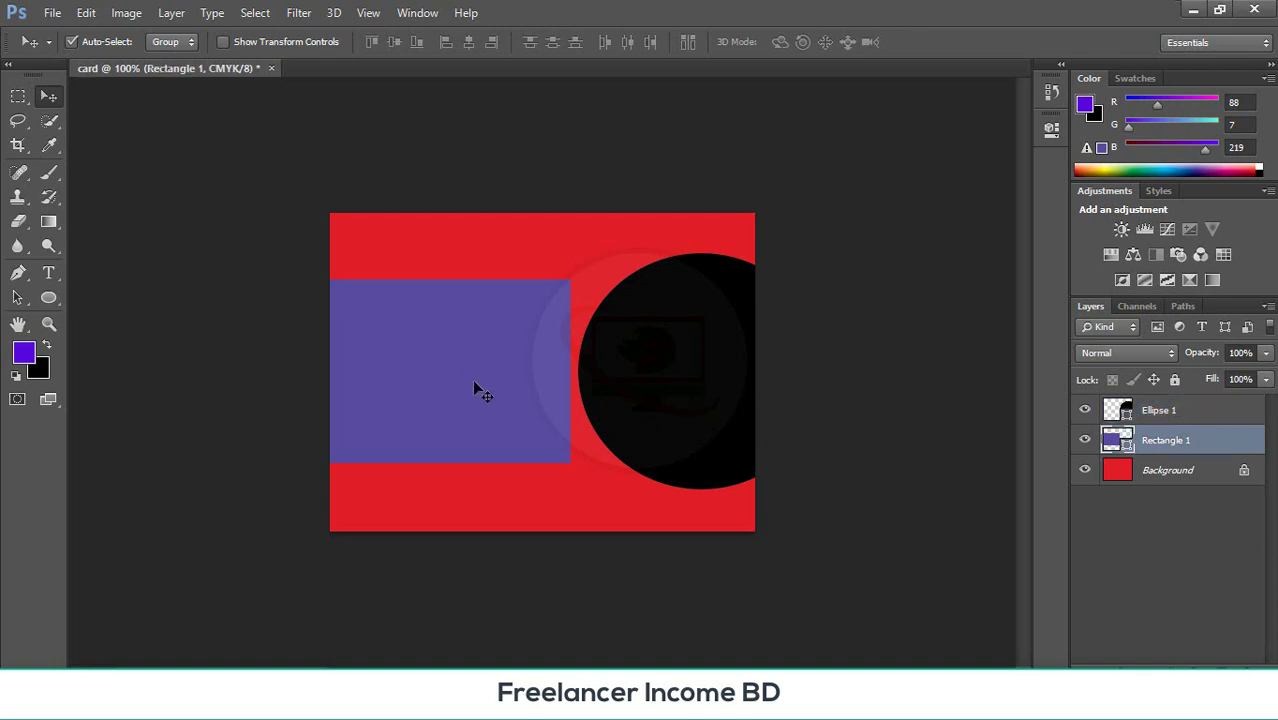
left_click(529, 252)
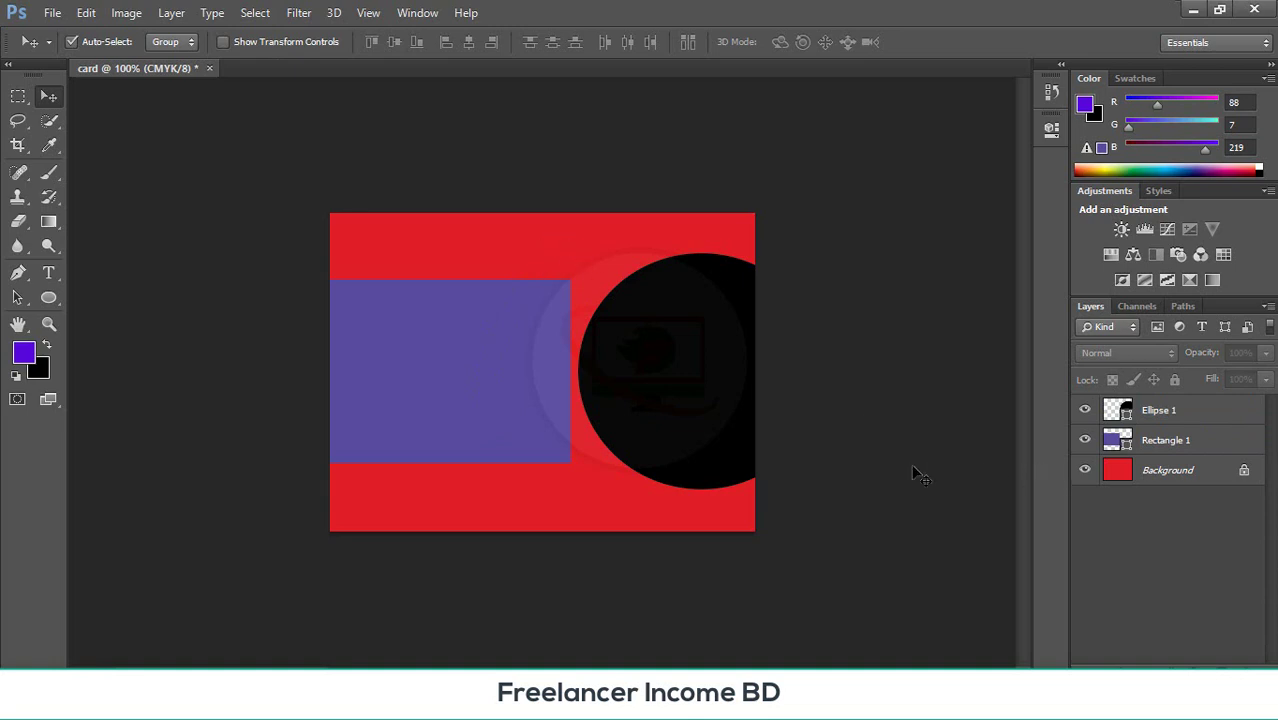
left_click(510, 356)
left_click(580, 352)
left_click(525, 354)
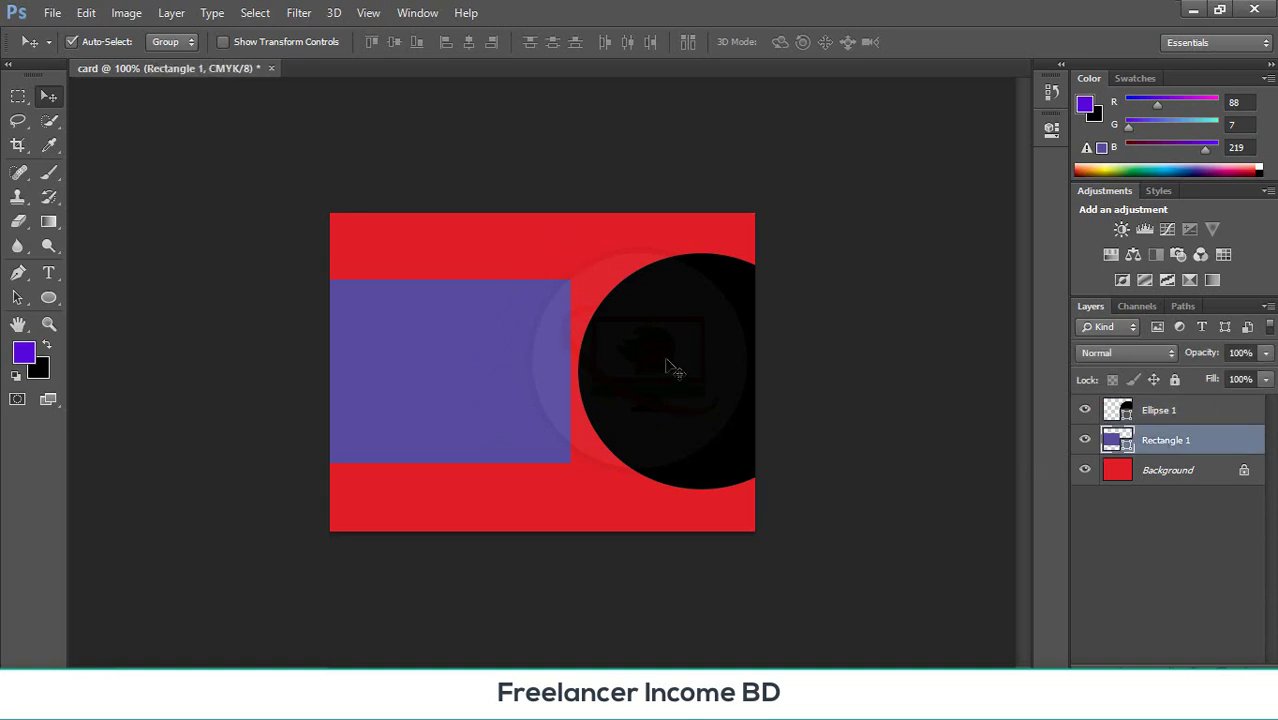
left_click(536, 356)
left_click(520, 352)
left_click(540, 355)
left_click(507, 345)
left_click_drag(705, 373, 730, 370)
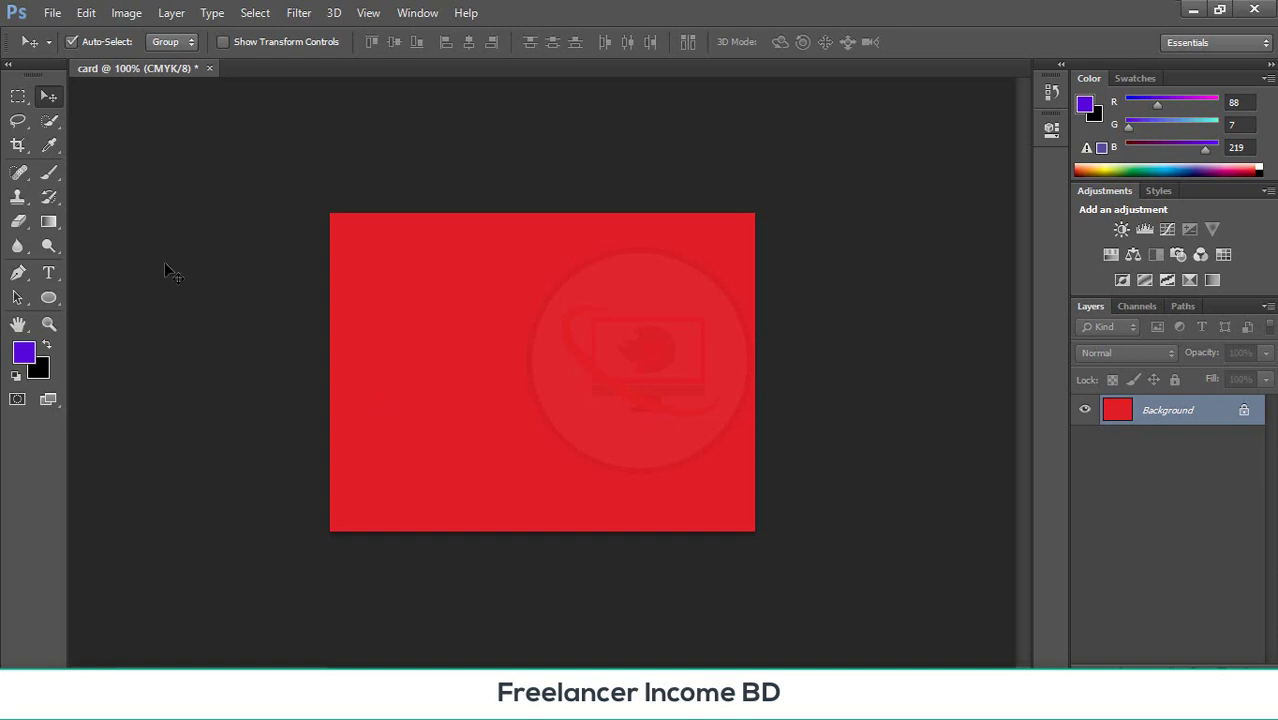
- Start a pen path with anchors at the left, top middle and top right
left_click(50, 98)
left_click(19, 273)
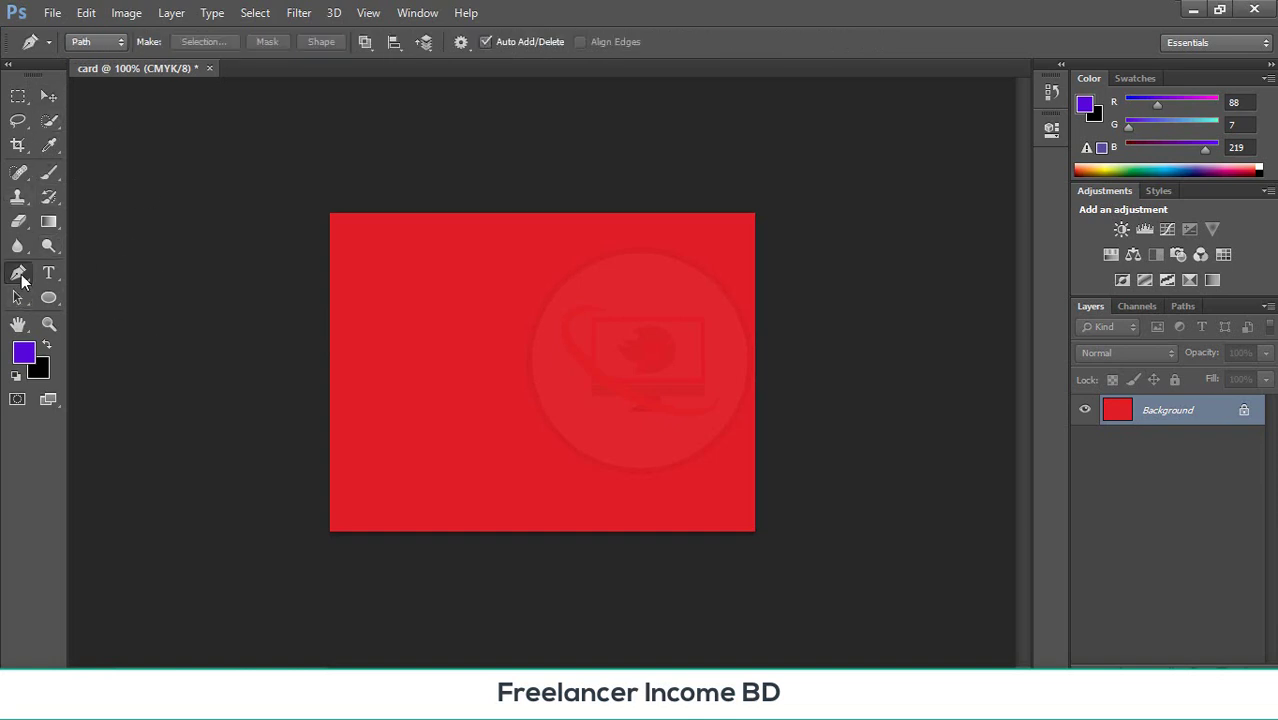
left_click(409, 295)
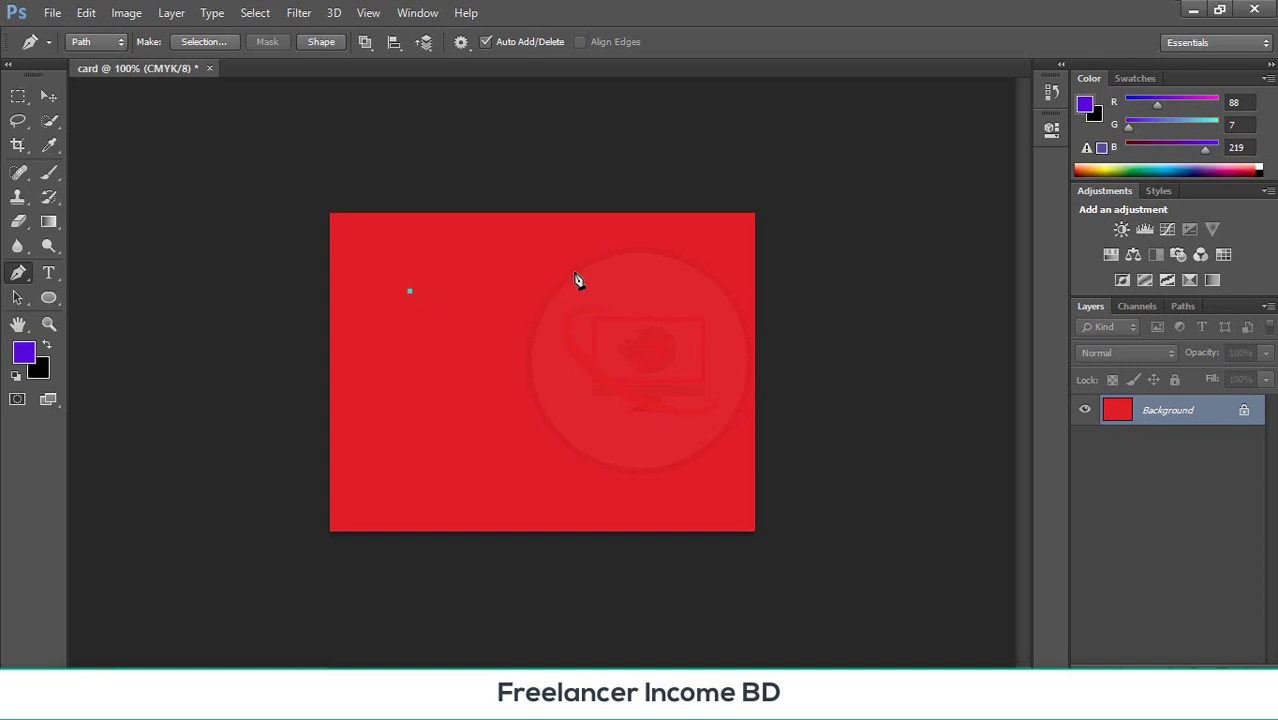
left_click_drag(575, 272, 665, 316)
left_click(575, 273, "alt")
left_click_drag(708, 243, 792, 172)
left_click(708, 244, "alt")
- Add curved anchors at the bottom and lower left, then close the path at its start
left_click_drag(666, 490, 542, 510)
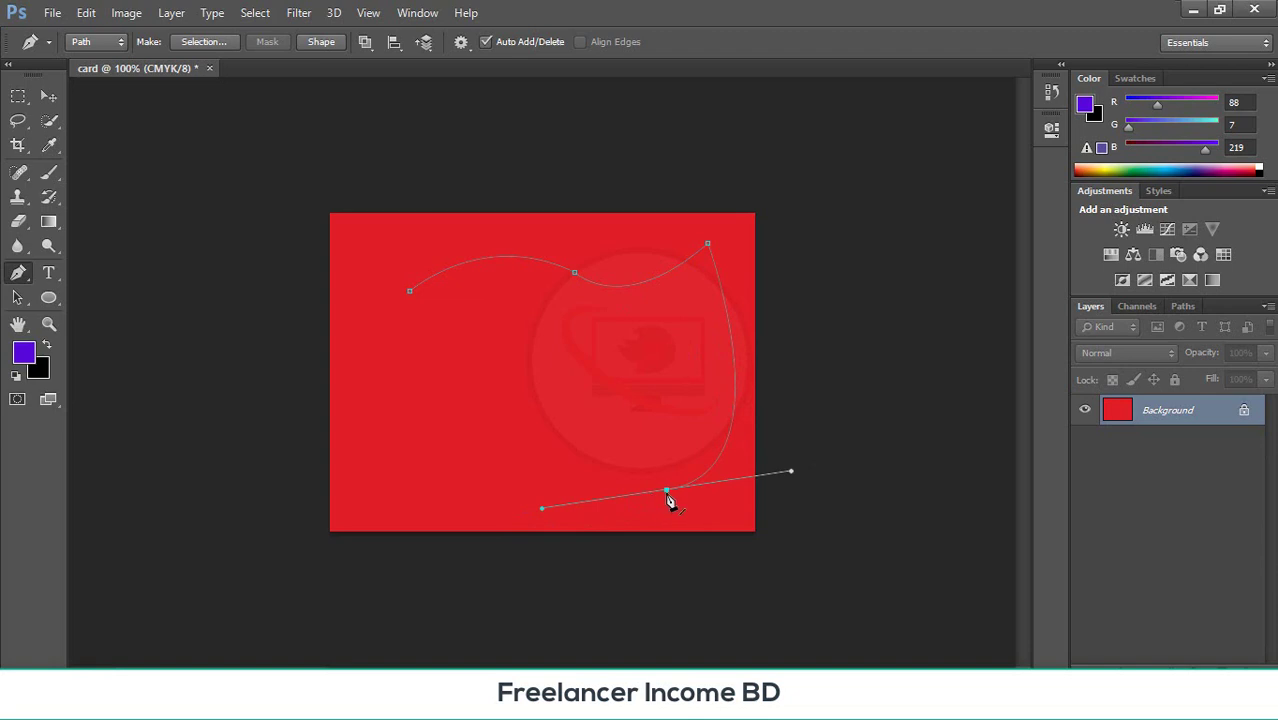
left_click(666, 490, "alt")
left_click_drag(476, 412, 397, 306)
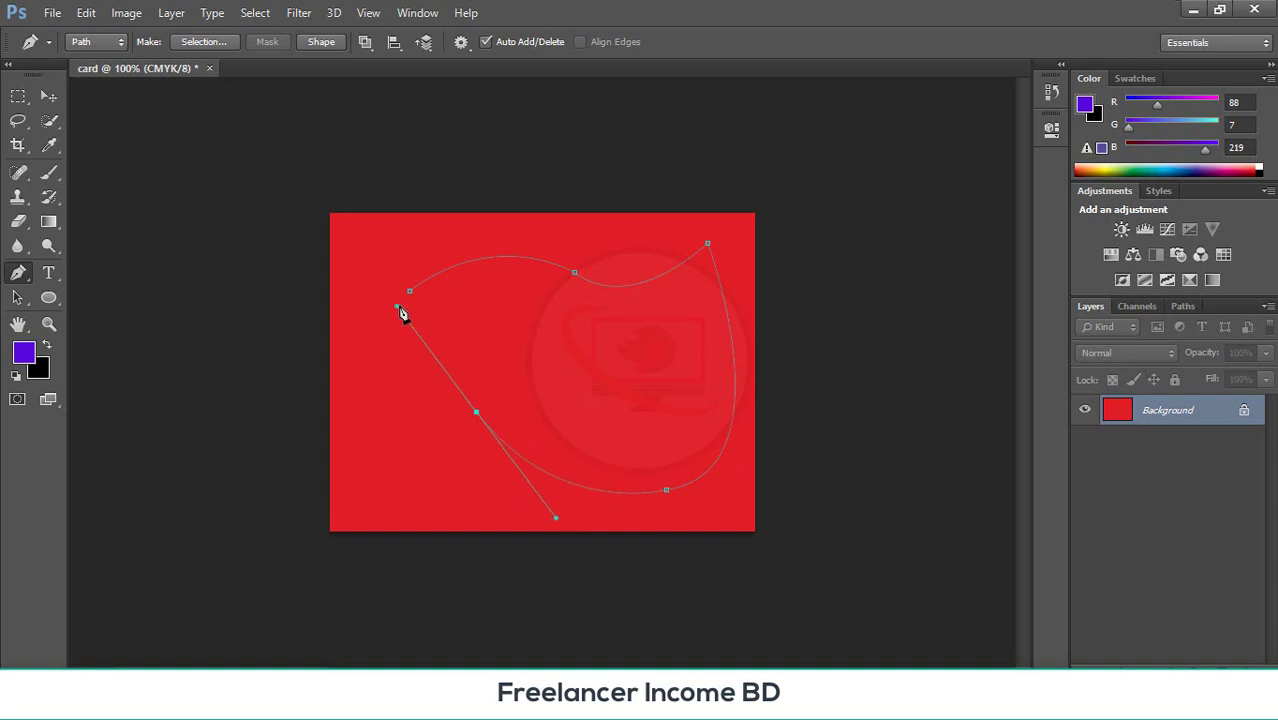
left_click(477, 414, "alt")
left_click_drag(410, 294, 410, 199)
left_click(51, 96)
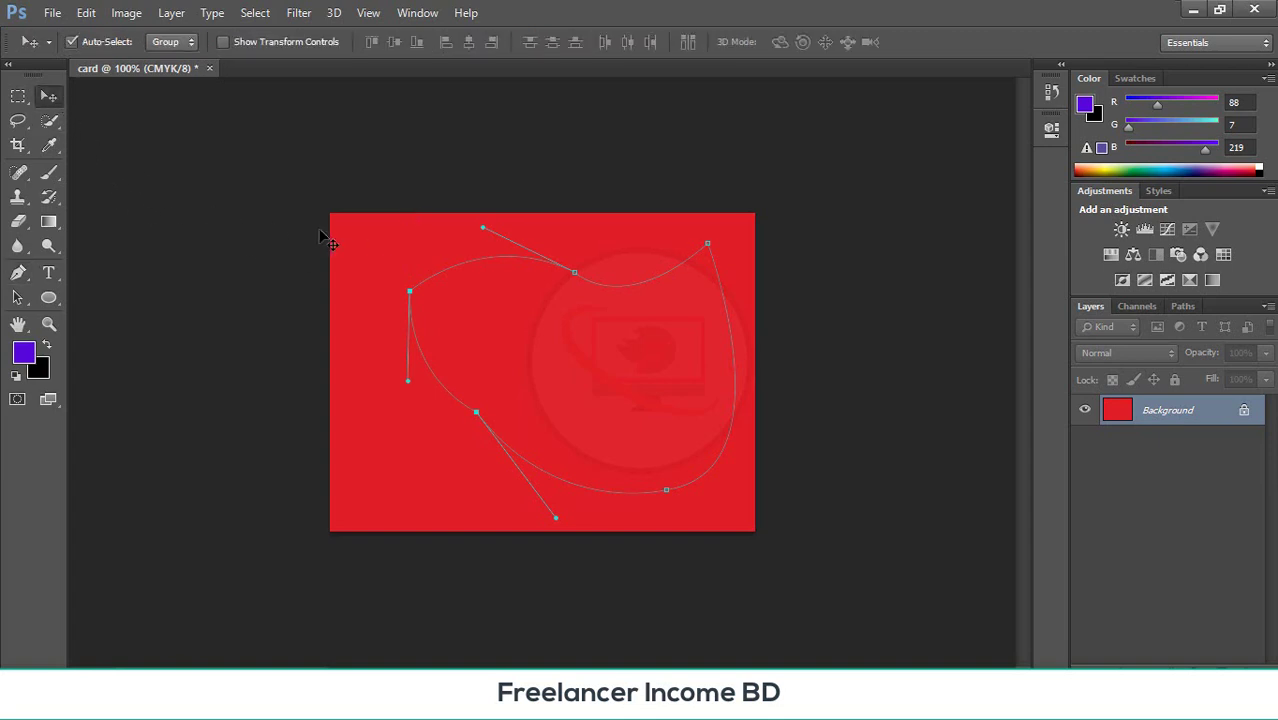
- Undo a trial black fill and load the work path as a selection
key("ctrl+BackSpace")
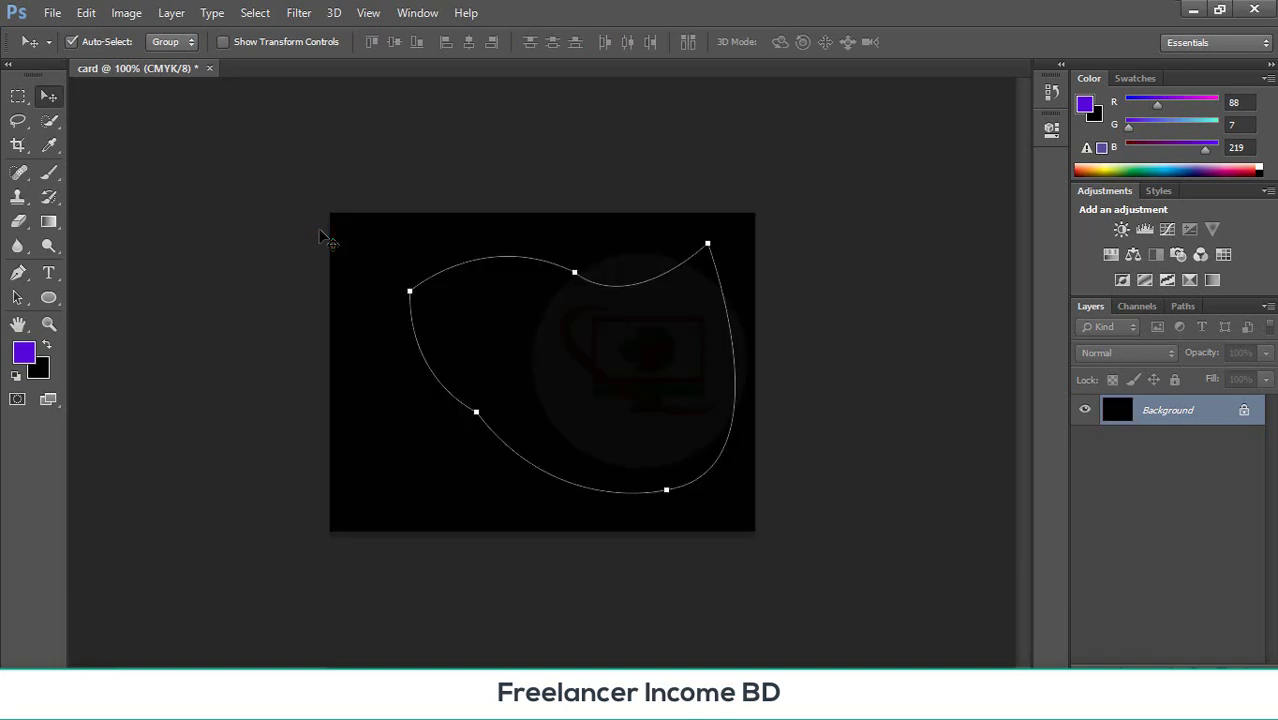
key("ctrl+z")
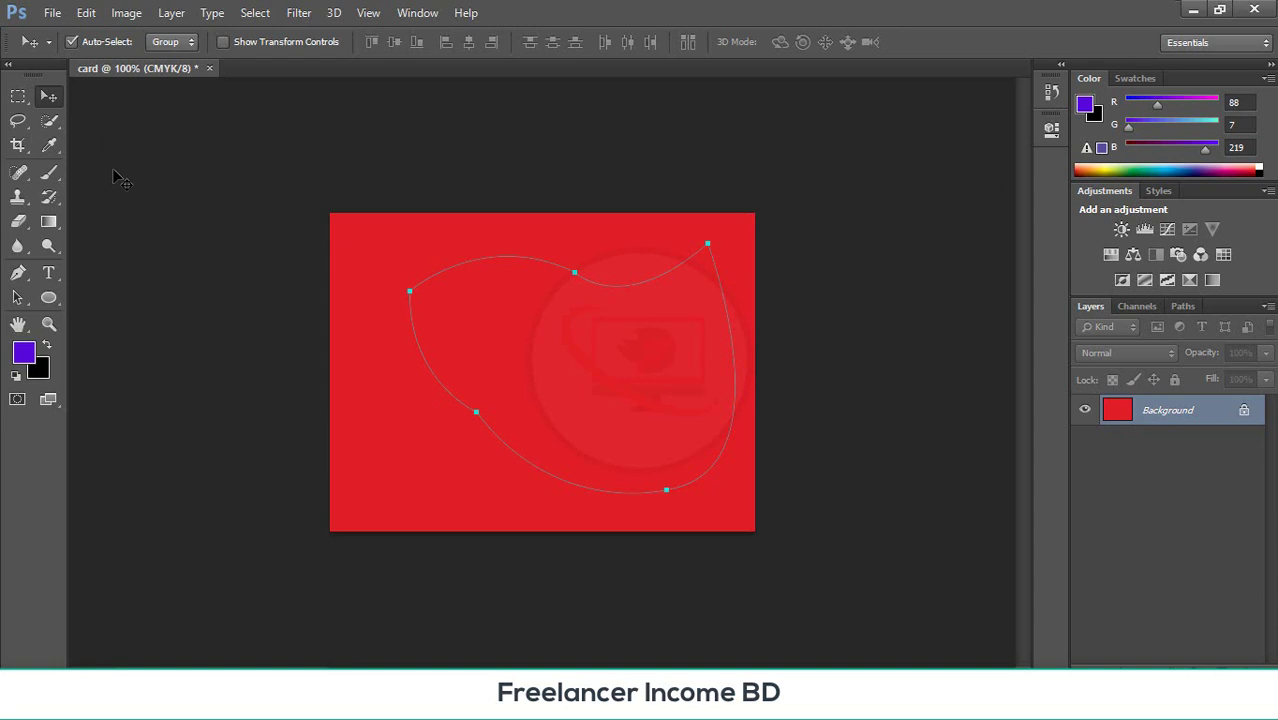
key("ctrl+Return")
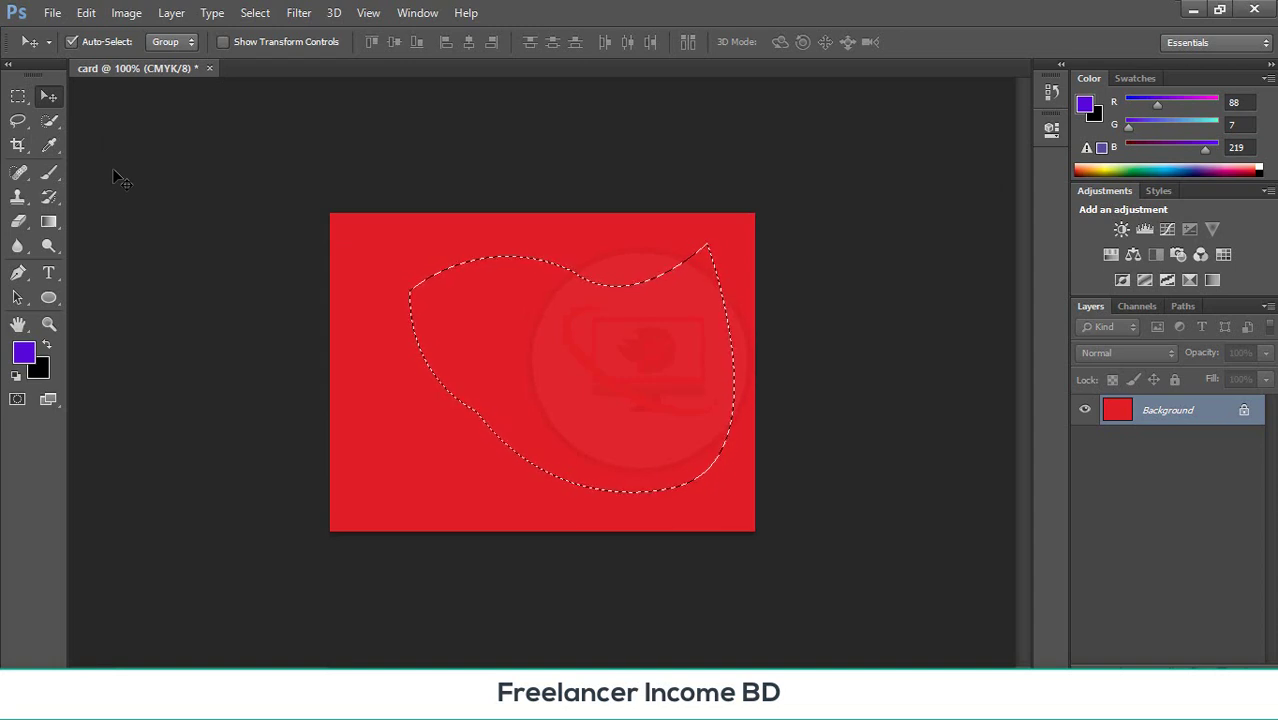
key("m")
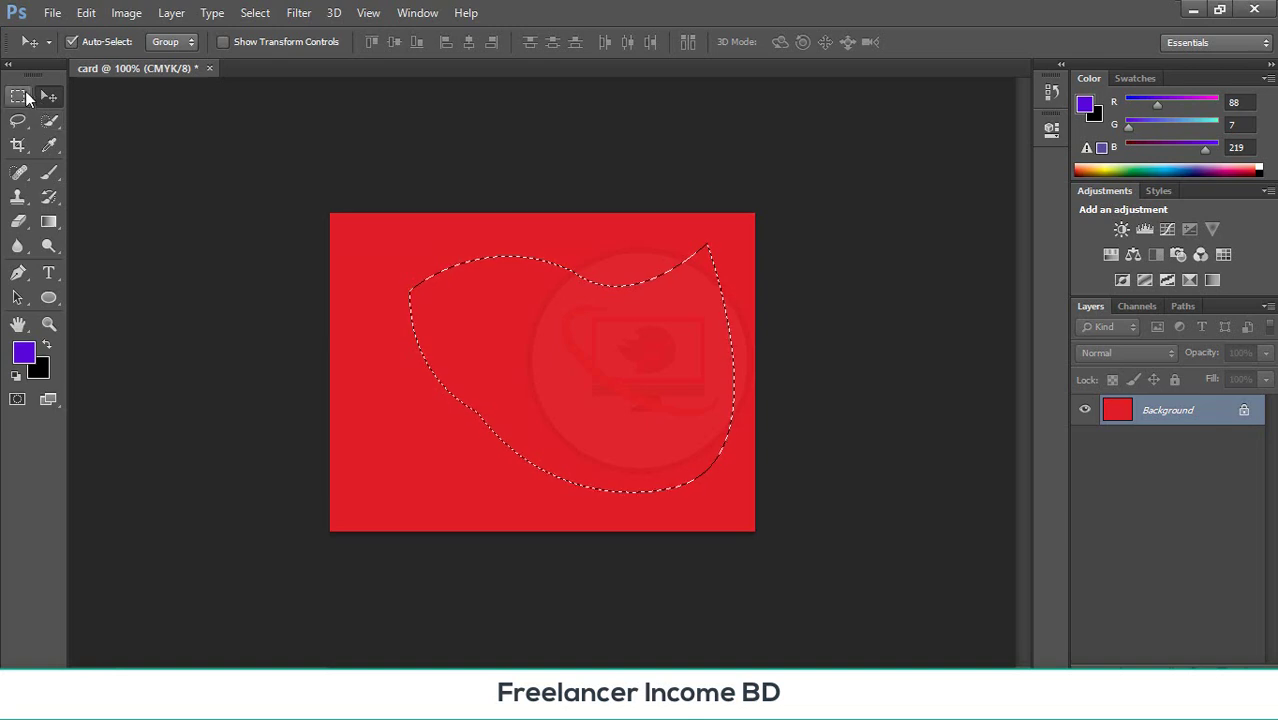
- Offset the selected pixels to leave a thin black crescent along the leaf edge, then reselect
key("v")
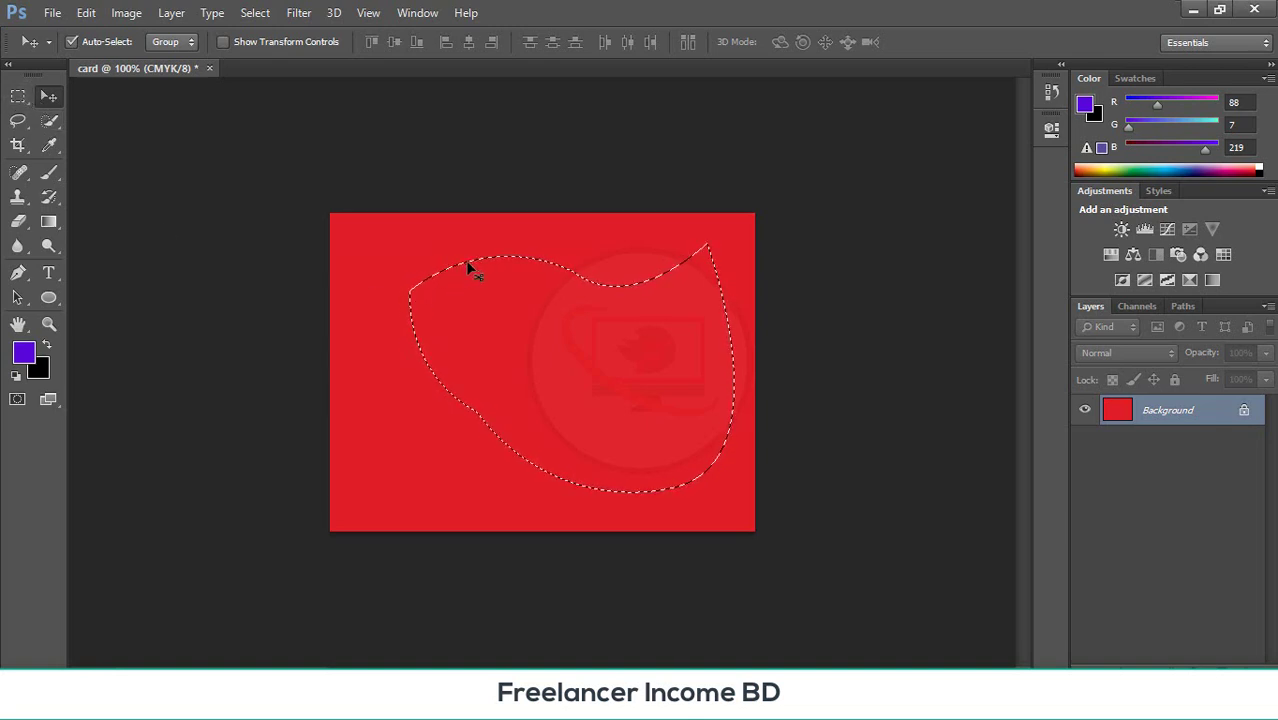
left_click_drag(465, 260, 338, 392)
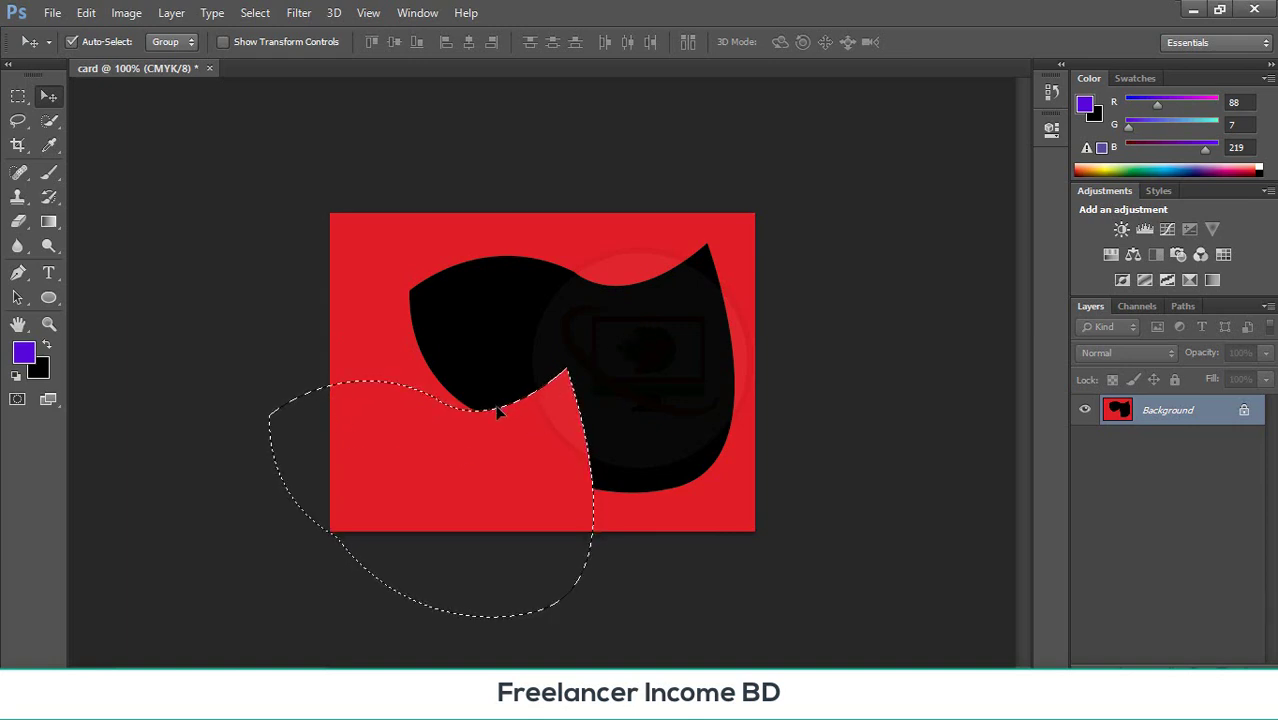
left_click_drag(499, 409, 770, 333)
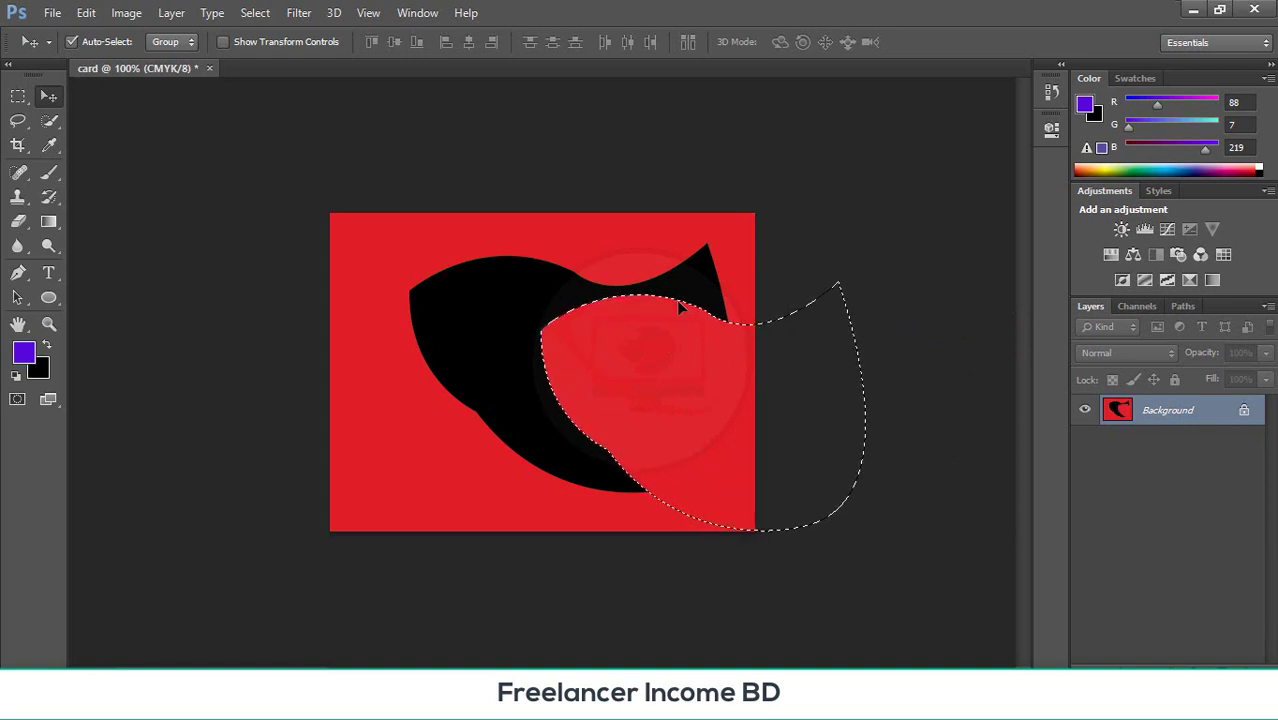
left_click_drag(674, 322, 561, 277)
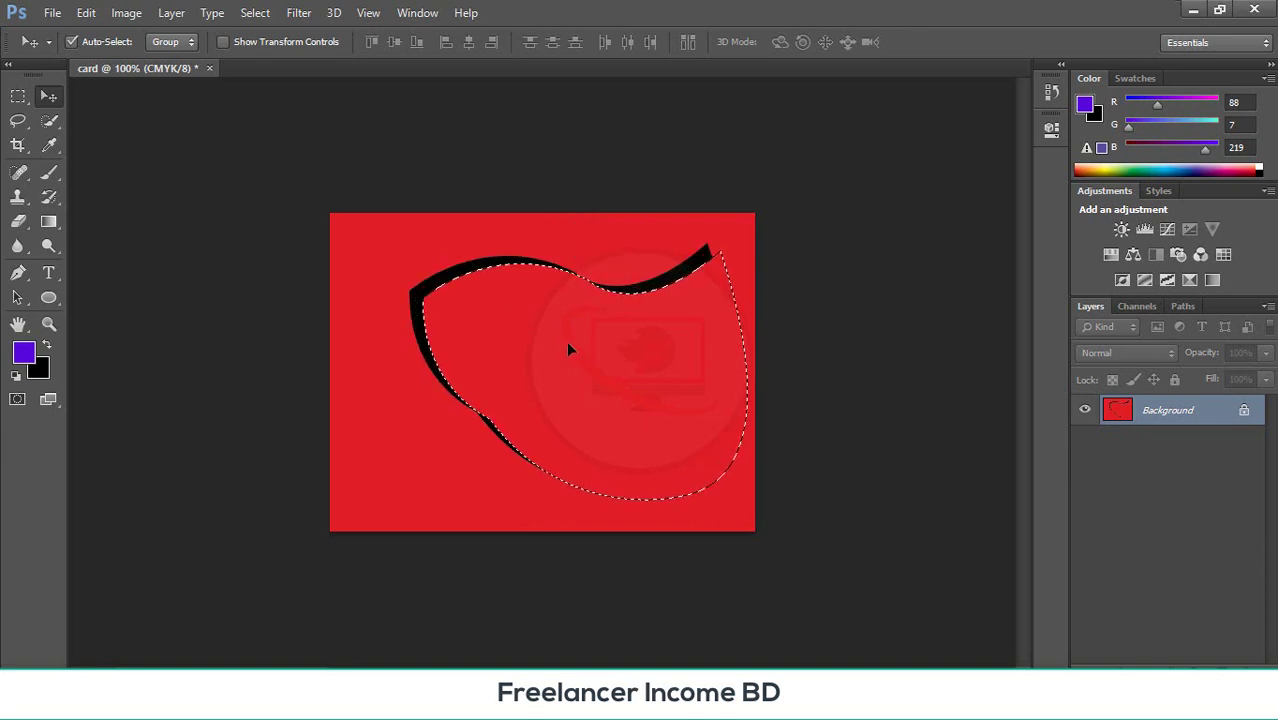
key("ctrl+d")
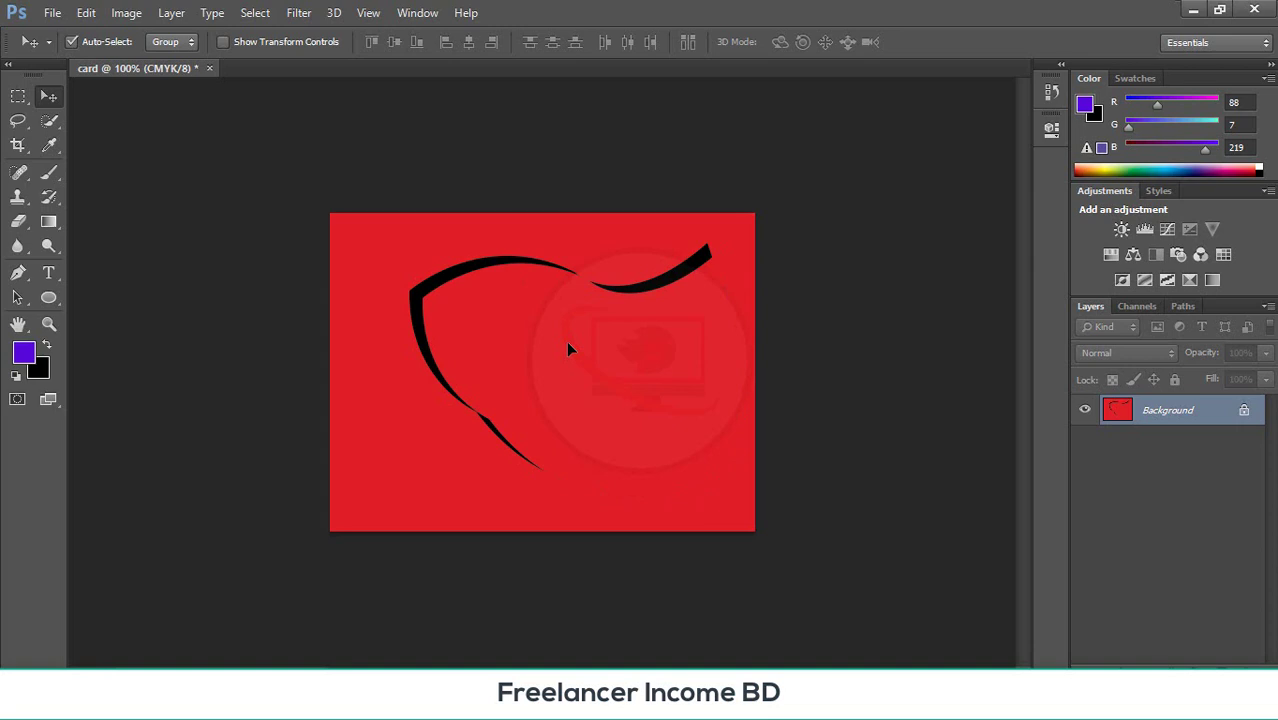
key("ctrl+shift+d")
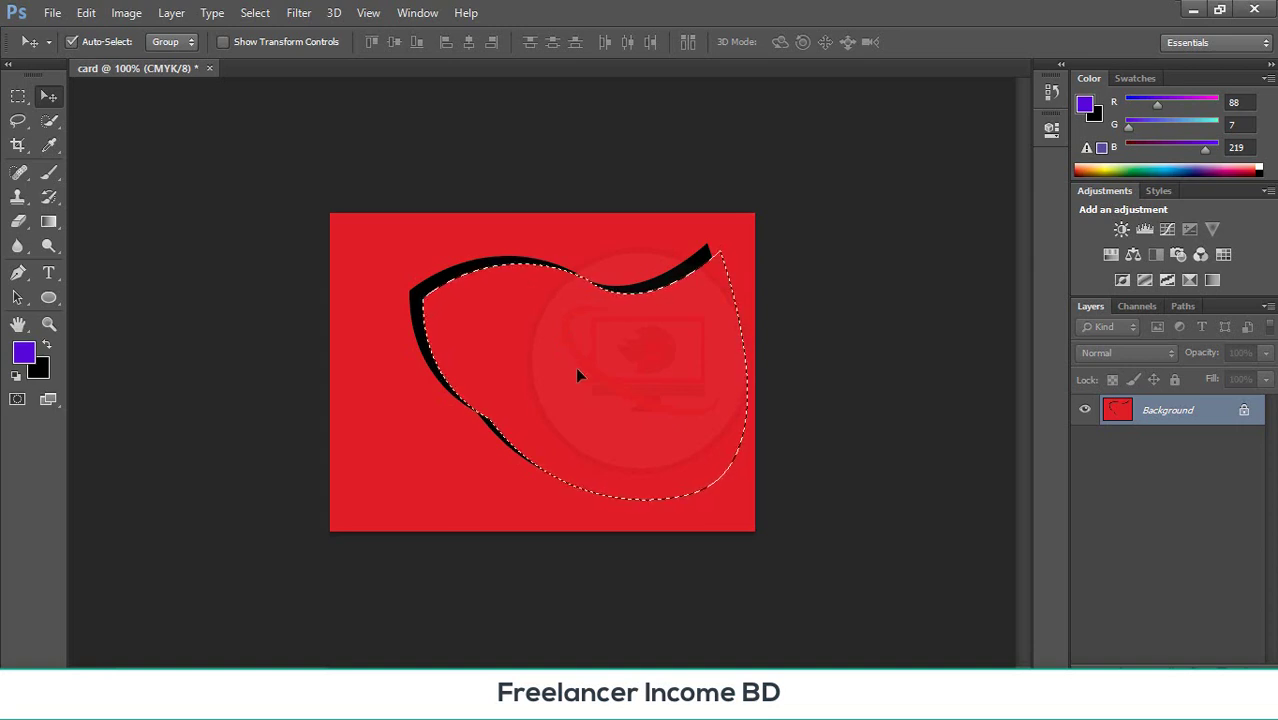
- Preview the Cyan channel alone, then return to the full CMYK view
left_click(1175, 309)
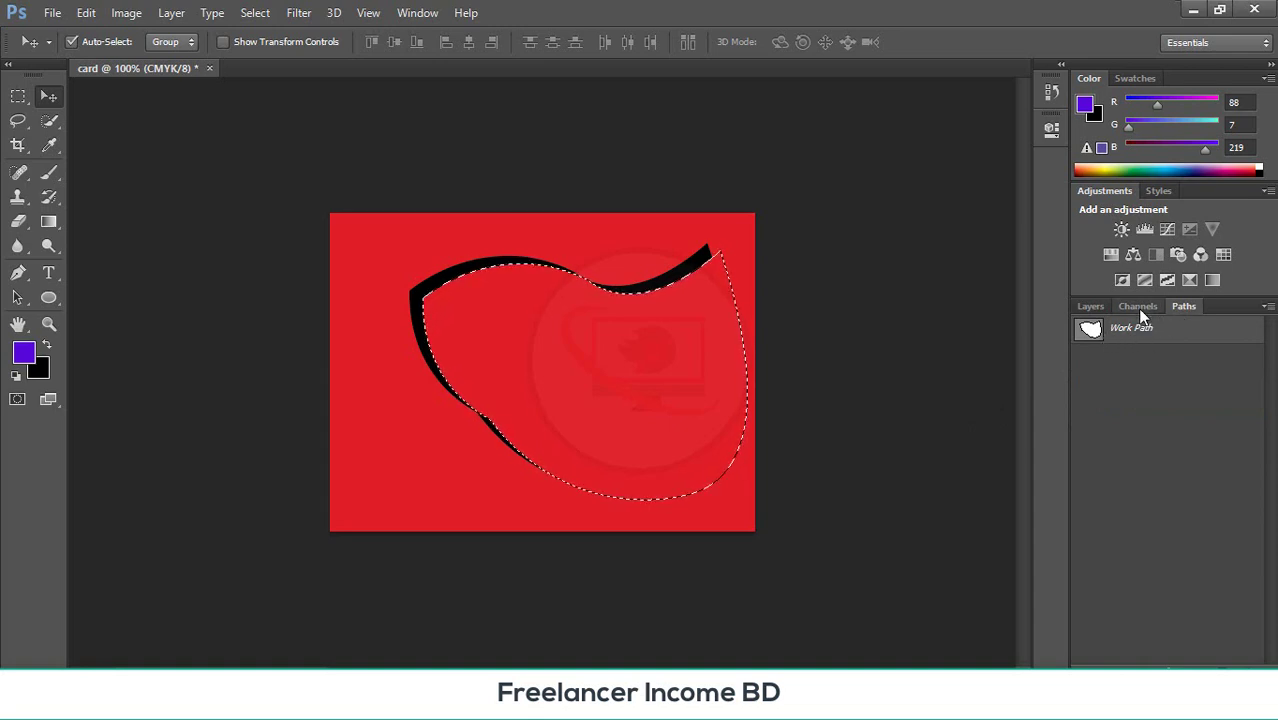
left_click(1138, 308)
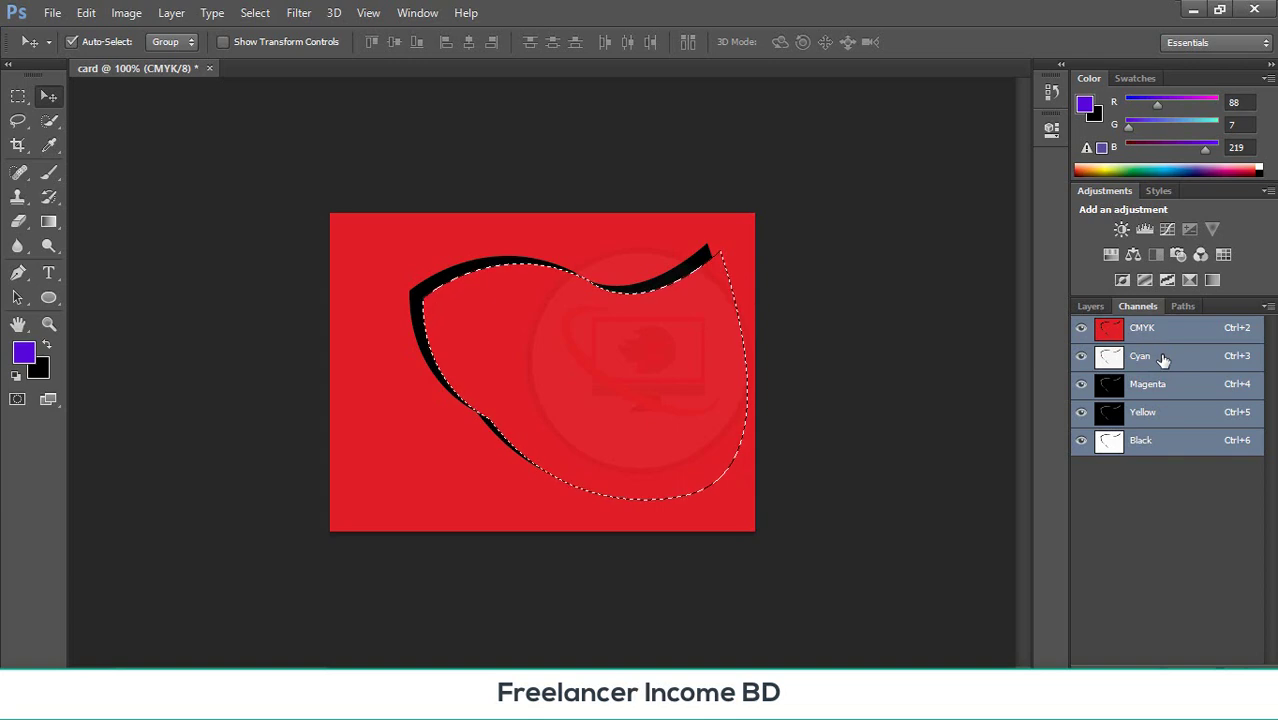
left_click(1163, 358)
left_click(1171, 334)
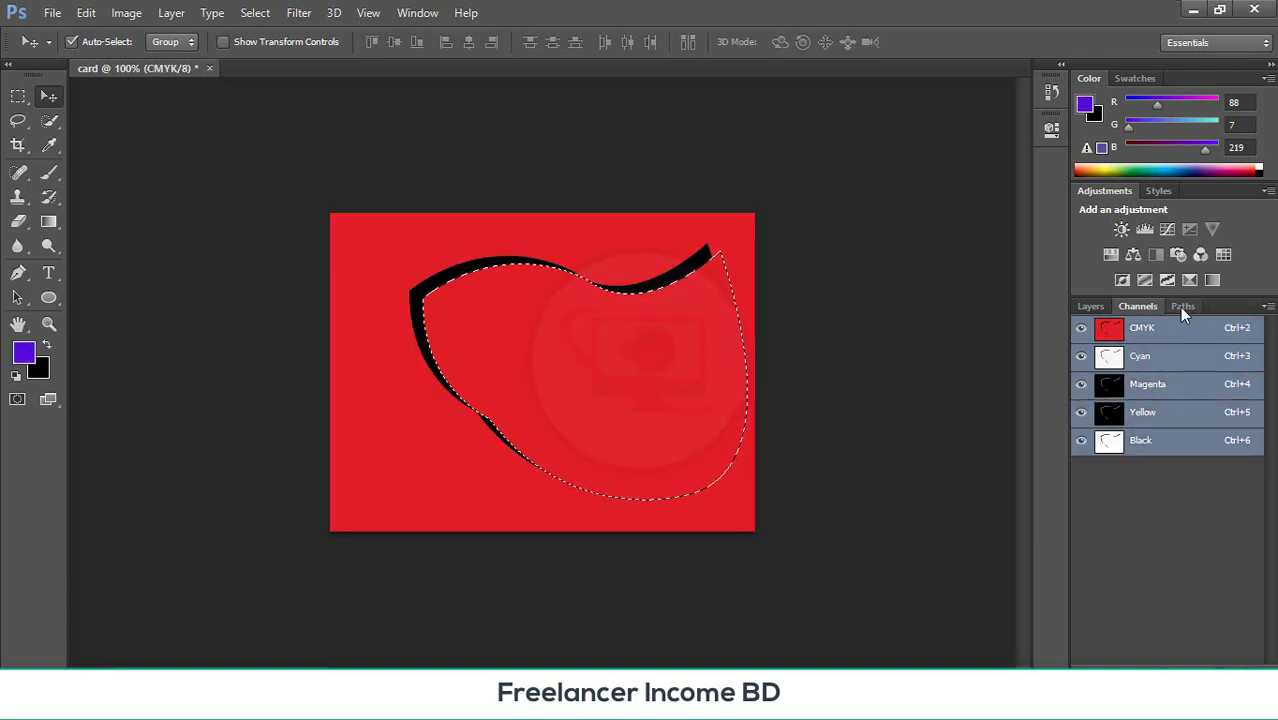
- Select the Work Path in Paths to show its anchors, then bring up Save As
left_click(1181, 308)
left_click(1177, 336)
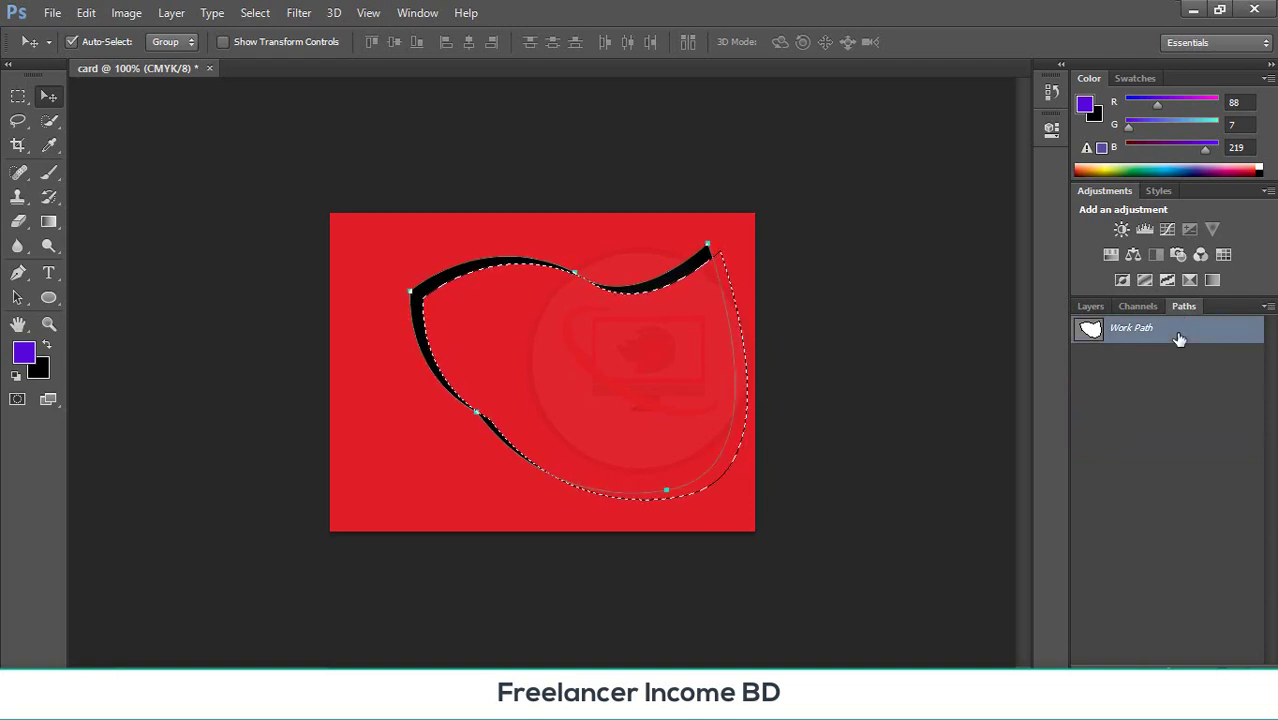
key("ctrl+s")
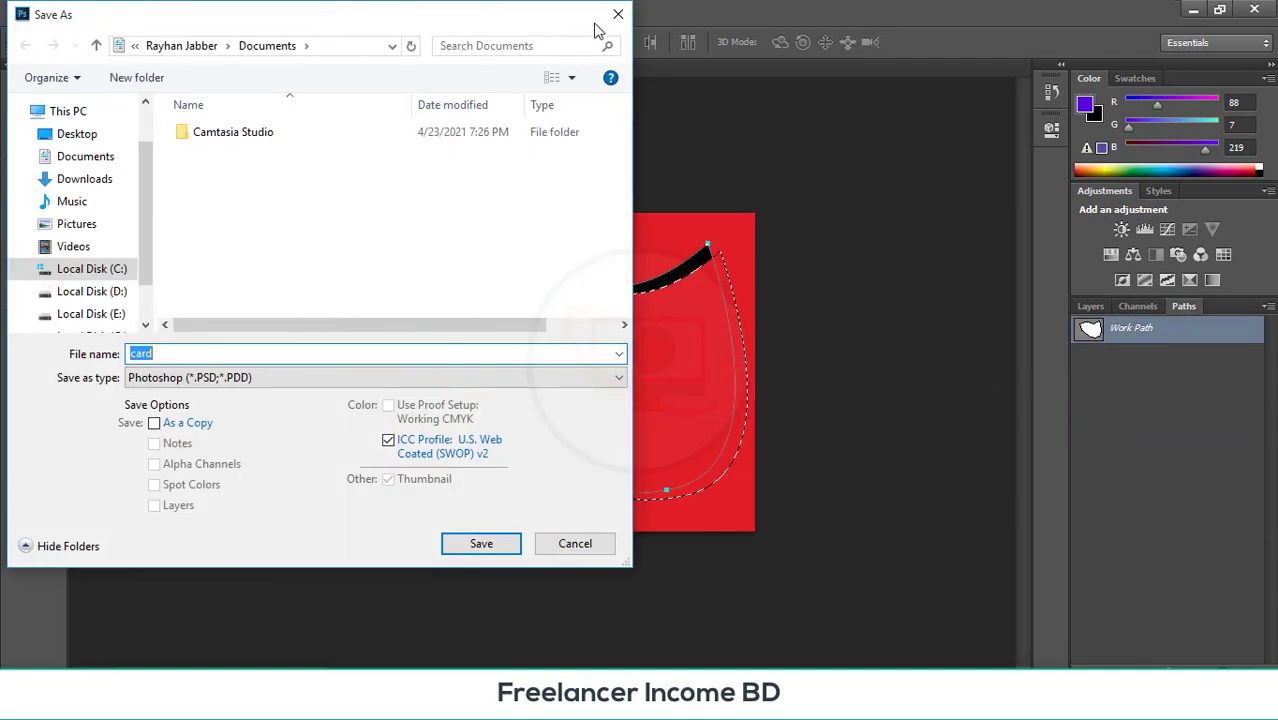
- Cancel Save As and open the background Color Picker from the Layers panel
left_click(617, 14)
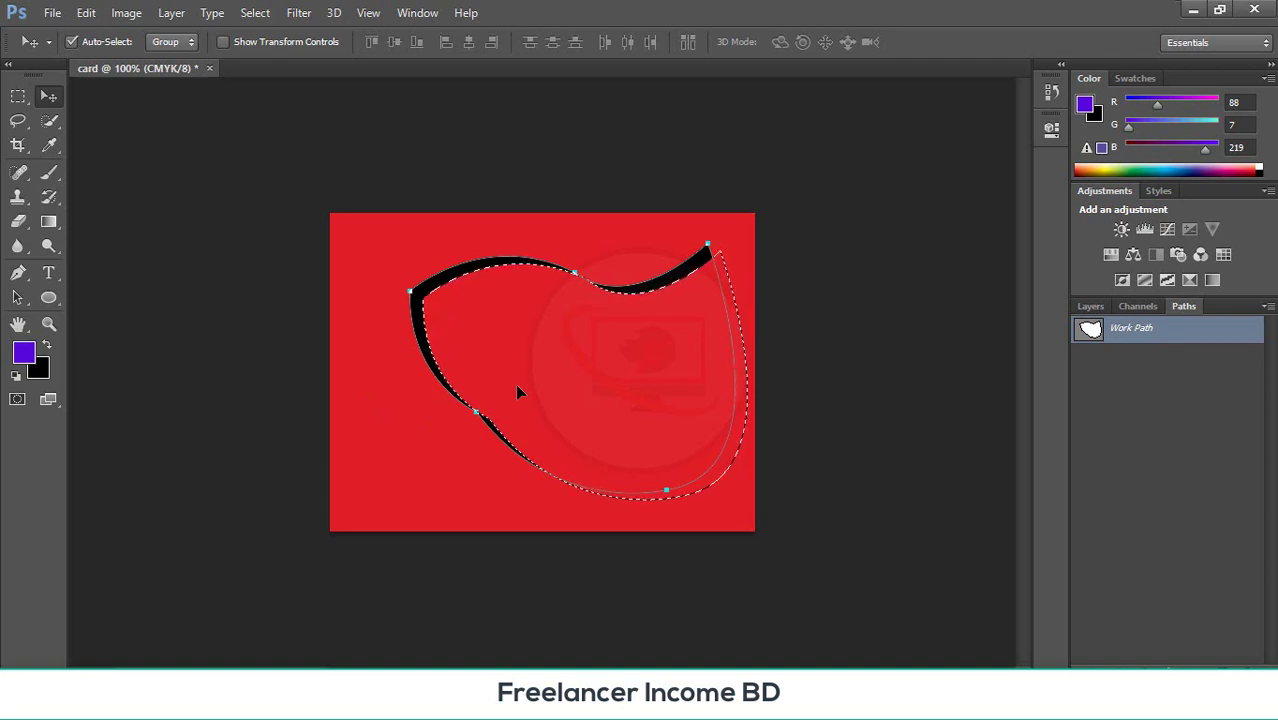
left_click(1088, 306)
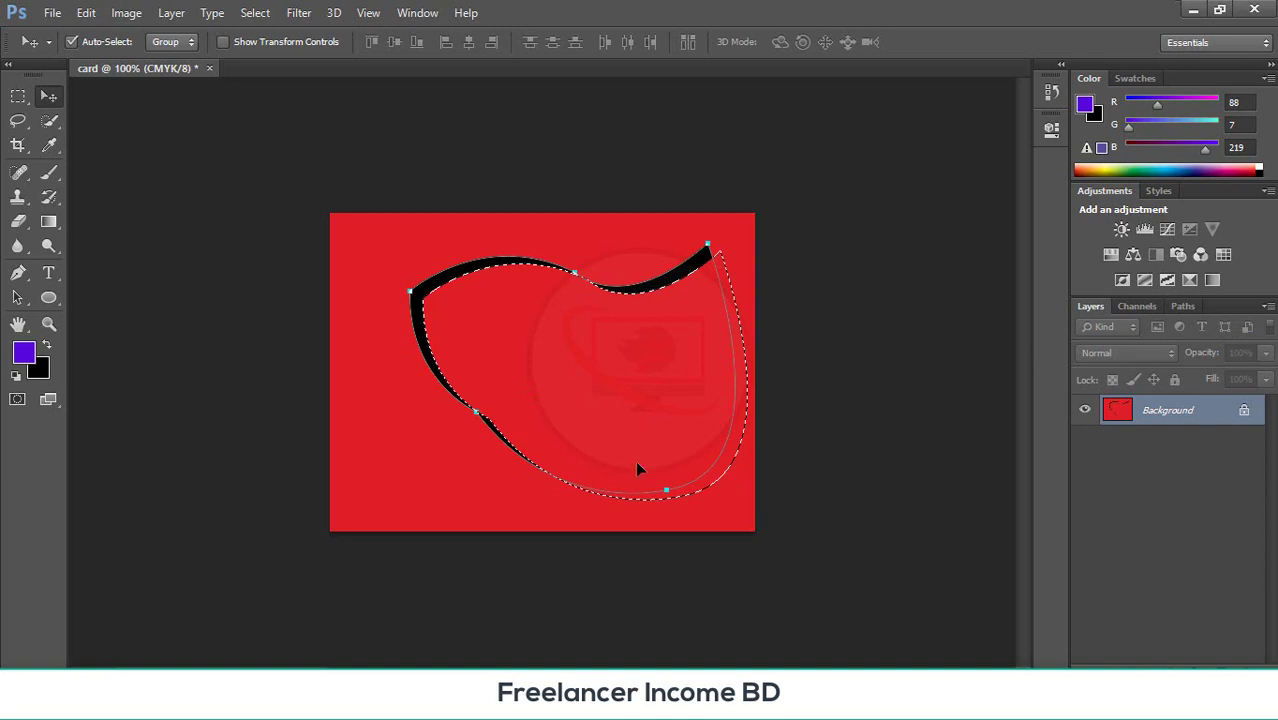
left_click(40, 372)
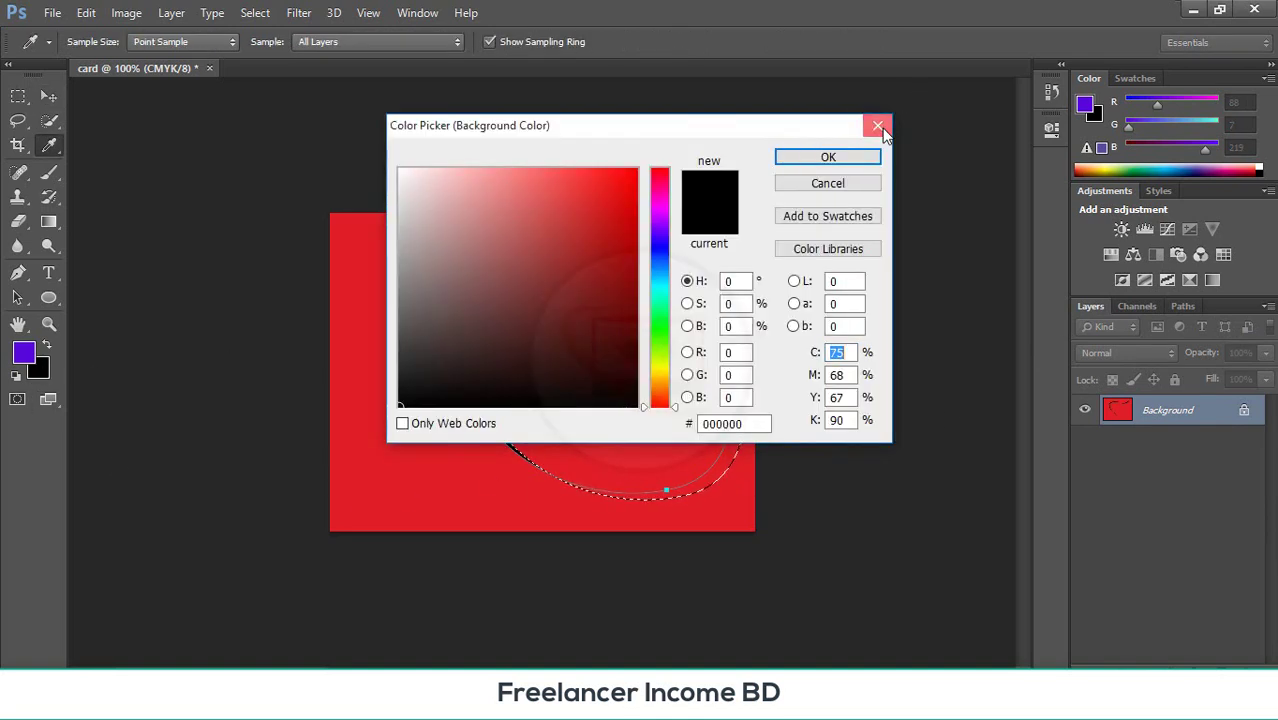
- Dismiss the Color Picker and drag the selected pixels around the canvas with the Move tool
left_click(878, 127)
key("v")
left_click_drag(608, 357, 304, 486)
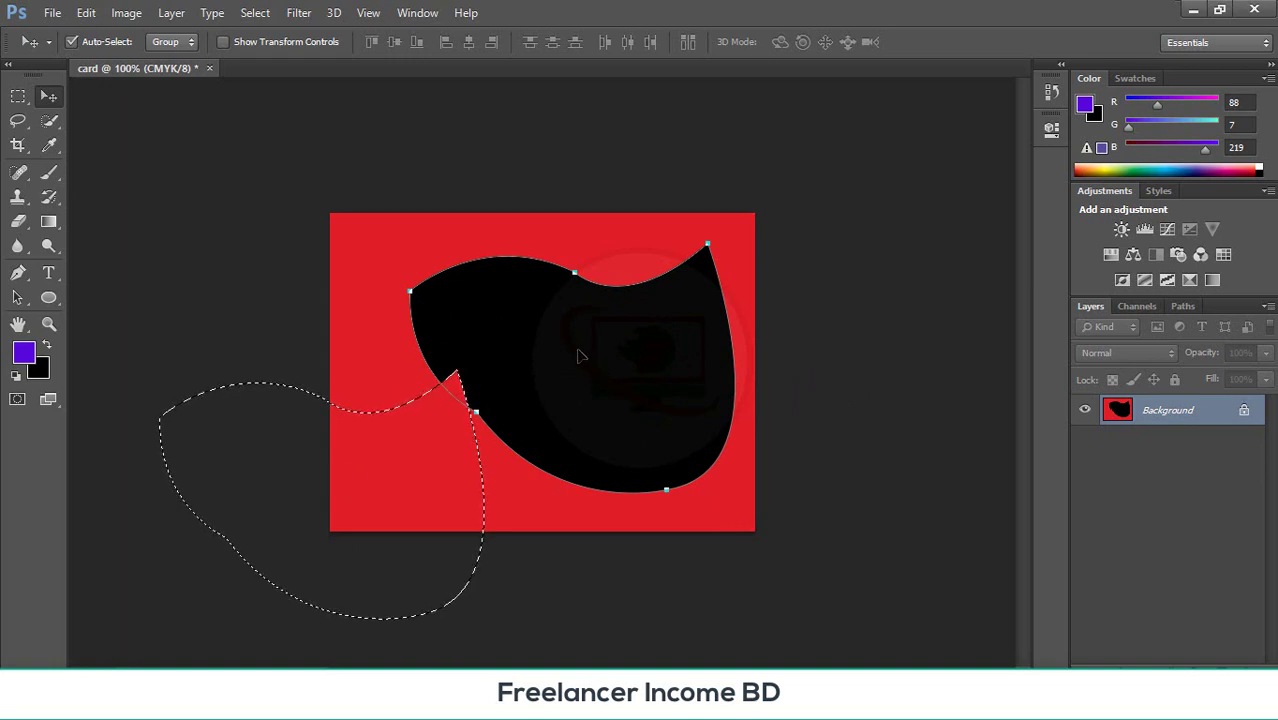
left_click_drag(384, 489, 619, 399)
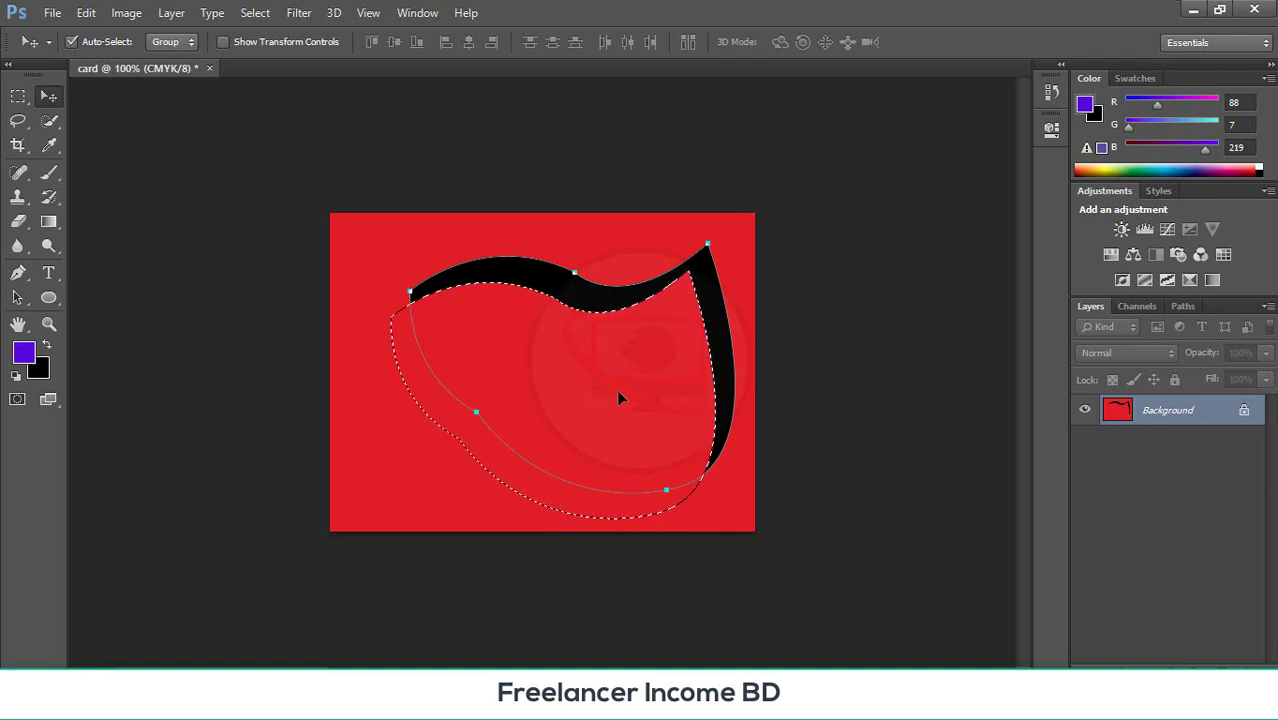
left_click_drag(618, 397, 642, 373)
left_click_drag(656, 350, 912, 643)
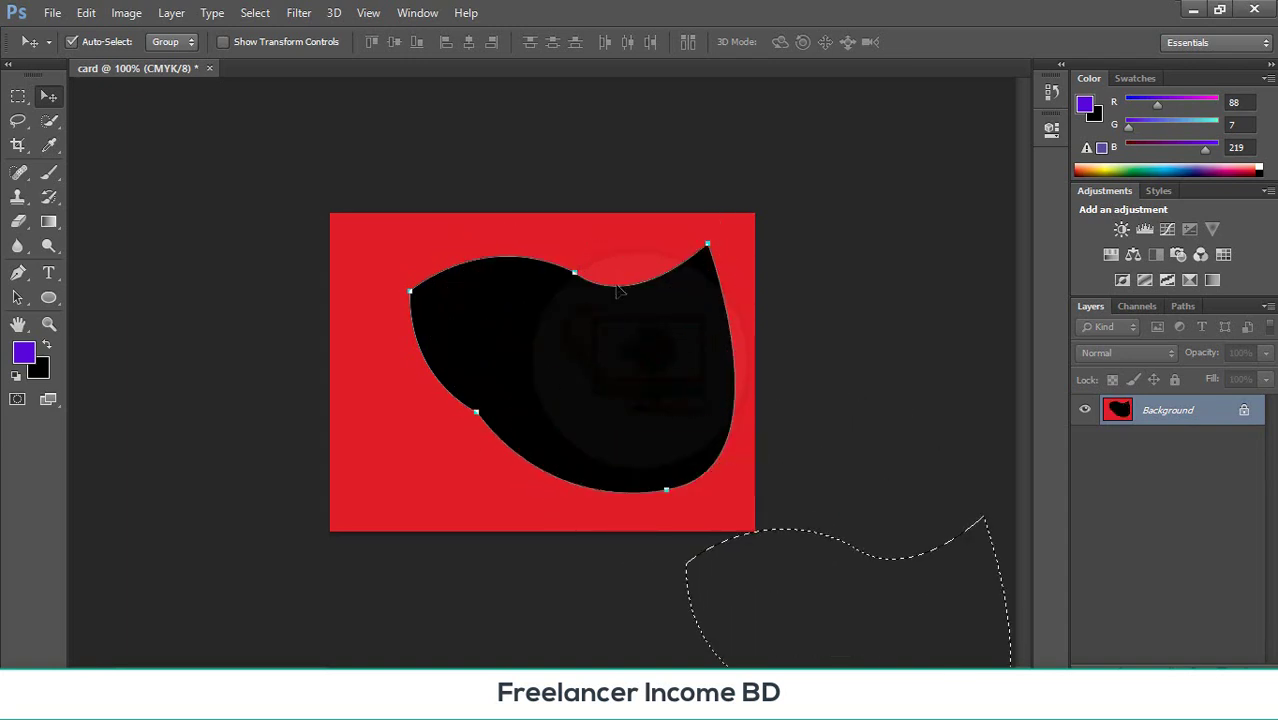
- Settle the selected pixels back onto the black shape, leaving a thicker crescent, and show History
left_click(1182, 306)
left_click_drag(782, 600, 549, 403)
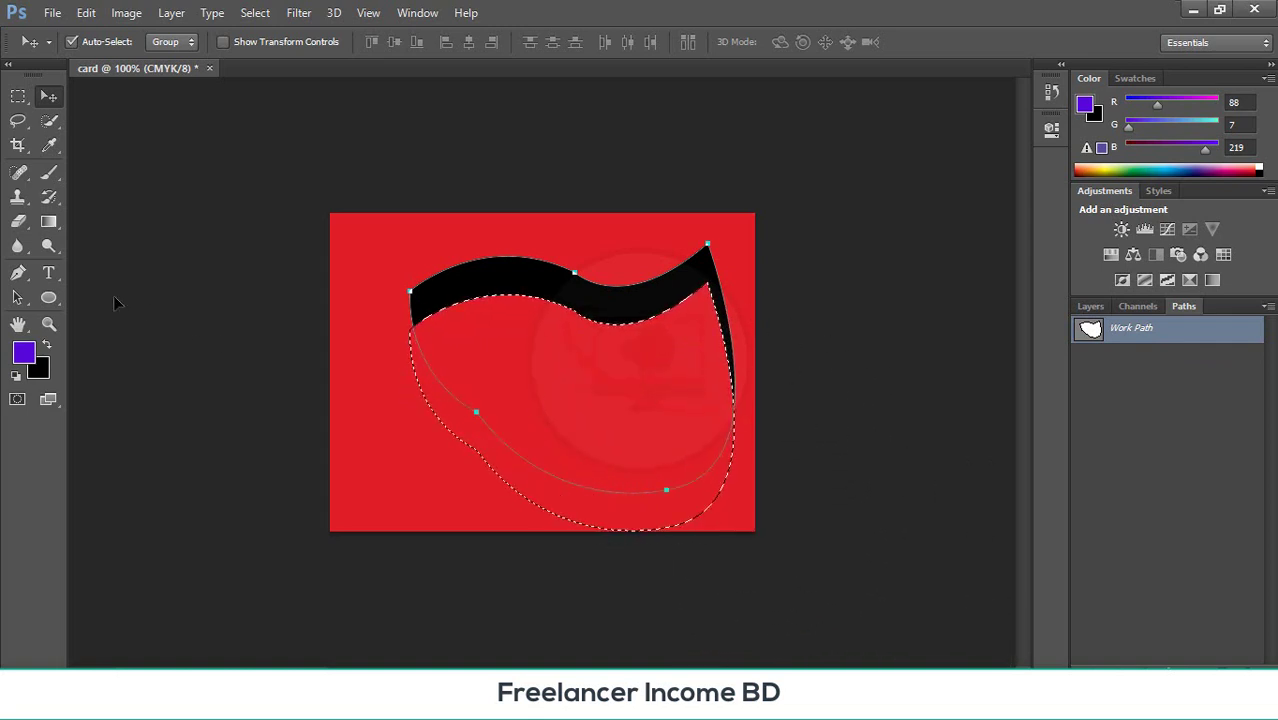
left_click(18, 272)
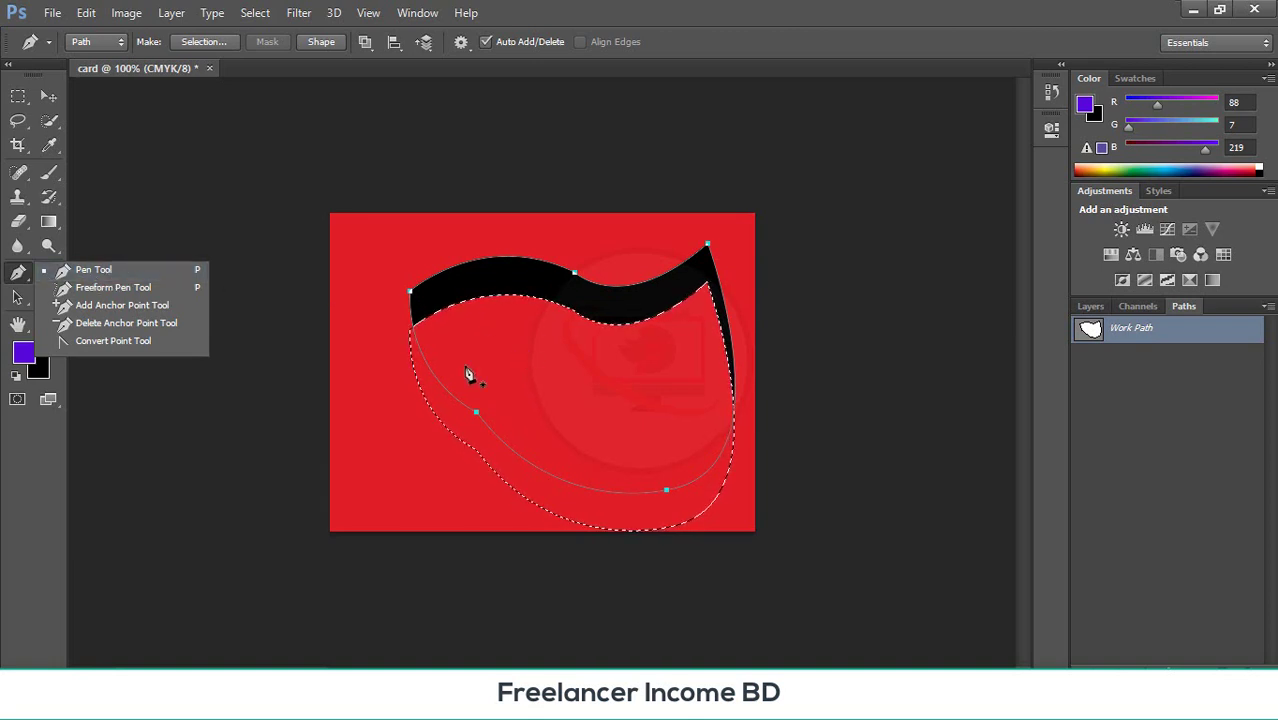
left_click(49, 96)
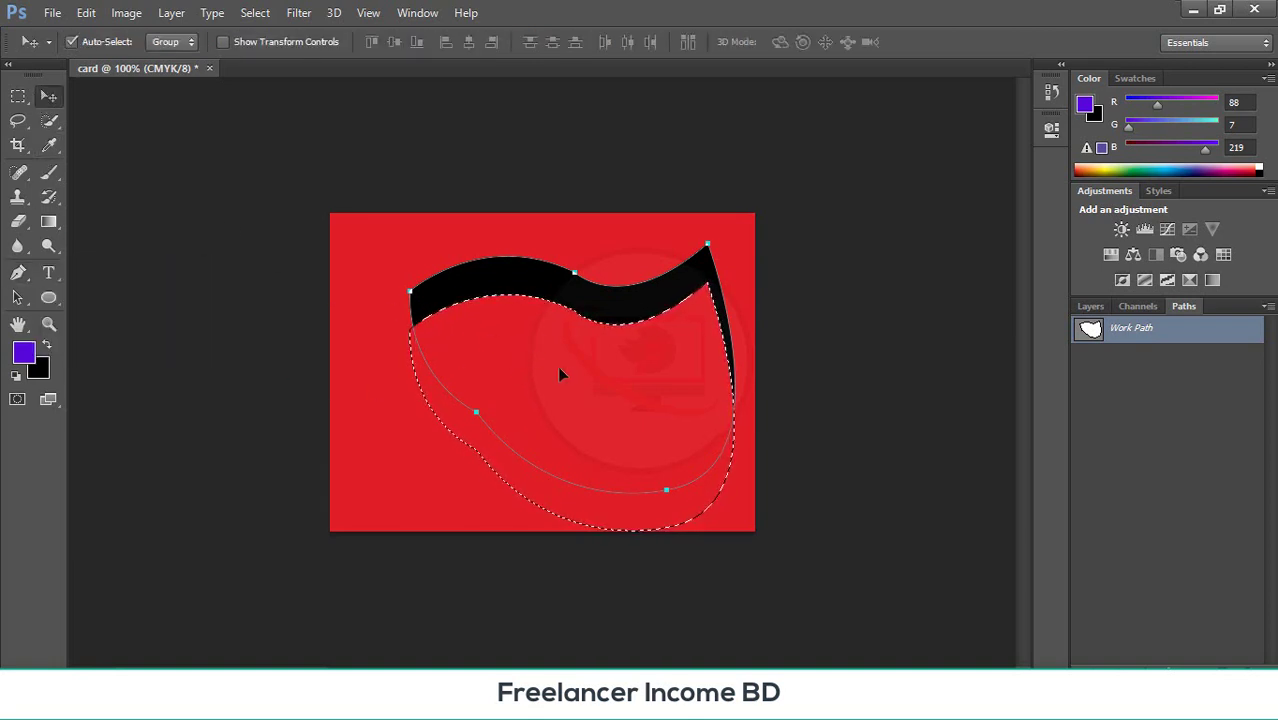
mouse_move(560, 368)
left_mouse_down()
mouse_move(458, 387)
mouse_move(537, 367)
left_mouse_up()
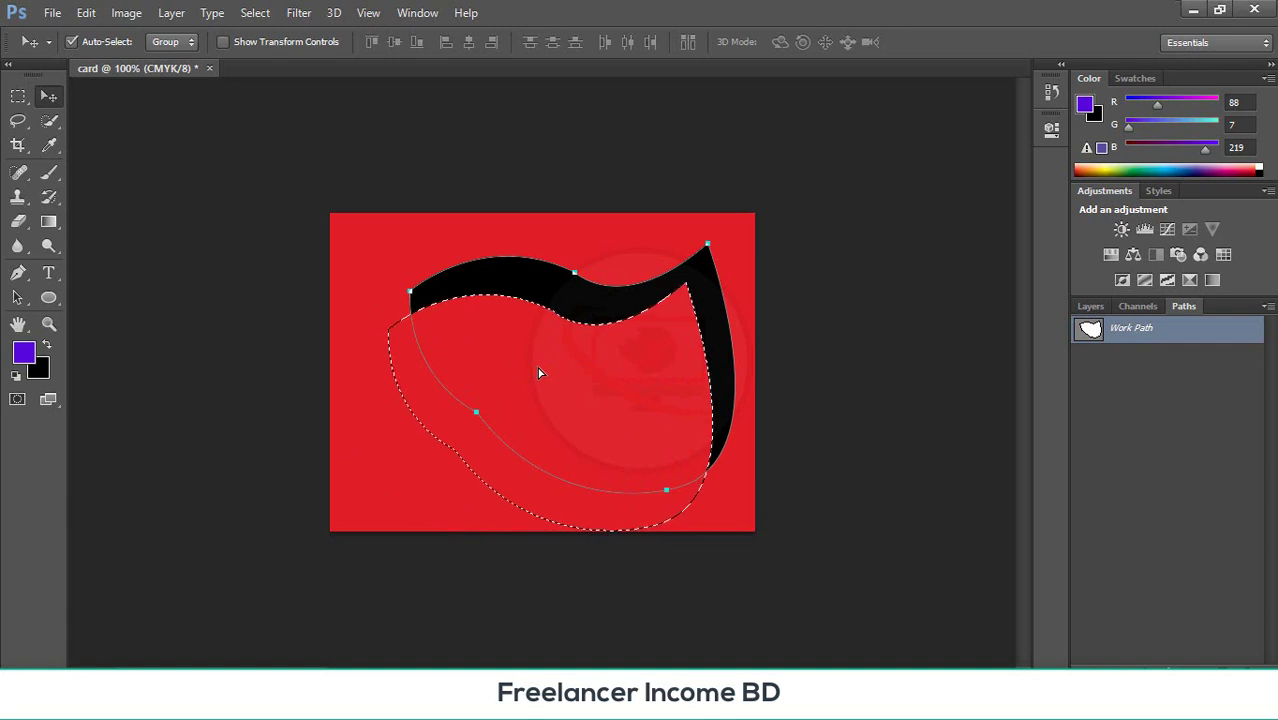
left_click(1051, 91)
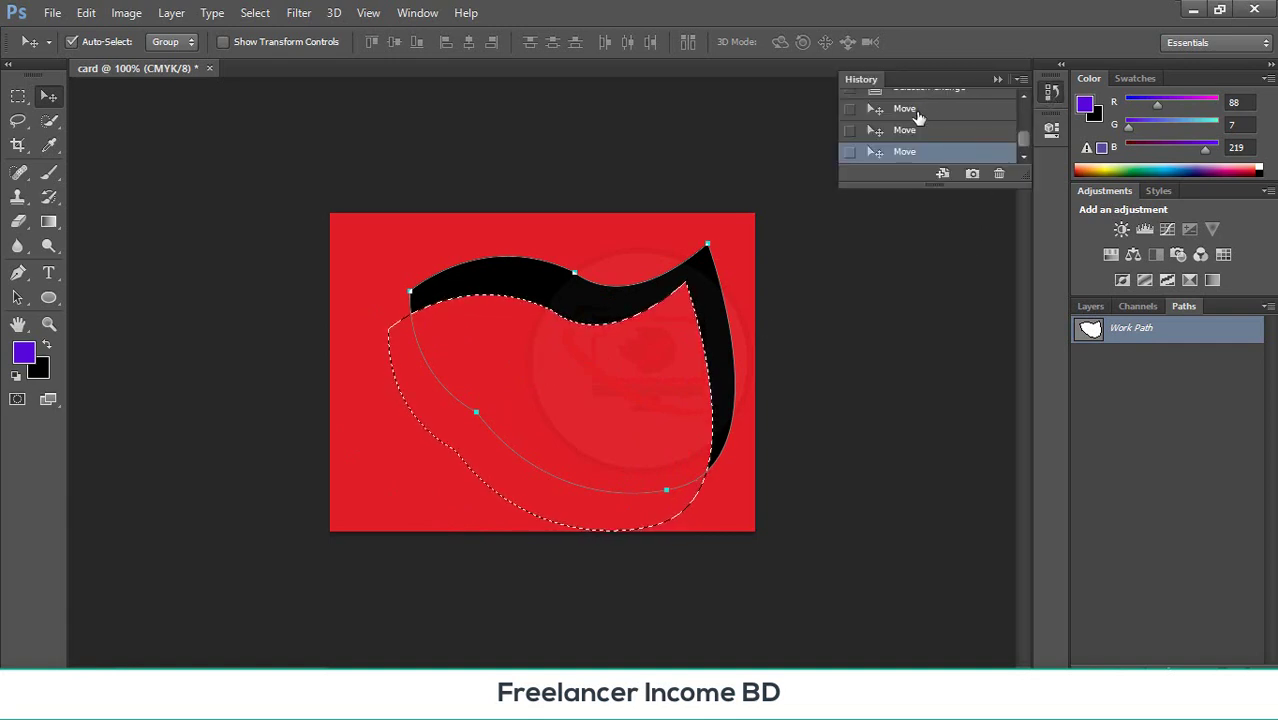
- Revert to the 'Selection Change' history state and deselect, leaving the card plain red
left_click(901, 146)
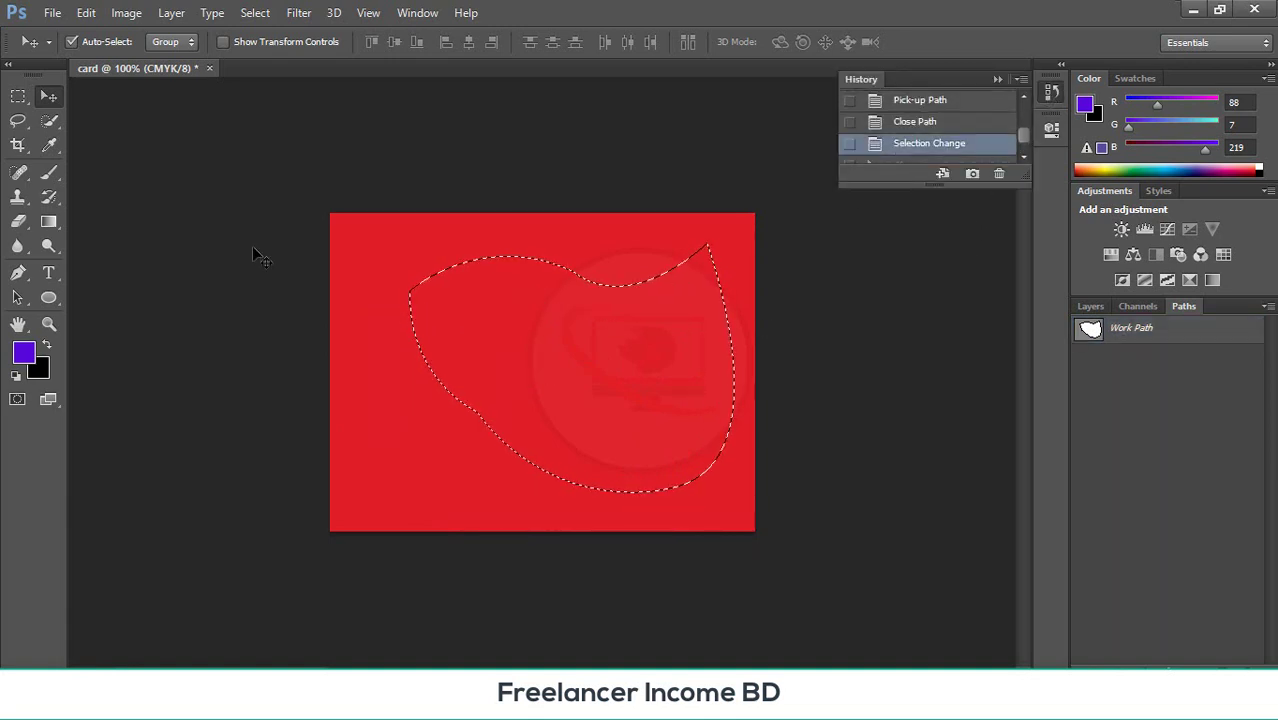
key("ctrl+d")
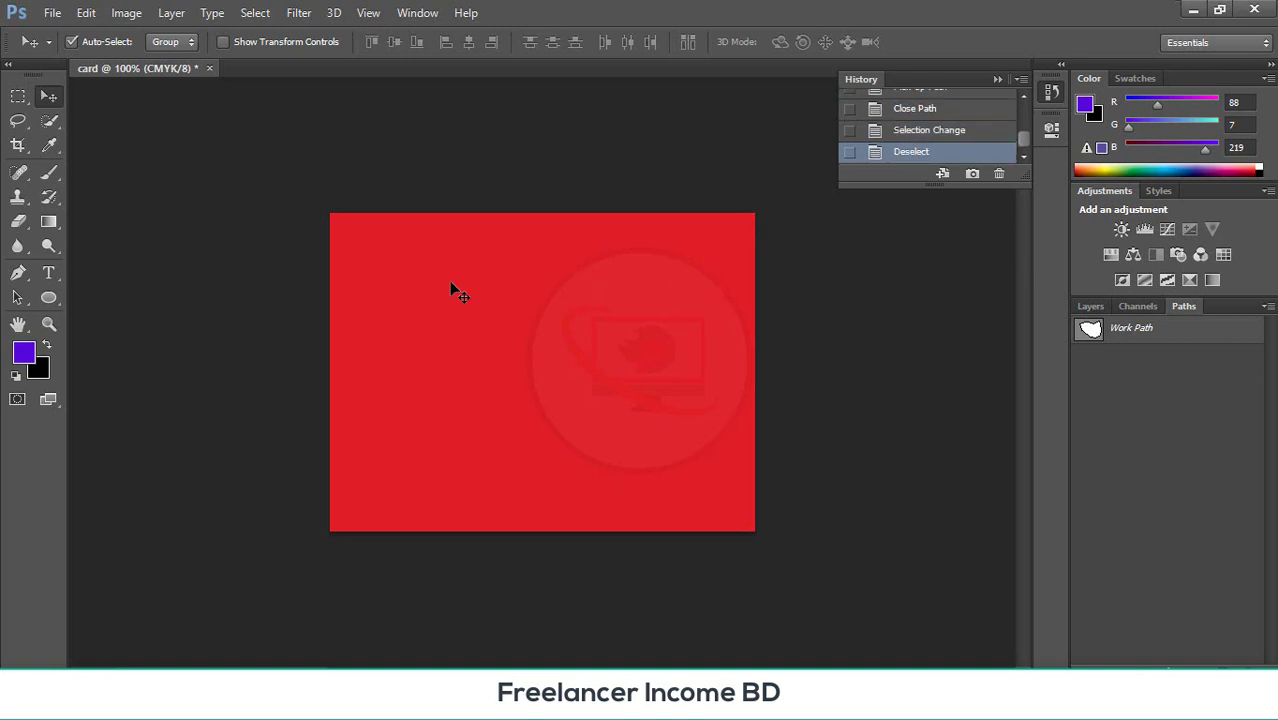
left_click(999, 79)
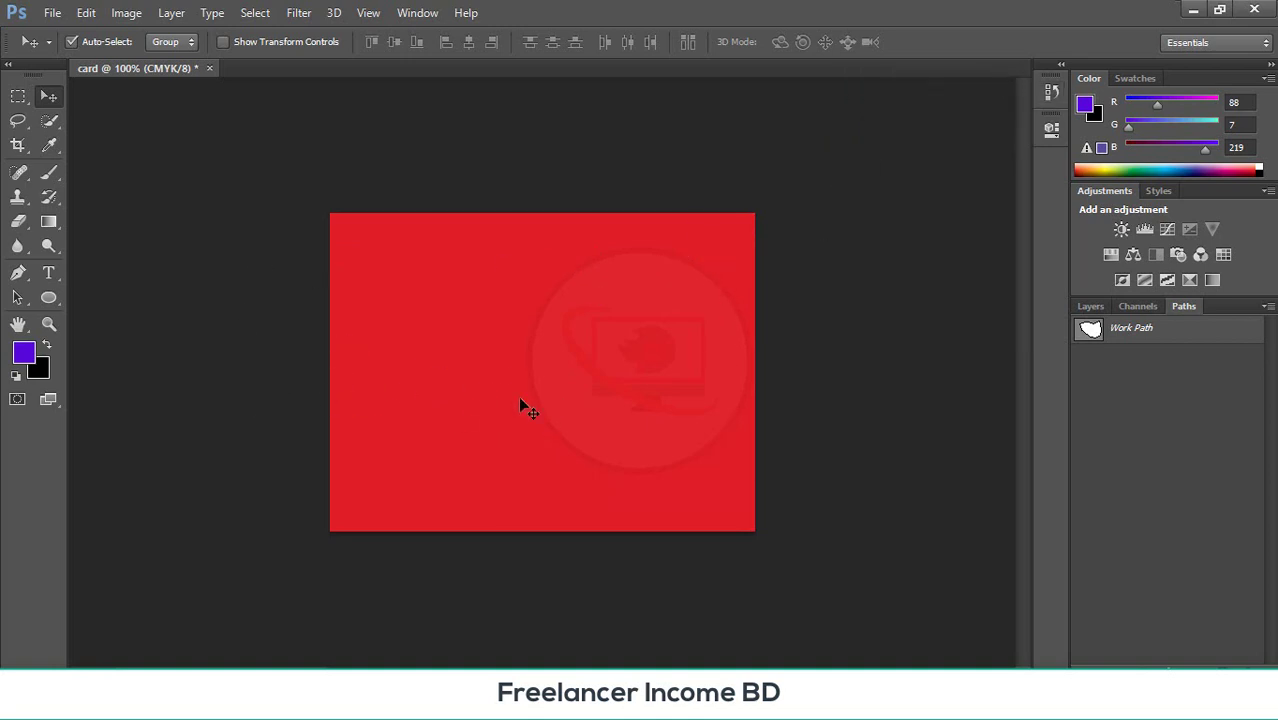
left_click(19, 273)
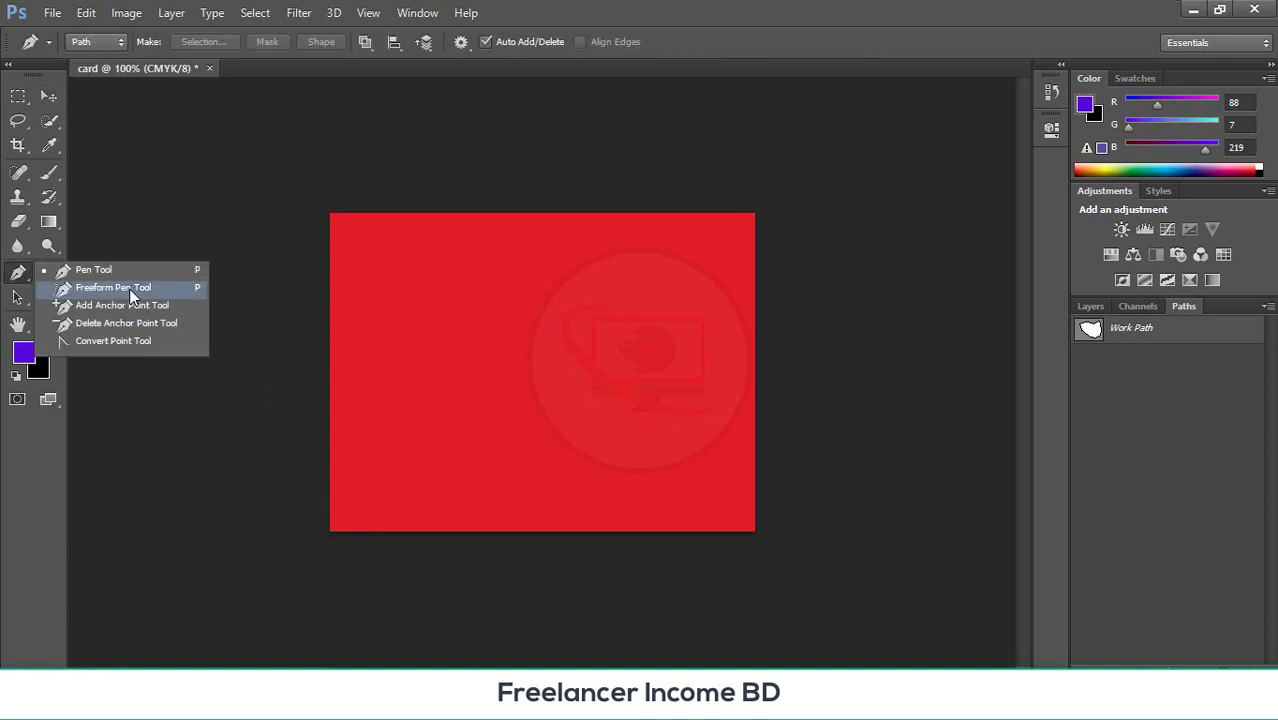
- Draw a closed, tilted four-corner path with the Pen Tool, ending back at the first corner
left_click(133, 288)
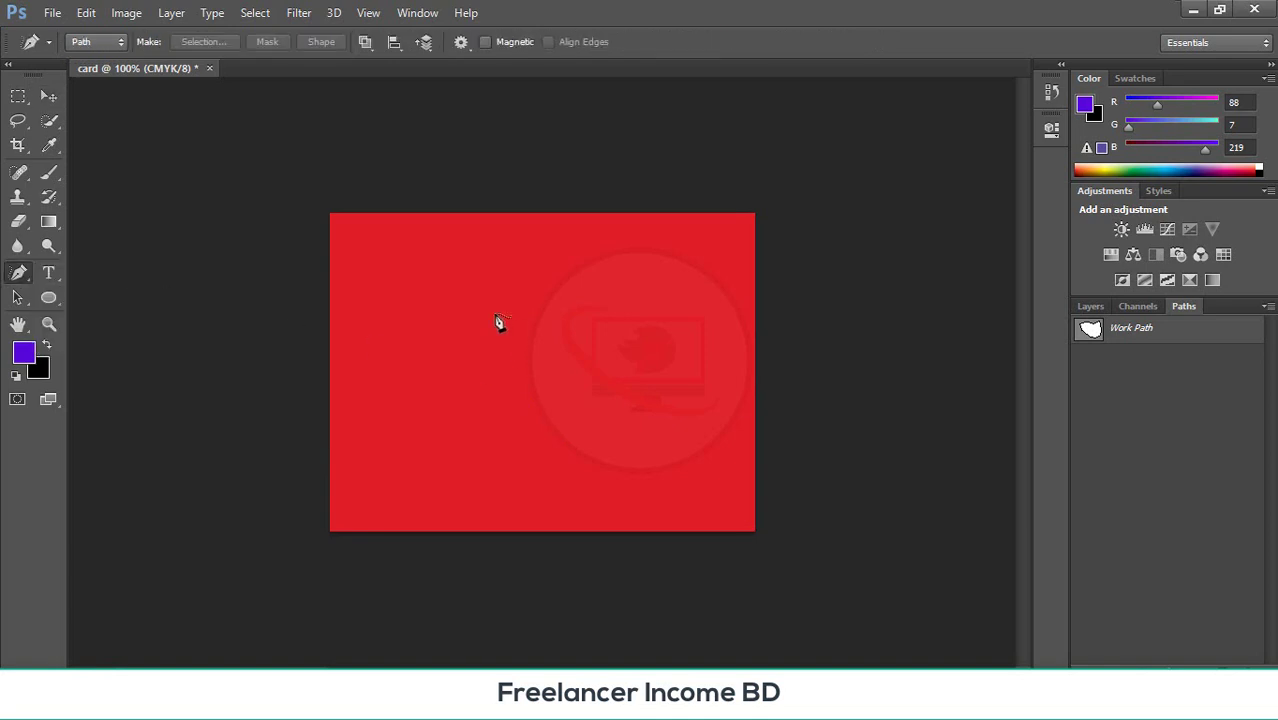
right_click(23, 276)
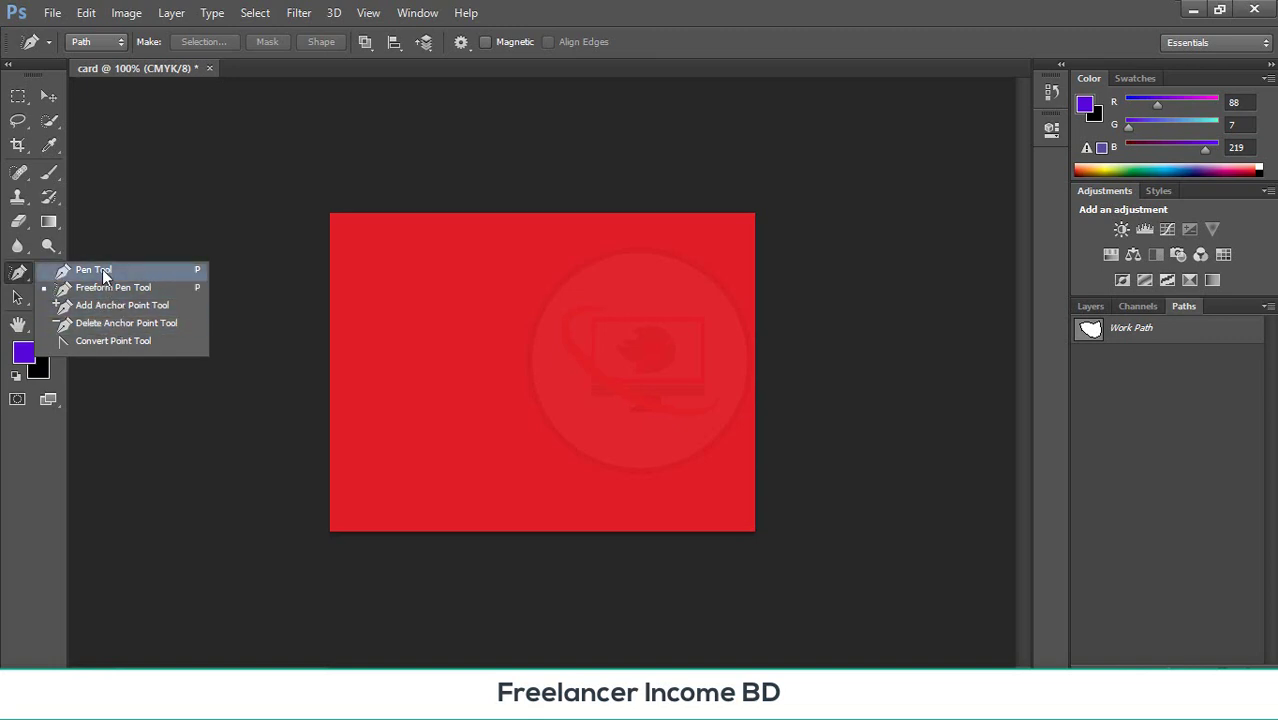
left_click(104, 276)
left_click(407, 297)
left_click(706, 327)
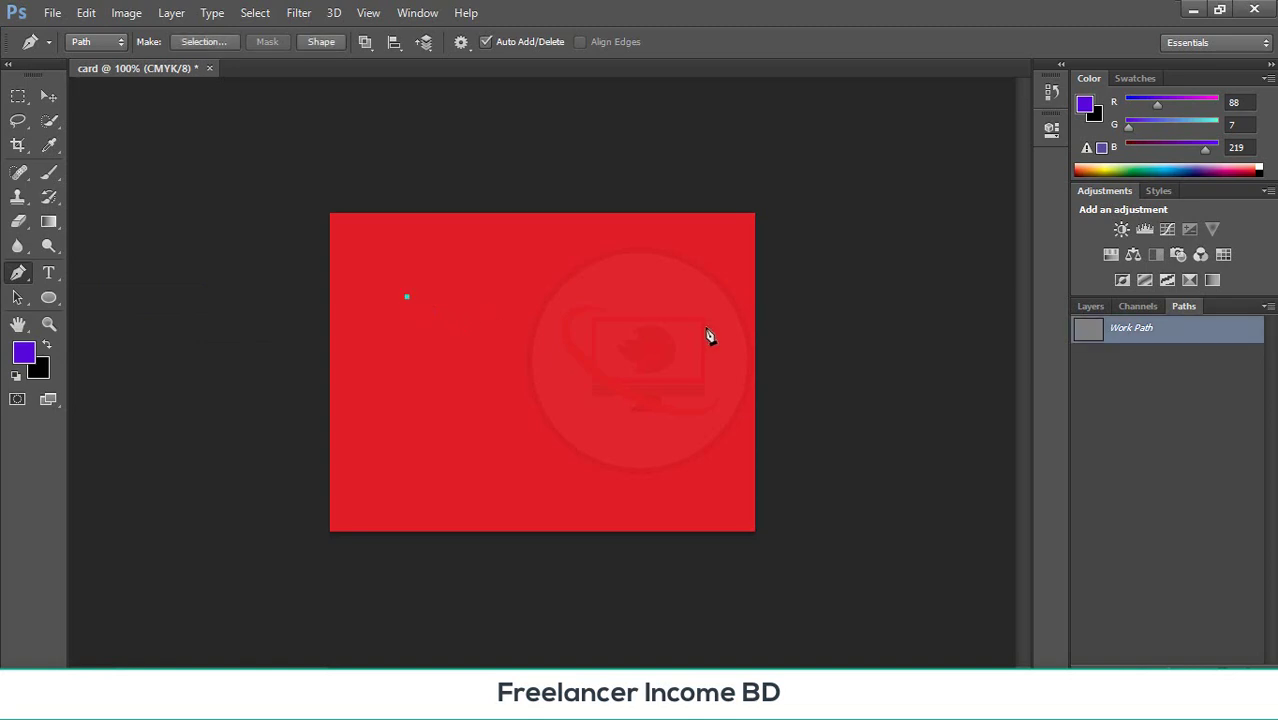
left_click(673, 499)
left_click(350, 452)
left_click(407, 297)
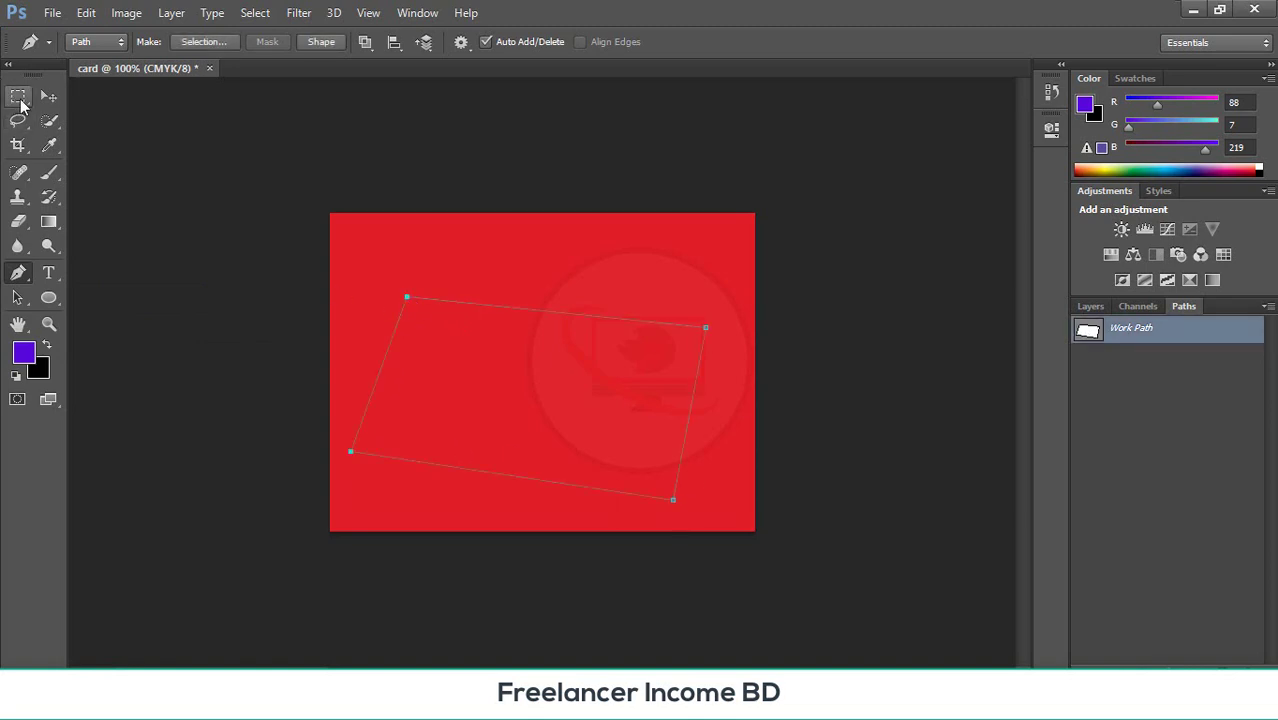
left_click(47, 98)
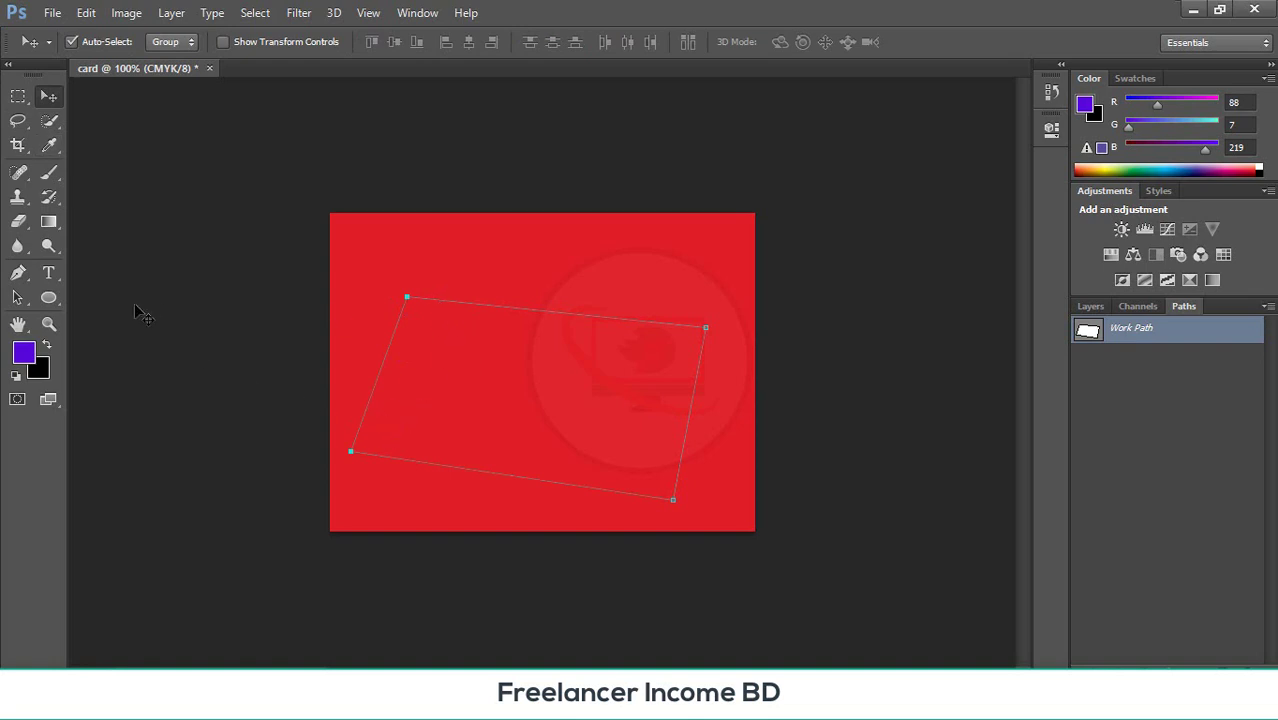
left_click(17, 272)
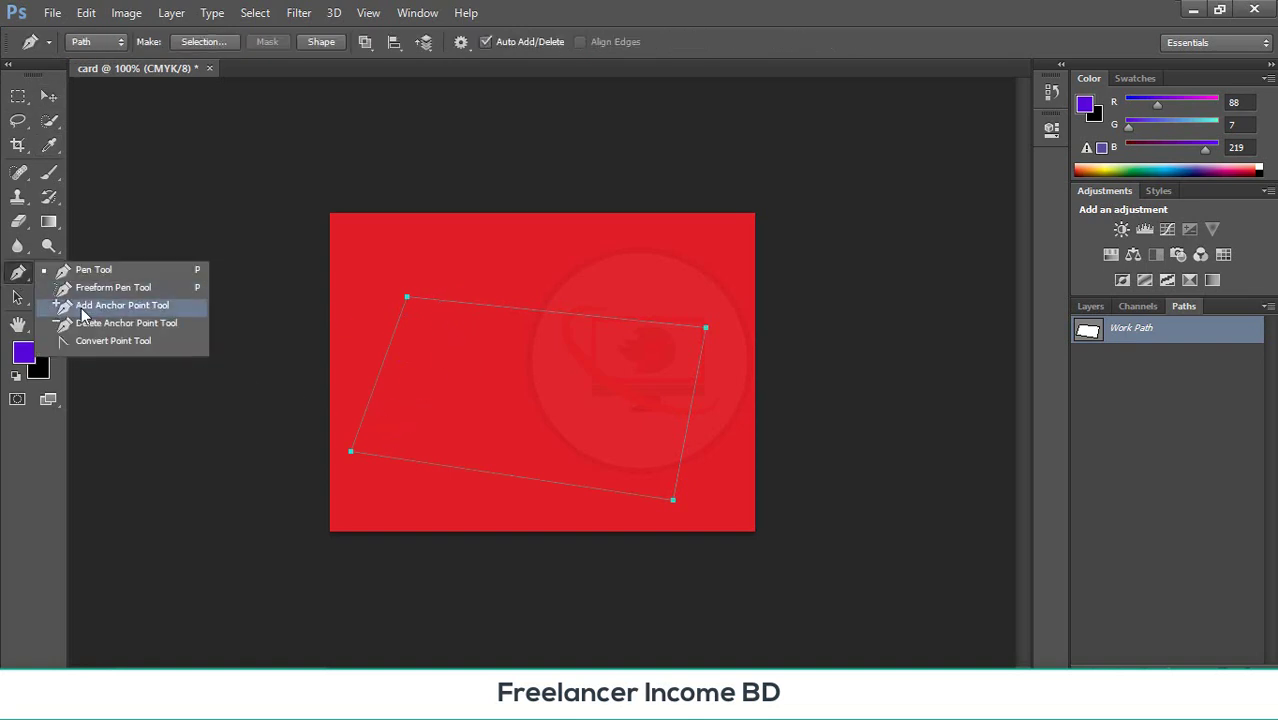
- Add and drag new anchors on the path's top and bottom edges to curve them
left_click(82, 309)
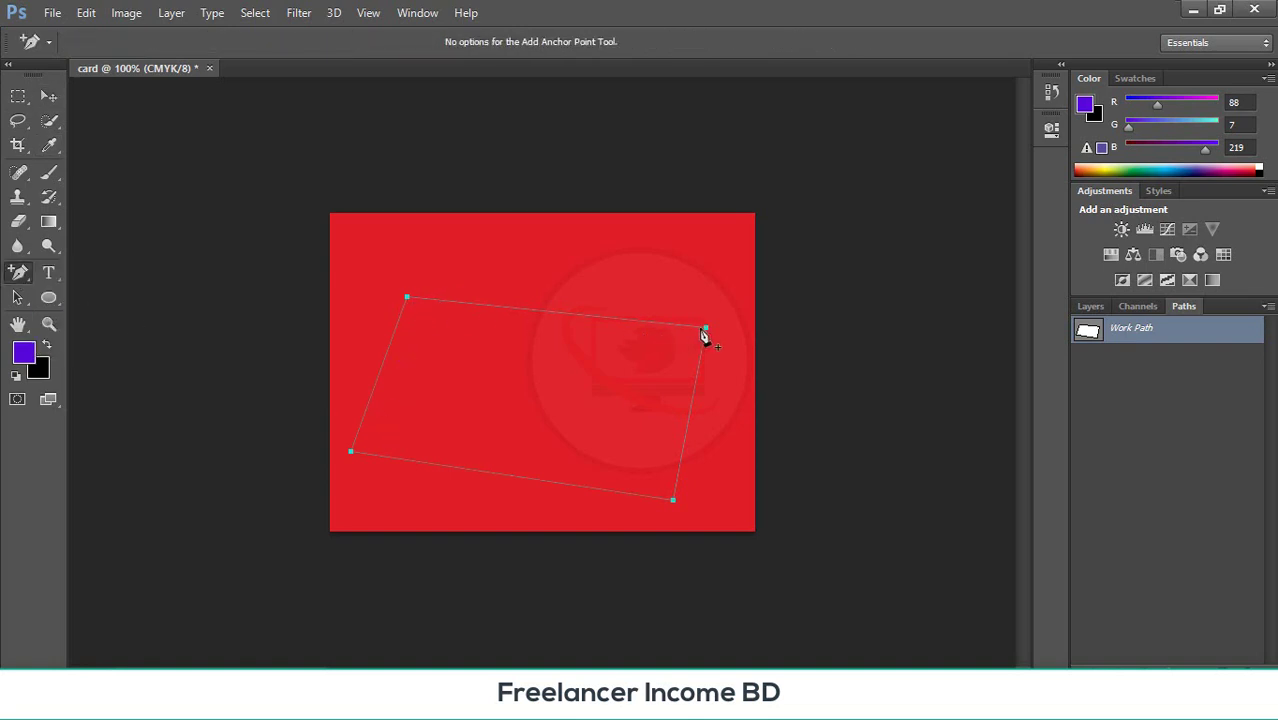
left_click_drag(708, 332, 735, 274)
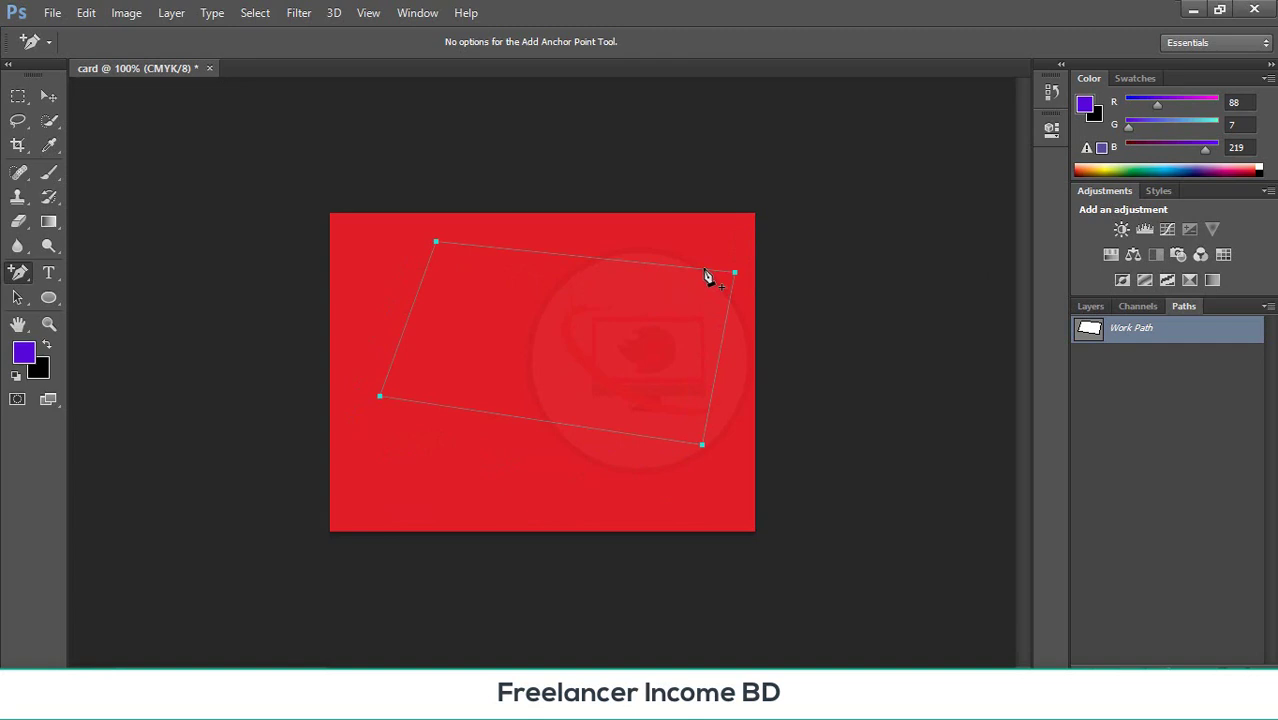
left_click(704, 269)
left_click_drag(577, 427, 485, 537)
left_click_drag(570, 258, 500, 328)
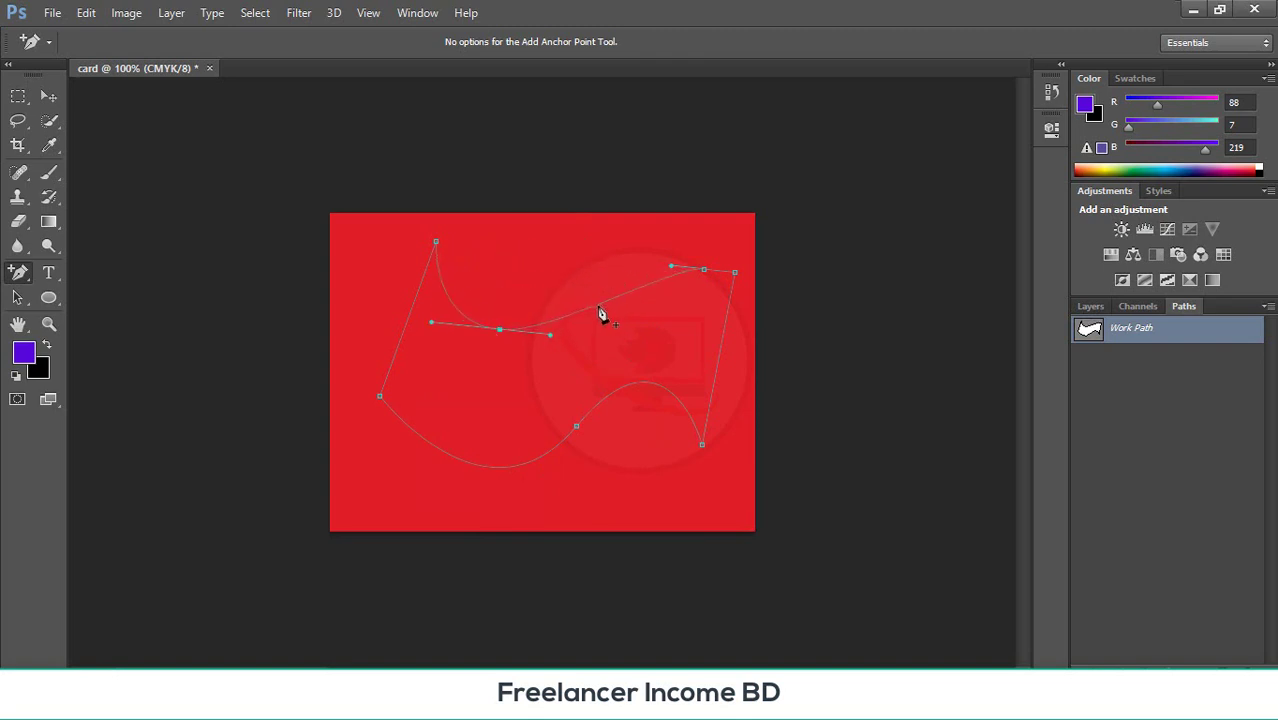
left_click_drag(599, 309, 584, 246)
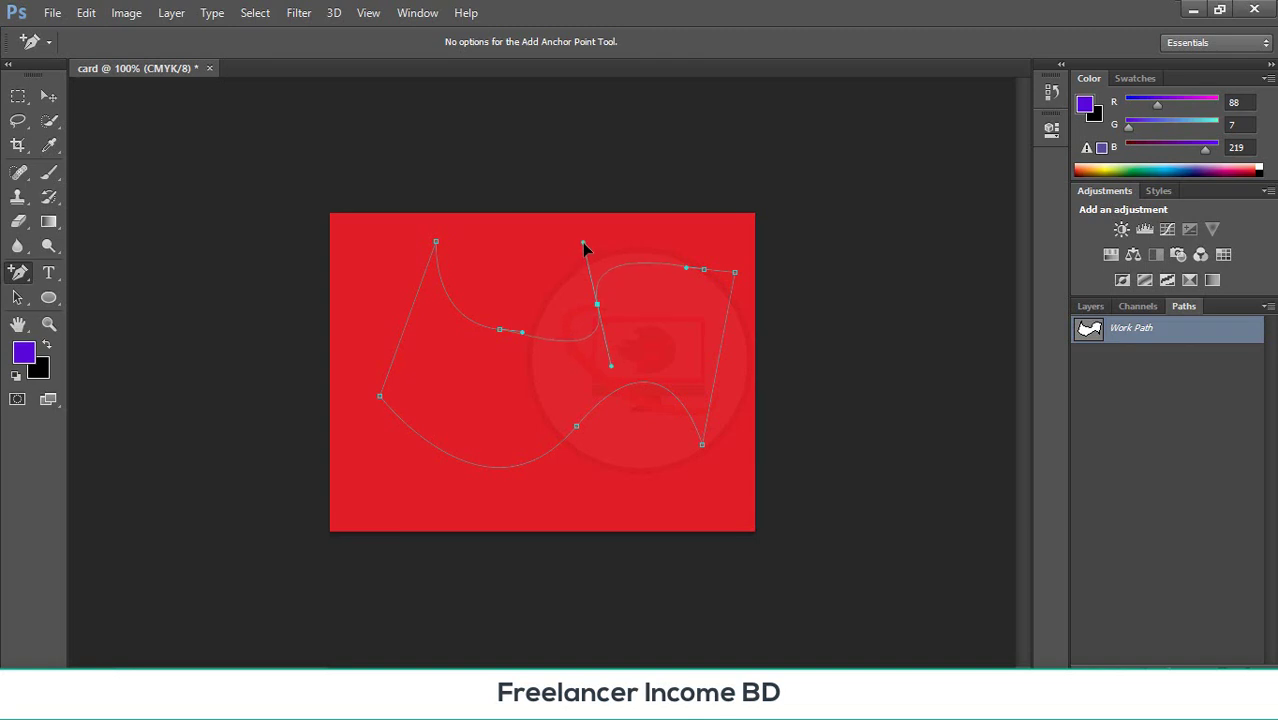
- Delete the extra anchors and the bottom-right corner, leaving a triangular path
right_click(20, 272)
left_click(110, 323)
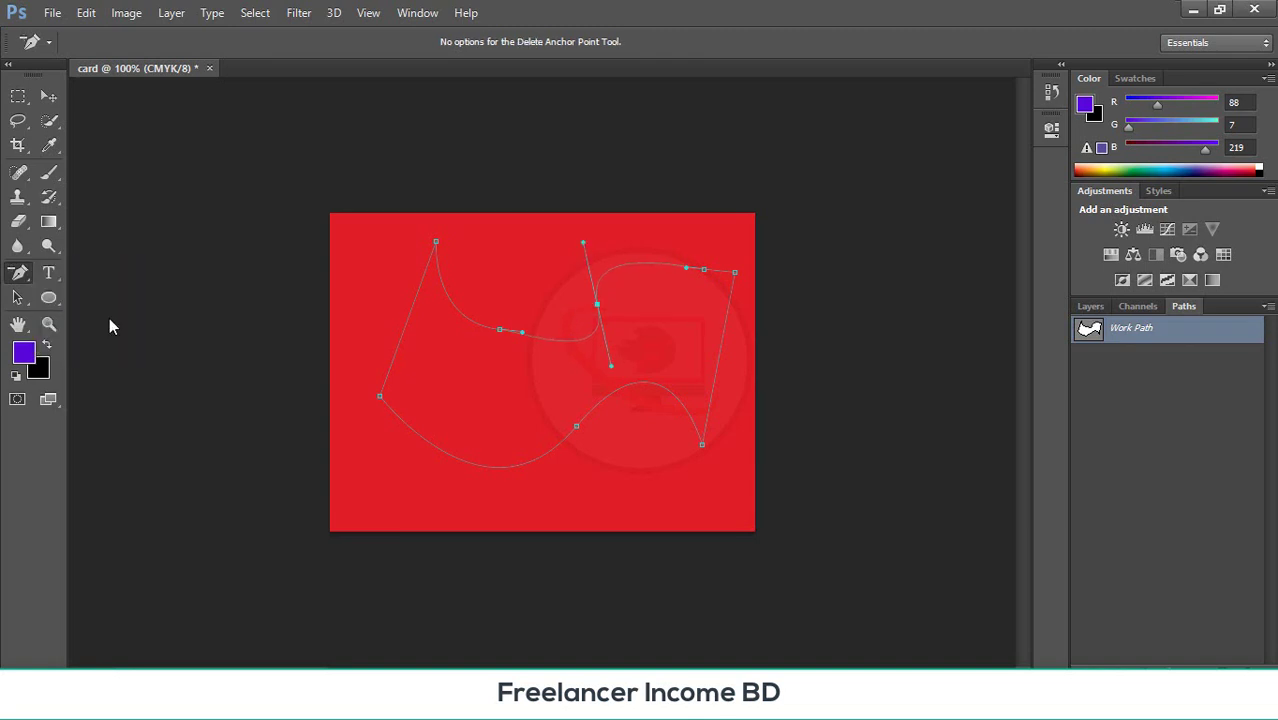
left_click(500, 331)
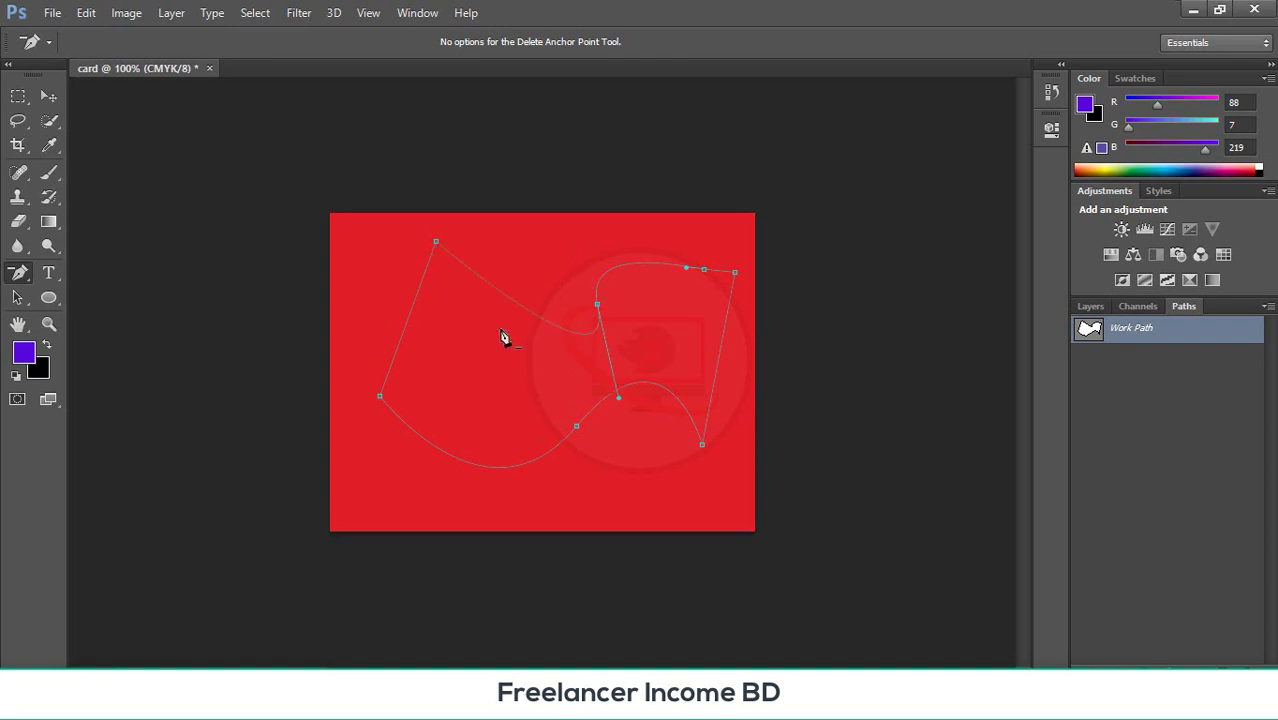
left_click(597, 305)
left_click(704, 271)
left_click(577, 428)
left_click(703, 448)
right_click(26, 276)
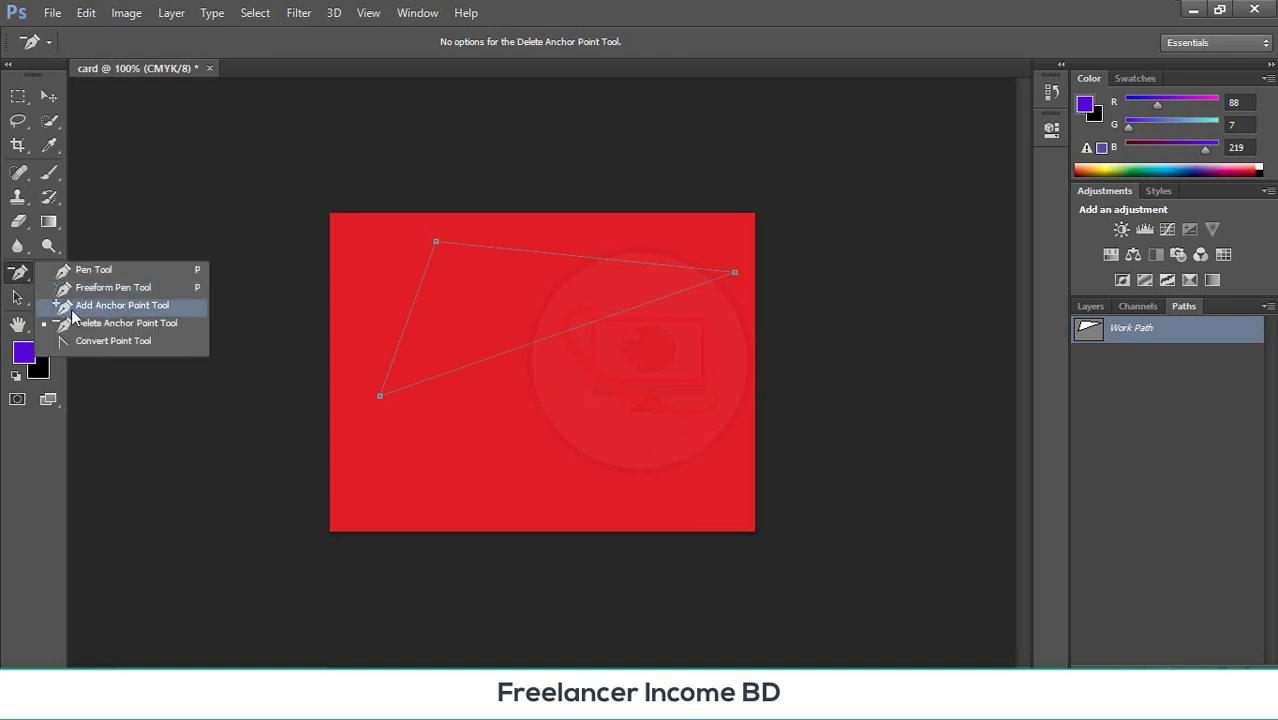
- Add a middle anchor on the lower edge and pull curve handles from it with Convert Point
left_click(100, 302)
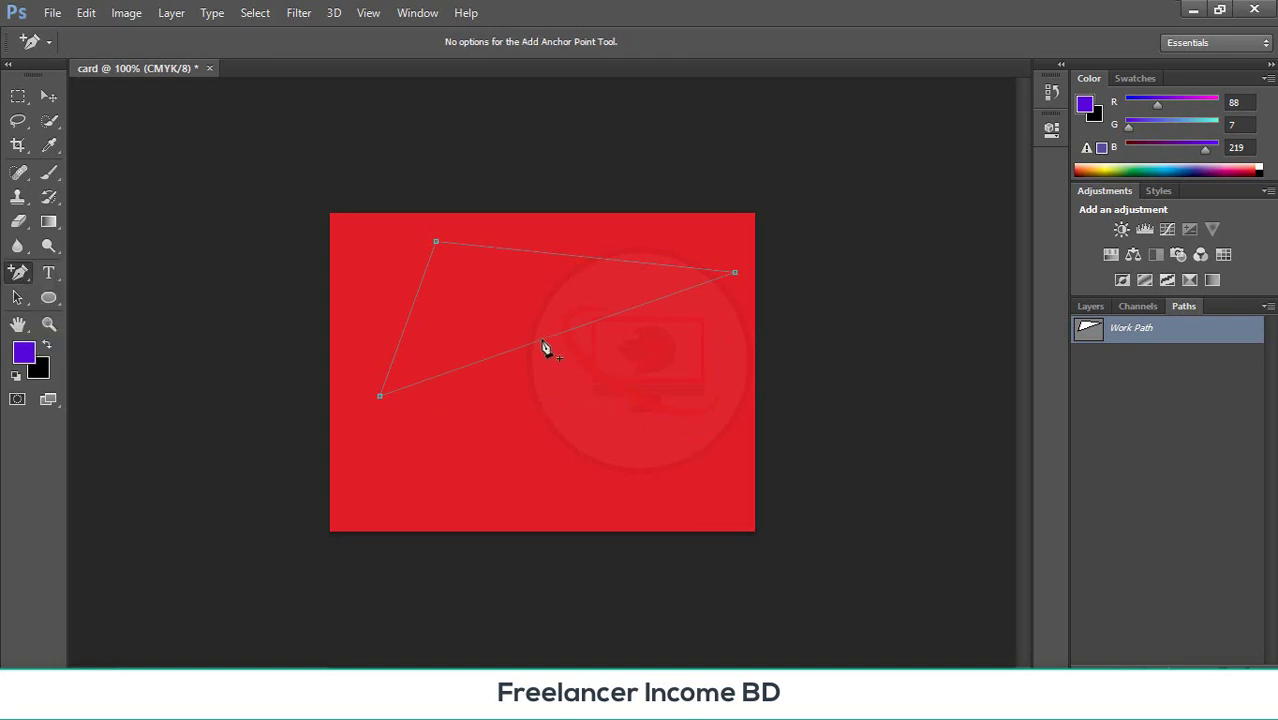
left_click_drag(543, 346, 531, 392)
right_click(18, 272)
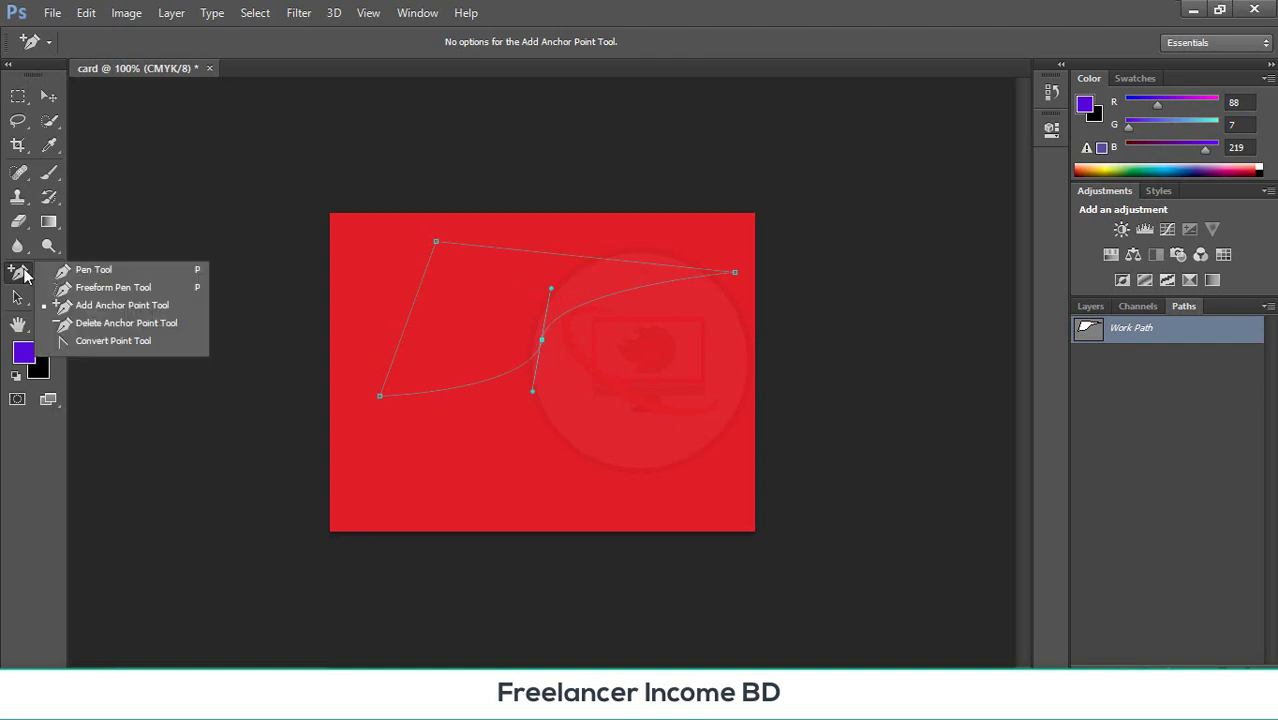
left_click(97, 341)
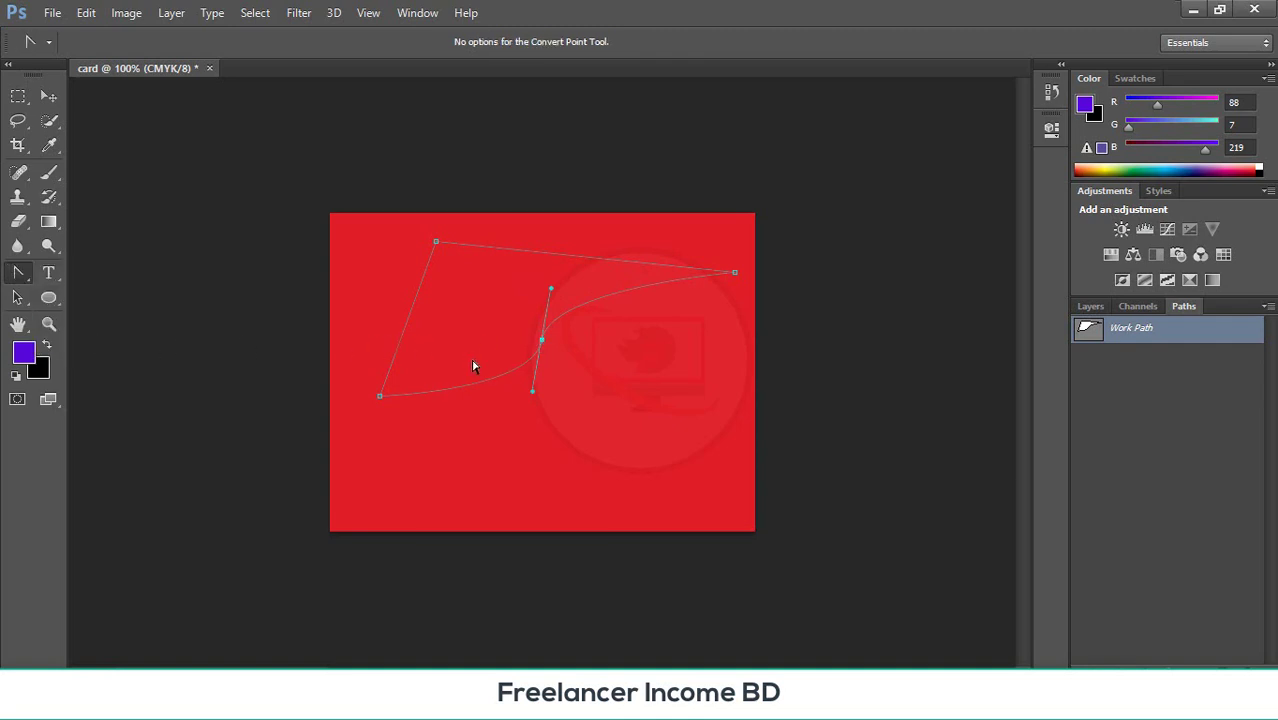
left_click(541, 342)
left_click_drag(541, 342, 520, 259)
- Curve the top-right anchor and reshape the lower curve, then return to the Layers panel
left_click_drag(588, 263, 545, 262)
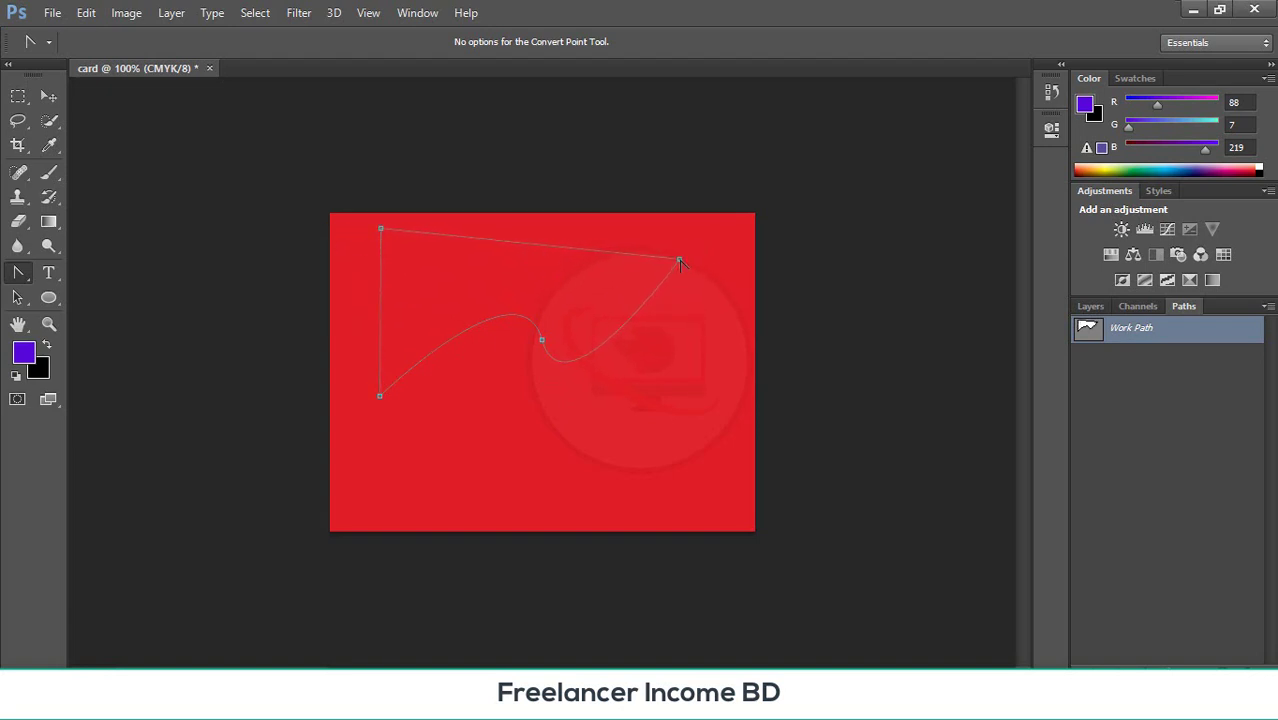
left_click_drag(679, 262, 699, 315)
left_click_drag(541, 343, 453, 432)
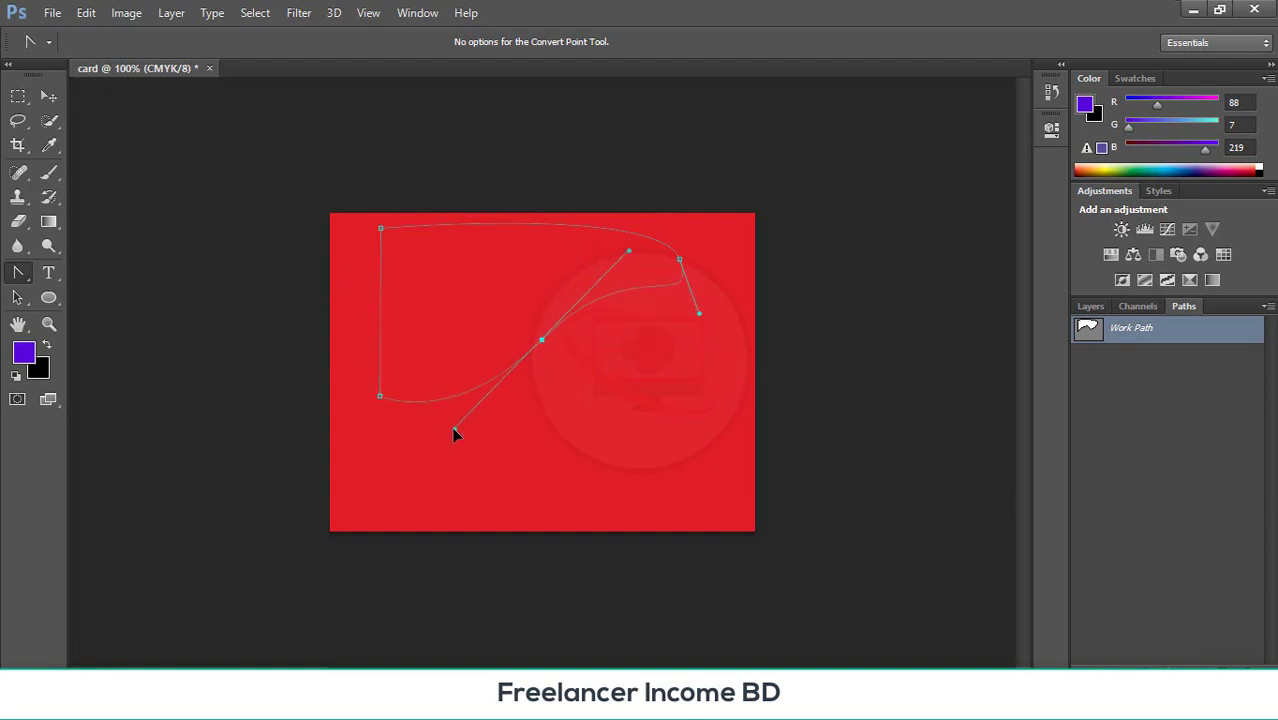
left_click(20, 275)
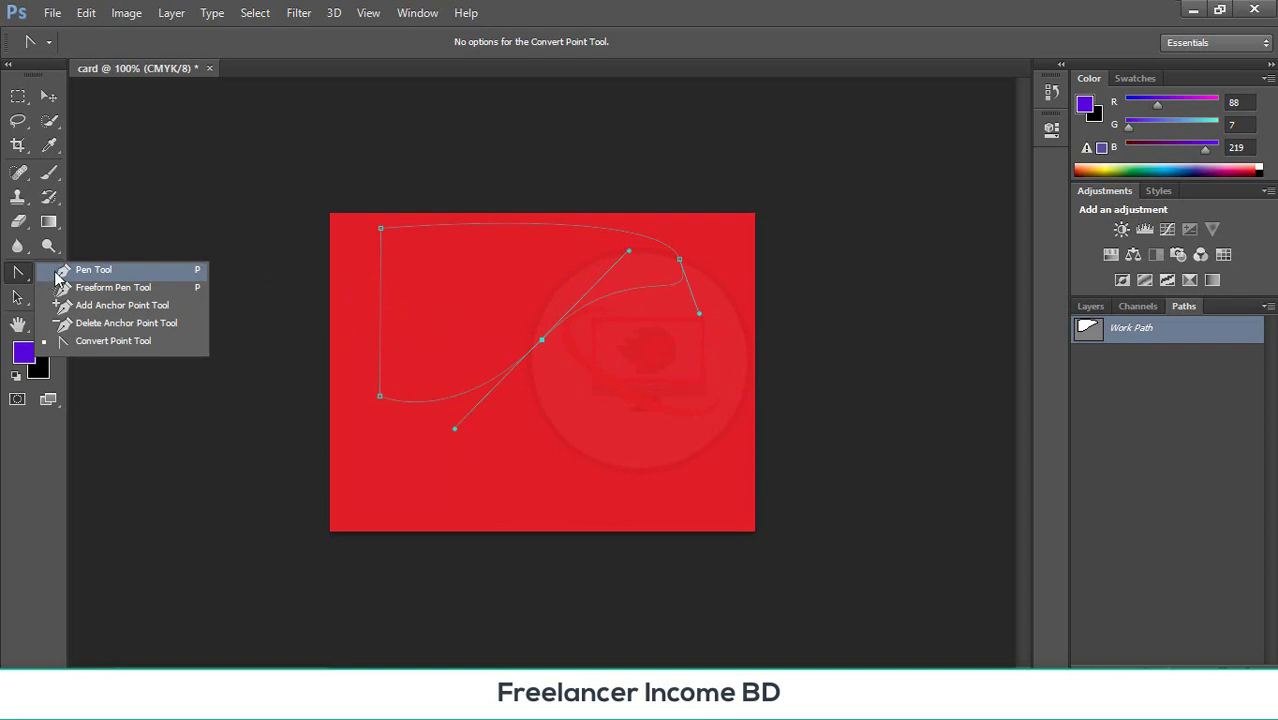
left_click(55, 271)
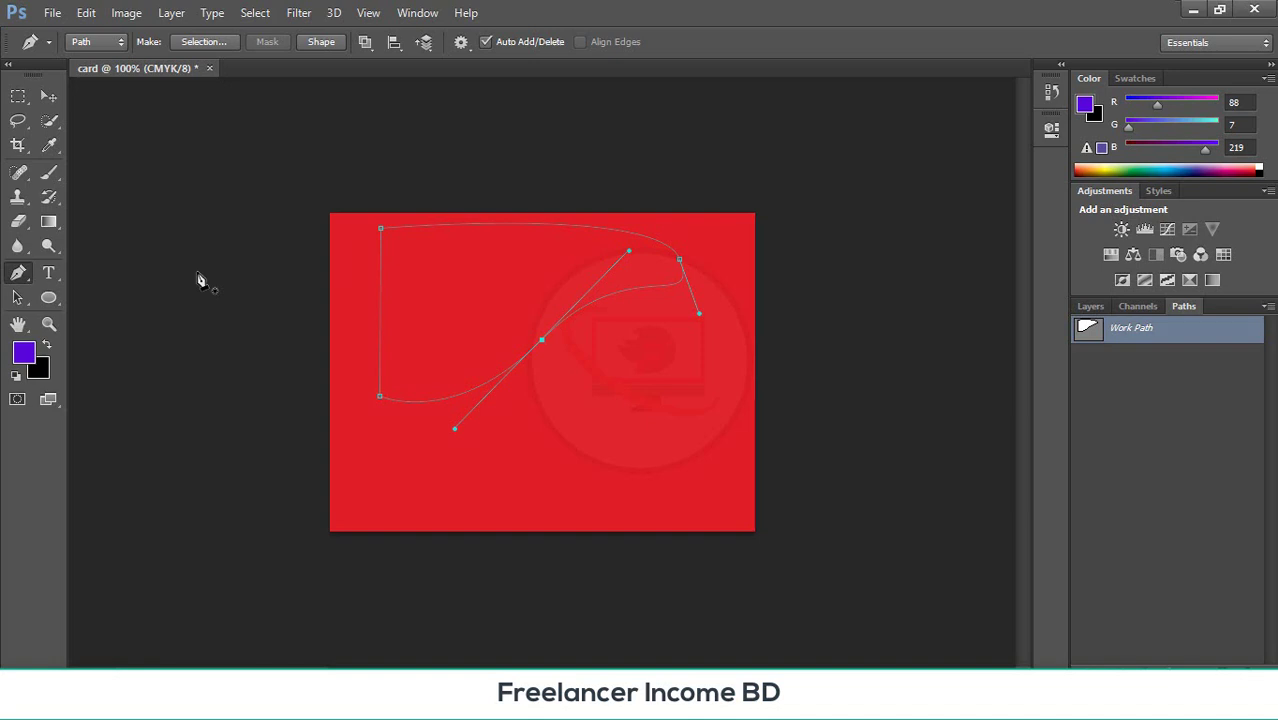
left_click(1090, 306)
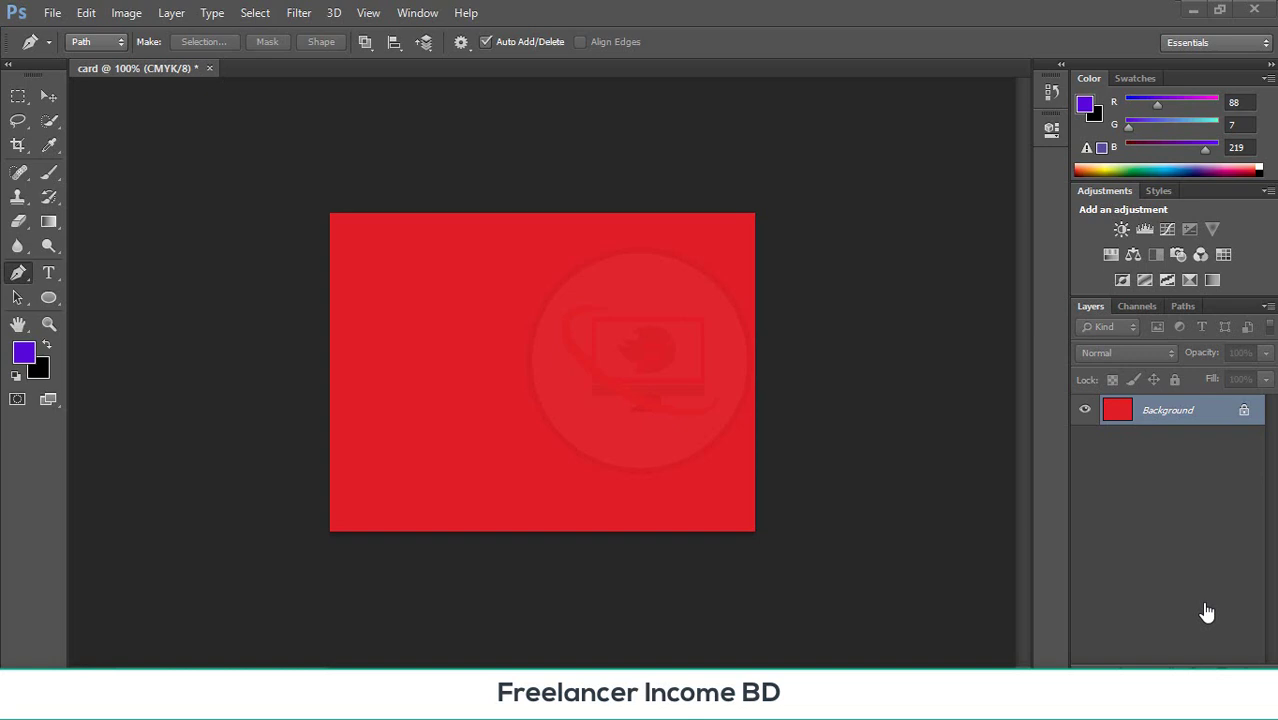
- Draw a large 236 × 236 px ellipse shape on the card's left and fill it navy blue
left_click(50, 297)
left_click(115, 331)
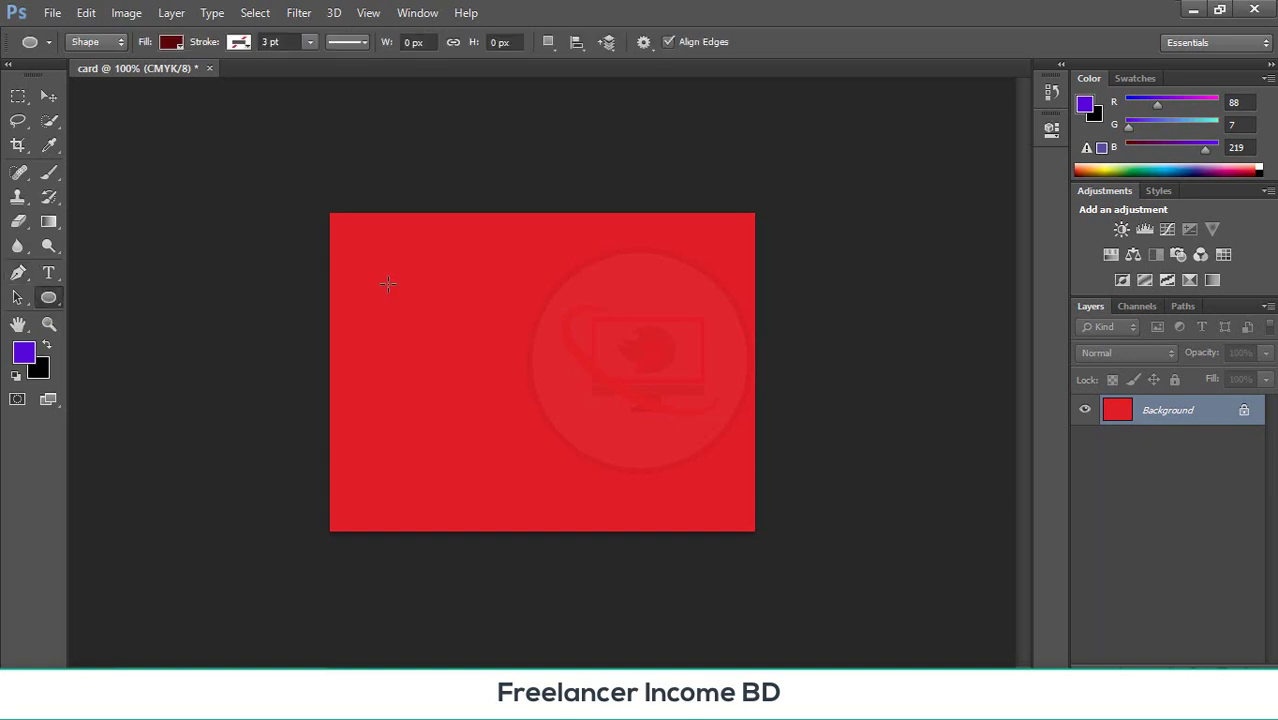
left_click_drag(378, 265, 600, 556)
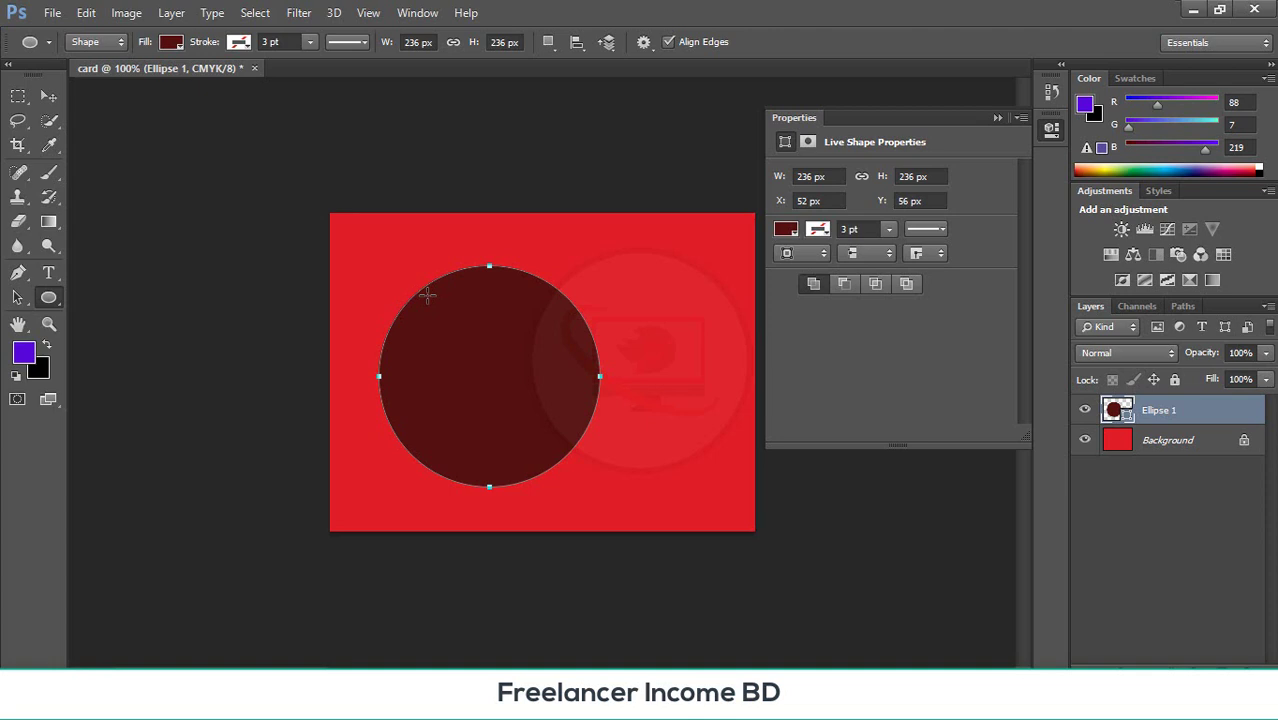
left_click(786, 230)
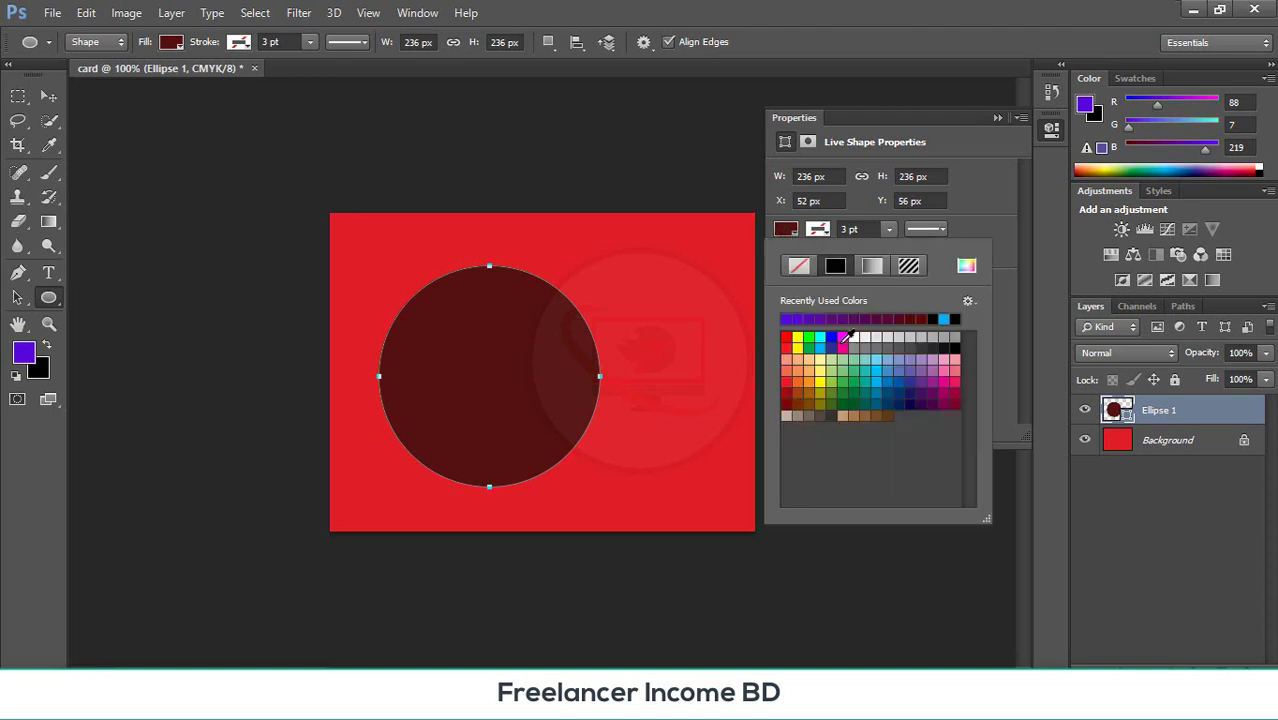
left_click(786, 402)
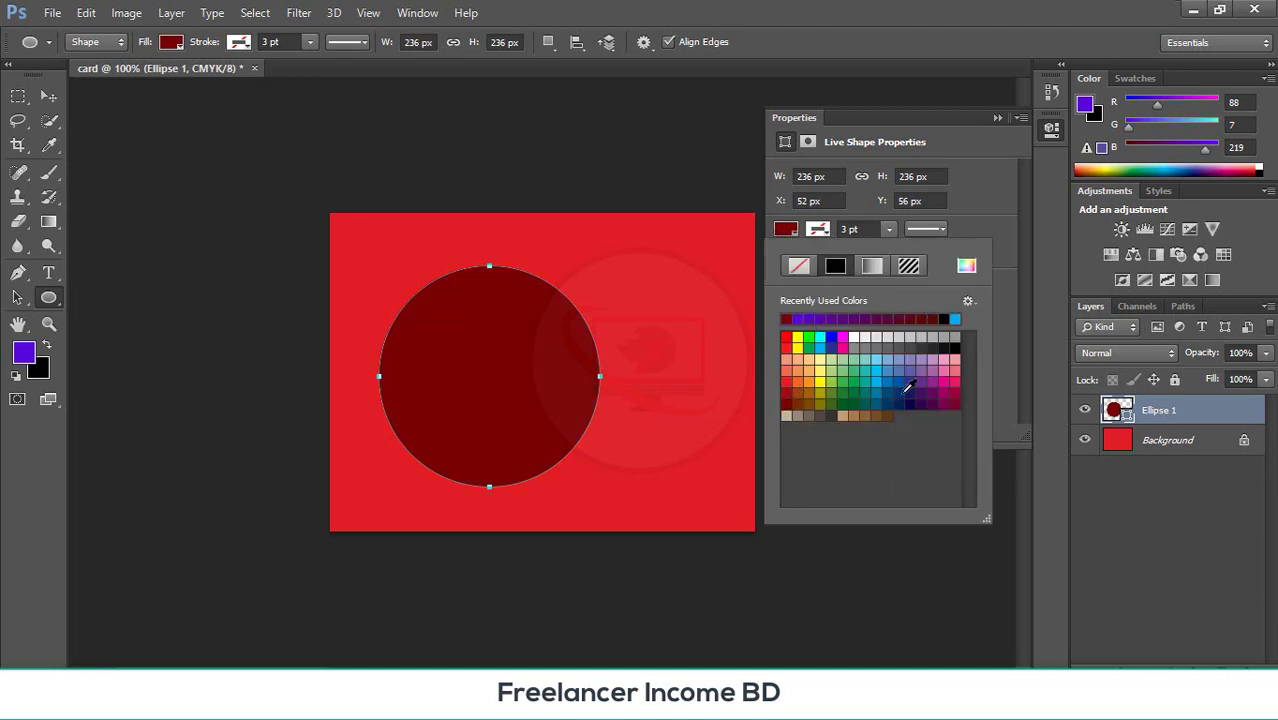
left_click(900, 392)
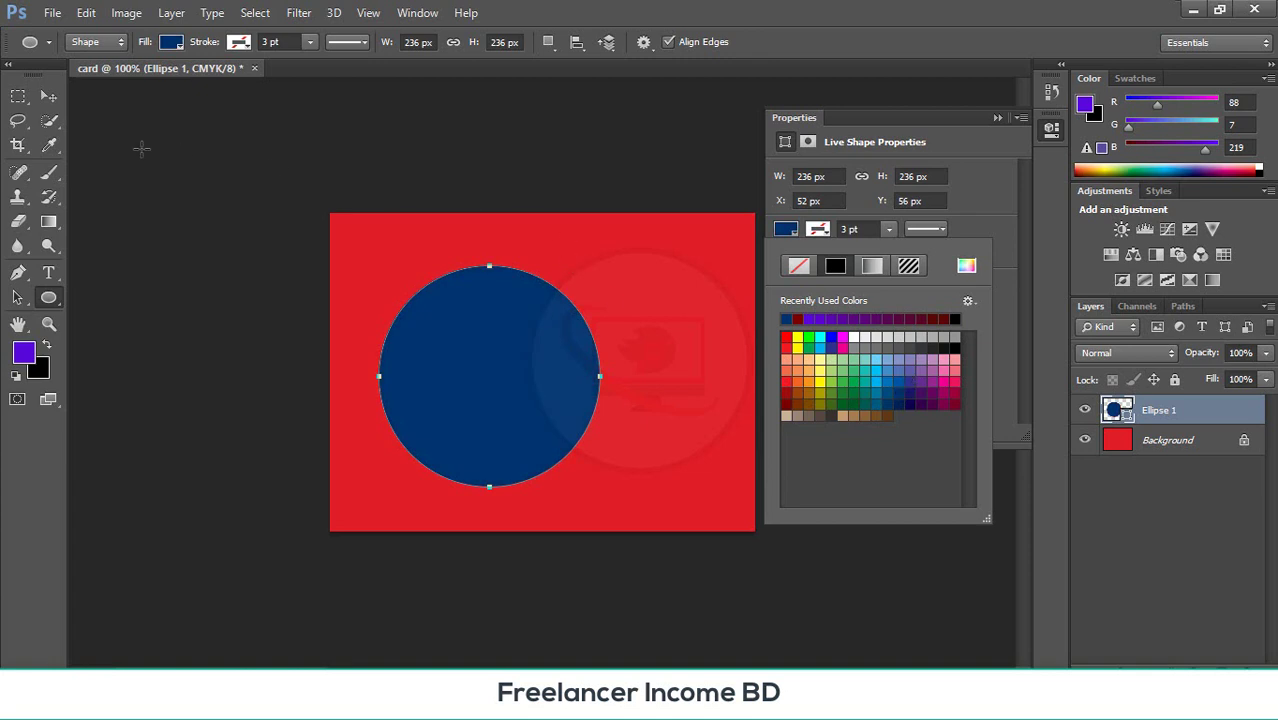
- Nudge the navy circle up and to the left with the Move tool
left_click(49, 96)
left_click(318, 165)
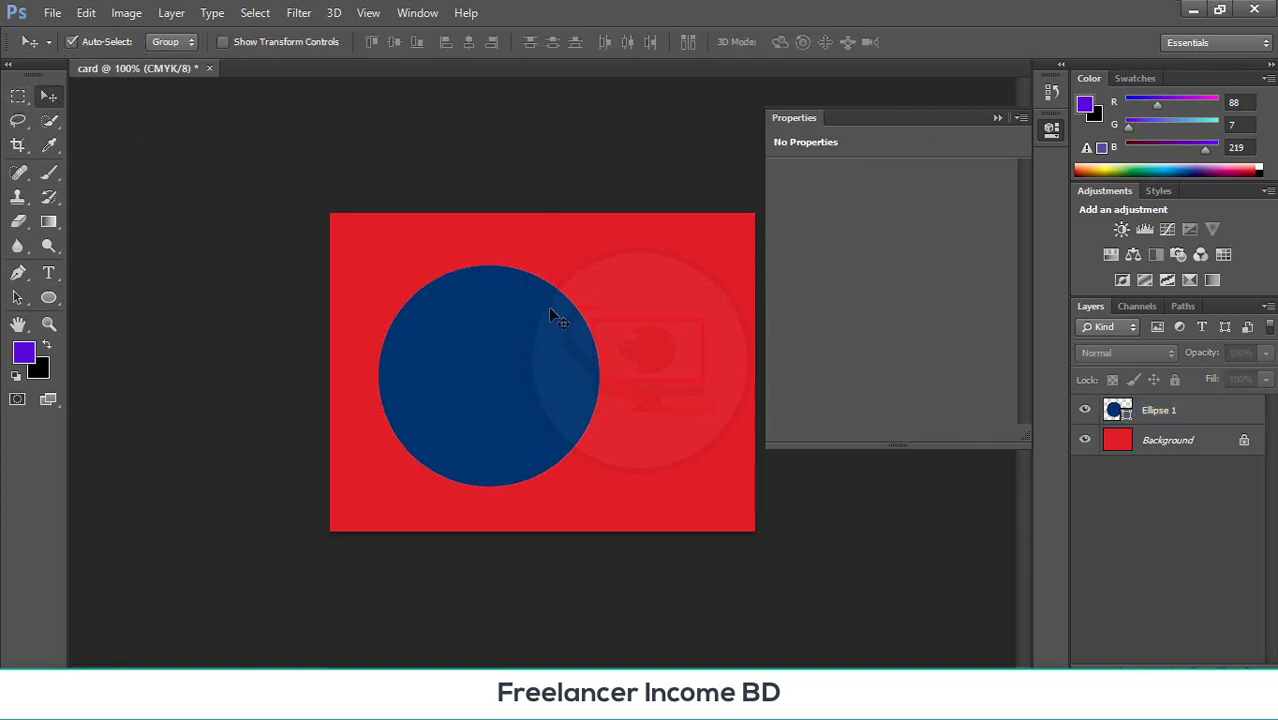
left_click(472, 348)
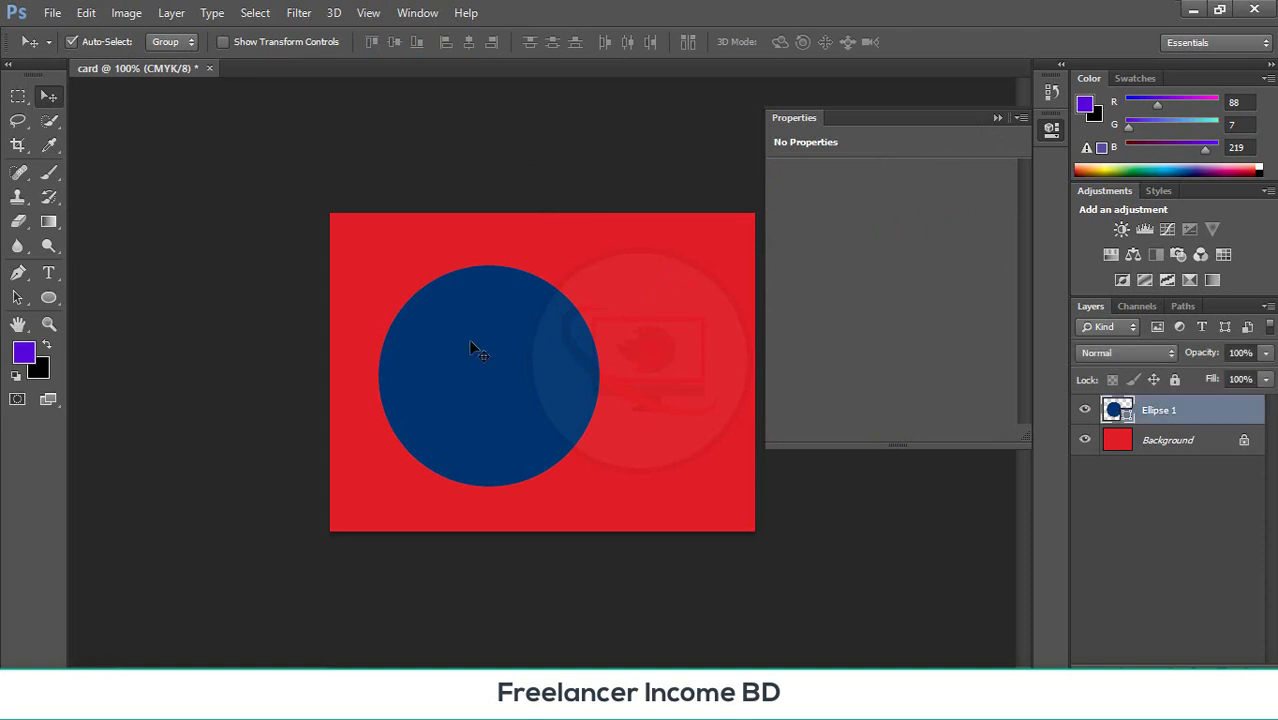
left_click(998, 118)
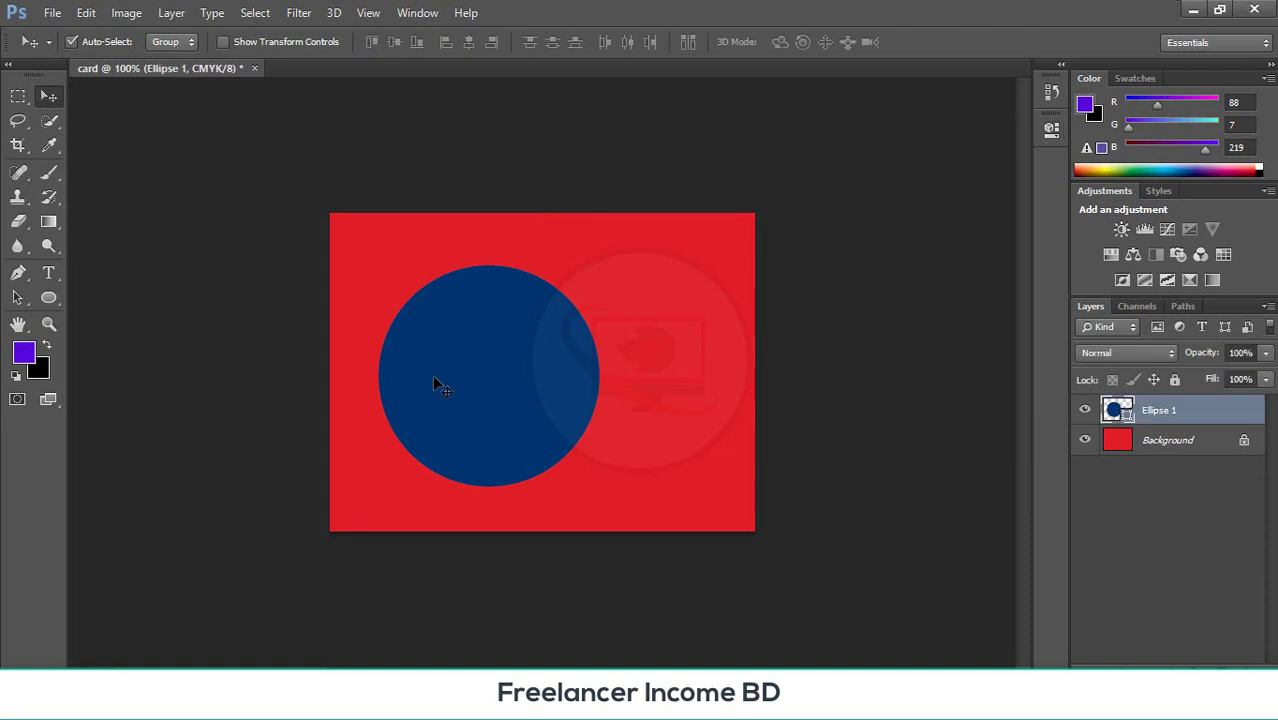
left_click_drag(460, 379, 430, 351)
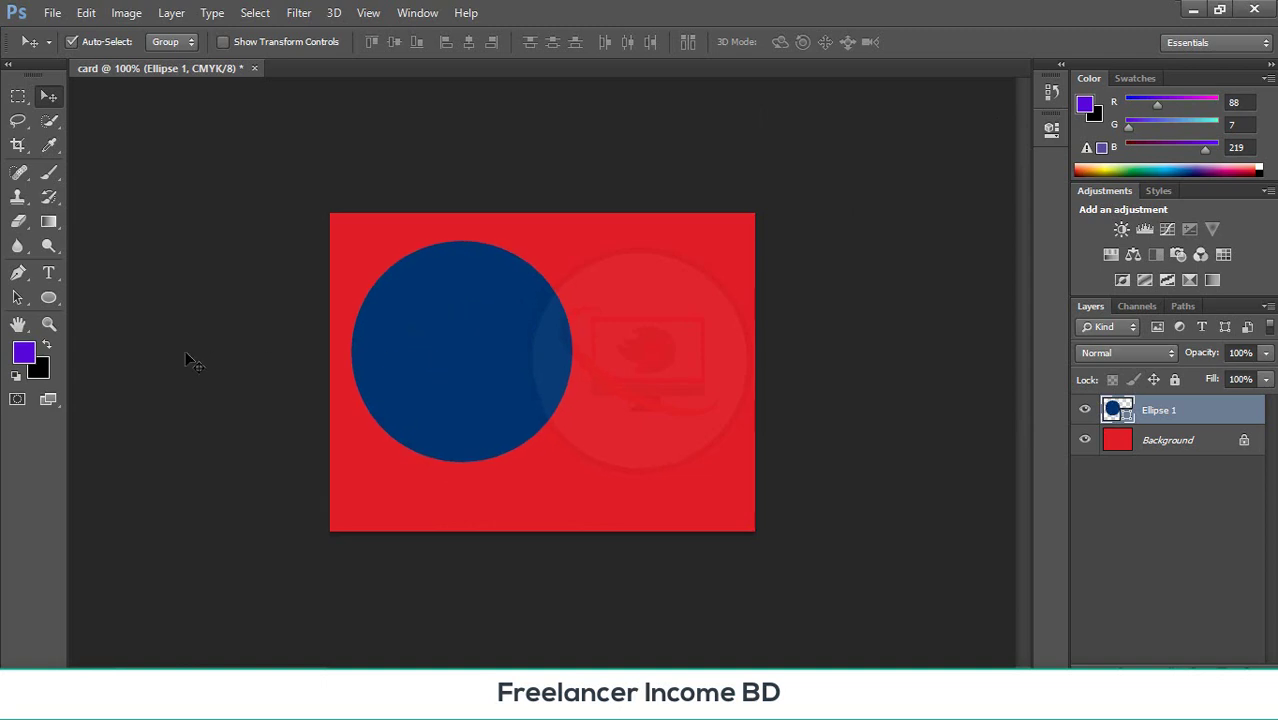
- Set the foreground colour to bright green 05f4a2 and fill with it
left_click(24, 353)
left_click(563, 385)
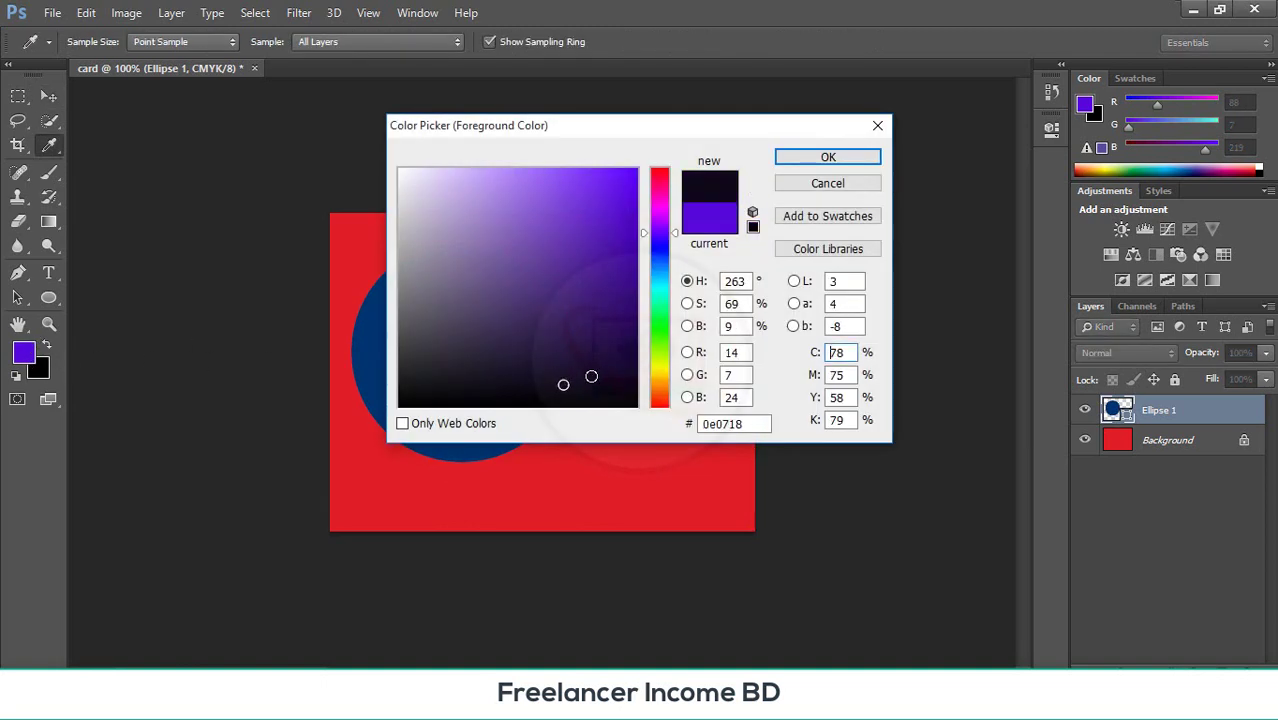
left_click(650, 302)
left_click(633, 177)
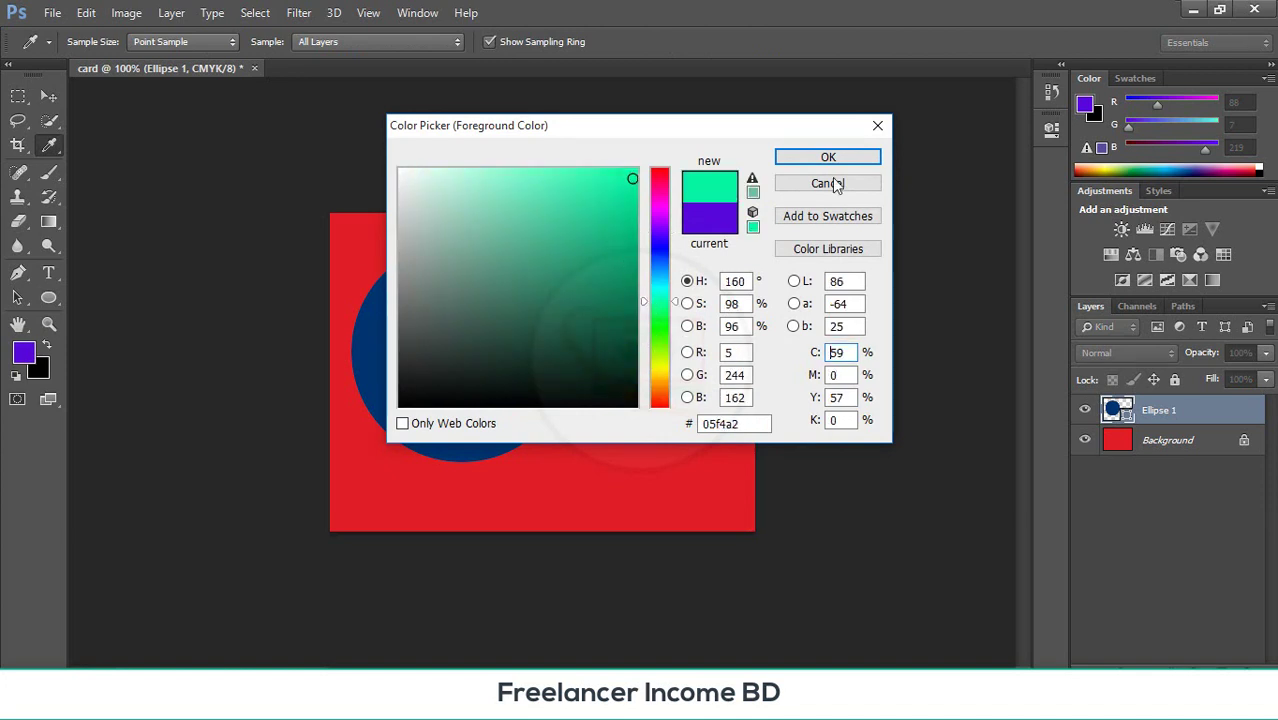
left_click(827, 158)
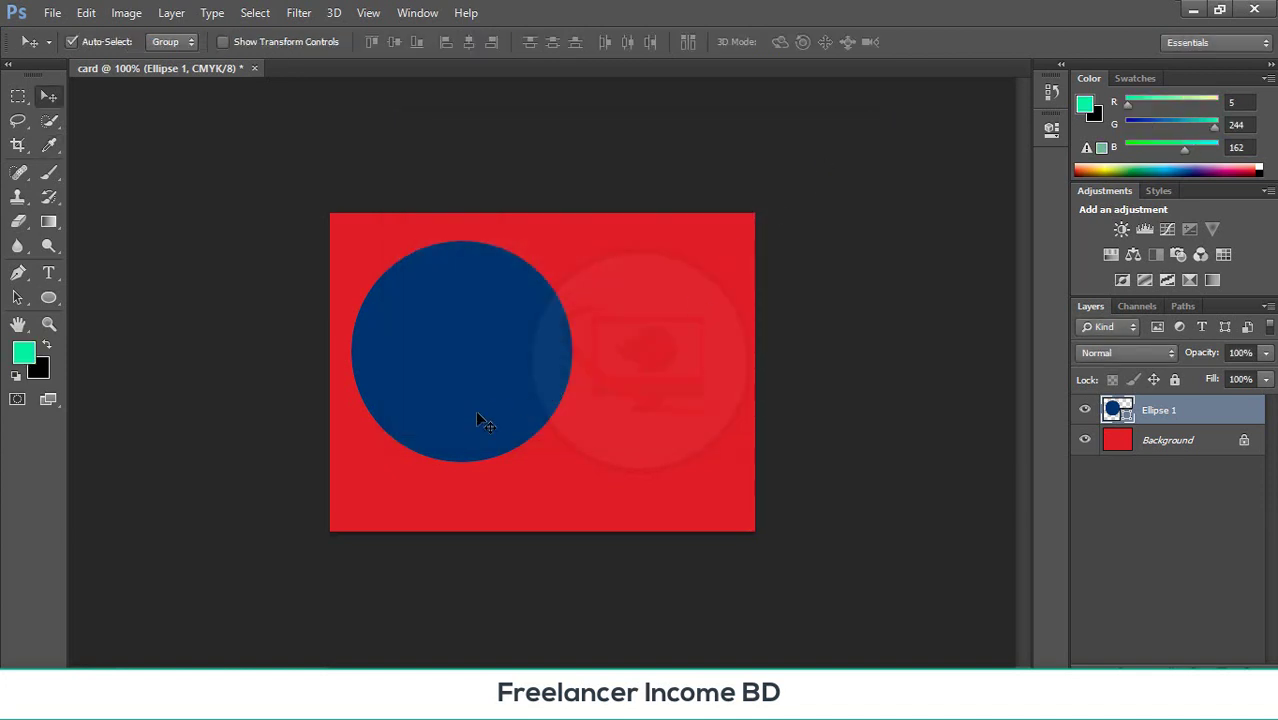
key("alt+BackSpace")
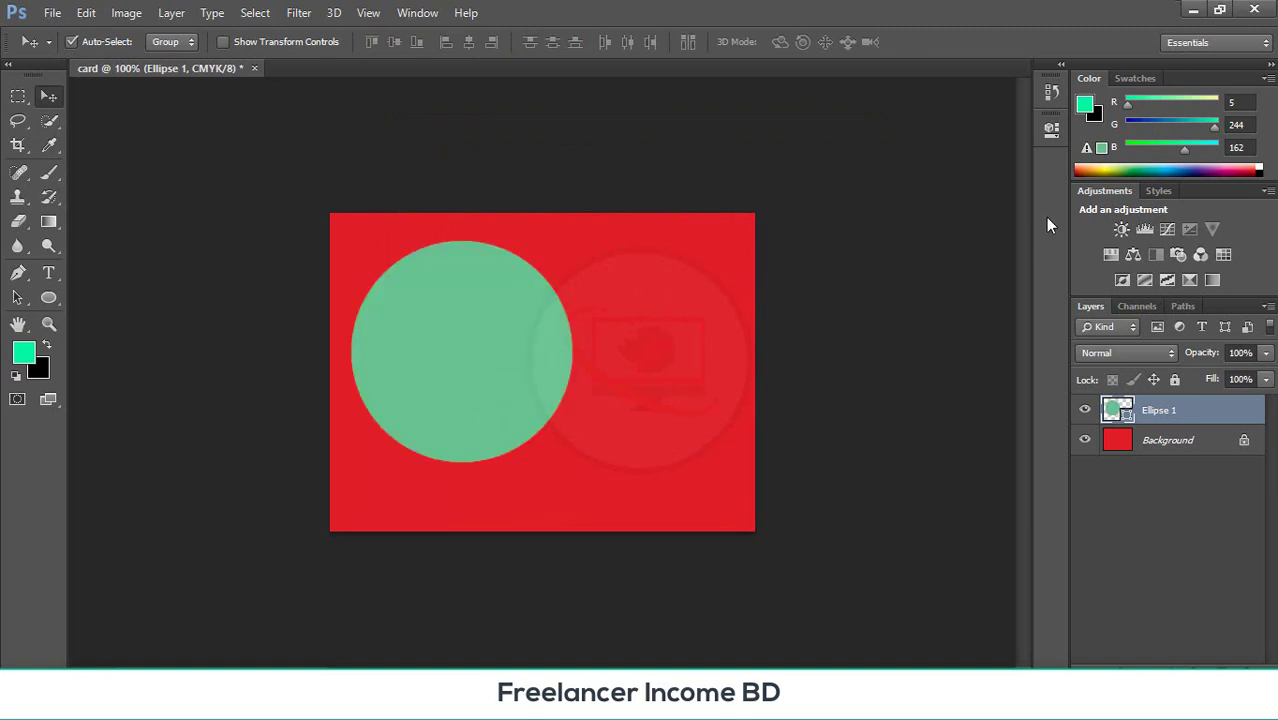
- Try teal, magenta and maroon fills, restore navy, and move the circle nearer the top-left
left_click(1051, 130)
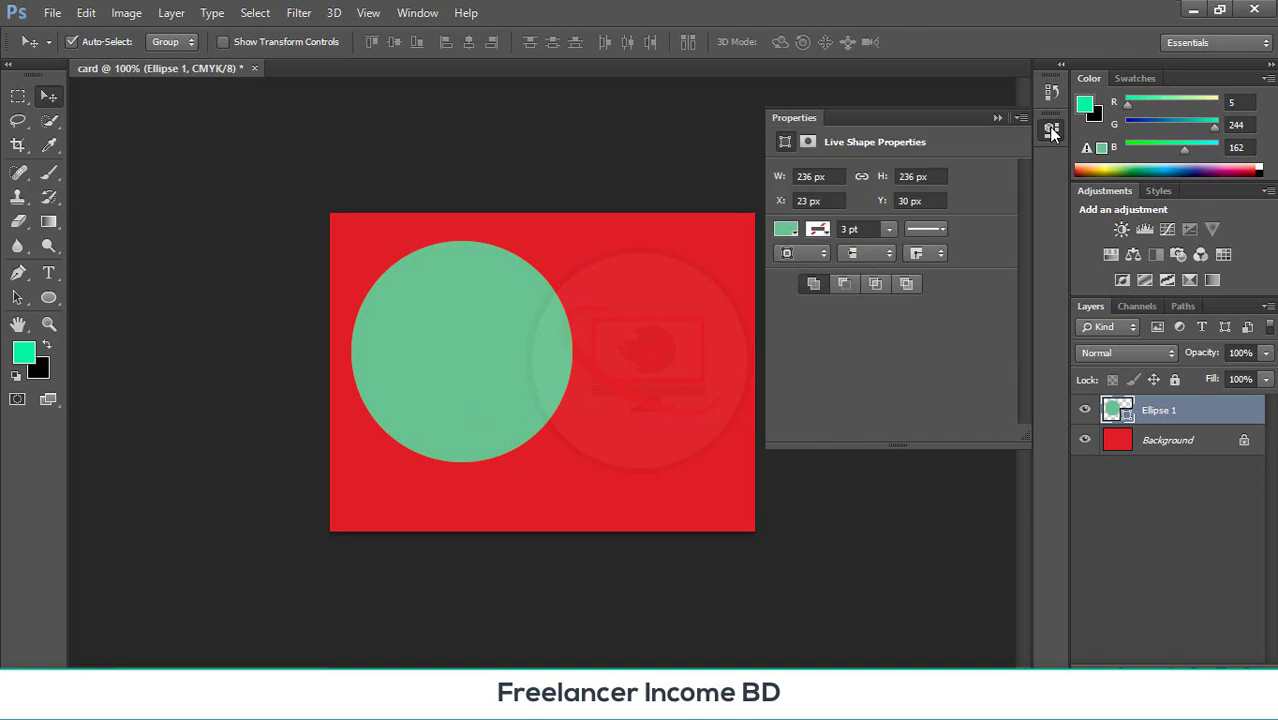
left_click(787, 232)
left_click(872, 373)
left_click(956, 388)
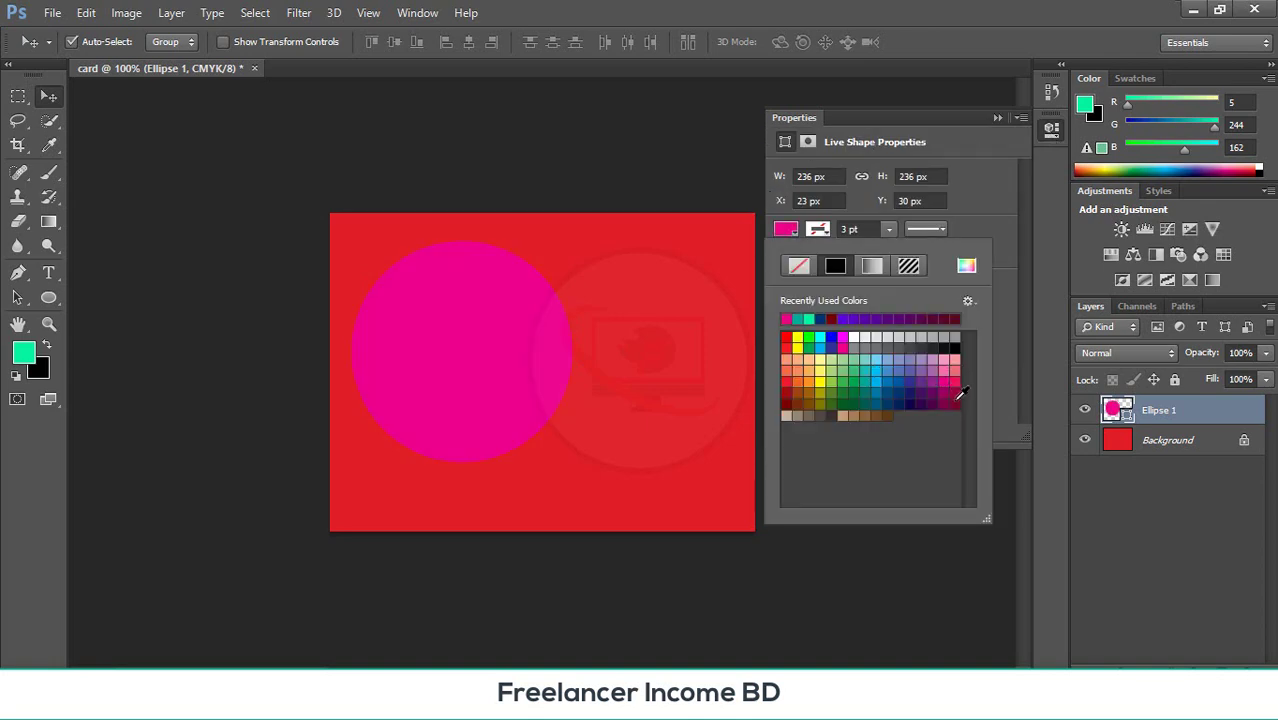
left_click(956, 399)
left_click(886, 398)
left_click(672, 142)
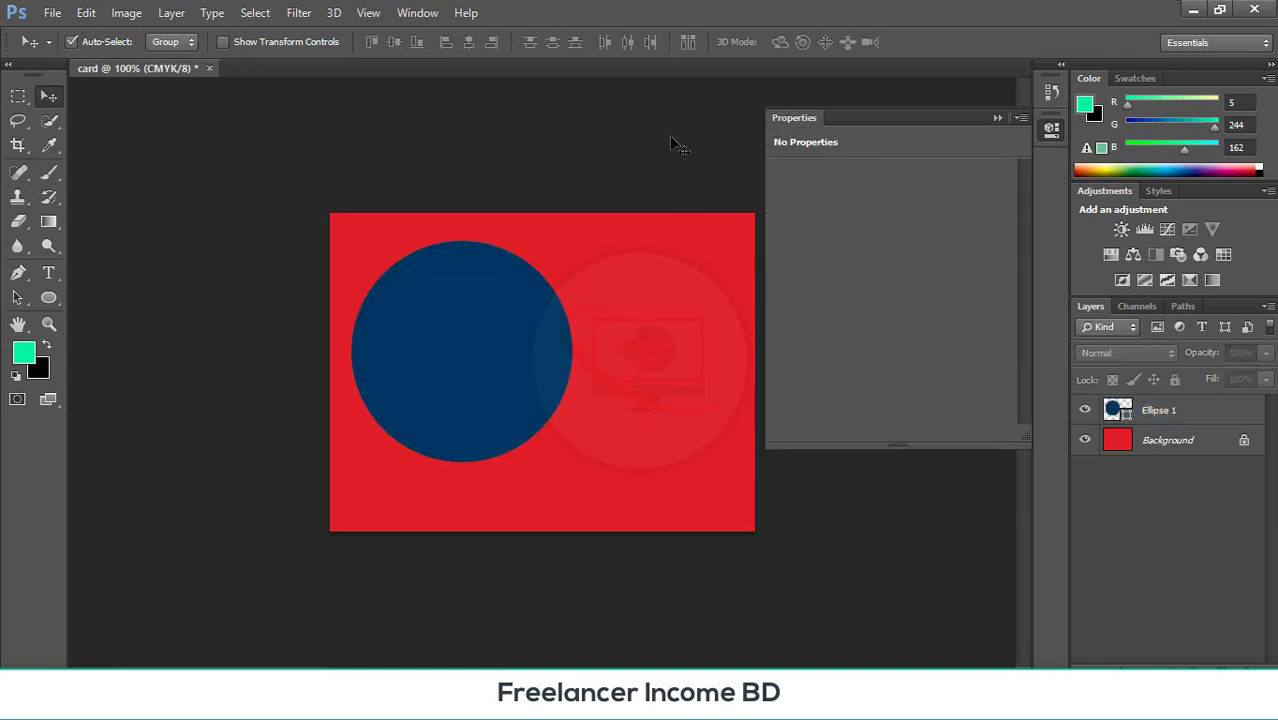
left_click(997, 118)
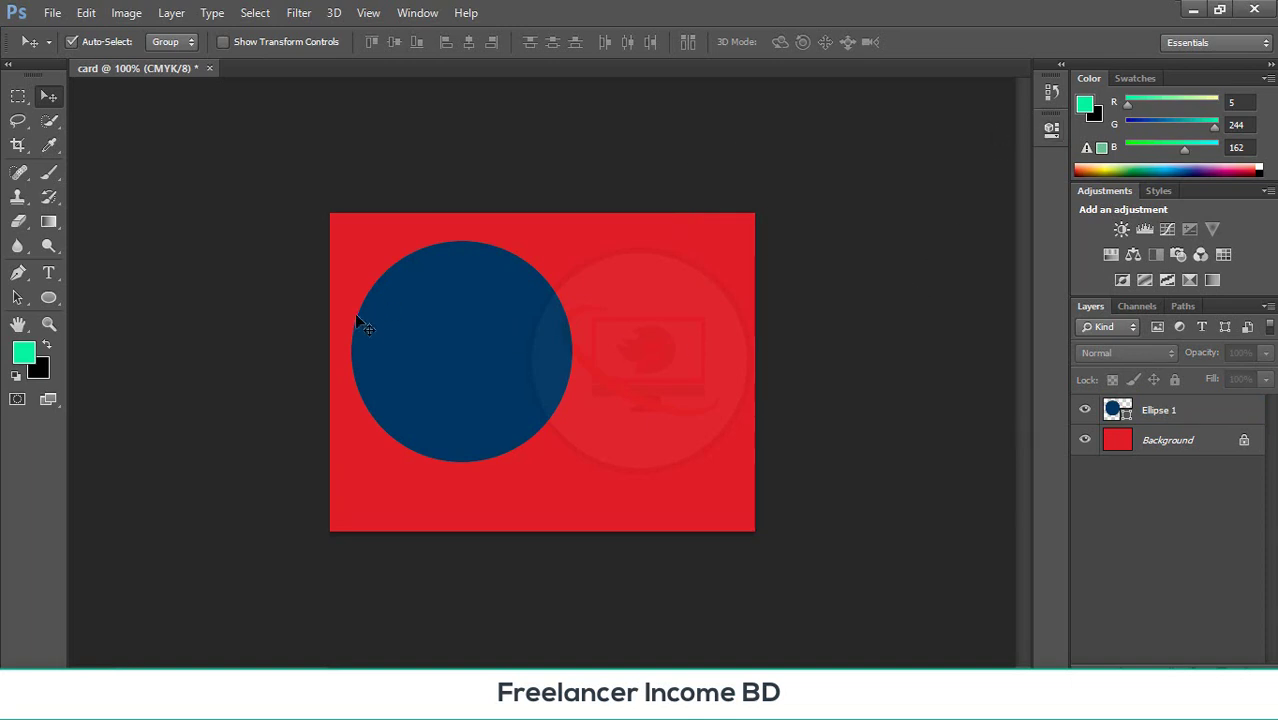
left_click_drag(469, 341, 455, 326)
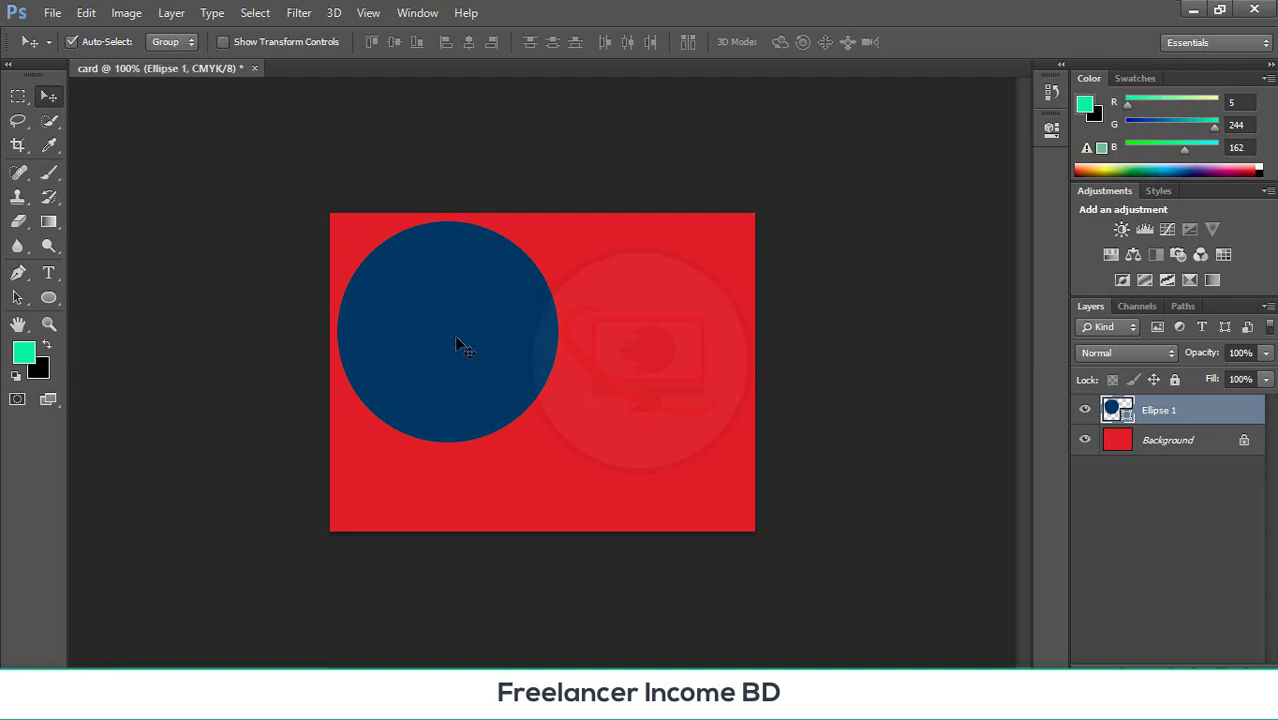
left_click(49, 297)
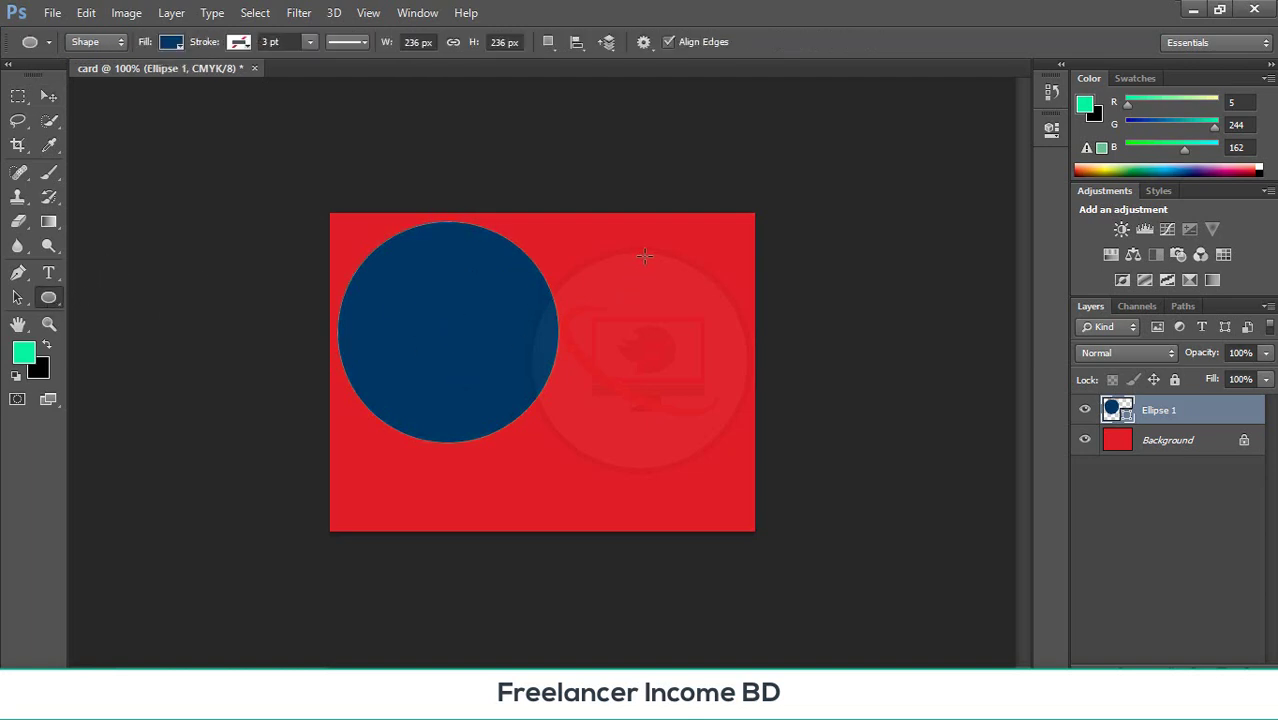
- Draw two narrow ellipses, undo them, and nudge the navy circle slightly
left_click_drag(636, 241, 681, 527)
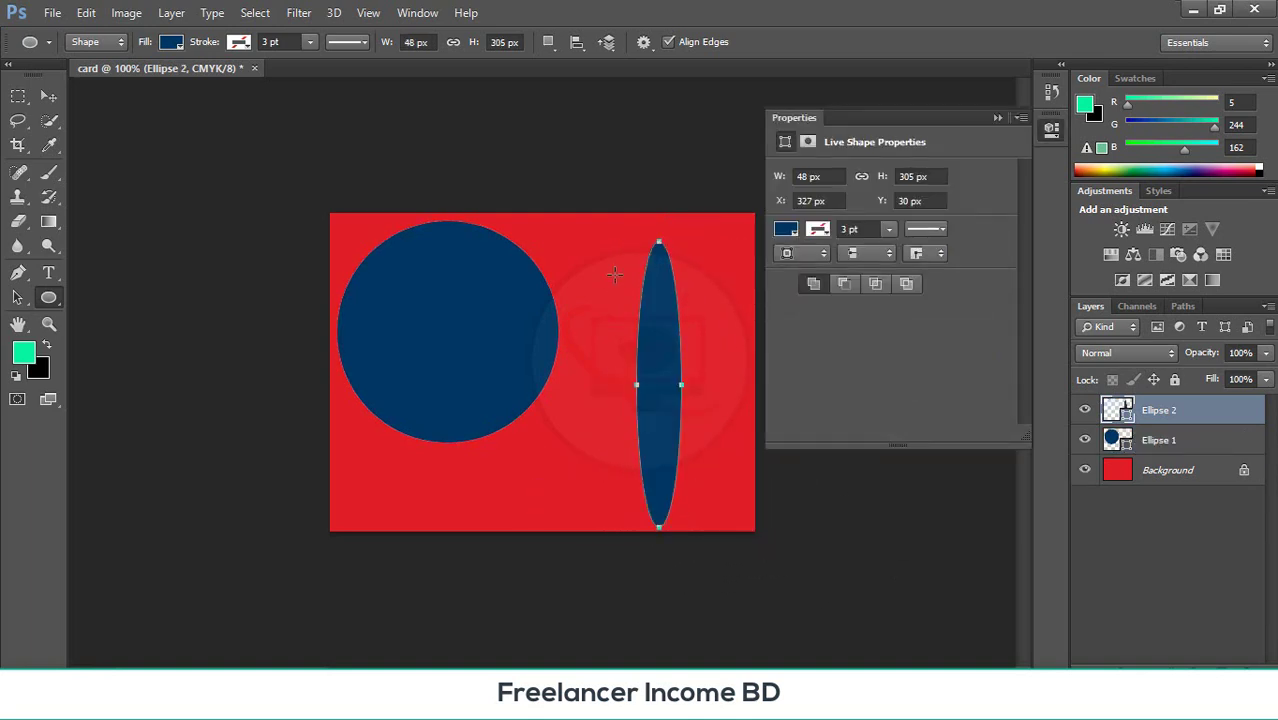
left_click_drag(596, 254, 598, 418)
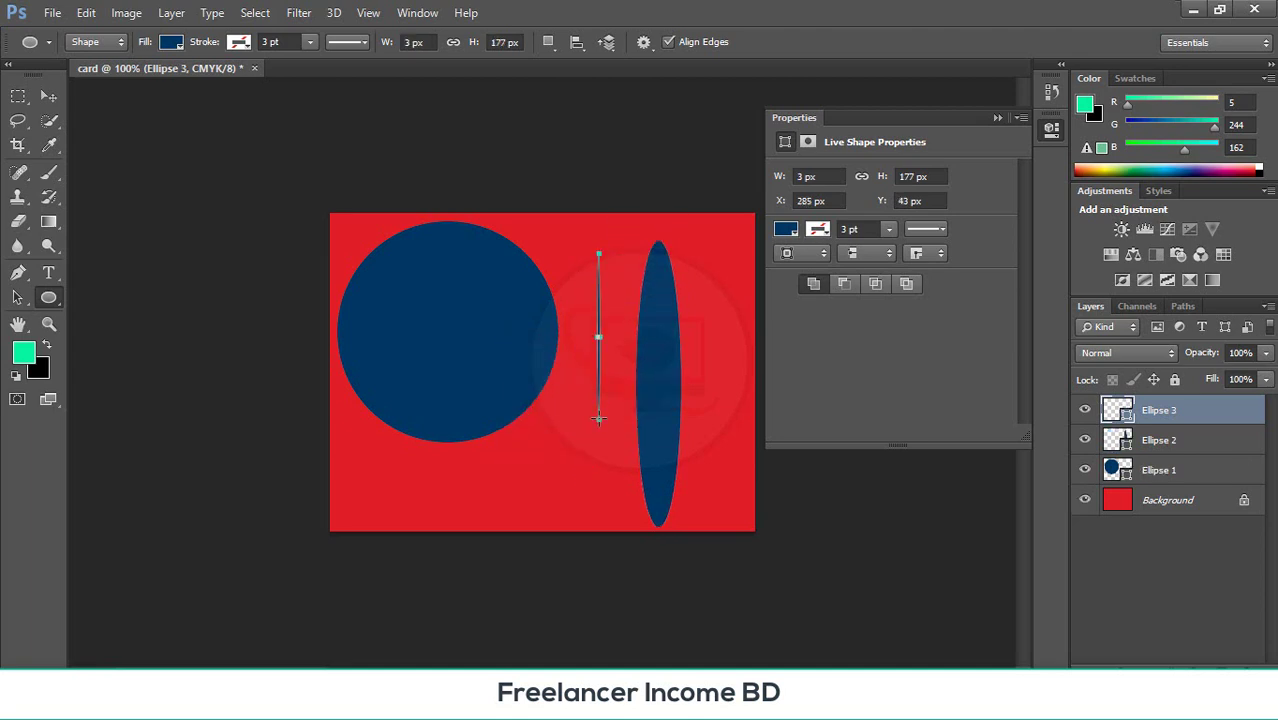
key("ctrl+alt+z")
key("ctrl+alt+z")
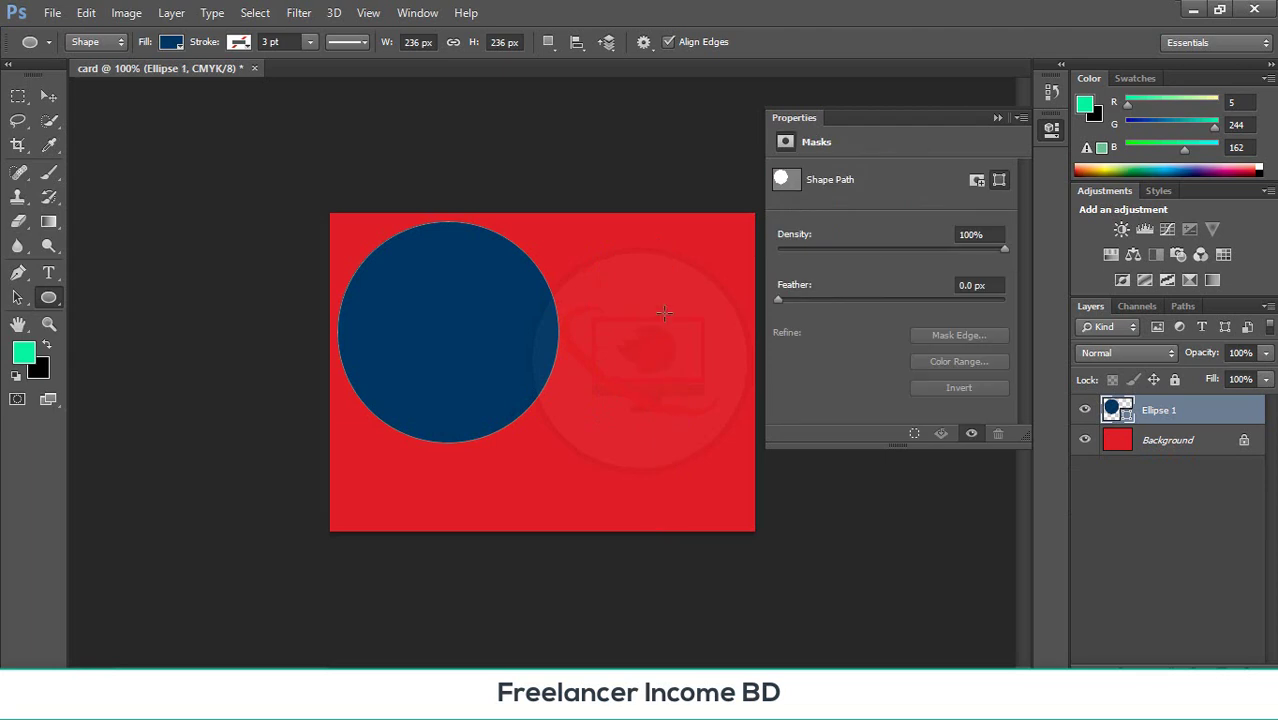
left_click(997, 118)
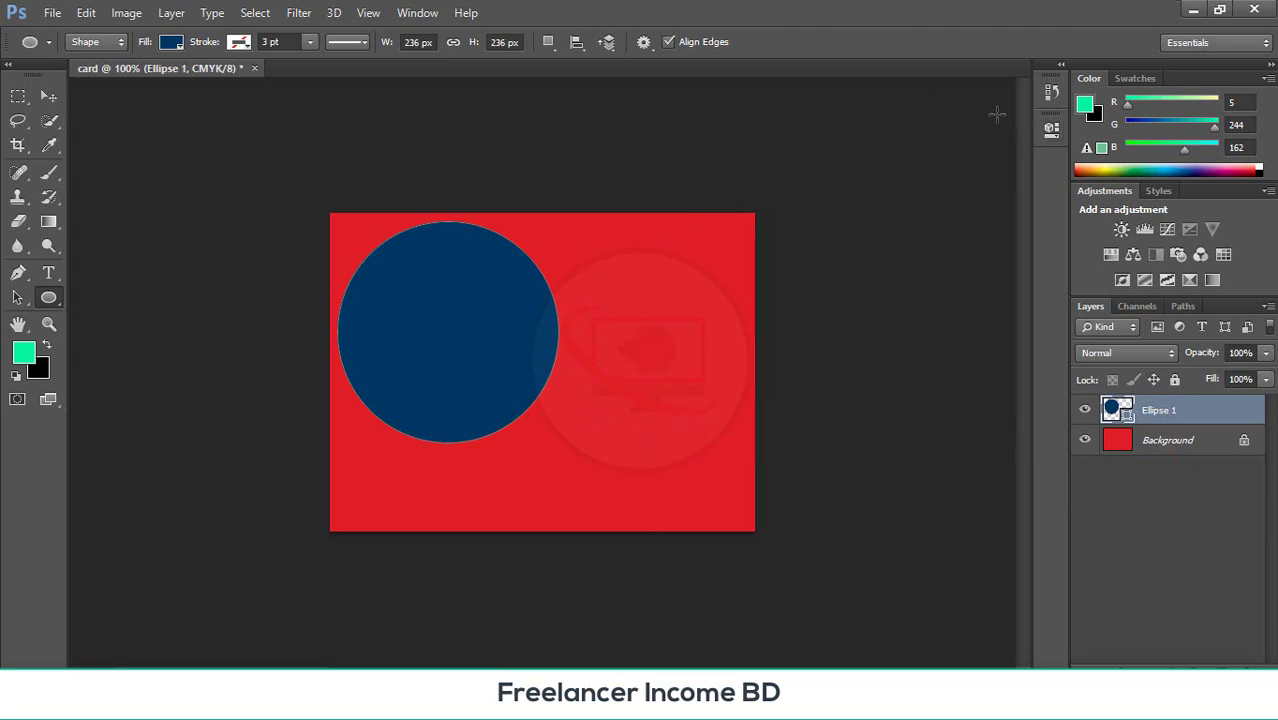
left_click(49, 96)
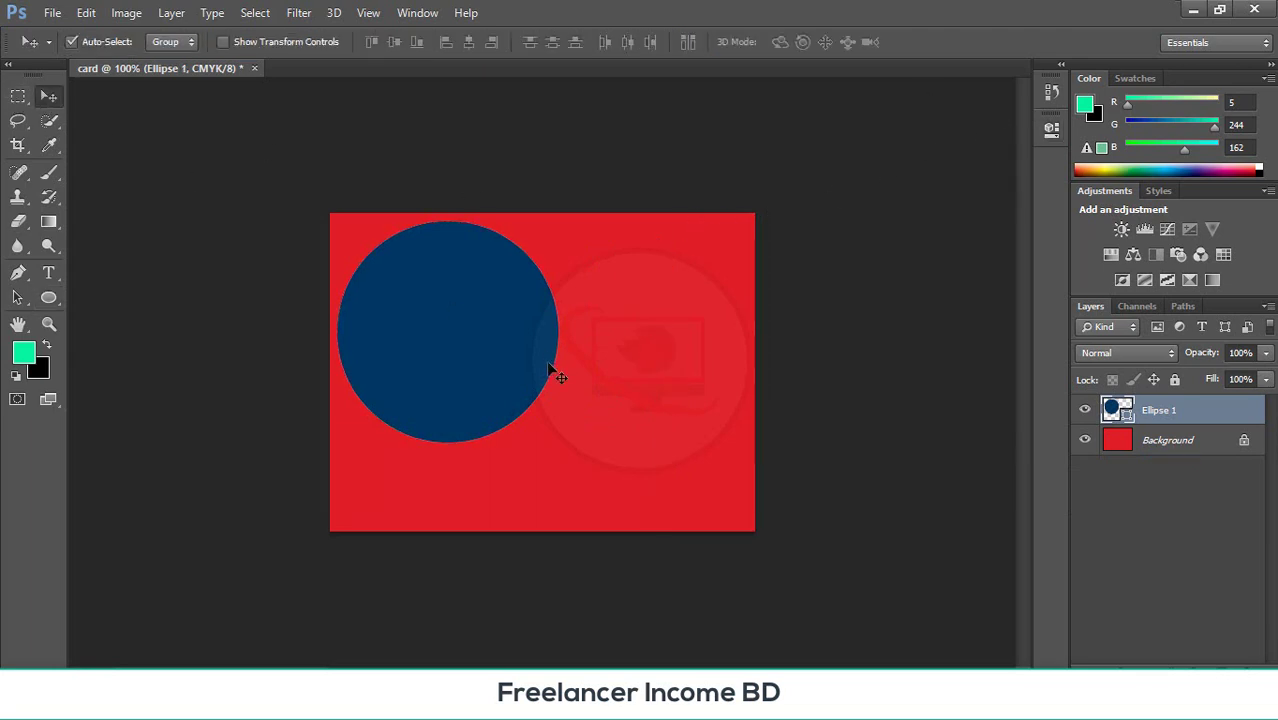
mouse_move(502, 336)
left_mouse_down()
mouse_move(503, 356)
mouse_move(504, 339)
left_mouse_up()
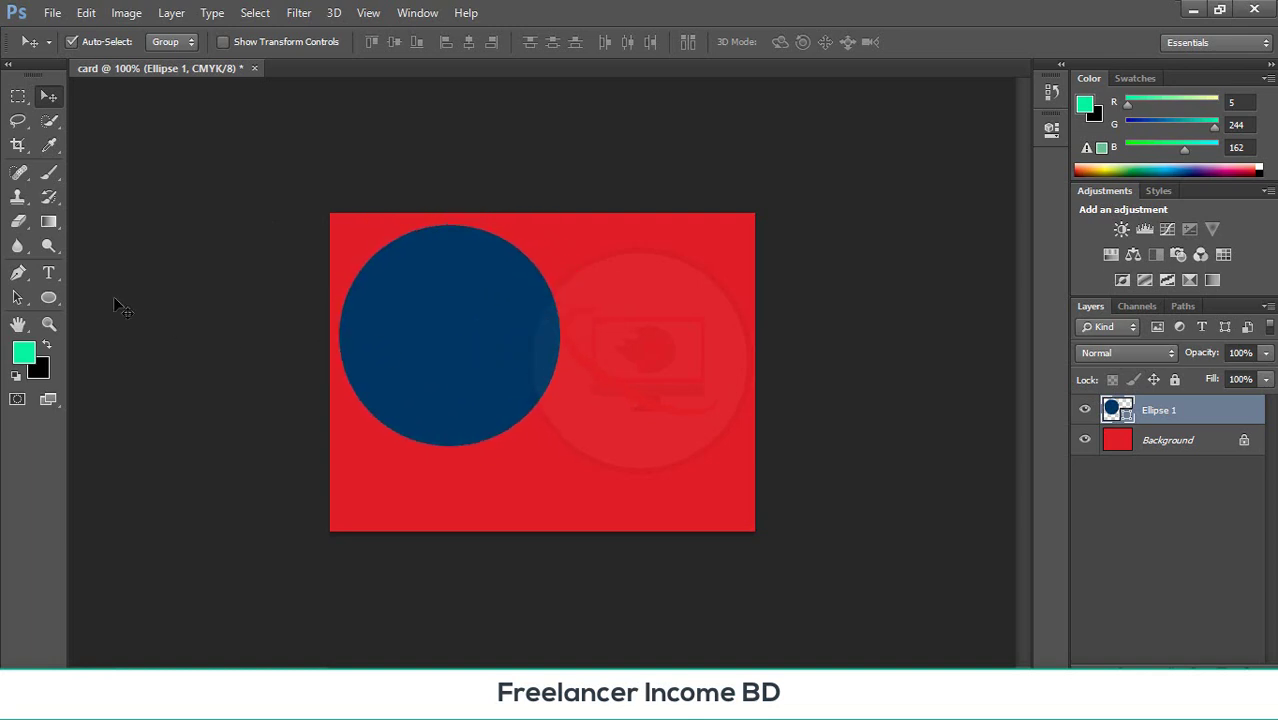
- Add a smaller 117 × 117 px circle at upper right to Ellipse 1 and fill both circles brown
left_click(49, 298)
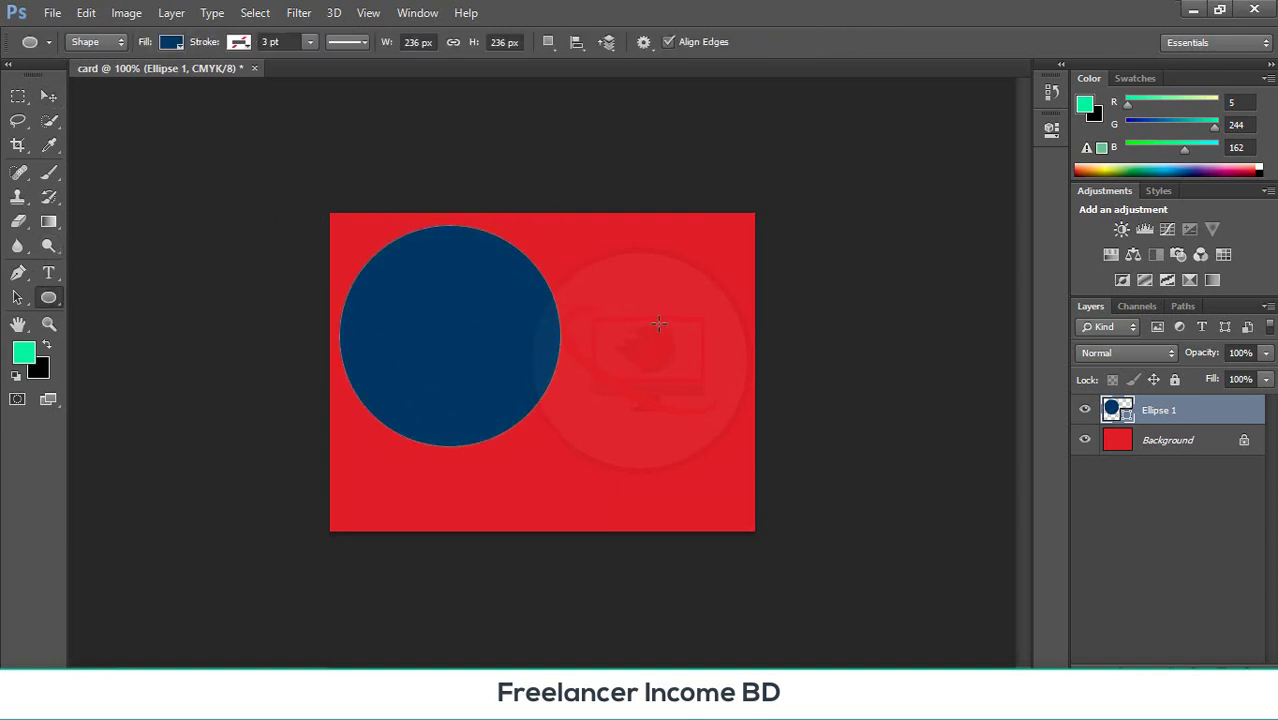
key("shift")
left_click_drag(628, 254, 737, 532)
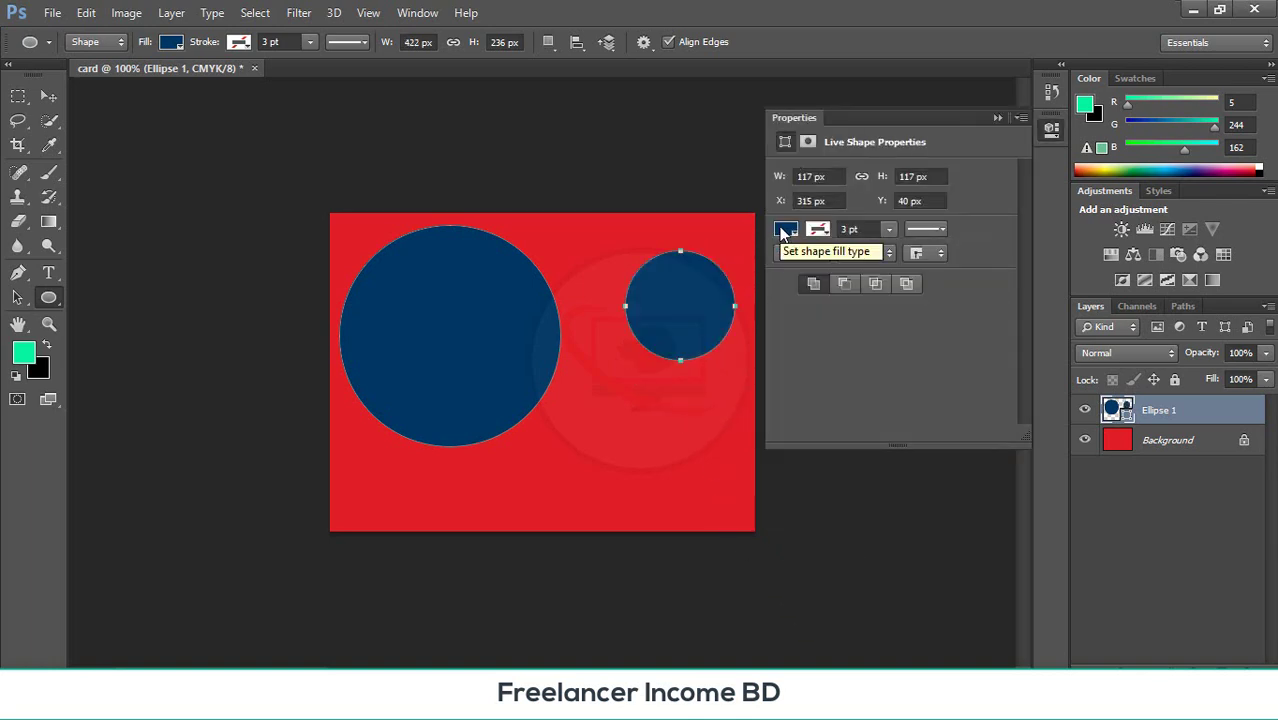
left_click(785, 230)
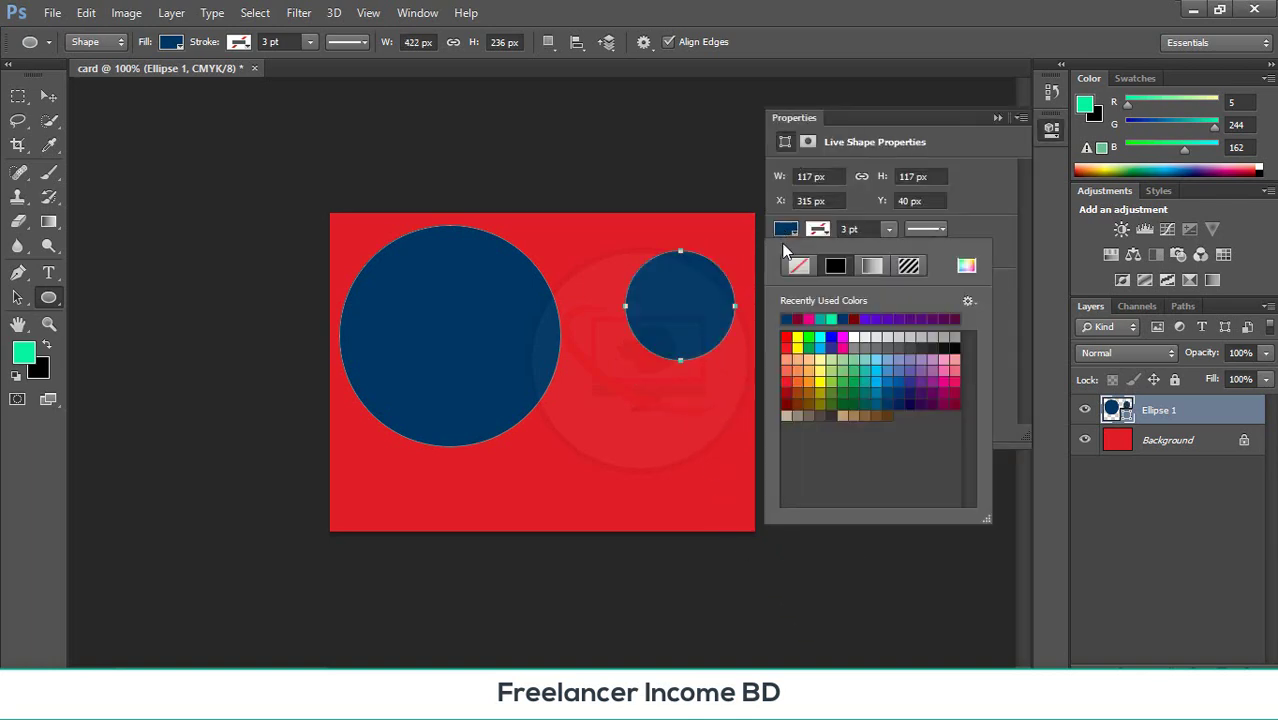
left_click(887, 416)
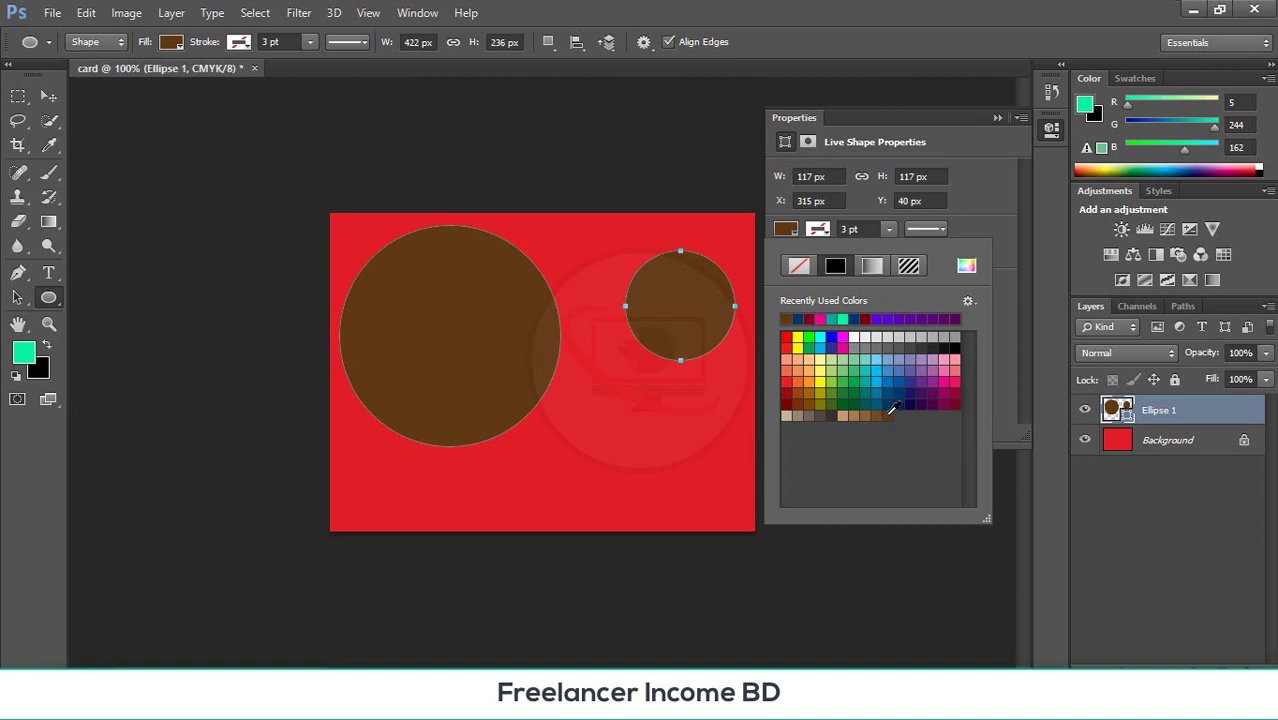
left_click(996, 118)
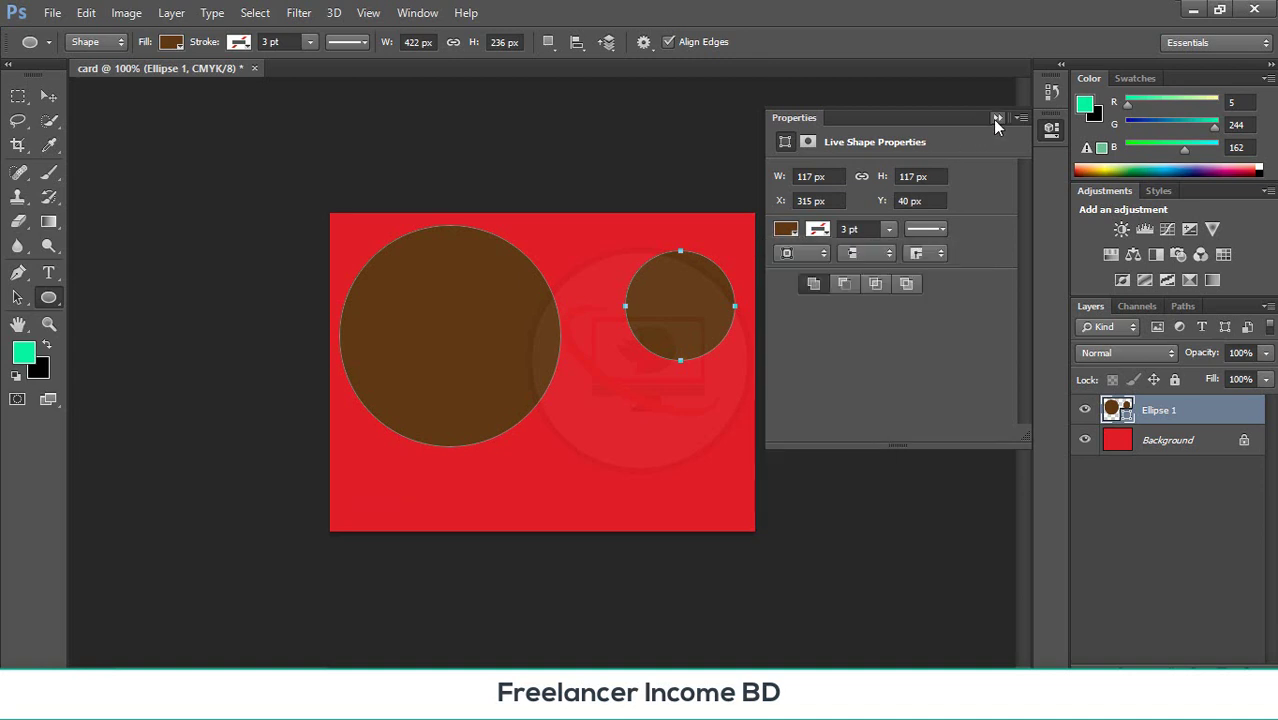
left_click(996, 118)
- Hide the path outlines and reselect the circles' layer with the Move tool
left_click(17, 95)
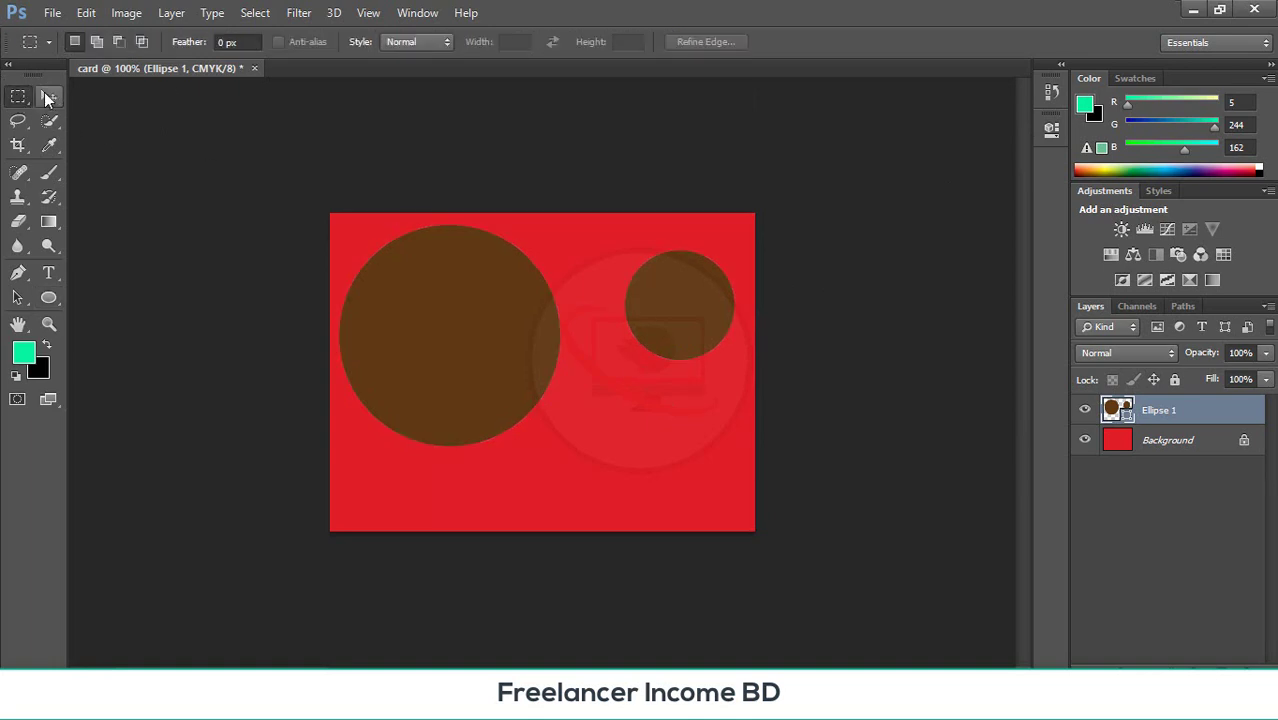
key("v")
left_click(421, 172)
left_click(687, 300)
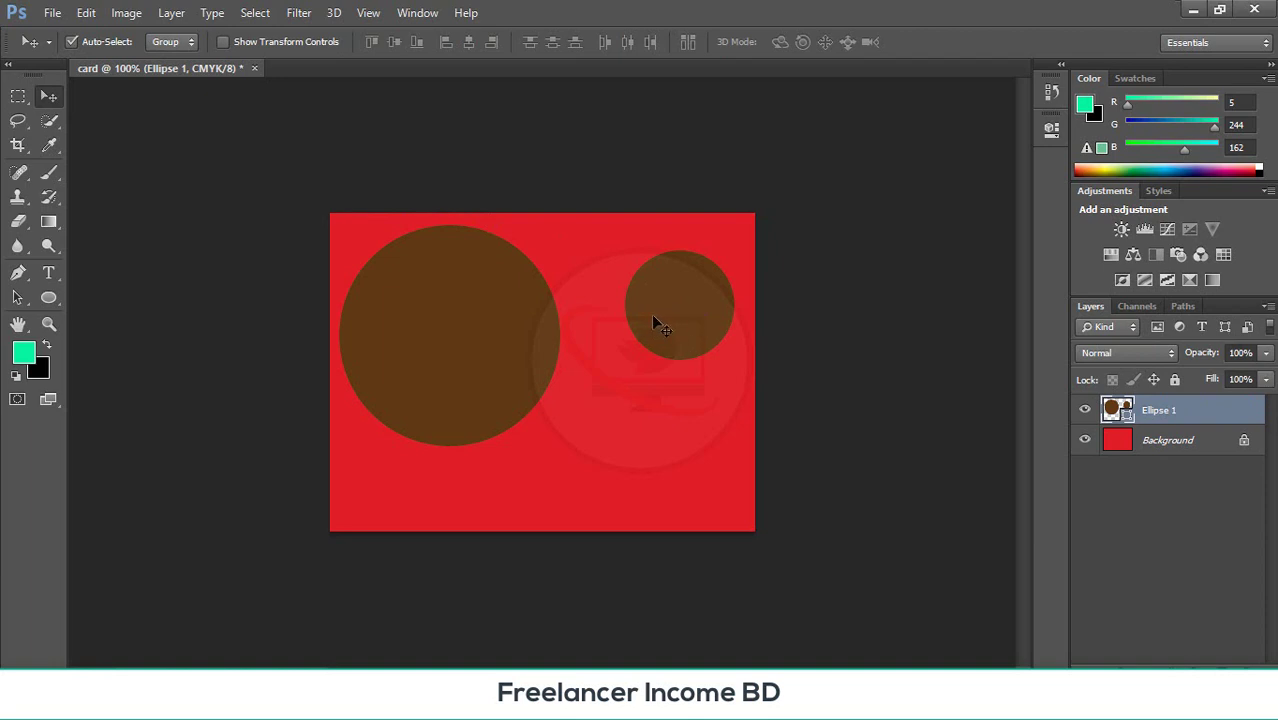
- Nudge the circles down-right, then draw a tall narrow test ellipse and two small circles
mouse_move(653, 316)
left_mouse_down()
mouse_move(637, 324)
mouse_move(659, 327)
left_mouse_up()
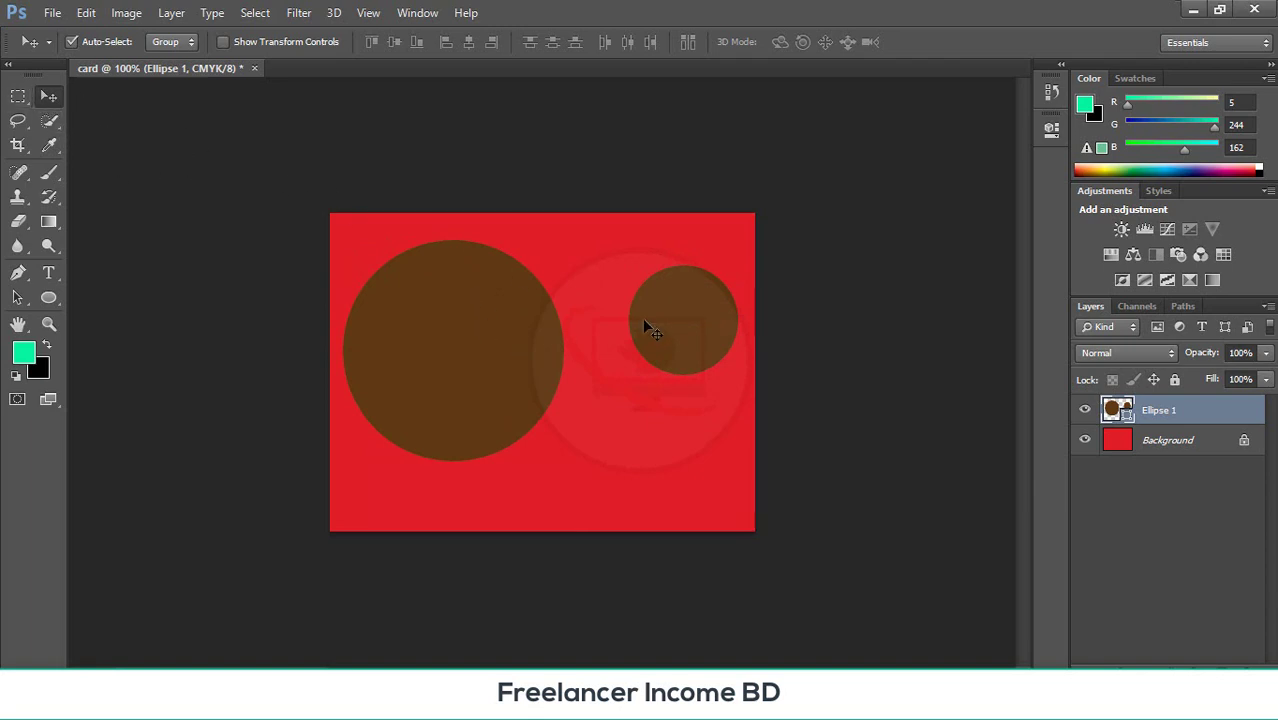
left_click(49, 297)
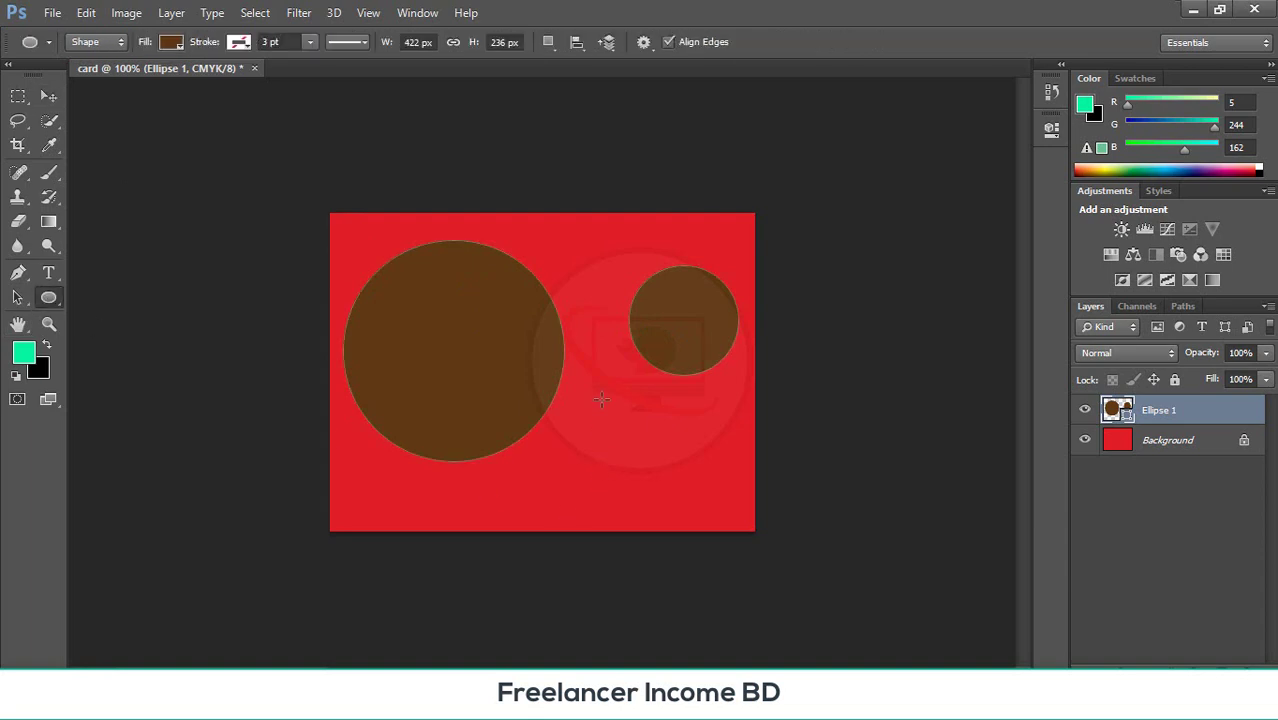
left_click_drag(602, 398, 628, 590)
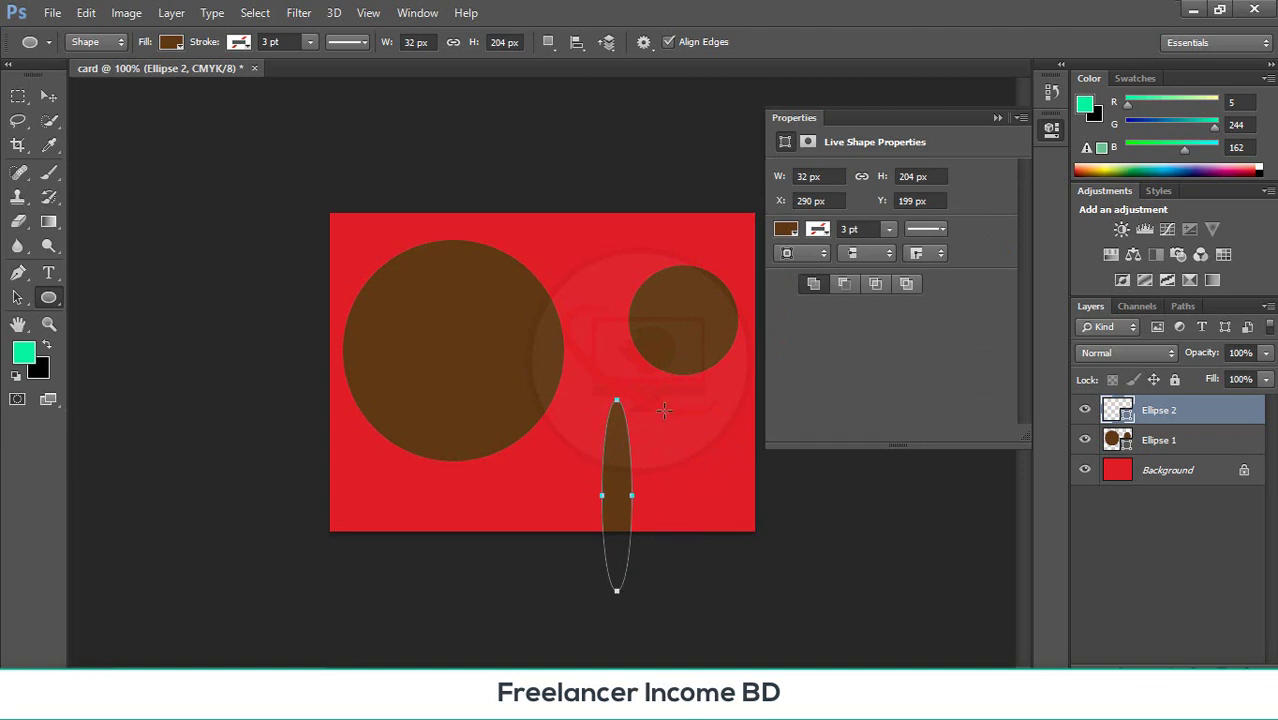
left_click_drag(664, 410, 724, 537)
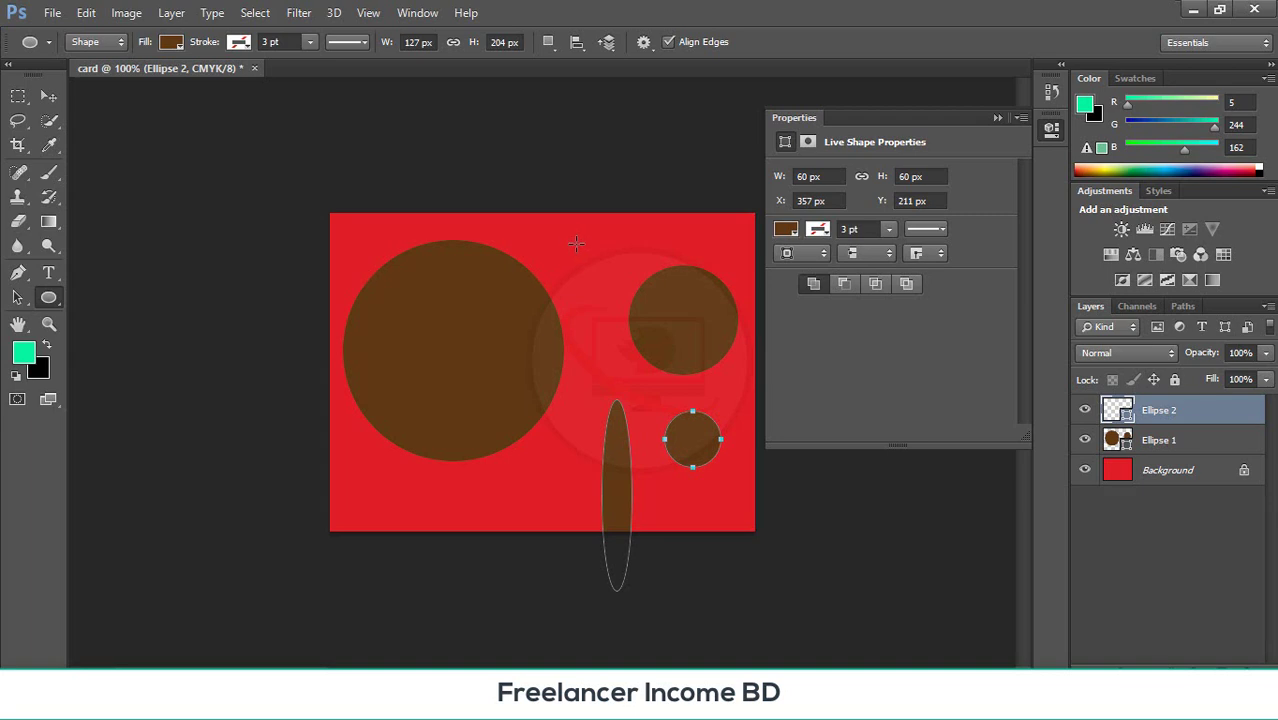
key("shift")
left_click_drag(577, 244, 604, 292)
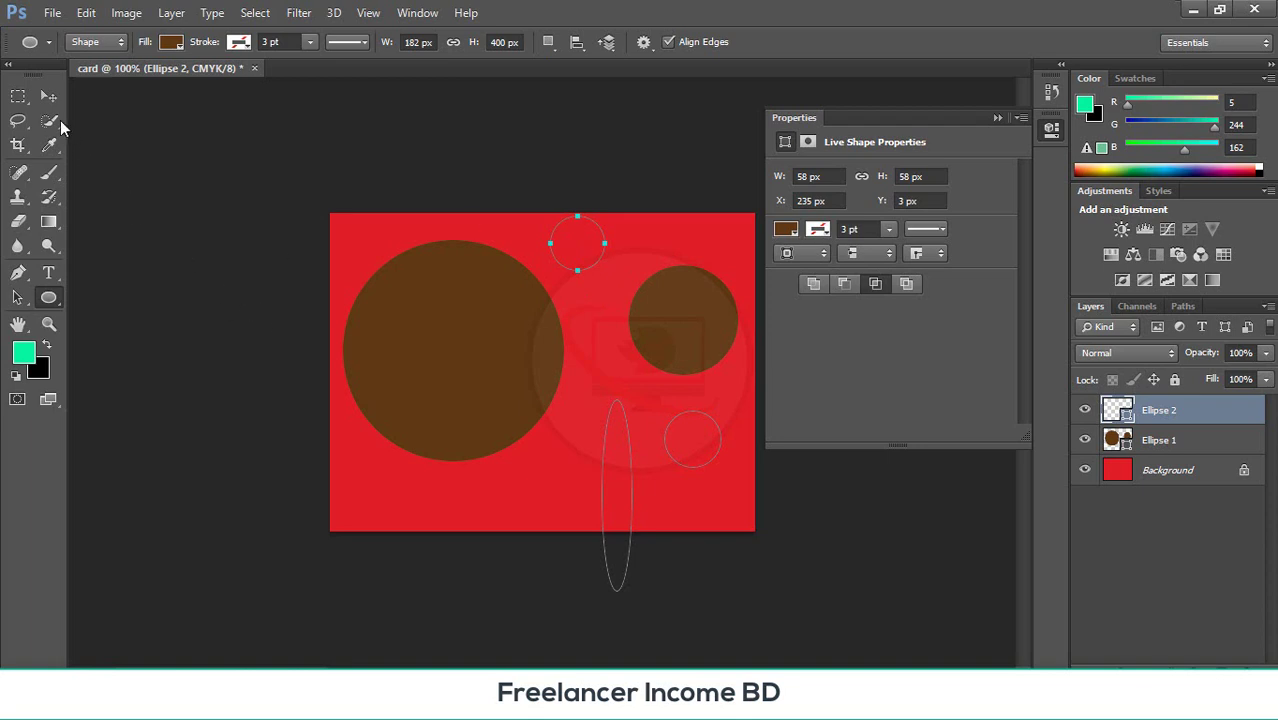
left_click(12, 96)
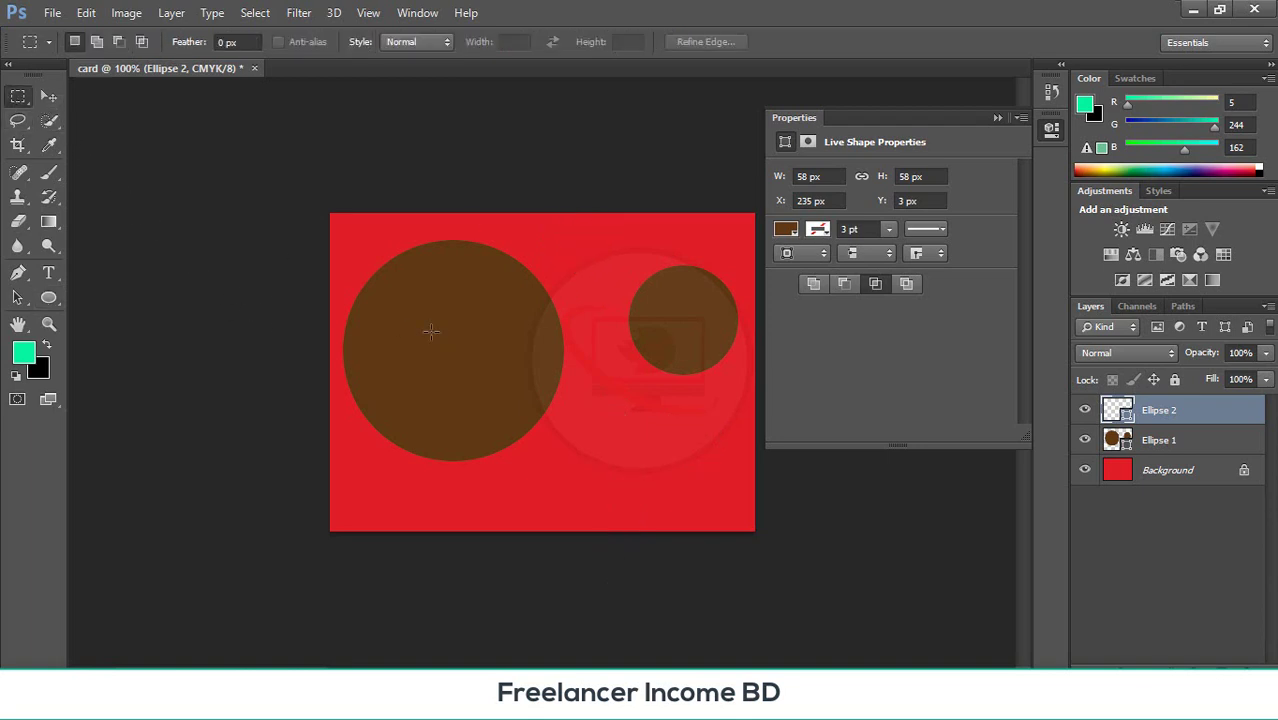
- Select both ellipse layers together and move them up and to the left
left_click(55, 90)
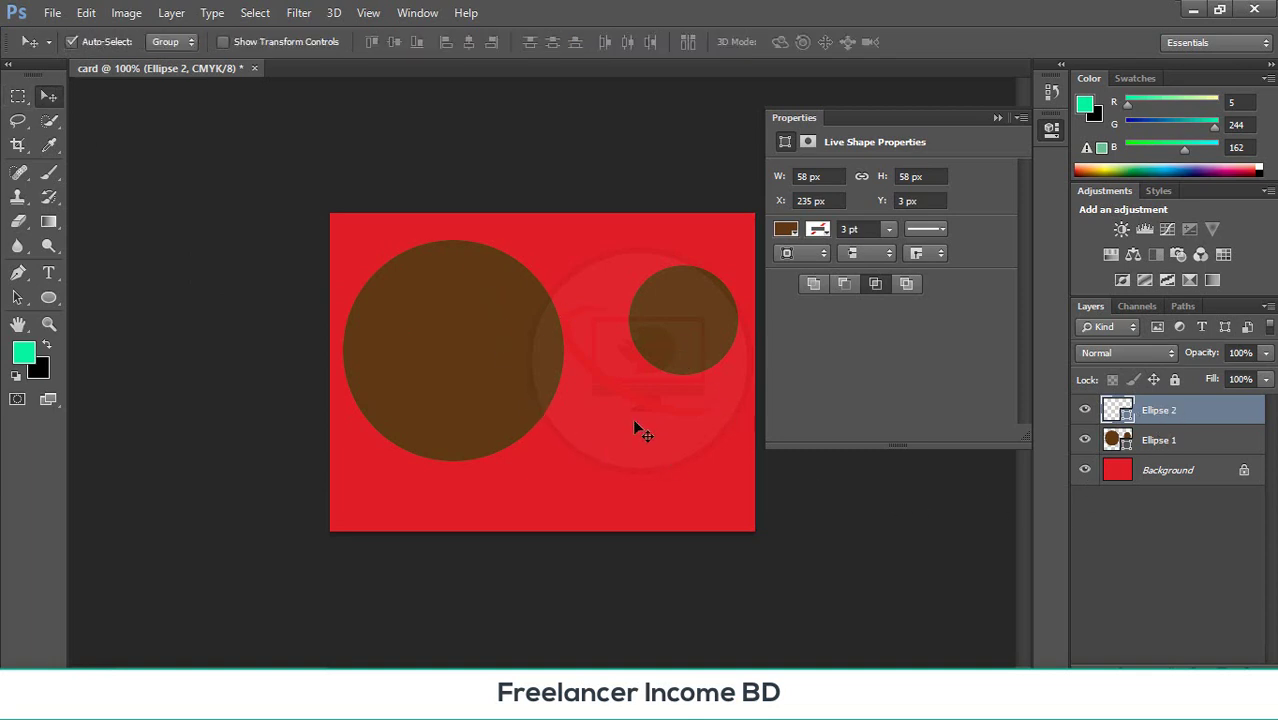
left_click_drag(632, 418, 670, 519)
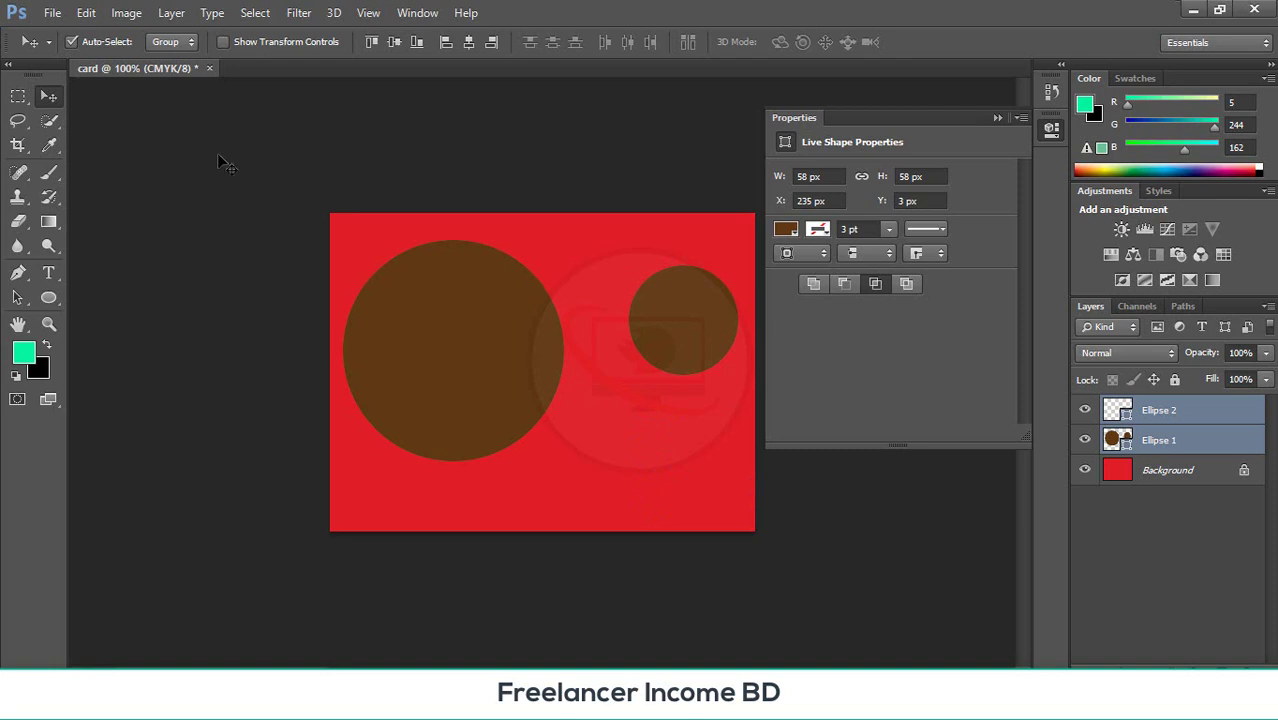
left_click(995, 117)
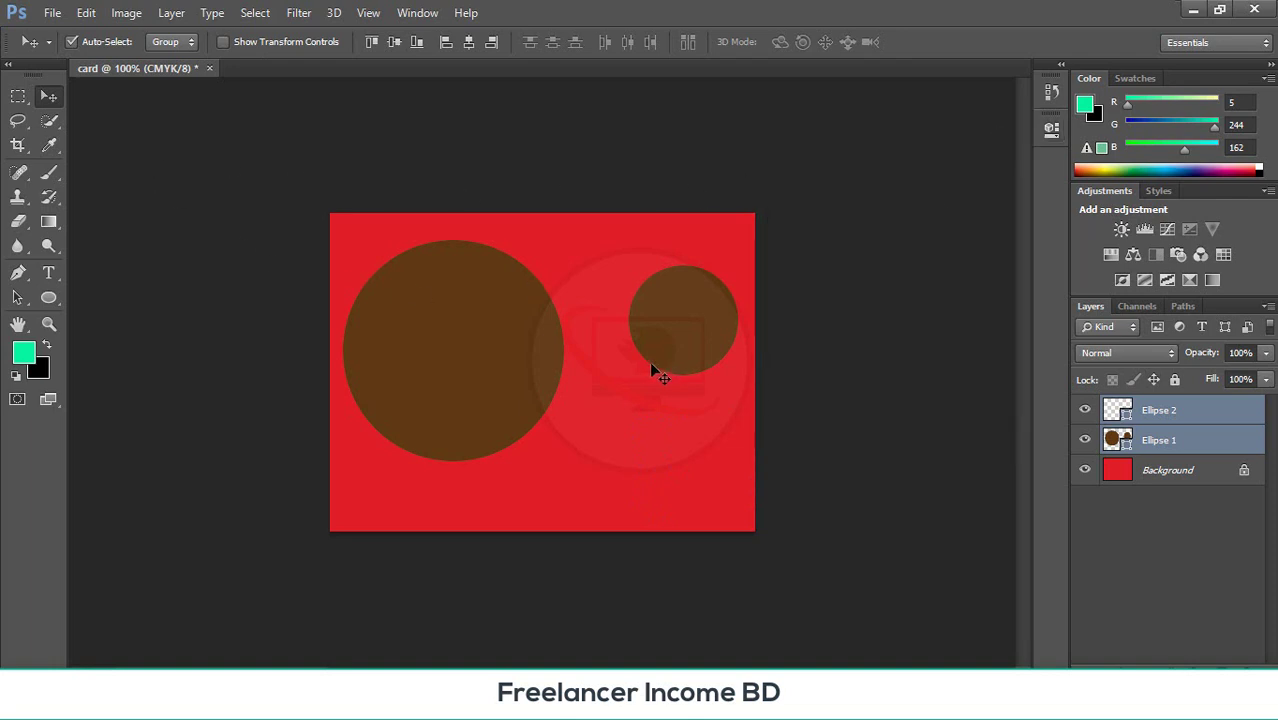
left_click_drag(670, 333, 658, 311)
- Select Ellipse 2, dismiss the failed fill attempt's error, and delete the layer in the trash
left_click(48, 297)
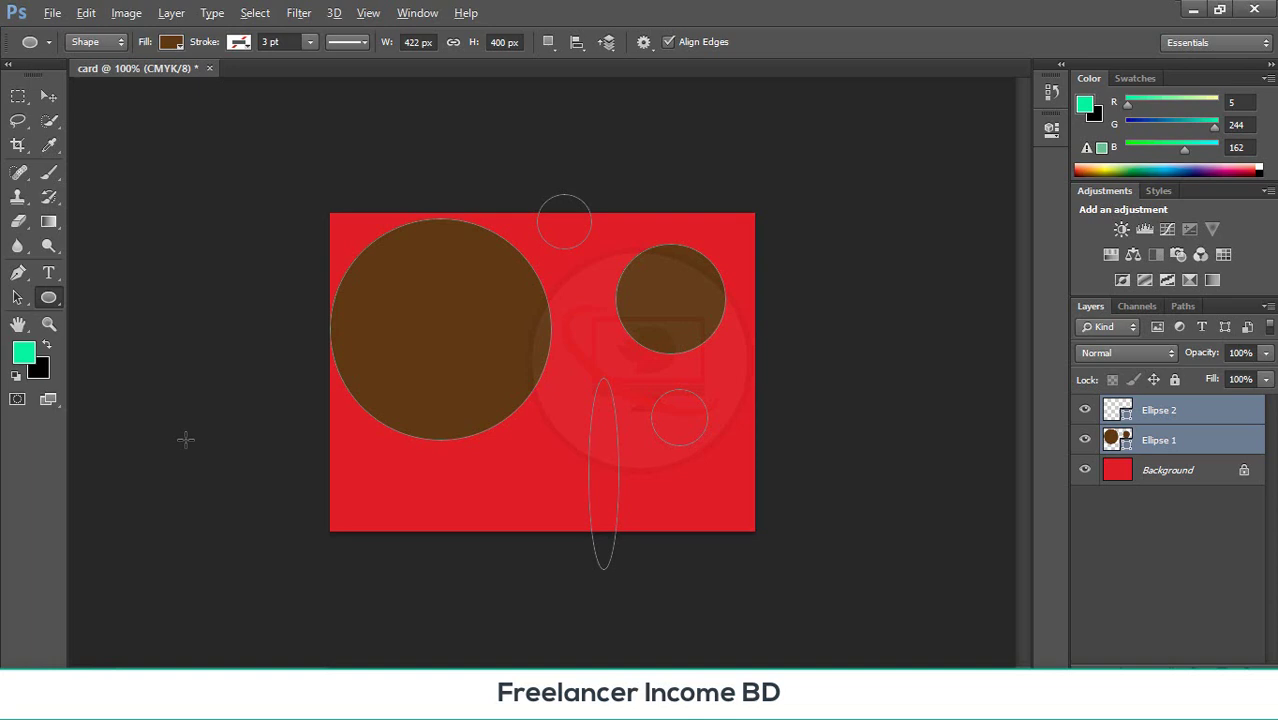
left_click(1193, 411)
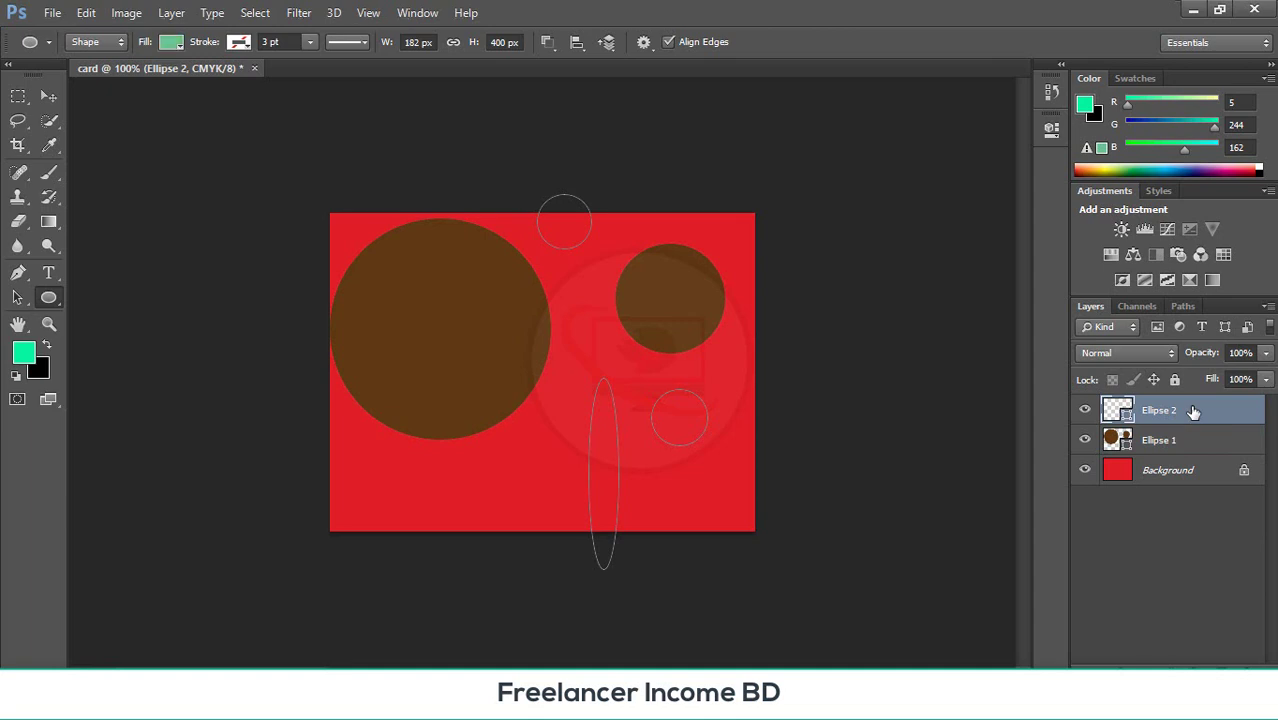
key("alt+BackSpace")
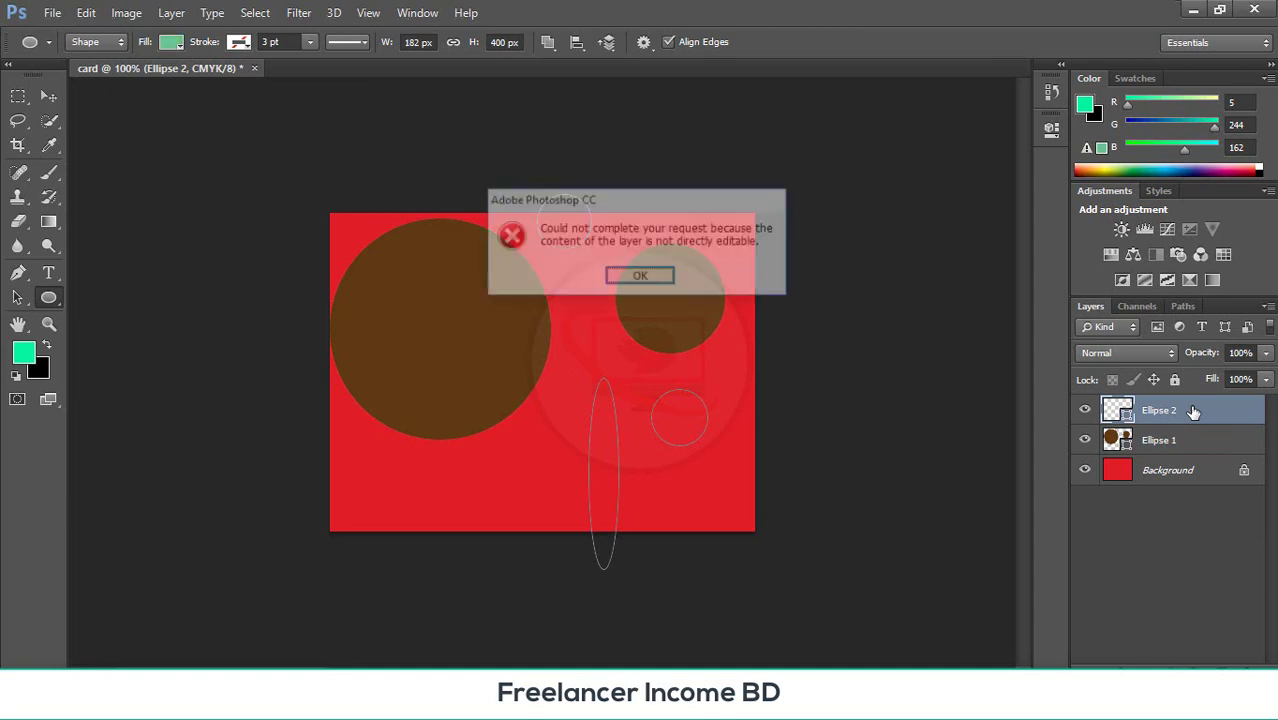
left_click(640, 277)
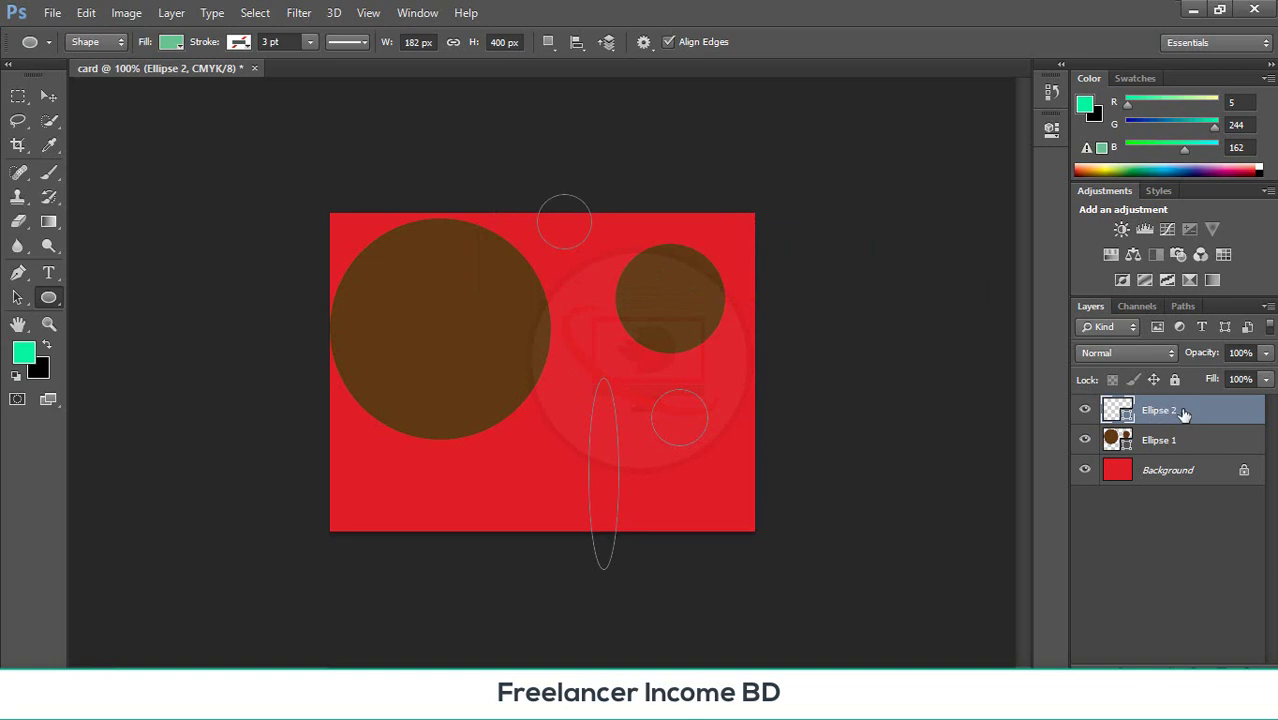
left_click_drag(1183, 416, 1247, 663)
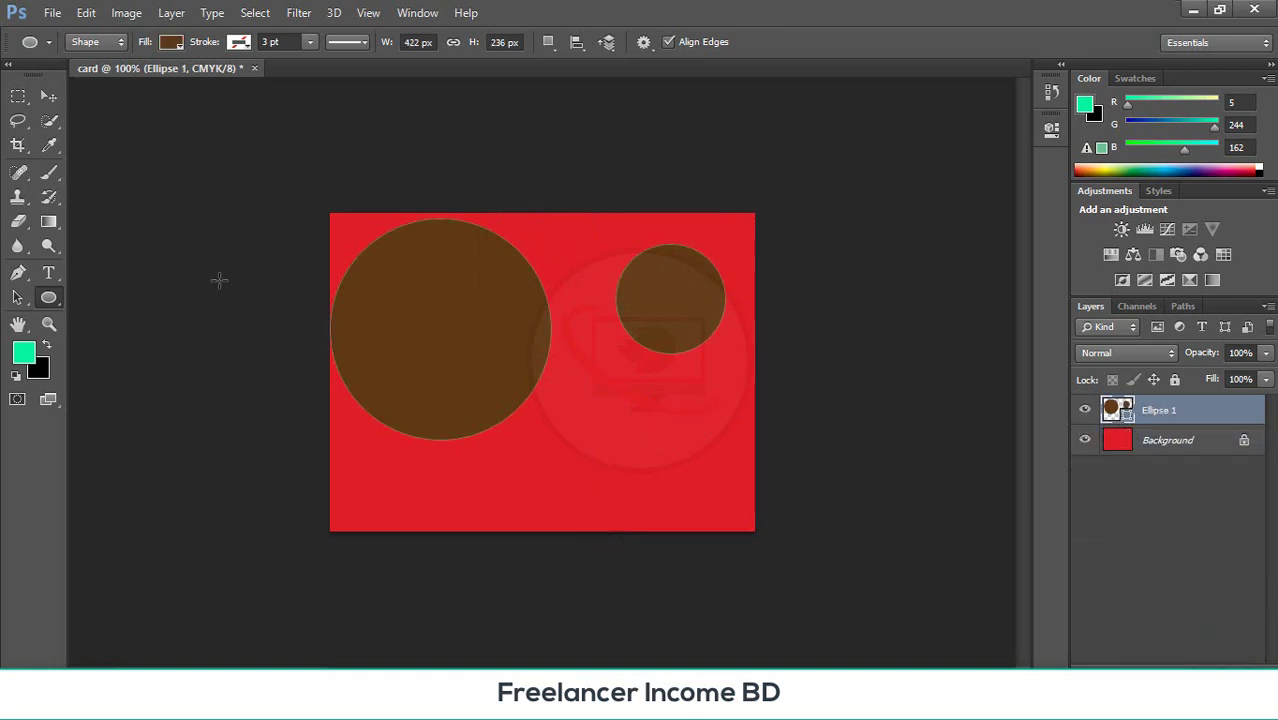
- Draw a brown lower-right circle, a tall thin bottom-centre ellipse, and a small top-centre circle
left_click(17, 97)
left_click(48, 298)
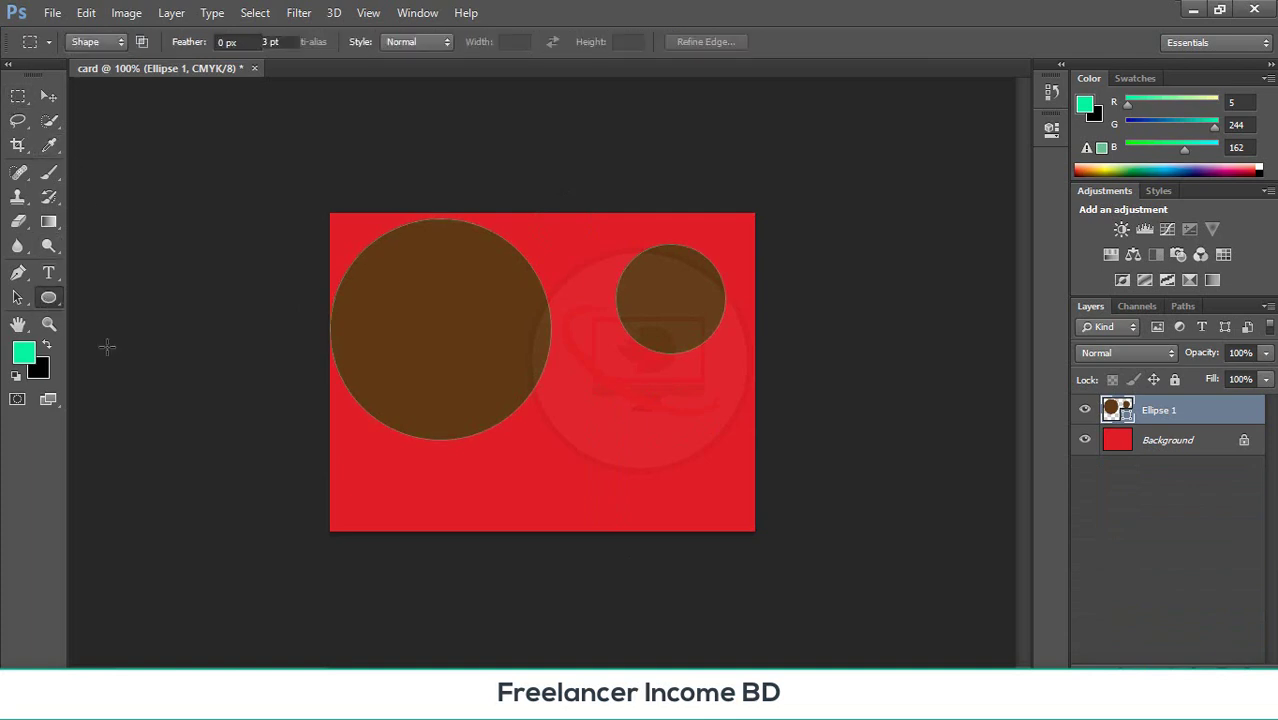
left_click_drag(624, 416, 706, 538)
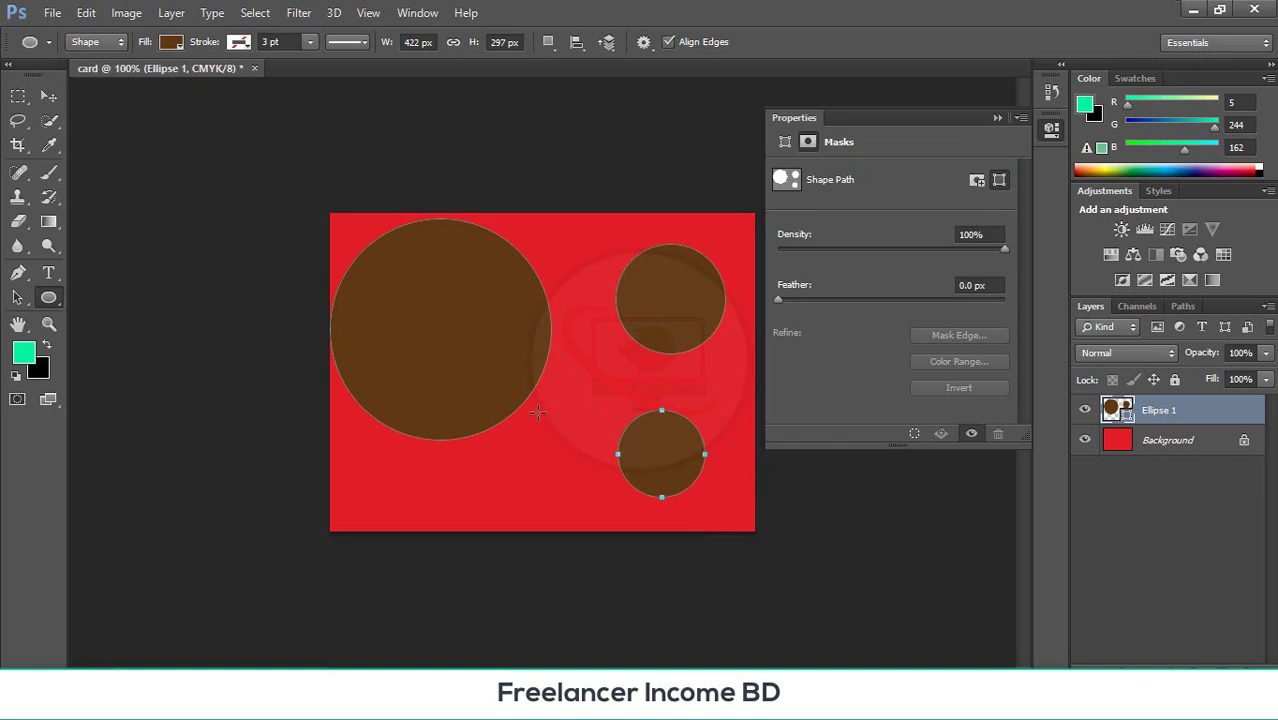
left_click_drag(538, 413, 570, 598)
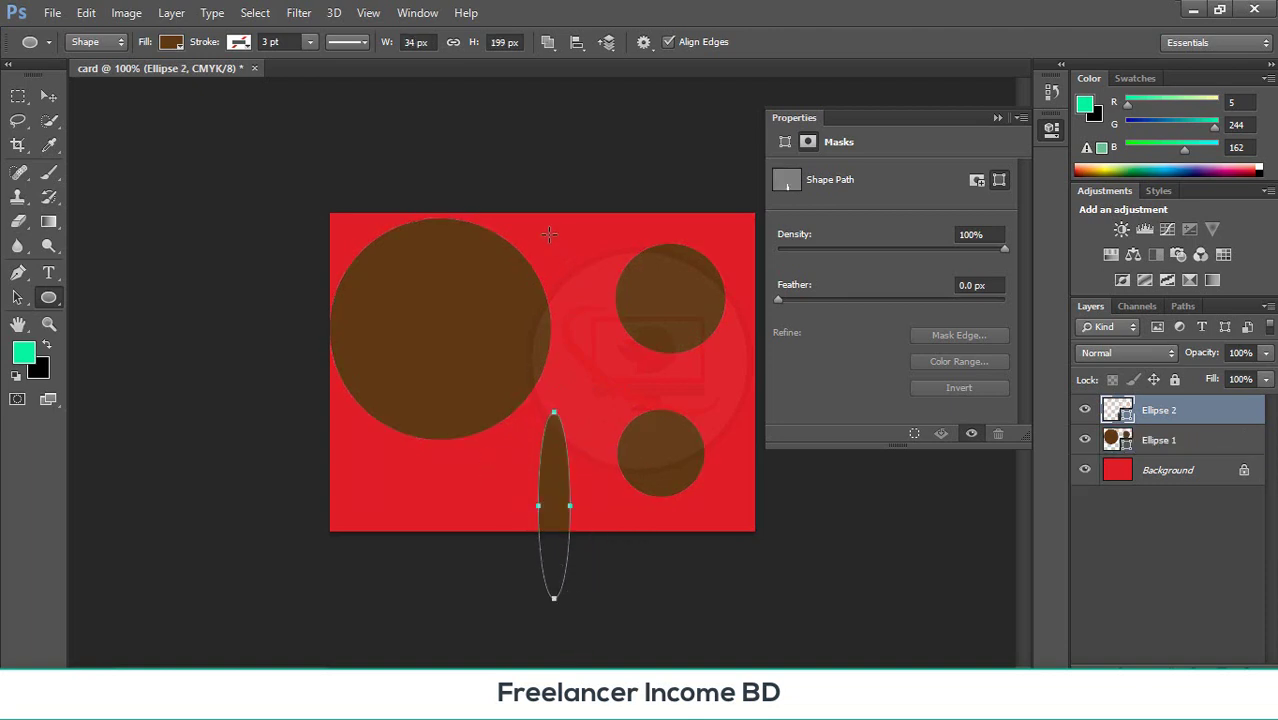
left_click_drag(550, 237, 607, 457)
- Hide the path outlines, deselect the Ellipse 2 layer, and collapse the properties panel
left_click(18, 96)
left_click(46, 100)
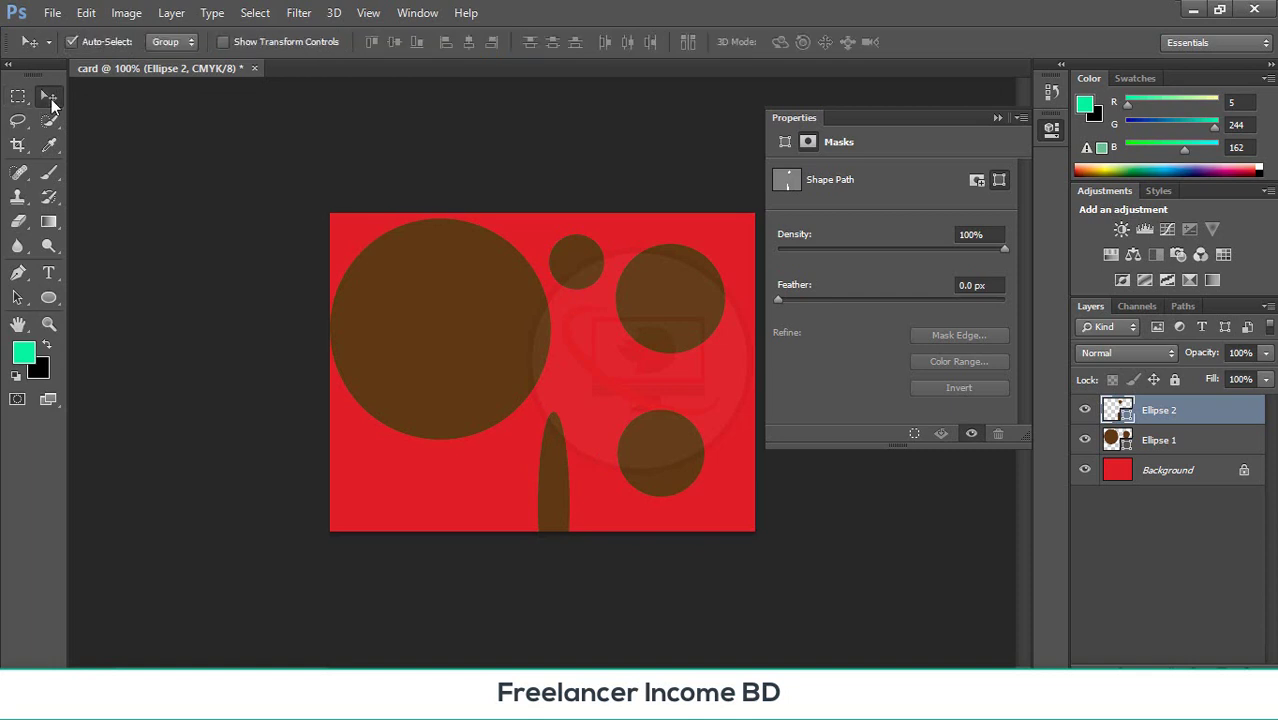
left_click(228, 200)
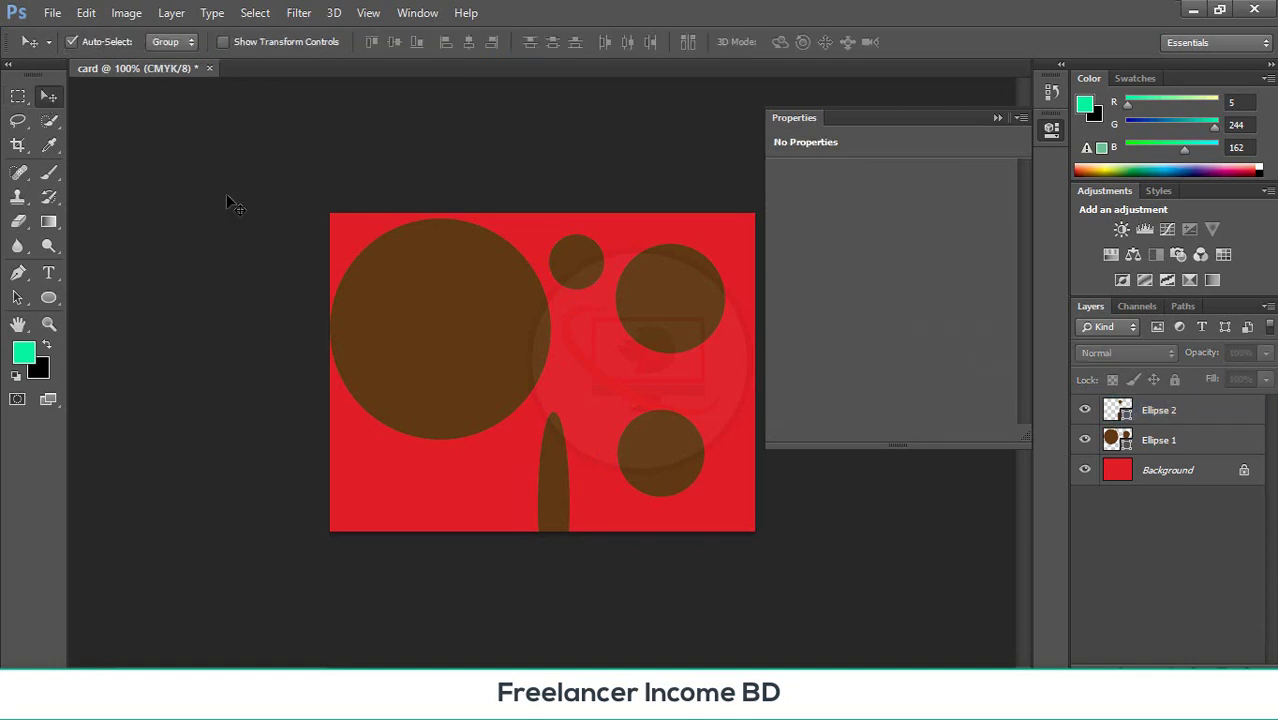
left_click(996, 119)
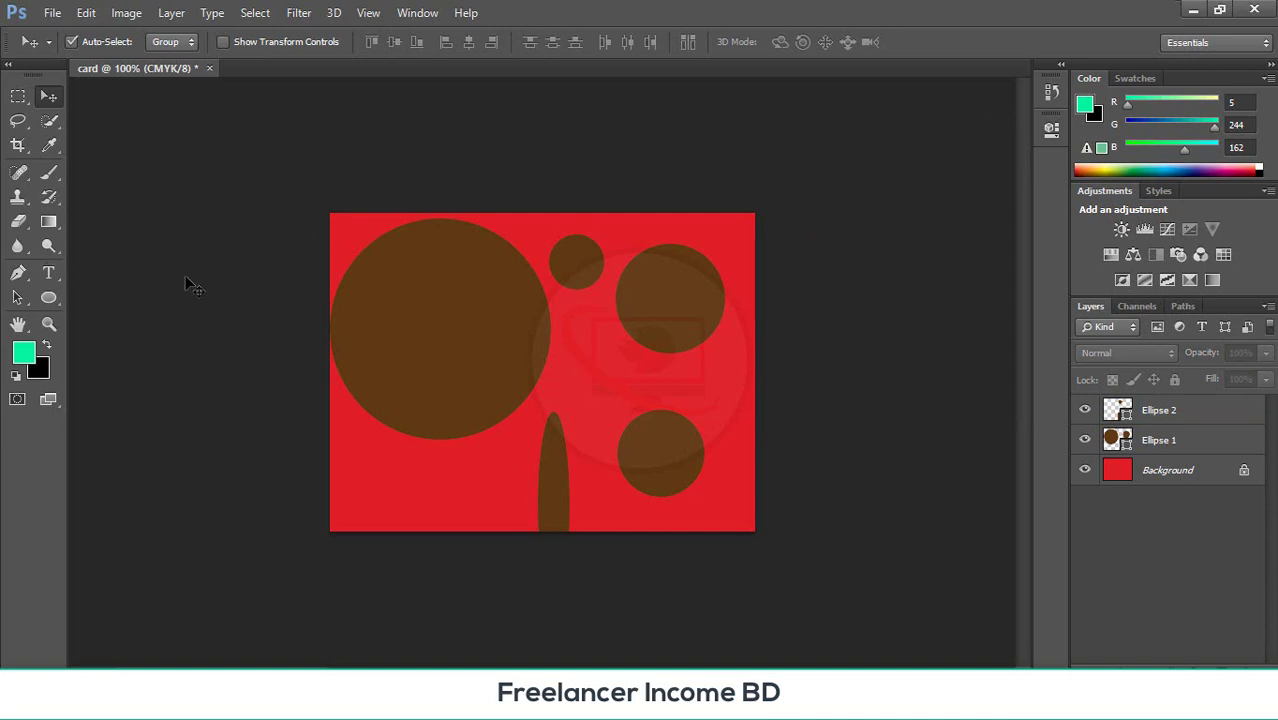
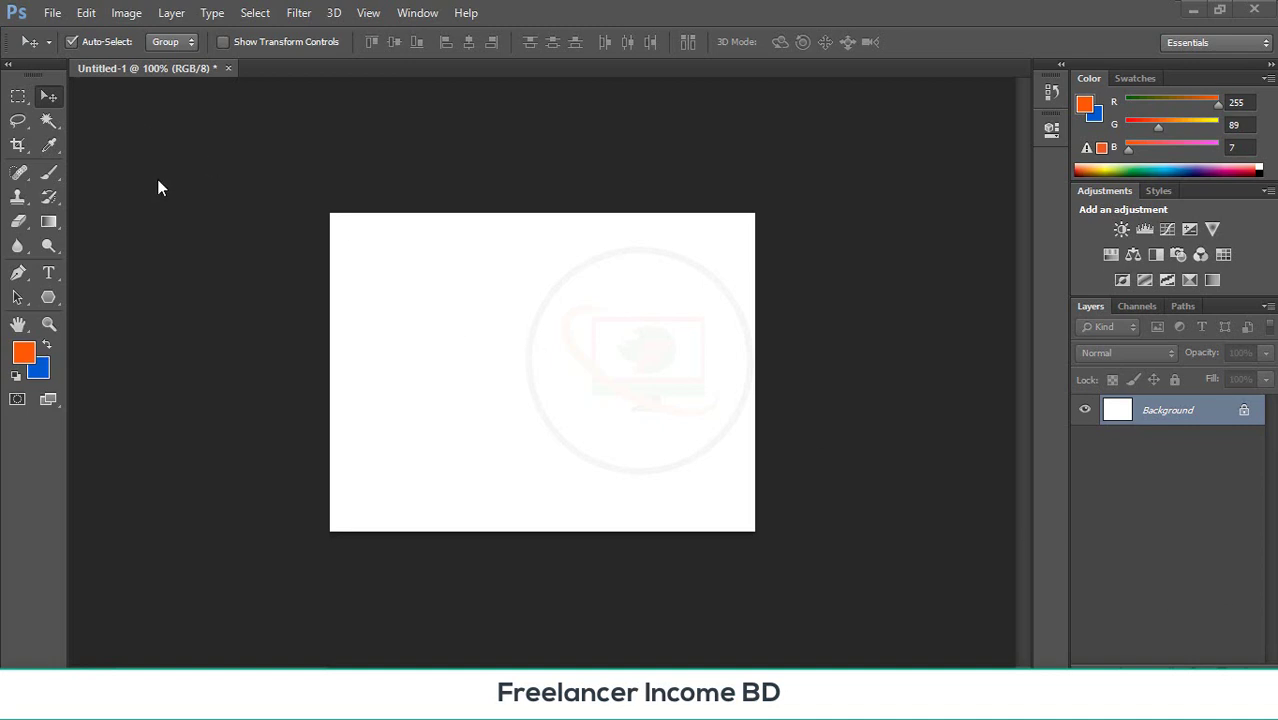
- Draw a large black pentagon with the Polygon Tool near the canvas's top-left
left_click(48, 297)
left_click(128, 291)
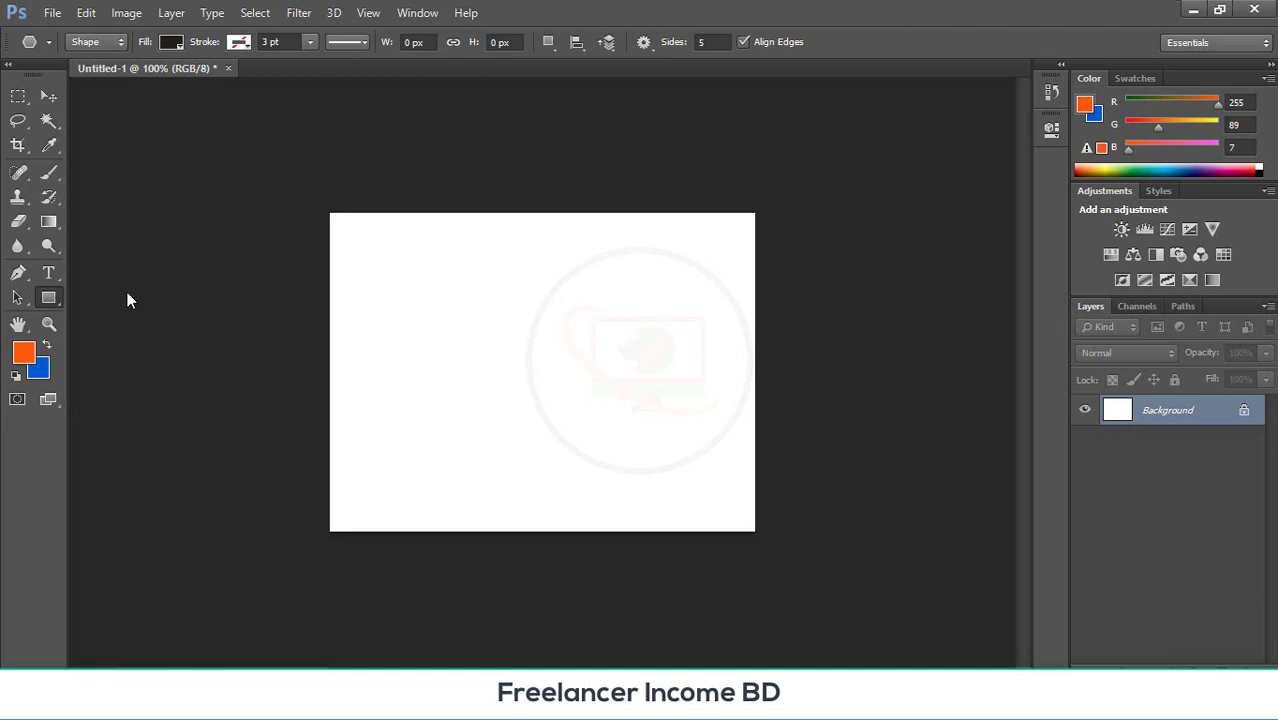
right_click(48, 300)
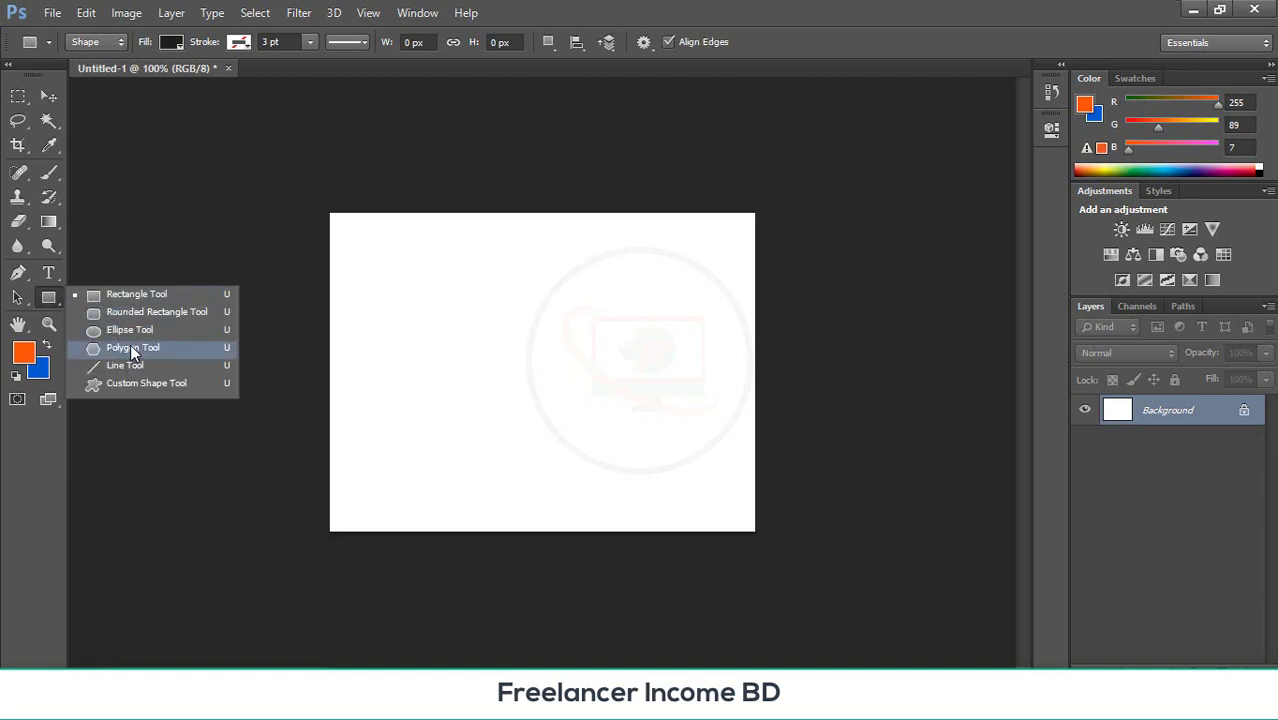
left_click(133, 347)
left_click_drag(391, 260, 506, 388)
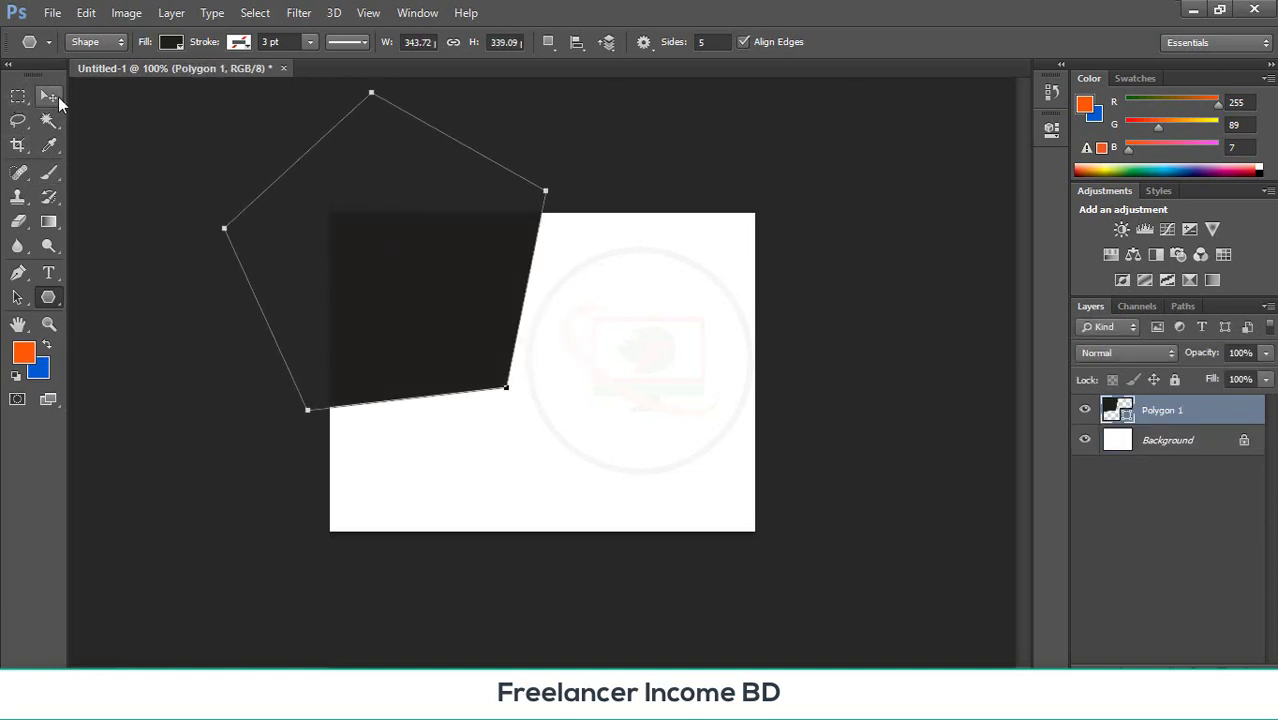
- Scale the pentagon down with Free Transform and place it in the upper-left
left_click(50, 96)
left_click_drag(422, 306, 551, 418)
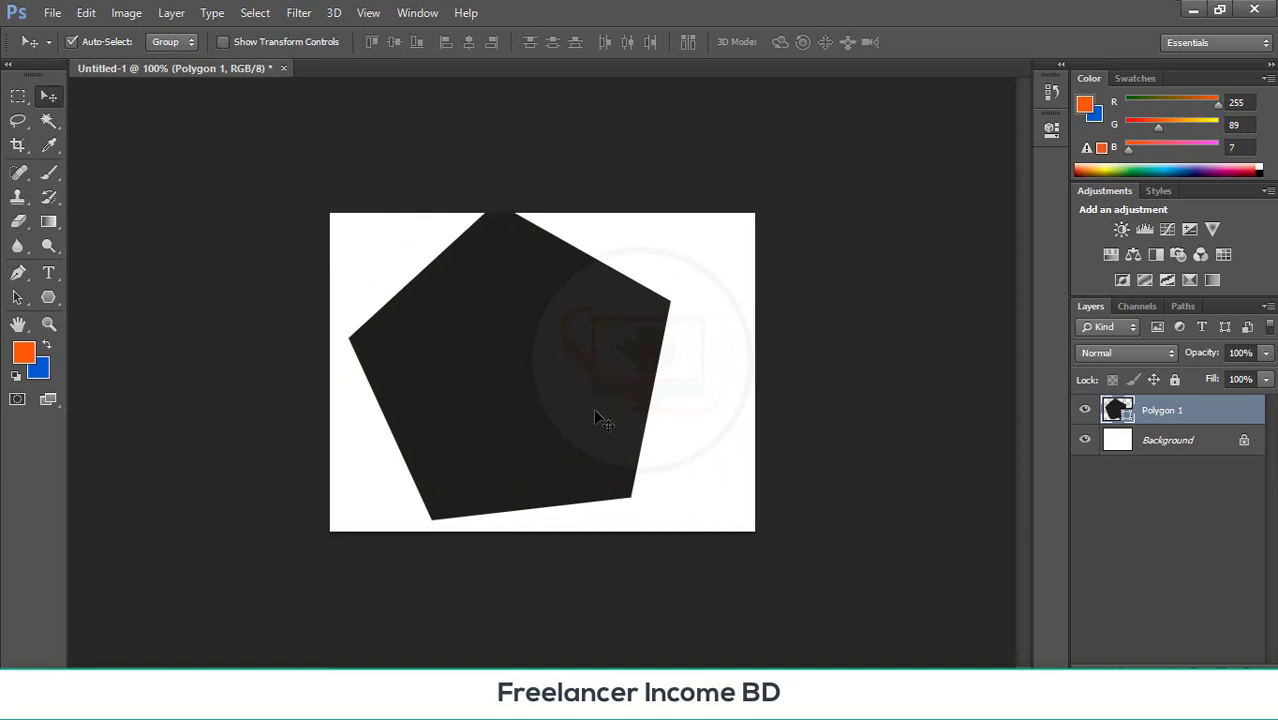
key("ctrl+t")
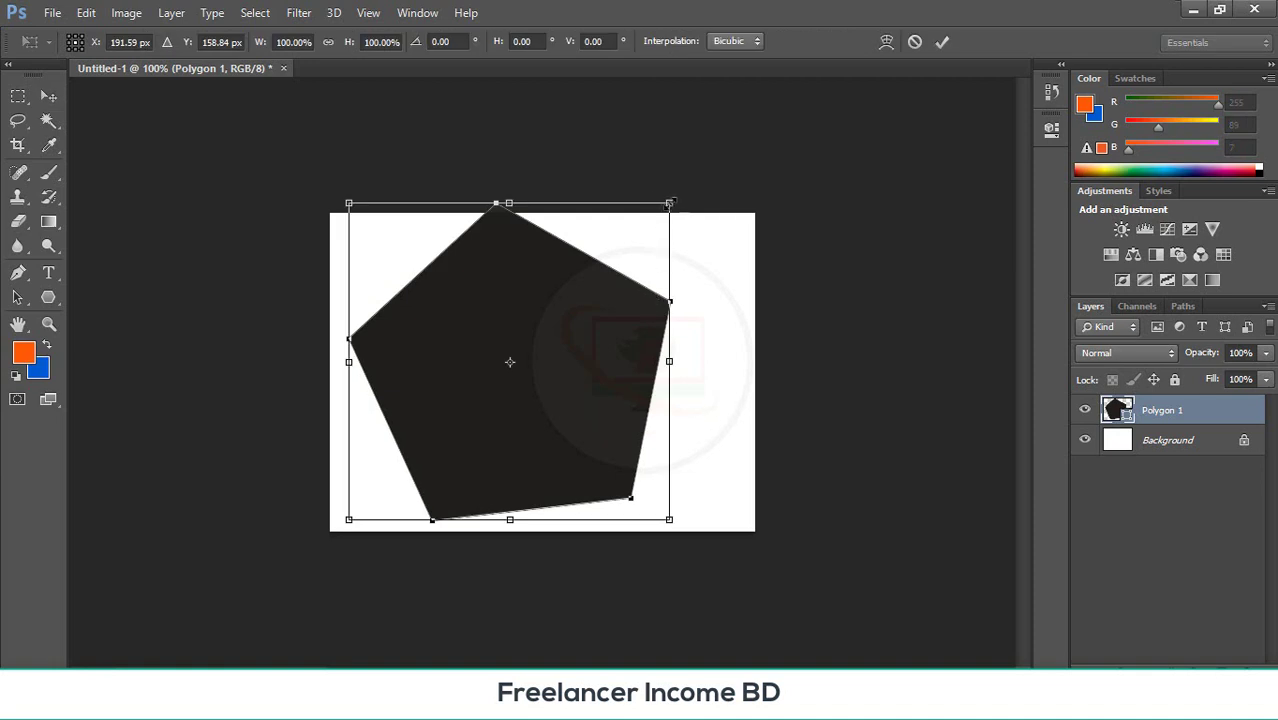
left_click_drag(670, 203, 568, 485)
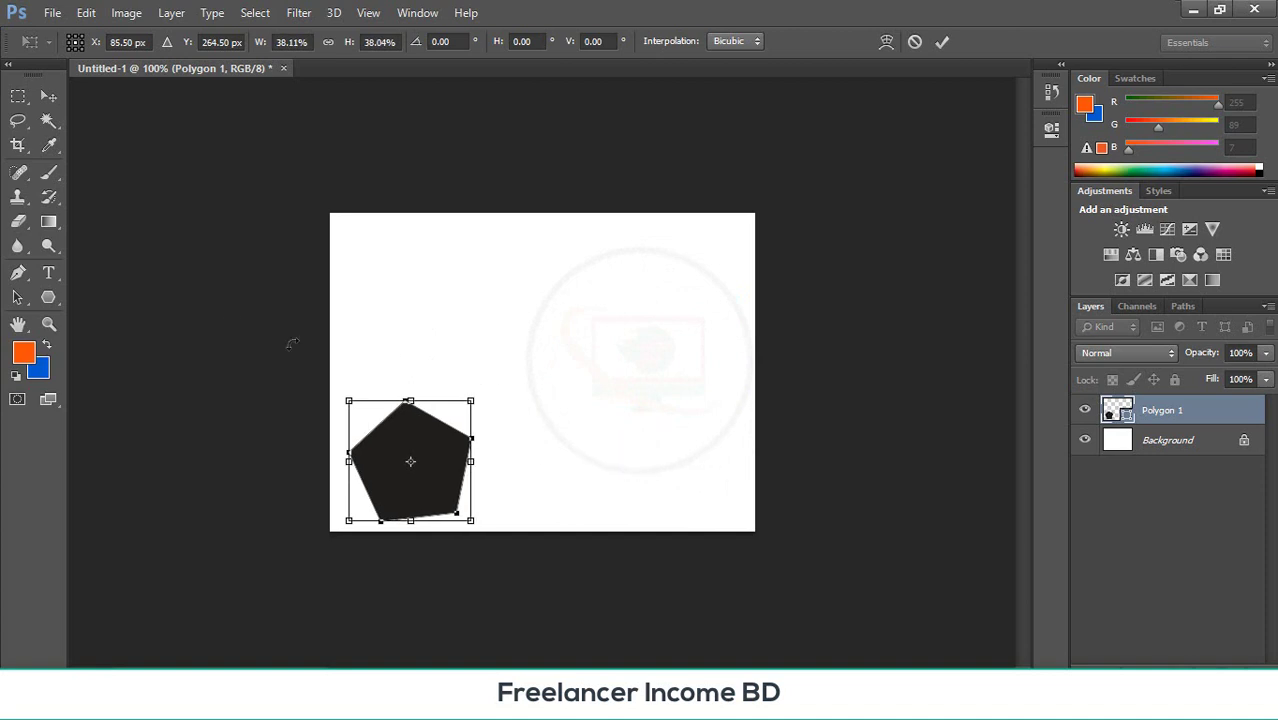
left_click(48, 96)
left_click(545, 277)
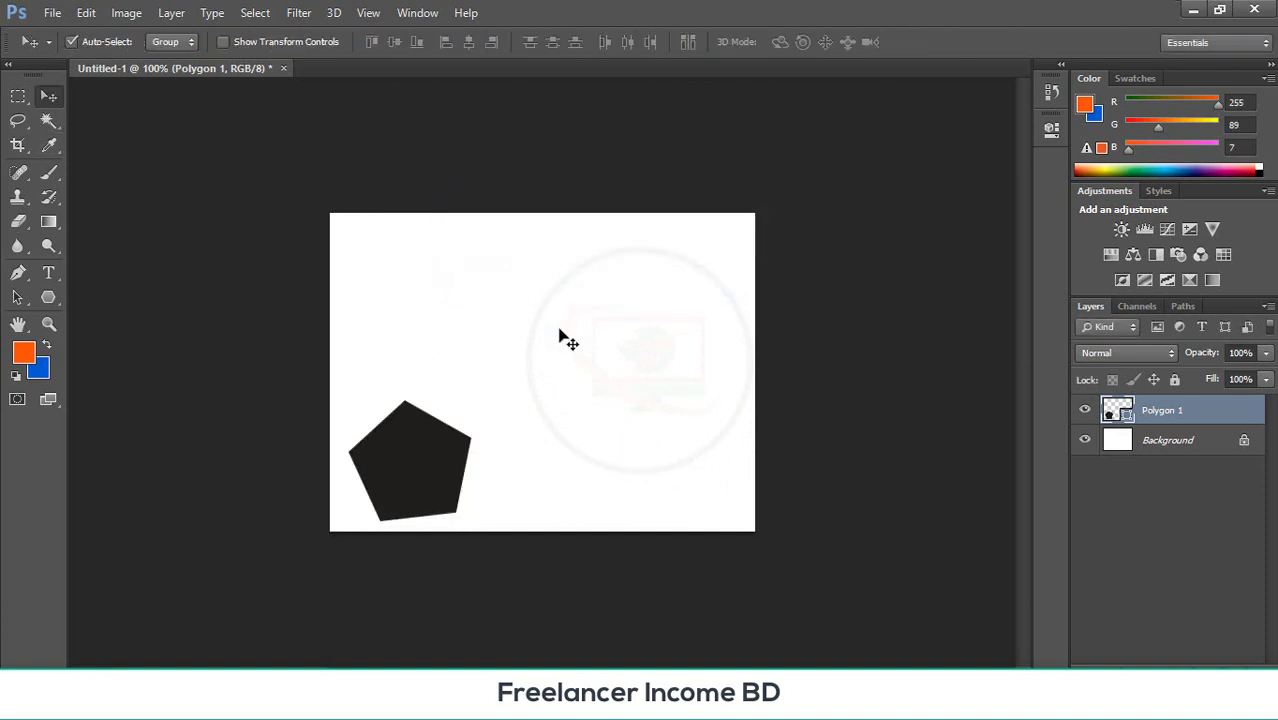
left_click_drag(421, 441, 409, 301)
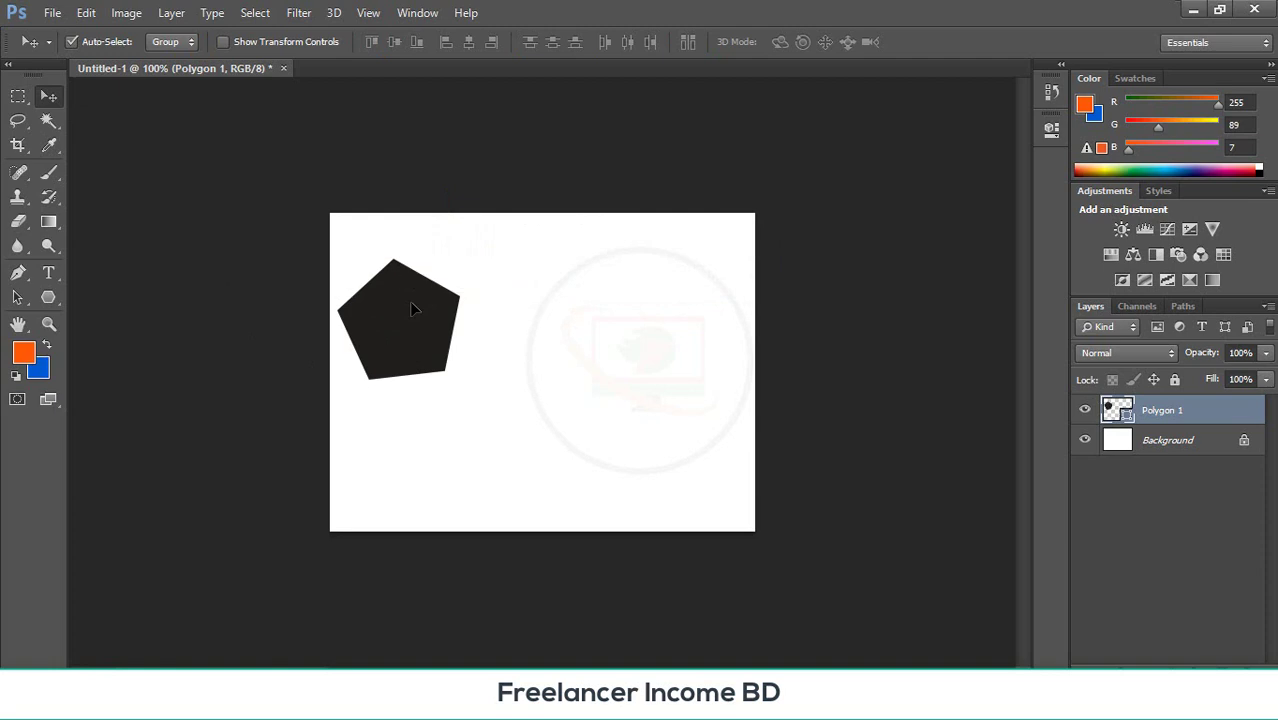
- Draw Polygon 2 and Polygon 3, position them, and nudge the first pentagon down-right
left_click(48, 297)
left_click_drag(534, 318, 573, 296)
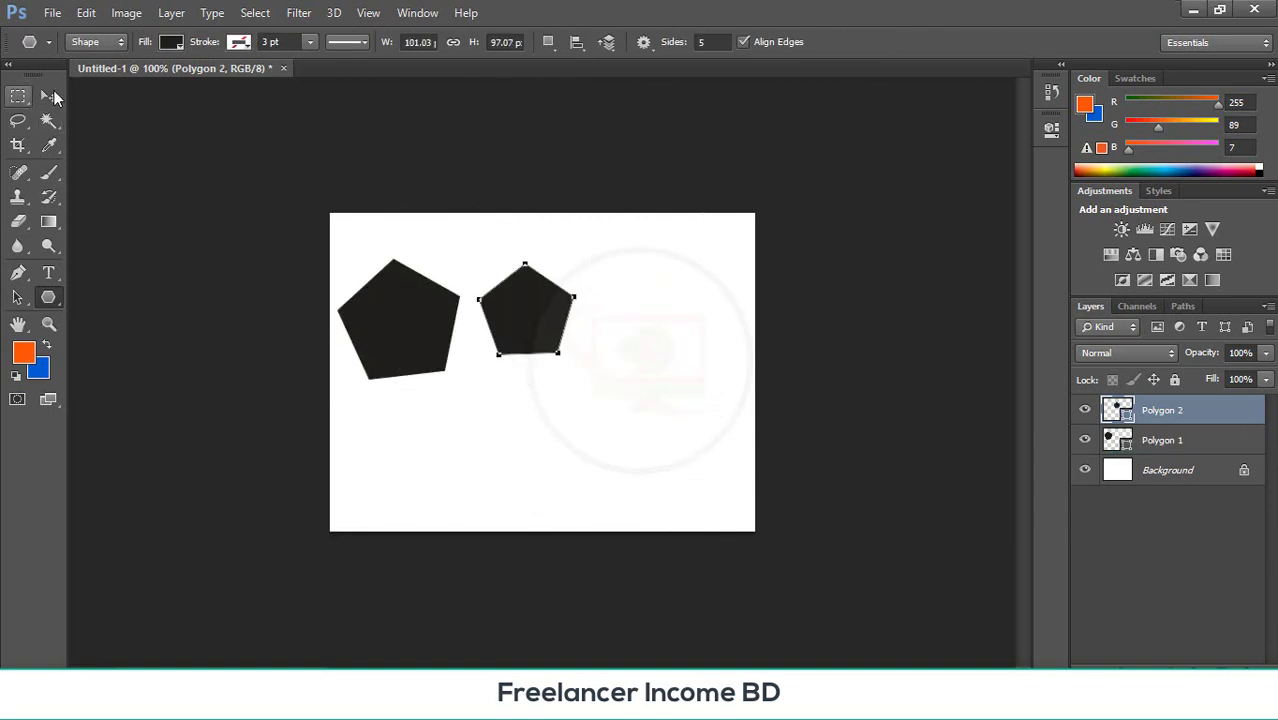
left_click(48, 96)
left_click_drag(568, 340, 582, 276)
left_click(48, 297)
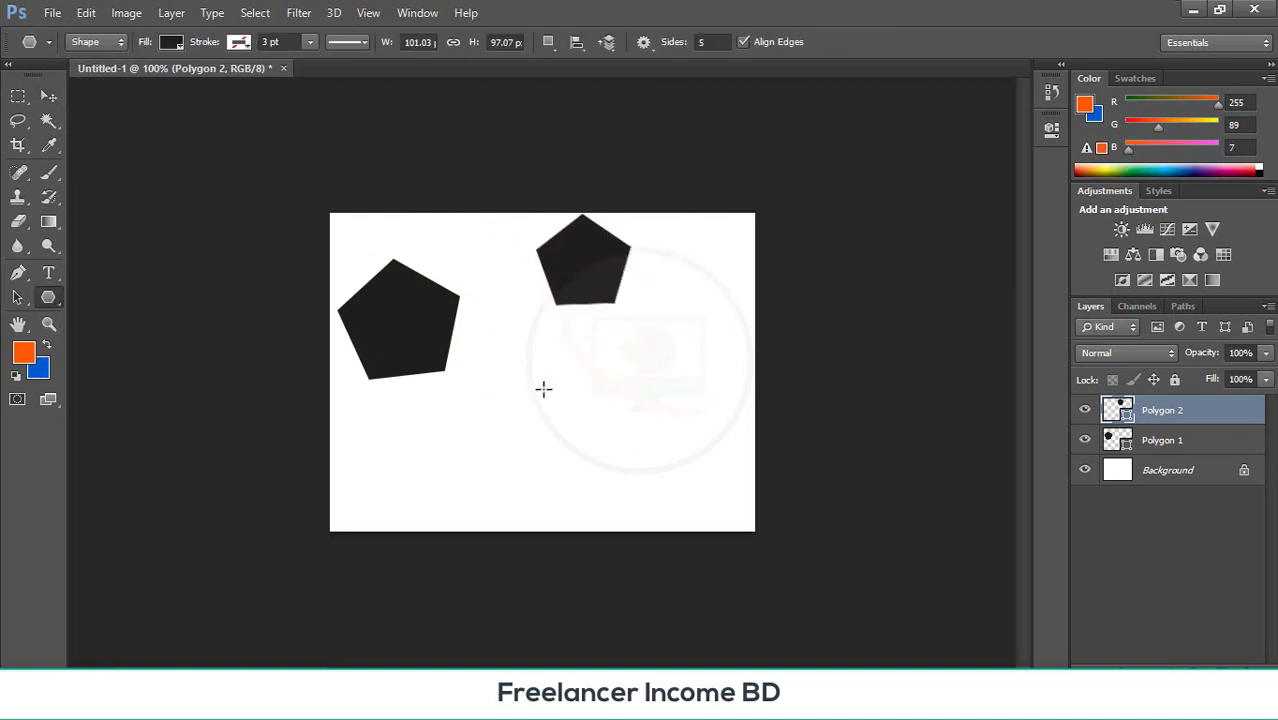
left_click_drag(545, 383, 599, 403)
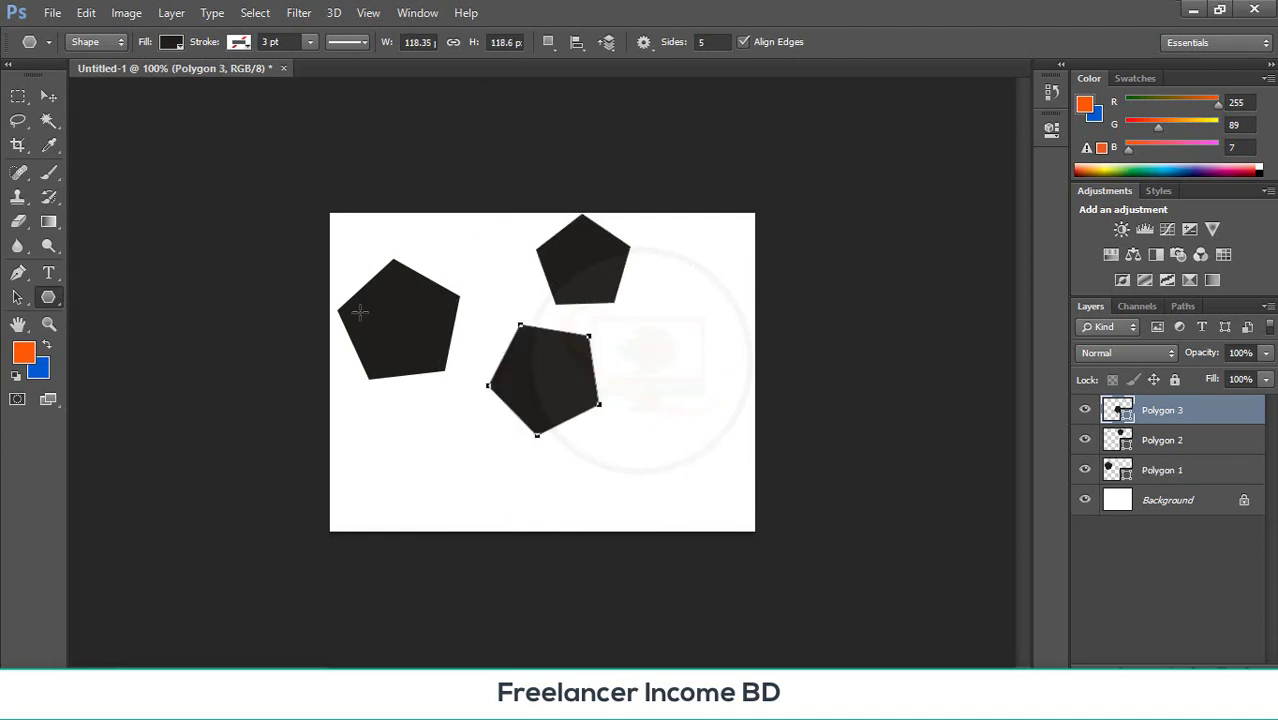
left_click(48, 96)
left_click_drag(561, 389, 618, 407)
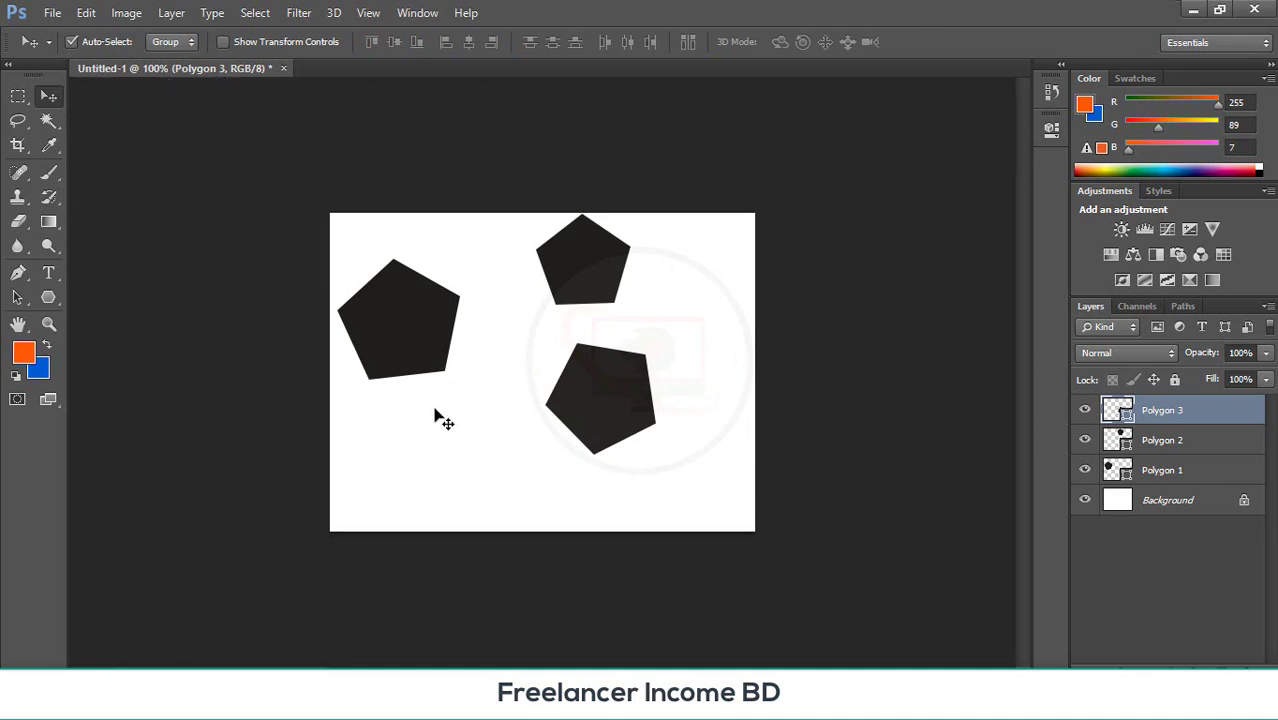
left_click_drag(368, 300, 397, 345)
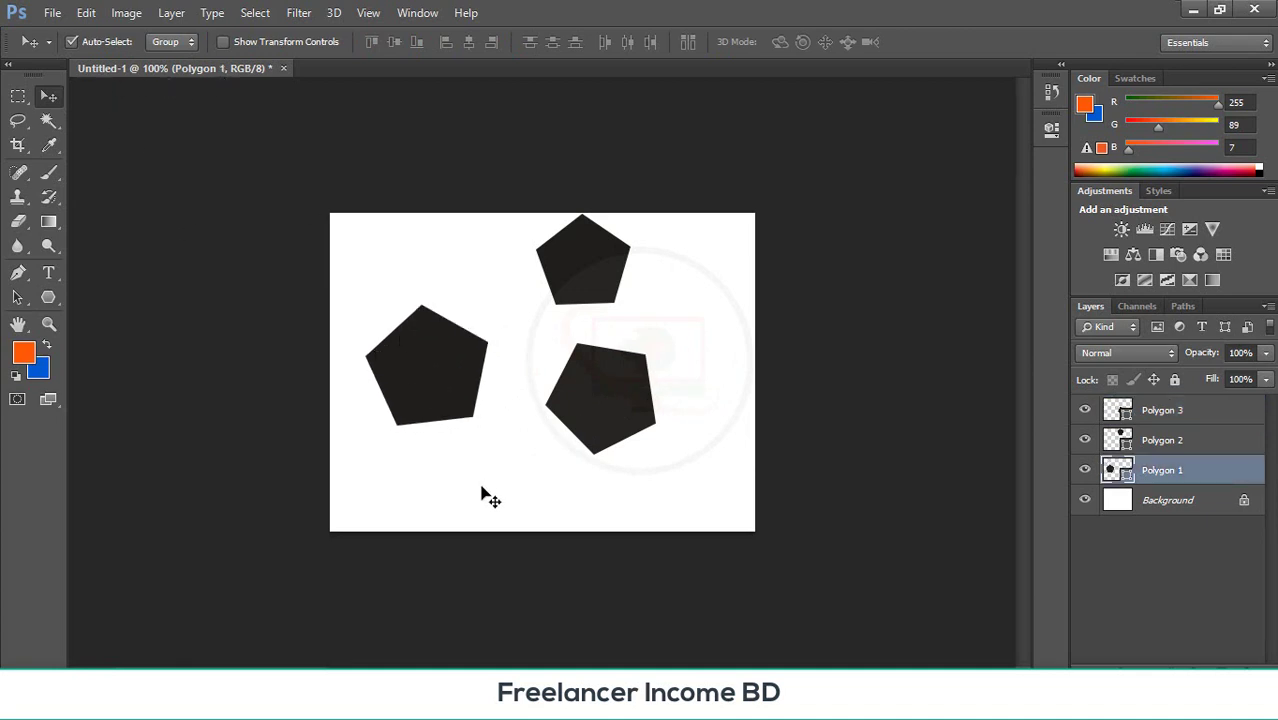
left_click(485, 496)
- Draw Polygon 4 and rearrange all four pentagons into a loose central cluster
left_click(48, 297)
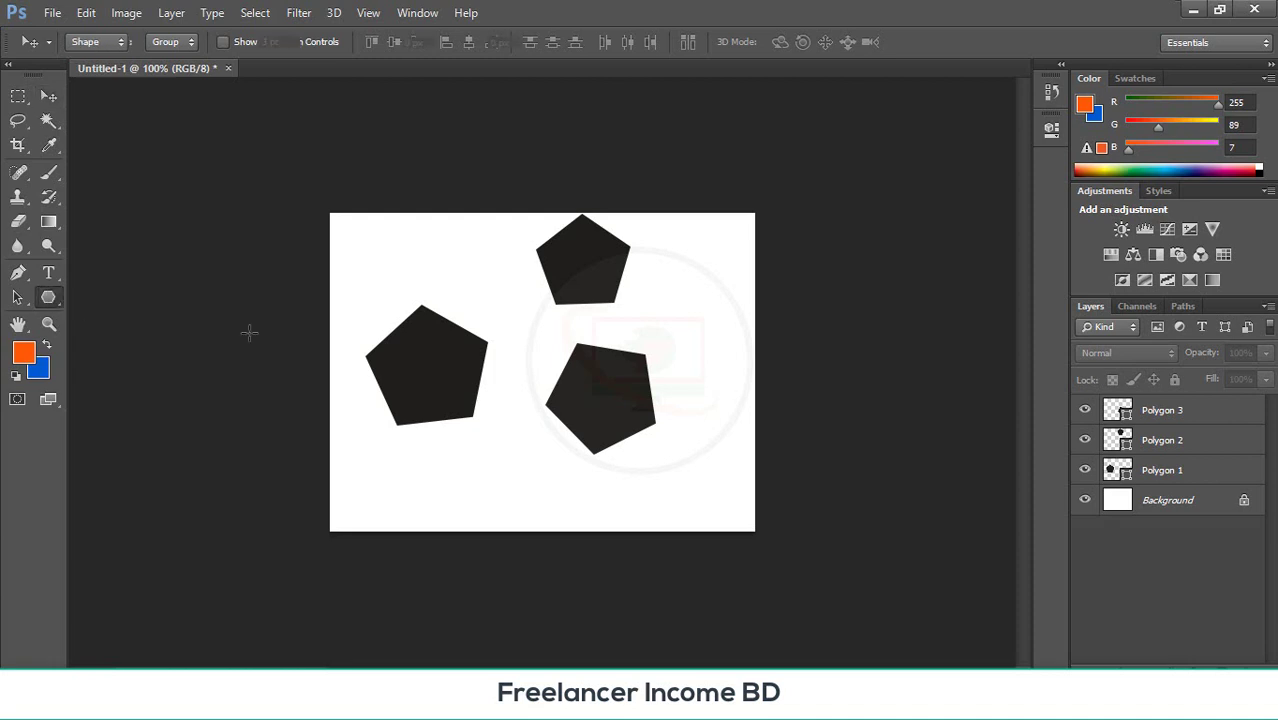
left_click_drag(390, 249, 456, 293)
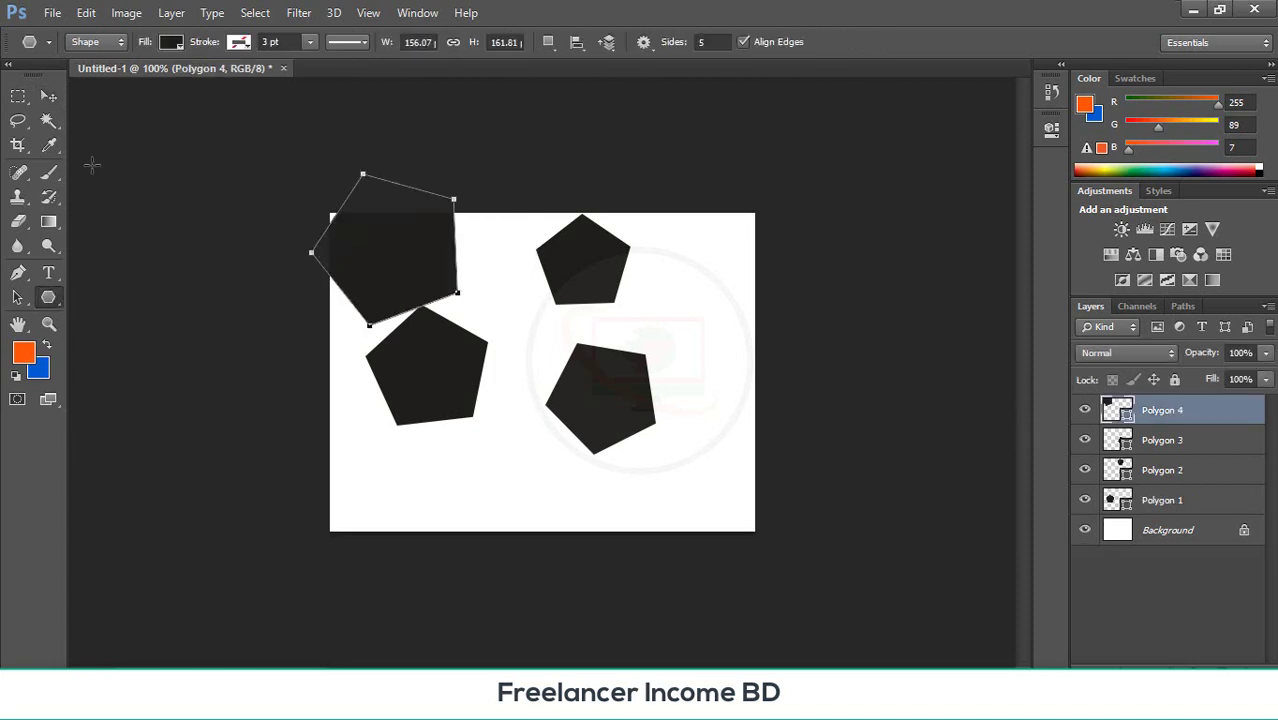
left_click(48, 96)
left_click_drag(322, 200, 444, 285)
left_click_drag(455, 398, 432, 460)
left_click_drag(428, 265, 474, 340)
left_click_drag(568, 255, 578, 312)
left_click_drag(690, 484, 548, 462)
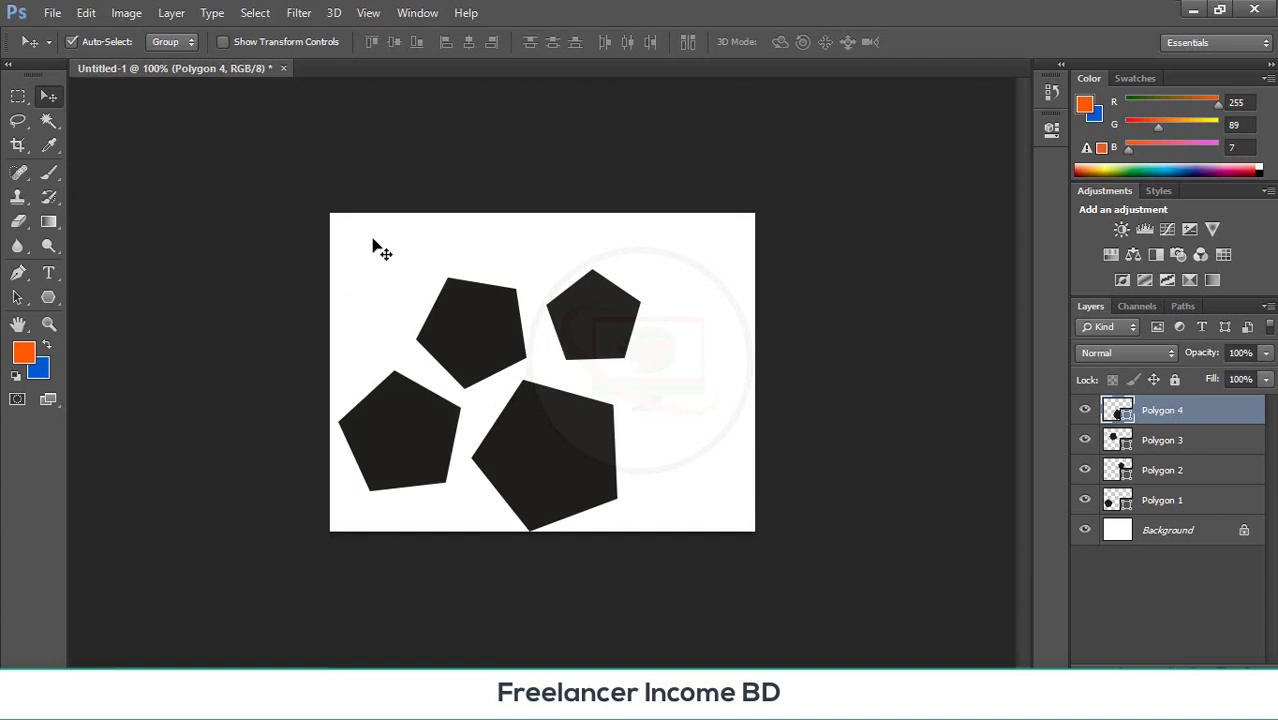
left_click(188, 149)
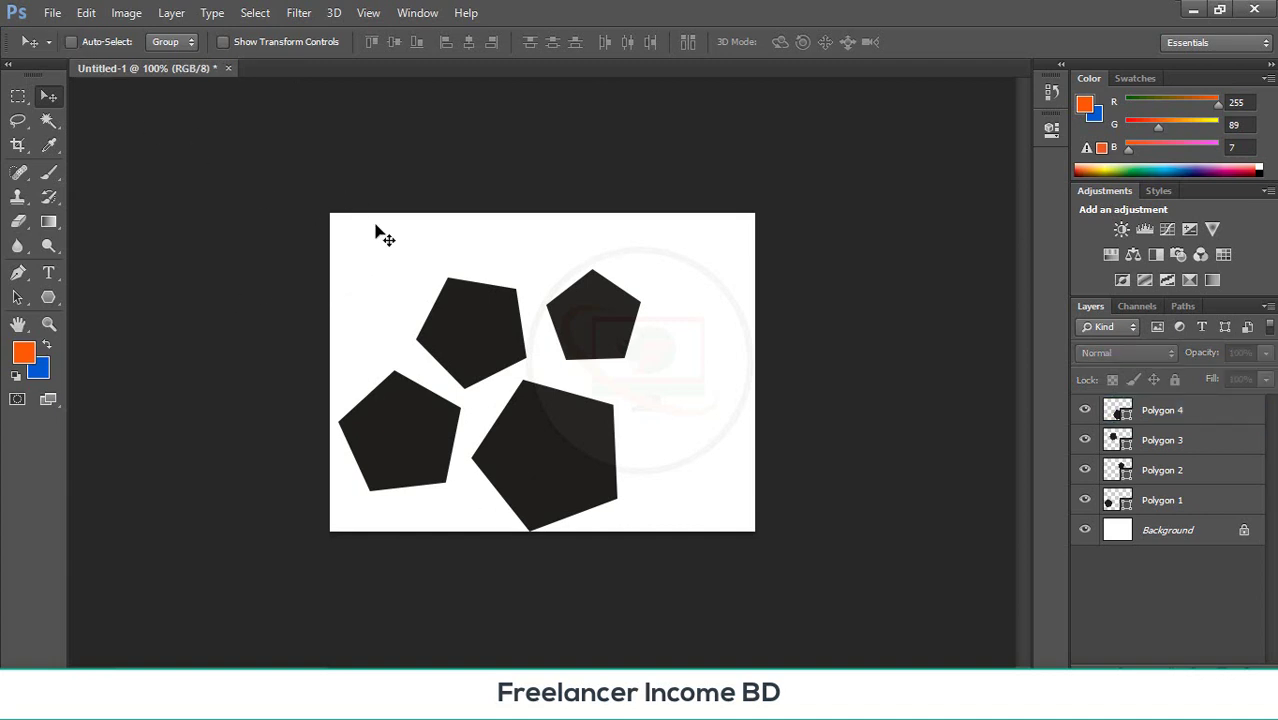
- Draw Polygon 5, move it to the right edge, and set Auto-Select to Layer
left_click(50, 299)
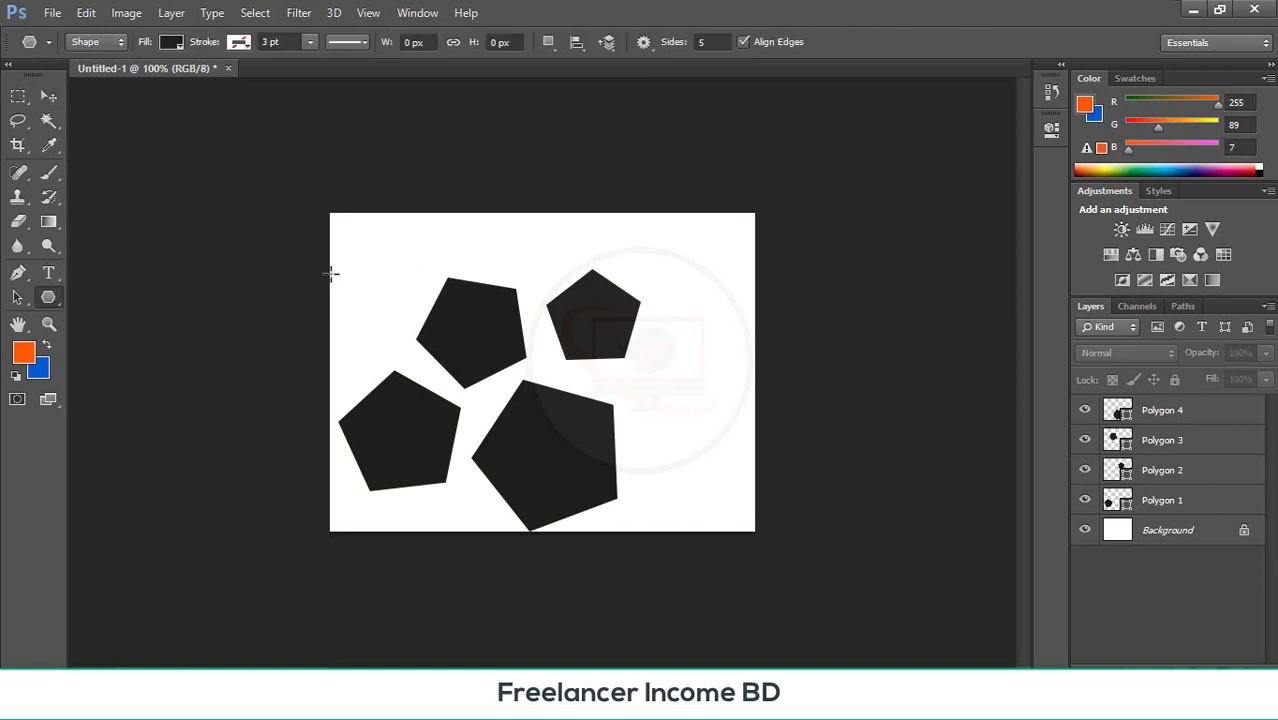
left_click_drag(344, 250, 396, 314)
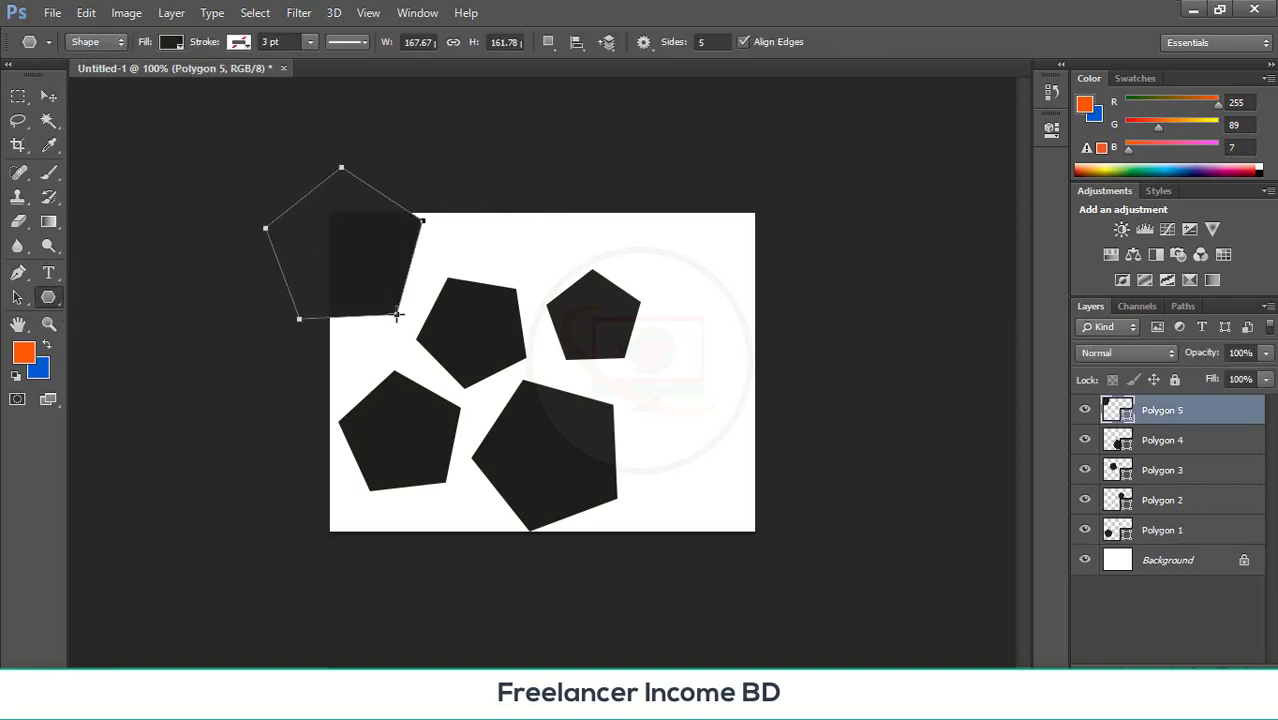
left_click(47, 96)
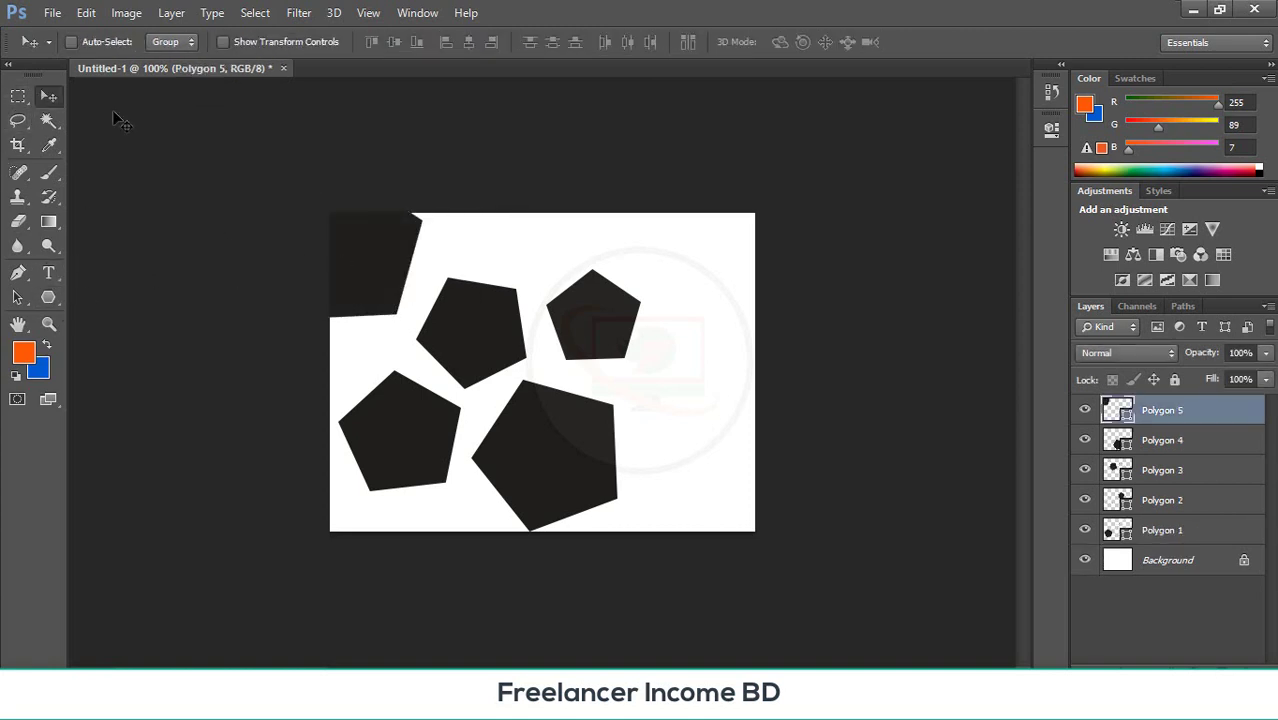
left_click_drag(354, 262, 722, 430)
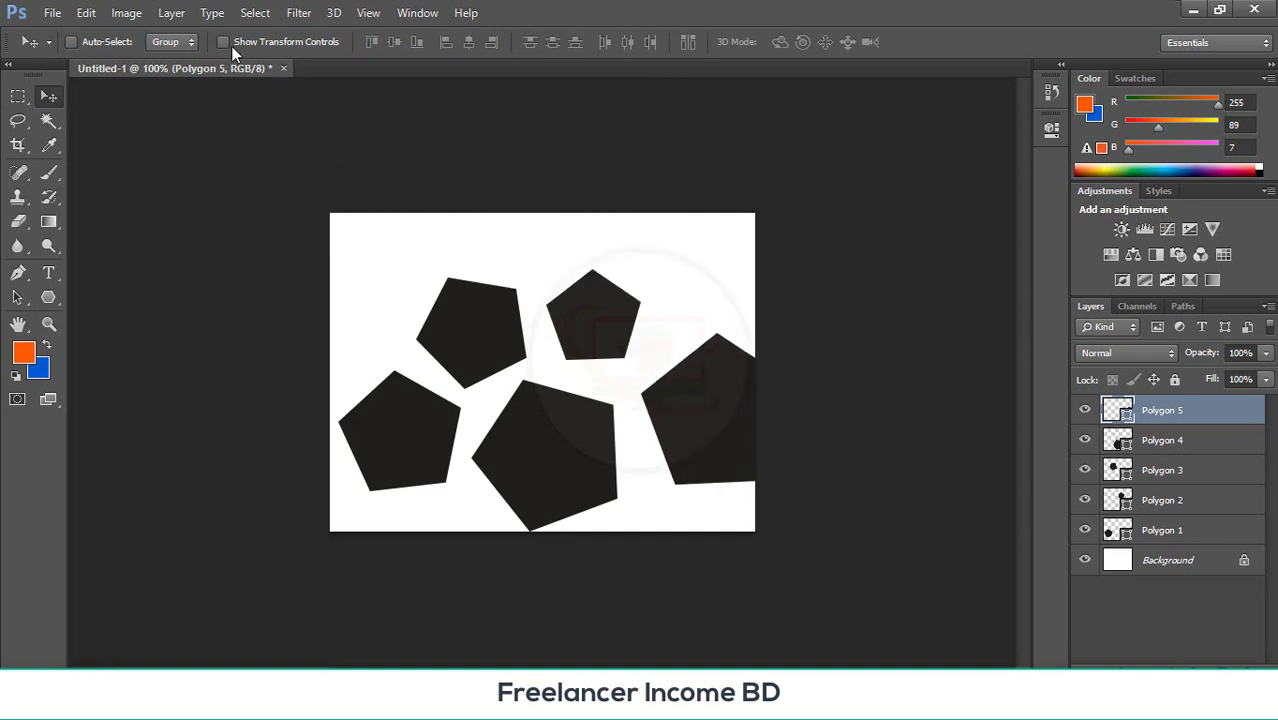
left_click(188, 42)
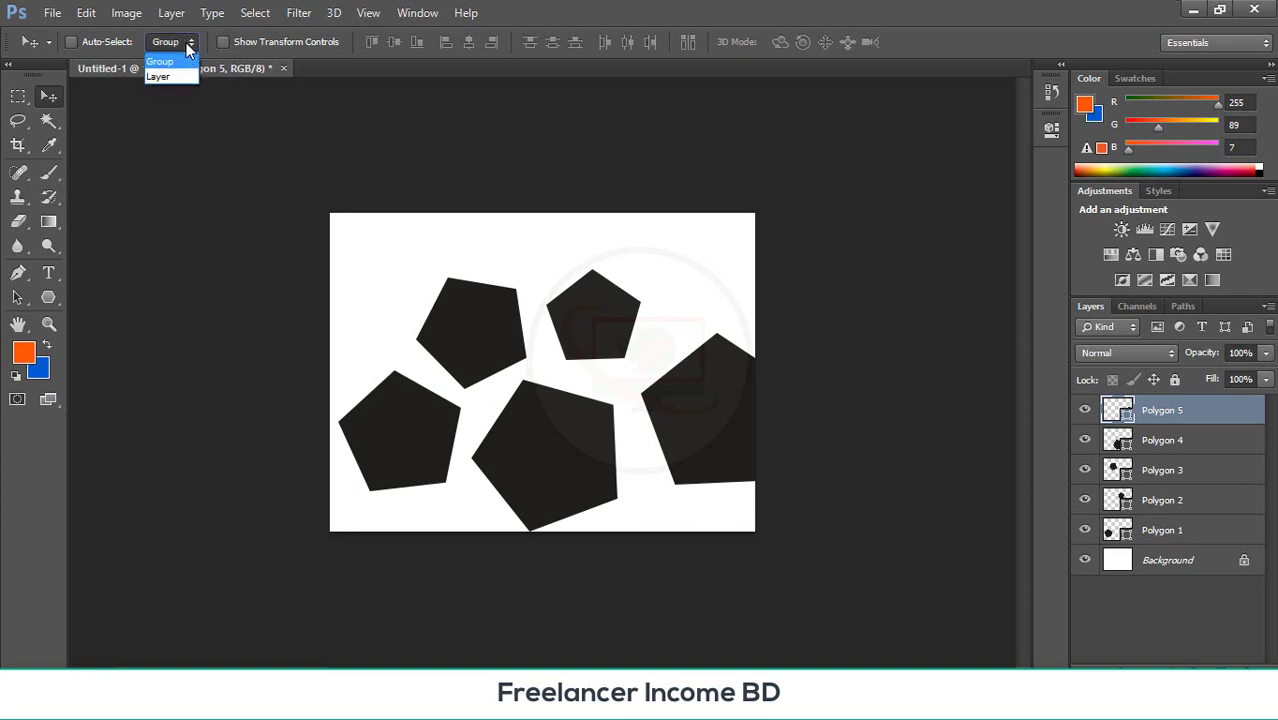
left_click(180, 88)
- Draw Polygon 6 and move it into the canvas's top-left corner
left_click(49, 297)
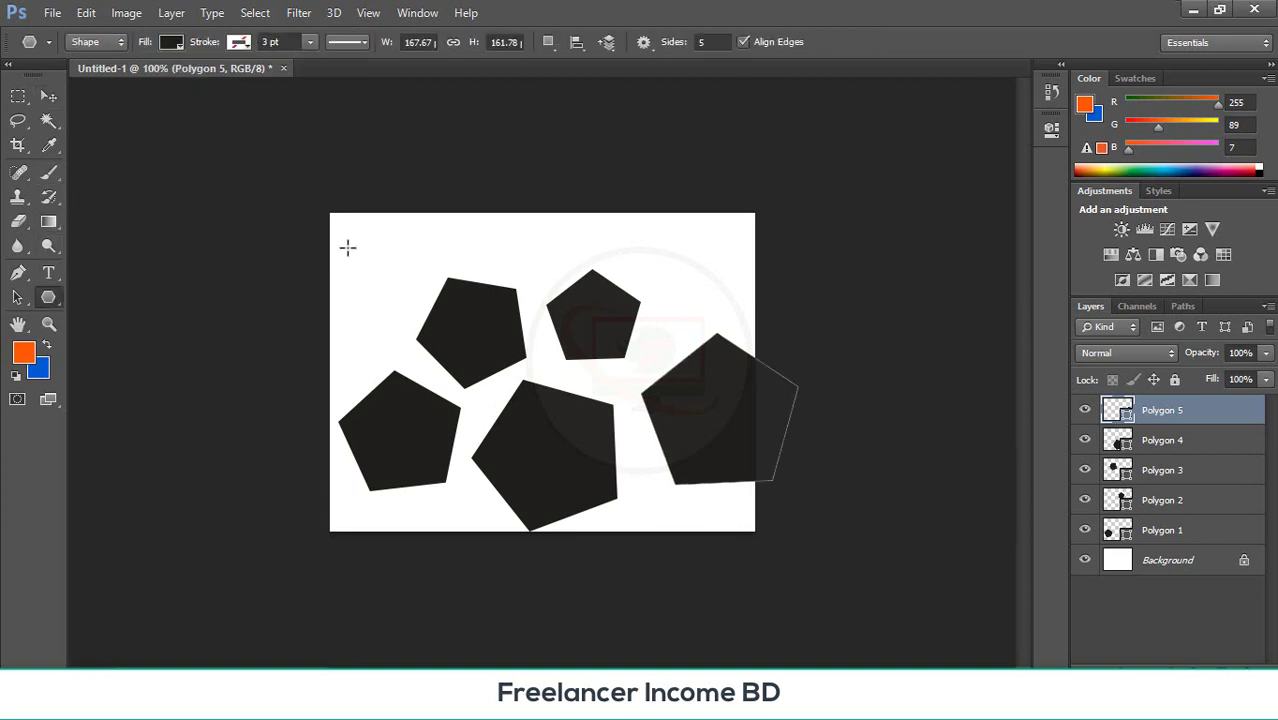
left_click_drag(346, 248, 396, 291)
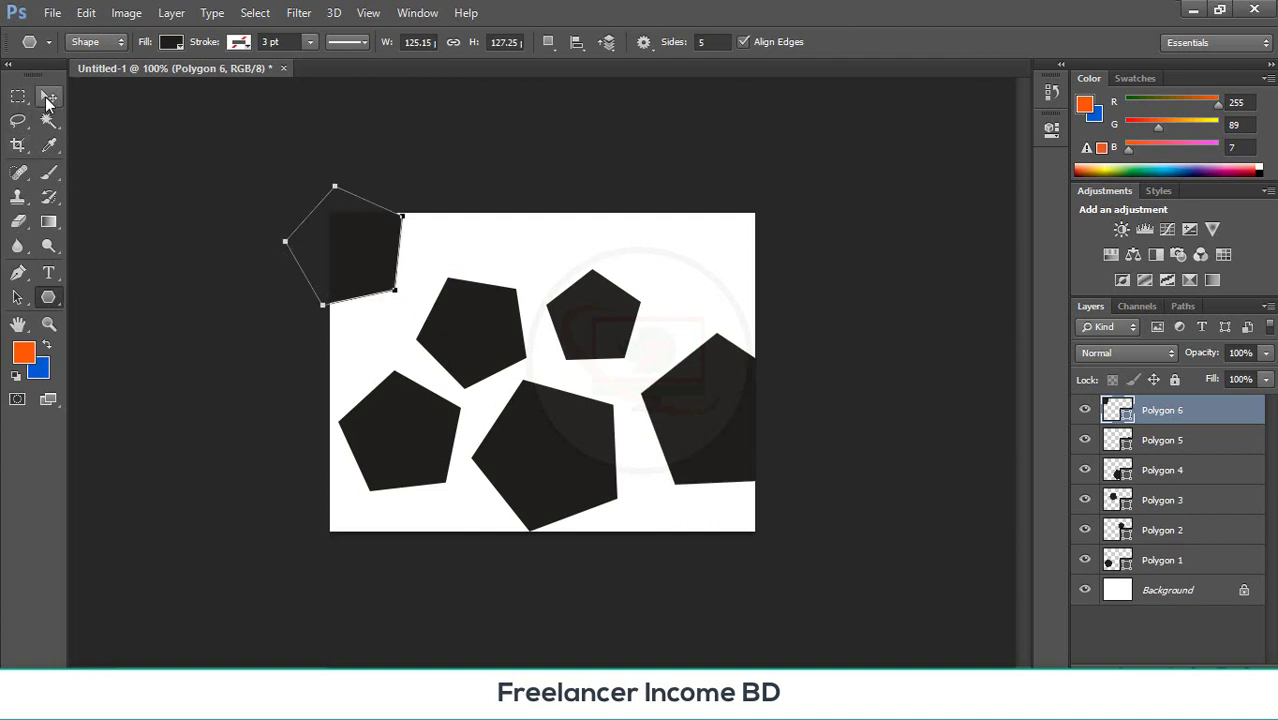
left_click(47, 101)
left_click_drag(371, 251, 443, 261)
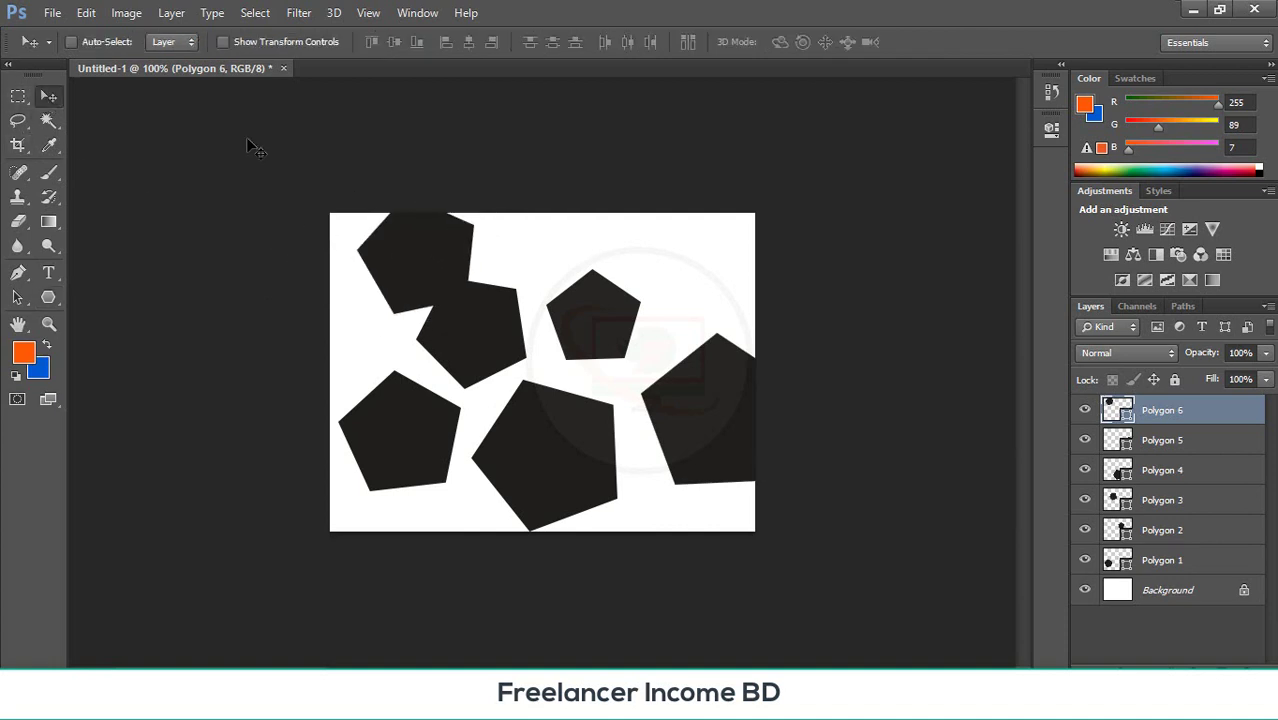
left_click(192, 44)
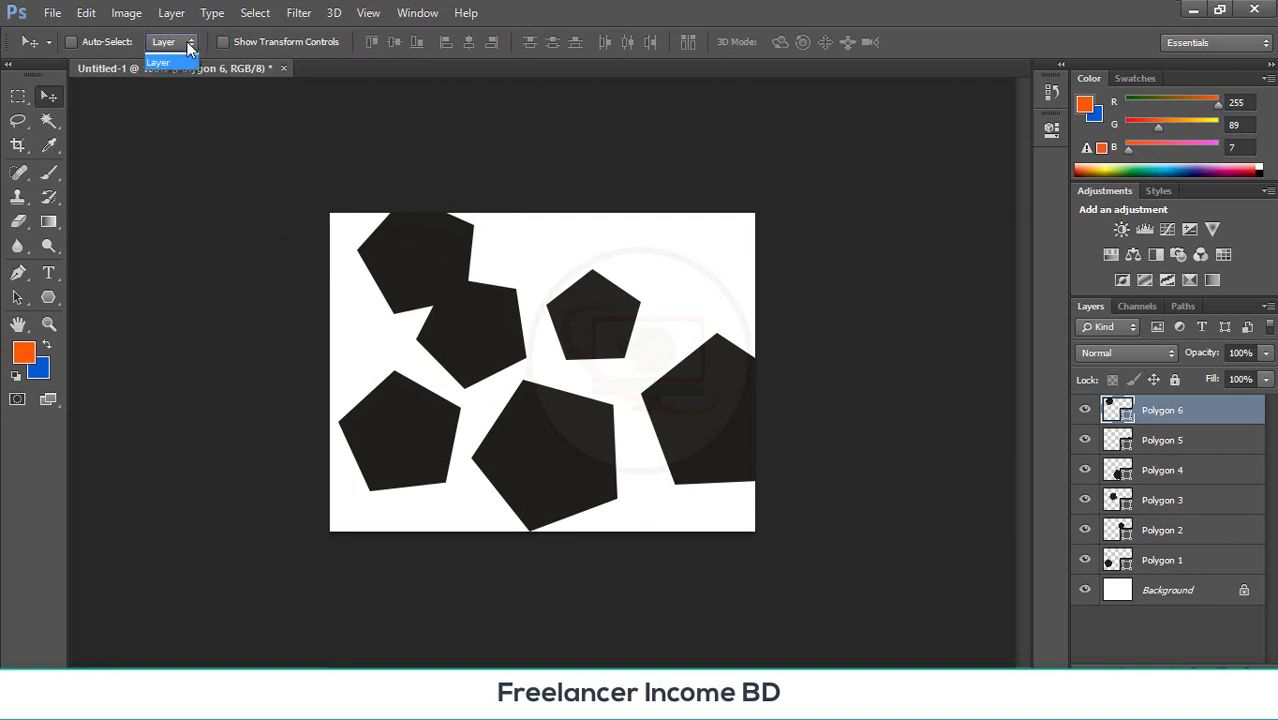
left_click(218, 172)
left_click_drag(393, 258, 366, 255)
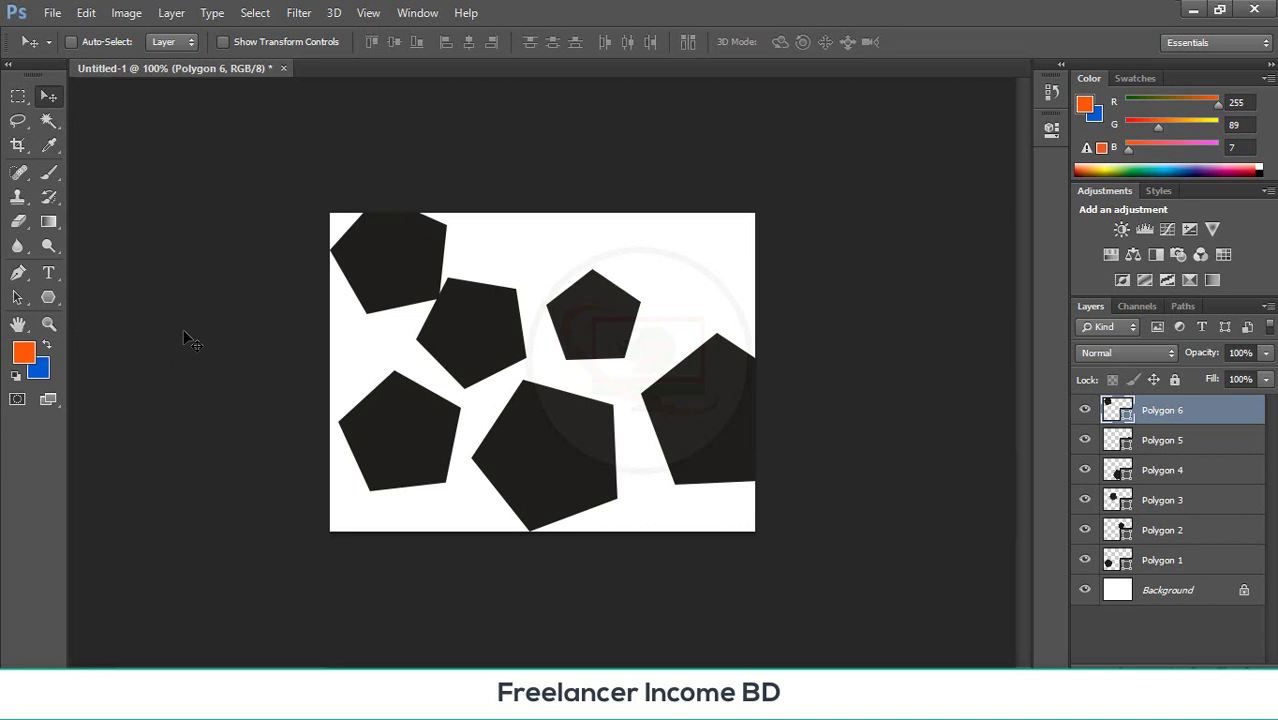
- Fill the top-left pentagon, Polygon 6, with purple and nudge it slightly higher
key("alt+BackSpace")
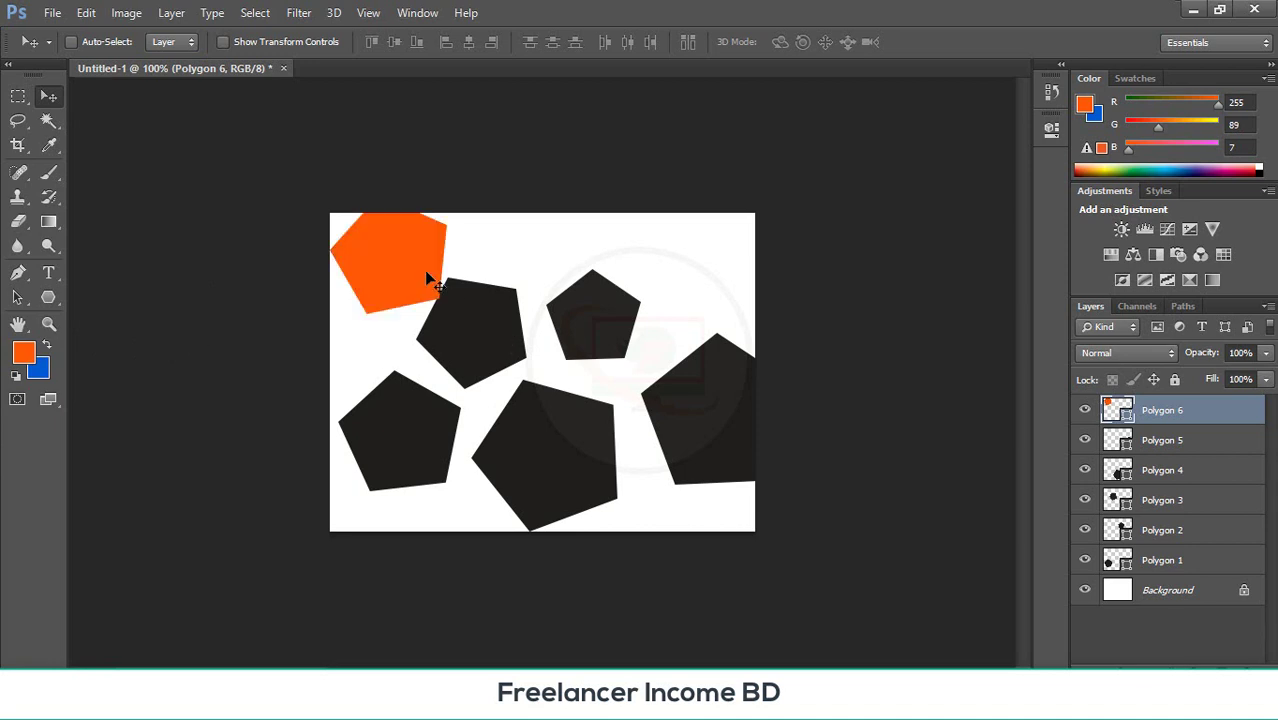
left_click(23, 350)
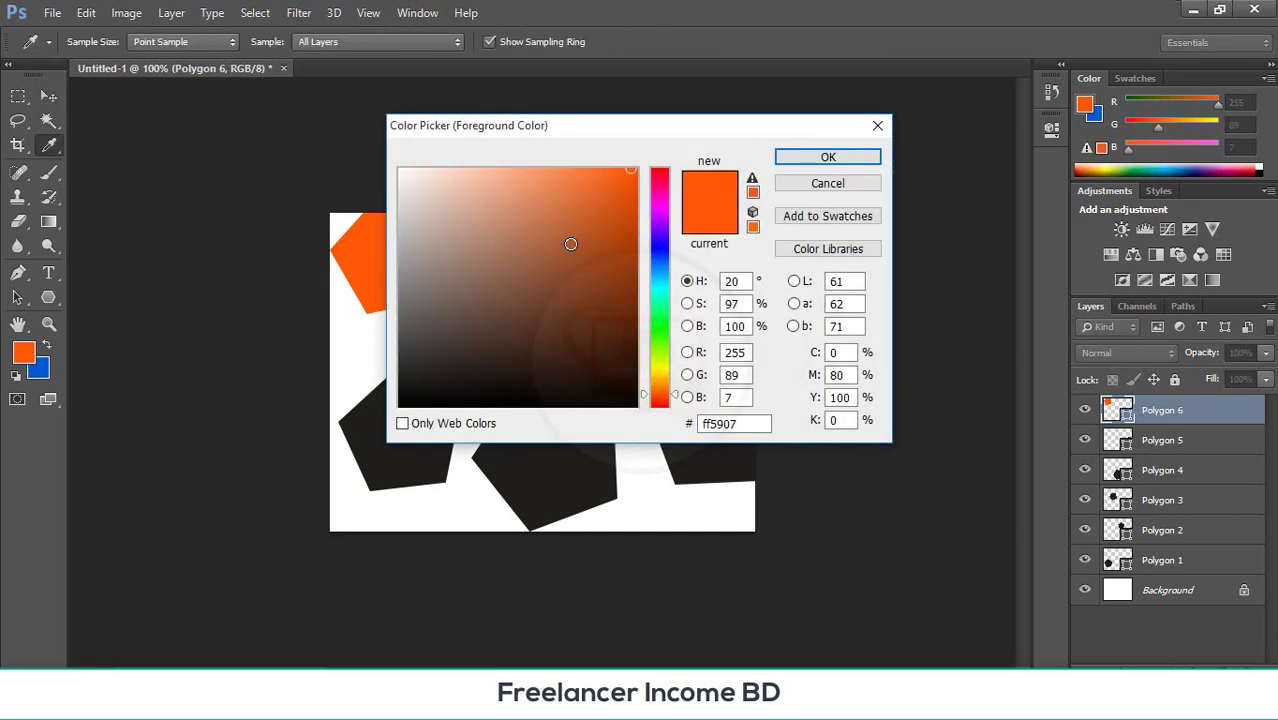
left_click_drag(570, 244, 668, 229)
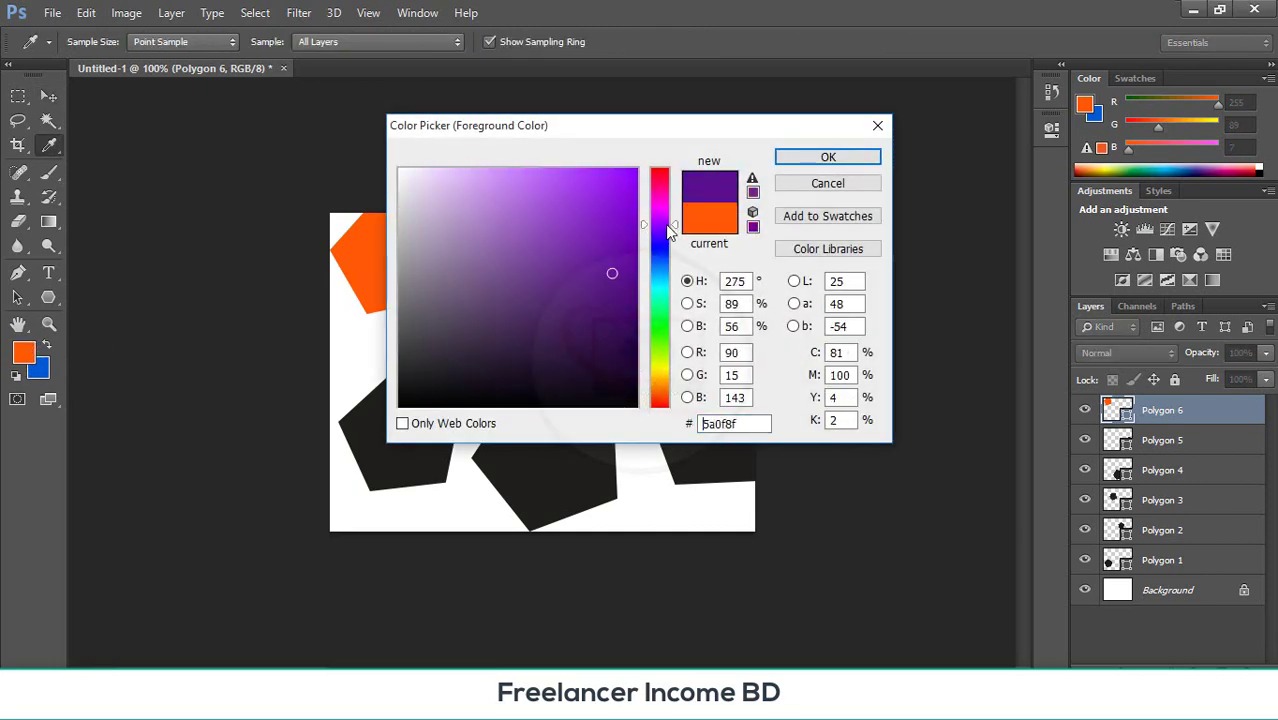
left_click(636, 182)
left_click(807, 157)
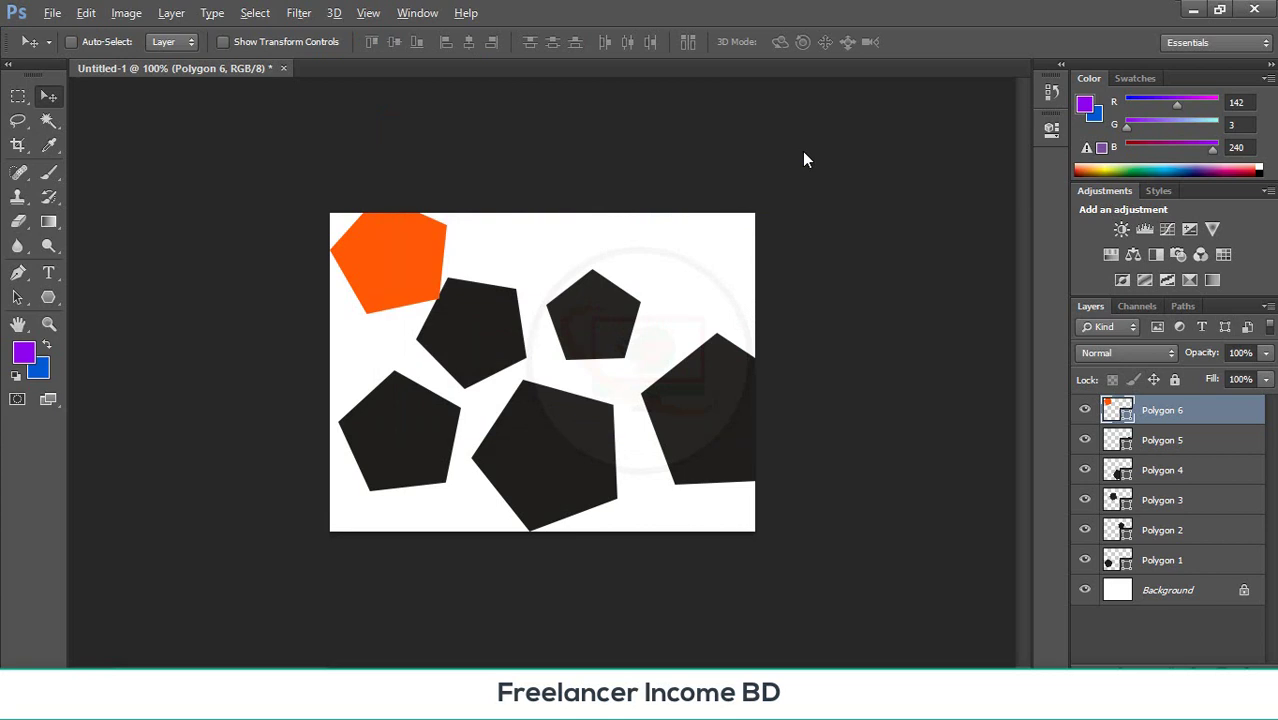
key("alt+BackSpace")
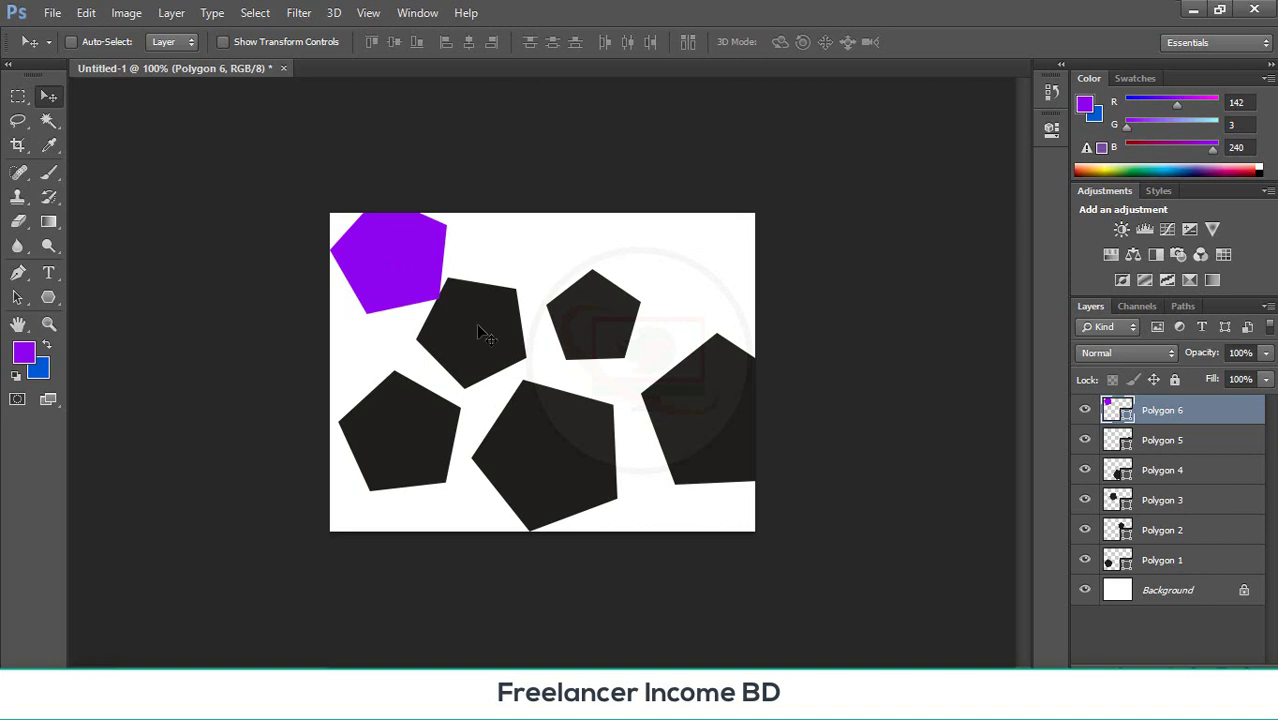
mouse_move(479, 333)
left_mouse_down()
mouse_move(502, 280)
mouse_move(474, 305)
mouse_move(473, 331)
left_mouse_up()
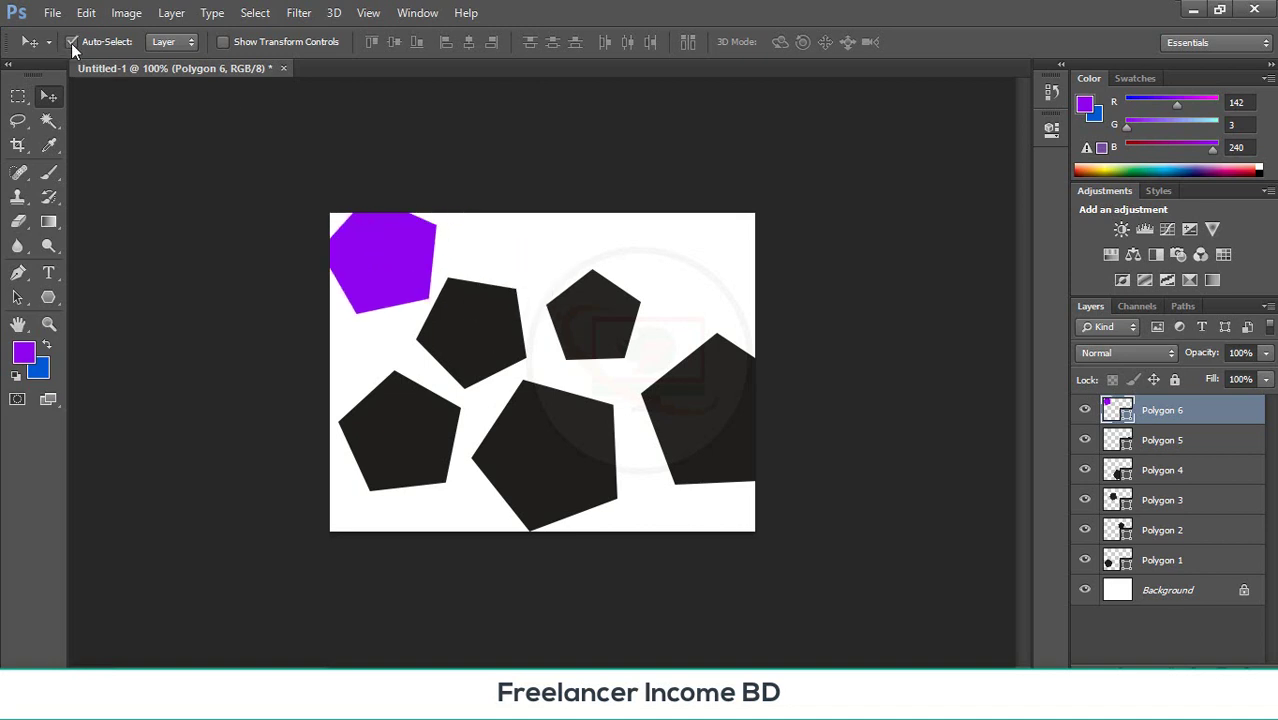
- Move Polygon 3 up and right and fill it red
left_click(442, 329)
left_click_drag(456, 334, 483, 270)
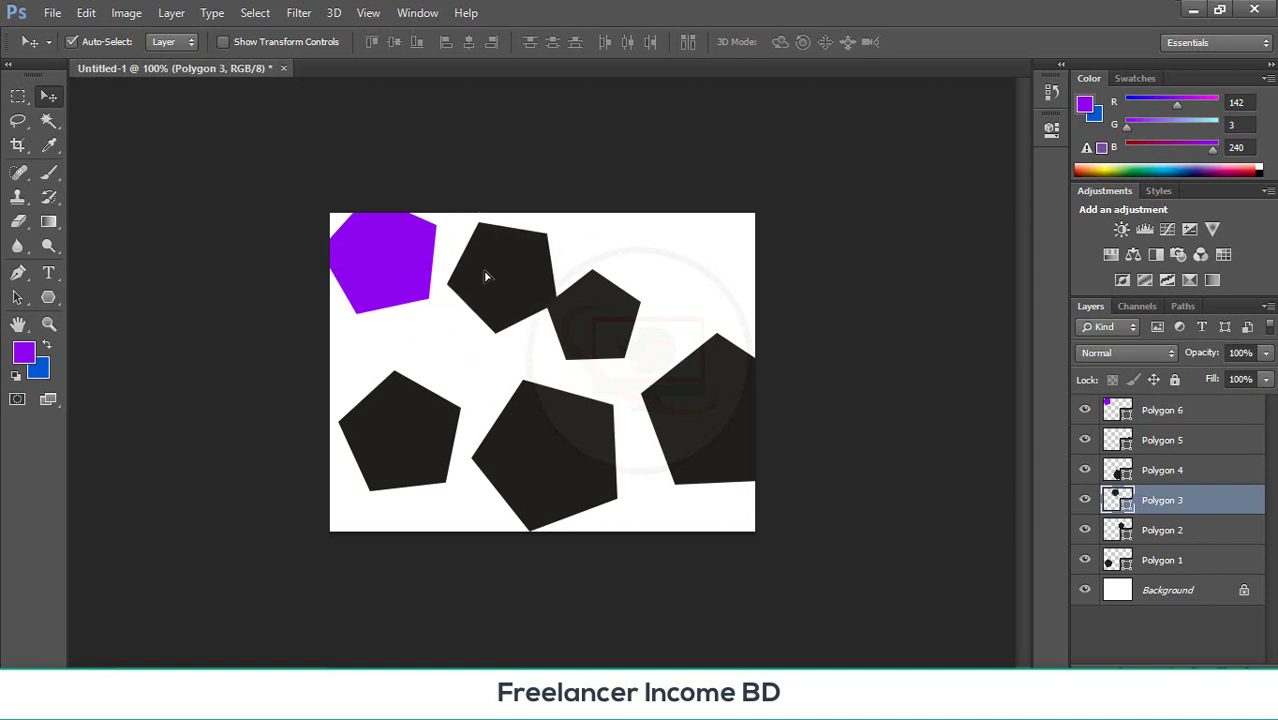
left_click(26, 360)
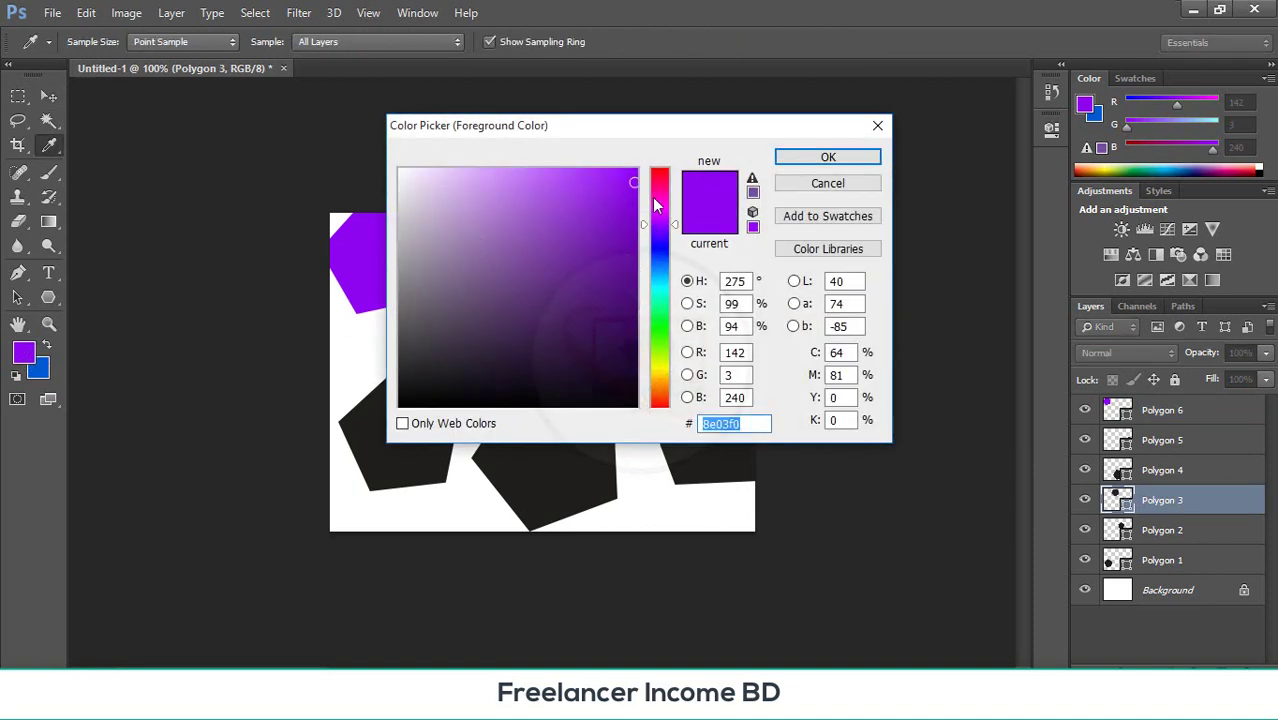
left_click_drag(656, 202, 665, 180)
left_click(836, 159)
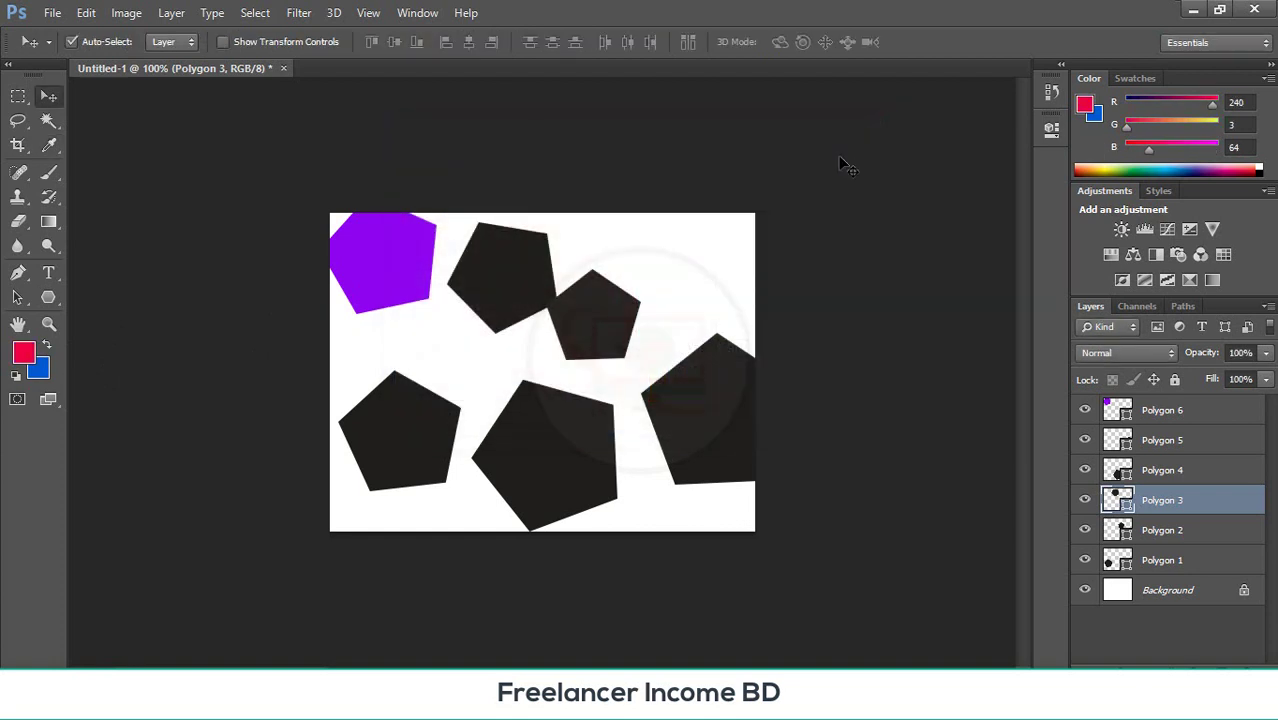
key("alt+BackSpace")
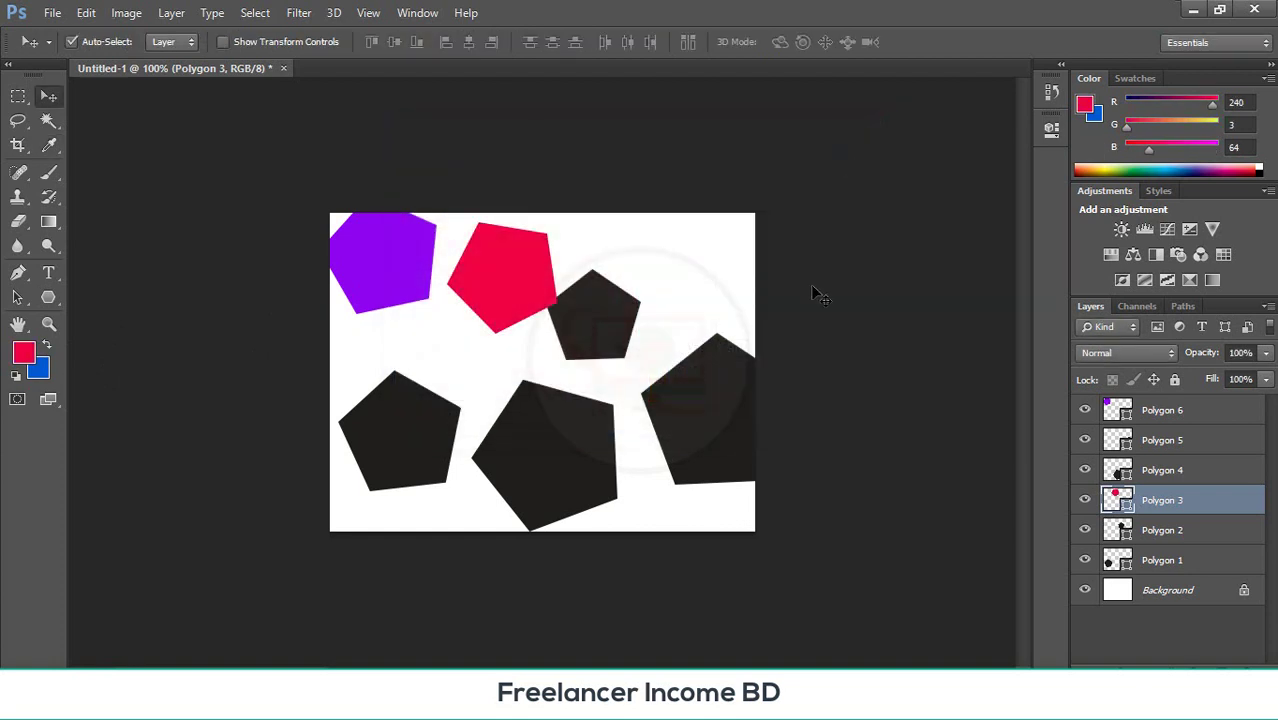
- Move Polygon 2 up and right and fill it green
left_click(603, 331)
left_click_drag(602, 327, 649, 287)
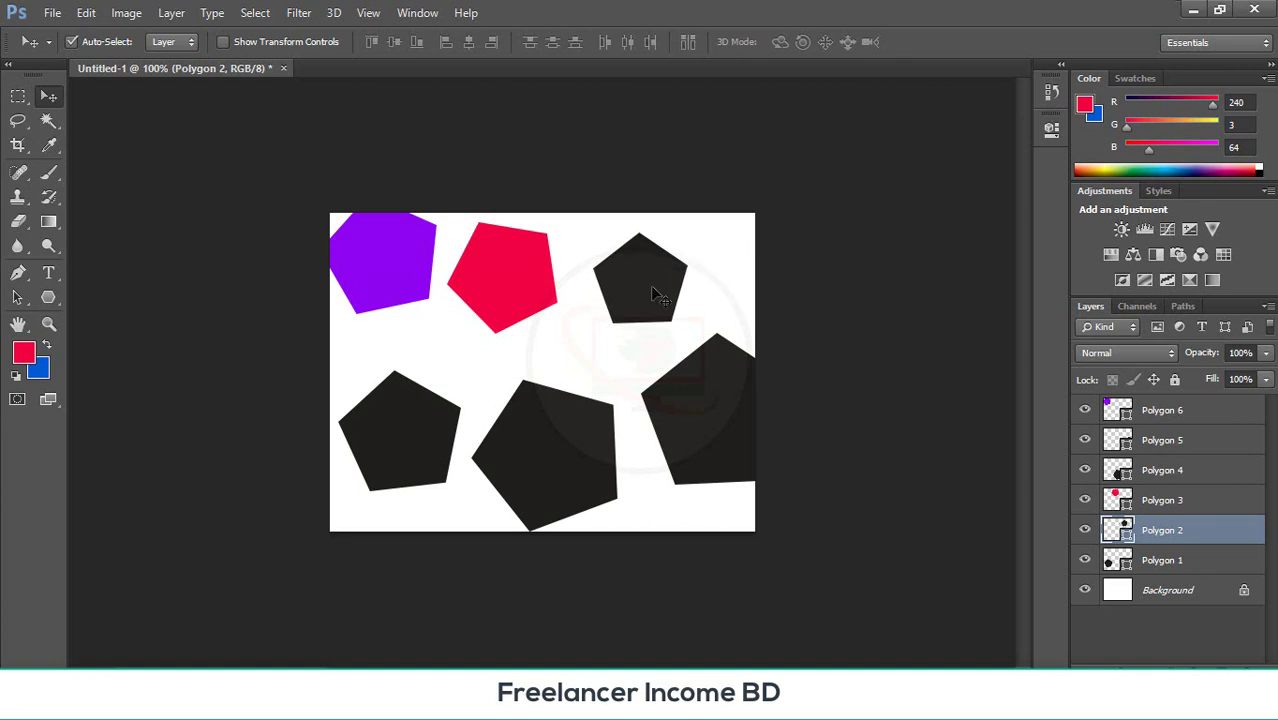
left_click(21, 356)
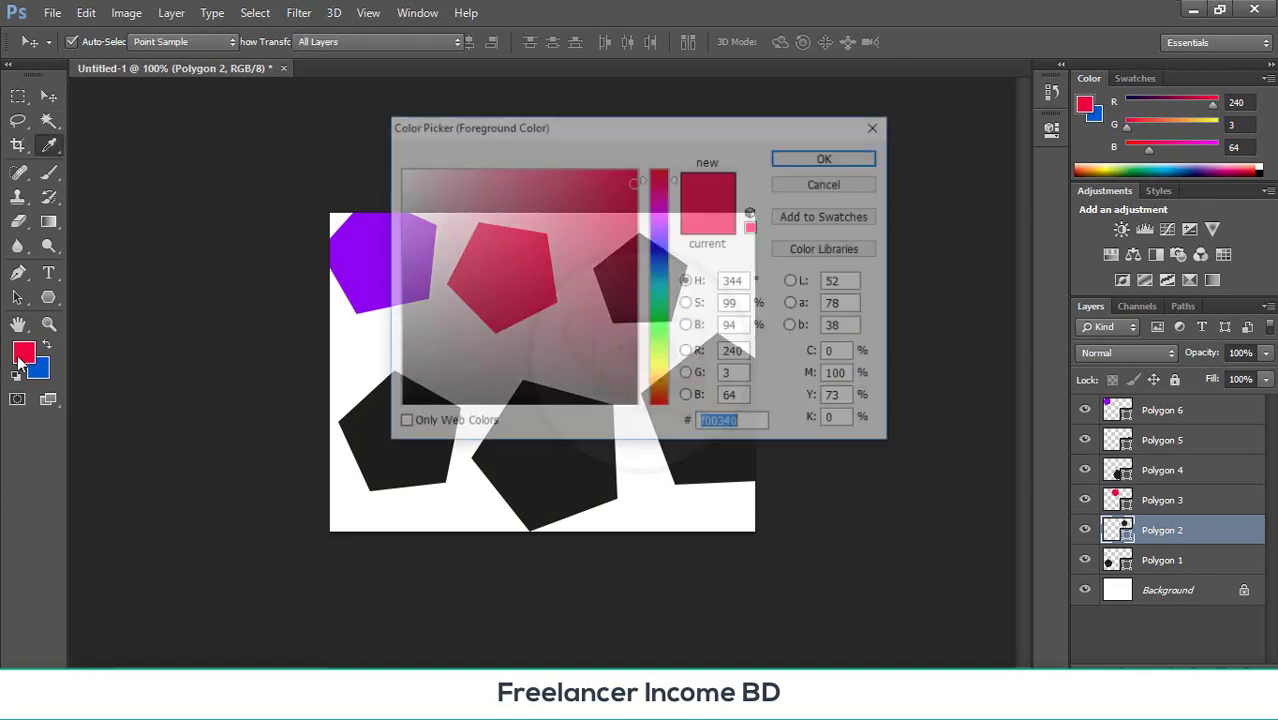
left_click(661, 310)
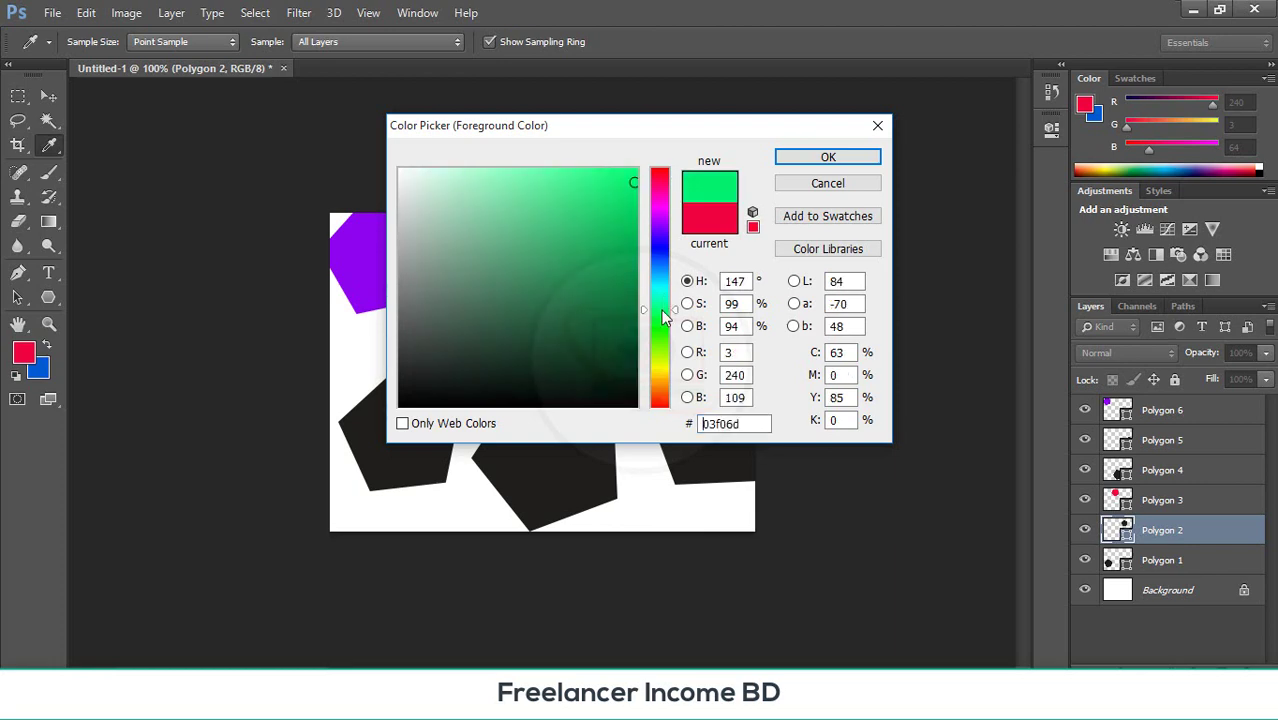
left_click(809, 160)
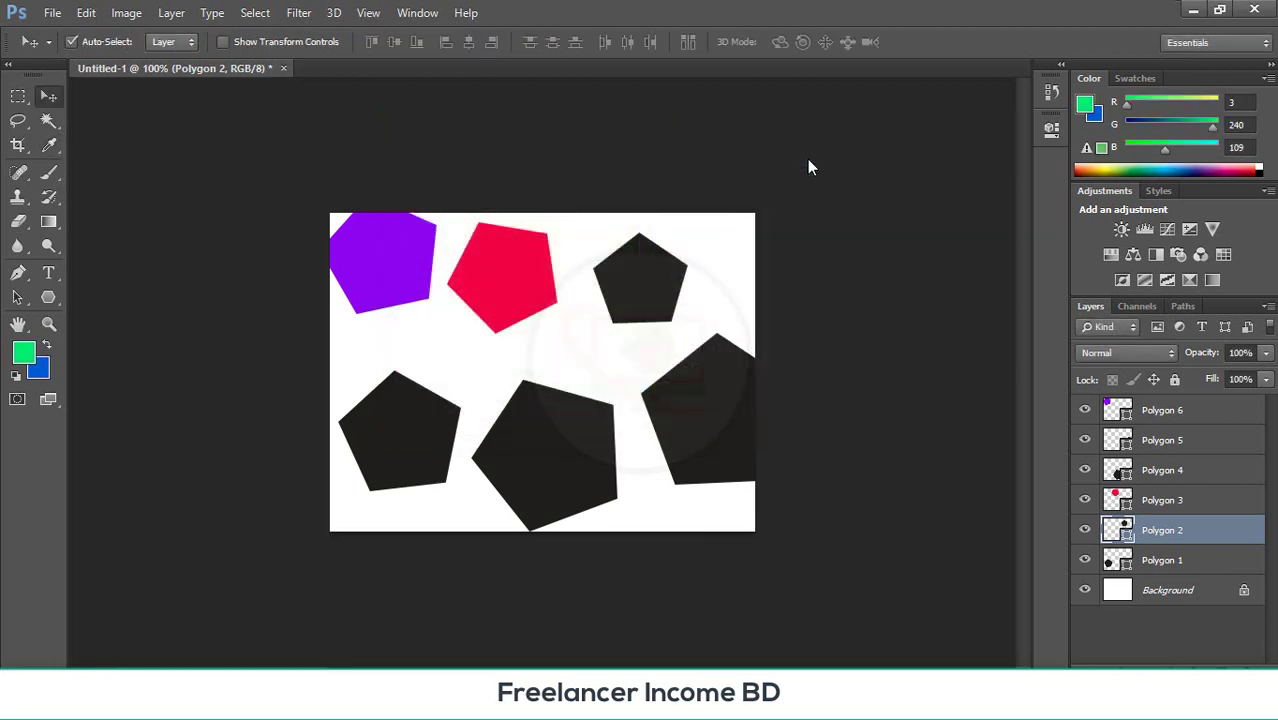
key("alt+BackSpace")
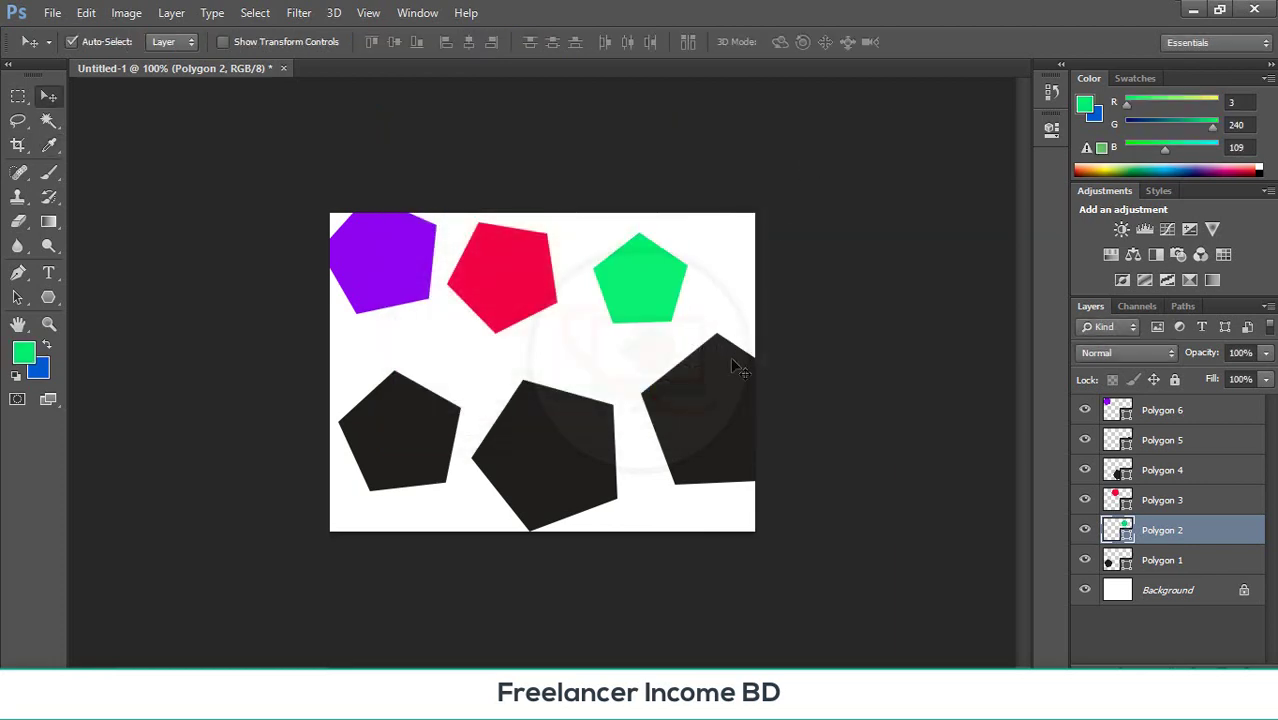
- Nudge Polygon 5 left, then marquee-select all six polygon layers
left_click(702, 395)
left_click_drag(702, 395, 684, 390)
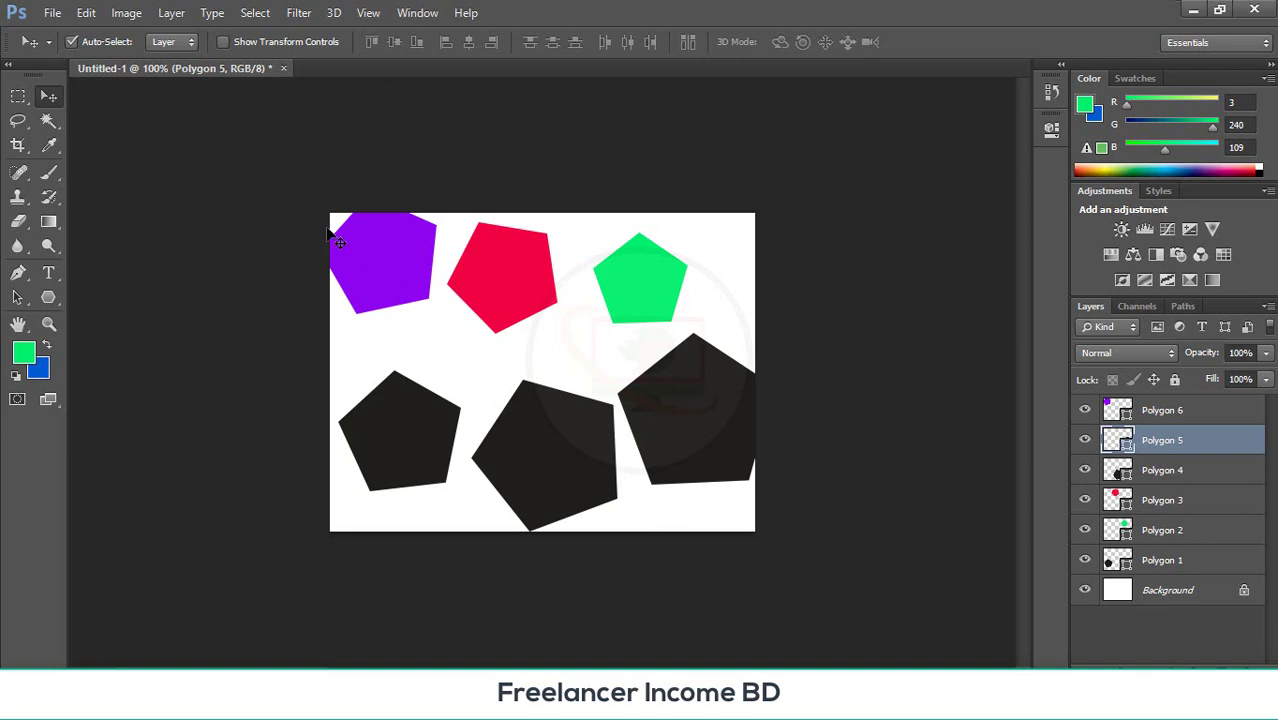
left_click_drag(288, 207, 820, 593)
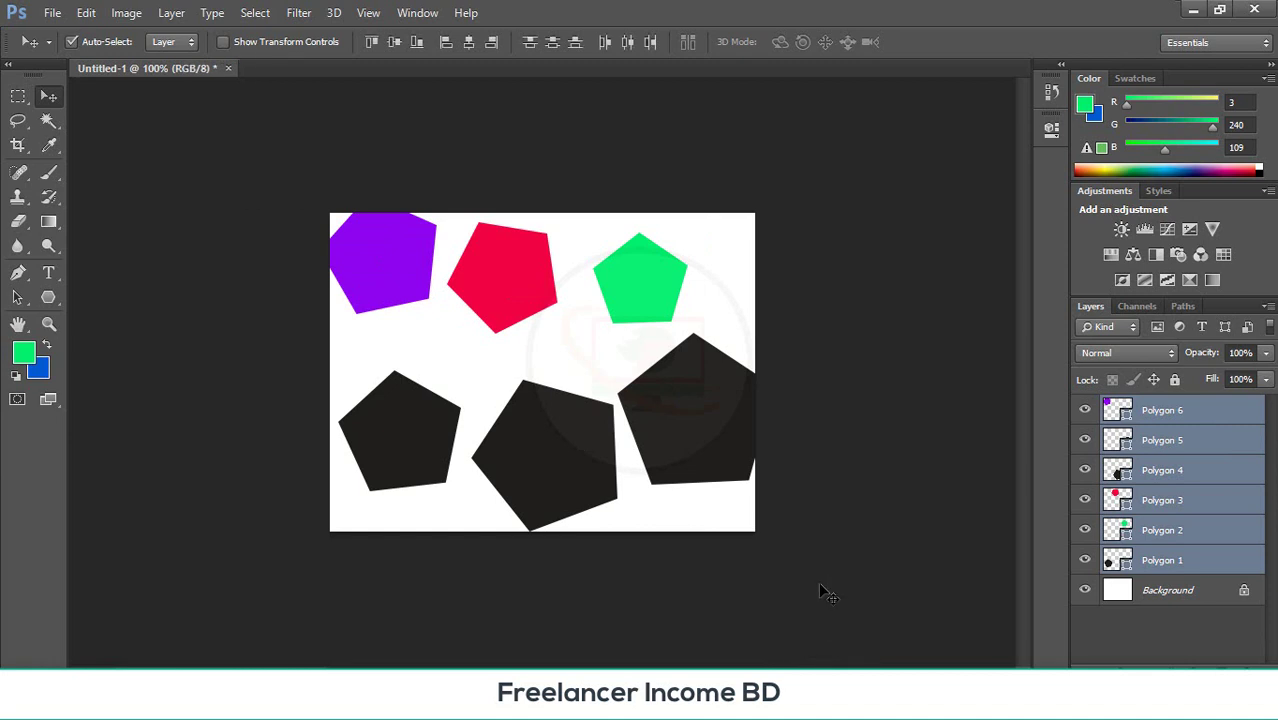
- Delete the six selected Polygon layers, leaving only the Background
key("Delete")
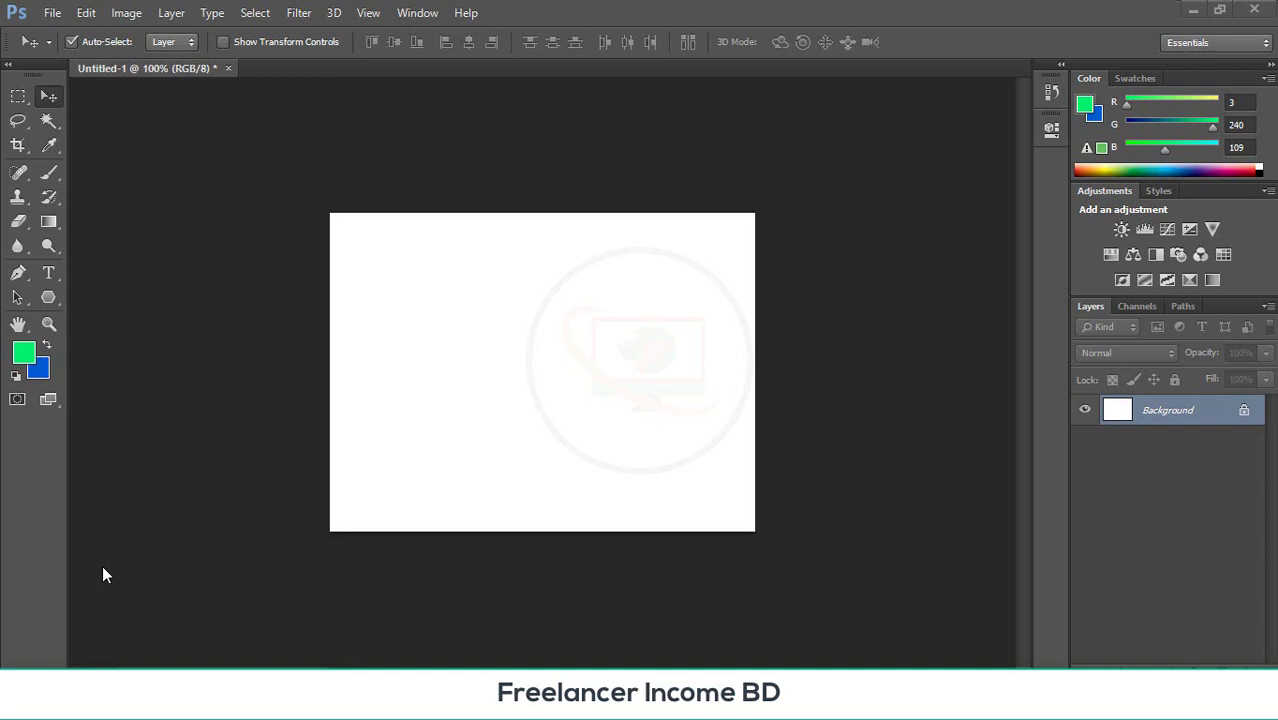
- Select the Custom Shape Tool from the shape tools flyout
left_click(50, 297)
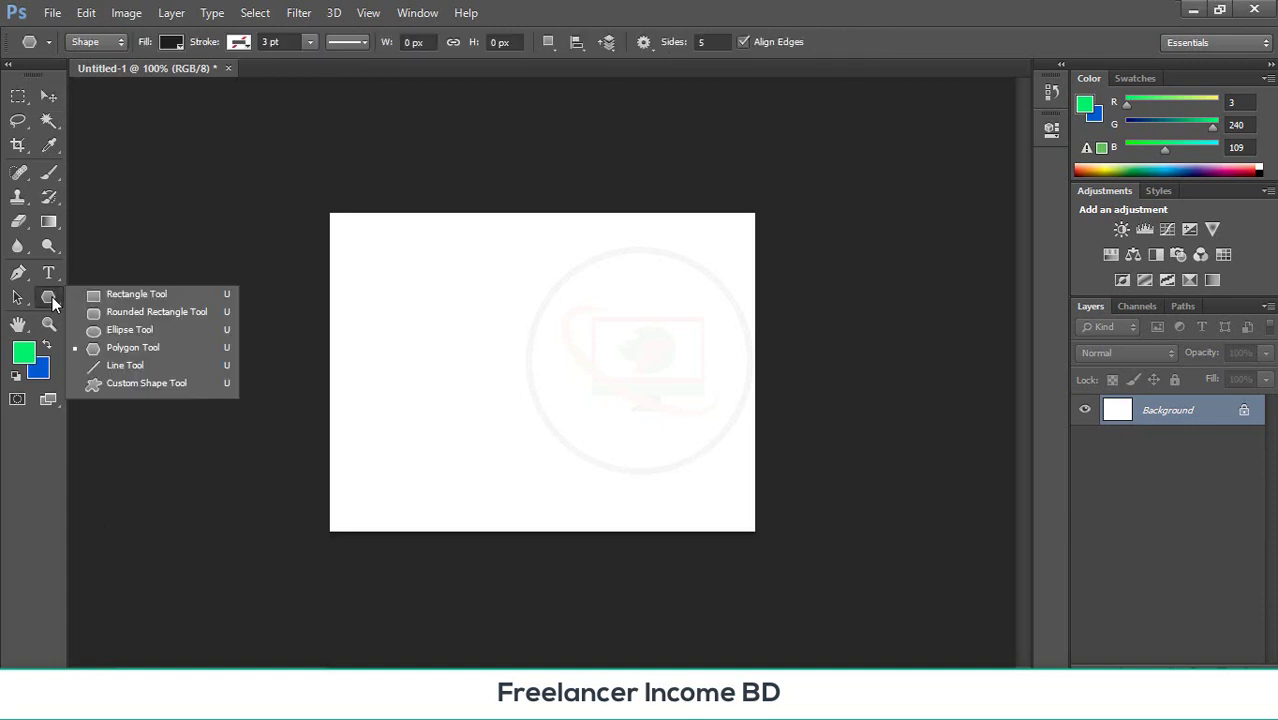
left_click(133, 382)
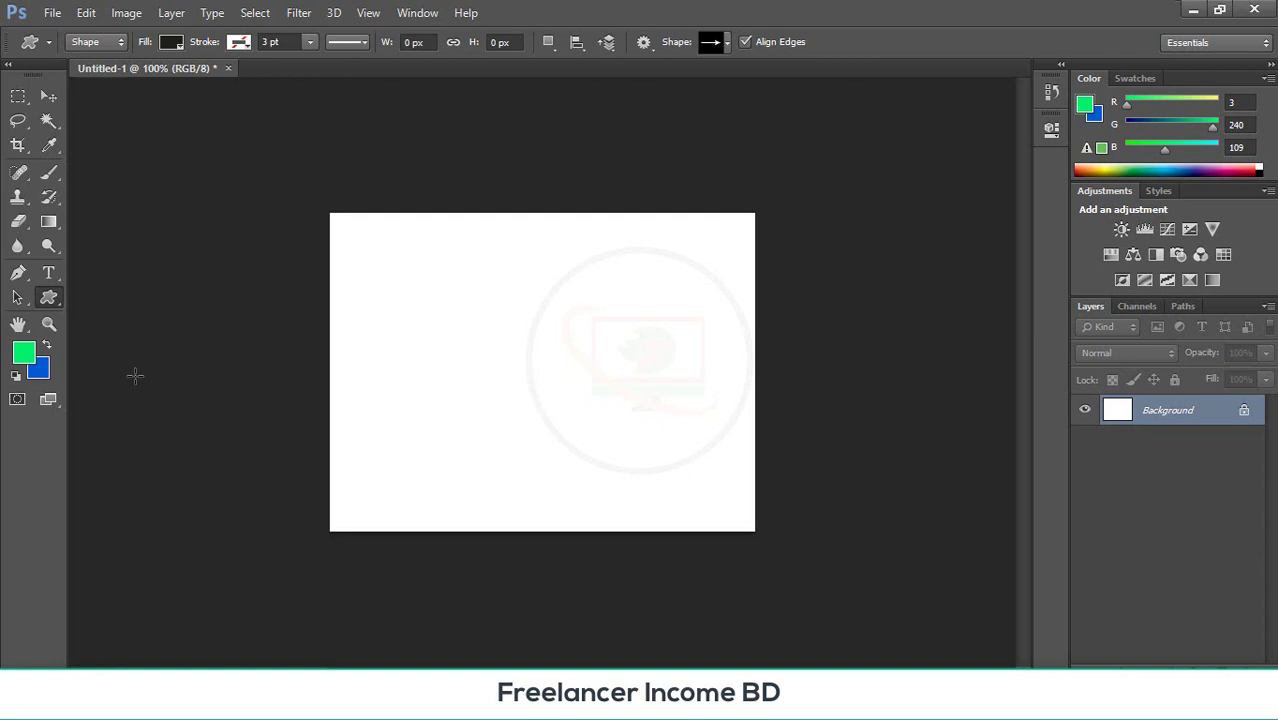
left_click(52, 296)
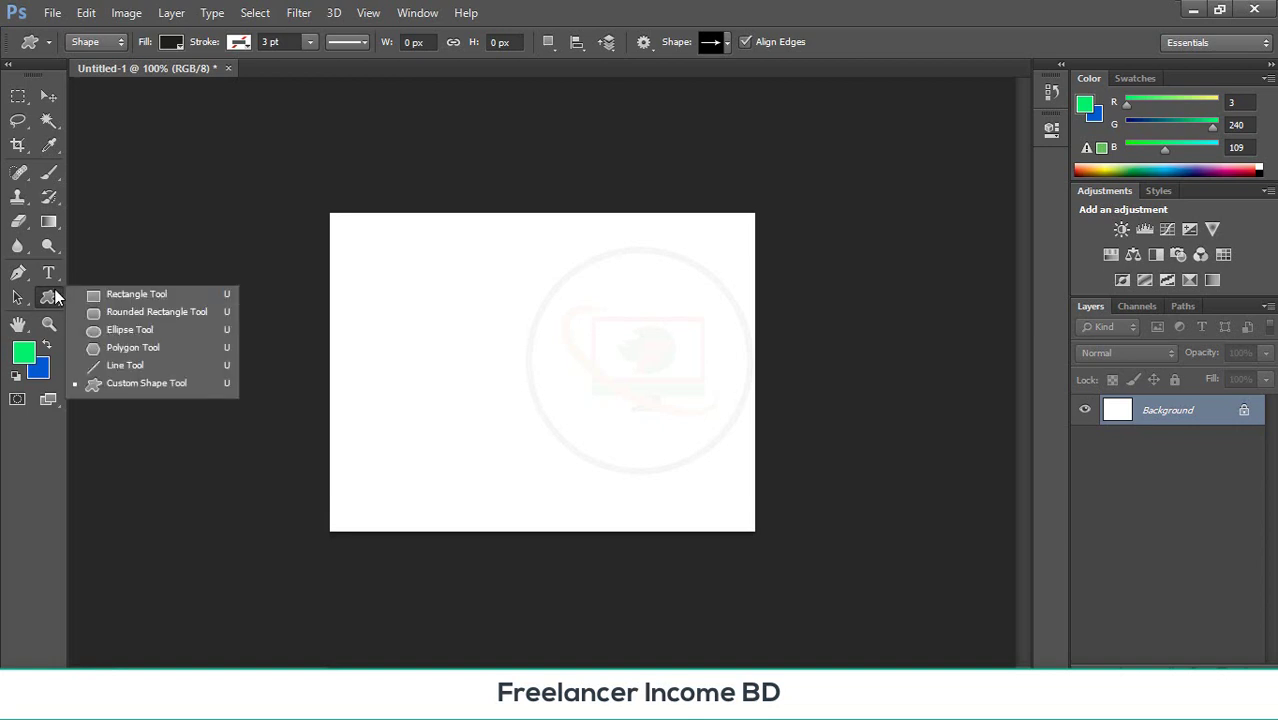
left_click(138, 386)
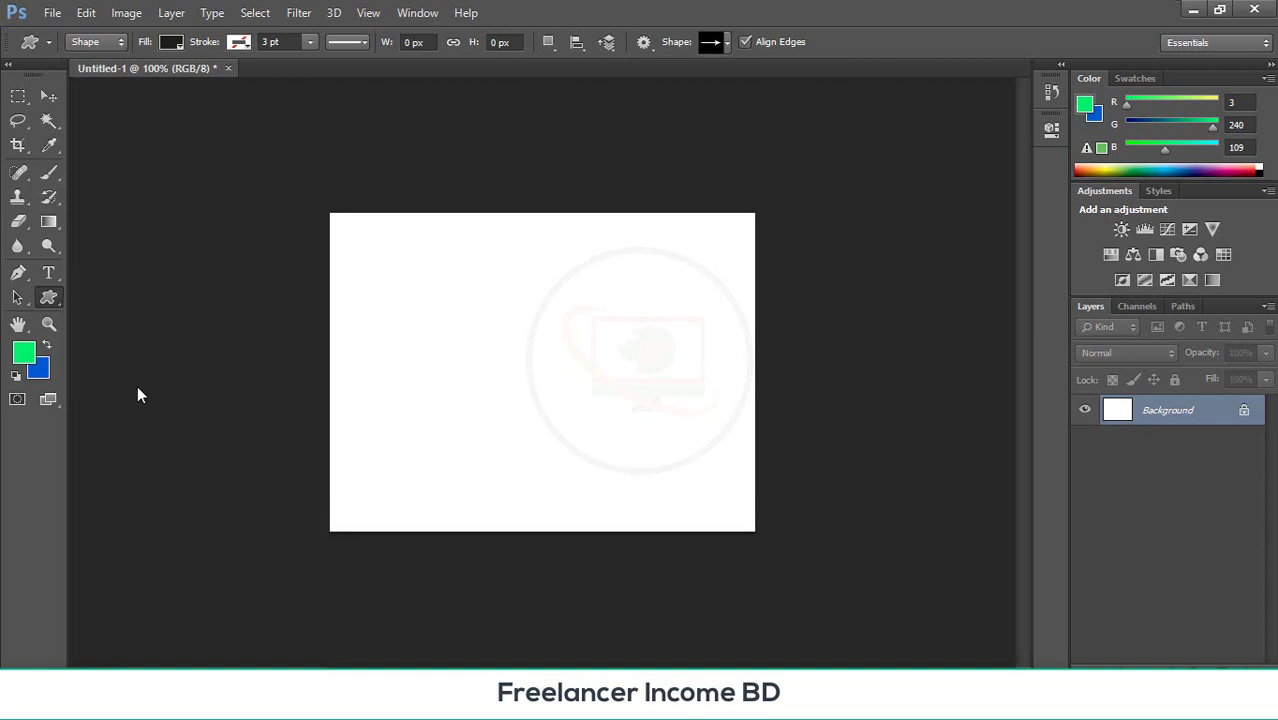
- Replace the picker's shapes with the All set and enlarge the Shape picker
left_click(726, 44)
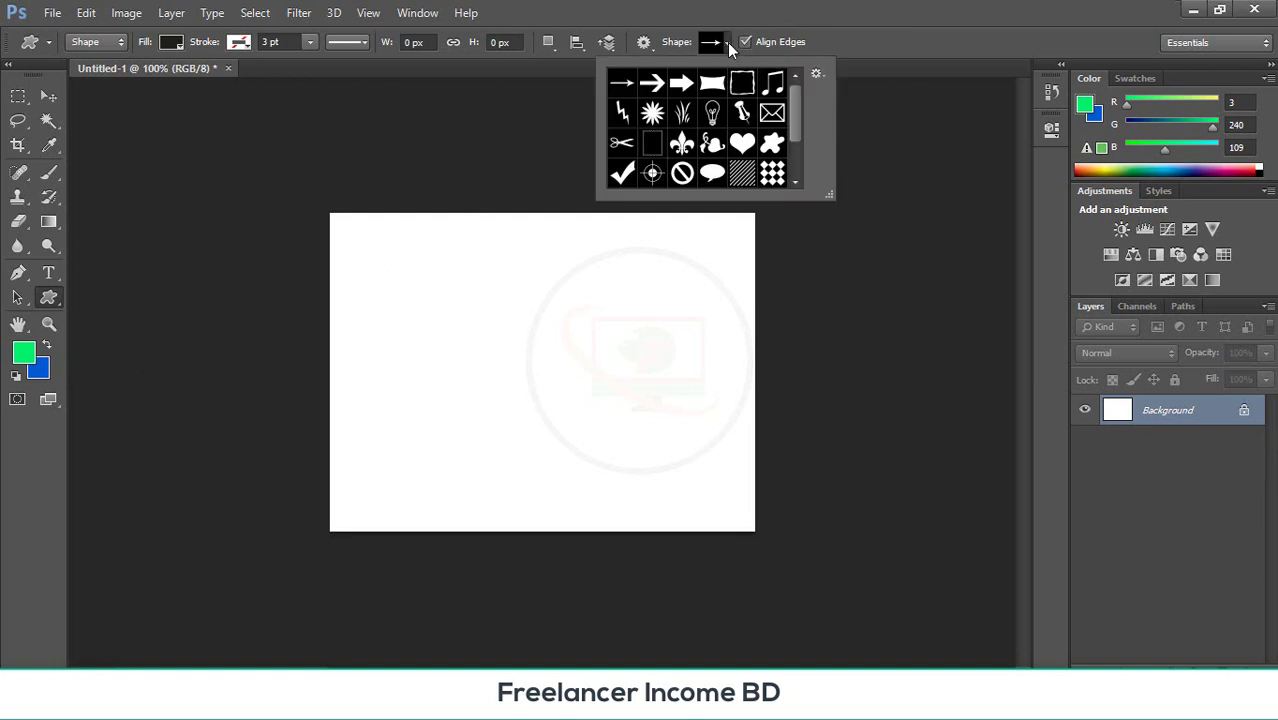
scroll(741, 150, "down", 2)
scroll(740, 146, "up", 2)
scroll(740, 145, "down", 2)
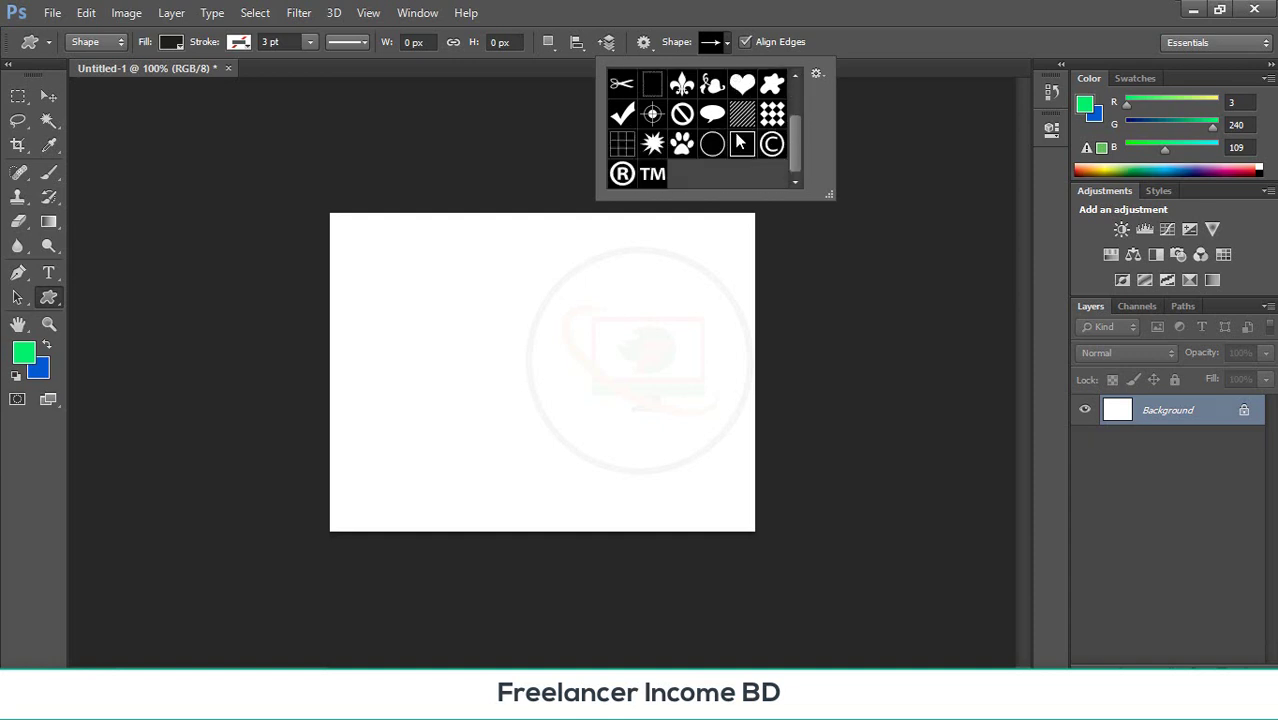
left_click(818, 75)
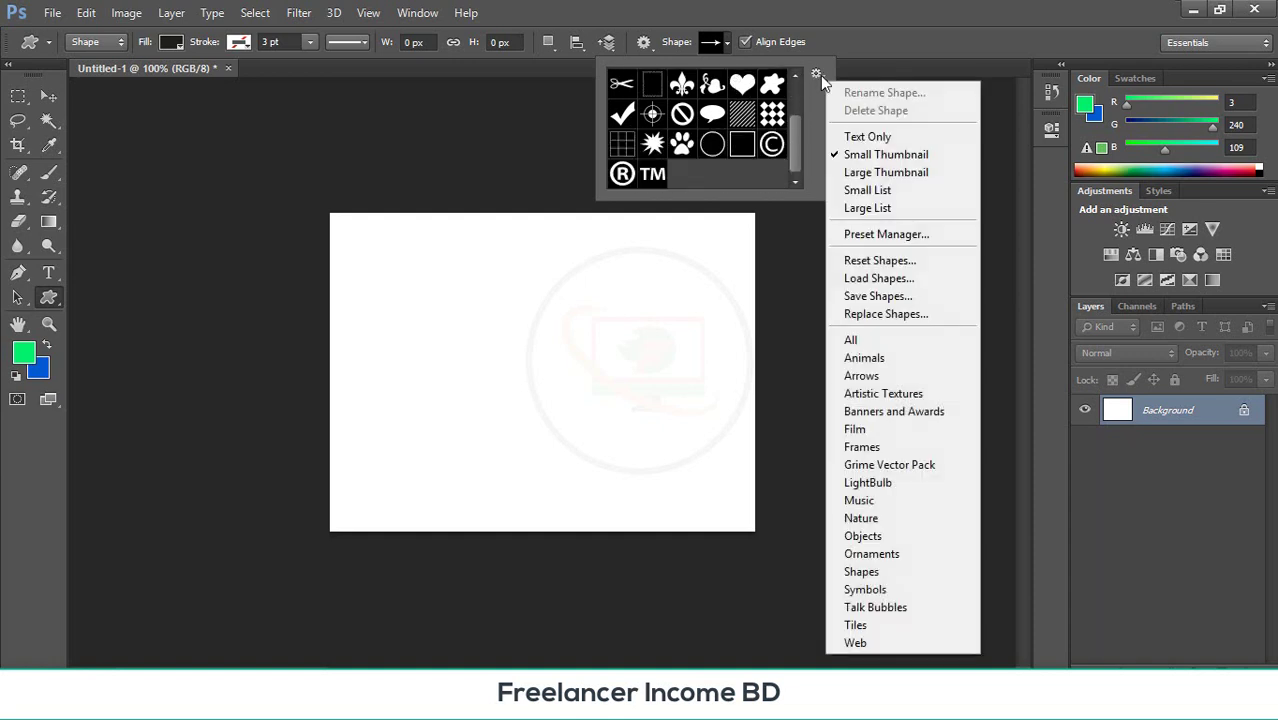
left_click(853, 341)
left_click(535, 277)
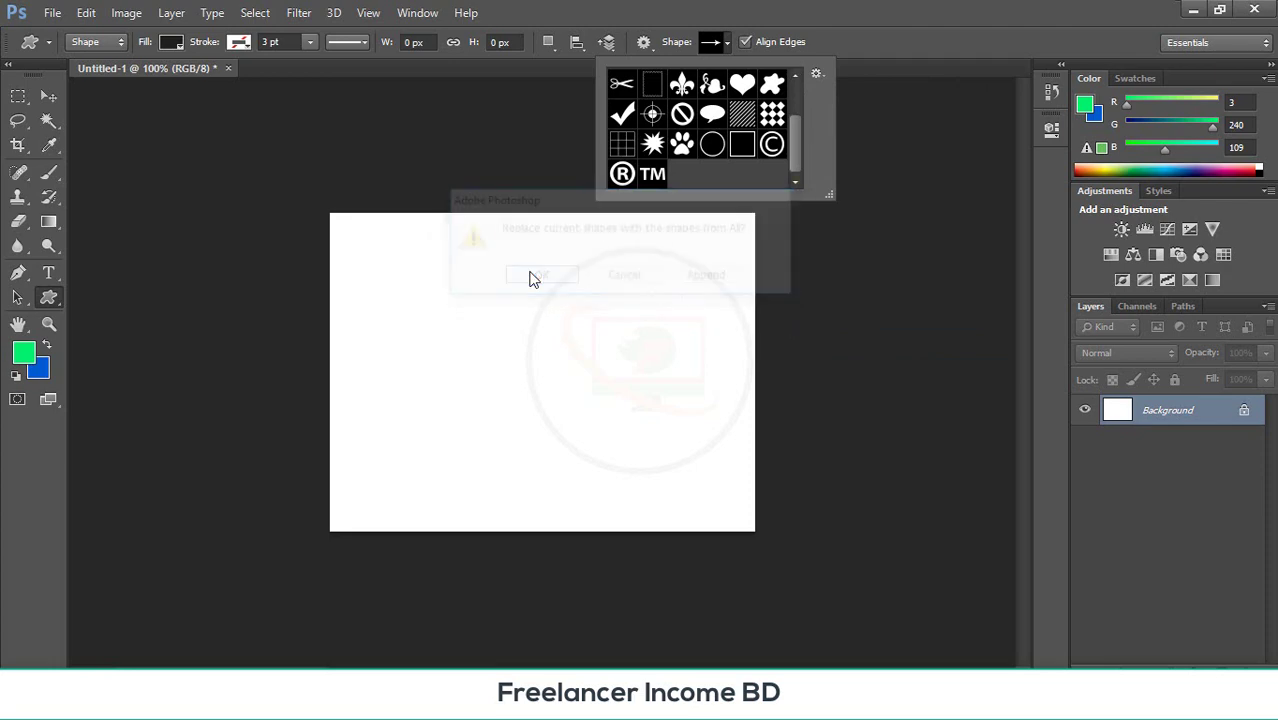
scroll(755, 123, "down", 4)
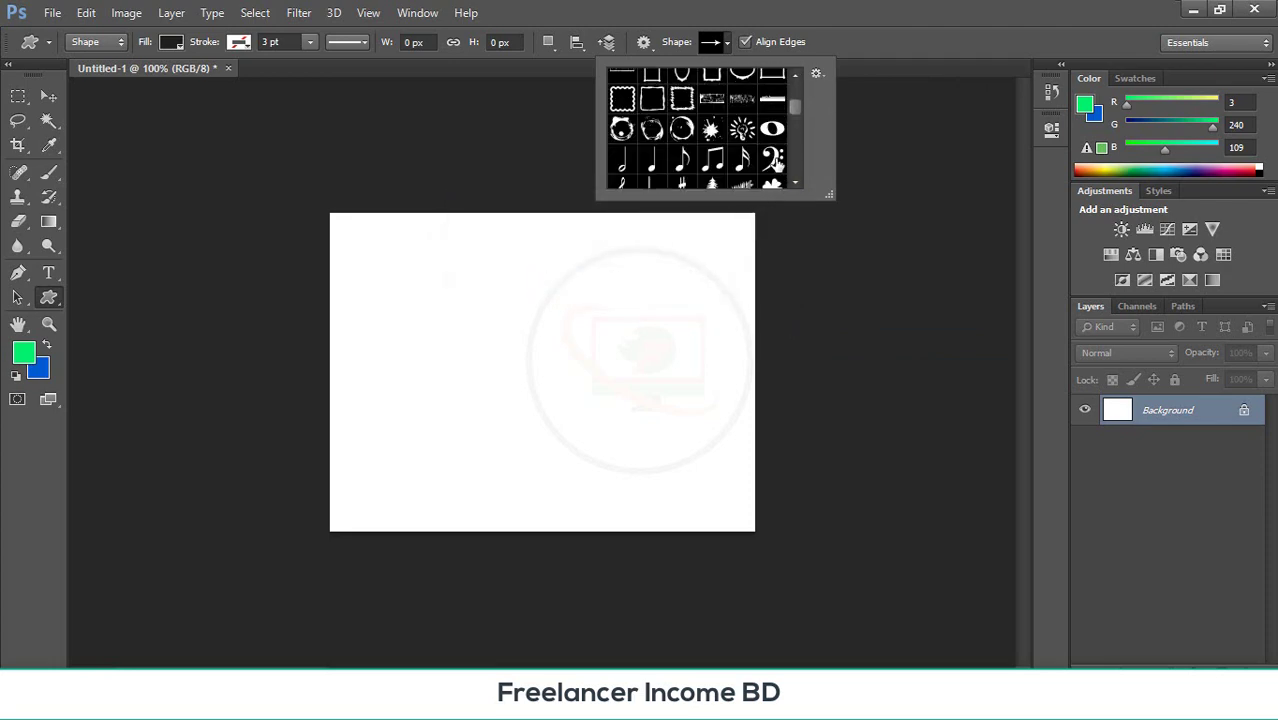
left_click_drag(829, 194, 1231, 577)
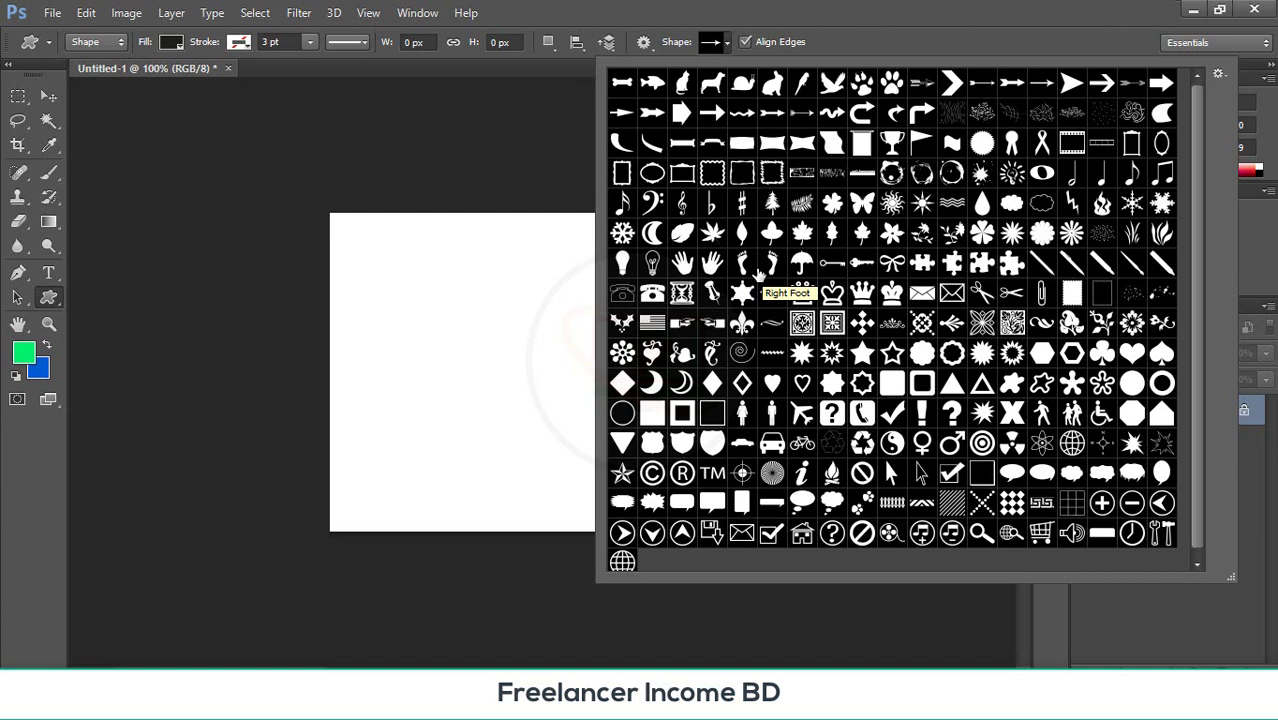
- Draw a black ribbon banner custom shape and move it up and left
left_click(712, 142)
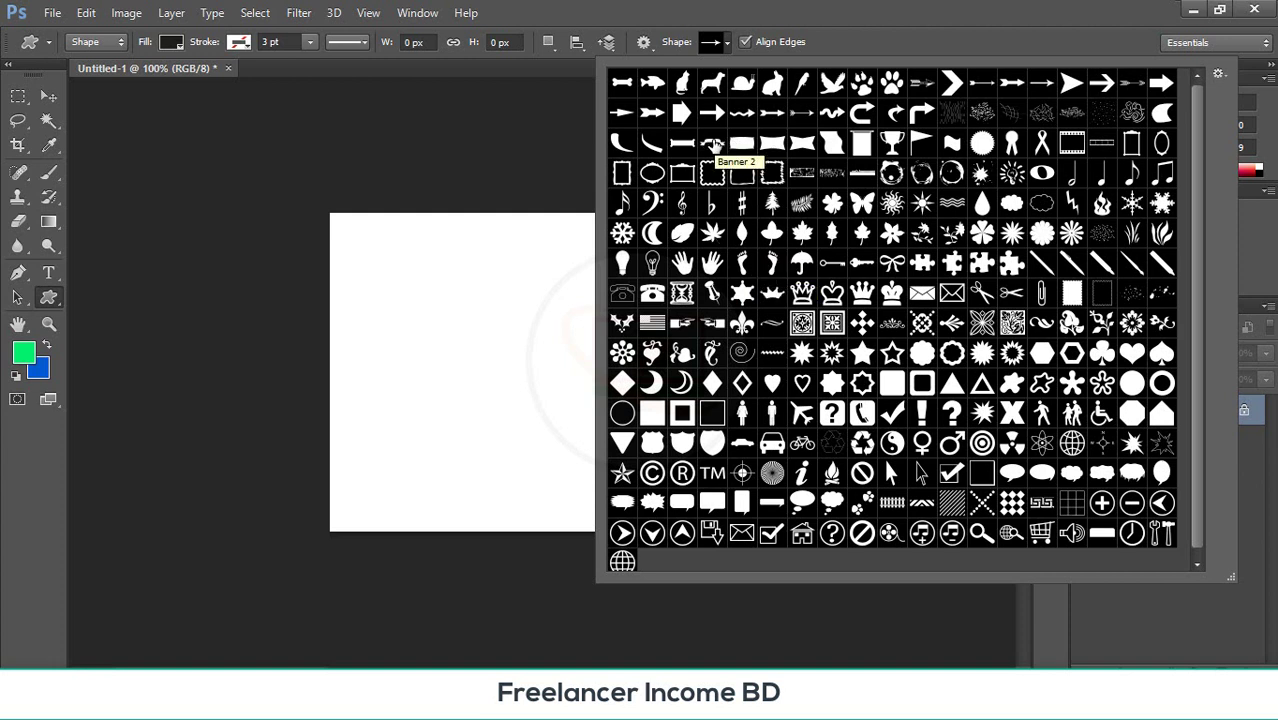
left_click(424, 293)
left_click_drag(422, 291, 714, 379)
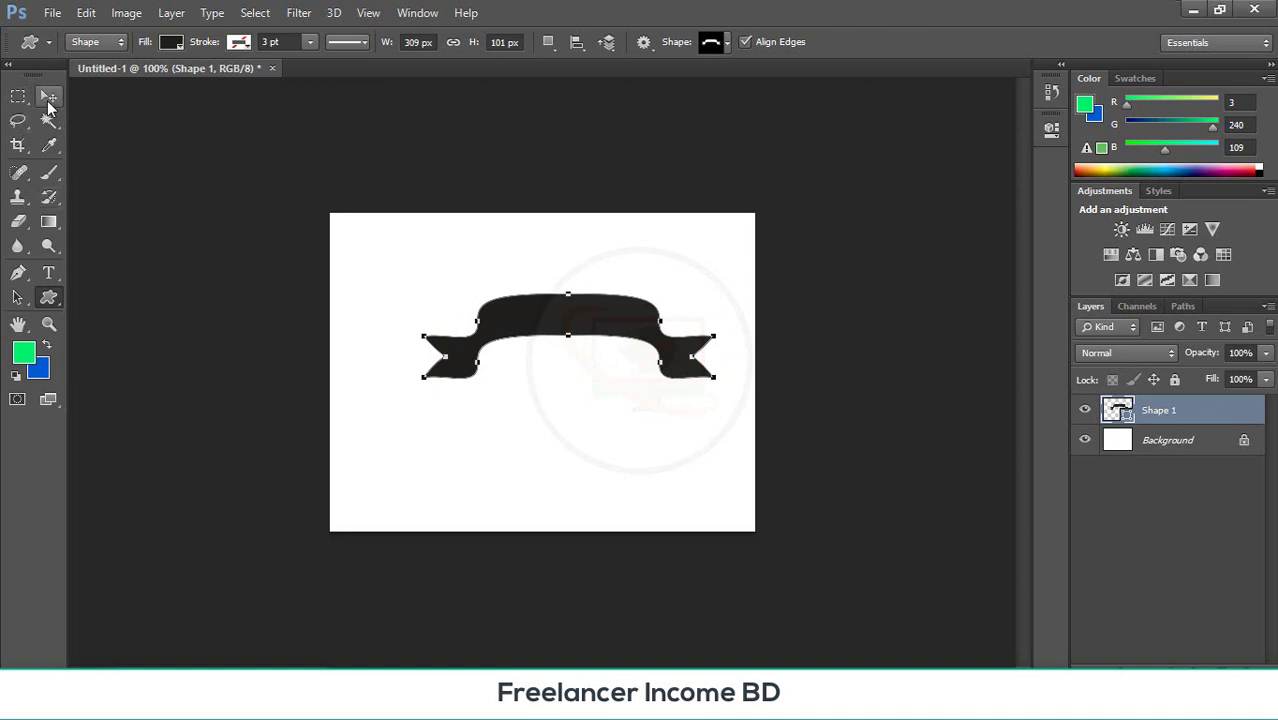
left_click(48, 98)
left_click_drag(538, 326, 505, 283)
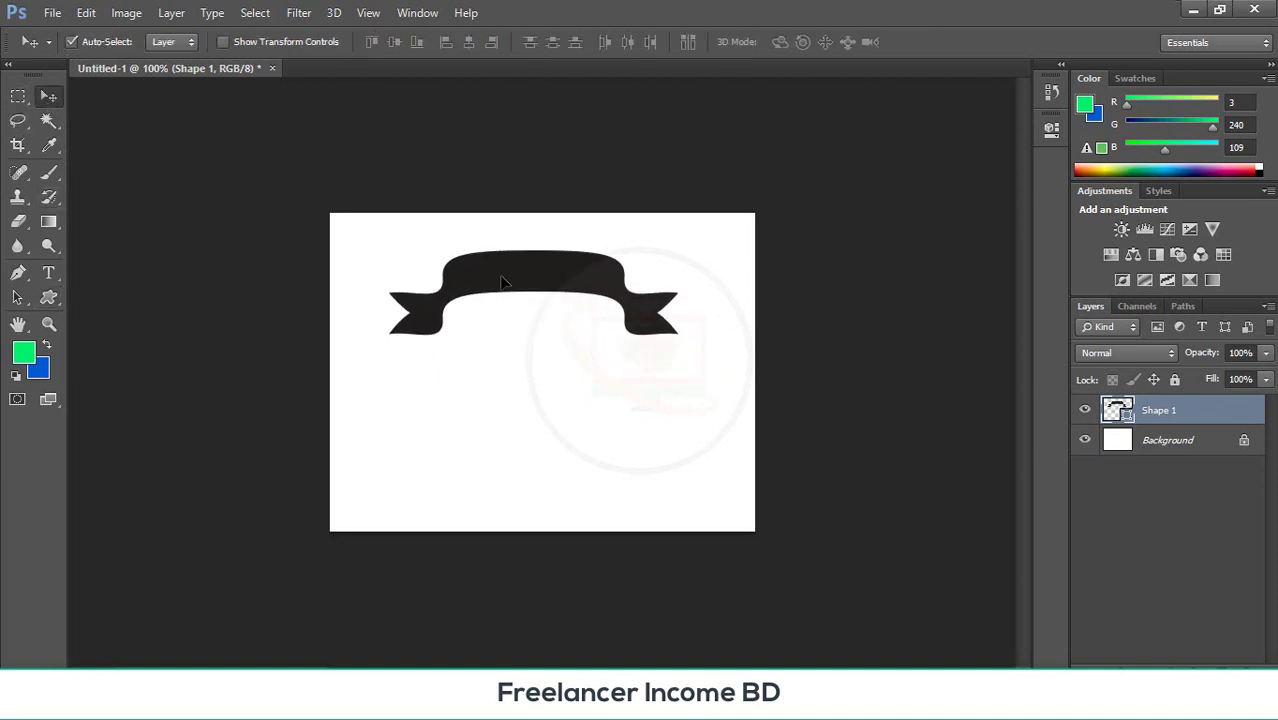
- Draw a black butterfly shape, move it onto the ribbon, then delete the ribbon layer
left_click(48, 297)
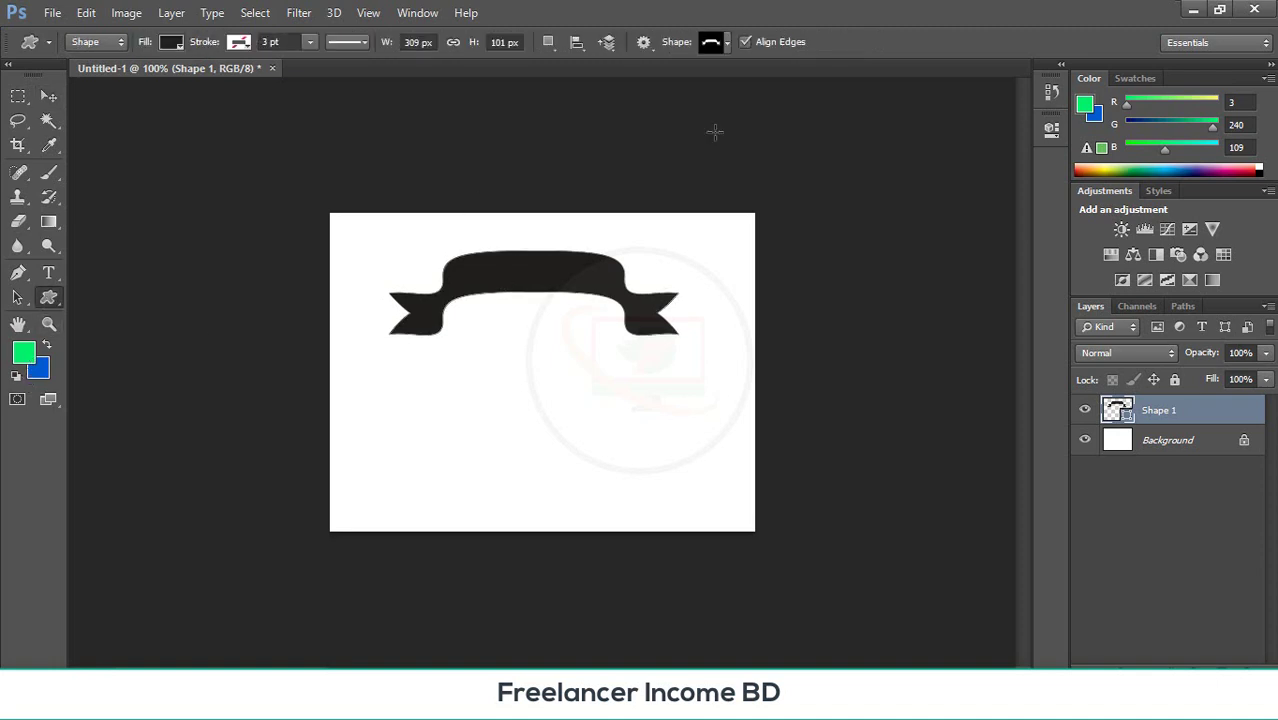
left_click(727, 42)
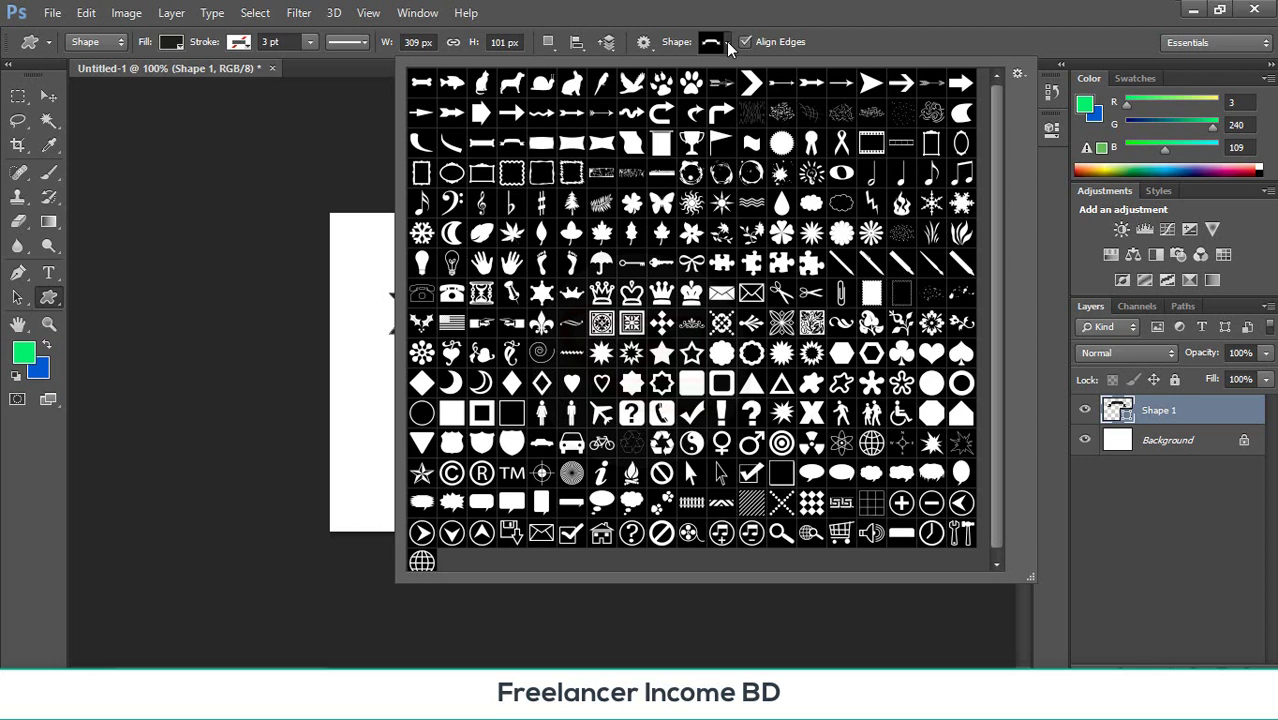
left_click(659, 205)
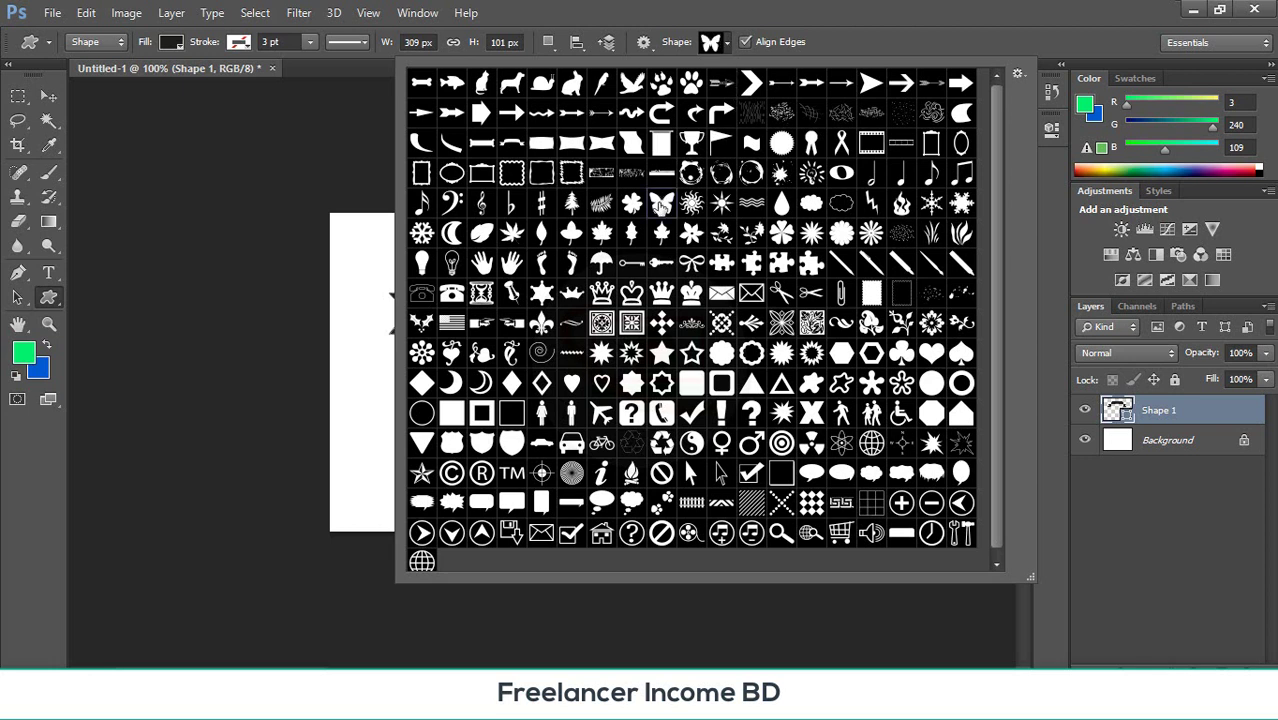
double_click(659, 205)
left_click_drag(484, 364, 692, 581)
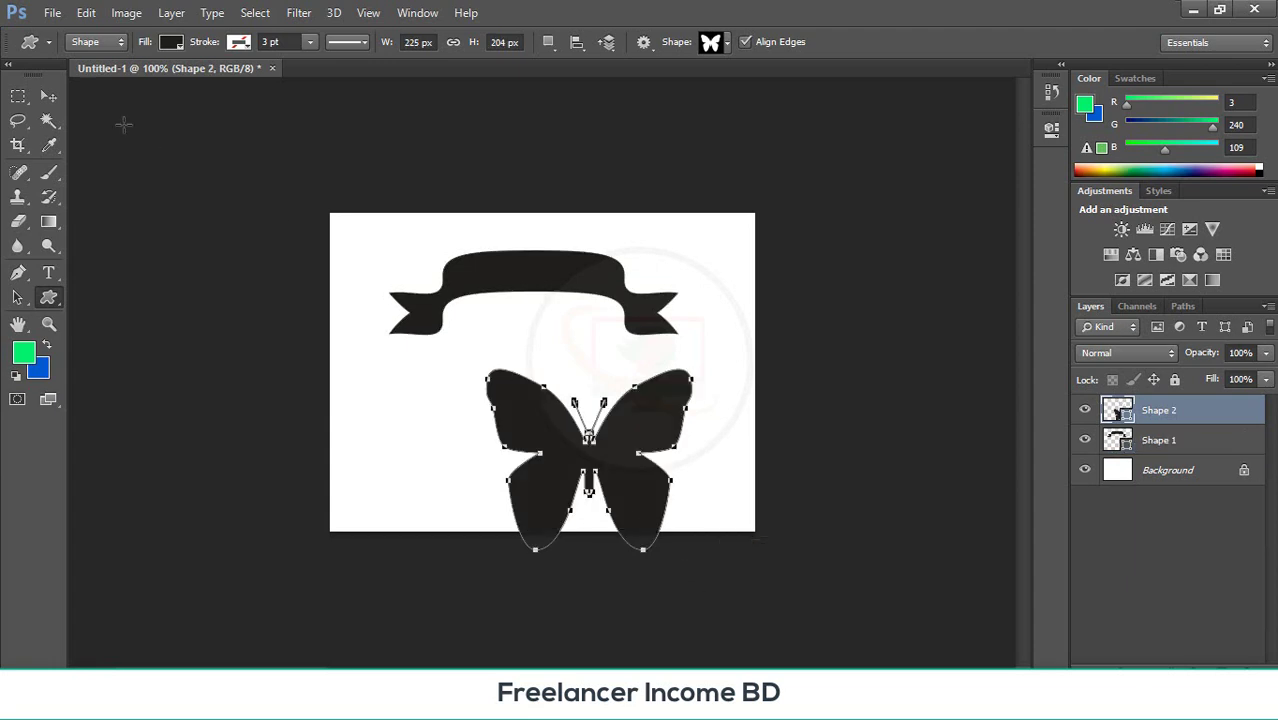
left_click(49, 96)
left_click_drag(581, 453, 531, 415)
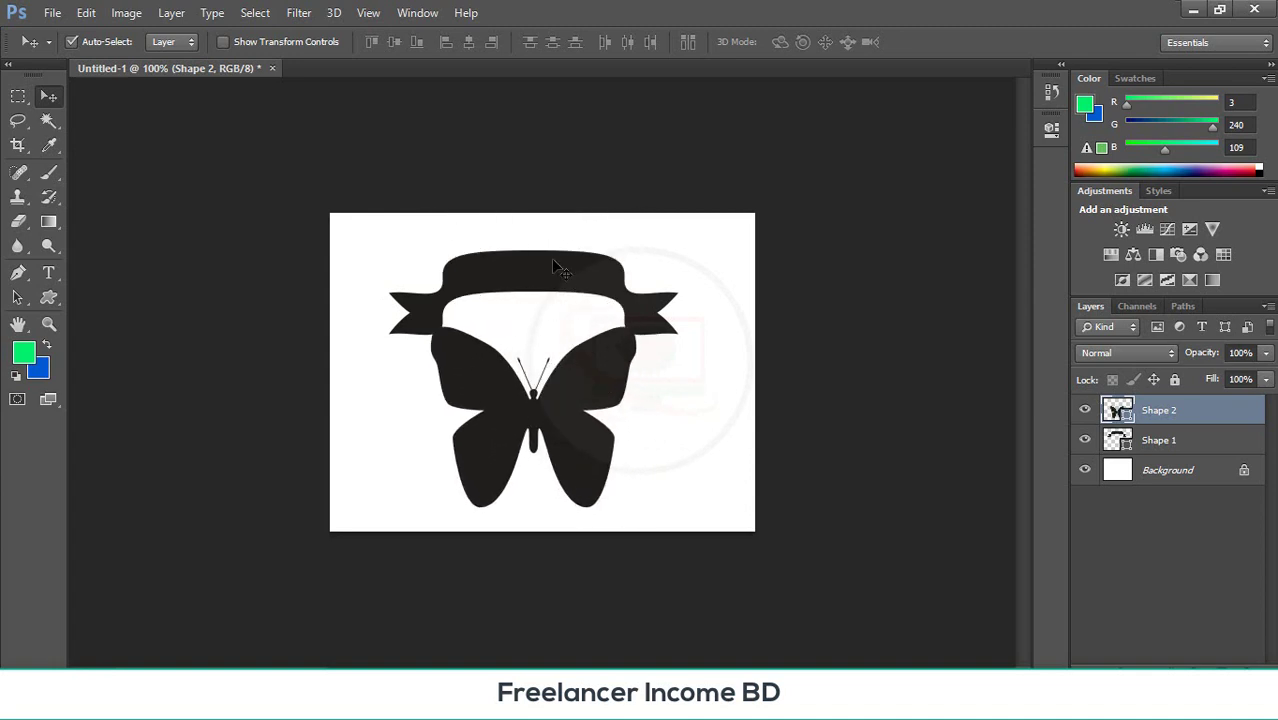
left_click(548, 287)
key("Delete")
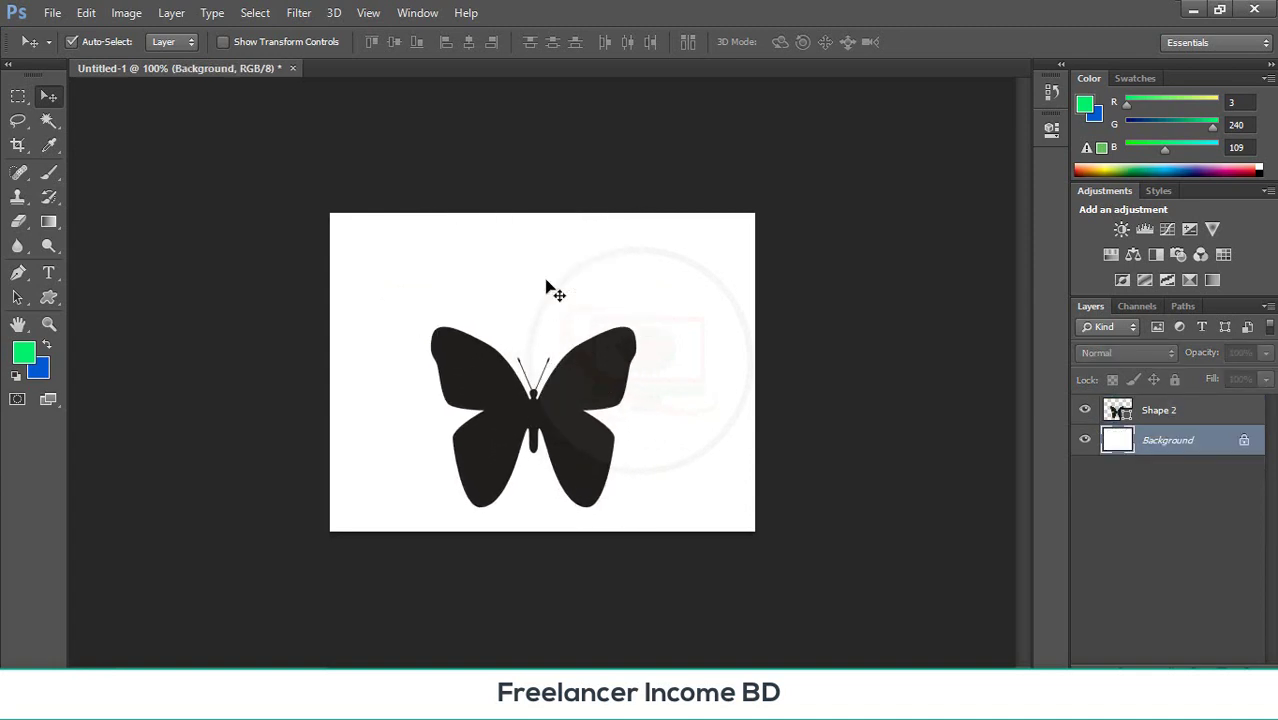
- Fill the butterfly with orange and move it to the canvas's left edge
left_click_drag(560, 415, 535, 337)
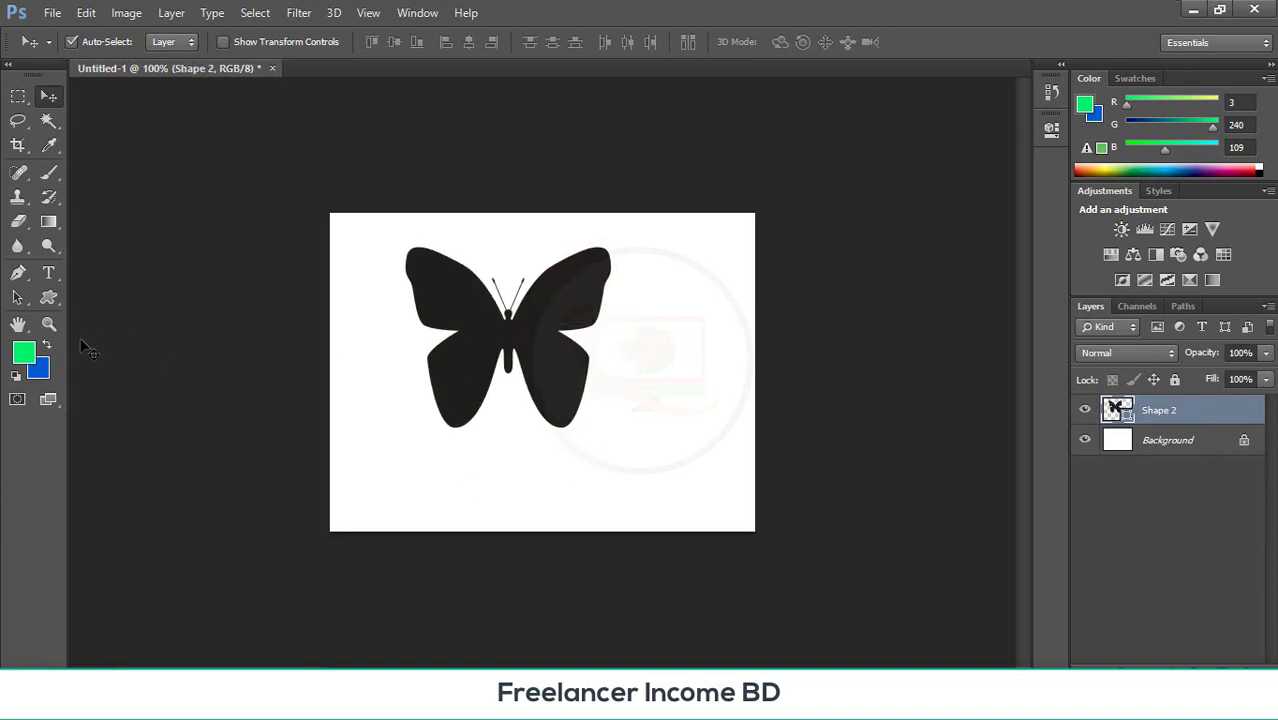
left_click(23, 353)
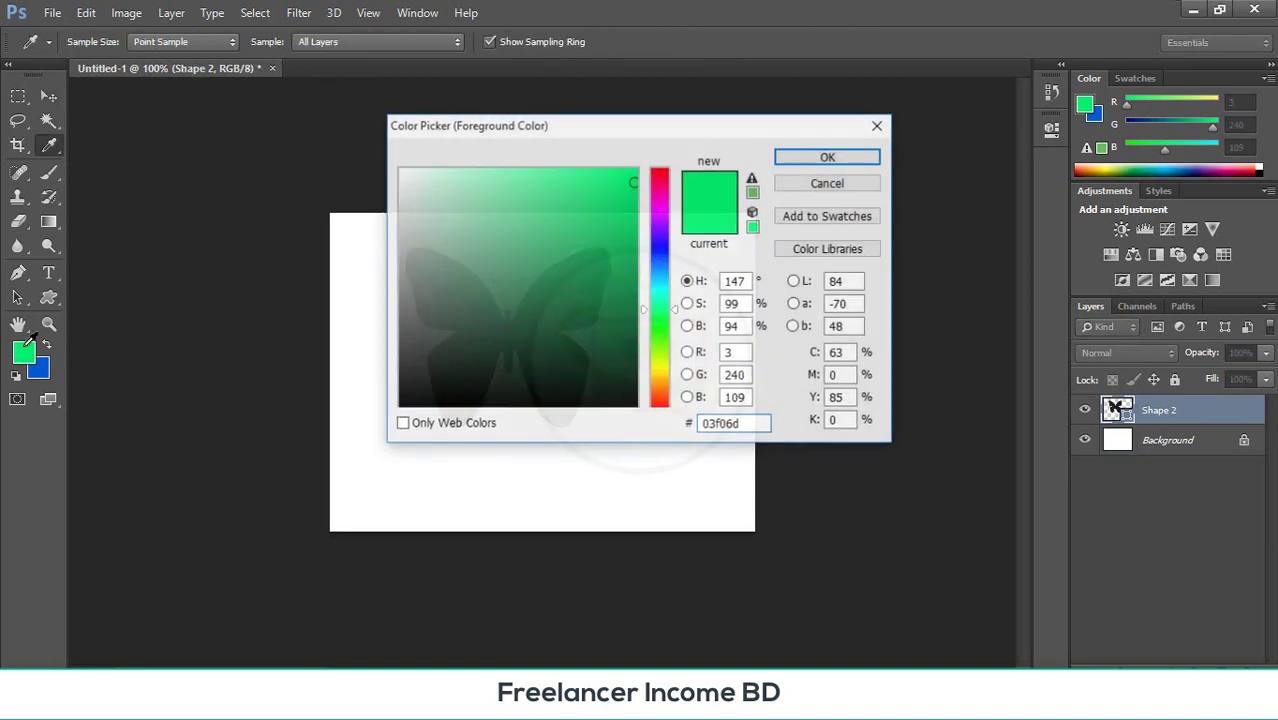
left_click(668, 354)
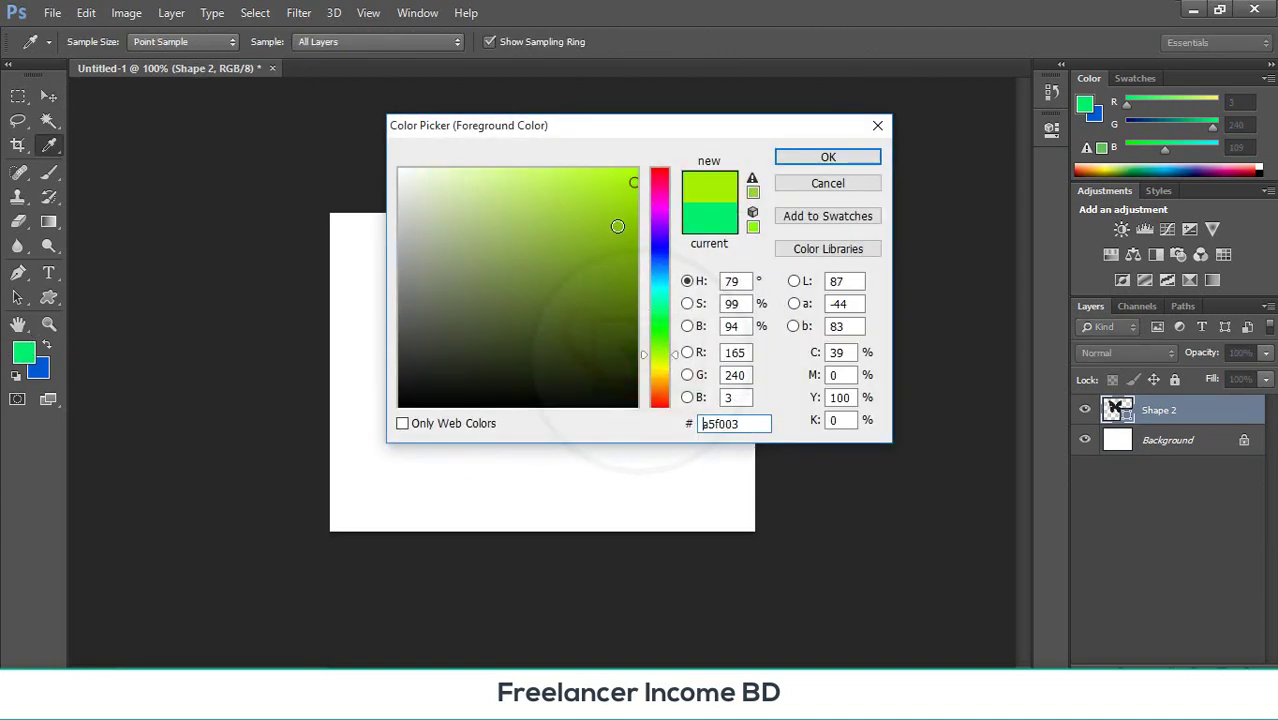
left_click(660, 380)
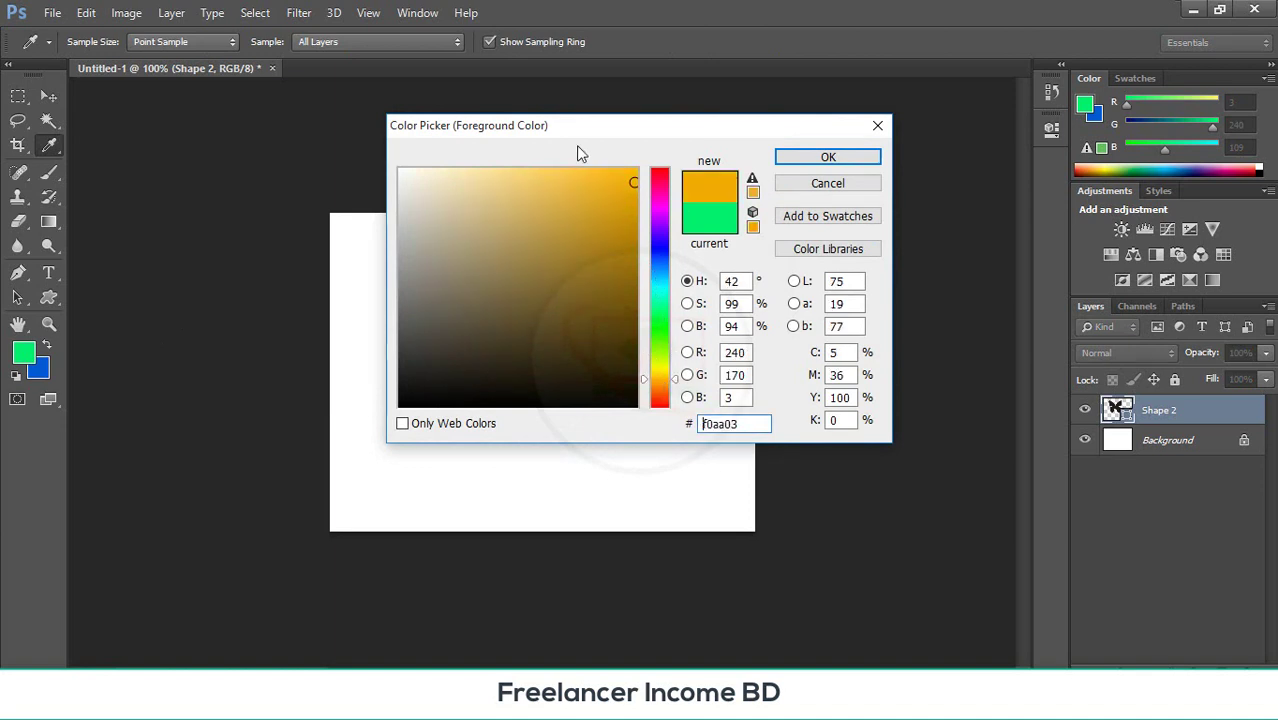
left_click(812, 159)
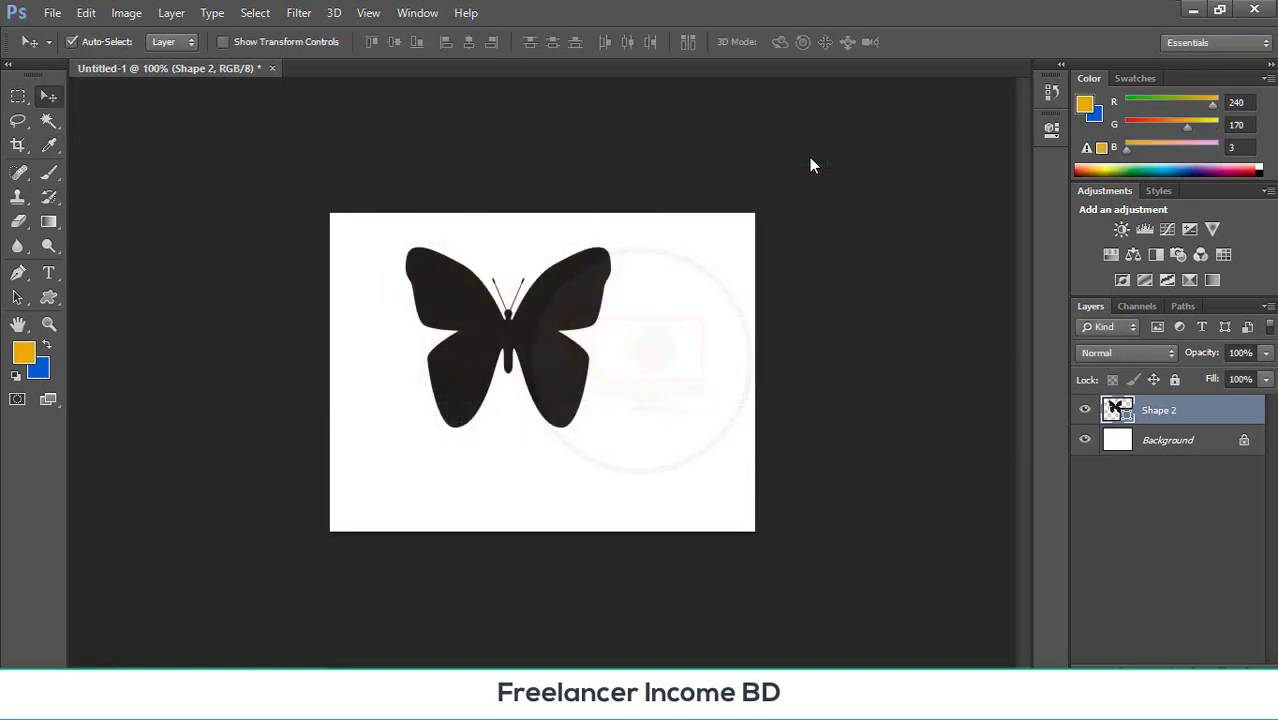
key("alt+BackSpace")
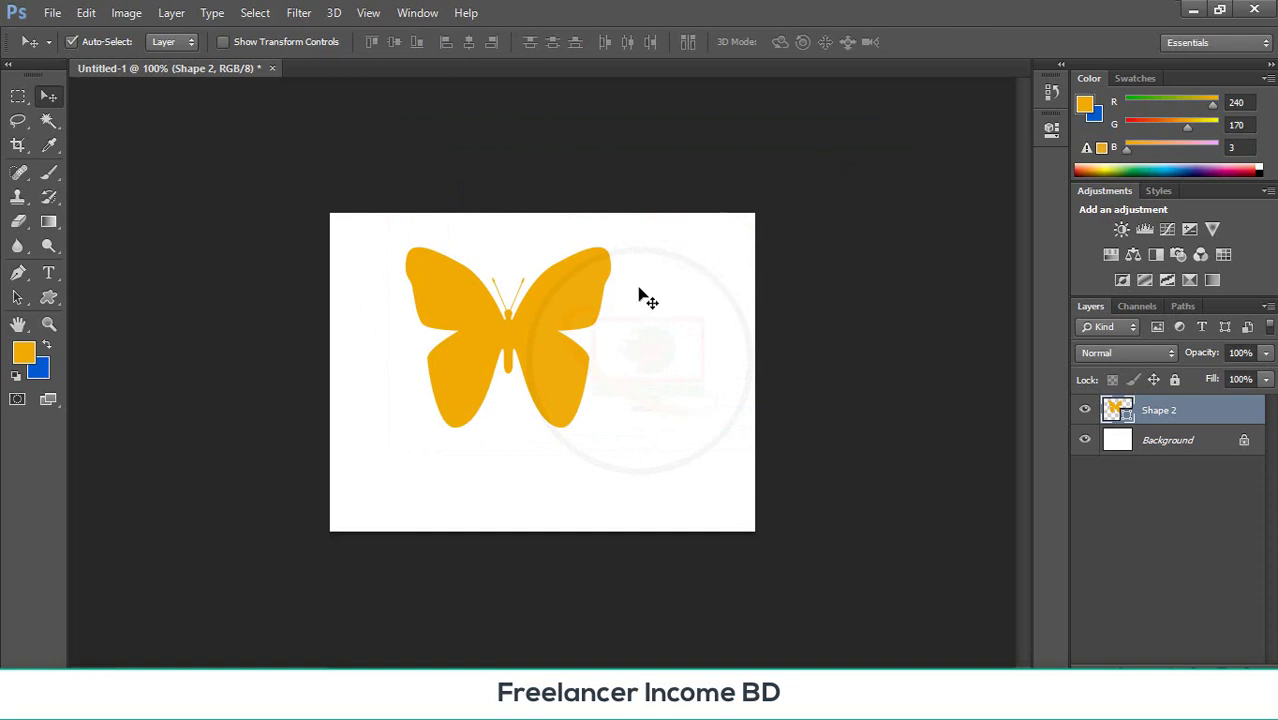
left_click(652, 330)
left_click_drag(555, 347, 488, 316)
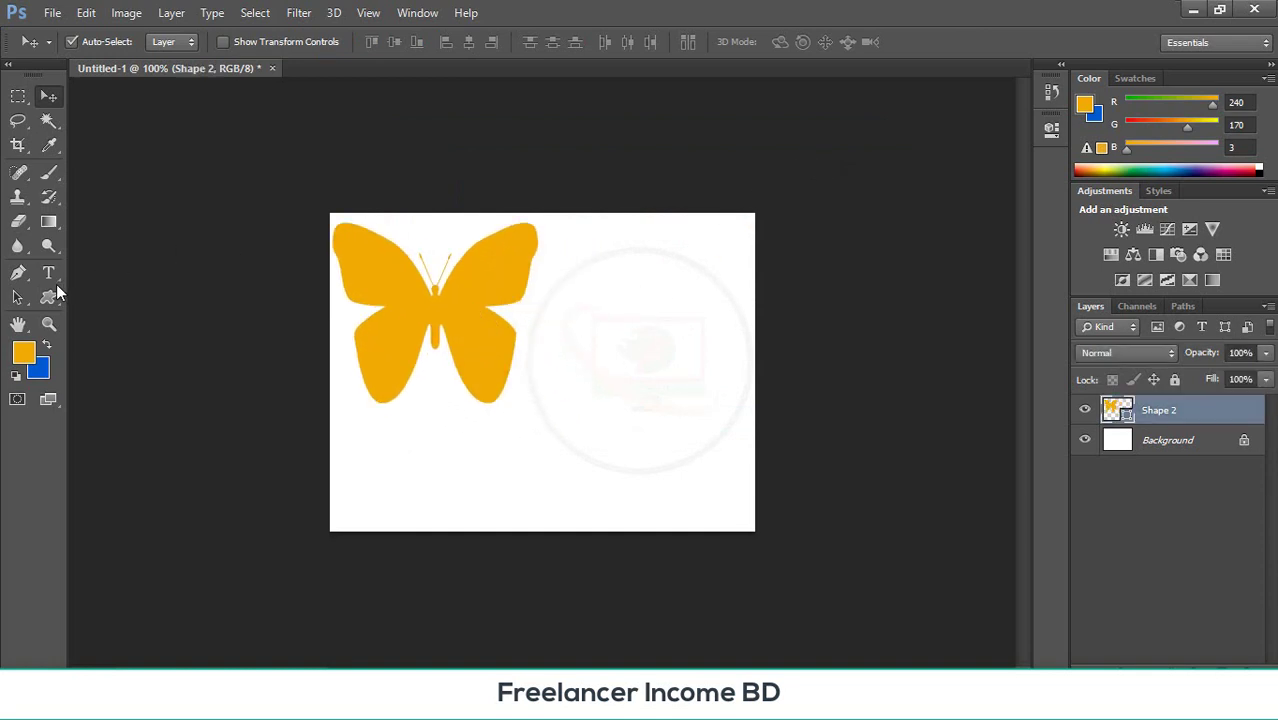
- Draw an ornamental flower custom shape in the canvas's lower right
left_click(54, 292)
left_click(726, 42)
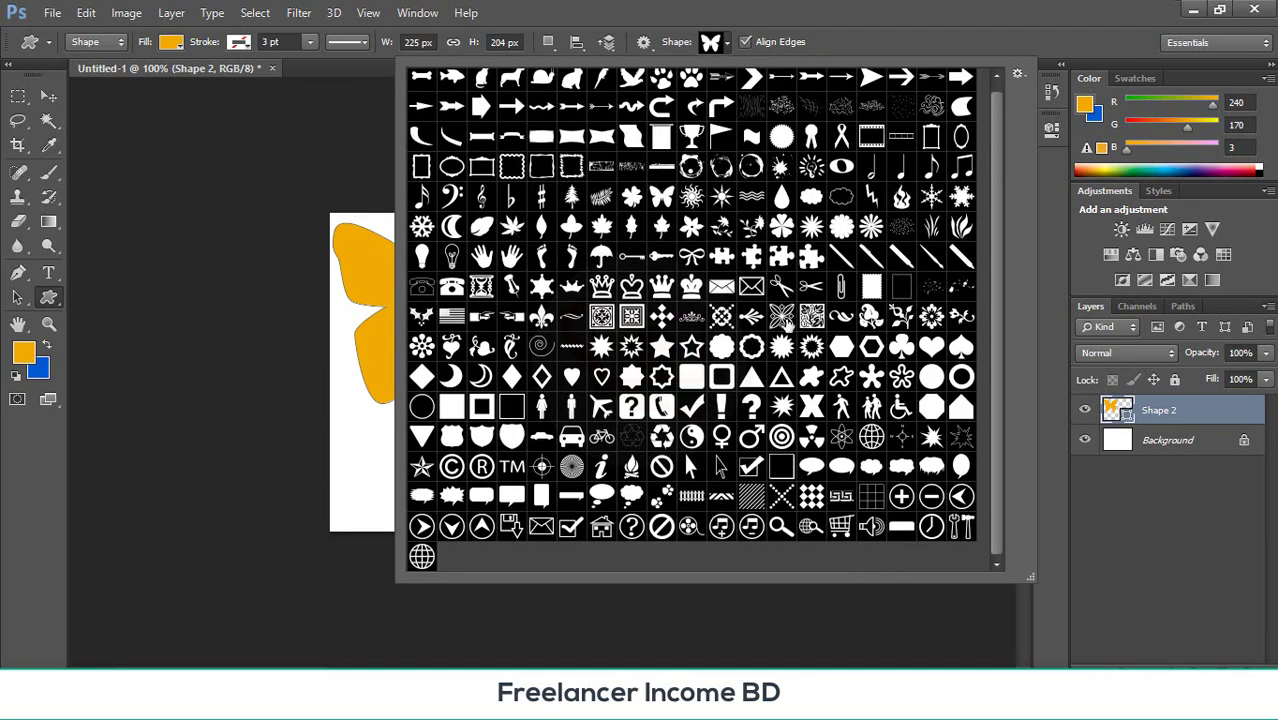
left_click(780, 318)
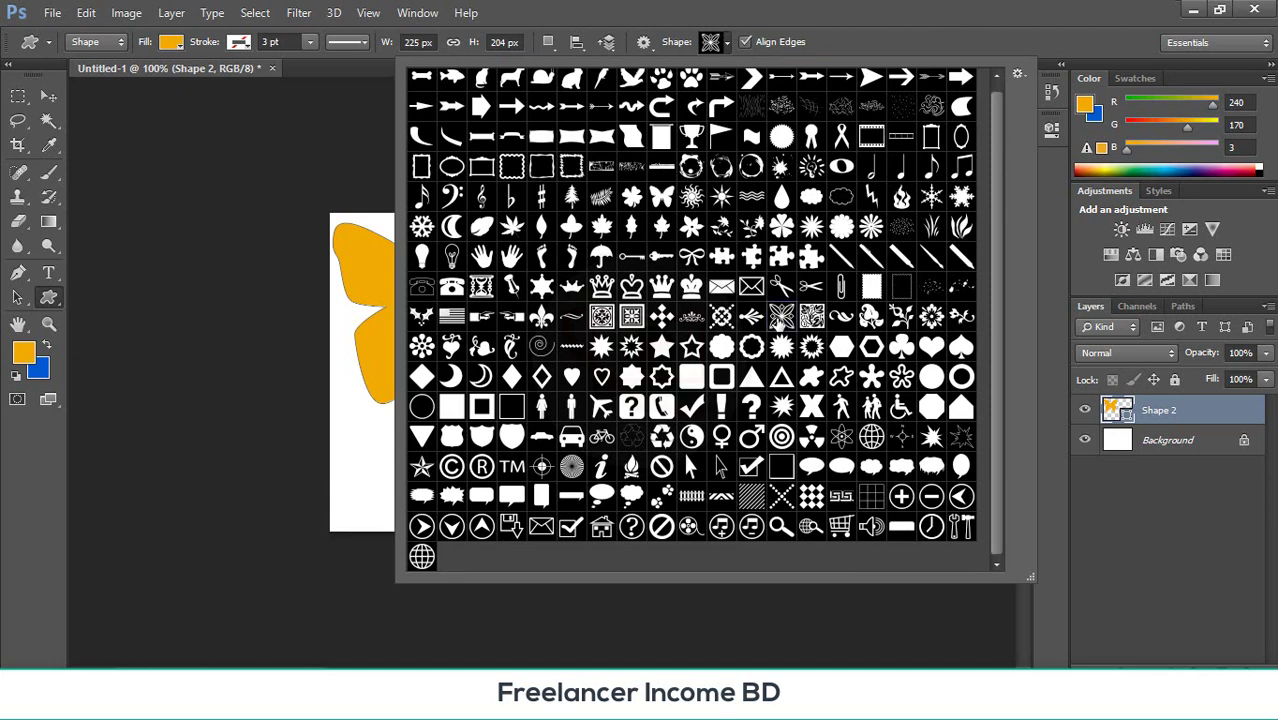
double_click(781, 318)
left_click_drag(566, 341, 731, 561)
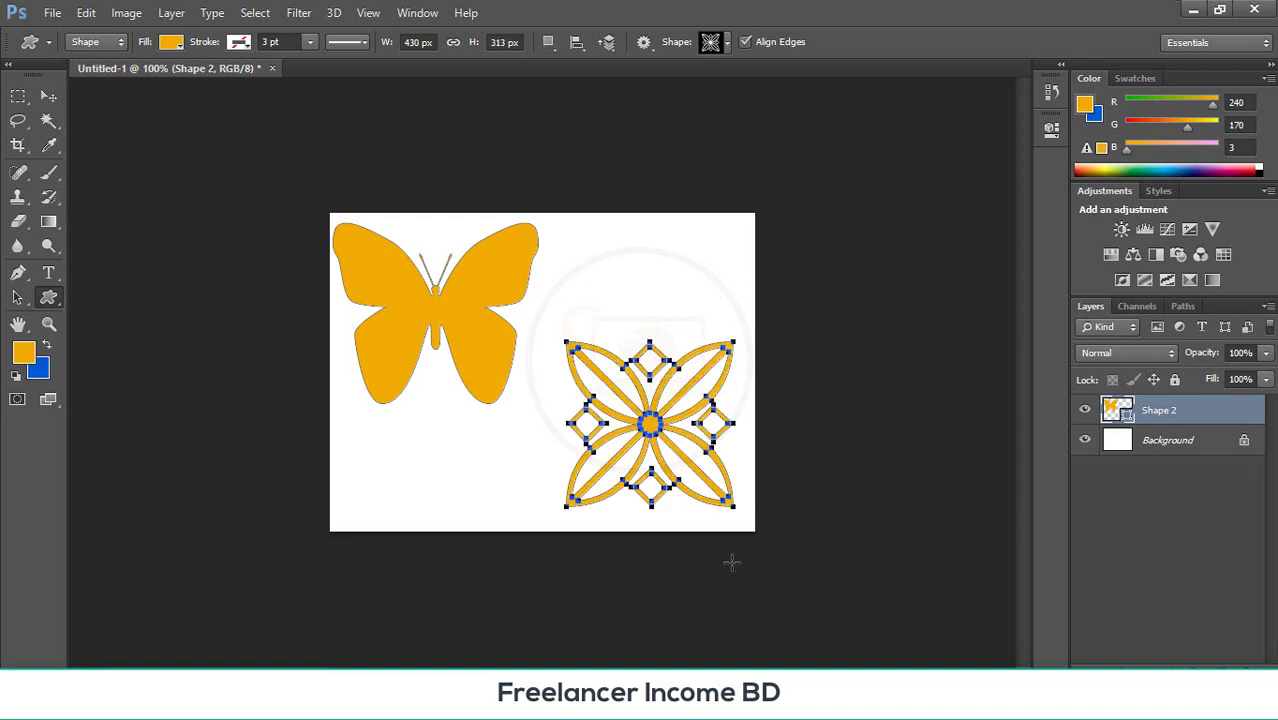
- Toggle between the Marquee and Move tools and shift the shapes up and back
left_click(18, 96)
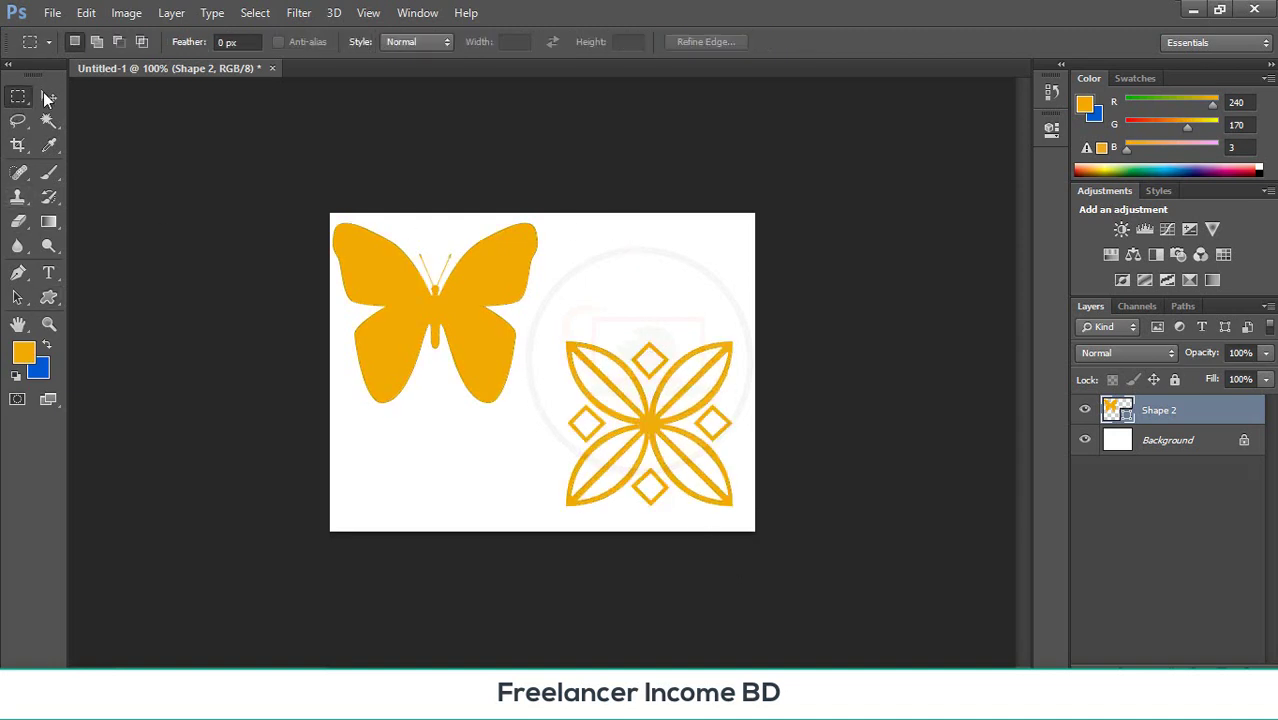
left_click(49, 96)
left_click(622, 300)
mouse_move(645, 437)
left_mouse_down()
mouse_move(640, 340)
mouse_move(652, 459)
mouse_move(651, 421)
left_mouse_up()
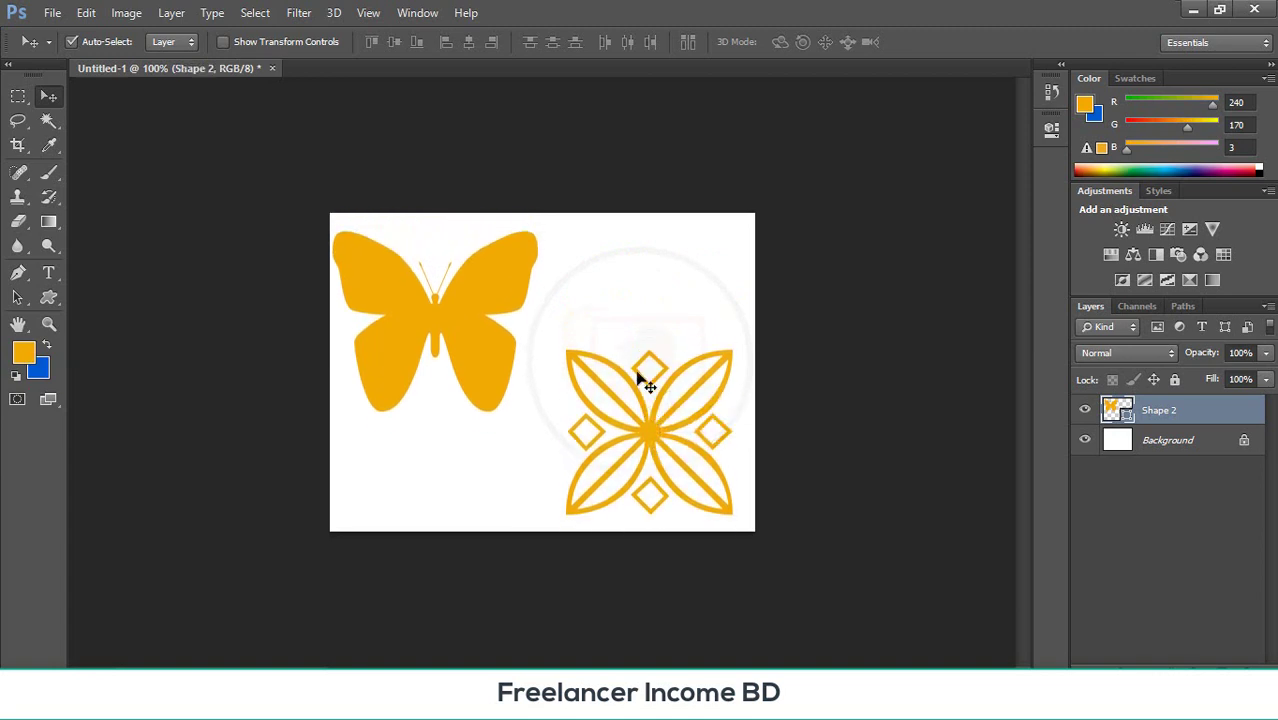
- Marquee the flower, then step back in history to remove it and add a new Layer 1
left_click(18, 96)
left_click_drag(543, 323, 792, 563)
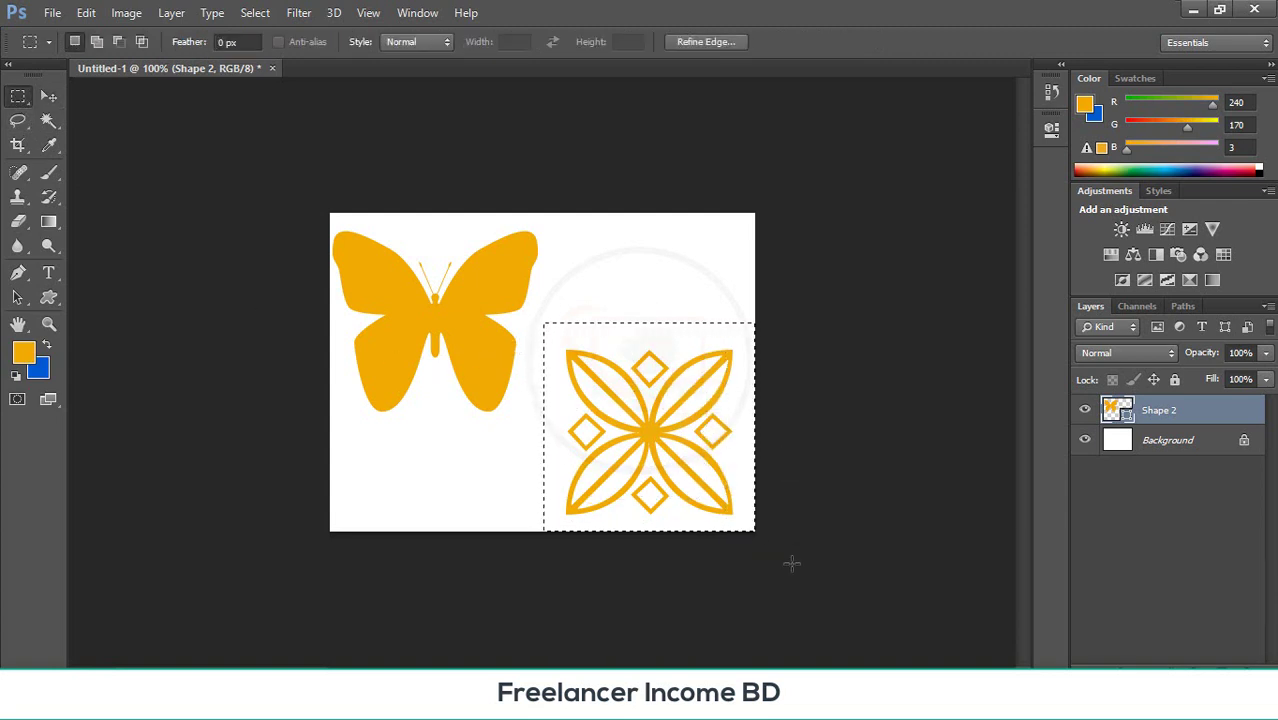
left_click(1224, 665)
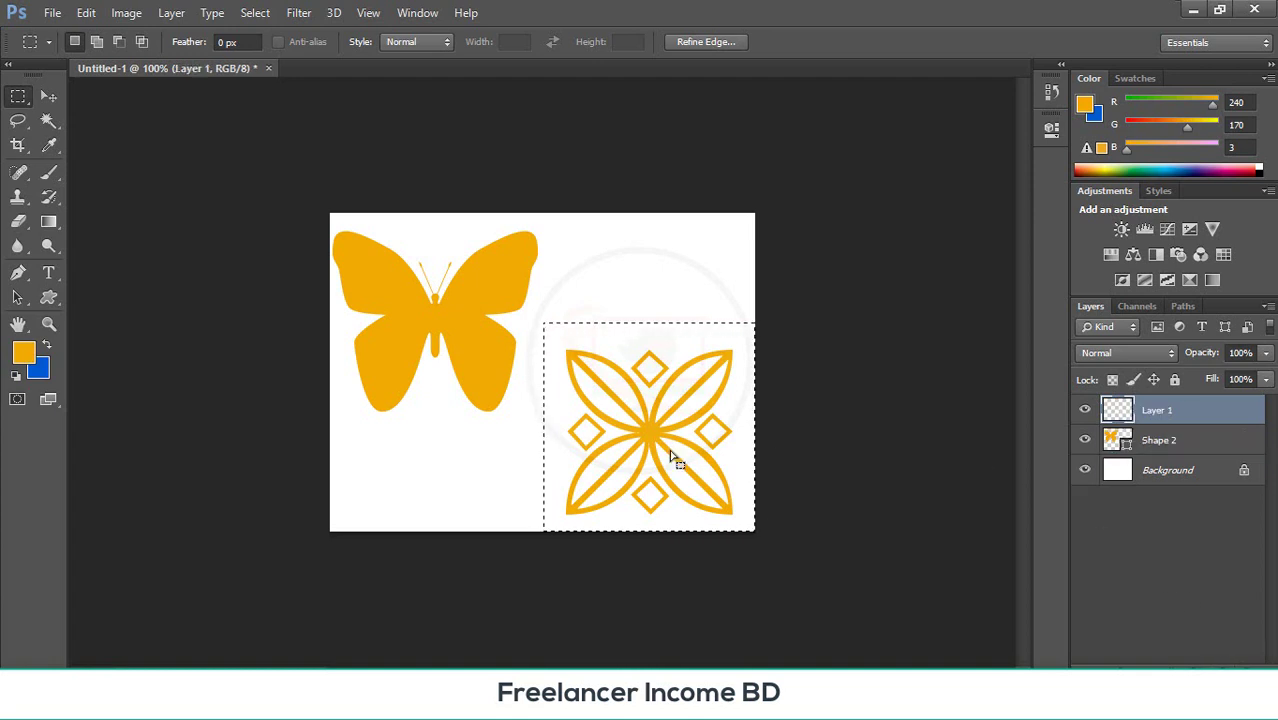
left_click_drag(683, 414, 683, 414)
left_click_drag(658, 469, 658, 469)
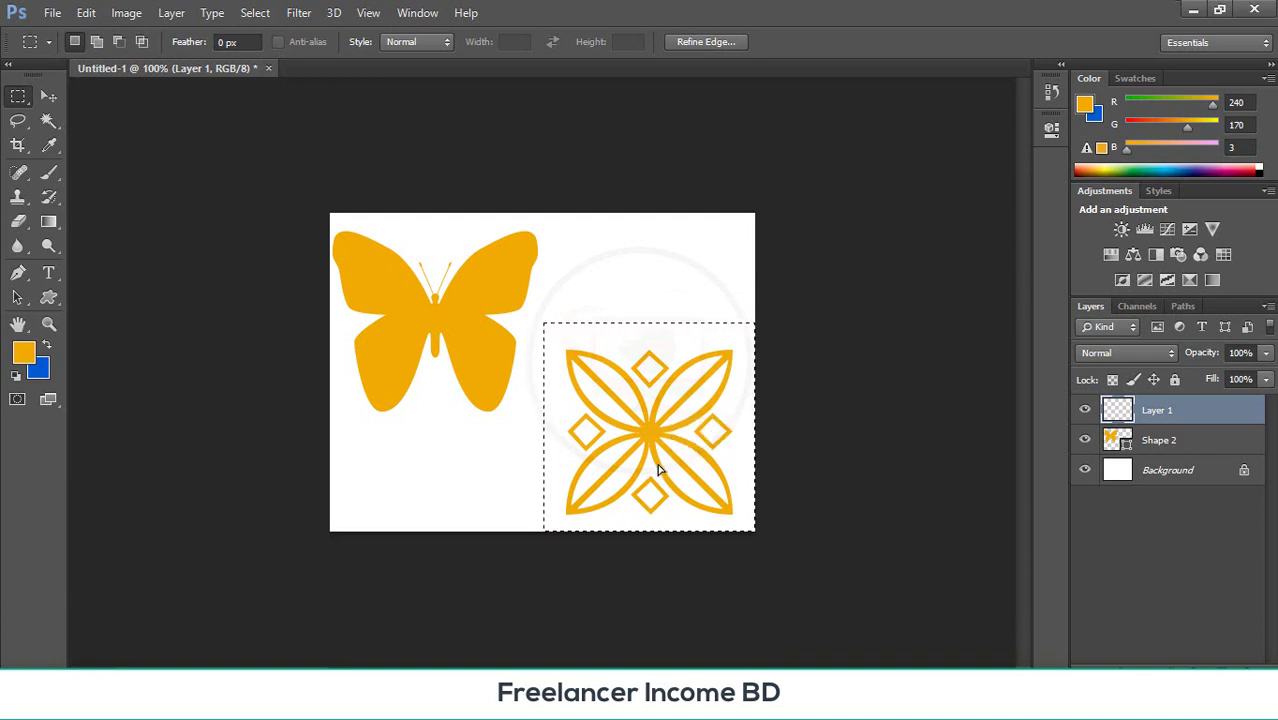
key("ctrl+d")
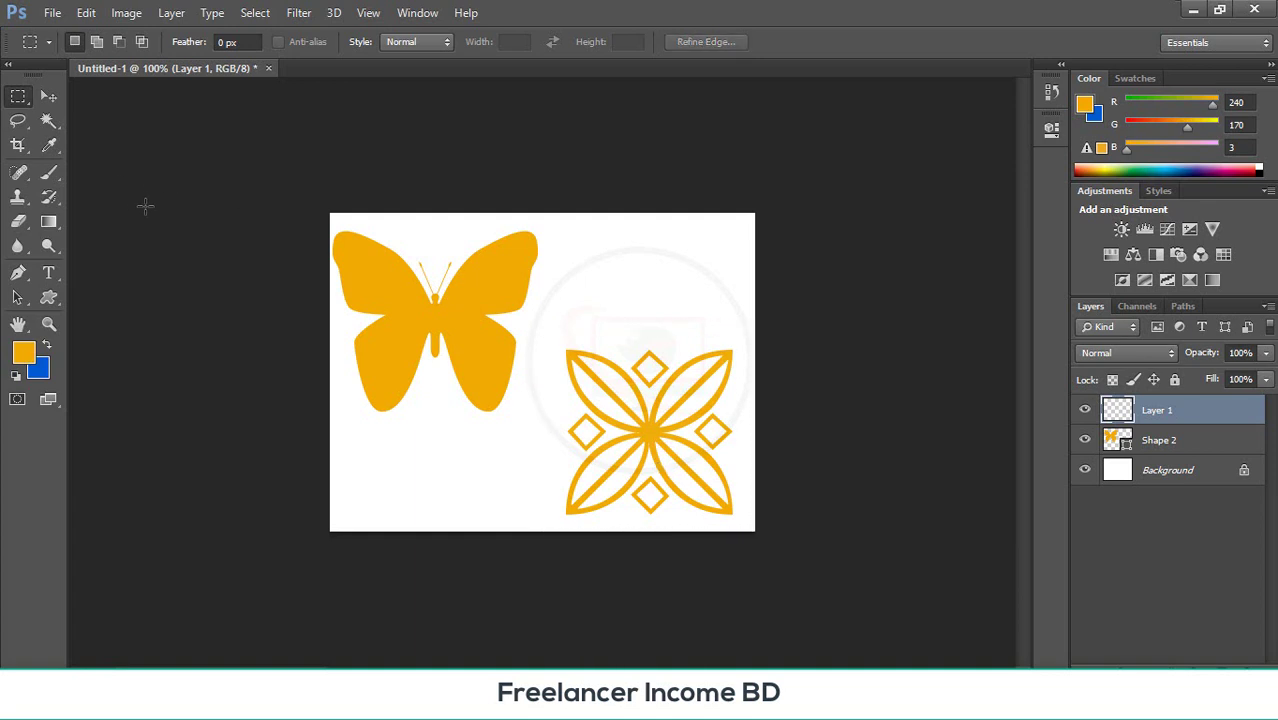
key("ctrl+shift+d")
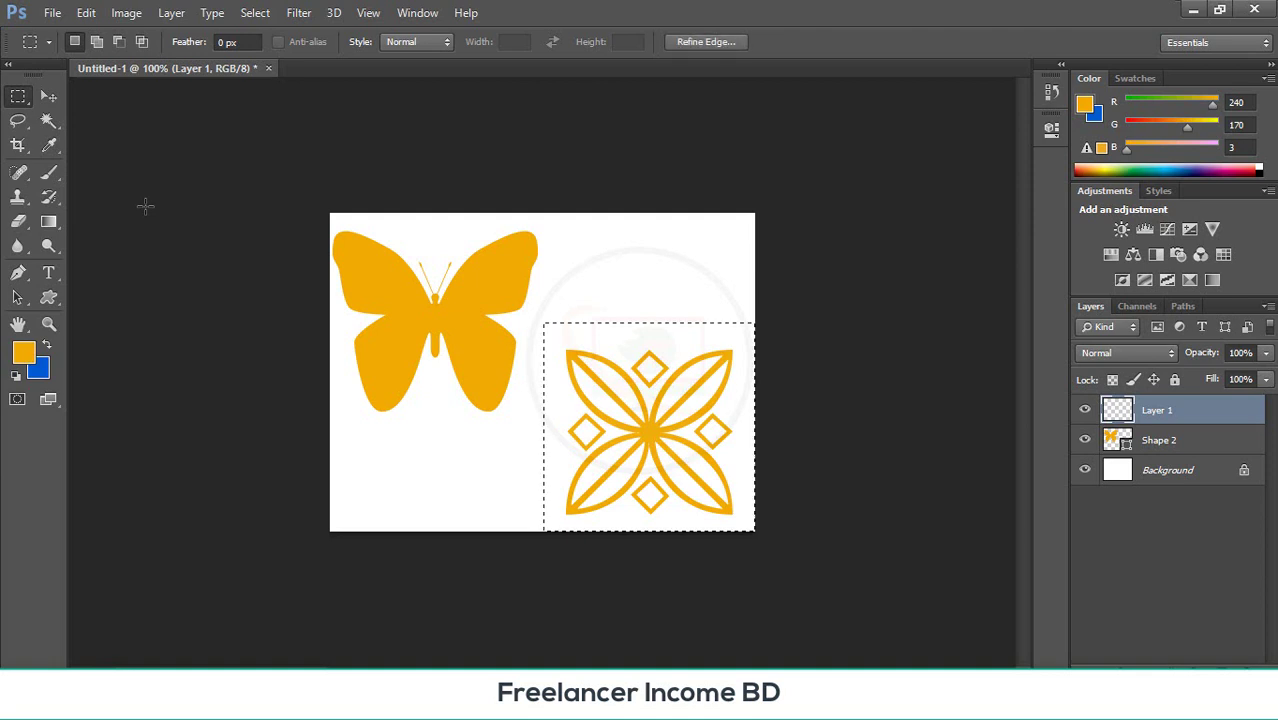
key("ctrl+alt+z")
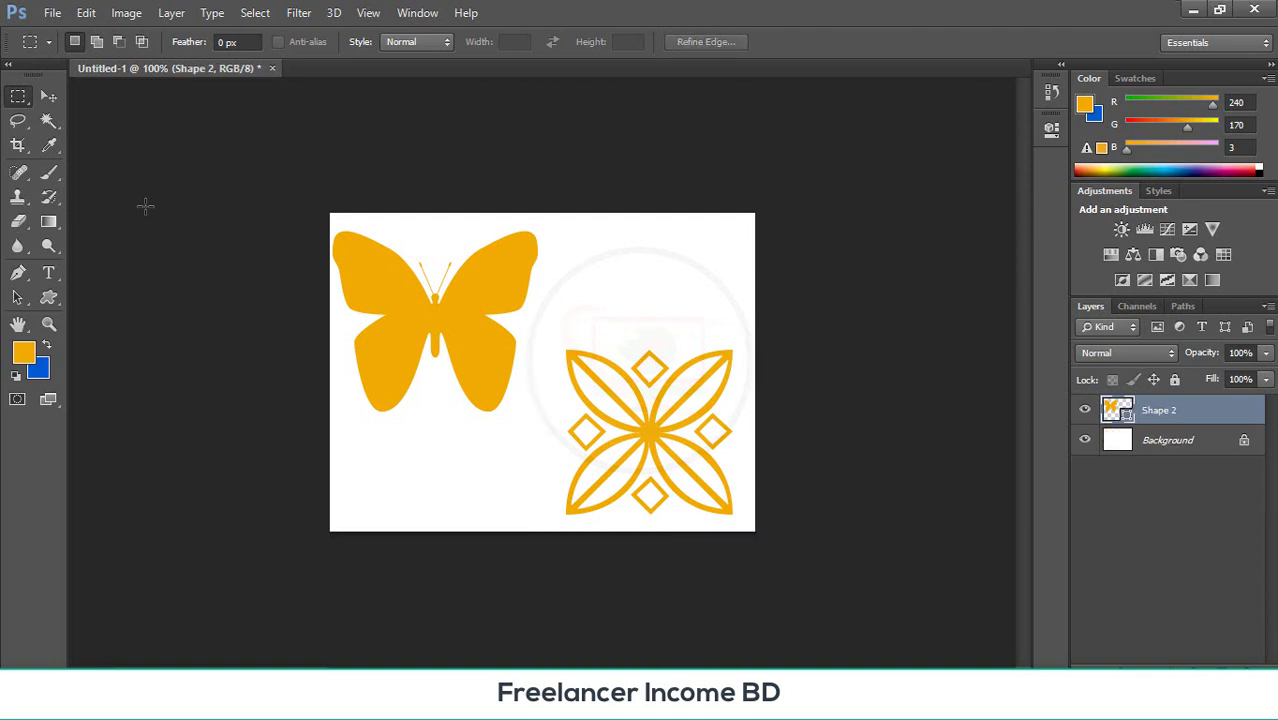
key("ctrl+alt+z")
key("ctrl+alt+z")
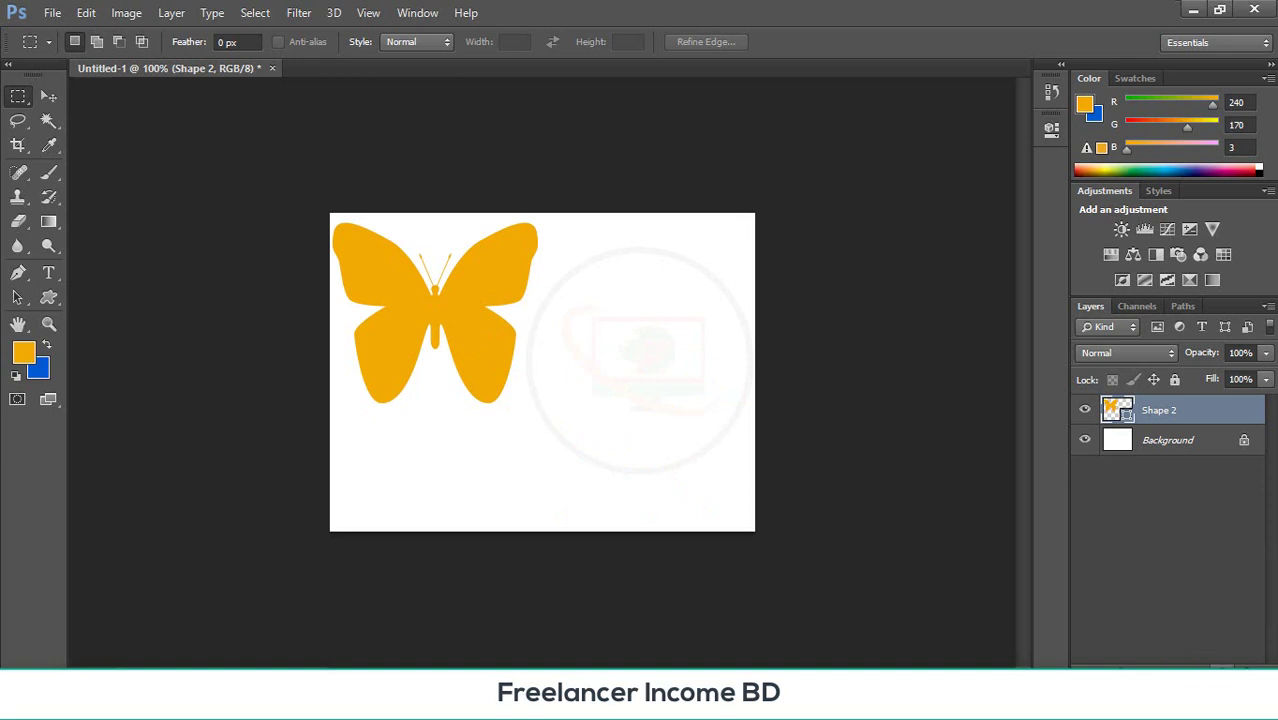
left_click(1221, 665)
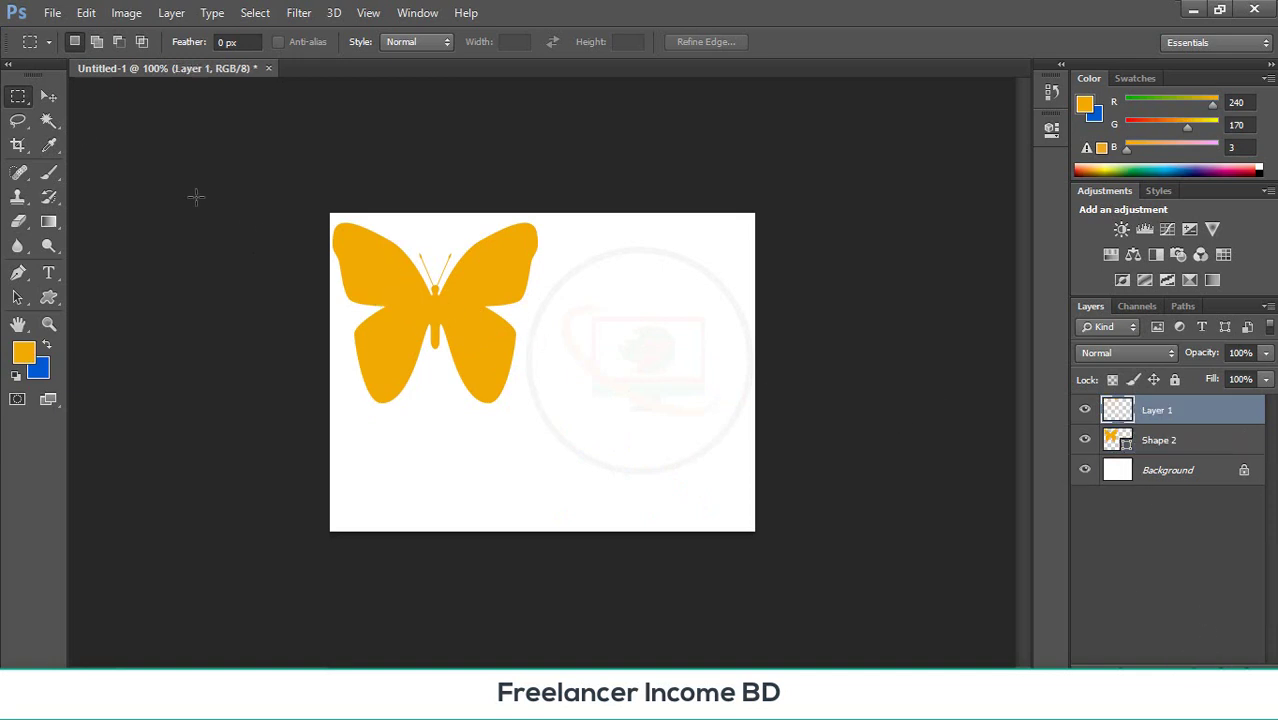
- Set Move tool auto-select to Group and make Layer 1 the active layer
left_click(50, 98)
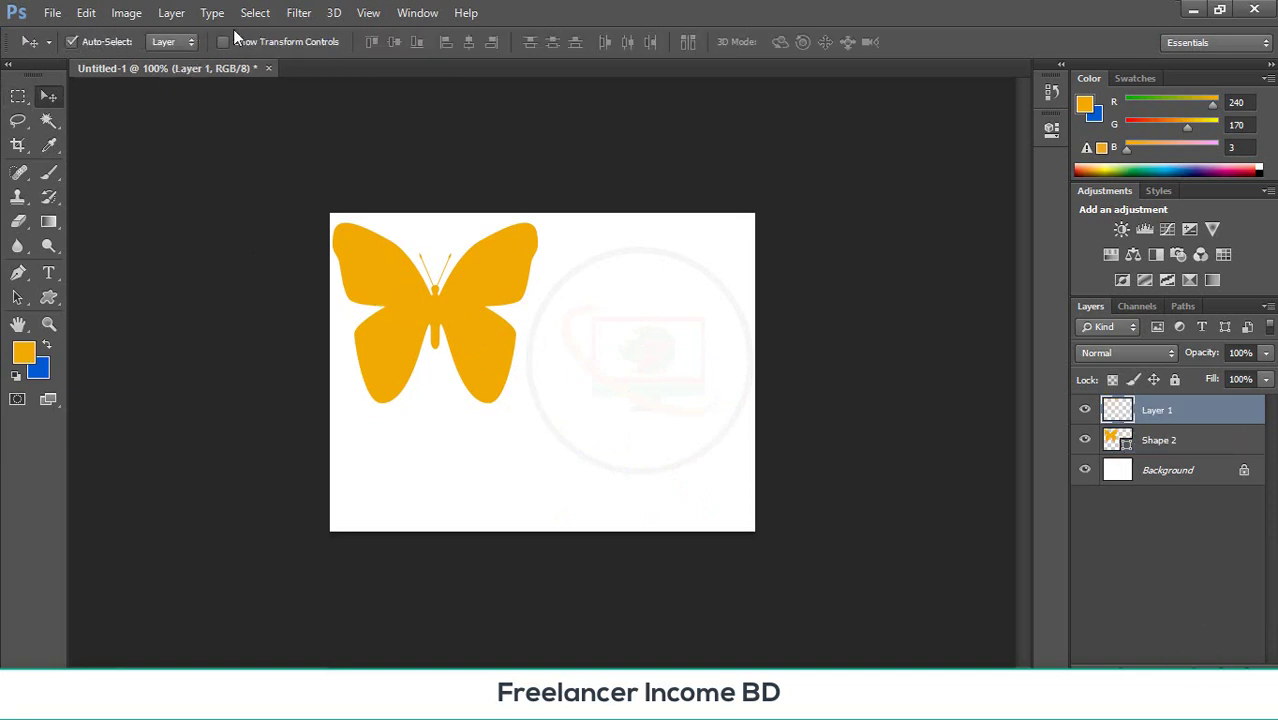
left_click(168, 43)
left_click(166, 63)
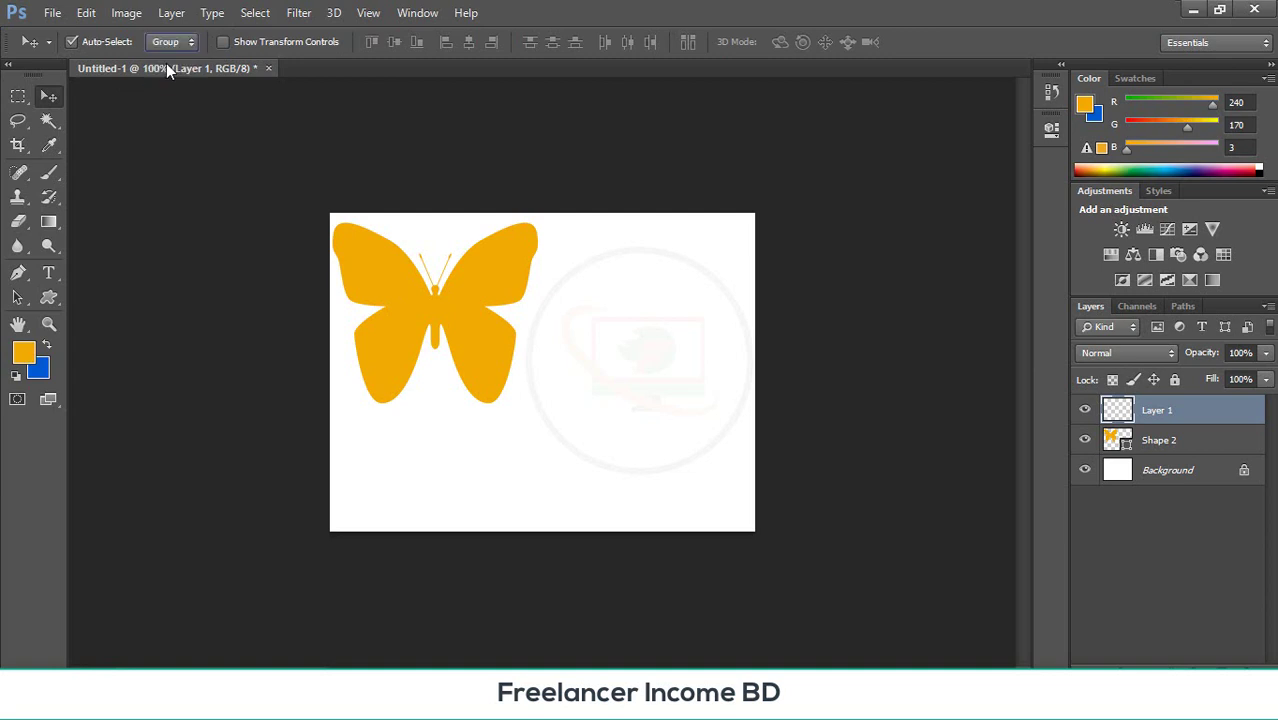
left_click(440, 306)
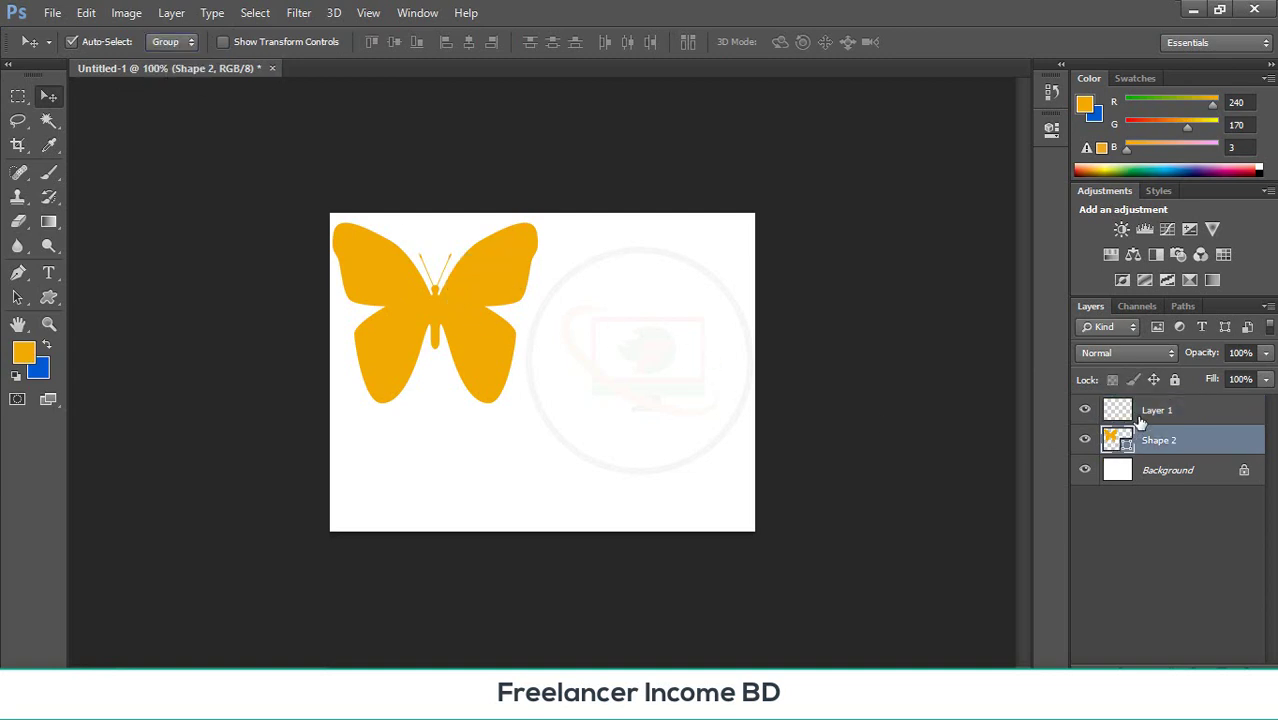
left_click(1139, 414)
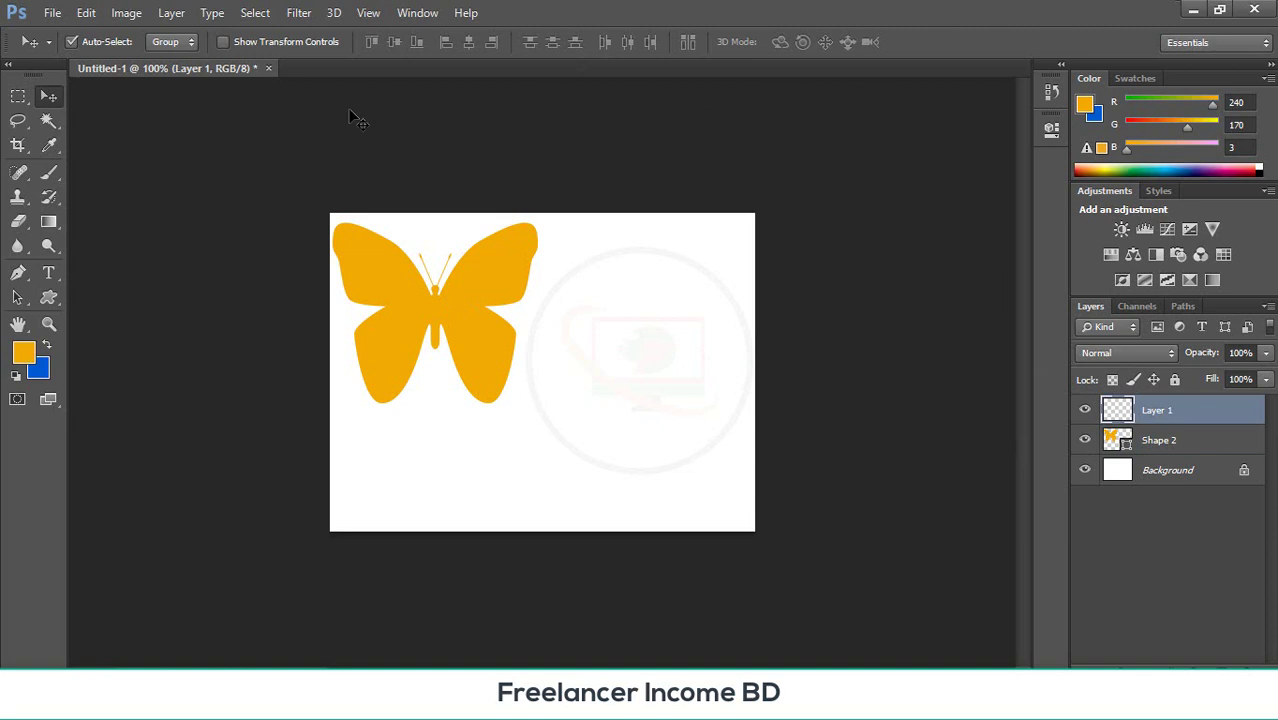
left_click(49, 297)
- Draw the ornate square frame shape (Shape 3) and shift it up-left beside the butterfly
left_click(708, 42)
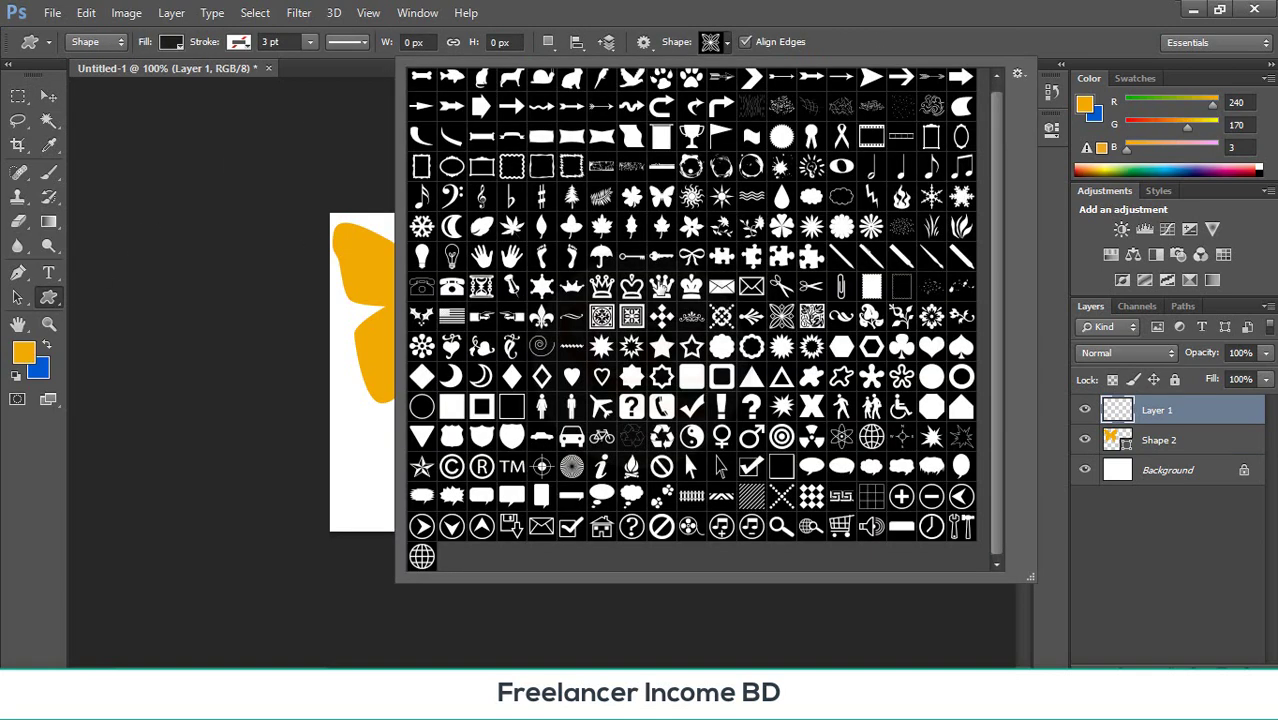
double_click(622, 318)
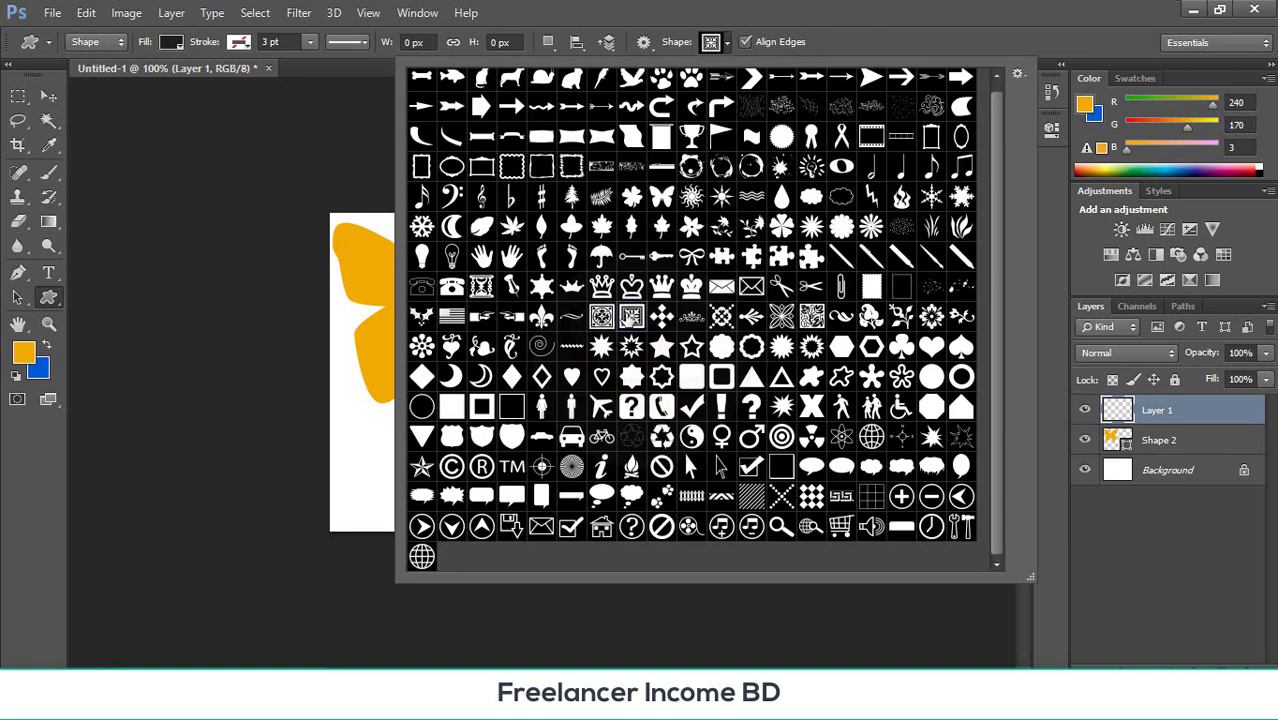
left_click_drag(597, 260, 725, 528)
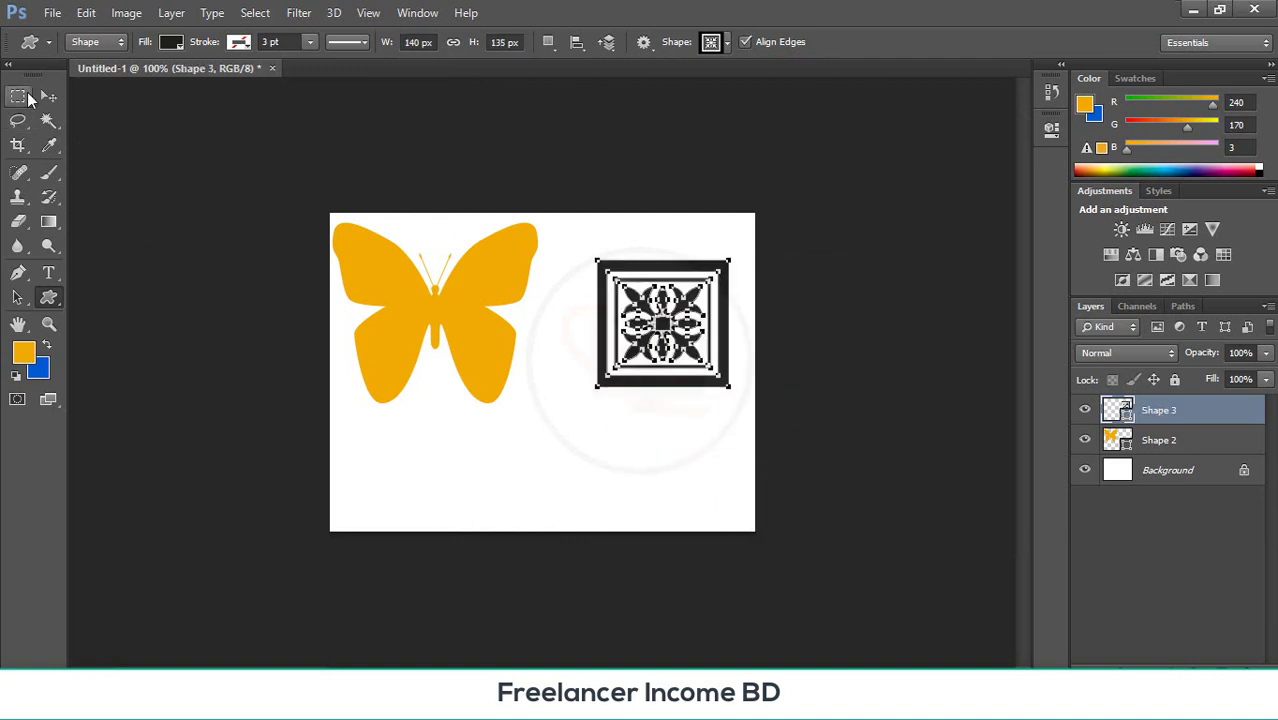
left_click(49, 96)
left_click(570, 282)
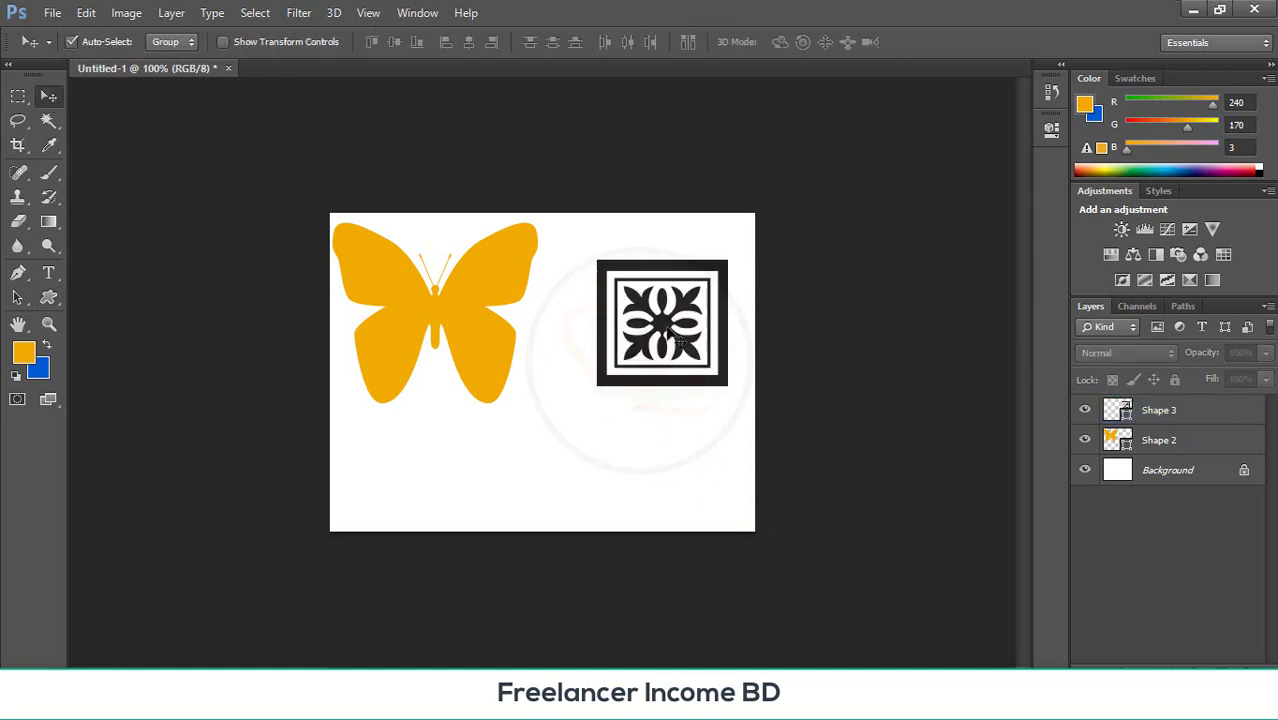
left_click_drag(666, 332, 644, 300)
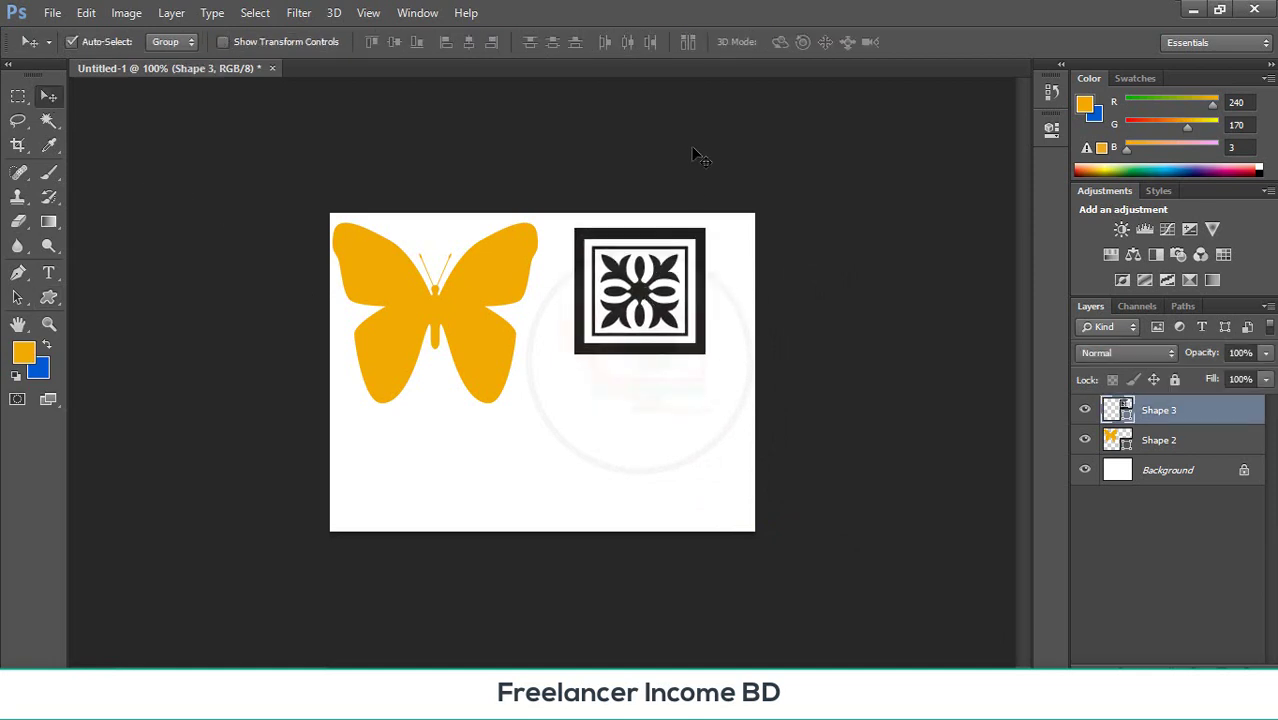
left_click(49, 297)
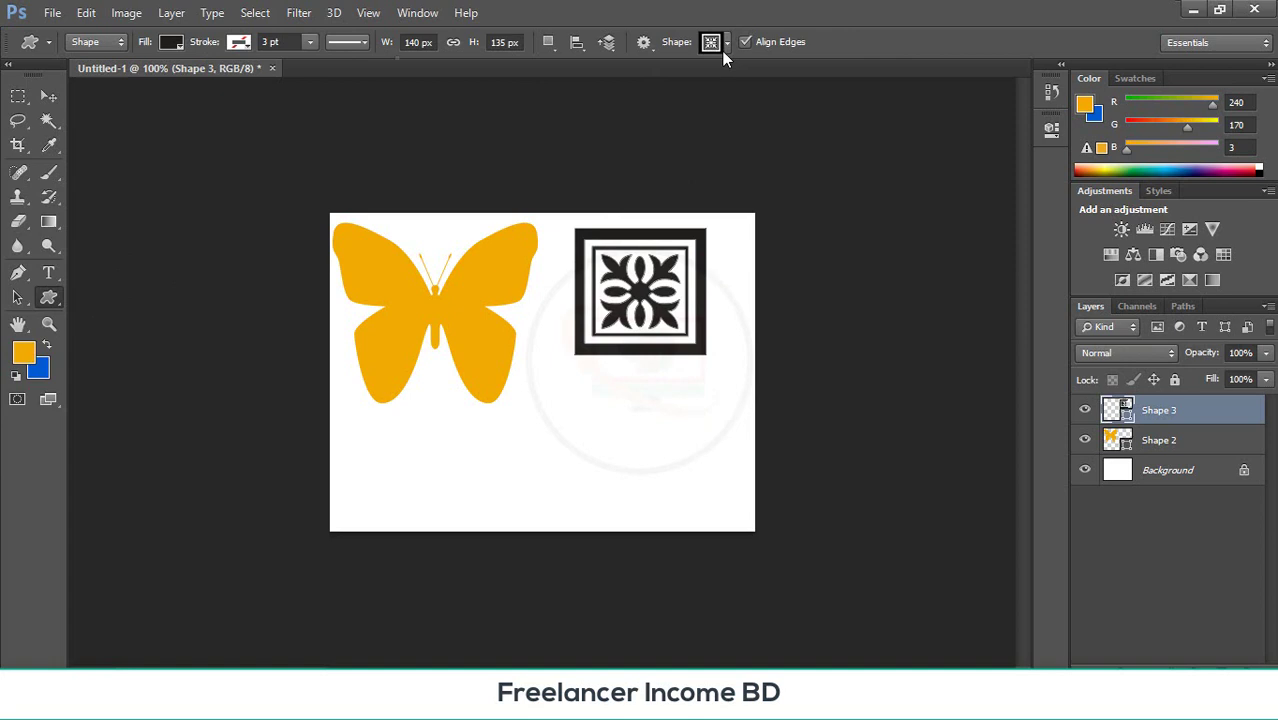
- Draw the hanging-banner custom shape on a new layer below the ornamental tile
left_click(724, 48)
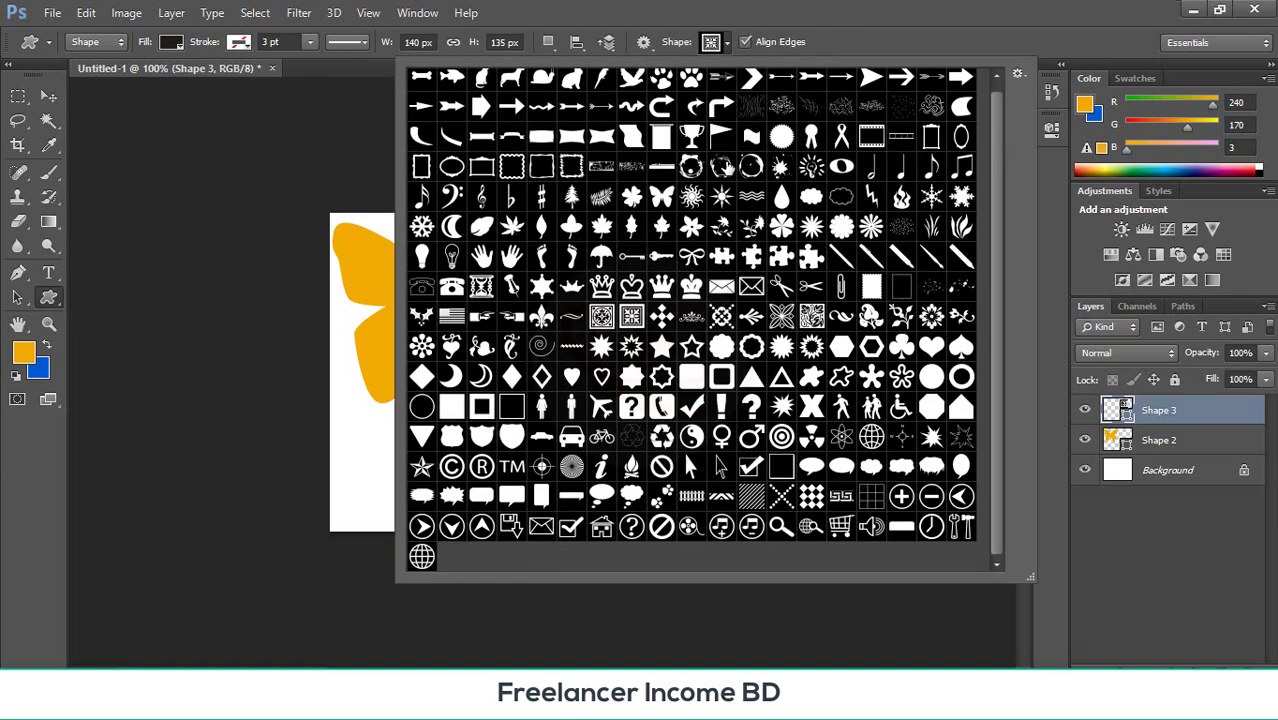
left_click(661, 137)
key("Return")
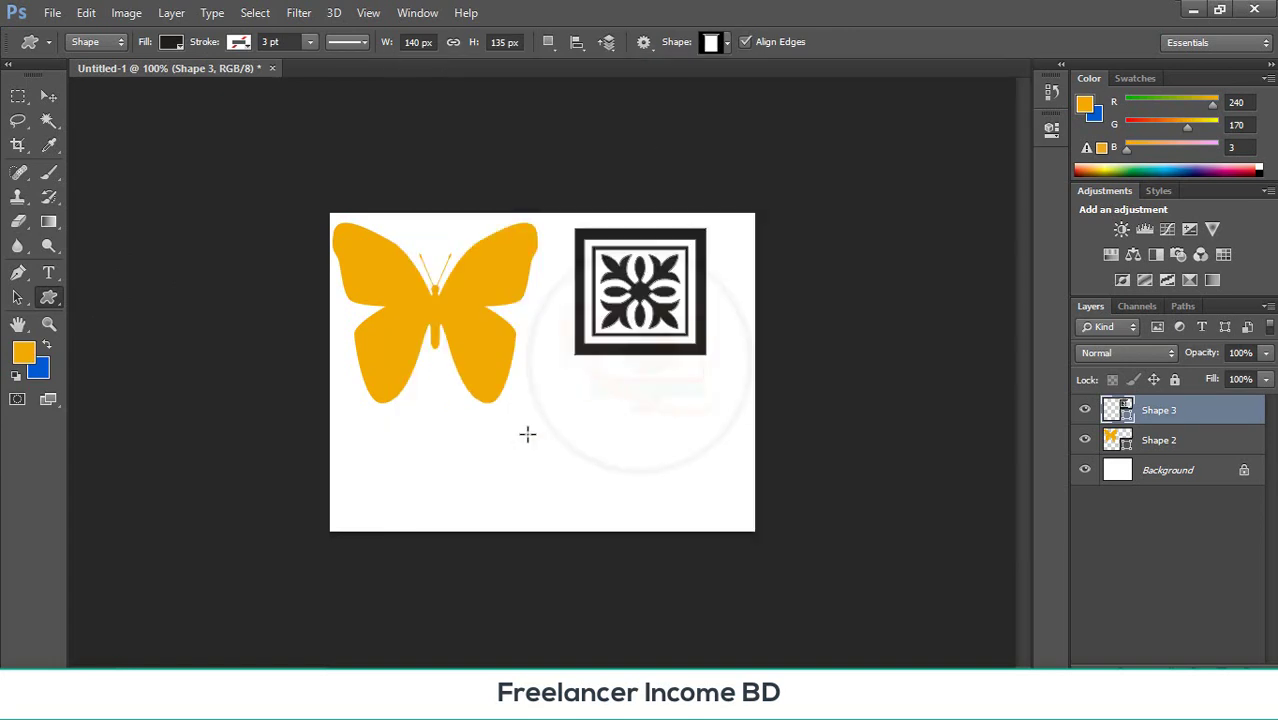
left_click(1220, 666)
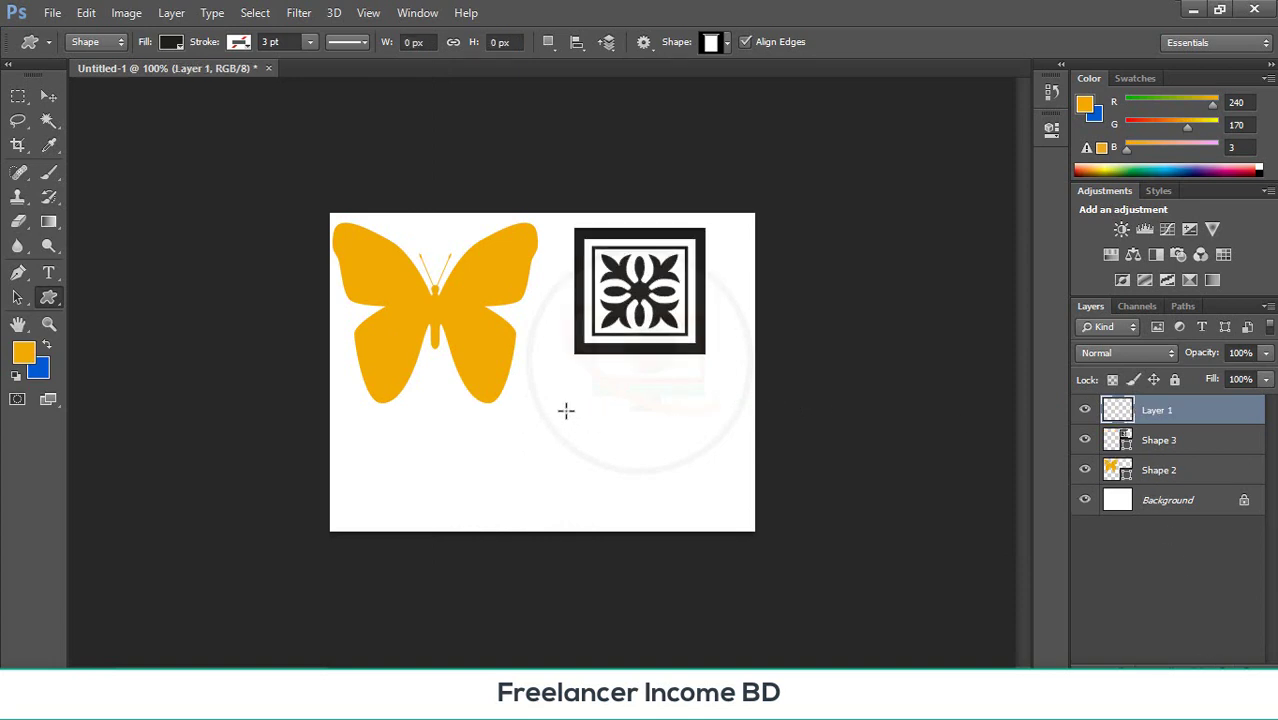
left_click_drag(538, 398, 722, 551)
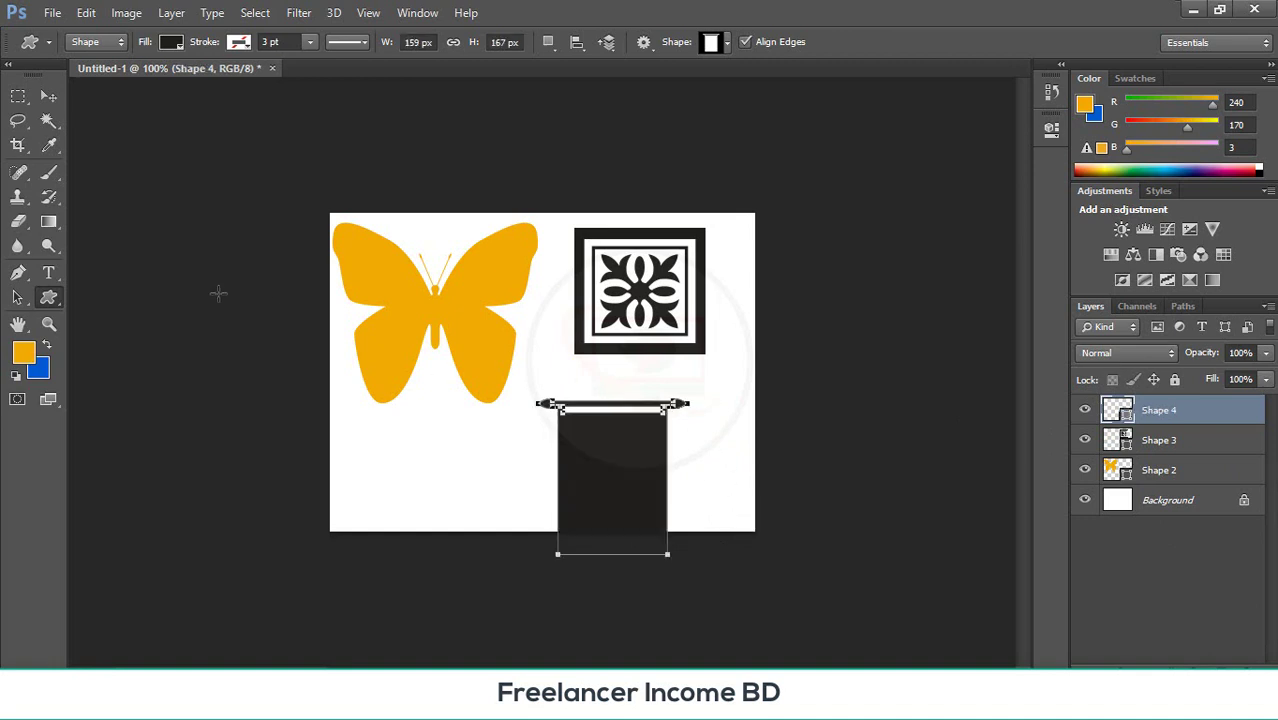
- Move the banner up so it sits just under the square tile
left_click(49, 96)
left_click(168, 228)
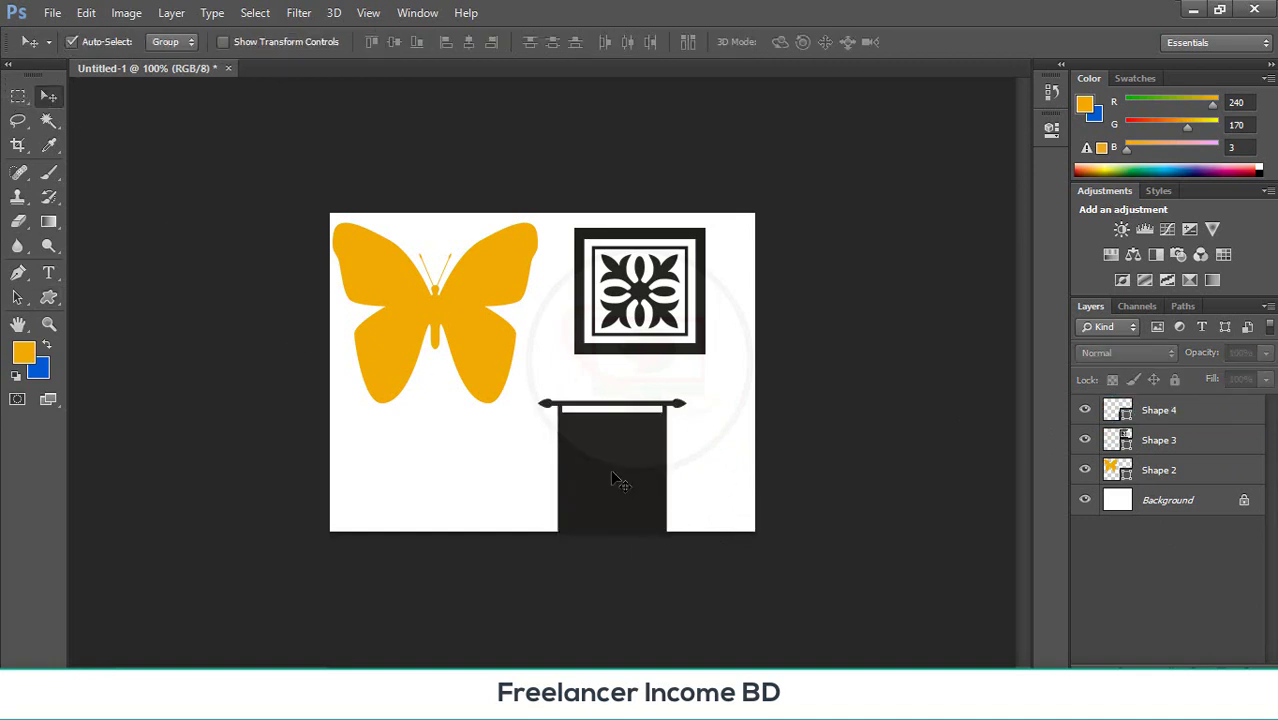
left_click_drag(611, 478, 606, 438)
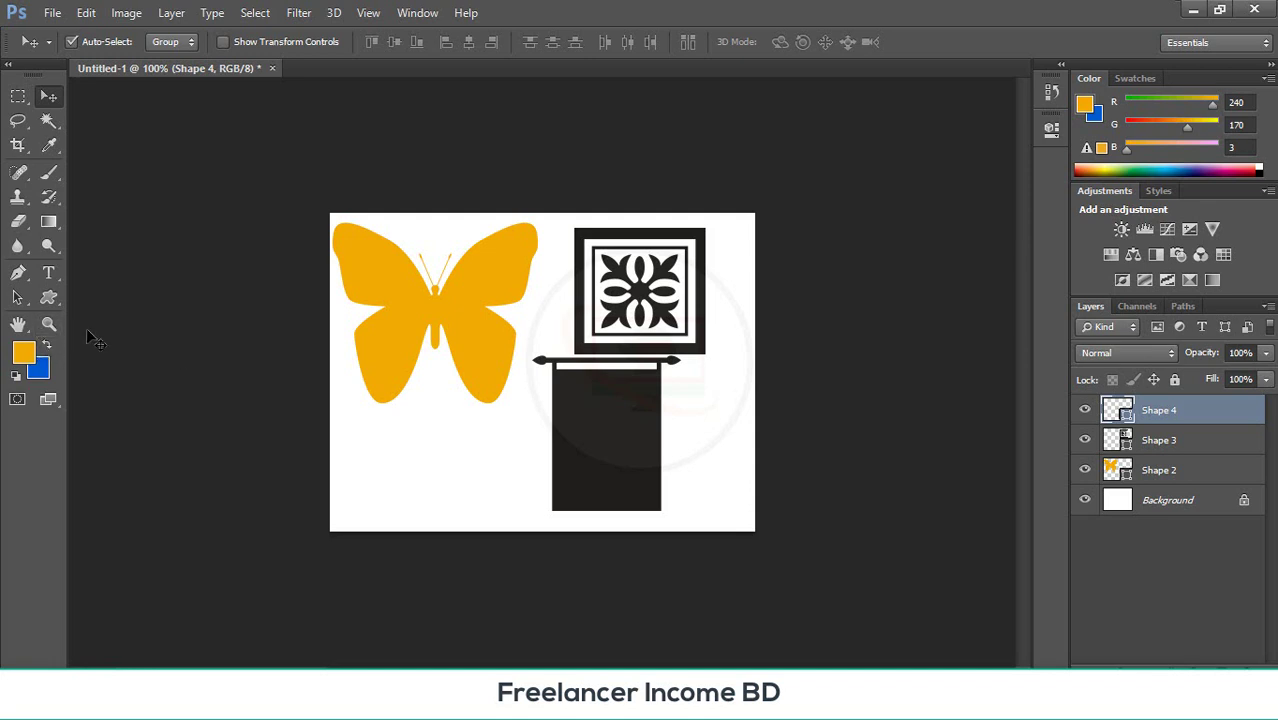
- Fill the banner with blue, shift it slightly down-left, and move the tile right
key("ctrl+BackSpace")
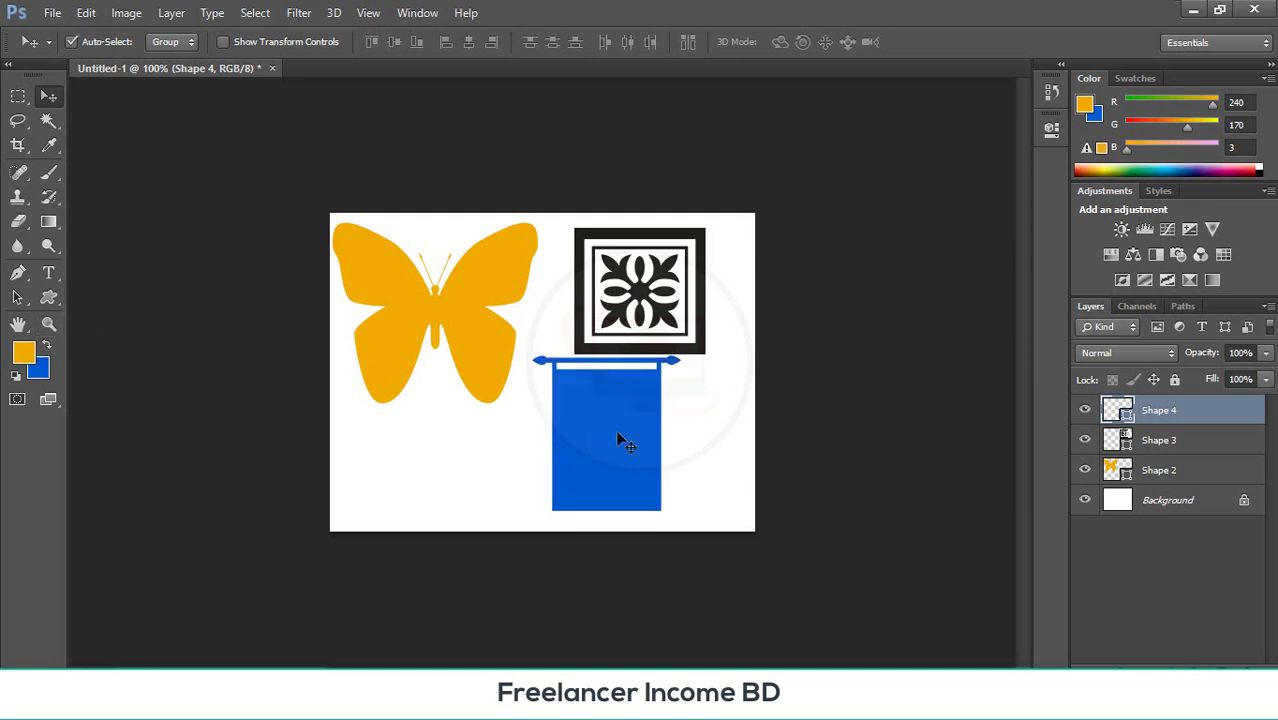
left_click_drag(618, 440, 605, 452)
left_click_drag(617, 271, 650, 263)
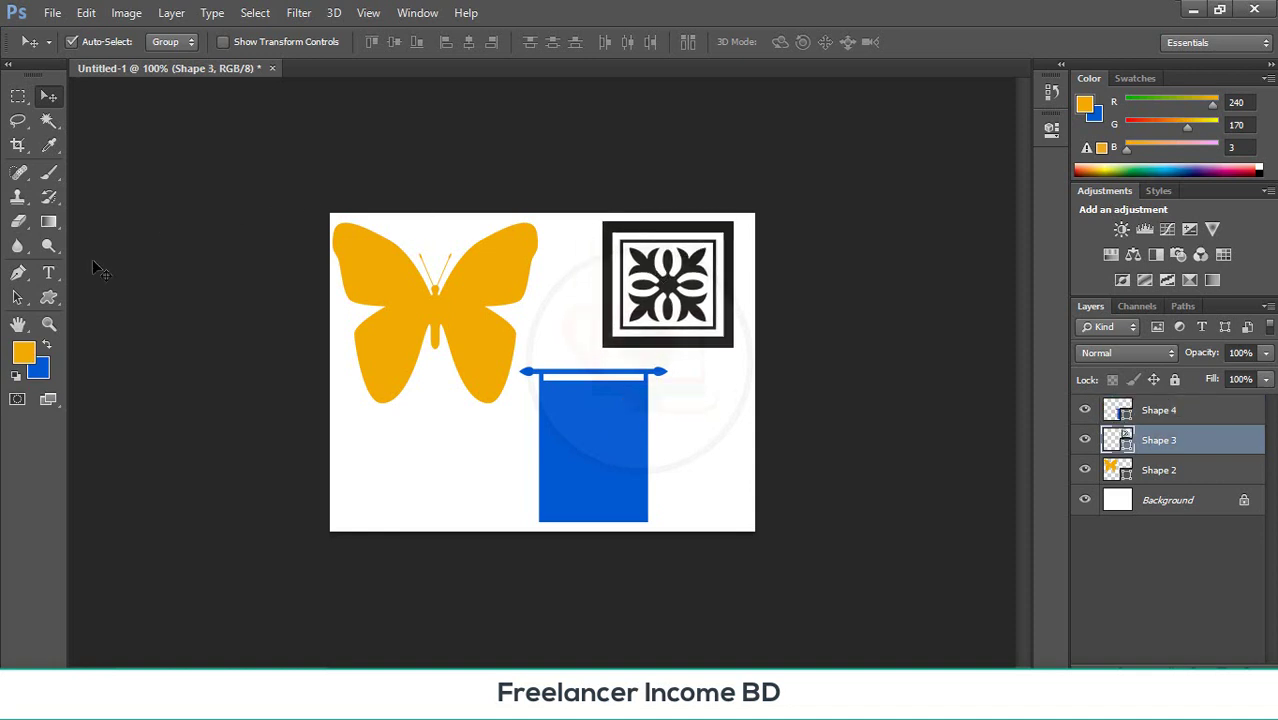
- Browse the custom shape collection, then return to the Move tool and deselect the tile
left_click(50, 297)
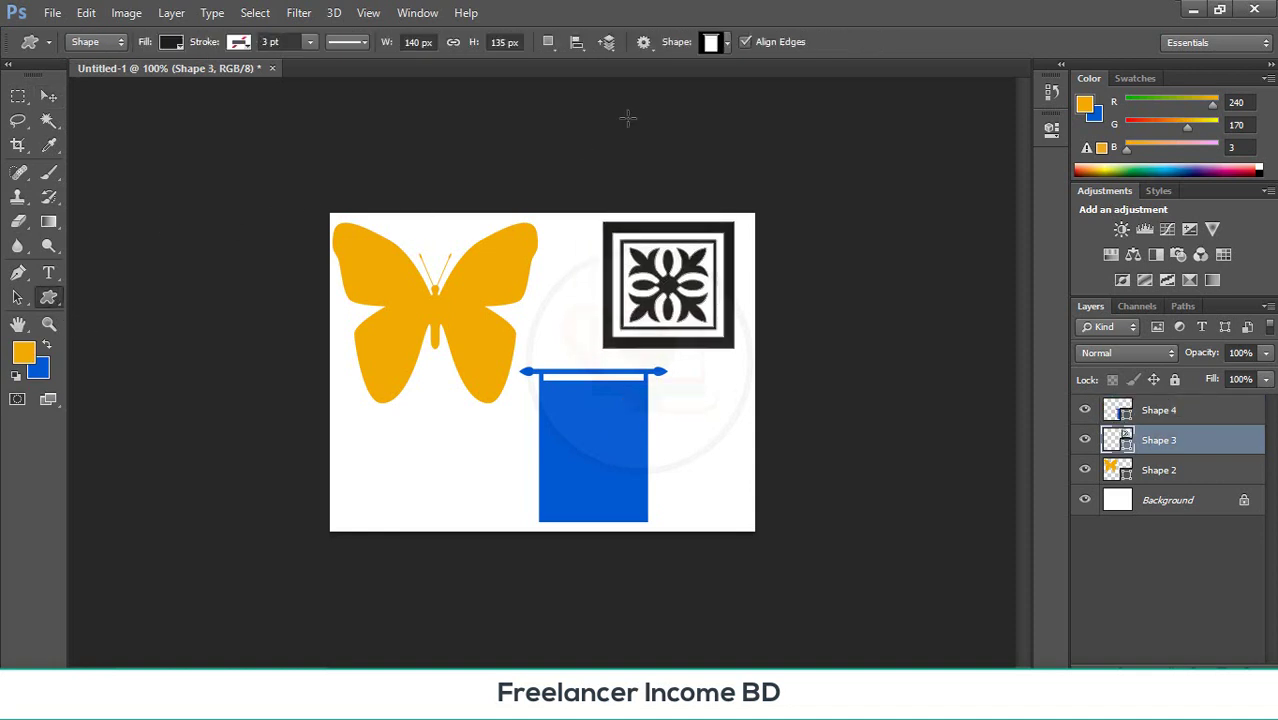
left_click(727, 42)
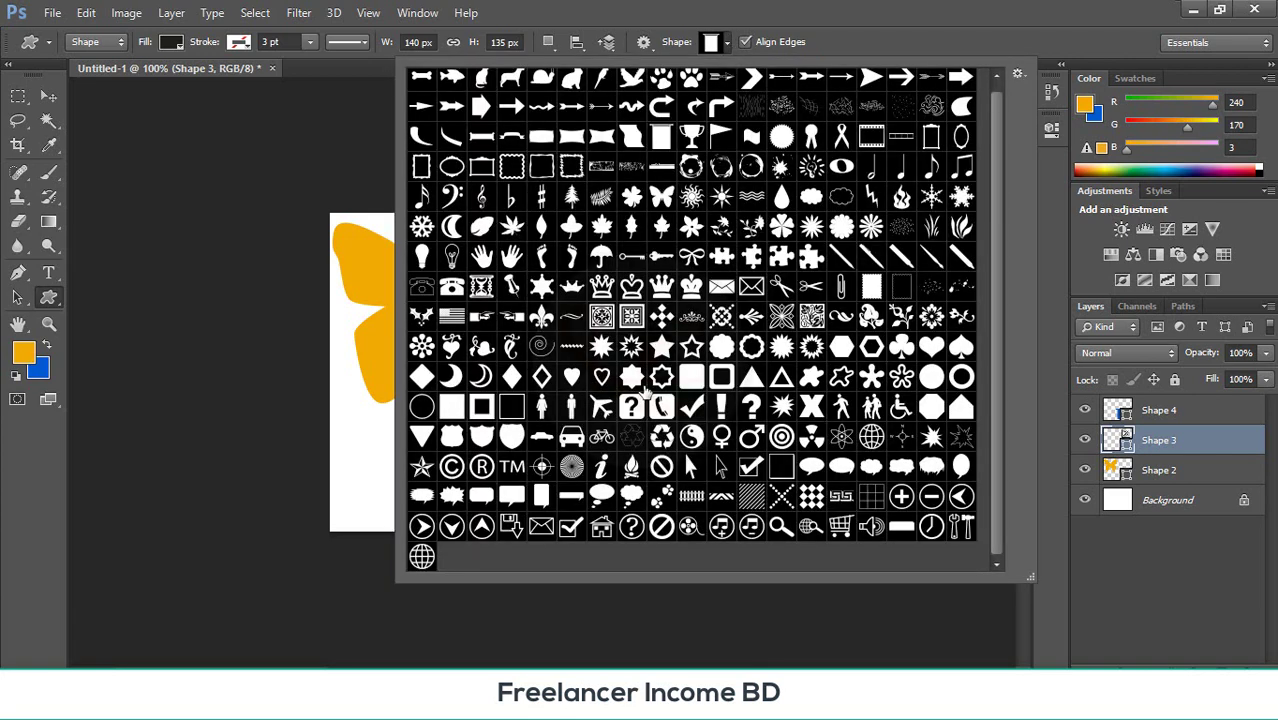
scroll(644, 392, "up", 1)
scroll(738, 284, "down", 1)
left_click(49, 96)
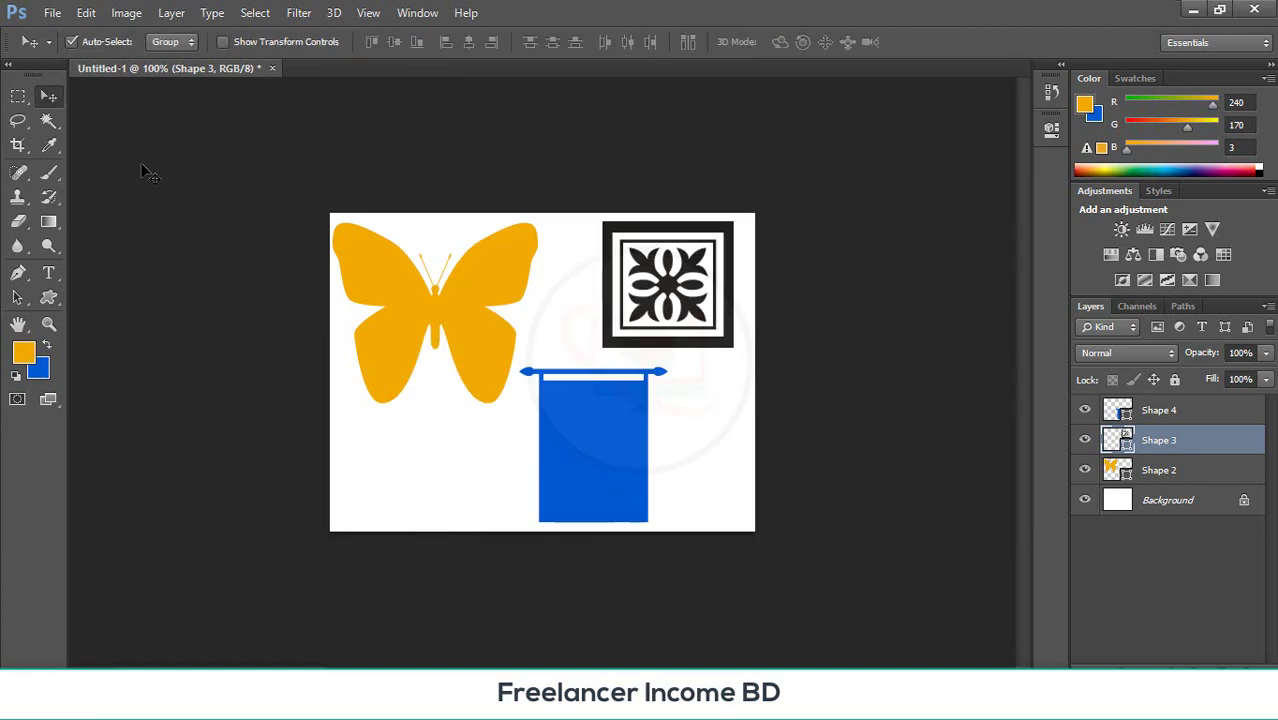
left_click(143, 166)
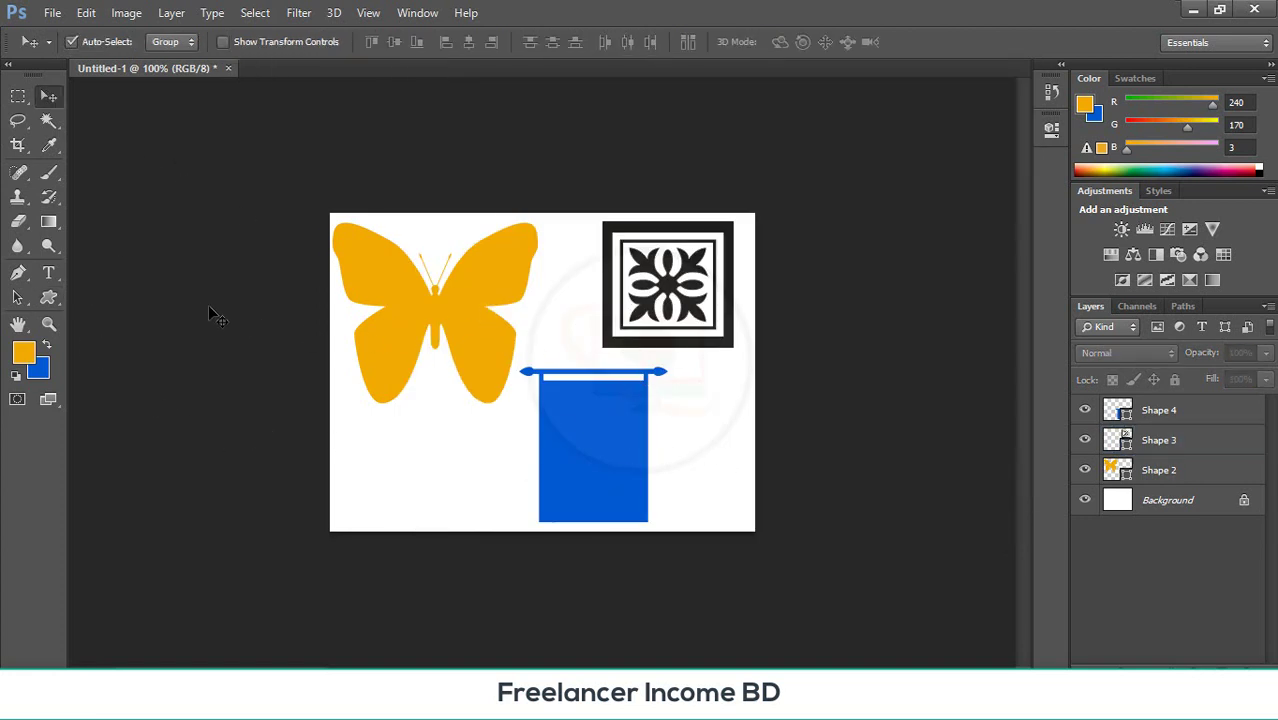
- Check the shape drawing tools list, then return to the Move tool
left_click(47, 298)
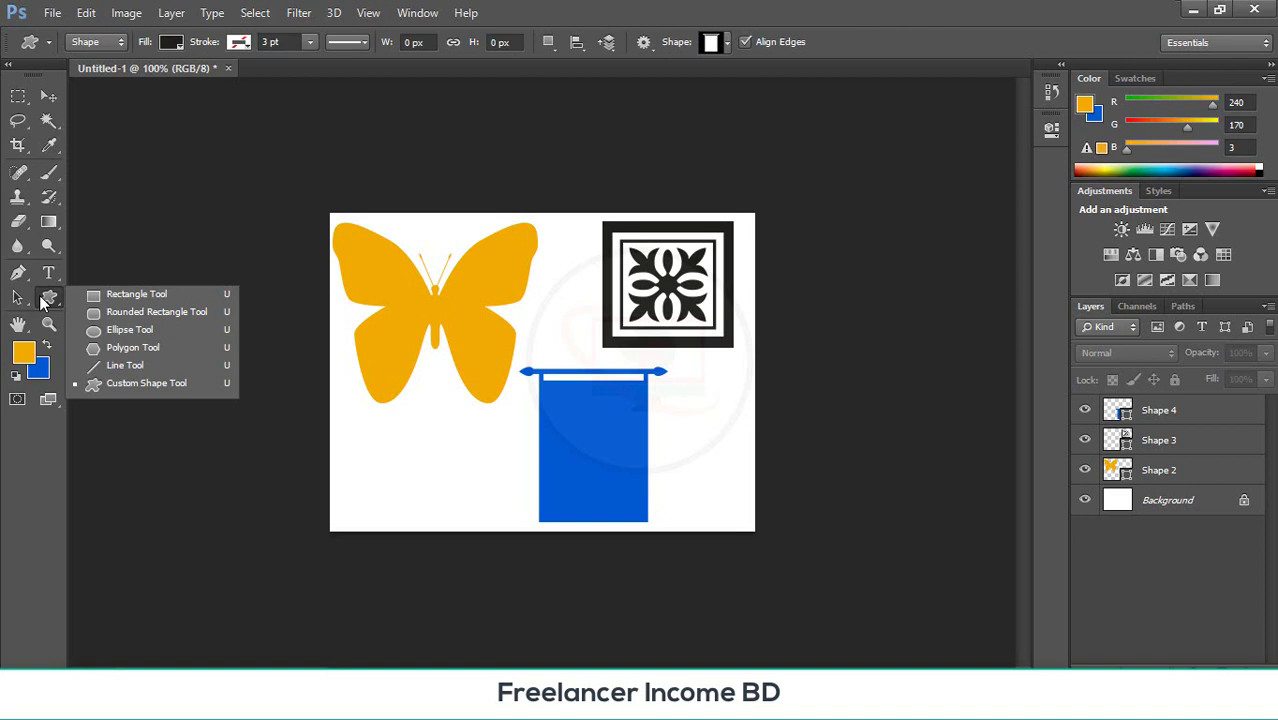
left_click(44, 101)
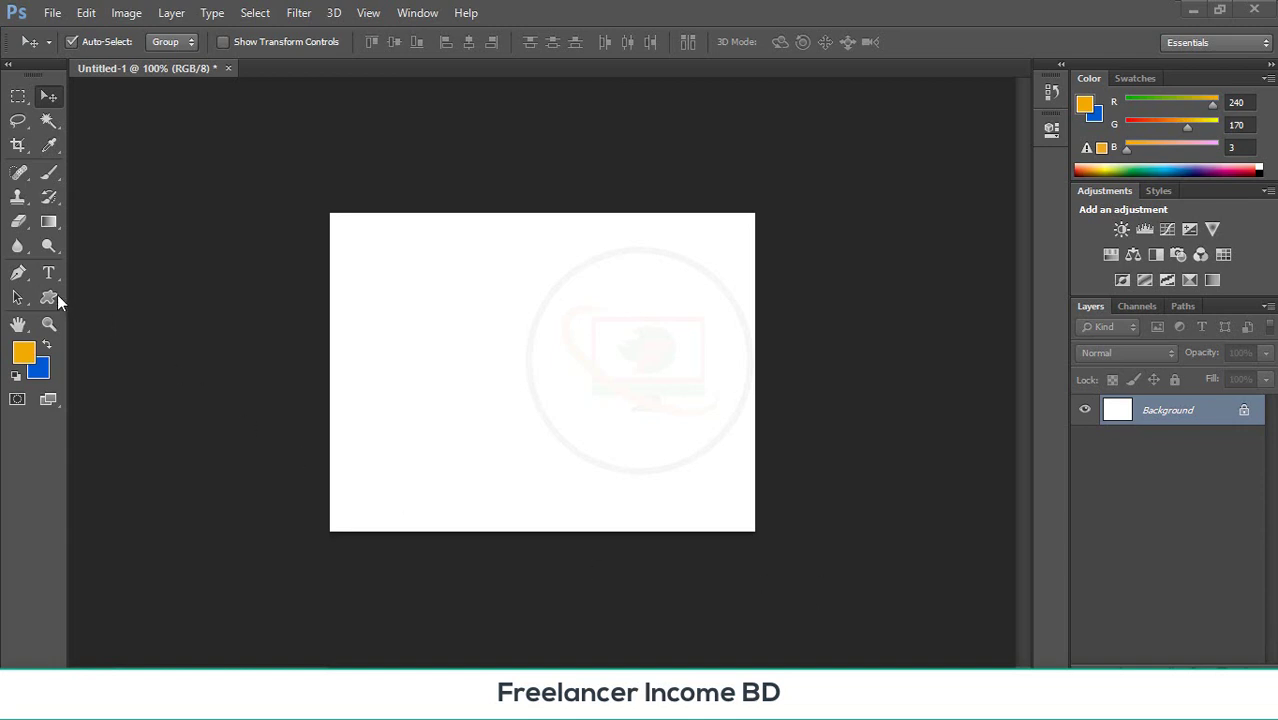
left_click_drag(54, 294, 134, 373)
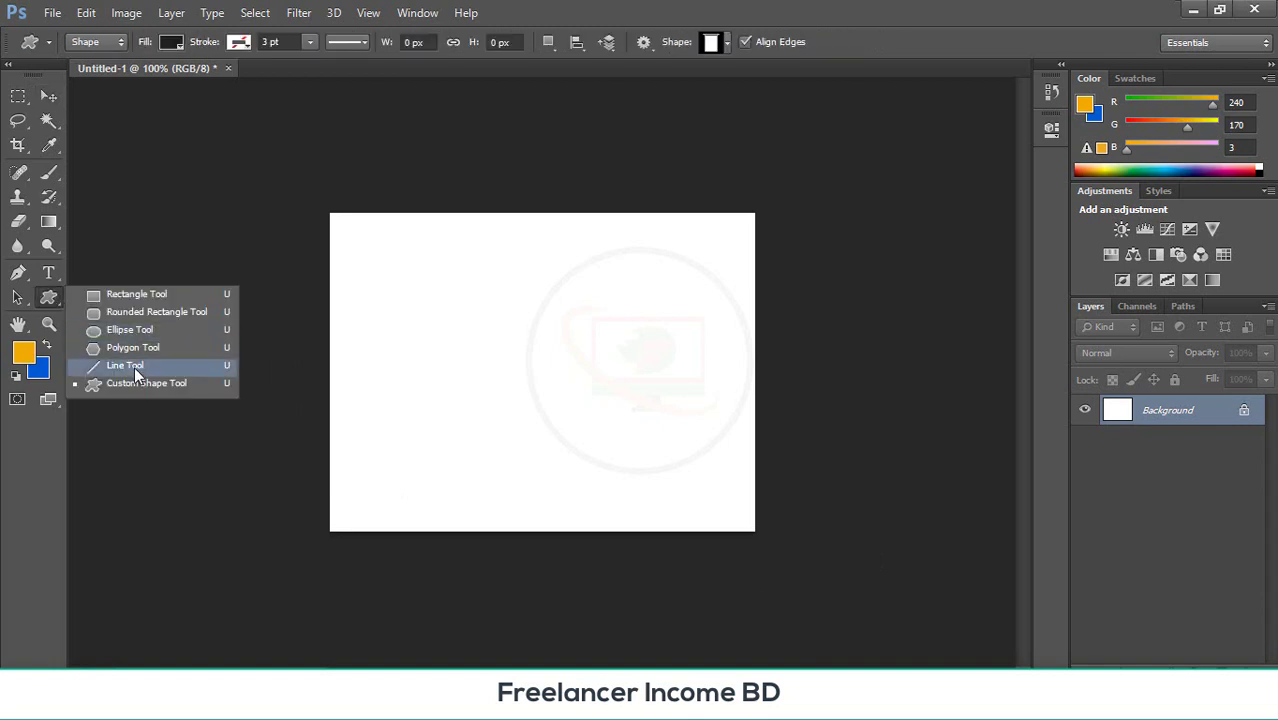
left_click(134, 366)
mouse_move(387, 296)
left_mouse_down()
mouse_move(440, 348)
mouse_move(560, 395)
mouse_move(670, 348)
left_mouse_up()
left_click_drag(424, 358, 502, 485)
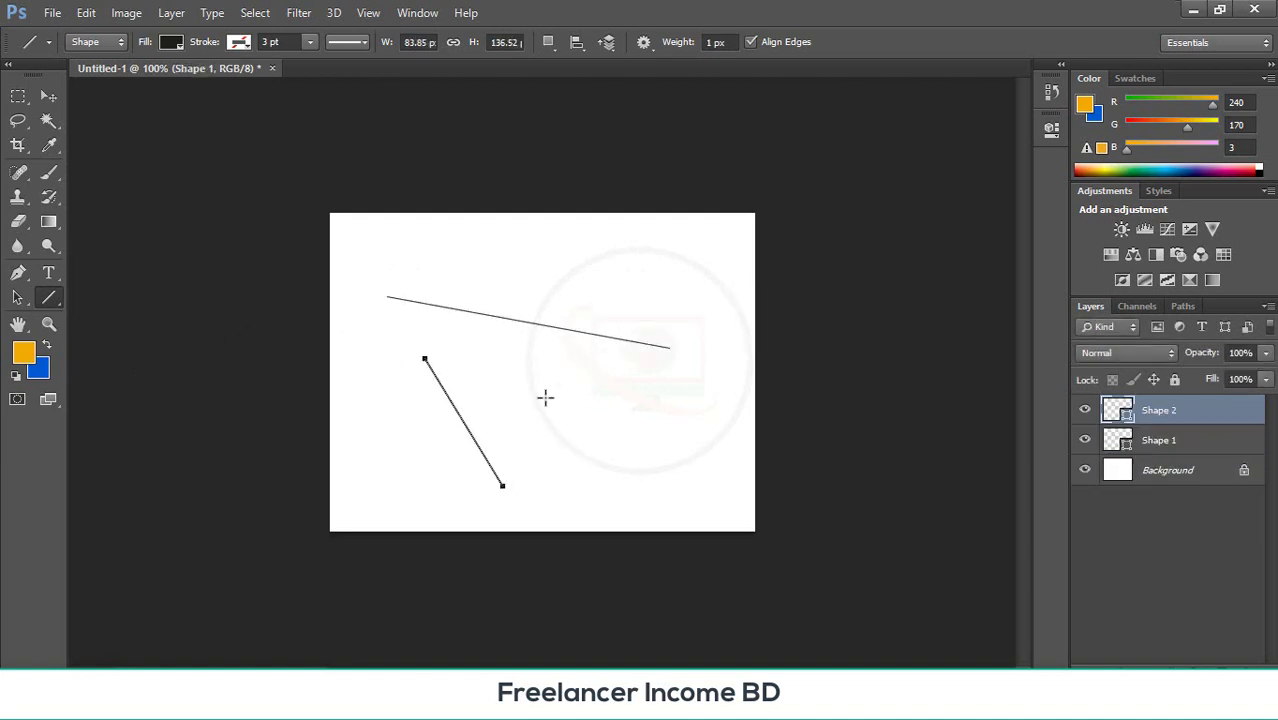
left_click_drag(551, 370, 362, 511)
left_click_drag(651, 420, 671, 522)
left_click_drag(580, 442, 716, 508)
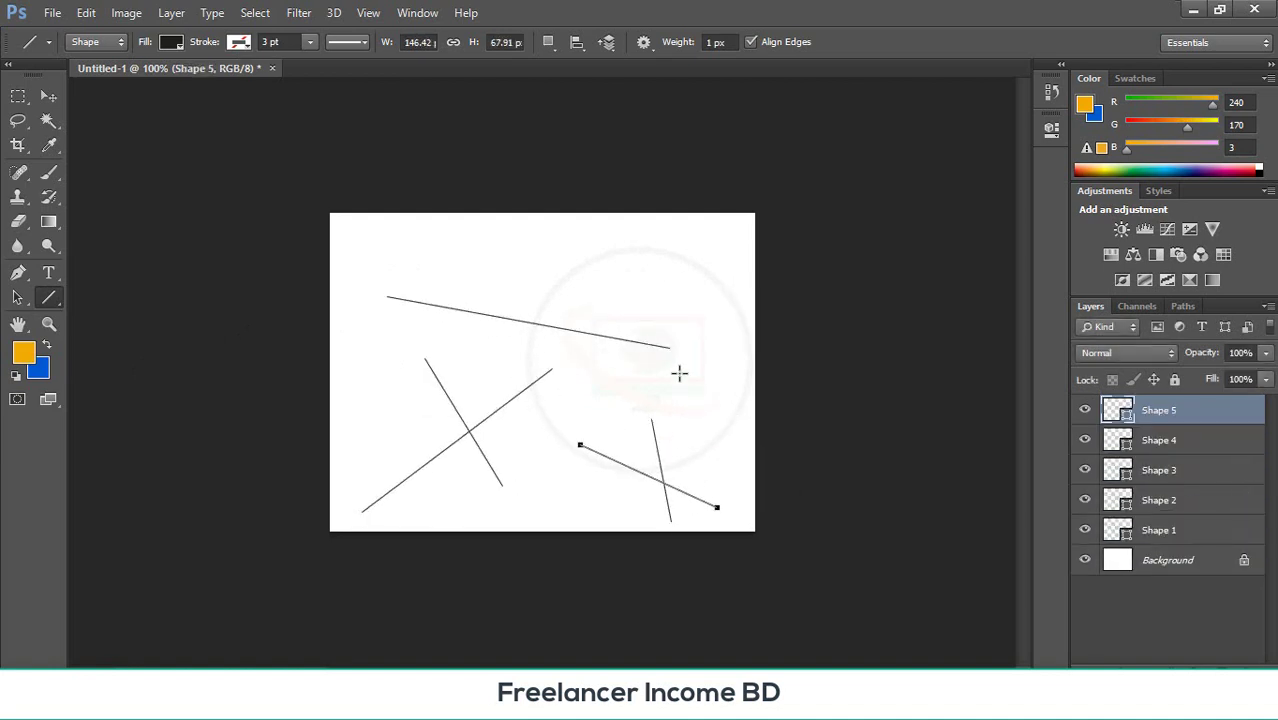
left_click_drag(678, 370, 634, 512)
left_click_drag(634, 386, 599, 504)
left_click_drag(578, 370, 658, 512)
left_click_drag(445, 330, 549, 458)
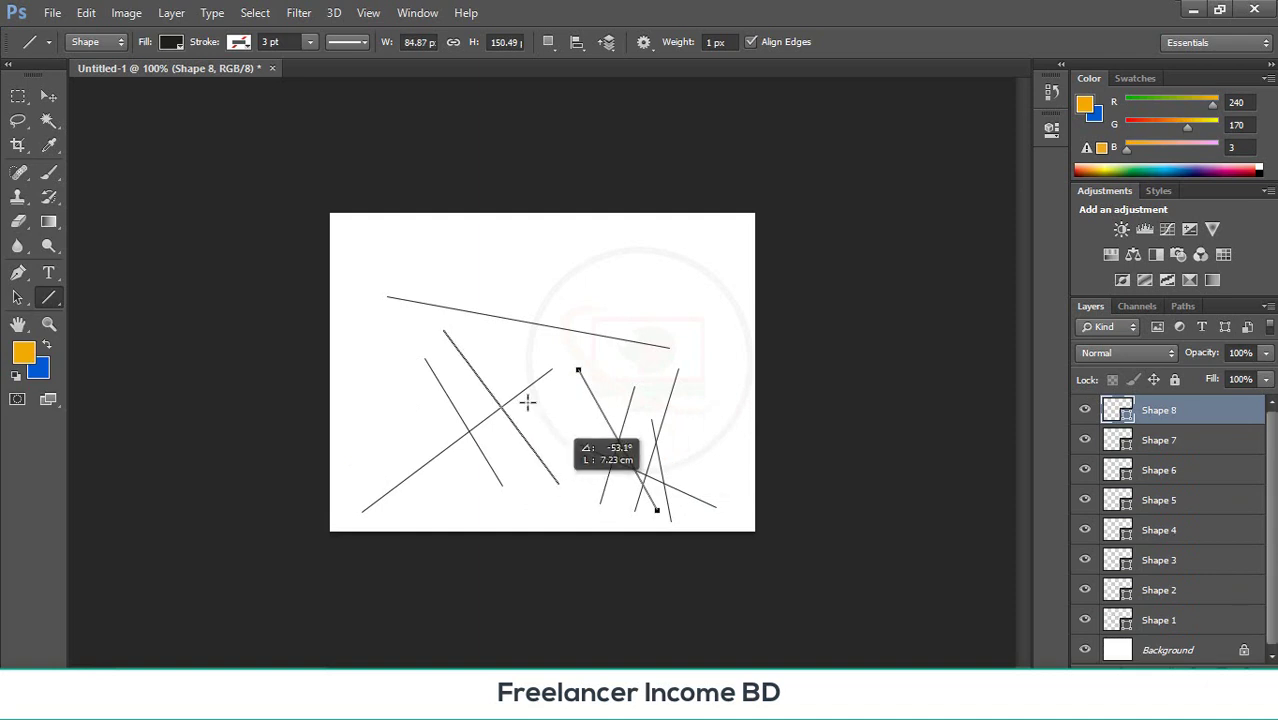
left_click_drag(492, 320, 452, 466)
left_click_drag(502, 285, 402, 436)
left_click_drag(390, 303, 650, 456)
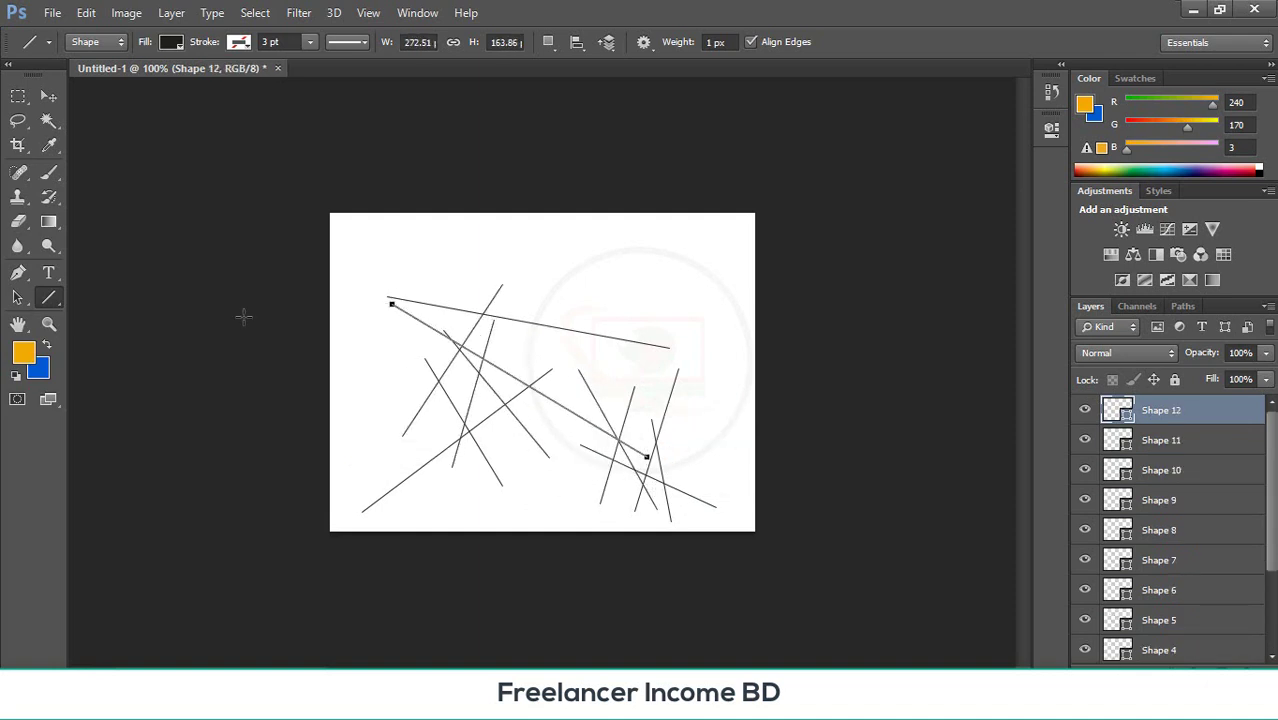
left_click(48, 96)
left_click_drag(299, 221, 766, 546)
key("Delete")
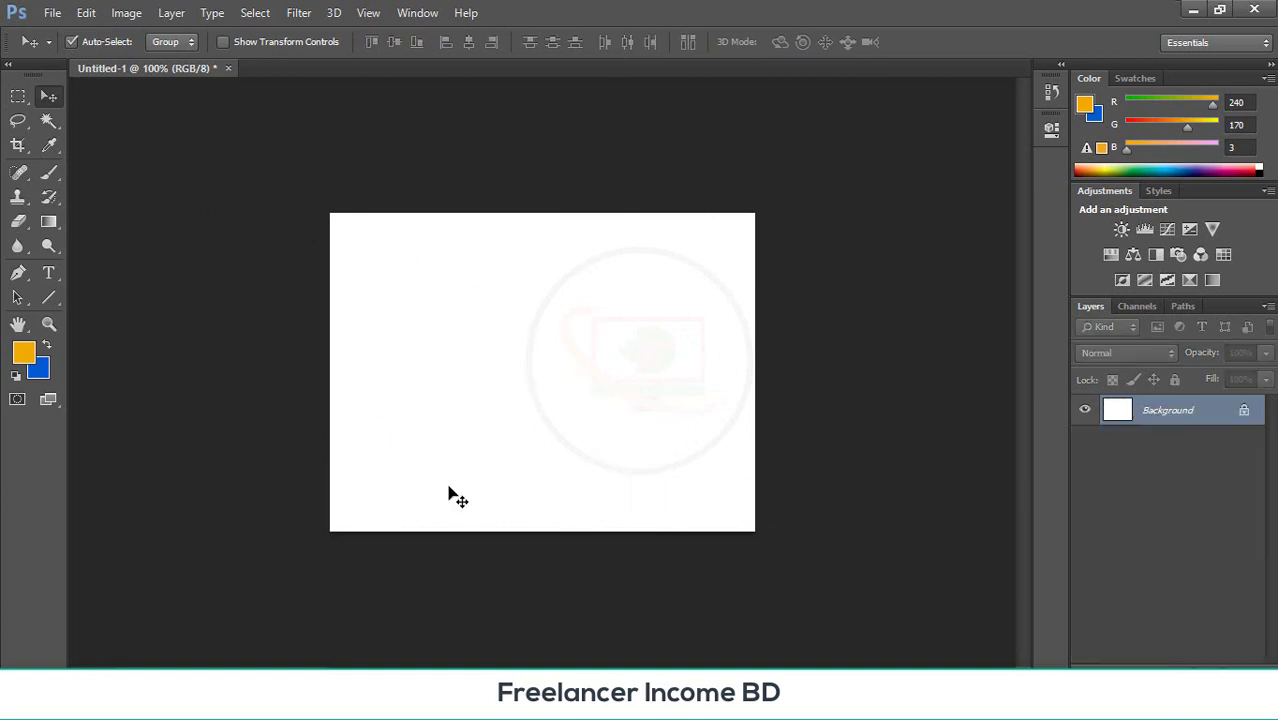
left_click(50, 298)
left_click_drag(446, 285, 450, 500)
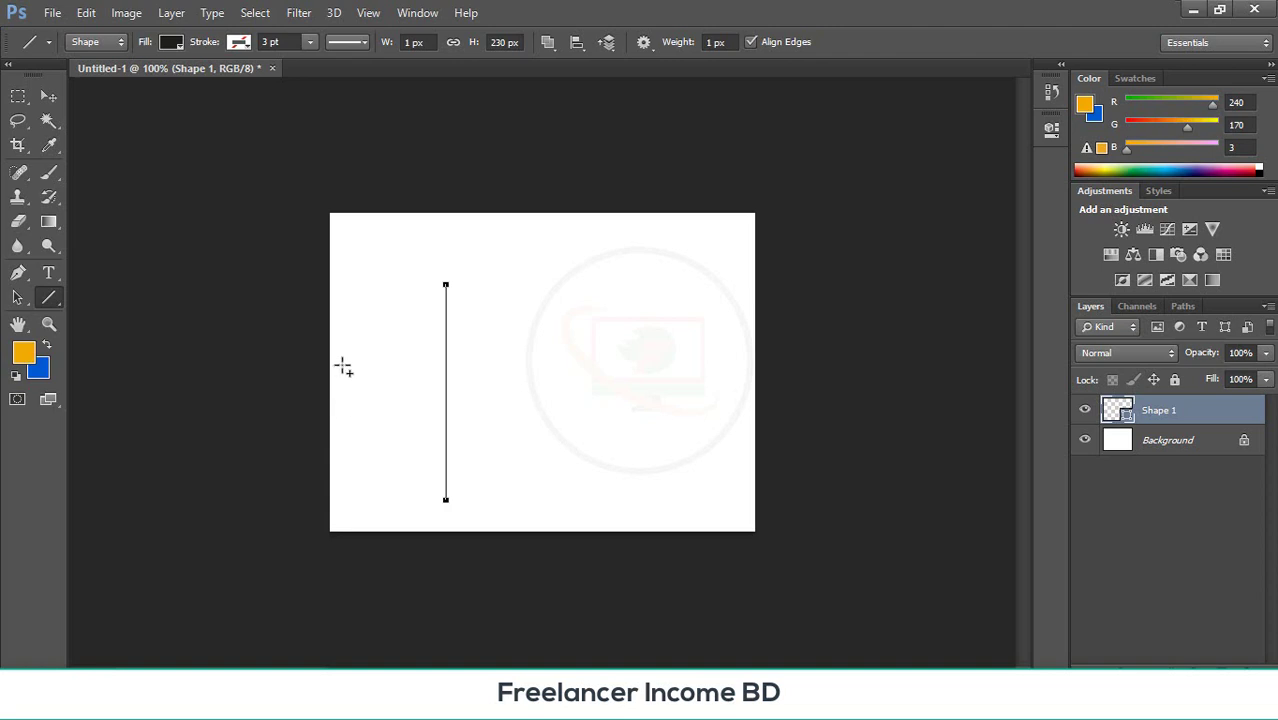
left_click_drag(340, 362, 594, 362)
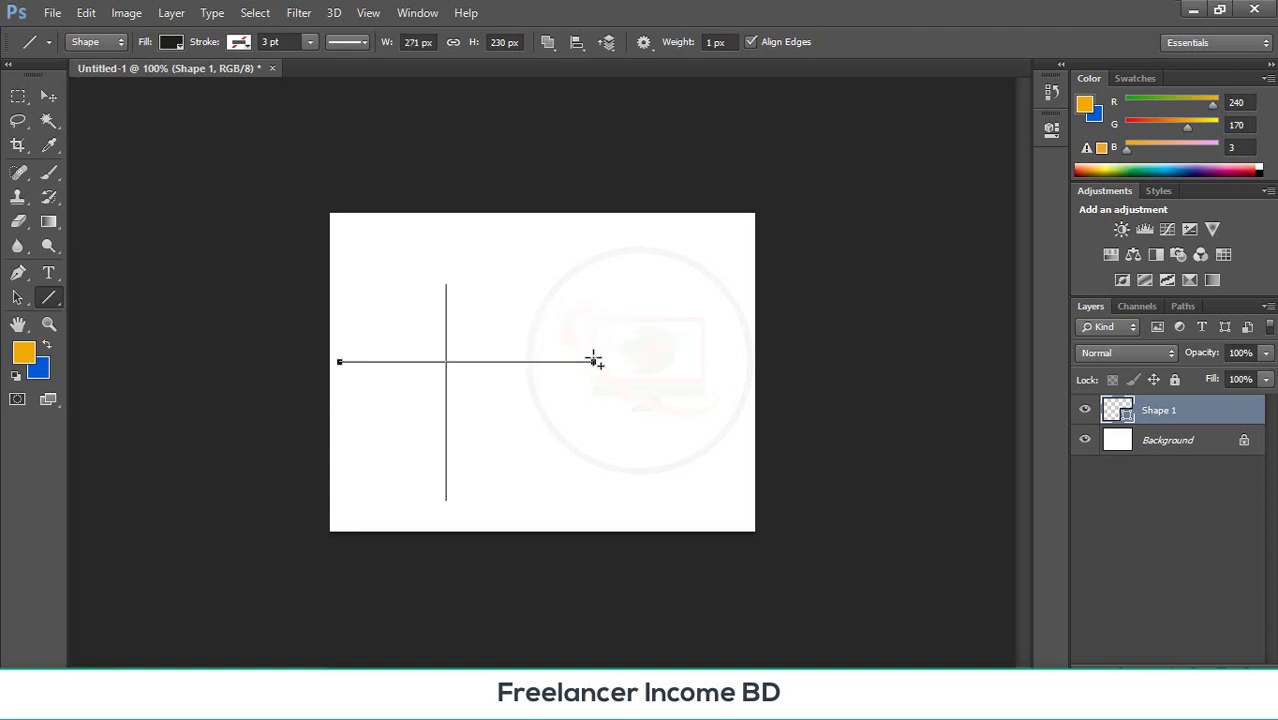
left_click(48, 96)
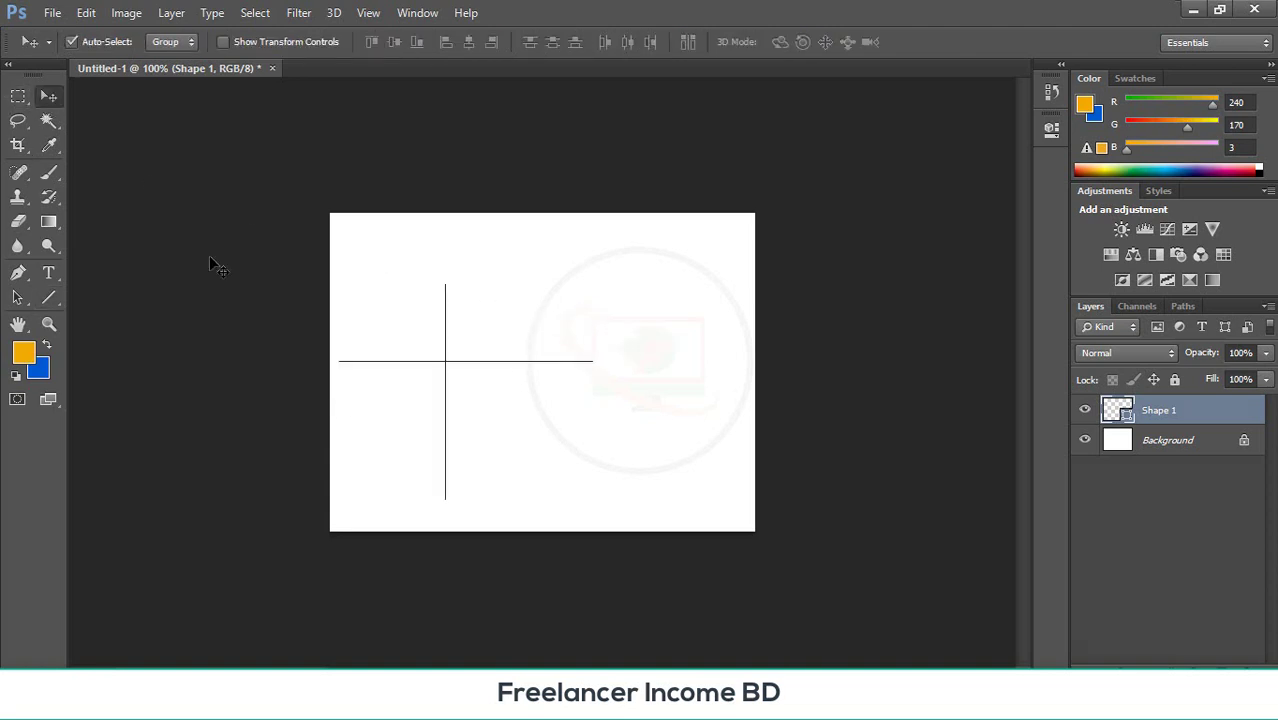
left_click(343, 270)
left_click_drag(328, 245, 590, 520)
left_click_drag(505, 358, 552, 345)
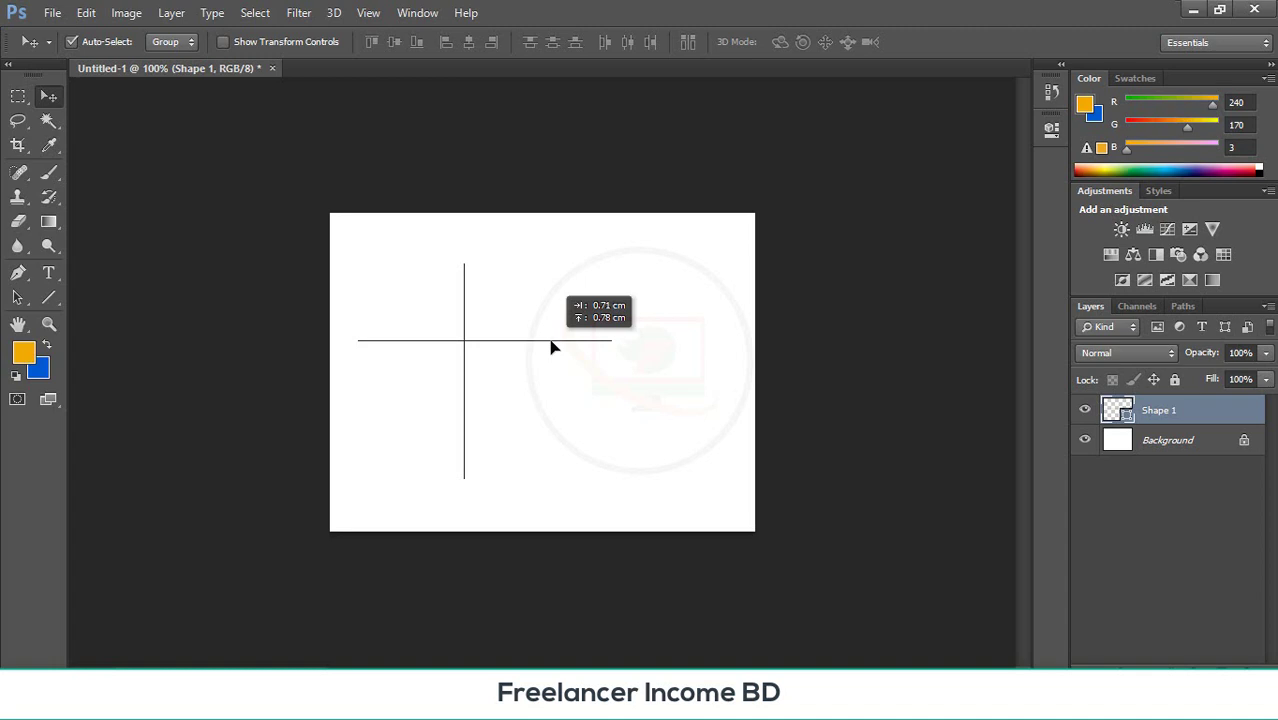
left_click_drag(551, 346, 585, 357)
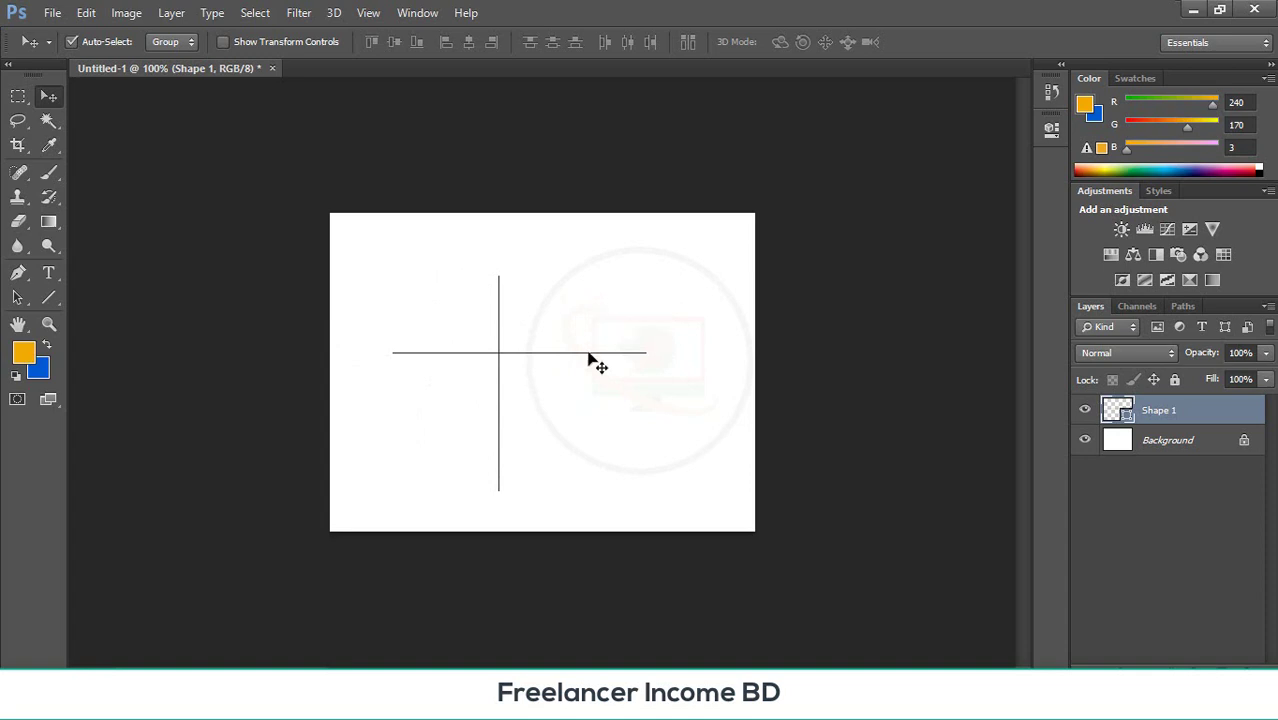
key("Delete")
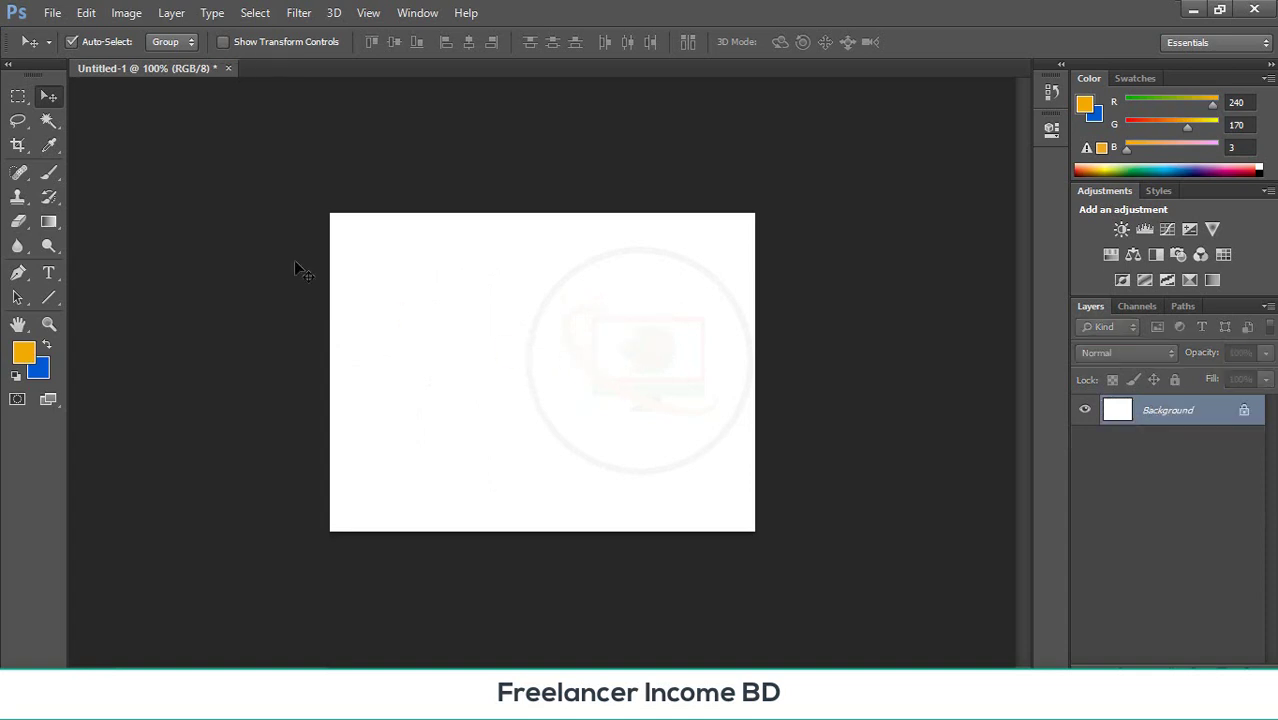
- Draw a vertical line and a crossing horizontal line on separate layers
left_click(49, 297)
left_click_drag(557, 314, 548, 500)
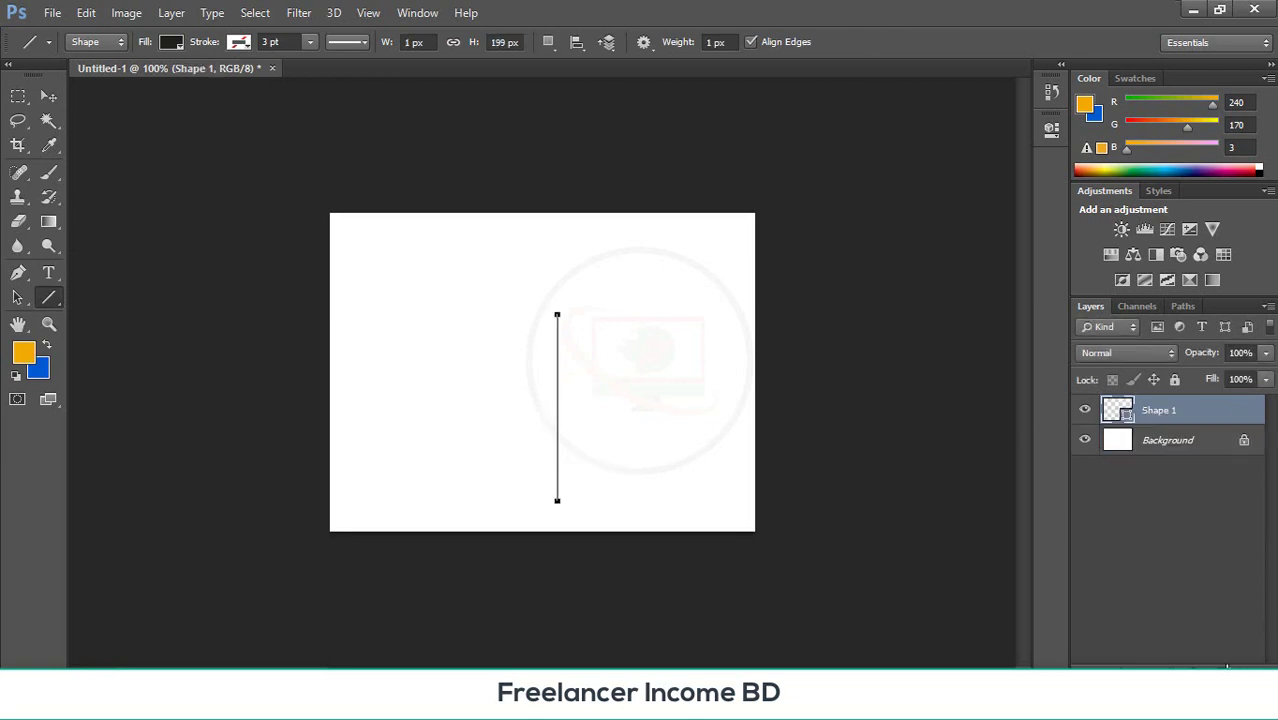
left_click(1222, 665)
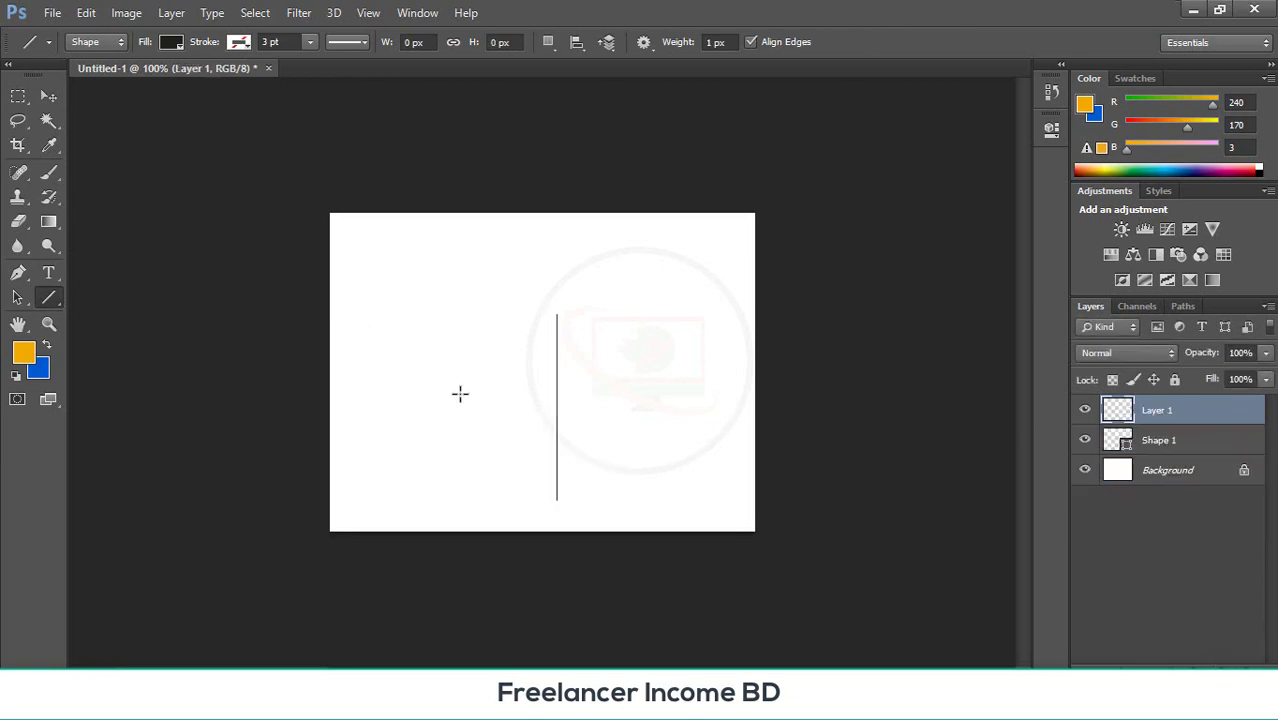
mouse_move(451, 390)
left_mouse_down()
mouse_move(653, 411)
mouse_move(653, 400)
left_mouse_up()
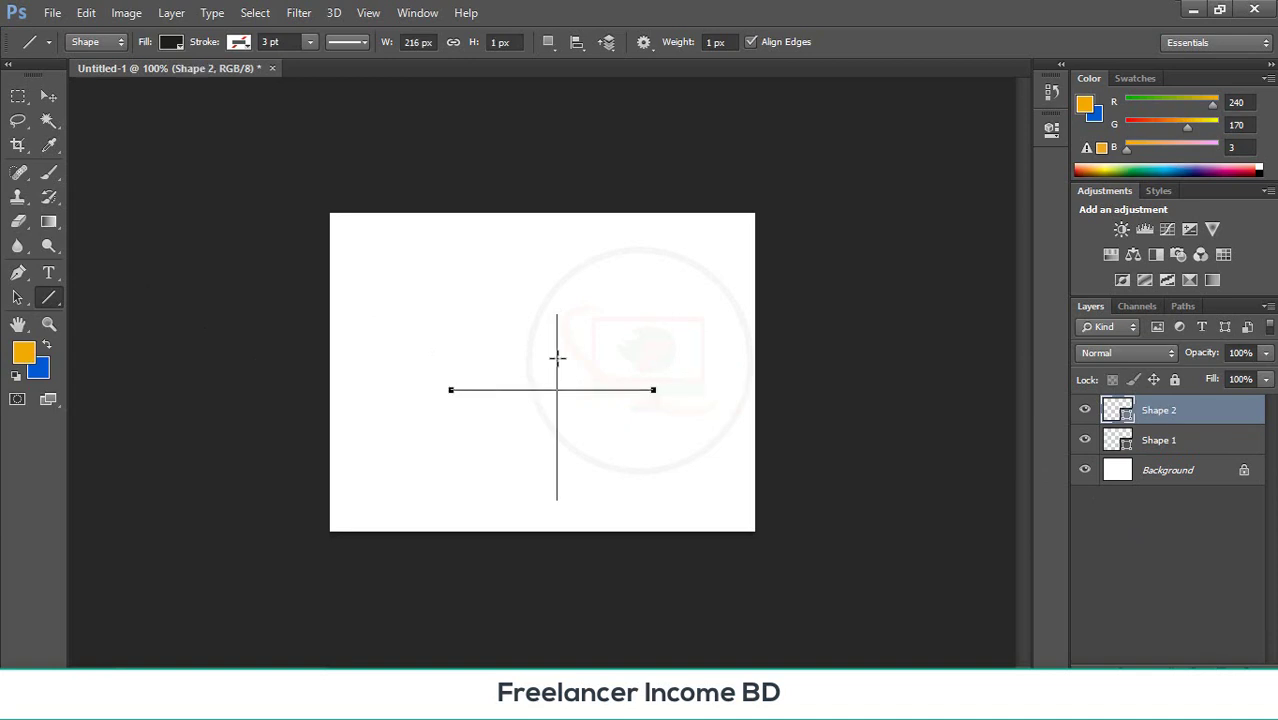
- Select both lines and align their vertical and horizontal centres
left_click(48, 96)
left_click_drag(417, 277, 743, 566)
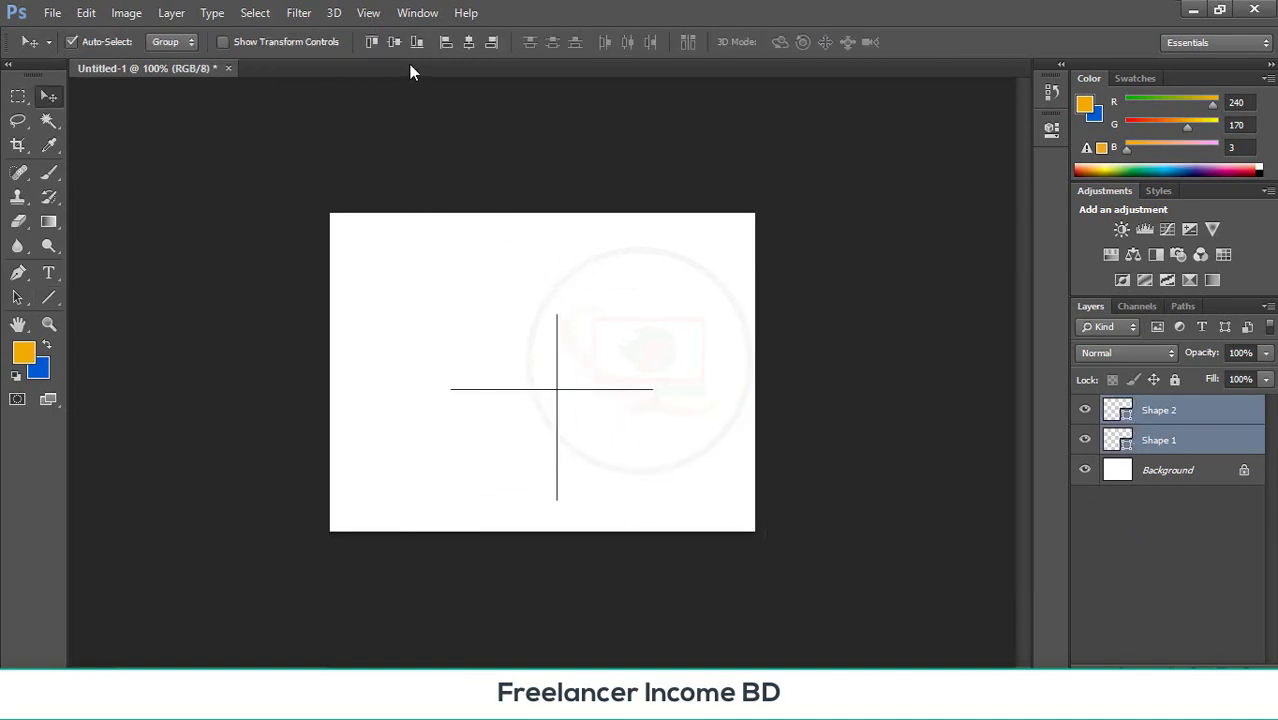
left_click(388, 41)
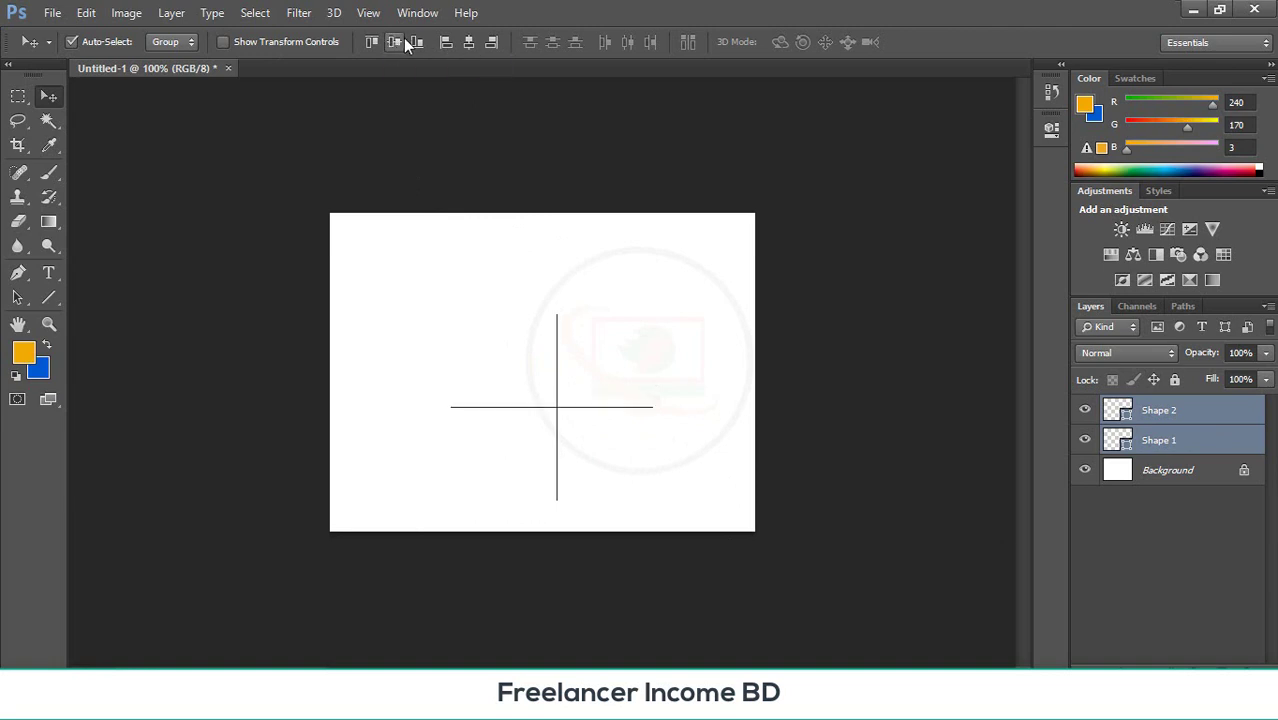
left_click(469, 43)
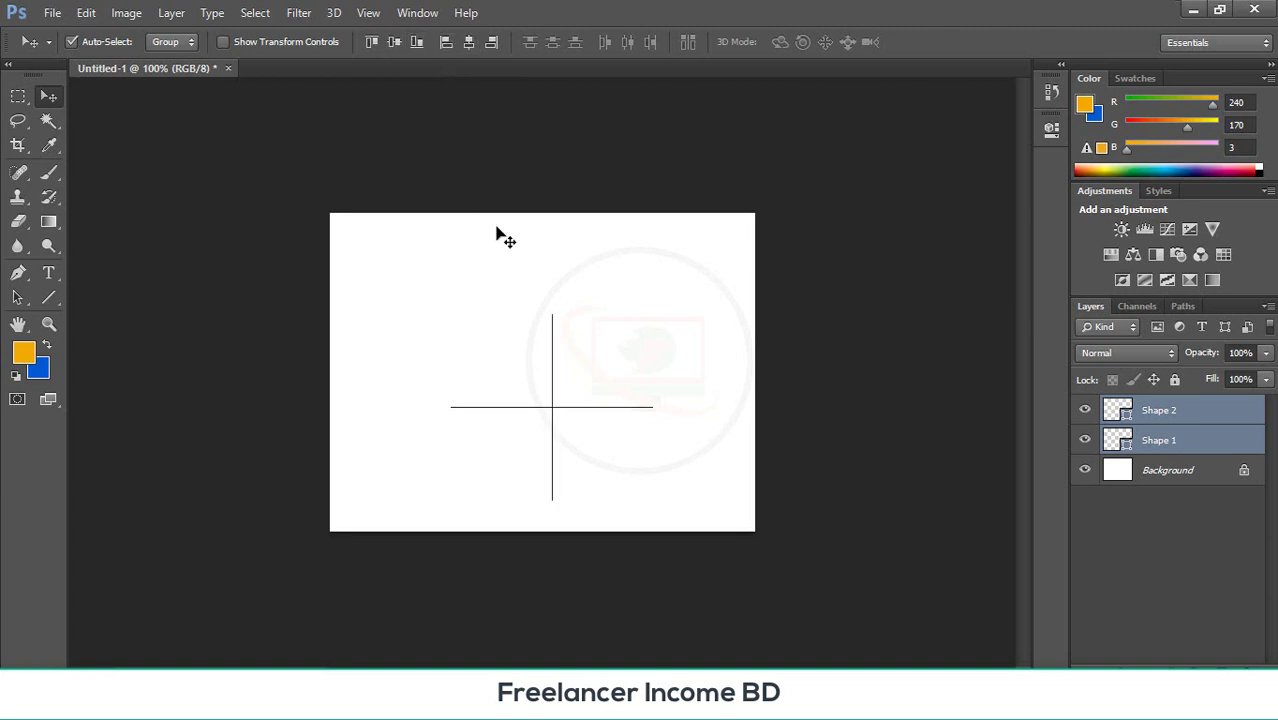
- Marquee-select both lines again, then deselect them
left_click(490, 312)
left_click_drag(422, 300, 640, 529)
left_click(480, 330)
left_click_drag(462, 338, 653, 522)
left_click(679, 492)
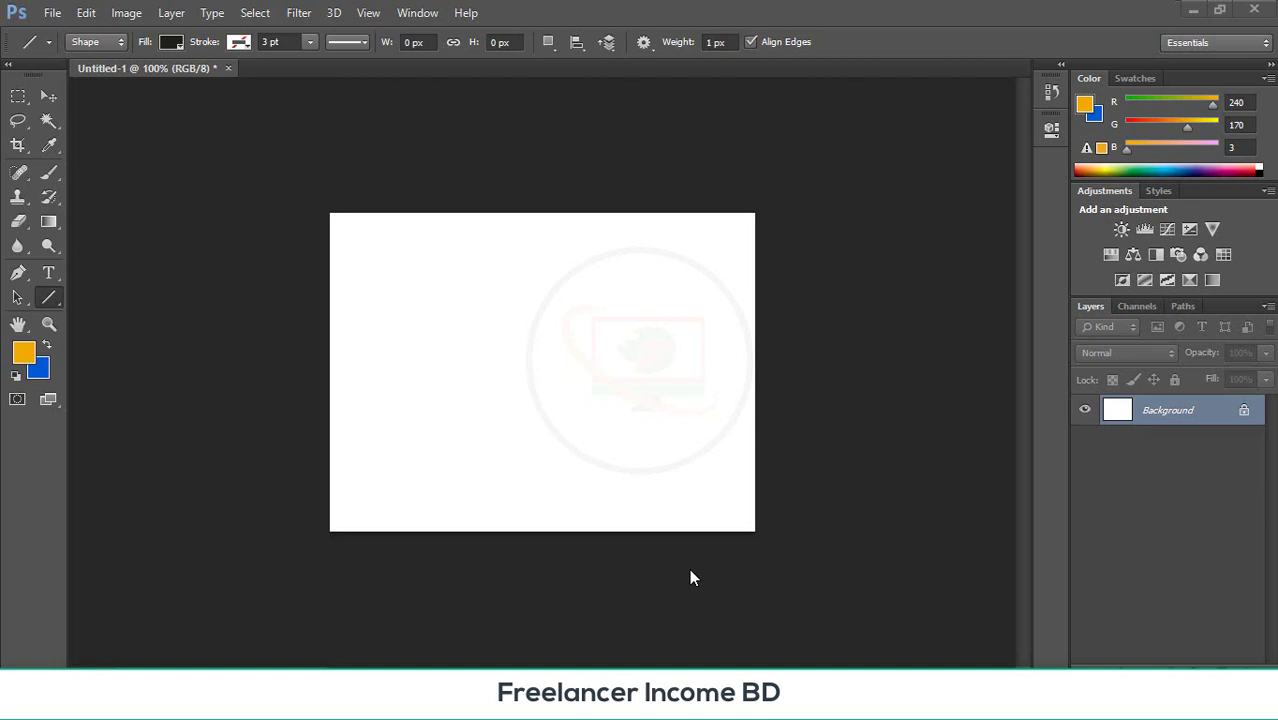
- Draw a 352 × 117 px rectangle across the upper canvas and fill it orange
right_click(57, 299)
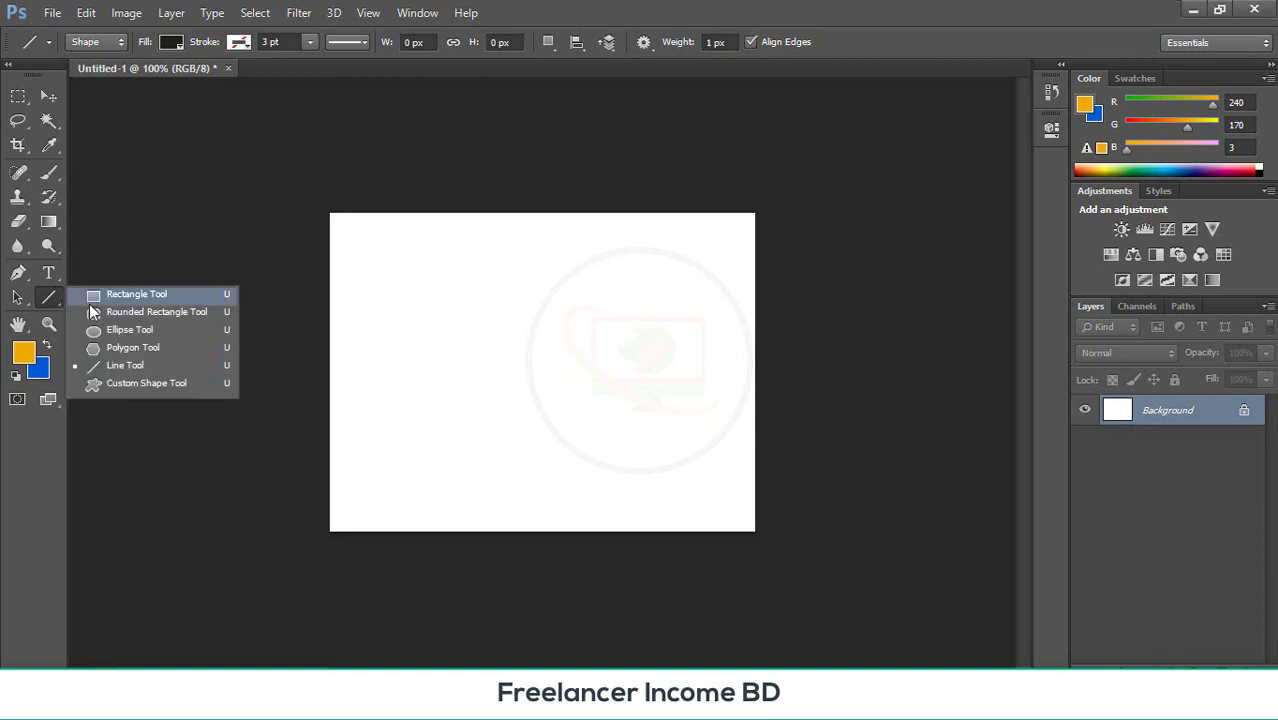
left_click(113, 303)
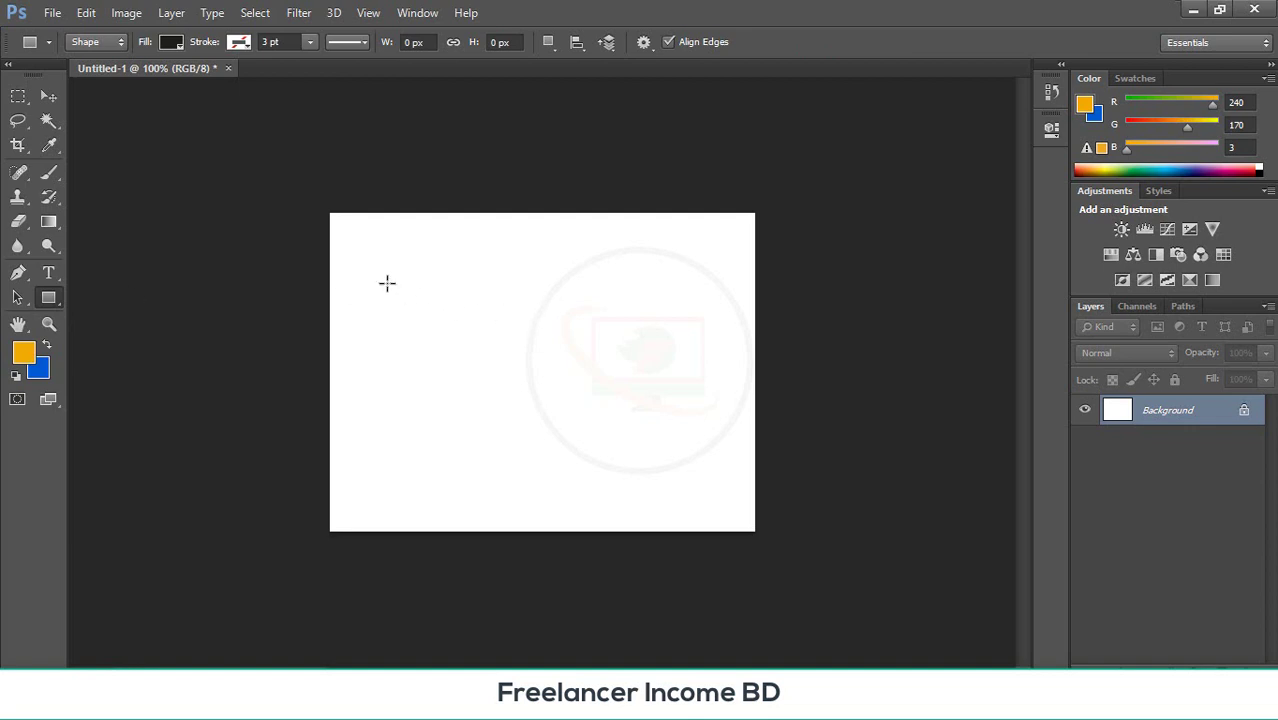
left_click_drag(386, 284, 717, 392)
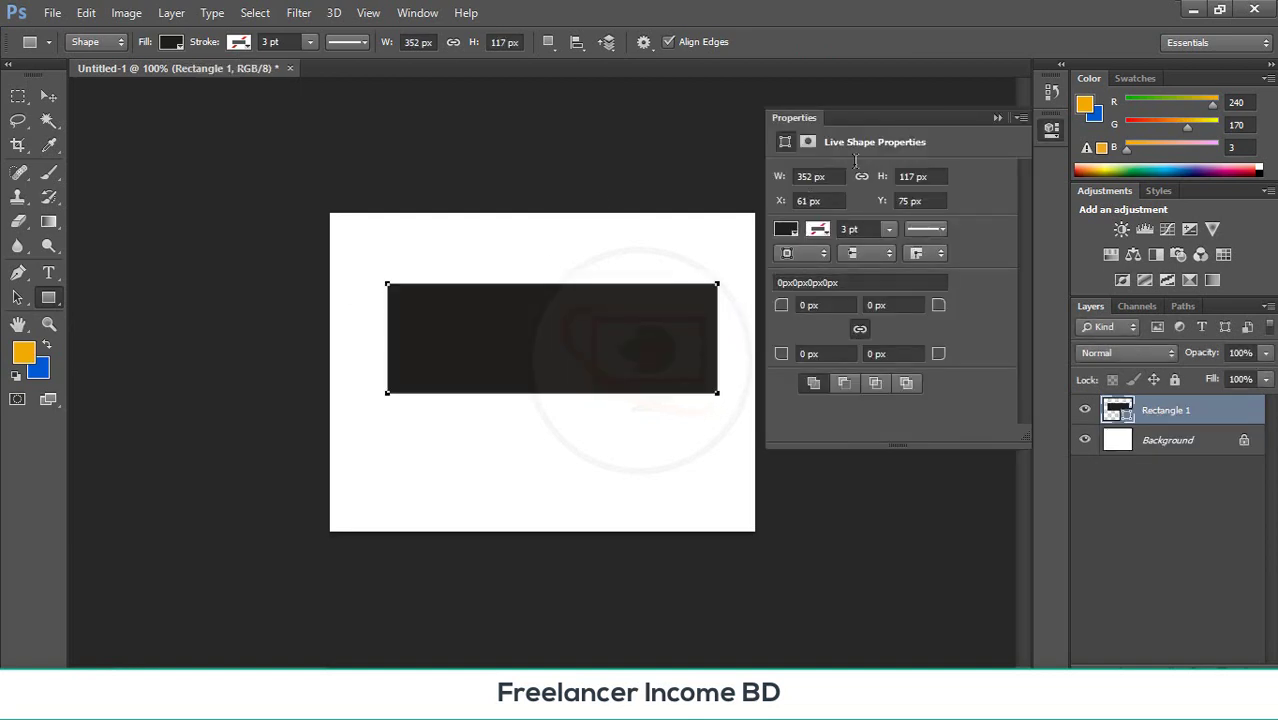
left_click(996, 118)
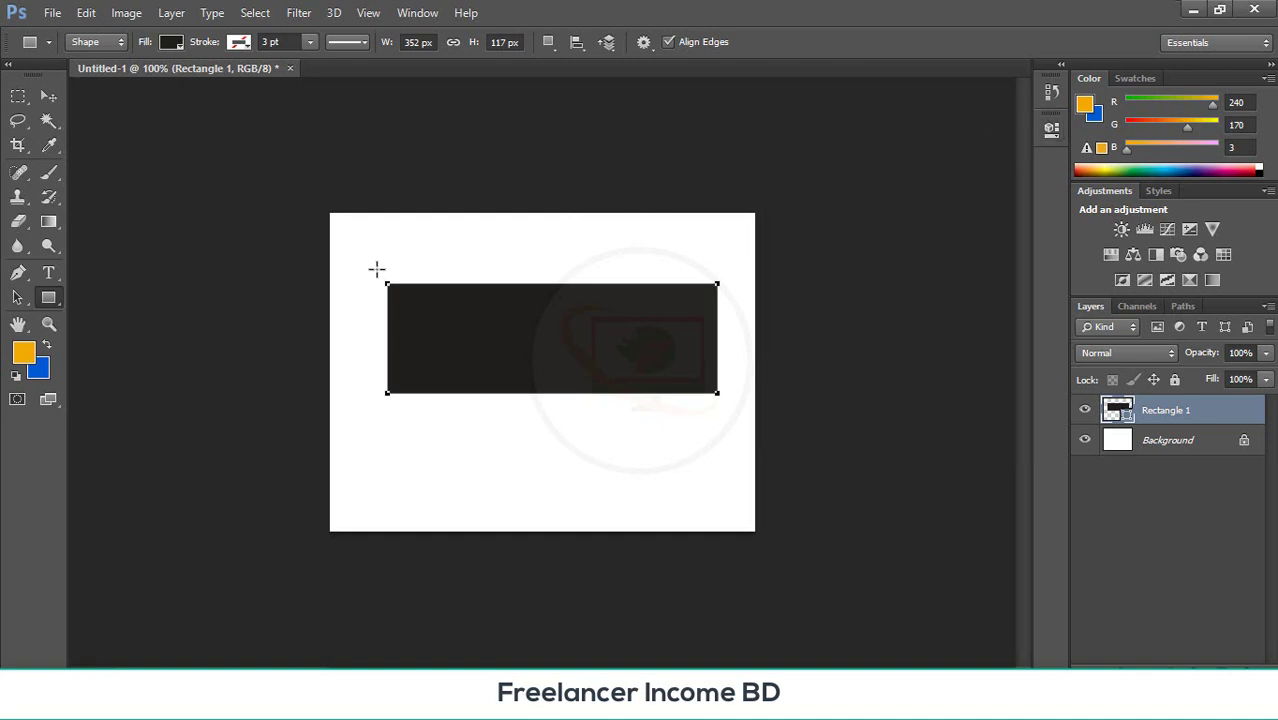
left_click(26, 356)
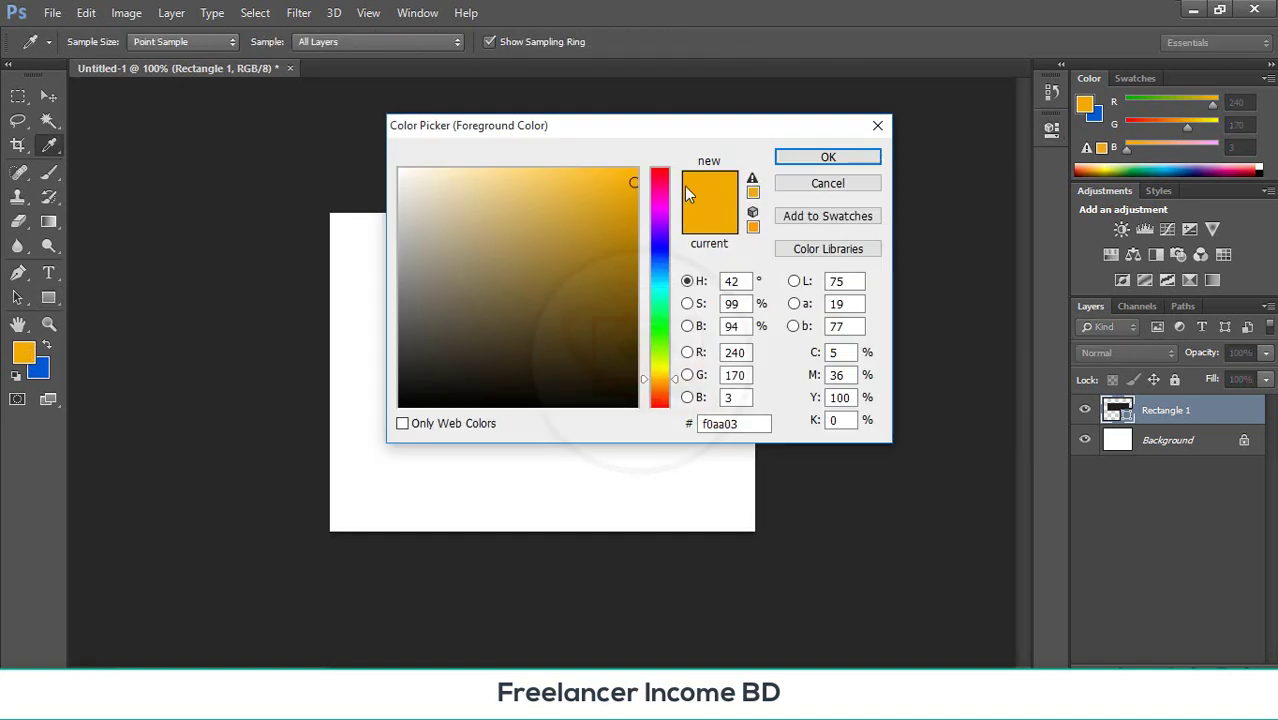
left_click(828, 157)
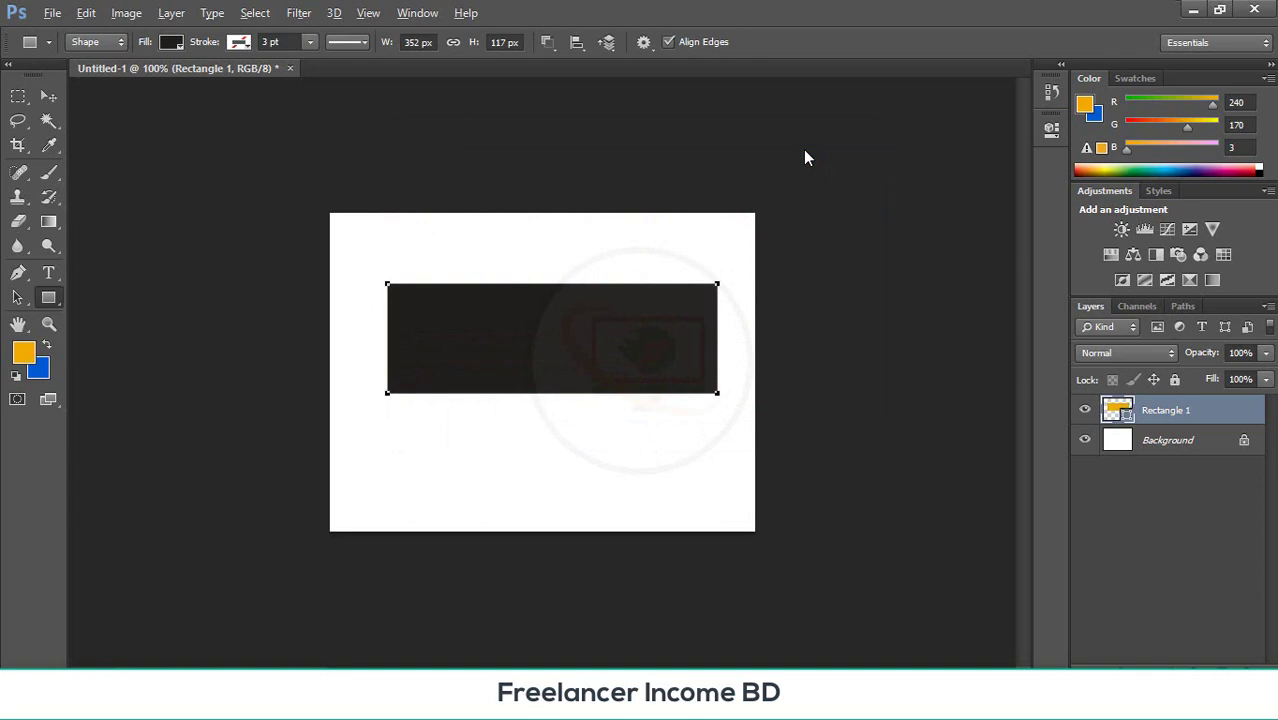
key("alt+BackSpace")
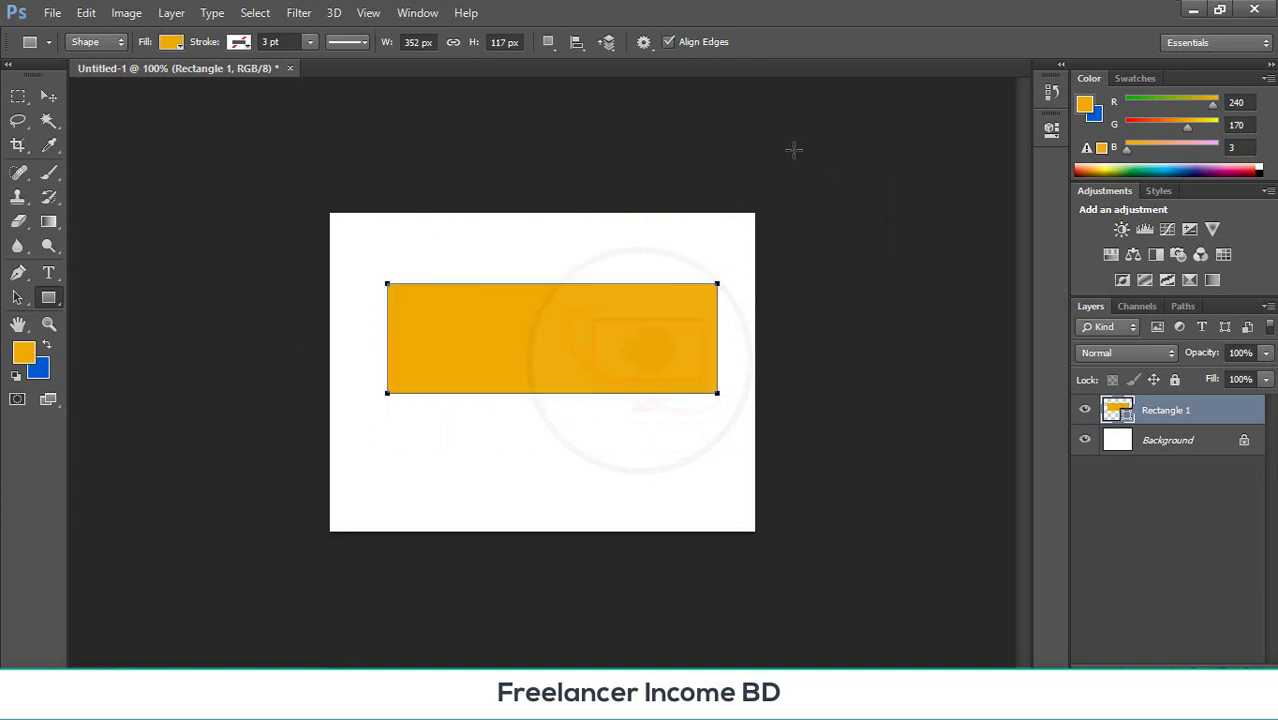
- Move the orange bar to the top-left and draw a 142 px square on a new layer
left_click(48, 97)
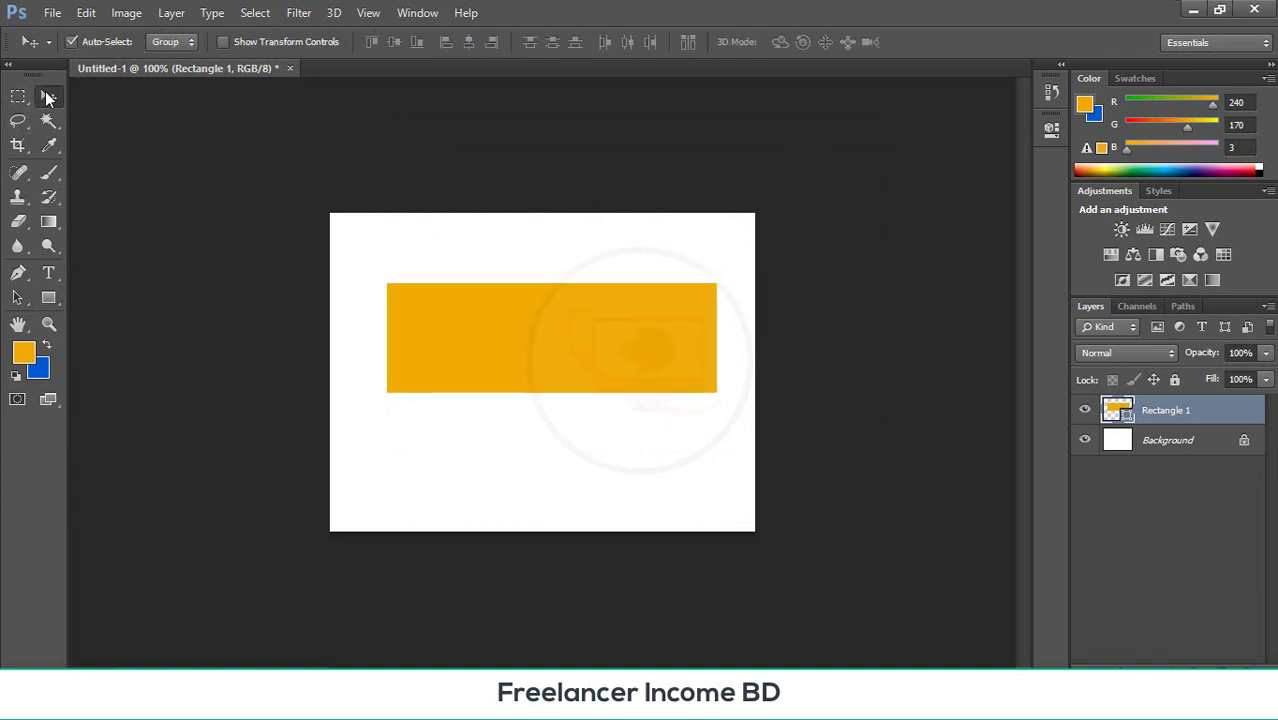
left_click_drag(490, 349, 440, 287)
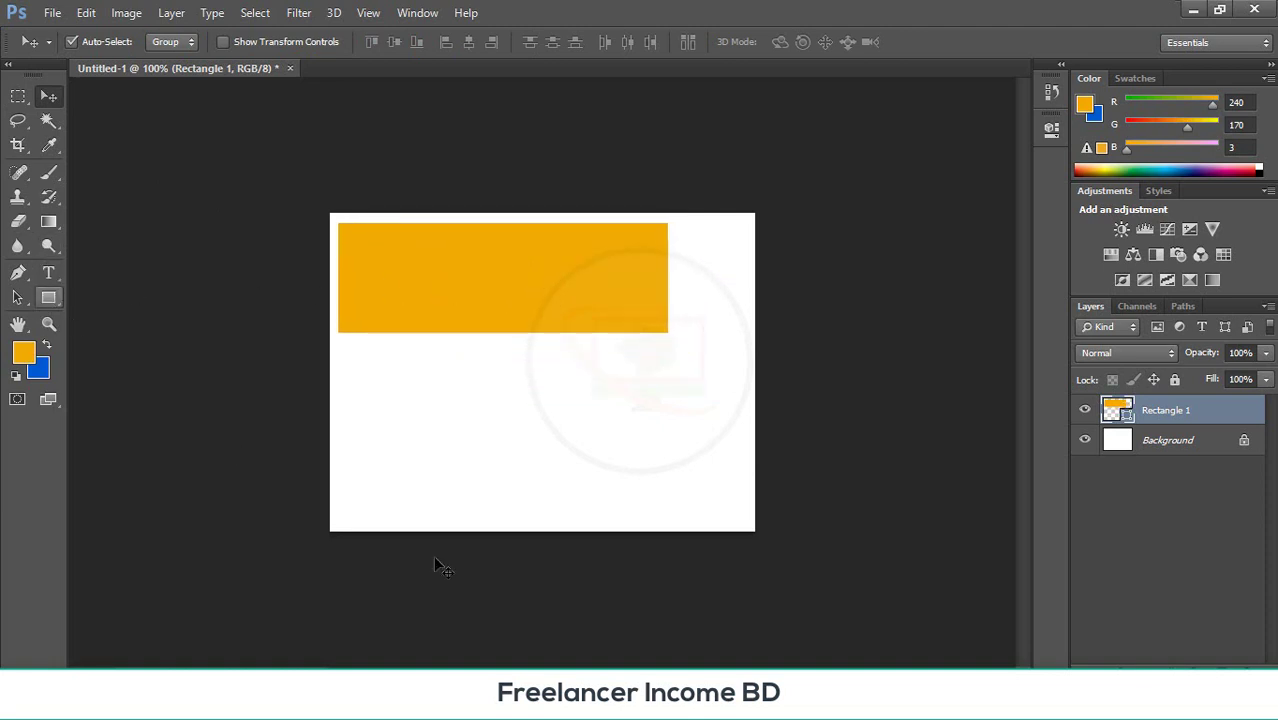
left_click(1231, 663)
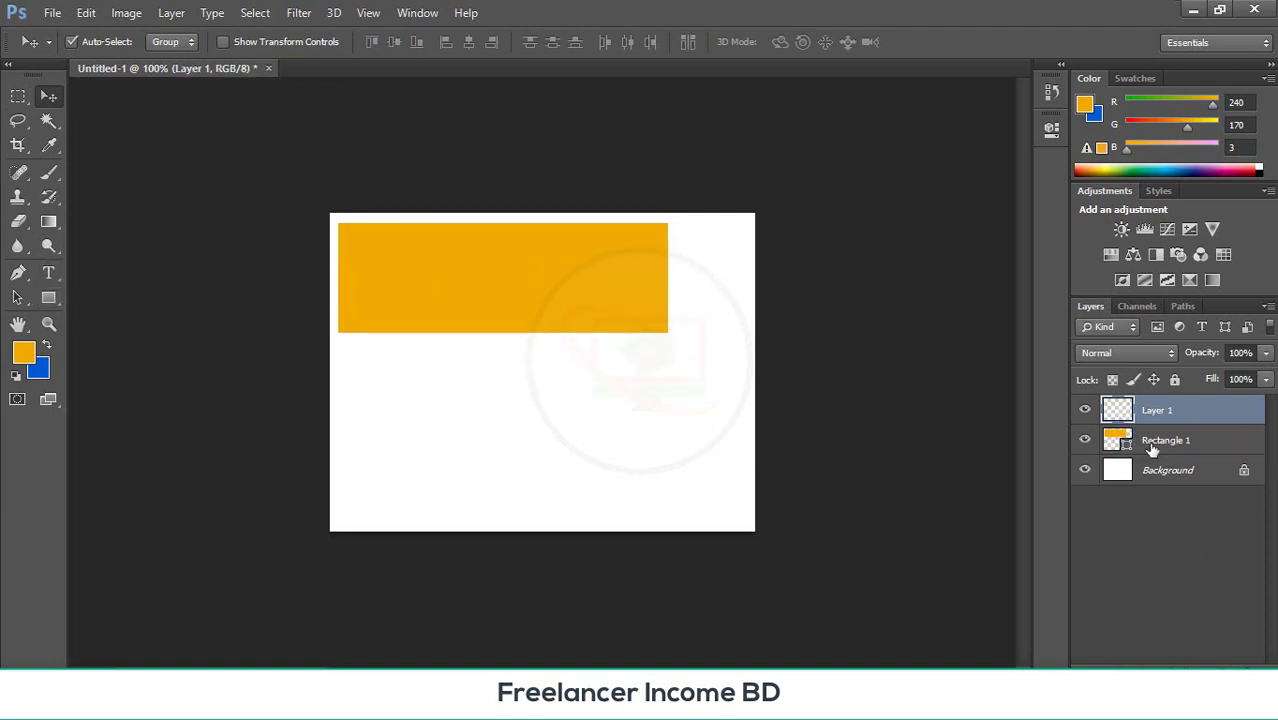
left_click(52, 296)
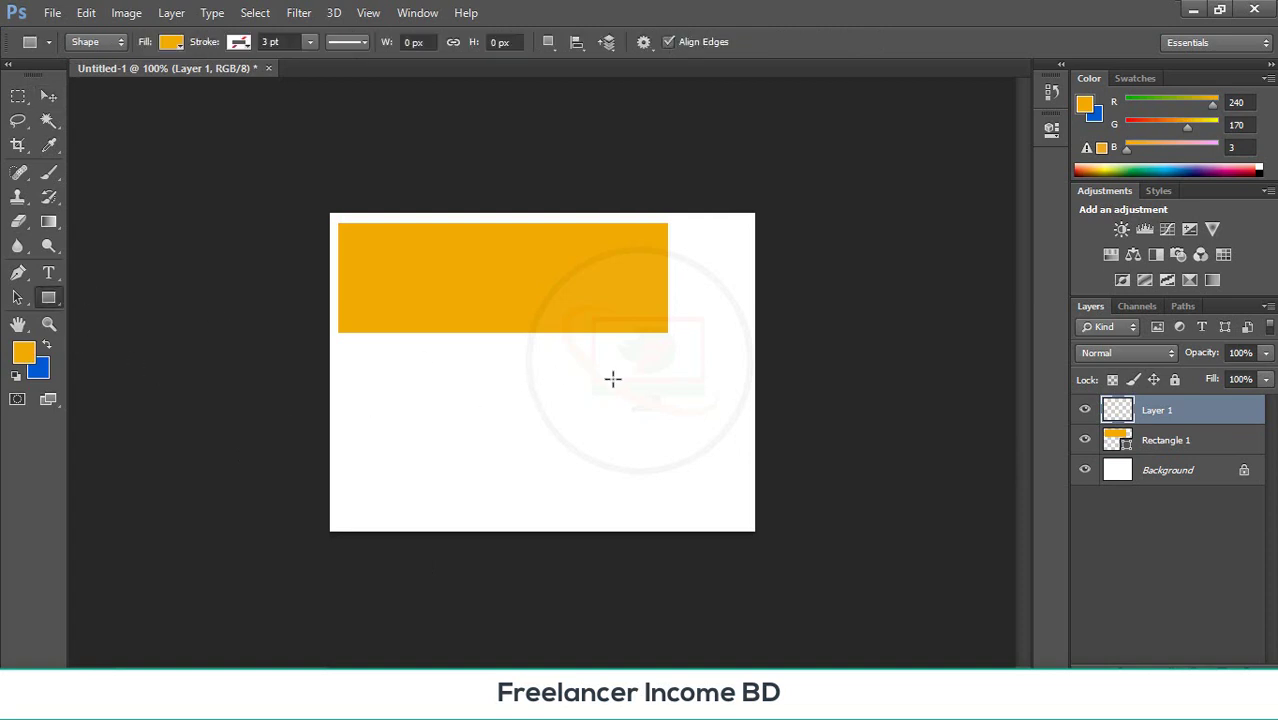
mouse_move(523, 375)
left_mouse_down()
mouse_move(608, 474)
mouse_move(659, 474)
mouse_move(673, 505)
left_mouse_up()
key("shift")
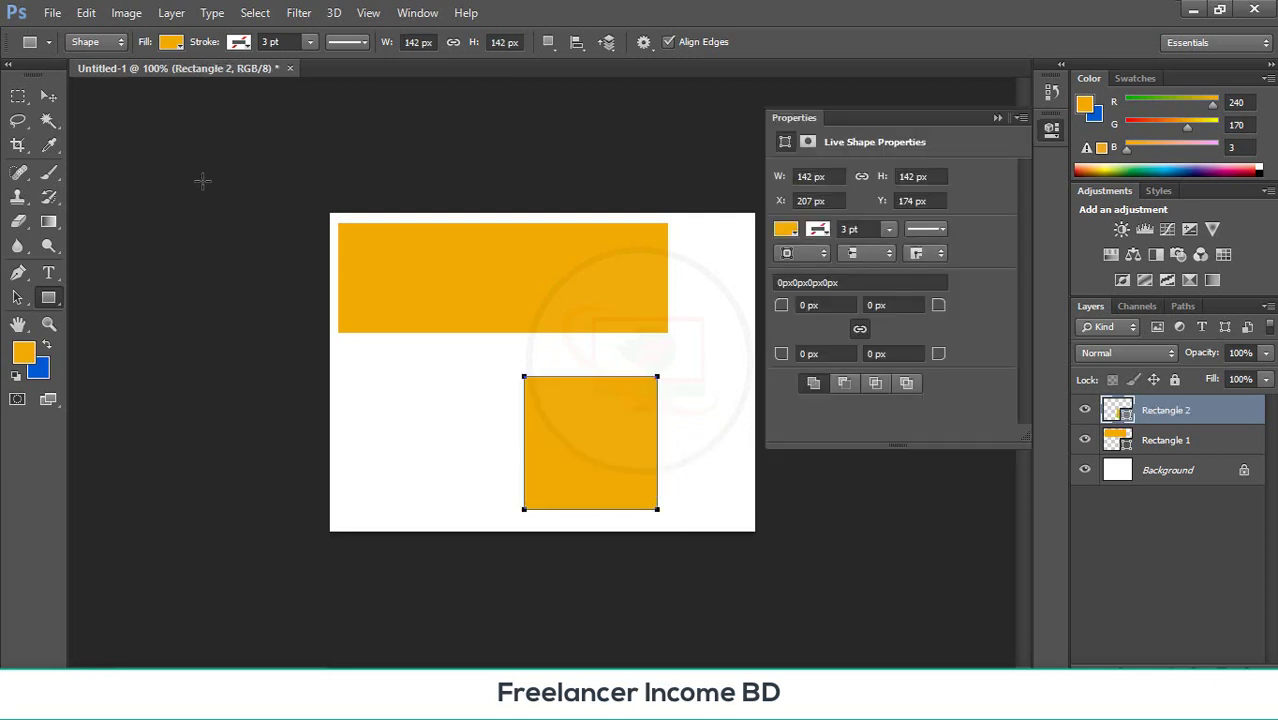
- Position the square under the bar's right end and select both rectangles
left_click(49, 96)
left_click_drag(588, 463, 597, 394)
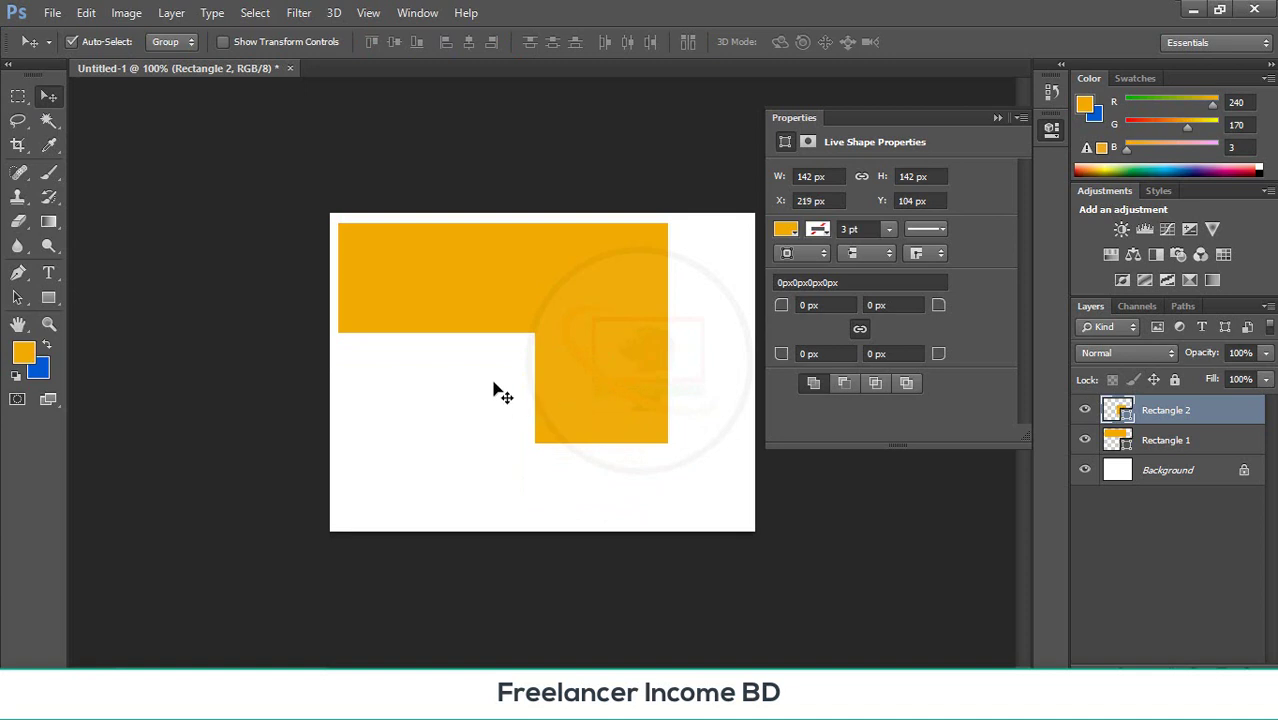
left_click(995, 117)
mouse_move(593, 385)
left_mouse_down()
mouse_move(622, 442)
mouse_move(584, 381)
left_mouse_up()
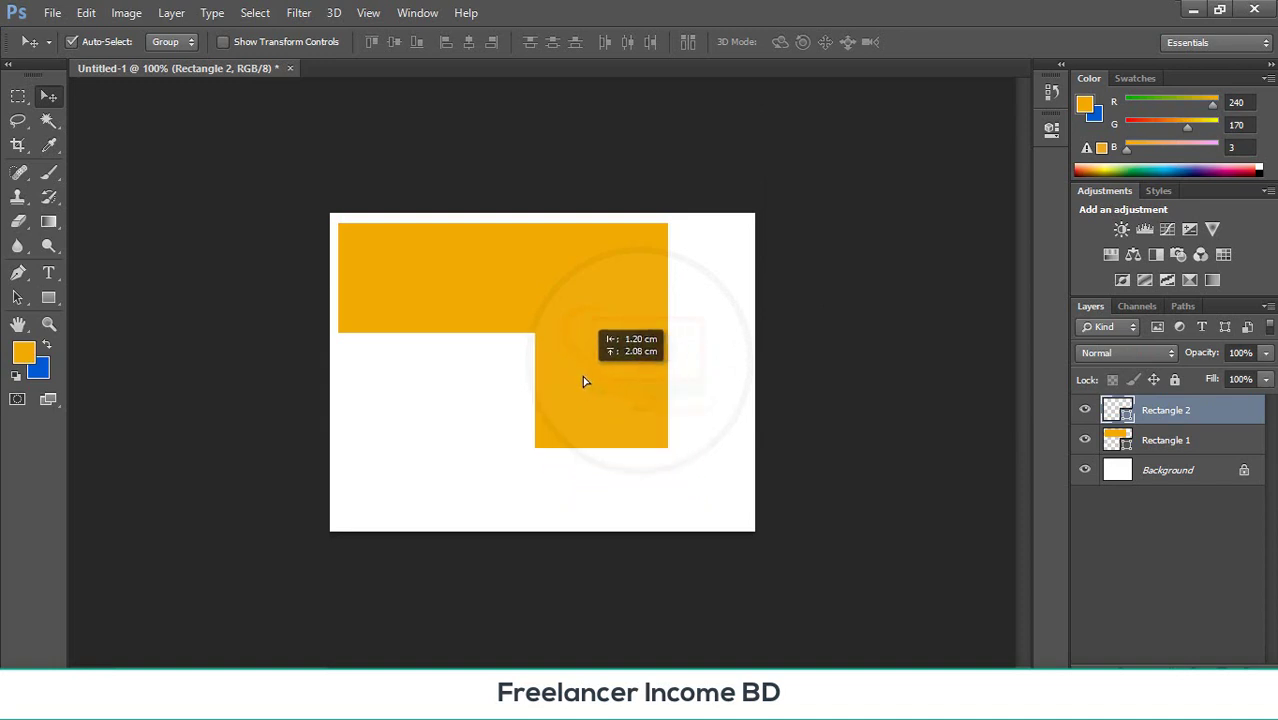
left_click_drag(584, 380, 584, 380)
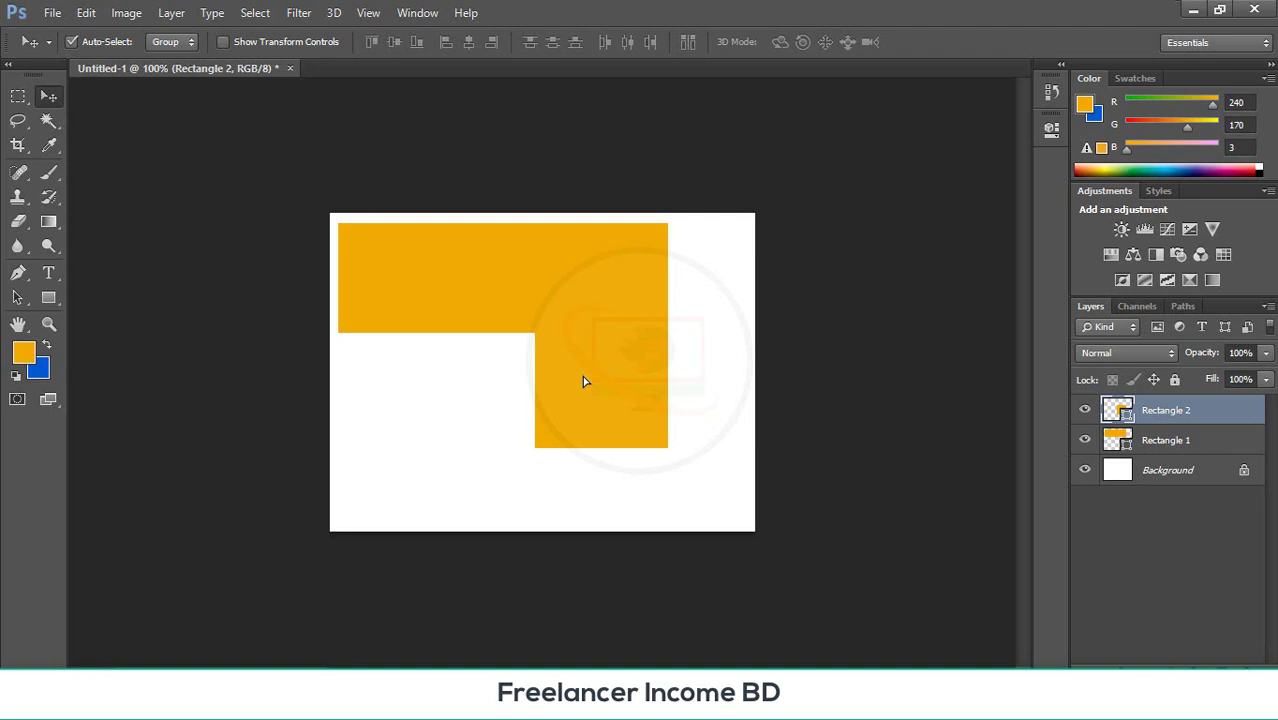
left_click_drag(698, 238, 573, 407)
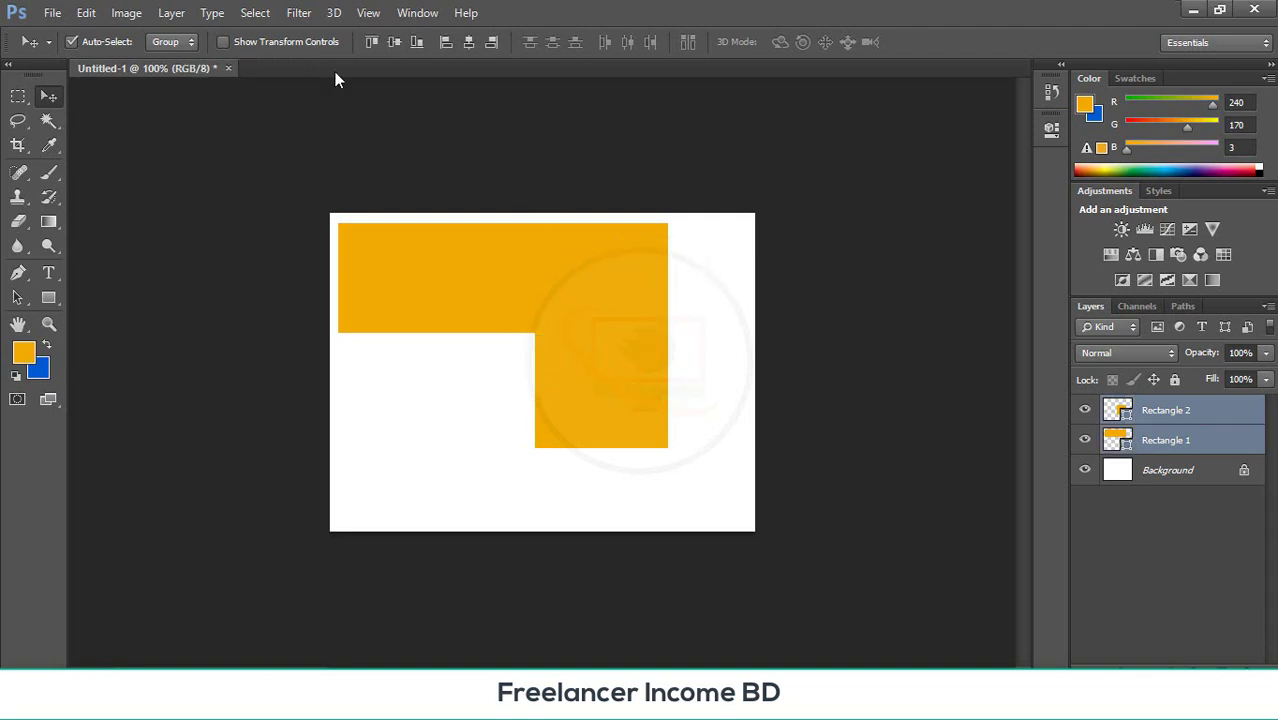
left_click(414, 13)
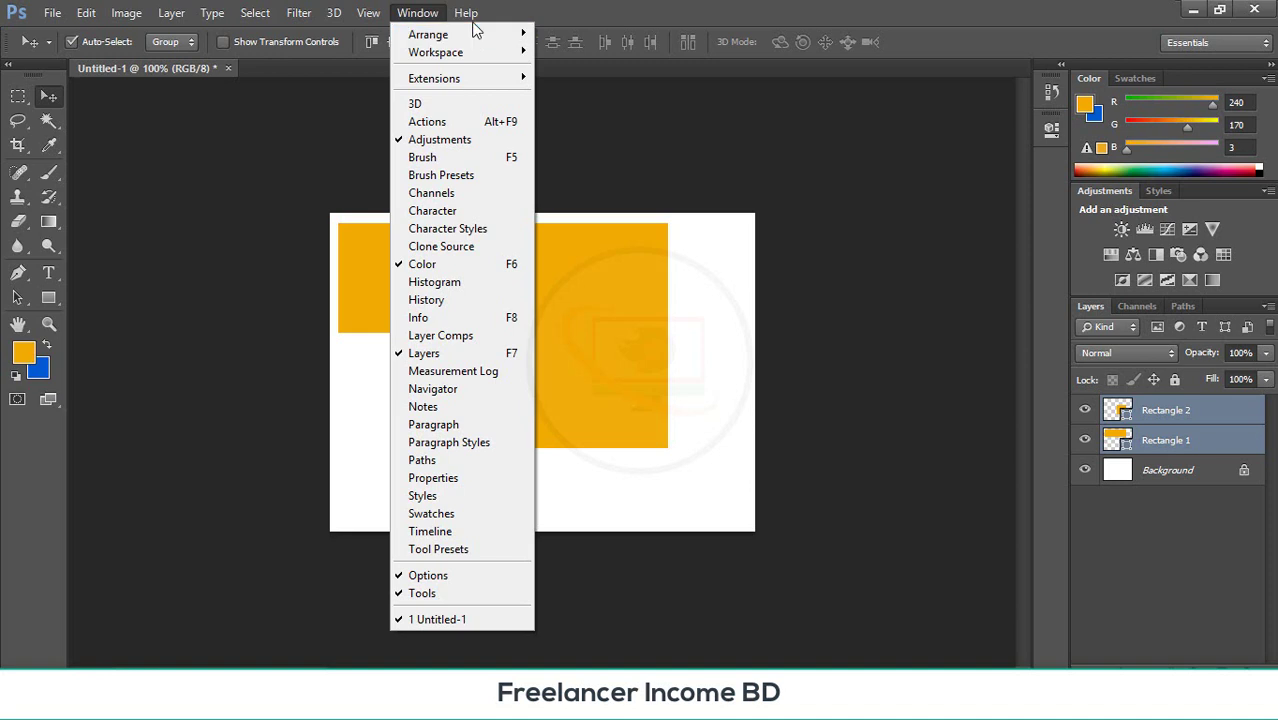
mouse_move(506, 38)
left_click(707, 337)
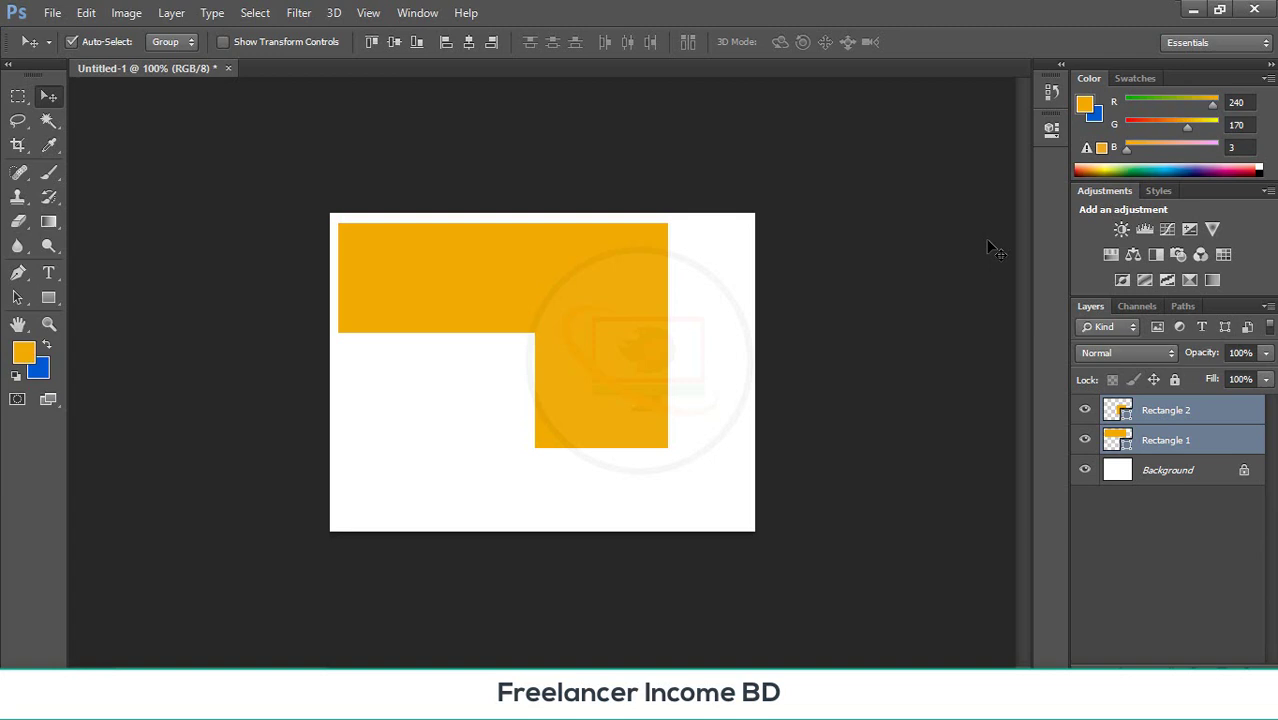
- Group both rectangles as Group 1, nudge it down-right, and open its blending options
right_click(1164, 432)
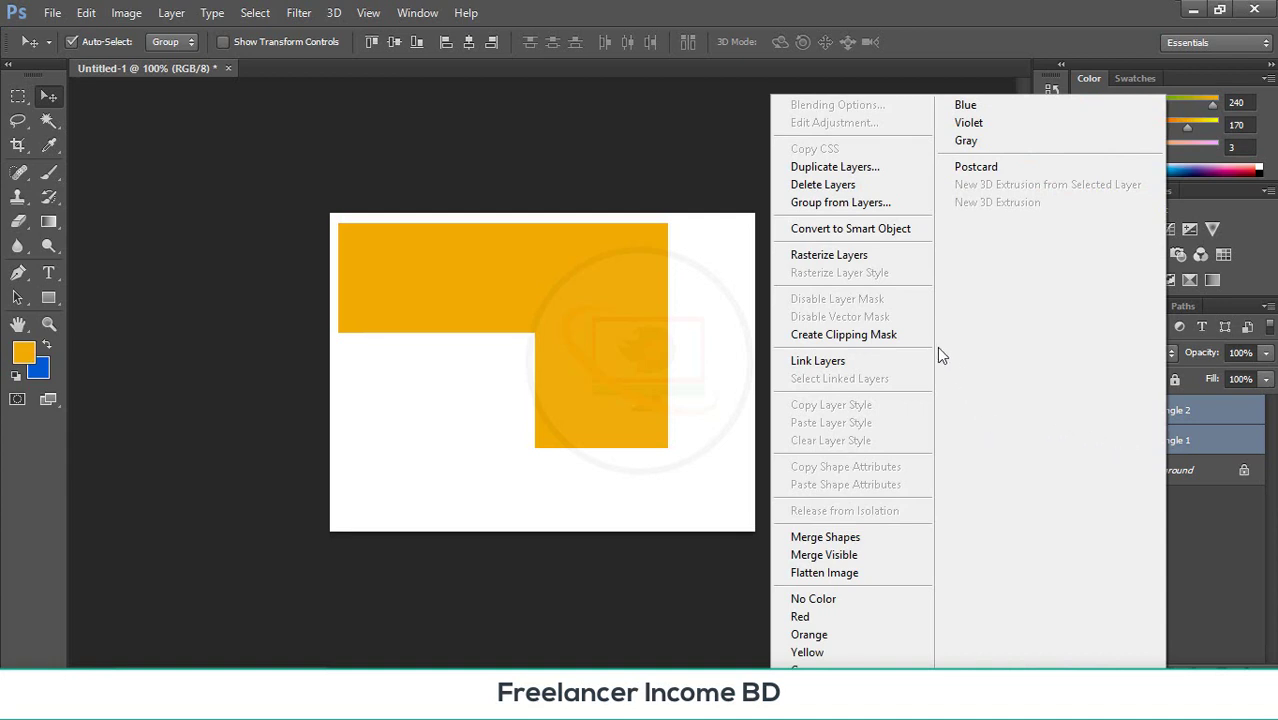
left_click(826, 204)
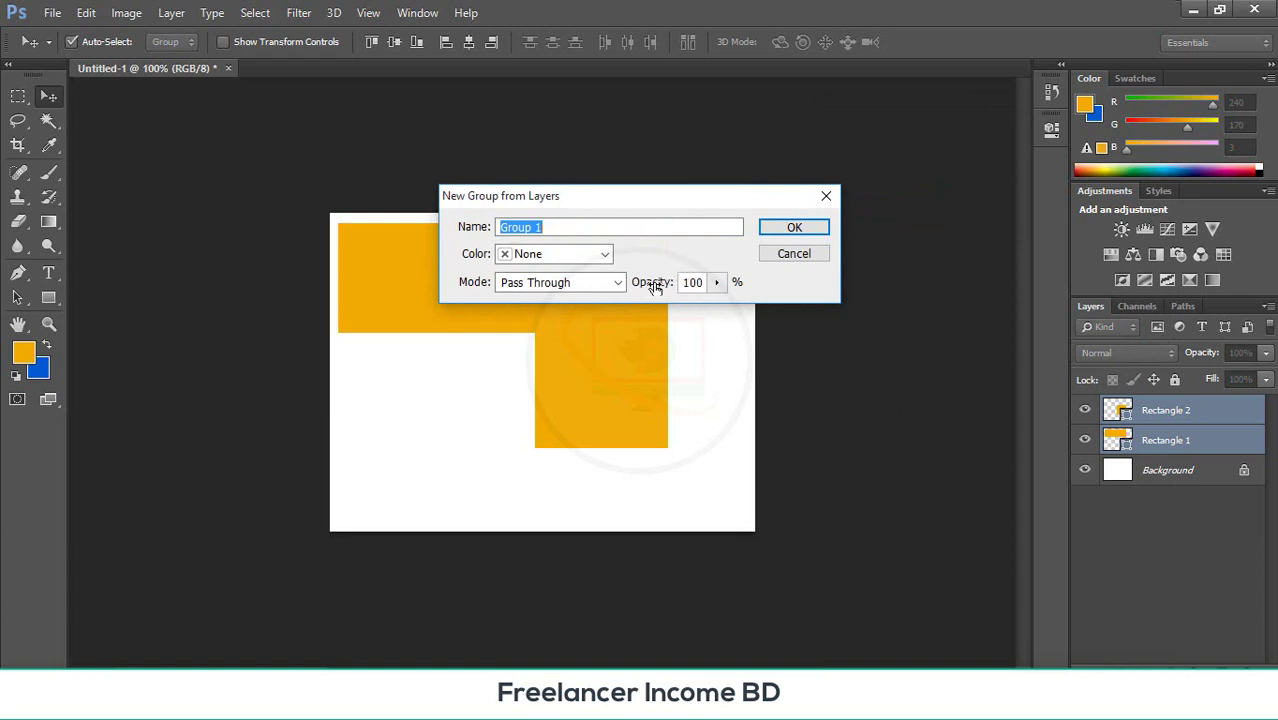
left_click(797, 232)
left_click(659, 377)
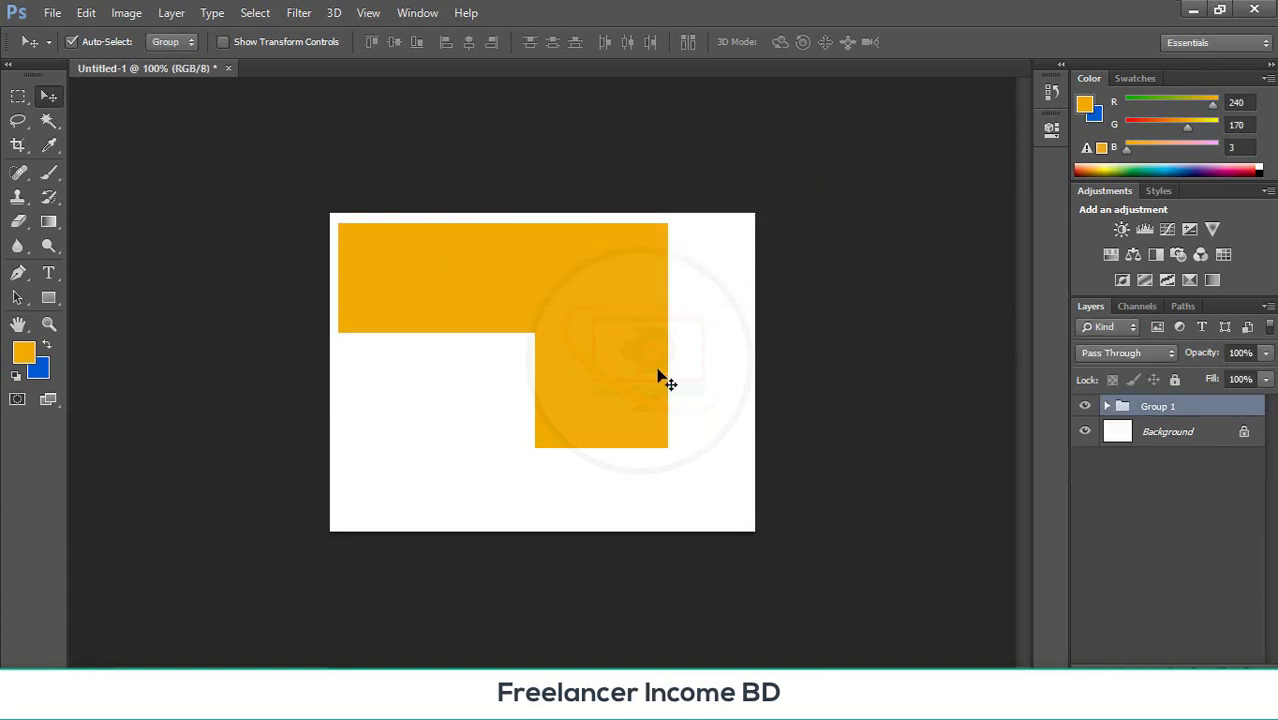
left_click_drag(628, 388, 610, 352)
left_click(1107, 407)
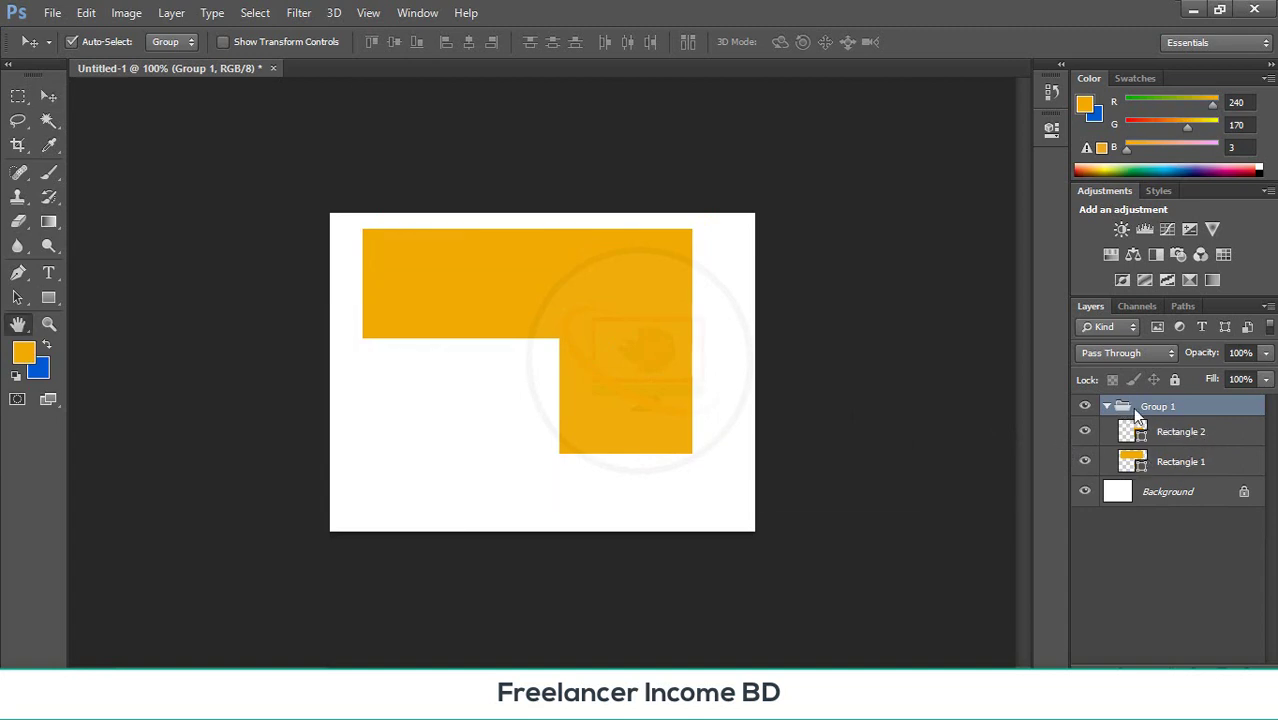
double_click(1155, 417)
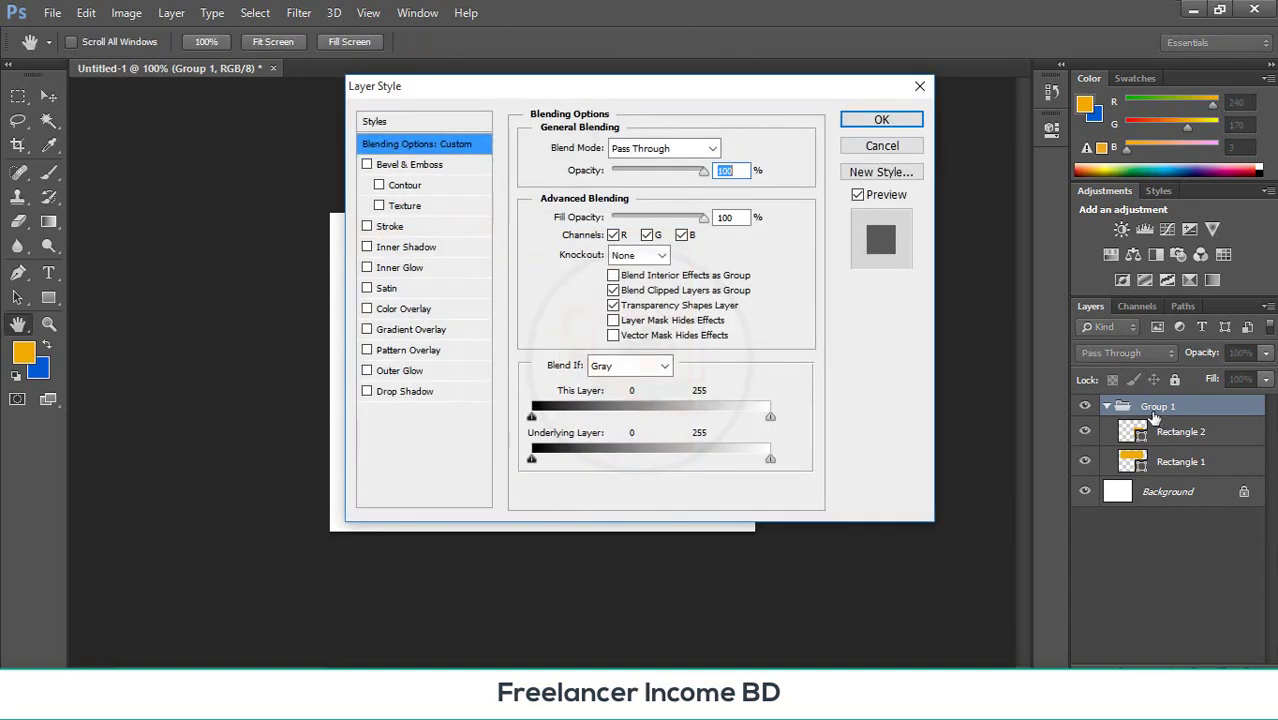
- Close Layer Style and delete Group 1 only, keeping both rectangles
left_click(919, 86)
right_click(1160, 407)
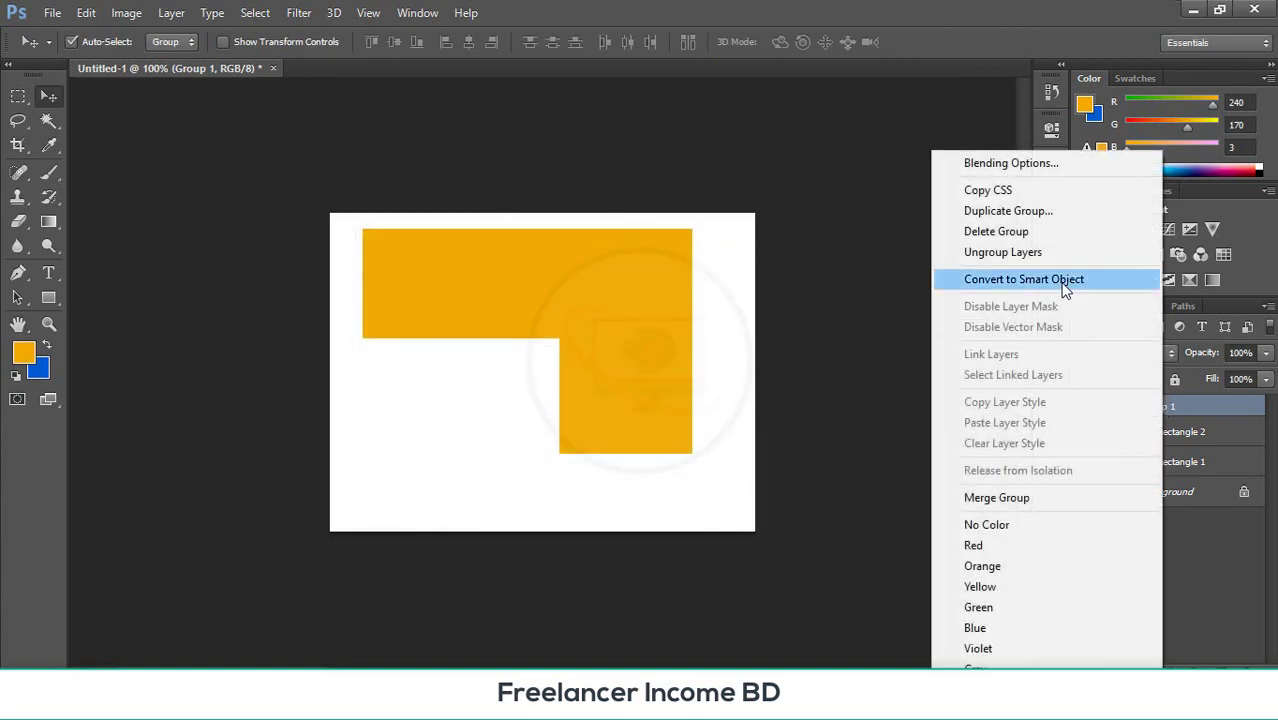
left_click(1030, 238)
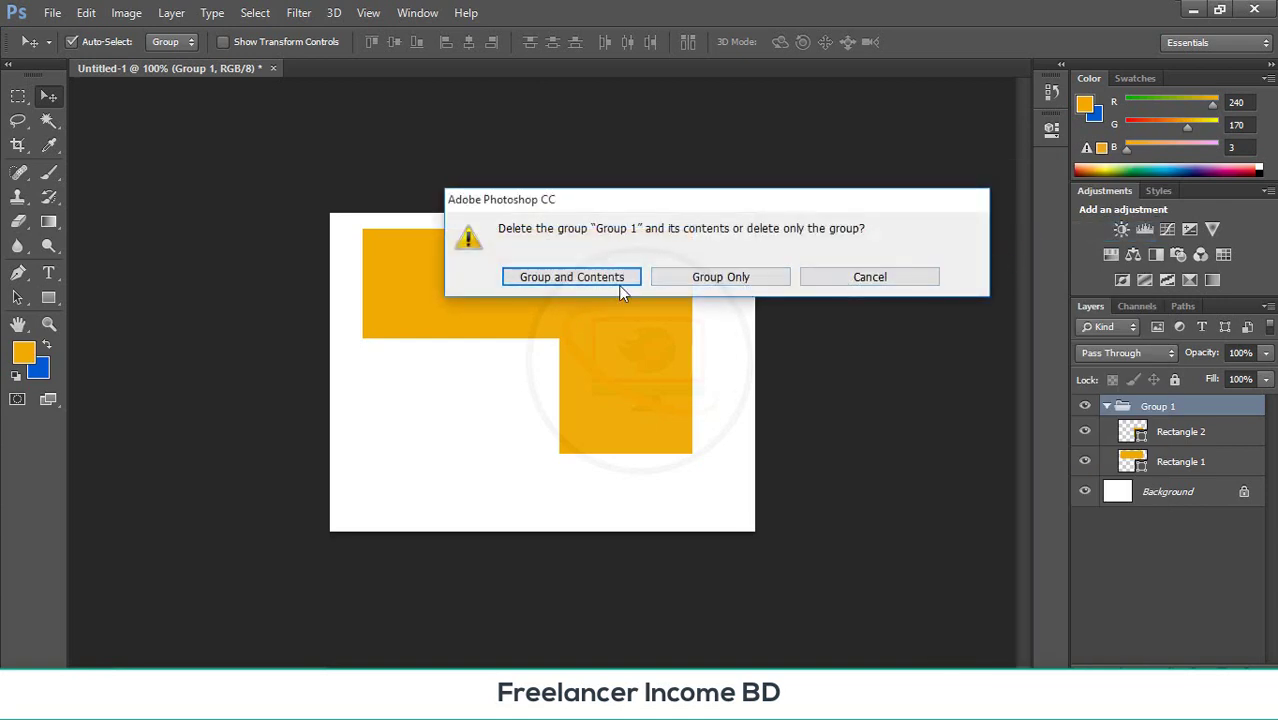
left_click(686, 280)
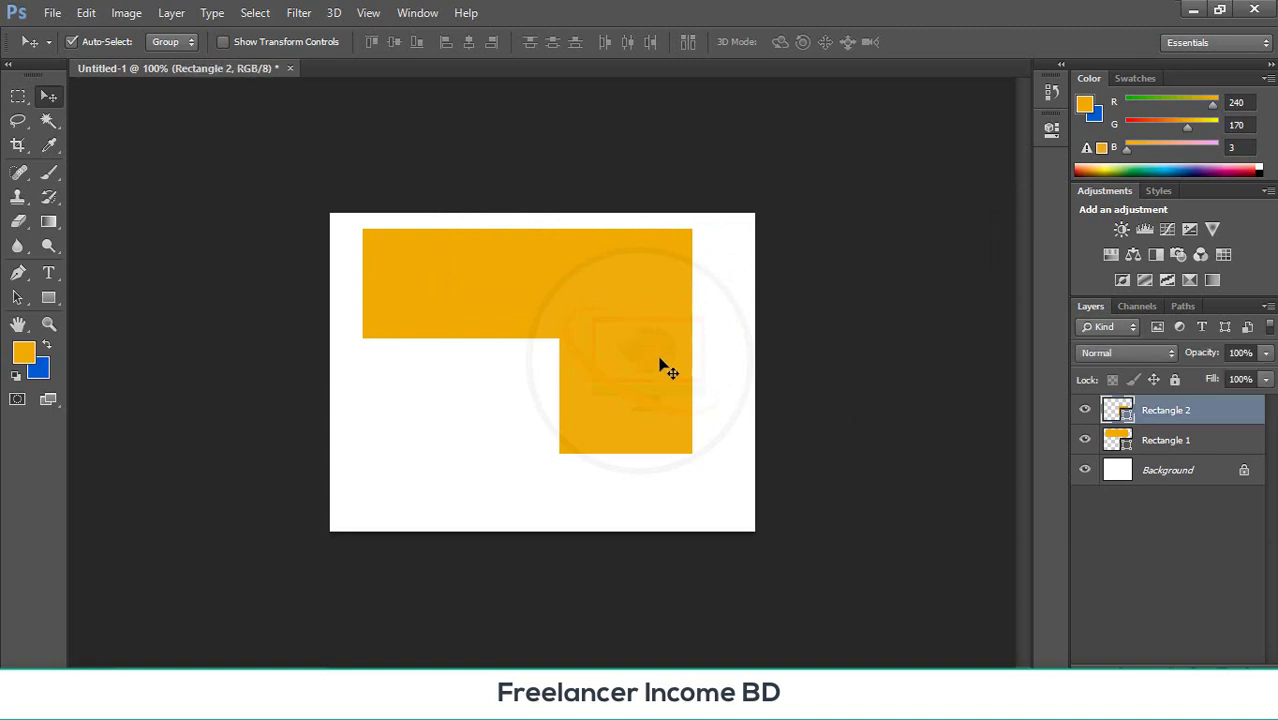
- Lower the square to lengthen the L, reposition the bar, and select both rectangles
mouse_move(660, 377)
left_mouse_down()
mouse_move(636, 420)
mouse_move(638, 389)
left_mouse_up()
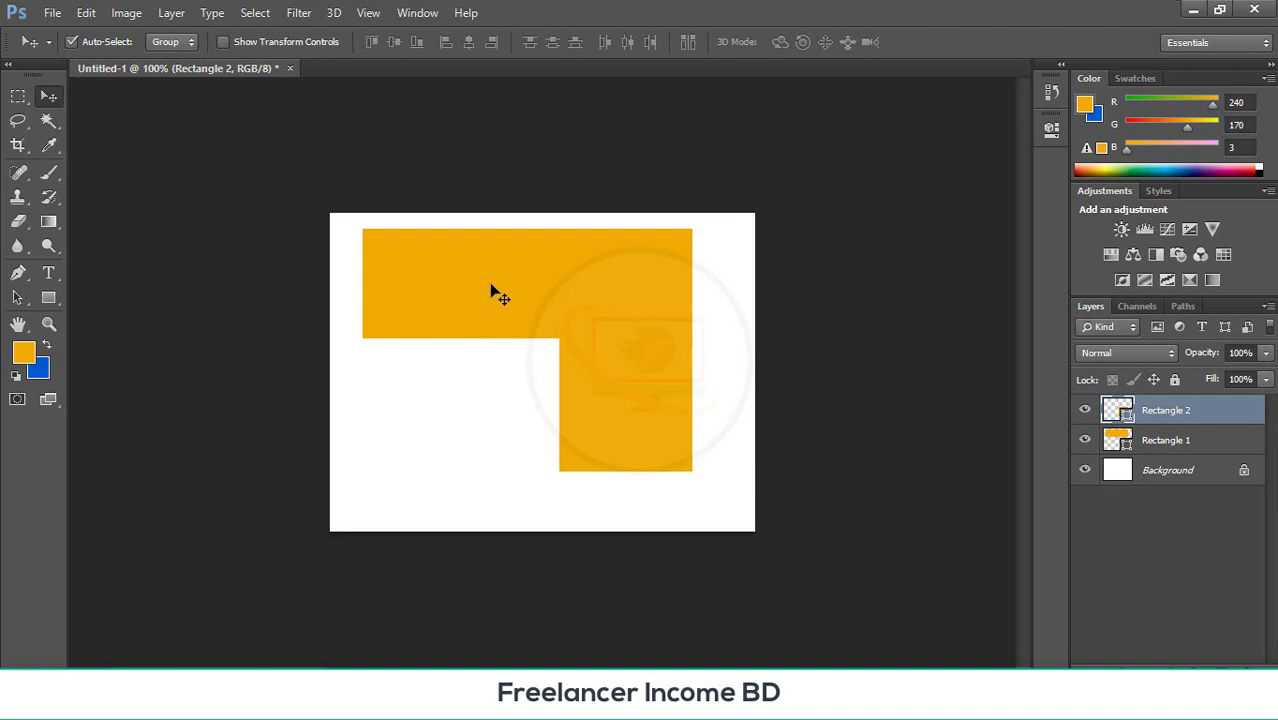
left_click(486, 341)
mouse_move(474, 262)
left_mouse_down()
mouse_move(624, 432)
mouse_move(447, 276)
mouse_move(475, 261)
left_mouse_up()
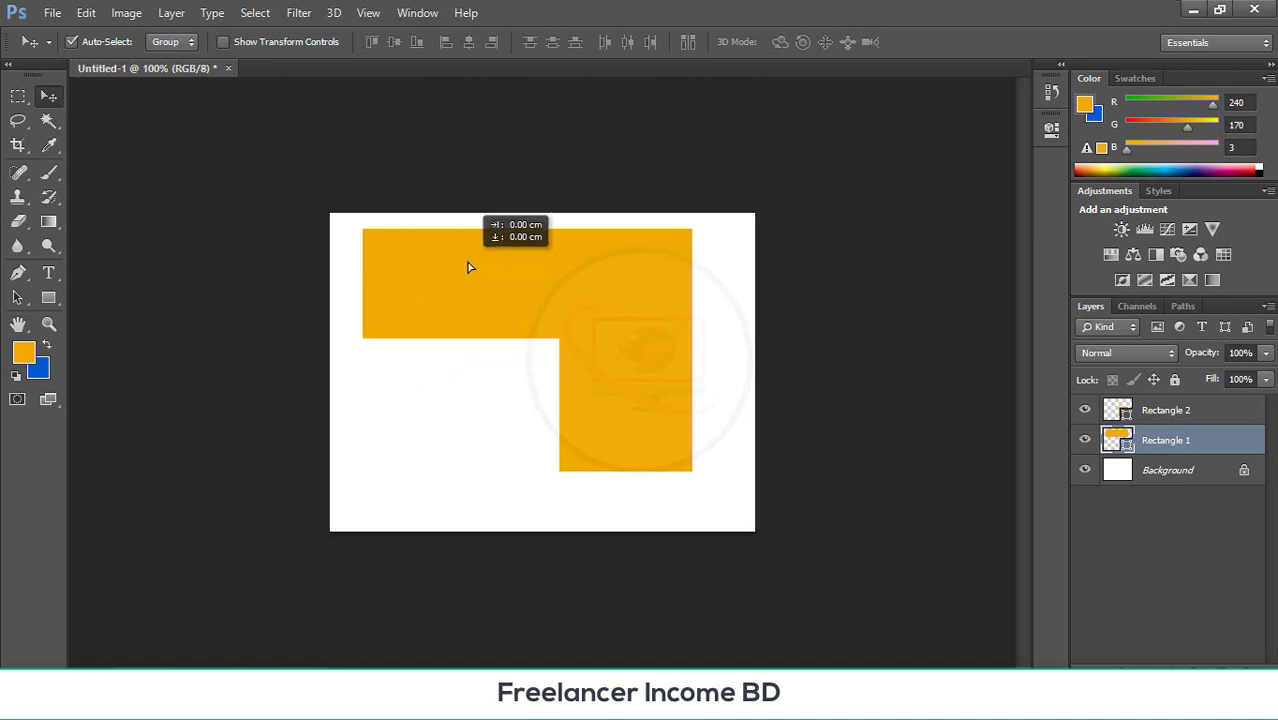
left_click_drag(707, 308, 640, 358)
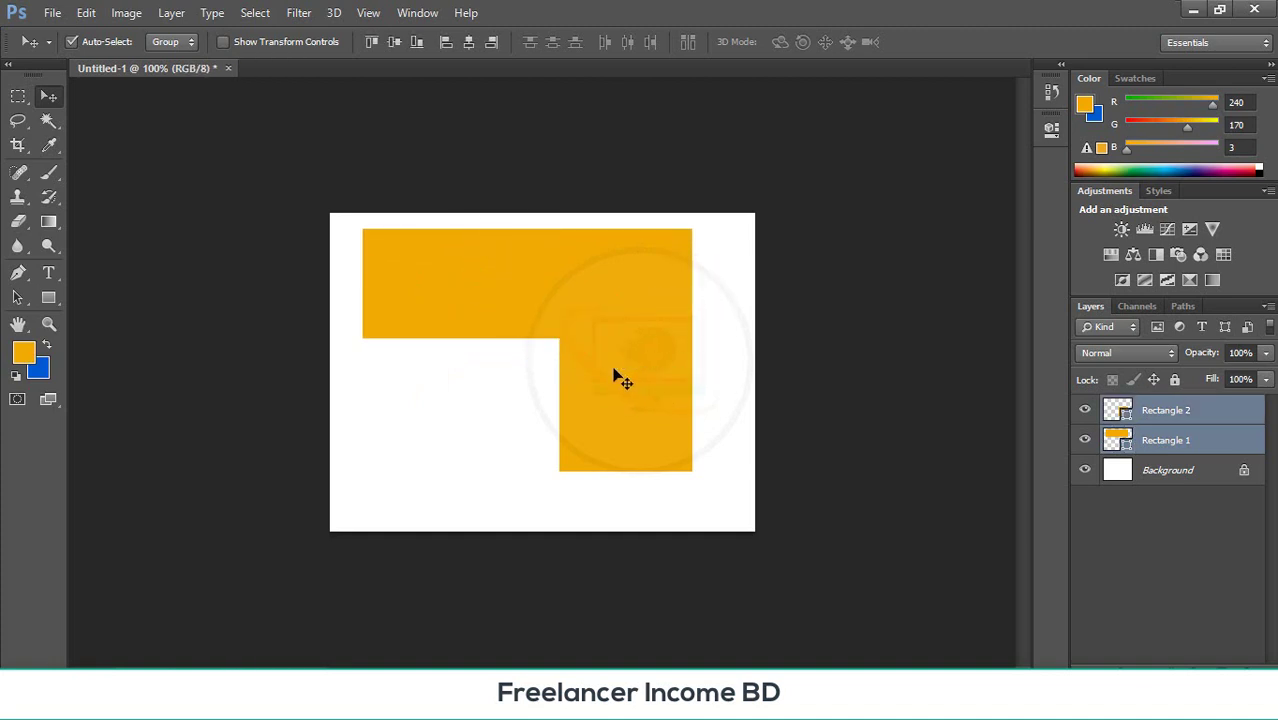
left_click(522, 395)
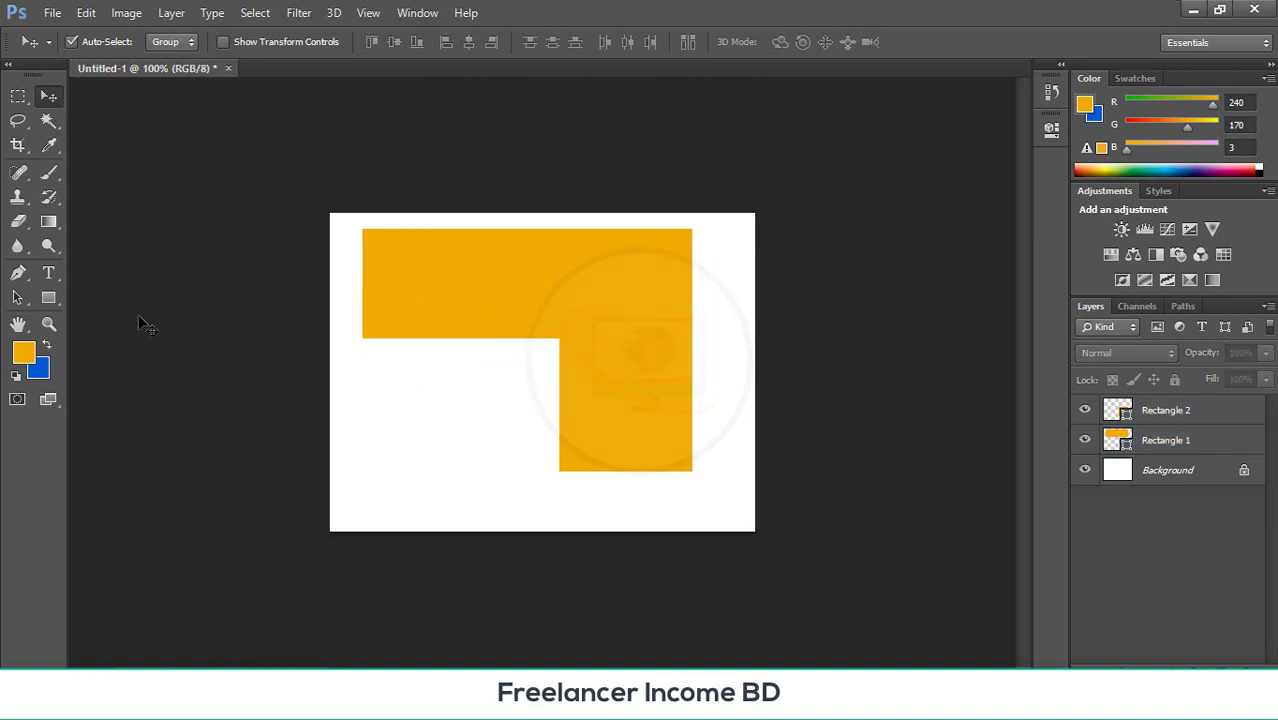
- Draw a new square in the lower-left area and fill it bright red
left_click(54, 295)
right_click(51, 300)
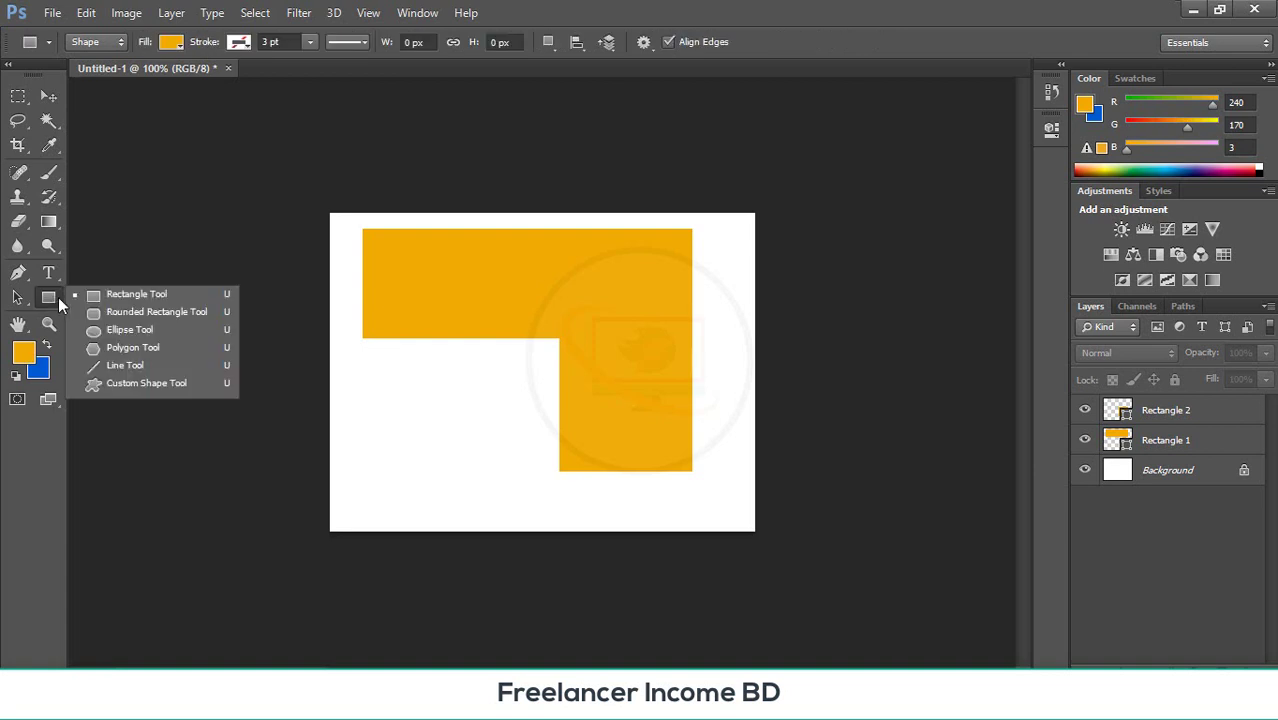
left_click(92, 295)
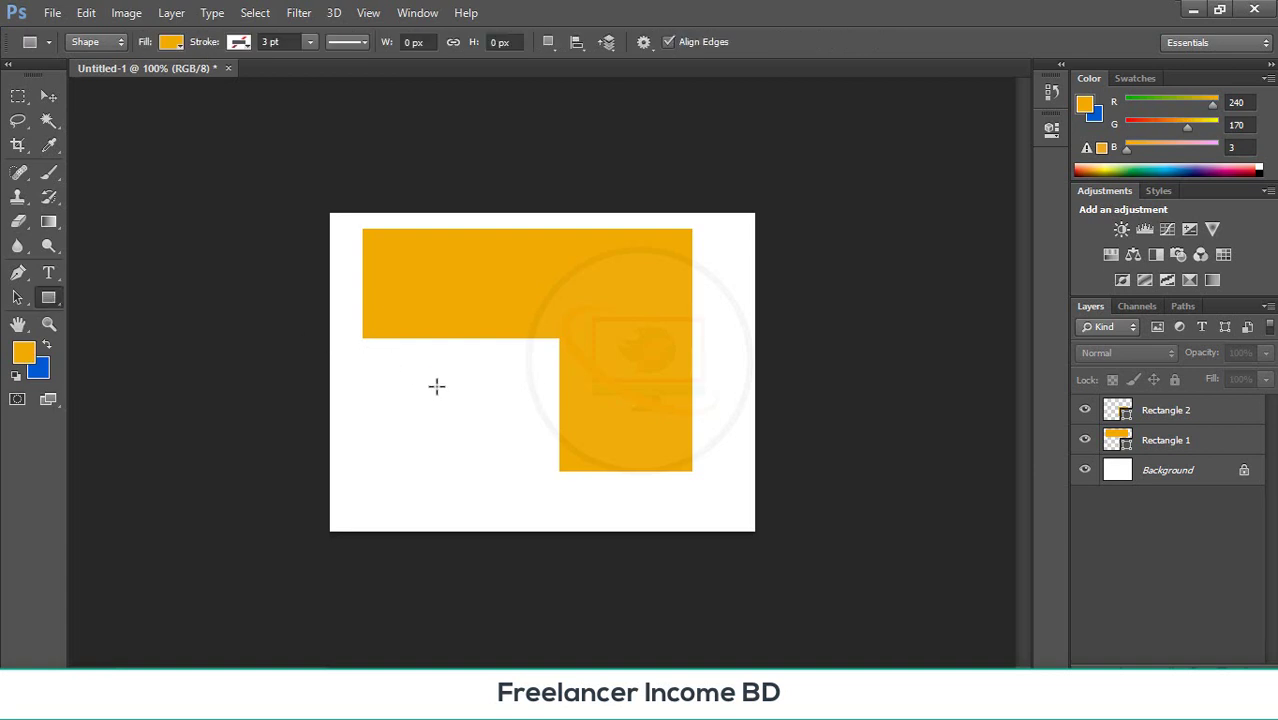
left_click_drag(436, 386, 467, 394)
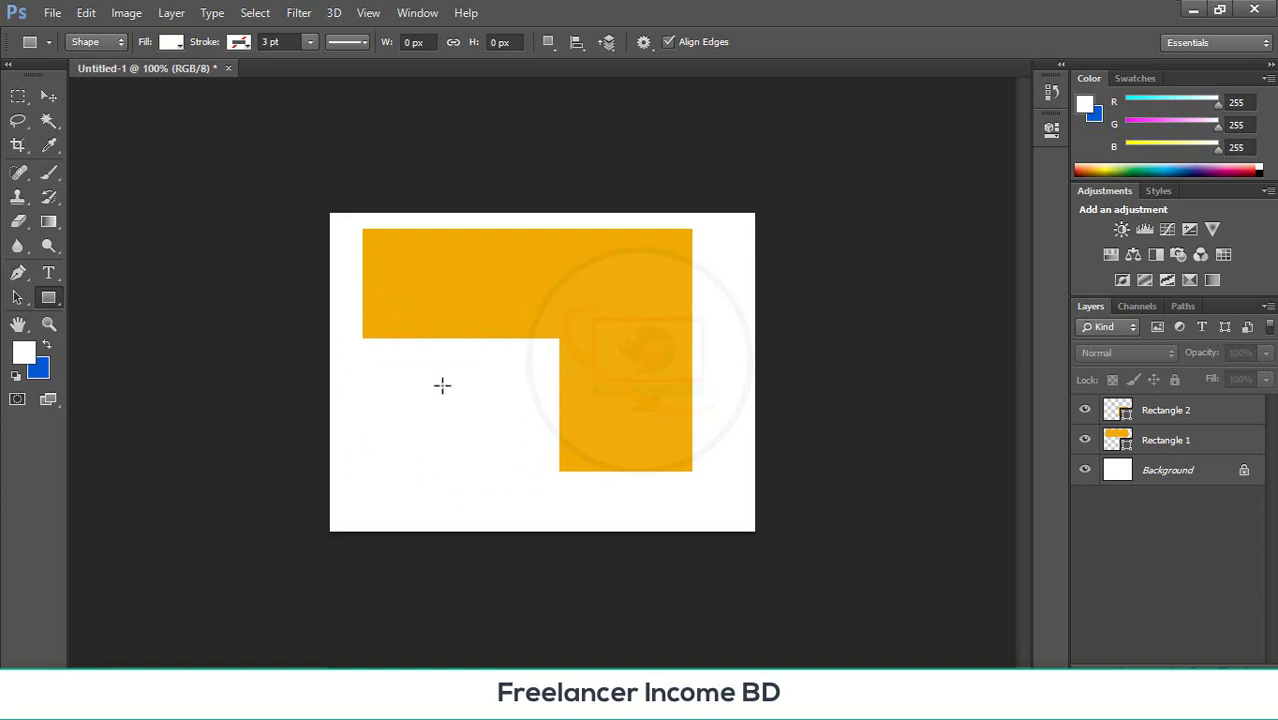
left_click_drag(397, 368, 497, 530)
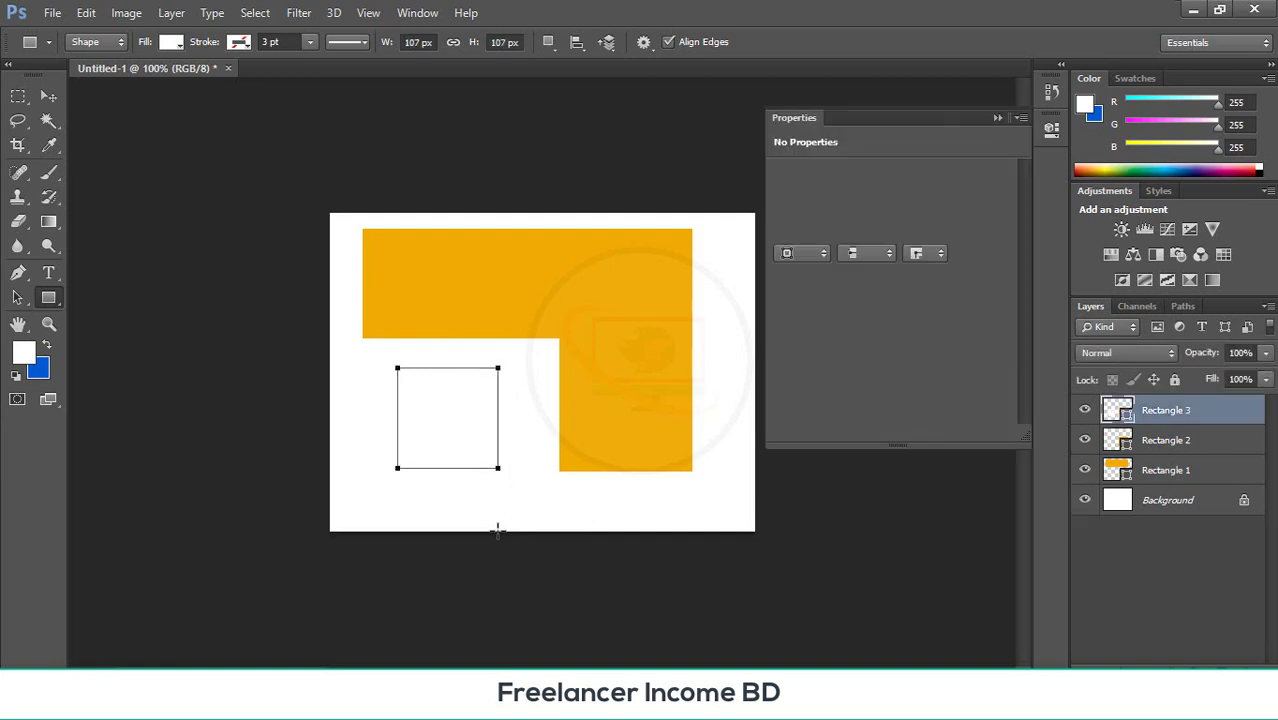
left_click(991, 118)
left_click(32, 355)
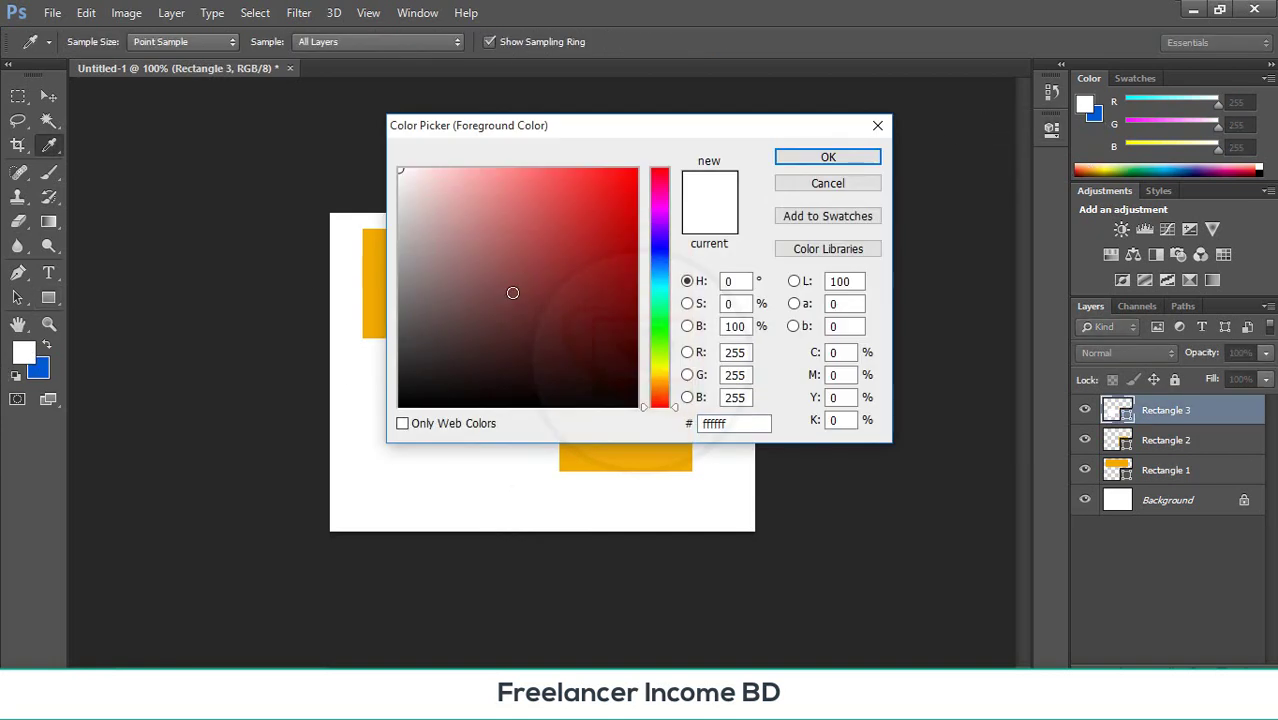
left_click_drag(568, 222, 610, 204)
left_click(812, 158)
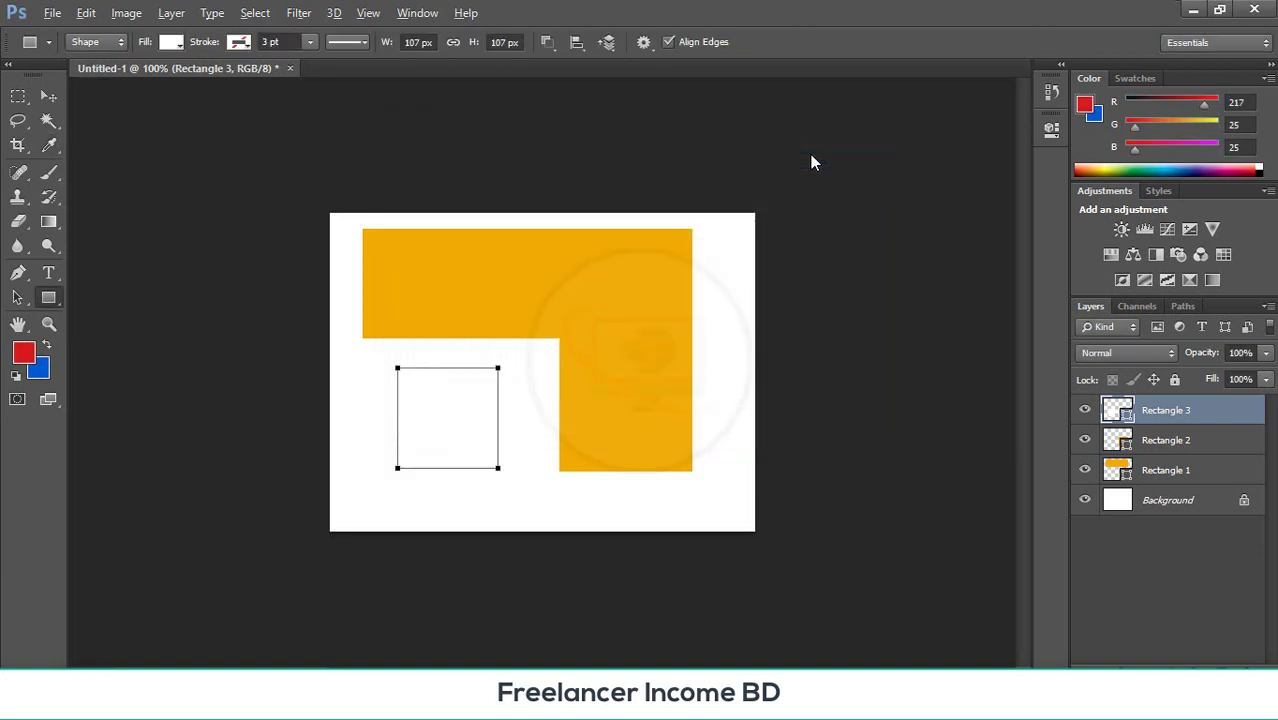
- Move the red square against the orange L, send it behind, and select all three shapes
left_click(47, 94)
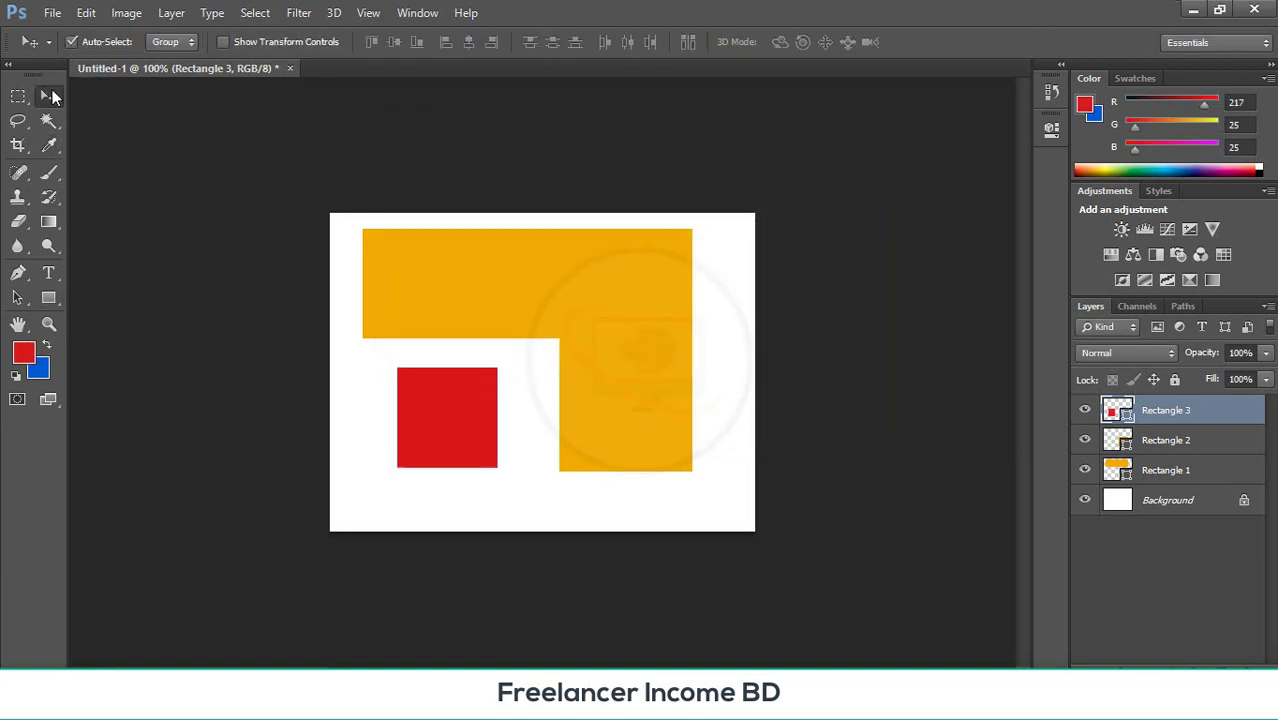
left_click_drag(425, 395, 406, 374)
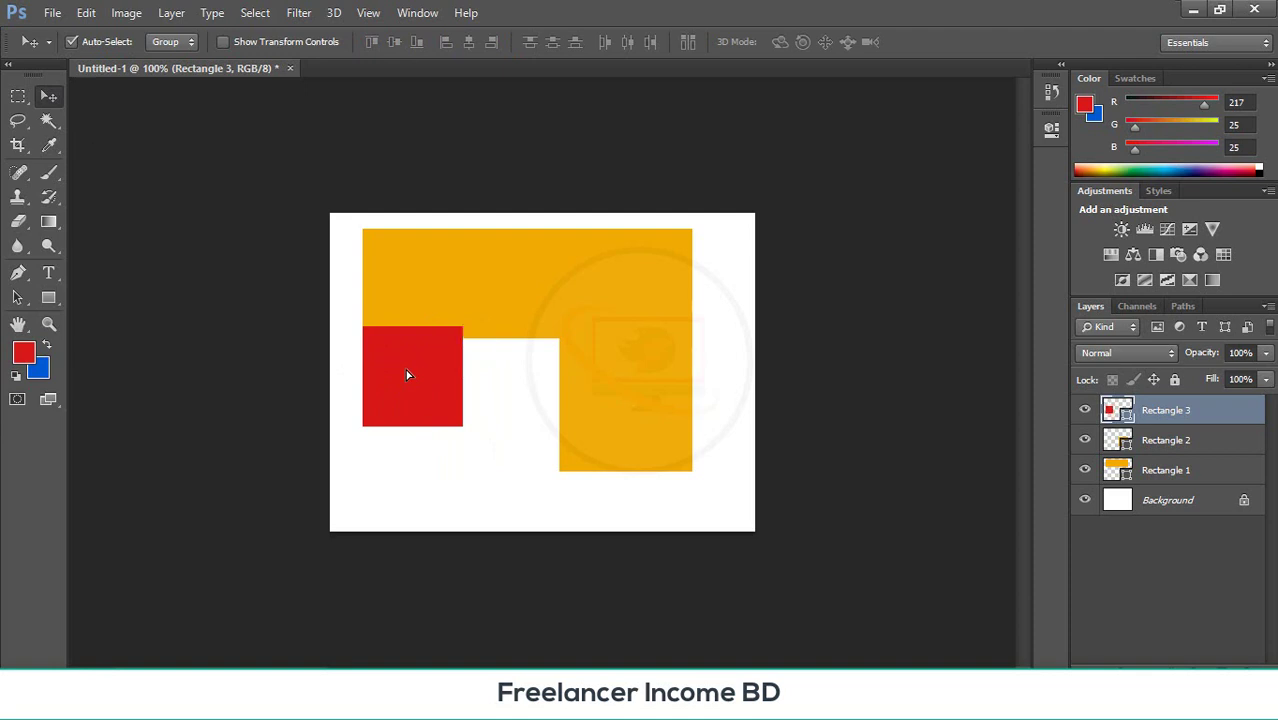
left_click(480, 394)
left_click(407, 376)
key("ctrl+bracketleft")
key("ctrl+bracketleft")
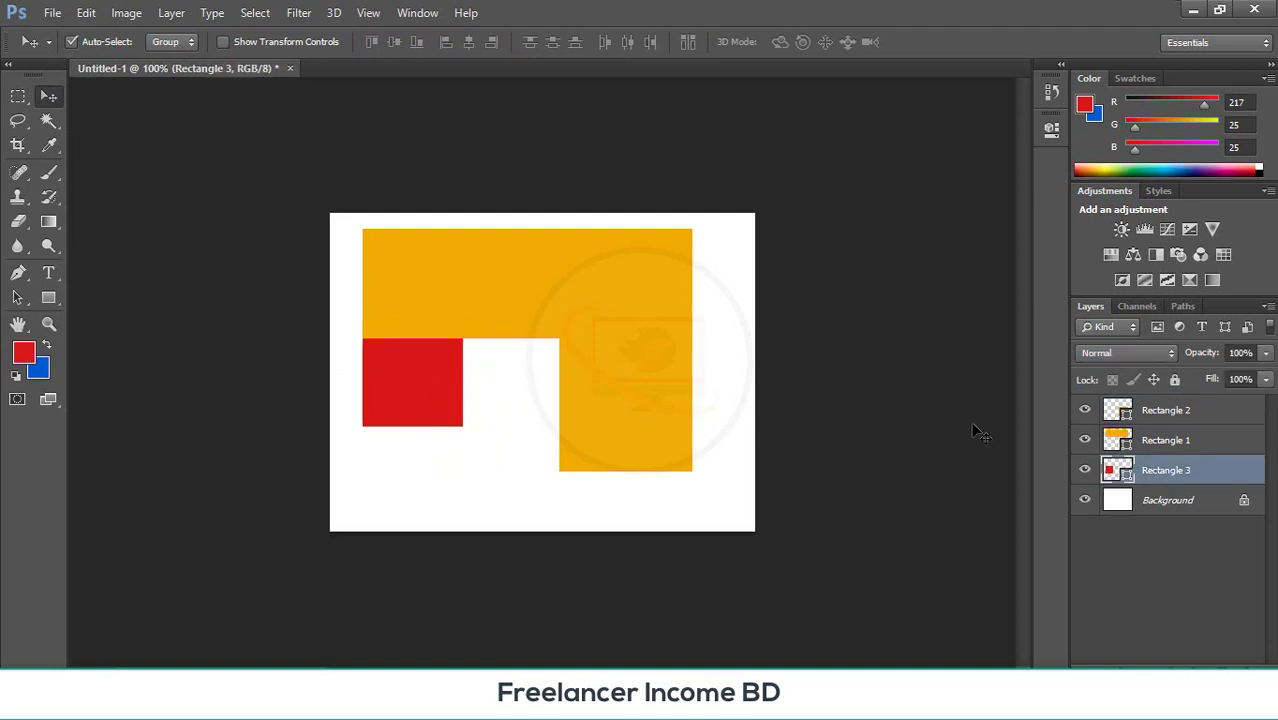
left_click(724, 322)
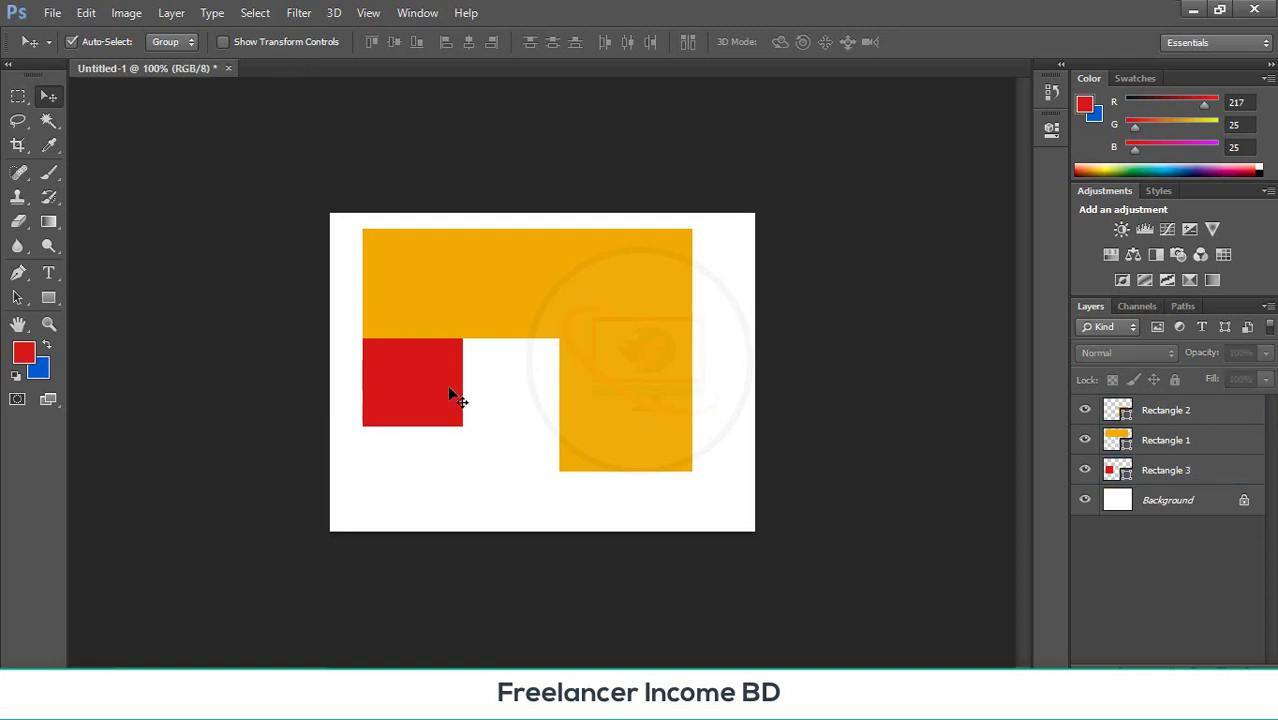
left_click_drag(449, 396, 446, 362)
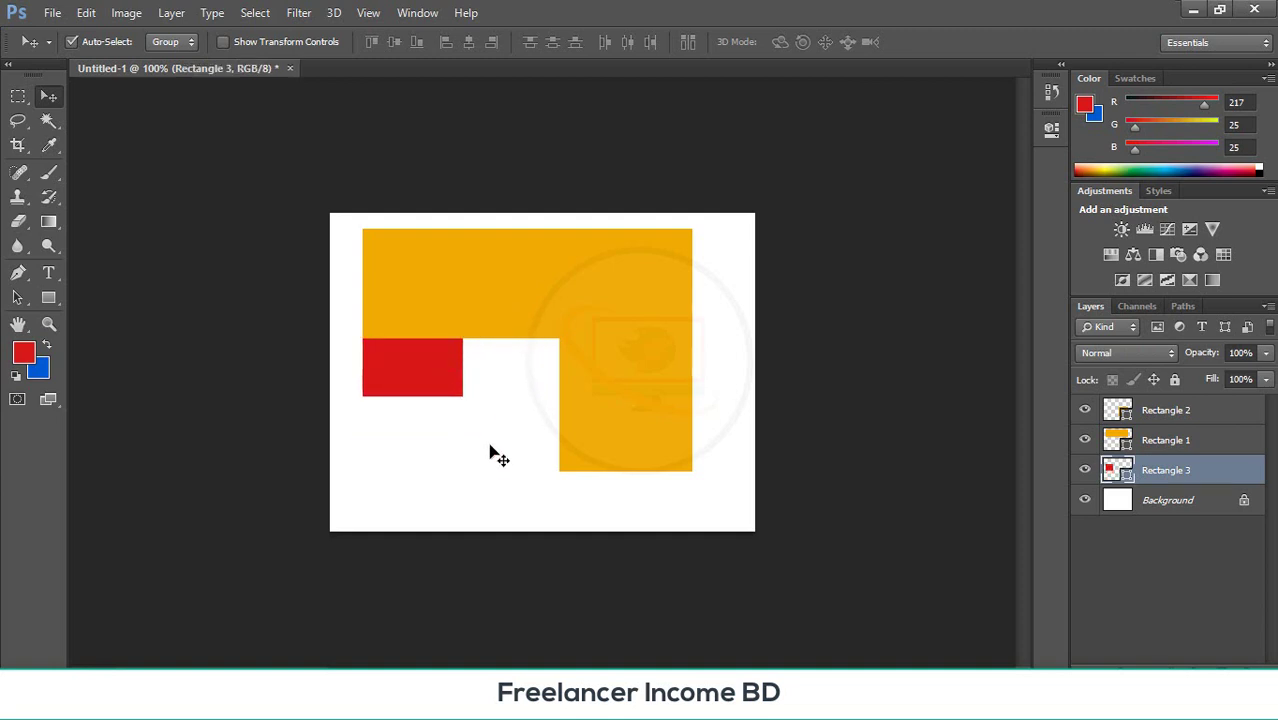
left_click_drag(711, 254, 366, 474)
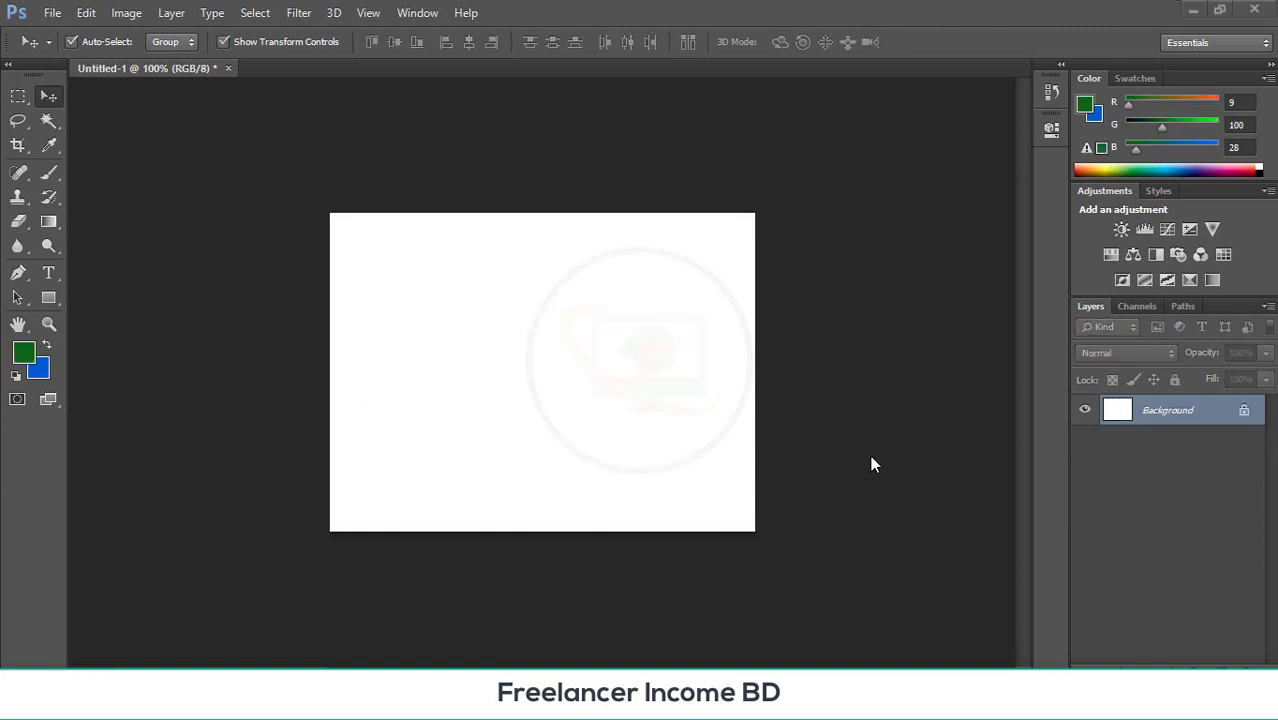
- Open oik.jpg from the Desktop folder
left_click(57, 16)
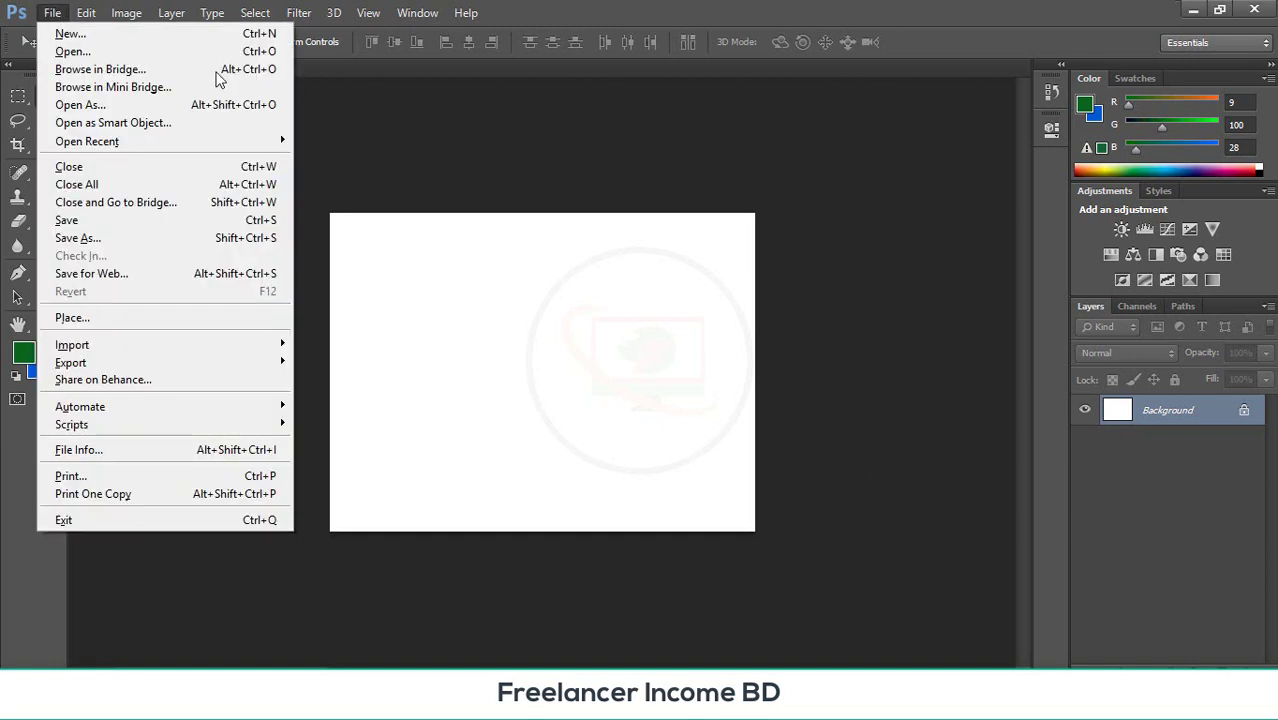
left_click(442, 131)
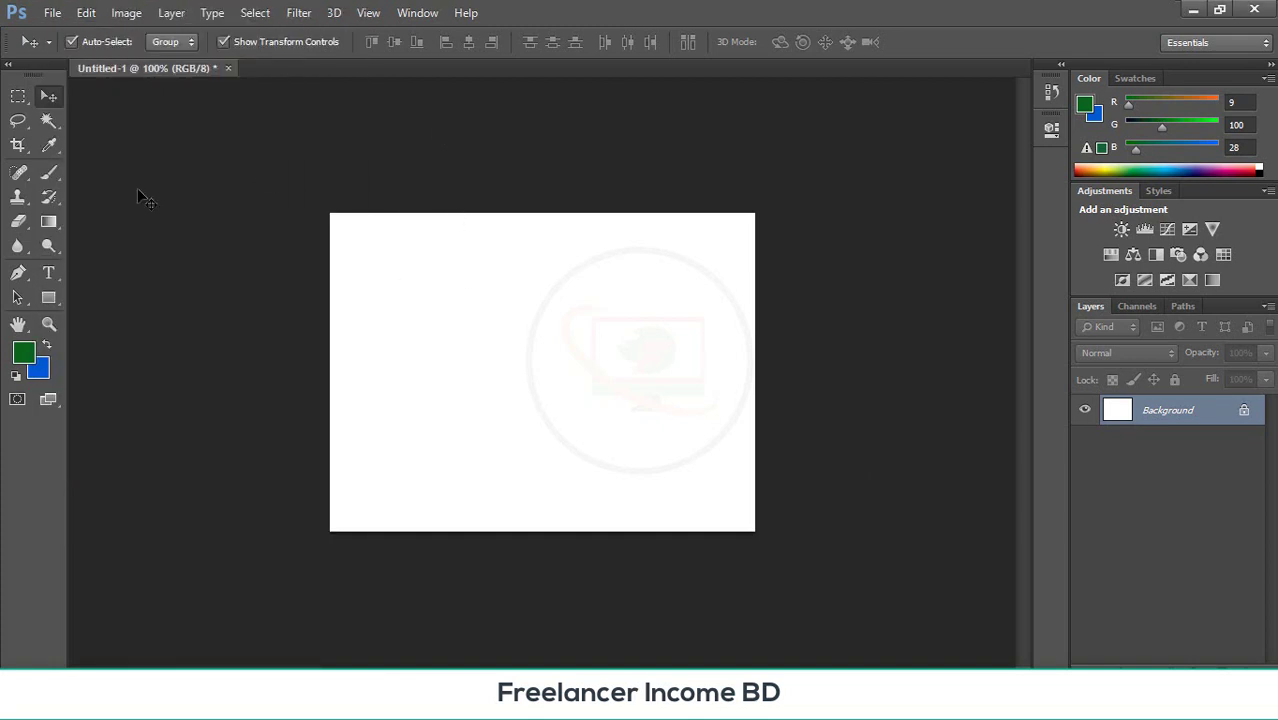
left_click(52, 13)
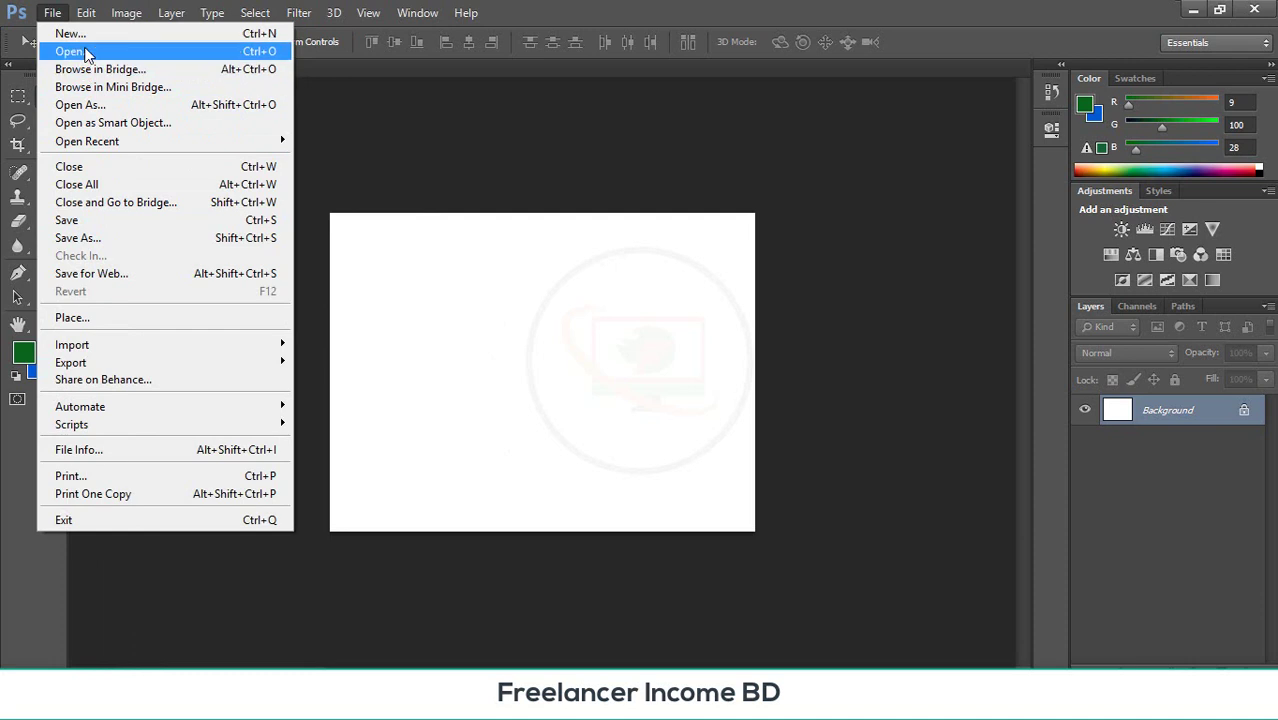
left_click(84, 49)
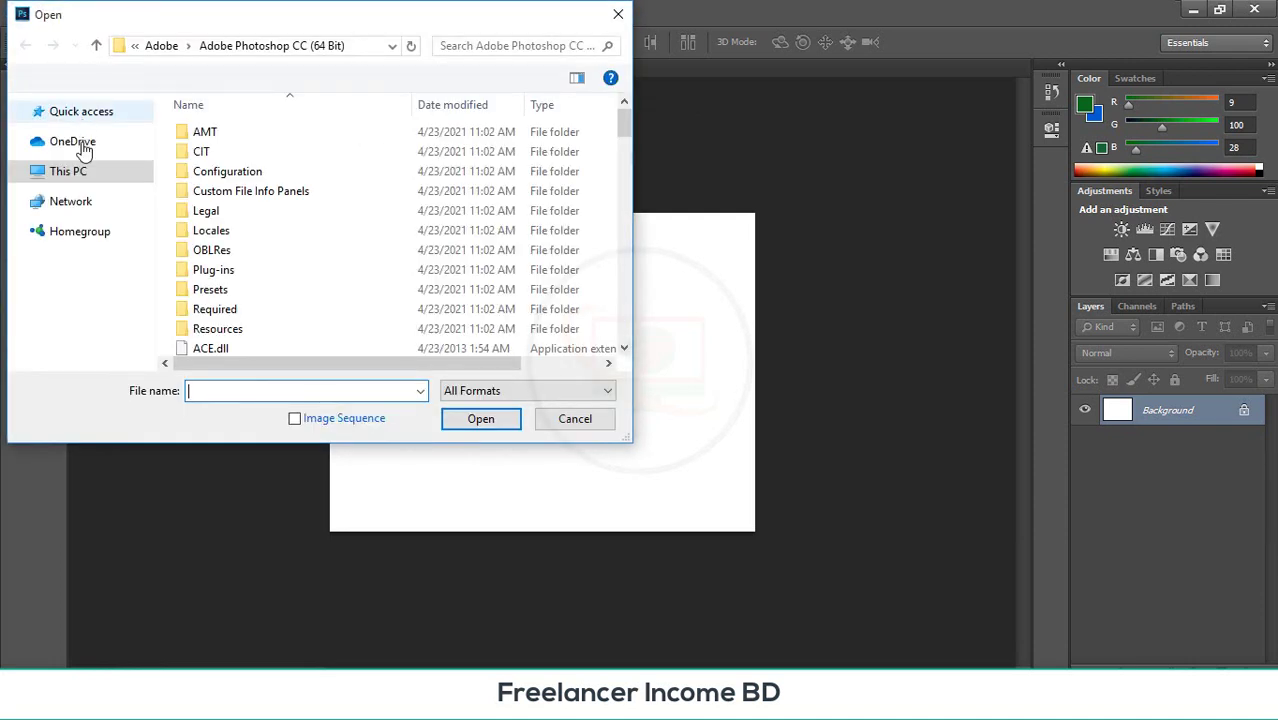
left_click(80, 134)
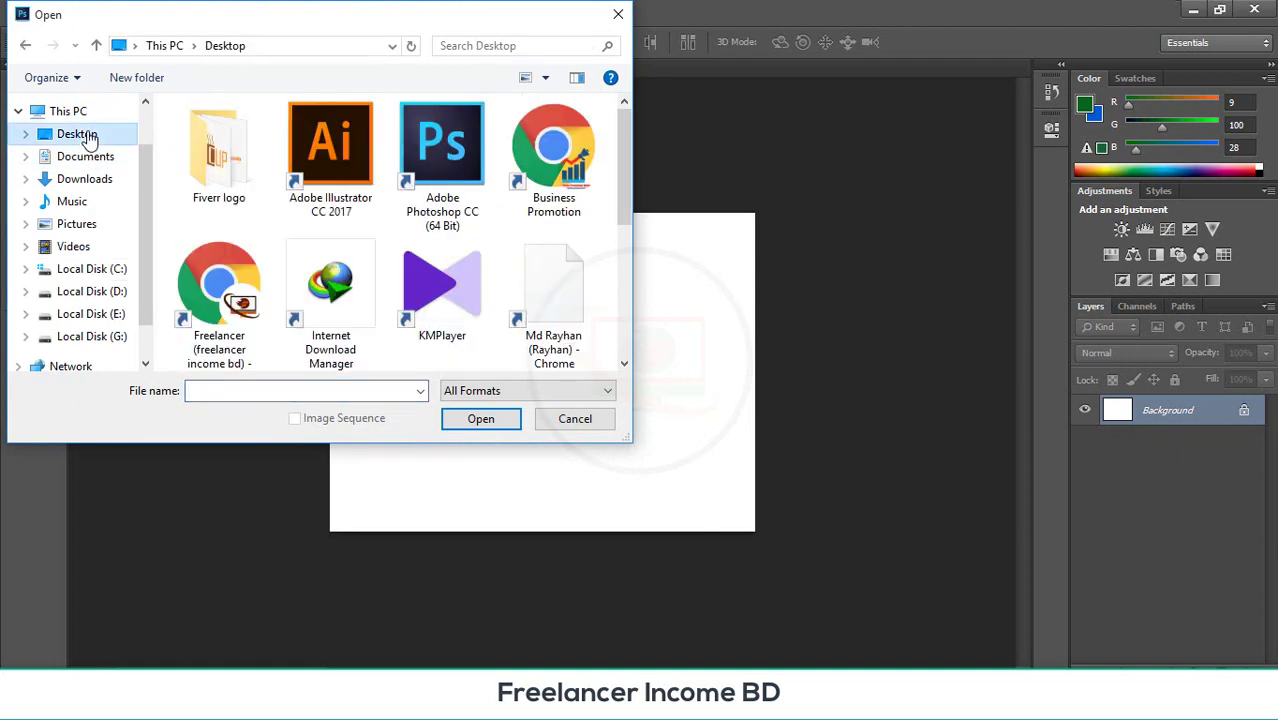
scroll(405, 184, "down", 3)
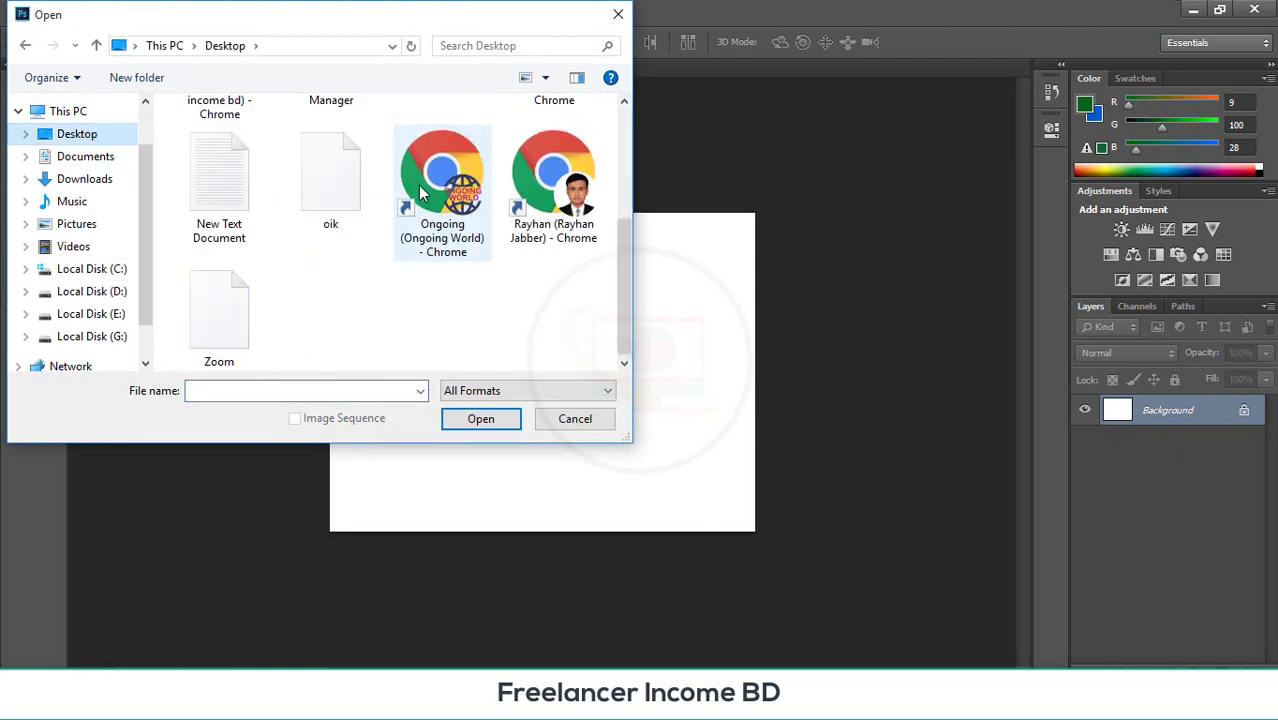
double_click(337, 194)
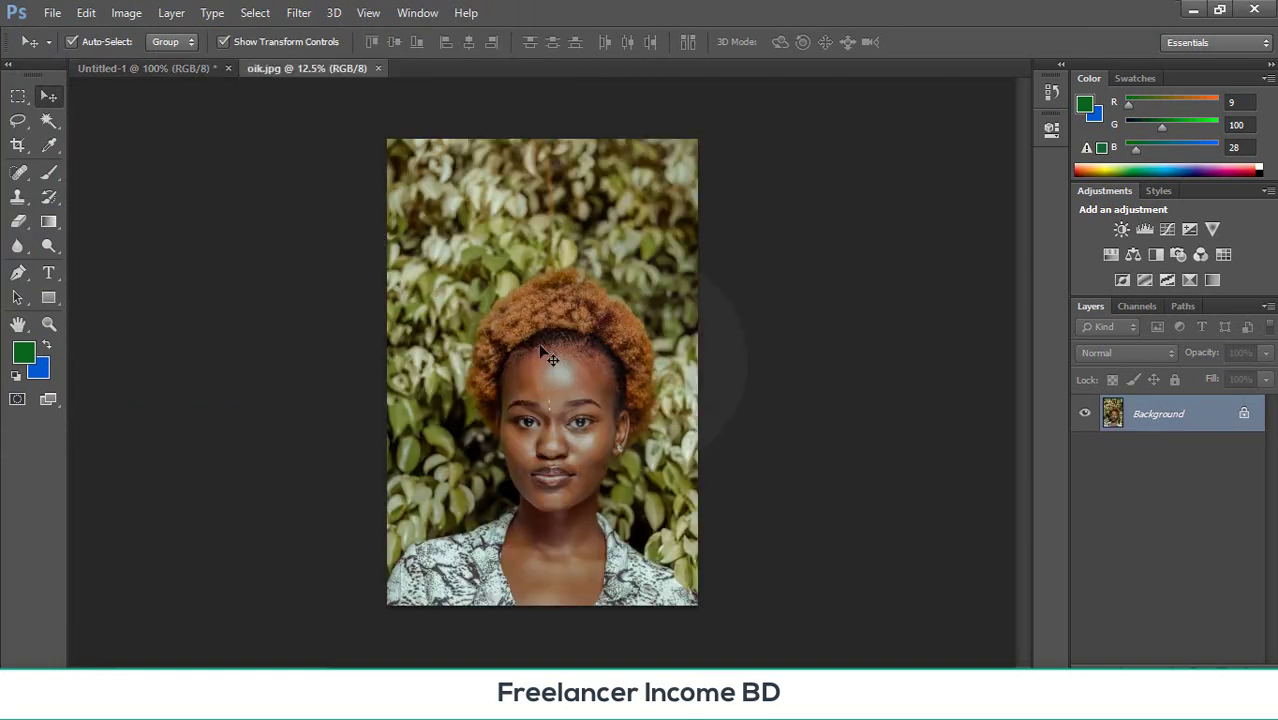
left_click(45, 123)
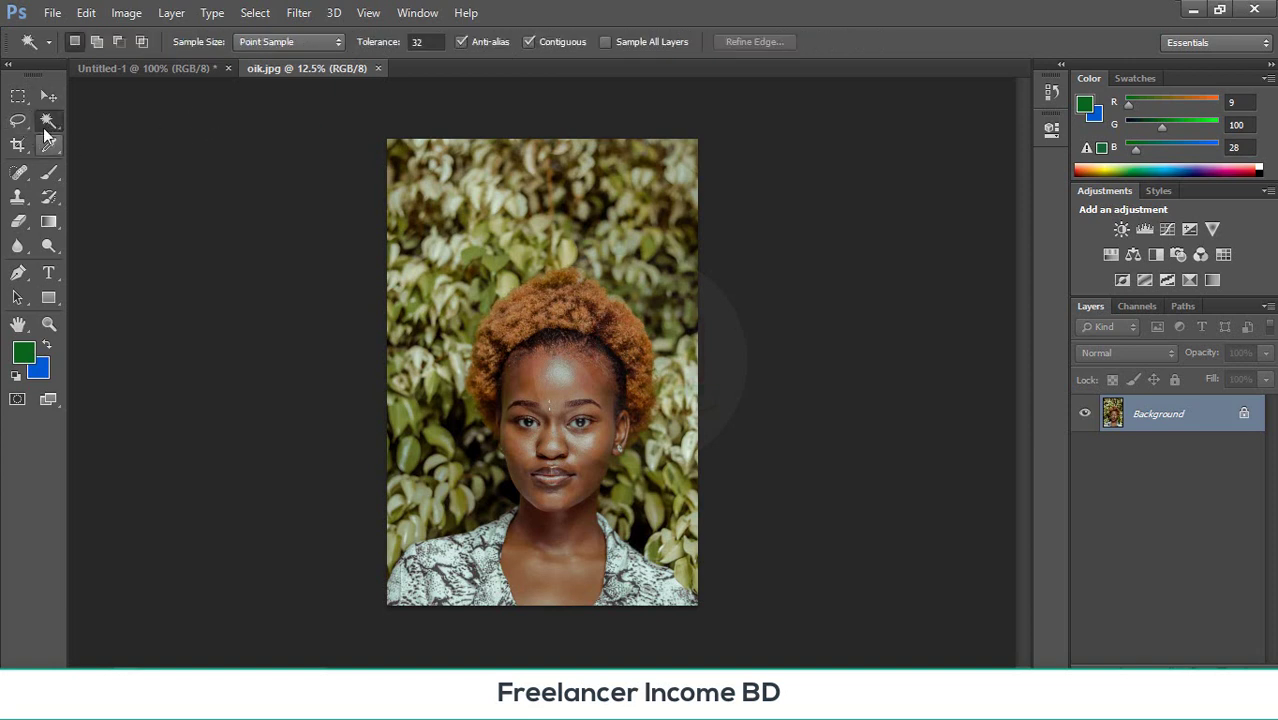
left_click(548, 388)
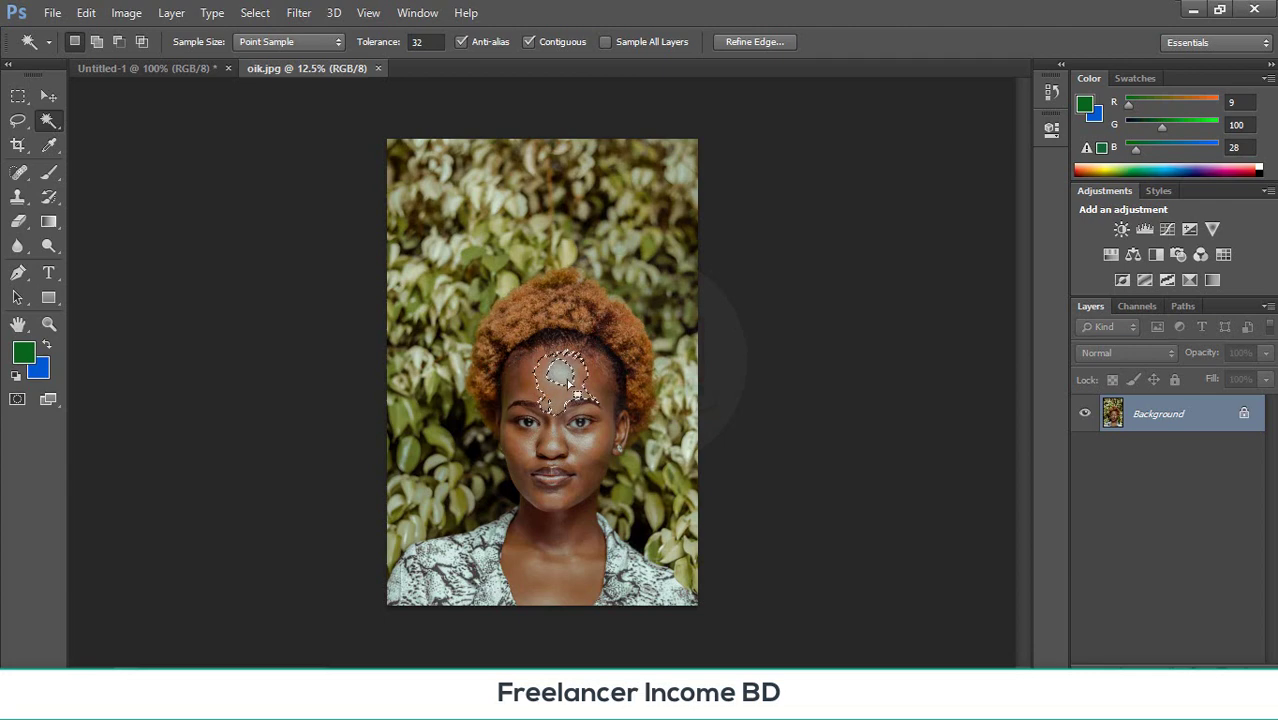
scroll(562, 390, "up", 3)
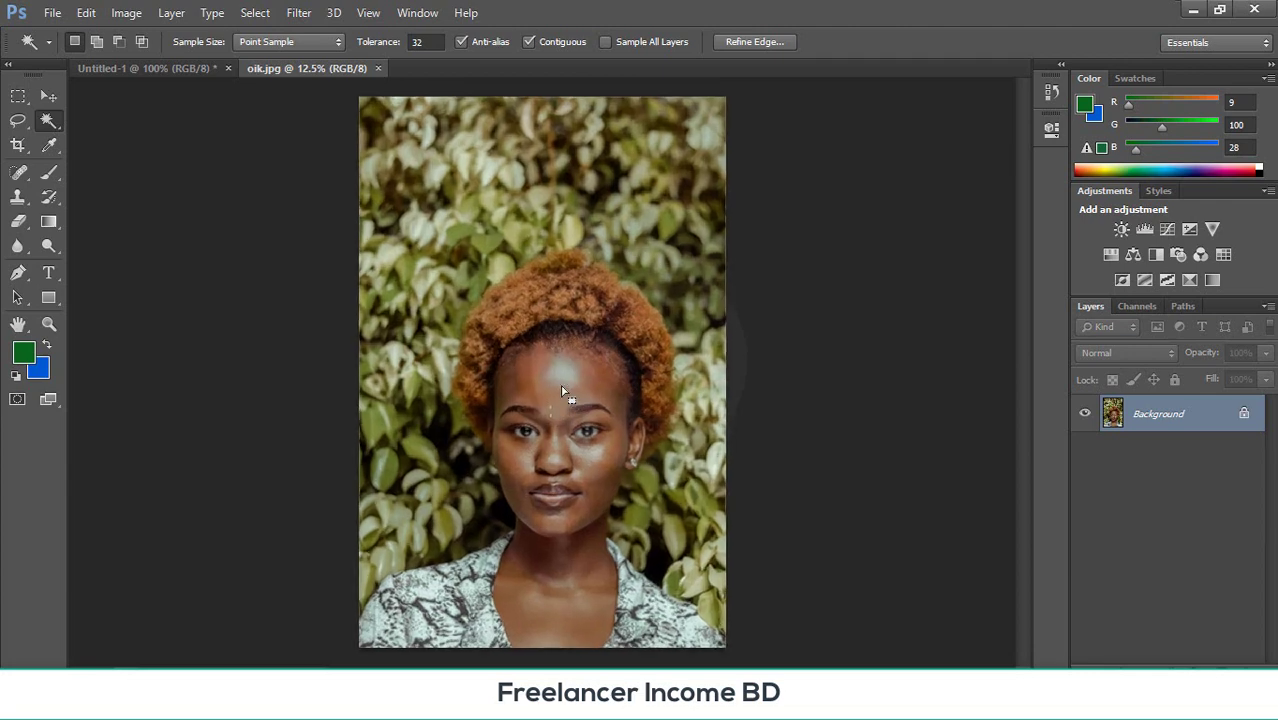
scroll(580, 375, "down", 6)
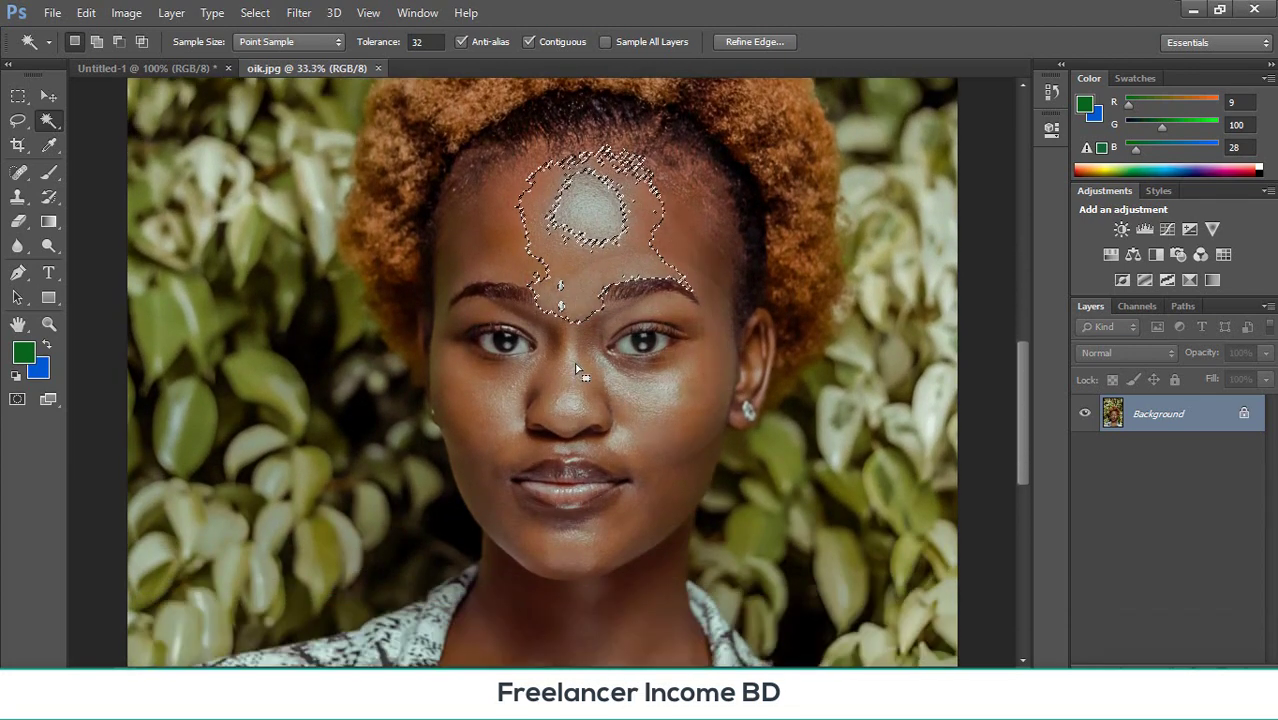
scroll(585, 365, "down", 4)
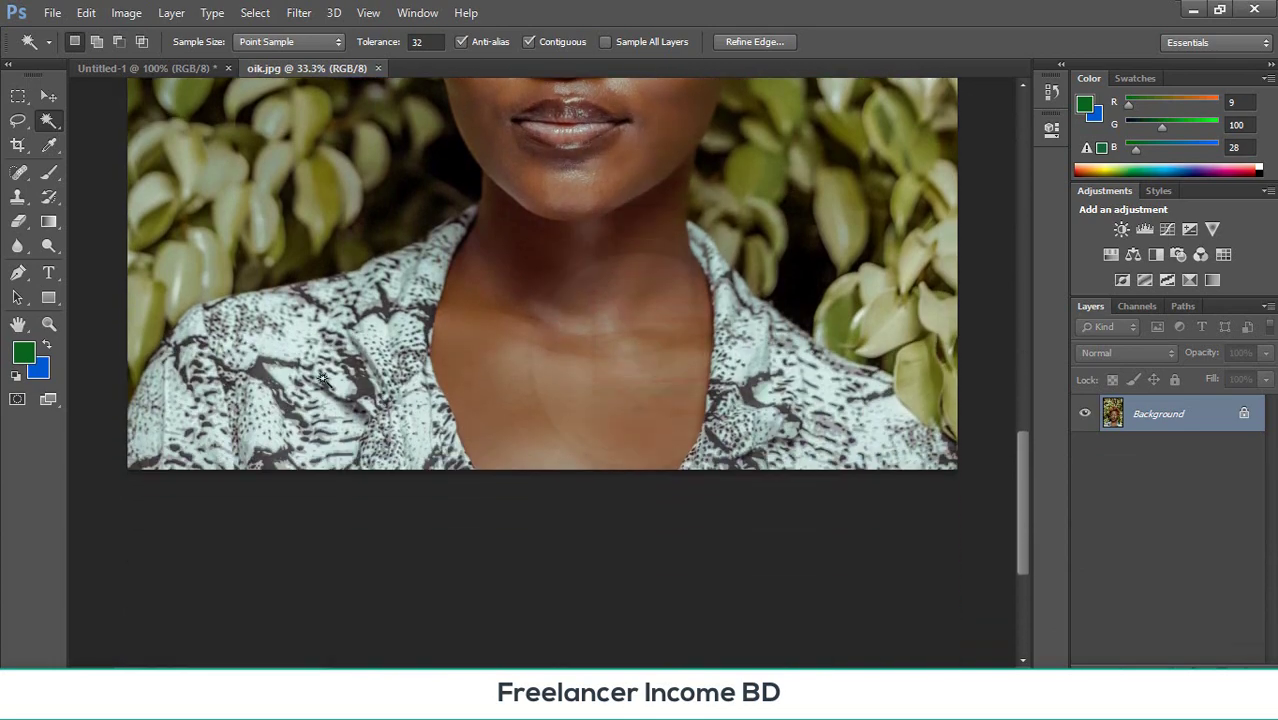
left_click(330, 380)
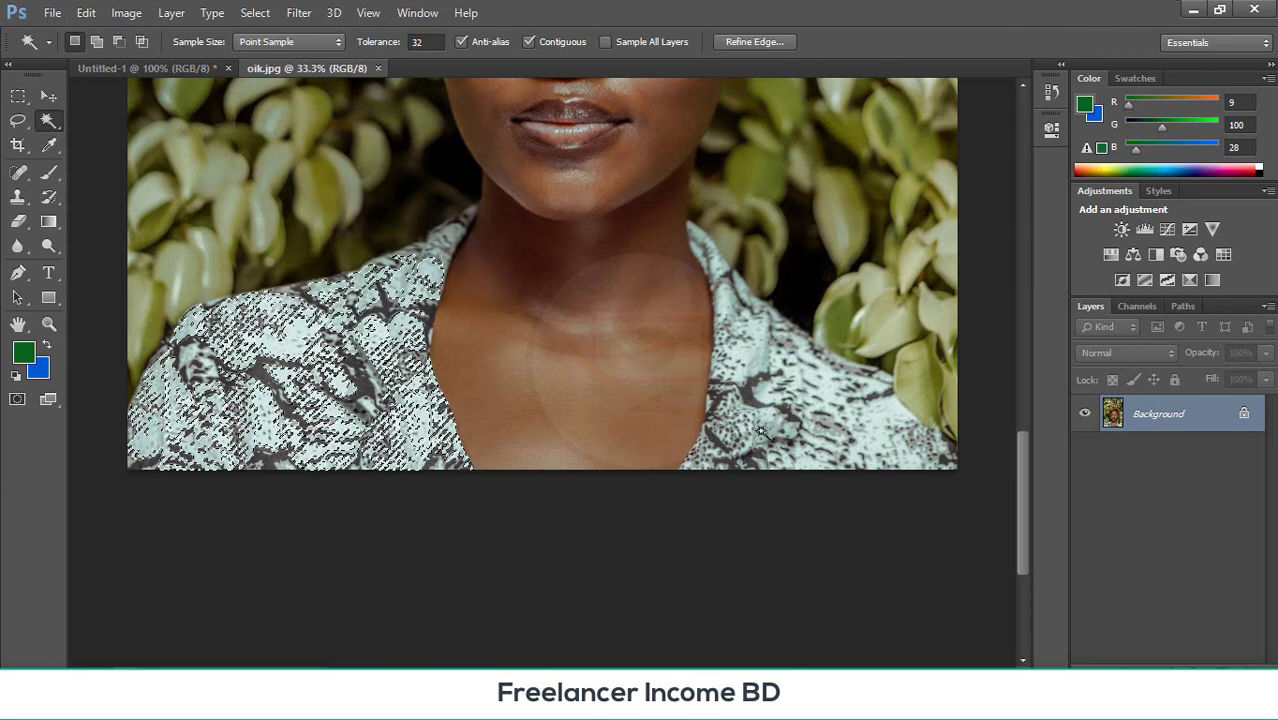
scroll(540, 361, "up", 2)
scroll(540, 362, "down", 2)
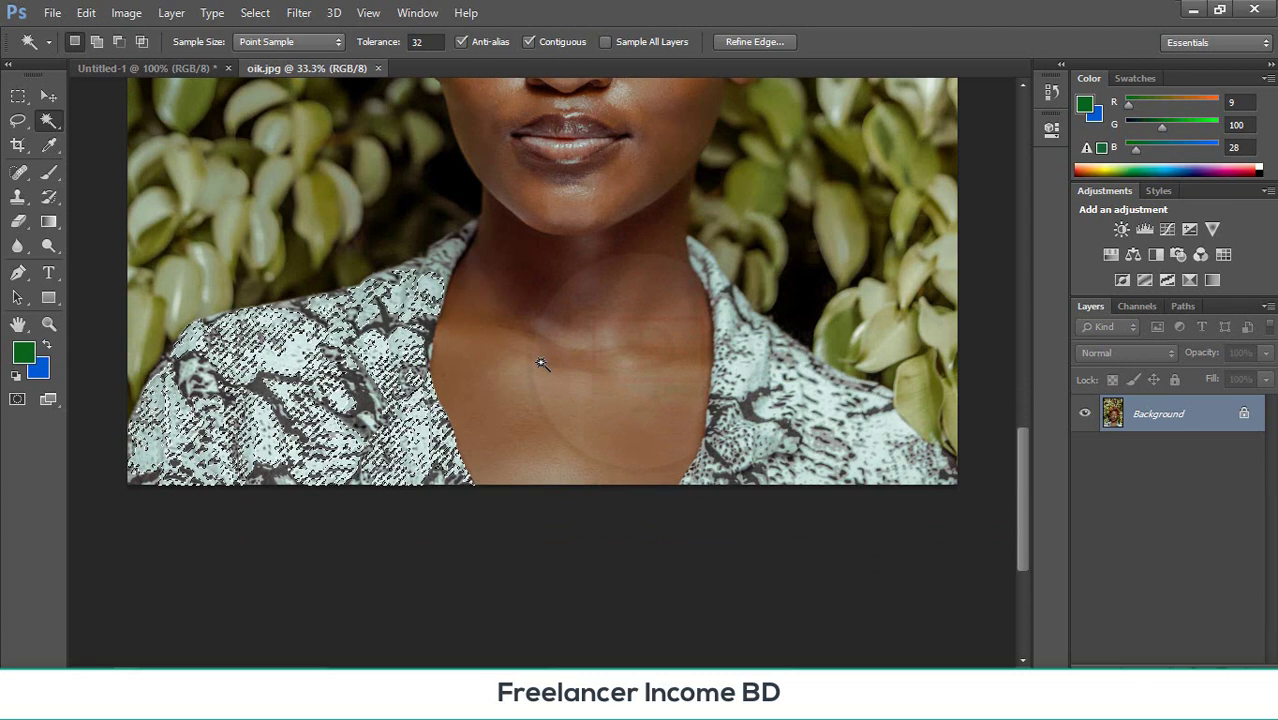
left_click(541, 363)
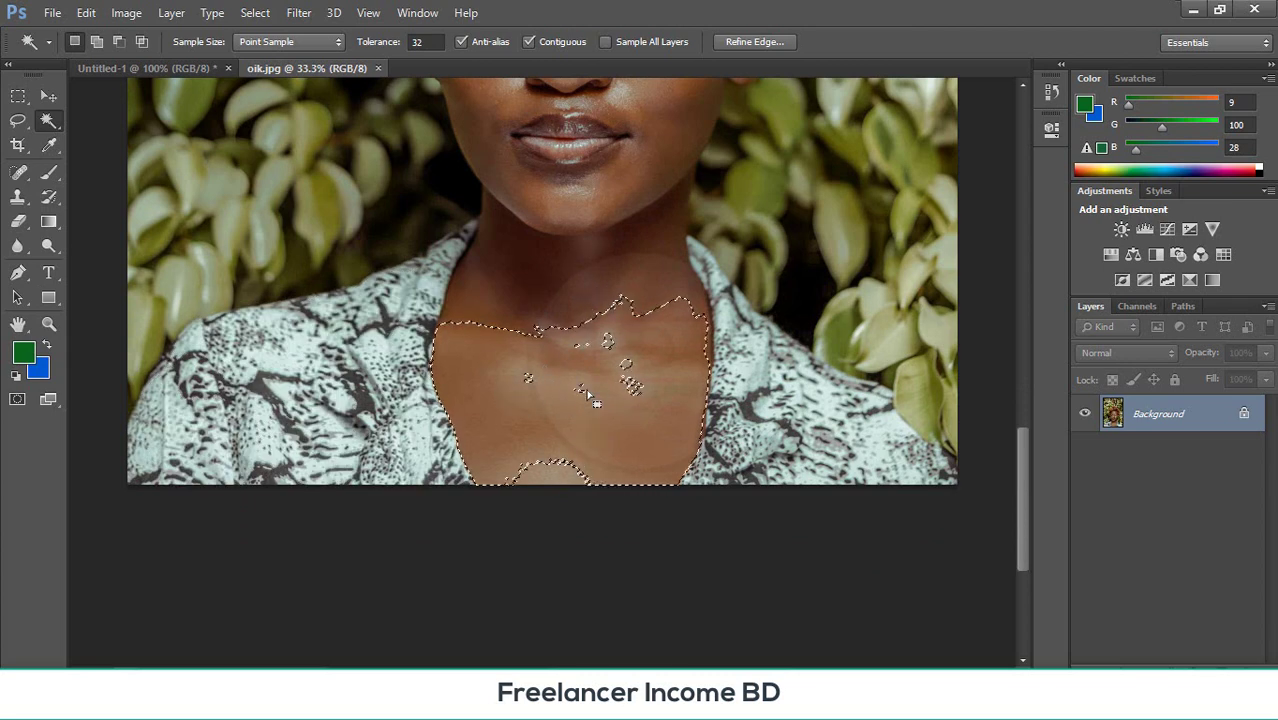
left_click(545, 318, "shift")
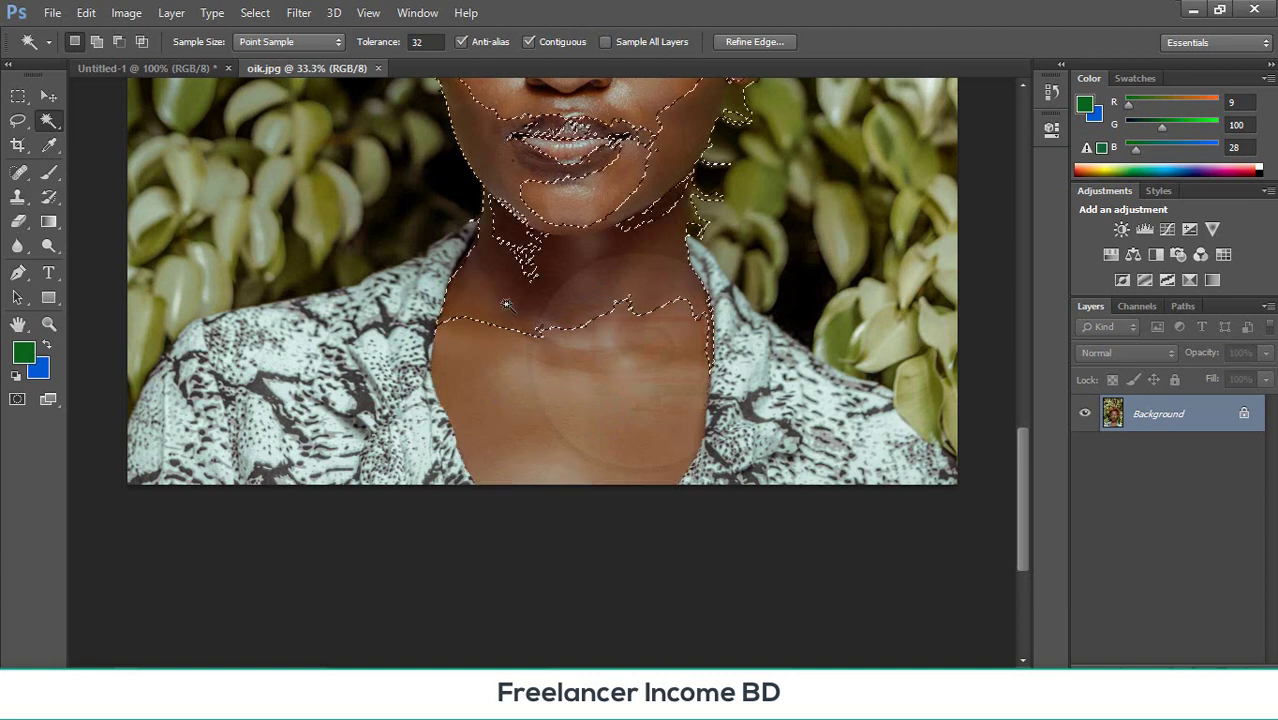
scroll(548, 330, "up", 2)
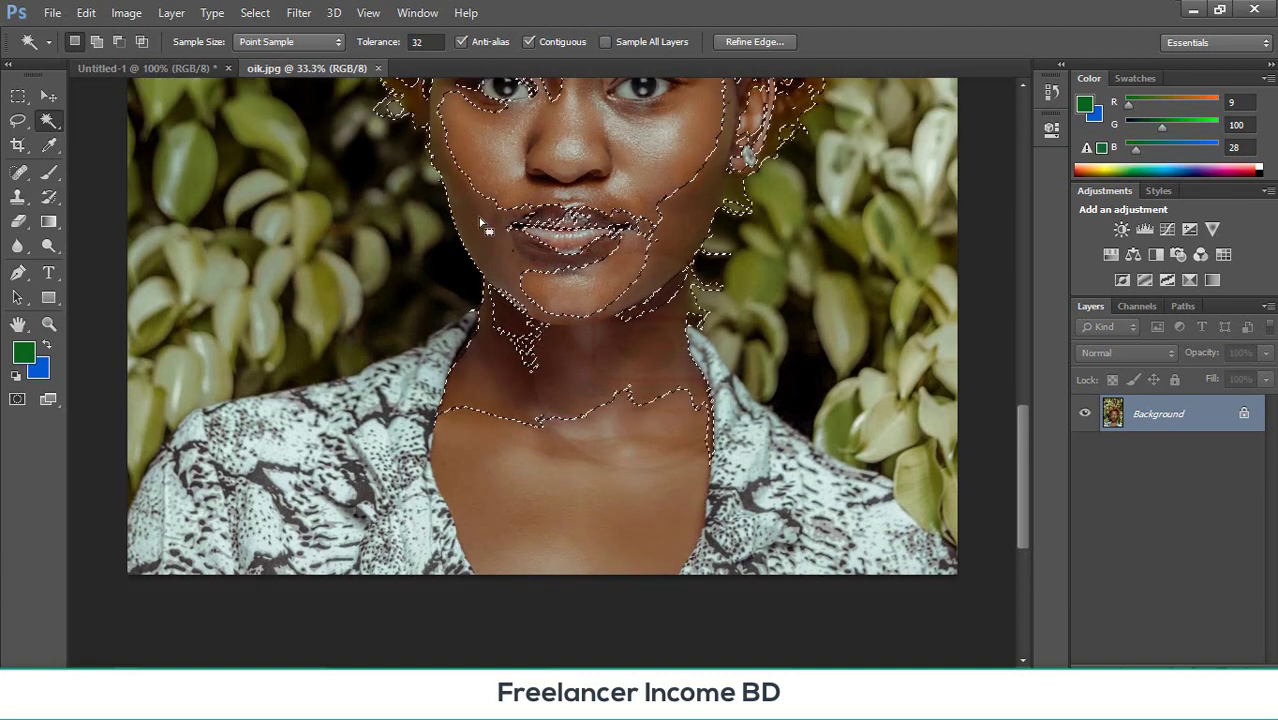
key("ctrl+d")
scroll(516, 214, "up", 2)
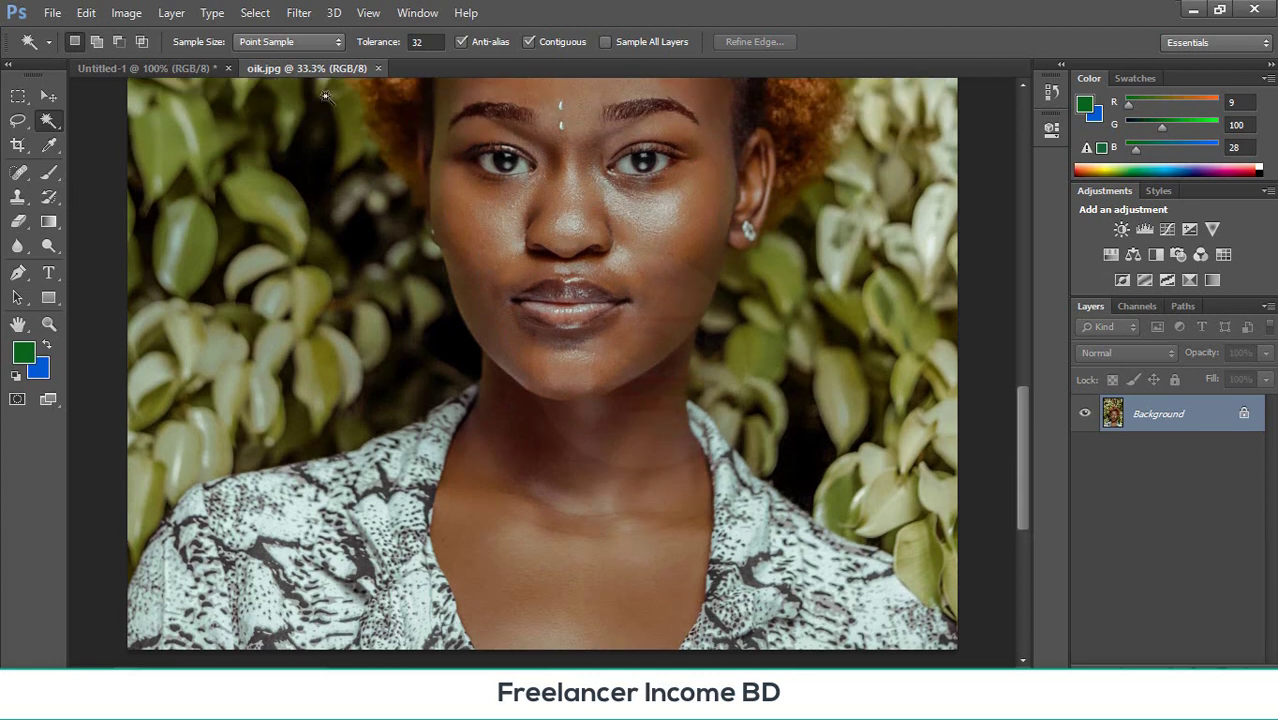
- Set the Magic Wand Sample Size to 3 by 3 Average and select the face skin
left_click(317, 40)
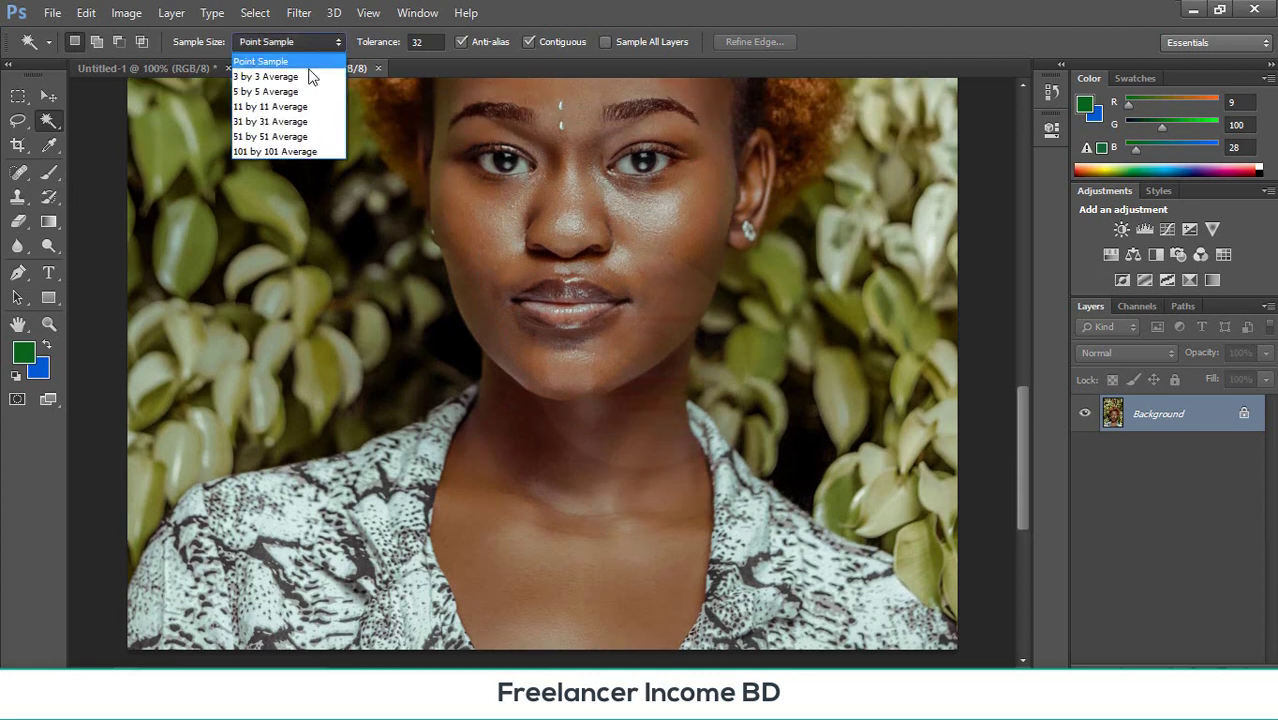
left_click(305, 78)
left_click(477, 209)
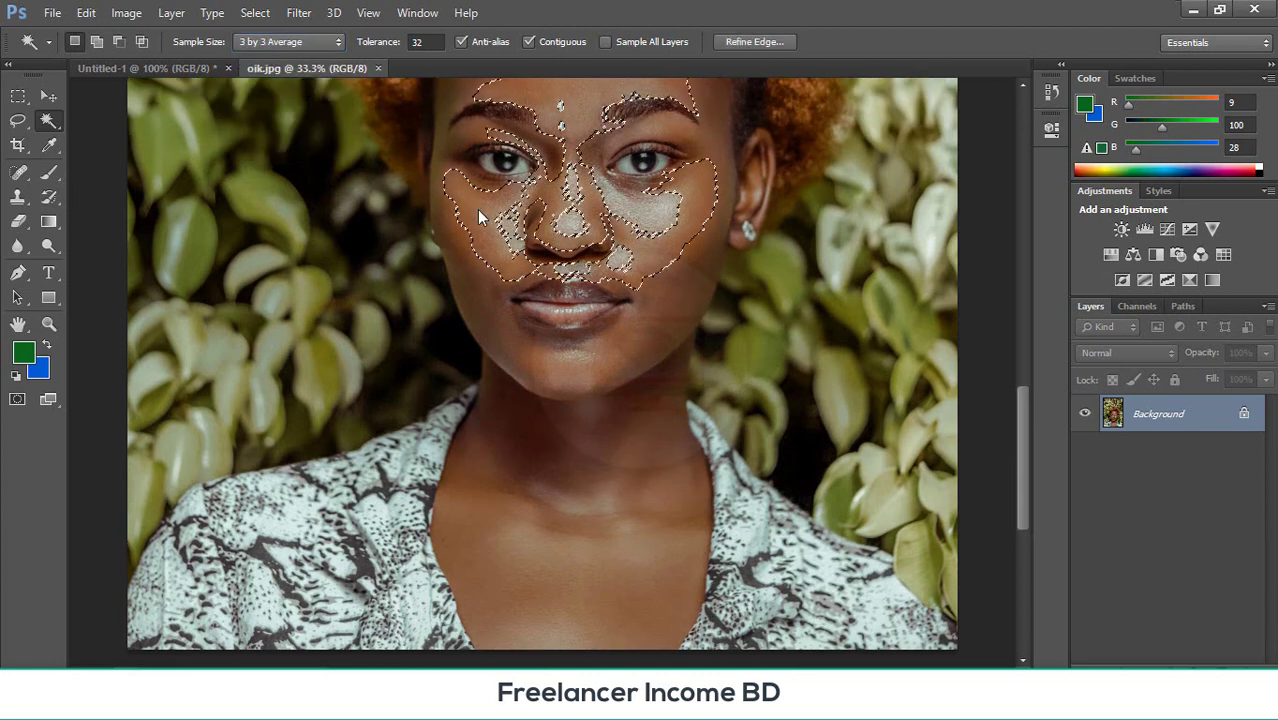
scroll(407, 133, "up", 4)
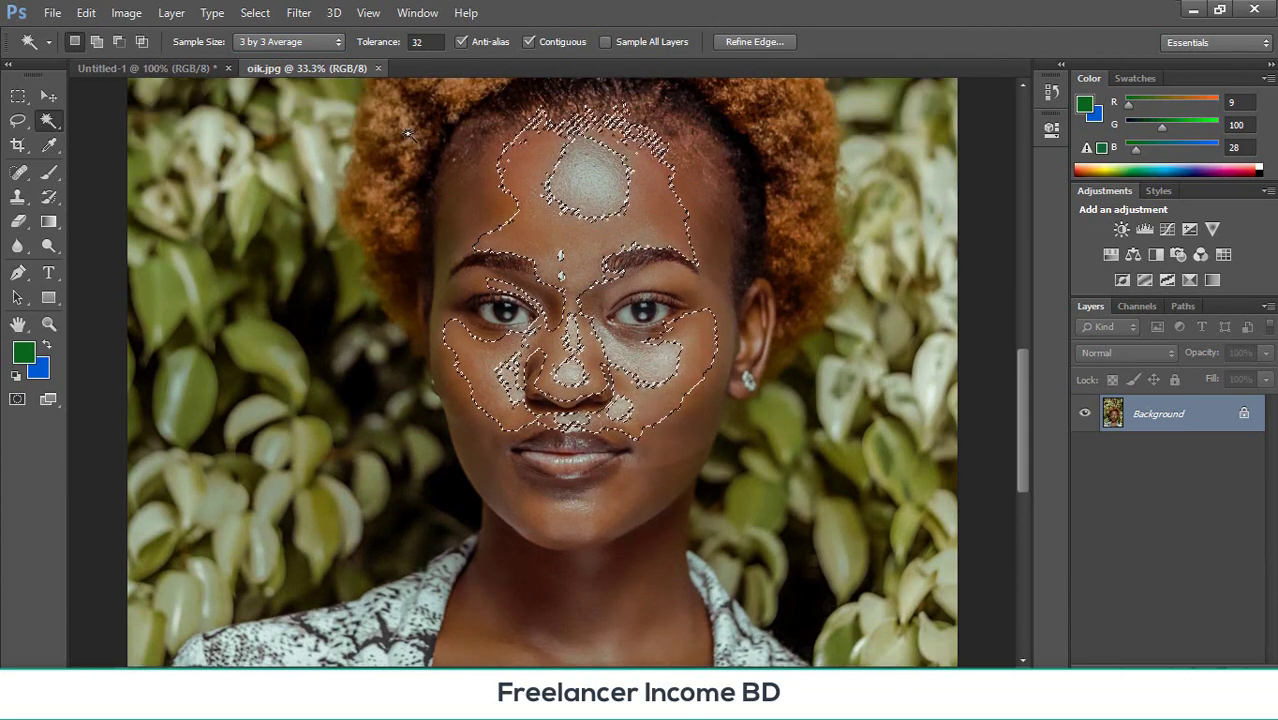
- Reset Sample Size to Point Sample and select only the chest skin below the neck
left_click(314, 42)
left_click(295, 54)
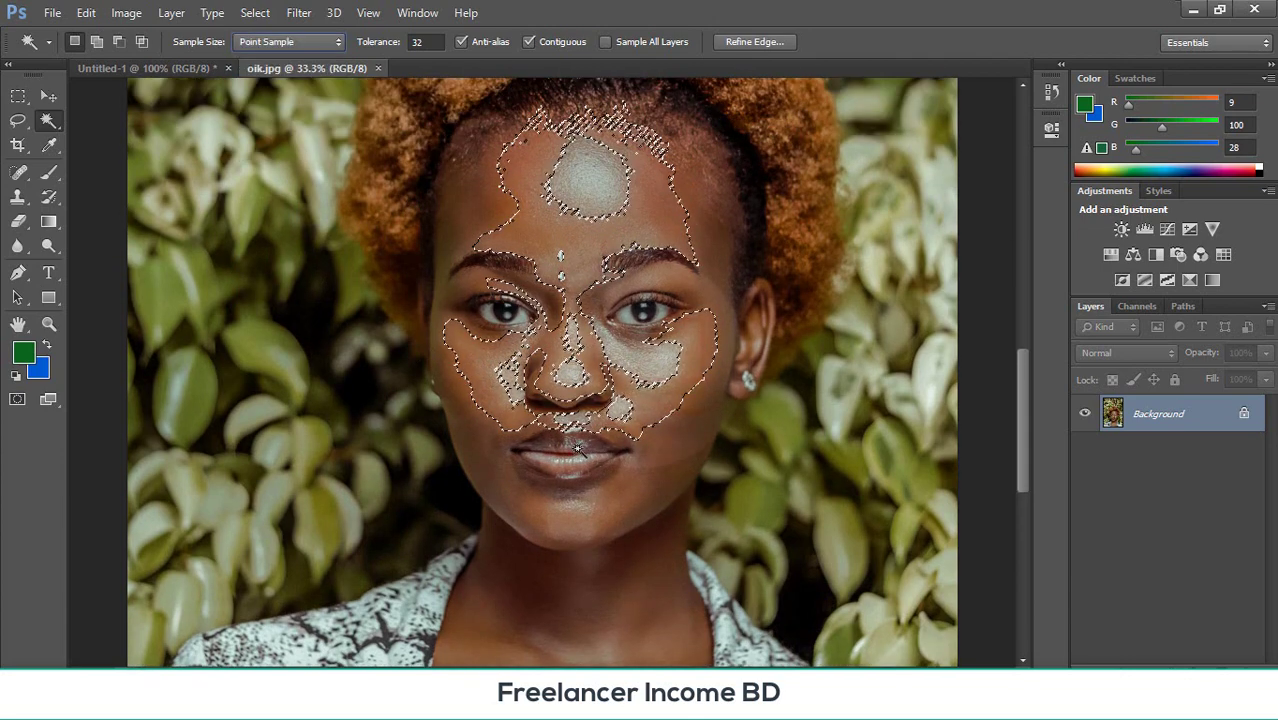
left_click(598, 596, "shift")
scroll(590, 560, "down", 5)
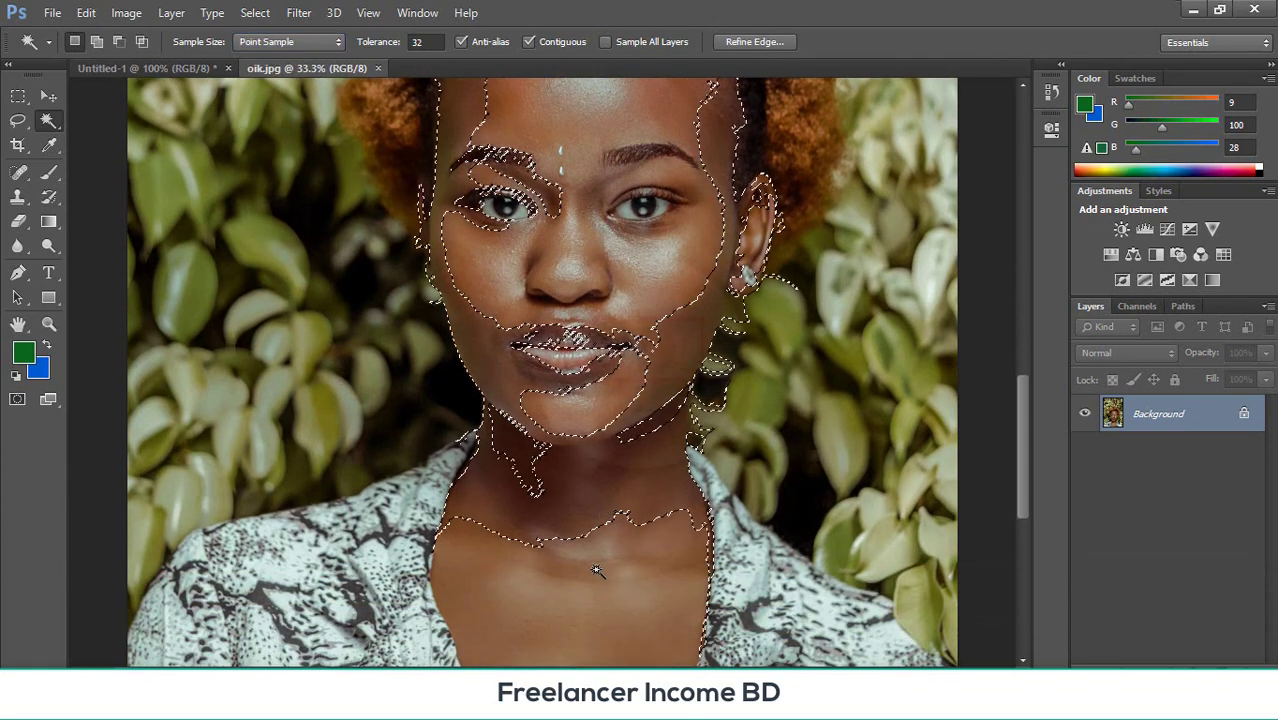
left_click(582, 519)
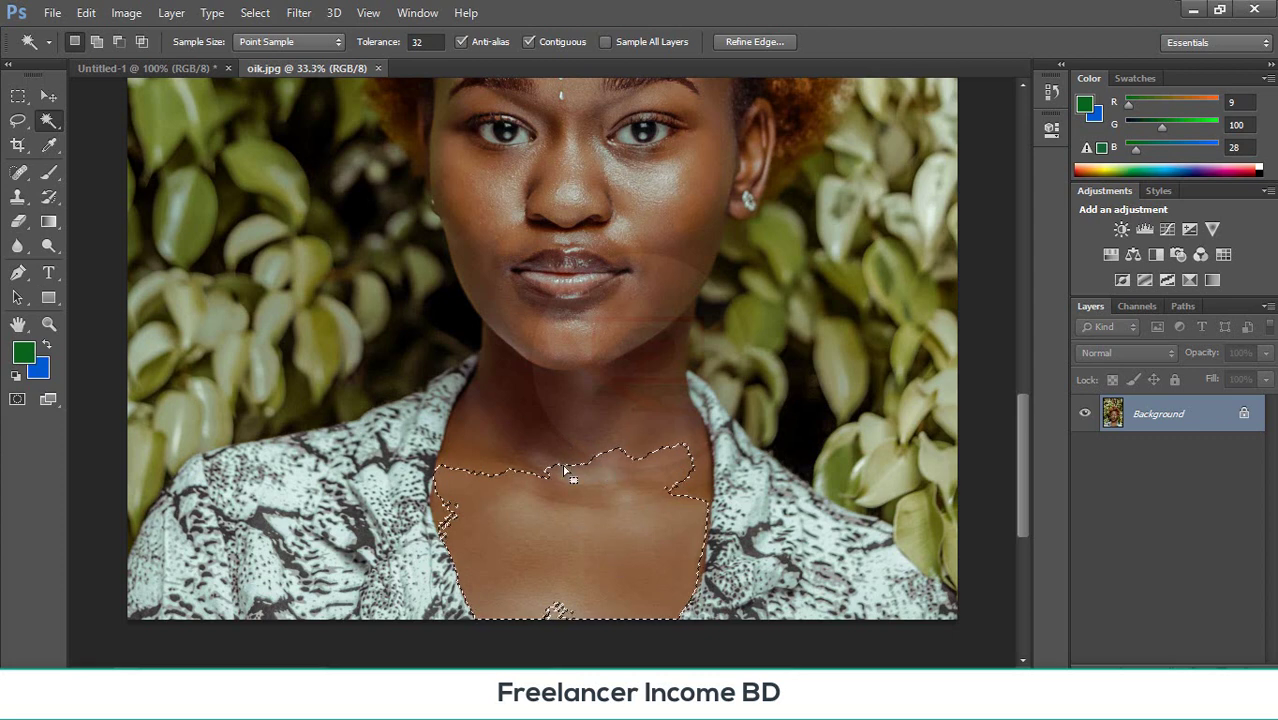
scroll(555, 460, "down", 2)
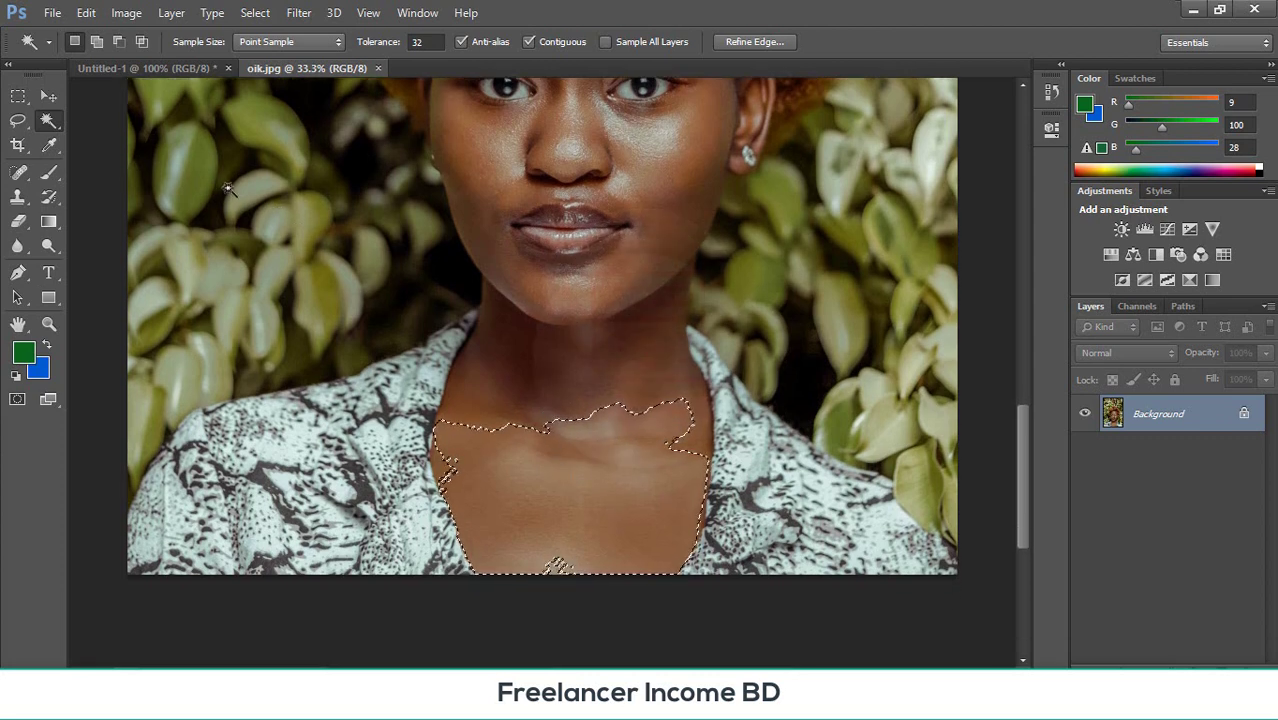
- Add the neck and face skin to the selection, then subtract two chest areas
left_click(97, 42)
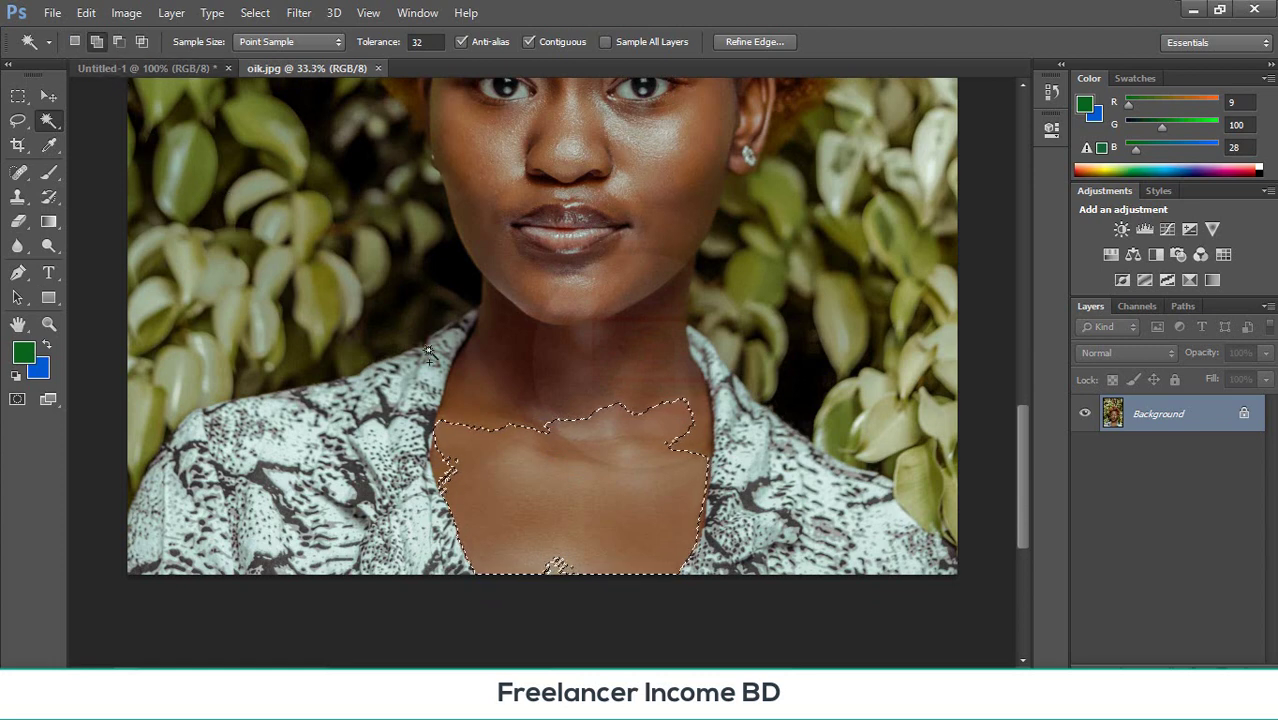
left_click(455, 428)
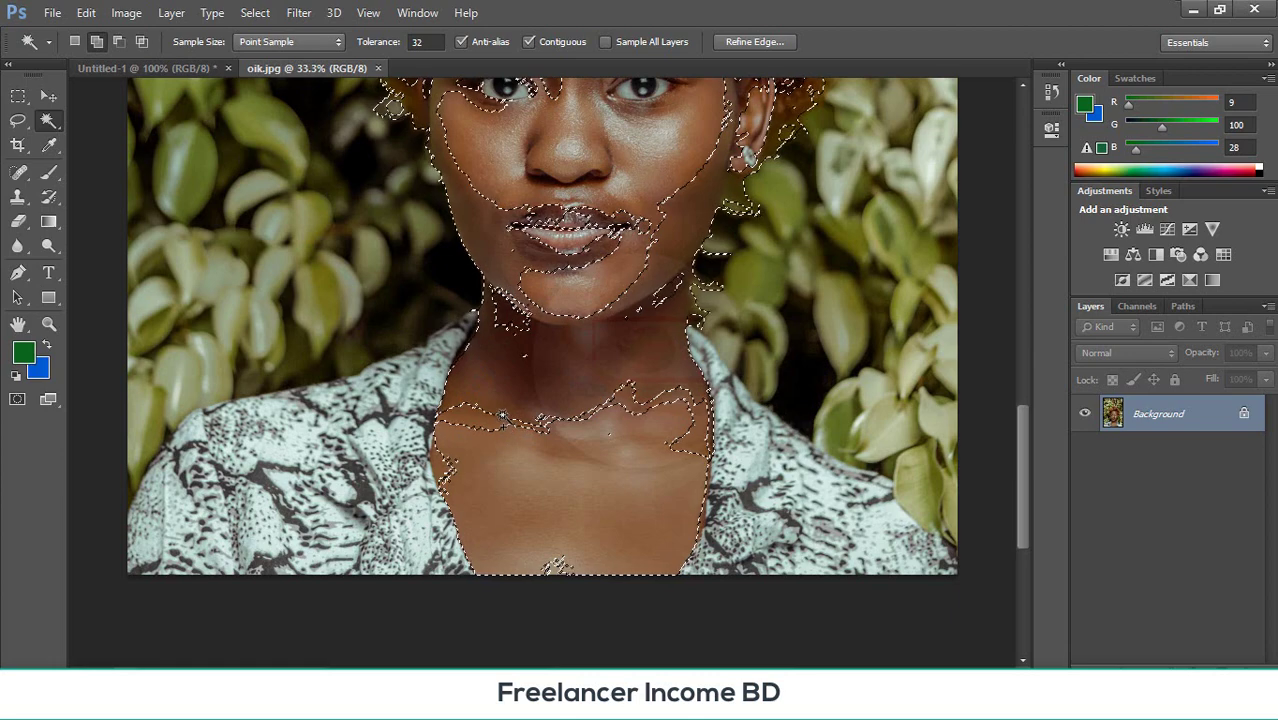
left_click(118, 42)
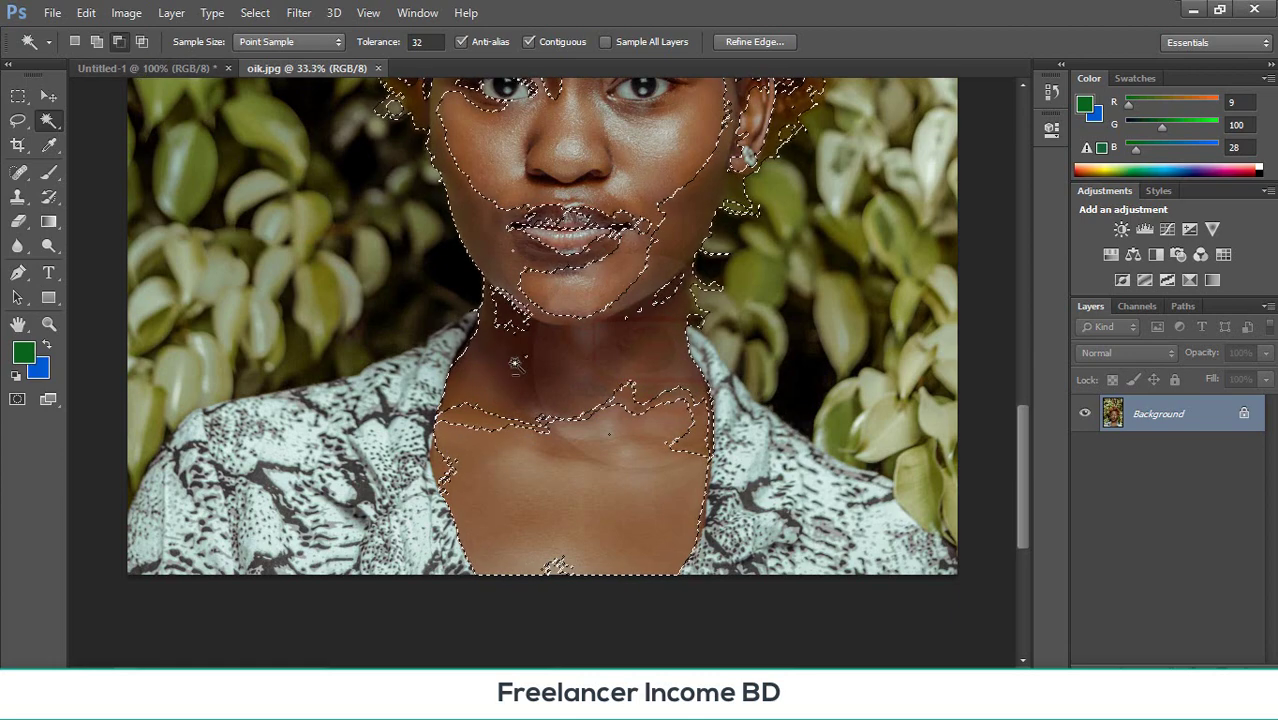
left_click(521, 447)
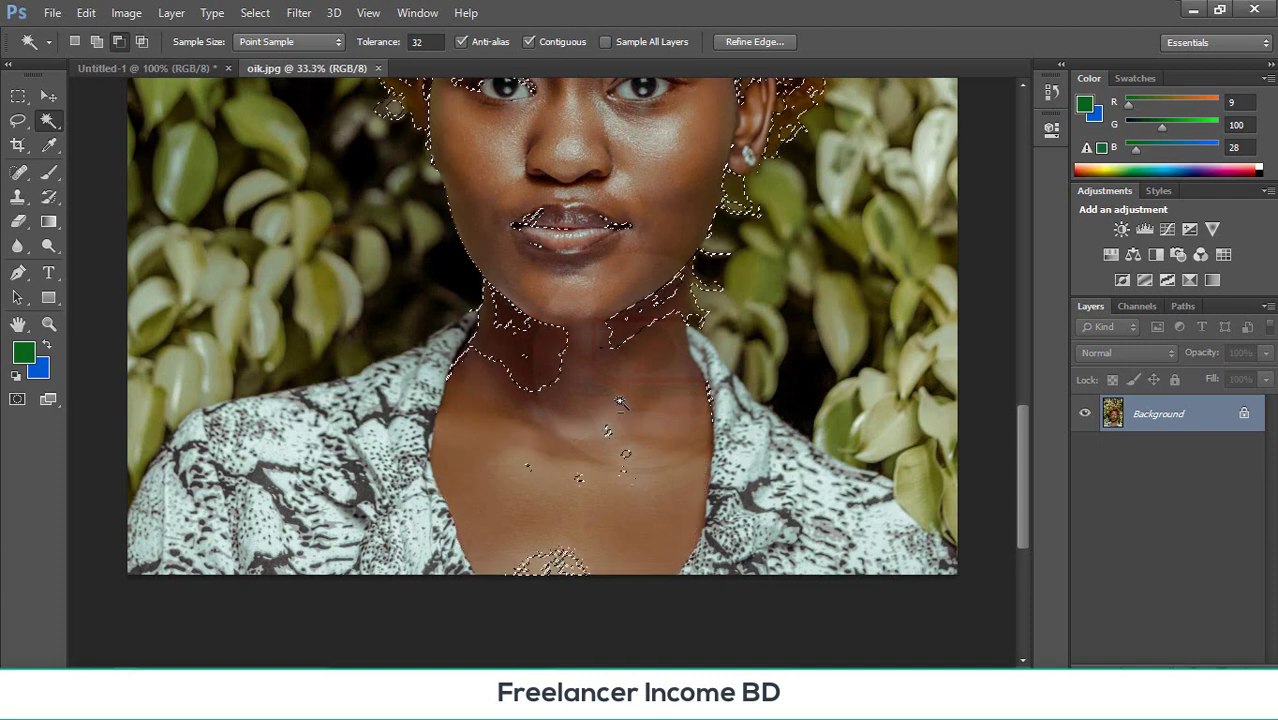
left_click(582, 471)
- Subtract the neck area, lips and hair from the selection
scroll(573, 485, "down", 1)
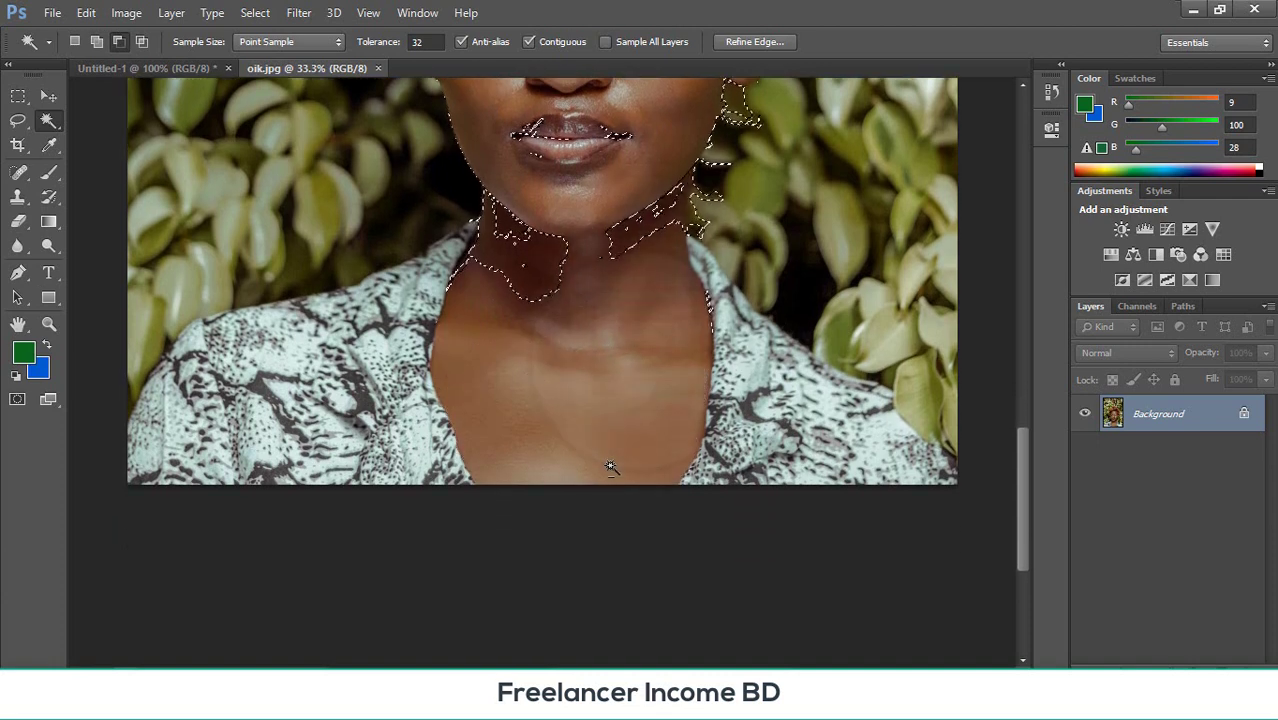
left_click(535, 277)
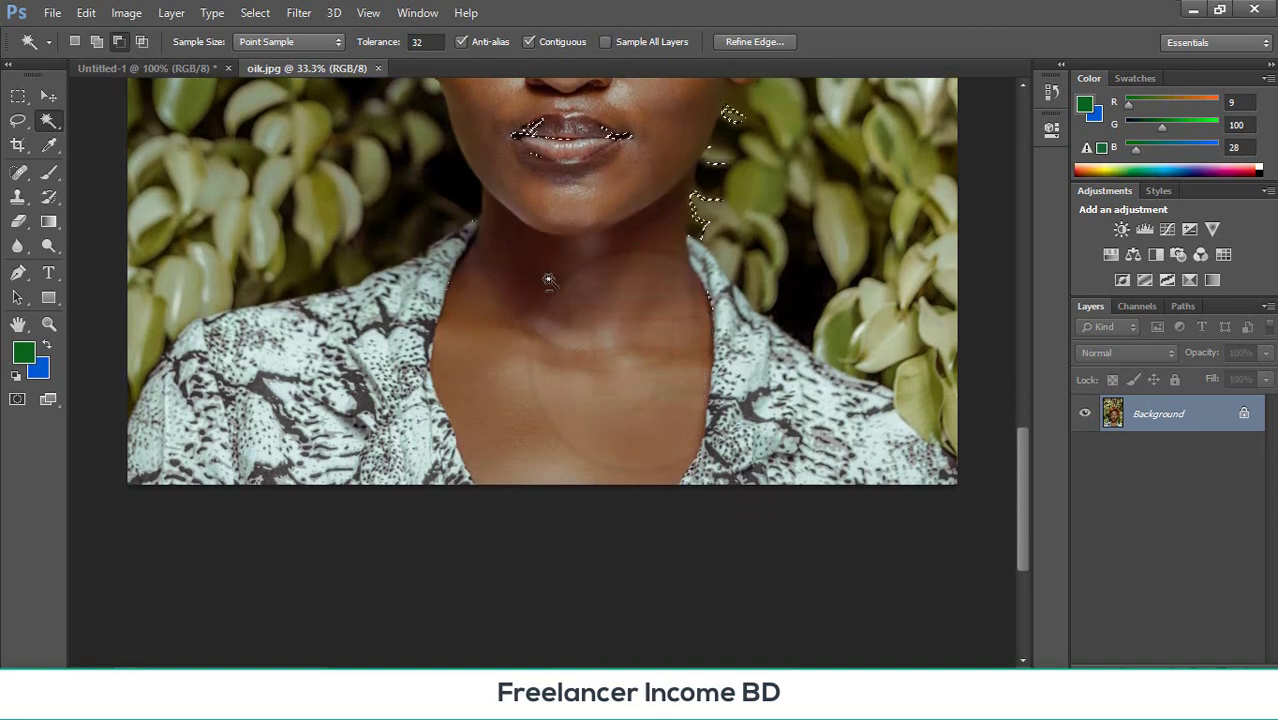
scroll(570, 282, "up", 1)
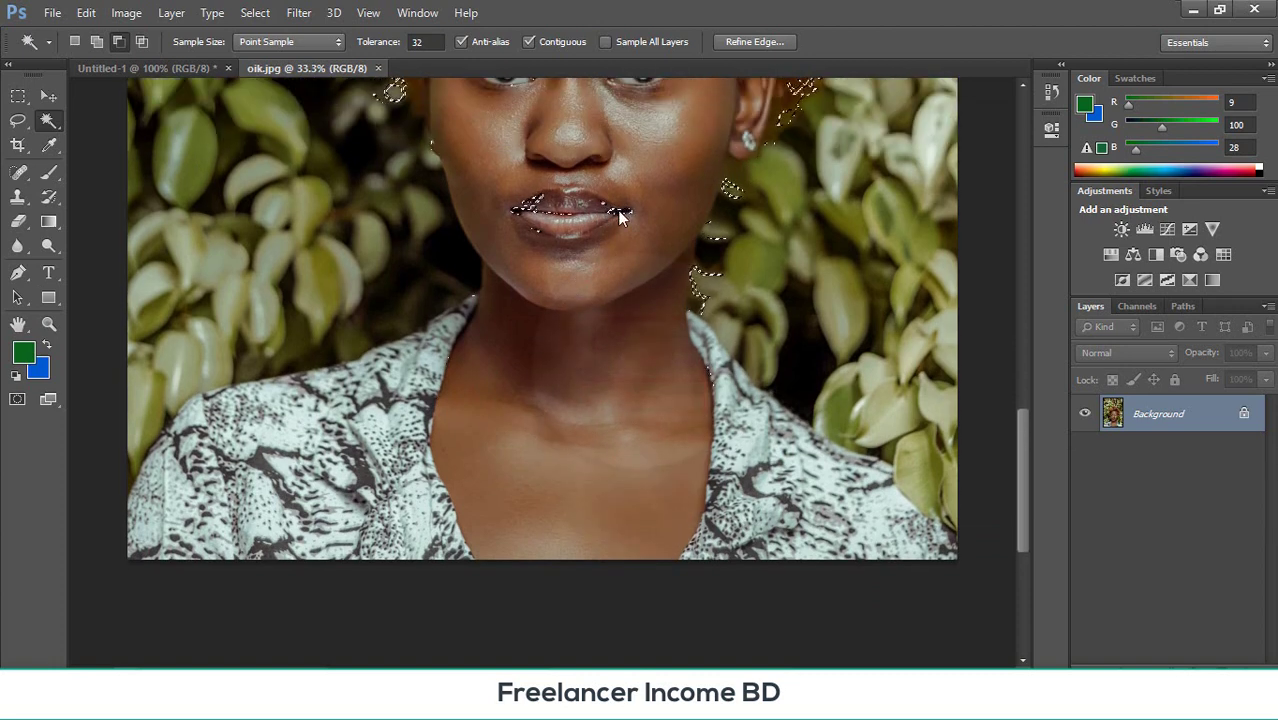
left_click(524, 213)
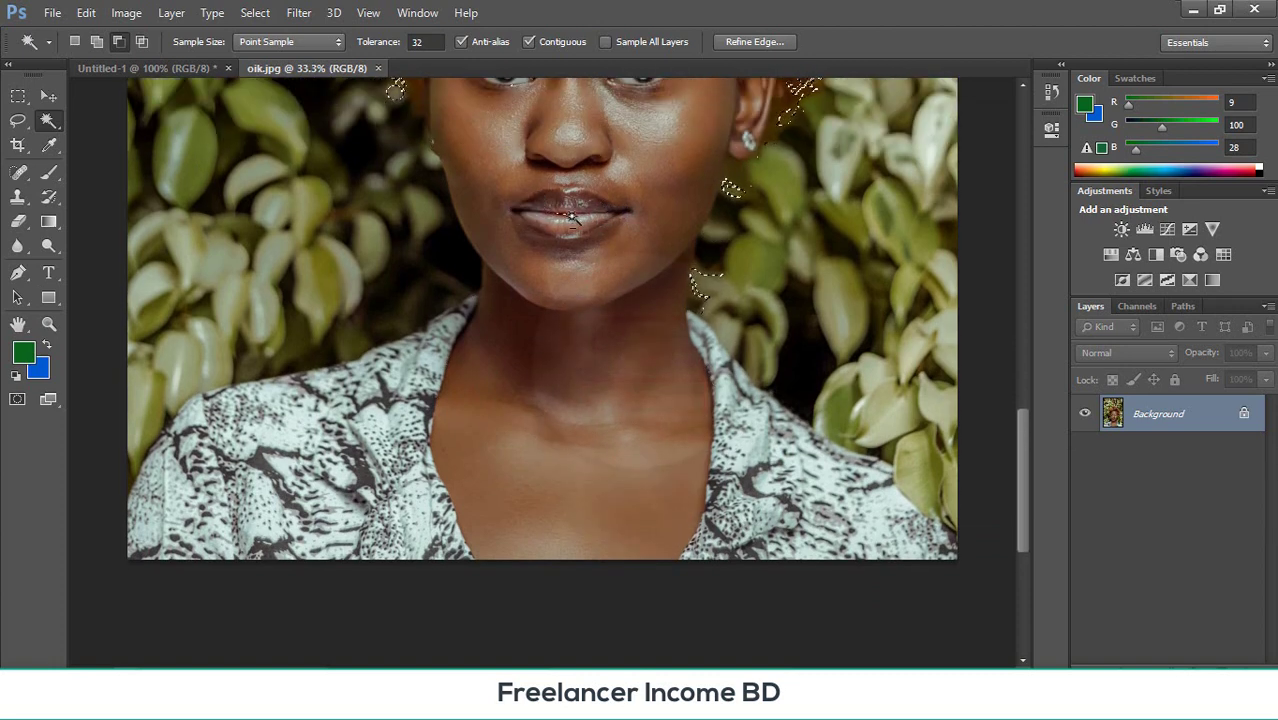
scroll(564, 222, "up", 3)
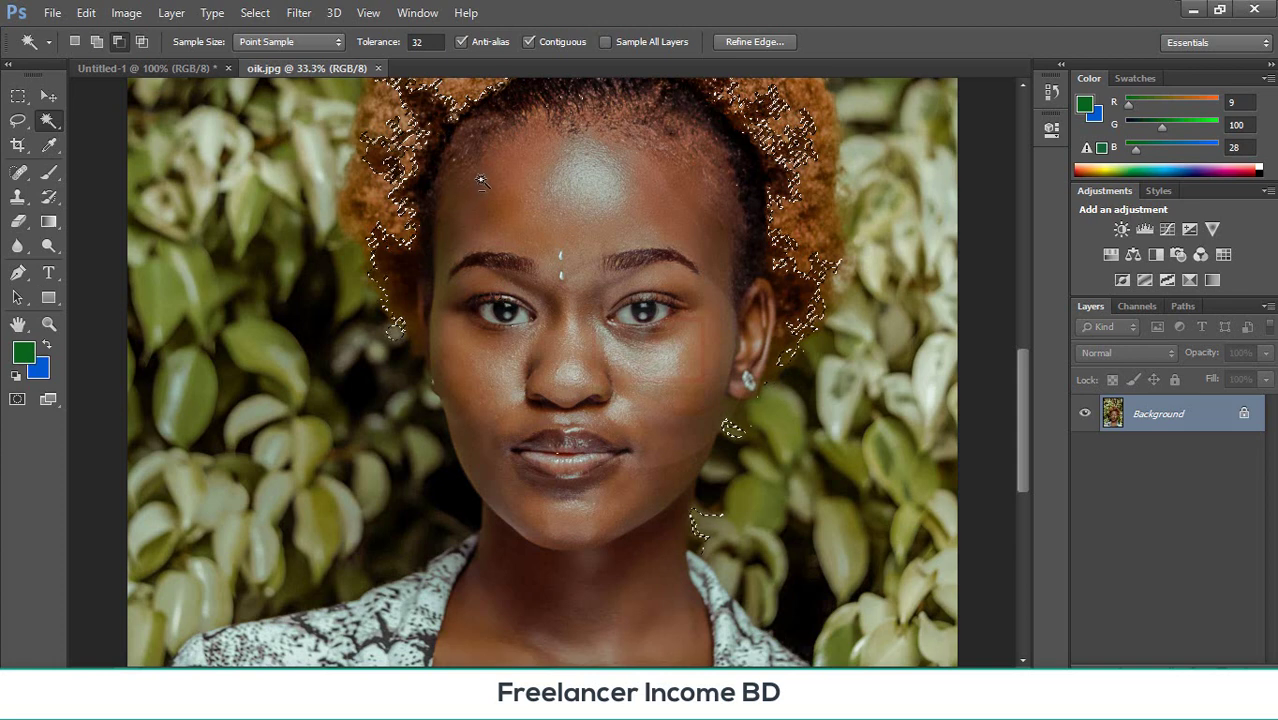
left_click(403, 175)
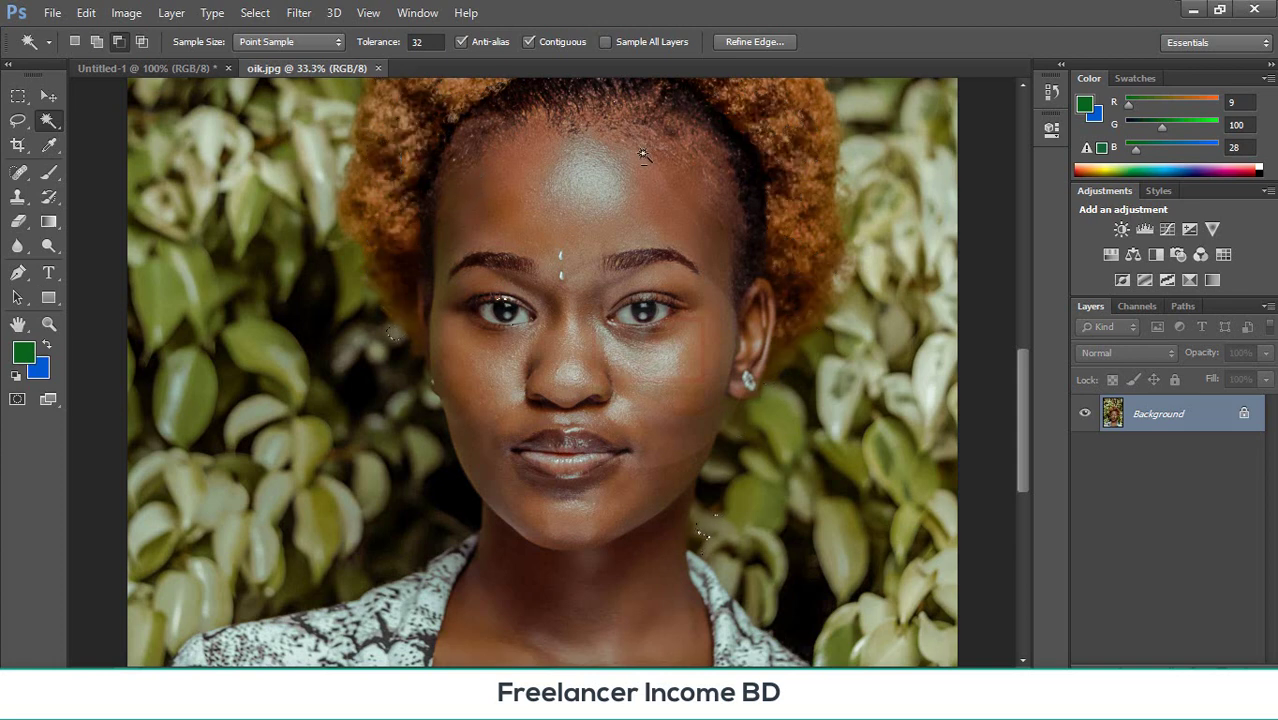
- Return to Add to selection and add the chest, neck and face skin
left_click(98, 41)
scroll(502, 438, "down", 3)
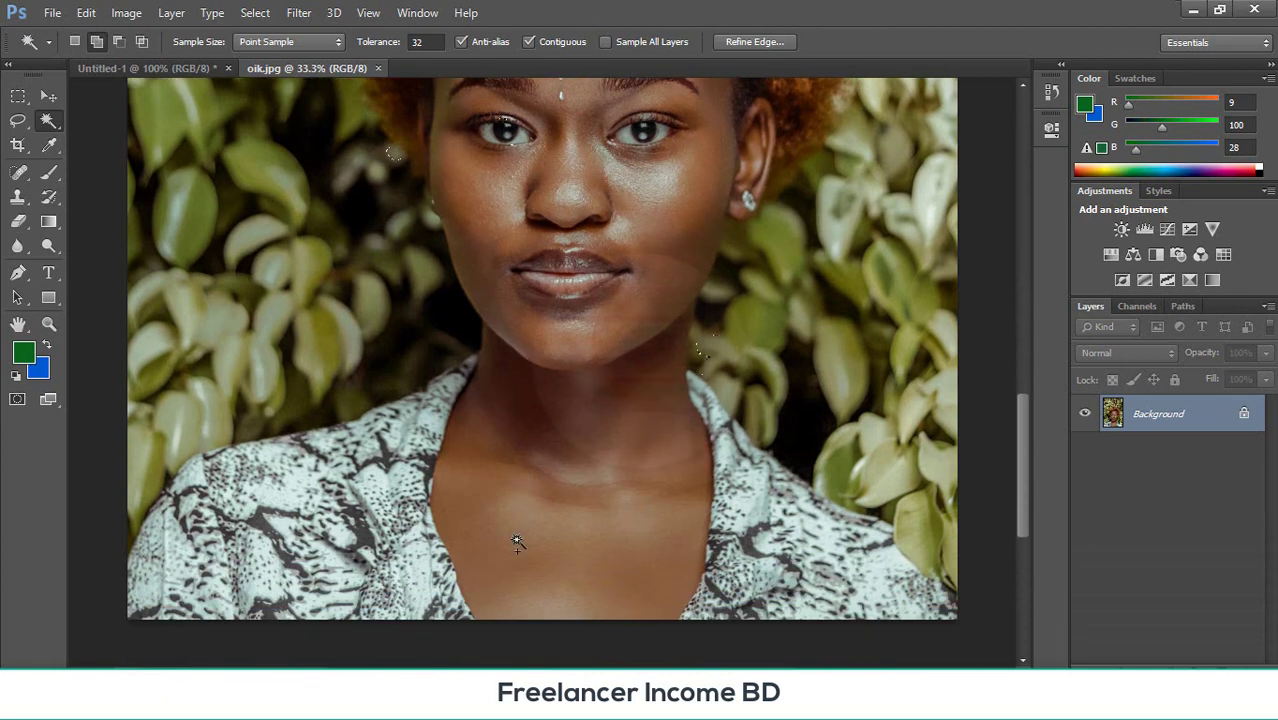
left_click(517, 542)
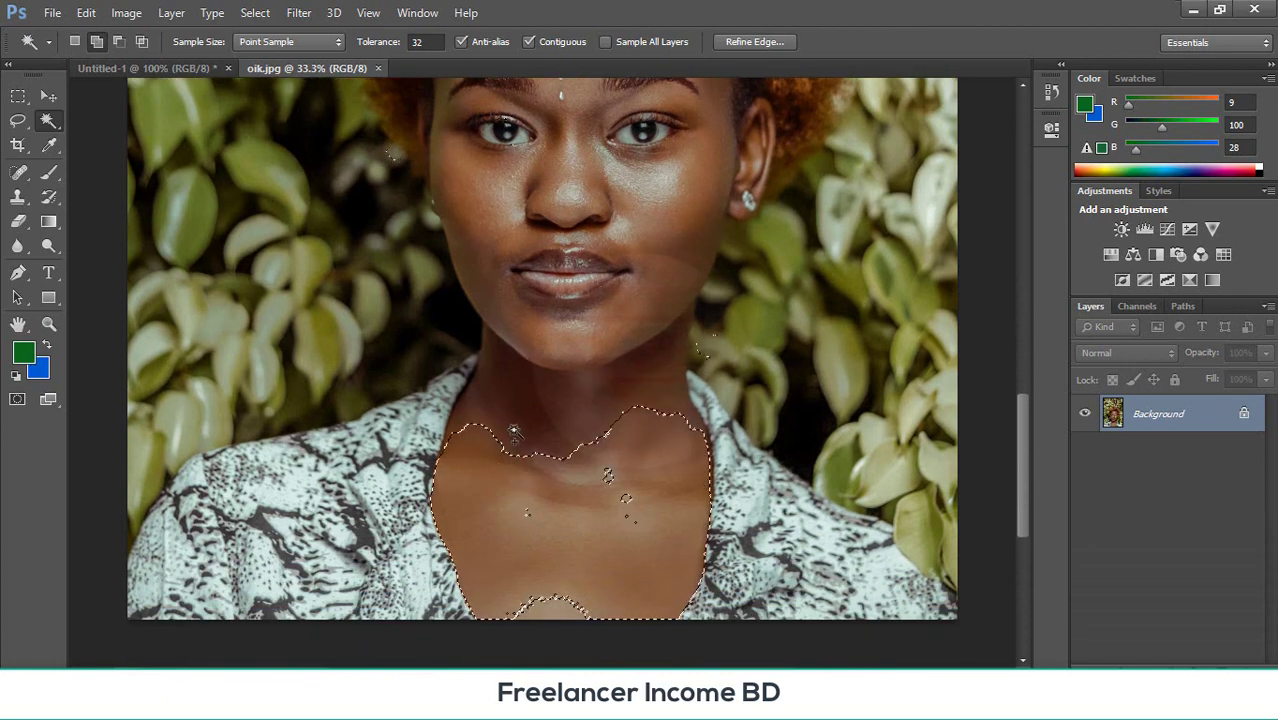
left_click(591, 301)
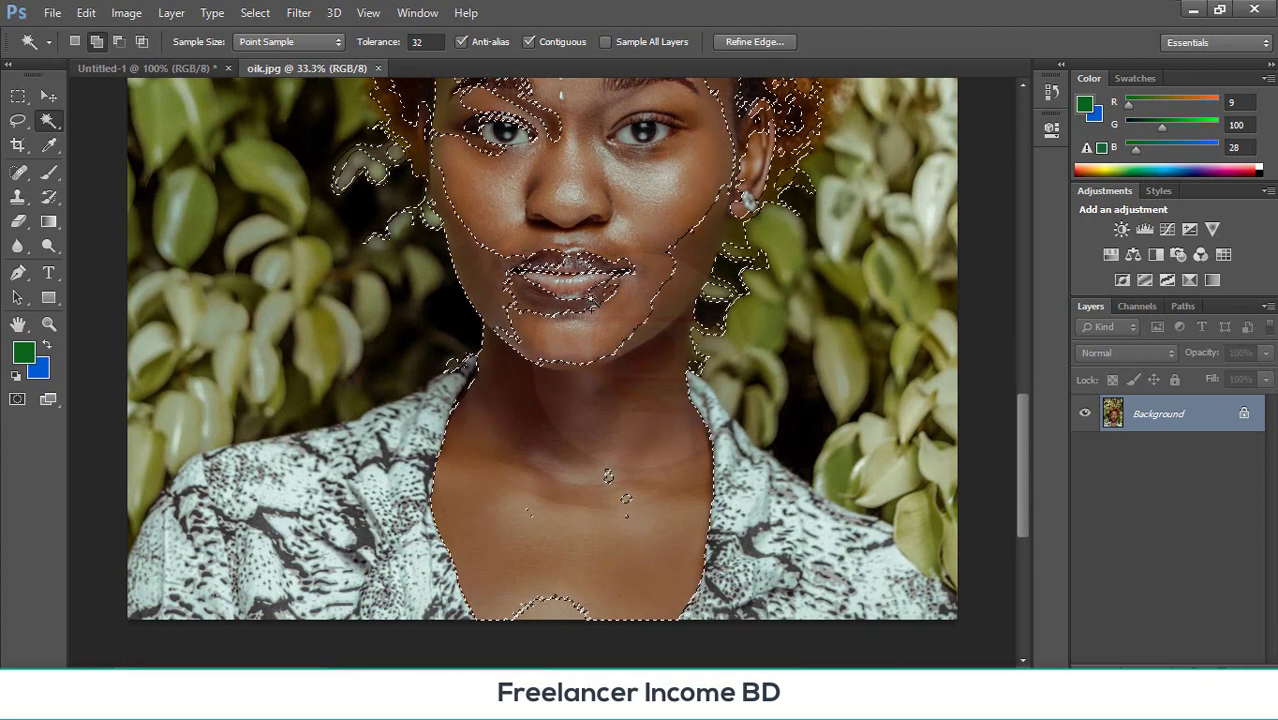
scroll(557, 537, "down", 2)
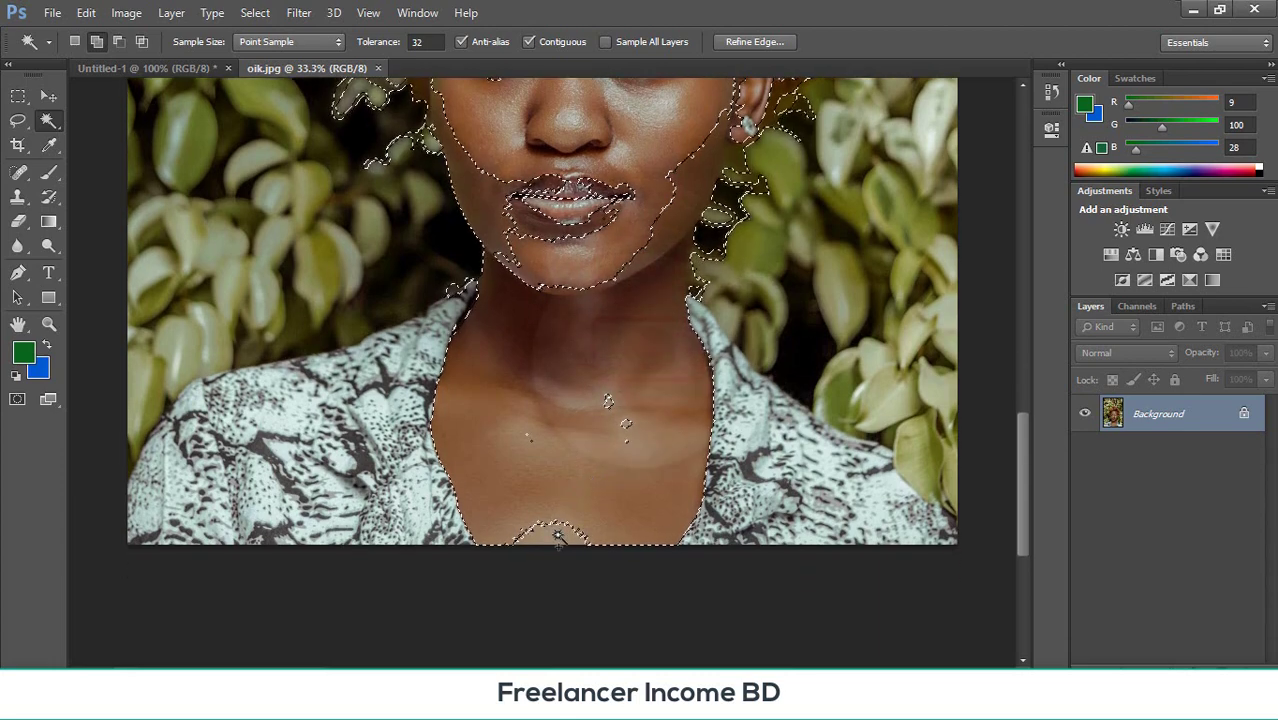
- Fill the bottom-edge gap and chest specks so neck and chest form one region
left_click(557, 537)
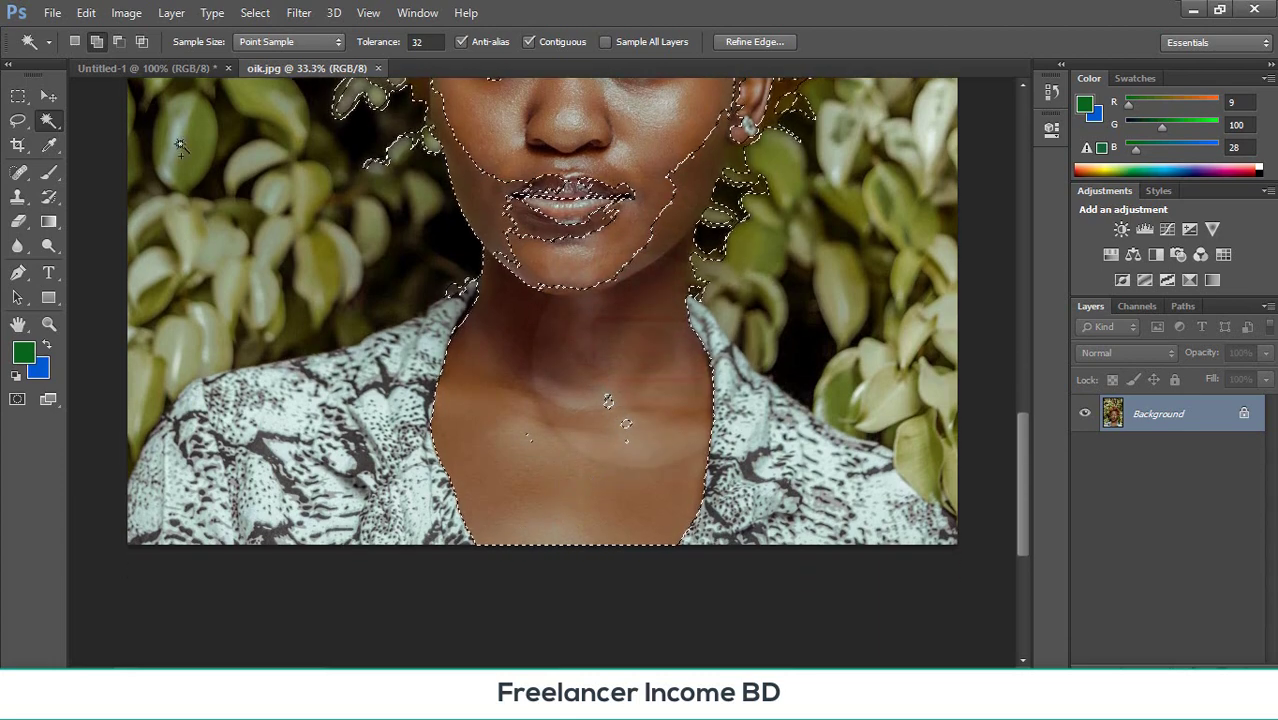
left_click(627, 424, "shift")
left_click(609, 401, "shift")
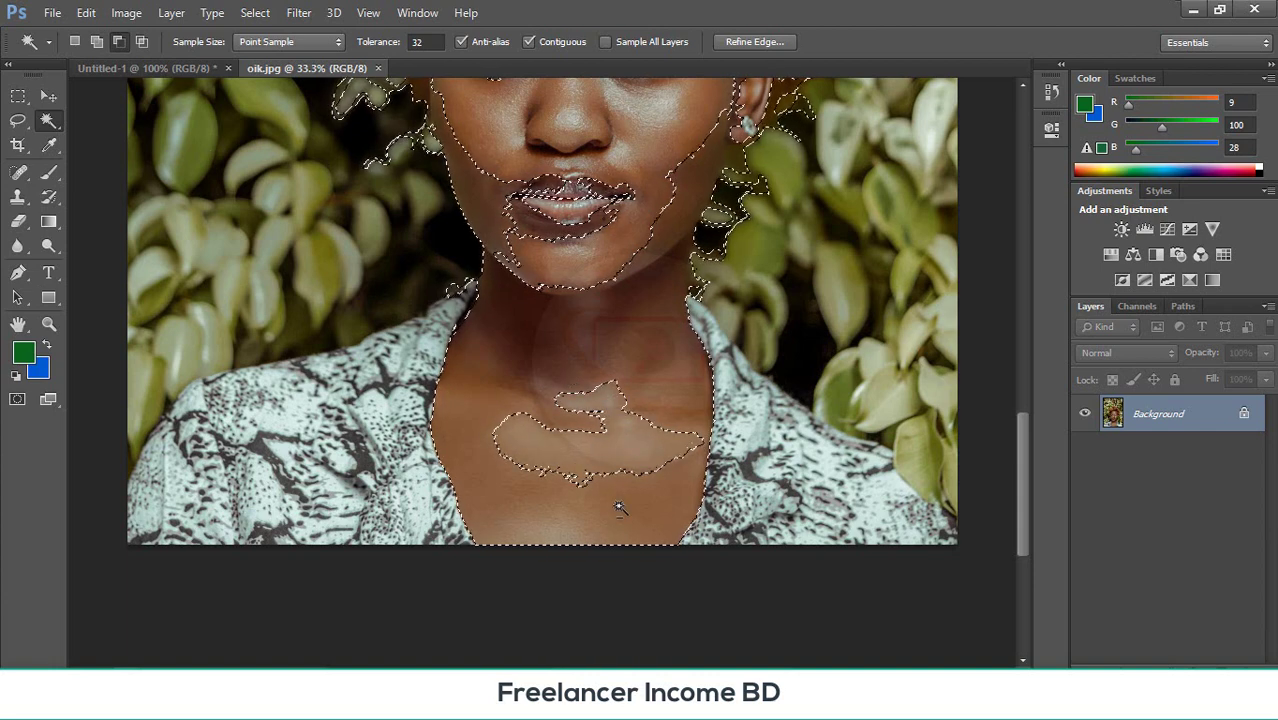
left_click(572, 400, "shift")
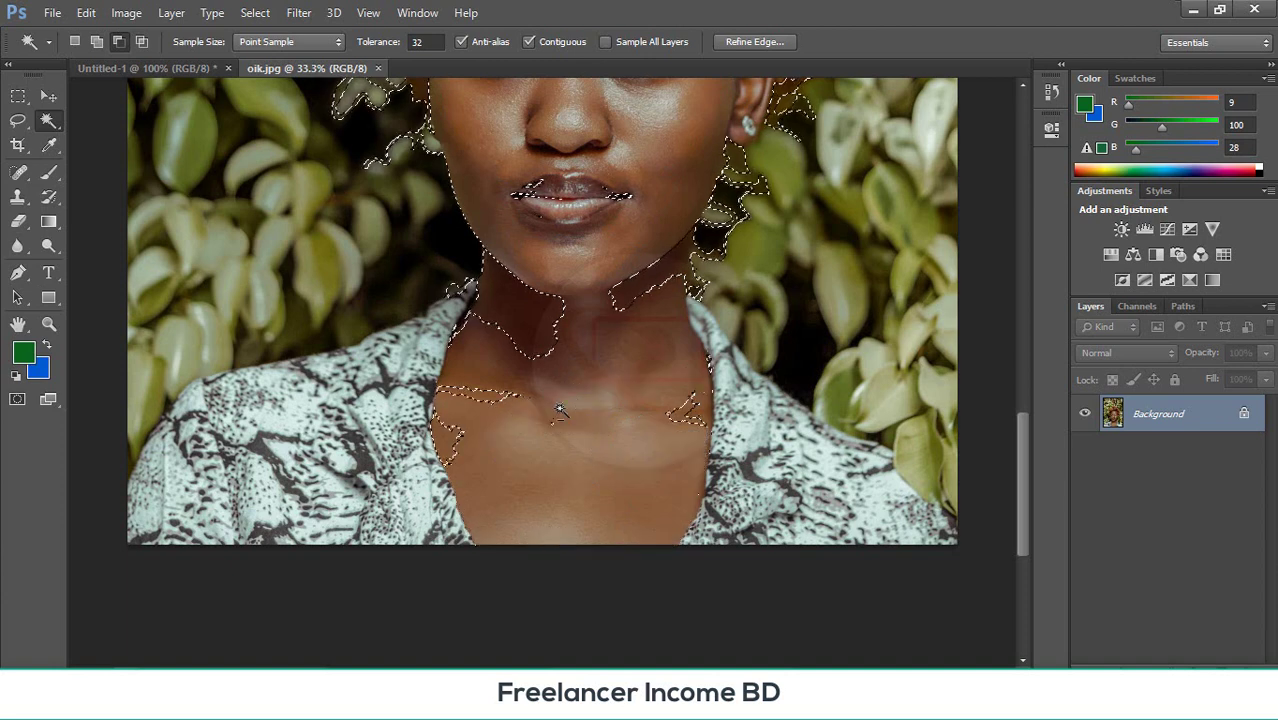
left_click(535, 371, "shift")
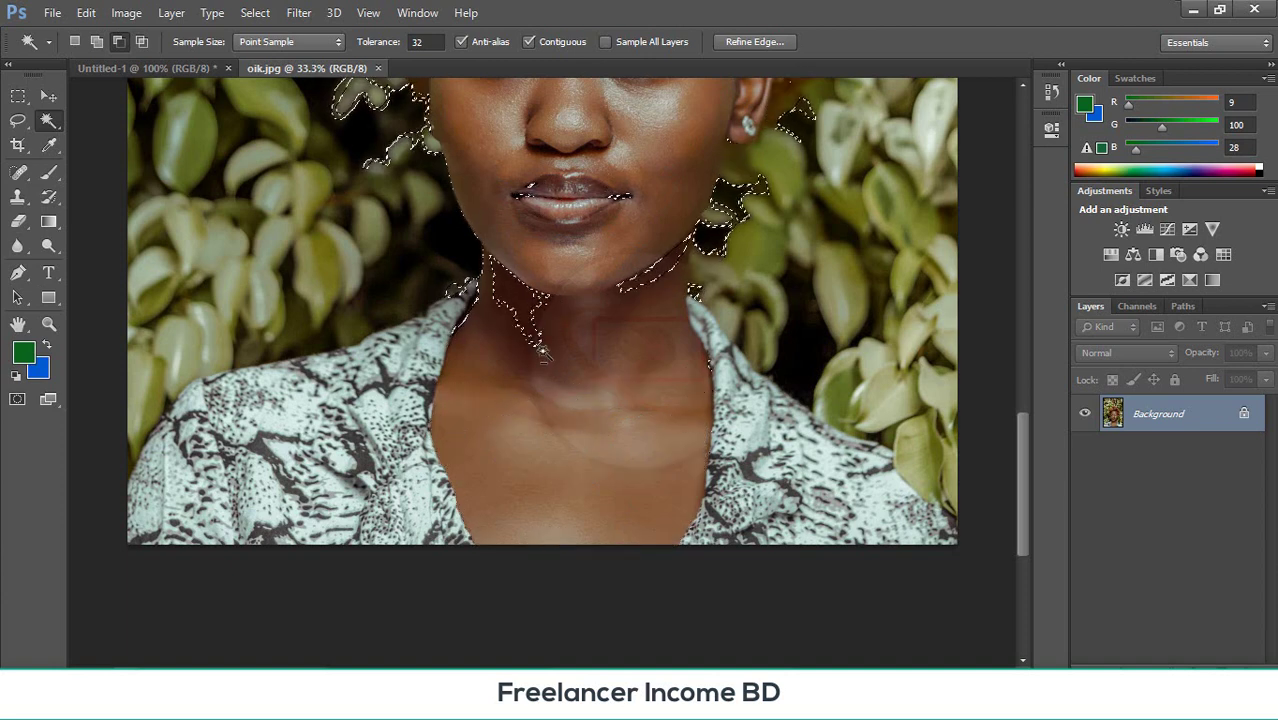
scroll(611, 387, "up", 3)
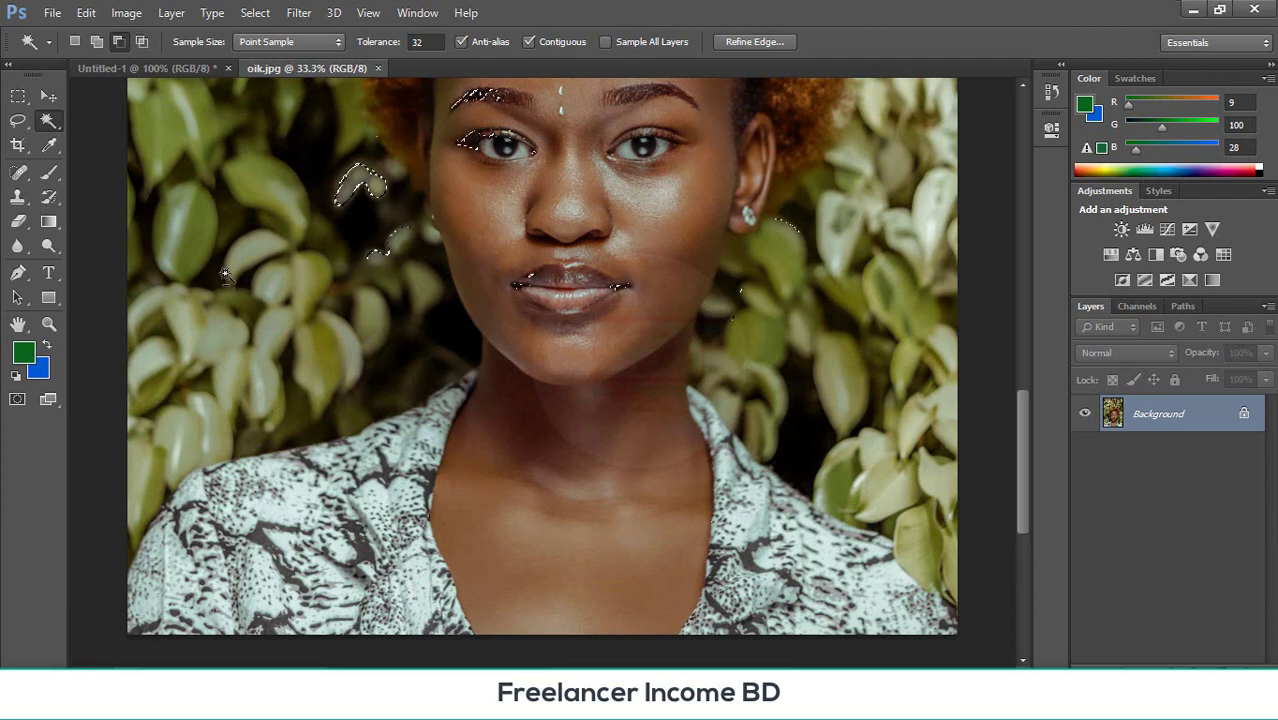
scroll(225, 275, "up", 10)
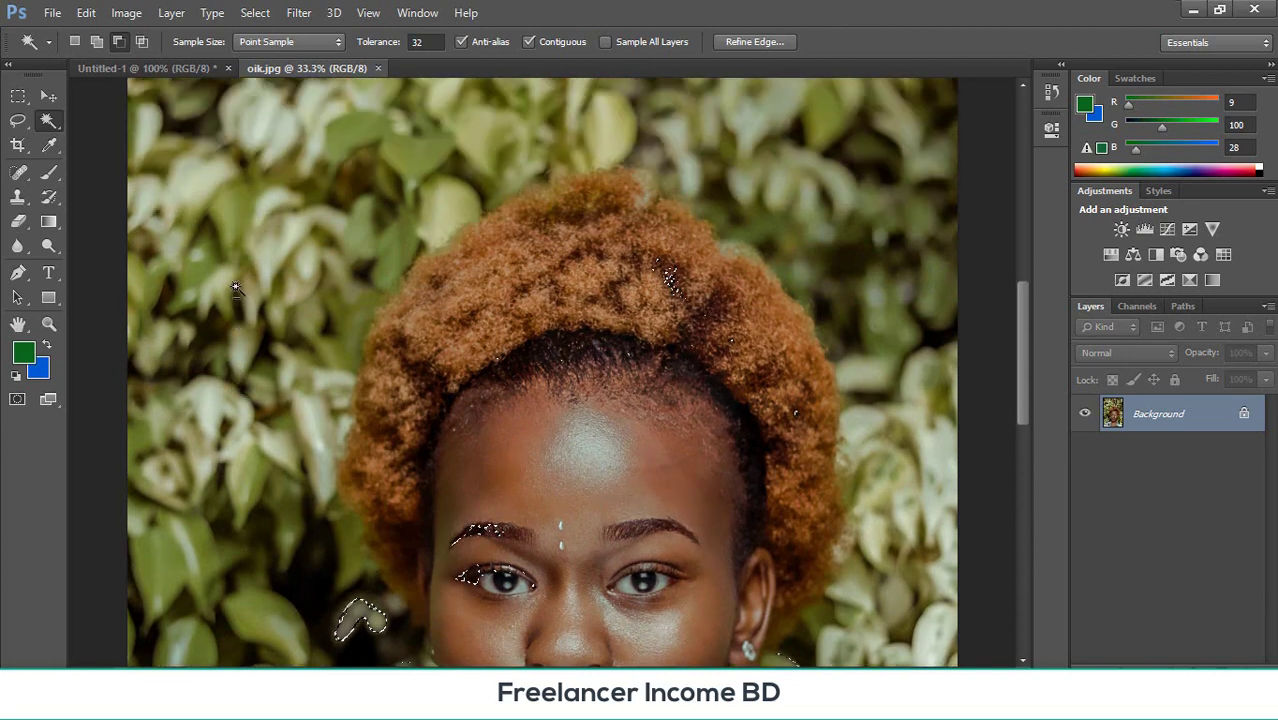
scroll(240, 290, "up", 6)
scroll(250, 297, "down", 7)
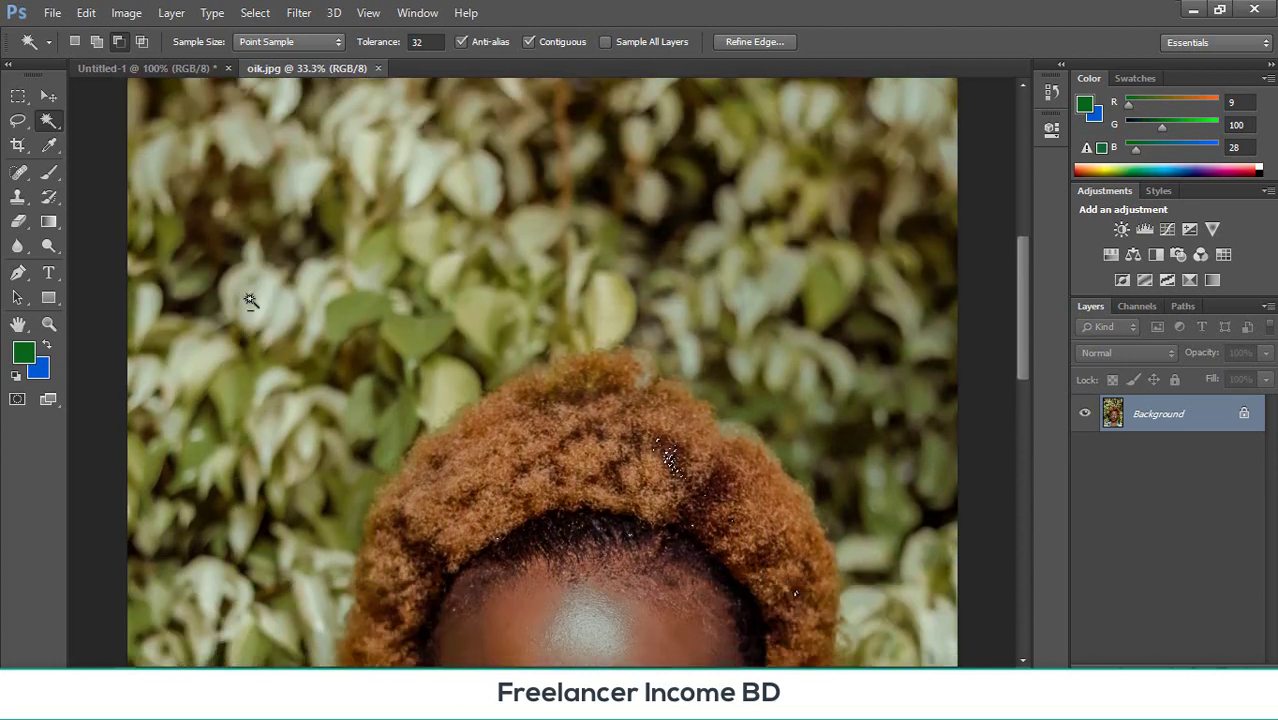
scroll(590, 296, "down", 2)
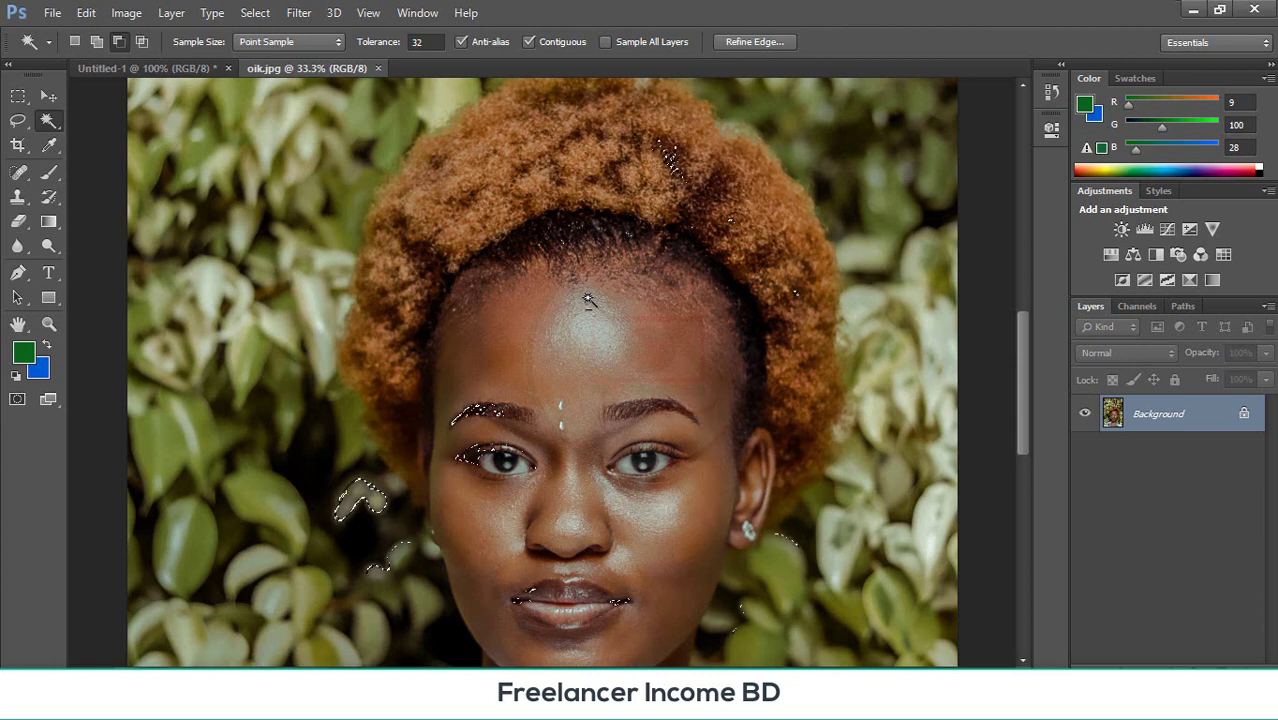
left_click(710, 702)
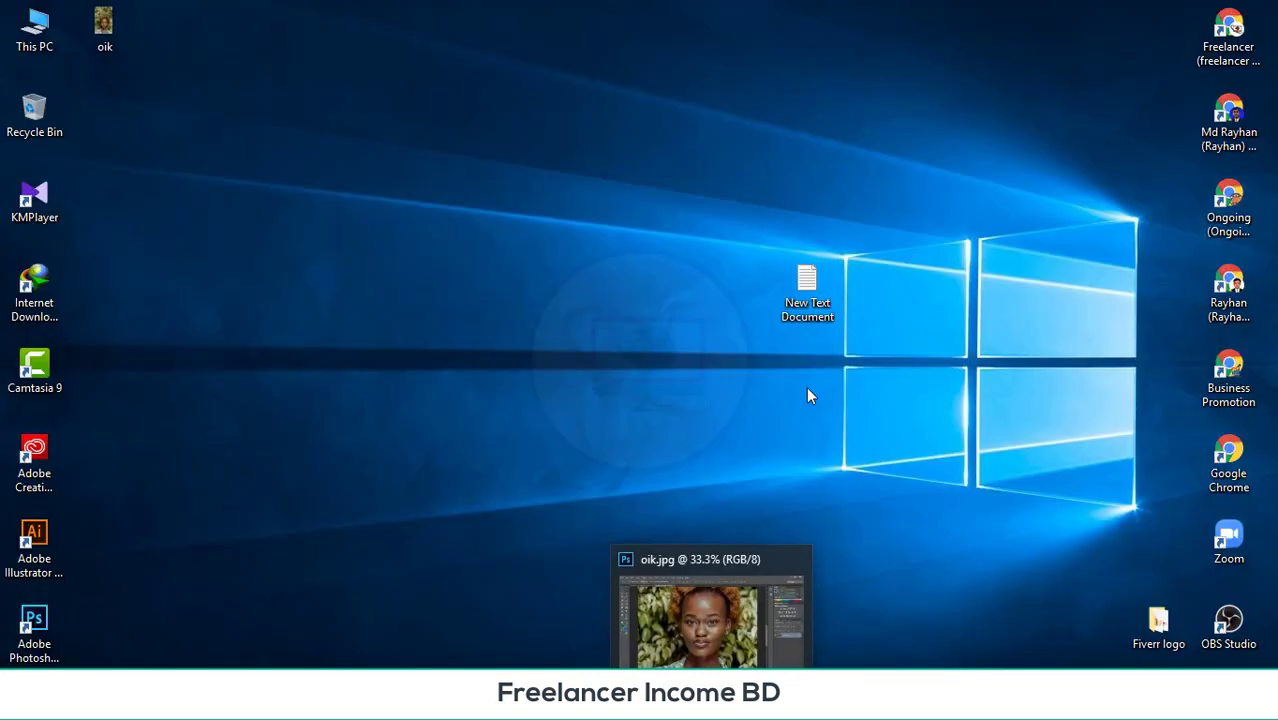
left_click(710, 702)
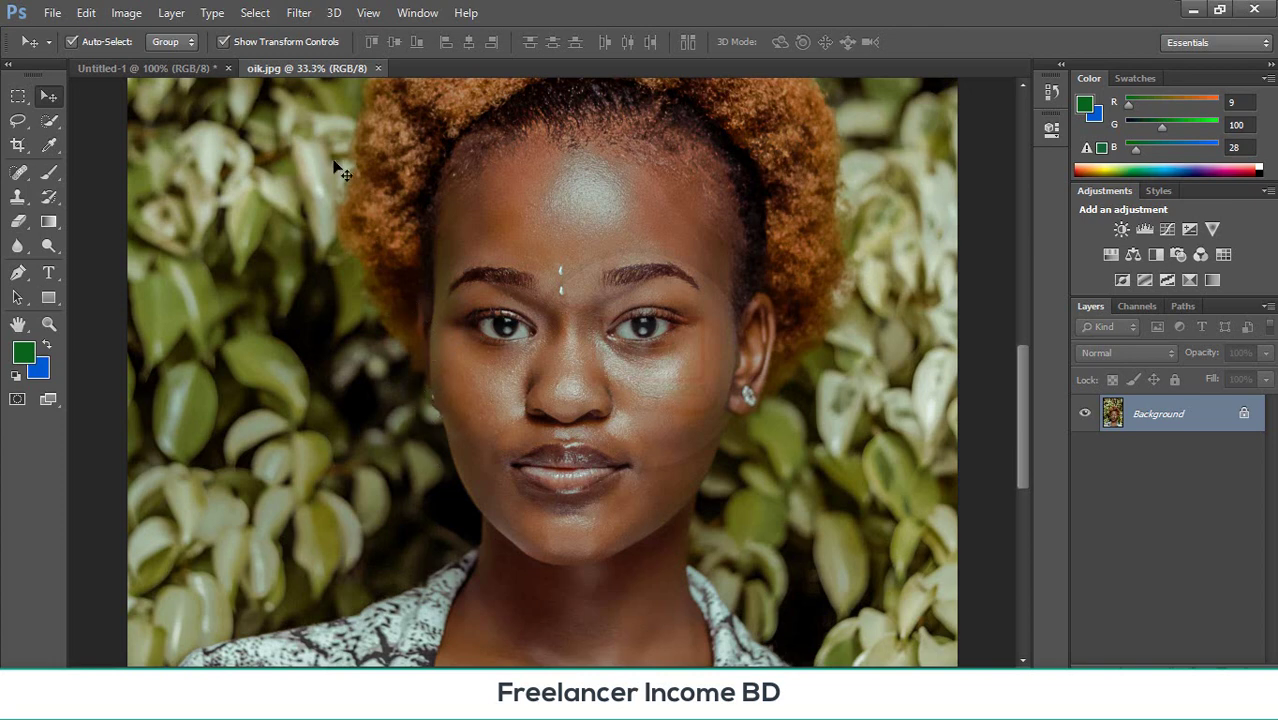
- Brush a Quick Selection from the forehead down across the face and neck skin
left_click(47, 122)
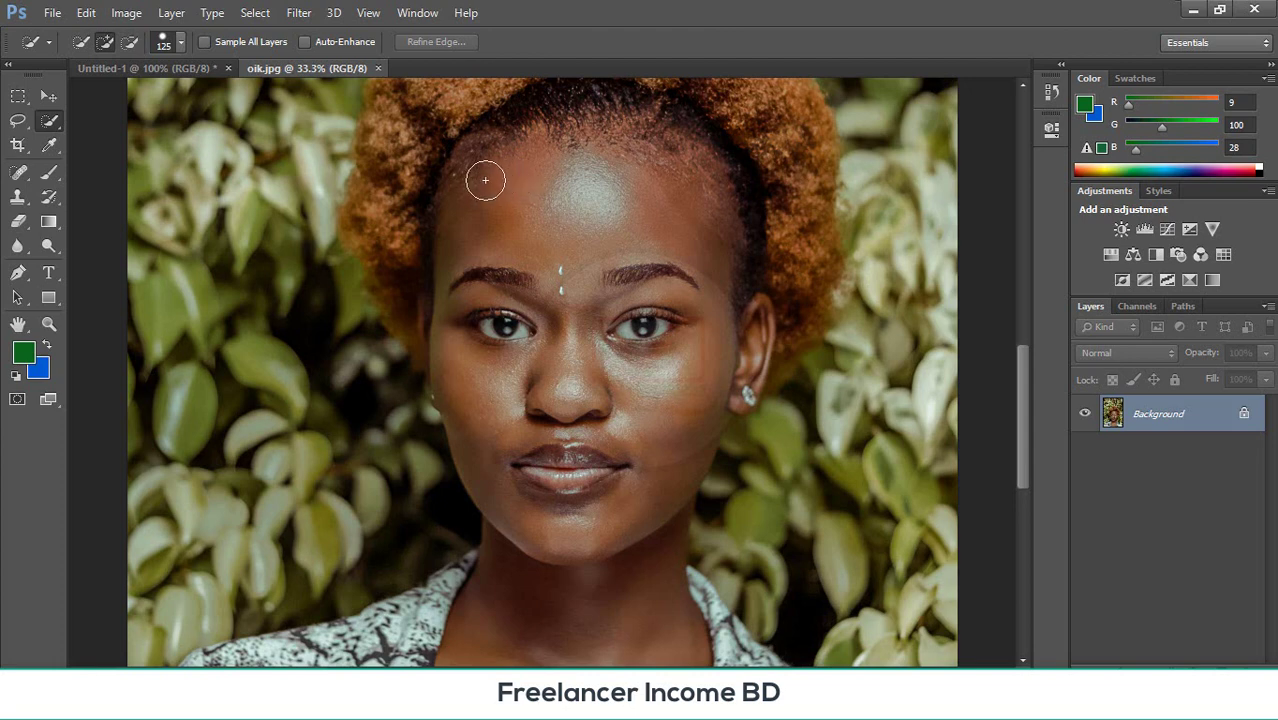
mouse_move(491, 177)
left_mouse_down()
mouse_move(603, 173)
mouse_move(679, 225)
mouse_move(695, 255)
mouse_move(696, 383)
mouse_move(671, 460)
mouse_move(570, 585)
left_mouse_up()
scroll(646, 376, "down", 2)
scroll(640, 376, "down", 5)
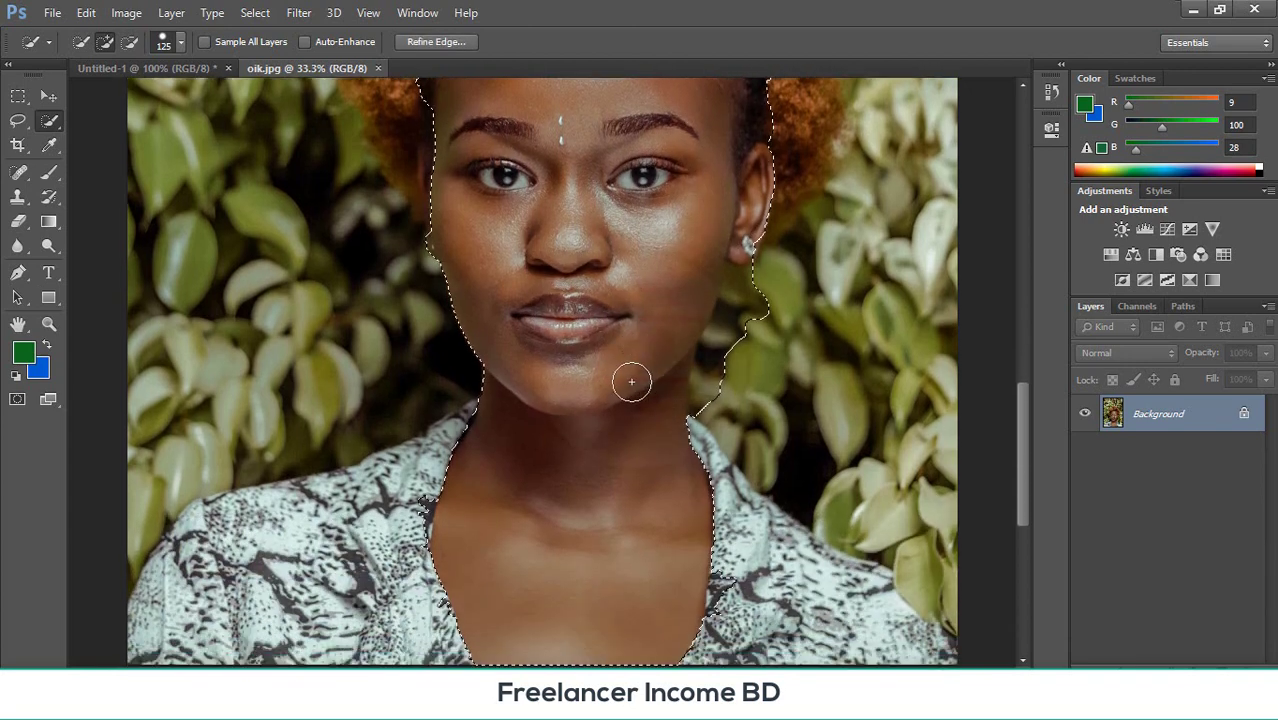
scroll(524, 441, "up", 4)
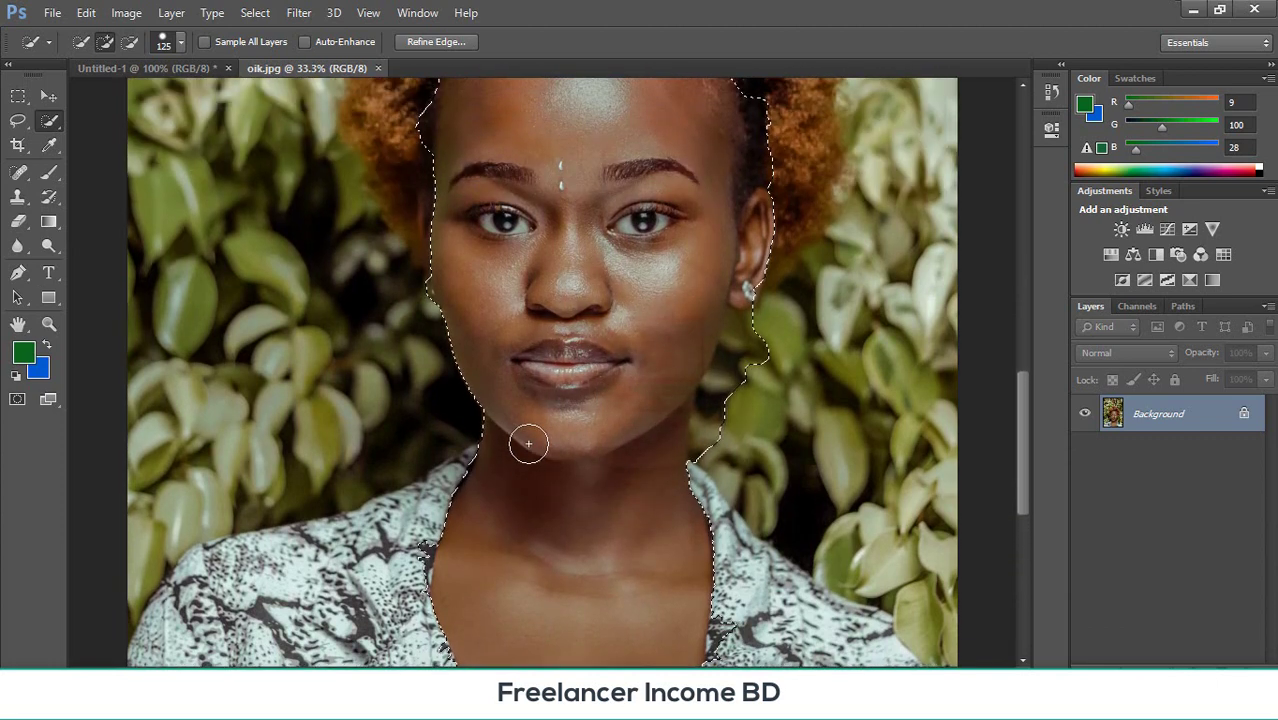
- Subtract the leaf bulge beside the neck and trim the selection along the temple hairline
left_click(756, 355, "alt")
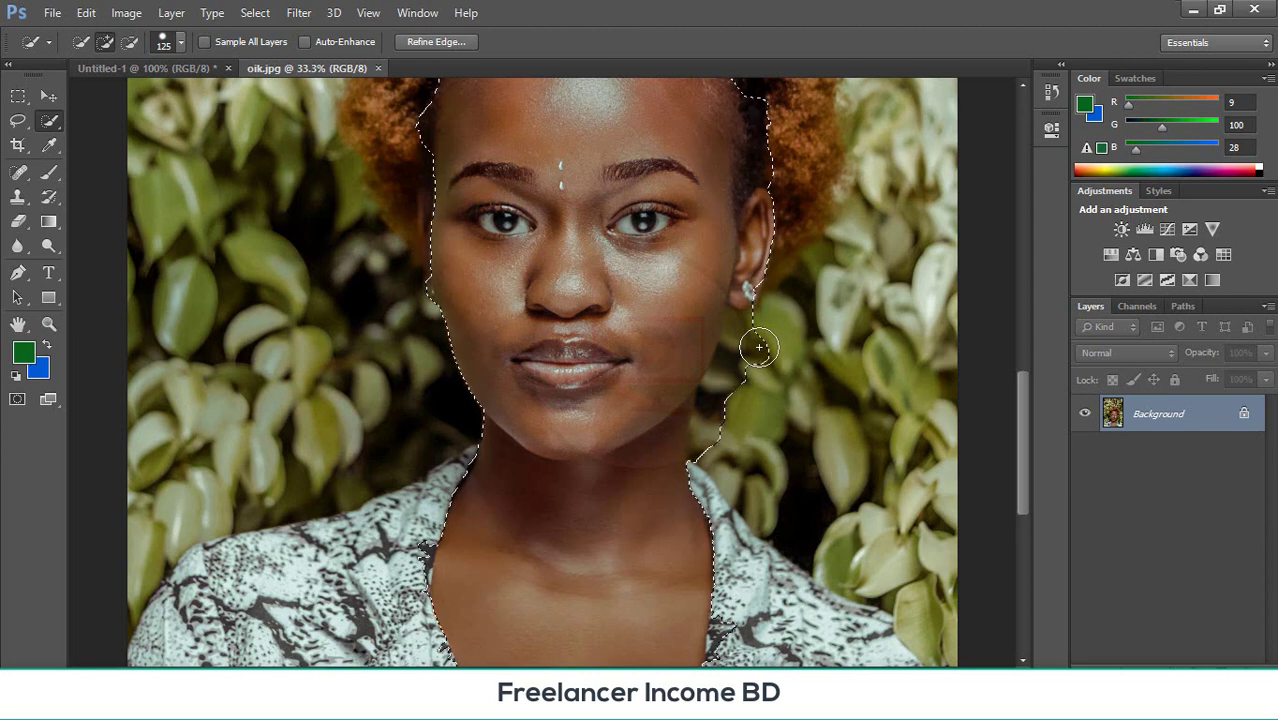
left_click(130, 42)
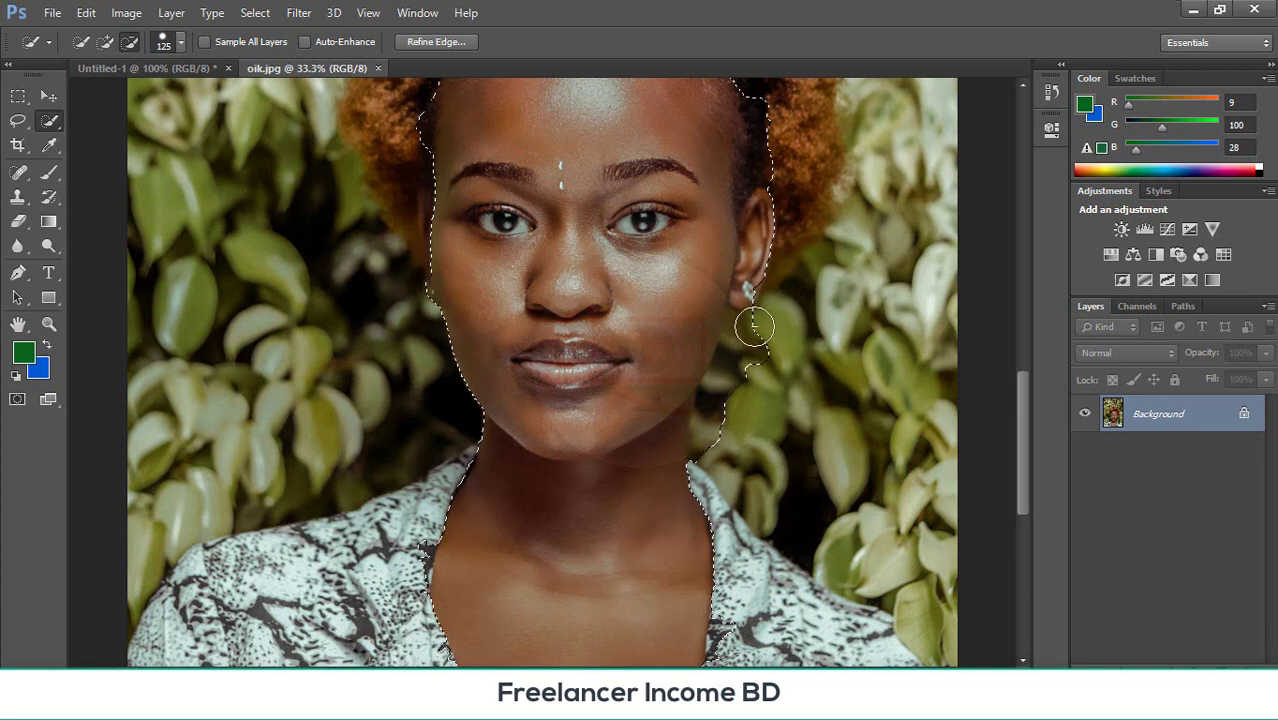
left_click_drag(740, 348, 716, 408)
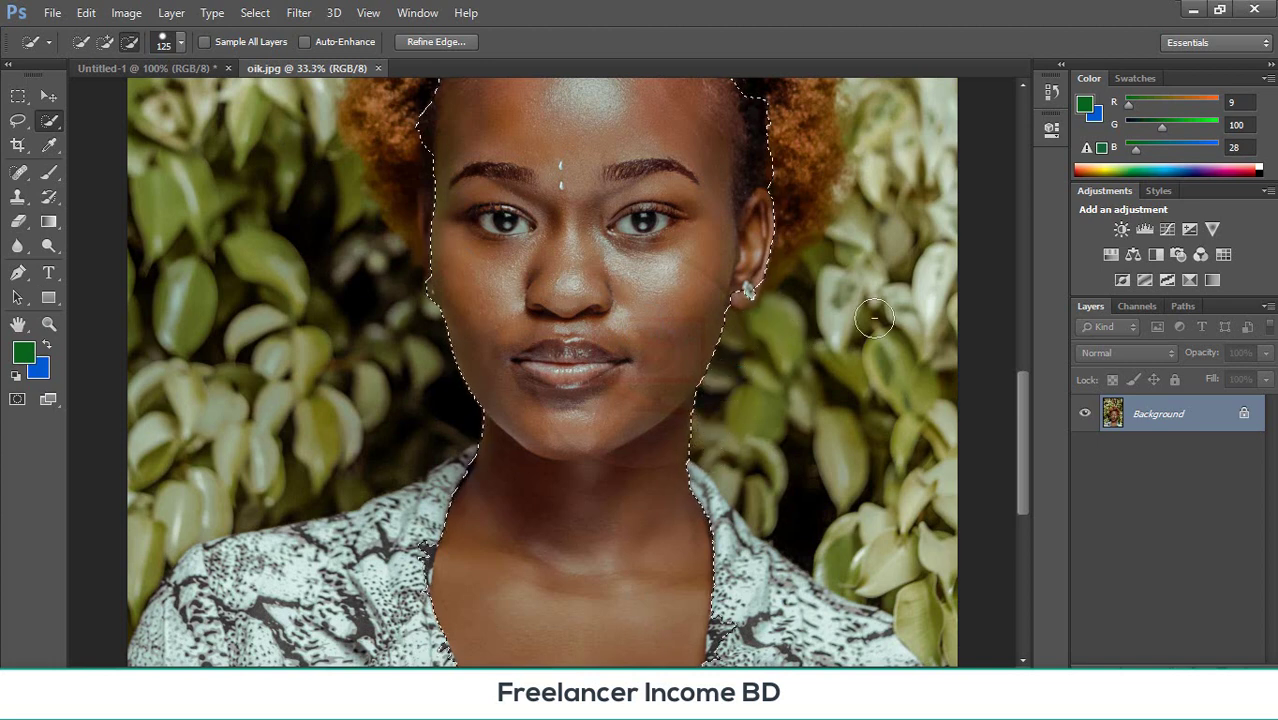
scroll(806, 333, "up", 3)
mouse_move(770, 198)
left_mouse_down()
mouse_move(783, 236)
mouse_move(765, 214)
mouse_move(763, 250)
mouse_move(773, 239)
left_mouse_up()
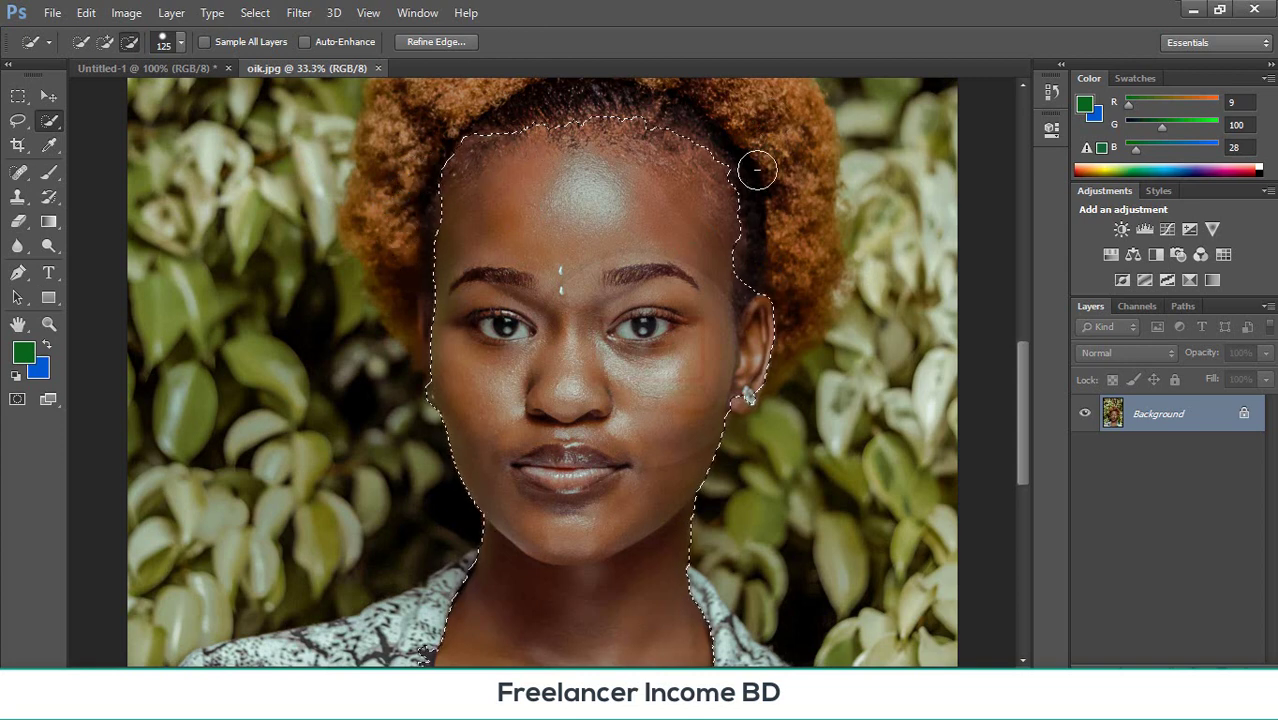
- Return to Add to selection and shrink the Quick Selection brush to size 50
scroll(753, 195, "up", 1)
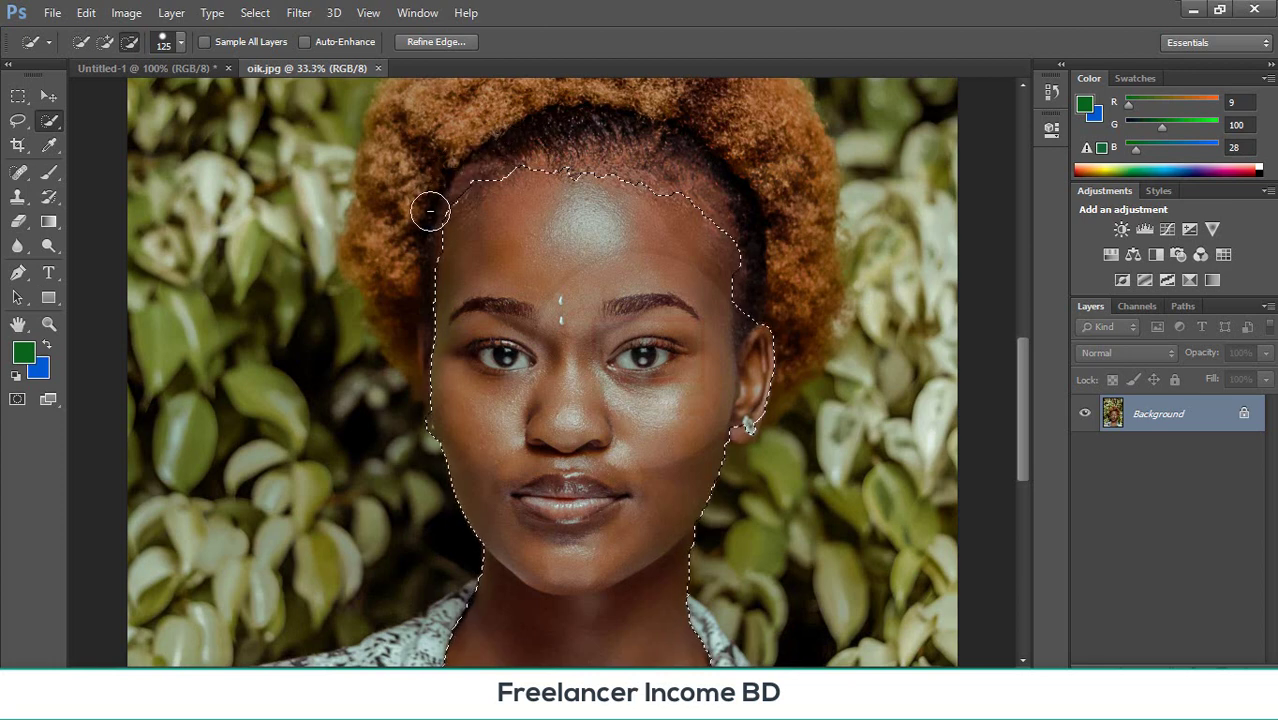
scroll(374, 200, "down", 5)
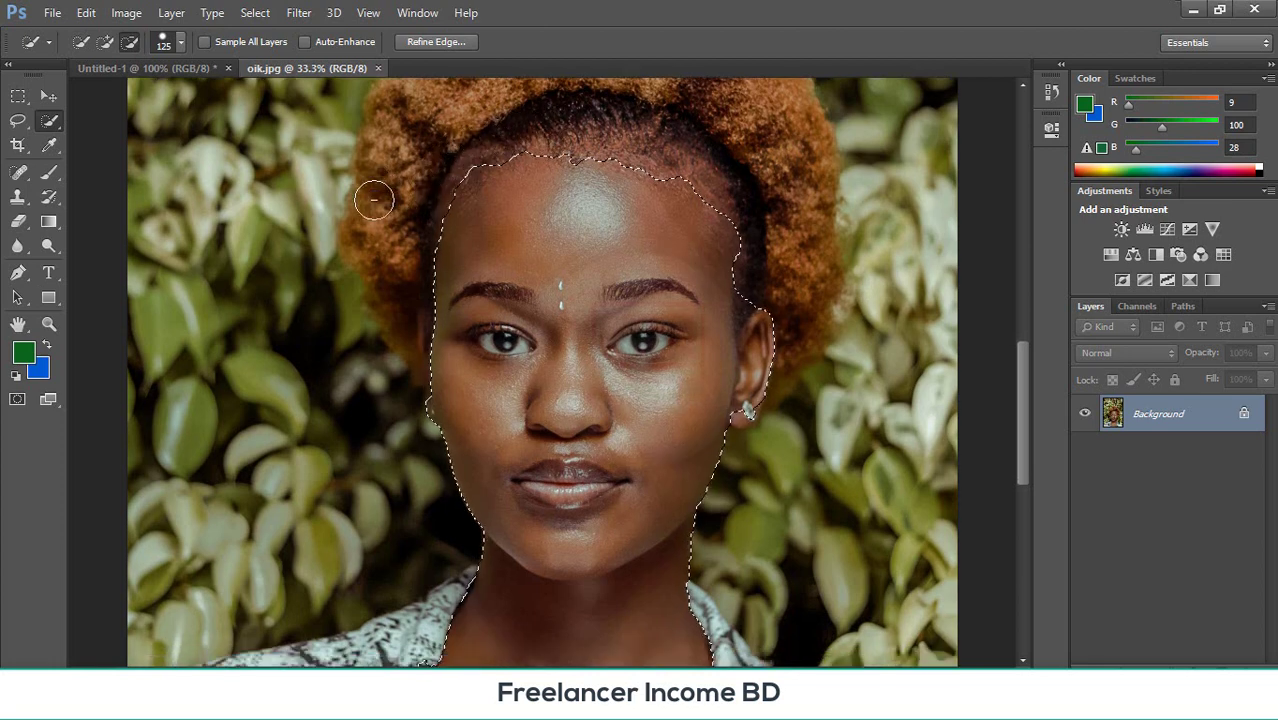
scroll(374, 203, "down", 3)
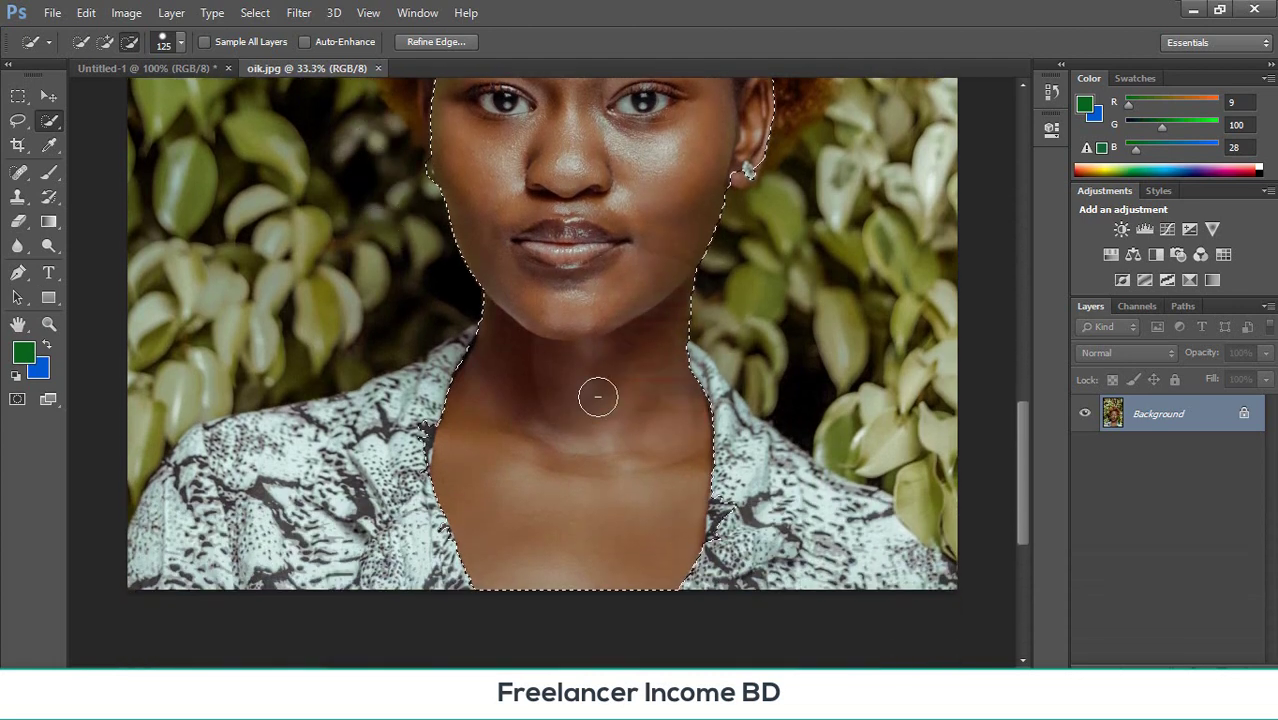
scroll(596, 419, "up", 6)
scroll(598, 421, "up", 2)
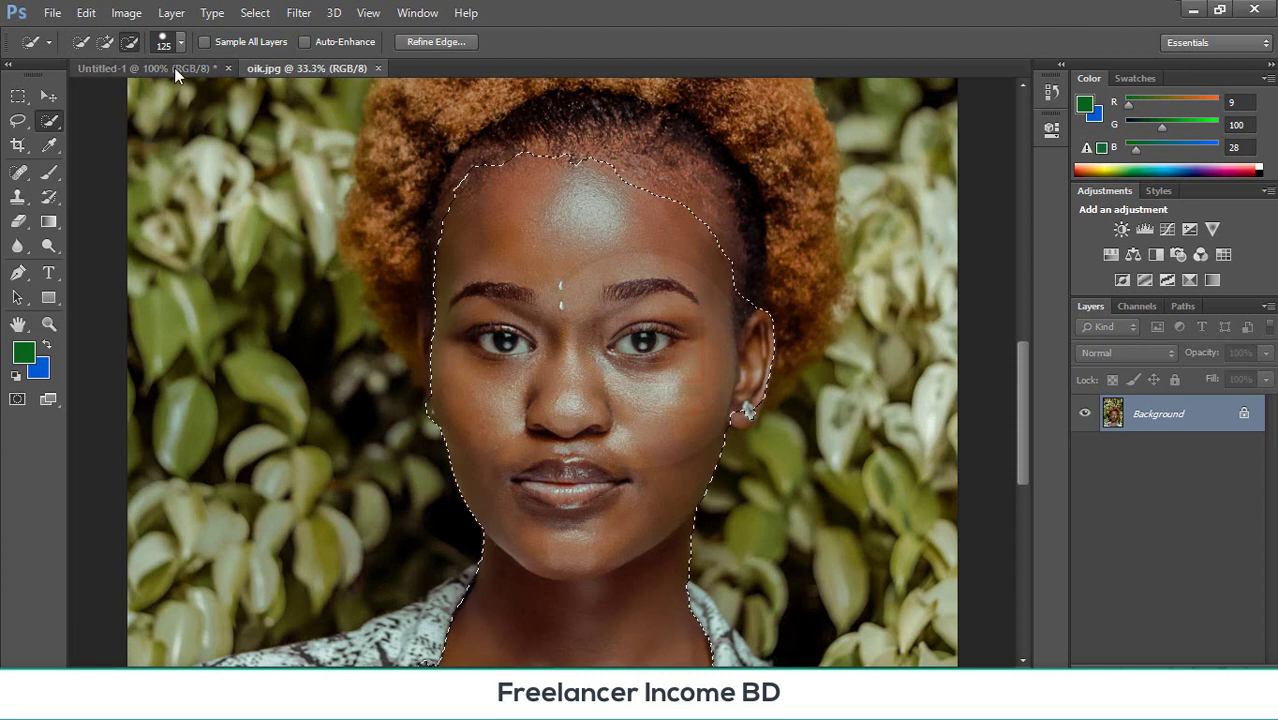
left_click(105, 41)
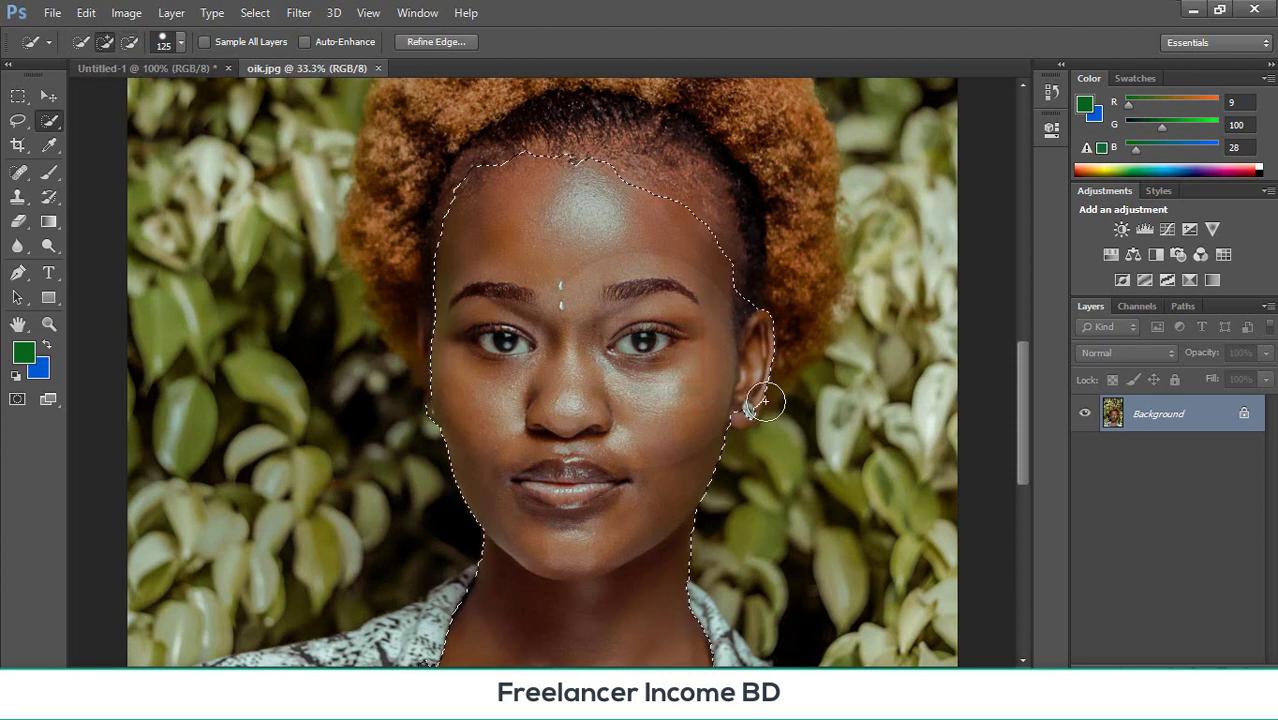
key("bracketleft")
key("bracketleft")
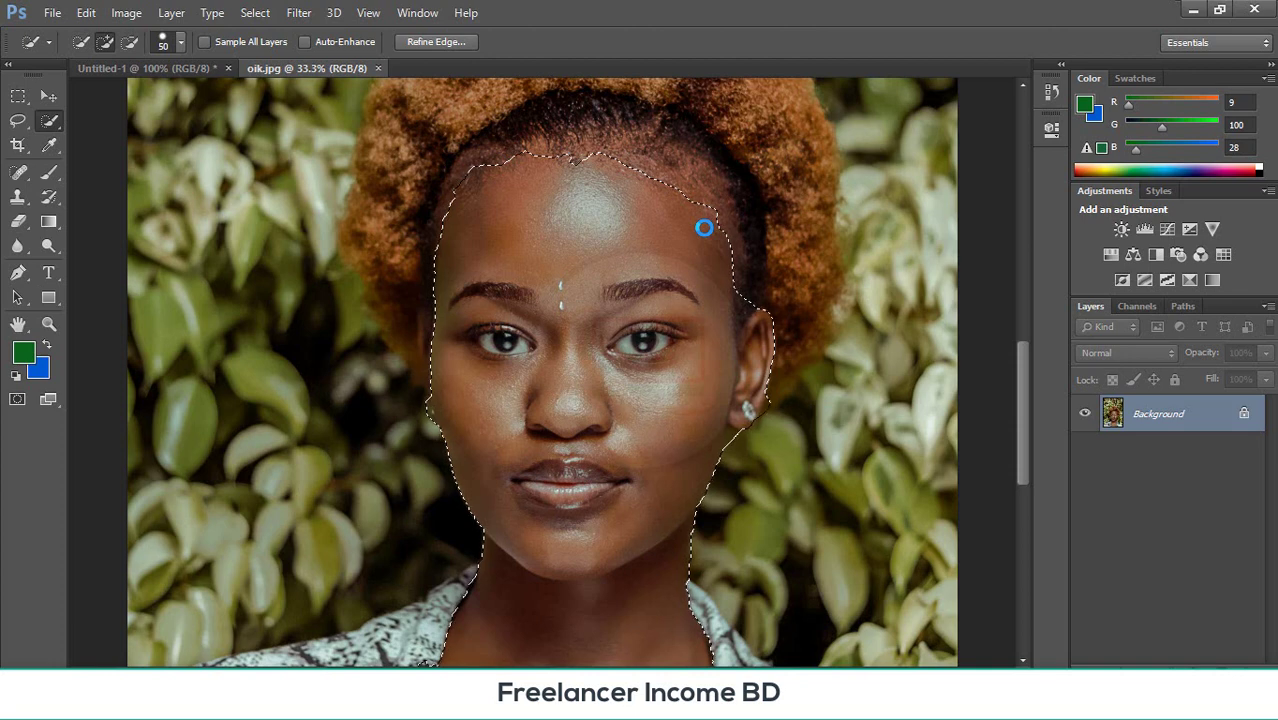
- Subtract the area above the right ear from the skin selection
scroll(460, 330, "down", 2)
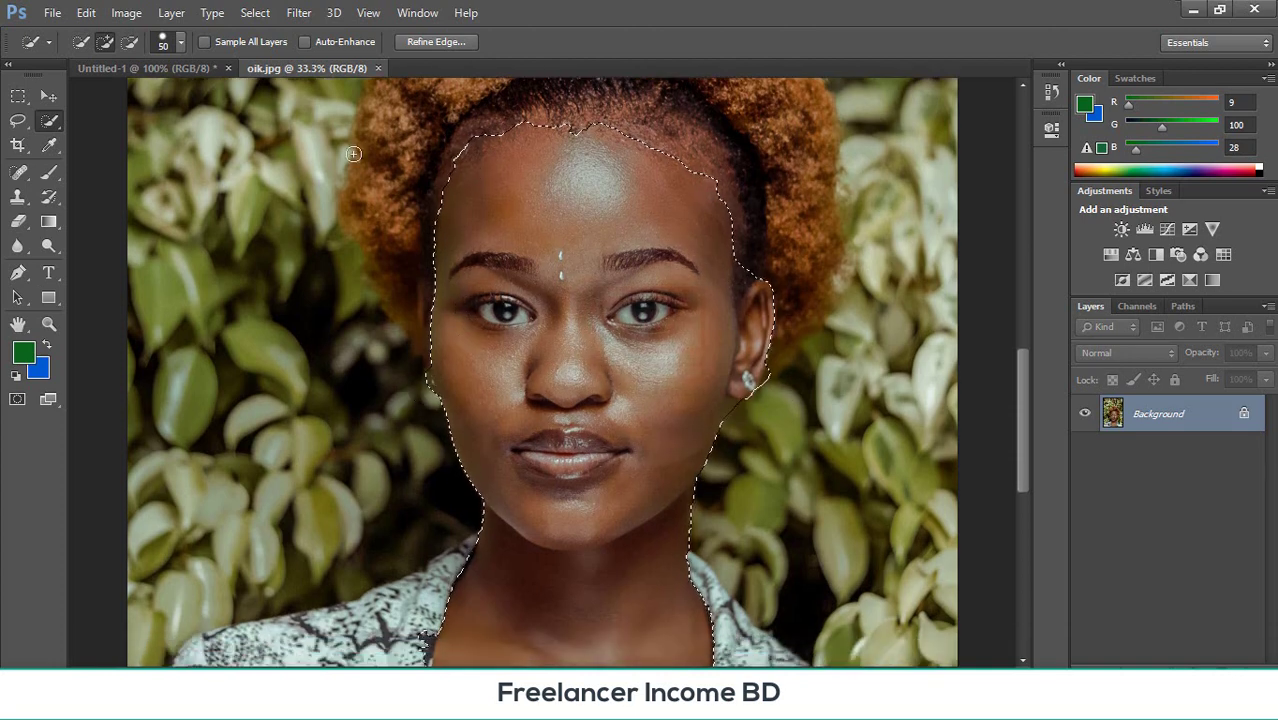
left_click(128, 42)
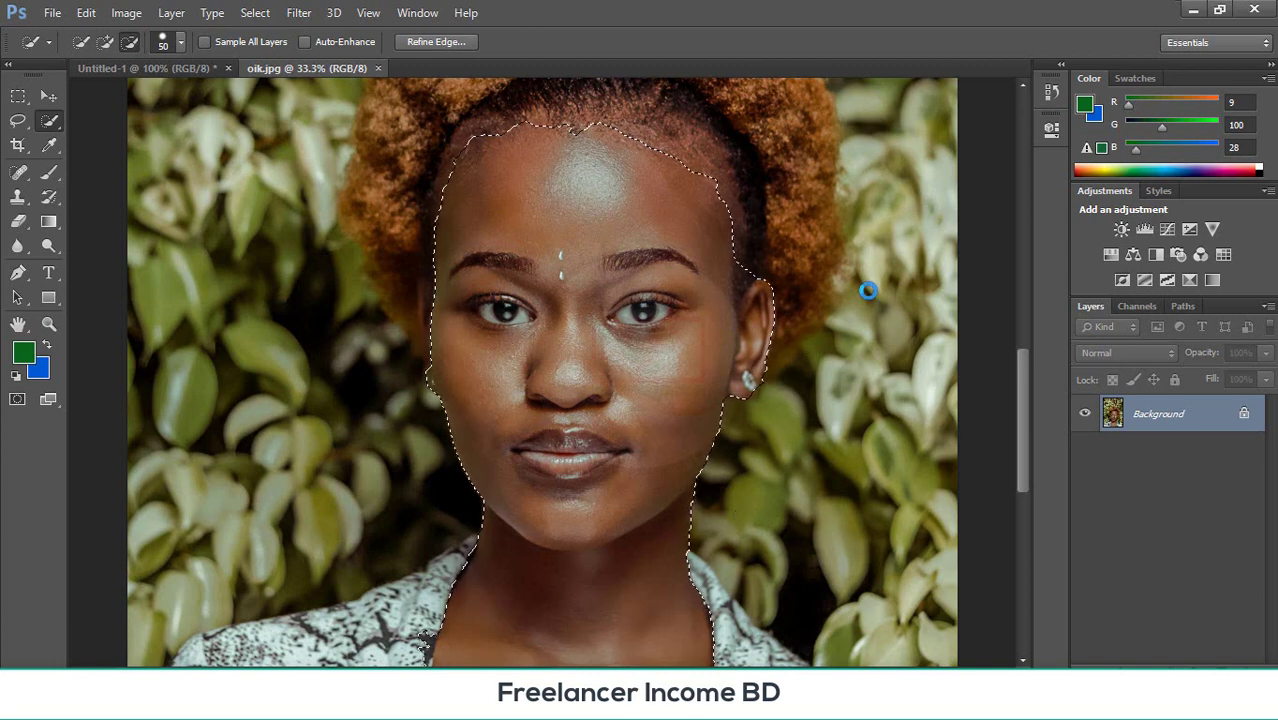
scroll(456, 282, "down", 5)
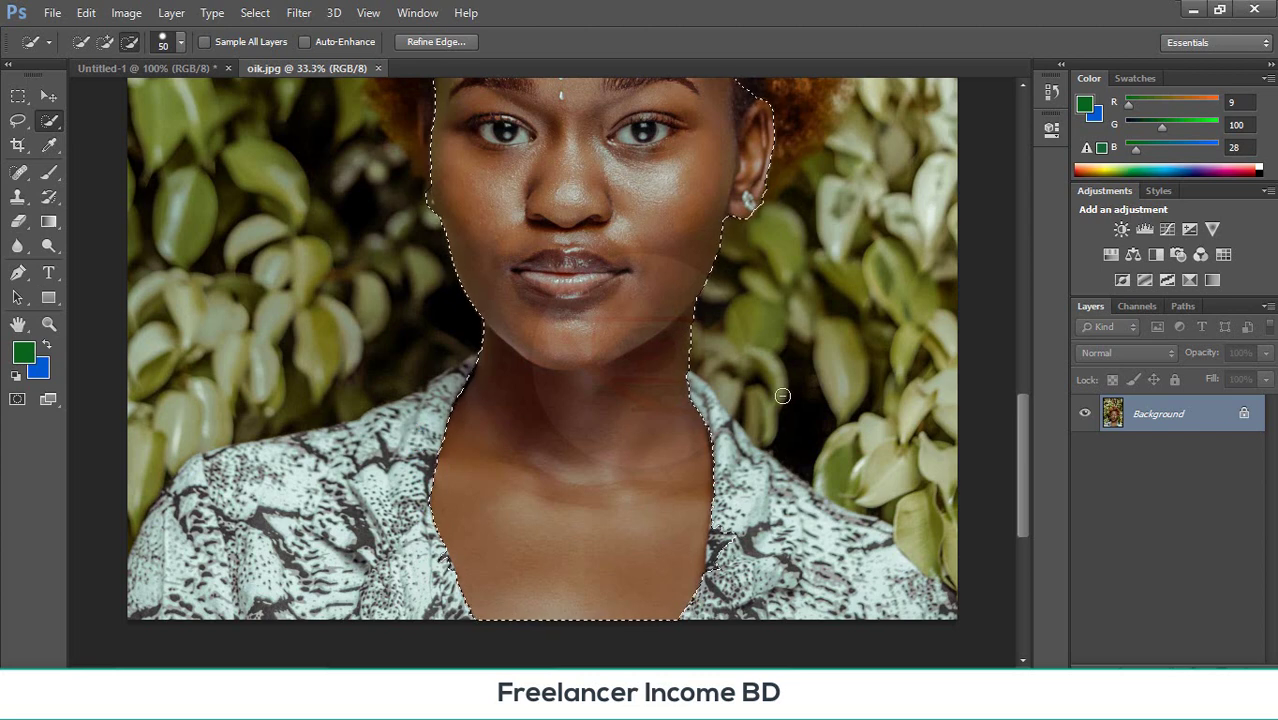
scroll(778, 390, "up", 2)
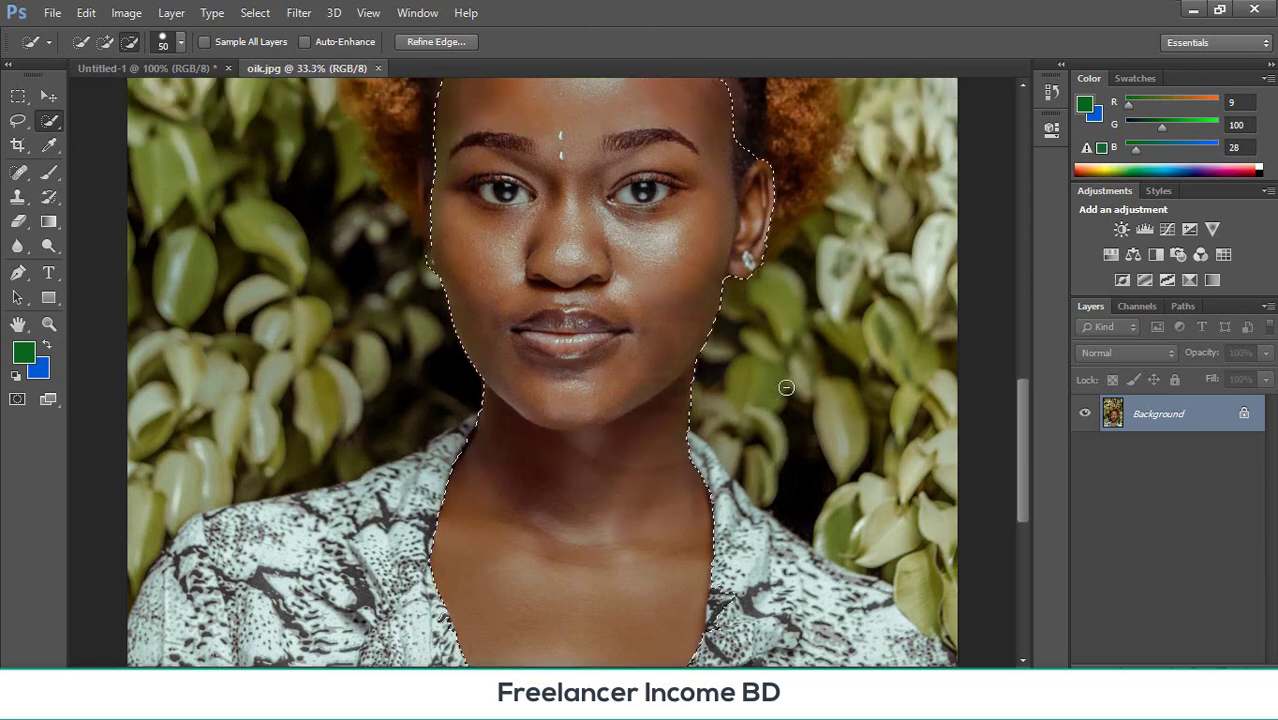
scroll(770, 230, "up", 2)
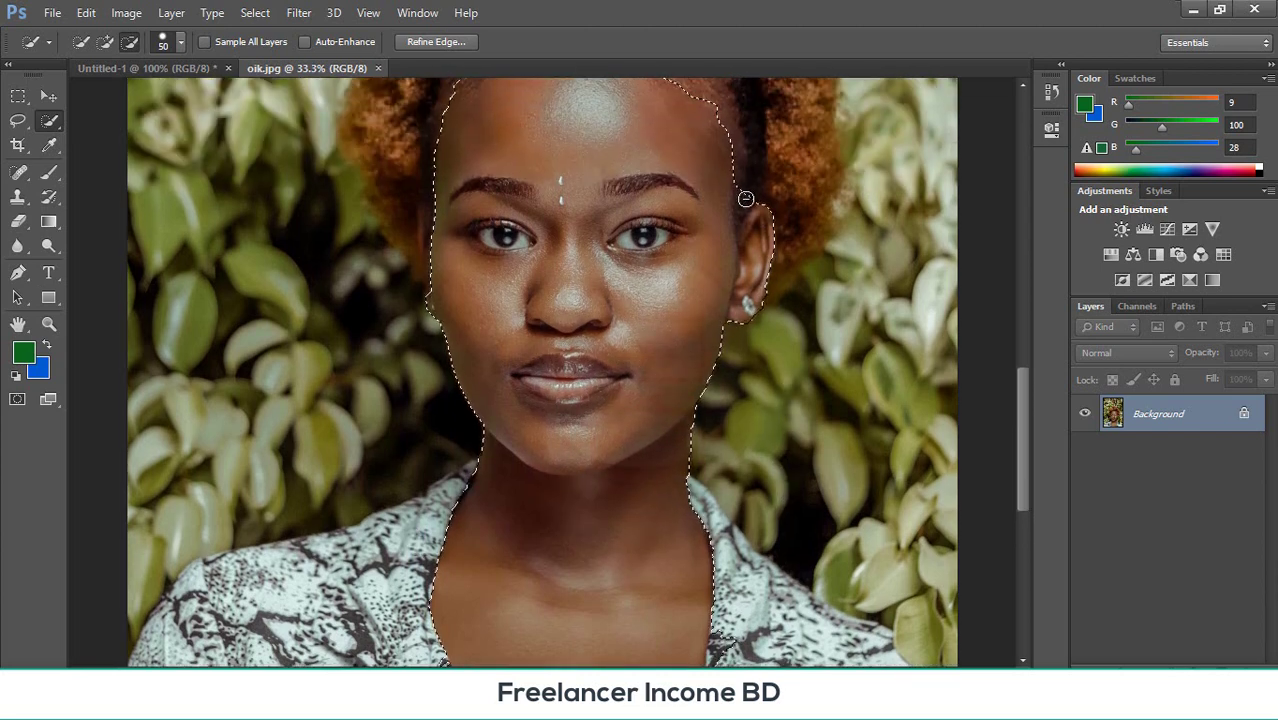
left_click(744, 211)
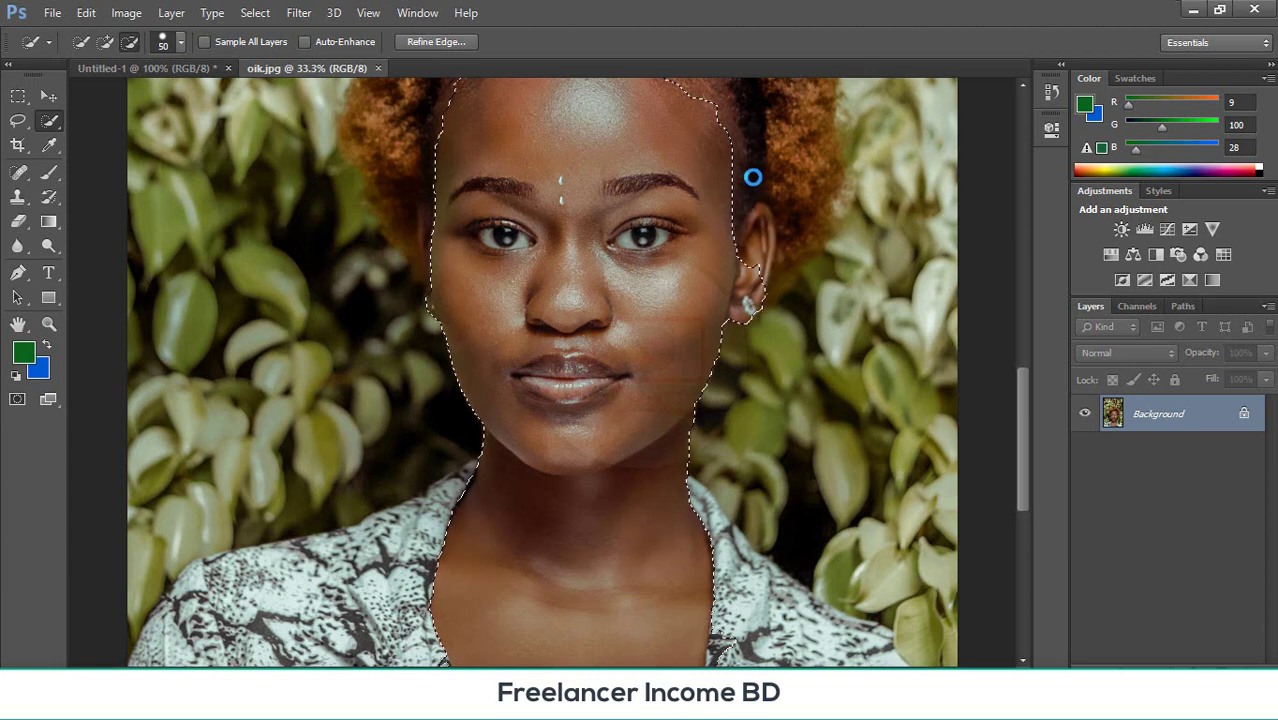
- Brush the whole right ear into the selection, then return to New selection mode
left_click(105, 42)
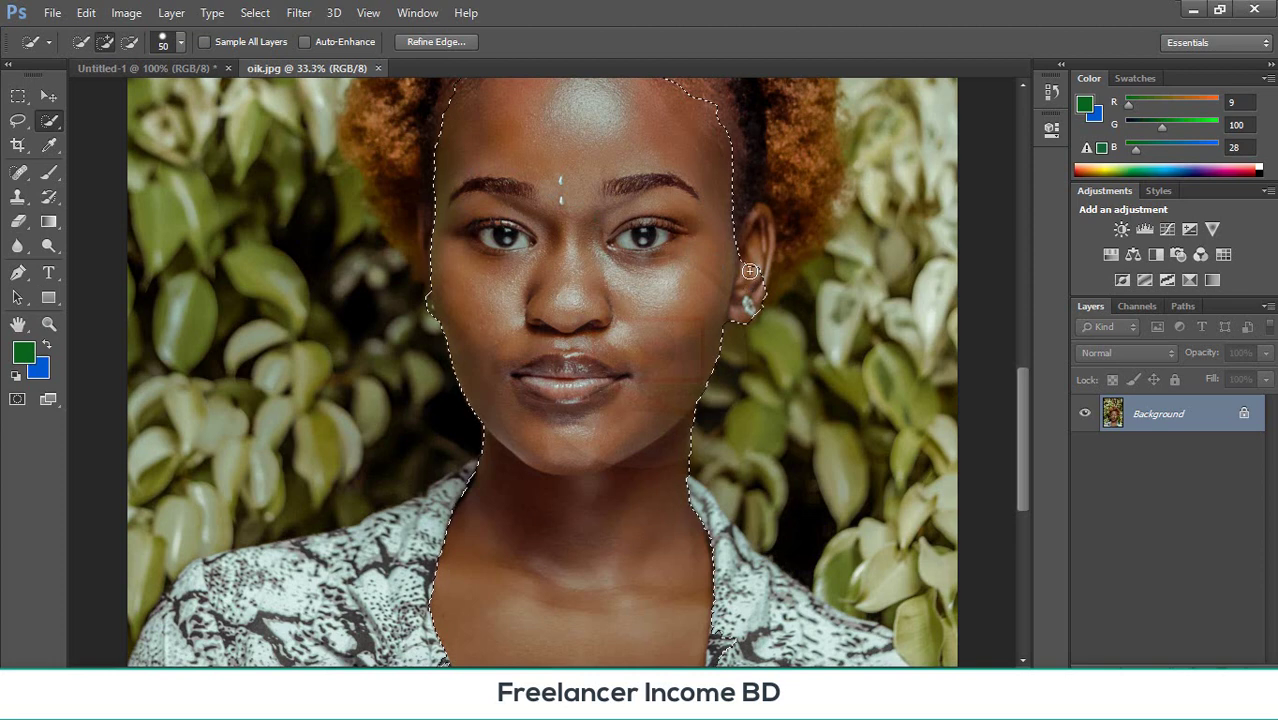
left_click_drag(758, 234, 760, 223)
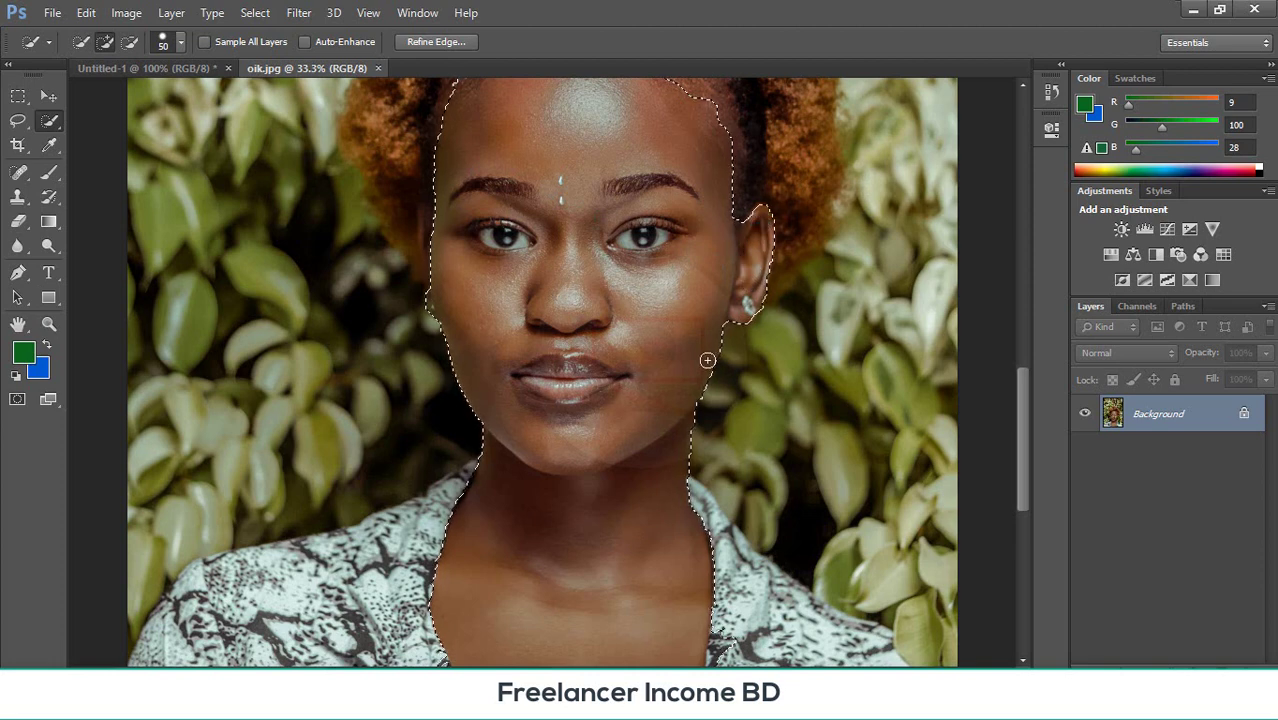
scroll(134, 293, "up", 3)
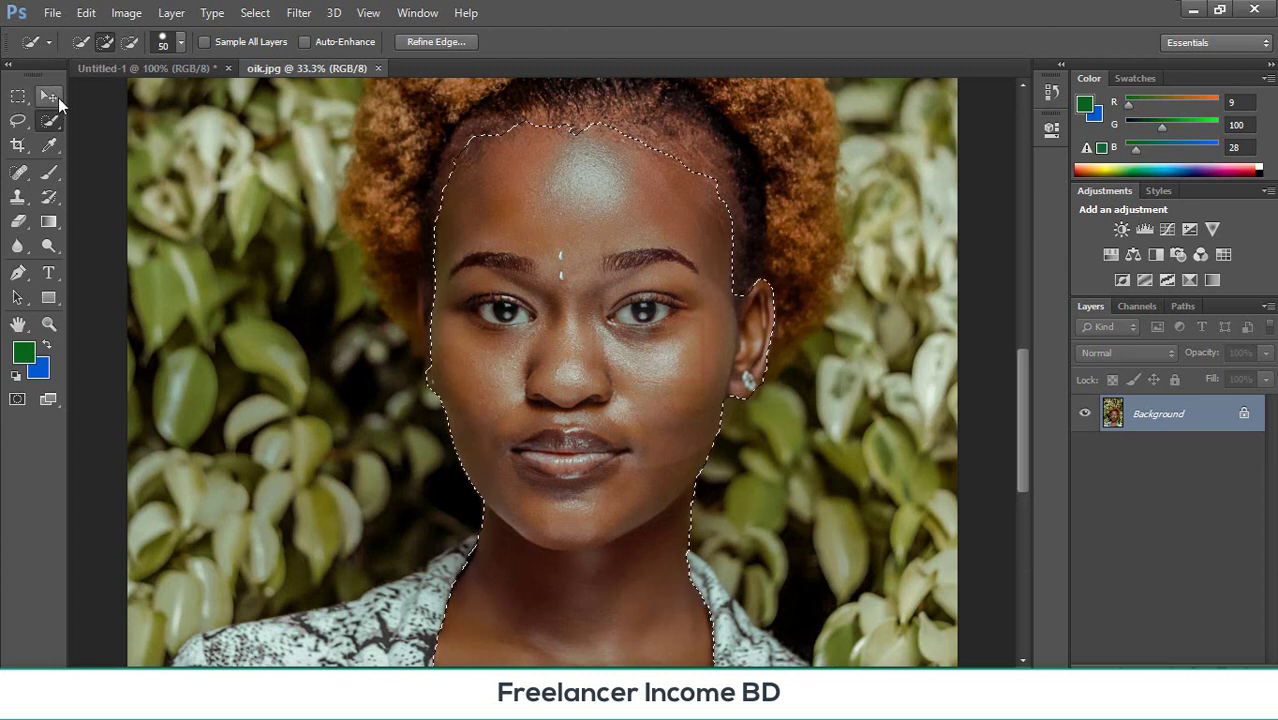
left_click(80, 41)
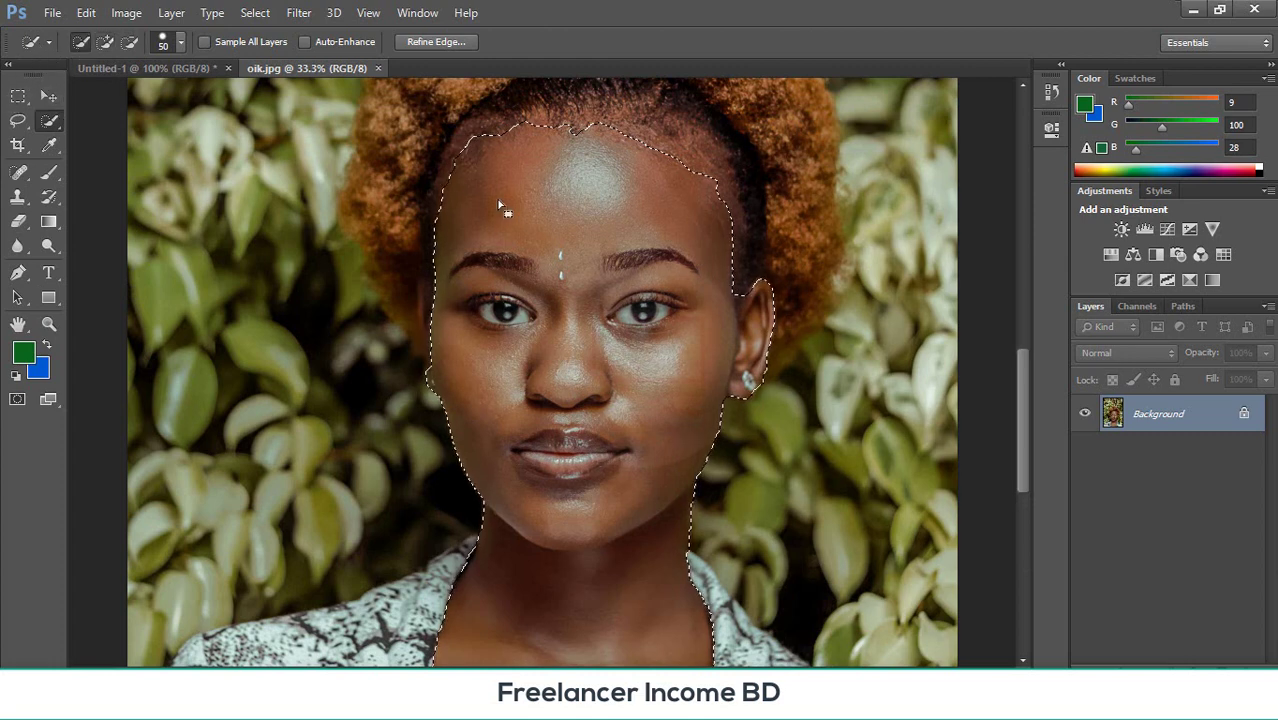
scroll(452, 222, "up", 3)
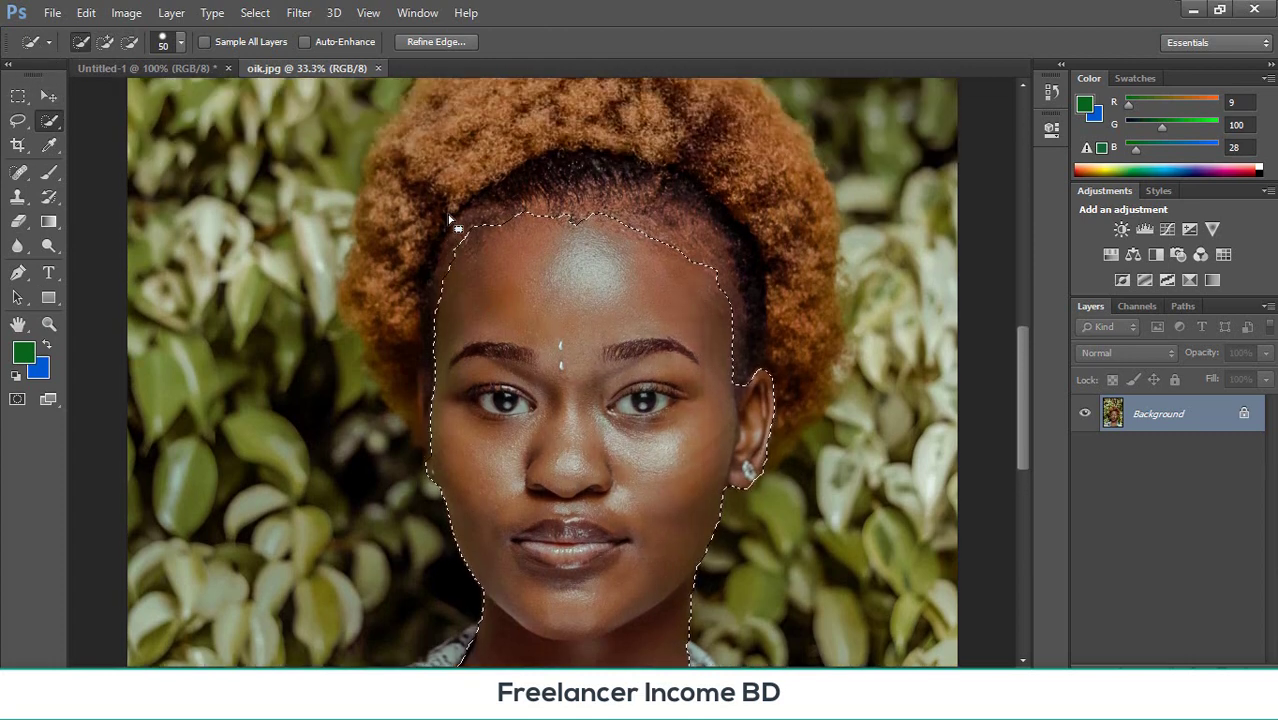
scroll(445, 225, "down", 6)
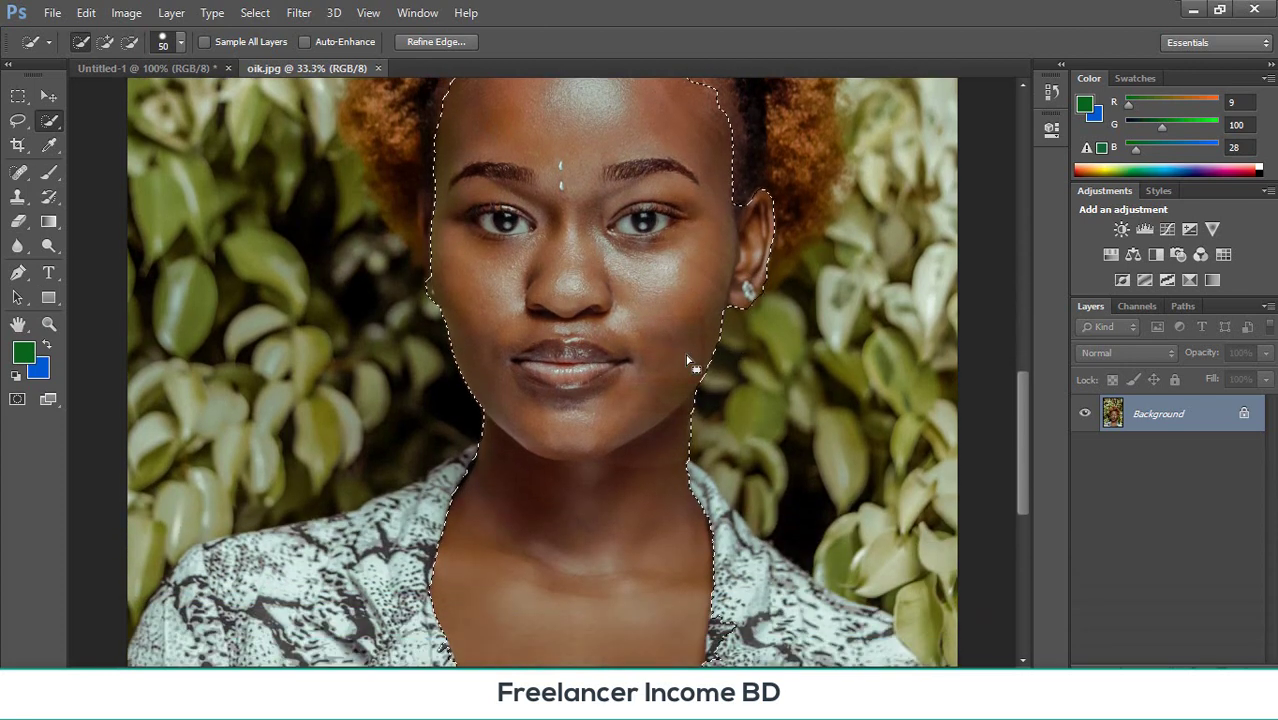
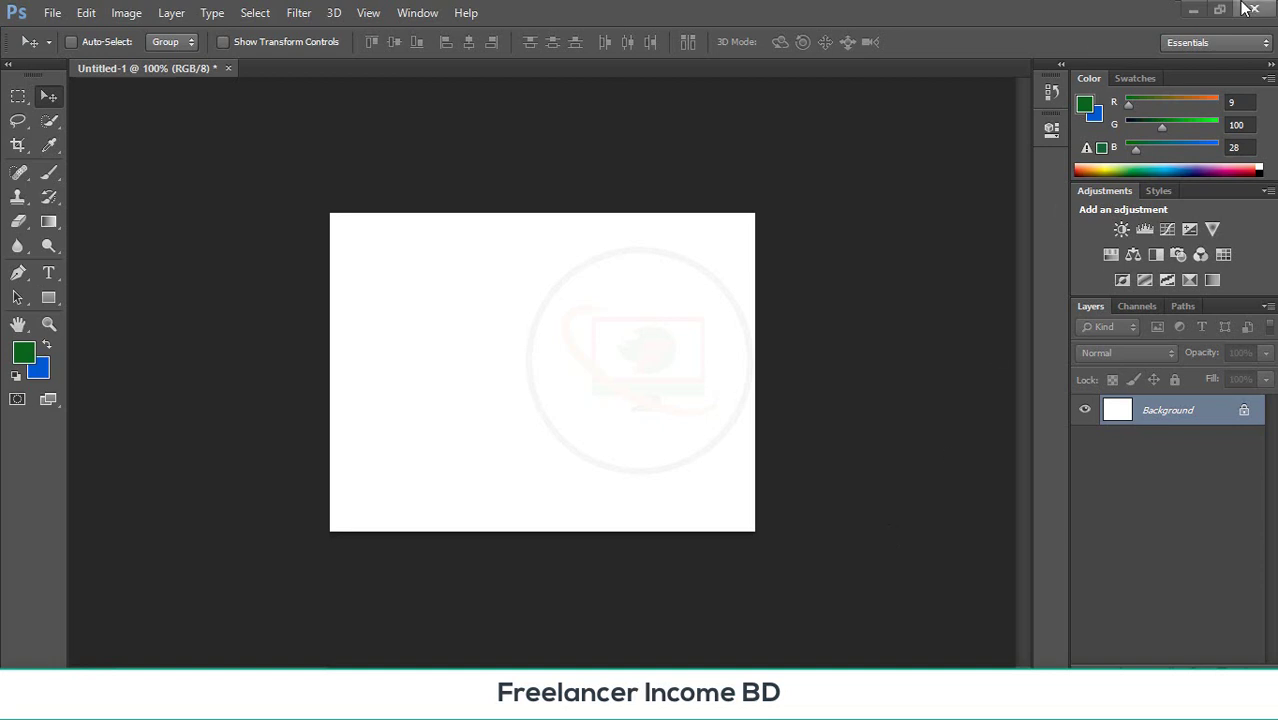
- Refresh the desktop from its context menu, then return to Photoshop
left_click(1193, 12)
right_click(472, 111)
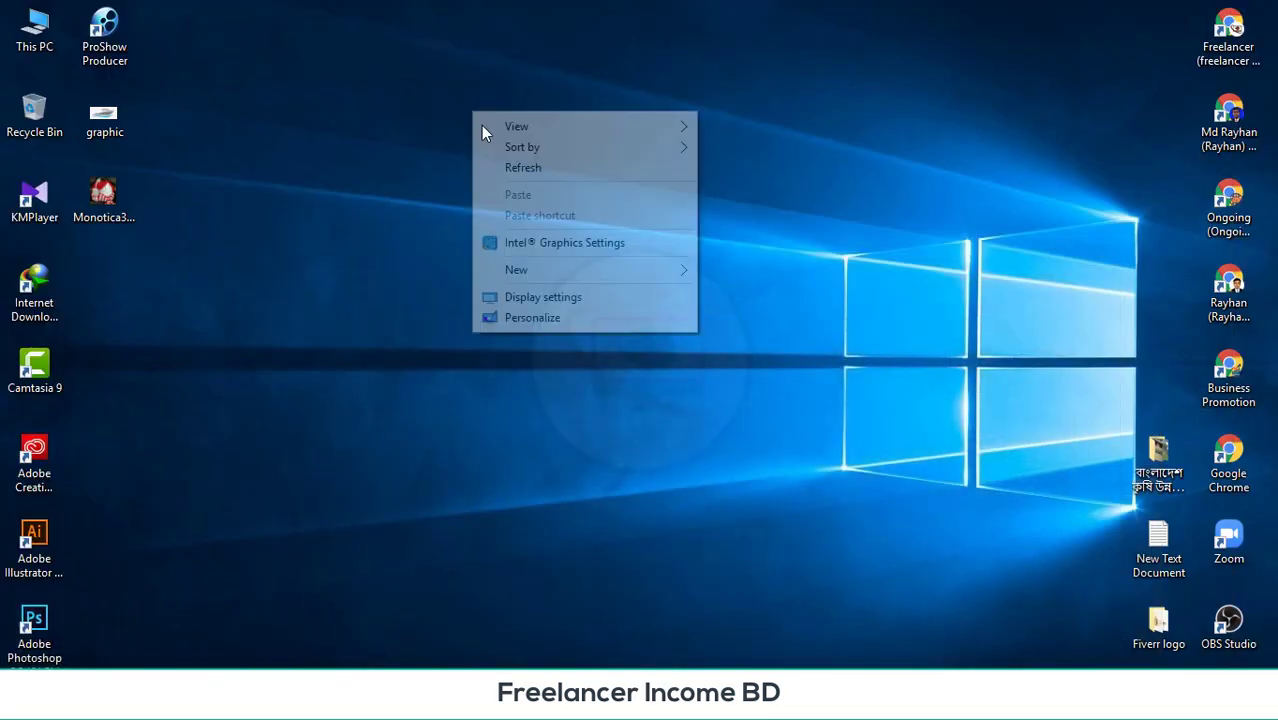
left_click(521, 170)
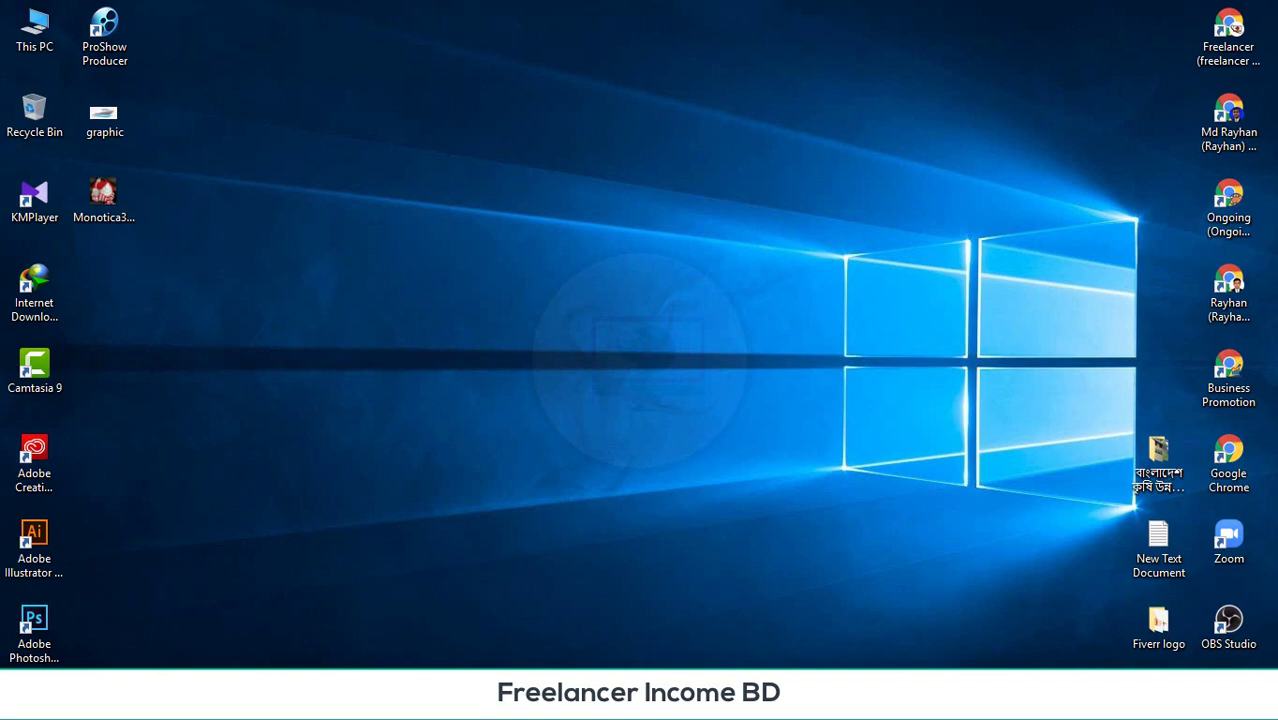
key("alt+Tab")
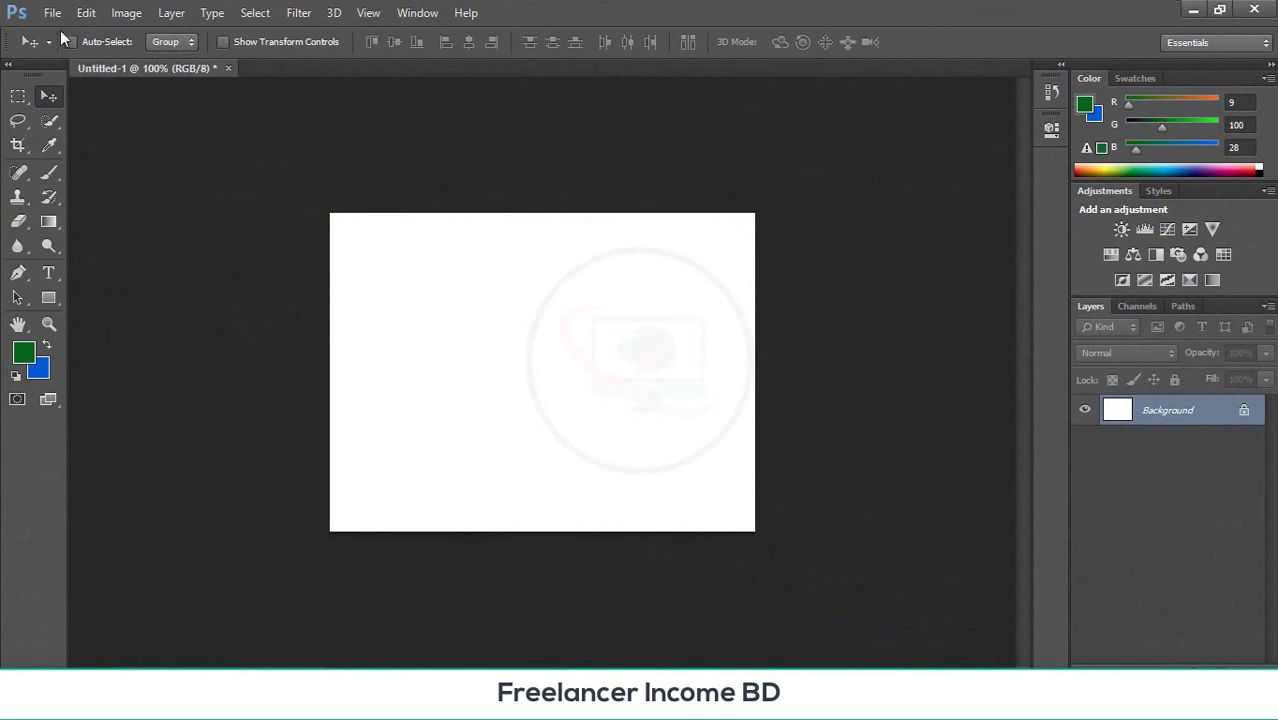
- Open images (1).jpg from the Bangla-named Desktop folder and zoom to 300%
left_click(50, 12)
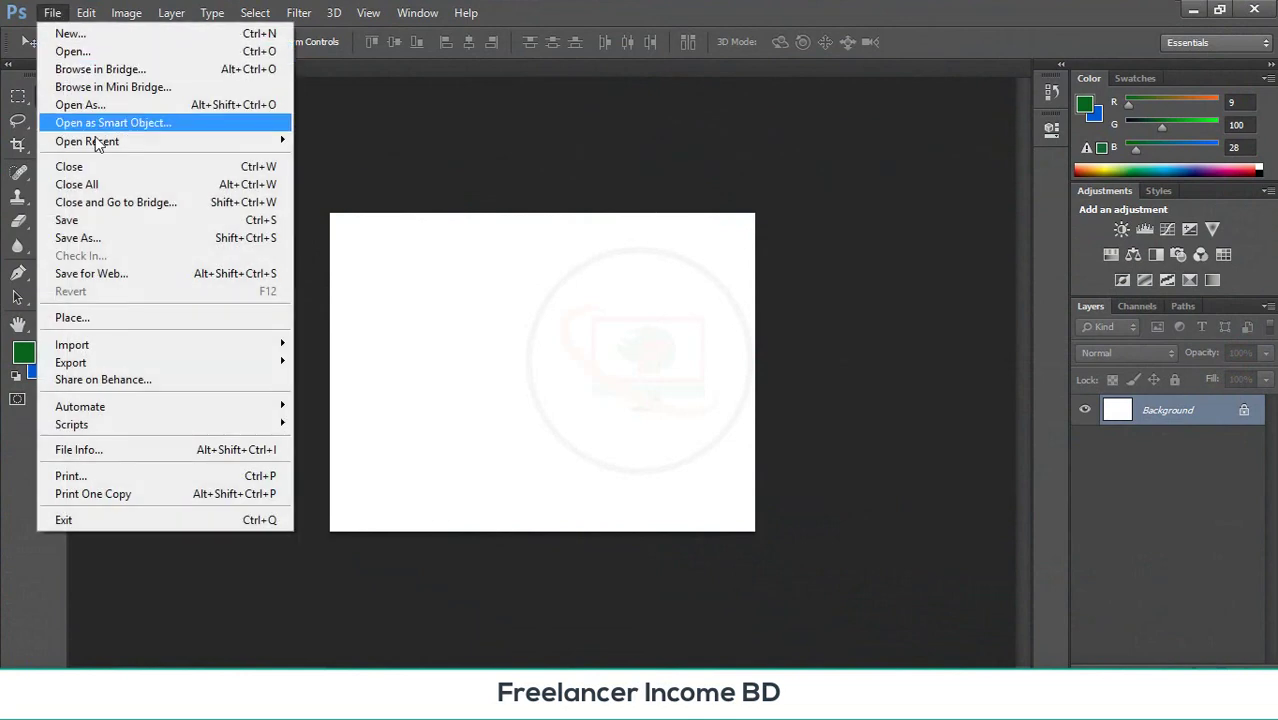
left_click(90, 55)
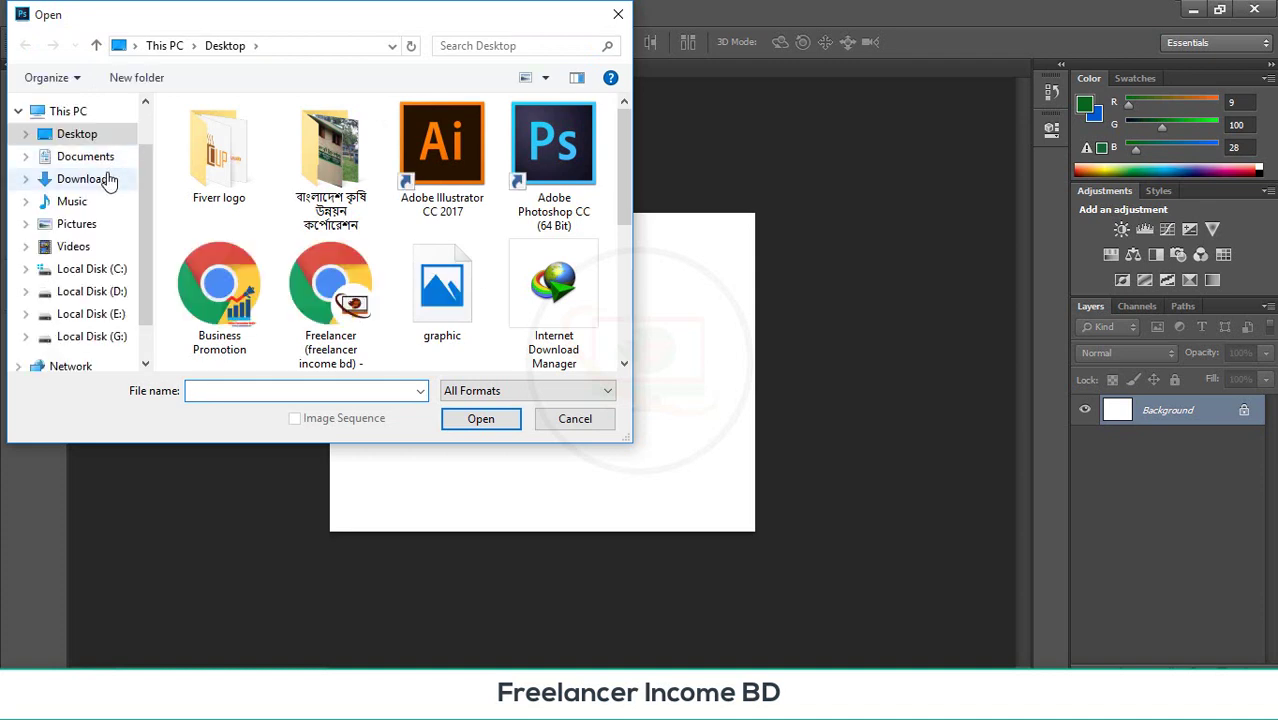
double_click(321, 162)
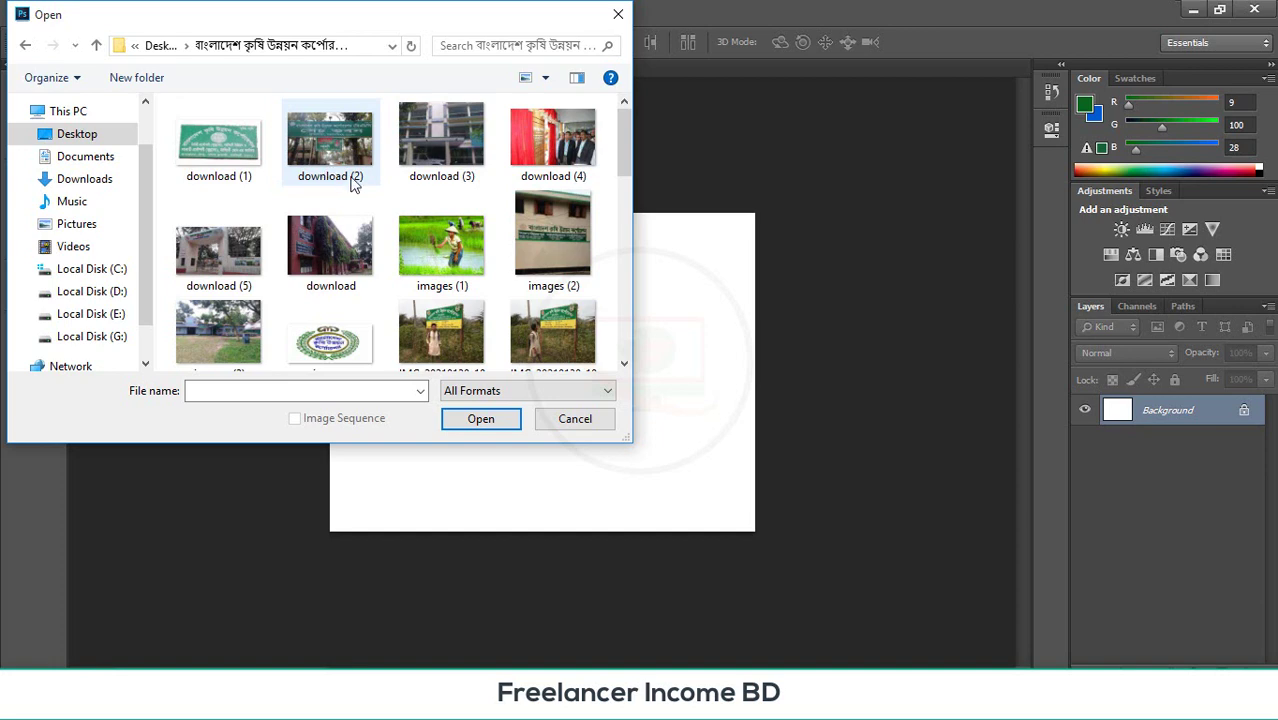
double_click(446, 246)
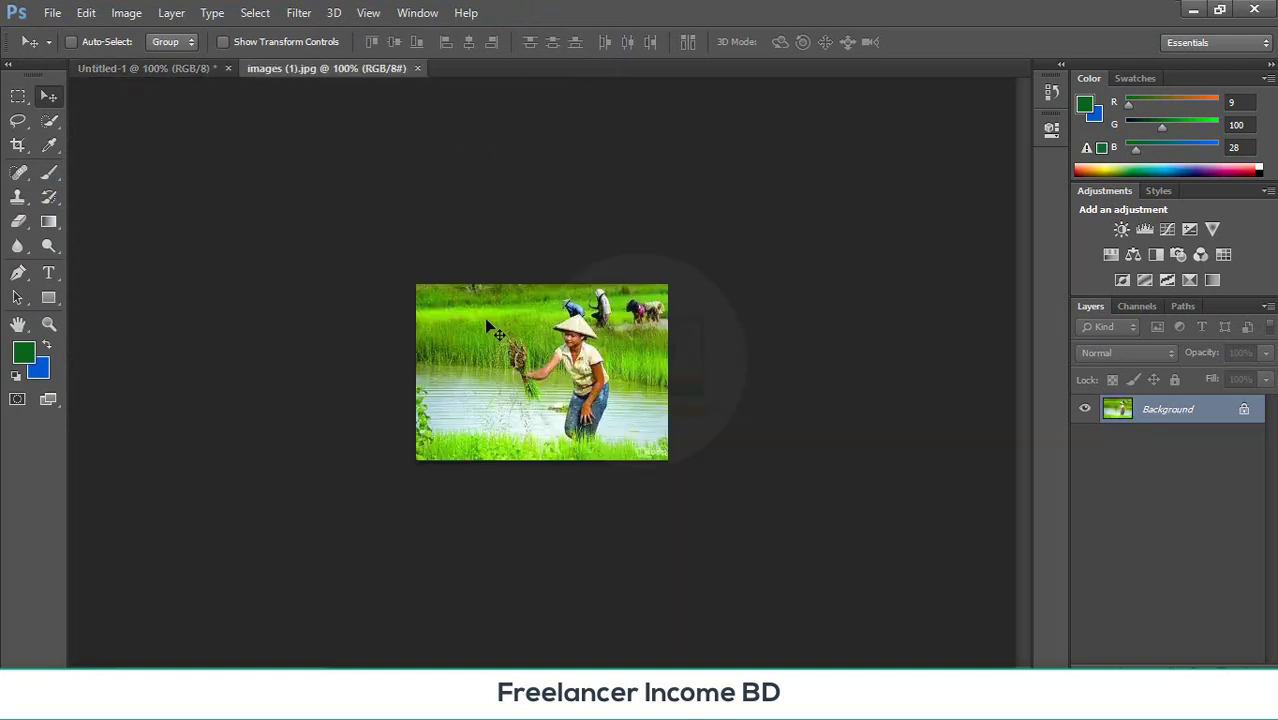
key("ctrl+plus")
key("ctrl+plus")
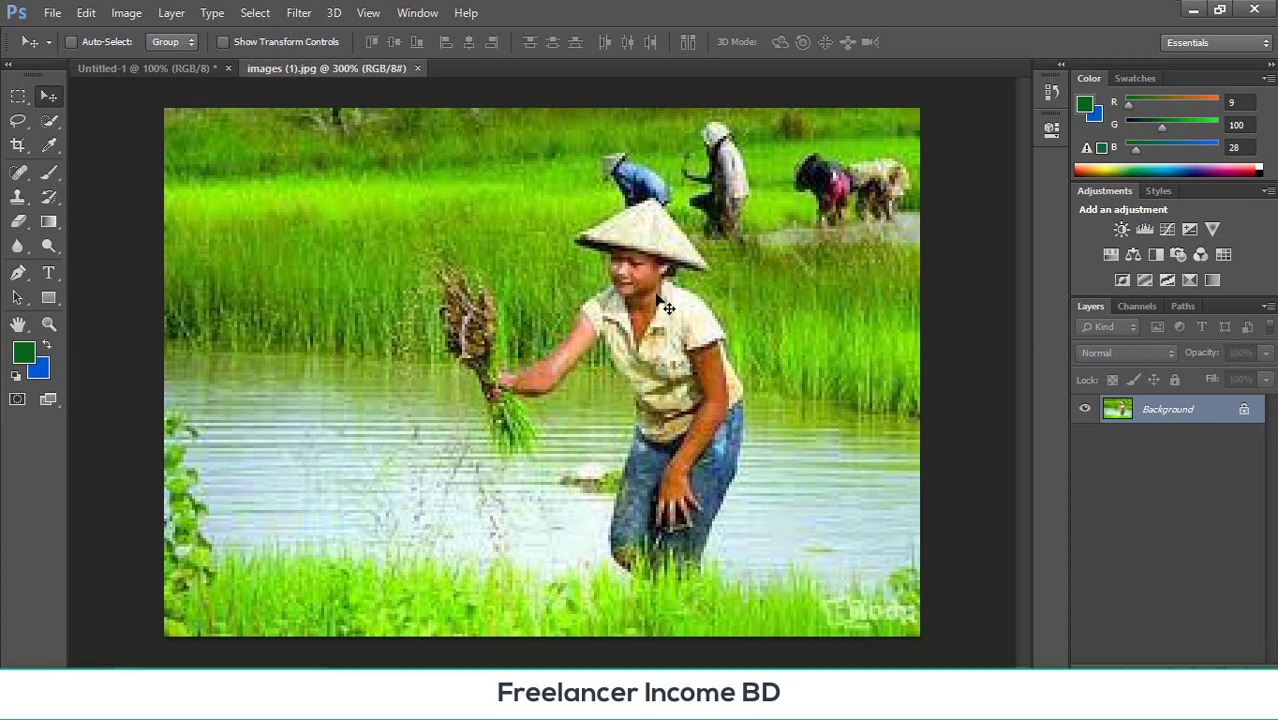
- Crop the photo to a portrait frame around the woman planting rice
left_click(19, 146)
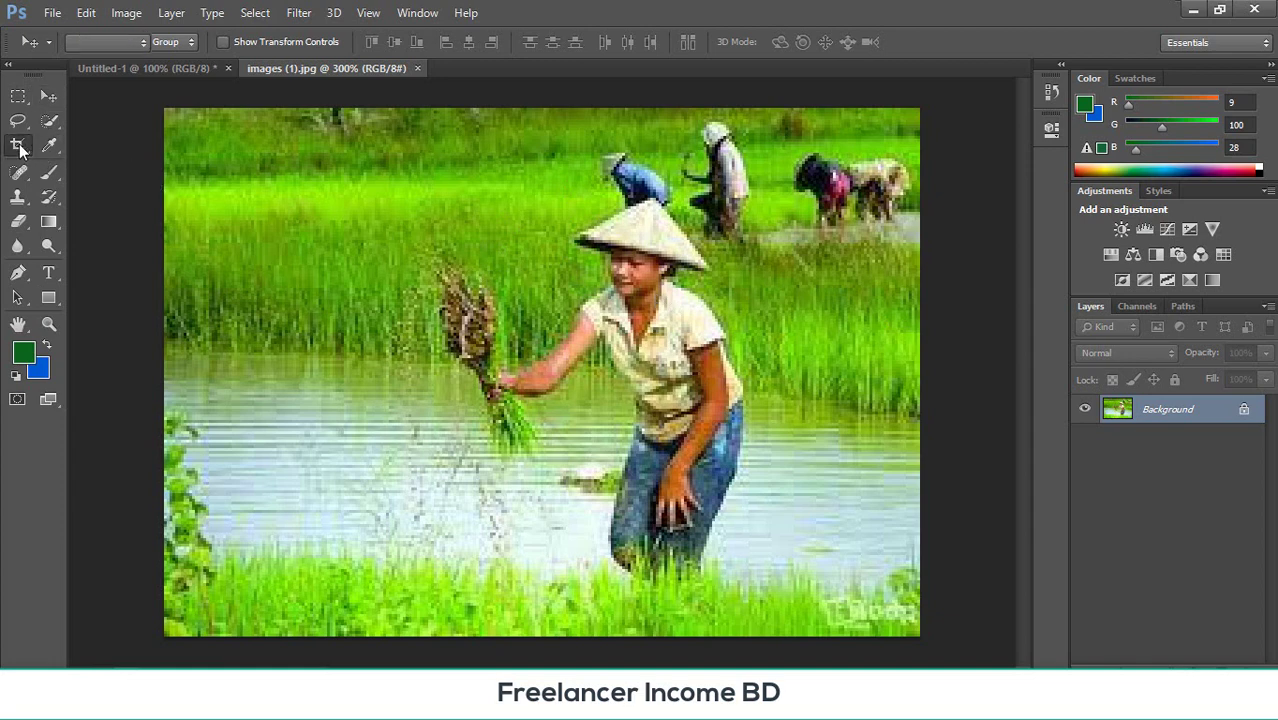
left_click(19, 146)
left_click(19, 148)
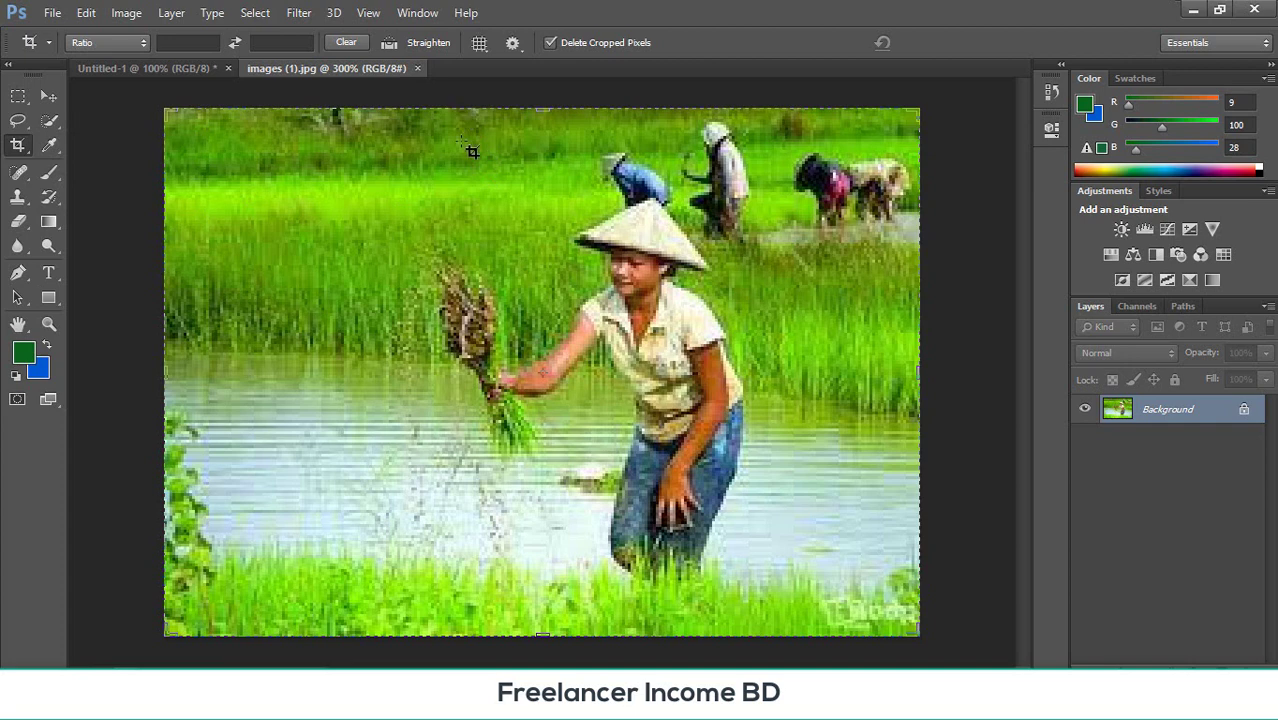
left_click_drag(472, 151, 797, 638)
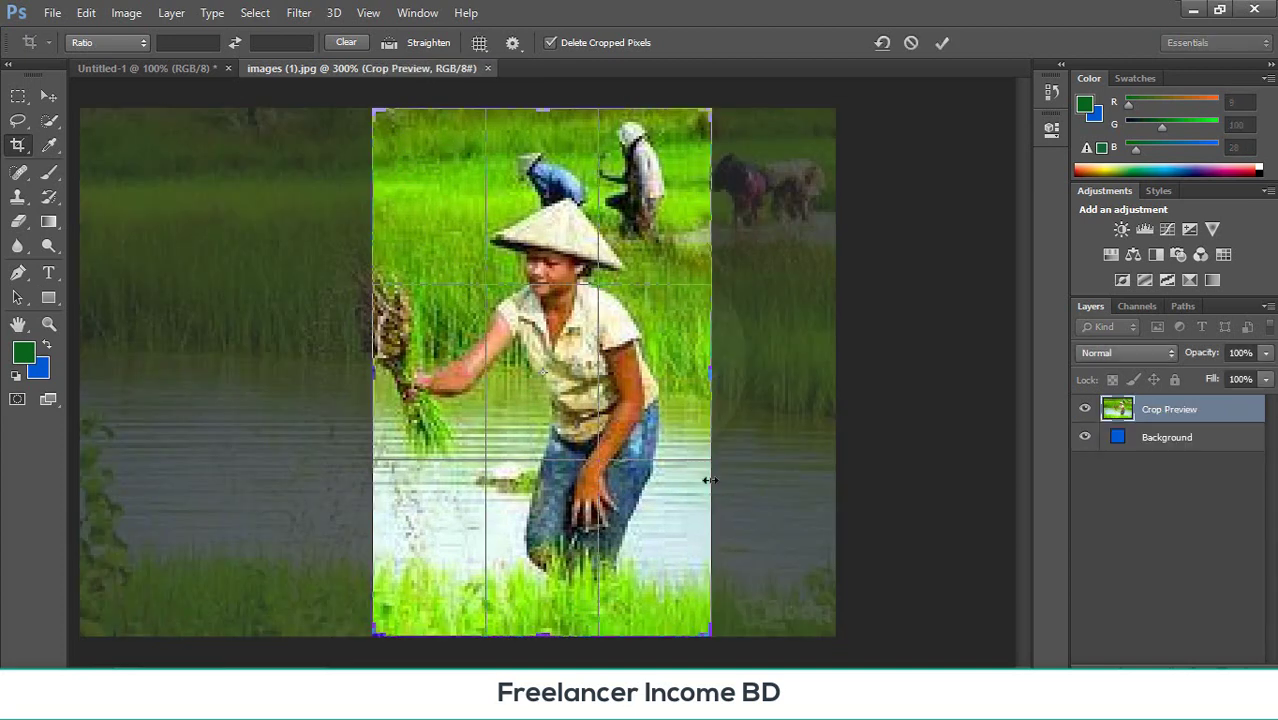
mouse_move(616, 409)
left_mouse_down()
mouse_move(638, 407)
mouse_move(596, 411)
mouse_move(611, 406)
left_mouse_up()
left_click_drag(711, 371, 772, 389)
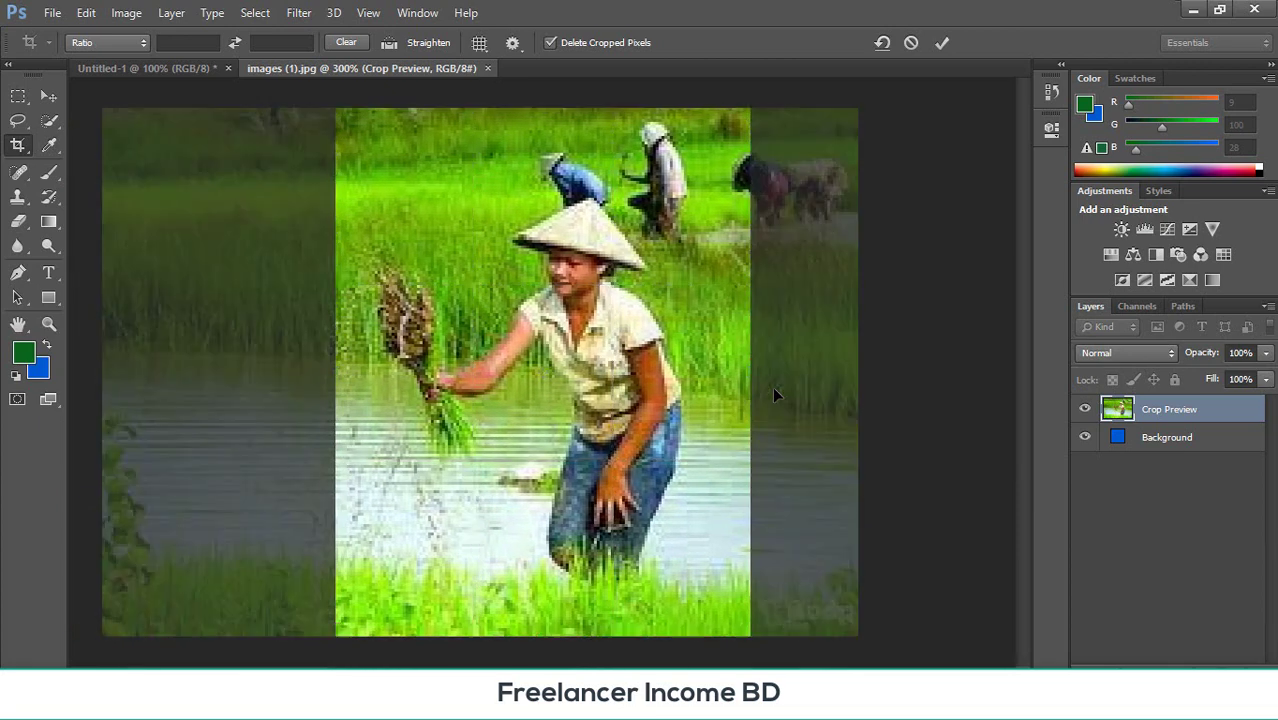
key("Return")
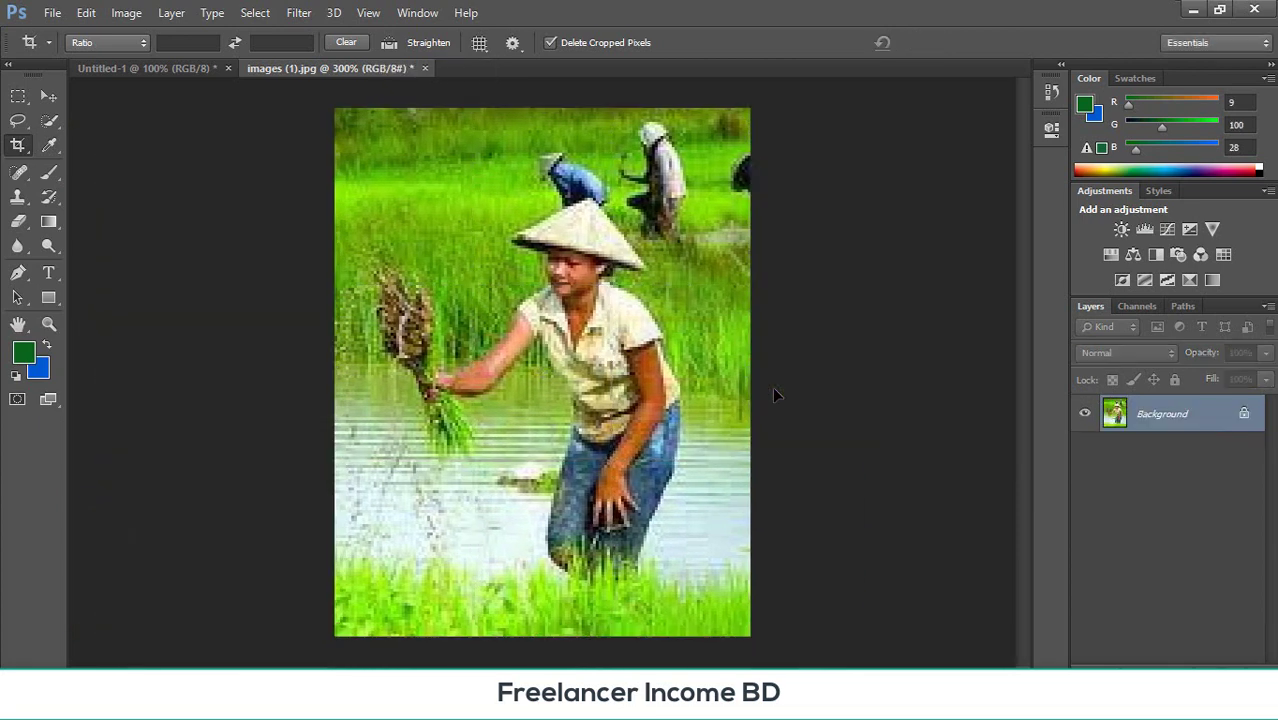
- Undo that crop and redo it with a new portrait box around the woman
left_click(48, 96)
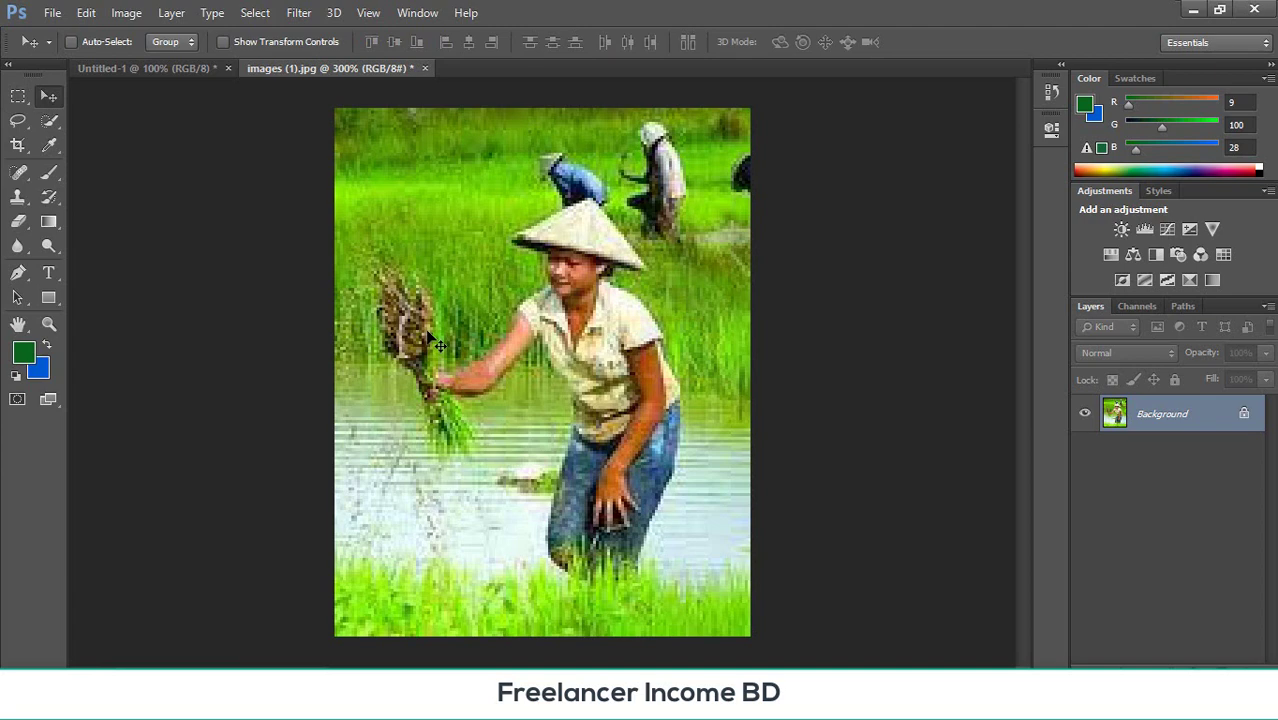
key("ctrl+z")
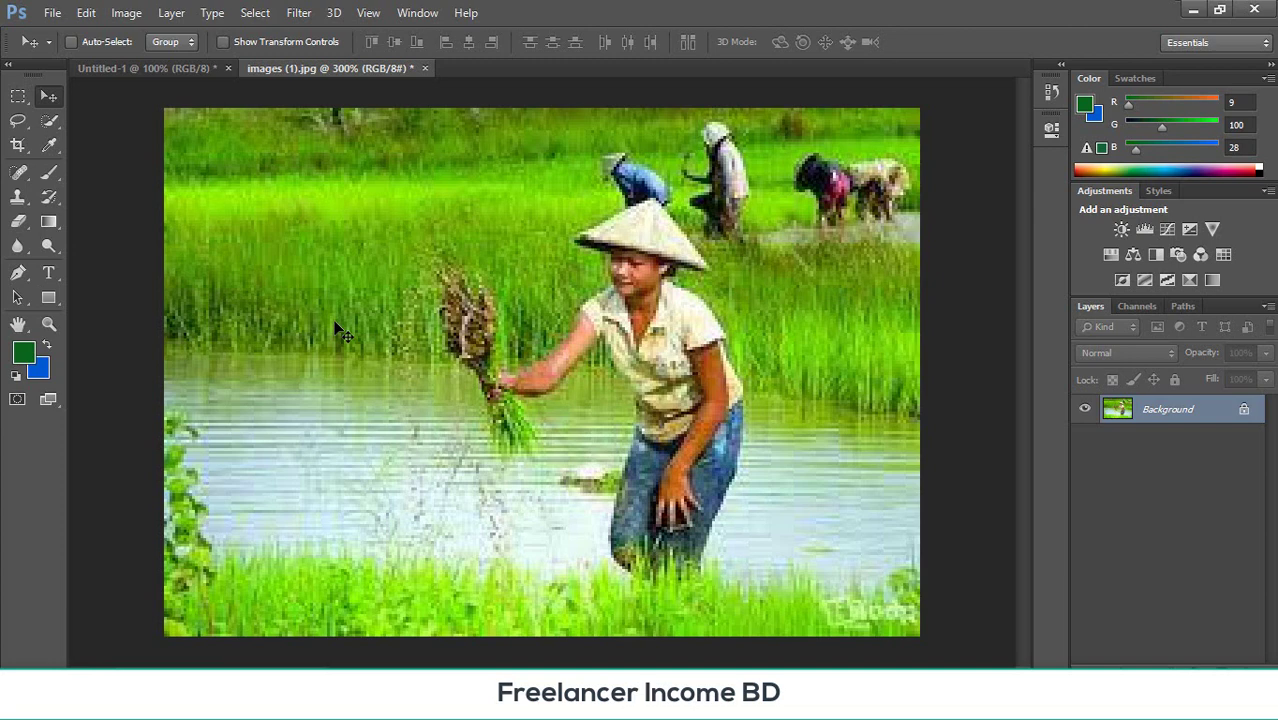
left_click(17, 146)
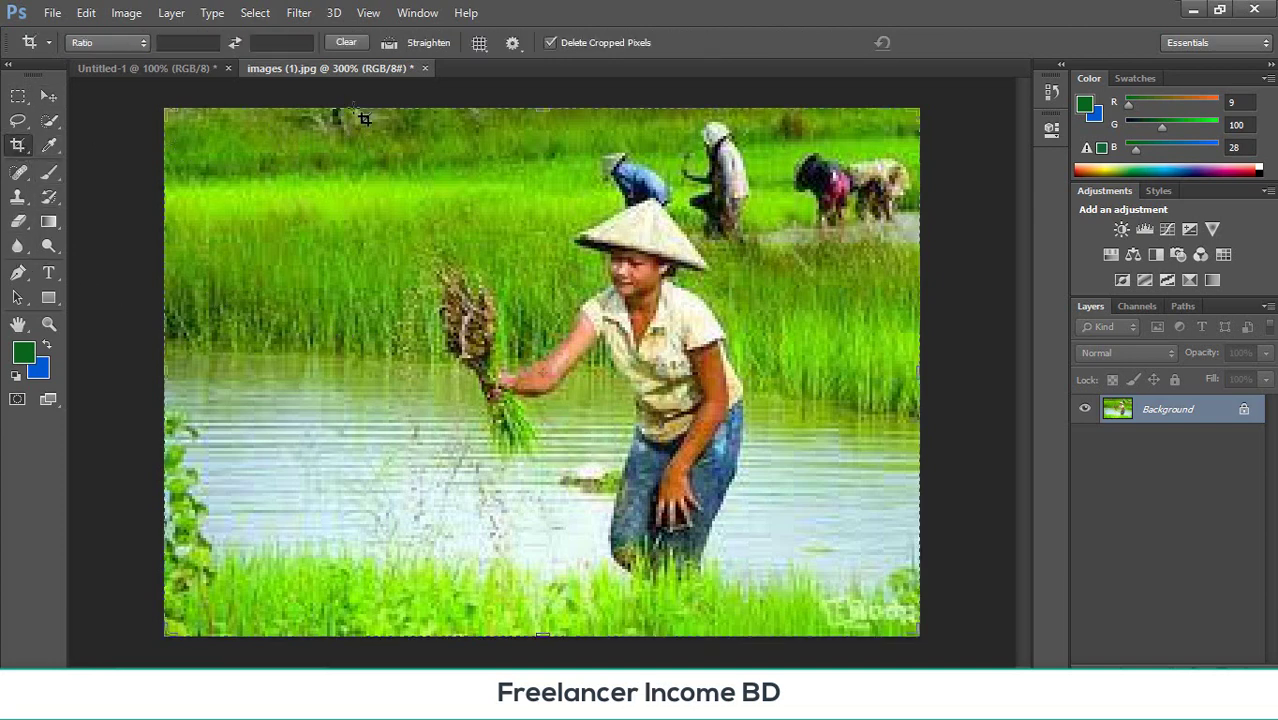
left_click_drag(370, 112, 796, 634)
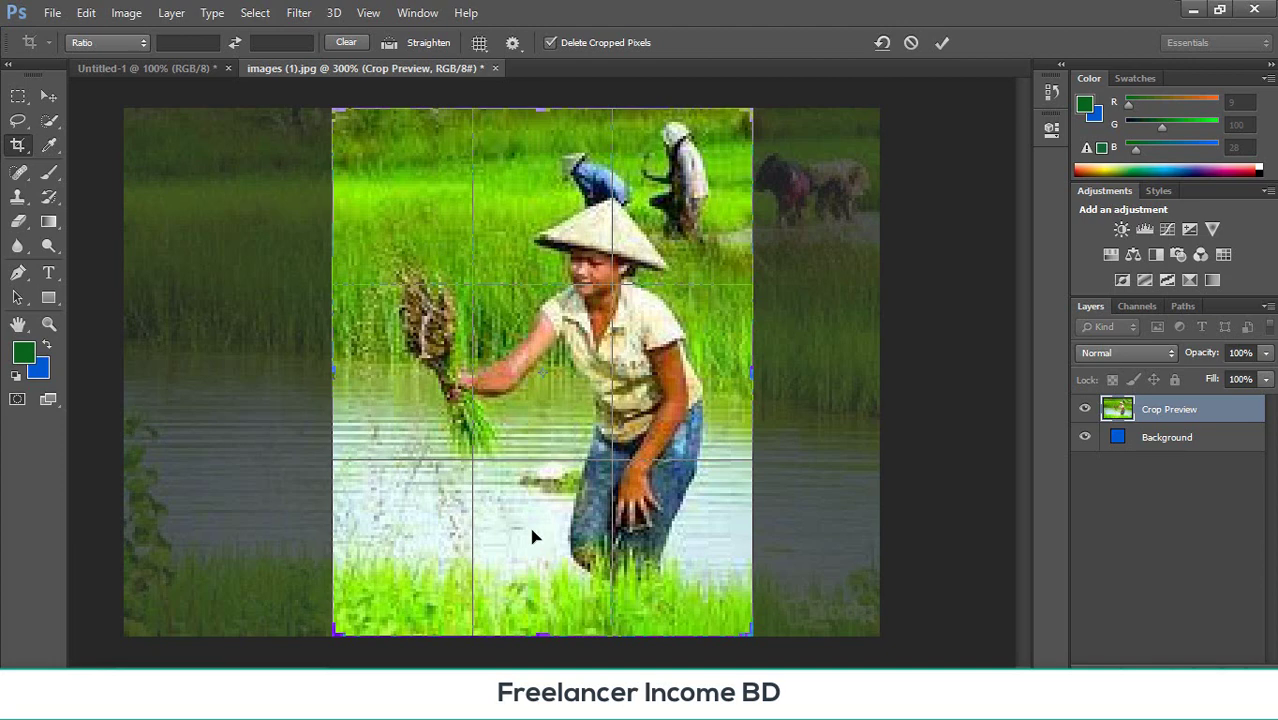
key("Return")
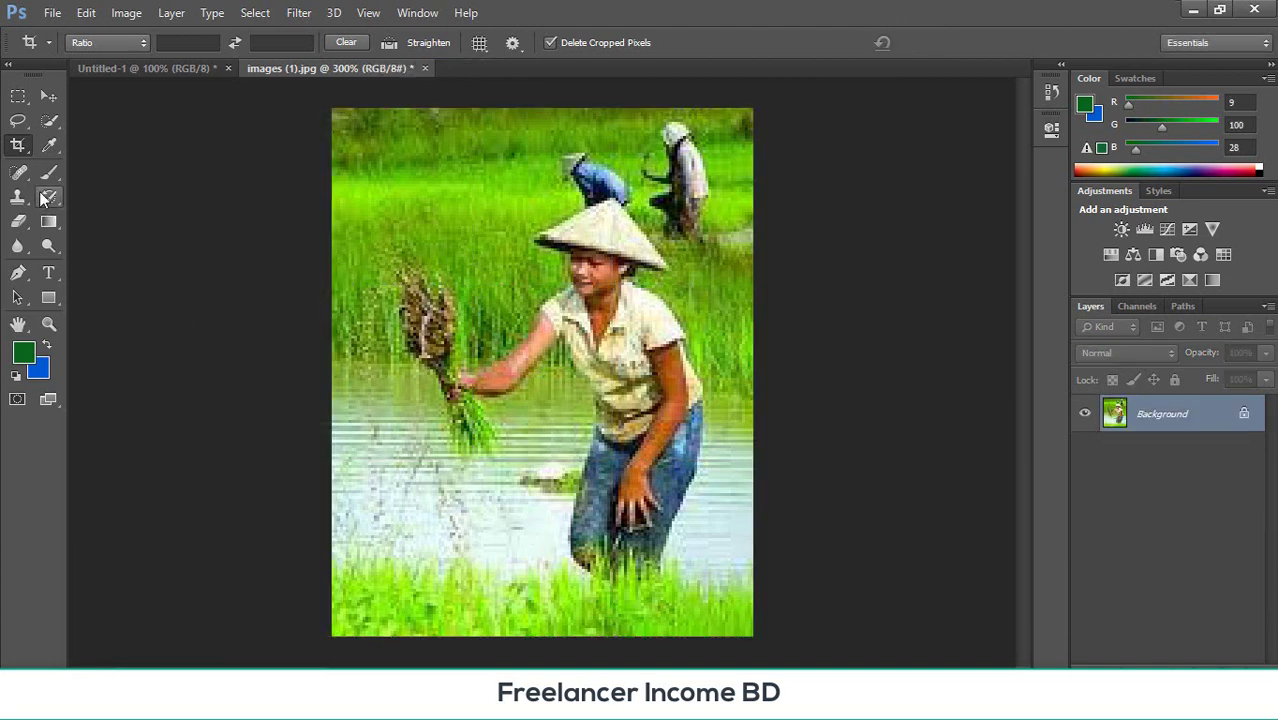
right_click(17, 147)
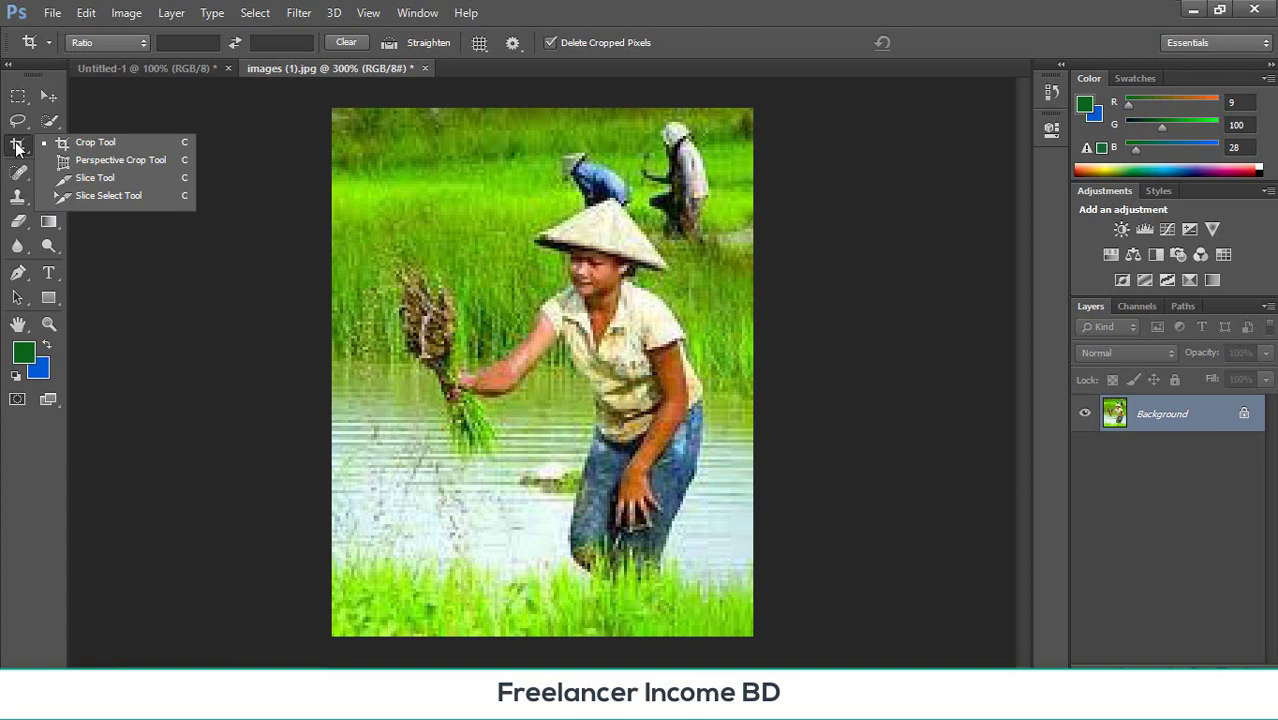
left_click(119, 168)
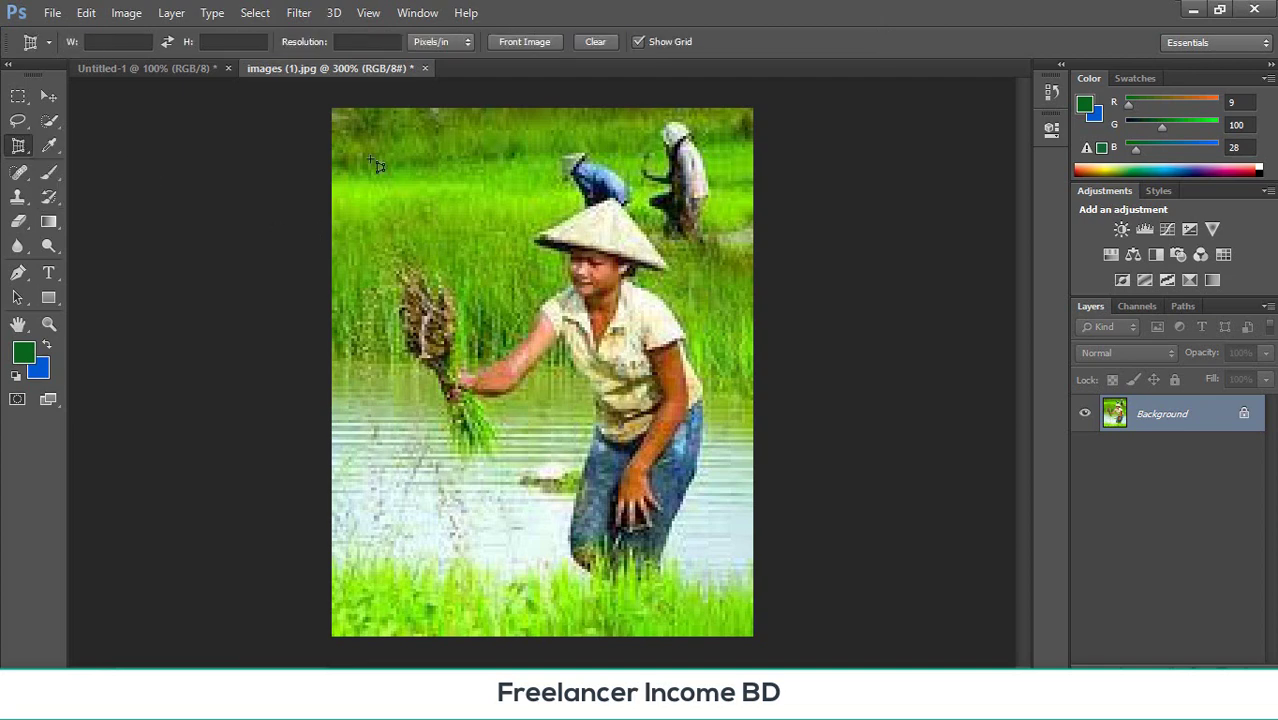
left_click_drag(333, 109, 754, 637)
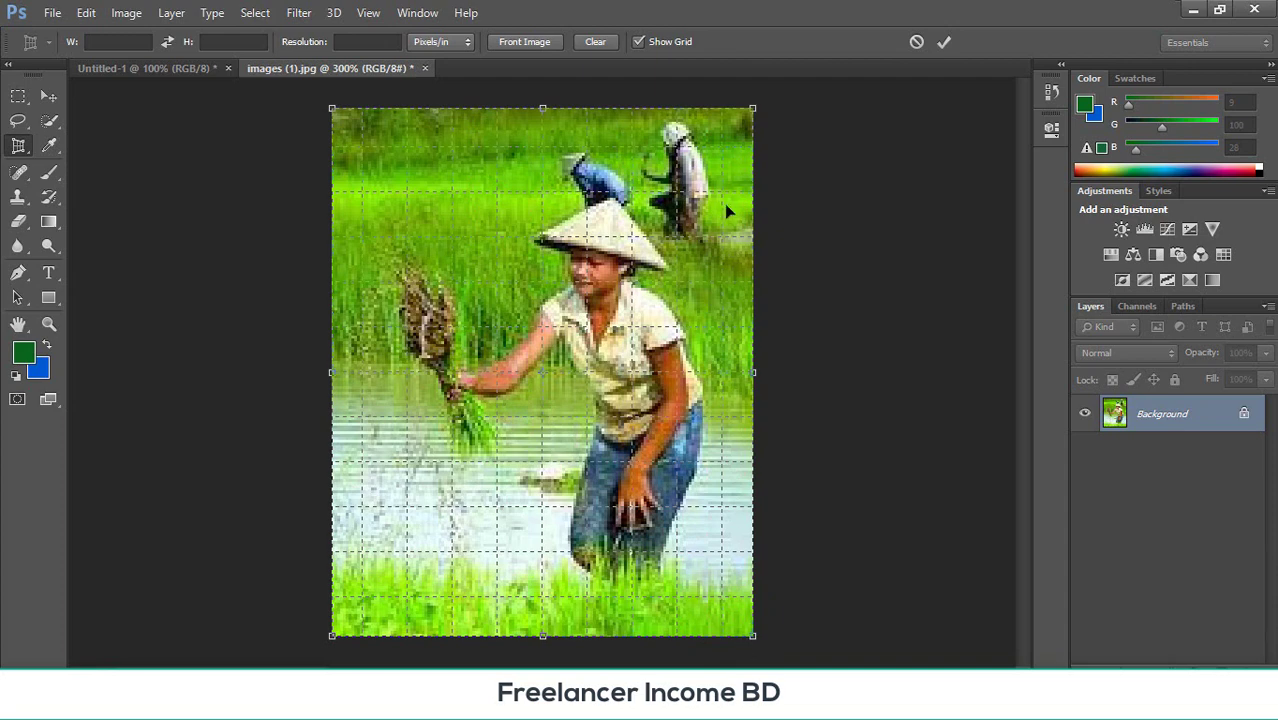
left_click_drag(753, 120, 753, 173)
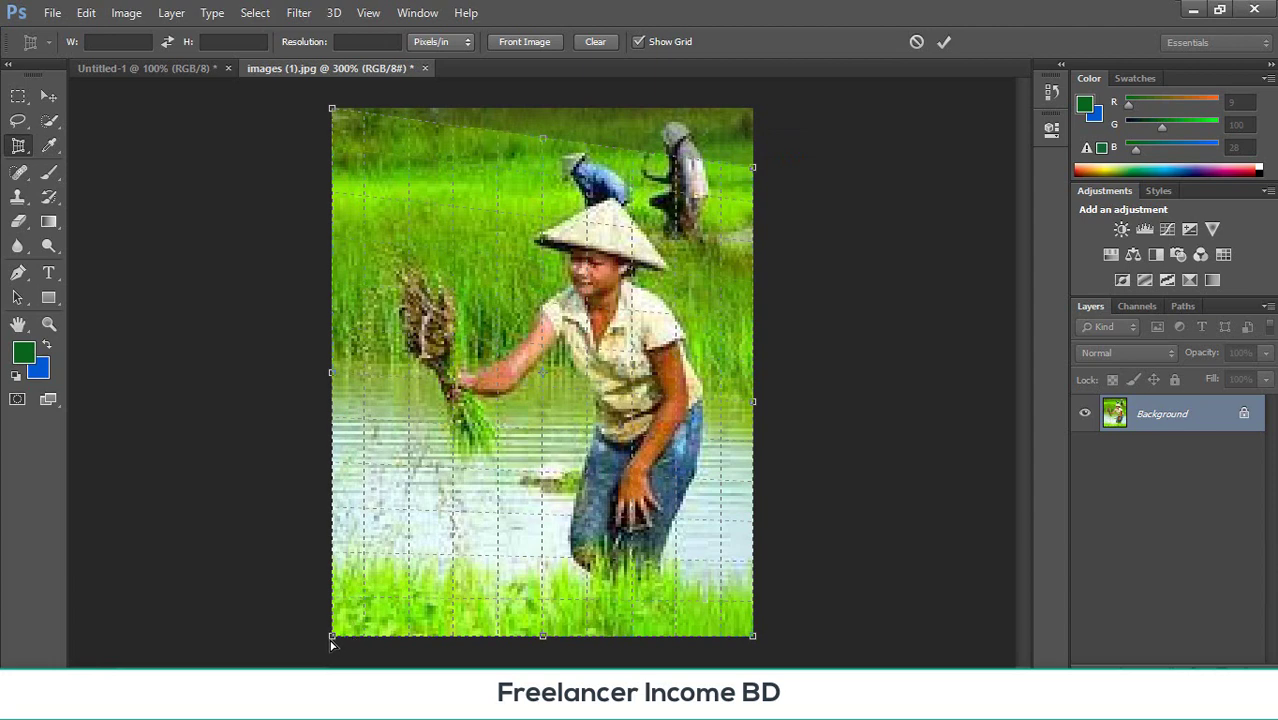
left_click_drag(335, 647, 335, 562)
key("Return")
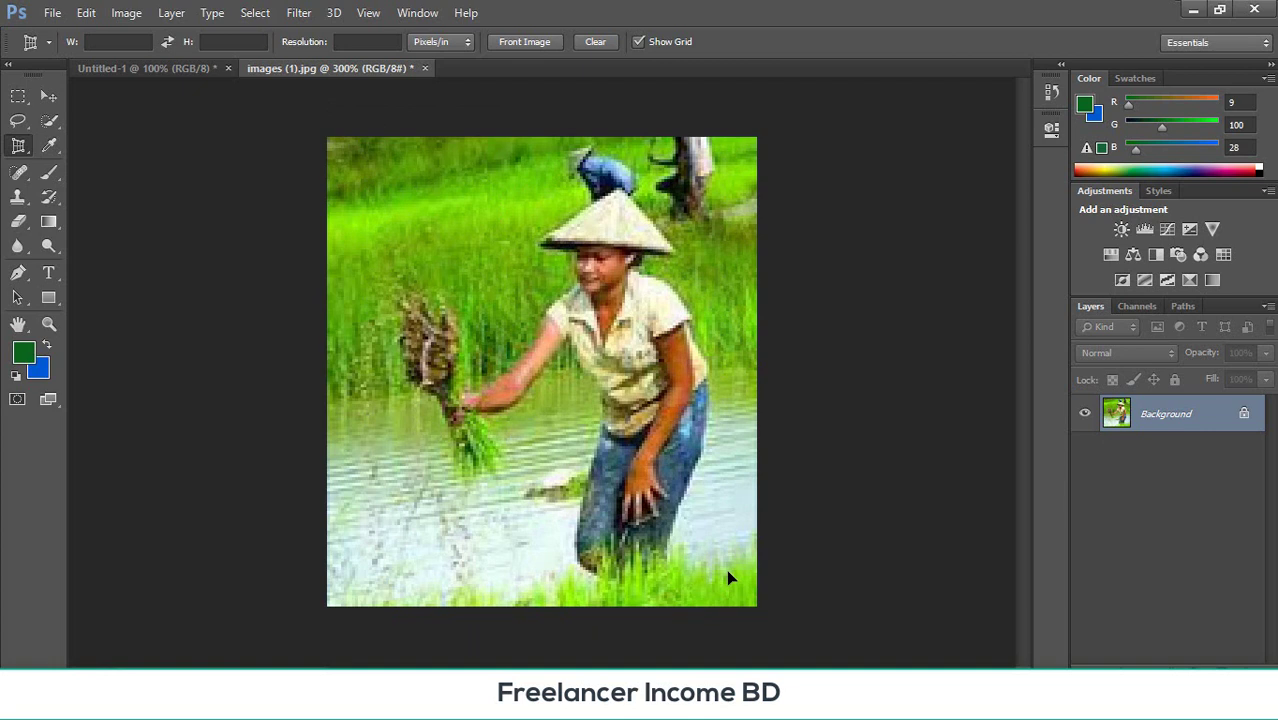
key("ctrl+z")
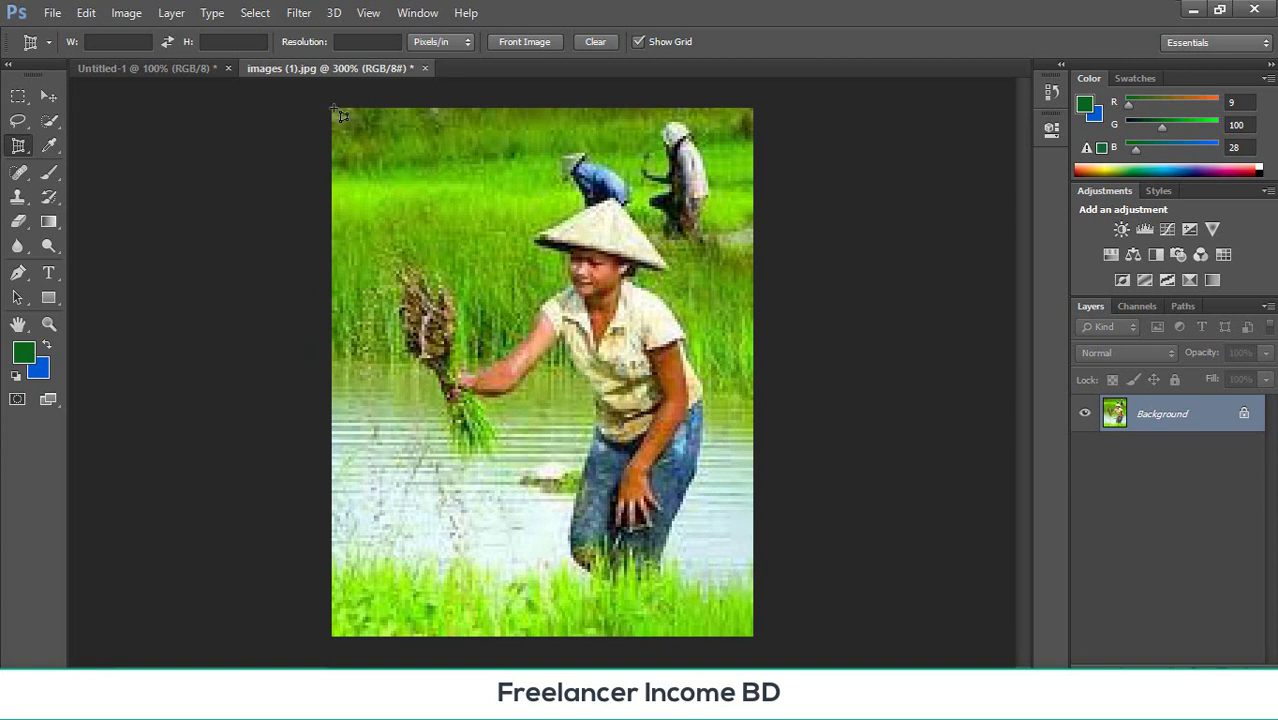
left_click_drag(333, 109, 790, 610)
left_click_drag(754, 116, 753, 229)
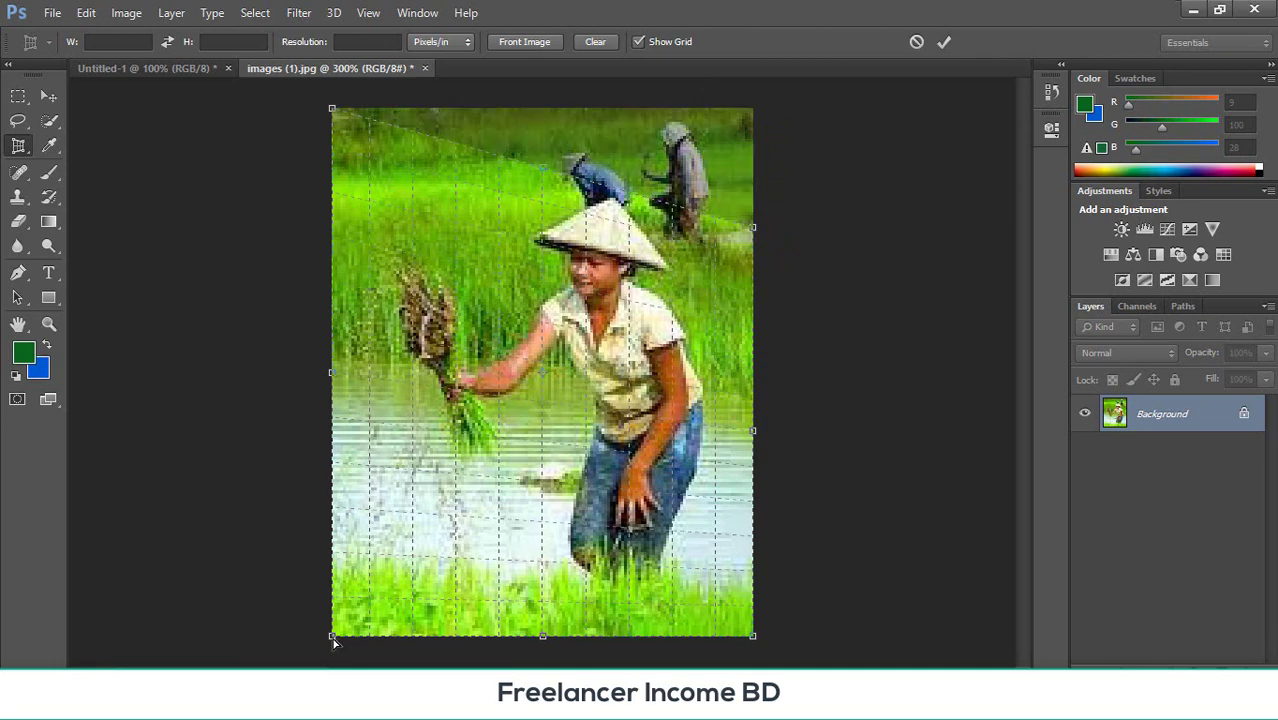
left_click_drag(335, 643, 336, 527)
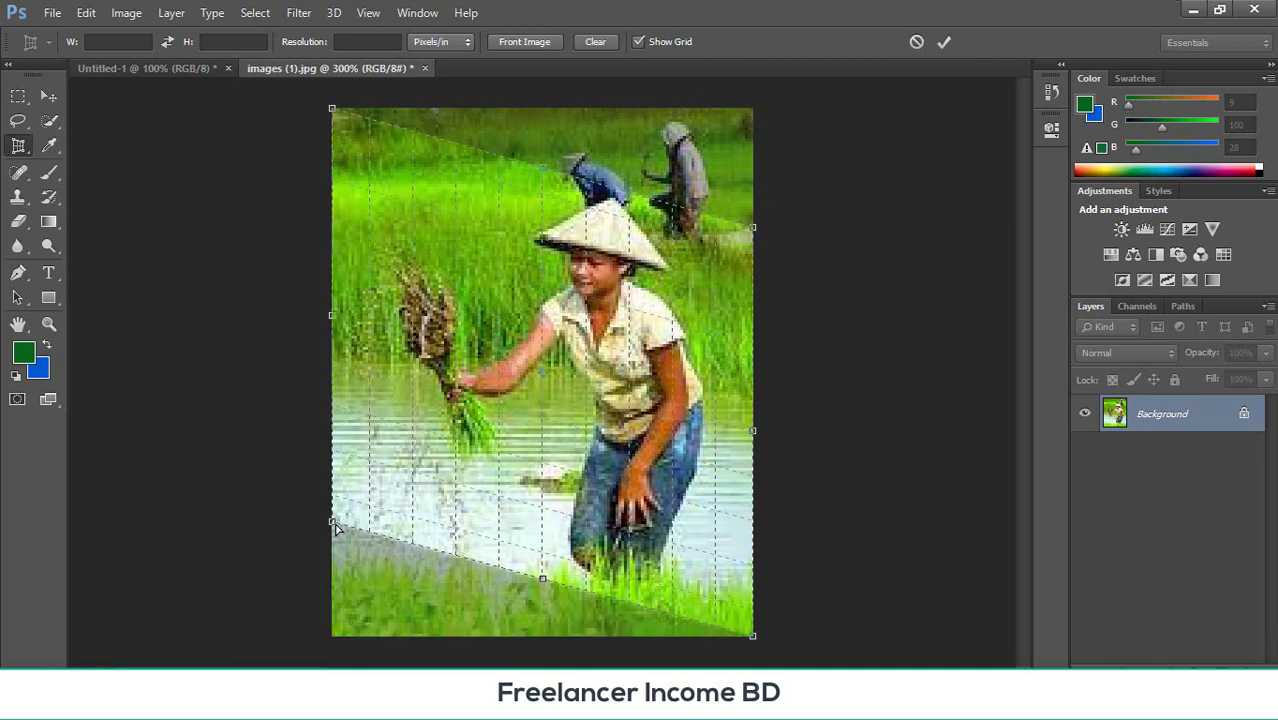
key("Return")
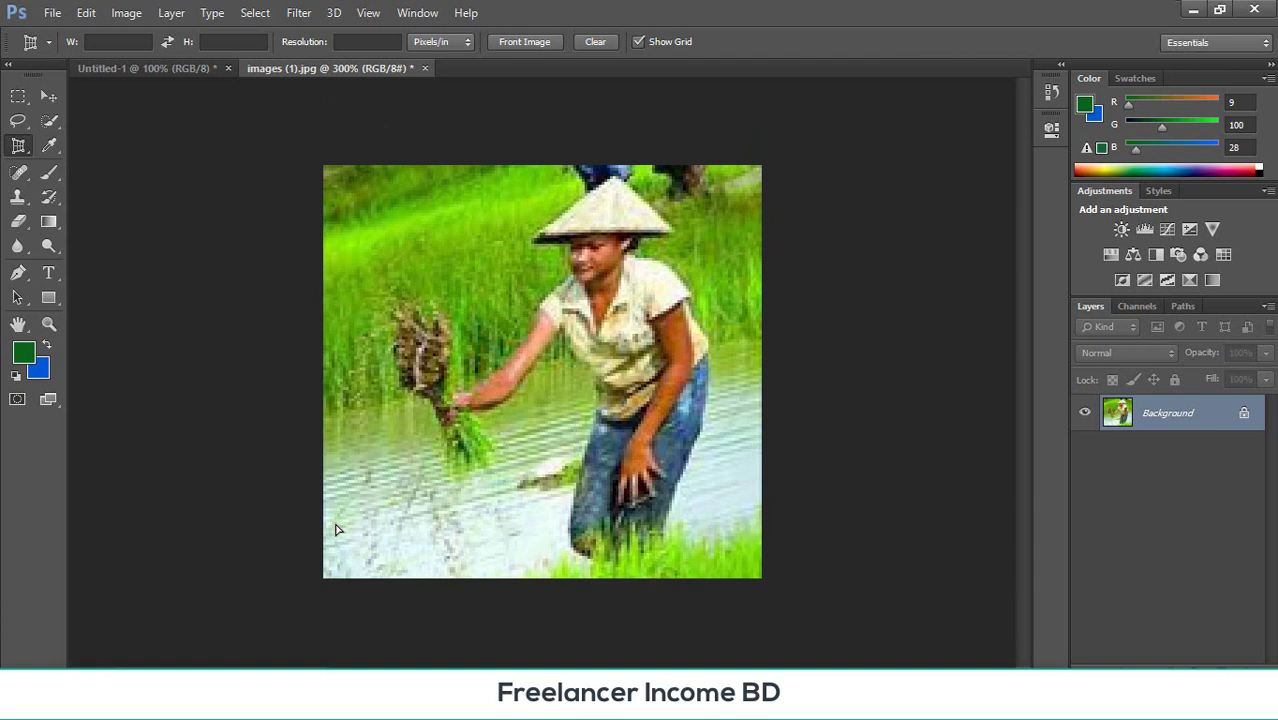
key("ctrl+z")
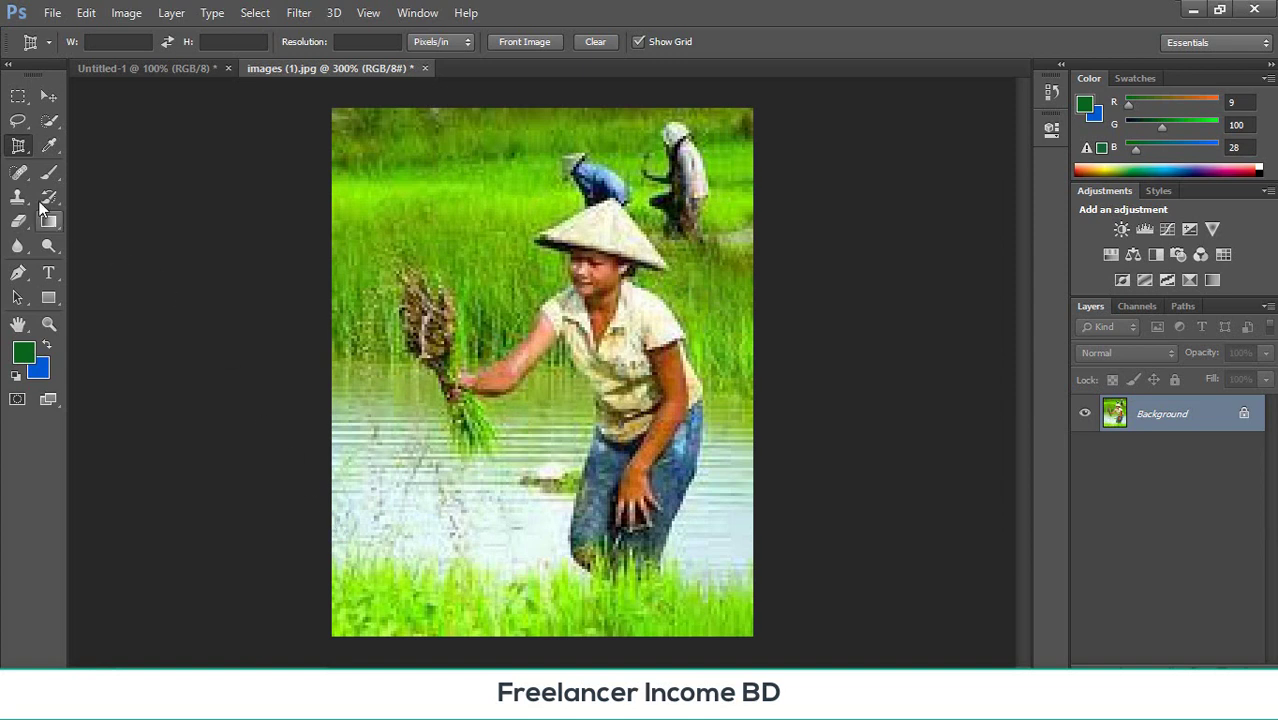
- Draw a slice at the top-left of the cropped photo with the Slice Tool
left_click(18, 146)
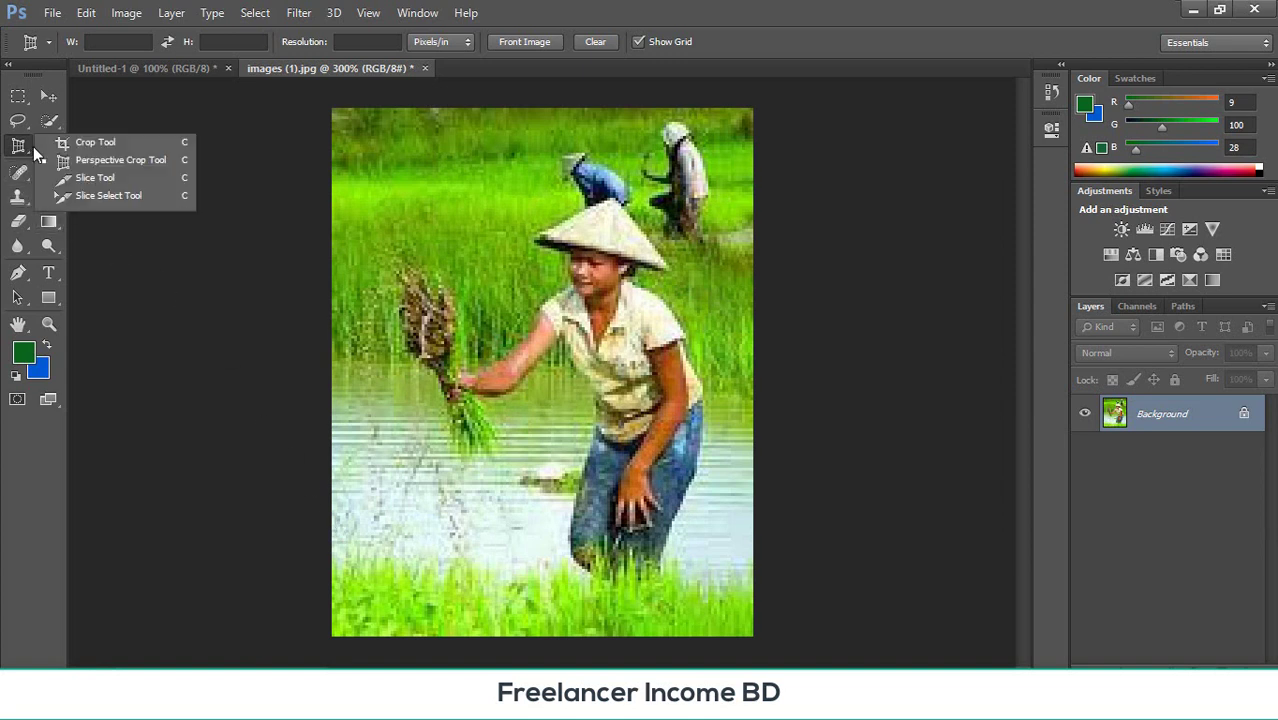
left_click(124, 180)
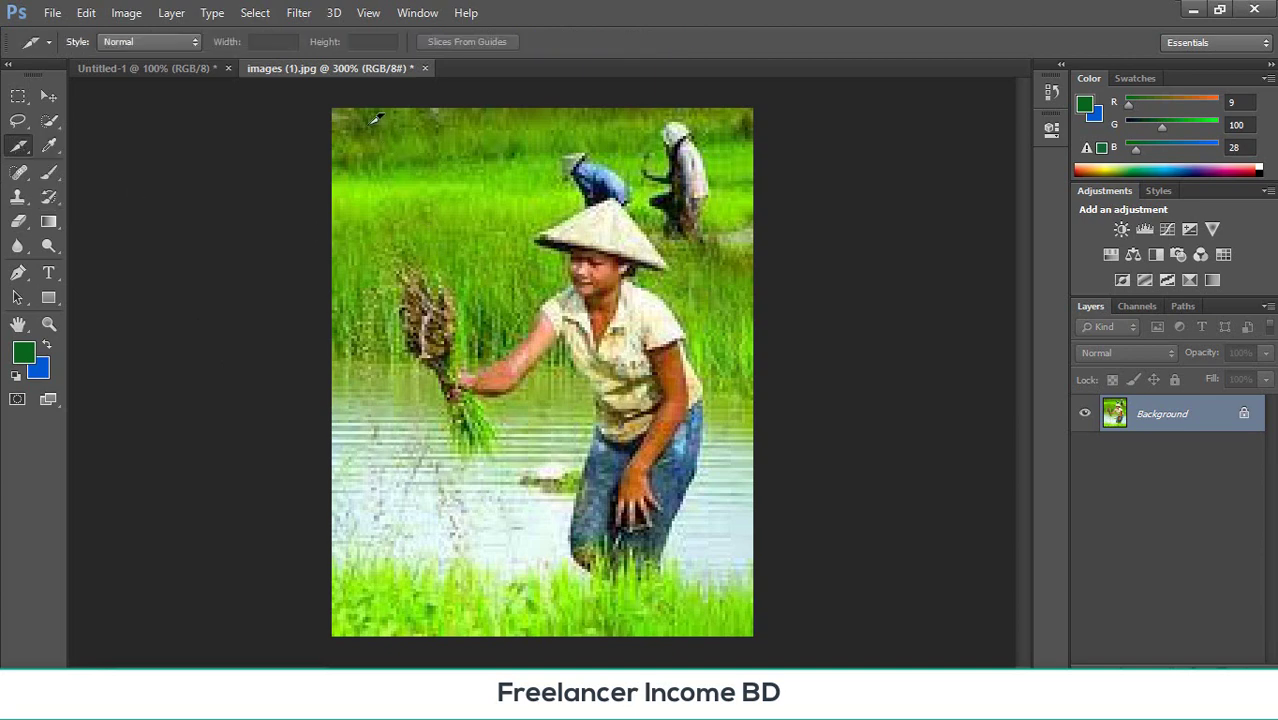
left_click_drag(371, 123, 517, 153)
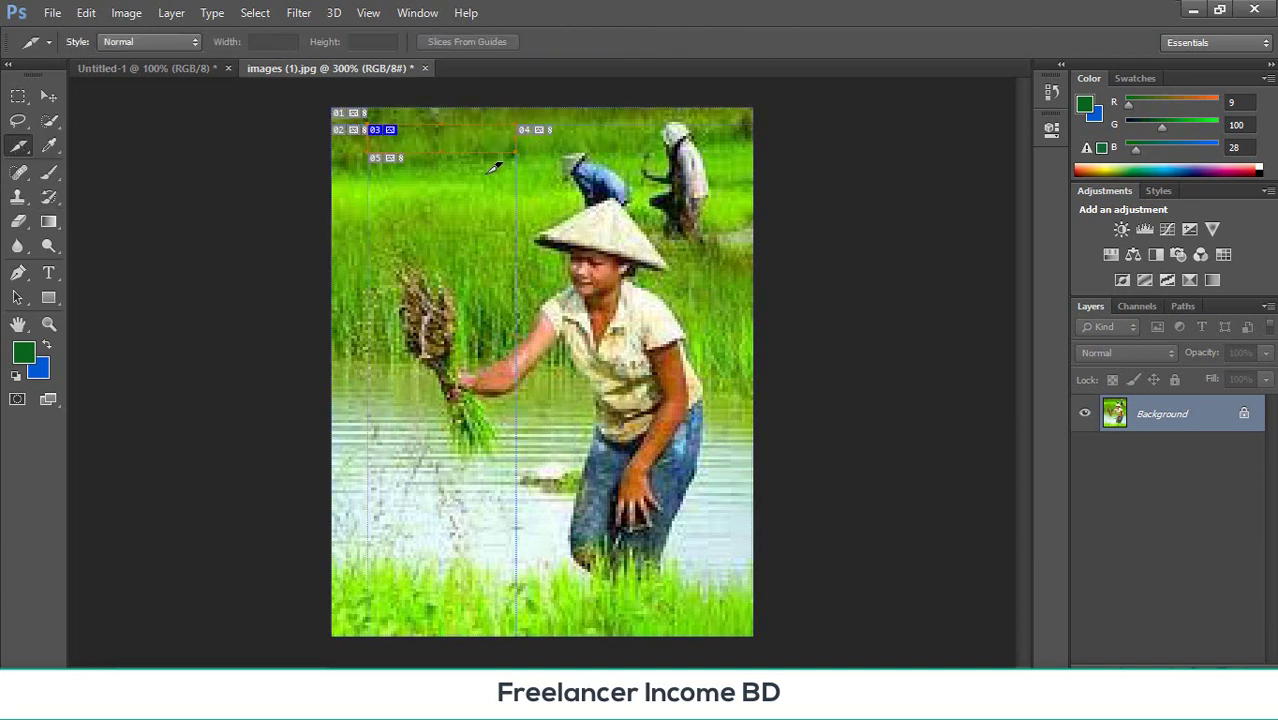
key("b")
key("m")
key("x")
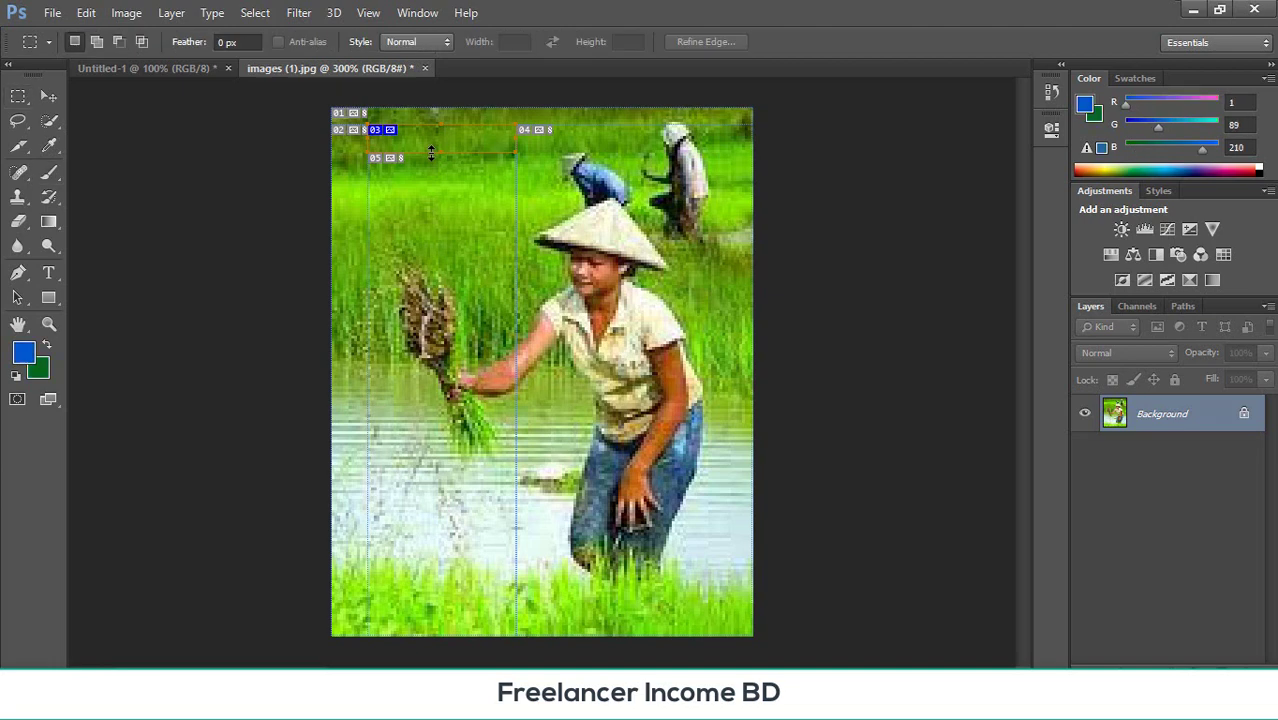
key("v")
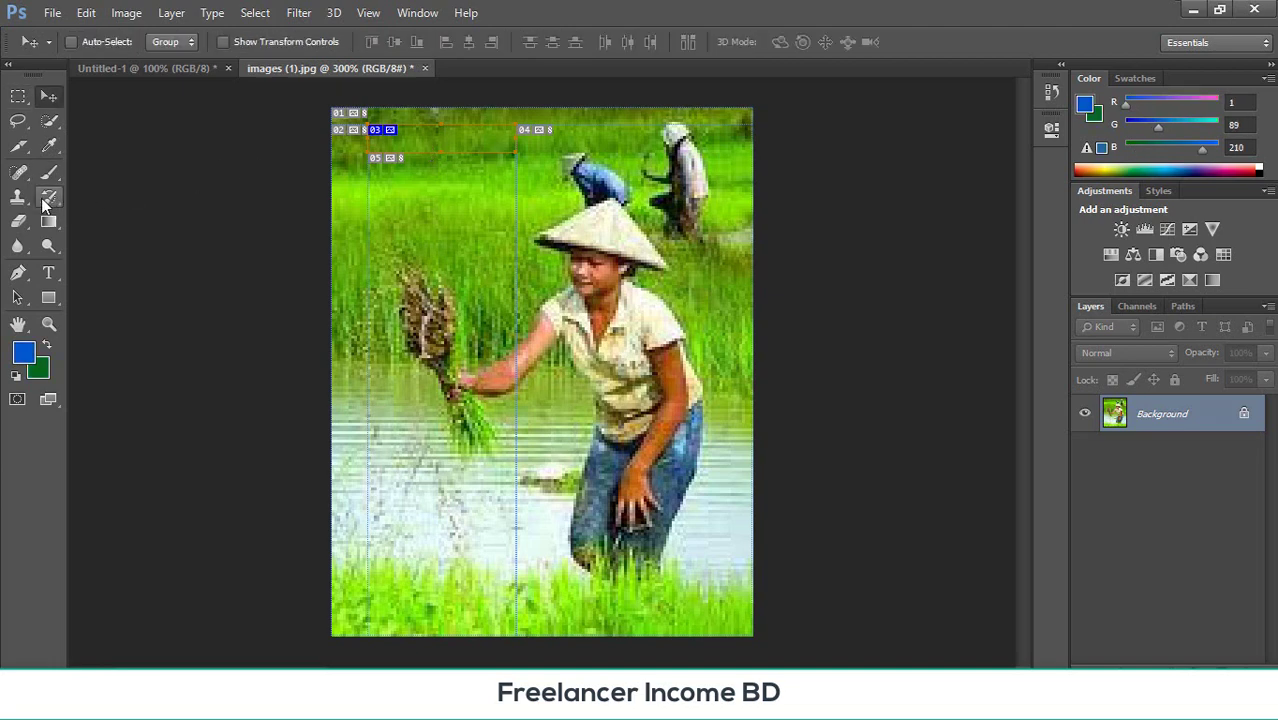
- Extend and stretch the slices, then add a small slice at the left edge
left_click(16, 150)
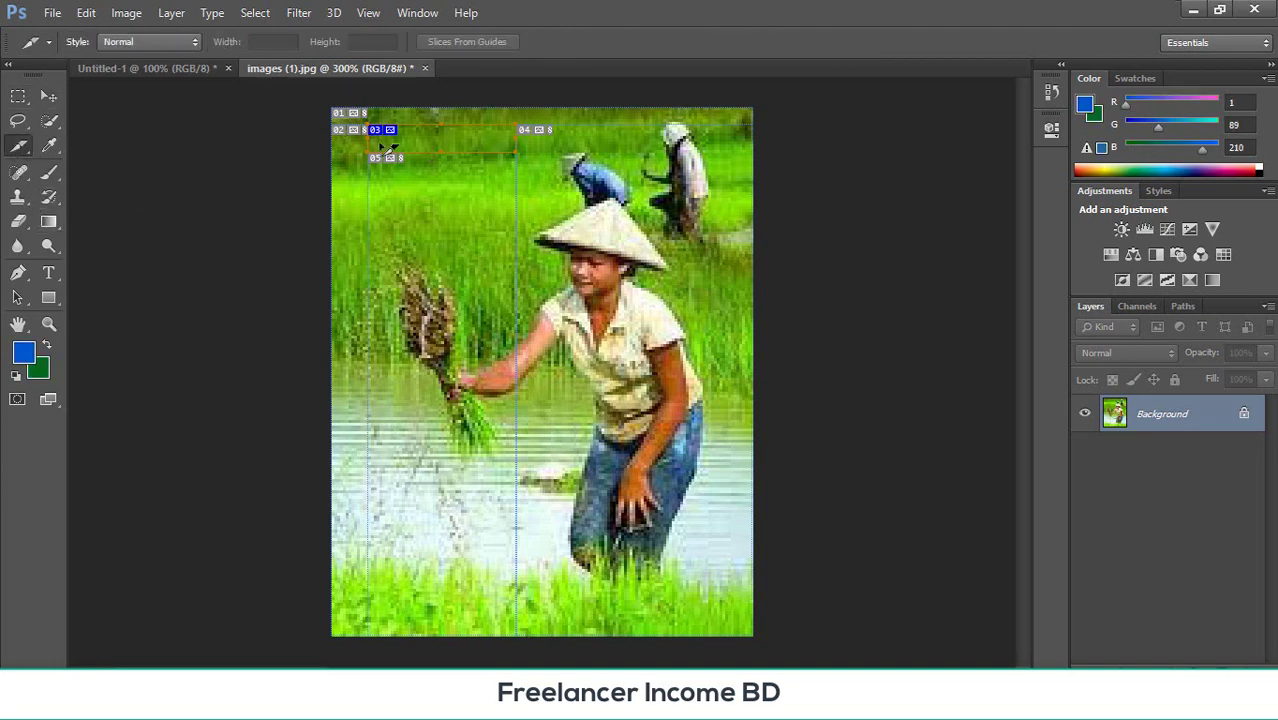
left_click_drag(401, 157, 408, 326)
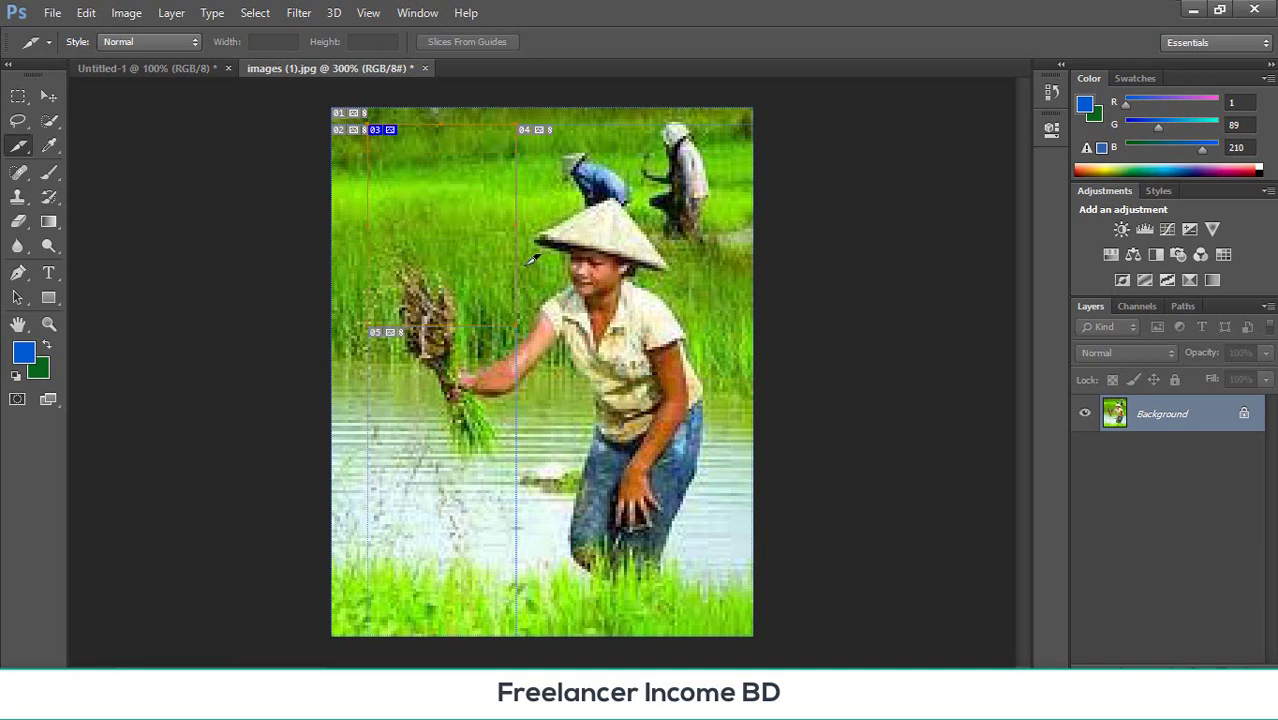
left_click_drag(514, 254, 745, 270)
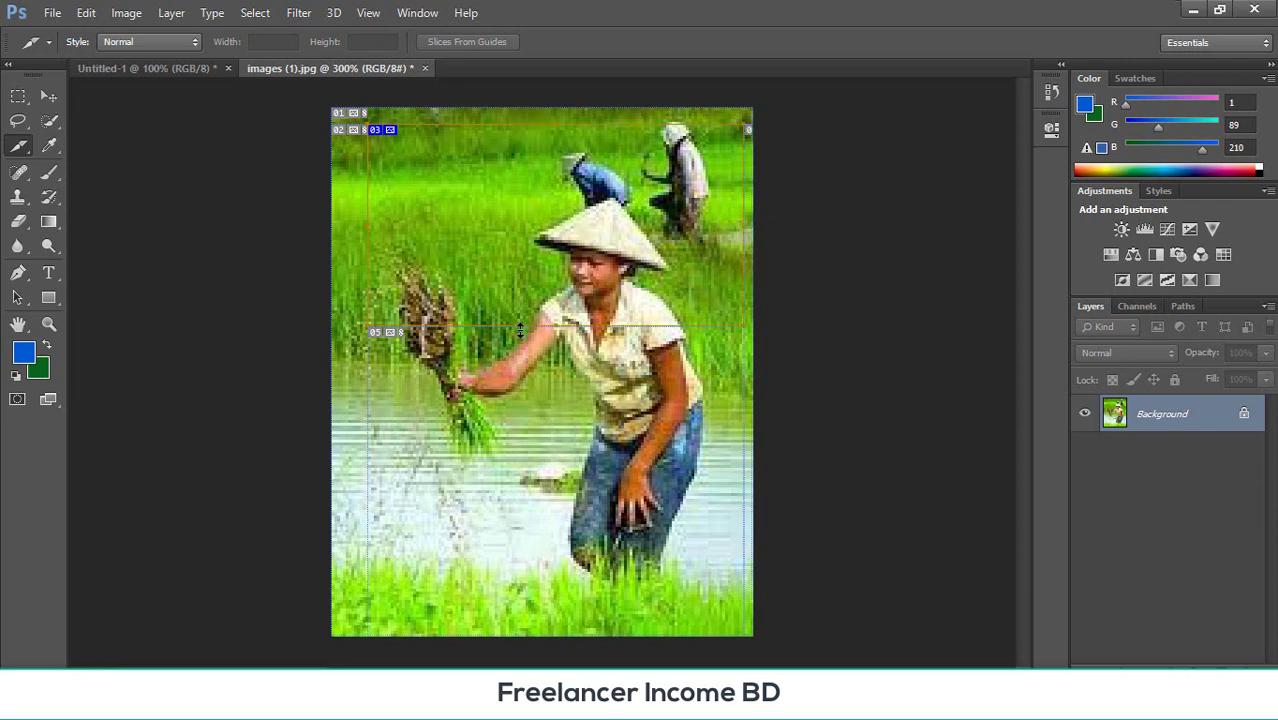
left_click_drag(552, 329, 580, 618)
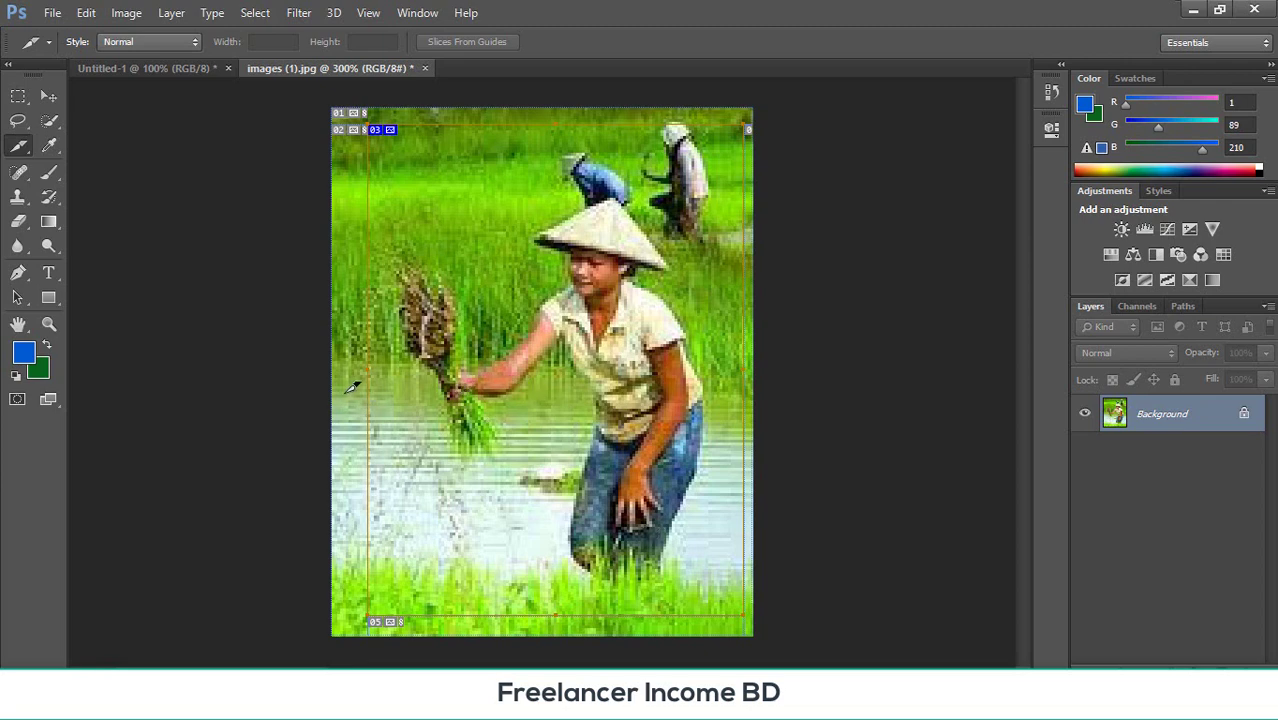
mouse_move(348, 394)
left_mouse_down()
mouse_move(347, 427)
mouse_move(374, 466)
left_mouse_up()
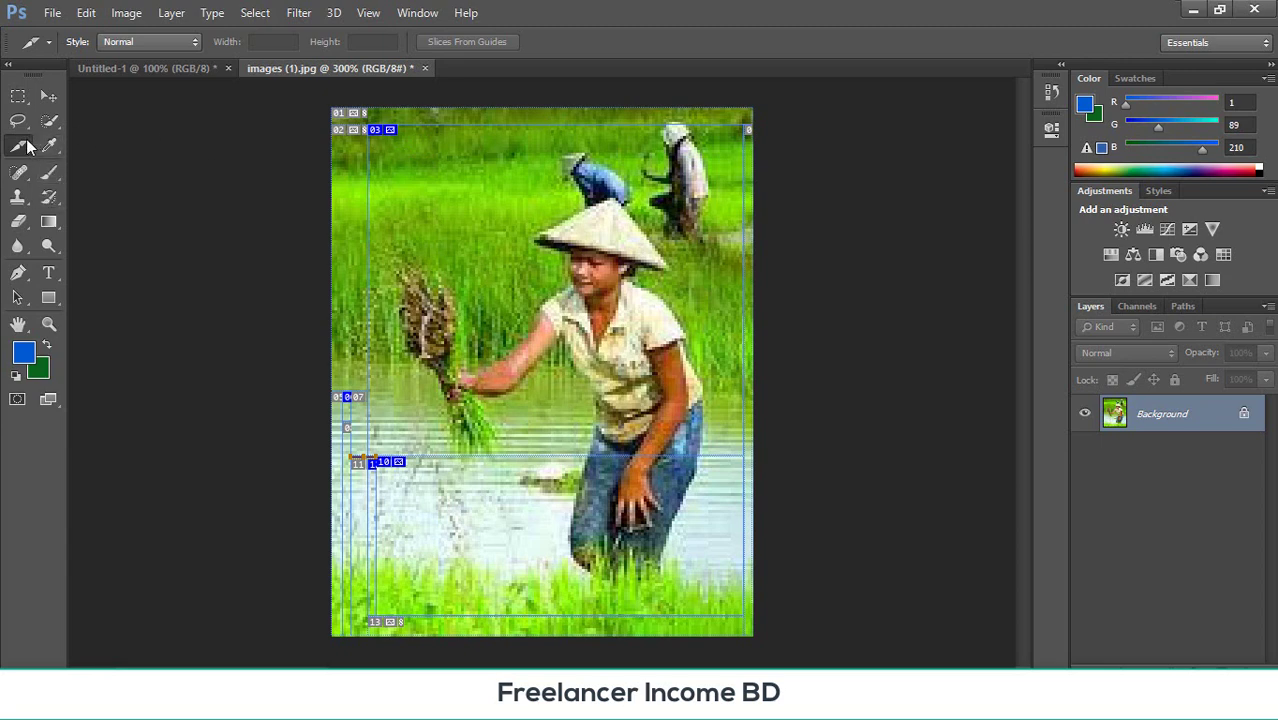
- Try moving the locked photo, dismiss the error, and undo back to the full landscape photo
left_click(50, 100)
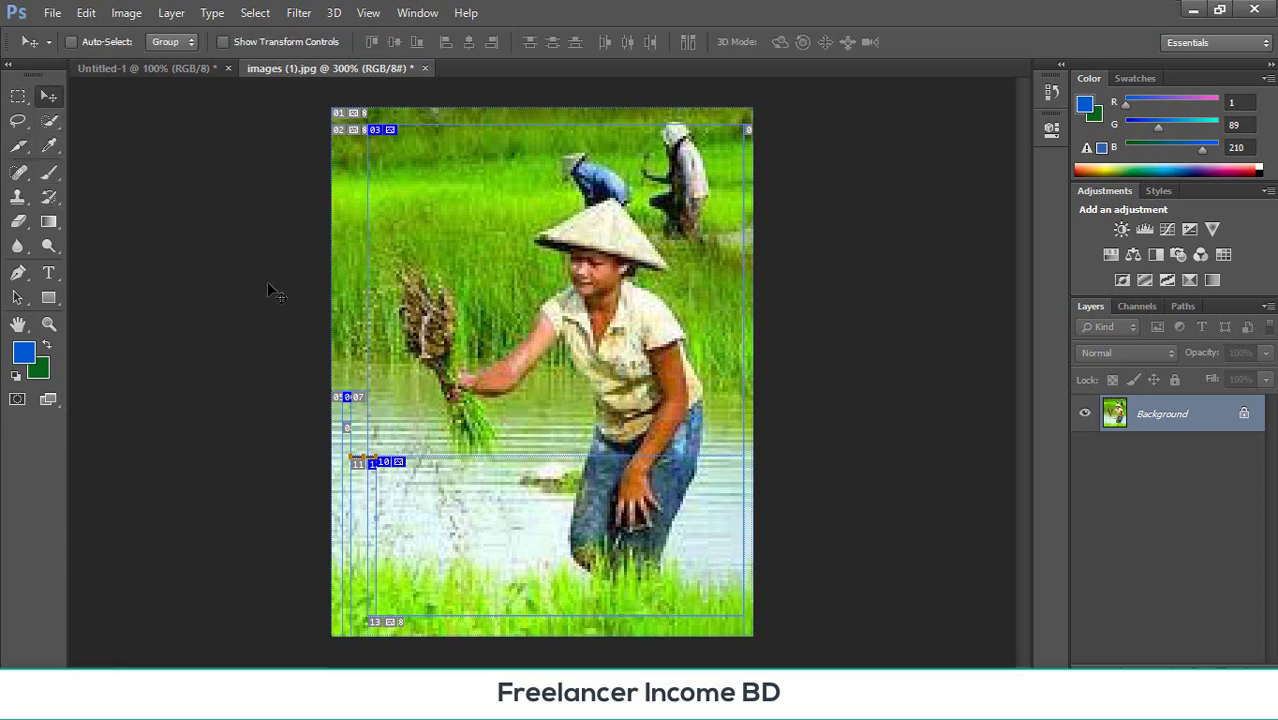
left_click_drag(466, 314, 614, 332)
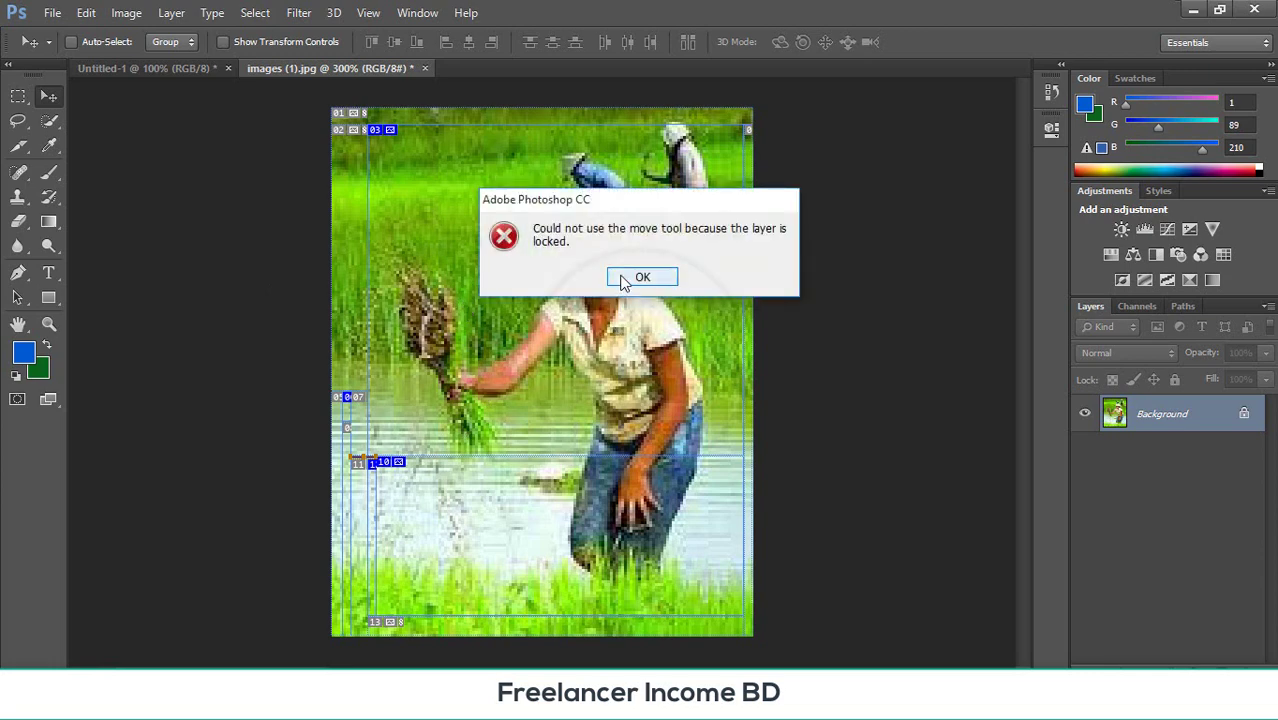
left_click(622, 280)
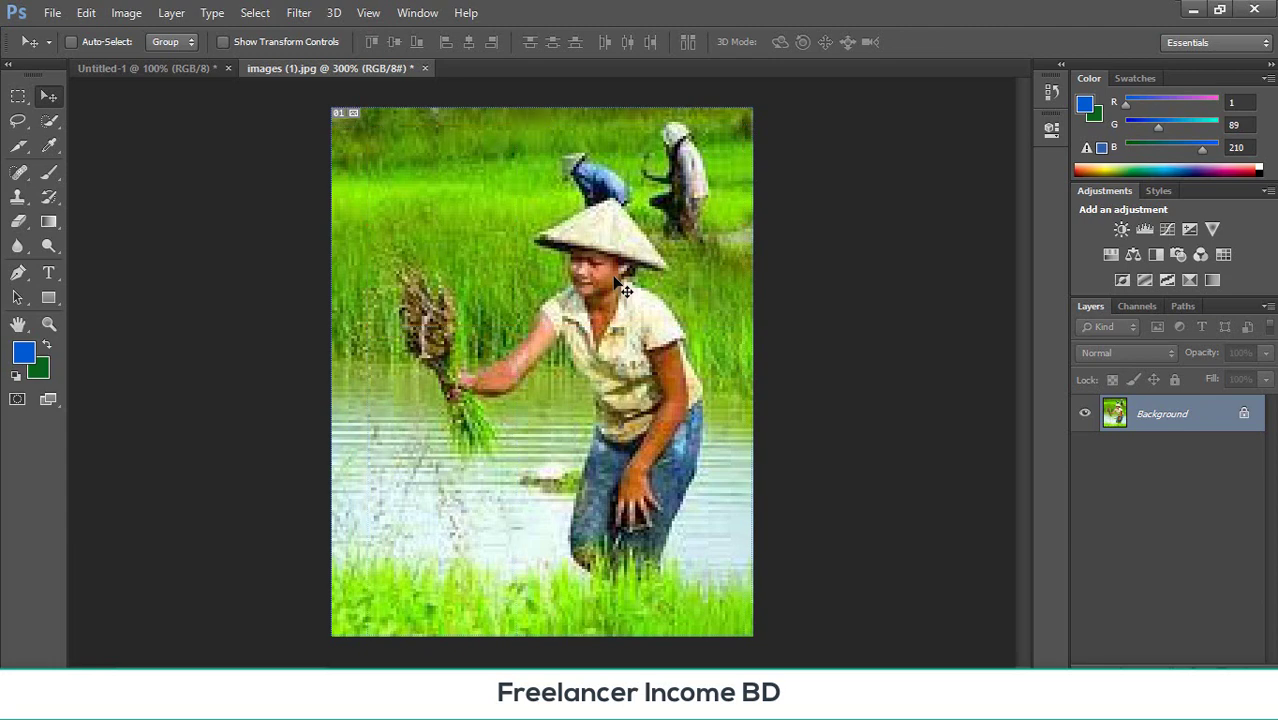
key("ctrl+z")
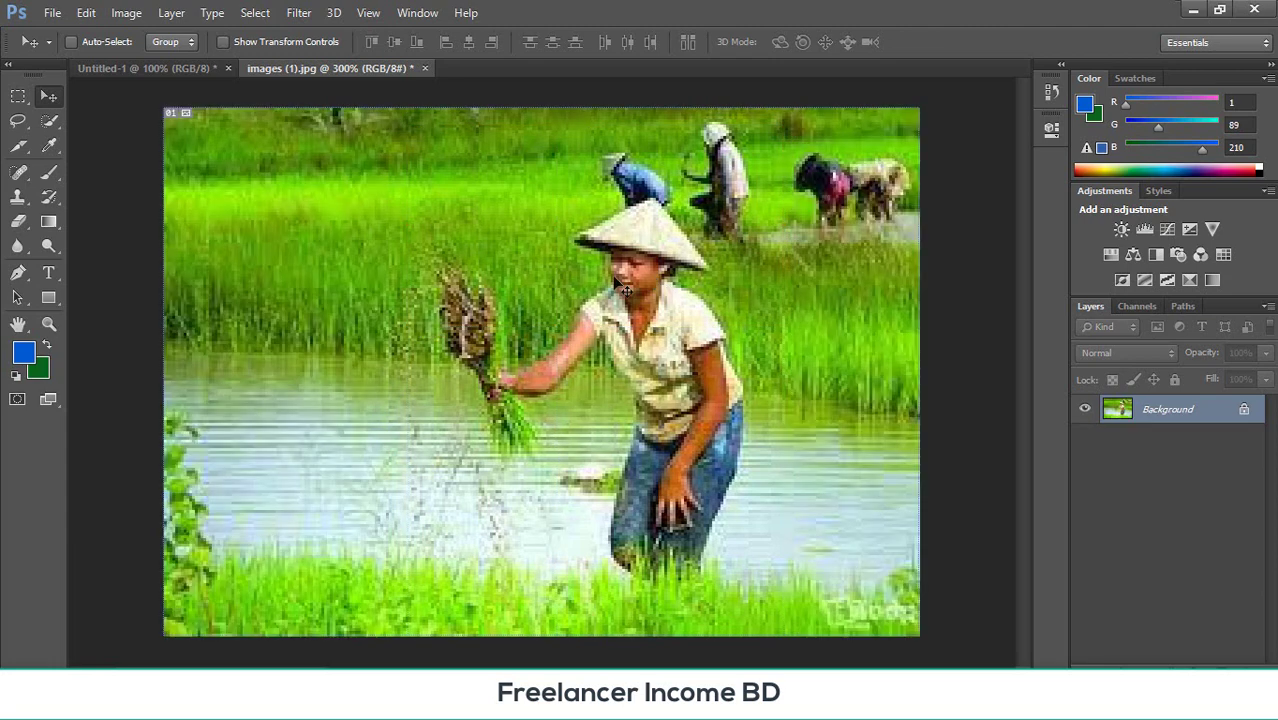
- Switch through the Slice Select and Move tools back to the Crop Tool
left_click(18, 146)
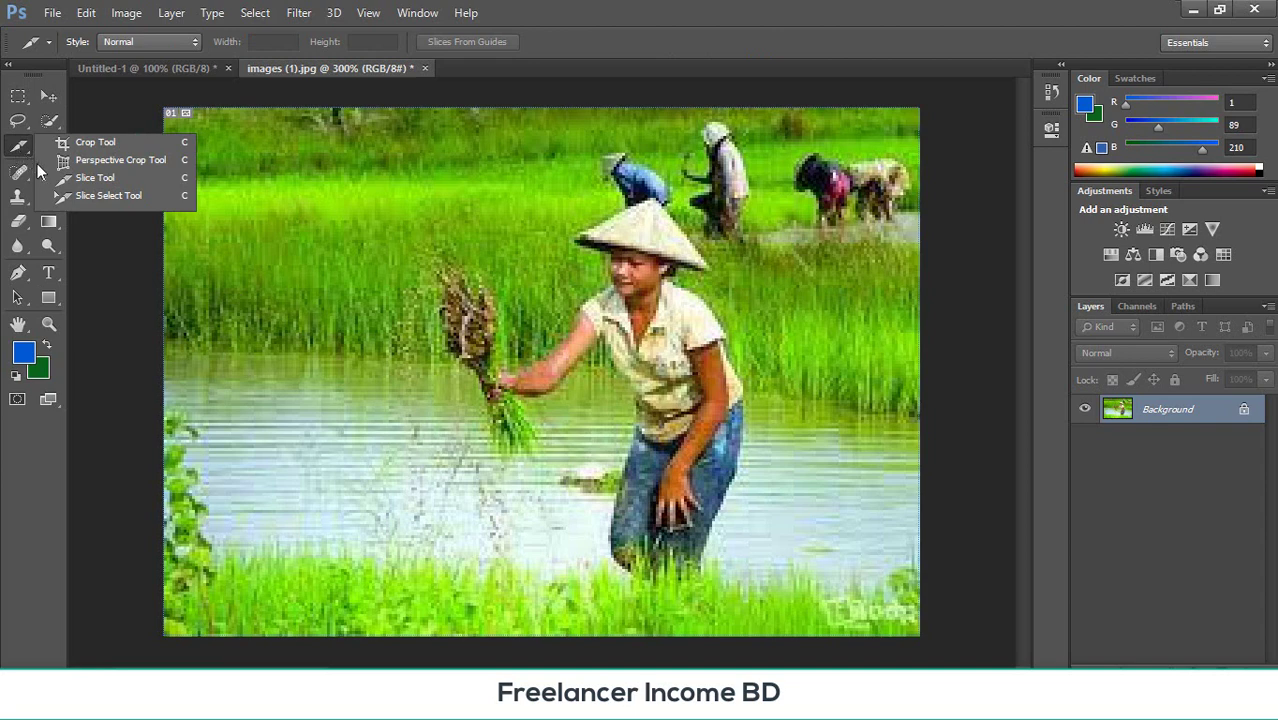
left_click(133, 201)
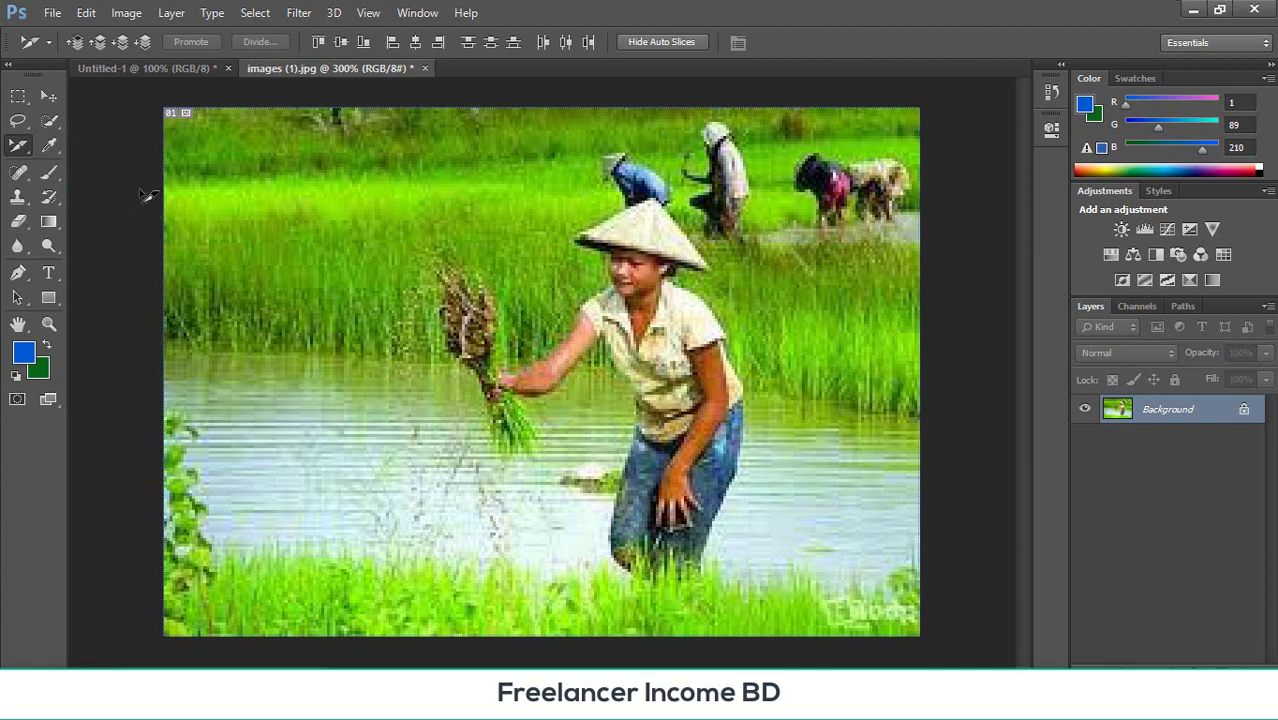
left_click(52, 100)
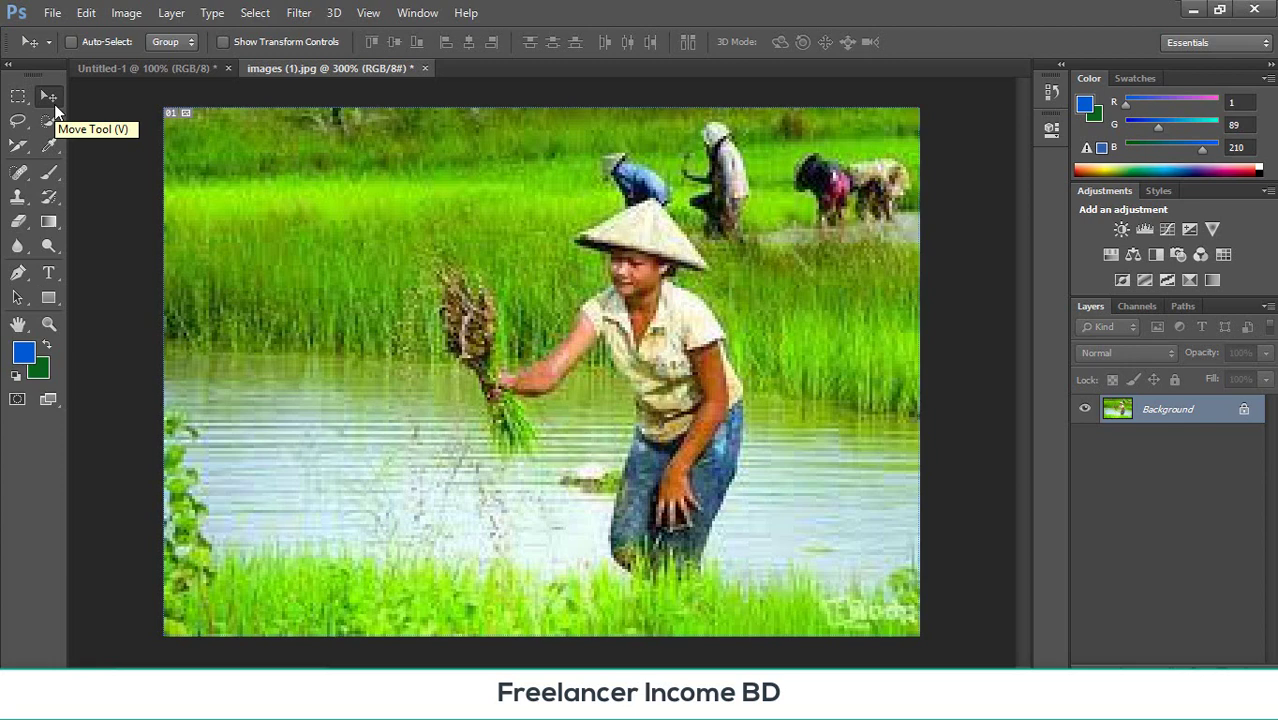
left_click_drag(23, 147, 77, 153)
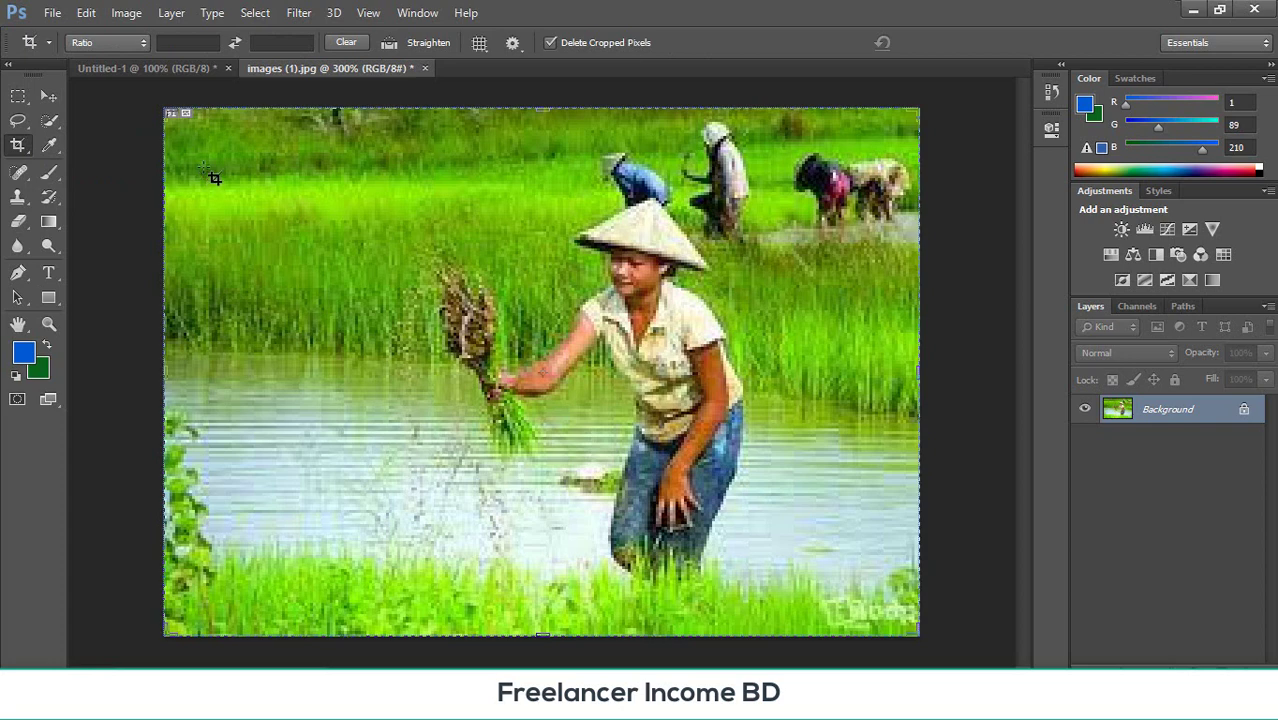
- Choose the 4 inch x 6 inch 300 ppi crop preset, then undo the accidental crop
left_click(47, 43)
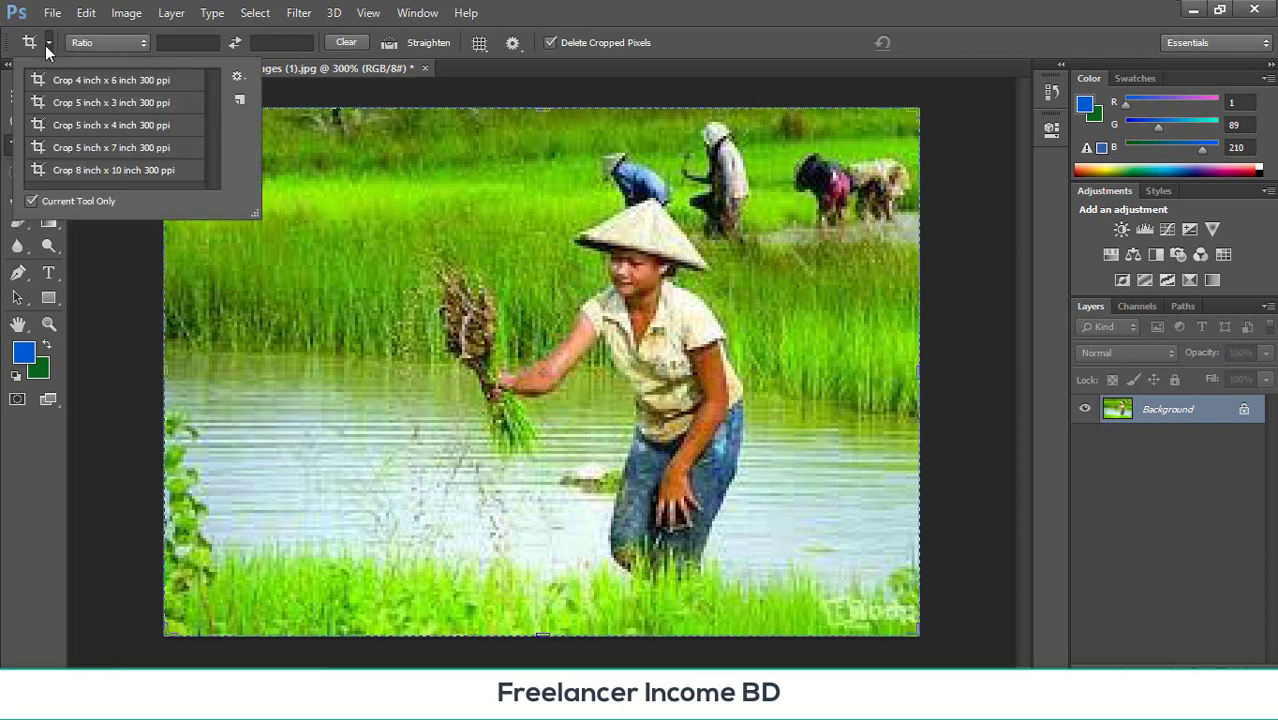
left_click(121, 88)
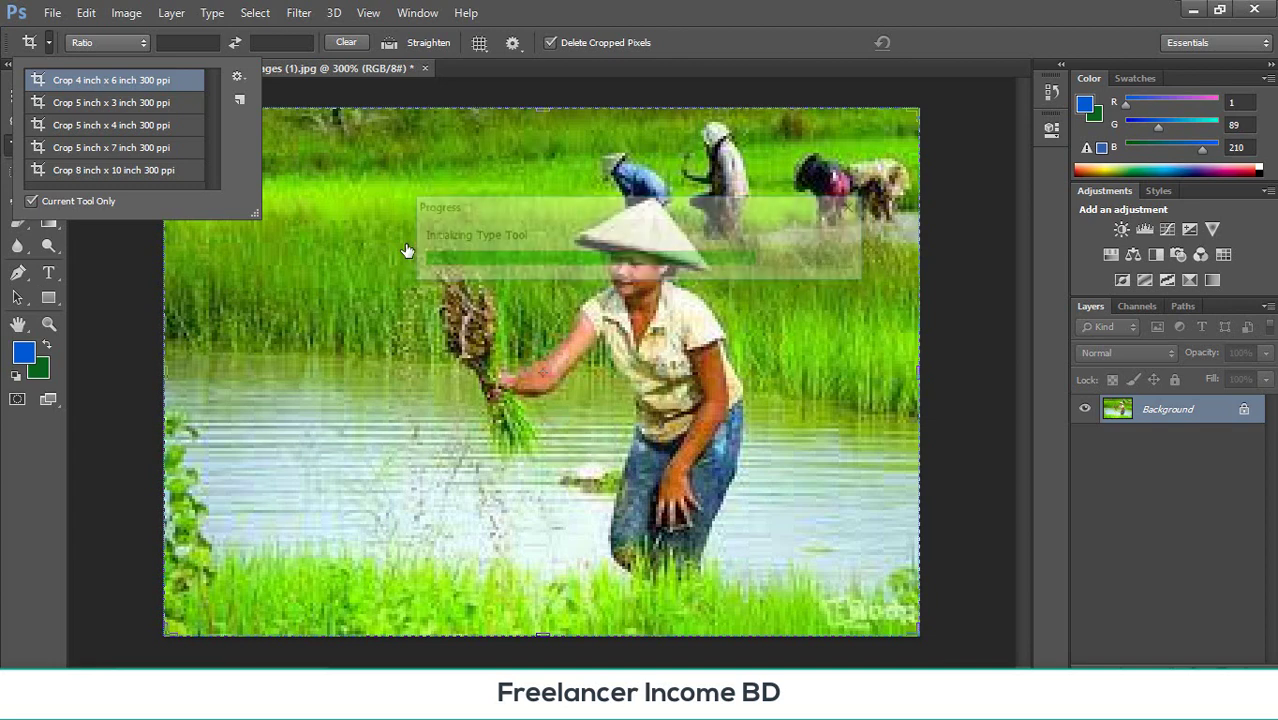
left_click_drag(498, 328, 500, 329)
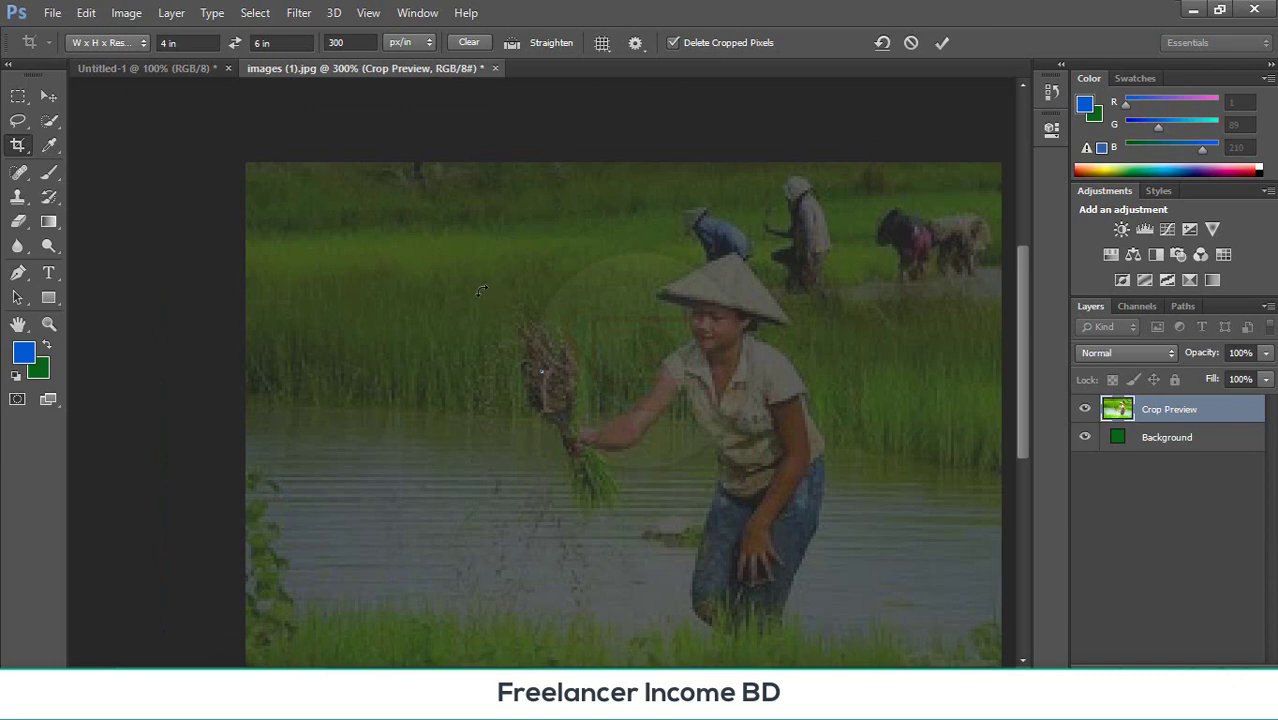
key("Return")
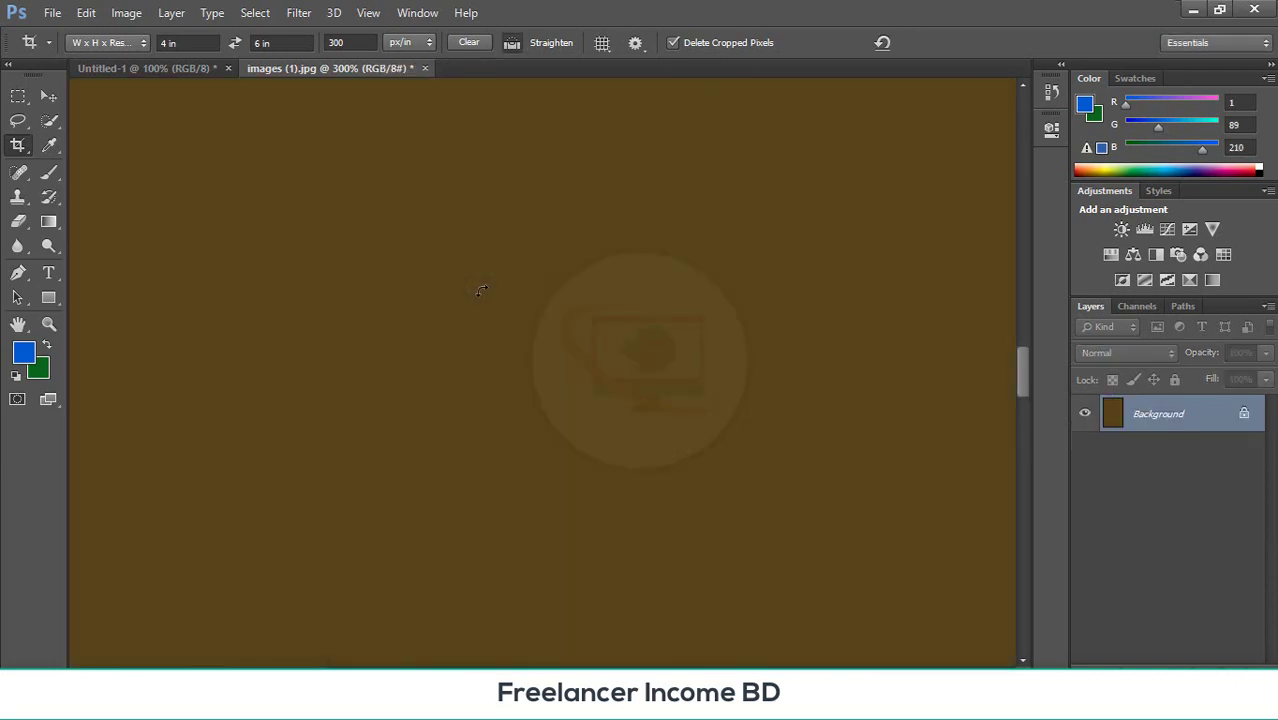
key("ctrl+z")
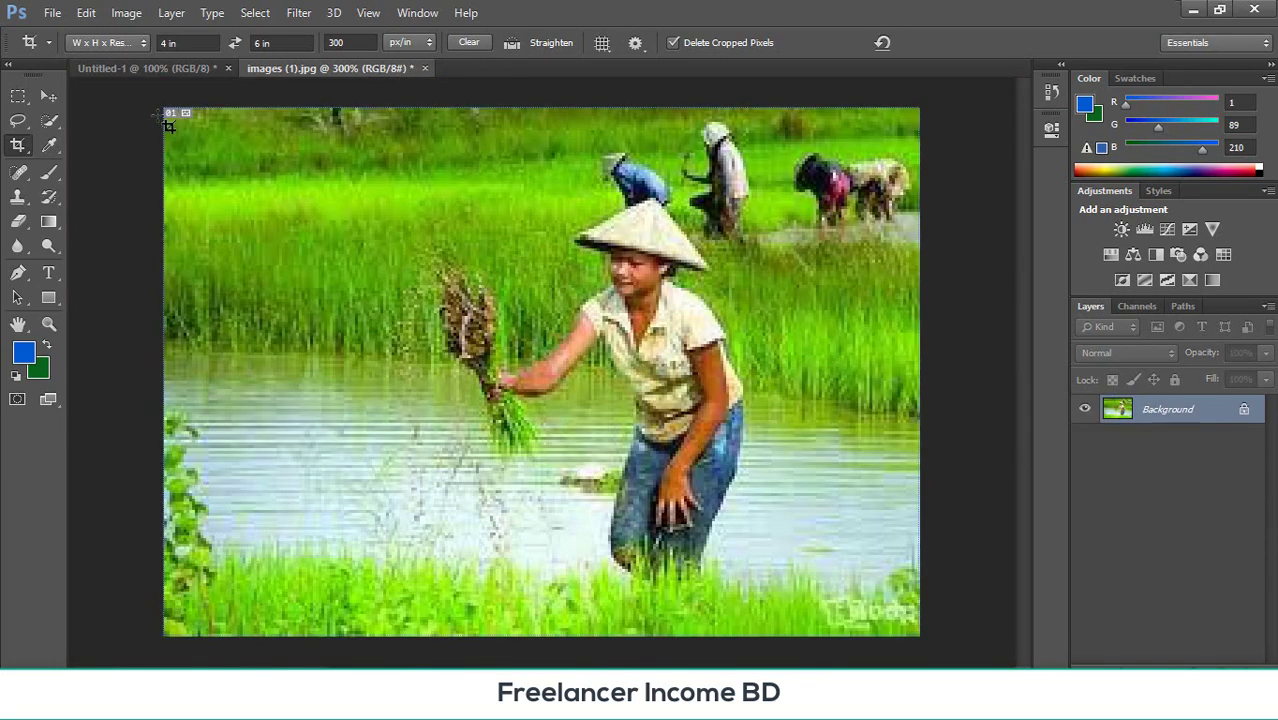
- Reapply the 4 x 6 inch preset and clear its height value
left_click(121, 46)
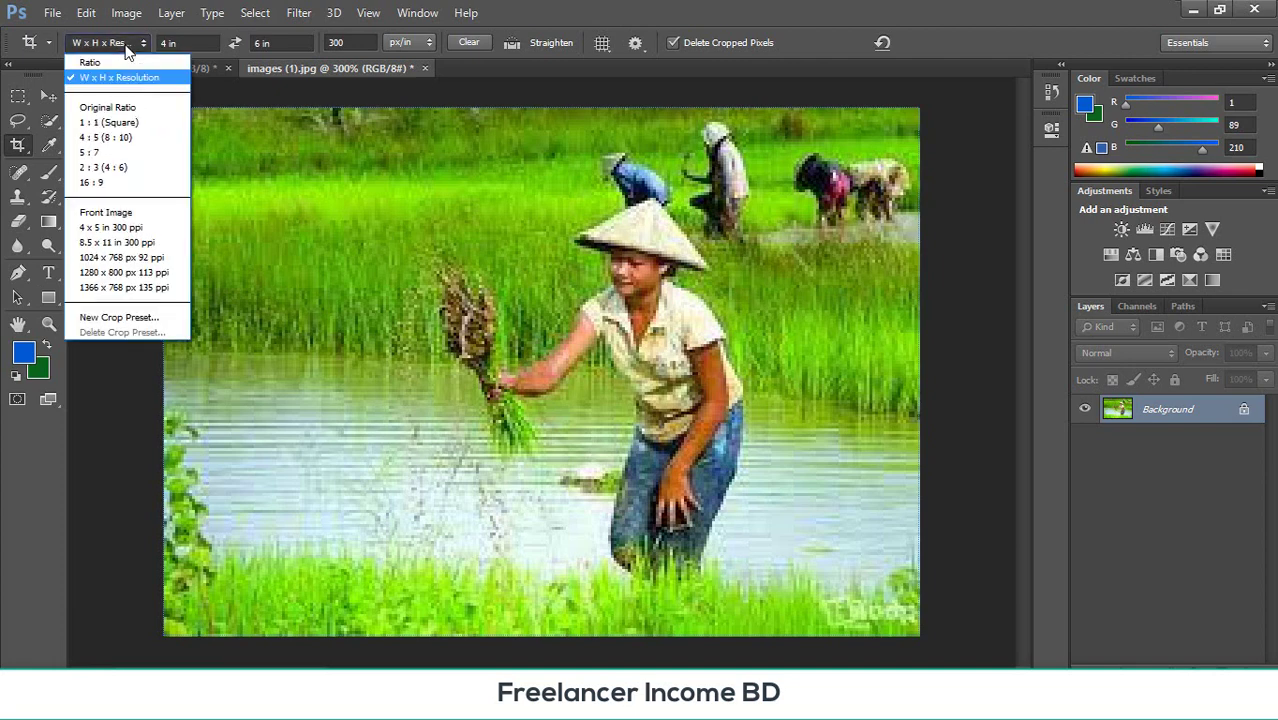
left_click(48, 42)
left_click(48, 42)
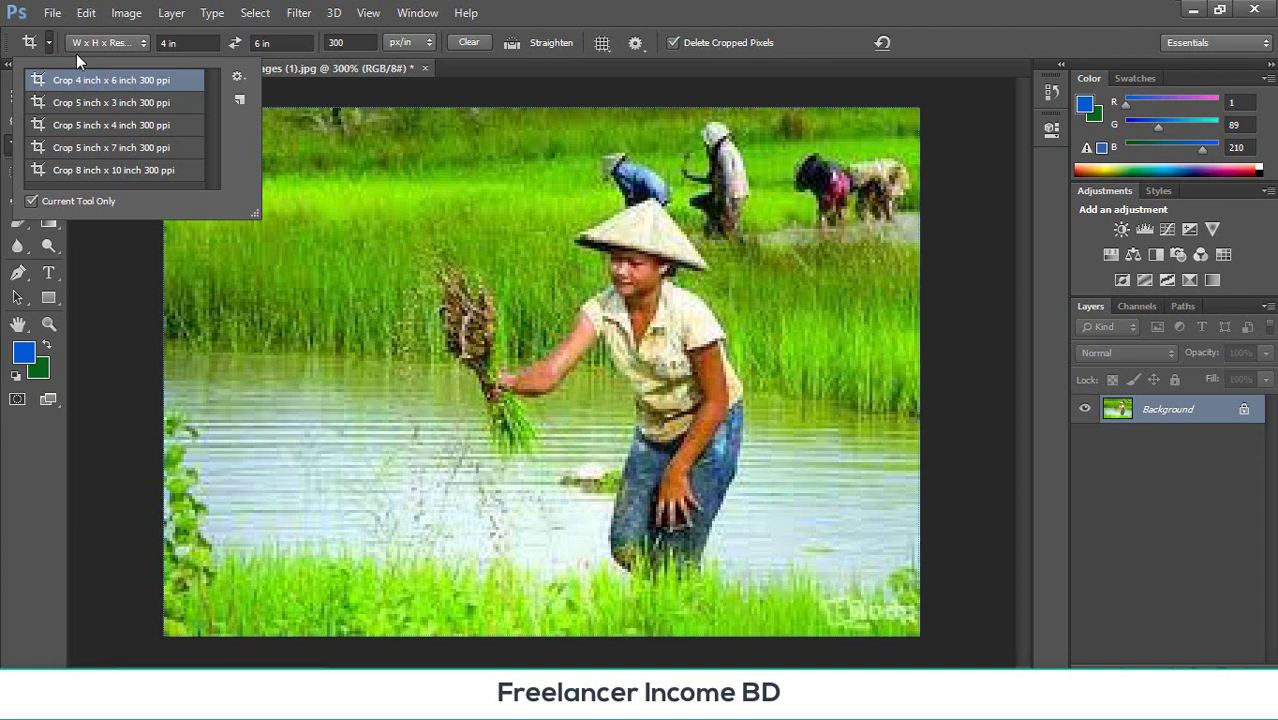
left_click(204, 43)
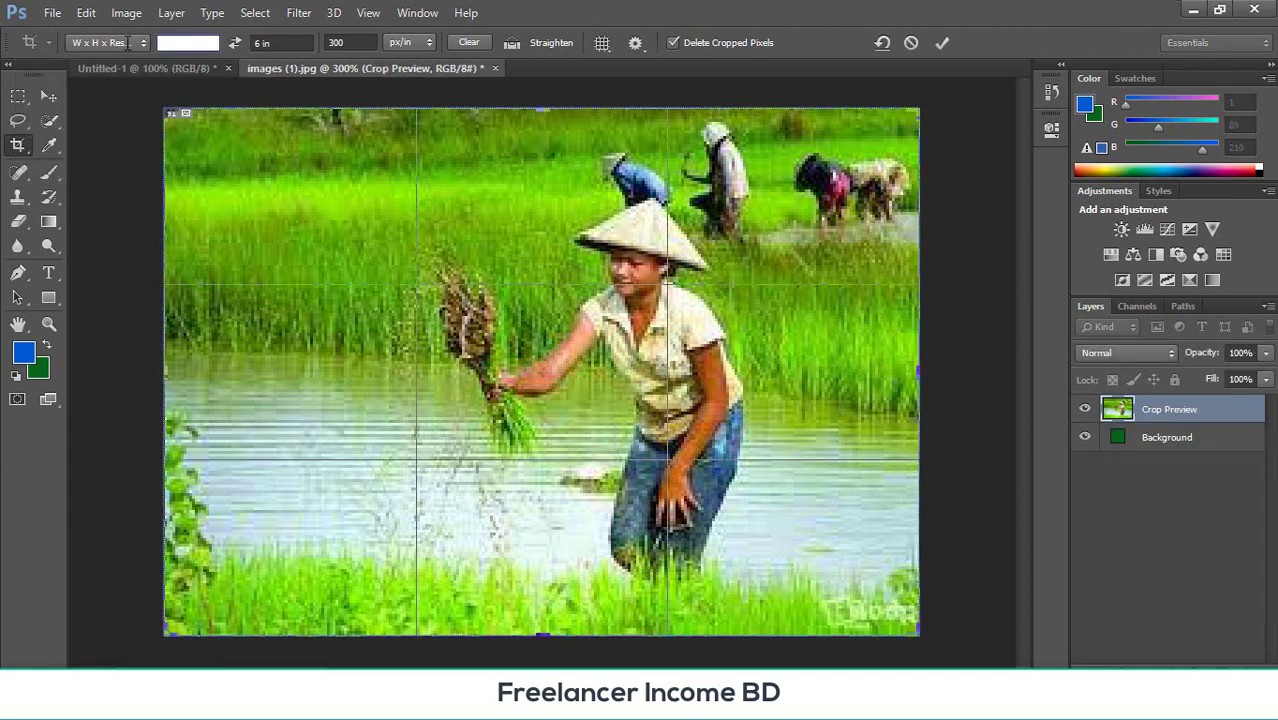
key("Tab")
key("BackSpace")
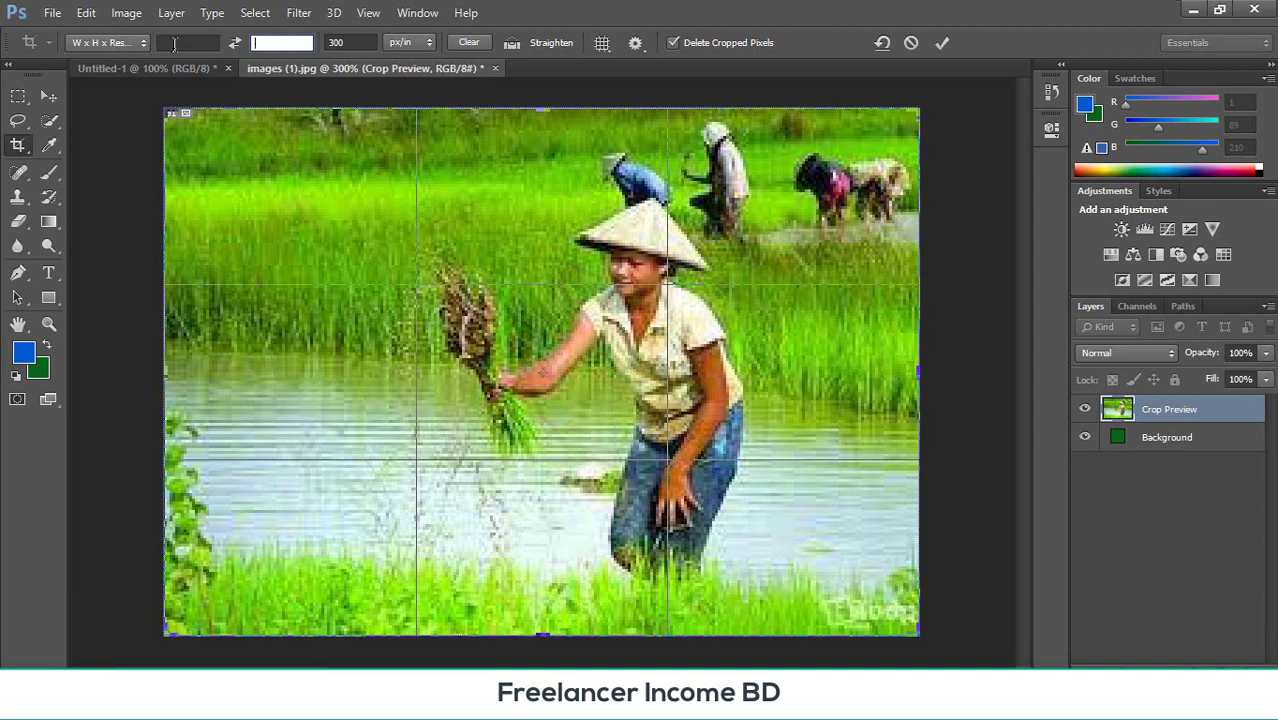
- Dismiss the 'Crop the image?' prompts, keeping the crop pending
left_click(45, 98)
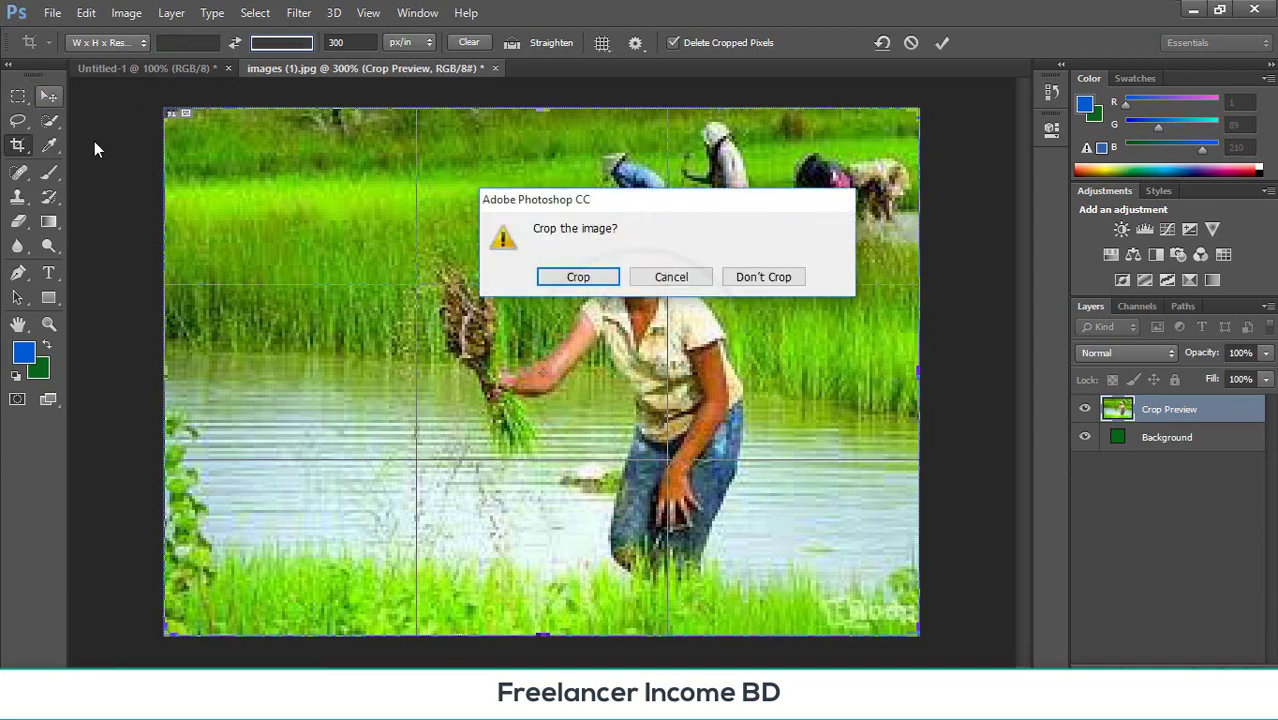
left_click(655, 280)
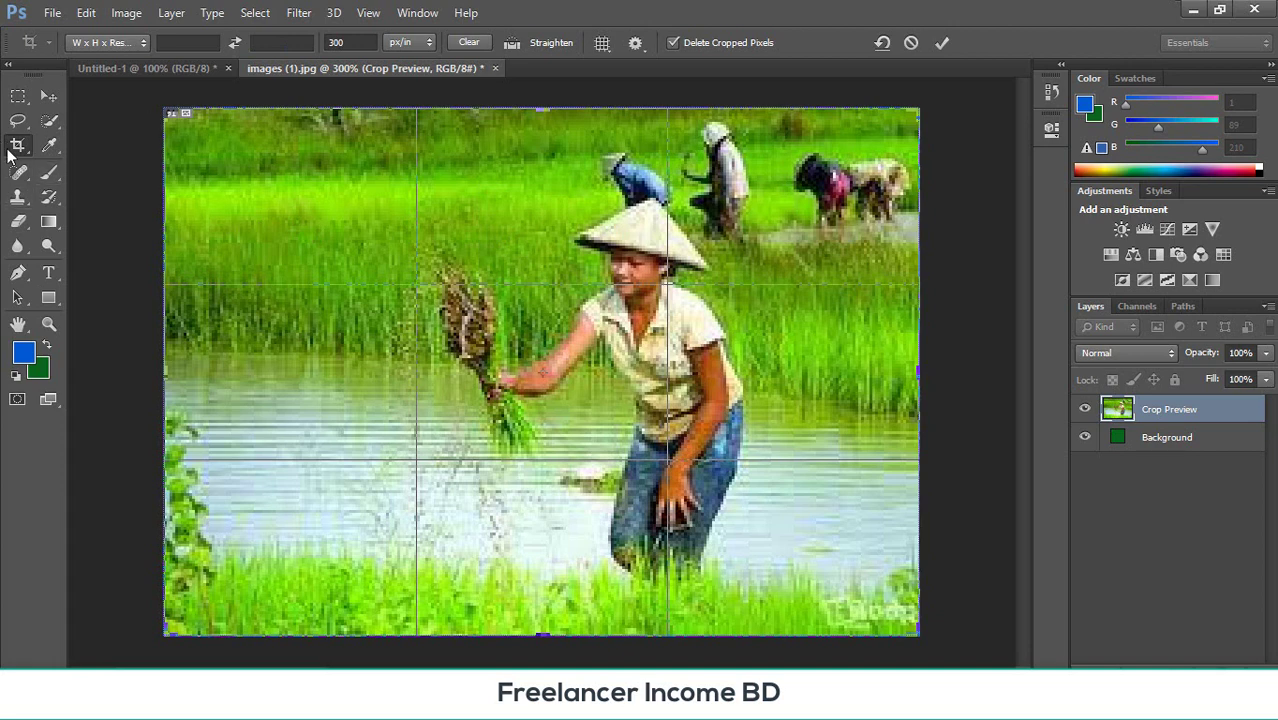
left_click(46, 156)
left_click(671, 279)
- Apply the pending crop, then commit a crop box covering the whole photo
left_click(18, 145)
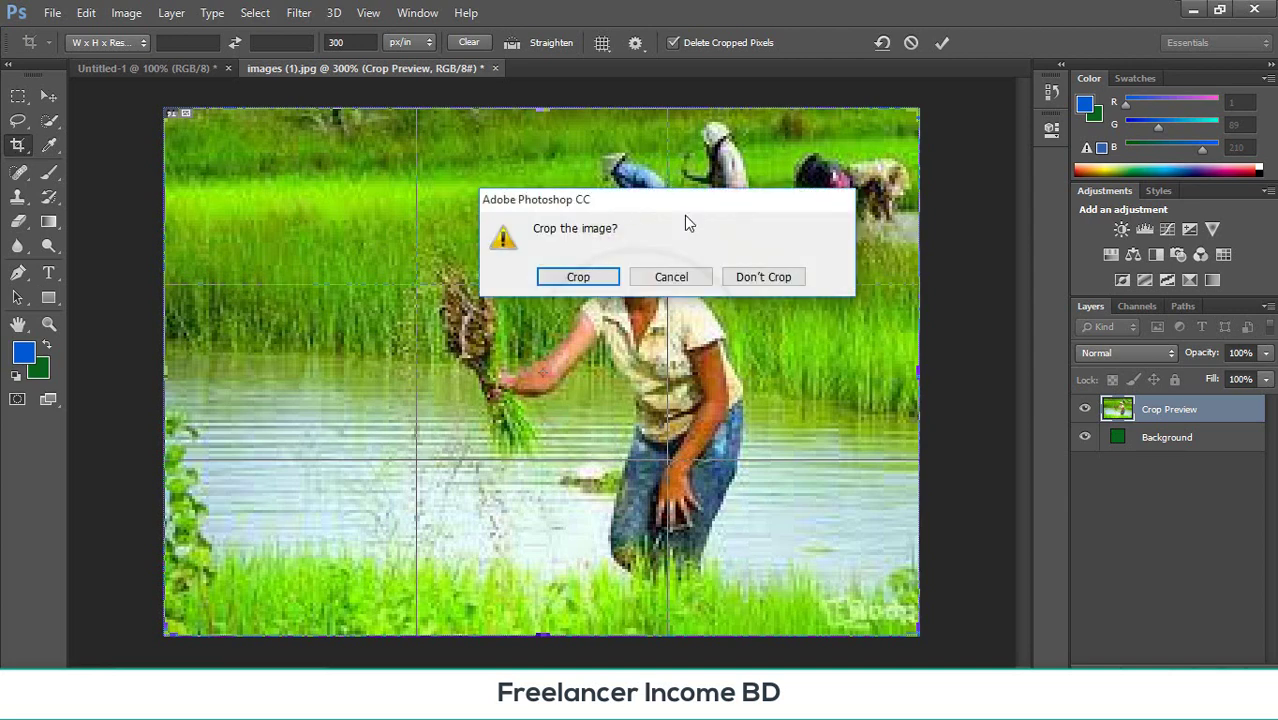
left_click(578, 277)
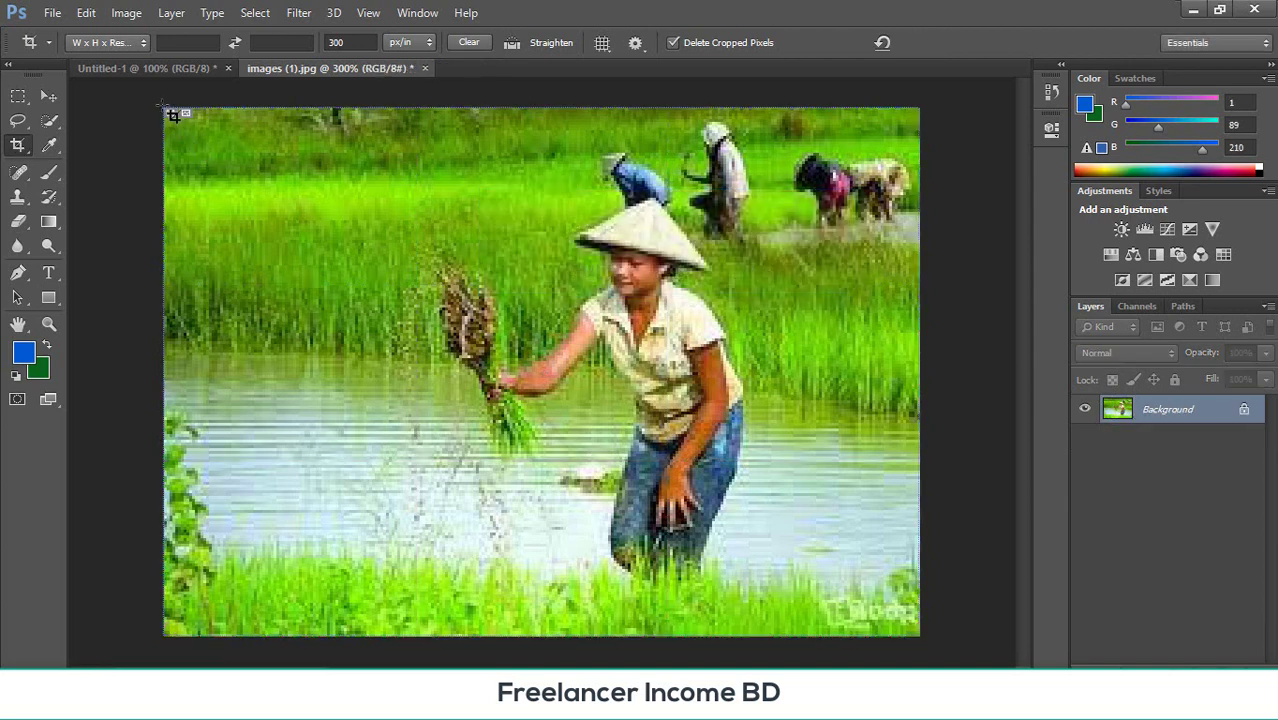
mouse_move(172, 115)
left_mouse_down()
mouse_move(326, 310)
mouse_move(841, 566)
mouse_move(921, 647)
mouse_move(913, 636)
left_mouse_up()
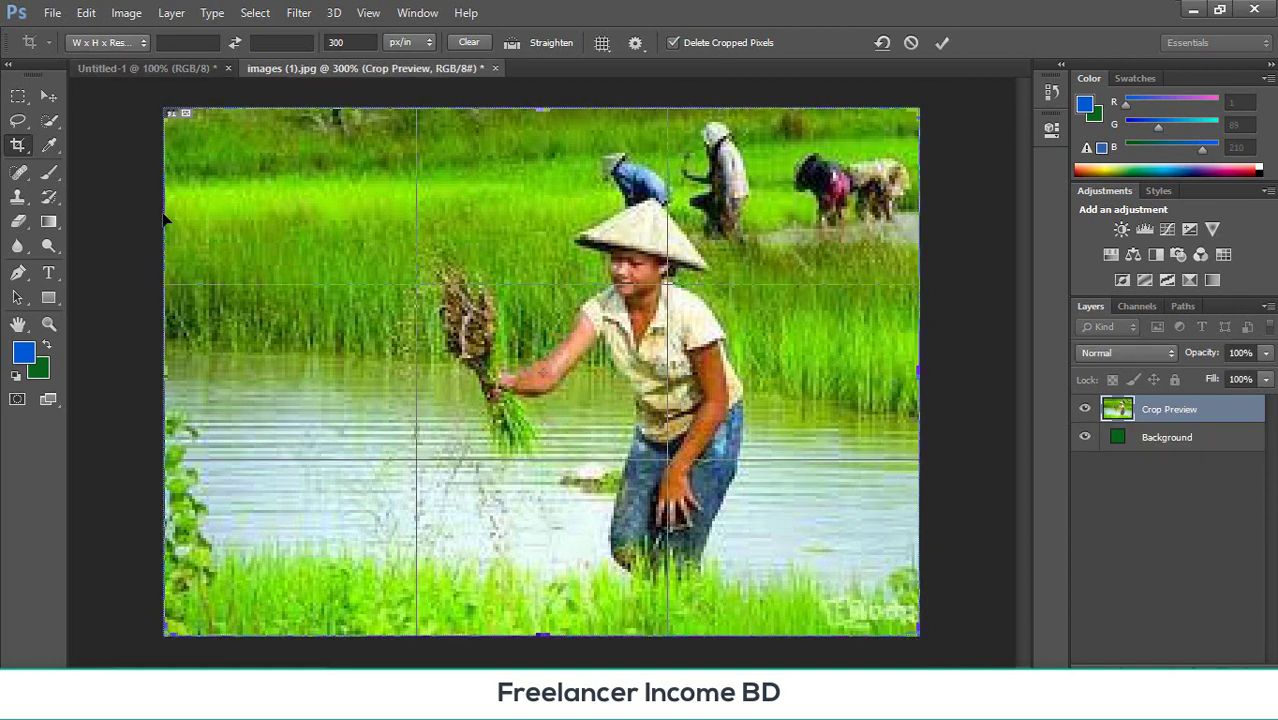
key("Return")
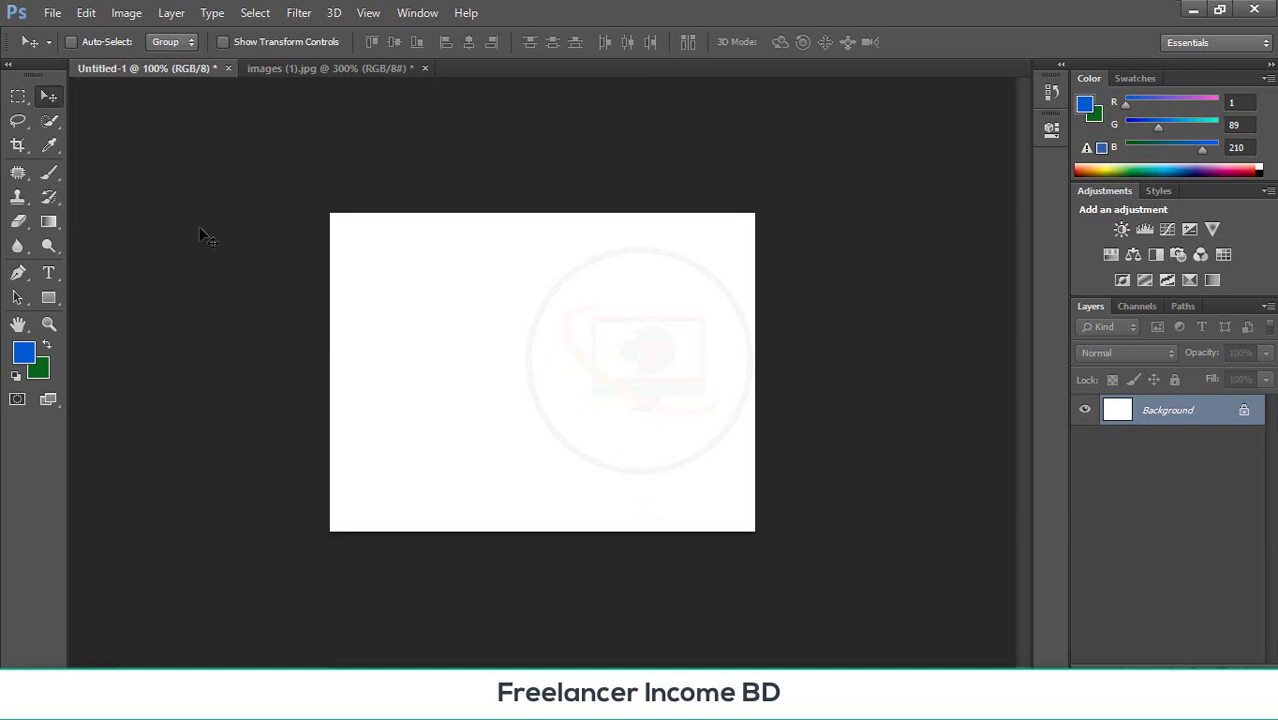
- Draw a blue rectangle on the left of the canvas and add a new layer
left_click(48, 297)
left_click_drag(392, 263, 515, 454)
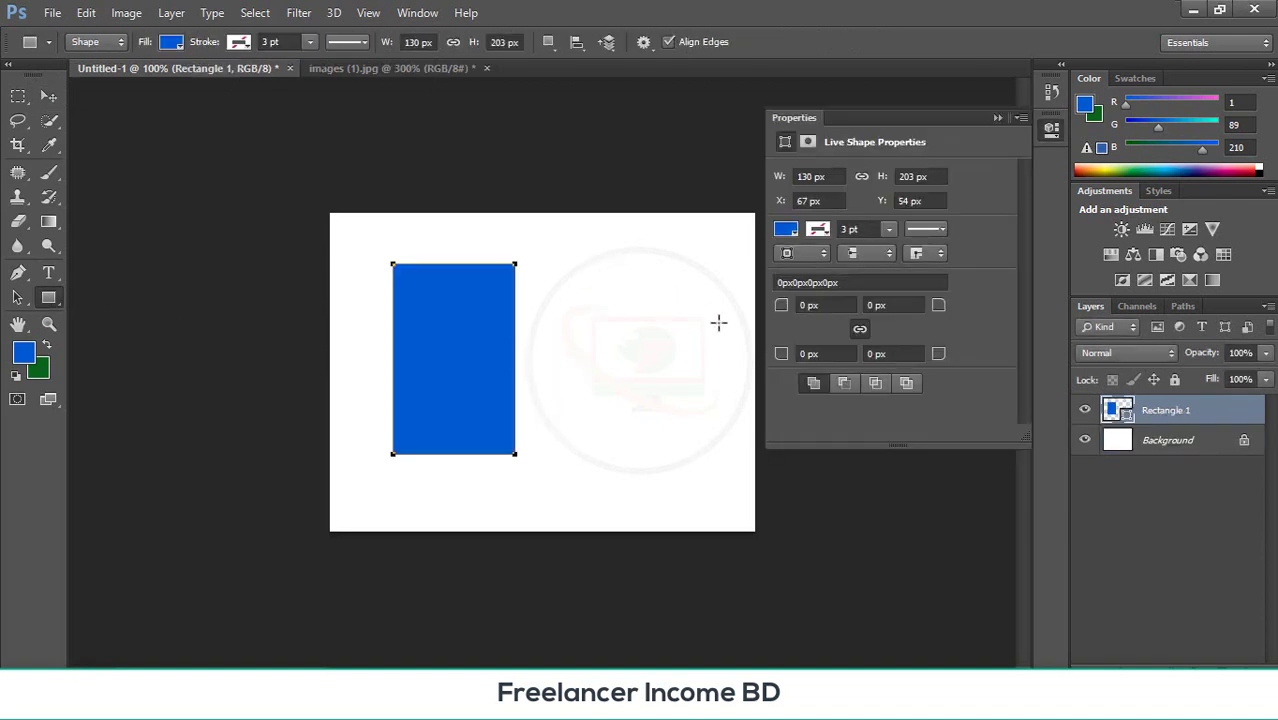
left_click(48, 96)
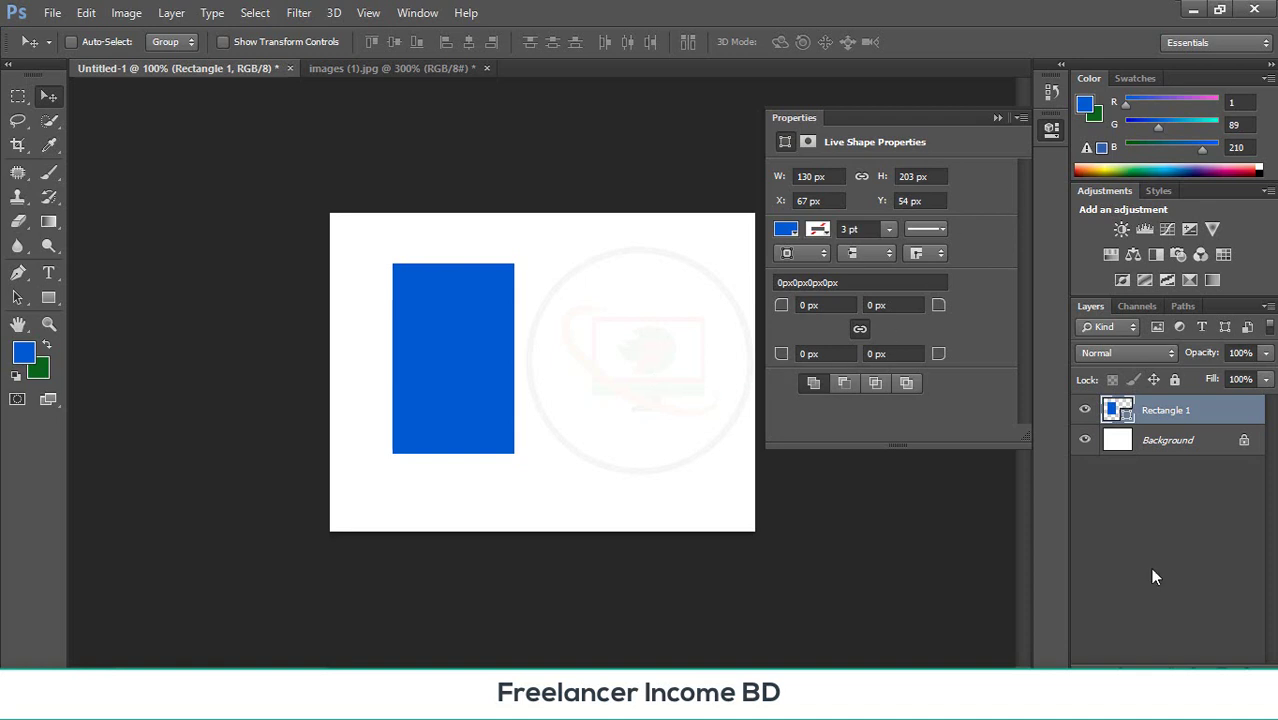
left_click(1226, 676)
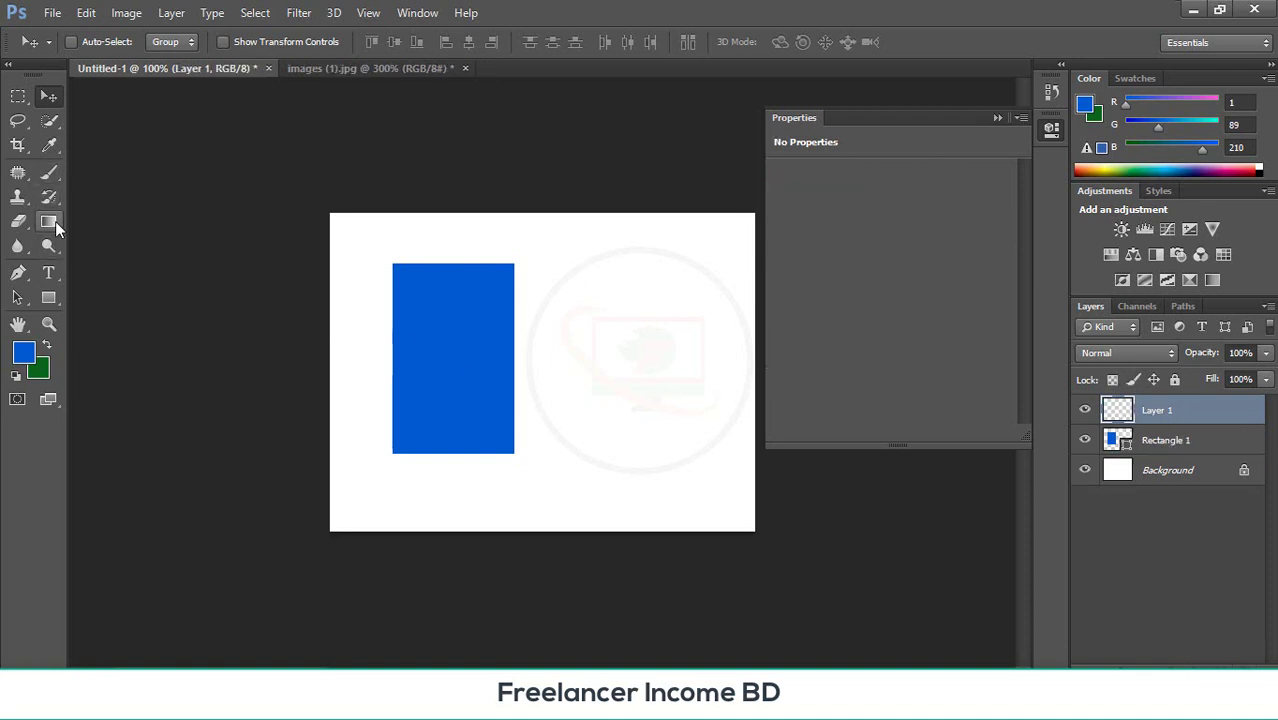
- Draw a blue rounded rectangle to the right of the rectangle and reposition it
left_click(48, 297)
left_click(120, 312)
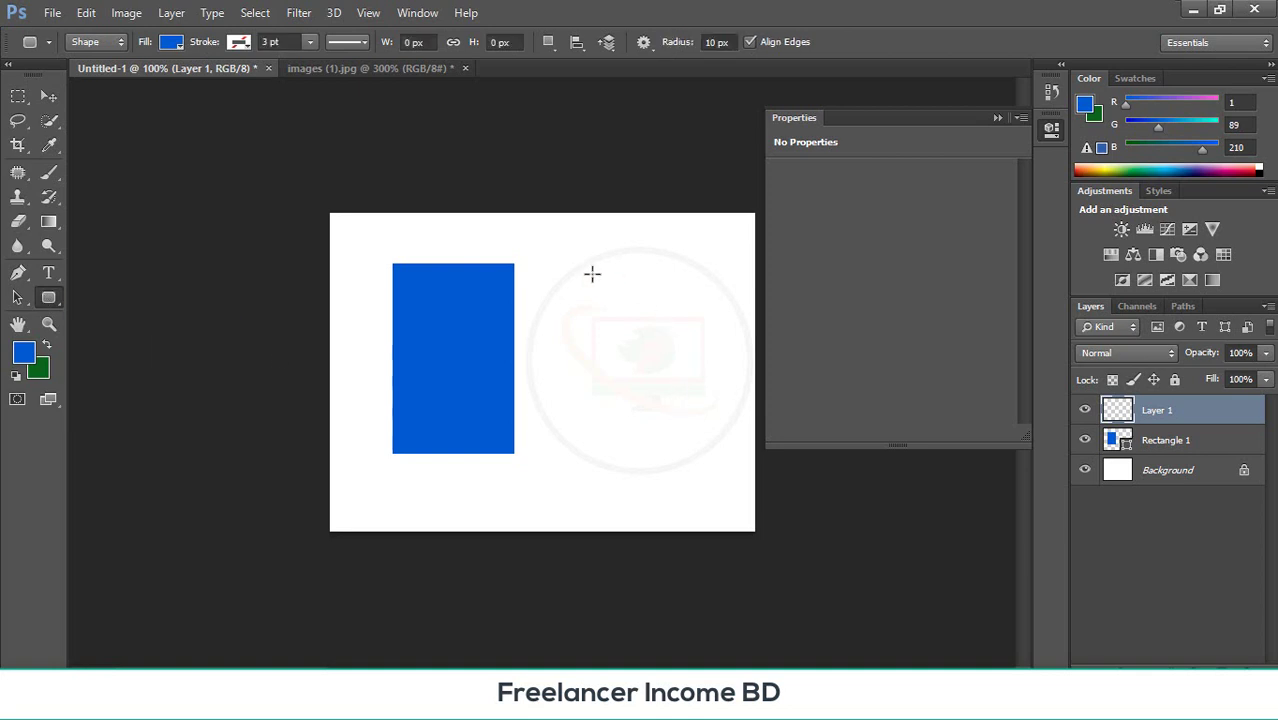
left_click_drag(589, 271, 646, 398)
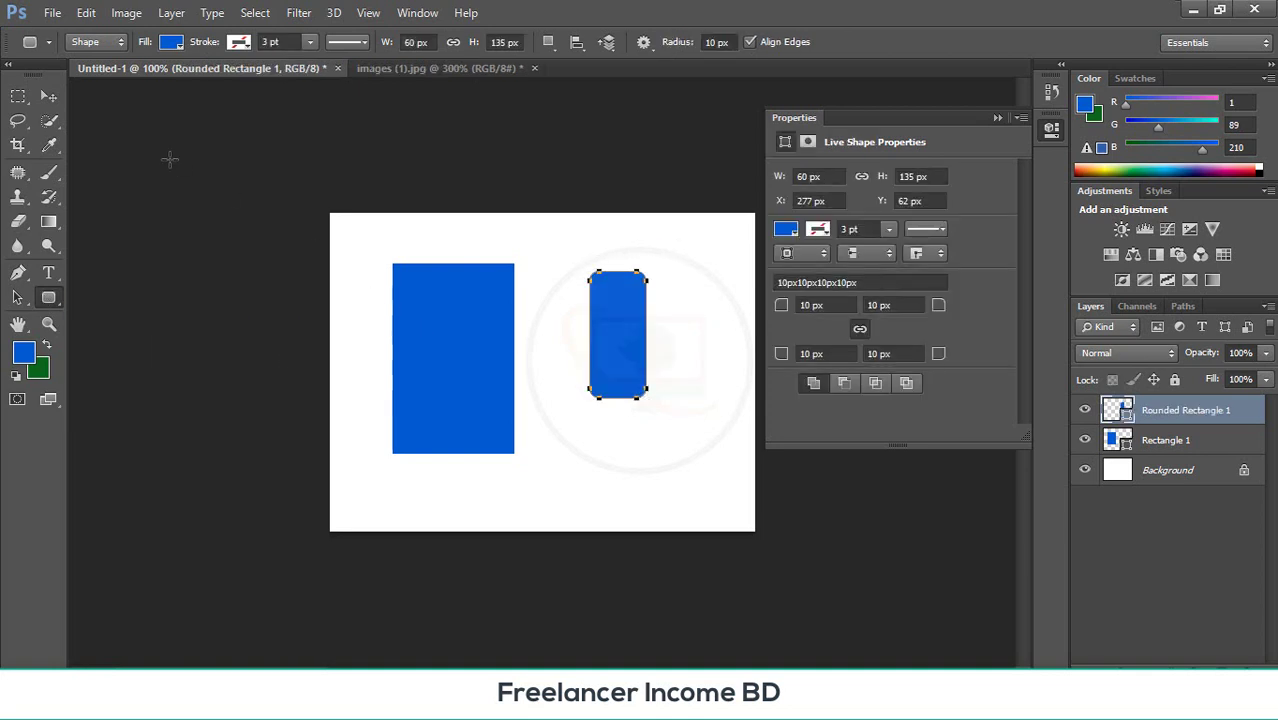
left_click(48, 96)
left_click_drag(481, 394, 403, 341)
- Move the rectangle to the top-left corner and fill the rounded rectangle green beside it
left_click(72, 41)
left_click(462, 388)
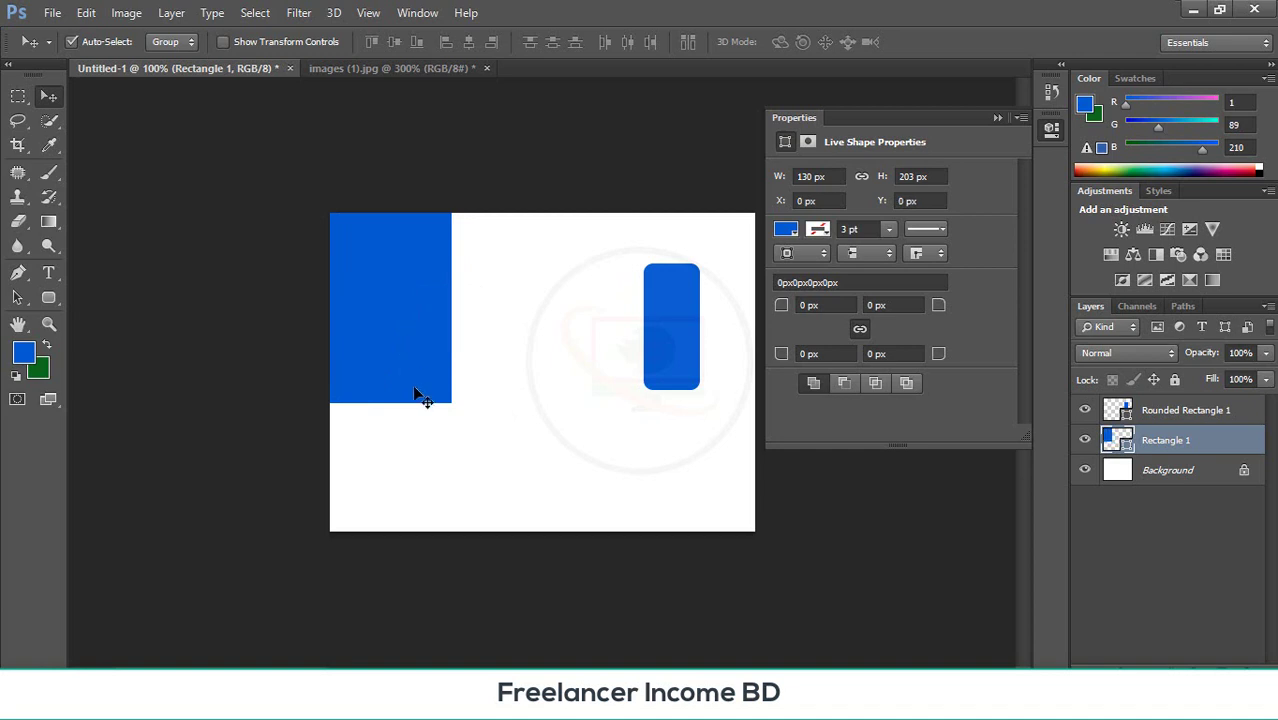
left_click_drag(656, 371, 520, 313)
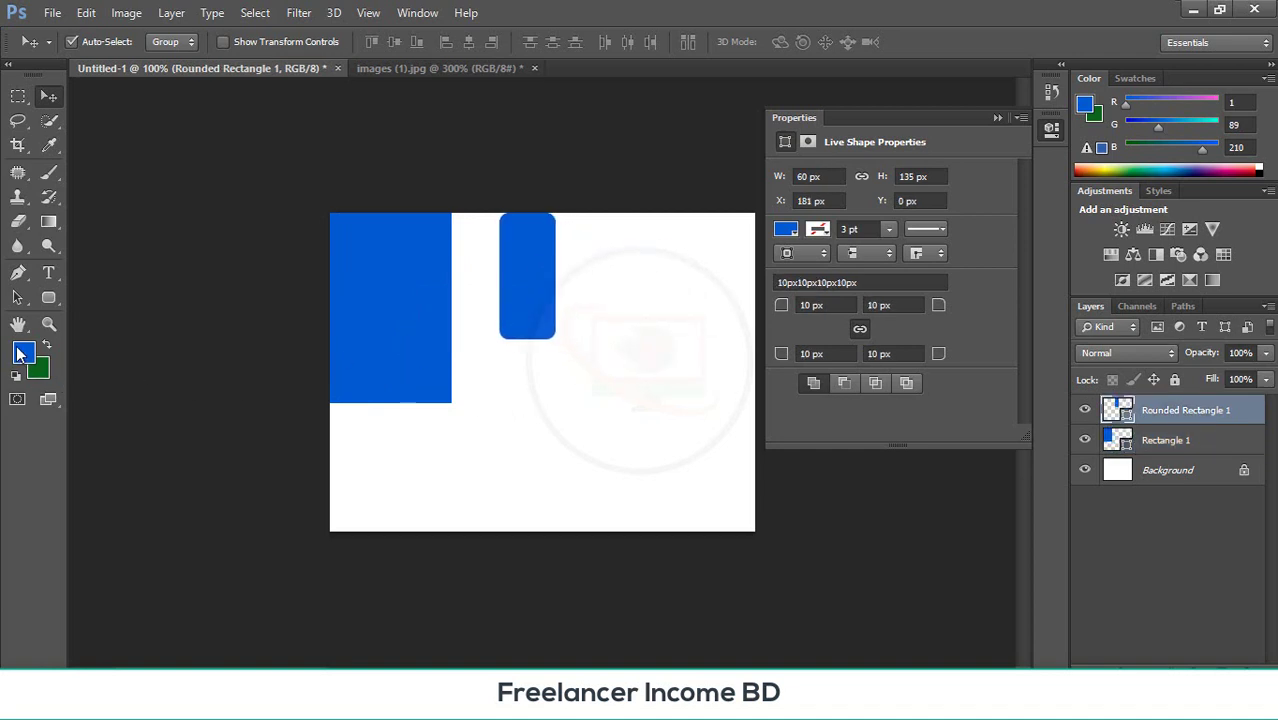
key("ctrl+BackSpace")
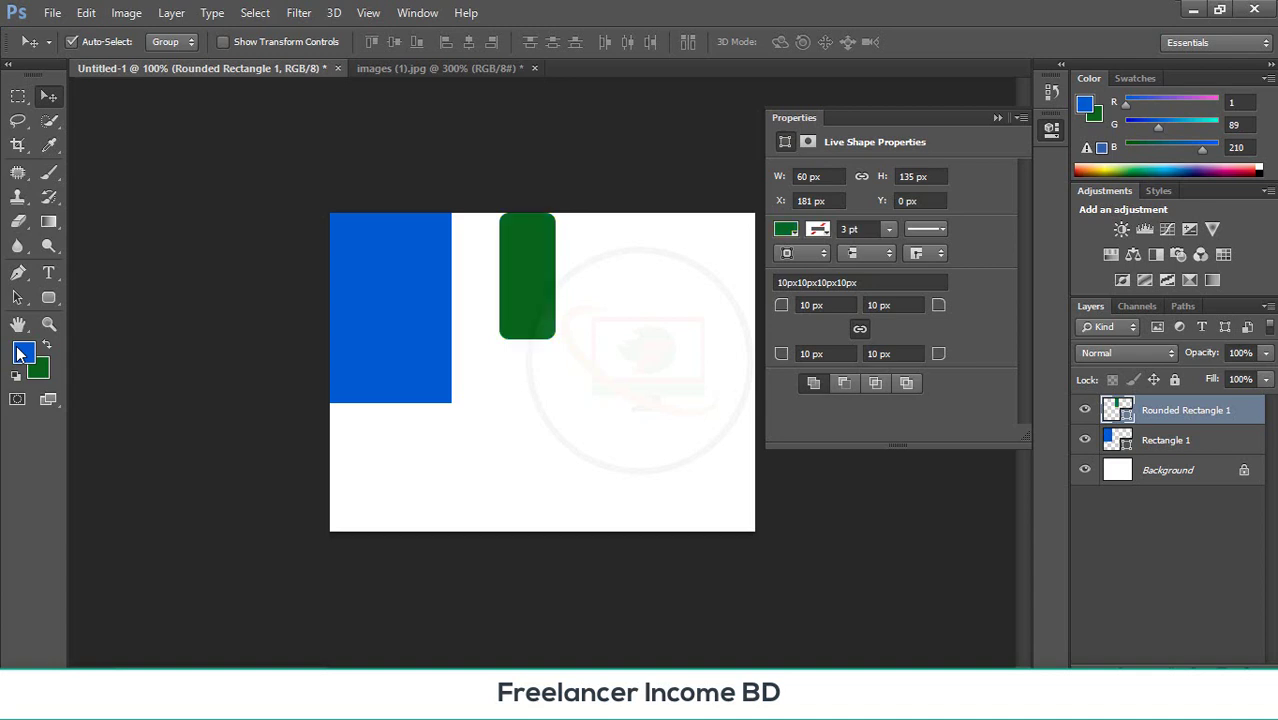
left_click_drag(514, 282, 496, 286)
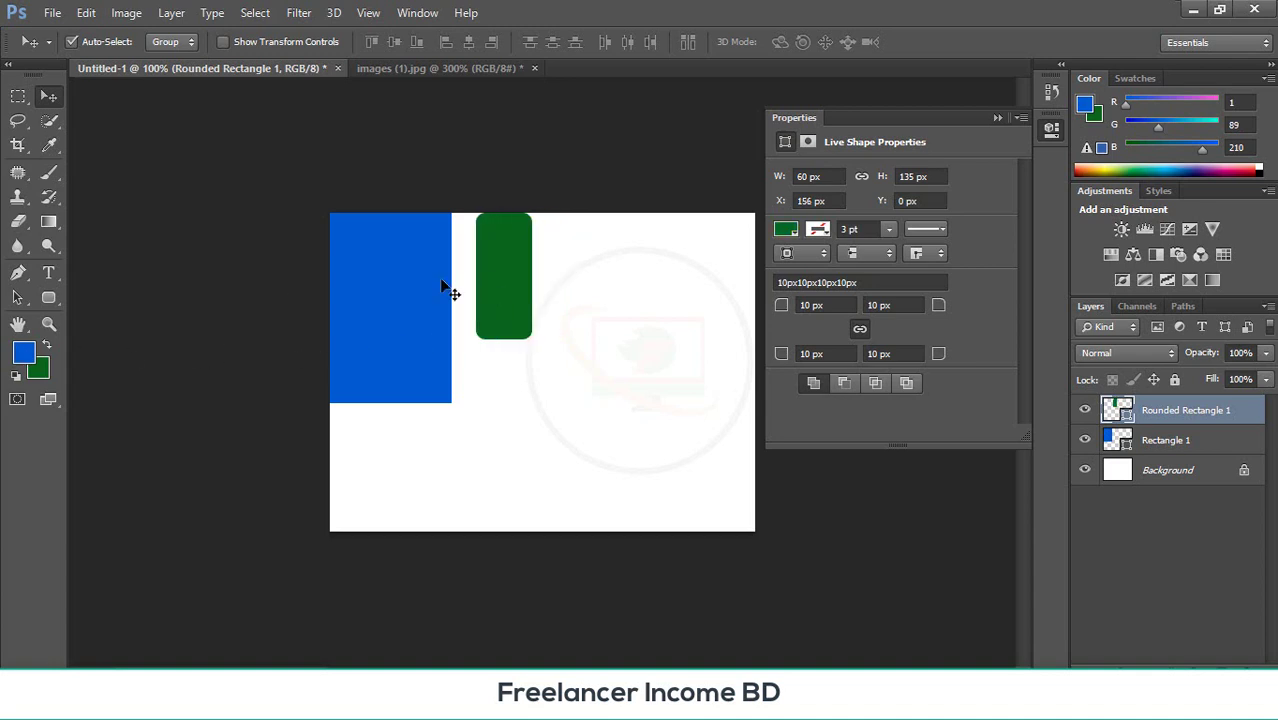
key("ctrl+shift+alt+n")
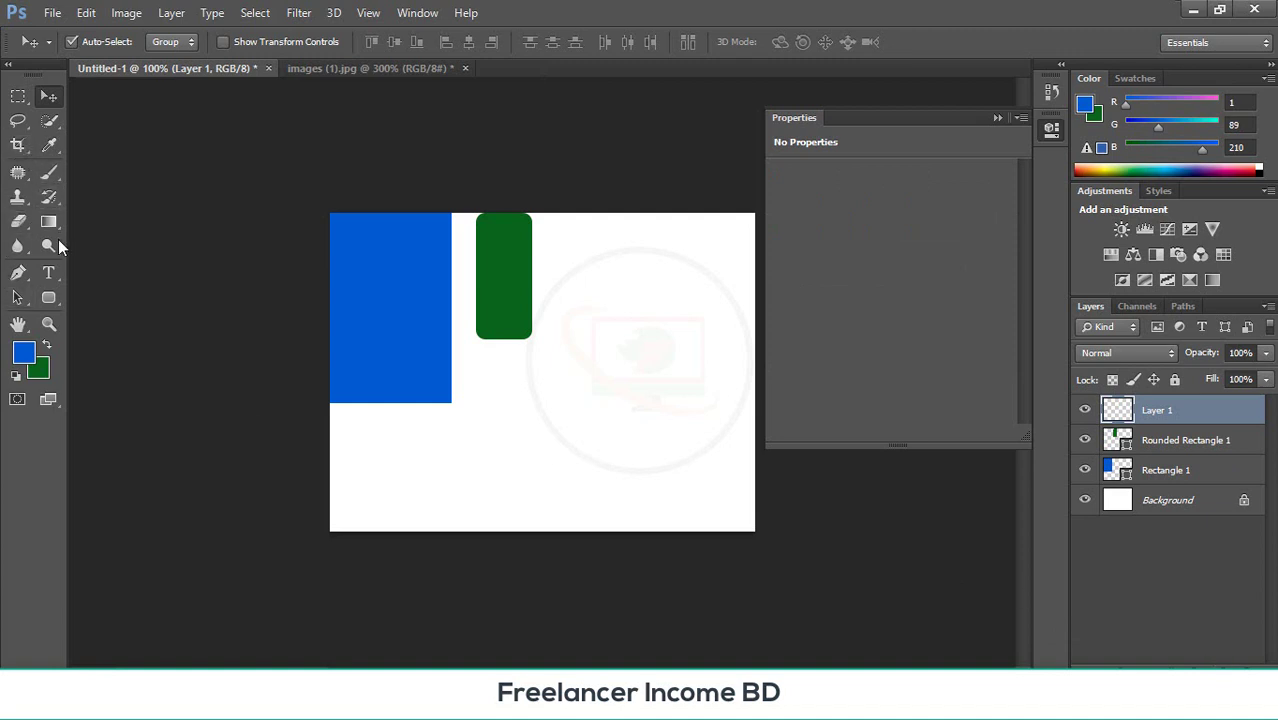
- Draw a blue rounded square and move it up to the top edge
left_click(48, 297)
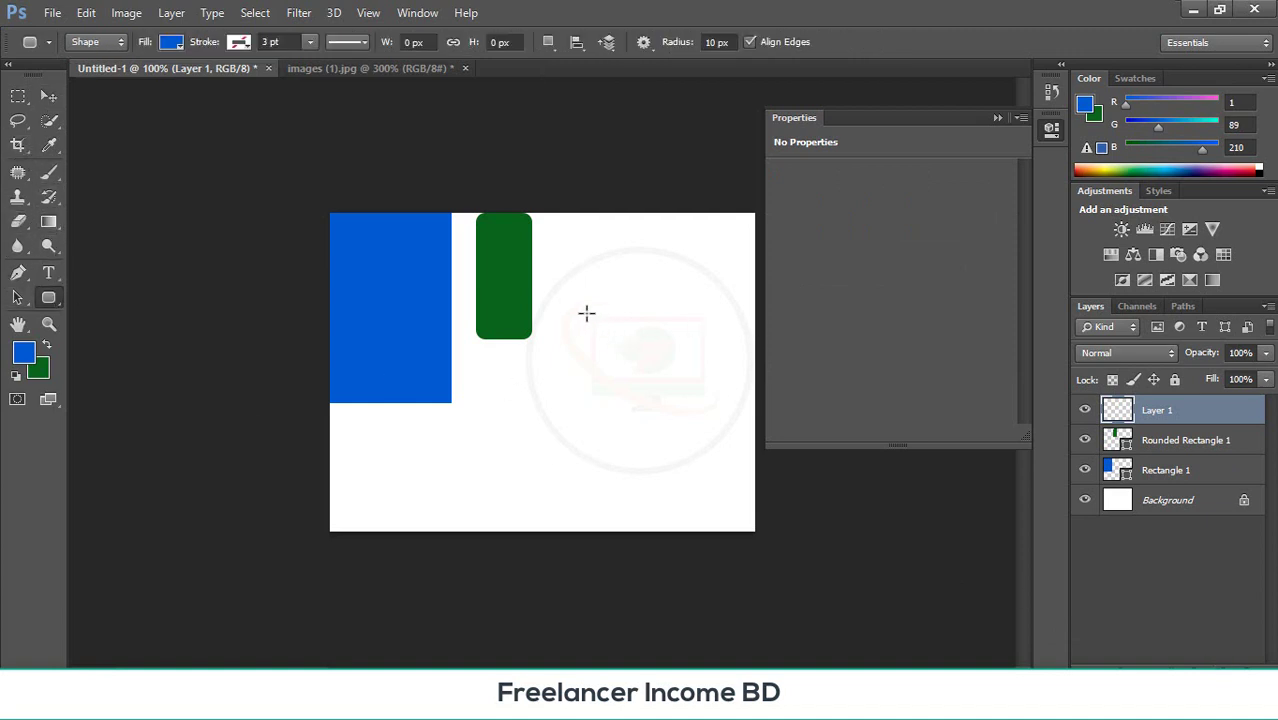
left_click_drag(585, 313, 656, 398)
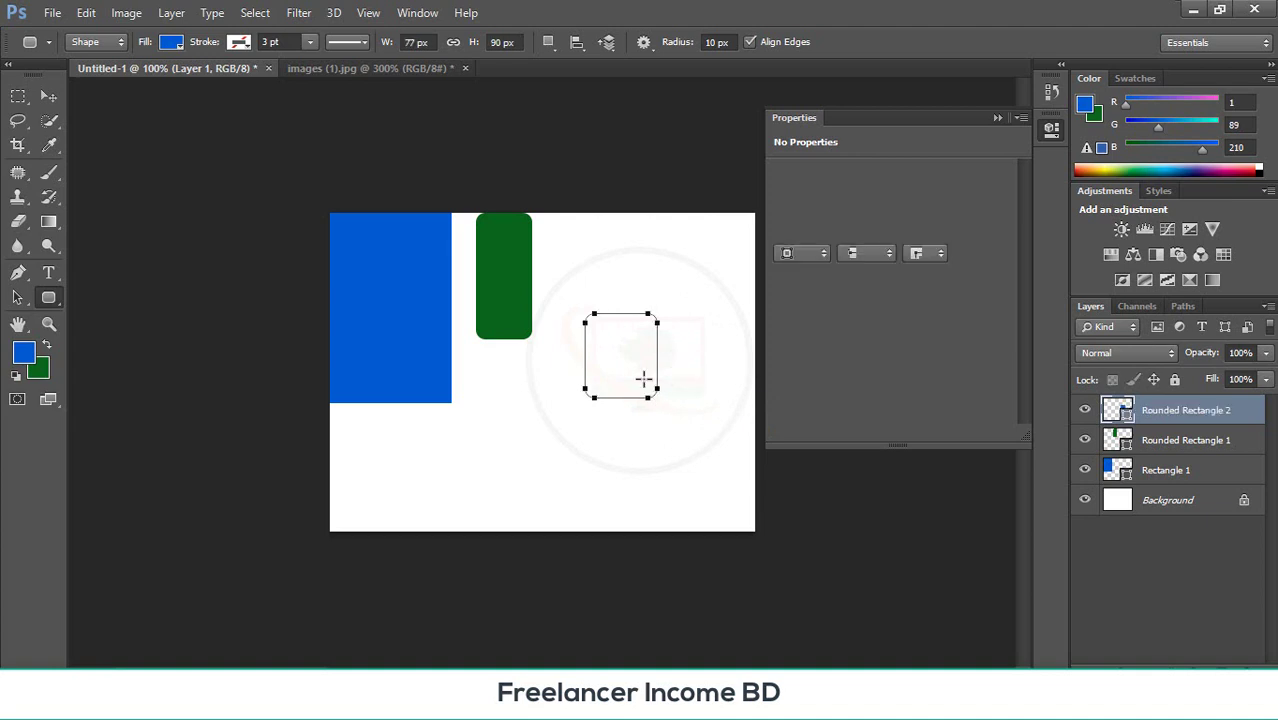
left_click(47, 96)
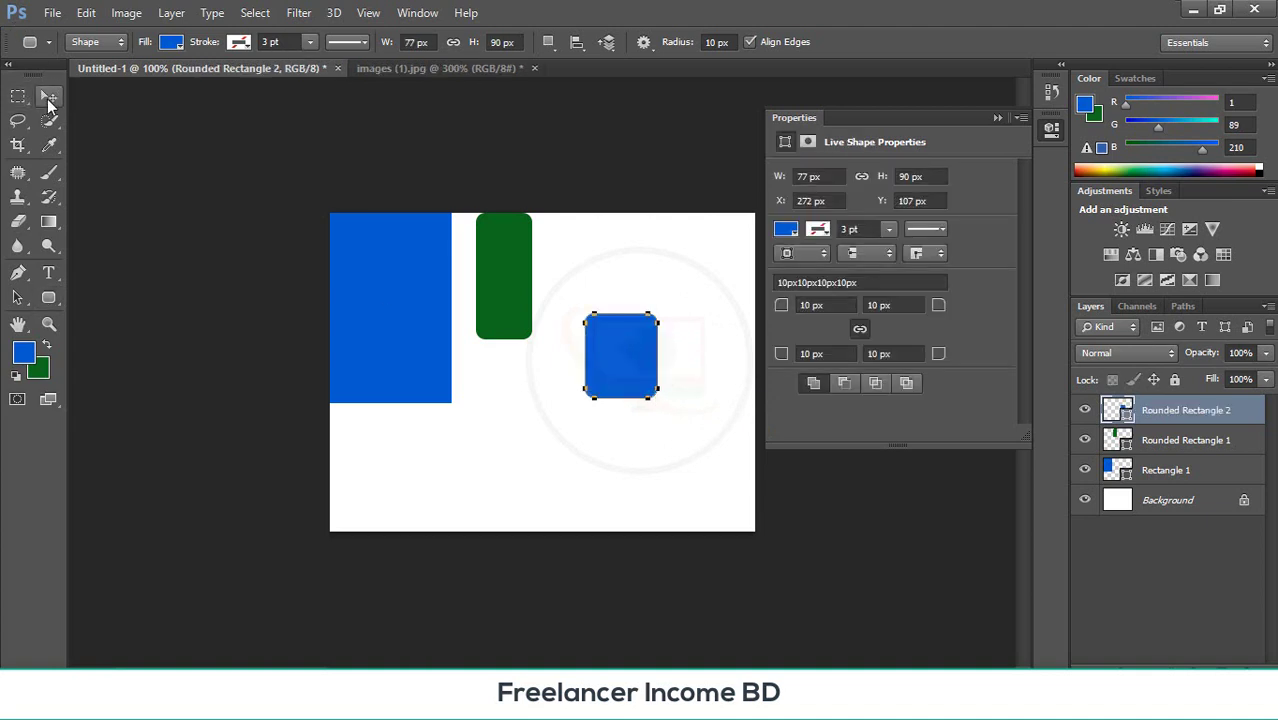
left_click_drag(613, 338, 574, 243)
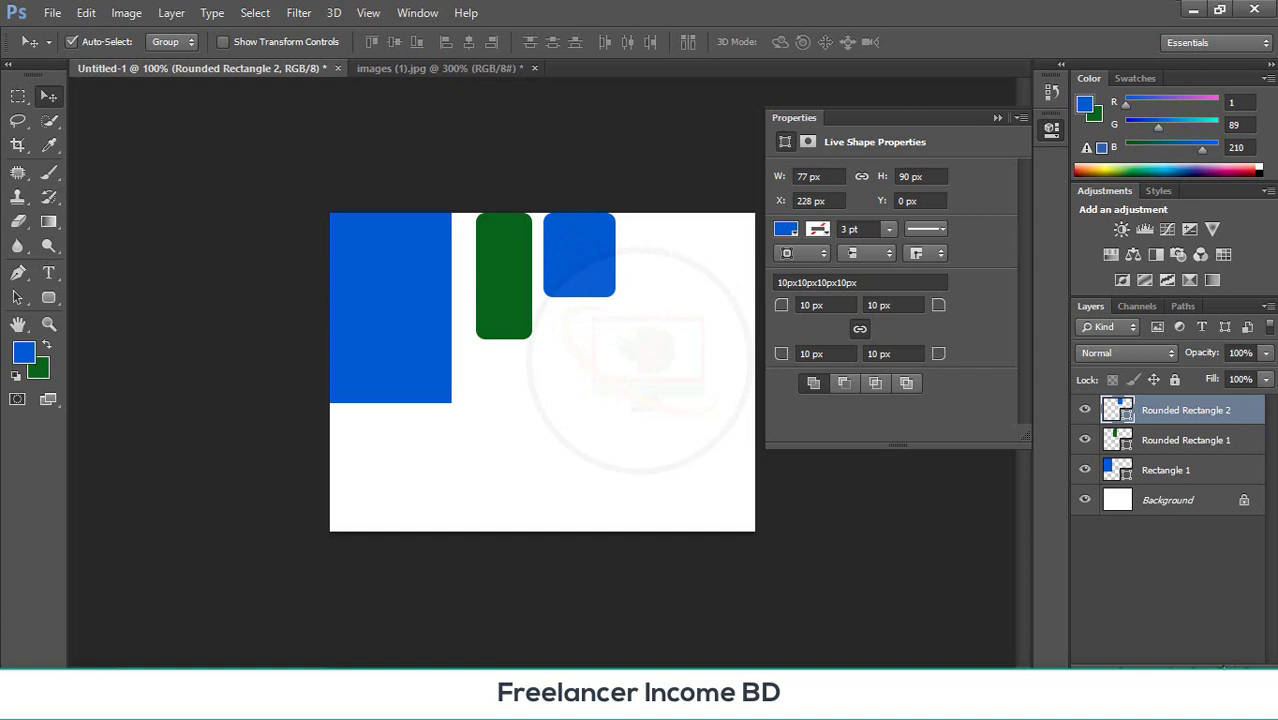
- On a new layer, draw a blue circle near the top-right of the canvas
left_click(1222, 666)
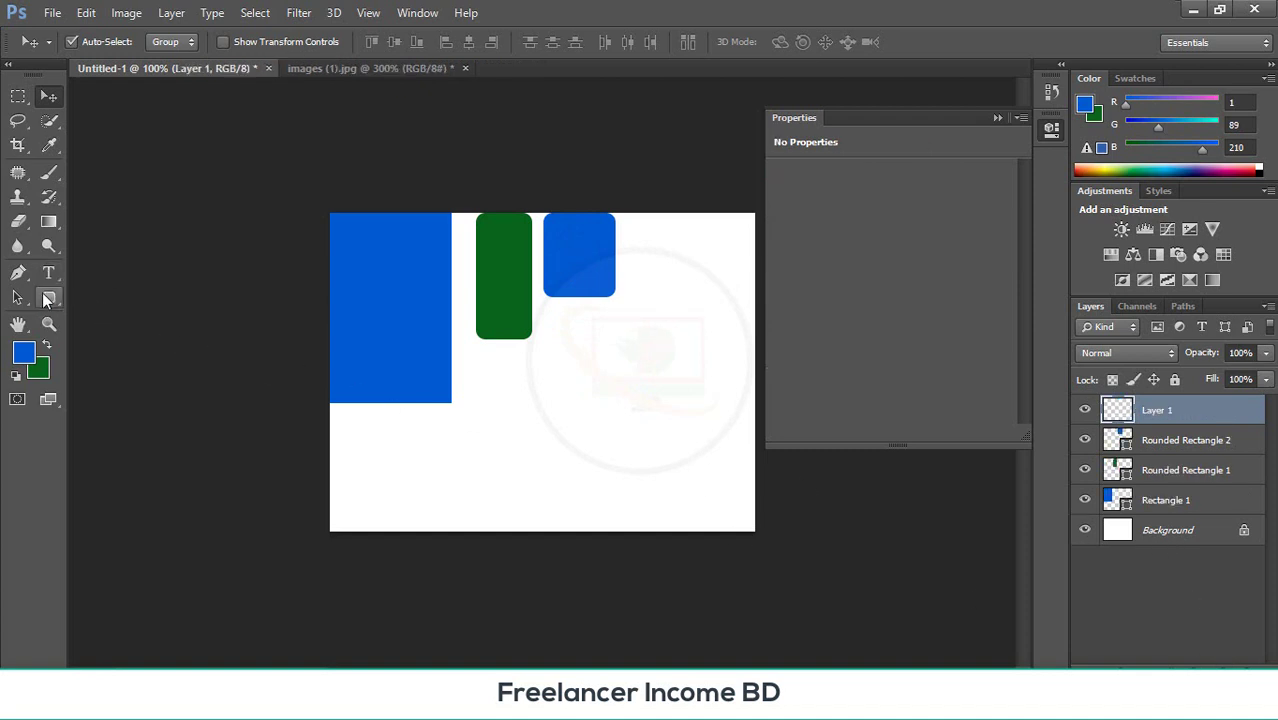
left_click_drag(44, 296, 120, 312)
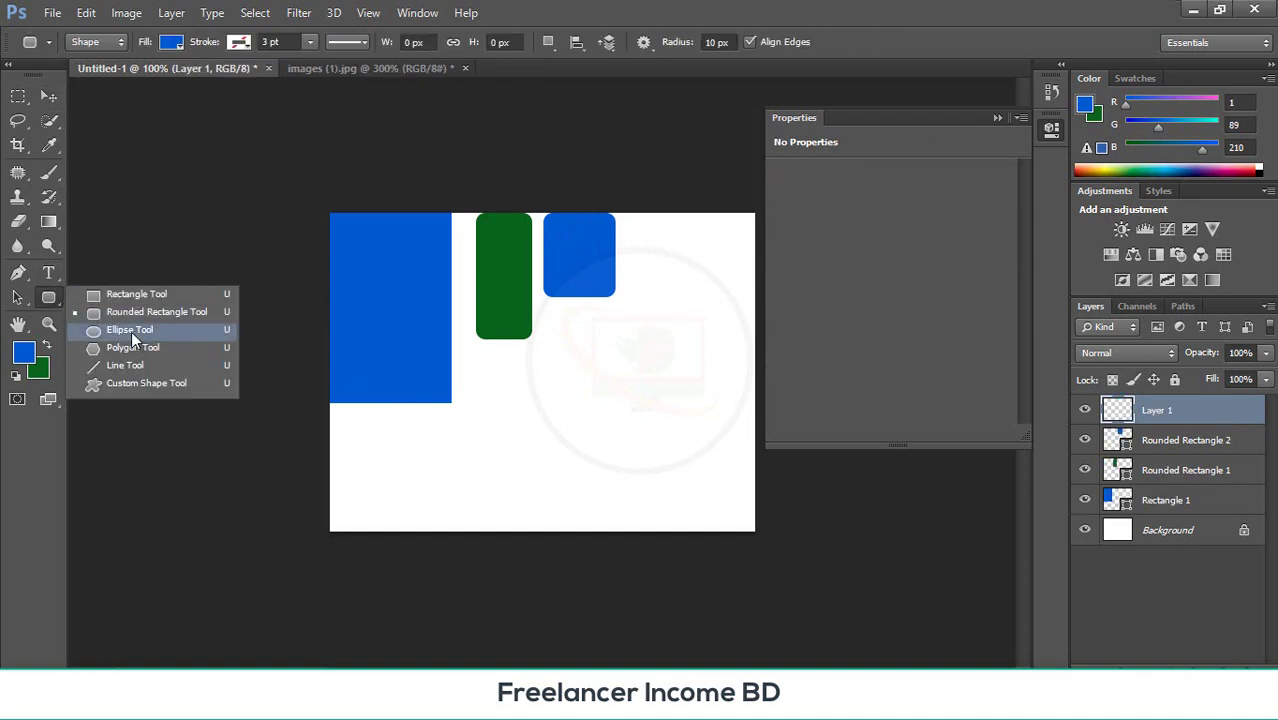
left_click(131, 331)
left_click_drag(638, 219, 727, 311)
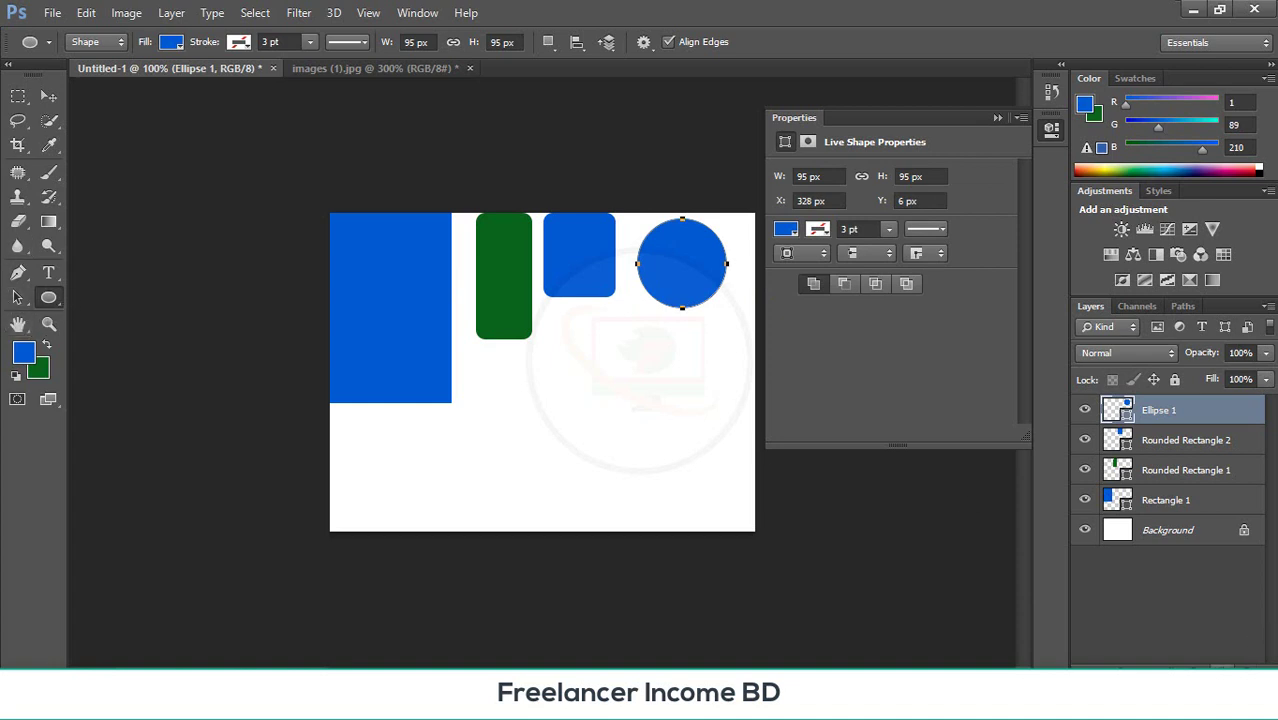
- On a new layer, draw a blue pentagon at the lower left and move it further down
left_click(1221, 665)
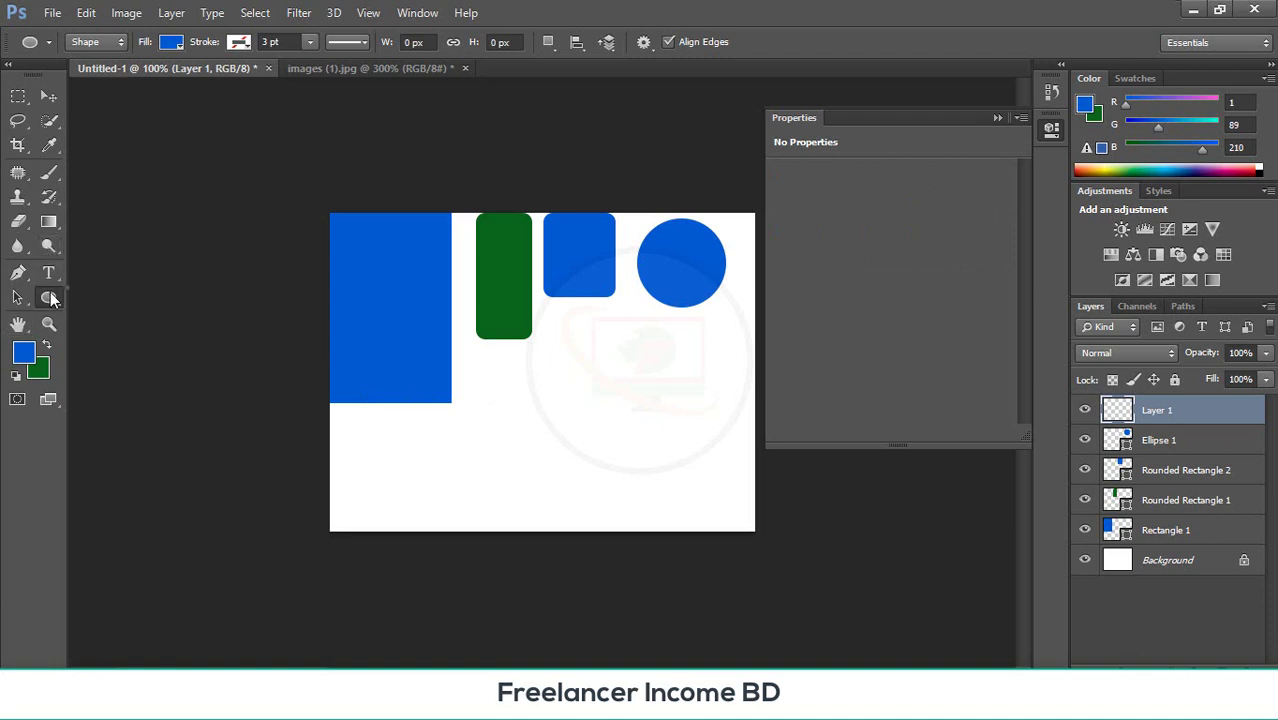
left_click(50, 298)
left_click(138, 349)
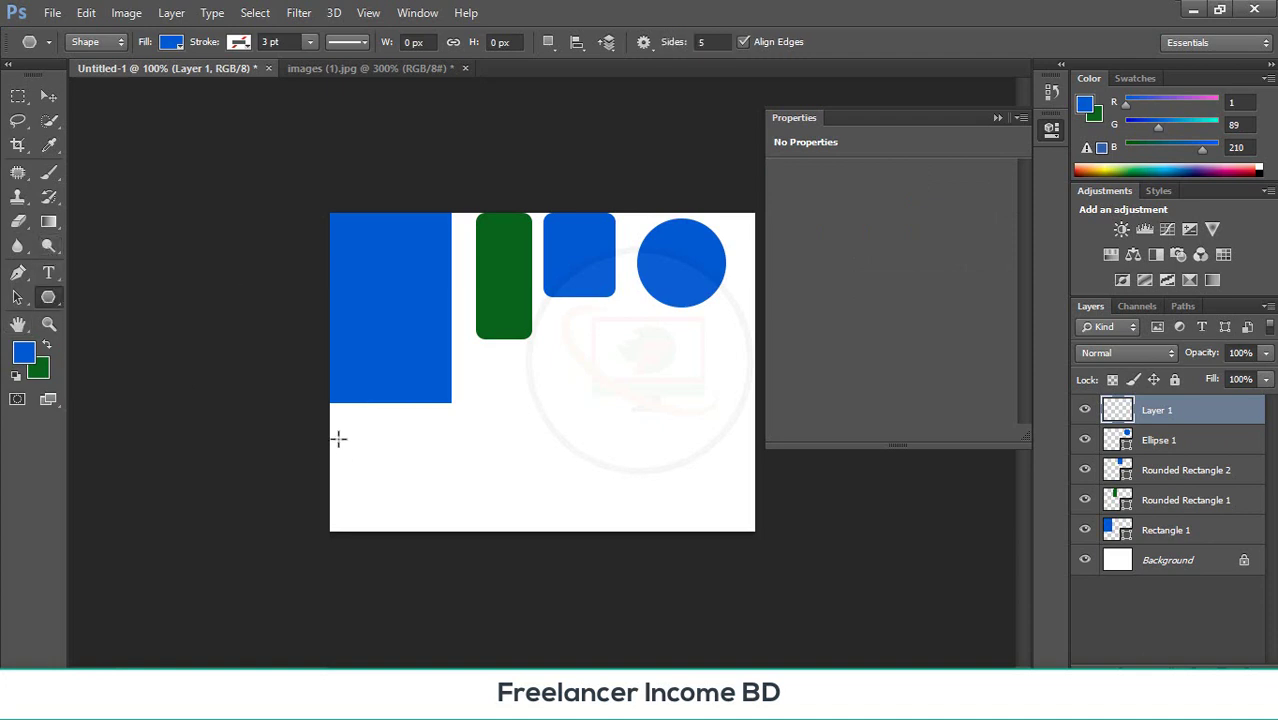
left_click_drag(363, 441, 375, 464)
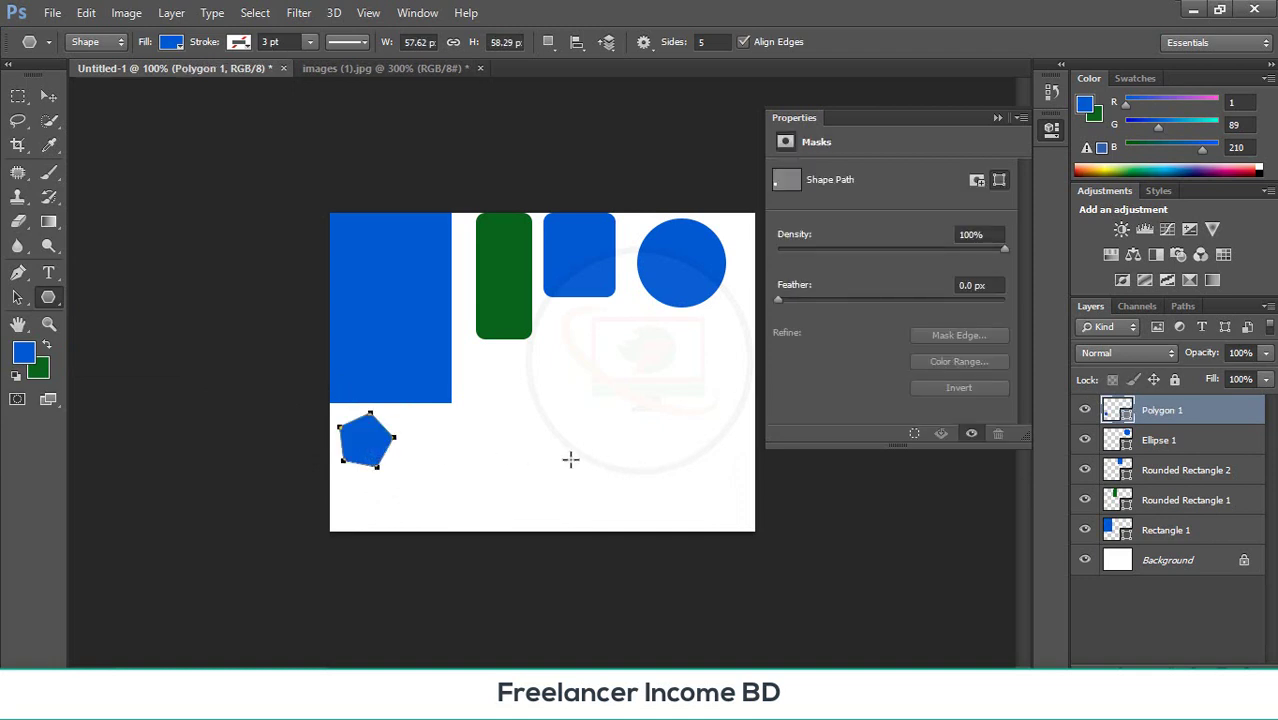
left_click(49, 96)
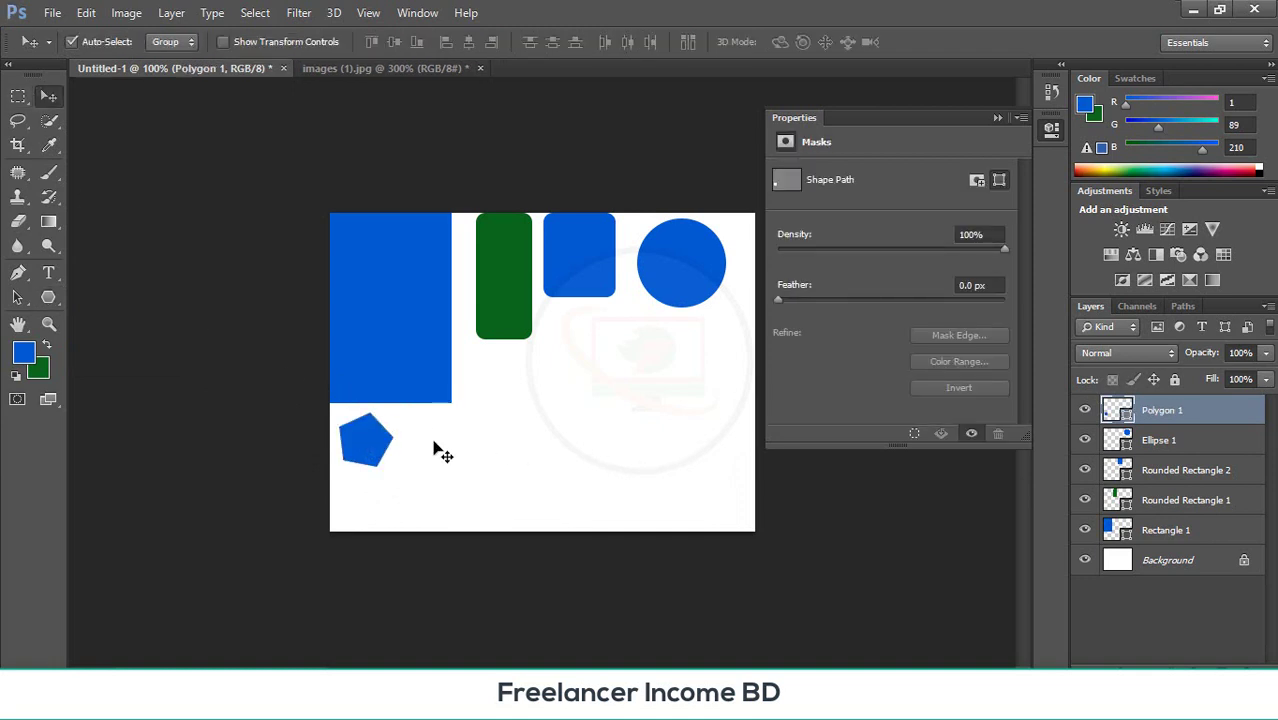
left_click_drag(371, 451, 380, 501)
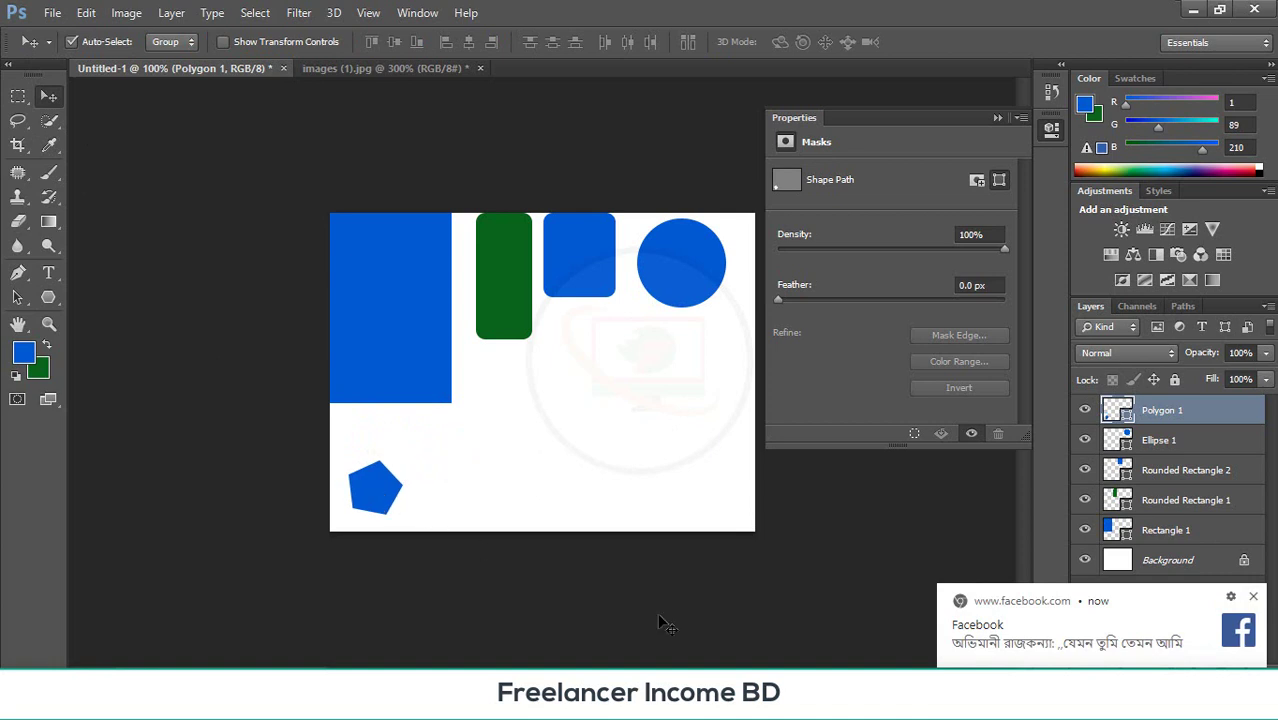
left_click(1255, 598)
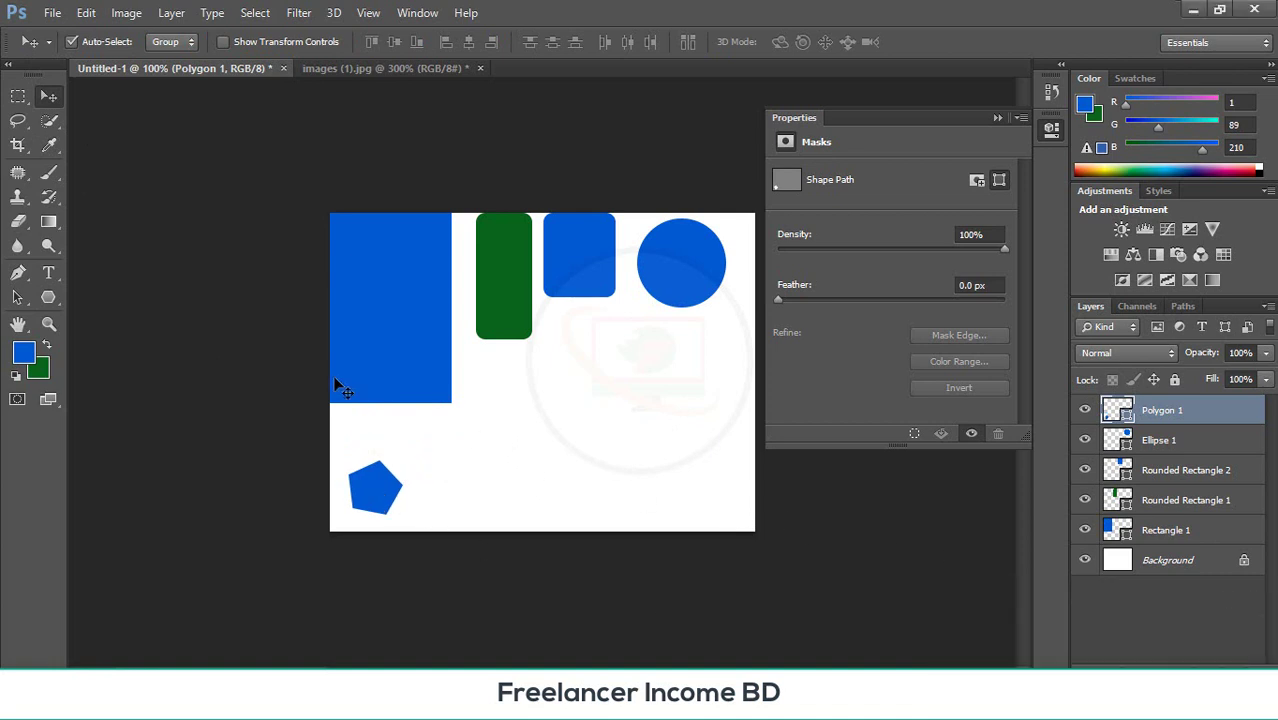
- Draw a blue square in the lower middle and shift it left
left_click(48, 297)
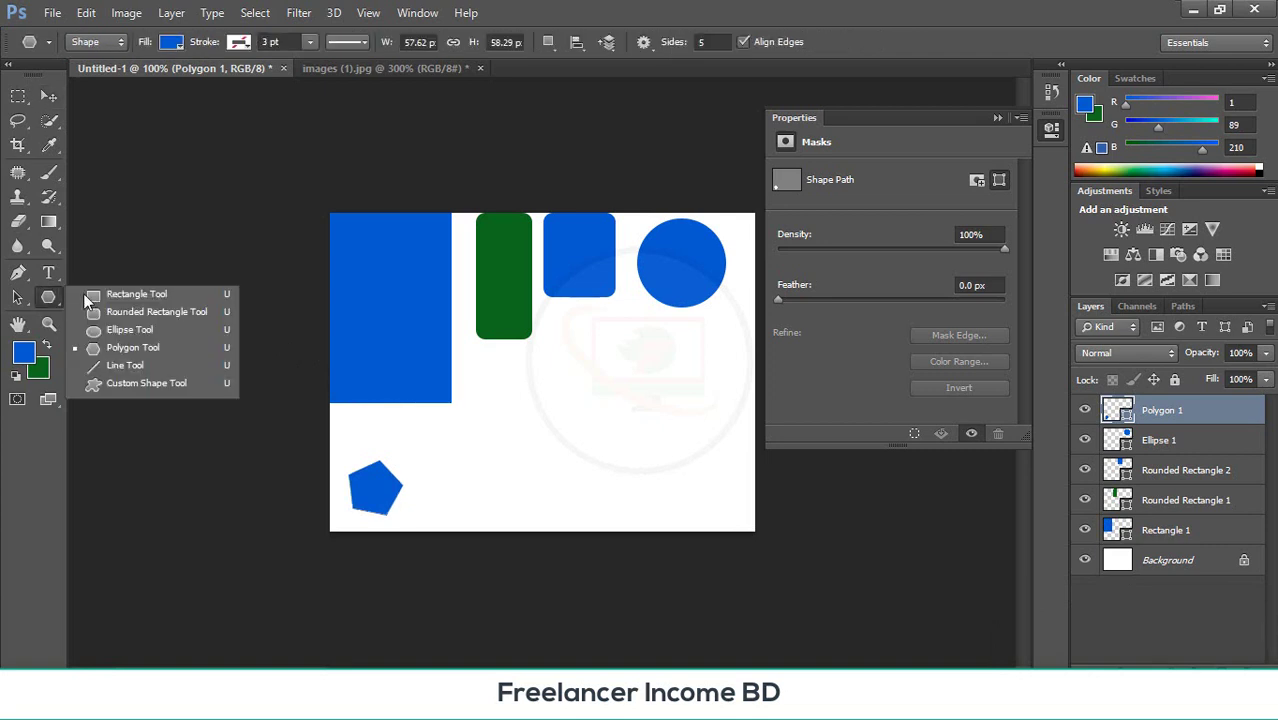
left_click(130, 305)
left_click_drag(561, 397, 653, 490)
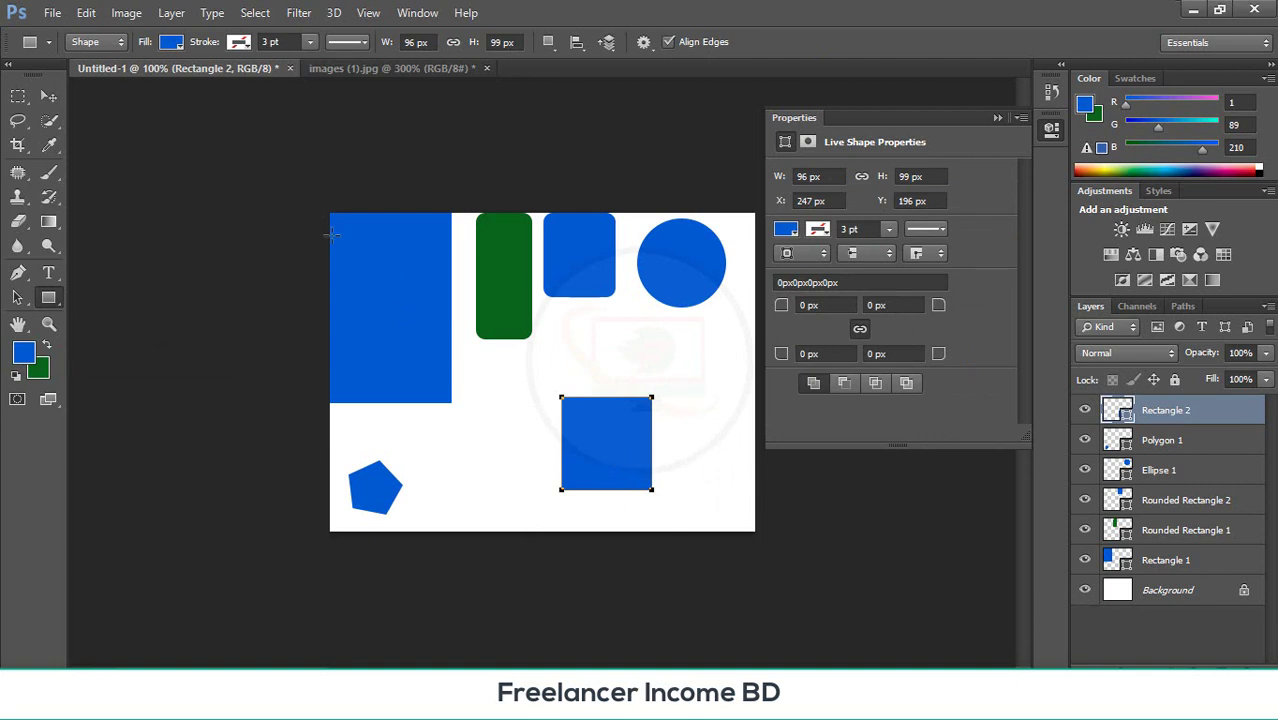
left_click(47, 95)
left_click_drag(596, 428, 507, 446)
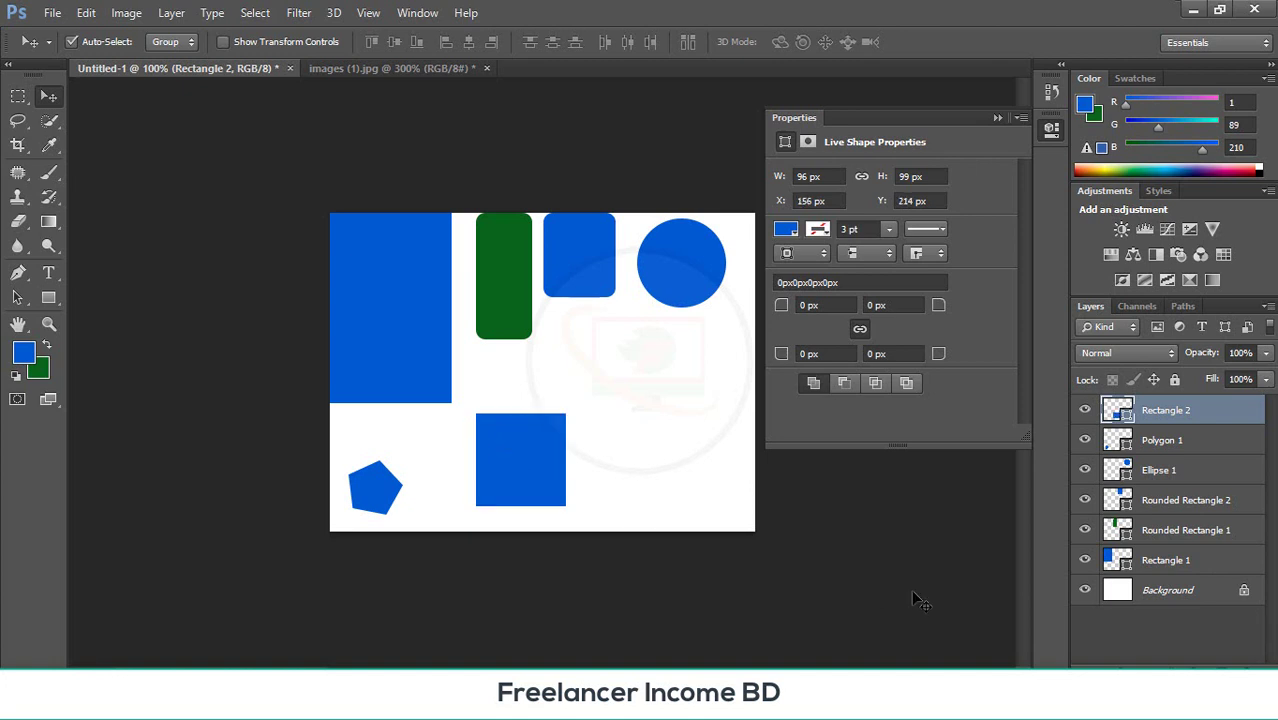
- On a new layer, draw a blue rectangle at the canvas's lower right
left_click(1222, 664)
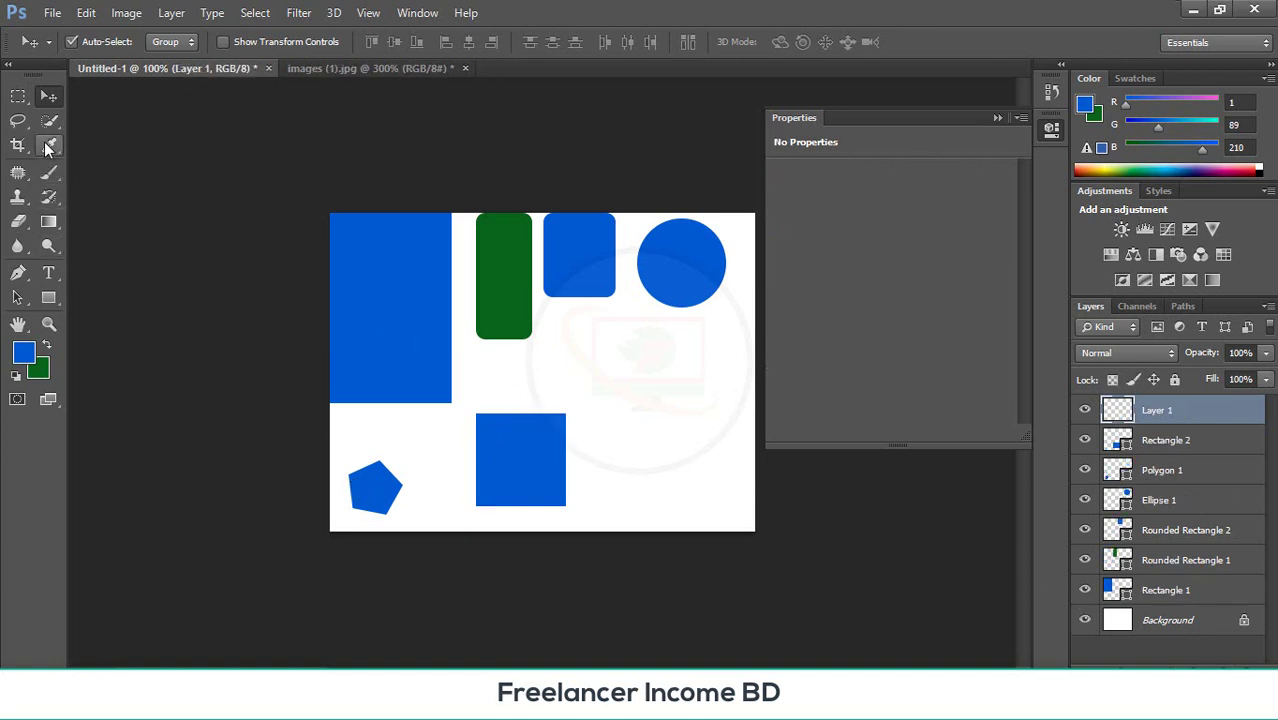
left_click(49, 297)
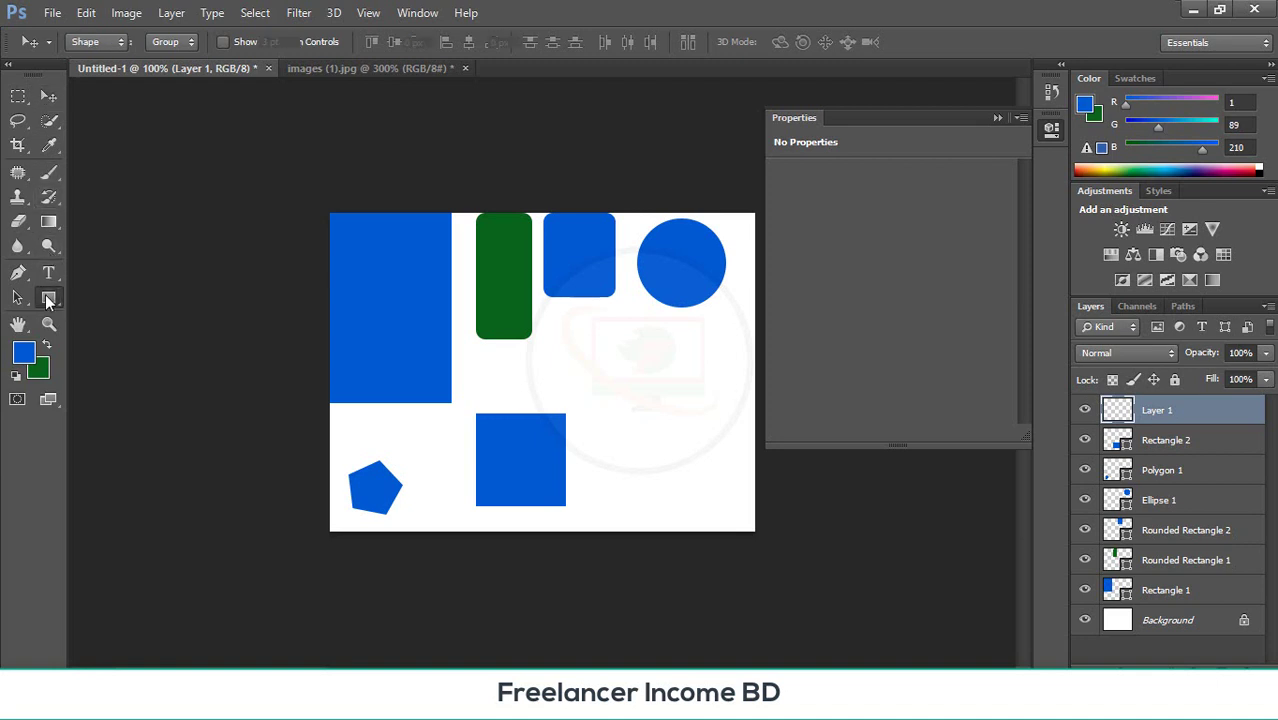
left_click_drag(596, 364, 688, 477)
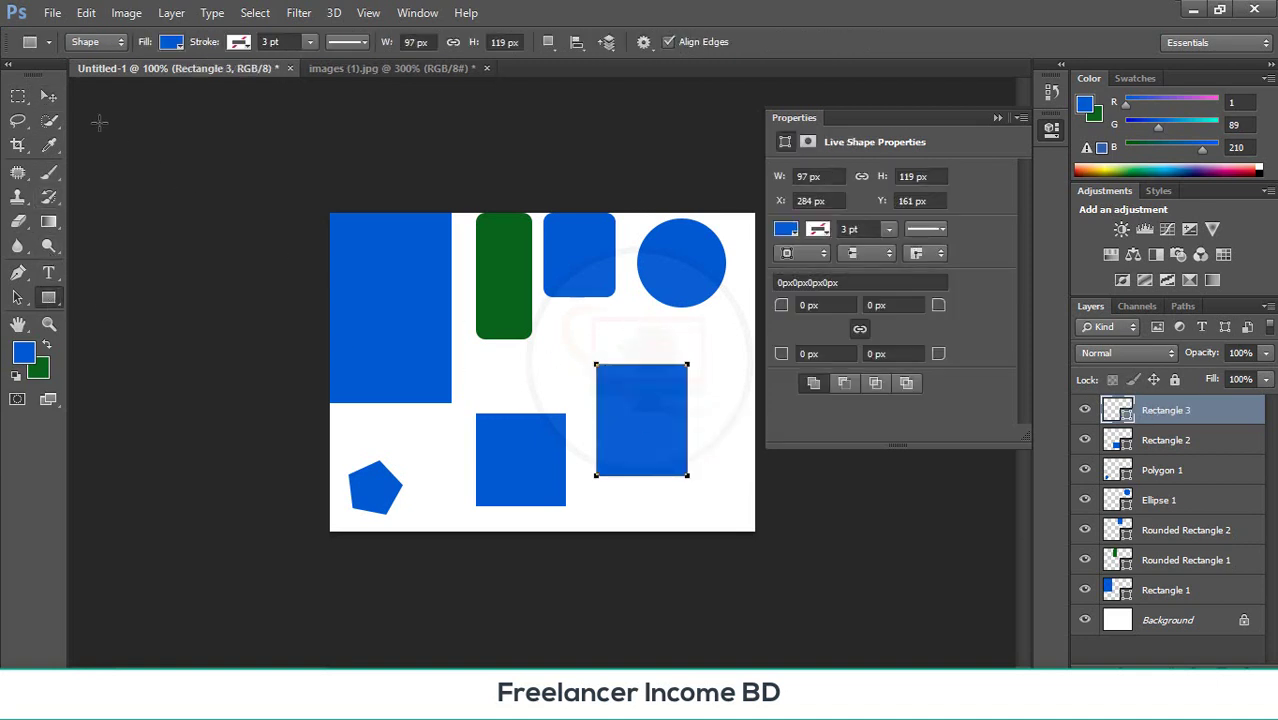
- Select the big rectangle, green rounded rectangle and rounded square in turn
left_click(46, 97)
left_click(411, 308)
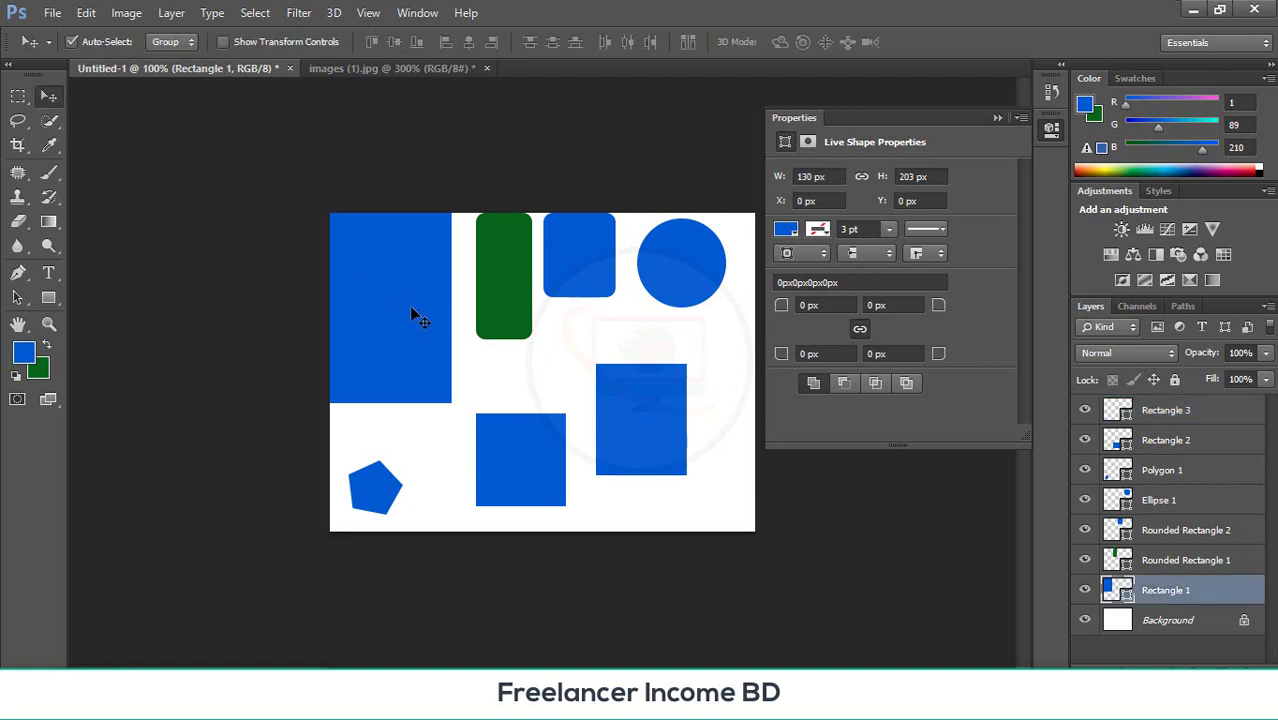
left_click(514, 292)
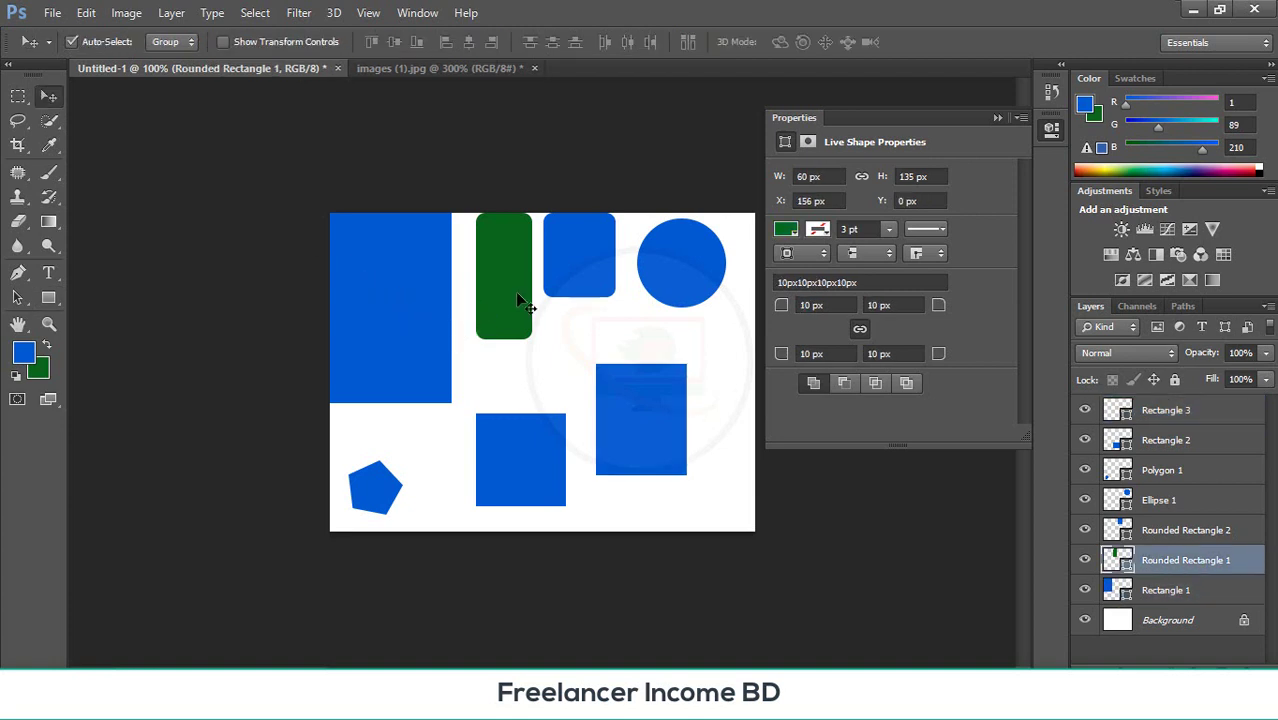
left_click(591, 276)
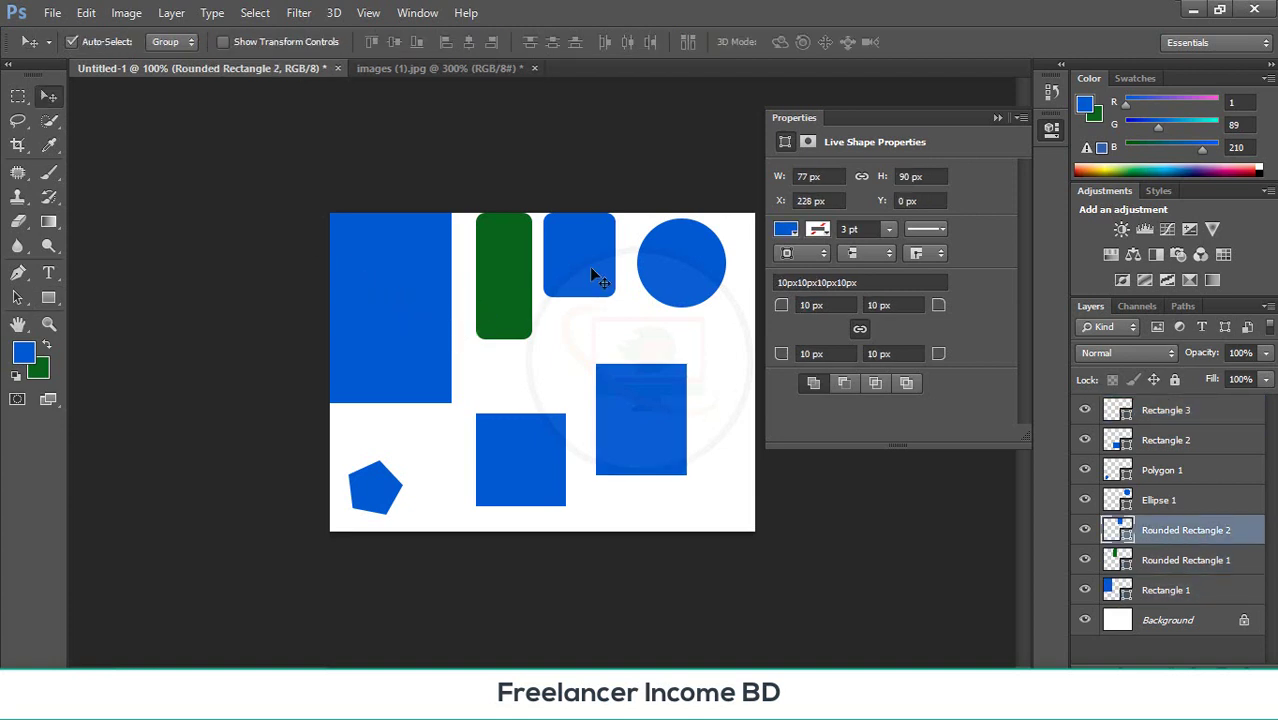
left_click(23, 352)
- Fill the rounded square with maroon 592f3d
left_click(510, 324)
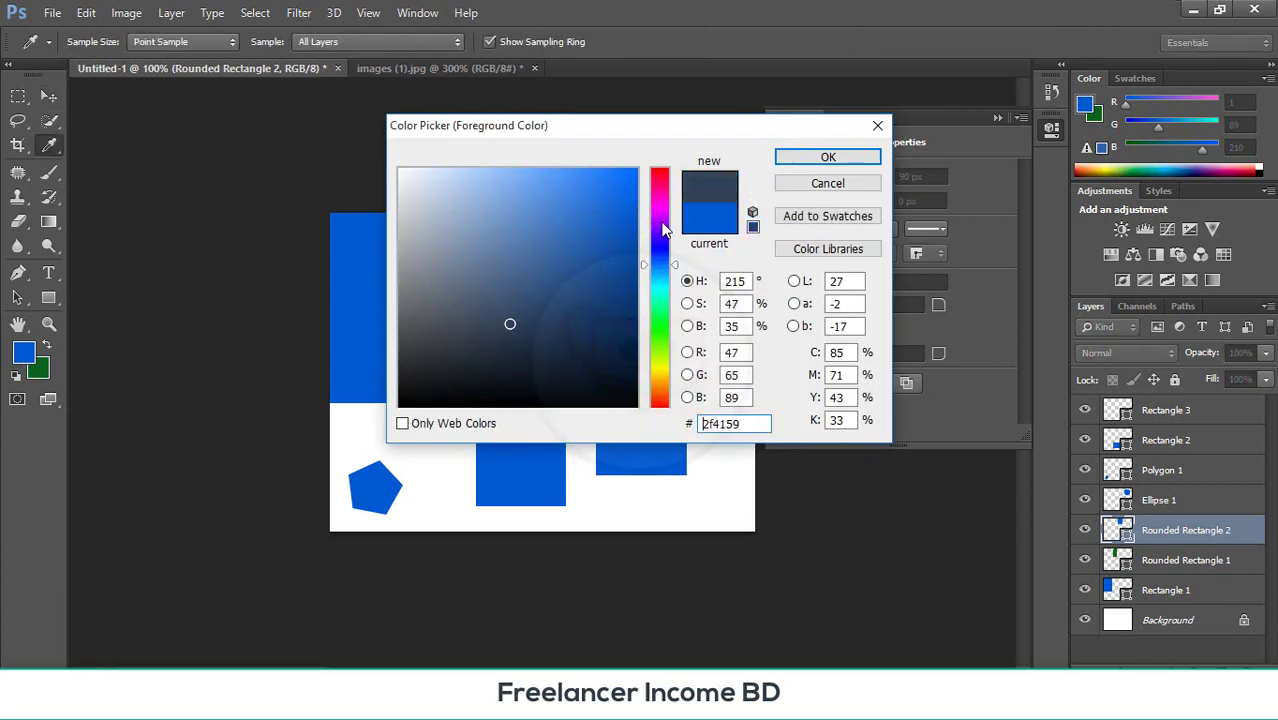
left_click(660, 181)
left_click(828, 158)
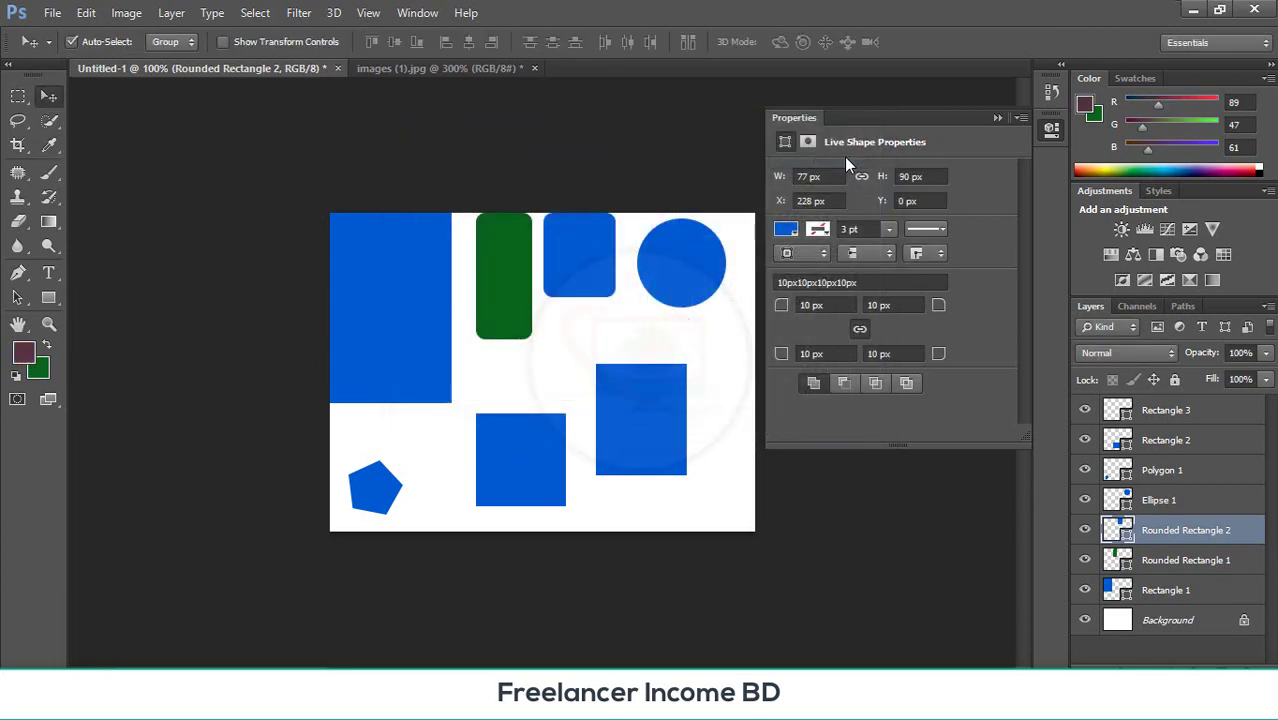
key("alt+BackSpace")
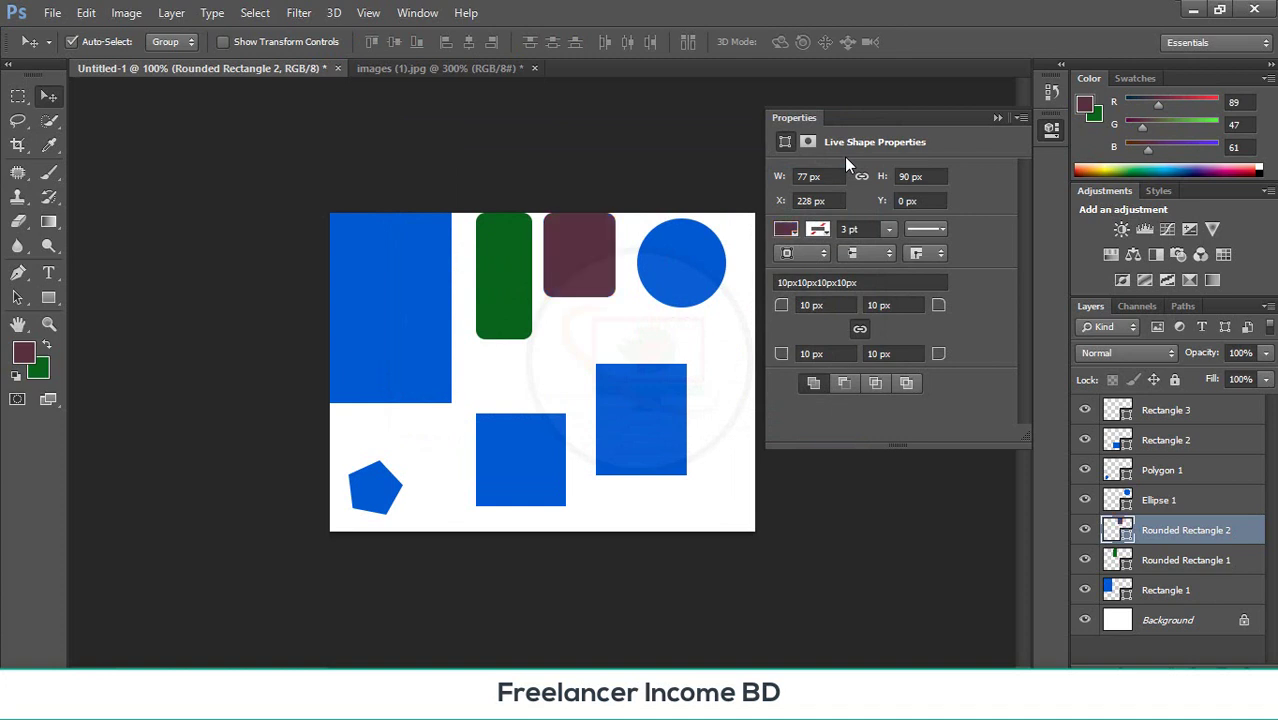
- Fill the circle with bright pink ff0255
left_click(705, 280)
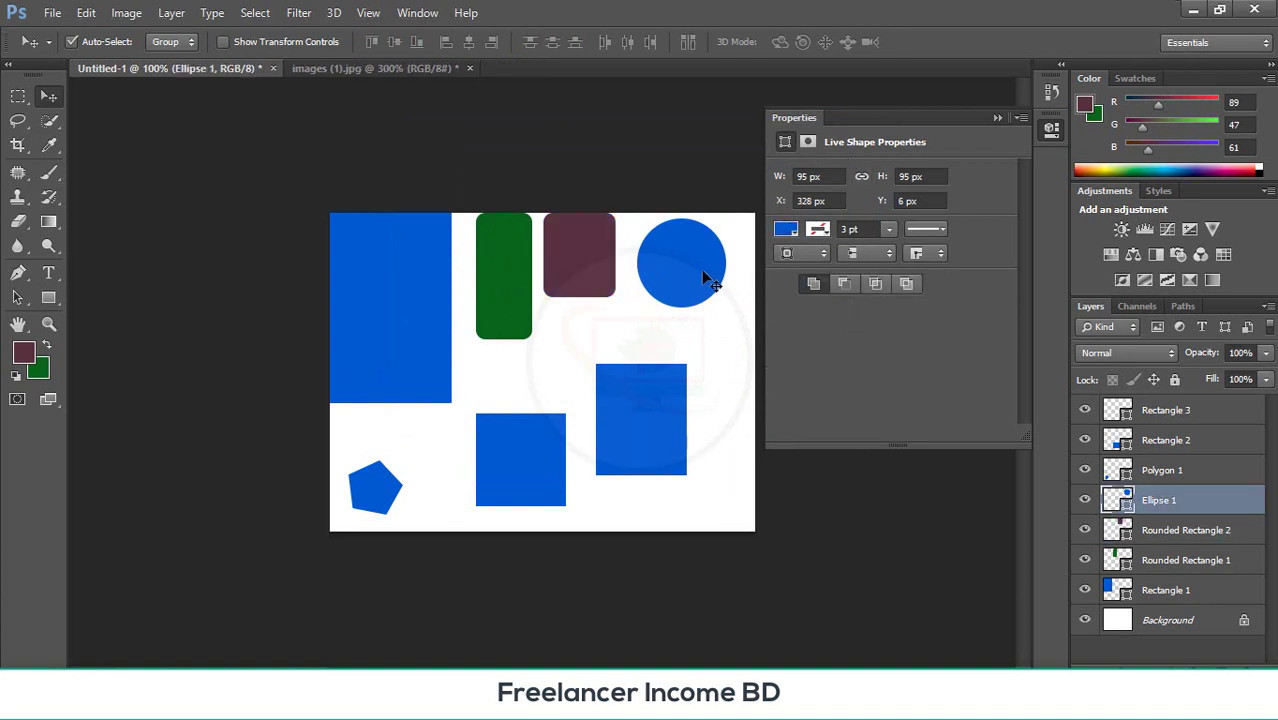
left_click(20, 350)
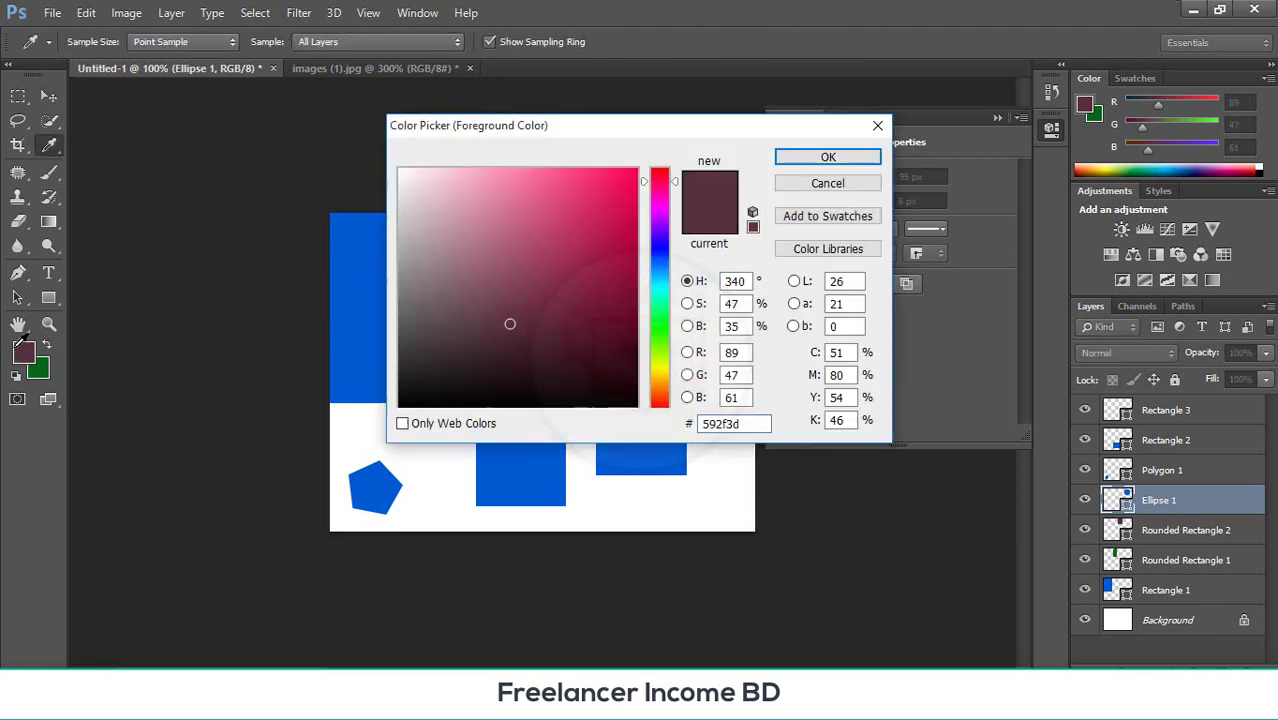
left_click(633, 172)
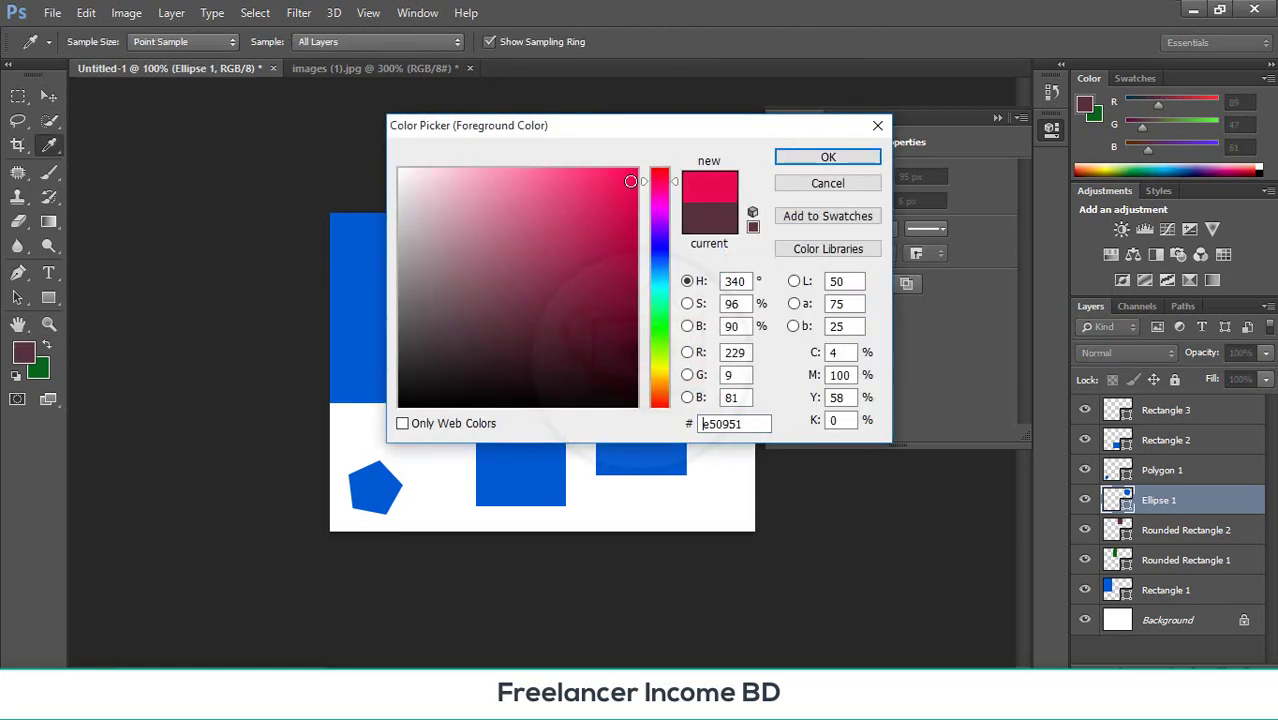
left_click(829, 158)
key("alt+BackSpace")
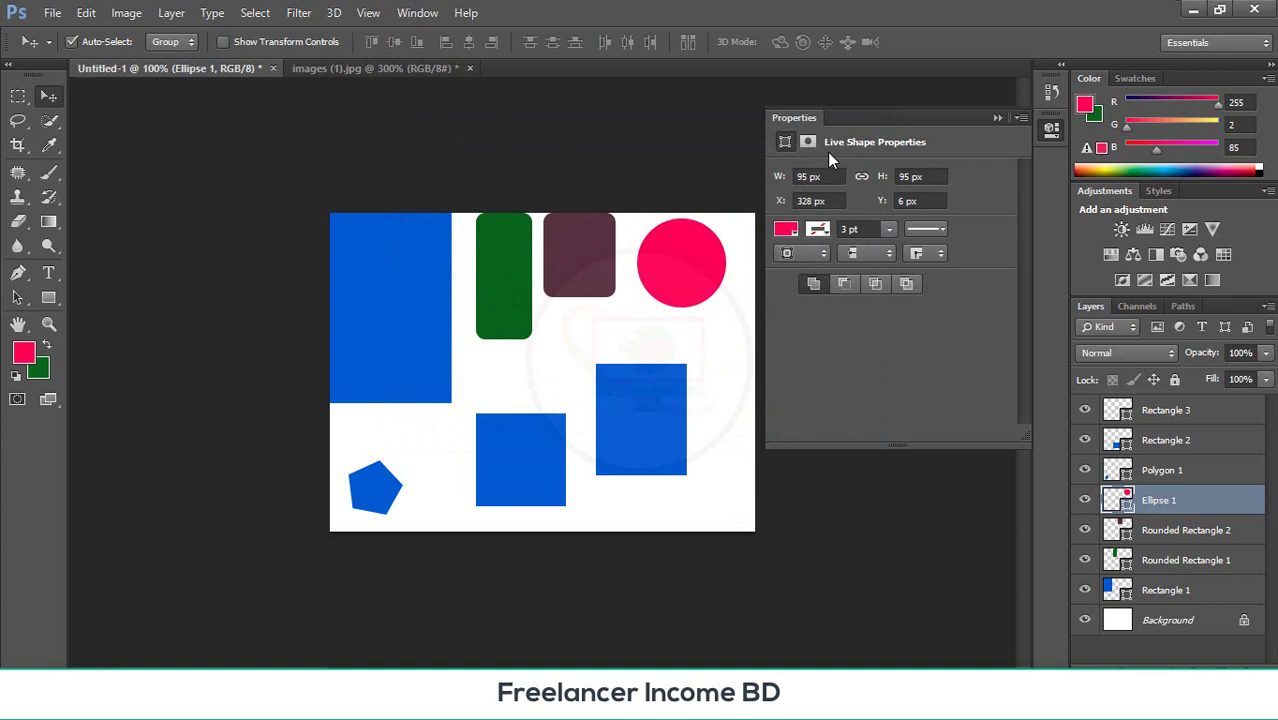
- Select the blue rectangles and sample maroon and blue from the shapes with the Eyedropper
left_click(310, 148)
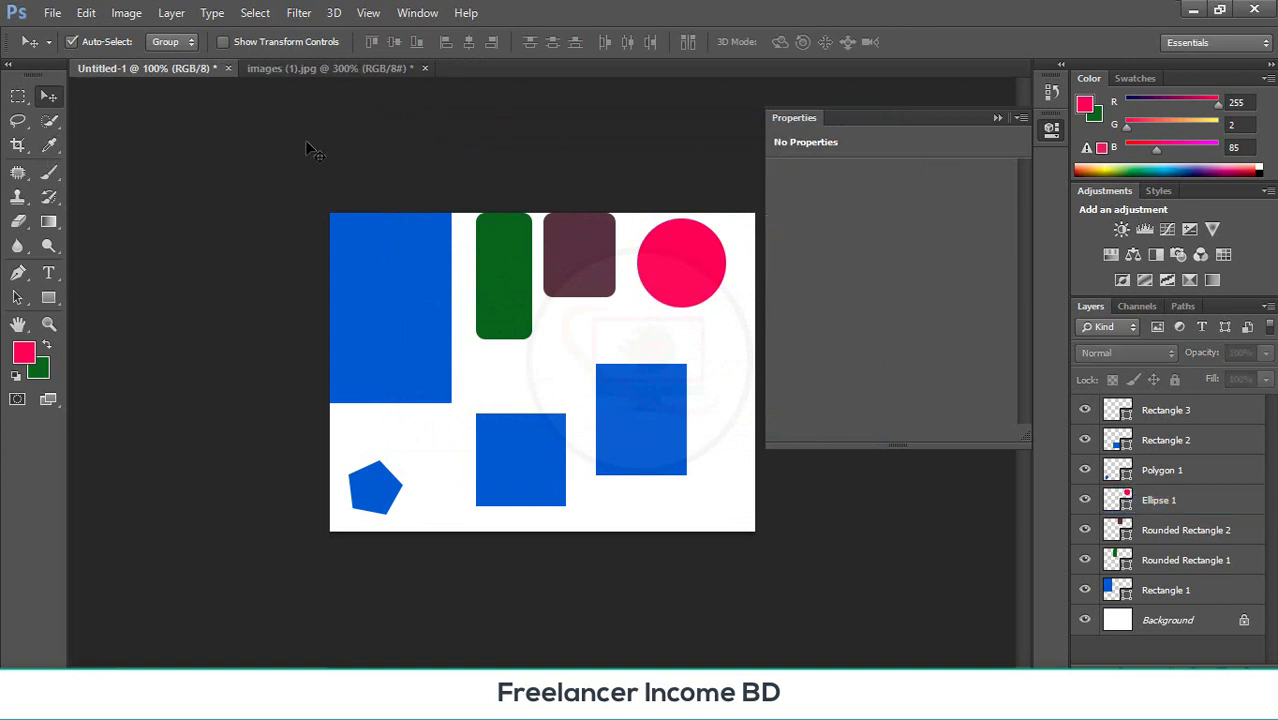
left_click(376, 277)
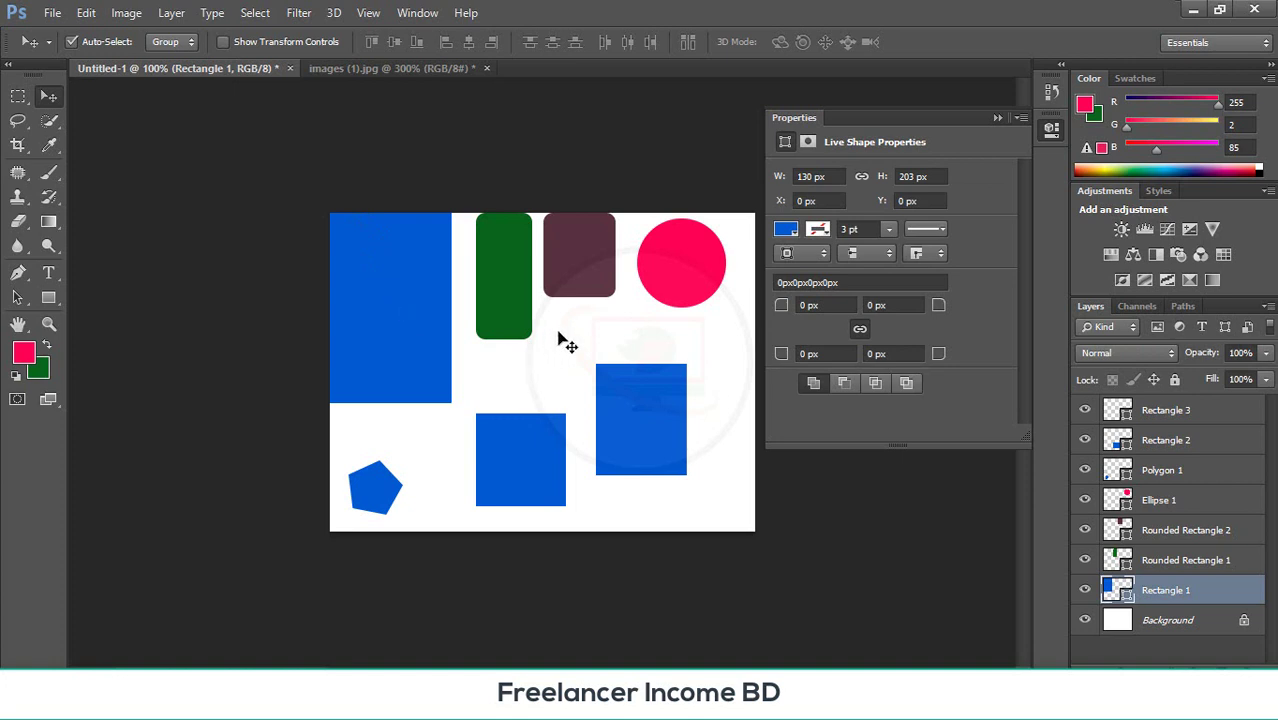
left_click(623, 429)
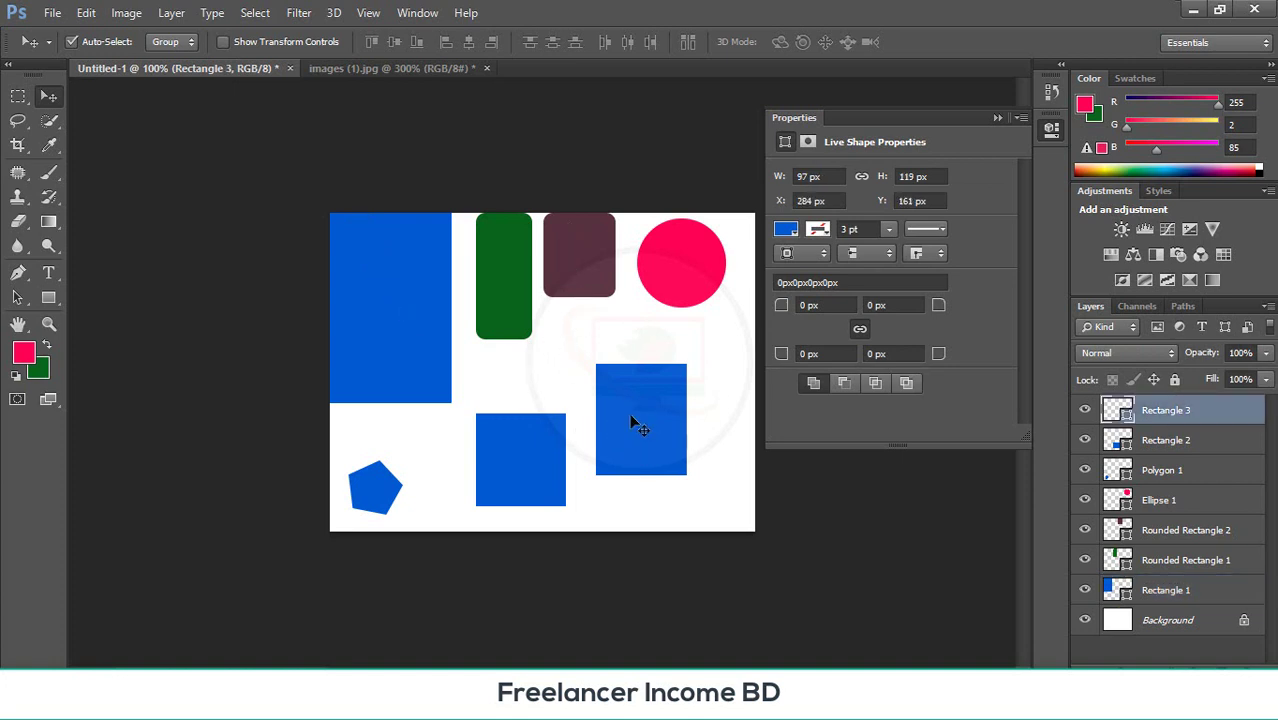
left_click(49, 146)
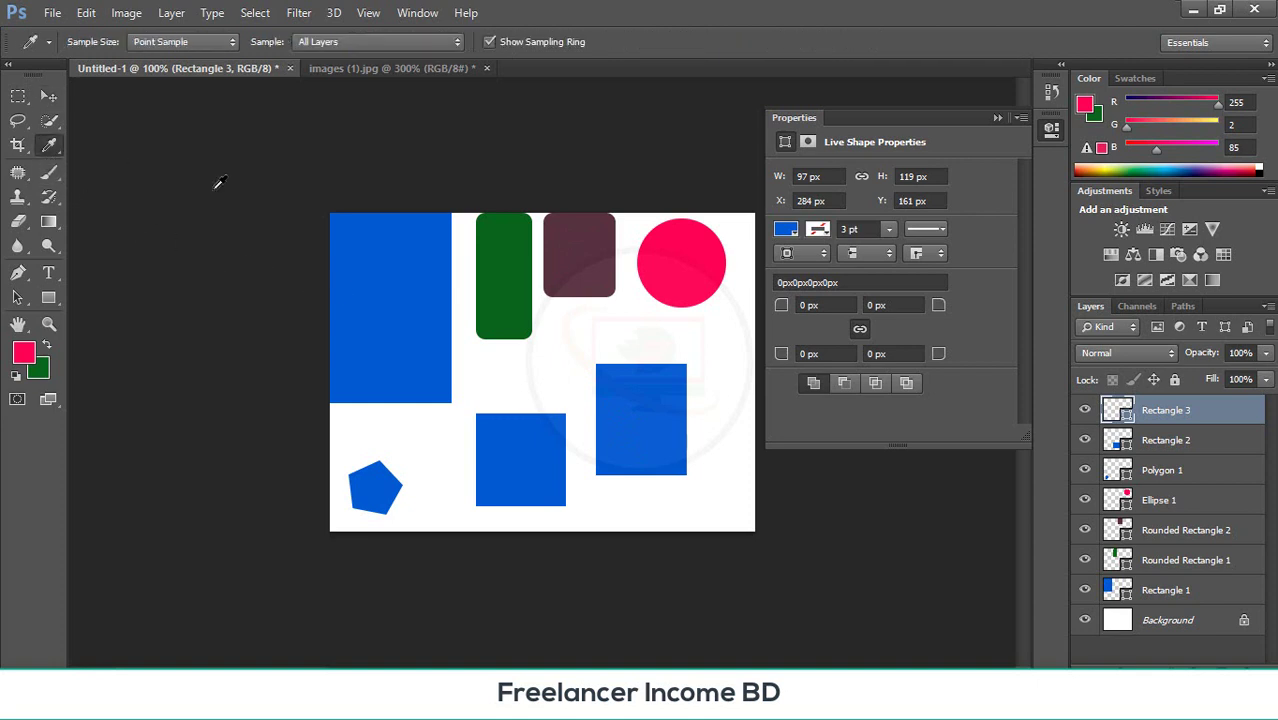
left_click(592, 260)
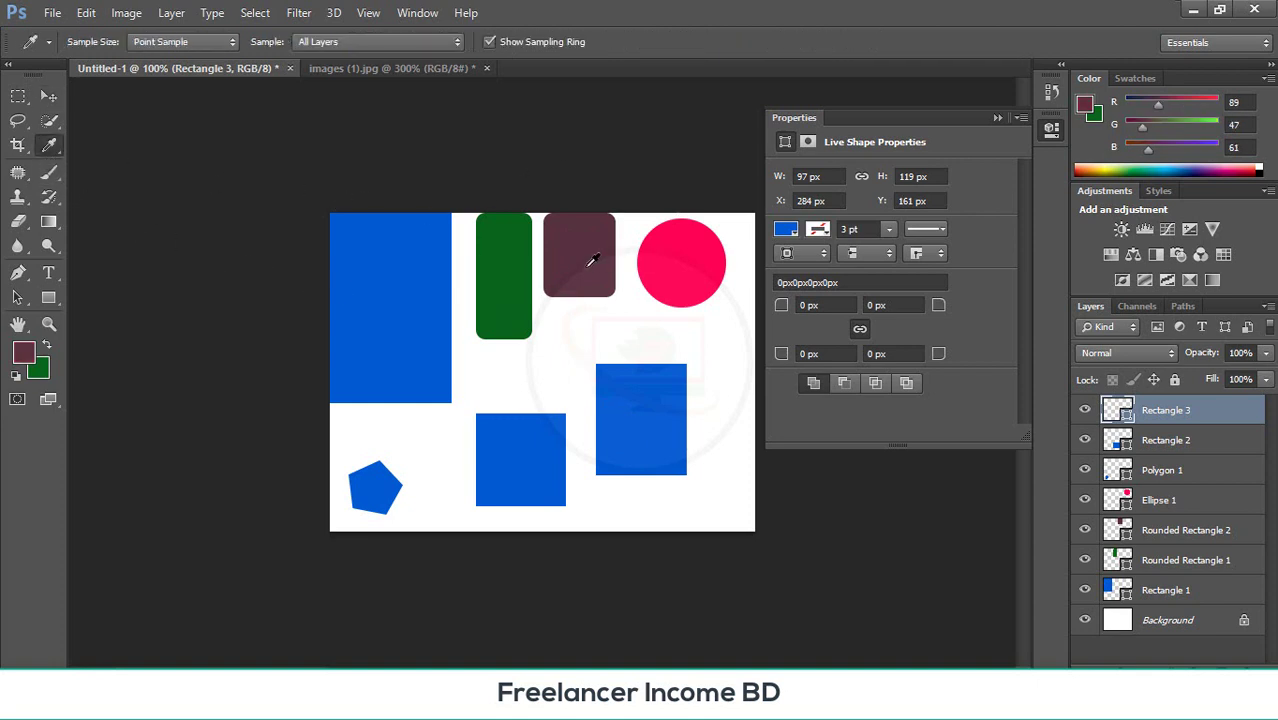
left_click(653, 432)
left_click(653, 432)
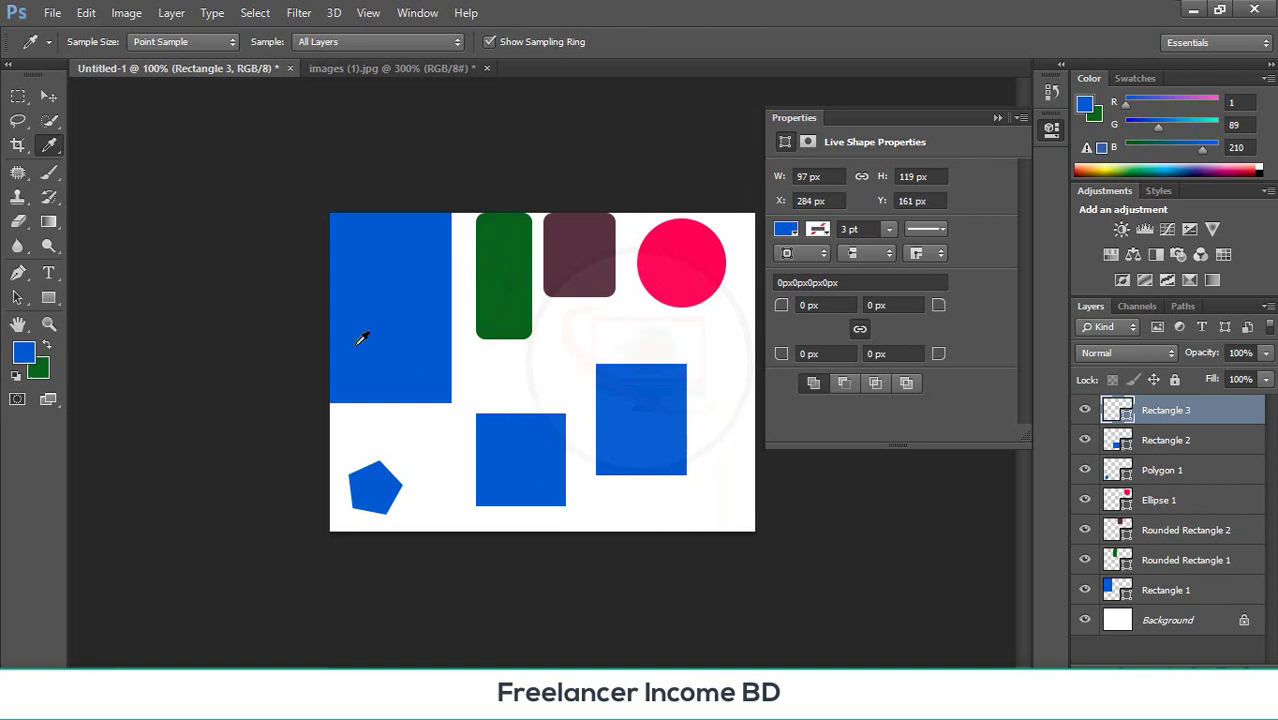
left_click(586, 256)
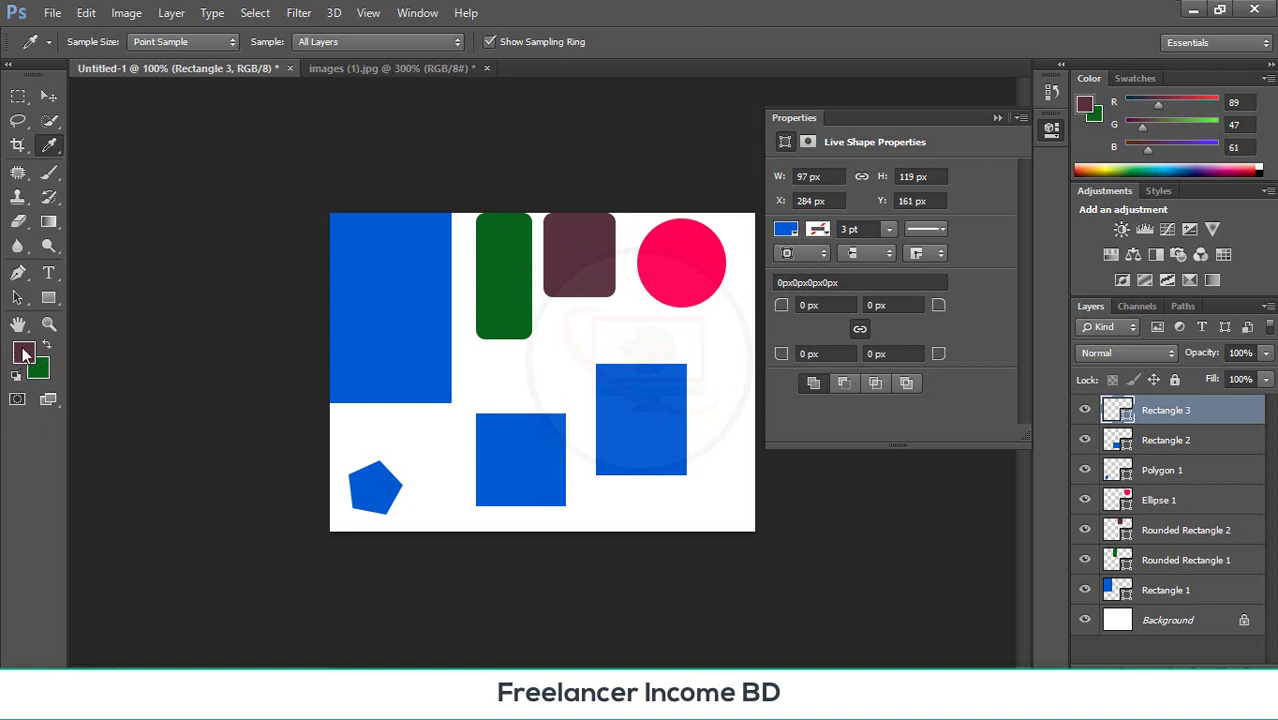
left_click(632, 420)
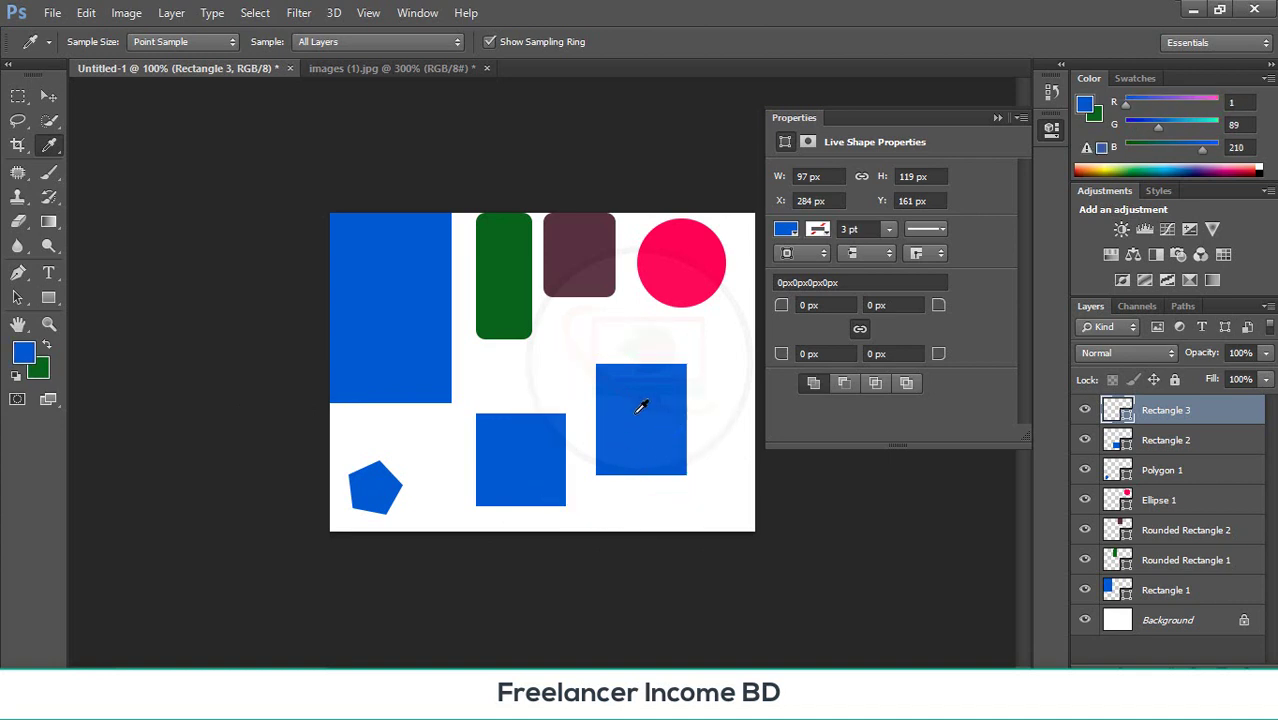
- Fill the circle with sampled green, then with the sampled rectangle blue
left_click(48, 96)
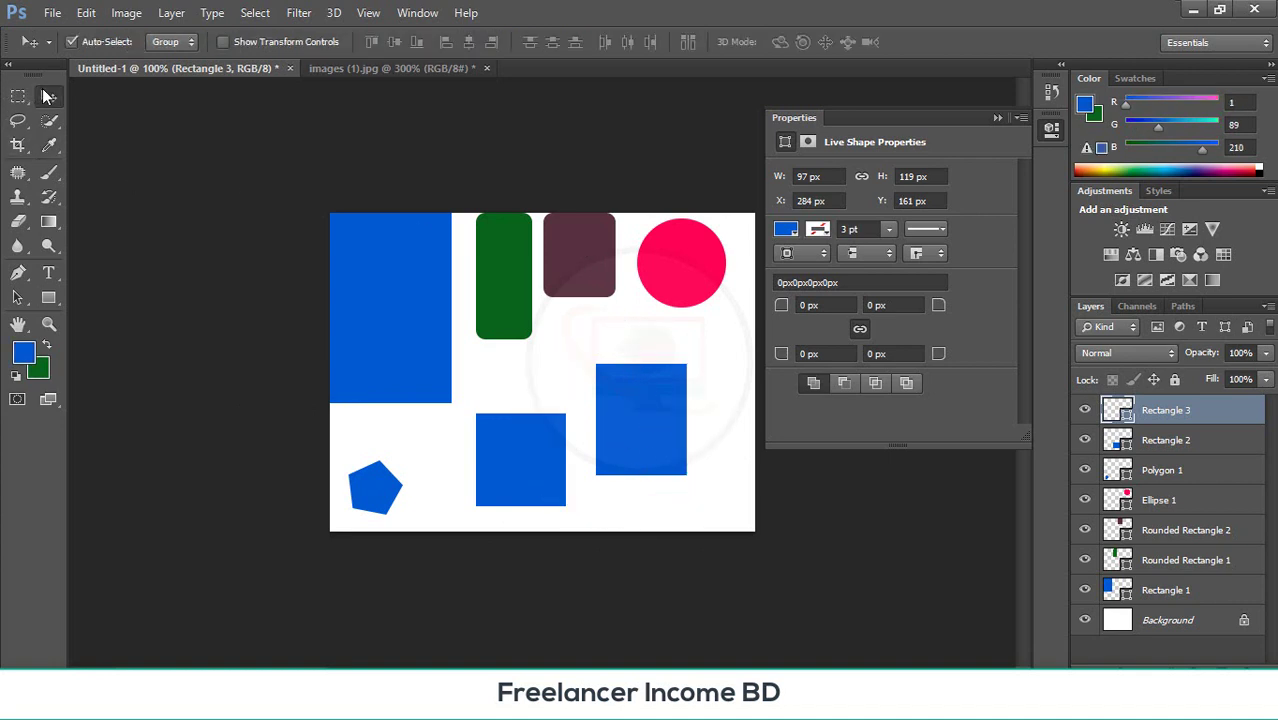
left_click(679, 266)
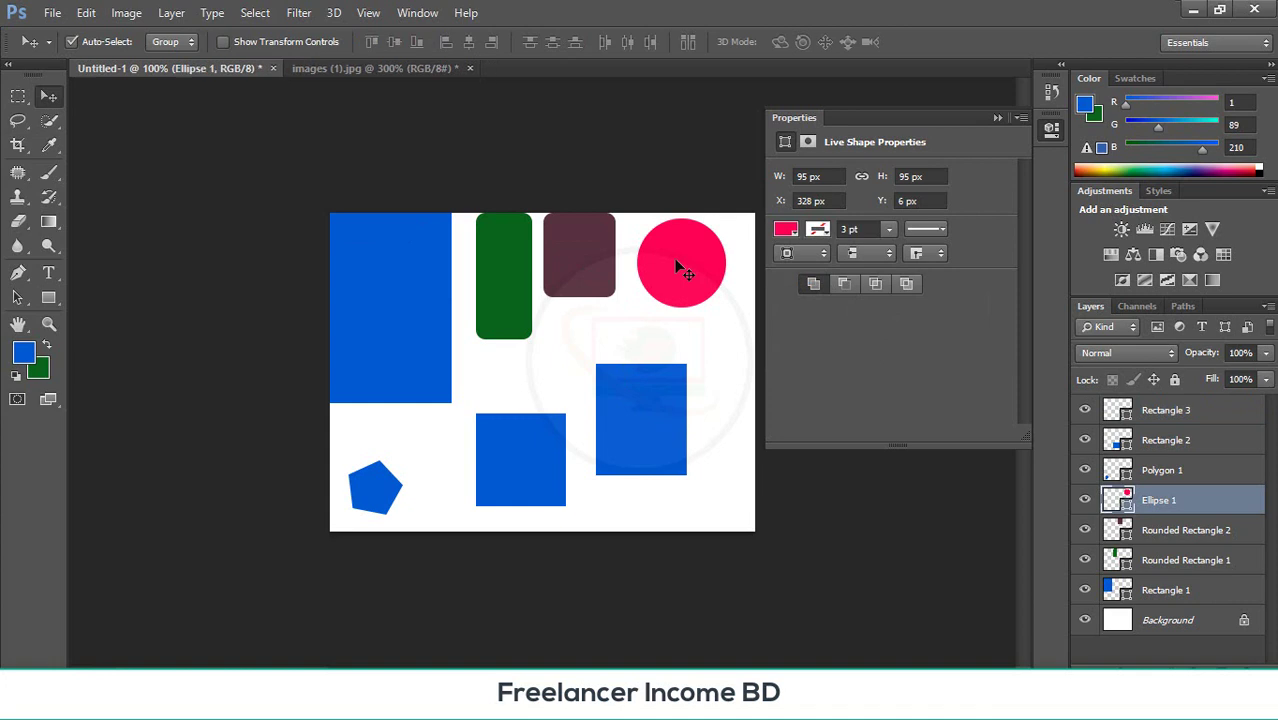
left_click(49, 146)
left_click(499, 240)
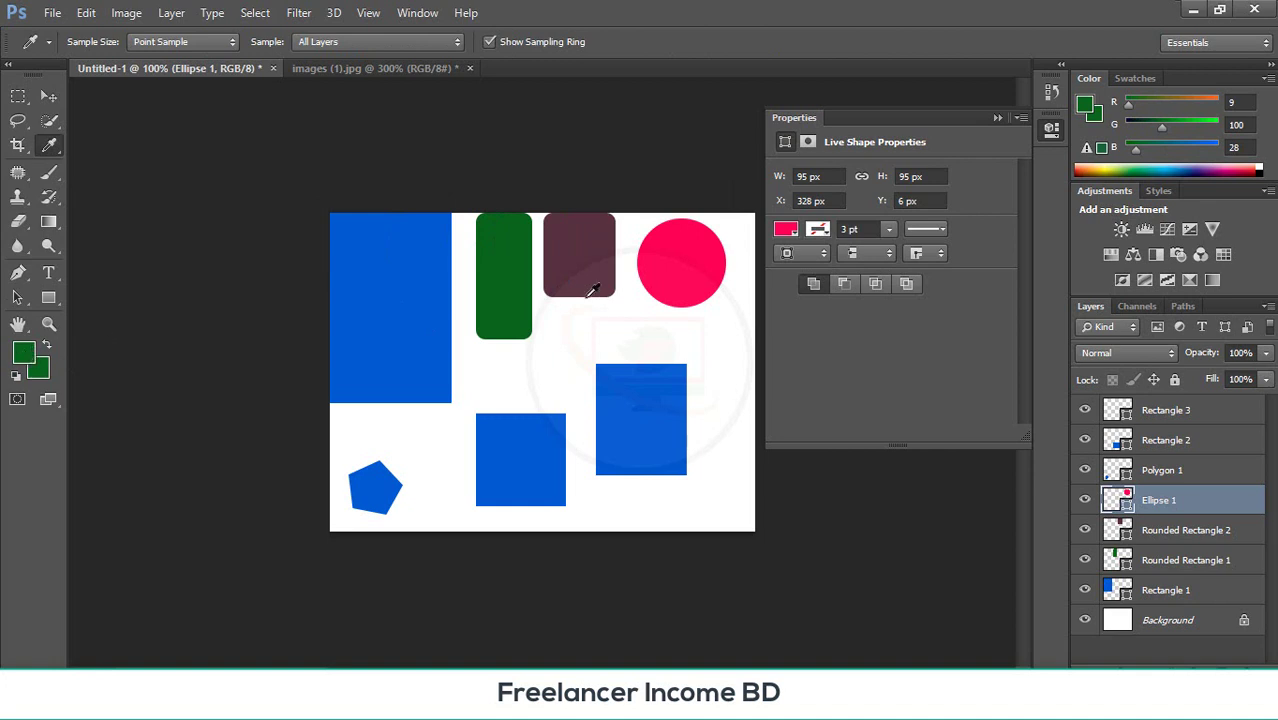
key("alt+BackSpace")
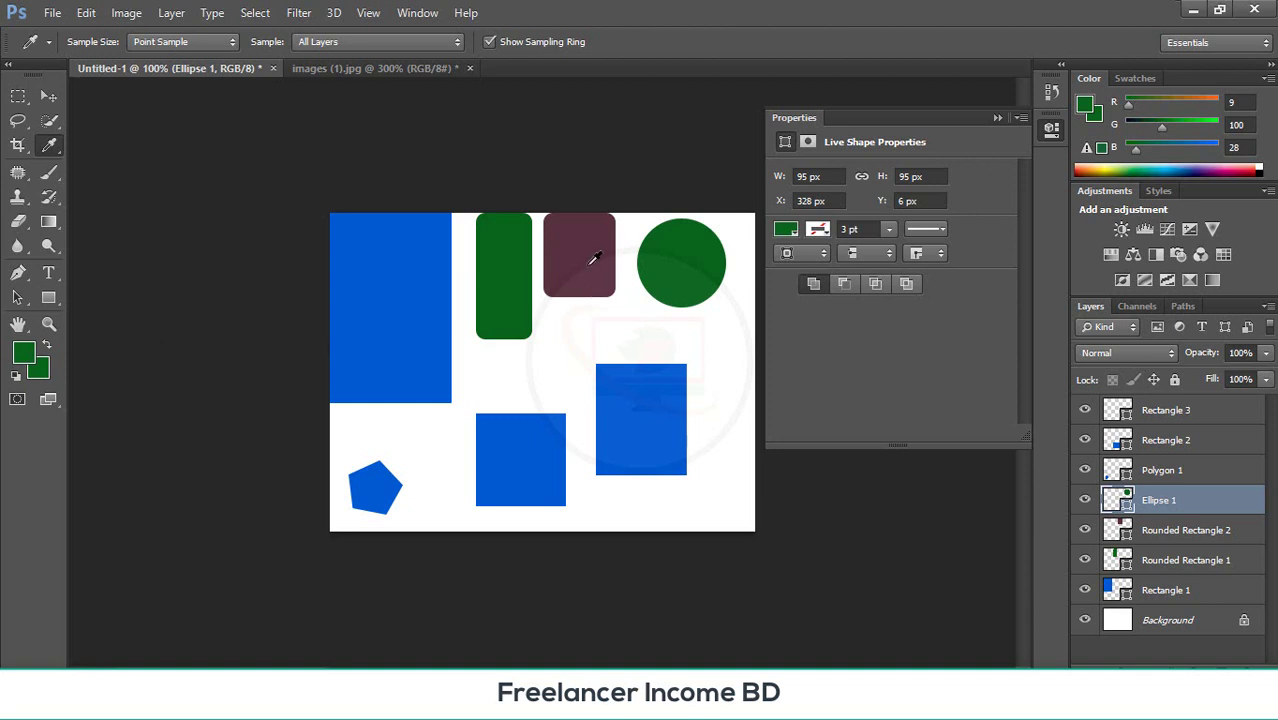
left_click(593, 258)
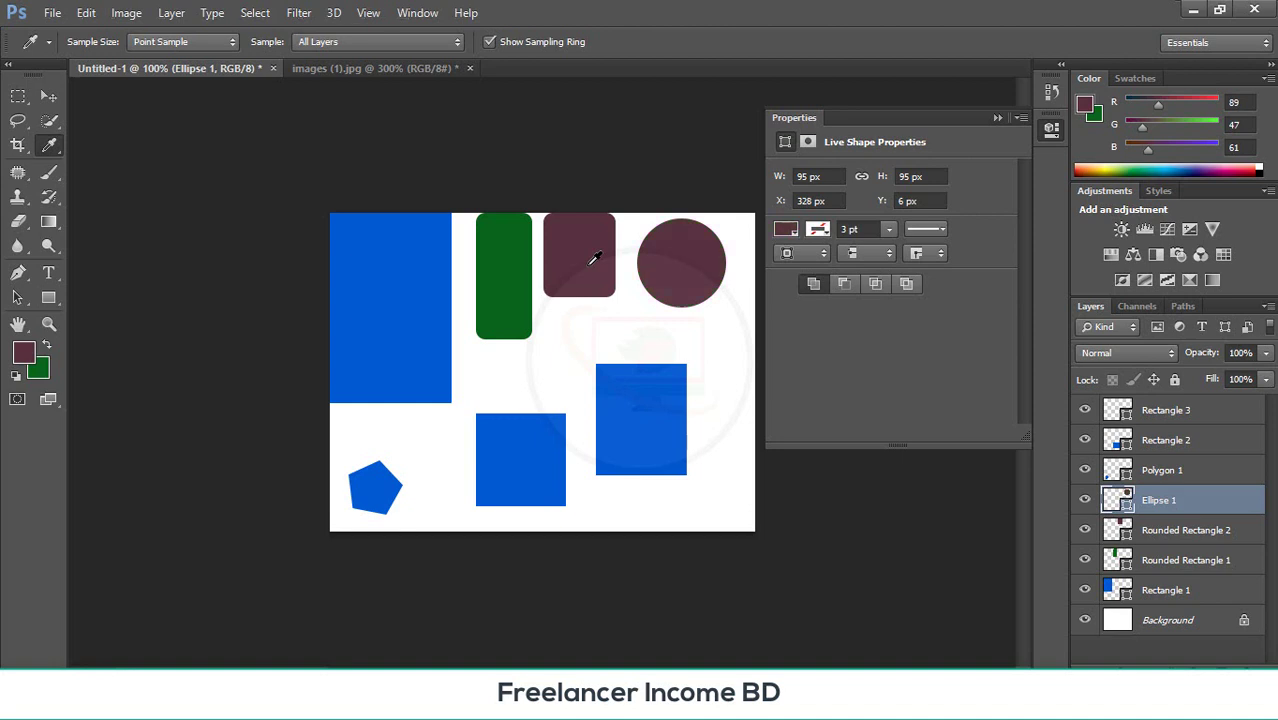
left_click(637, 440)
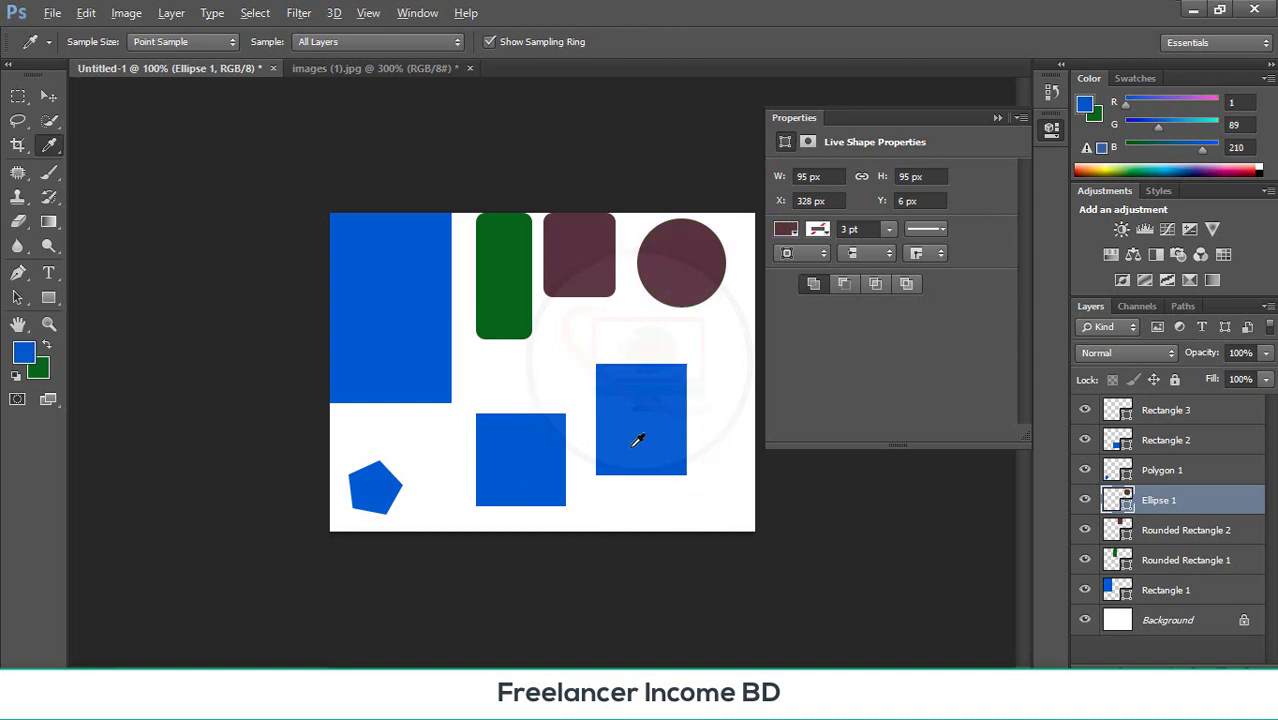
key("alt+BackSpace")
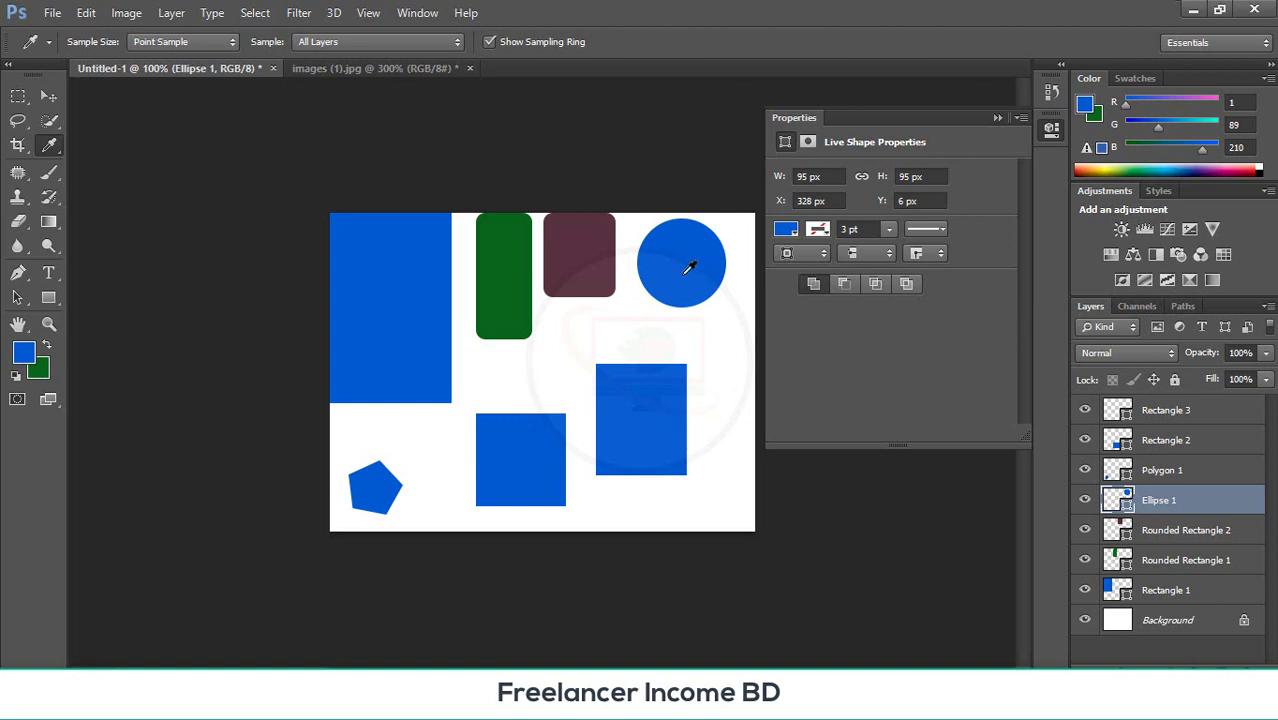
- Measure a 265 px horizontal distance across the shapes with the Ruler Tool
left_click(56, 145)
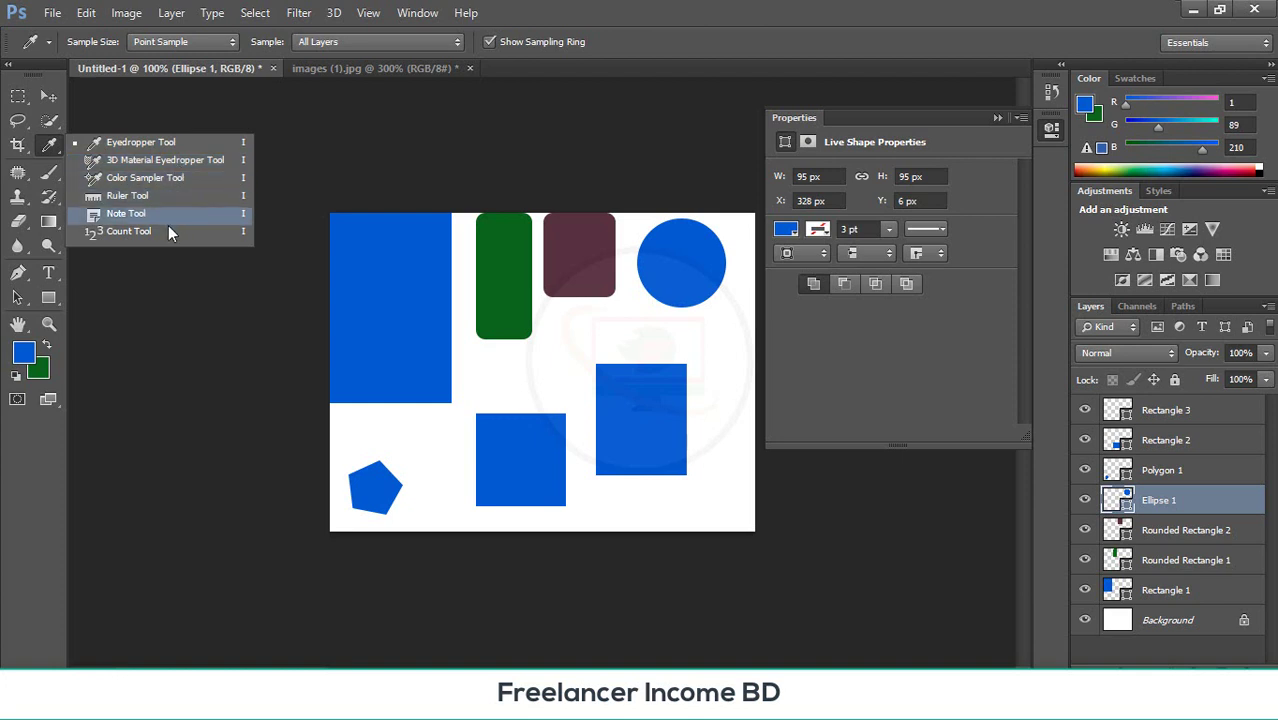
left_click(127, 196)
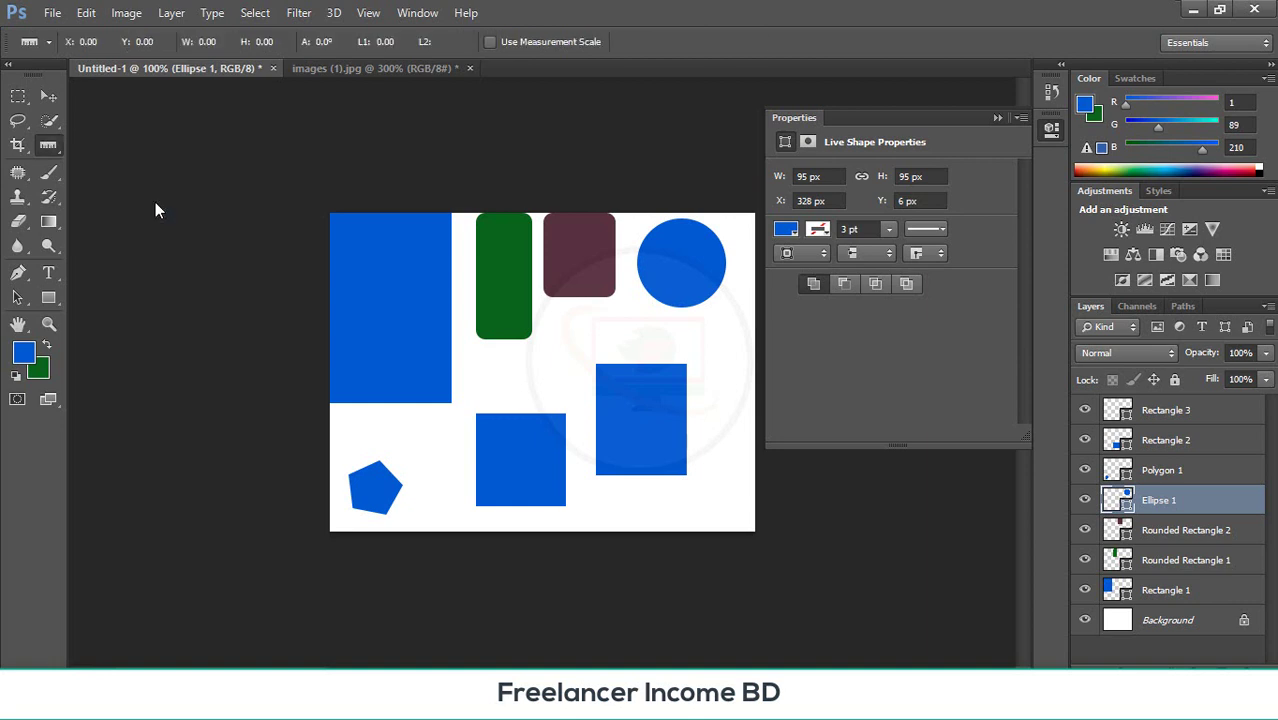
mouse_move(493, 366)
left_mouse_down()
mouse_move(600, 369)
mouse_move(631, 335)
left_mouse_up()
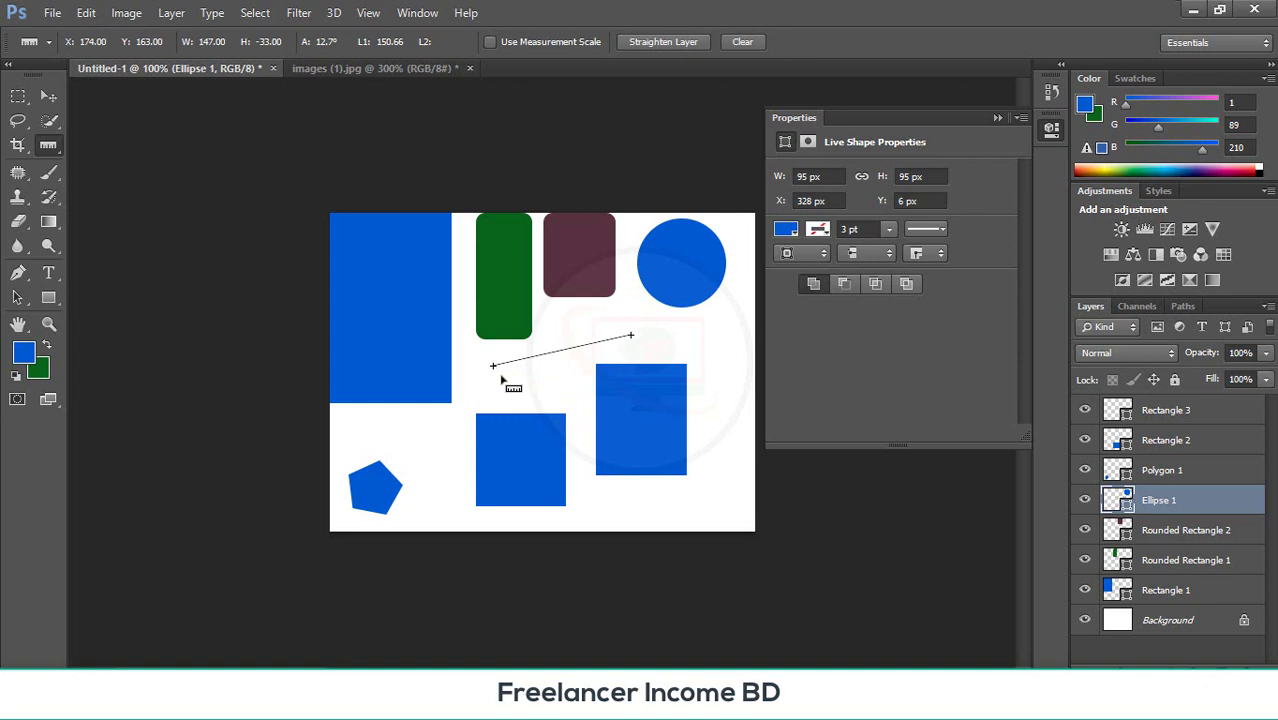
left_click_drag(501, 376, 746, 380)
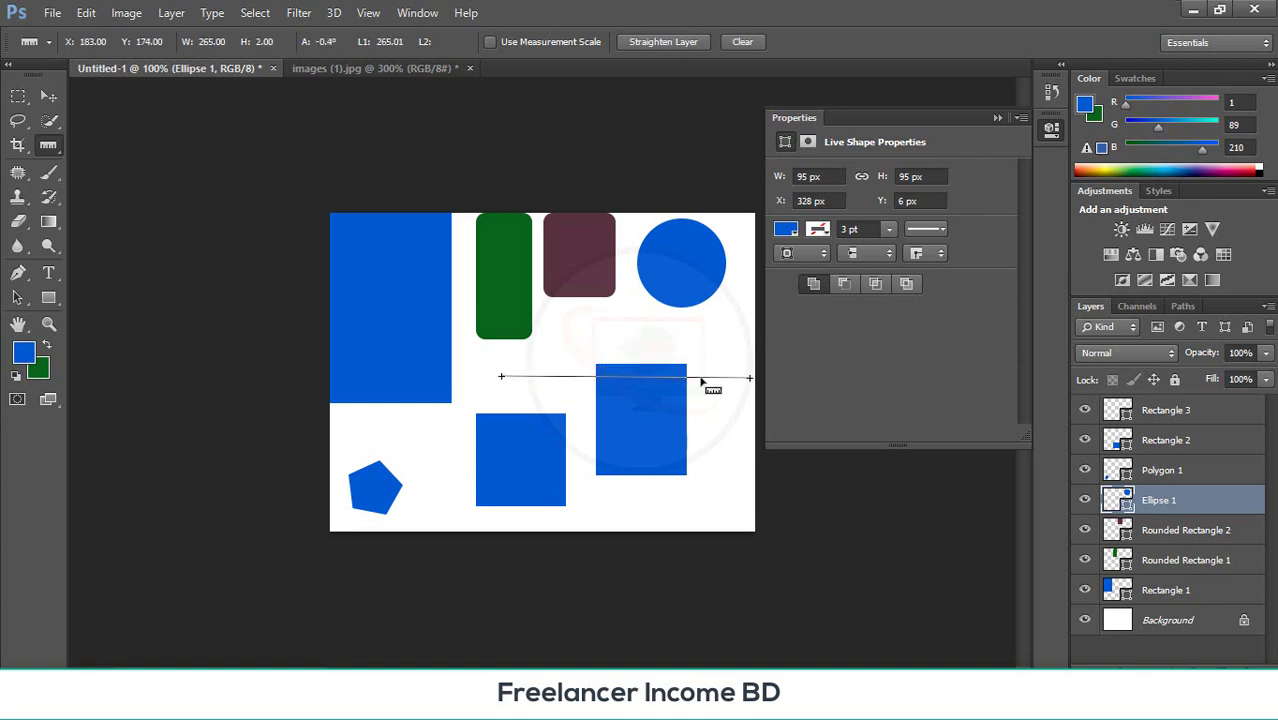
- Switch to the Move tool, then back to the Eyedropper
left_click(47, 97)
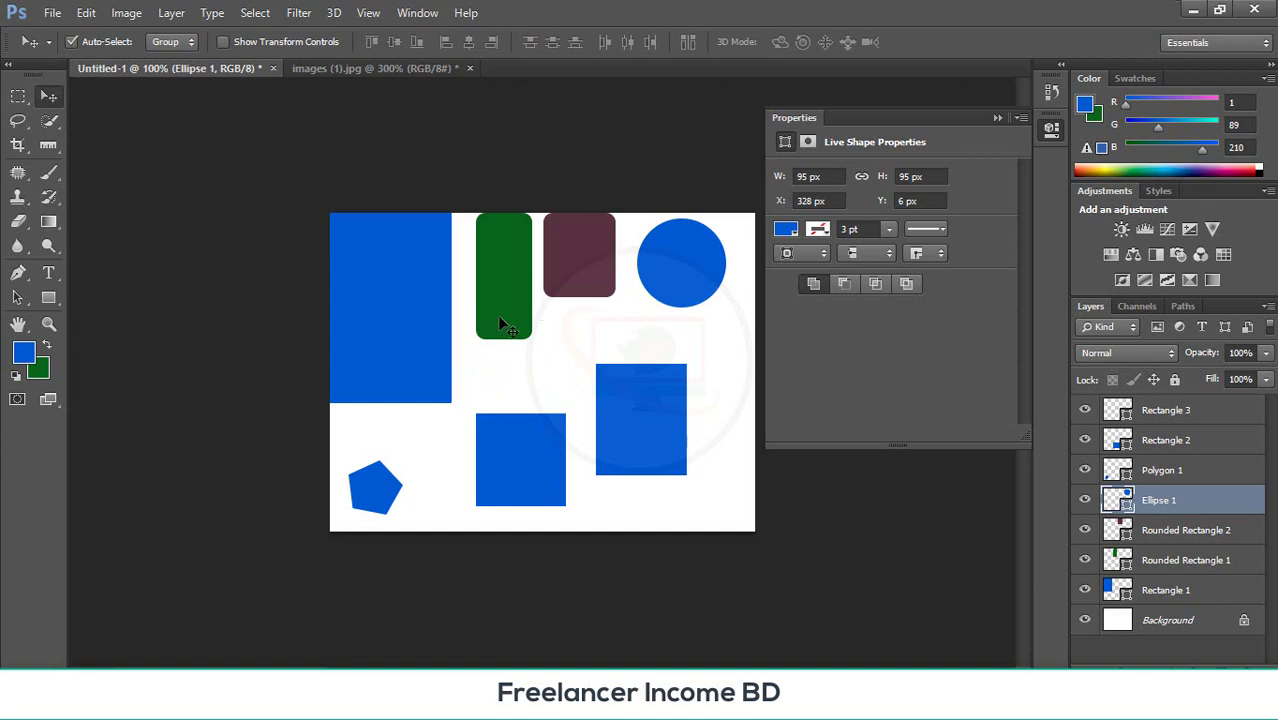
left_click(52, 150)
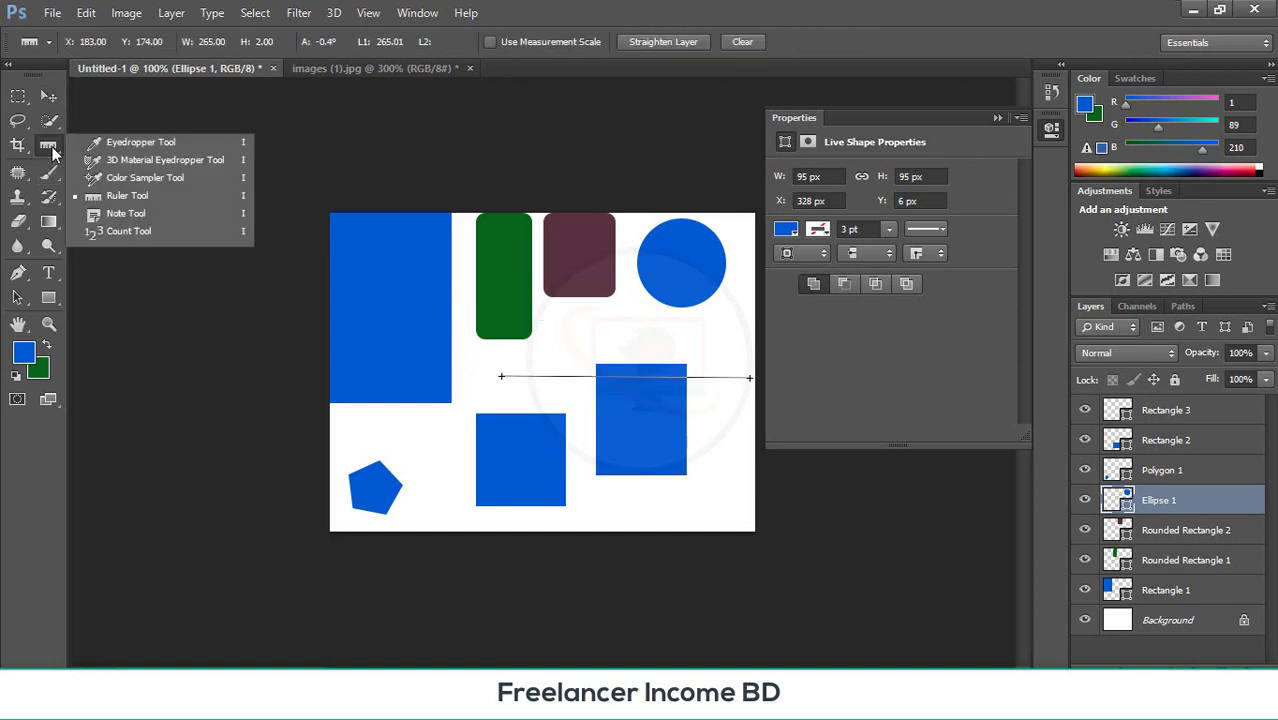
left_click(97, 145)
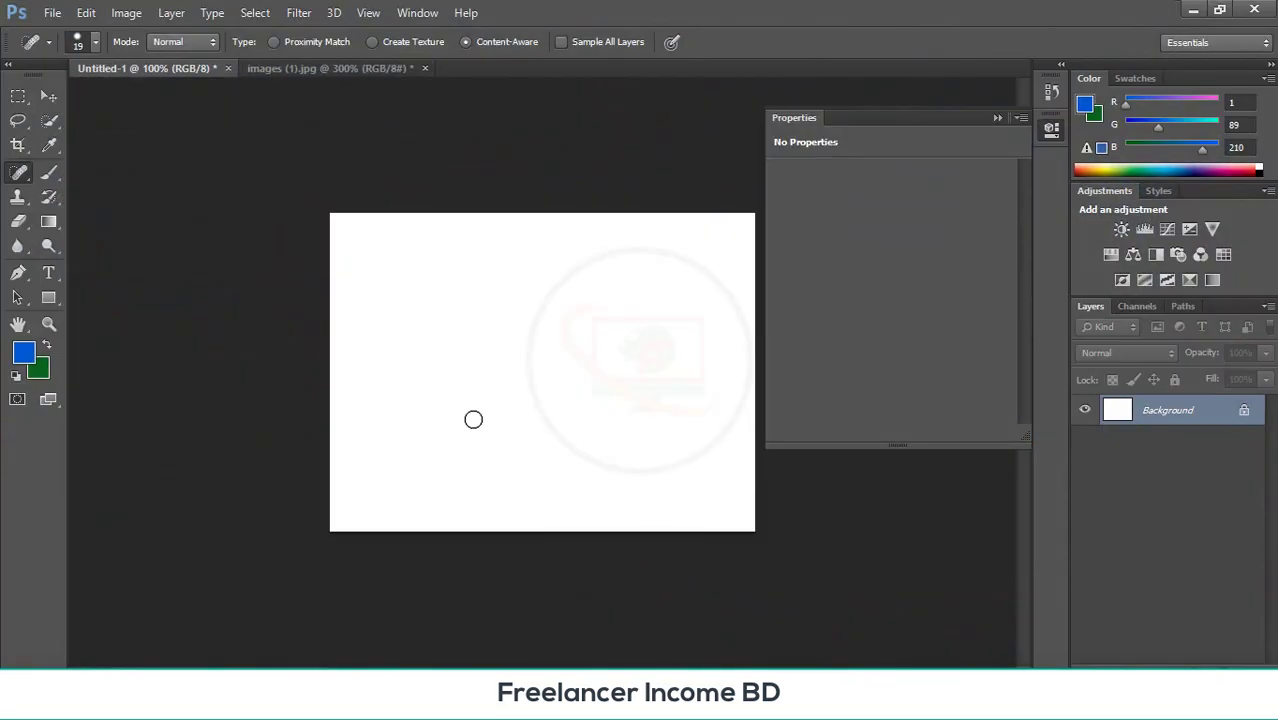
- Select the Move tool
left_click(49, 97)
- Open images.jpg as a new document, then return to images (1).jpg with Properties collapsed
left_click(276, 71)
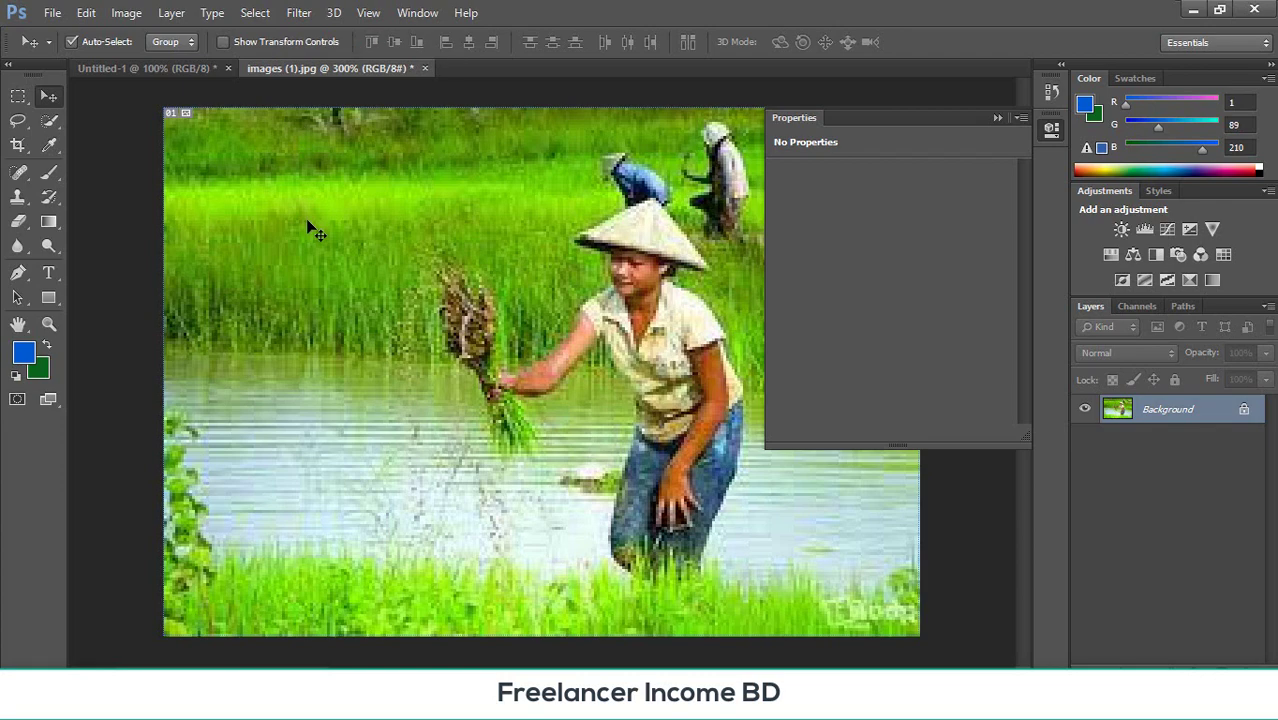
left_click(55, 13)
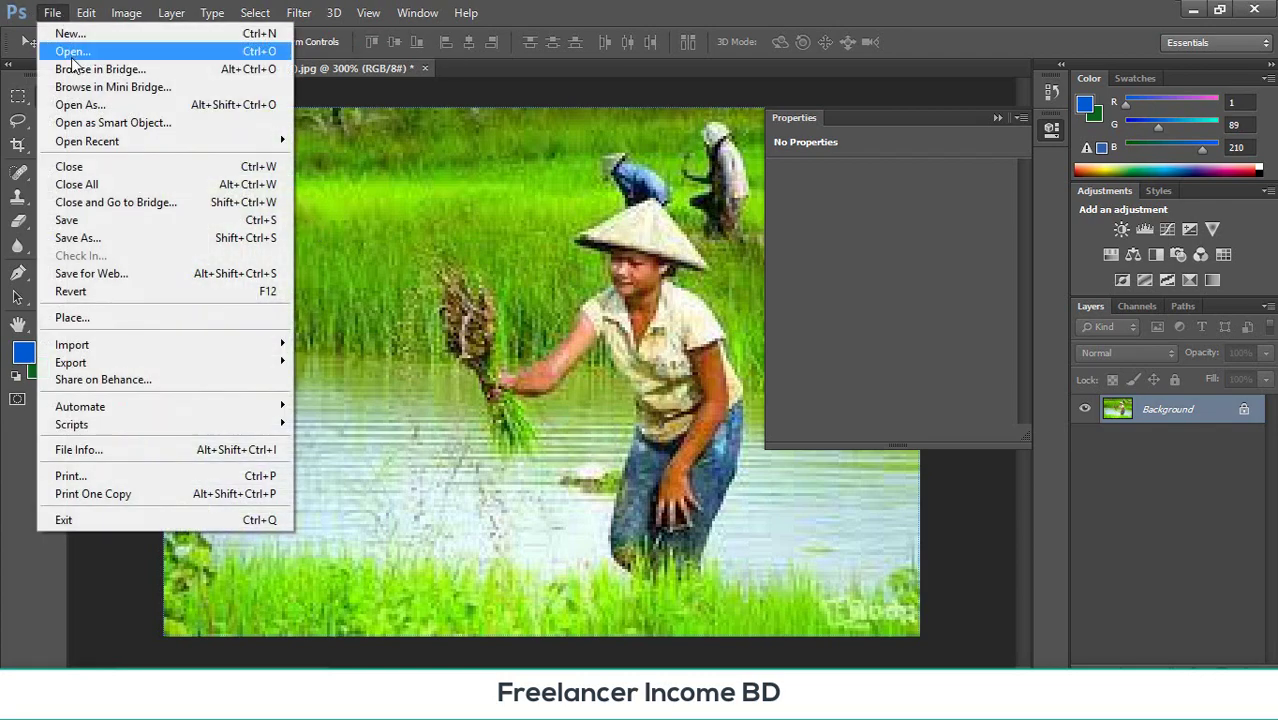
left_click(72, 51)
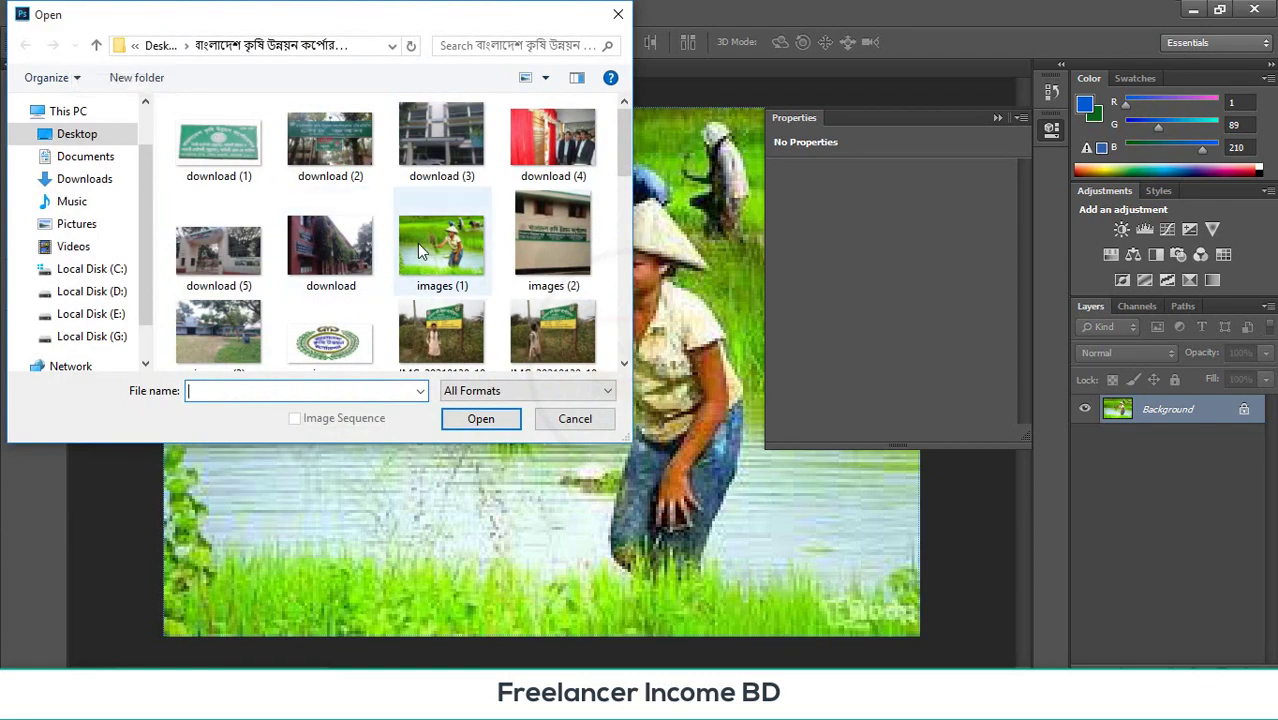
scroll(420, 250, "down", 10)
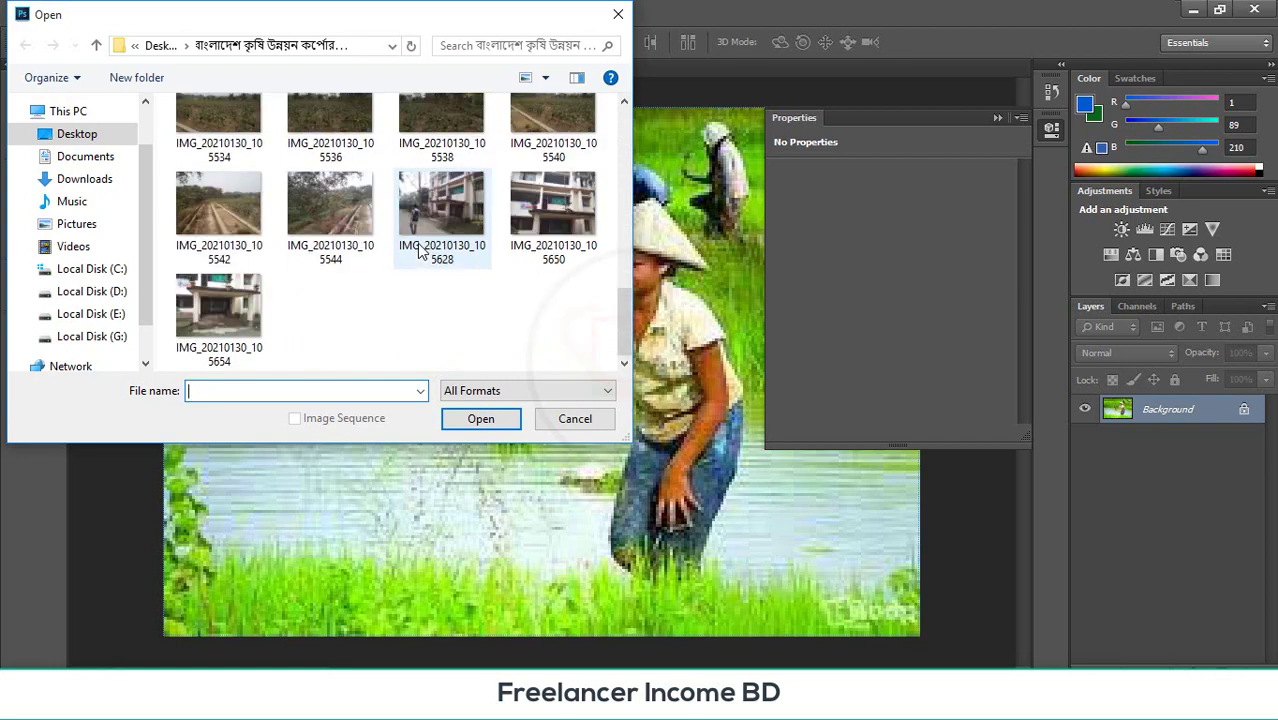
scroll(419, 250, "up", 10)
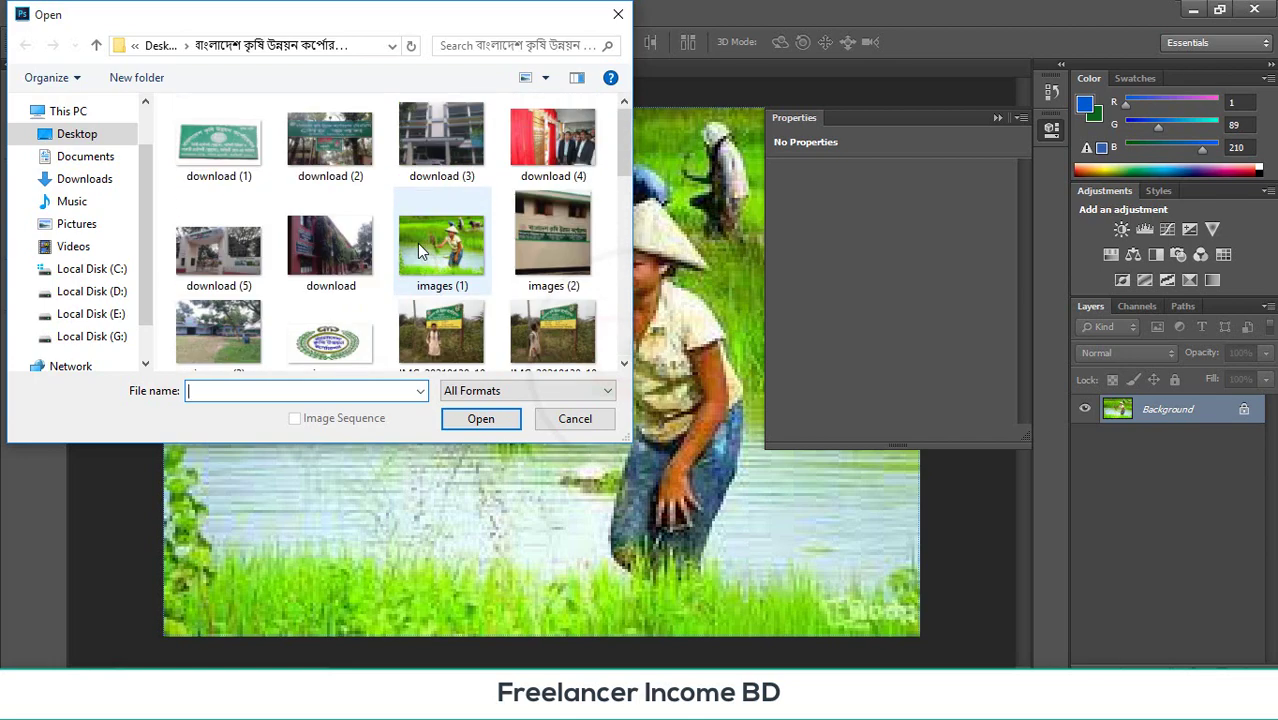
left_click(310, 345)
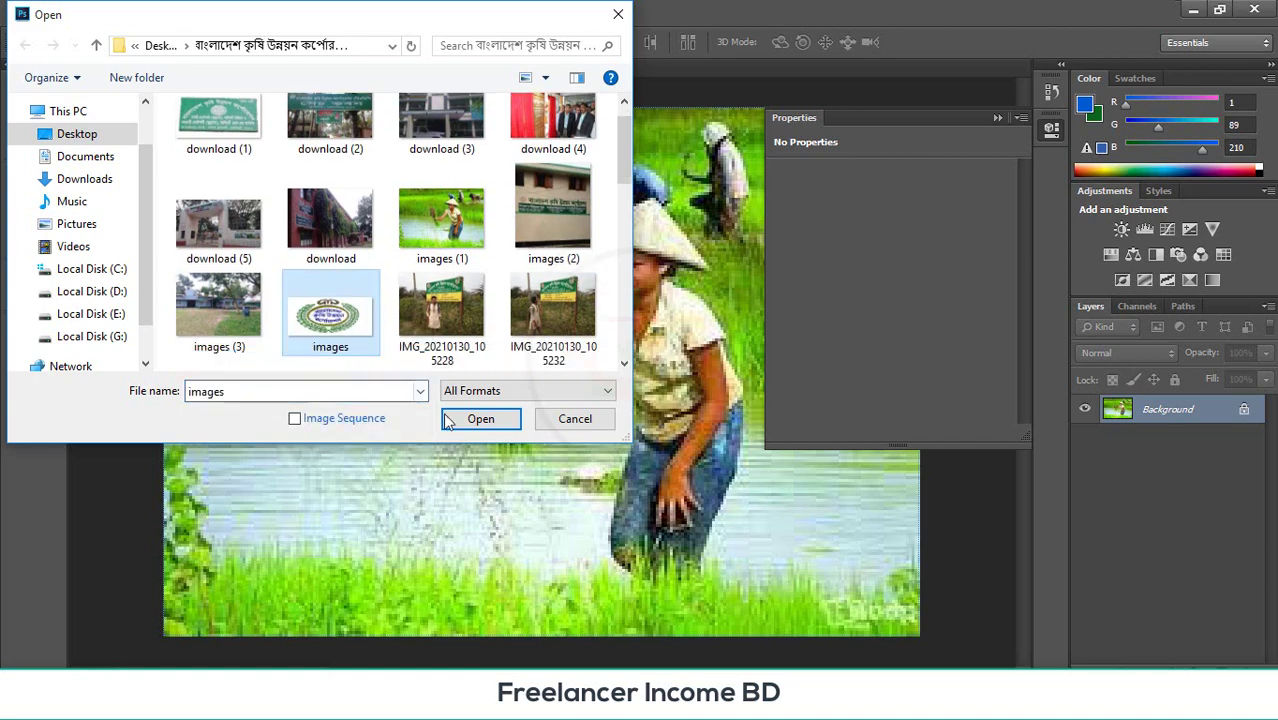
left_click(475, 420)
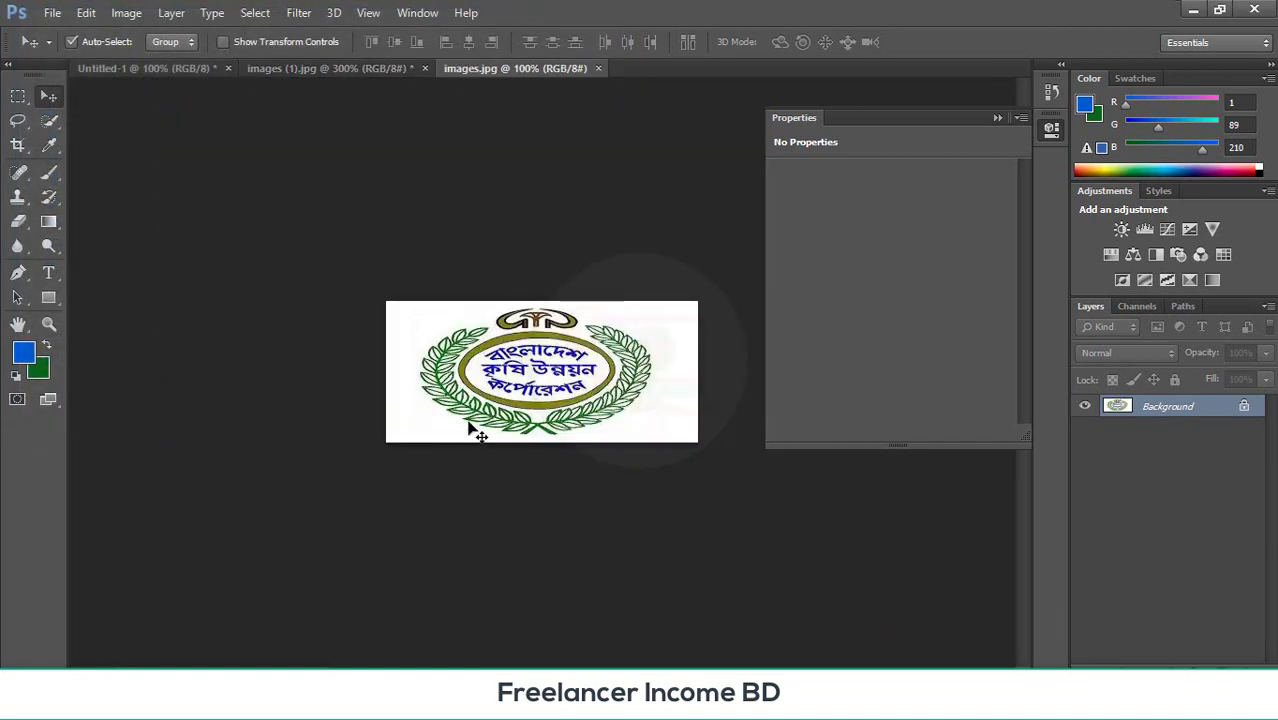
left_click(310, 68)
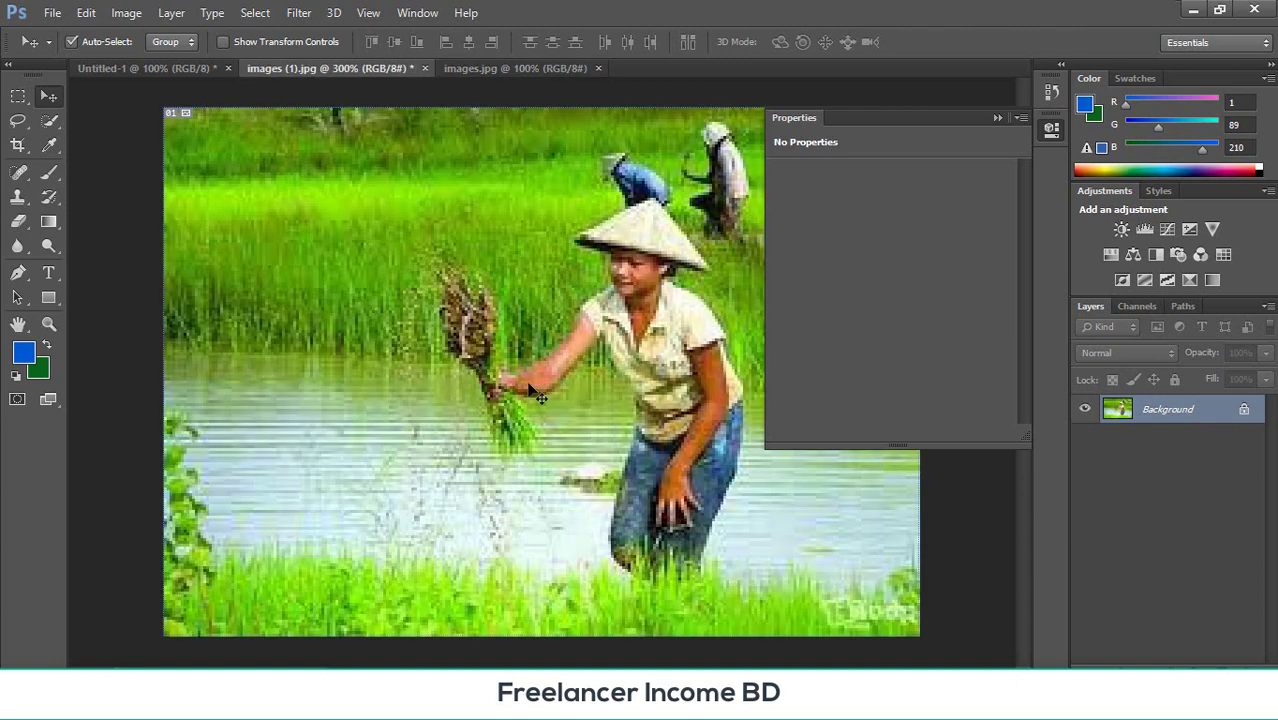
left_click(995, 118)
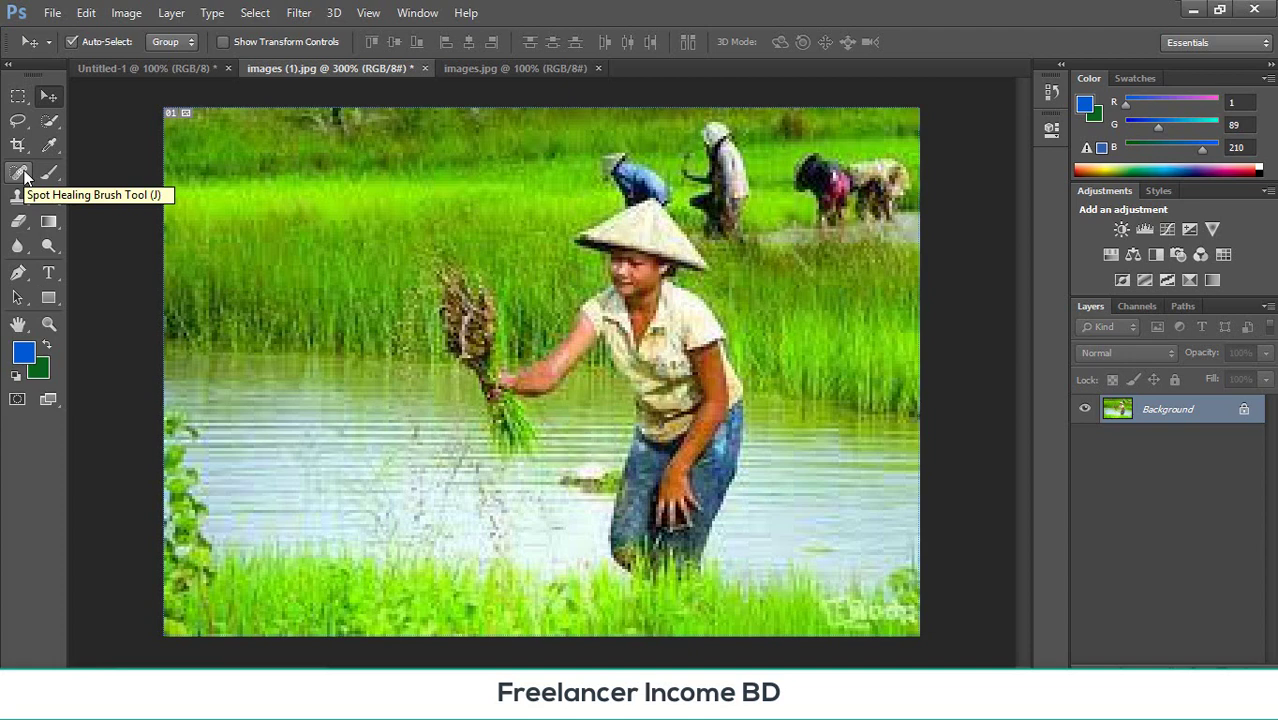
- Make the Spot Healing Brush Tool the active tool with J
key("j")
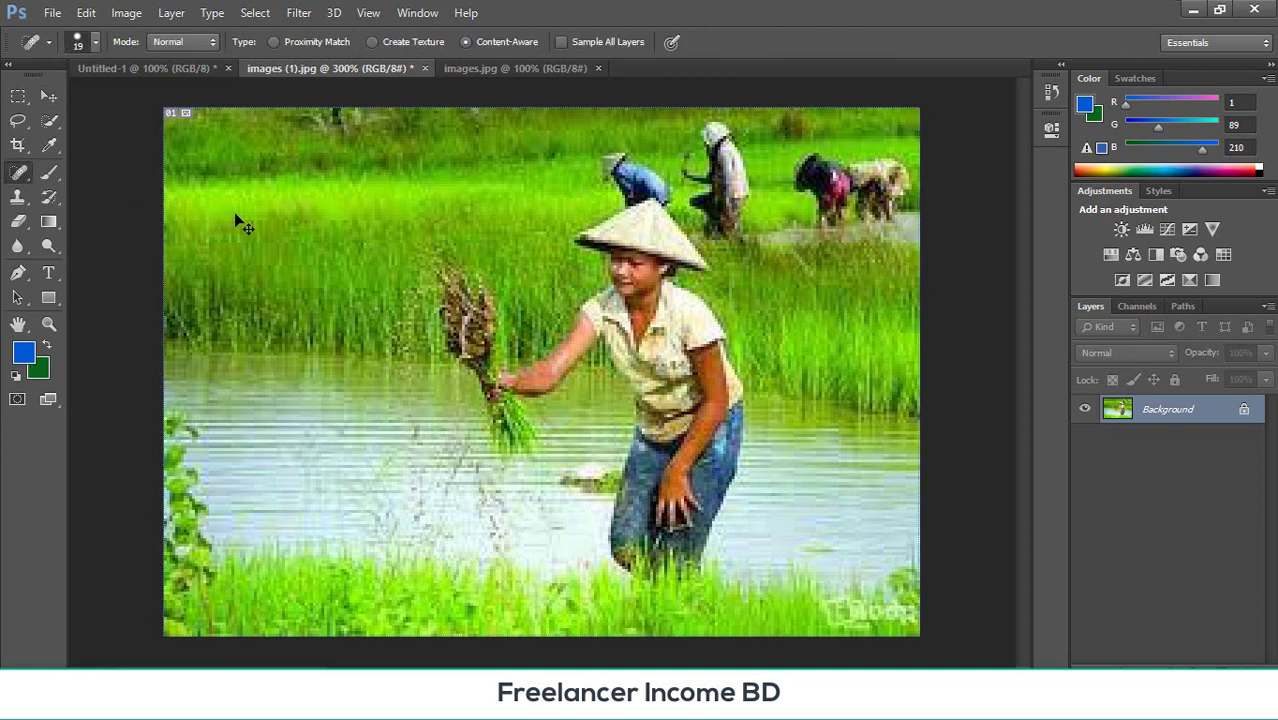
left_click(48, 96)
left_click(20, 174)
- Zoom in on the background workers, dismissing the automatic-sampling notice after a test click
key("ctrl+plus")
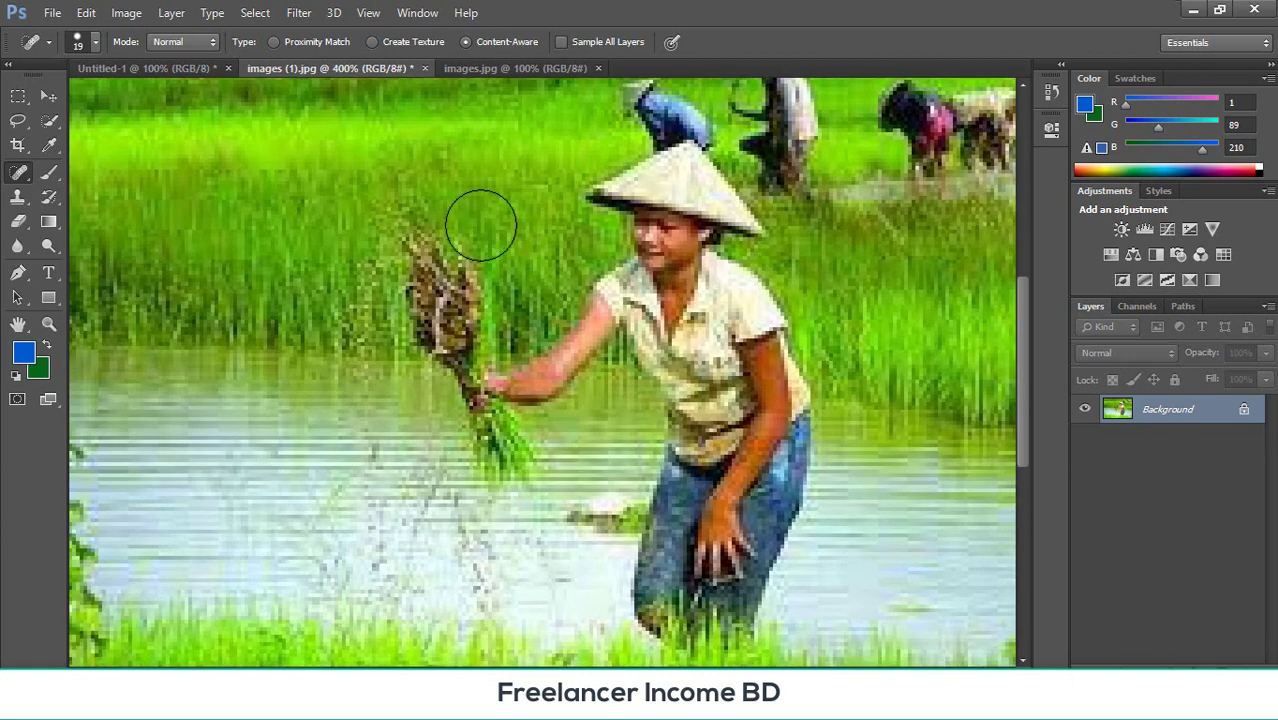
scroll(643, 193, "up", 3)
scroll(635, 220, "down", 2)
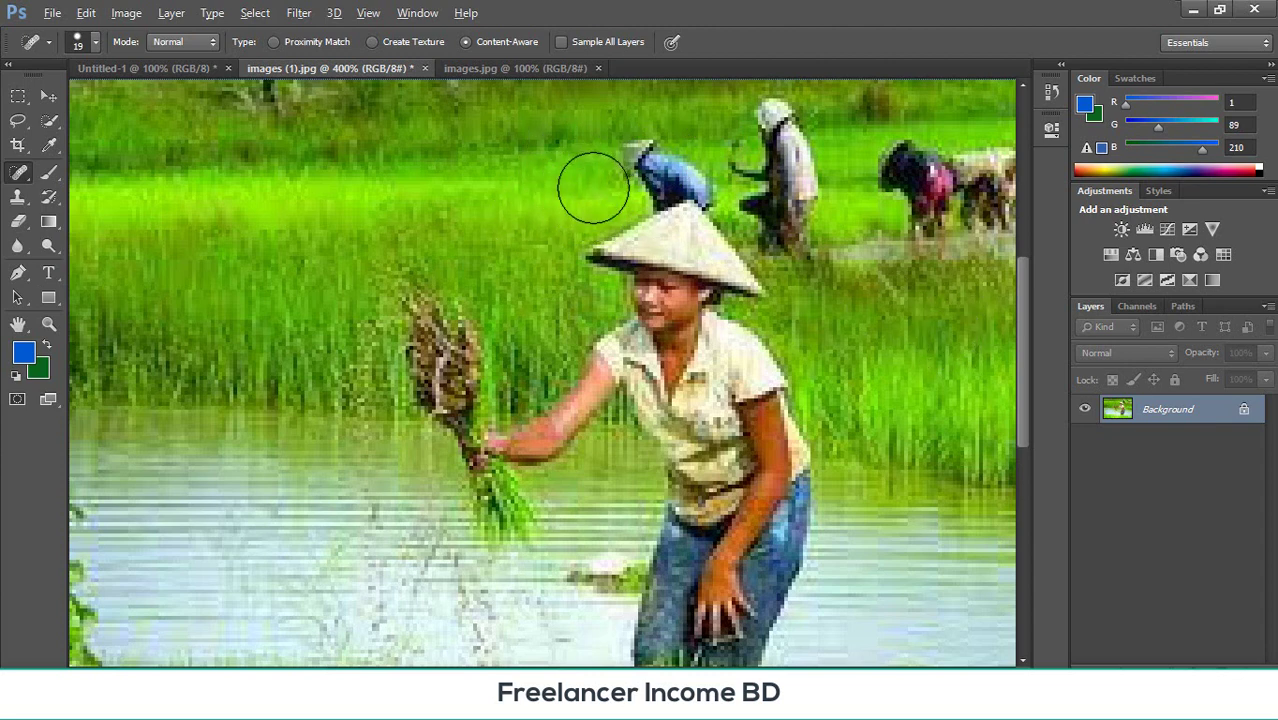
left_click(593, 187, "alt")
left_click(618, 289)
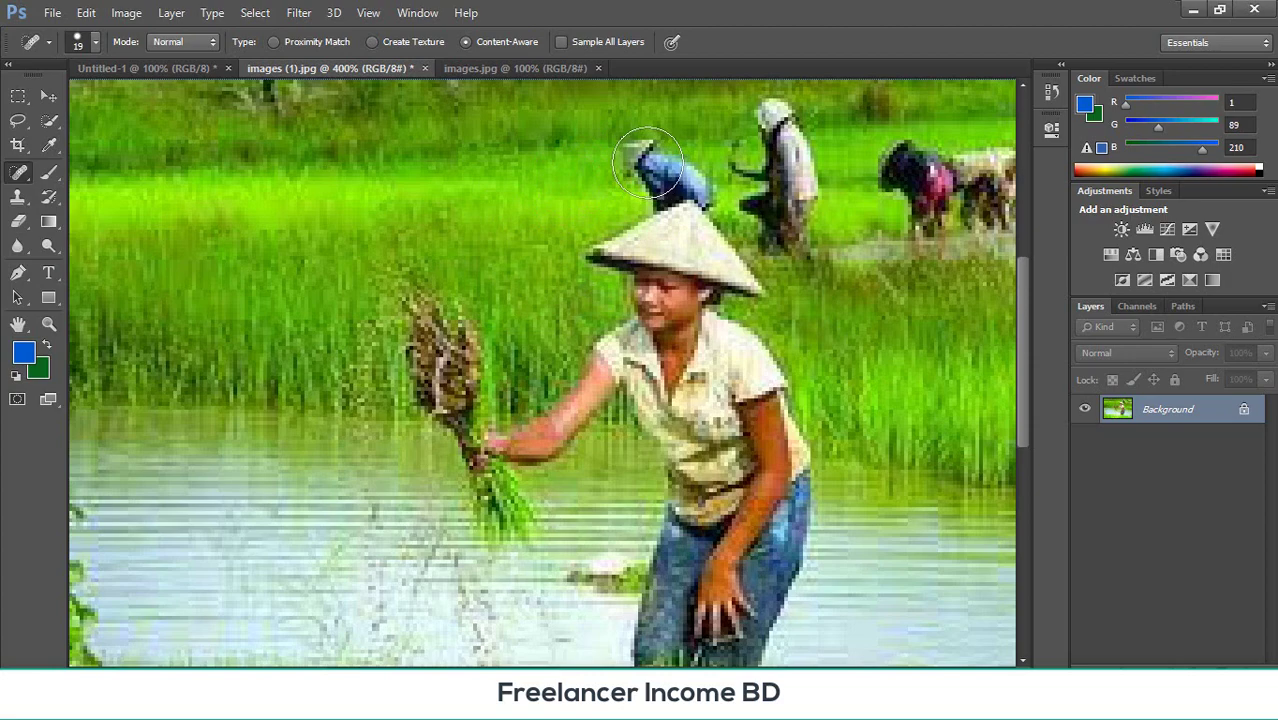
key("ctrl+plus")
key("ctrl+plus")
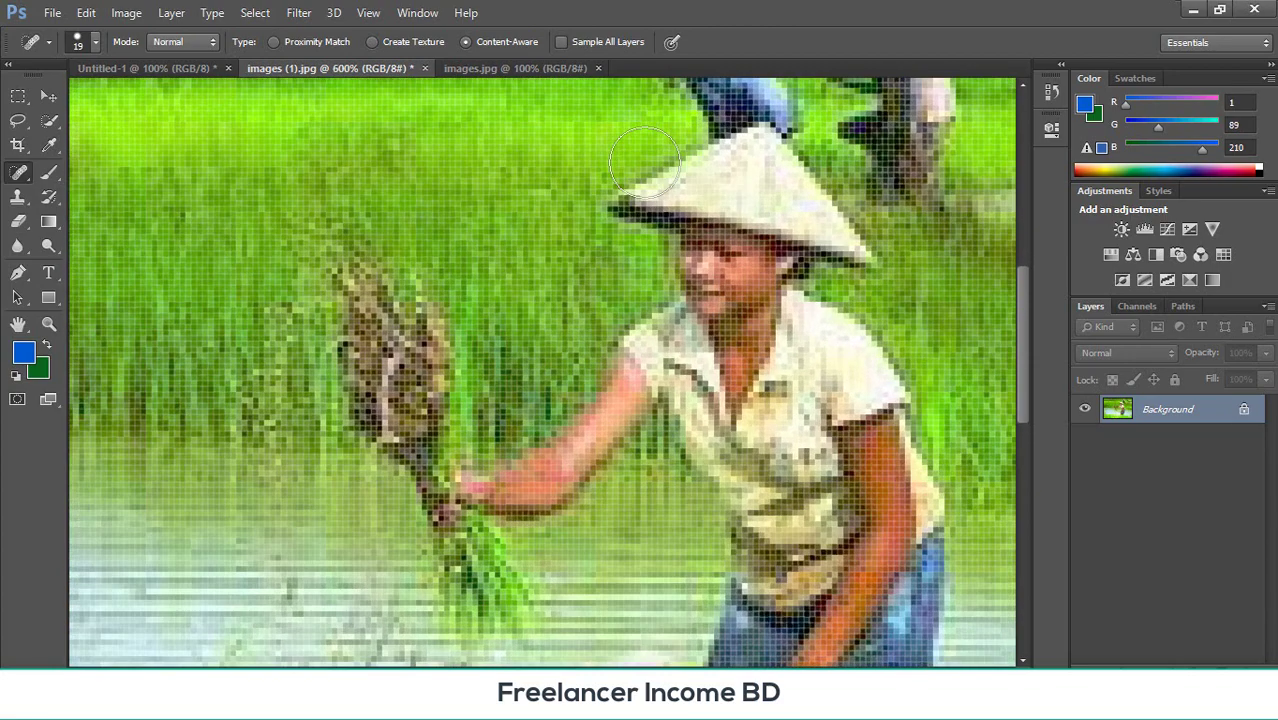
- Pan to the background workers and heal away the blue worker's head
left_click_drag(715, 188, 588, 412)
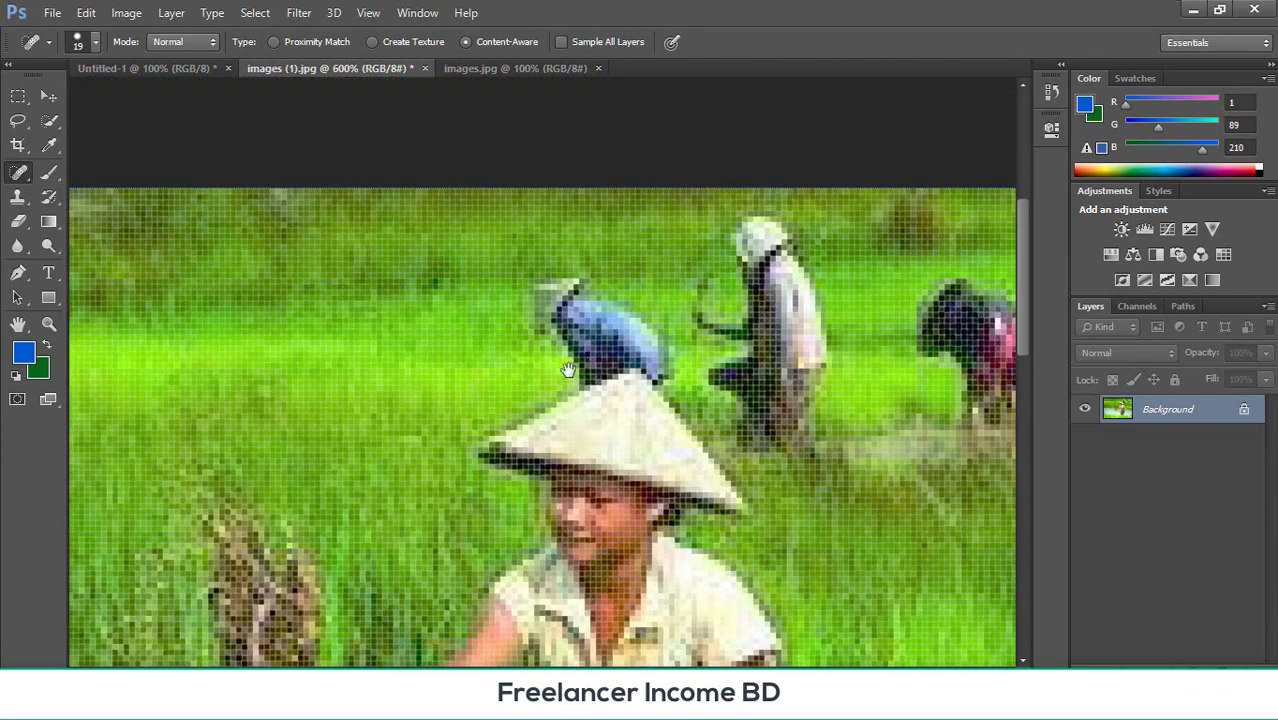
key("ctrl+minus")
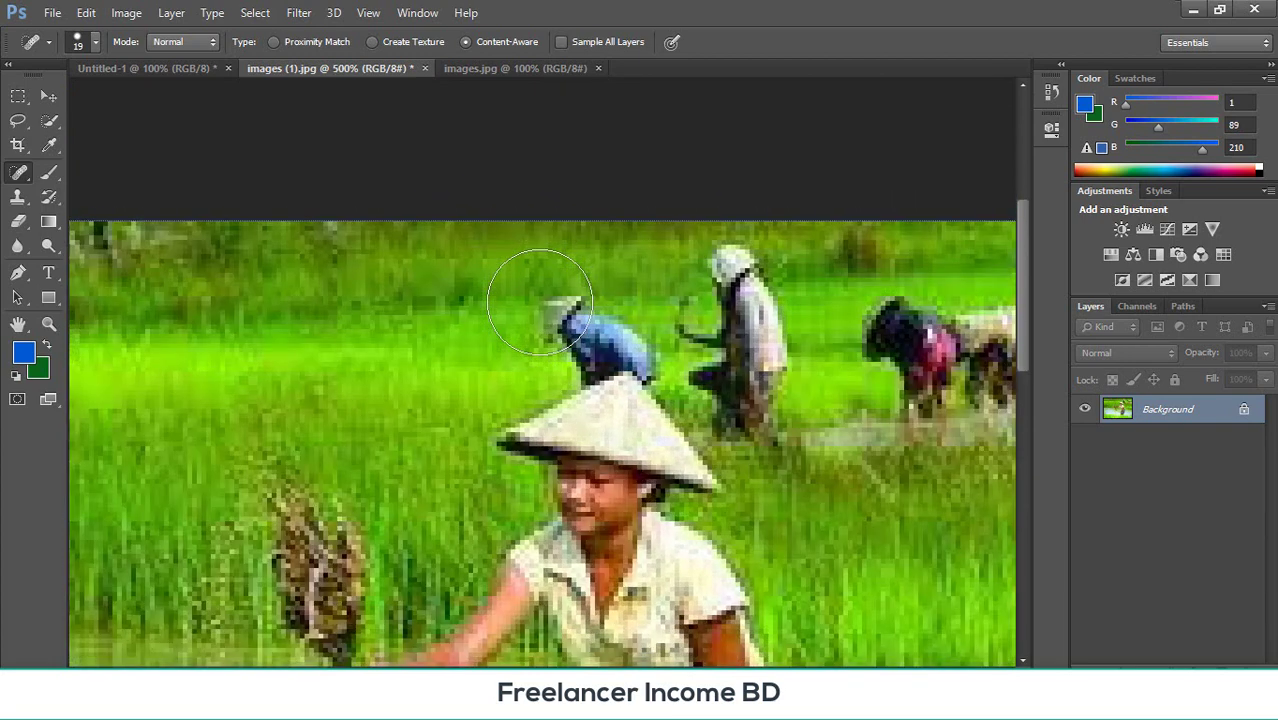
left_click_drag(540, 302, 585, 329)
left_click(565, 320)
left_click(591, 320)
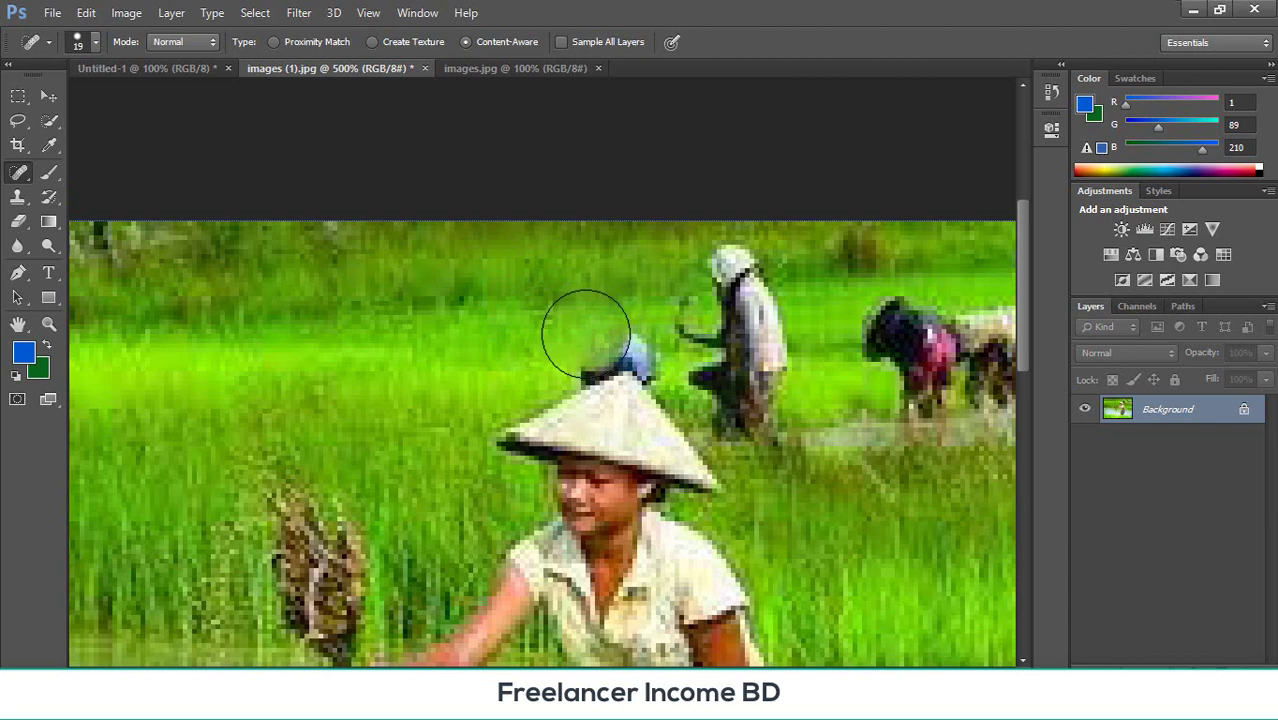
mouse_move(582, 330)
left_mouse_down()
mouse_move(571, 340)
mouse_move(597, 326)
left_mouse_up()
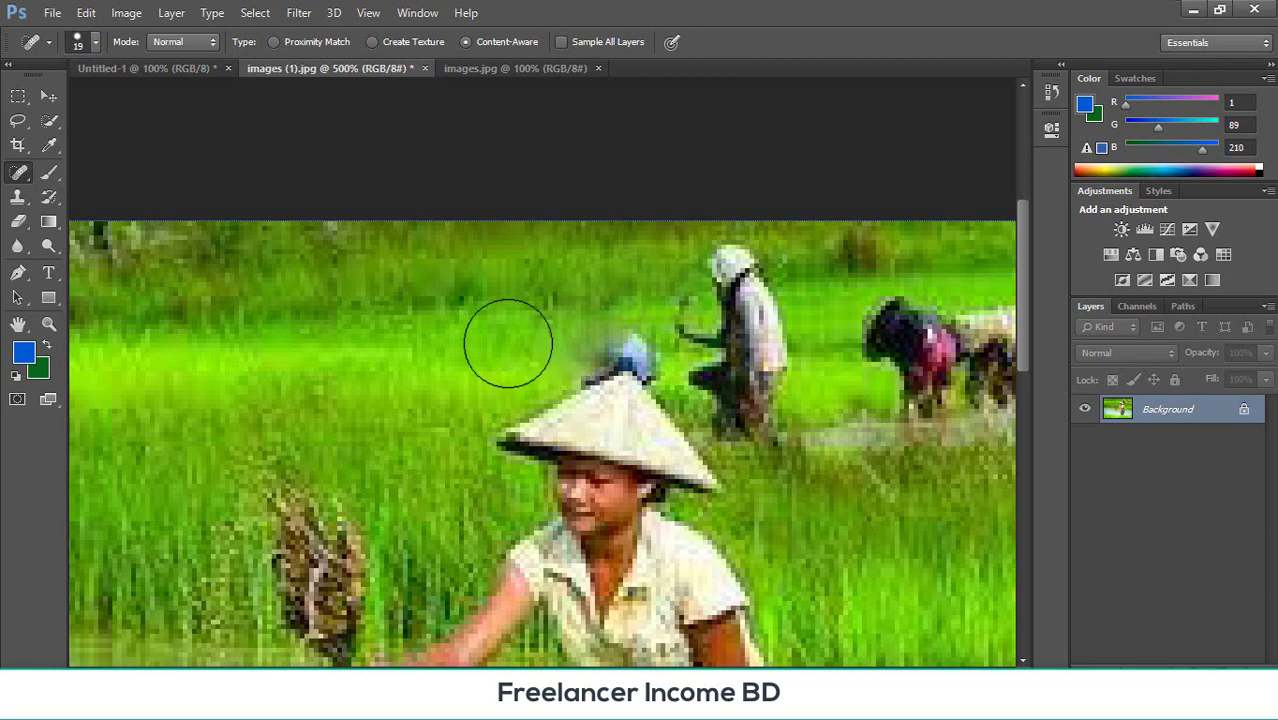
- Heal the grass beside the worker's head and shrink the brush to size 8
left_click(507, 342, "alt")
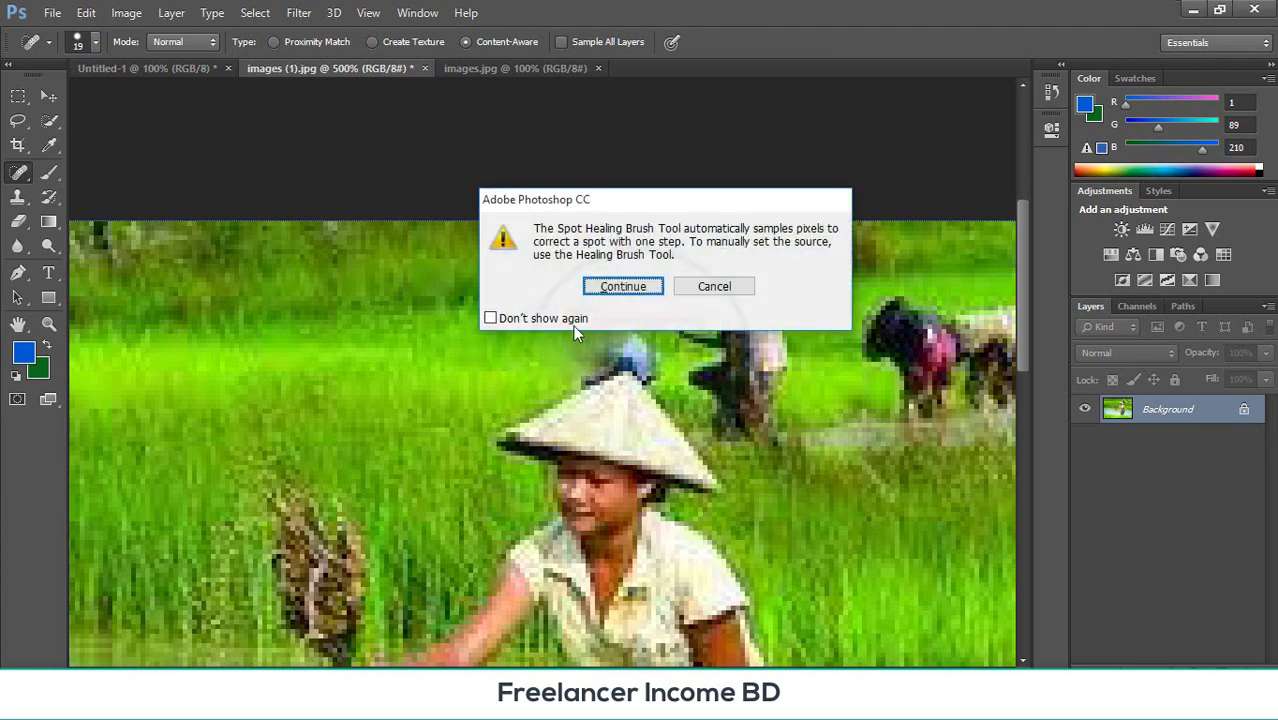
left_click(622, 287)
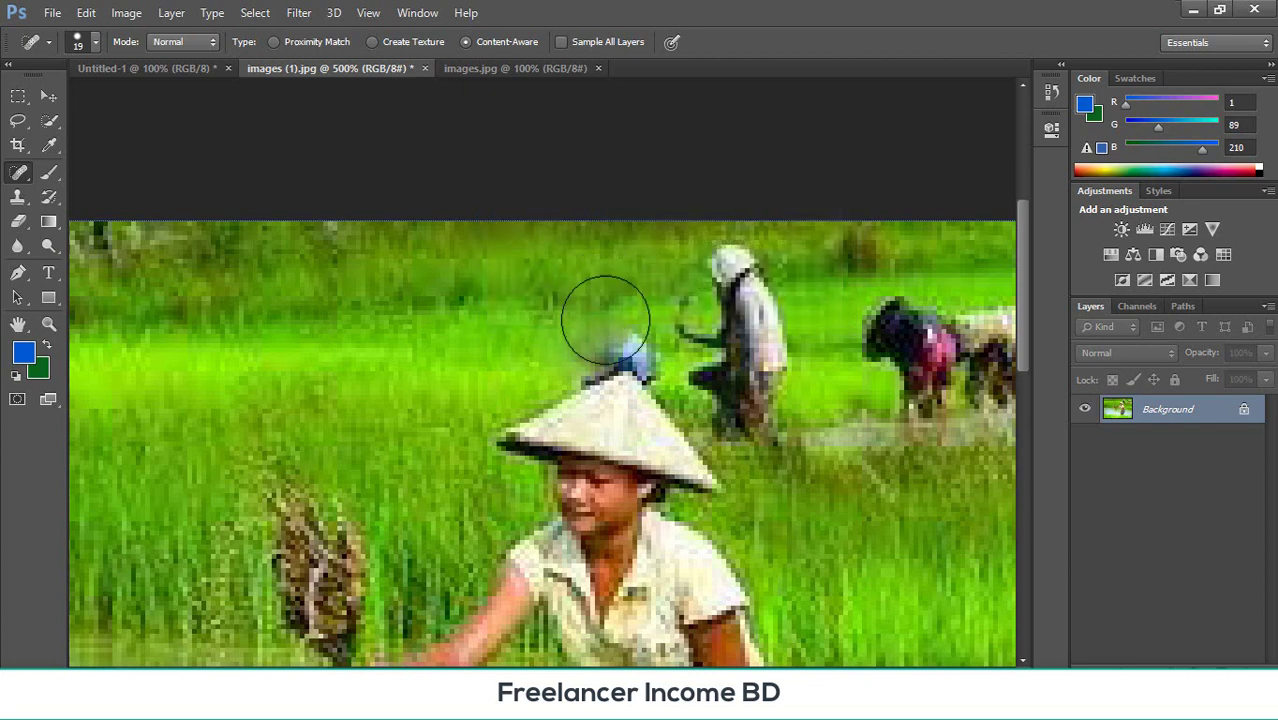
left_click_drag(605, 320, 605, 320)
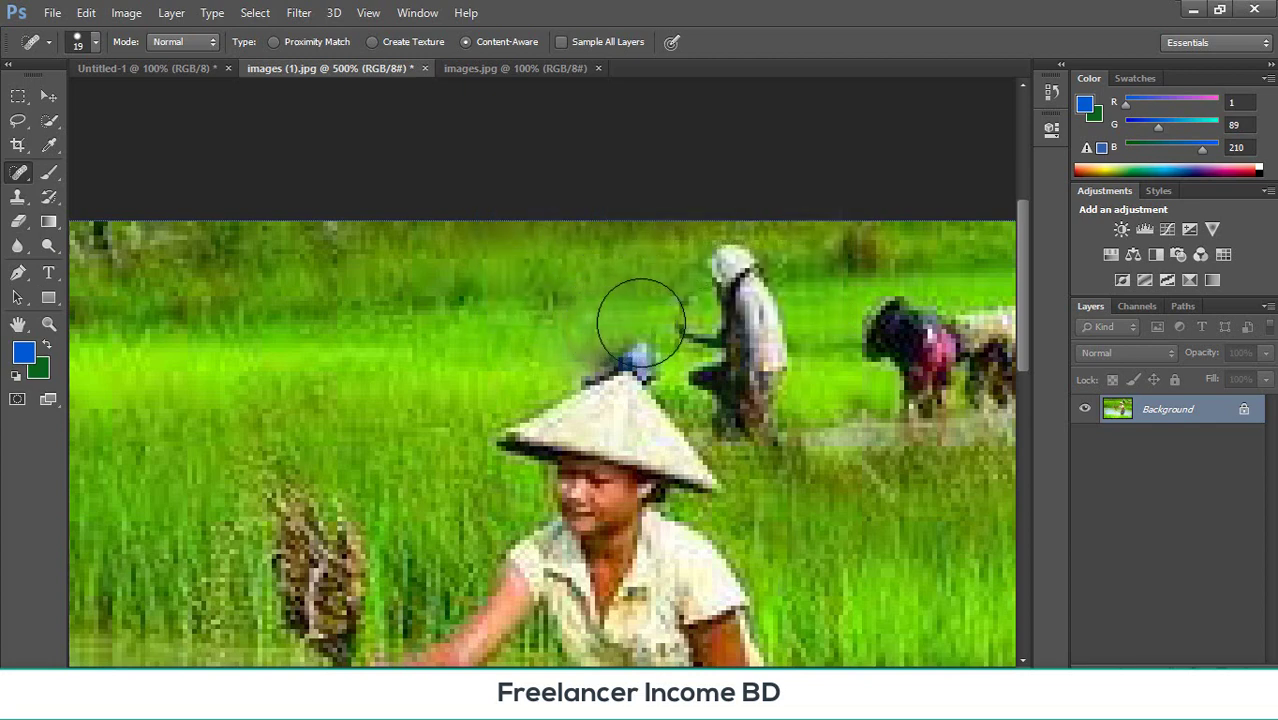
key("bracketleft")
key("bracketleft")
key("bracketleft")
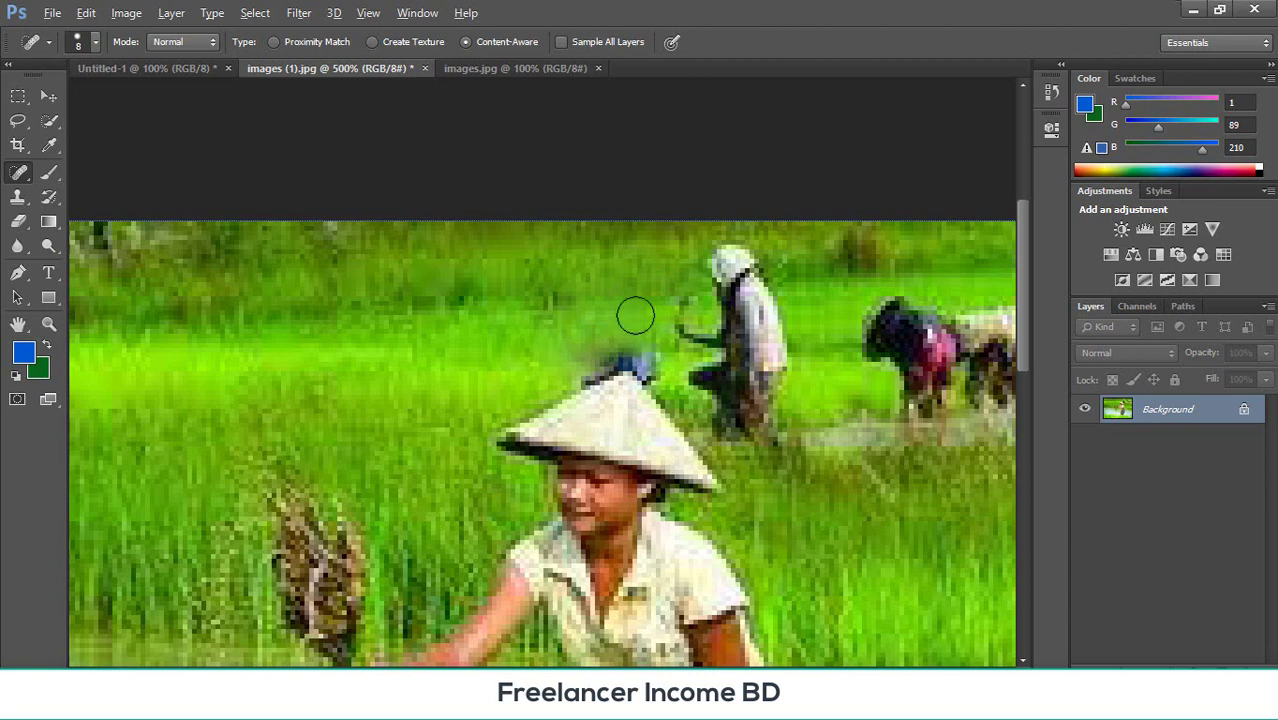
- Start healing above the hat, turning off the Spot Healing notice and continuing
left_click(636, 328, "alt")
left_click(503, 318)
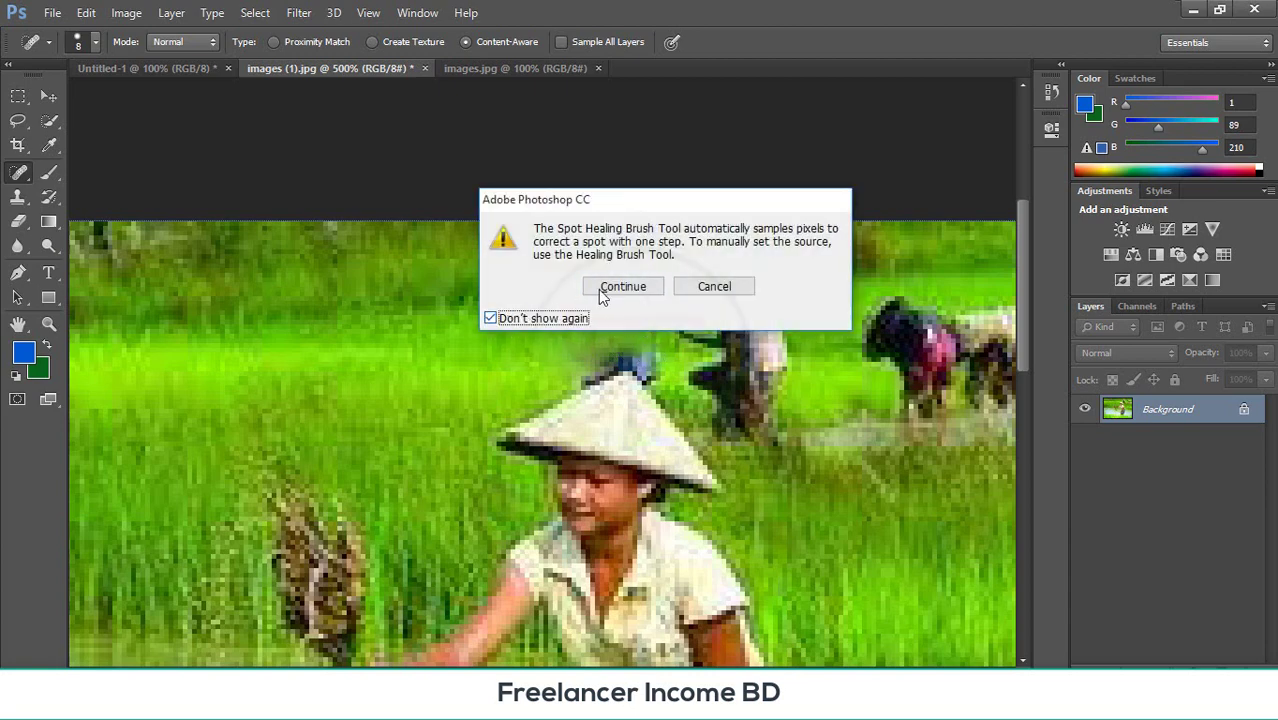
left_click(604, 289)
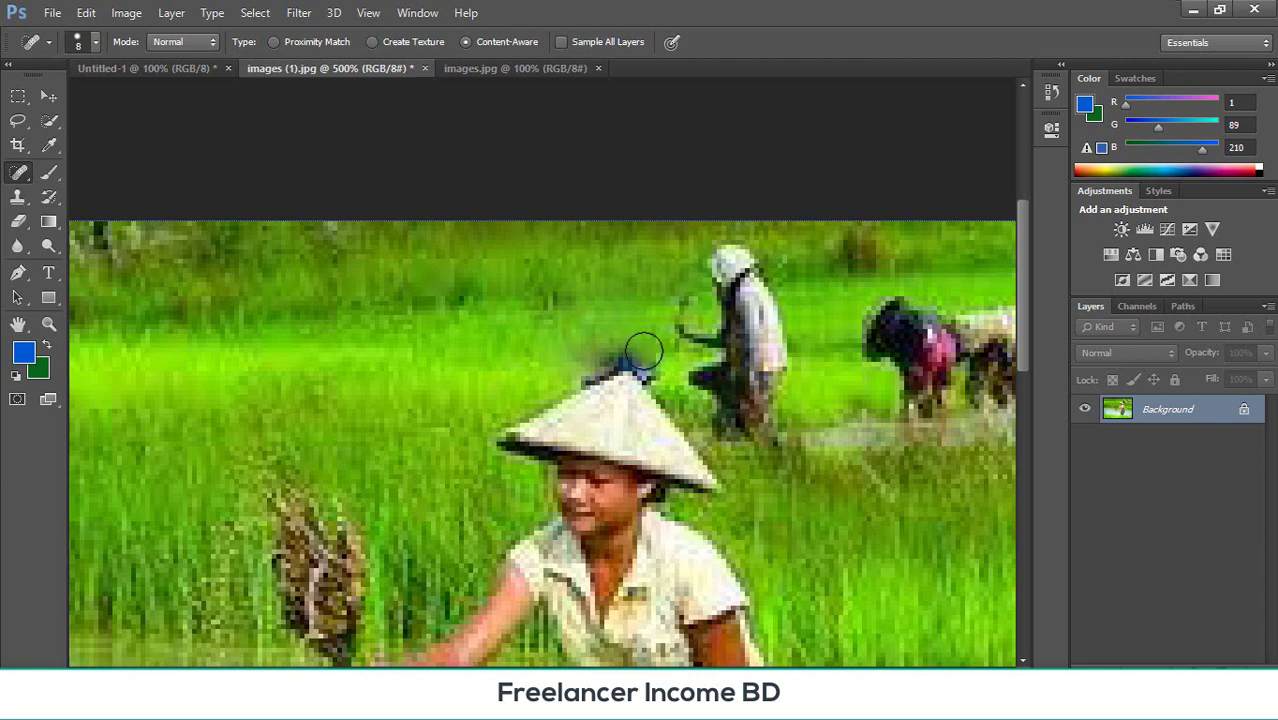
- Dab repeatedly over the blue patch at the hat tip until it blends into grass
left_click(643, 350)
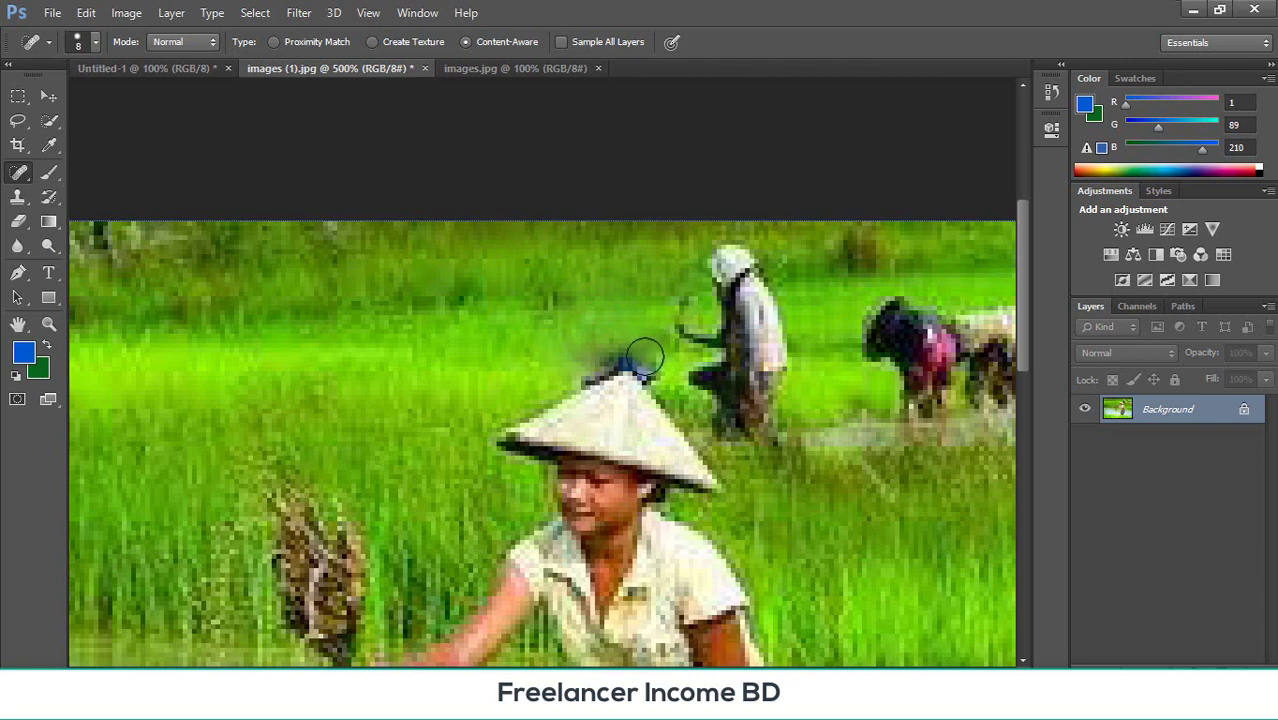
left_click(654, 364)
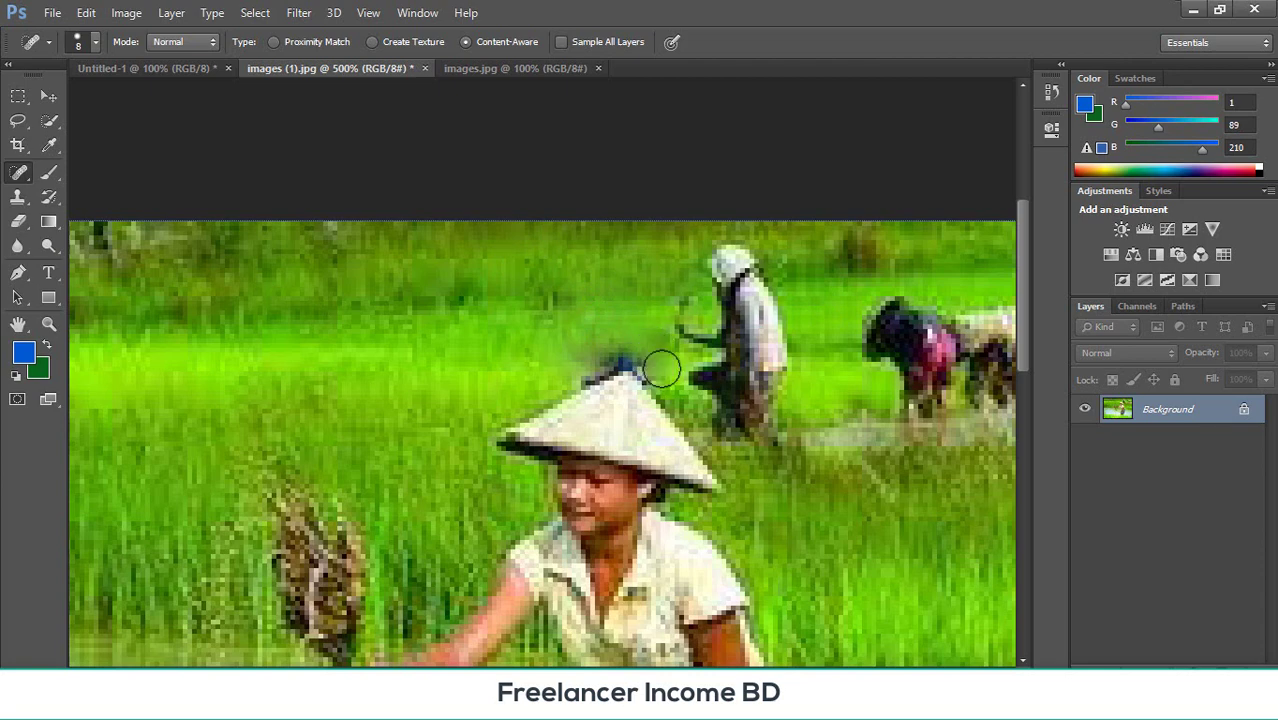
left_click(656, 366)
left_click(654, 365)
left_click(648, 358)
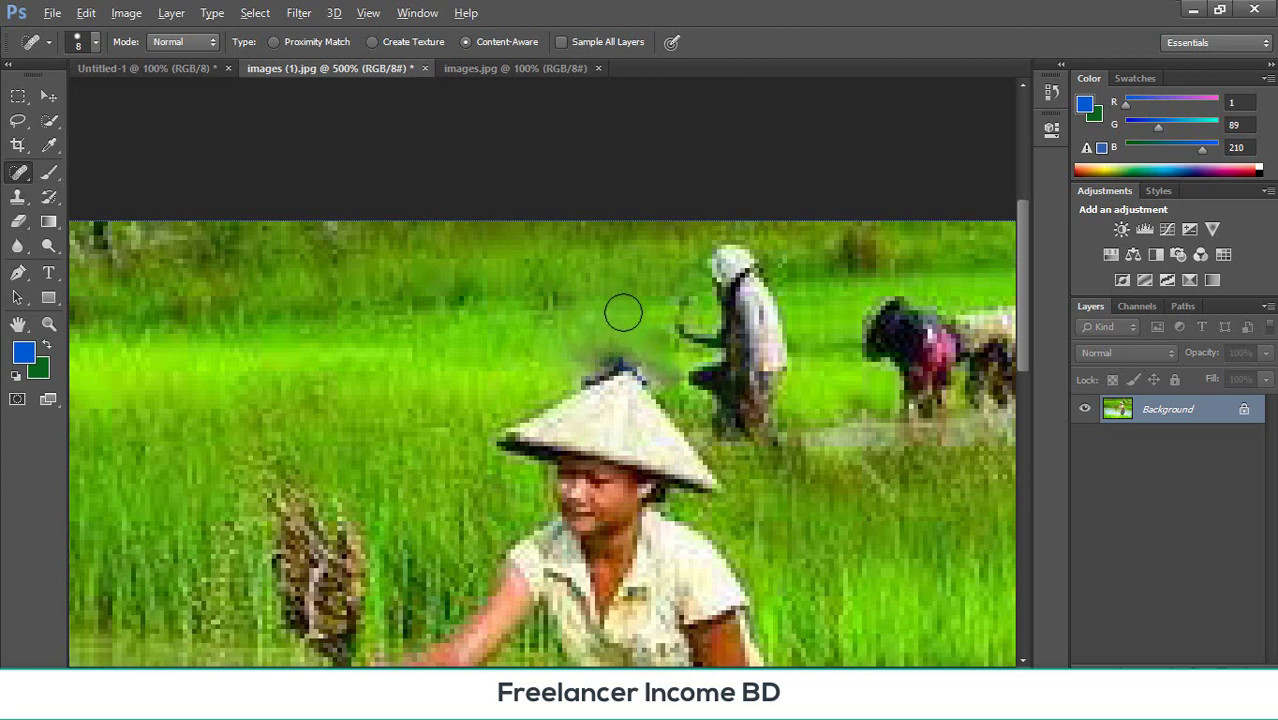
left_click(621, 312)
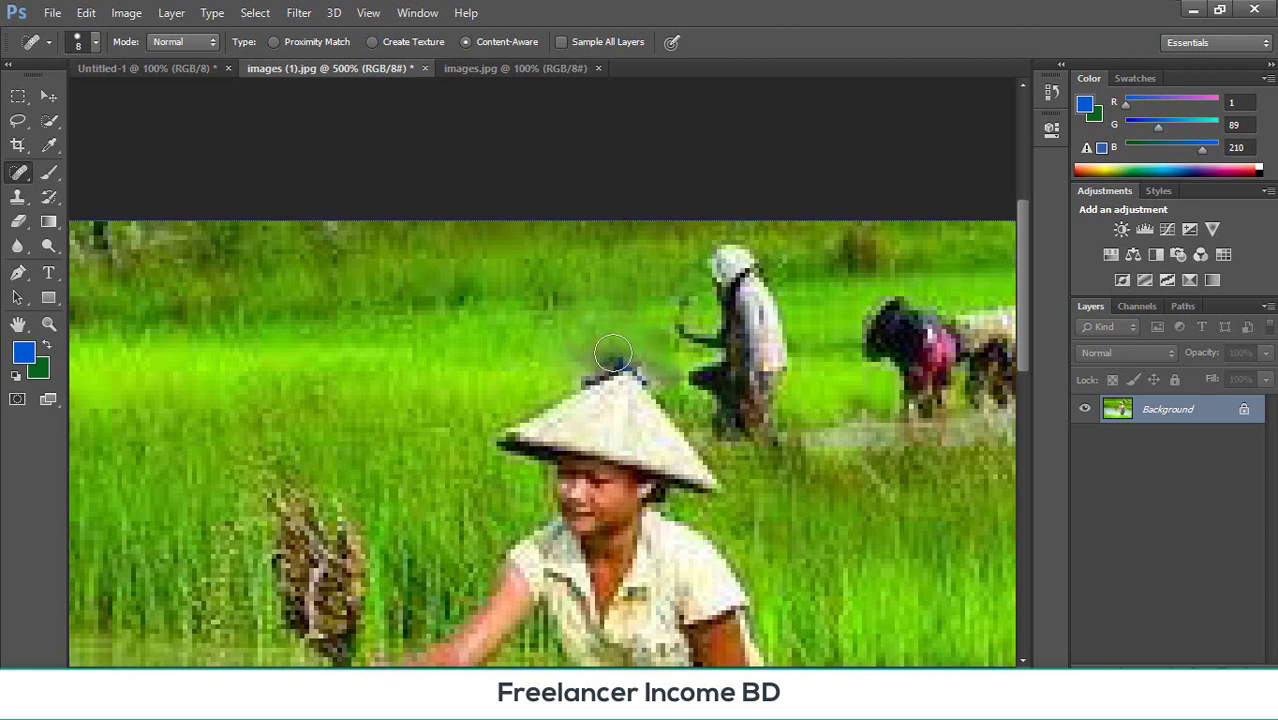
left_click(605, 357)
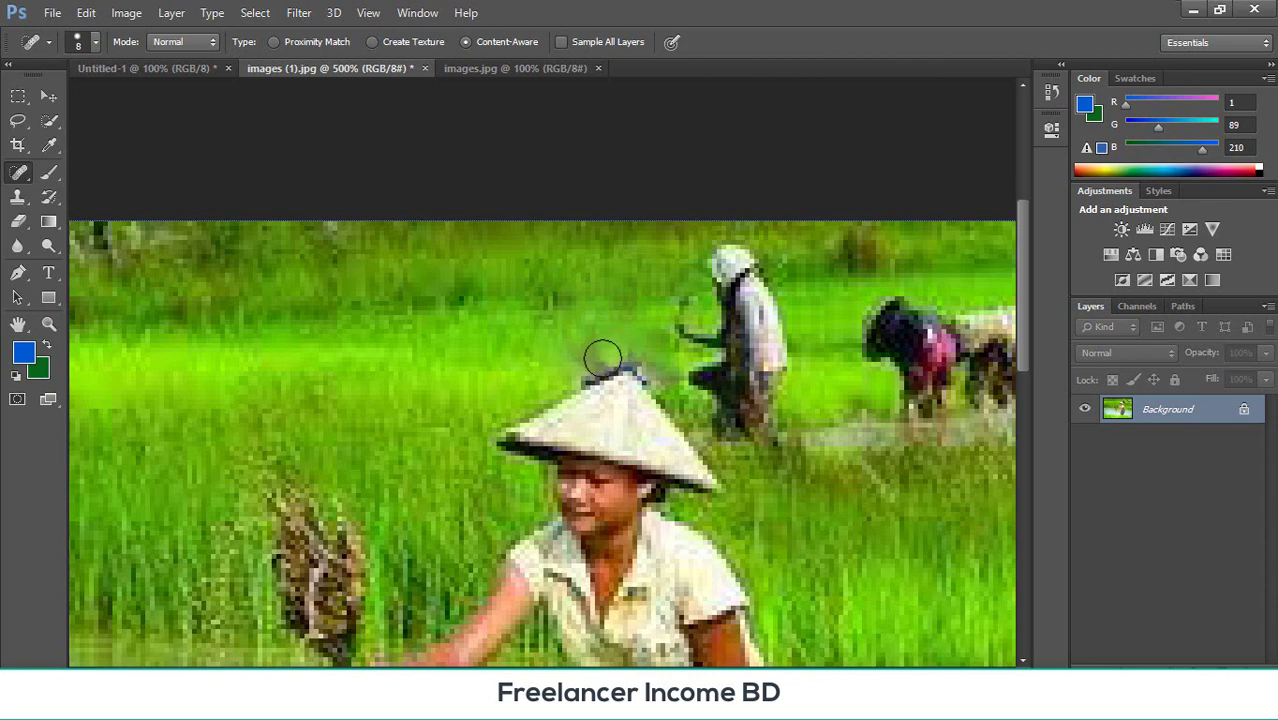
left_click(602, 357)
left_click(580, 368)
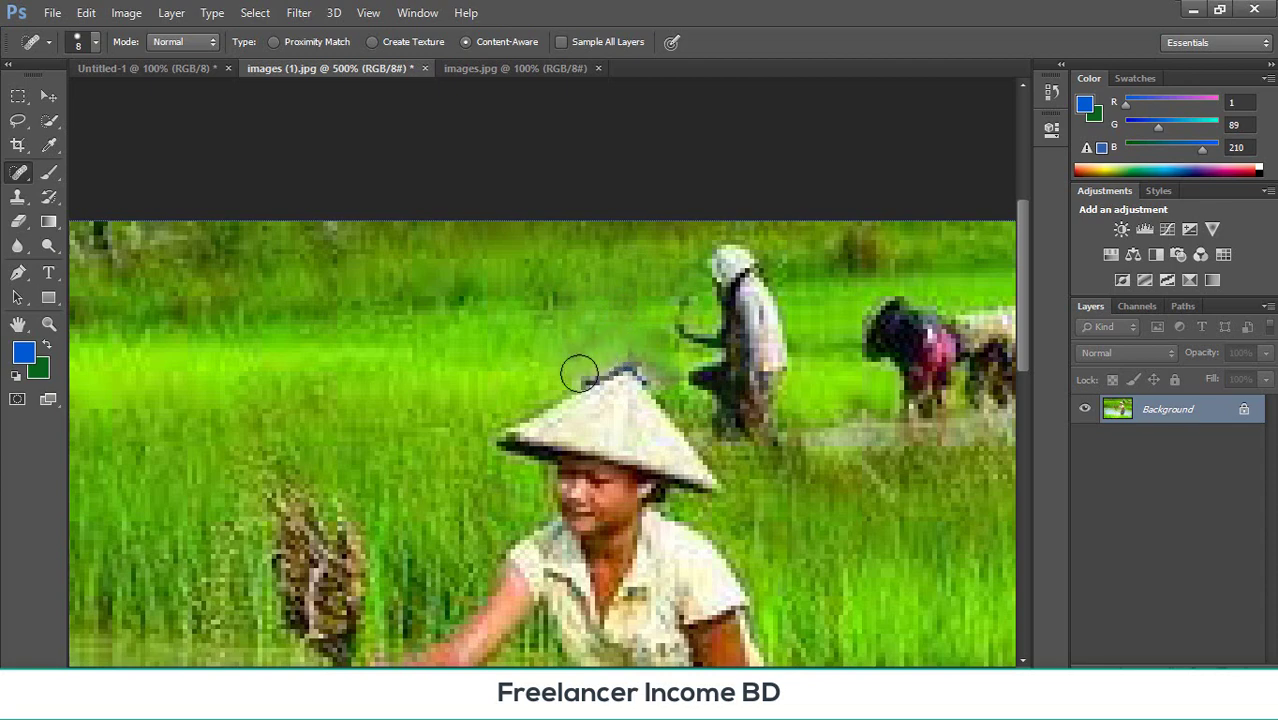
left_click(582, 365)
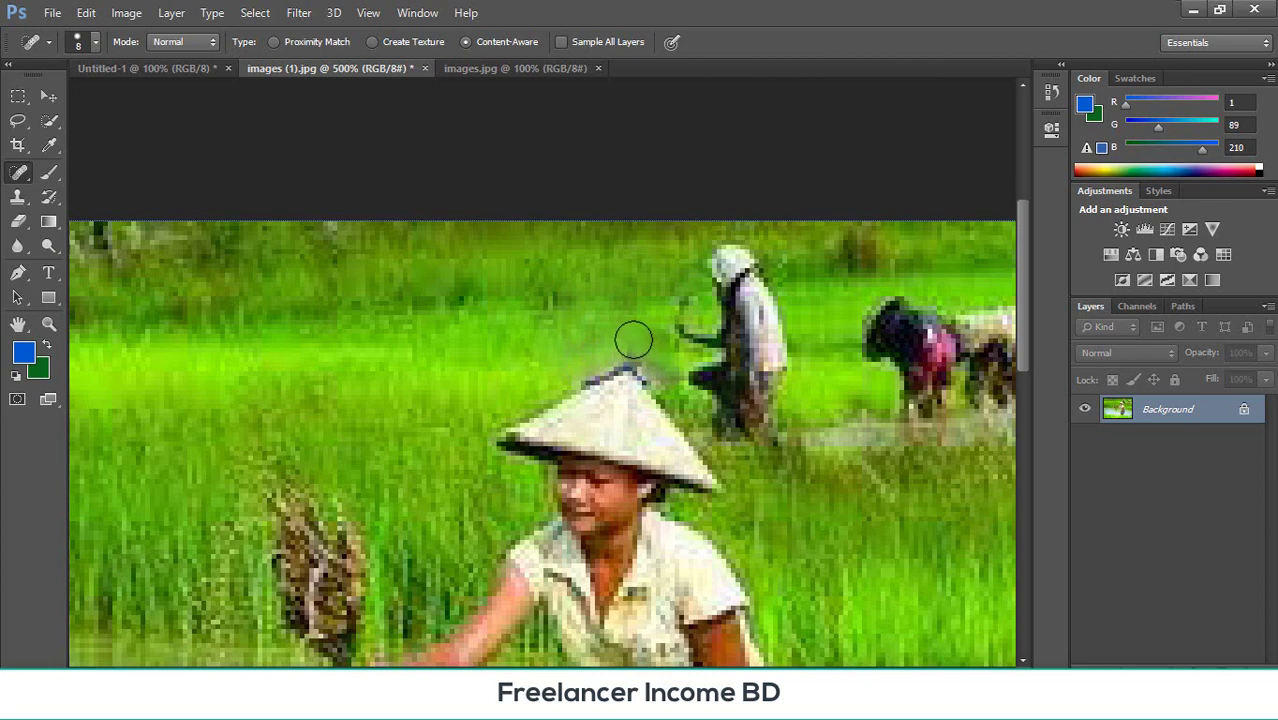
left_click(605, 337)
left_click(649, 356)
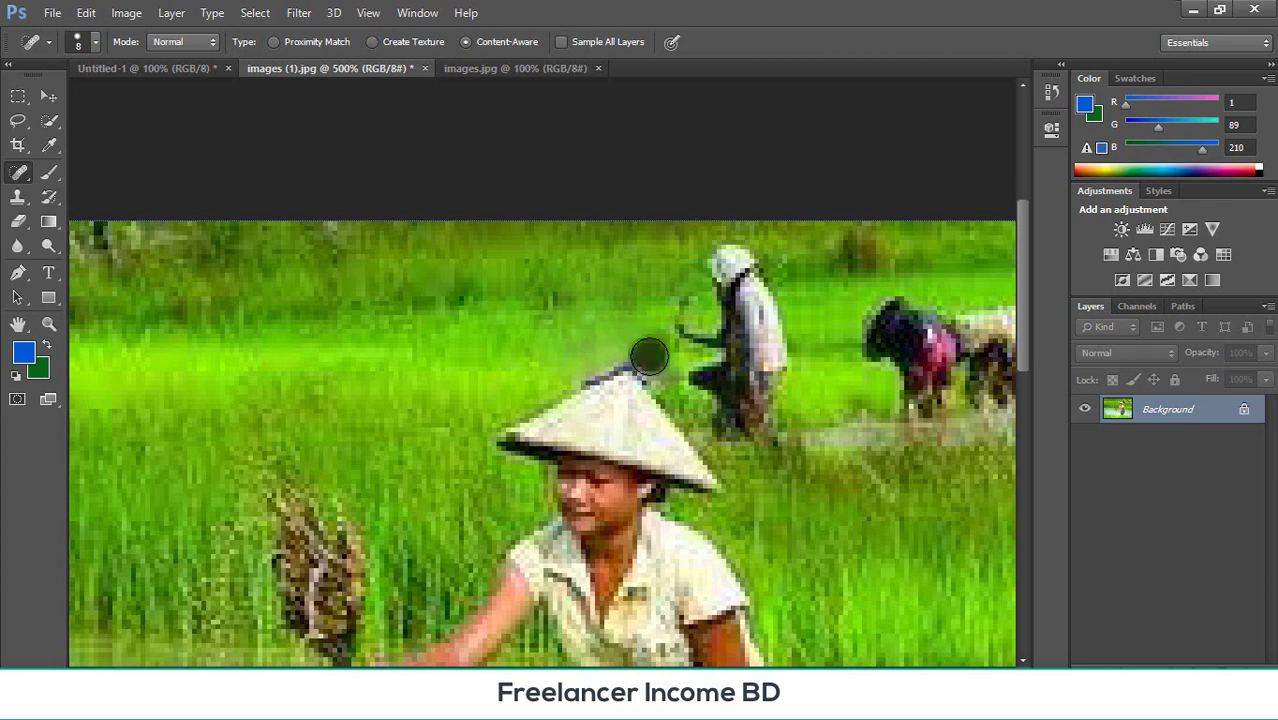
left_click(657, 368)
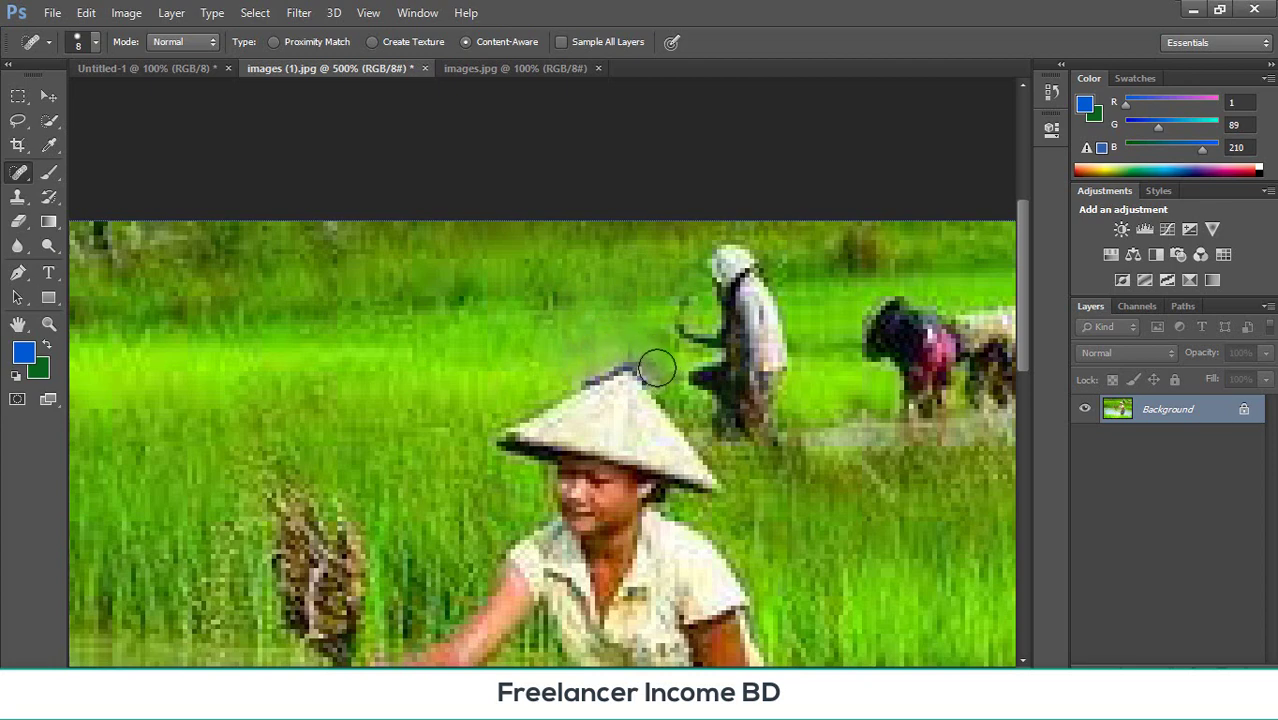
left_click(645, 360)
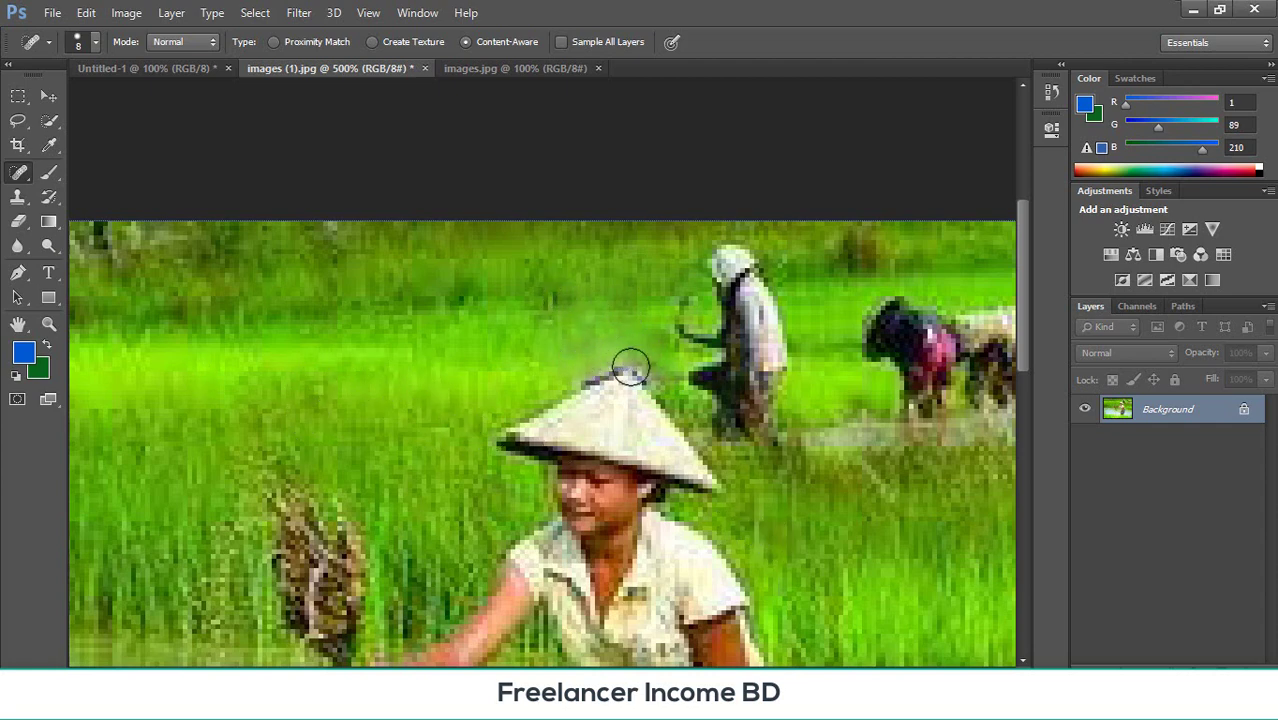
scroll(780, 535, "right", 4)
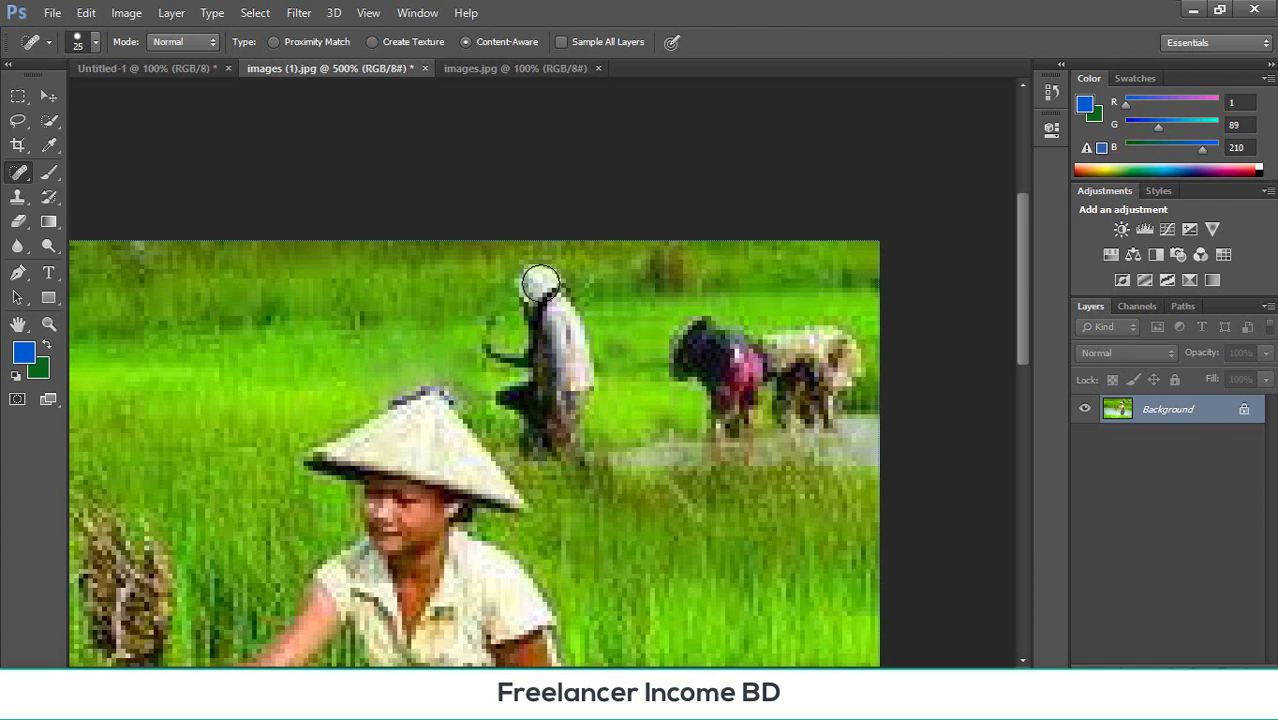
- Enlarge the brush about threefold and heal the standing farmer into grass
key("bracketright")
key("bracketright")
key("bracketright")
key("bracketright")
key("bracketright")
left_click(540, 305)
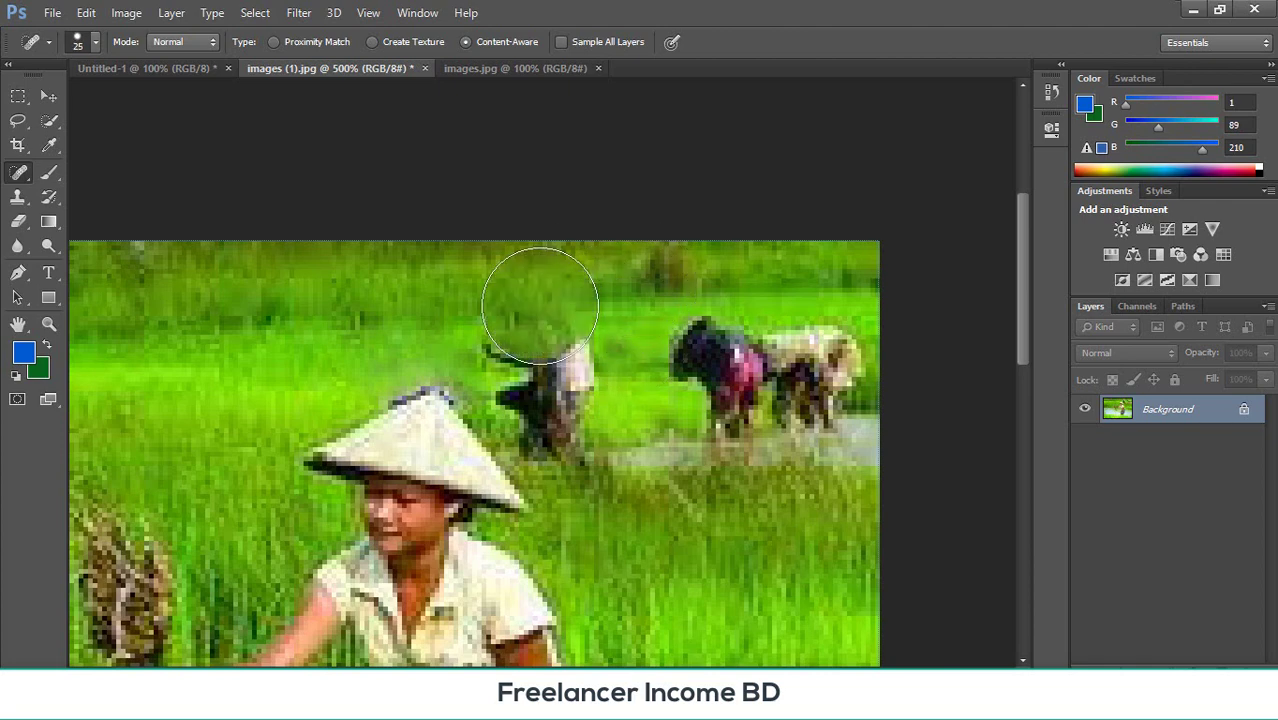
left_click(562, 352)
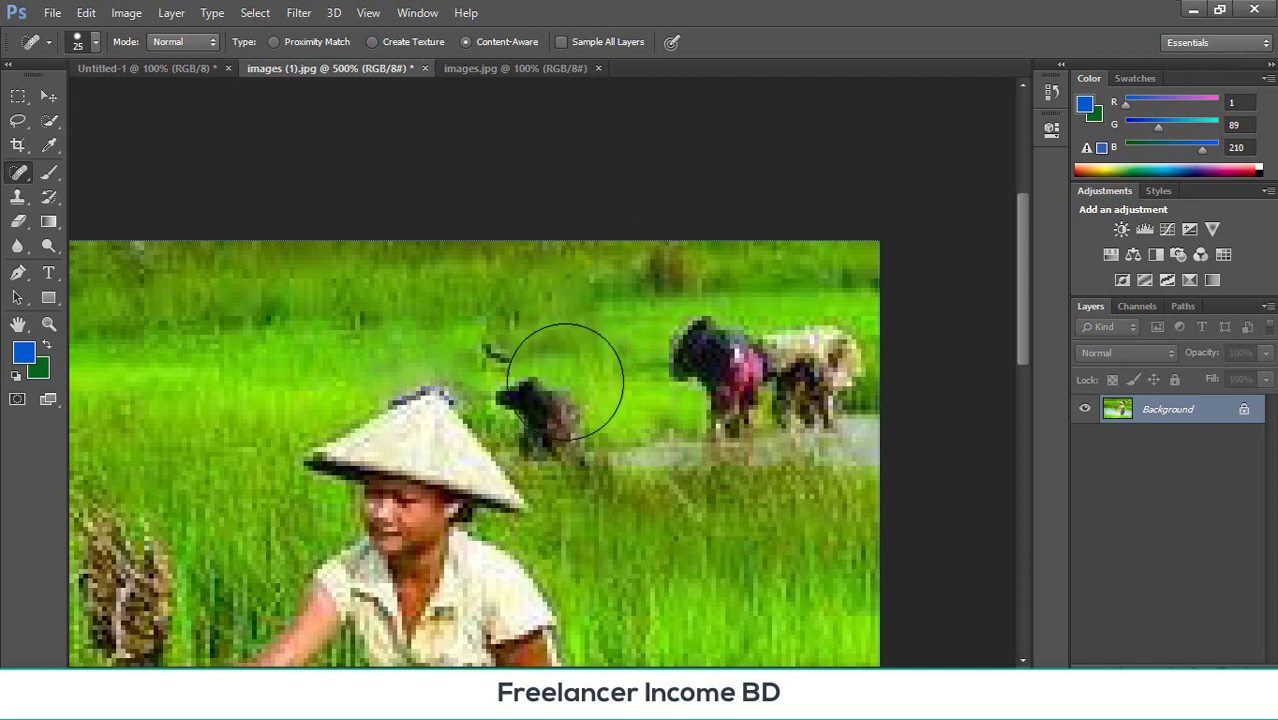
left_click(566, 381)
left_click(570, 412)
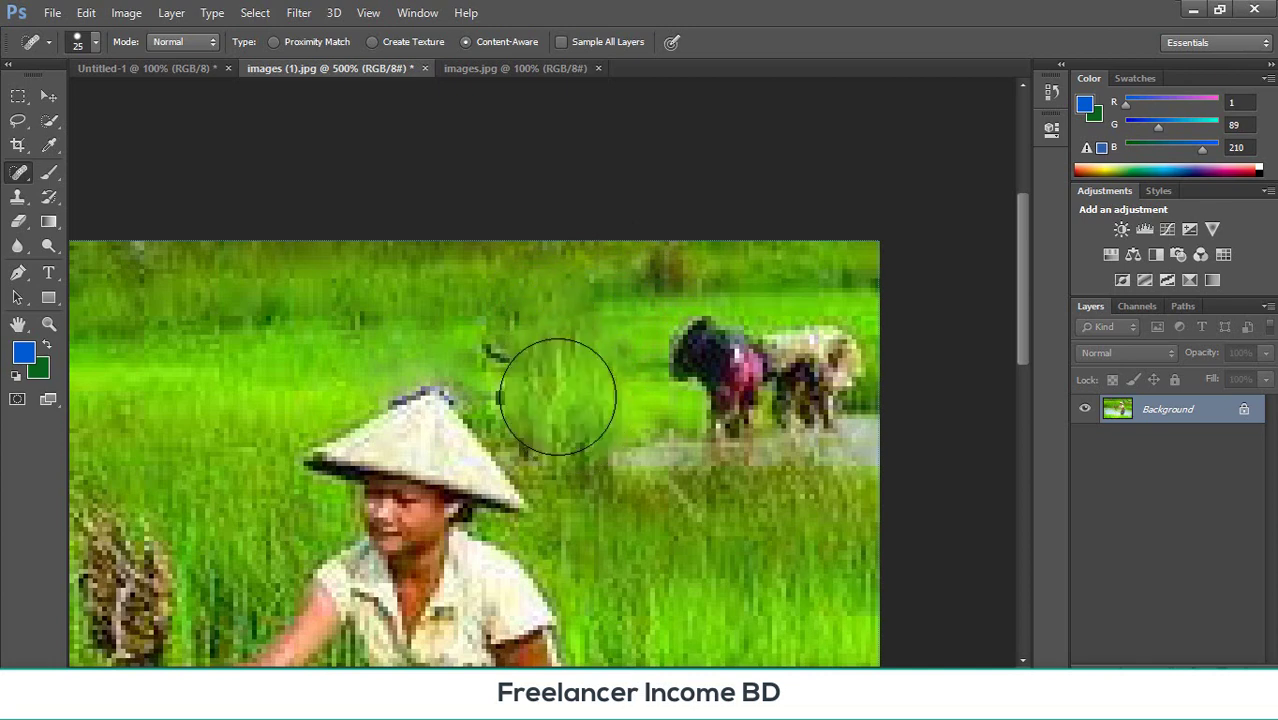
left_click(539, 363)
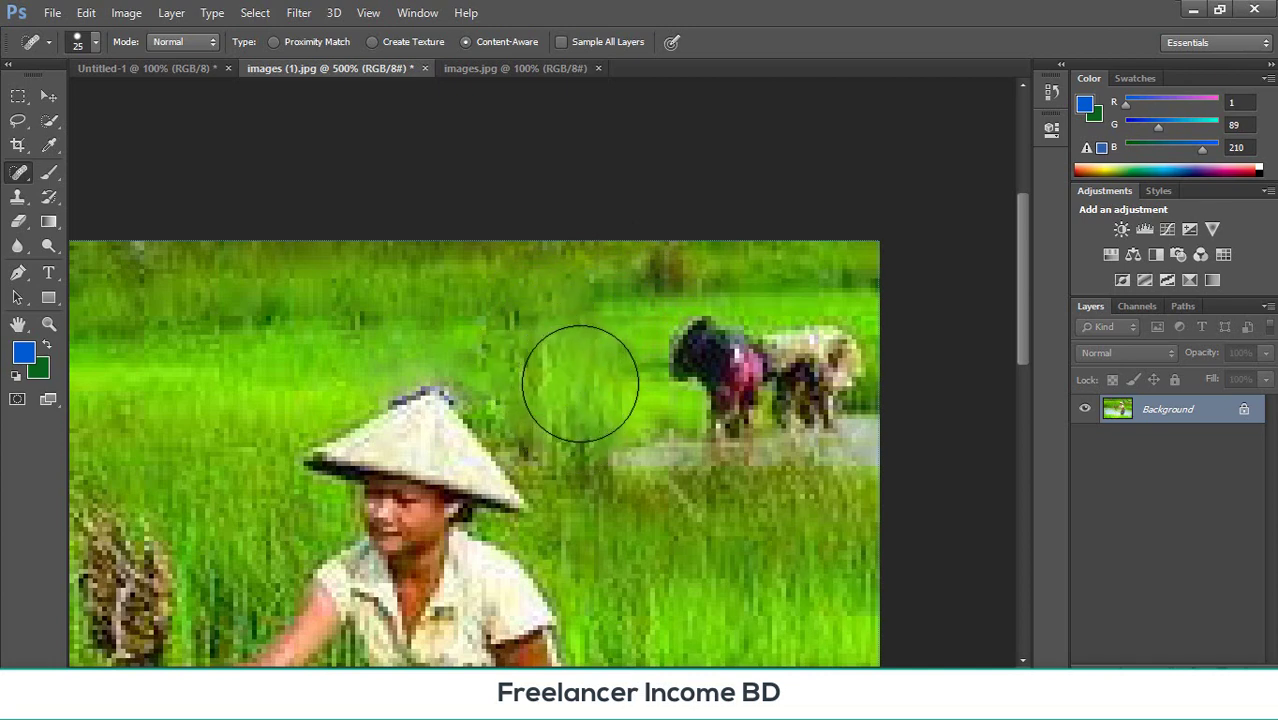
left_click(528, 323)
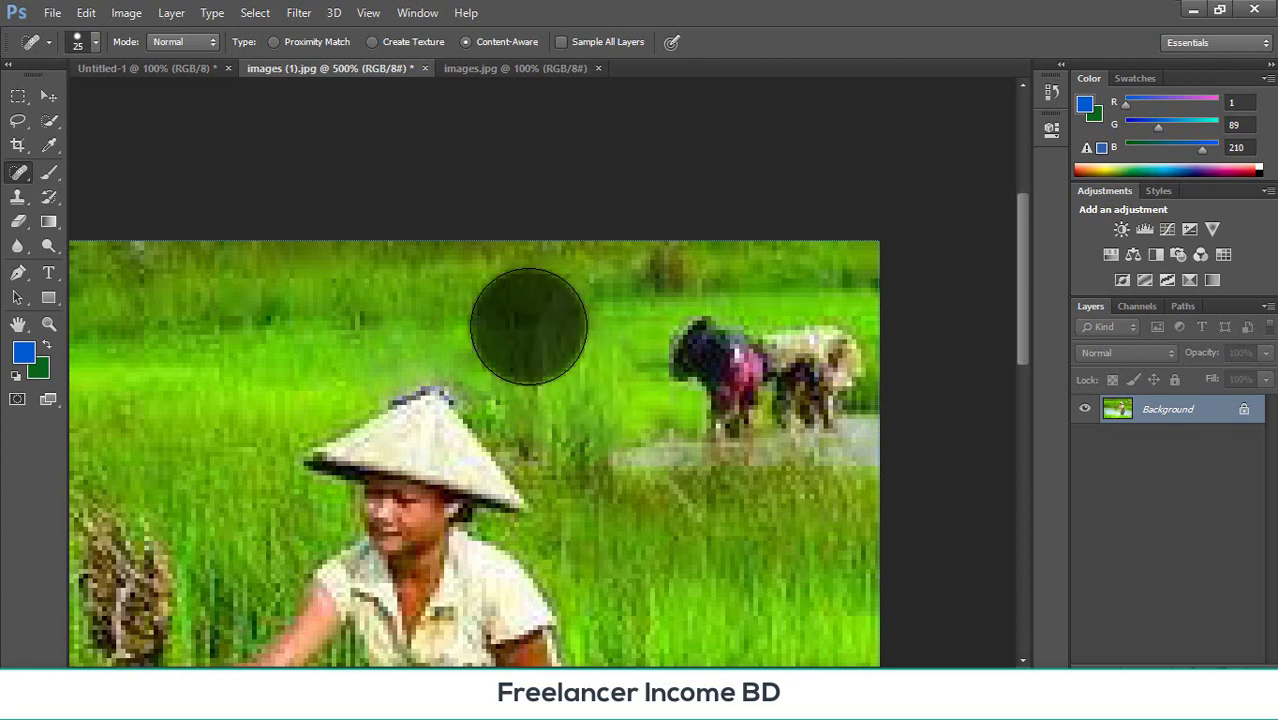
left_click(552, 410)
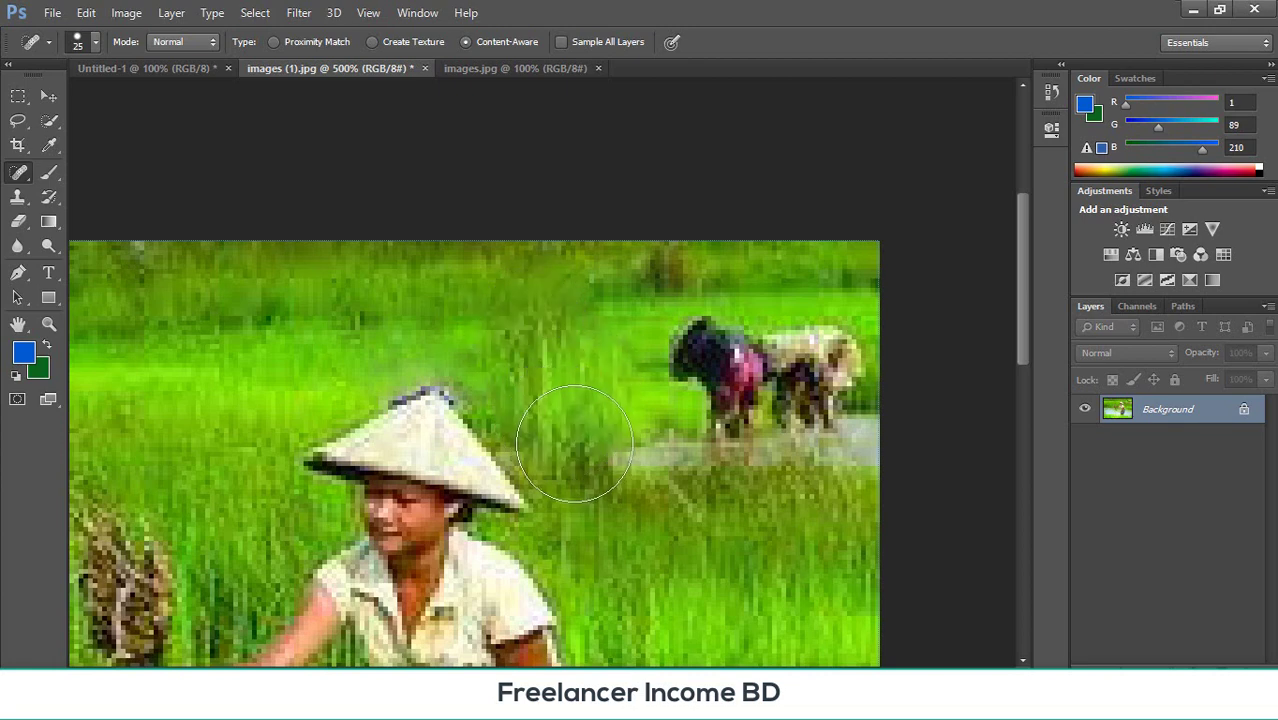
left_click(710, 504)
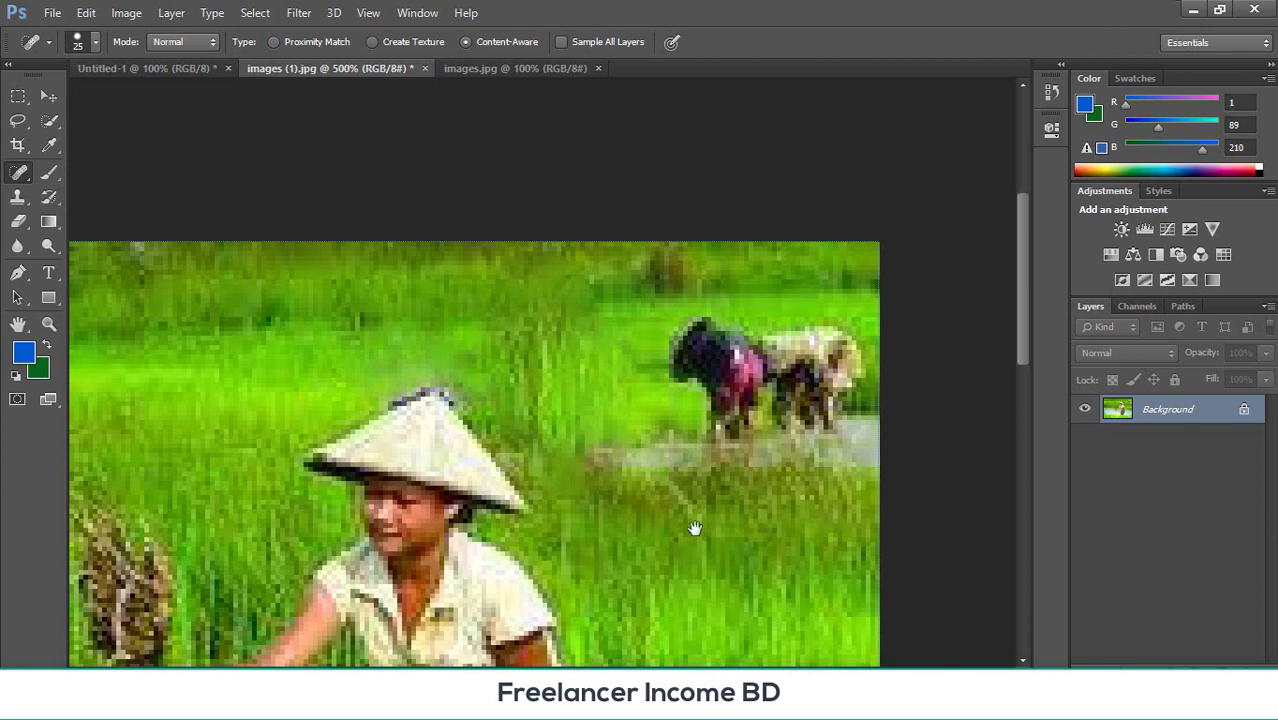
- Heal the bent-over figures on the right into grass and touch up leftover spots
left_click_drag(693, 527, 485, 535)
left_click(483, 535)
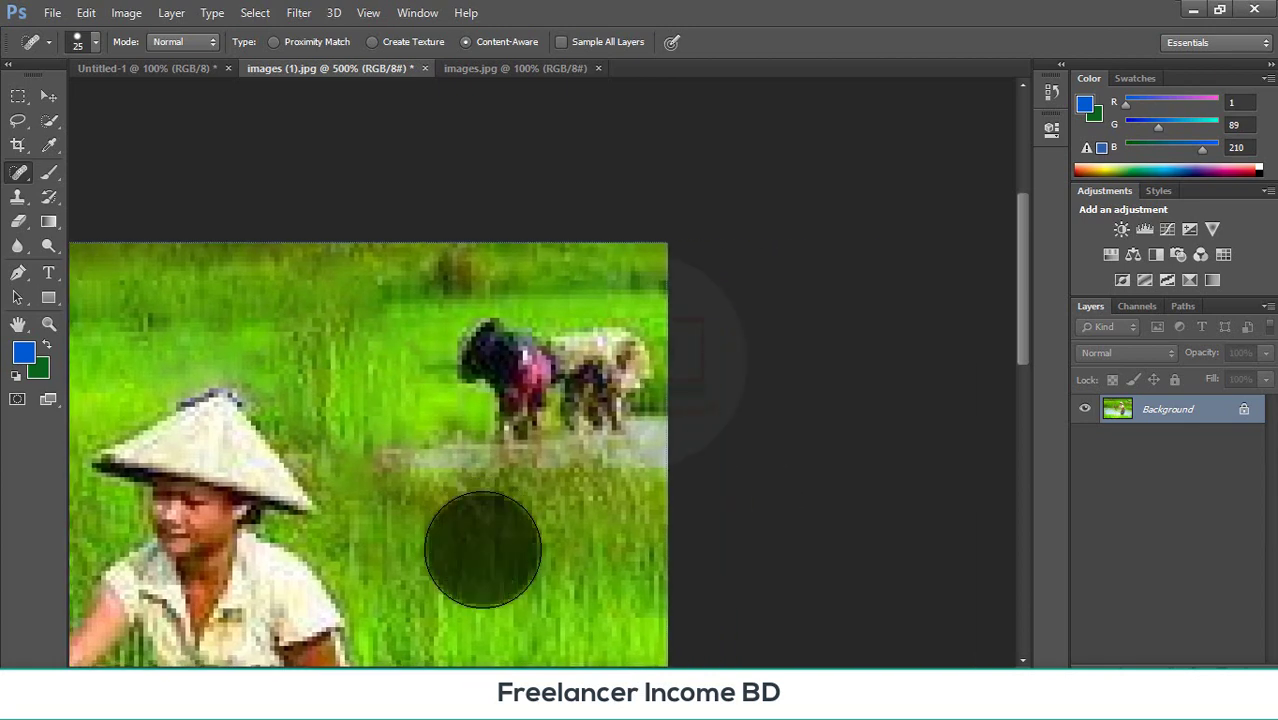
left_click(495, 358)
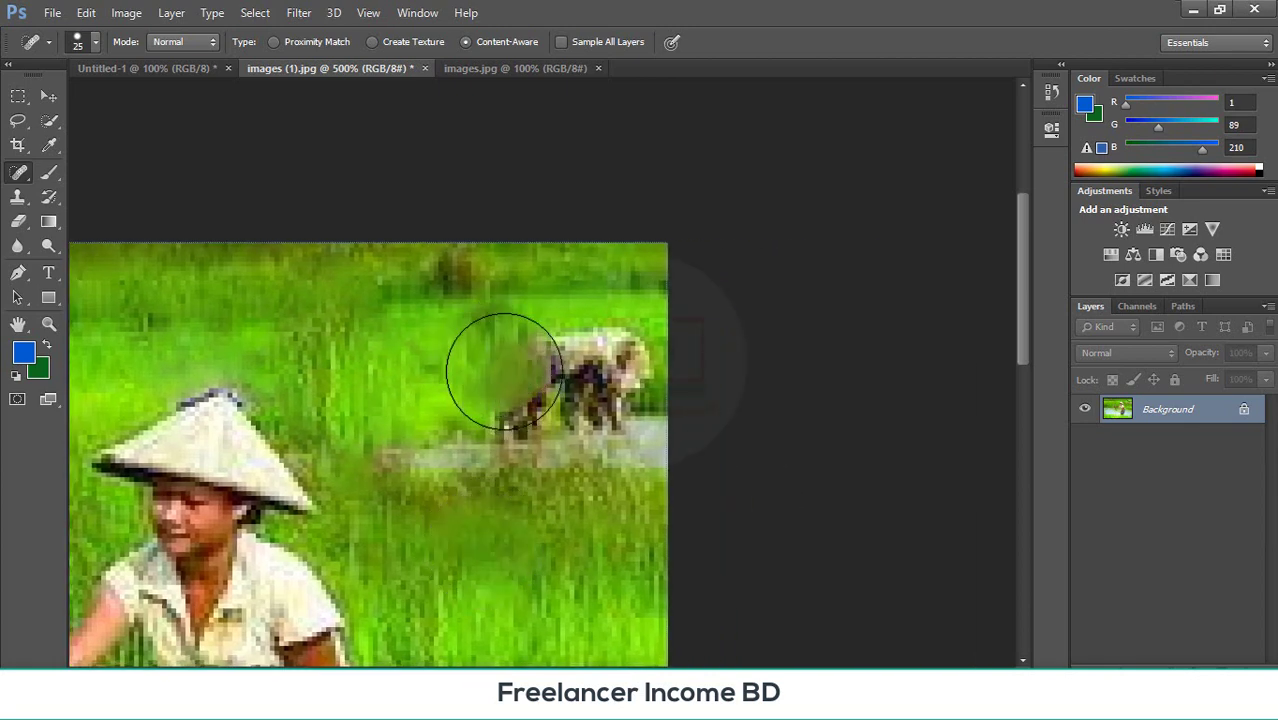
mouse_move(503, 372)
left_mouse_down()
mouse_move(593, 348)
mouse_move(593, 362)
left_mouse_up()
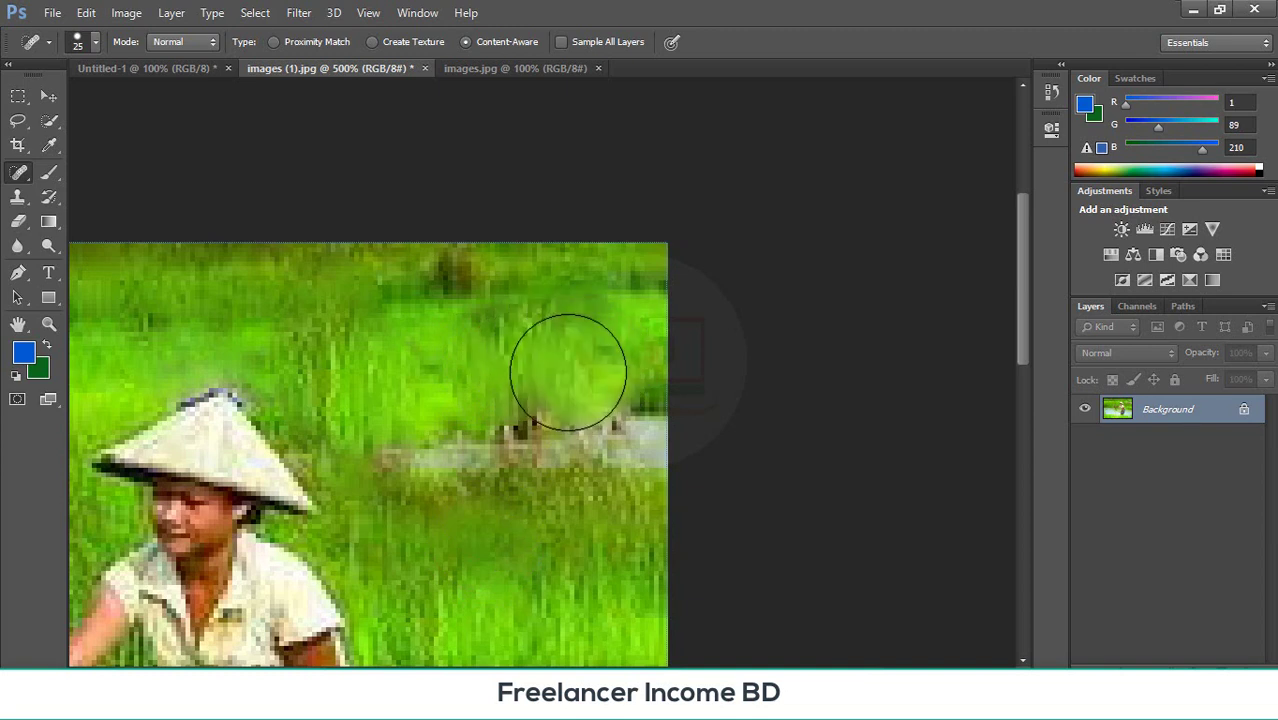
left_click(568, 373)
left_click(528, 385)
left_click_drag(572, 383, 574, 383)
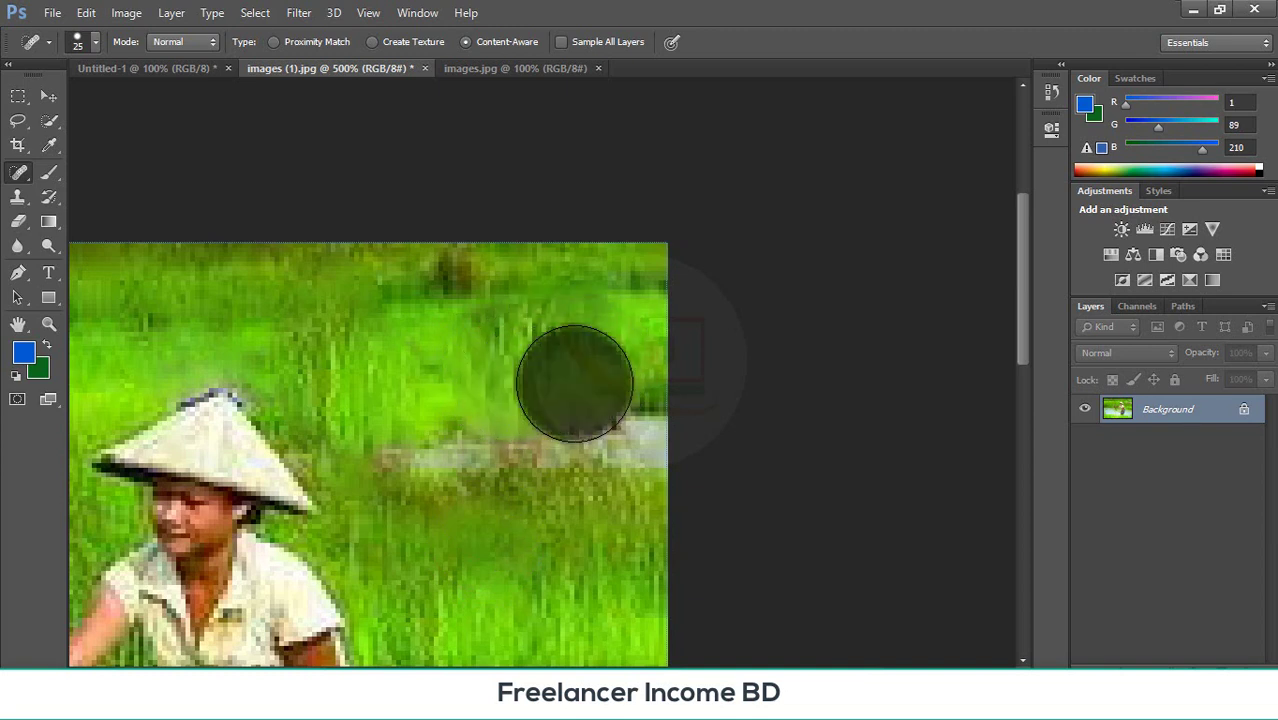
left_click(585, 365)
left_click(472, 292)
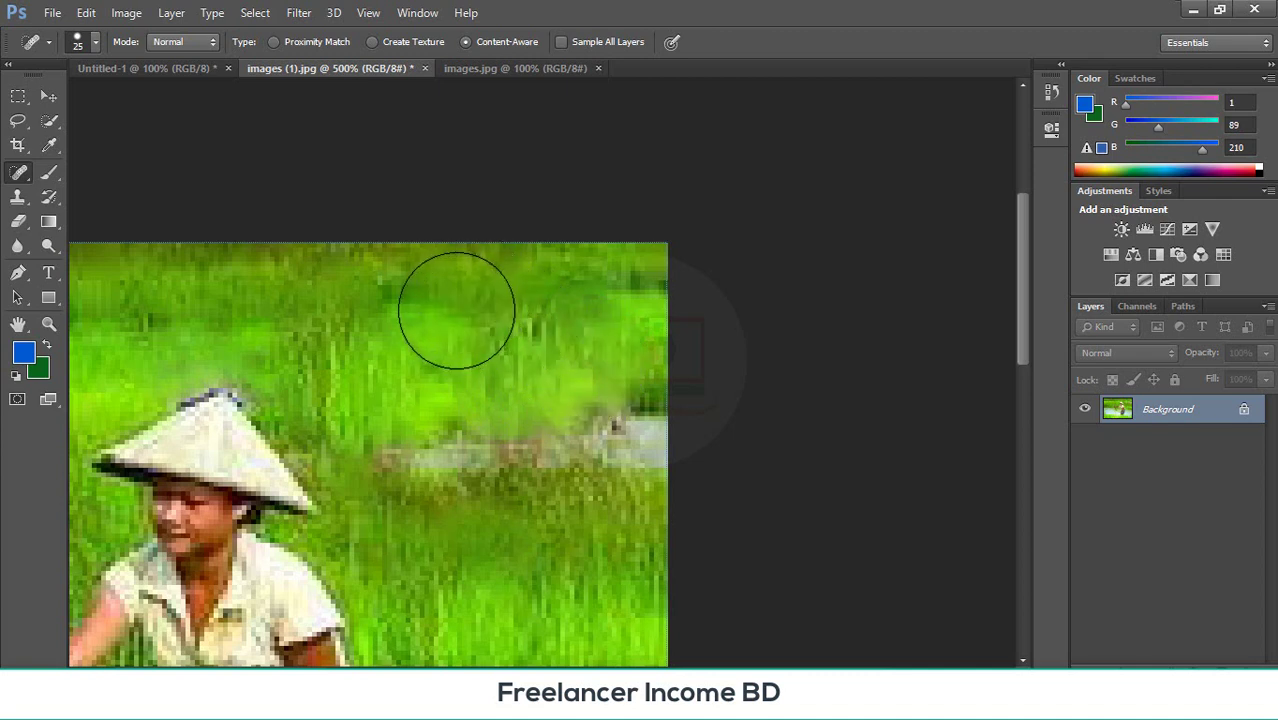
left_click(440, 308)
left_click(586, 381)
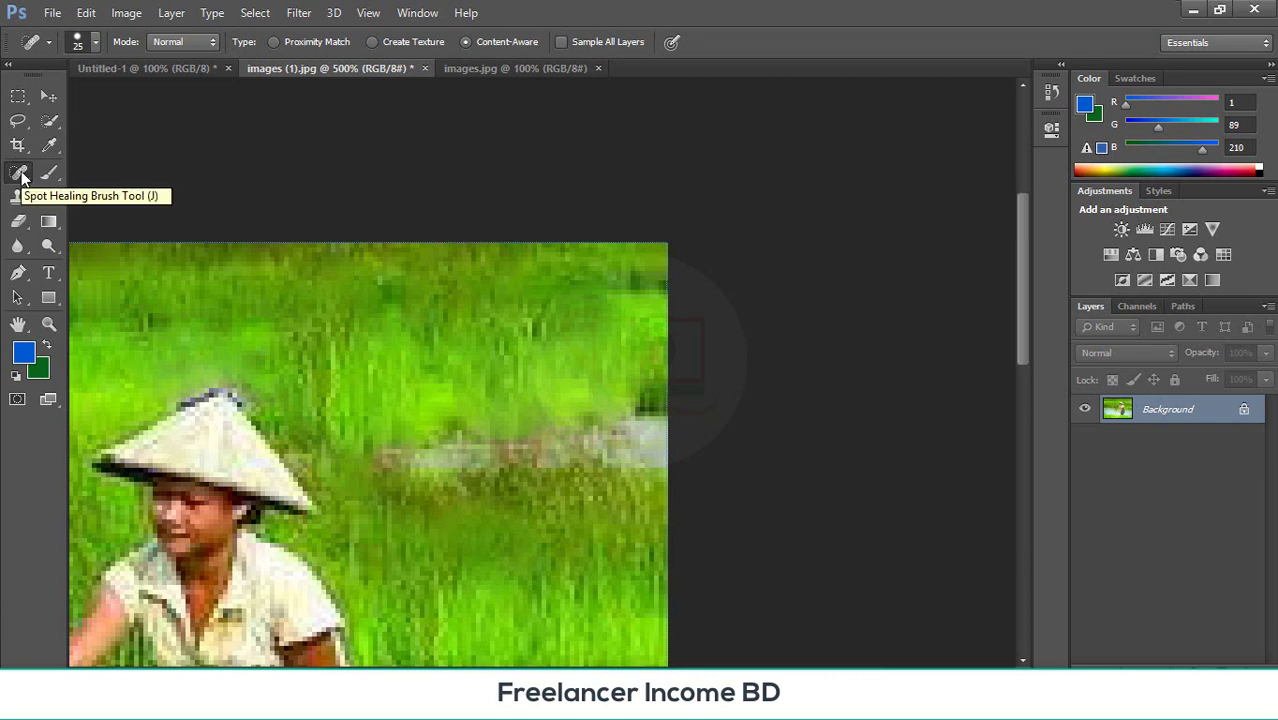
- Pan back to the girl, reset to 100%, then zoom to 400% to inspect the retouching
left_click_drag(365, 362, 628, 296)
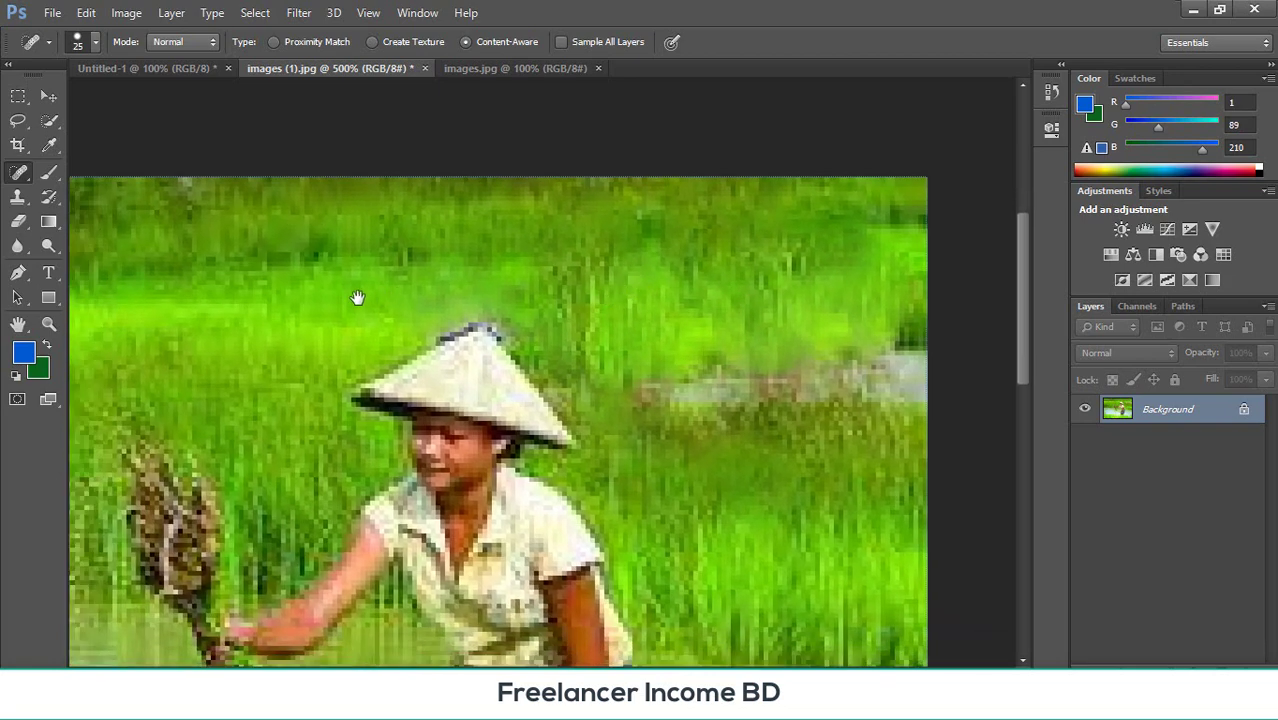
left_click_drag(357, 297, 522, 283)
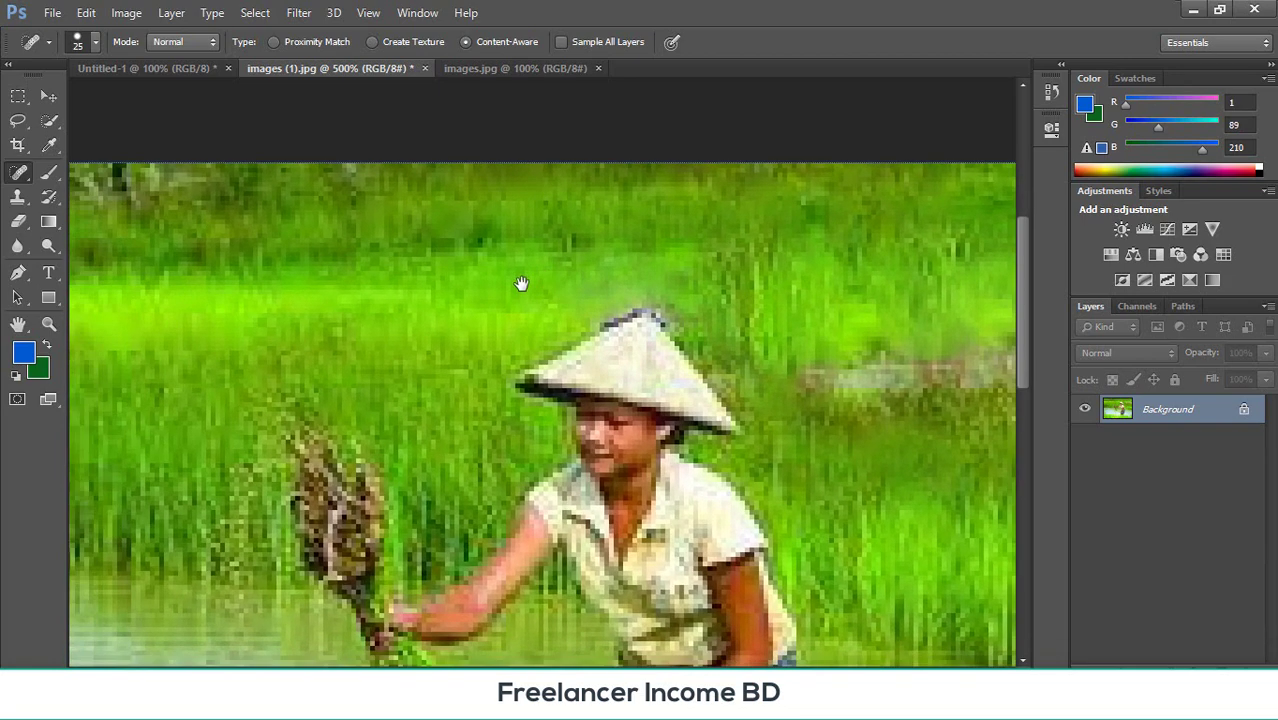
key("ctrl+1")
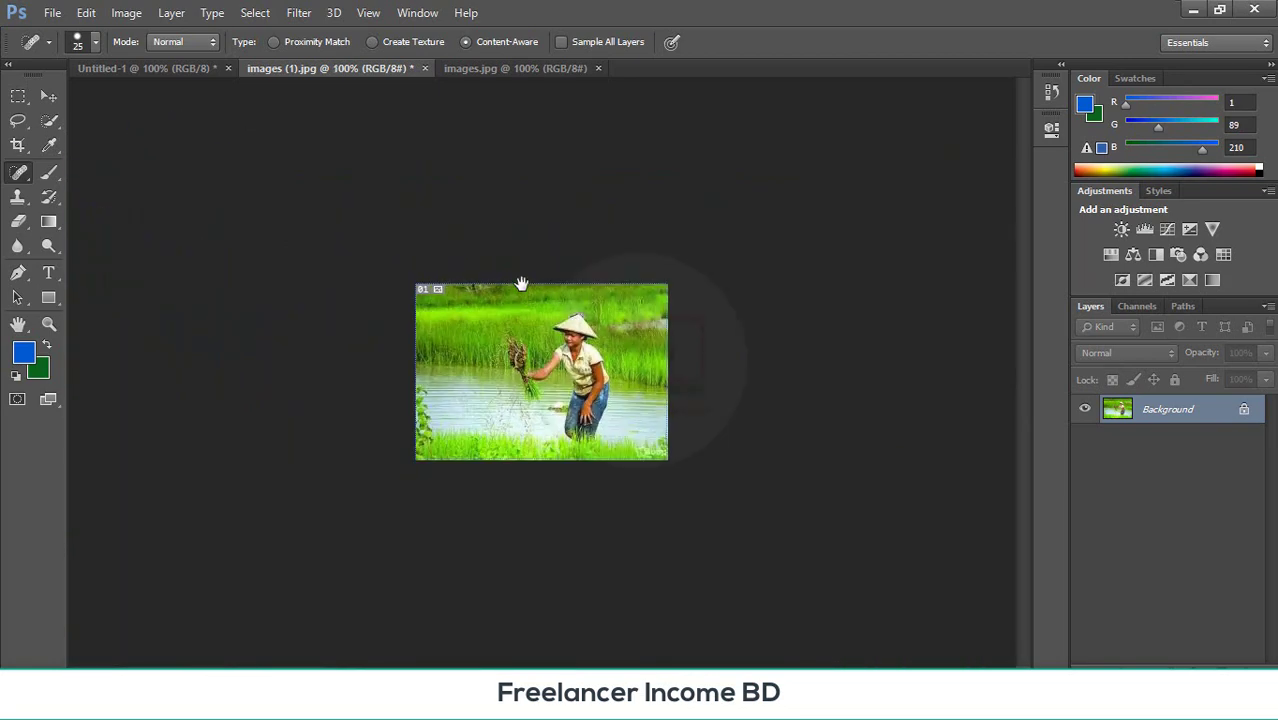
key("ctrl+plus")
key("ctrl+plus")
key("ctrl+plus")
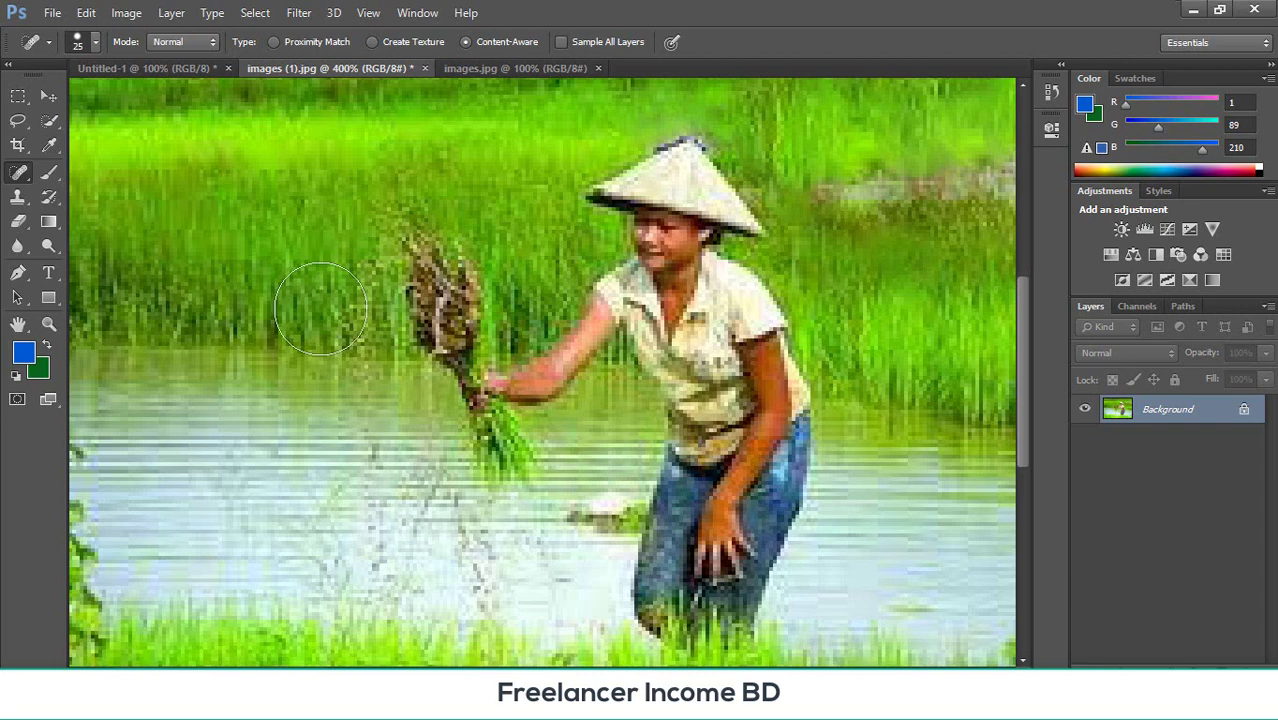
scroll(320, 309, "down", 3)
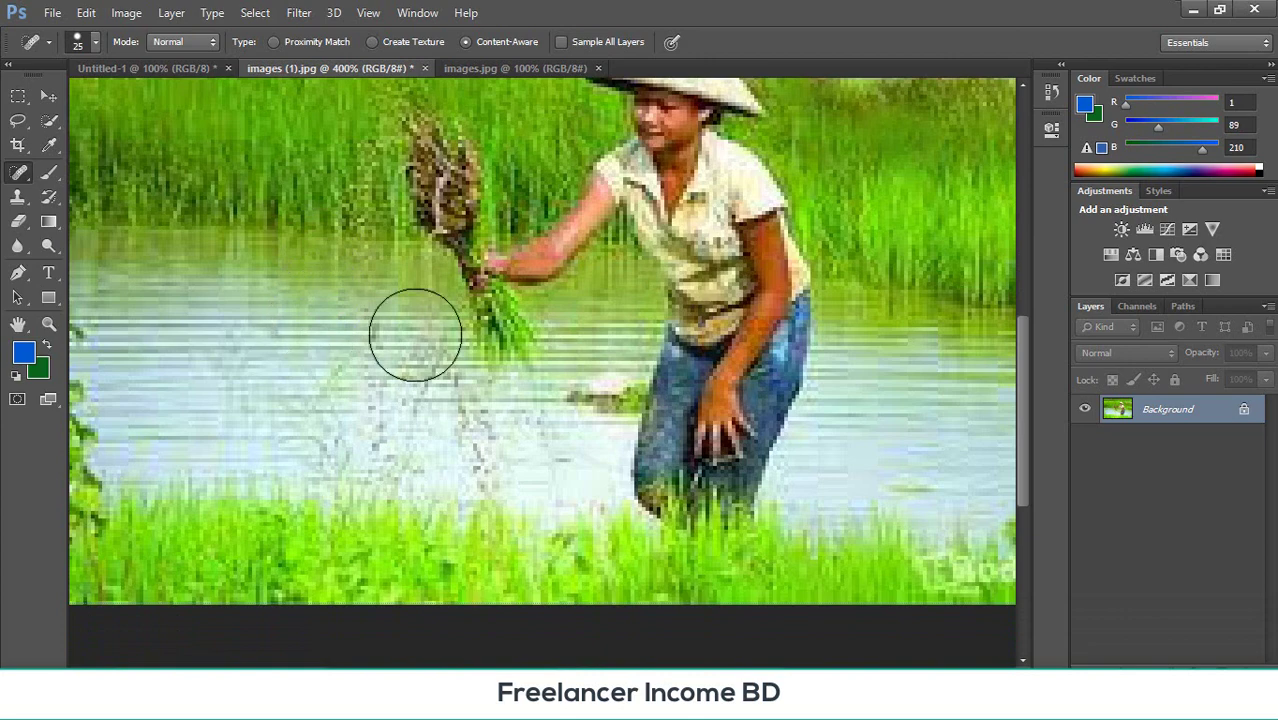
scroll(422, 345, "up", 6)
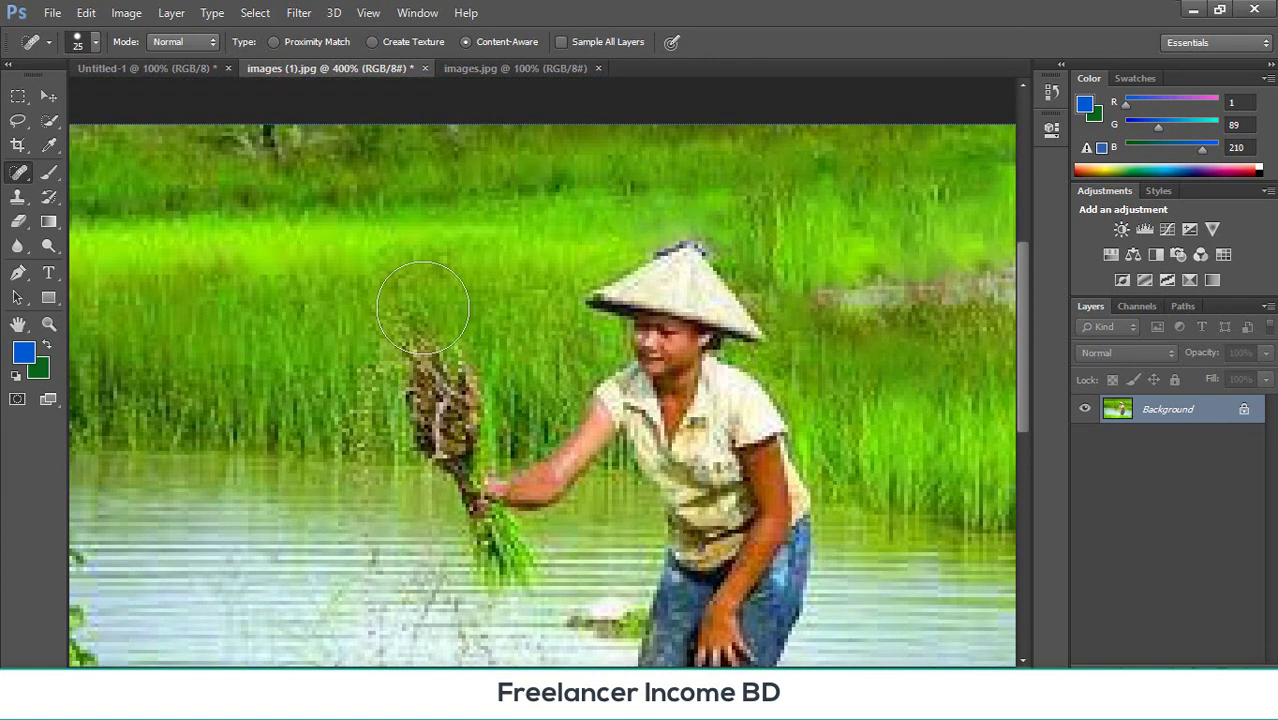
- Switch to images.jpg with the Spot Healing Brush active and zoom to 300%
left_click(471, 68)
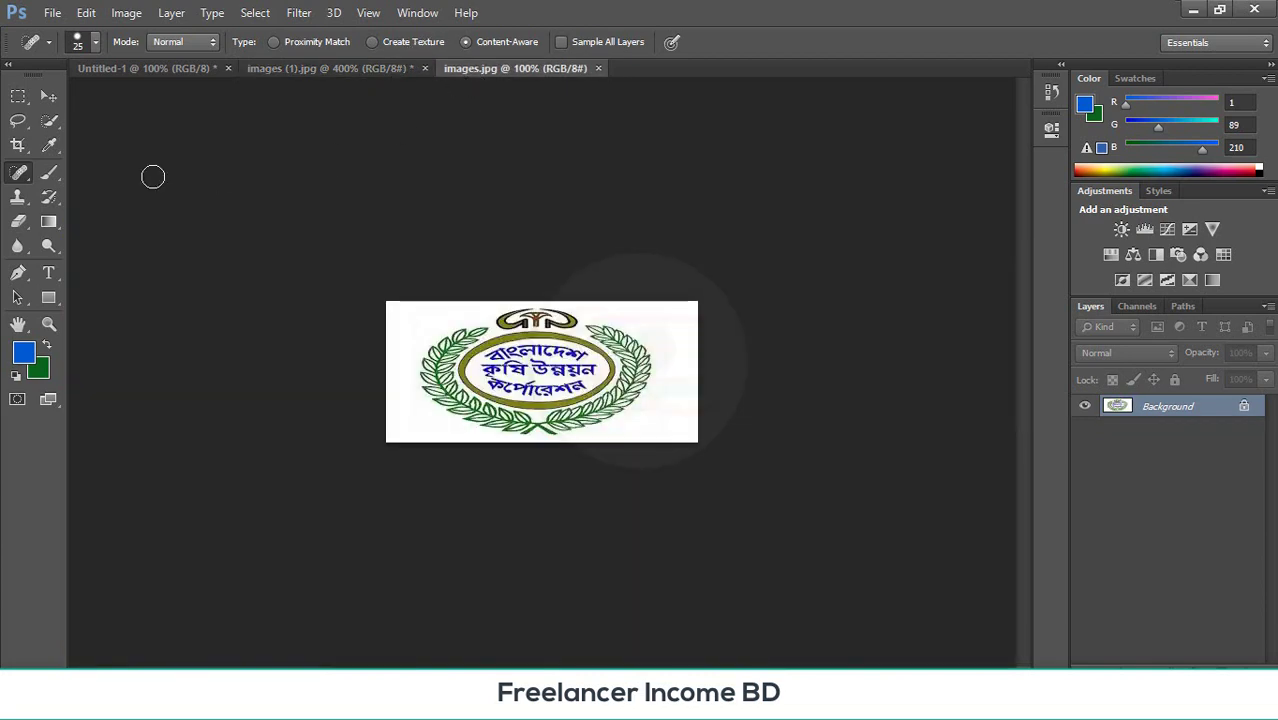
left_click(17, 173)
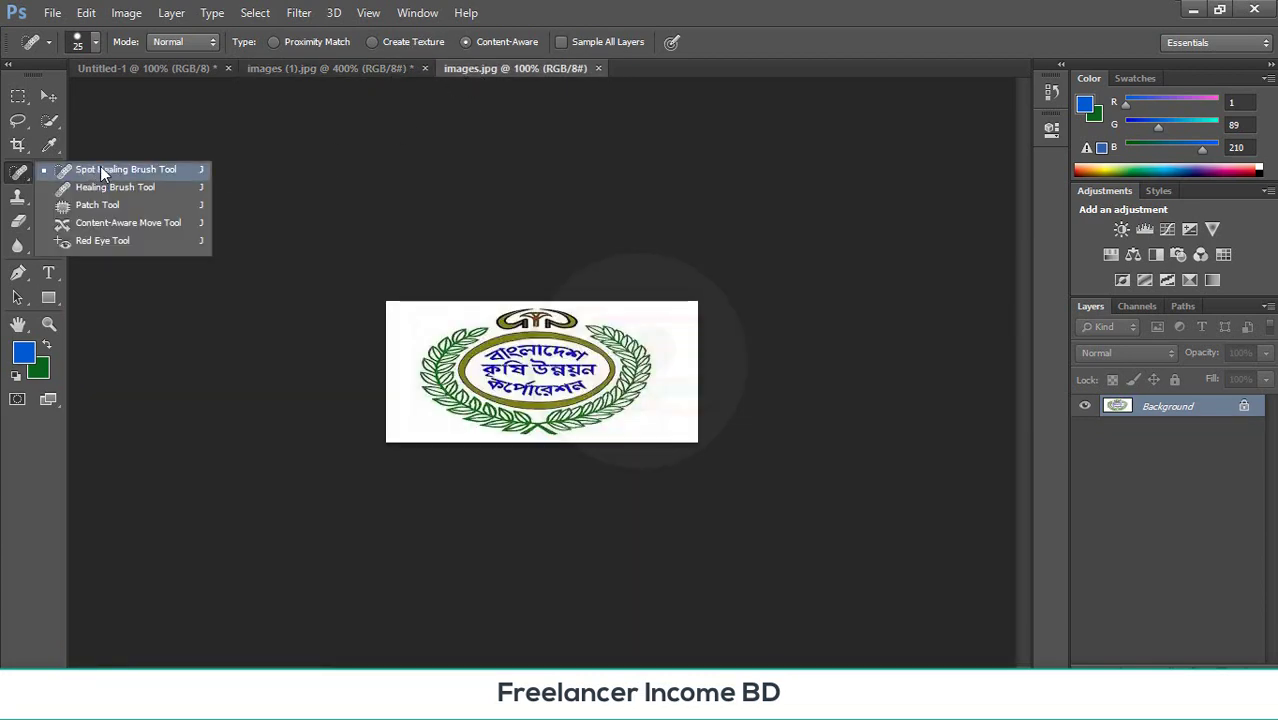
left_click(103, 170)
key("ctrl+plus")
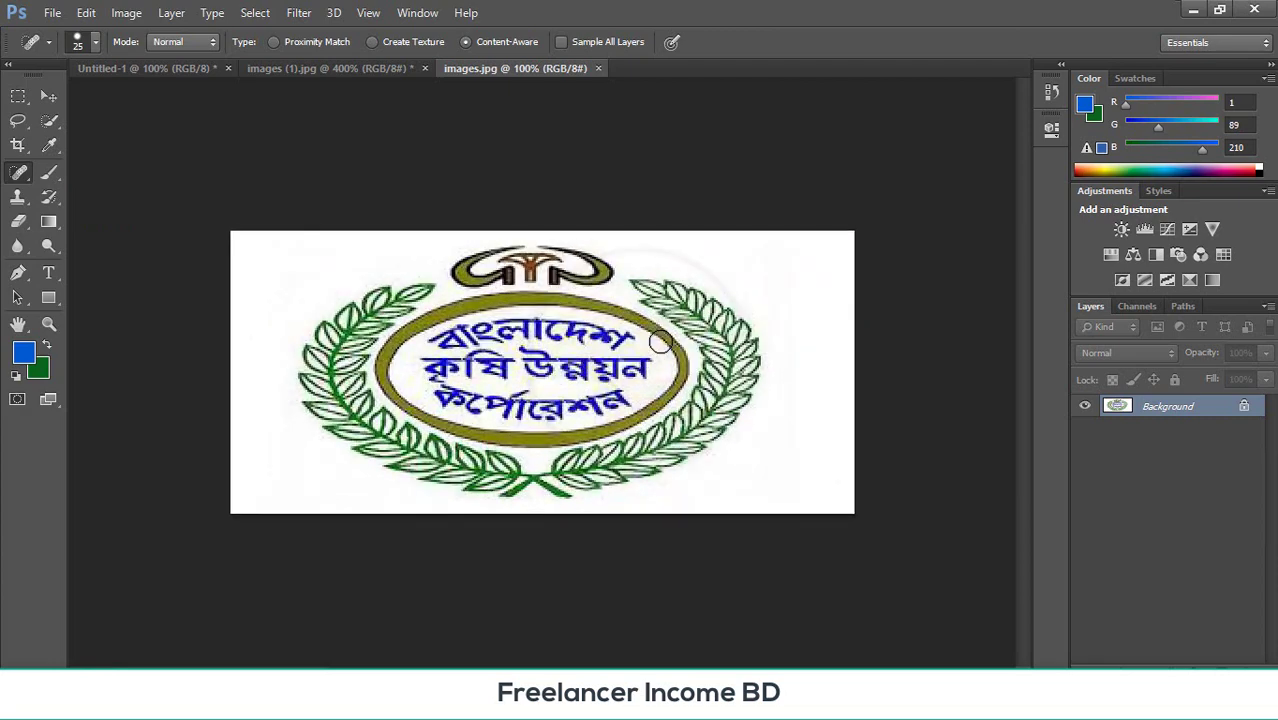
key("ctrl+plus")
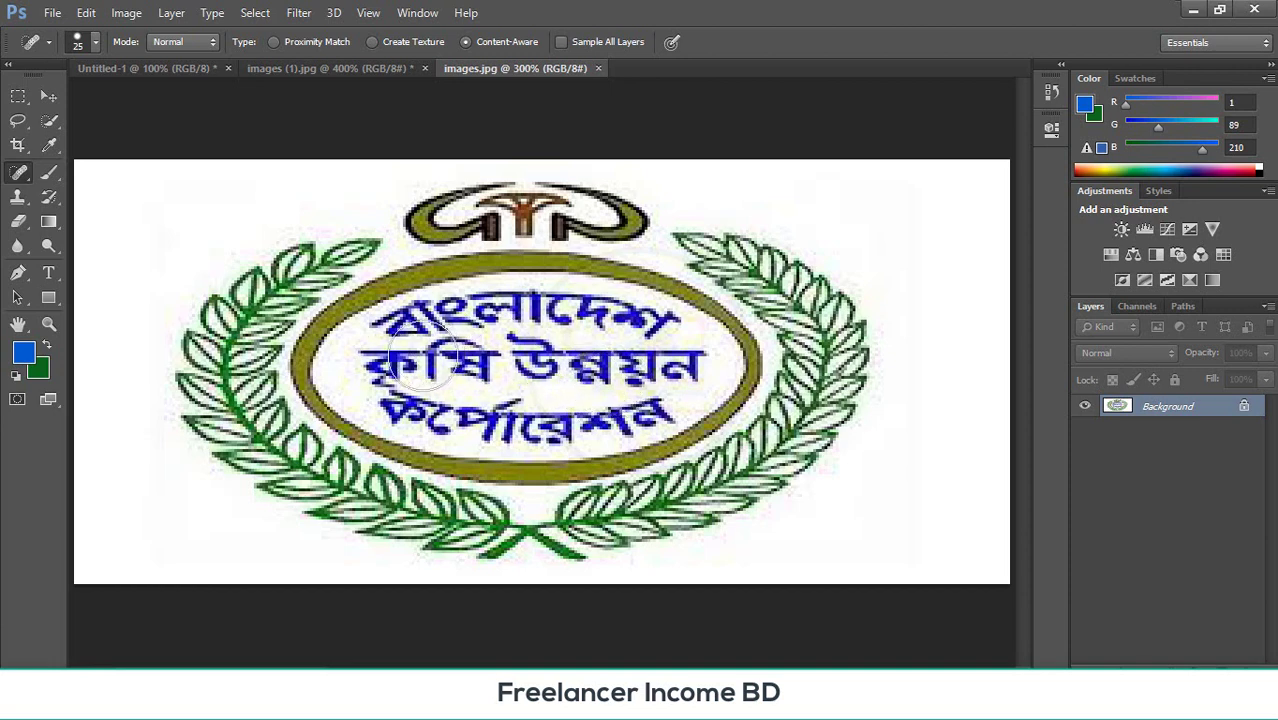
- Heal the start of the top line and the left and central middle-line letters
left_click(172, 233)
left_click(424, 333)
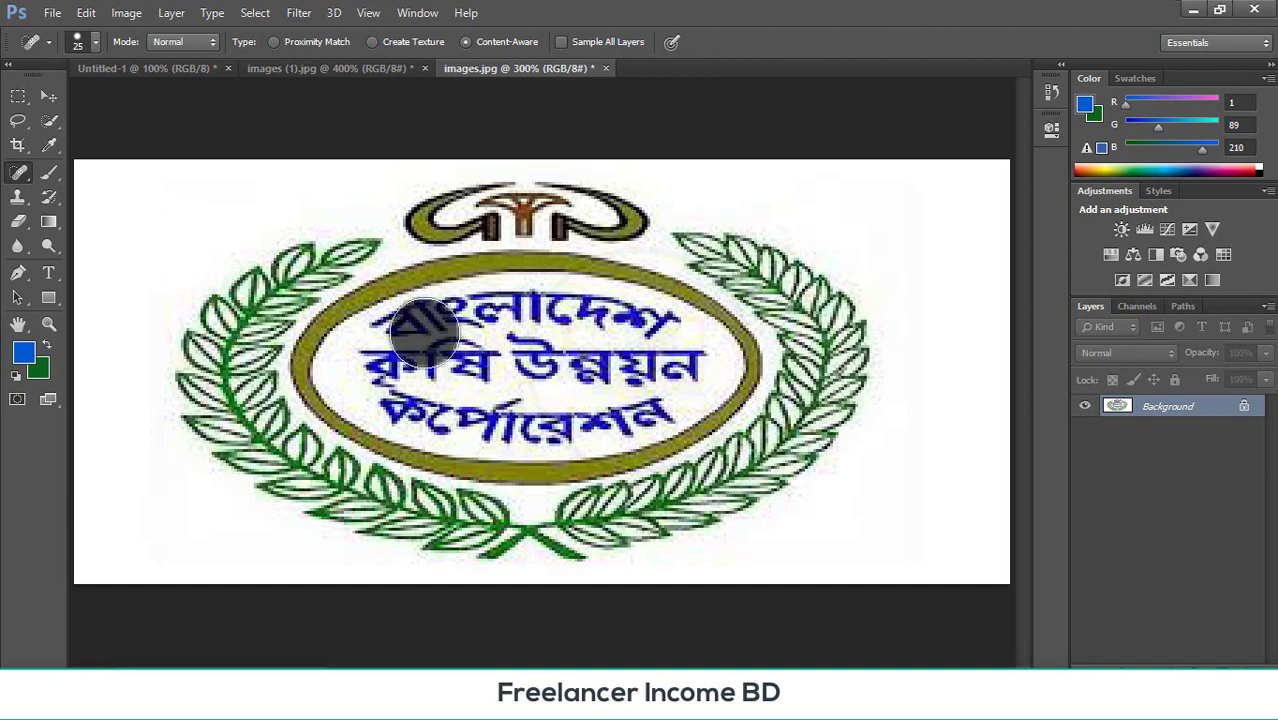
left_click_drag(470, 357, 430, 365)
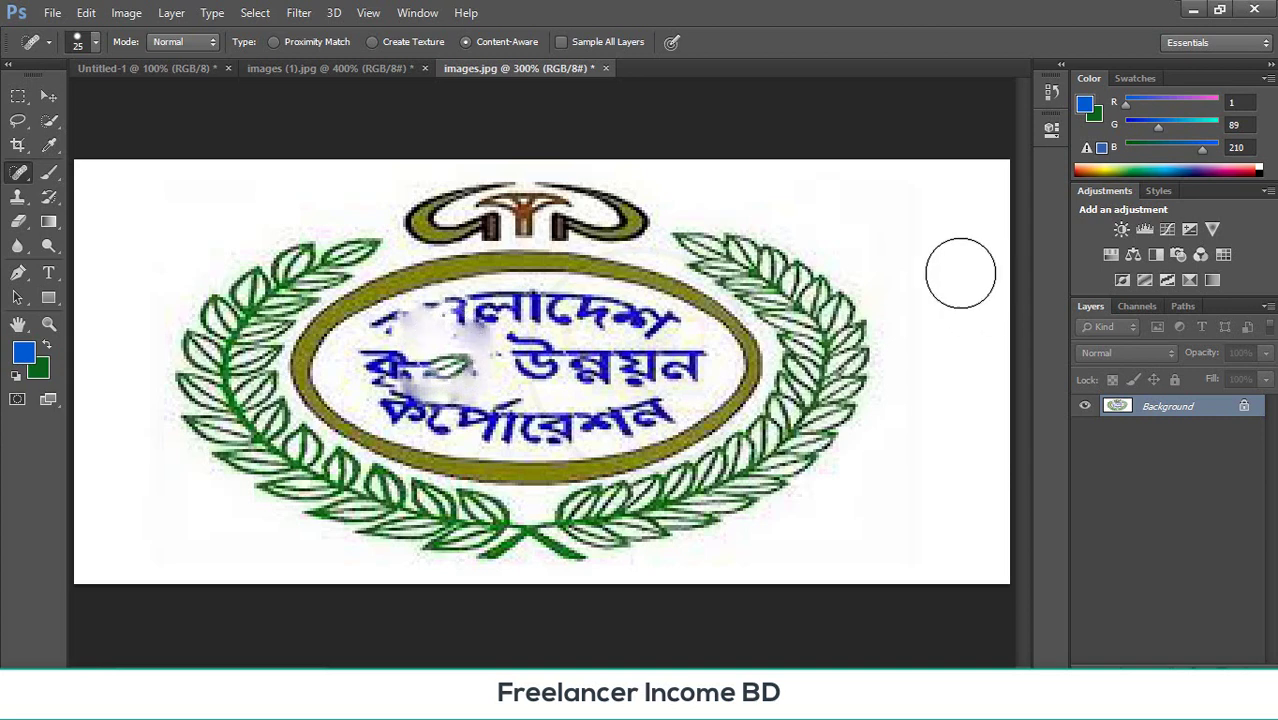
mouse_move(458, 367)
left_mouse_down()
mouse_move(555, 360)
mouse_move(465, 365)
left_mouse_up()
left_click(895, 258)
left_click_drag(929, 246, 928, 246)
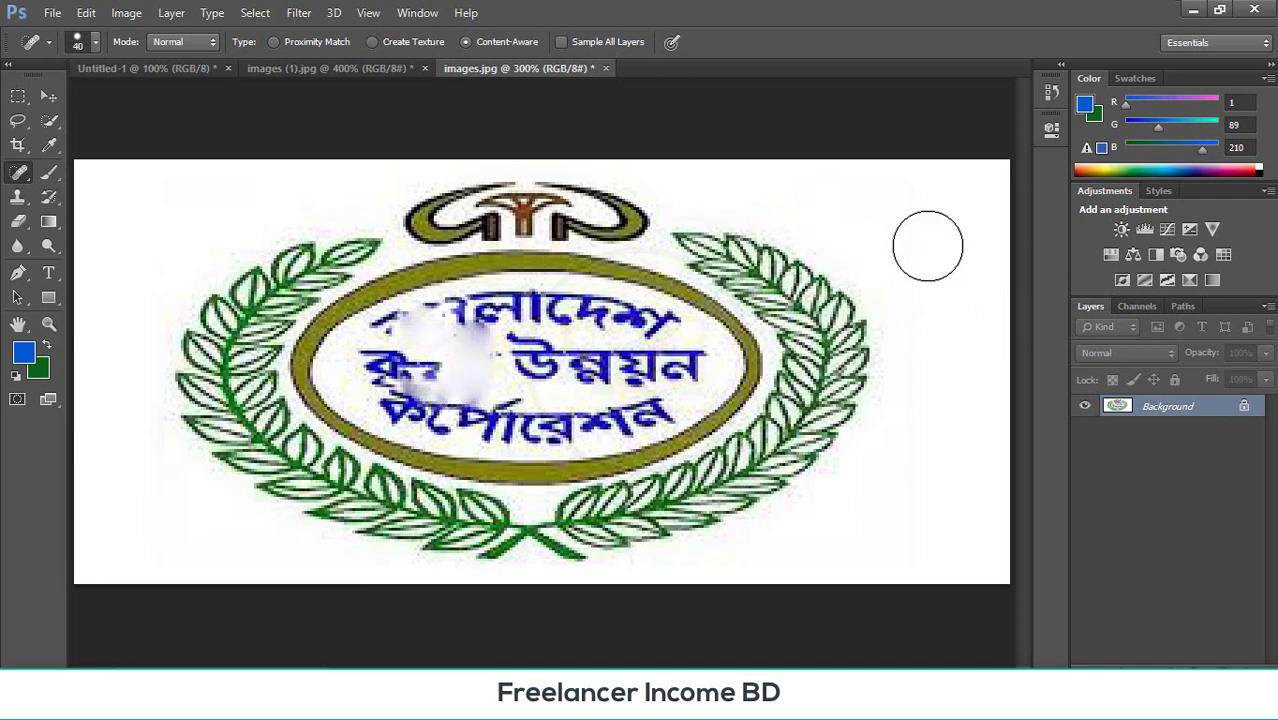
left_click(928, 246)
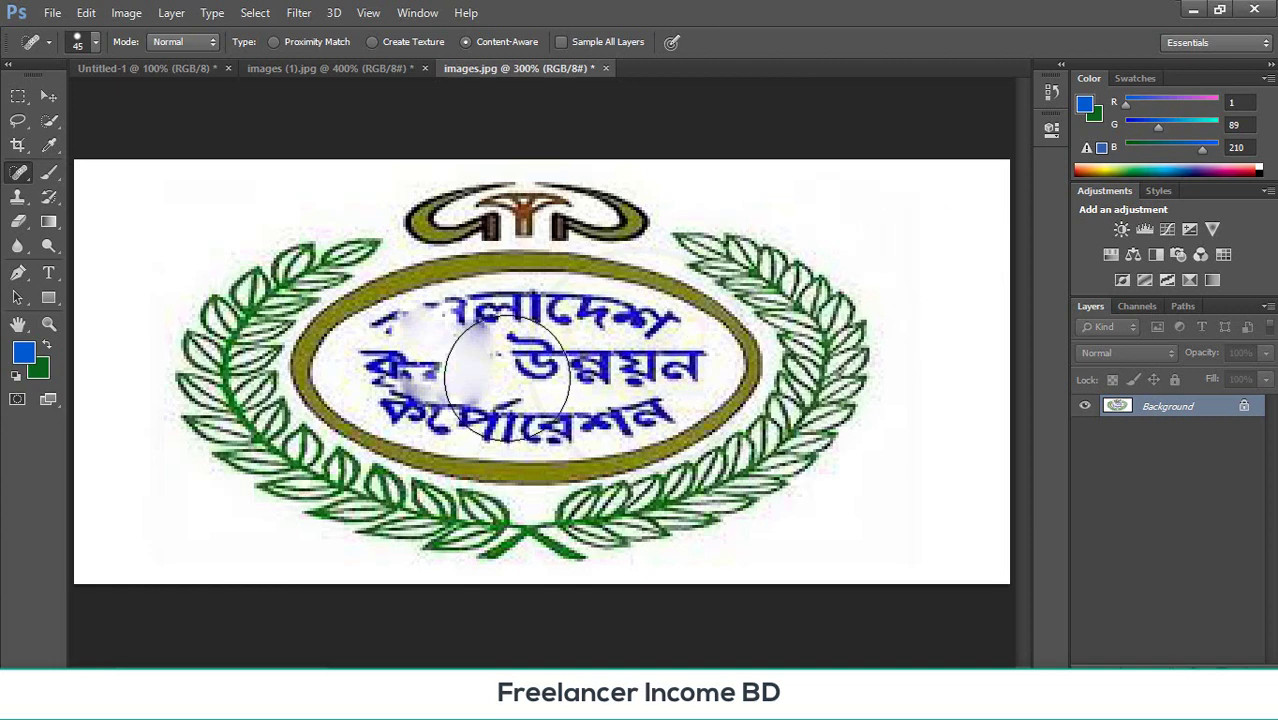
left_click(496, 367)
left_click_drag(497, 367, 535, 360)
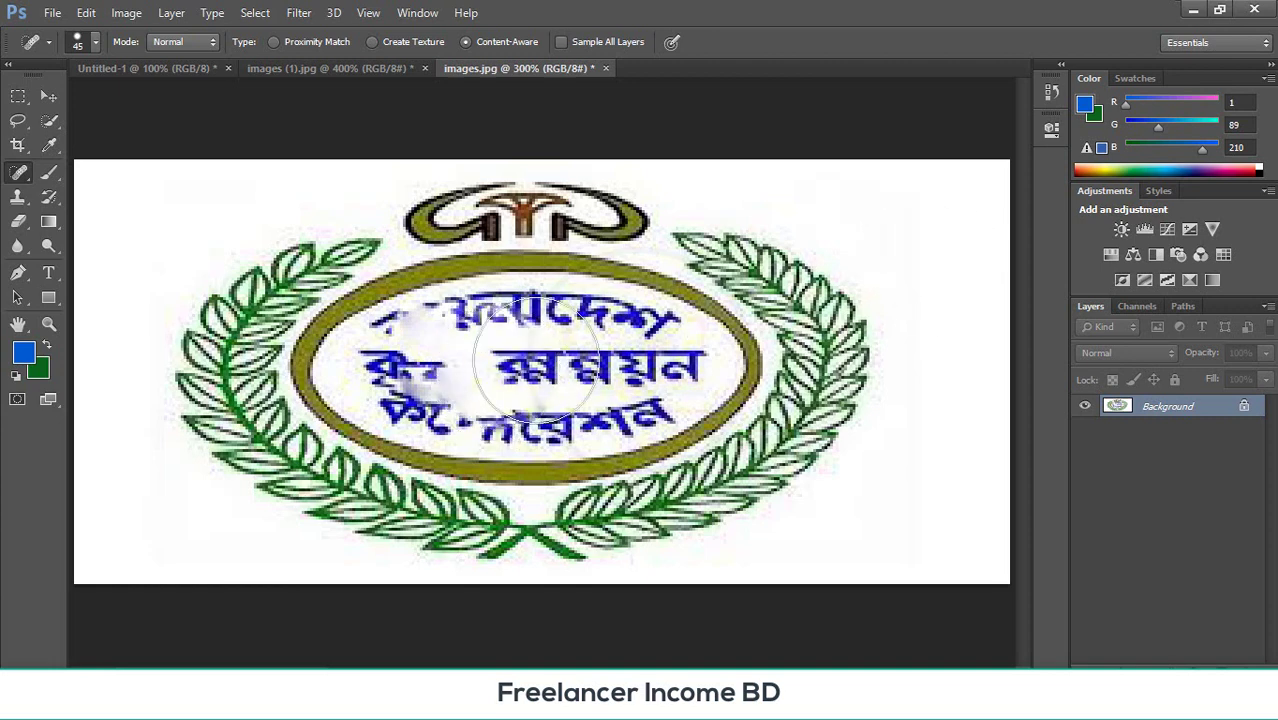
left_click(536, 361)
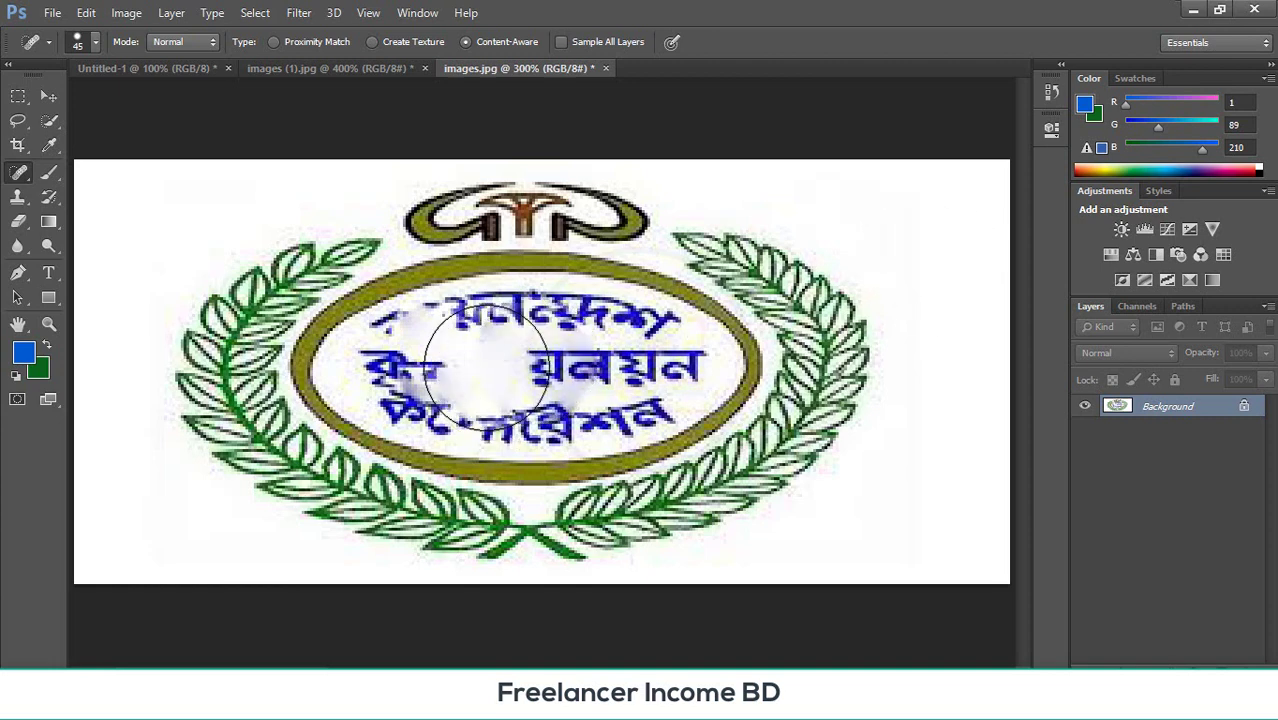
left_click(423, 371)
- Undo two failed heals, shrink the brush to 25, and re-heal the left letters
key("ctrl+z")
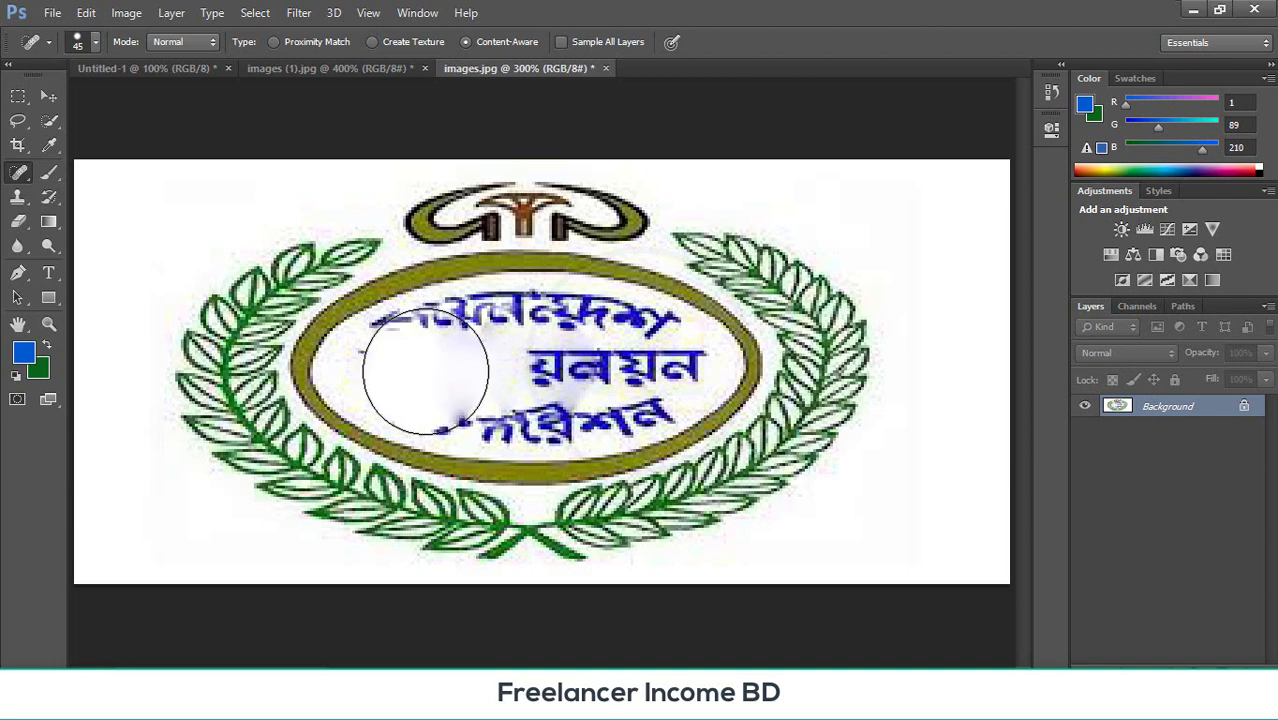
left_click(422, 364)
key("ctrl+z")
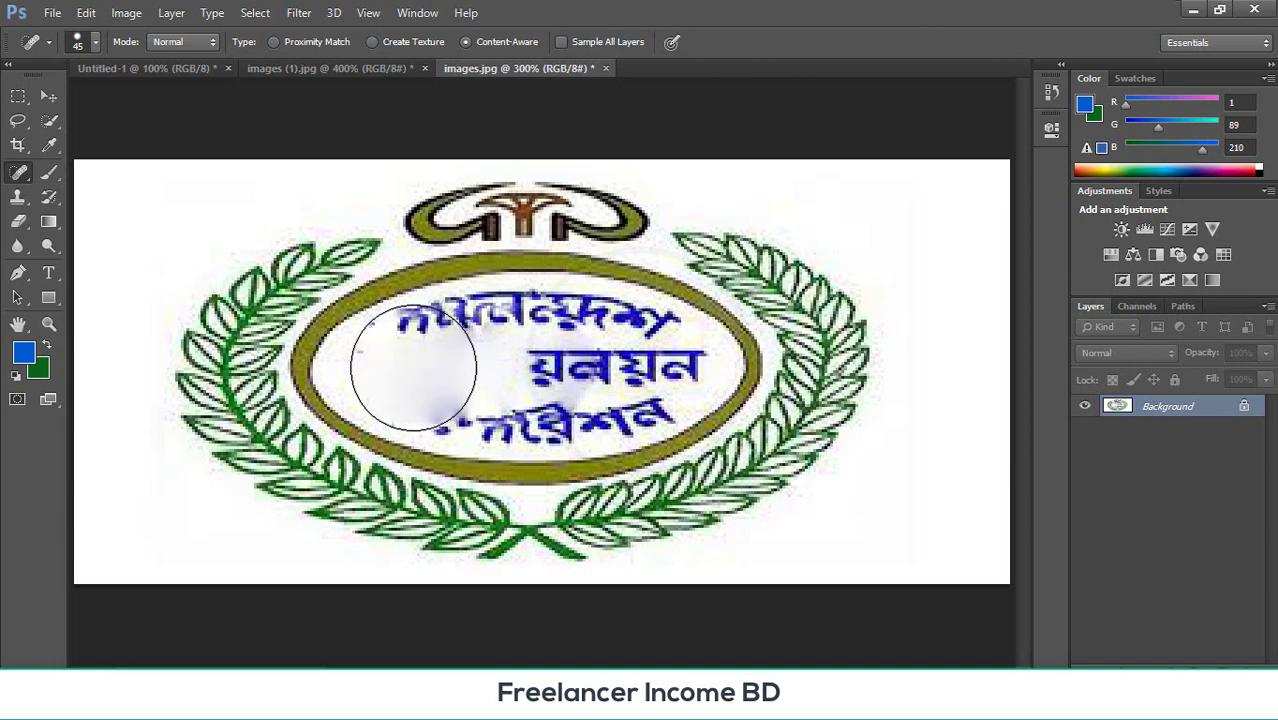
left_click(476, 387)
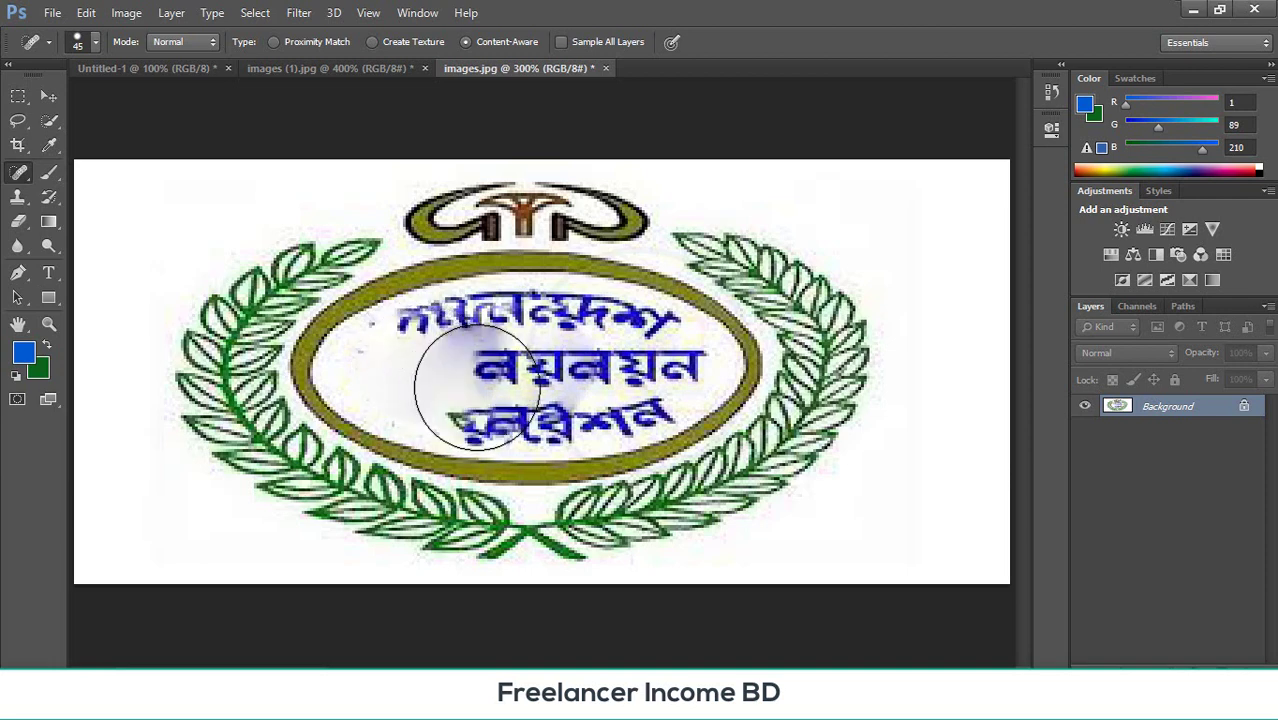
left_click(412, 370)
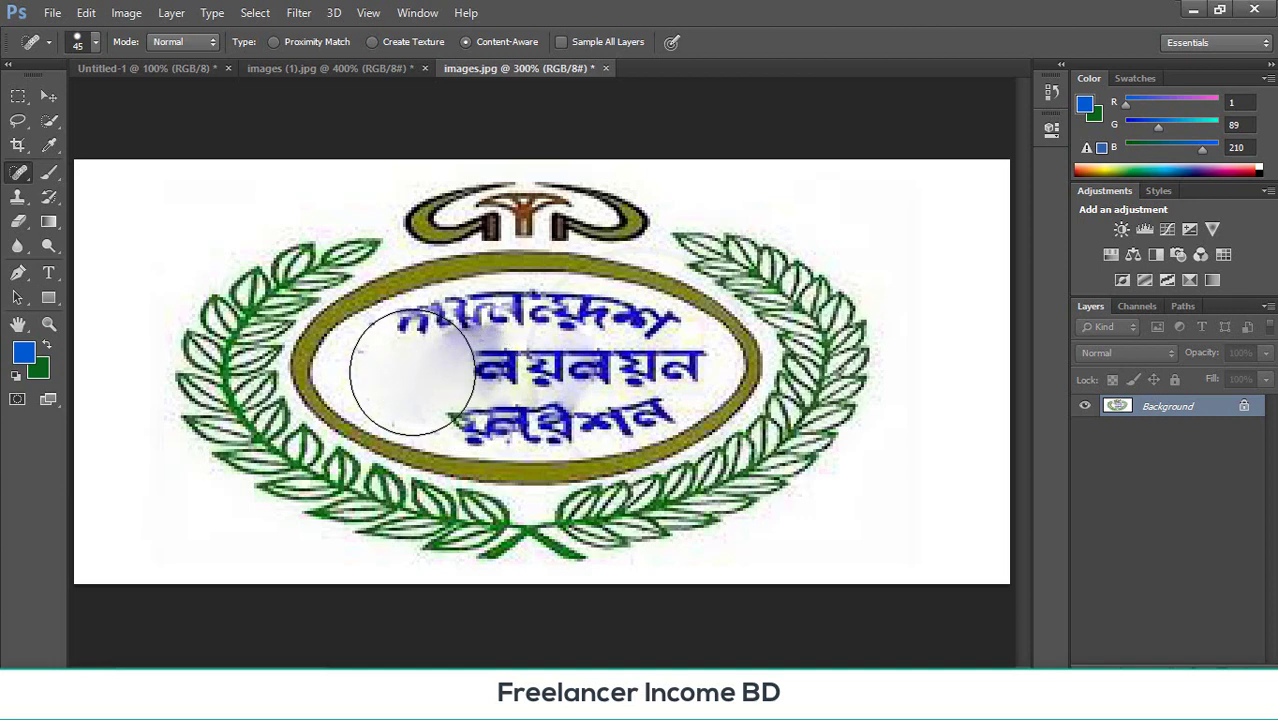
key("bracketleft")
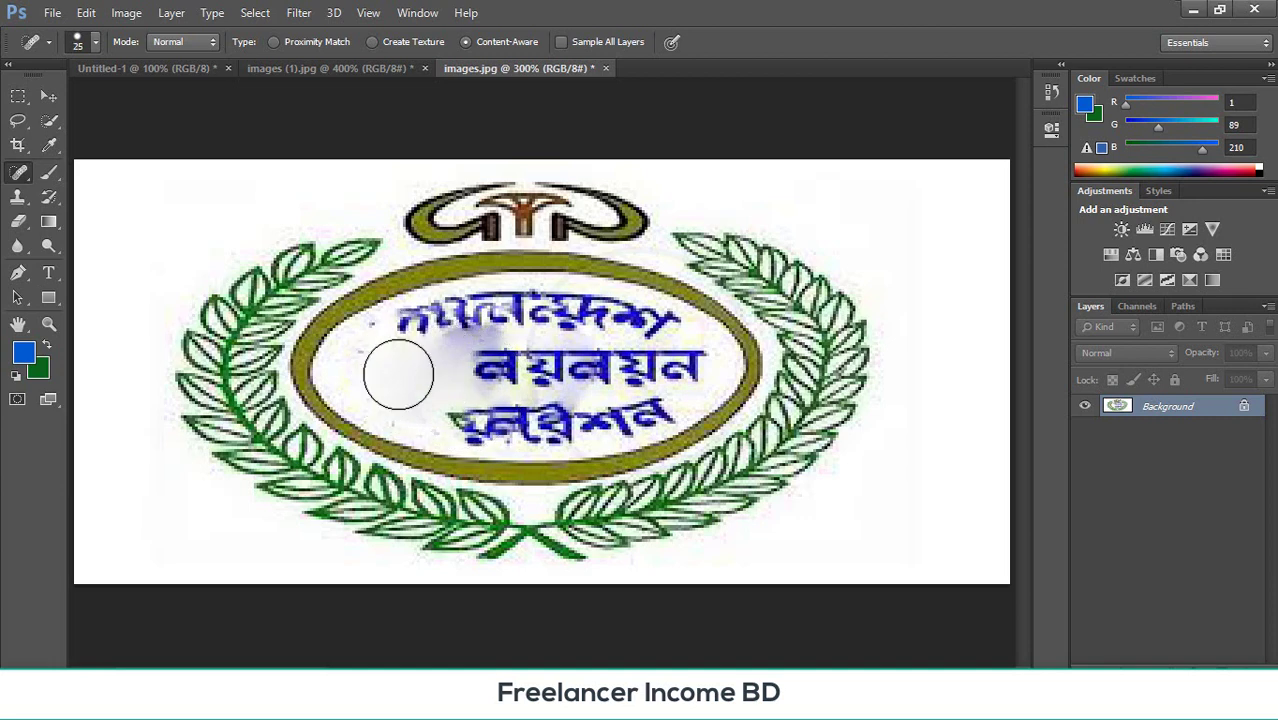
left_click(398, 374)
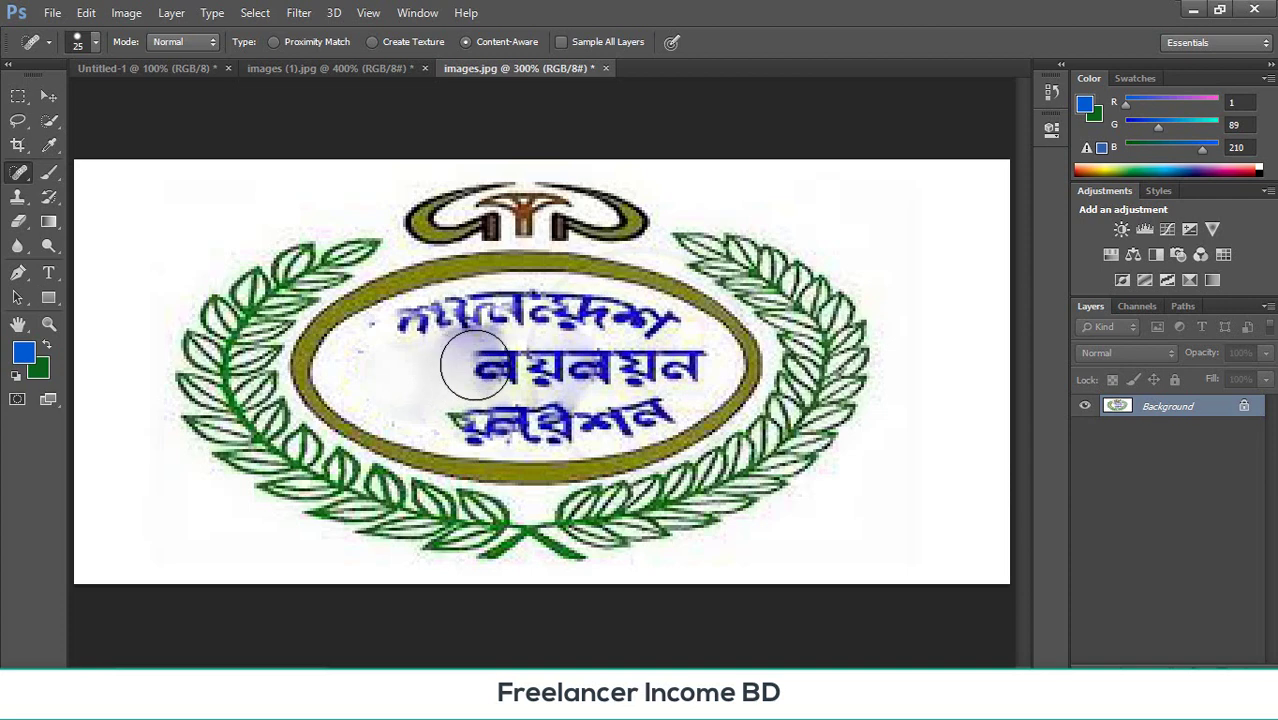
left_click(475, 364)
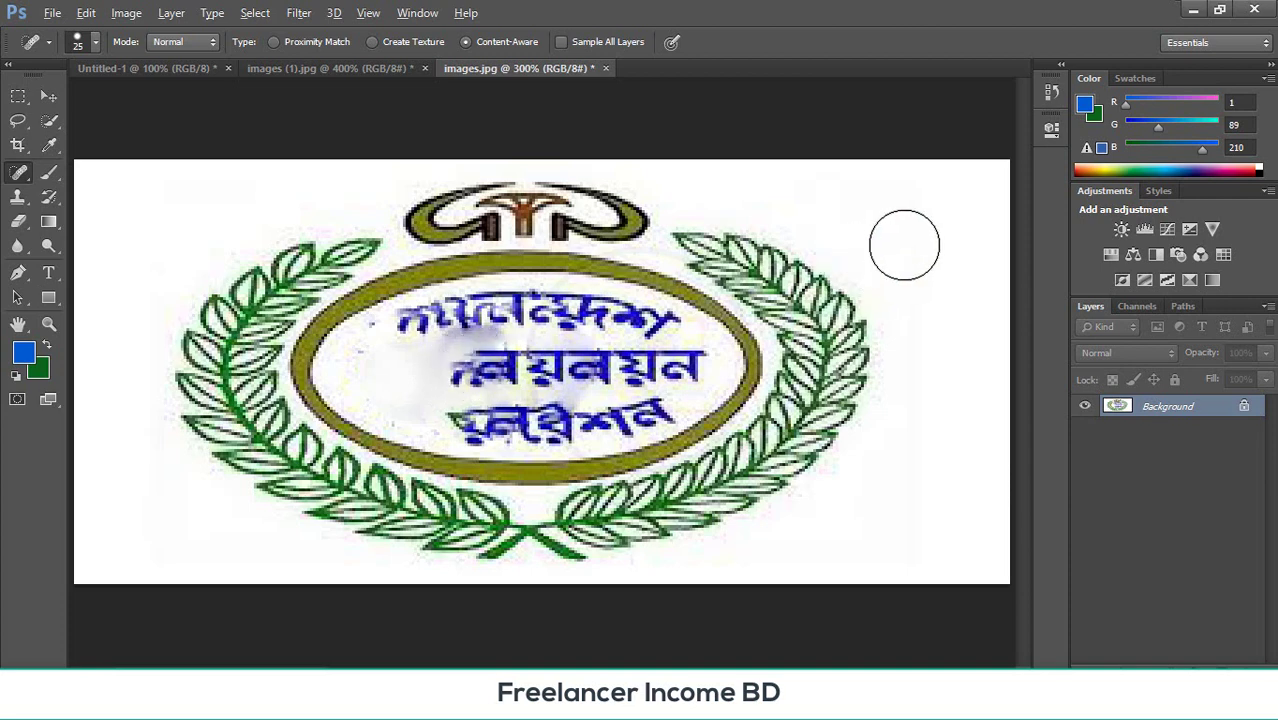
- Fade the remaining left letters on the top, middle and lower text lines
left_click(565, 328)
left_click(474, 365)
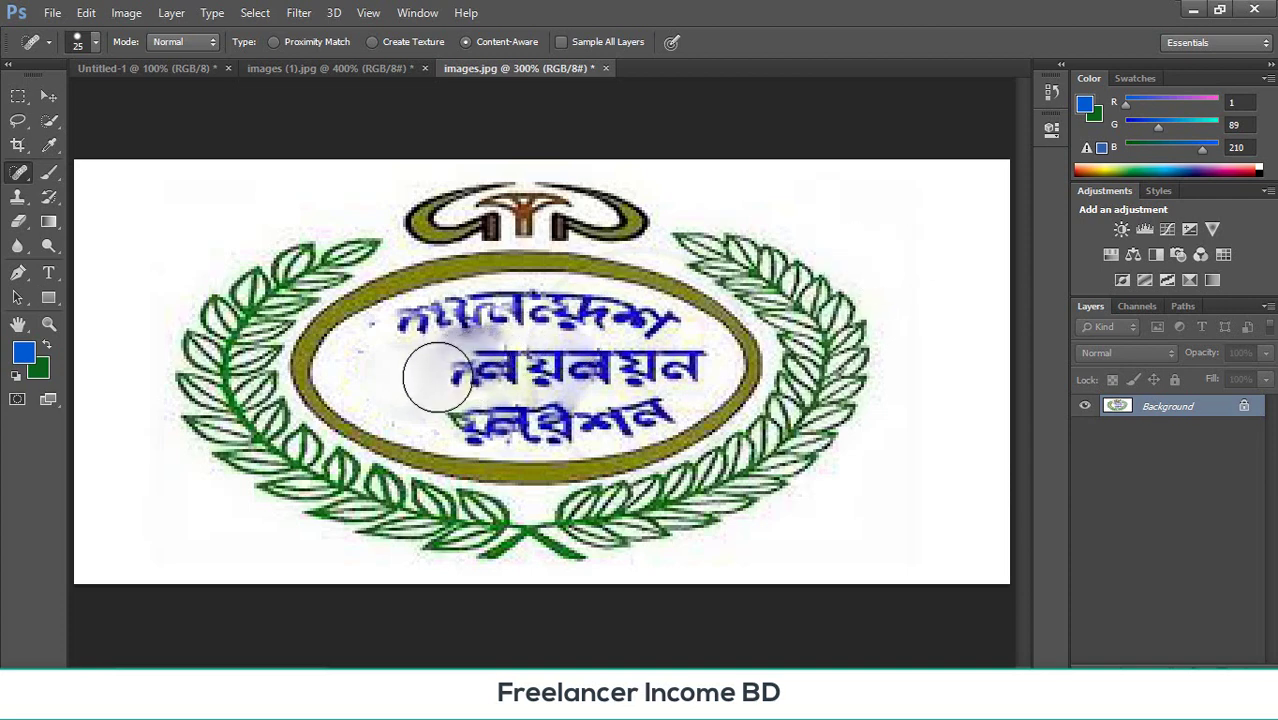
left_click(387, 382)
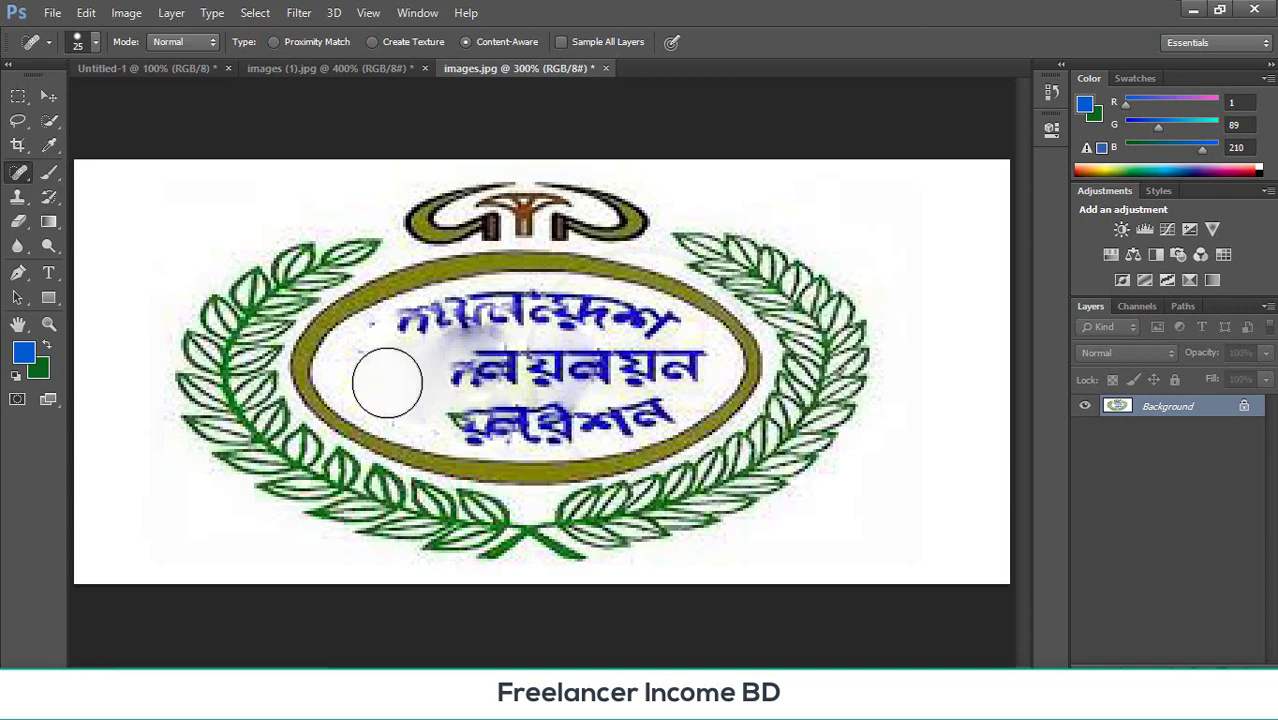
left_click(448, 368)
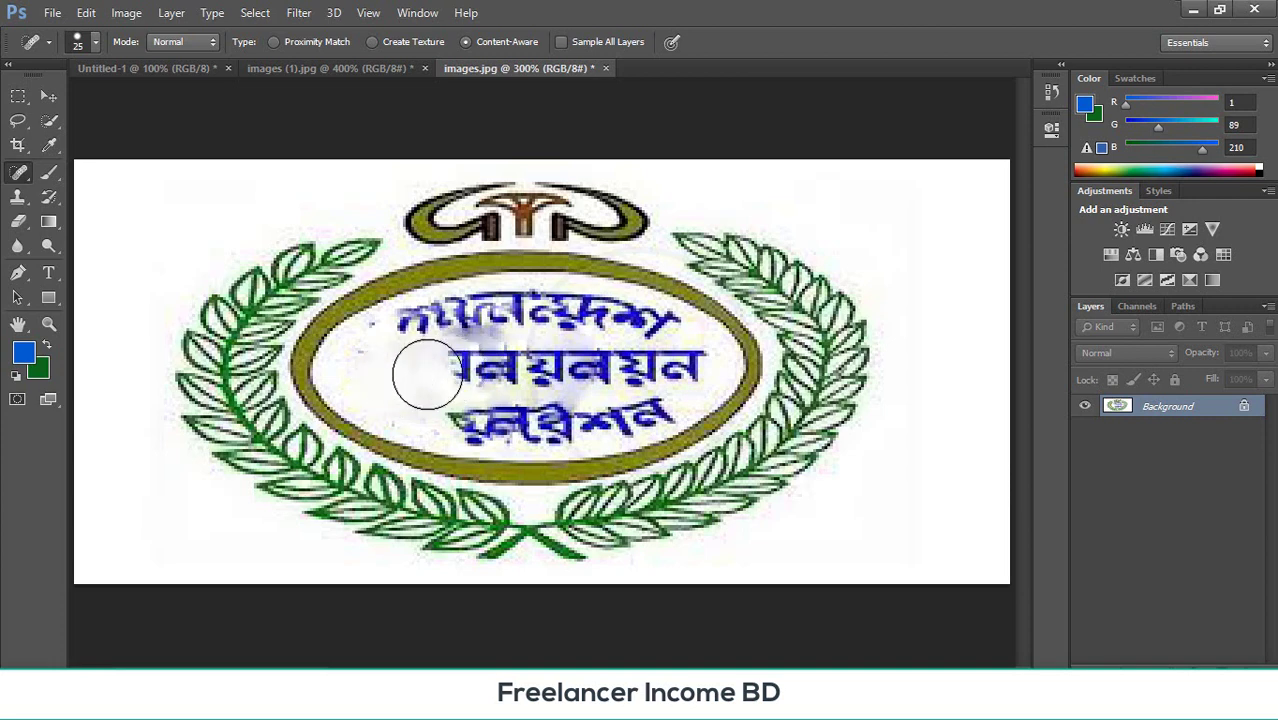
left_click(868, 243)
left_click(458, 367)
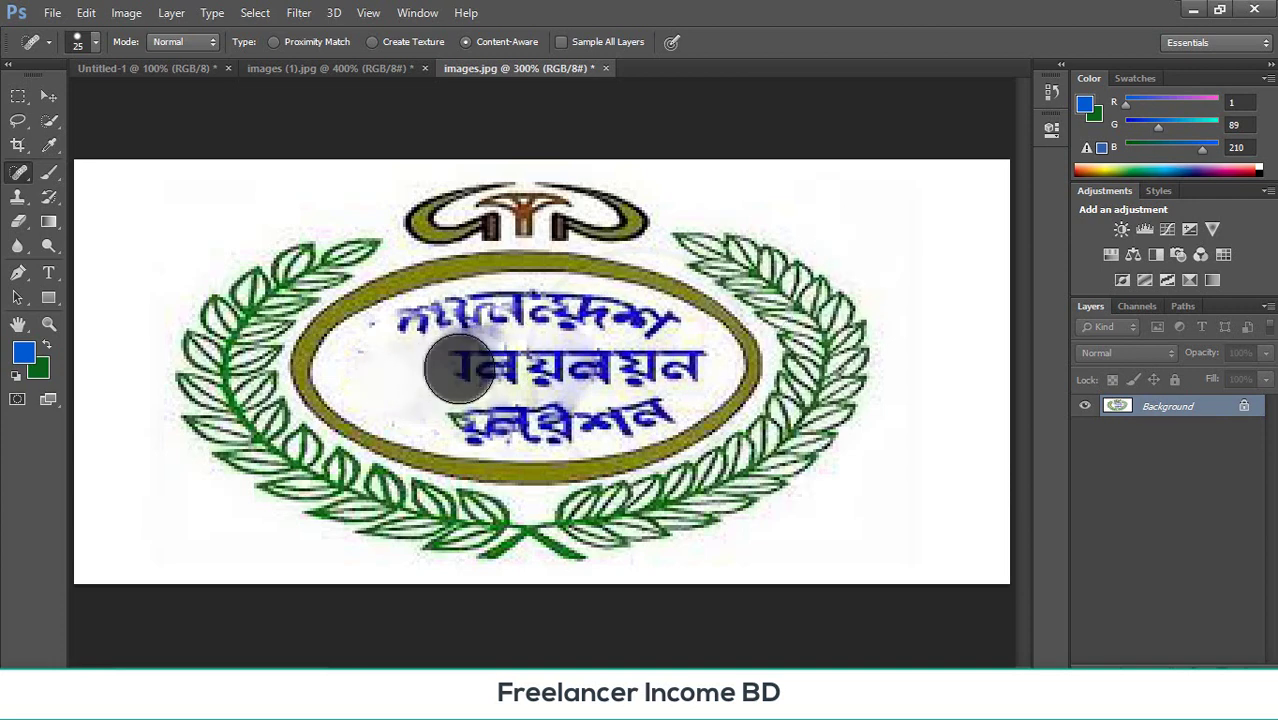
left_click(462, 364)
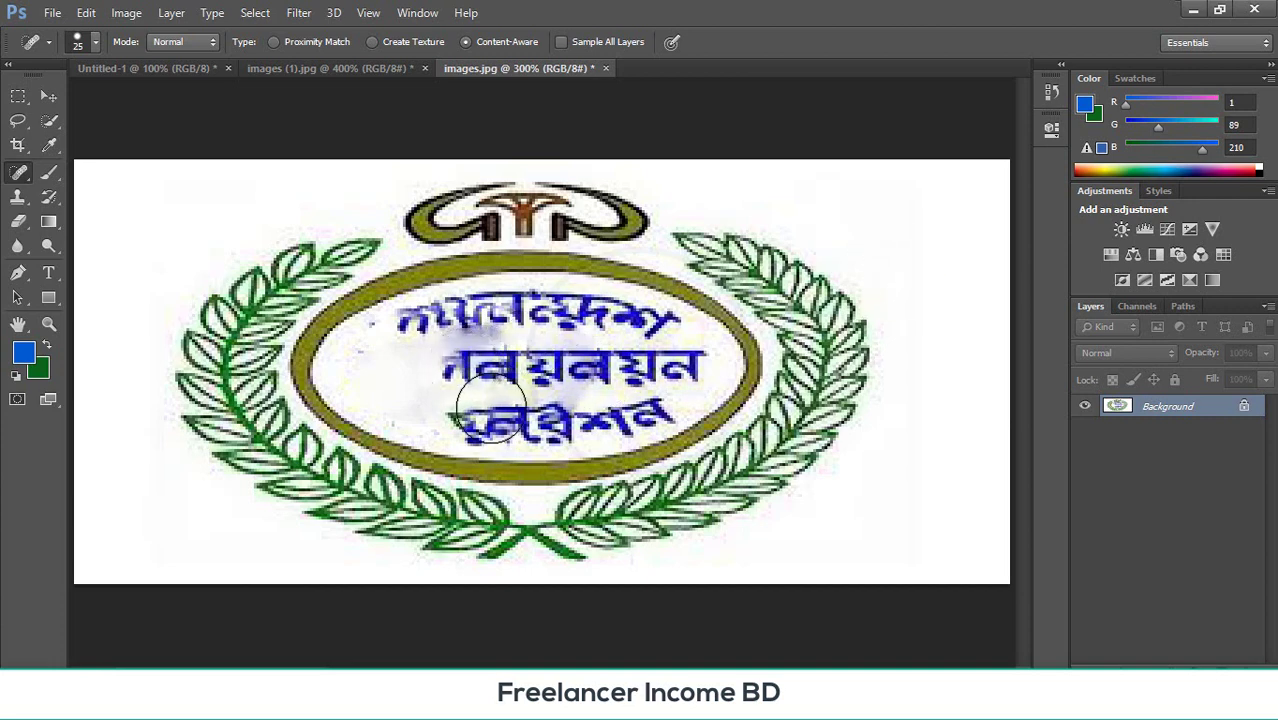
left_click(490, 405)
left_click(934, 232)
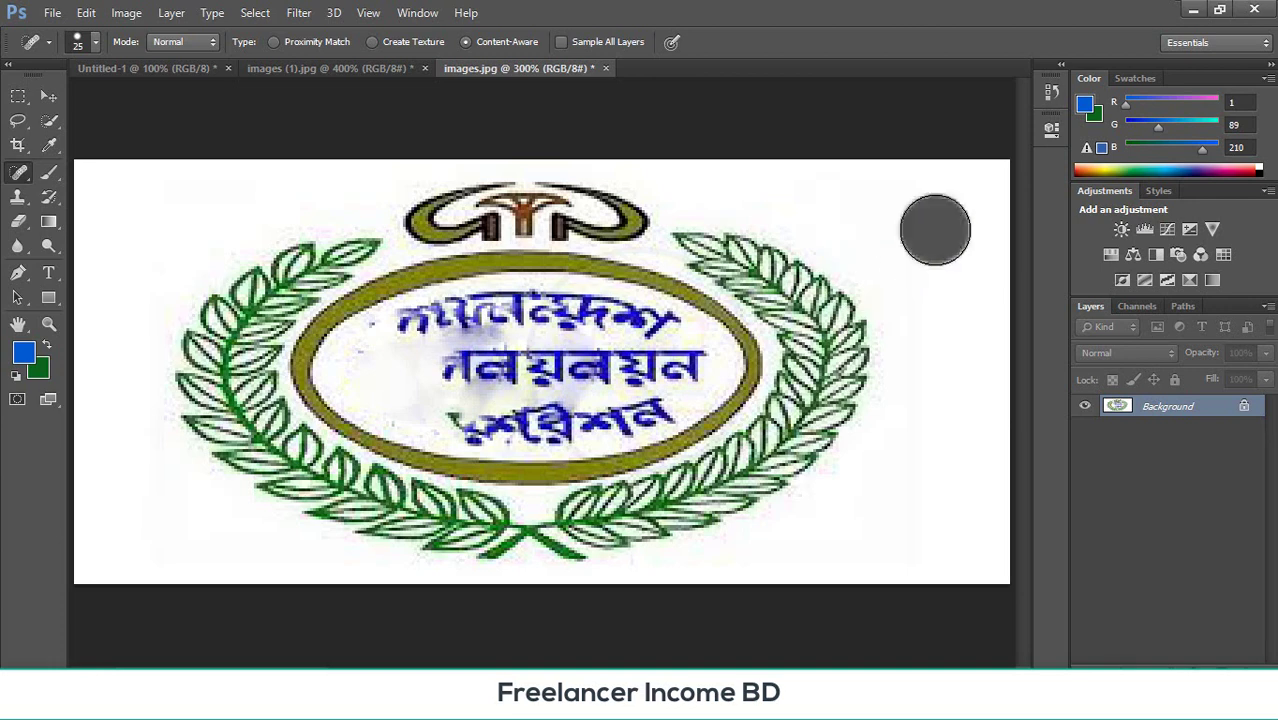
left_click(500, 325)
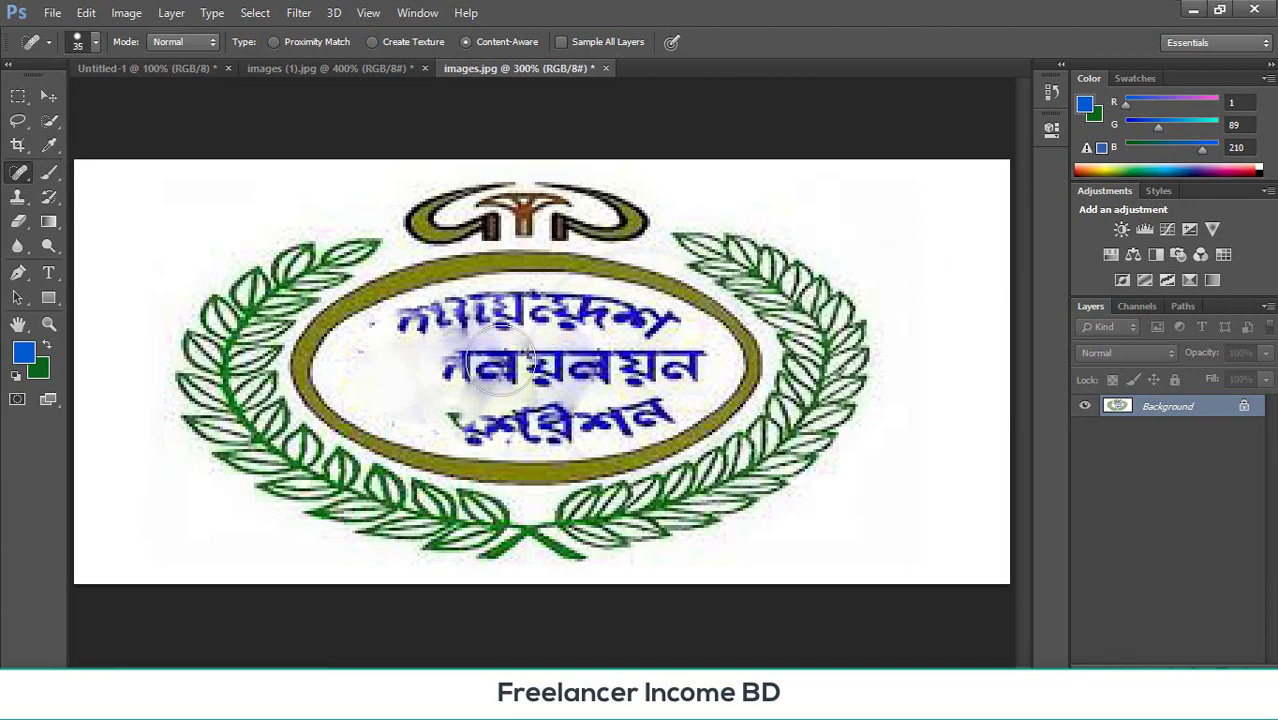
- Dab away the left character of the middle line and nearby emblem text
left_click(932, 257)
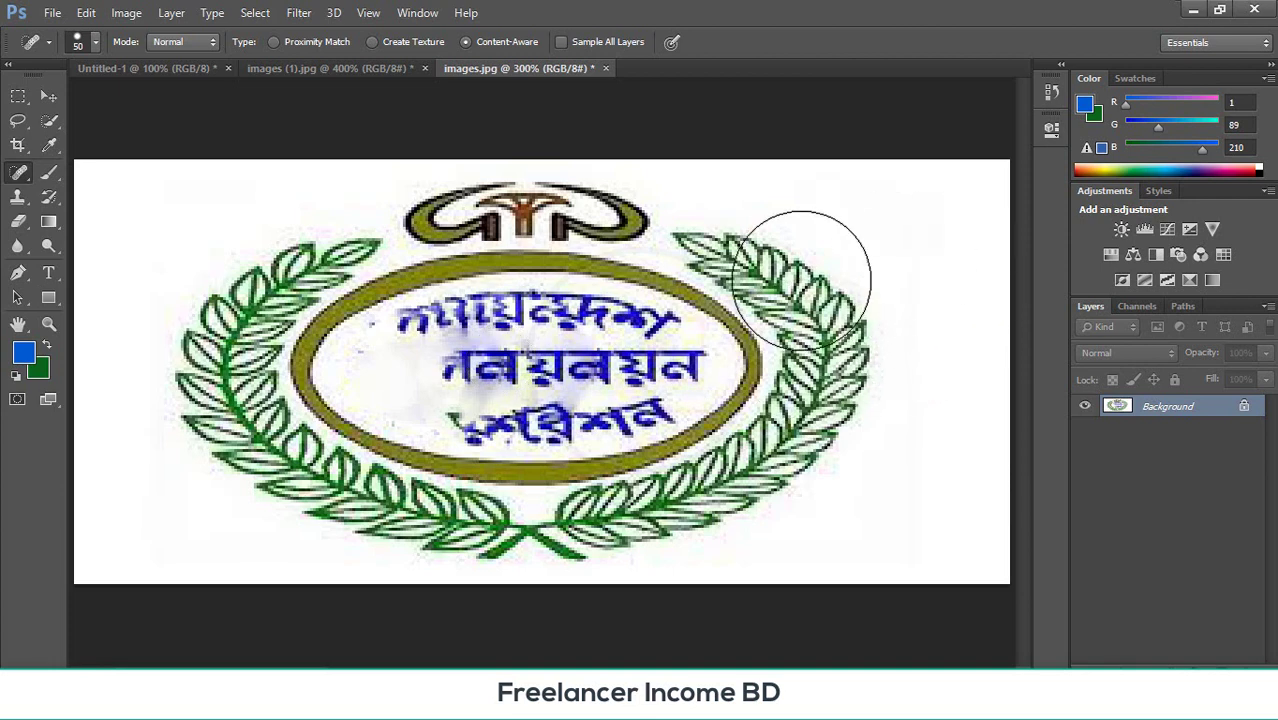
left_click(436, 354)
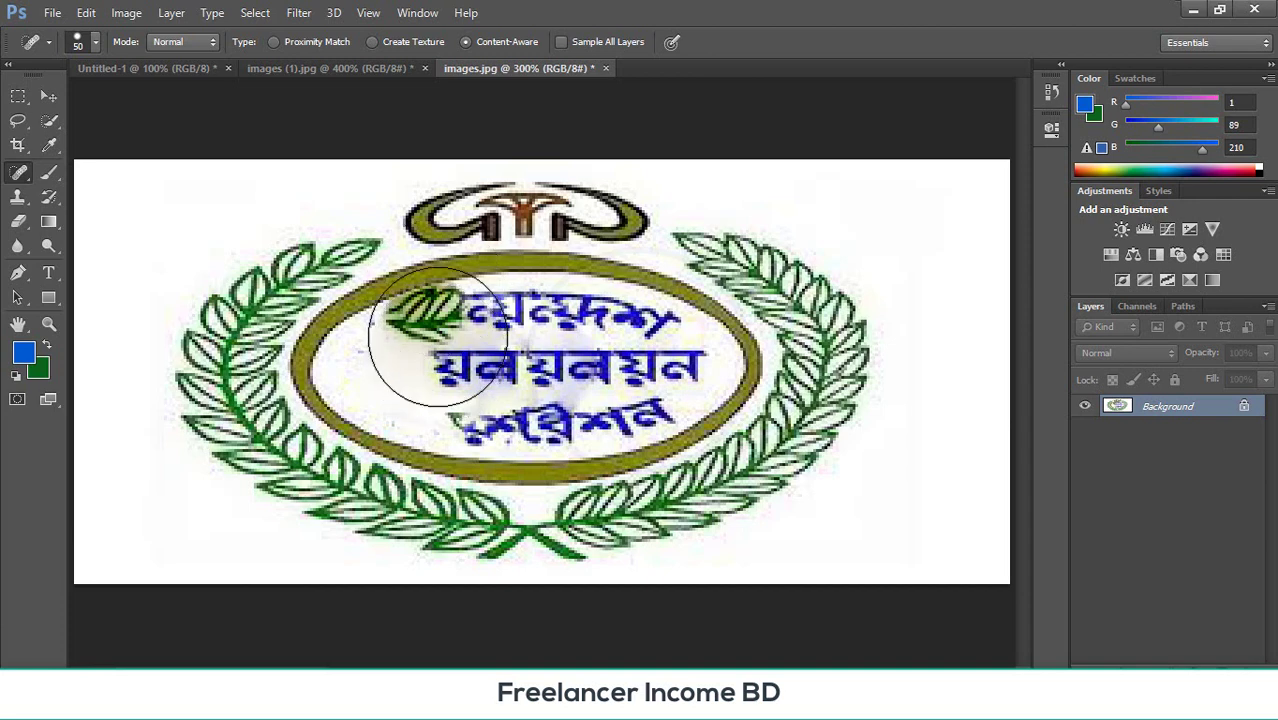
left_click(438, 352)
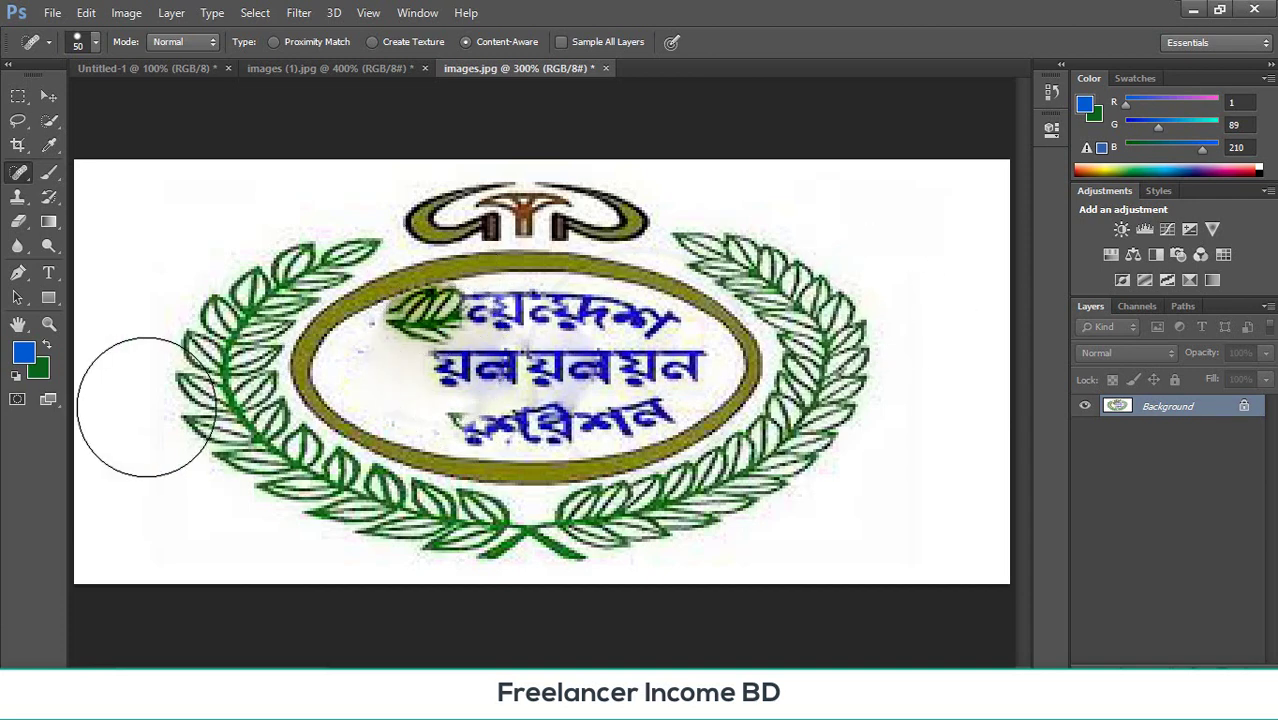
left_click(151, 229)
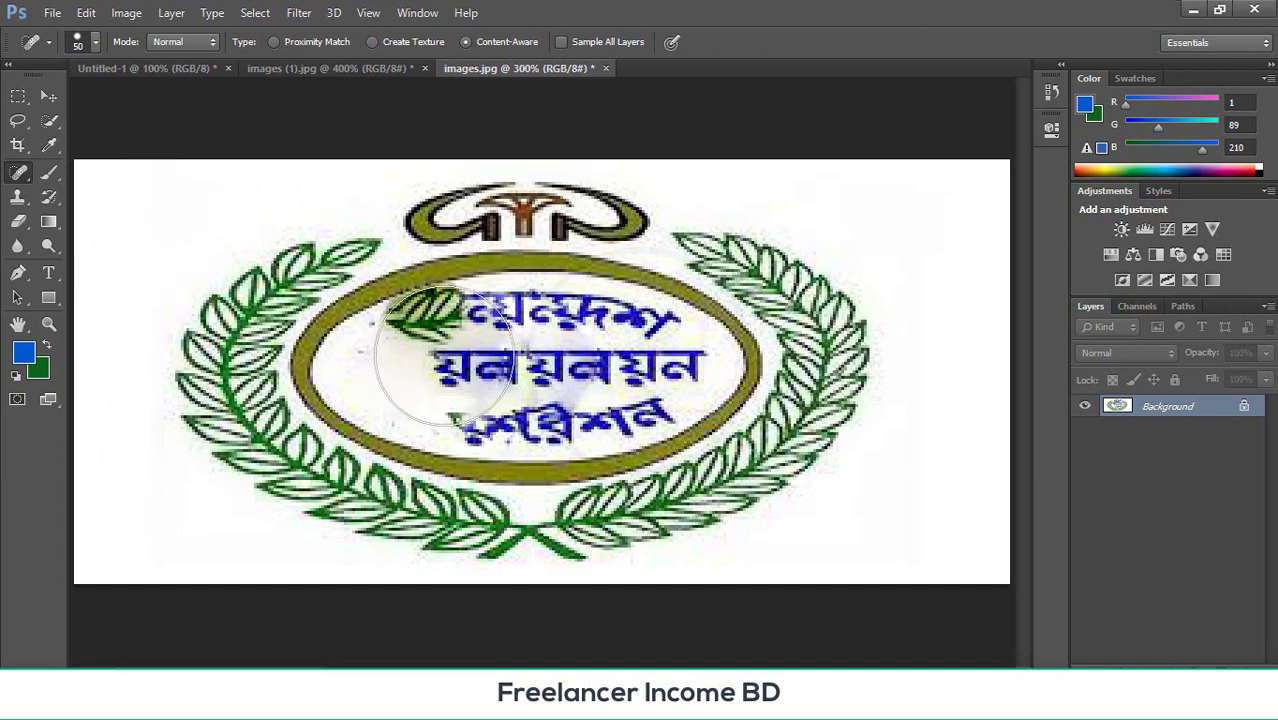
left_click(444, 354)
left_click(436, 358)
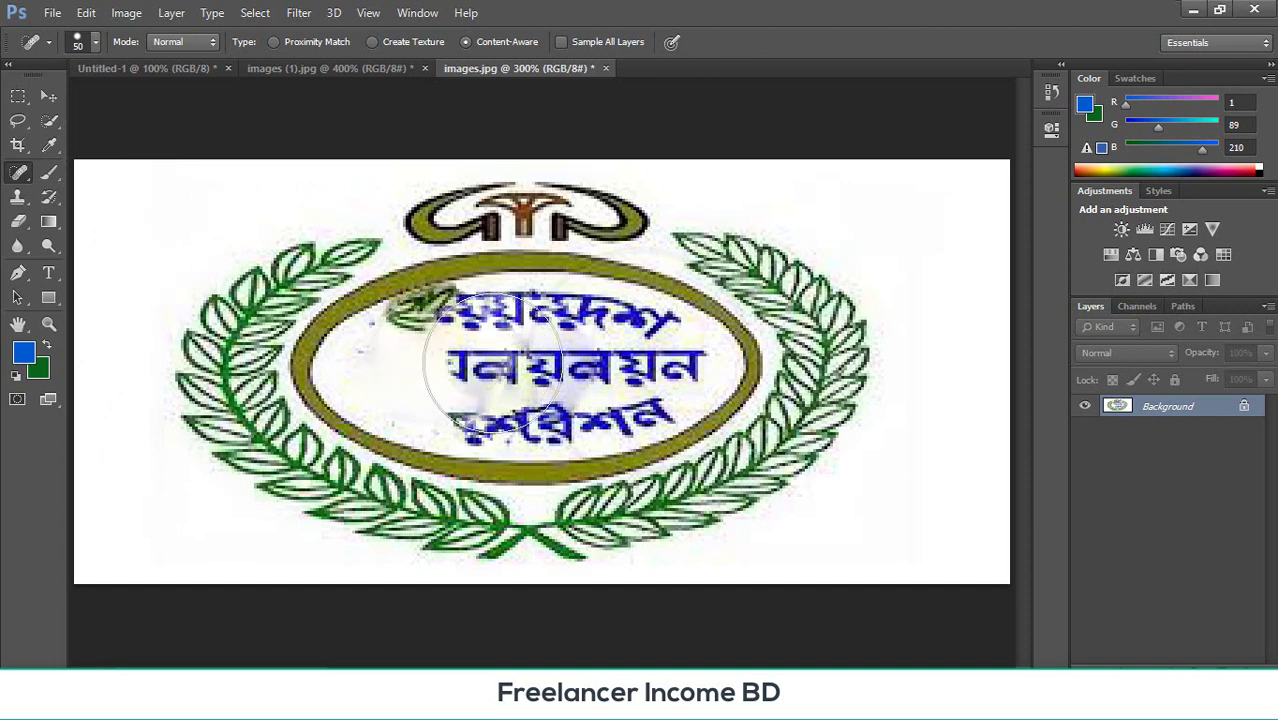
left_click(932, 249)
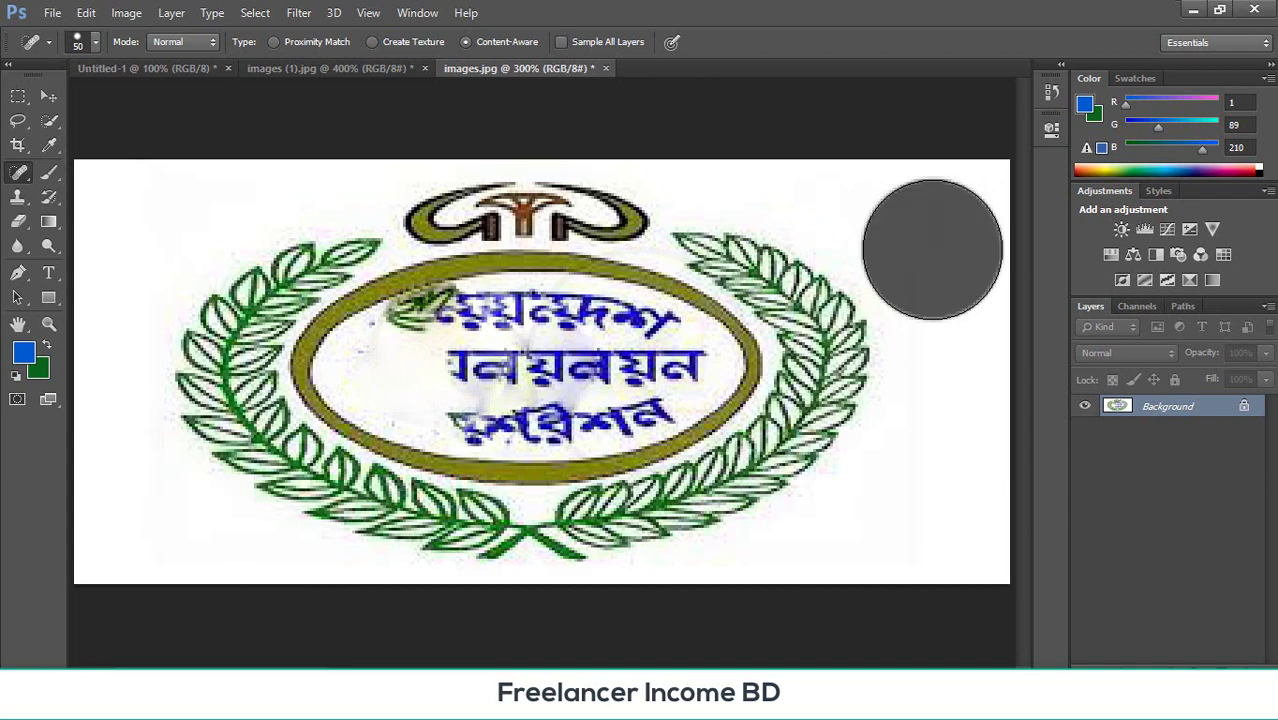
left_click(499, 356)
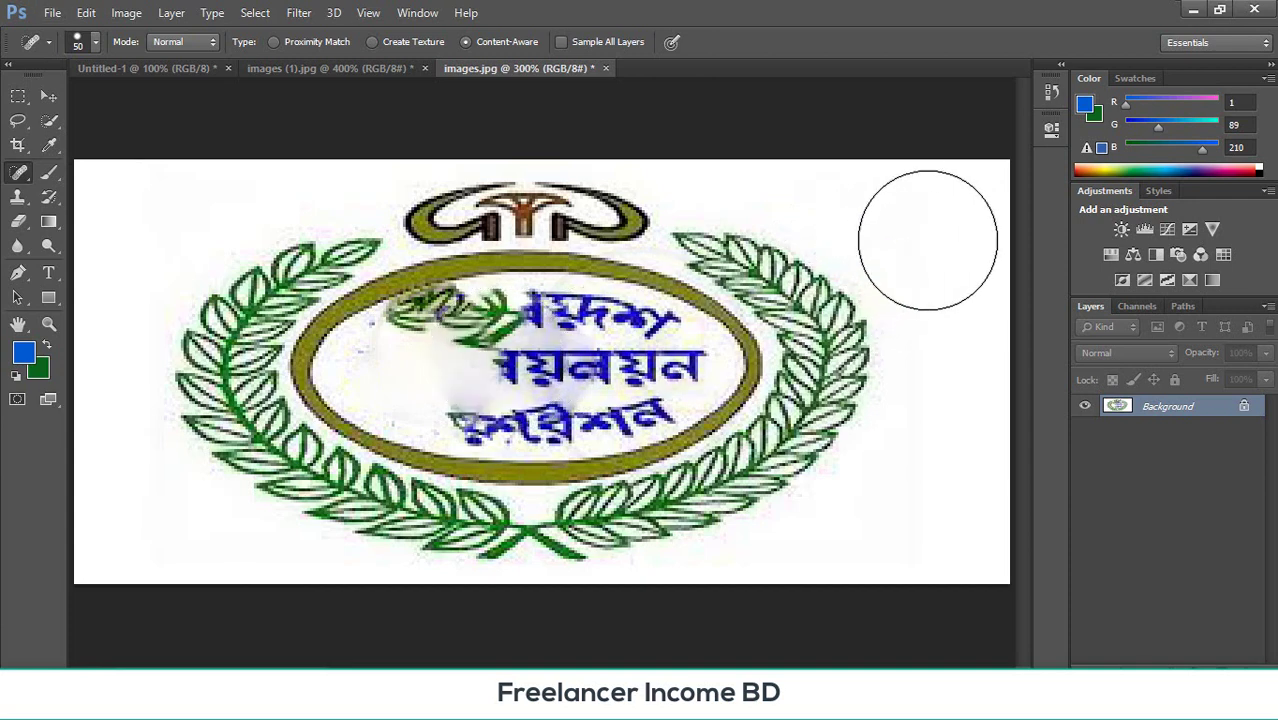
left_click(927, 240)
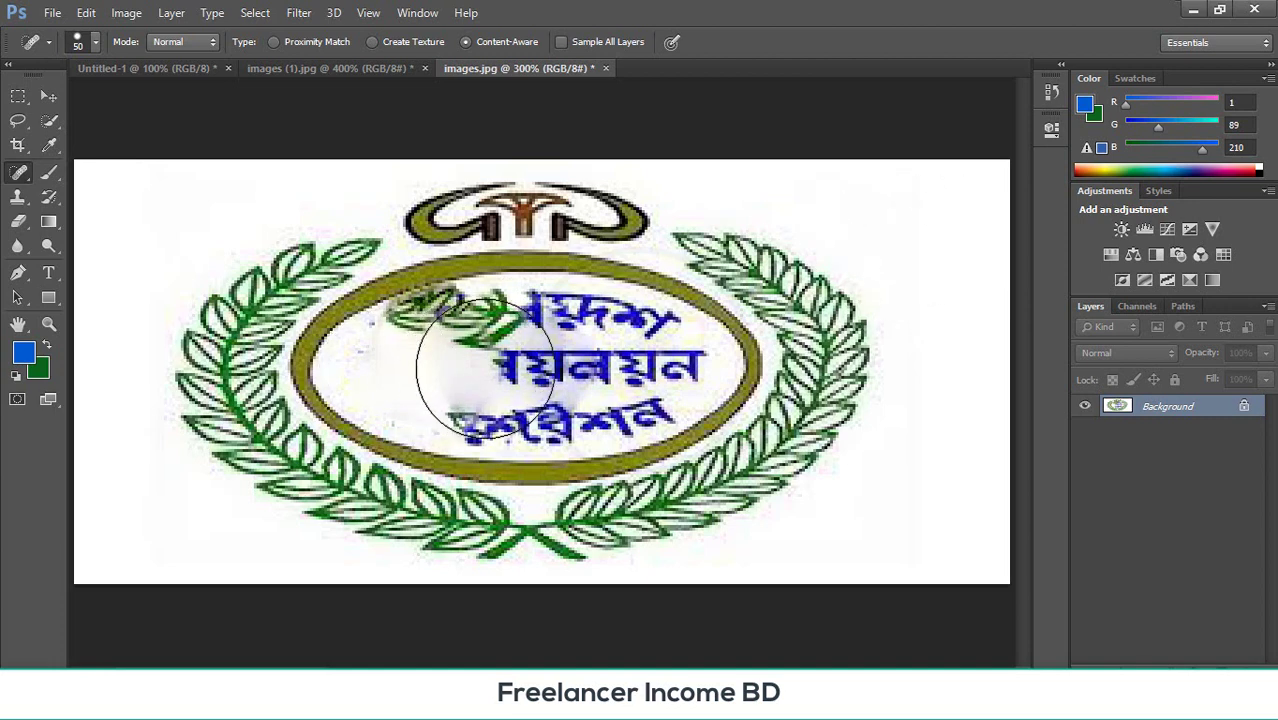
- Paint healing strokes across the middle and right text in the oval's centre
left_click(497, 372)
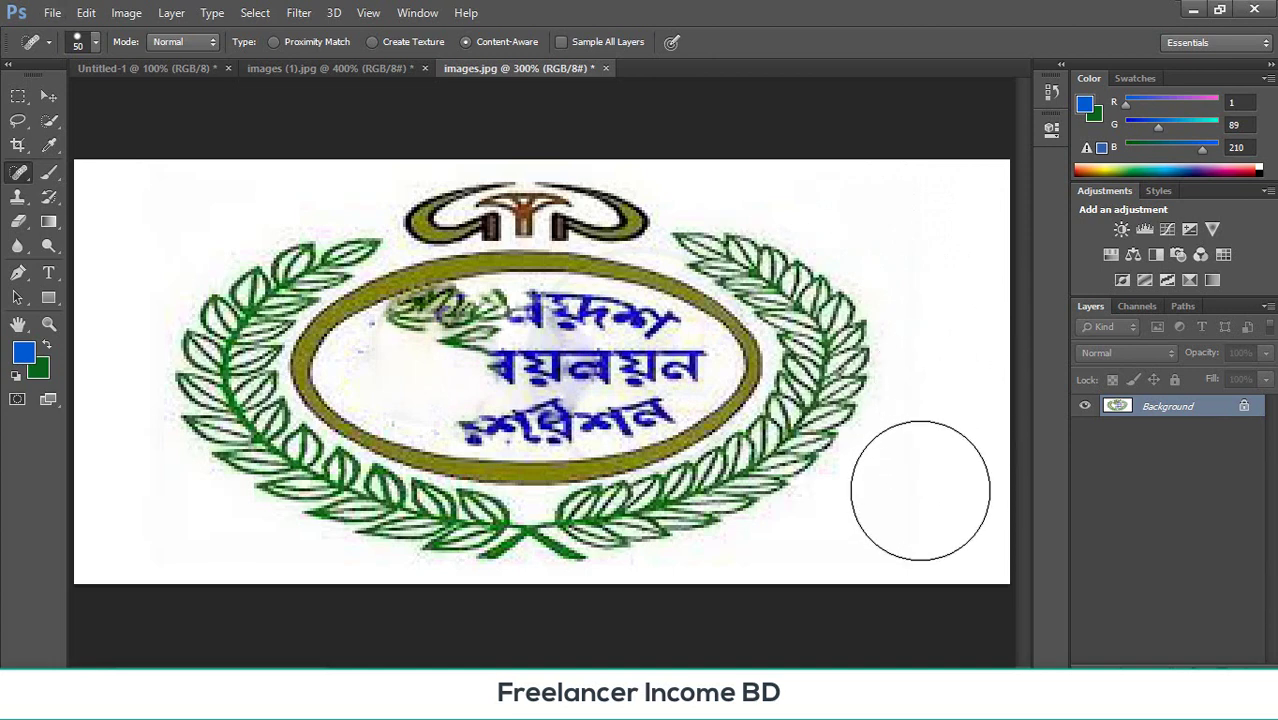
mouse_move(496, 368)
left_mouse_down()
mouse_move(555, 375)
mouse_move(585, 357)
mouse_move(612, 369)
left_mouse_up()
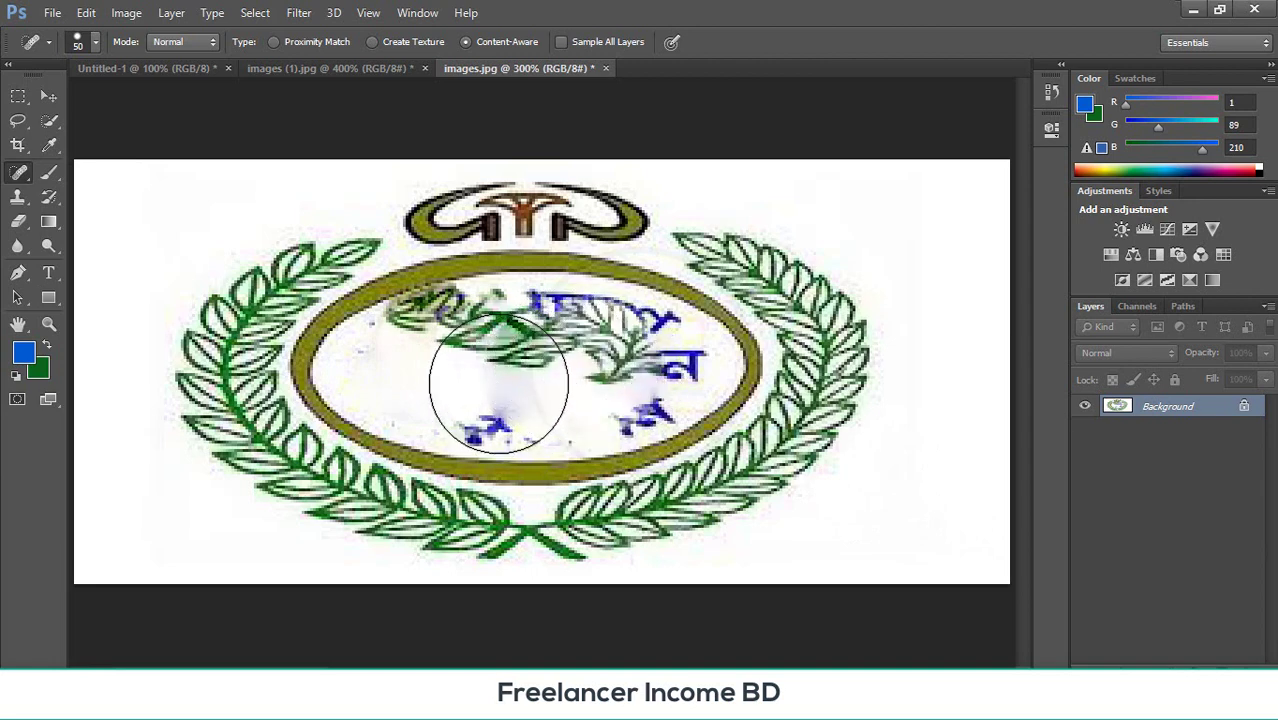
left_click(497, 384)
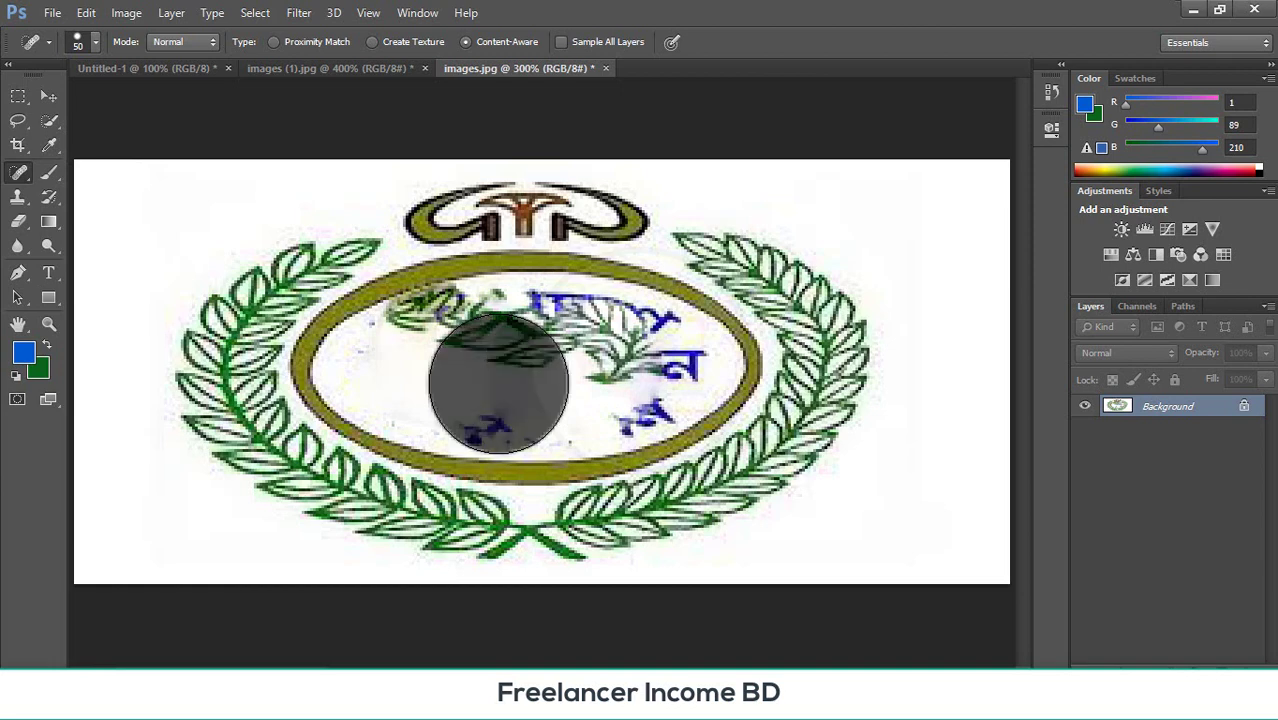
left_click_drag(604, 376, 607, 376)
left_click(625, 376)
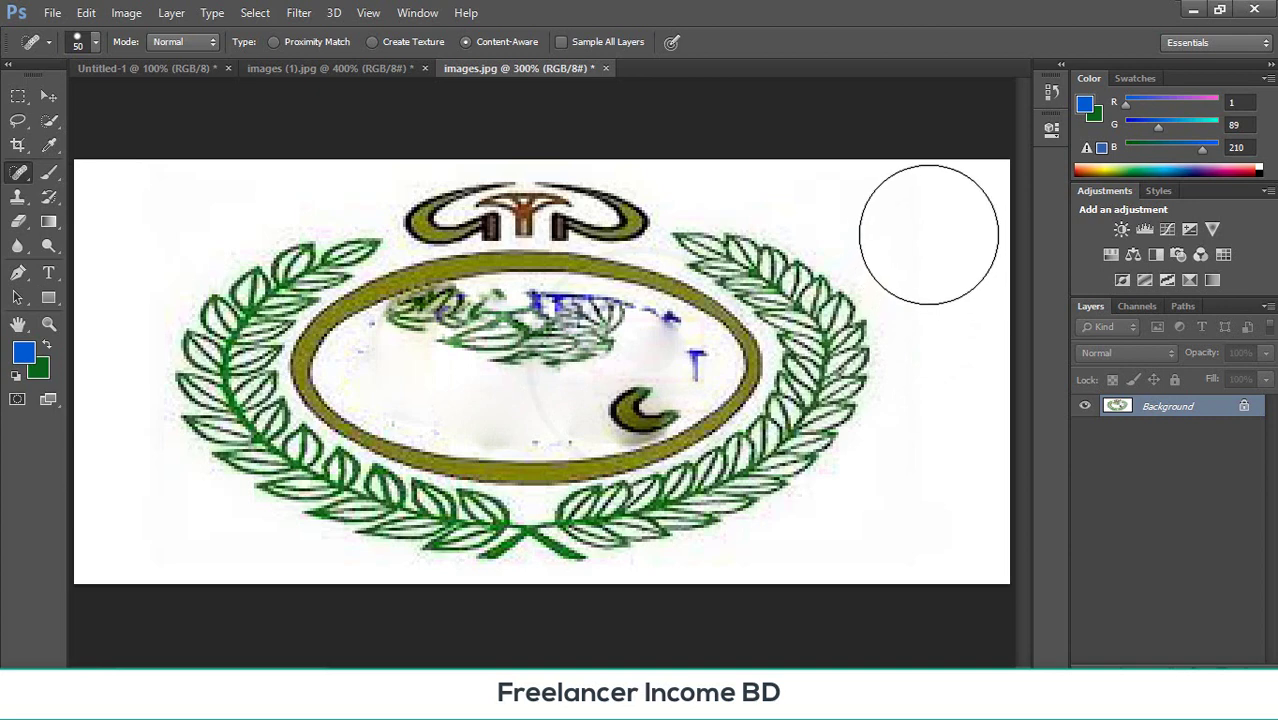
left_click_drag(929, 233, 927, 223)
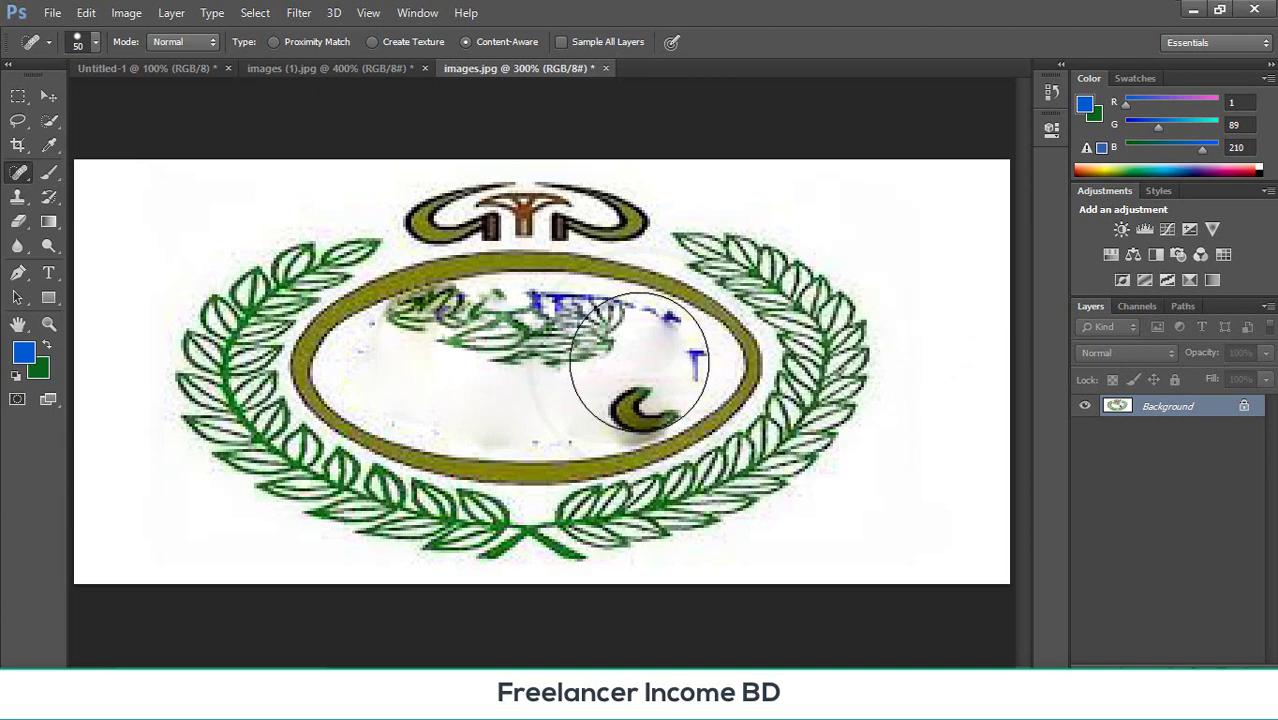
left_click_drag(639, 362, 634, 347)
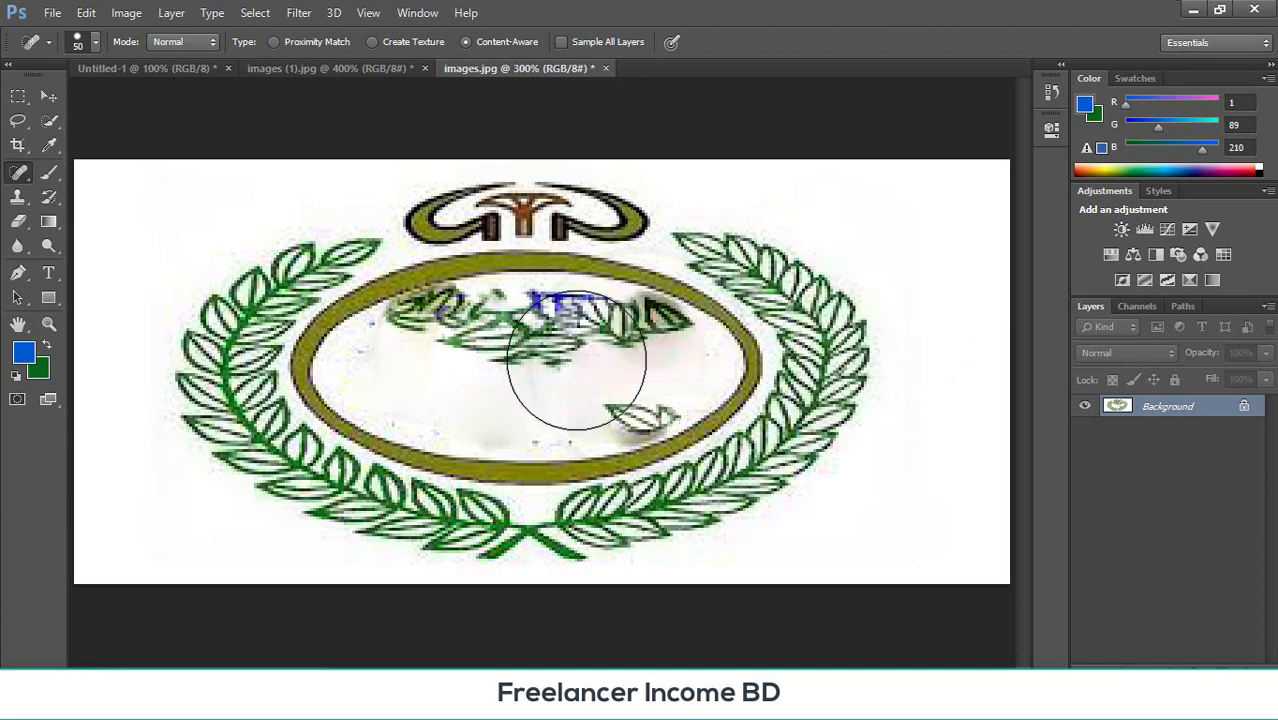
- Set the Spot Healing Brush to 36 px with 1000% spacing
left_click(94, 43)
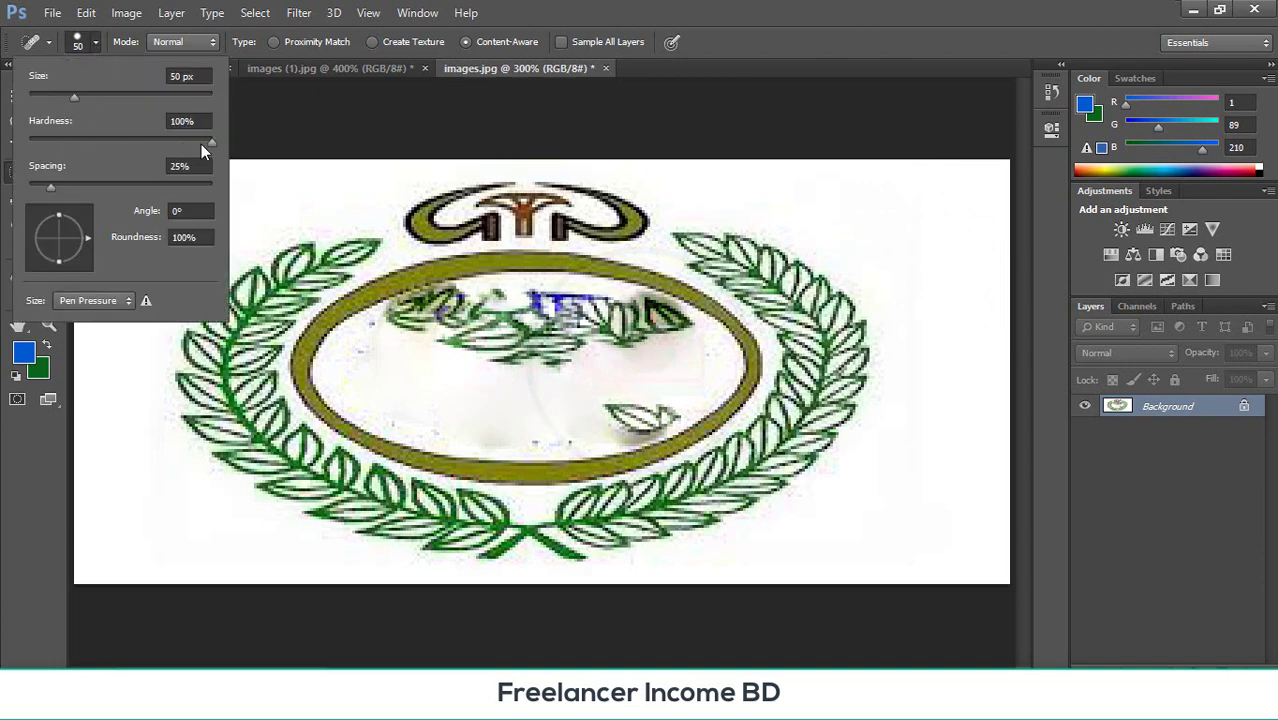
left_click_drag(51, 187, 204, 187)
left_click_drag(70, 95, 168, 97)
left_click_drag(60, 99, 61, 99)
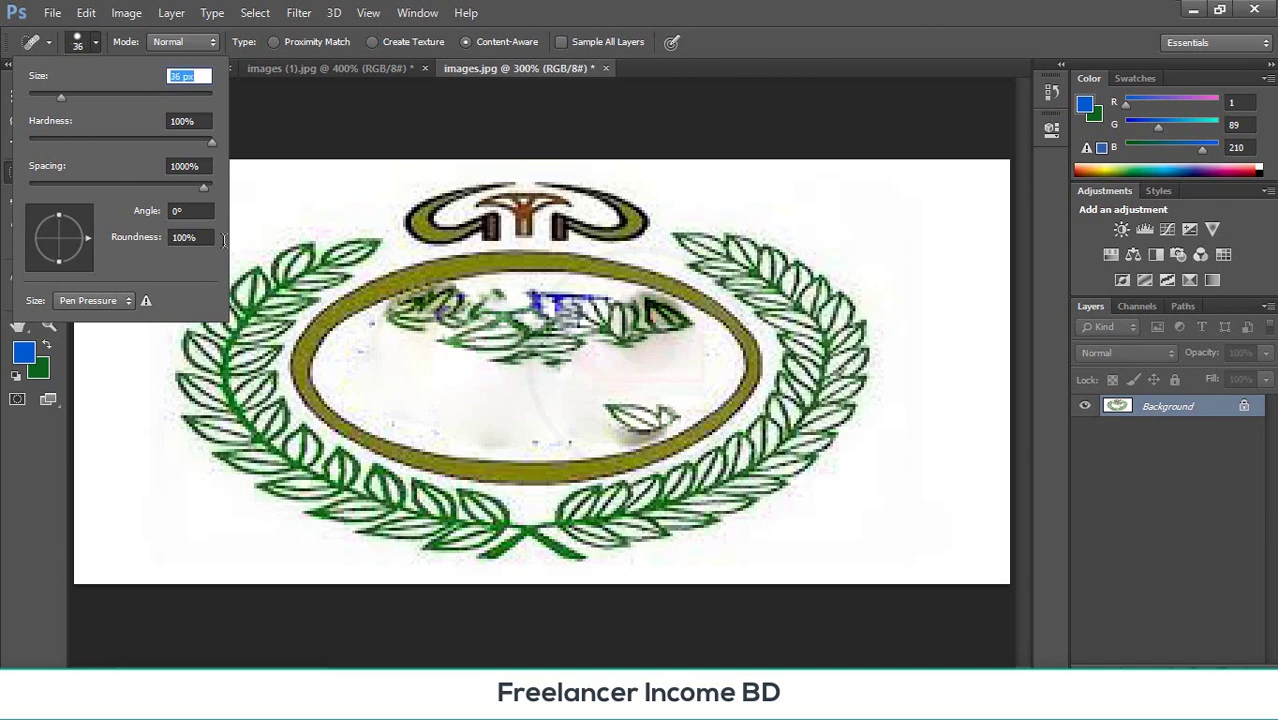
- Heal the leaf fragments around the oval's centre and lower right
left_click(935, 272)
left_click(535, 339)
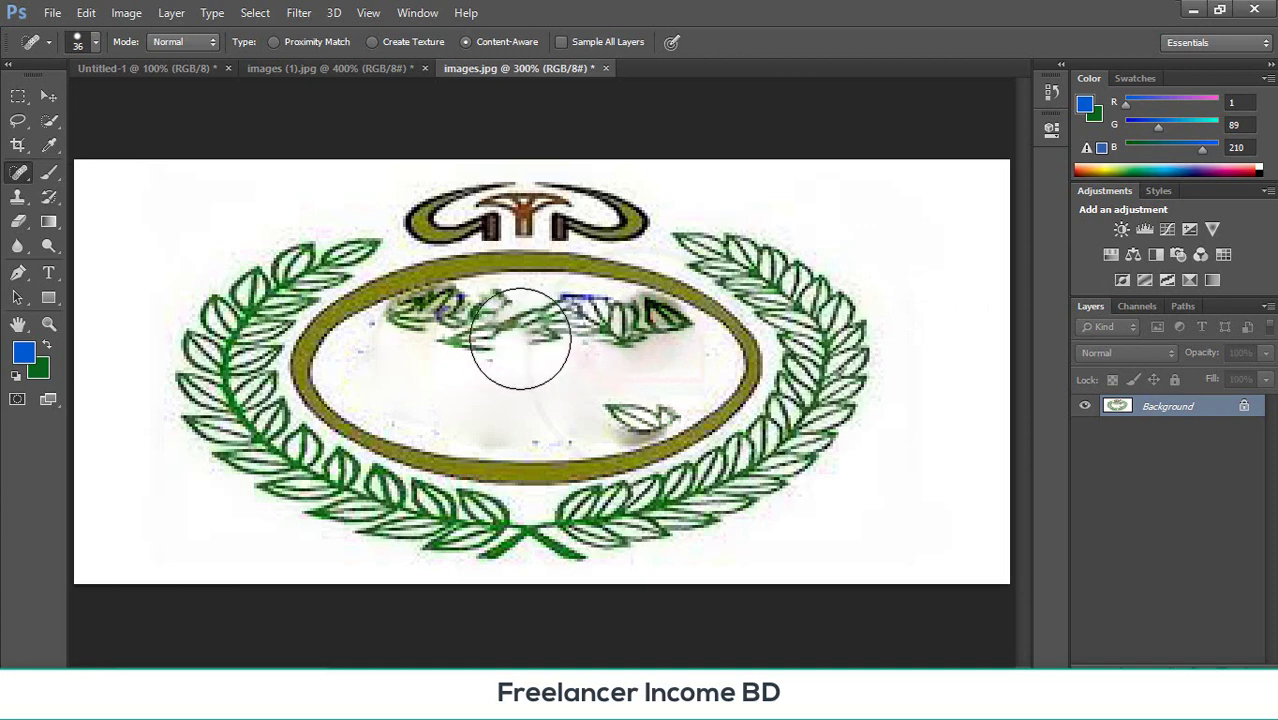
left_click(500, 337)
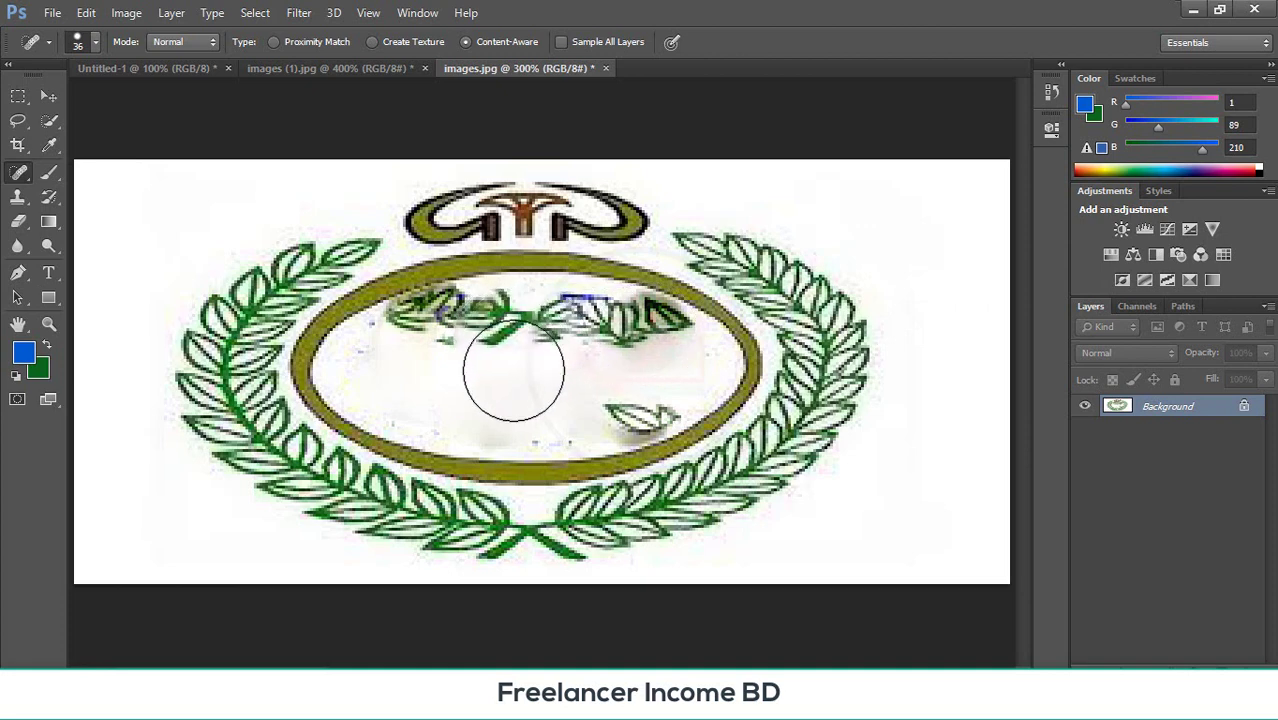
left_click(506, 390)
left_click(514, 339)
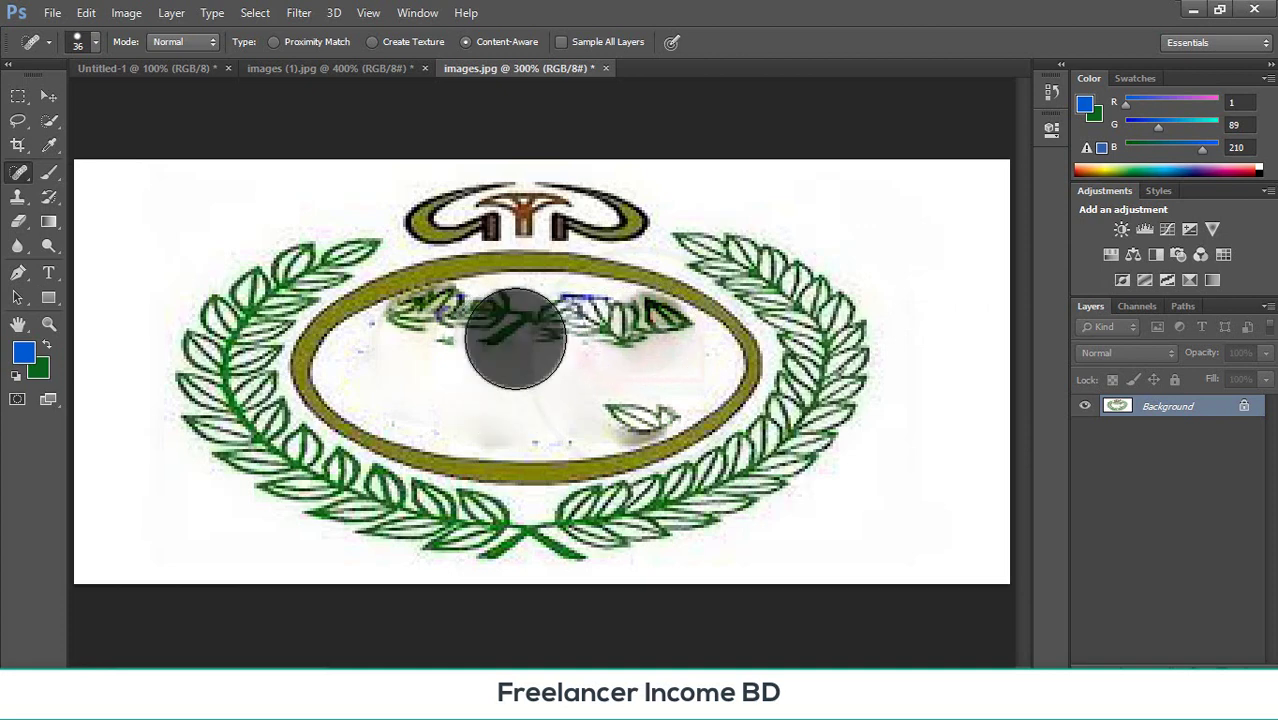
left_click(548, 380)
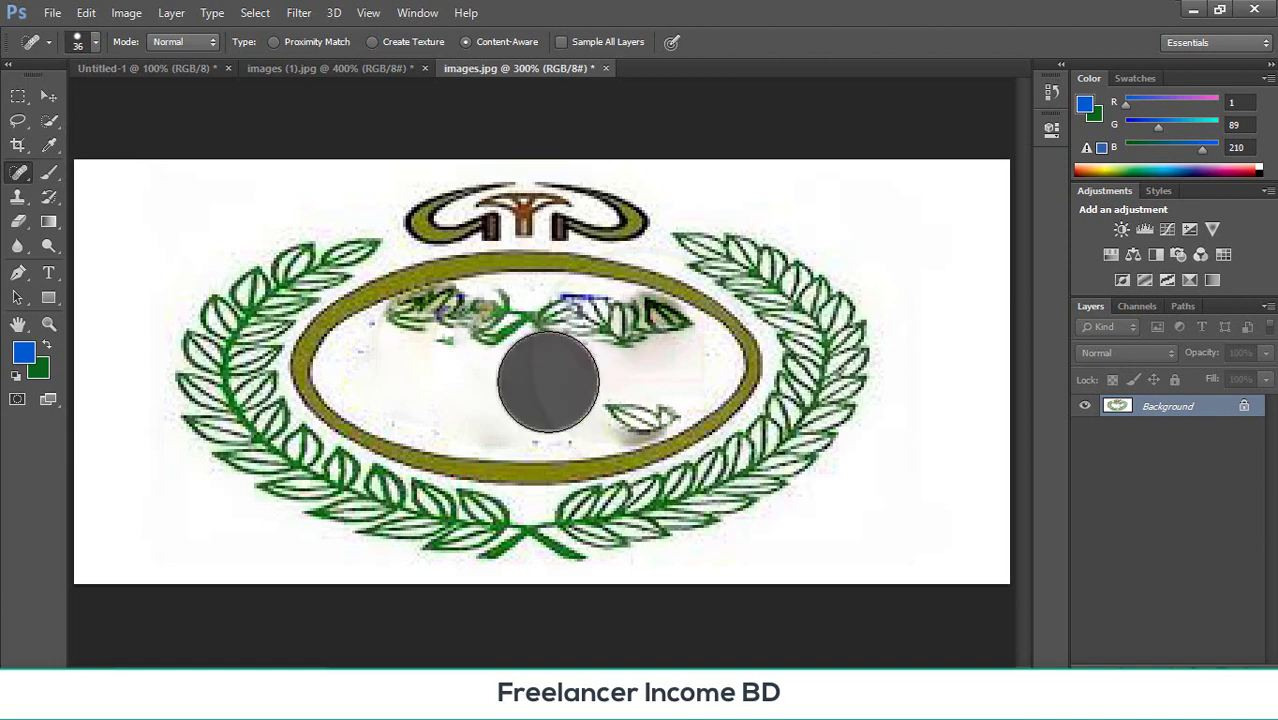
left_click(595, 392)
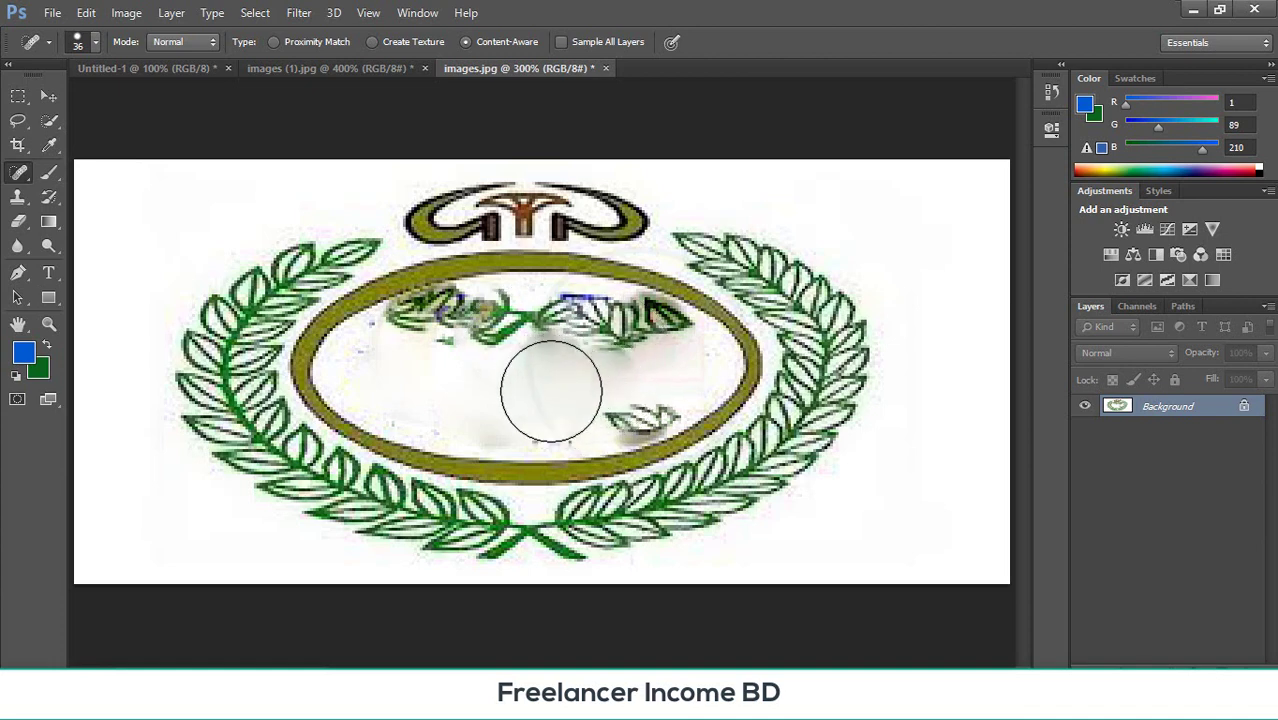
left_click(457, 393)
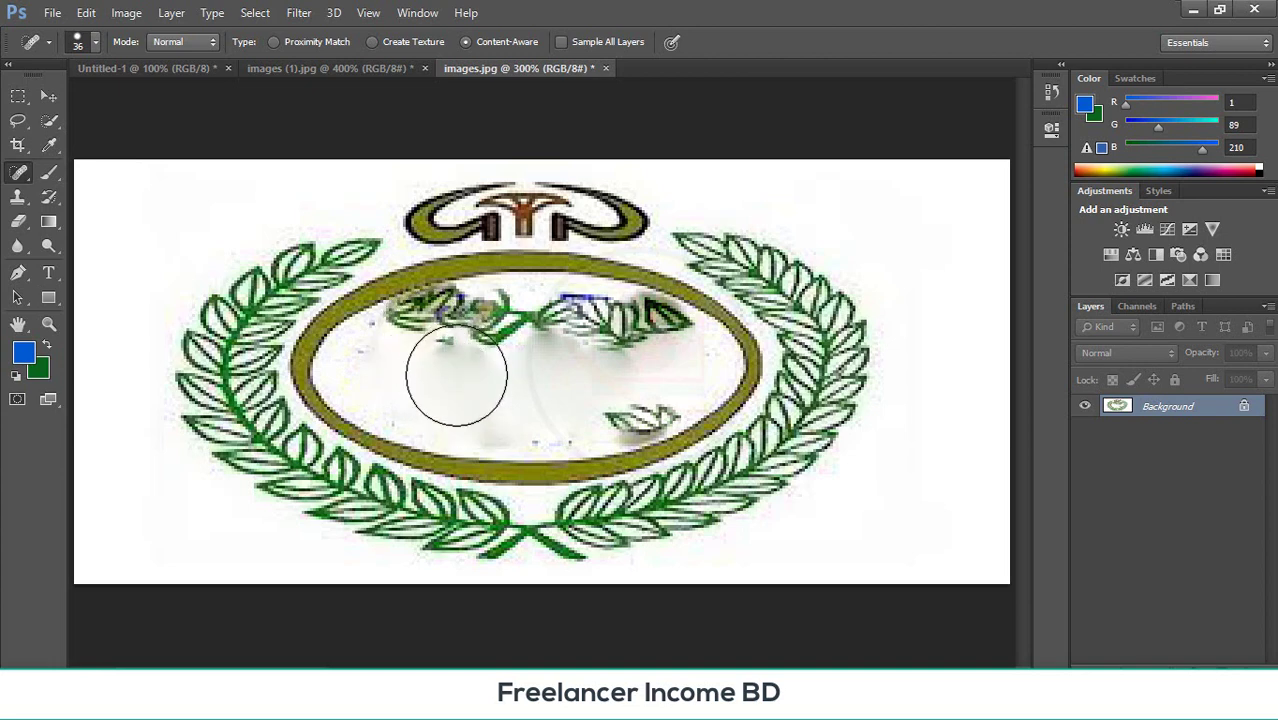
left_click_drag(462, 360, 484, 344)
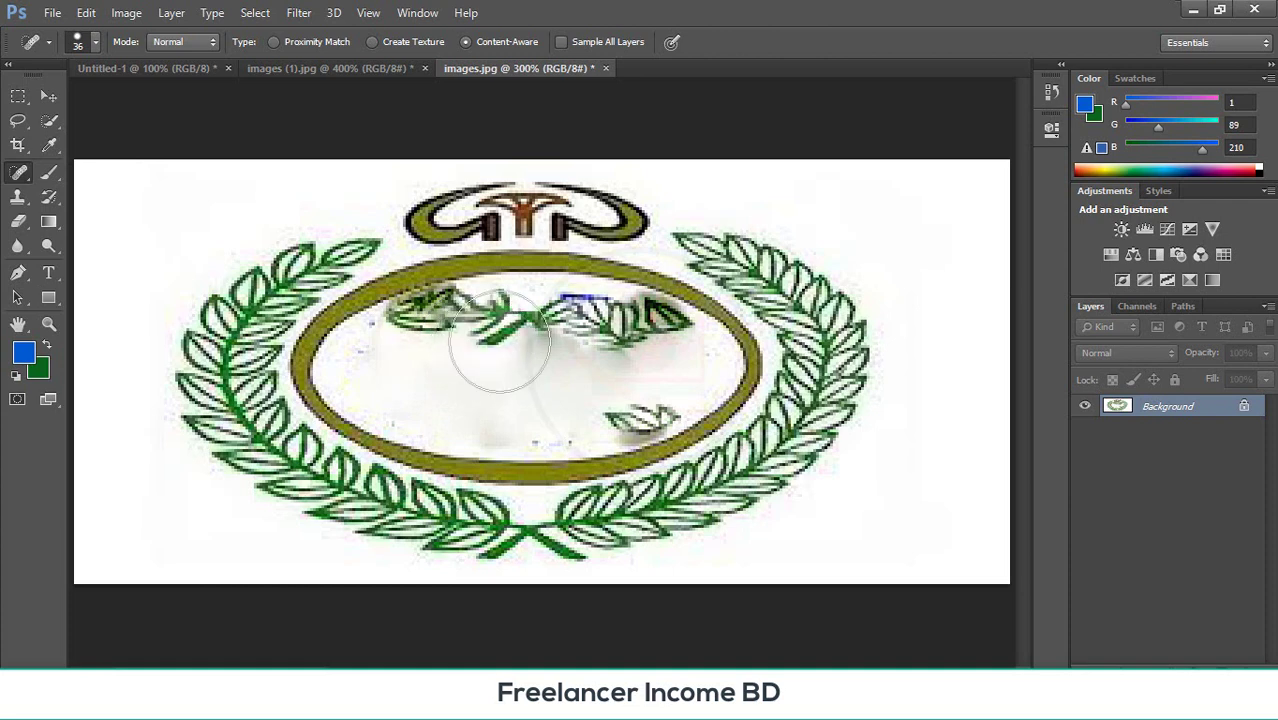
- Heal the leaf fragments along the top inside, including the blue streak and green smudge
left_click(498, 340)
left_click(505, 339)
left_click(547, 335)
left_click(575, 338)
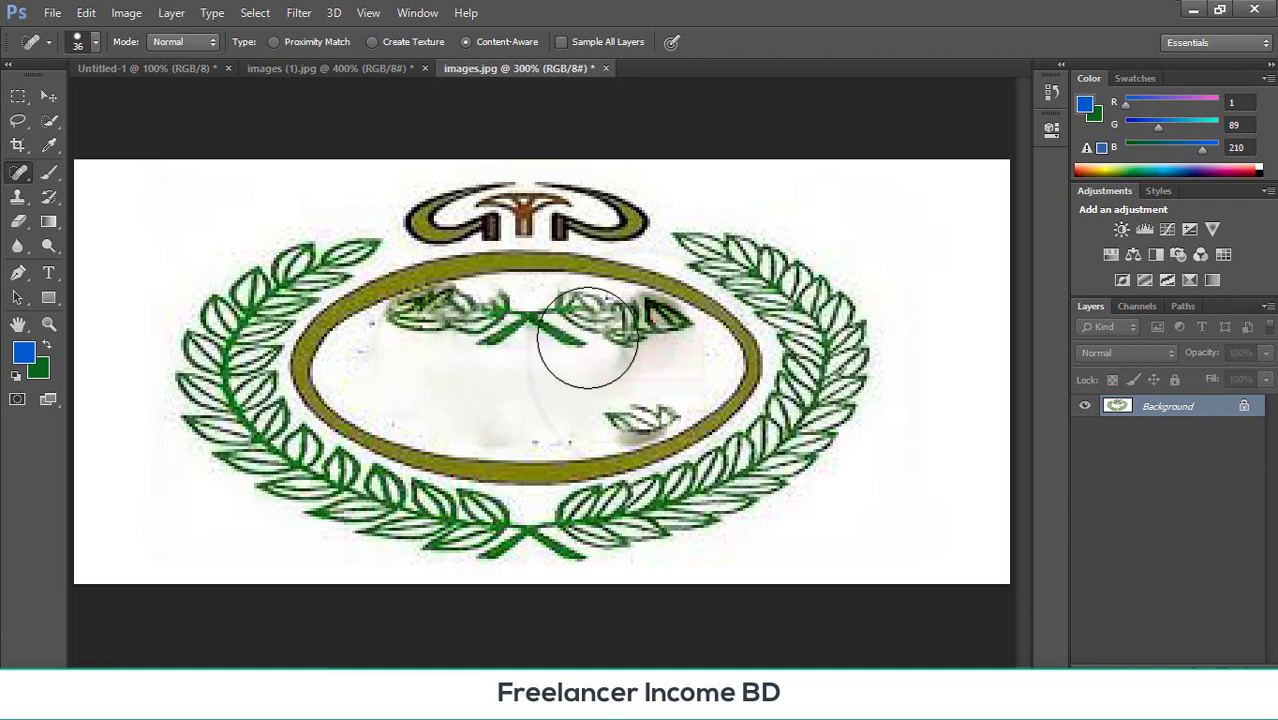
mouse_move(585, 340)
left_mouse_down()
mouse_move(625, 335)
mouse_move(578, 337)
left_mouse_up()
left_click(577, 336)
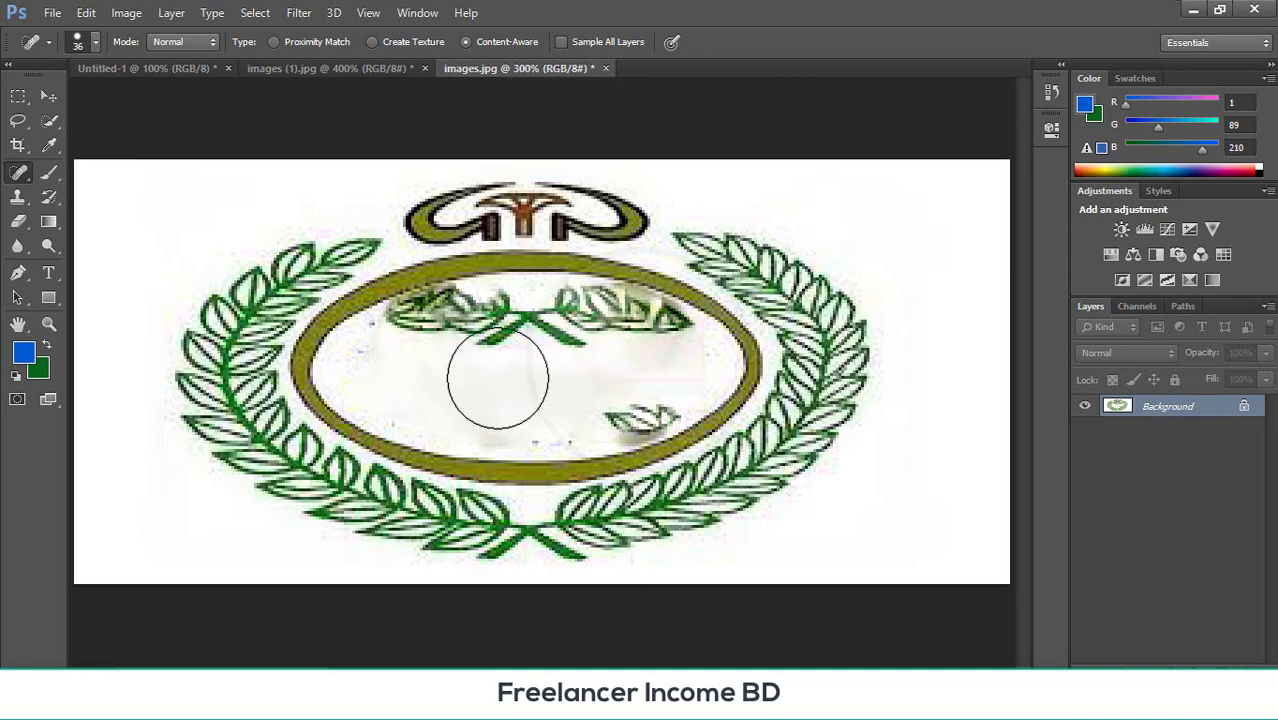
left_click(491, 398)
left_click(515, 358)
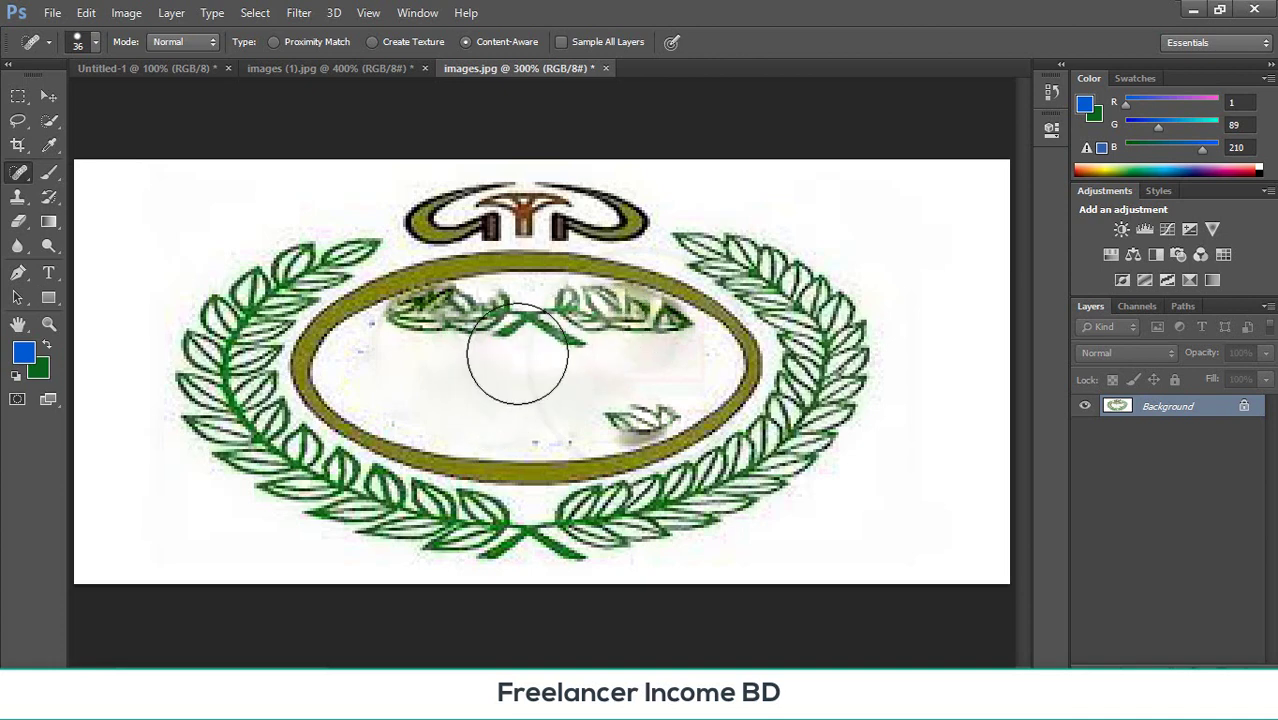
left_click(489, 390)
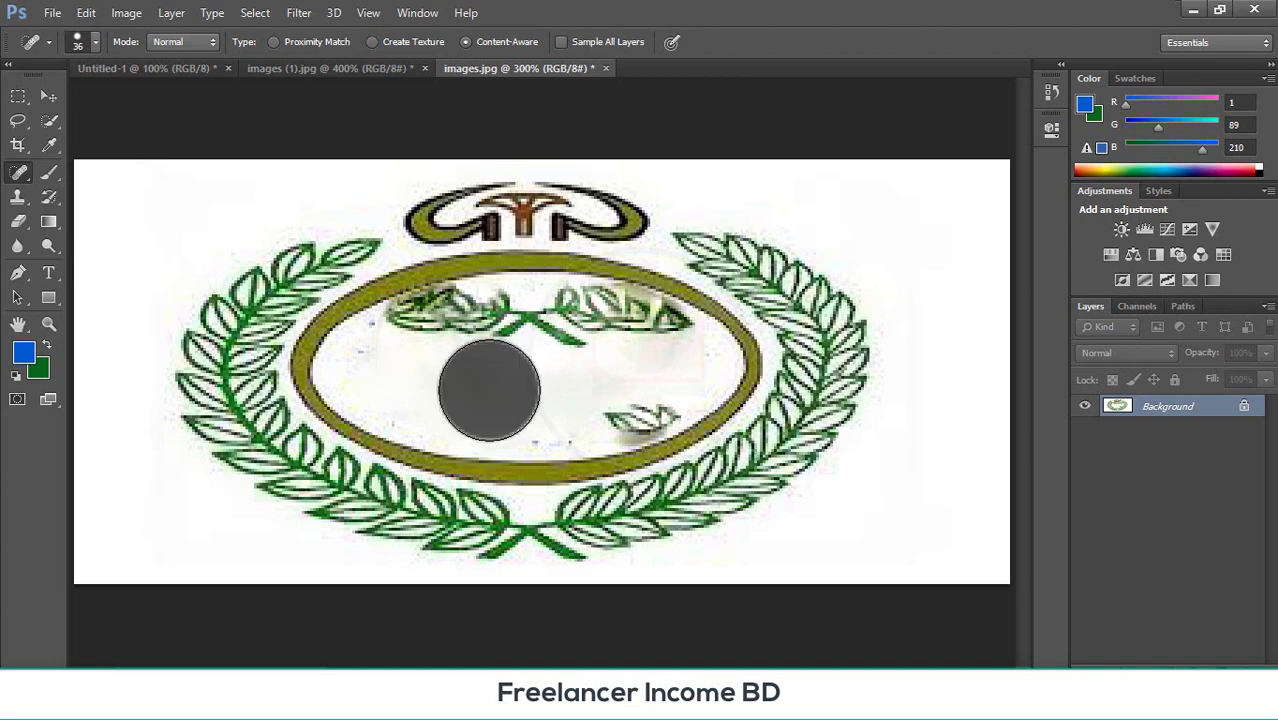
left_click(498, 353)
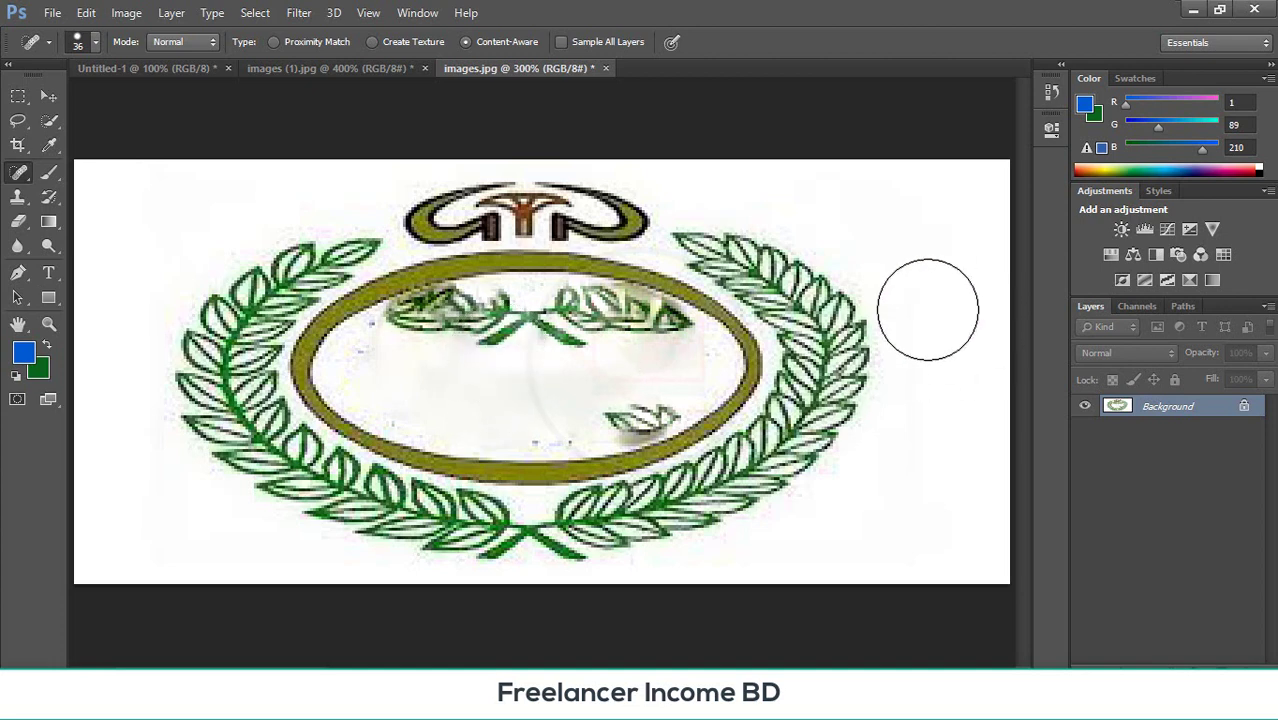
- Erase the small leaf and leftover fragments on the oval's right side
left_click(908, 243)
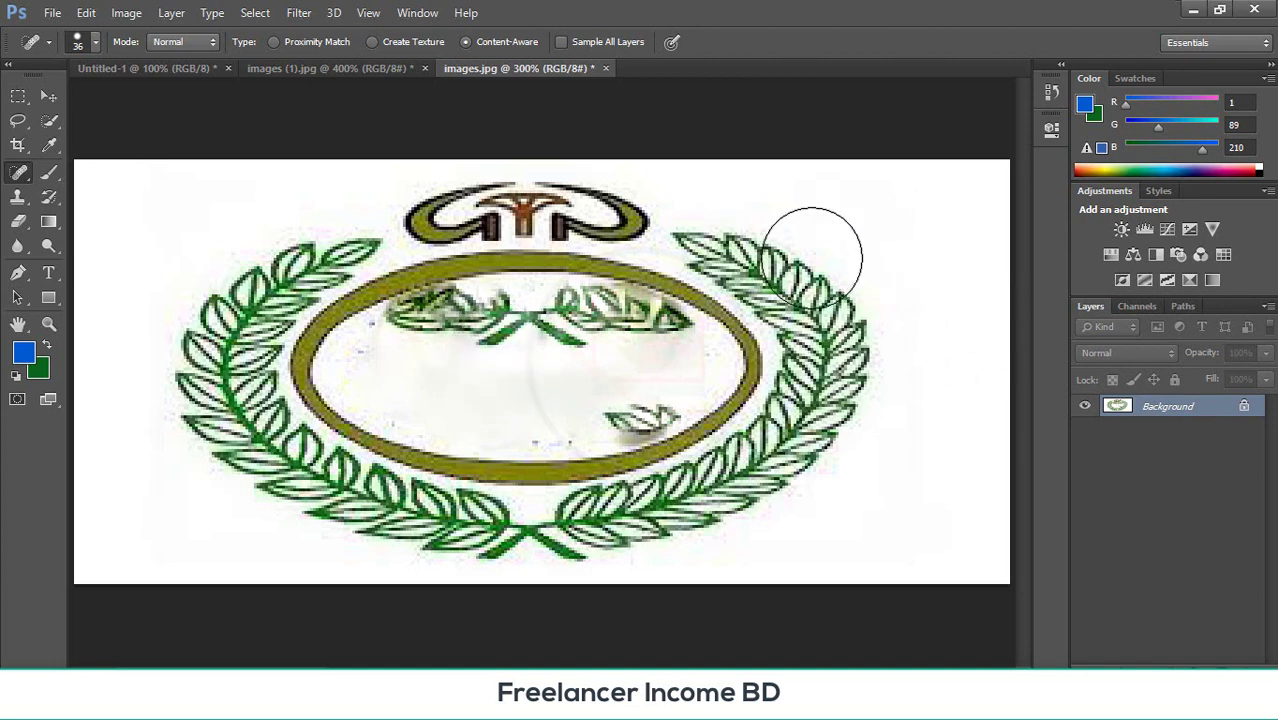
left_click(493, 335)
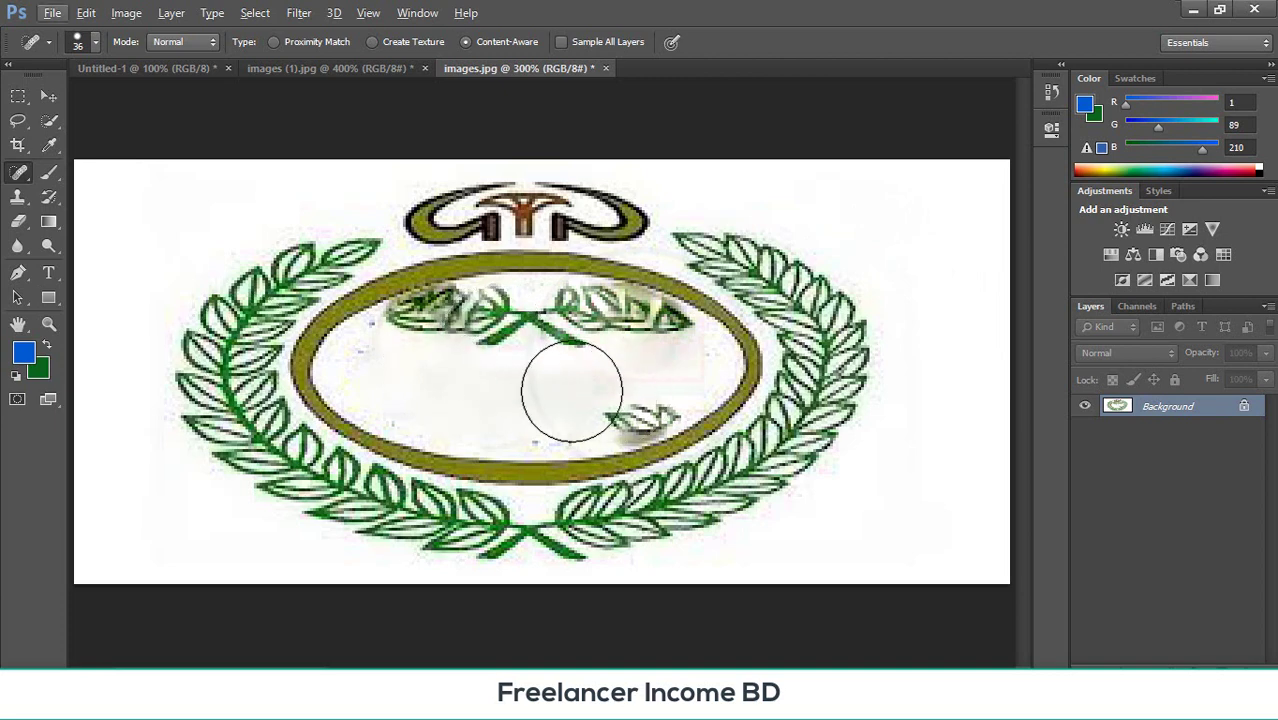
left_click(530, 393)
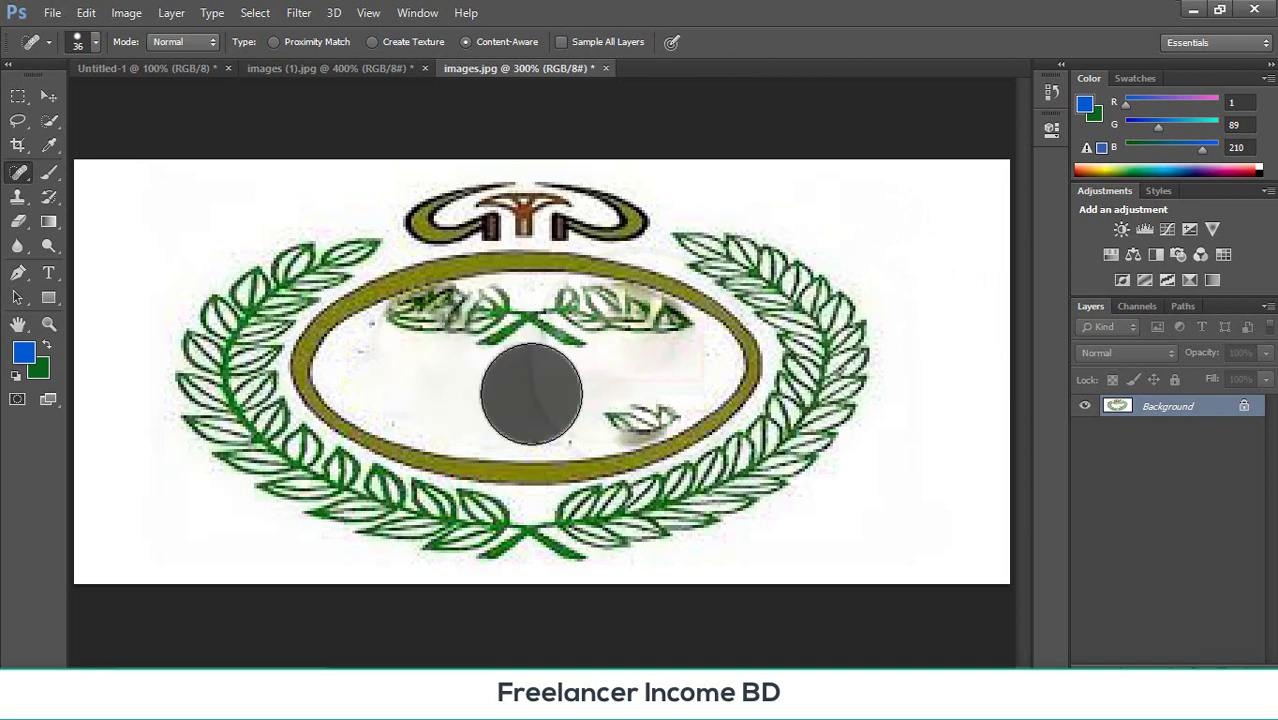
left_click(630, 395)
left_click(612, 393)
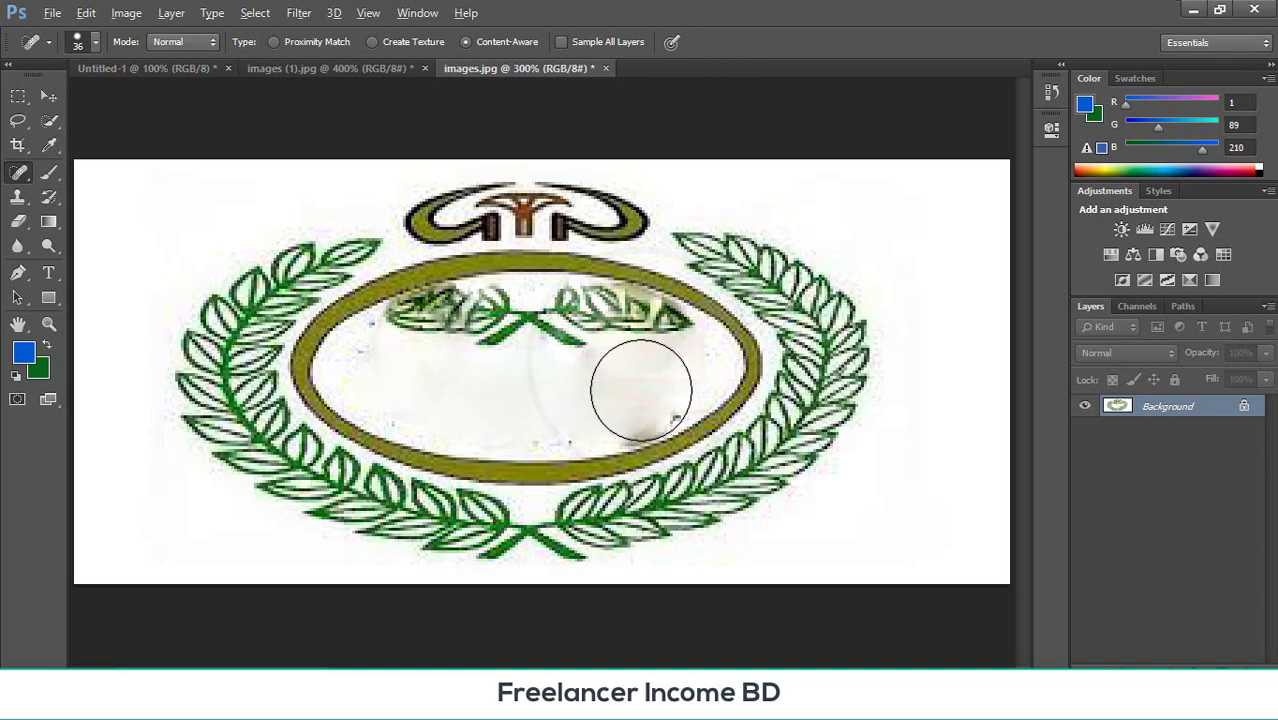
left_click(641, 389)
left_click(638, 394)
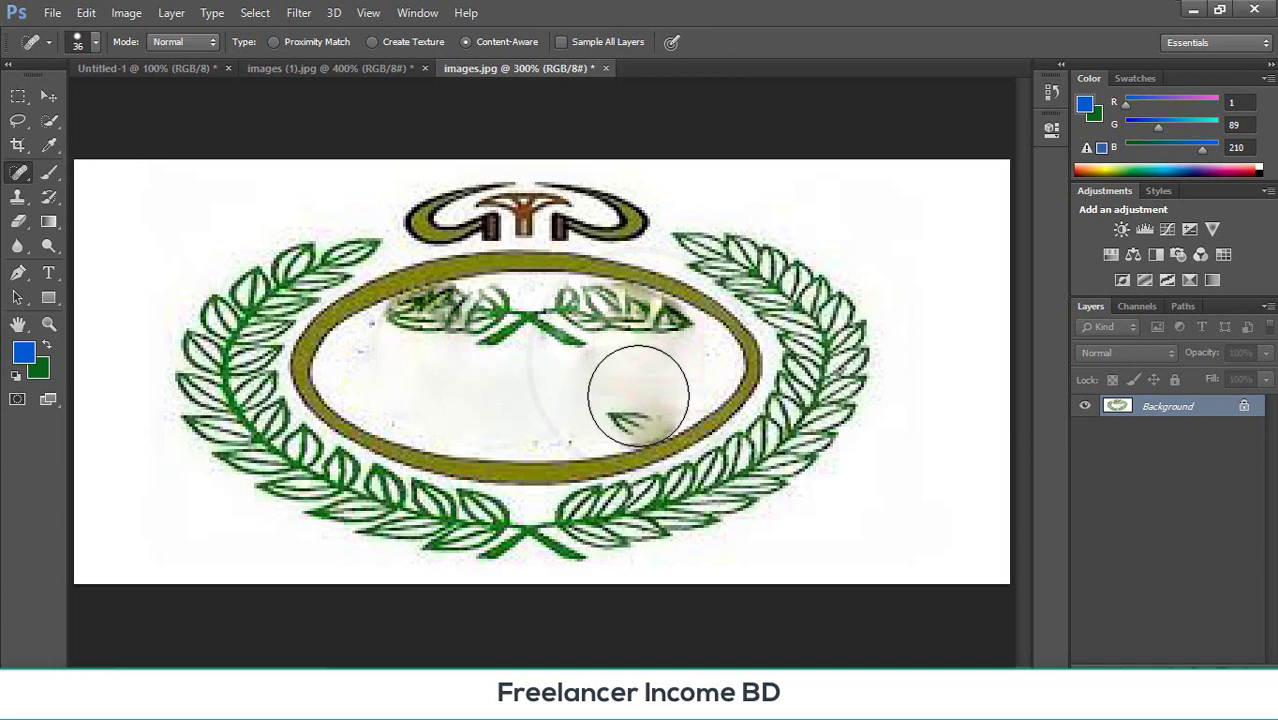
left_click(638, 395)
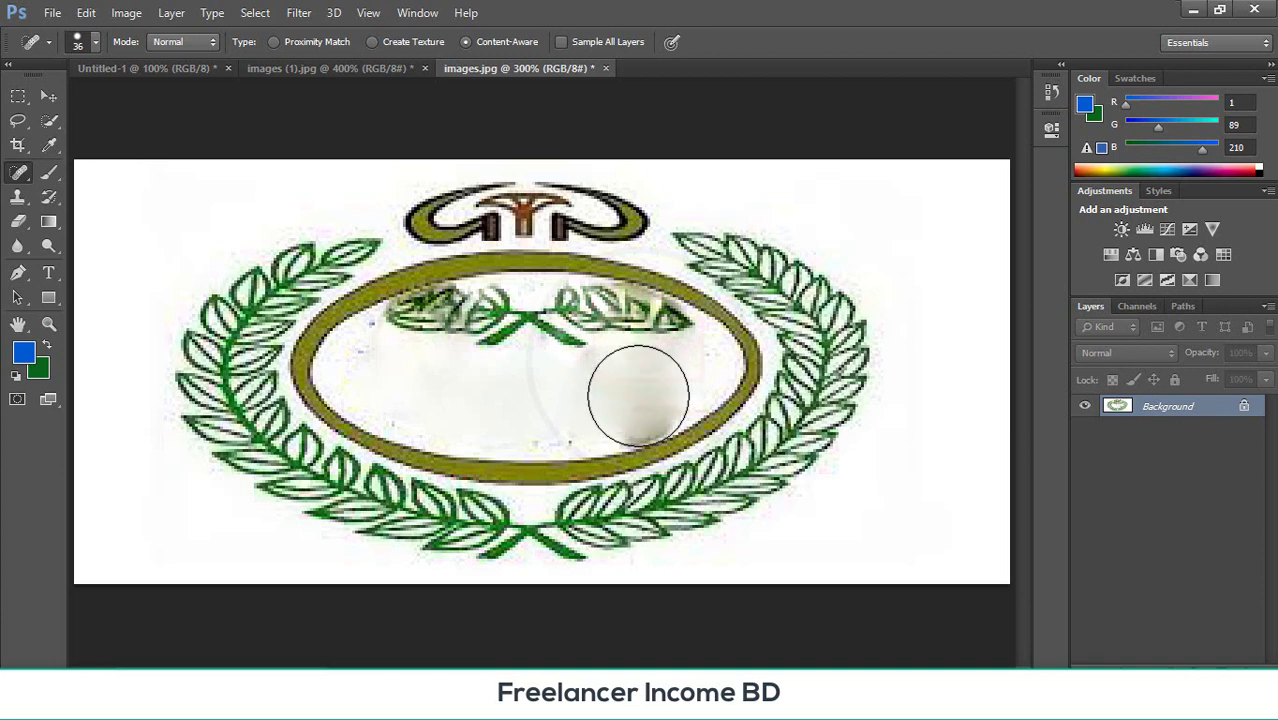
- Blend the remaining spots in the oval's centre and right to plain white
left_click(508, 398)
left_click(638, 343)
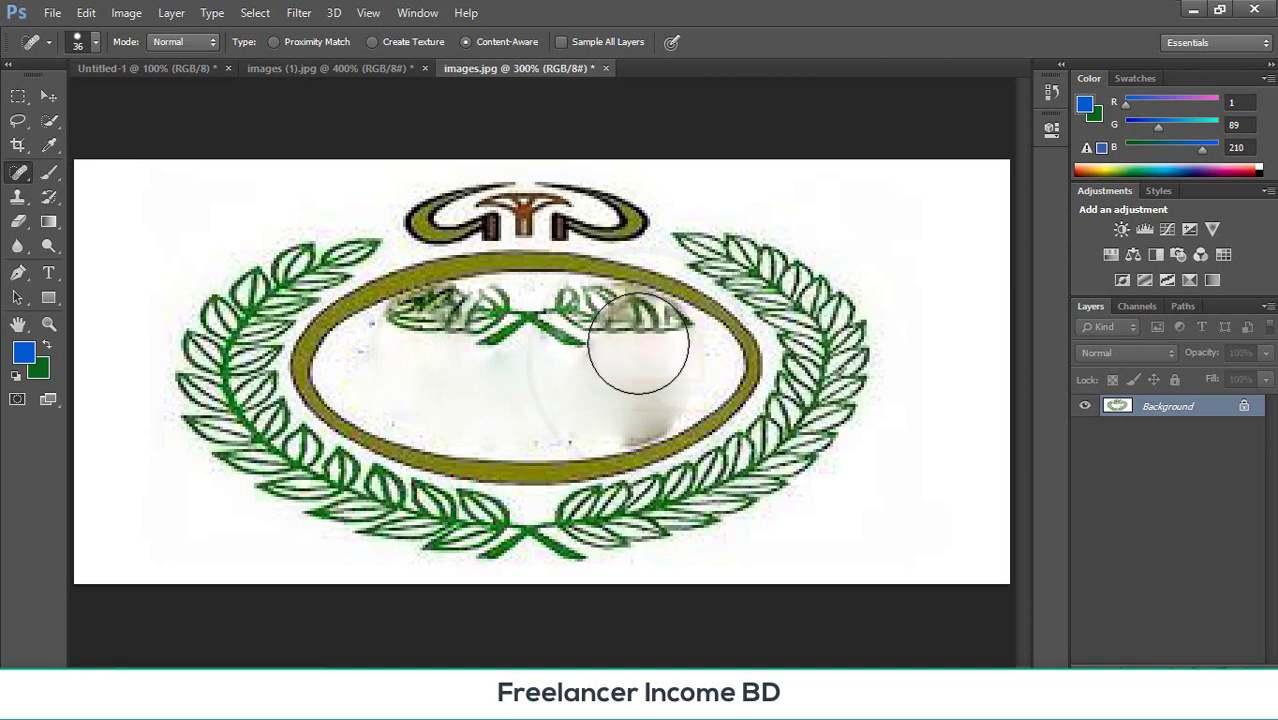
left_click(586, 341)
left_click(586, 341)
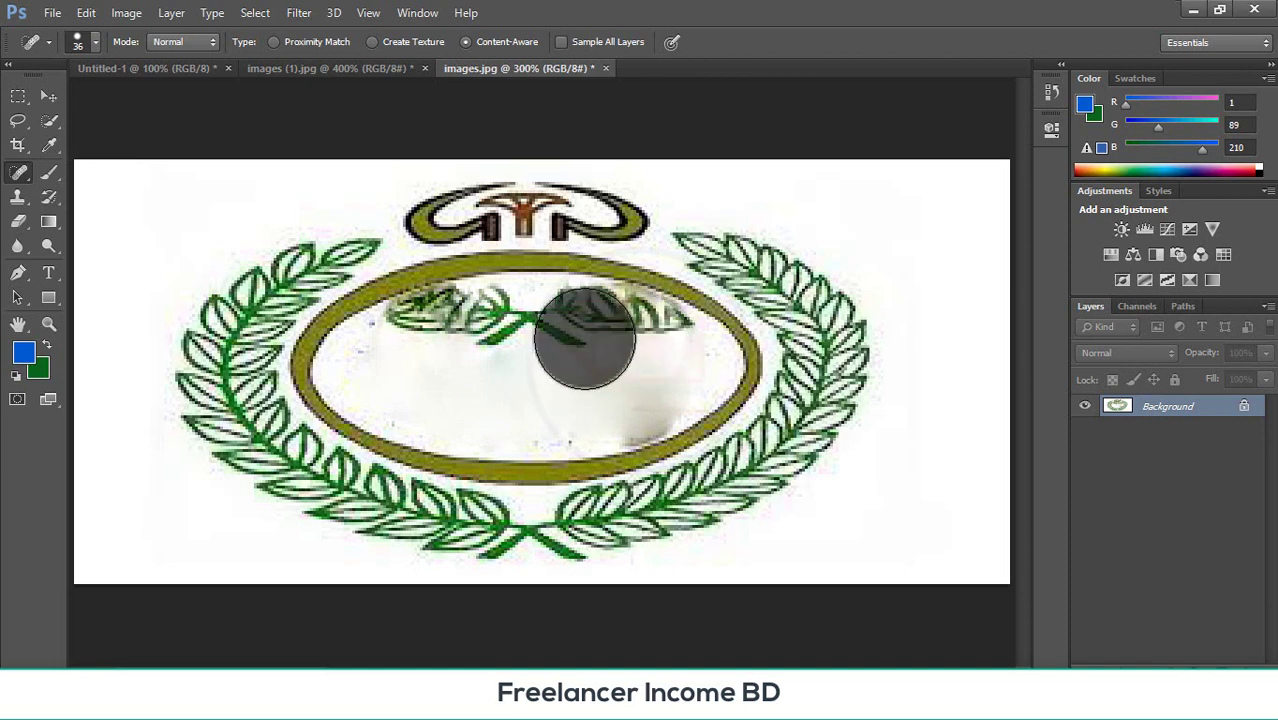
left_click(586, 341)
- Paint healing strokes over the leaves along the oval's top centre and upper right
left_click_drag(584, 340, 444, 332)
left_click(446, 331)
left_click_drag(444, 332, 441, 328)
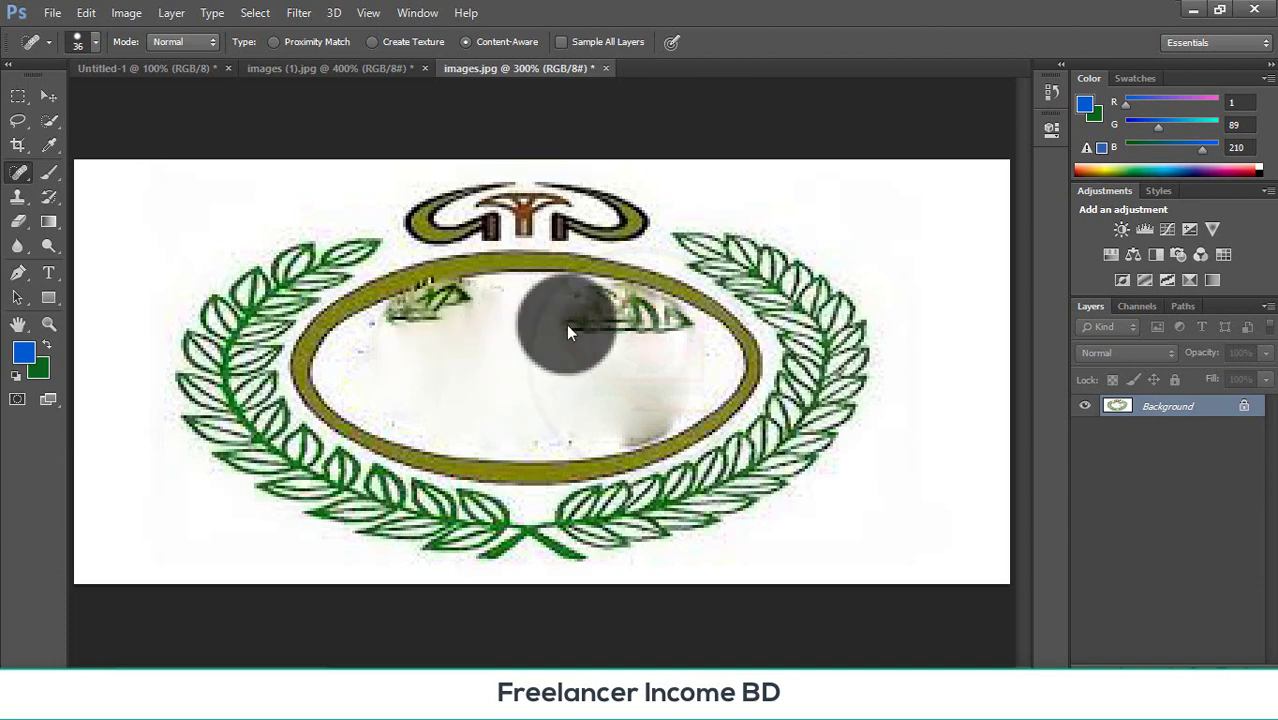
left_click_drag(588, 325, 650, 334)
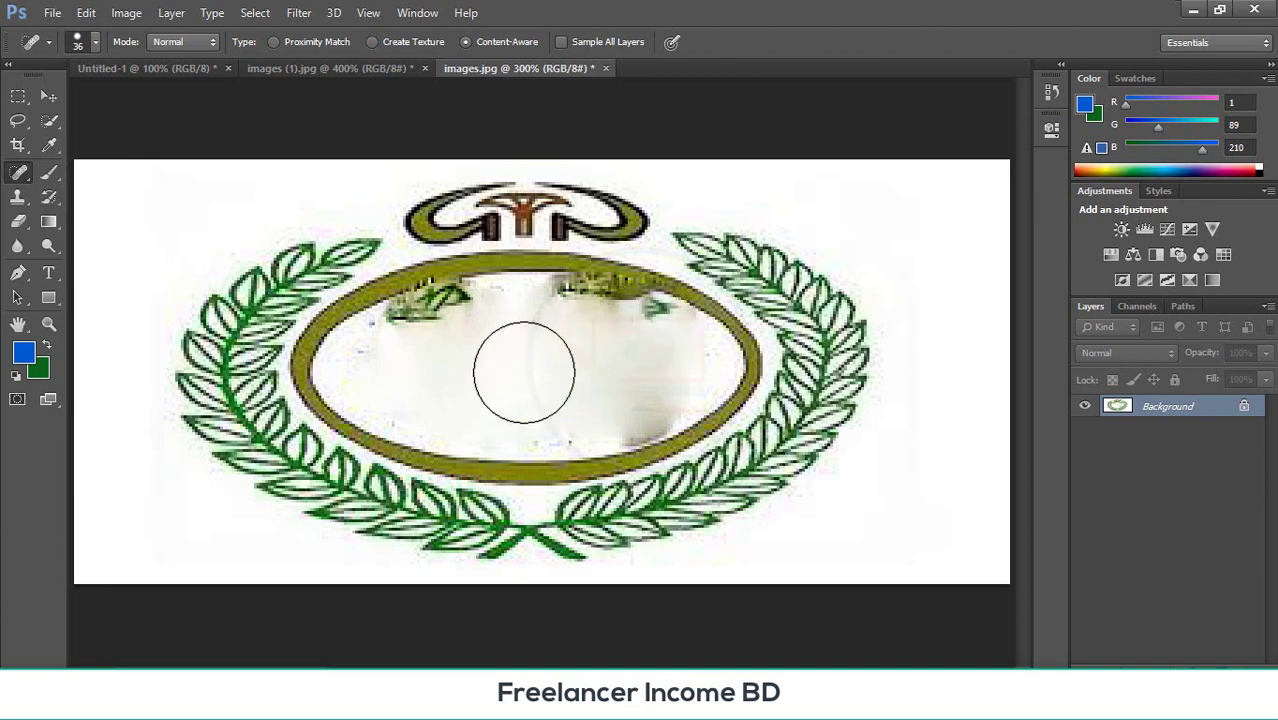
left_click_drag(524, 372, 526, 368)
left_click_drag(599, 314, 597, 320)
left_click_drag(590, 316, 590, 318)
left_click_drag(596, 318, 629, 321)
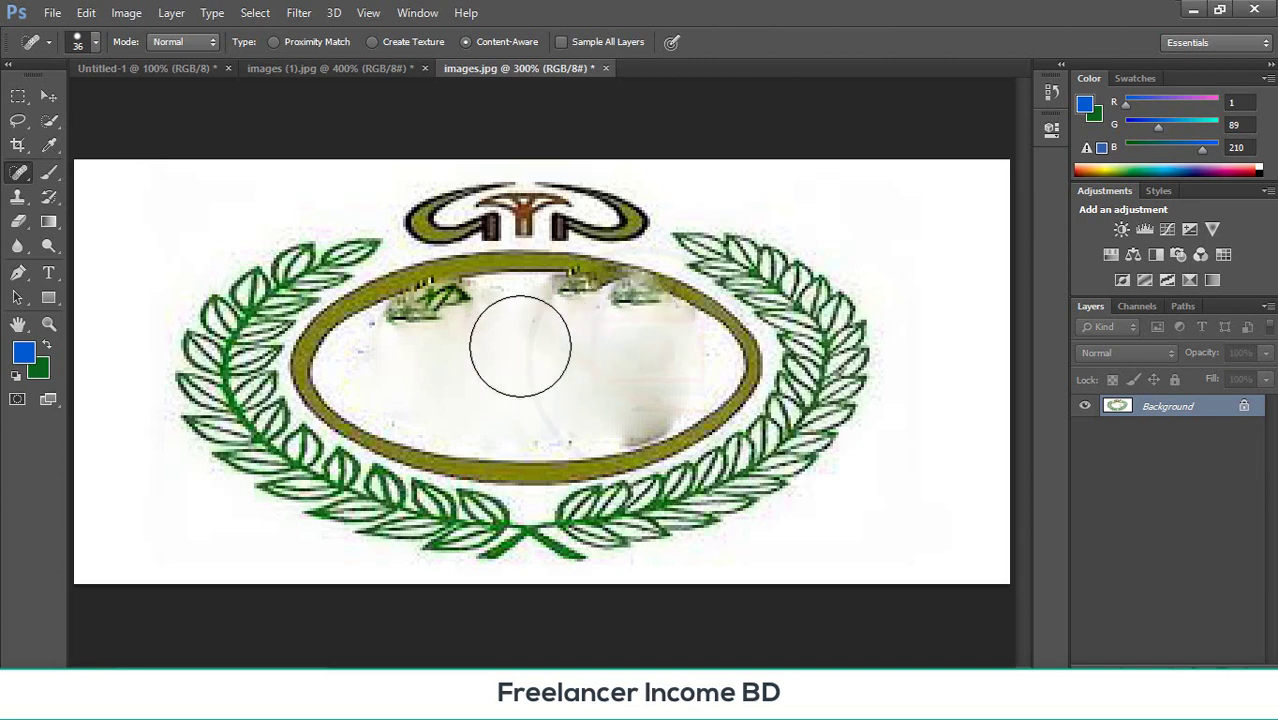
- Heal the upper-left leaf cluster inside the oval toward white
mouse_move(420, 337)
left_mouse_down()
mouse_move(442, 323)
mouse_move(420, 337)
left_mouse_up()
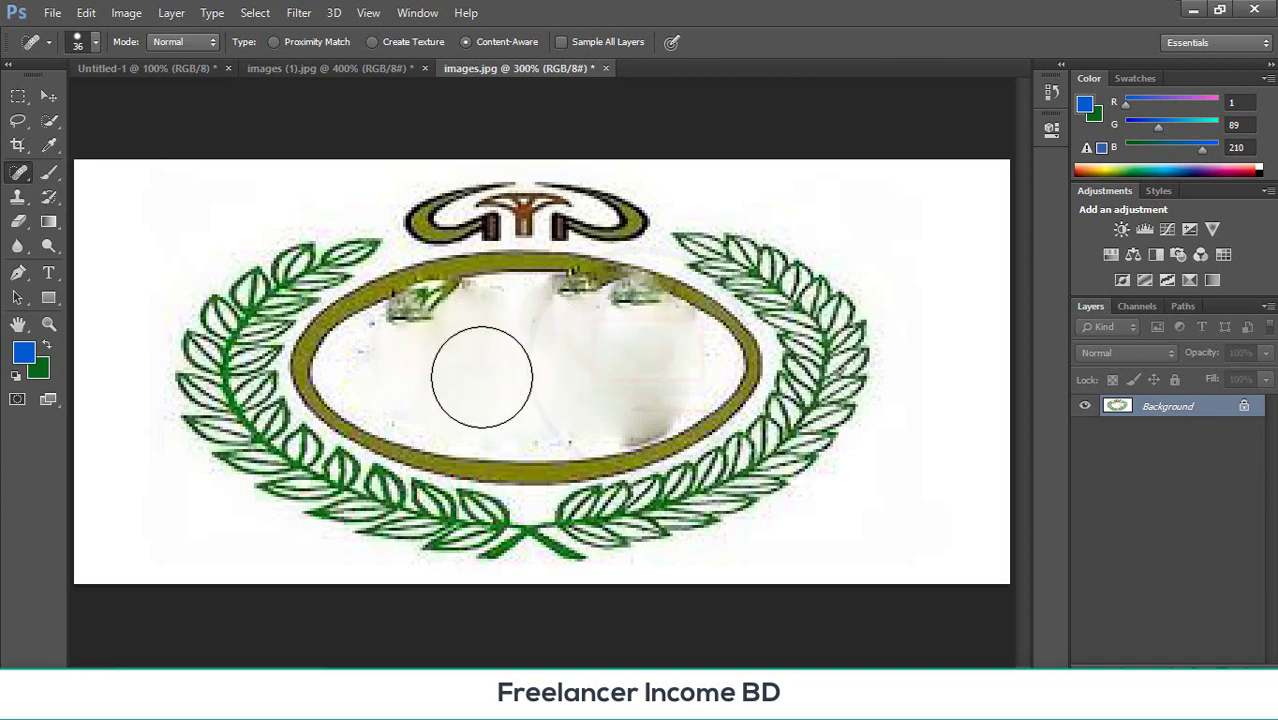
left_click_drag(481, 373, 485, 371)
mouse_move(434, 337)
left_mouse_down()
mouse_move(422, 337)
mouse_move(429, 327)
left_mouse_up()
left_click(429, 330)
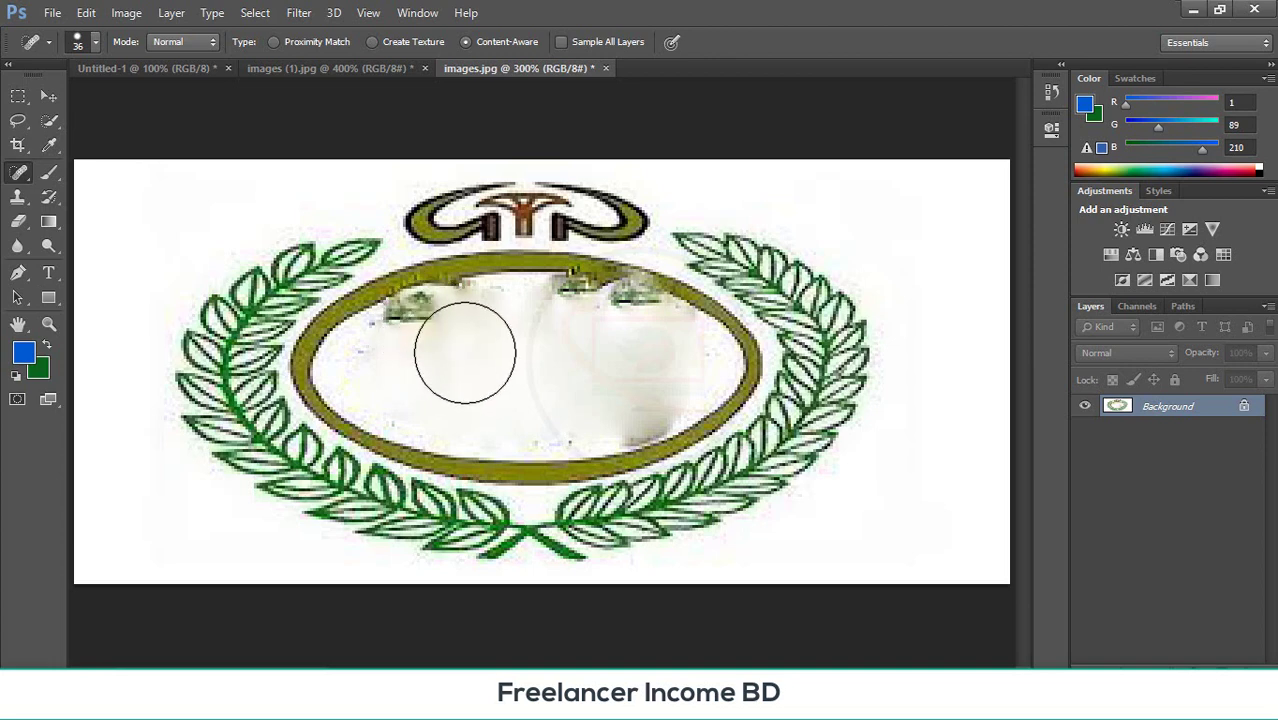
left_click(456, 325)
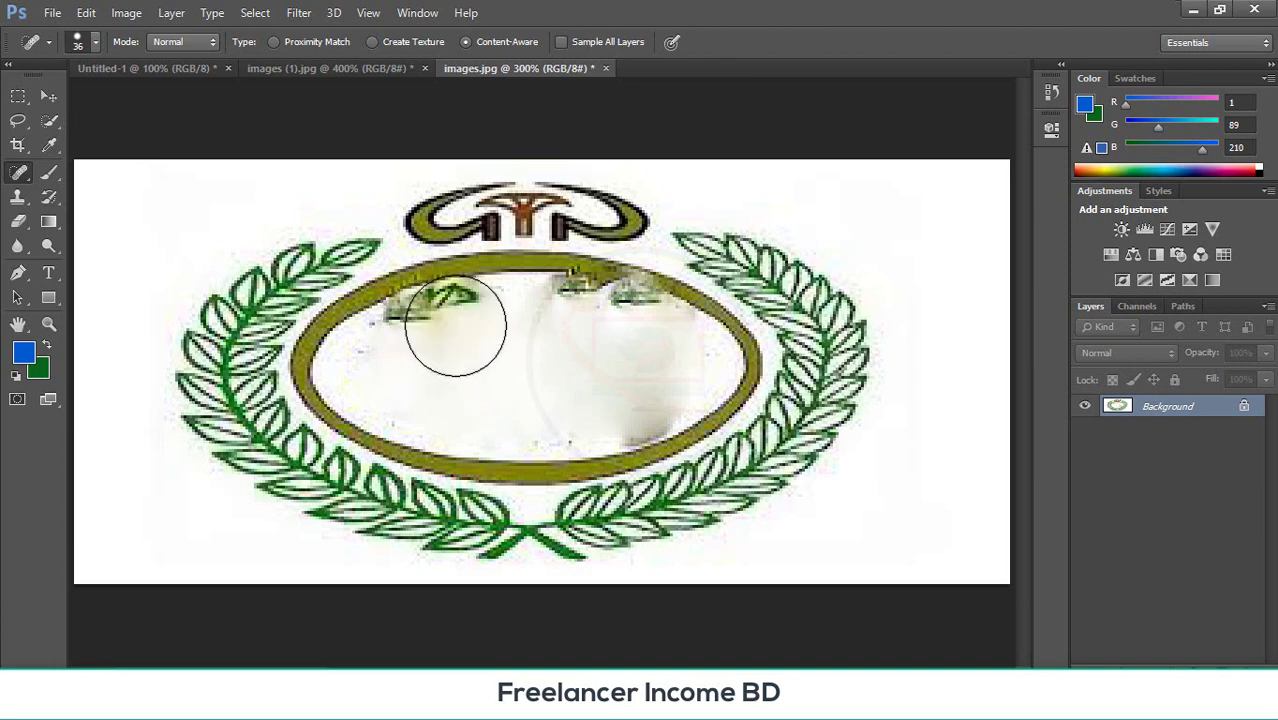
left_click(469, 372)
left_click(480, 373)
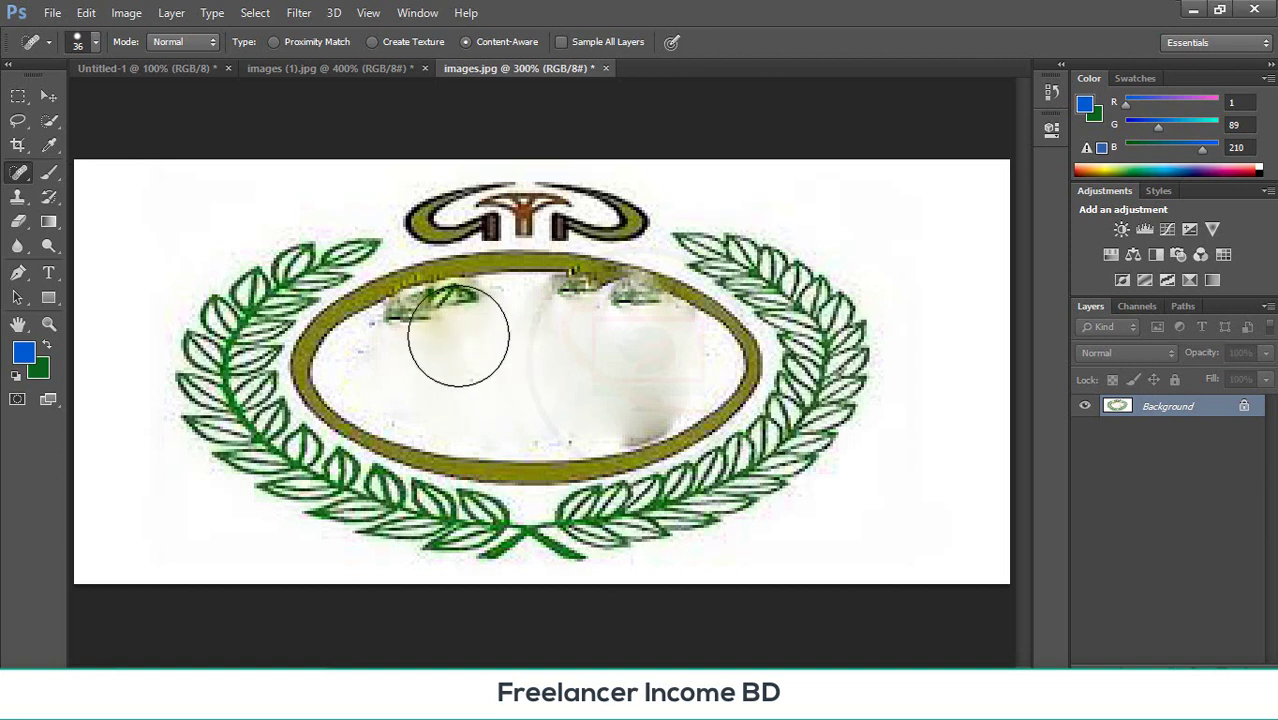
left_click(450, 329)
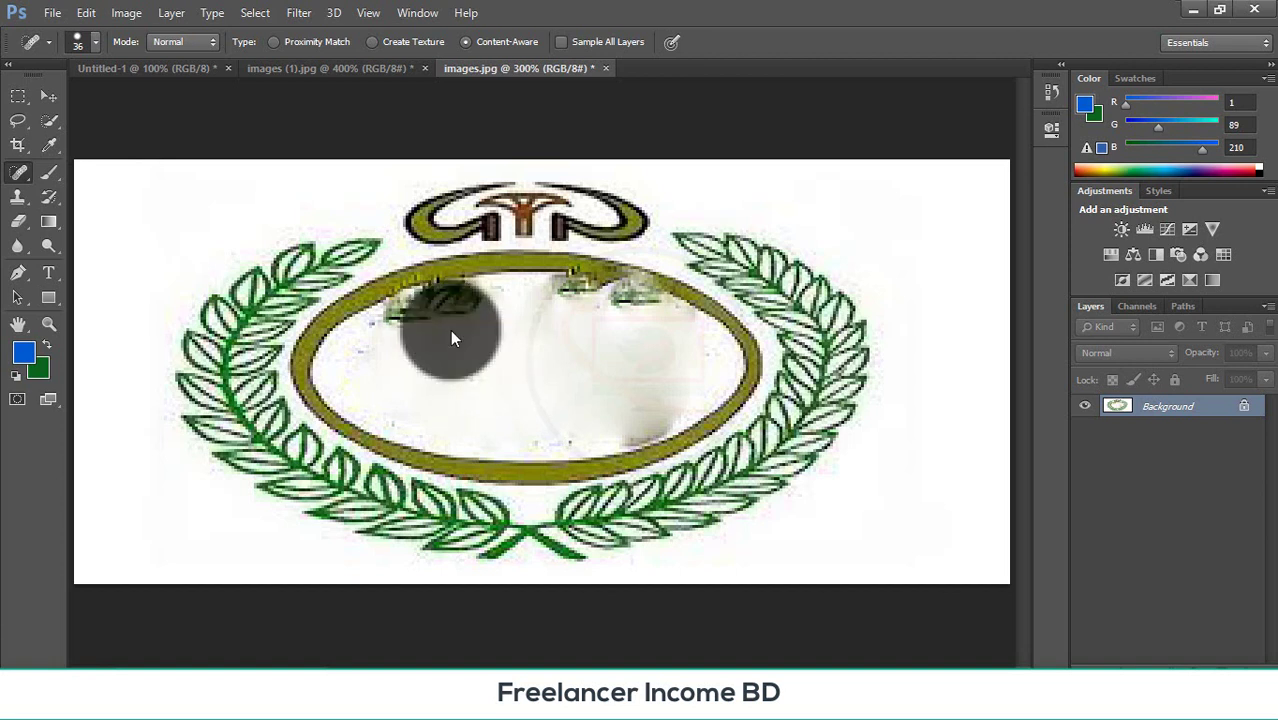
- Heal the leaf remnants at the upper right and a last spot inside the oval
left_click(928, 276)
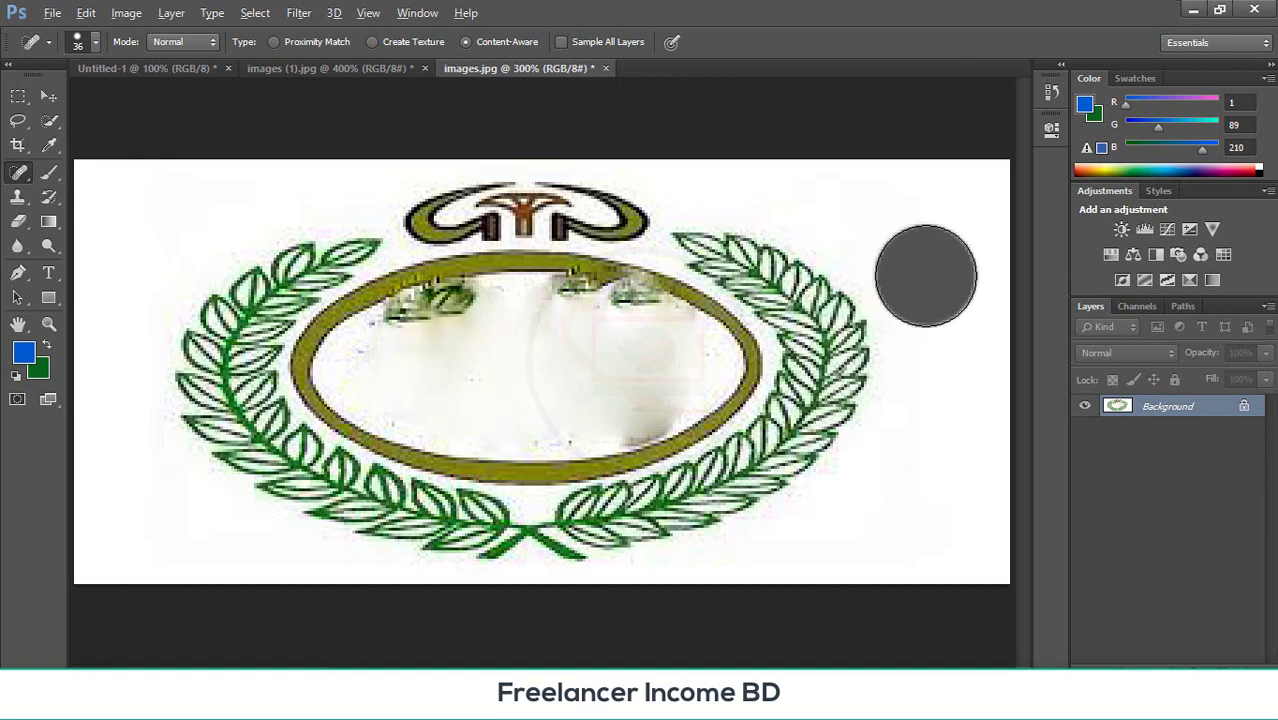
left_click(588, 322)
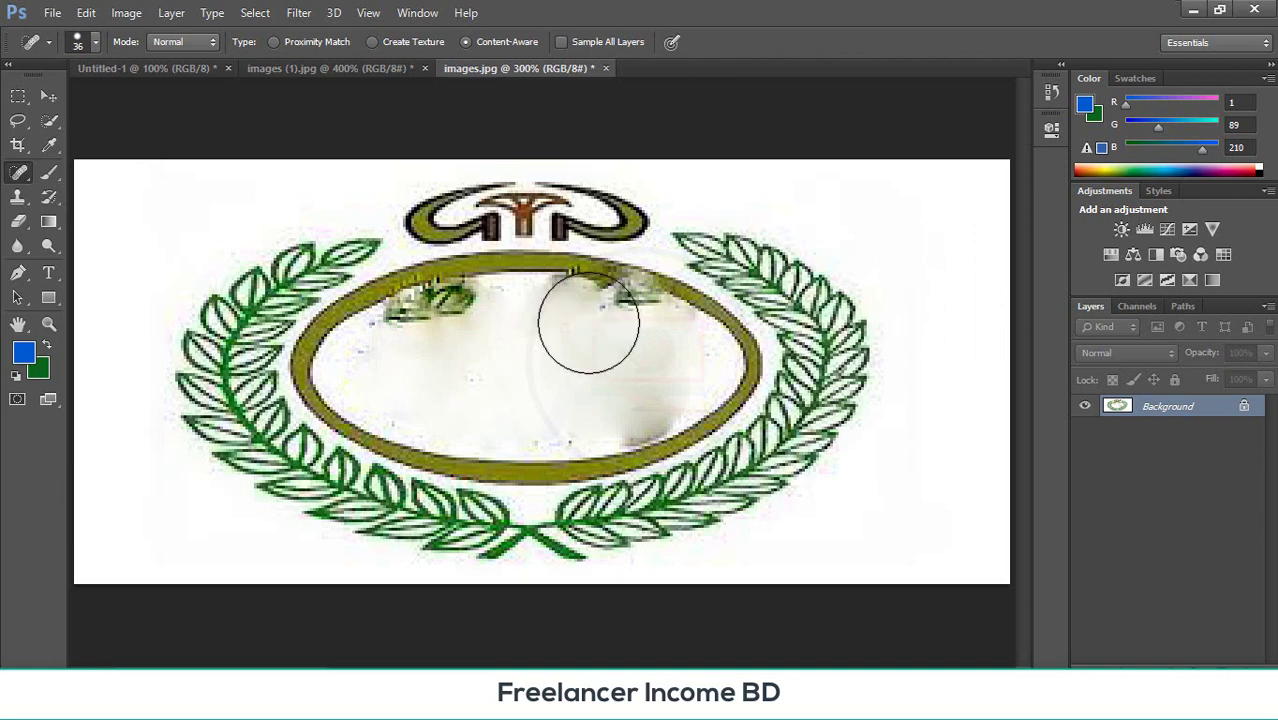
left_click(618, 335)
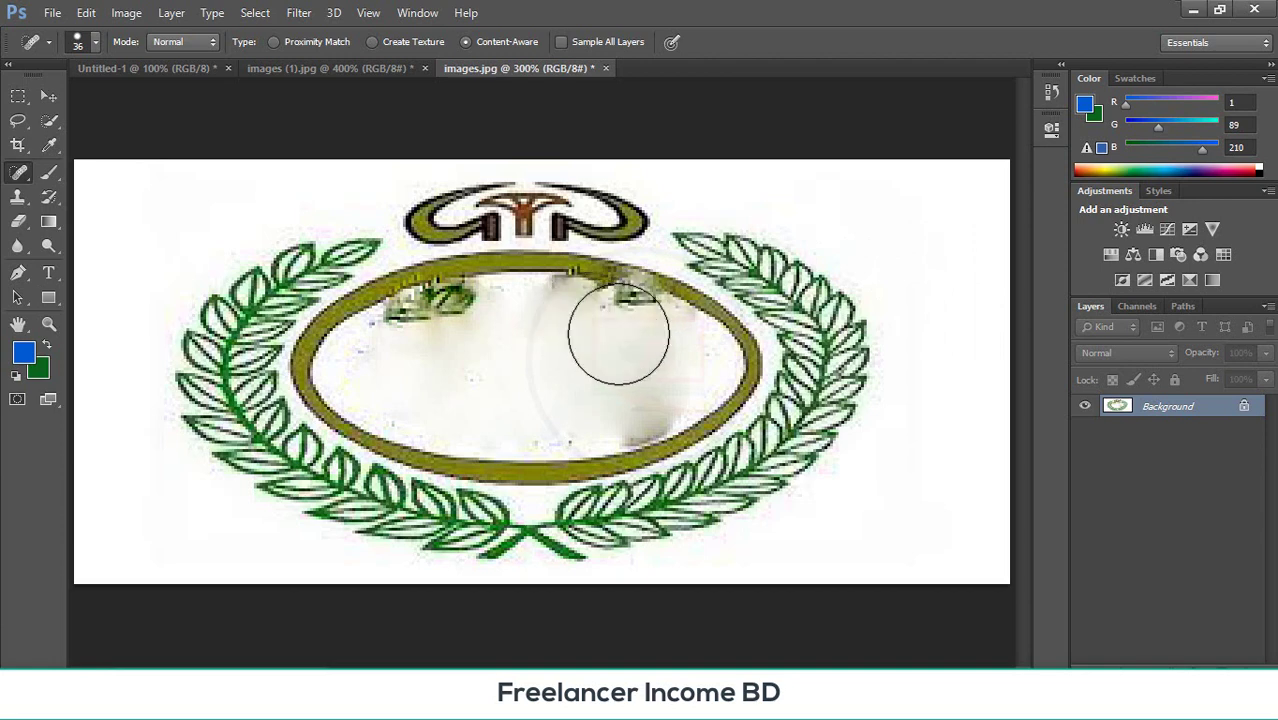
left_click(486, 379)
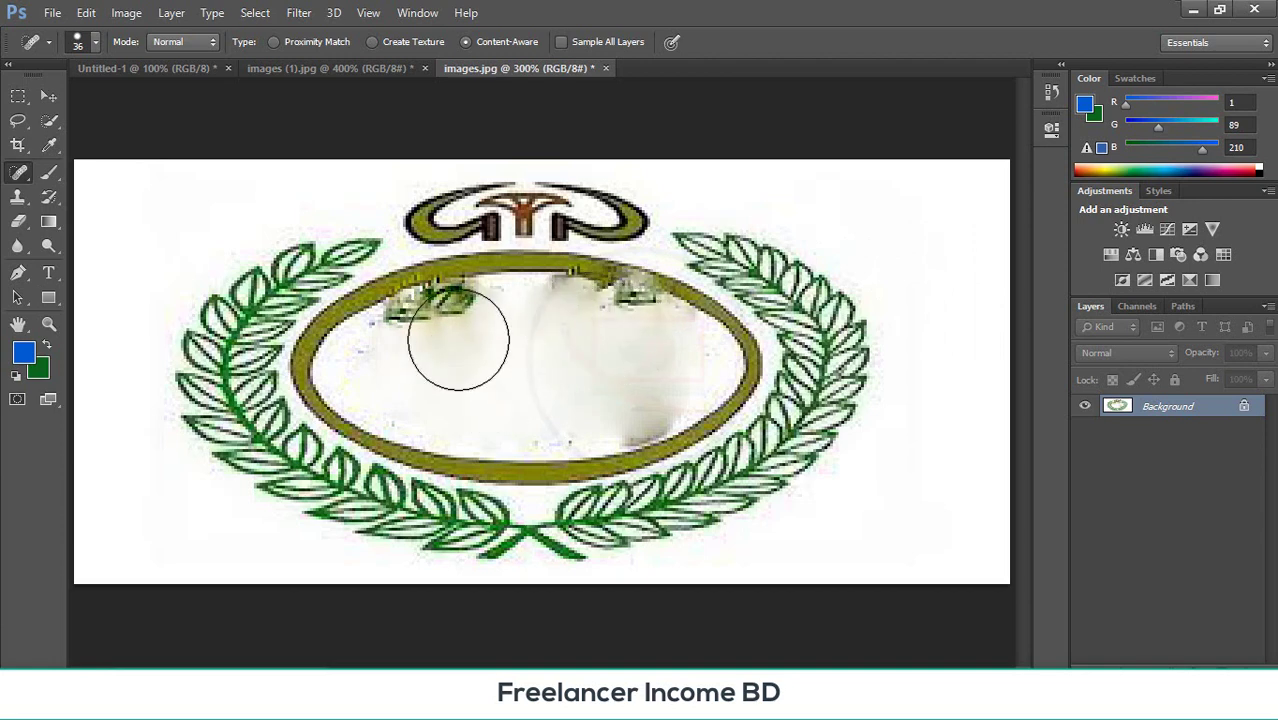
- Zoom in to 600% and set the healing brush size to 20
scroll(458, 340, "up", 3)
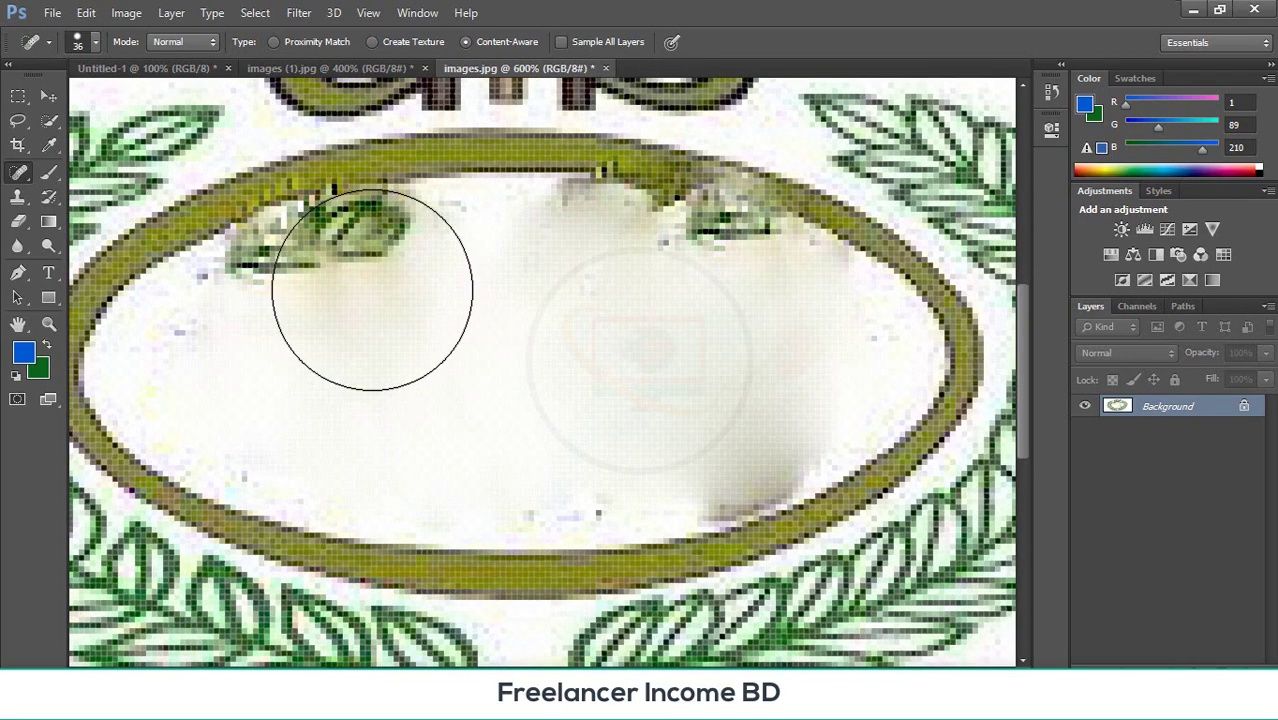
key("bracketleft")
key("bracketleft")
key("bracketleft")
key("bracketleft")
key("bracketleft")
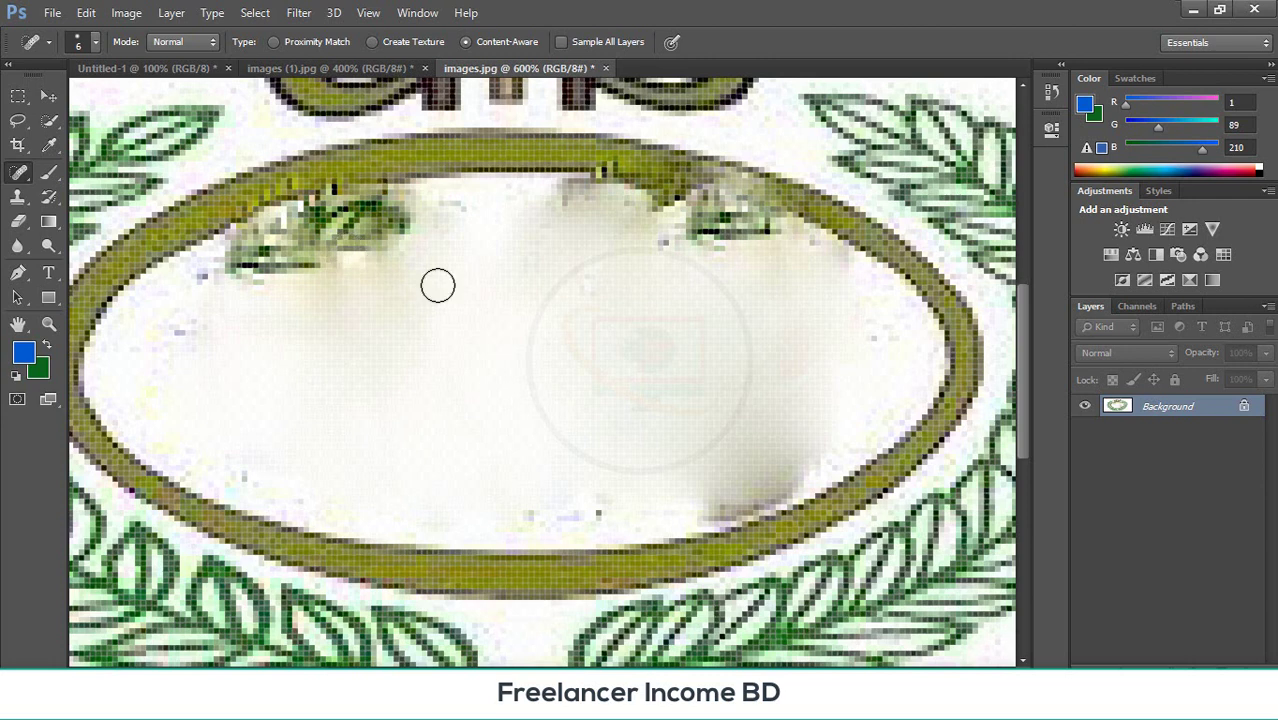
key("bracketright")
key("bracketright")
key("bracketright")
key("bracketright")
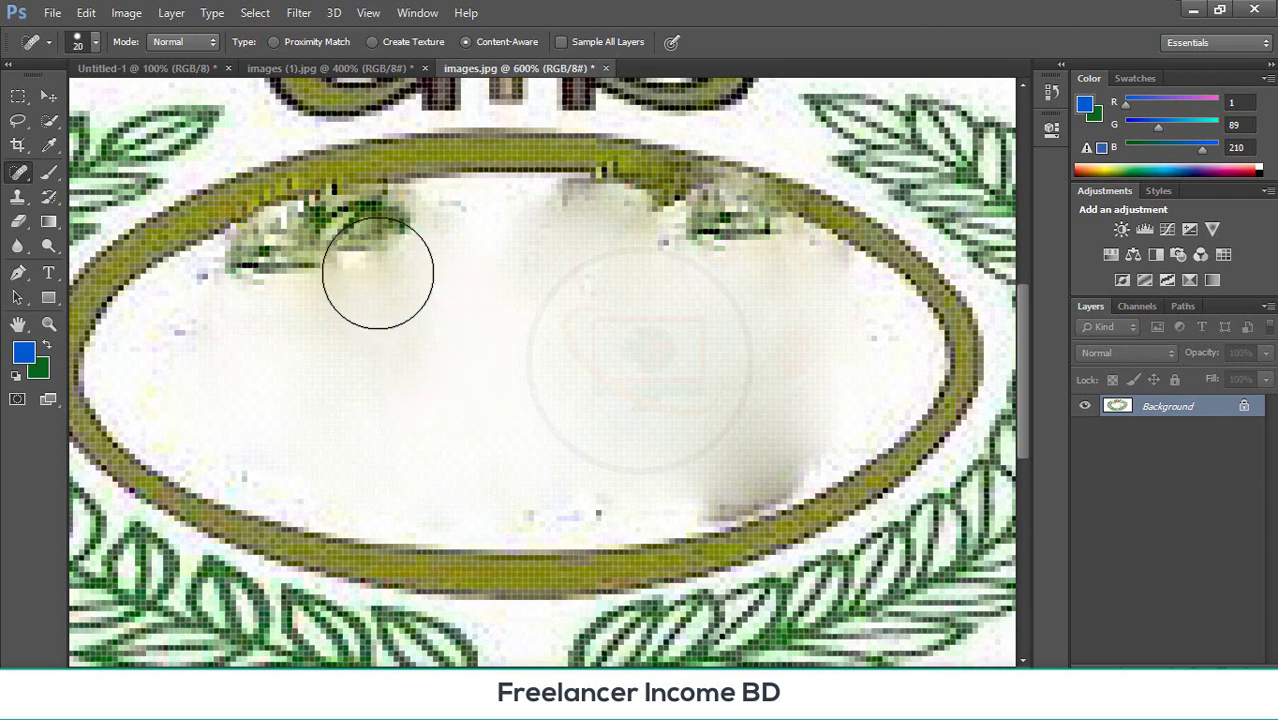
- Heal the upper-left leaf cluster and the specks beneath the upper-right rim
left_click(339, 268)
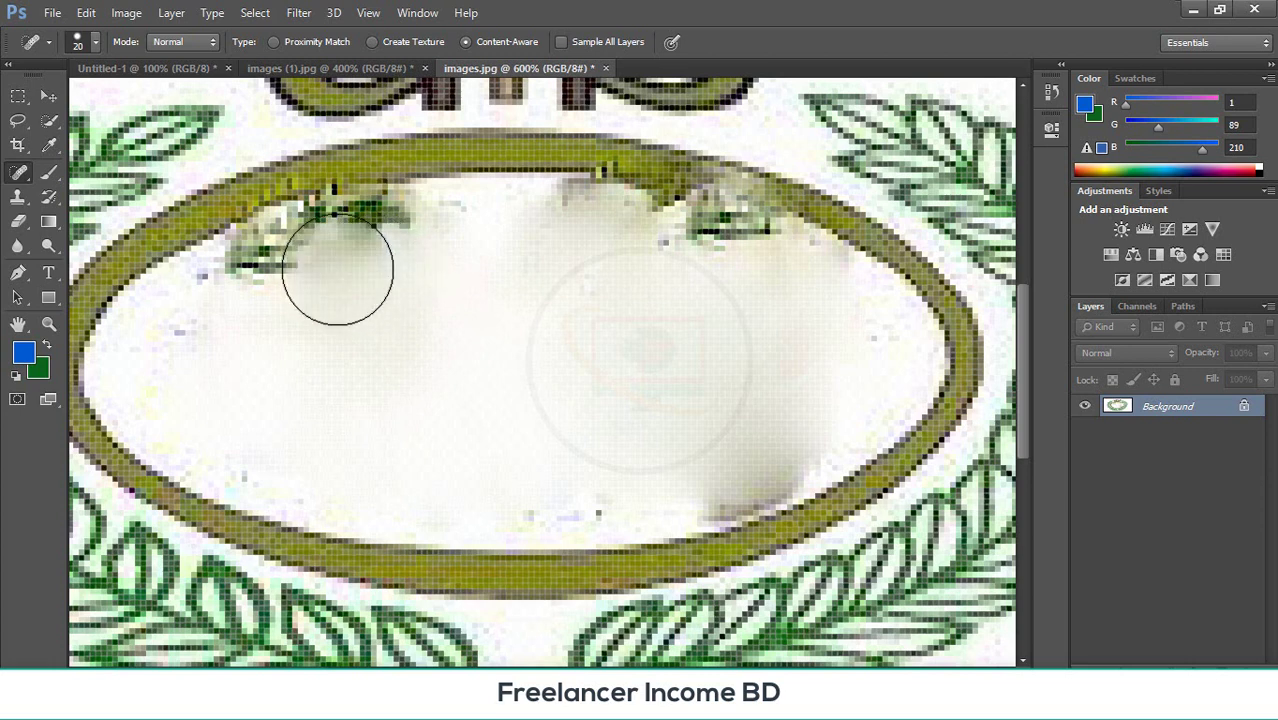
mouse_move(285, 277)
left_mouse_down()
mouse_move(362, 250)
mouse_move(428, 248)
left_mouse_up()
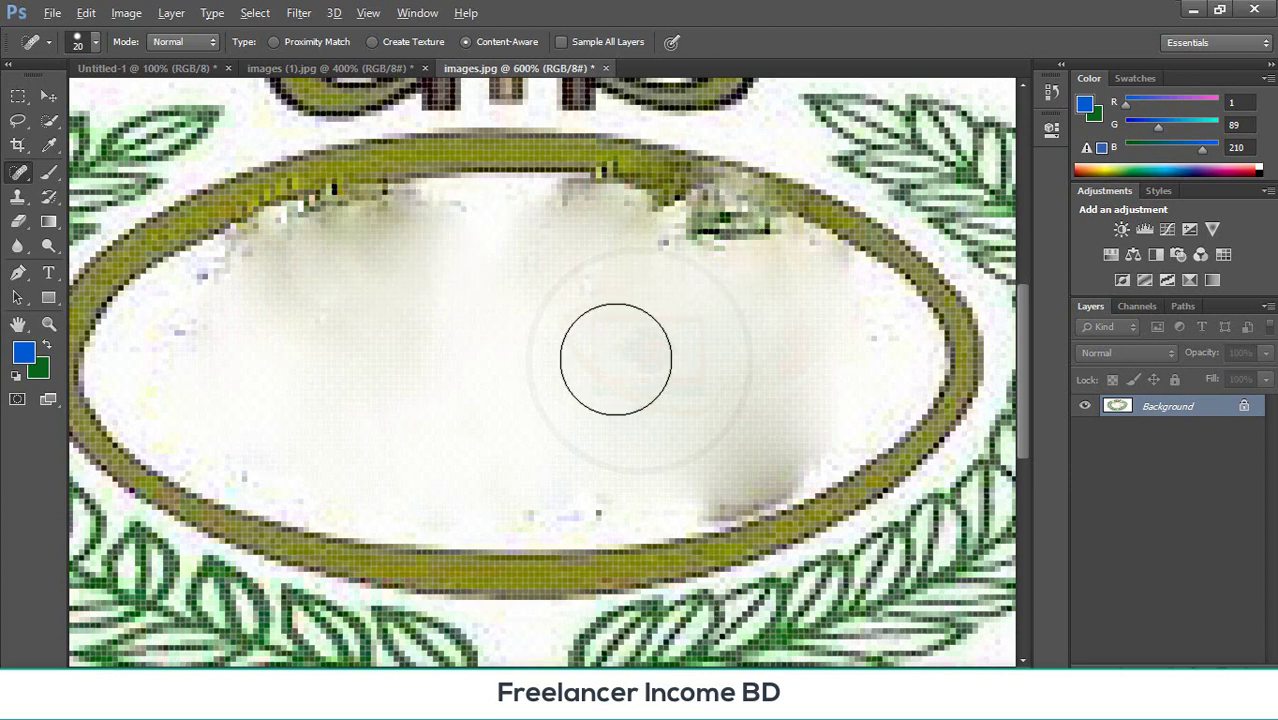
left_click(616, 359)
left_click_drag(713, 265, 746, 260)
left_click(700, 250)
left_click(668, 251)
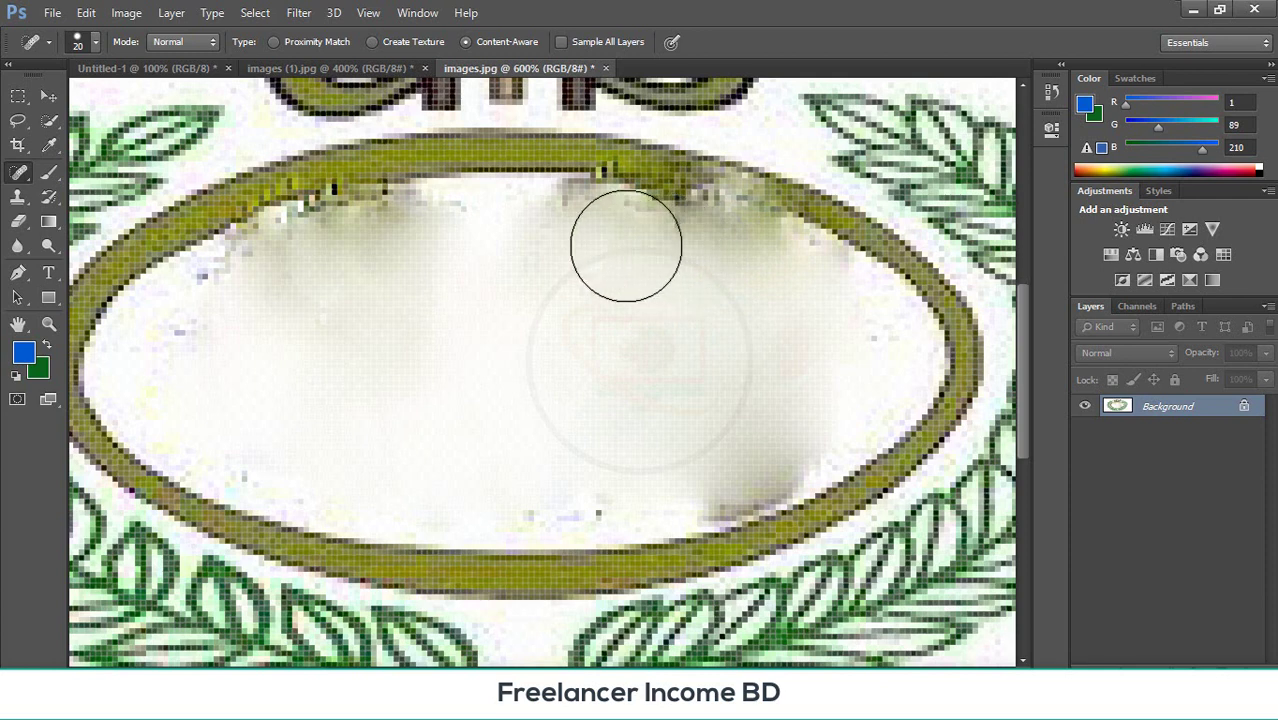
left_click(626, 245)
left_click(670, 251)
left_click_drag(704, 238, 710, 235)
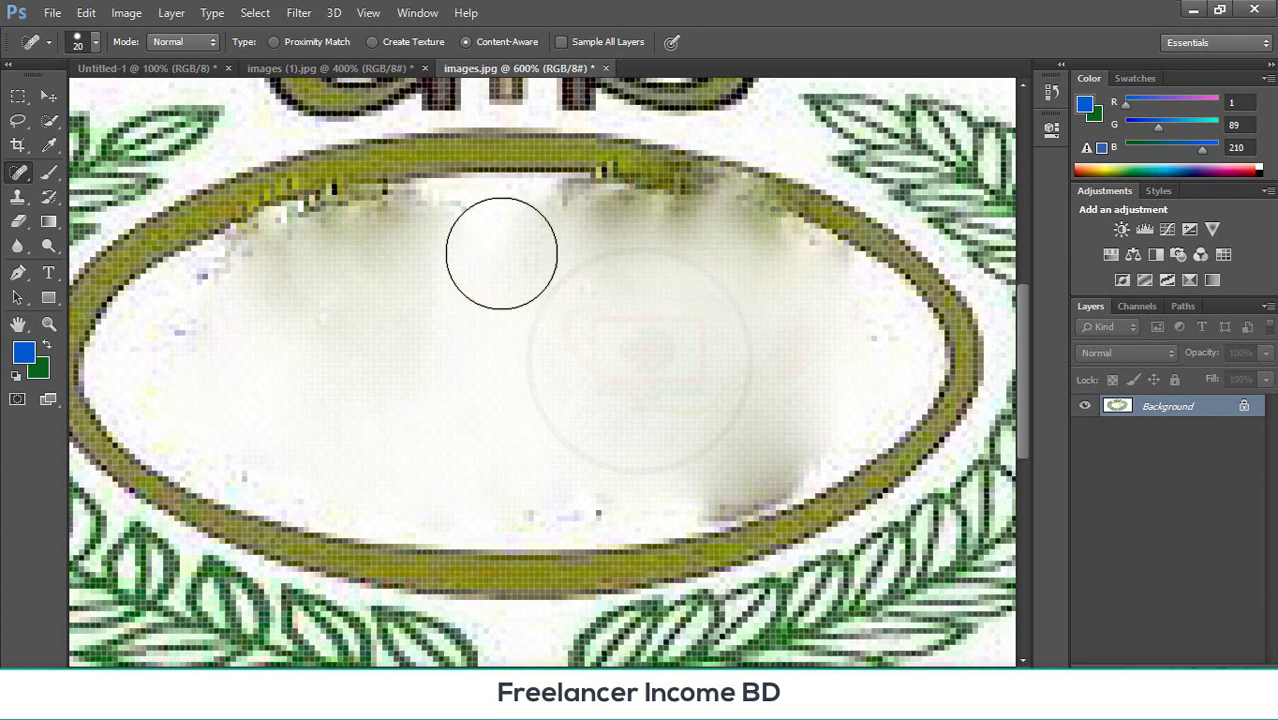
- Heal the specks along the upper rim from centre to the upper left
left_click_drag(448, 229, 448, 229)
left_click_drag(379, 229, 379, 229)
left_click_drag(343, 244, 343, 244)
left_click_drag(308, 258, 308, 258)
left_click_drag(265, 271, 265, 271)
left_click(220, 305)
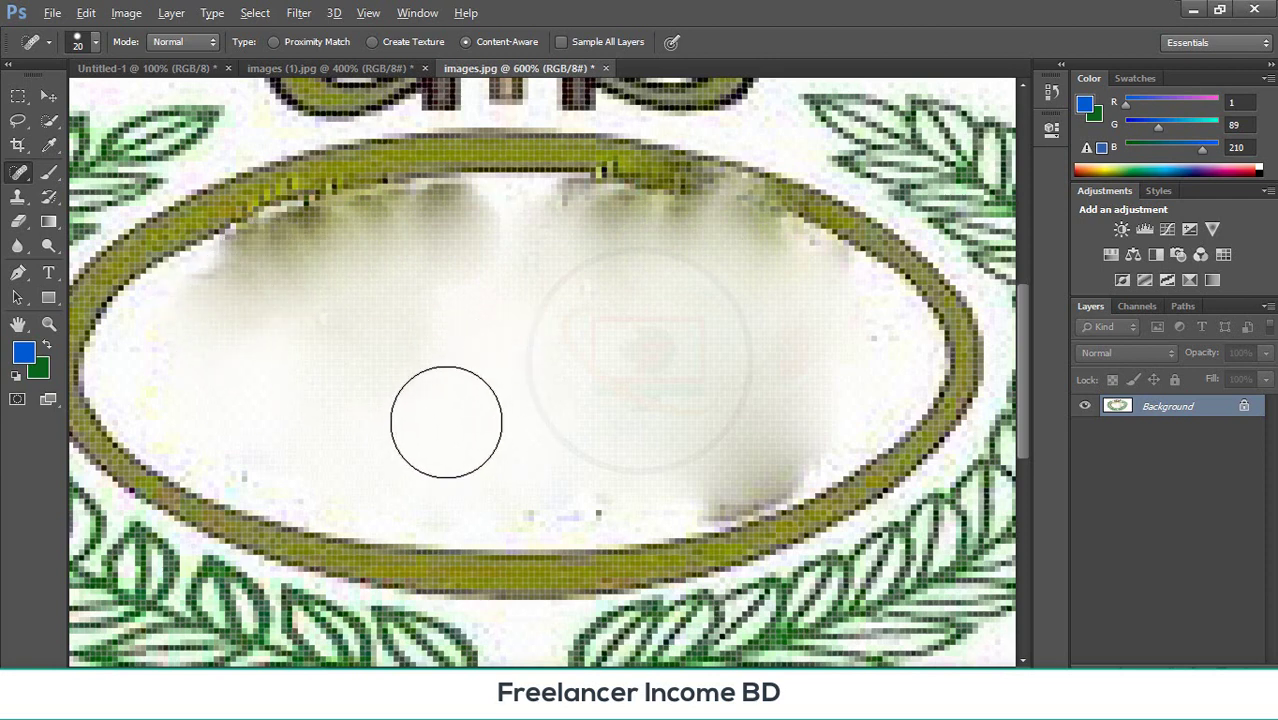
- Heal the grey streak under the upper rim, then zoom out to the whole logo
left_click_drag(443, 425, 443, 425)
left_click(492, 248)
left_click(492, 246)
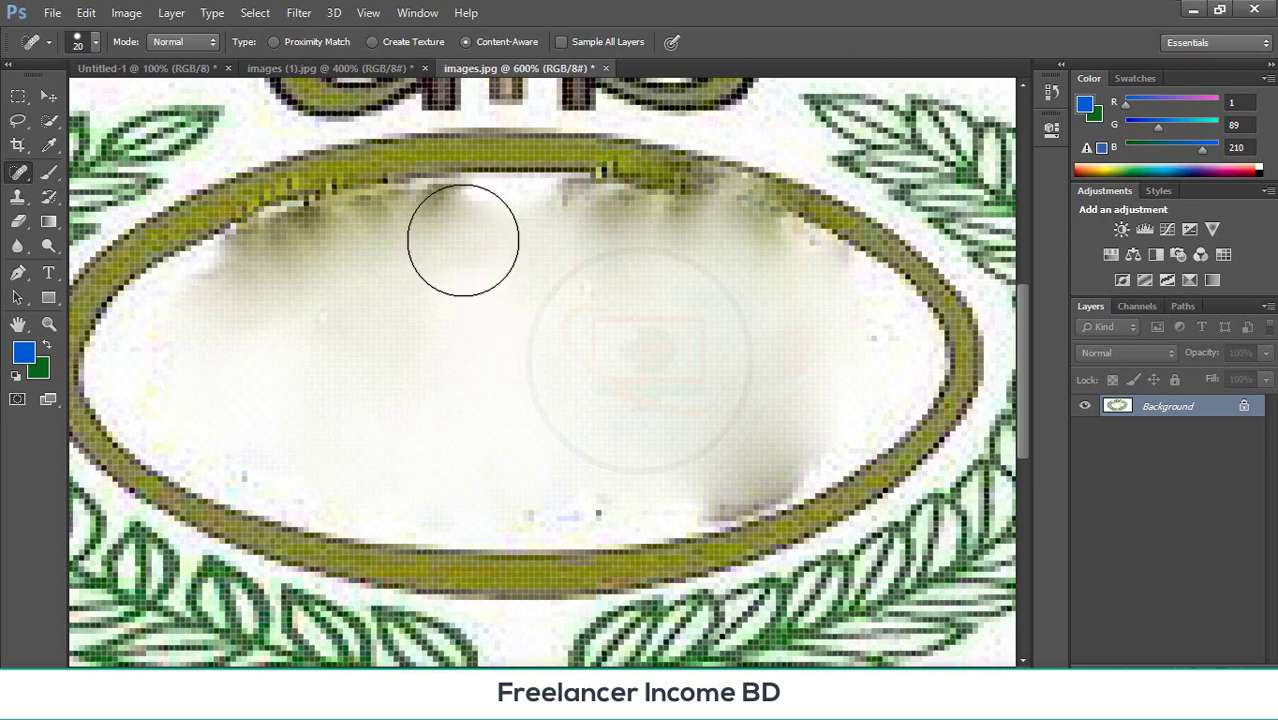
mouse_move(462, 240)
left_mouse_down()
mouse_move(448, 229)
mouse_move(350, 240)
mouse_move(285, 277)
left_mouse_up()
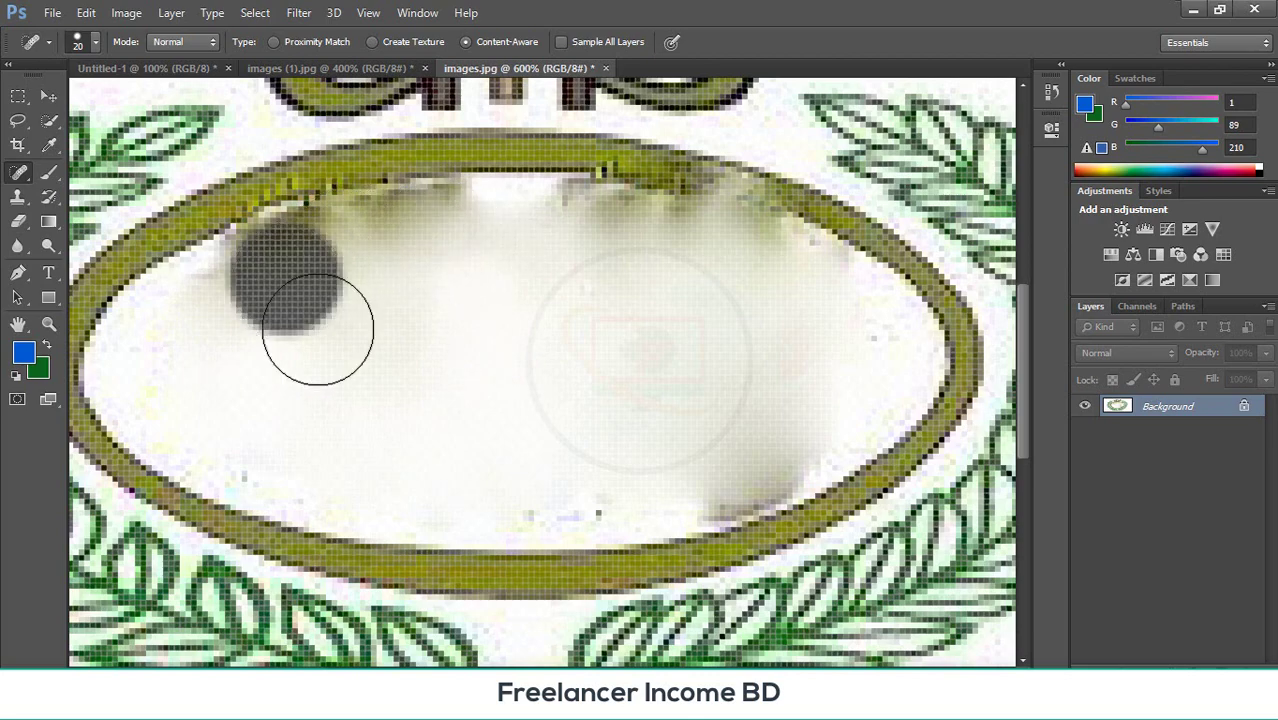
key("ctrl+minus")
key("ctrl+minus")
key("ctrl+minus")
key("ctrl+minus")
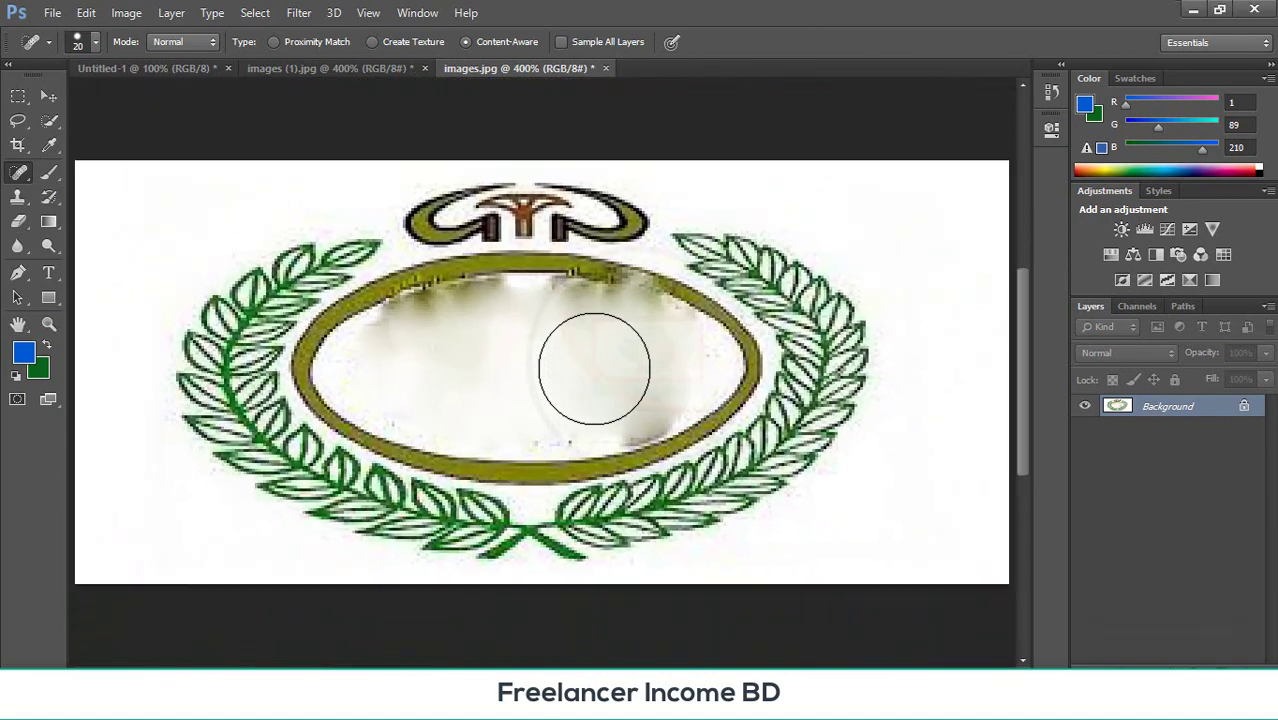
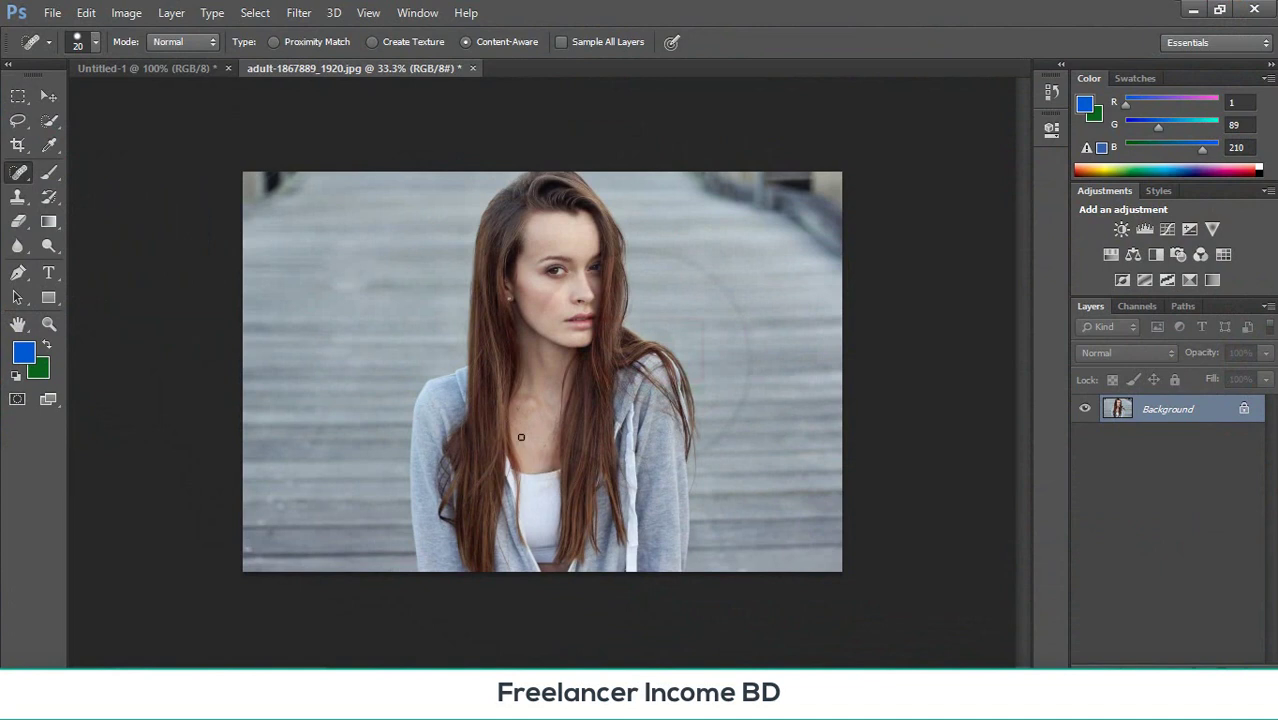
- Zoom the portrait photo to 50% and show the healing tools flyout
key("ctrl+plus")
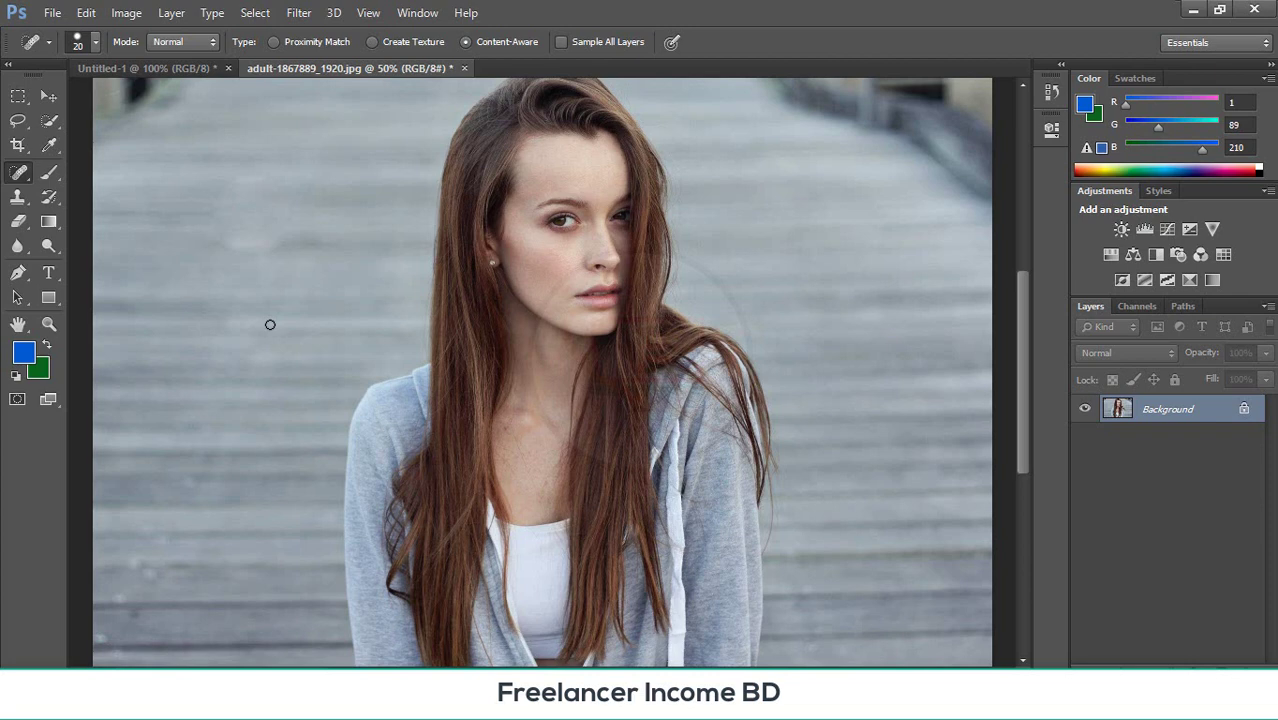
right_click(17, 173)
- Select the Patch tool and zoom to frame the eyes, nose and lips at 200%
left_click(97, 208)
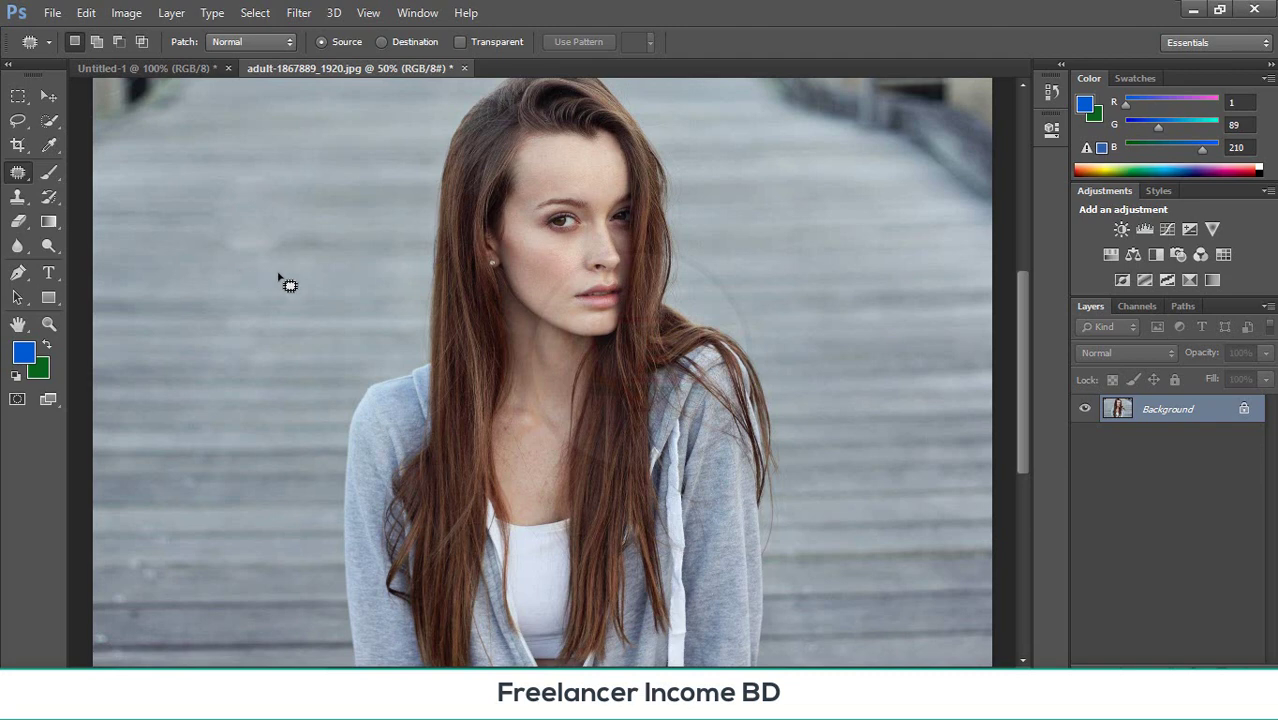
key("ctrl+plus")
key("ctrl+plus")
key("ctrl+plus")
key("ctrl+plus")
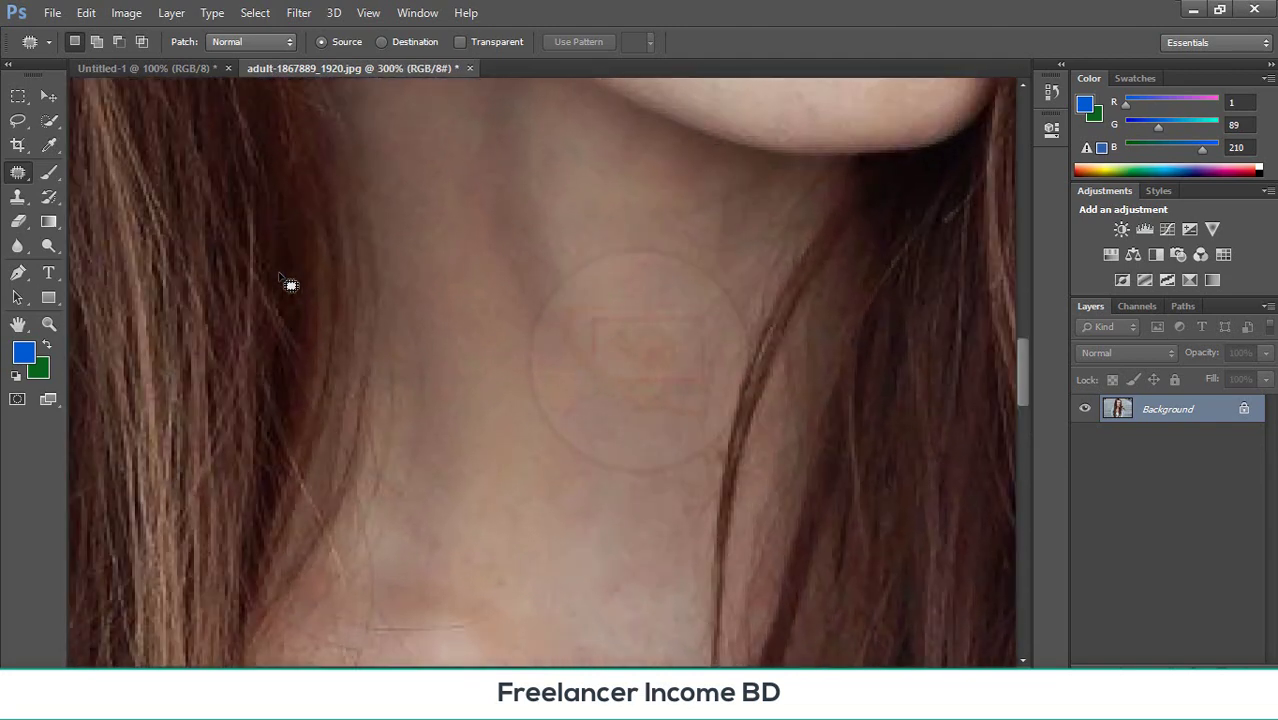
key("ctrl+minus")
scroll(602, 422, "up", 5)
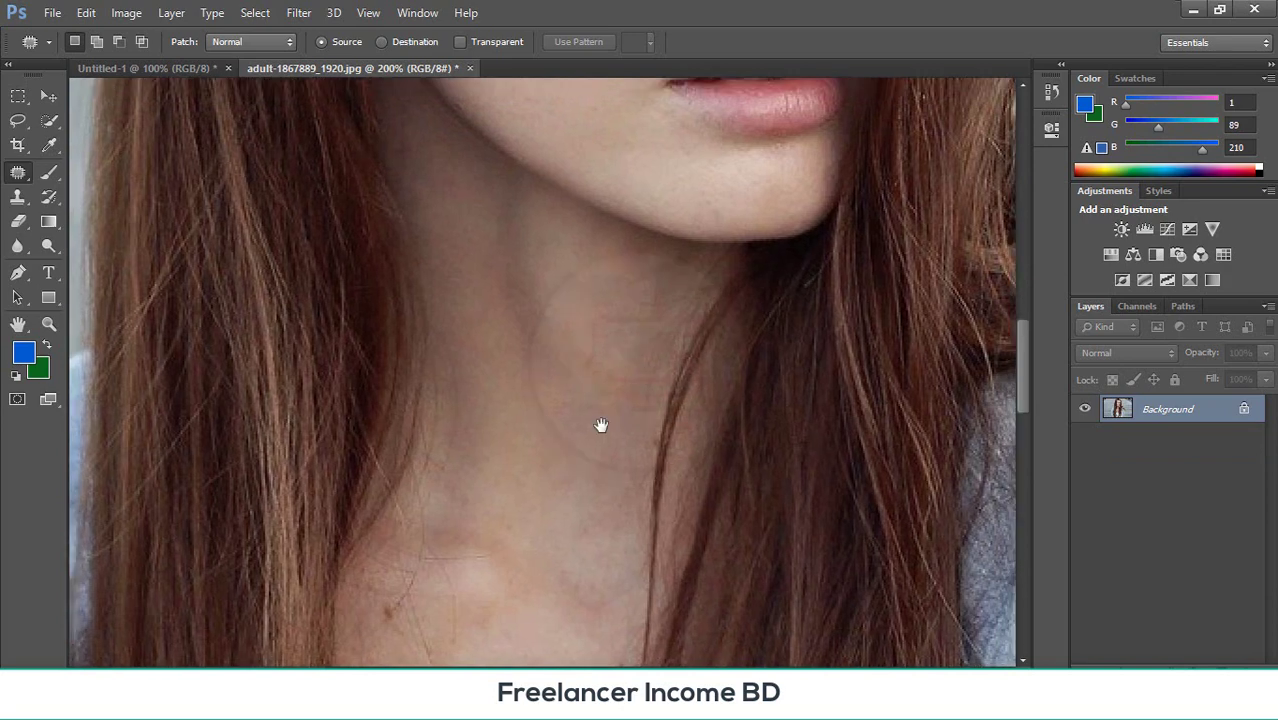
left_click_drag(665, 229, 628, 343)
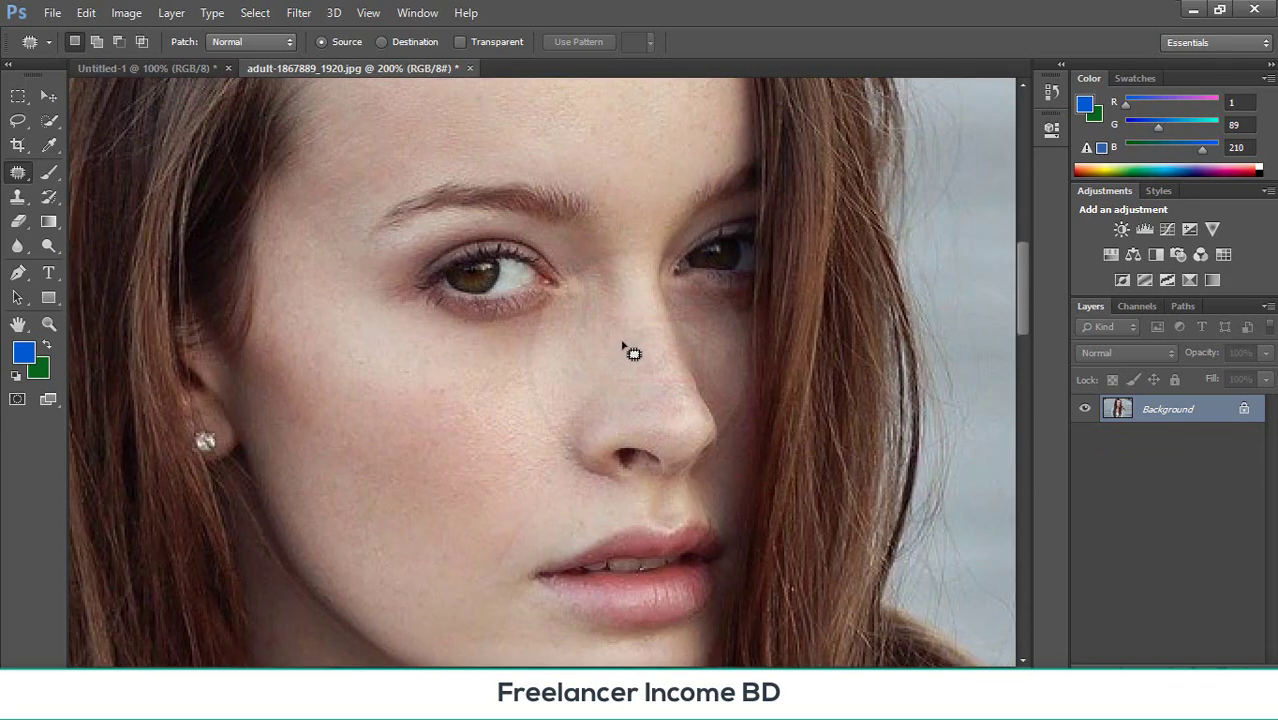
scroll(625, 358, "down", 2)
scroll(425, 405, "down", 1)
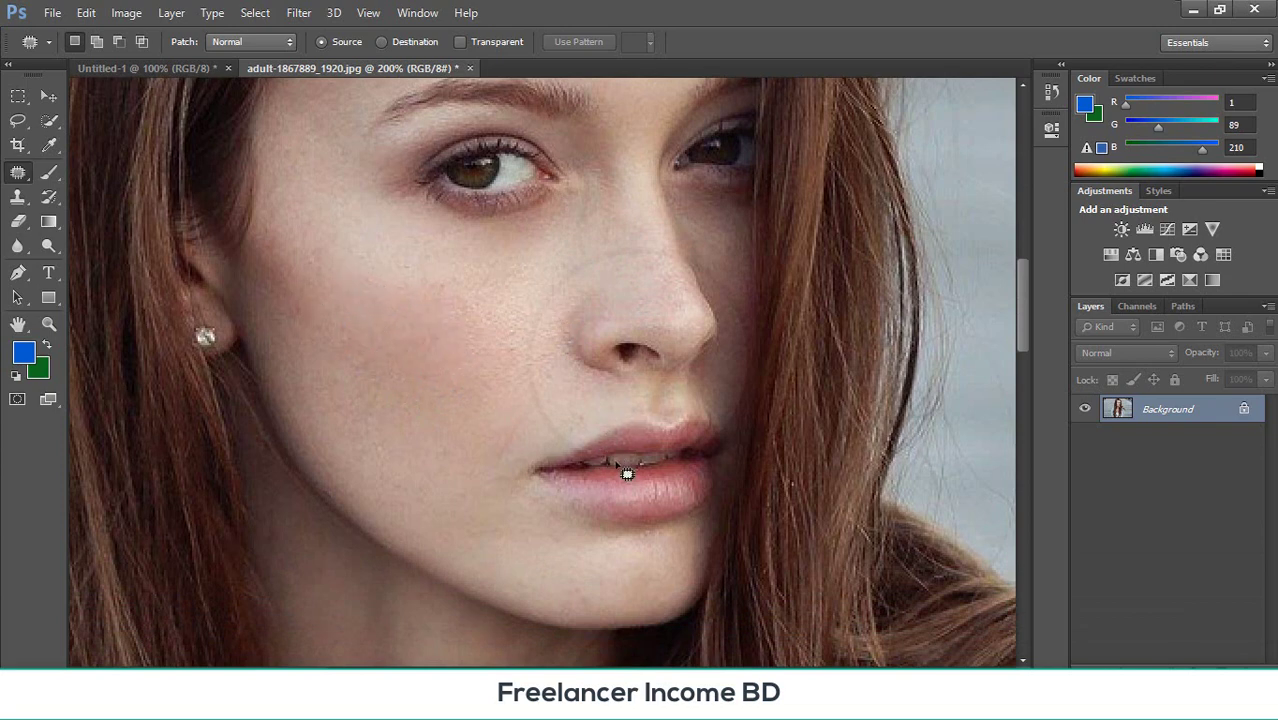
- Outline a cheek area beside the mouth, trial-patch it with lip texture, then revert
mouse_move(369, 298)
left_mouse_down()
mouse_move(417, 270)
mouse_move(491, 275)
mouse_move(530, 340)
mouse_move(512, 375)
mouse_move(416, 385)
mouse_move(362, 351)
mouse_move(378, 297)
left_mouse_up()
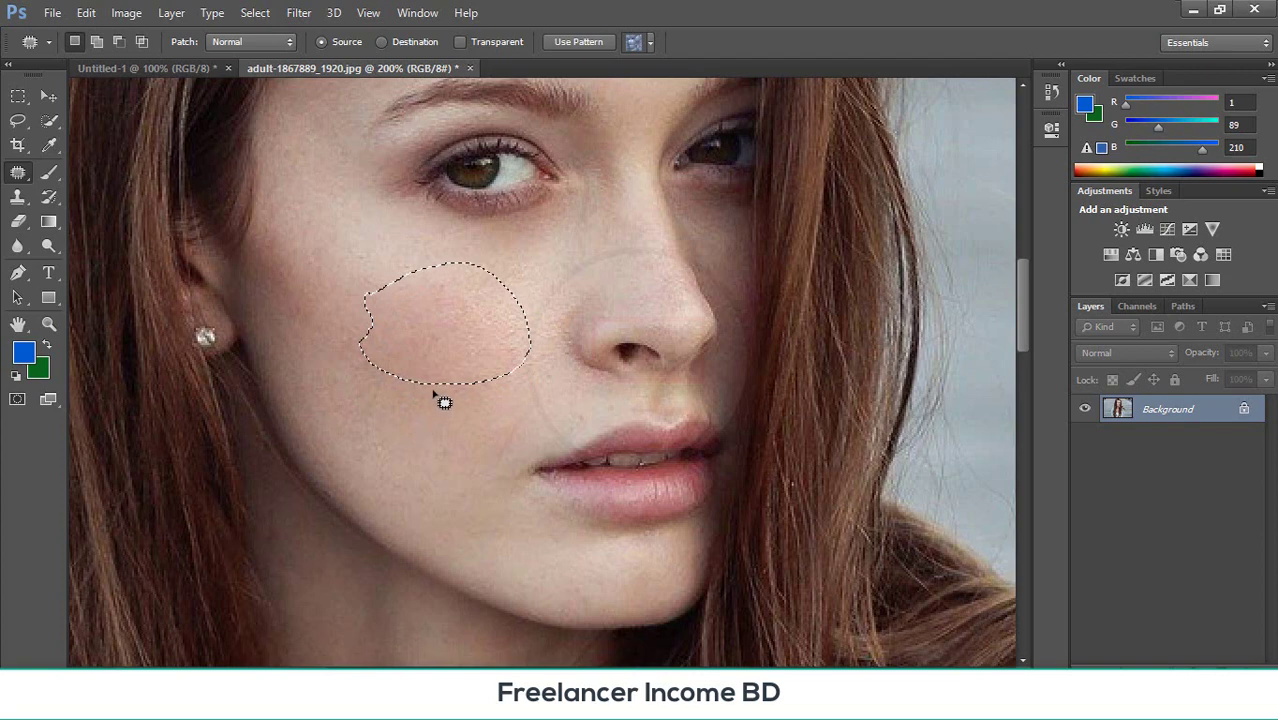
mouse_move(434, 388)
left_mouse_down()
mouse_move(476, 487)
mouse_move(496, 462)
mouse_move(457, 359)
mouse_move(440, 396)
left_mouse_up()
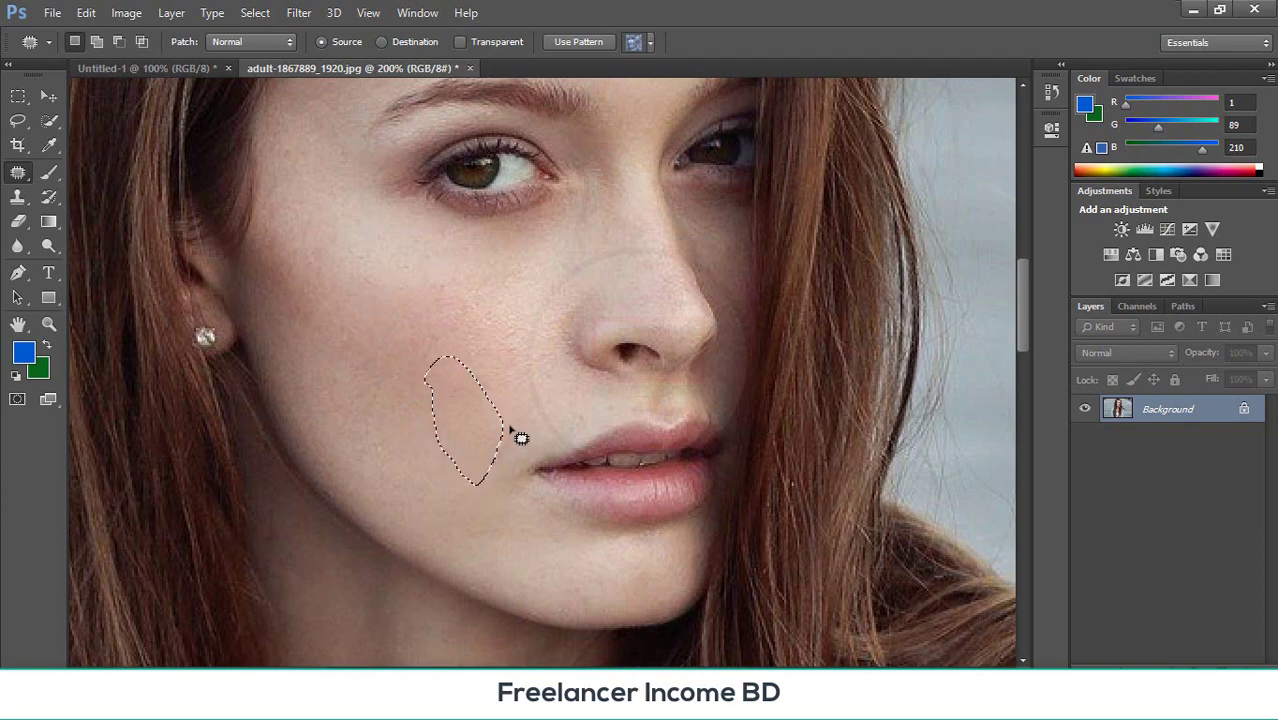
left_click_drag(512, 433, 698, 470)
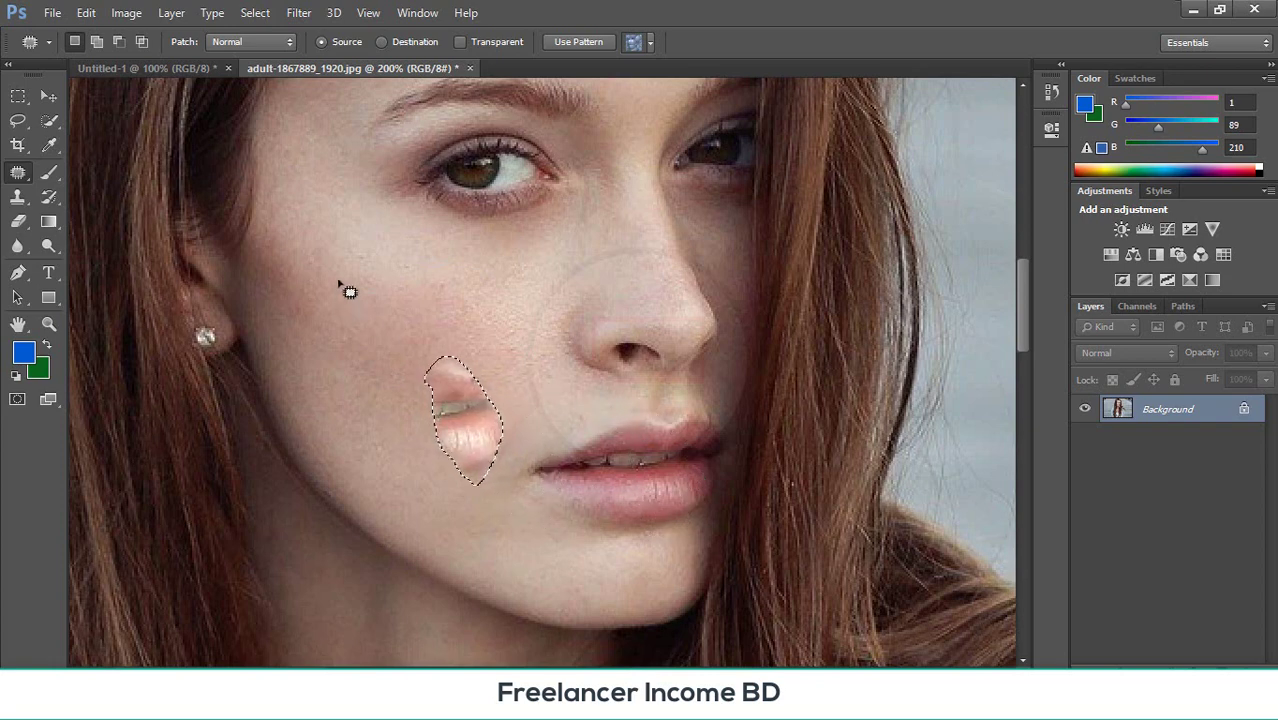
key("ctrl+d")
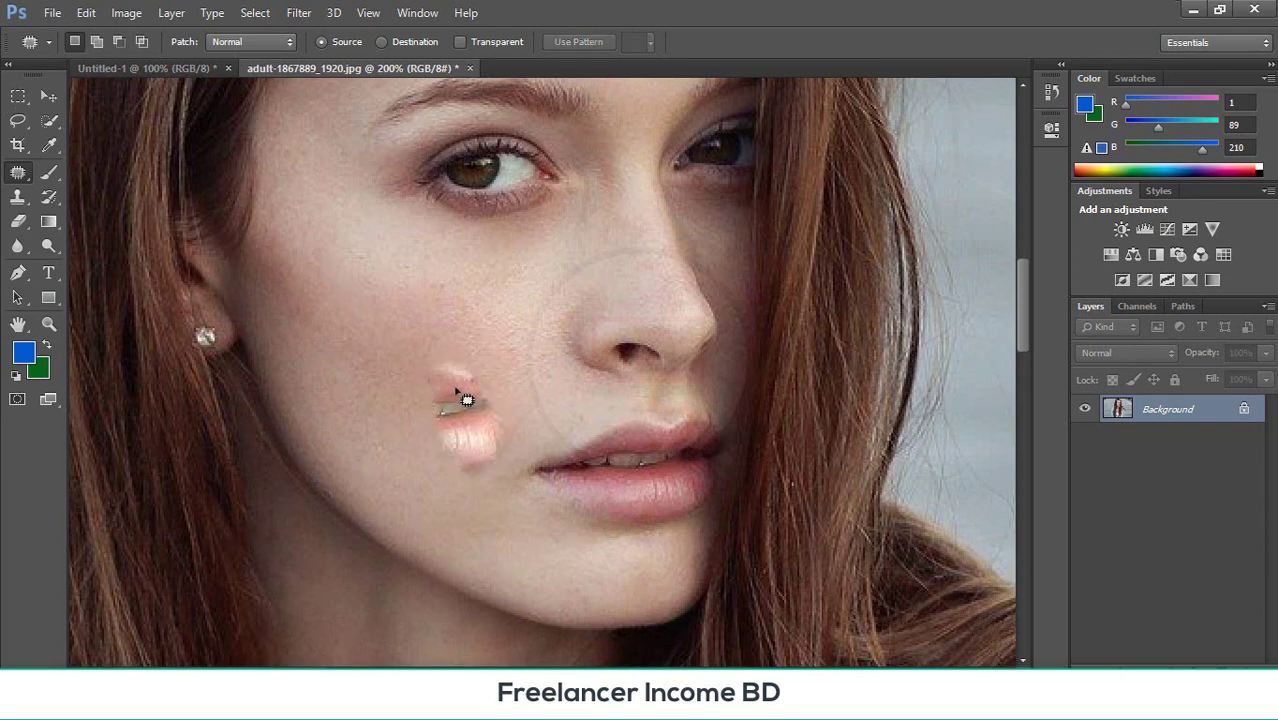
key("ctrl+z")
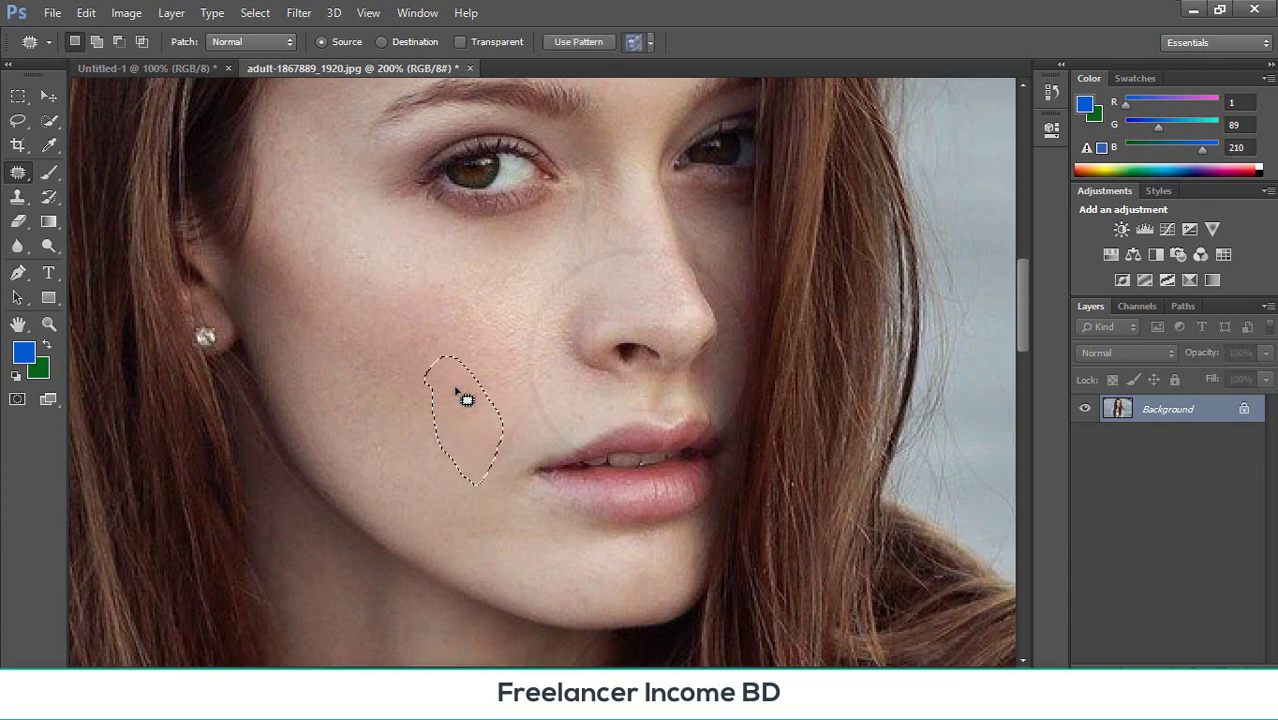
- Patch the cheek selection with plain cheek skin
left_click_drag(466, 400, 441, 345)
scroll(441, 345, "up", 2)
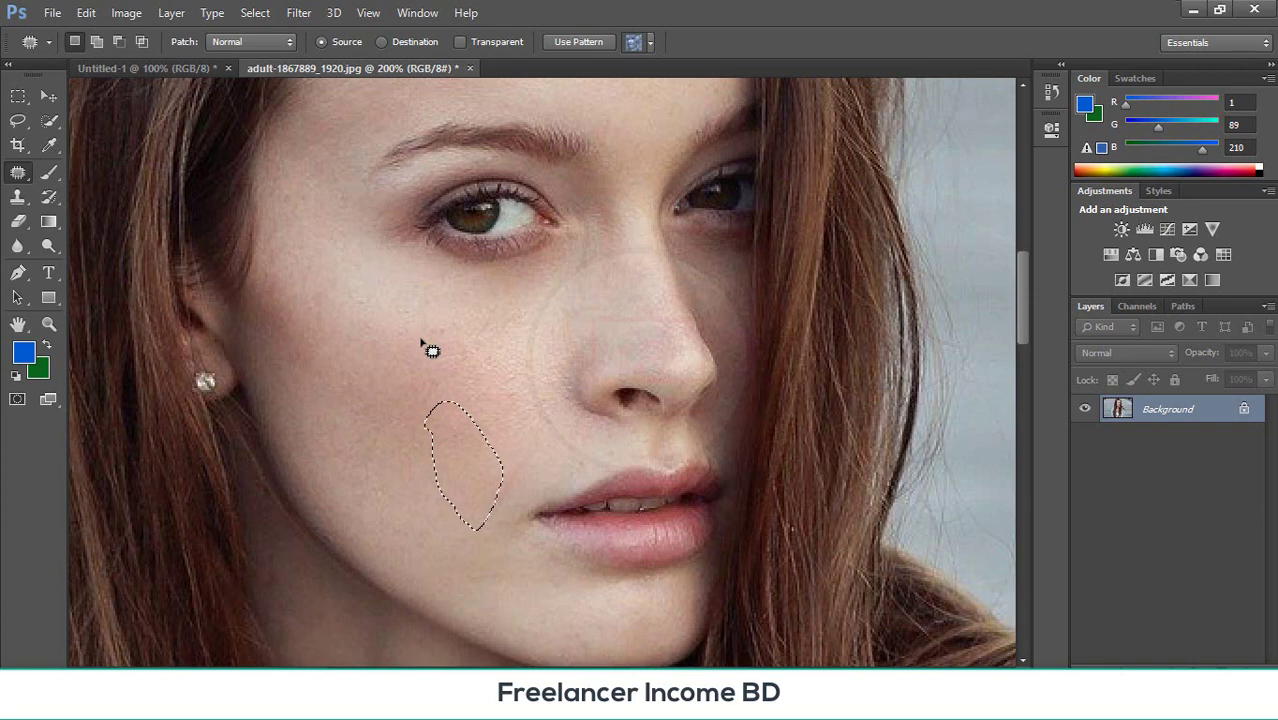
scroll(352, 338, "up", 6)
scroll(358, 340, "down", 1)
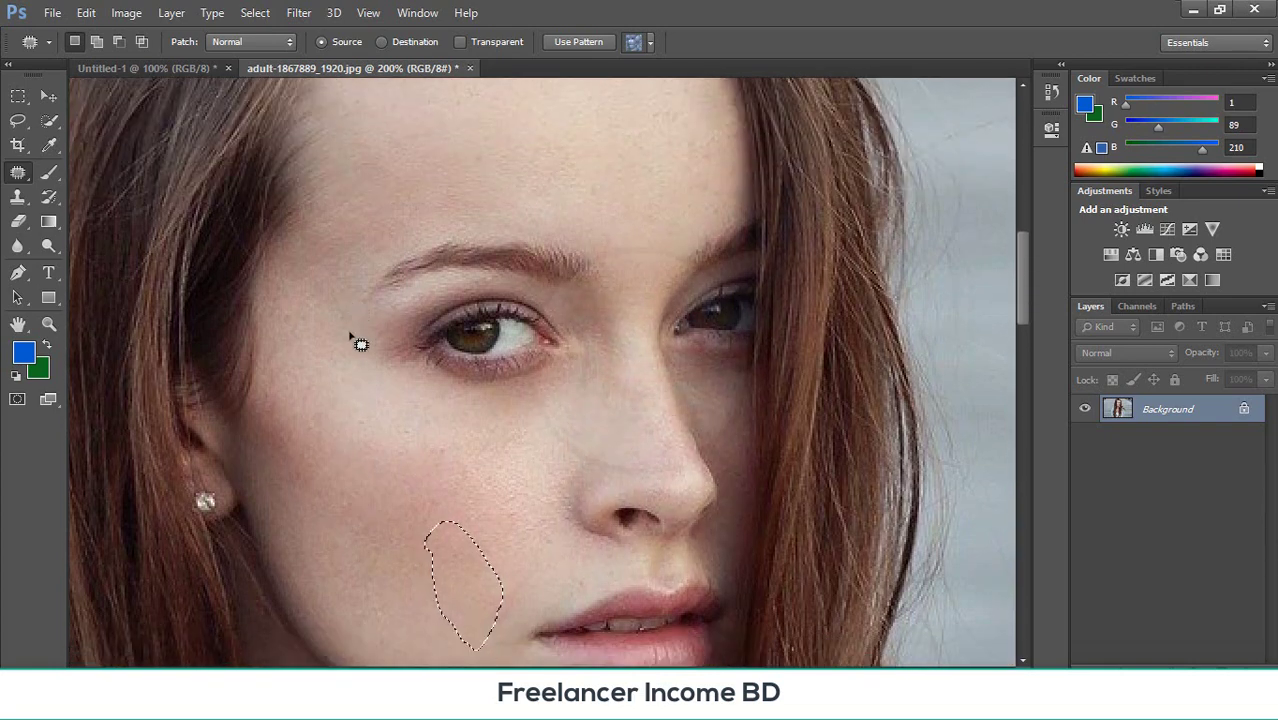
scroll(450, 298, "down", 1)
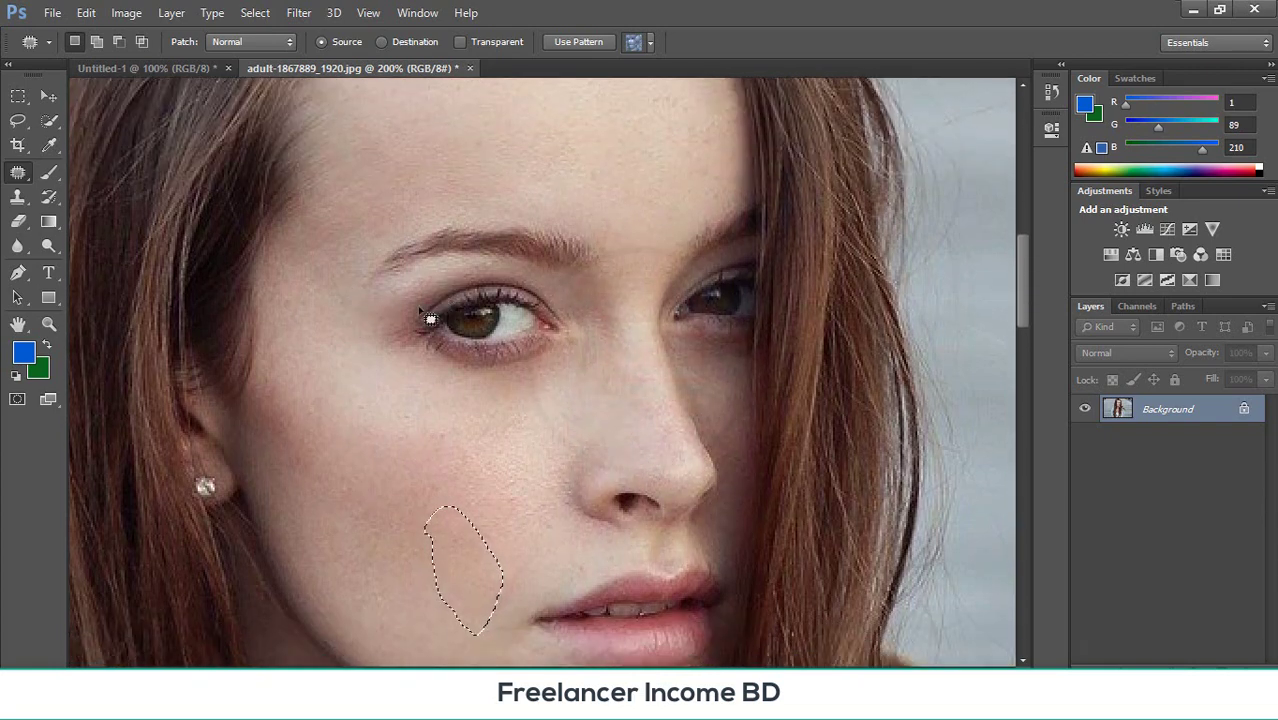
- Deselect, outline the left eye, and patch it with texture from the lips
key("ctrl+d")
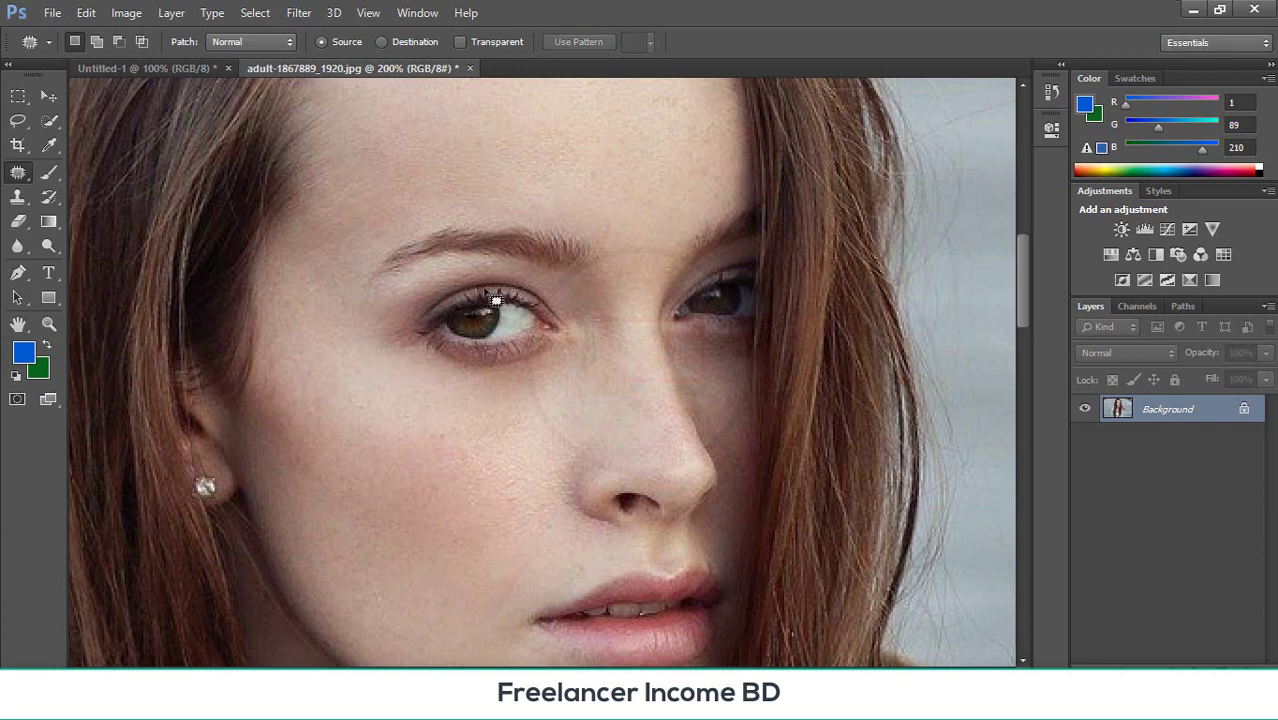
mouse_move(434, 338)
left_mouse_down()
mouse_move(448, 312)
mouse_move(494, 296)
mouse_move(536, 298)
mouse_move(570, 334)
mouse_move(506, 355)
mouse_move(426, 336)
mouse_move(437, 335)
left_mouse_up()
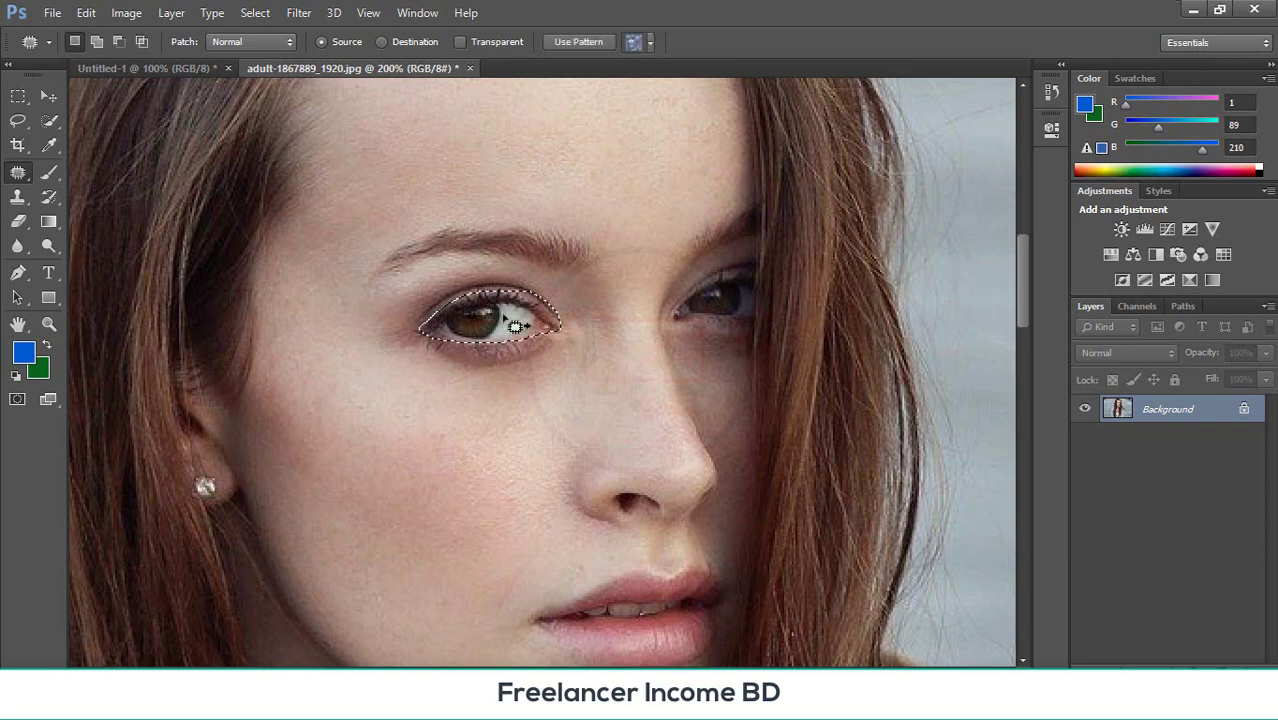
scroll(512, 325, "down", 1)
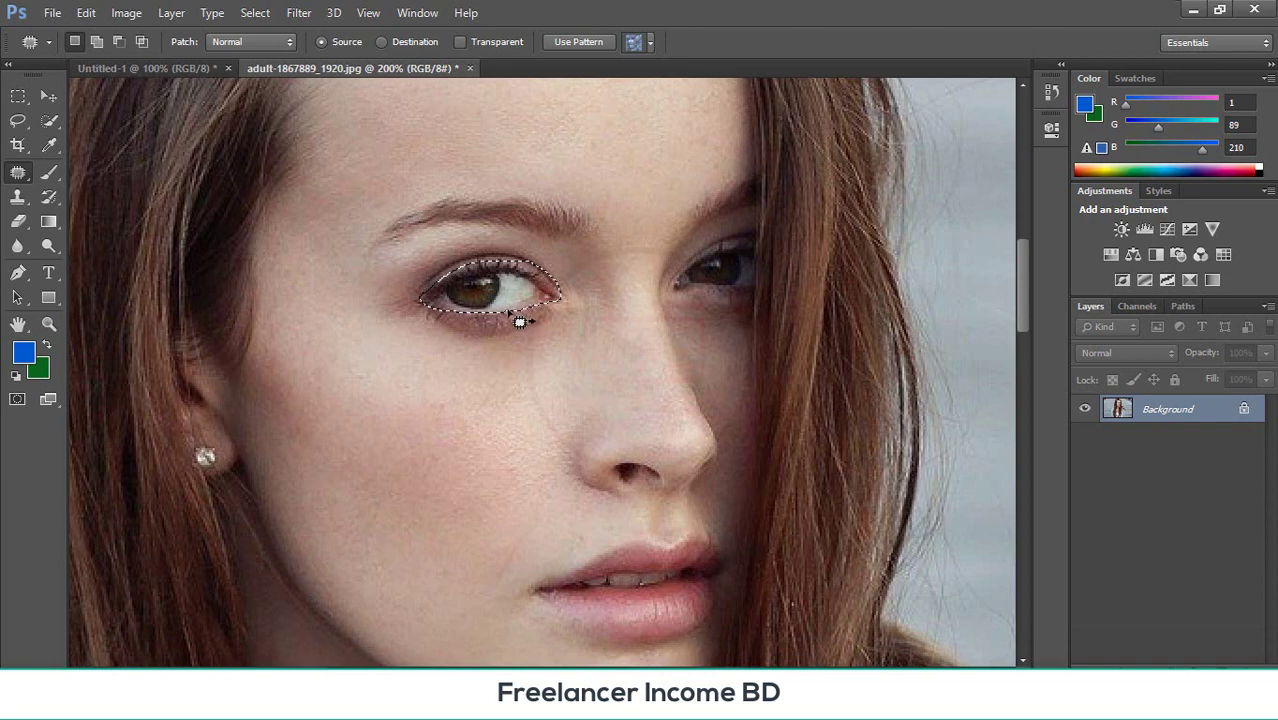
left_click_drag(519, 306, 665, 606)
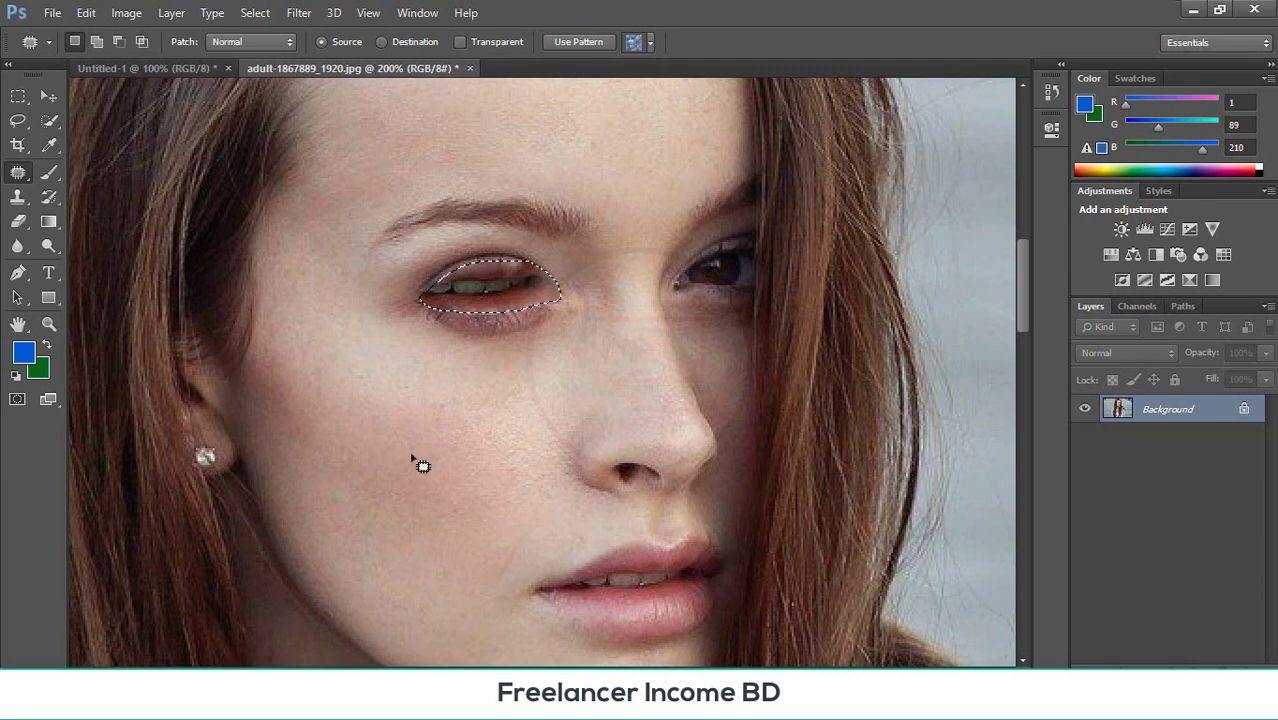
scroll(430, 440, "down", 2)
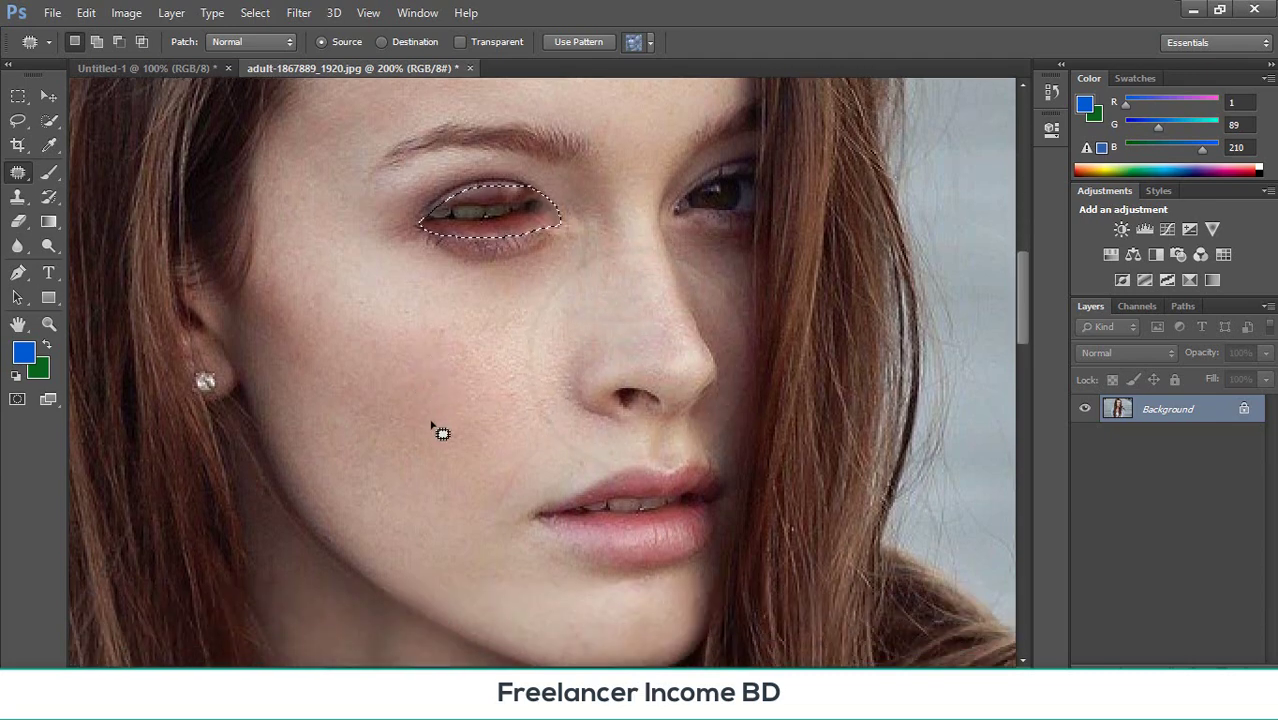
scroll(442, 432, "up", 1)
- Revert the lip patch on the left eye and clear the eye selection
left_click(48, 96)
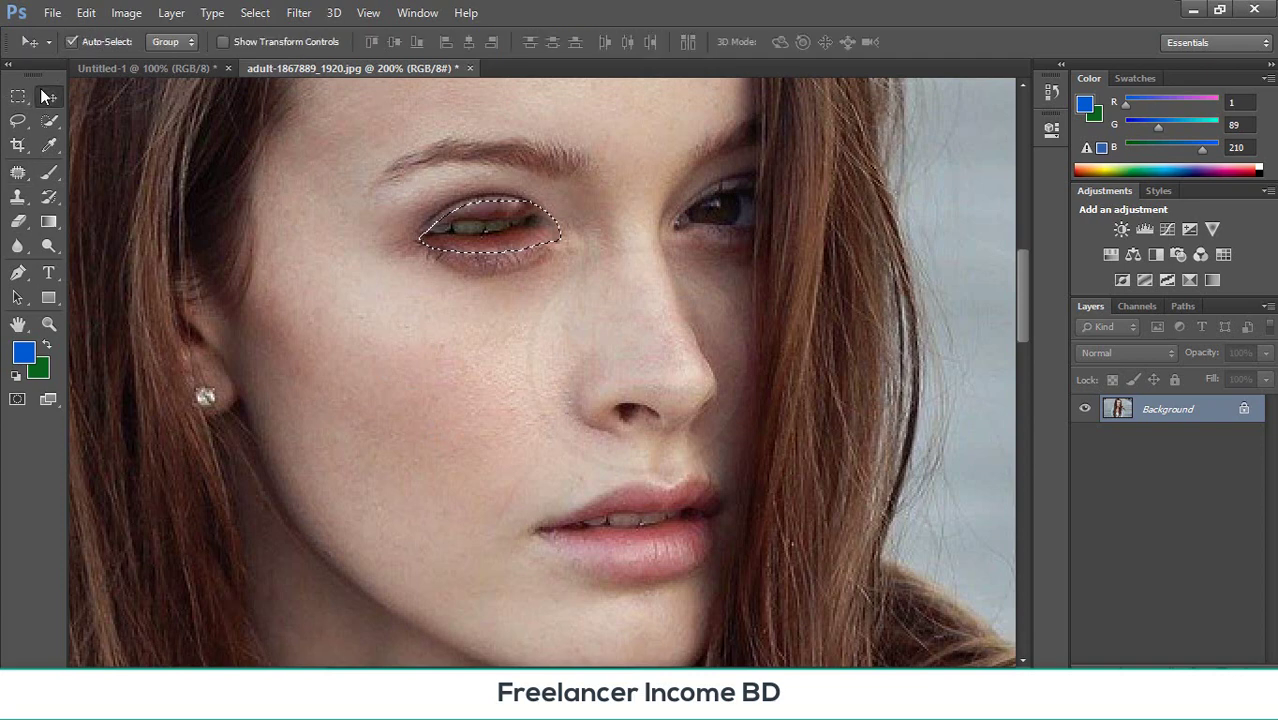
key("ctrl+d")
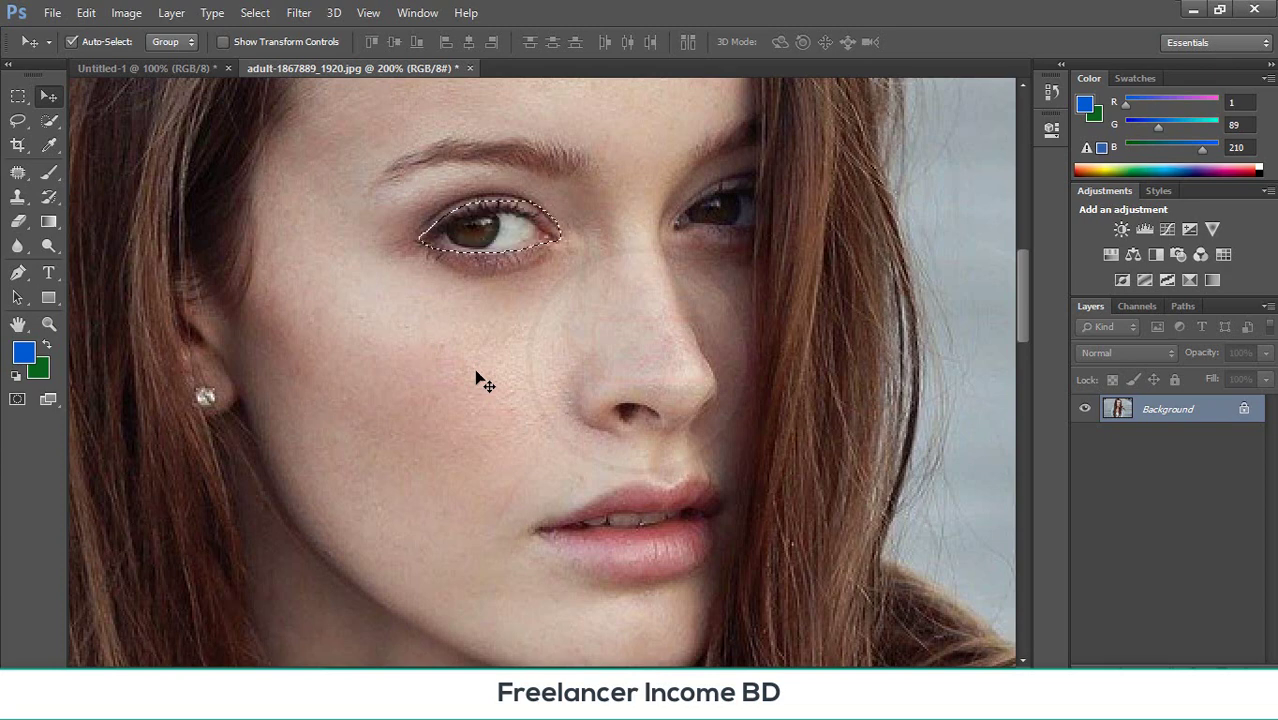
key("ctrl+d")
left_click(19, 173)
- With the Patch tool, outline the cheek mole area and trim it using Subtract from Selection
right_click(19, 173)
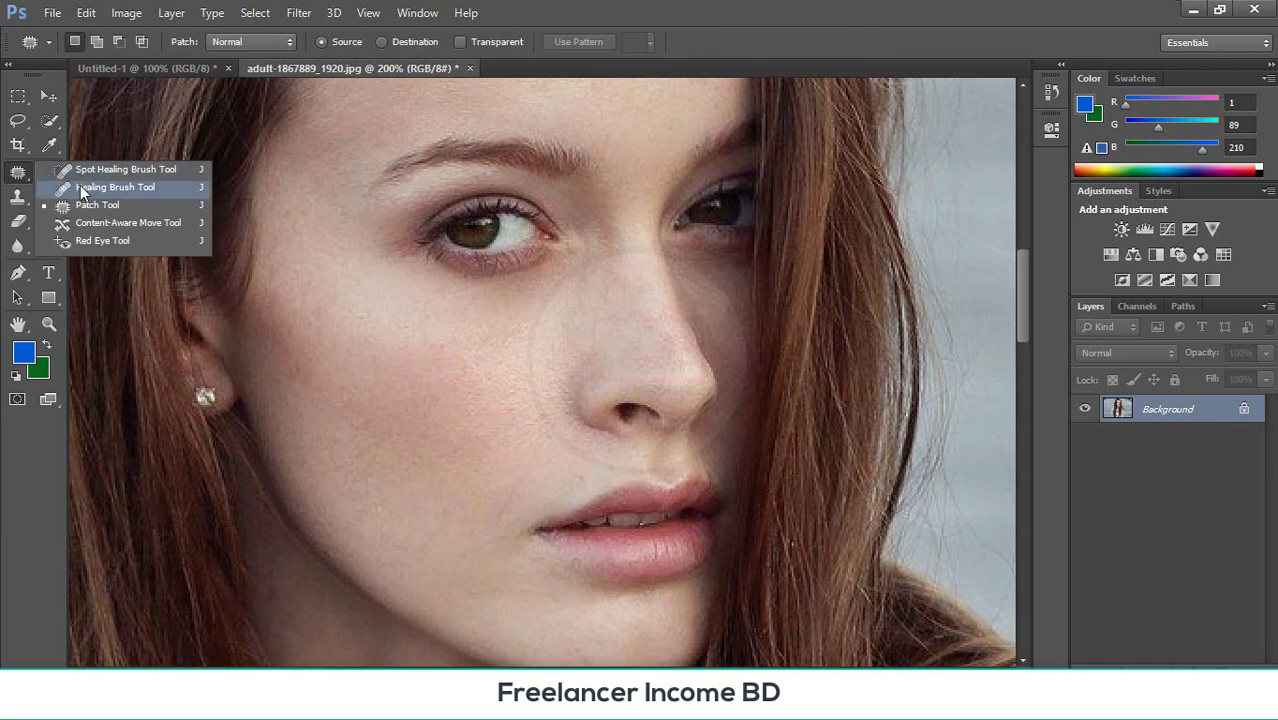
left_click(95, 204)
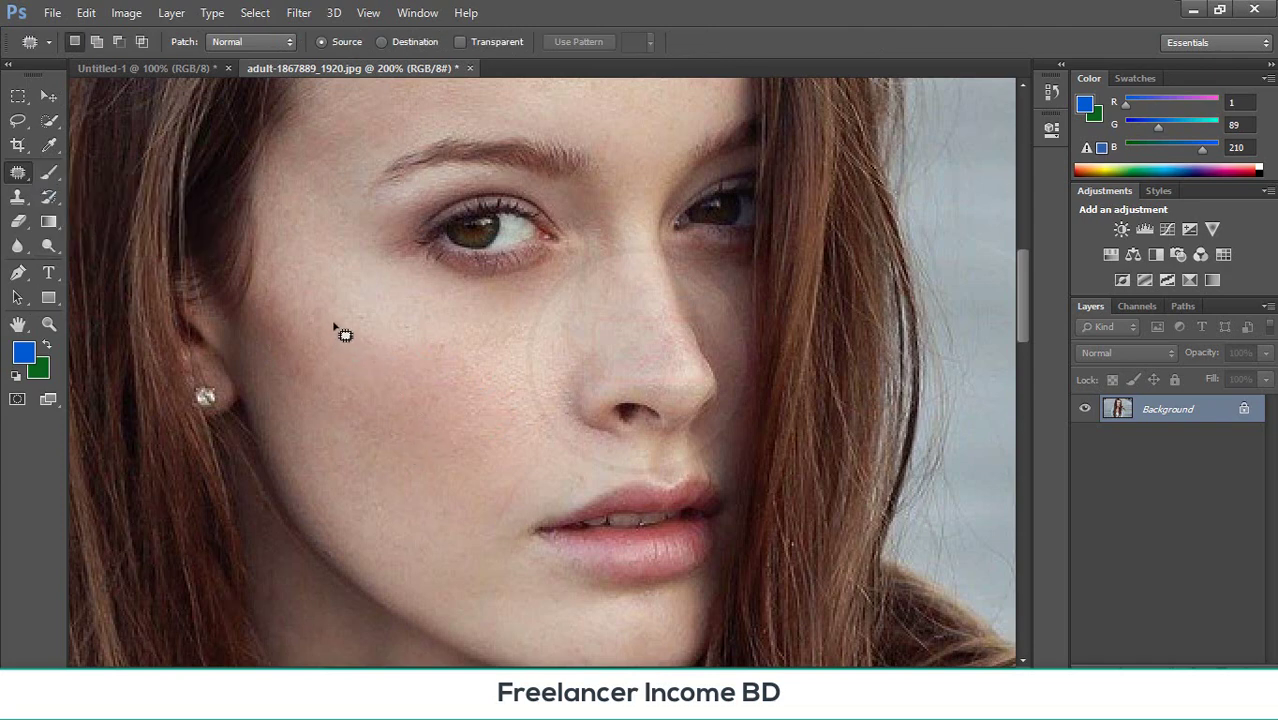
mouse_move(313, 271)
left_mouse_down()
mouse_move(364, 404)
mouse_move(441, 369)
mouse_move(391, 306)
mouse_move(312, 263)
left_mouse_up()
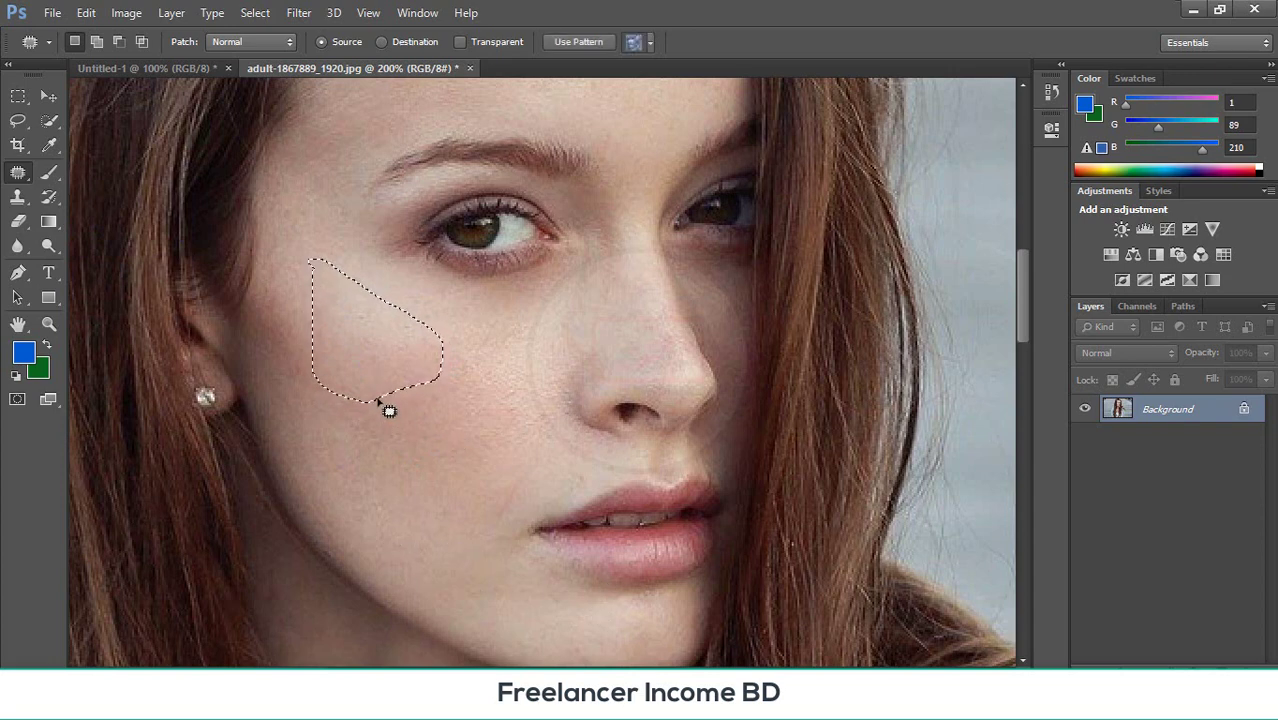
left_click_drag(385, 408, 508, 588)
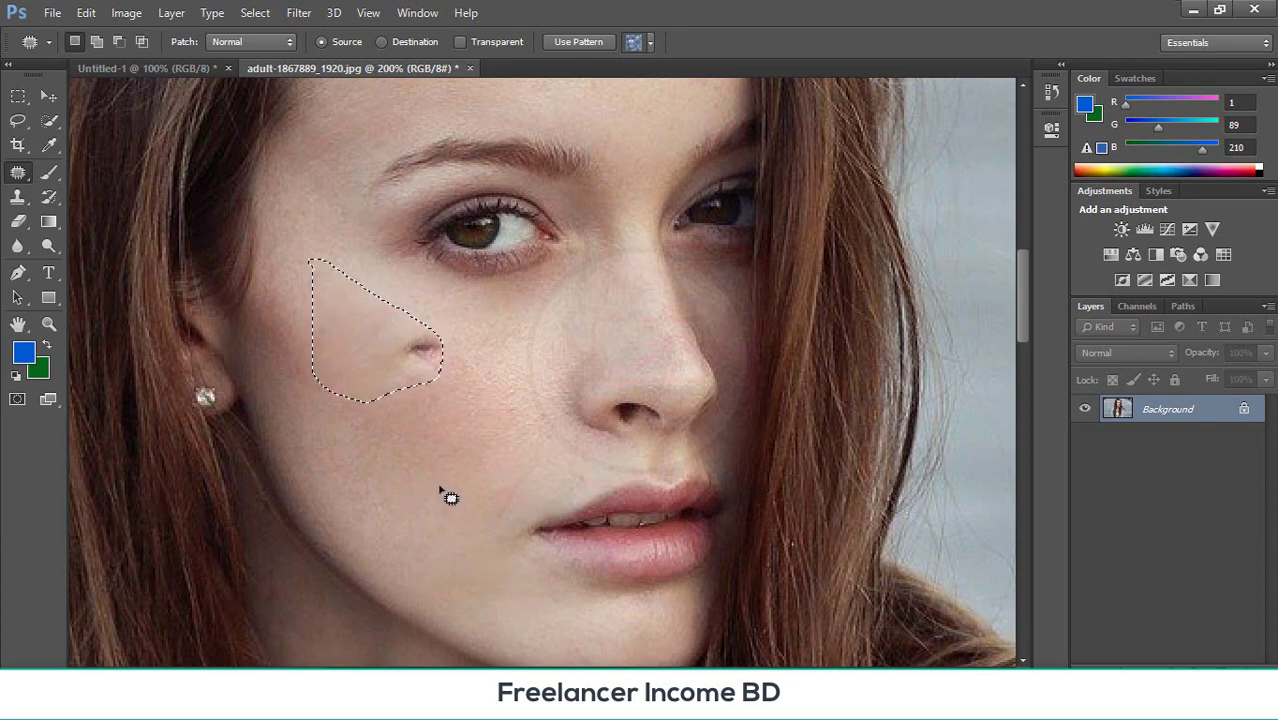
left_click(119, 42)
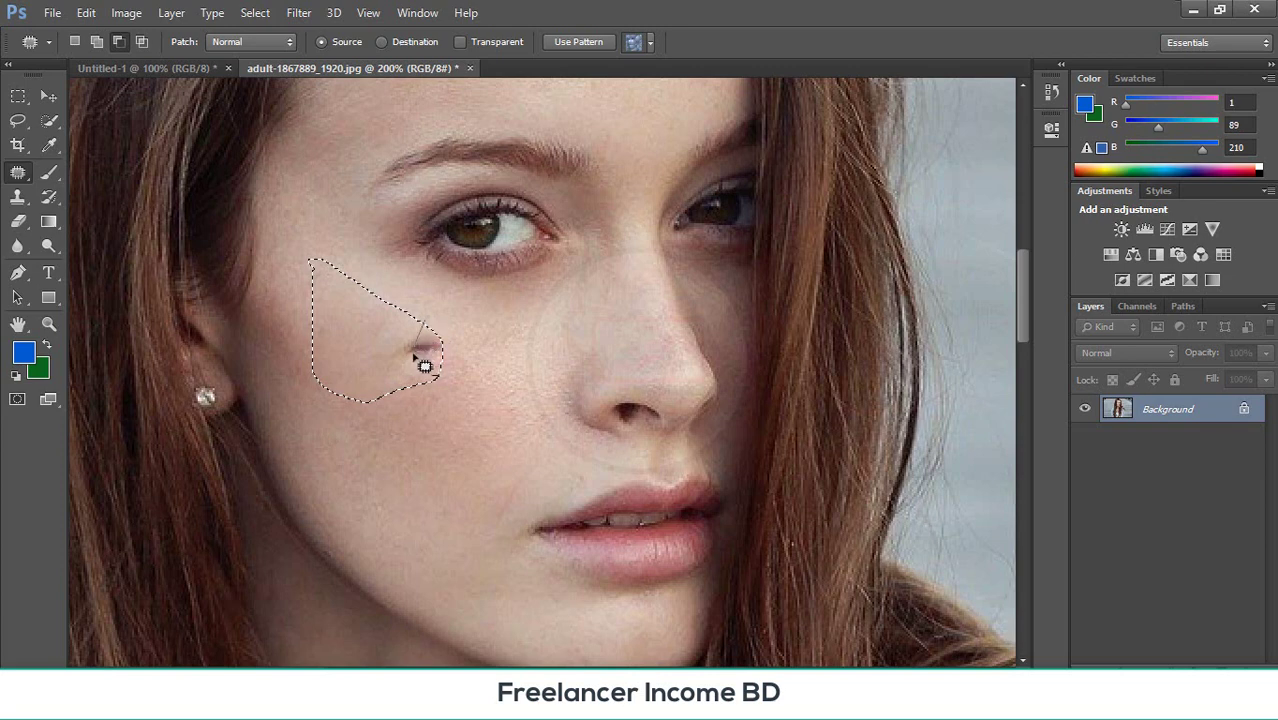
left_click_drag(414, 354, 441, 393)
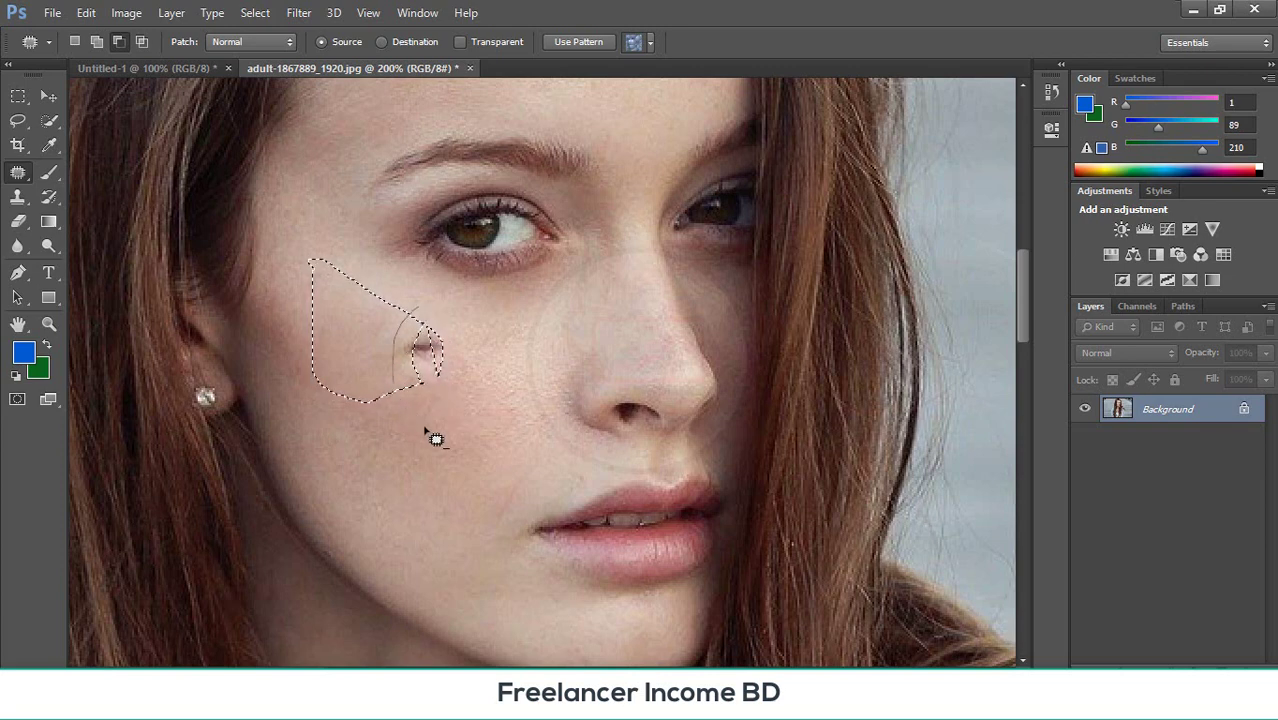
mouse_move(436, 439)
left_mouse_down()
mouse_move(482, 336)
mouse_move(467, 310)
mouse_move(417, 314)
left_mouse_up()
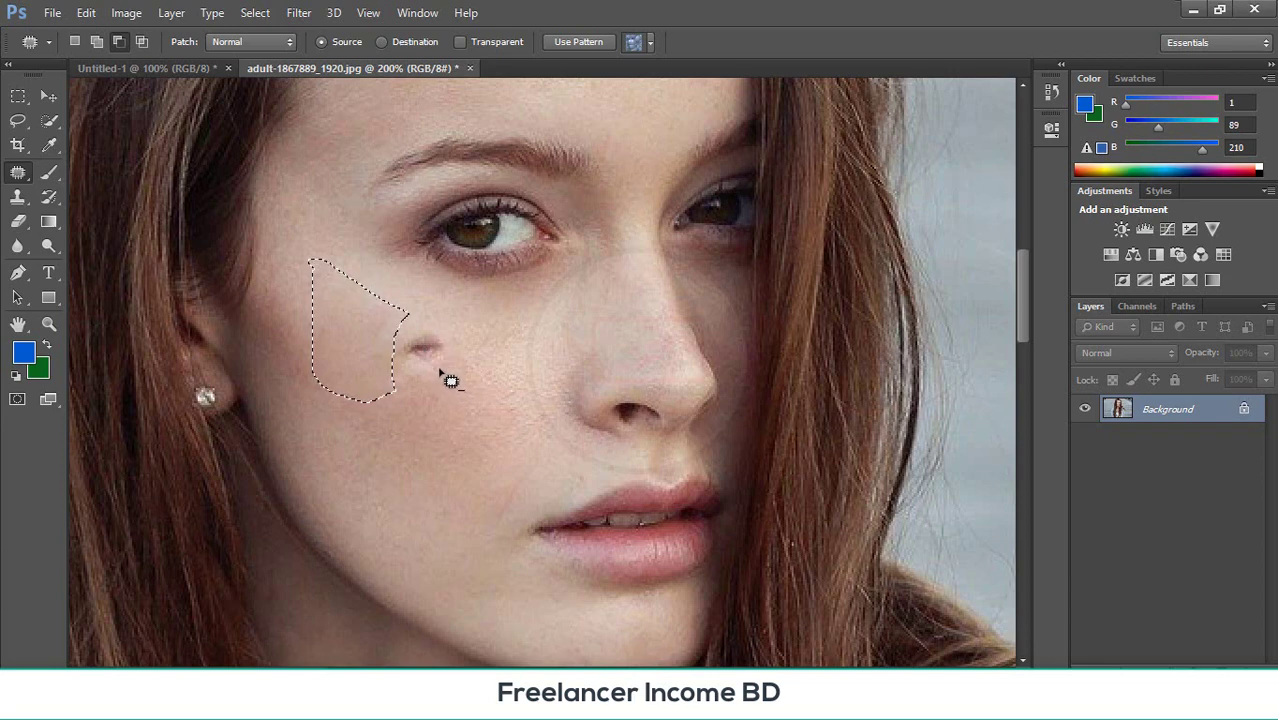
- Trial-patch the mole from lower cheek skin, then subtract the selection's lower lobe
left_click(97, 41)
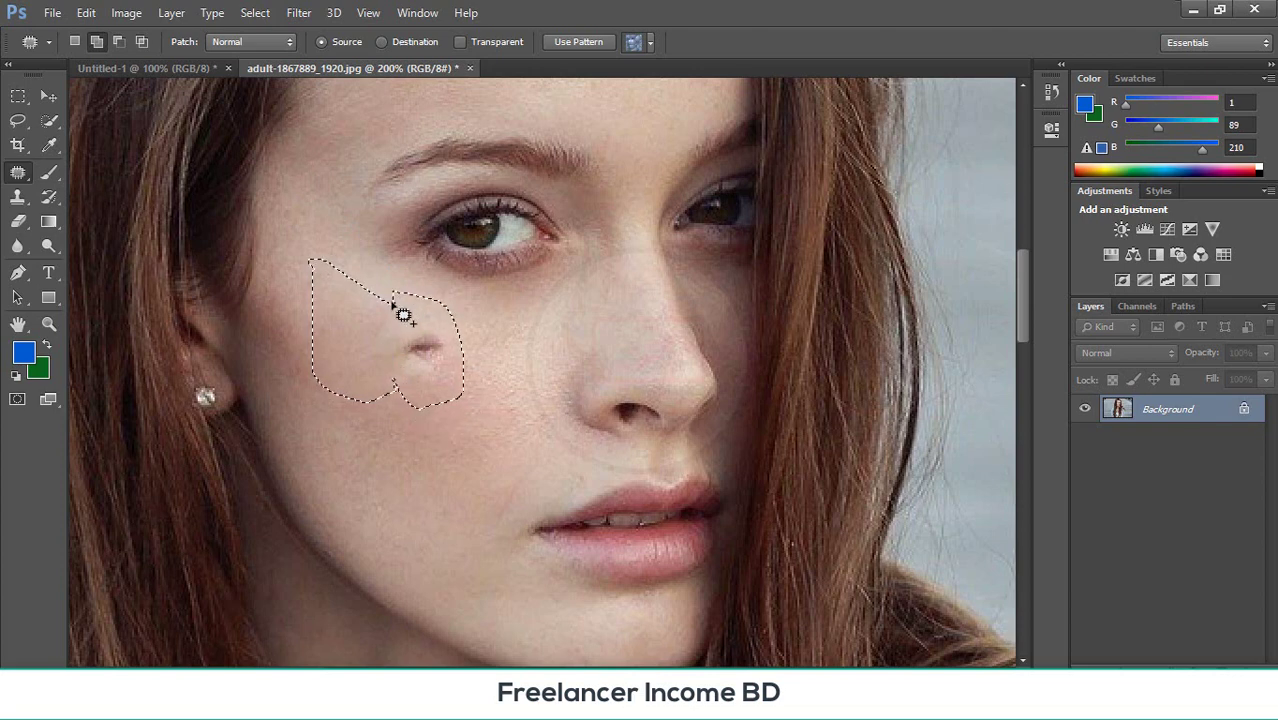
left_click(74, 41)
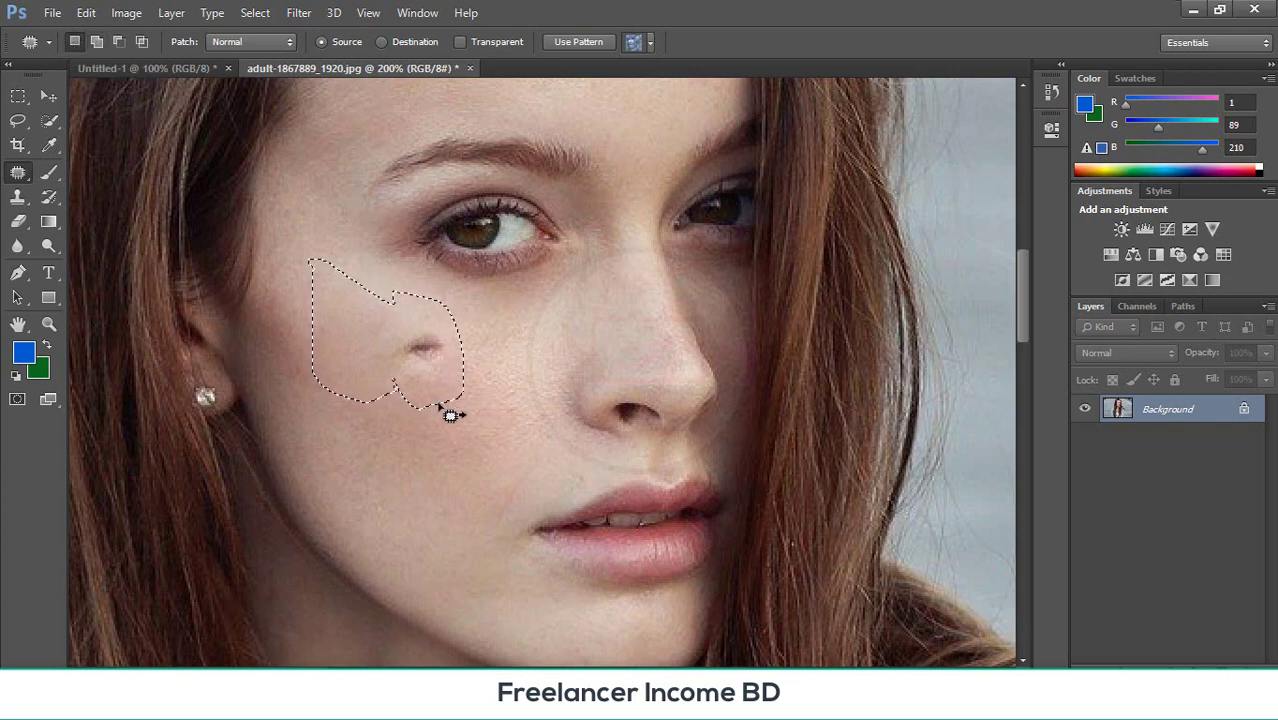
left_click_drag(450, 415, 481, 572)
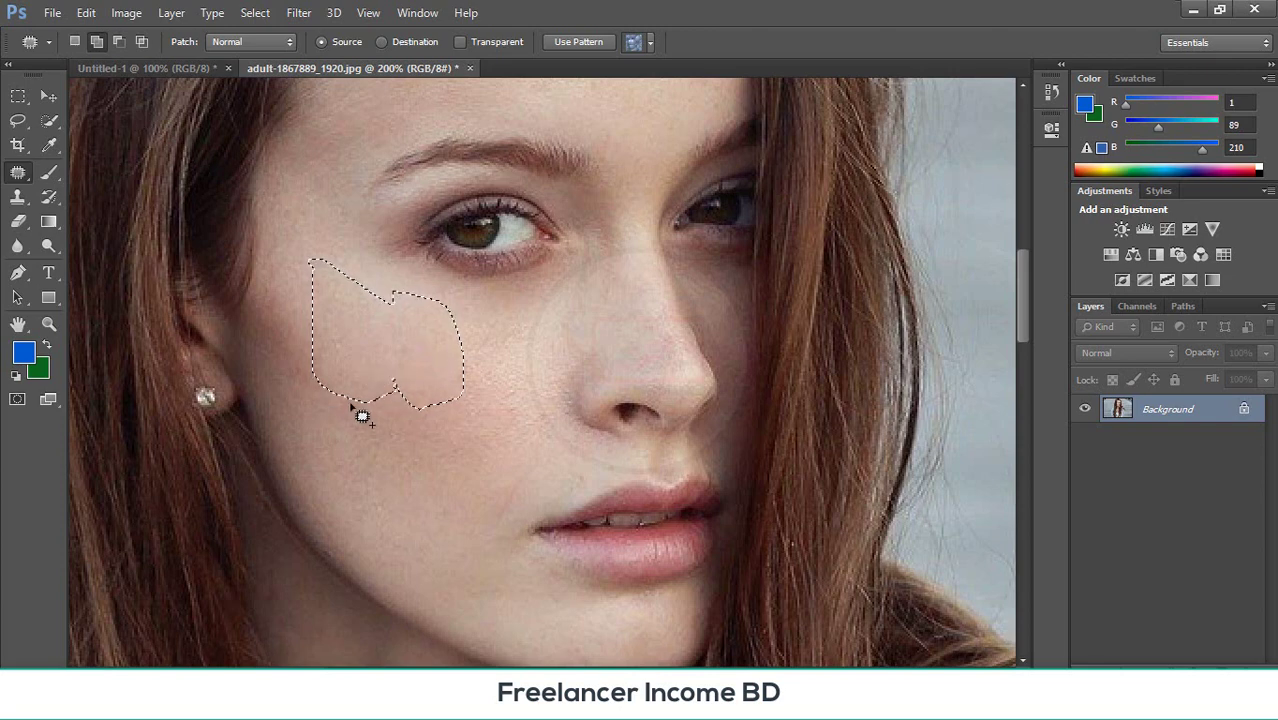
left_click_drag(390, 366, 377, 453)
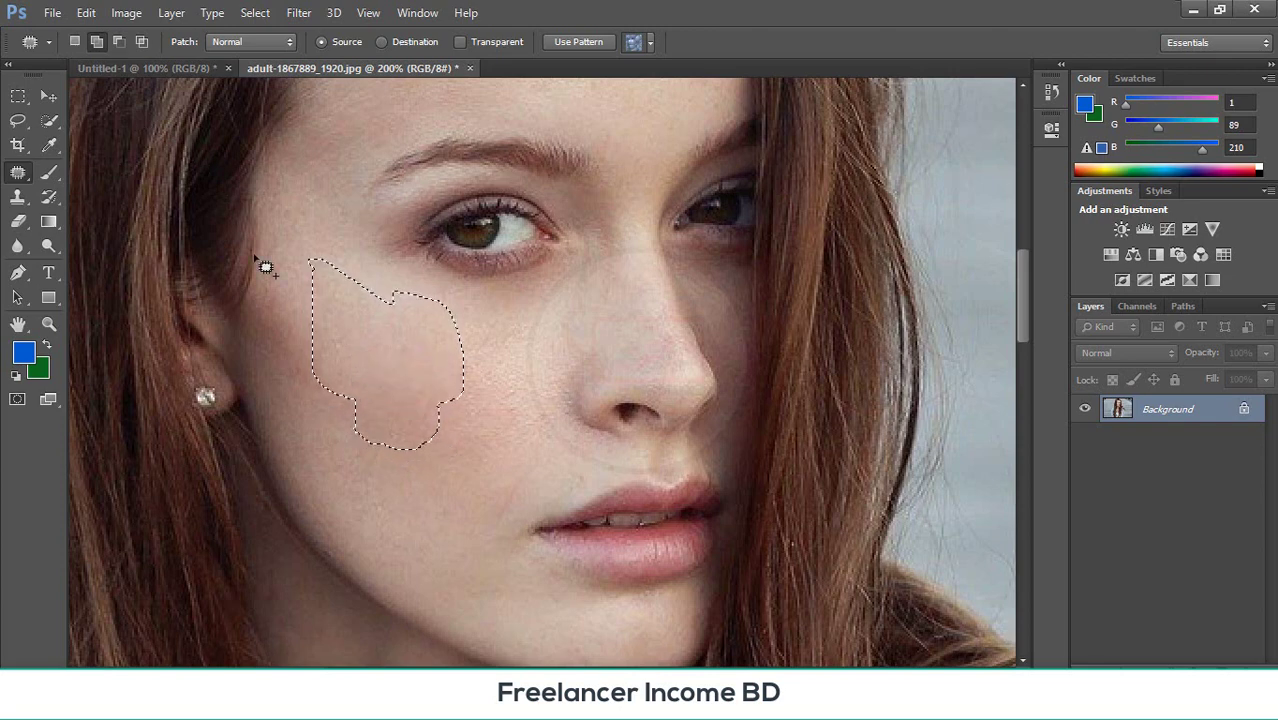
left_click(118, 42)
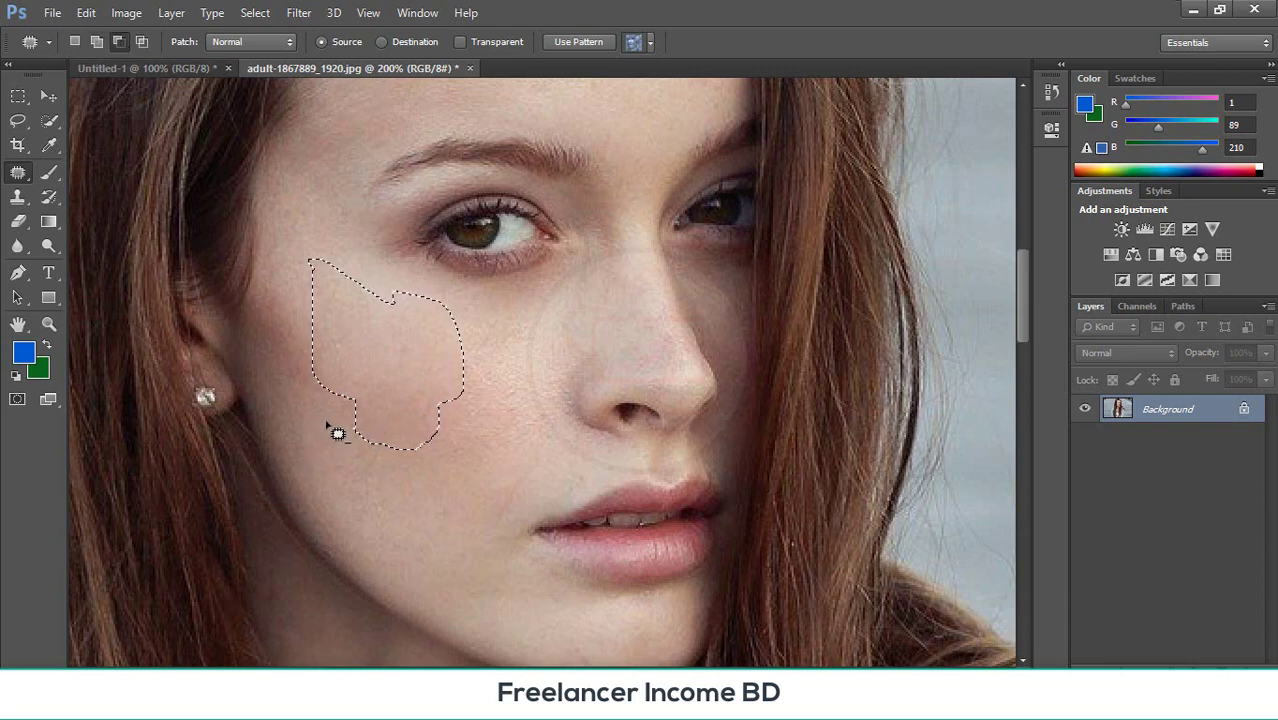
mouse_move(338, 433)
left_mouse_down()
mouse_move(484, 477)
mouse_move(318, 460)
mouse_move(298, 415)
mouse_move(330, 436)
left_mouse_up()
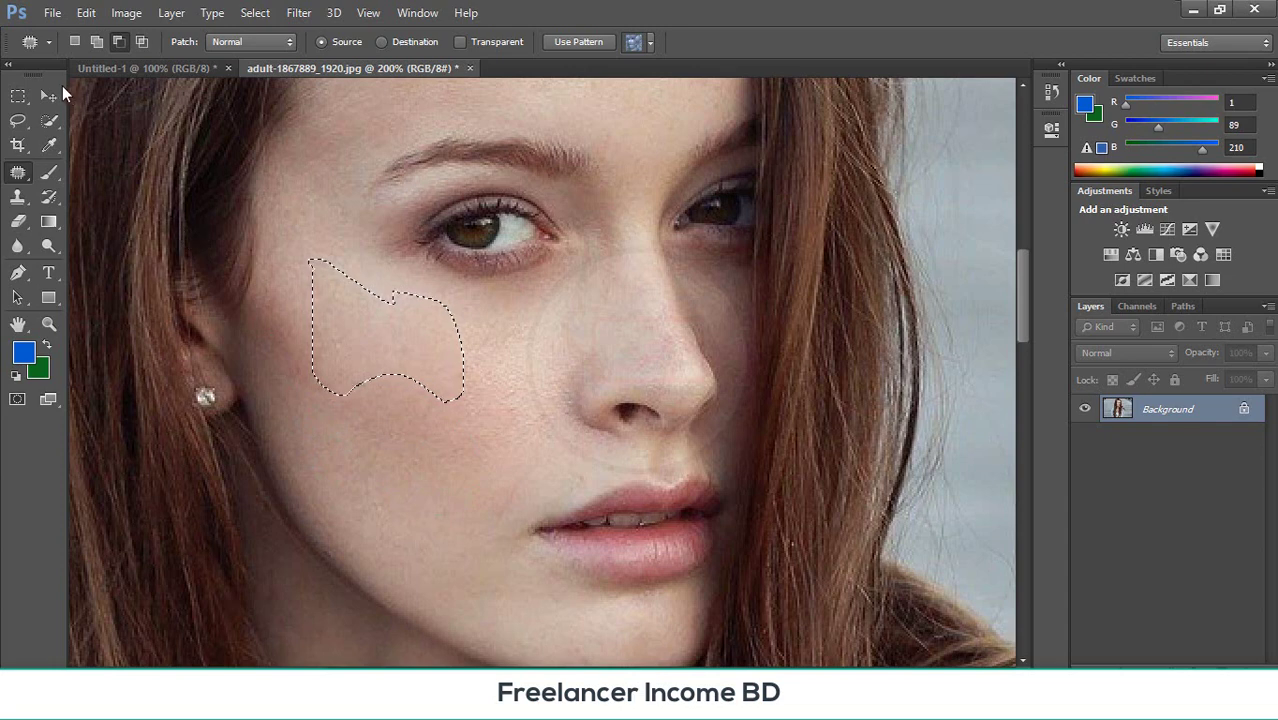
- Deselect and trace a new Patch selection around the left eye's upper and lower lids
key("ctrl+d")
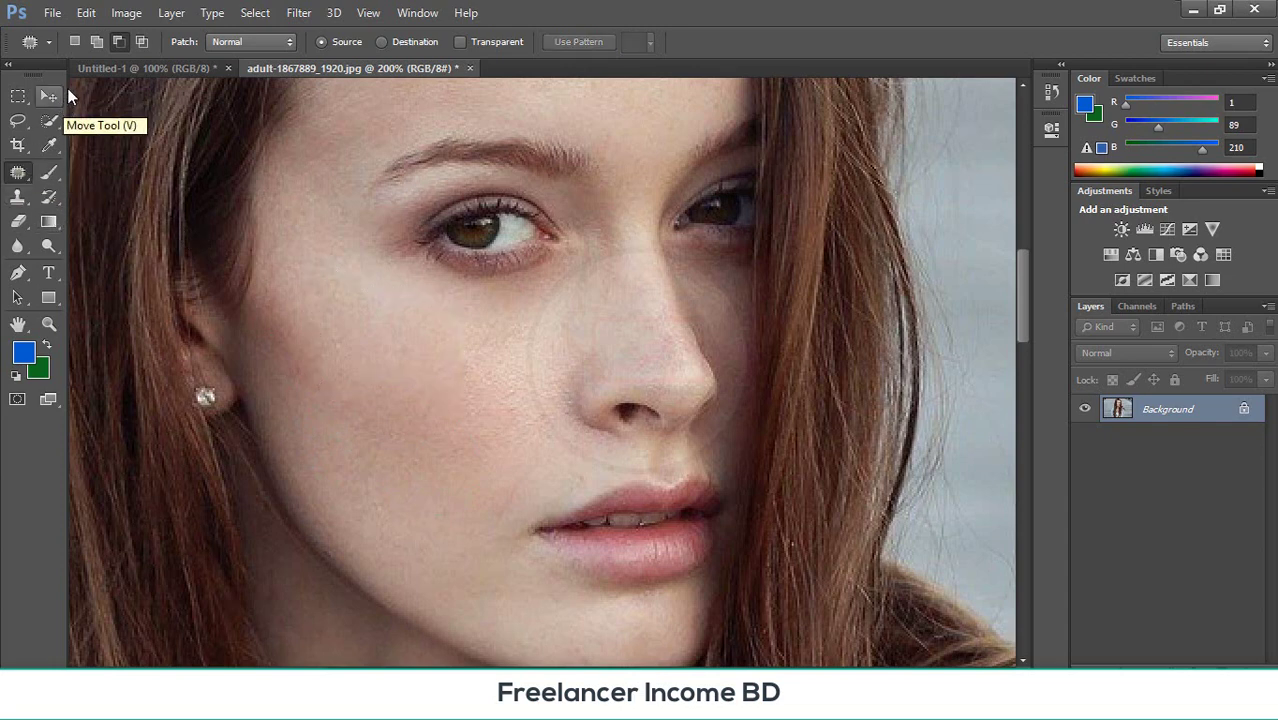
left_click(74, 41)
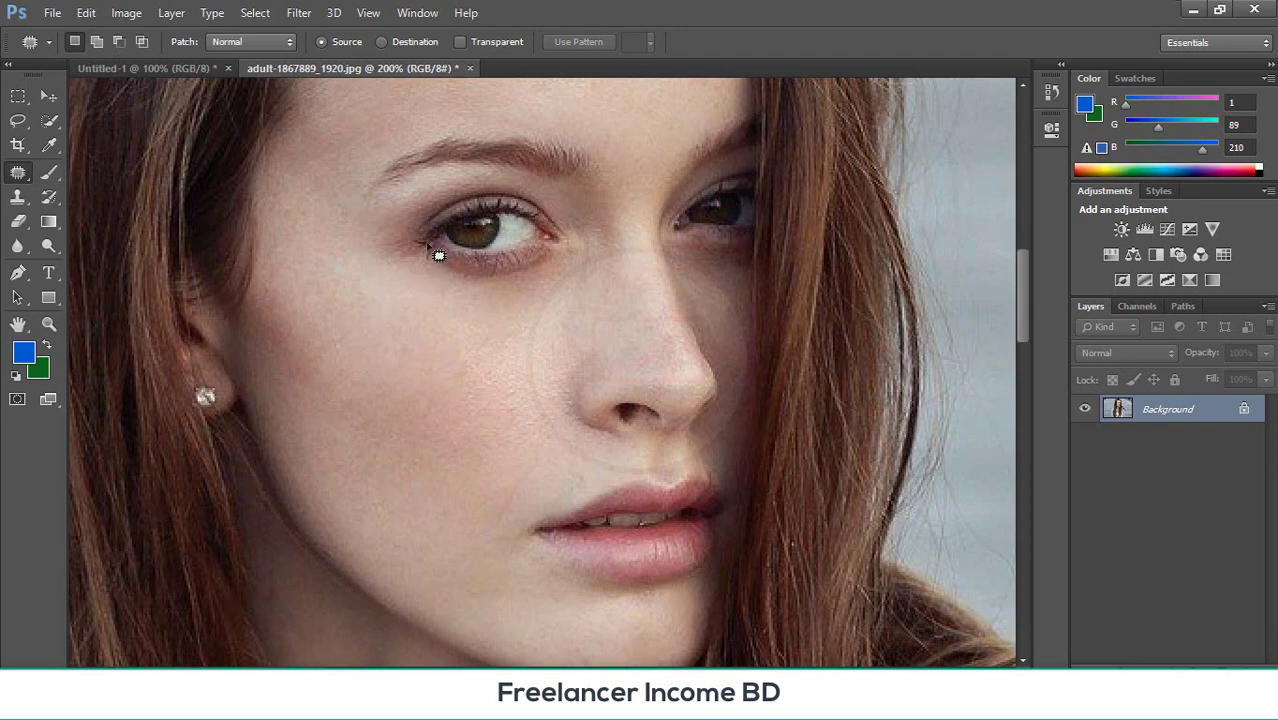
mouse_move(442, 257)
left_mouse_down()
mouse_move(514, 264)
mouse_move(526, 234)
mouse_move(452, 220)
mouse_move(428, 262)
mouse_move(446, 252)
left_mouse_up()
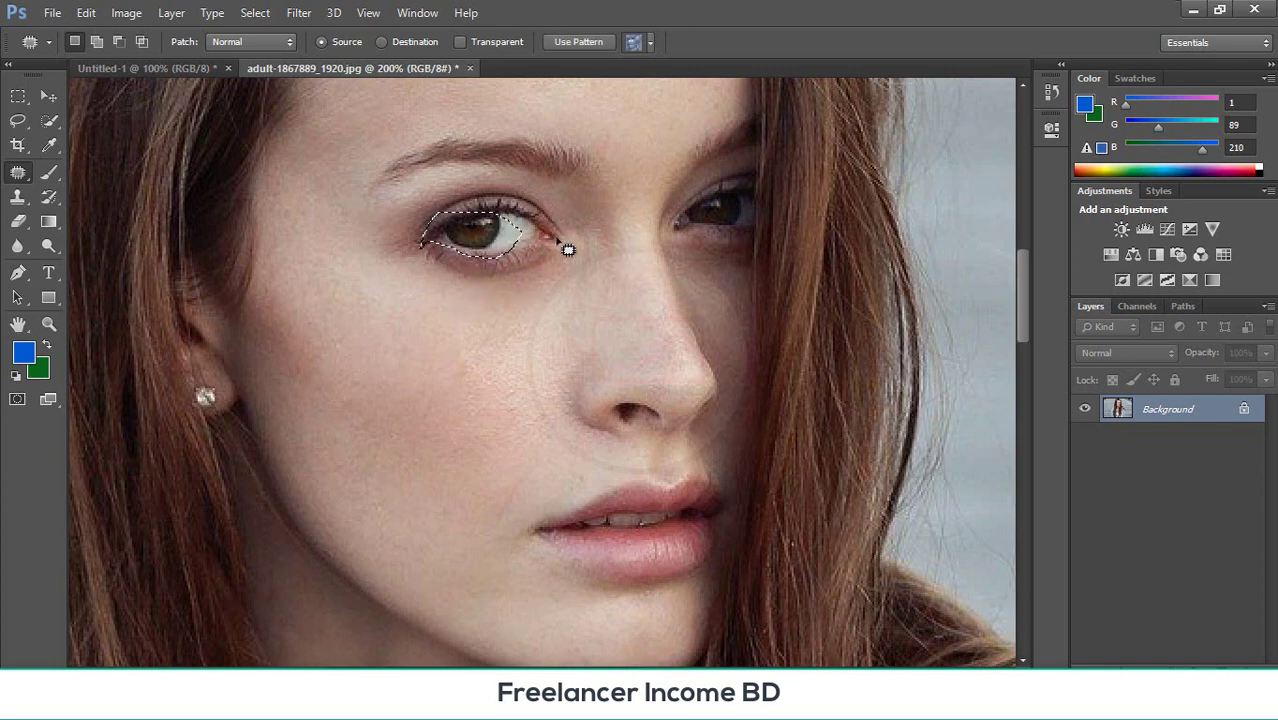
left_click(97, 44)
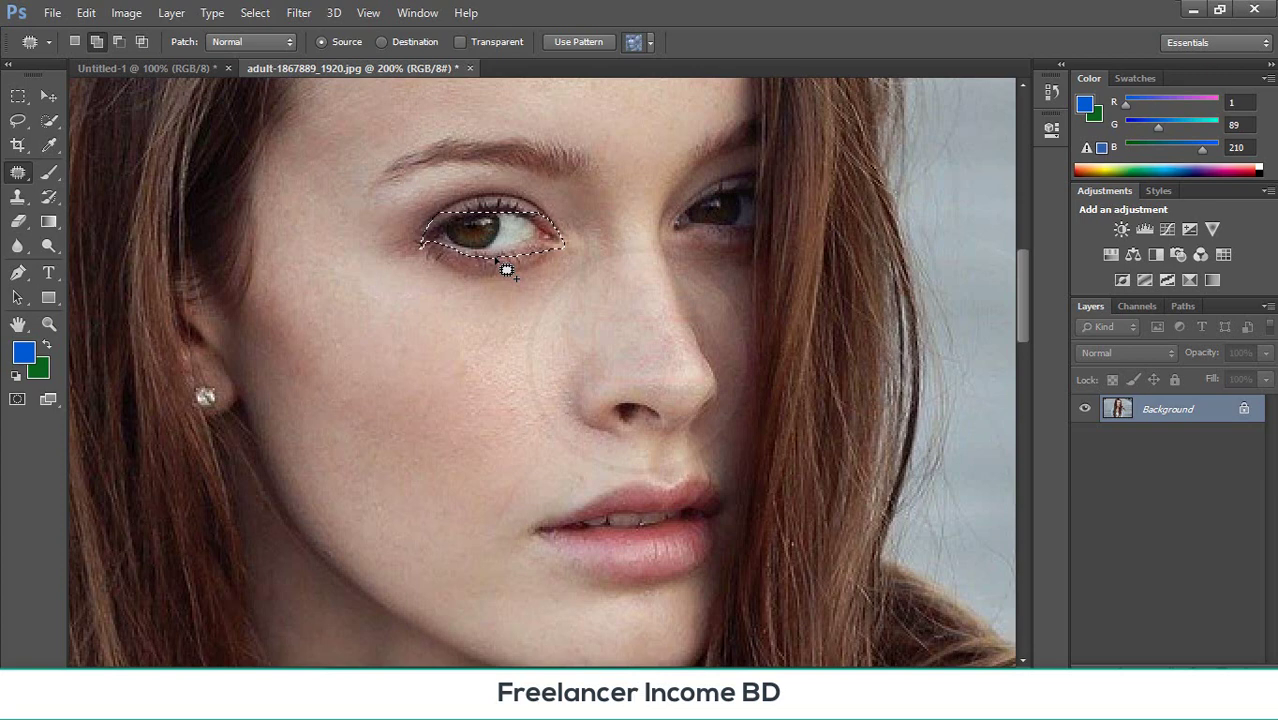
scroll(507, 269, "up", 1)
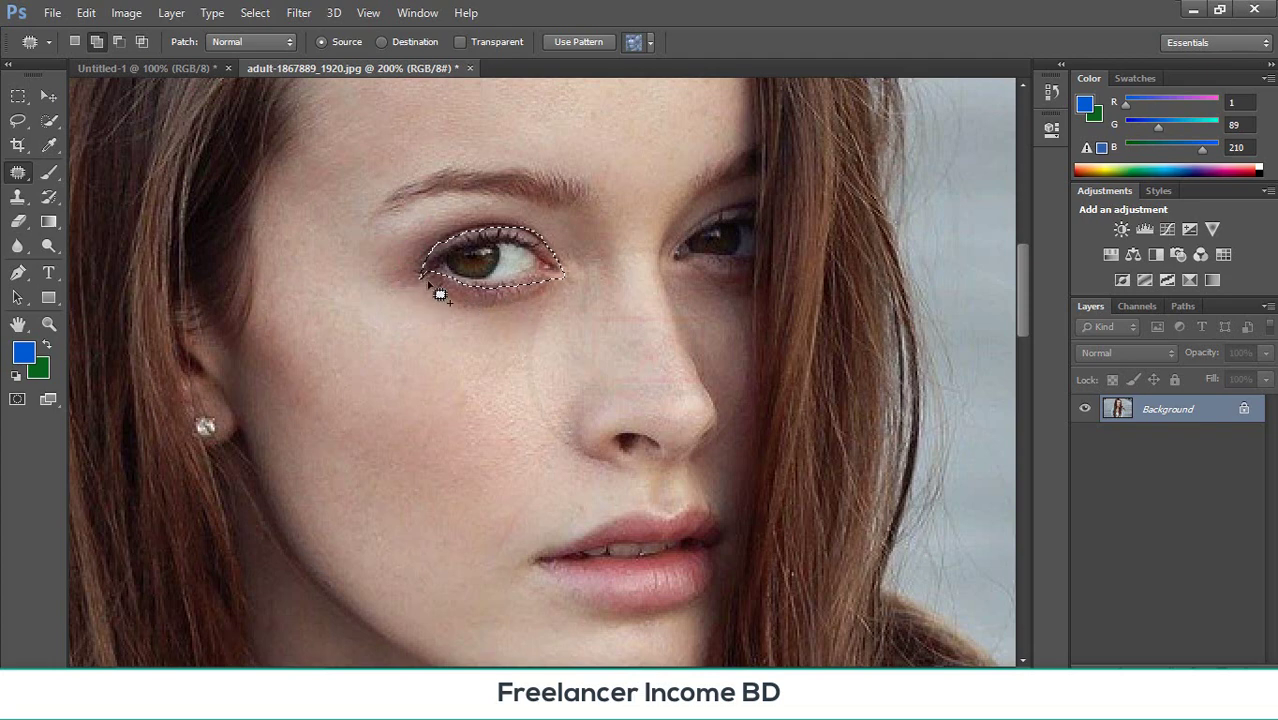
- Trial-patch the eye with cheek skin, undo, and redraw outlines below the eye
left_click_drag(431, 290, 448, 336)
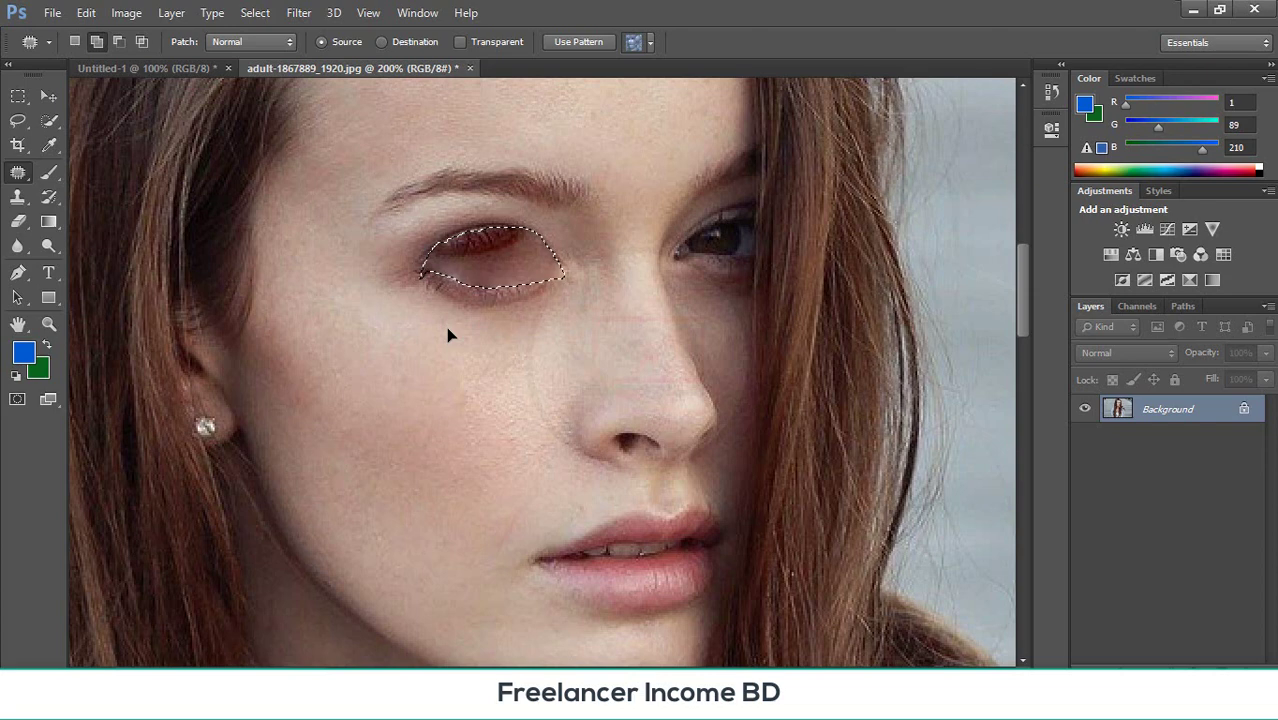
key("ctrl+z")
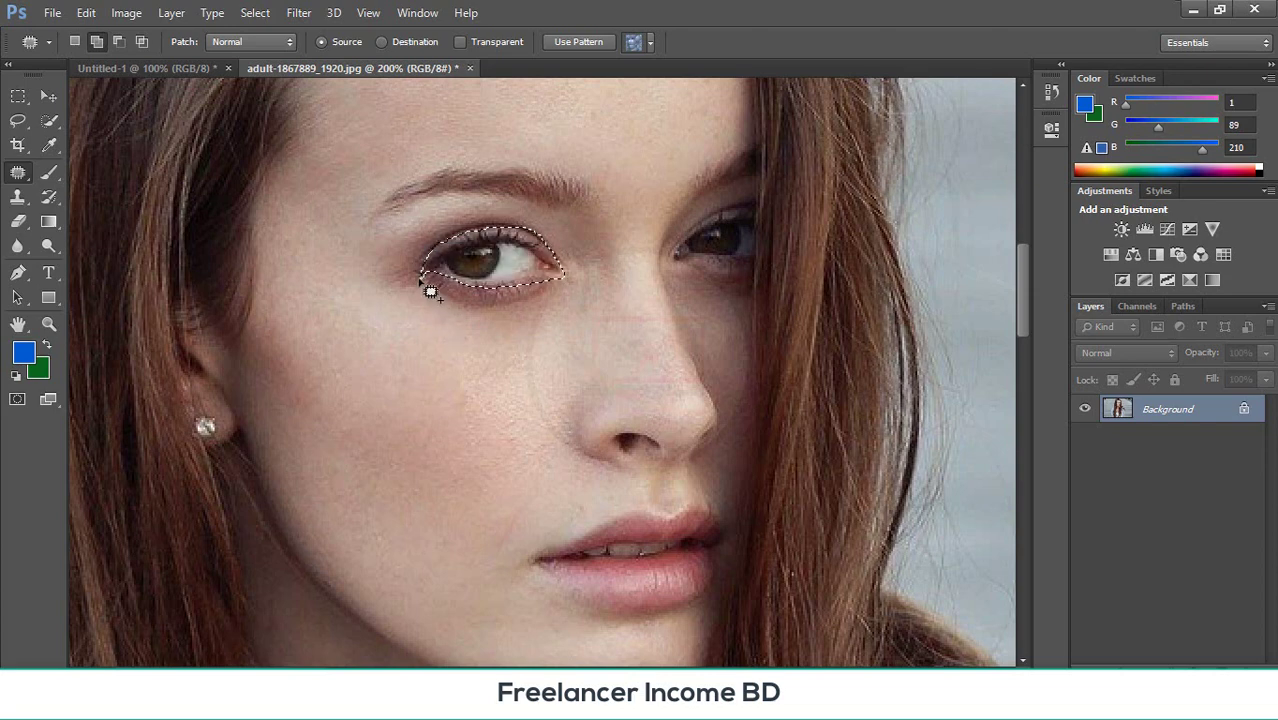
mouse_move(423, 273)
left_mouse_down()
mouse_move(421, 306)
mouse_move(440, 333)
mouse_move(527, 356)
mouse_move(580, 351)
mouse_move(571, 278)
left_mouse_up()
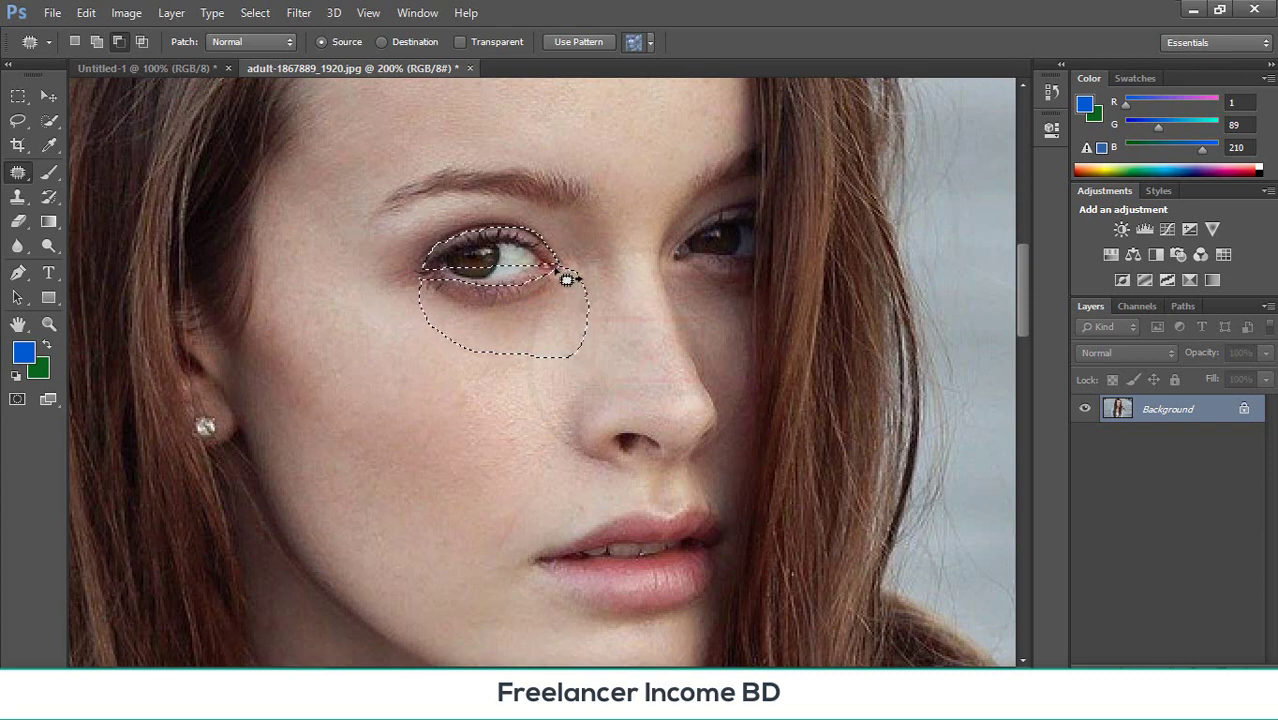
mouse_move(594, 287)
left_mouse_down()
mouse_move(553, 408)
mouse_move(373, 363)
mouse_move(358, 275)
mouse_move(428, 280)
left_mouse_up()
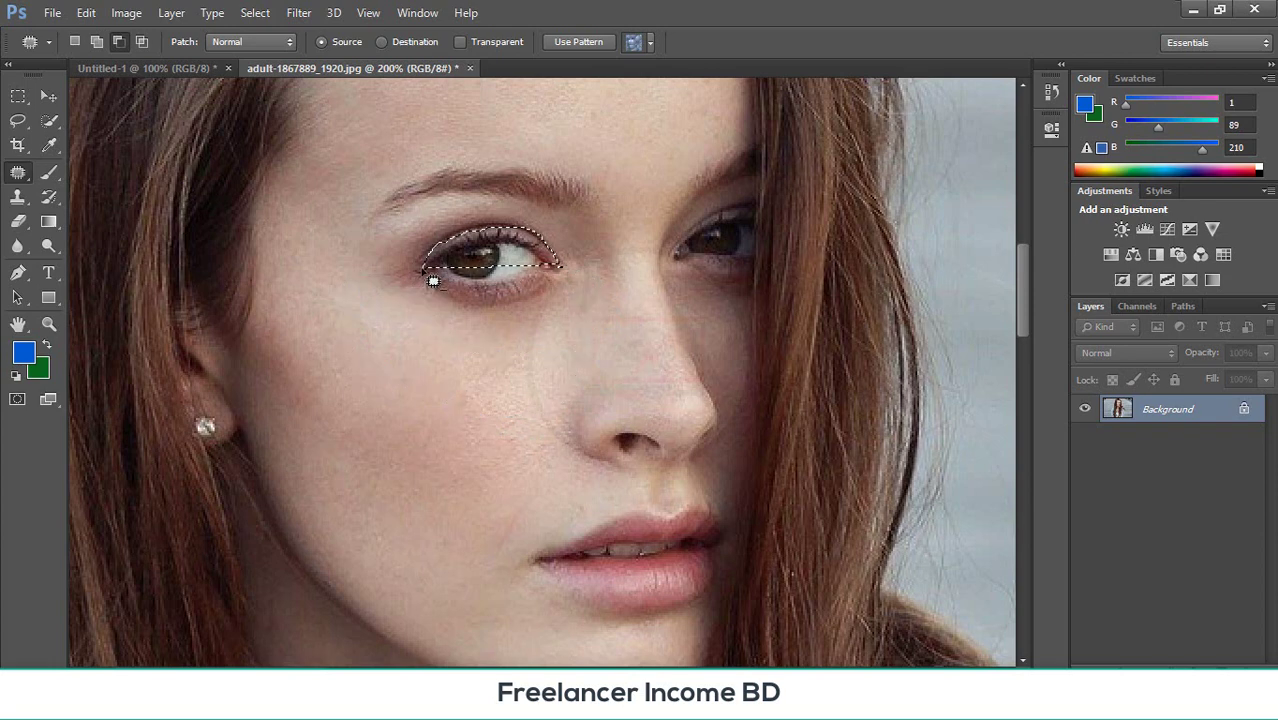
- Add the under-eye area to the eye selection and patch it from skin near the lips
left_click(96, 42)
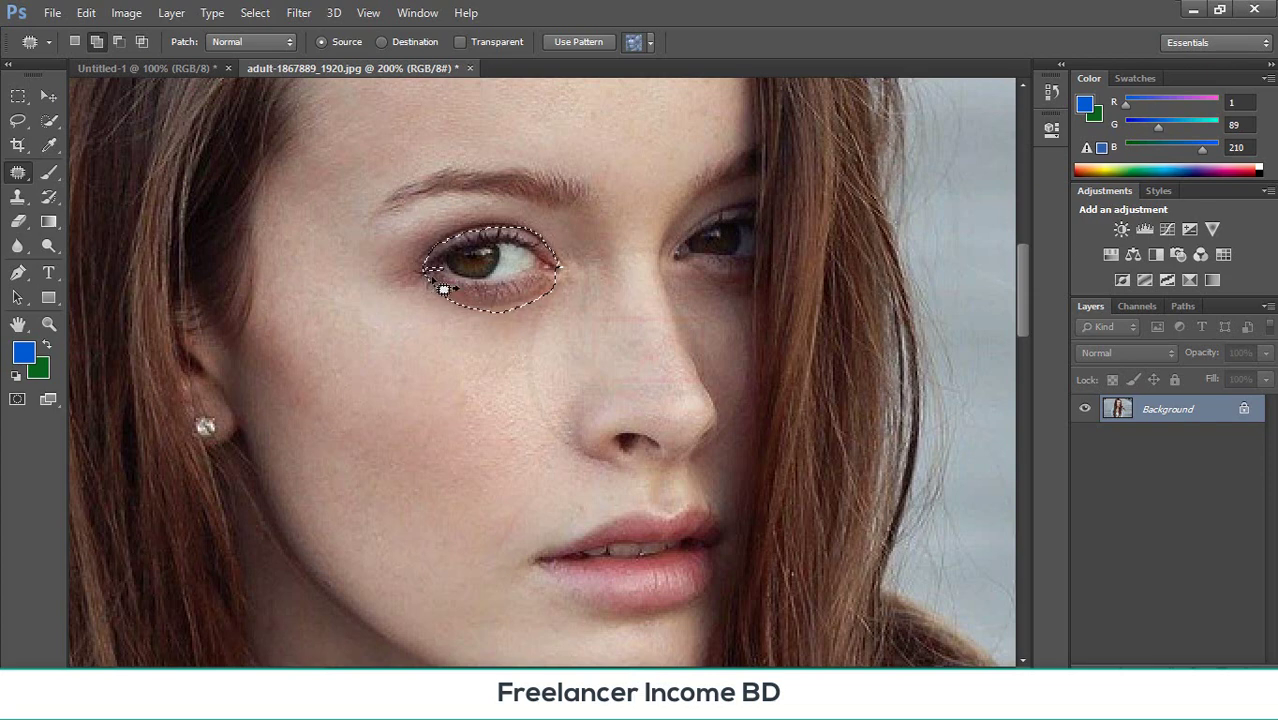
left_click_drag(421, 272, 423, 272)
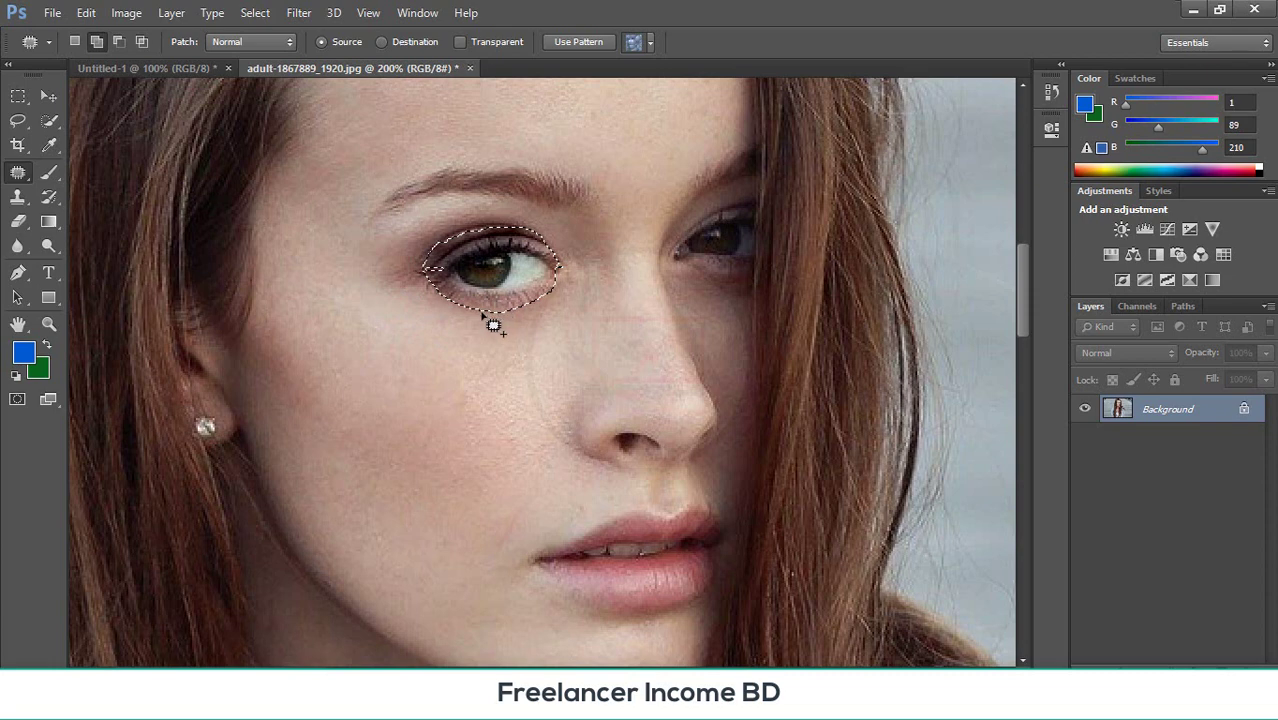
mouse_move(497, 323)
left_mouse_down()
mouse_move(504, 397)
mouse_move(557, 518)
mouse_move(585, 548)
left_mouse_up()
key("ctrl+z")
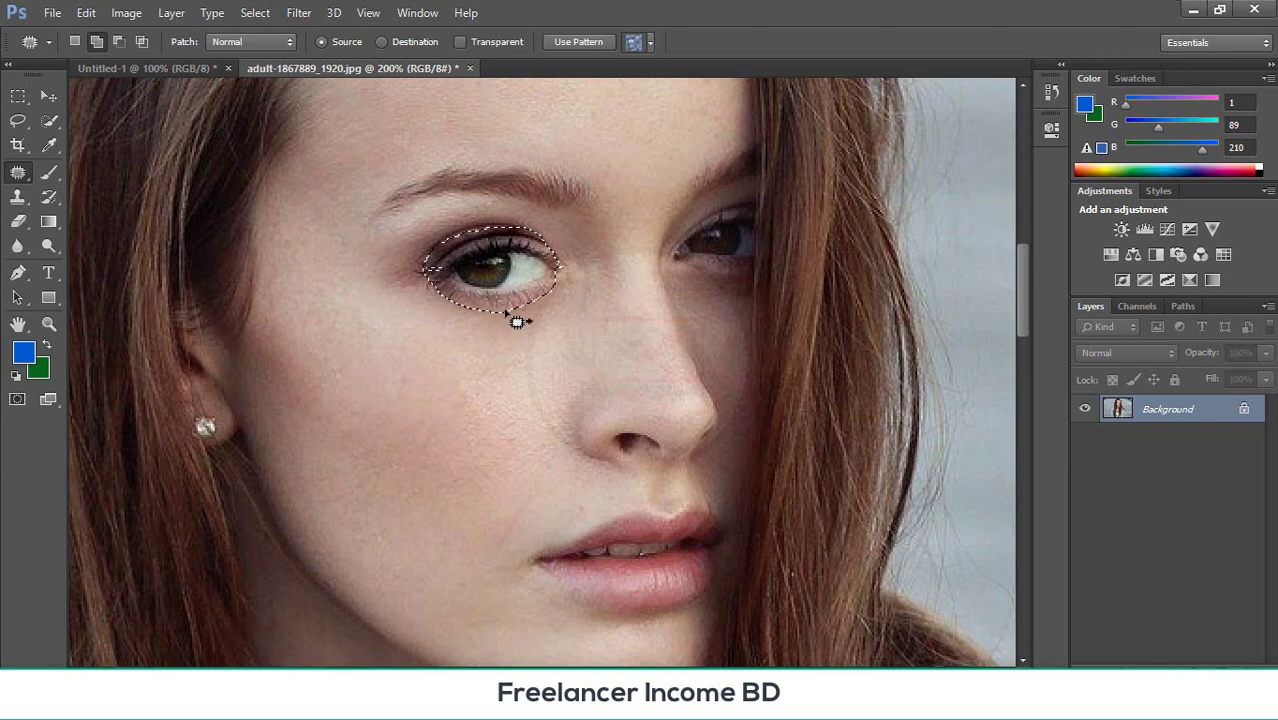
left_click_drag(517, 320, 662, 606)
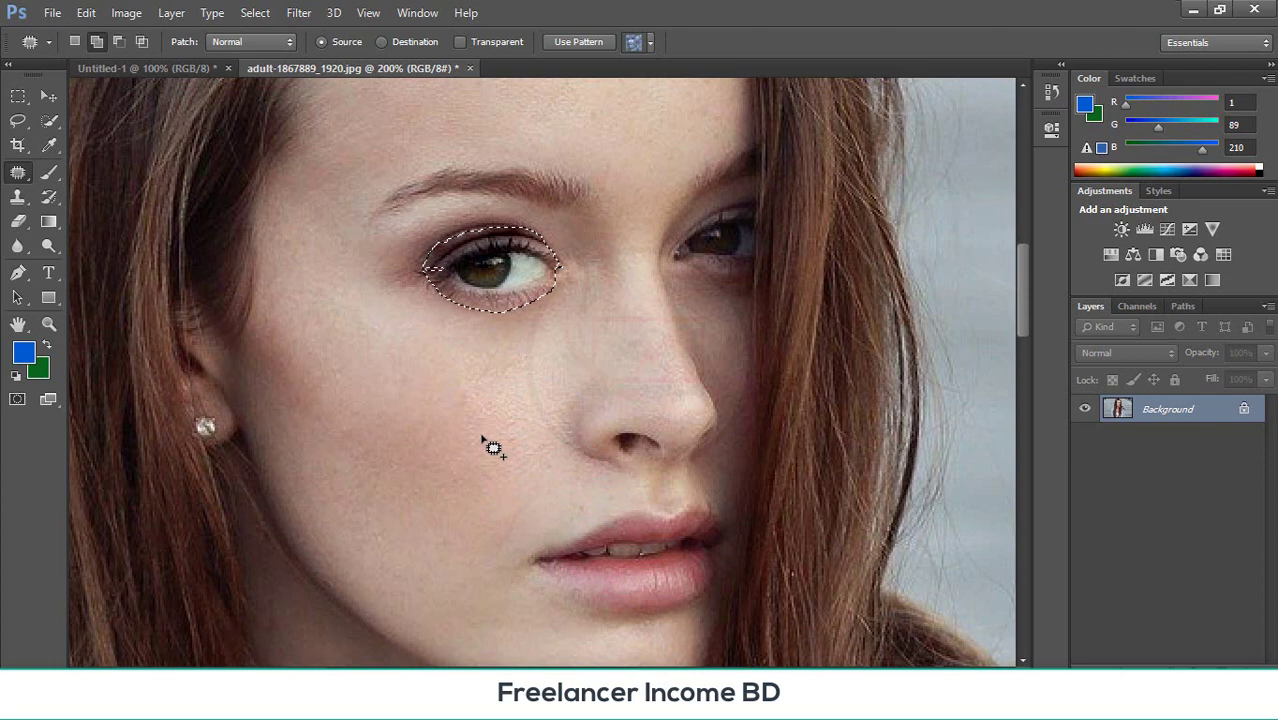
- Turn on the CMYK Proof Colors view, revert the eye patch, and clear the selection
key("ctrl+y")
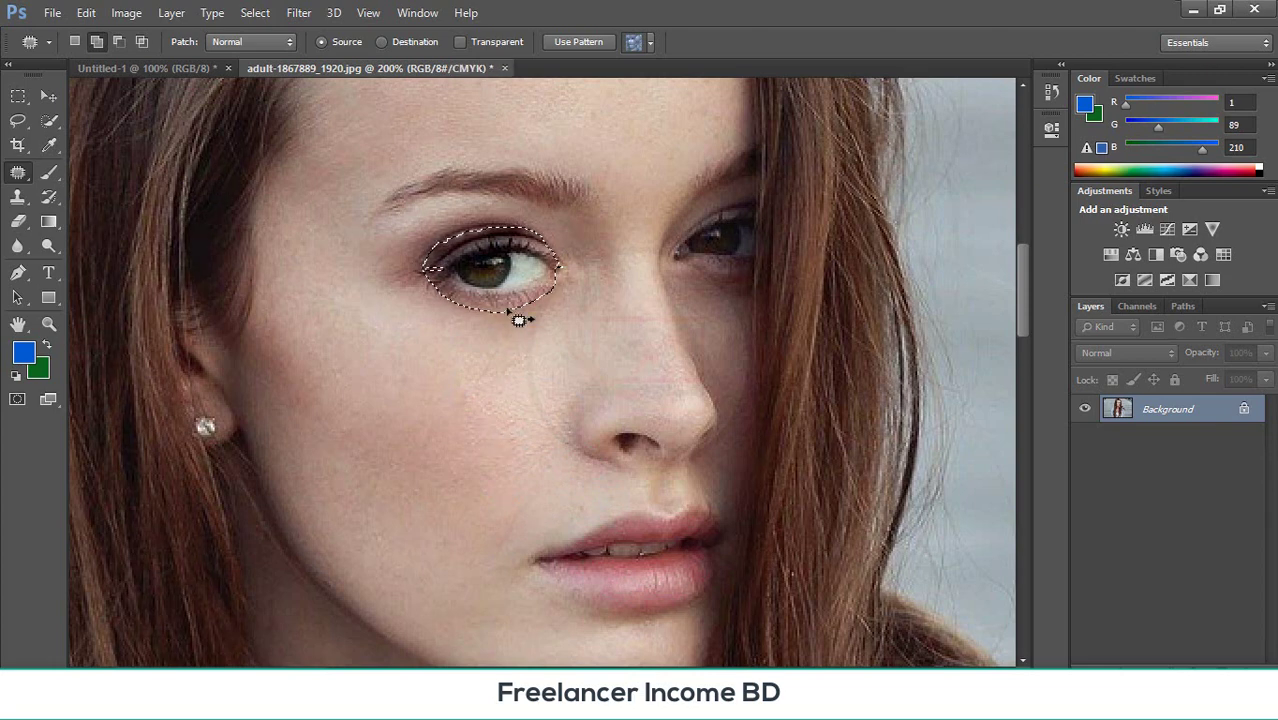
left_click_drag(518, 321, 654, 596)
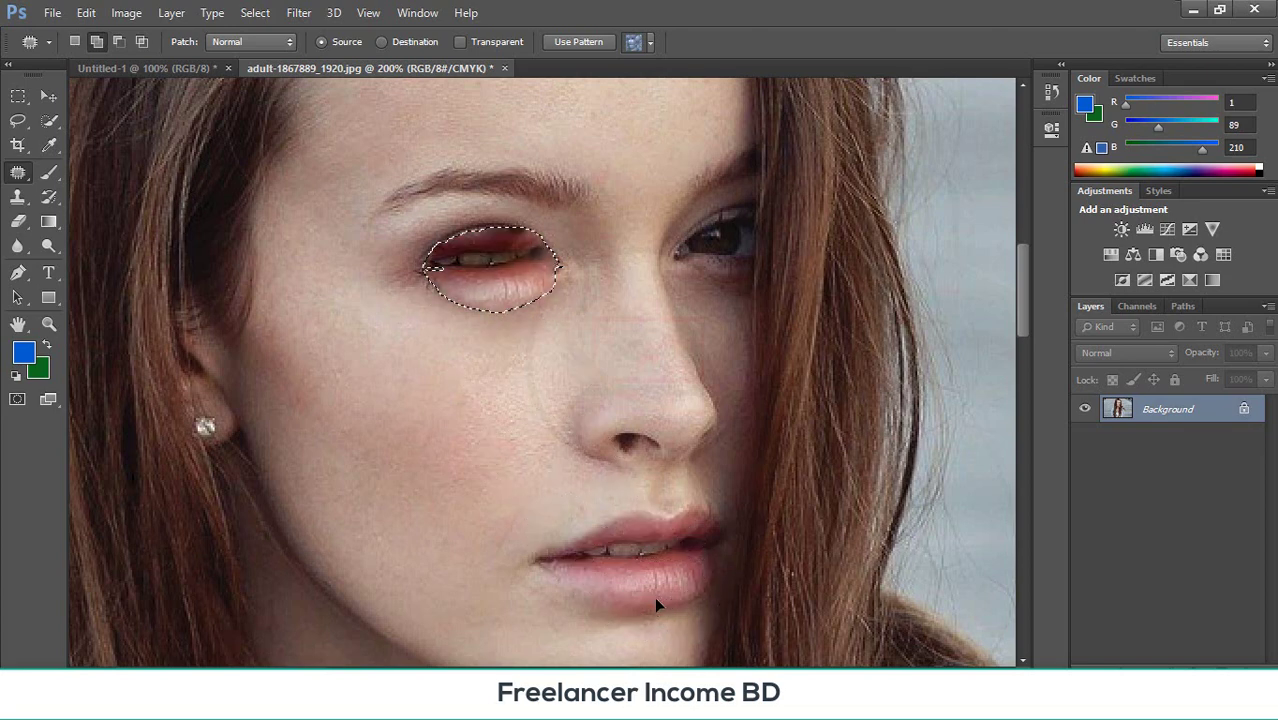
left_click(48, 96)
key("ctrl+d")
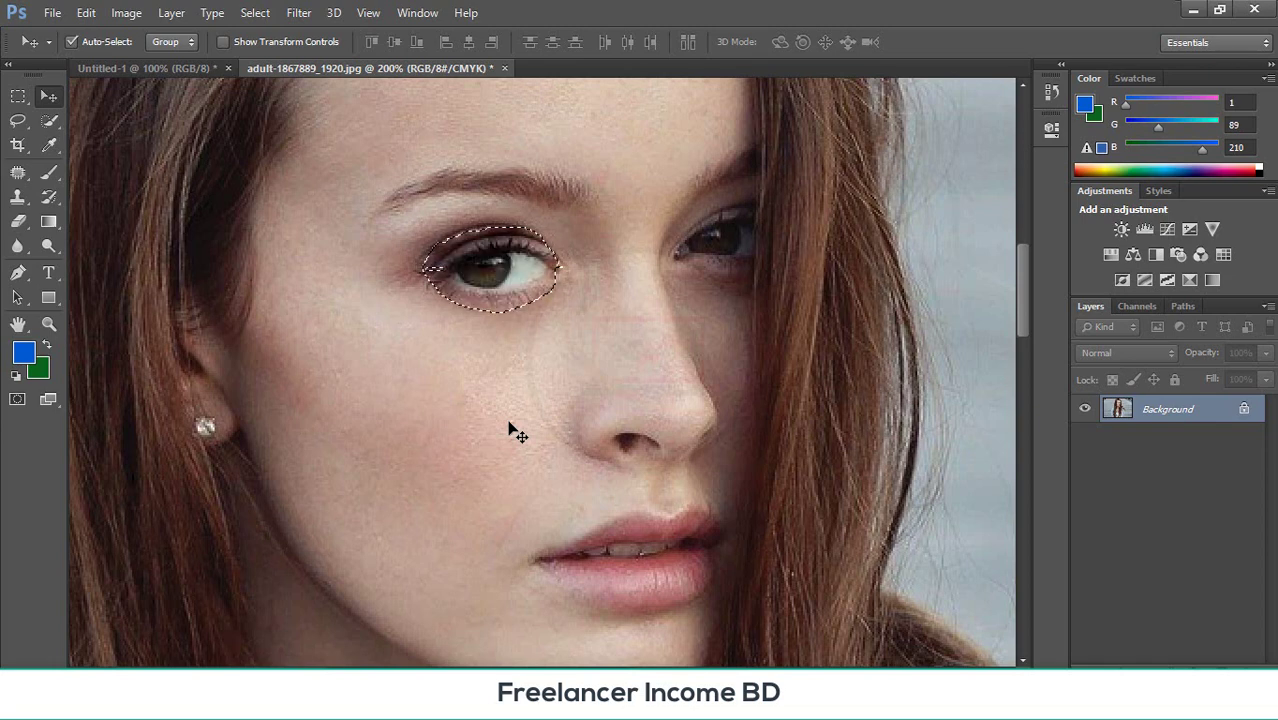
key("ctrl+d")
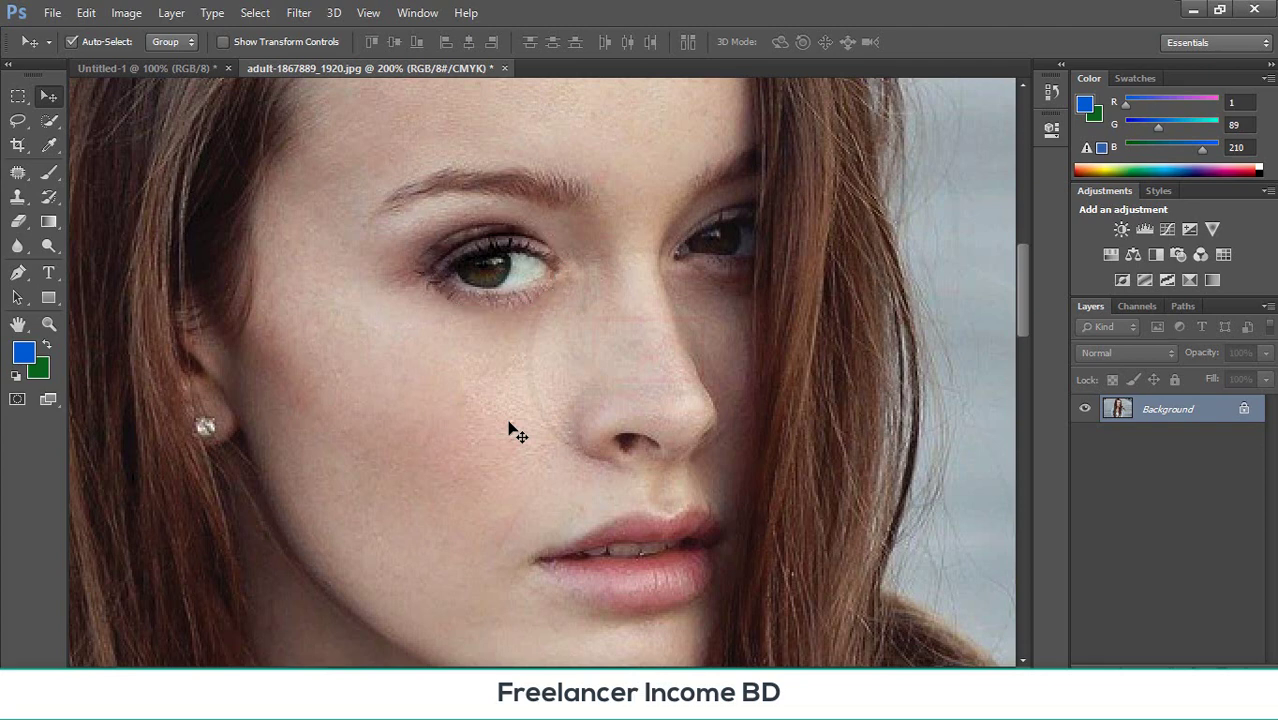
key("ctrl+z")
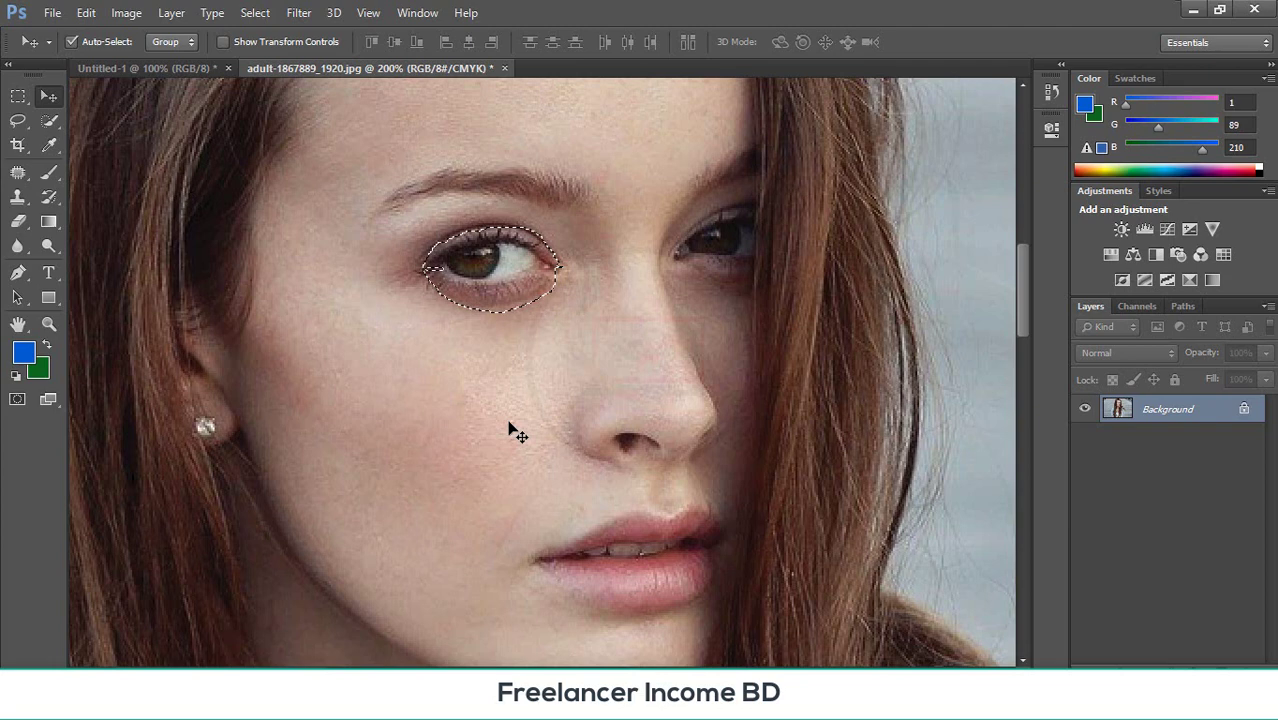
key("ctrl+d")
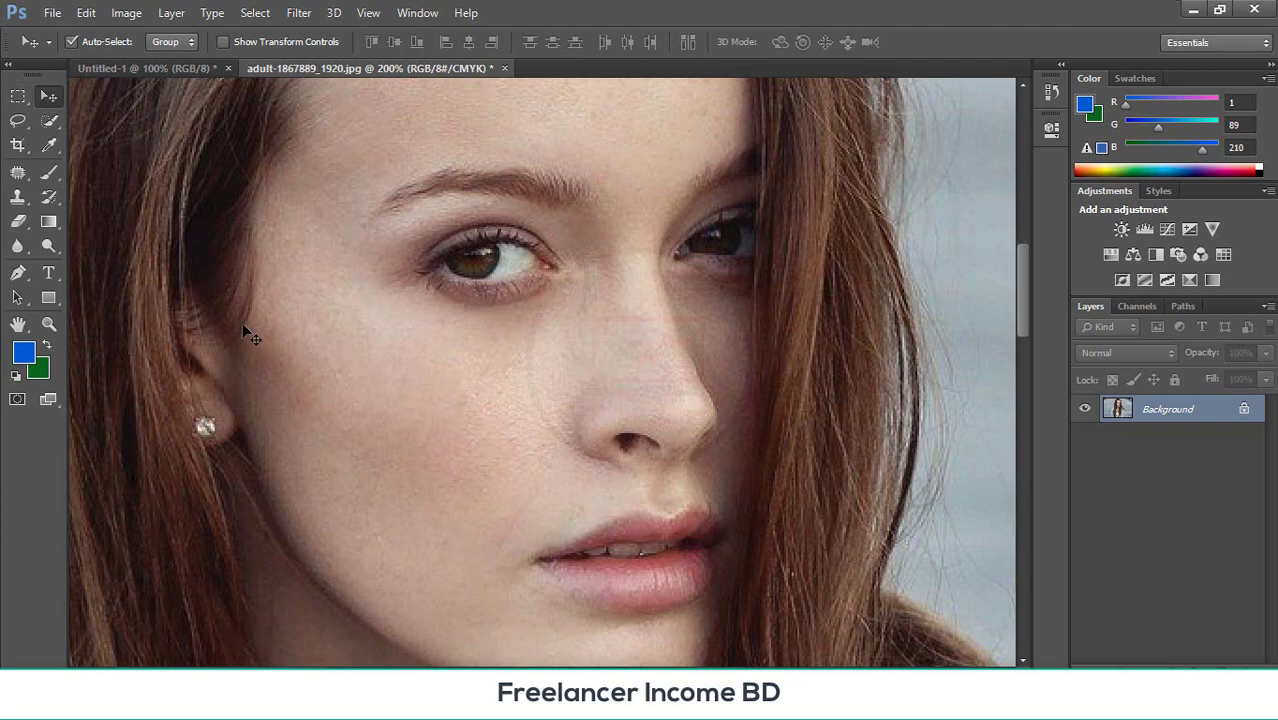
- Outline a forehead area and patch it with skin sampled from the cheek and hairline
scroll(567, 457, "up", 3)
scroll(569, 458, "up", 3)
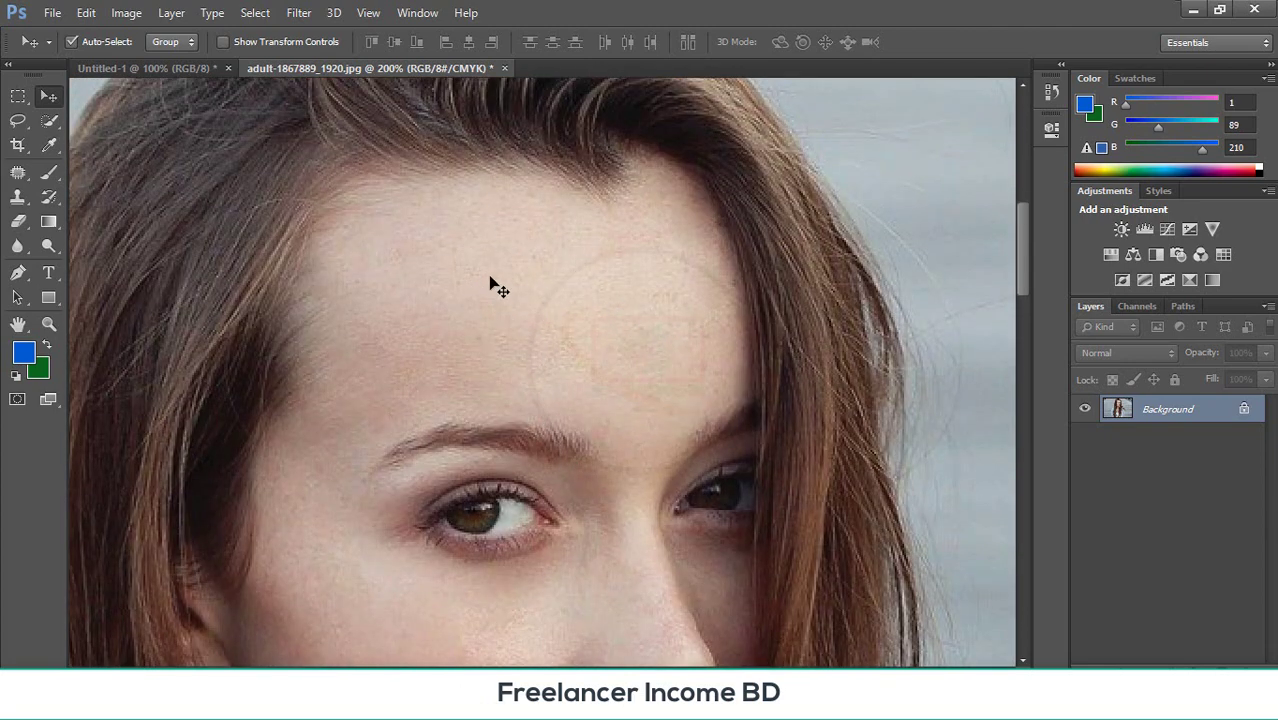
scroll(500, 292, "down", 1)
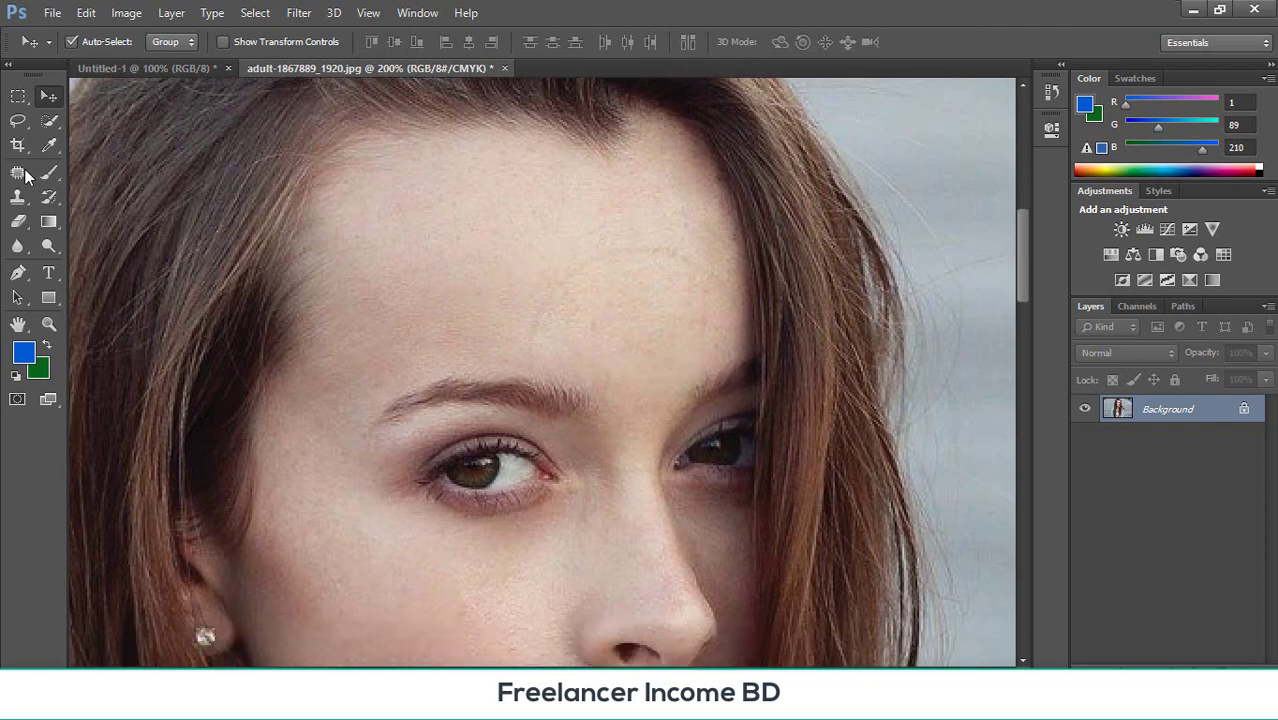
left_click(22, 174)
mouse_move(390, 160)
left_mouse_down()
mouse_move(433, 158)
mouse_move(605, 180)
mouse_move(471, 256)
mouse_move(388, 168)
left_mouse_up()
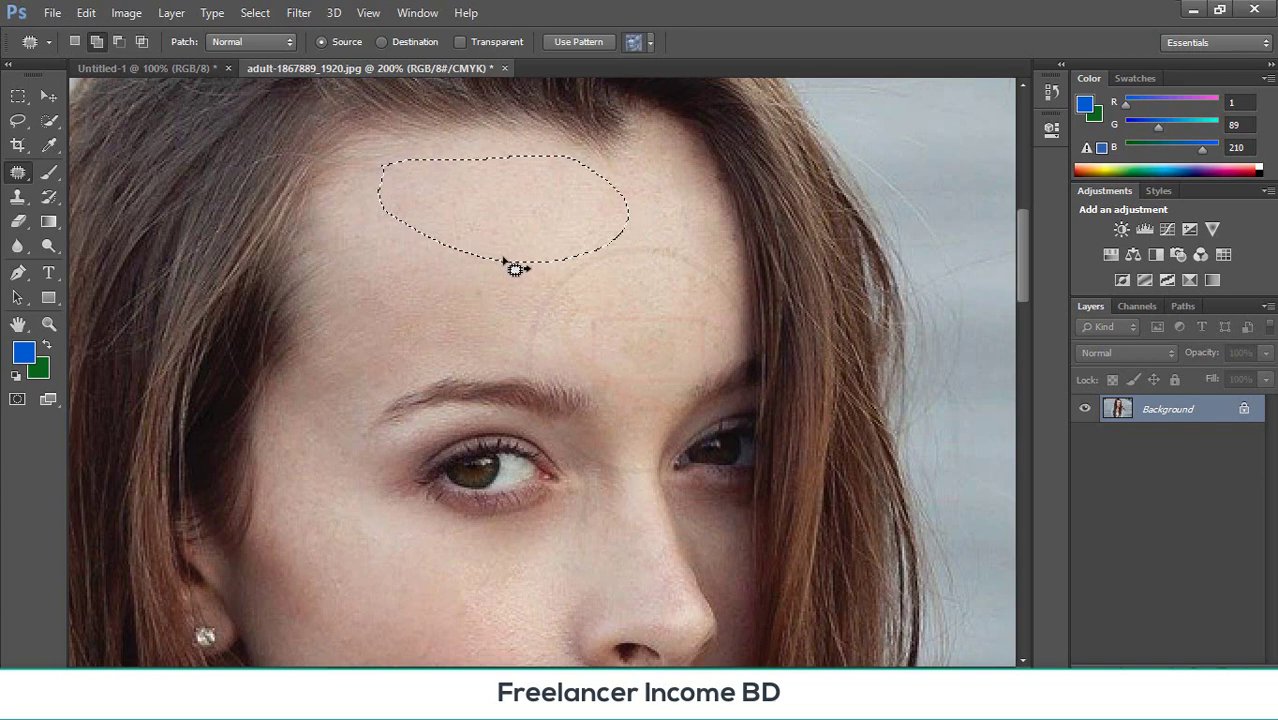
left_click_drag(513, 266, 605, 365)
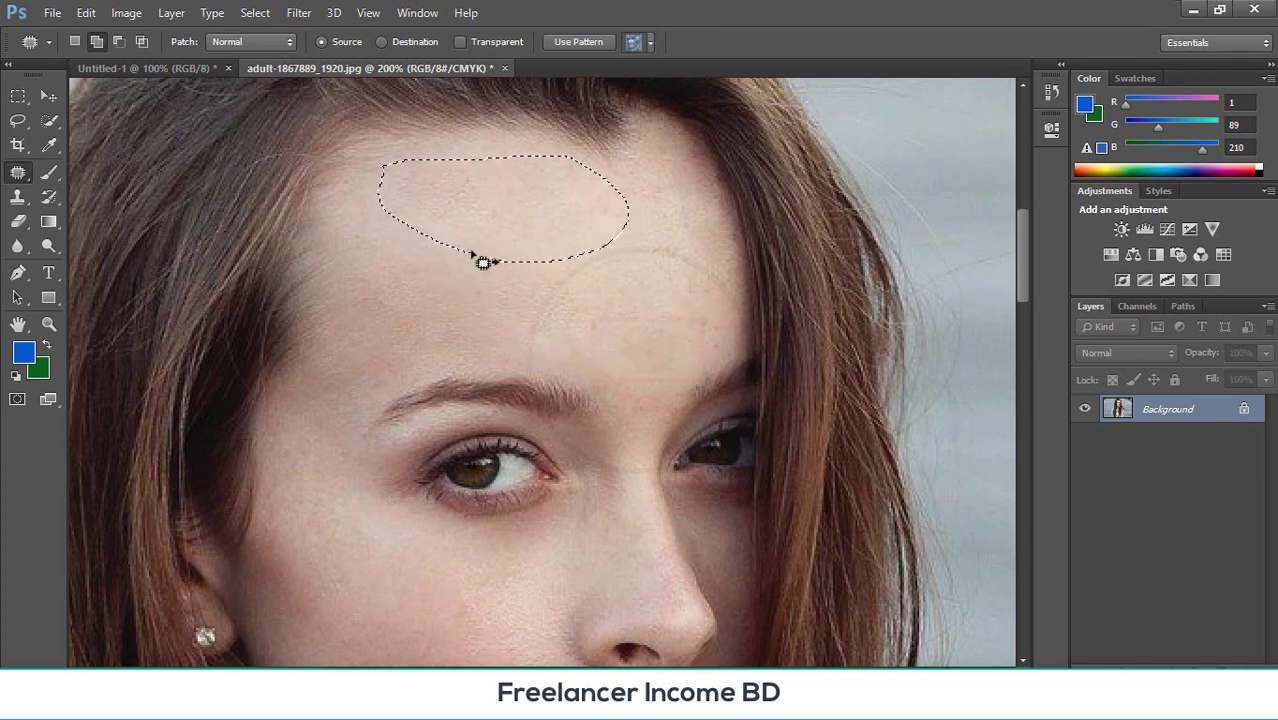
scroll(480, 250, "down", 2)
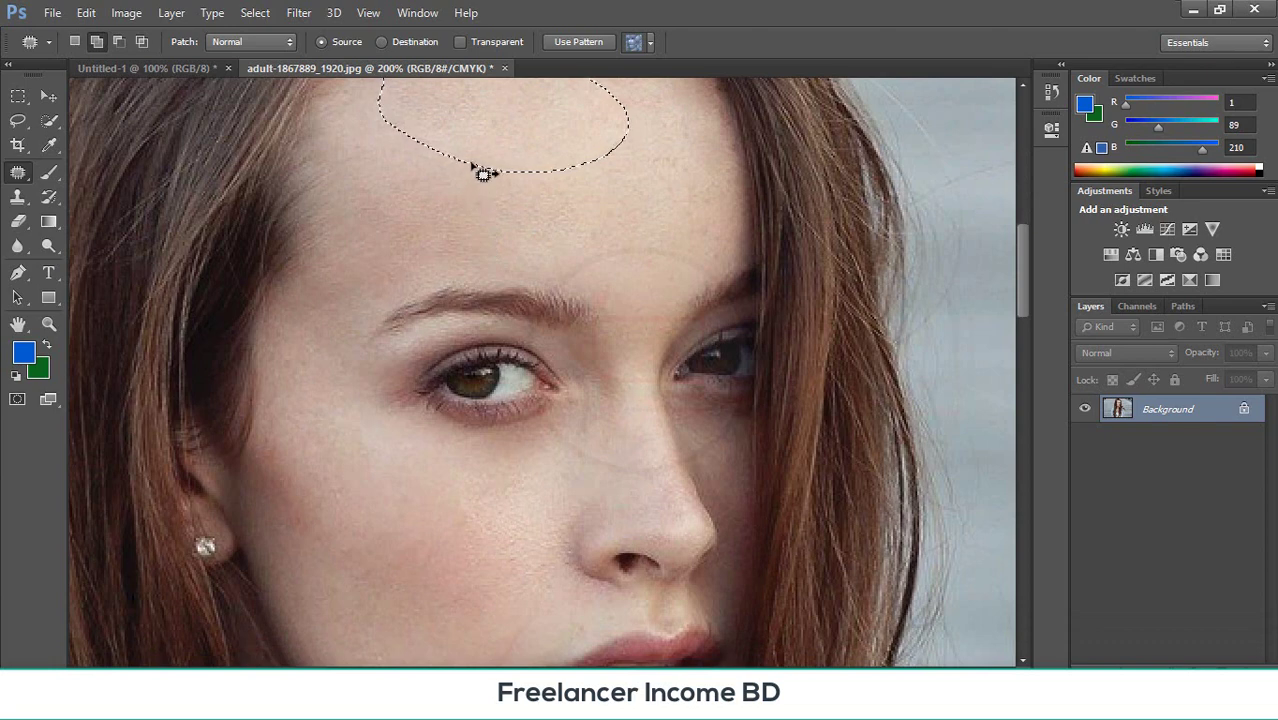
left_click_drag(483, 174, 436, 593)
scroll(488, 365, "up", 2)
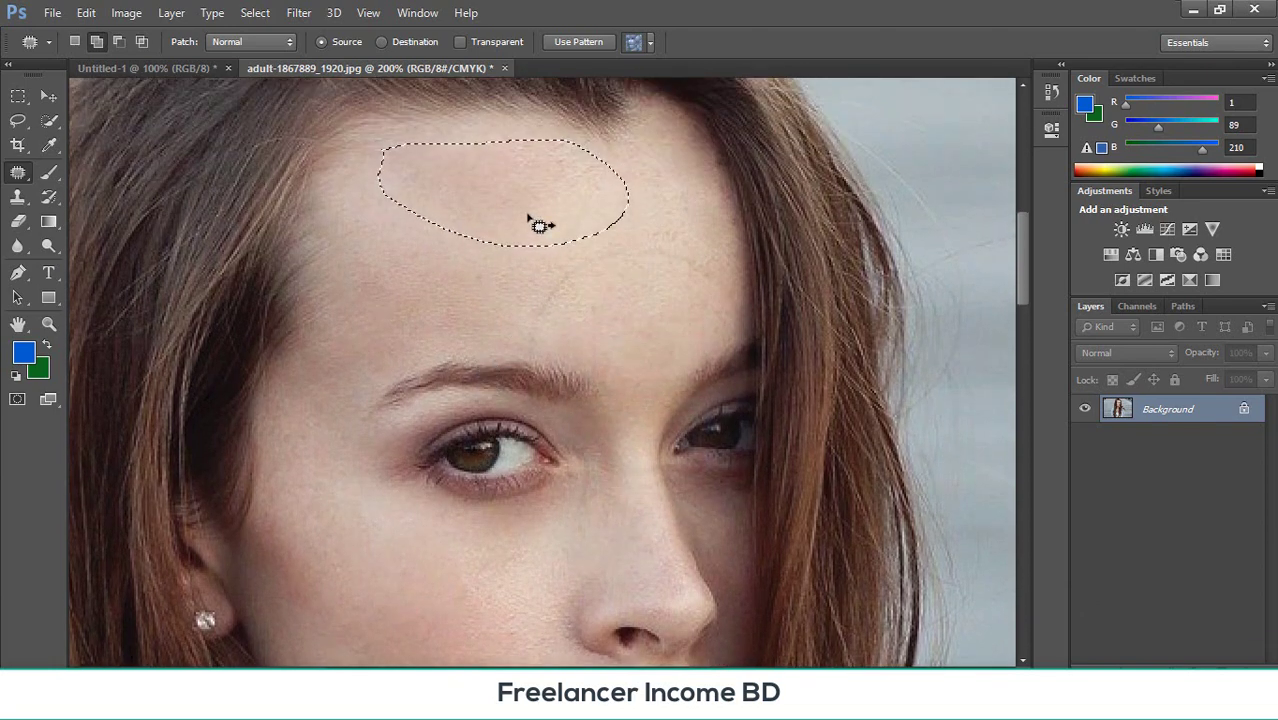
scroll(538, 226, "down", 7)
scroll(538, 228, "up", 3)
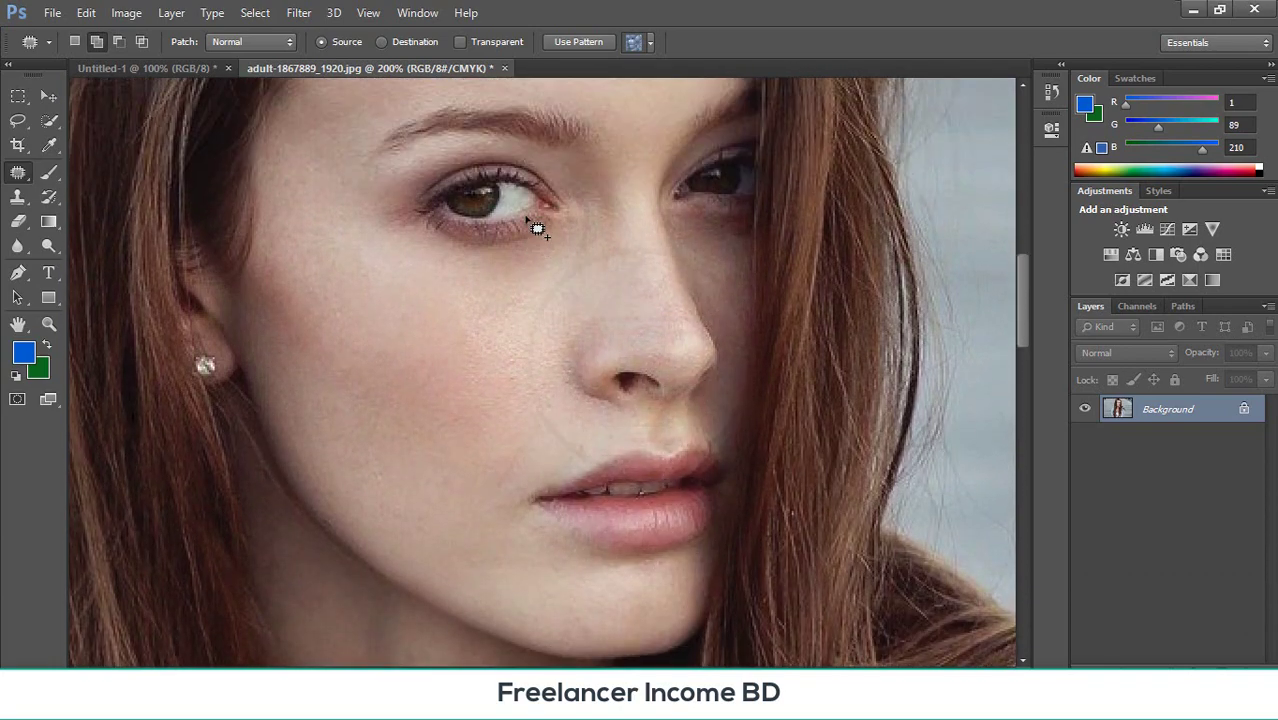
scroll(533, 442, "up", 7)
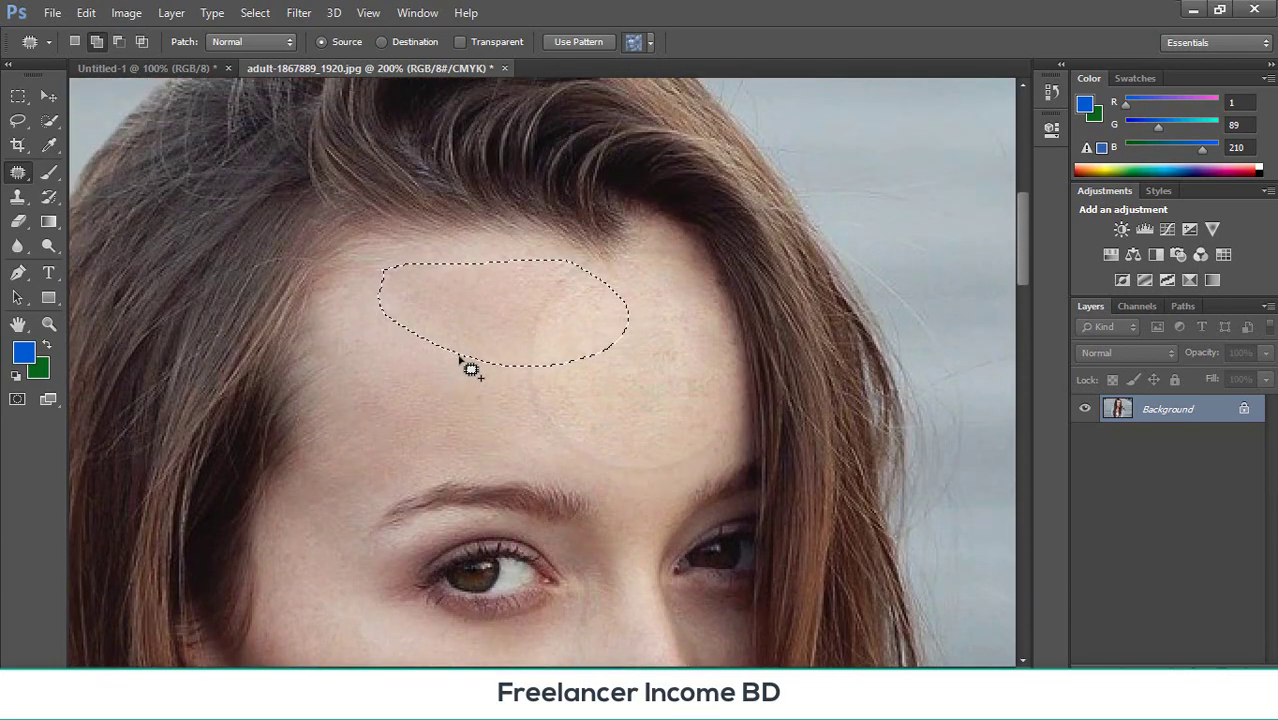
left_click_drag(461, 359, 258, 306)
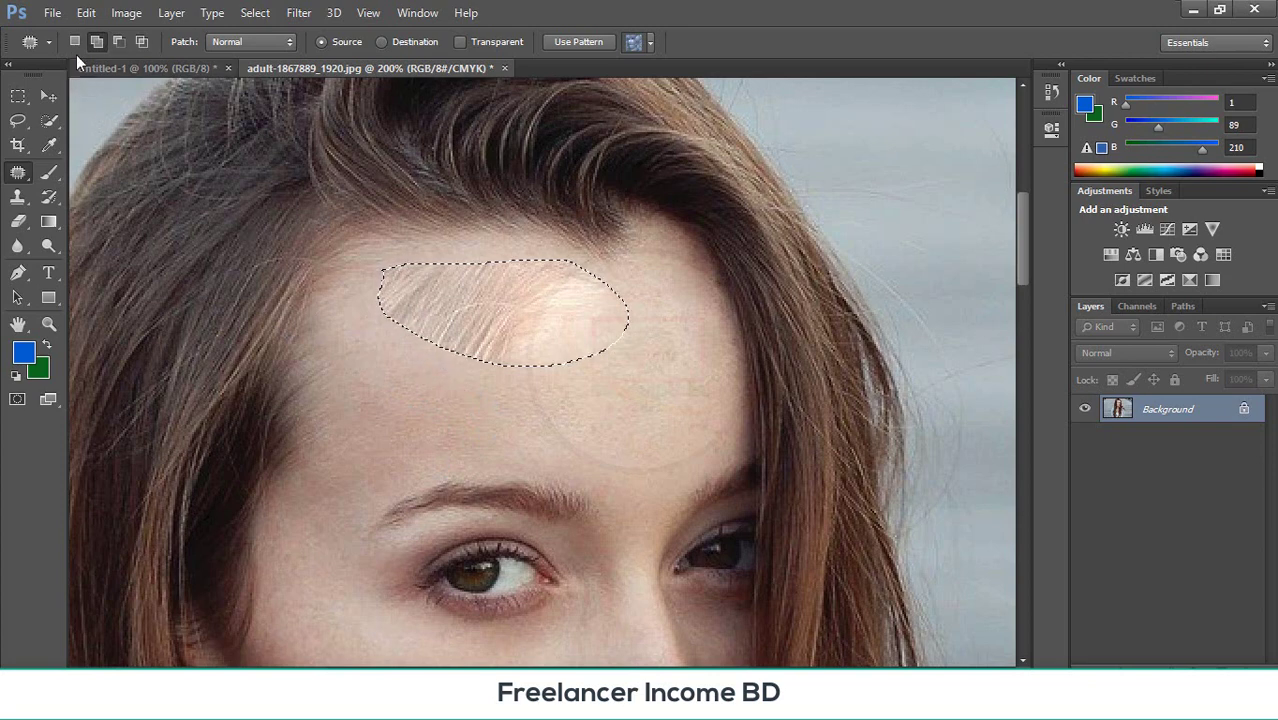
- Reset the Patch tool to its defaults from the tool preset menu
left_click(48, 43)
left_click(48, 43)
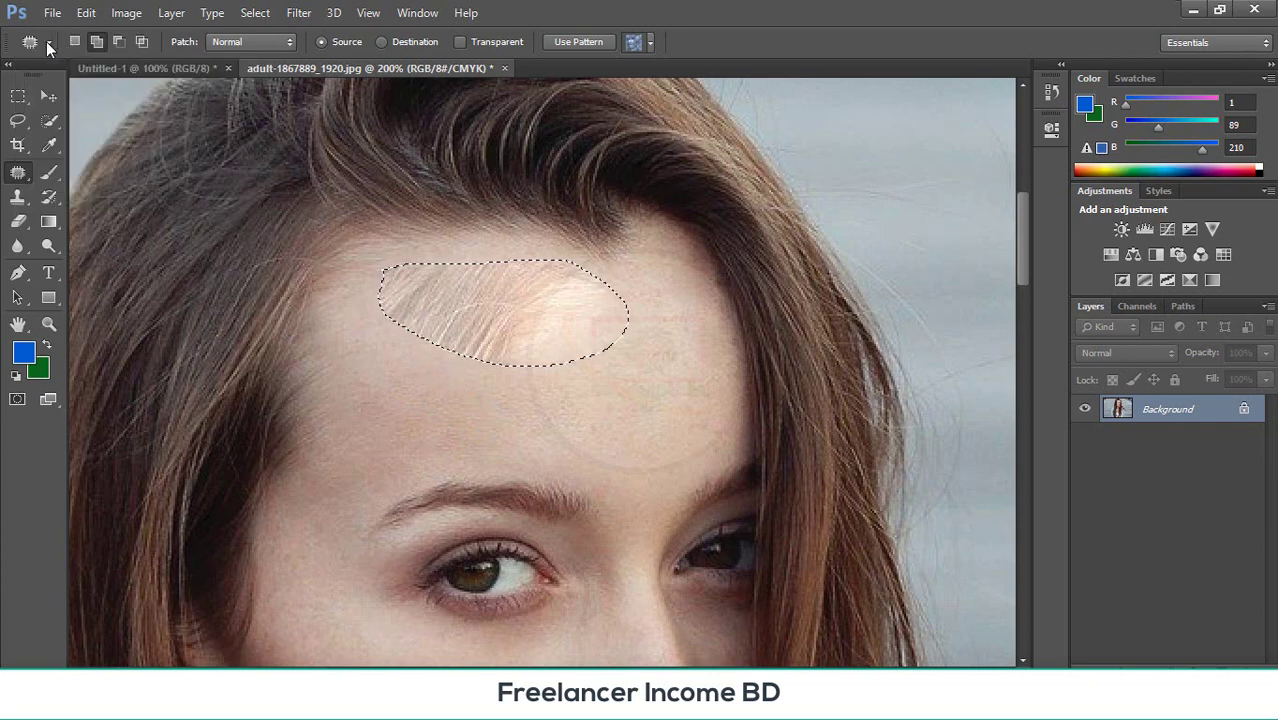
left_click(48, 43)
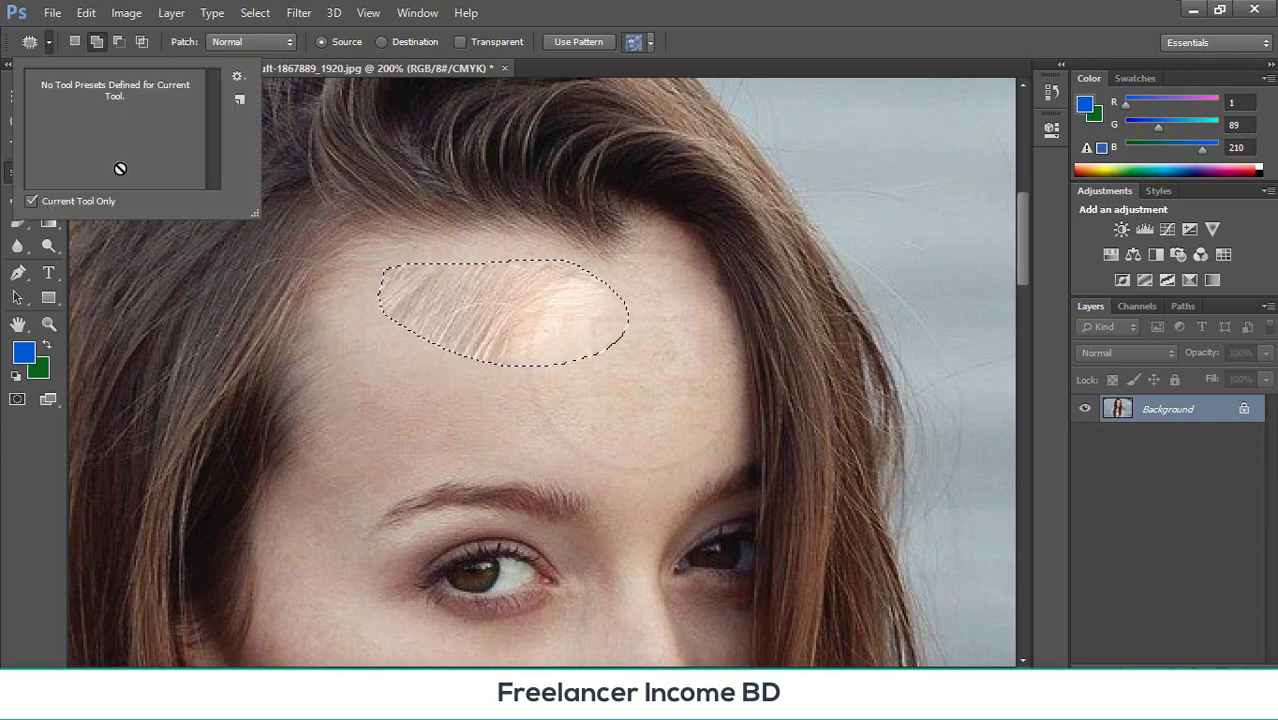
left_click(237, 77)
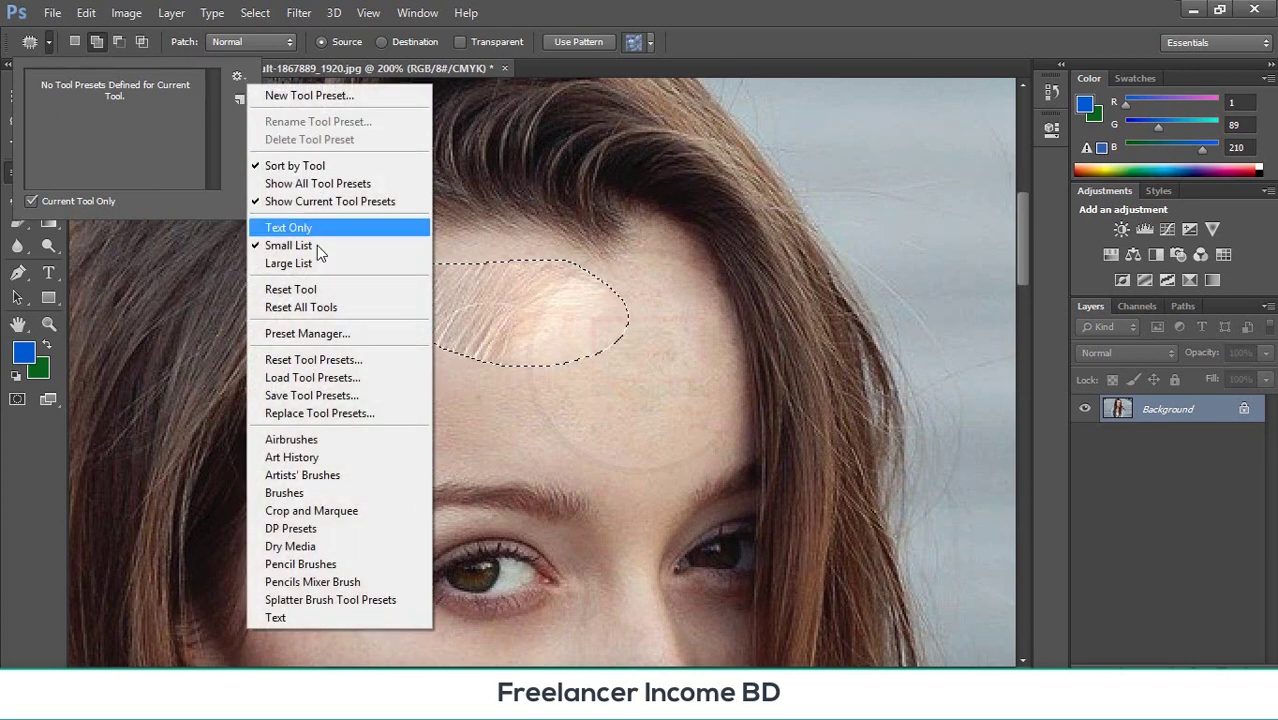
left_click(308, 289)
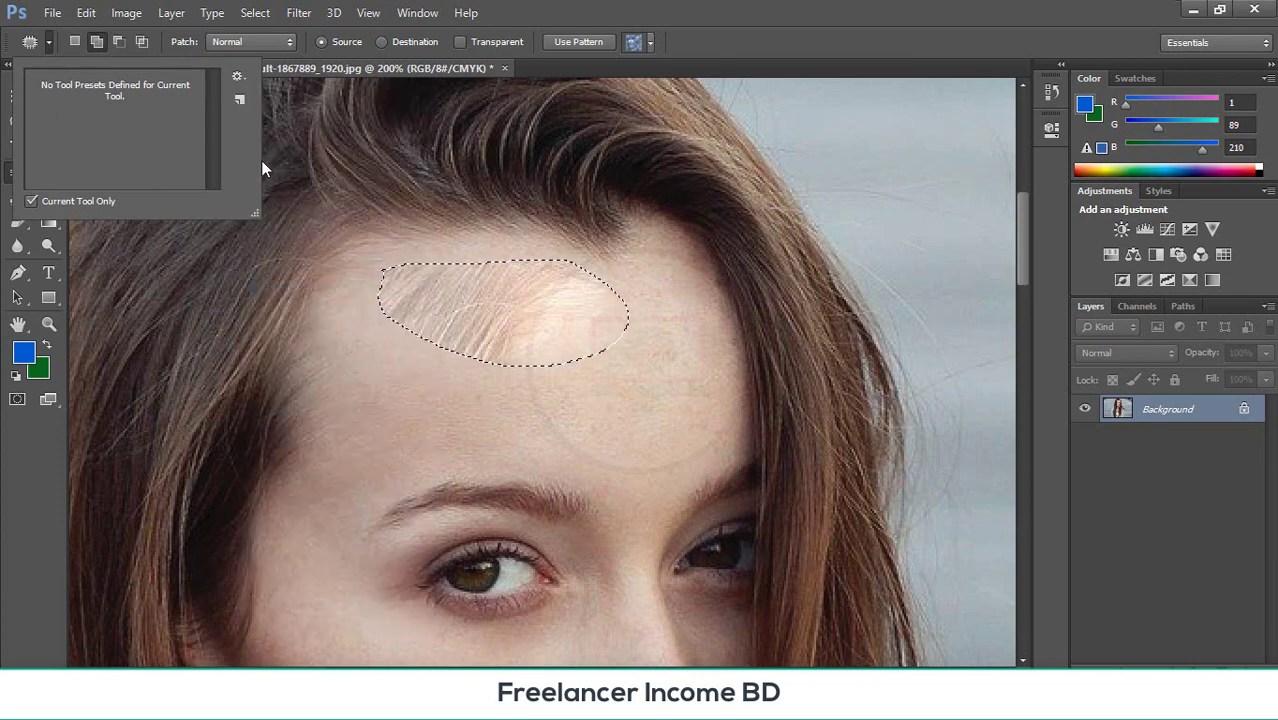
left_click(243, 254)
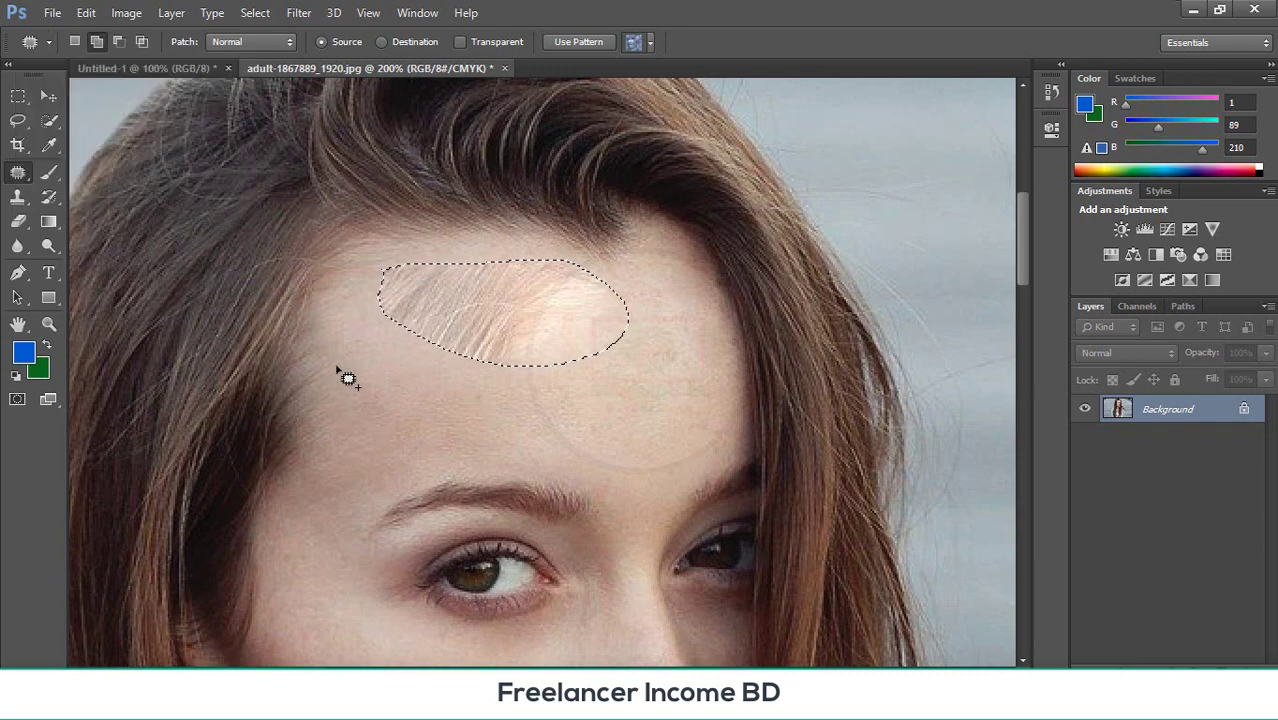
- Try another forehead patch, undo it, and deselect the forehead
mouse_move(484, 372)
left_mouse_down()
mouse_move(374, 463)
mouse_move(433, 460)
mouse_move(513, 367)
mouse_move(471, 344)
mouse_move(353, 333)
mouse_move(117, 225)
left_mouse_up()
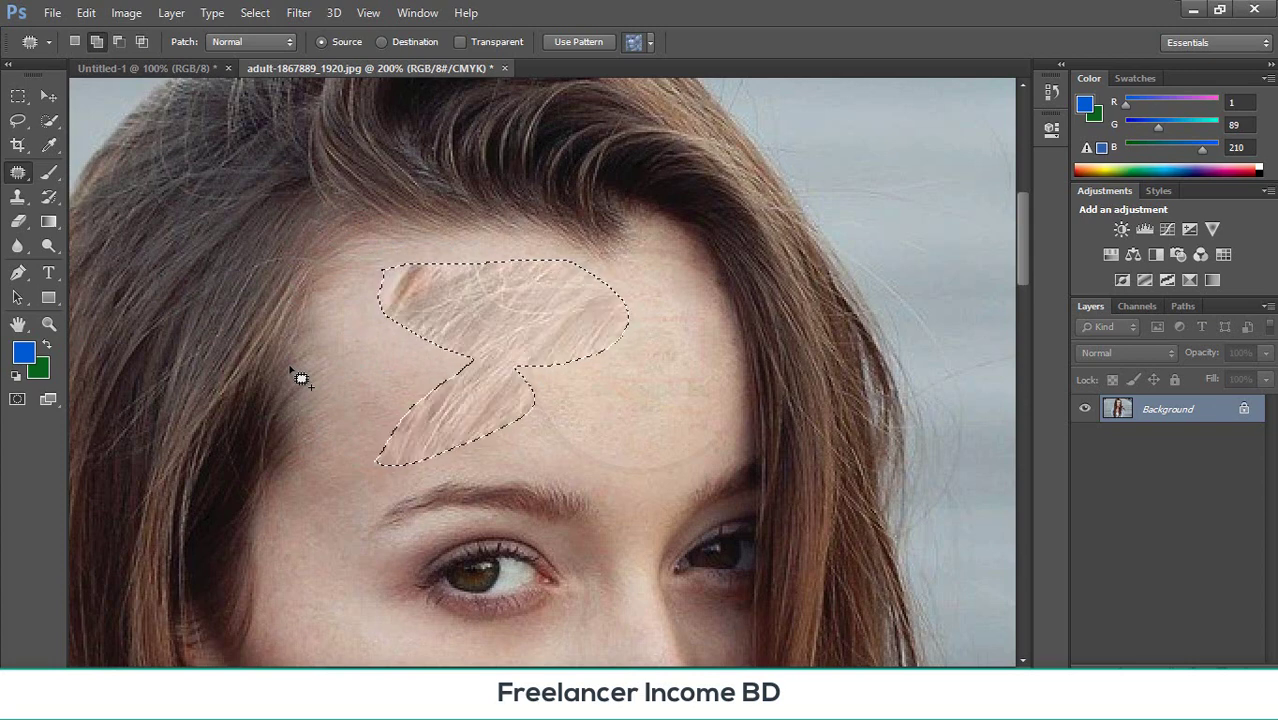
key("ctrl+z")
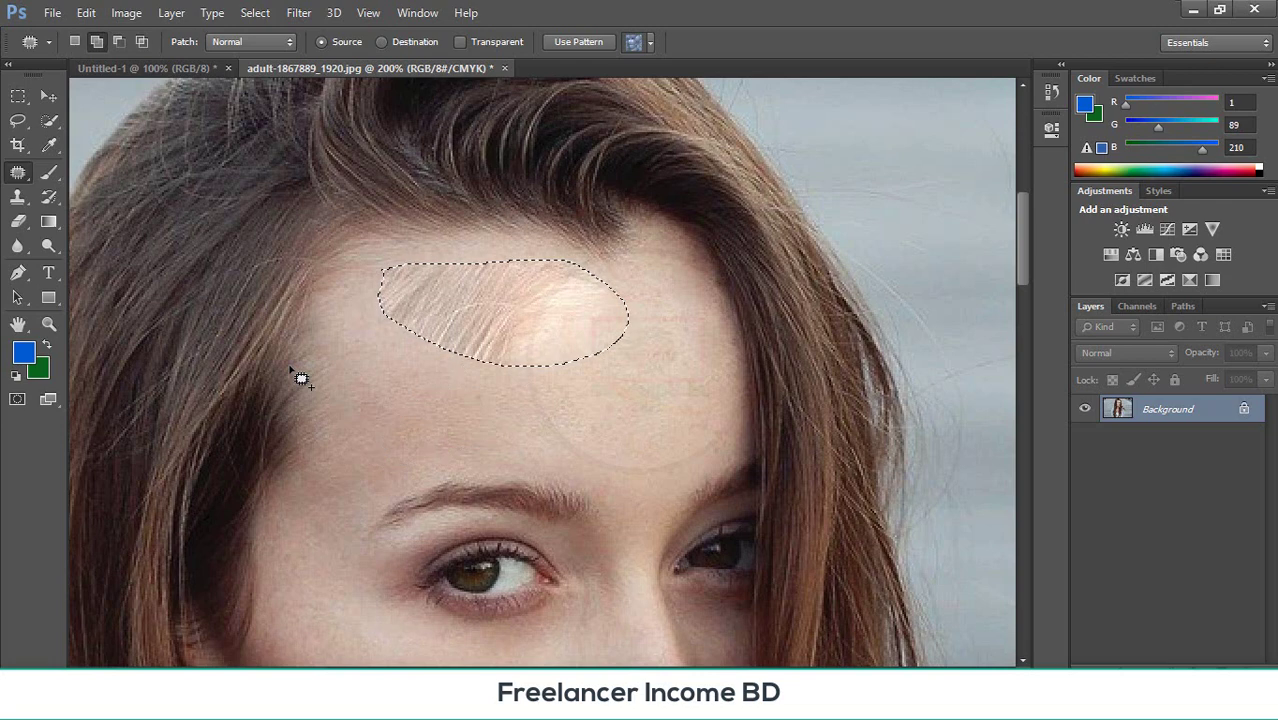
key("ctrl+d")
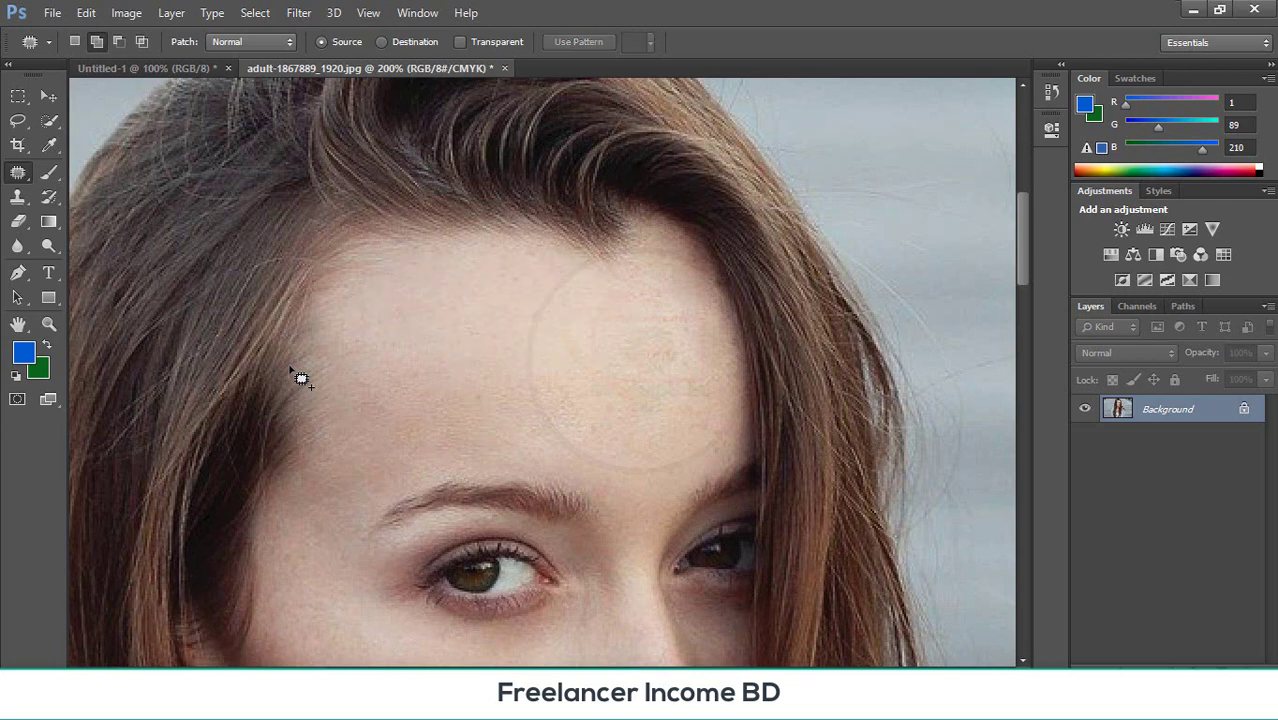
- Zoom out to 33.3% to show the whole portrait and select the Rectangular Marquee tool
left_click(44, 100)
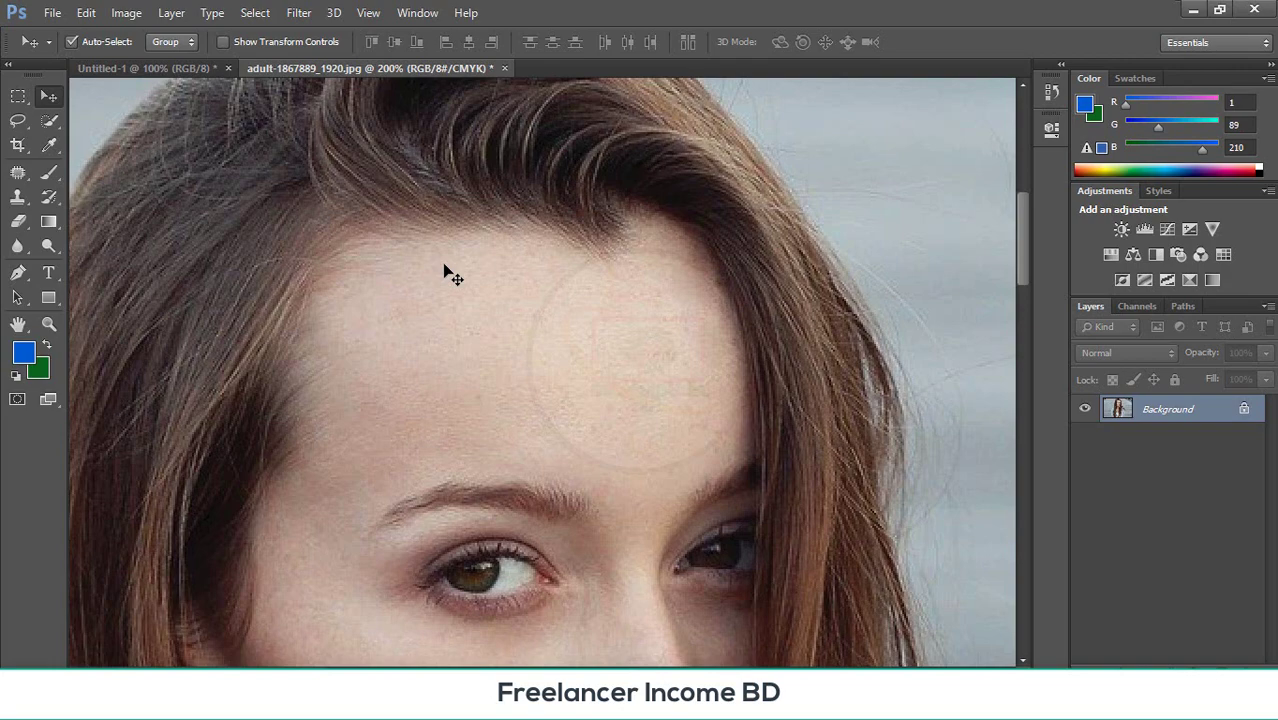
key("ctrl+minus")
key("ctrl+minus")
scroll(444, 270, "up", 2)
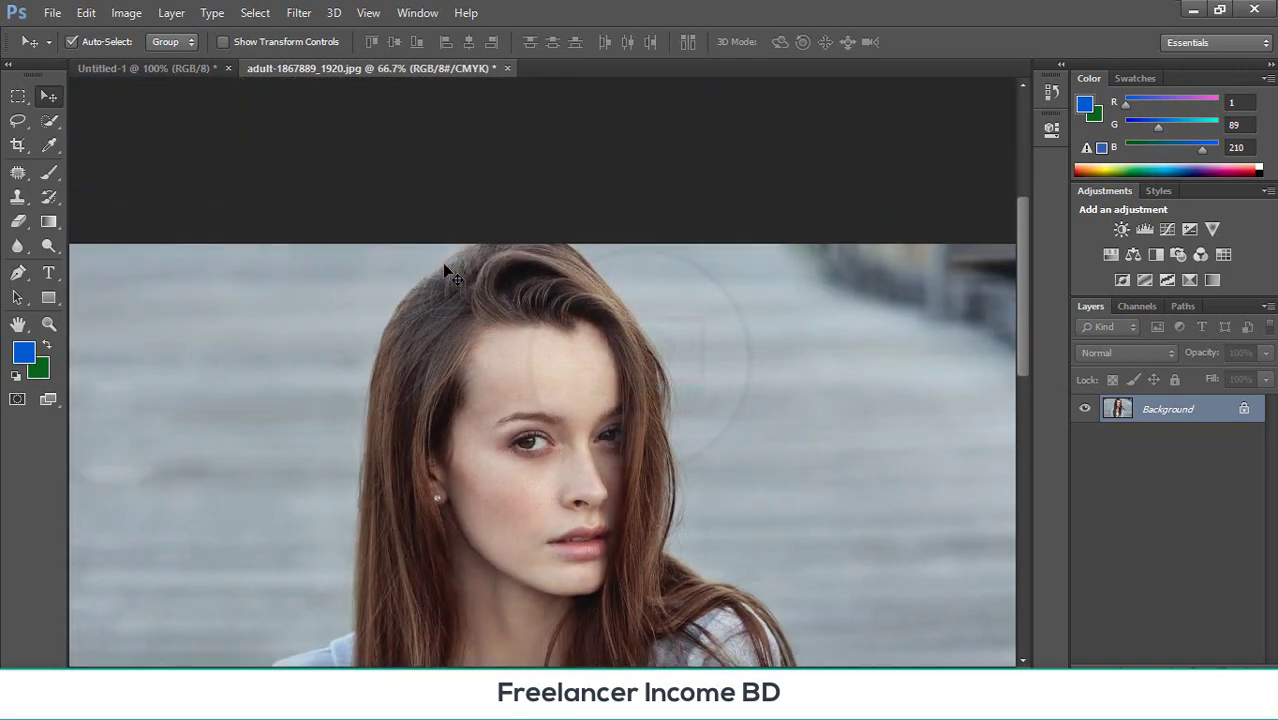
scroll(918, 251, "down", 1)
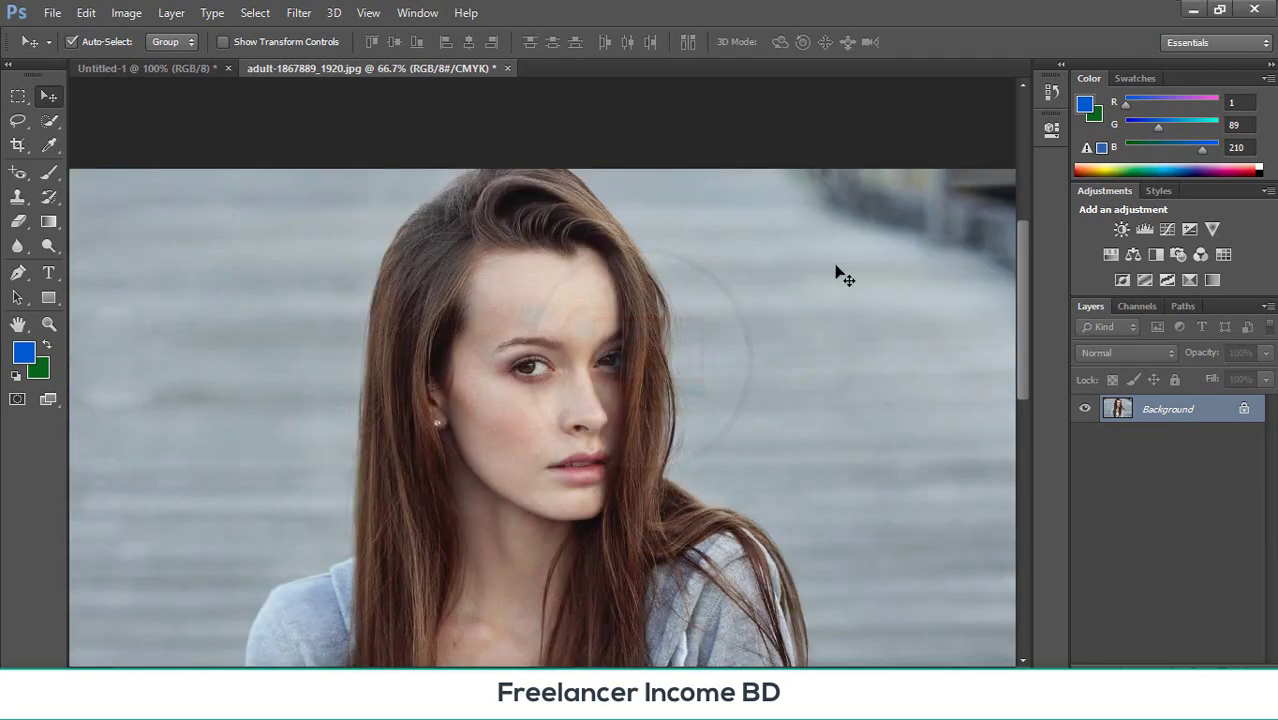
key("ctrl+minus")
key("ctrl+minus")
key("ctrl+minus")
key("ctrl+minus")
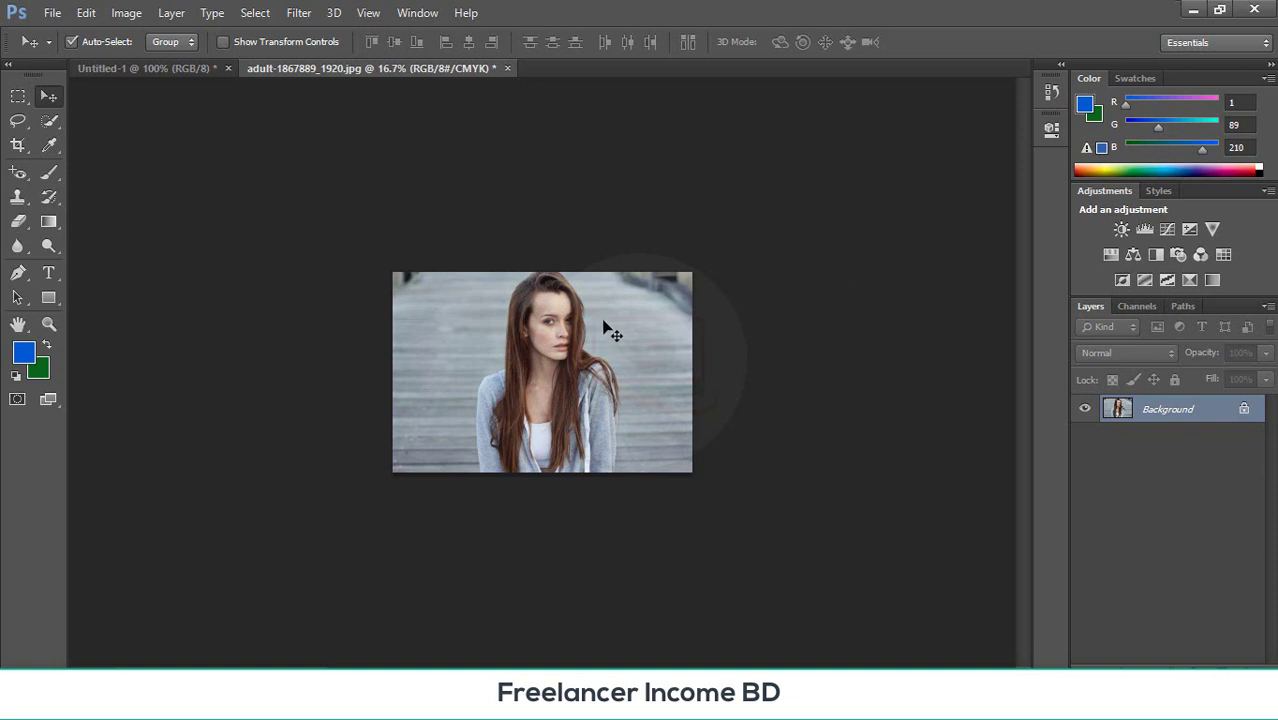
key("ctrl+plus")
key("ctrl+plus")
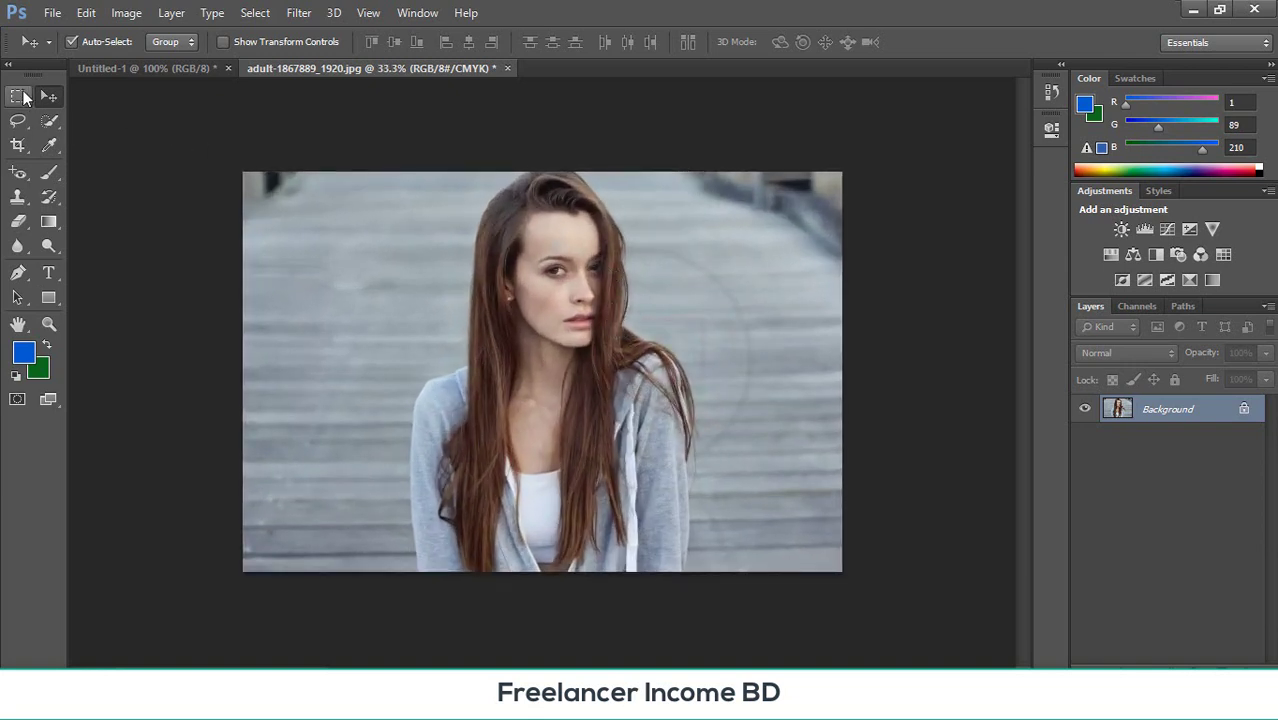
left_click(19, 96)
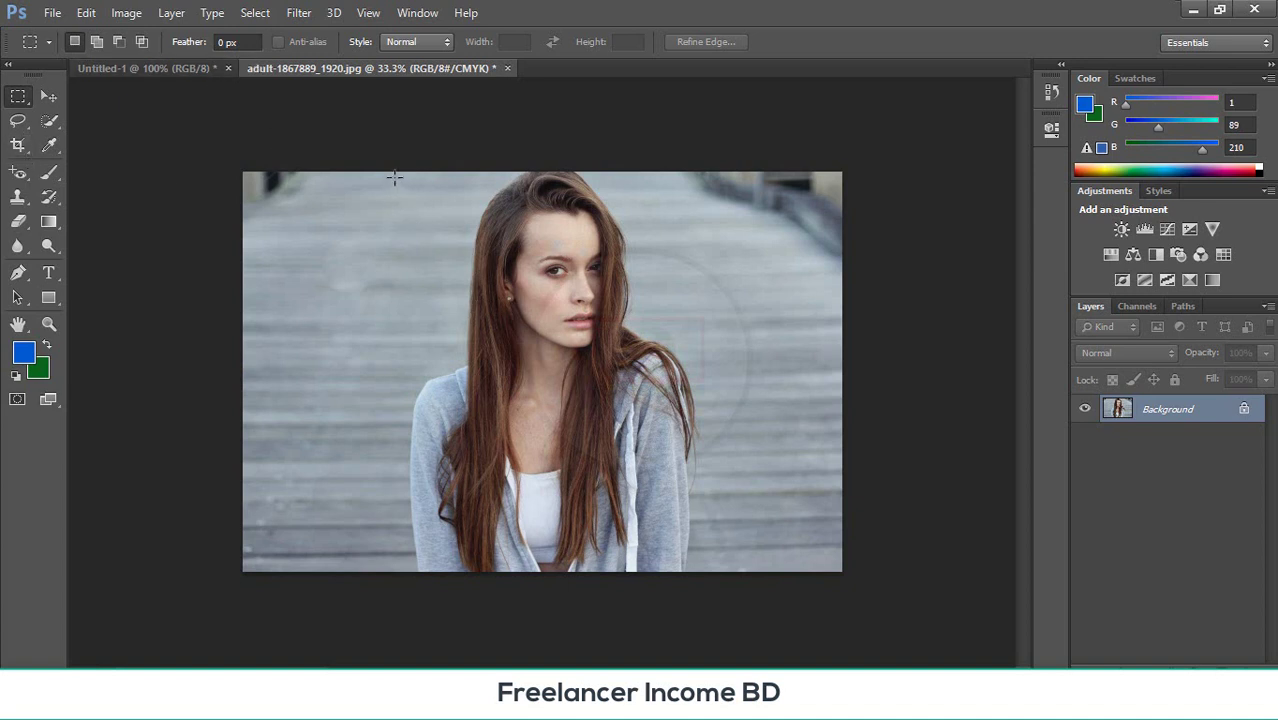
- Marquee the woman and paste her into the Untitled-1 document as Layer 1
left_click_drag(394, 177, 788, 506)
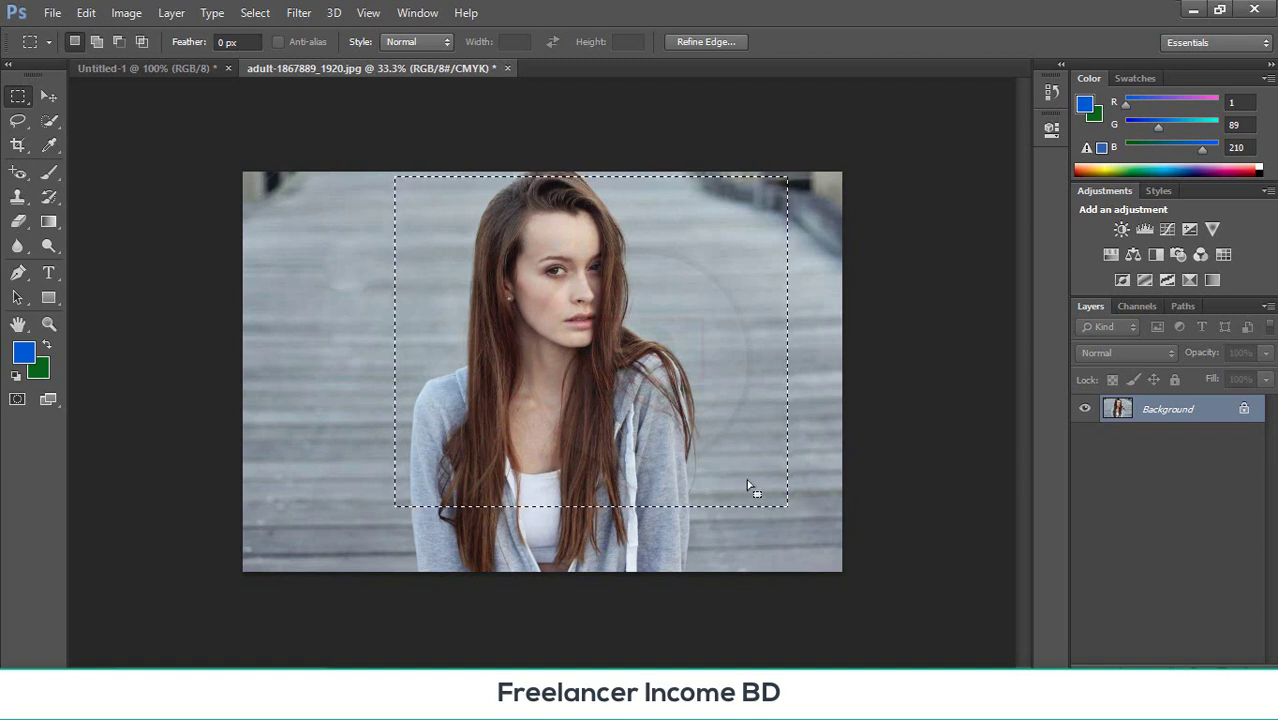
left_click(174, 70)
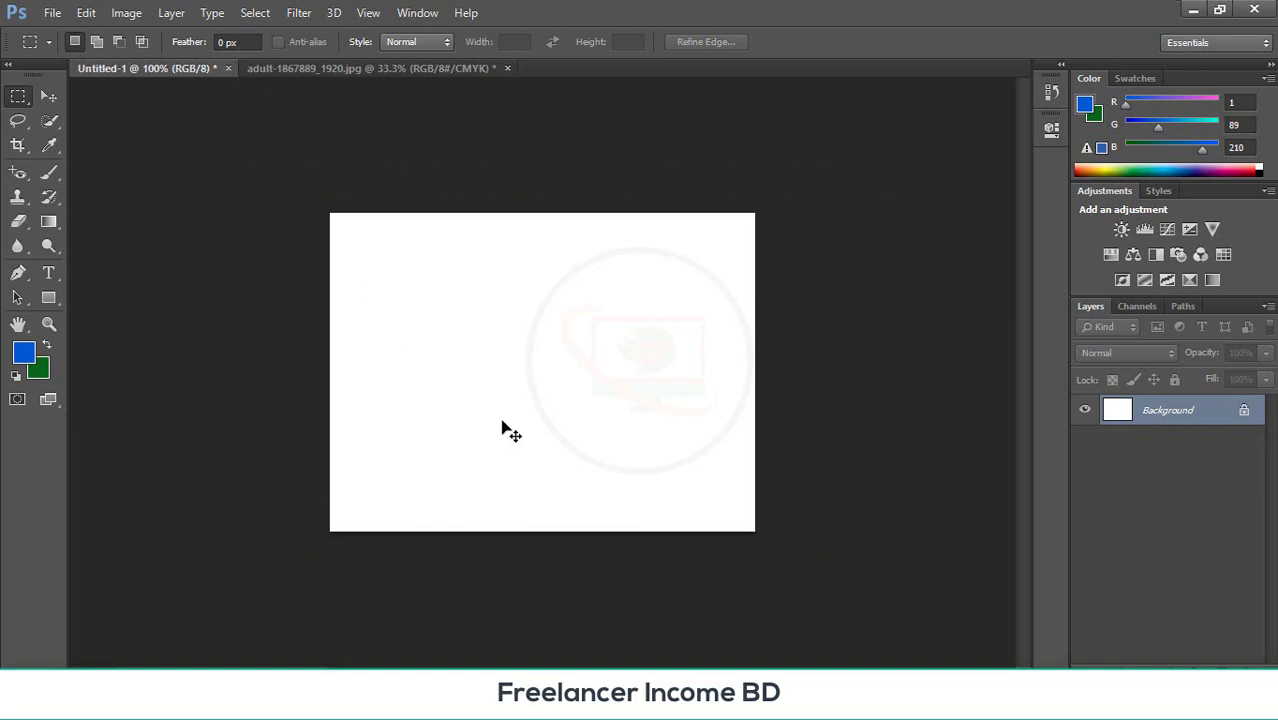
key("ctrl+v")
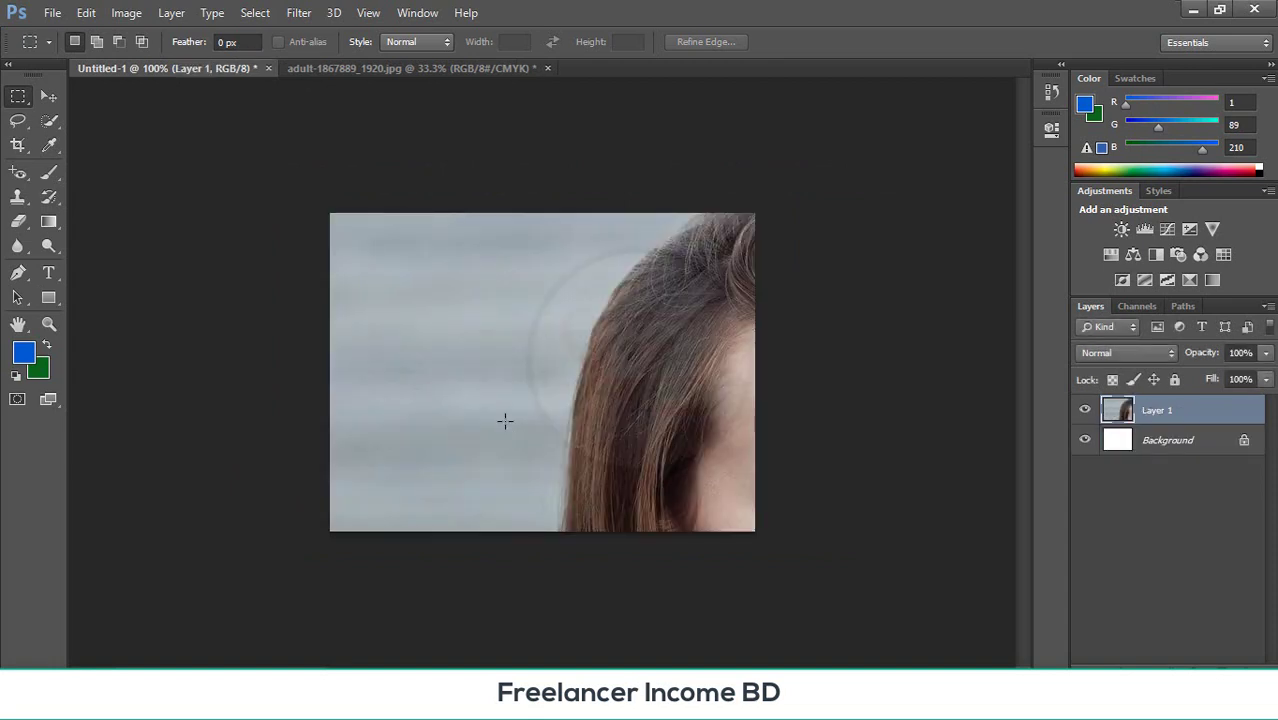
- Scale the pasted photo to about 7% and place it at the canvas's top-left
key("ctrl+t")
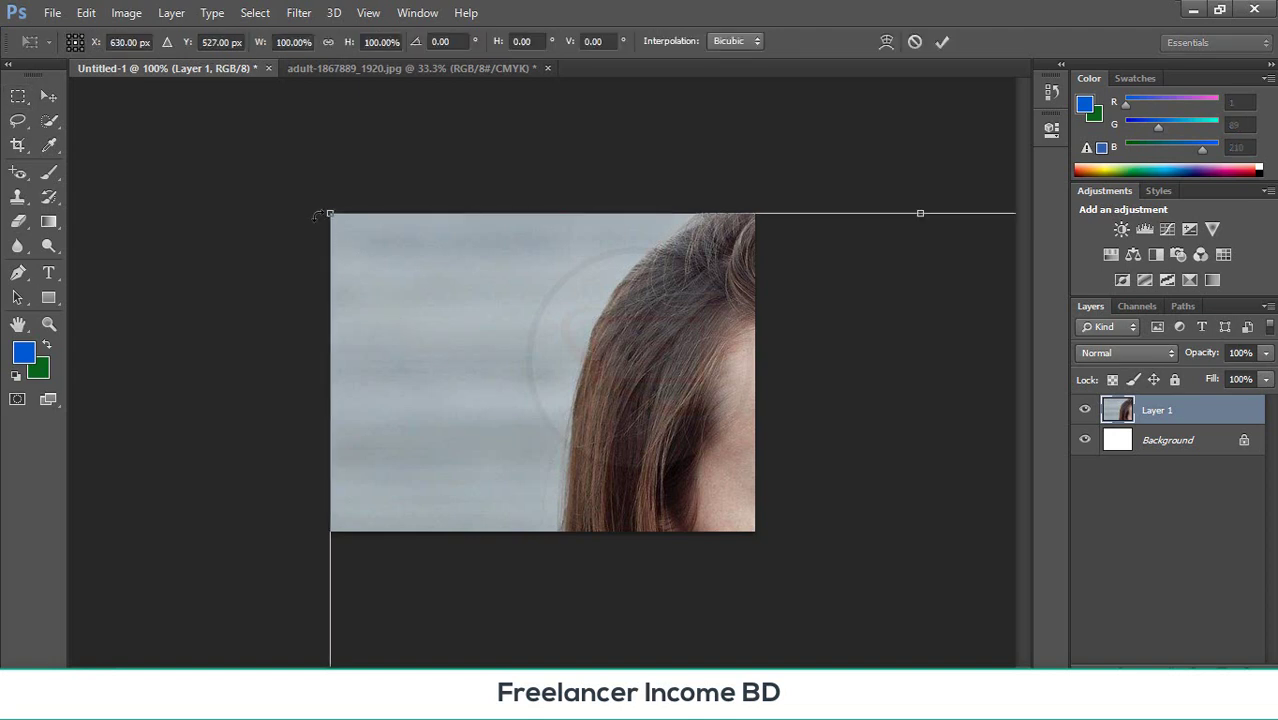
left_click_drag(330, 215, 651, 589)
left_click_drag(903, 630, 561, 345)
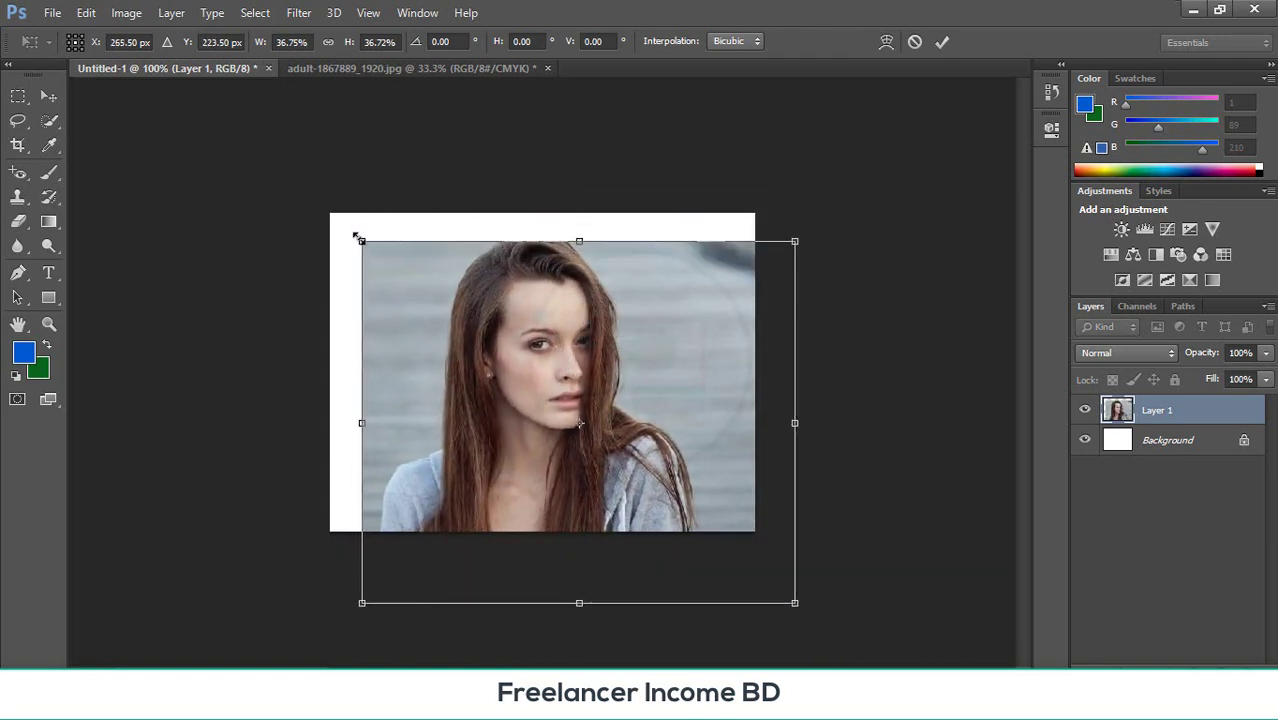
left_click_drag(363, 243, 506, 416)
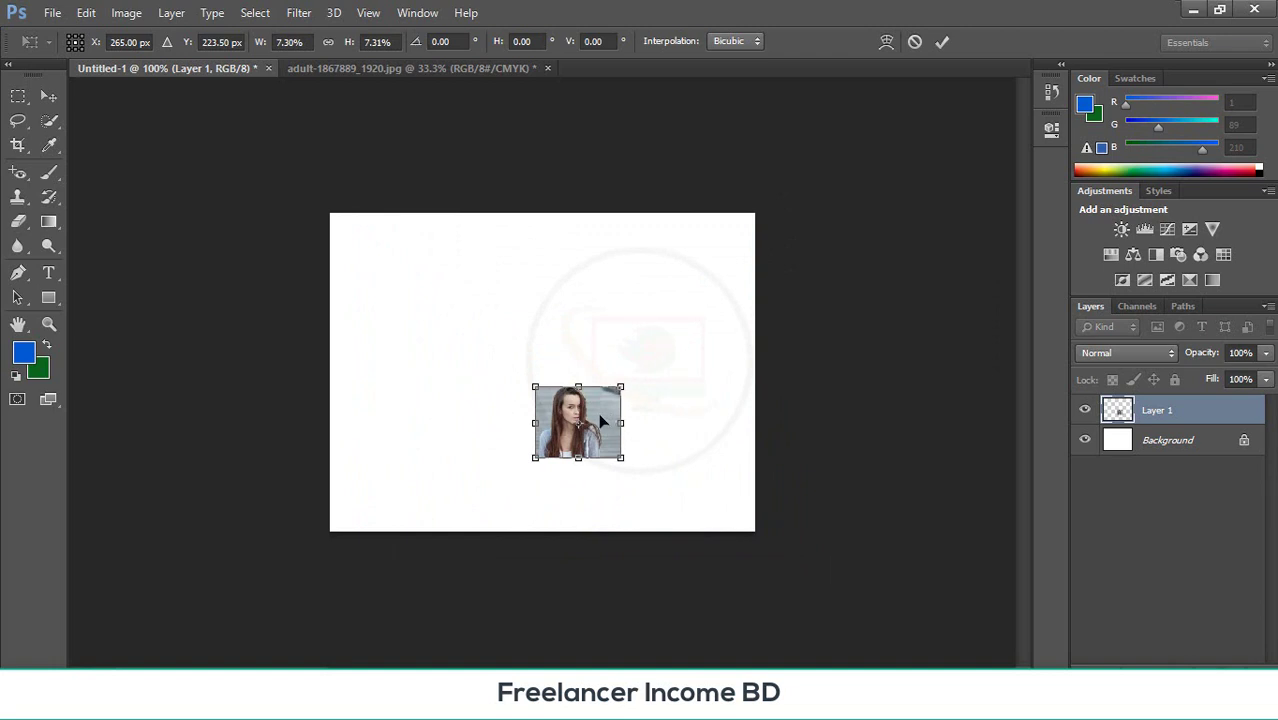
left_click_drag(600, 421, 432, 268)
key("Return")
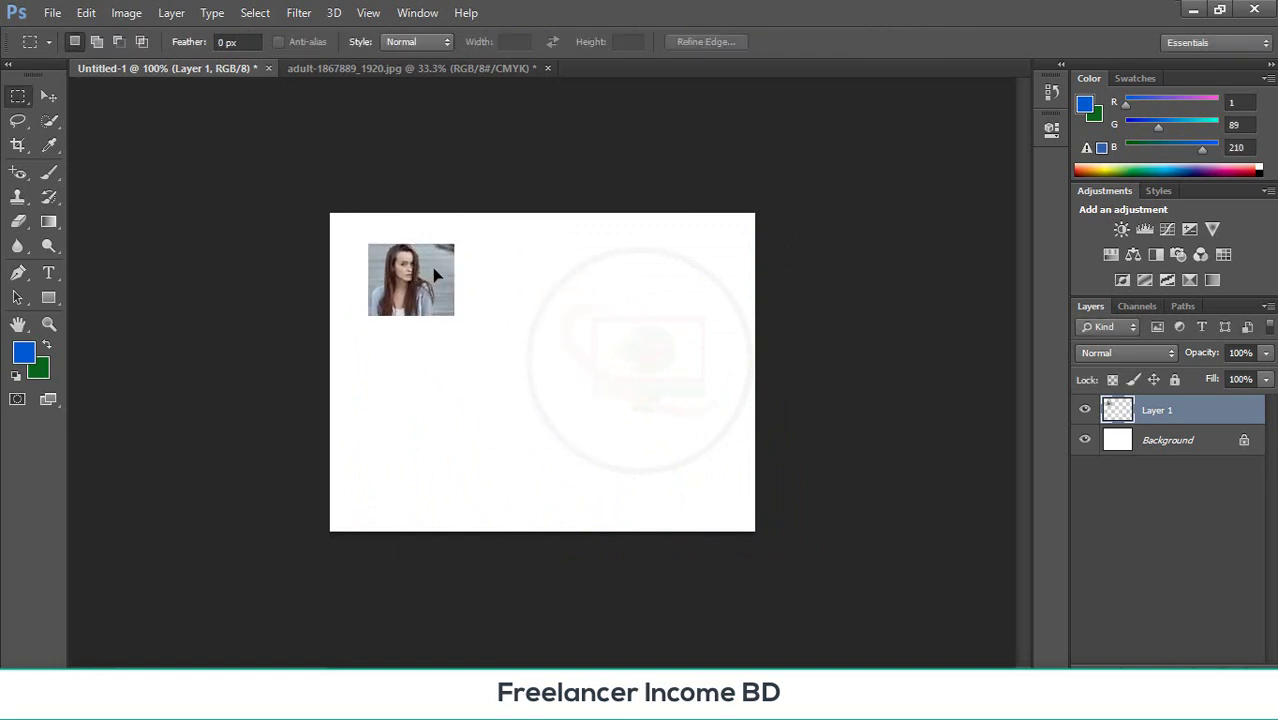
- Zoom to 300% on the small copy, then undo the paste to leave a blank canvas
left_click(48, 96)
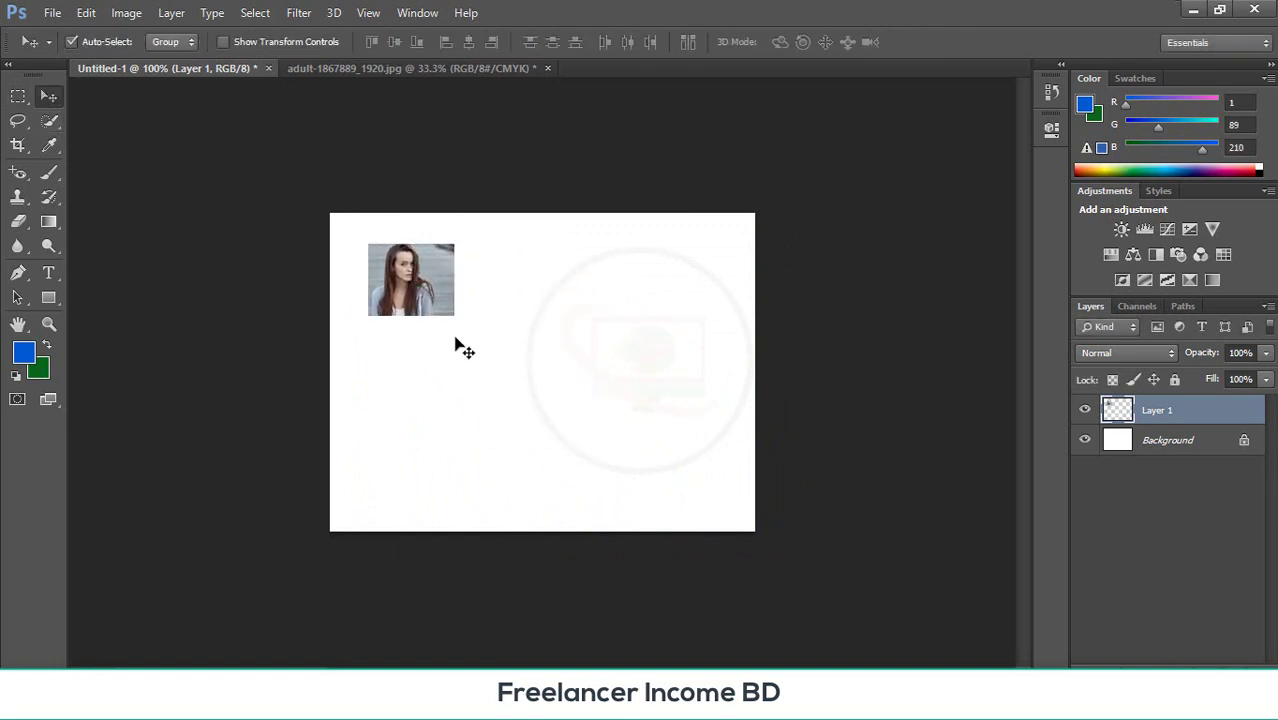
key("ctrl+plus")
key("ctrl+plus")
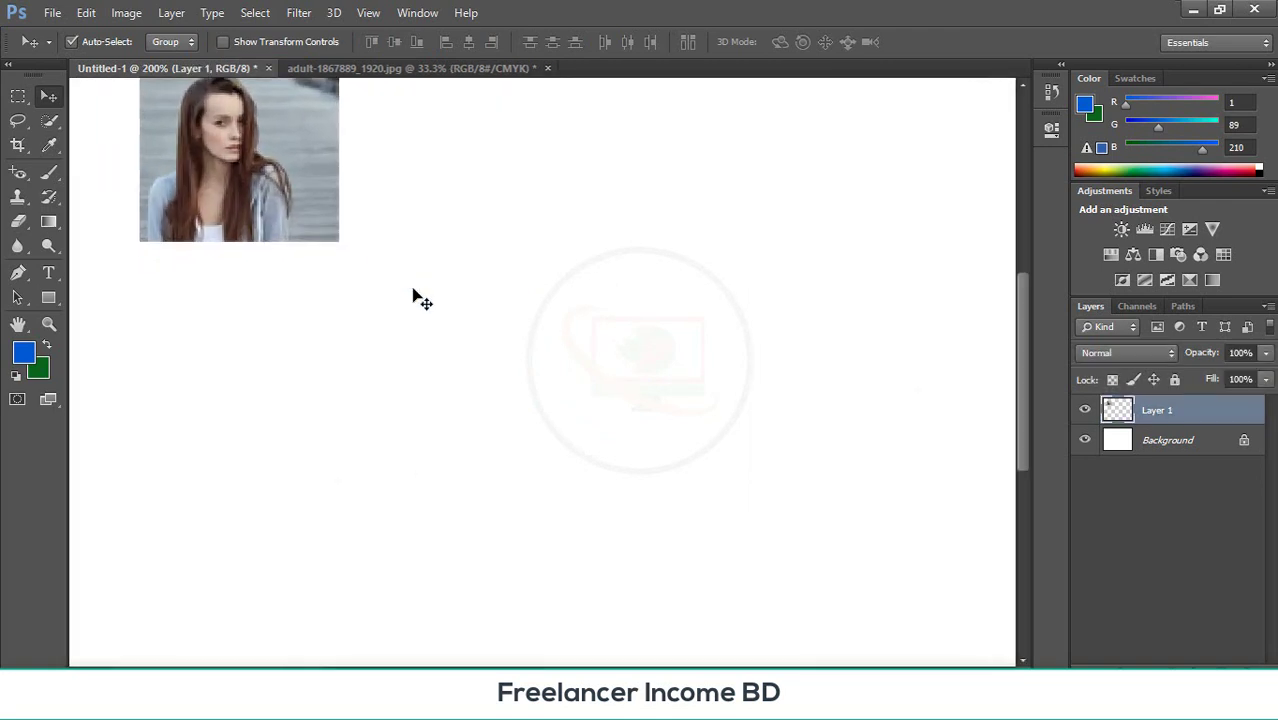
left_click_drag(414, 294, 448, 483)
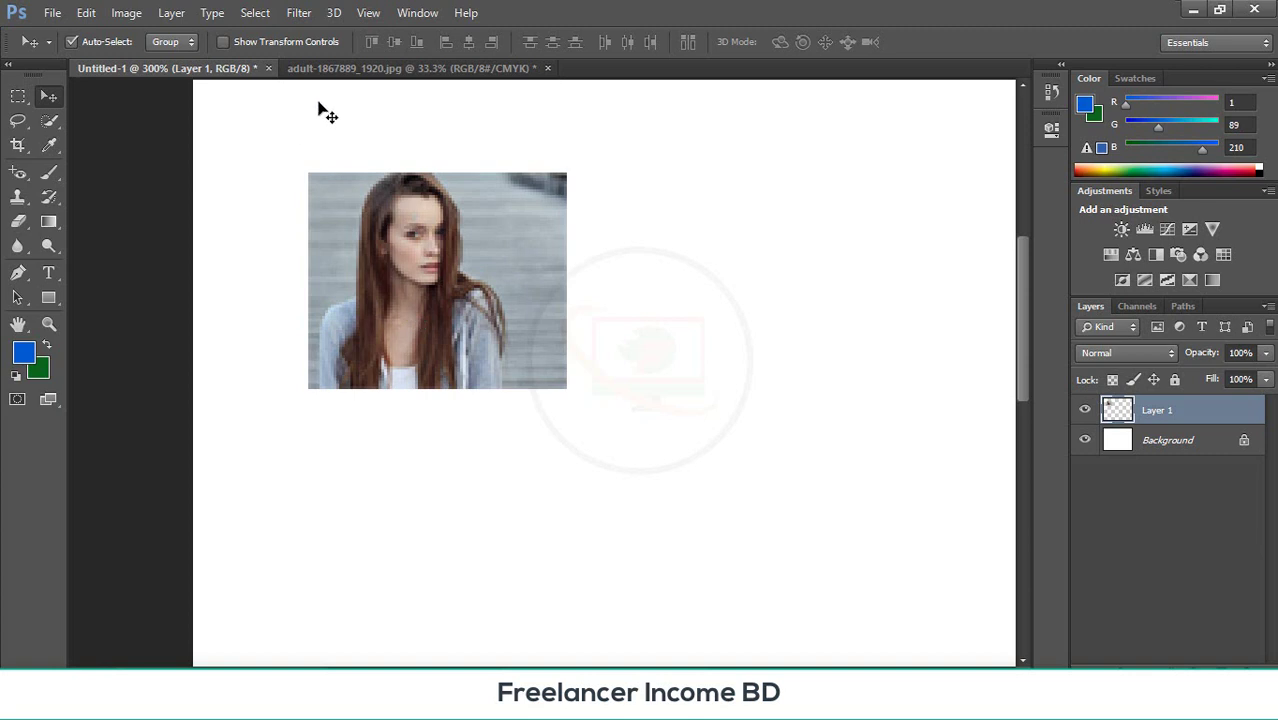
key("ctrl+z")
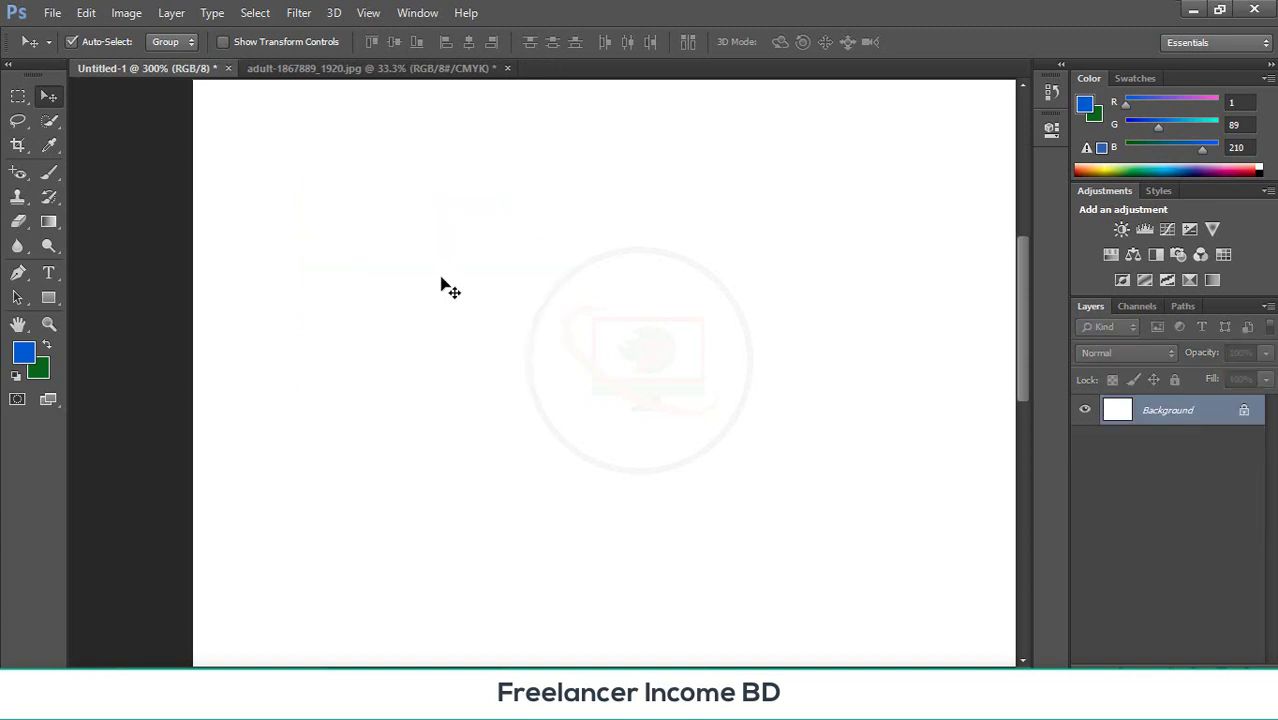
- On the girl photo, draw a 70 px feathered rectangular selection around the woman
left_click(357, 68)
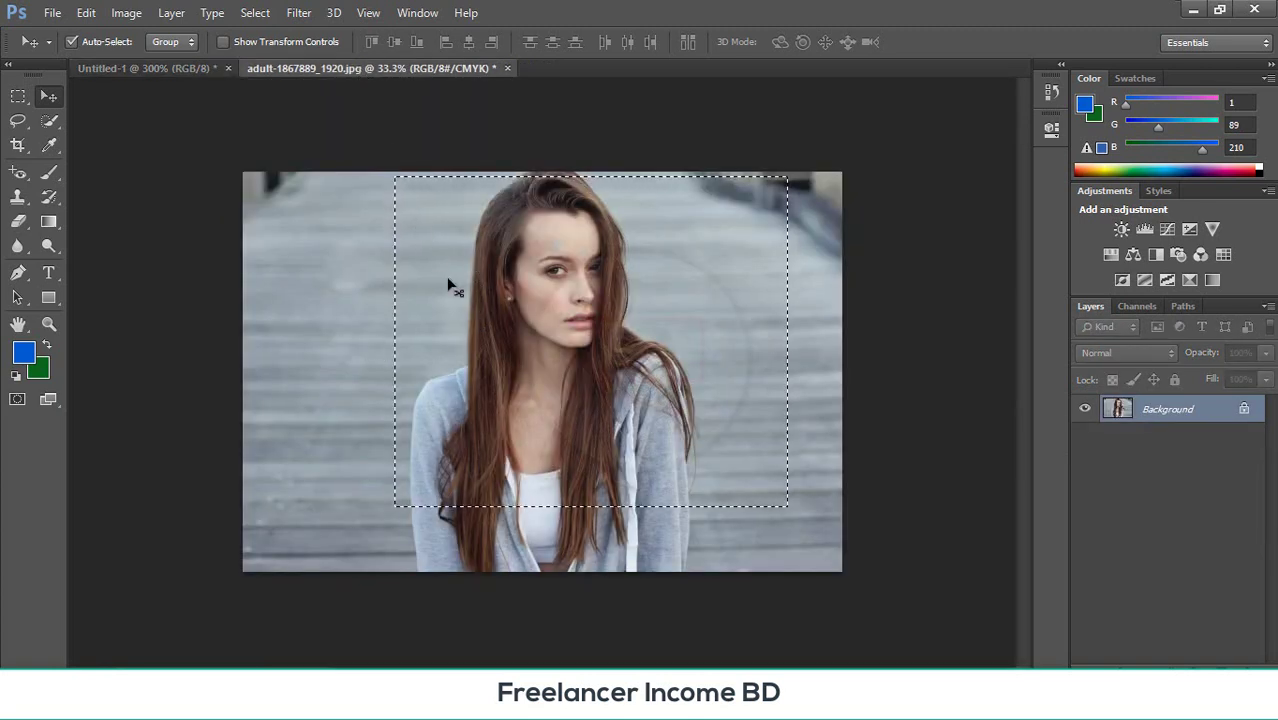
key("ctrl+a")
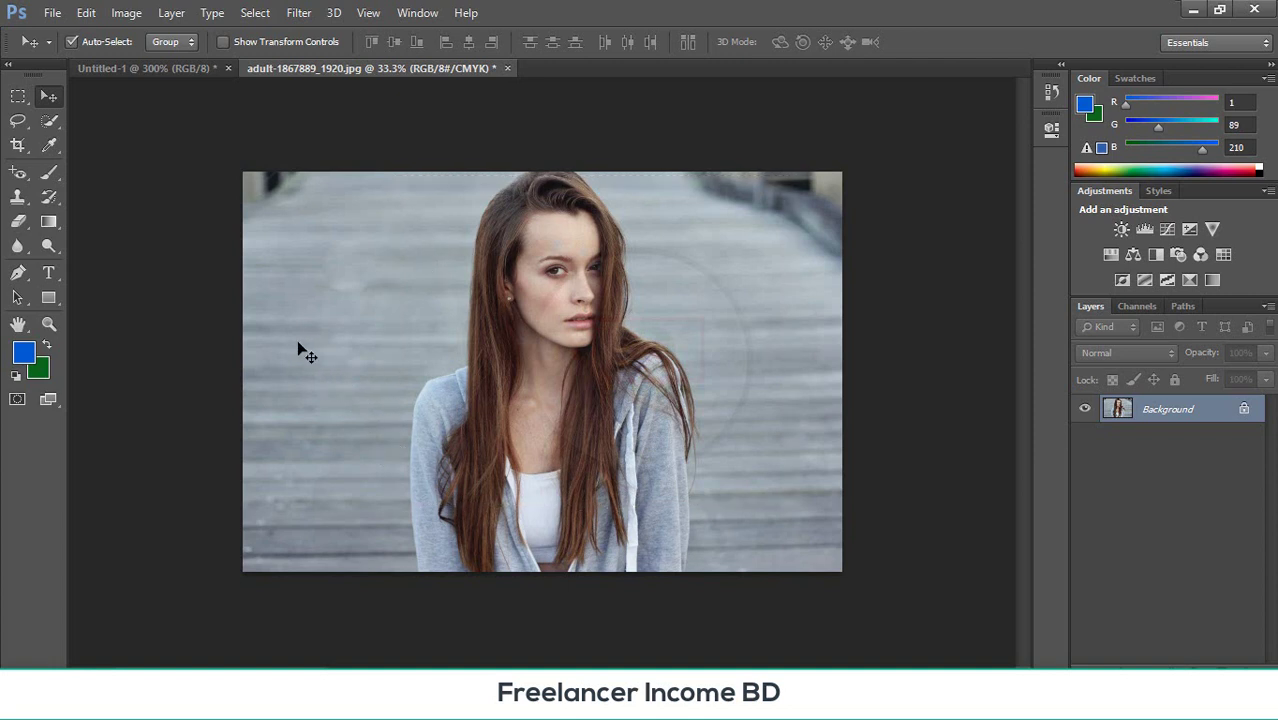
left_click(18, 96)
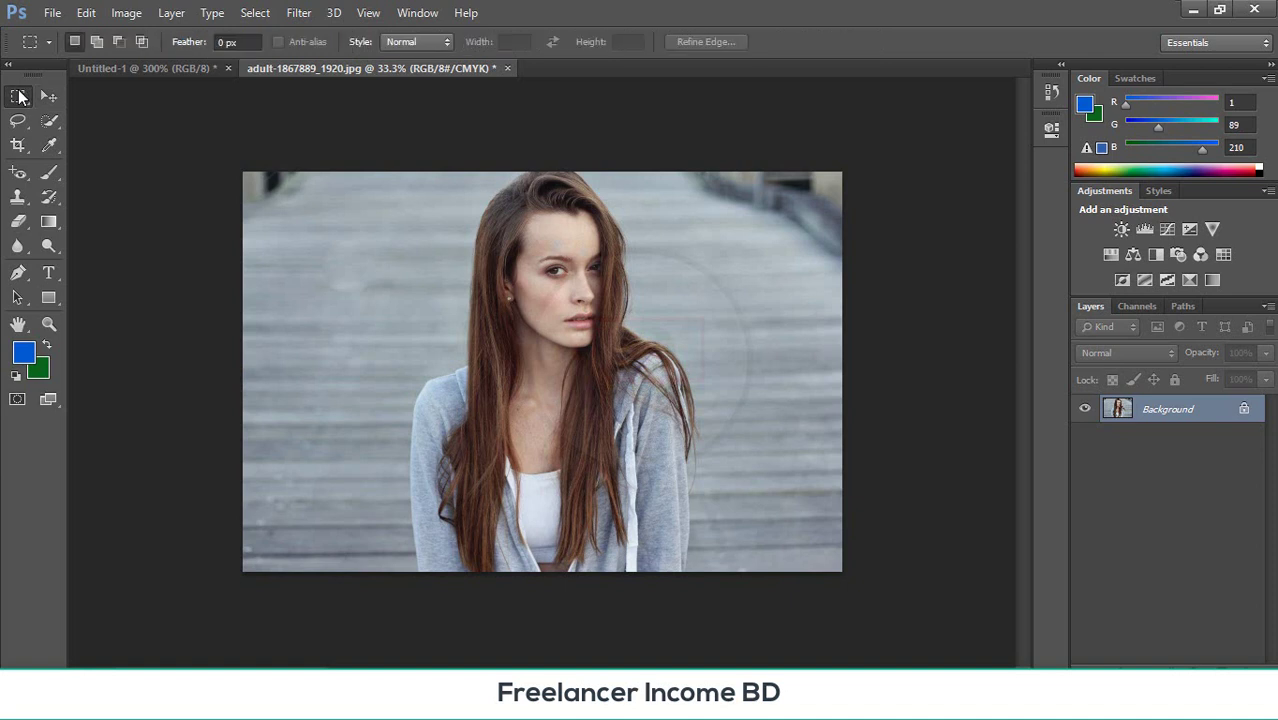
left_click(224, 41)
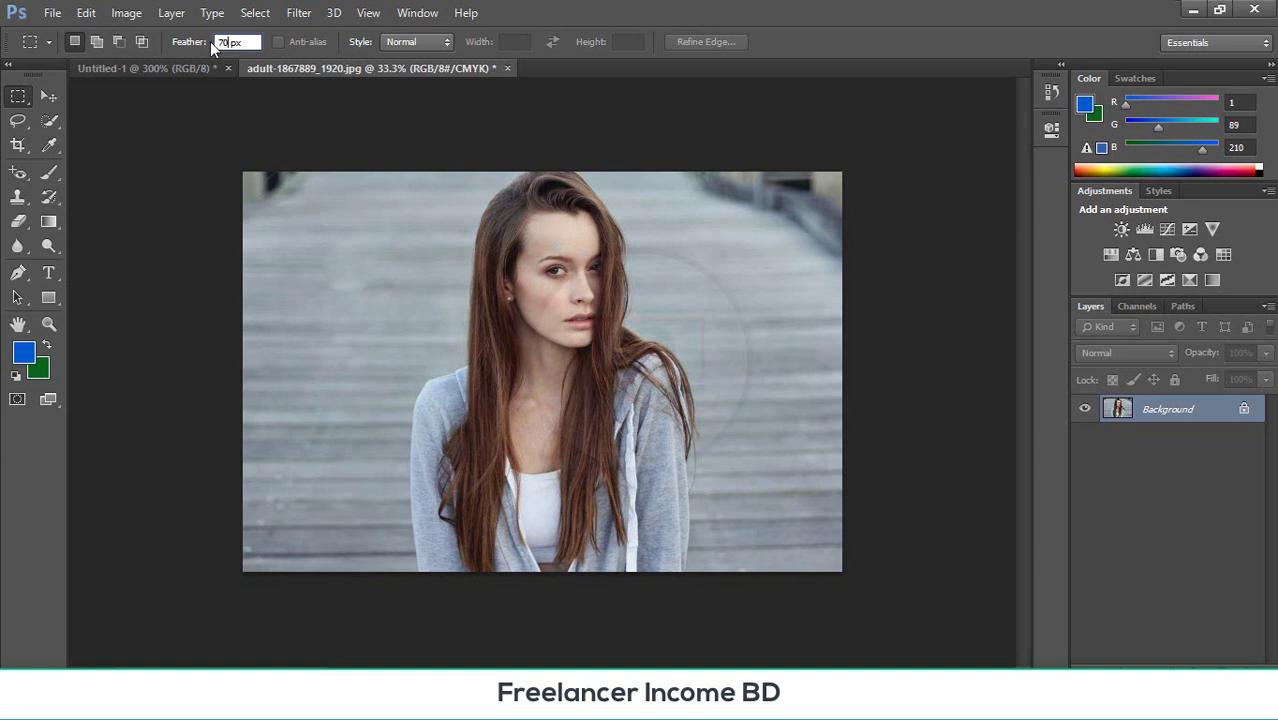
left_click_drag(381, 201, 706, 546)
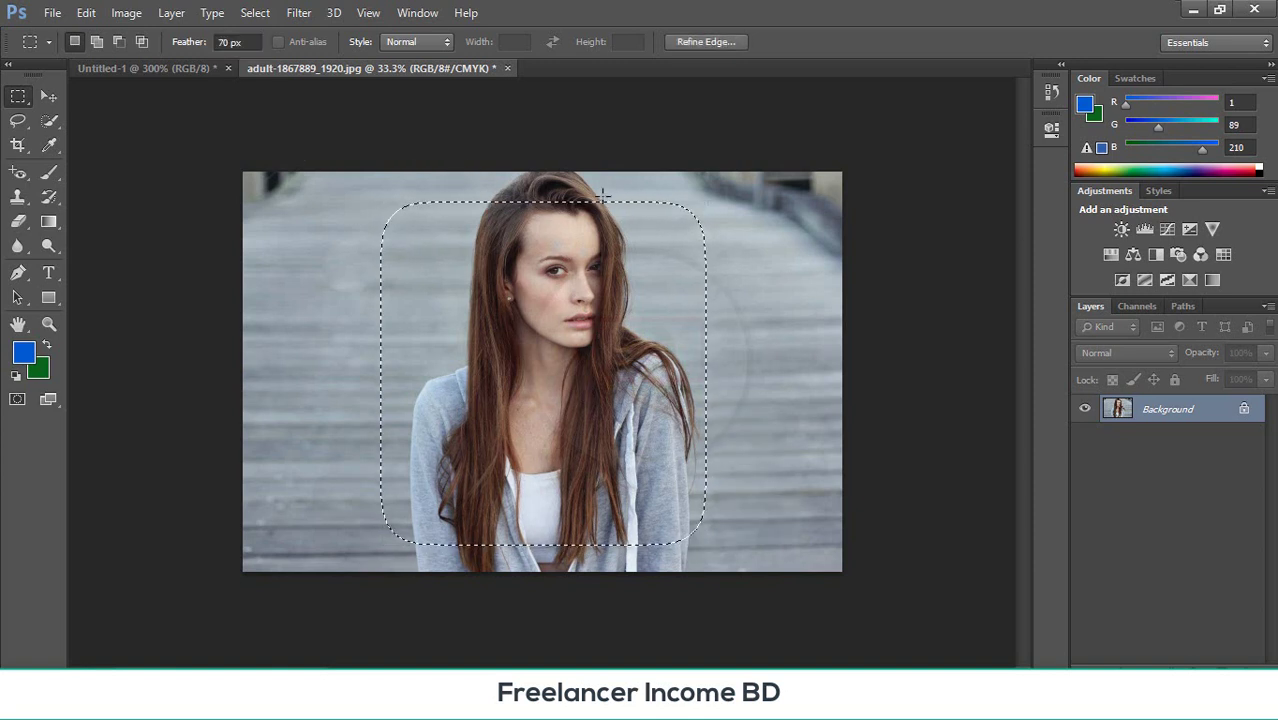
left_click_drag(608, 205, 607, 177)
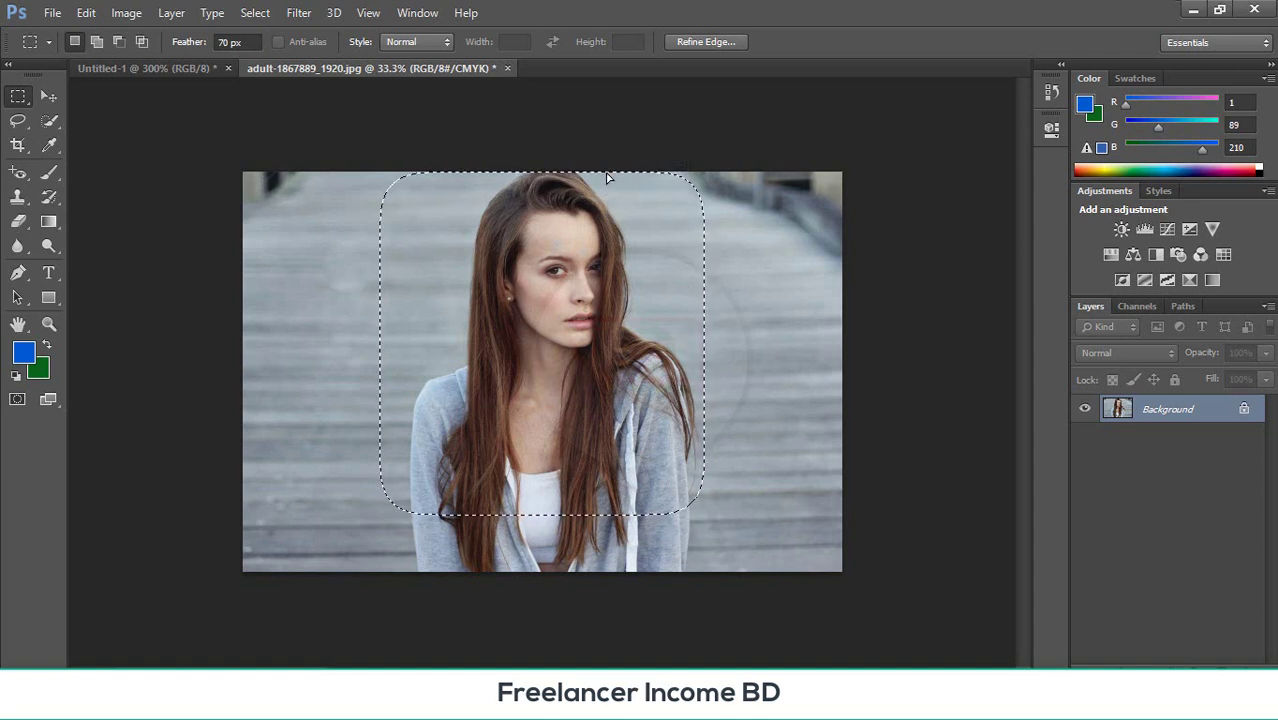
left_click(190, 68)
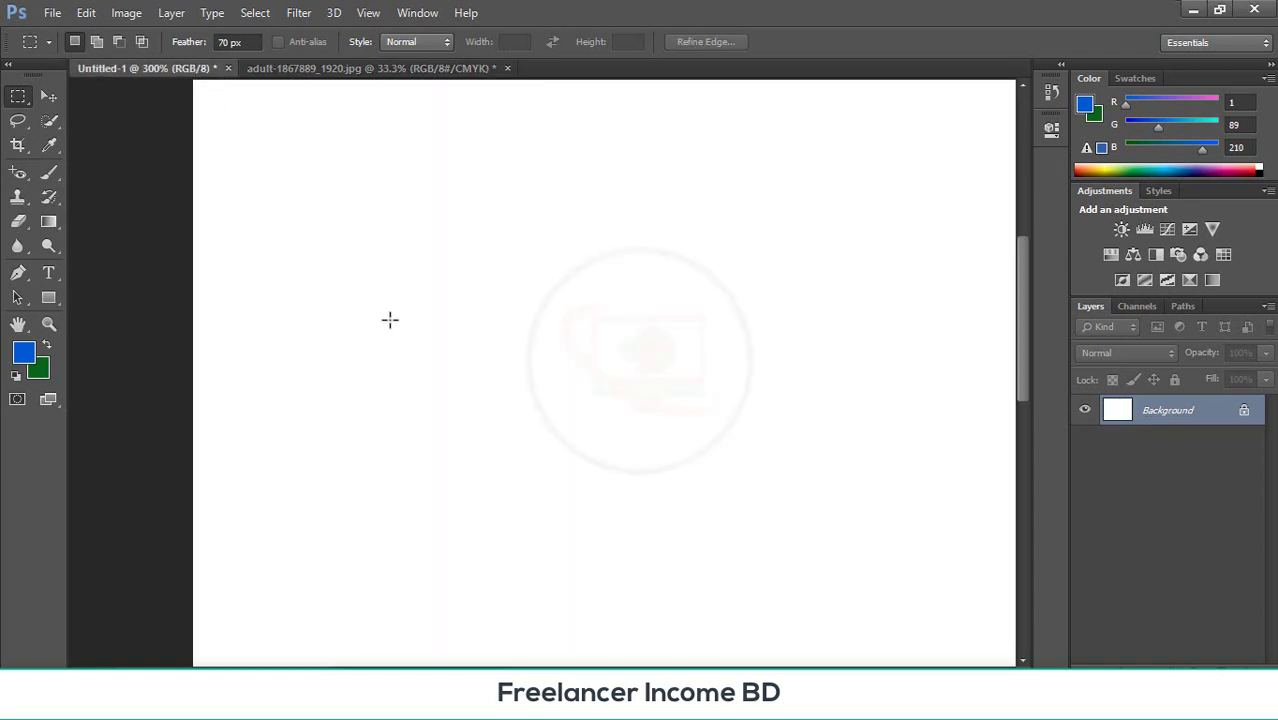
- Paste the feathered cut-out into Untitled-1 as Layer 1 and scale it to about 15%
key("ctrl+v")
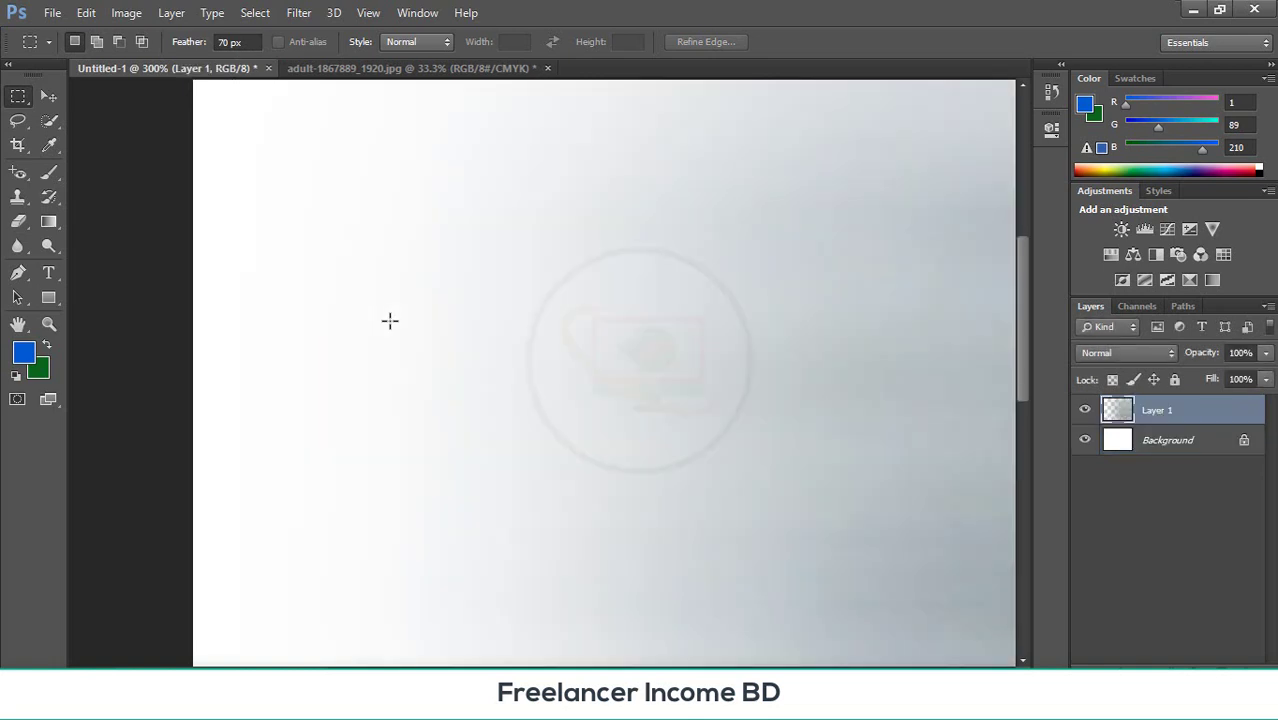
key("ctrl+minus")
key("ctrl+minus")
key("ctrl+minus")
key("ctrl+minus")
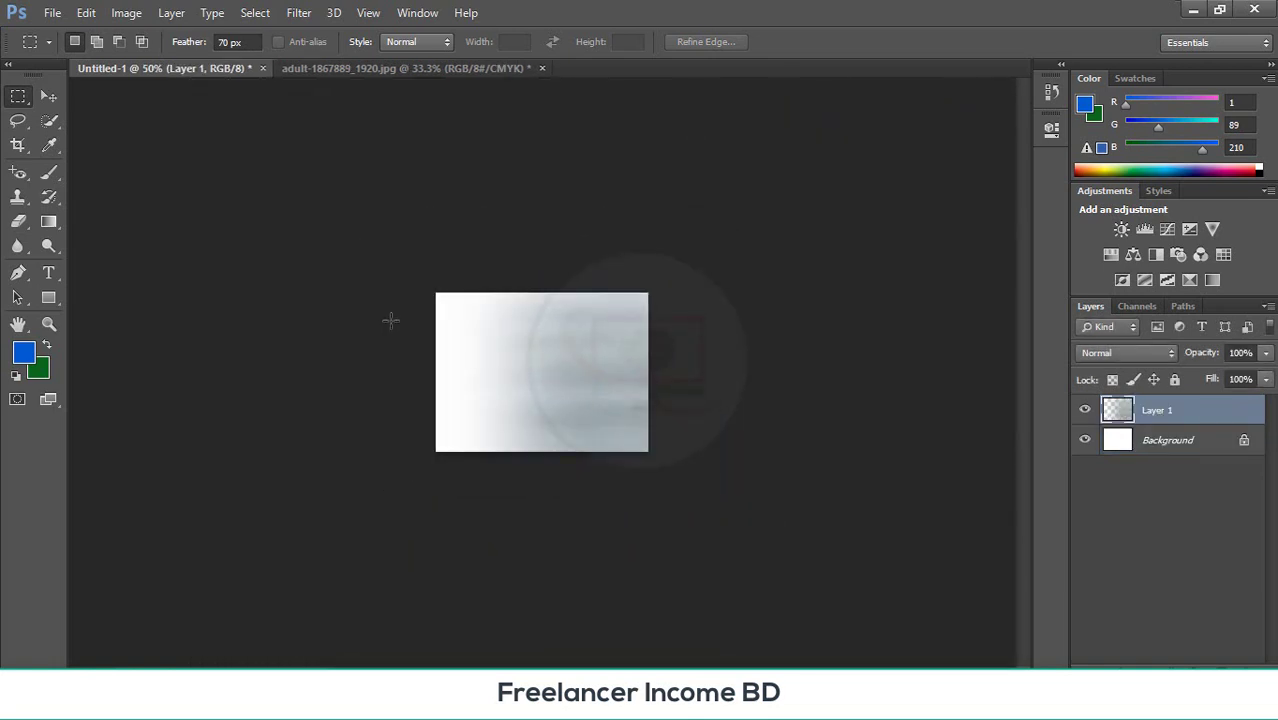
key("ctrl+t")
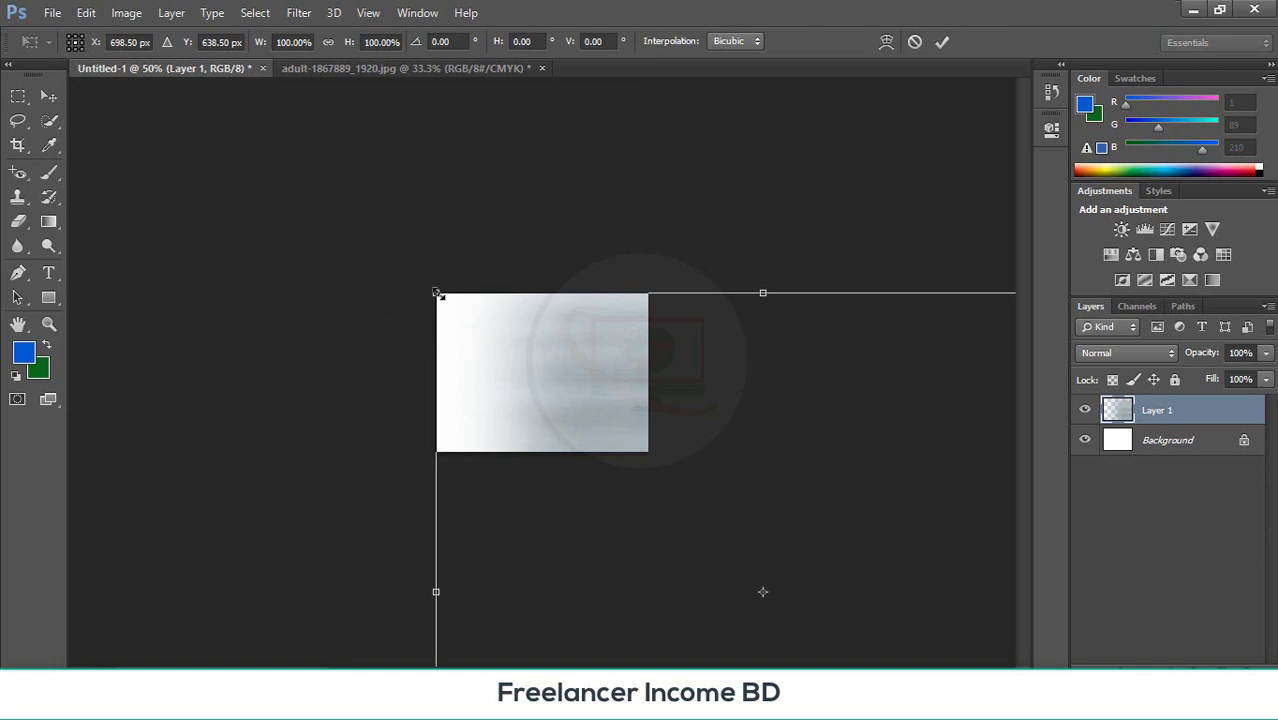
left_click_drag(438, 296, 507, 369)
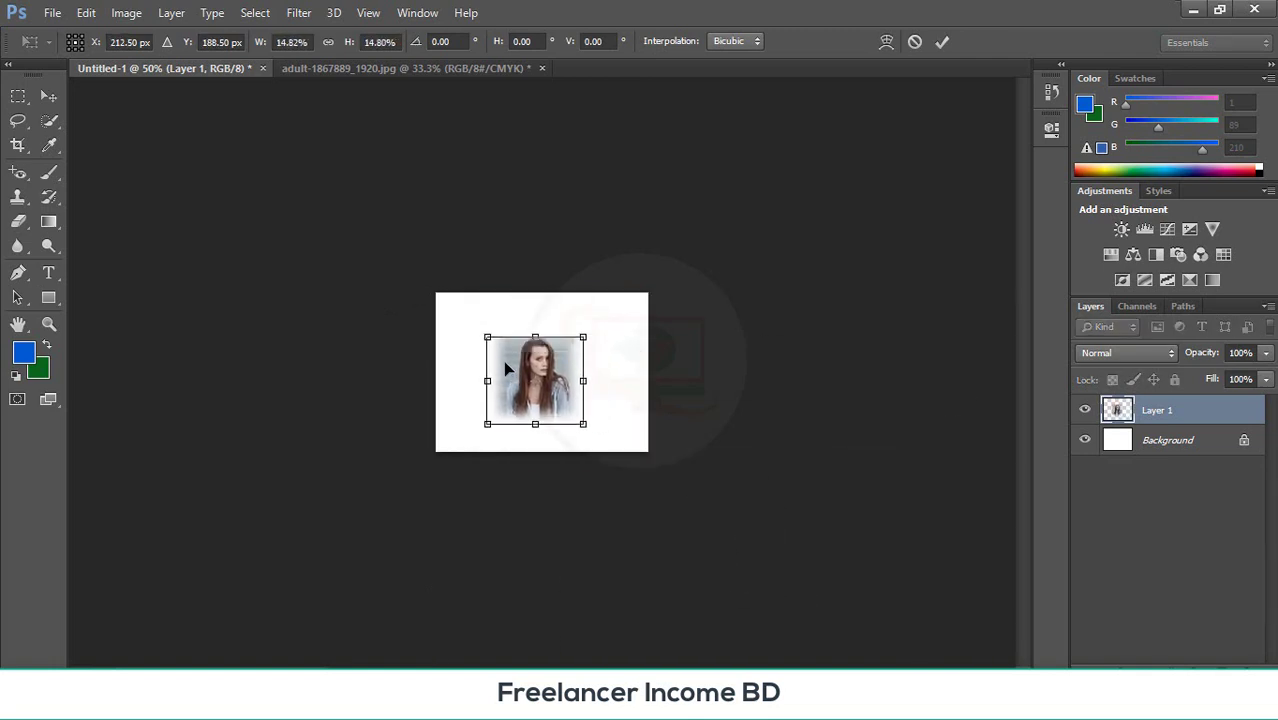
key("Return")
key("m")
key("ctrl+plus")
key("ctrl+plus")
key("ctrl+plus")
key("ctrl+plus")
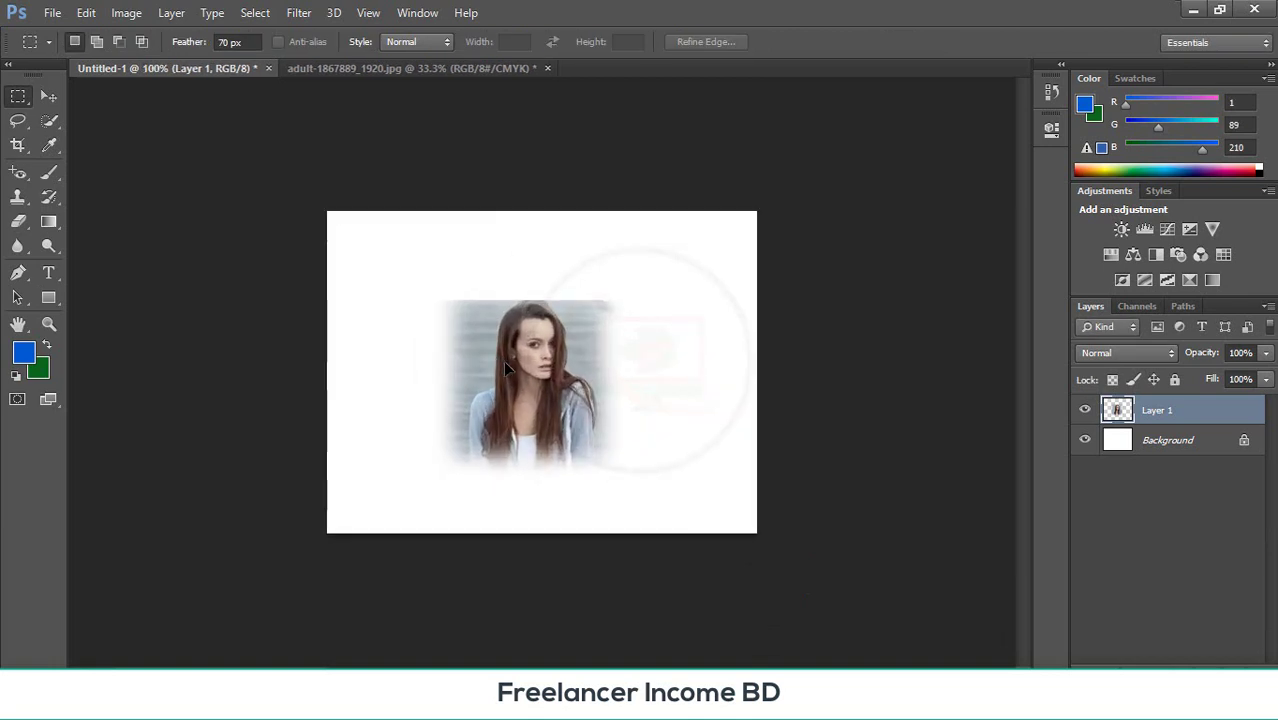
key("ctrl+minus")
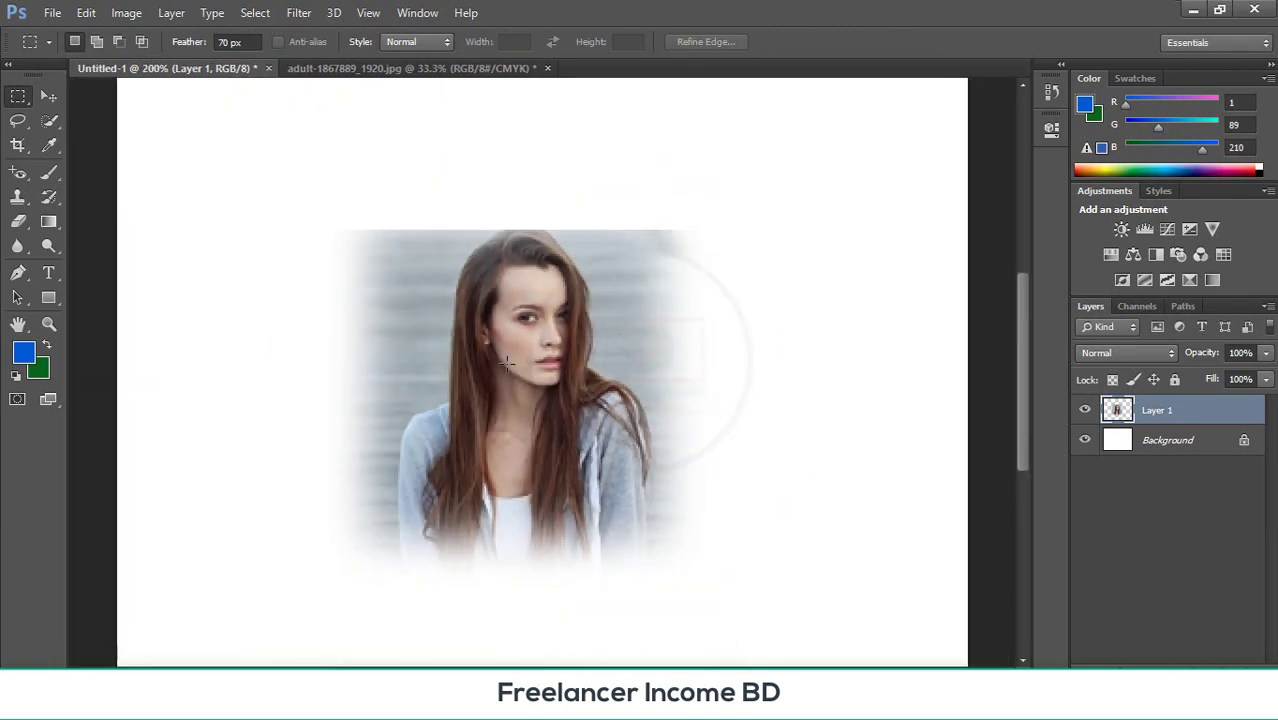
left_click(372, 70)
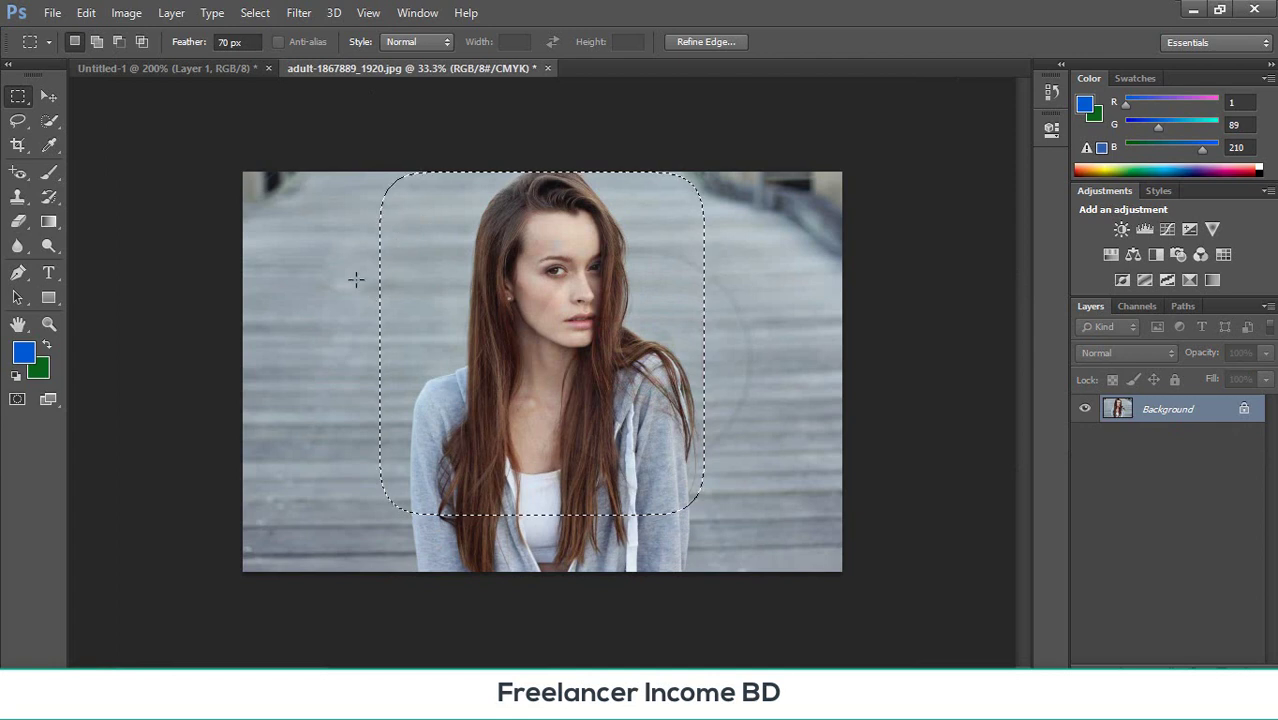
- Extend the selection down to the photo's bottom and trim strips off its left and right sides
left_click(96, 41)
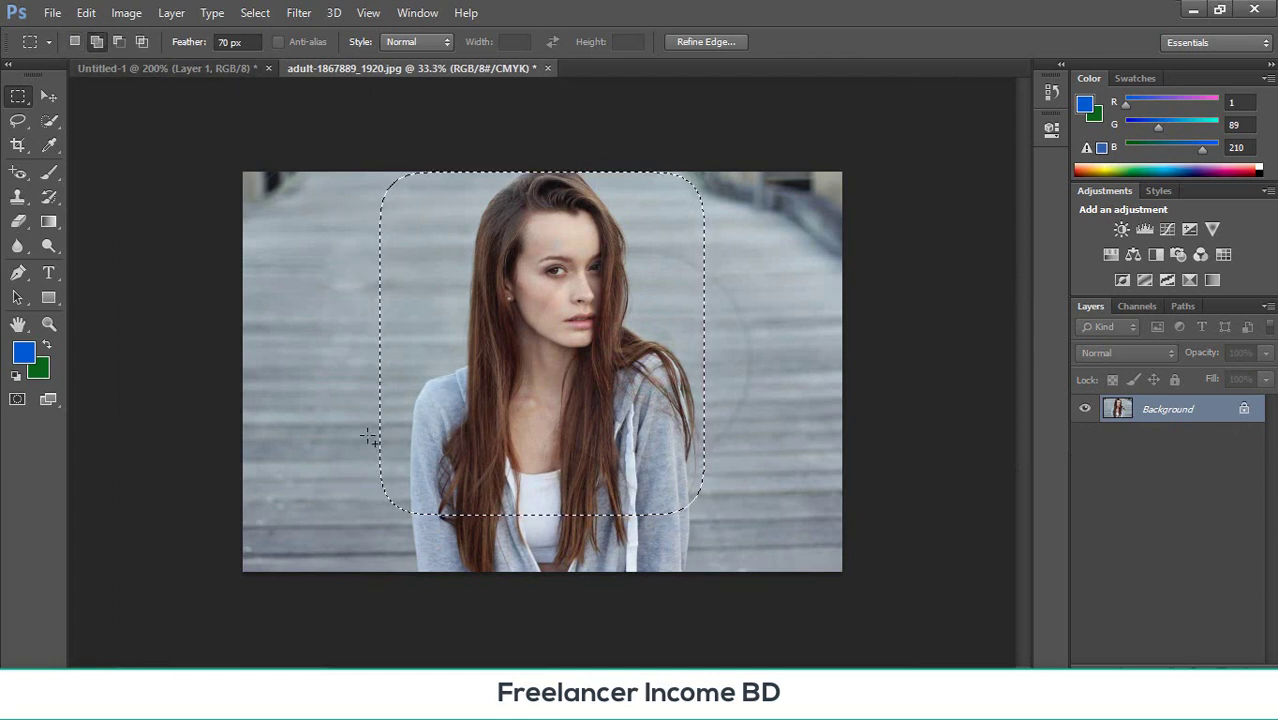
left_click_drag(367, 434, 748, 560)
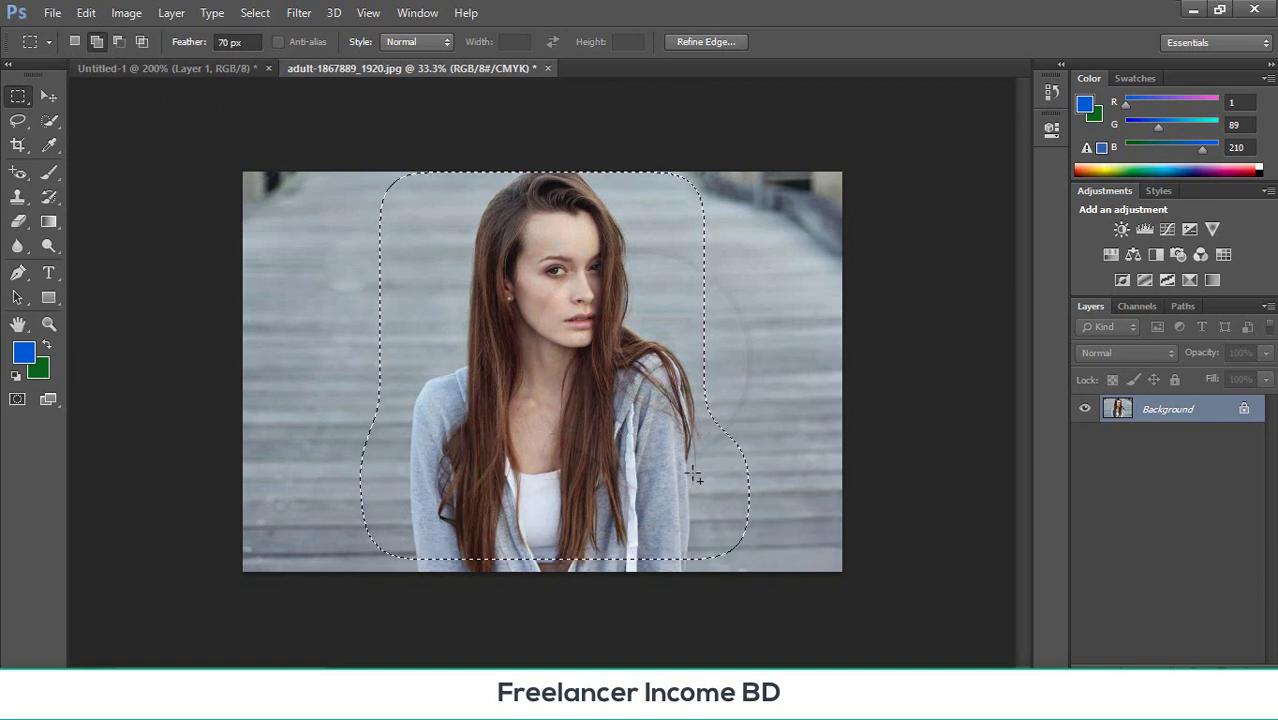
left_click(118, 41)
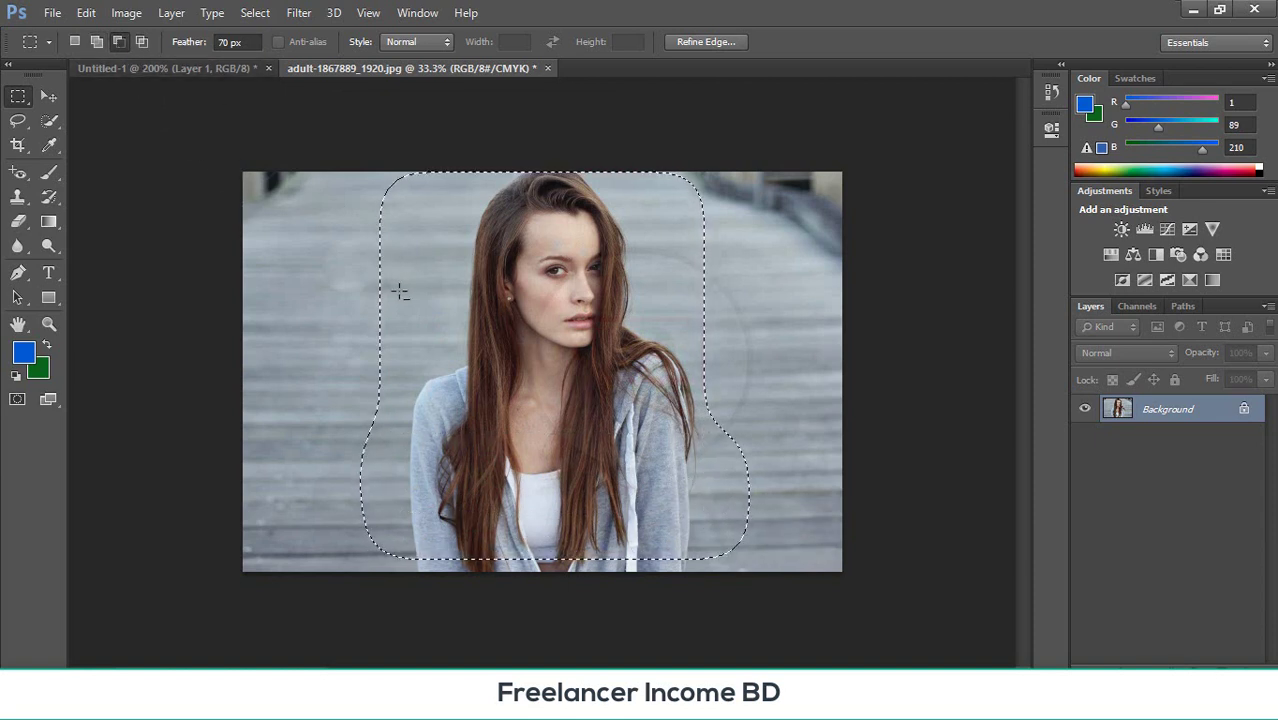
left_click_drag(362, 302, 396, 581)
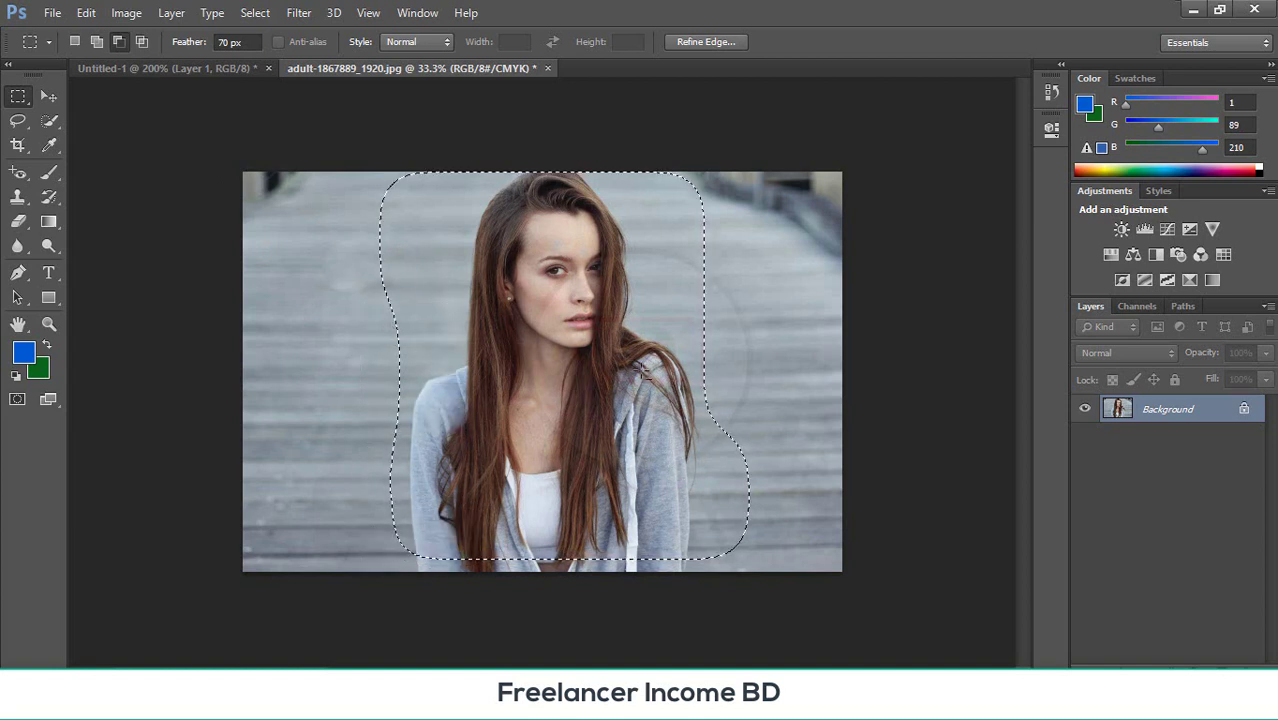
left_click_drag(719, 351, 705, 597)
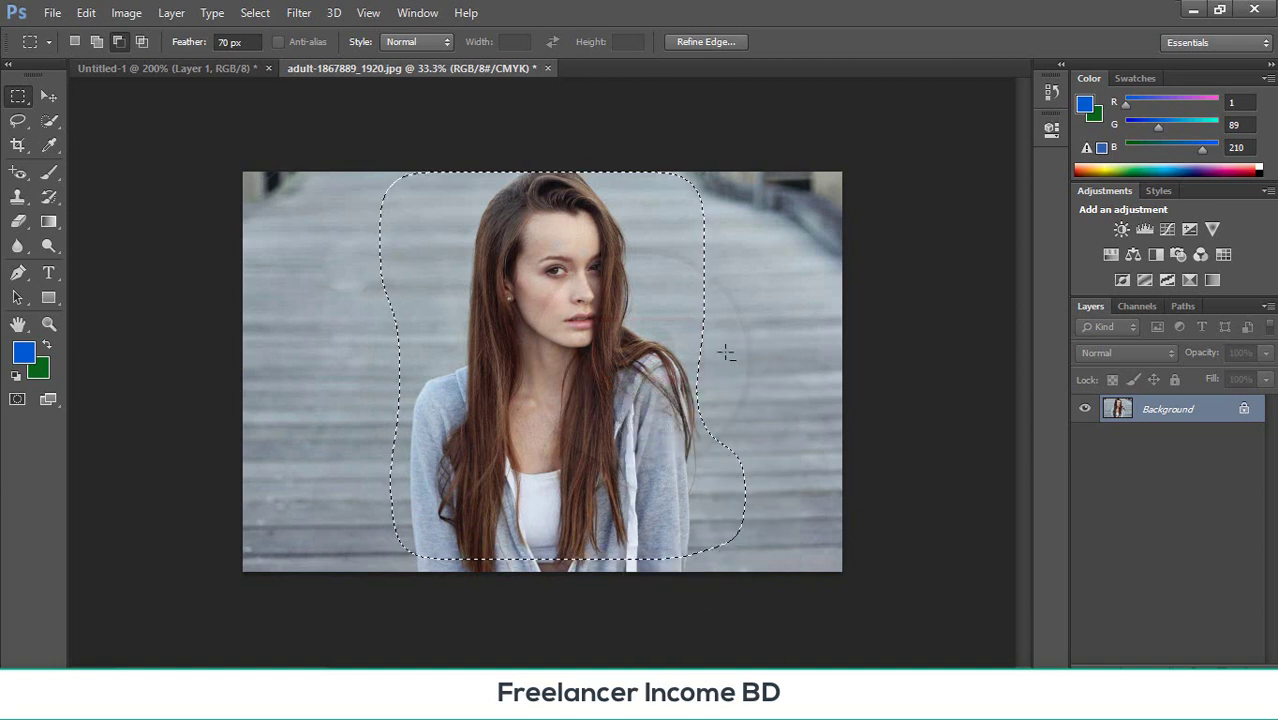
left_click_drag(752, 351, 705, 604)
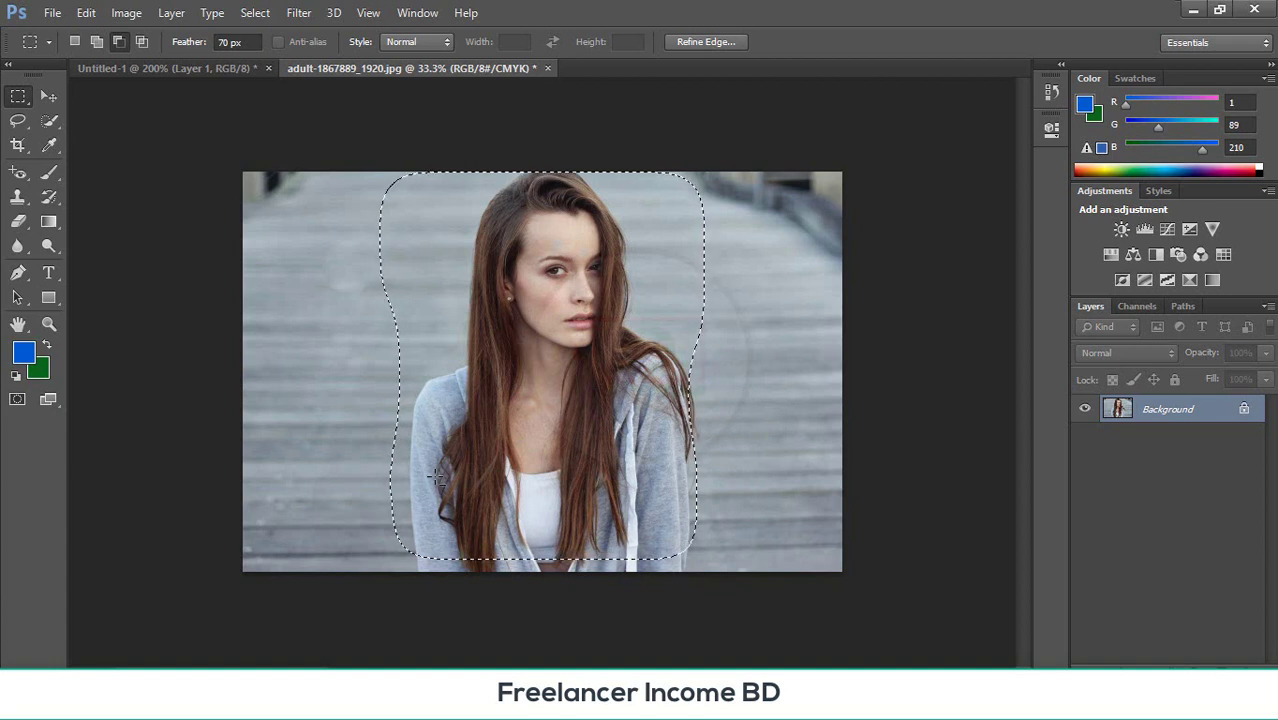
- Paste the new cut-out into Untitled-1 as Layer 2 and scale it to about 8%
left_click(235, 66)
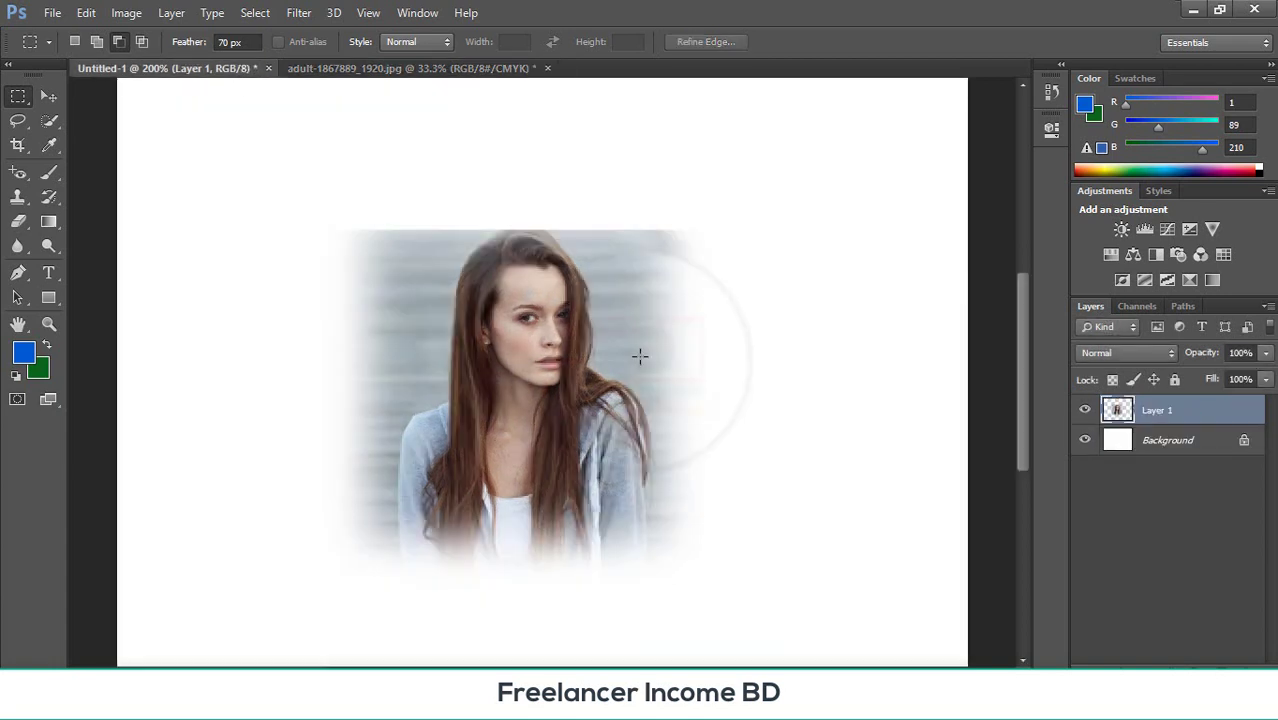
key("ctrl+minus")
key("ctrl+minus")
key("ctrl+minus")
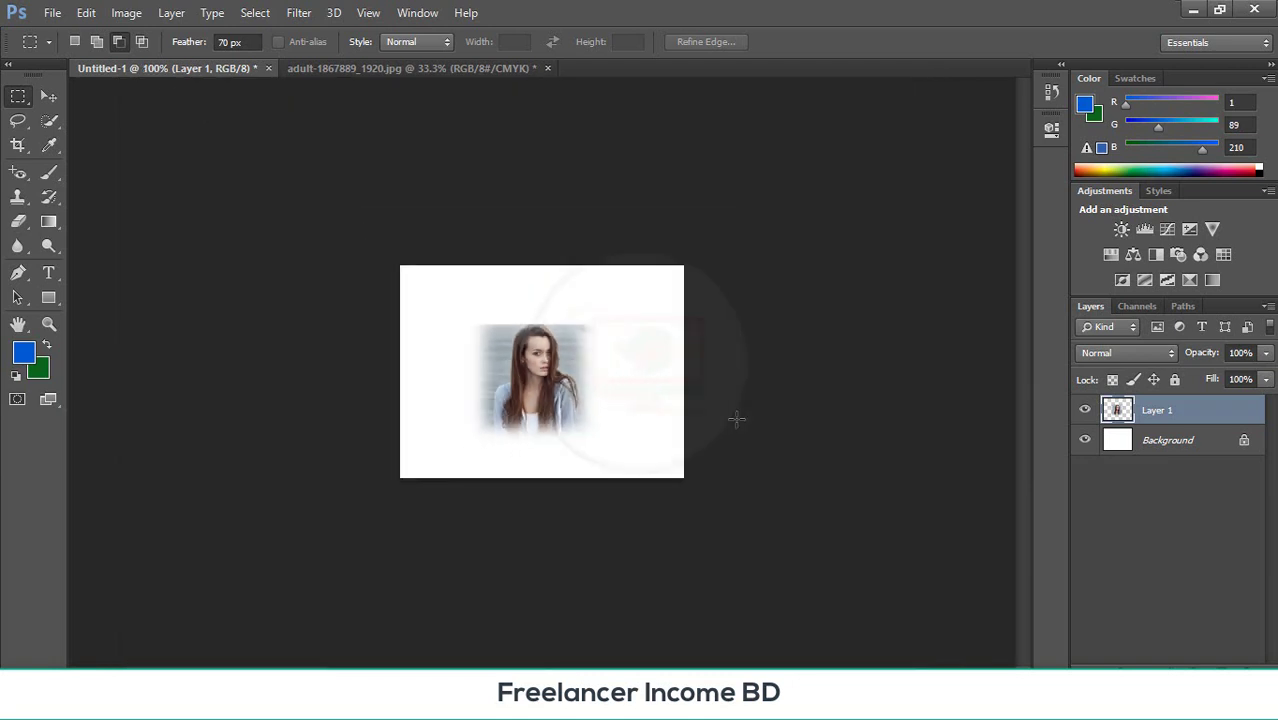
key("ctrl+v")
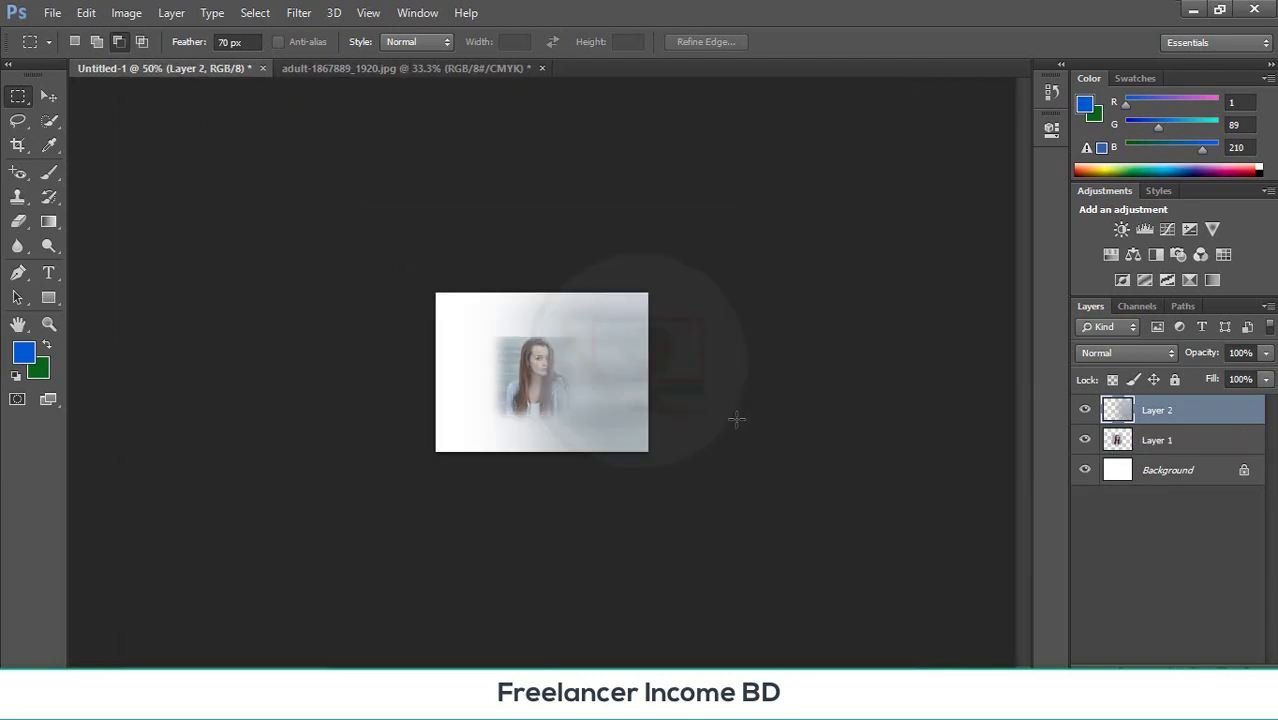
key("ctrl+t")
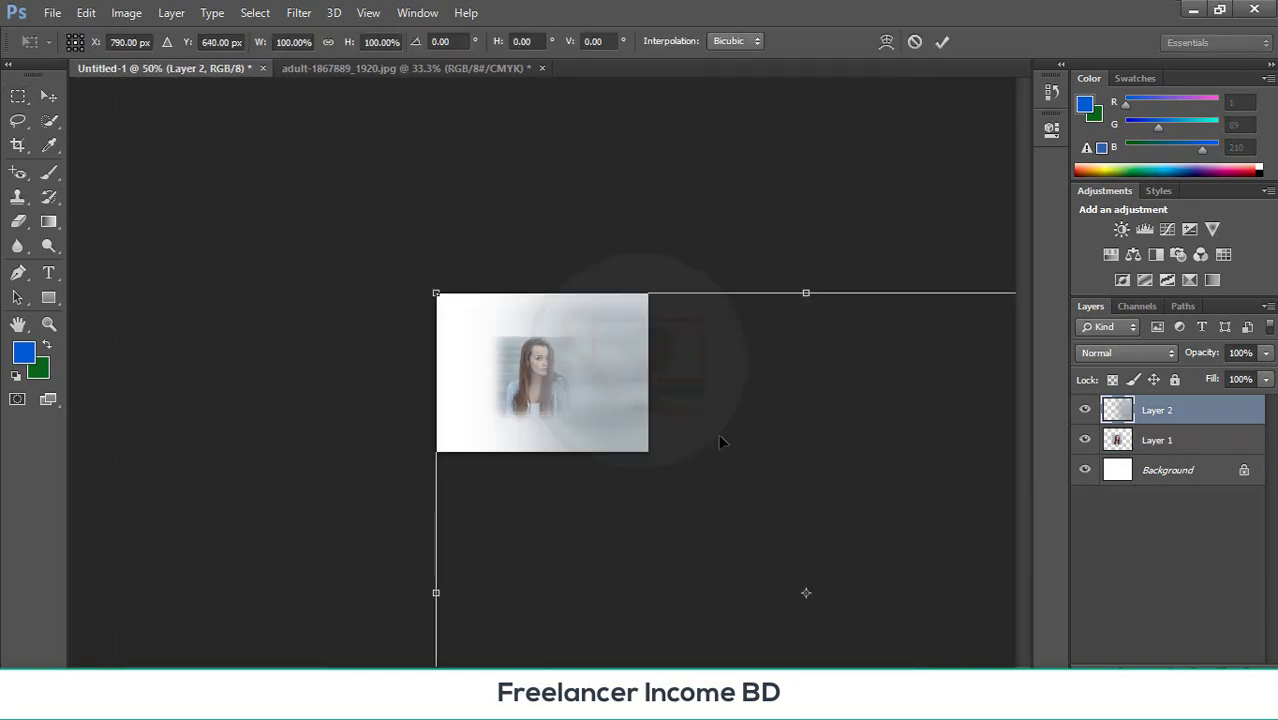
left_click_drag(438, 296, 455, 349)
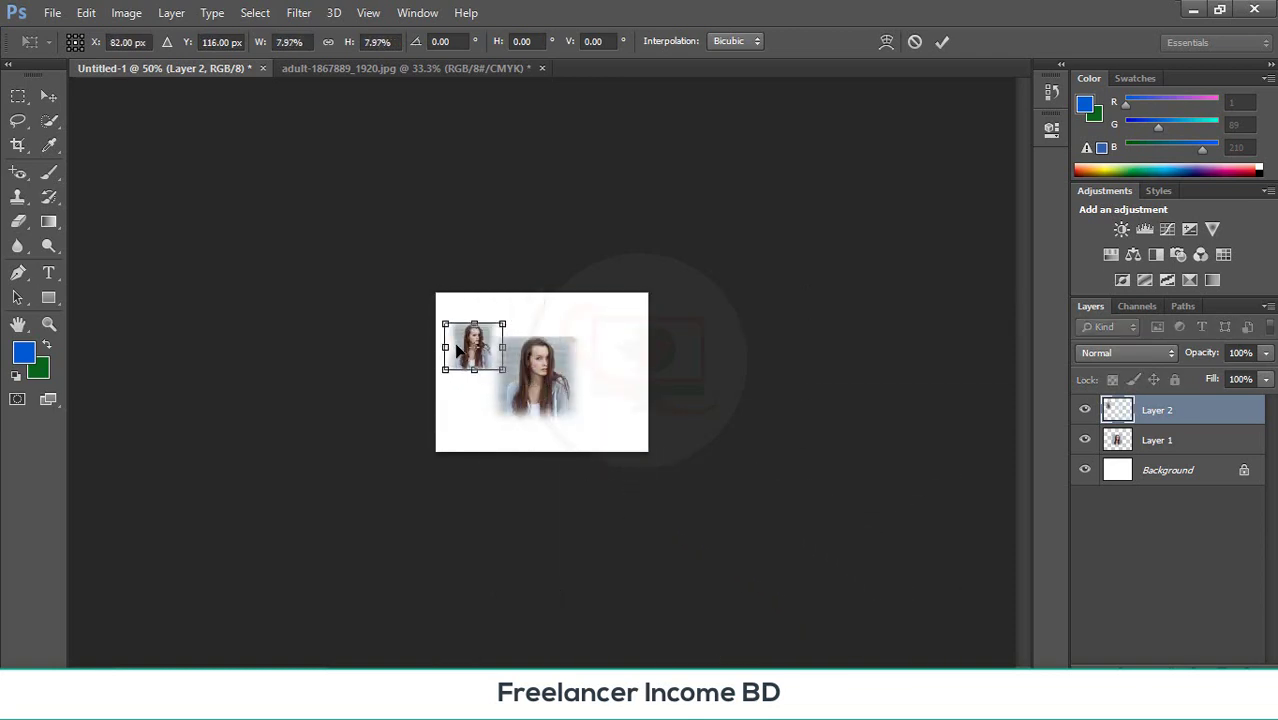
key("Return")
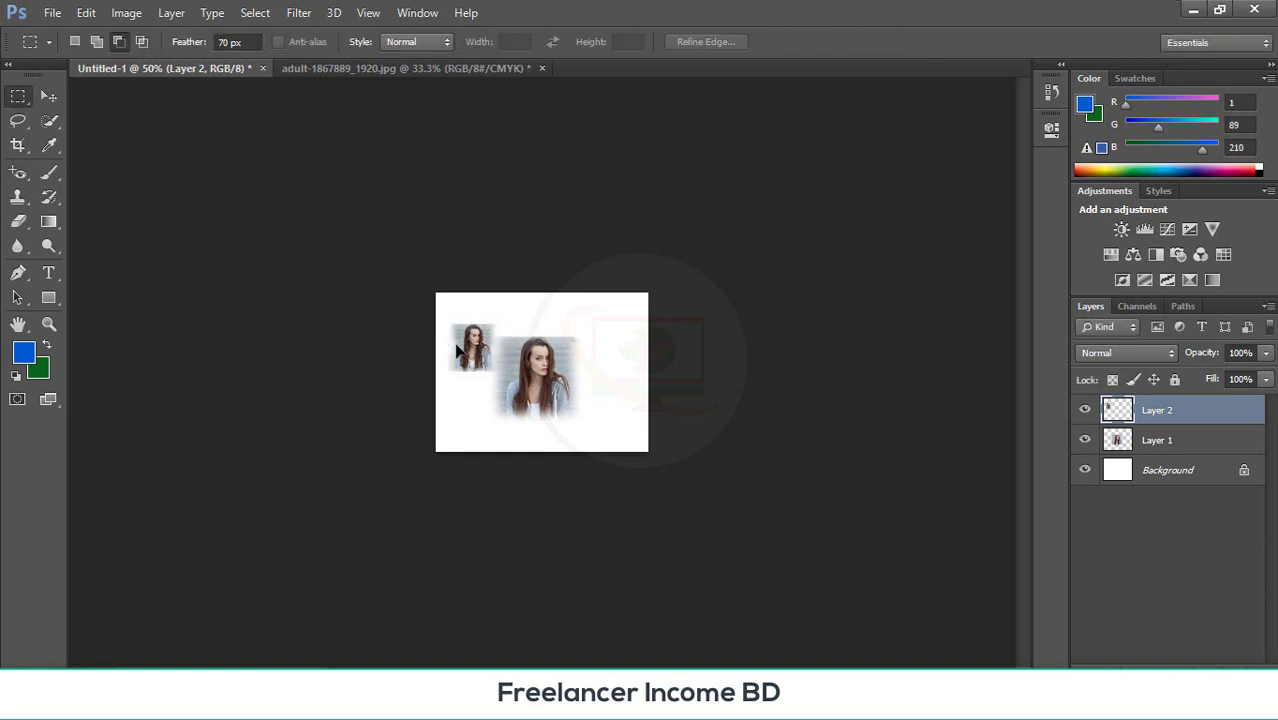
key("ctrl+plus")
key("ctrl+plus")
key("ctrl+plus")
key("ctrl+plus")
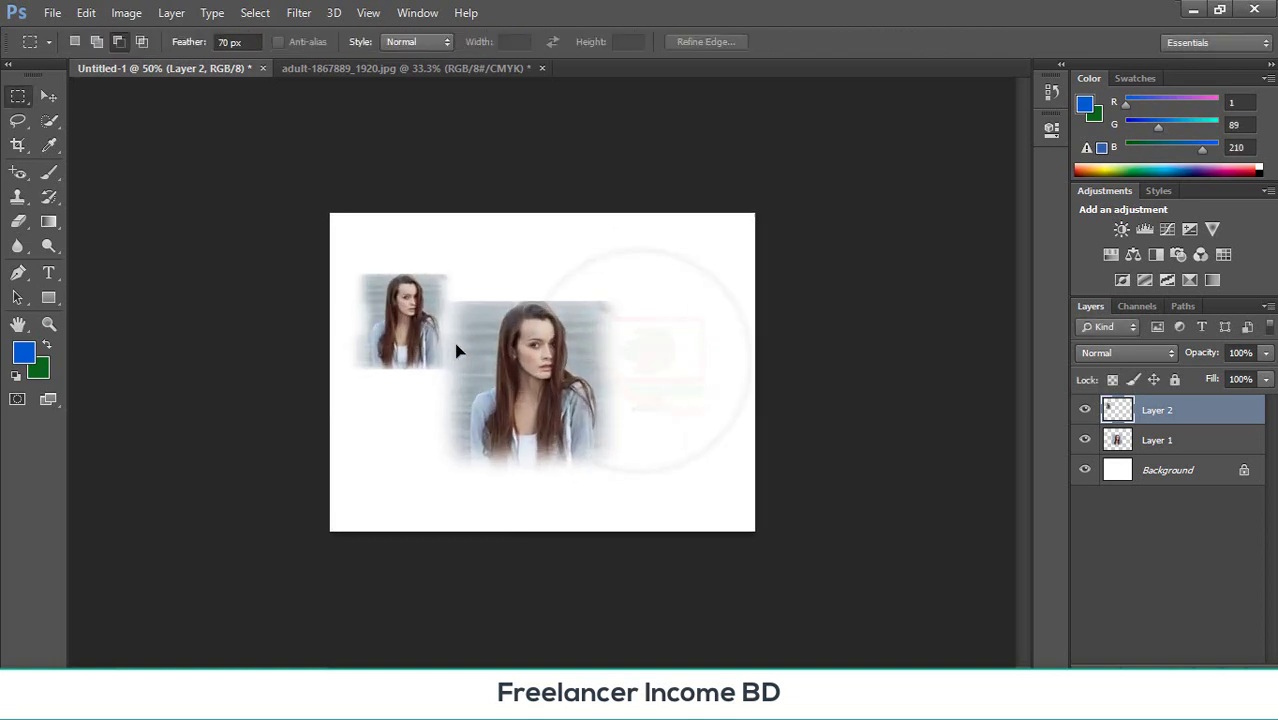
- Dismiss the selection warning and move the large girl image right and down
left_click_drag(333, 430, 588, 442)
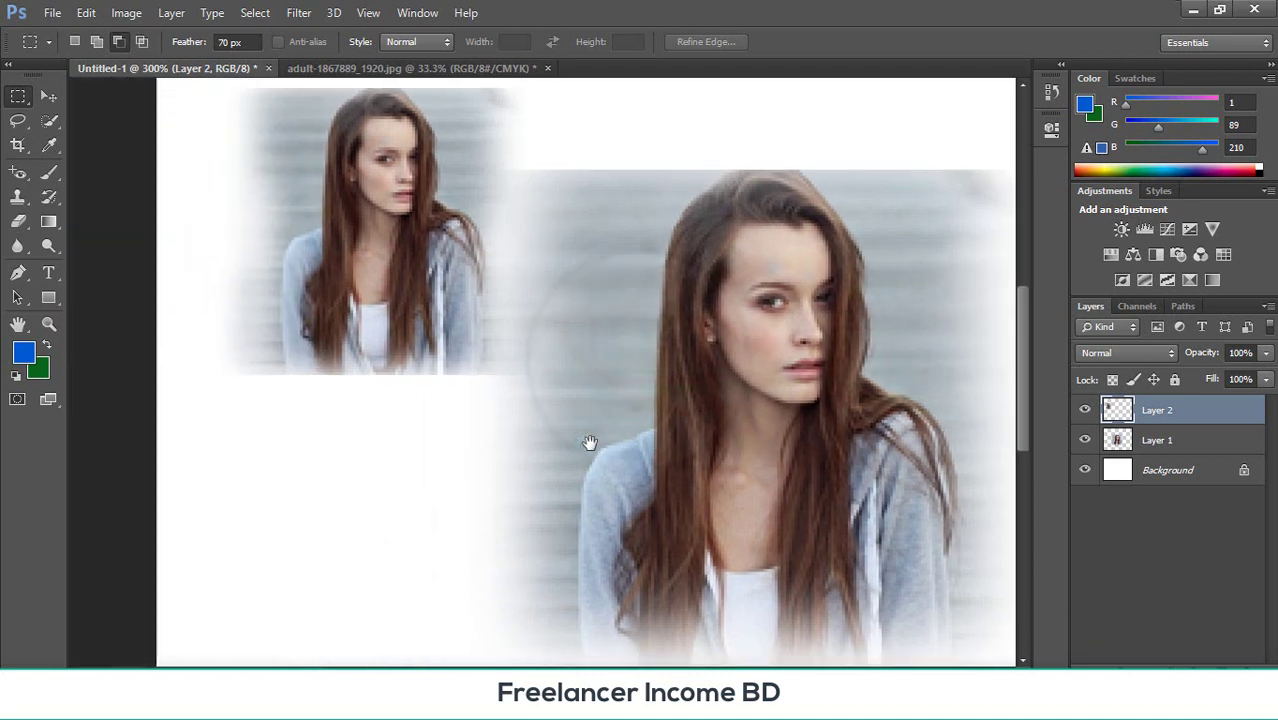
left_click_drag(631, 406, 737, 428)
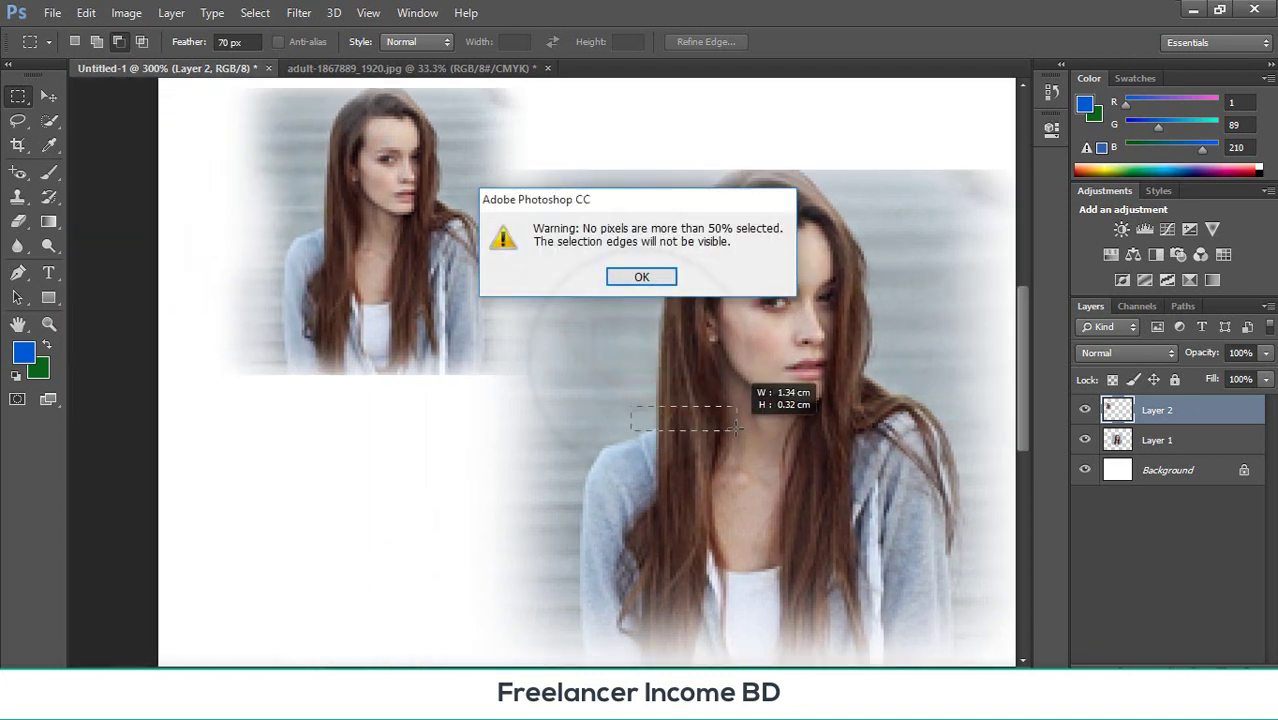
left_click(652, 277)
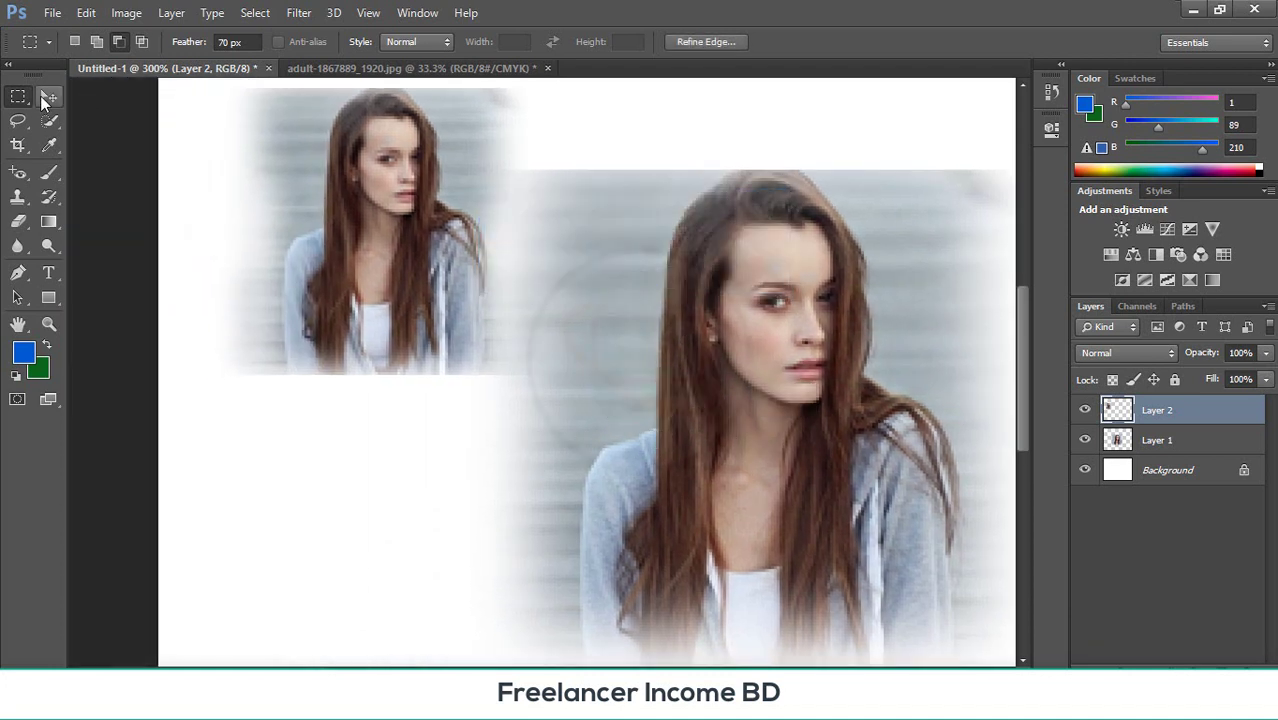
left_click(48, 96)
left_click_drag(684, 338, 809, 354)
- Move the small girl image lower on the canvas, then view the photo at 100%
left_click_drag(370, 278, 348, 374)
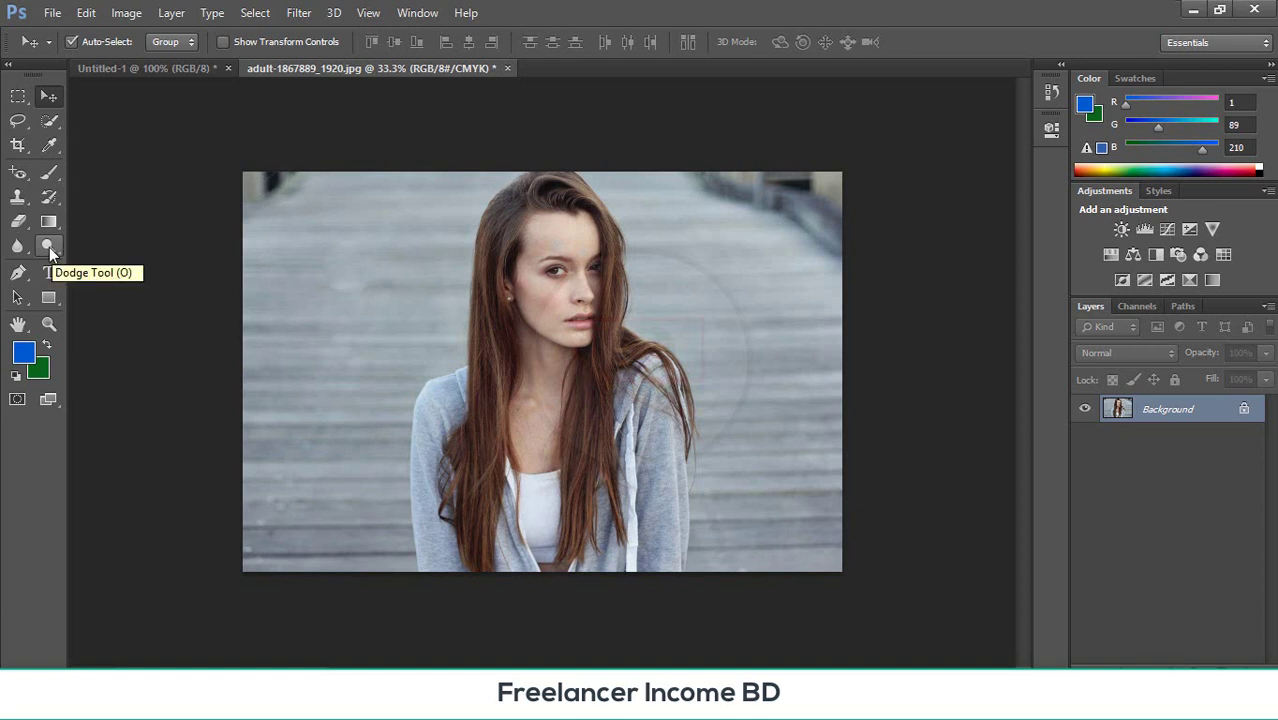
double_click(47, 323)
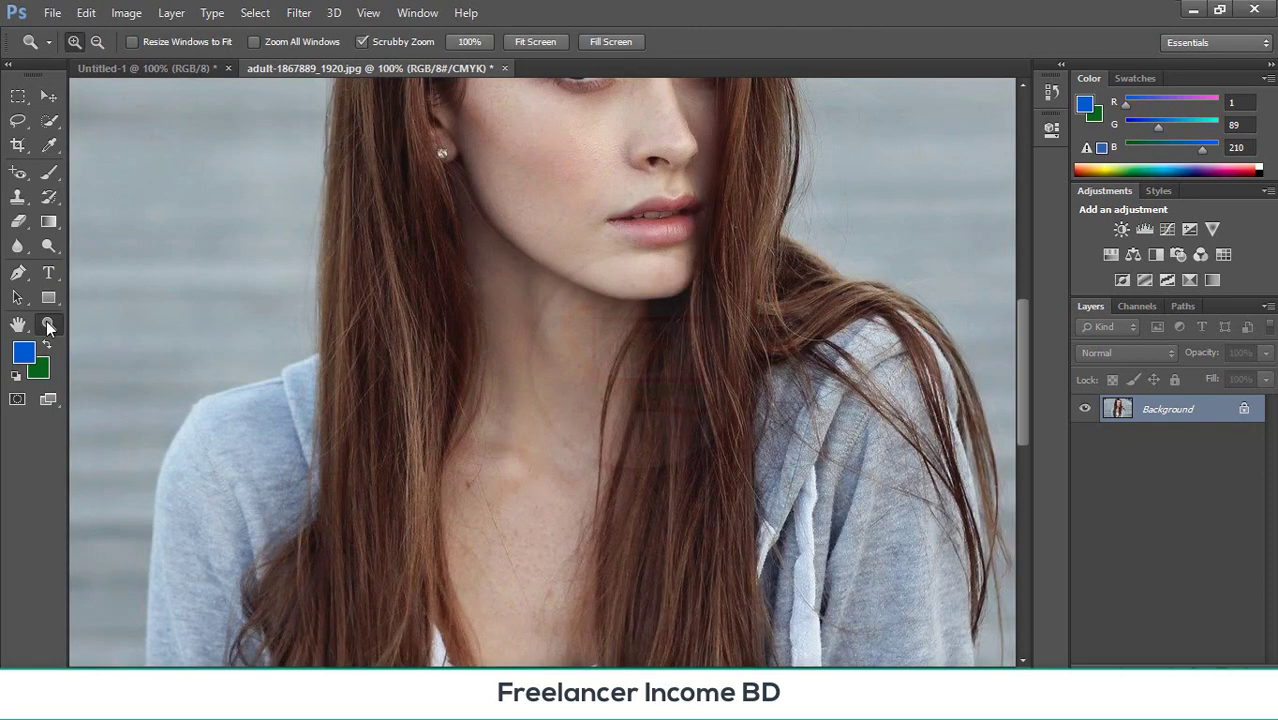
left_click(164, 297)
left_click(164, 297)
left_click(164, 297)
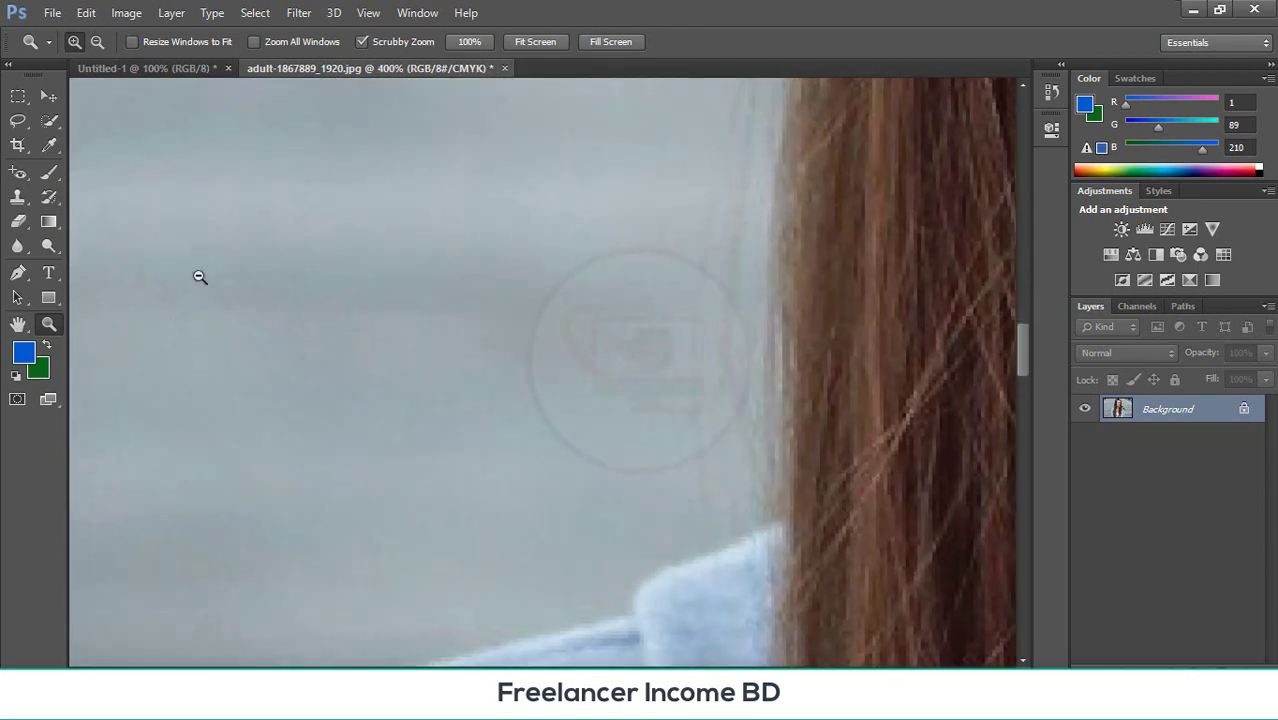
left_click(200, 277)
left_click(195, 240)
left_click(258, 371)
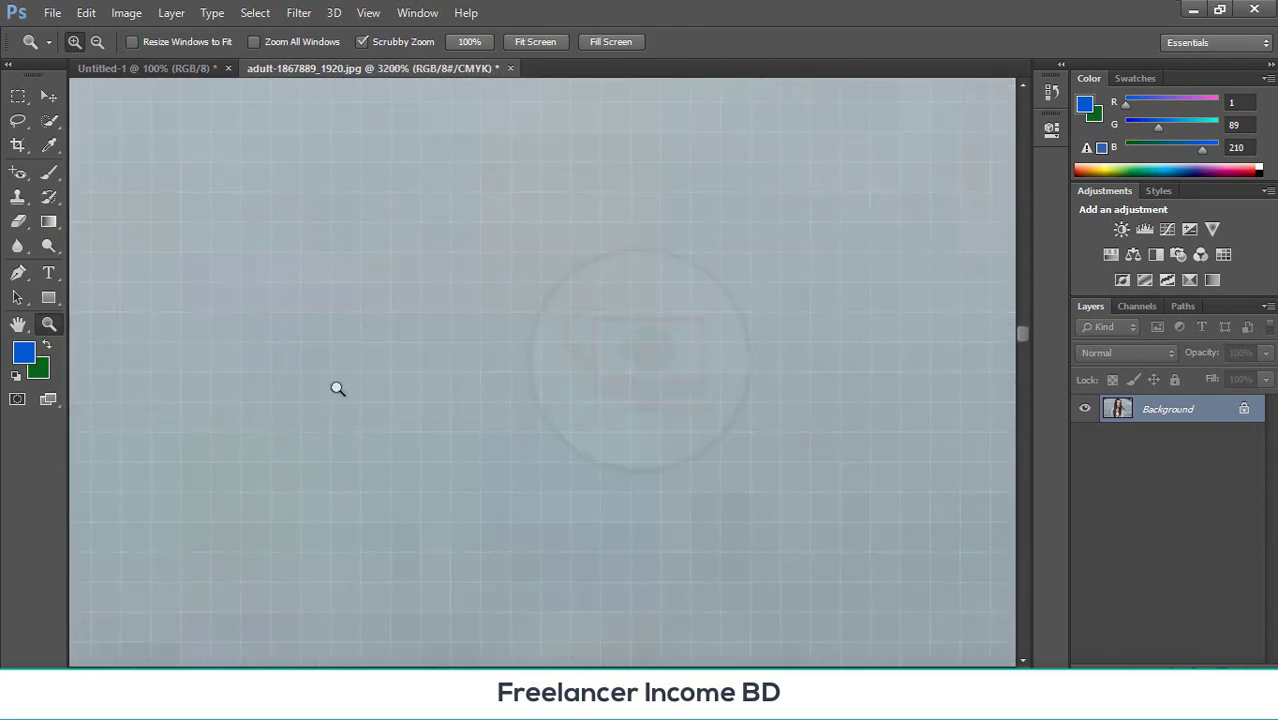
left_click_drag(338, 388, 288, 237)
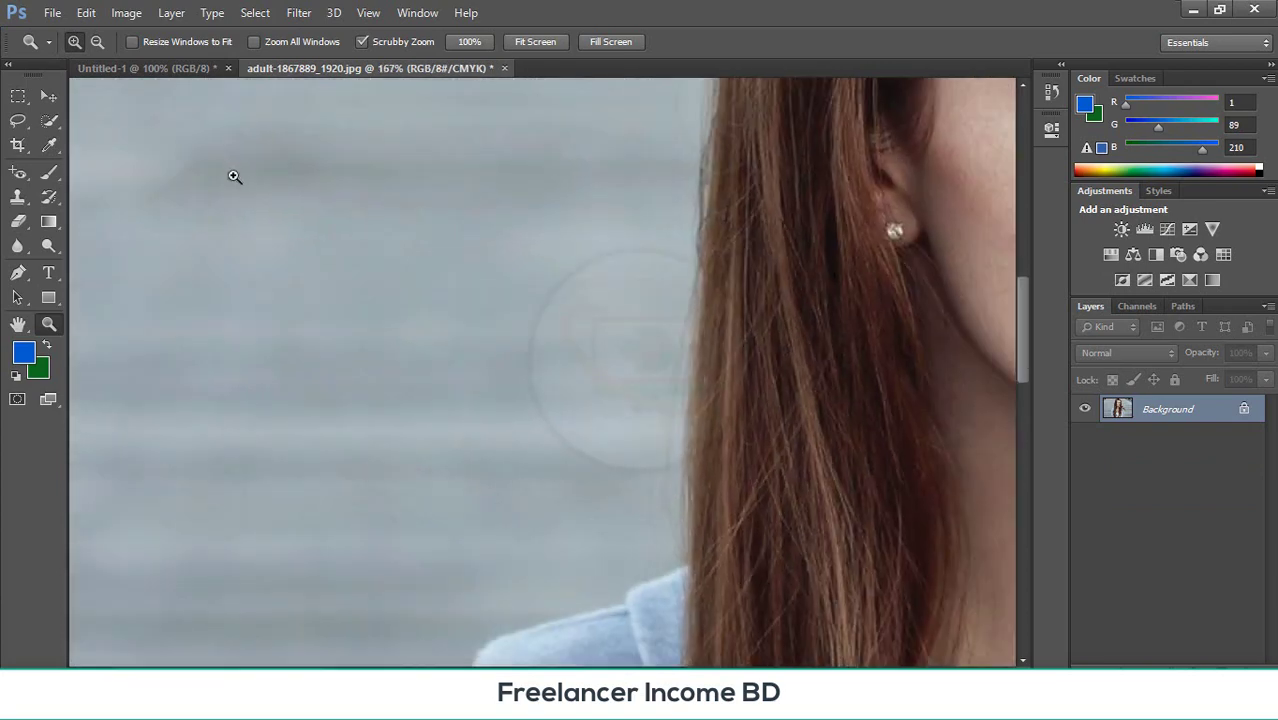
left_click_drag(234, 176, 497, 540)
left_click_drag(669, 572, 265, 200)
left_click_drag(199, 138, 314, 297)
left_click_drag(522, 423, 417, 385)
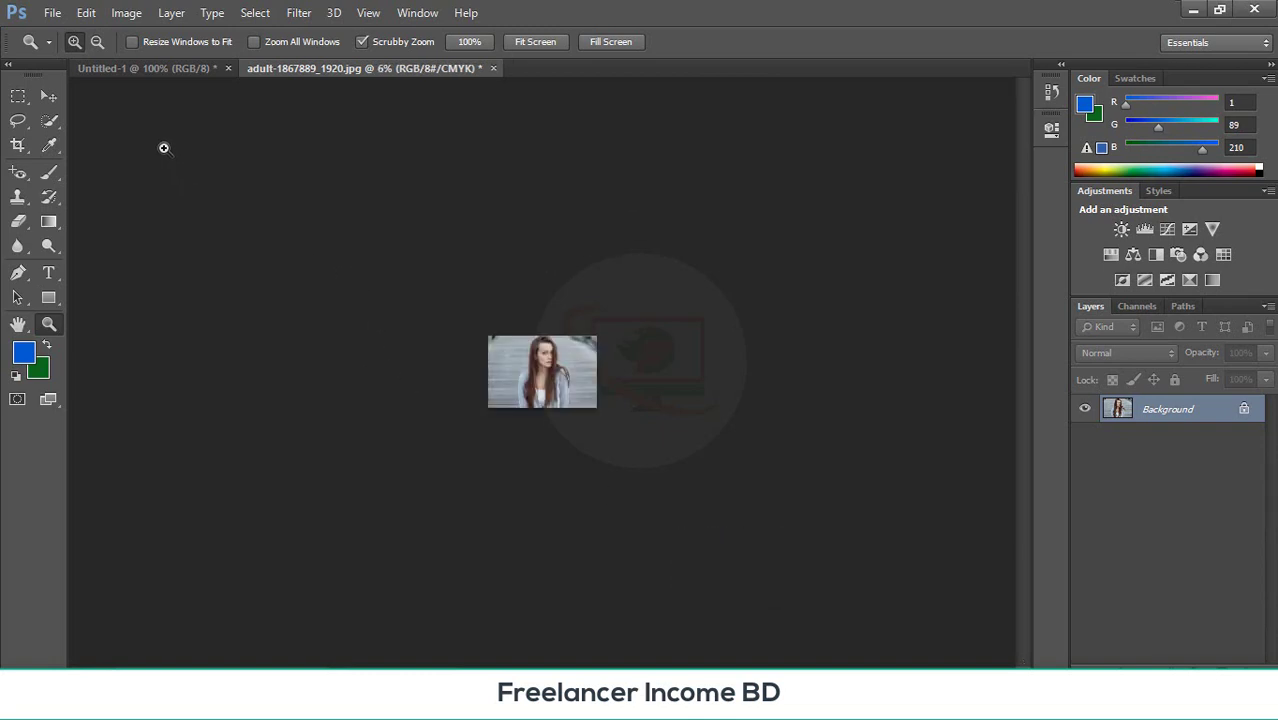
left_click_drag(164, 148, 414, 437)
left_click(414, 437, "alt")
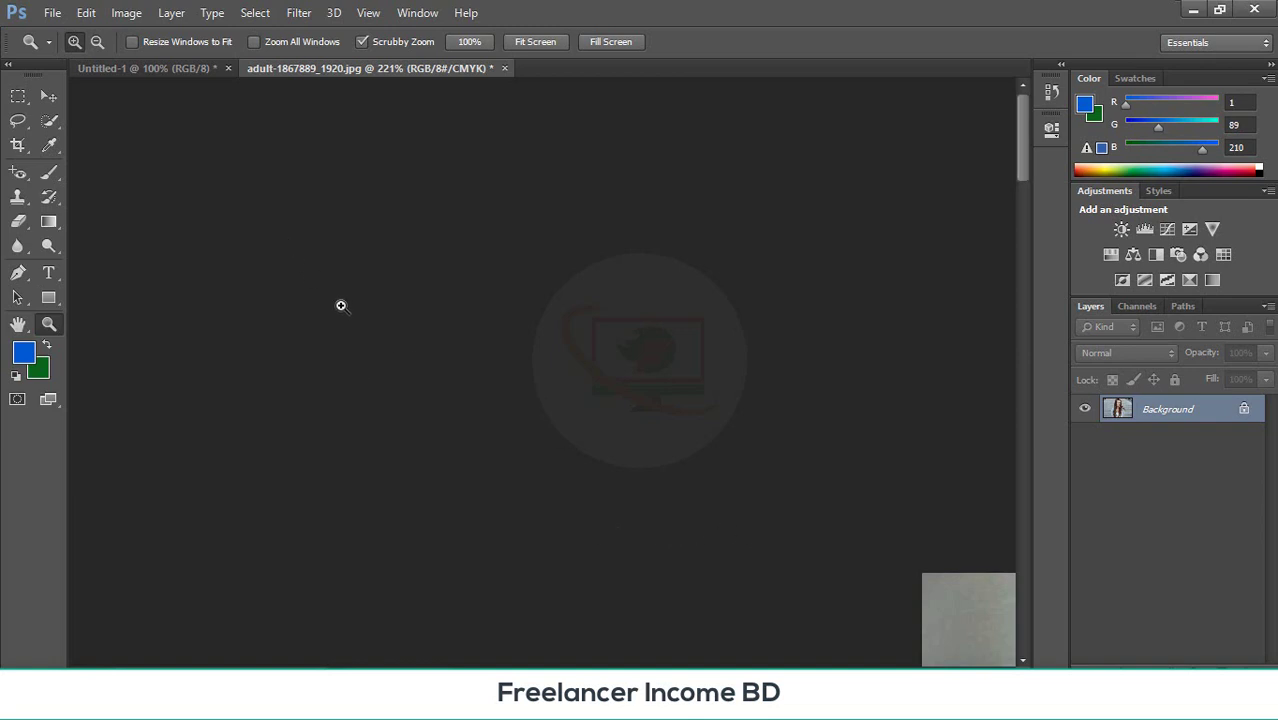
left_click_drag(340, 305, 200, 300)
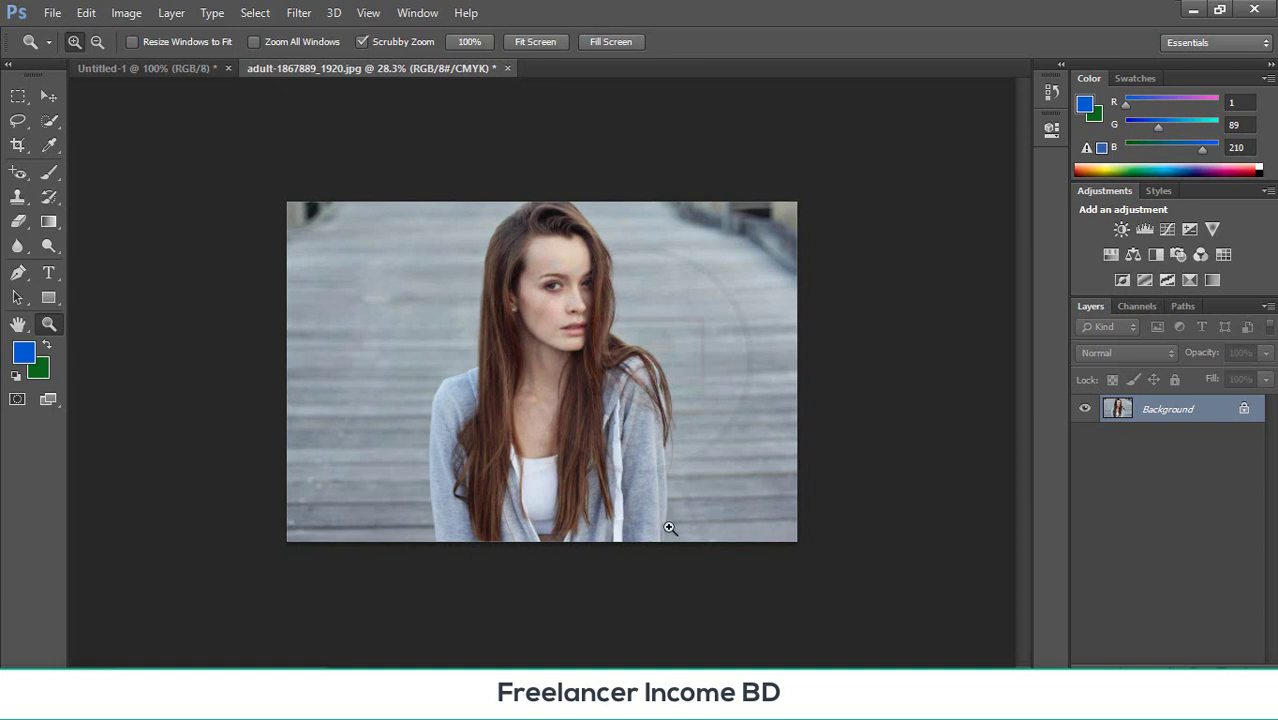
left_click_drag(669, 527, 619, 497)
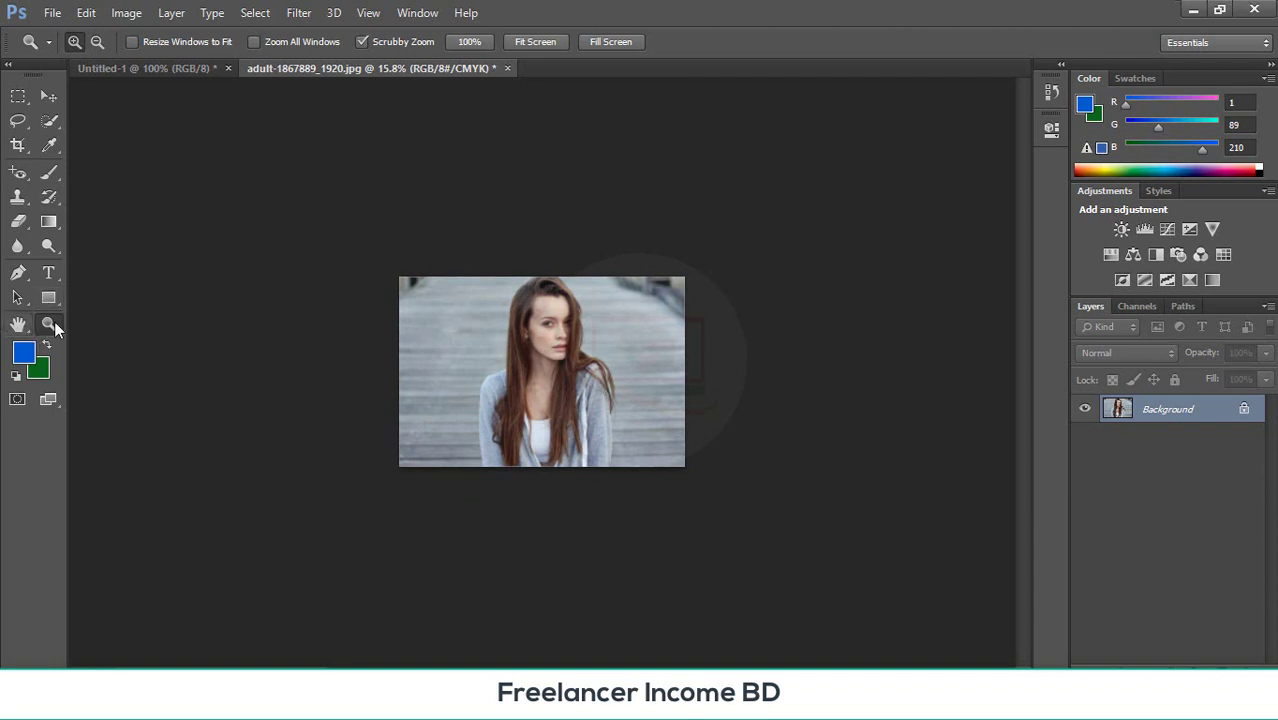
key("alt")
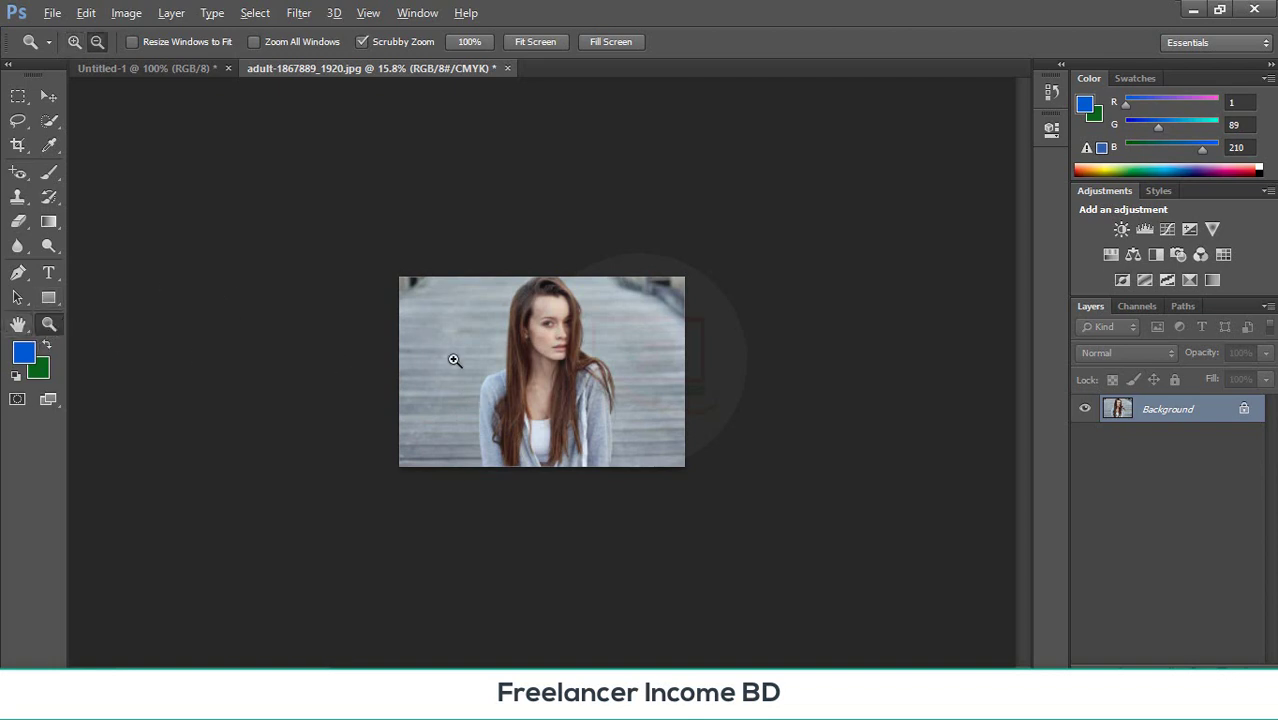
left_click(454, 360, "alt")
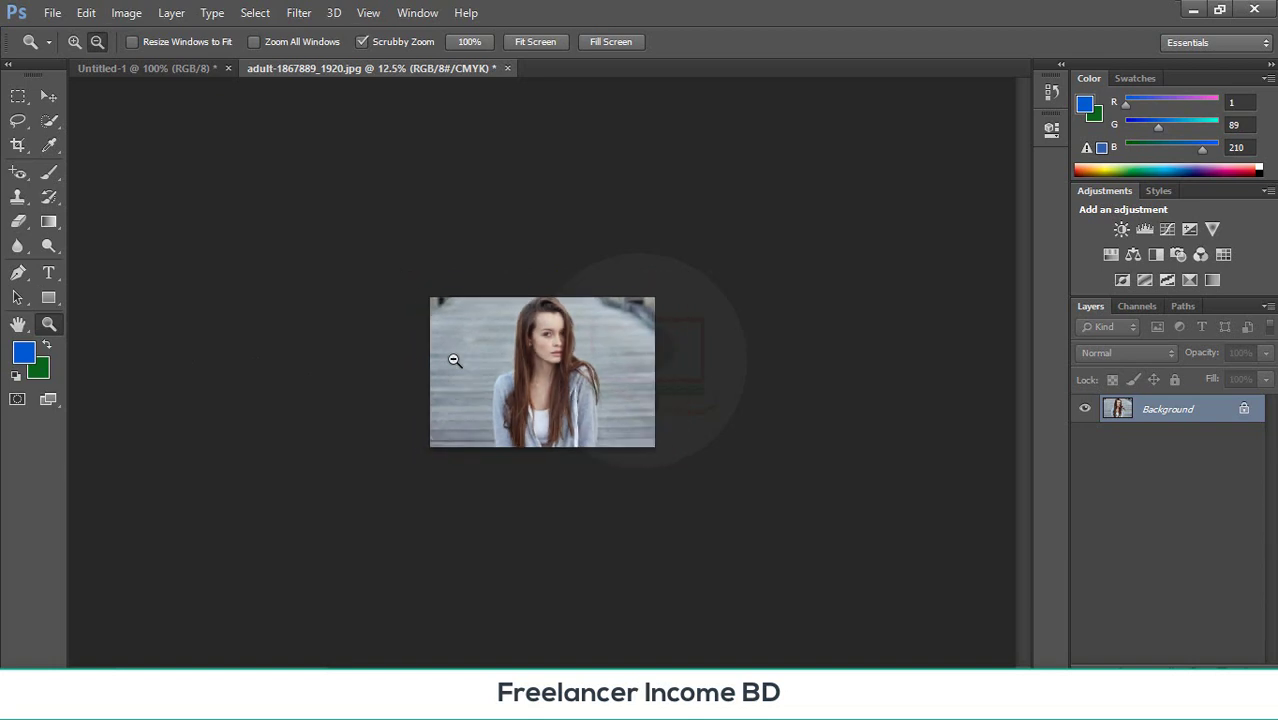
left_click(454, 360, "alt")
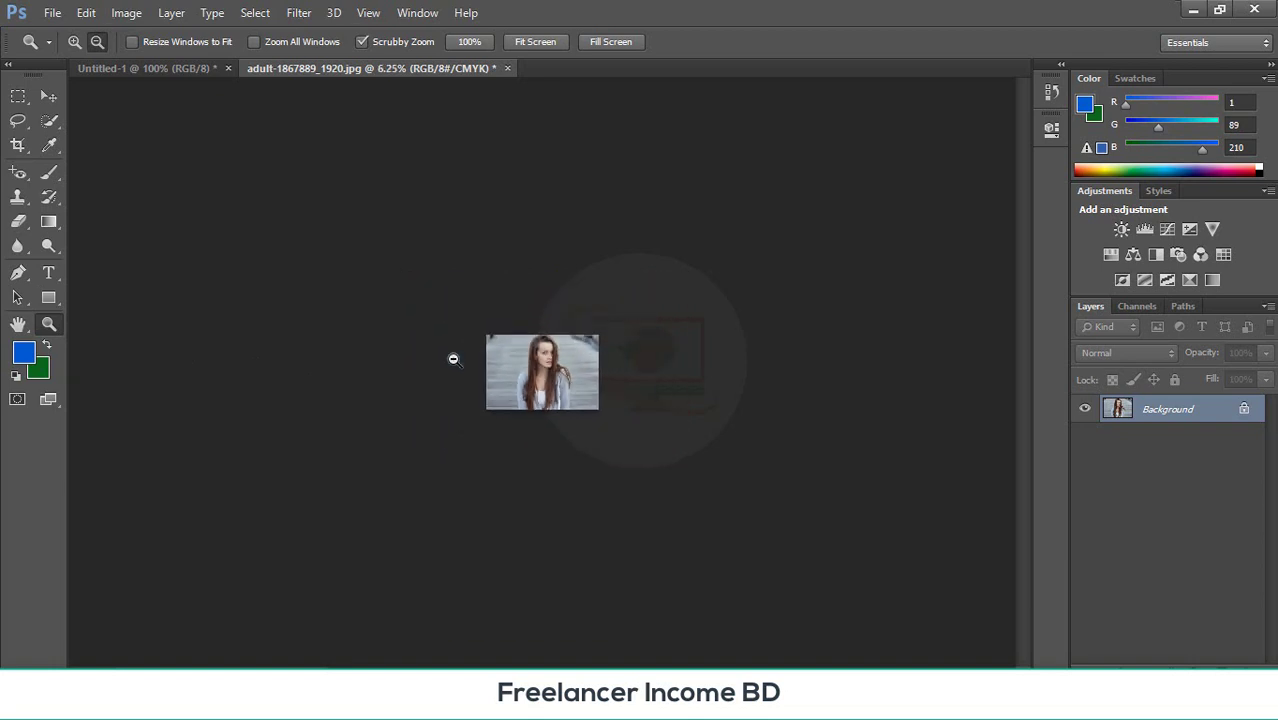
left_click(453, 360)
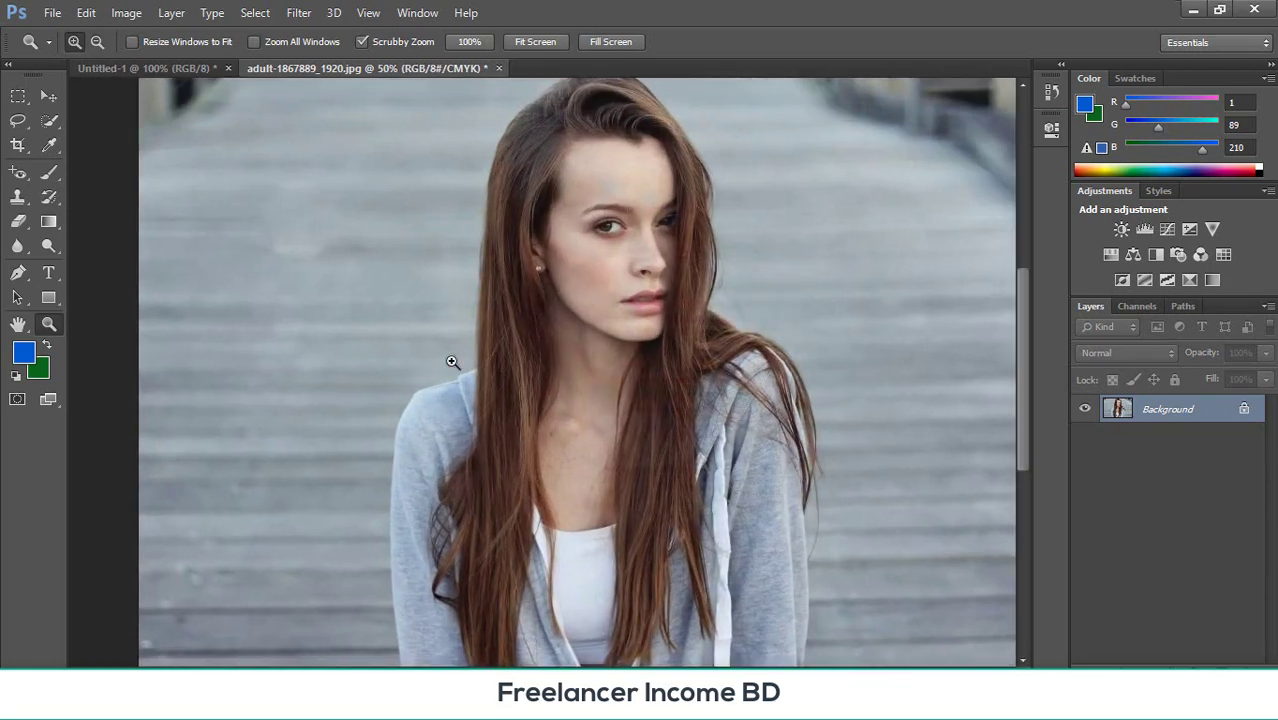
left_click(252, 205)
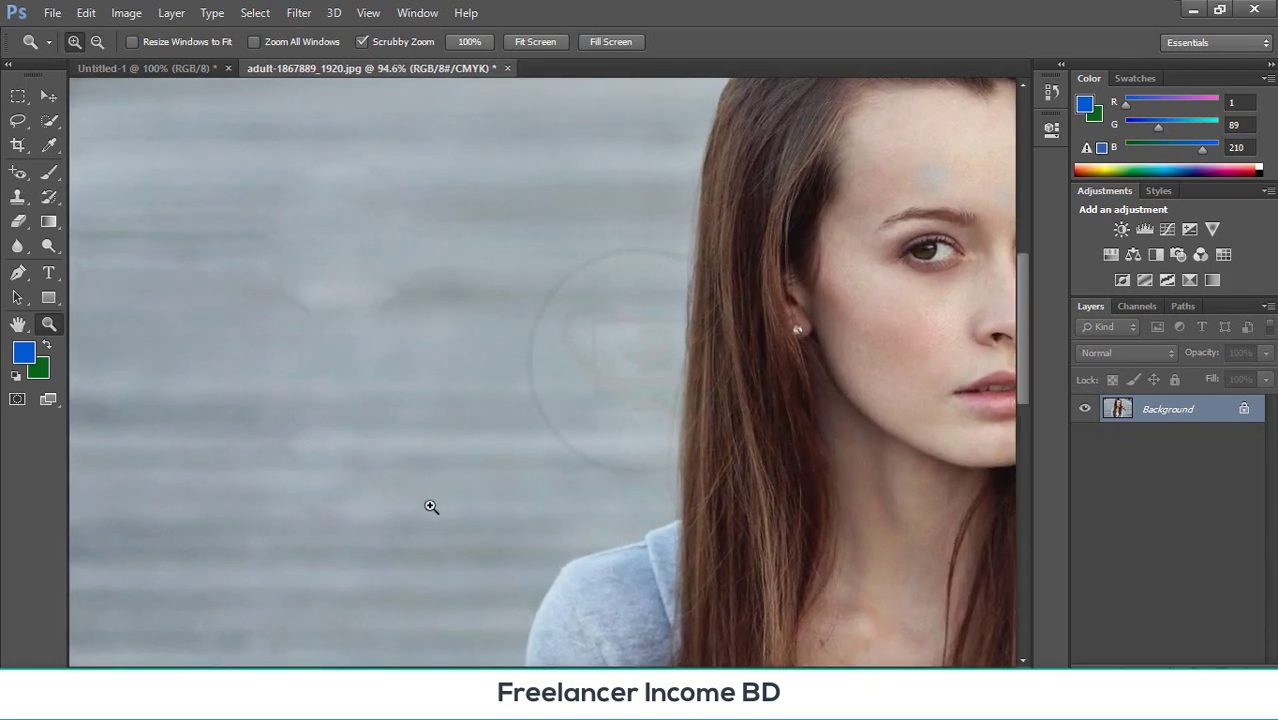
left_click_drag(431, 508, 334, 365)
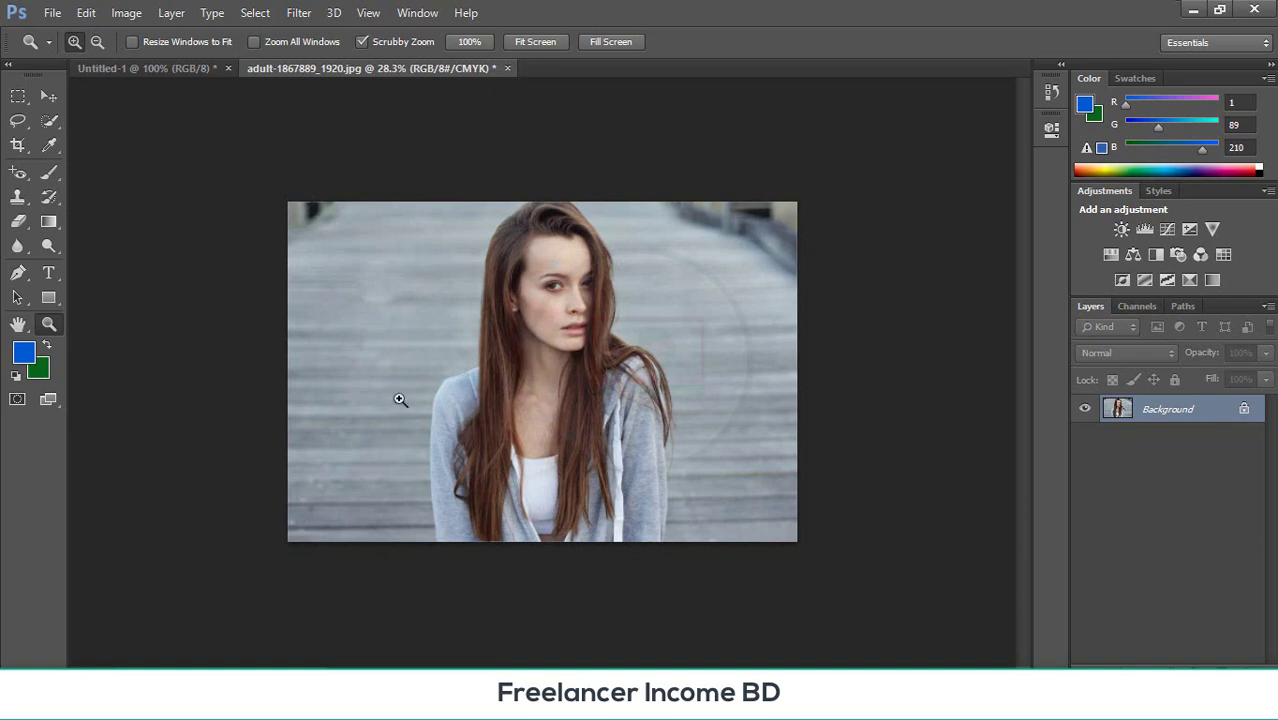
left_click_drag(420, 422, 573, 434)
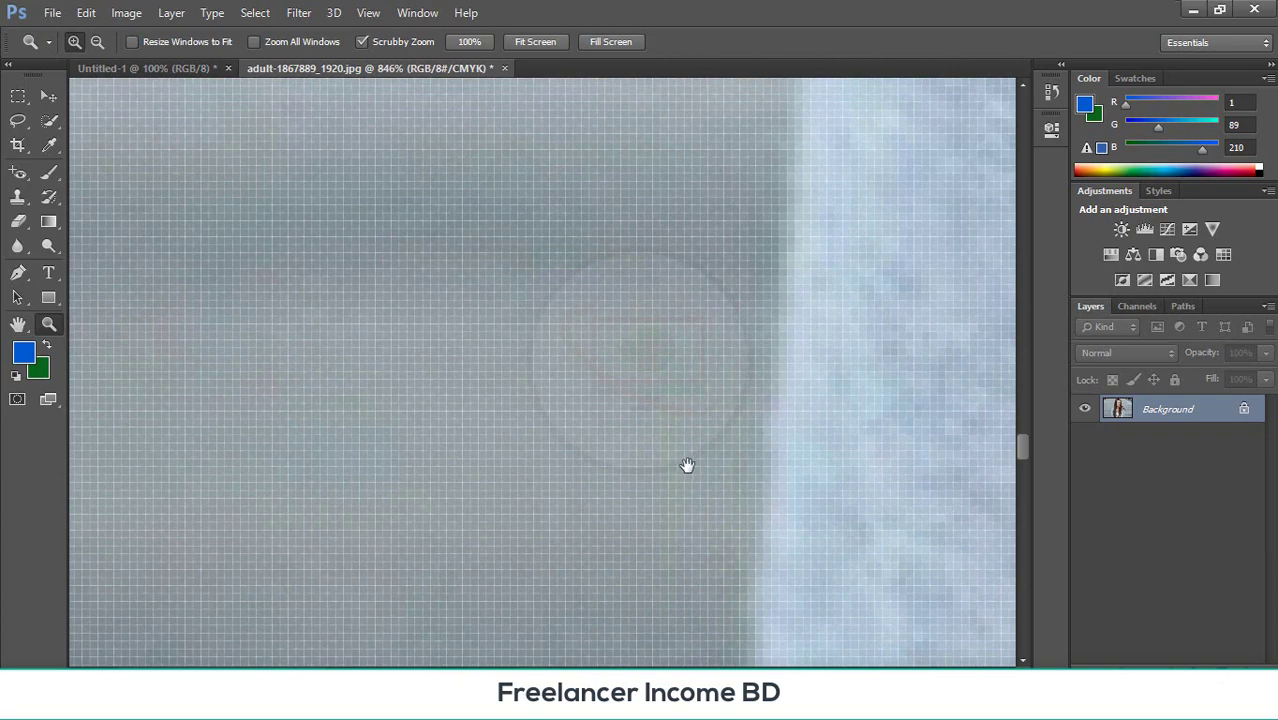
left_click_drag(773, 480, 228, 406)
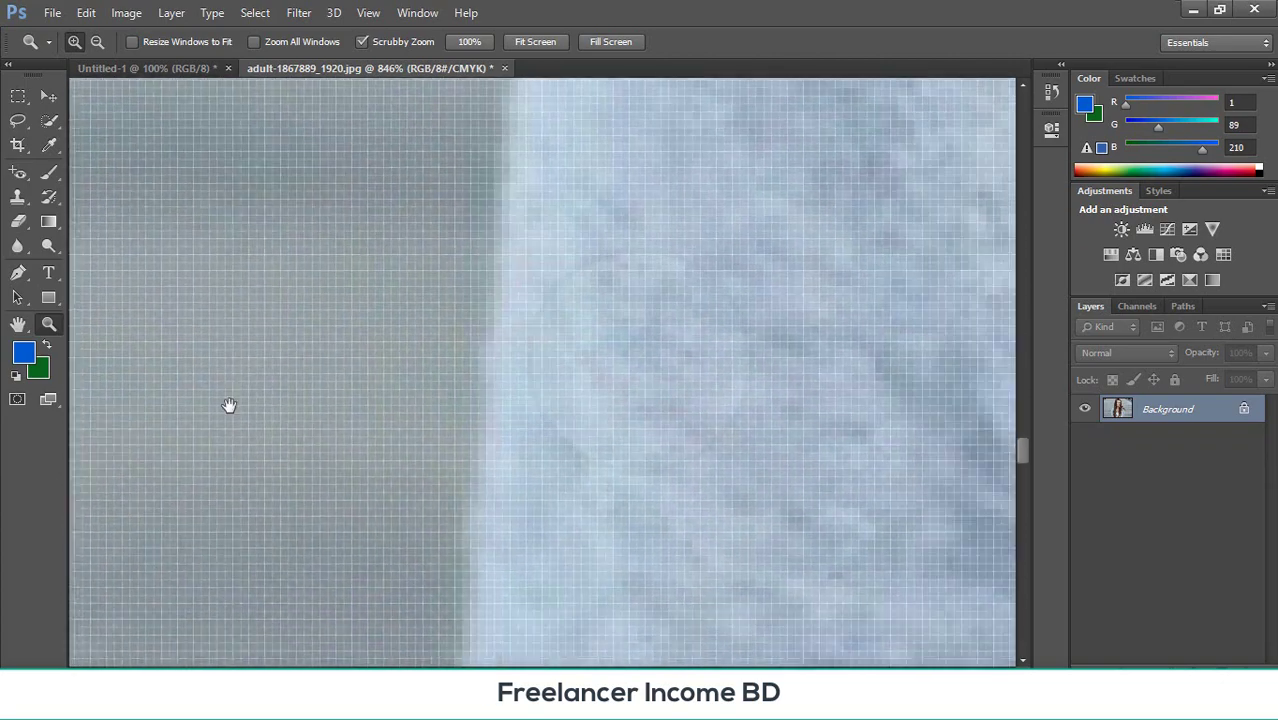
left_click_drag(538, 384, 266, 329)
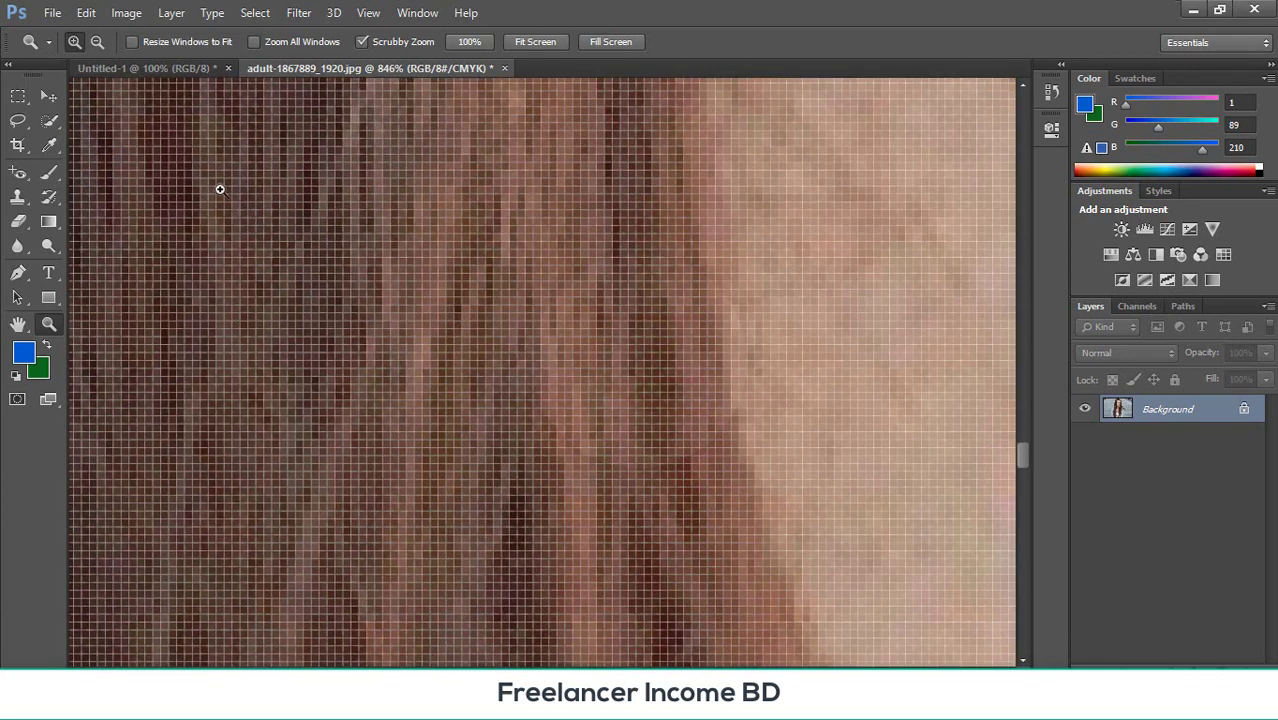
left_click_drag(190, 163, 334, 402)
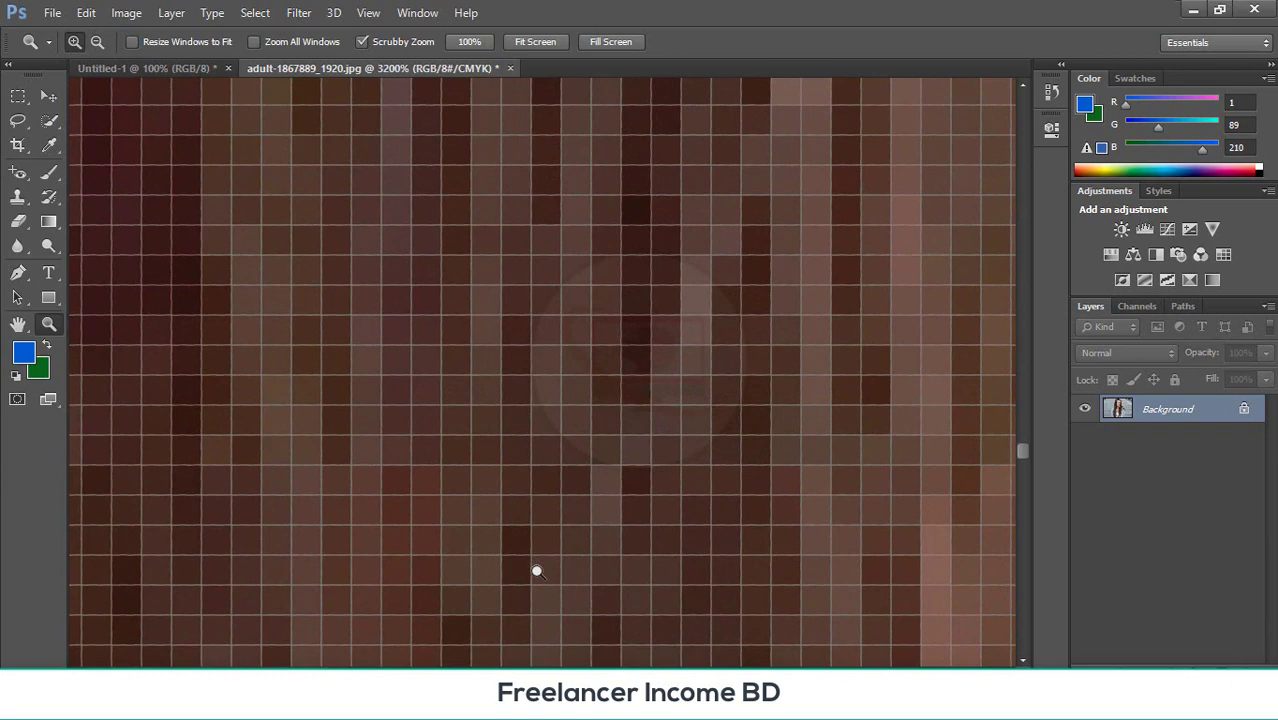
left_click_drag(537, 571, 351, 374)
left_click_drag(562, 505, 462, 437)
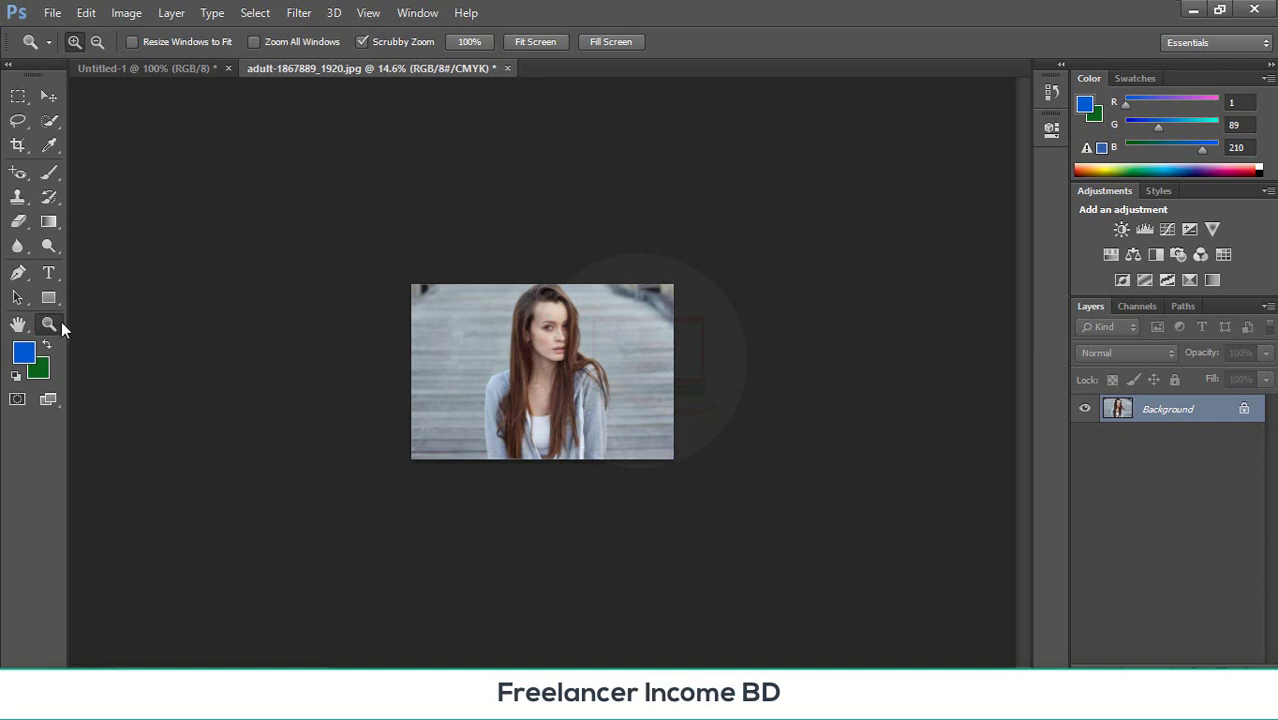
left_click(48, 95)
key("z")
left_click_drag(456, 379, 511, 487)
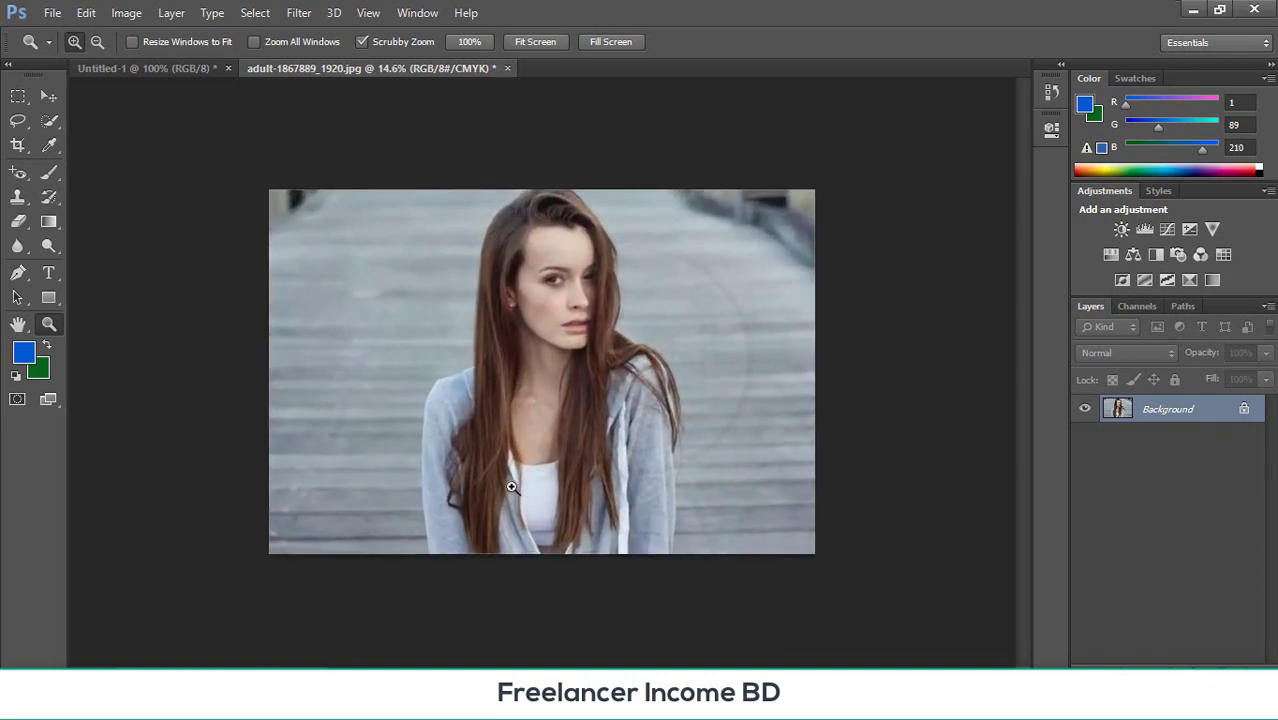
left_click_drag(499, 400, 500, 401)
key("alt")
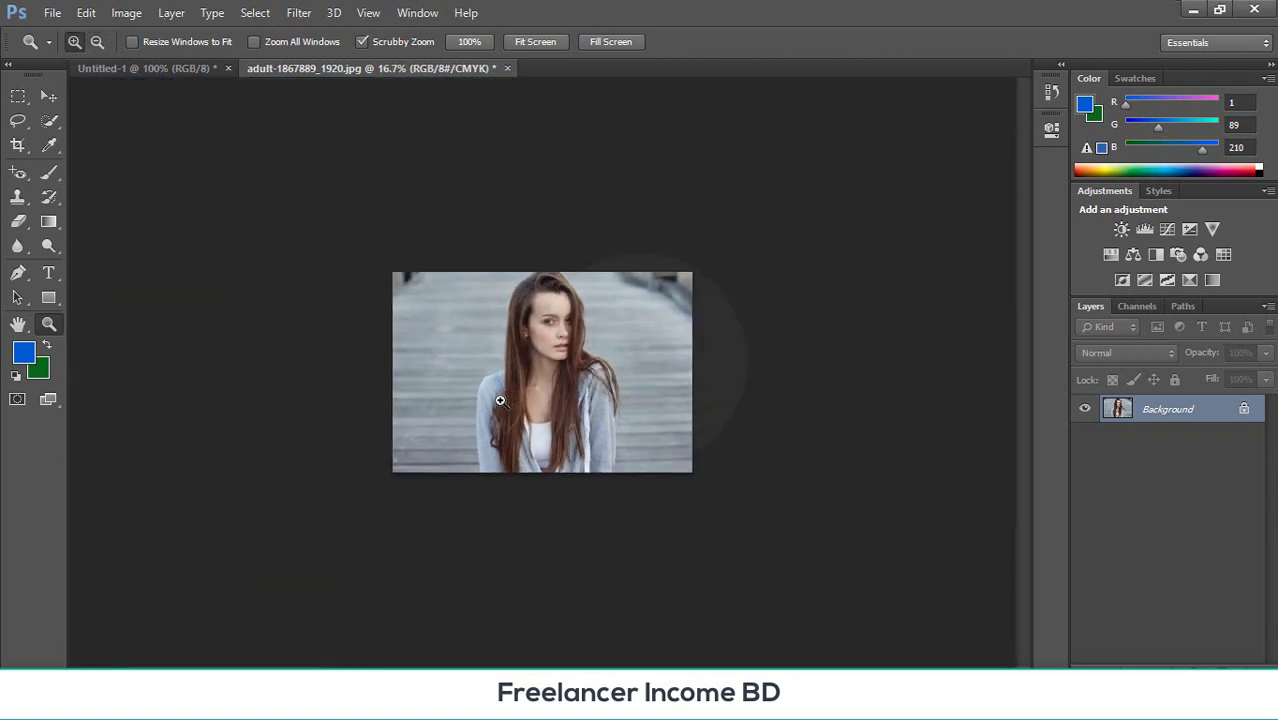
left_click(57, 96)
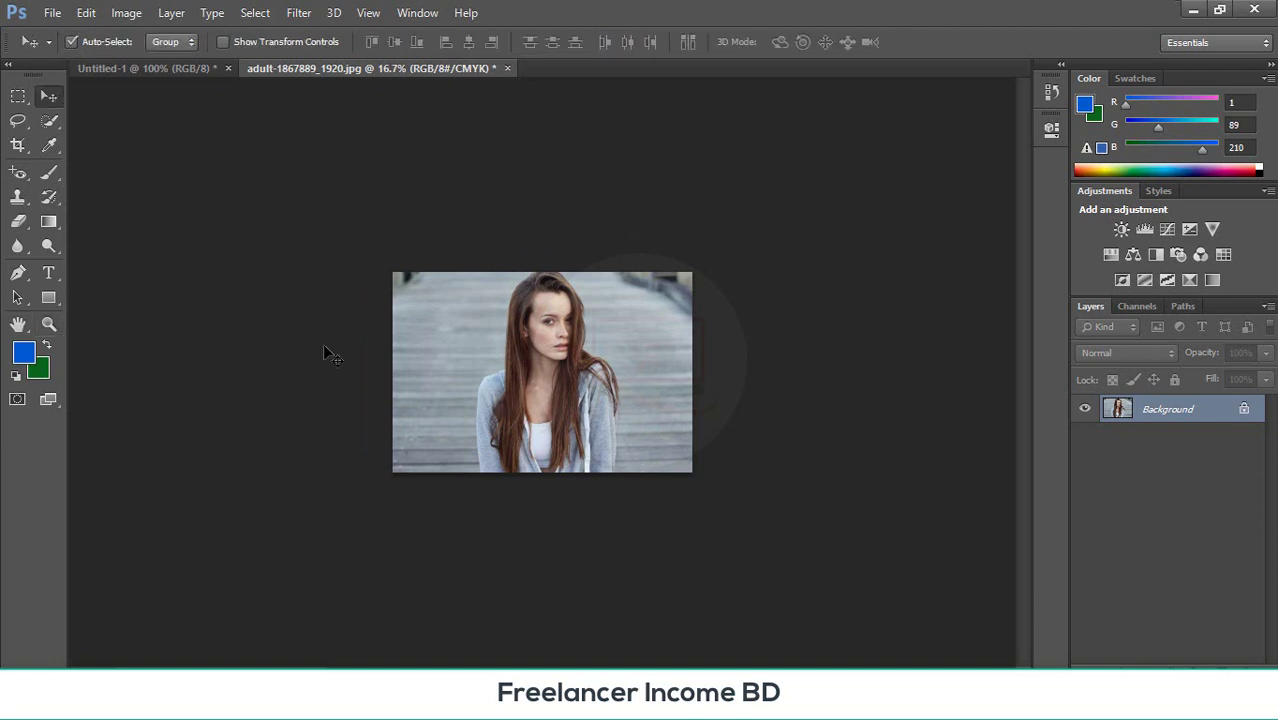
key("ctrl+1")
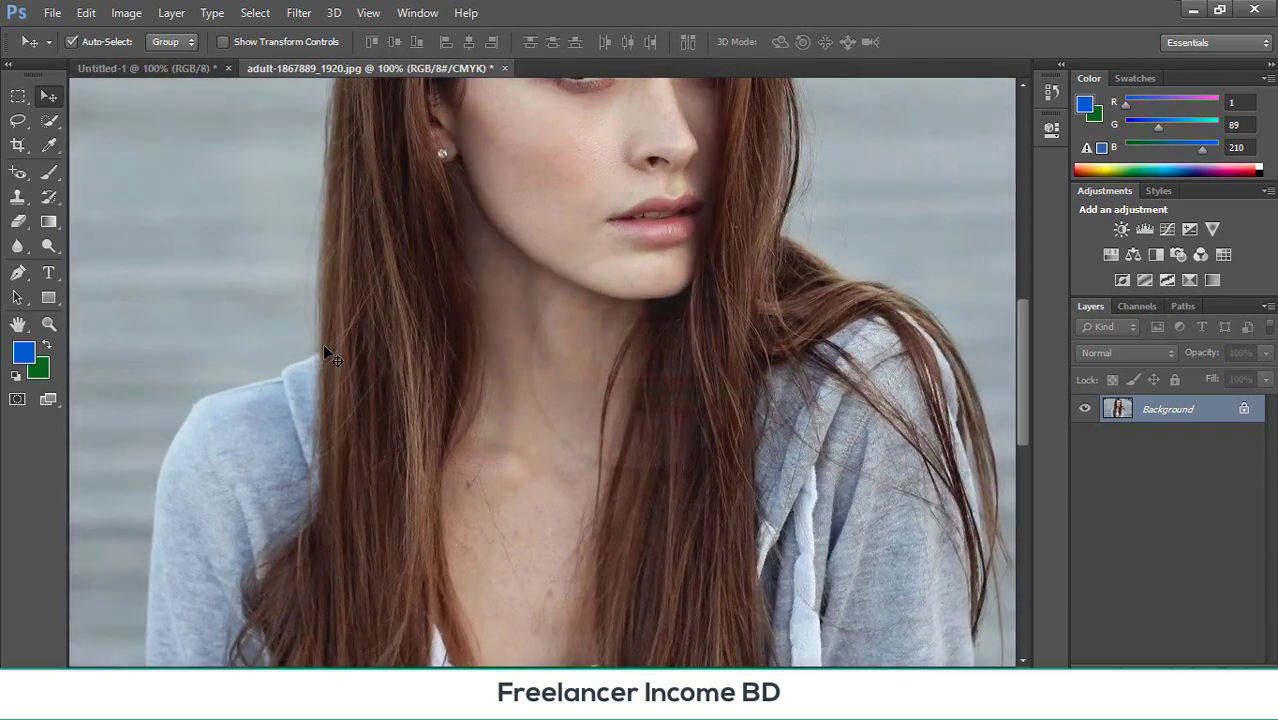
key("ctrl+minus")
key("ctrl+minus")
key("ctrl+minus")
key("ctrl+minus")
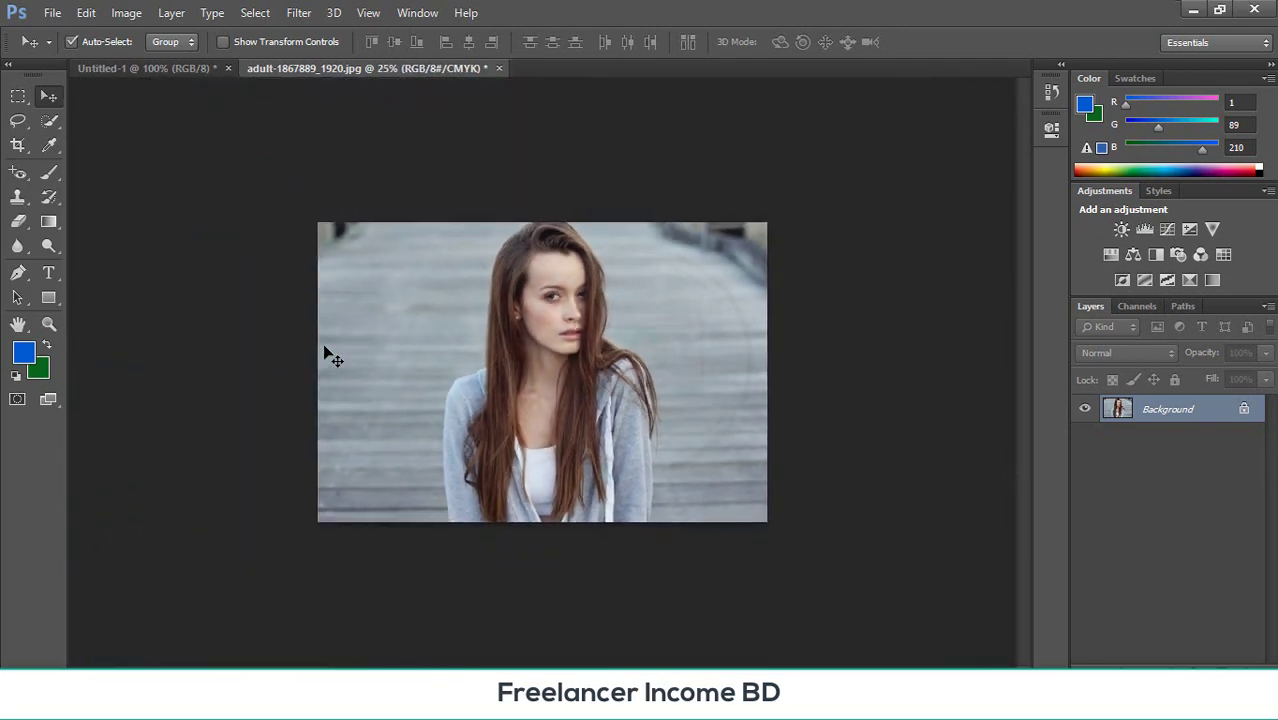
key("z")
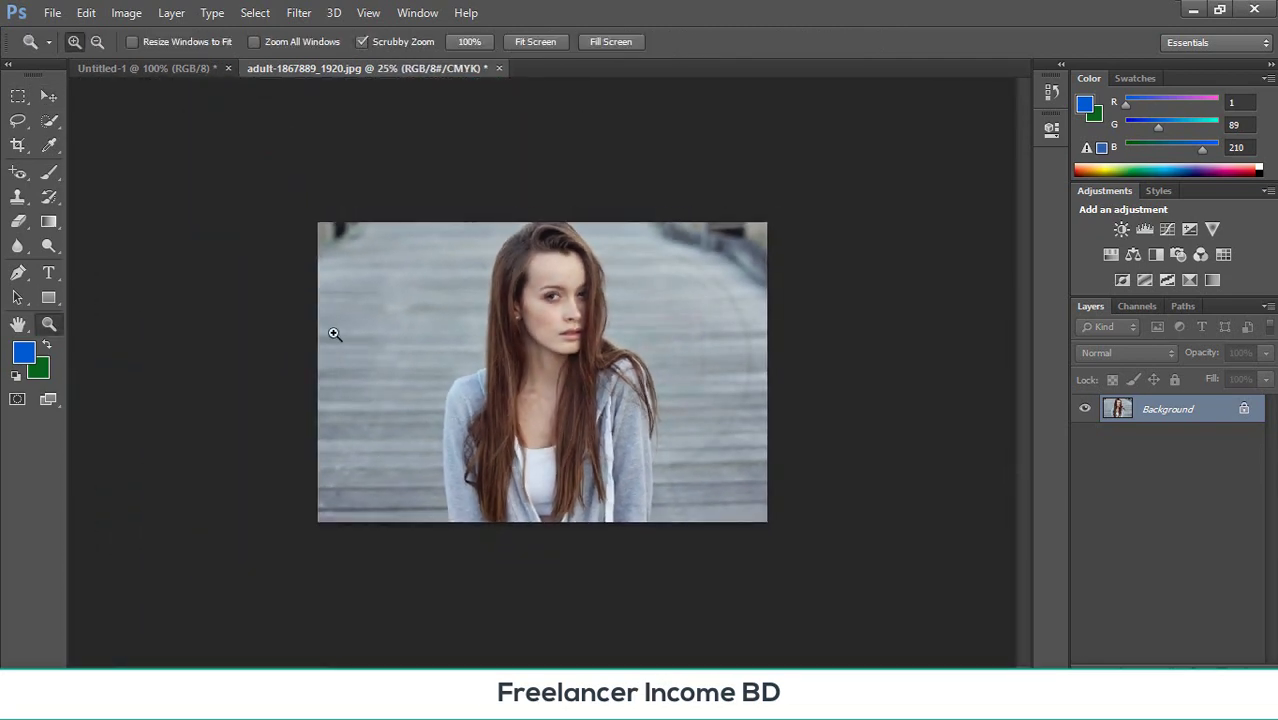
left_click_drag(328, 334, 333, 333)
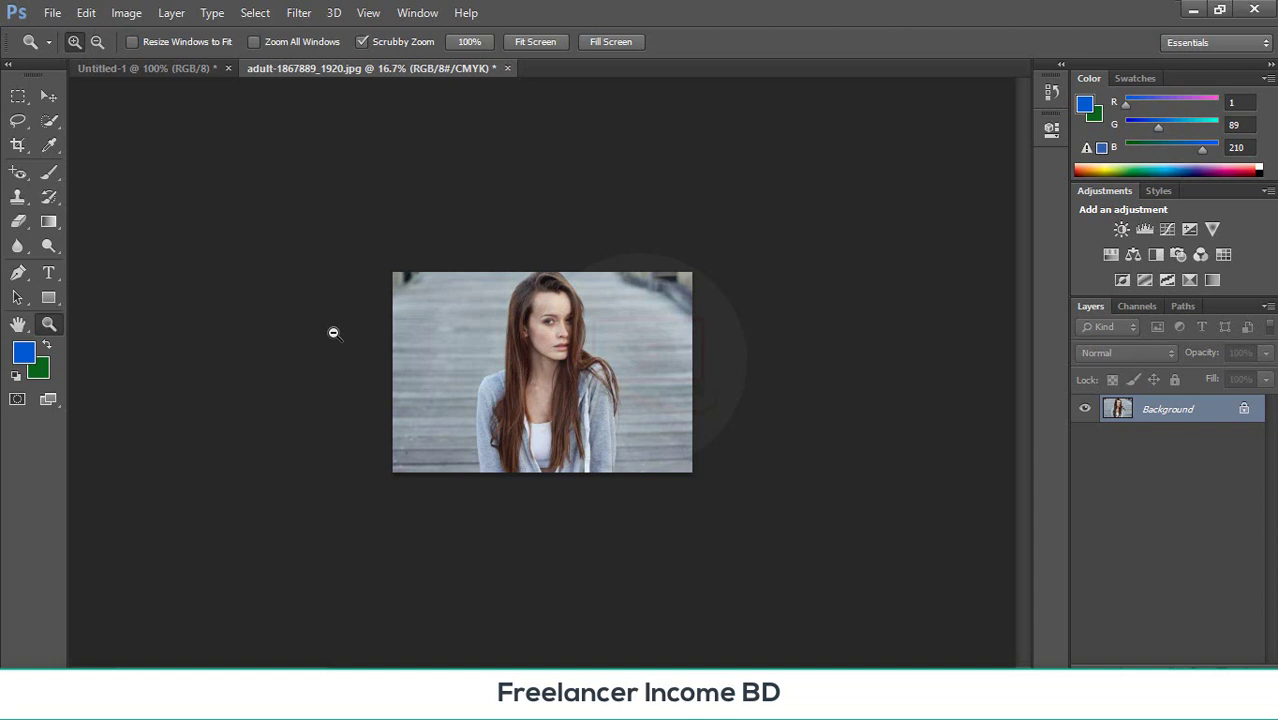
key("ctrl+plus")
key("v")
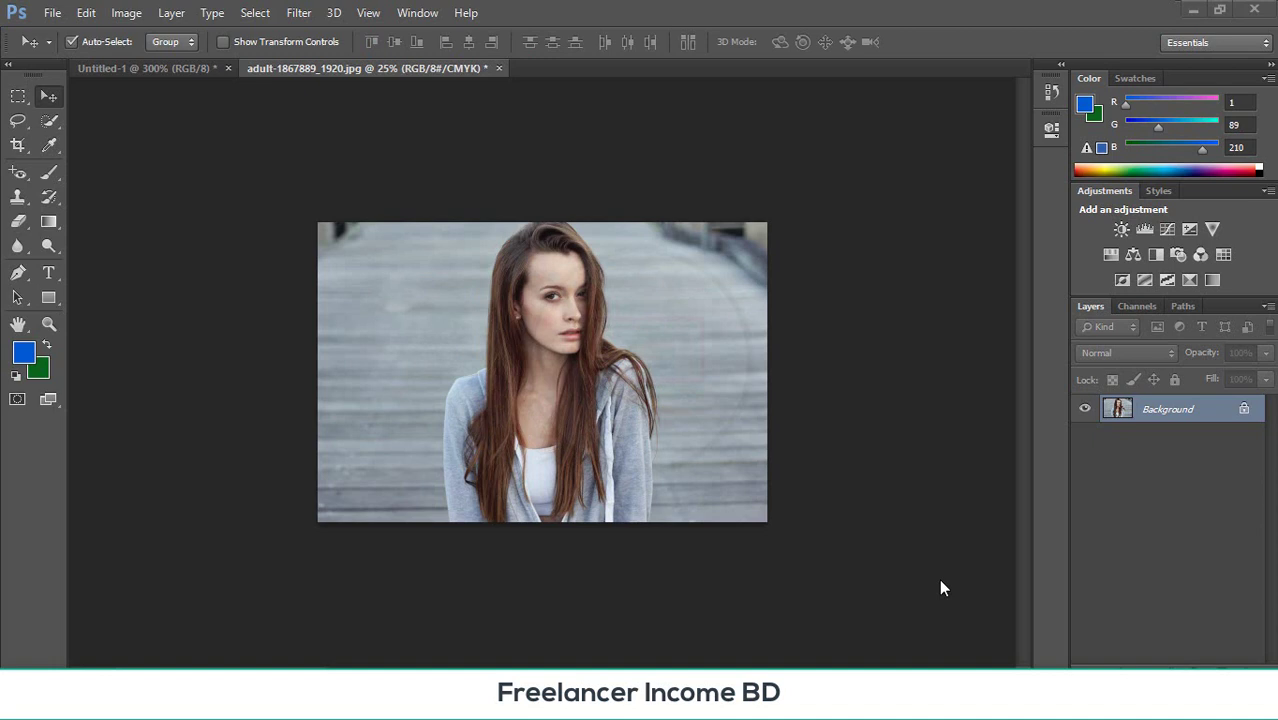
- At 50% zoom, lasso the woman's head and long hair down to her chest
left_click(19, 122)
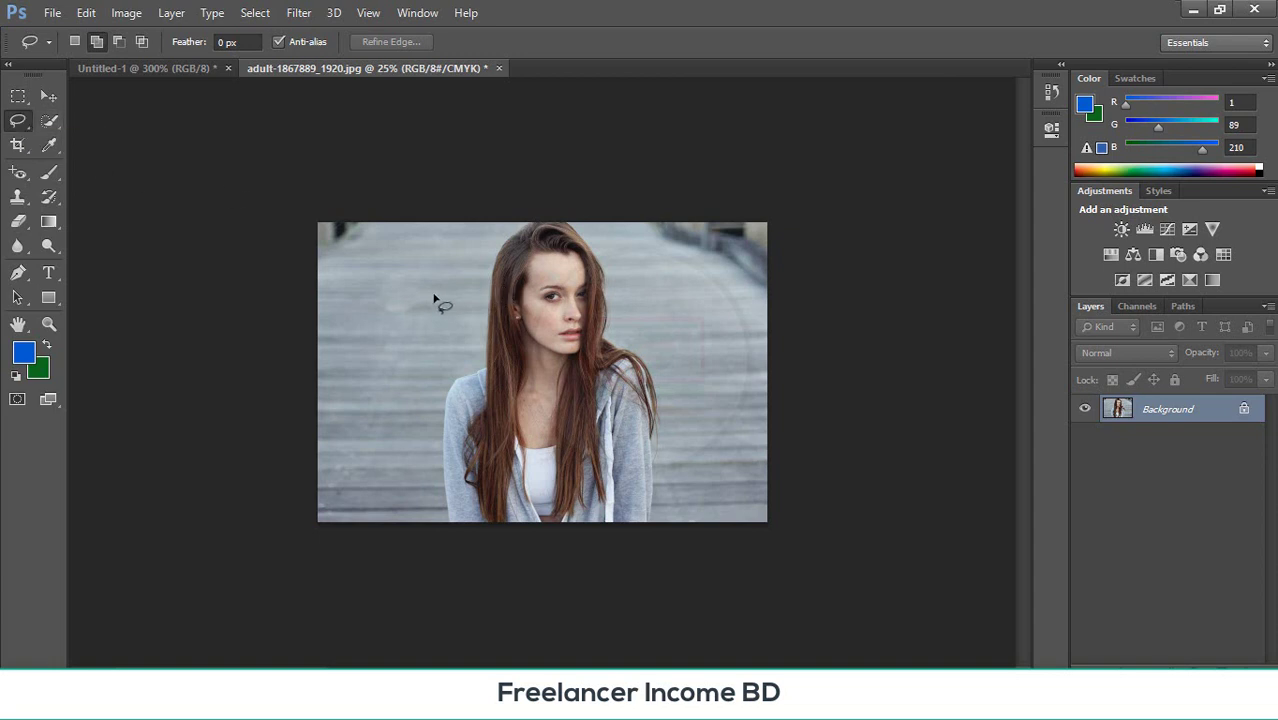
key("ctrl+plus")
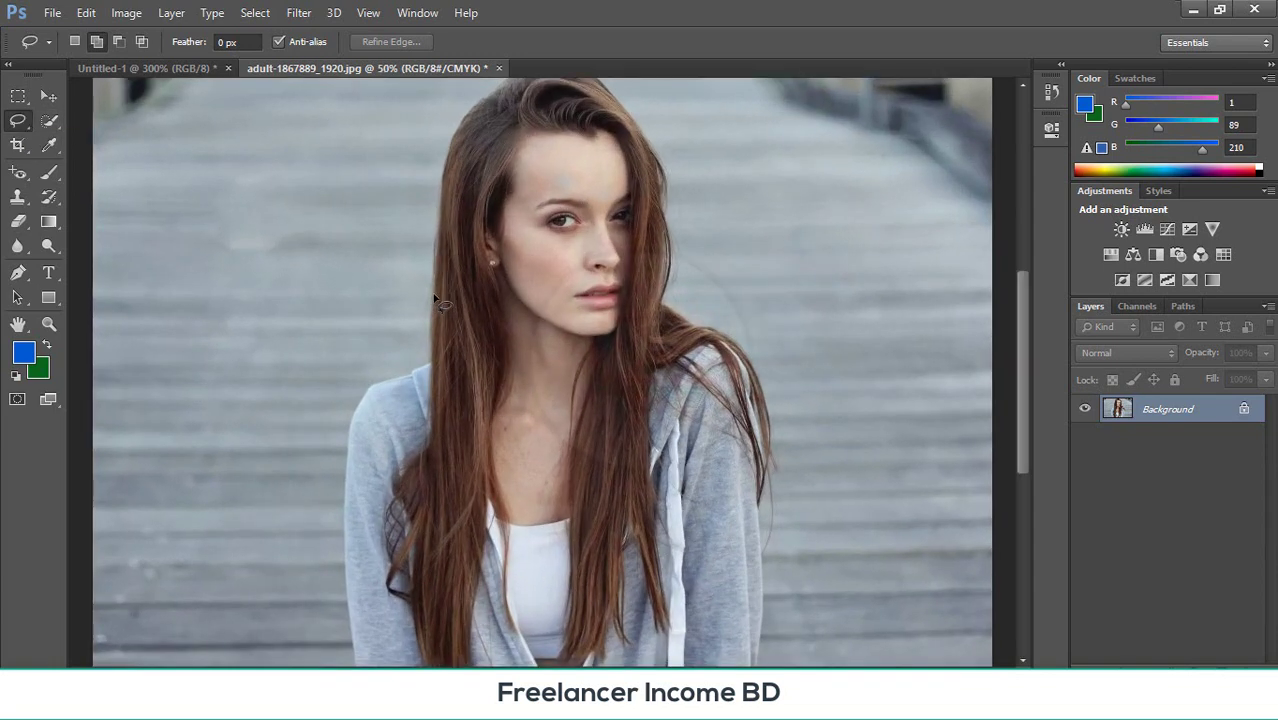
scroll(436, 297, "up", 1)
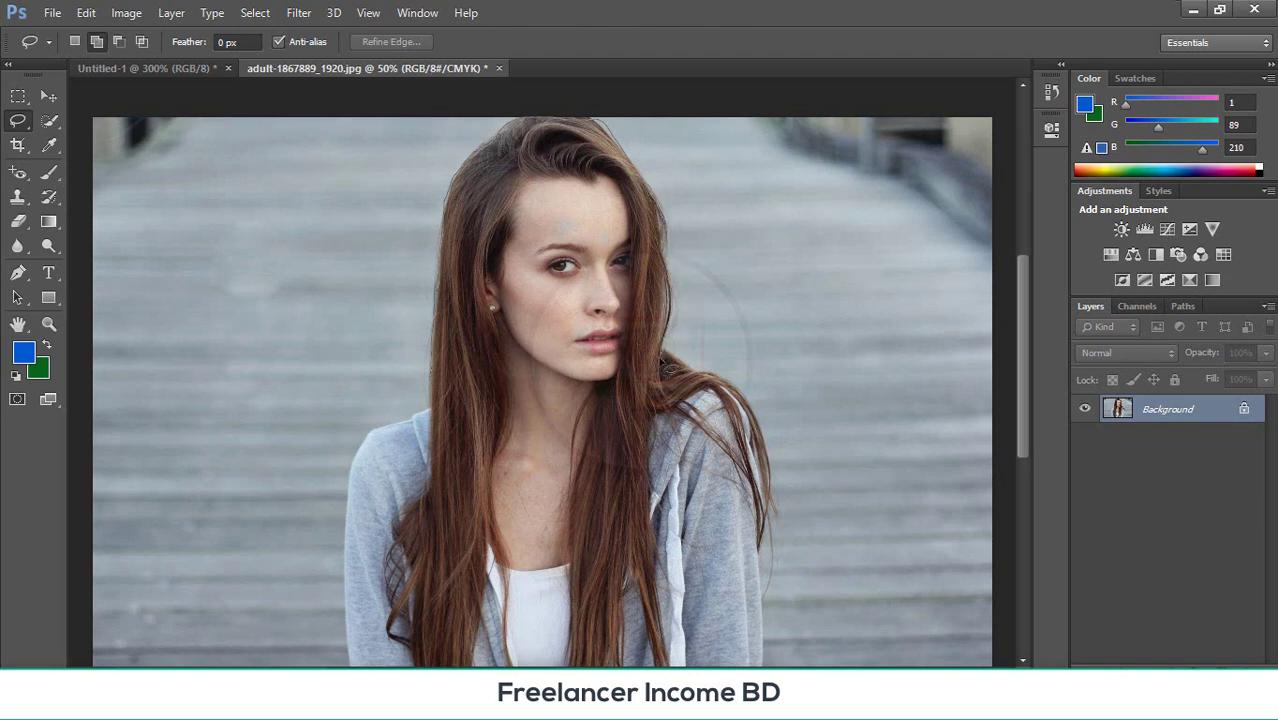
mouse_move(657, 362)
left_mouse_down()
mouse_move(634, 580)
mouse_move(586, 623)
mouse_move(451, 610)
mouse_move(413, 563)
mouse_move(430, 495)
left_mouse_up()
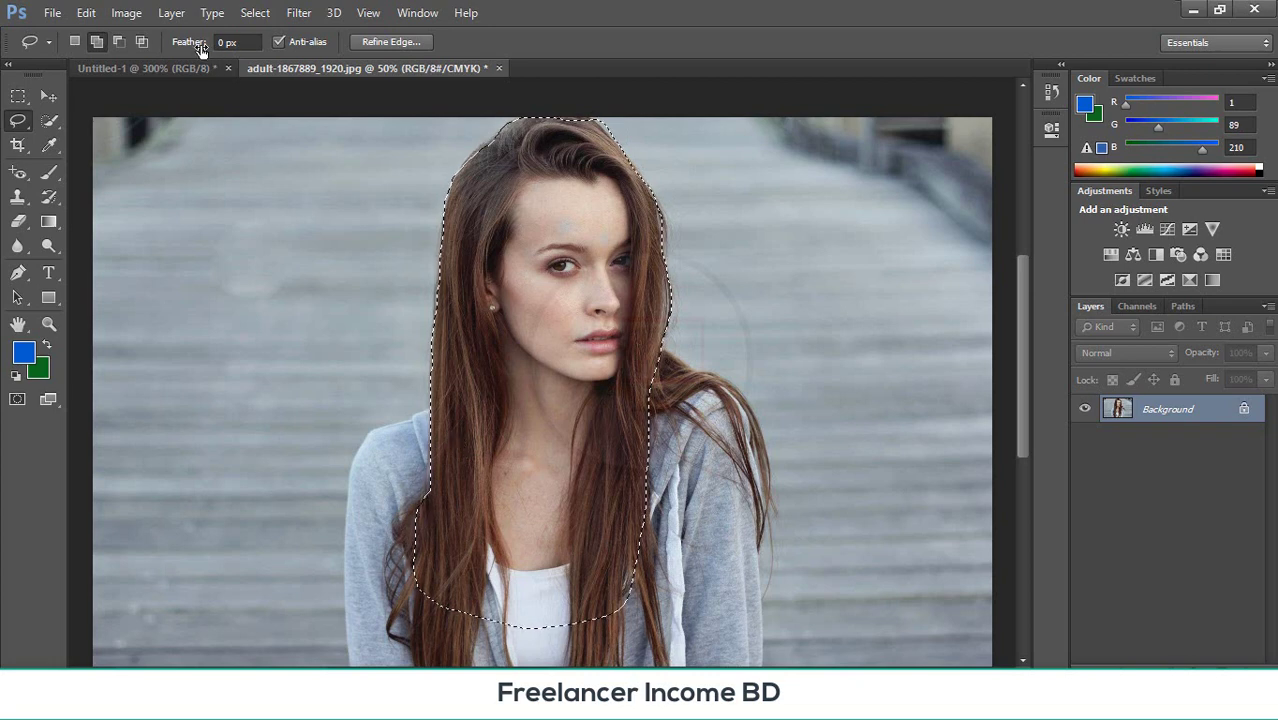
- Paste the face-and-hair cut-out into Untitled-1, shrink it to about 18% and place it on the canvas
left_click(166, 67)
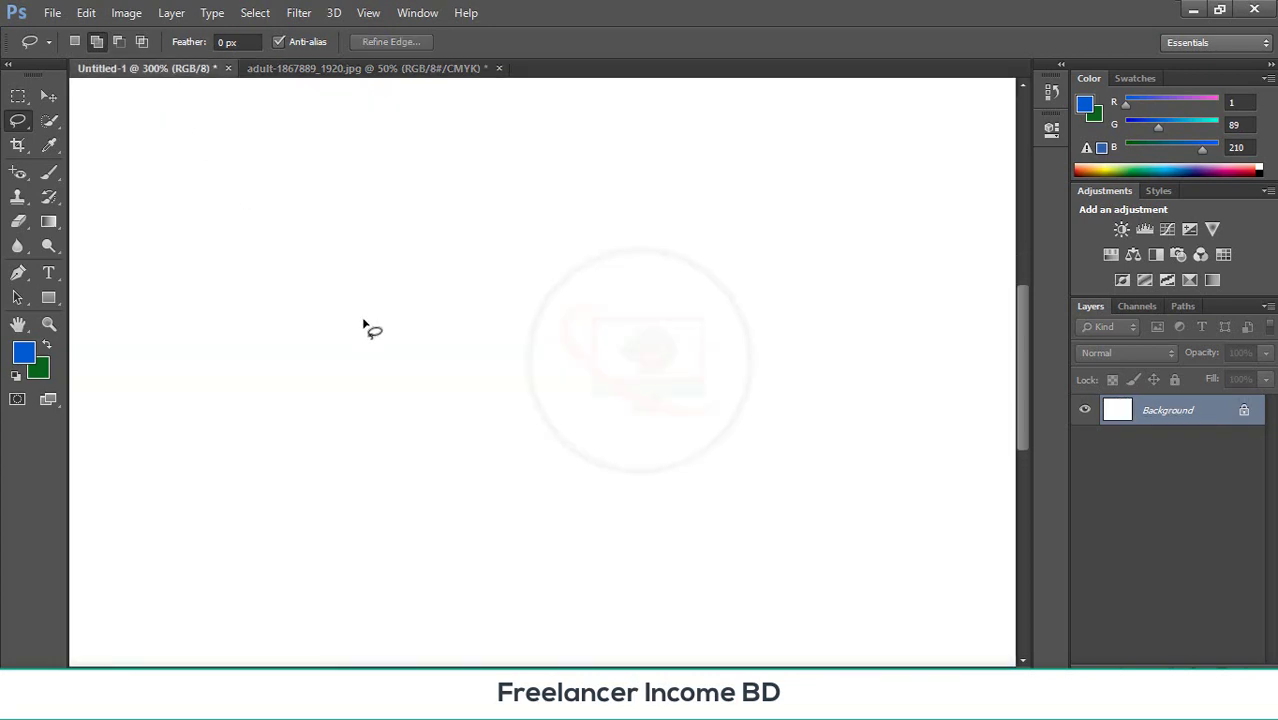
key("ctrl+v")
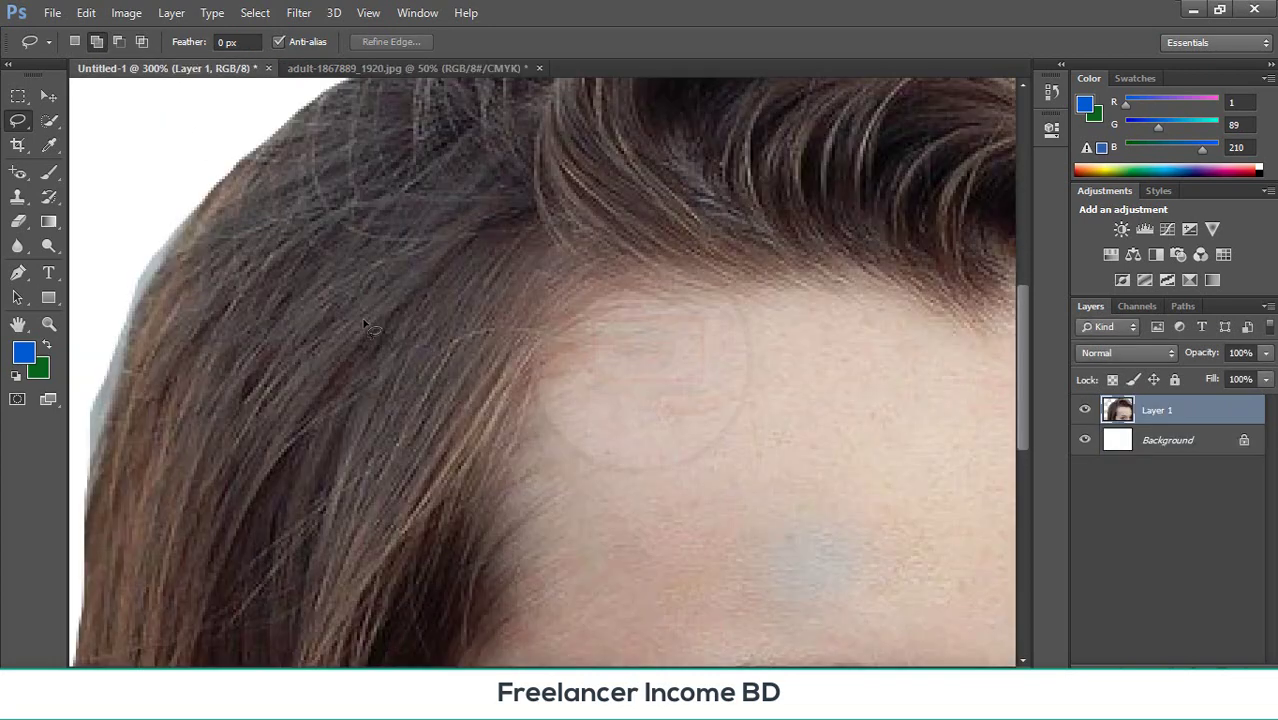
left_click(43, 98)
key("ctrl+minus")
key("ctrl+minus")
key("ctrl+minus")
key("ctrl+minus")
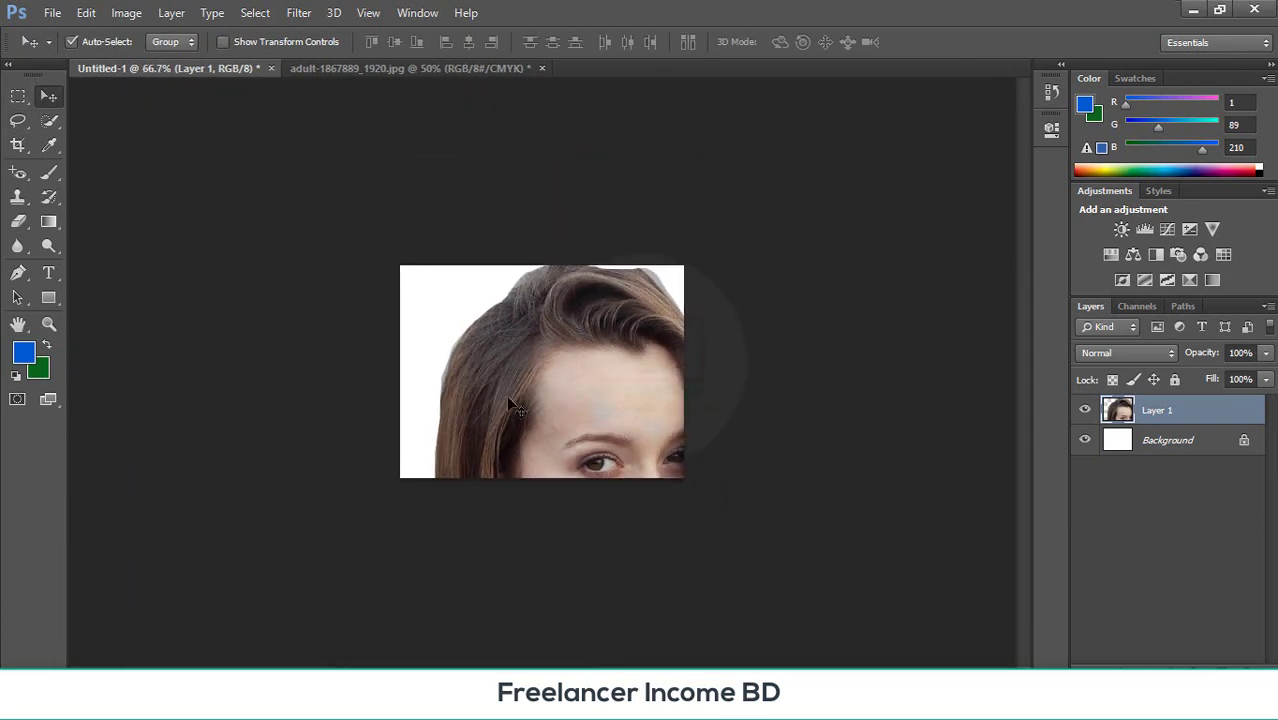
key("ctrl+t")
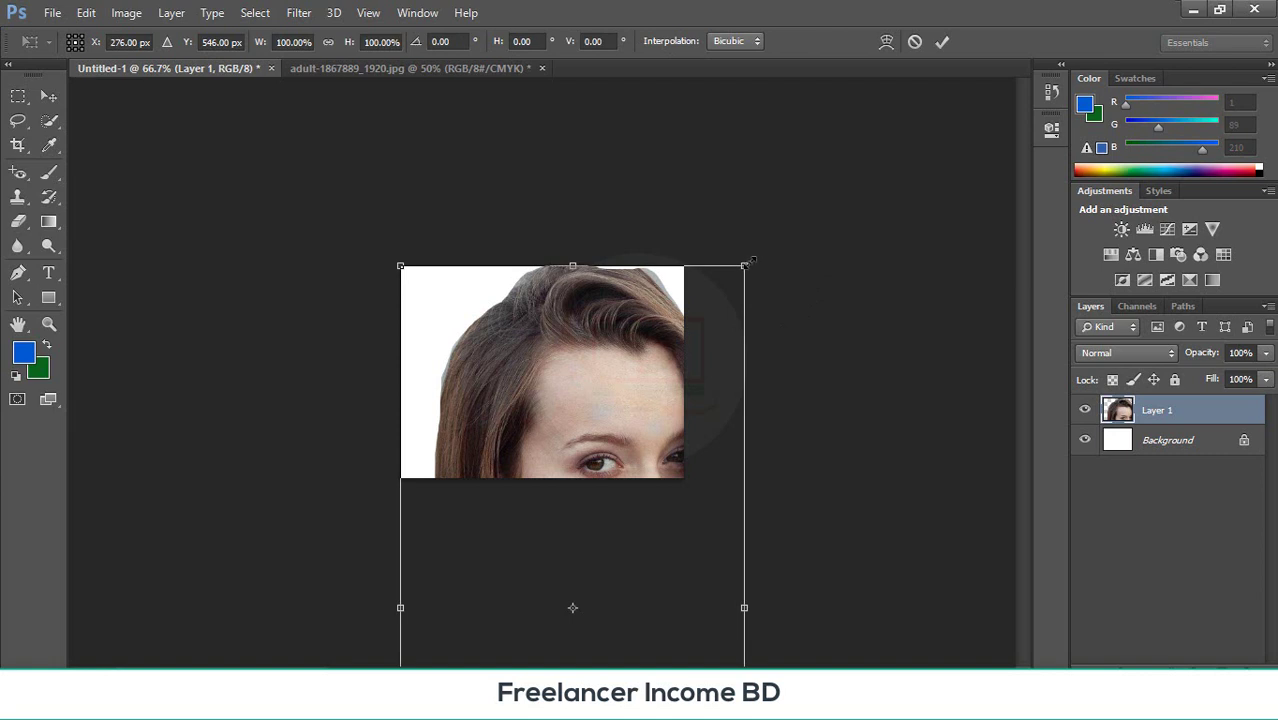
left_click_drag(751, 259, 605, 540)
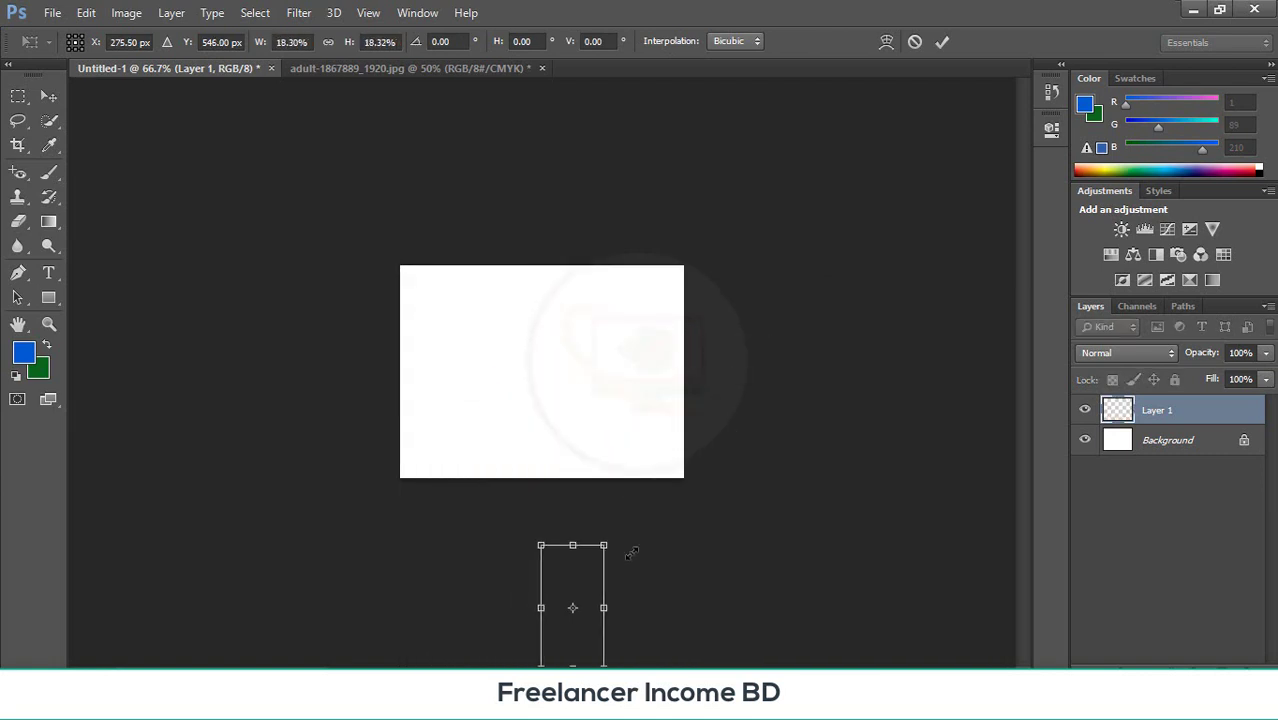
left_click_drag(588, 583, 549, 335)
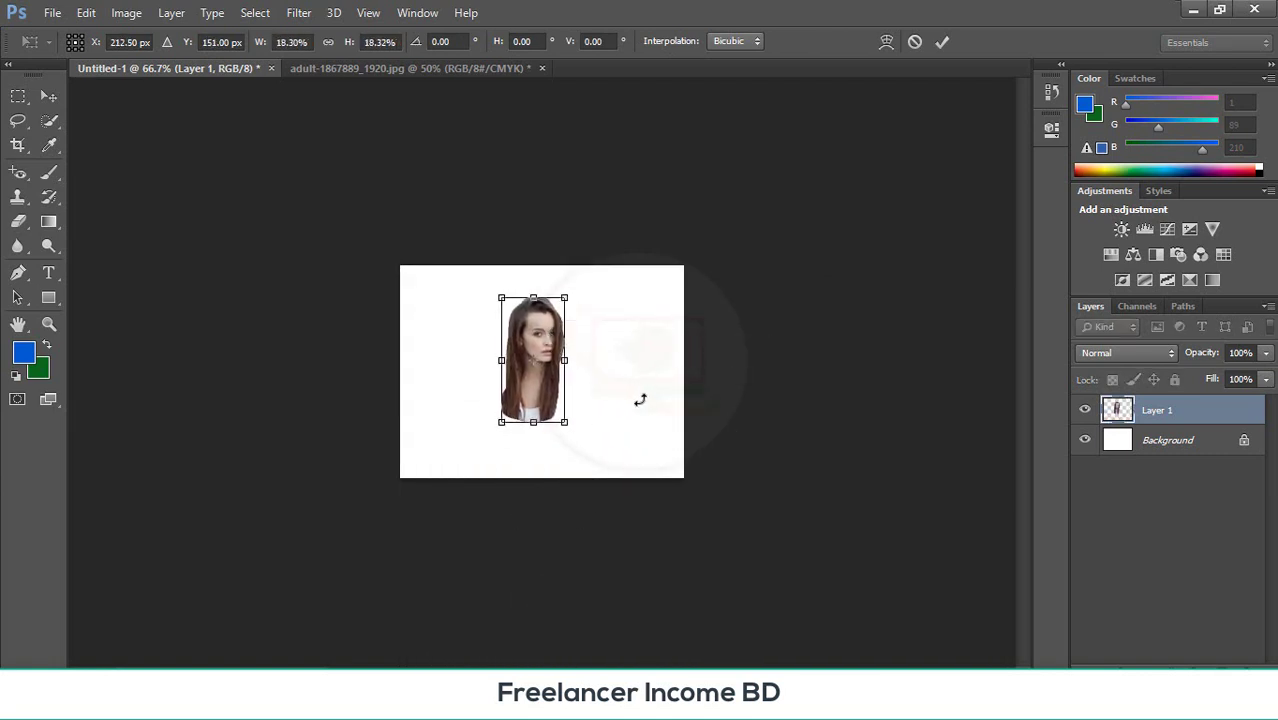
key("Return")
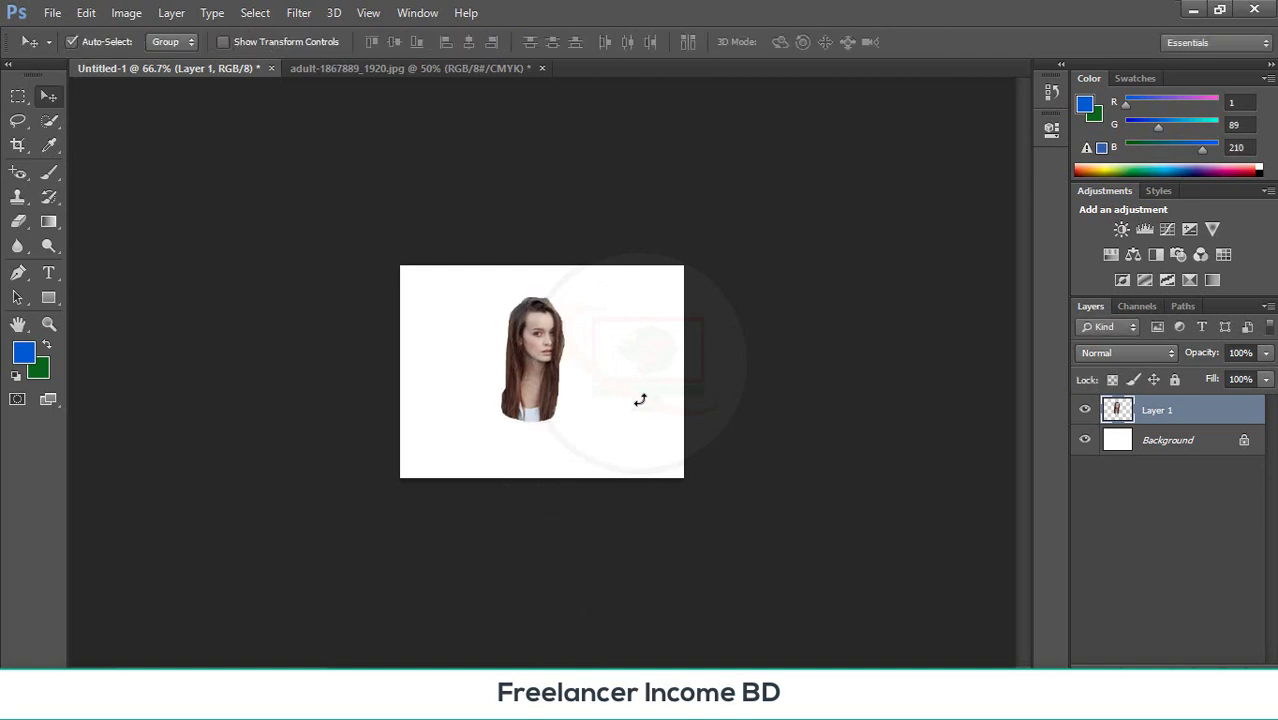
- Delete the pasted portrait layer so only the Background remains
key("ctrl+plus")
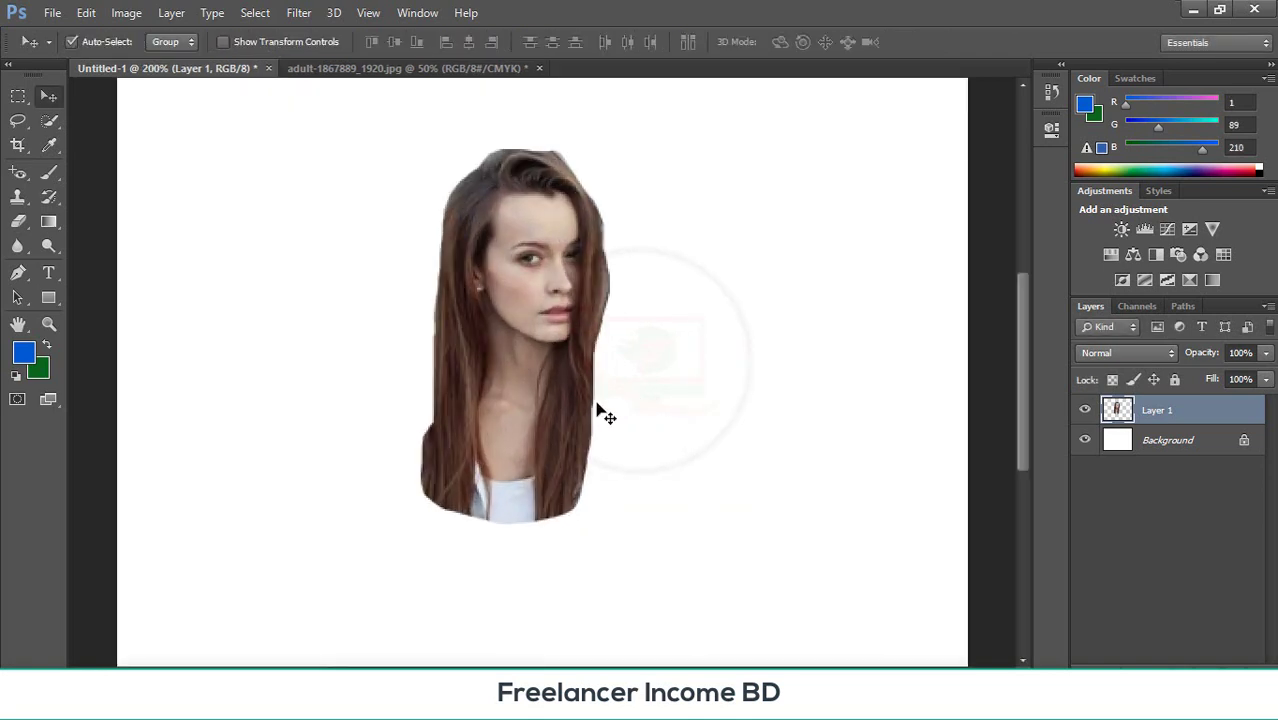
scroll(560, 413, "up", 2)
scroll(530, 410, "up", 3)
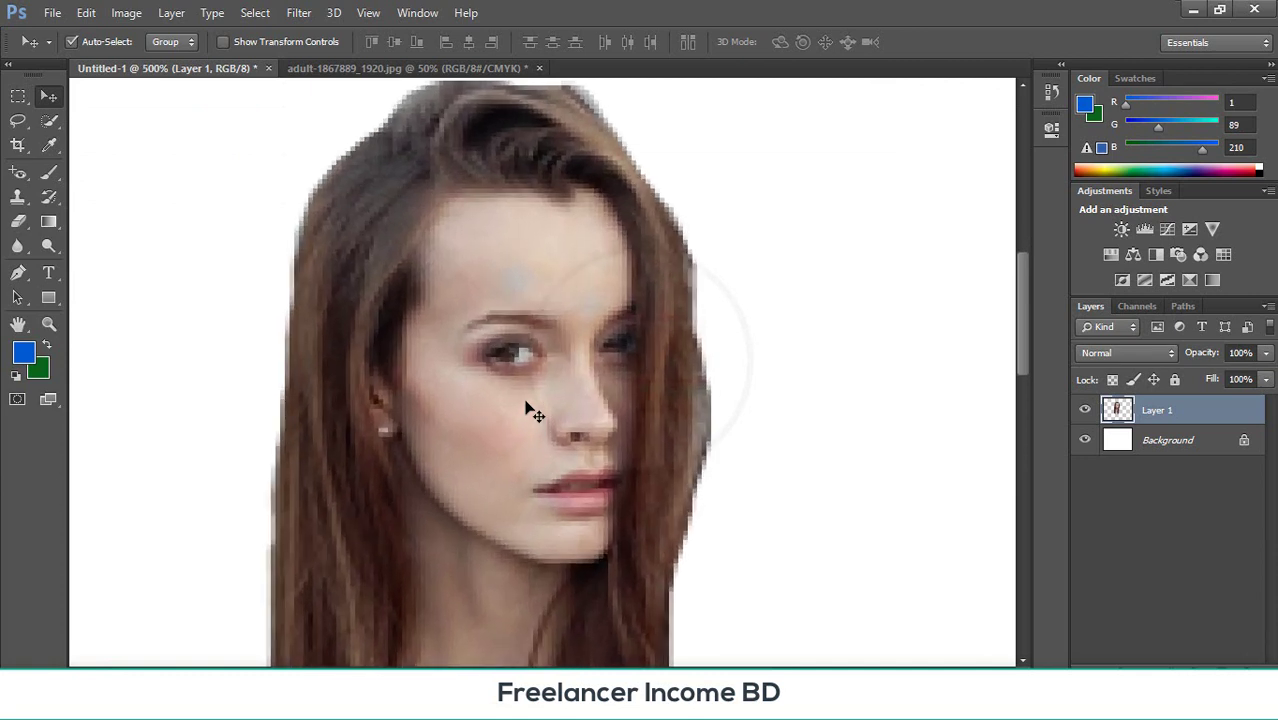
scroll(530, 410, "down", 2)
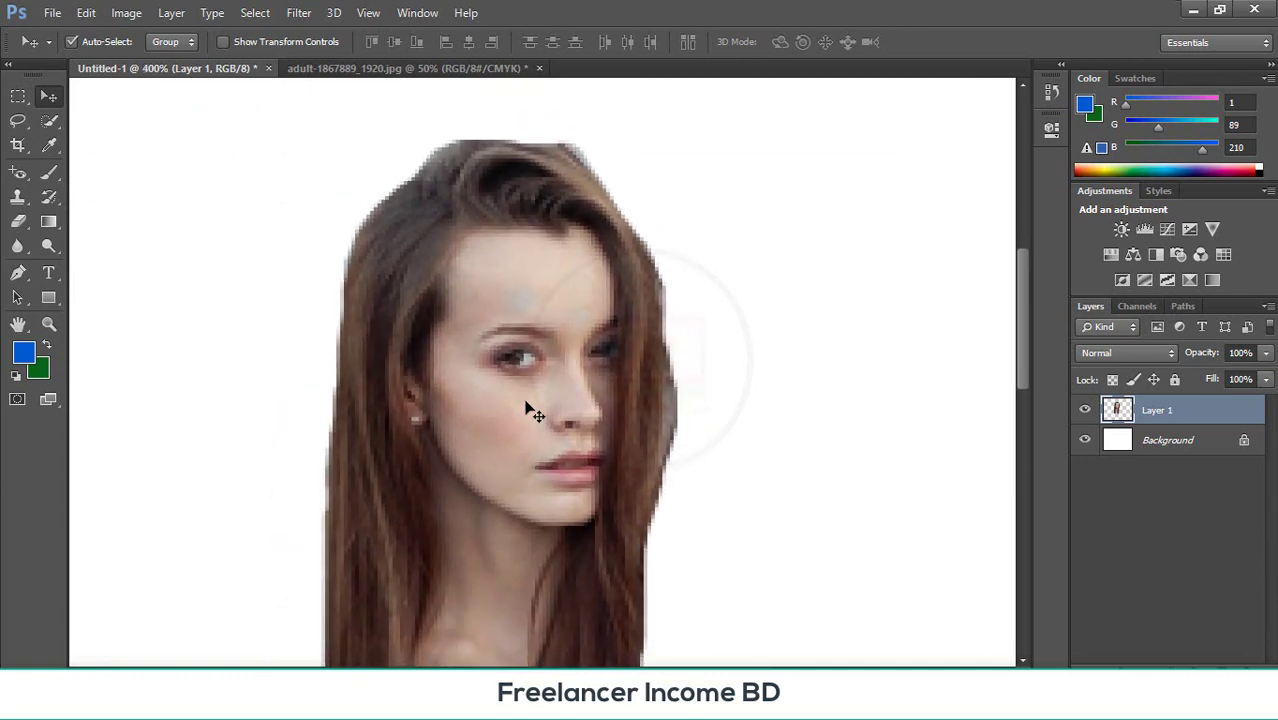
key("Delete")
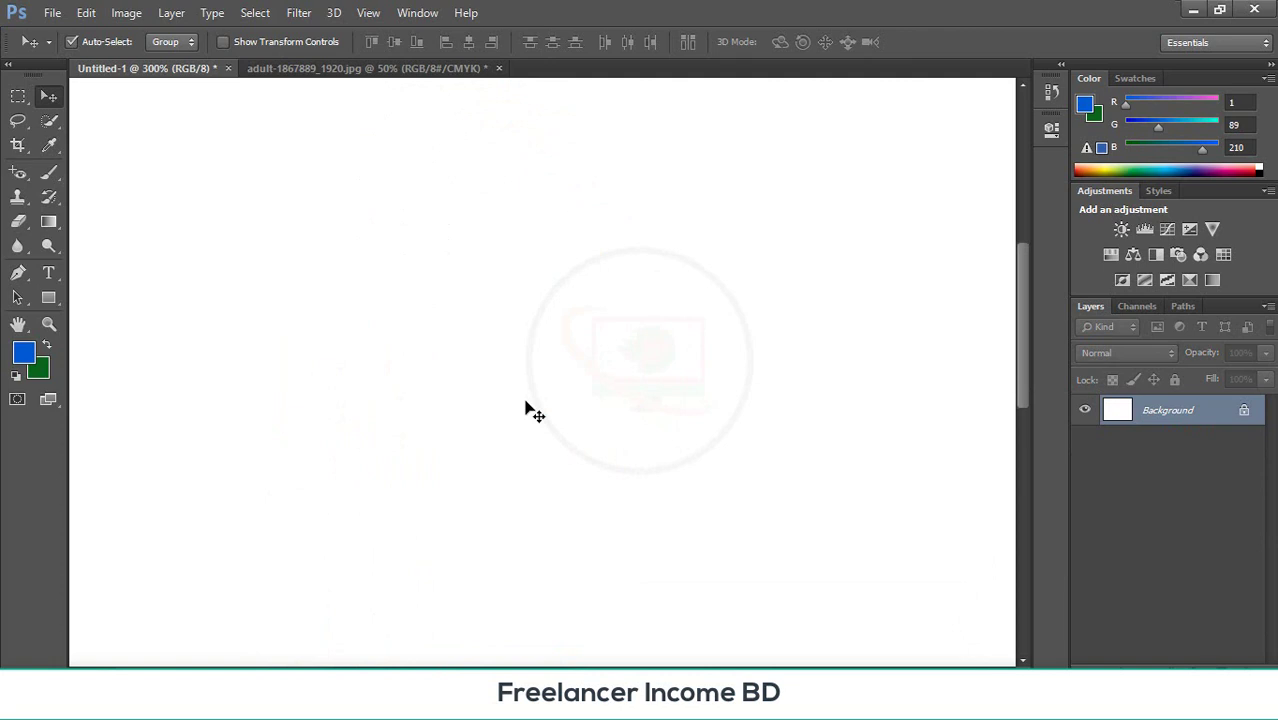
- On the photo, add the hood's right side and right shoulder to the lasso selection
left_click(322, 68)
scroll(650, 435, "up", 2)
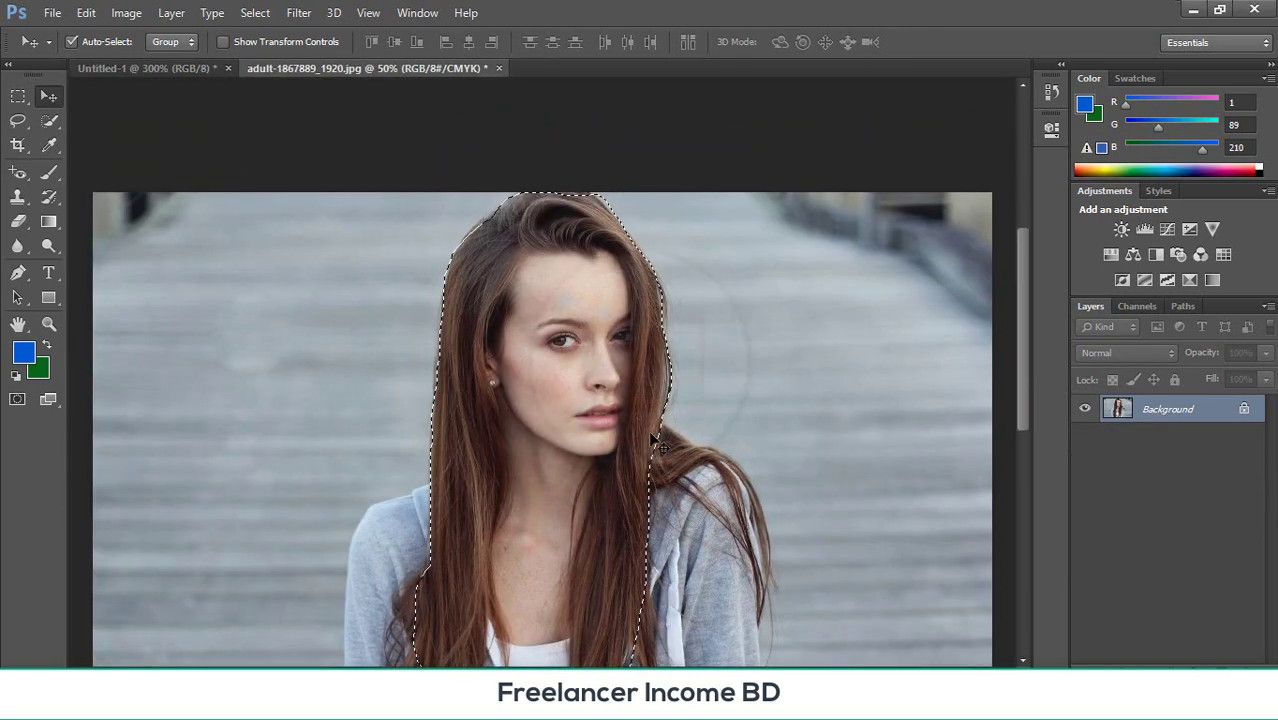
scroll(622, 330, "down", 3)
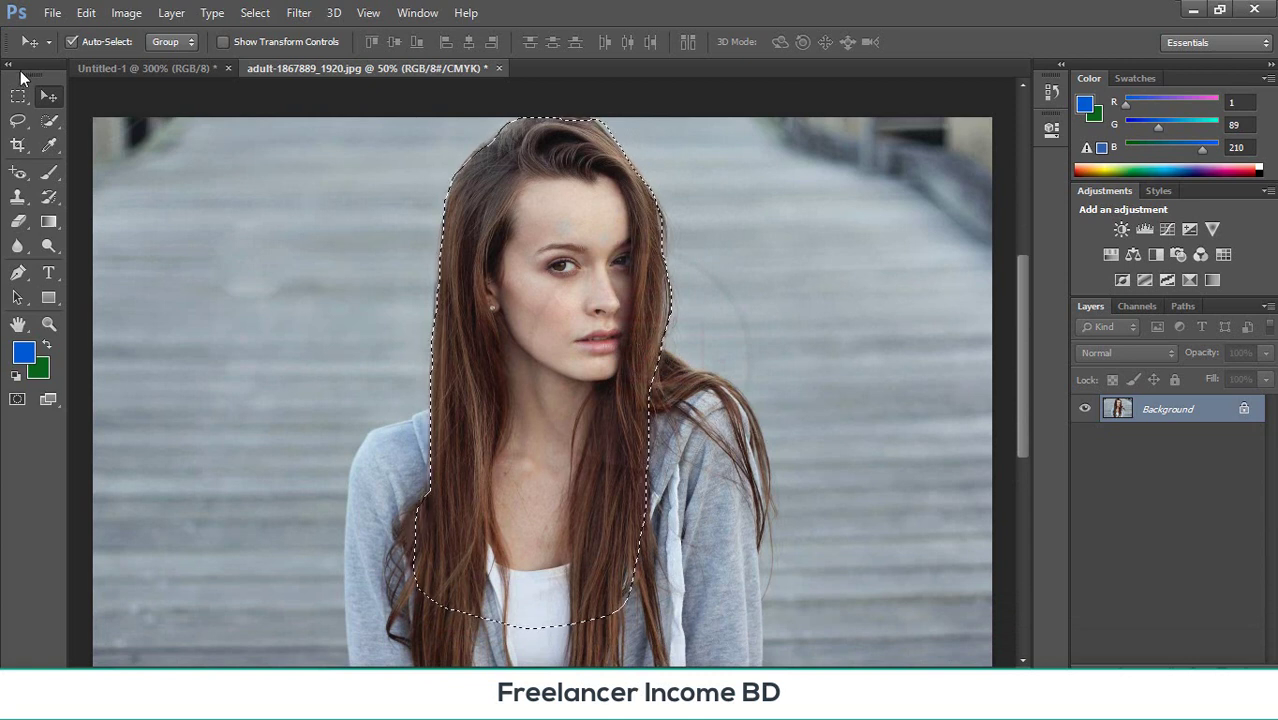
left_click(17, 120)
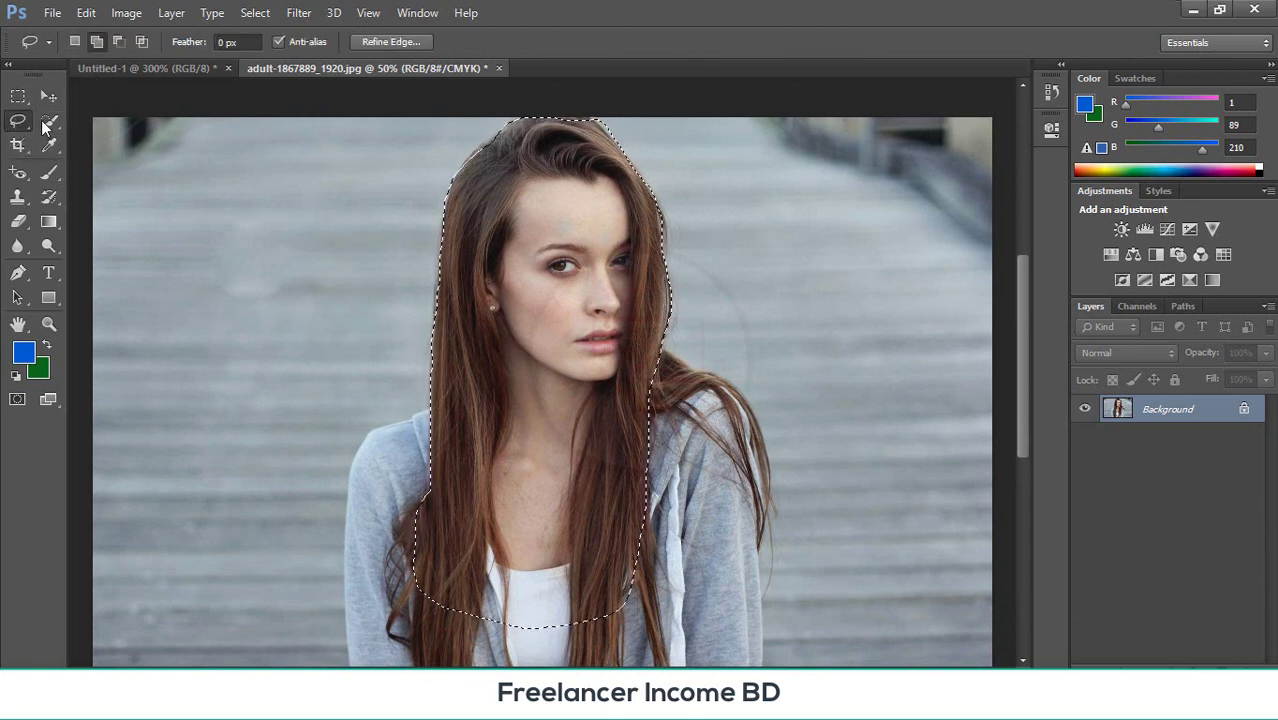
left_click(78, 41)
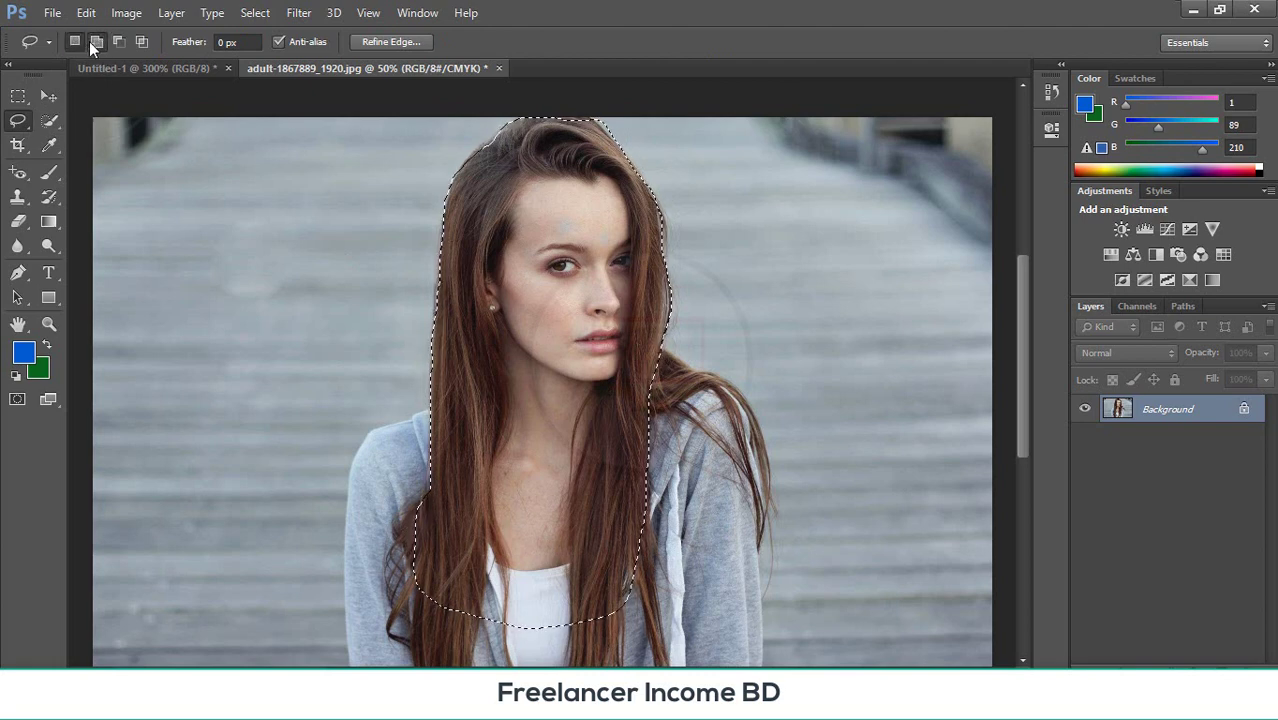
left_click(89, 41)
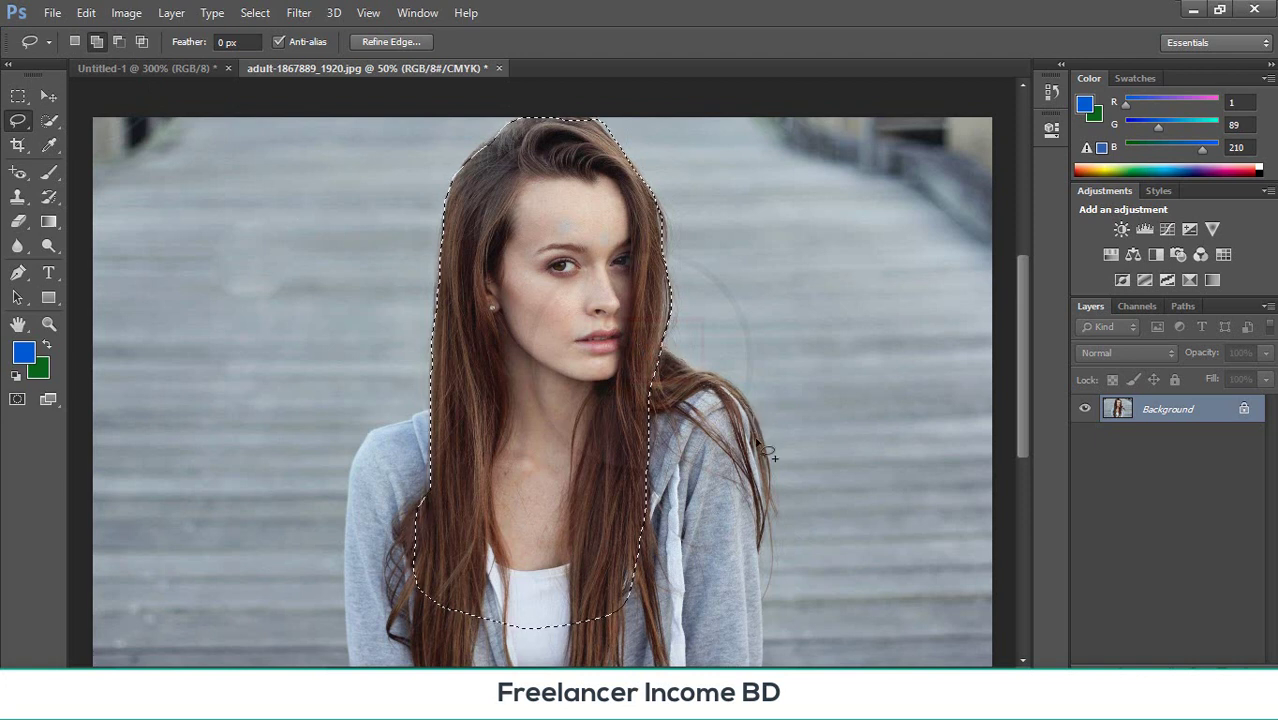
mouse_move(757, 483)
left_mouse_down()
mouse_move(765, 648)
mouse_move(700, 649)
mouse_move(600, 618)
left_mouse_up()
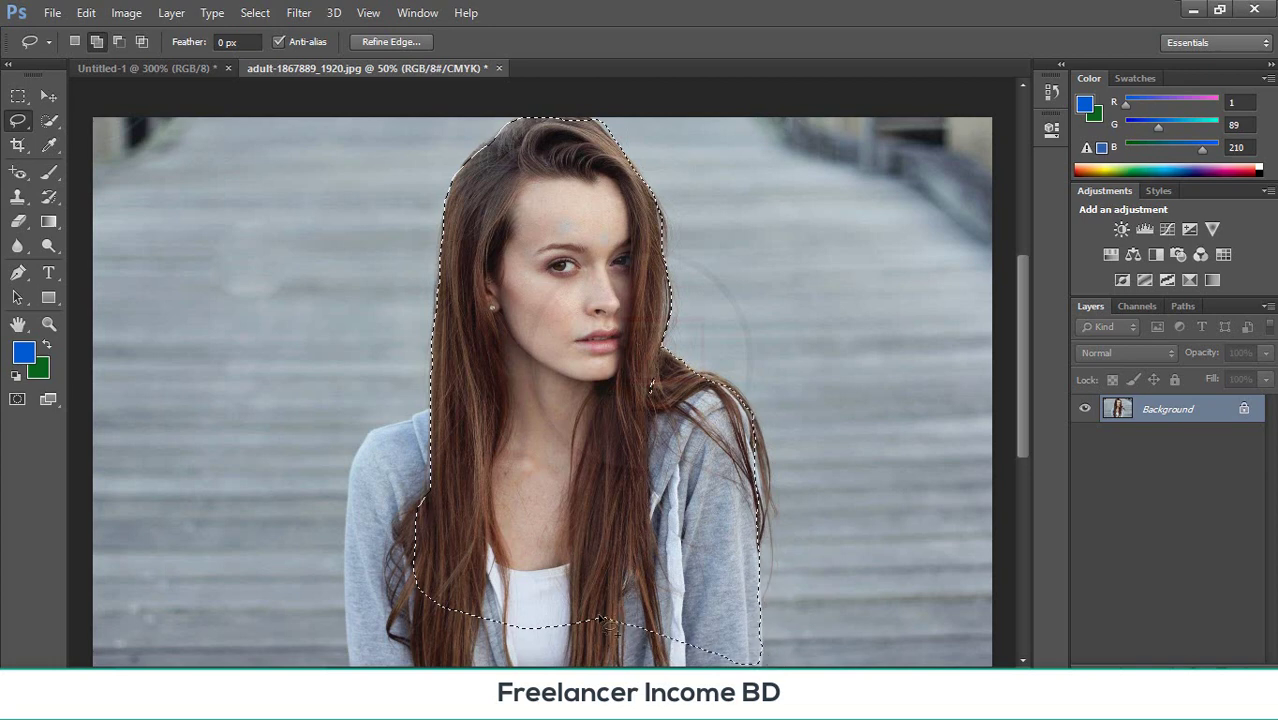
scroll(651, 300, "down", 5)
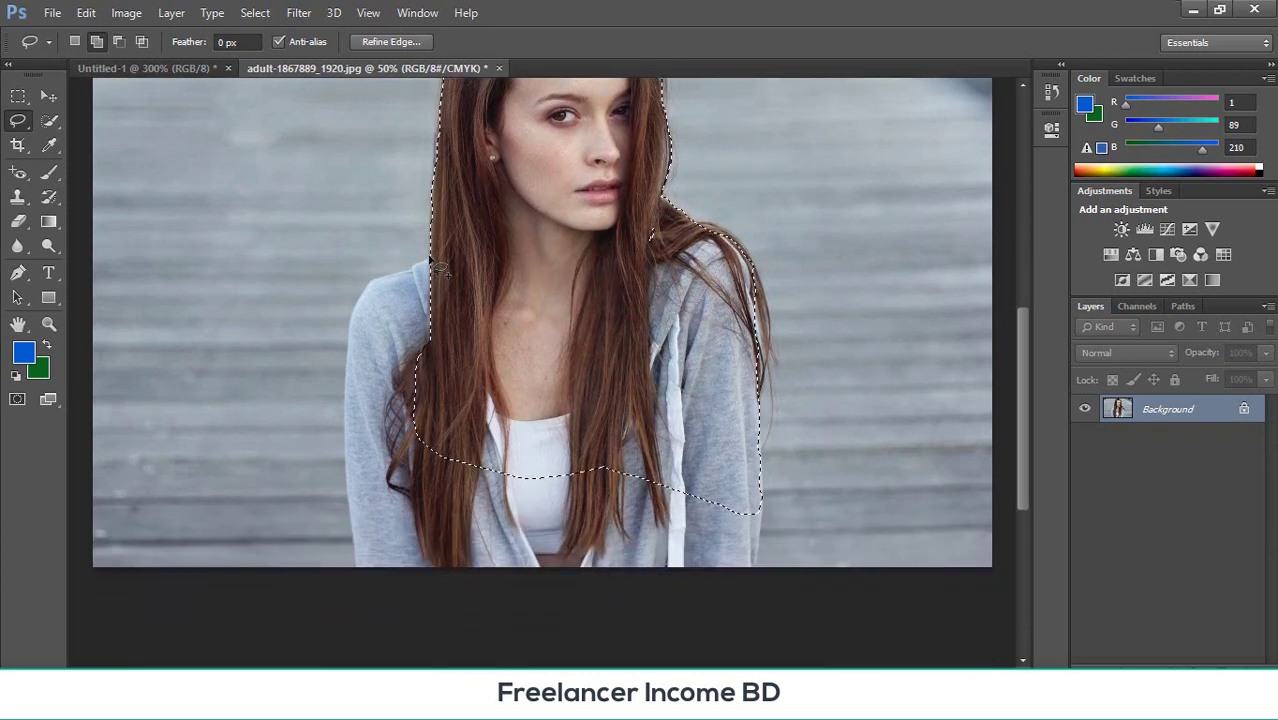
mouse_move(424, 266)
left_mouse_down()
mouse_move(363, 288)
mouse_move(343, 345)
mouse_move(364, 571)
mouse_move(737, 577)
mouse_move(762, 572)
mouse_move(765, 508)
left_mouse_up()
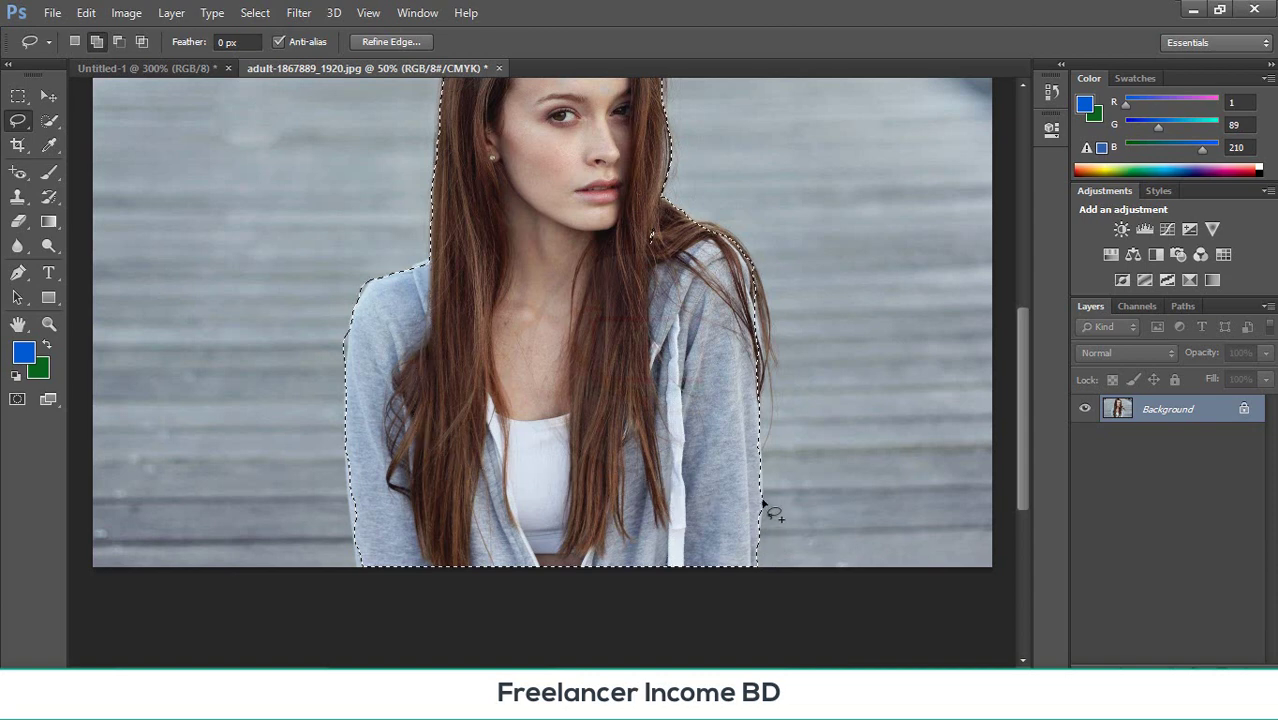
- Add the left shoulder area to the selection
scroll(514, 448, "up", 1)
scroll(518, 447, "up", 1)
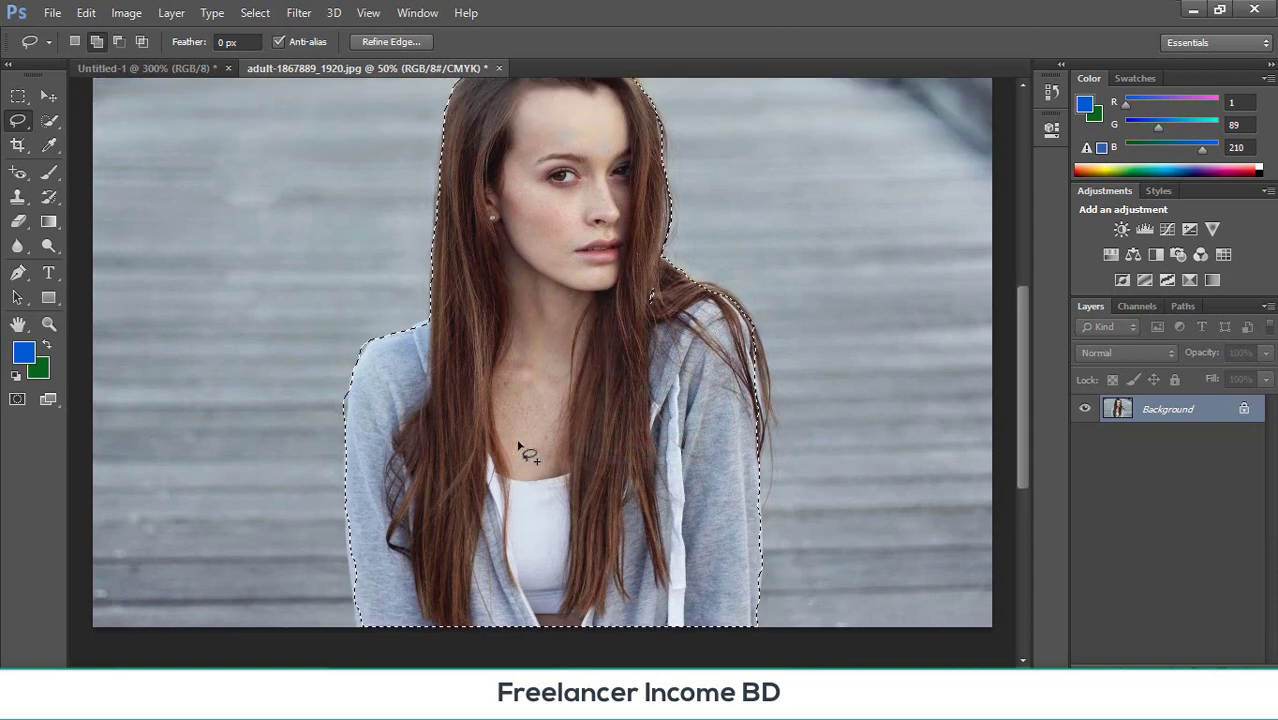
scroll(518, 447, "up", 1)
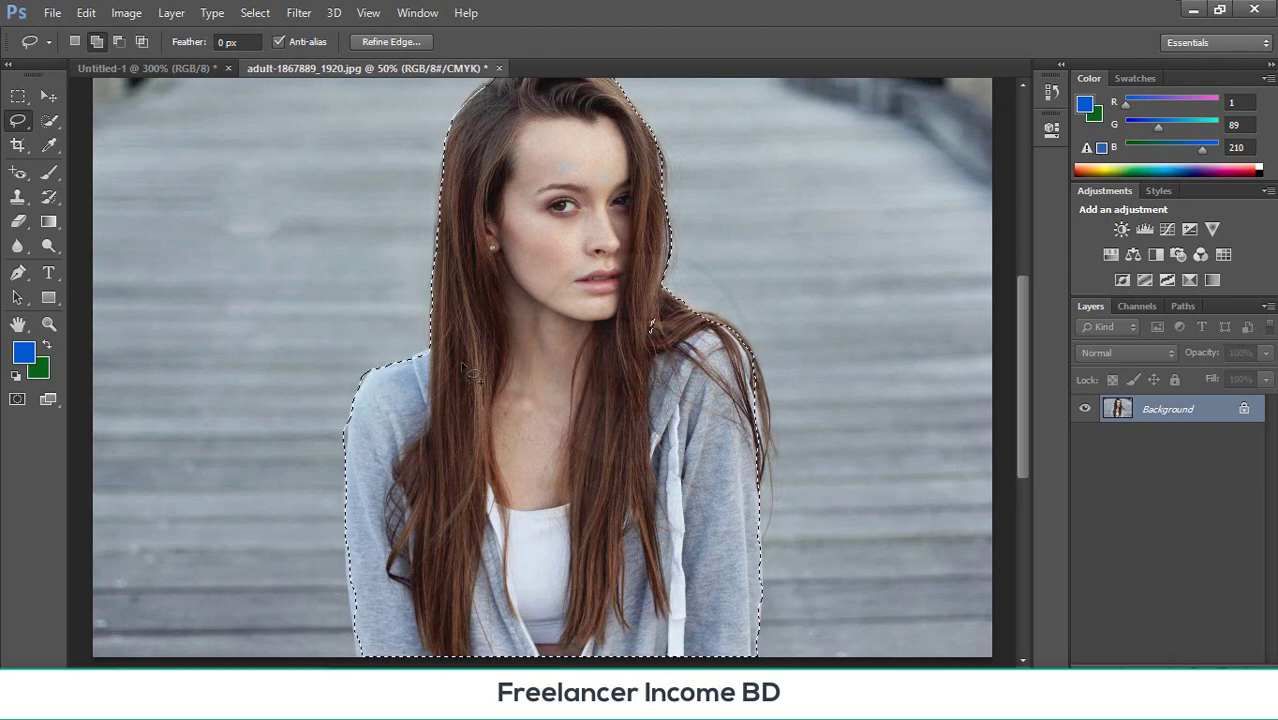
scroll(460, 360, "up", 2)
scroll(500, 380, "down", 4)
scroll(511, 390, "down", 1)
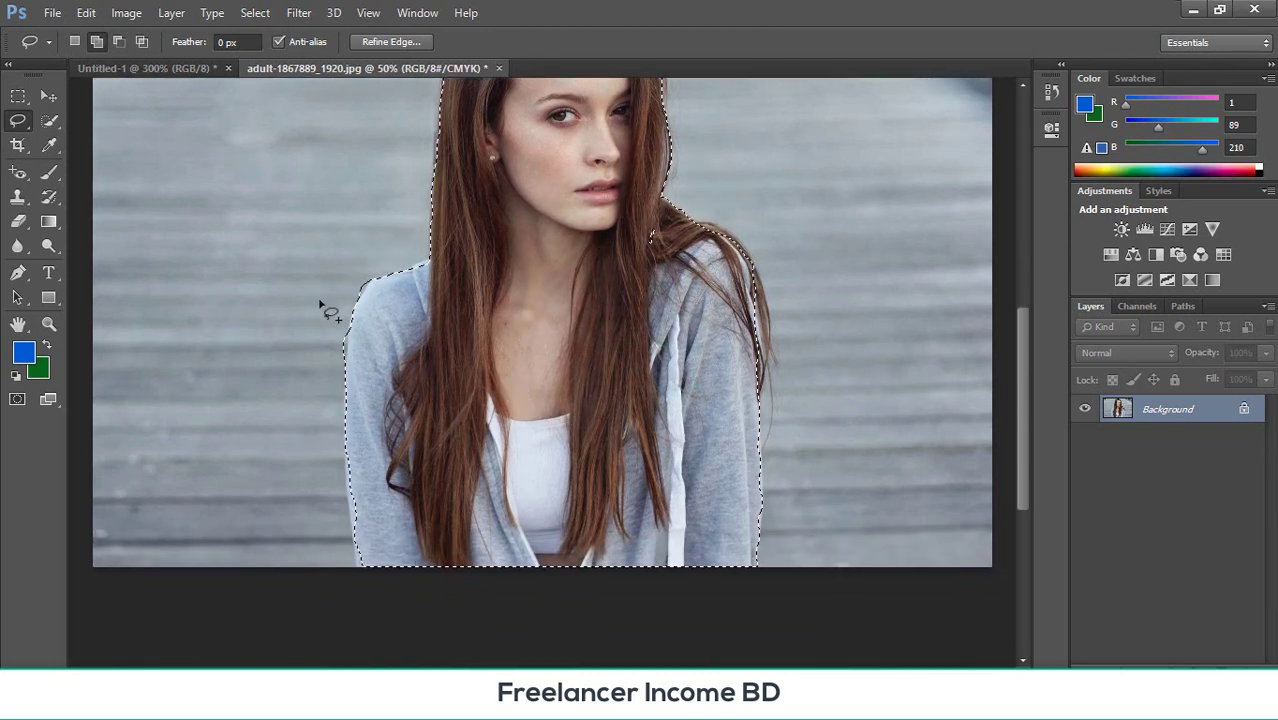
mouse_move(375, 283)
left_mouse_down()
mouse_move(248, 289)
mouse_move(173, 387)
mouse_move(234, 483)
mouse_move(376, 580)
left_mouse_up()
- Subtract the background left of the shoulder from the selection
scroll(315, 315, "down", 1)
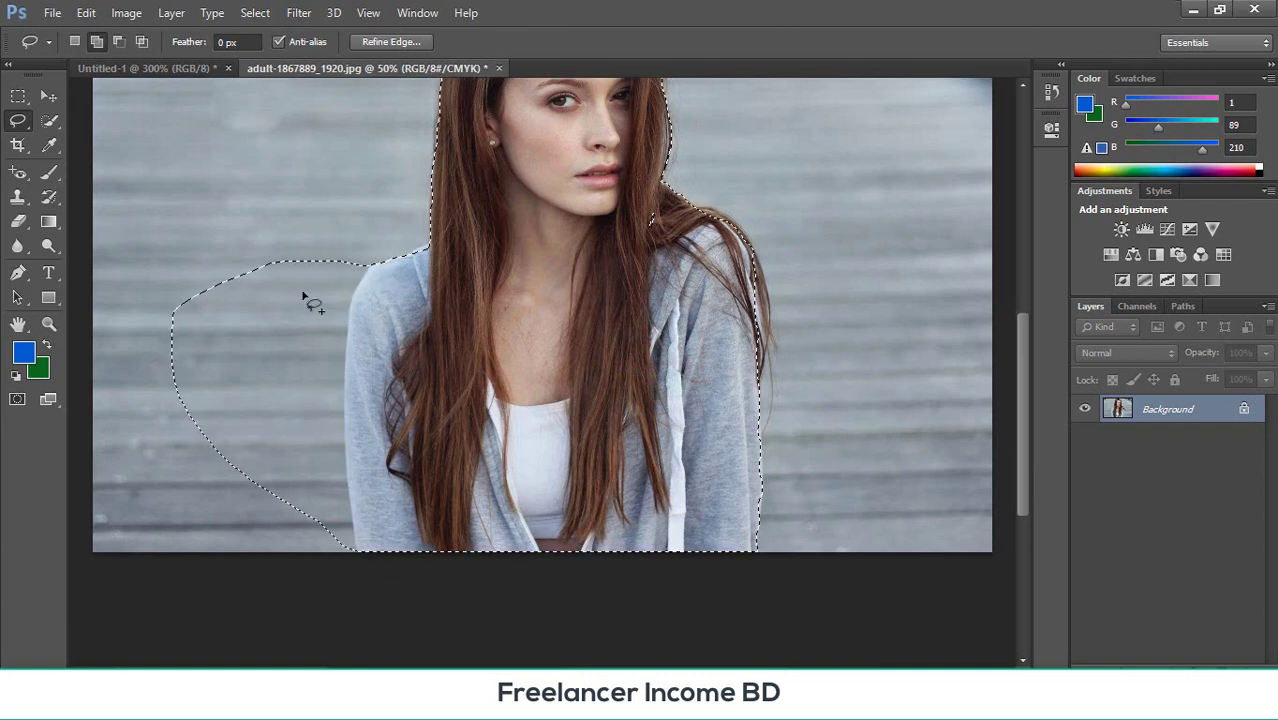
scroll(336, 408, "up", 9)
scroll(336, 408, "up", 2)
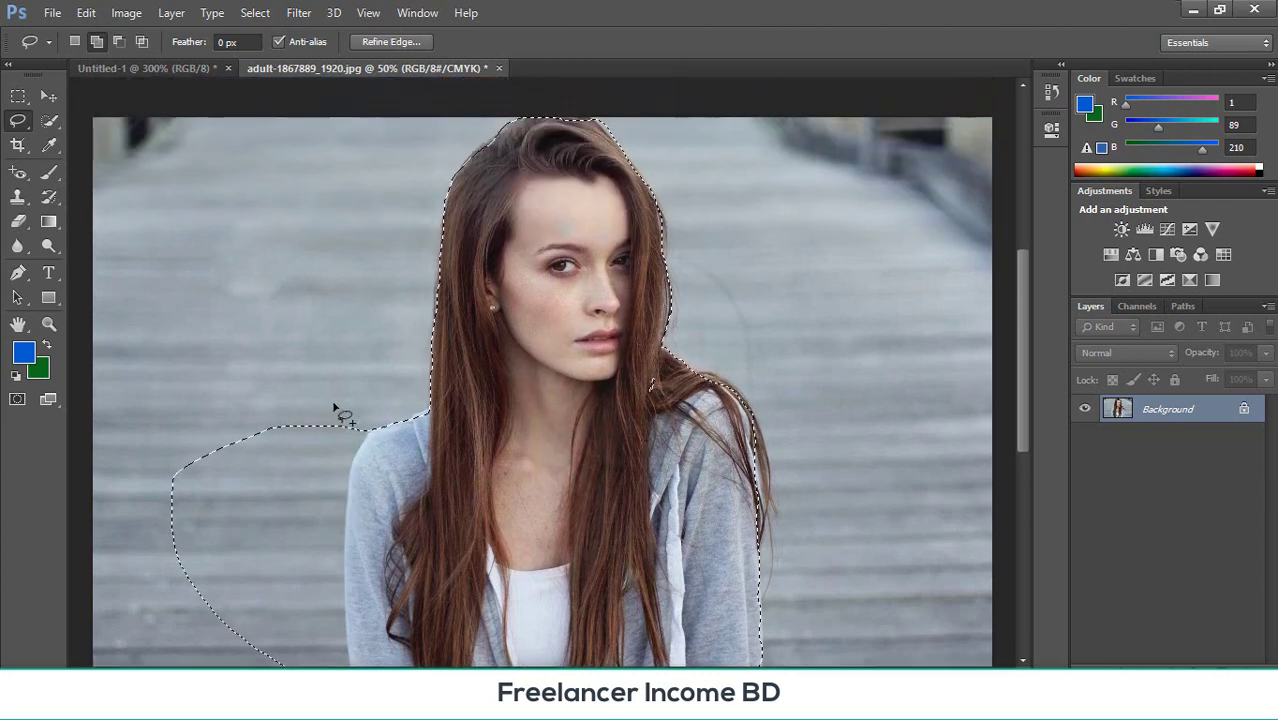
scroll(336, 408, "down", 4)
scroll(335, 408, "down", 1)
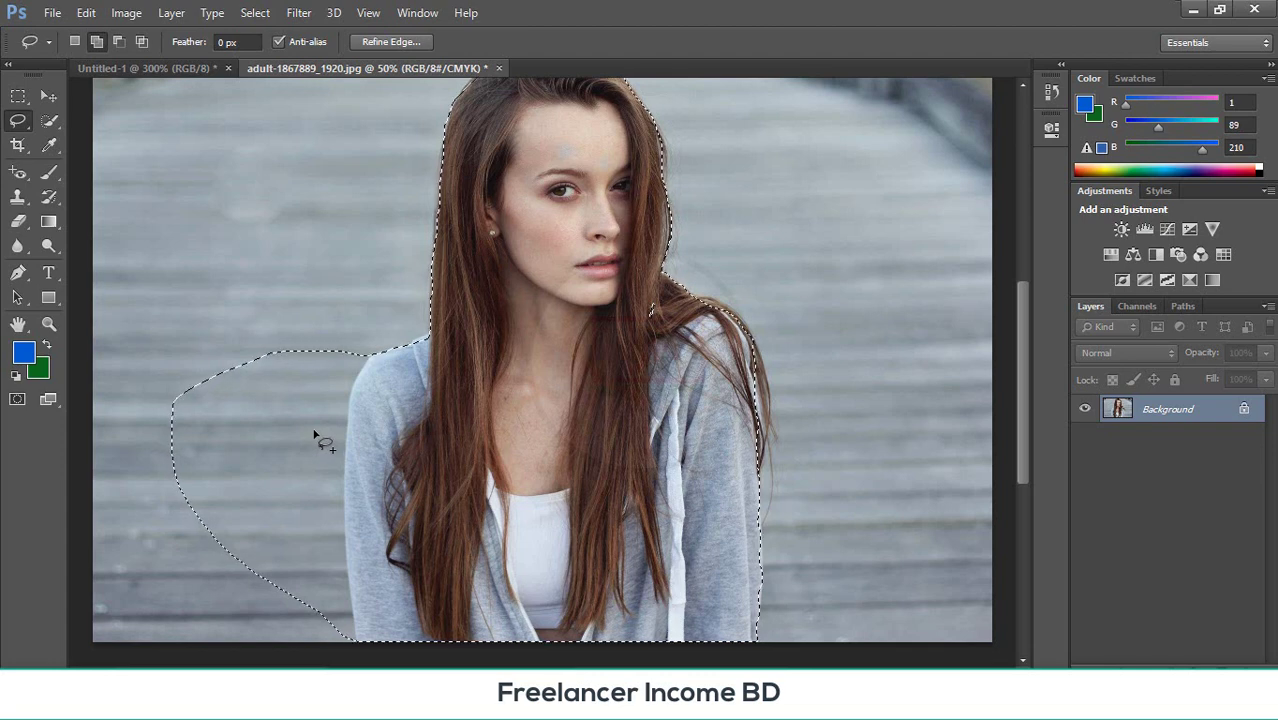
left_click(120, 42)
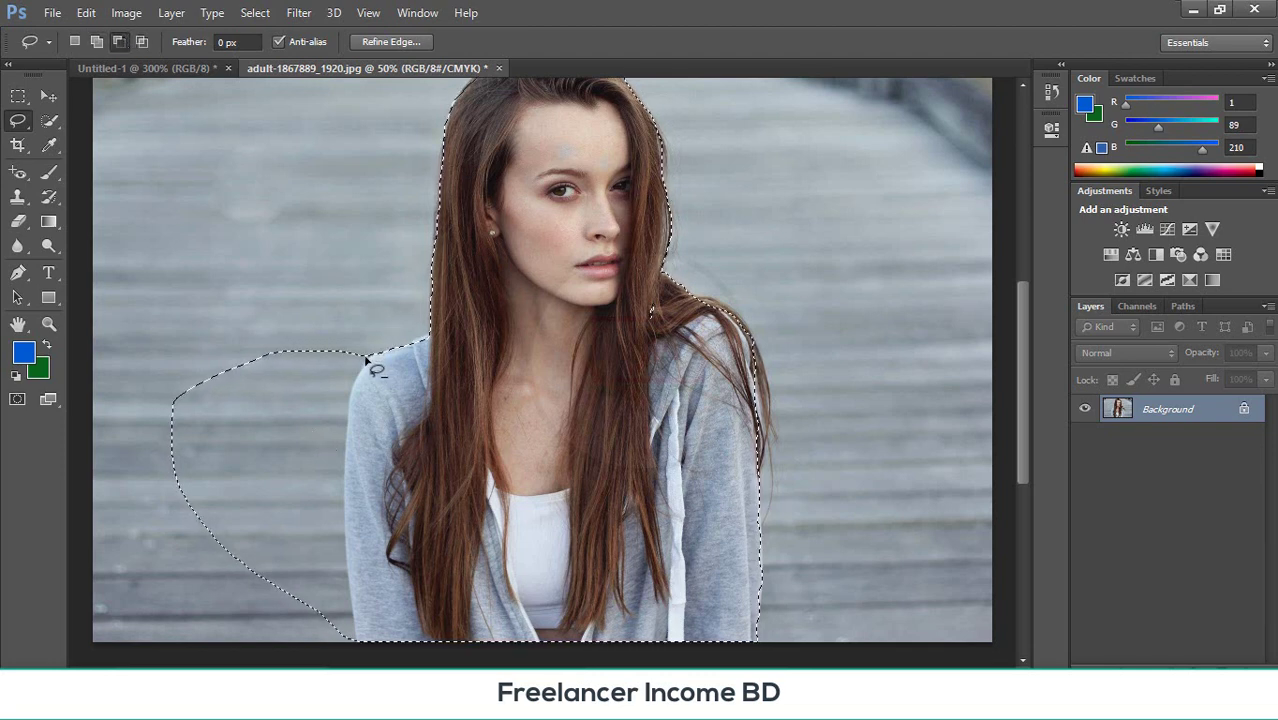
mouse_move(366, 357)
left_mouse_down()
mouse_move(342, 408)
mouse_move(351, 606)
left_mouse_up()
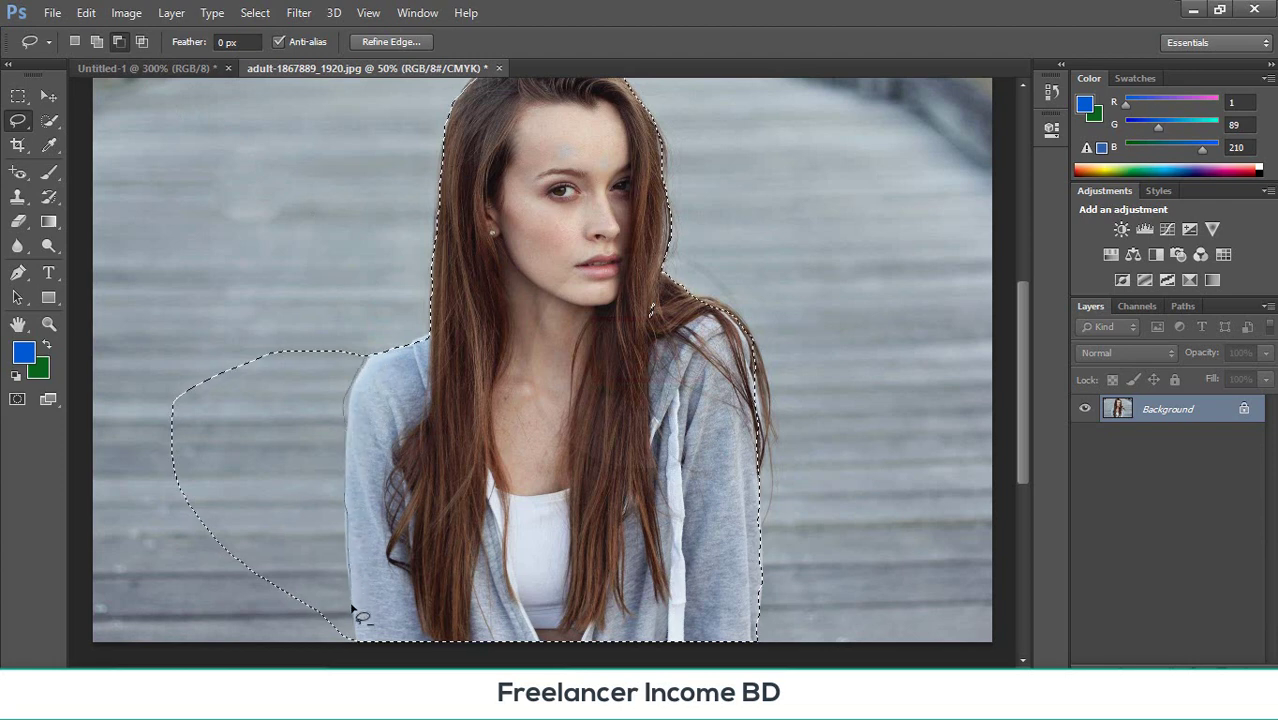
mouse_move(253, 636)
left_mouse_down()
mouse_move(119, 399)
mouse_move(274, 294)
mouse_move(385, 329)
mouse_move(367, 357)
left_mouse_up()
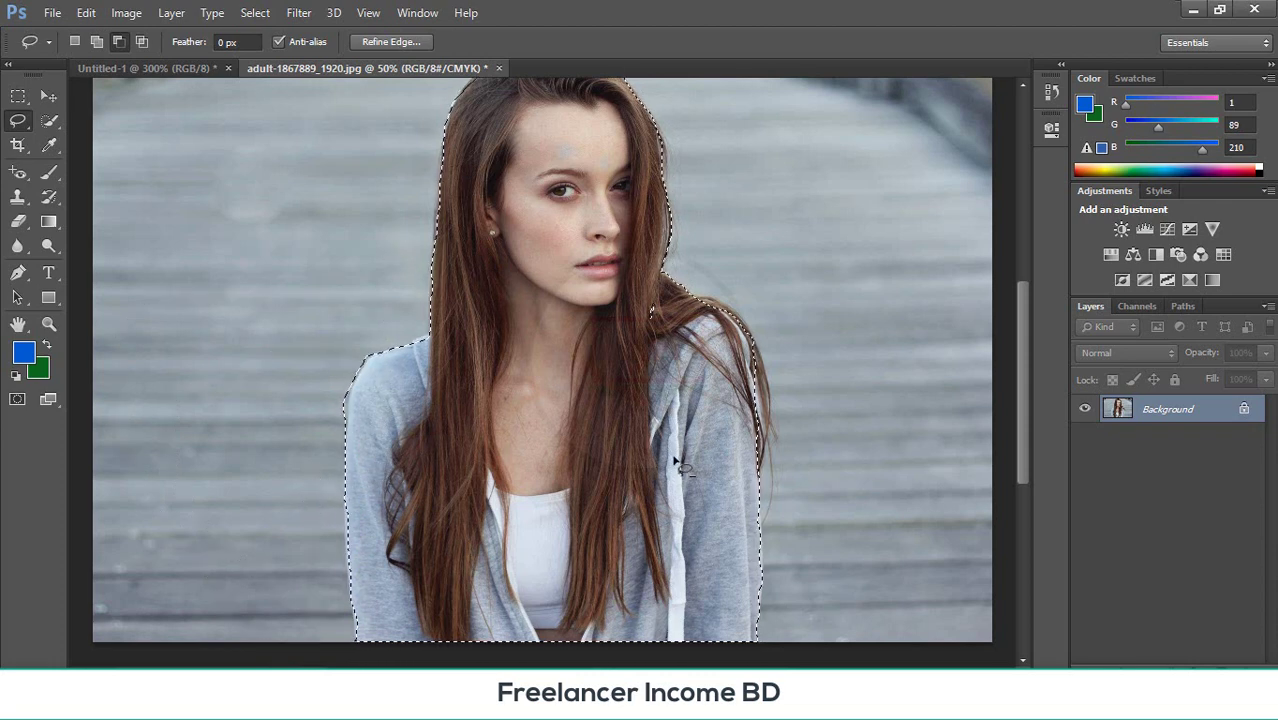
- Remove the background gap near the right shoulder and add the shoulder hair strands back in
scroll(836, 422, "up", 2)
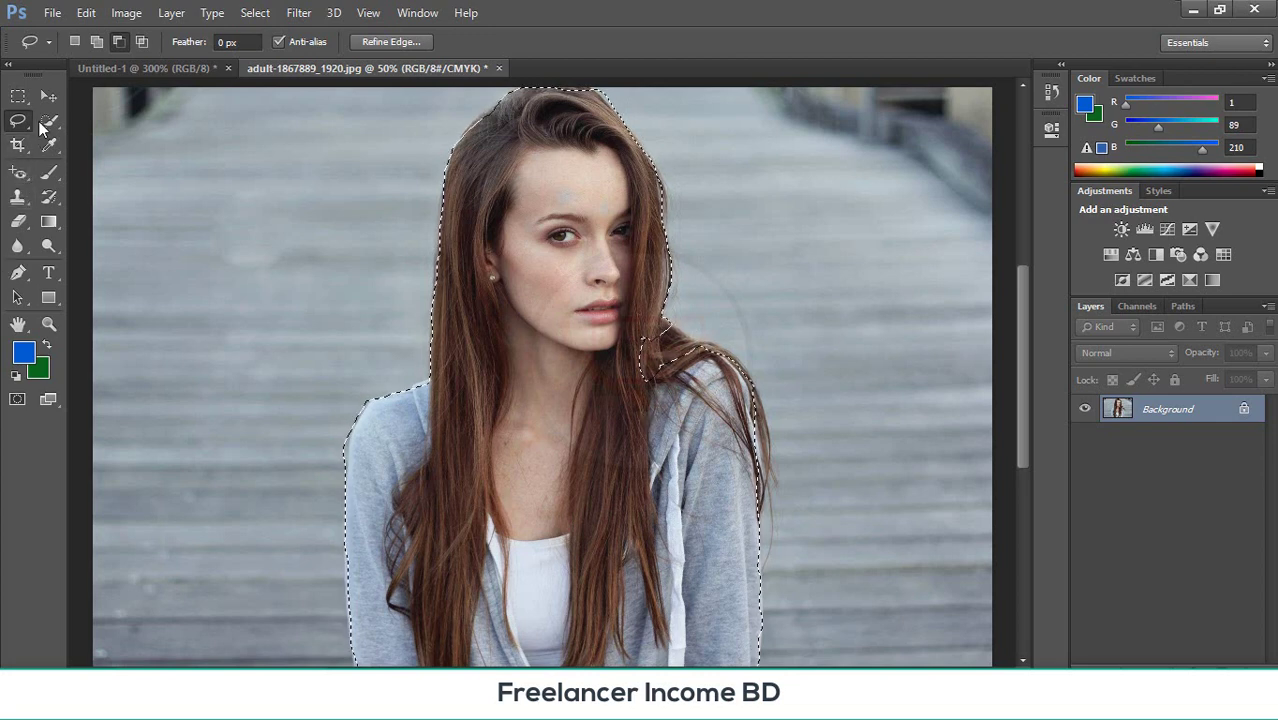
key("shift")
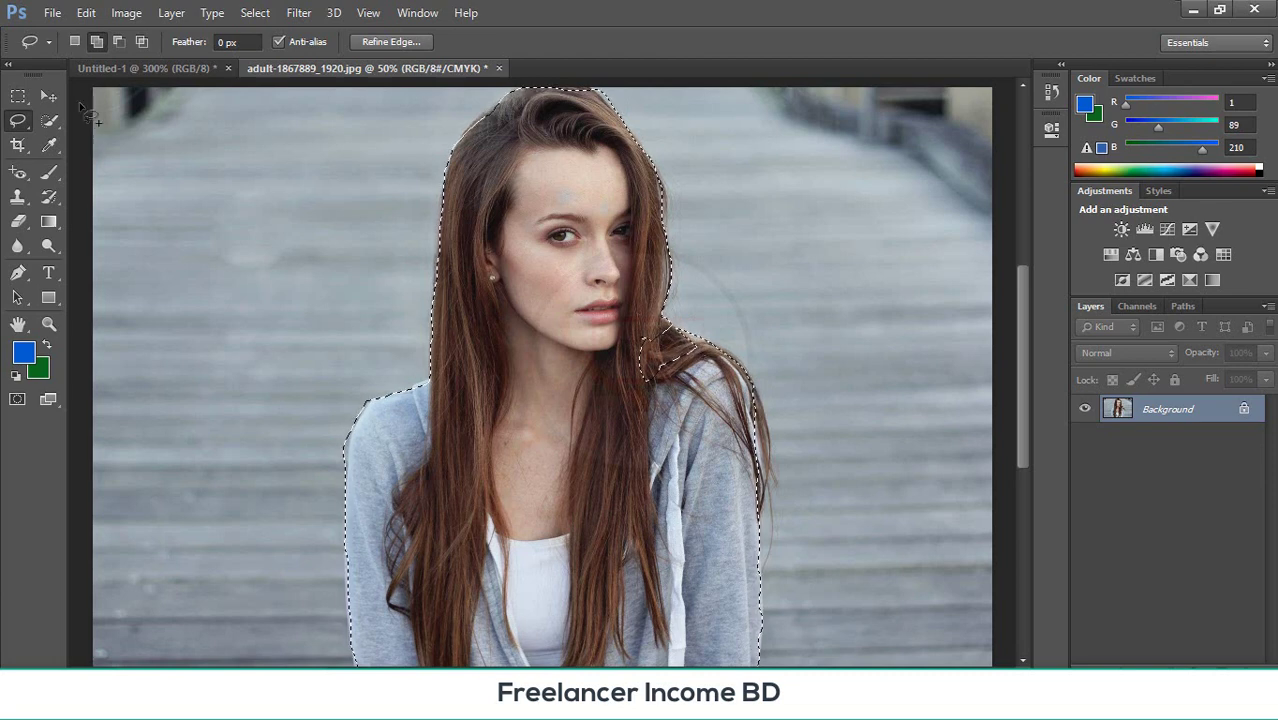
left_click(117, 42)
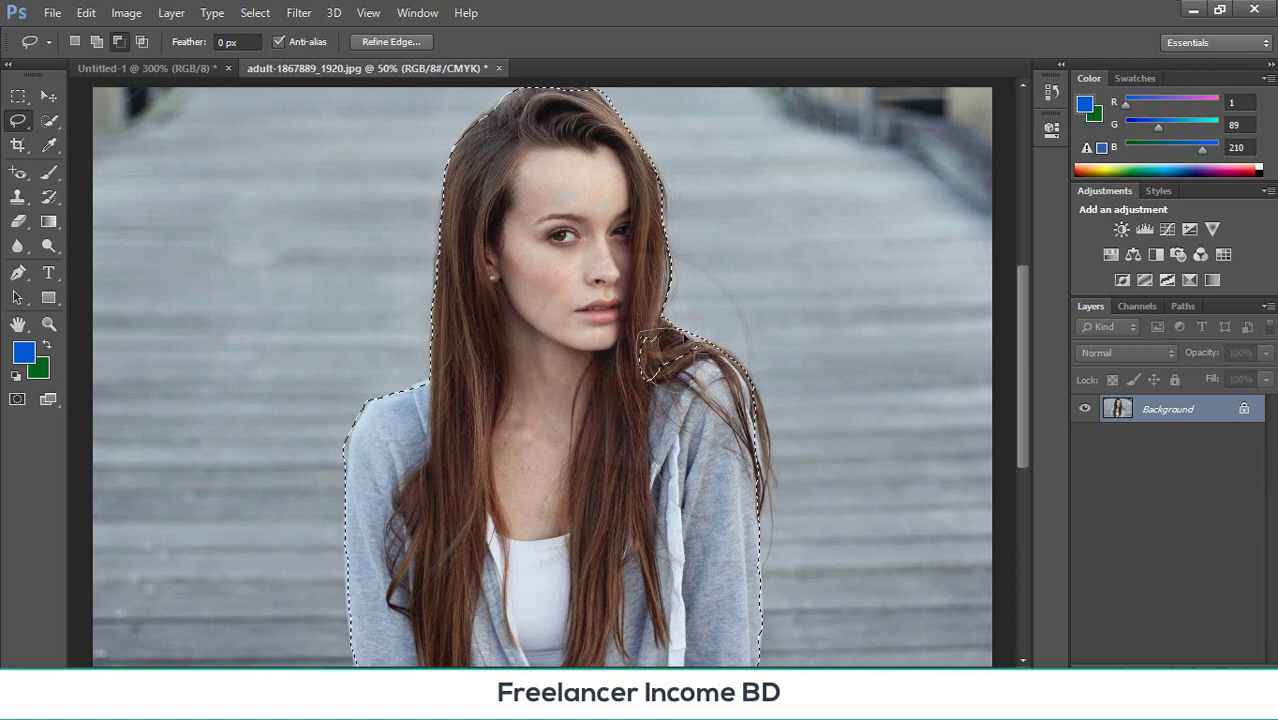
mouse_move(705, 322)
left_mouse_down()
mouse_move(645, 335)
mouse_move(665, 390)
mouse_move(697, 320)
left_mouse_up()
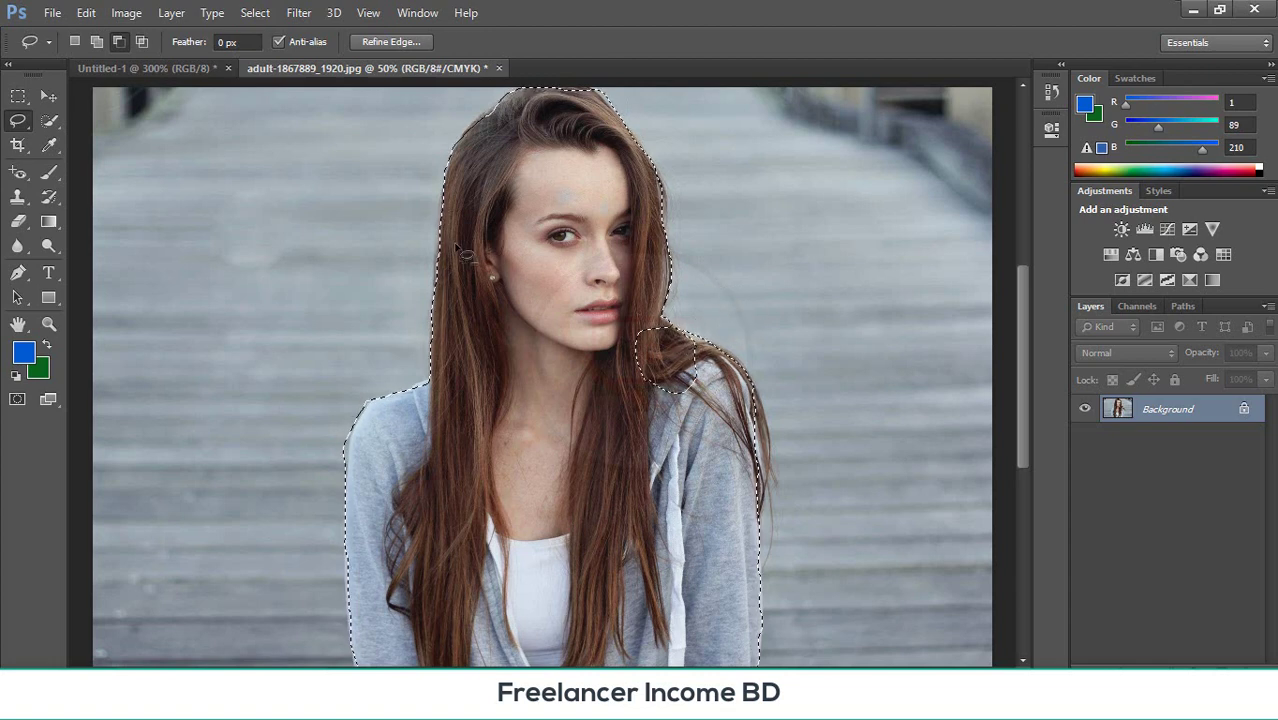
key("ctrl+plus")
key("ctrl+plus")
key("ctrl+plus")
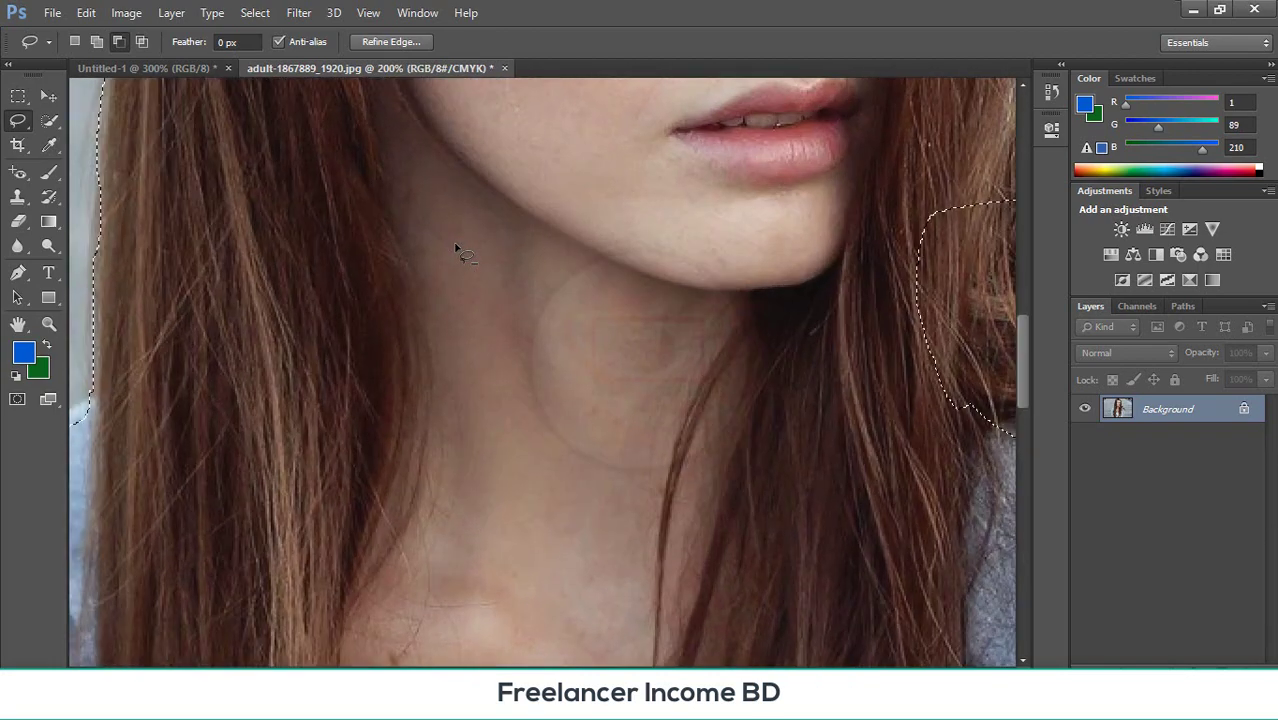
left_click_drag(673, 320, 185, 414)
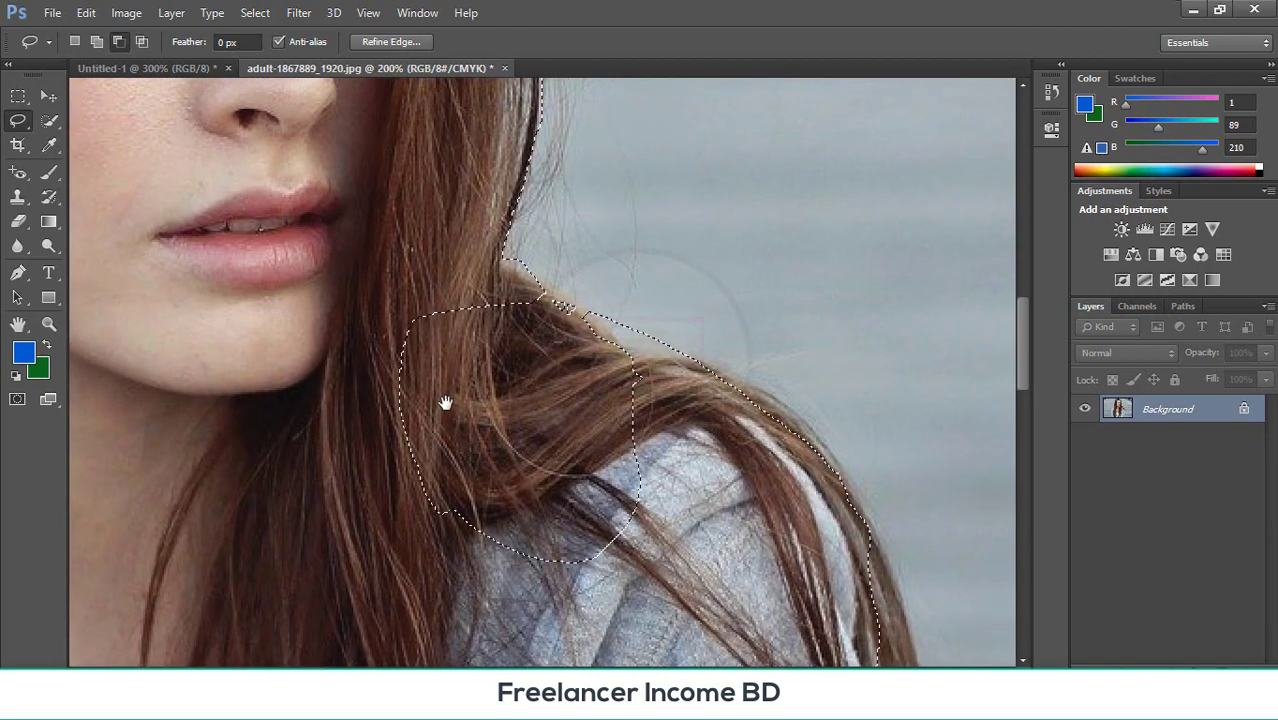
left_click(98, 41)
left_click_drag(521, 262, 538, 280)
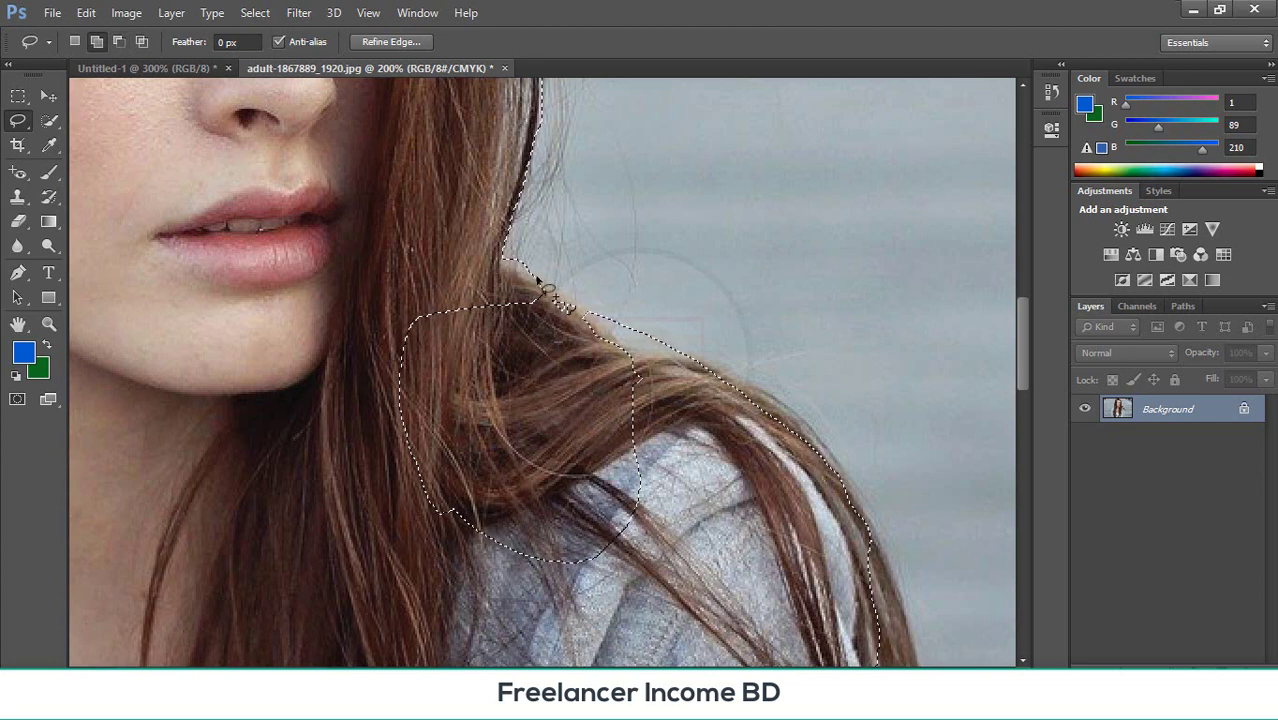
left_click_drag(628, 327, 632, 332)
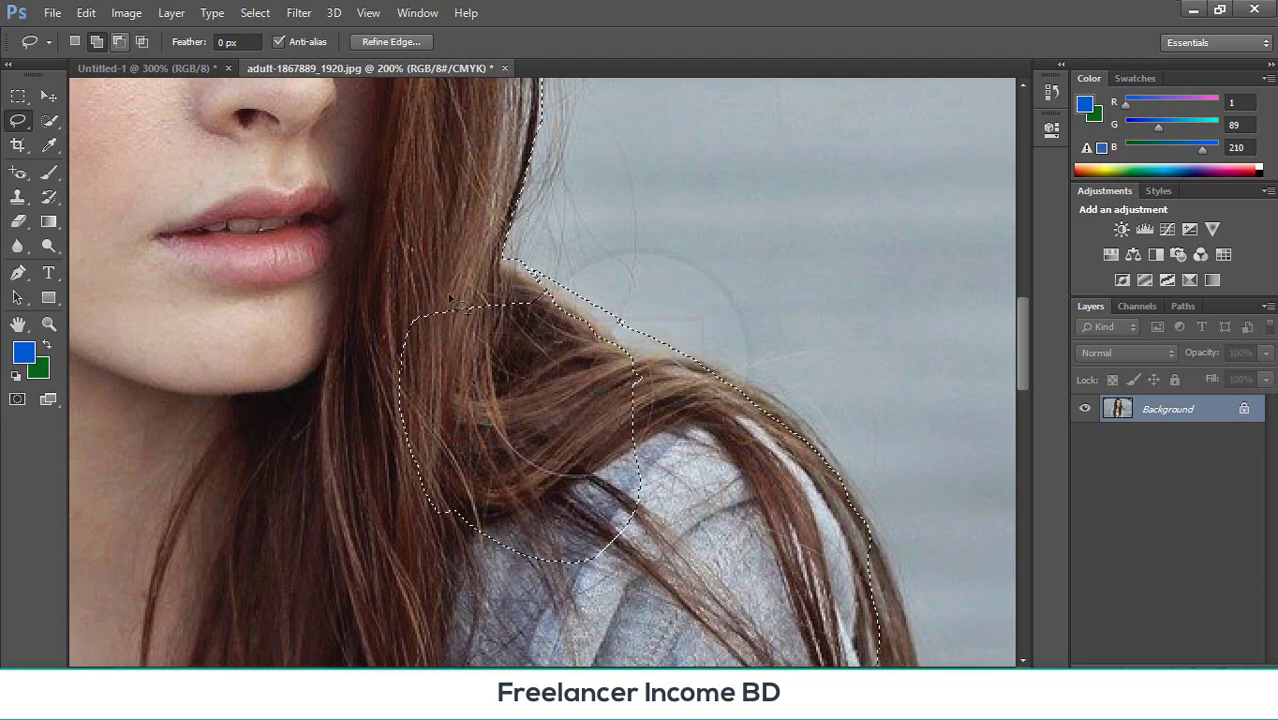
- Subtract the stray inner hair loop, leaving one clean outline around the woman
mouse_move(508, 262)
left_mouse_down()
mouse_move(385, 484)
mouse_move(564, 587)
mouse_move(704, 510)
left_mouse_up()
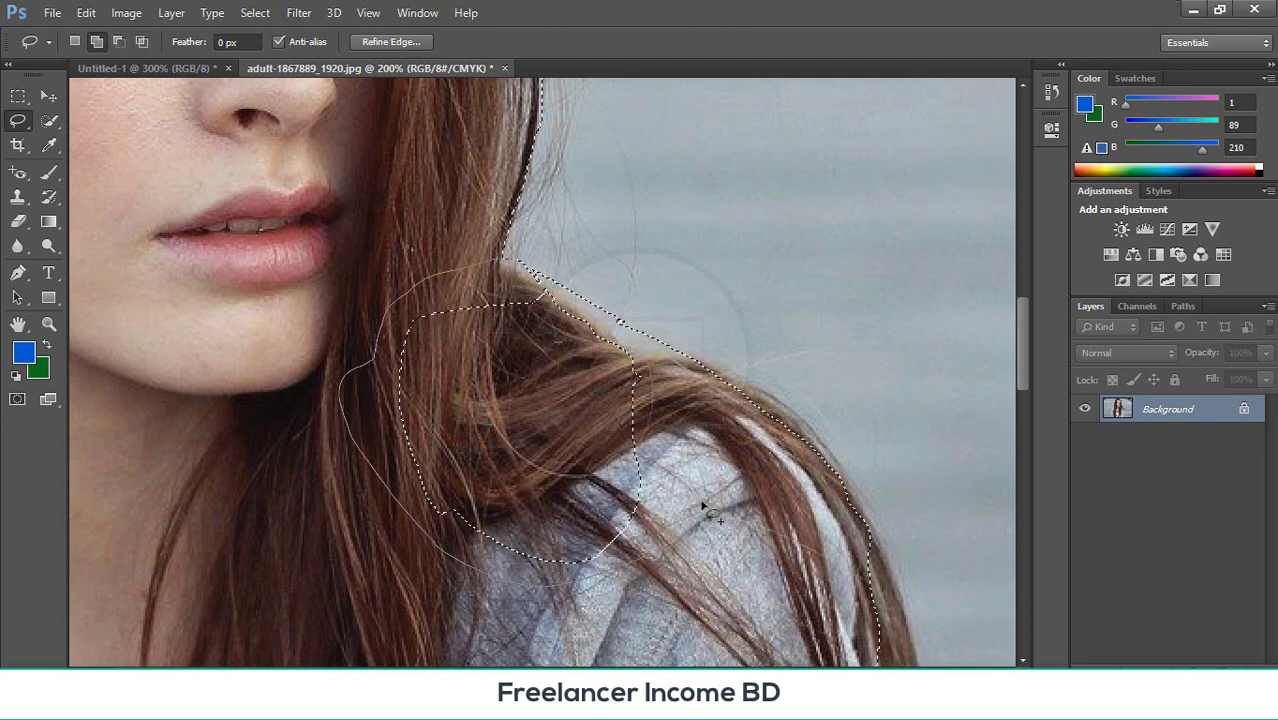
left_click_drag(713, 377, 713, 378)
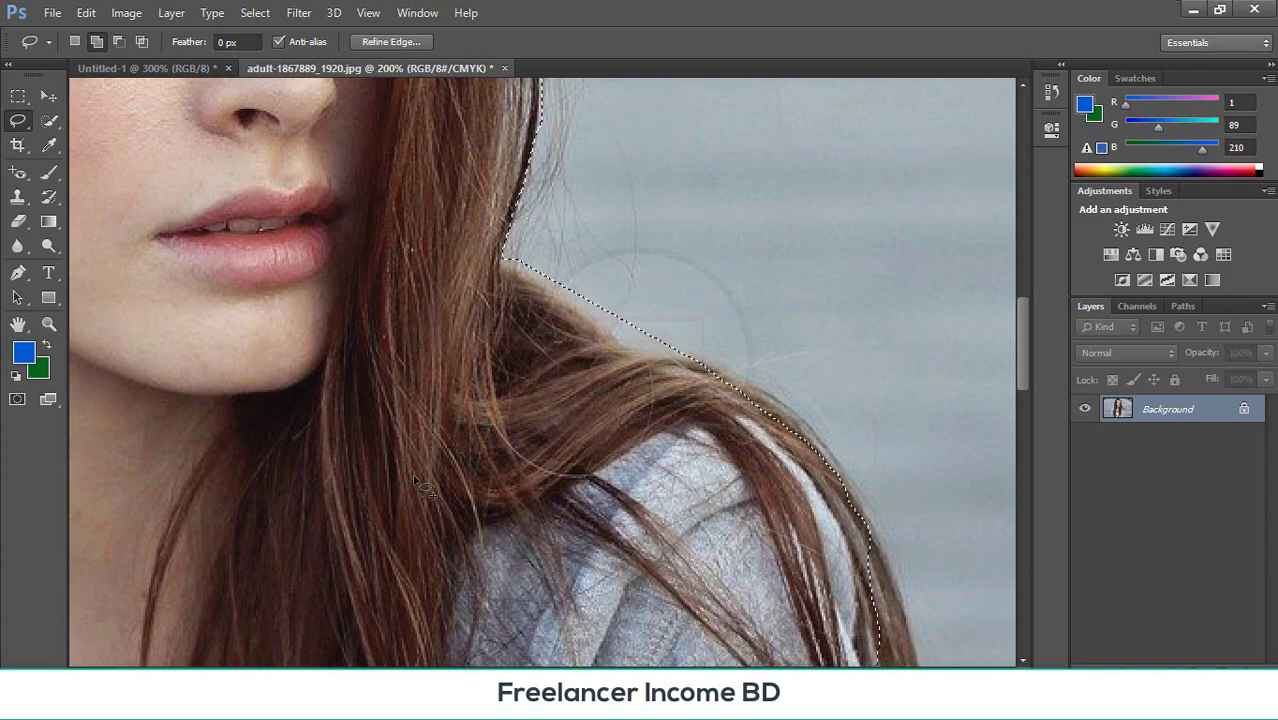
key("ctrl+minus")
key("ctrl+minus")
key("ctrl+minus")
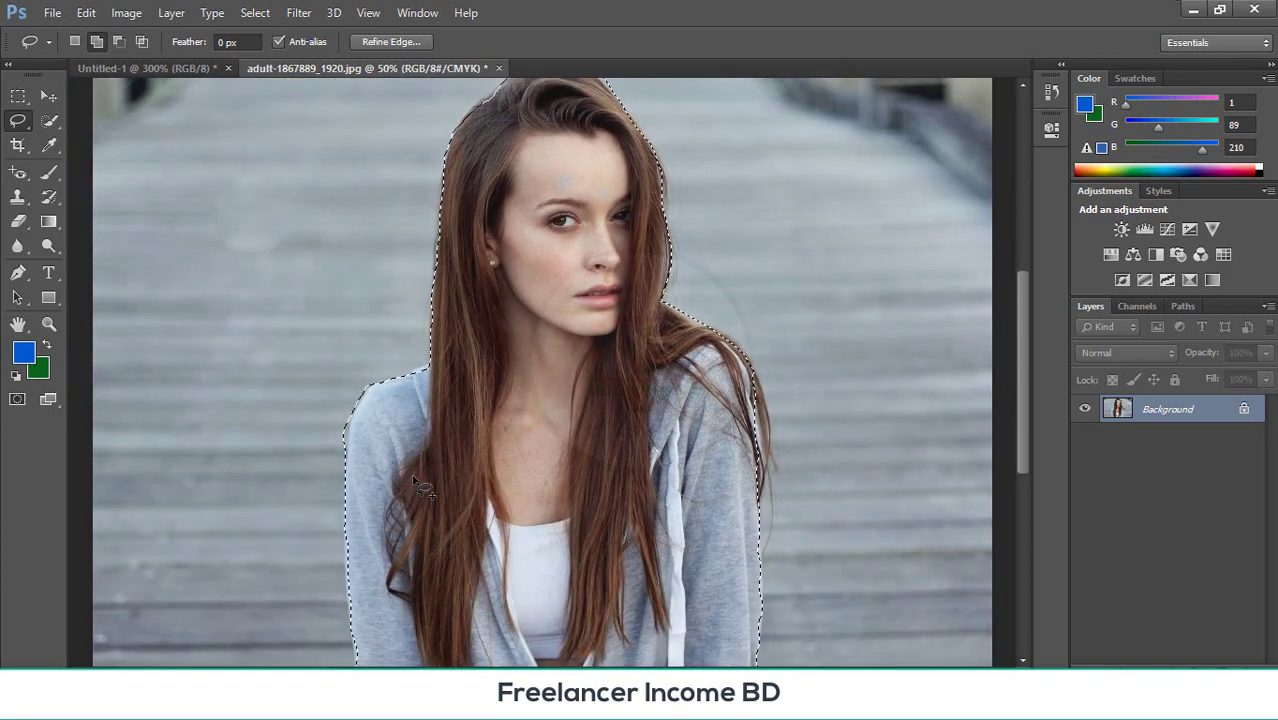
scroll(578, 468, "up", 1)
scroll(579, 468, "down", 1)
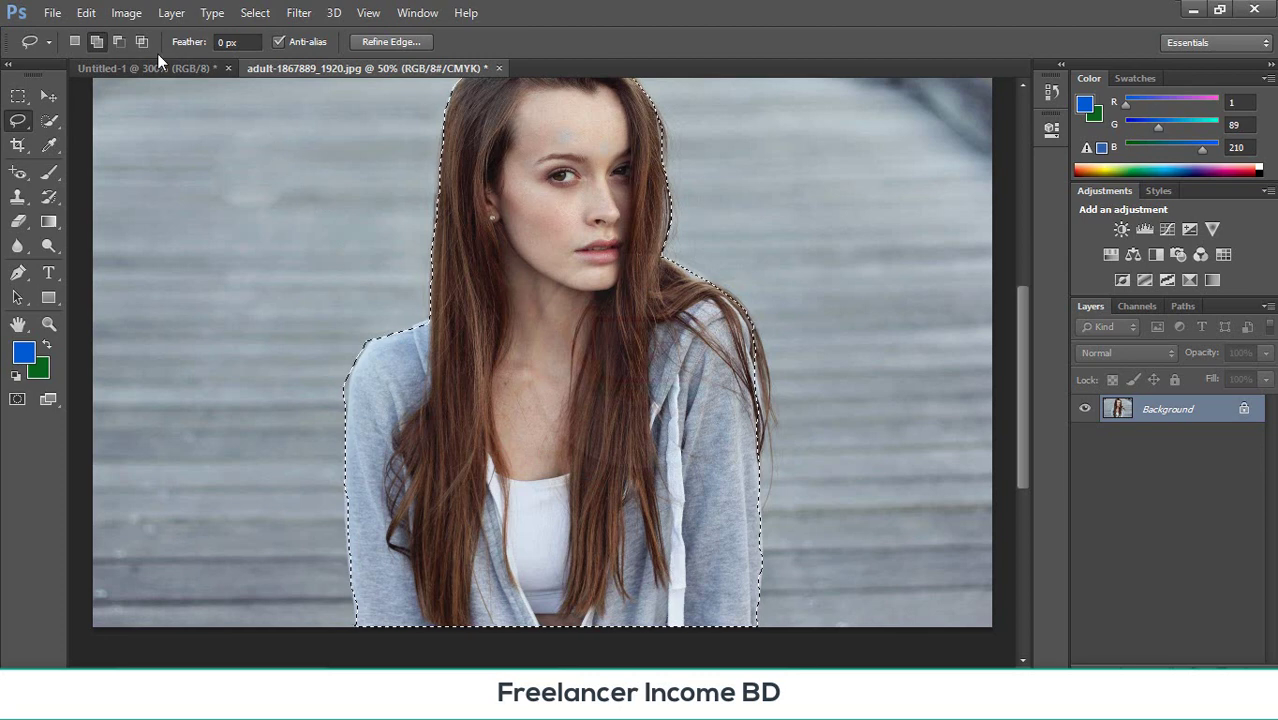
- Paste the selected woman into Untitled-1, shrink it to about 36.5% and nudge it slightly
left_click(180, 67)
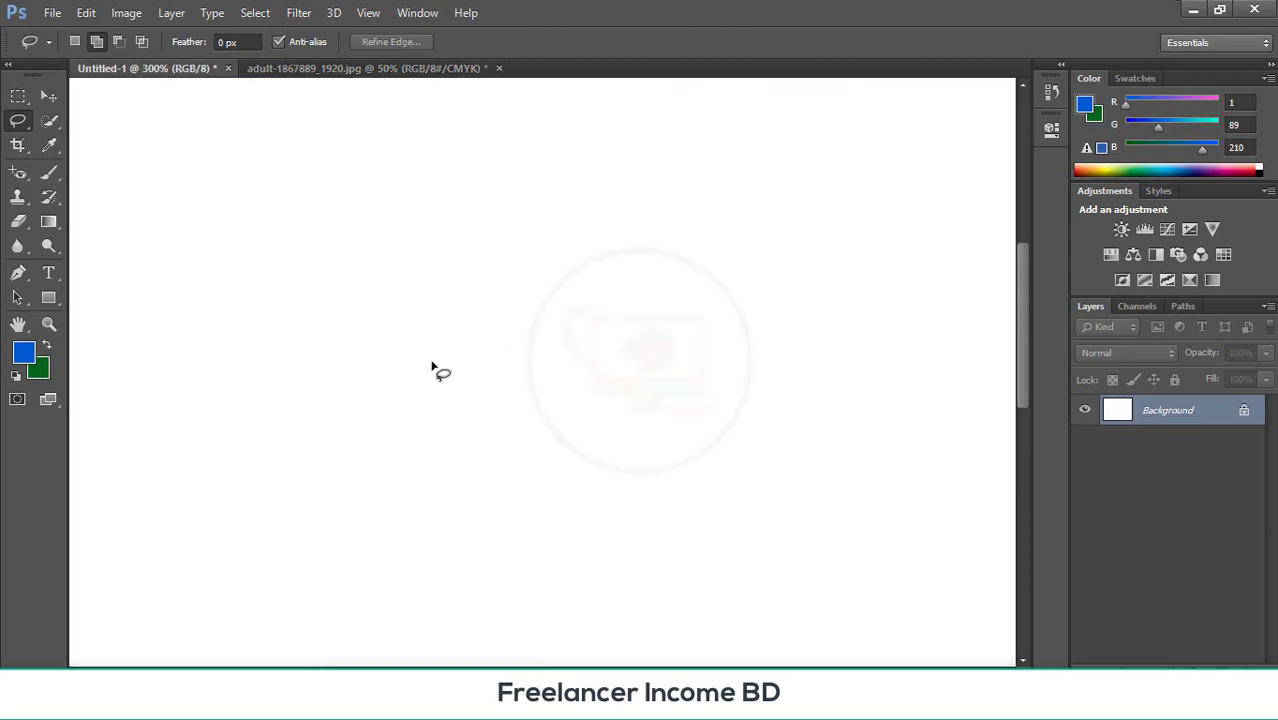
key("ctrl+minus")
key("ctrl+minus")
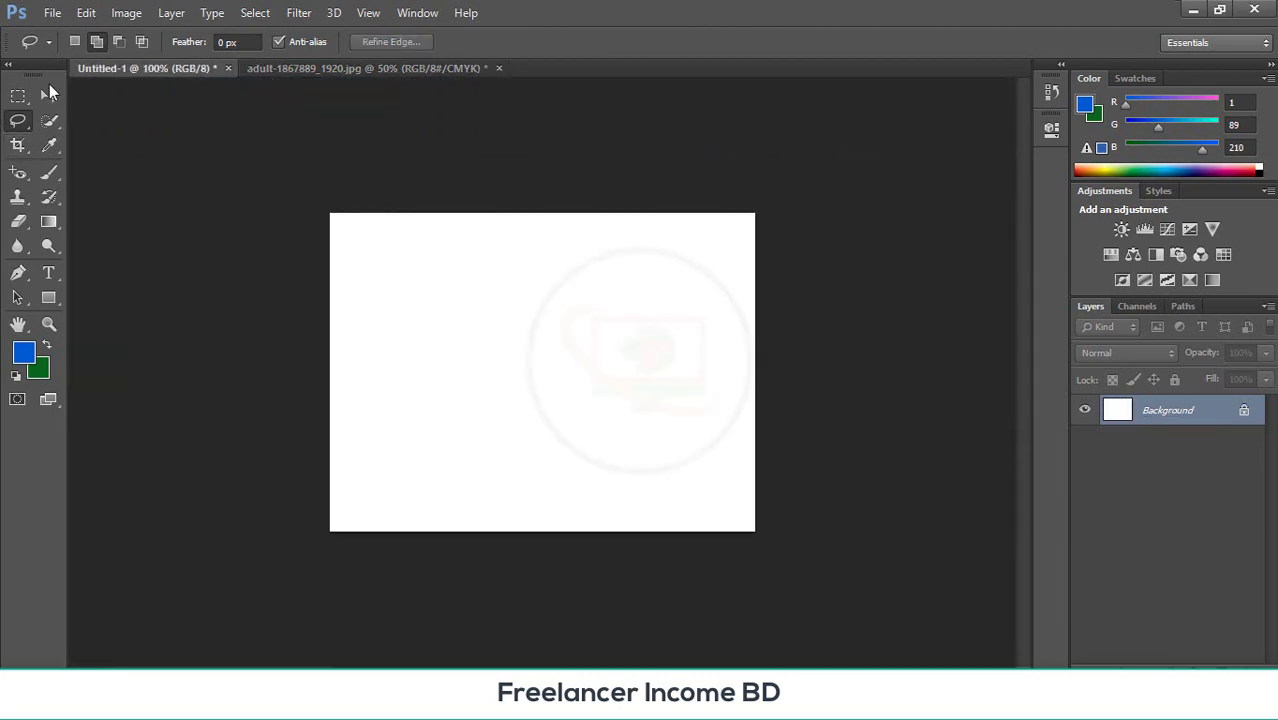
left_click(49, 96)
key("ctrl+v")
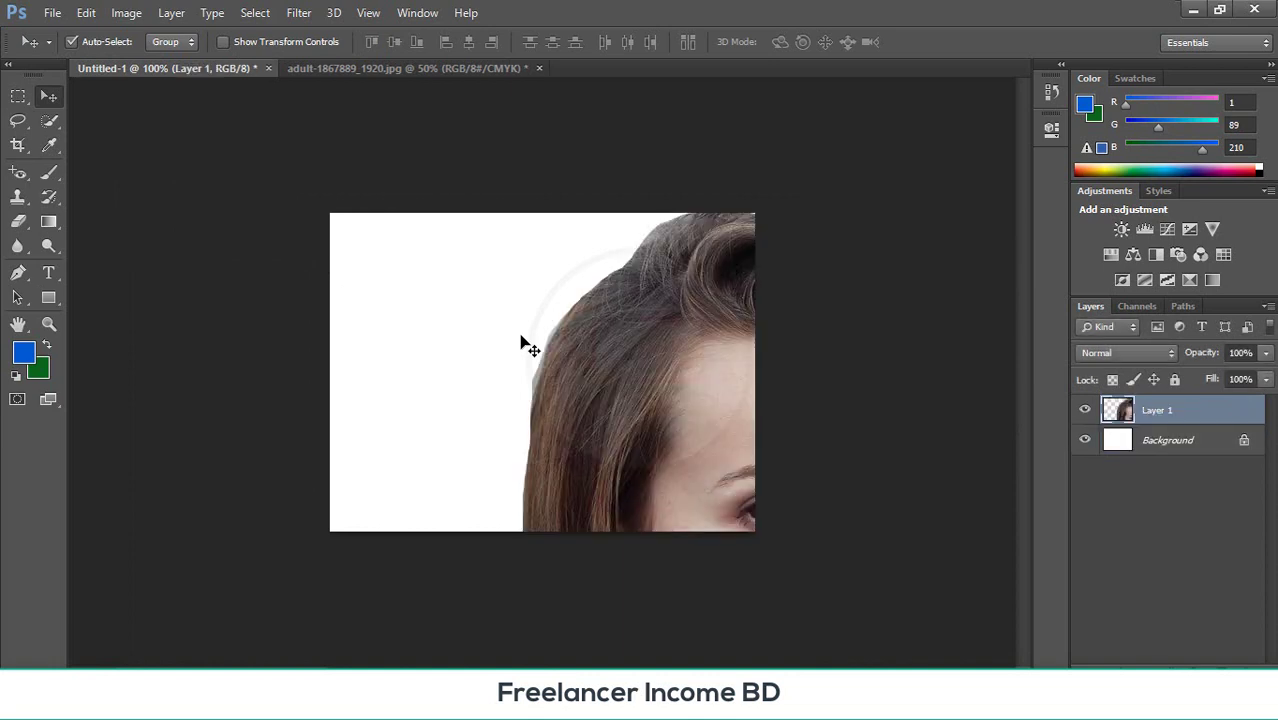
key("ctrl+t")
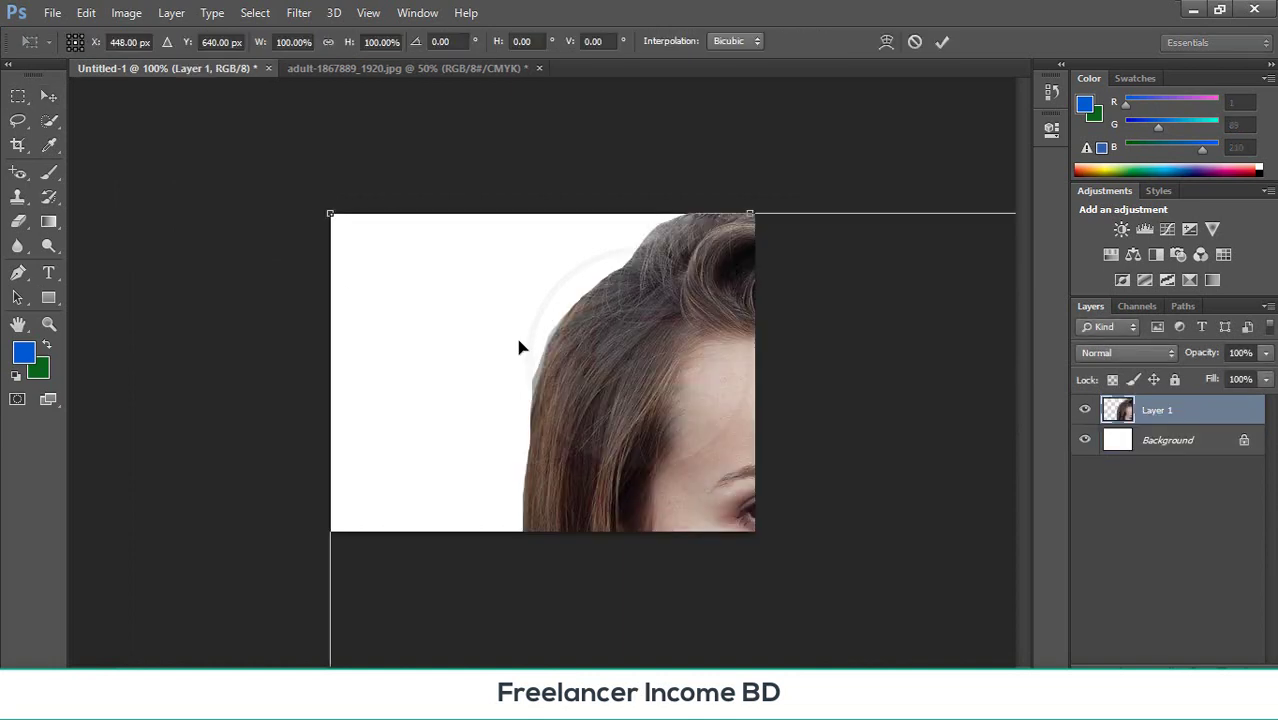
left_click_drag(329, 214, 425, 312)
key("Return")
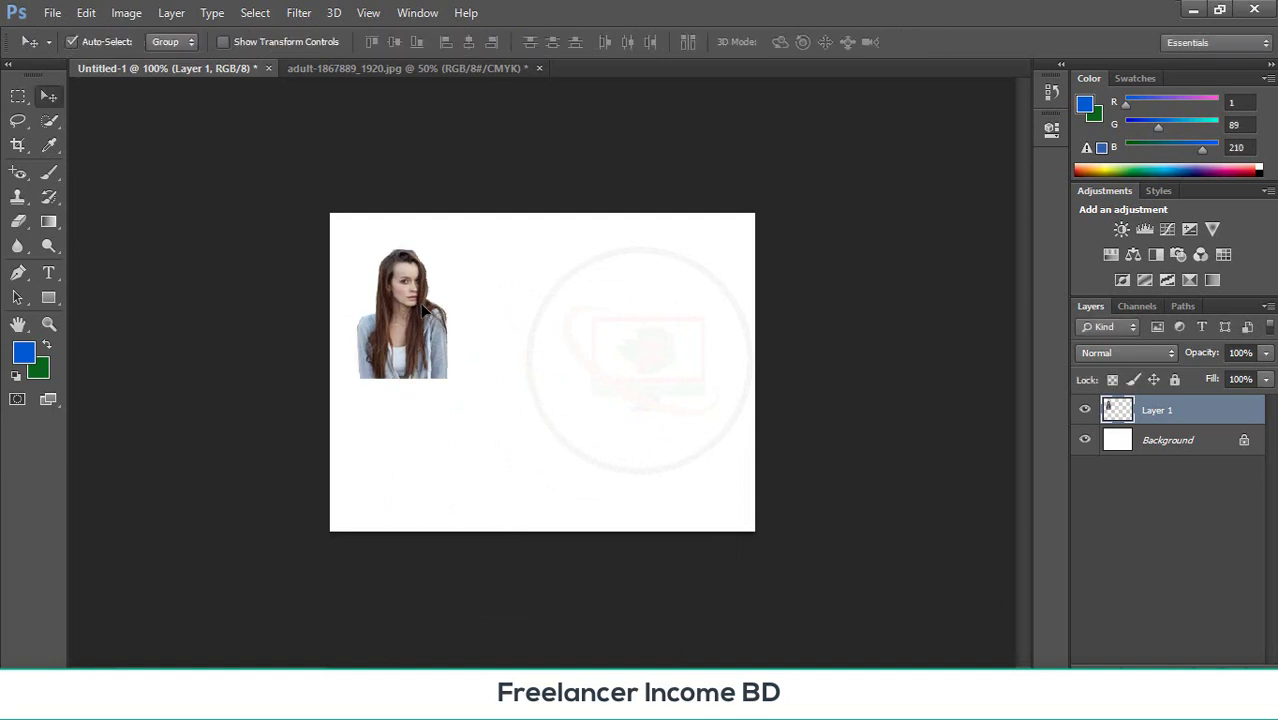
key("ctrl+plus")
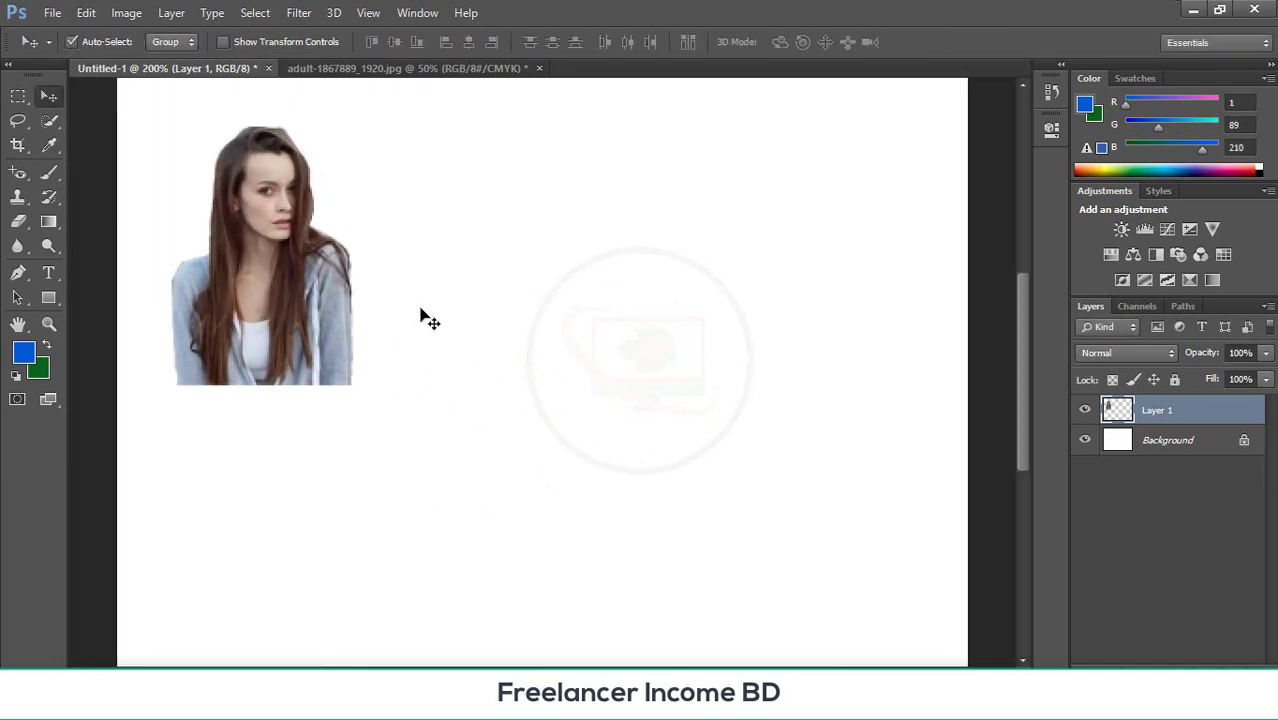
left_click_drag(343, 311, 249, 289)
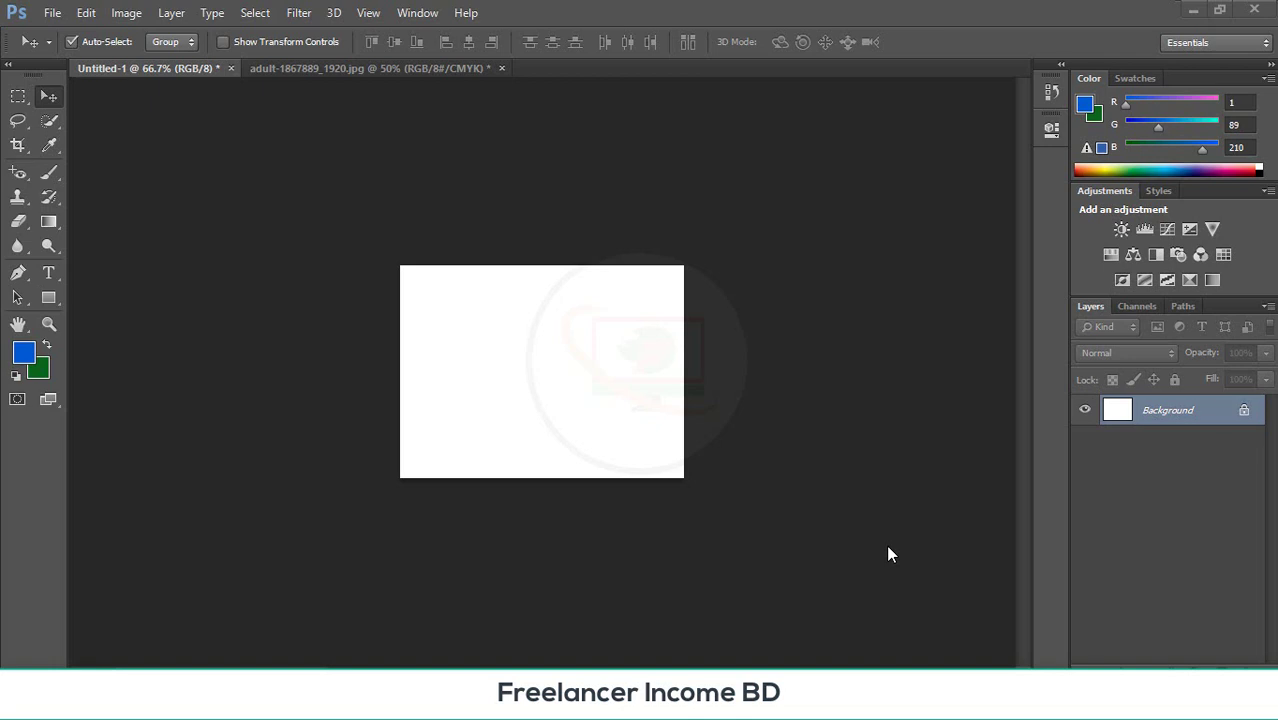
- Zoom the view back to 100% and add three new empty layers
key("ctrl+plus")
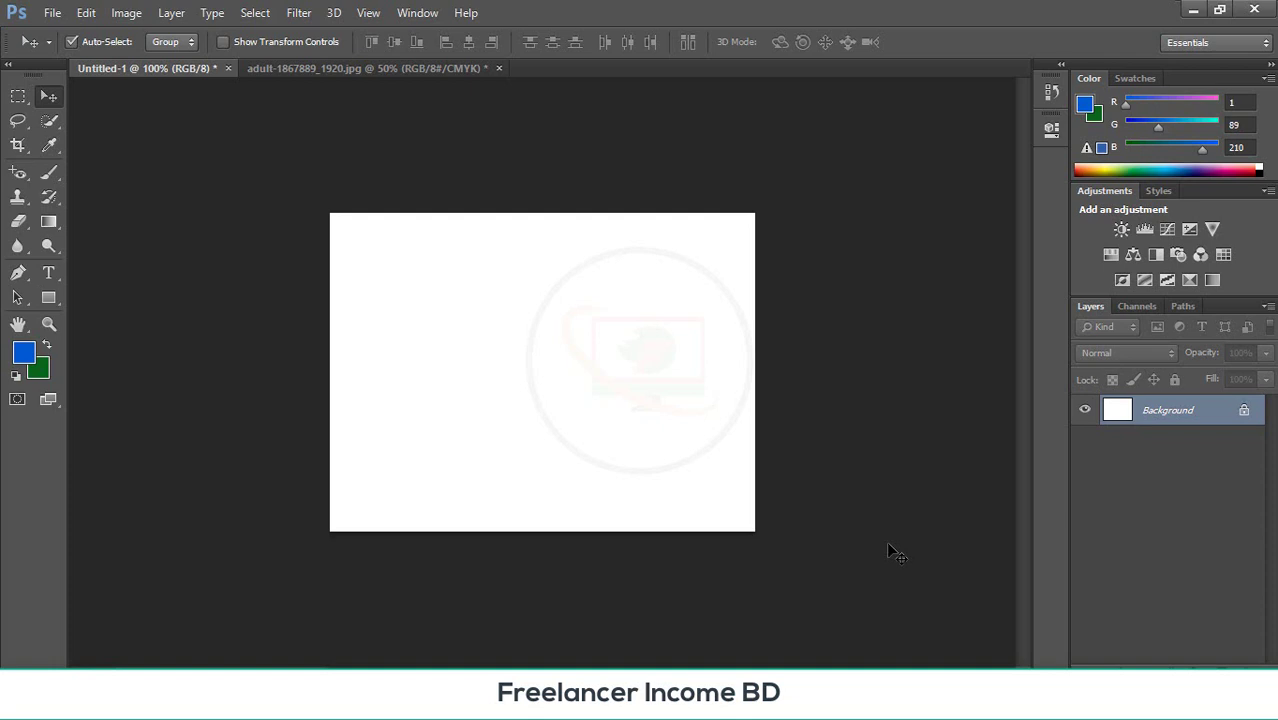
key("ctrl+shift+alt+n")
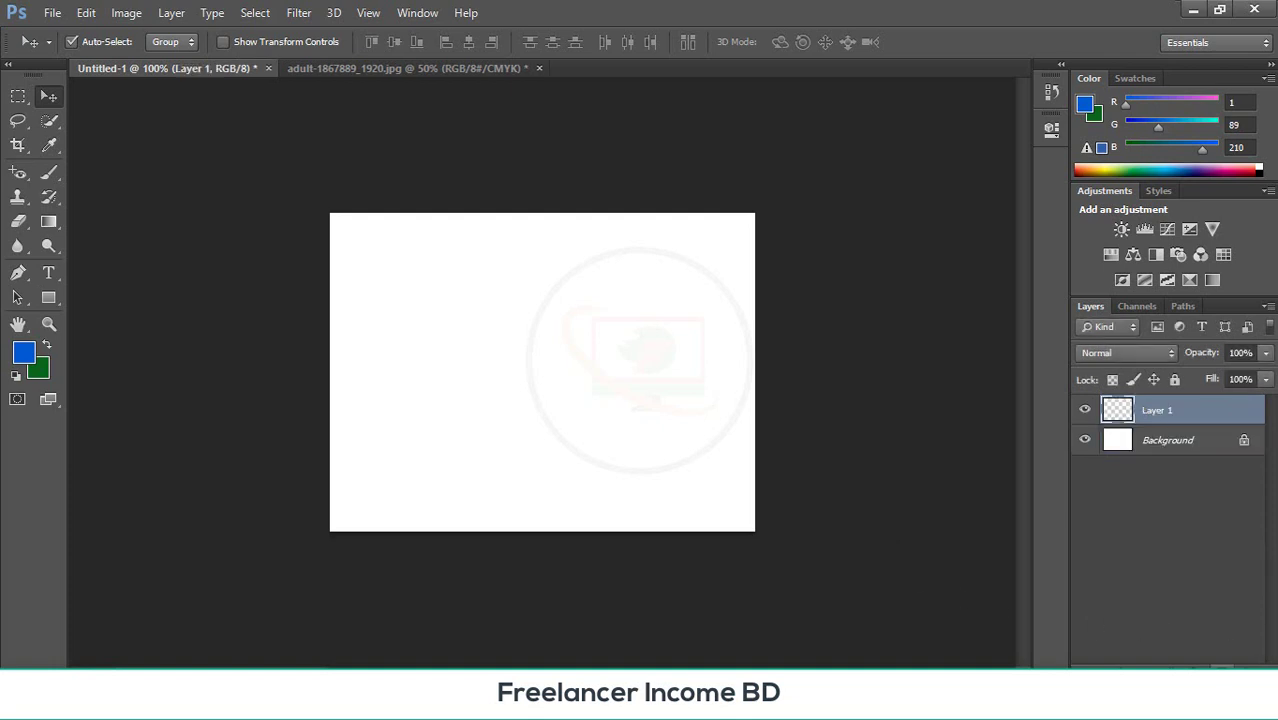
key("ctrl+shift+alt+n")
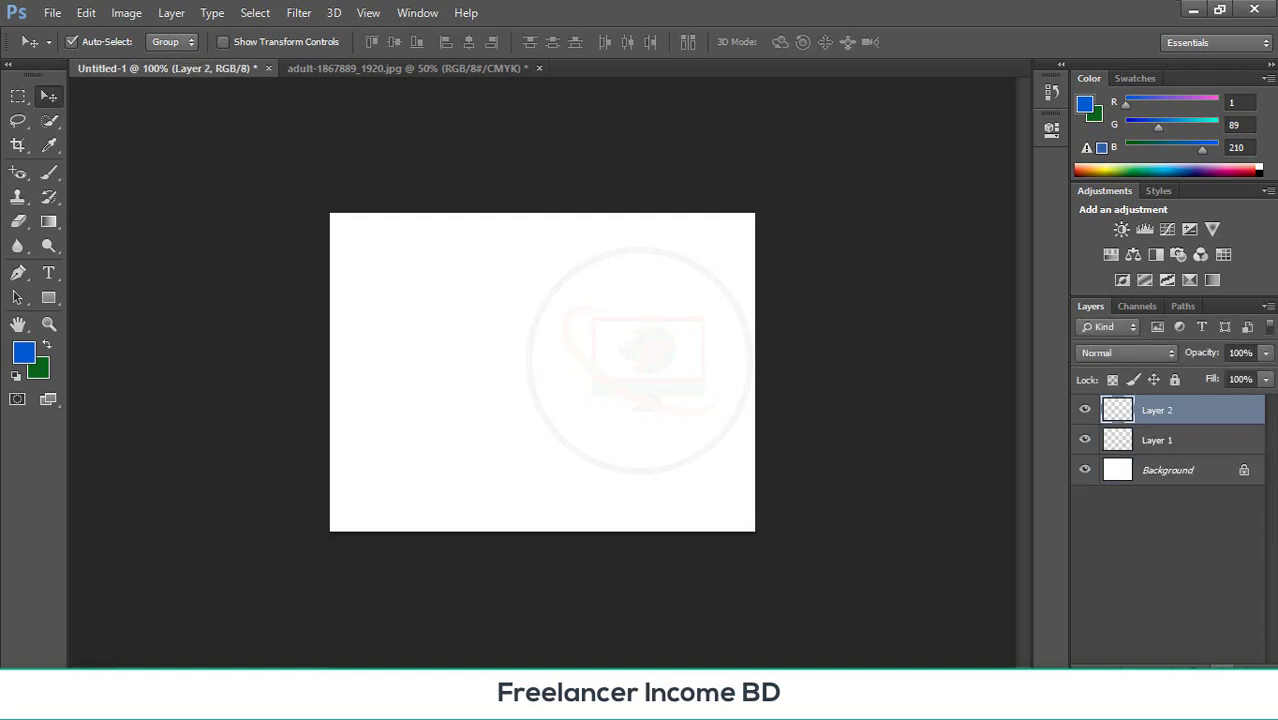
key("ctrl+shift+alt+n")
key("ctrl+shift+alt+n")
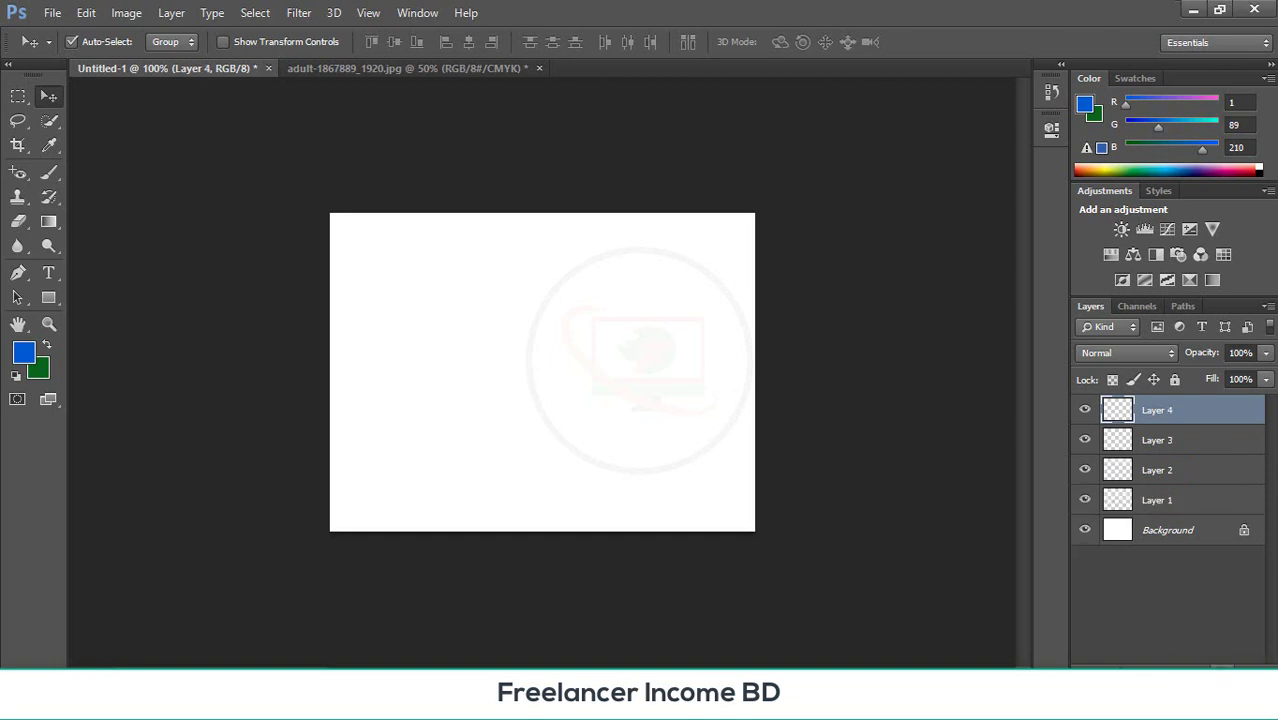
- Draw a tall 76 by 200 px rectangle on Layer 1 and a wide rectangle on Layer 2
left_click(1192, 511)
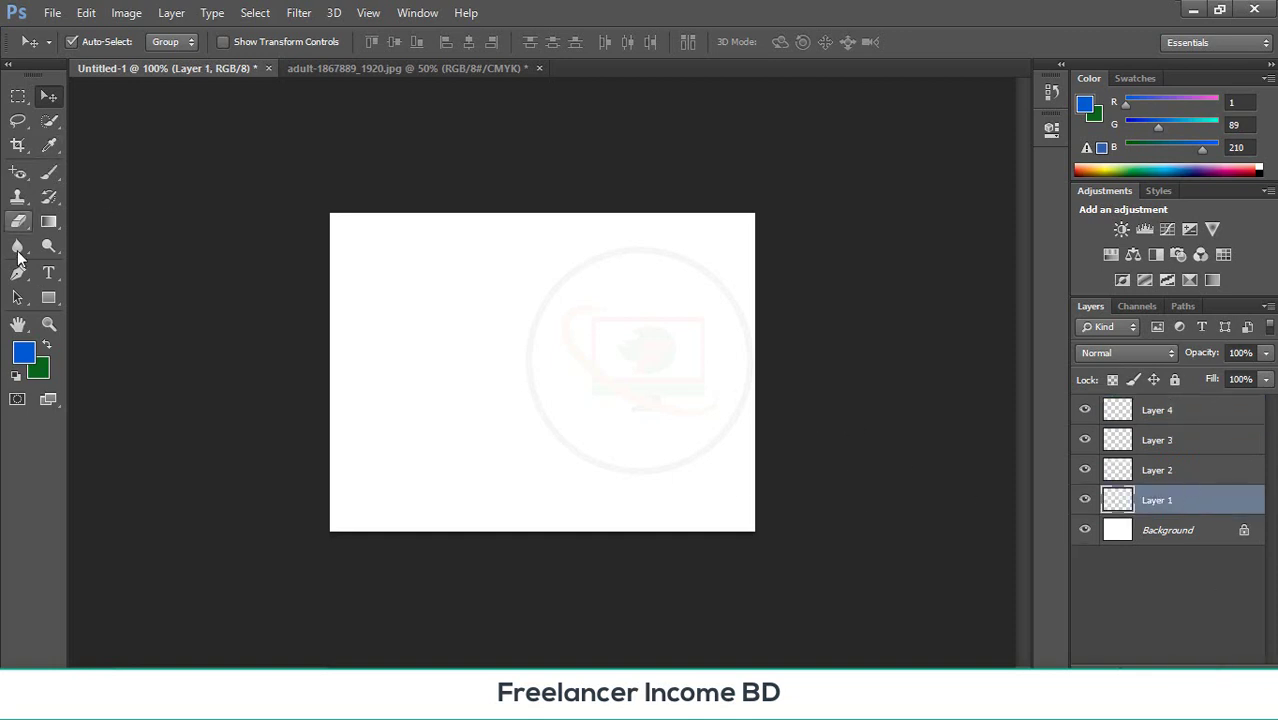
left_click(49, 297)
left_click_drag(470, 242, 542, 430)
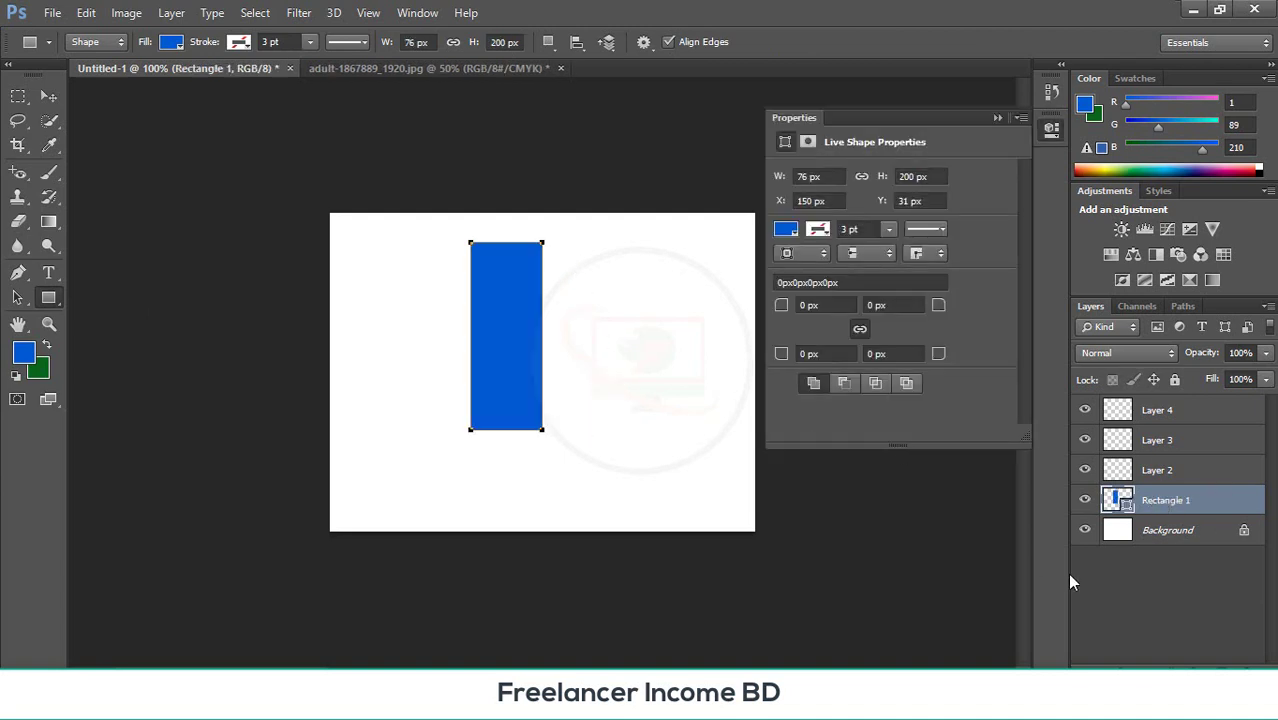
left_click(1160, 472)
left_click_drag(652, 283, 741, 339)
- Draw a 113 px blue circle near the canvas bottom on Layer 3
left_click(1188, 441)
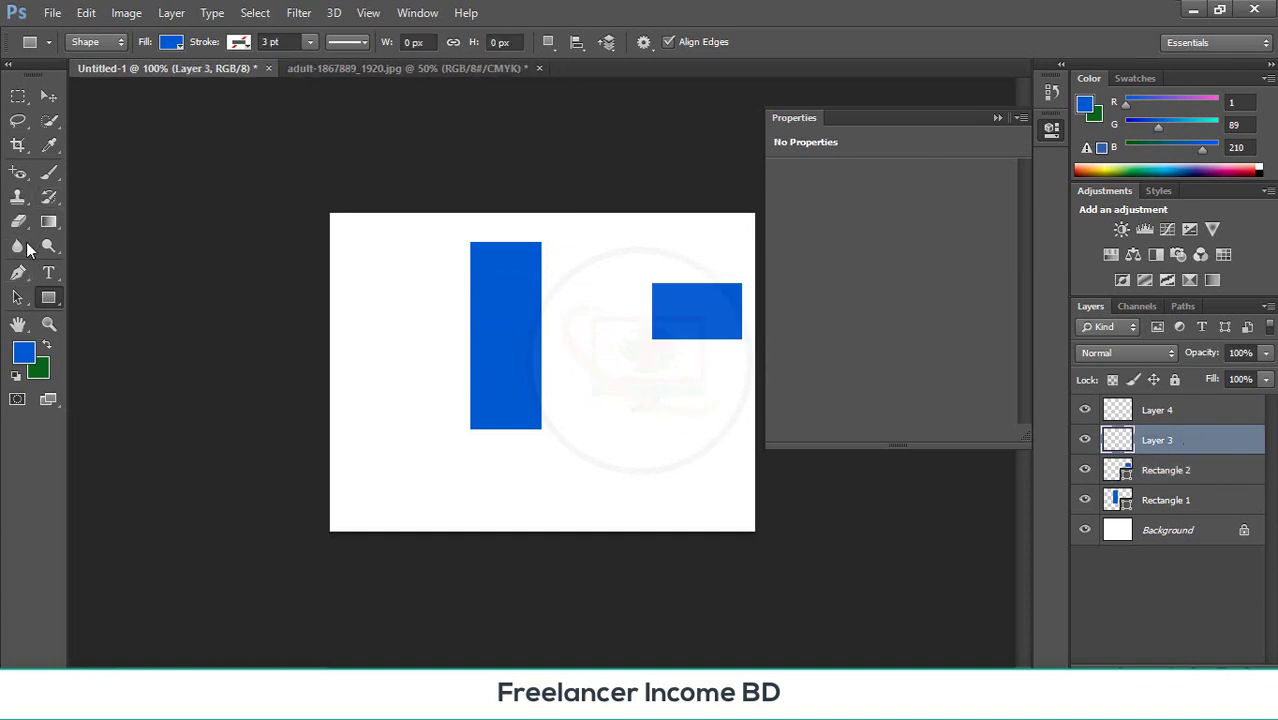
right_click(48, 297)
left_click(129, 327)
left_click_drag(599, 395, 706, 584)
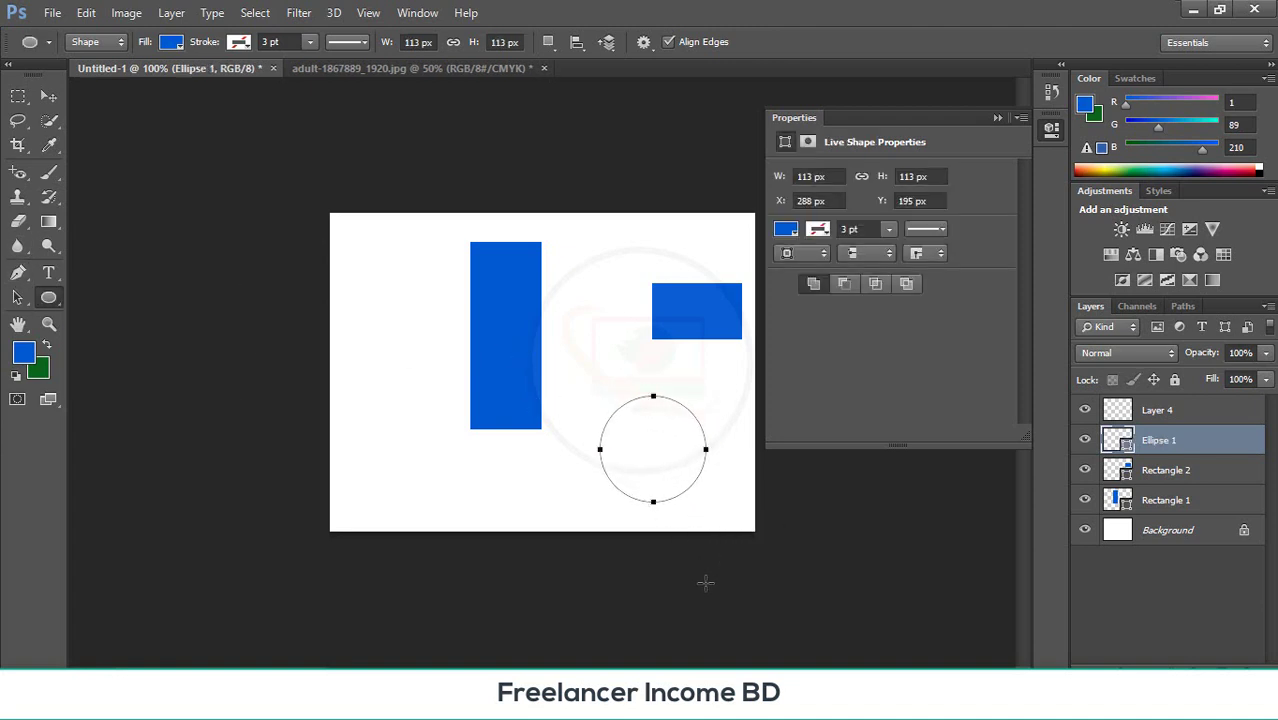
left_click(1198, 410)
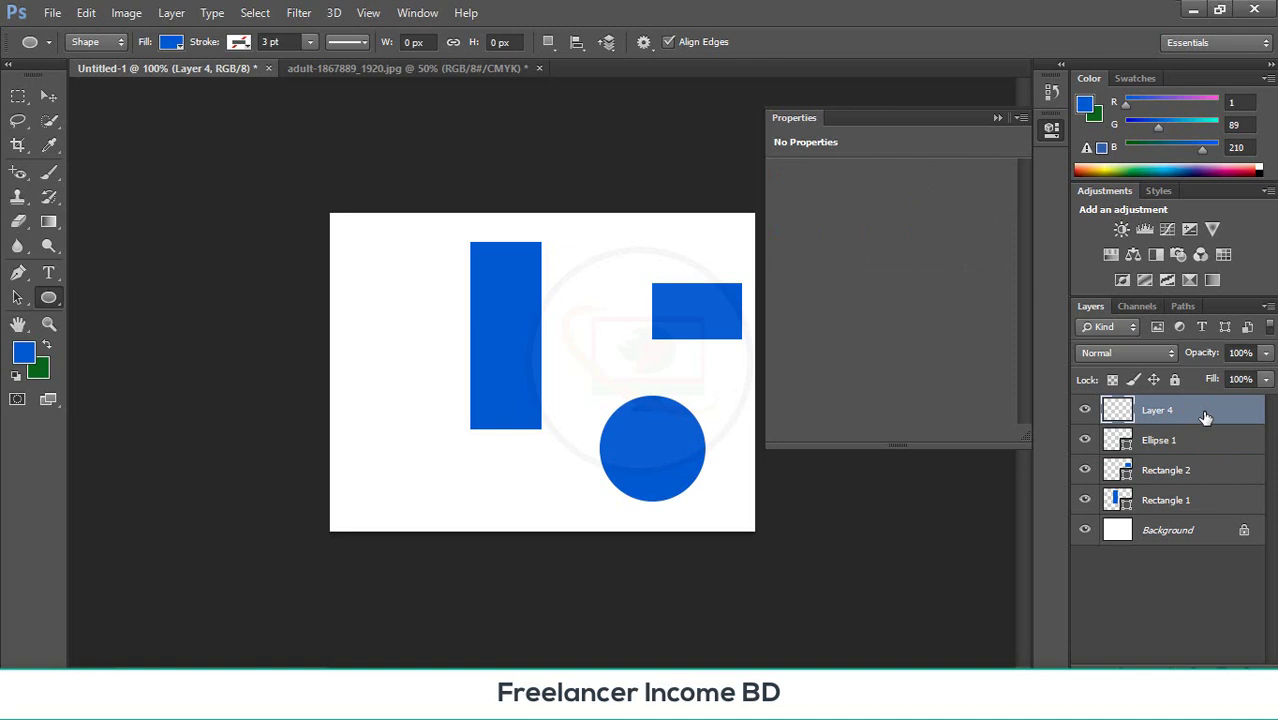
- Draw a 90 by 95 px crescent moon custom shape left of the tall rectangle
right_click(49, 297)
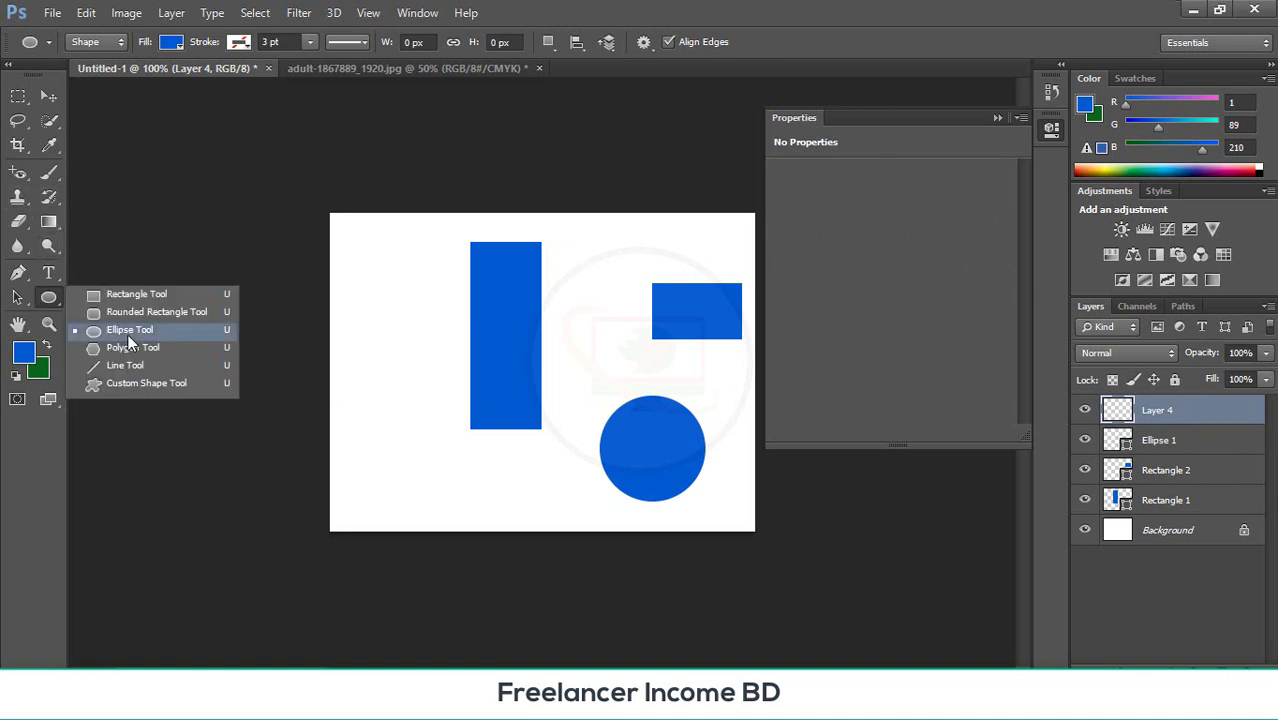
left_click(138, 385)
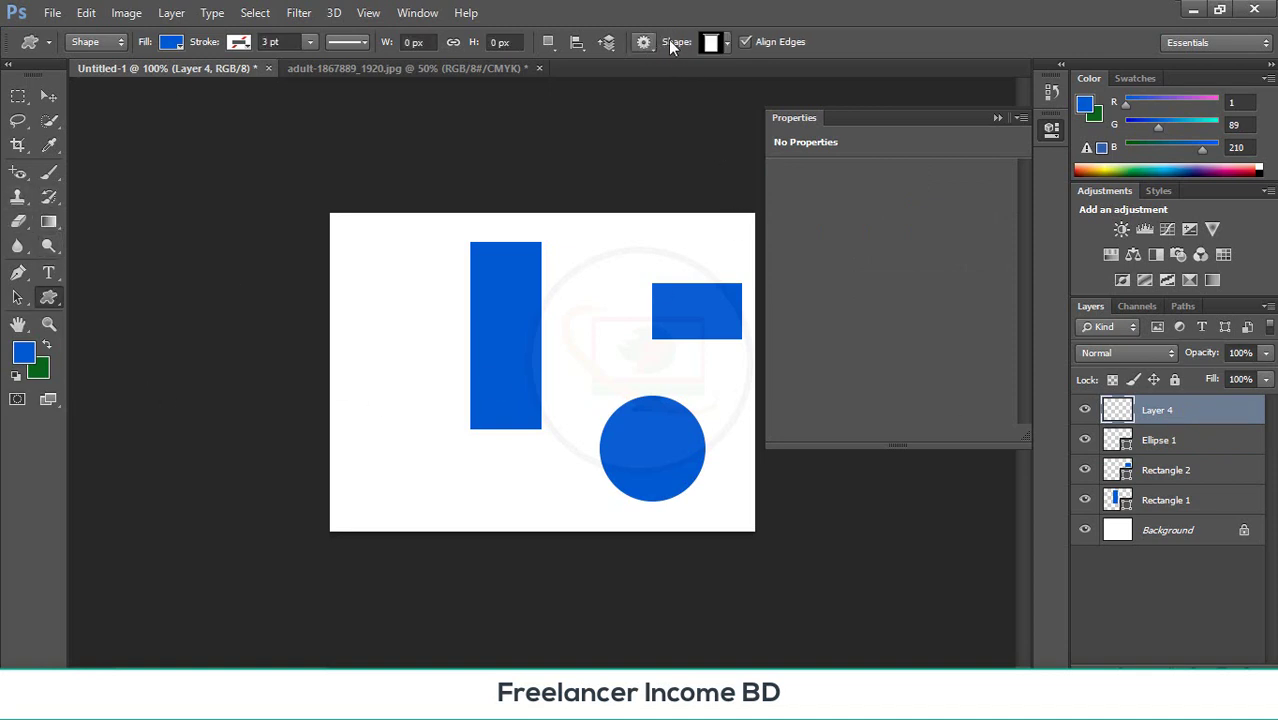
left_click(710, 44)
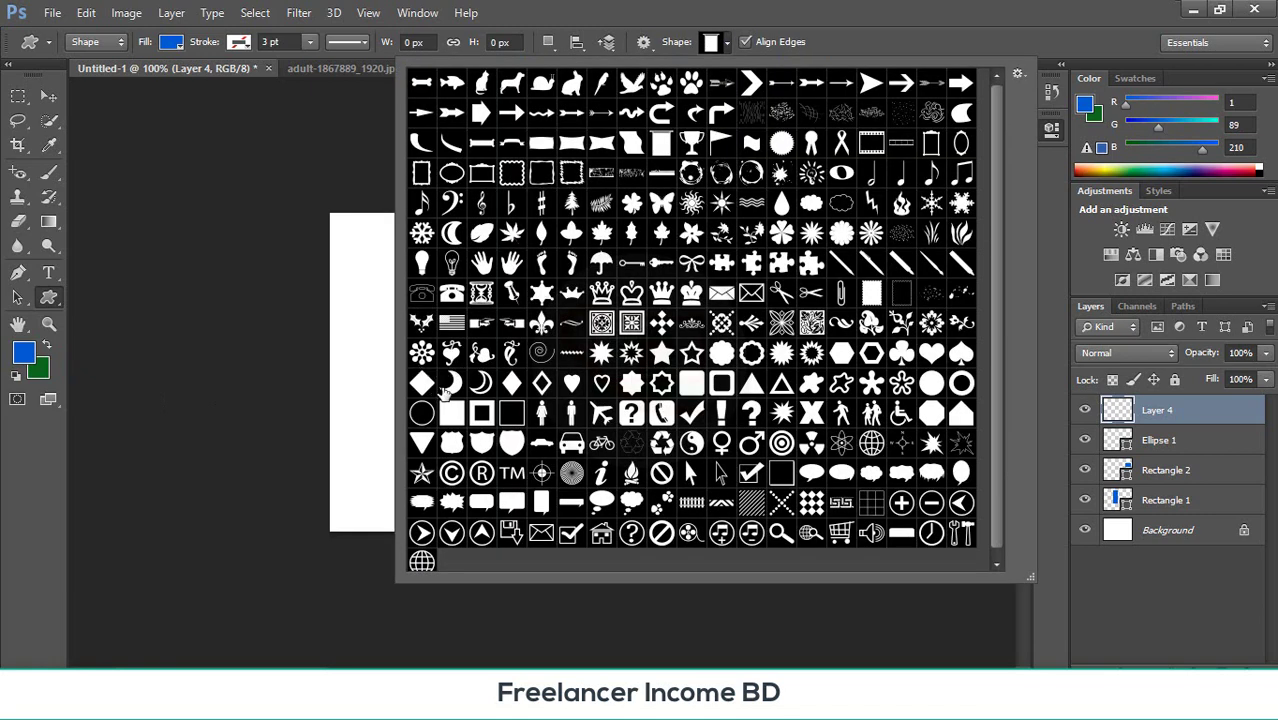
double_click(443, 393)
left_click_drag(354, 315, 437, 499)
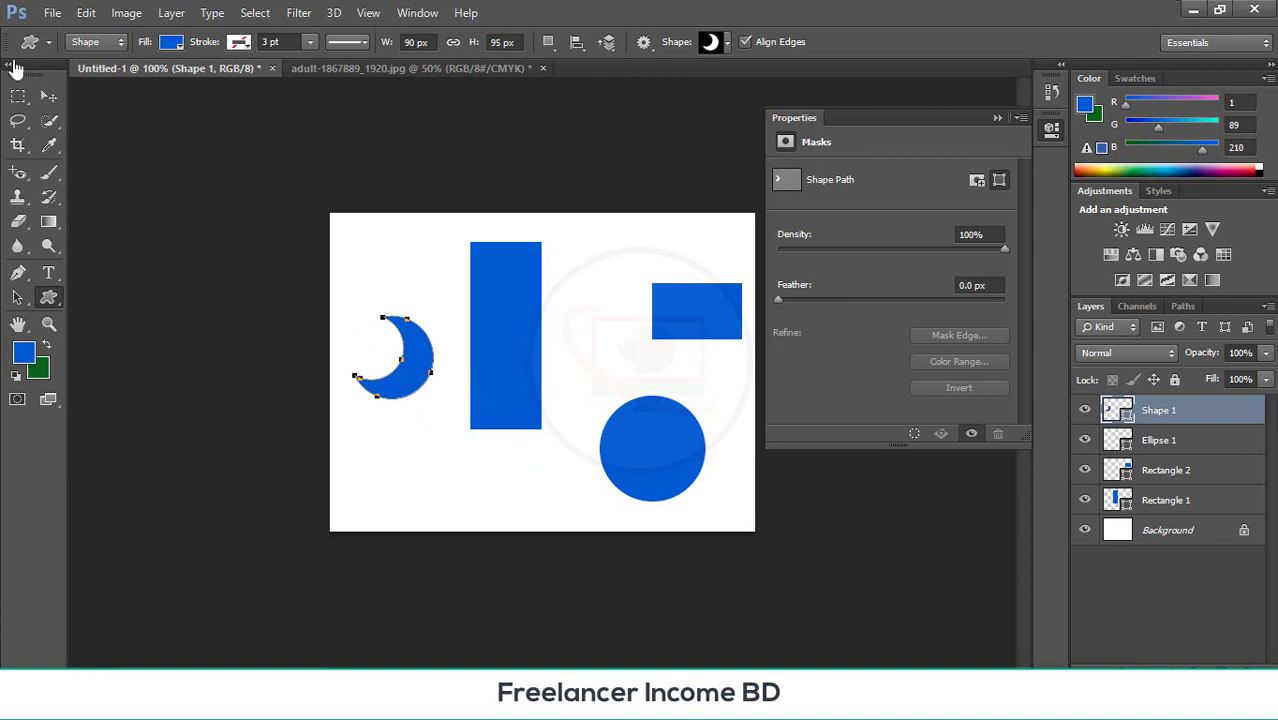
- Switch to the Move tool and select the crescent's layer on the canvas
left_click(48, 96)
left_click(654, 389)
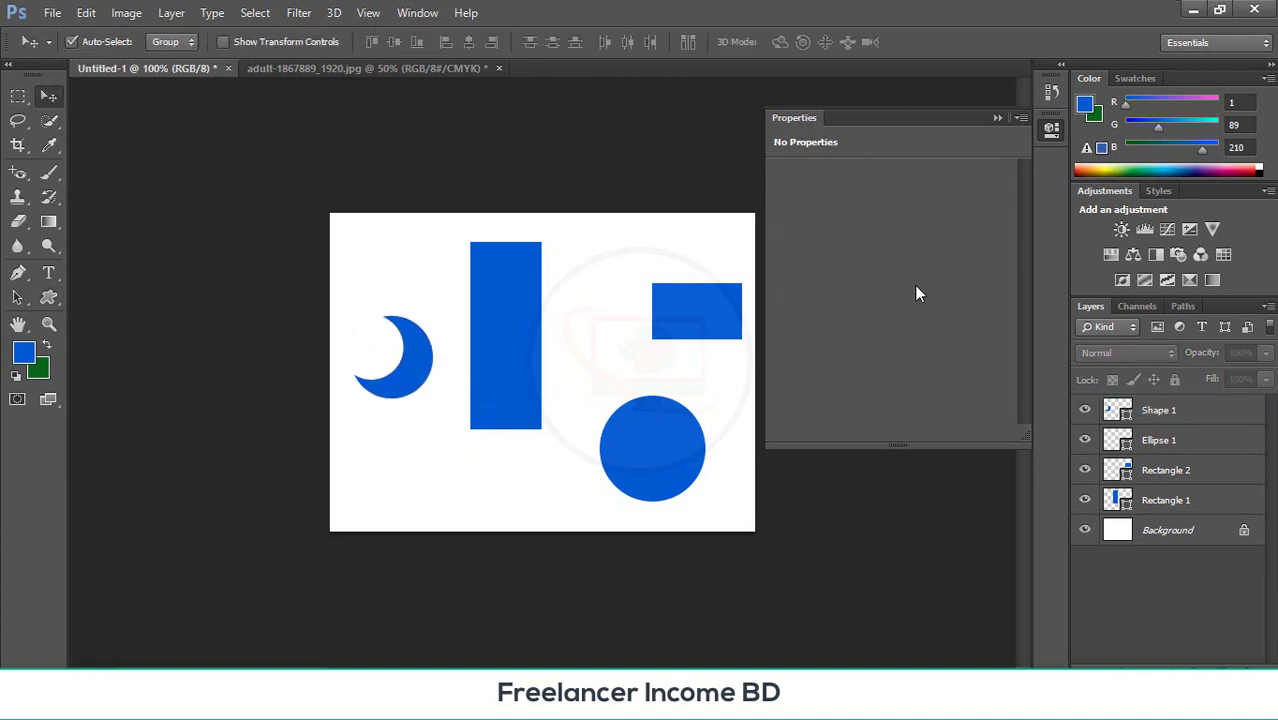
left_click(421, 373)
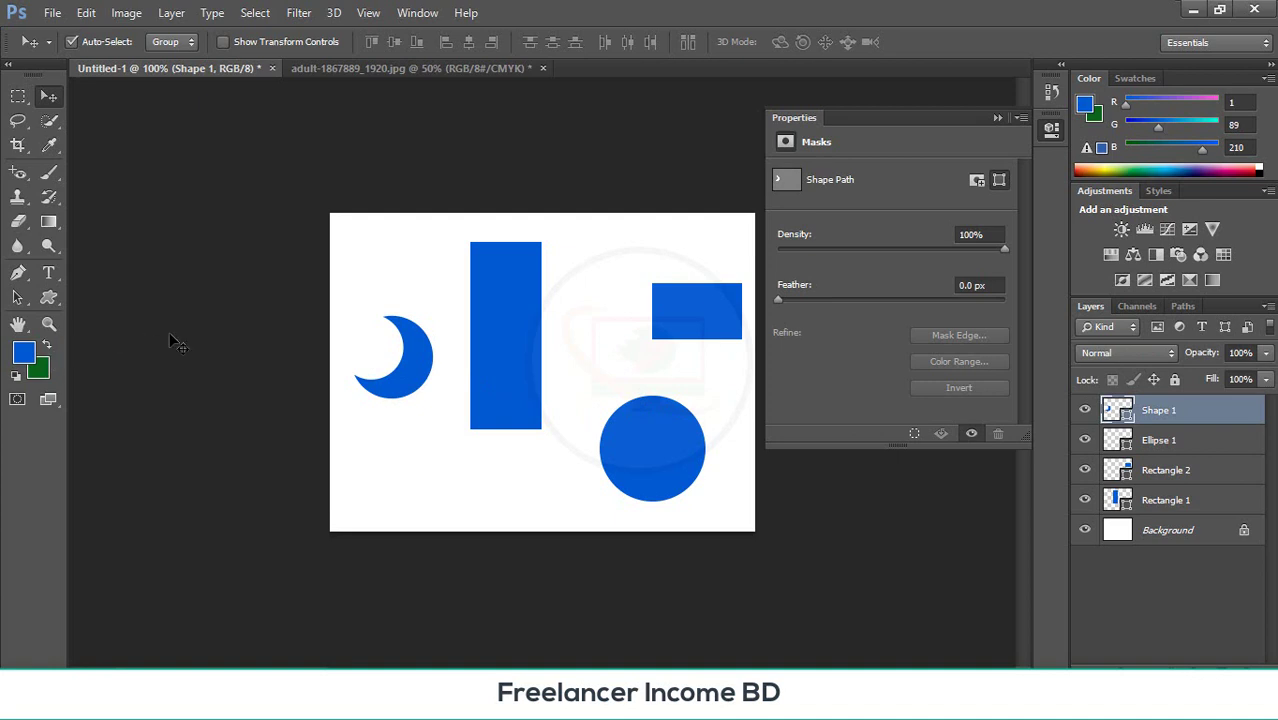
- Fill the crescent with the green background colour and the tall rectangle with orange-gold
key("ctrl+BackSpace")
left_click(522, 358)
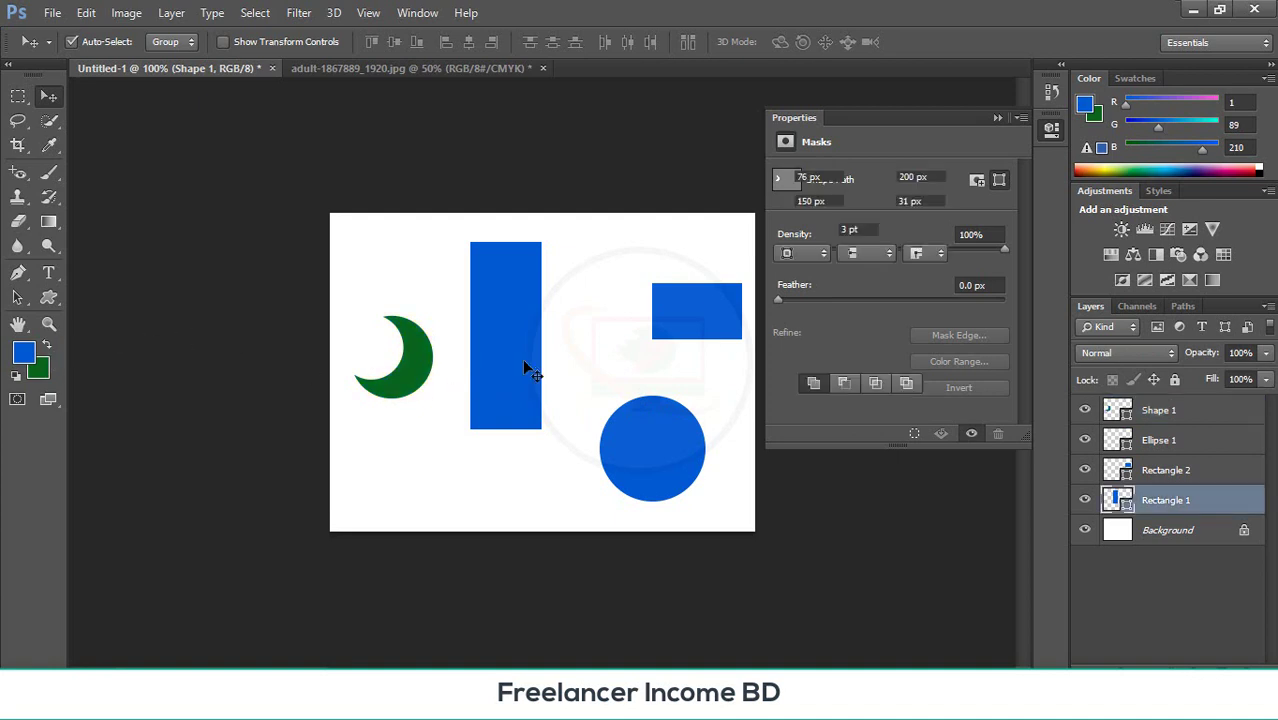
left_click(25, 351)
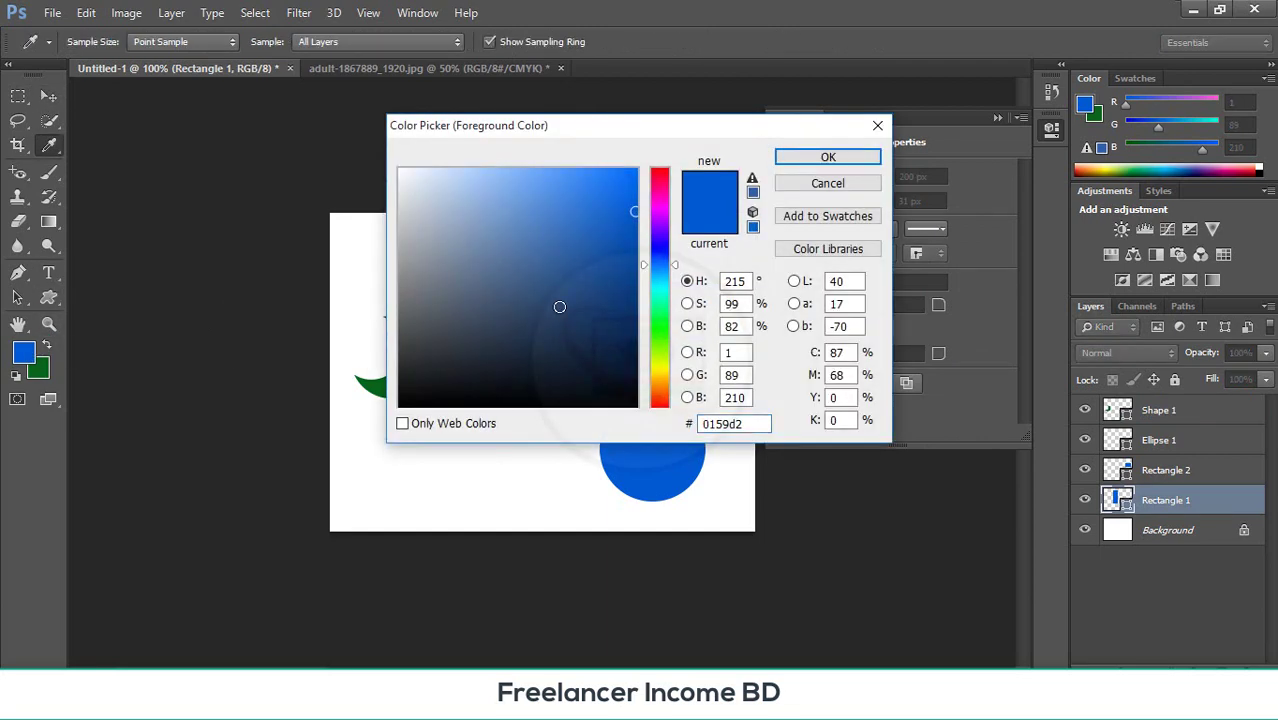
left_click(660, 380)
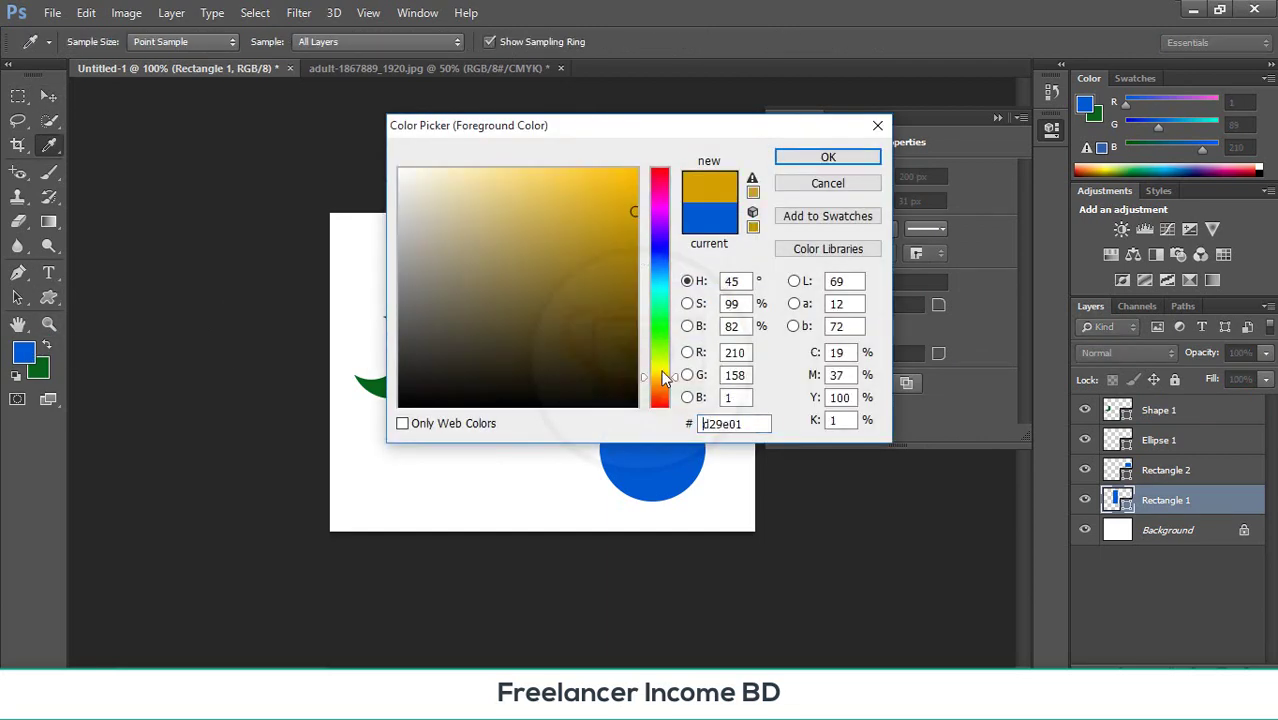
left_click(800, 160)
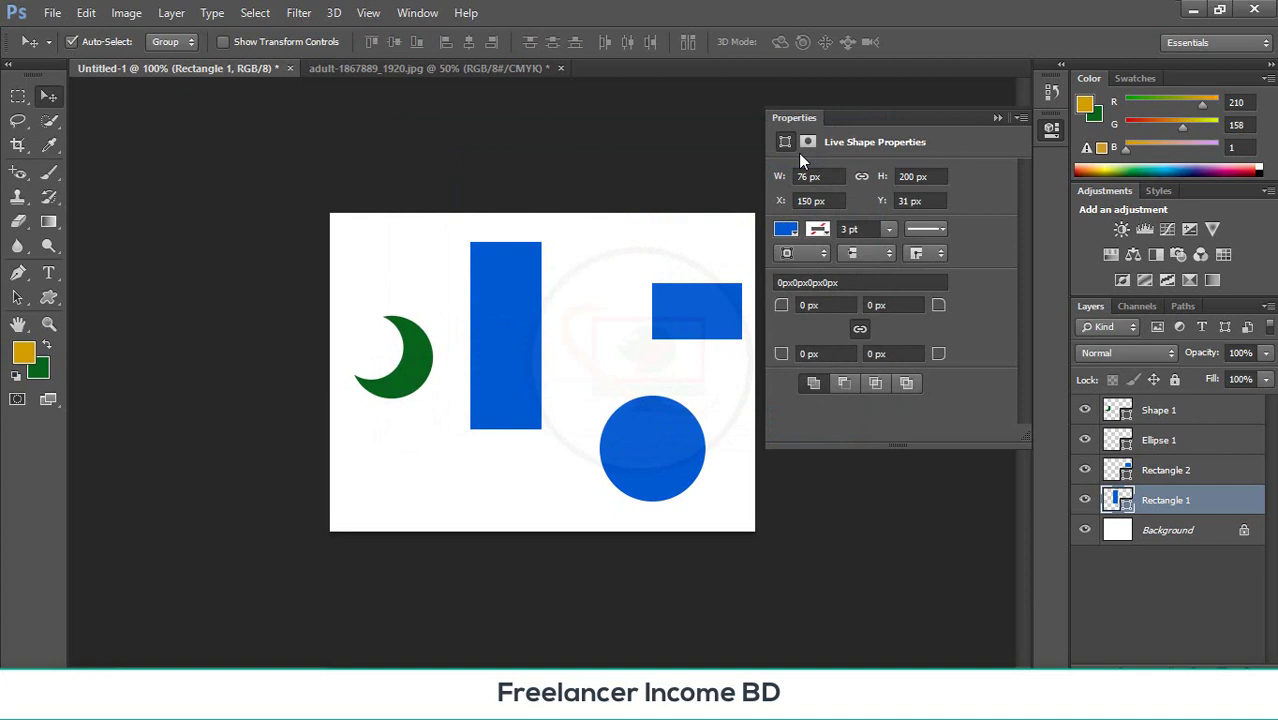
key("ctrl+BackSpace")
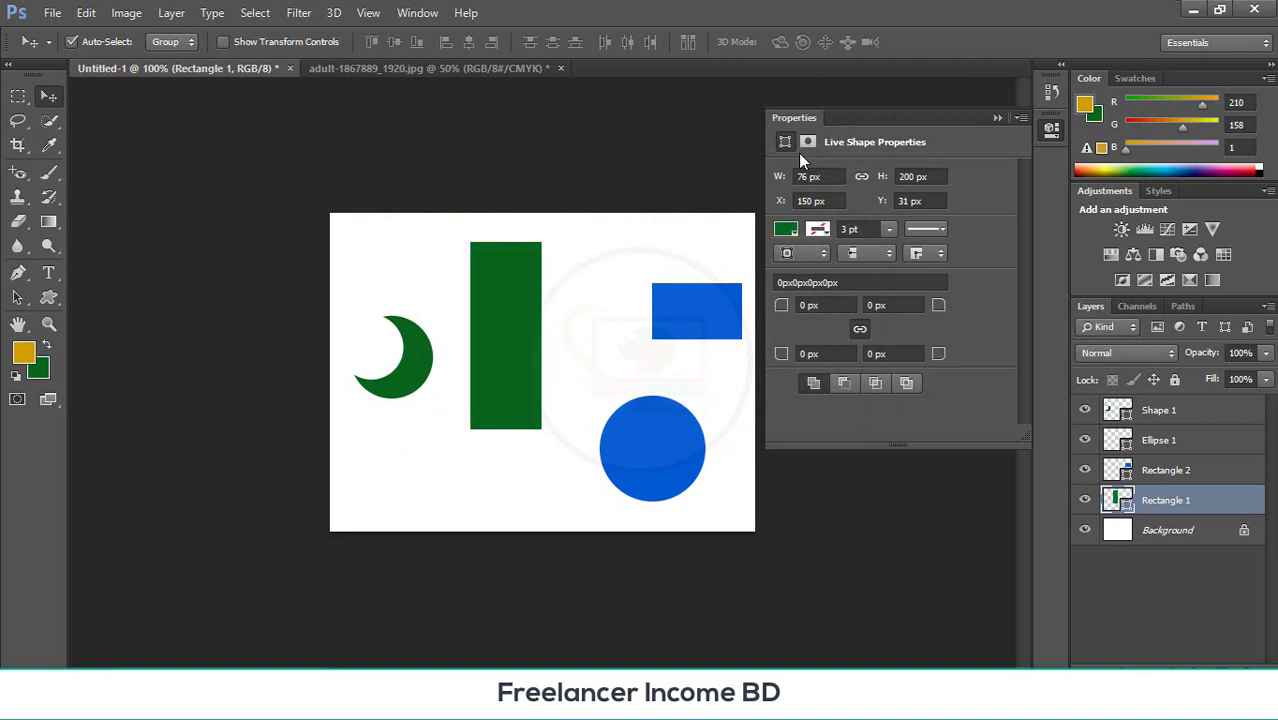
key("alt+BackSpace")
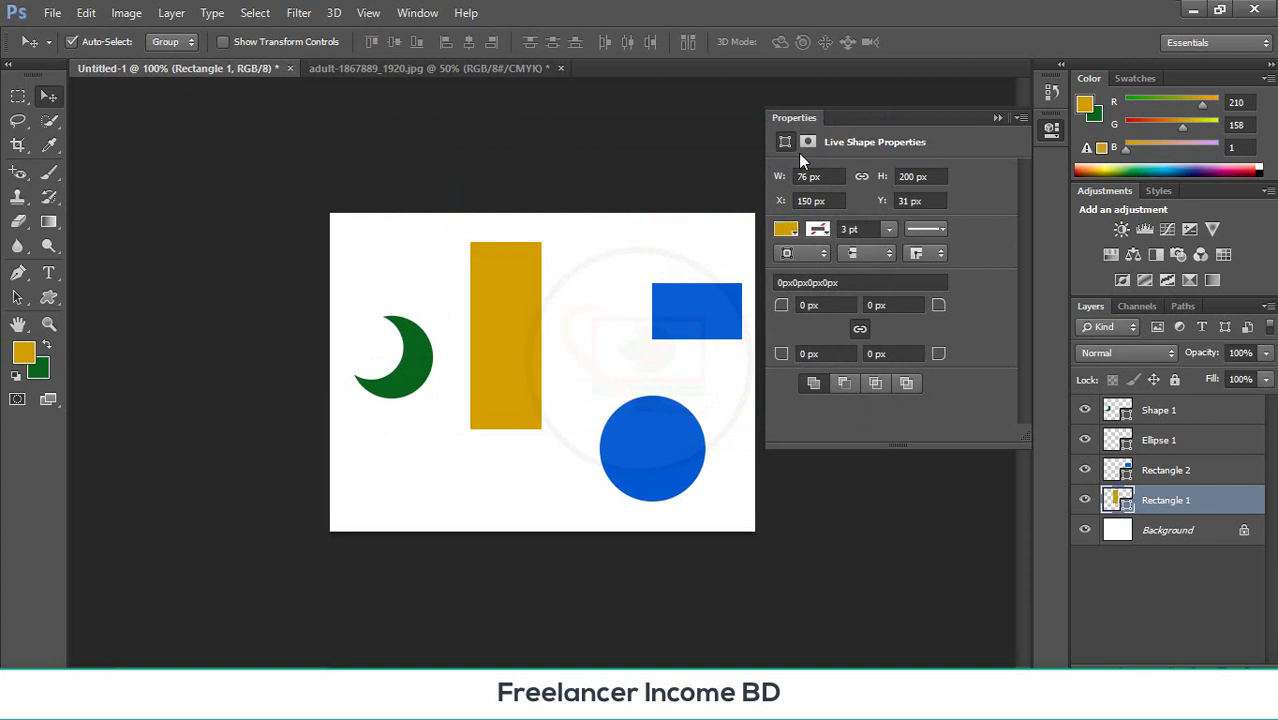
- Fill the circle with near-black #24221c and collapse the Properties panel
left_click(641, 425)
left_click(22, 353)
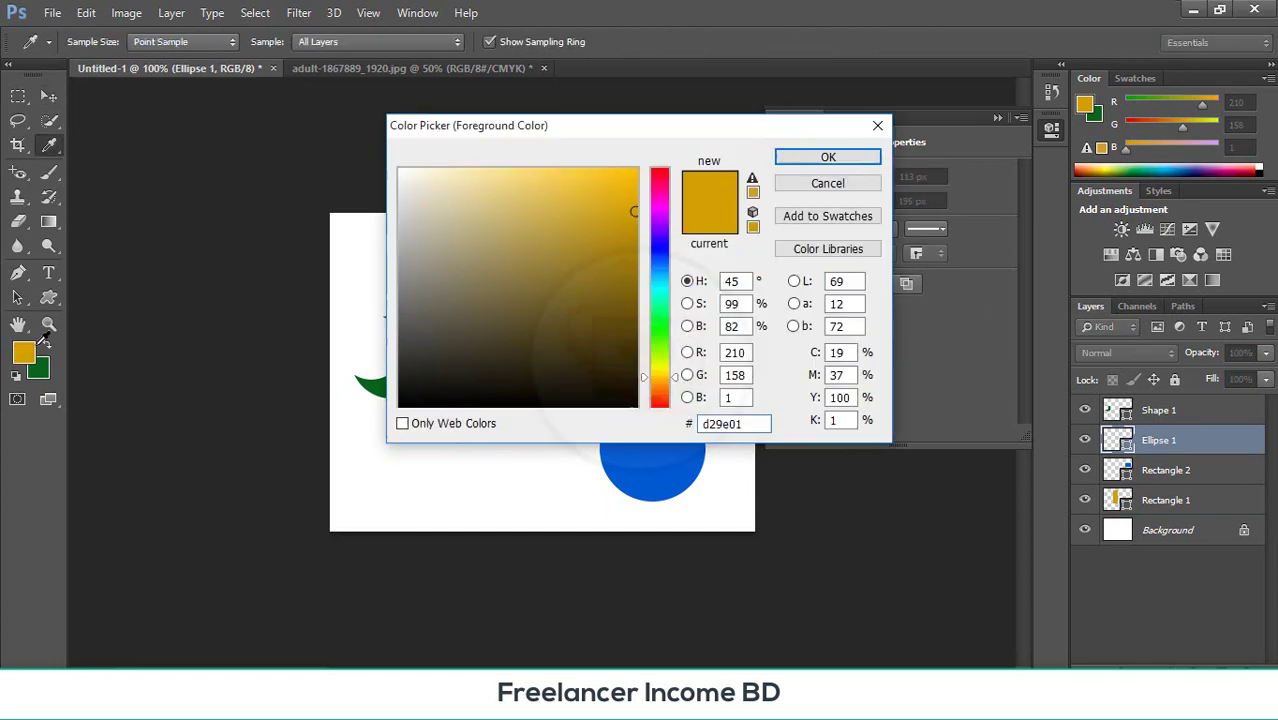
type("24221c")
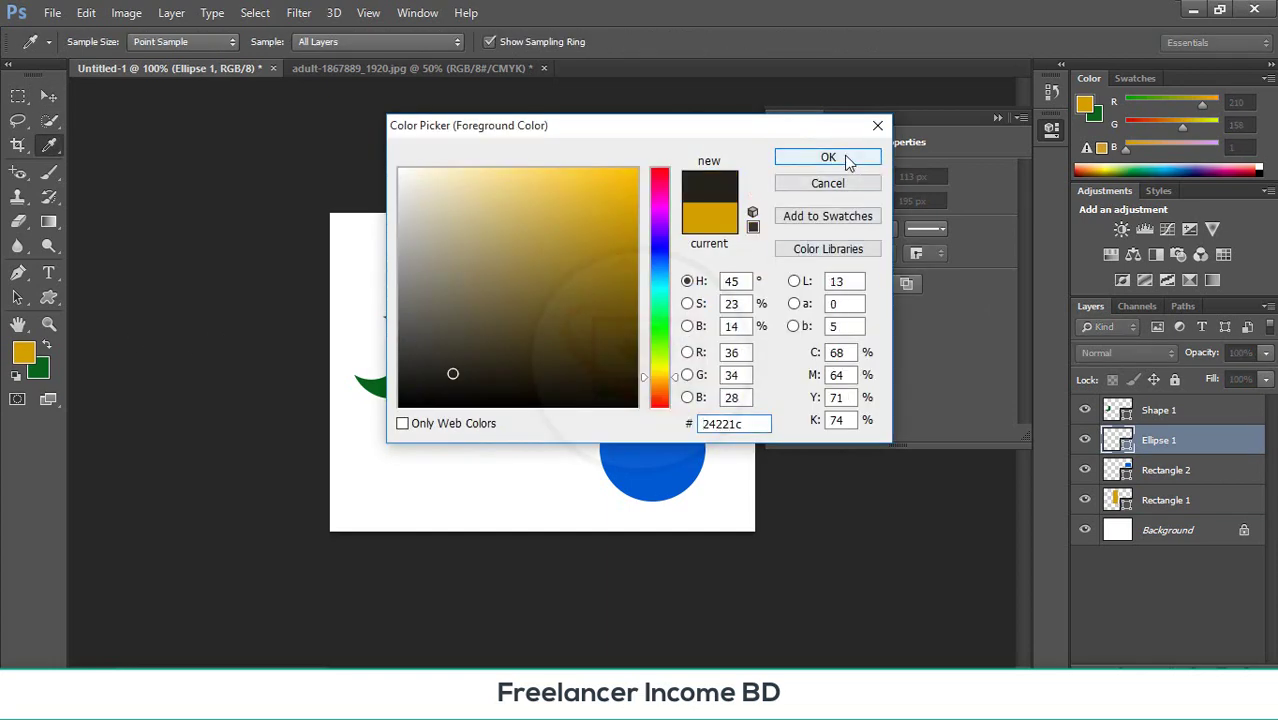
left_click(845, 158)
key("ctrl+BackSpace")
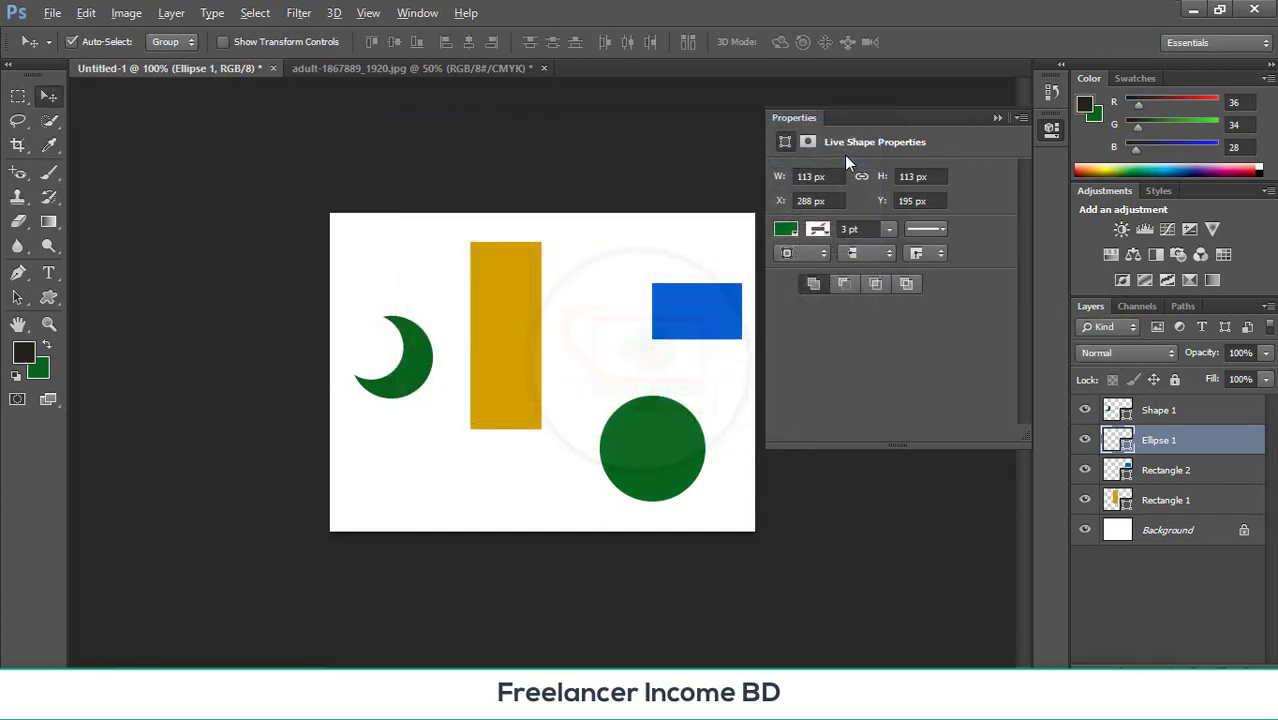
key("alt+BackSpace")
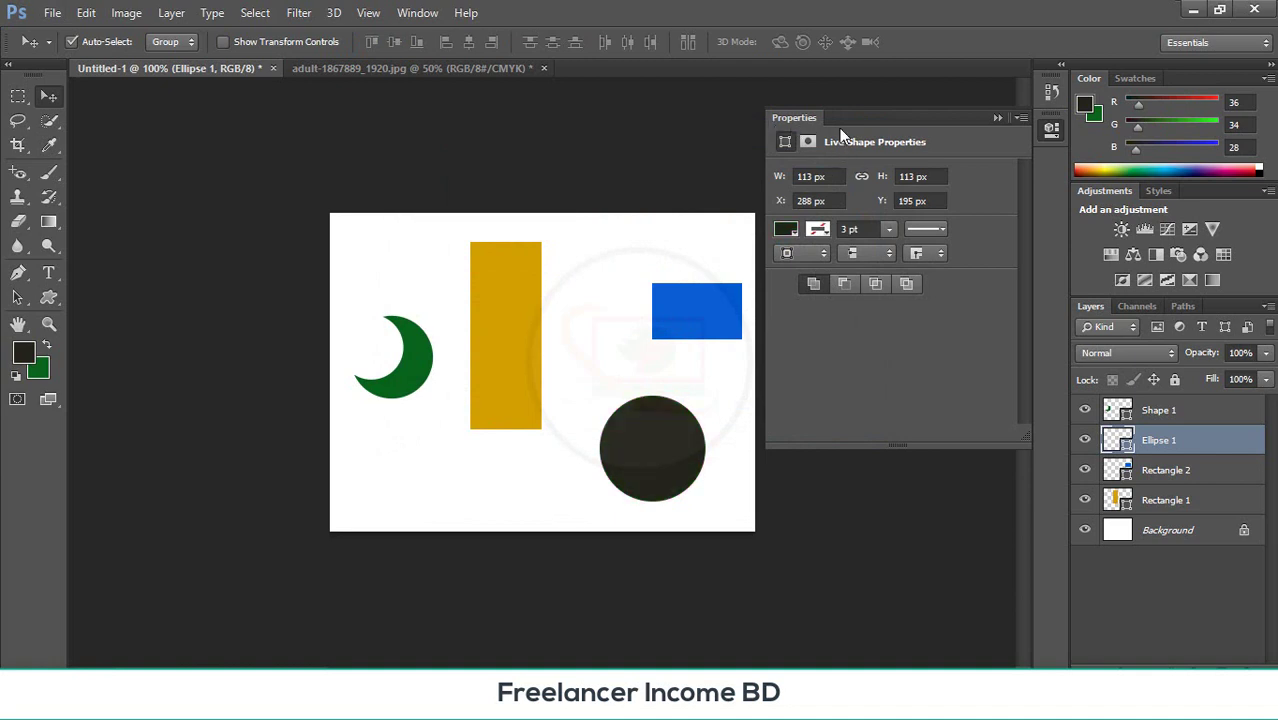
left_click(996, 118)
left_click(645, 238)
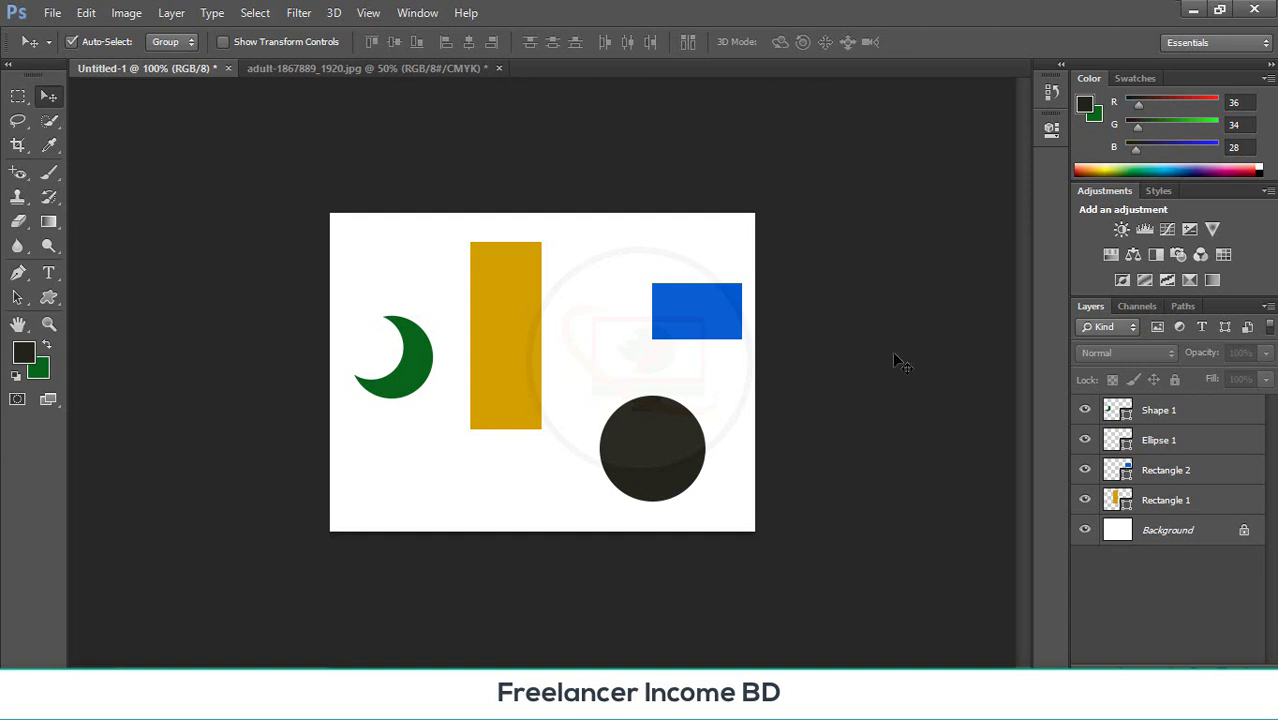
- Drag the crescent, gold rectangle, blue rectangle and dark circle to new positions
left_click(417, 375)
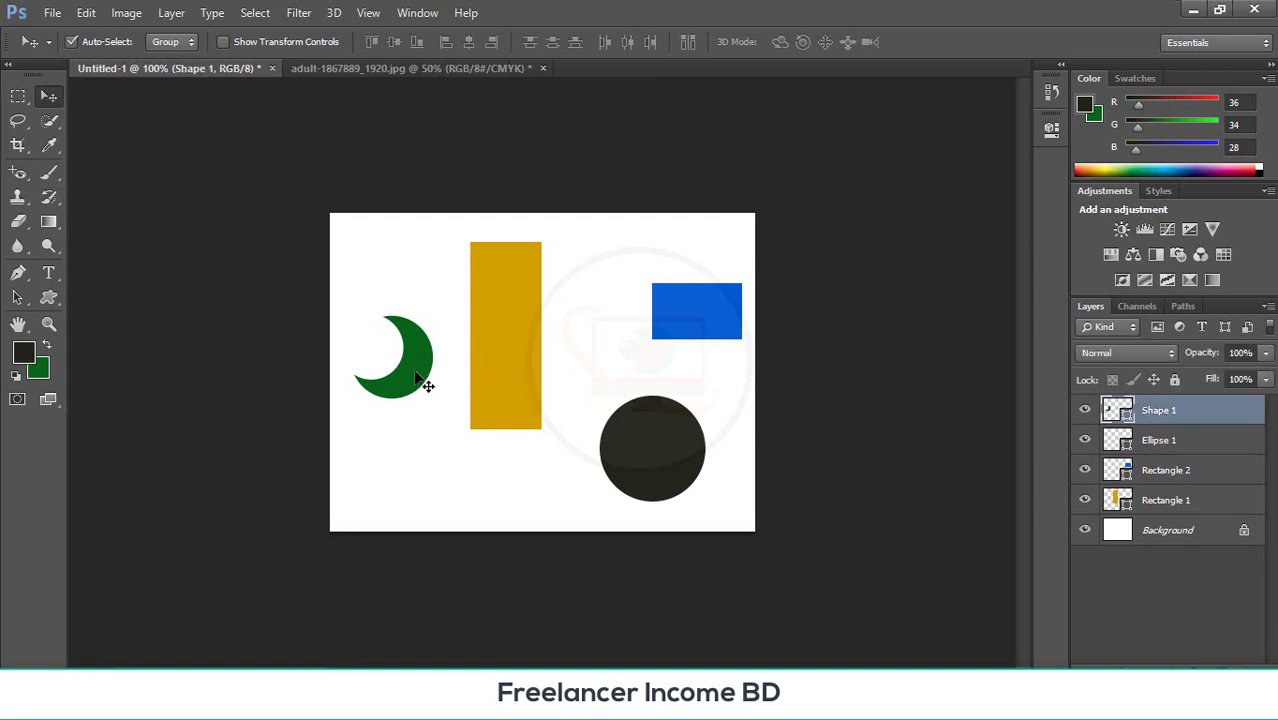
left_click_drag(416, 374, 424, 329)
left_click_drag(502, 337, 495, 284)
left_click_drag(678, 310, 626, 268)
left_click_drag(705, 445, 659, 398)
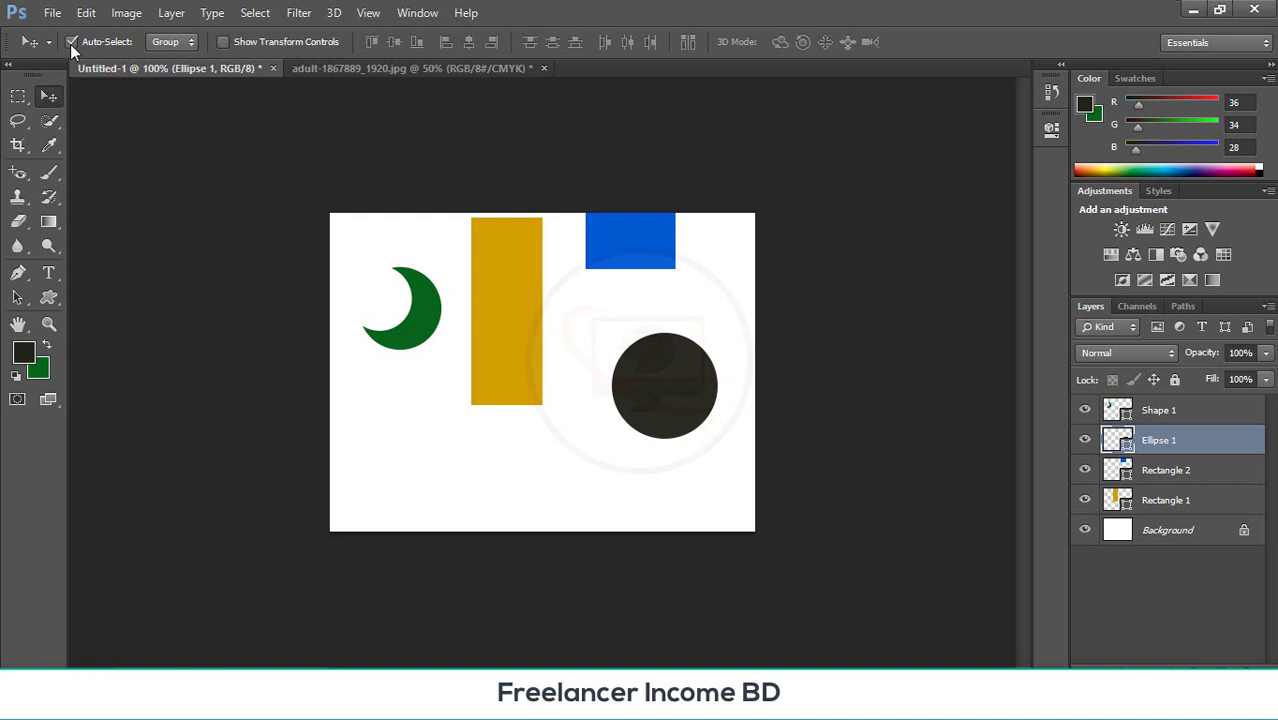
left_click_drag(474, 425, 497, 310)
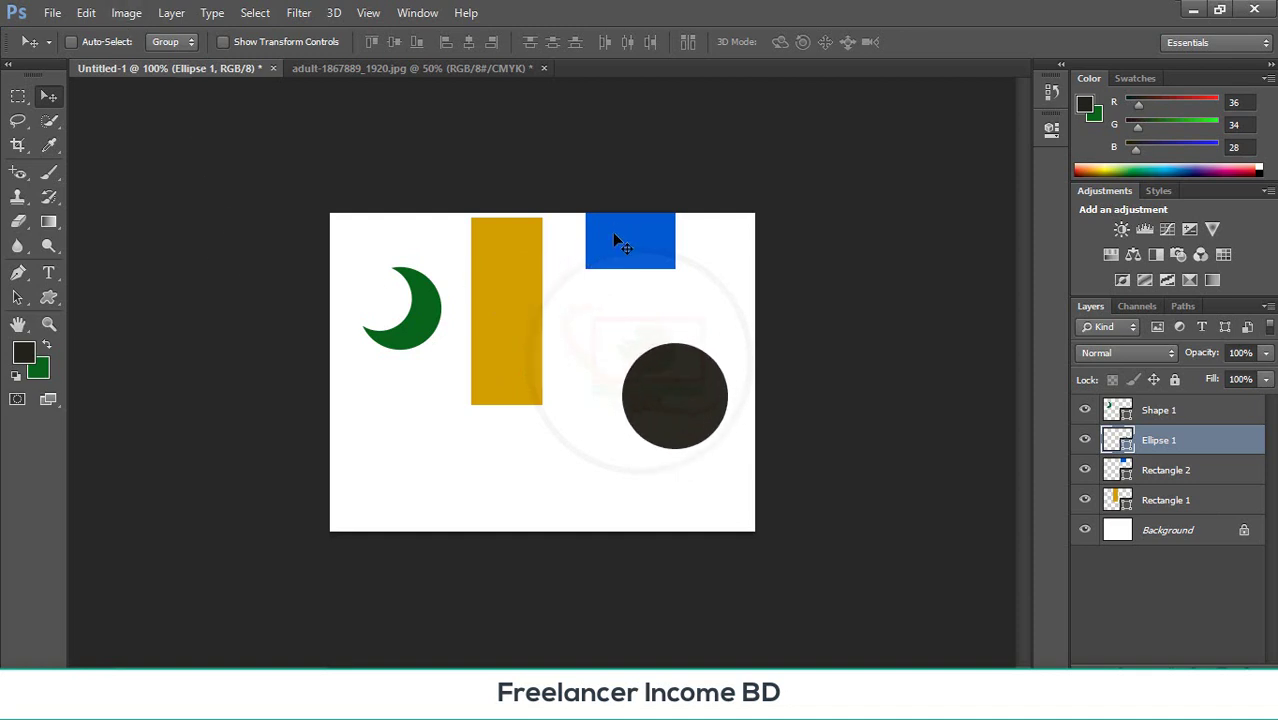
mouse_move(612, 232)
left_mouse_down()
mouse_move(633, 242)
mouse_move(621, 241)
left_mouse_up()
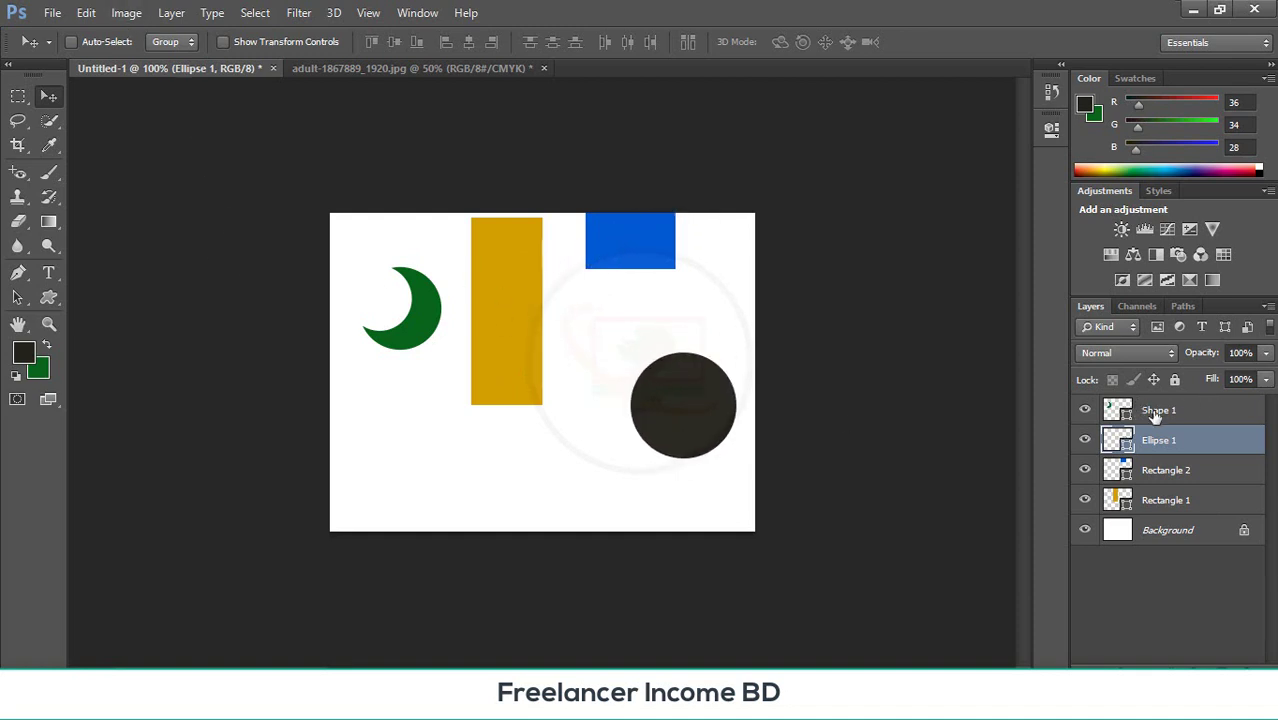
- Enable Auto-Select, nudge the crescent and push both rectangles flush to the canvas top
left_click(1155, 412)
mouse_move(568, 471)
left_mouse_down()
mouse_move(545, 419)
mouse_move(565, 454)
left_mouse_up()
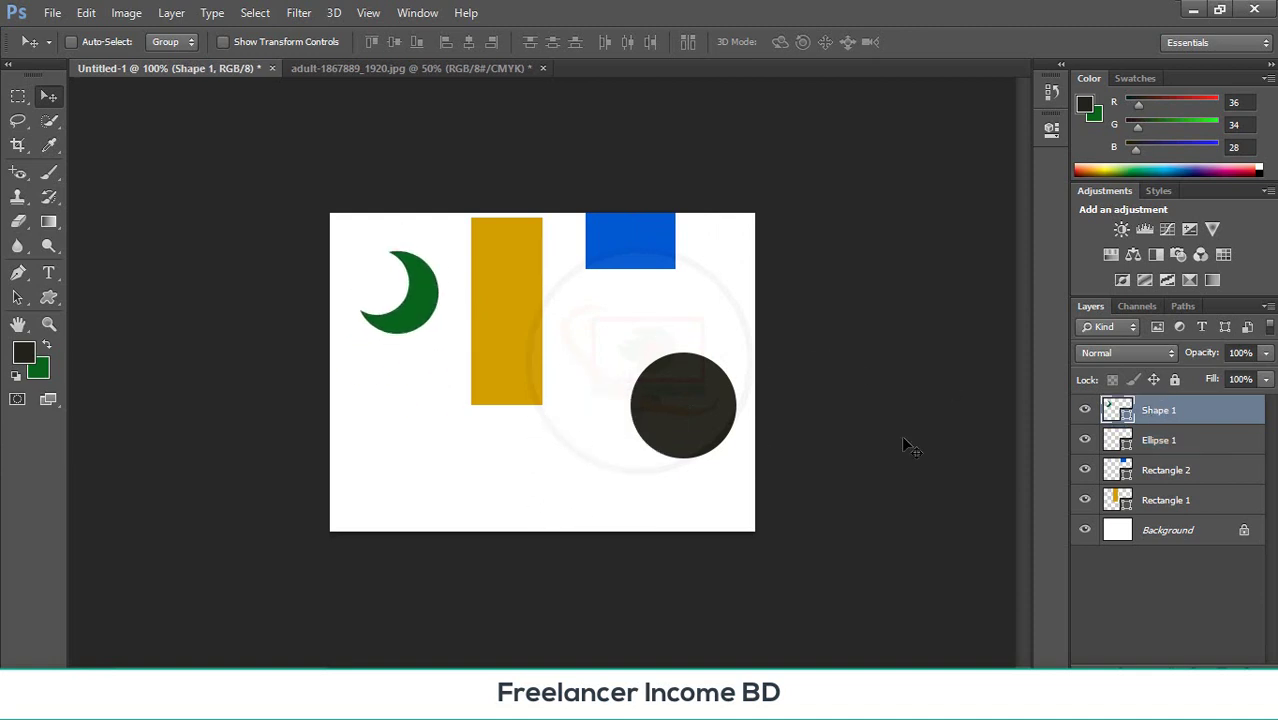
left_click(72, 42)
left_click(495, 315)
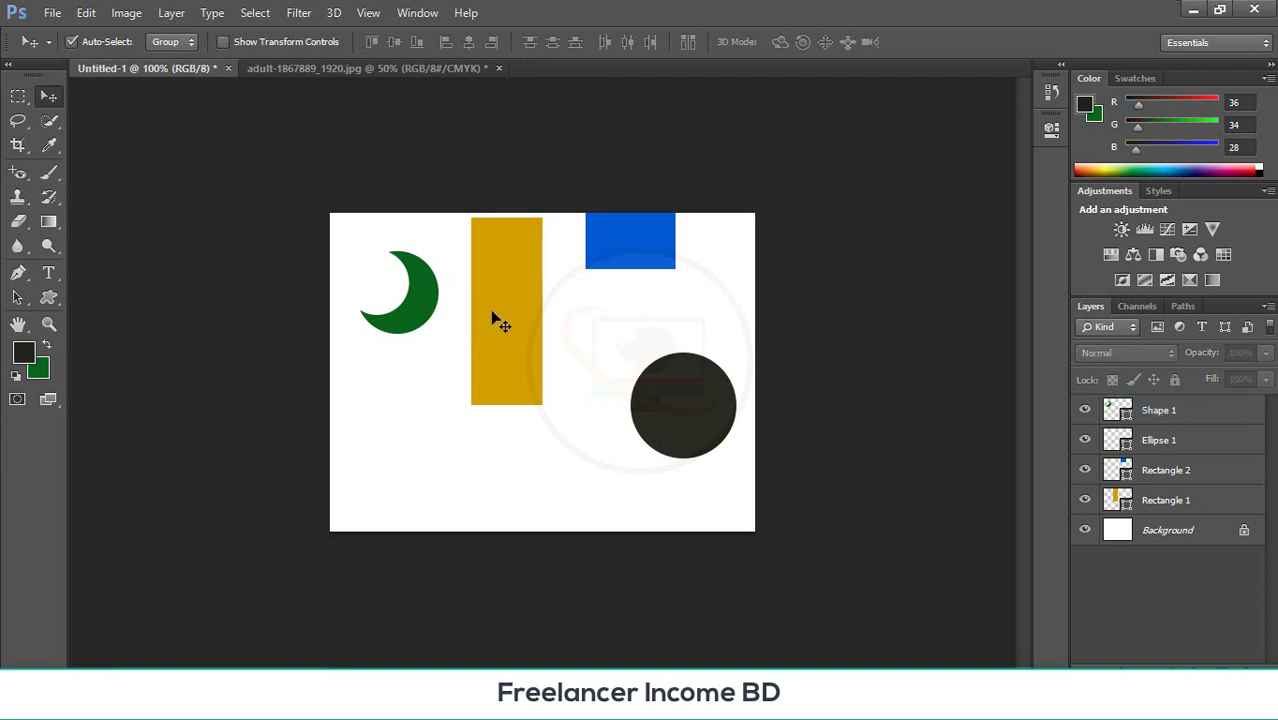
mouse_move(495, 318)
left_mouse_down()
mouse_move(471, 292)
mouse_move(489, 313)
left_mouse_up()
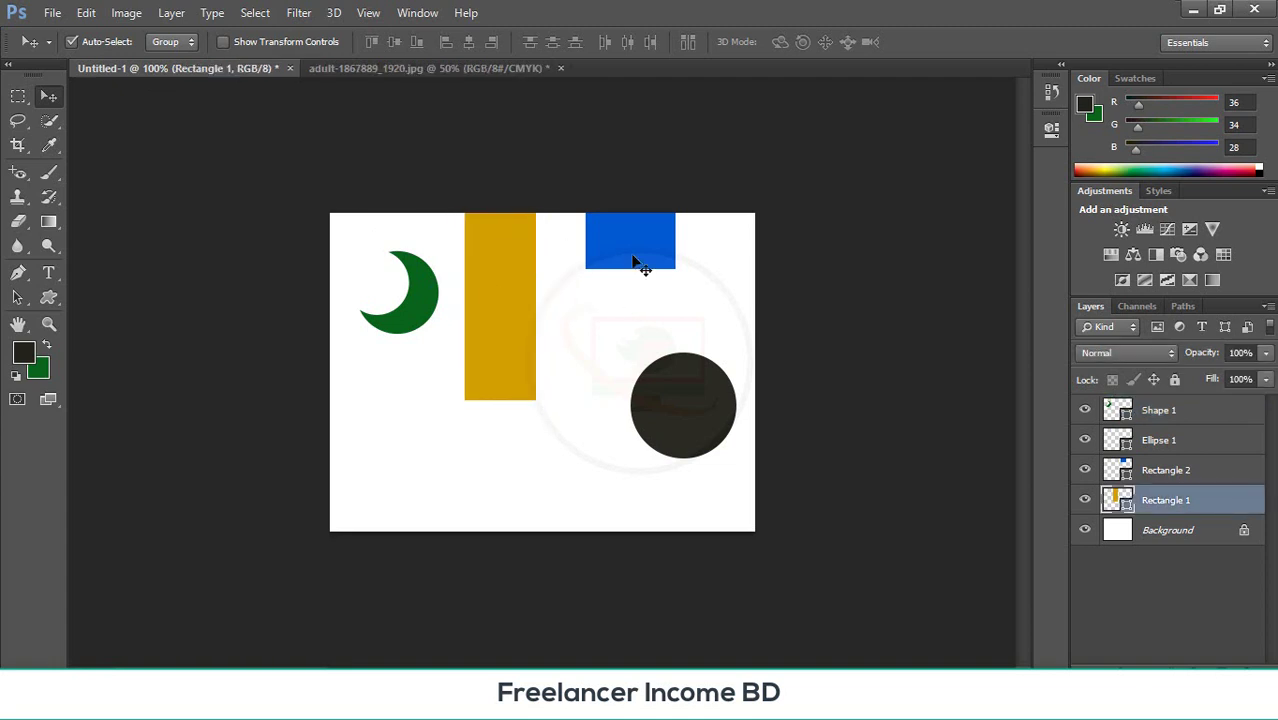
left_click_drag(622, 262, 612, 262)
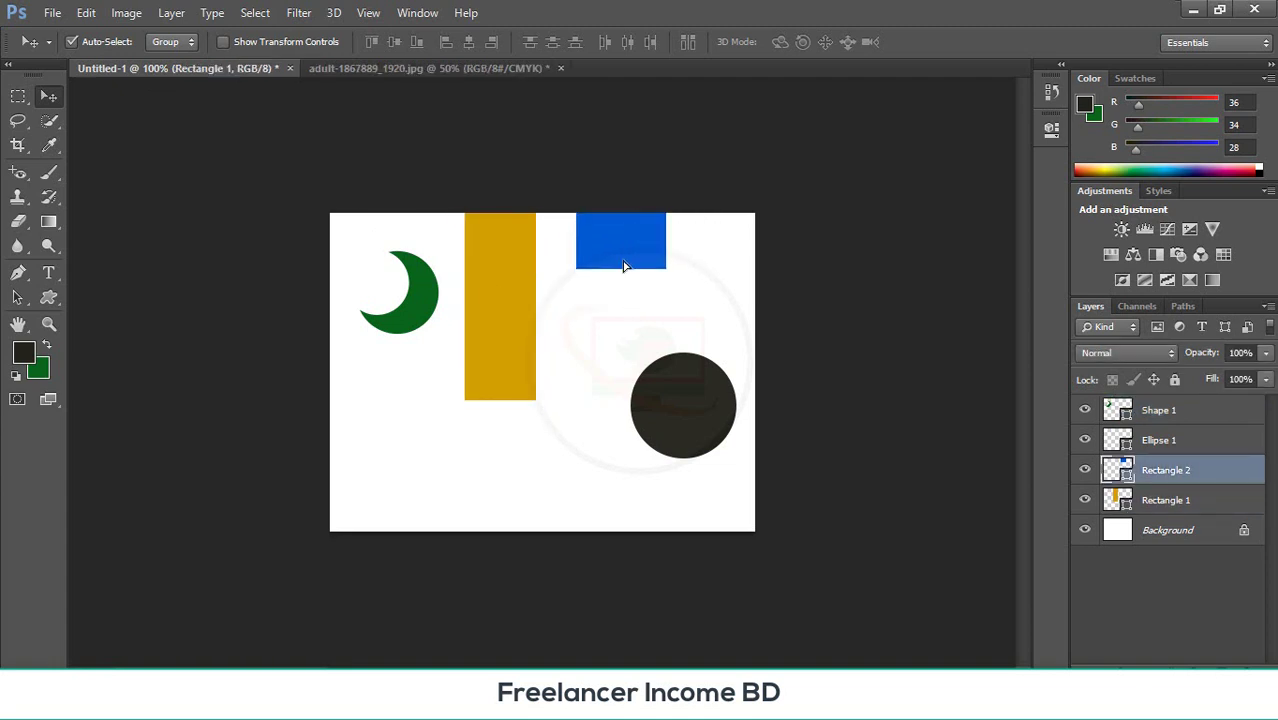
left_click(588, 356)
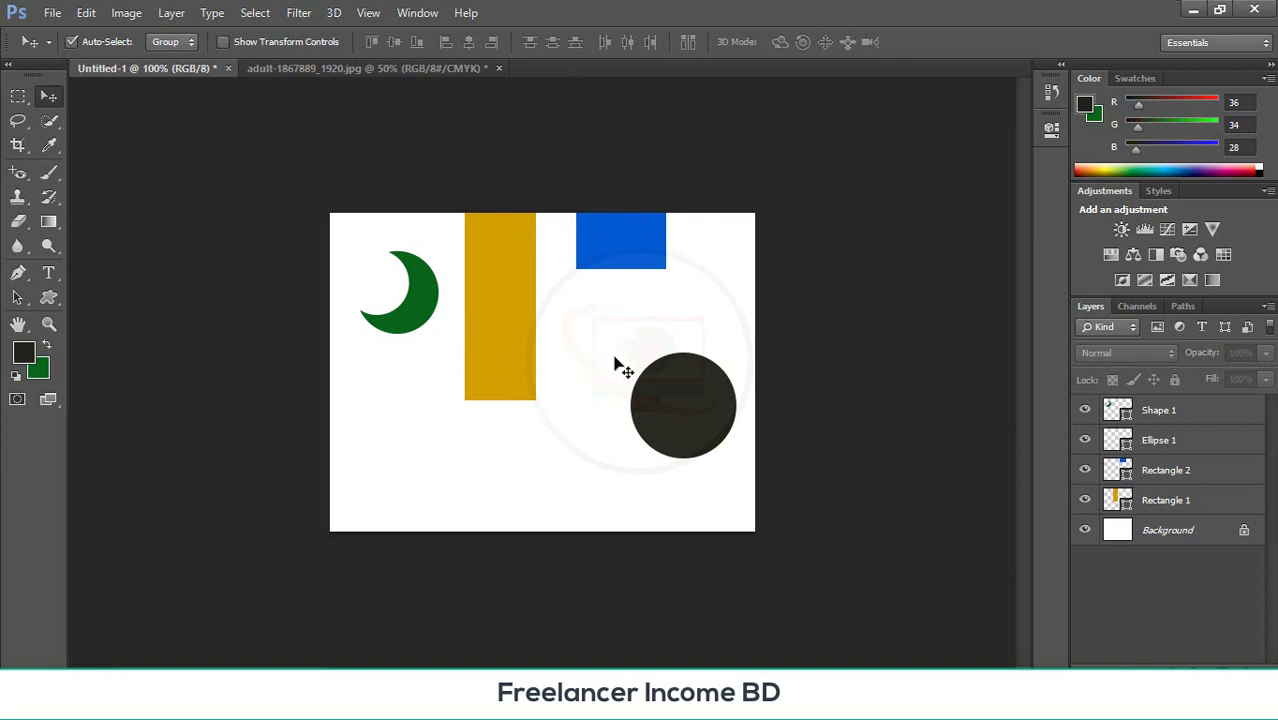
left_click(422, 304)
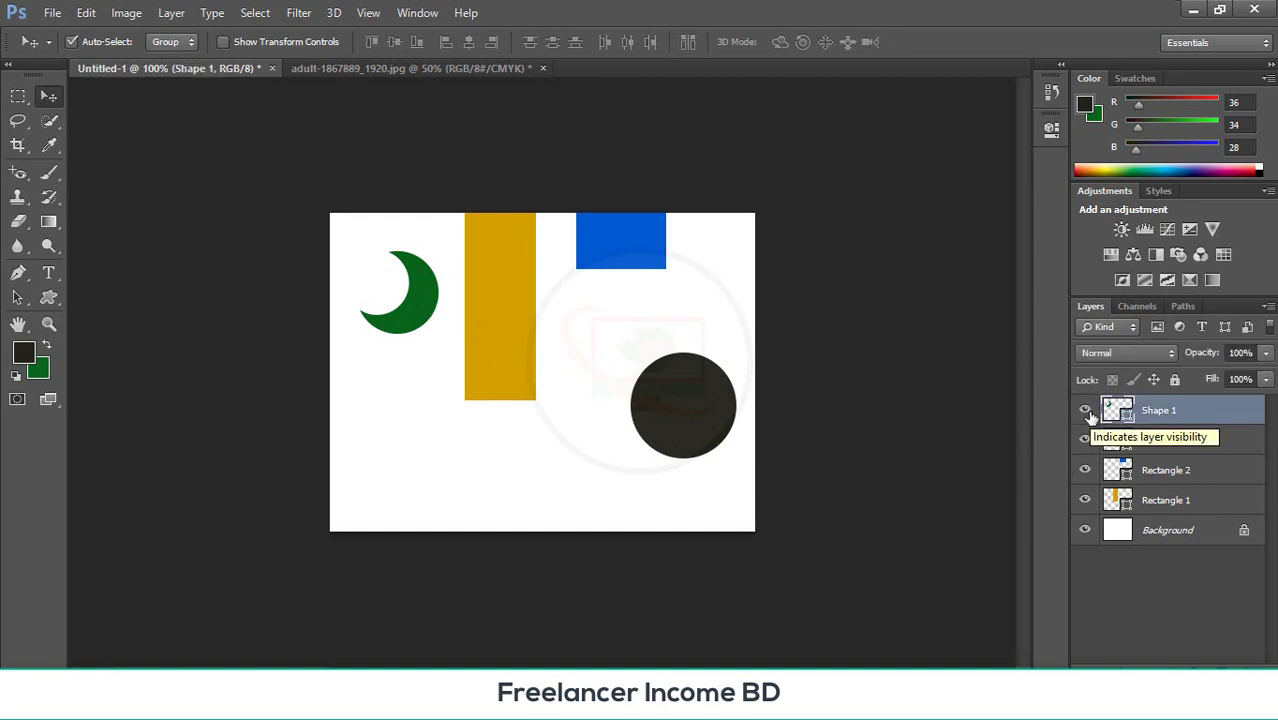
- Label the Shape 1 layer green and shift the dark circle up and left
right_click(1090, 416)
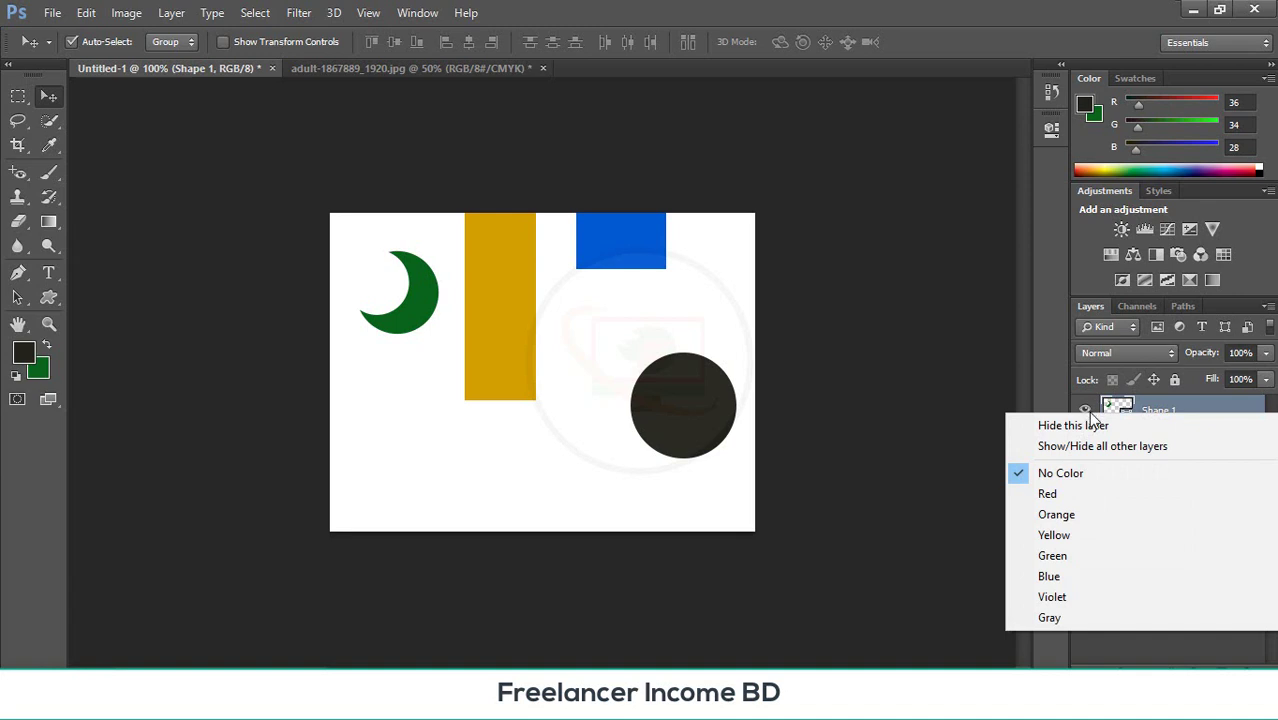
left_click(1058, 555)
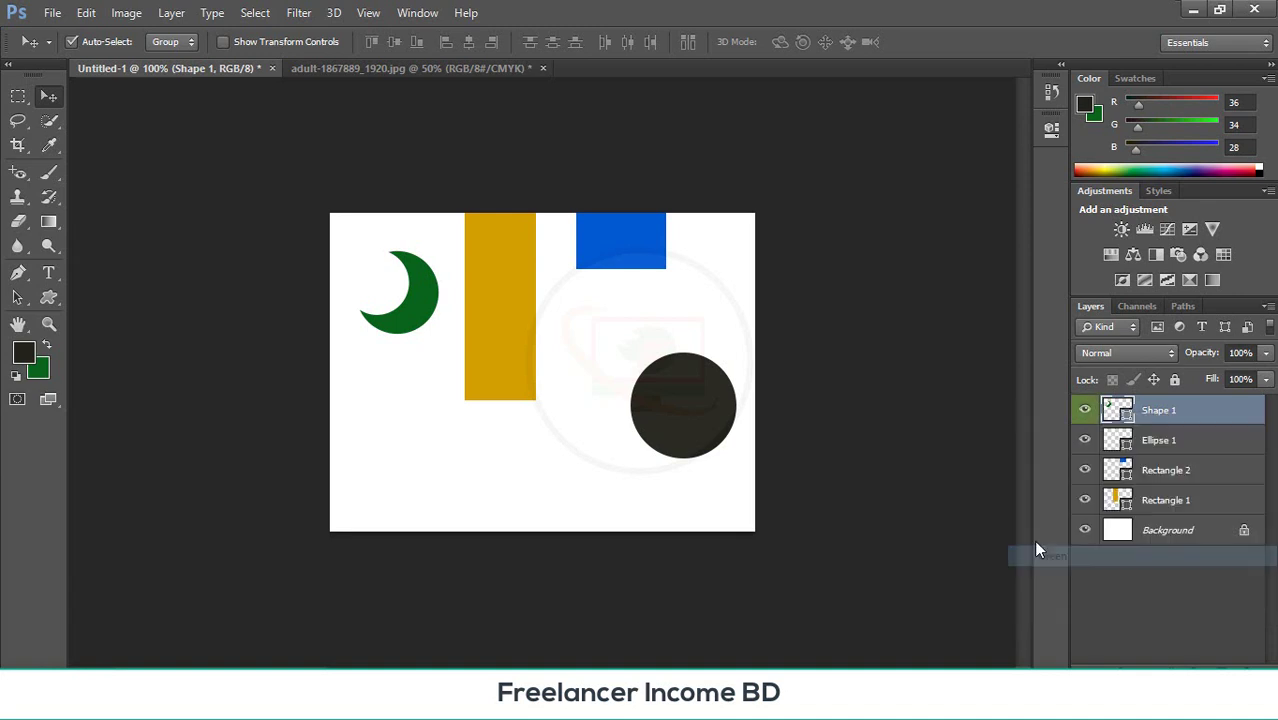
left_click(1189, 440)
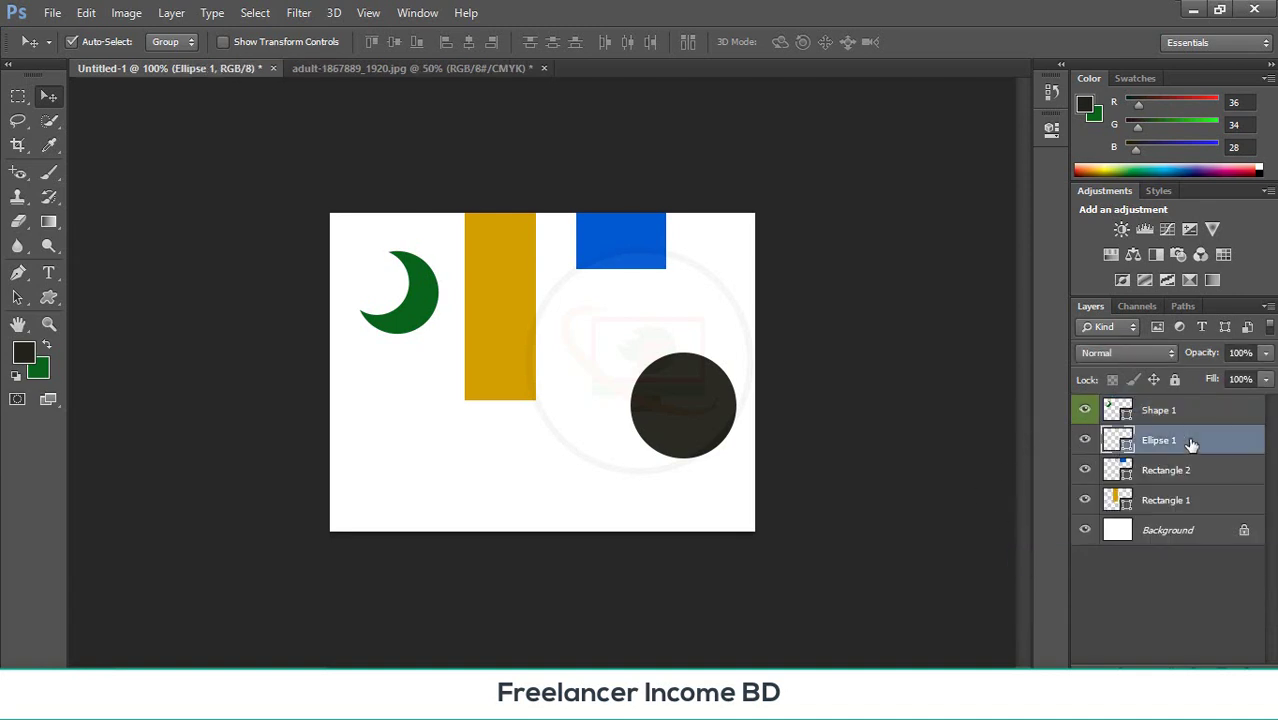
left_click_drag(516, 485, 536, 412)
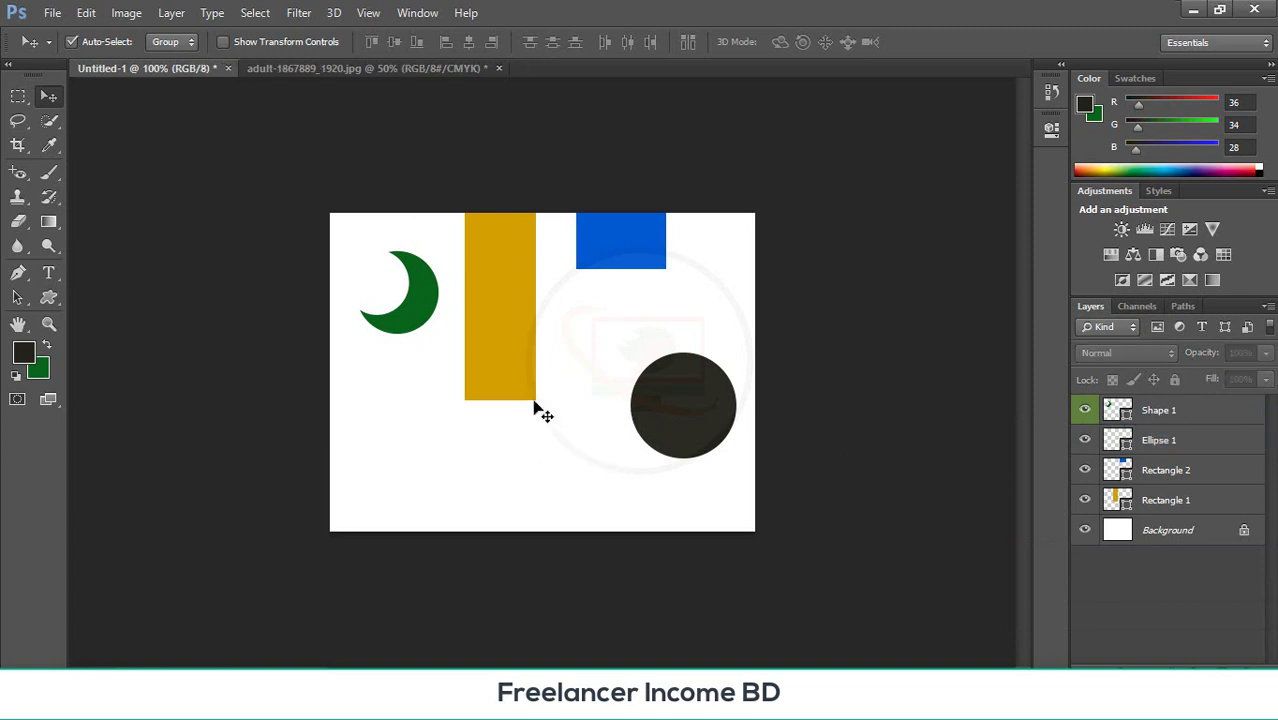
left_click(530, 350)
left_click(695, 435)
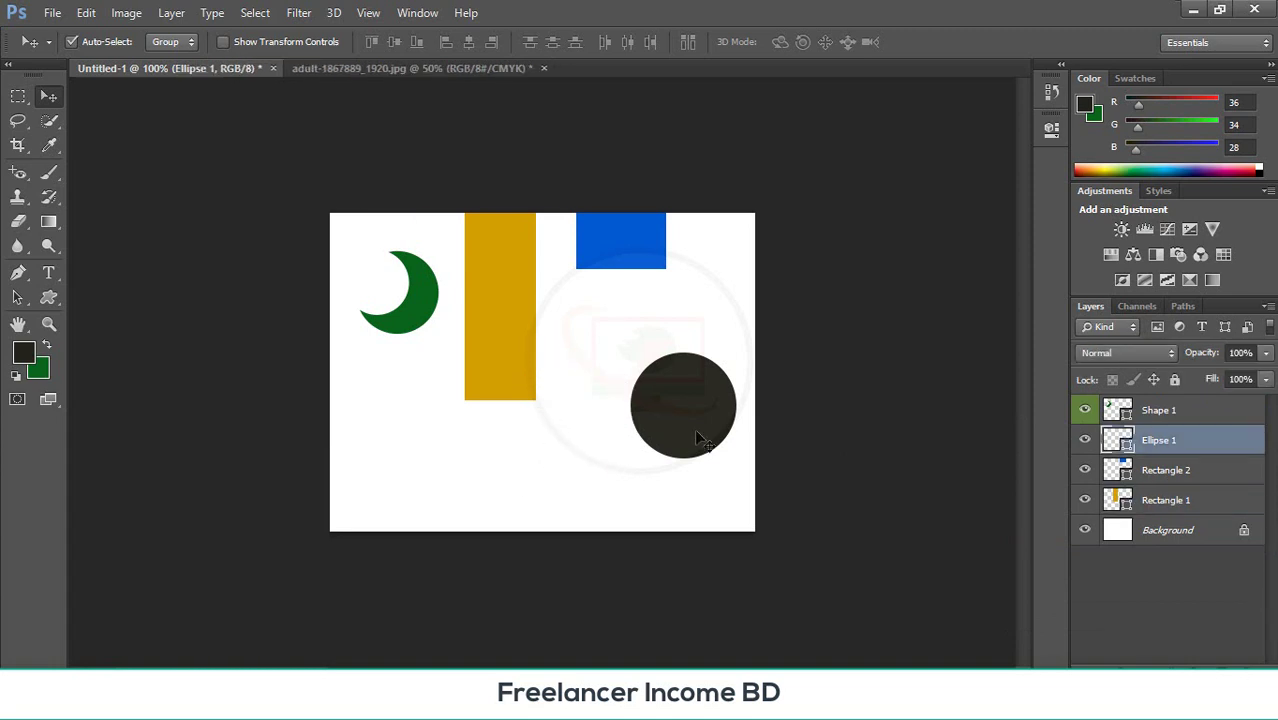
left_click_drag(684, 422, 656, 407)
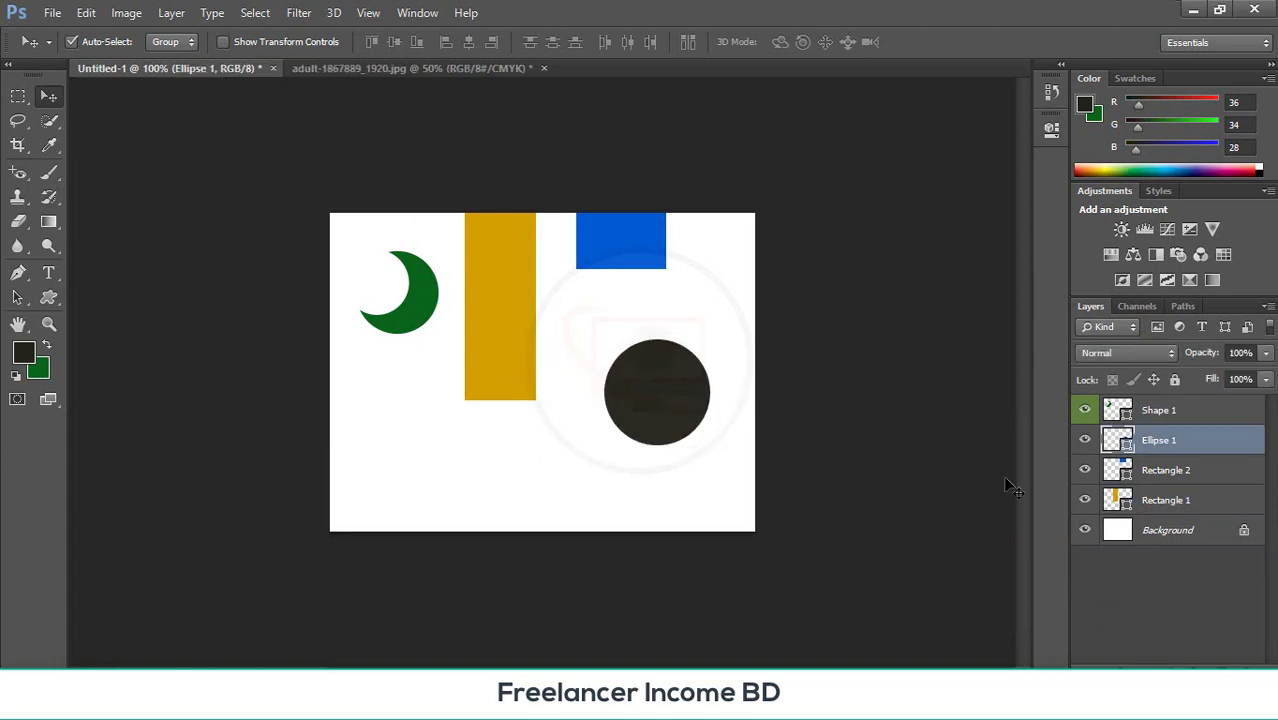
- Leave Ellipse 1 unlabelled and give the Rectangle 2 layer a blue colour label
left_click(1085, 440)
right_click(1087, 445)
left_click(1090, 443)
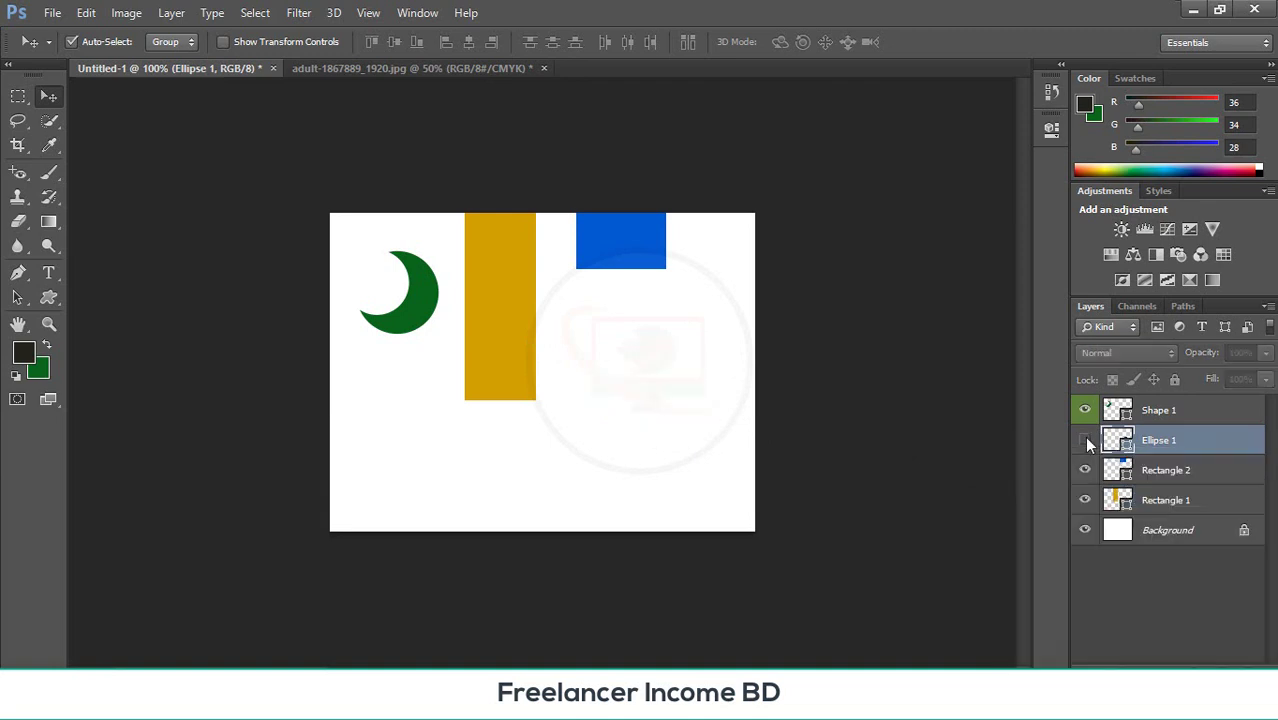
left_click(1085, 440)
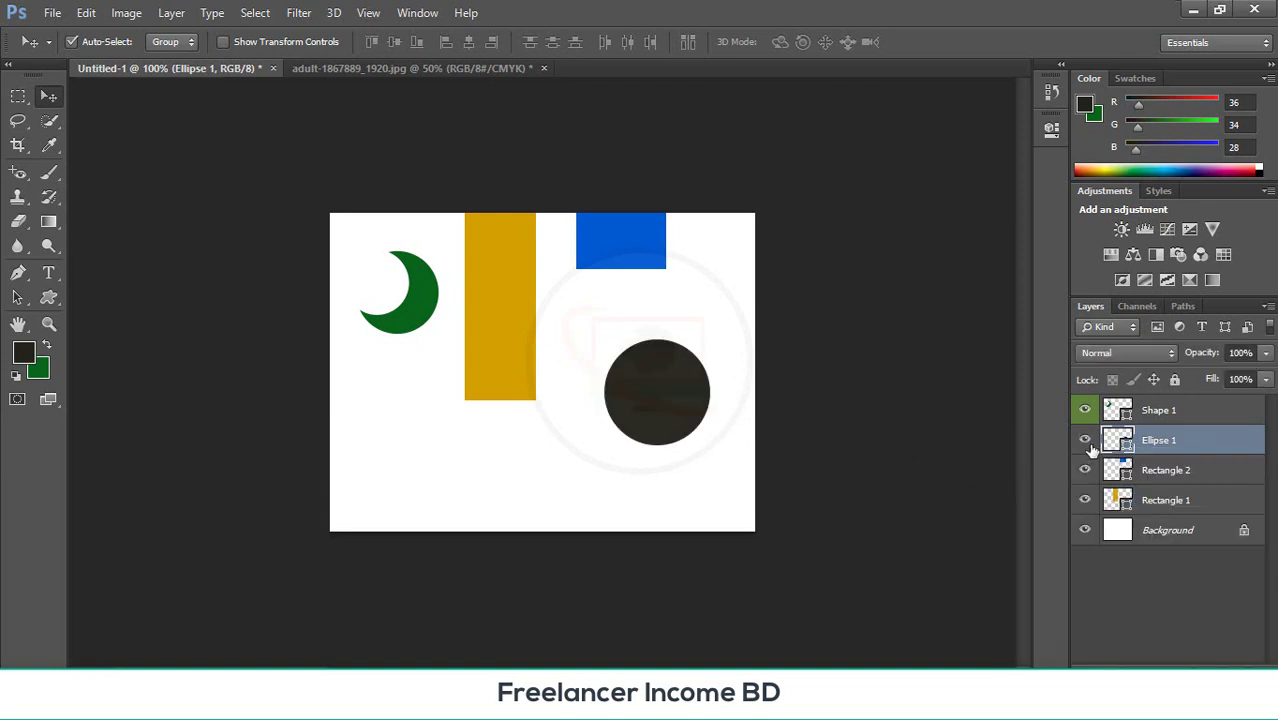
right_click(1091, 448)
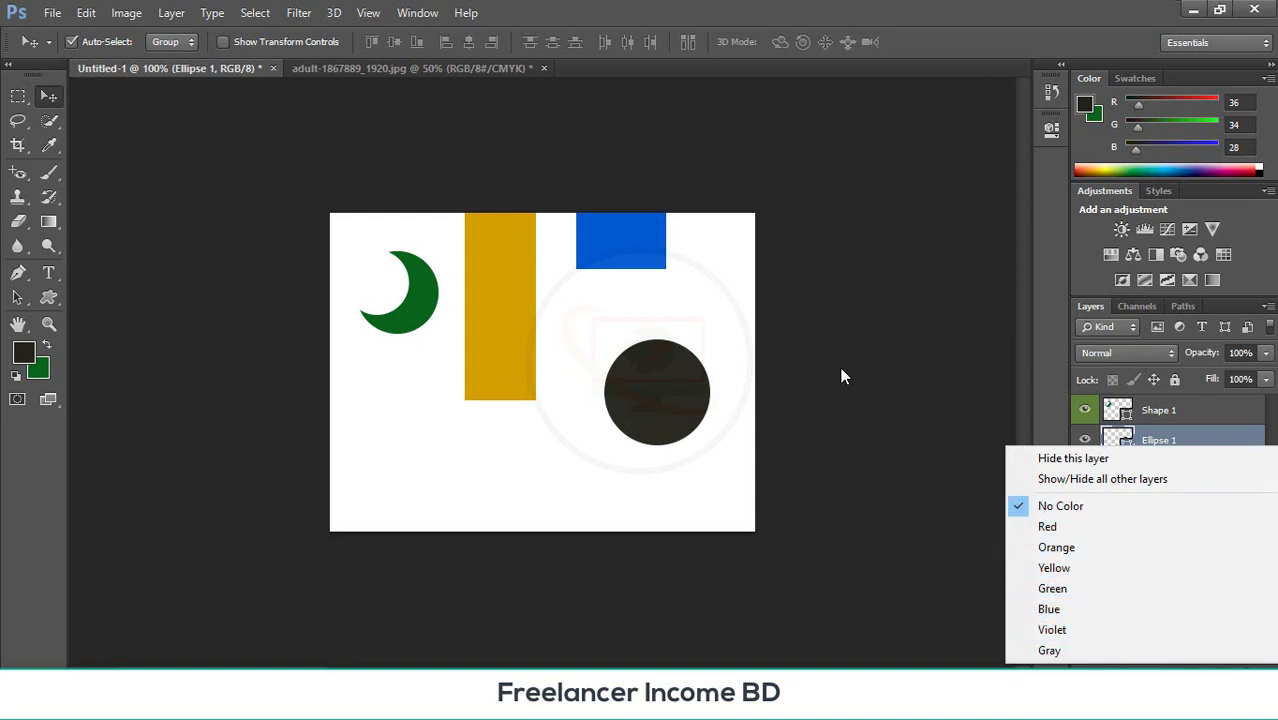
left_click(724, 474)
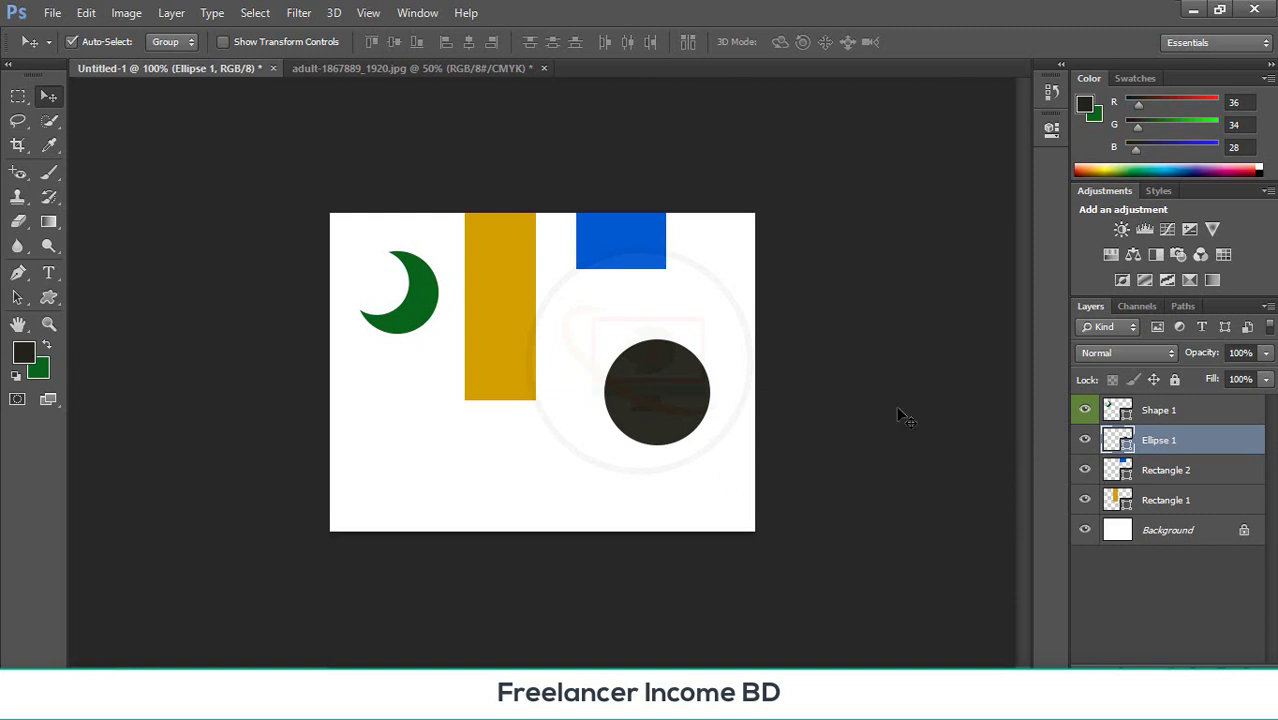
left_click(635, 238)
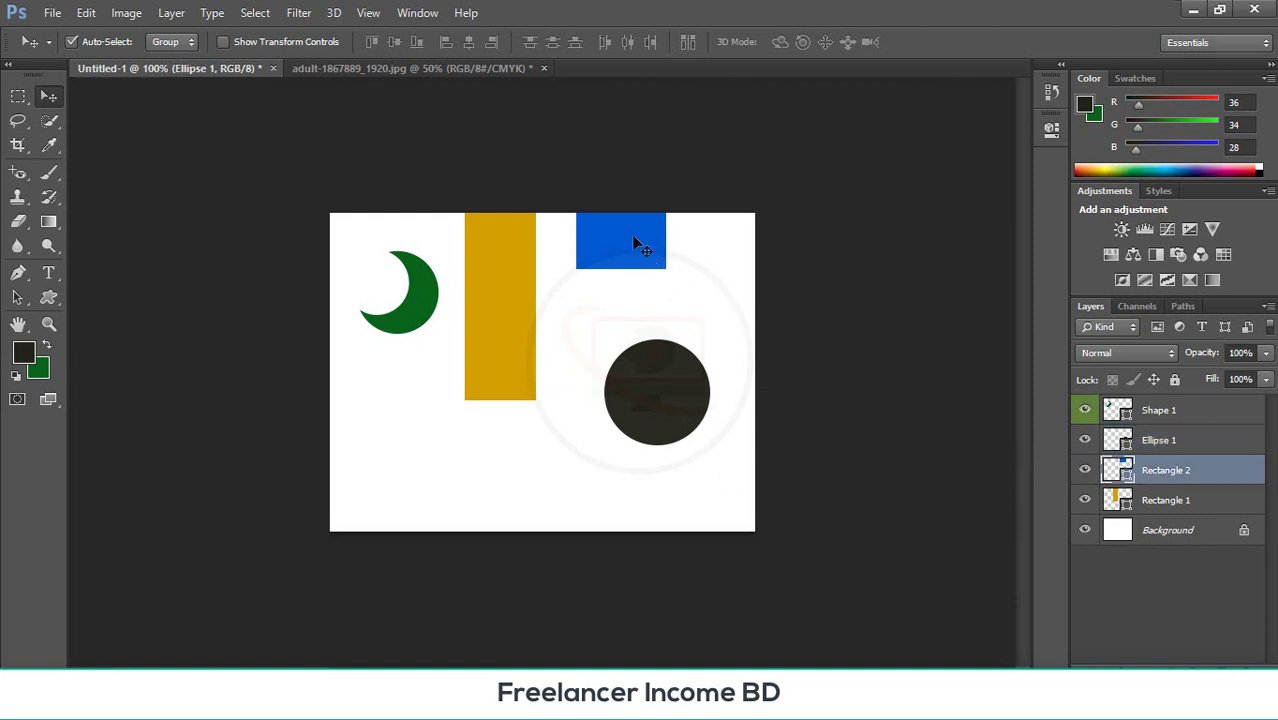
right_click(1086, 484)
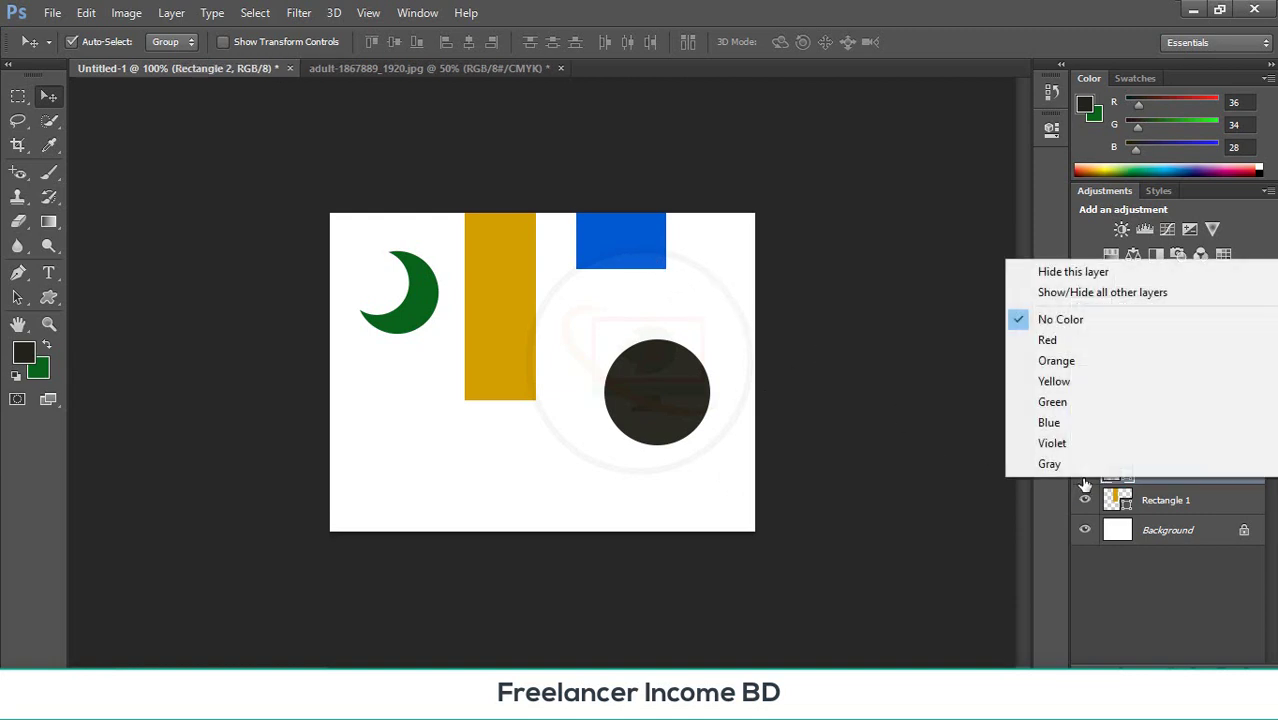
left_click(1055, 423)
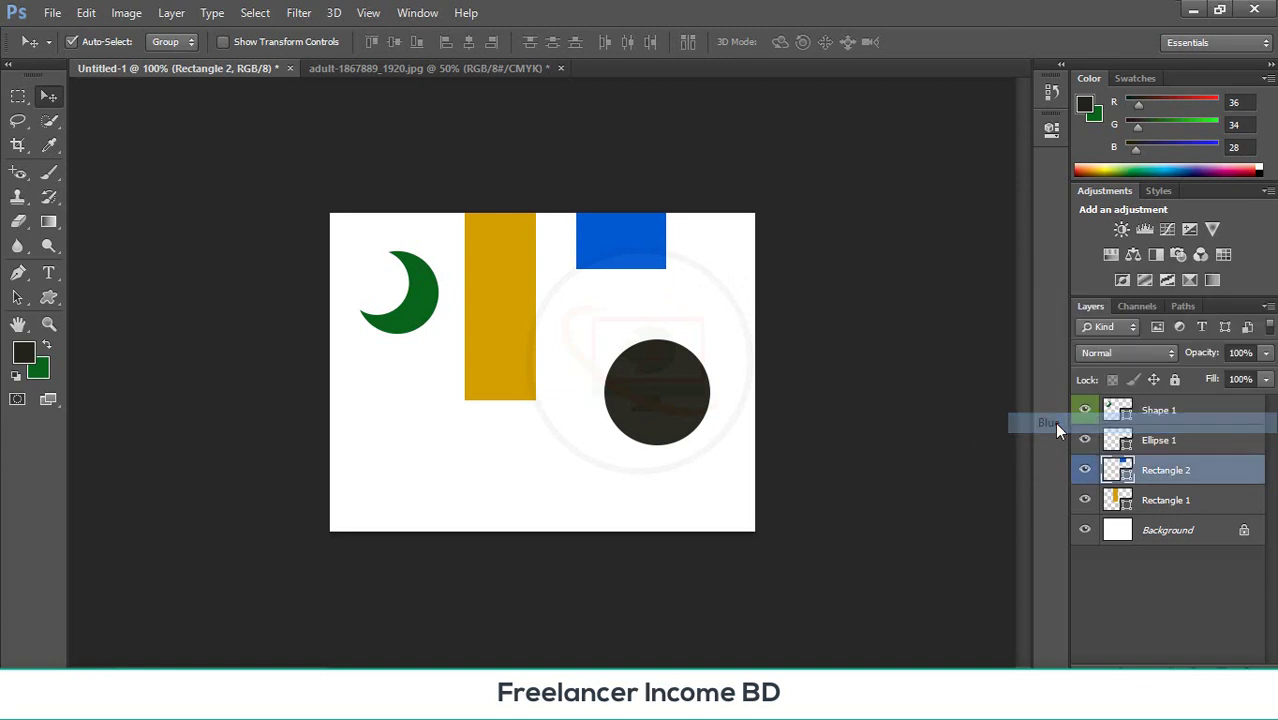
- Label Rectangle 1 yellow, reposition the yellow rectangle and raise the dark circle
left_click(1085, 500)
left_click(1092, 502)
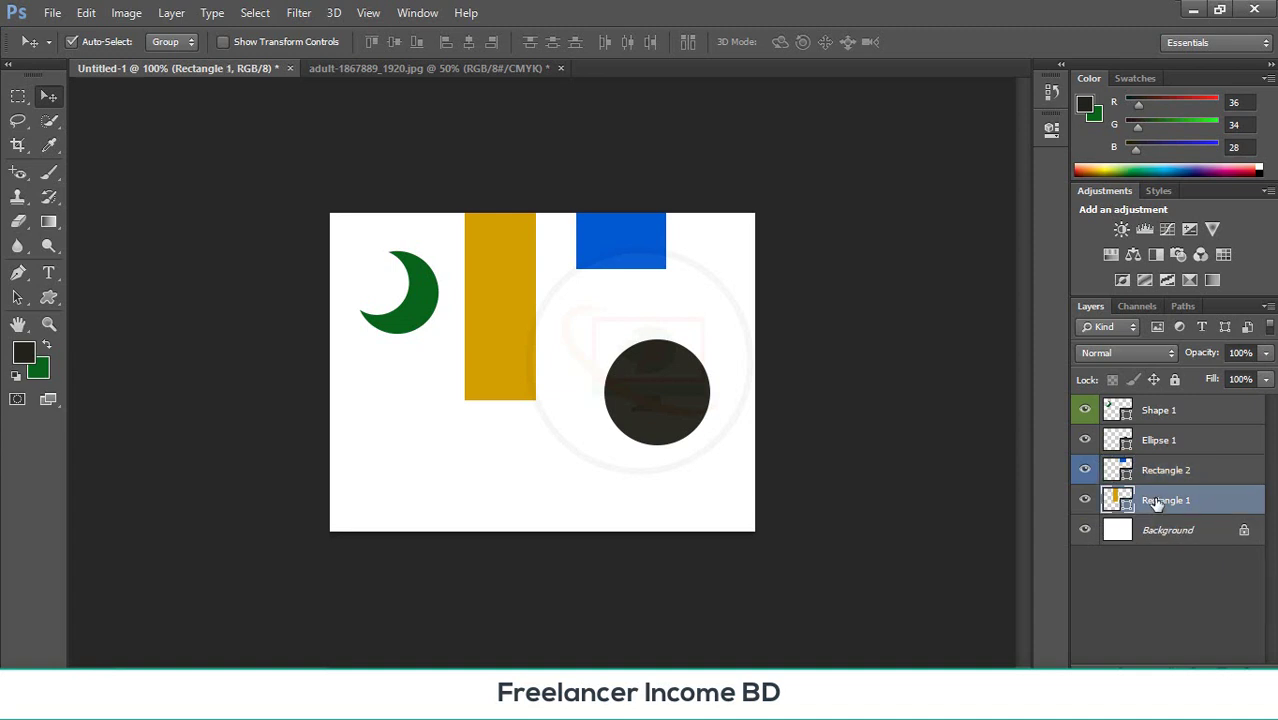
right_click(1088, 511)
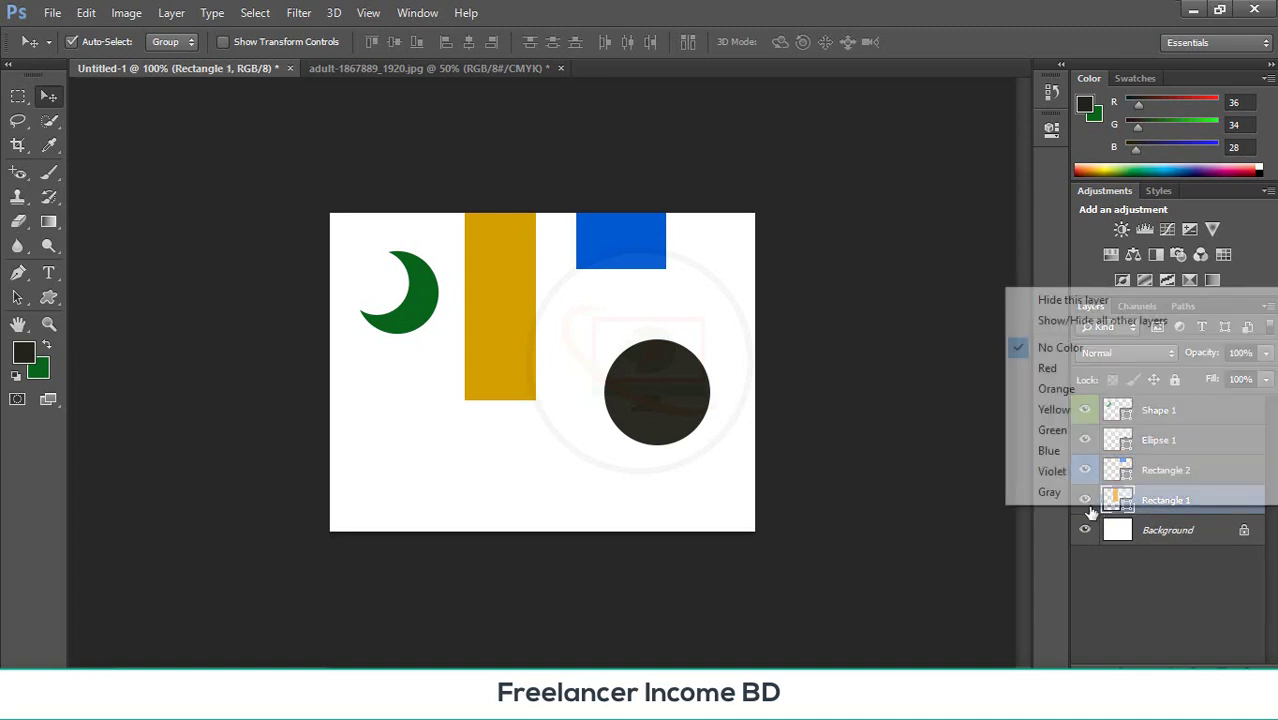
left_click(1061, 411)
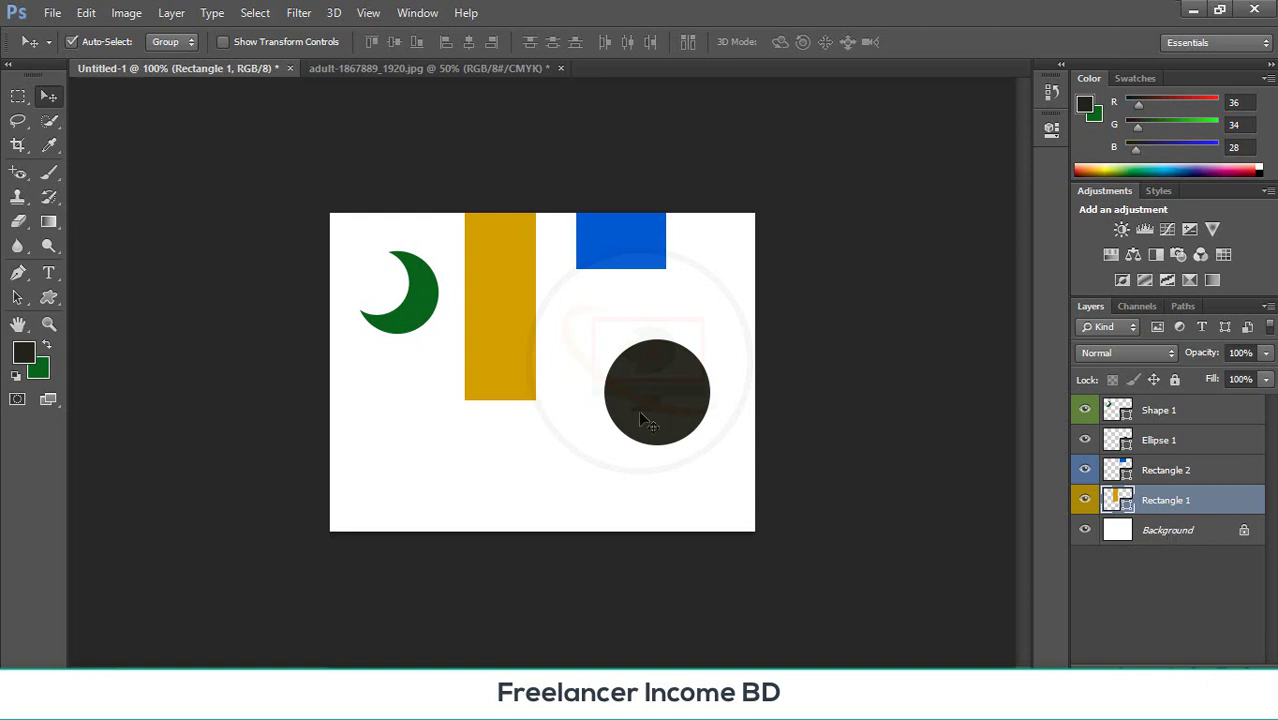
mouse_move(485, 288)
left_mouse_down()
mouse_move(511, 321)
mouse_move(500, 292)
left_mouse_up()
mouse_move(662, 390)
left_mouse_down()
mouse_move(674, 394)
mouse_move(662, 367)
left_mouse_up()
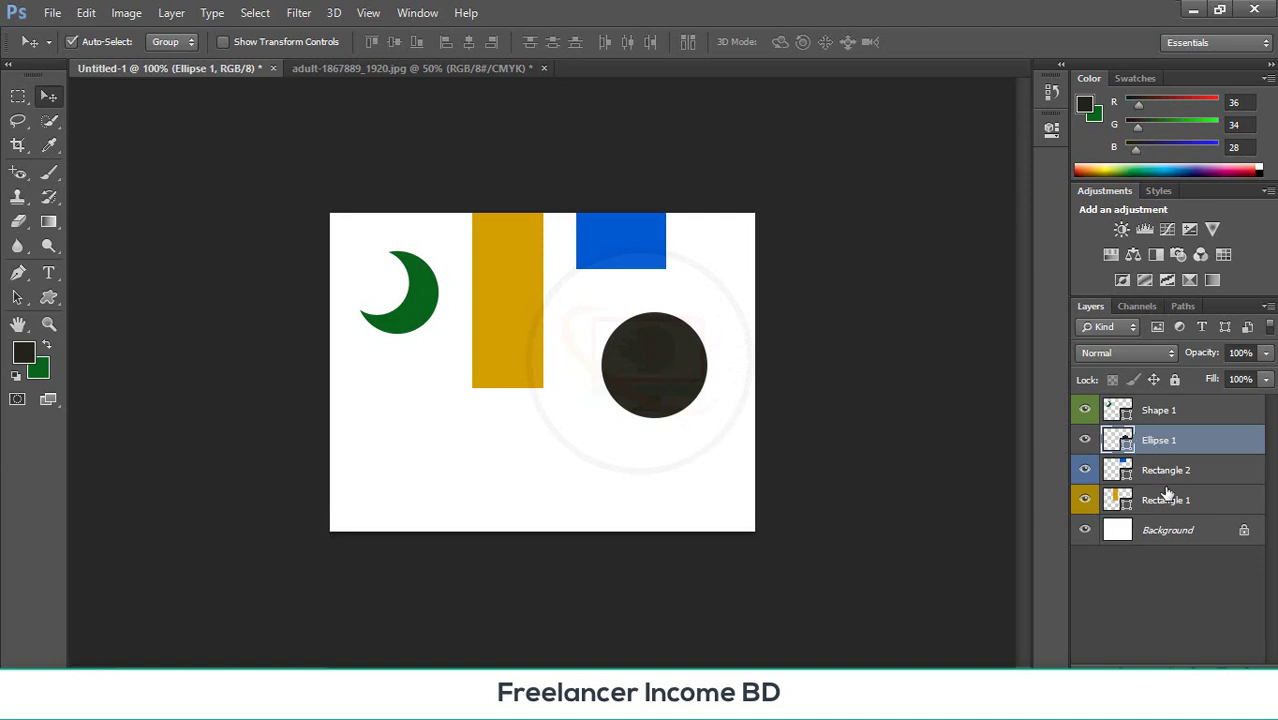
- Switch the Layers panel to Large Thumbnails, leaving the Background layer unchanged
right_click(1133, 603)
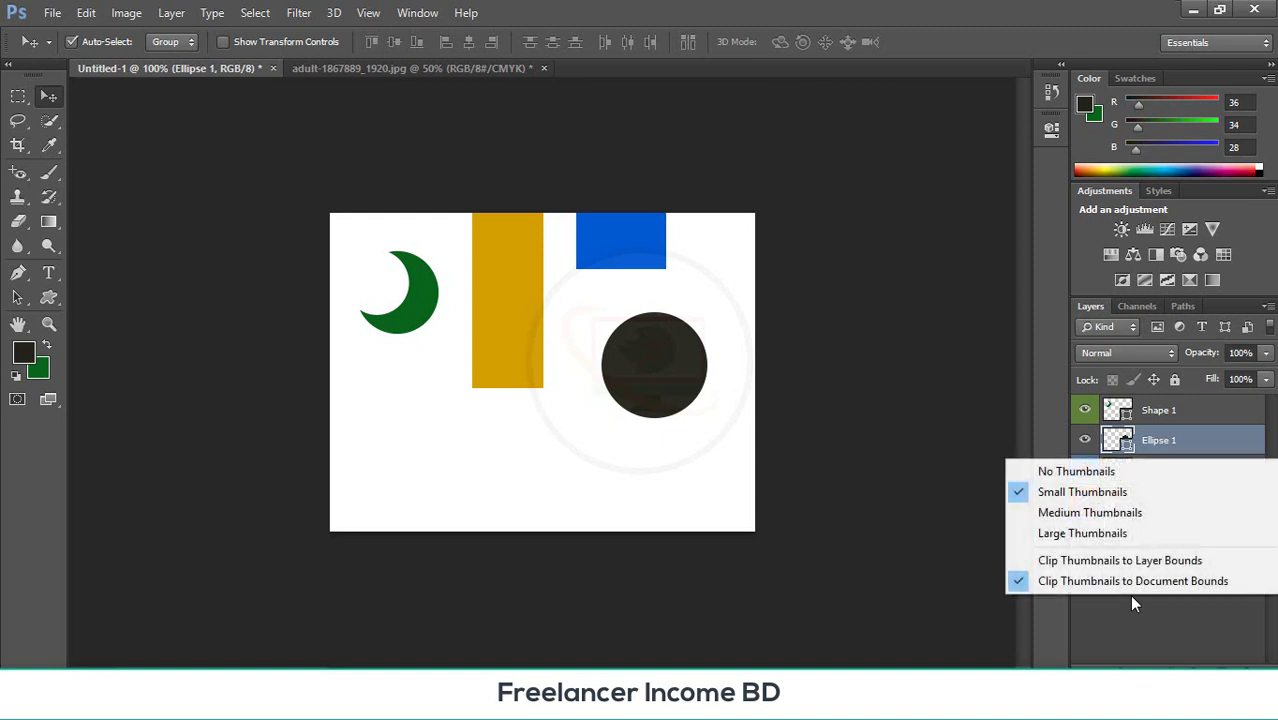
left_click(1070, 533)
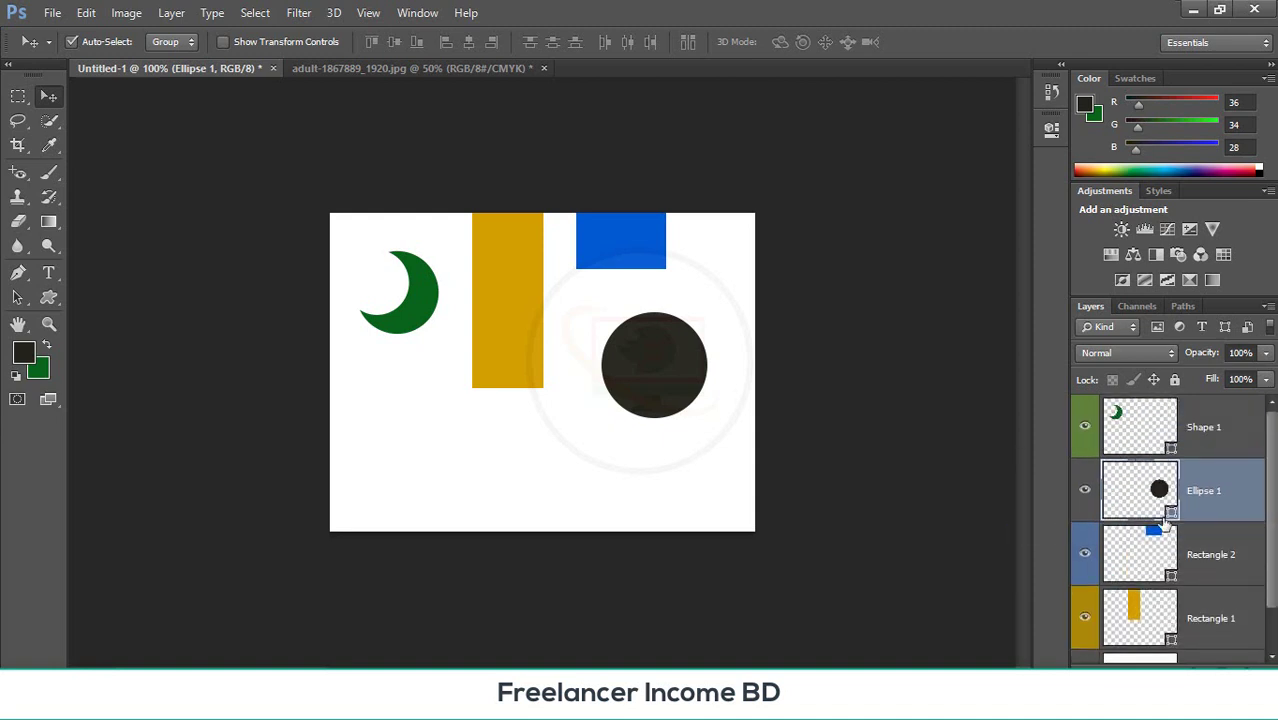
scroll(1165, 525, "down", 1)
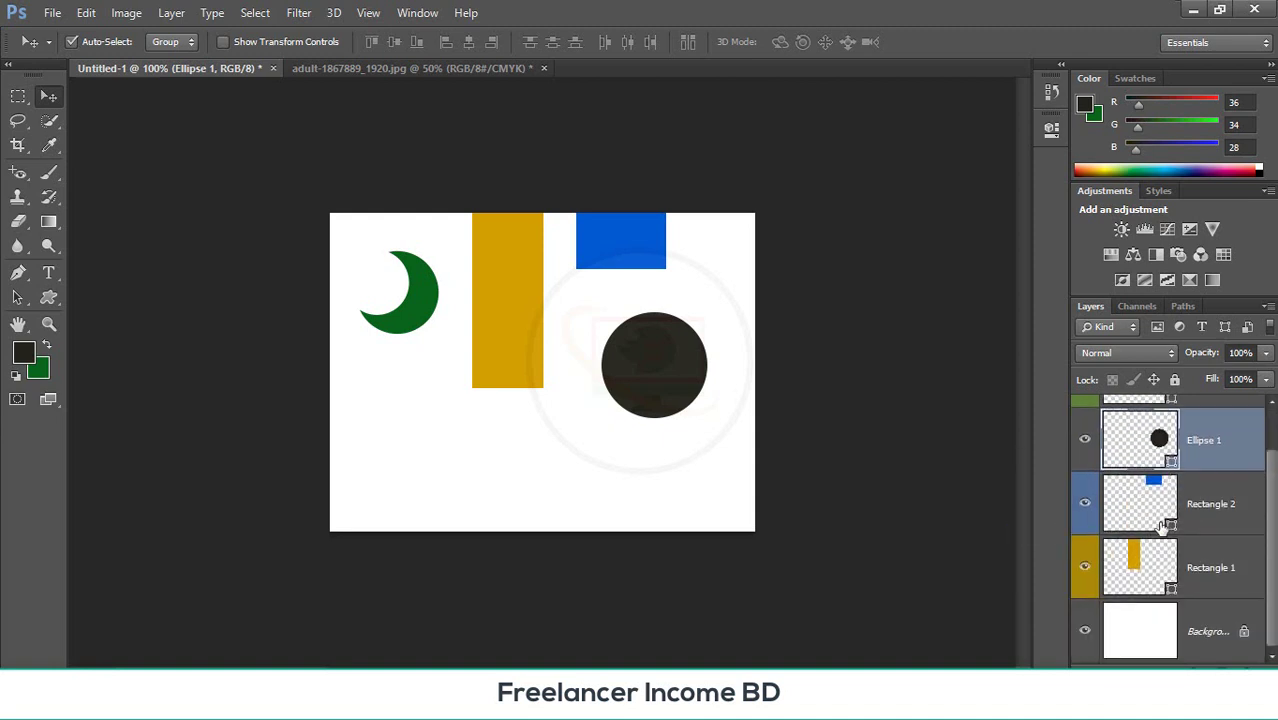
right_click(1205, 653)
left_click(975, 508)
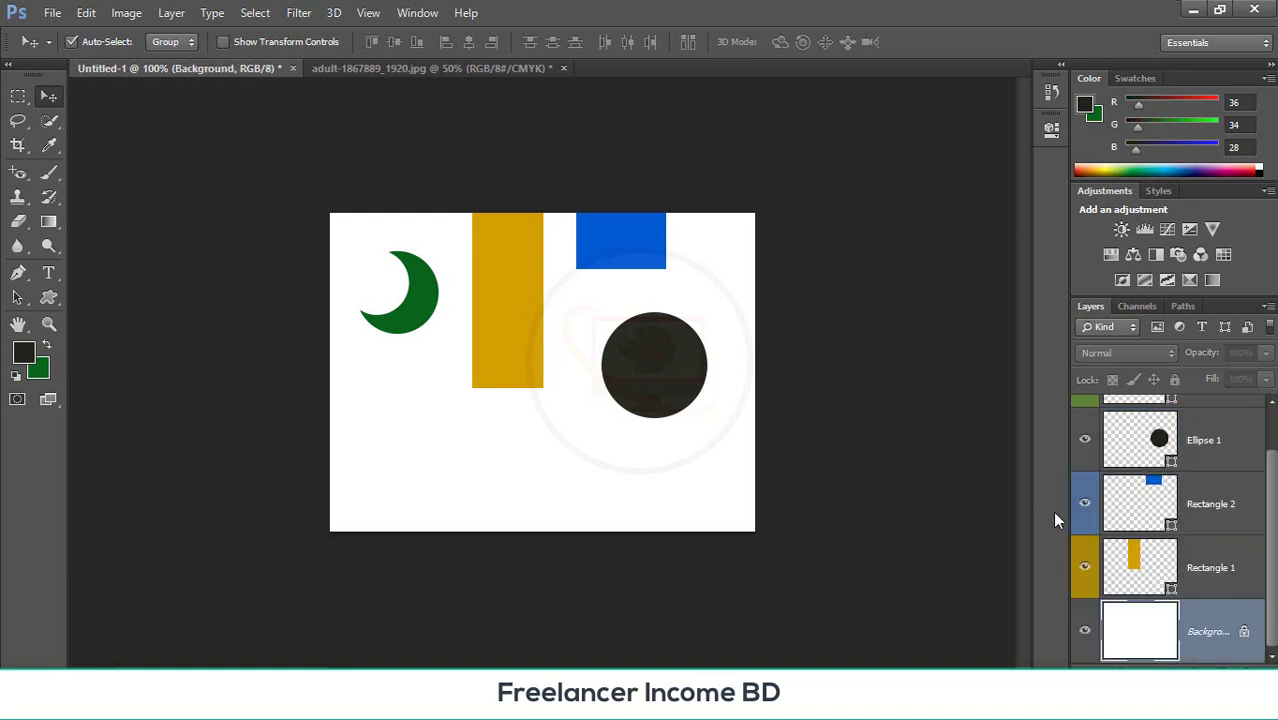
scroll(1097, 525, "up", 1)
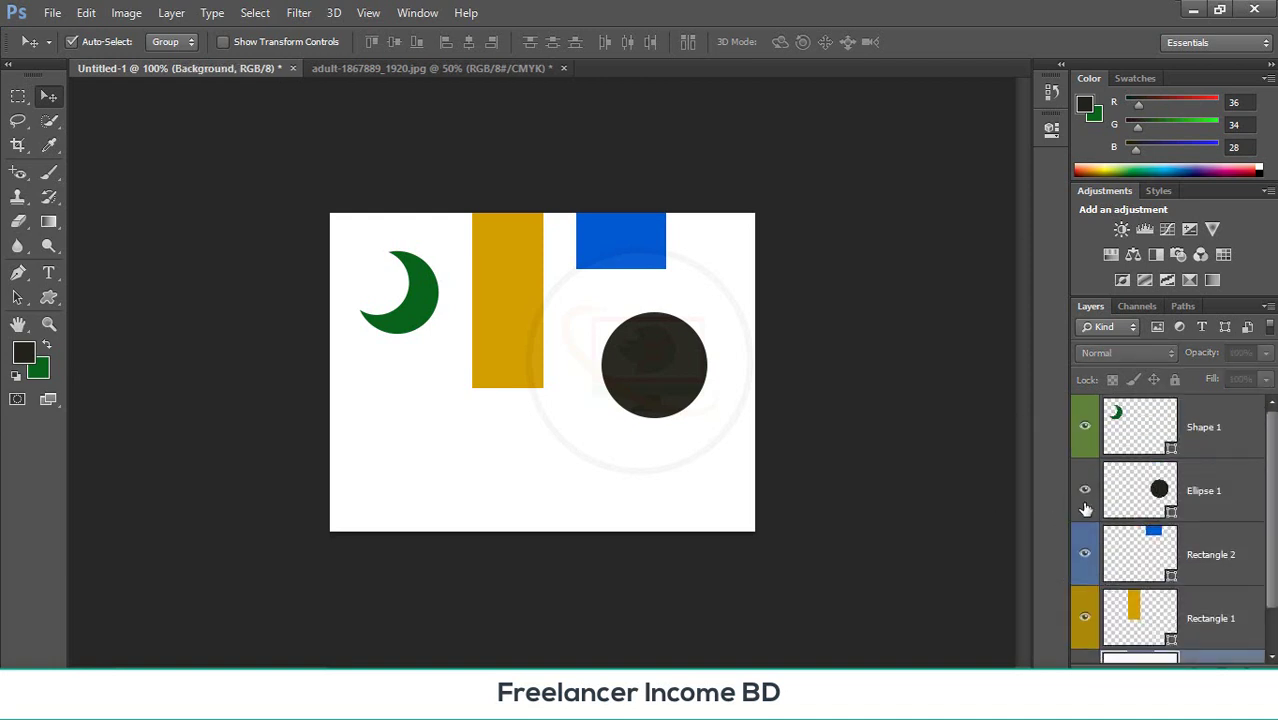
scroll(1249, 505, "down", 1)
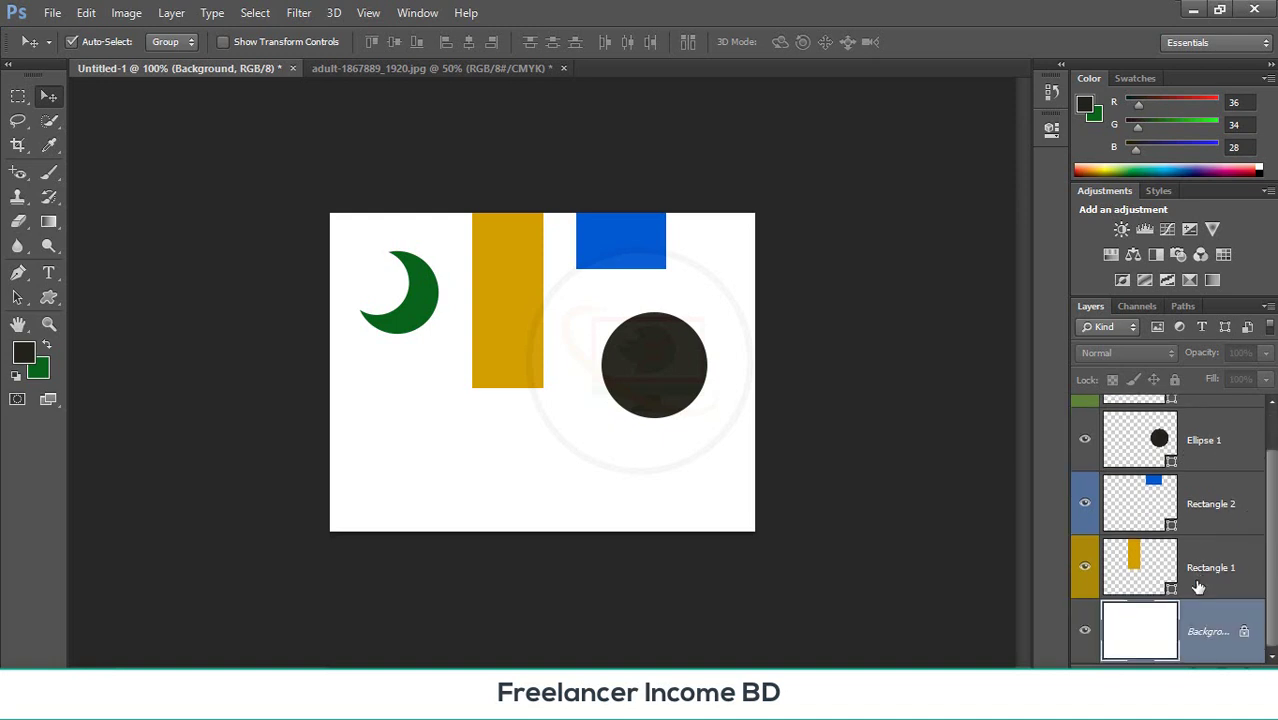
- Undock the Layers panel so it floats over the canvas
left_click_drag(1220, 307, 920, 194)
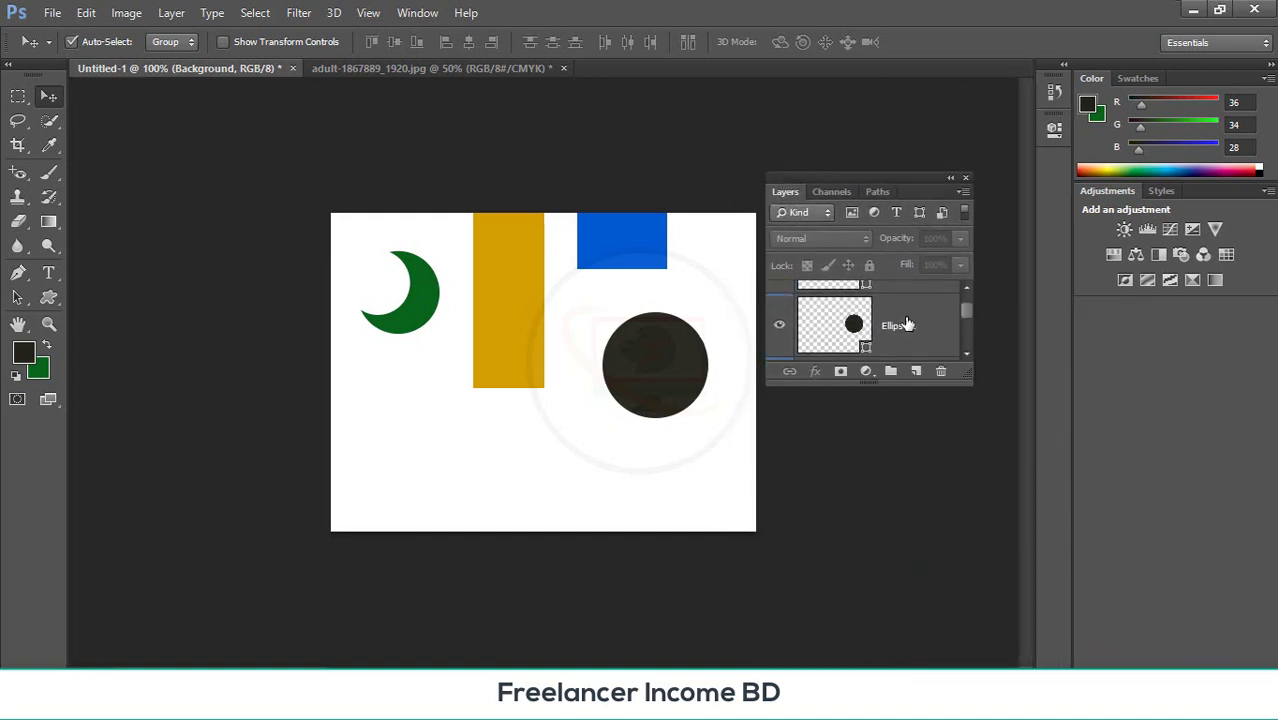
scroll(906, 330, "down", 3)
scroll(907, 318, "up", 1)
scroll(907, 318, "down", 1)
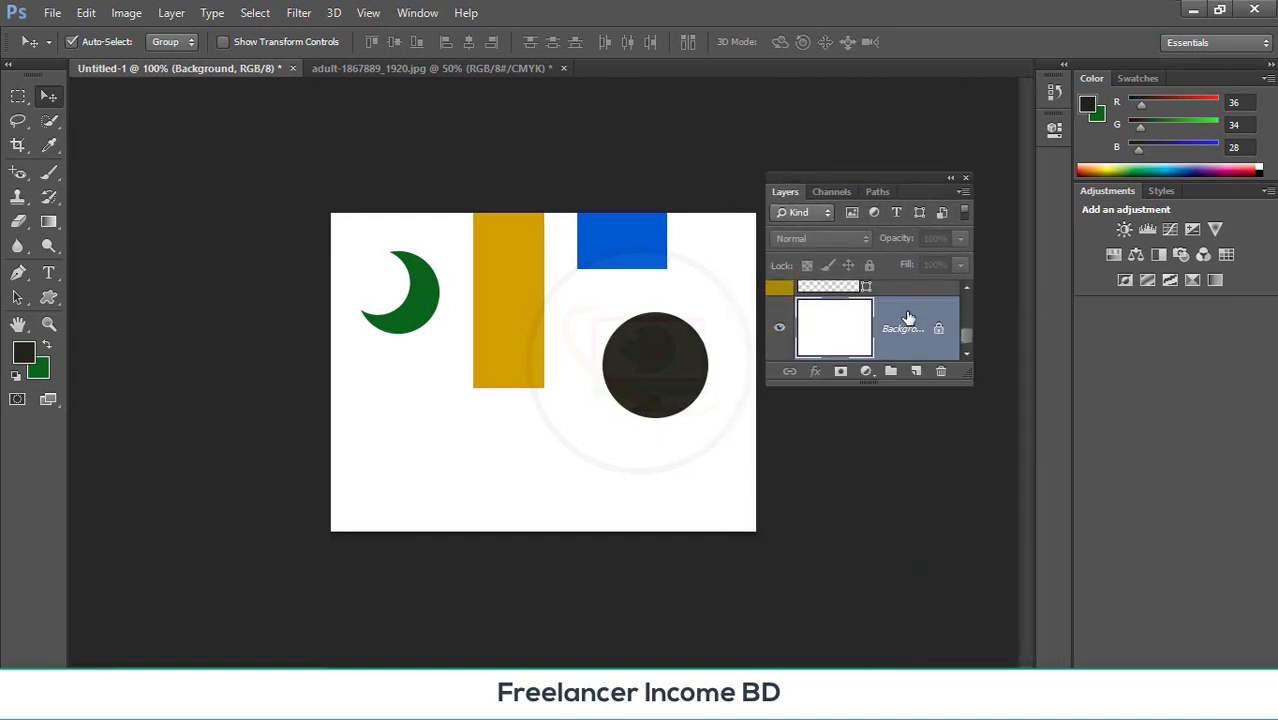
right_click(907, 318)
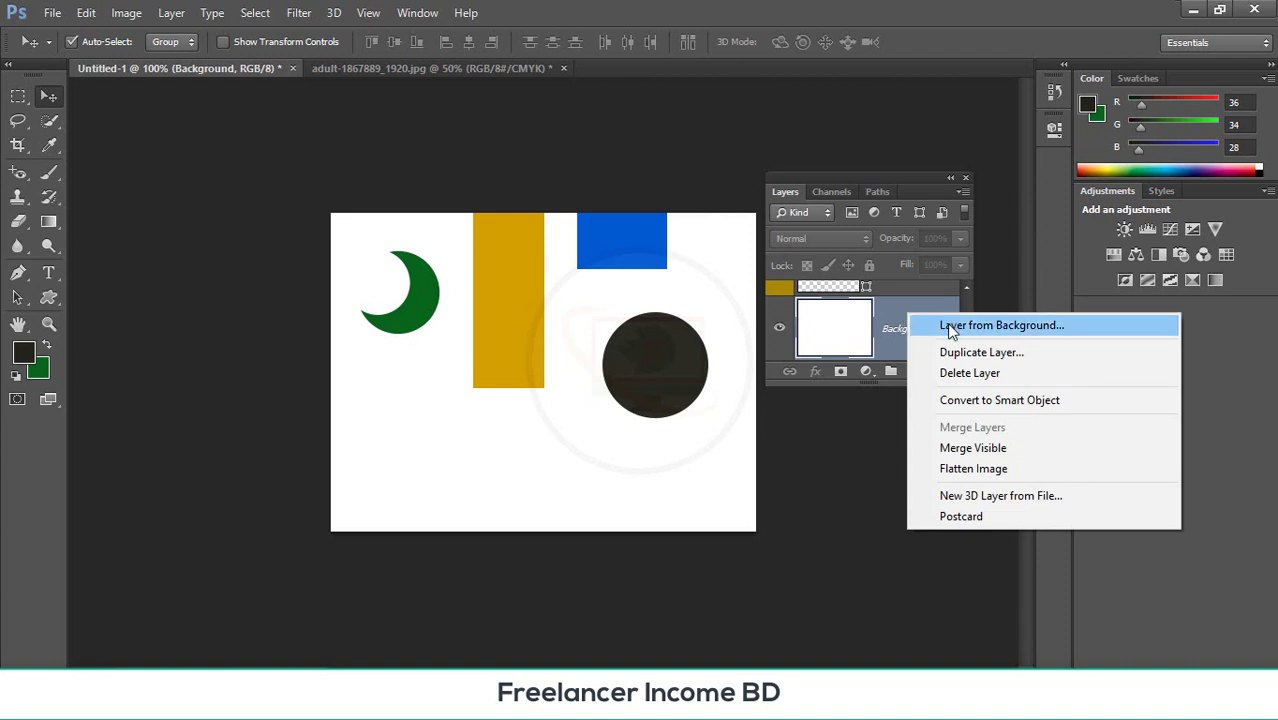
left_click(838, 452)
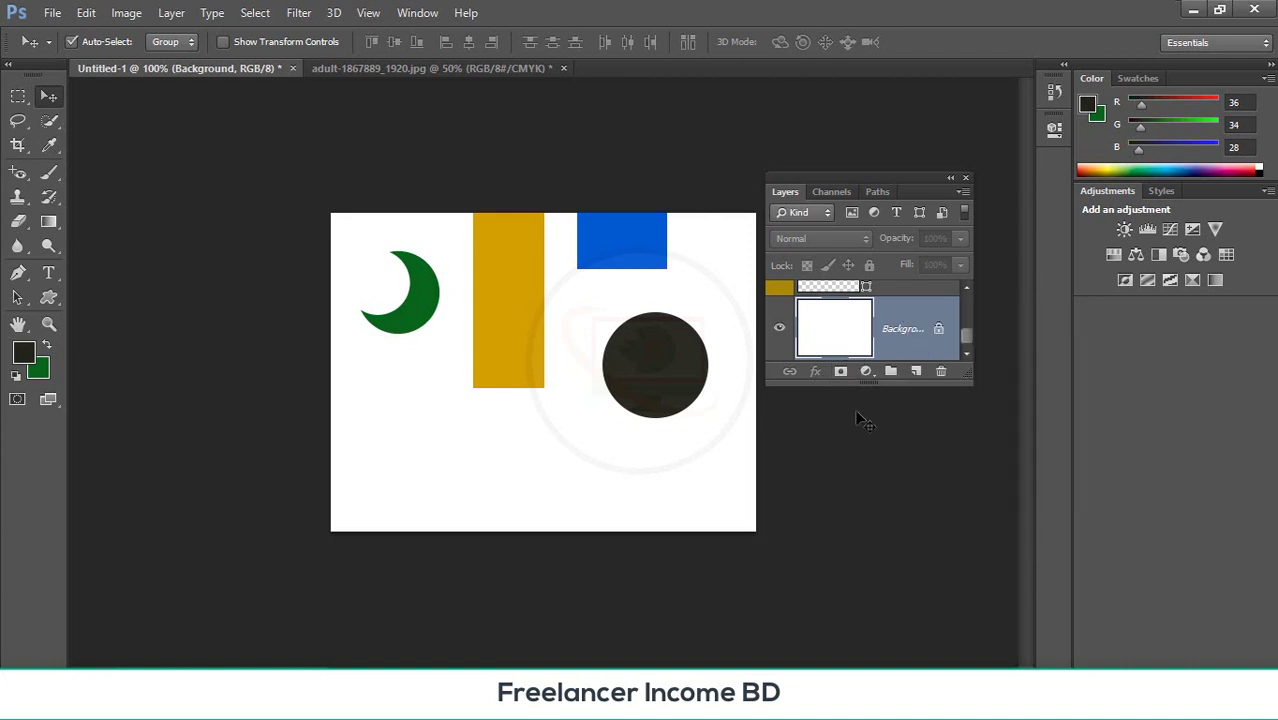
- Dock the floating Layers panel back into the panel column
left_click_drag(861, 174, 1160, 312)
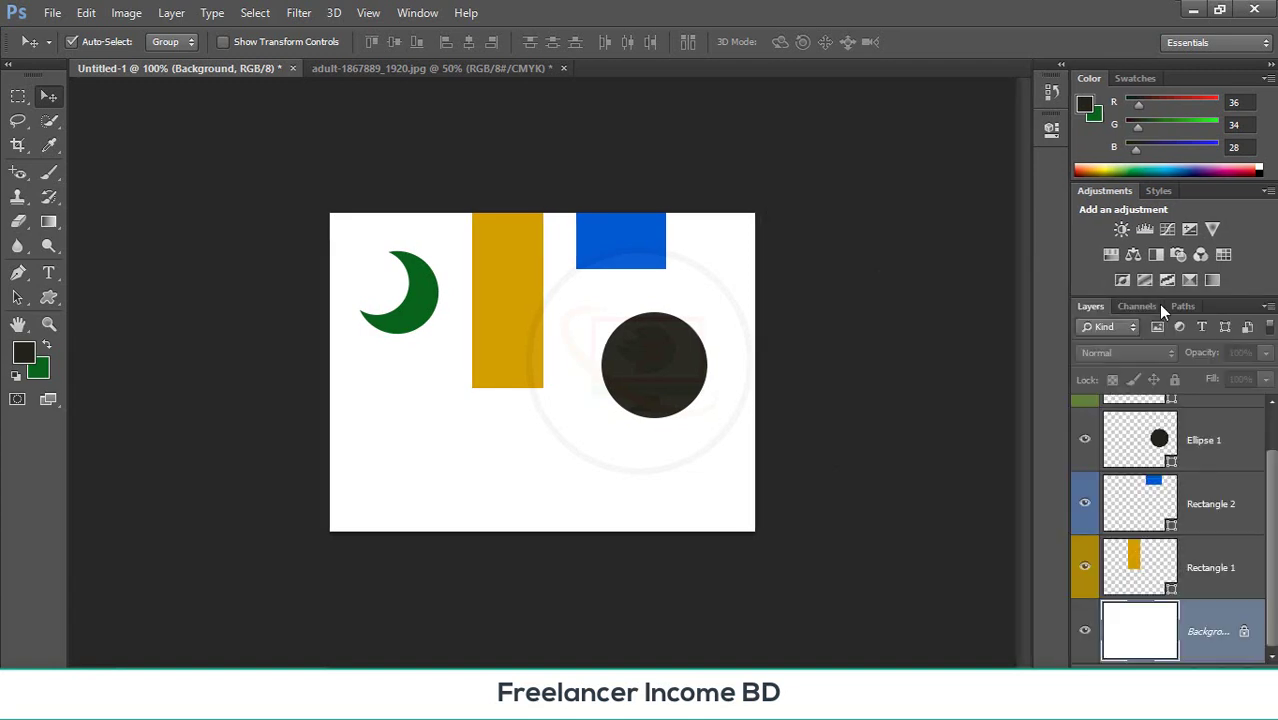
scroll(1190, 520, "up", 1)
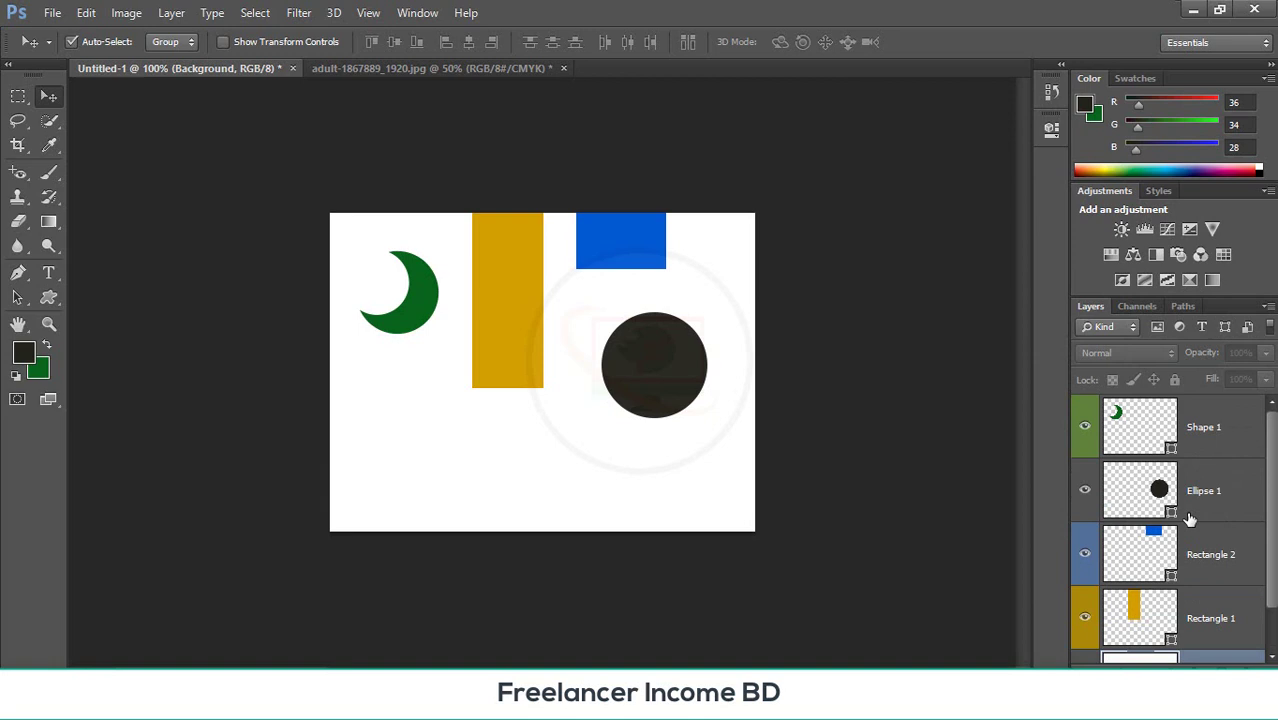
right_click(1268, 425)
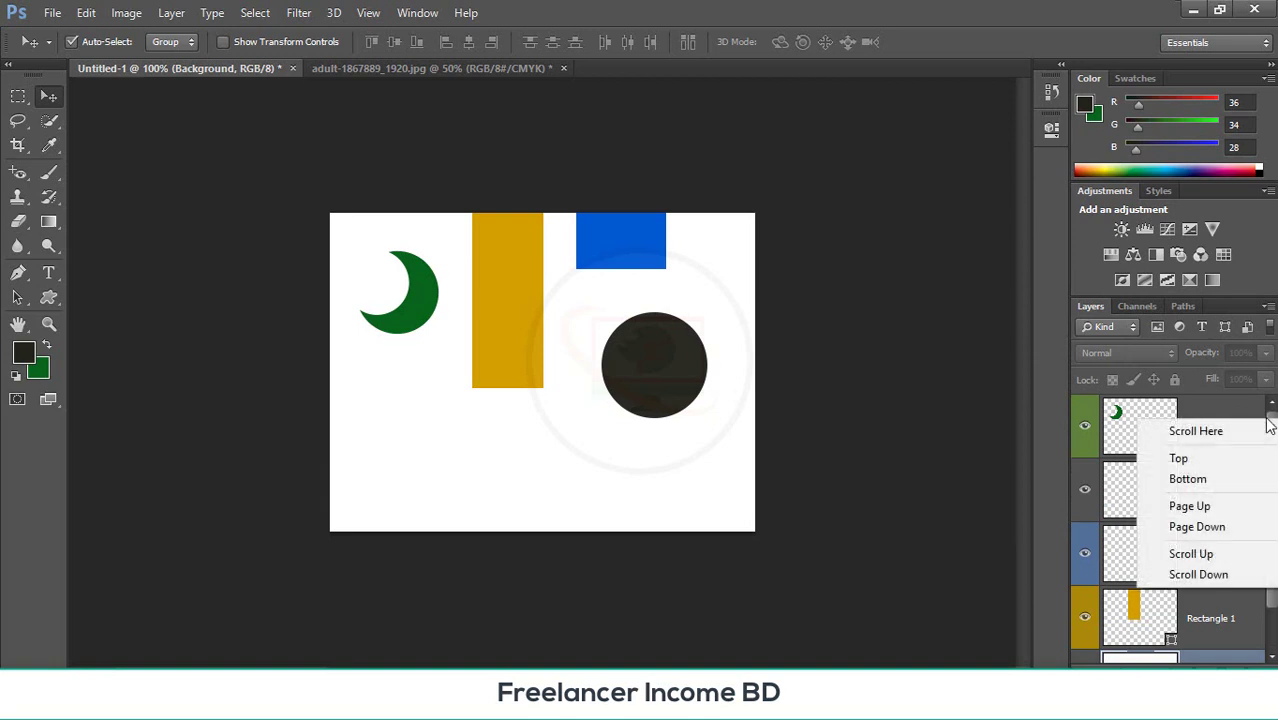
left_click(923, 522)
scroll(1176, 512, "down", 2)
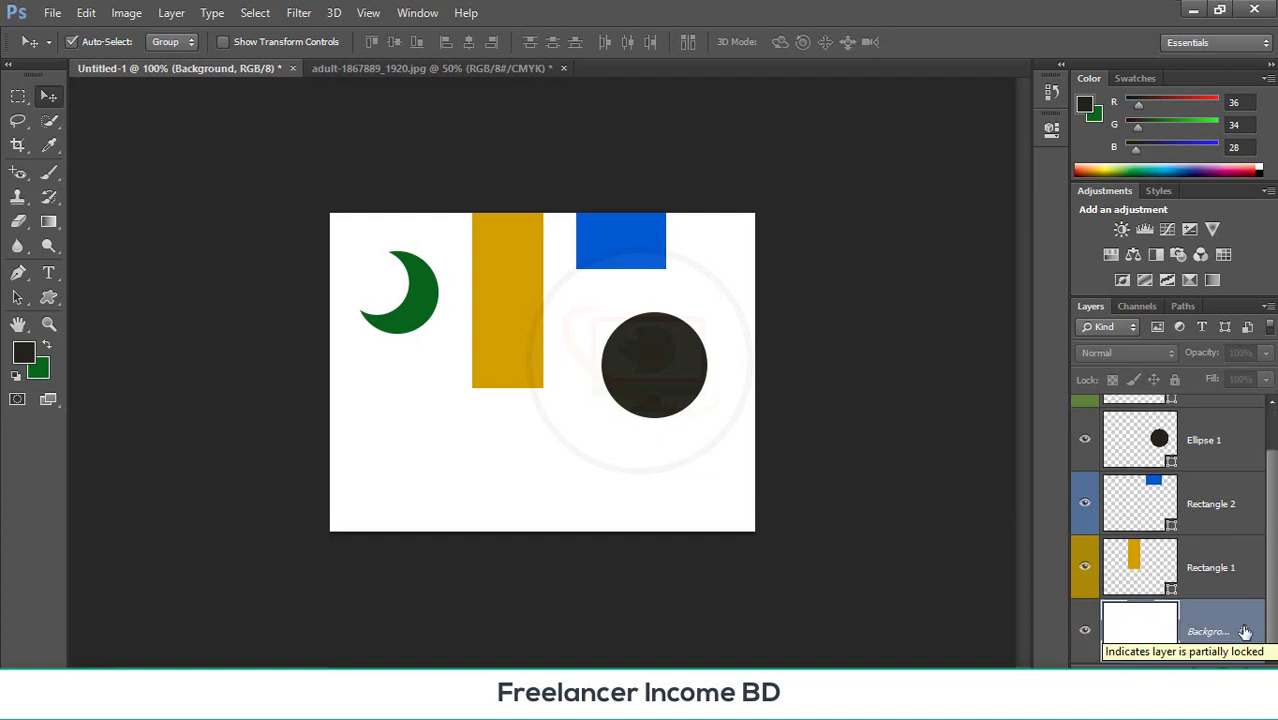
- Delete the Rectangle 1 and Ellipse 1 layers by dragging them to the trash
left_click(1220, 570)
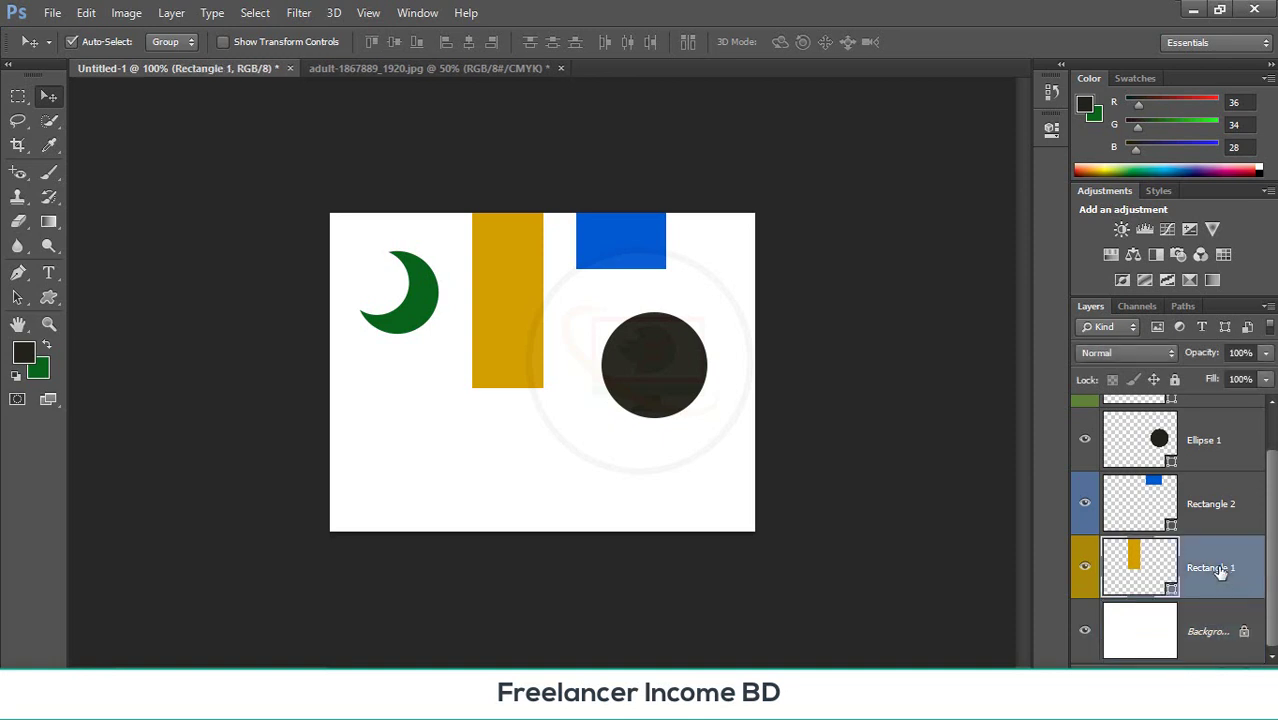
left_click_drag(1220, 570, 1258, 678)
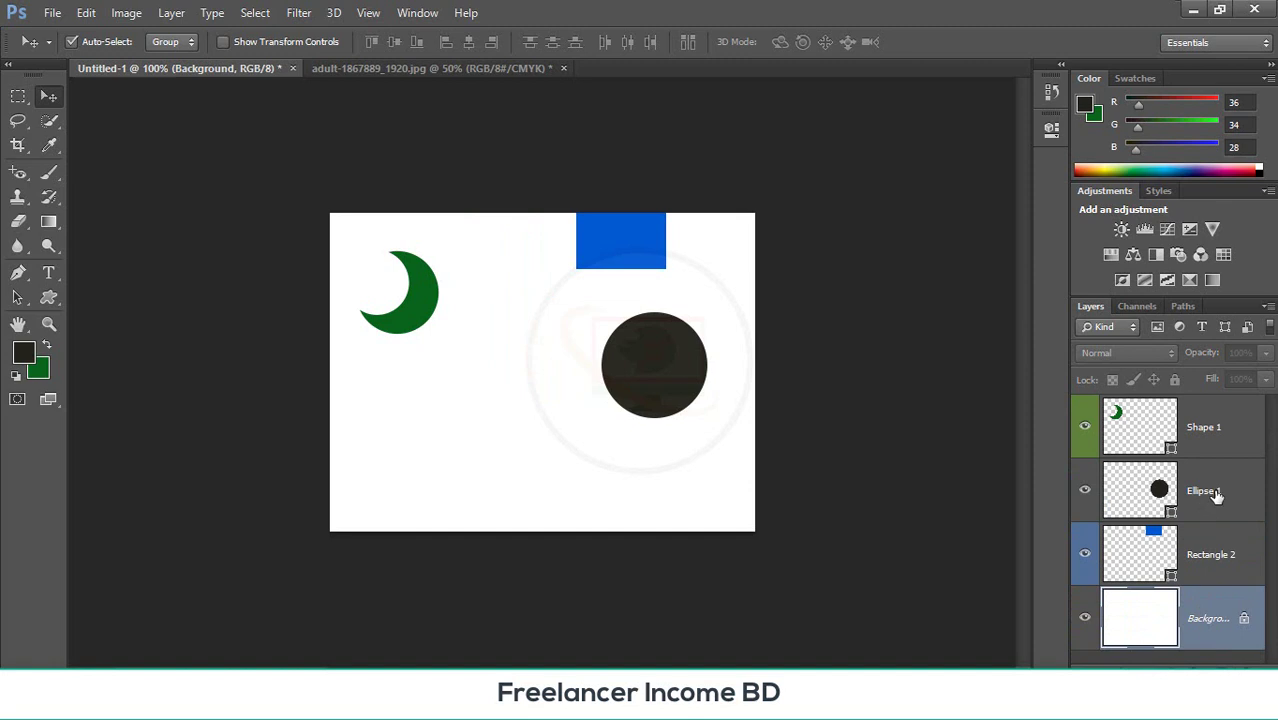
left_click_drag(1216, 494, 1258, 678)
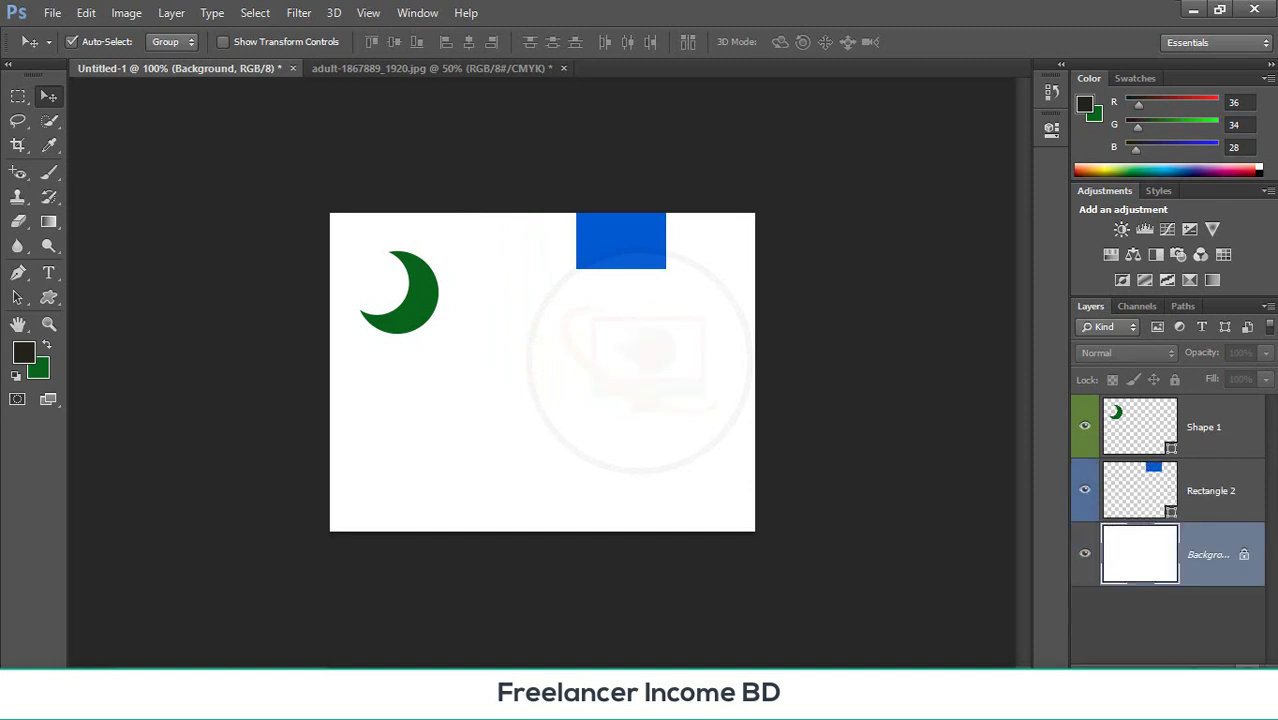
- Switch the Layers panel to Small Thumbnails
right_click(1167, 616)
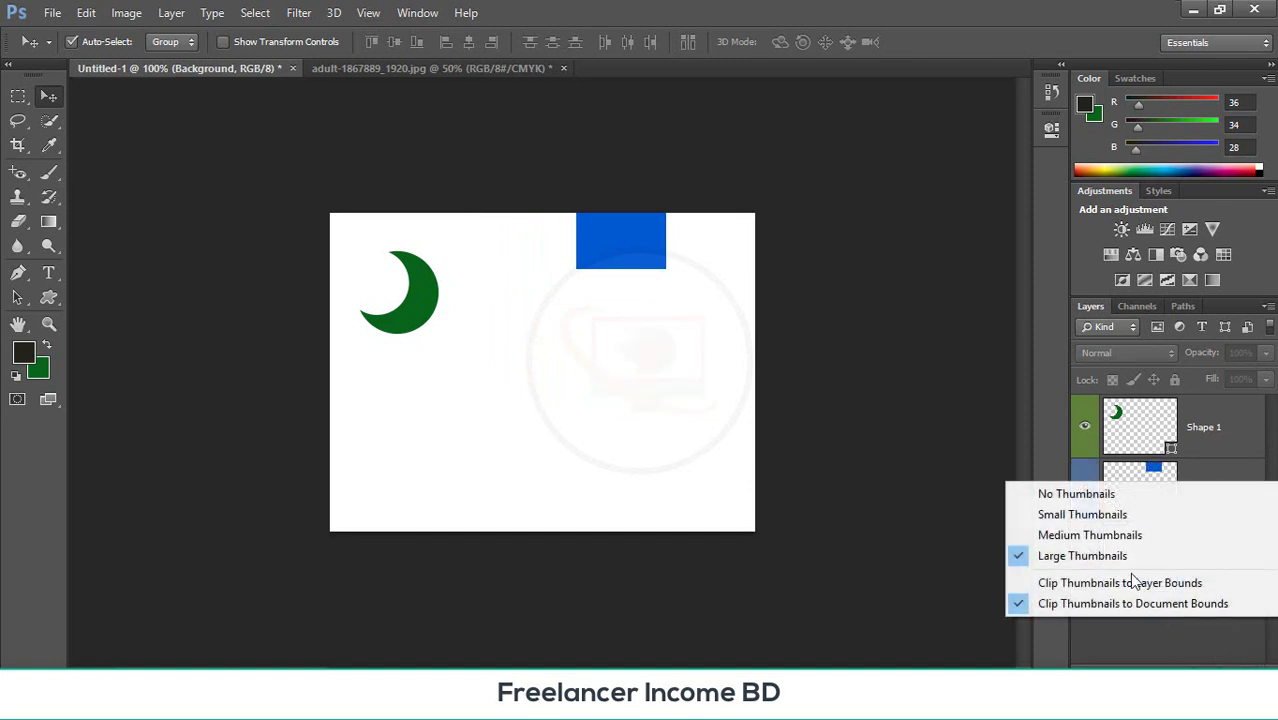
left_click(1145, 515)
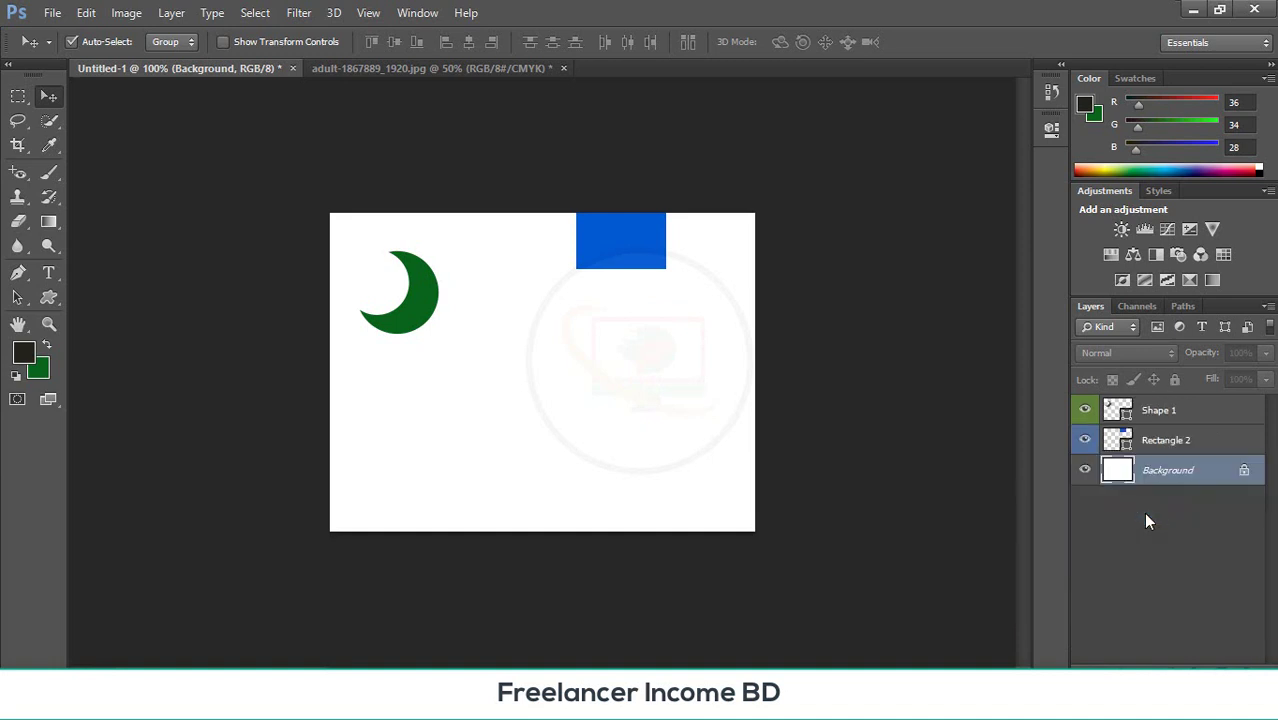
right_click(1139, 514)
- Switch to Medium Thumbnails and undo the last shape move with Ctrl+Z
left_click(1090, 567)
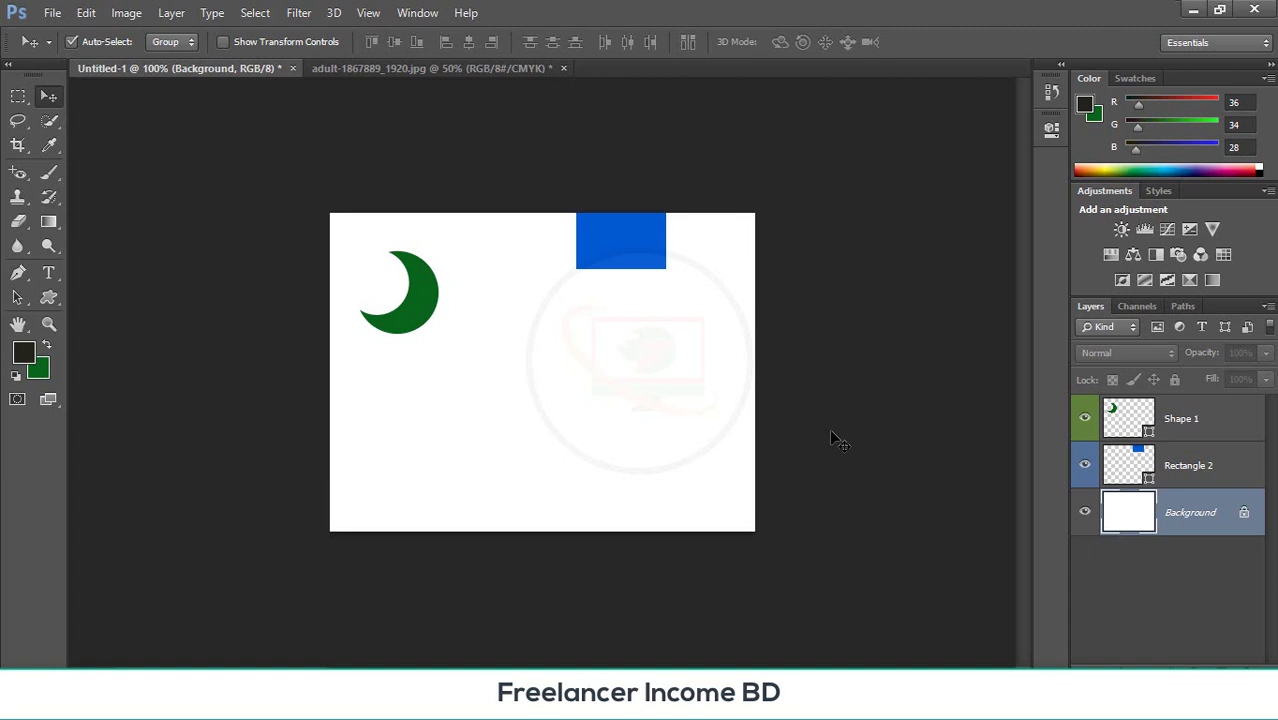
key("ctrl+z")
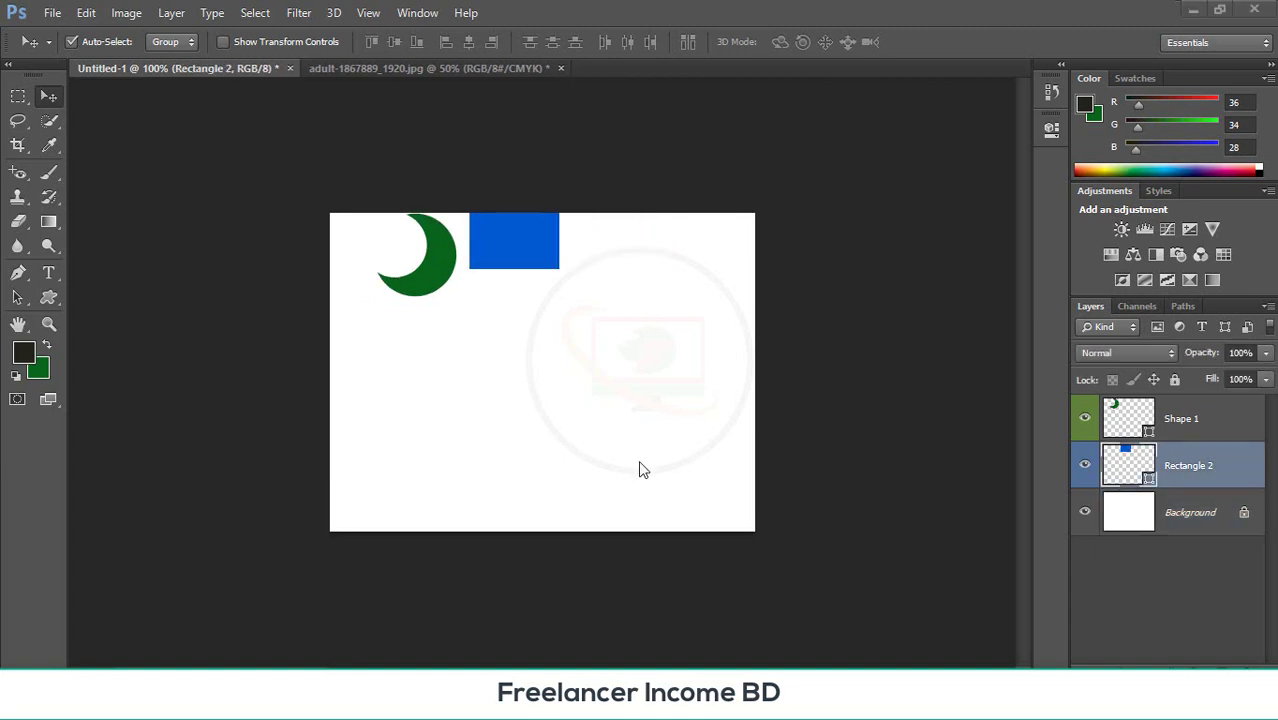
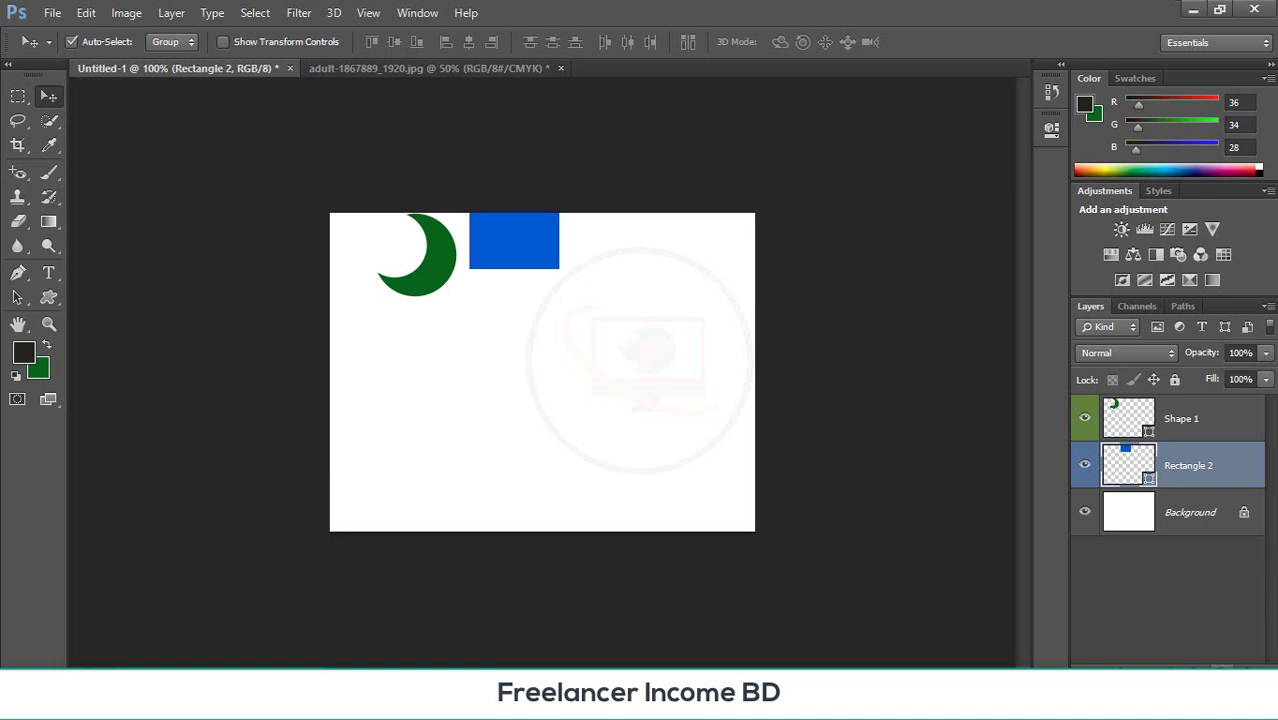
- Add a new layer and draw a trial crescent custom shape, then delete it
key("ctrl+shift+alt+n")
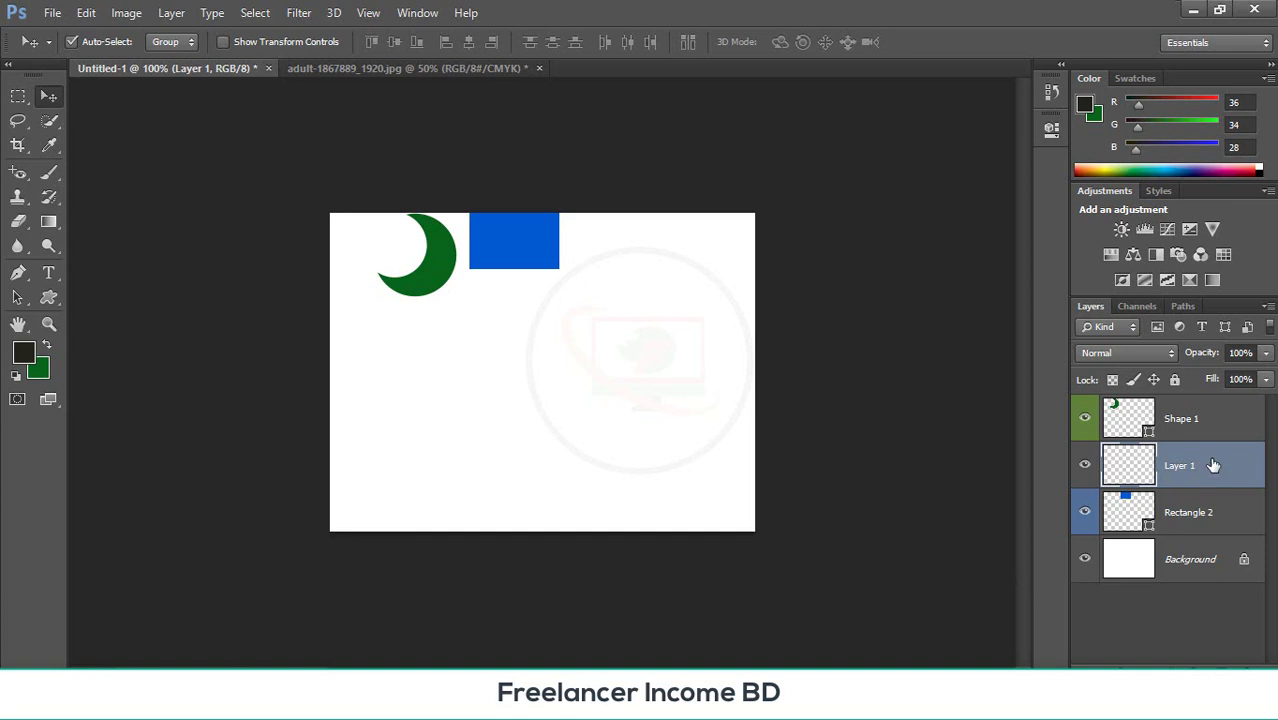
left_click(49, 297)
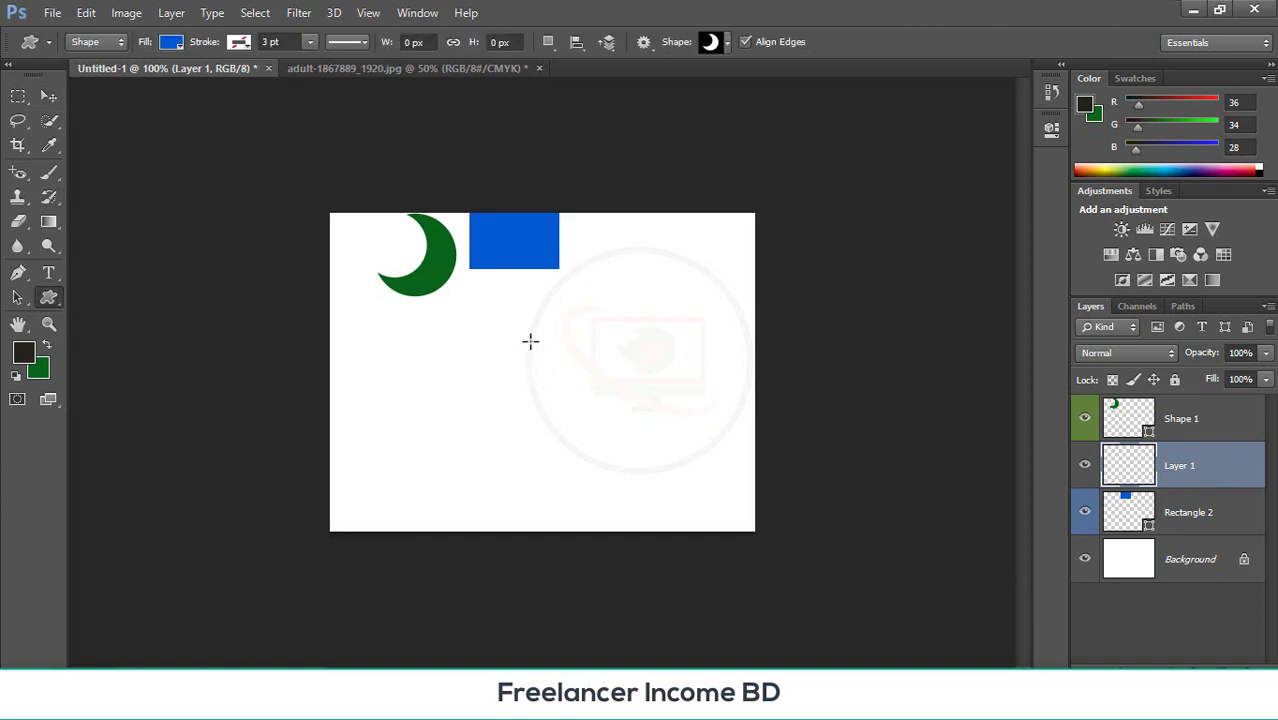
left_click_drag(516, 328, 696, 514)
key("Delete")
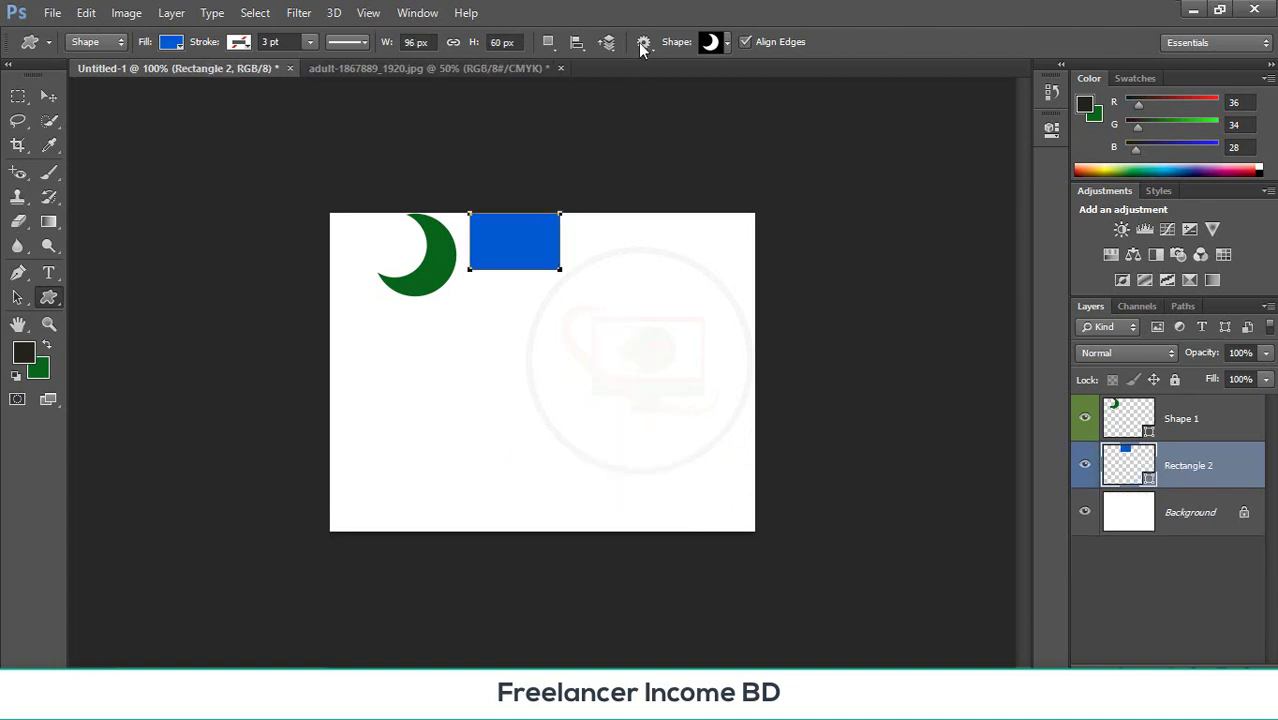
- Draw a blue flower near the centre and a jagged square frame to its left
left_click(724, 43)
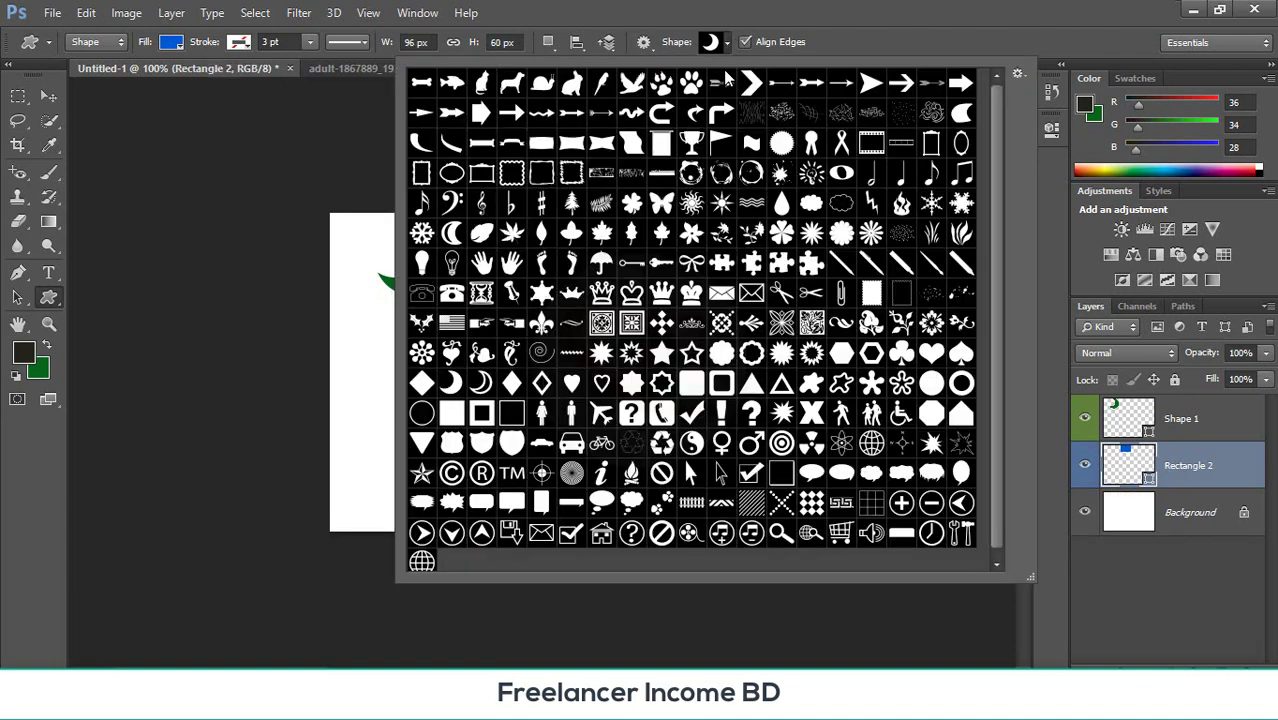
double_click(704, 247)
left_click_drag(526, 340, 648, 531)
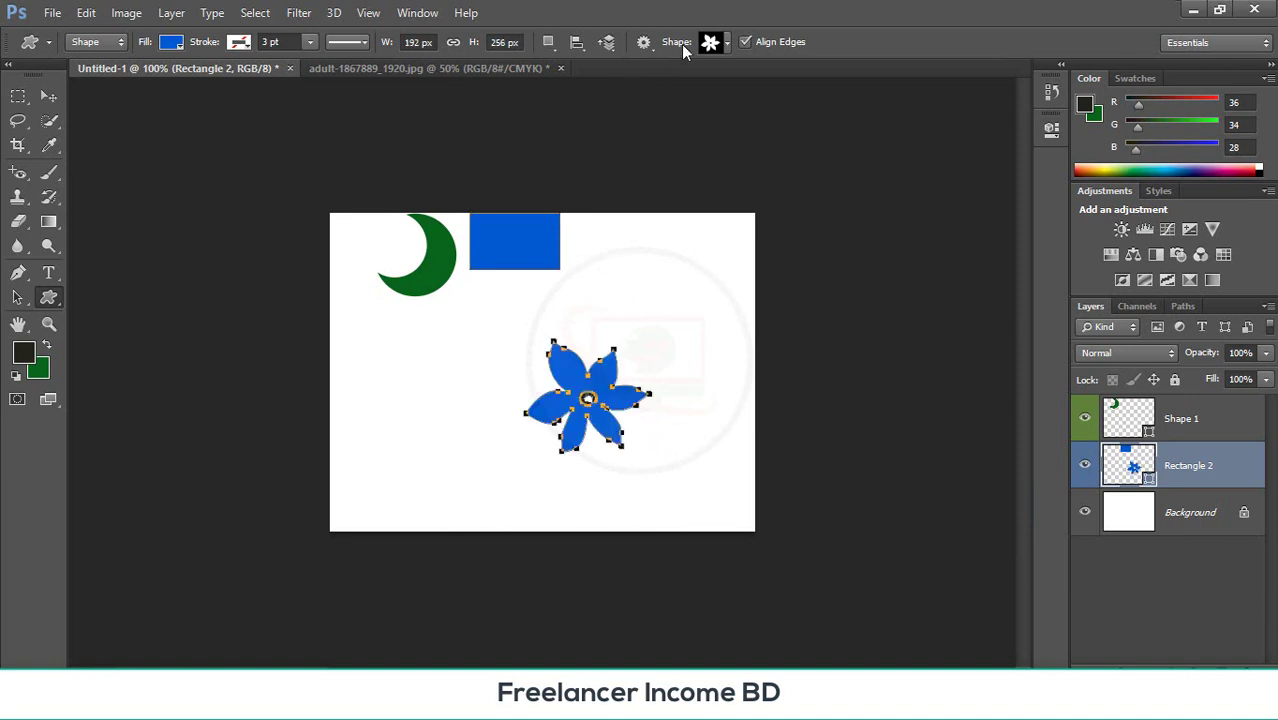
left_click(727, 43)
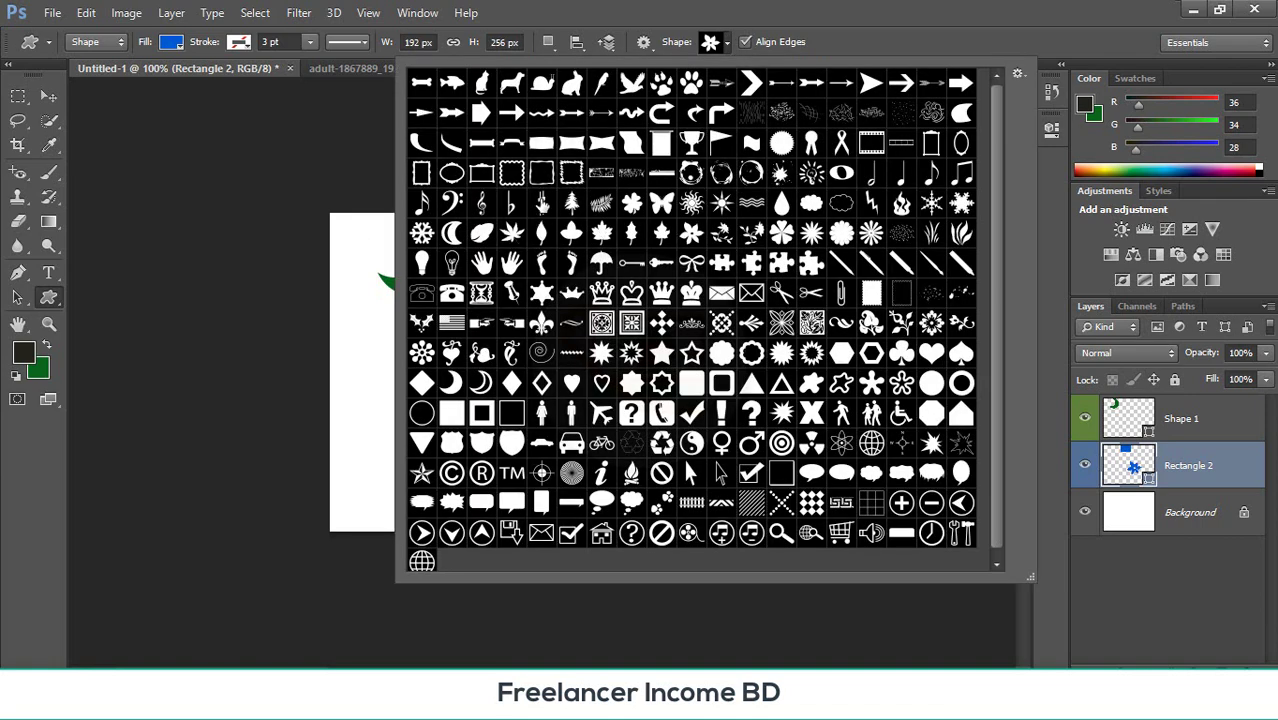
left_click(541, 204)
left_click(572, 175)
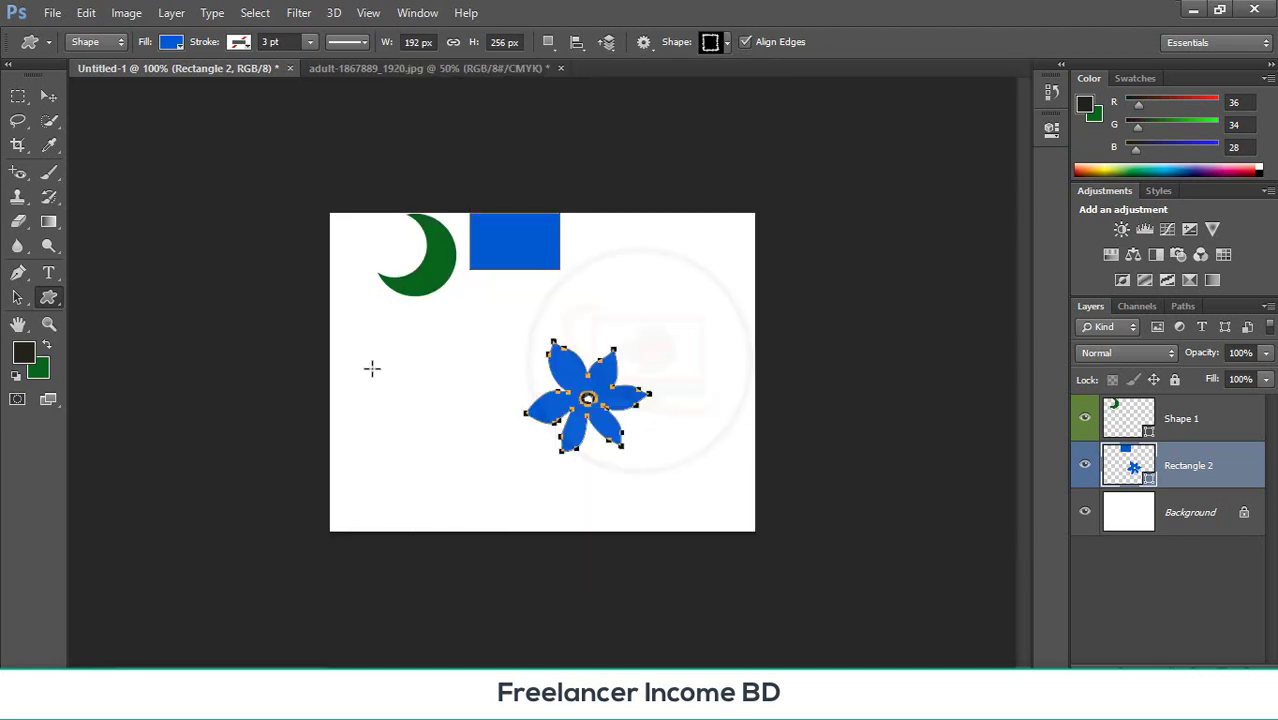
left_click_drag(372, 368, 490, 546)
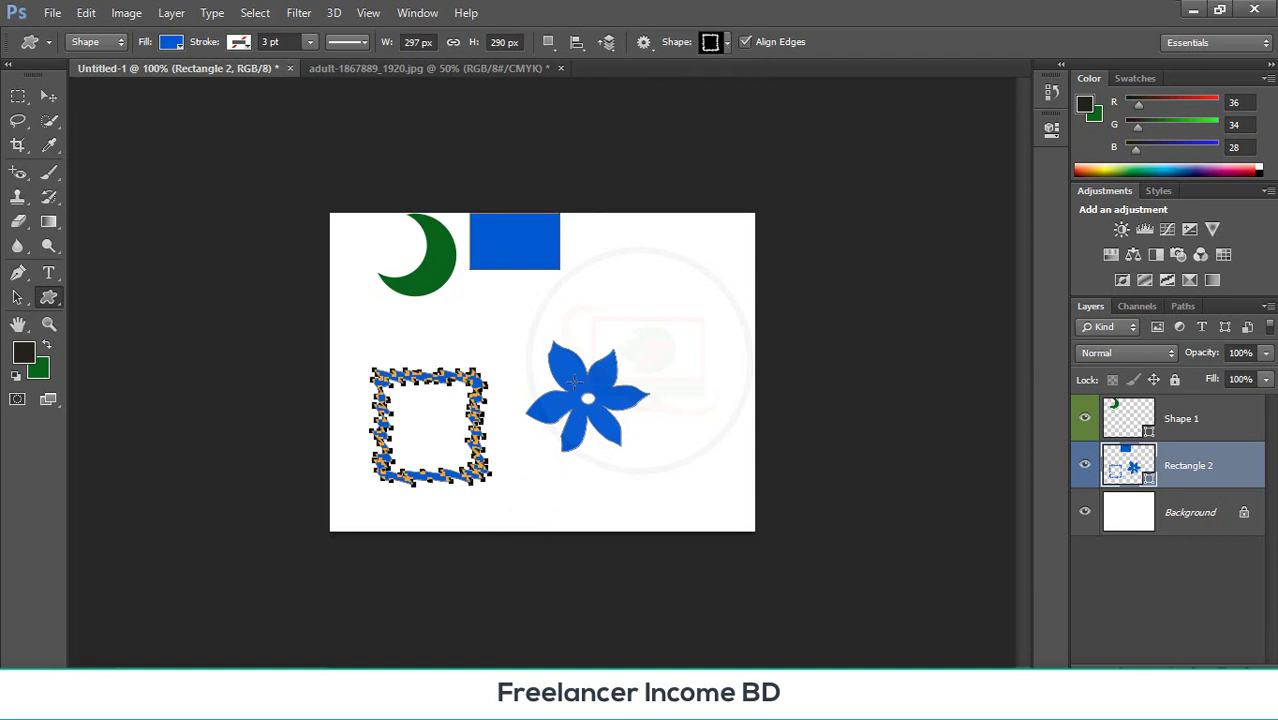
- Shift the rectangle, frame and flower down-right, then delete the Rectangle 2 layer
left_click(52, 96)
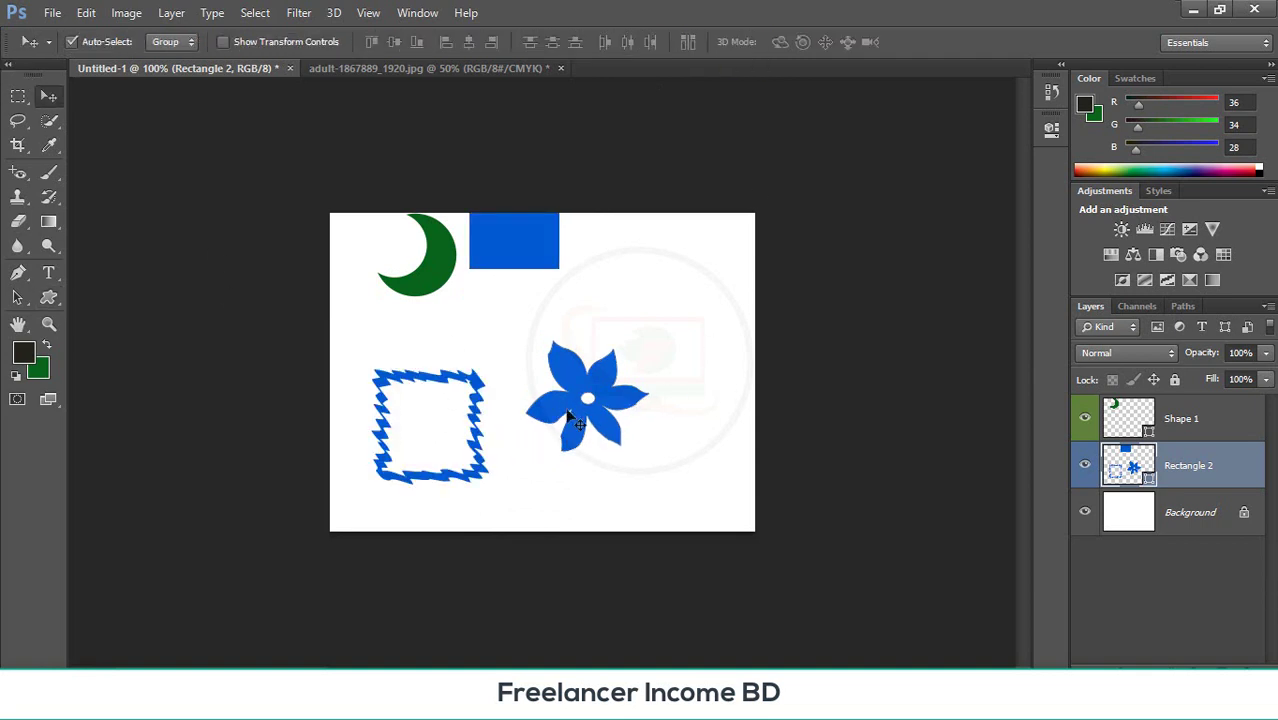
left_click_drag(535, 394, 578, 417)
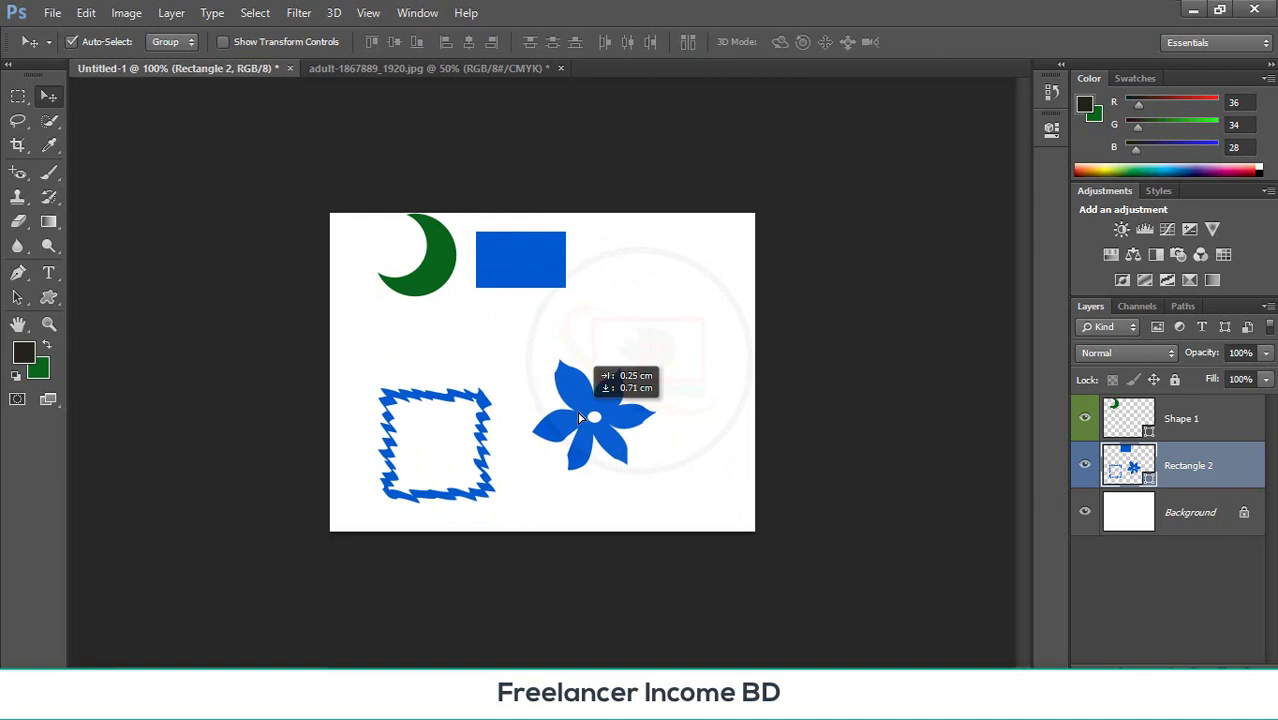
left_click_drag(579, 418, 579, 417)
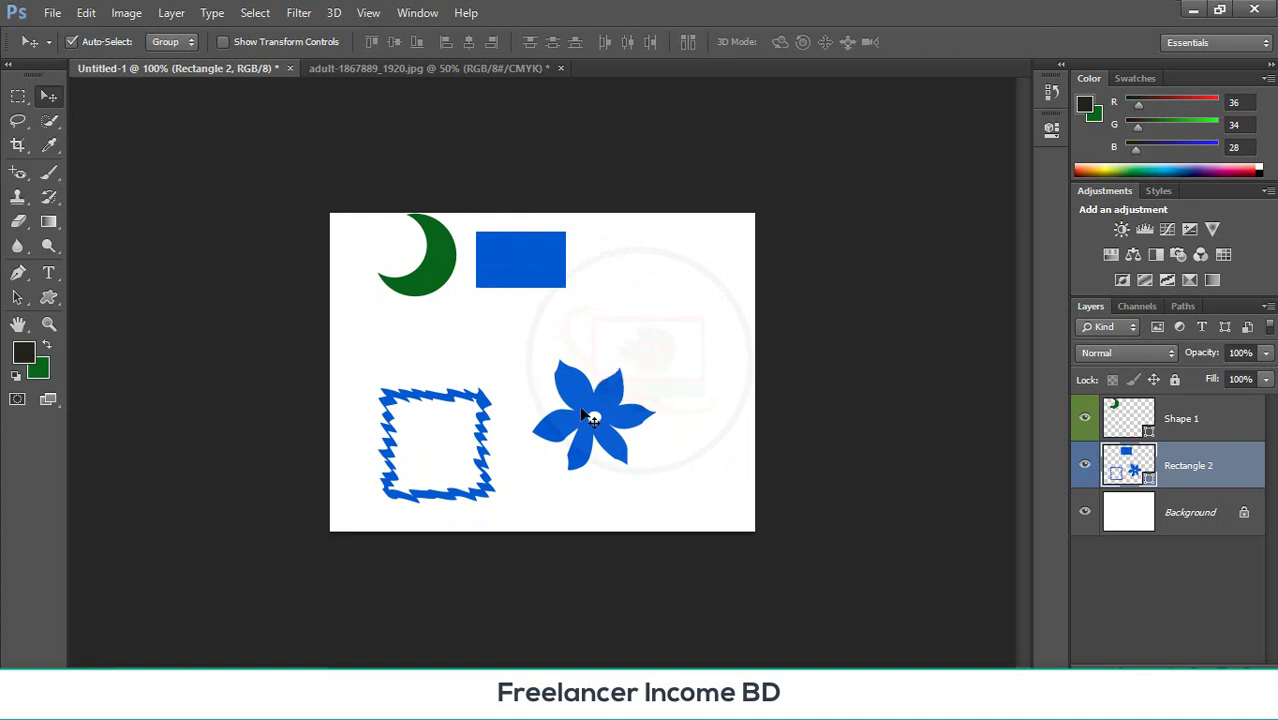
key("Delete")
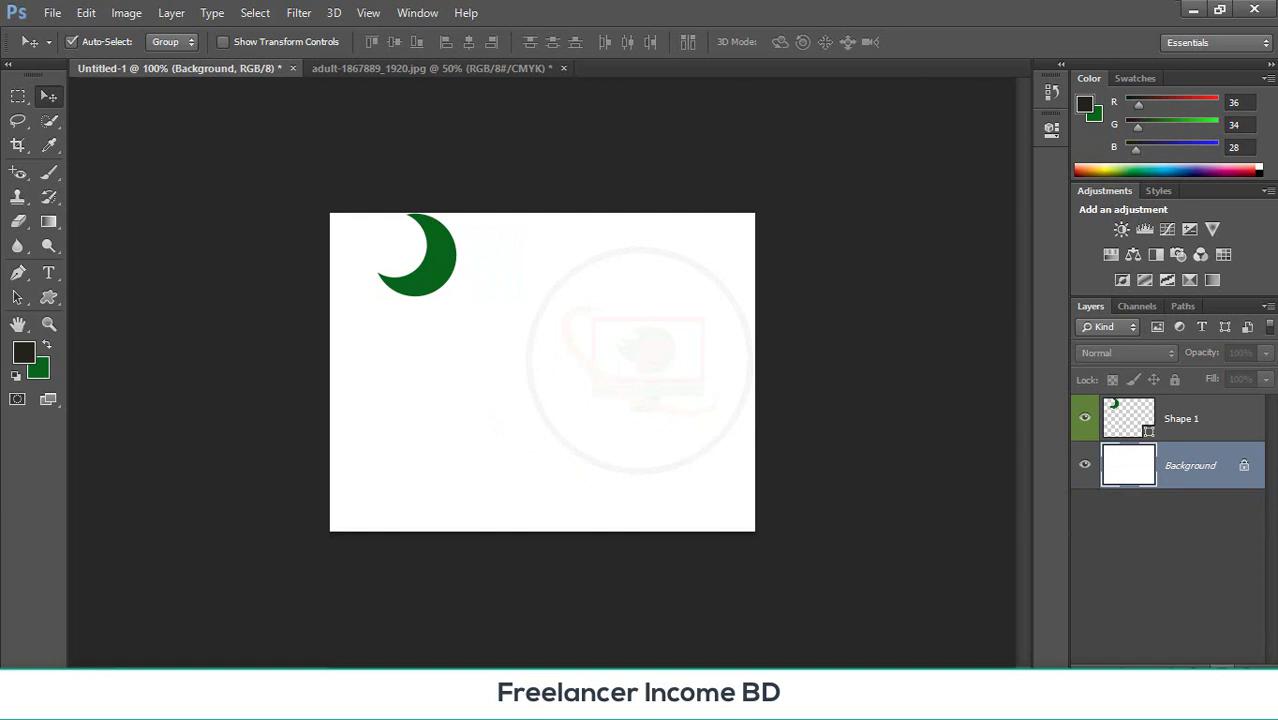
- On a new layer, draw a jagged square frame right of centre
left_click(1220, 664)
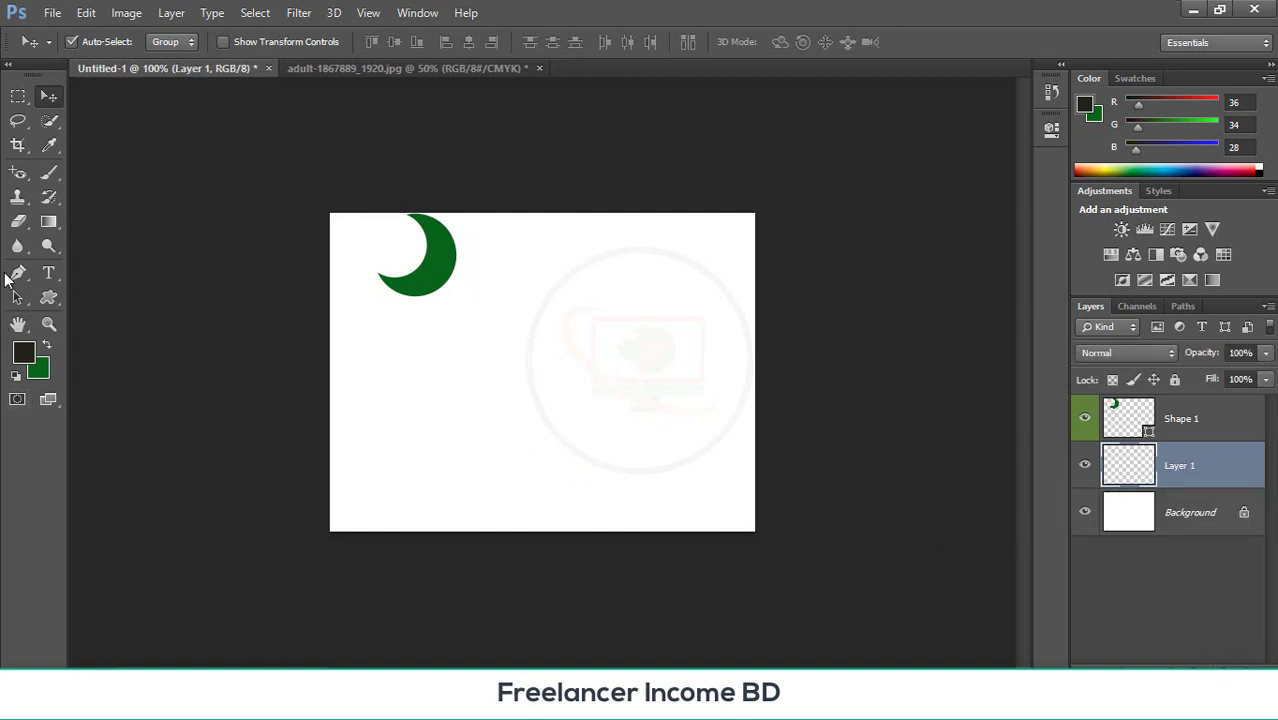
left_click(49, 297)
left_click_drag(589, 303, 675, 502)
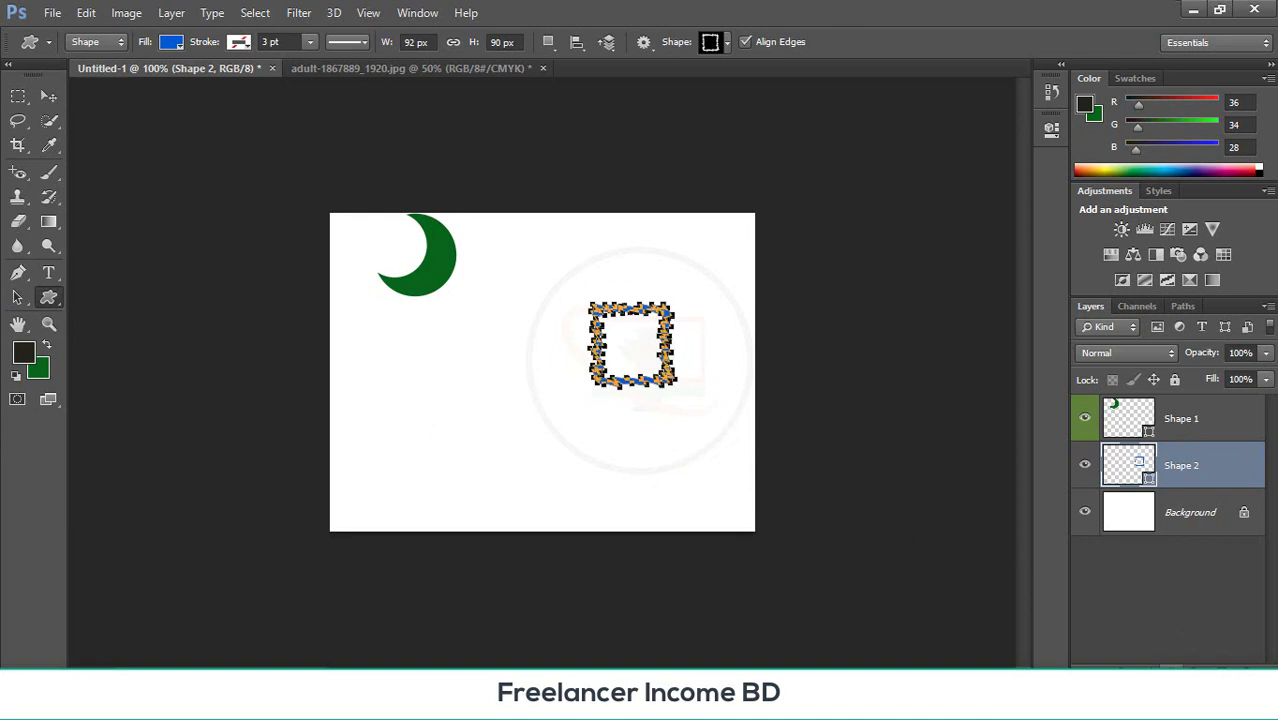
- On another new layer, draw a blue maple leaf at the lower left
left_click(1160, 648)
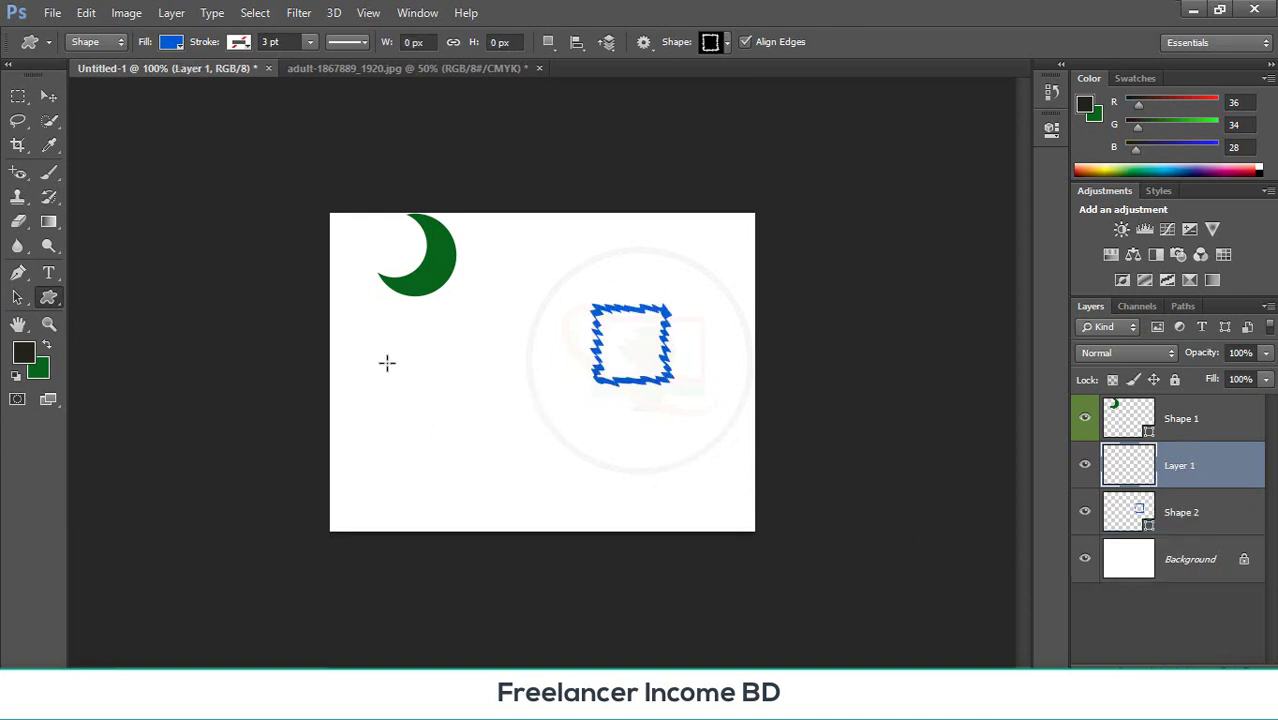
left_click(727, 43)
left_click(602, 236)
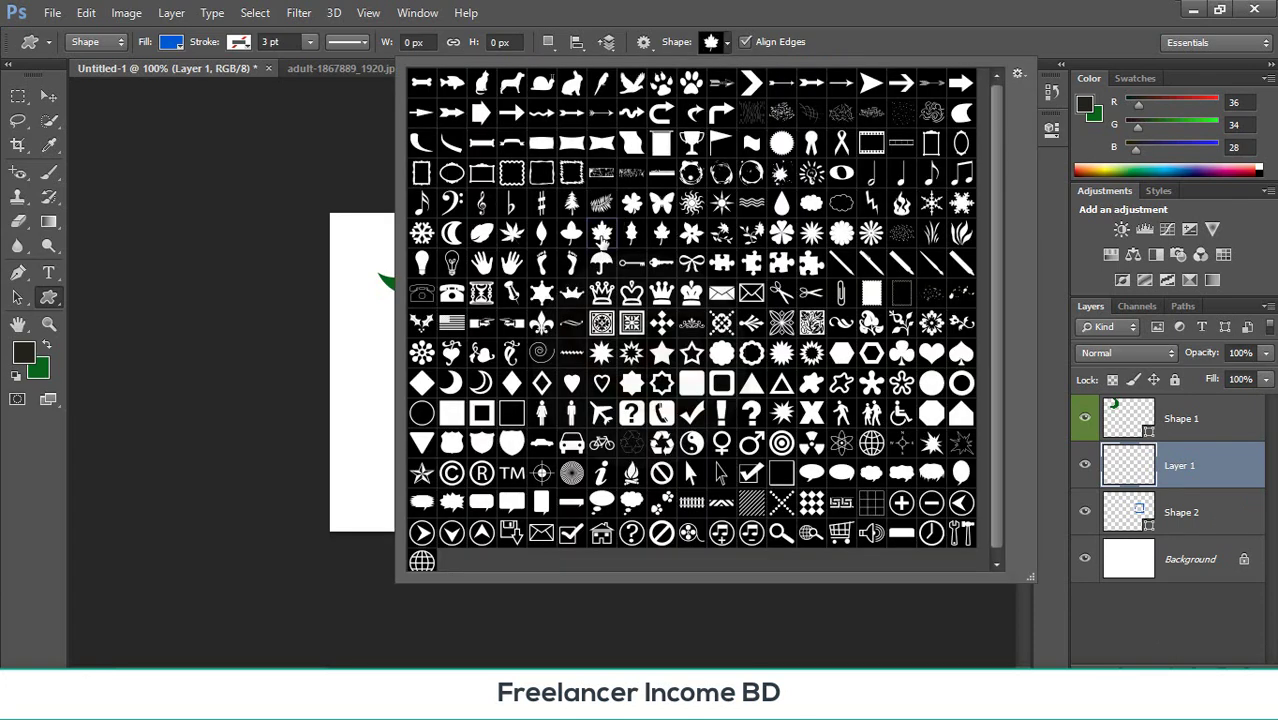
left_click(600, 240)
left_click_drag(408, 352, 555, 556)
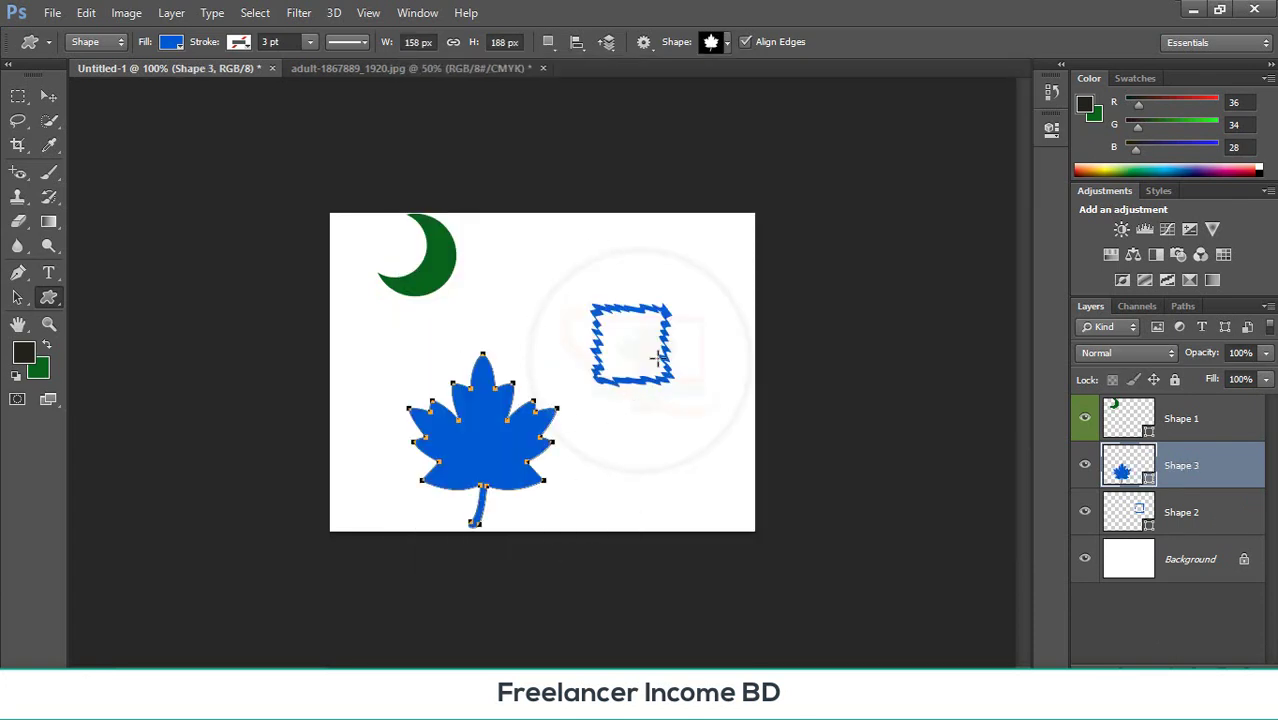
- Add a blue Arrow 2 chevron at the lower right on its own layer
left_click(723, 45)
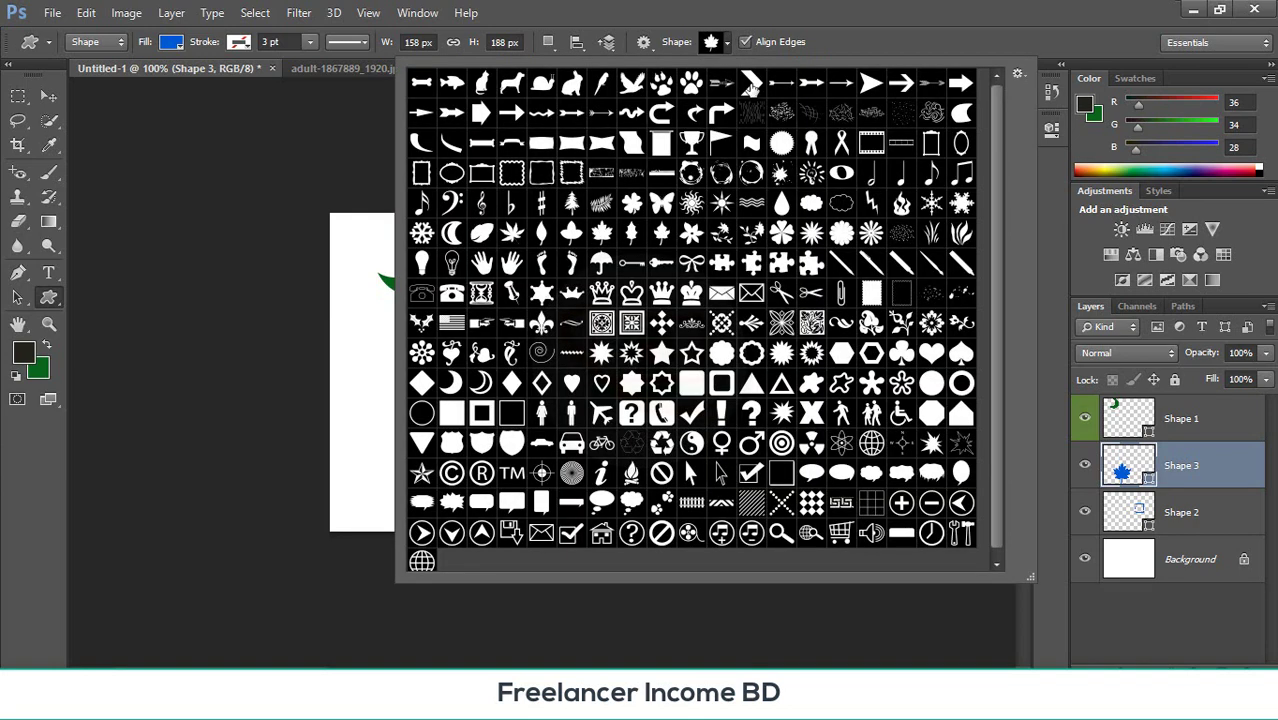
left_click(750, 85)
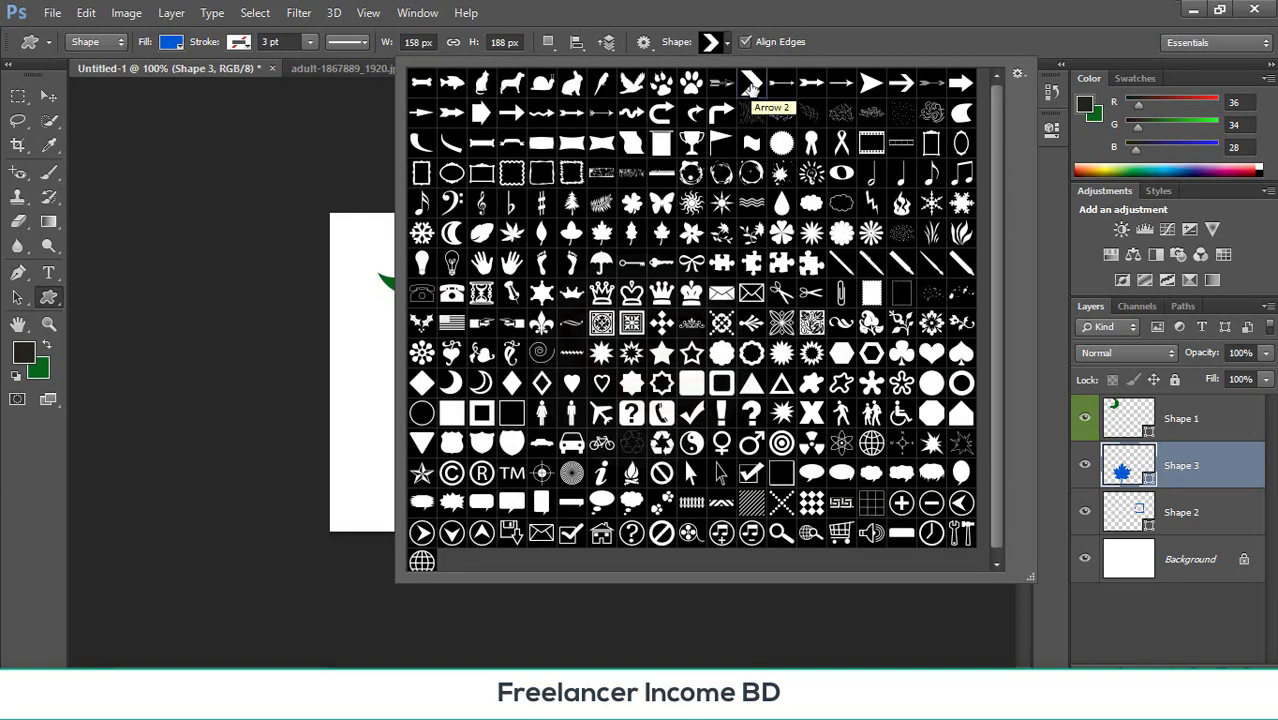
double_click(751, 88)
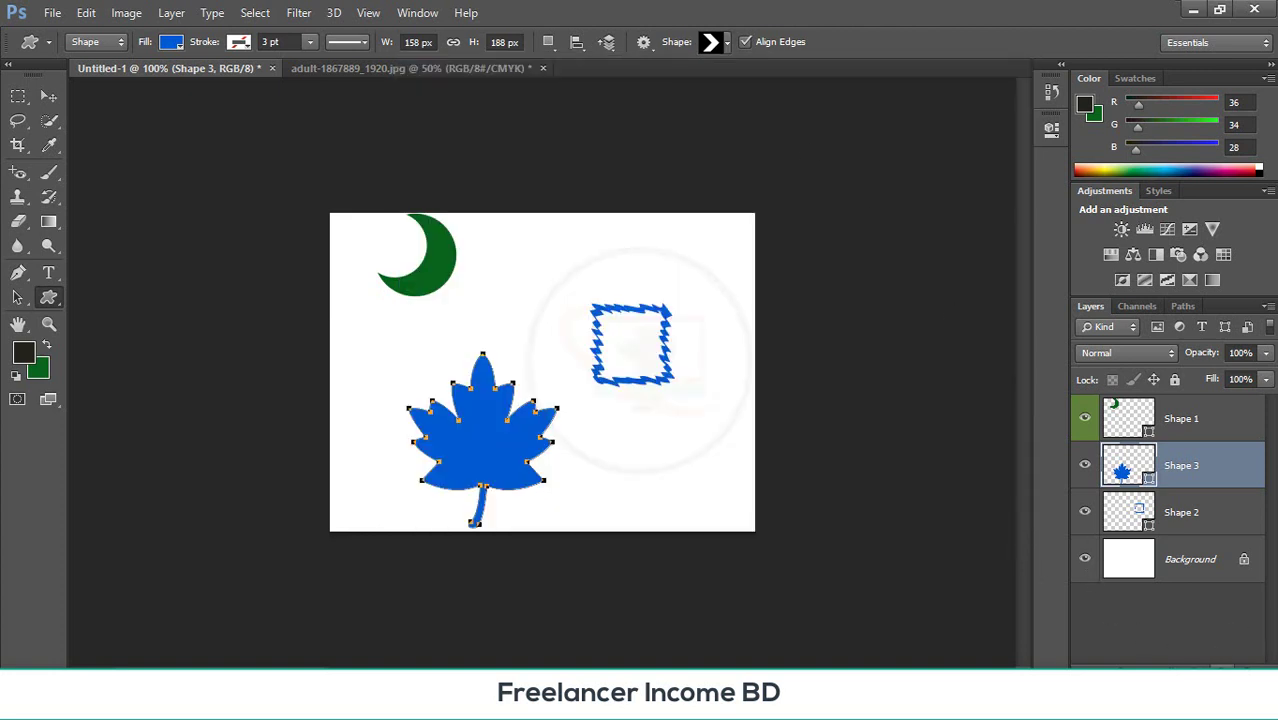
left_click(1226, 665)
left_click_drag(594, 436, 708, 535)
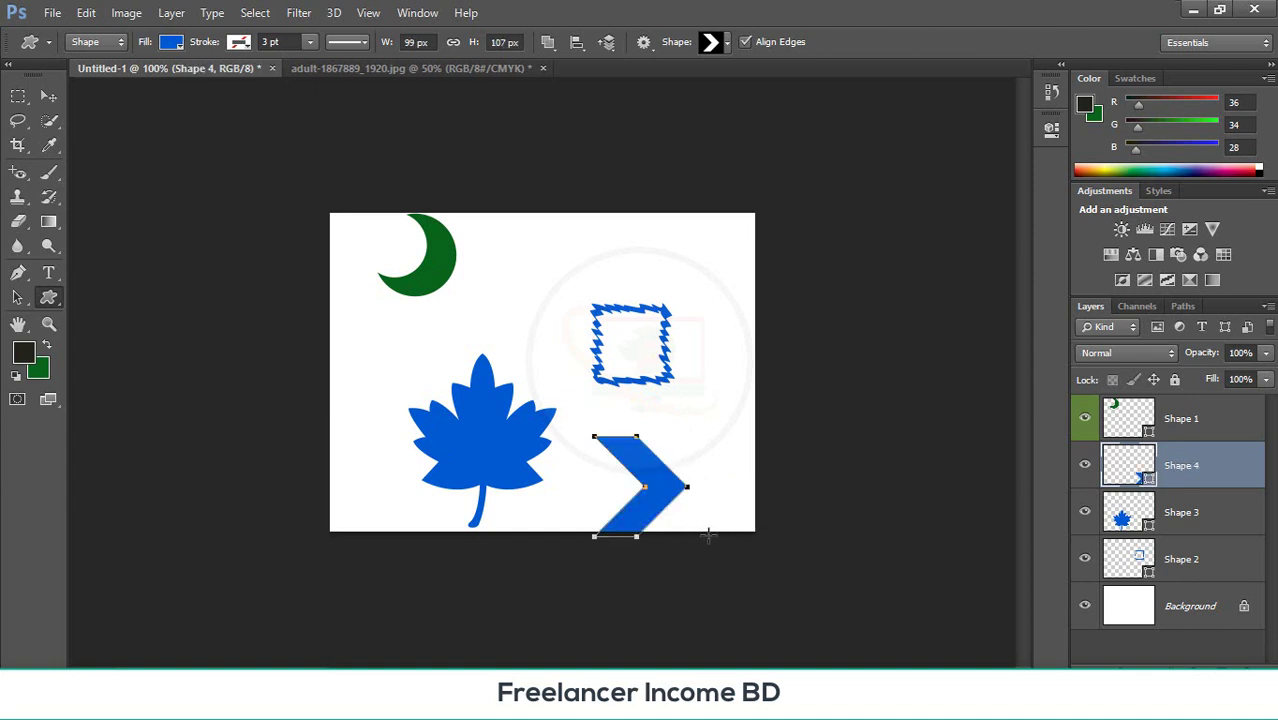
left_click(48, 96)
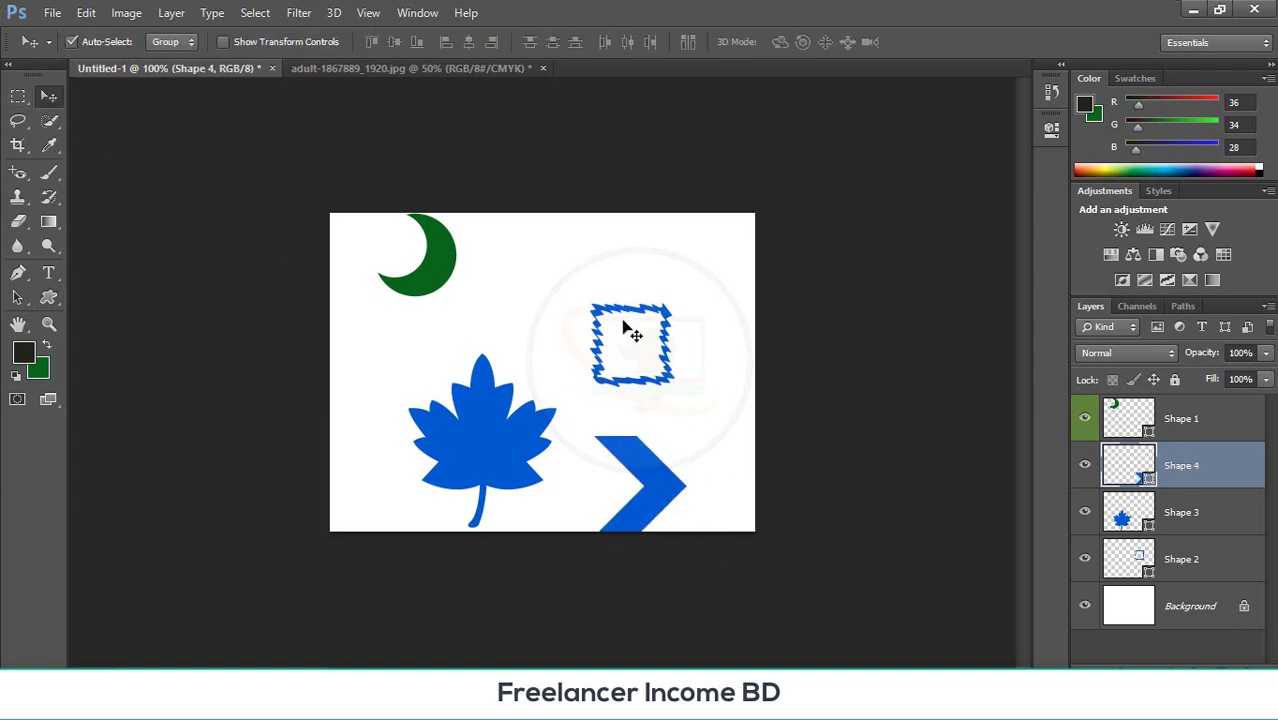
- Move the frame and leaf up-left and the arrow up, then fill the arrow dark
left_click_drag(630, 330, 596, 267)
left_click(461, 455)
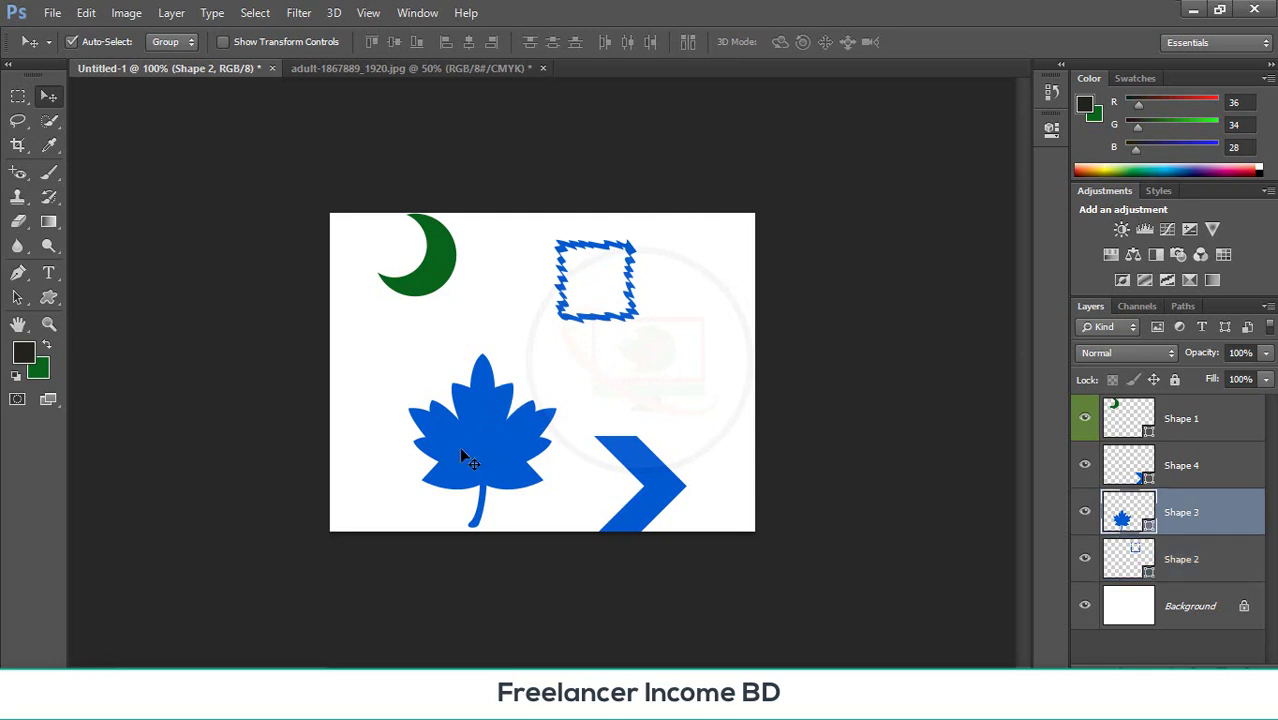
left_click_drag(461, 455, 409, 425)
left_click_drag(649, 483, 659, 411)
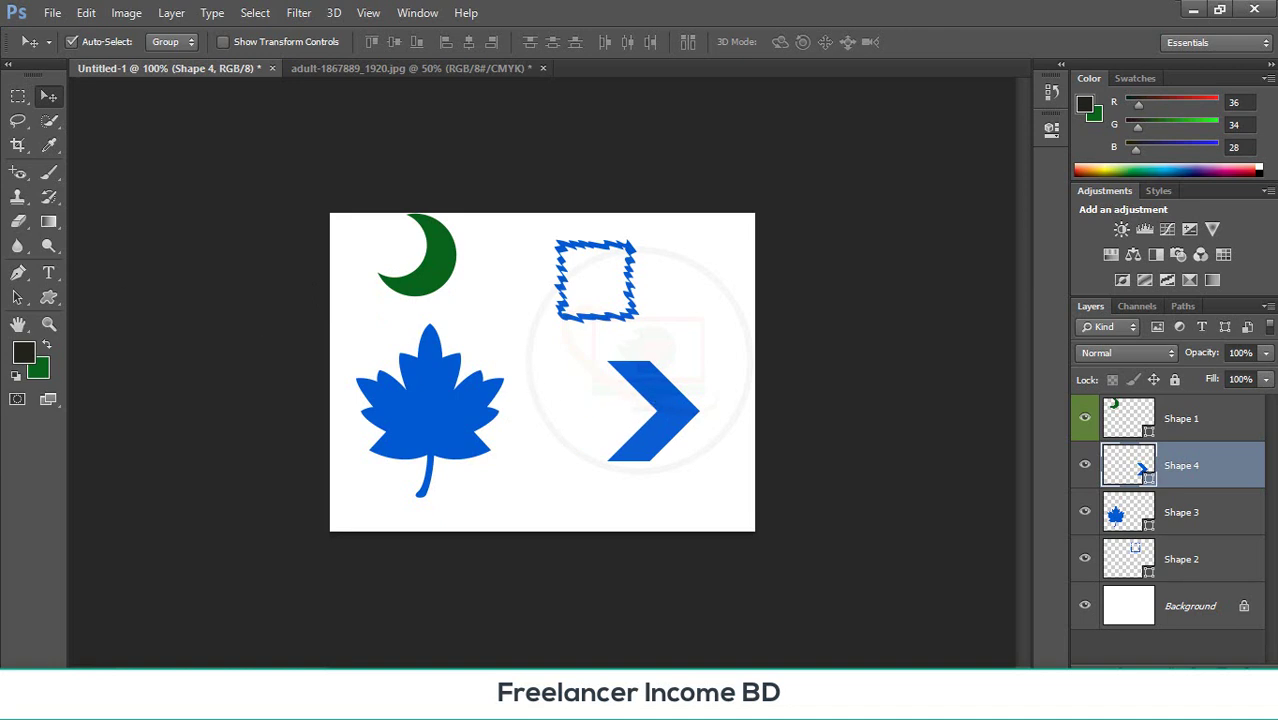
key("alt+BackSpace")
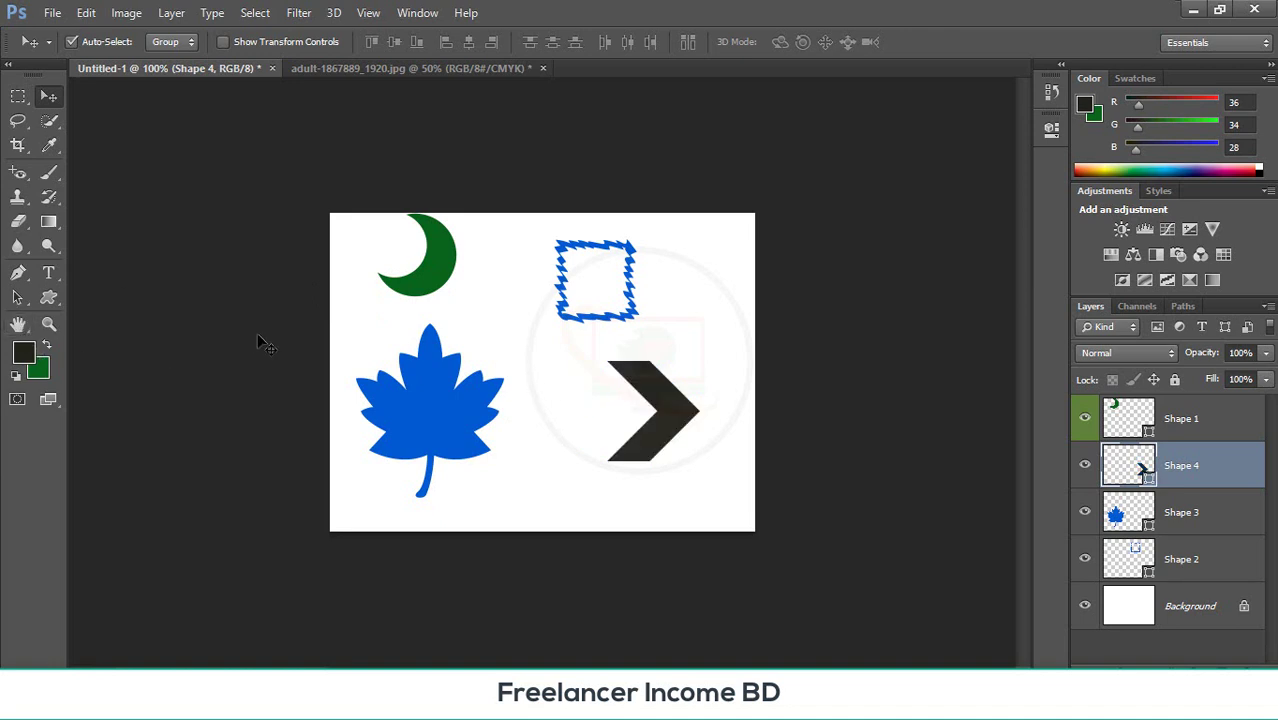
- Fill the leaf green, pick yellow as foreground, delete the leaf and fill the frame yellow
left_click(448, 378)
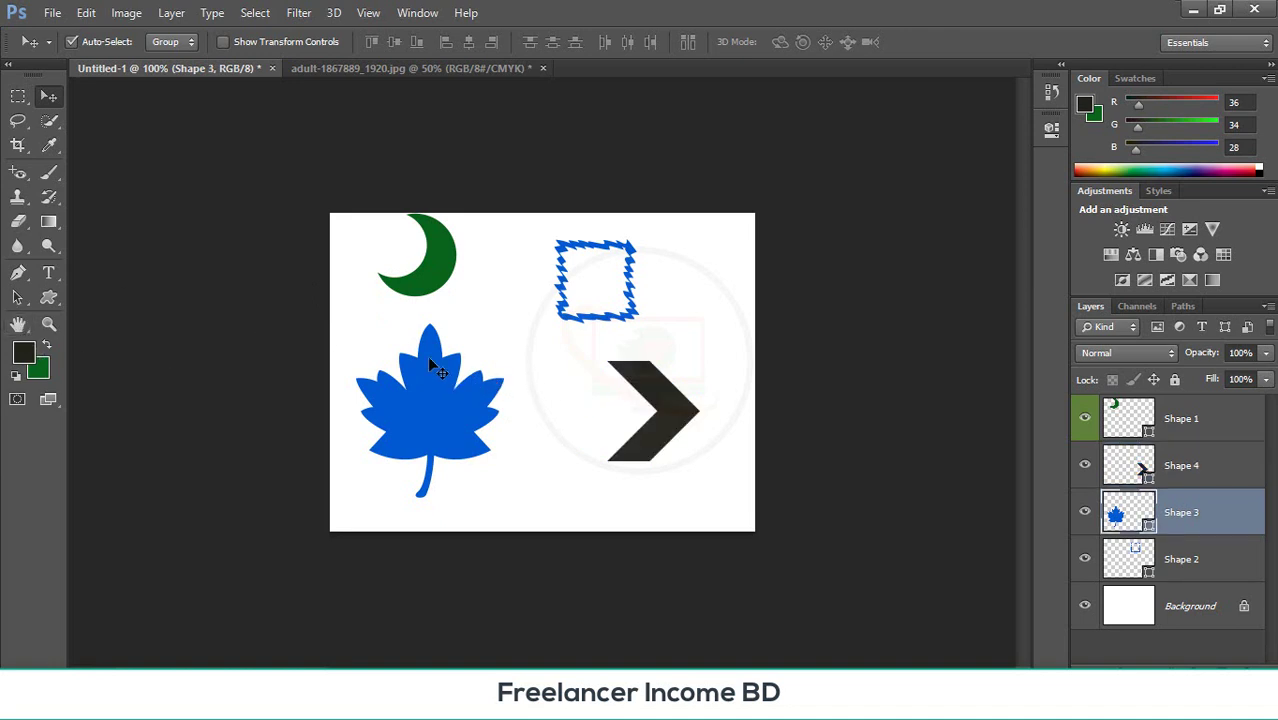
key("ctrl+BackSpace")
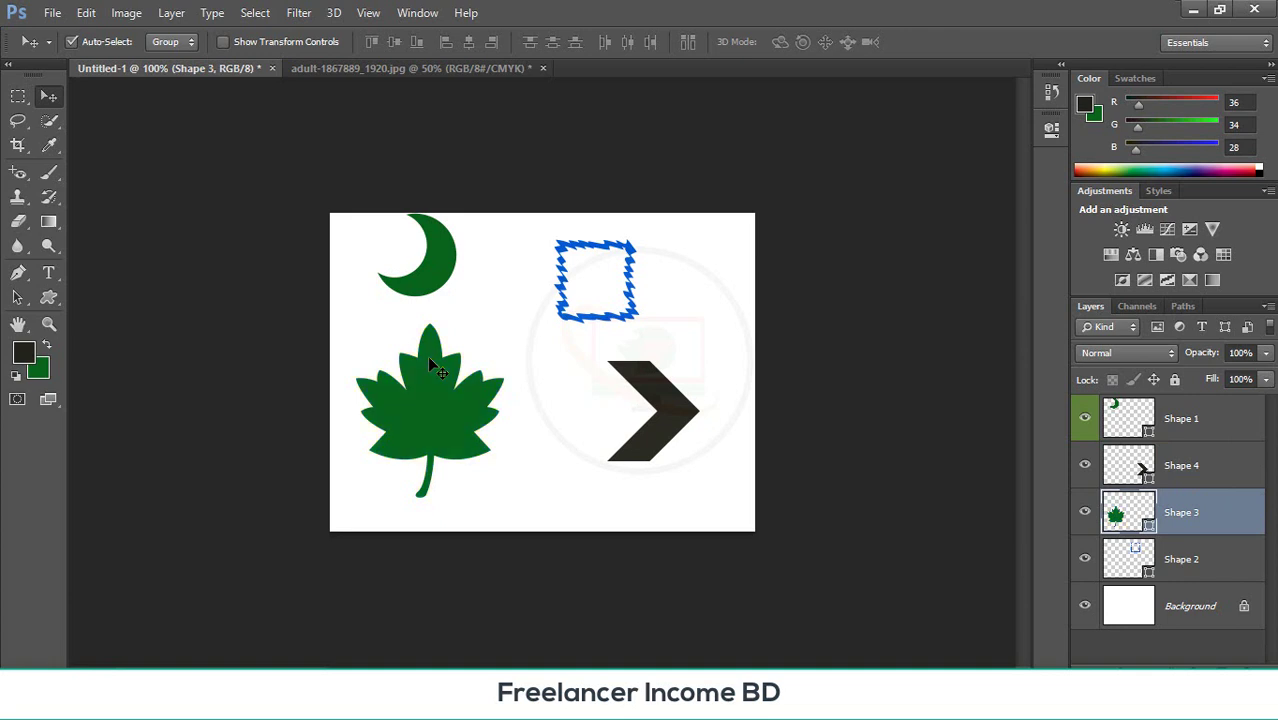
left_click(22, 352)
left_click(619, 188)
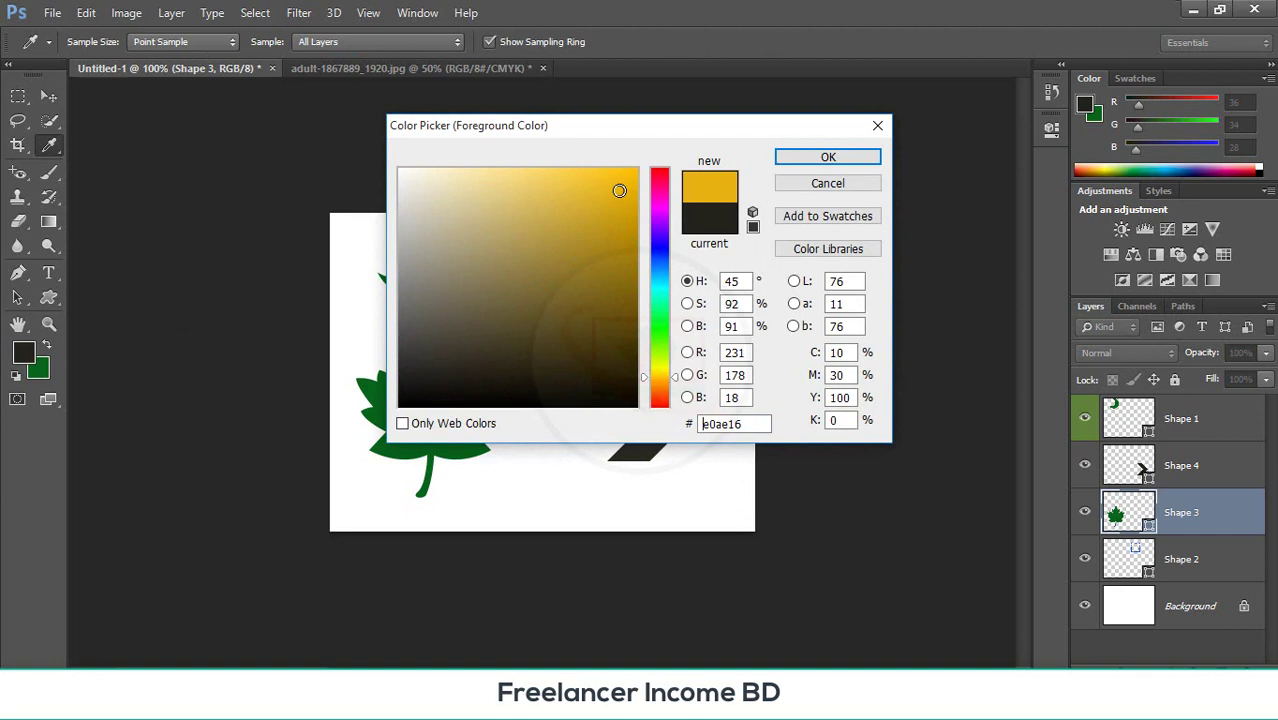
left_click(821, 160)
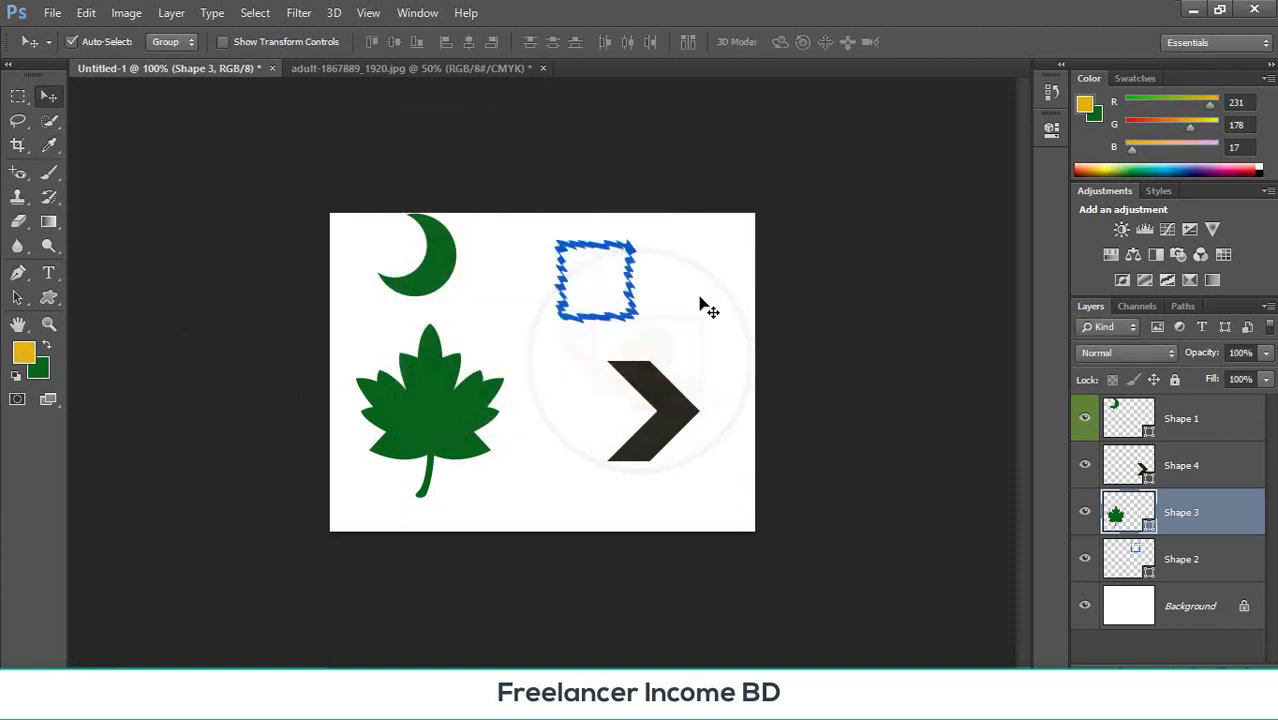
key("Delete")
key("alt+BackSpace")
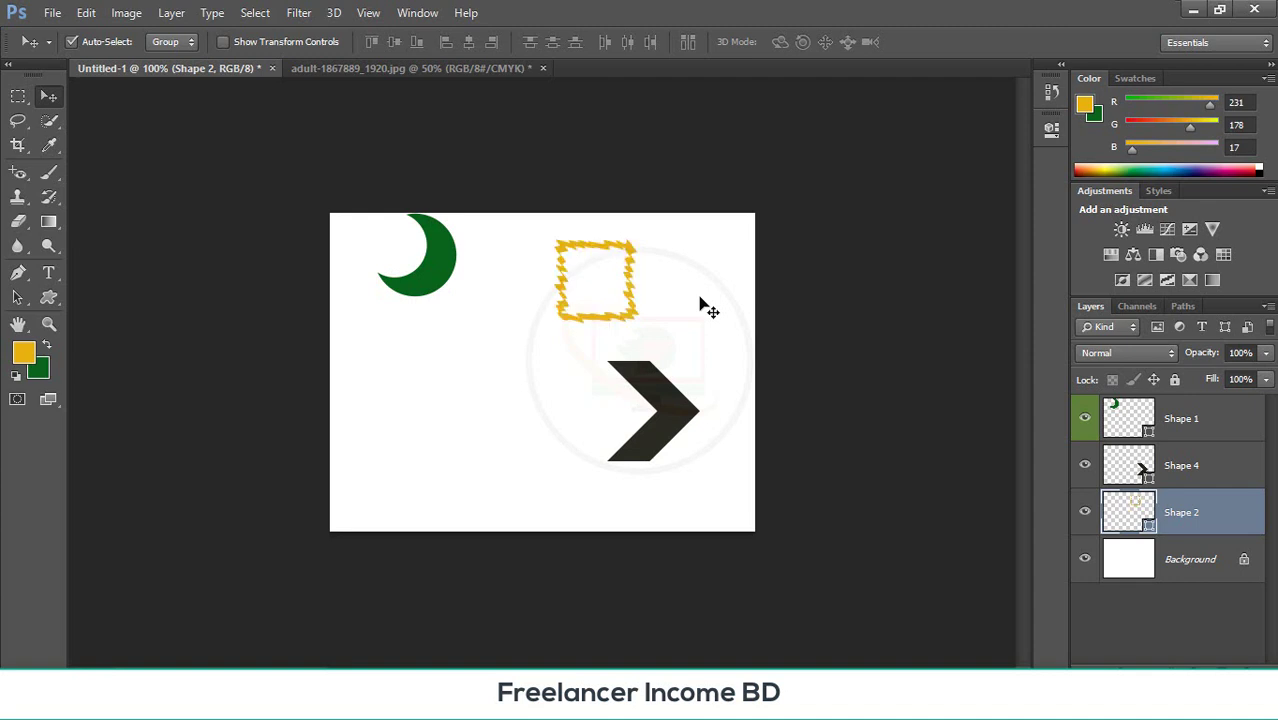
- Undo to restore the blue square and leaf, fill the leaf yellow, and nudge the chevron and square
key("ctrl+alt+z")
key("ctrl+alt+z")
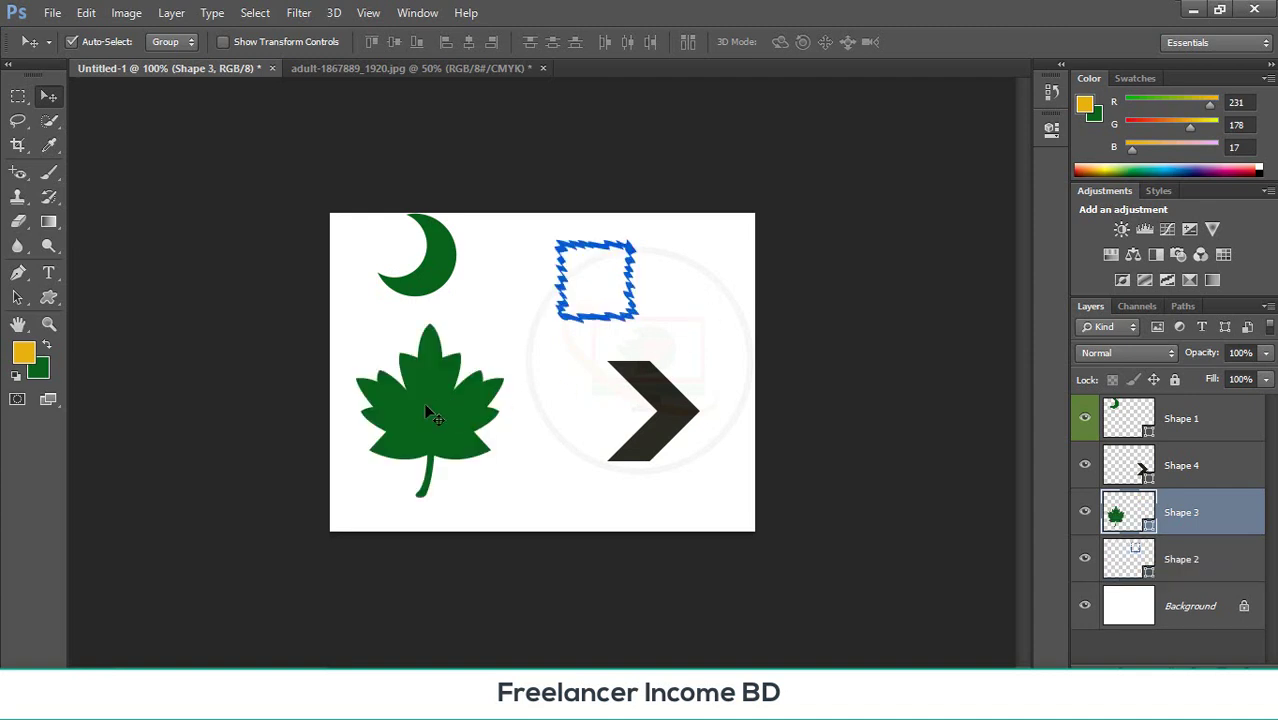
key("alt+BackSpace")
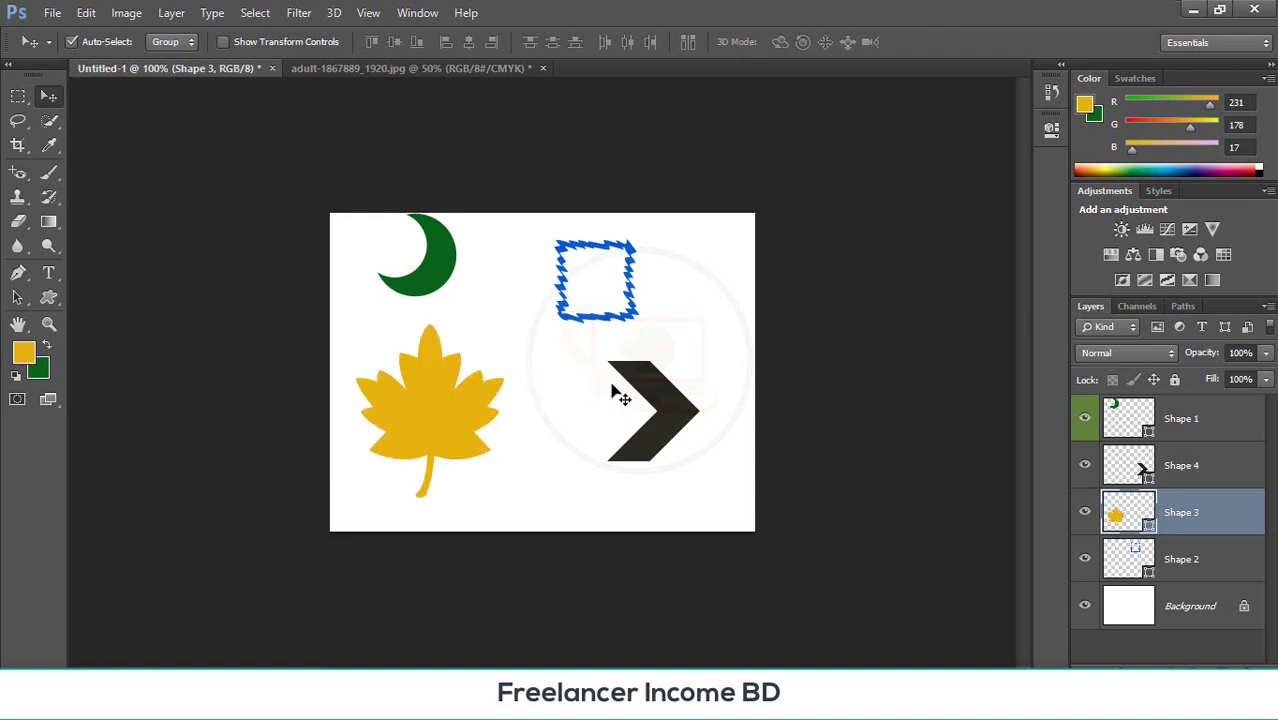
left_click_drag(661, 393, 650, 414)
left_click_drag(632, 314, 659, 308)
- Switch between the leaf and square layers, ending with Shape 2 selected
left_click(437, 412)
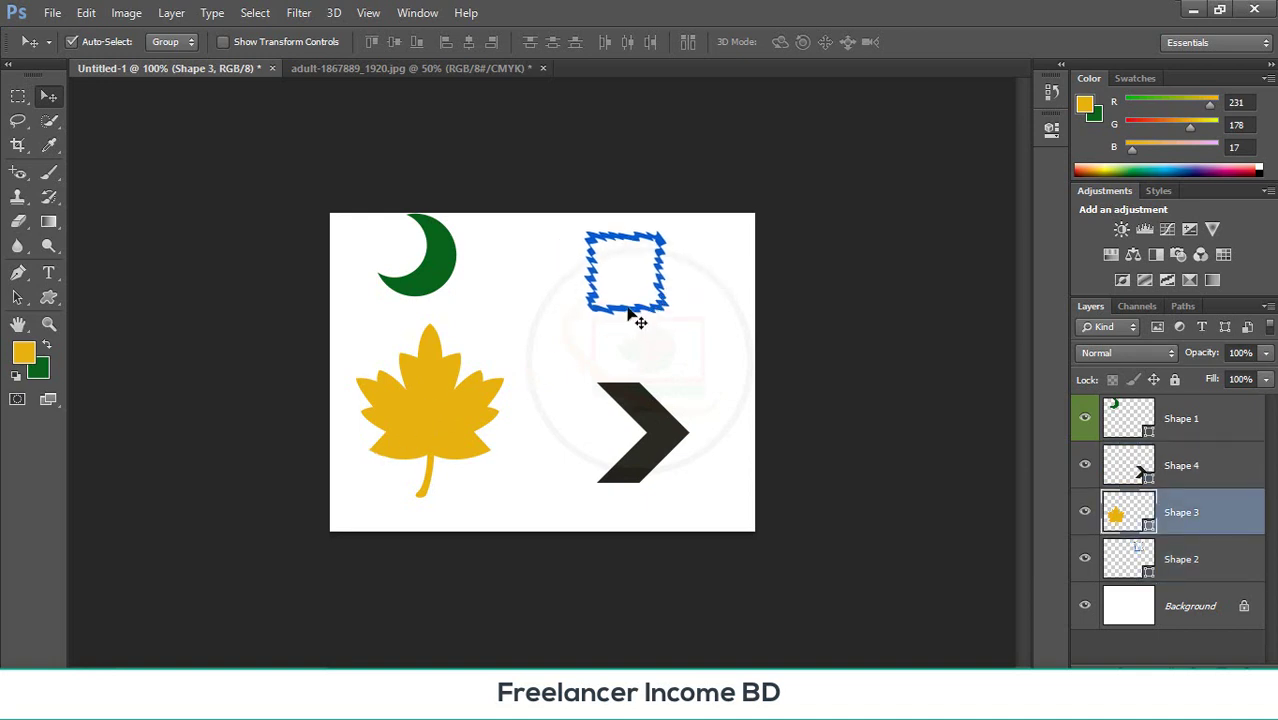
left_click(638, 318)
left_click(398, 410)
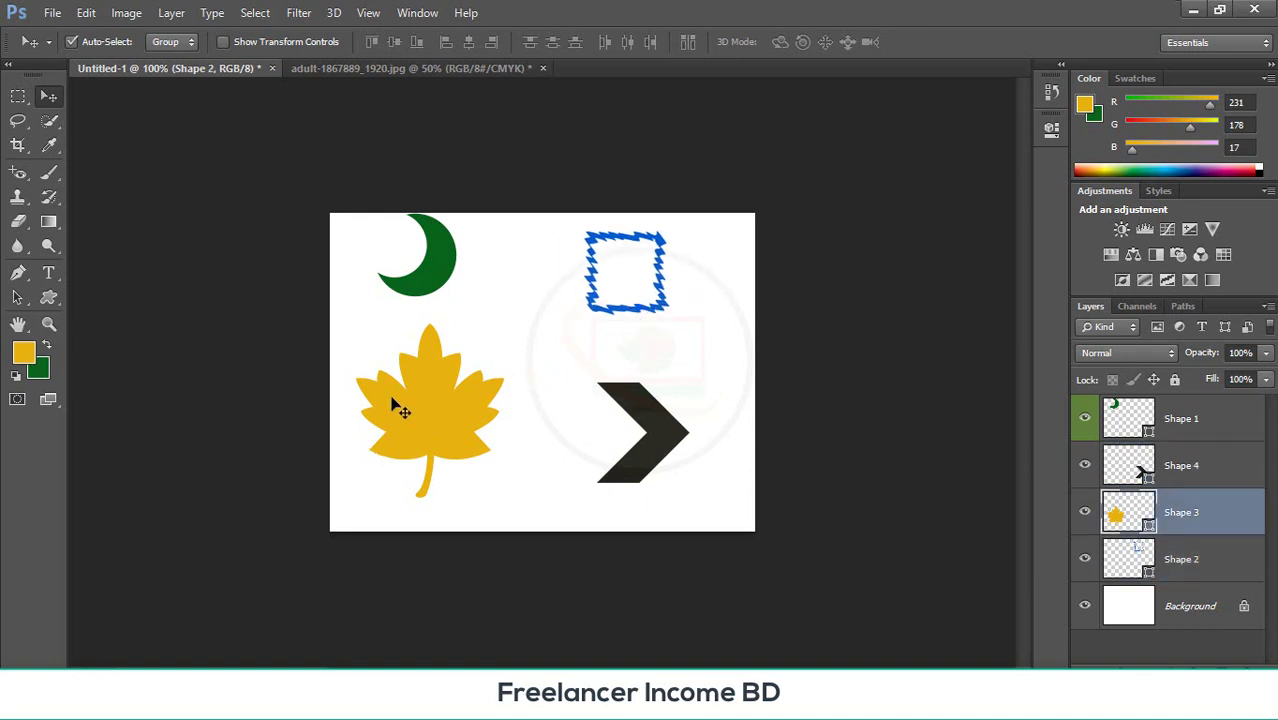
left_click(604, 314)
left_click(609, 315)
left_click(608, 311)
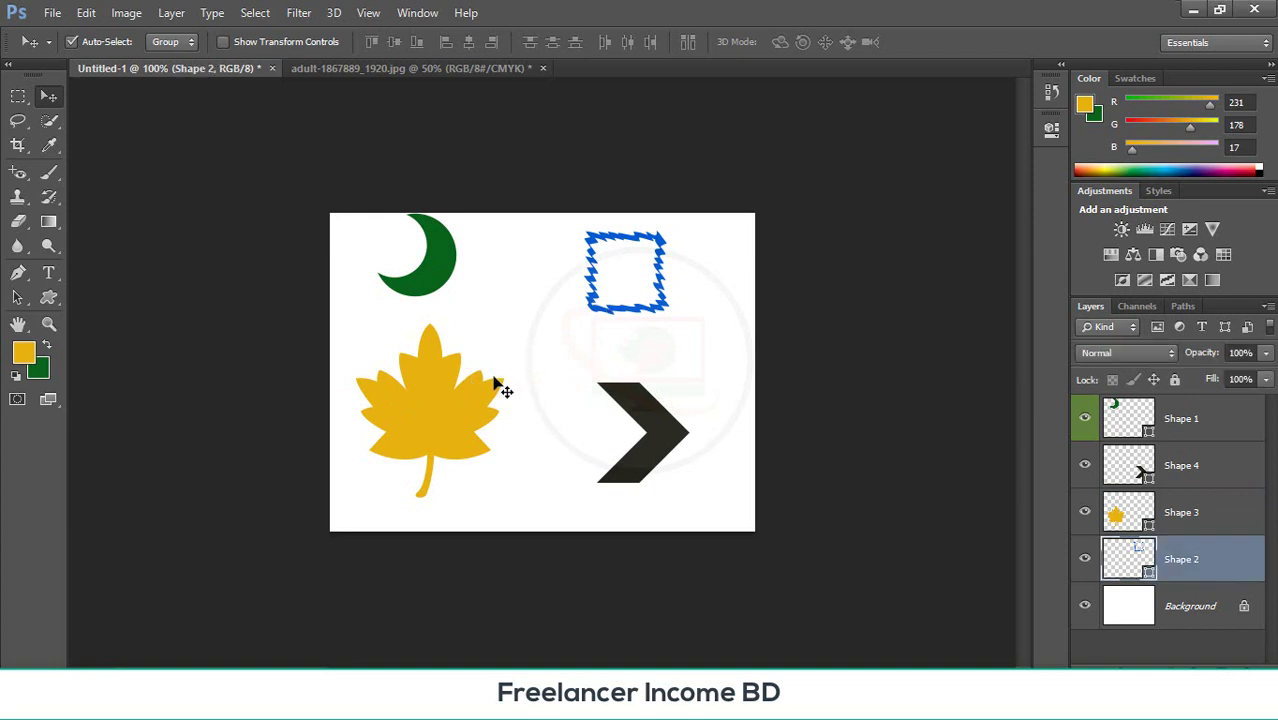
- Select Shape 2 and Shape 3, briefly toggle their visibility, and link them
left_click(1211, 510, "shift")
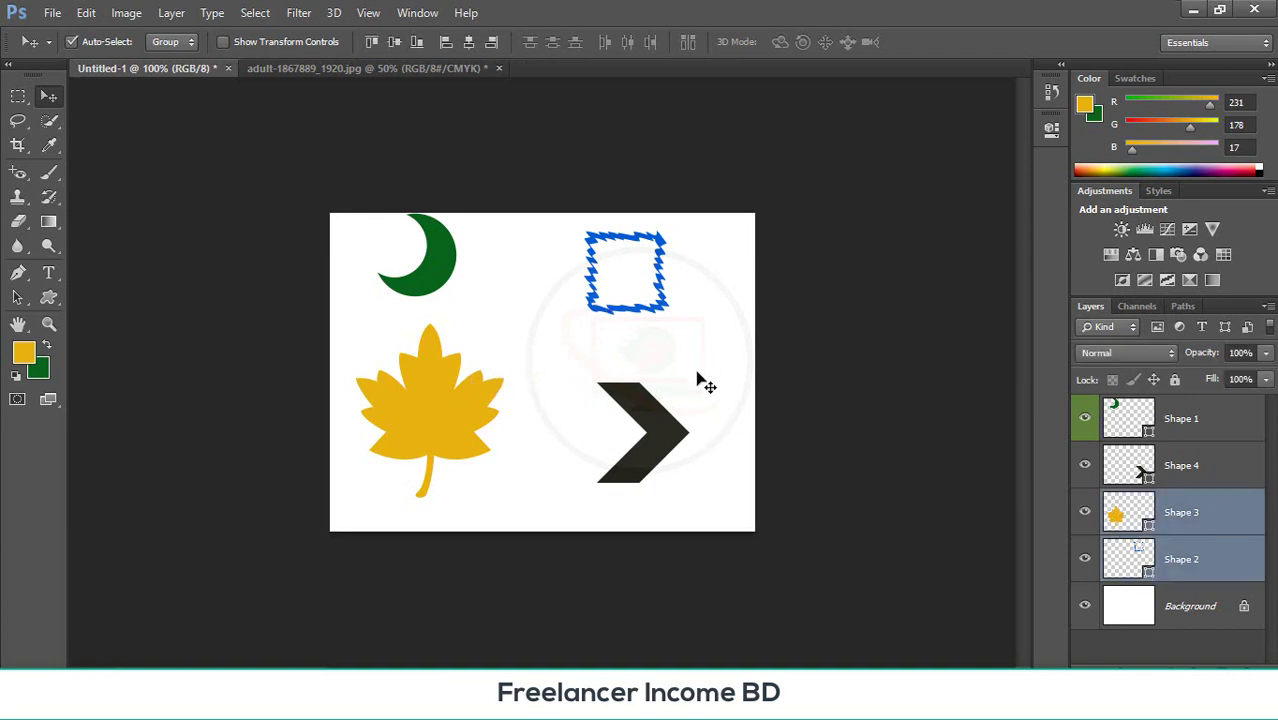
left_click(1085, 559)
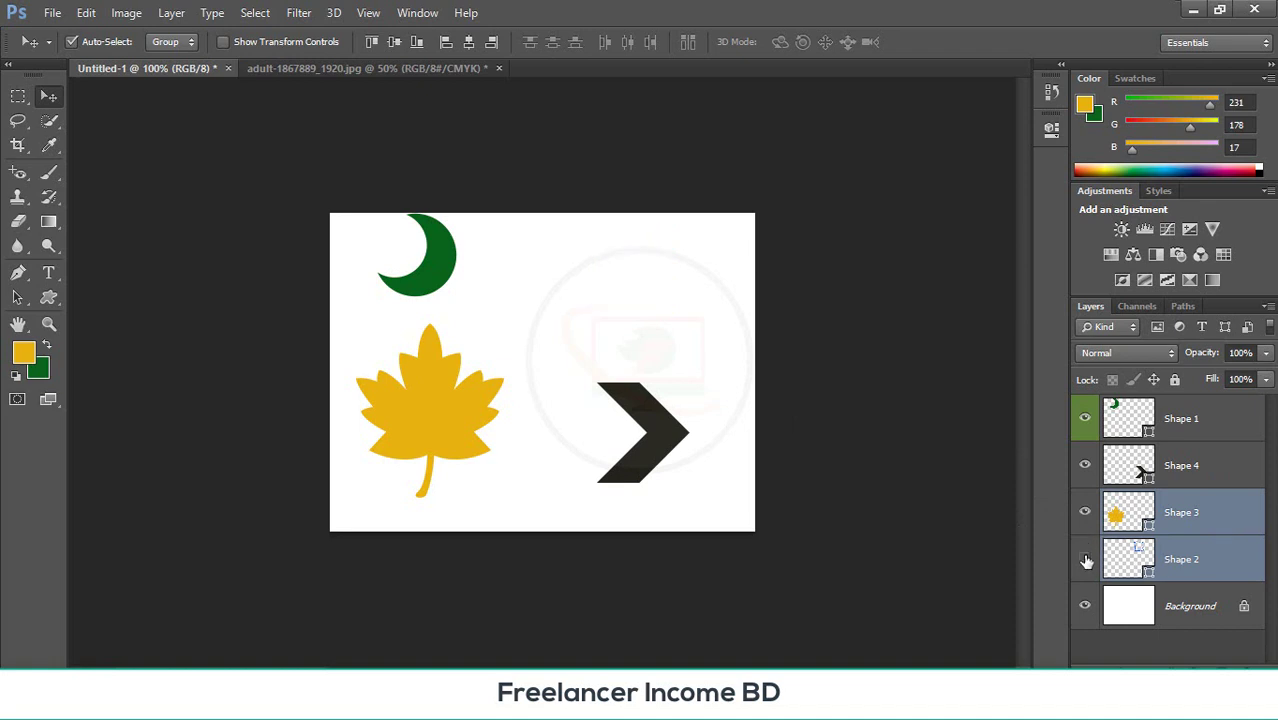
left_click(1085, 513)
left_click(1085, 513)
left_click(1085, 559)
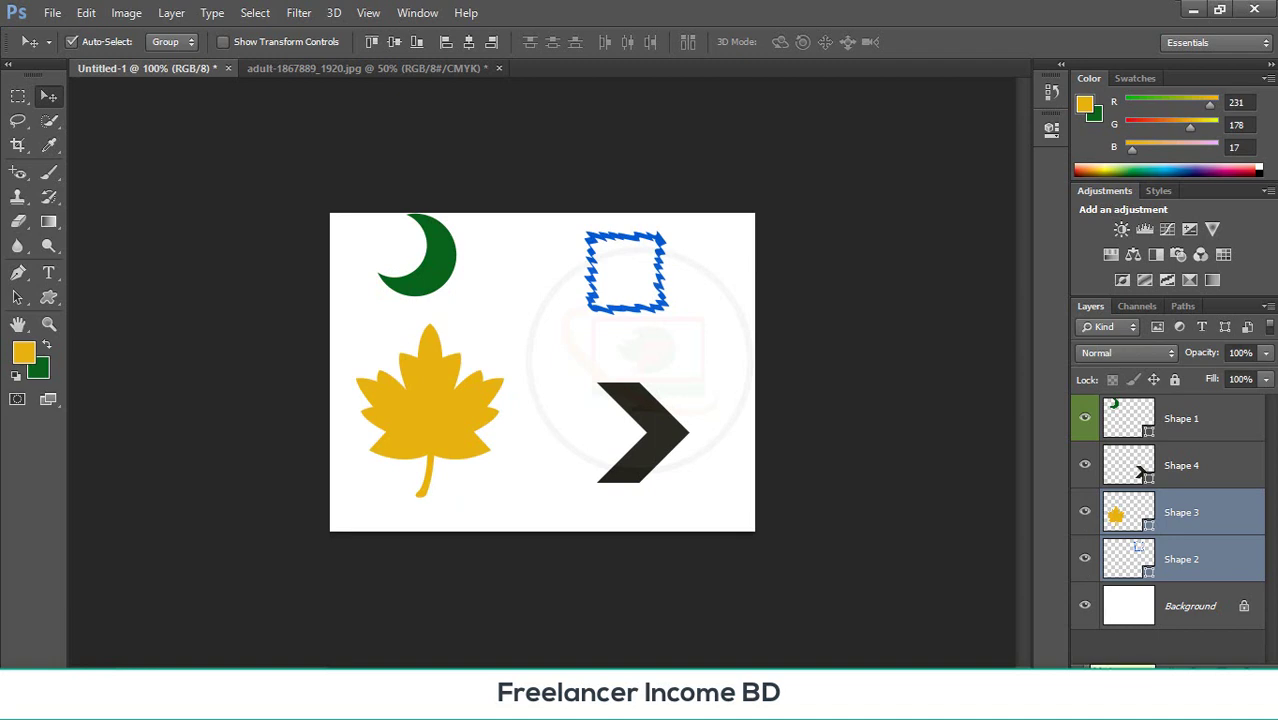
left_click(1085, 680)
- Move the linked square and leaf together and nudge the chevron slightly down
left_click(618, 316)
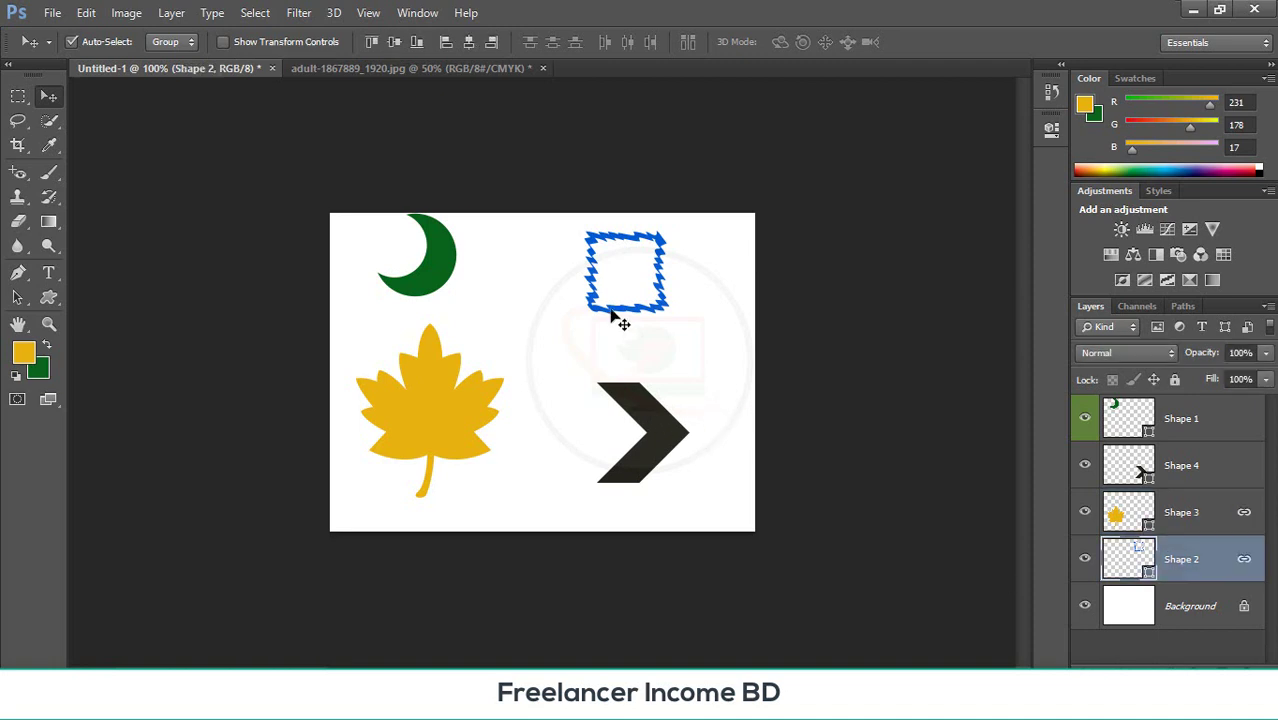
left_click_drag(618, 316, 593, 326)
left_click_drag(658, 433, 661, 444)
left_click_drag(422, 434, 444, 412)
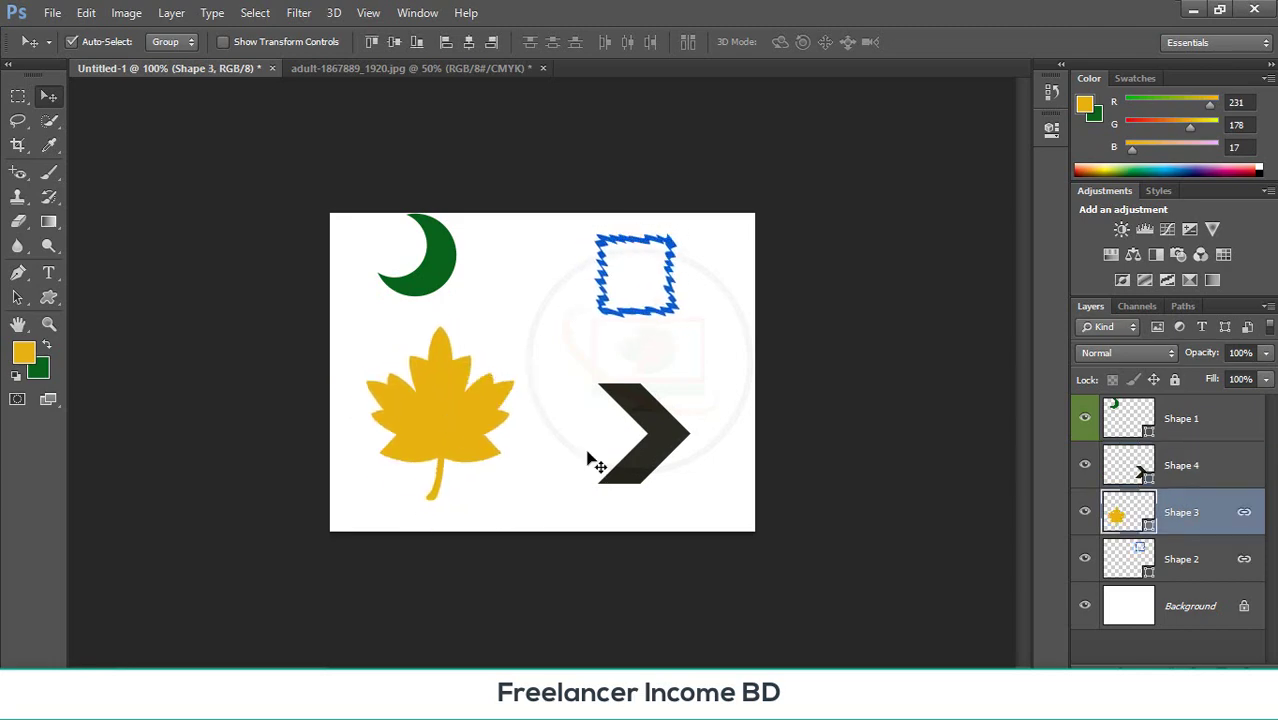
- Unlink Shape 3 from Shape 2 and move the blue square alone slightly left and down
right_click(1208, 518)
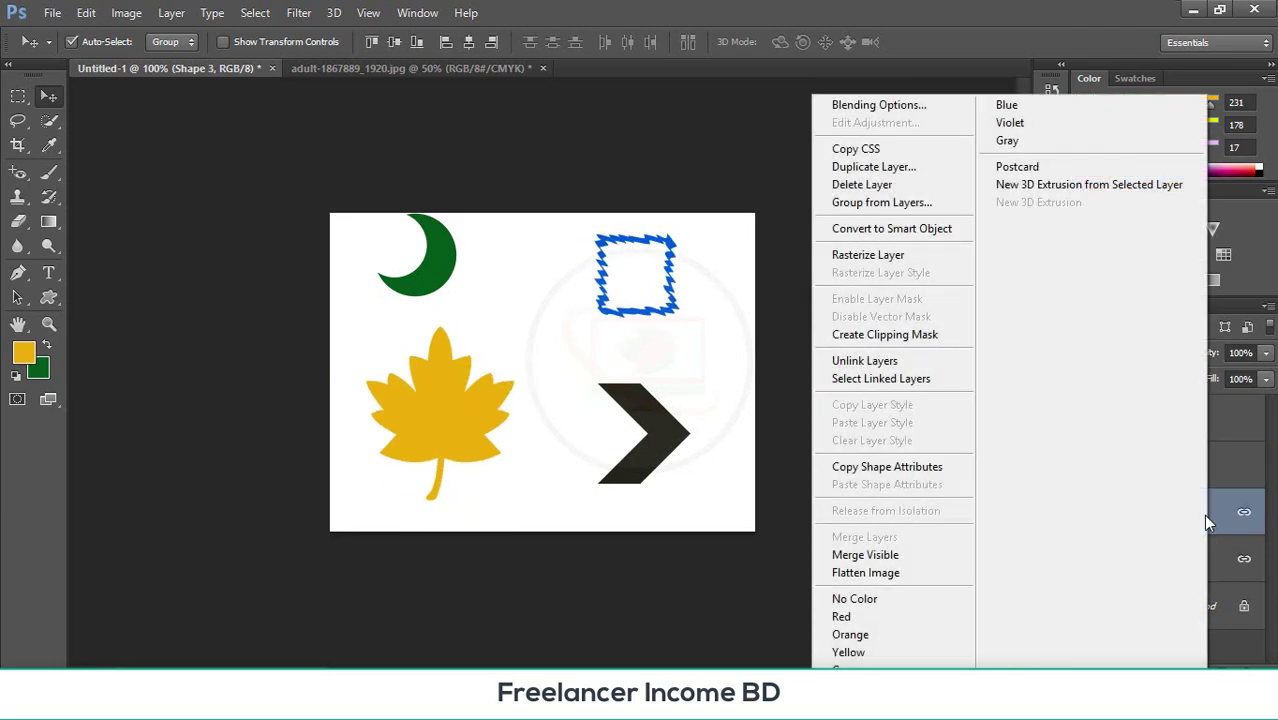
left_click(910, 362)
left_click(924, 459)
left_click(603, 306)
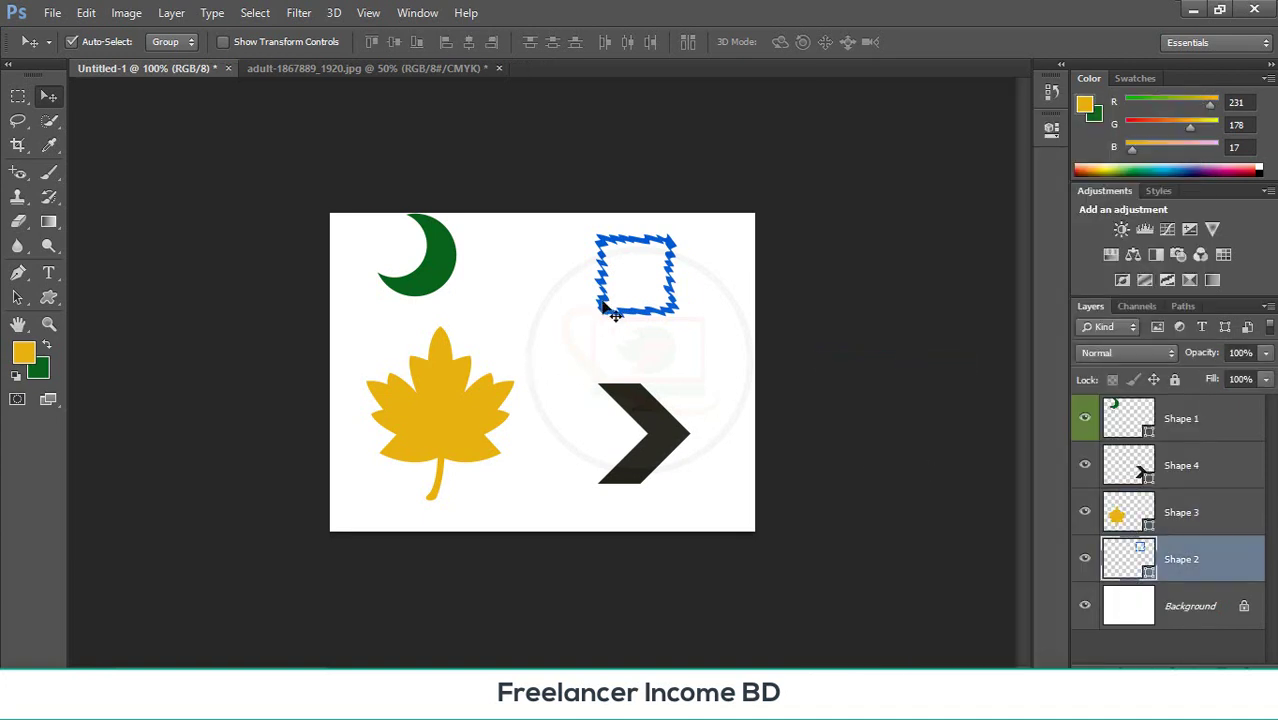
mouse_move(602, 305)
left_mouse_down()
mouse_move(605, 331)
mouse_move(582, 297)
mouse_move(583, 313)
left_mouse_up()
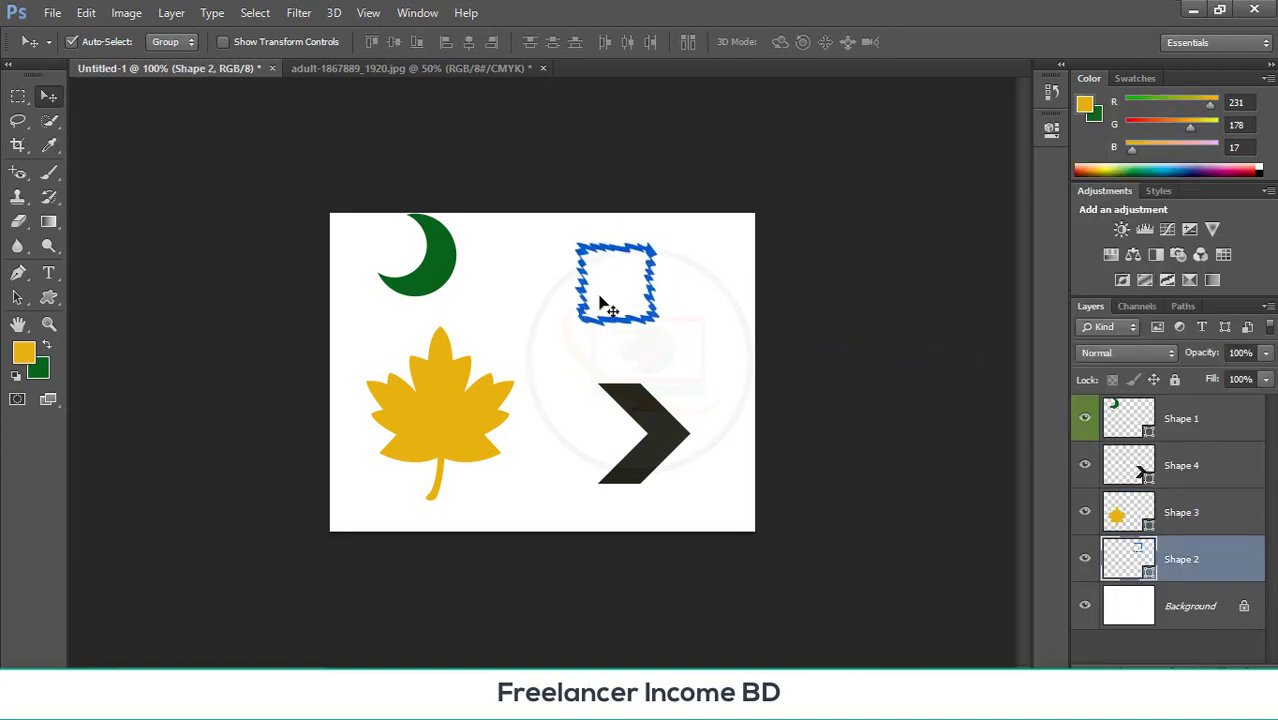
left_click(1217, 514, "shift")
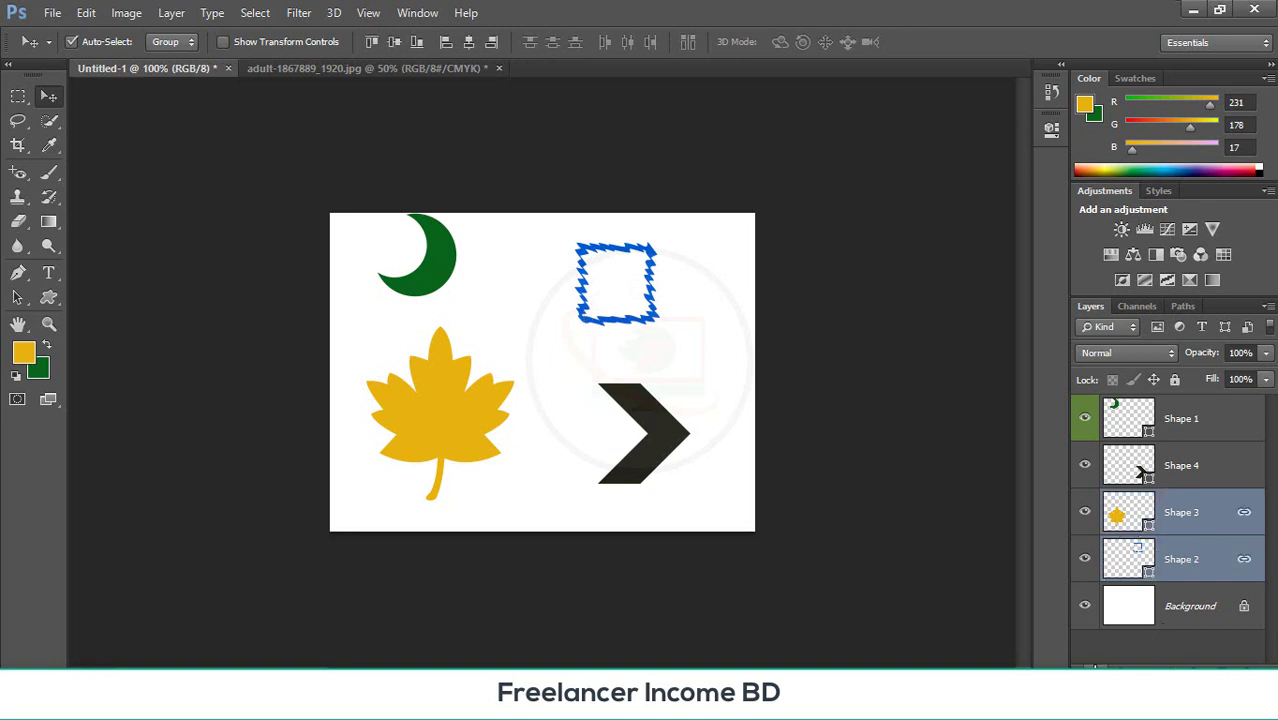
left_click(712, 355)
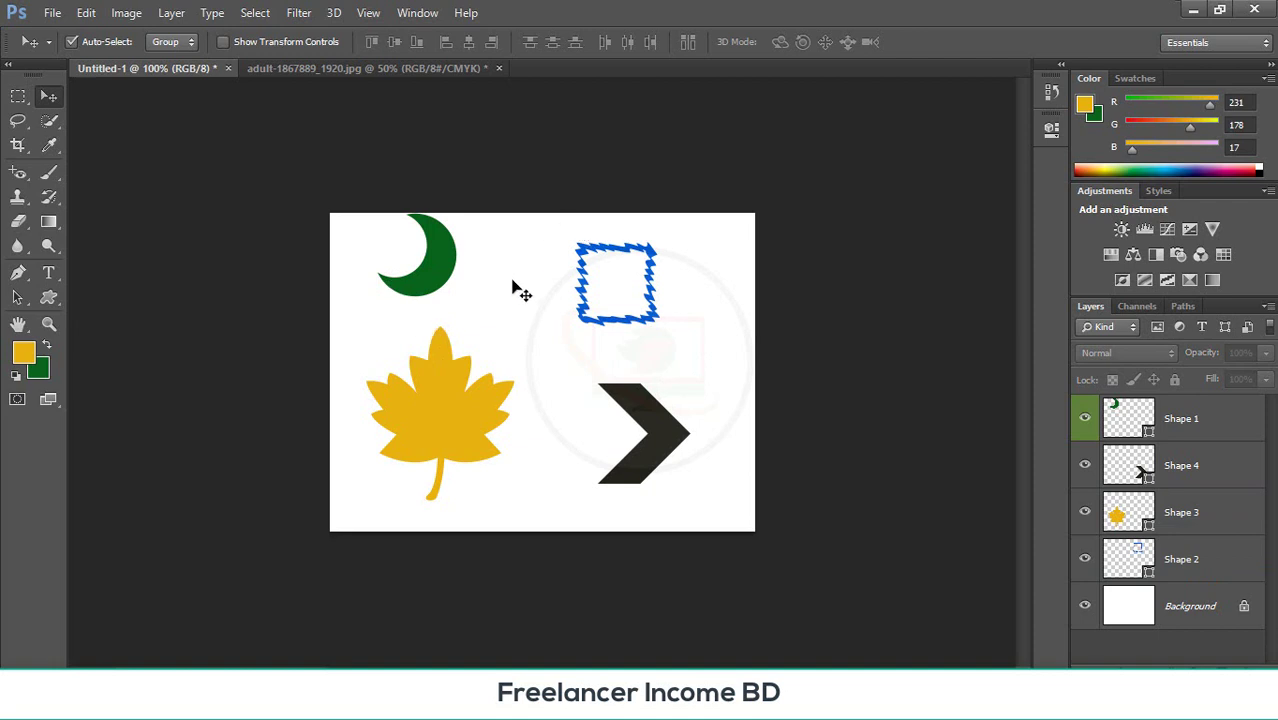
- Convert Background to Layer 0 and drag it, leaving a transparent strip at the bottom
left_click_drag(516, 265, 490, 214)
double_click(1243, 609)
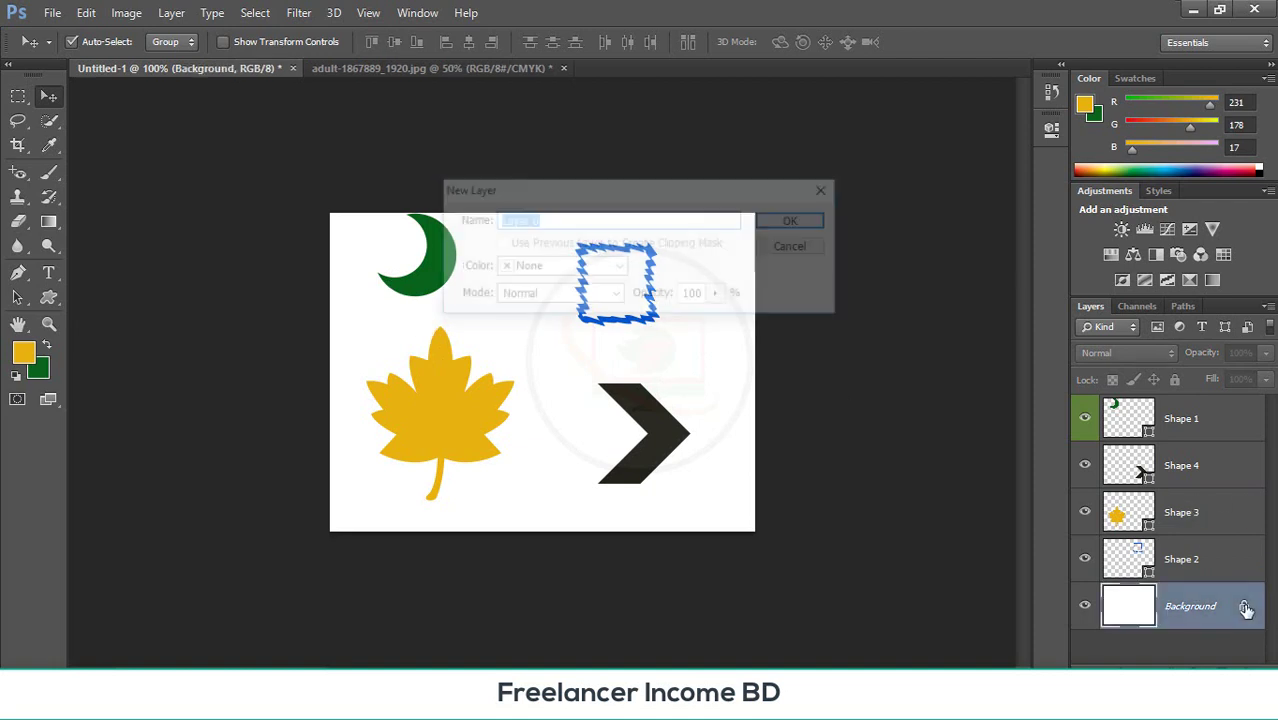
left_click(790, 222)
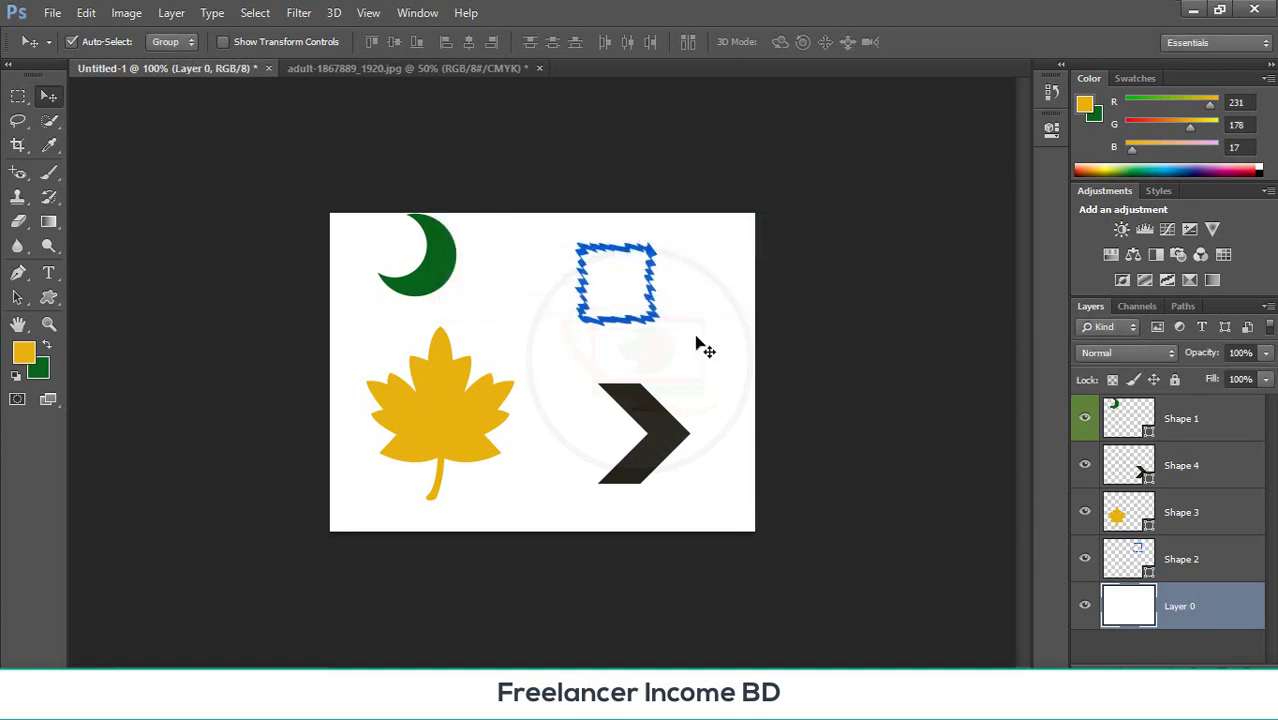
left_click_drag(697, 318, 1050, 430)
left_click_drag(823, 415, 714, 262)
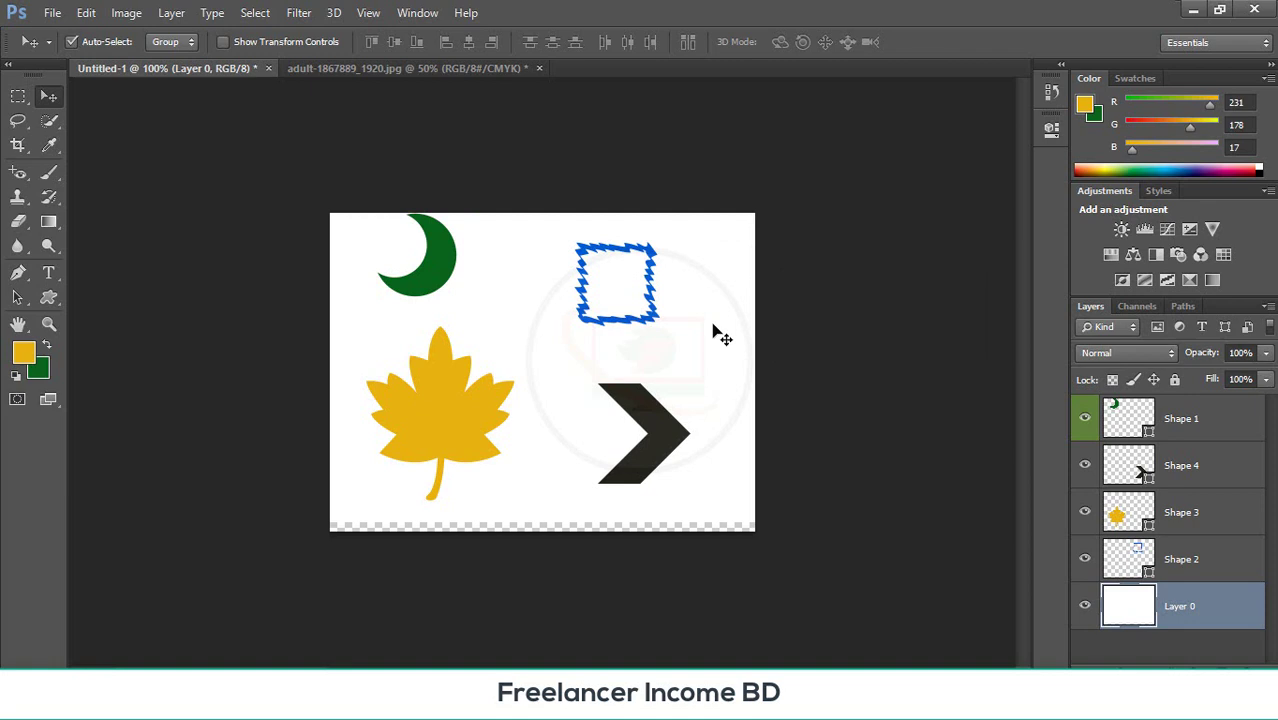
left_click(443, 294)
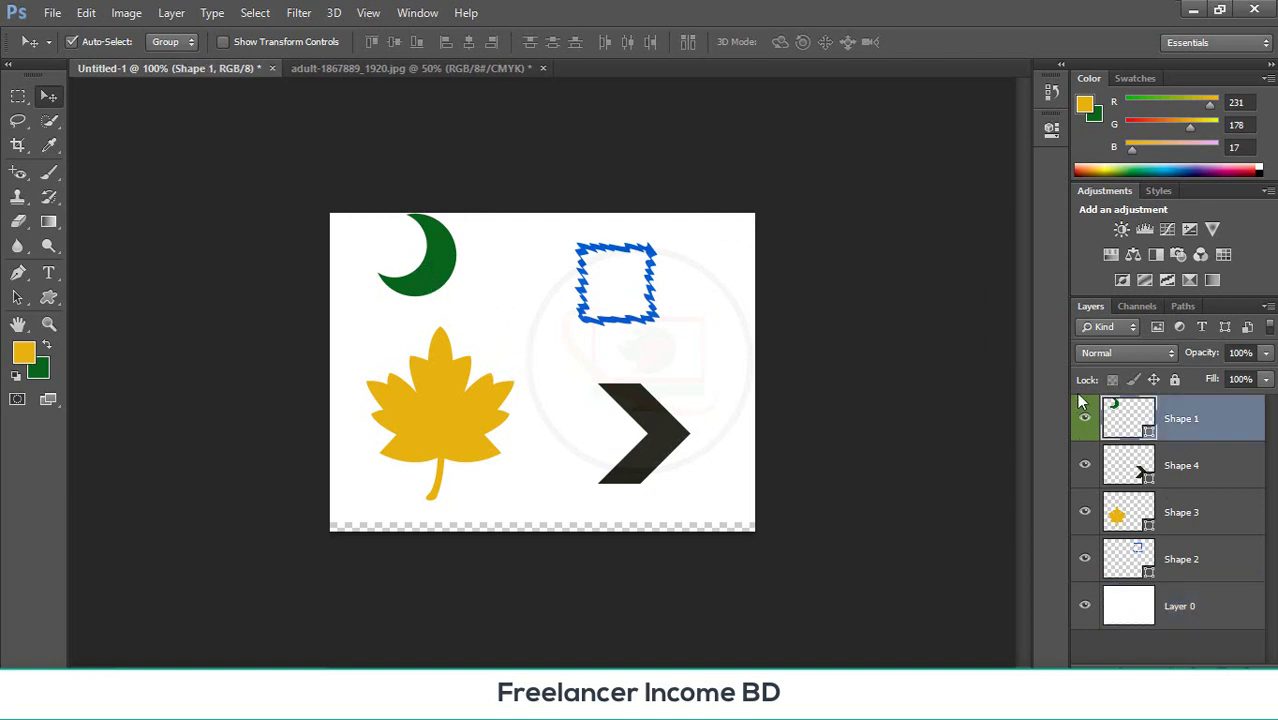
- Lock all on Shape 1, move Layer 0 to cover the bottom strip, and lock it too
left_click(1175, 380)
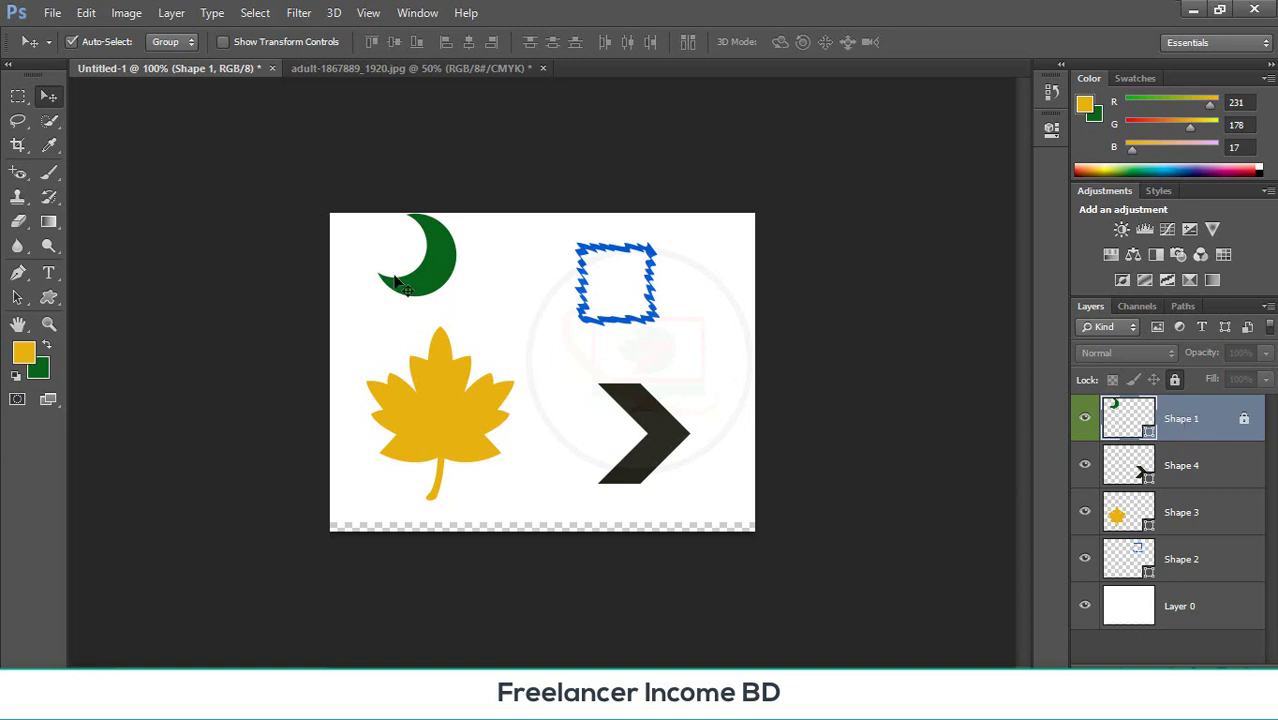
left_click_drag(435, 291, 504, 320)
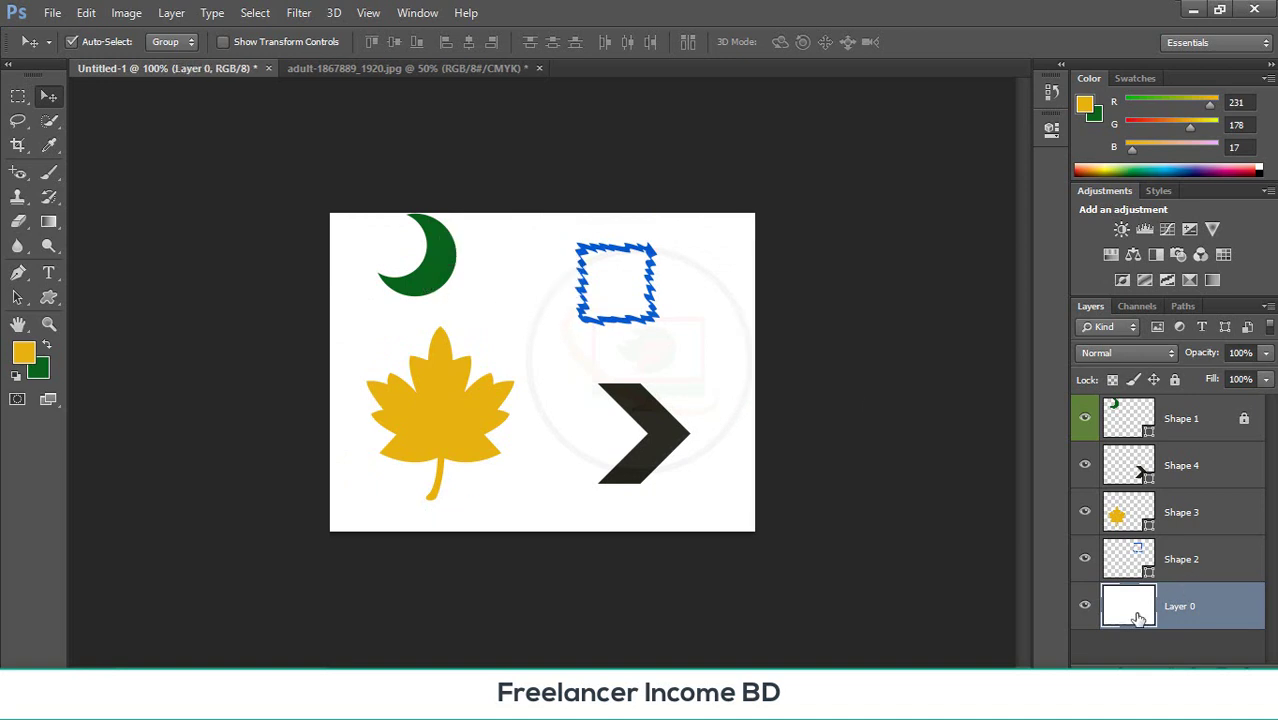
left_click(1175, 381)
left_click(870, 513)
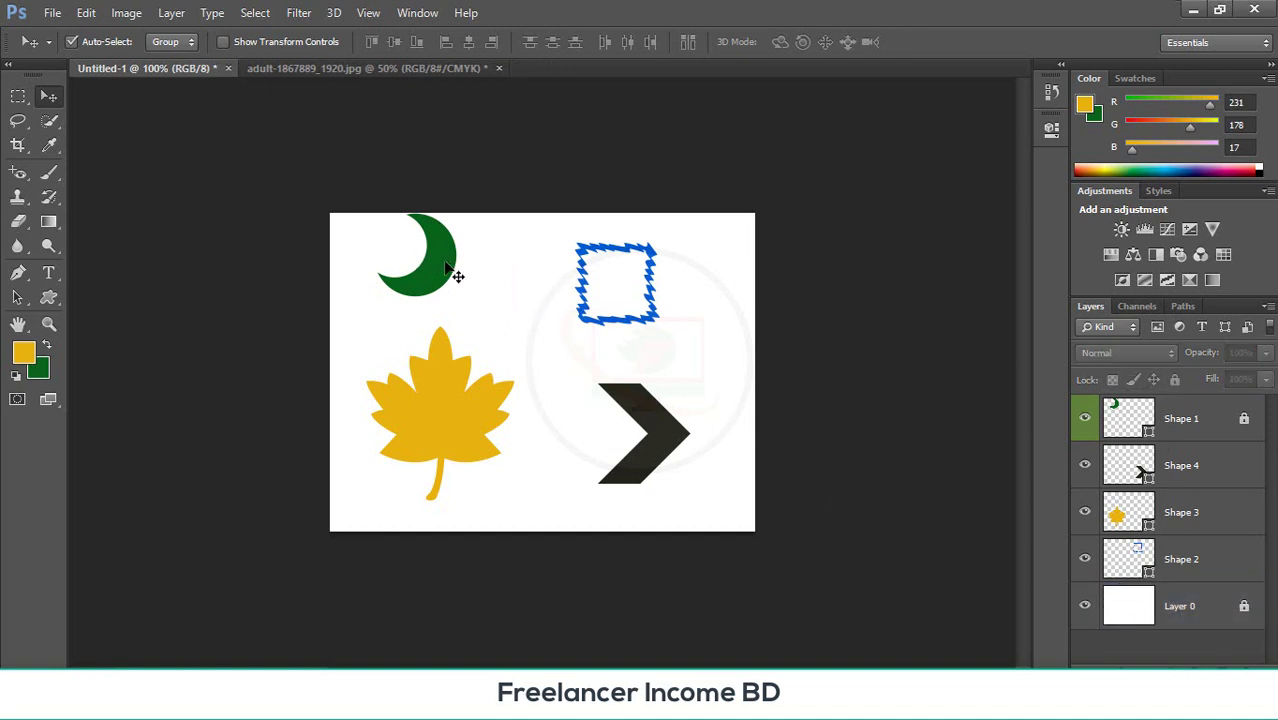
left_click_drag(455, 275, 422, 277)
left_click_drag(747, 342, 727, 350)
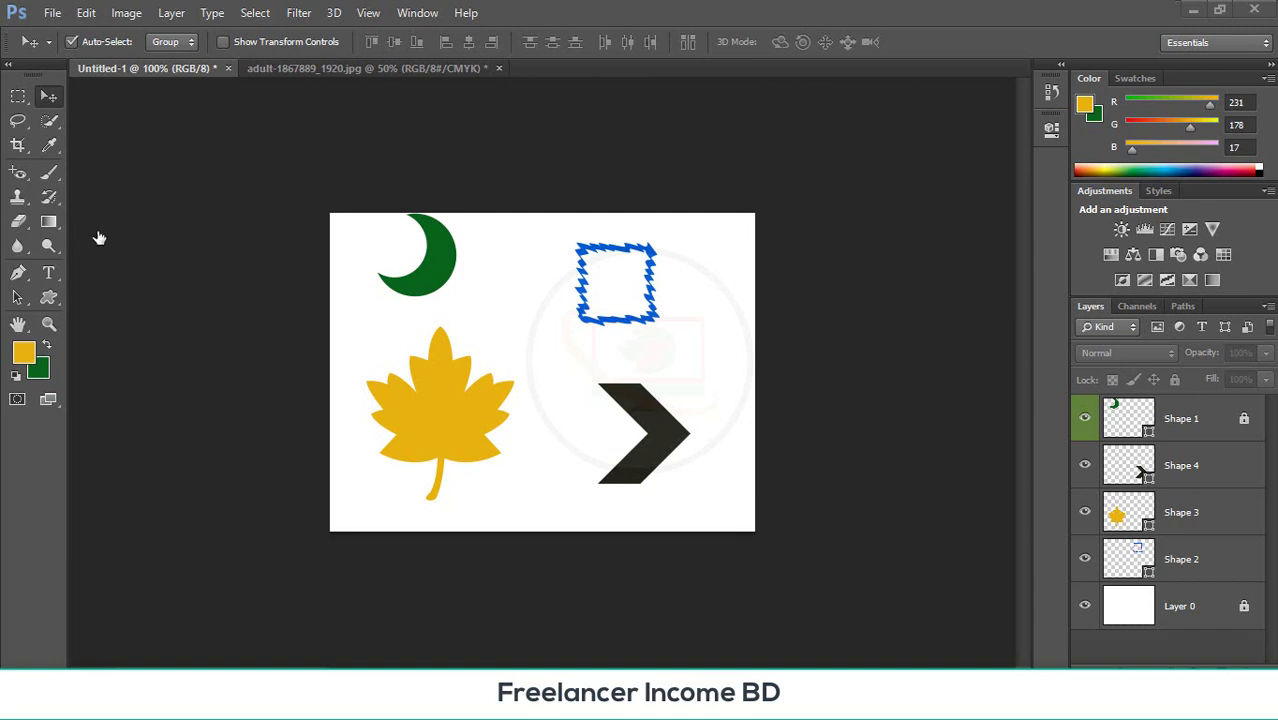
- Open graphic.png from the Desktop via File > Open
left_click(52, 13)
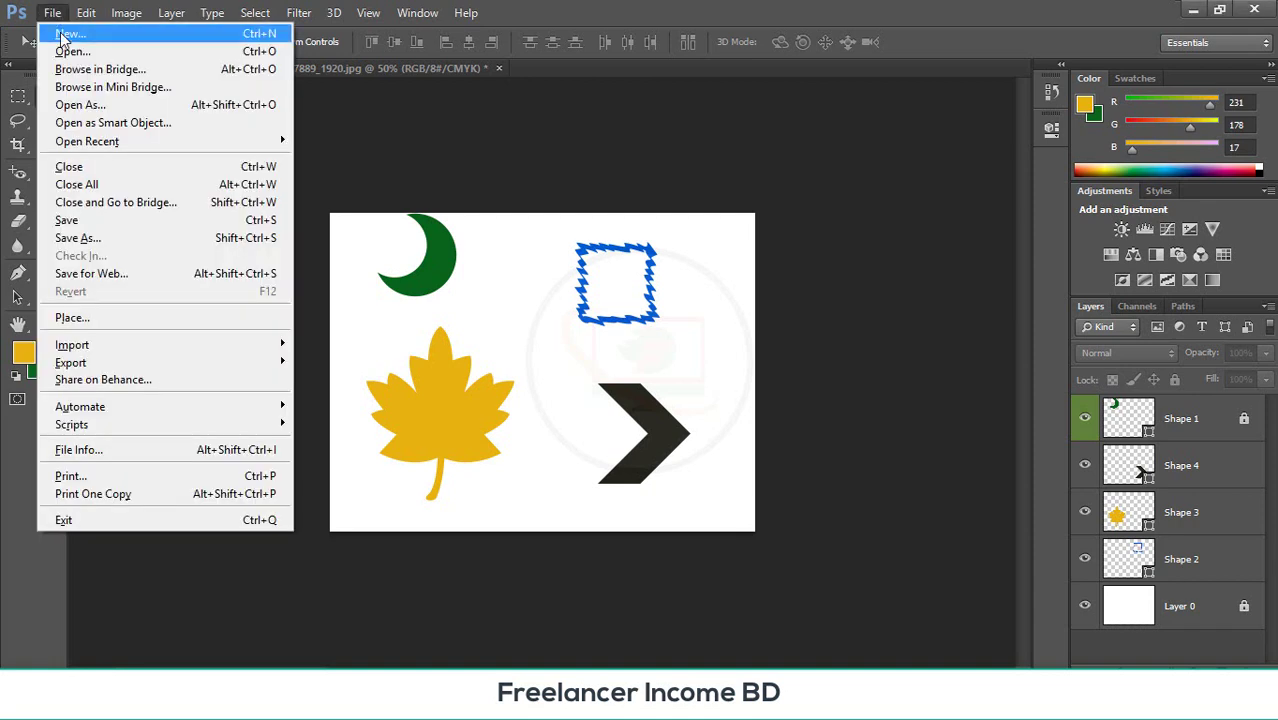
left_click(68, 45)
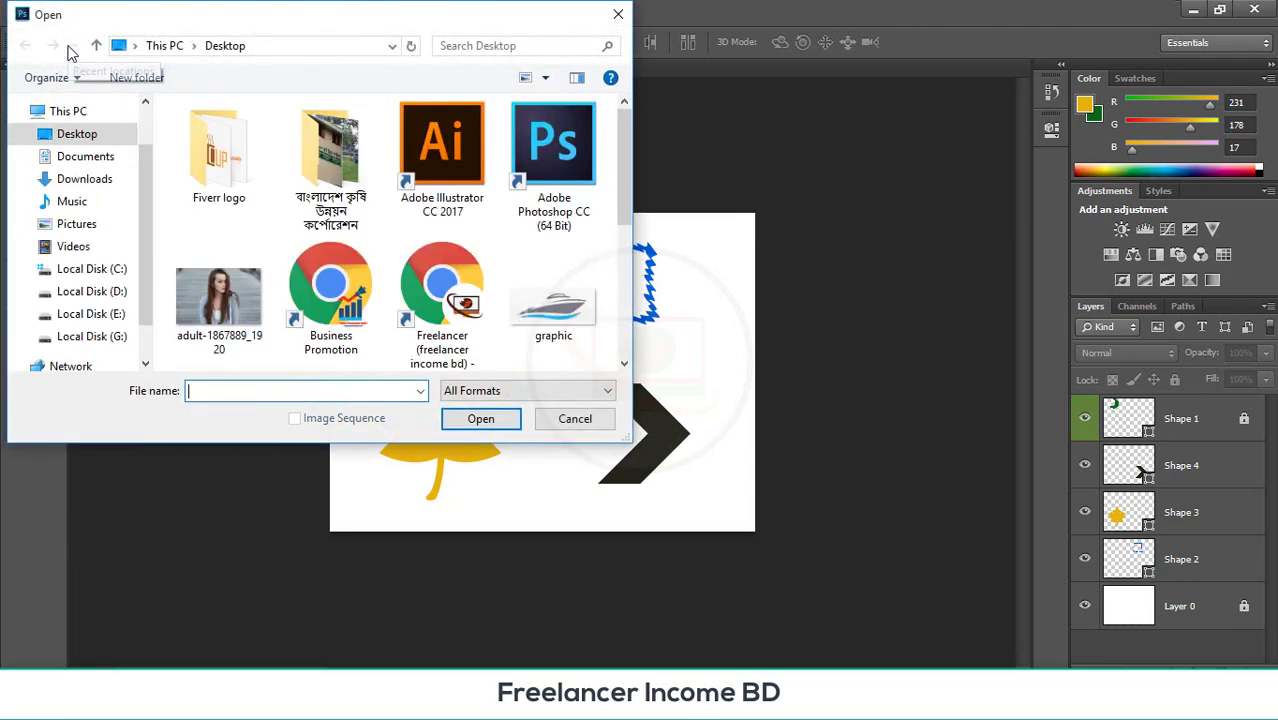
scroll(603, 283, "down", 2)
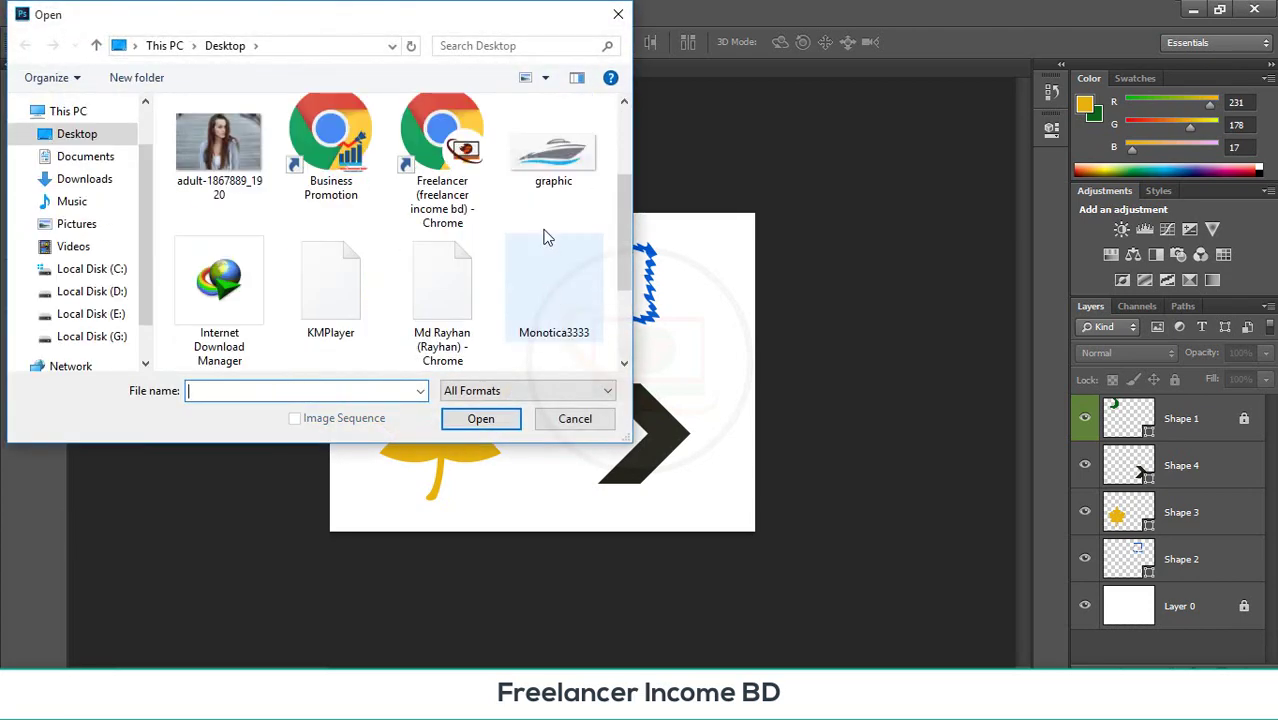
left_click(548, 165)
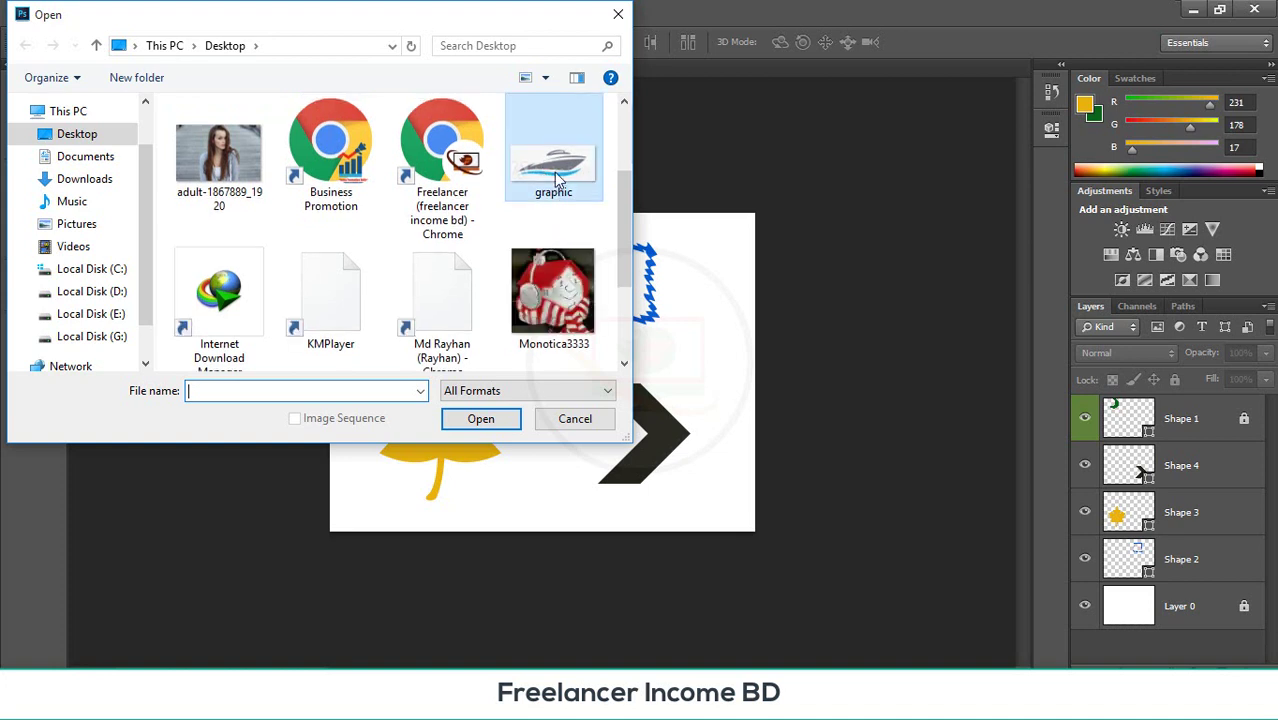
left_click(474, 422)
left_click(472, 425)
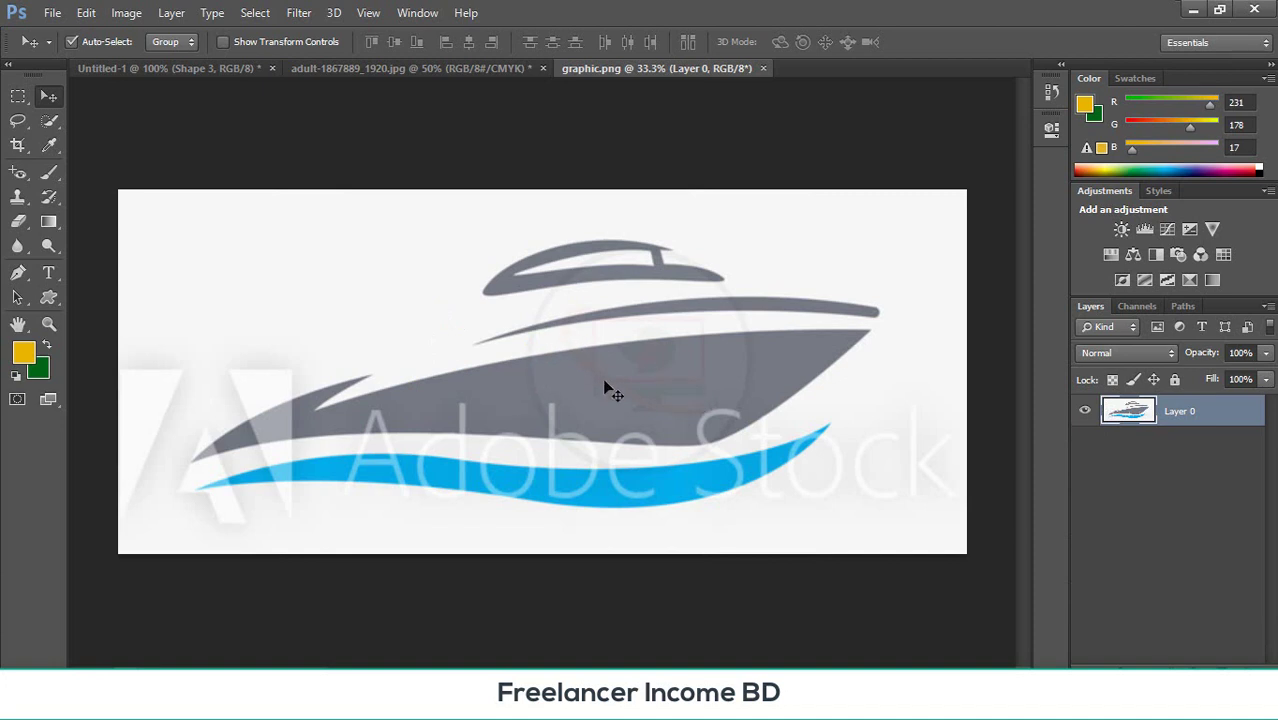
- Lock the boat image layer completely and confirm it can no longer be moved
mouse_move(516, 380)
left_mouse_down()
mouse_move(542, 337)
mouse_move(518, 378)
left_mouse_up()
left_click(1175, 381)
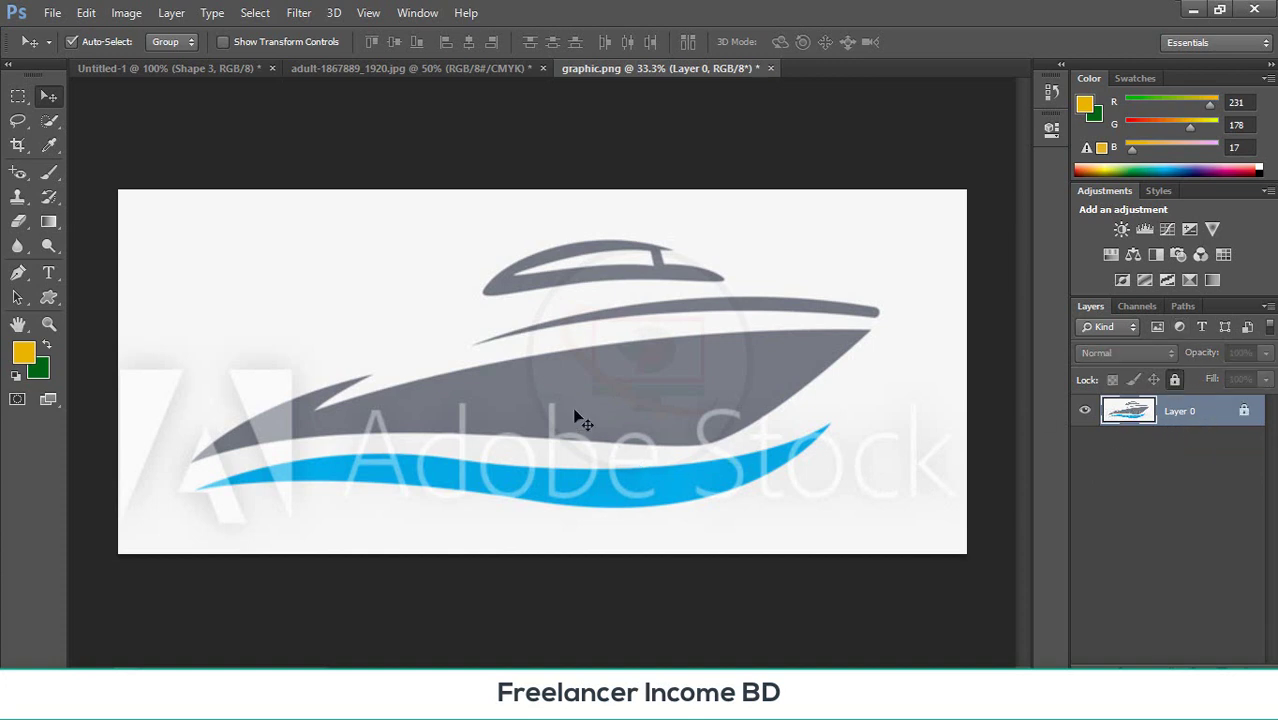
mouse_move(574, 410)
left_mouse_down()
mouse_move(579, 422)
mouse_move(593, 404)
left_mouse_up()
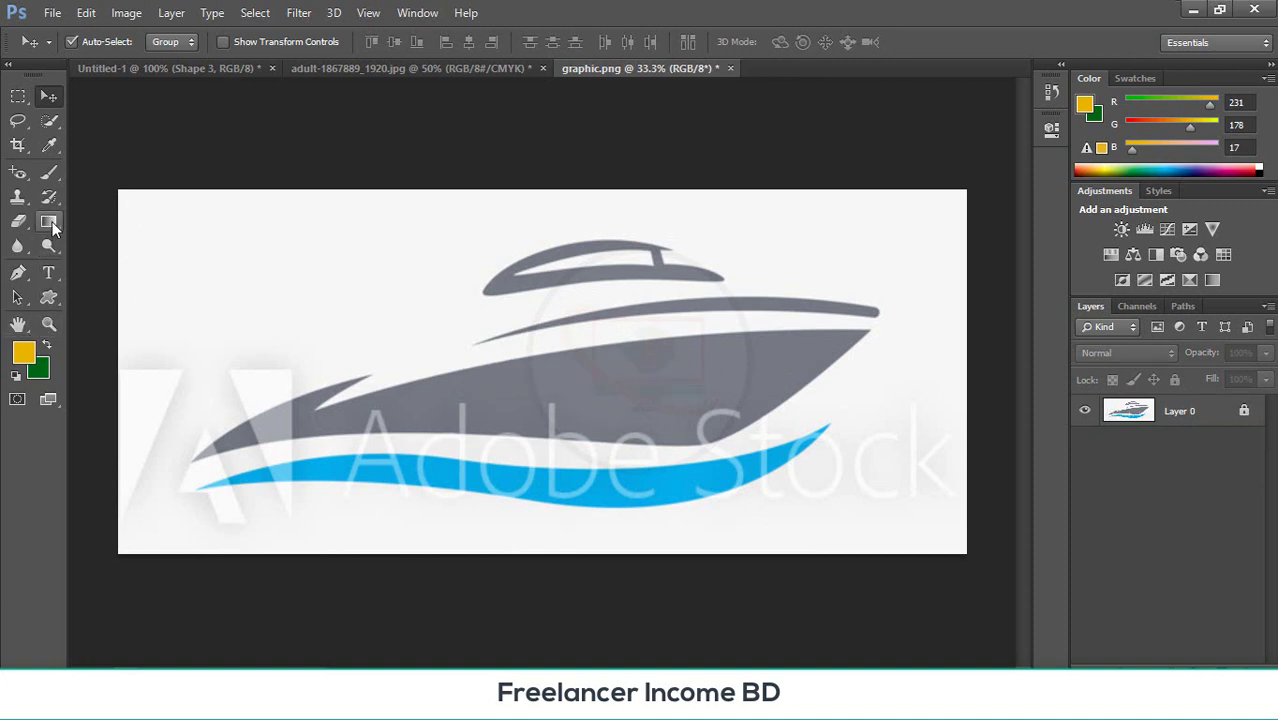
- Draw a rectangle over the logo, fill it yellow, and set its opacity to 71%
left_click_drag(49, 297, 100, 294)
left_click_drag(119, 192, 968, 553)
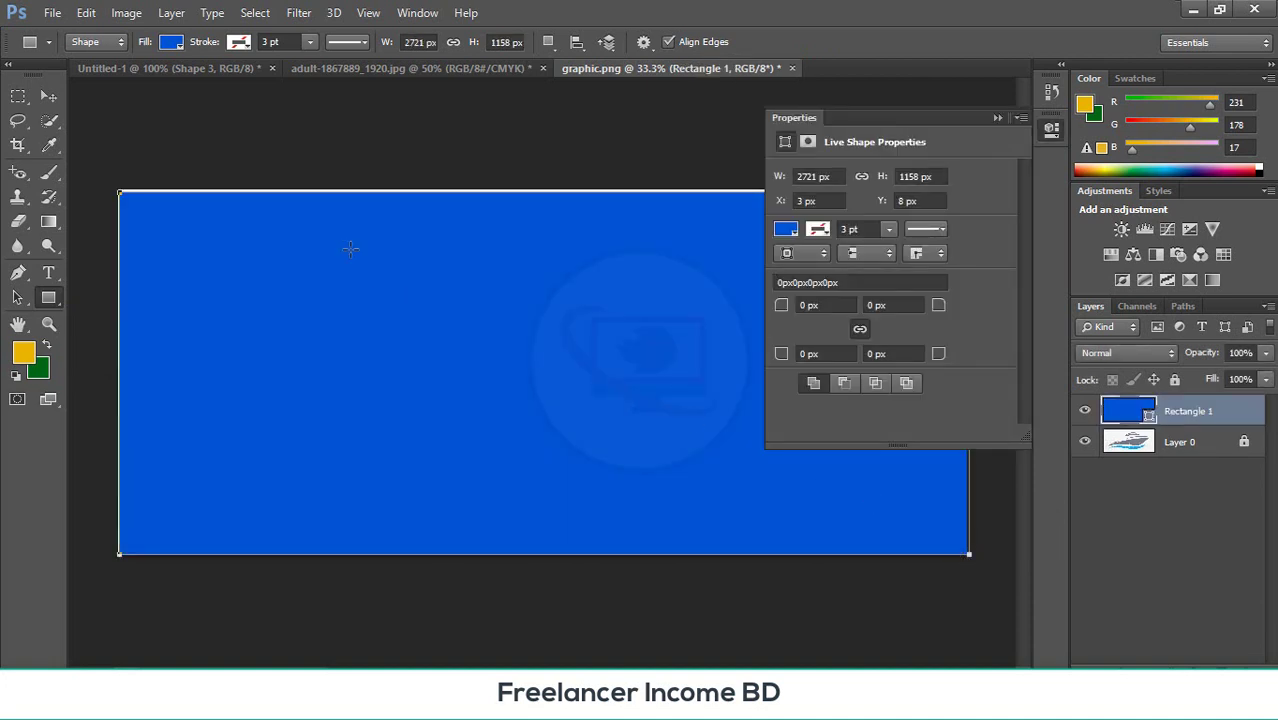
left_click(995, 118)
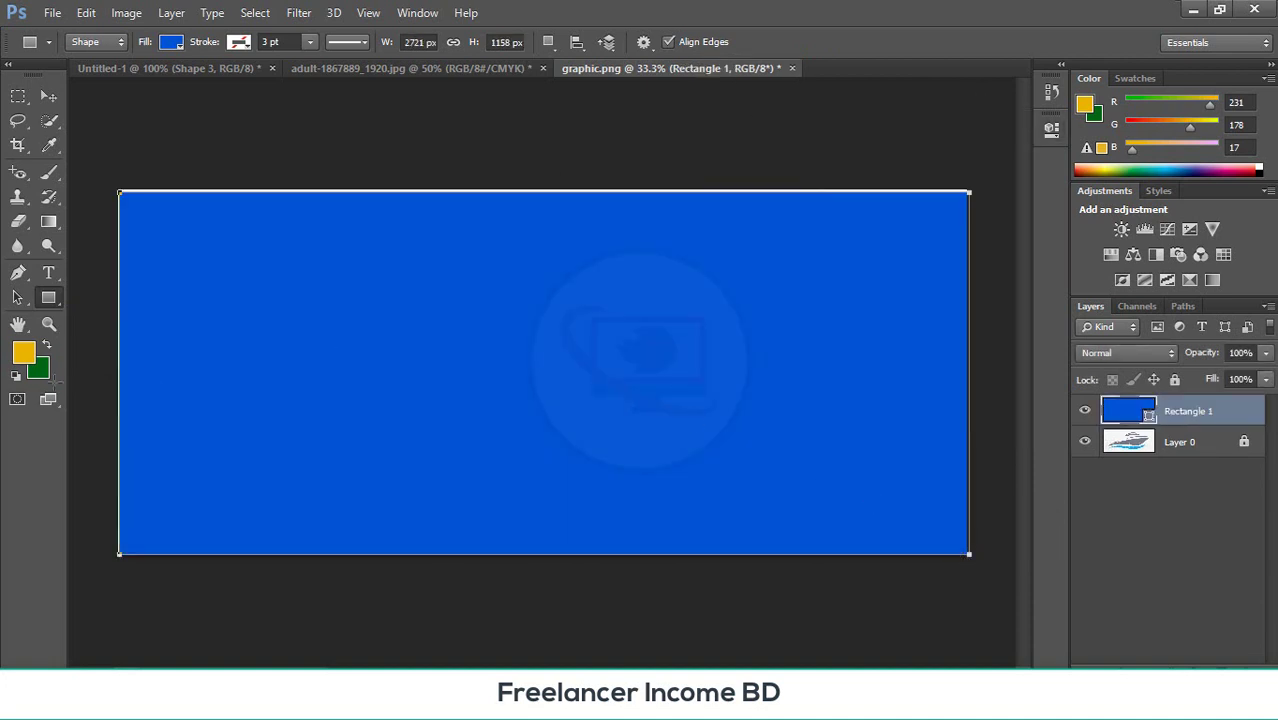
key("ctrl+BackSpace")
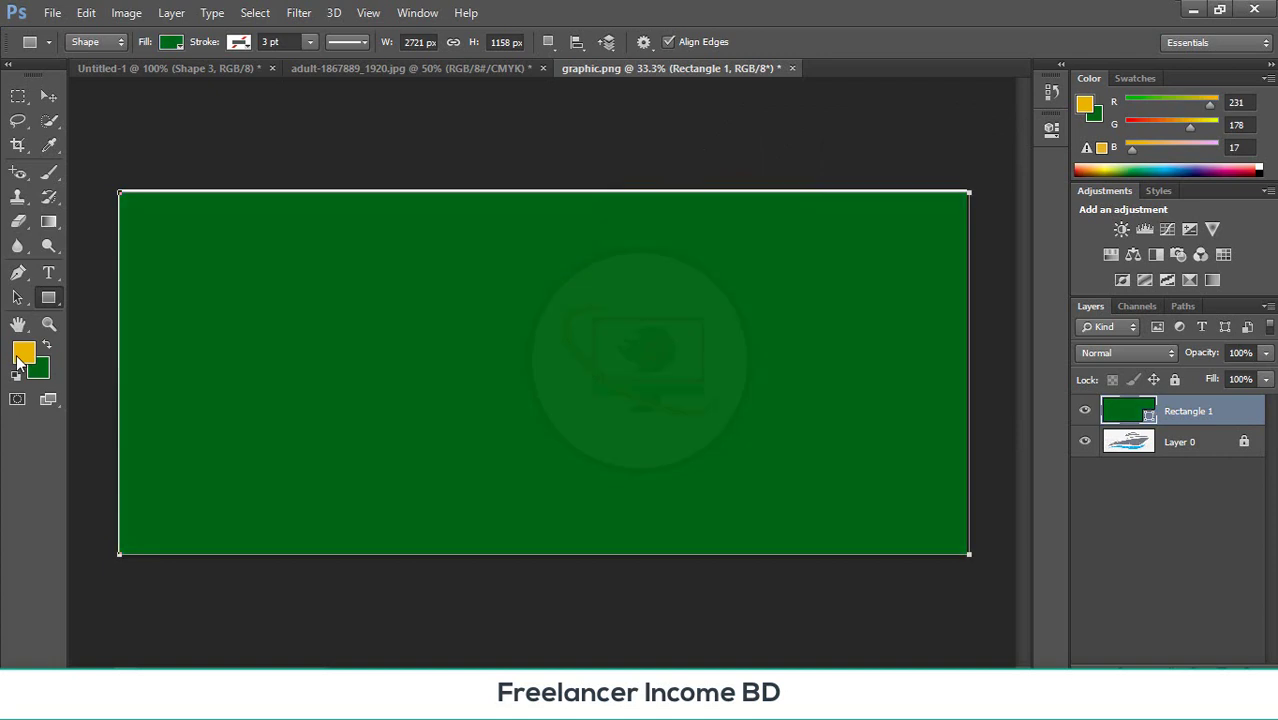
key("alt+BackSpace")
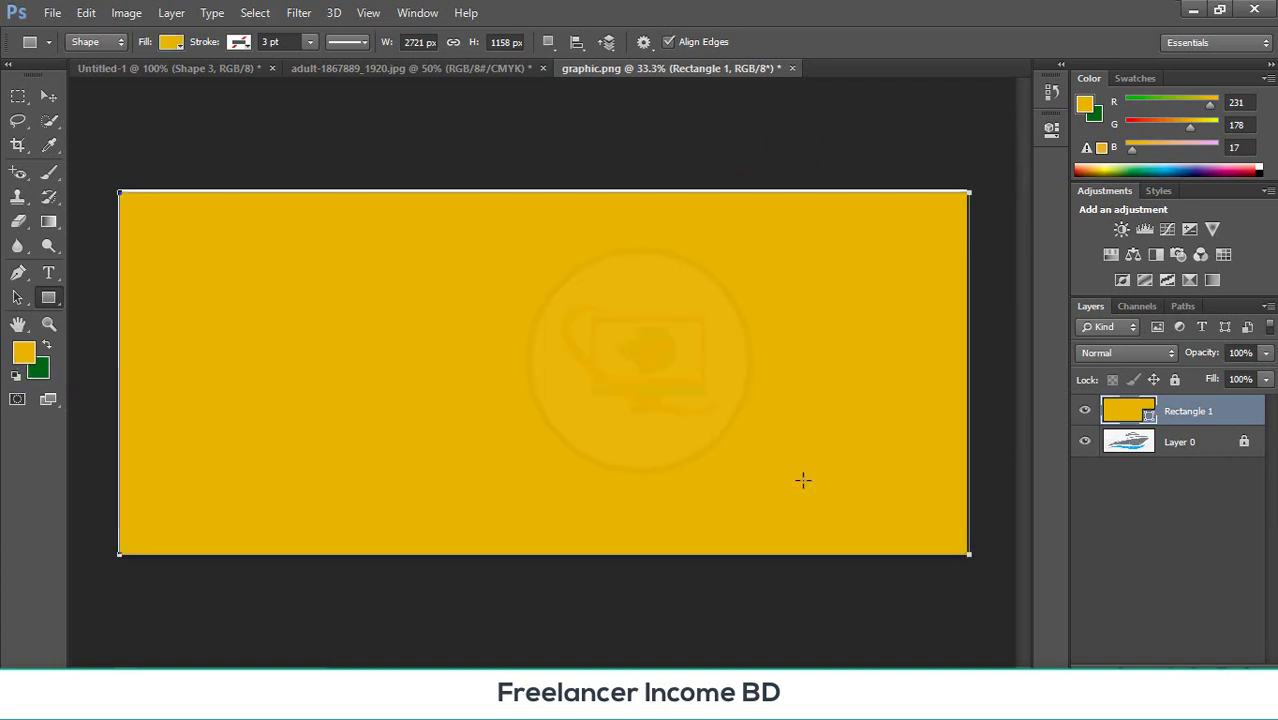
left_click(1265, 352)
left_click_drag(1267, 374, 1222, 388)
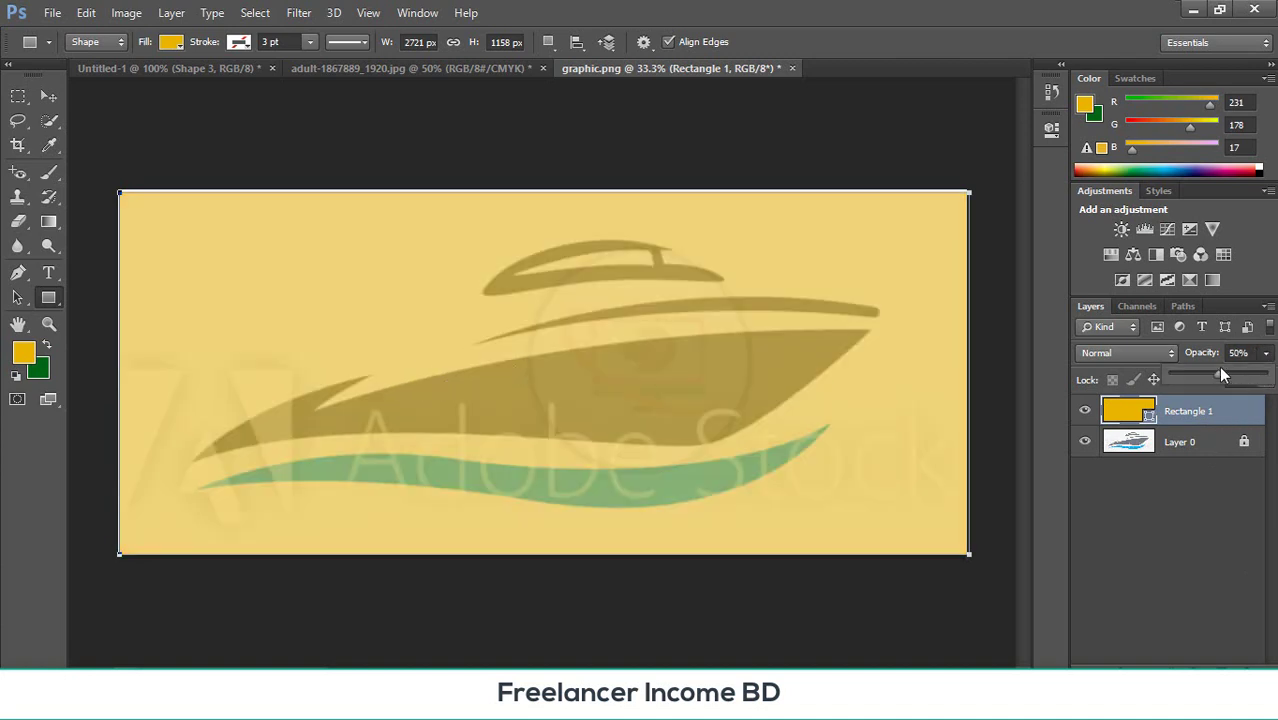
left_click_drag(1239, 374, 1240, 374)
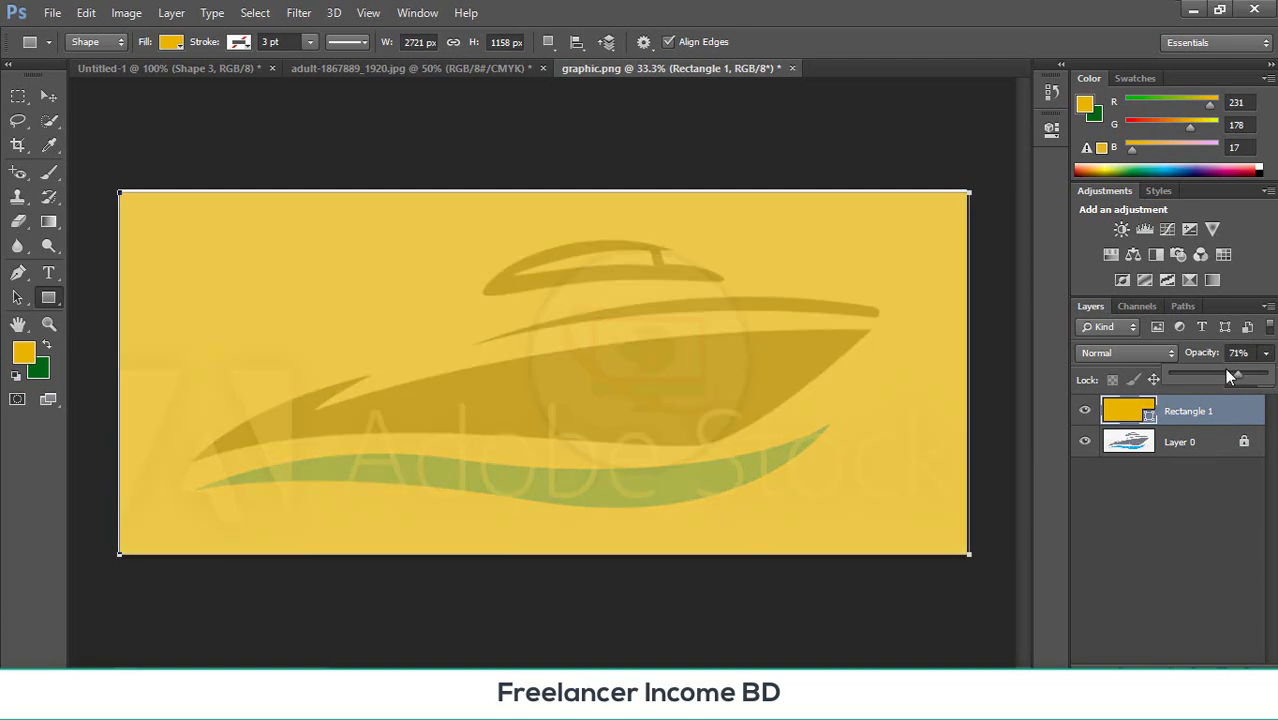
- In the portrait photo, deselect, then draw a yellow-filled rectangle covering the whole image
left_click(427, 67)
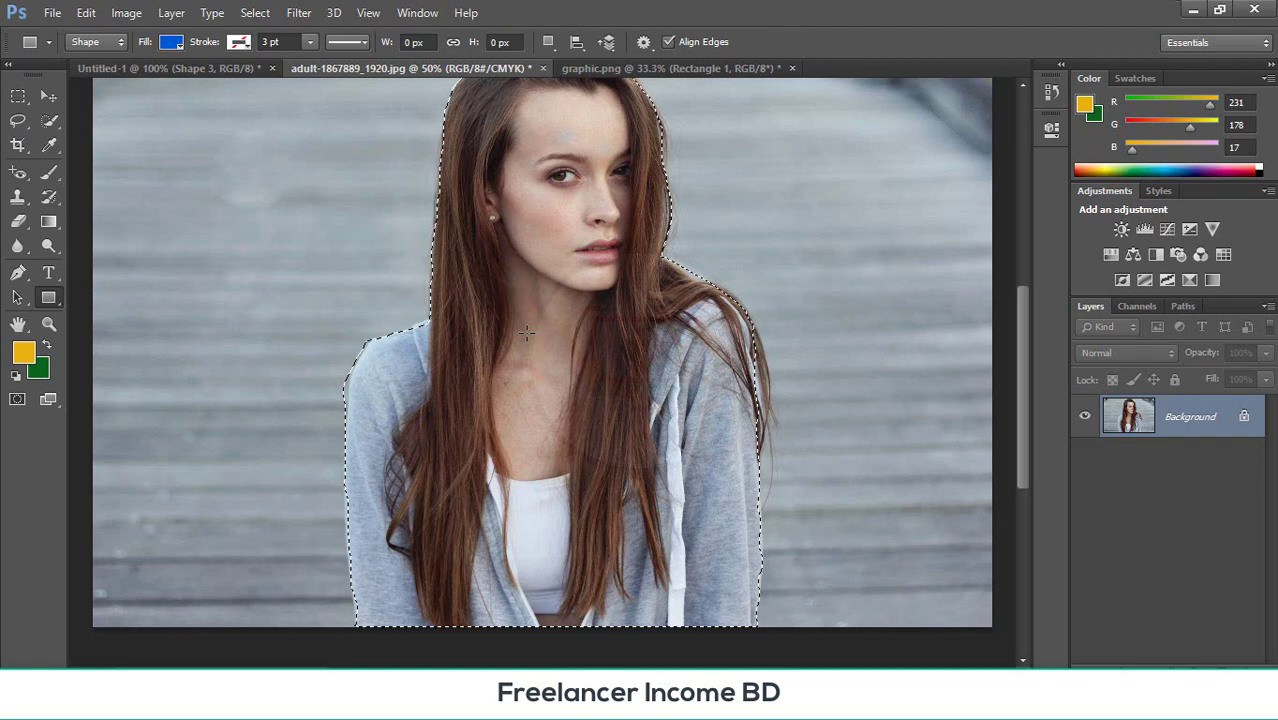
scroll(527, 333, "up", 2)
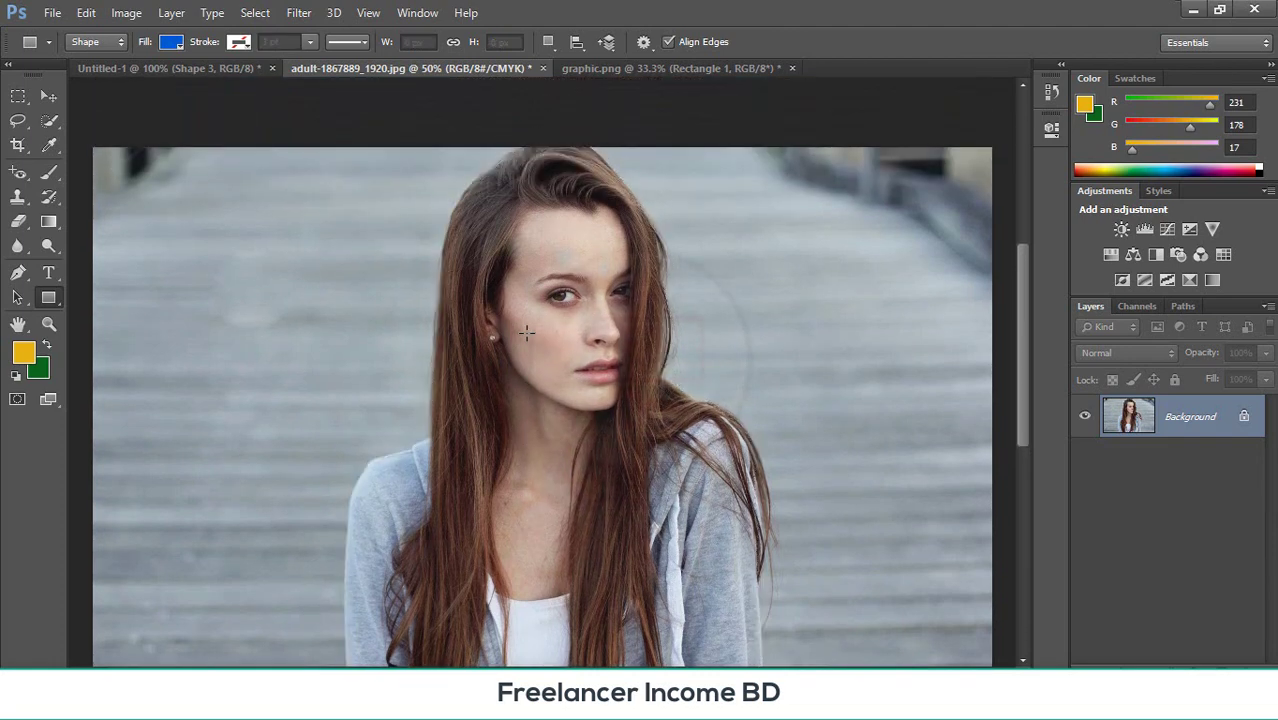
key("ctrl+d")
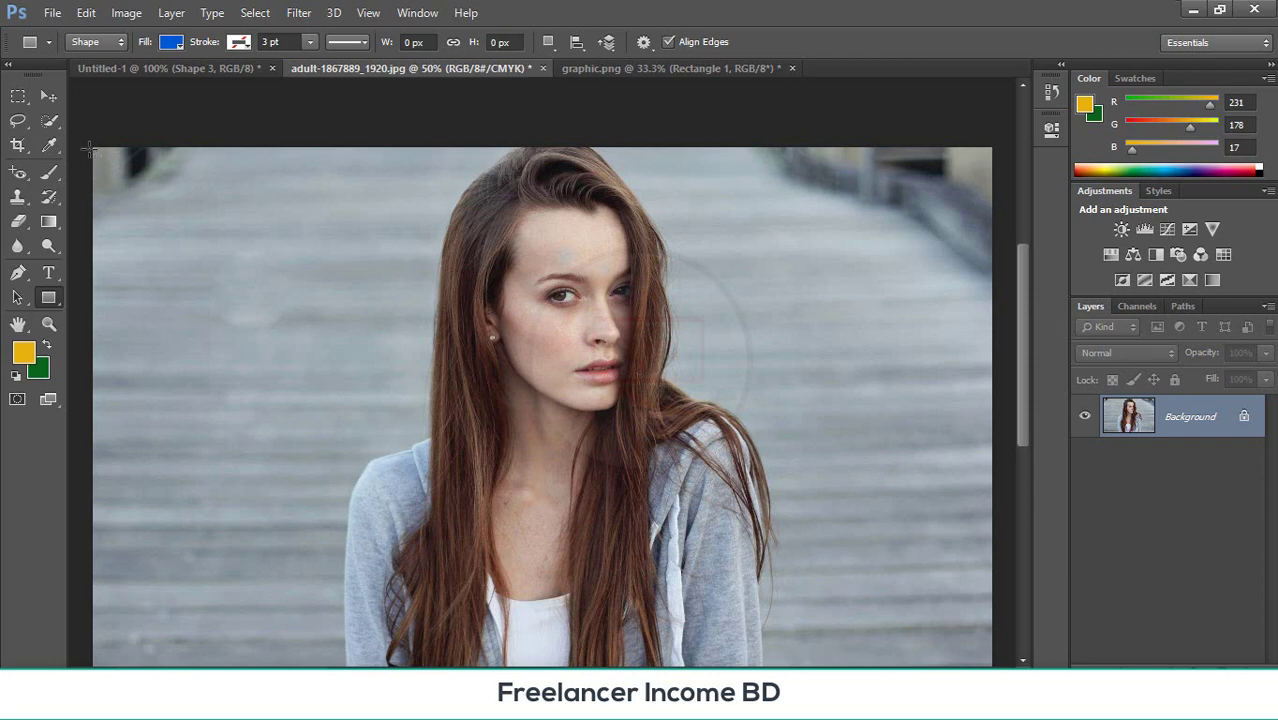
left_click_drag(89, 147, 994, 532)
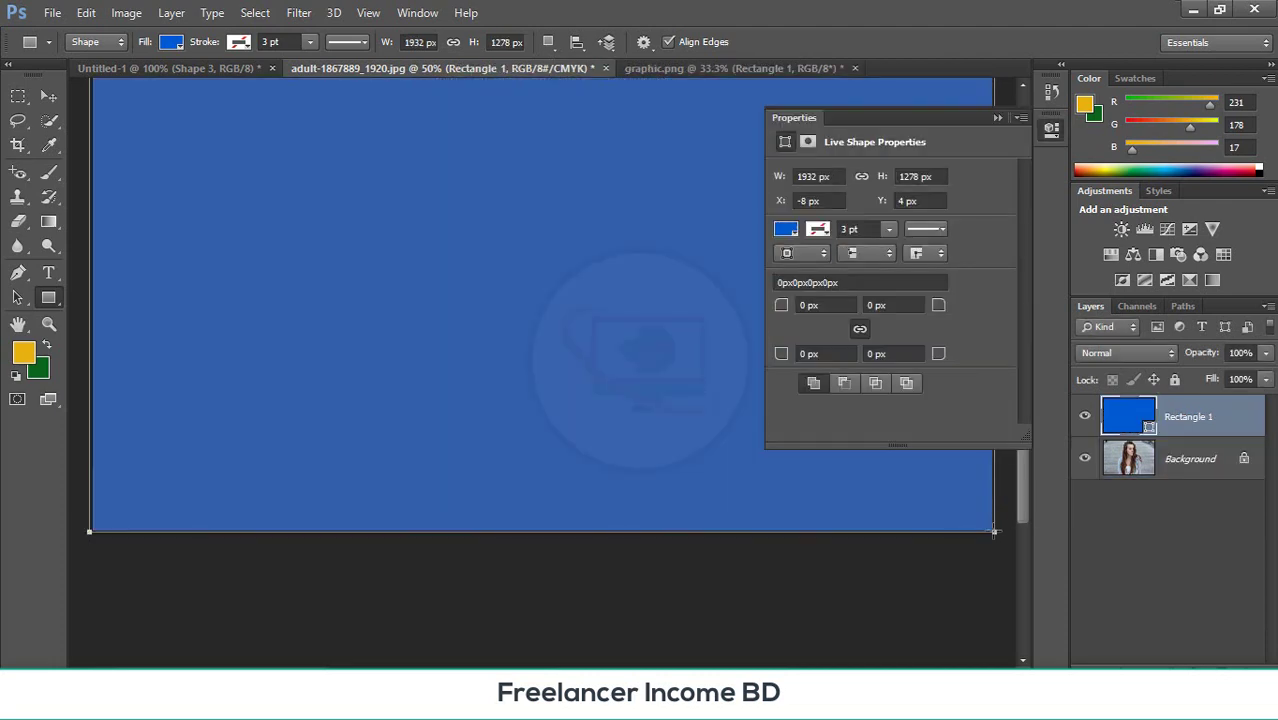
key("ctrl+minus")
key("ctrl+minus")
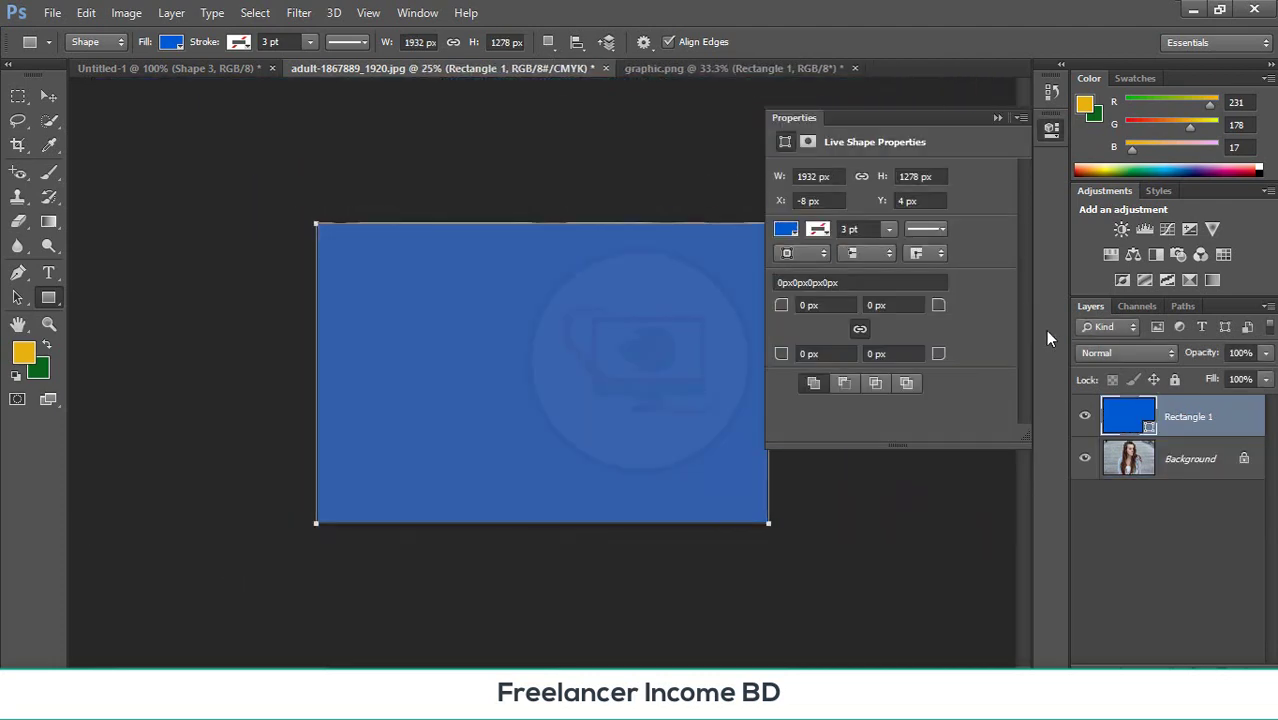
left_click(996, 117)
key("alt+BackSpace")
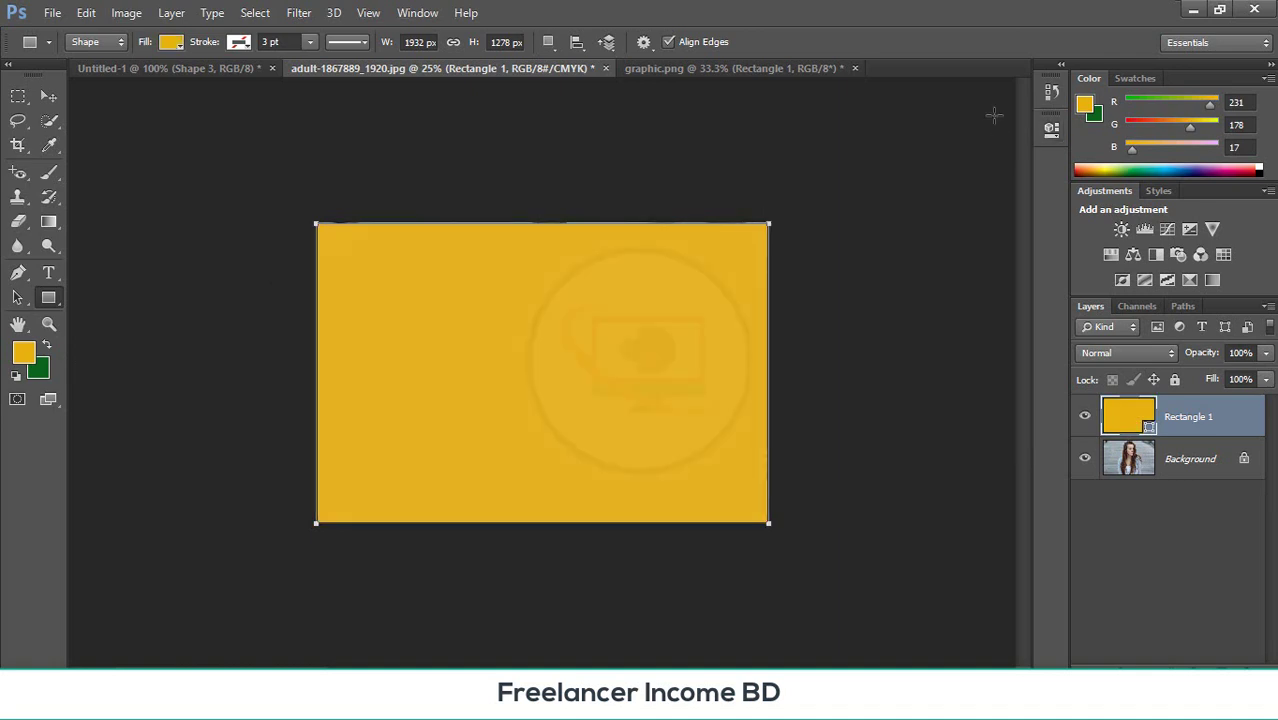
- Try Rectangle 1 at 62% opacity and 68% fill, then raise opacity back near 100%
left_click(50, 97)
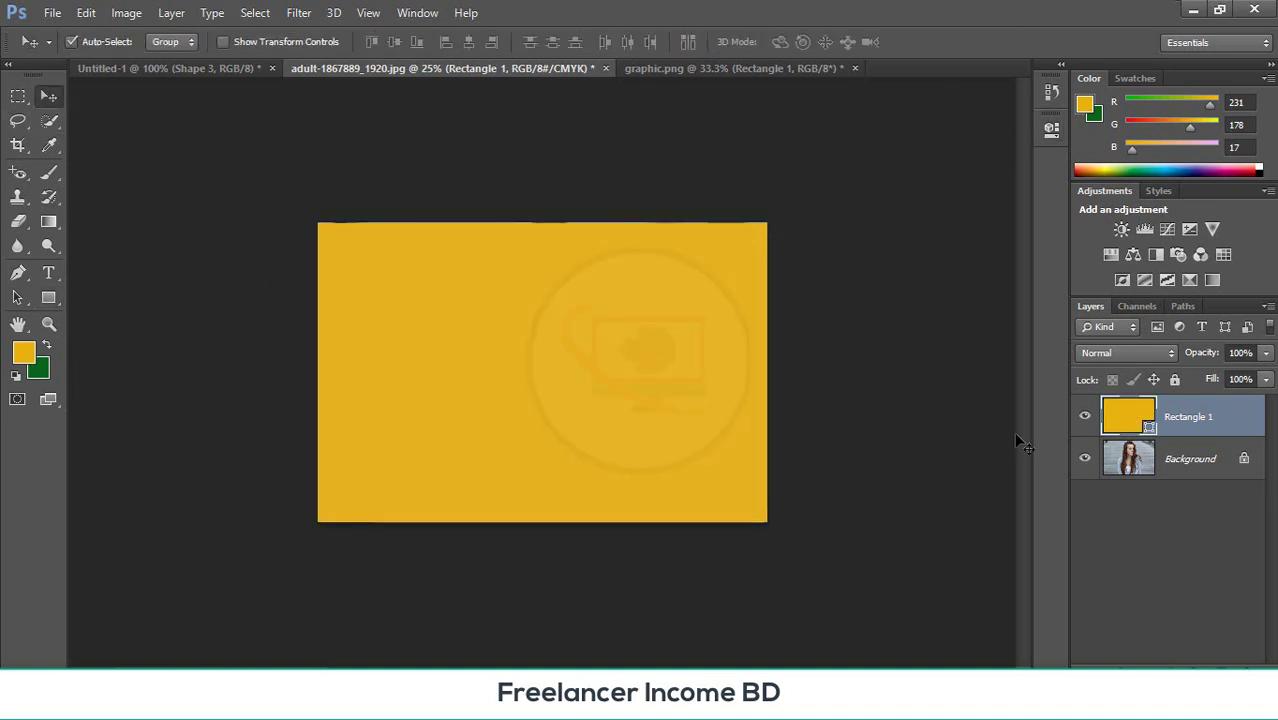
left_click(1264, 354)
left_click_drag(1263, 375, 1230, 378)
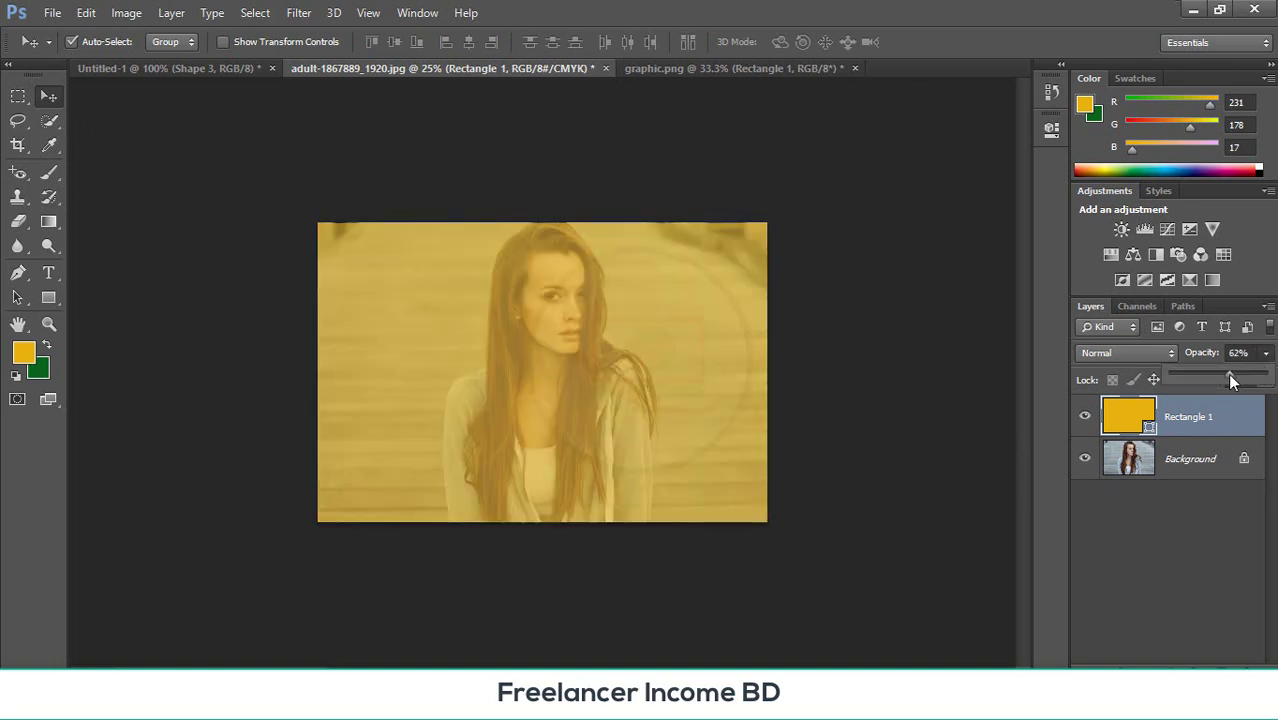
left_click(862, 383)
left_click(600, 375)
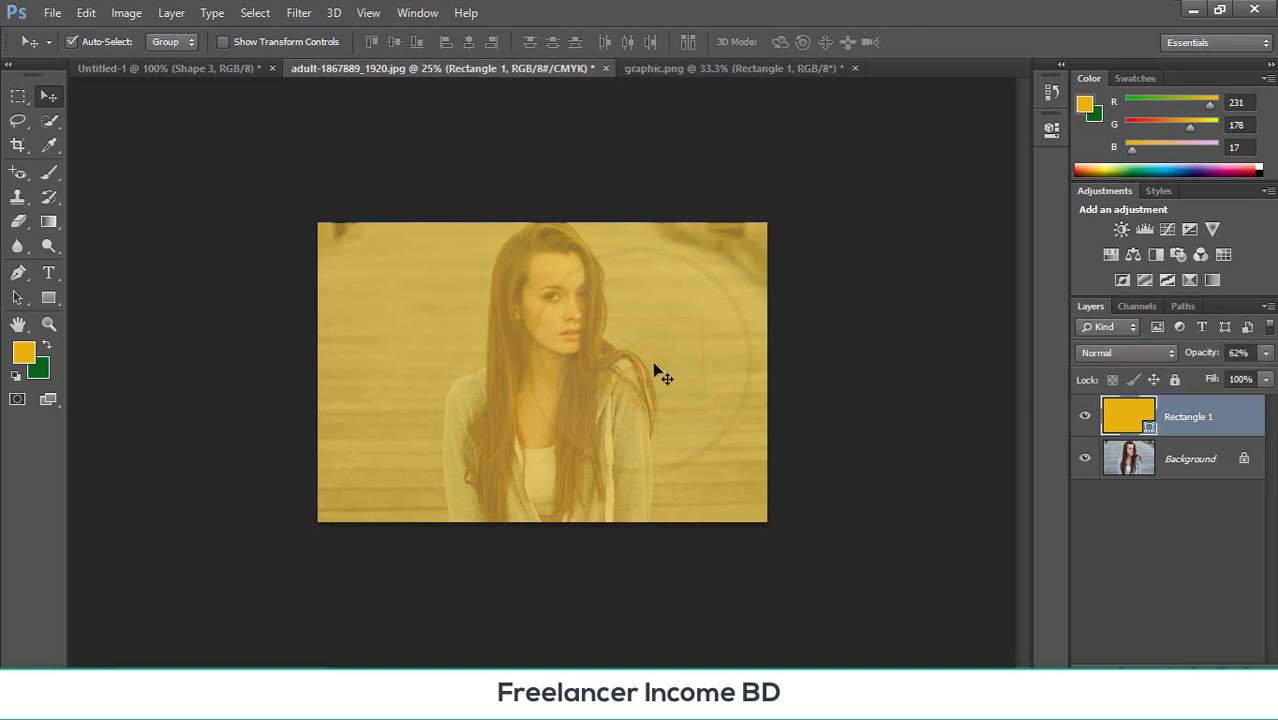
left_click(1266, 383)
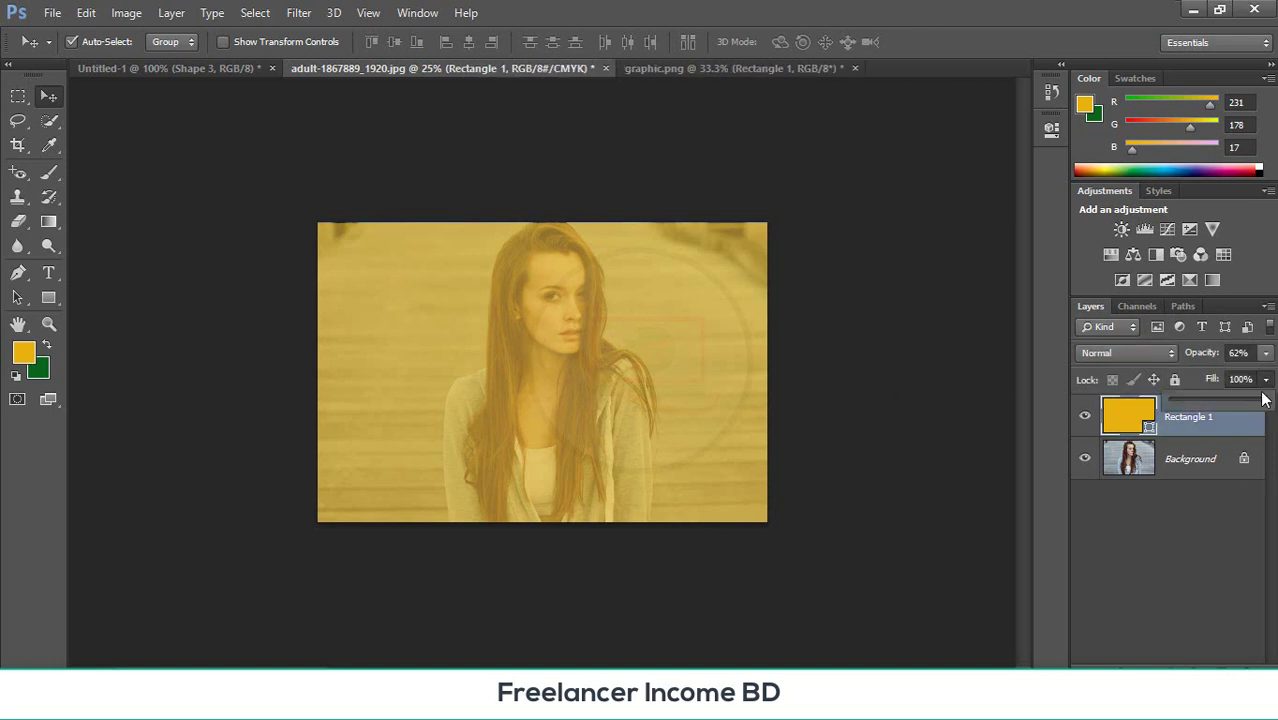
left_click_drag(1264, 403, 1246, 413)
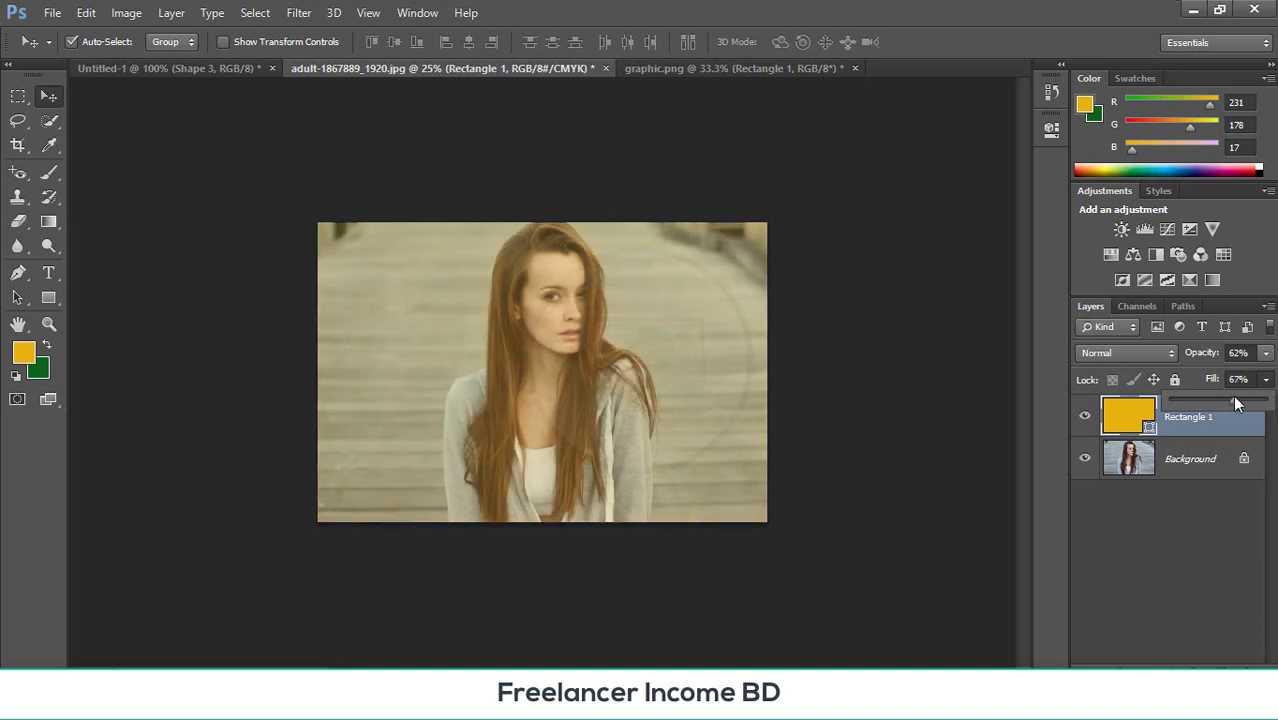
left_click_drag(1208, 401, 1272, 372)
left_click(1264, 353)
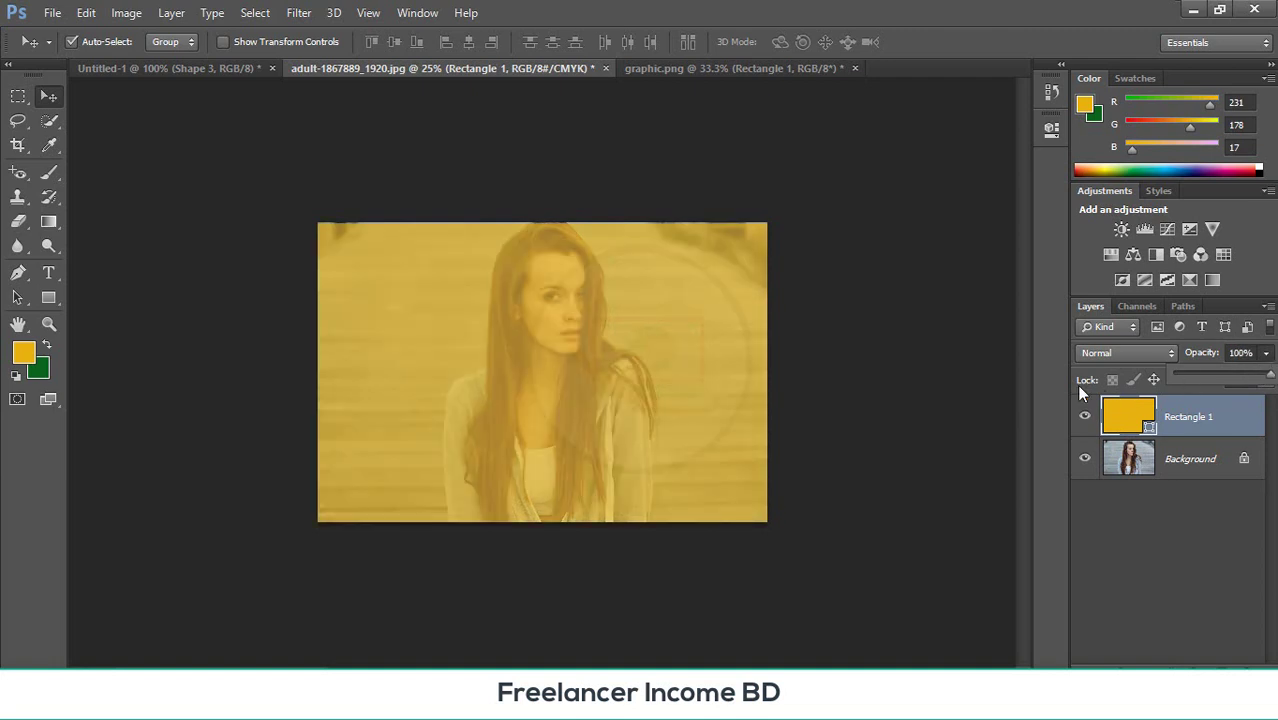
- Lower Rectangle 1's fill further and set its opacity to 76%
left_click(958, 404)
left_click(704, 360)
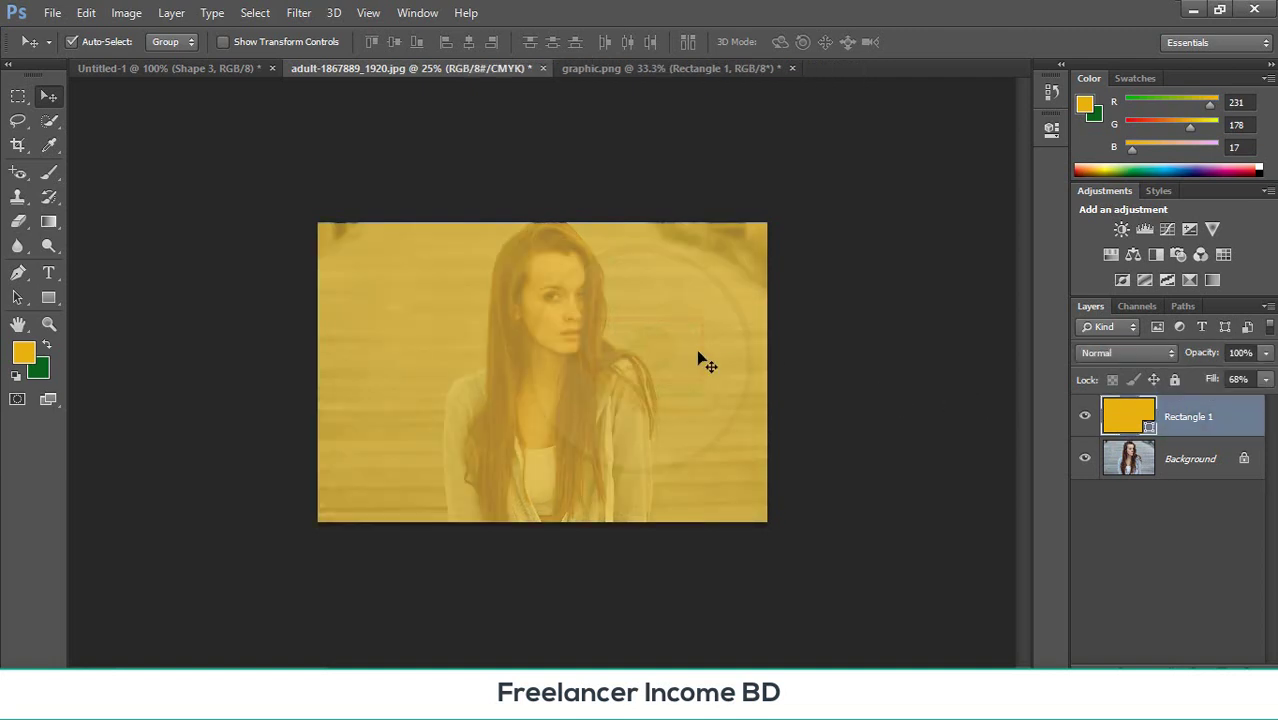
left_click(1266, 380)
mouse_move(1238, 408)
left_mouse_down()
mouse_move(1219, 397)
mouse_move(1243, 400)
left_mouse_up()
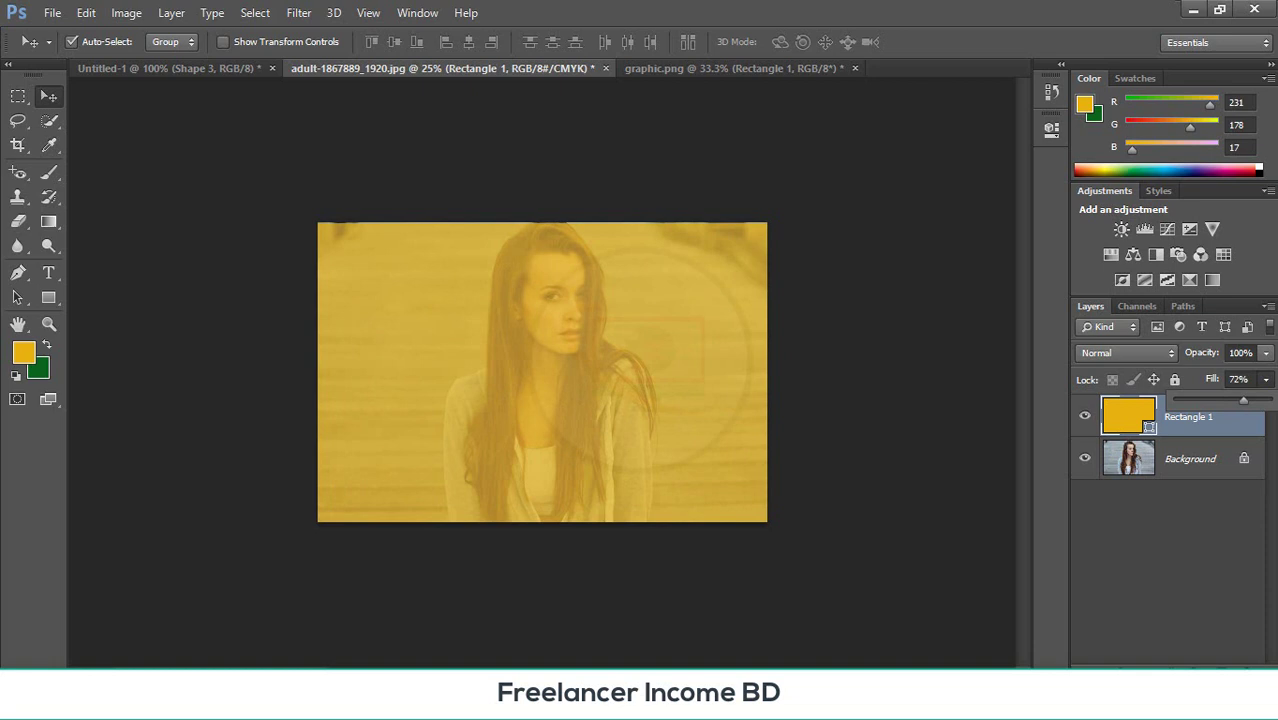
left_click(1266, 352)
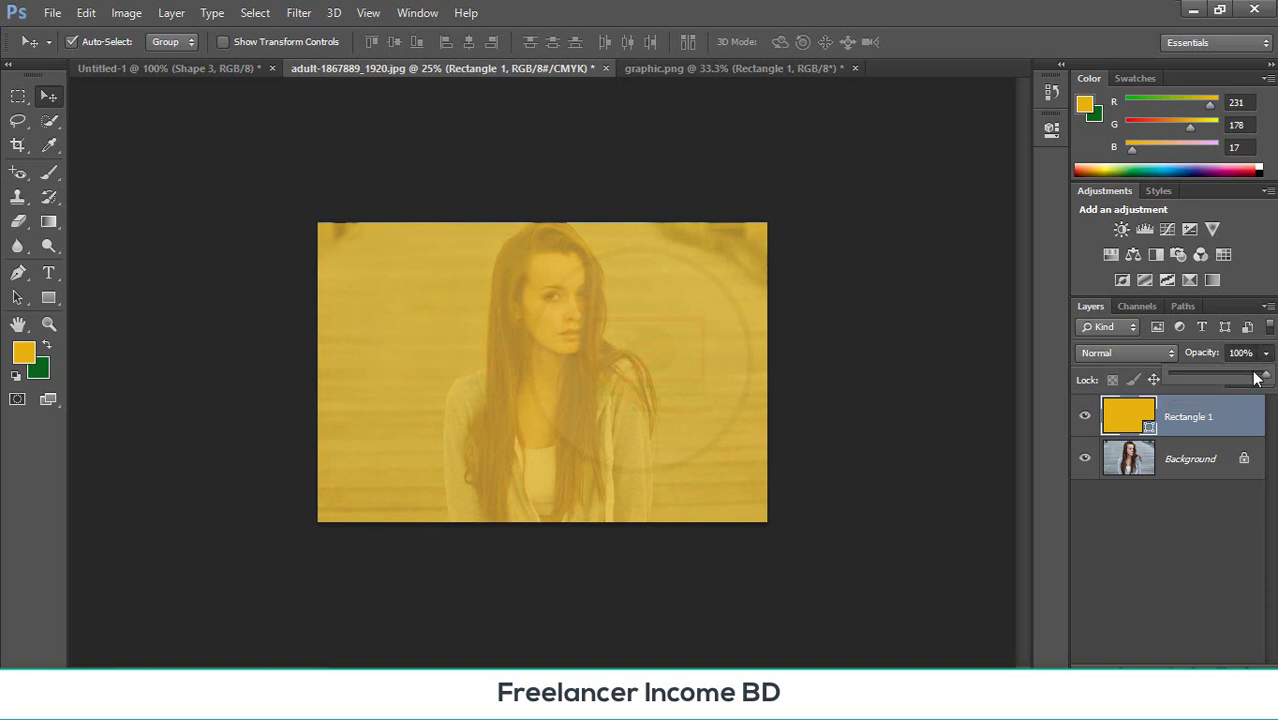
left_click_drag(1264, 377, 1245, 378)
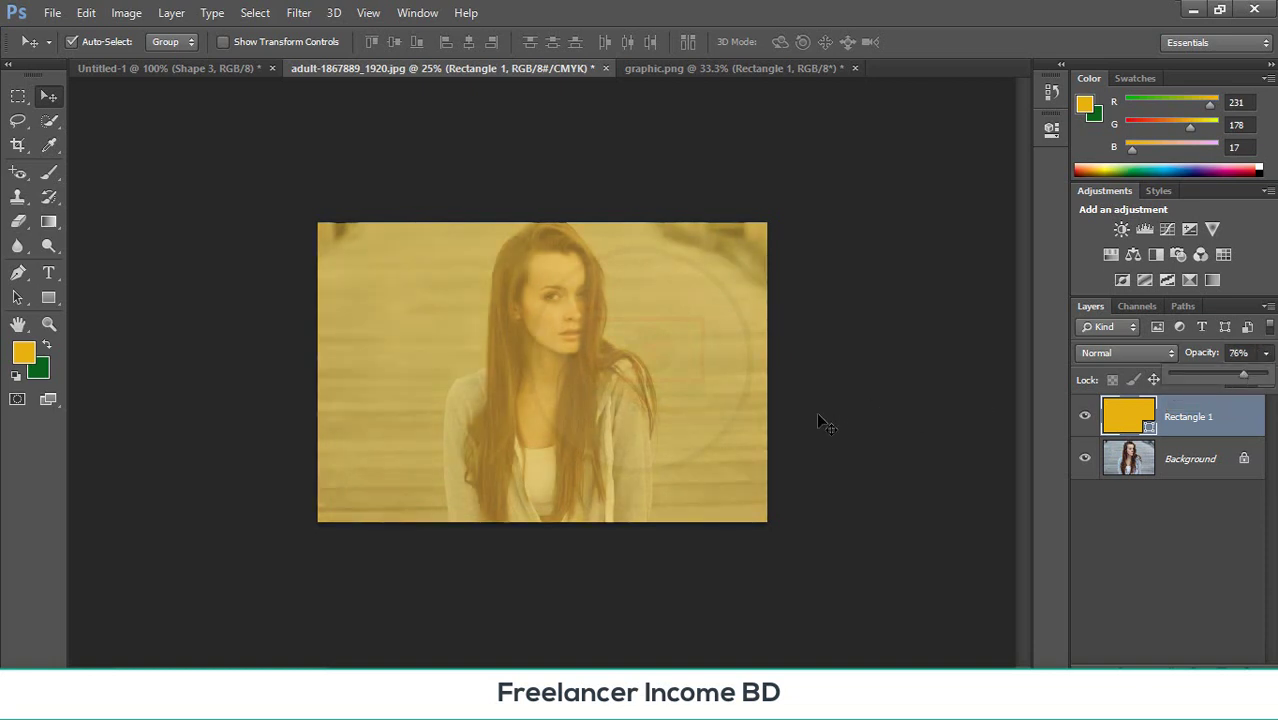
left_click(847, 411)
left_click(847, 411)
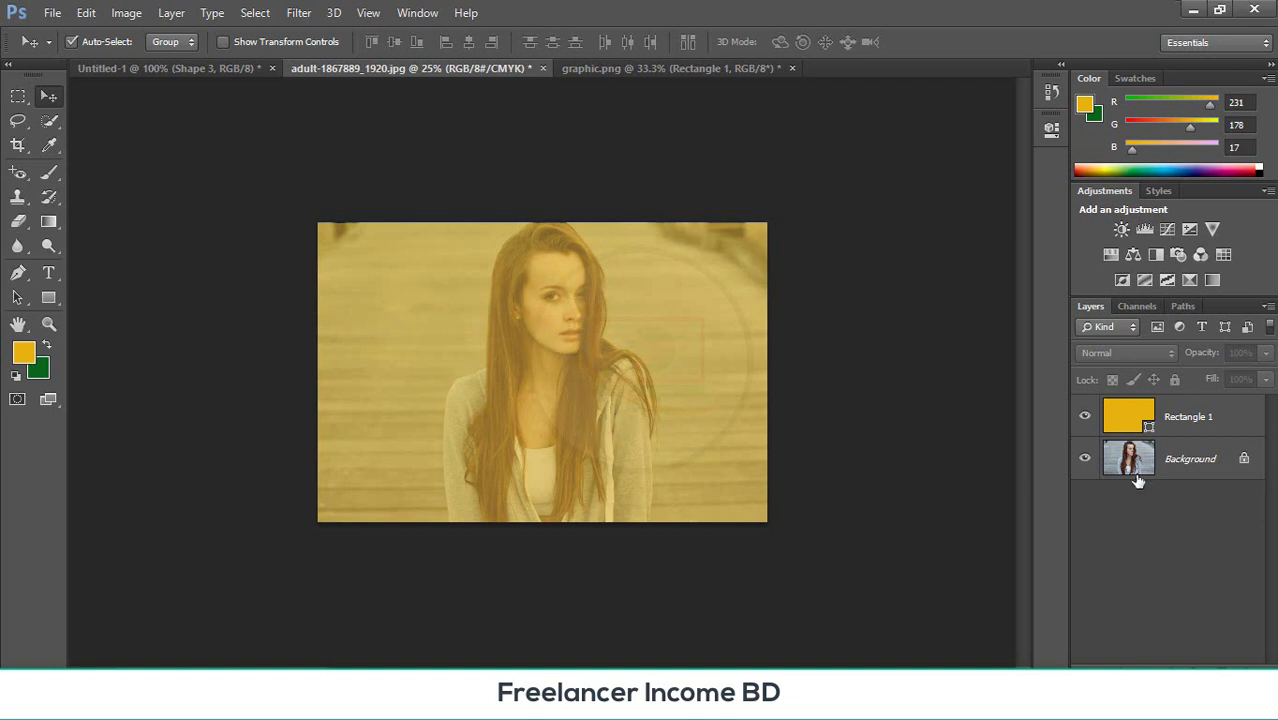
- Move the yellow rectangle over the photo's right half and draw a second rectangle over the left half
left_click_drag(608, 337, 700, 265)
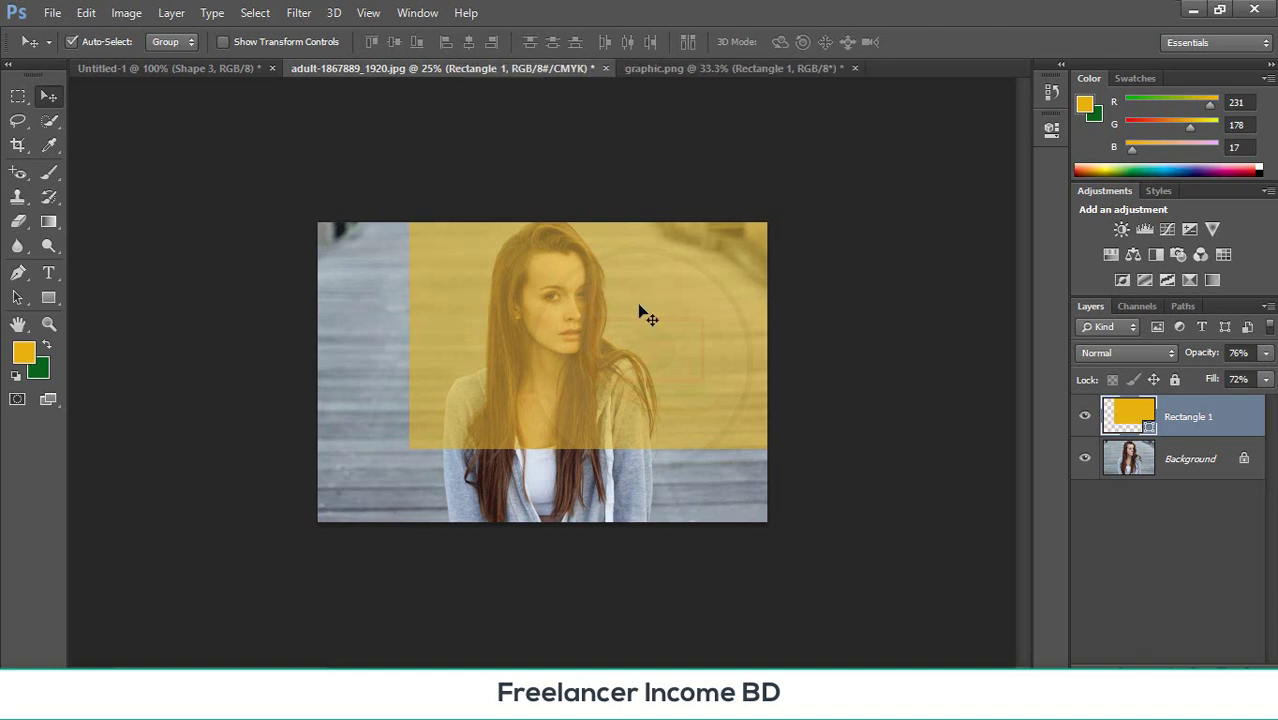
left_click_drag(645, 314, 752, 419)
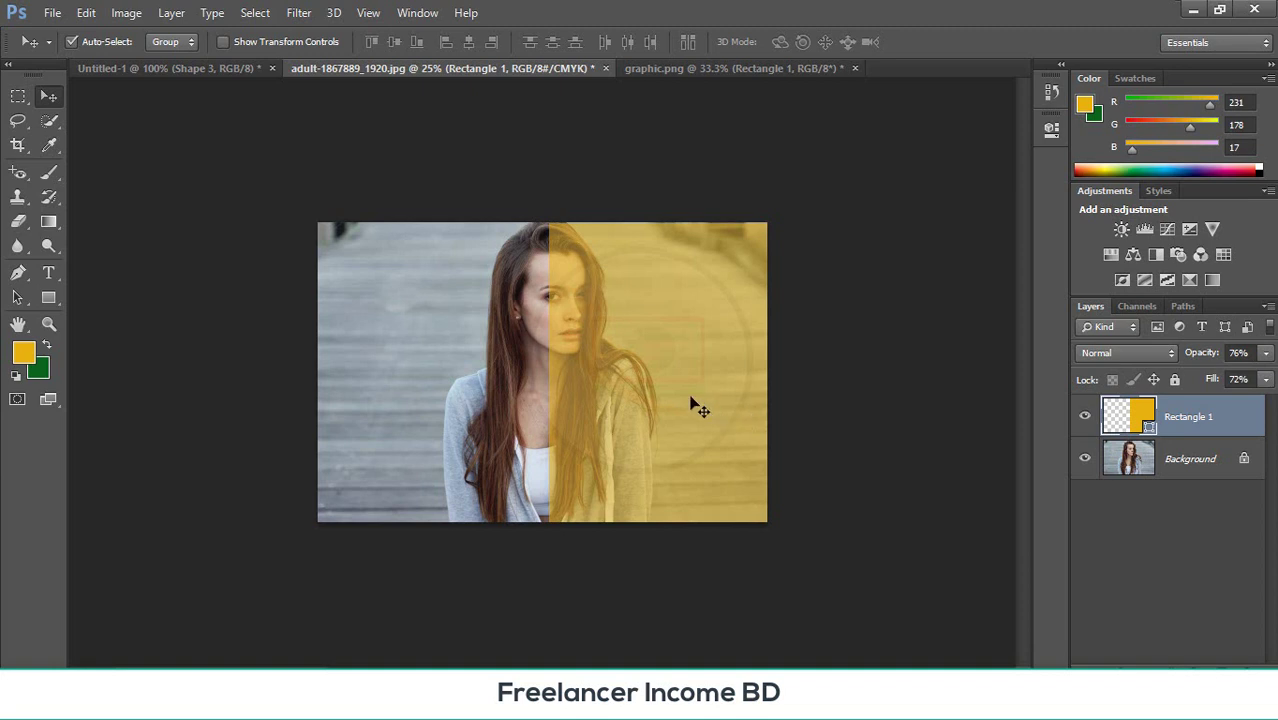
left_click(49, 298)
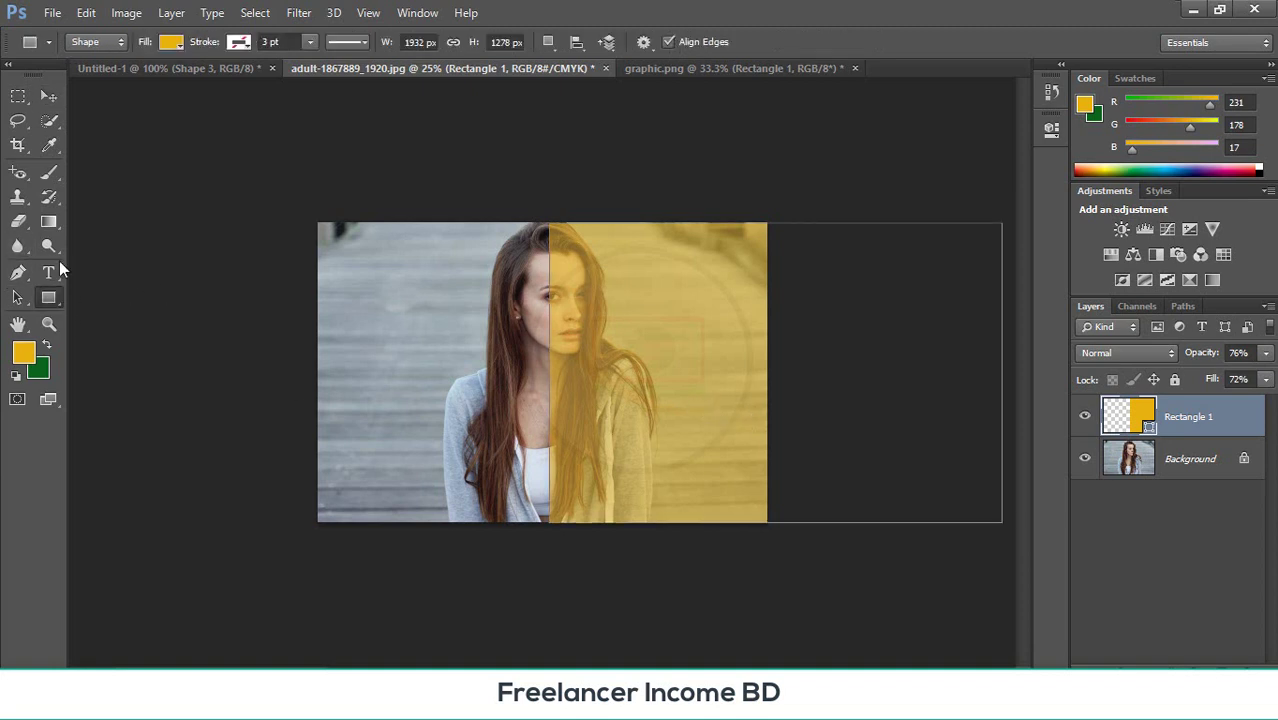
right_click(49, 298)
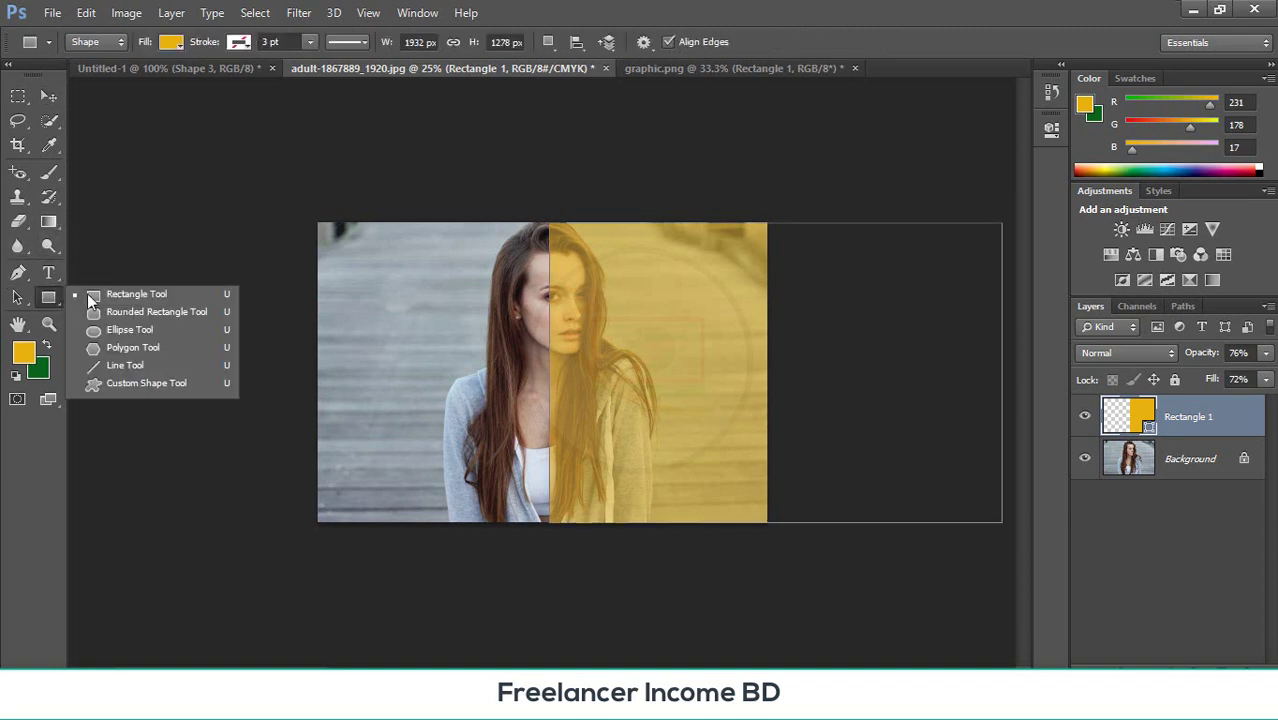
left_click(87, 295)
left_click_drag(258, 209, 549, 542)
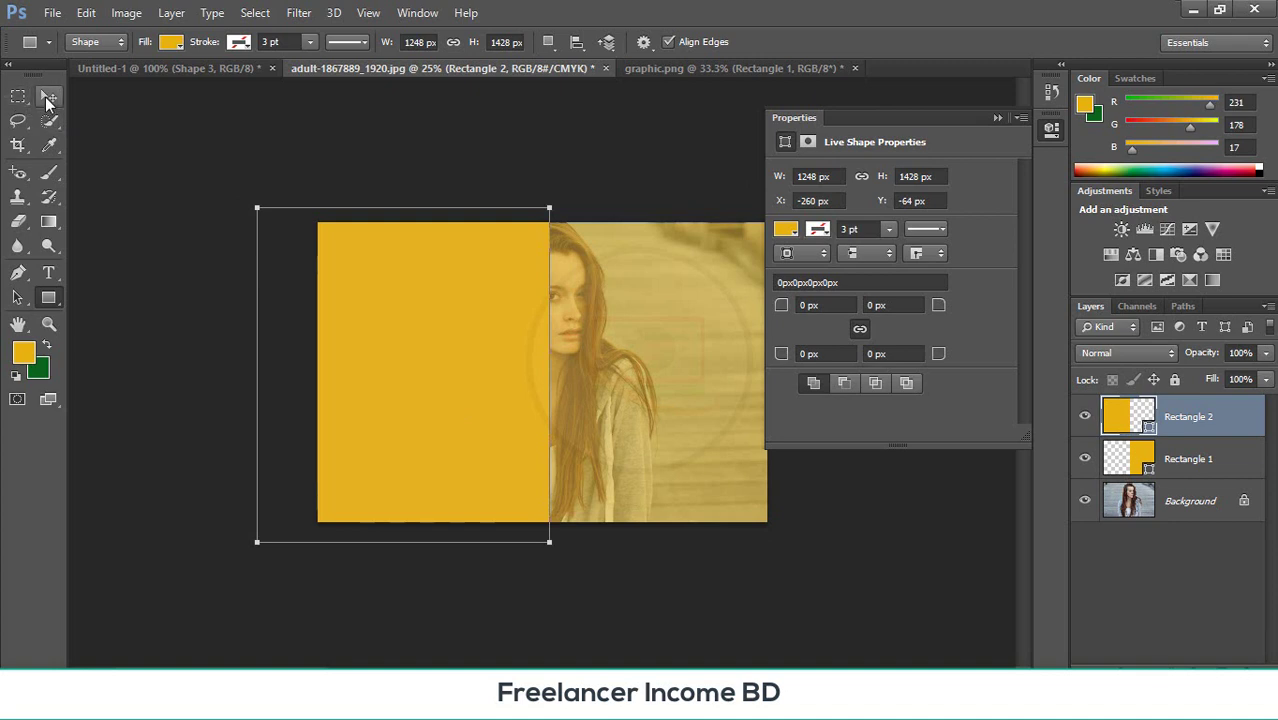
- Fill the new Rectangle 2 with the green background colour
left_click(46, 97)
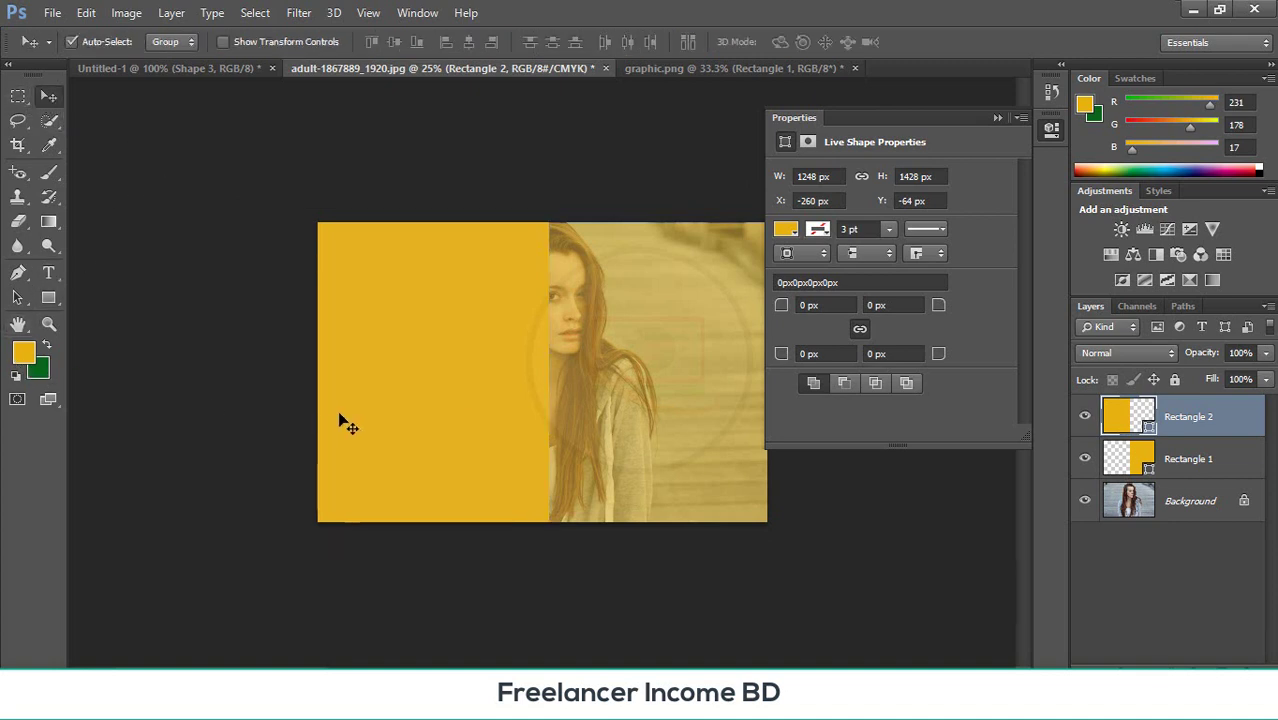
left_click(999, 117)
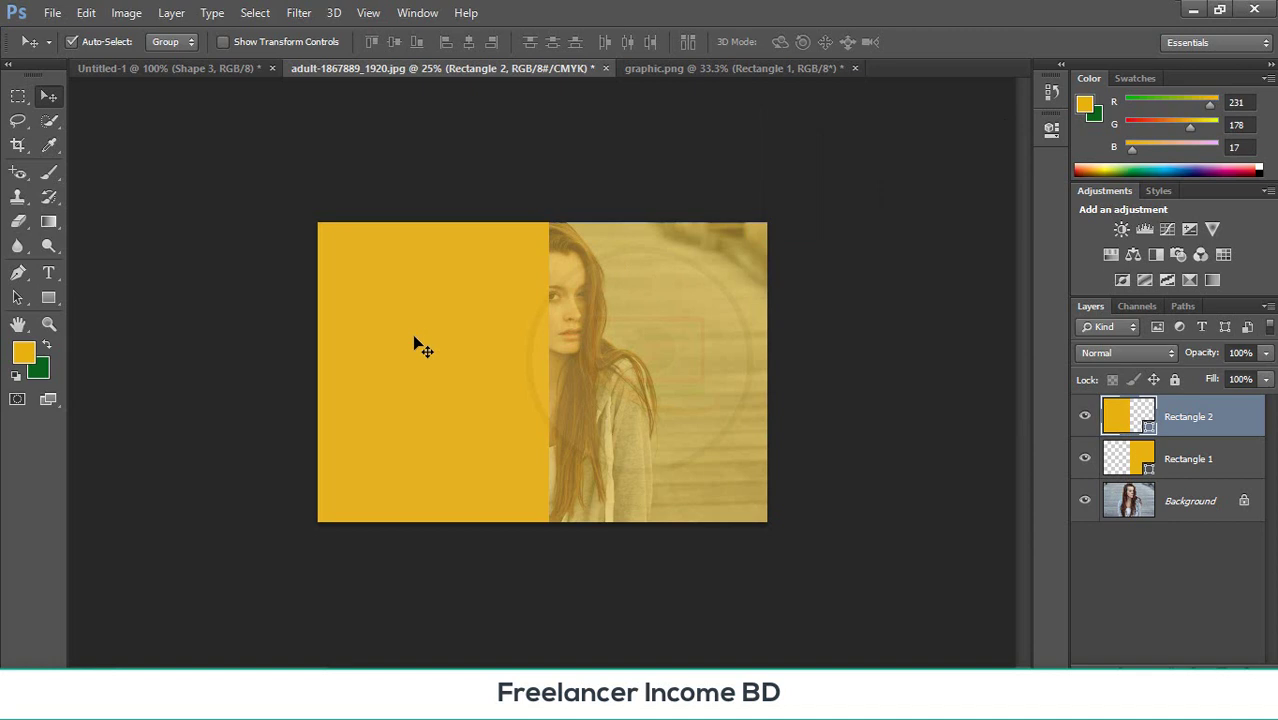
key("ctrl+BackSpace")
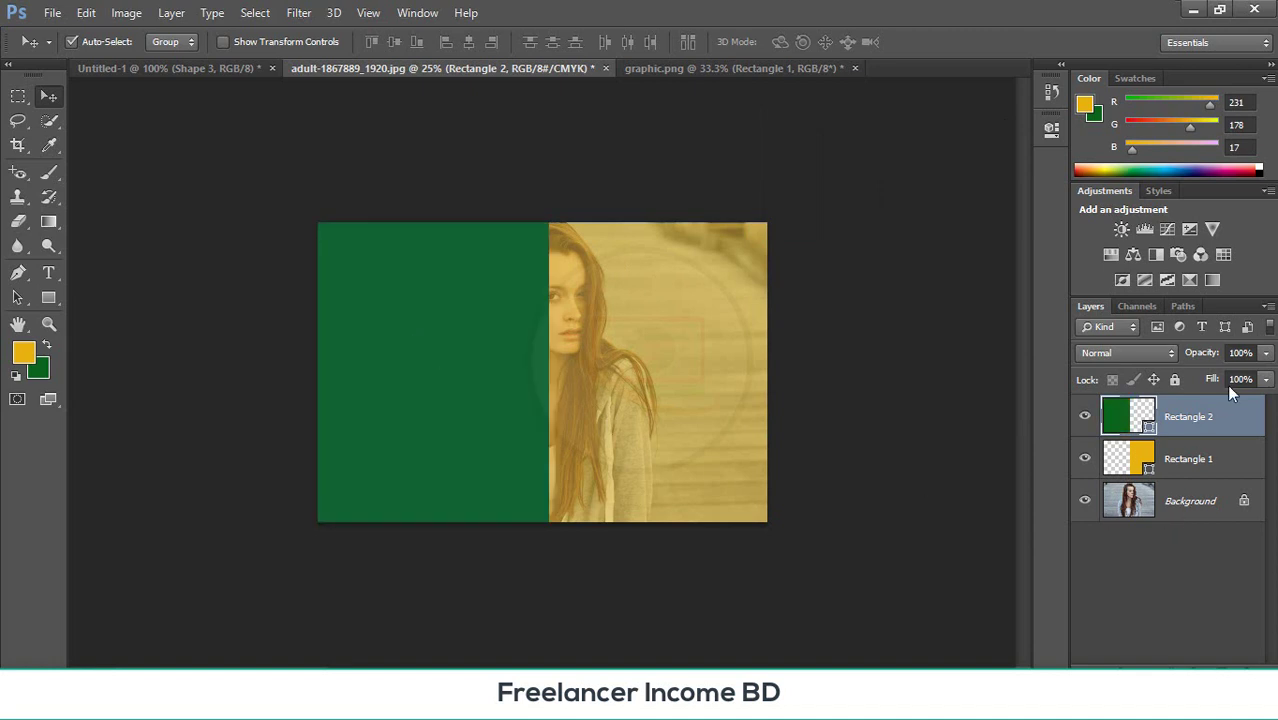
- Lower Rectangle 2's opacity to 48% and reduce its Fill for more transparency
left_click(1265, 353)
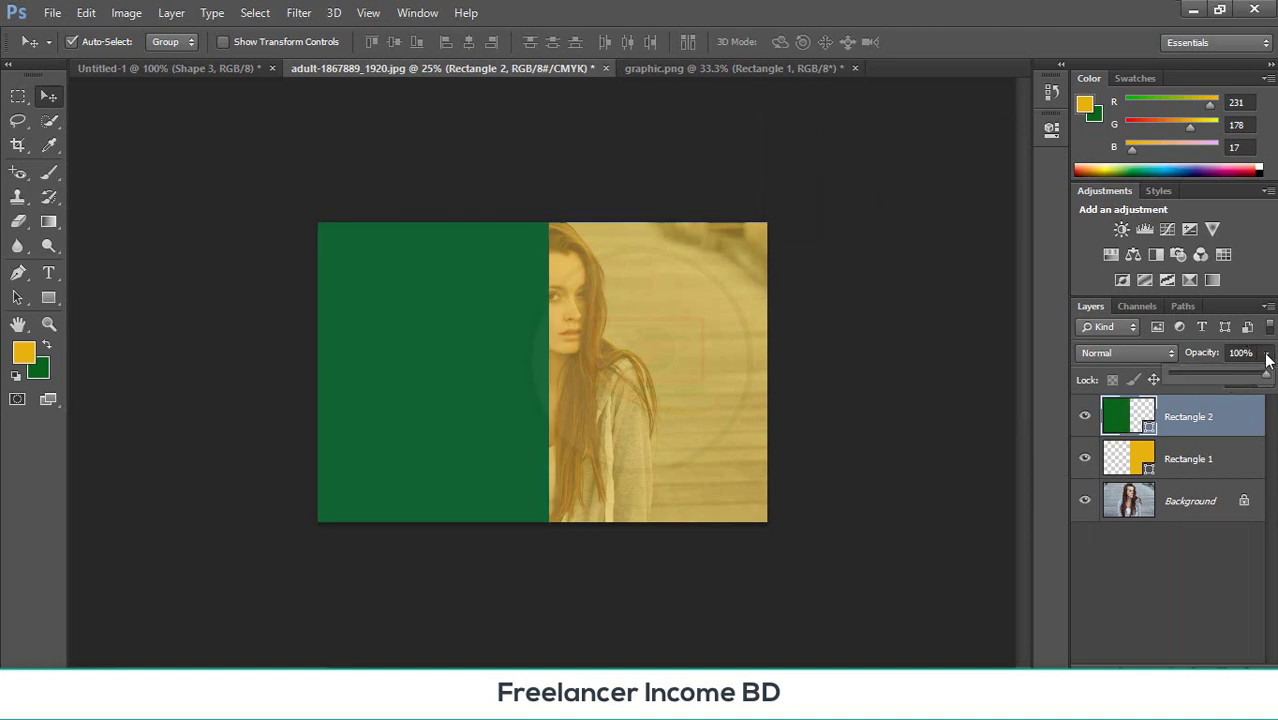
left_click_drag(1265, 375, 1217, 380)
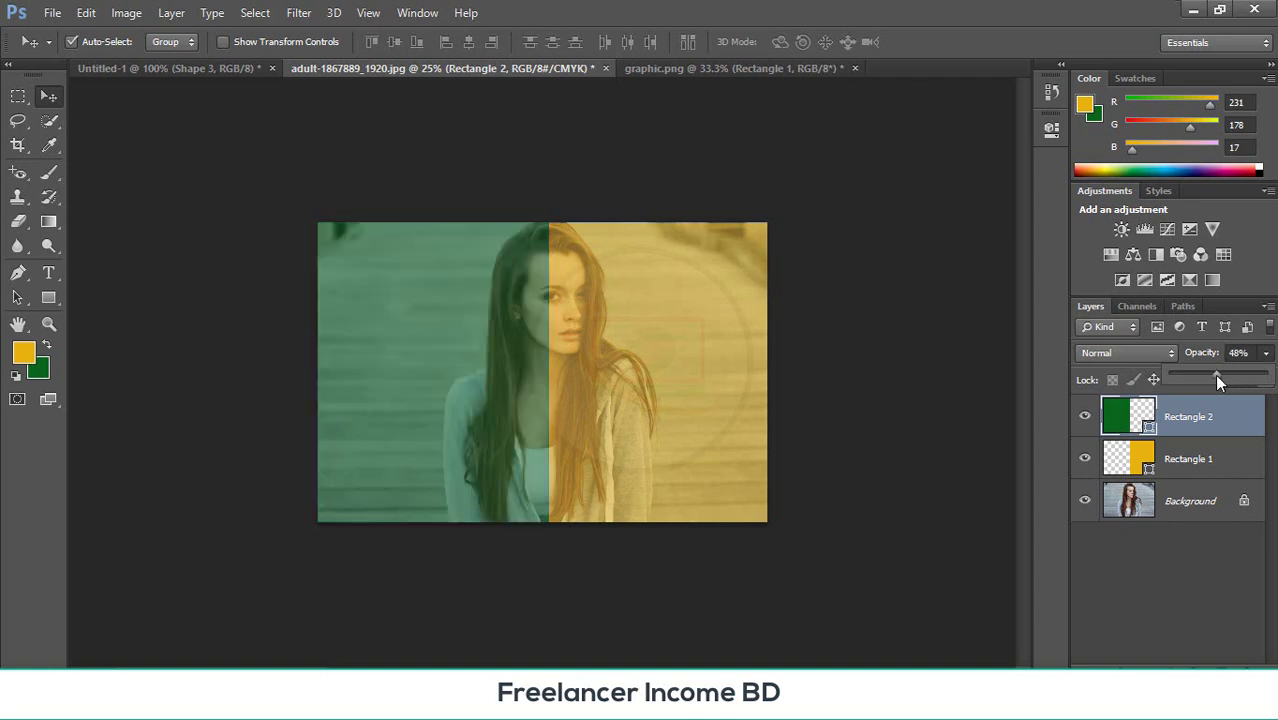
left_click(842, 416)
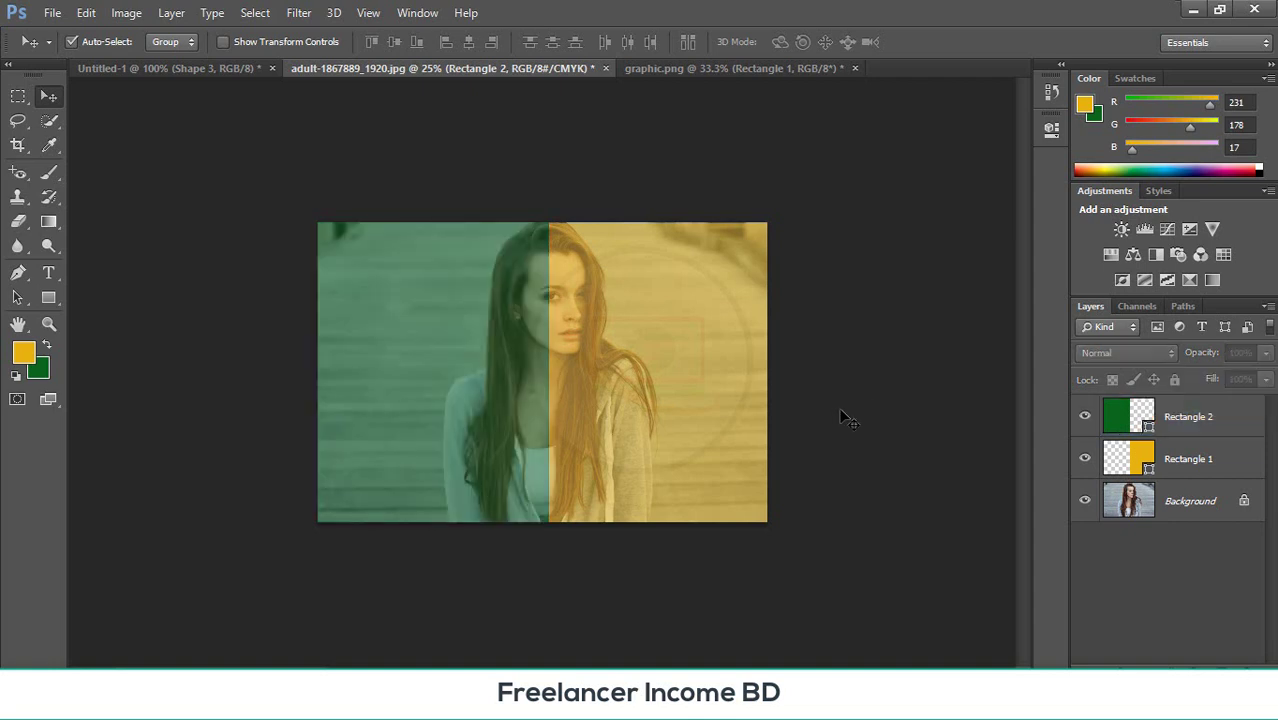
left_click(1215, 420)
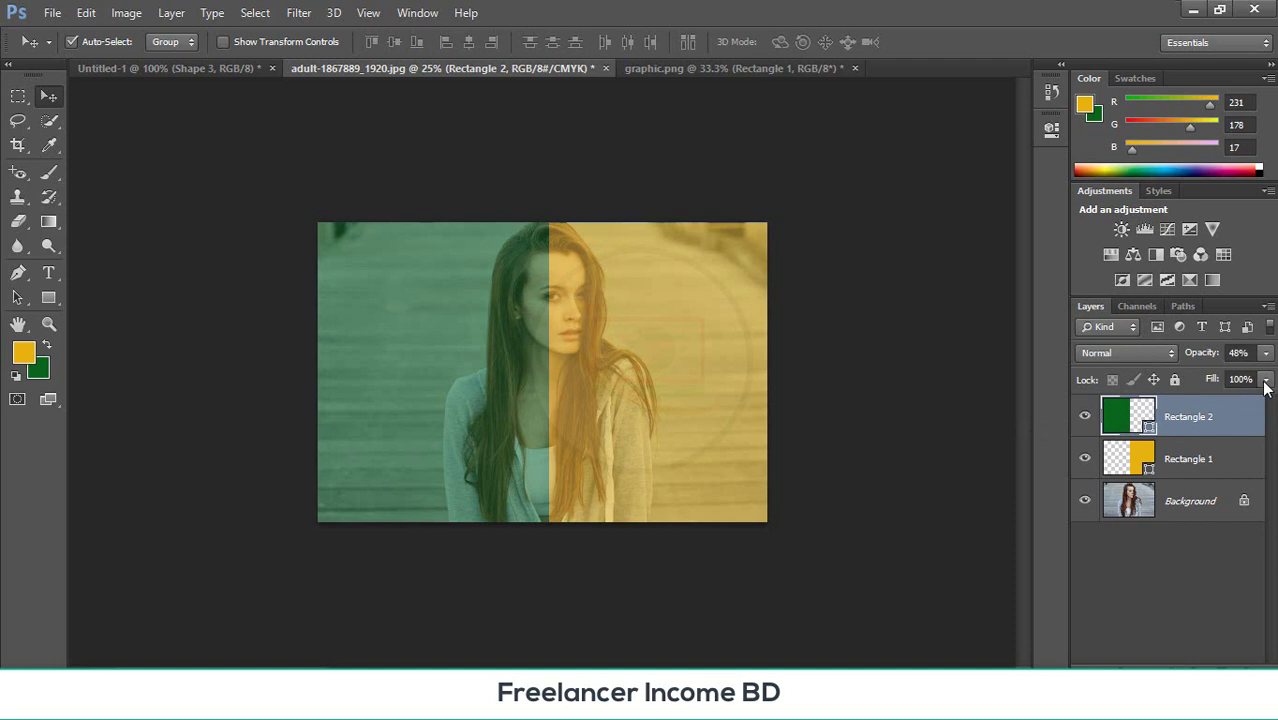
left_click(1265, 379)
left_click_drag(1254, 402, 1234, 403)
left_click(896, 398)
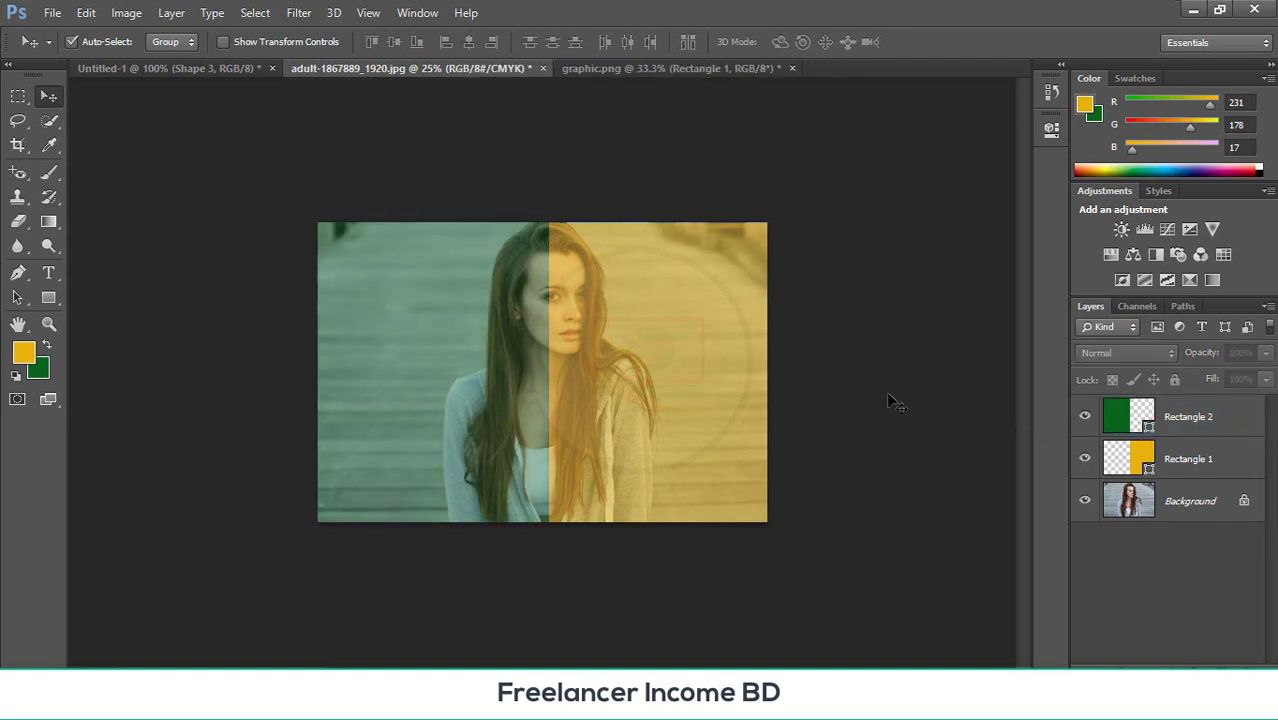
- Marquee-select both rectangles and shift the green/yellow split slightly left
left_click_drag(790, 366, 176, 379)
left_click_drag(579, 417, 645, 422)
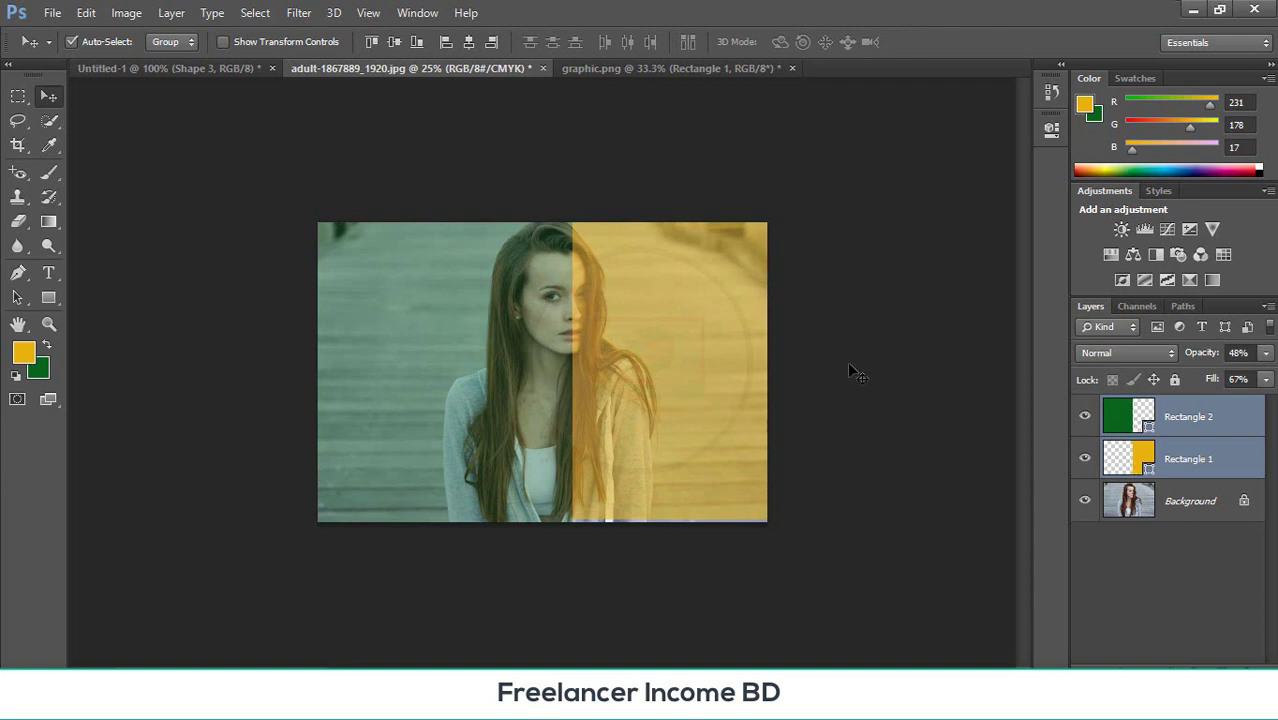
left_click(849, 365)
mouse_move(705, 391)
left_mouse_down()
mouse_move(636, 395)
mouse_move(702, 381)
left_mouse_up()
left_click_drag(822, 397, 518, 406)
mouse_move(610, 422)
left_mouse_down()
mouse_move(582, 422)
mouse_move(605, 428)
mouse_move(590, 414)
left_mouse_up()
left_click(843, 398)
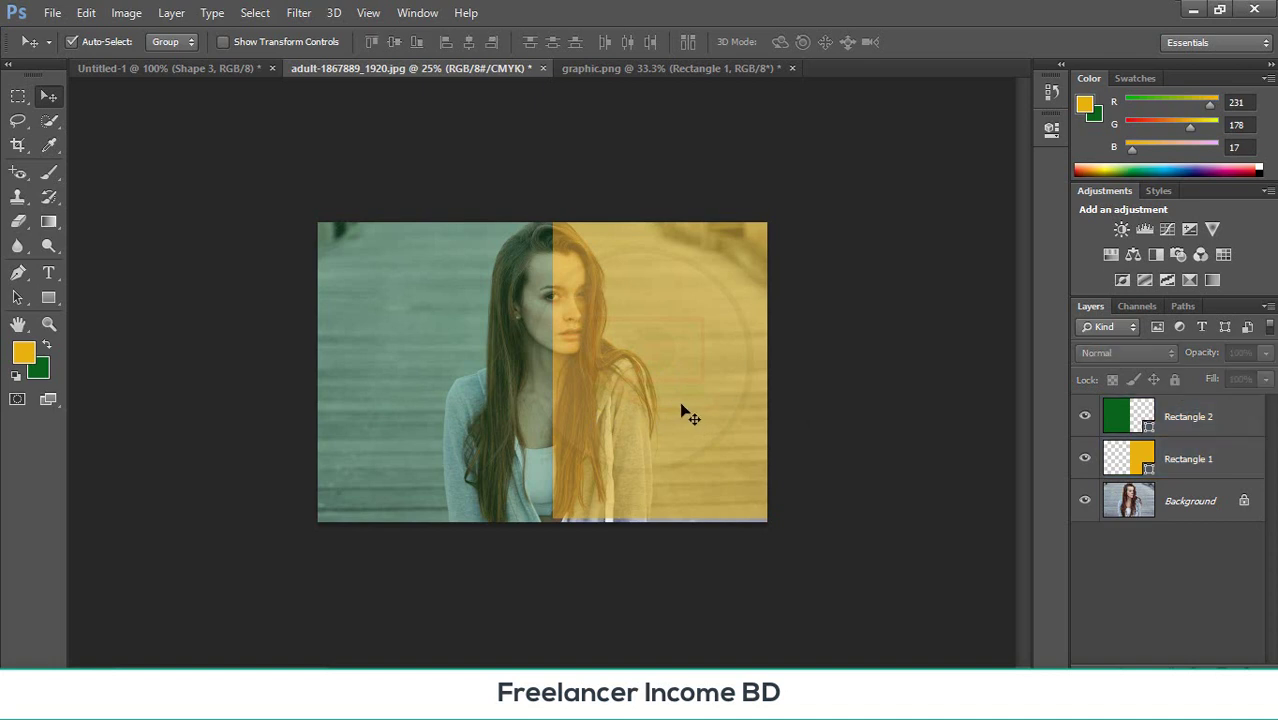
left_click(682, 408)
- Free-transform the yellow Rectangle 1 taller downward, nudge it up two steps, and apply
key("ctrl+t")
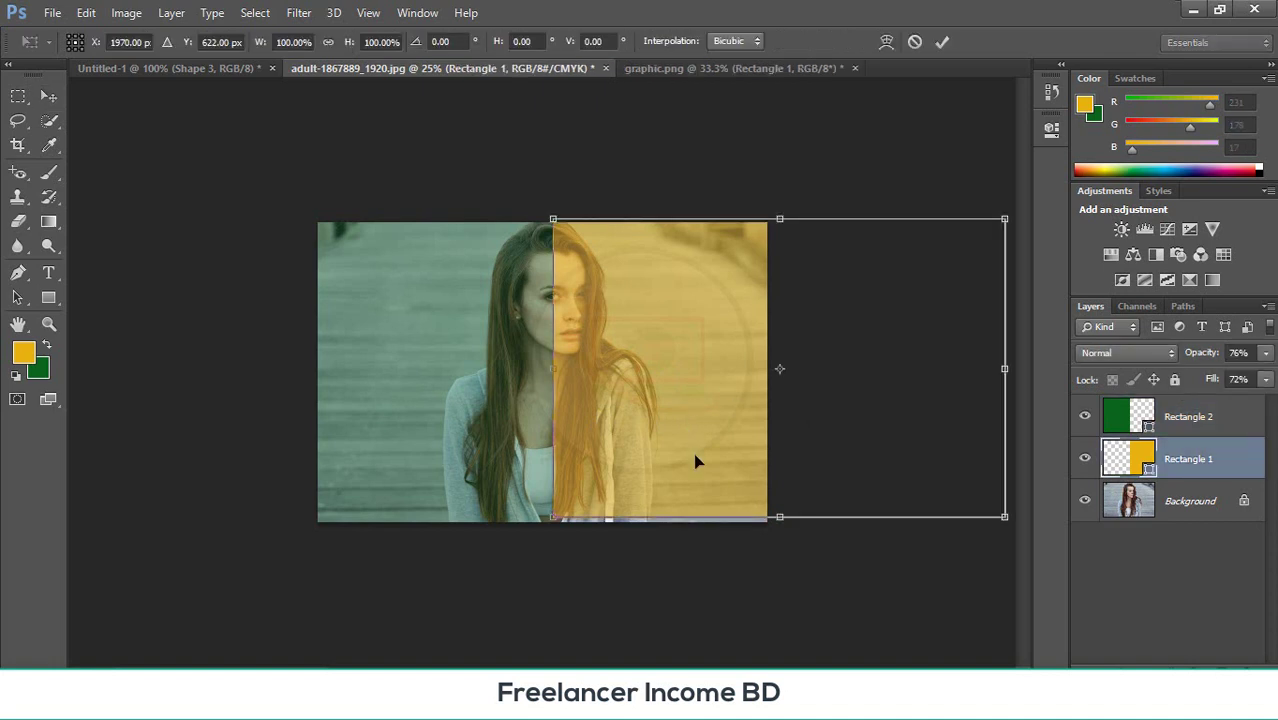
left_click_drag(779, 517, 779, 578)
key("Up")
key("Up")
key("Up")
key("Up")
key("Up")
key("Up")
key("Up")
key("Up")
key("Up")
key("Up")
key("Up")
key("Up")
key("Up")
key("Up")
key("Up")
key("Up")
key("Up")
key("Up")
key("Up")
key("Up")
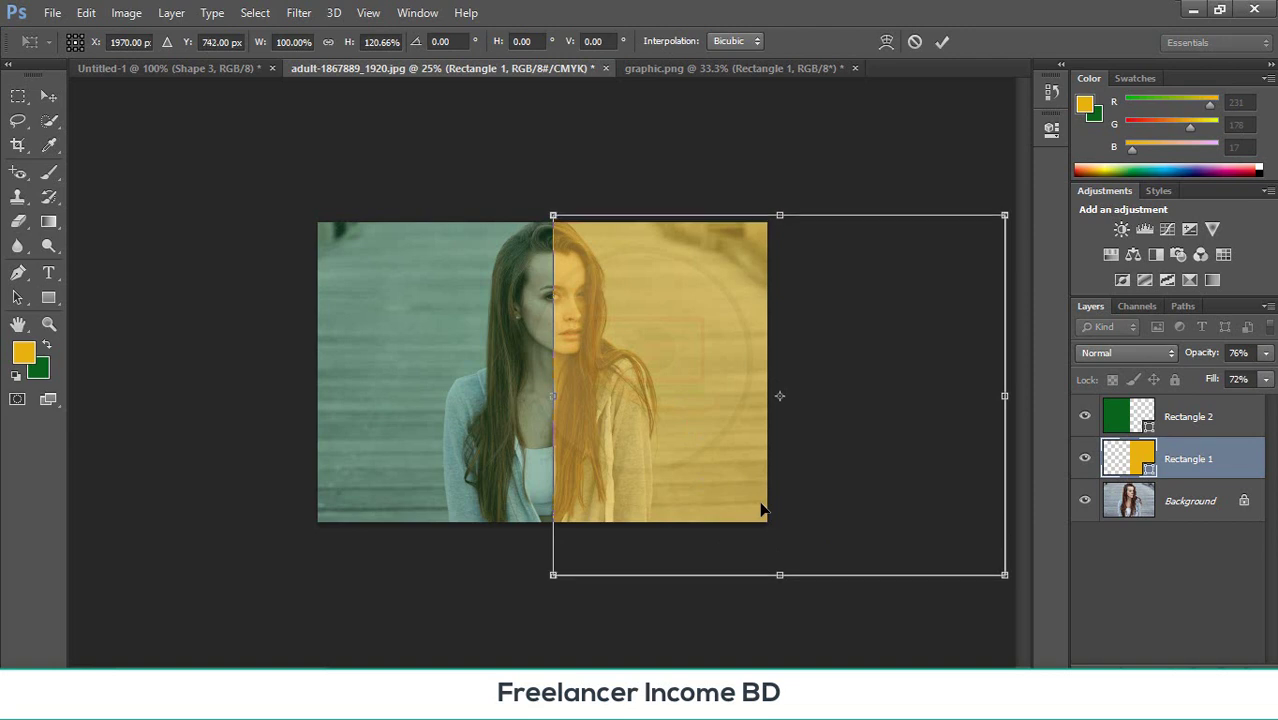
key("Up")
key("Up")
key("Up")
key("Up")
key("Up")
key("Up")
key("Up")
key("Up")
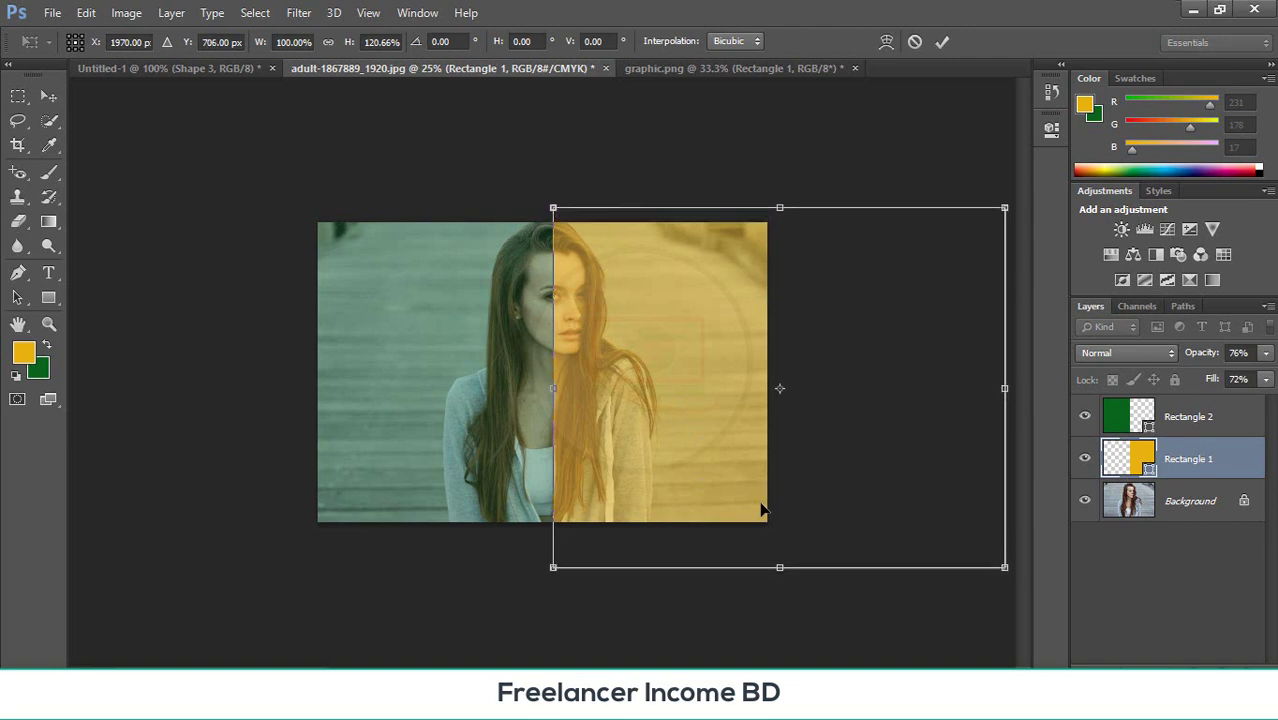
key("Return")
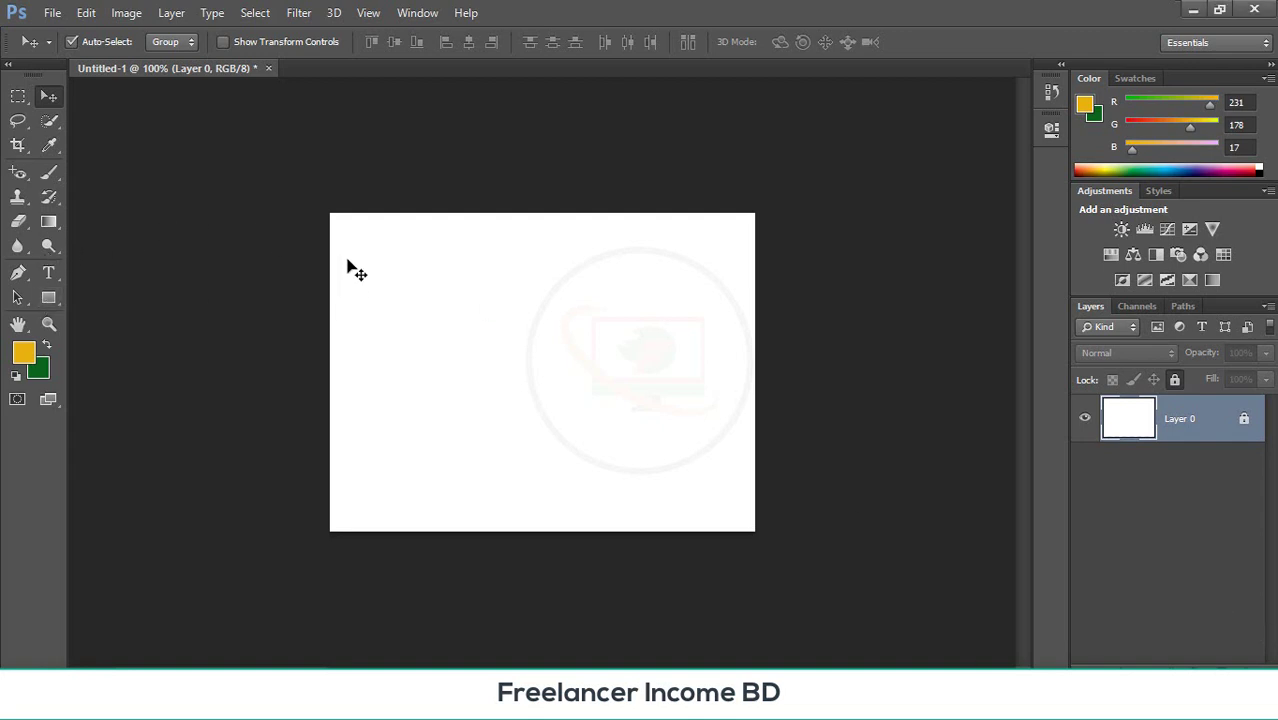
- Draw a blue 386 × 272 px Rectangle 1 shape across most of the Untitled-1 canvas
left_click_drag(355, 217, 769, 533)
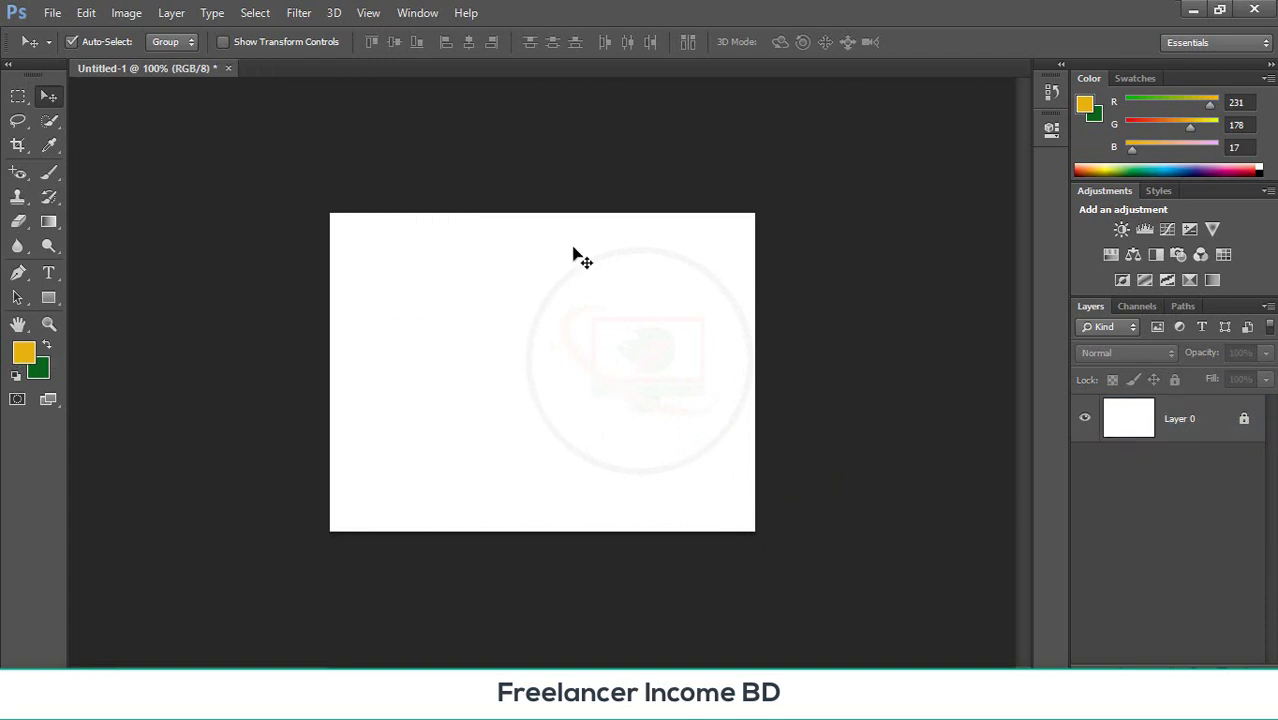
left_click(49, 297)
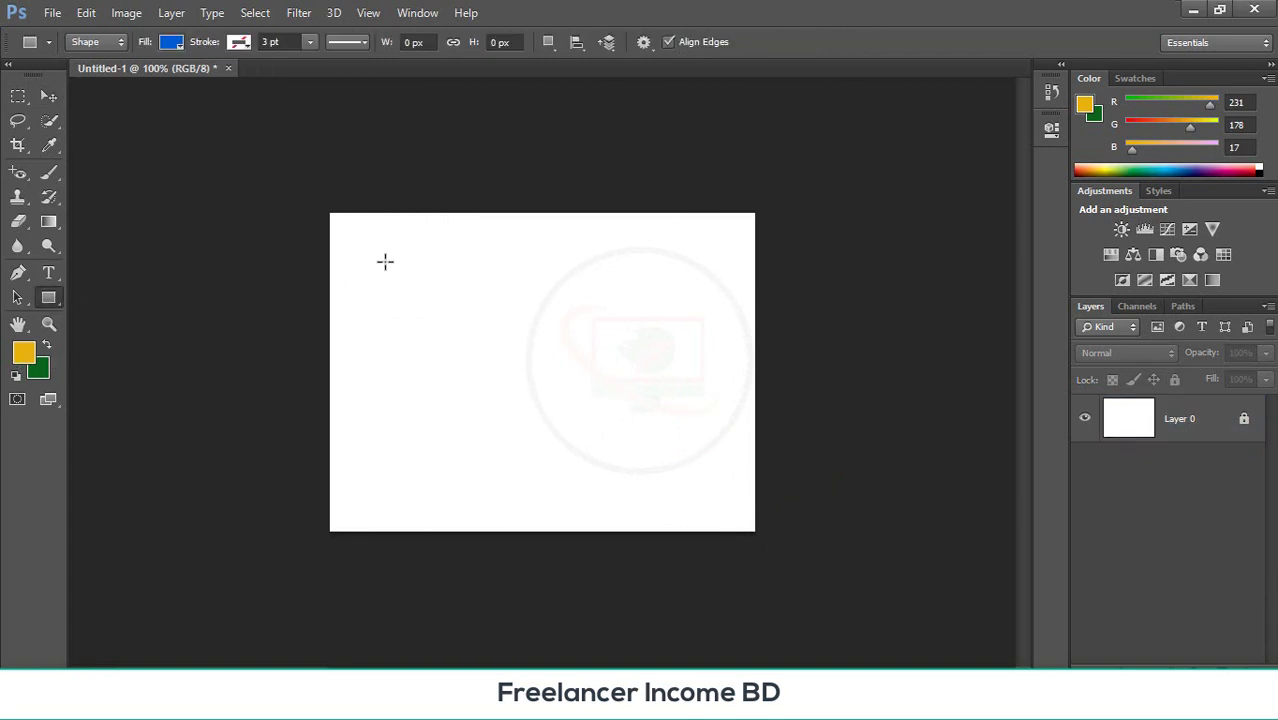
mouse_move(376, 247)
left_mouse_down()
mouse_move(479, 402)
mouse_move(760, 503)
mouse_move(738, 501)
left_mouse_up()
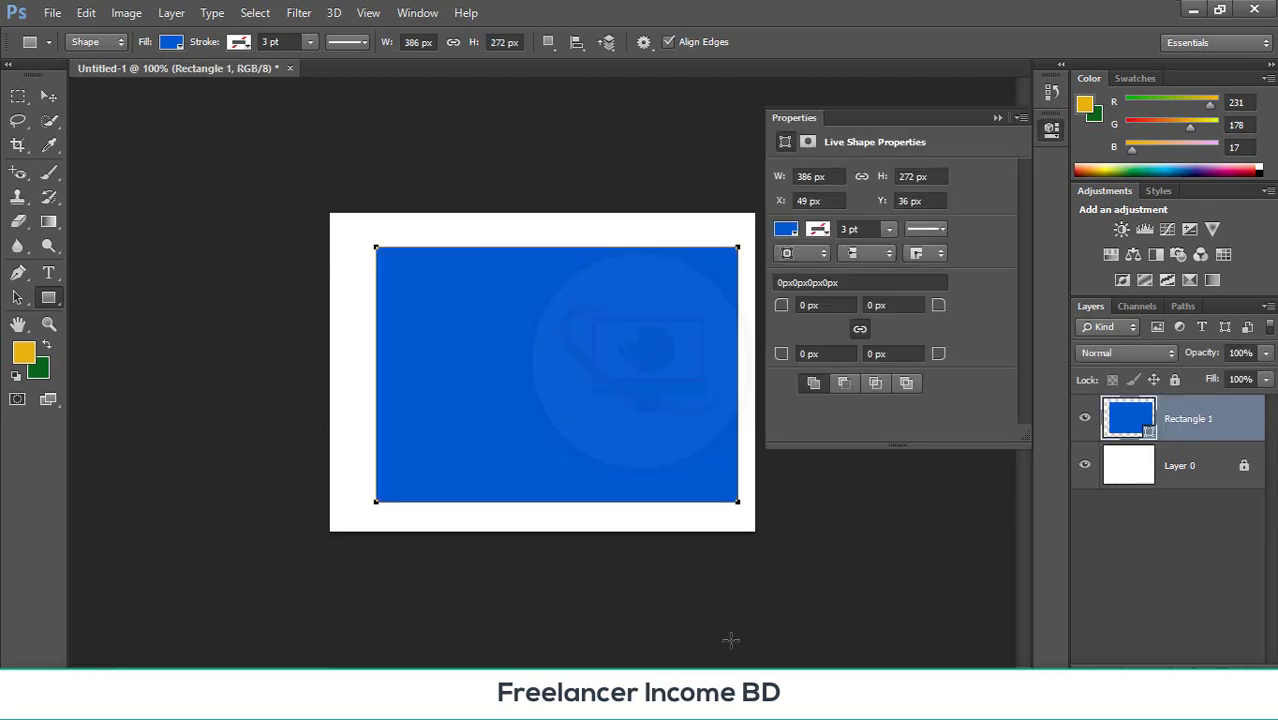
left_click(995, 117)
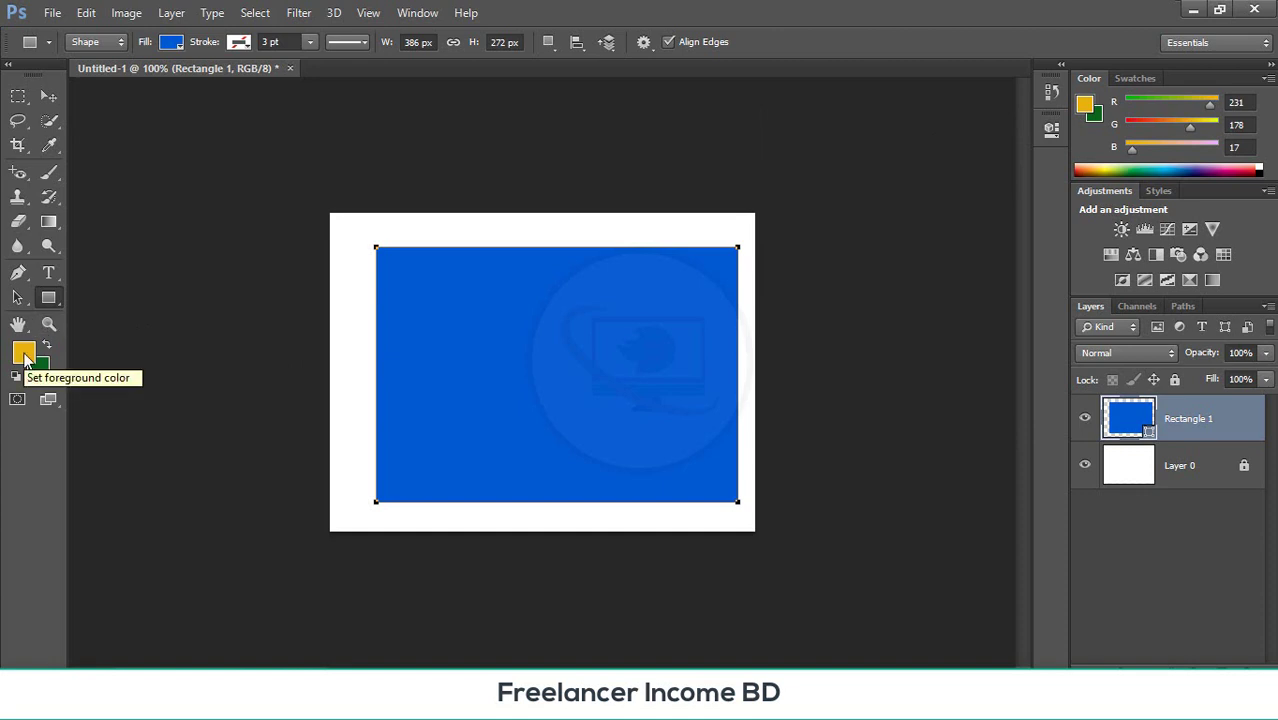
- Move the blue rectangle toward the top-left and attempt a gradient on it, dismissing both errors
left_click(49, 221)
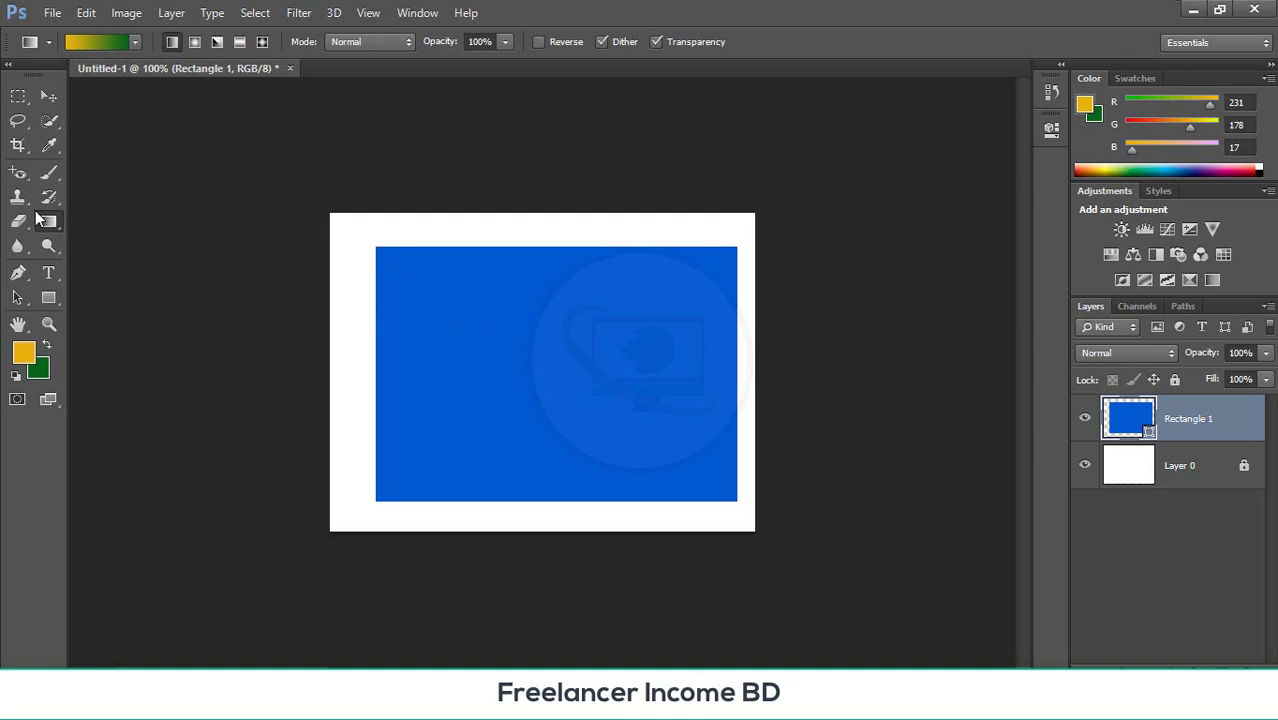
left_click(46, 95)
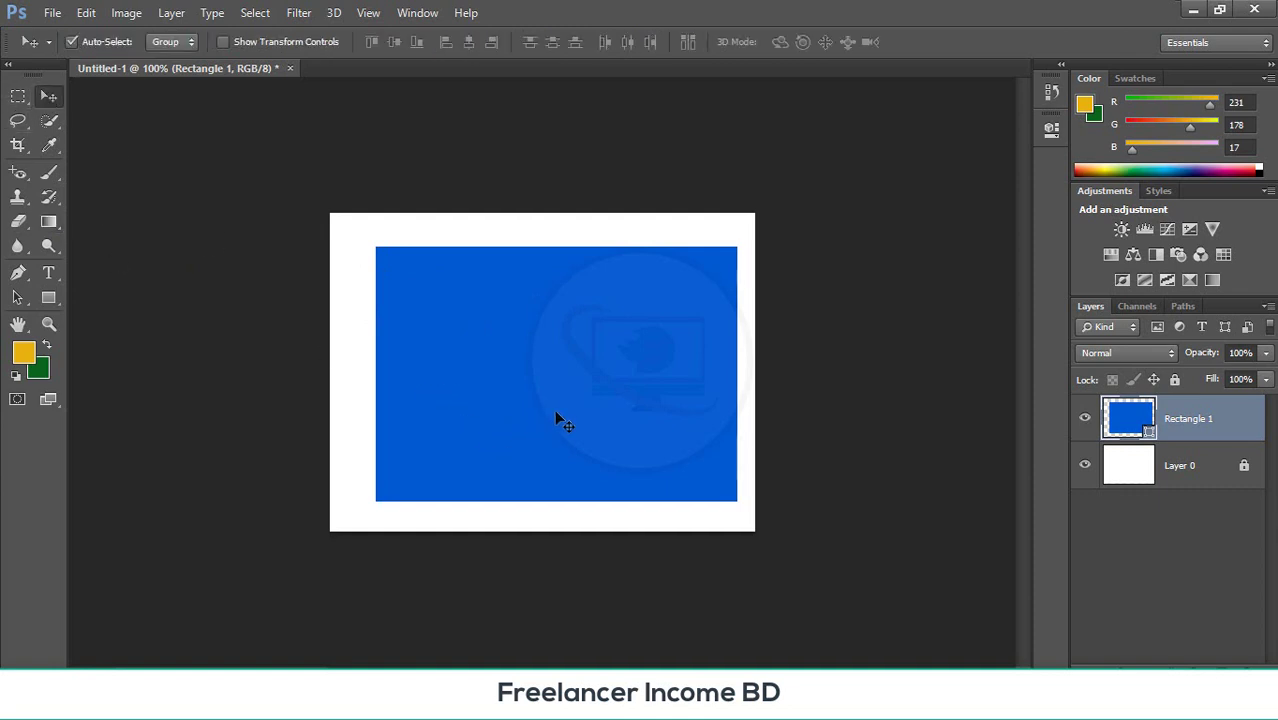
left_click_drag(556, 417, 467, 384)
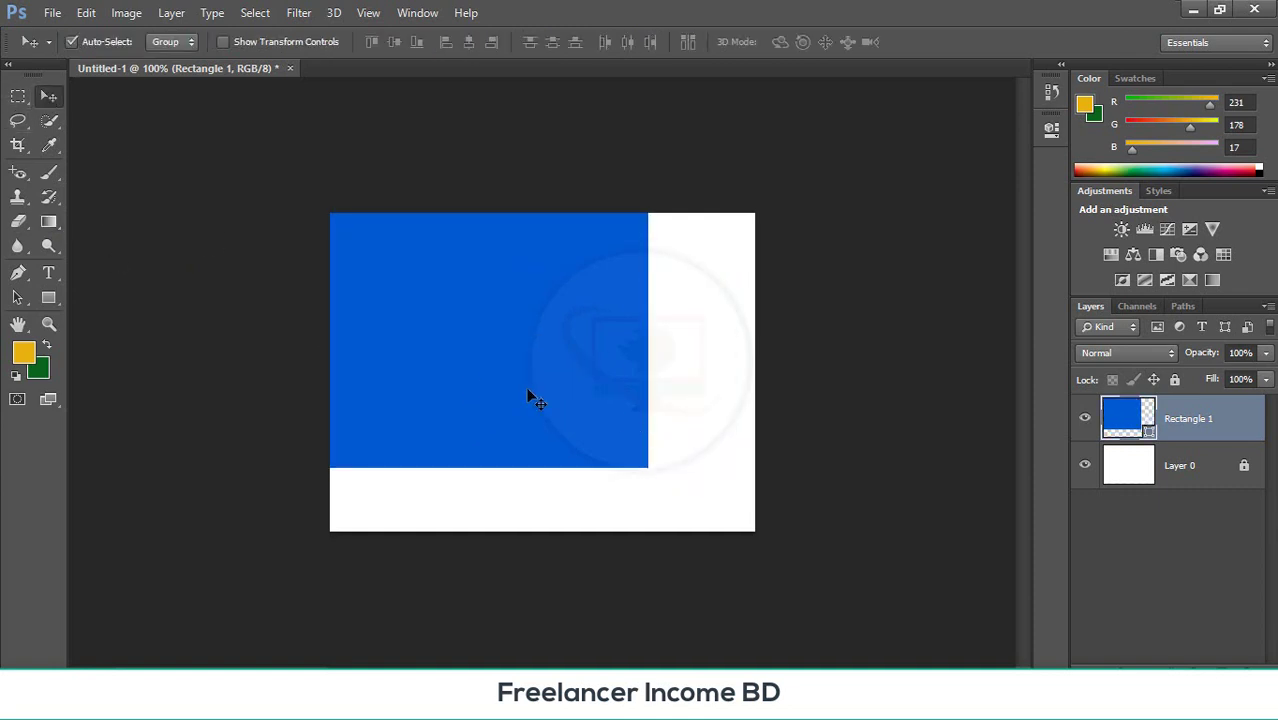
left_click(48, 221)
left_click(371, 268)
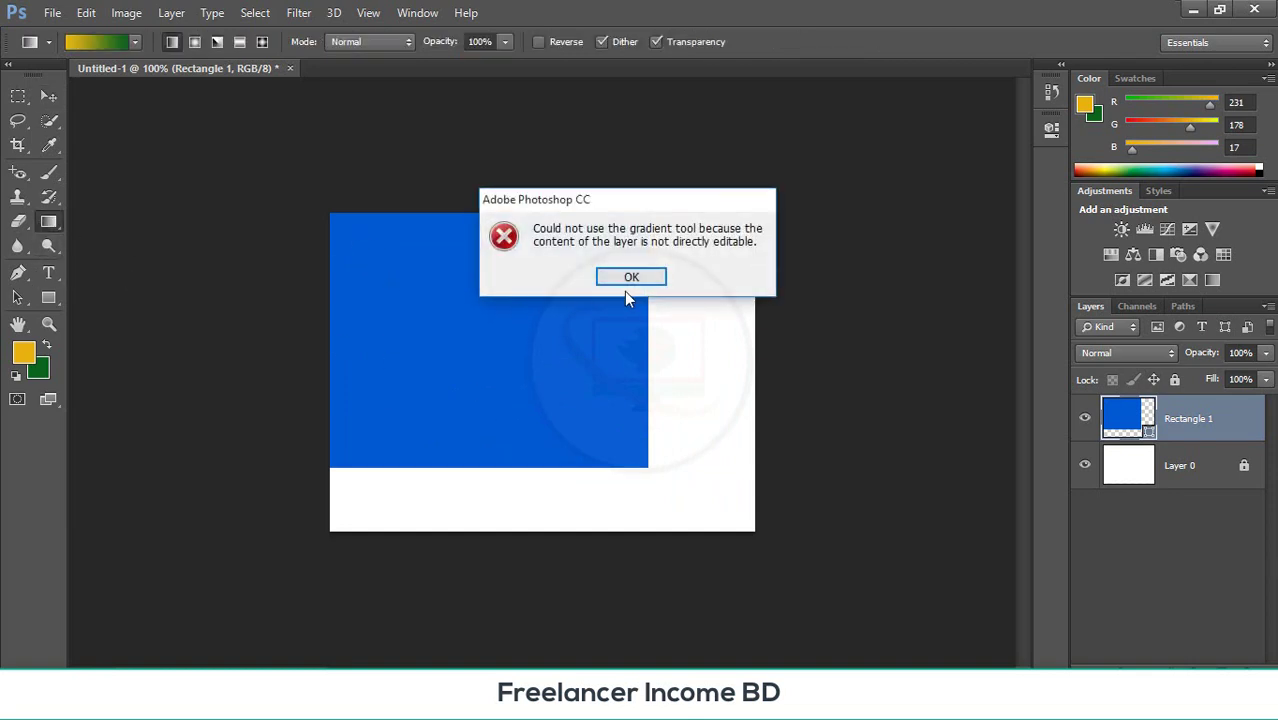
left_click(630, 277)
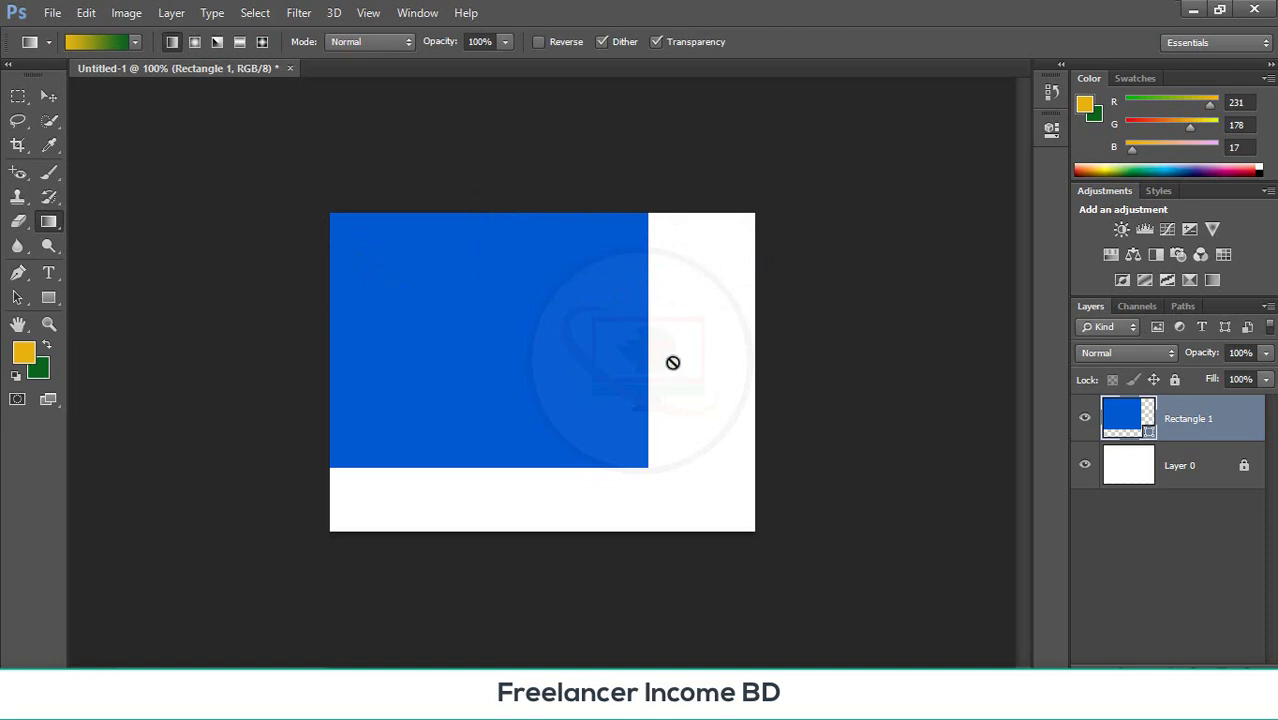
left_click(544, 386)
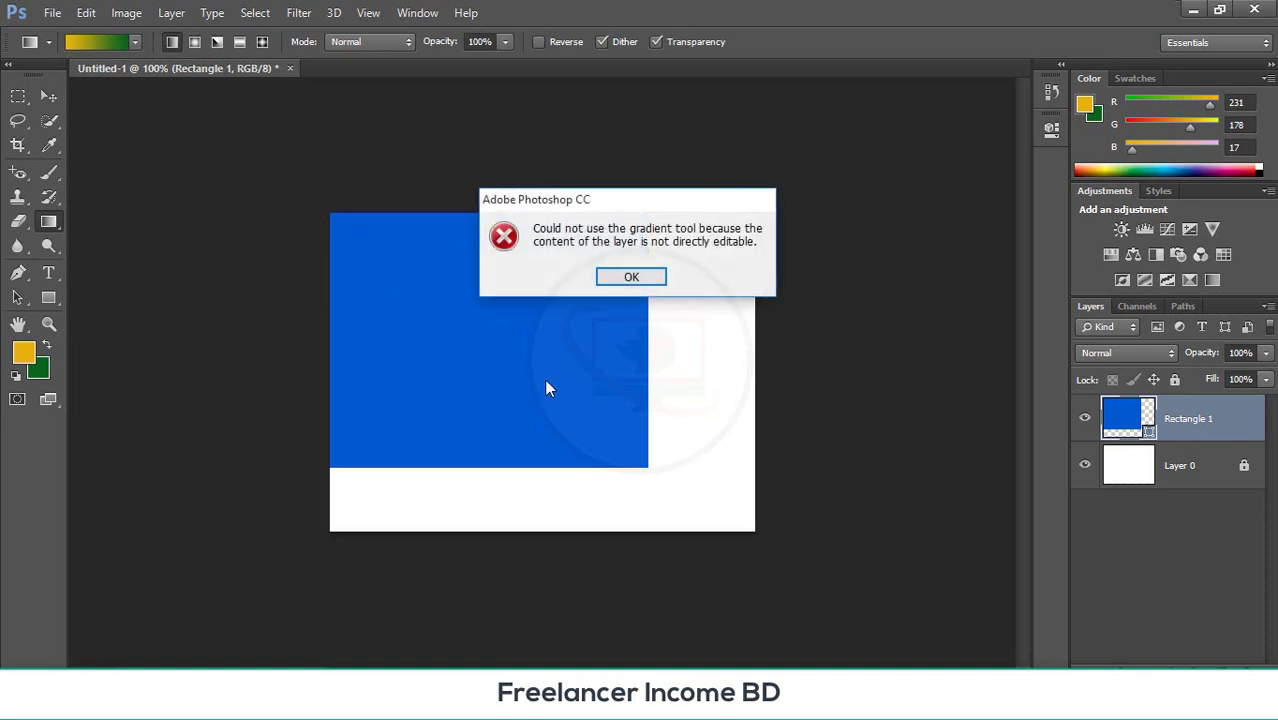
left_click(638, 277)
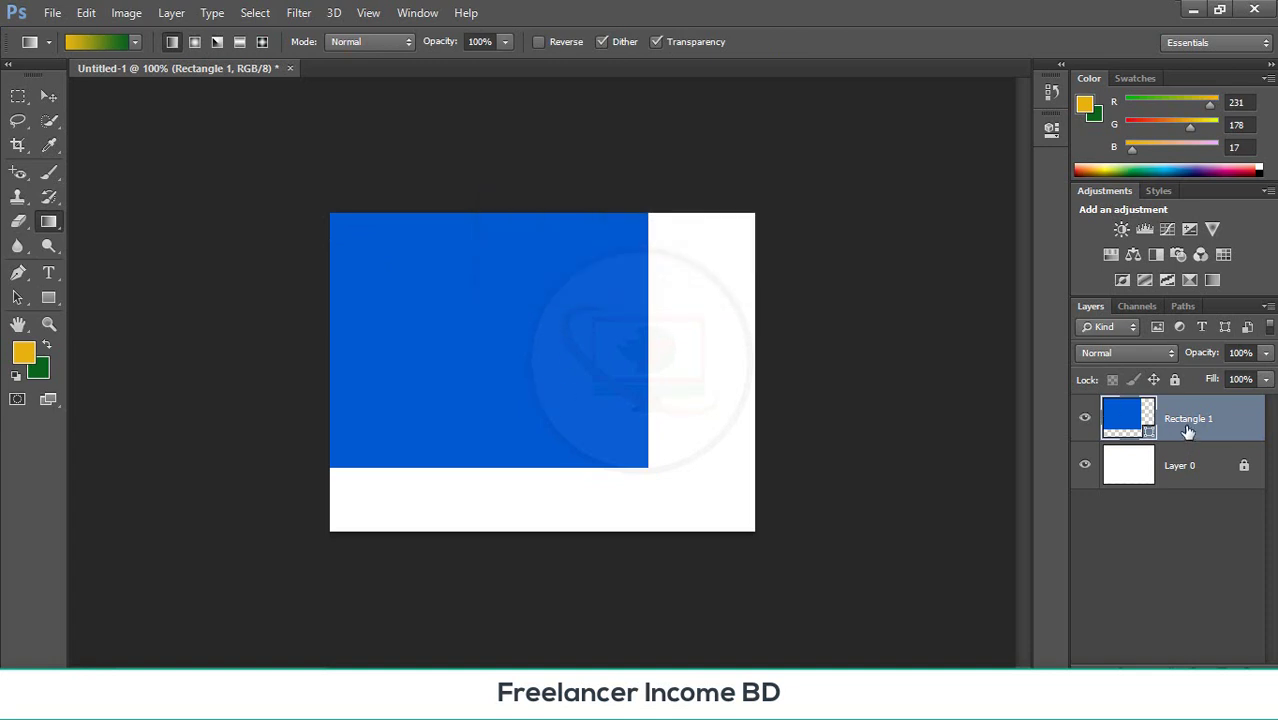
- Delete the Rectangle 1 layer, leaving only the locked Layer 0, and return to the Move tool
key("Delete")
left_click(535, 410)
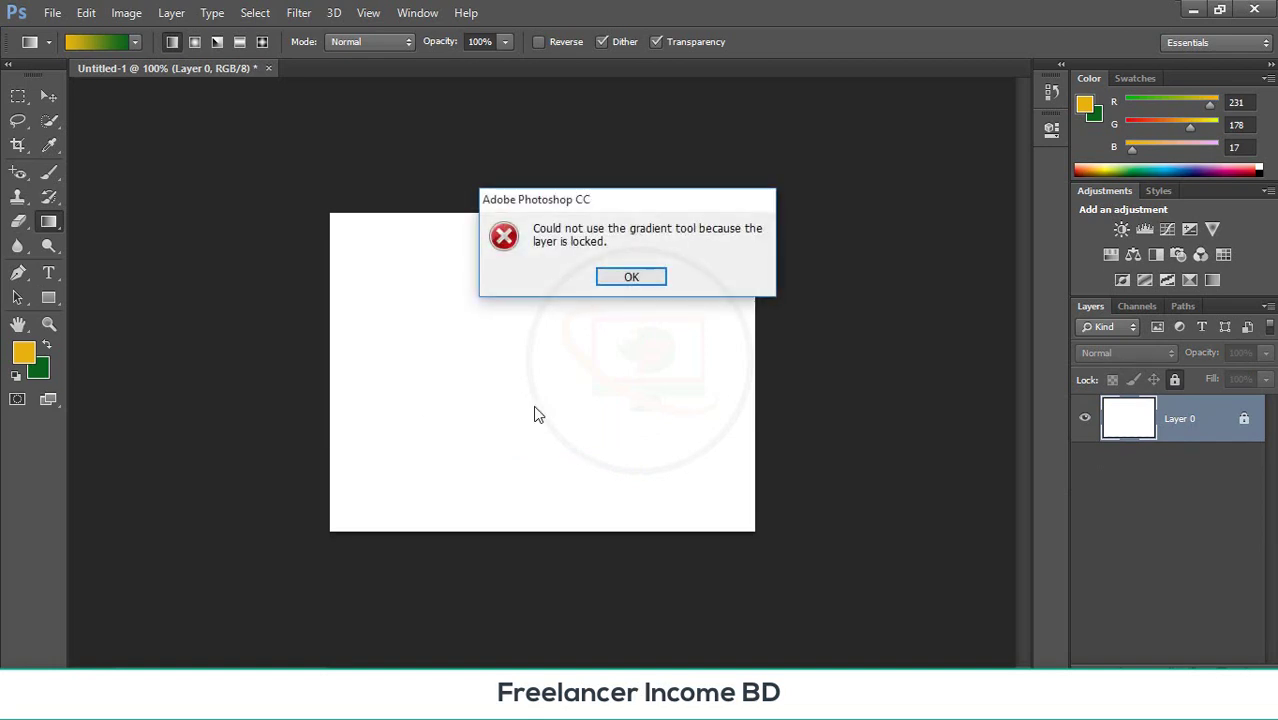
left_click(620, 277)
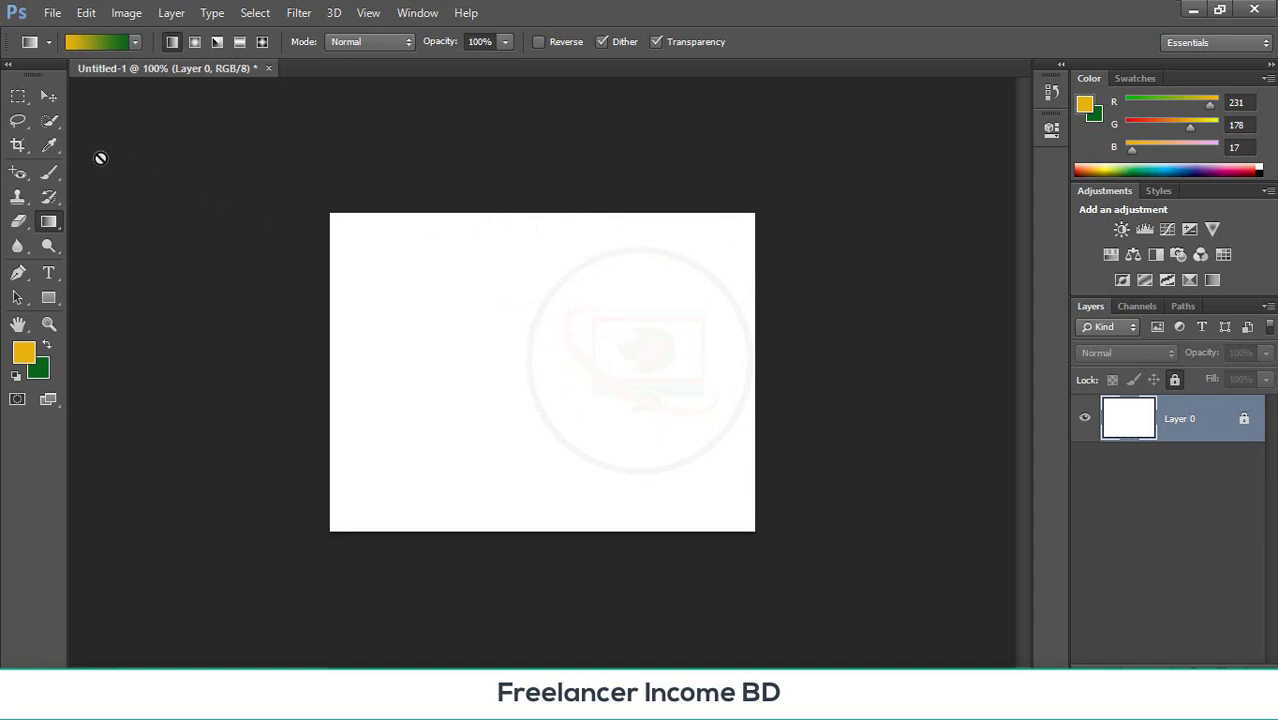
left_click(47, 96)
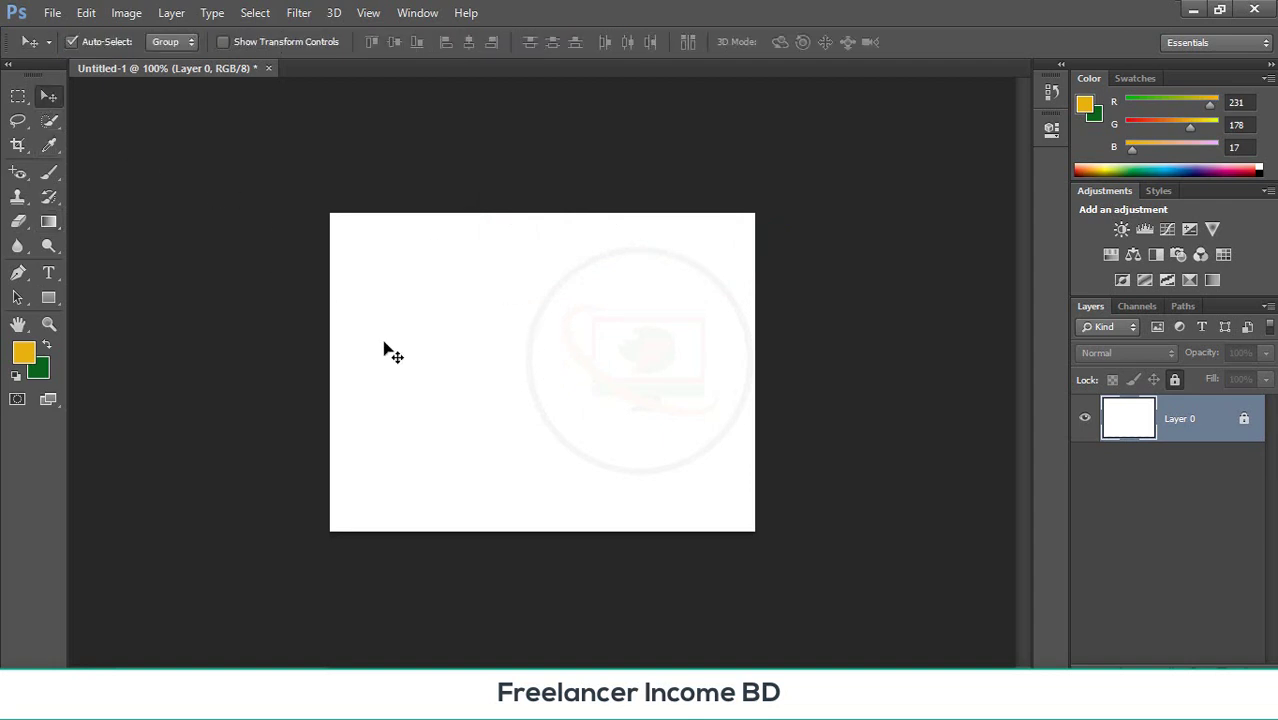
- Set the foreground colour to golden yellow #d9aa1a
left_click(24, 354)
left_click(608, 204)
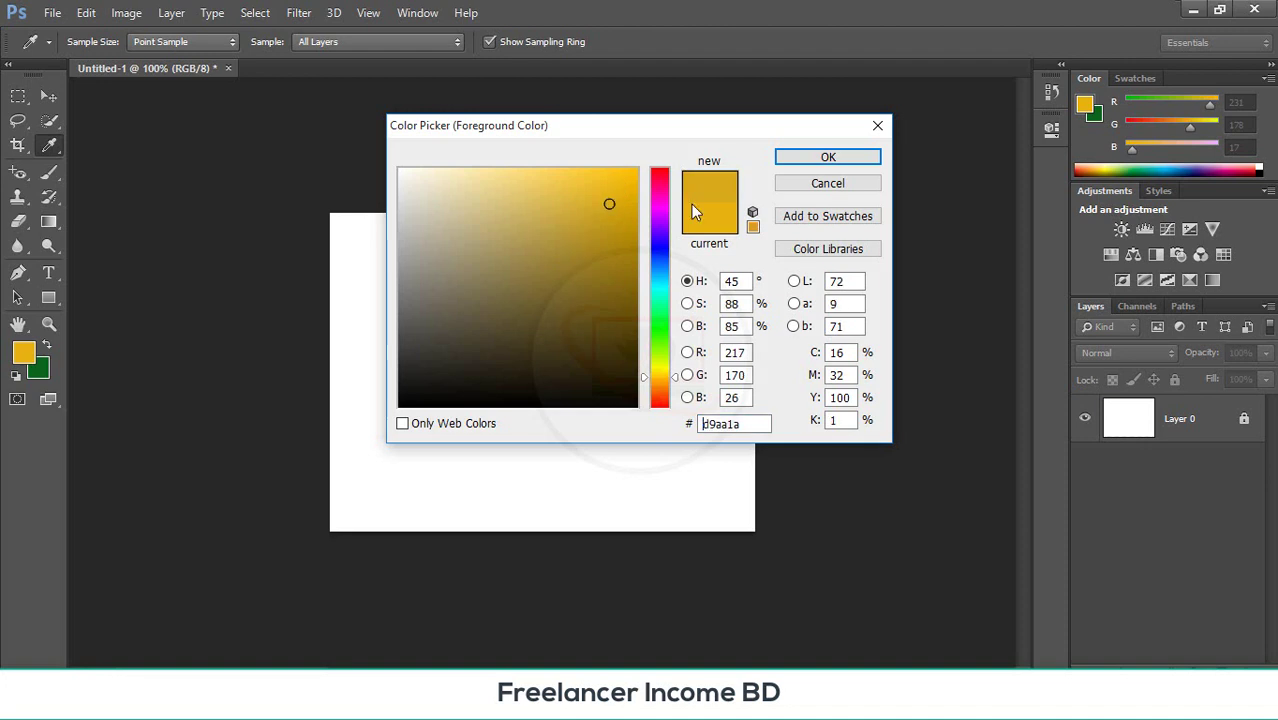
left_click(828, 157)
key("v")
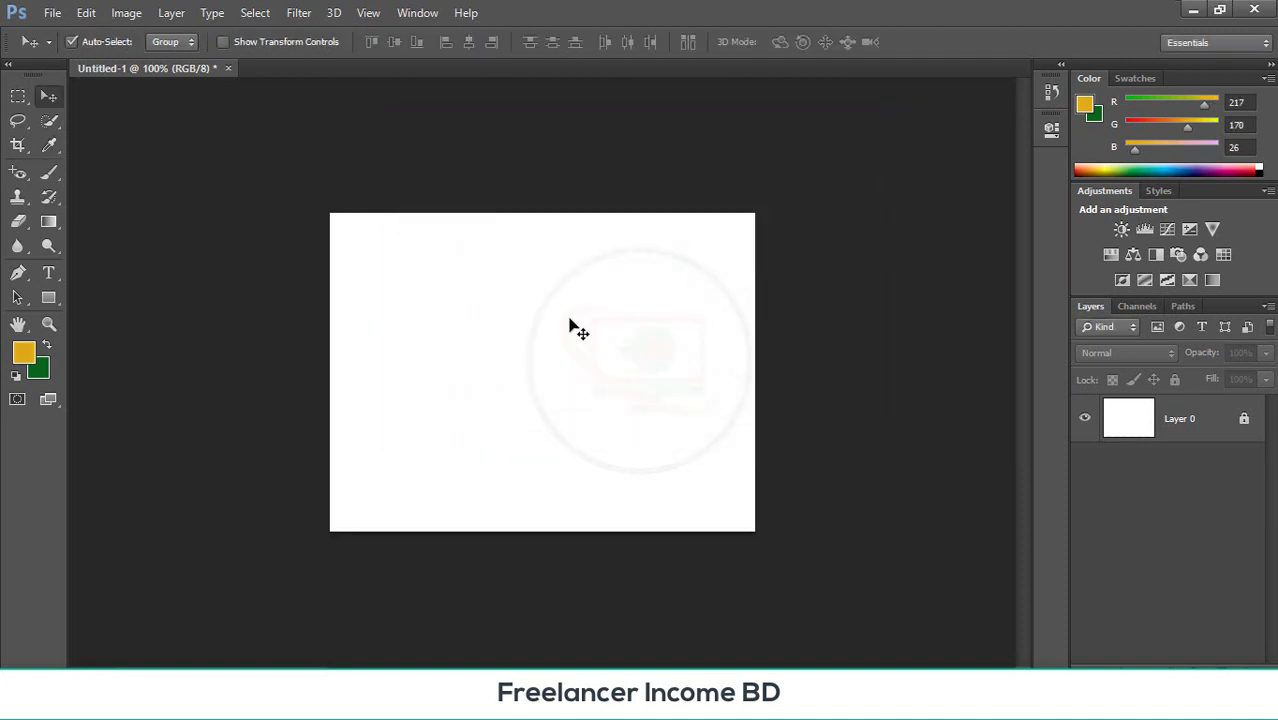
- Unlock Layer 0 and fill it entirely with the yellow foreground colour
left_click(1240, 420)
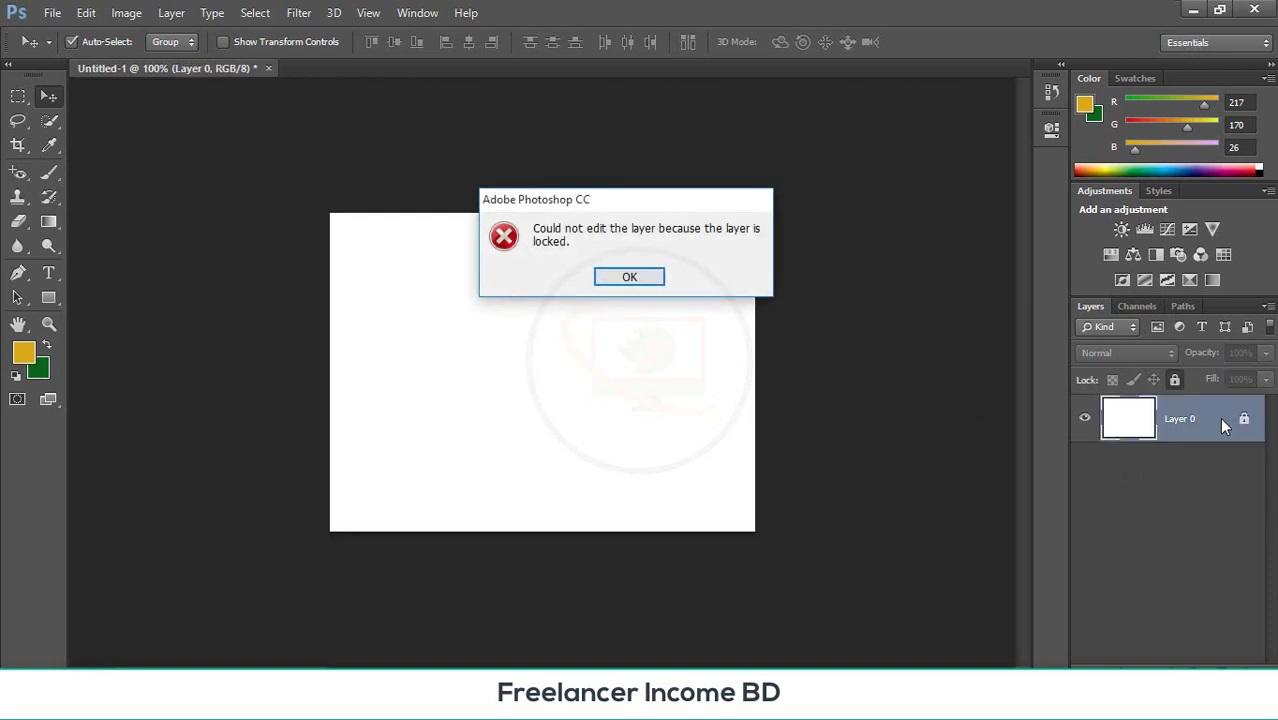
left_click(630, 277)
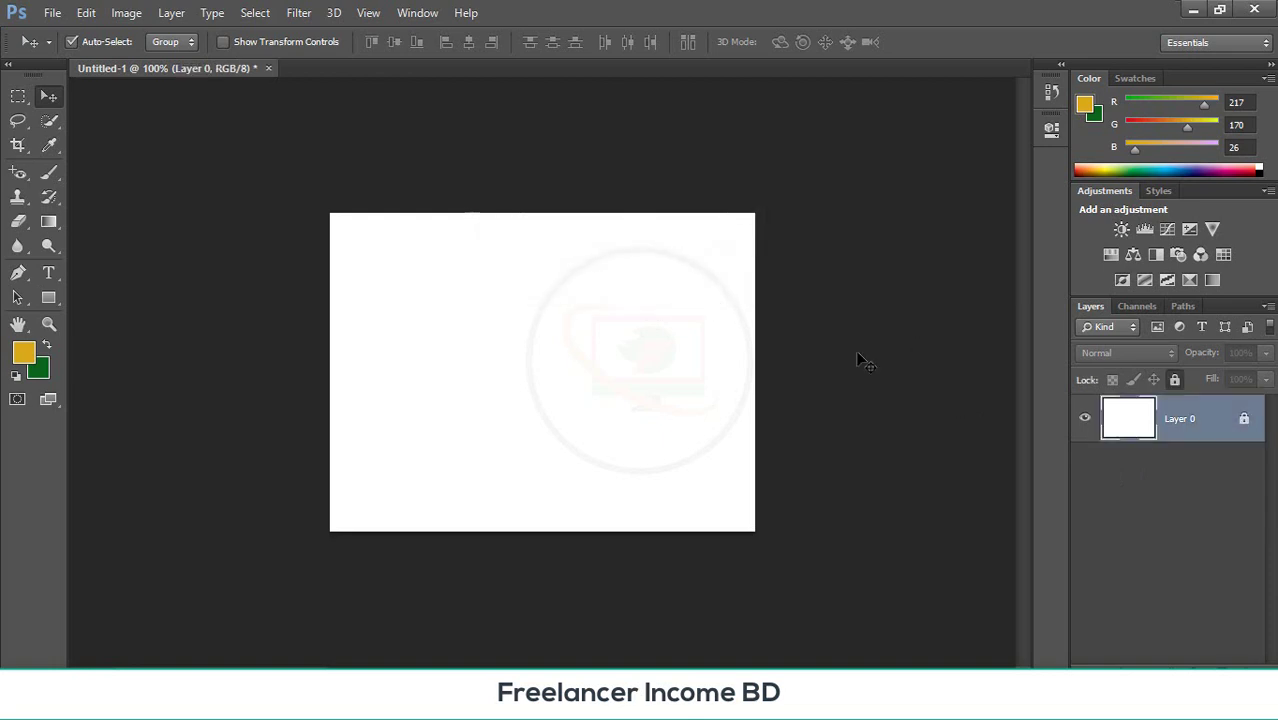
left_click(1175, 379)
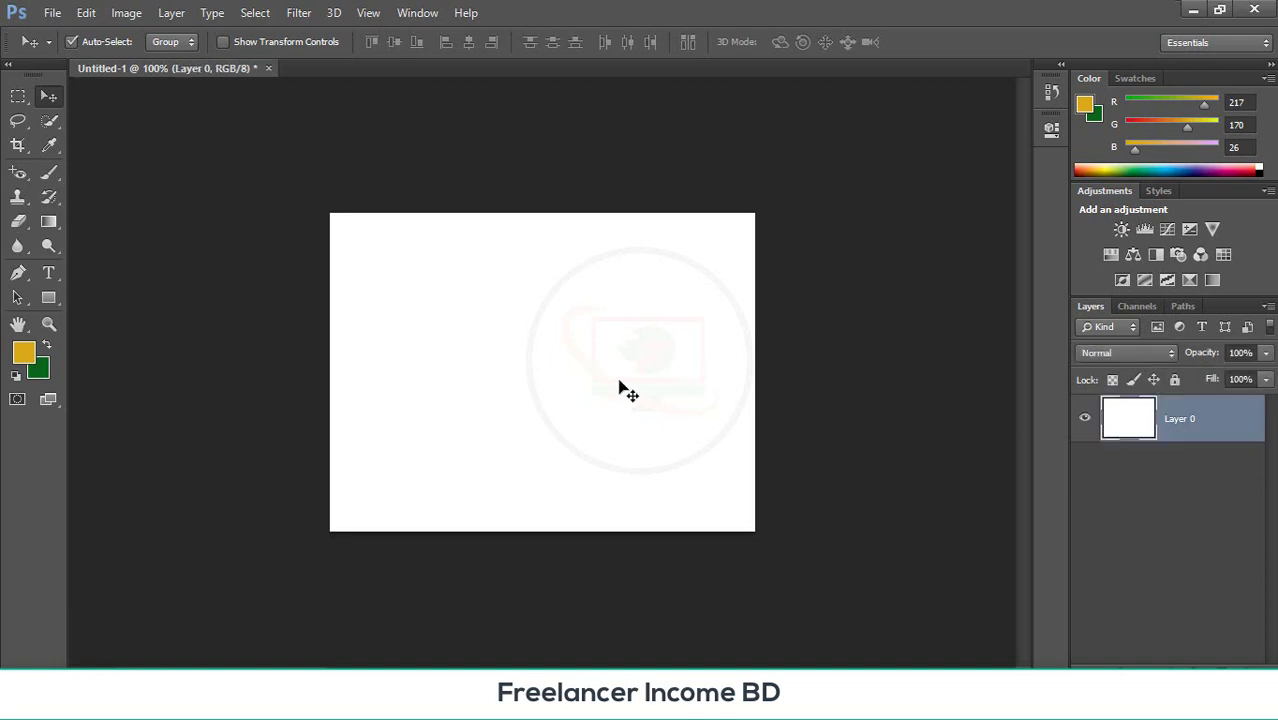
key("alt+BackSpace")
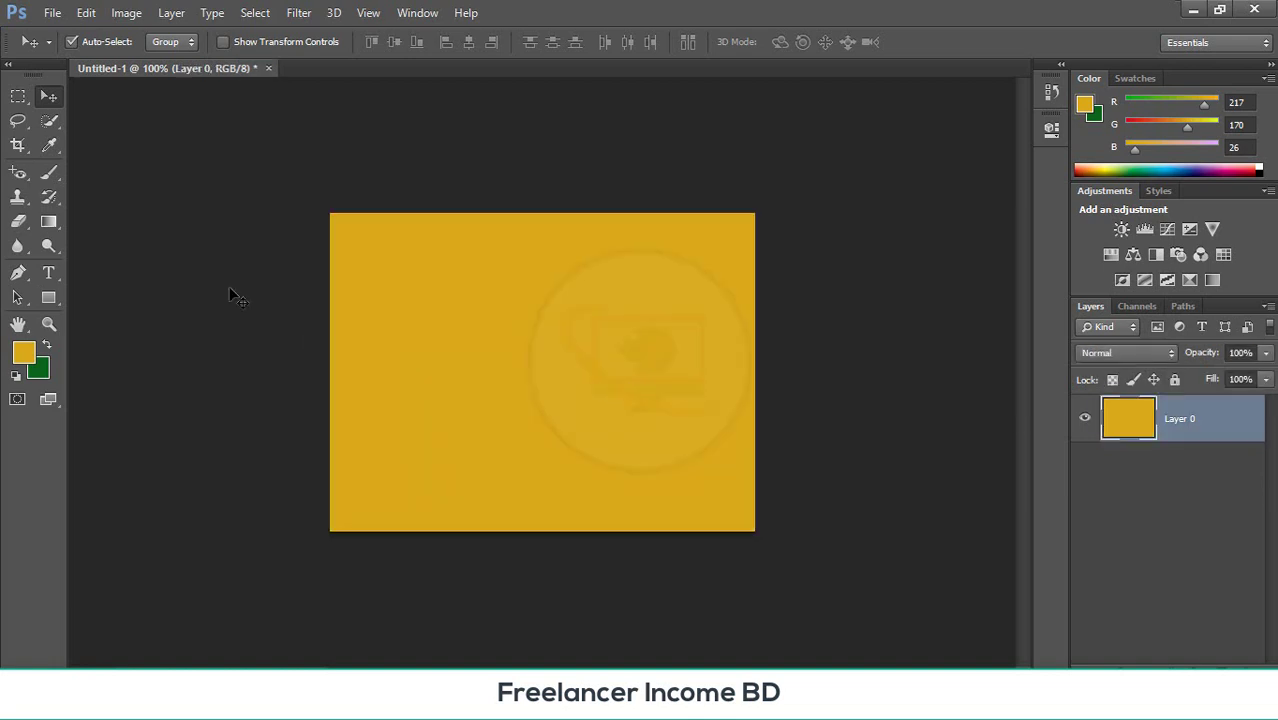
- Redraw gradients until a wide left-to-right yellow-to-green gradient covers Layer 0
left_click(49, 224)
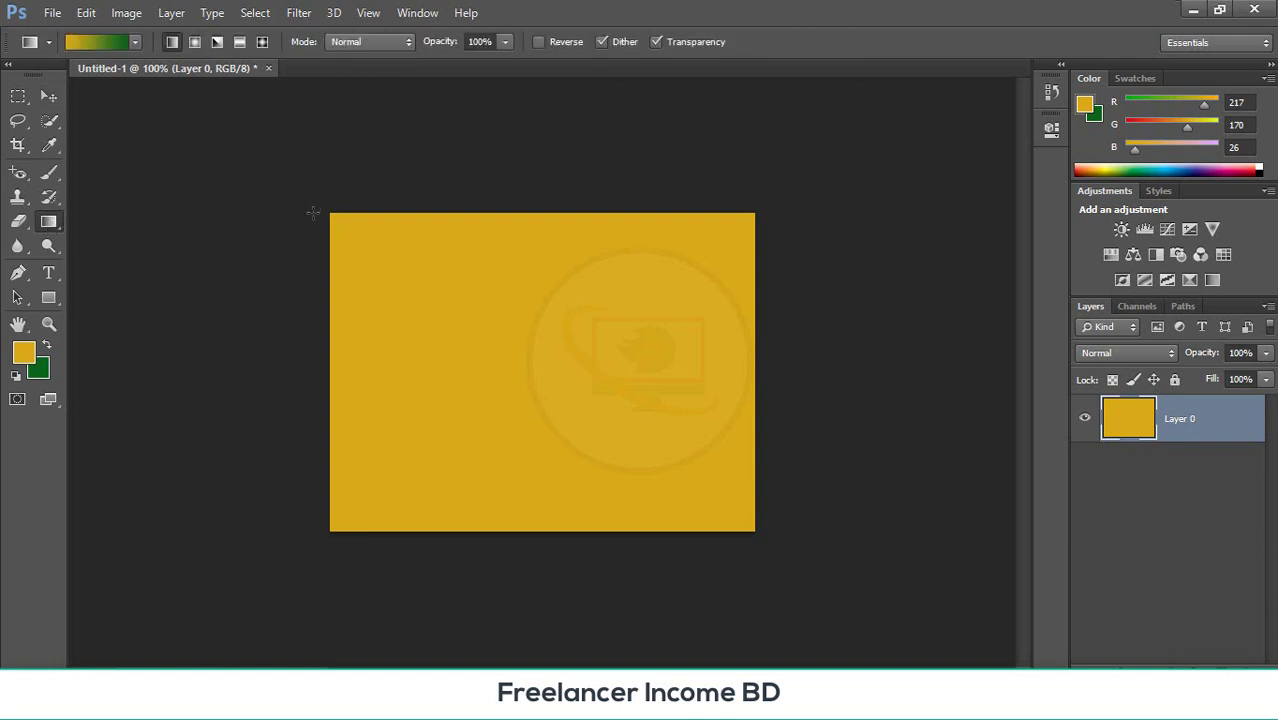
left_click_drag(310, 211, 907, 573)
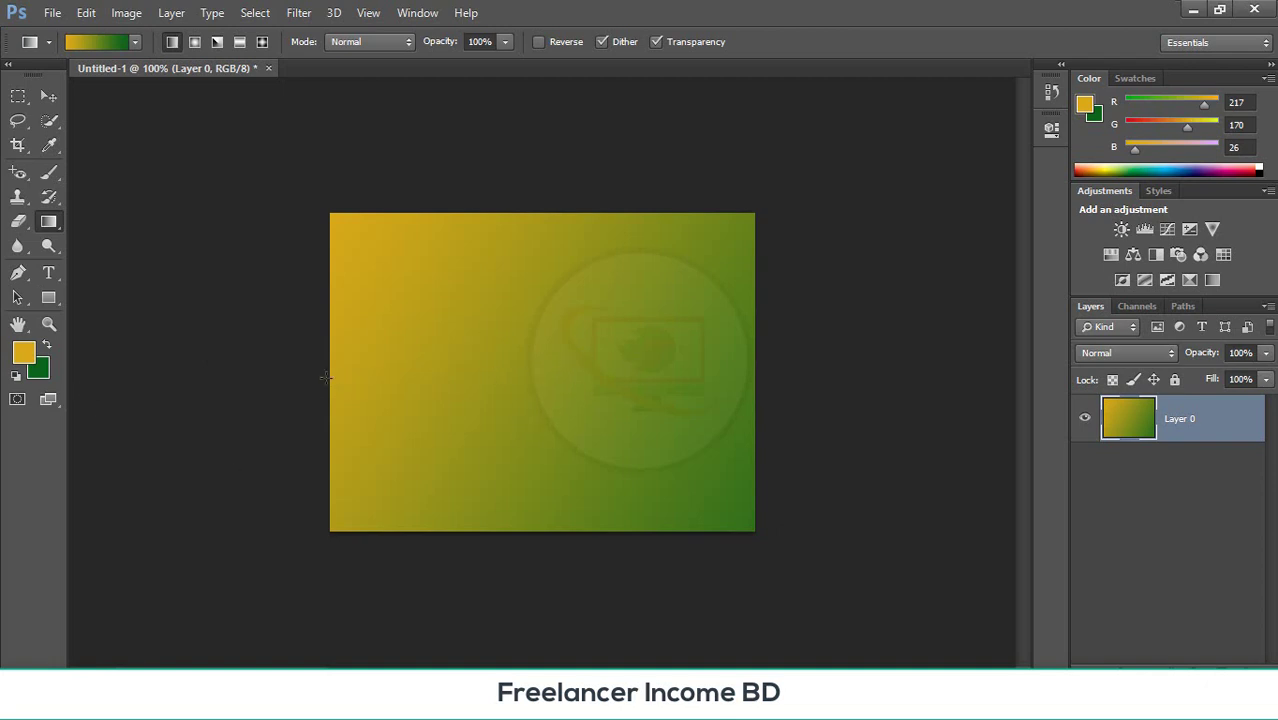
left_click_drag(325, 378, 509, 368)
left_click_drag(658, 357, 755, 349)
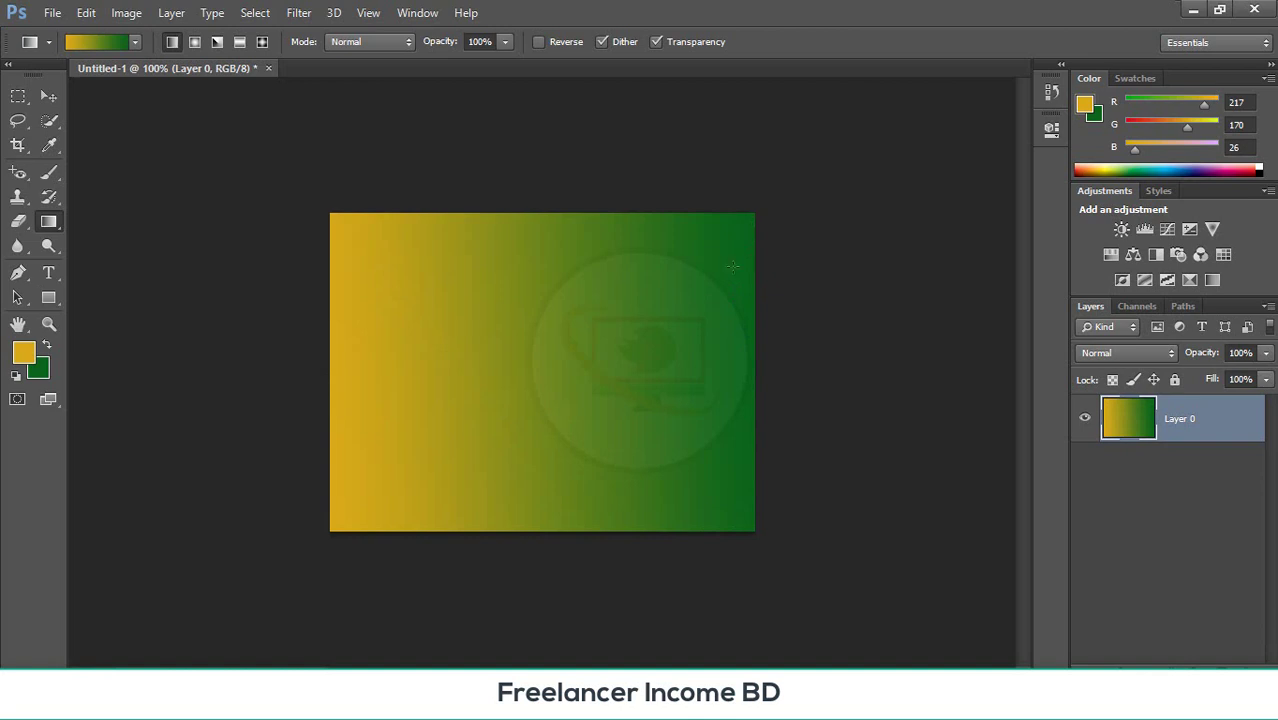
left_click_drag(704, 266, 545, 597)
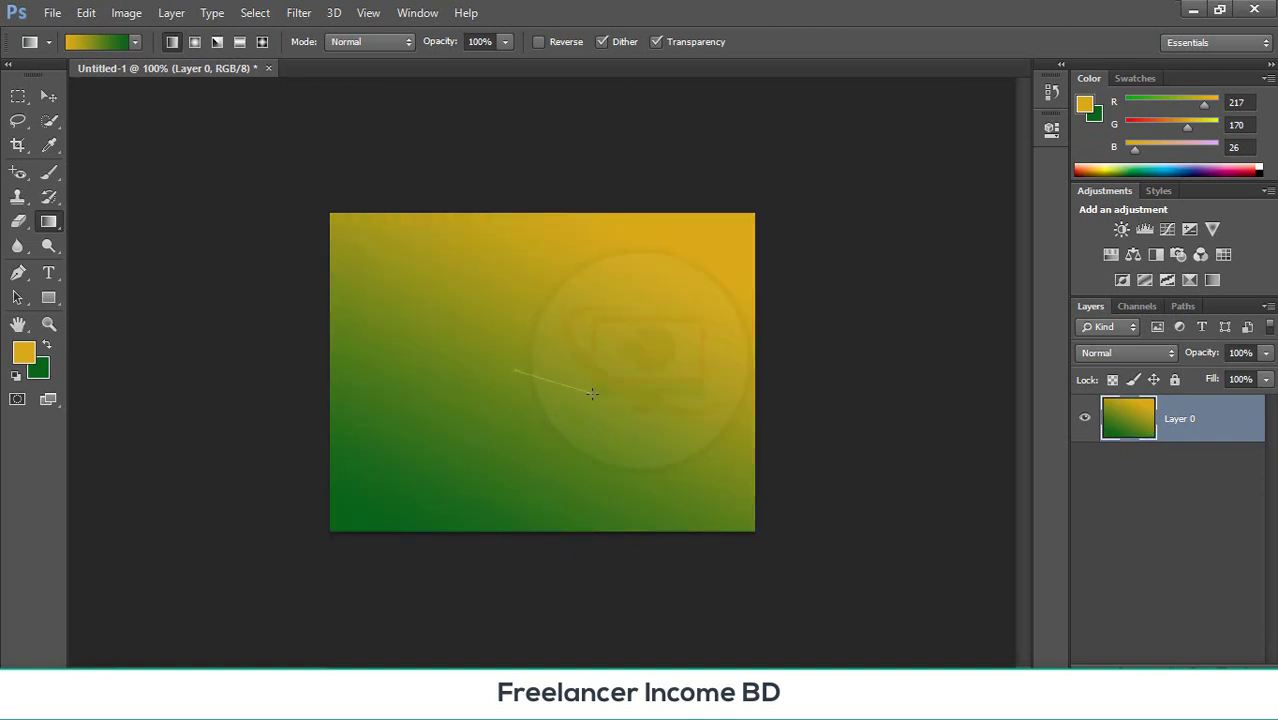
left_click_drag(592, 393, 592, 393)
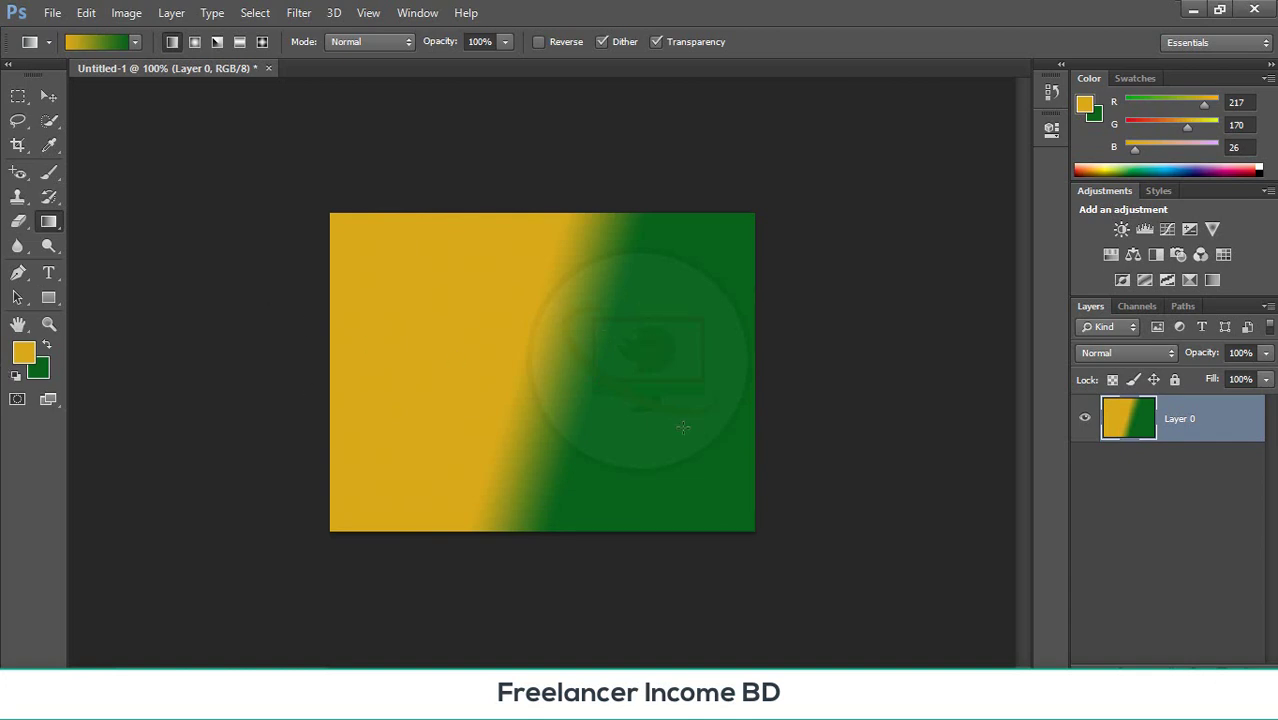
left_click_drag(325, 337, 971, 428)
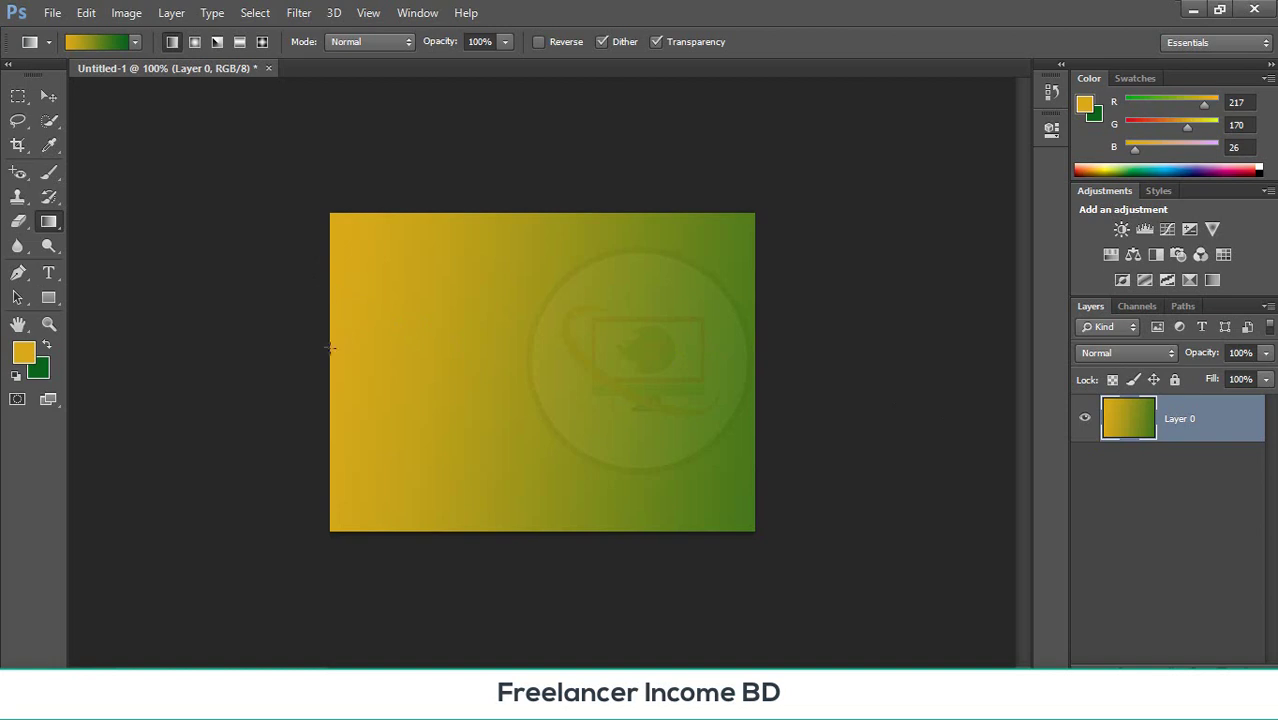
left_click_drag(326, 346, 439, 362)
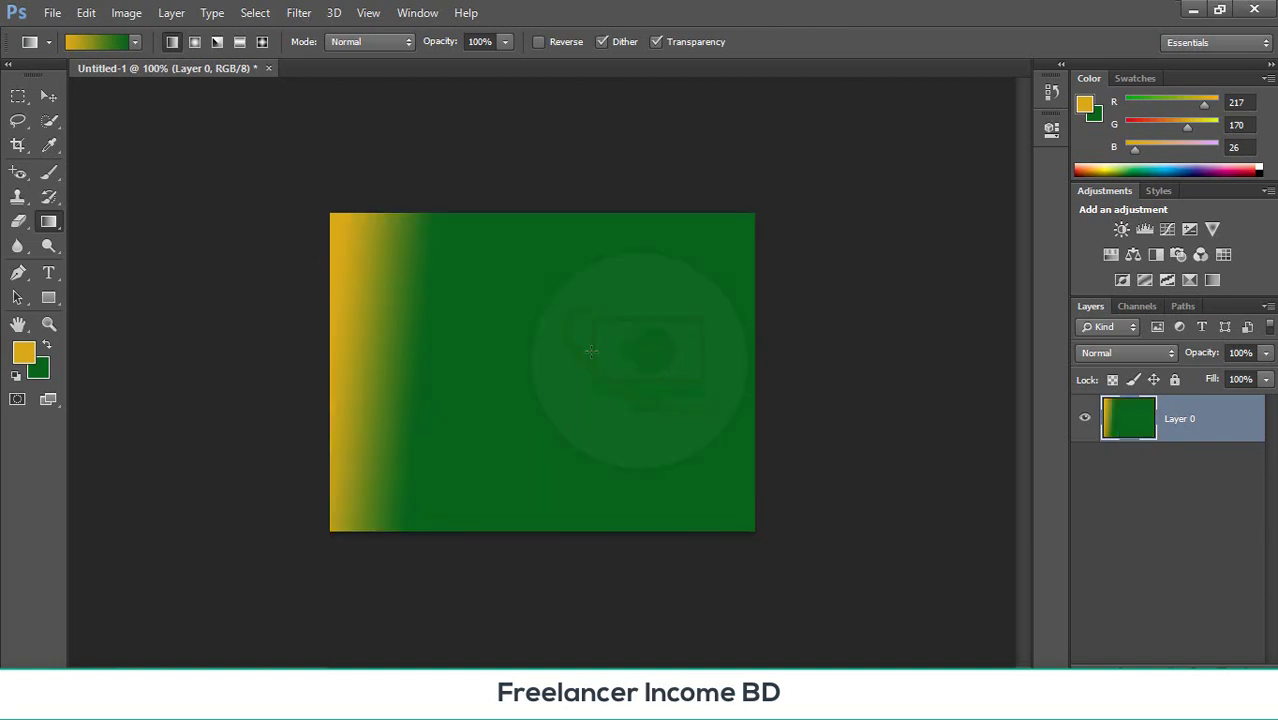
left_click_drag(335, 305, 996, 514)
- Set the foreground colour to red
left_click(24, 351)
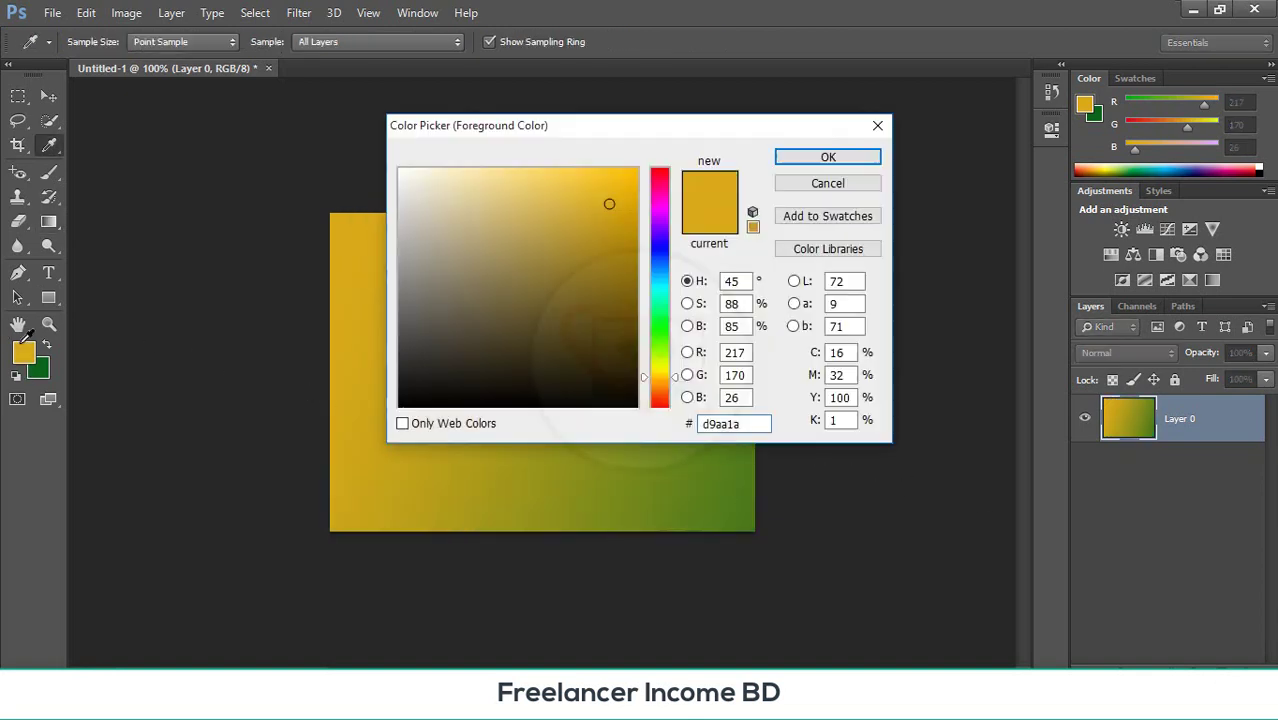
left_click_drag(661, 268, 646, 150)
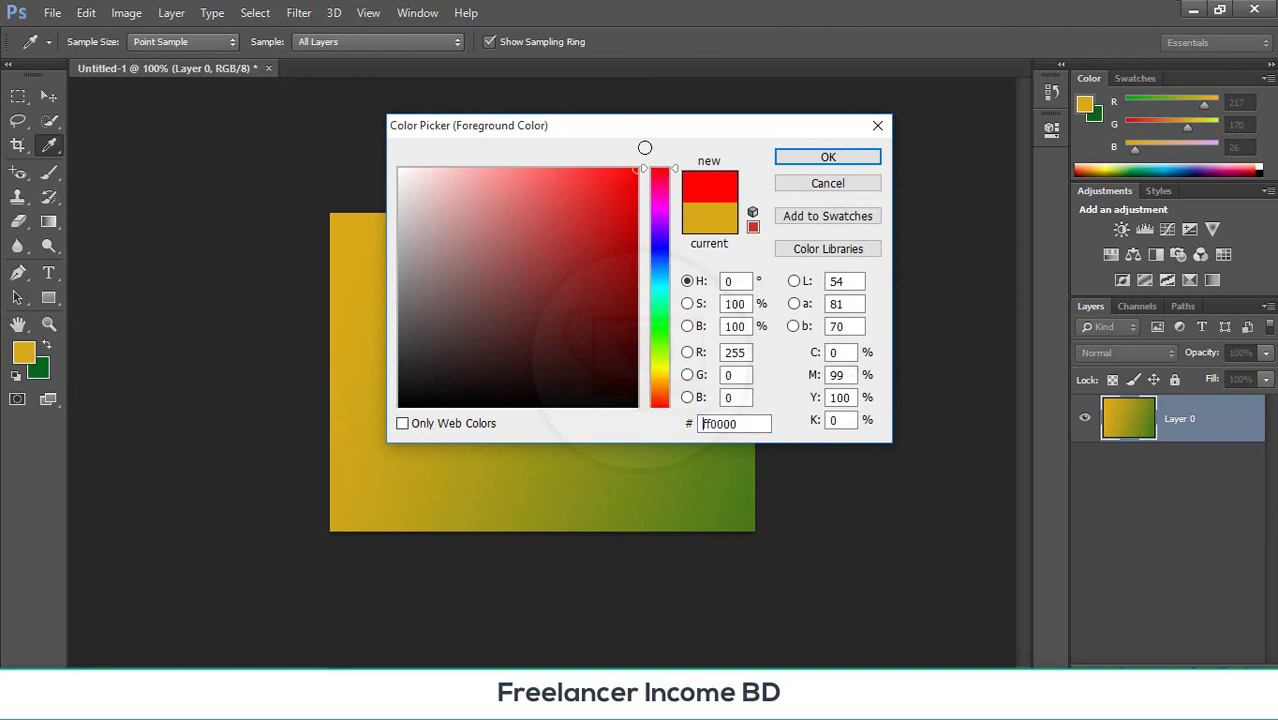
left_click(800, 163)
- Set the background colour to orange #ff7200 and lay a horizontal red-to-orange gradient across the canvas
left_click(46, 370)
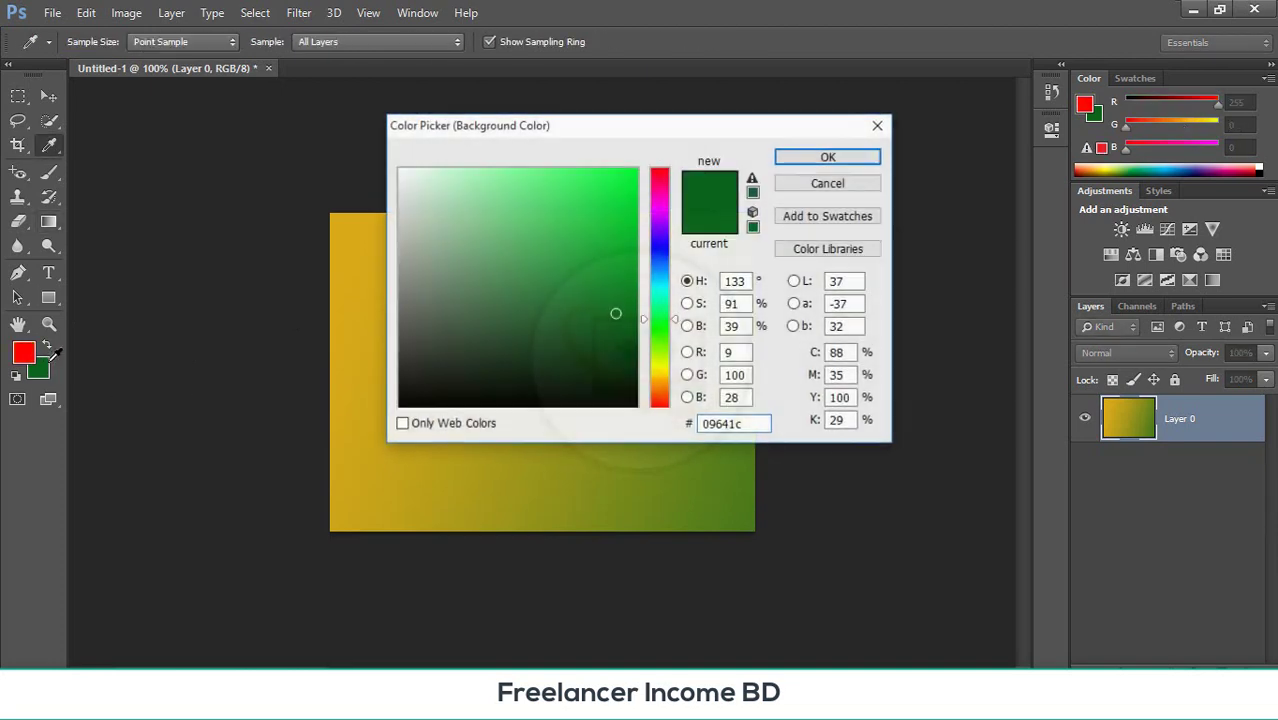
left_click(660, 375)
left_click(602, 185)
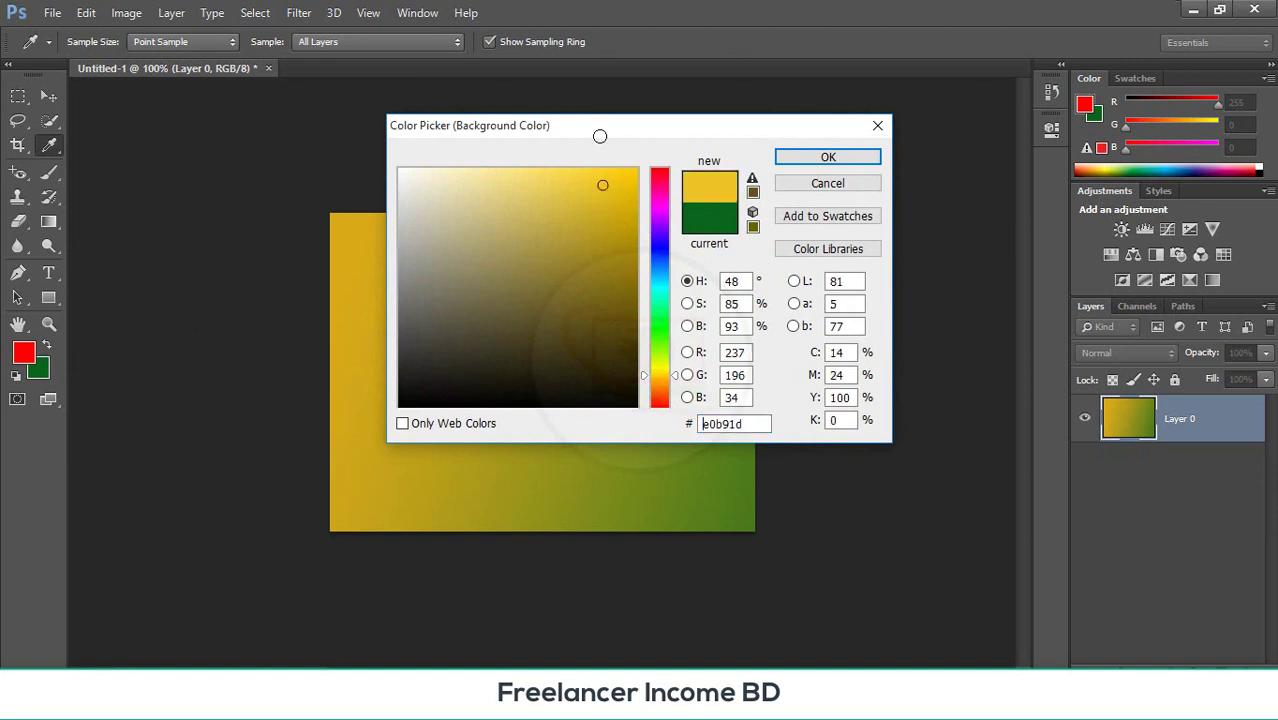
left_click_drag(600, 136, 598, 140)
left_click(629, 224)
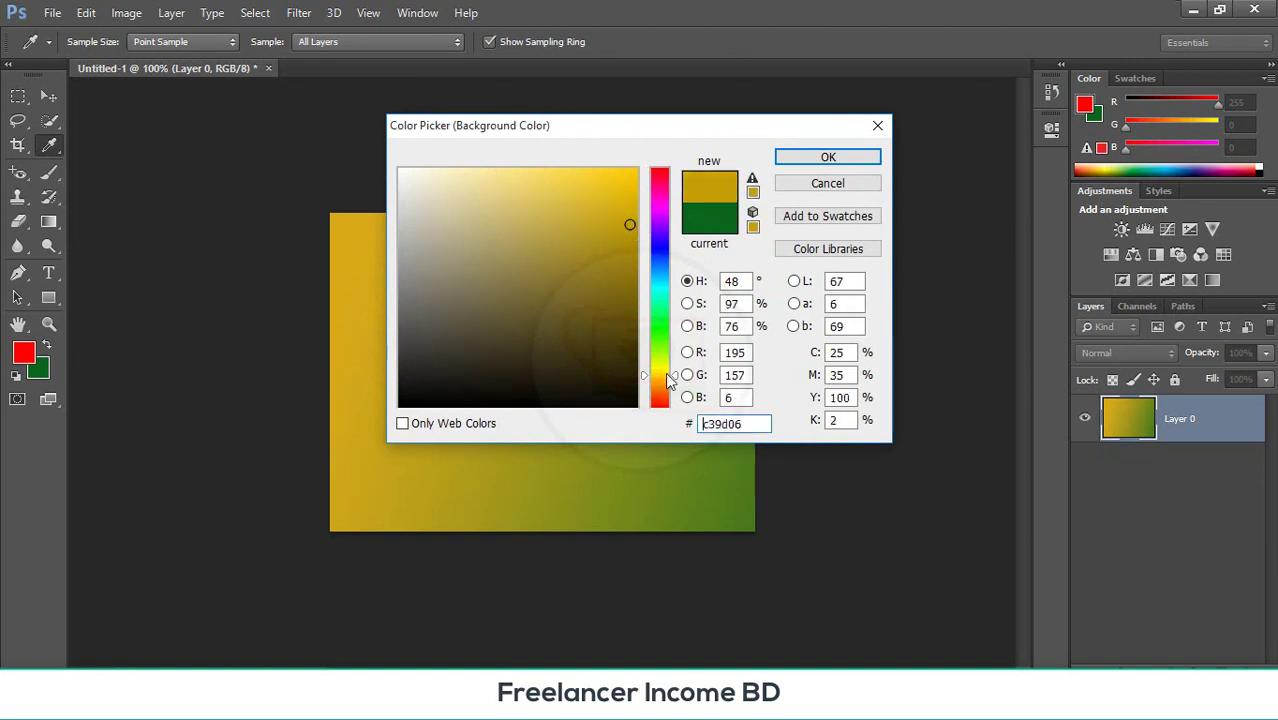
left_click(664, 389)
left_click(593, 183)
left_click(598, 186)
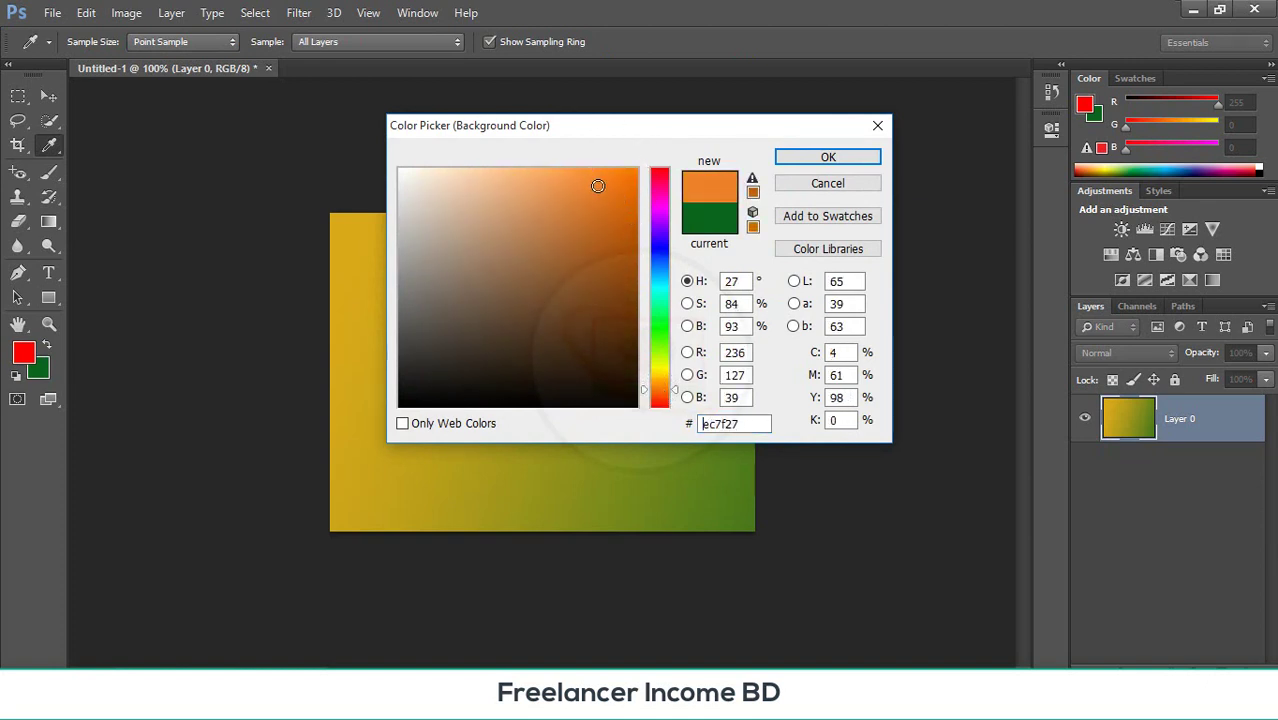
mouse_move(598, 186)
left_mouse_down()
mouse_move(542, 180)
mouse_move(659, 131)
left_mouse_up()
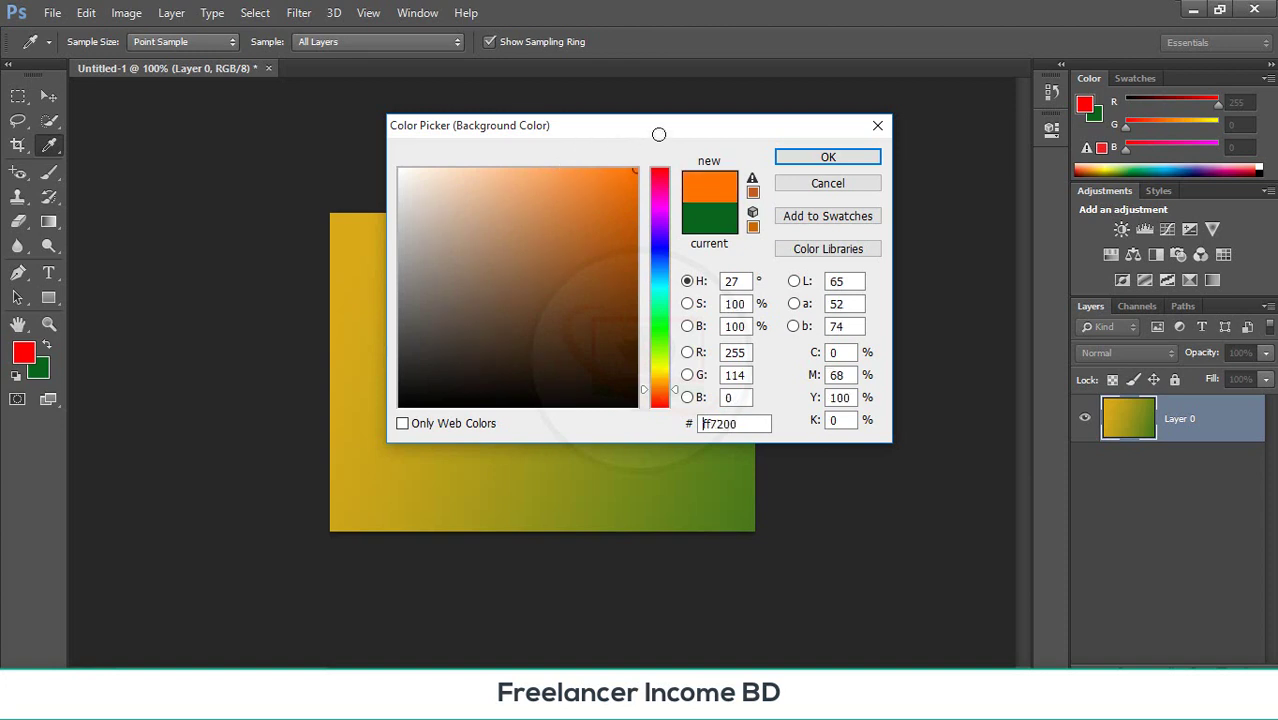
left_click(799, 164)
left_click_drag(292, 212, 821, 549)
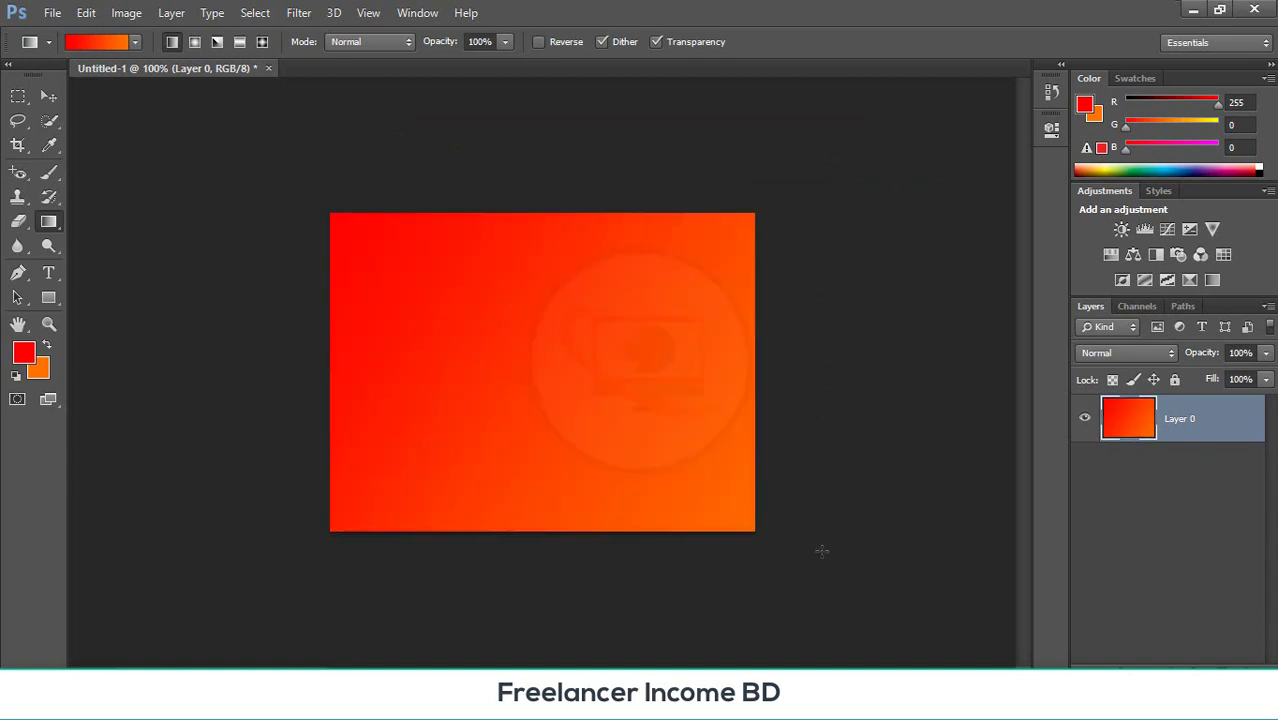
left_click_drag(282, 397, 658, 362)
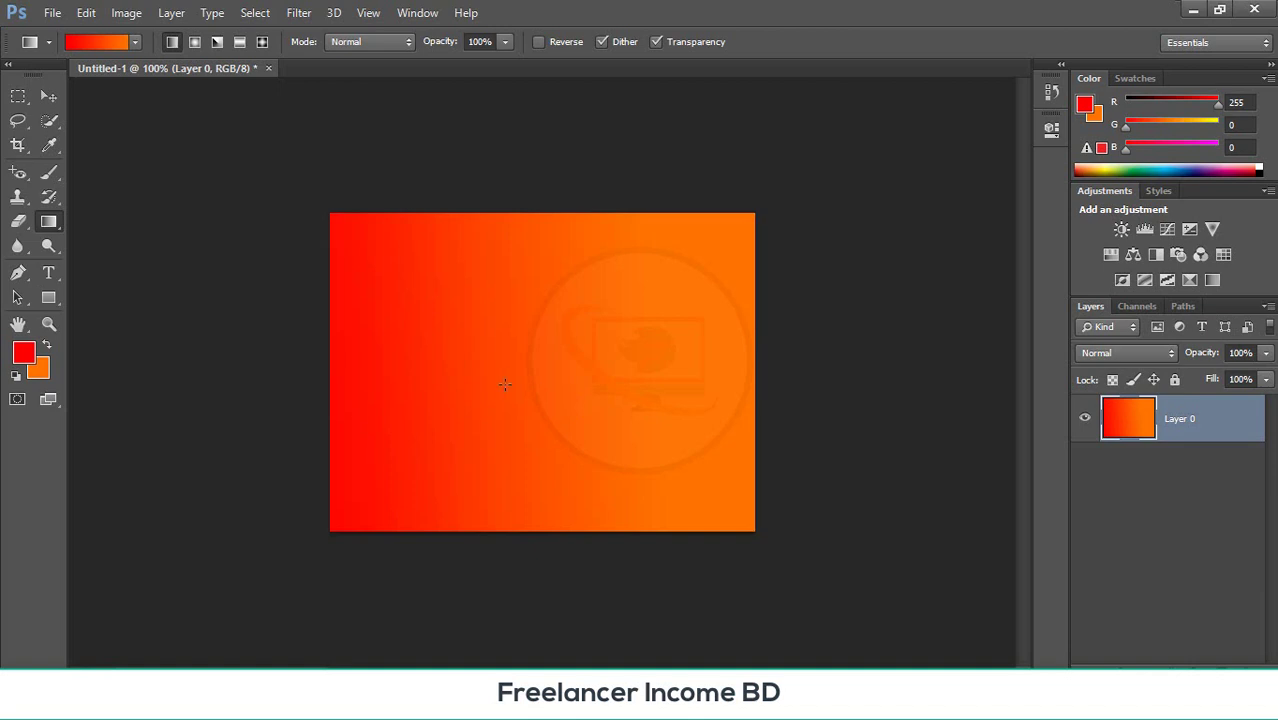
- Paint Bucket the middle, right and left bands until the canvas is solid red
left_click(55, 224)
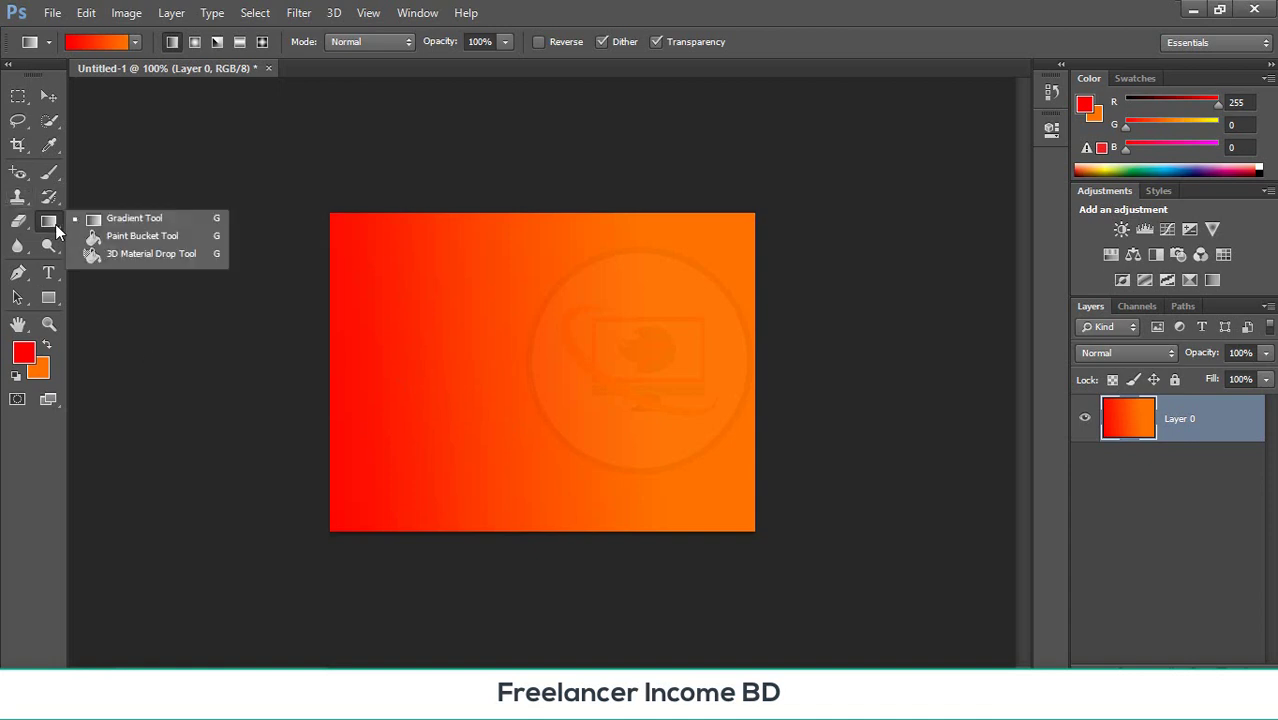
left_click(120, 237)
left_click(518, 347)
left_click(707, 372)
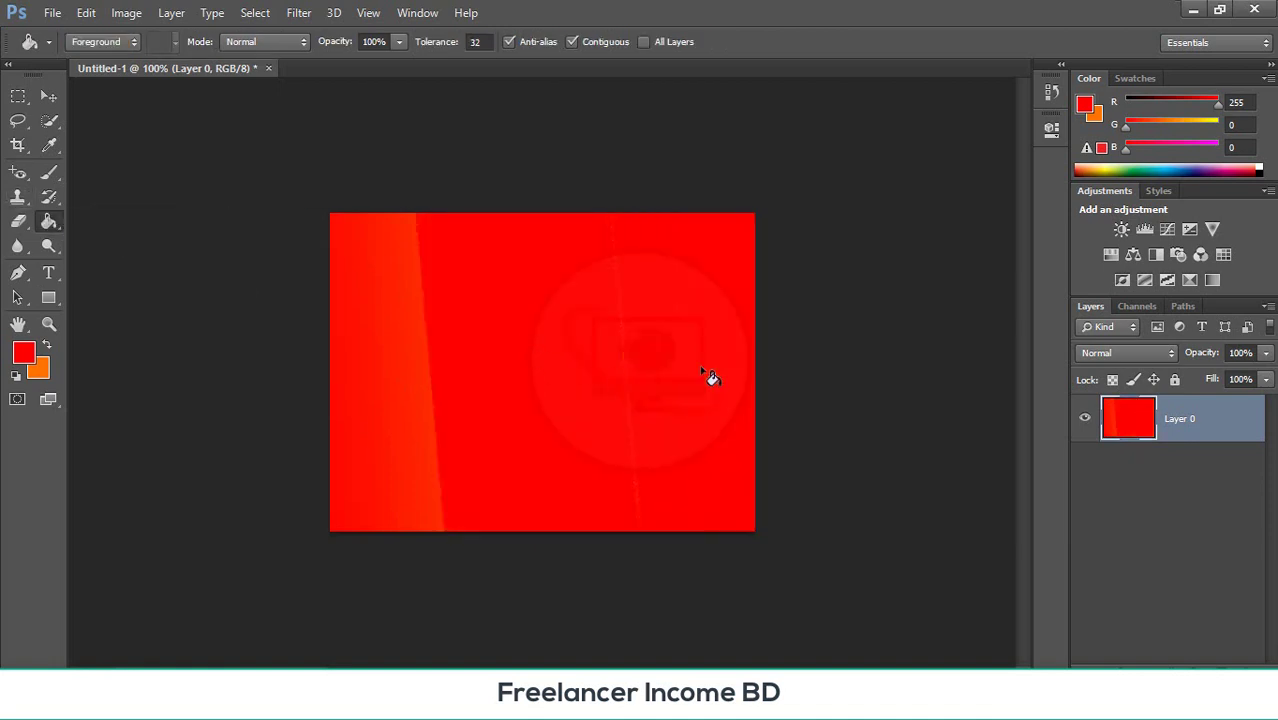
left_click(395, 355)
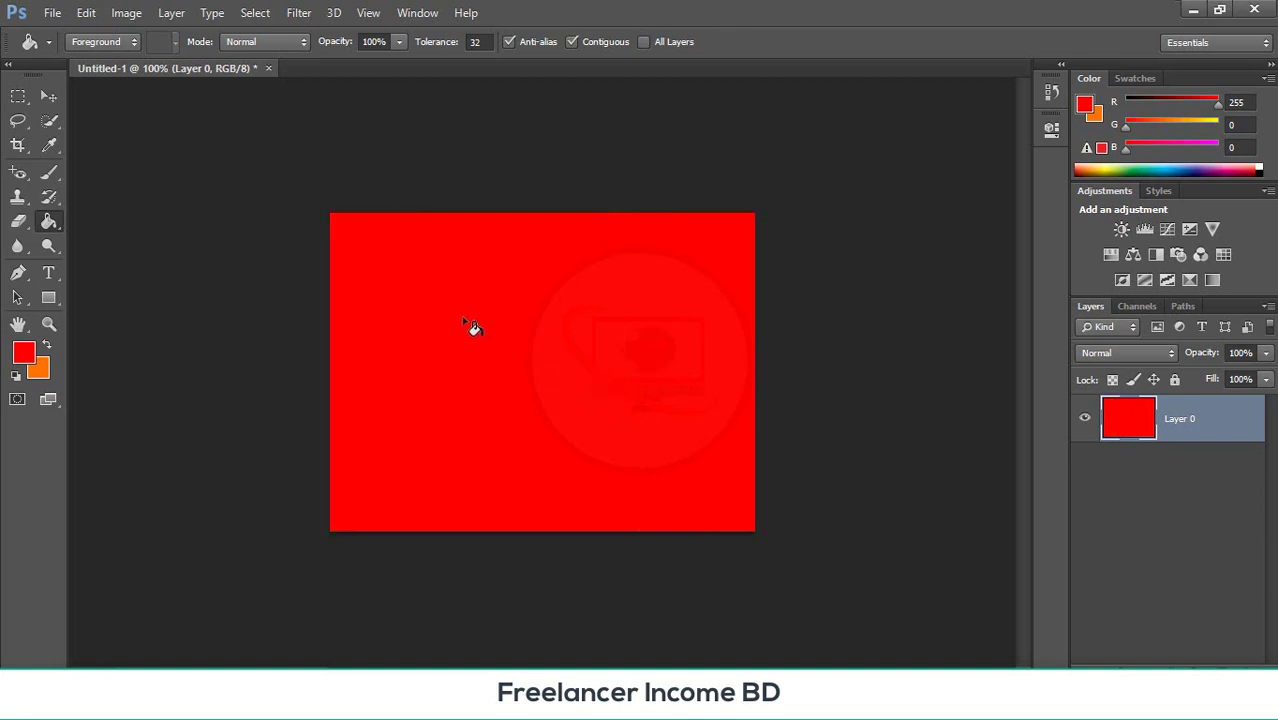
- Reopen the fill tools flyout, briefly trying the 3D Material Drop tool
right_click(52, 218)
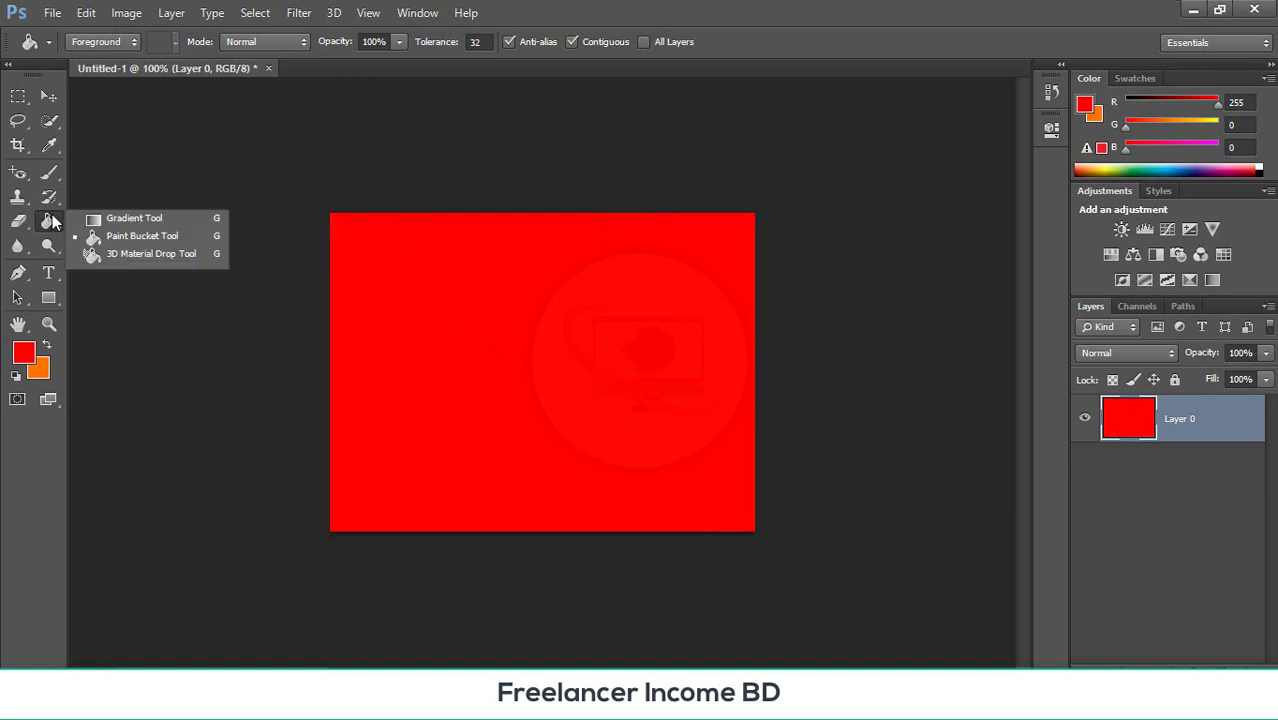
left_click(165, 254)
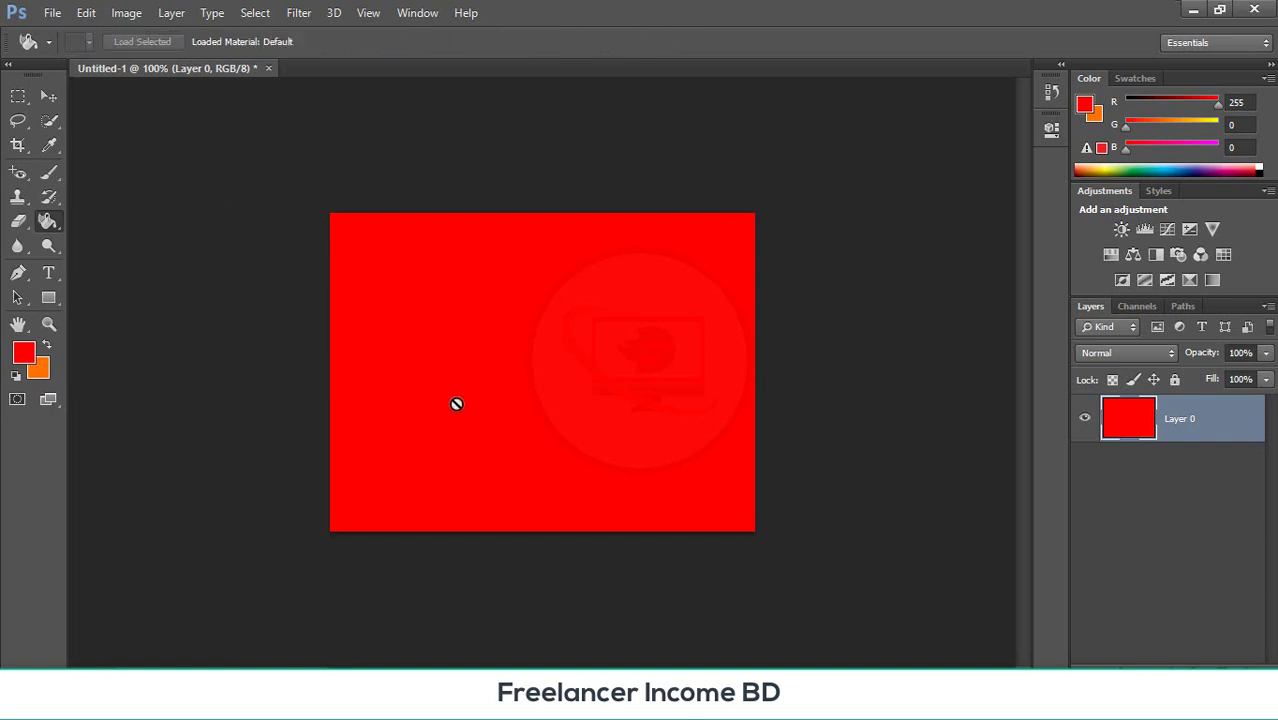
right_click(53, 219)
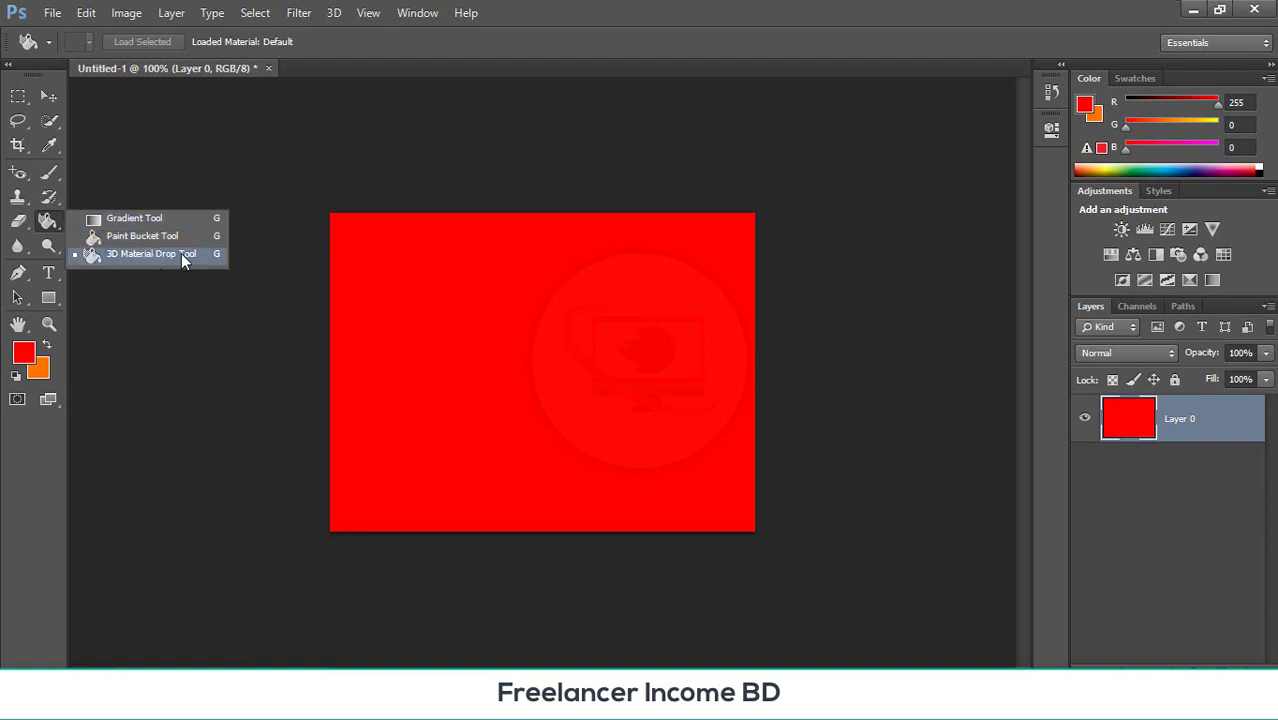
- Redraw a horizontal red-to-orange gradient from the canvas's left edge toward its centre
left_click(182, 221)
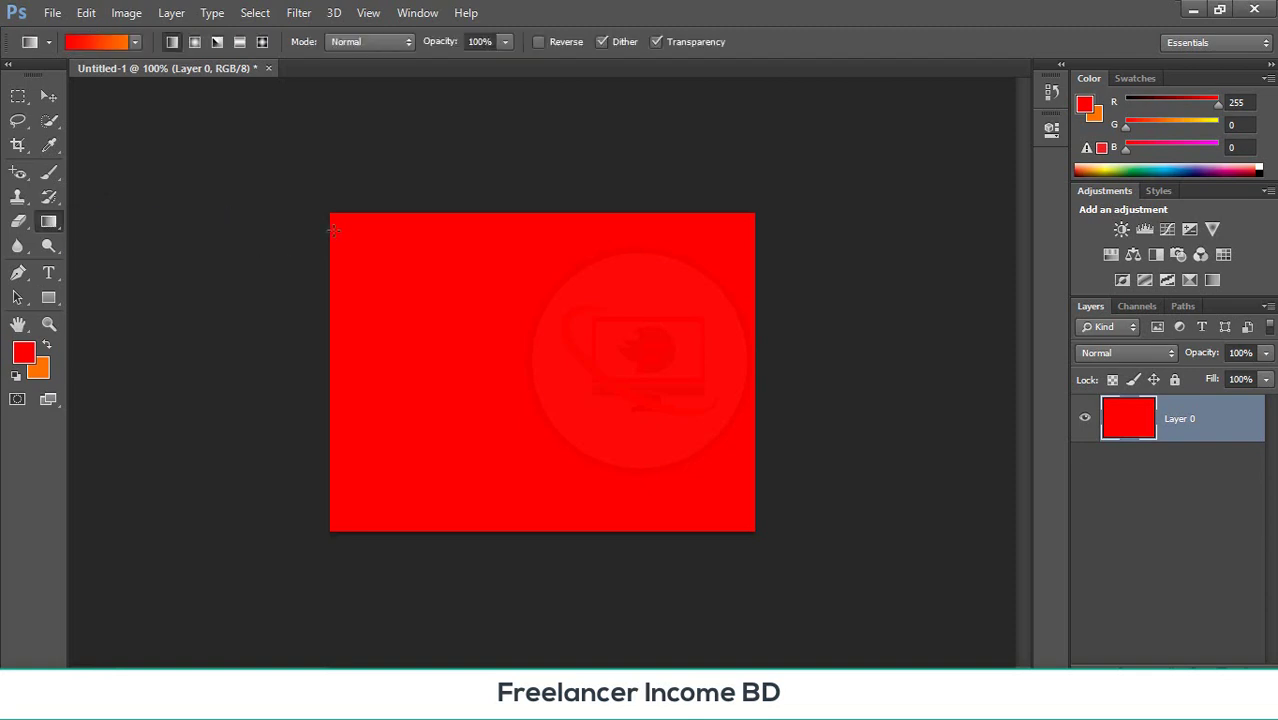
left_click_drag(331, 214, 813, 570)
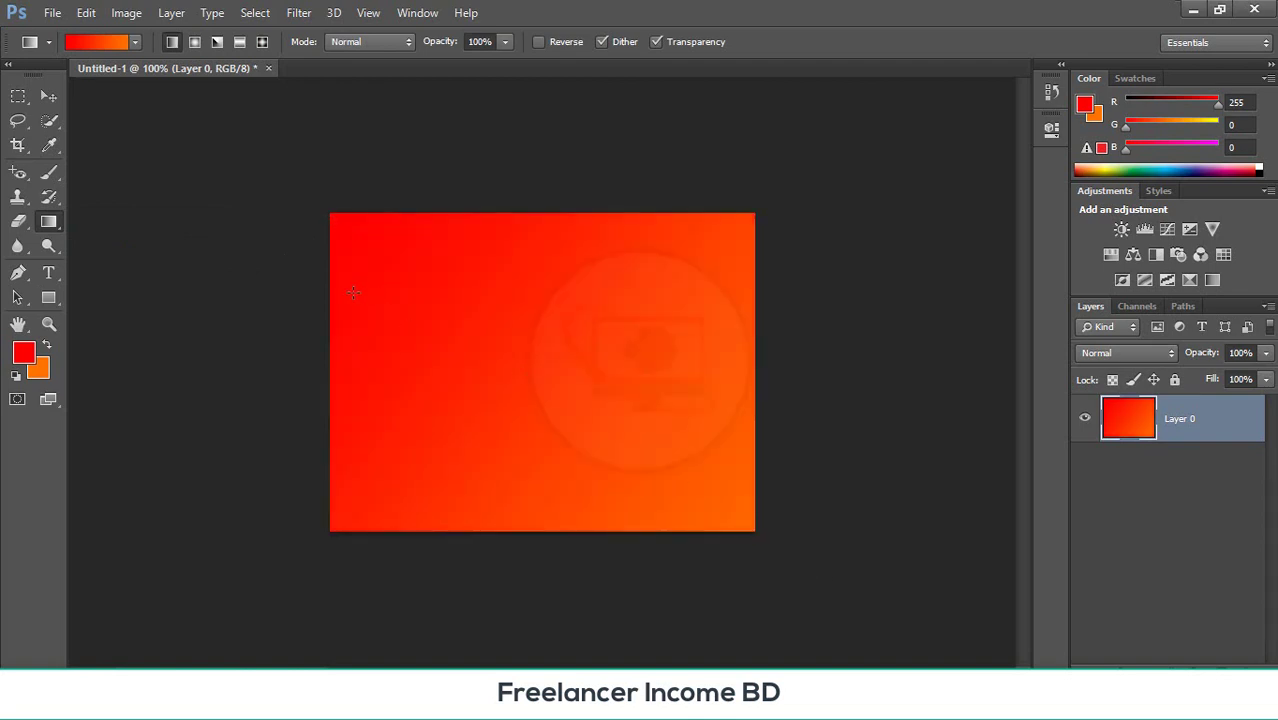
left_click_drag(278, 308, 660, 371)
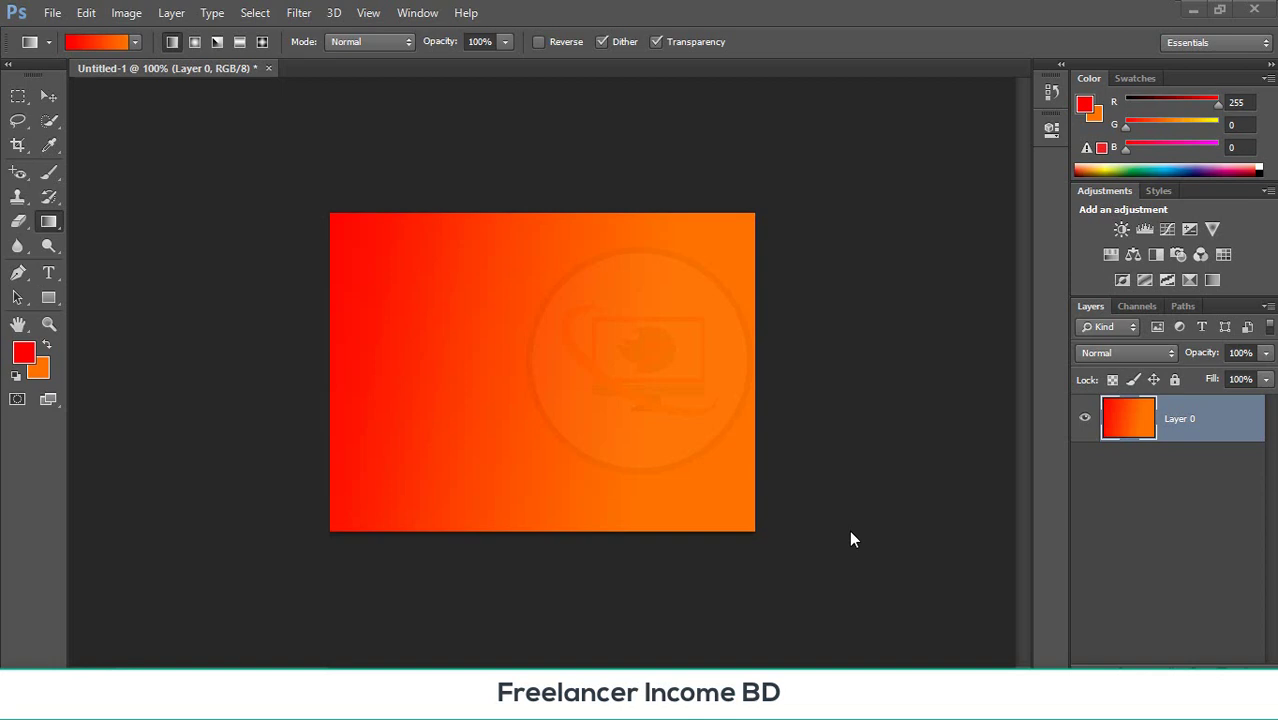
- Add a red text layer containing a name and move it to the canvas centre
left_click(54, 274)
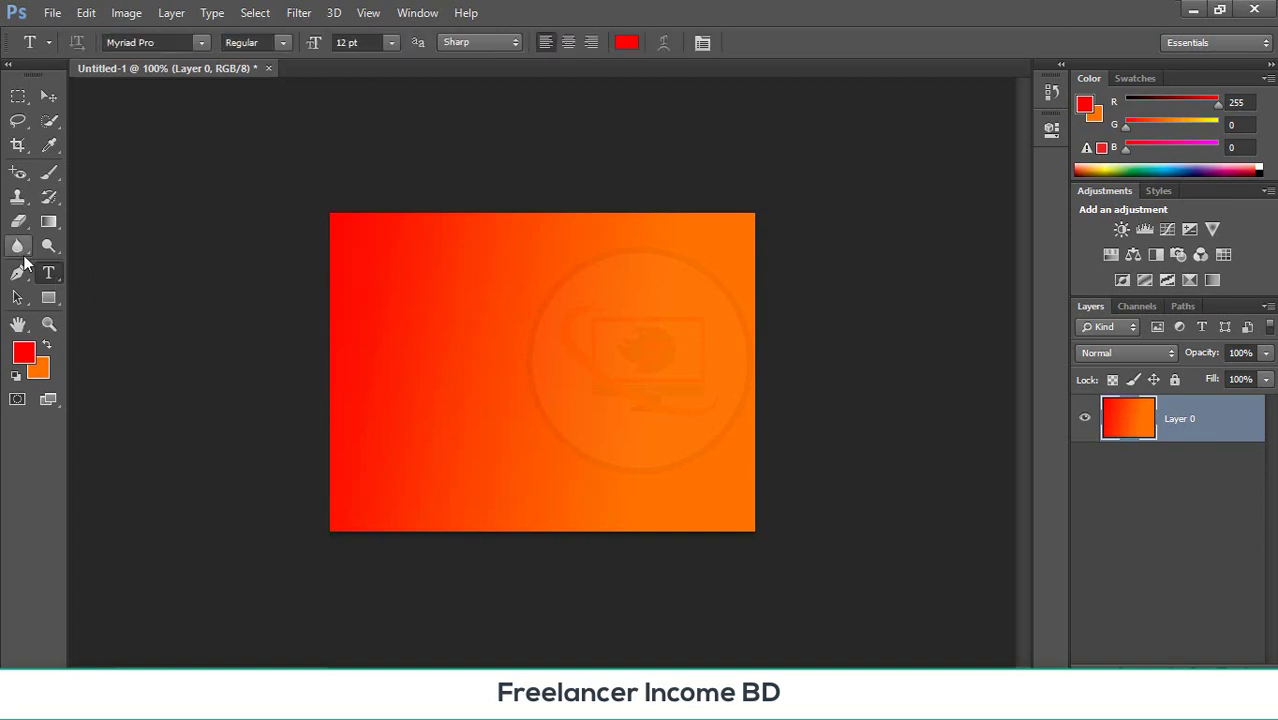
left_click(406, 278)
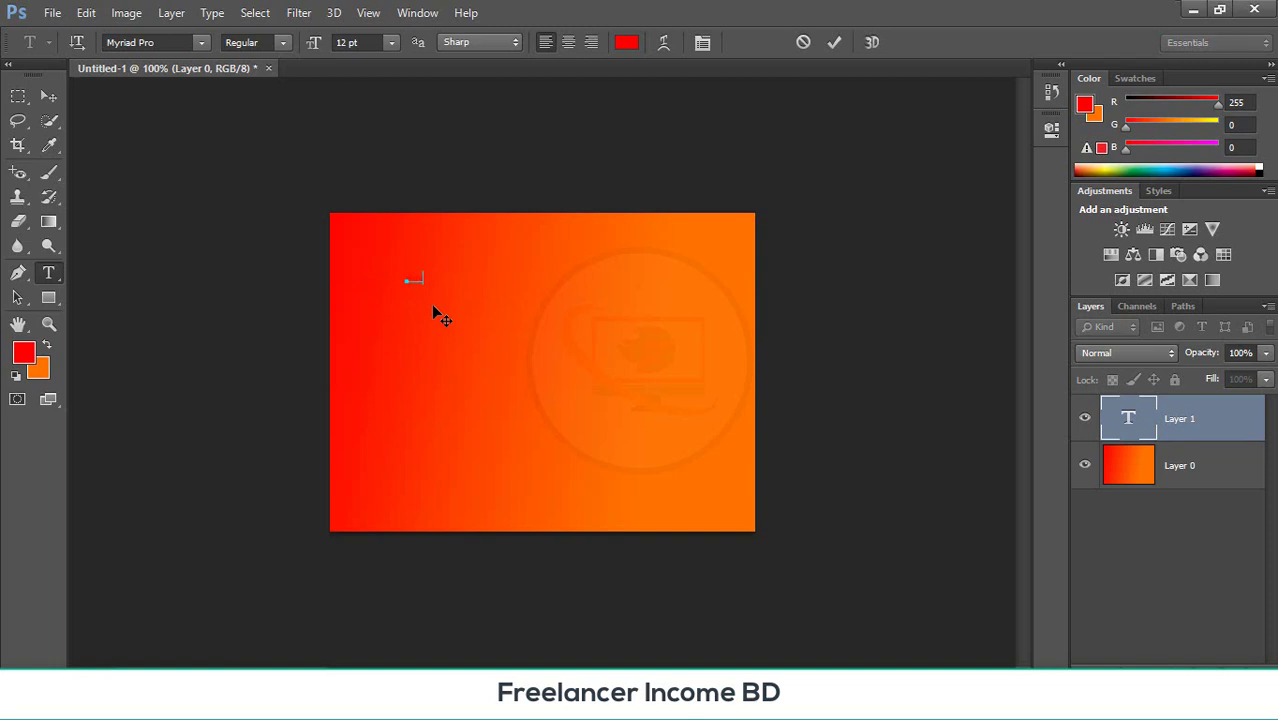
type("elancer")
left_click(48, 95)
left_click_drag(477, 291, 657, 372)
- Fill Layer 0 solid orange, then select the red name text layer
left_click(498, 407)
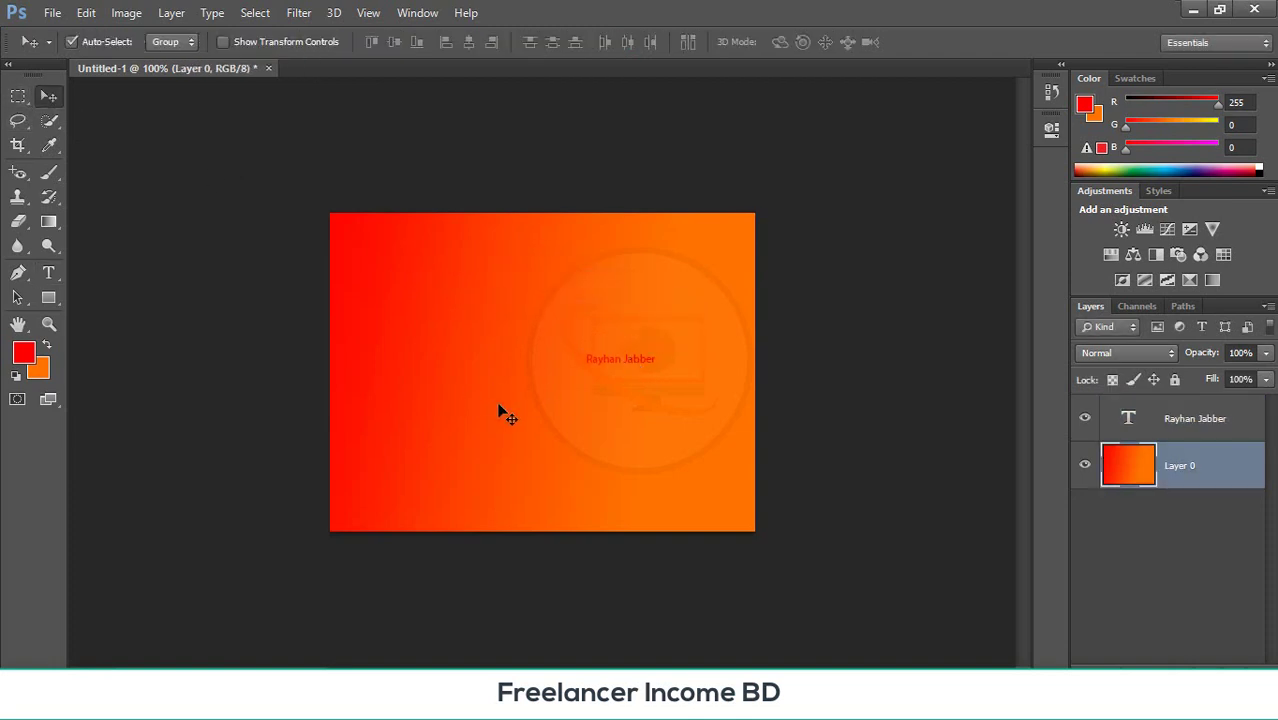
key("ctrl+BackSpace")
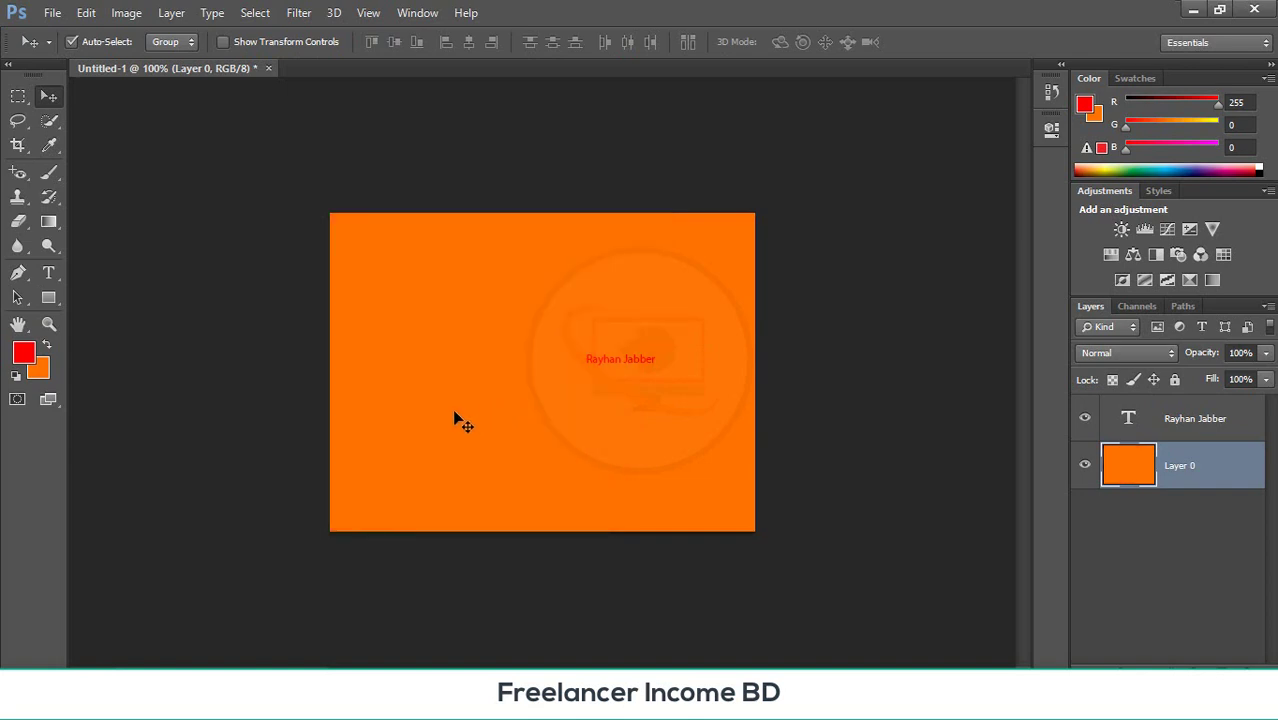
left_click(601, 364)
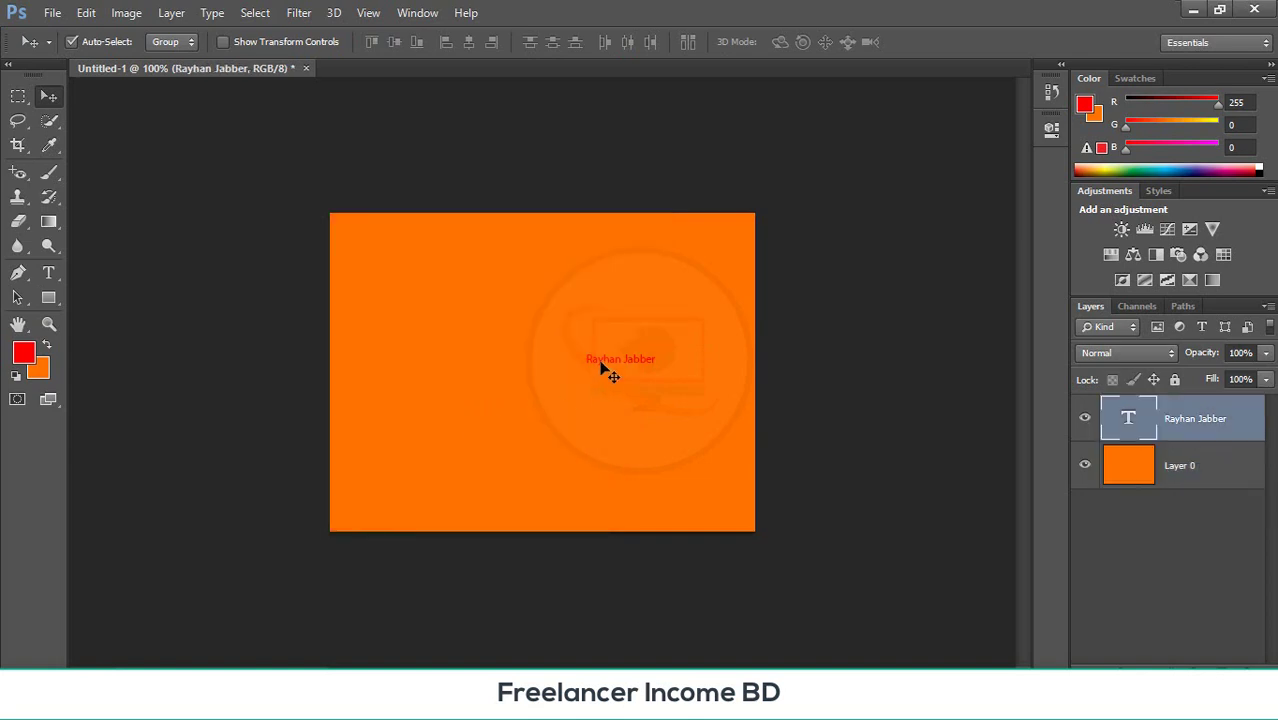
- Set the foreground colour to white and recolour the name text with it
left_click(30, 350)
mouse_move(466, 372)
left_mouse_down()
mouse_move(451, 283)
mouse_move(376, 151)
left_mouse_up()
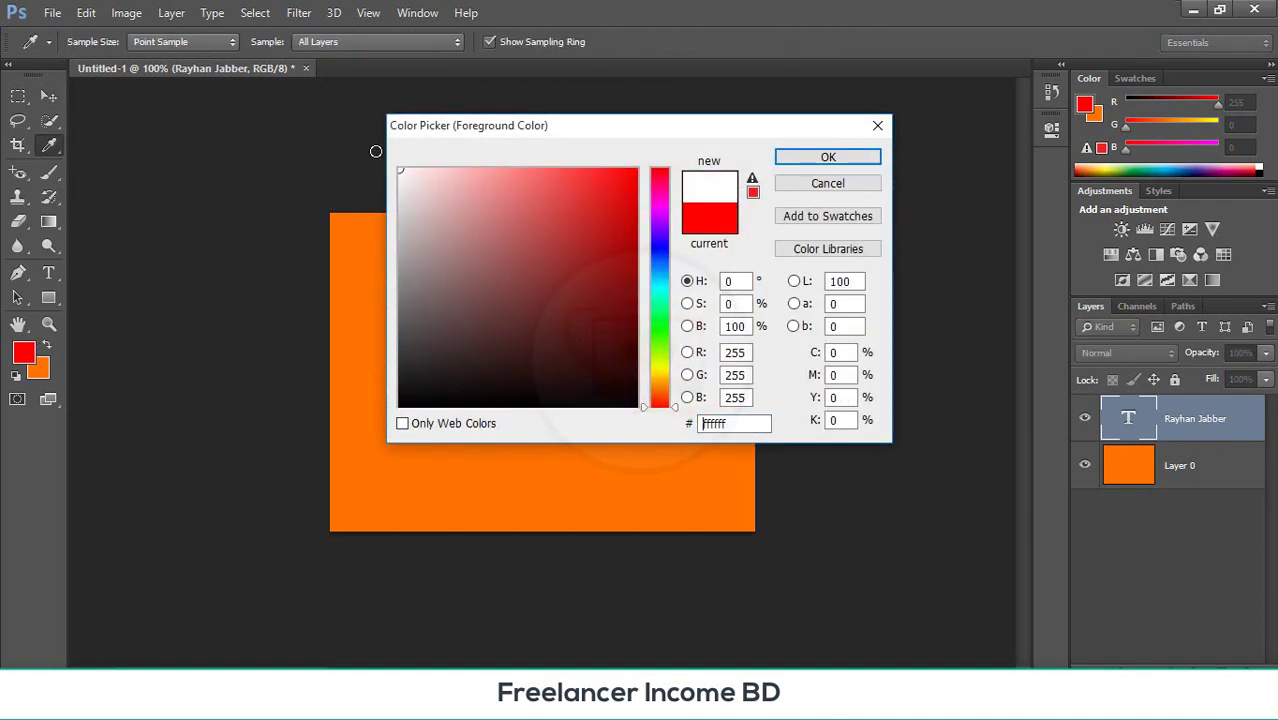
left_click(792, 158)
key("v")
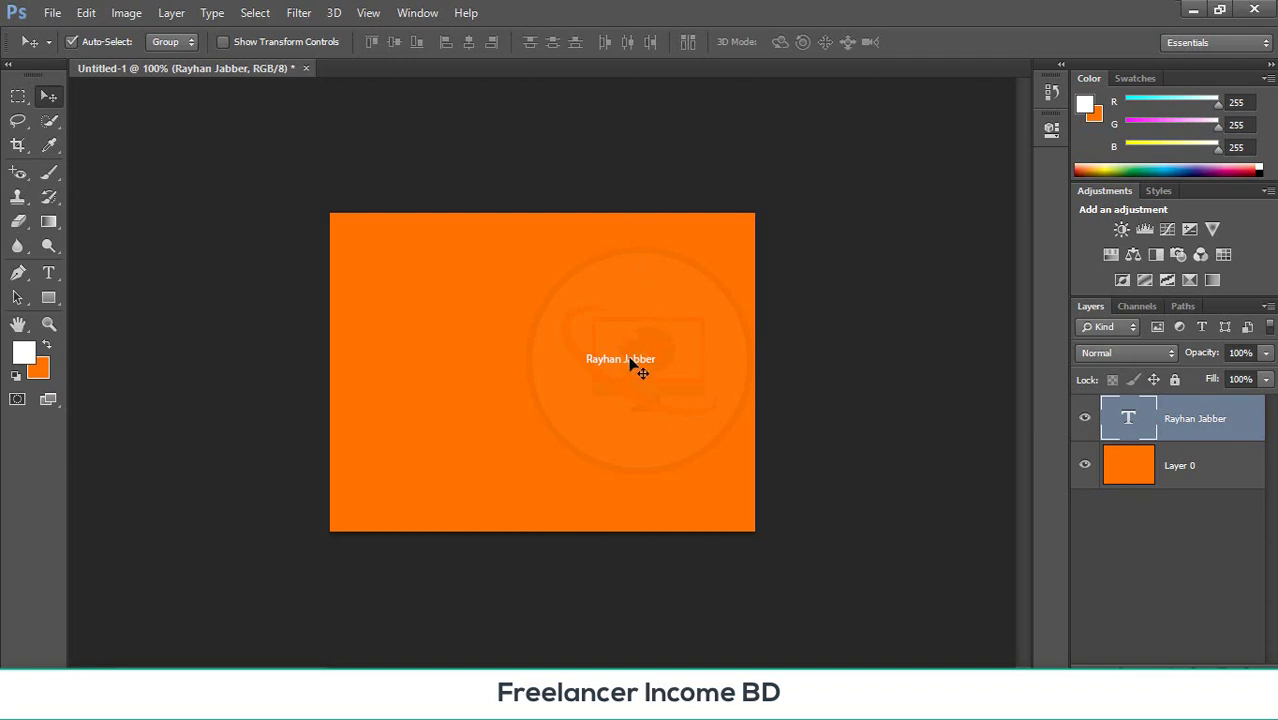
- Scale the name text up to about 352% and move it near the canvas top
key("ctrl+t")
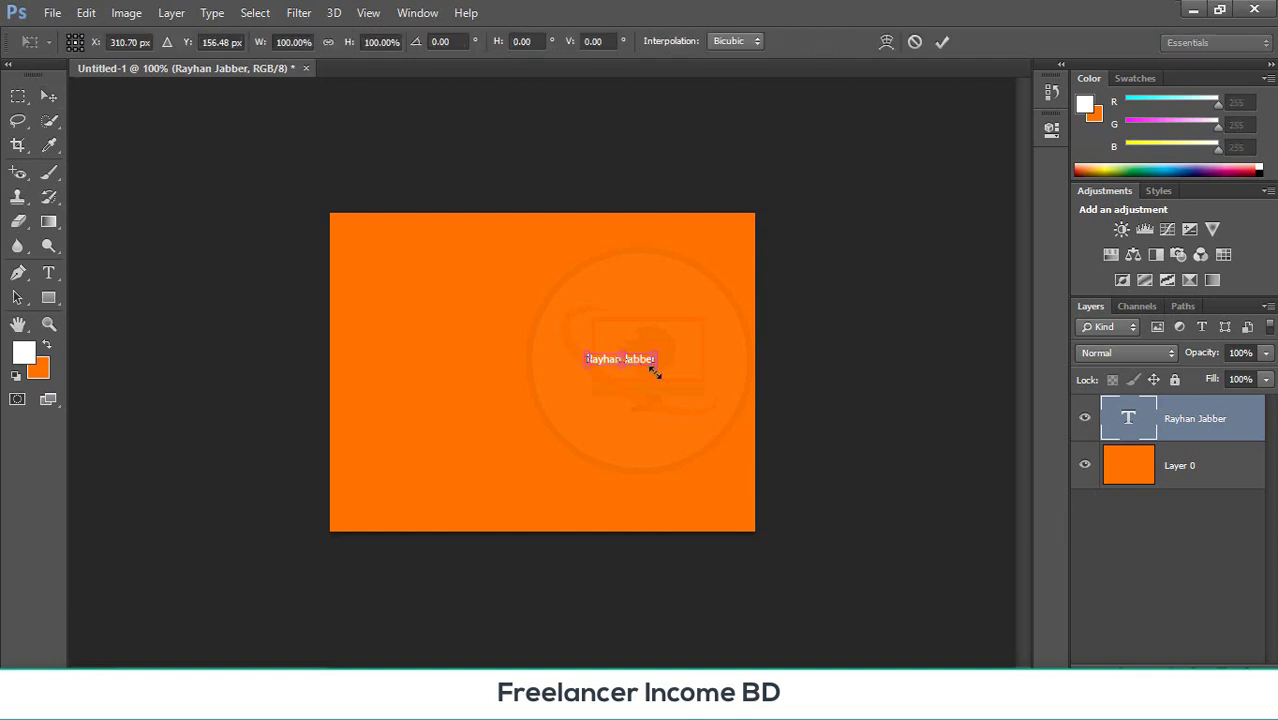
left_click_drag(657, 369, 725, 506)
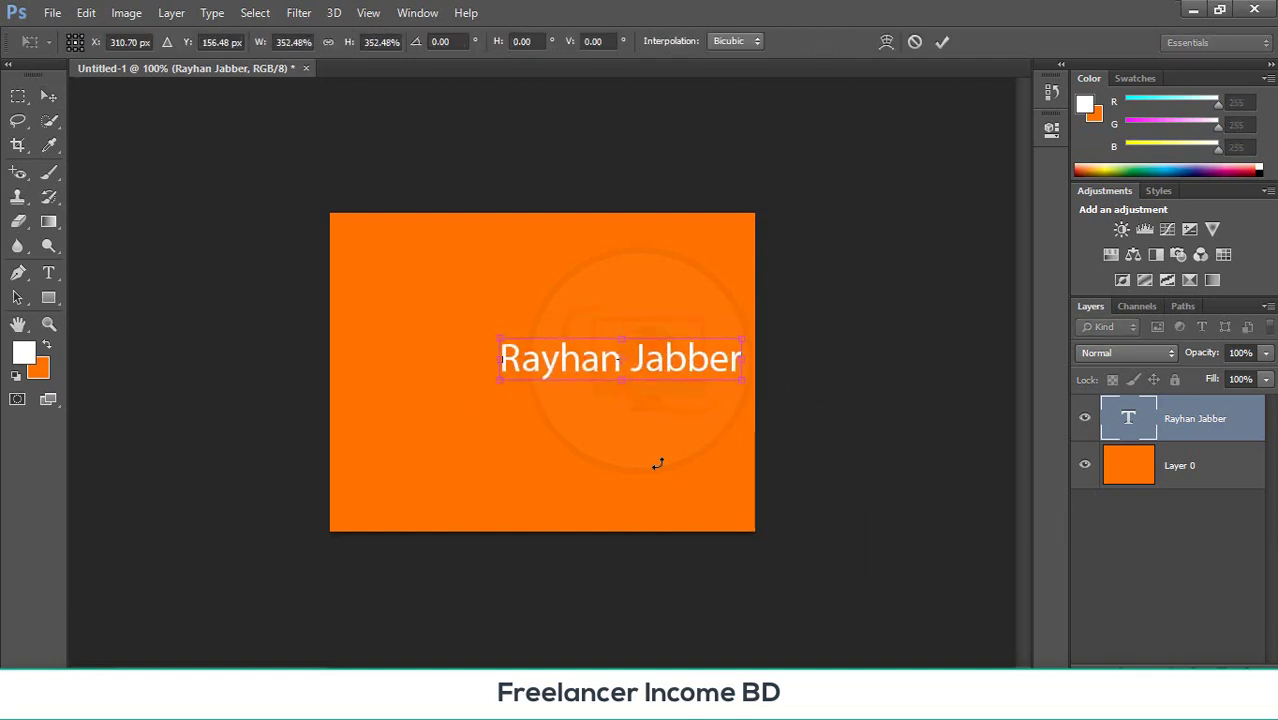
key("Return")
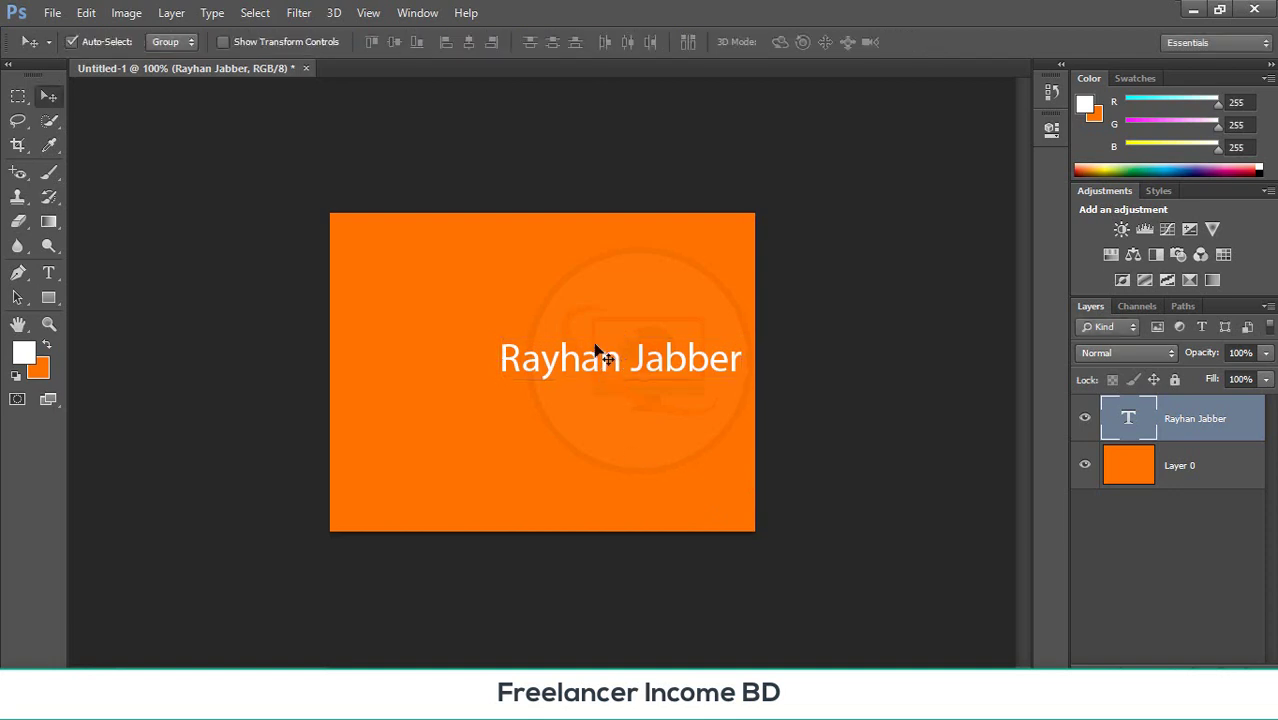
left_click_drag(604, 370, 530, 265)
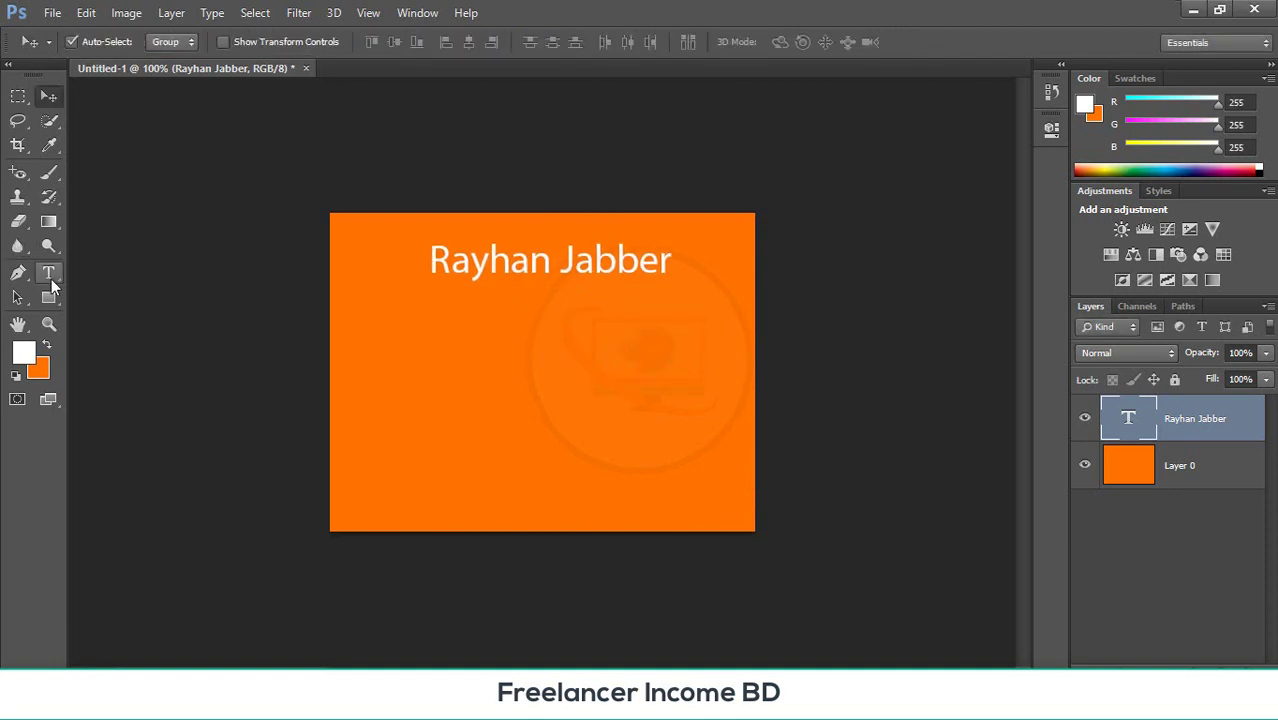
- Set all of the name text to 48 pt and nudge it slightly lower
left_click(48, 273)
left_click(485, 262)
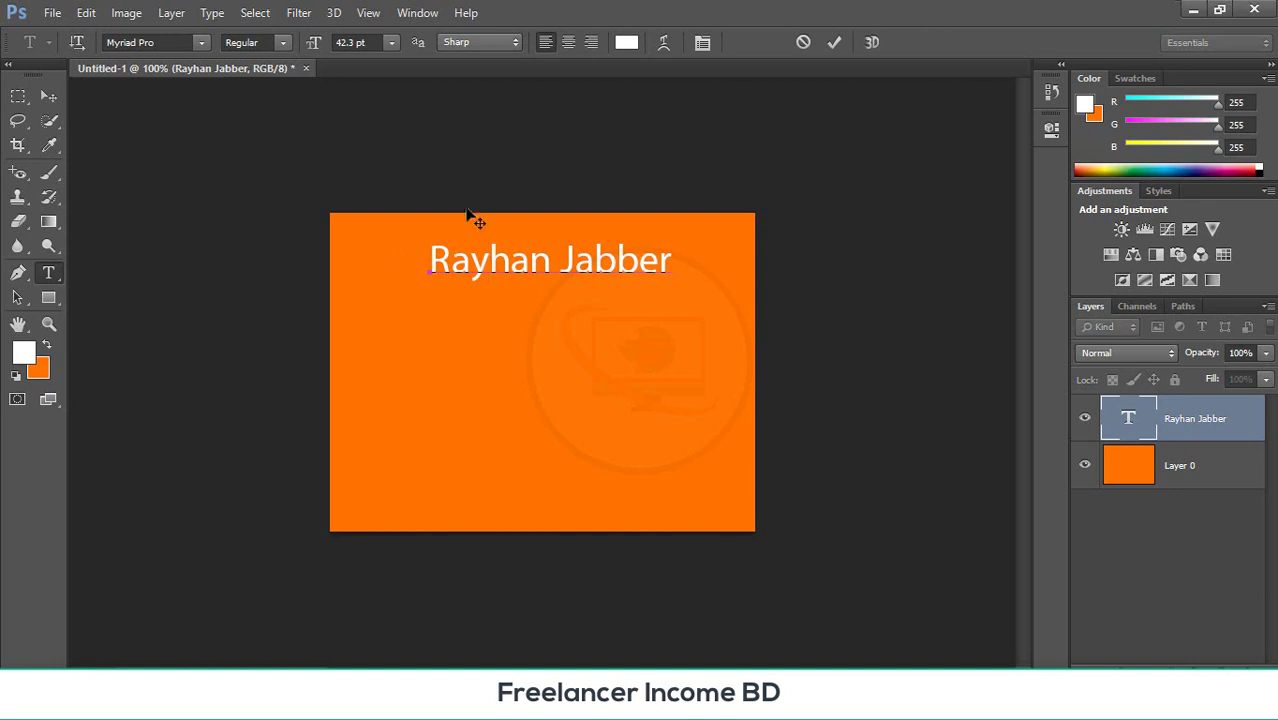
left_click(391, 44)
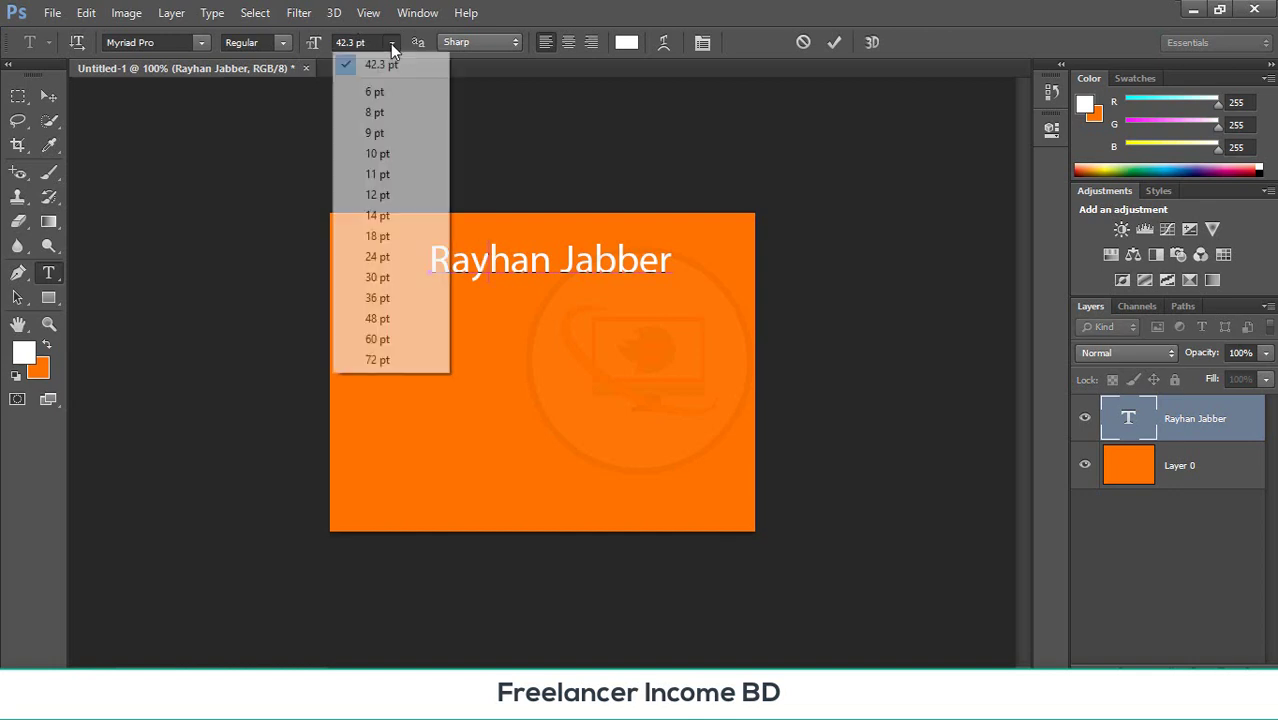
left_click(395, 317)
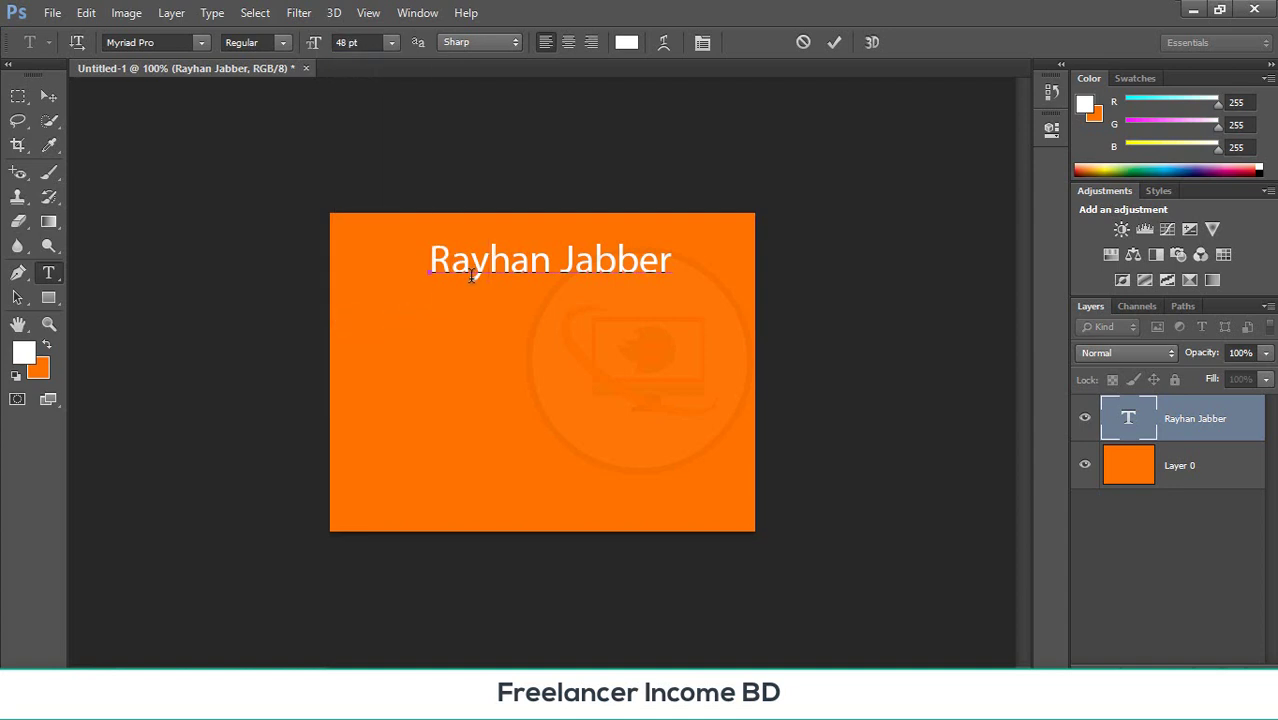
key("ctrl+a")
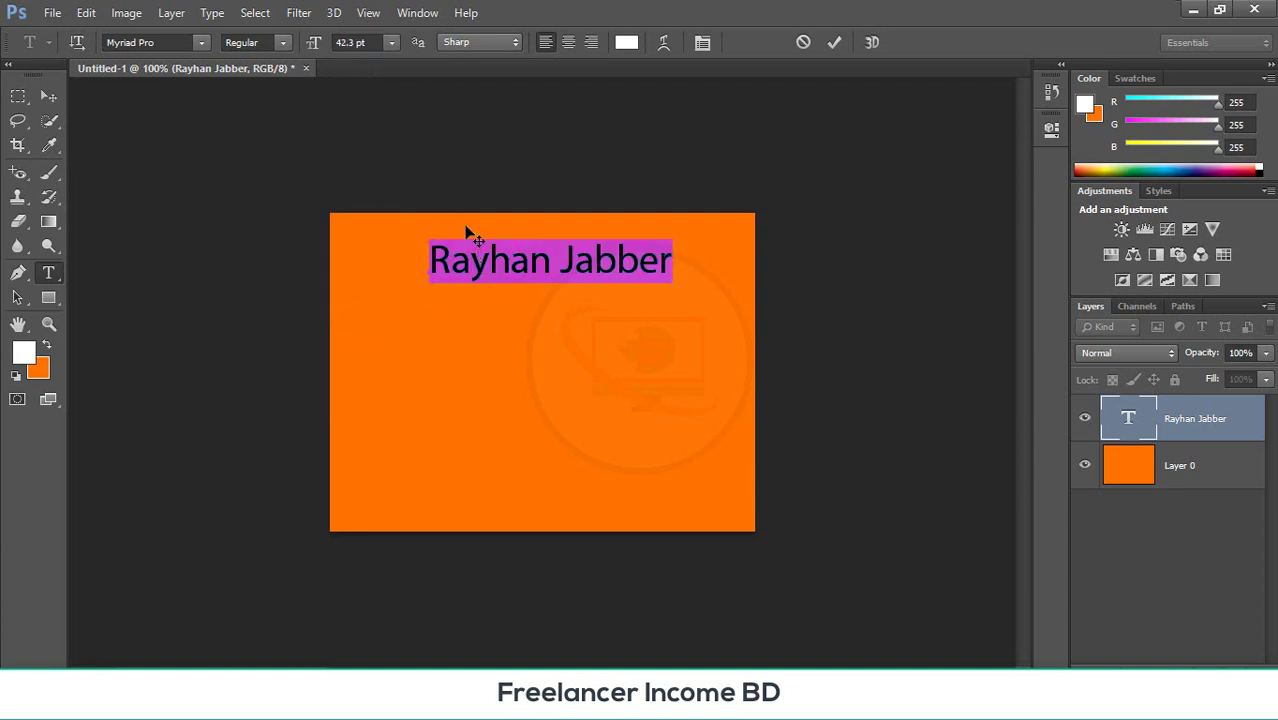
left_click(390, 44)
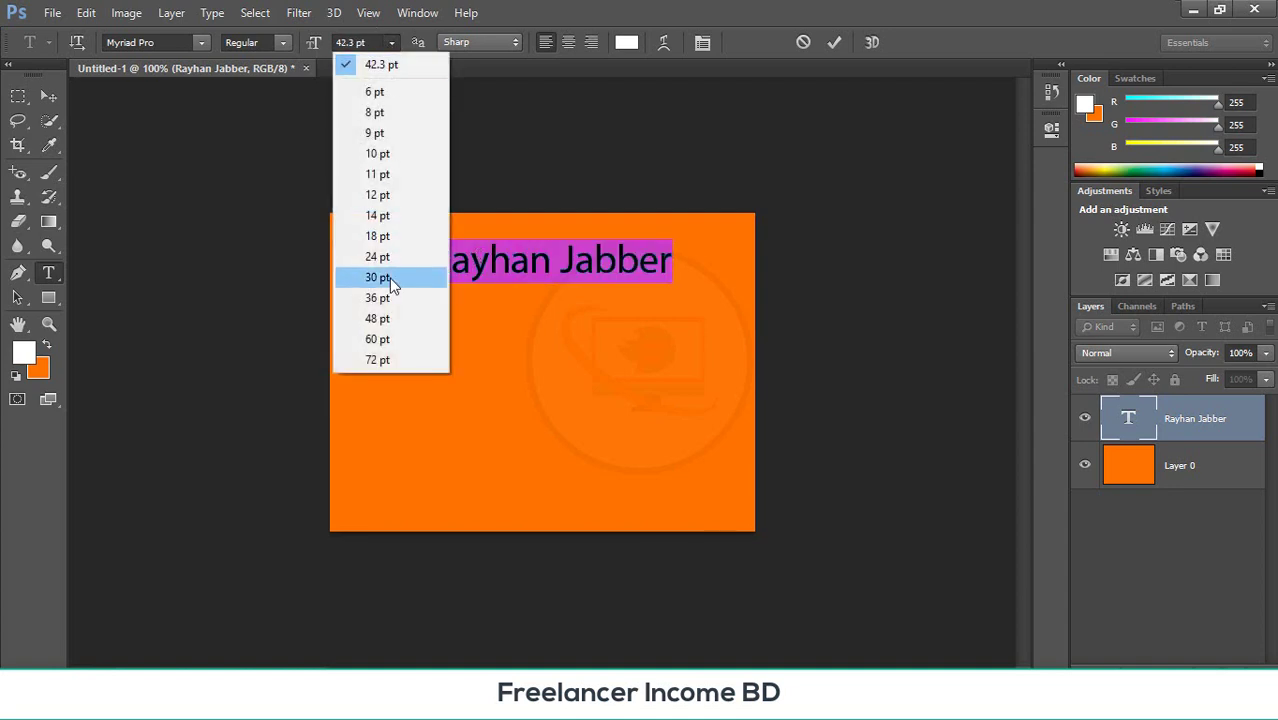
left_click(389, 318)
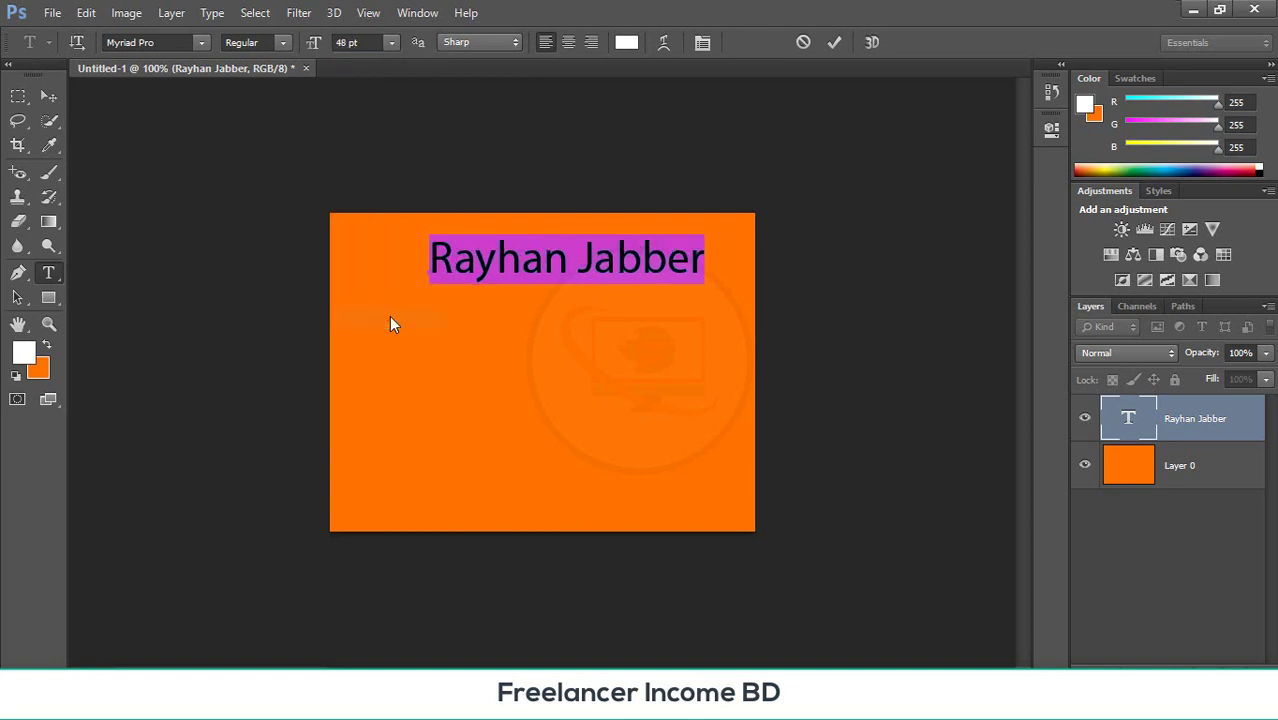
left_click(50, 98)
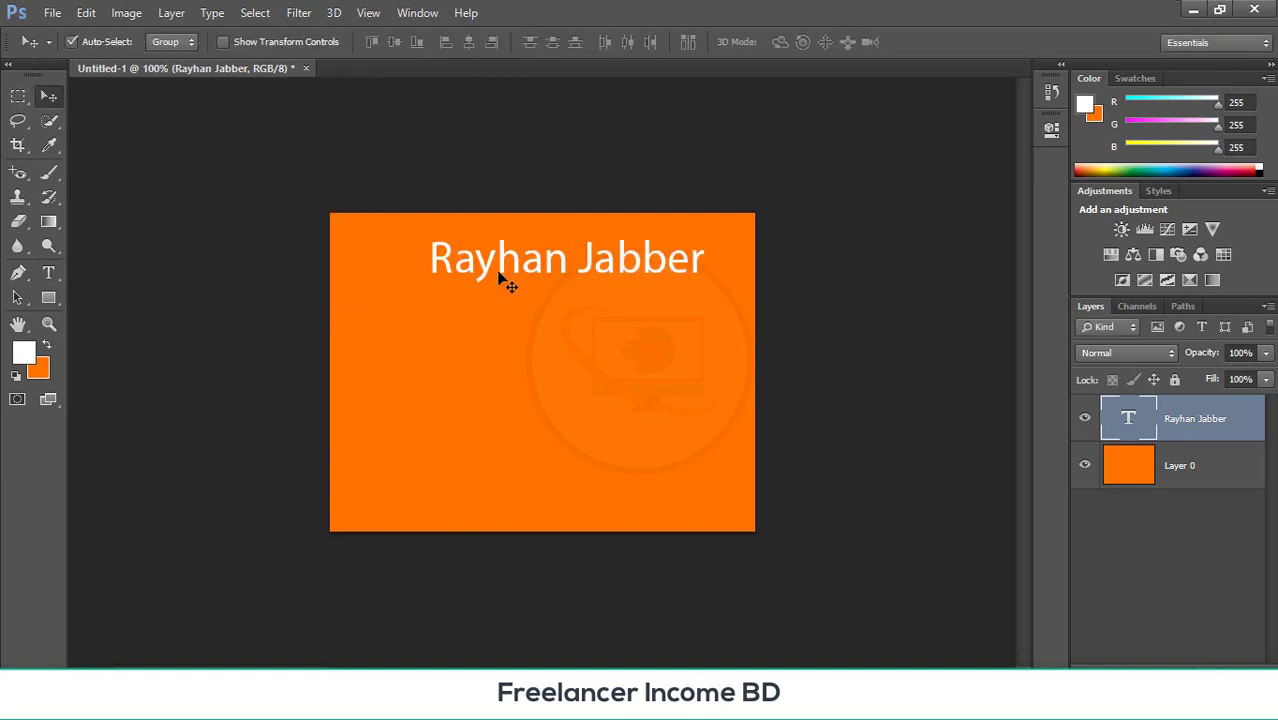
mouse_move(509, 280)
left_mouse_down()
mouse_move(505, 312)
mouse_move(505, 293)
left_mouse_up()
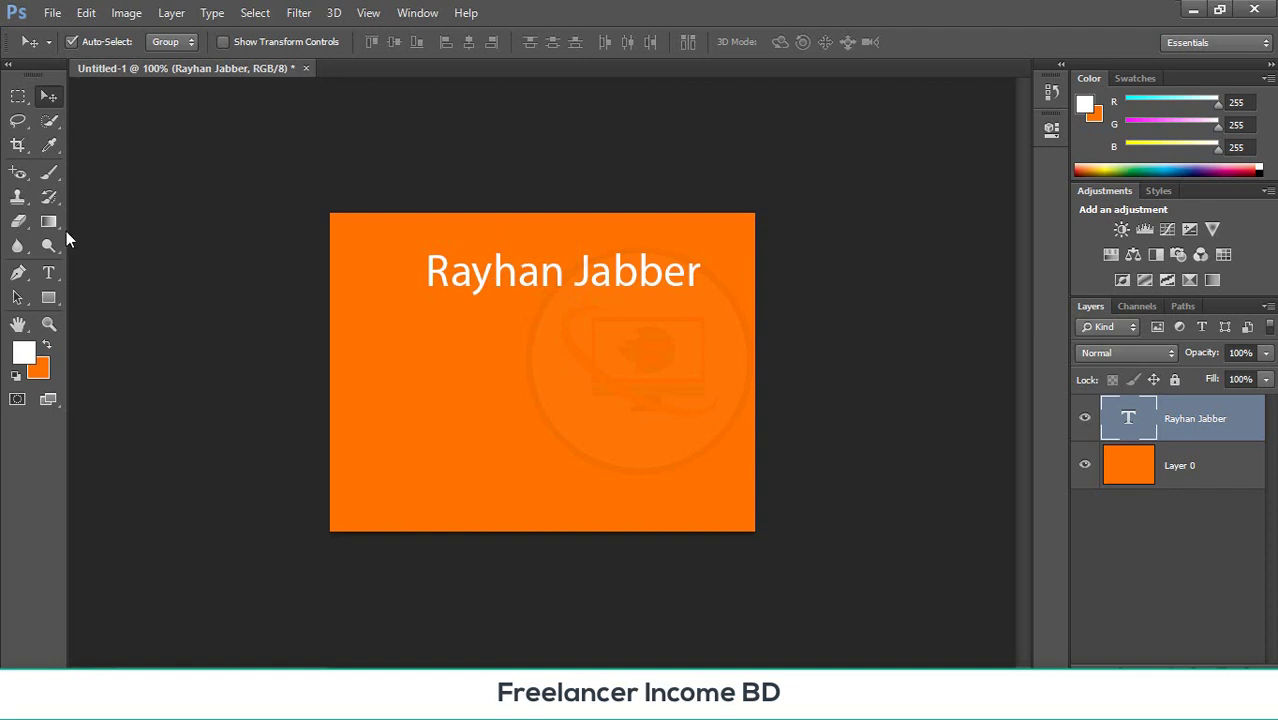
- Add the word 'Salam' in small white text below the heading near the centre
left_click(48, 272)
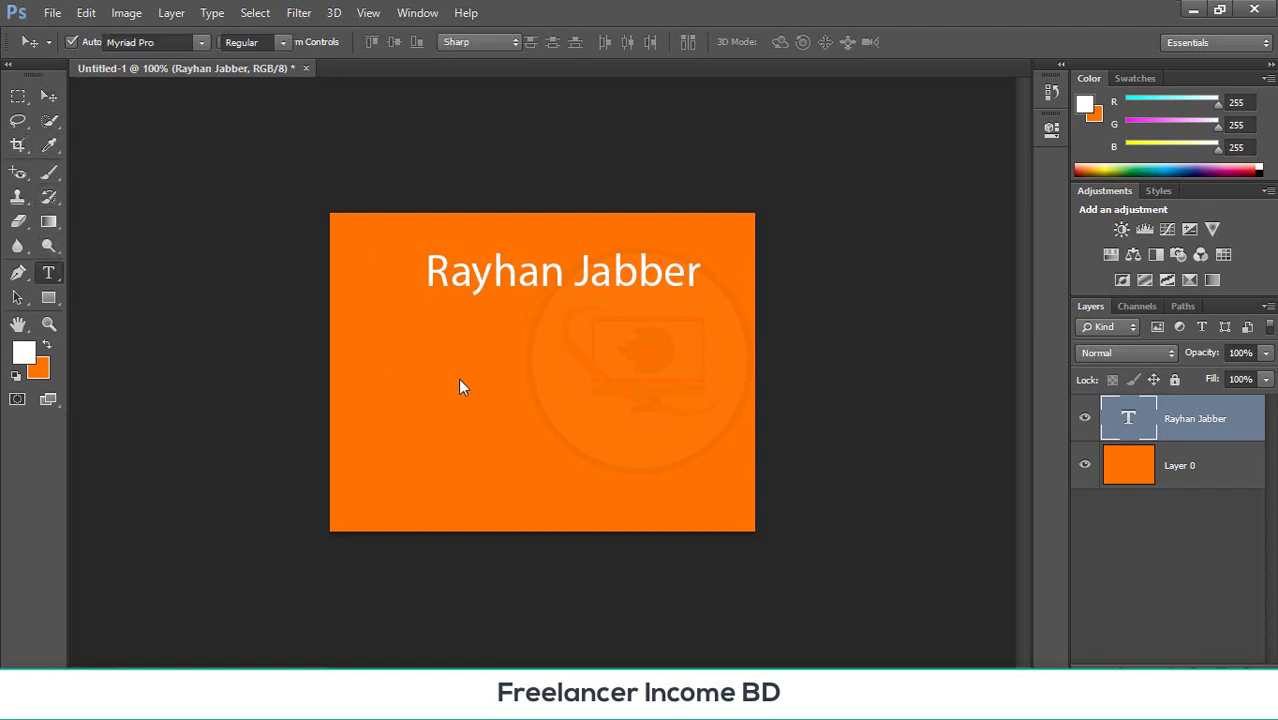
left_click(487, 369)
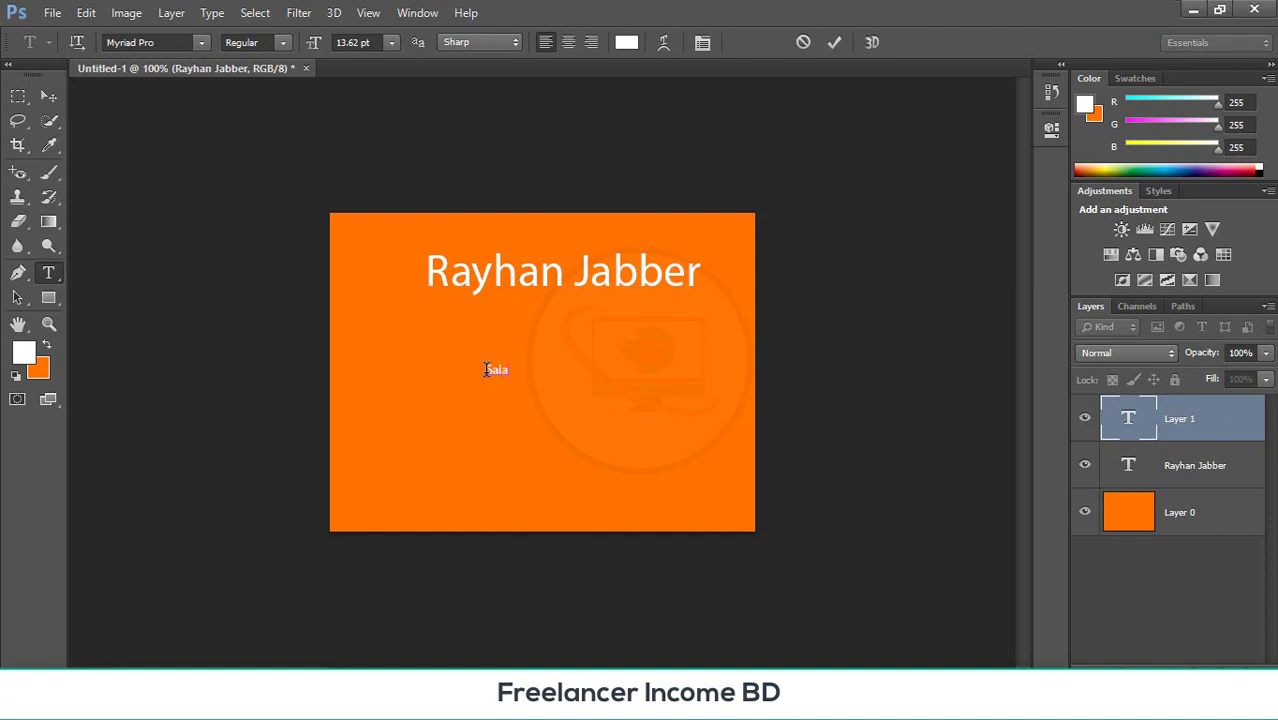
left_click(49, 102)
- Add the word 'Jamal' as a separate text layer at the lower left
left_click(49, 272)
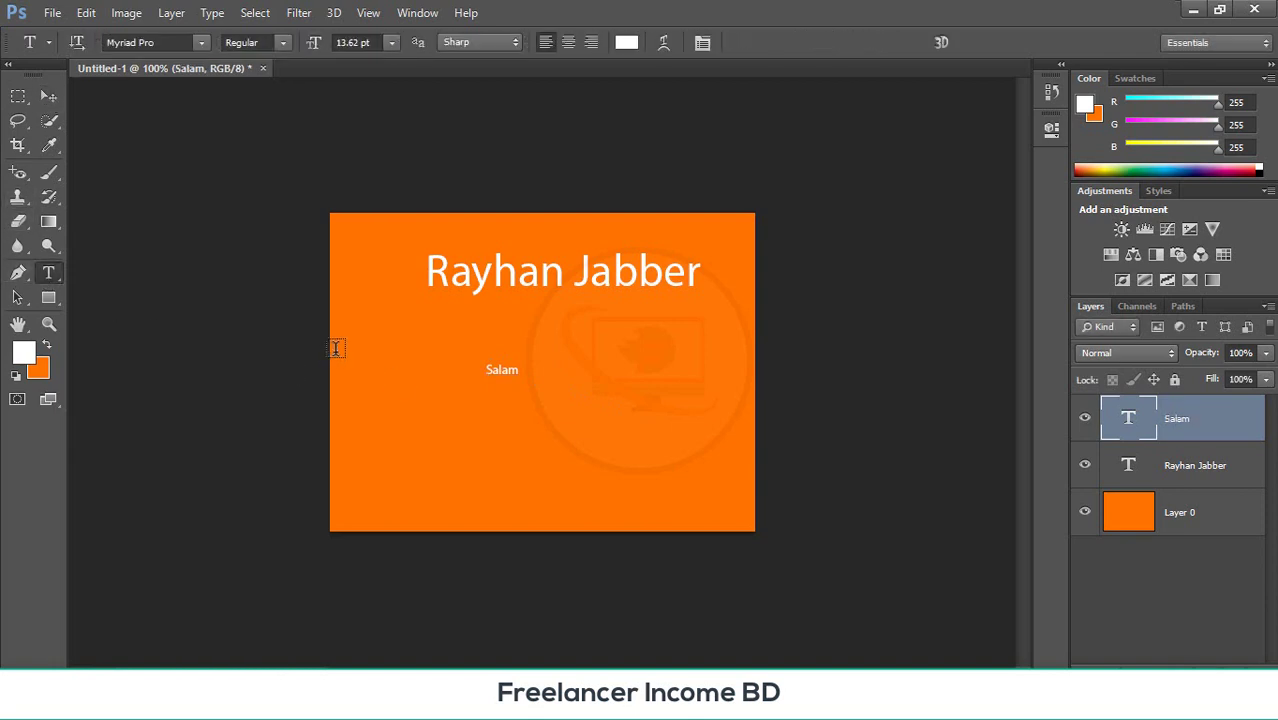
left_click(448, 429)
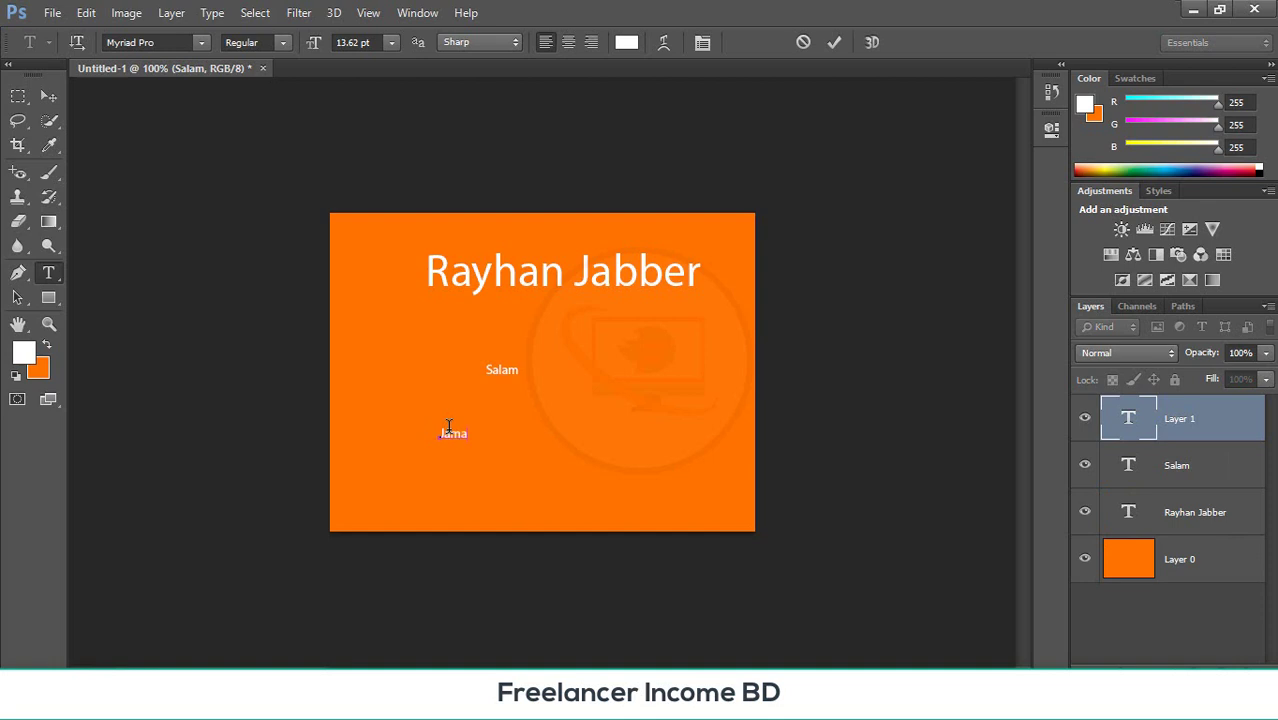
type("Jamal")
left_click(49, 96)
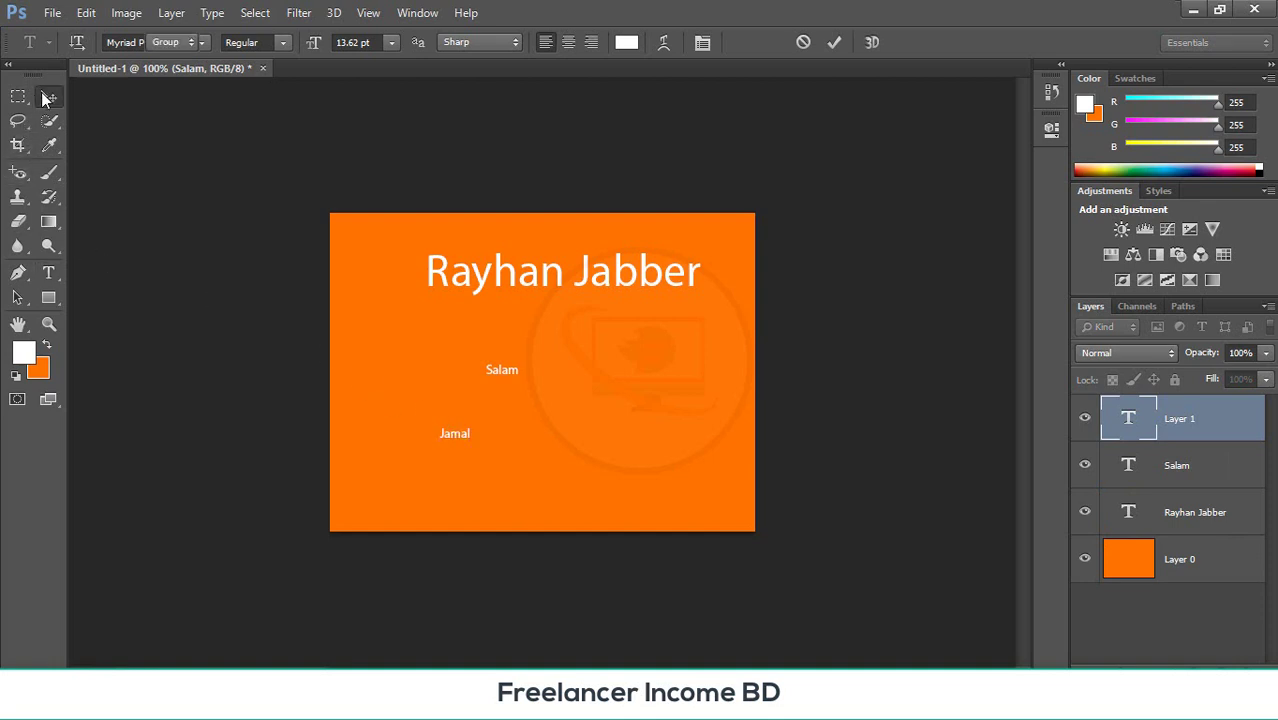
left_click(508, 374)
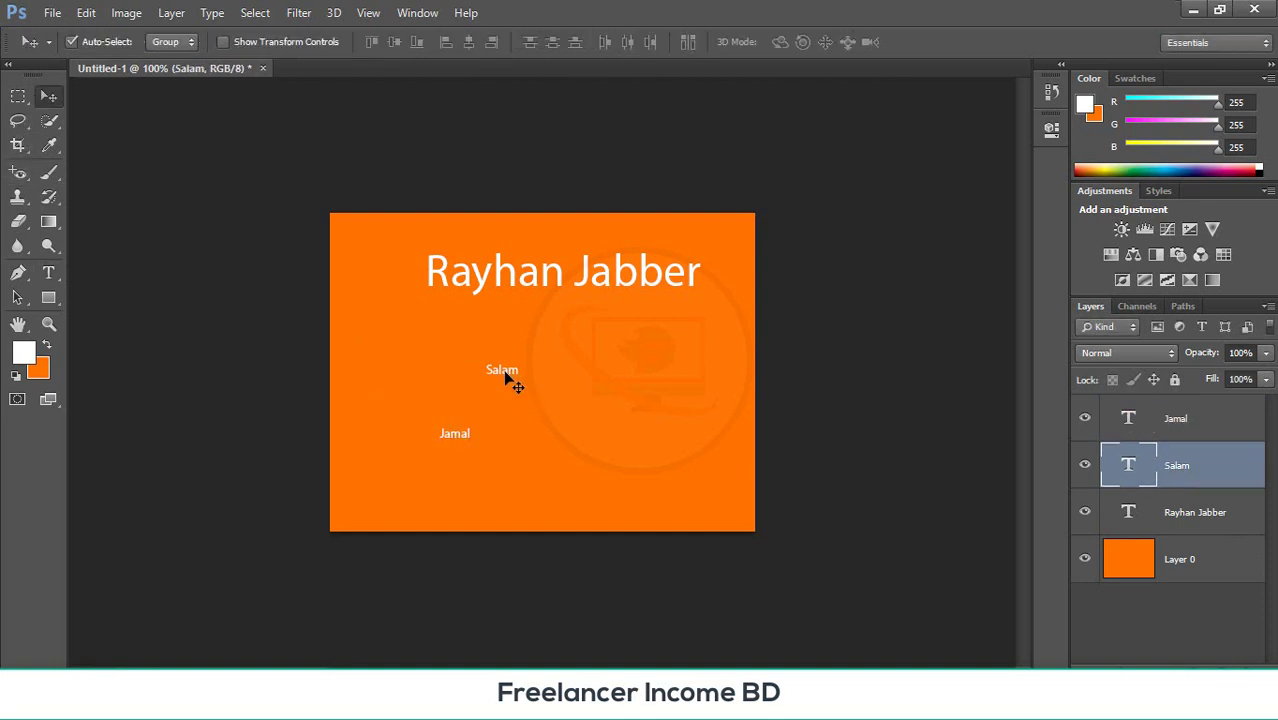
- Enlarge 'Salam' greatly, then enlarge 'Jamal' and move it right and down
key("ctrl+t")
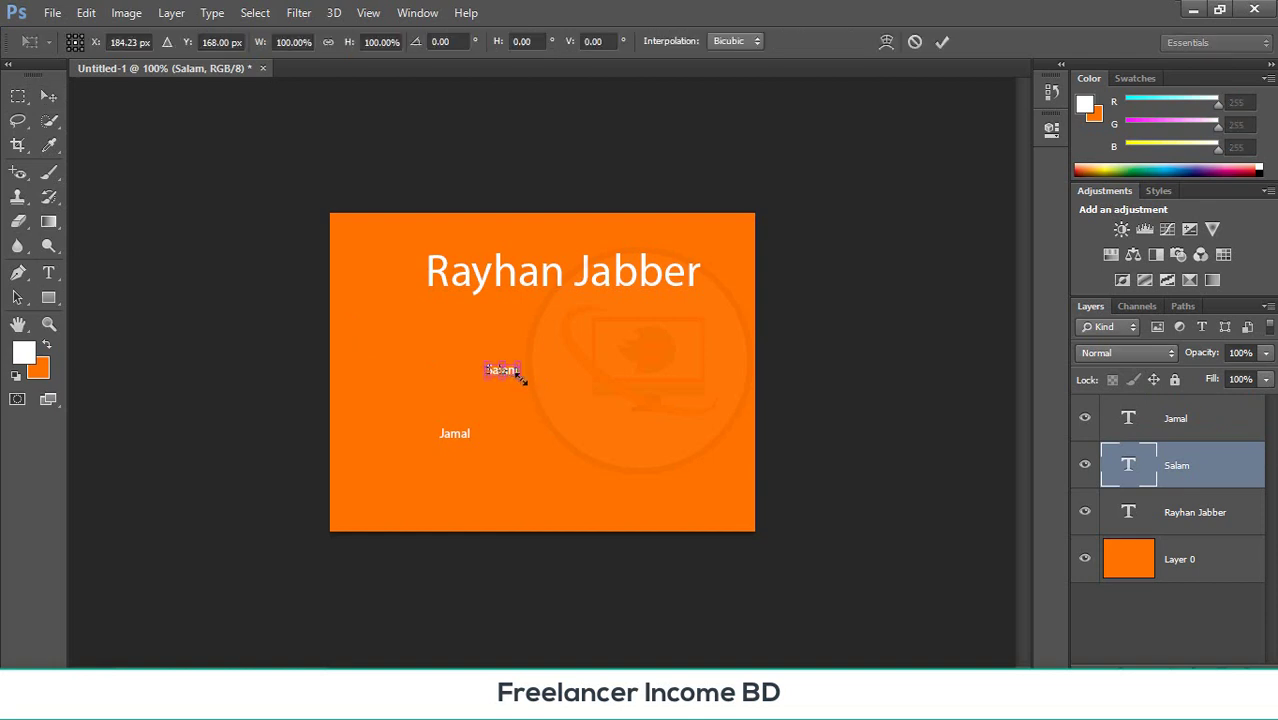
left_click_drag(519, 376, 611, 457)
key("Return")
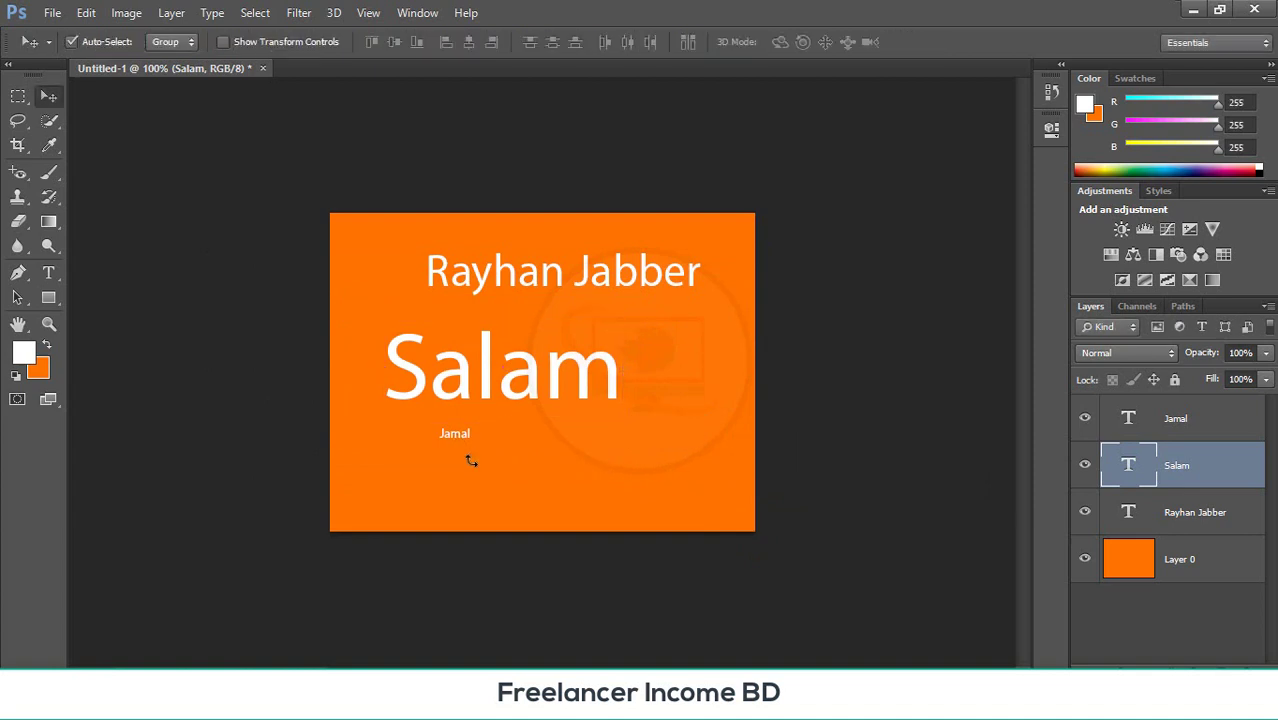
left_click(445, 439)
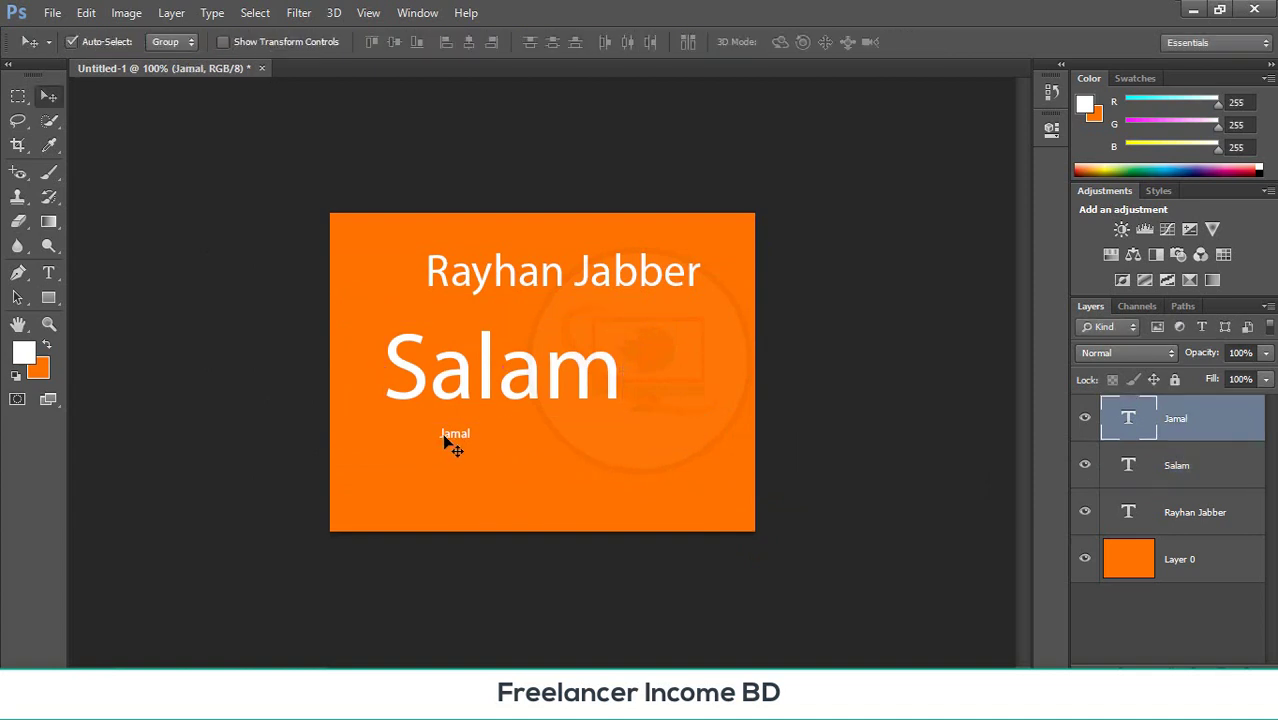
key("ctrl+t")
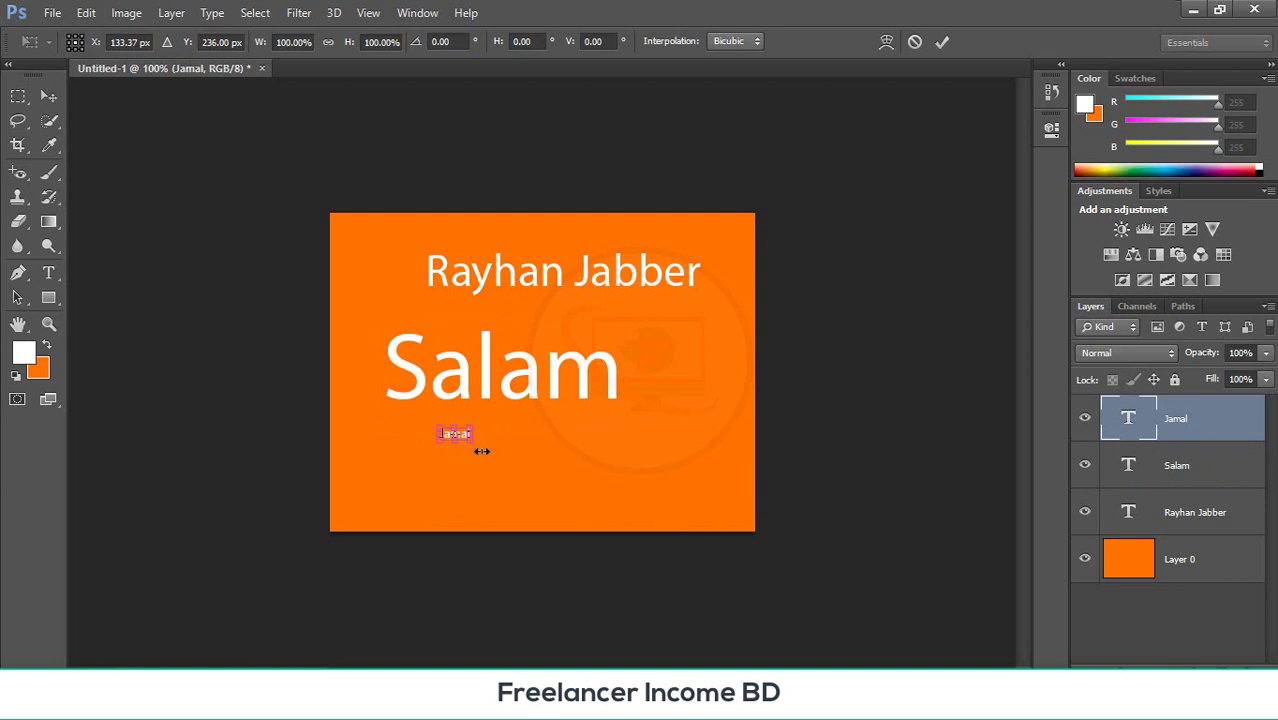
left_click_drag(470, 441, 497, 520)
key("Return")
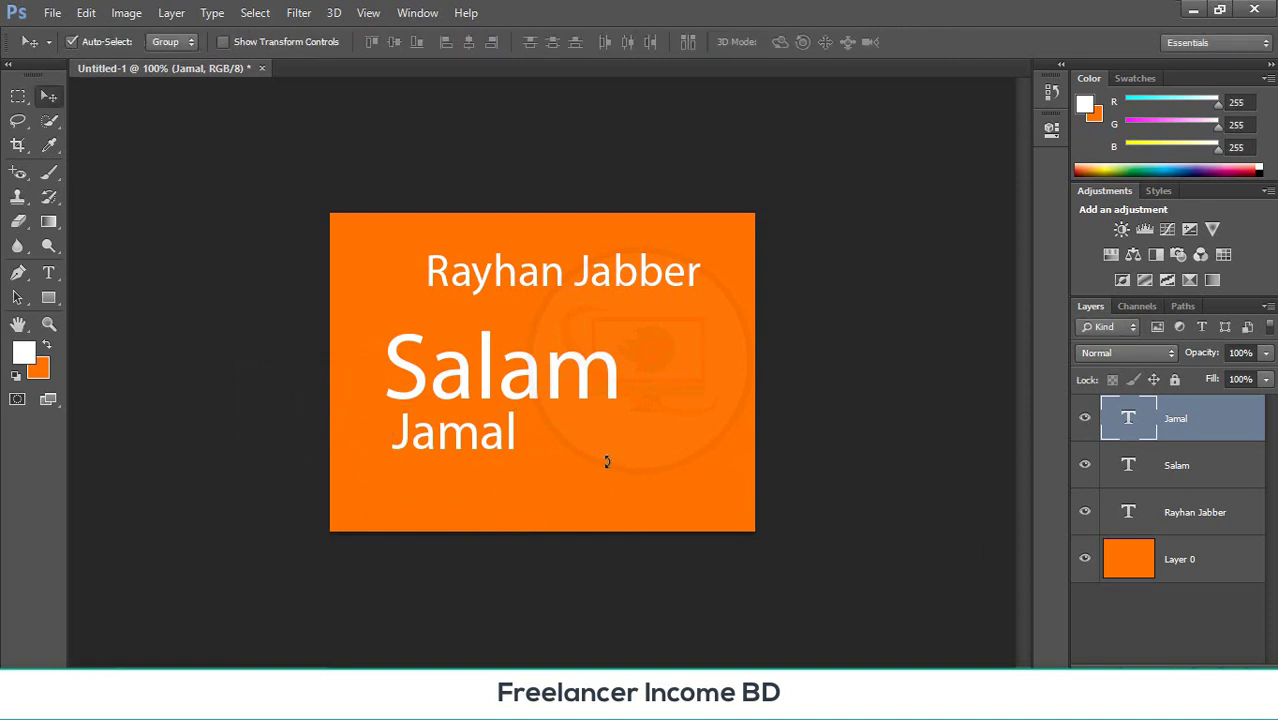
left_click_drag(462, 448, 506, 467)
- Reposition Salam, Jamal and the name text, then marquee-select all four layers
left_click_drag(497, 355, 520, 360)
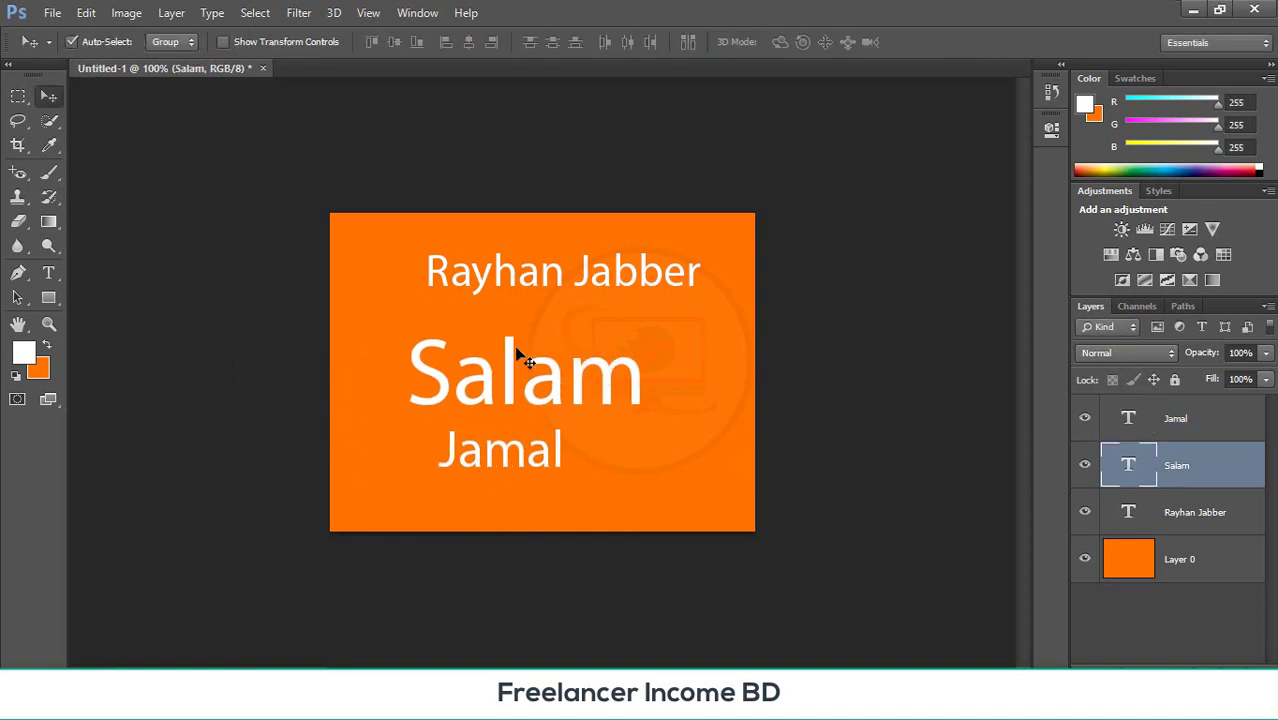
left_click(505, 285)
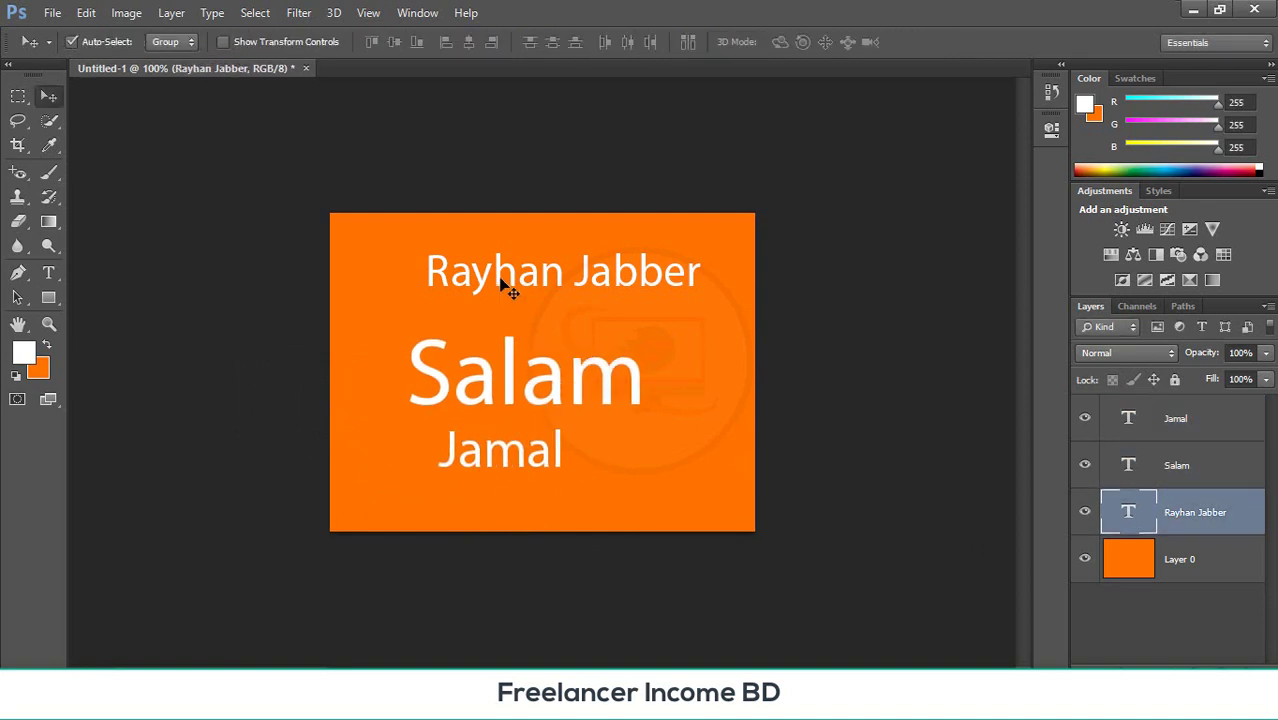
left_click_drag(531, 362, 485, 364)
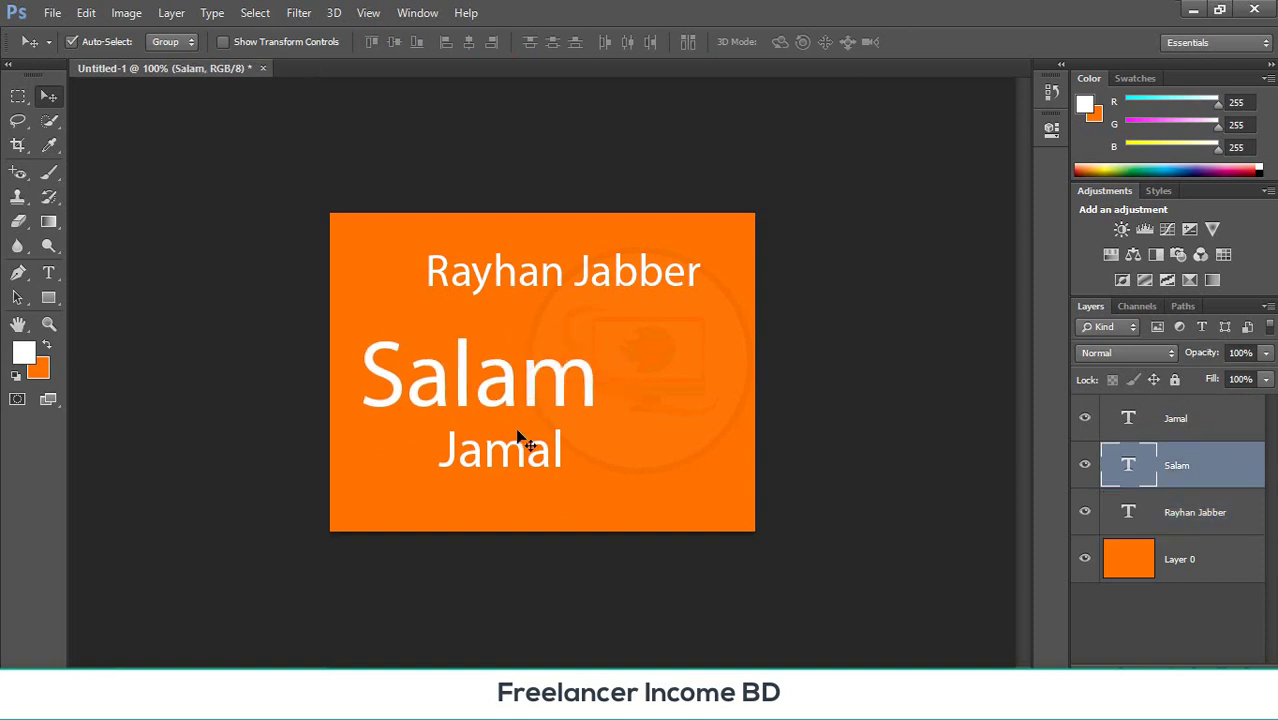
left_click_drag(522, 434, 635, 452)
left_click_drag(531, 274, 556, 280)
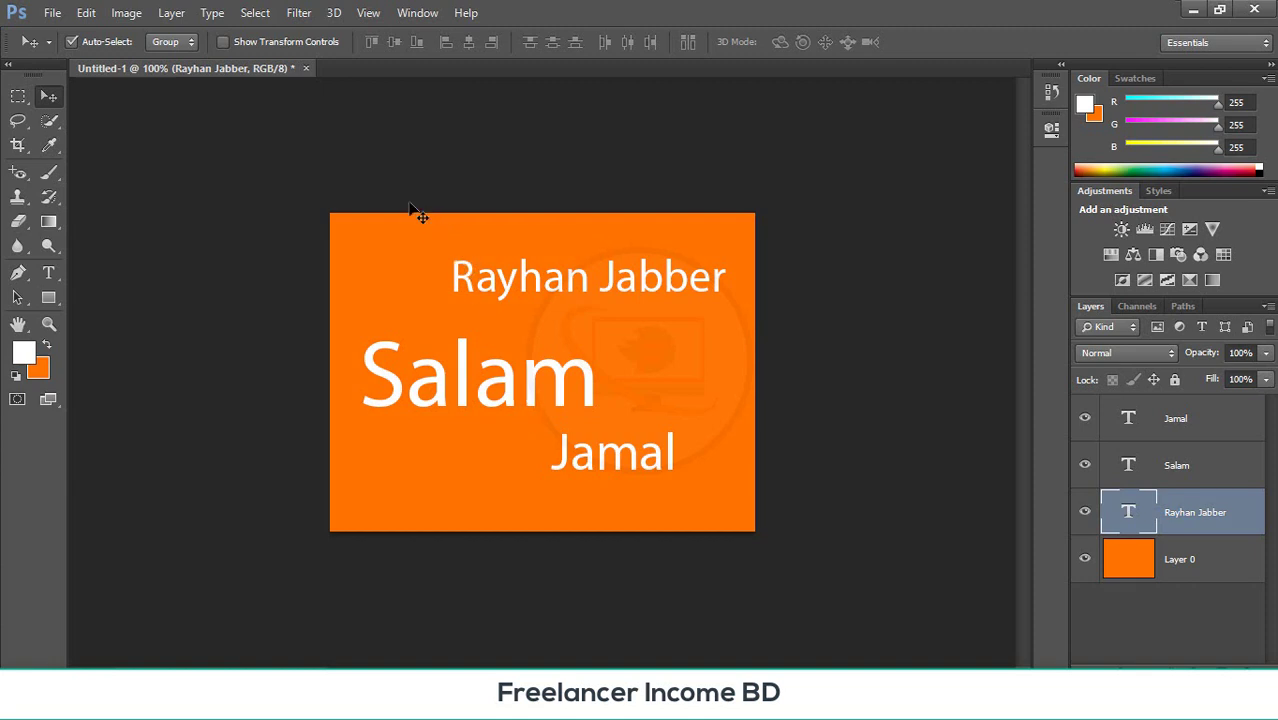
left_click_drag(418, 214, 645, 536)
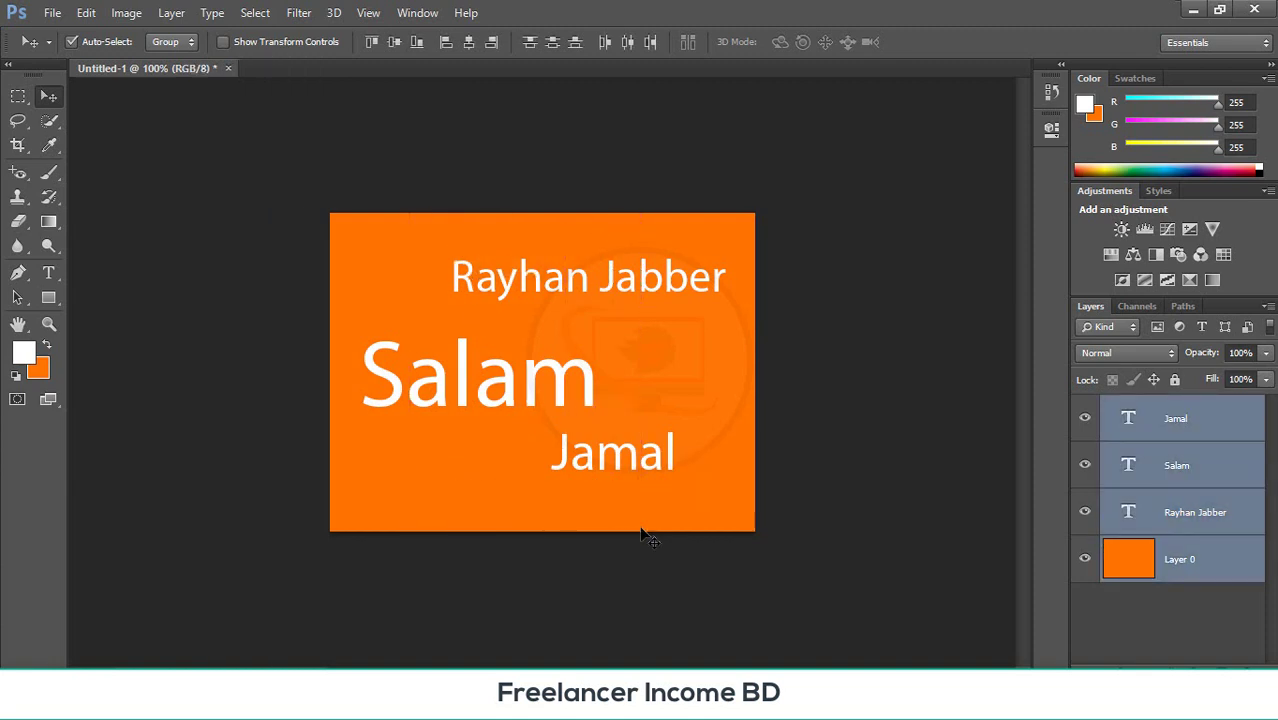
- Align the three texts to the canvas's left edge and vertical centre, then shift them down
left_click(445, 44)
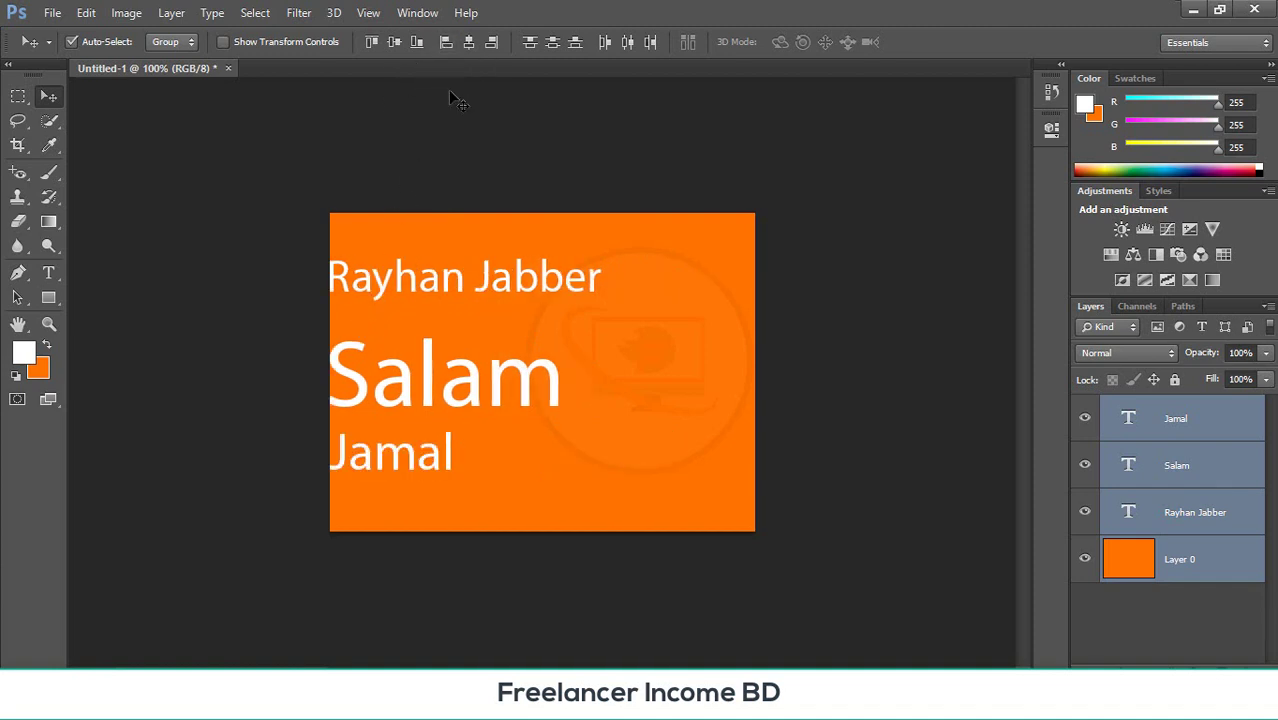
left_click(464, 46)
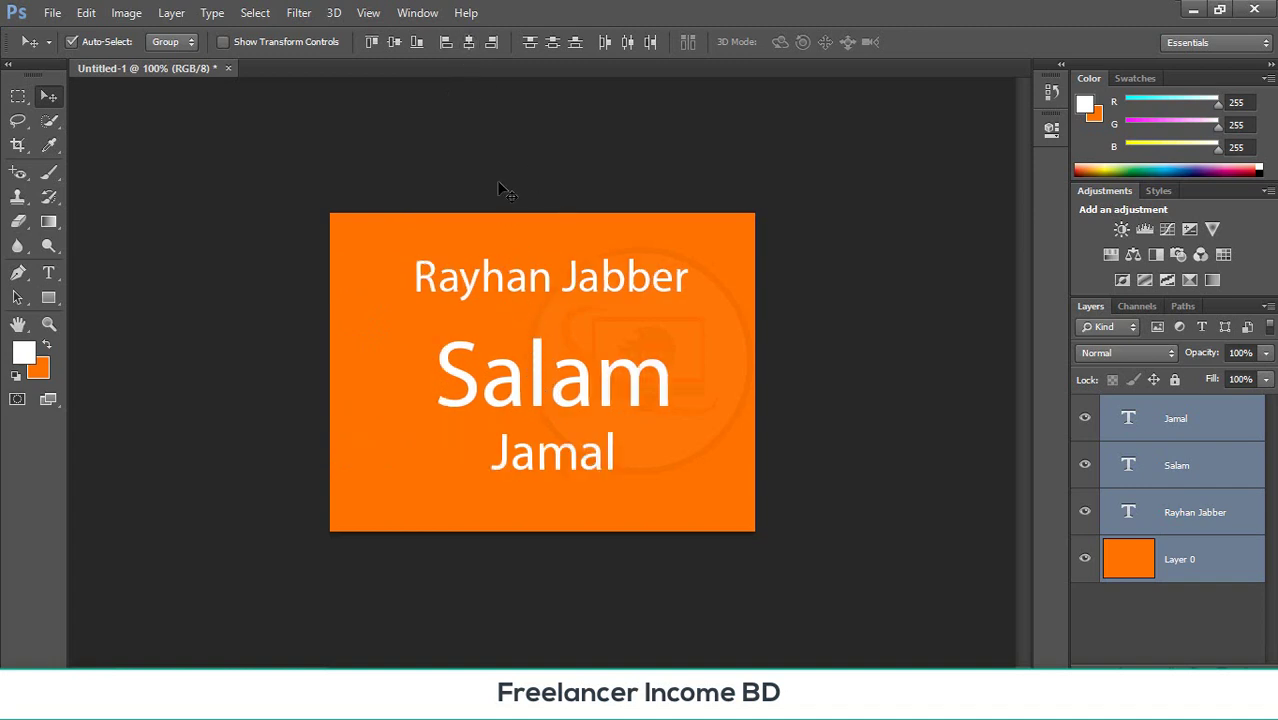
left_click(445, 41)
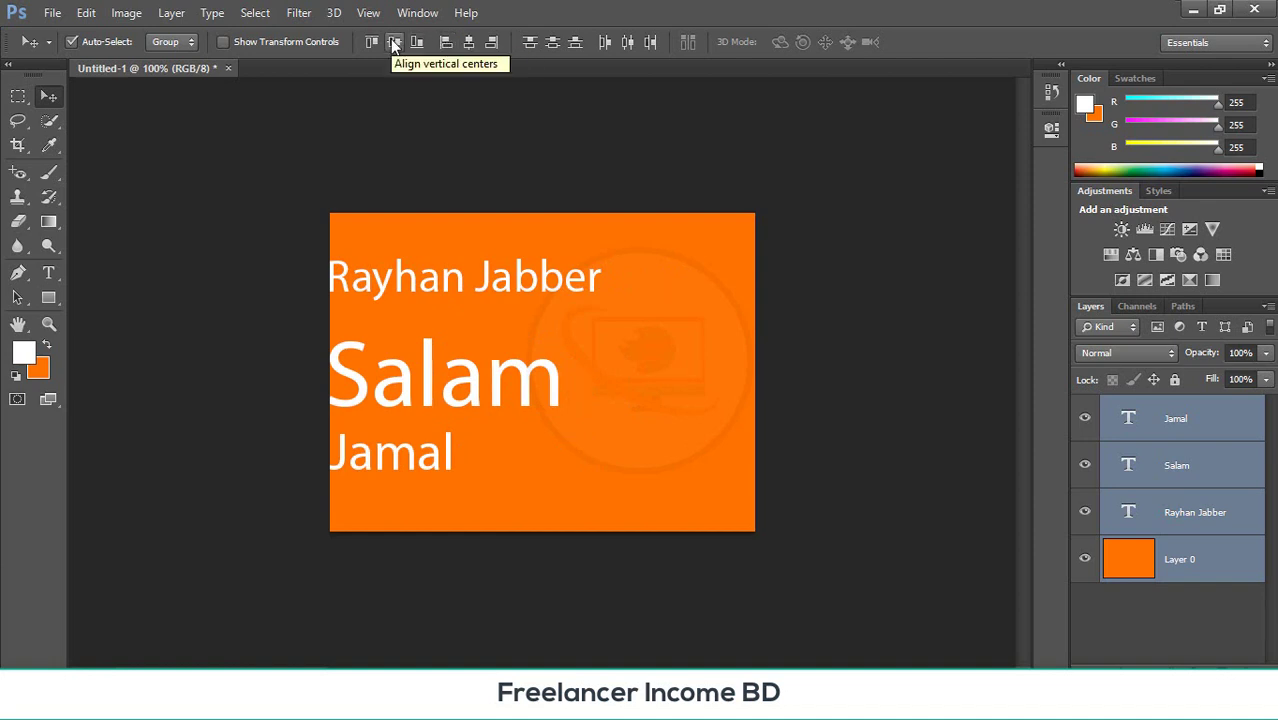
left_click(394, 42)
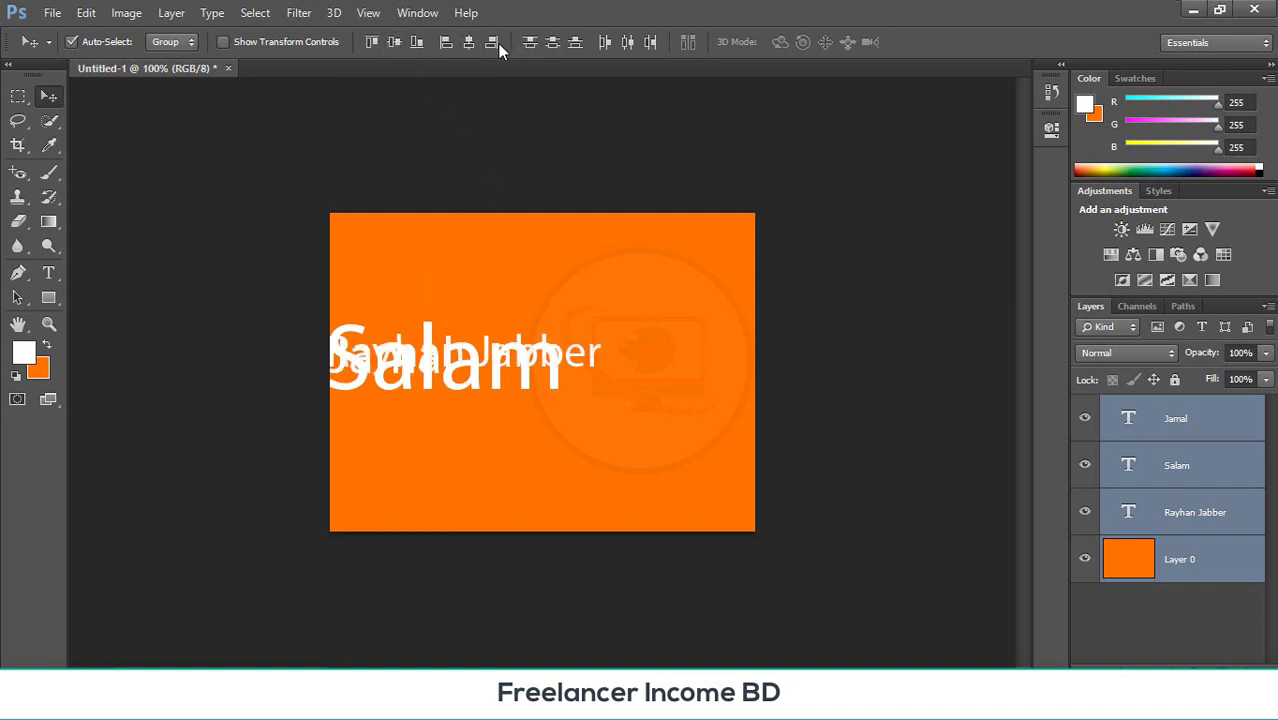
left_click(372, 42)
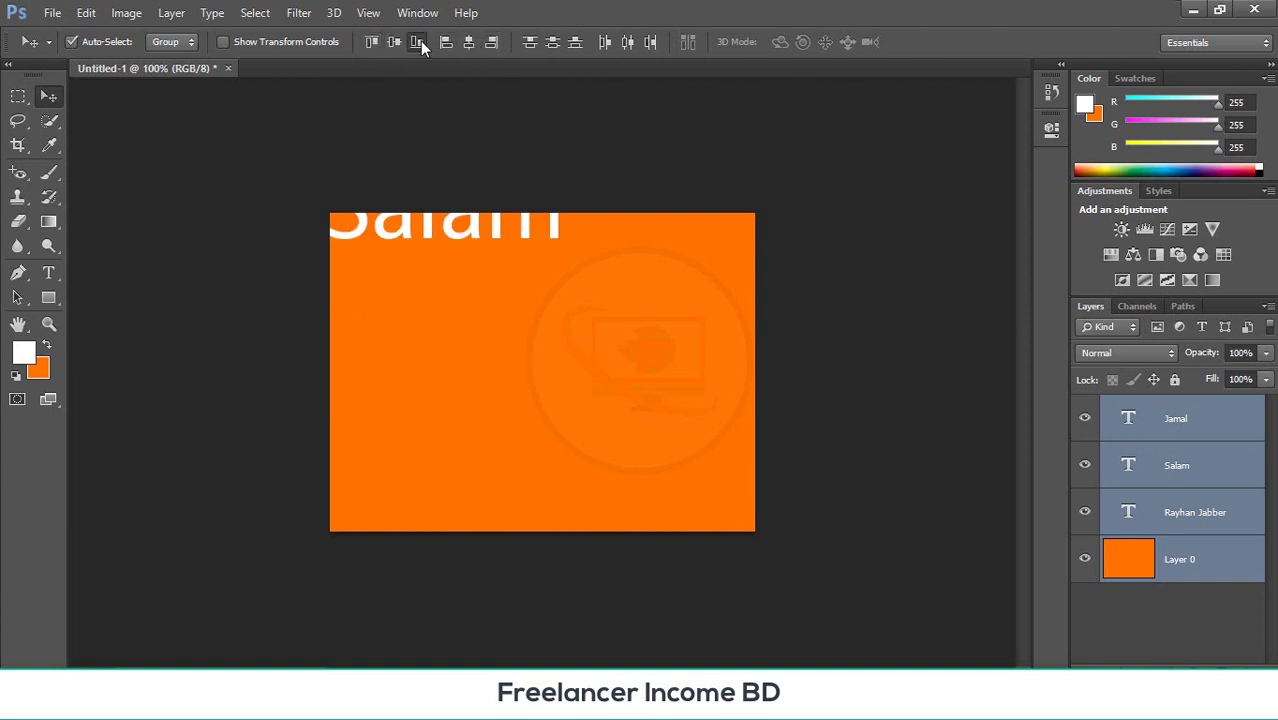
left_click(420, 42)
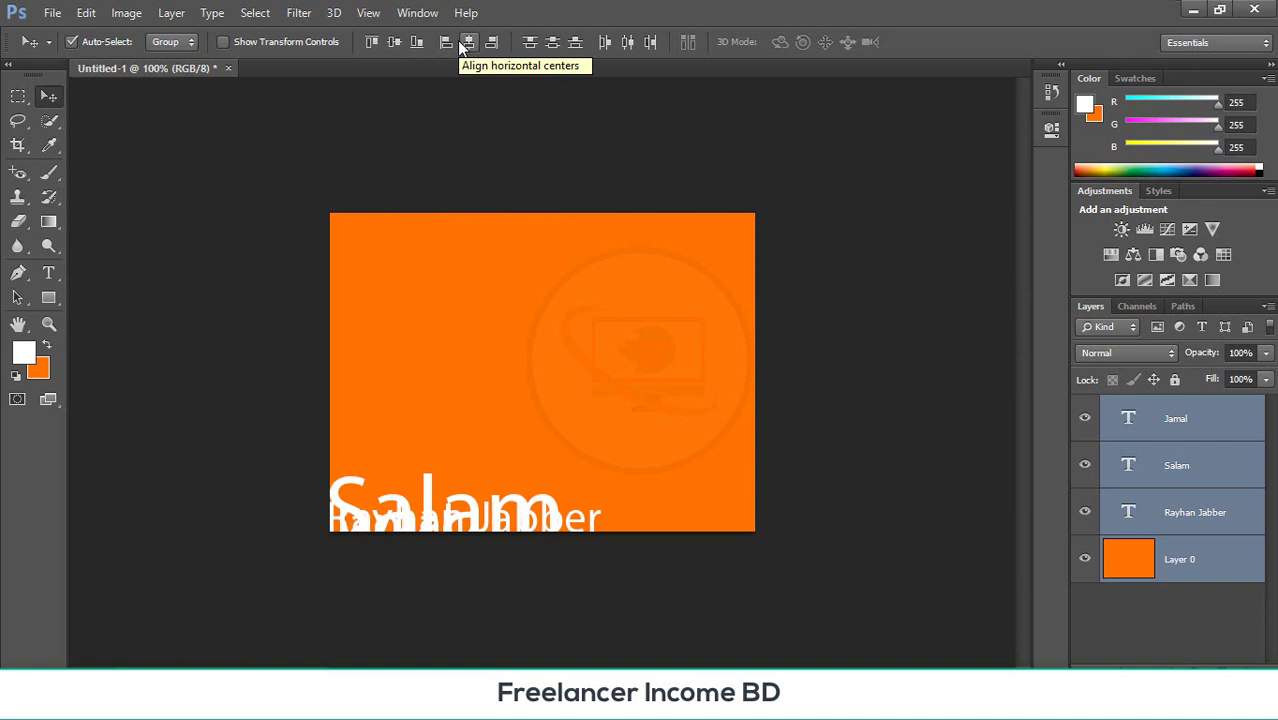
left_click(393, 44)
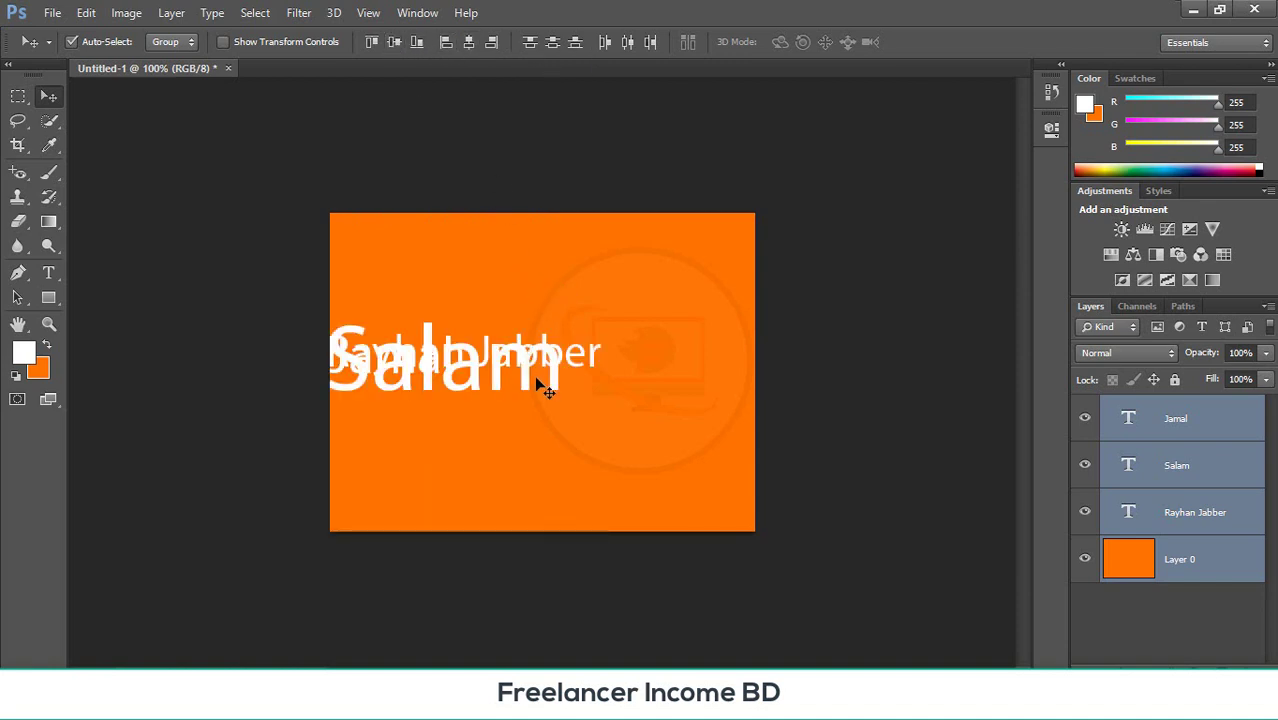
left_click_drag(525, 379, 535, 408)
left_click(656, 331)
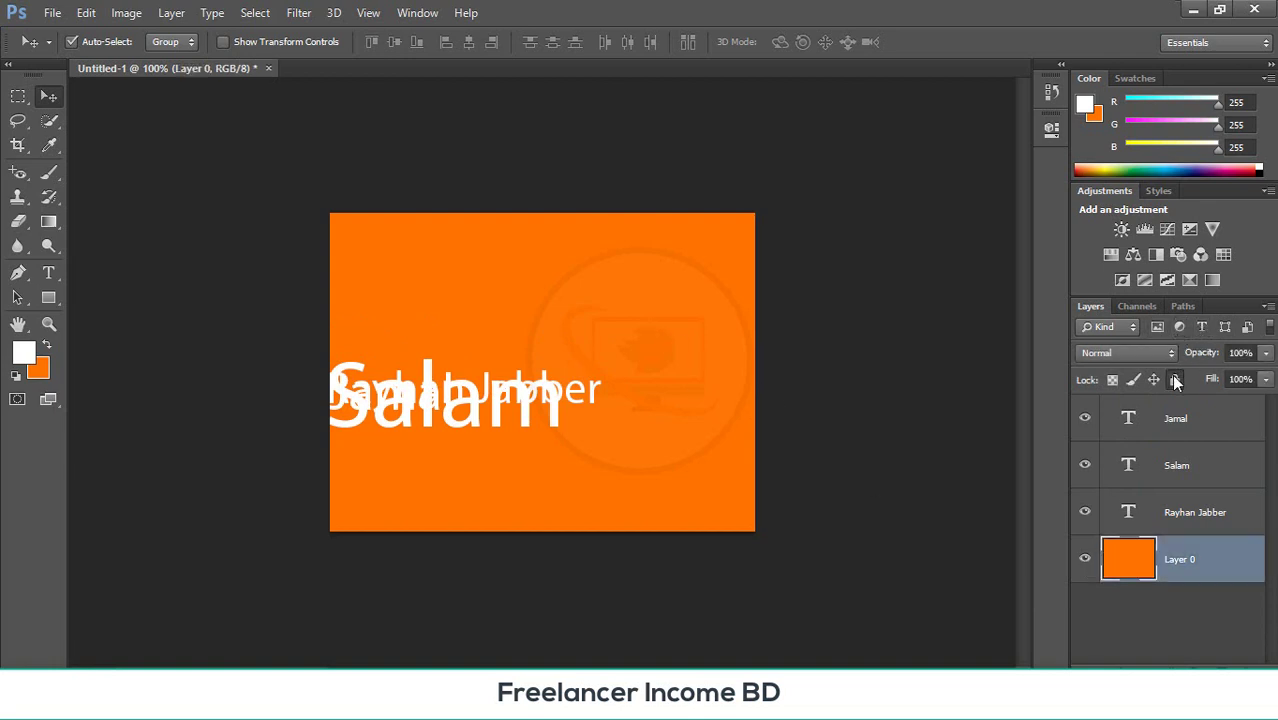
- Lock the orange Layer 0 and drag the three texts into separate rows
left_click(1173, 379)
left_click(507, 444)
left_click_drag(518, 398, 540, 320)
left_click_drag(442, 398, 497, 362)
left_click_drag(505, 300, 511, 276)
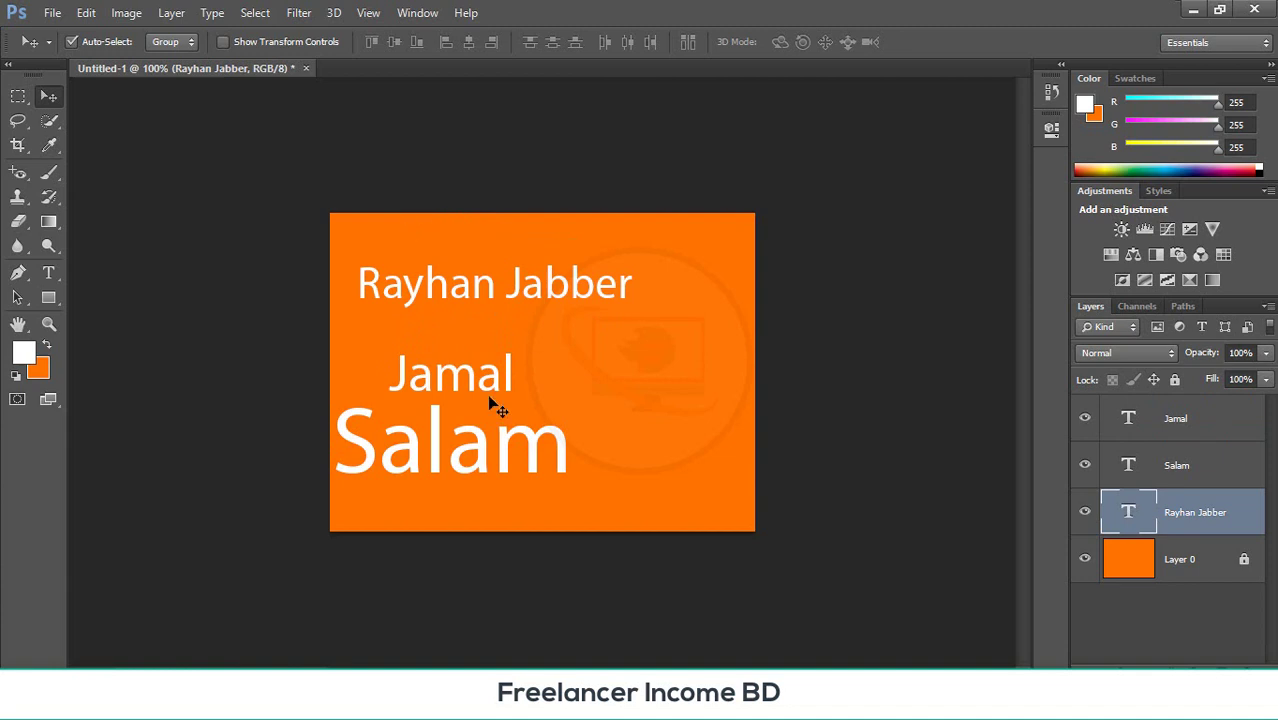
- Align the three texts on a common left edge and nudge Jamal up slightly
key("ctrl+alt+a")
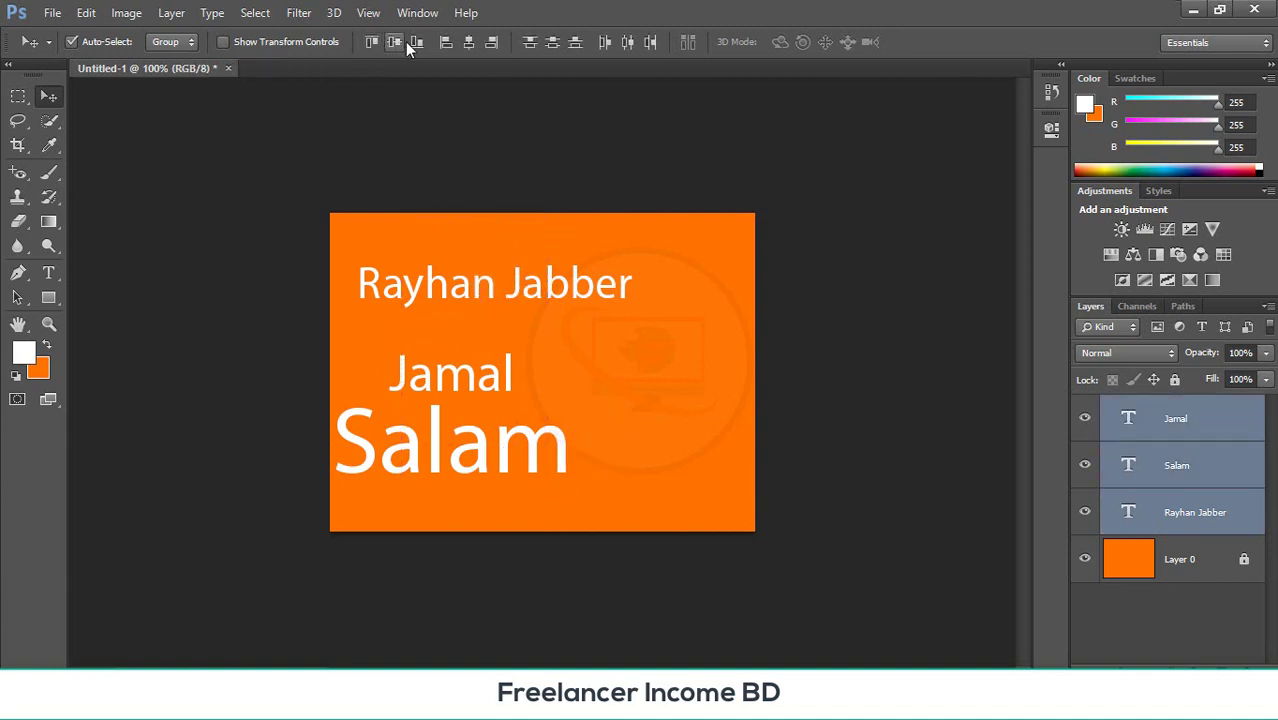
left_click(447, 44)
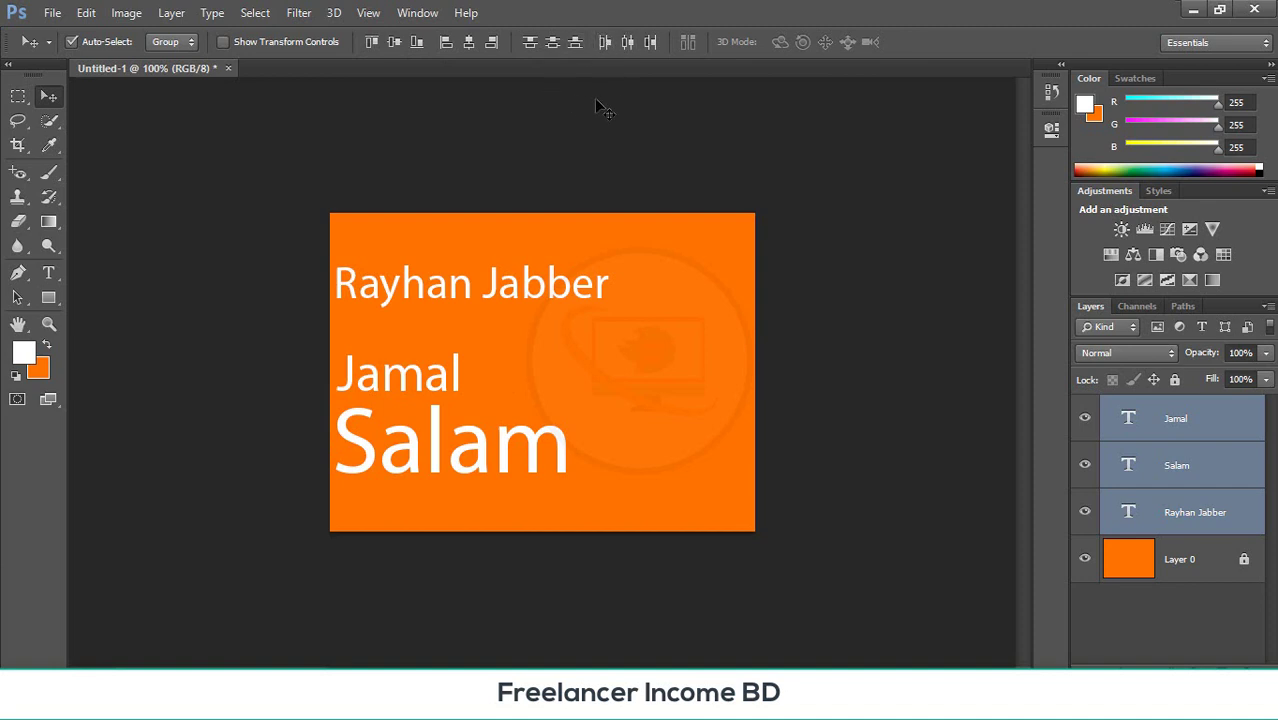
left_click(628, 42)
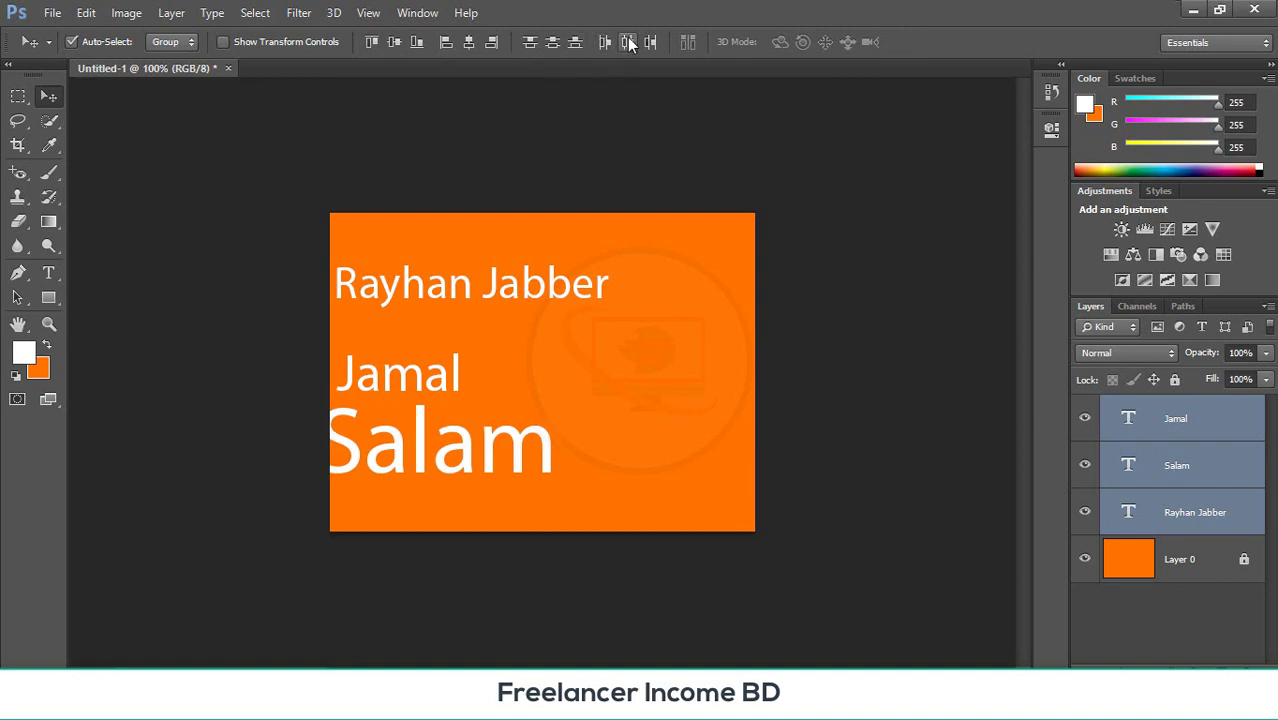
left_click_drag(477, 252, 393, 518)
left_click(448, 48)
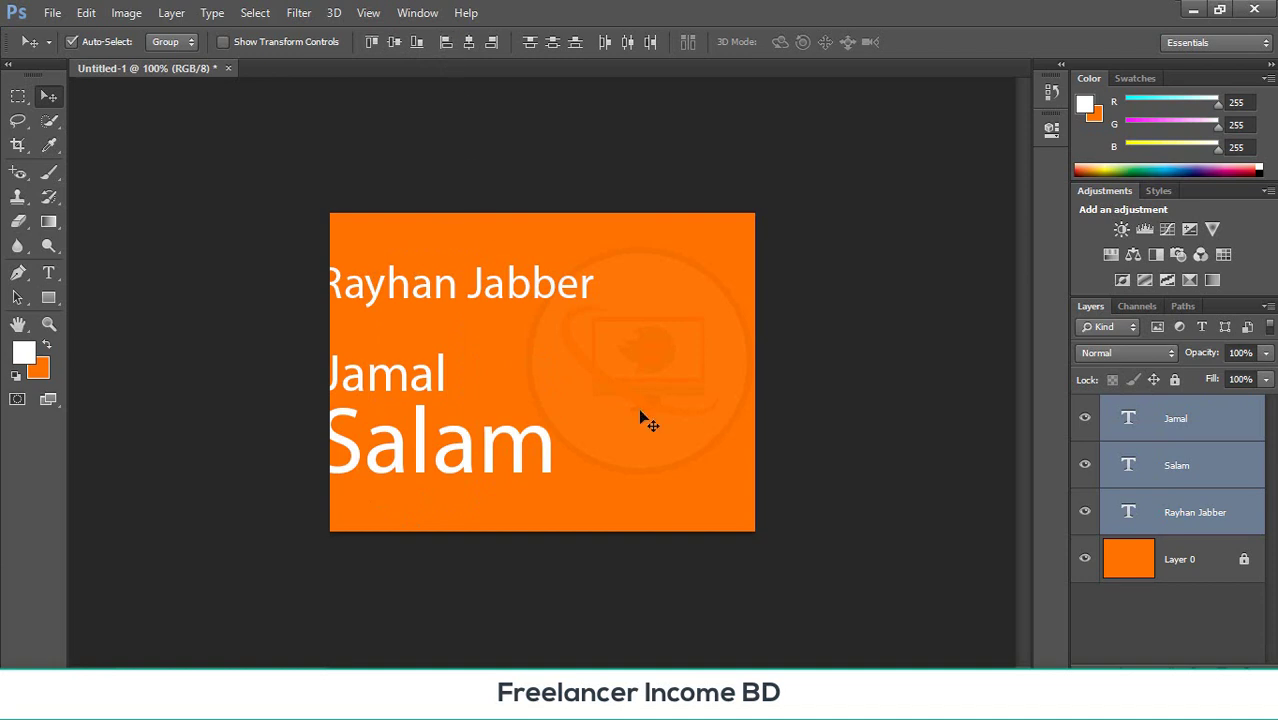
left_click(506, 389)
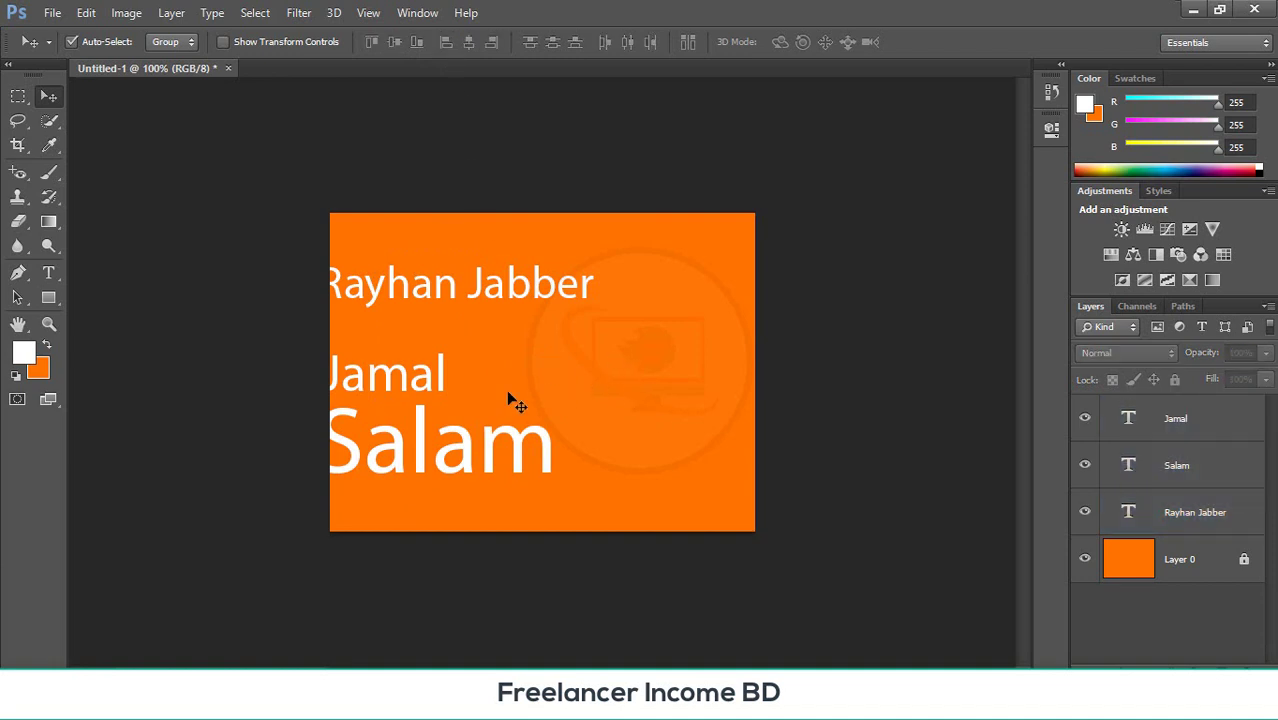
left_click(414, 377)
key("Up")
key("Up")
key("Up")
key("Up")
key("Up")
key("Up")
key("Up")
key("Up")
key("Up")
key("Up")
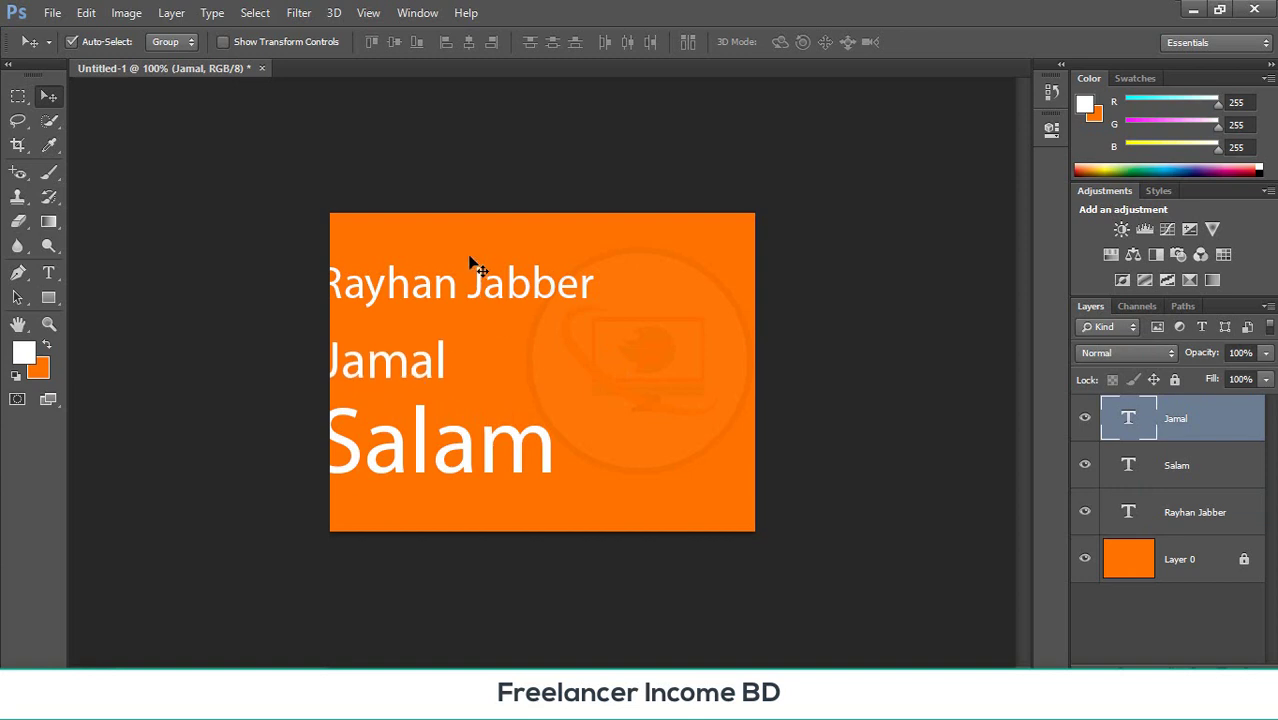
left_click_drag(470, 262, 499, 459)
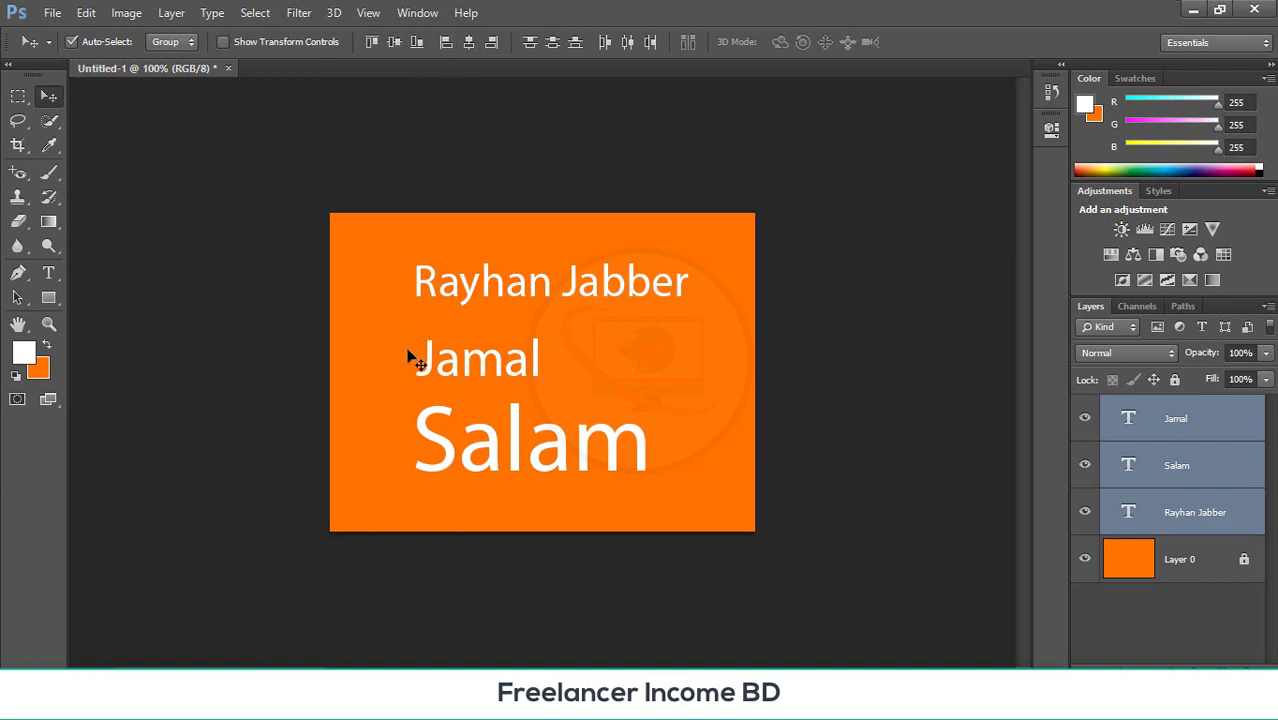
- Marquee-select the three text layers and delete them, leaving only Layer 0
left_click(386, 310)
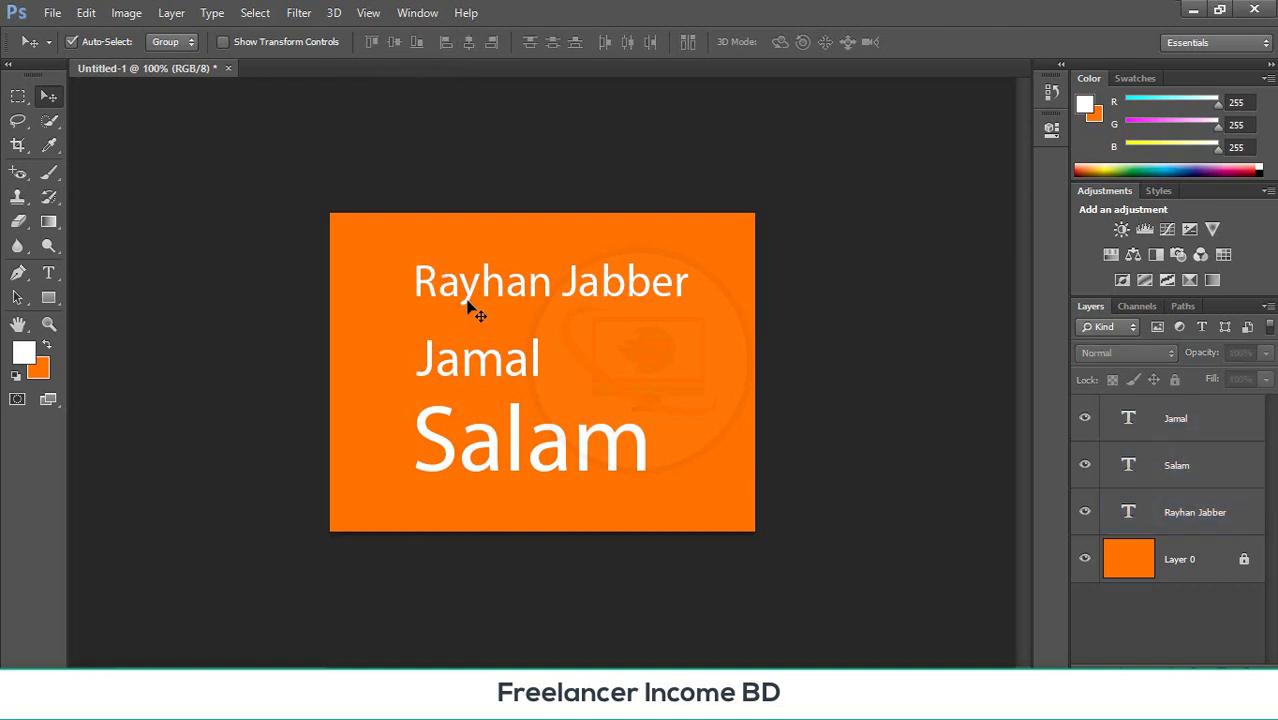
left_click_drag(368, 245, 528, 536)
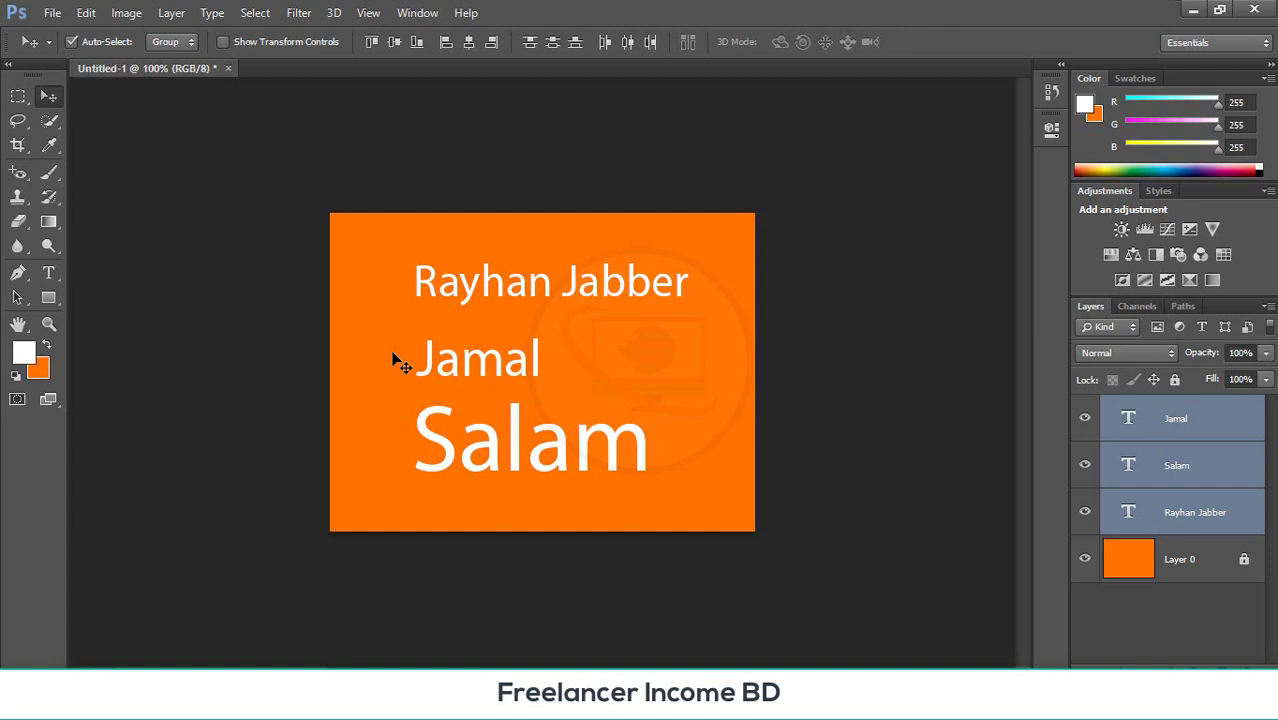
key("Delete")
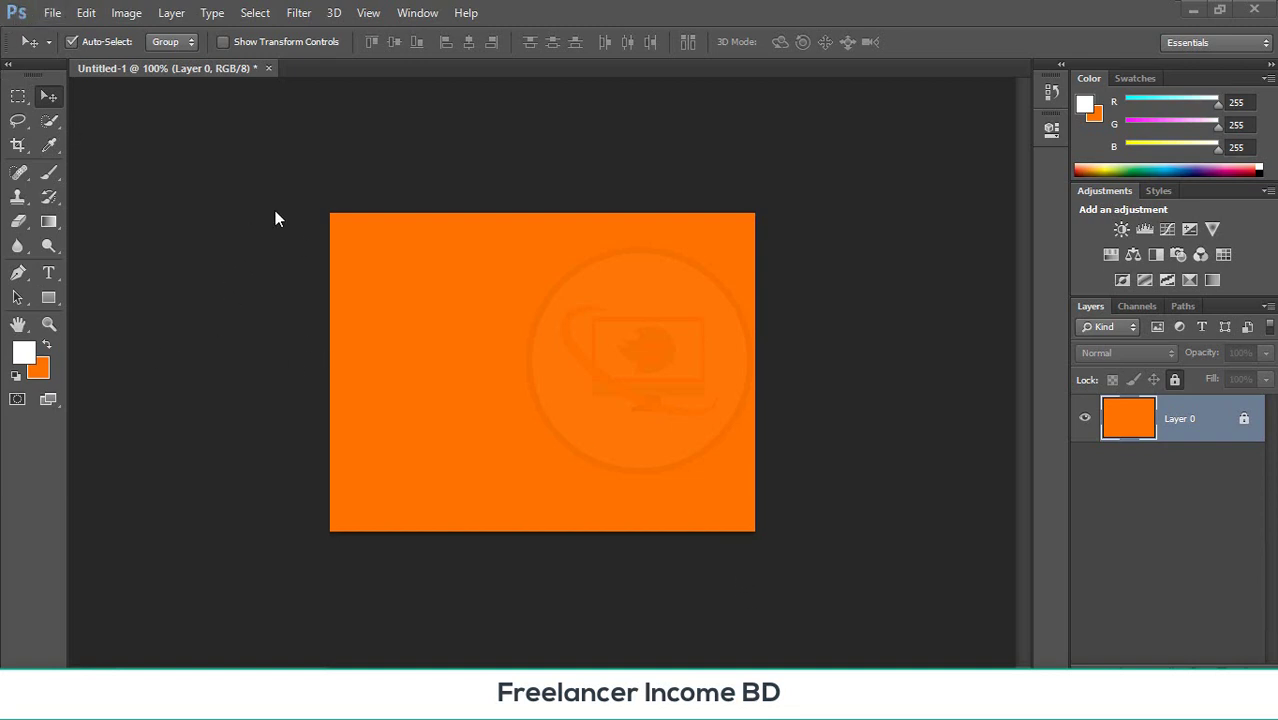
- Reopen the boardwalk photo adult-1867889_1920.jpg with File > Open
left_click(52, 13)
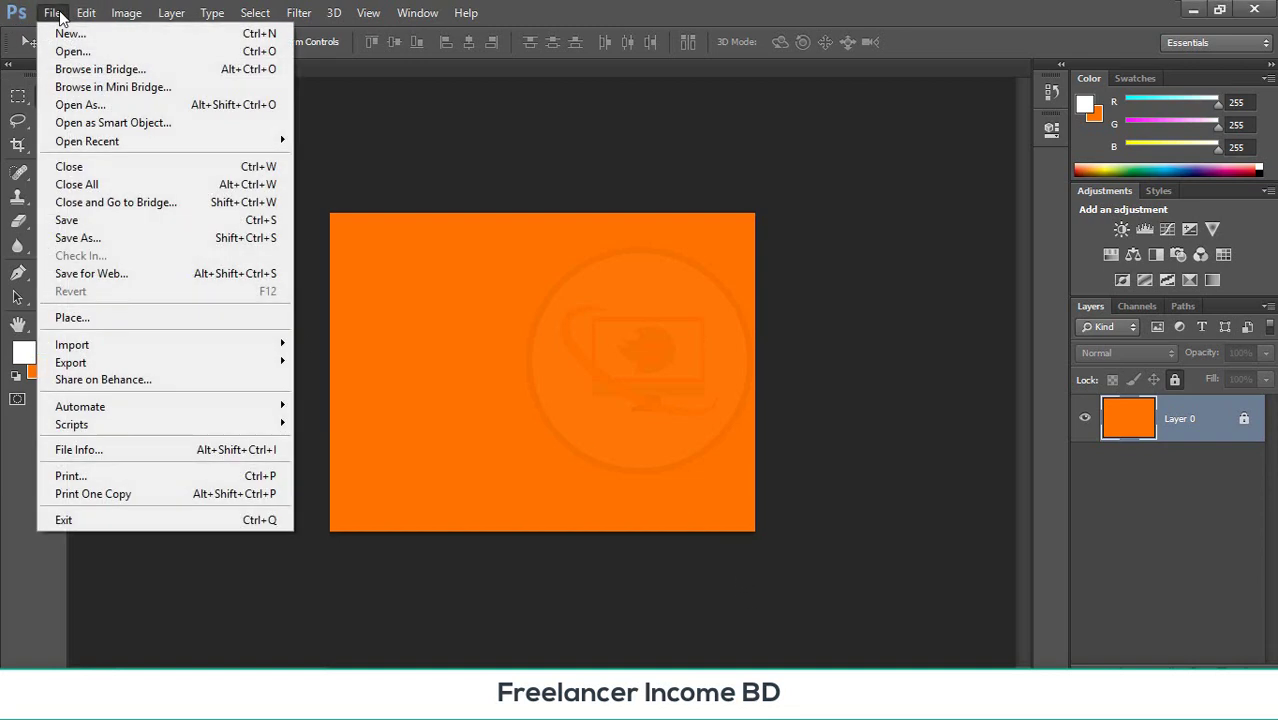
left_click(94, 51)
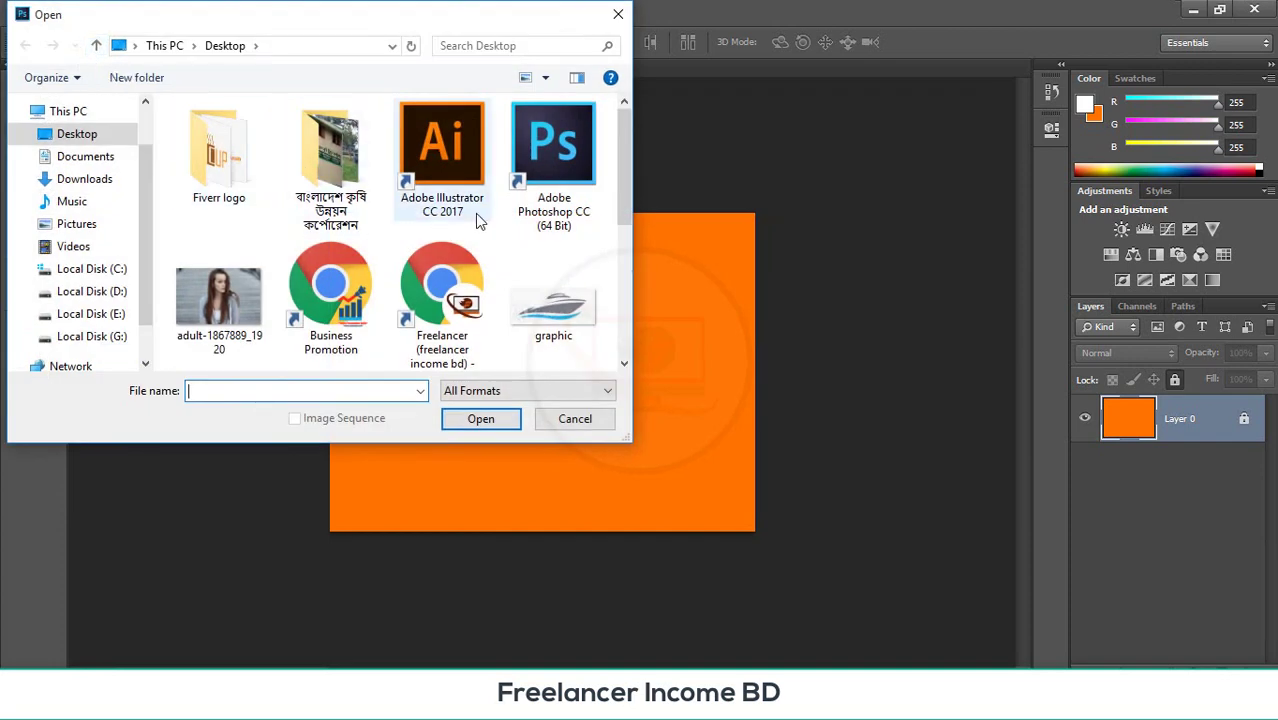
scroll(508, 237, "down", 5)
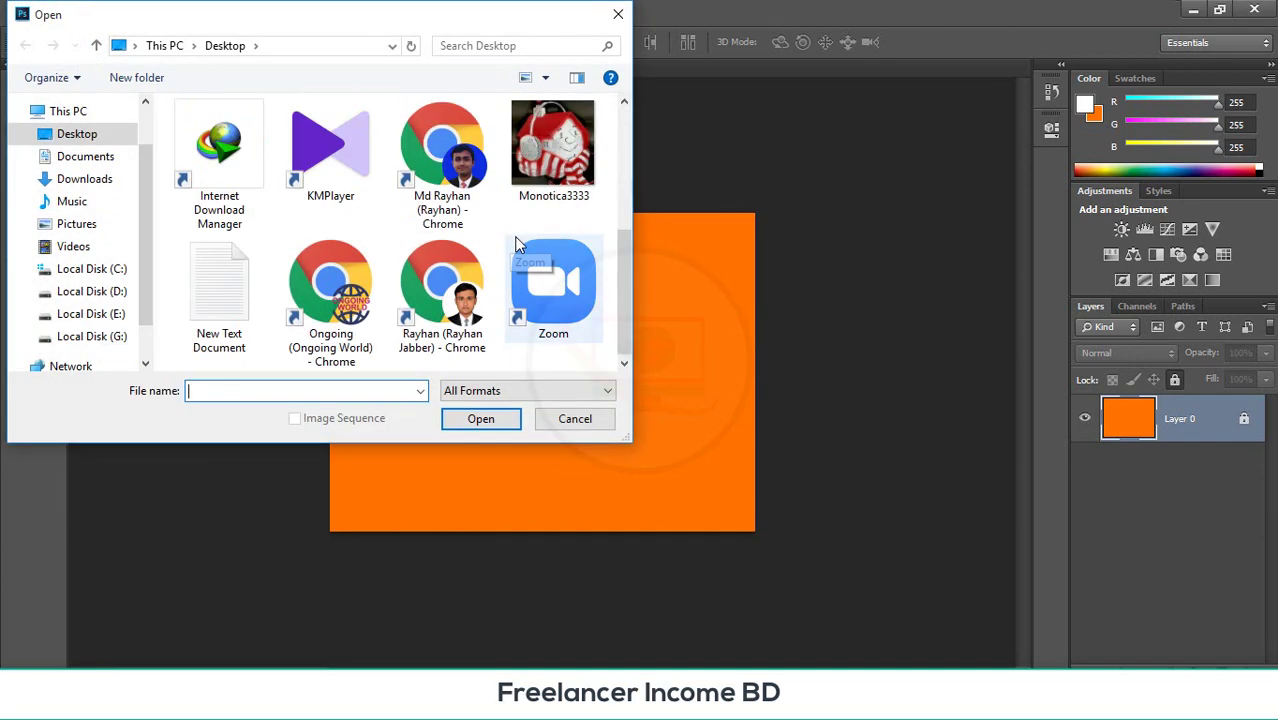
scroll(515, 242, "up", 5)
left_click(557, 316)
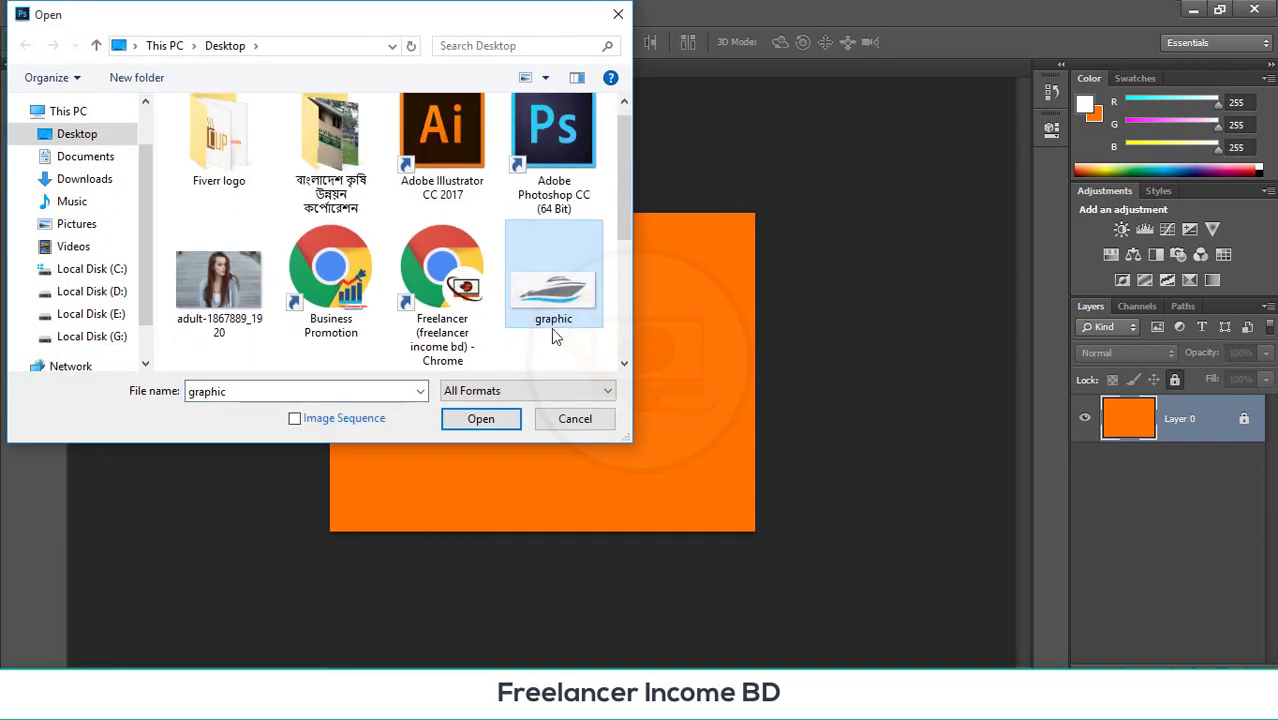
scroll(430, 240, "down", 5)
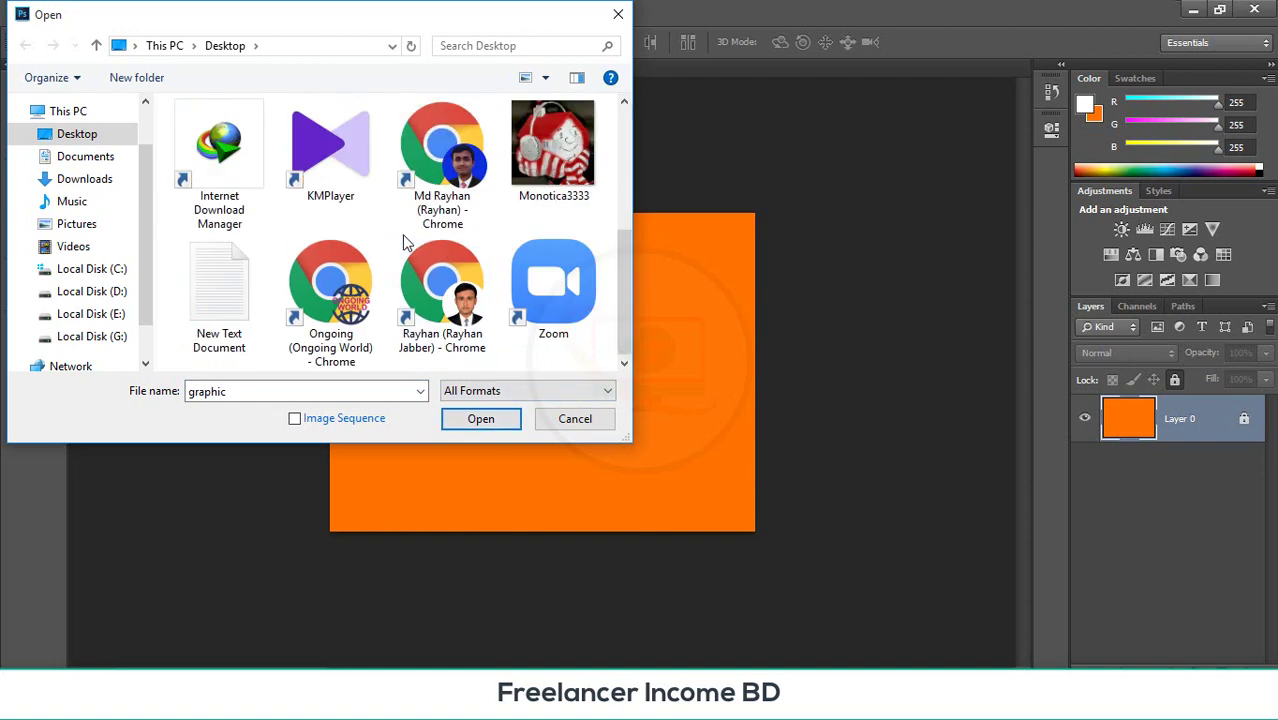
scroll(405, 243, "up", 5)
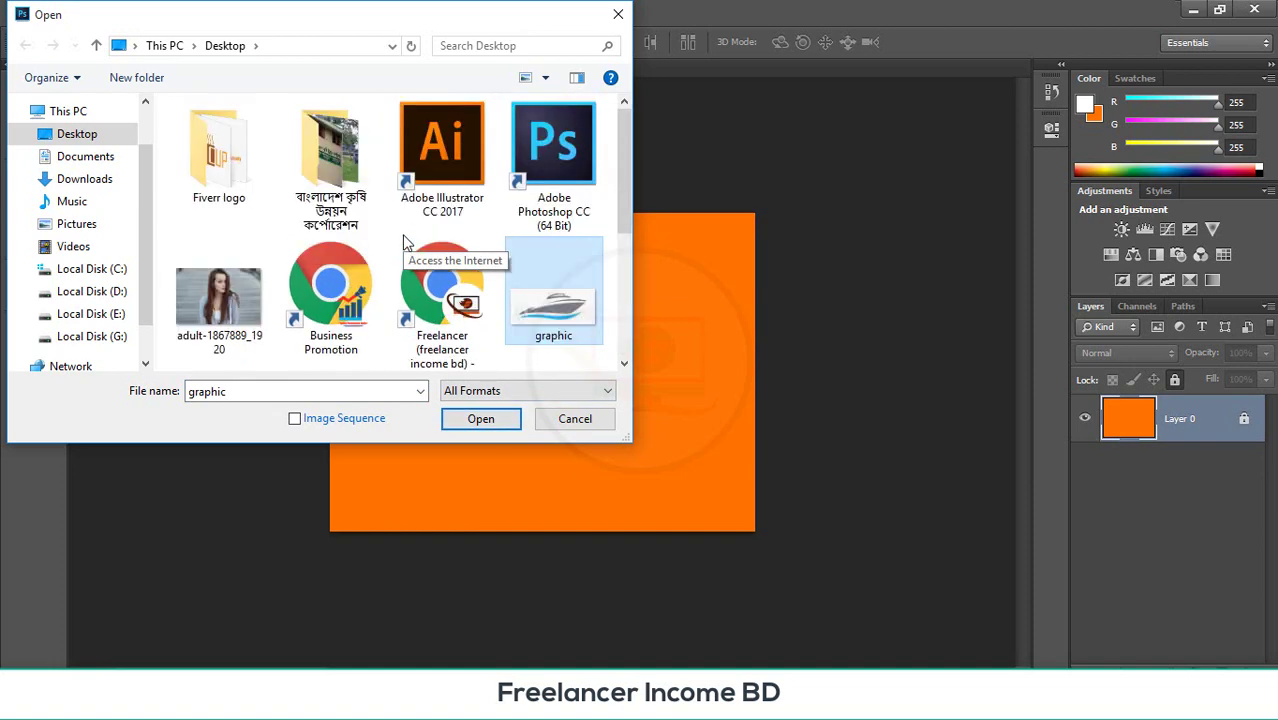
left_click(217, 310)
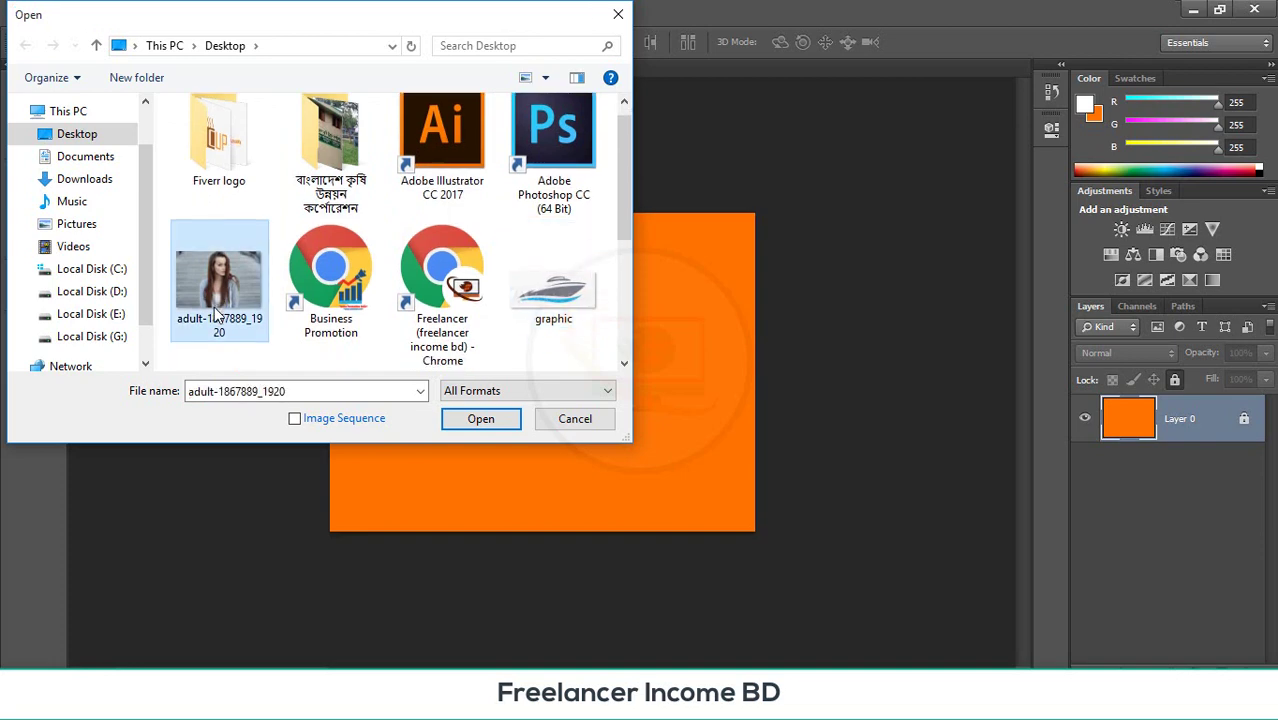
double_click(214, 307)
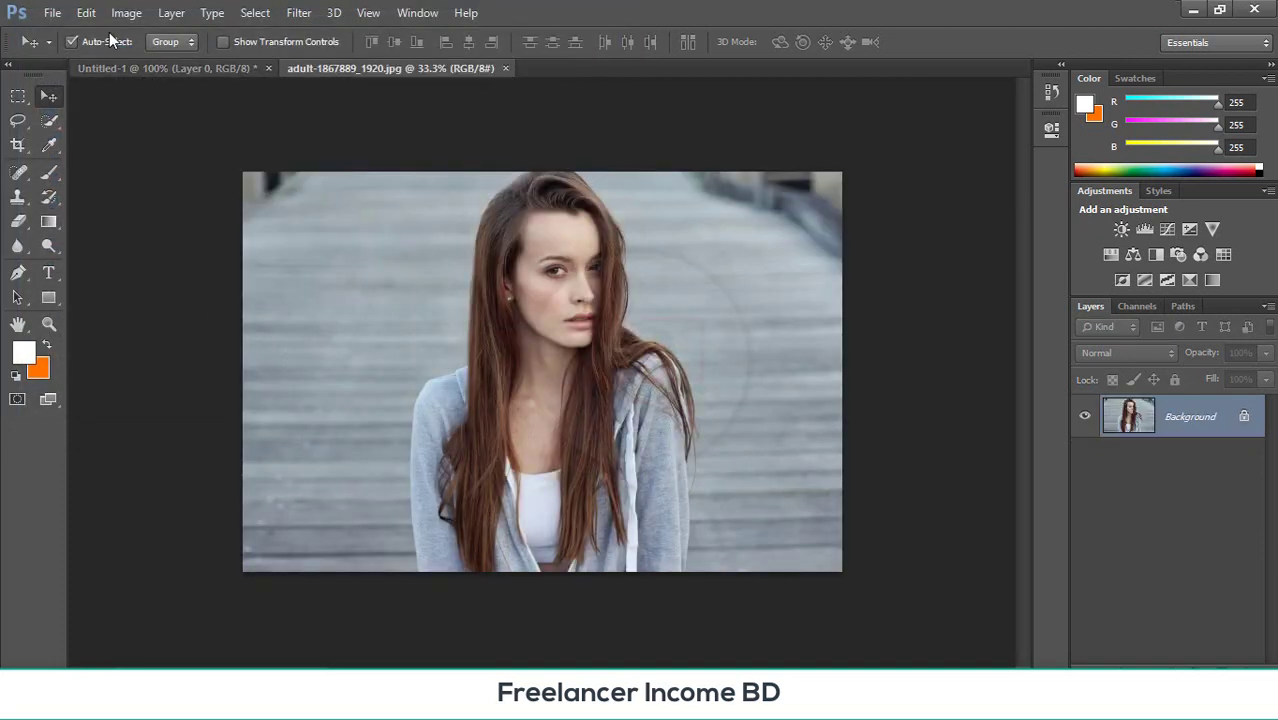
- Open graphic.png from the Desktop and return to the boardwalk photo
left_click(55, 13)
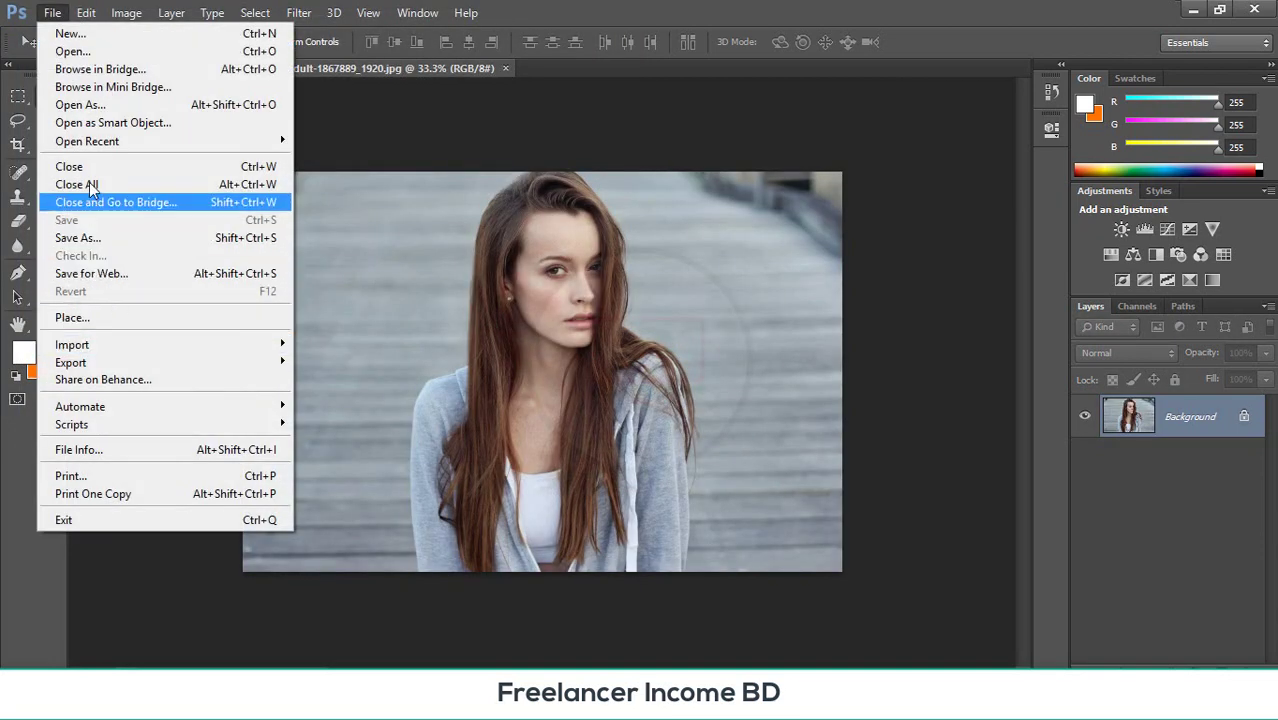
left_click(90, 51)
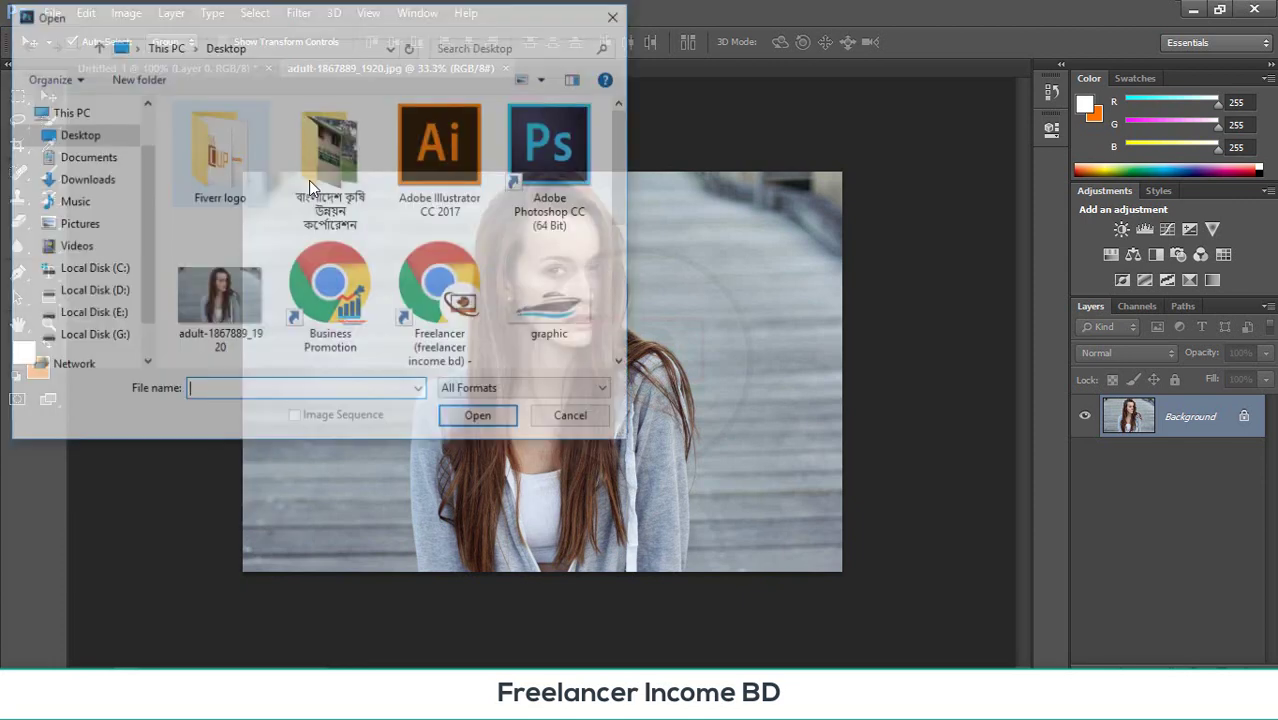
double_click(552, 296)
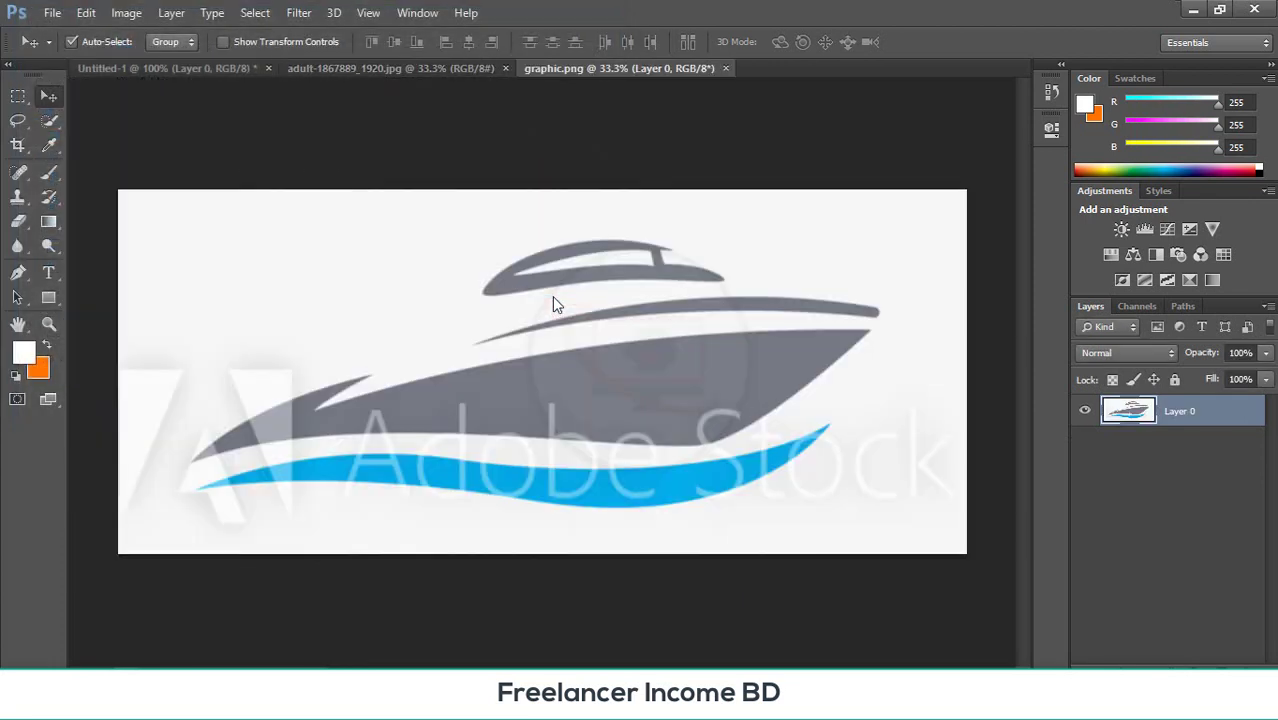
left_click(385, 66)
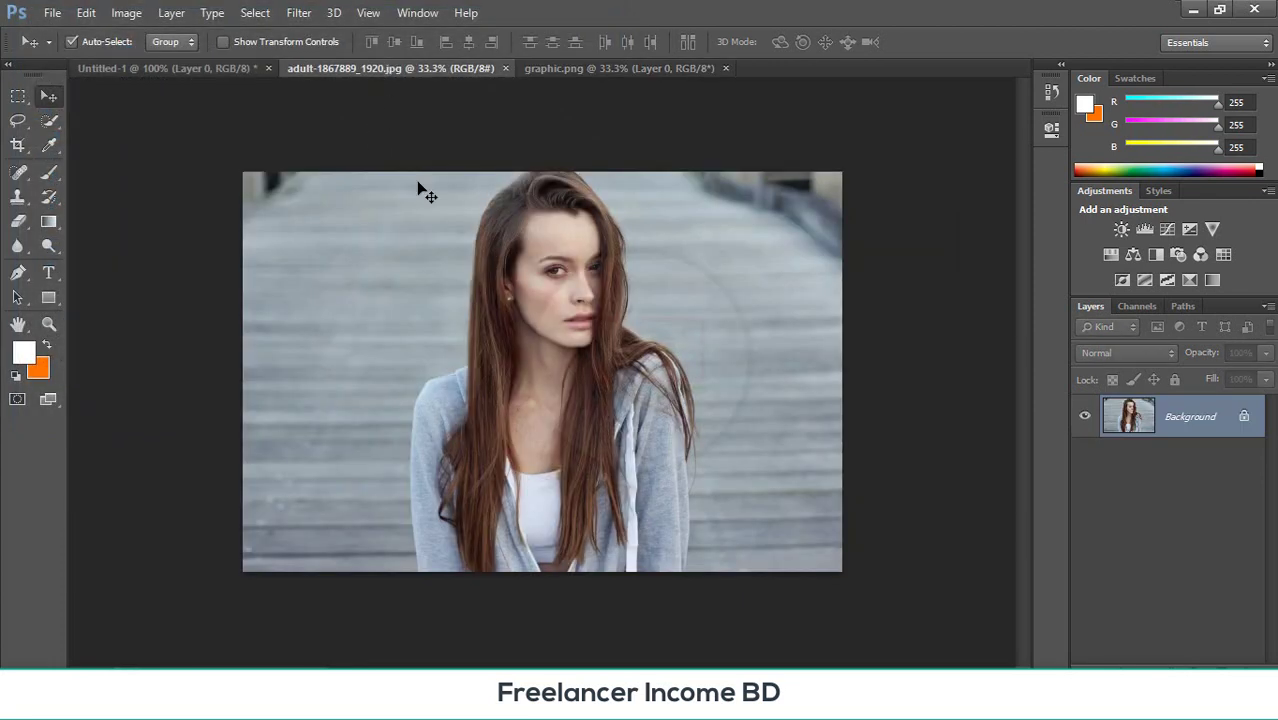
- With the Content-Aware Move Tool, draw a freehand outline around the entire woman
left_click(18, 171)
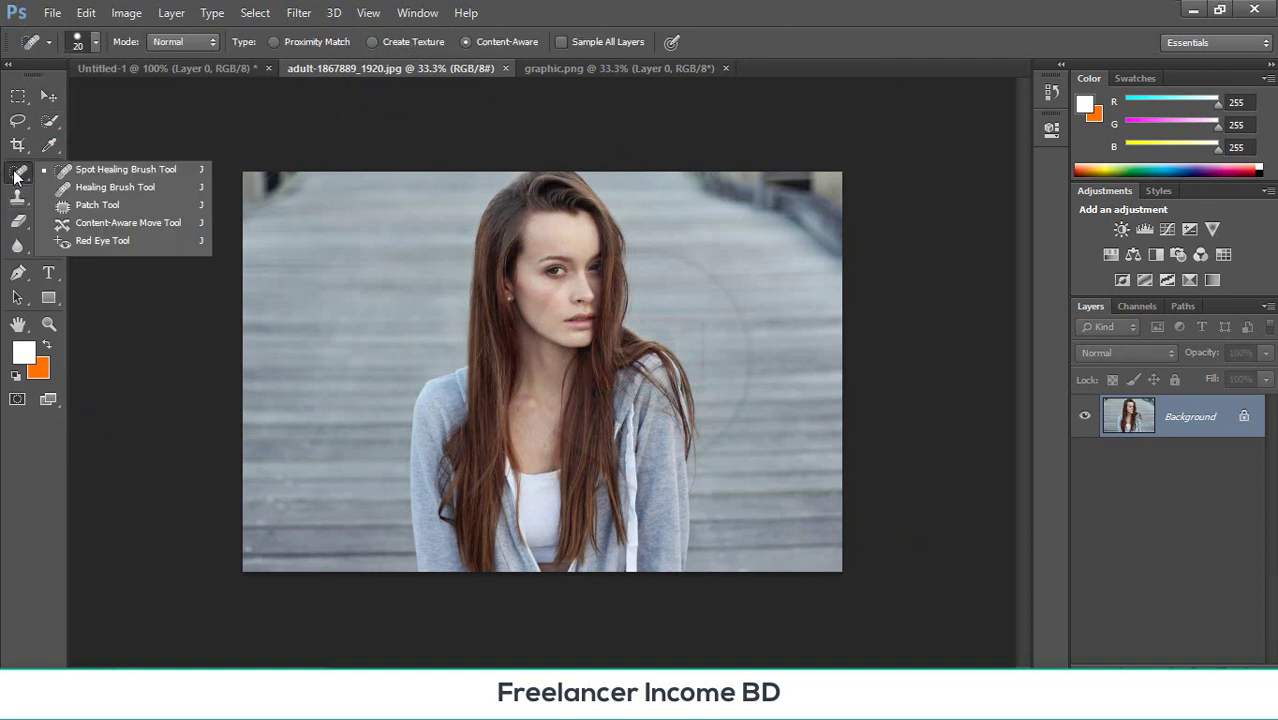
left_click(150, 226)
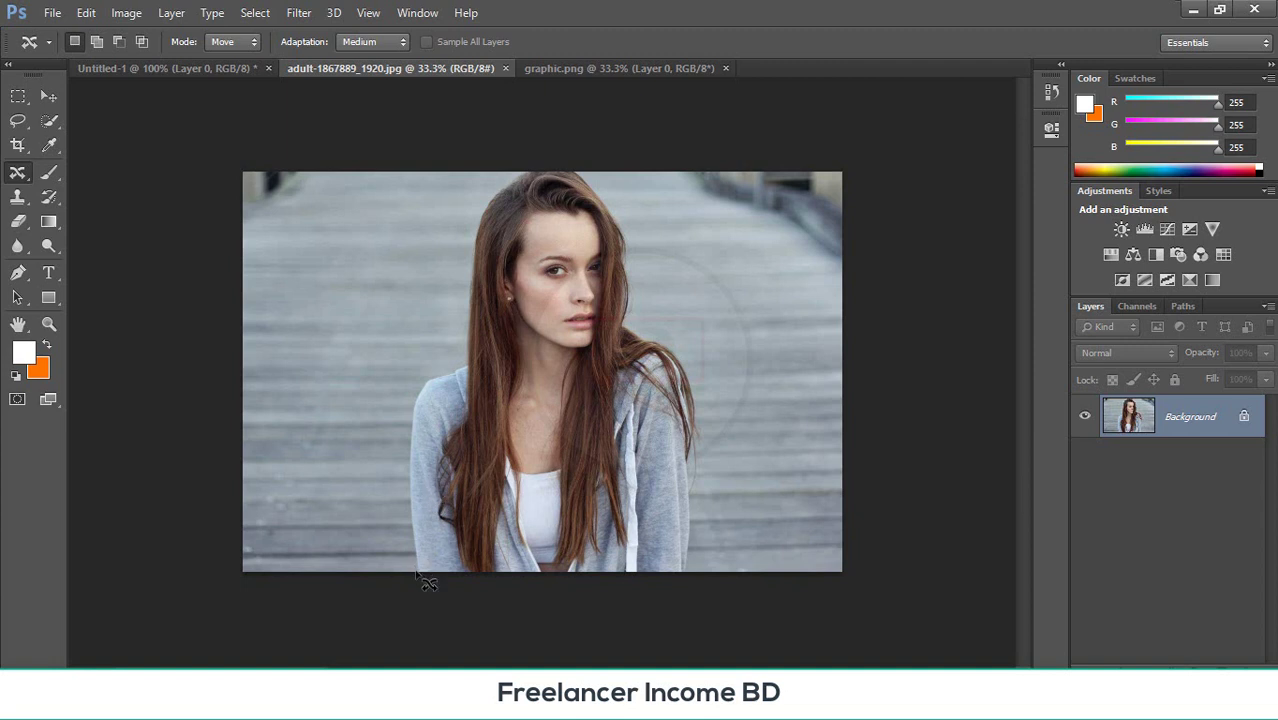
mouse_move(416, 572)
left_mouse_down()
mouse_move(402, 499)
mouse_move(421, 406)
left_mouse_up()
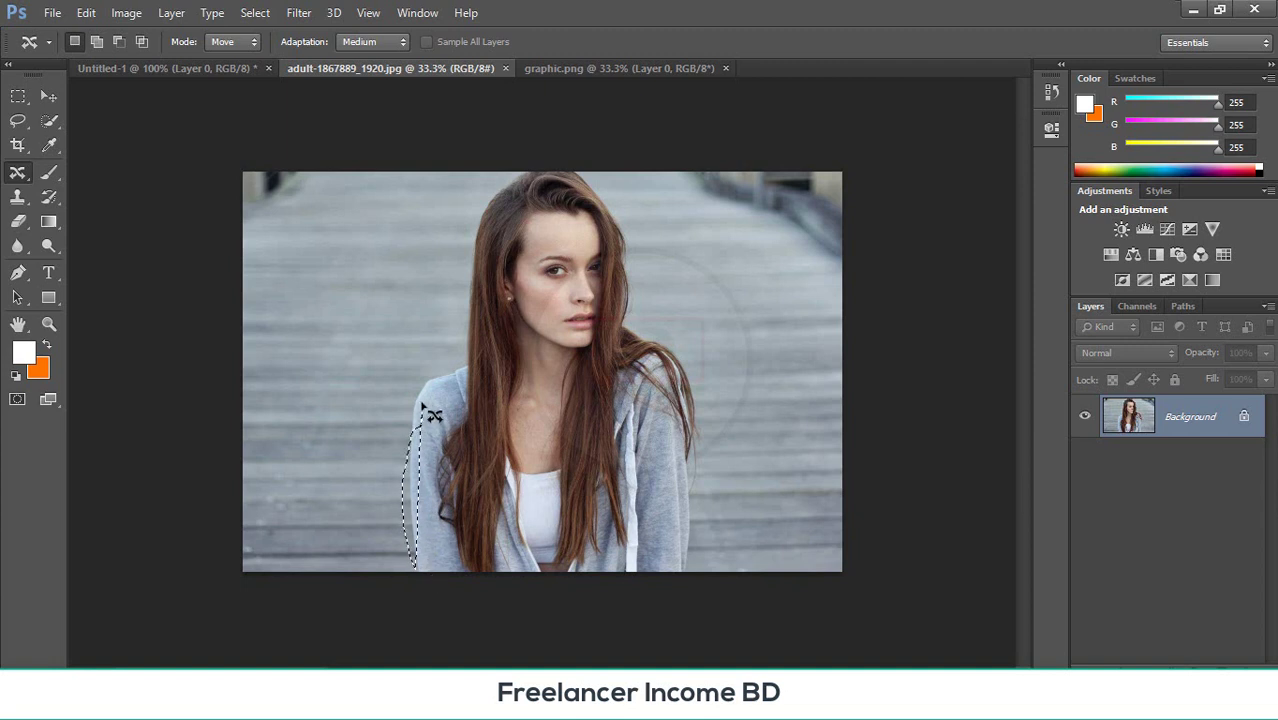
key("shift+F5")
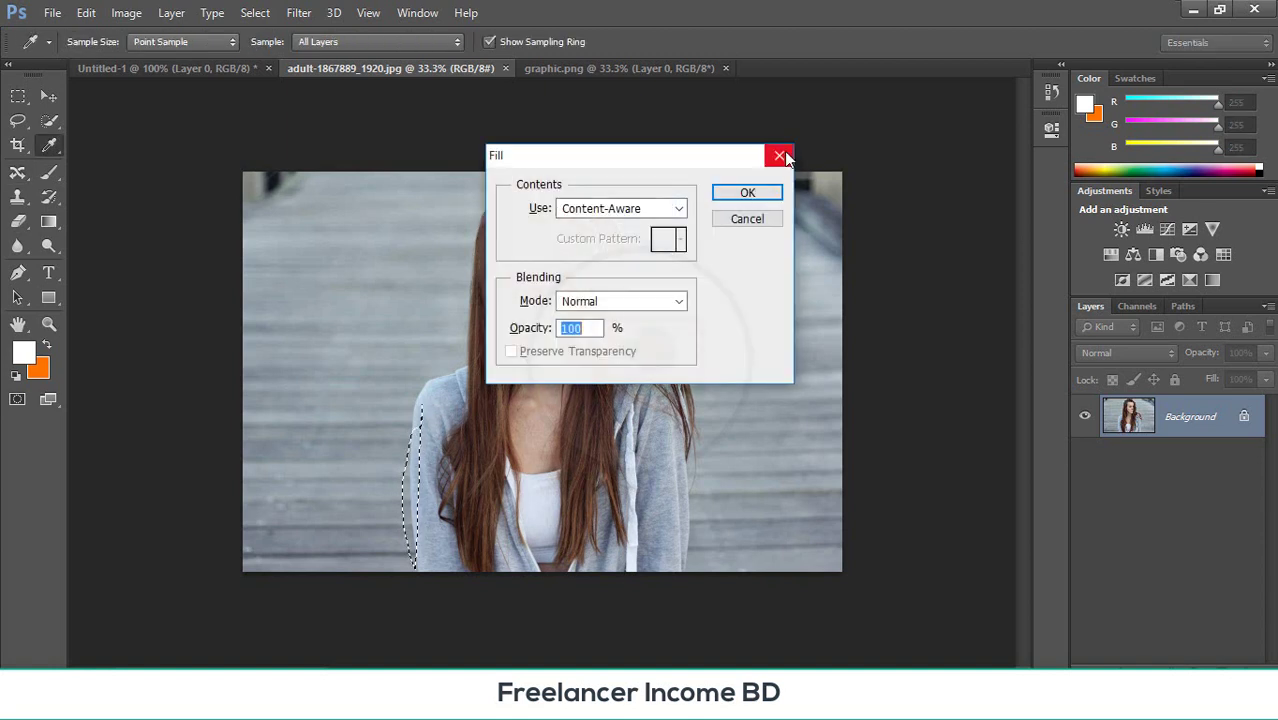
left_click(780, 156)
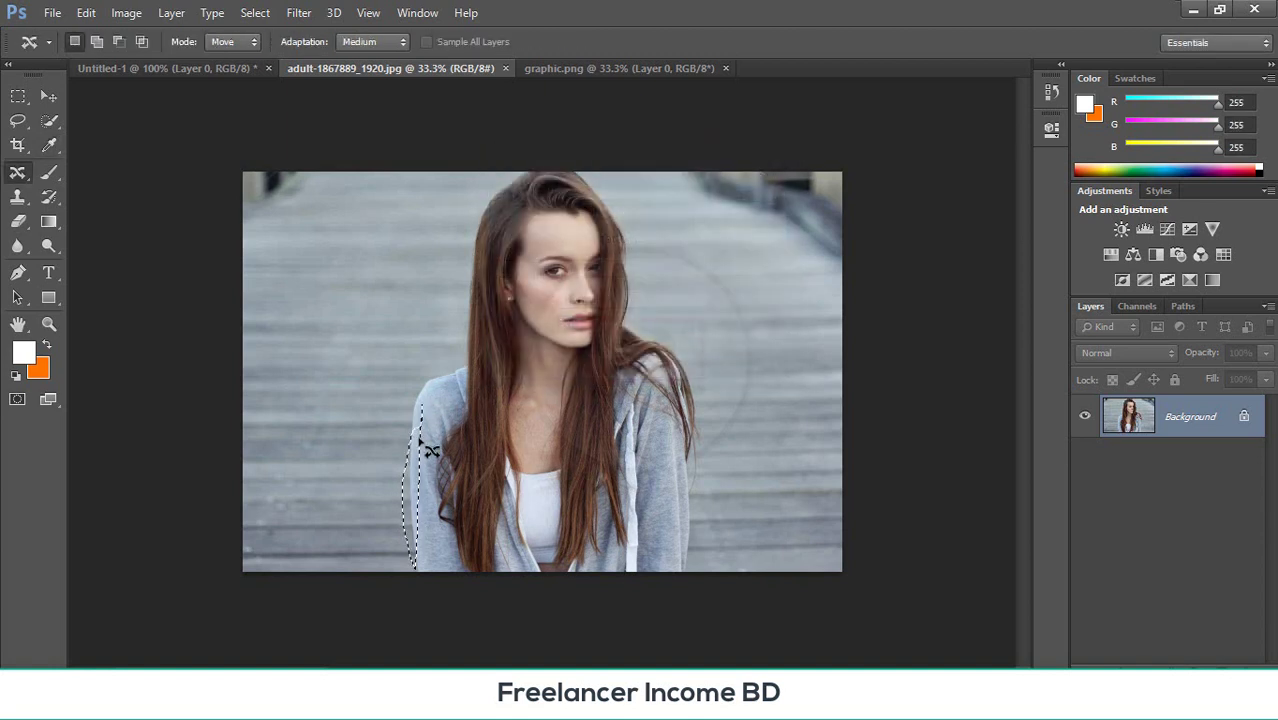
left_click_drag(421, 440, 412, 449)
mouse_move(407, 357)
left_mouse_down()
mouse_move(467, 182)
mouse_move(513, 158)
mouse_move(601, 170)
mouse_move(699, 225)
mouse_move(766, 393)
mouse_move(702, 591)
mouse_move(488, 614)
mouse_move(416, 578)
left_mouse_up()
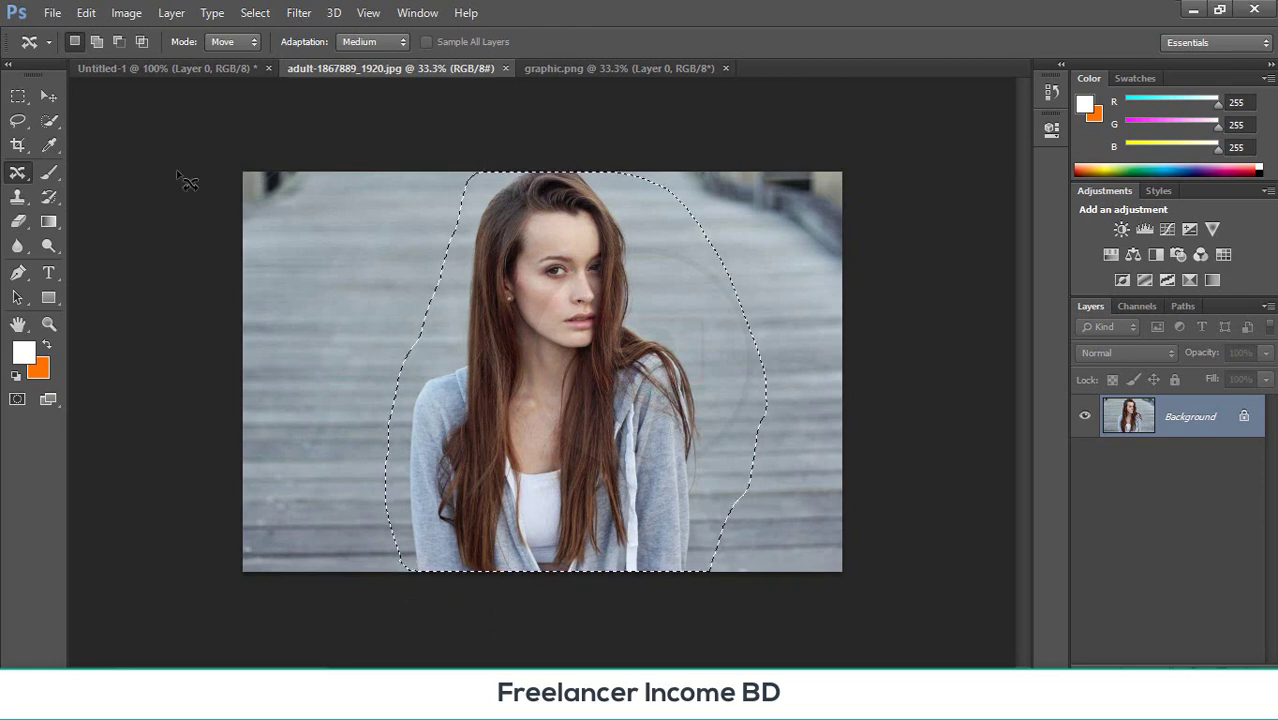
- Fill the selection with Content-Aware in Normal mode to erase the woman
left_click(93, 14)
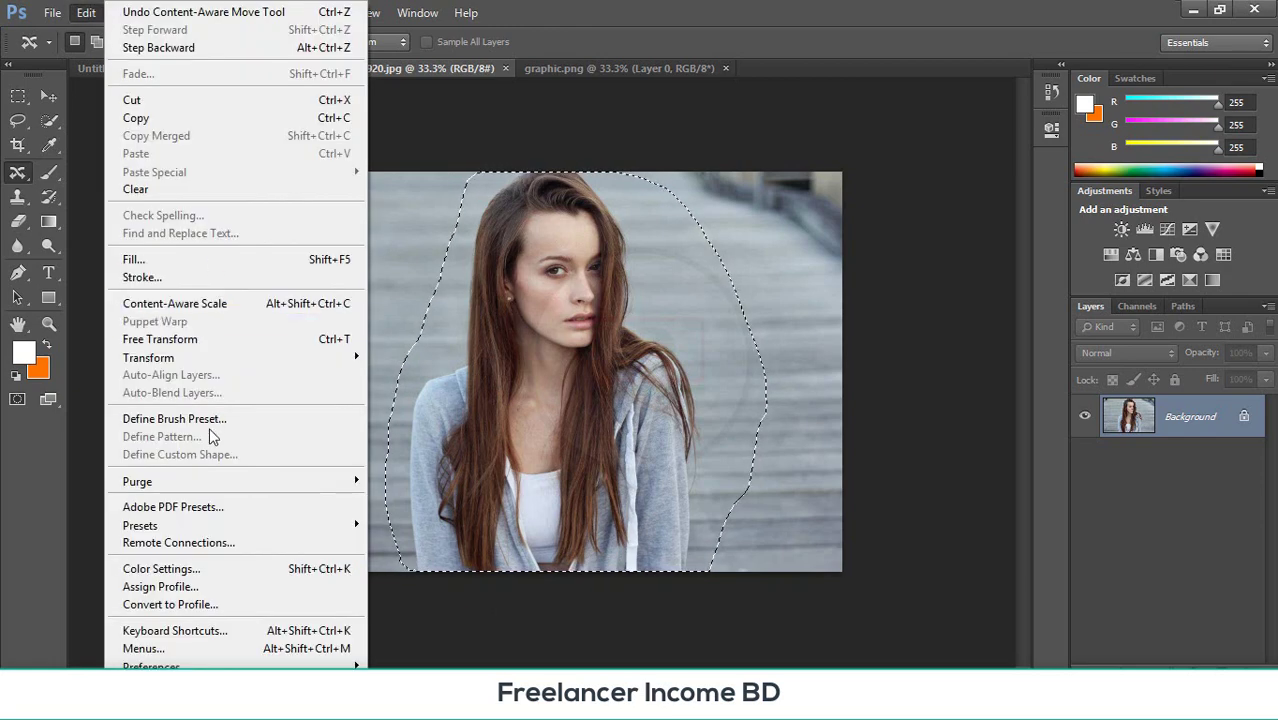
left_click(196, 262)
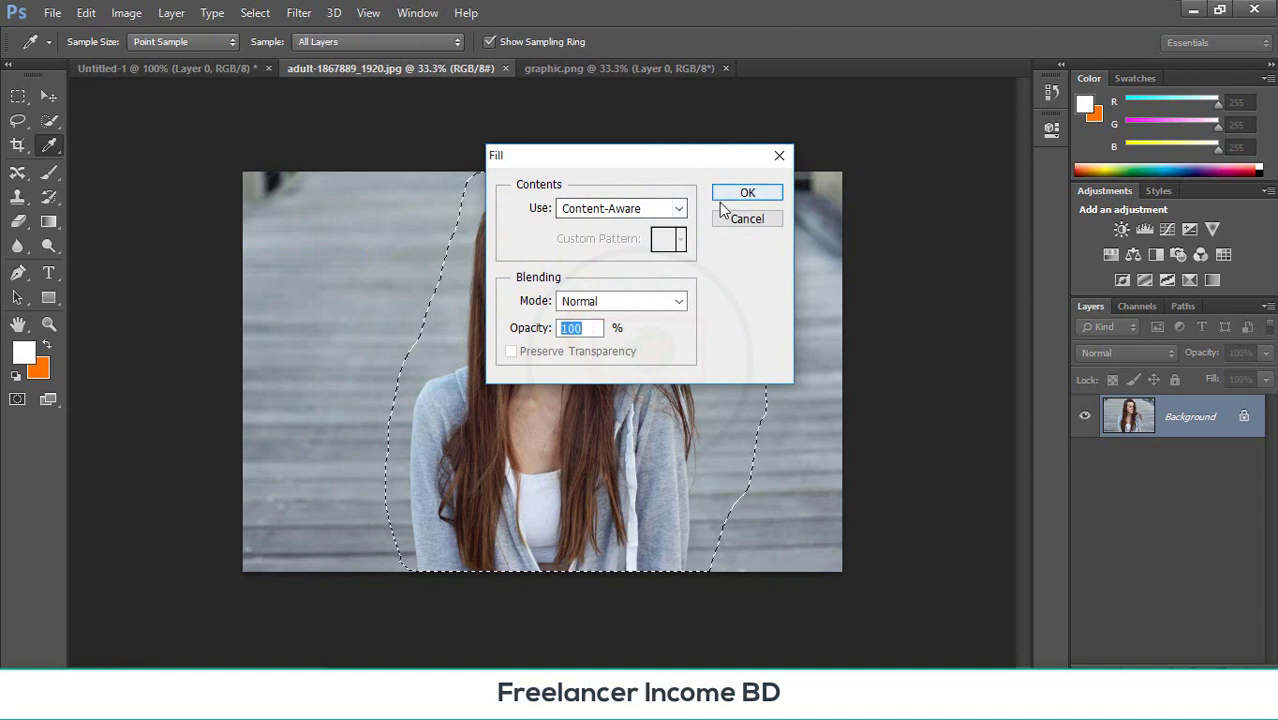
left_click(614, 305)
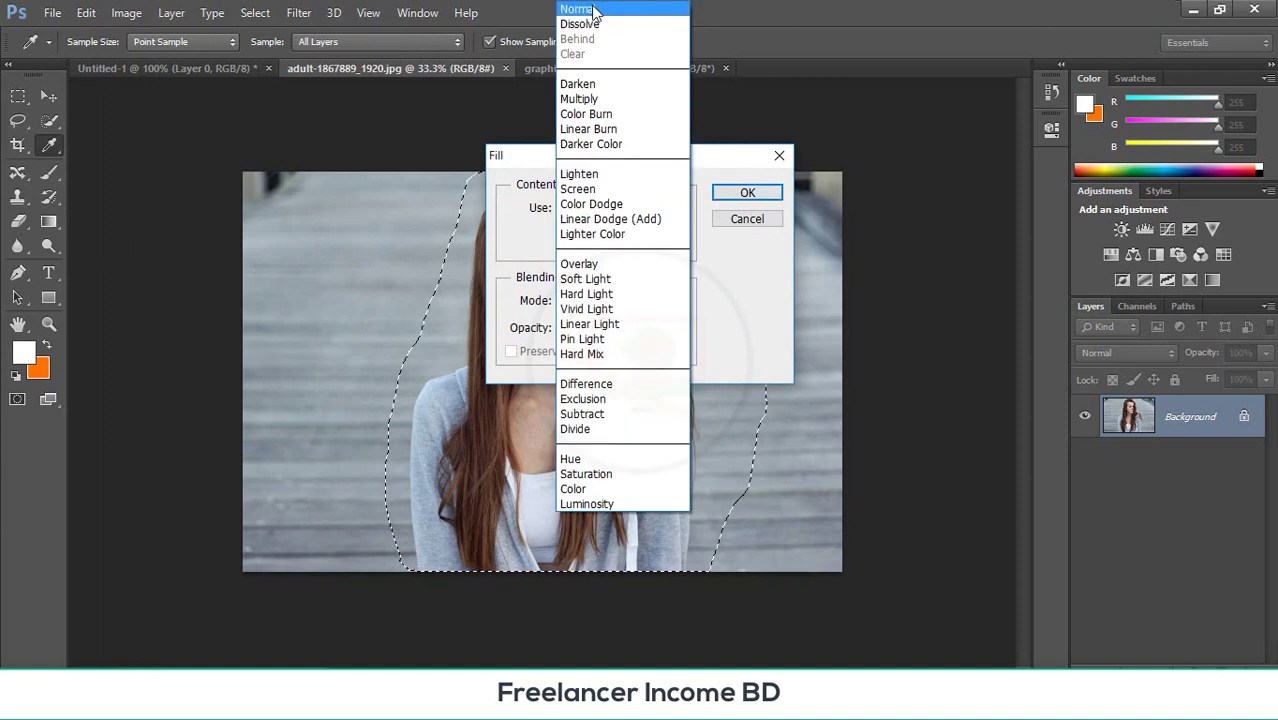
left_click(594, 10)
left_click(747, 193)
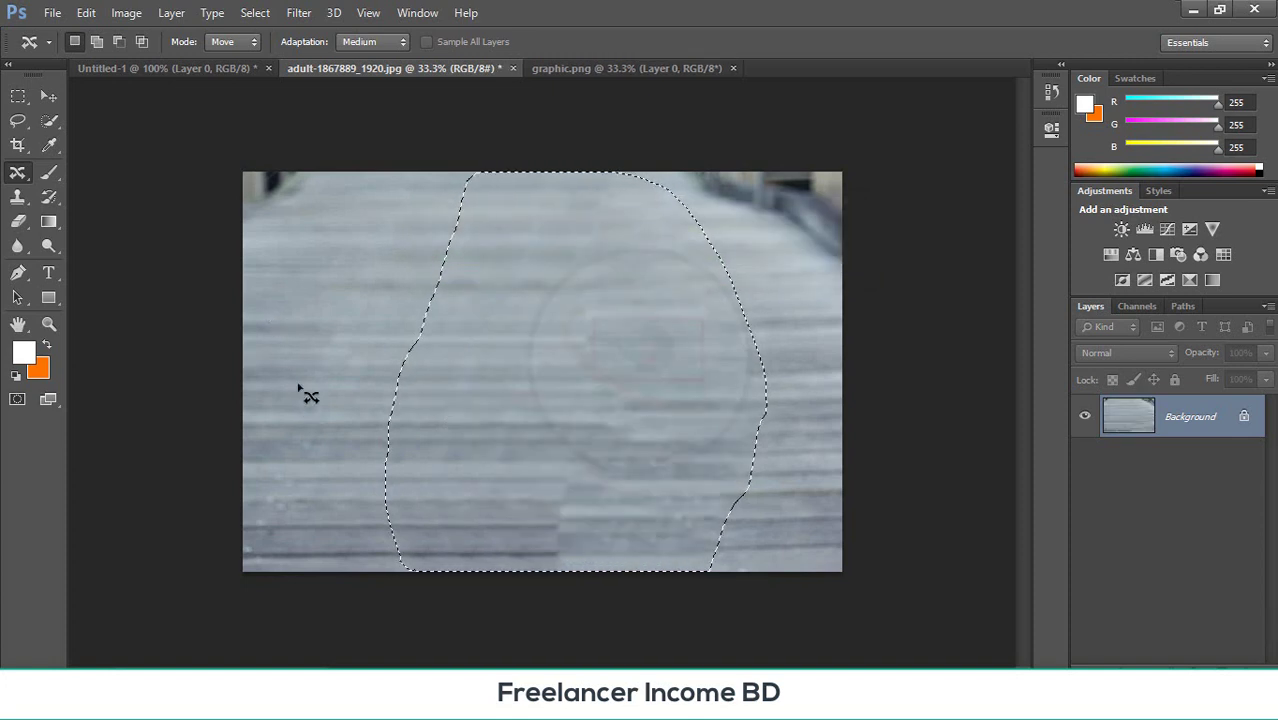
- Deselect, return to the Content-Aware Move Tool, and outline the dark top-right railing corner
key("ctrl+d")
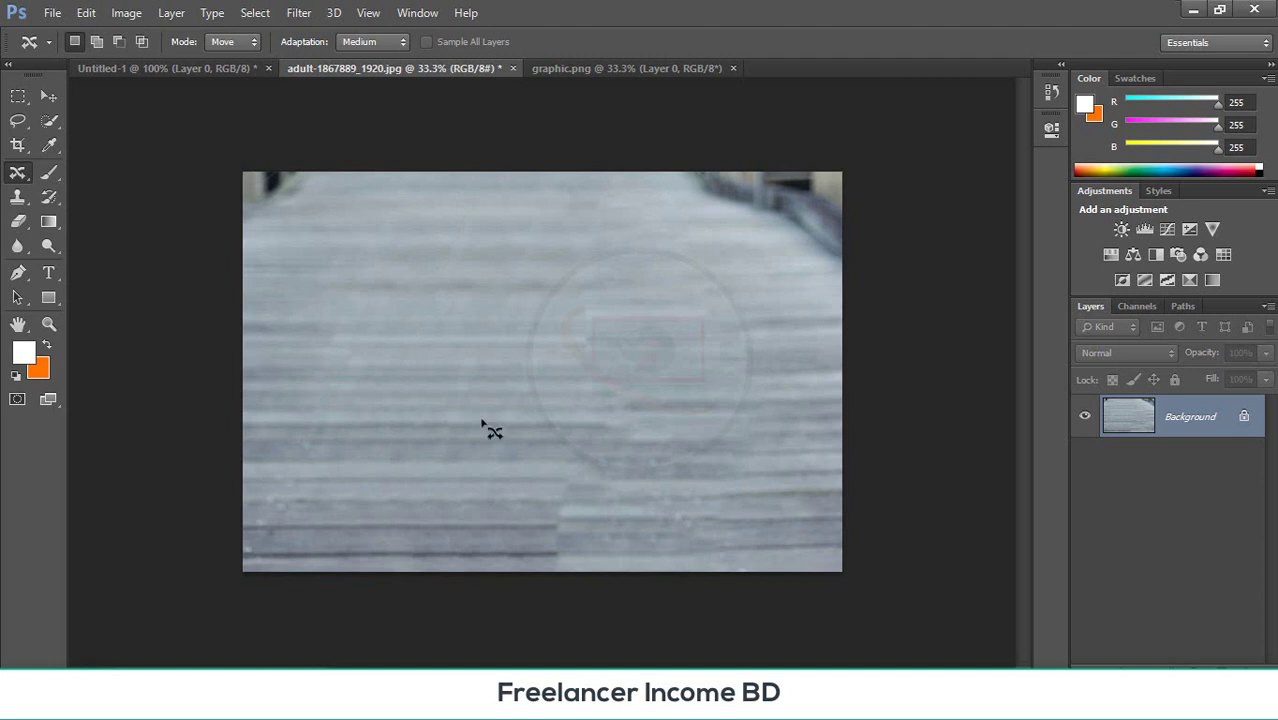
left_click(56, 95)
left_click(17, 172)
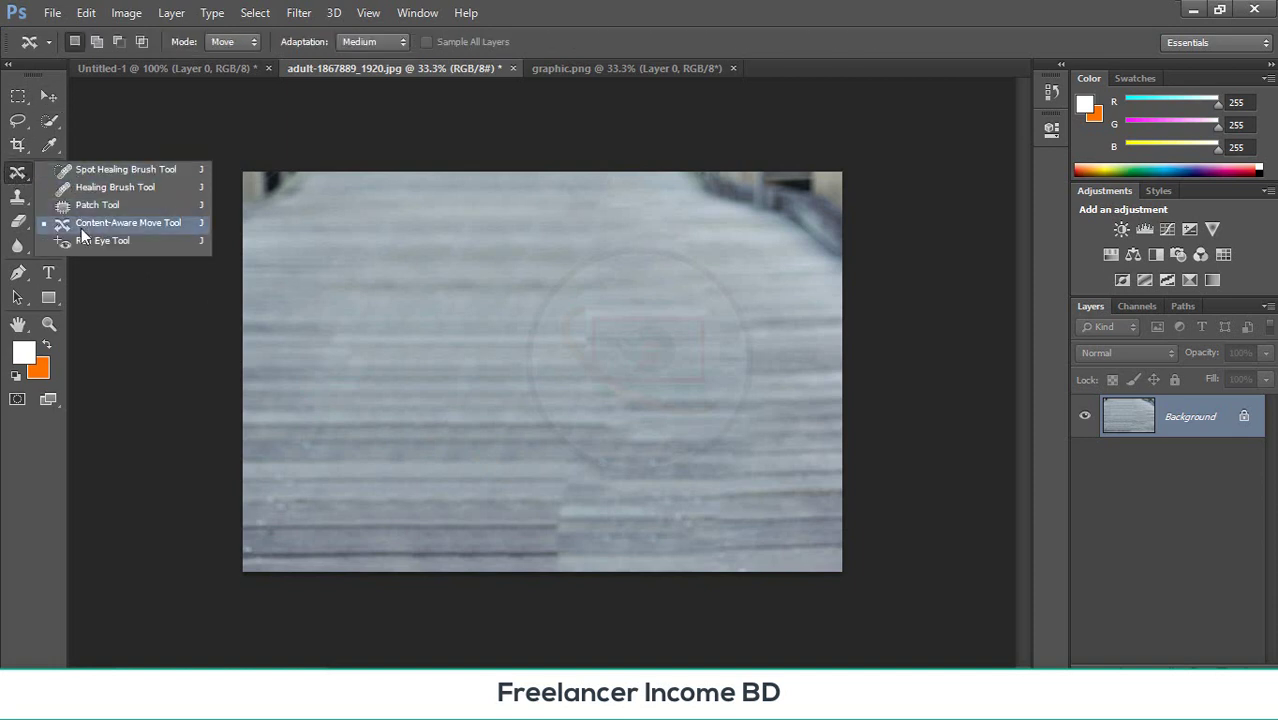
left_click(78, 172)
left_click(55, 97)
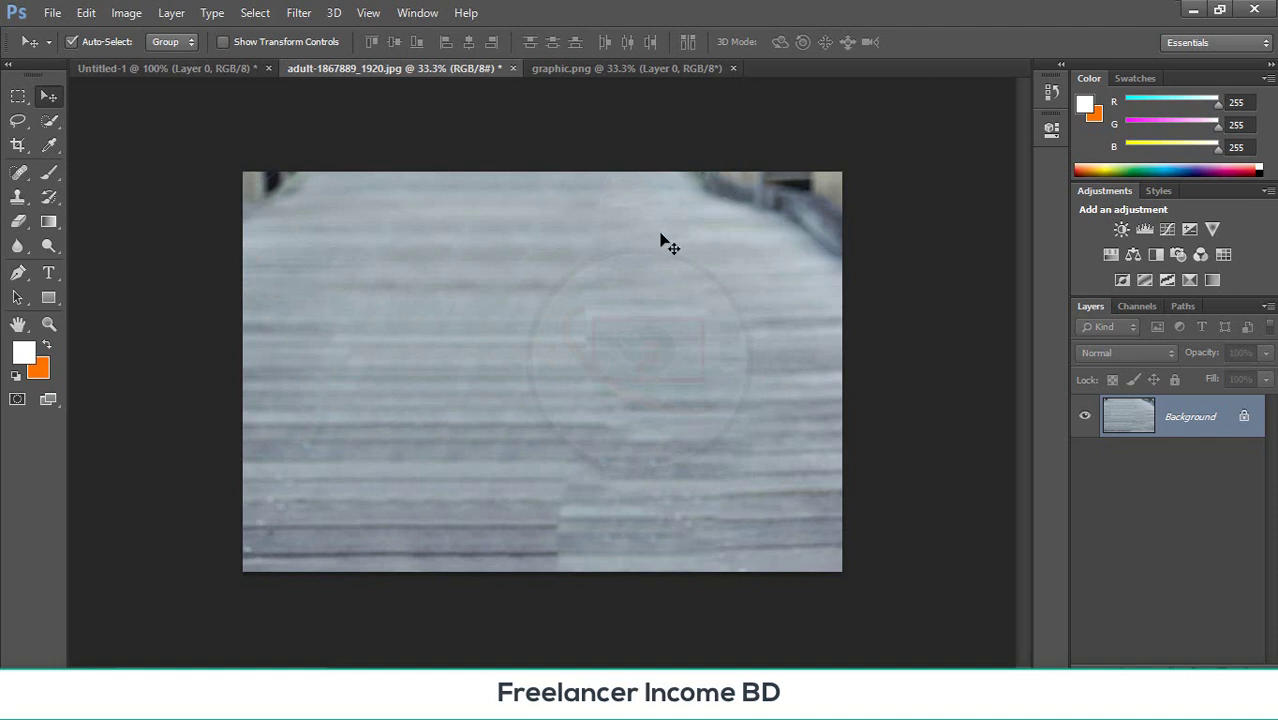
left_click(20, 173)
left_click(100, 222)
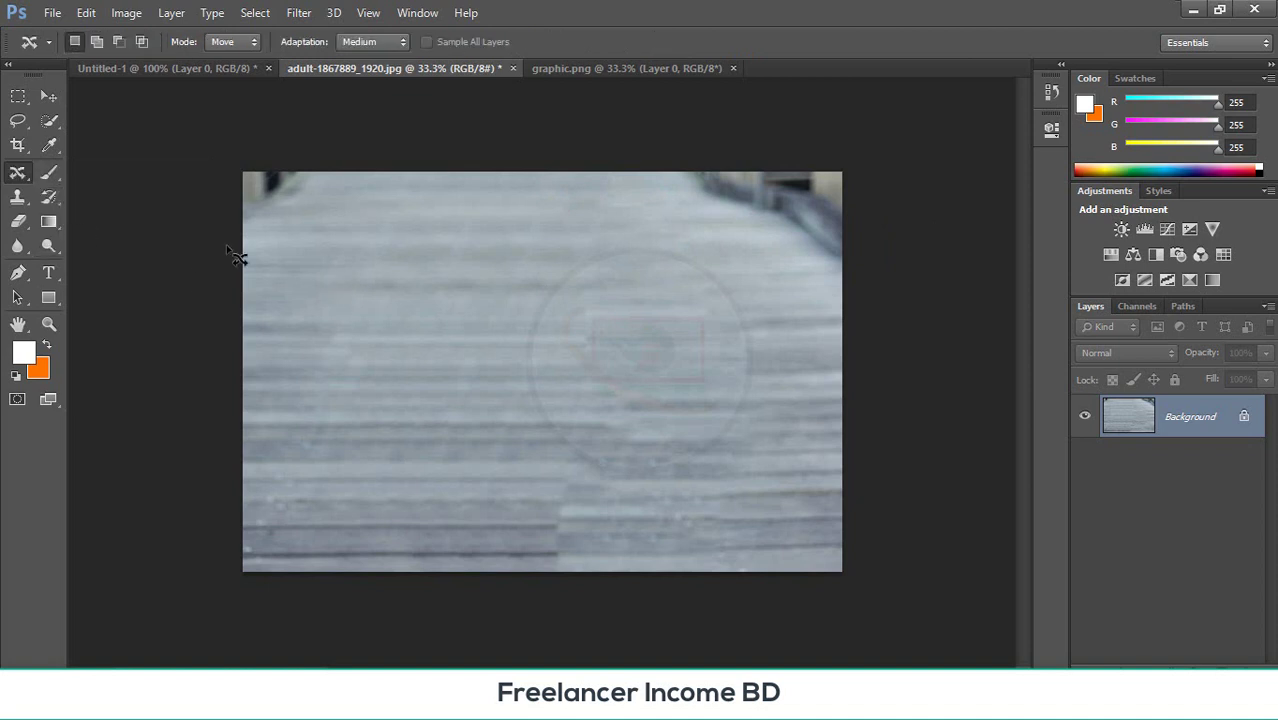
mouse_move(237, 257)
left_mouse_down()
mouse_move(345, 210)
mouse_move(213, 132)
mouse_move(250, 250)
left_mouse_up()
mouse_move(632, 172)
left_mouse_down()
mouse_move(969, 212)
mouse_move(597, 158)
left_mouse_up()
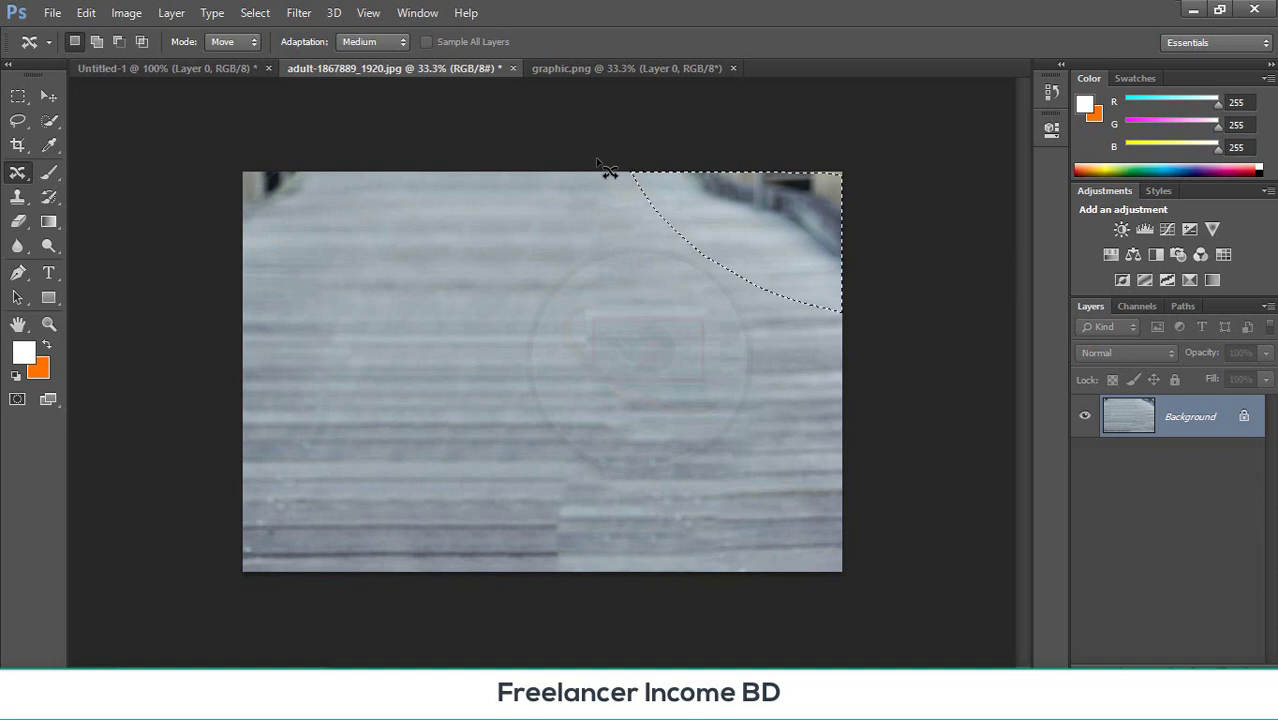
- Content-Aware Fill the top-right corner selection
left_click(85, 13)
left_click(134, 259)
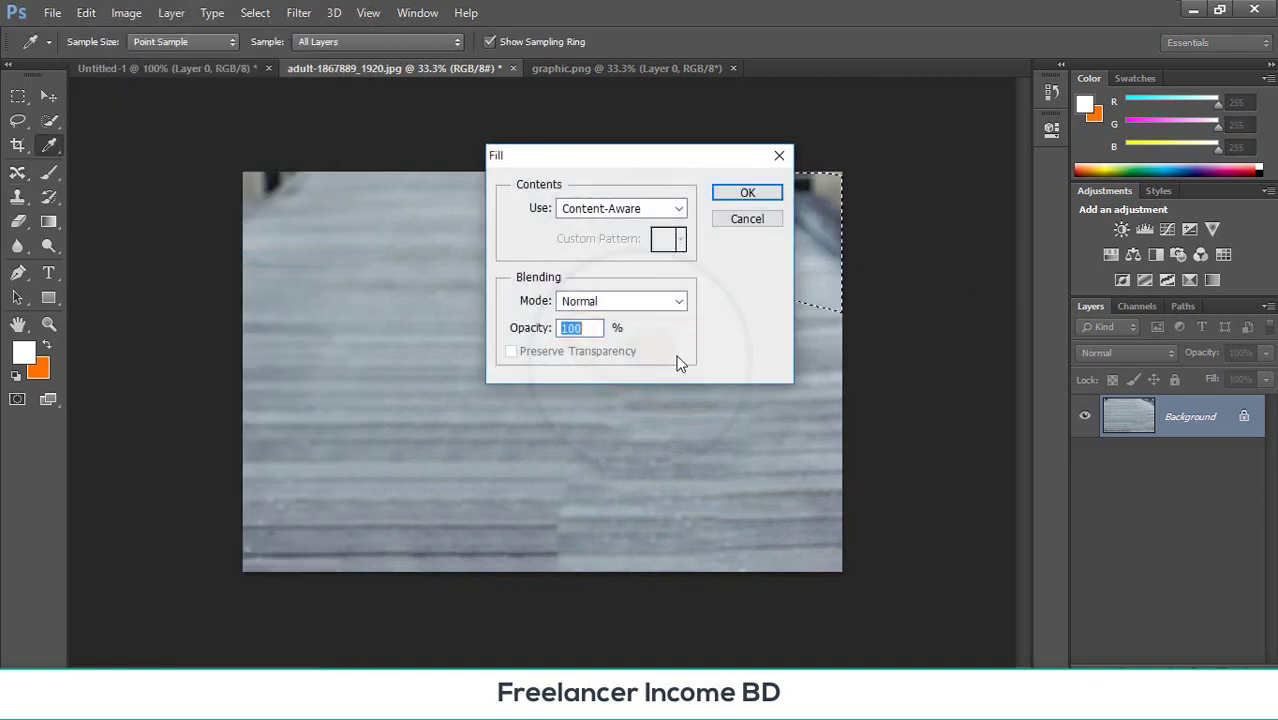
left_click(747, 193)
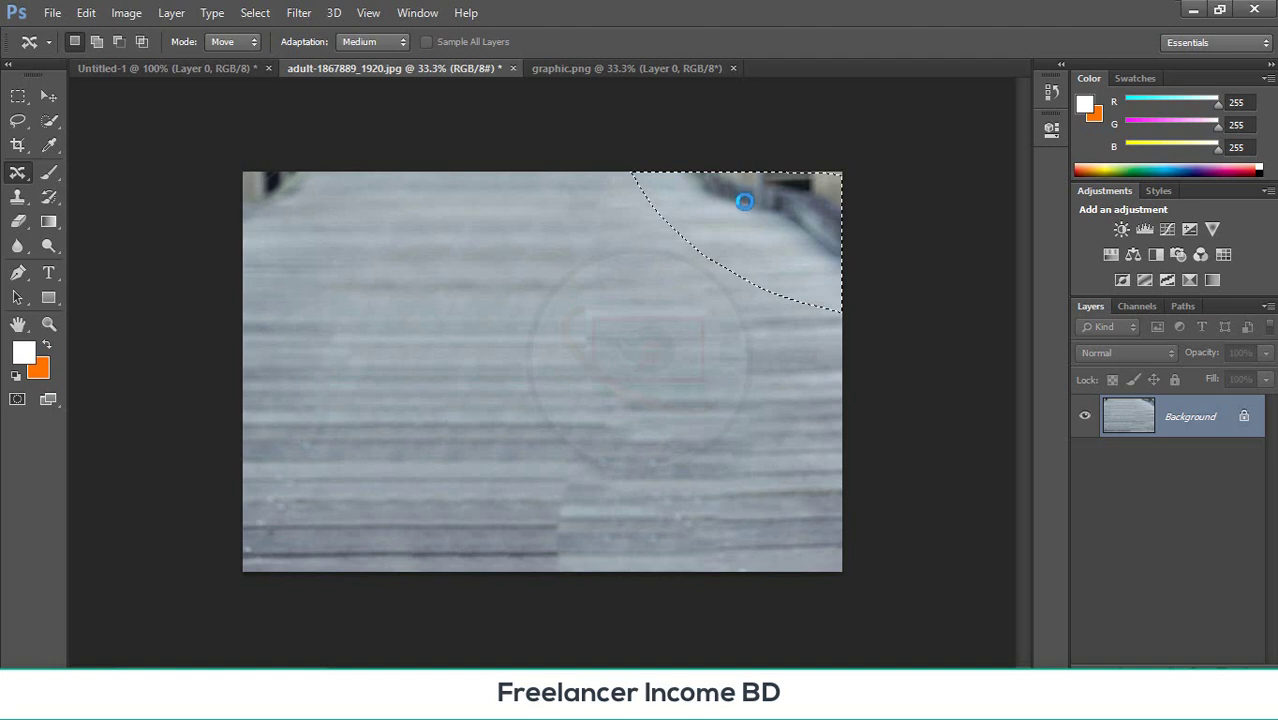
- Select the dark top-left corner, Content-Aware Fill it, and deselect
mouse_move(241, 252)
left_mouse_down()
mouse_move(155, 130)
mouse_move(204, 215)
left_mouse_up()
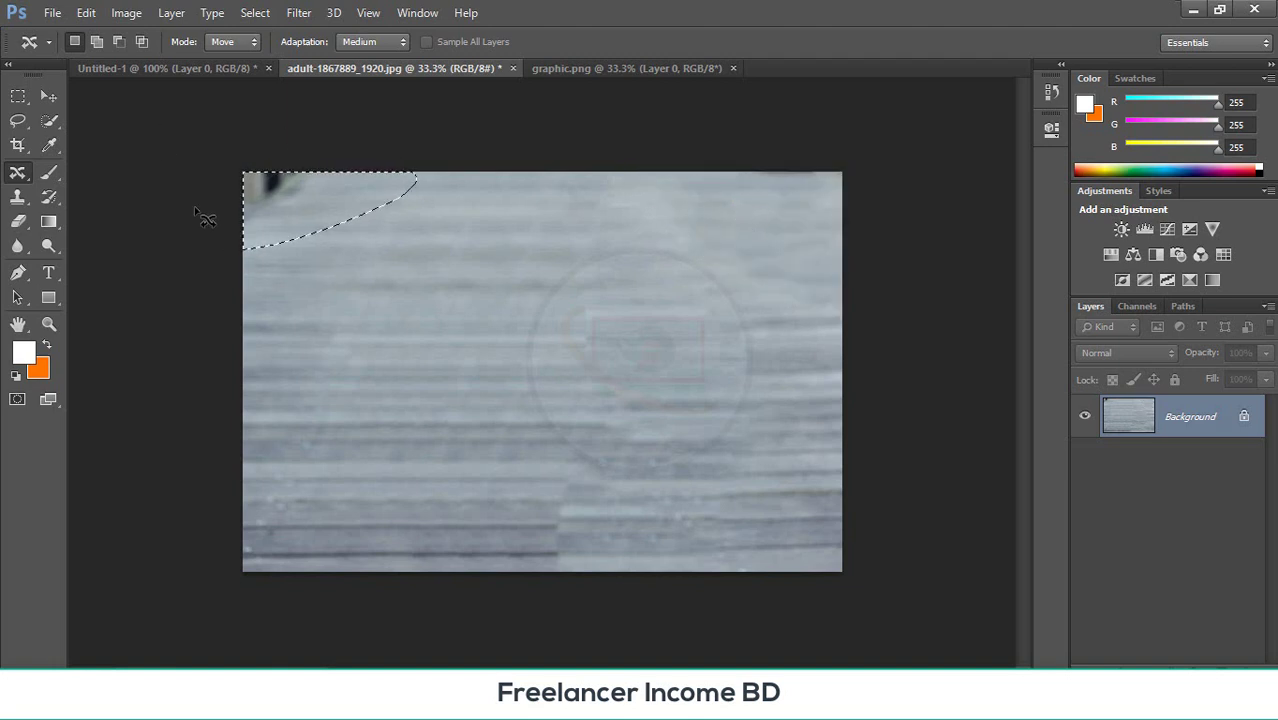
left_click(86, 12)
left_click(200, 277)
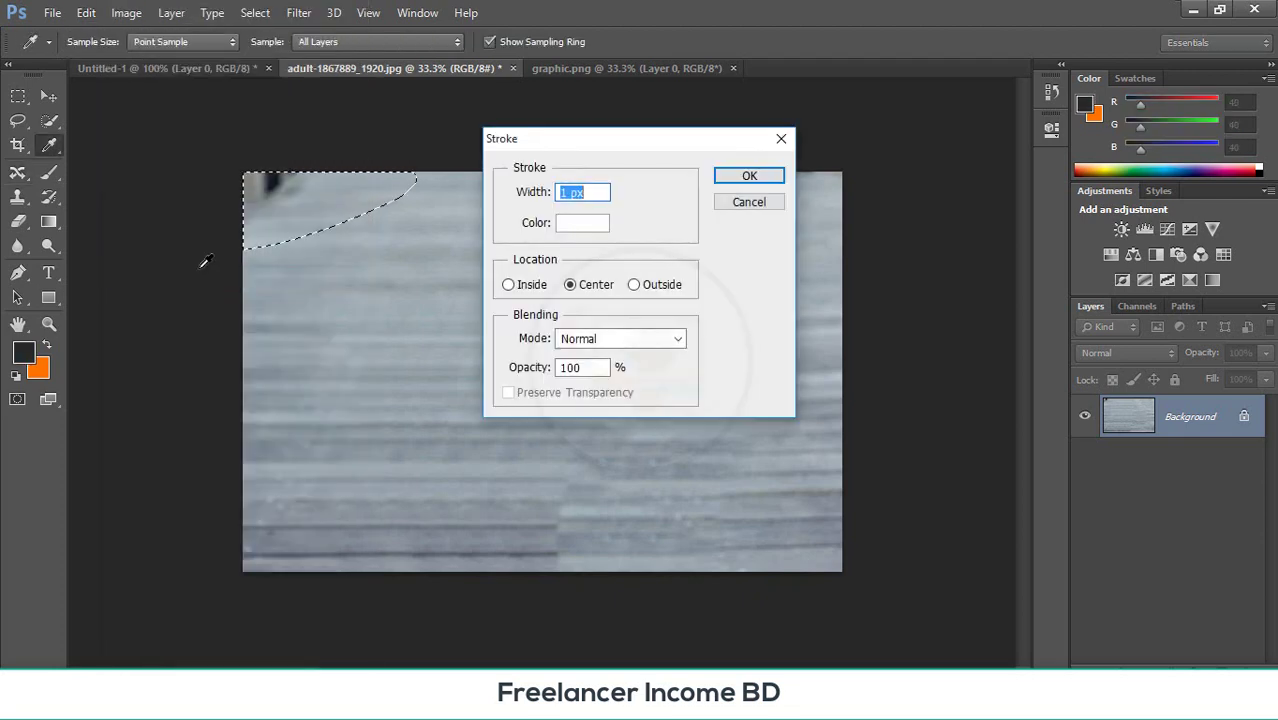
left_click(770, 139)
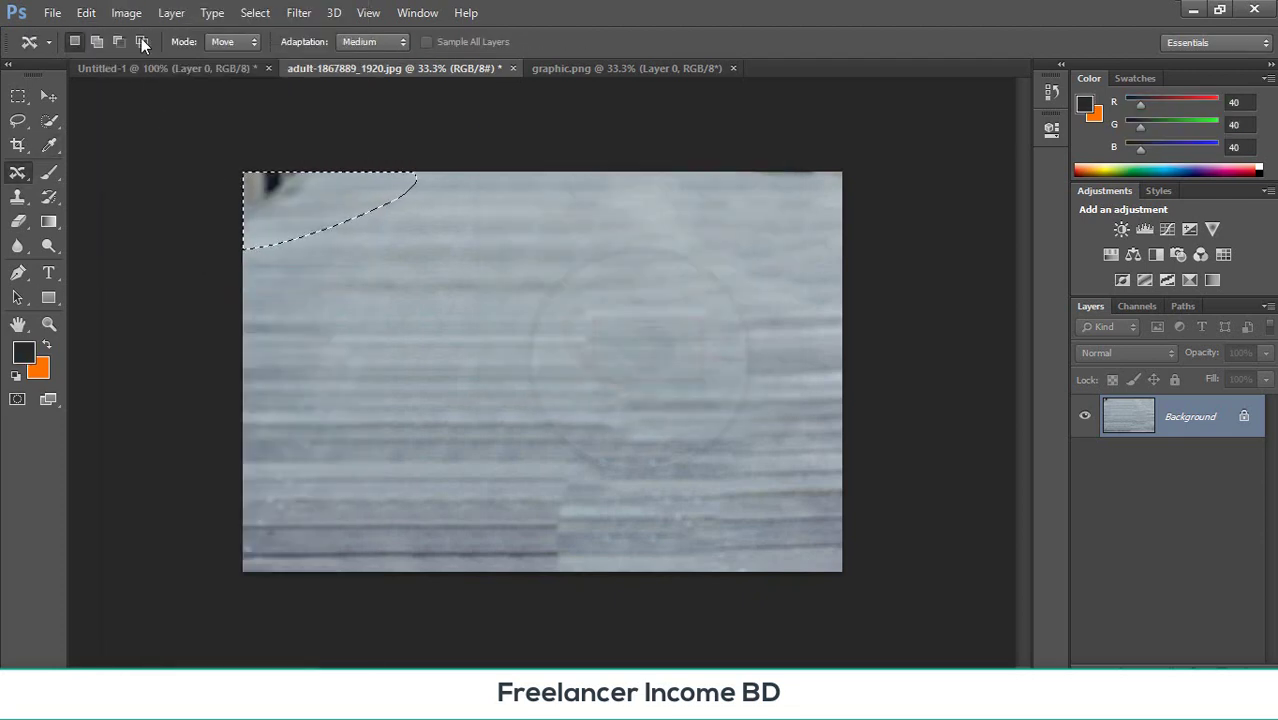
left_click(90, 13)
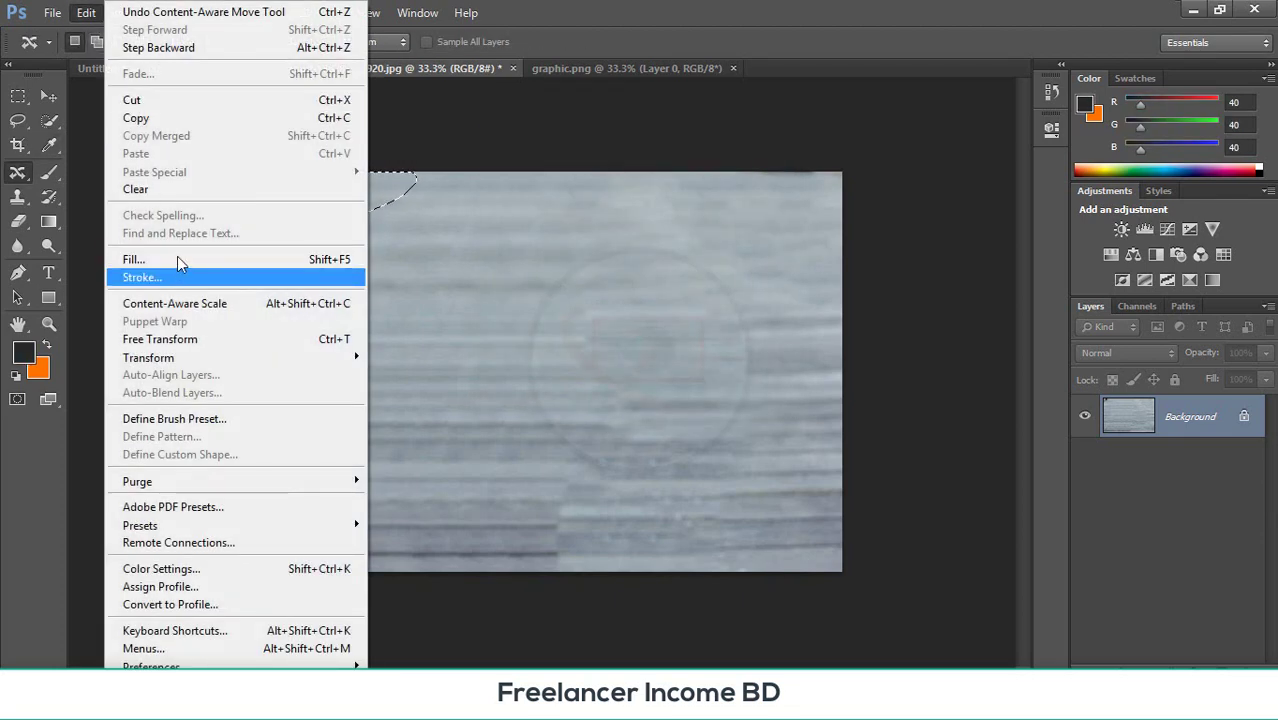
left_click(177, 258)
left_click(757, 192)
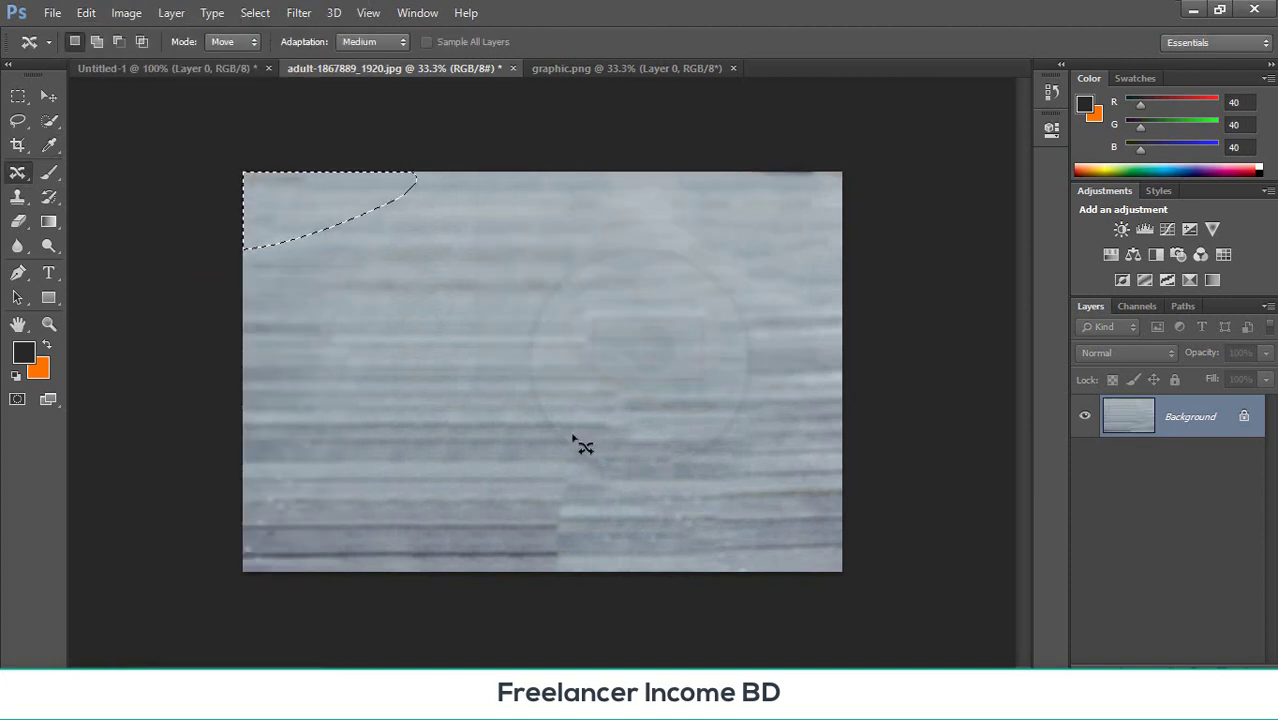
left_click(46, 94)
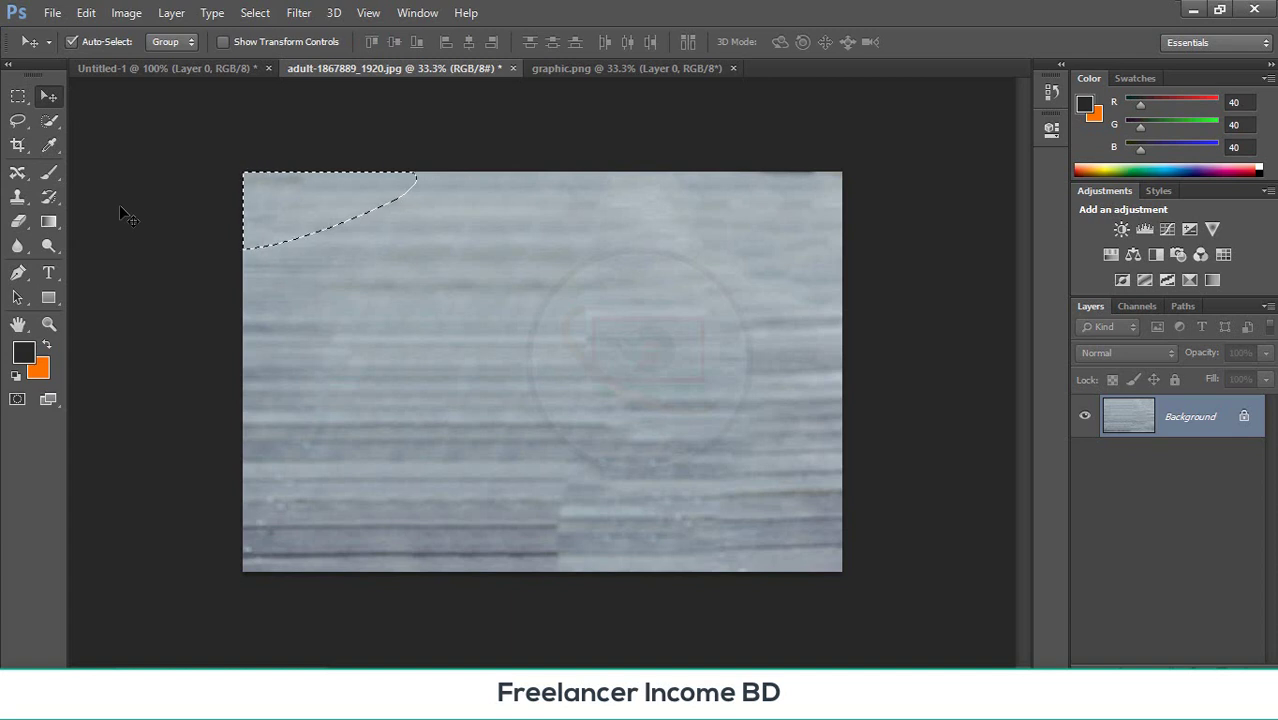
key("ctrl+d")
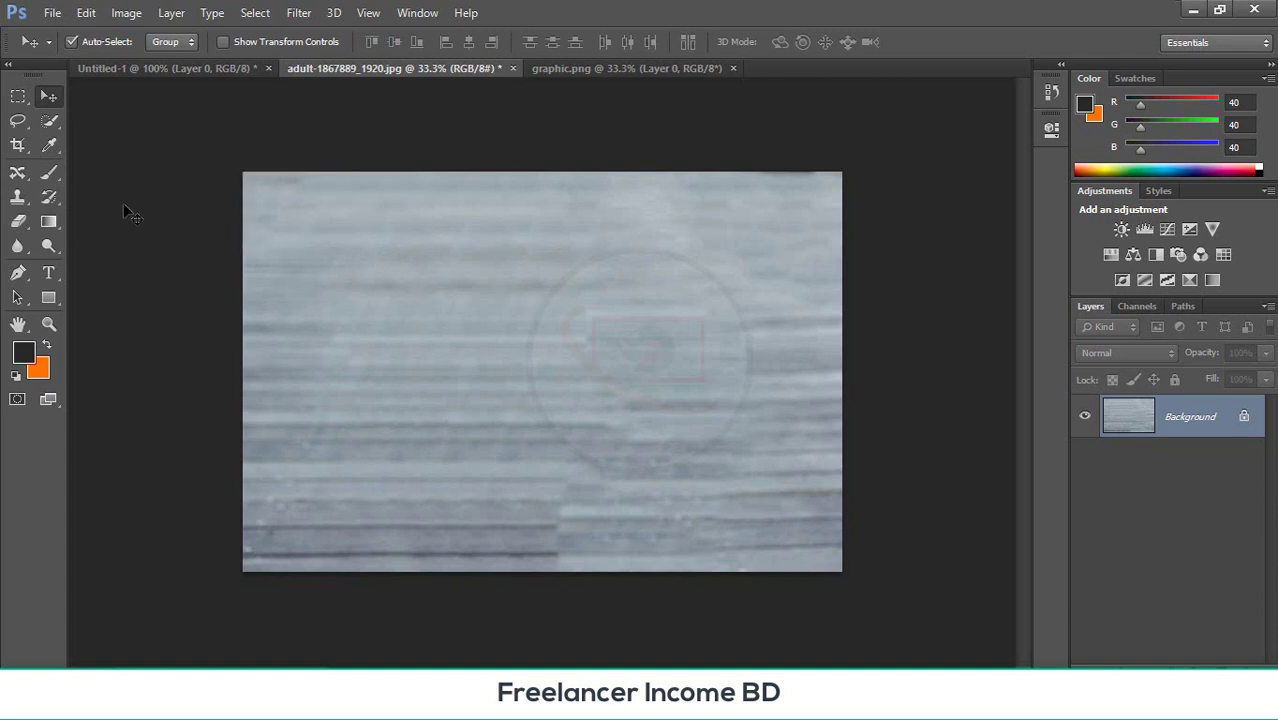
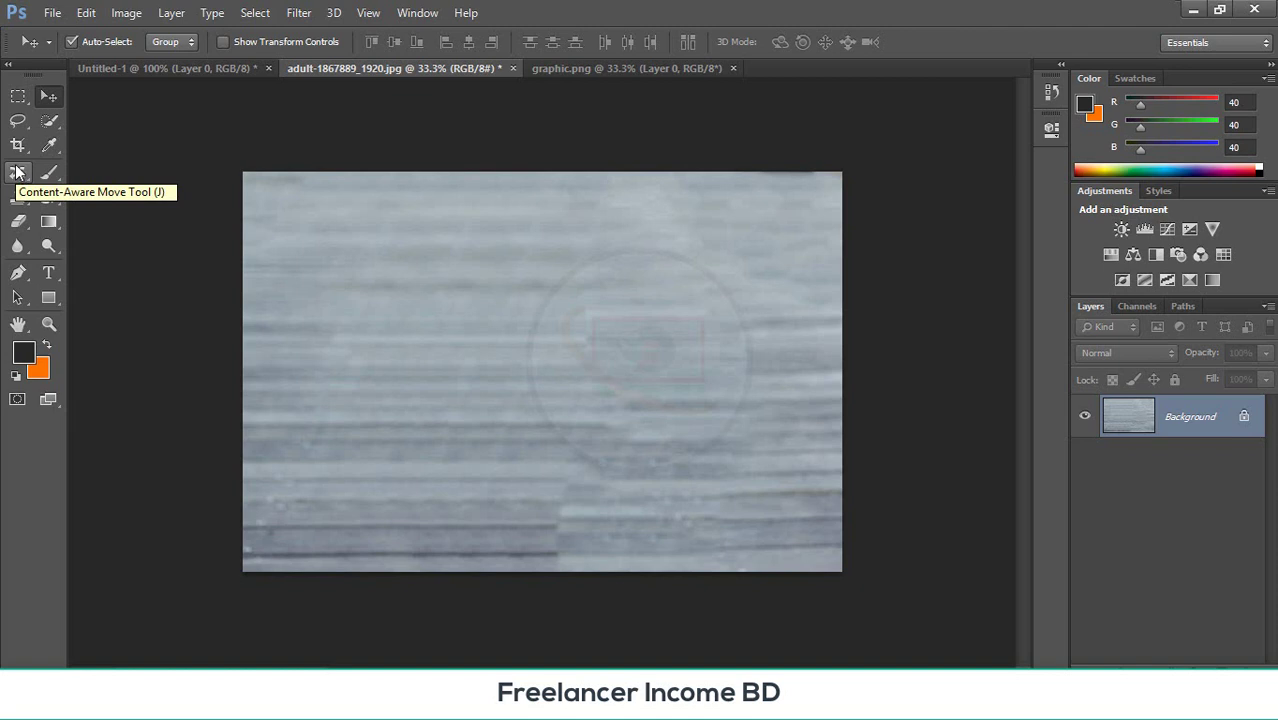
- Select the Red Eye Tool from the healing tools group, then switch to Chrome's red eye results
left_click(17, 174)
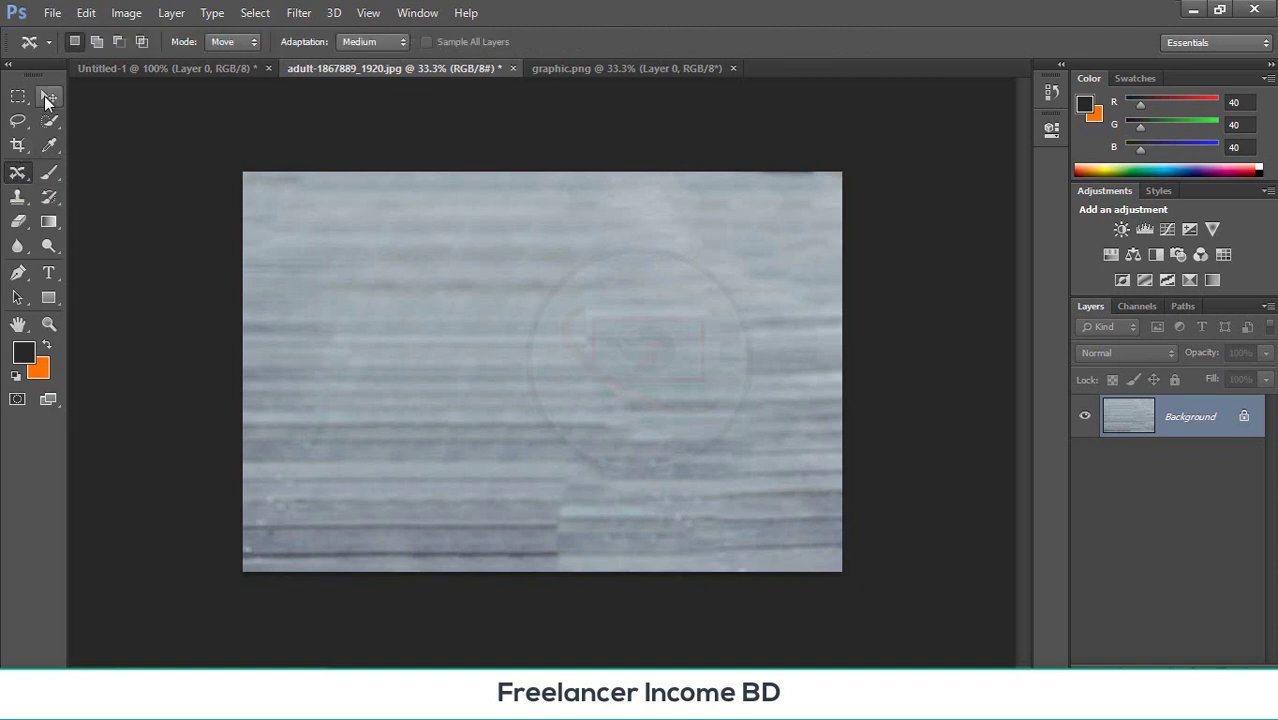
left_click(665, 700)
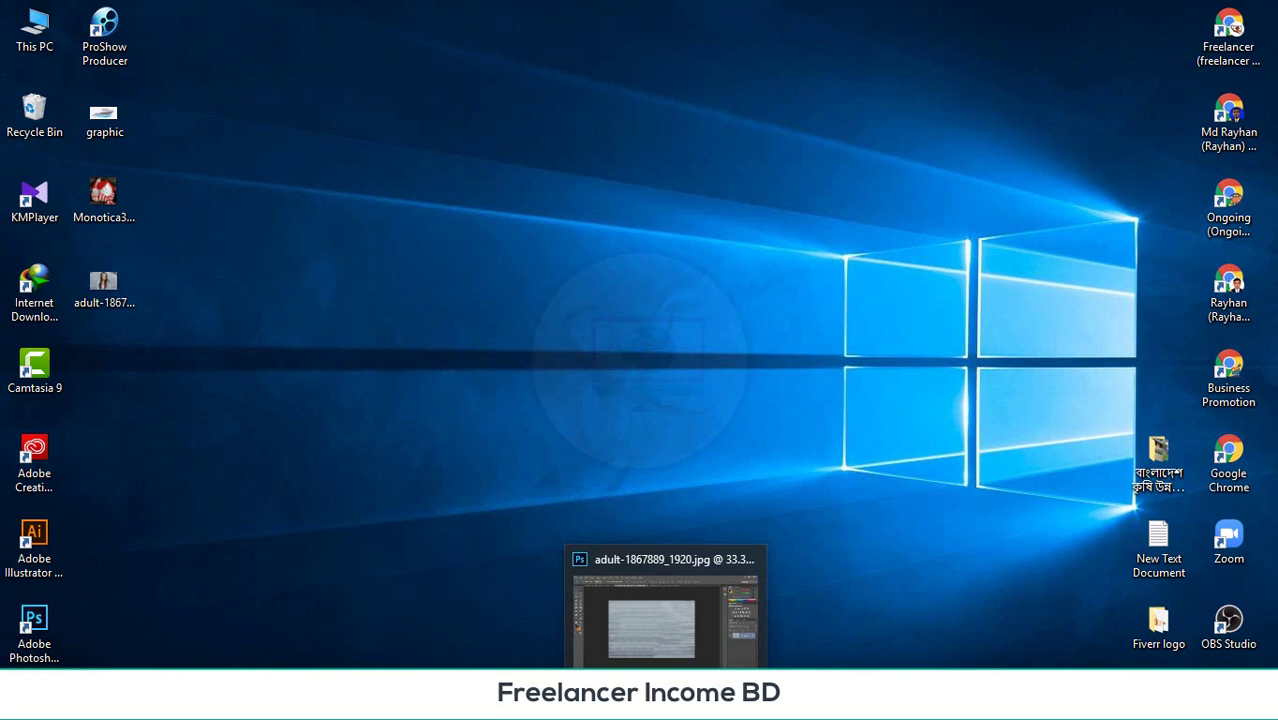
left_click(670, 650)
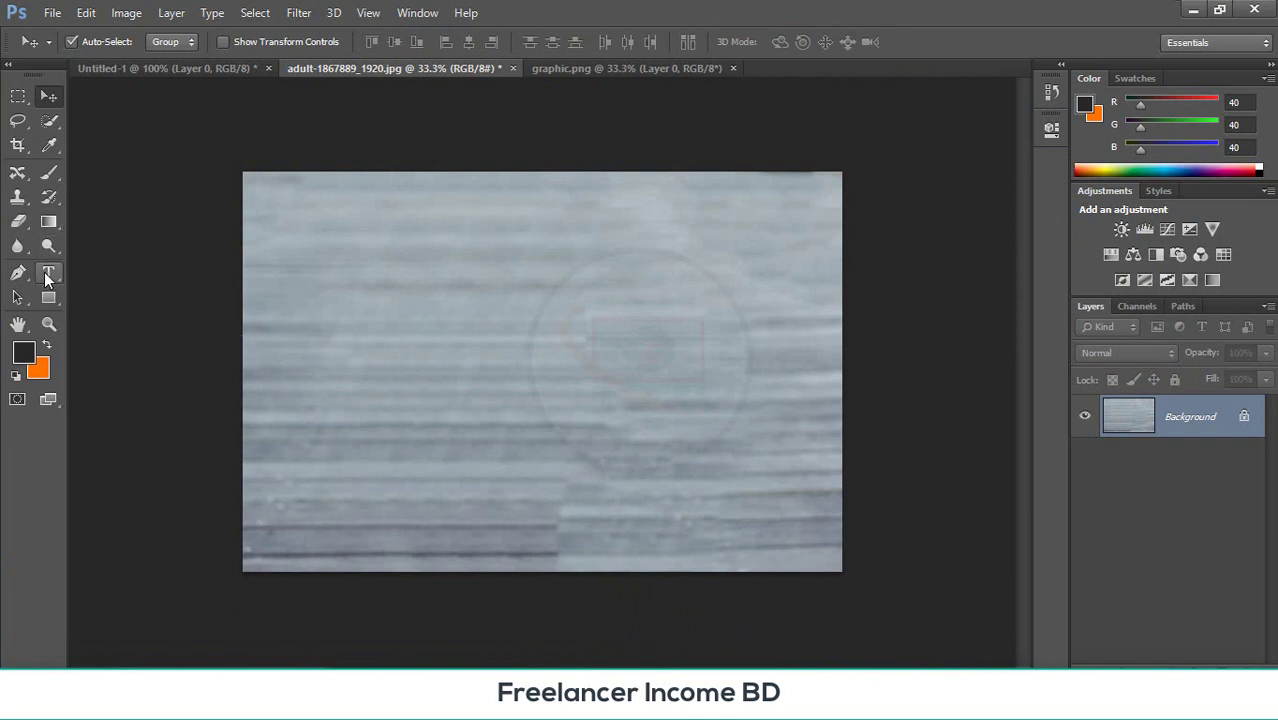
left_click(17, 172)
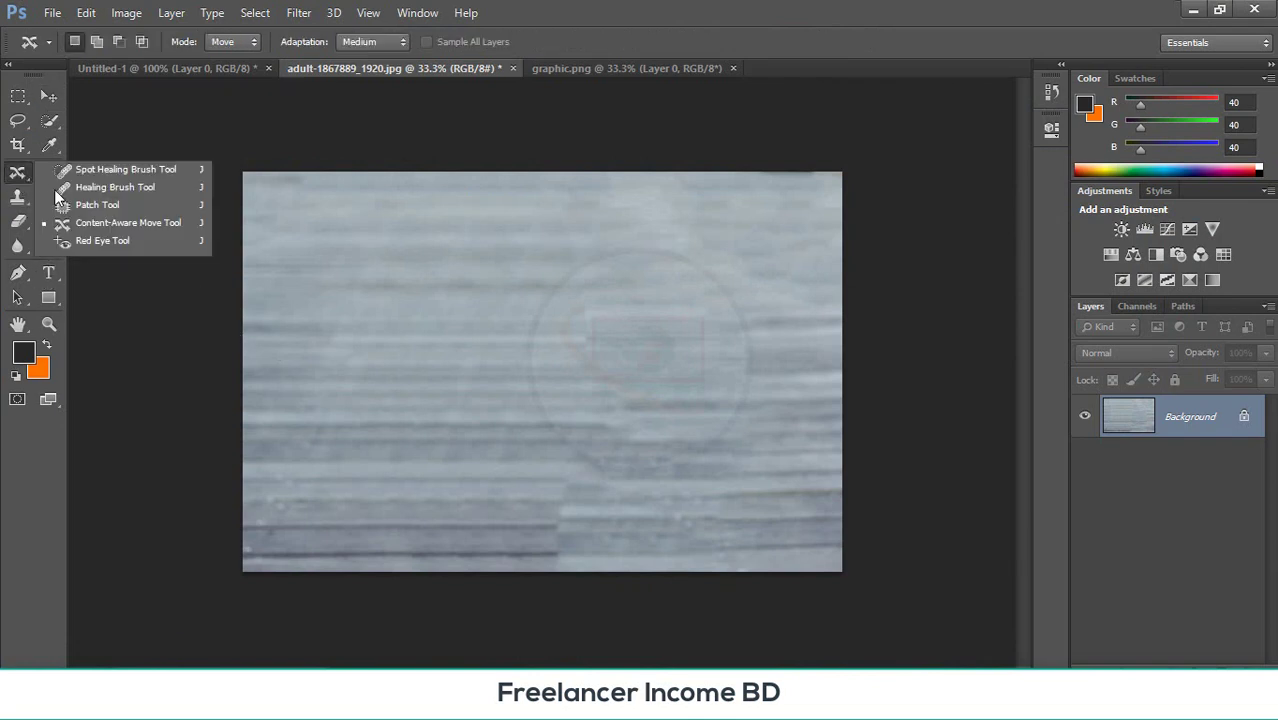
left_click(73, 246)
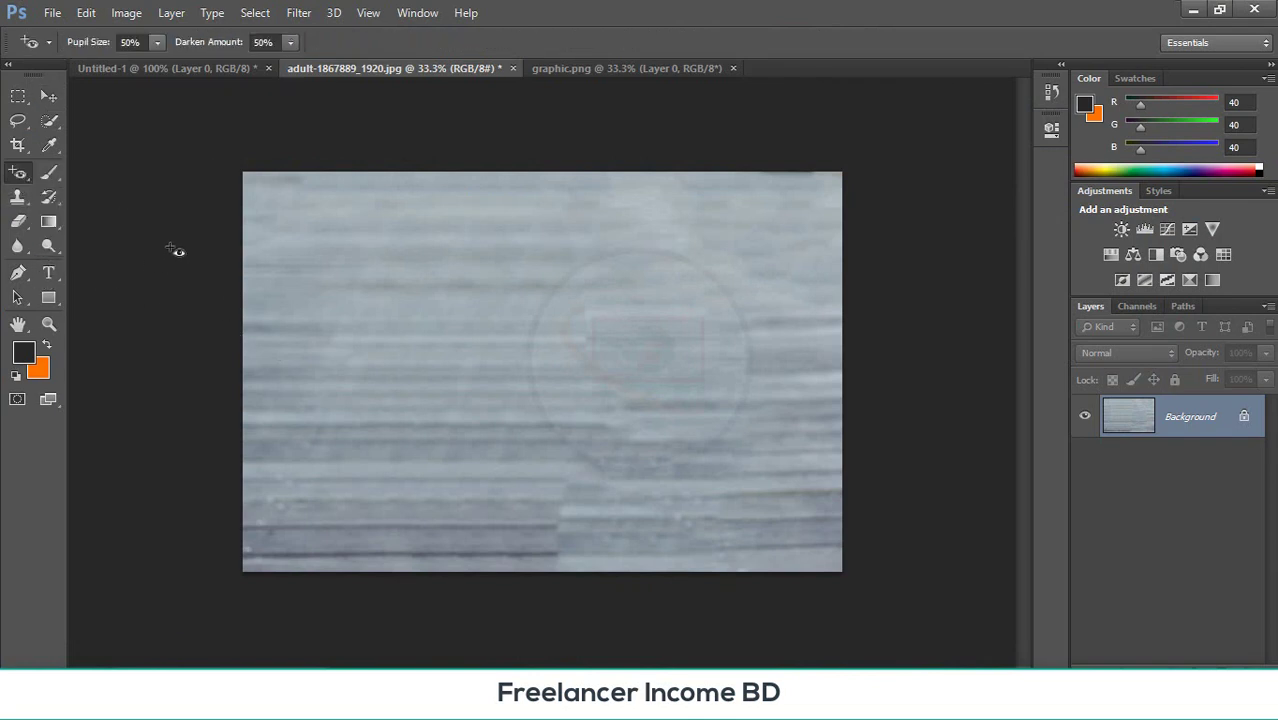
left_click(311, 250)
- Copy the 'Red-eye effect' photo of the wide-eyed face from Google Images
left_click(1193, 9)
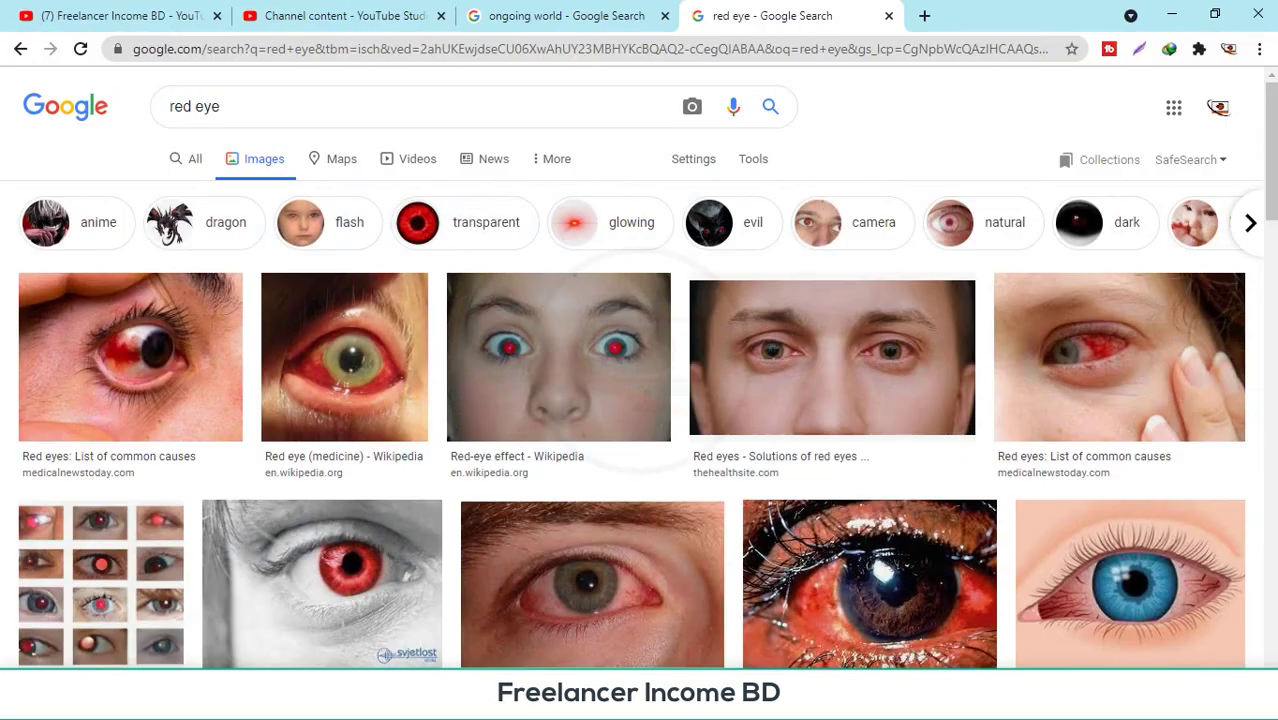
scroll(371, 342, "down", 2)
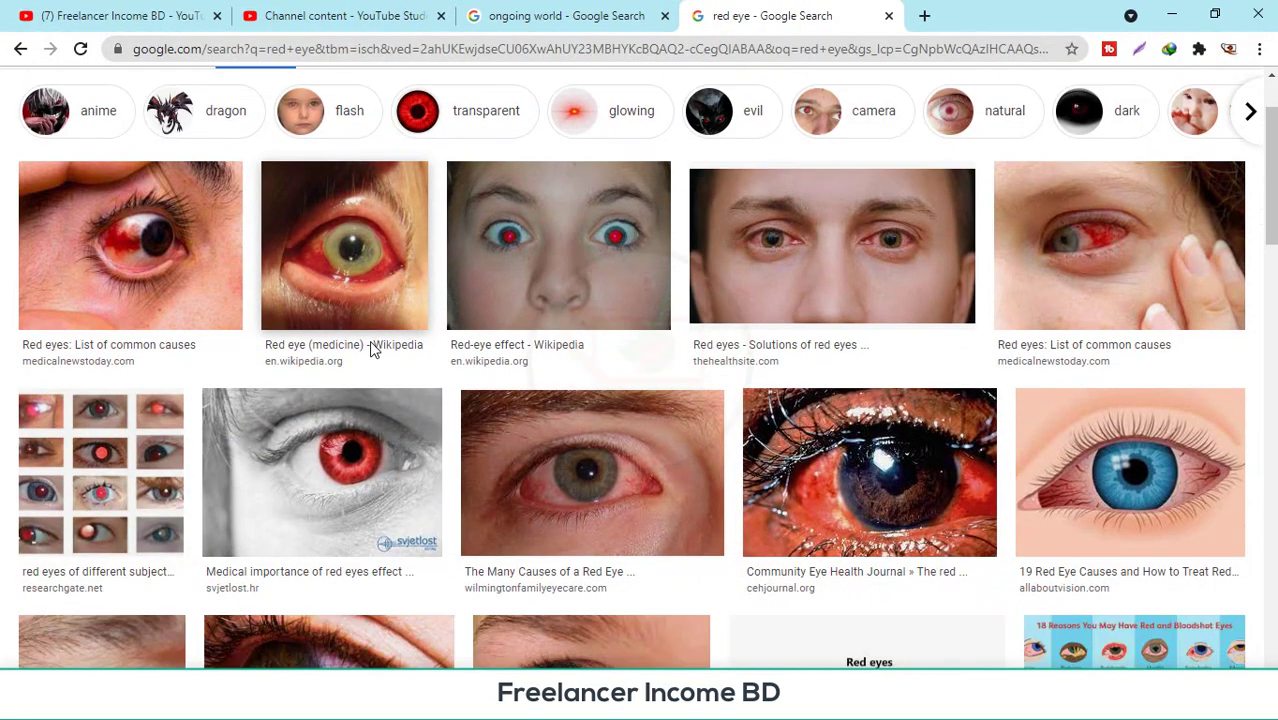
scroll(371, 353, "up", 2)
right_click(533, 337)
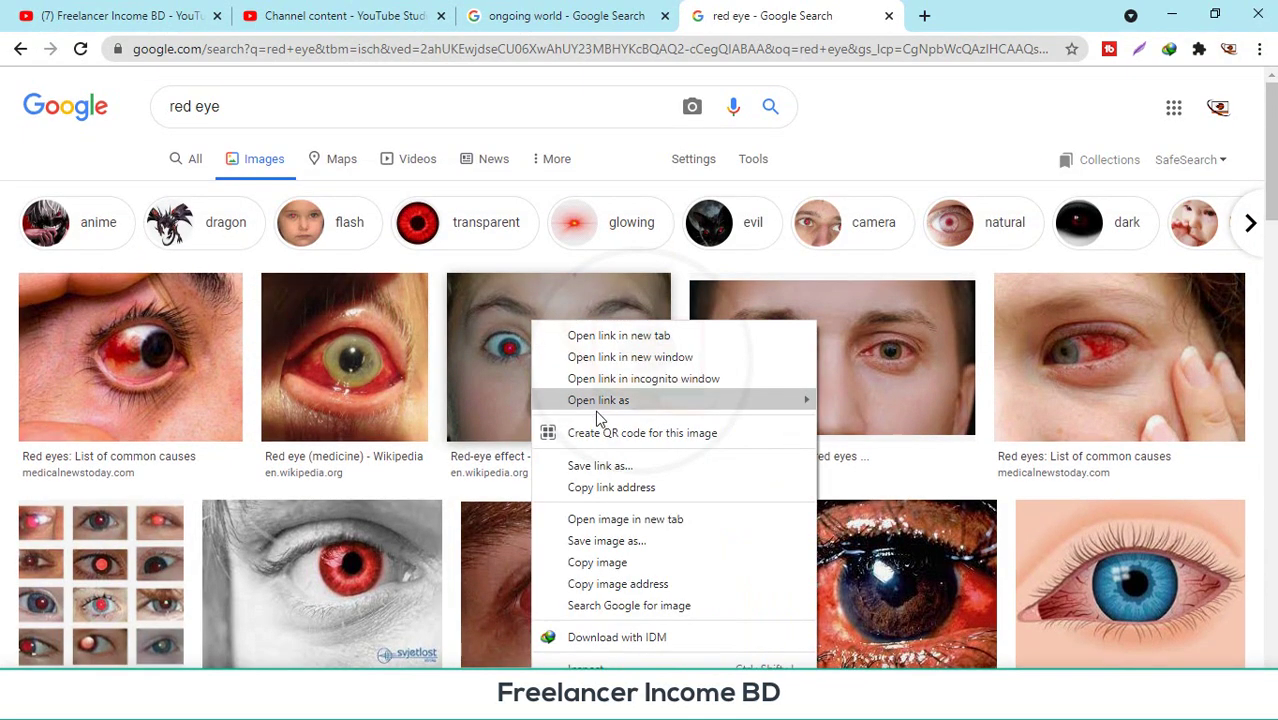
left_click(605, 562)
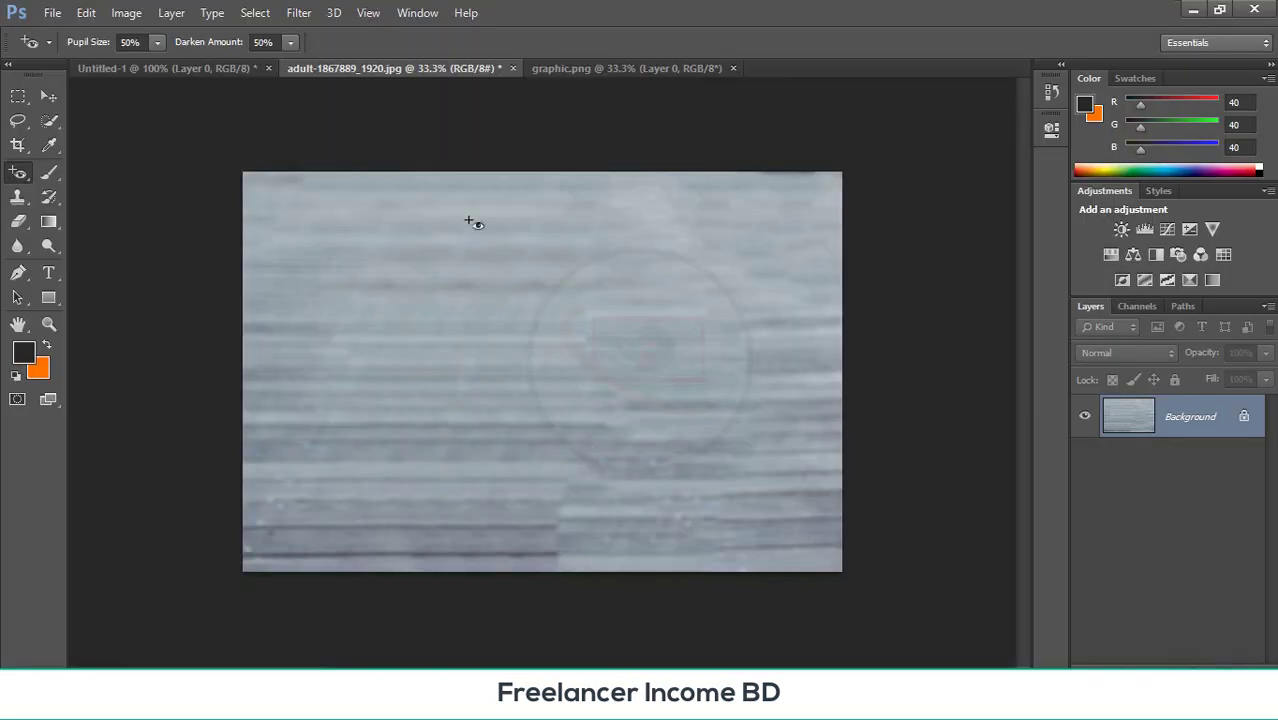
- Paste the face photo as a new layer and scale it up to fill the canvas
key("ctrl+v")
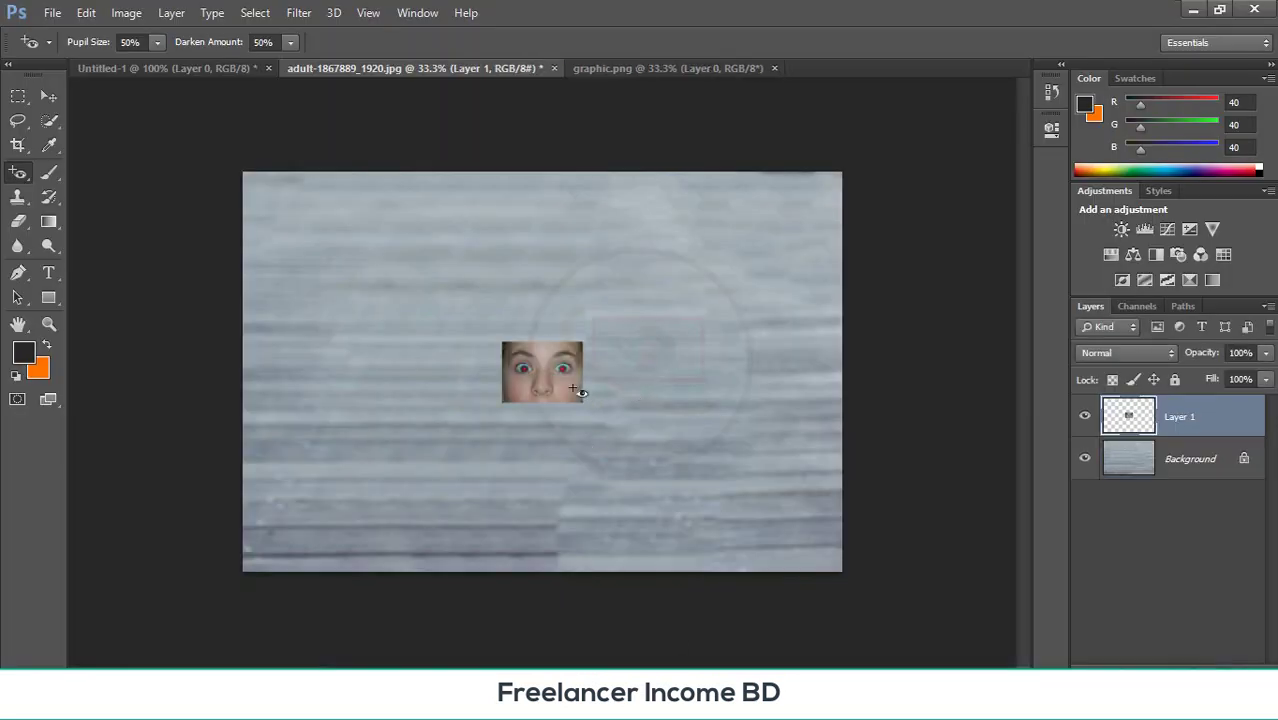
left_click(49, 95)
key("ctrl+t")
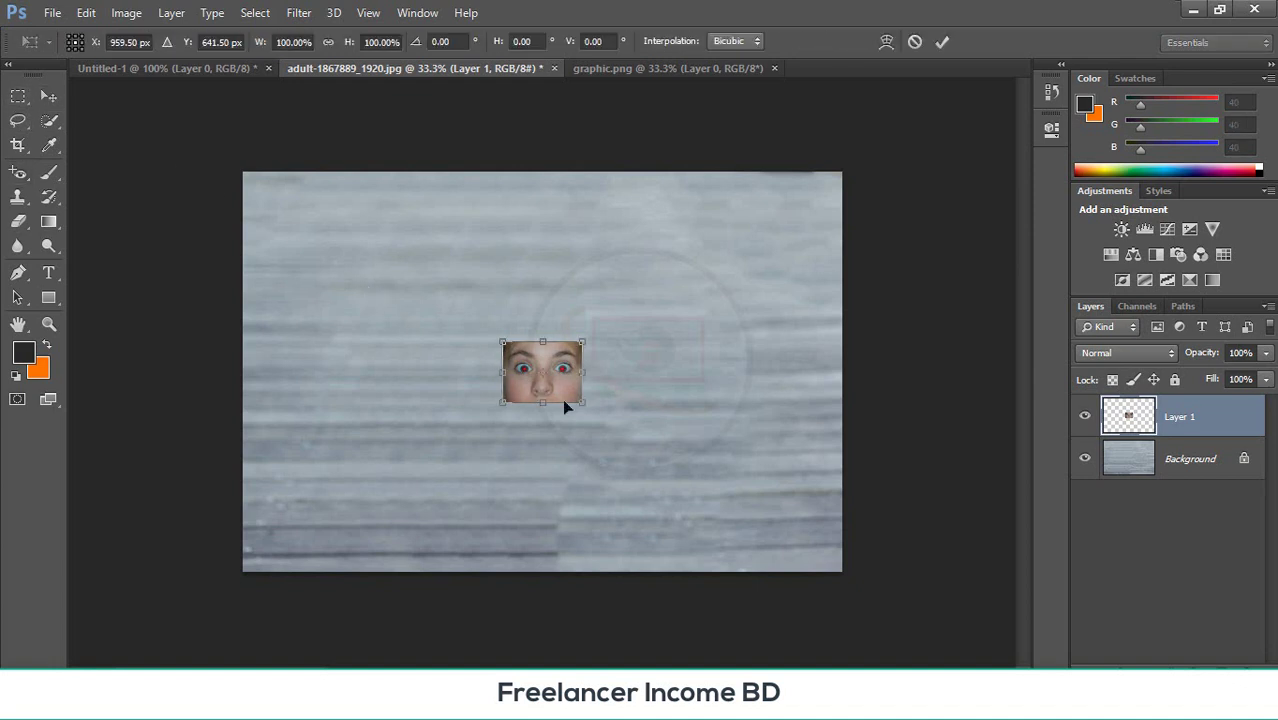
left_click_drag(583, 405, 847, 605)
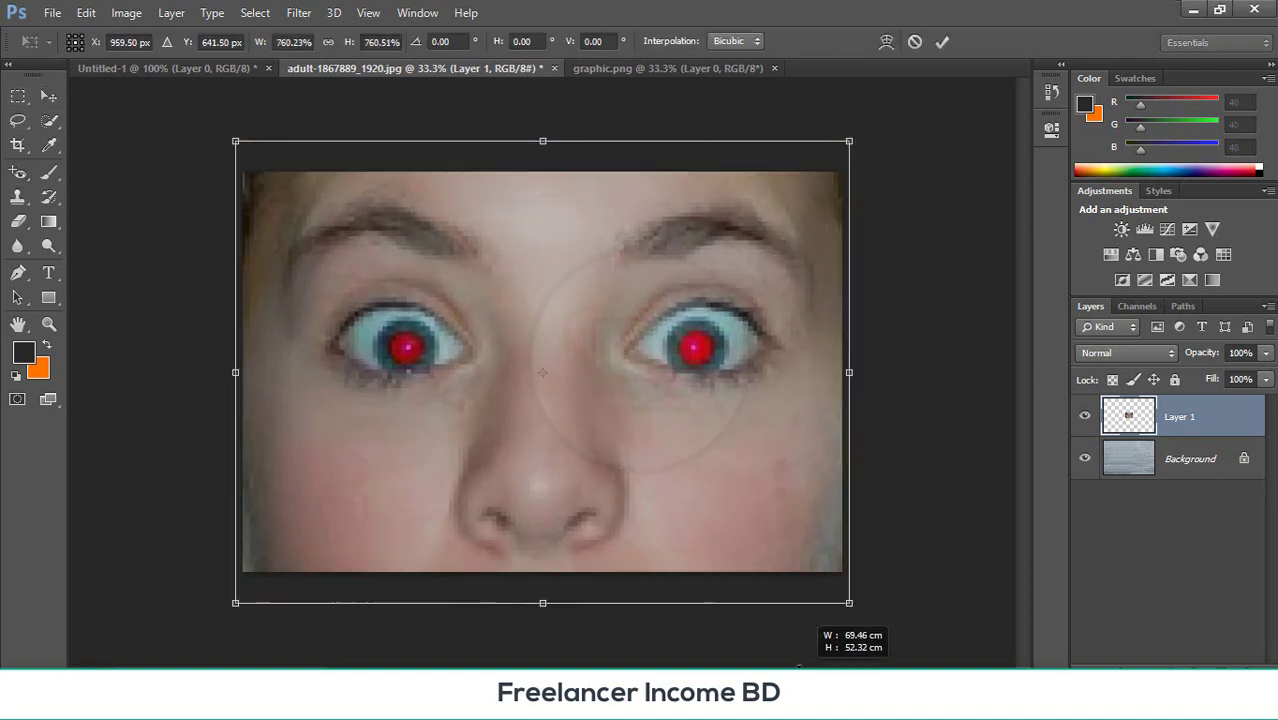
key("Return")
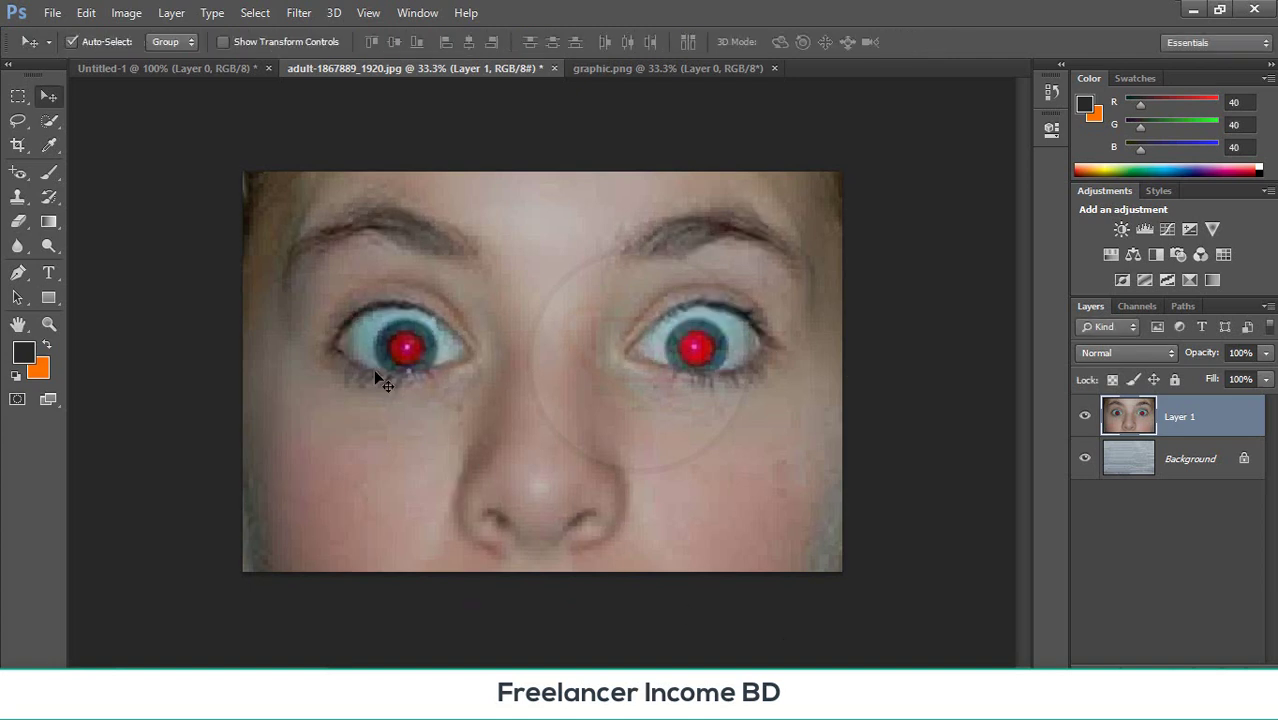
- Zoom in on the eyes and remove the red from the first and second pupils with the Red Eye Tool
left_click(19, 172)
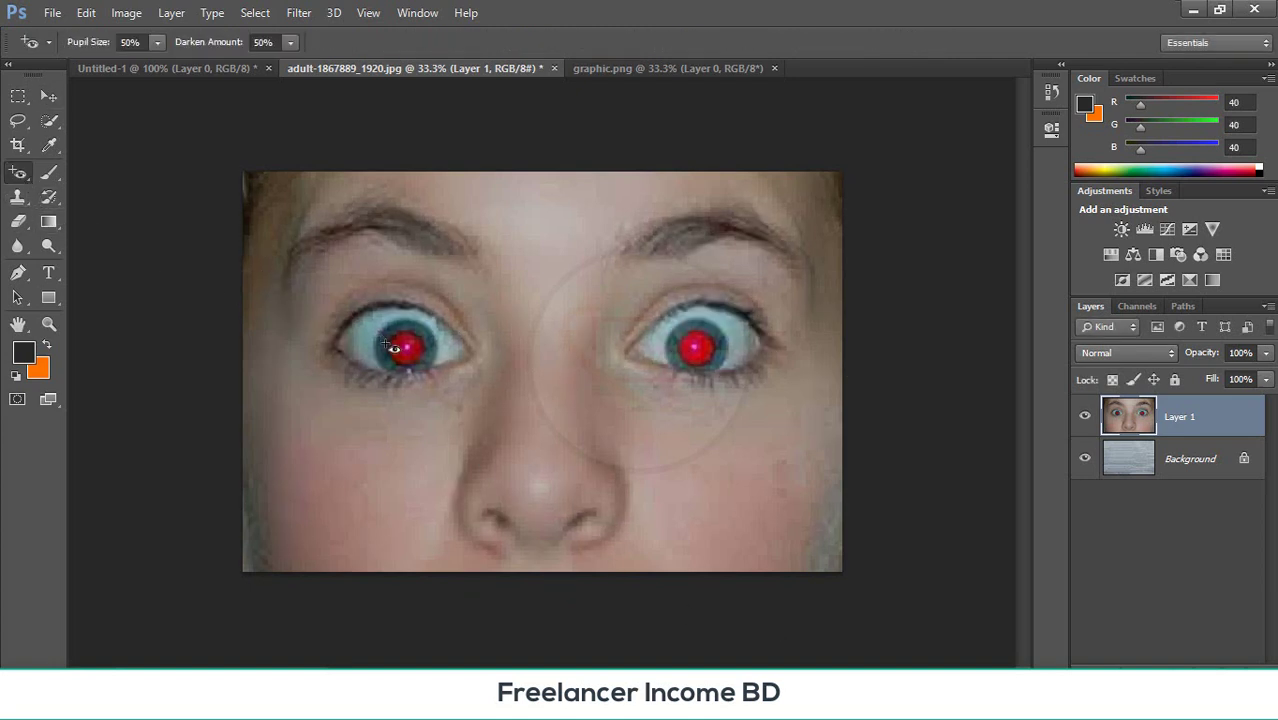
key("ctrl+plus")
key("ctrl+plus")
key("ctrl+plus")
key("ctrl+plus")
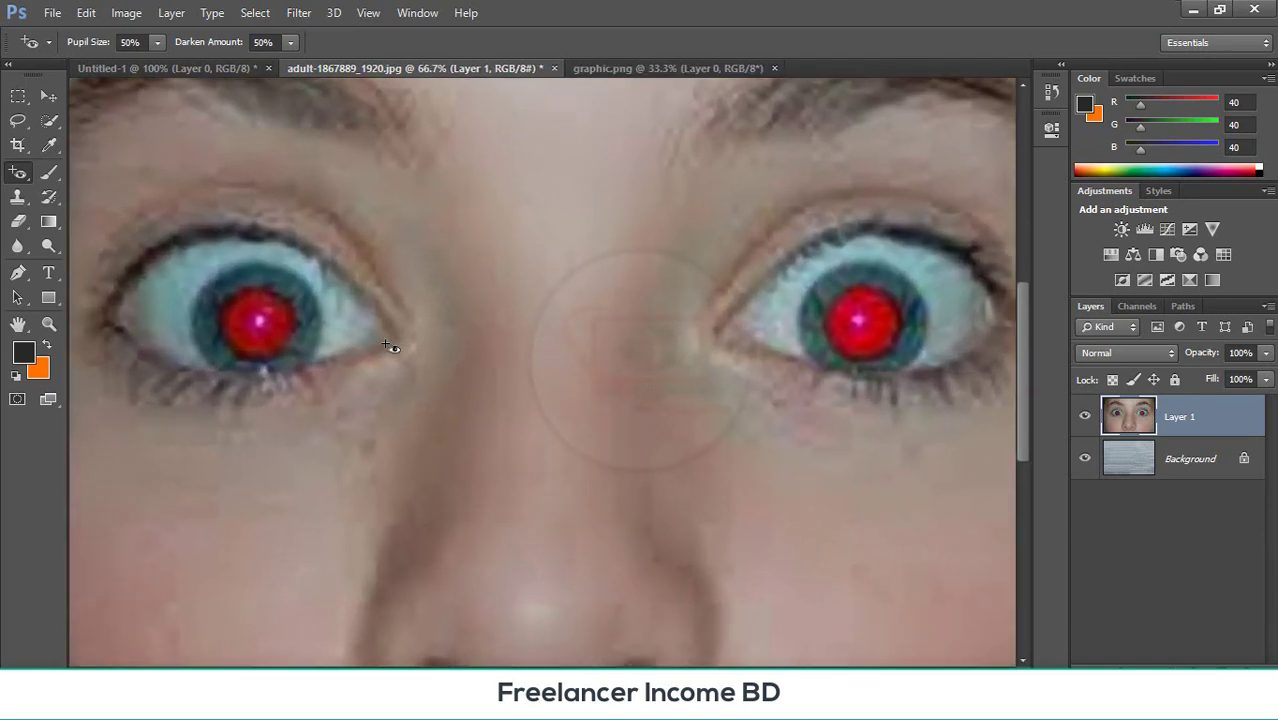
left_click_drag(221, 362, 631, 452)
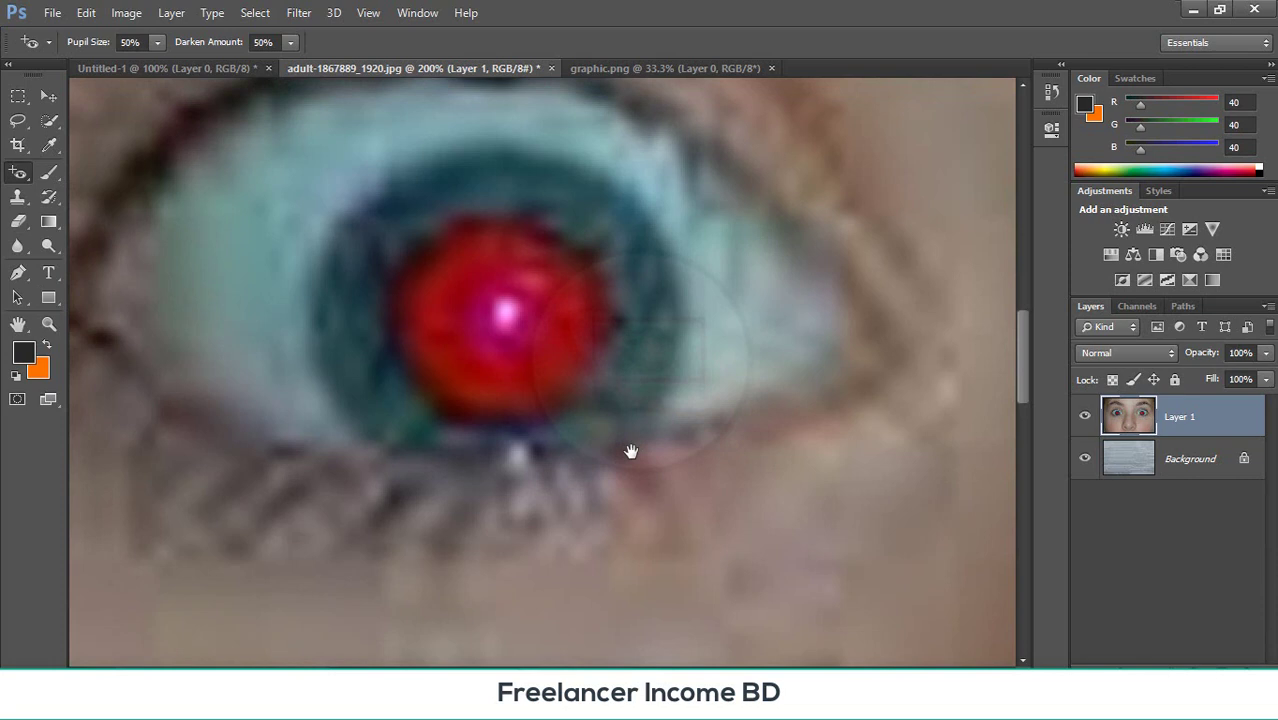
left_click(557, 323)
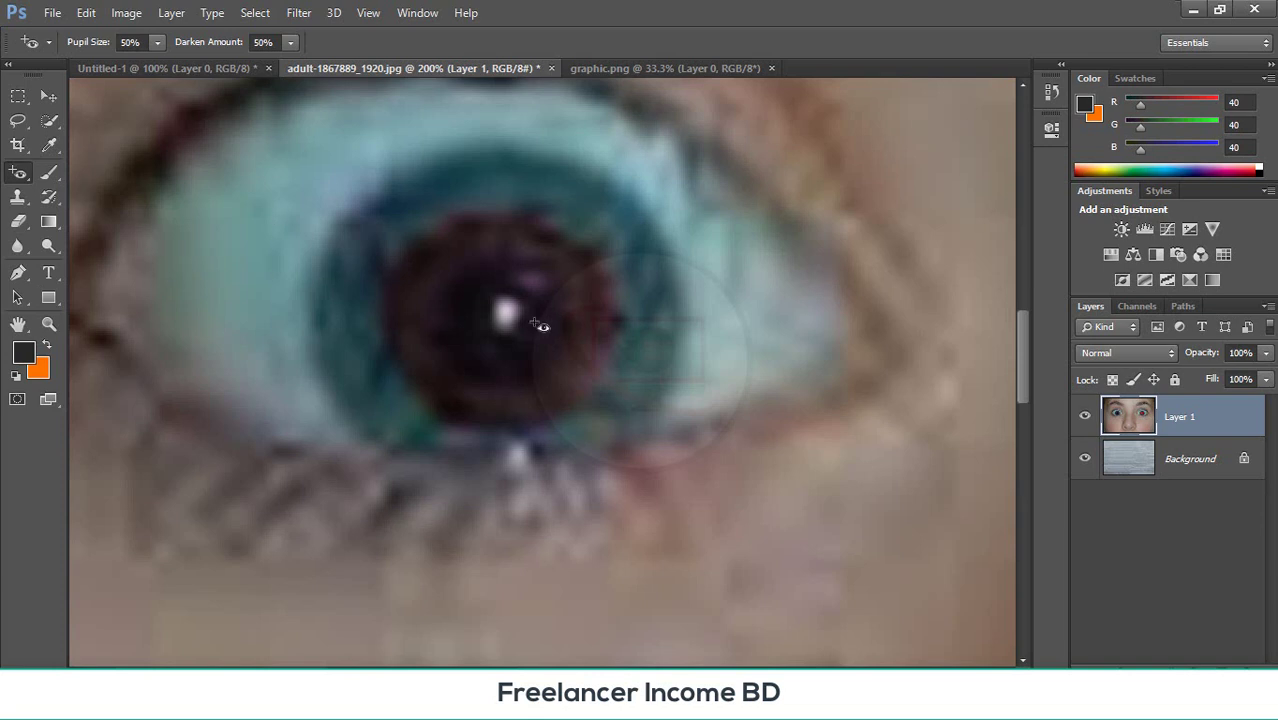
left_click_drag(741, 385, 356, 365)
left_click_drag(860, 375, 269, 354)
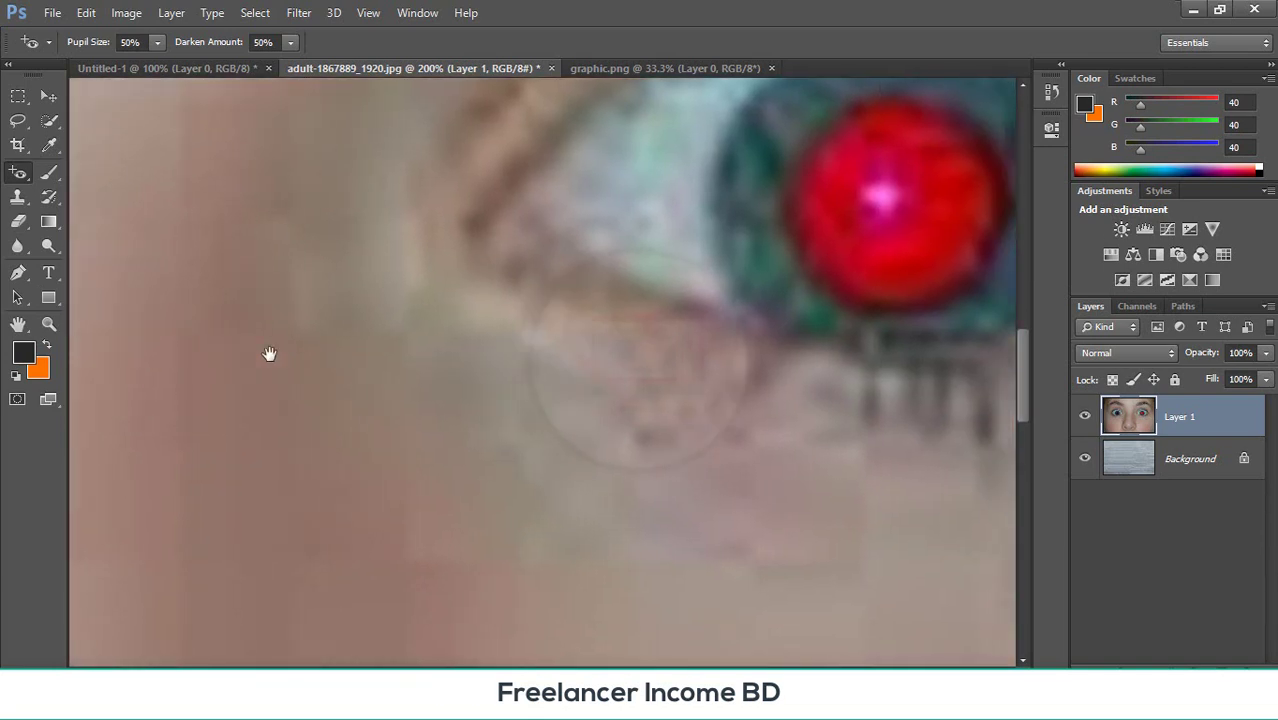
left_click_drag(656, 378, 422, 400)
left_click_drag(559, 274, 503, 287)
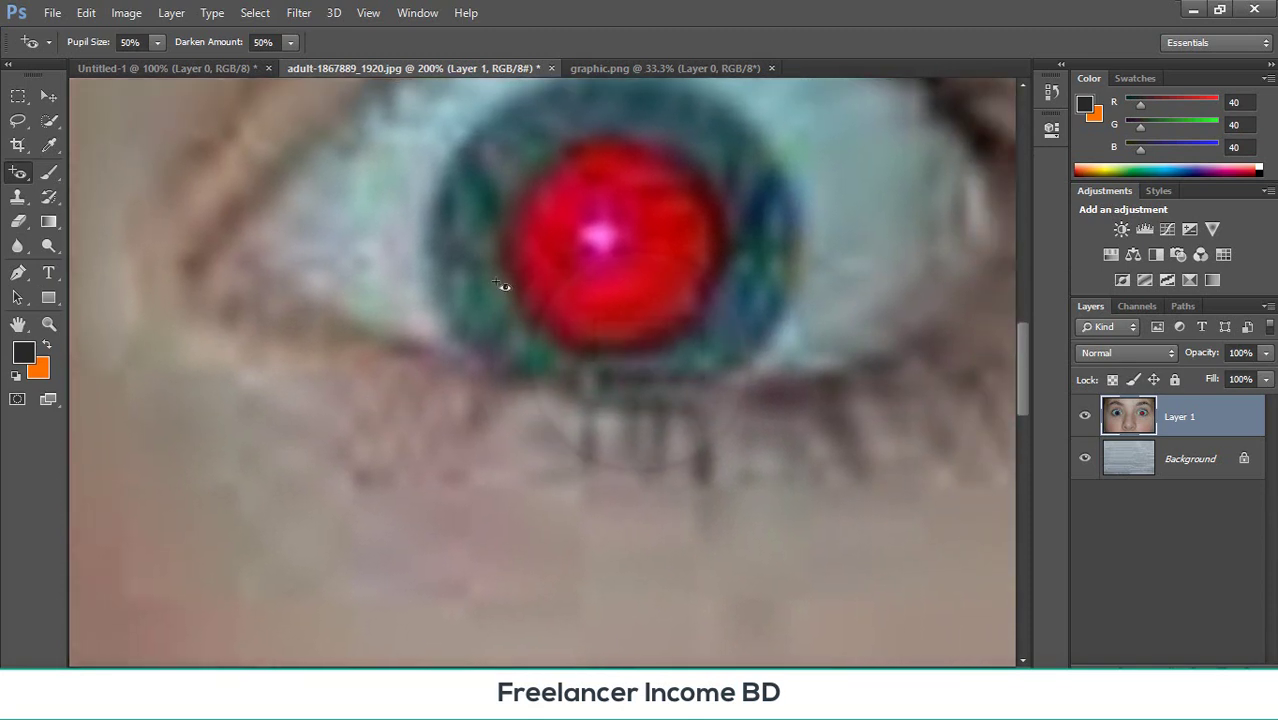
left_click(588, 275)
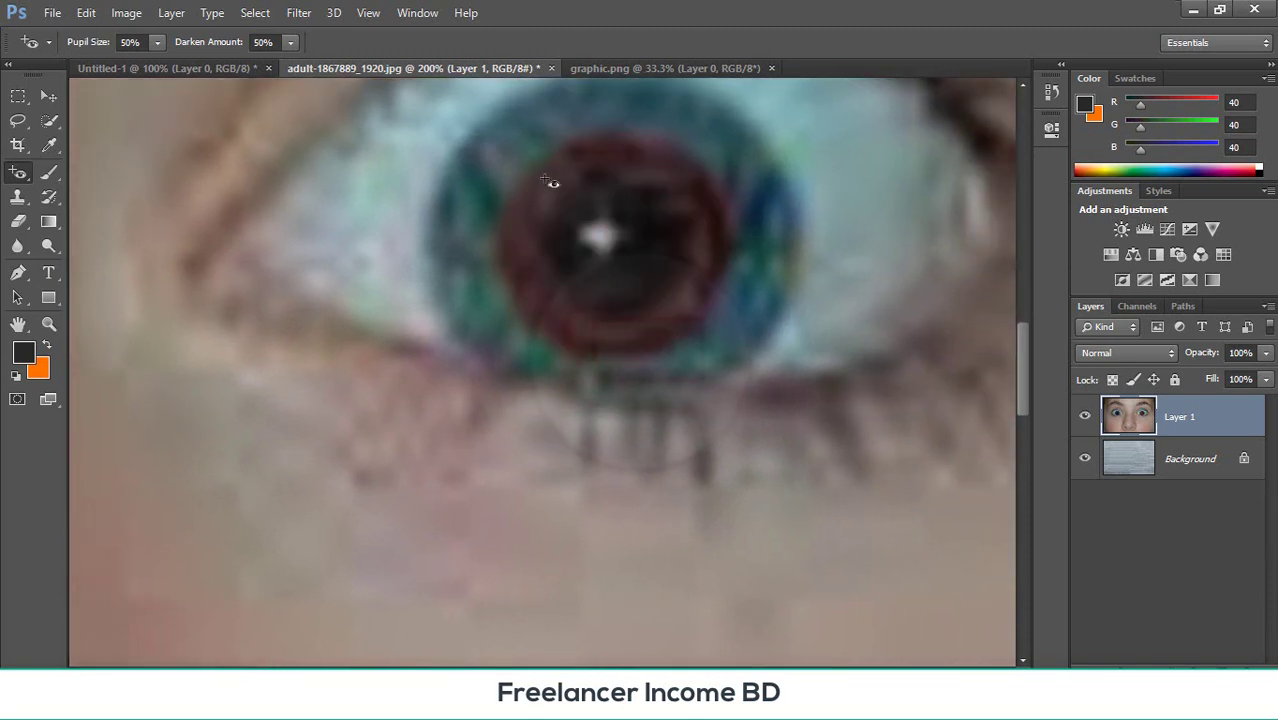
scroll(589, 278, "up", 3)
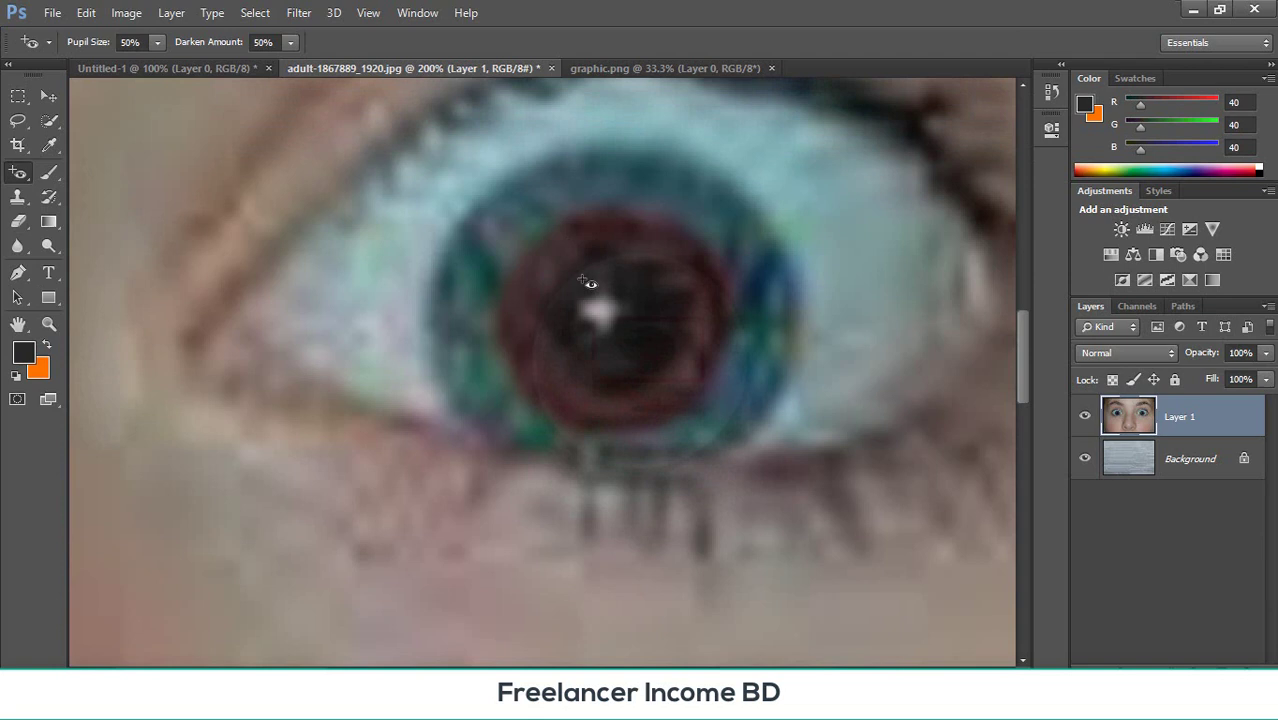
scroll(583, 285, "down", 5)
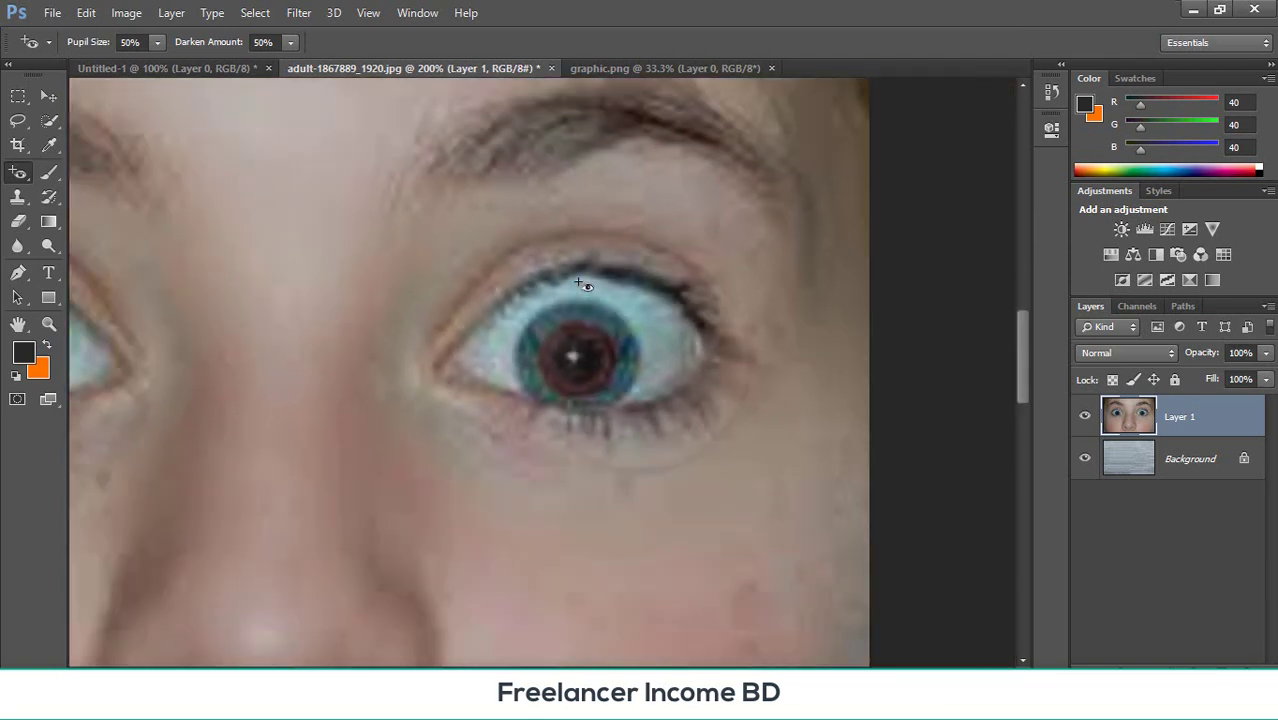
scroll(583, 285, "down", 2)
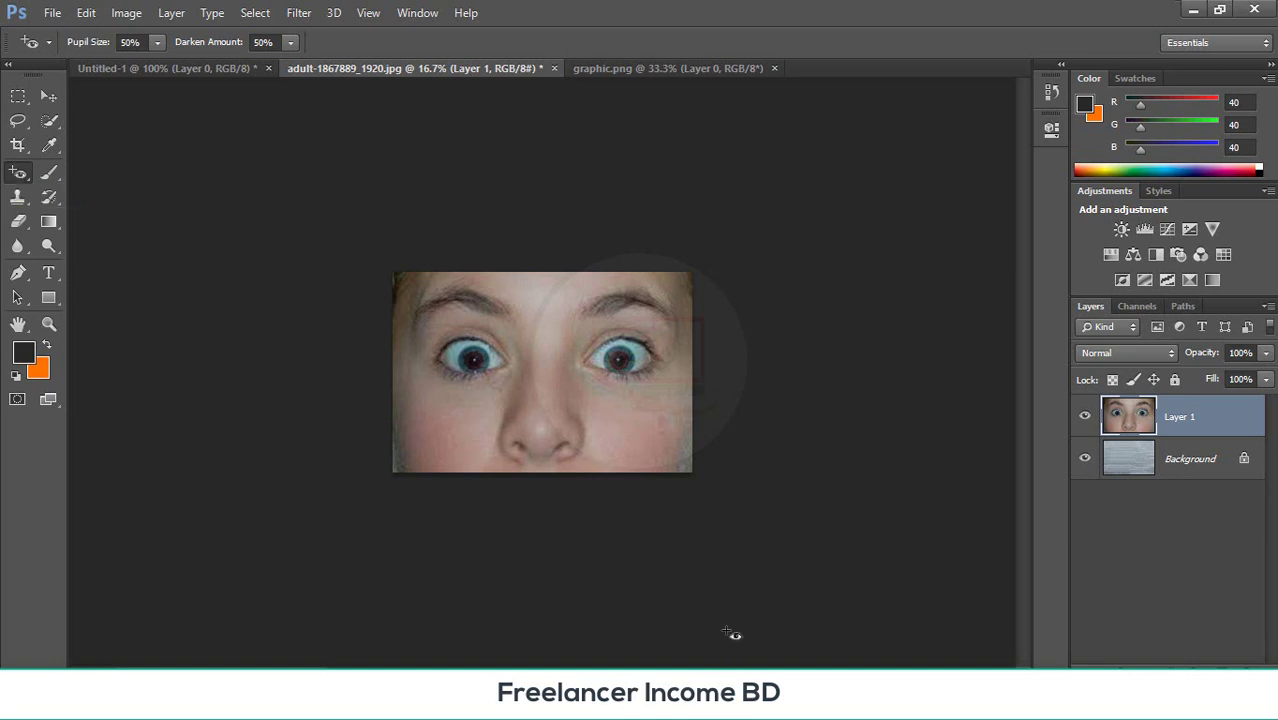
- Copy the 'Red eye effect in photographs' close-up of a woman's eyes from Chrome's results
key("alt+Tab")
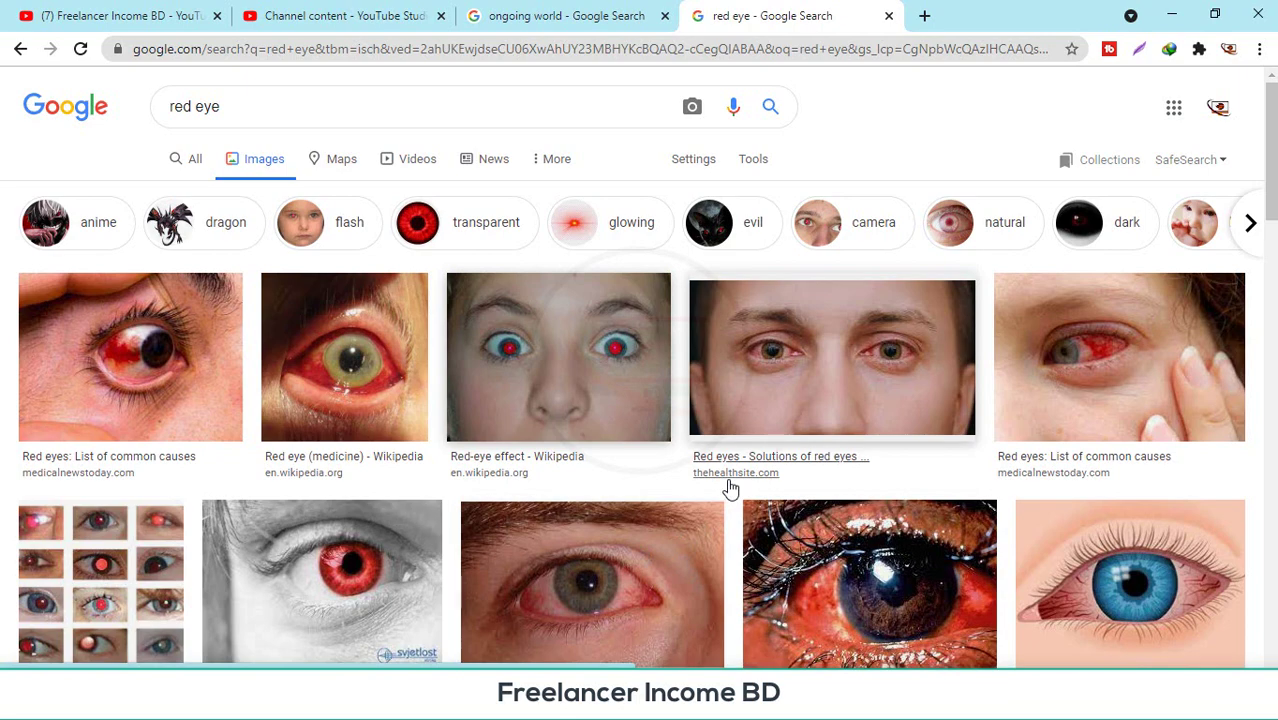
scroll(699, 493, "down", 5)
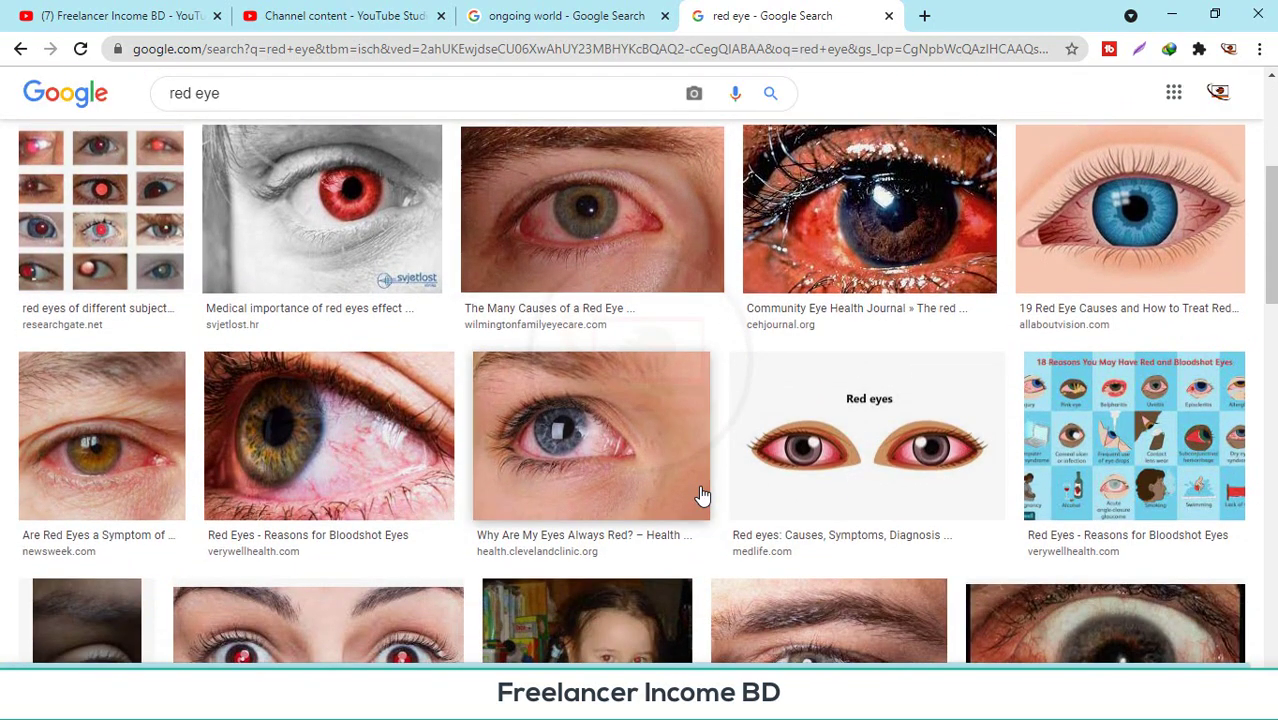
scroll(701, 495, "down", 4)
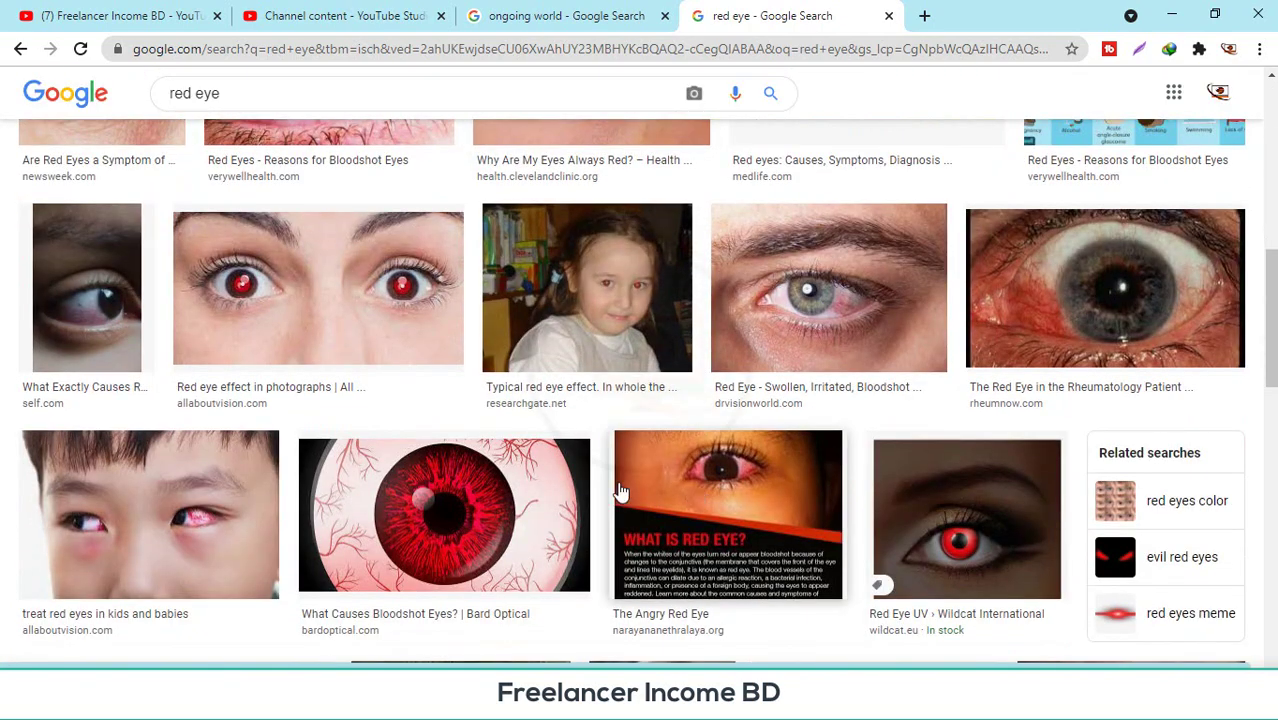
right_click(373, 303)
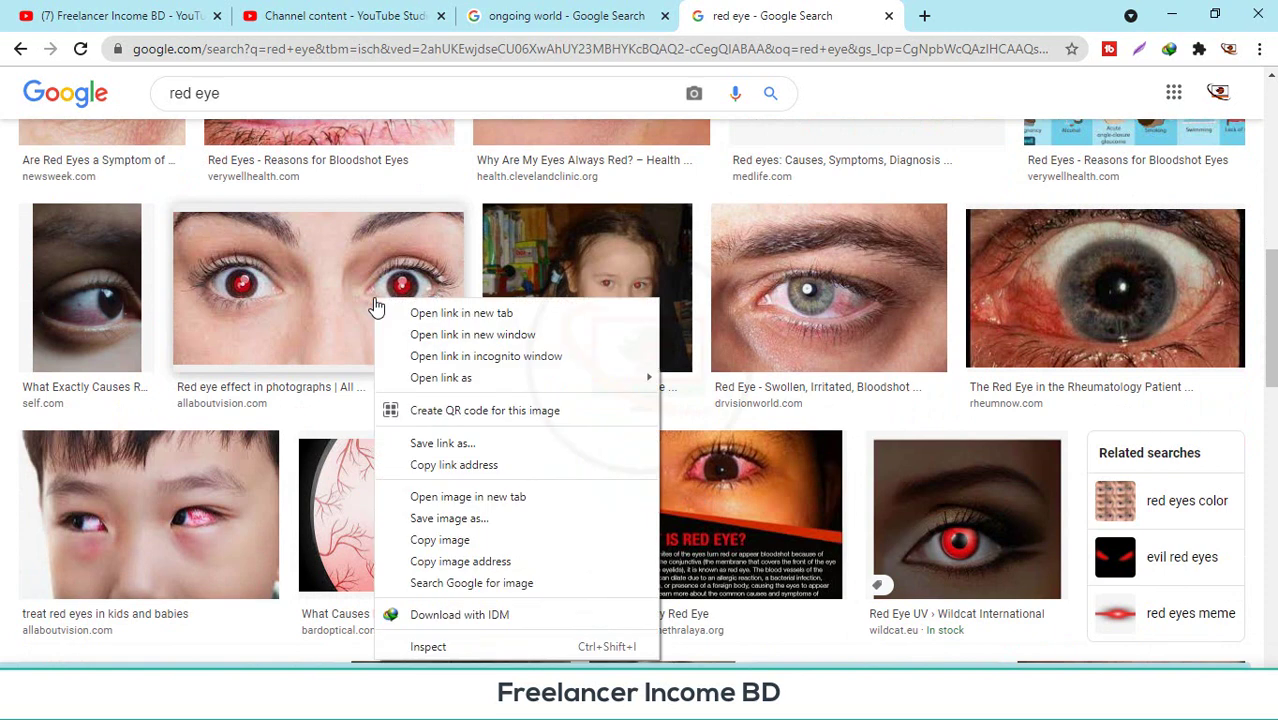
left_click(449, 545)
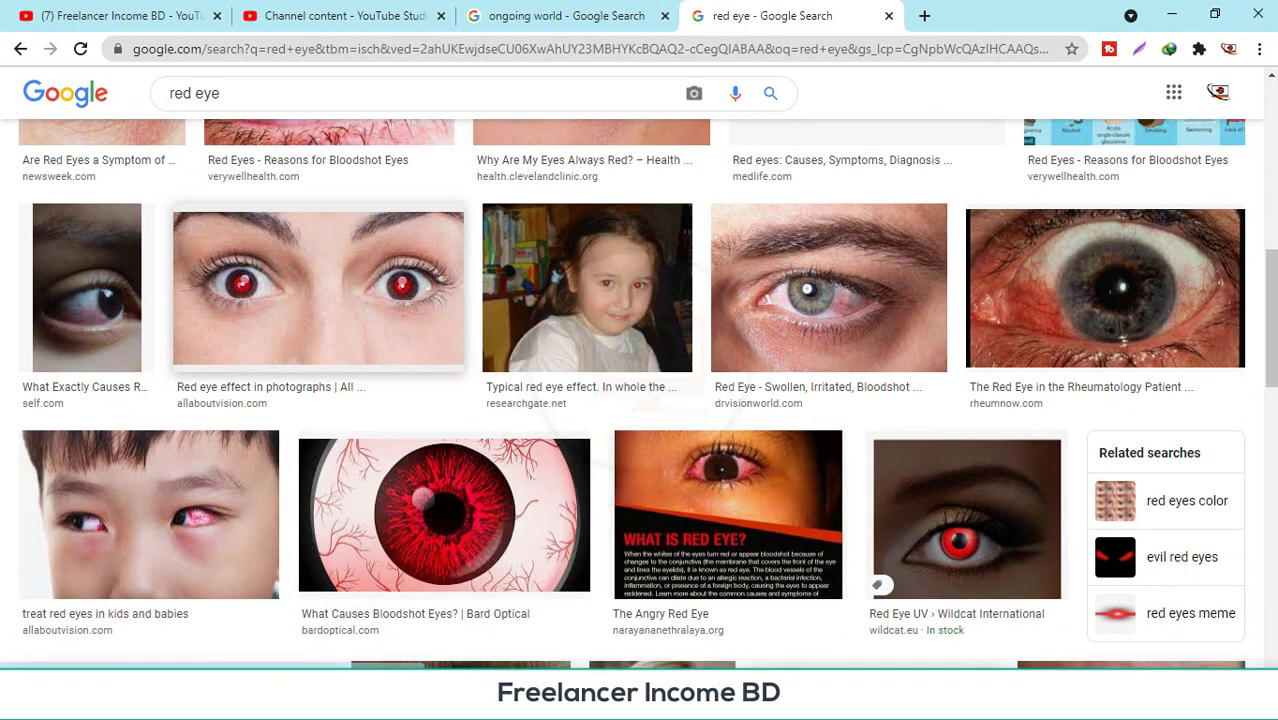
key("alt+Tab")
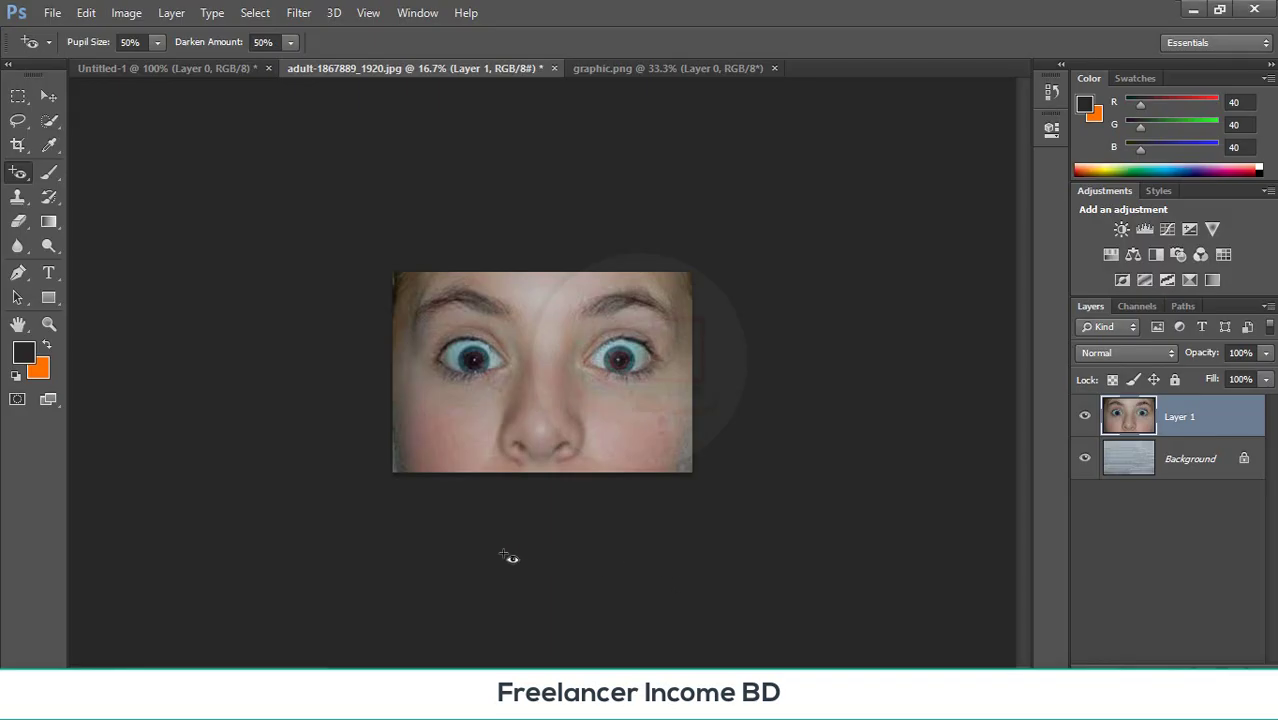
- Paste the woman's red-eye close-up as Layer 2, enlarge it to fill the canvas, and zoom to 50%
key("ctrl+v")
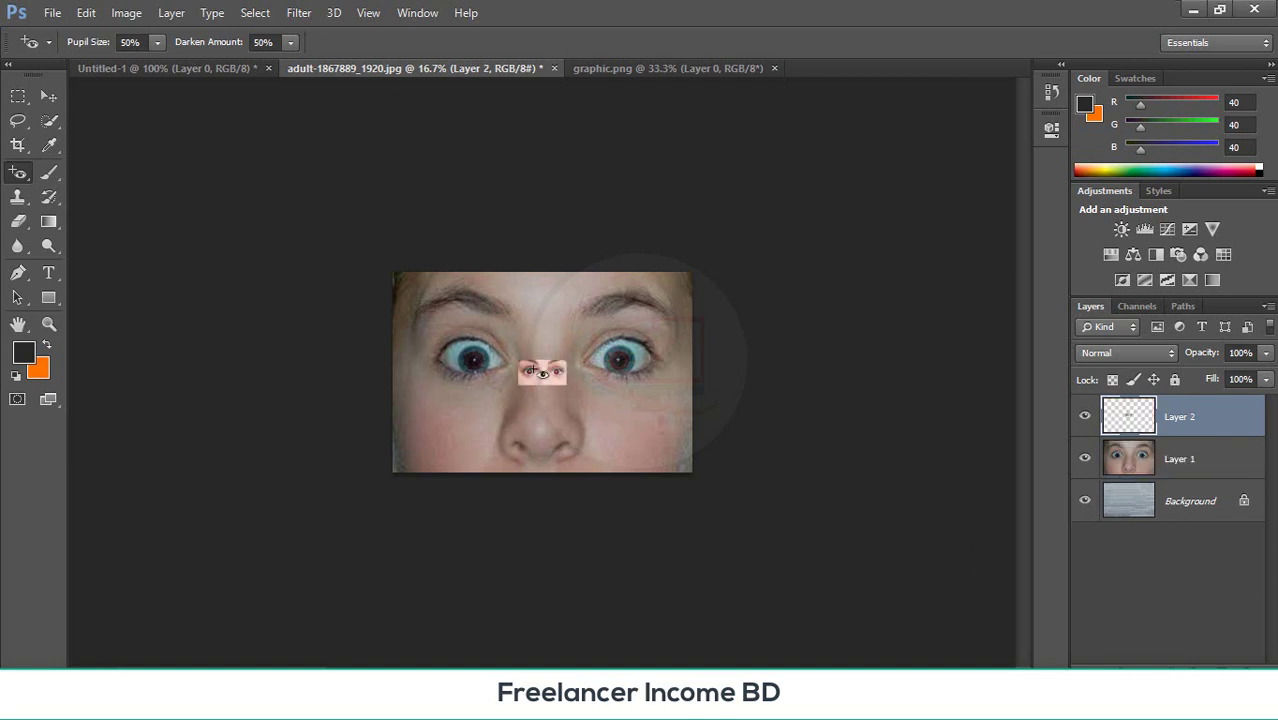
left_click(48, 96)
left_click_drag(590, 374, 773, 551)
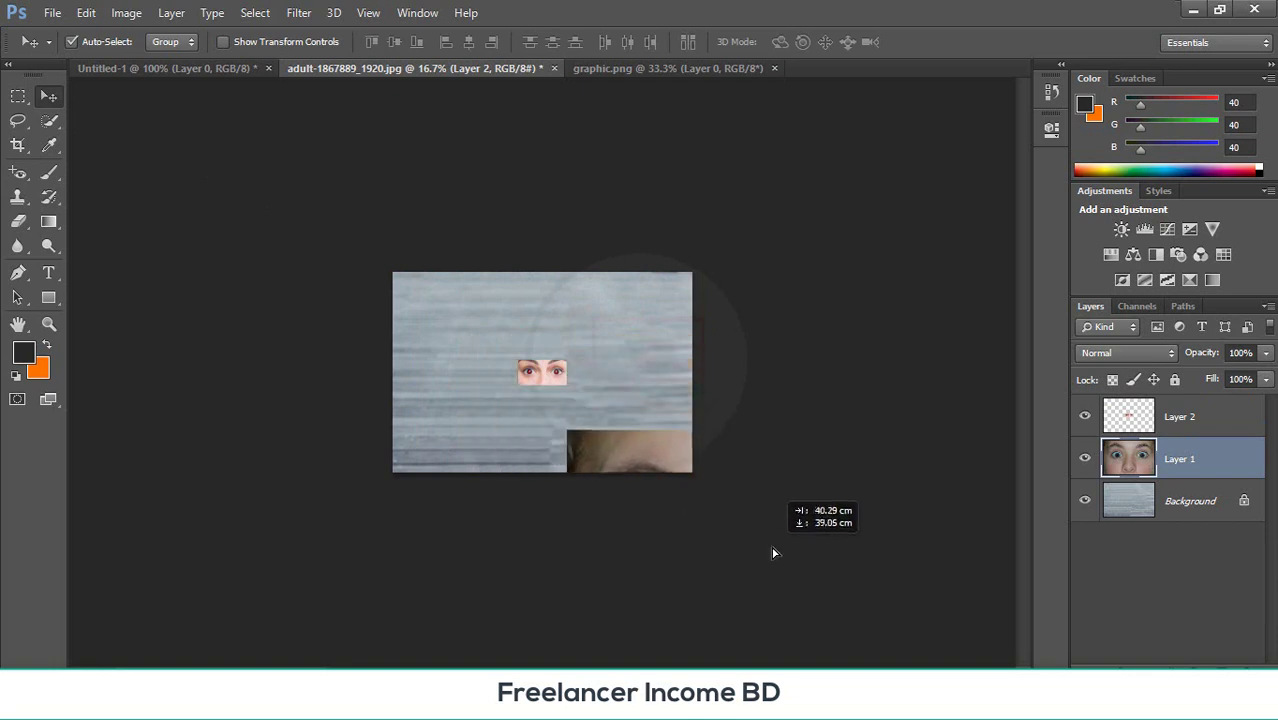
left_click(535, 377)
key("ctrl+t")
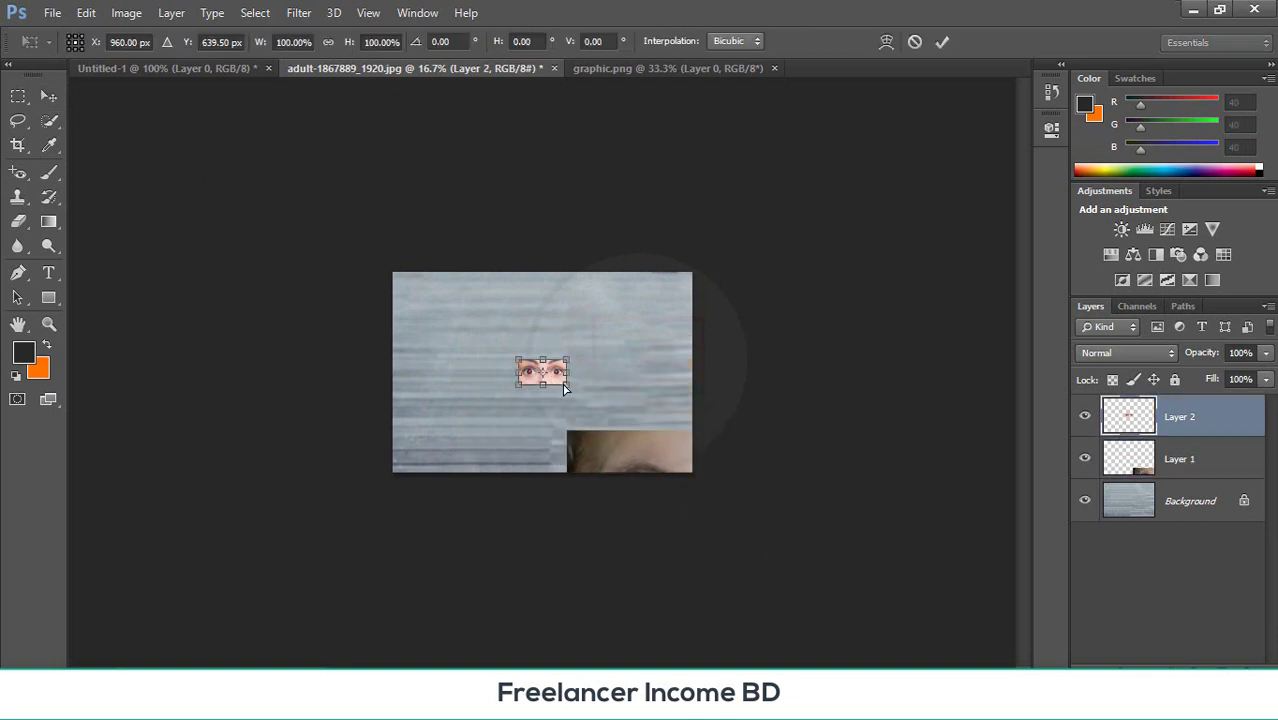
left_click_drag(568, 384, 677, 534)
key("Return")
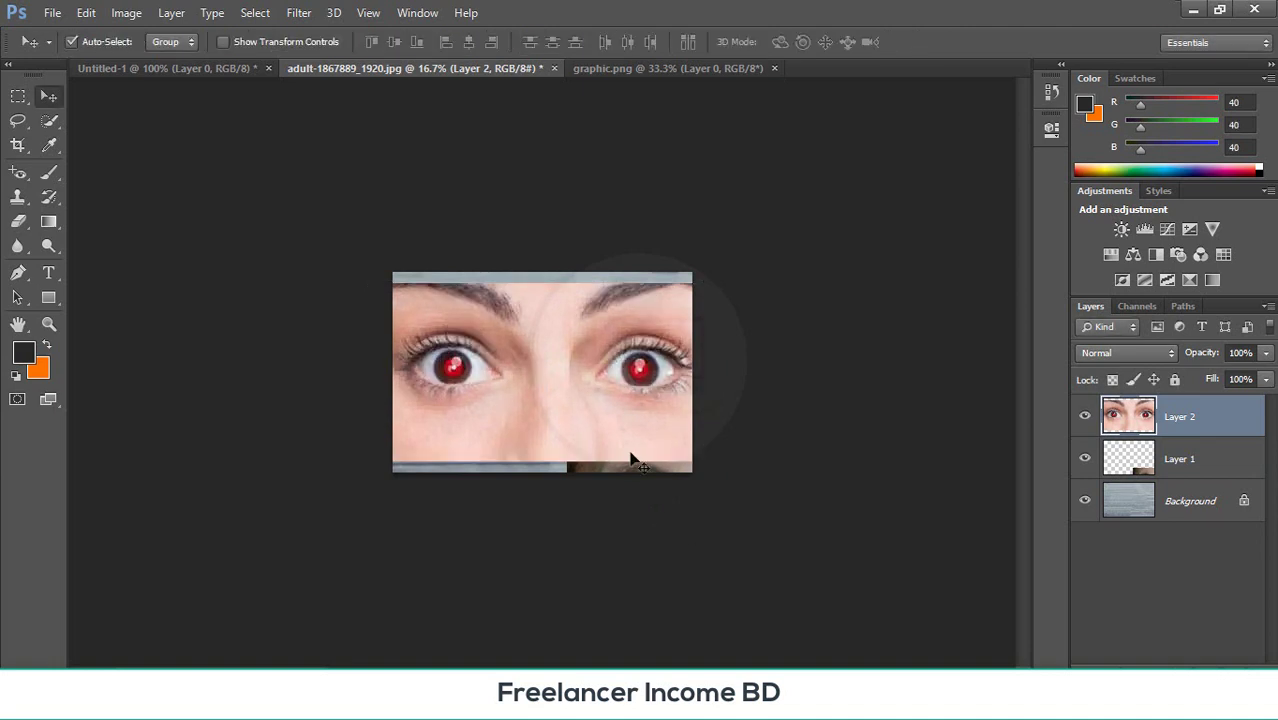
key("ctrl+plus")
key("ctrl+plus")
key("ctrl+plus")
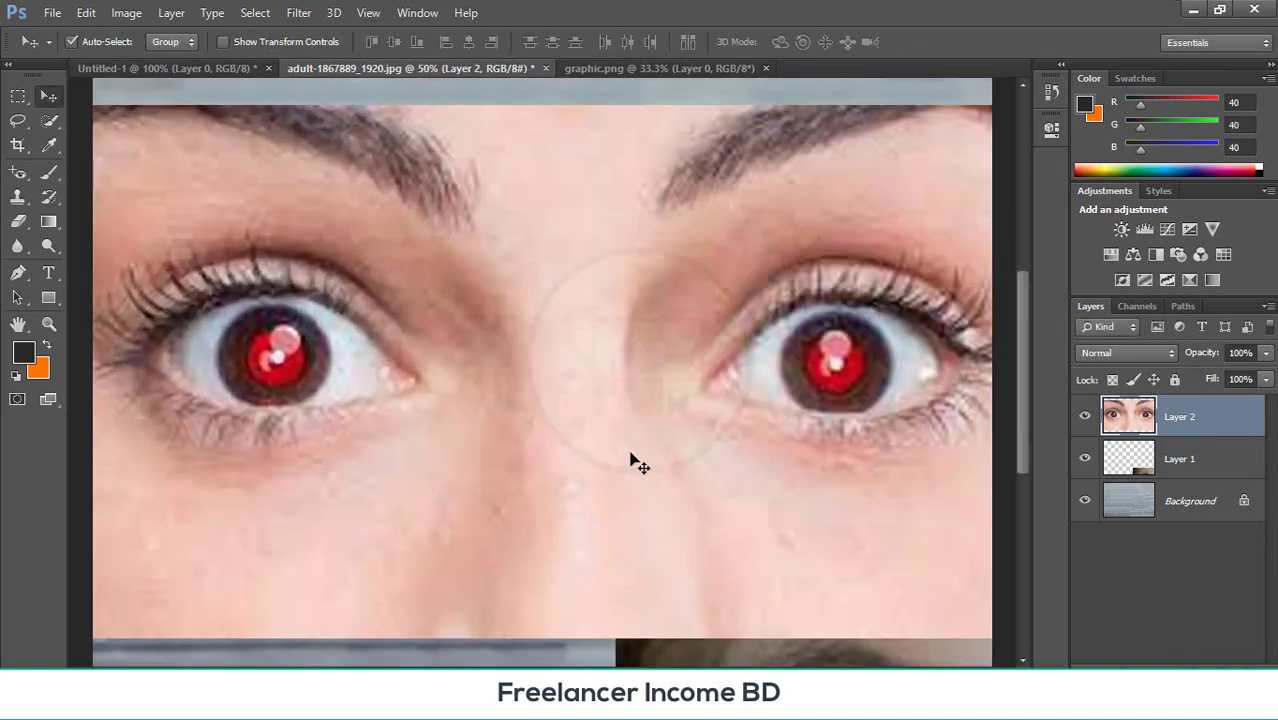
left_click(18, 172)
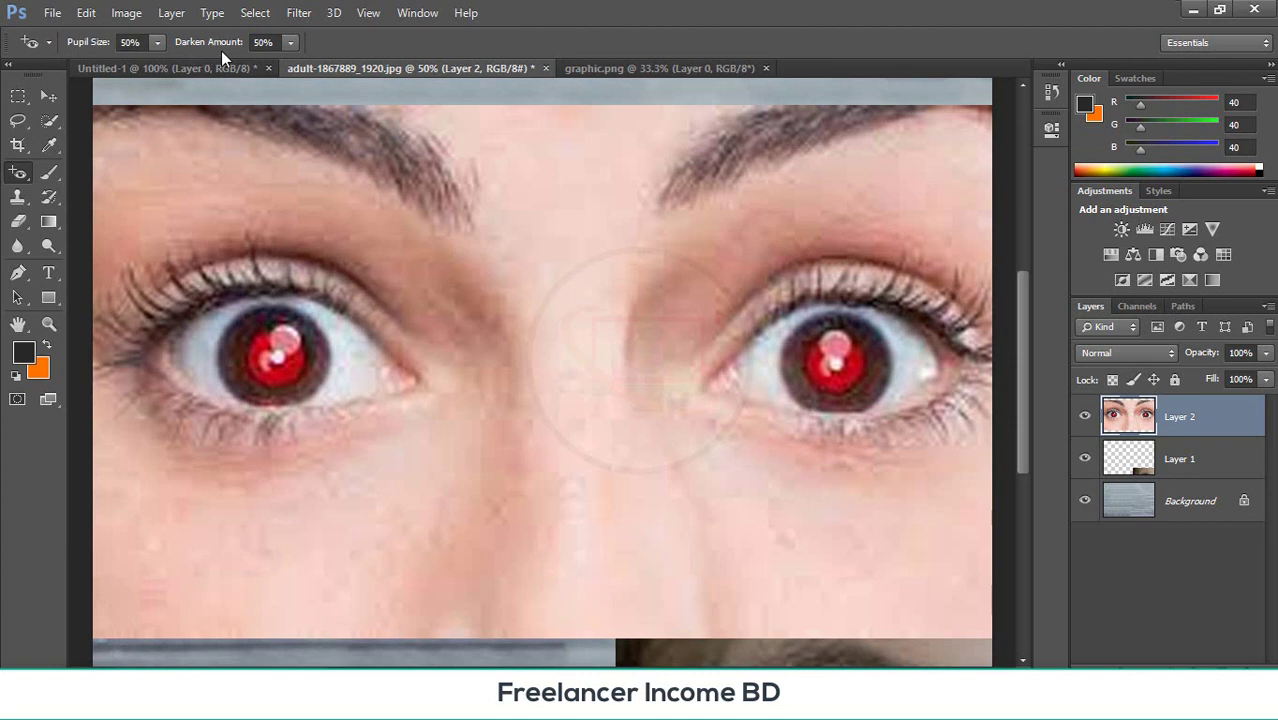
- Set Pupil Size to 82% and remove the red from the left pupil, including its edge
left_click(157, 45)
left_click_drag(159, 61, 189, 65)
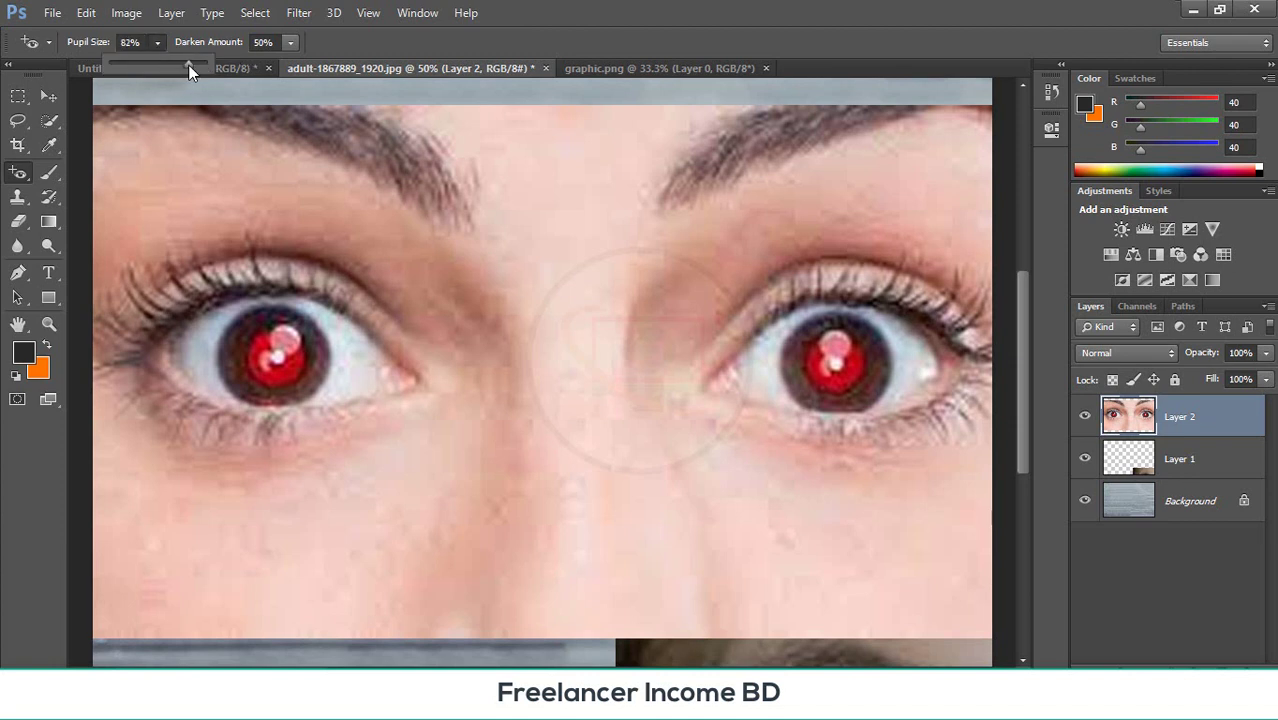
left_click(269, 350)
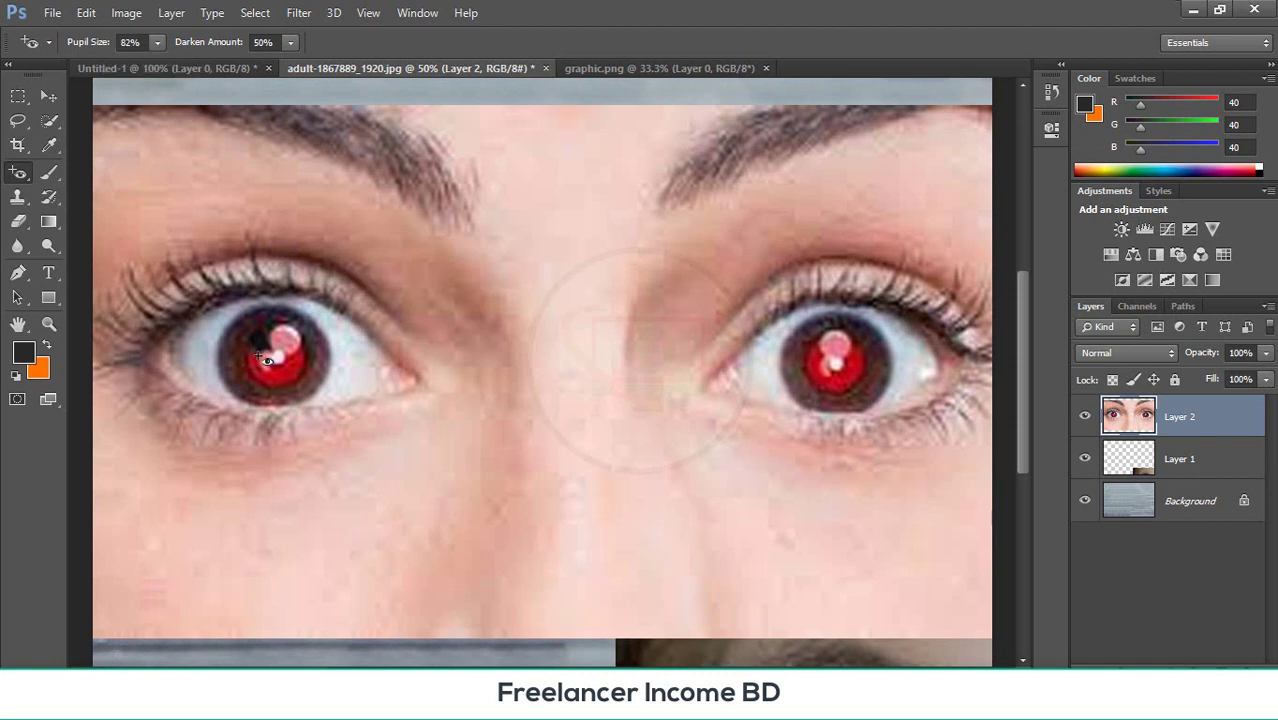
left_click(259, 366)
left_click(300, 368)
left_click(252, 324)
- Lower Pupil Size to 1% and fix the right pupil
left_click(159, 42)
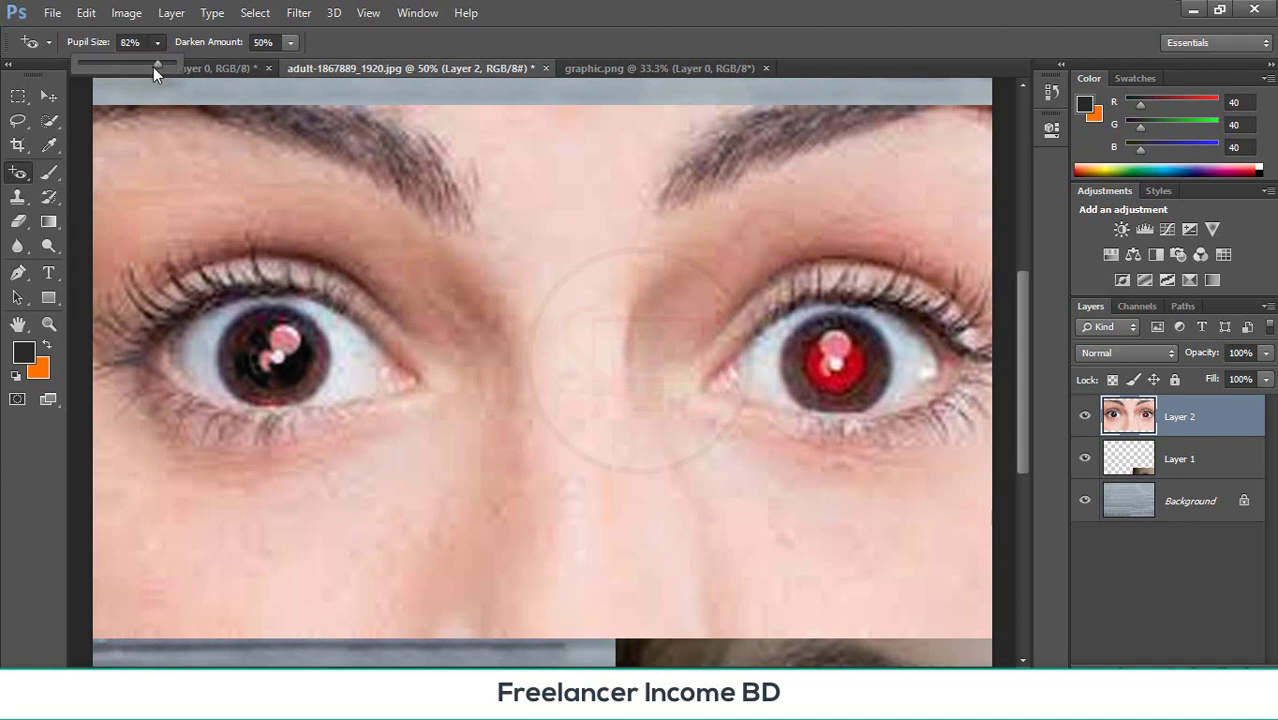
left_click(838, 388)
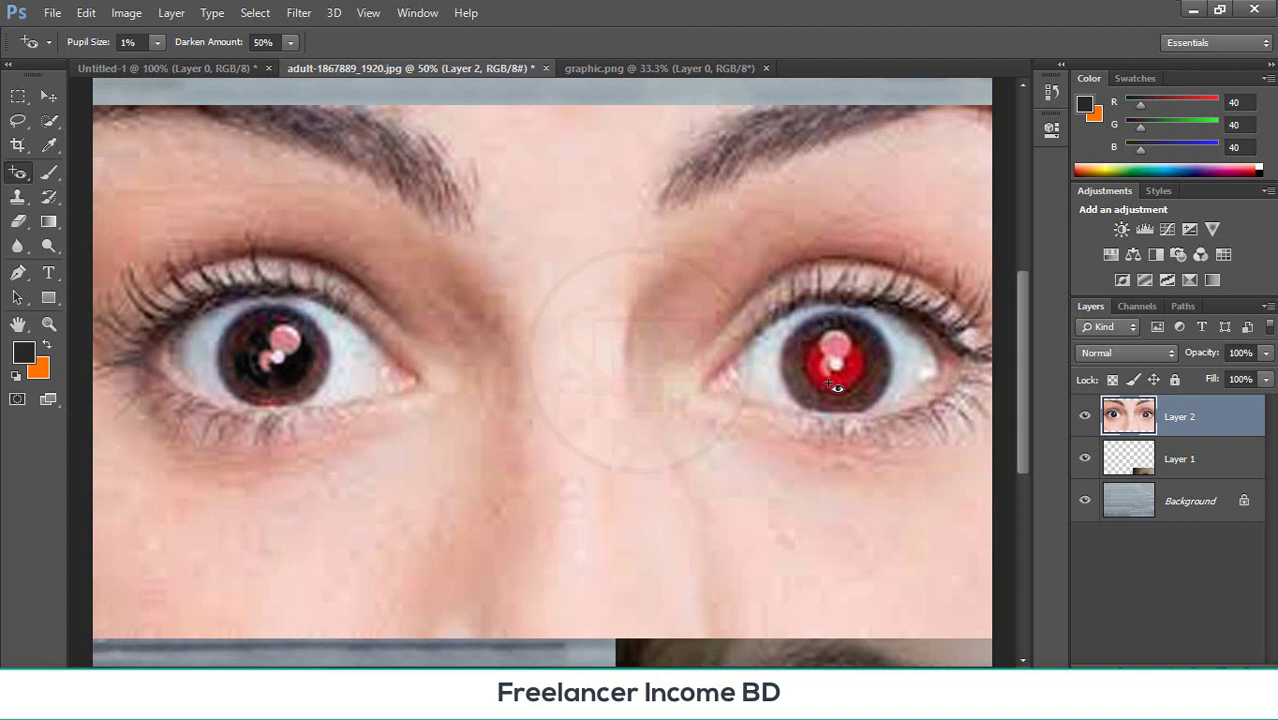
left_click(832, 386)
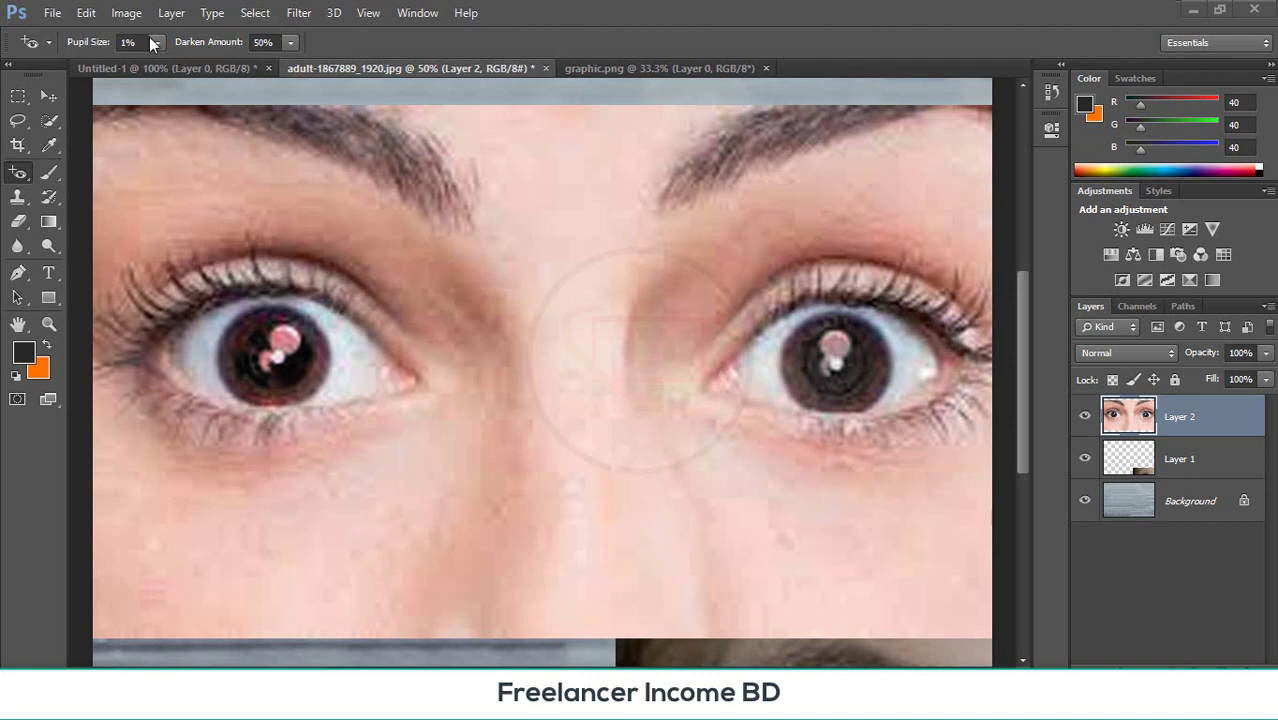
- Try the right pupil at 100% Darken Amount, undo, and refix it at 1% Darken Amount
left_click(291, 42)
left_click_drag(289, 63, 382, 64)
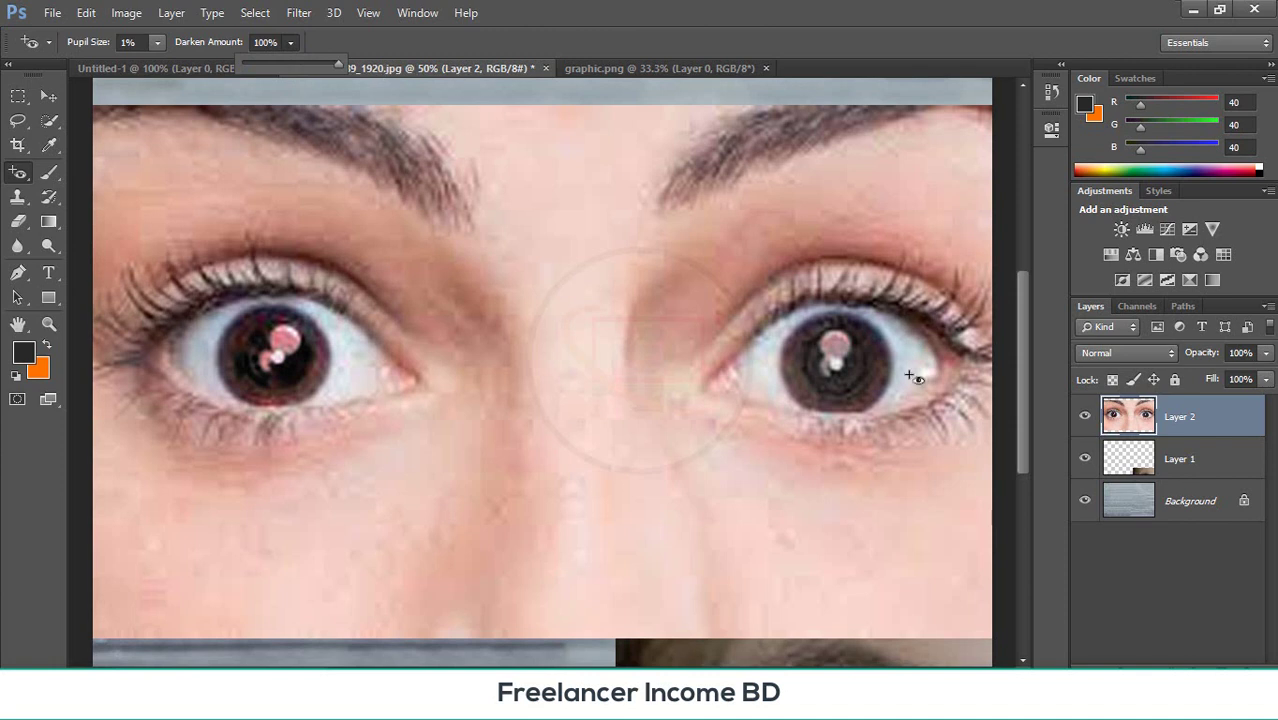
left_click(850, 378)
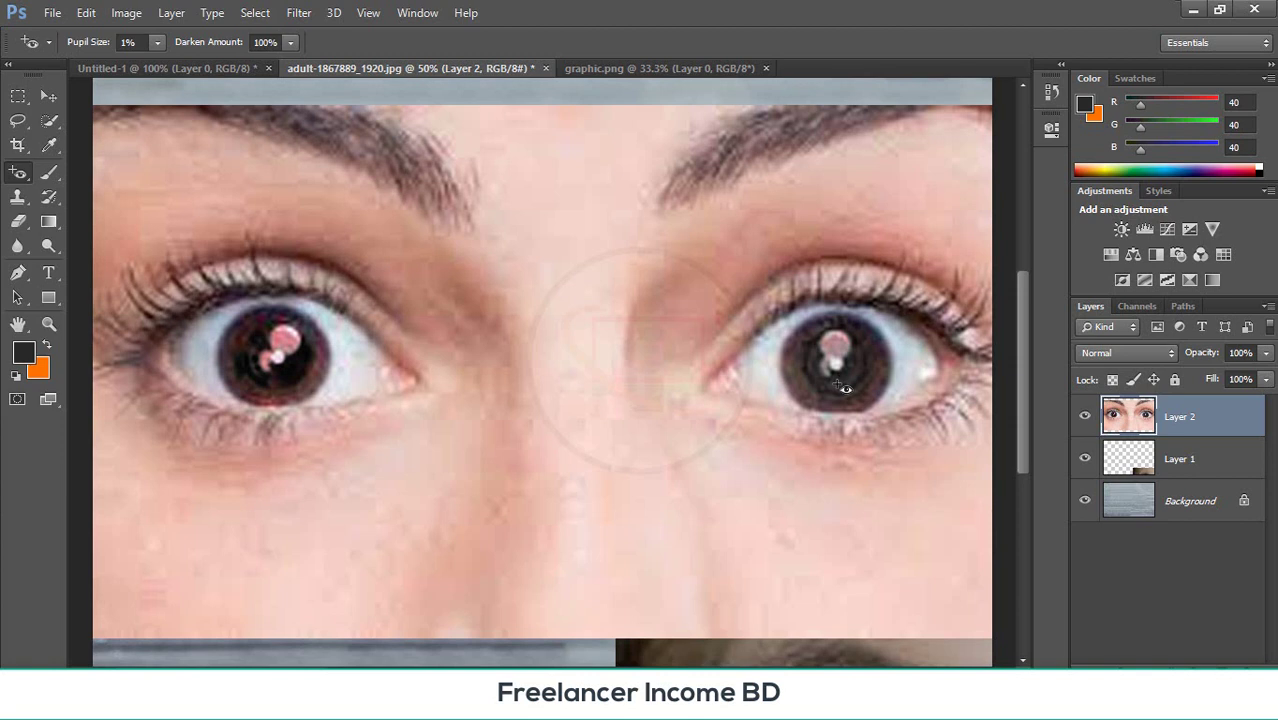
key("ctrl+z")
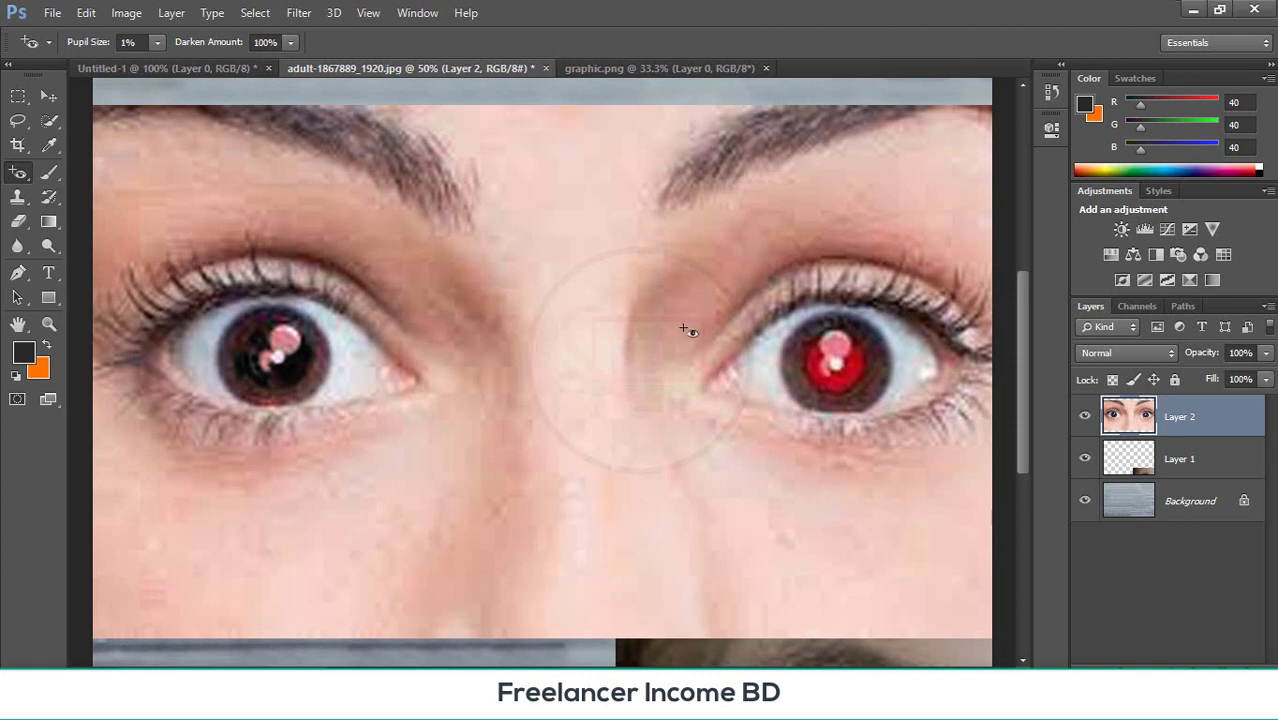
left_click(862, 379)
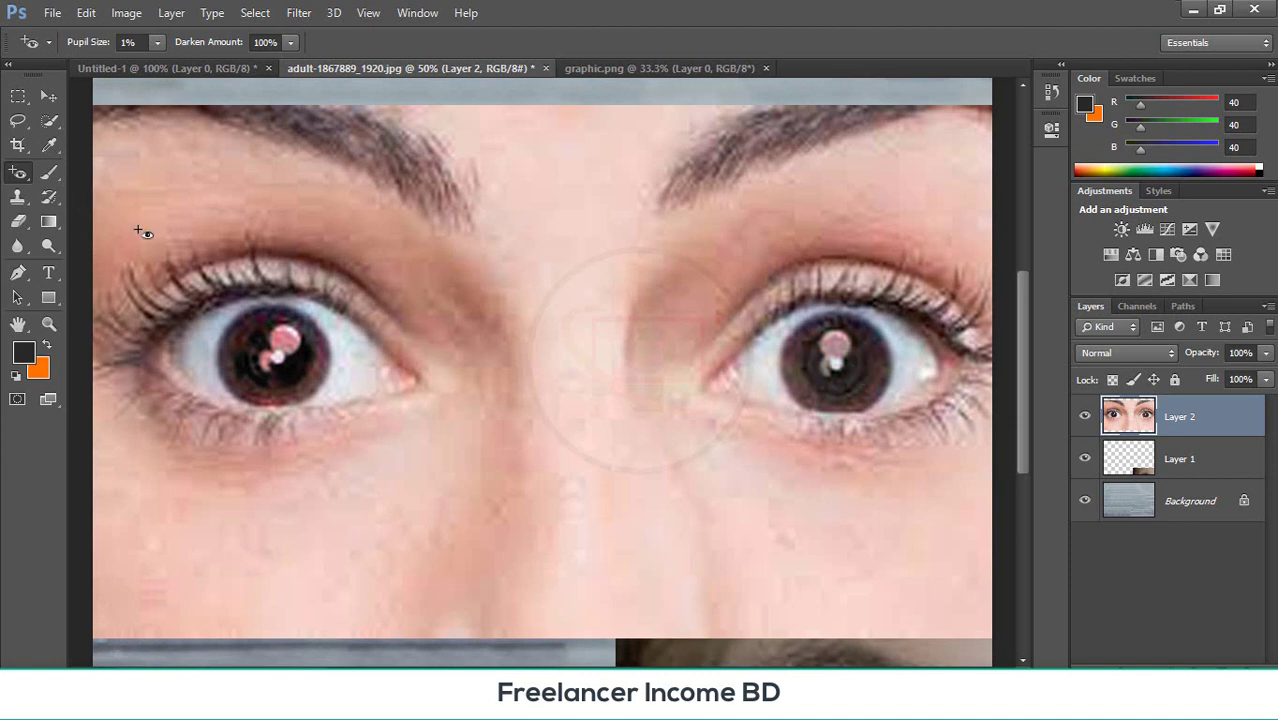
key("ctrl+z")
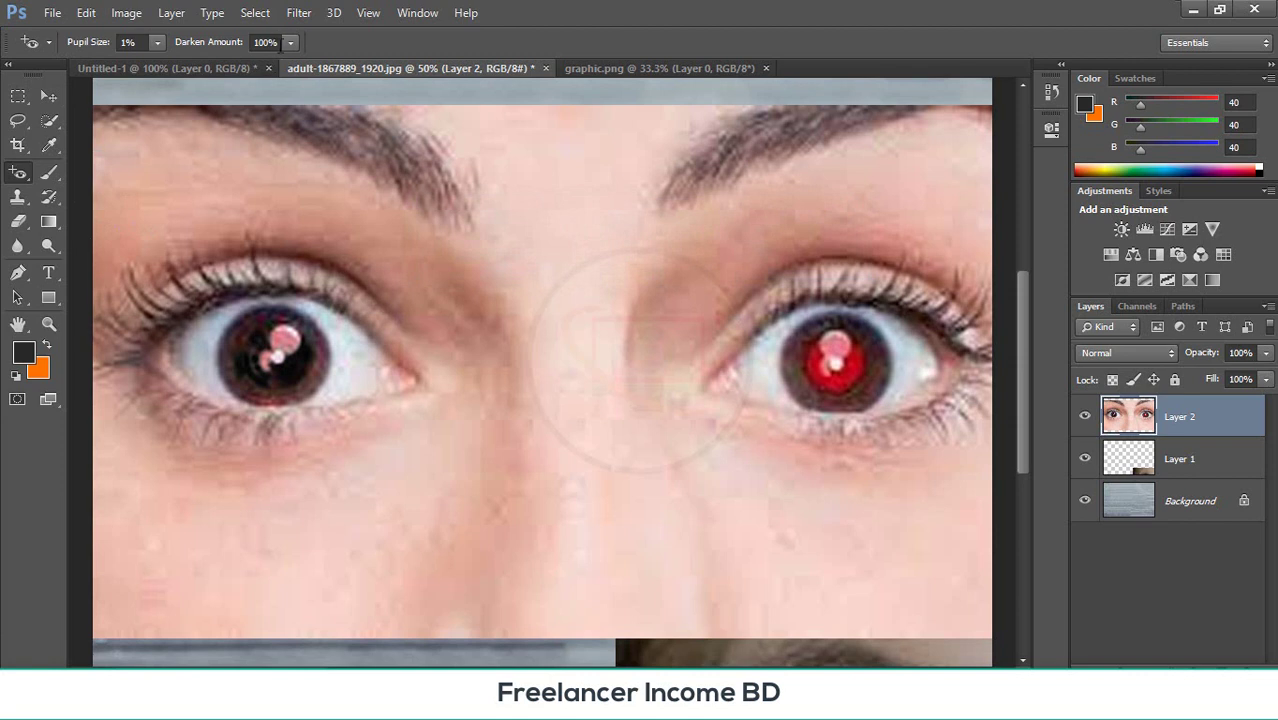
left_click(291, 42)
left_click_drag(275, 62, 196, 64)
left_click(848, 380)
left_click(848, 380)
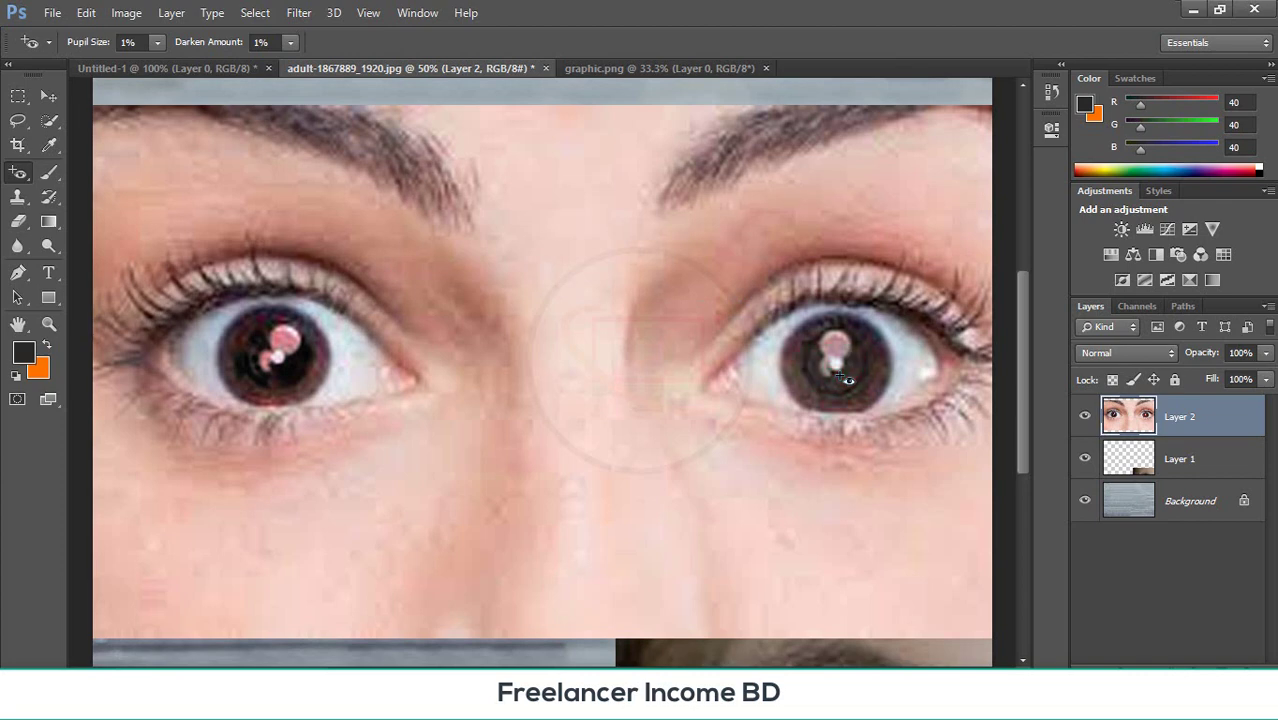
- Zoom to 100% on the right eye, then refresh the desktop
key("ctrl+plus")
key("ctrl+plus")
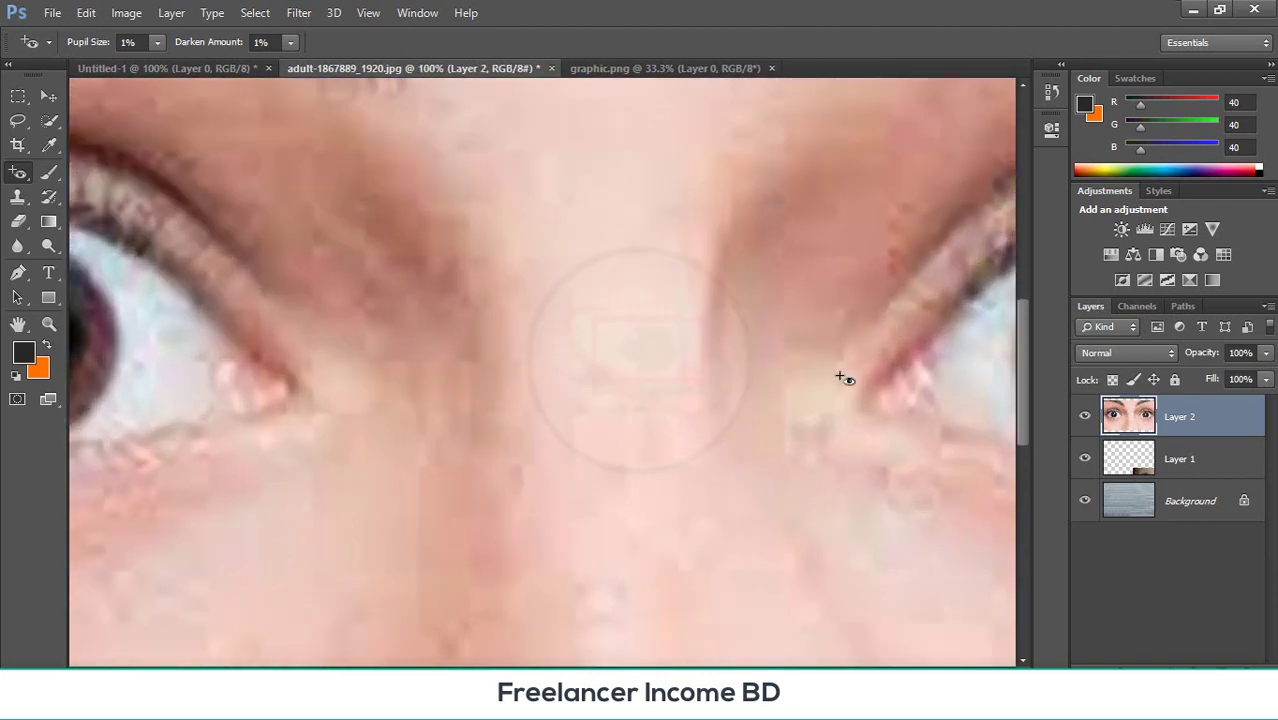
left_click_drag(841, 371, 228, 371)
left_click_drag(403, 318, 392, 318)
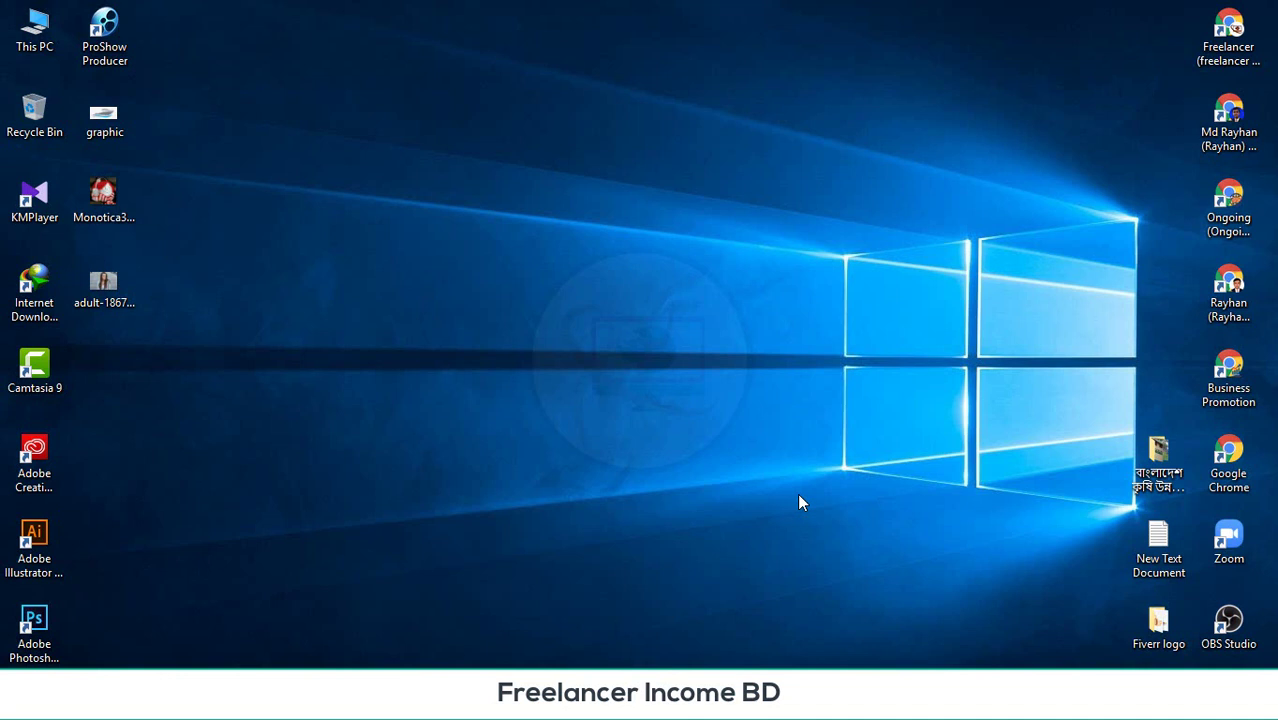
right_click(554, 325)
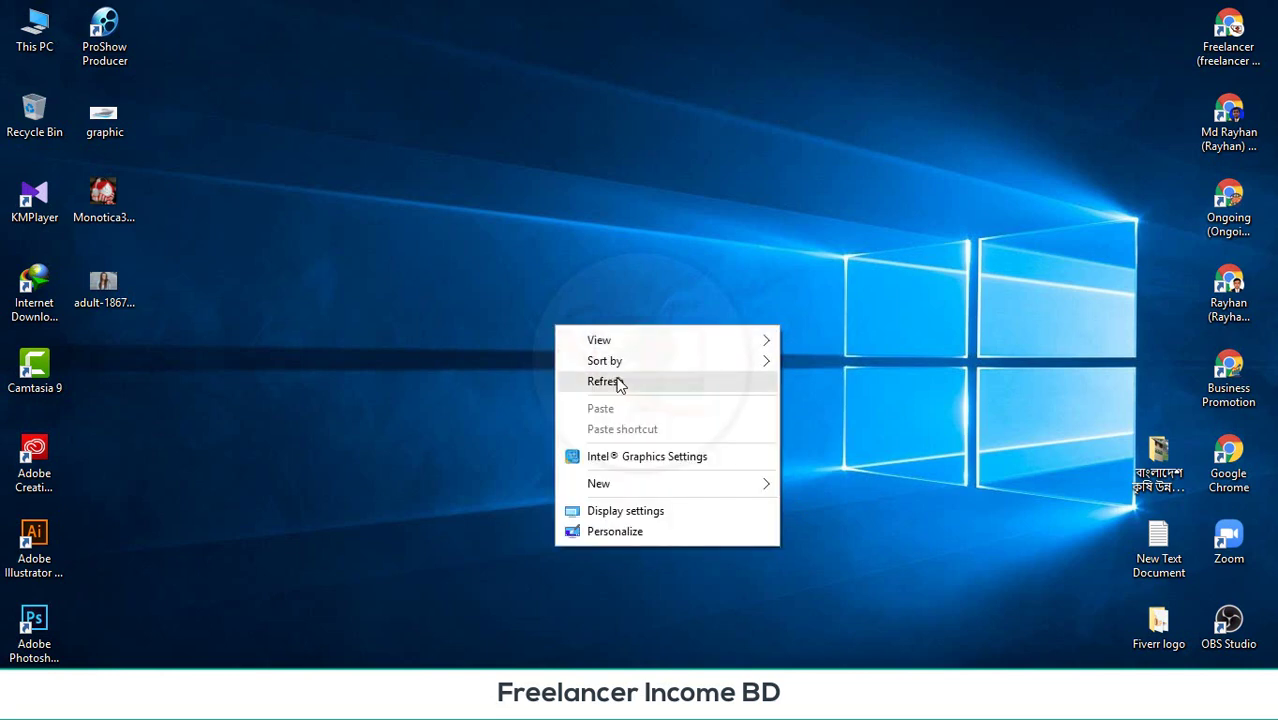
left_click(612, 381)
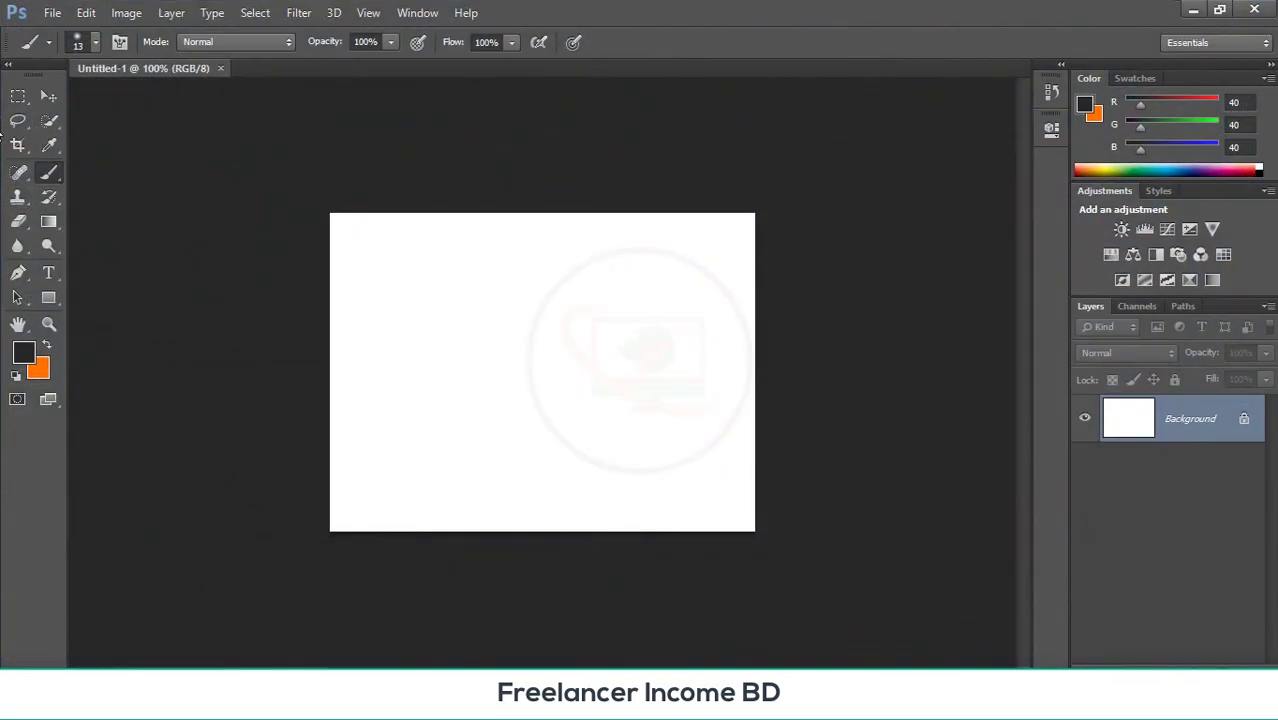
- Paint a test V stroke with a 90 px brush, then undo it
left_click(49, 99)
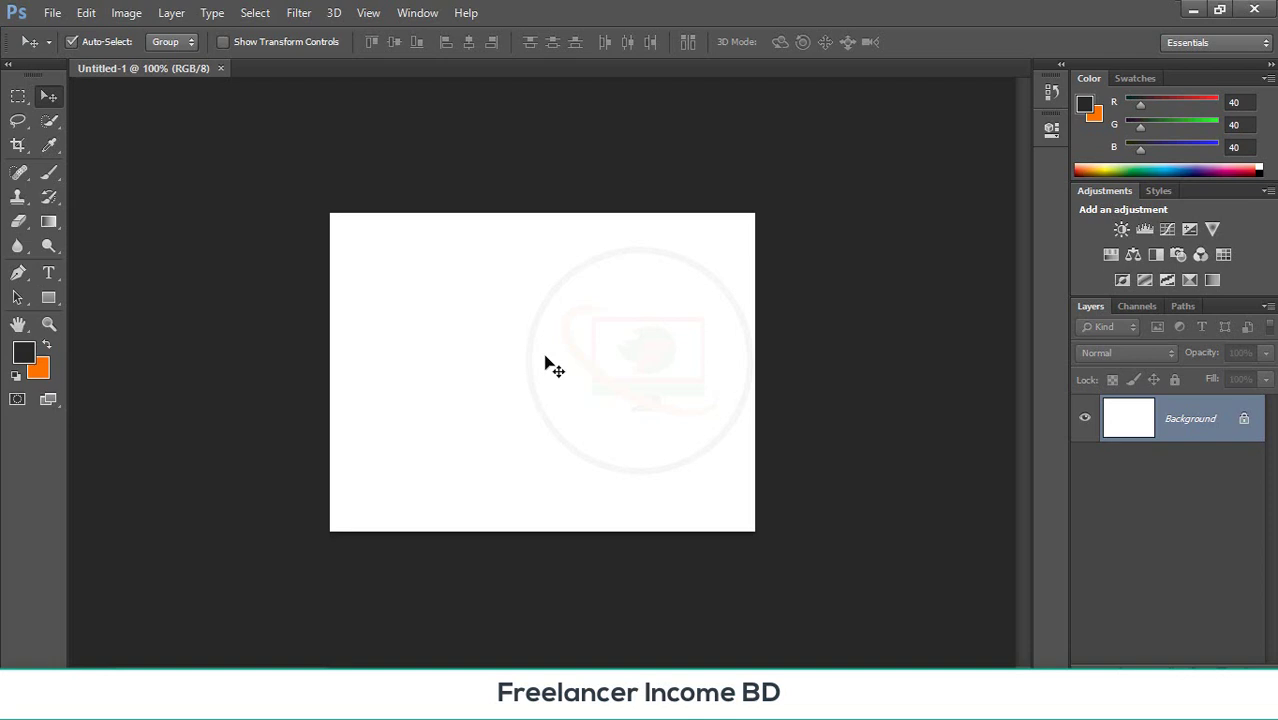
left_click(50, 173)
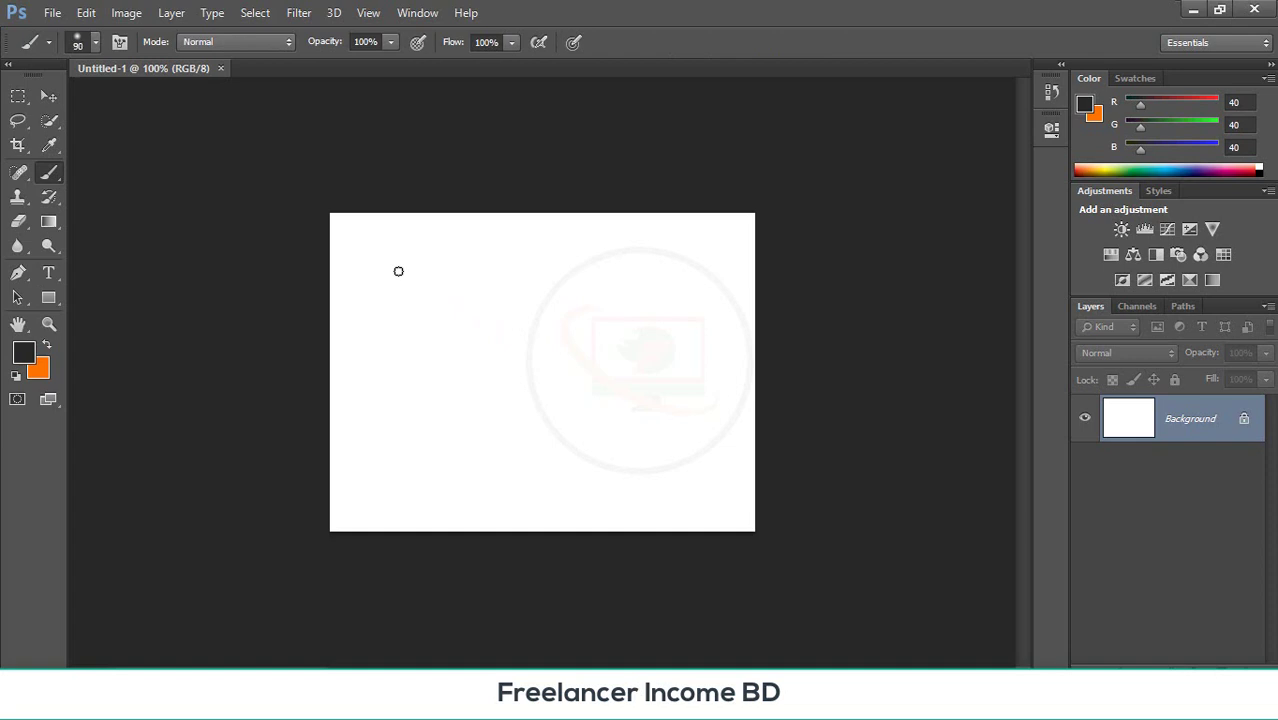
key("bracketright")
key("bracketright")
key("bracketright")
key("bracketright")
key("bracketright")
key("bracketright")
key("bracketright")
key("bracketright")
key("bracketright")
key("bracketright")
key("bracketright")
mouse_move(397, 268)
left_mouse_down()
mouse_move(469, 349)
mouse_move(447, 309)
mouse_move(476, 412)
mouse_move(537, 274)
mouse_move(511, 360)
mouse_move(523, 439)
mouse_move(638, 441)
mouse_move(650, 404)
mouse_move(610, 400)
mouse_move(572, 337)
mouse_move(612, 374)
mouse_move(547, 305)
mouse_move(444, 265)
mouse_move(599, 275)
mouse_move(615, 231)
mouse_move(464, 230)
mouse_move(614, 242)
mouse_move(694, 359)
mouse_move(746, 376)
mouse_move(759, 302)
mouse_move(740, 216)
mouse_move(739, 237)
mouse_move(686, 233)
mouse_move(629, 262)
mouse_move(722, 449)
mouse_move(760, 480)
mouse_move(737, 520)
mouse_move(703, 441)
mouse_move(729, 419)
mouse_move(711, 383)
mouse_move(685, 437)
mouse_move(787, 465)
mouse_move(594, 483)
mouse_move(768, 546)
mouse_move(322, 497)
mouse_move(439, 549)
mouse_move(444, 500)
mouse_move(372, 384)
mouse_move(349, 190)
mouse_move(346, 495)
mouse_move(368, 479)
mouse_move(413, 514)
mouse_move(426, 500)
mouse_move(410, 374)
mouse_move(478, 400)
mouse_move(533, 522)
mouse_move(535, 504)
mouse_move(592, 557)
mouse_move(725, 439)
left_mouse_up()
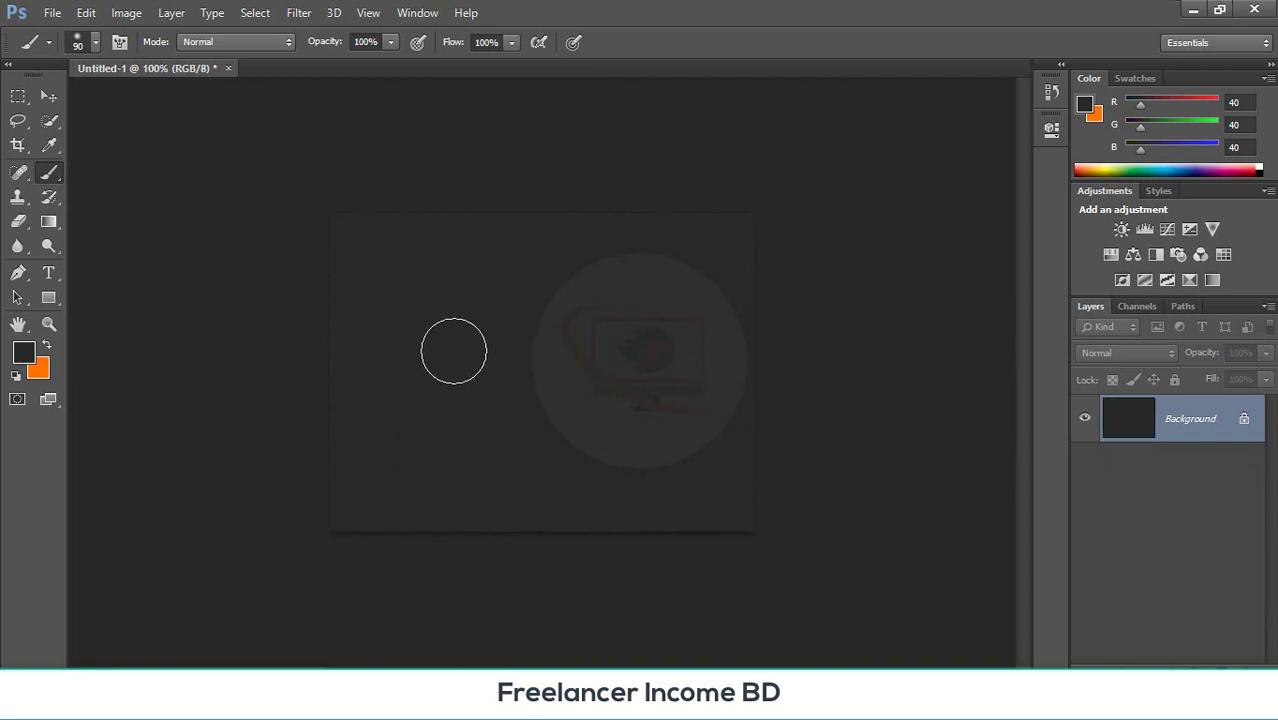
key("ctrl+z")
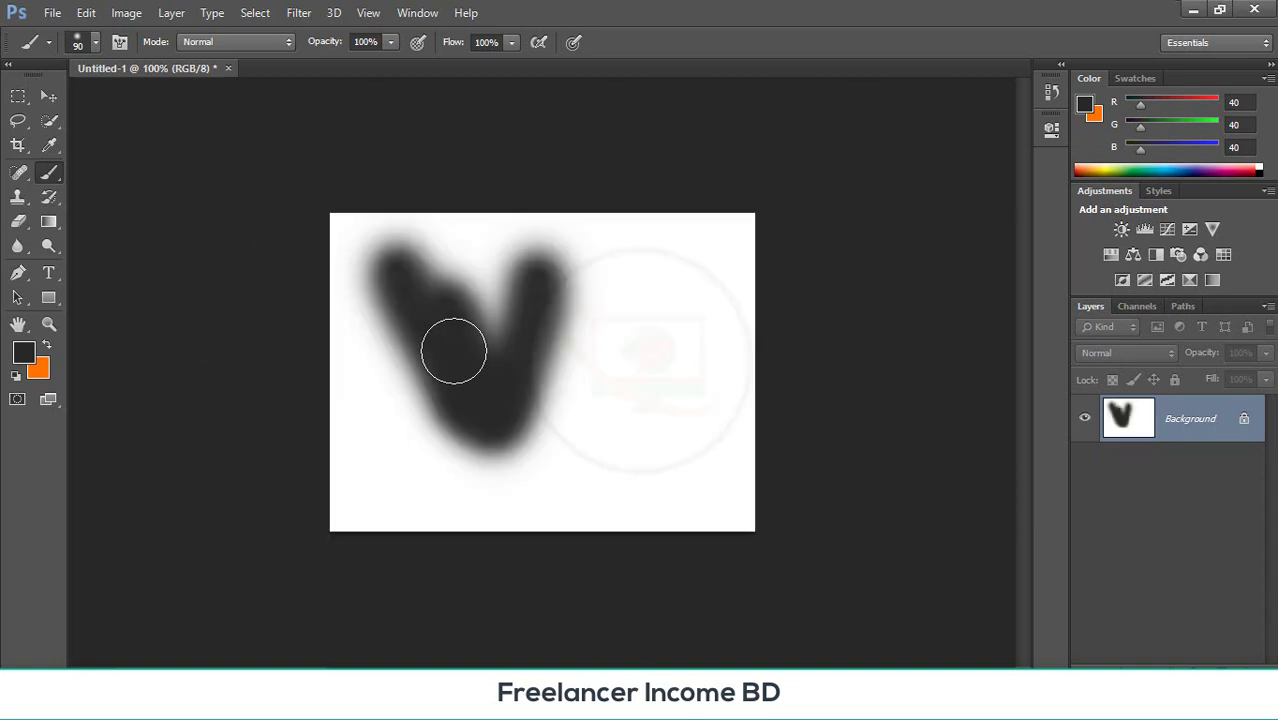
key("ctrl+alt+z")
key("ctrl+alt+z")
key("ctrl+alt+z")
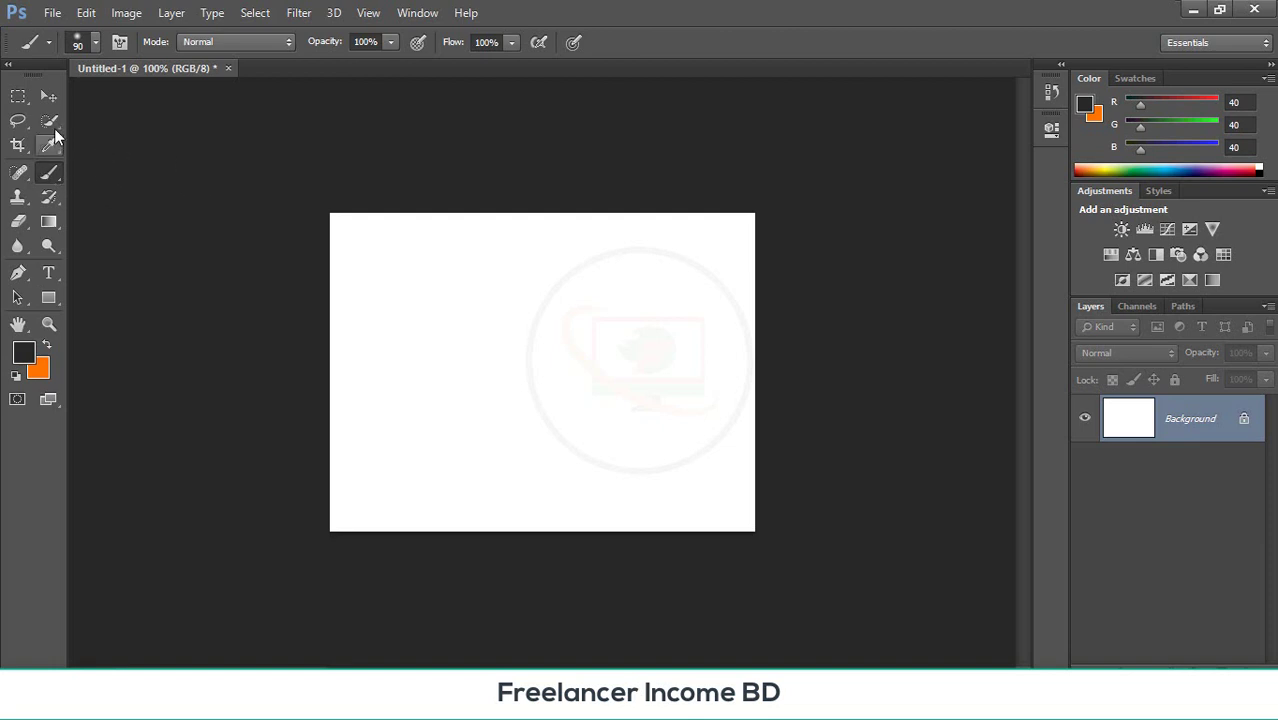
- Zoom the canvas to 200% and set the Brush tool size to 30 px
left_click(49, 97)
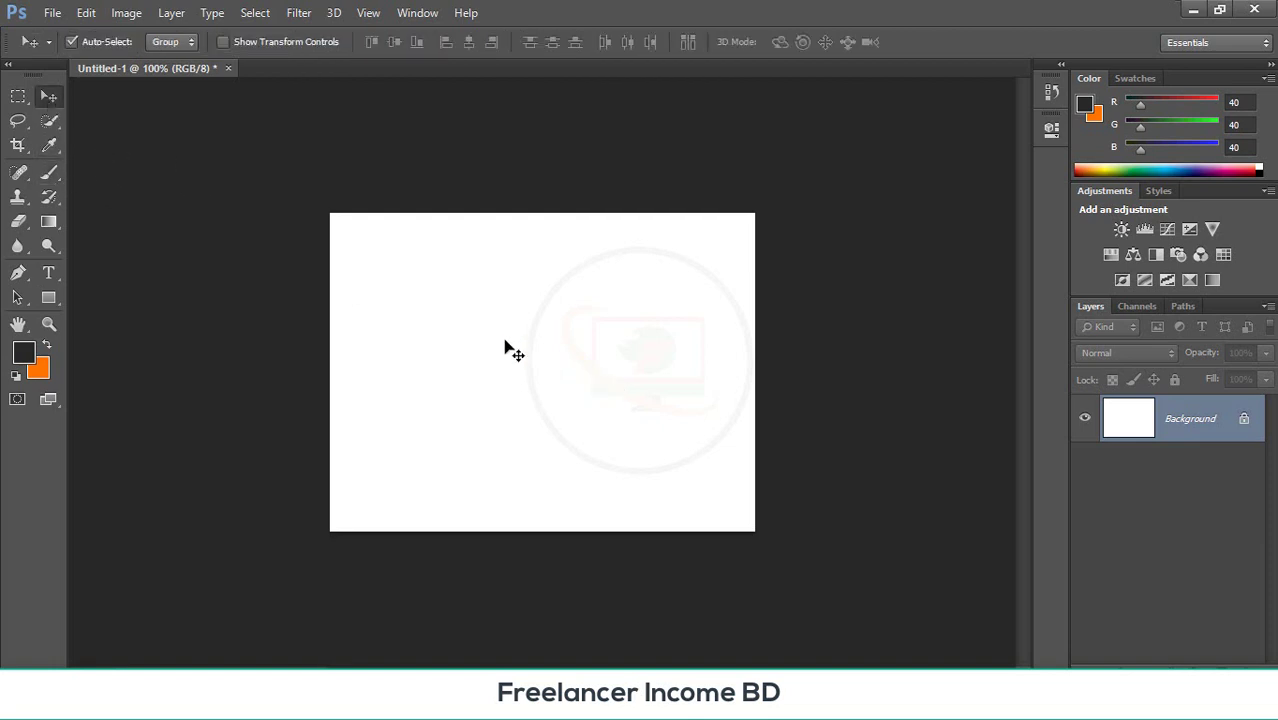
key("ctrl+plus")
key("ctrl+minus")
key("ctrl+minus")
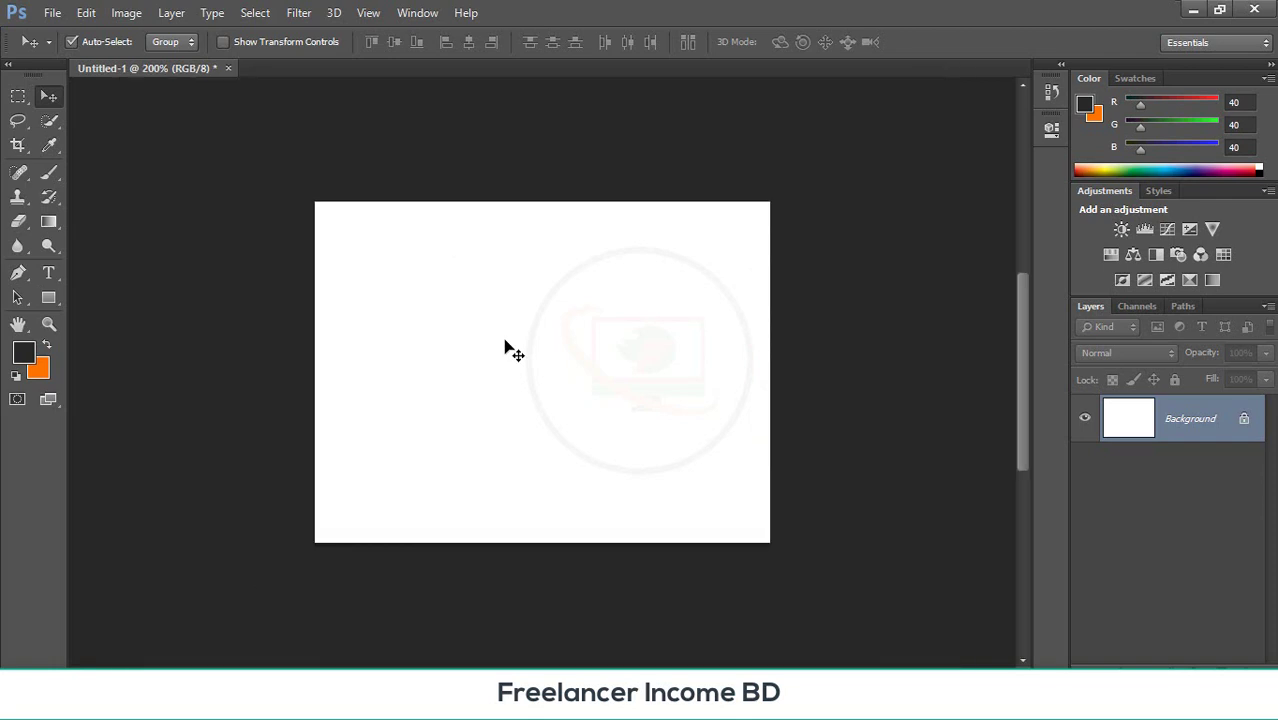
key("ctrl+minus")
key("ctrl+plus")
key("ctrl+plus")
key("ctrl+plus")
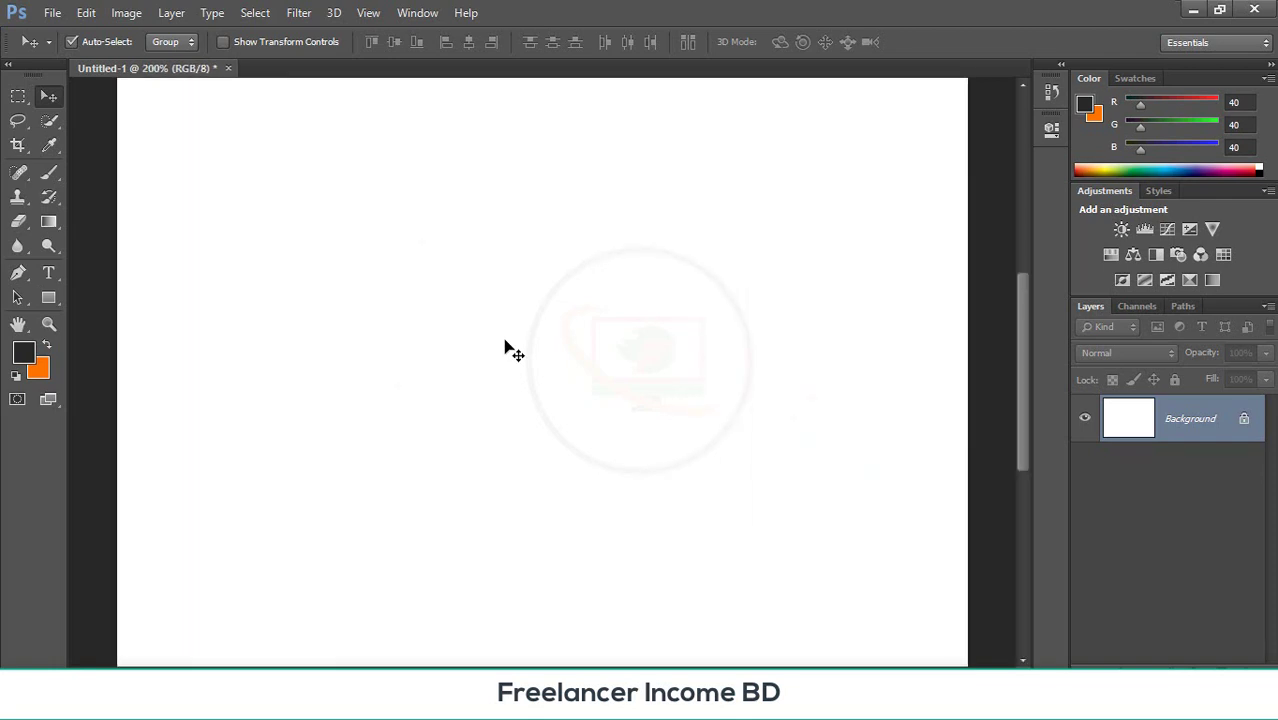
key("ctrl+minus")
key("ctrl+minus")
key("ctrl+plus")
key("ctrl+plus")
left_click(51, 173)
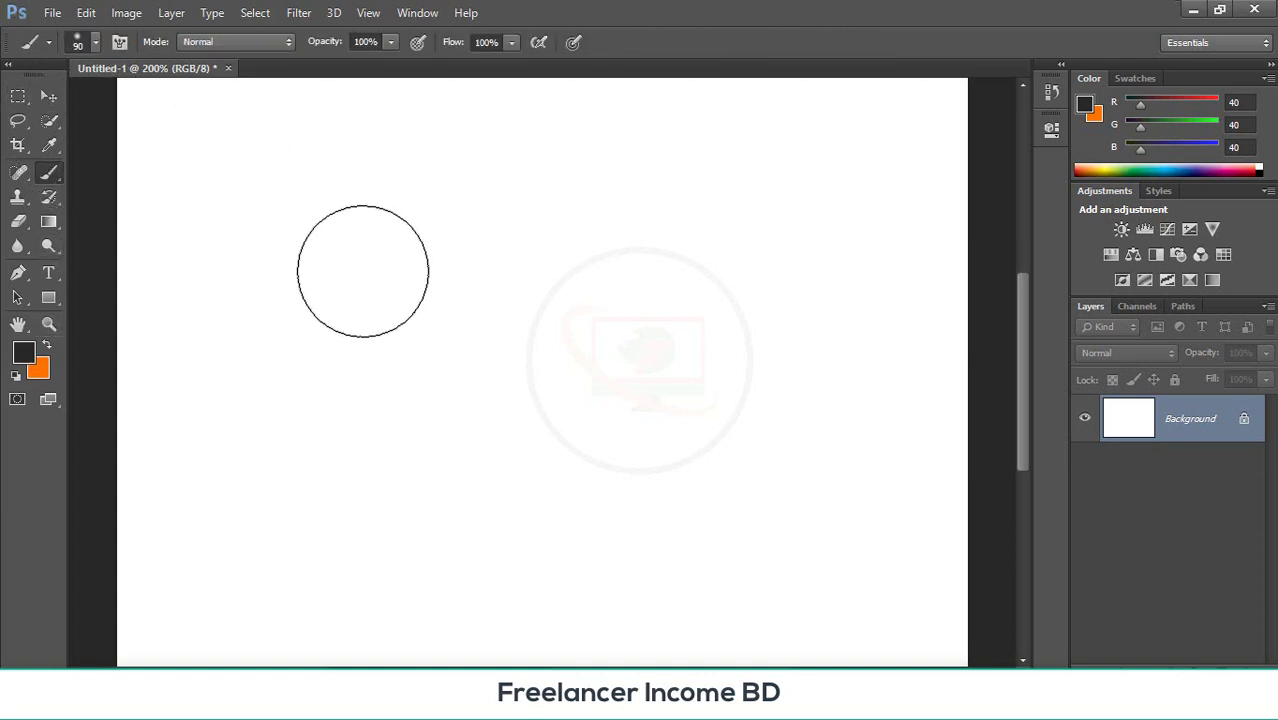
key("bracketleft")
key("bracketleft")
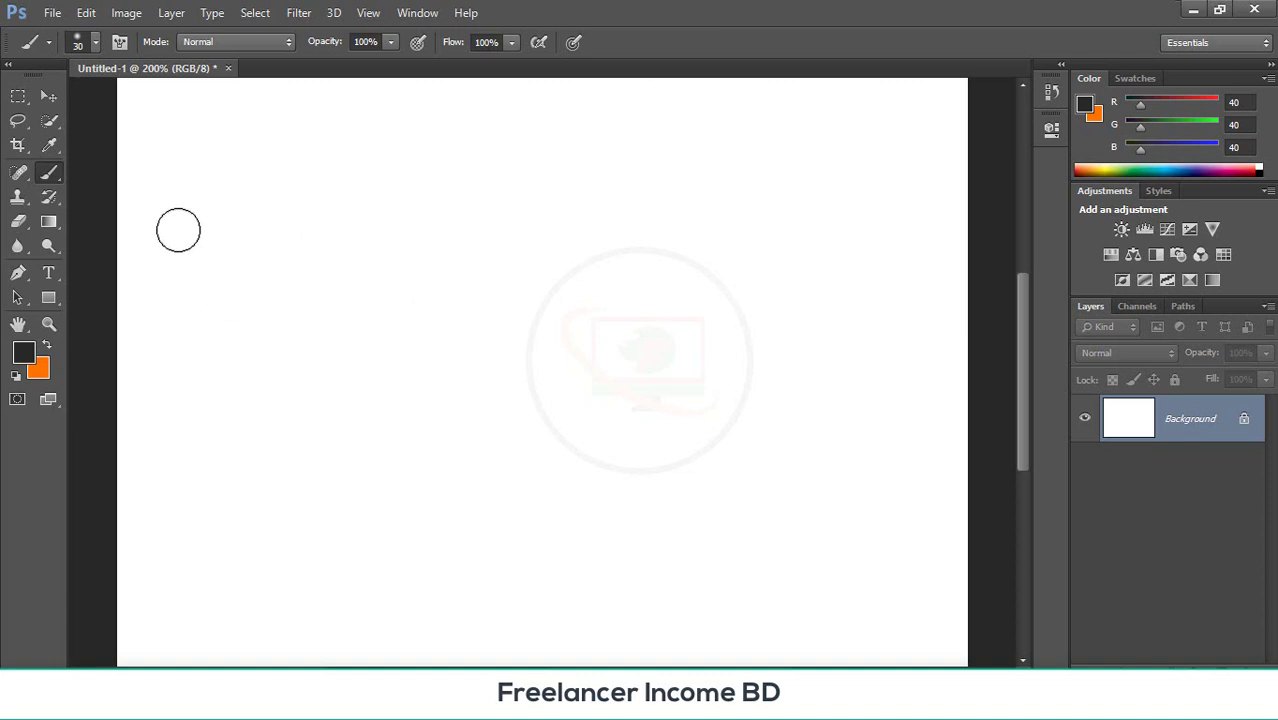
left_click(50, 40)
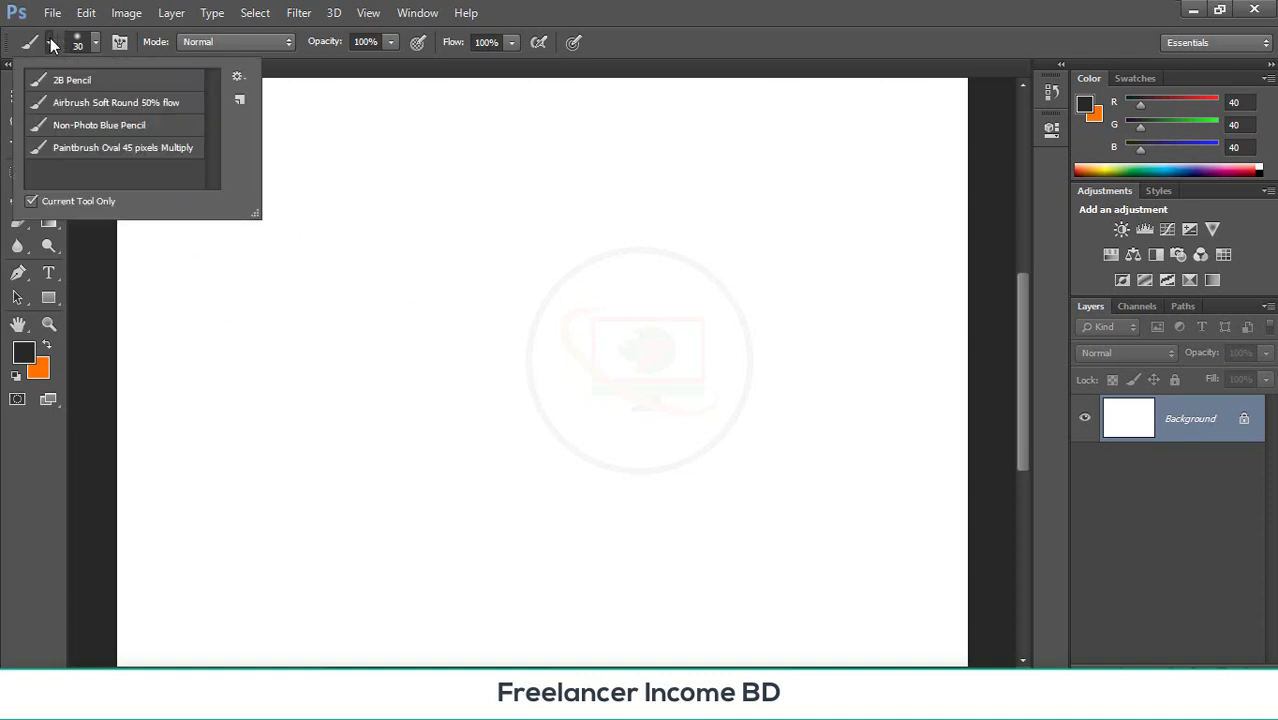
- Enlarge the Brush Preset picker and paint a soft dot and long soft stroke near the top
left_click(50, 38)
left_click(96, 46)
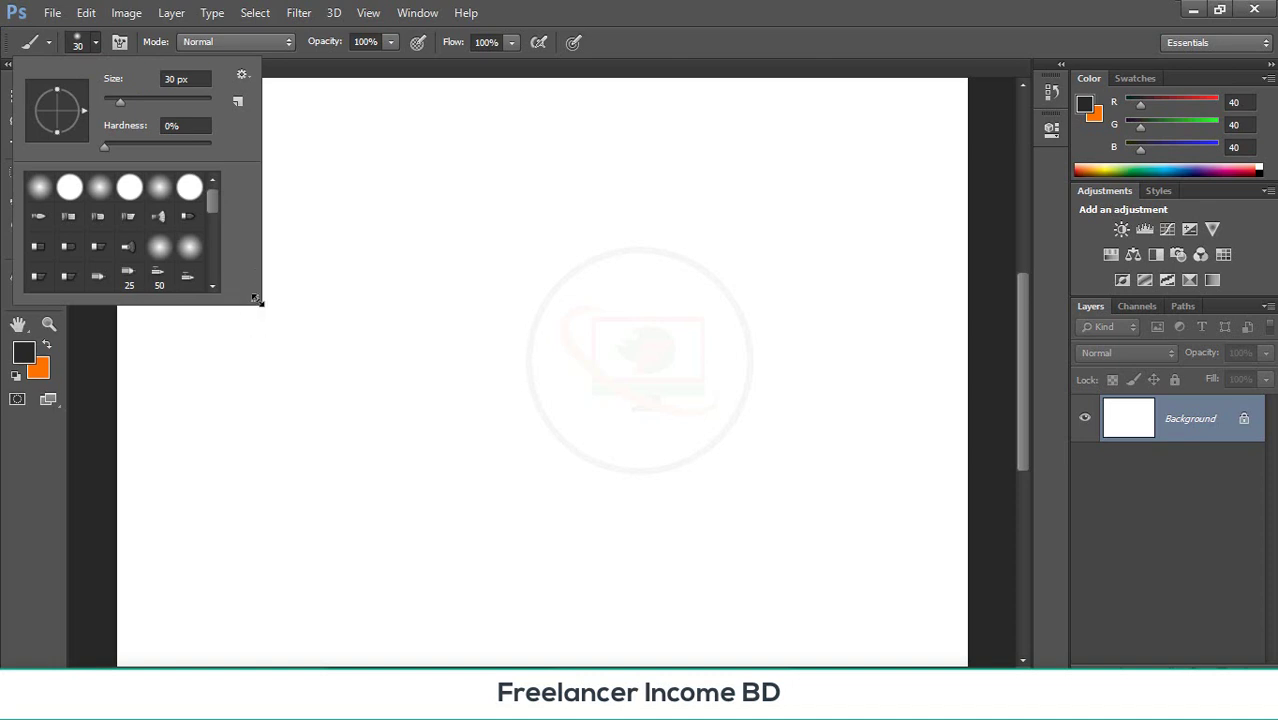
mouse_move(256, 298)
left_mouse_down()
mouse_move(699, 566)
mouse_move(838, 634)
mouse_move(745, 520)
left_mouse_up()
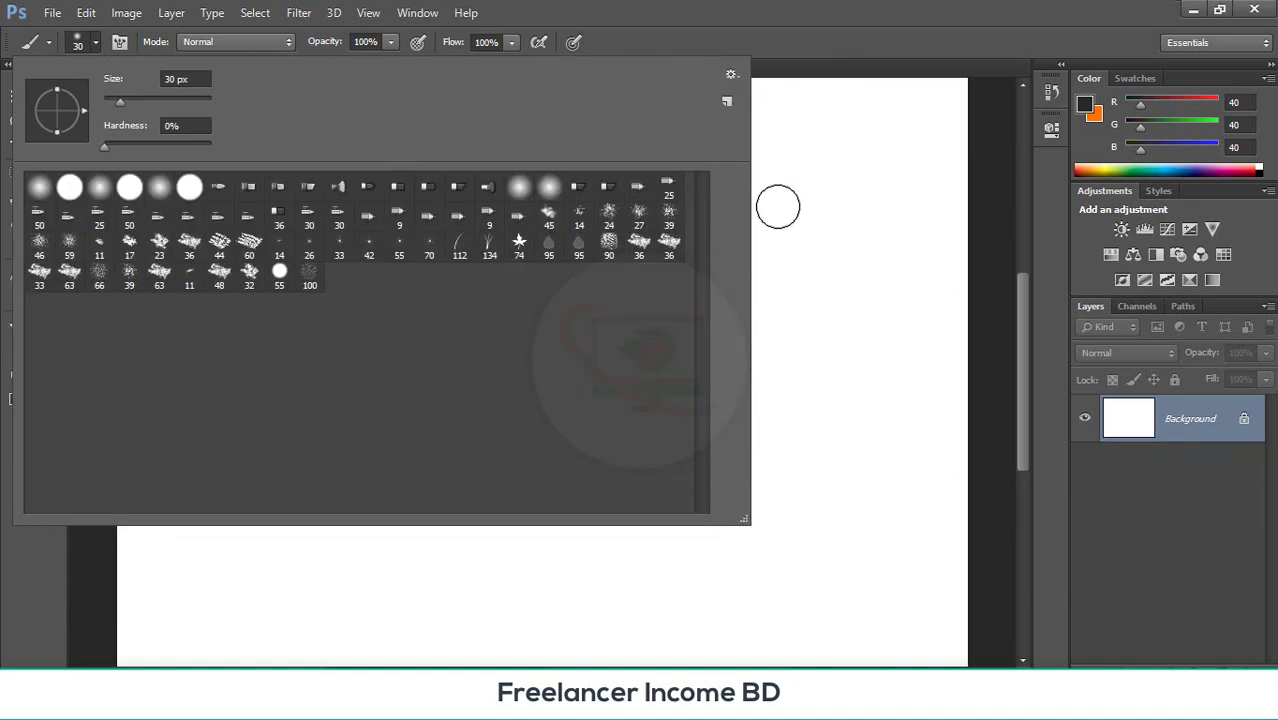
left_click(816, 191)
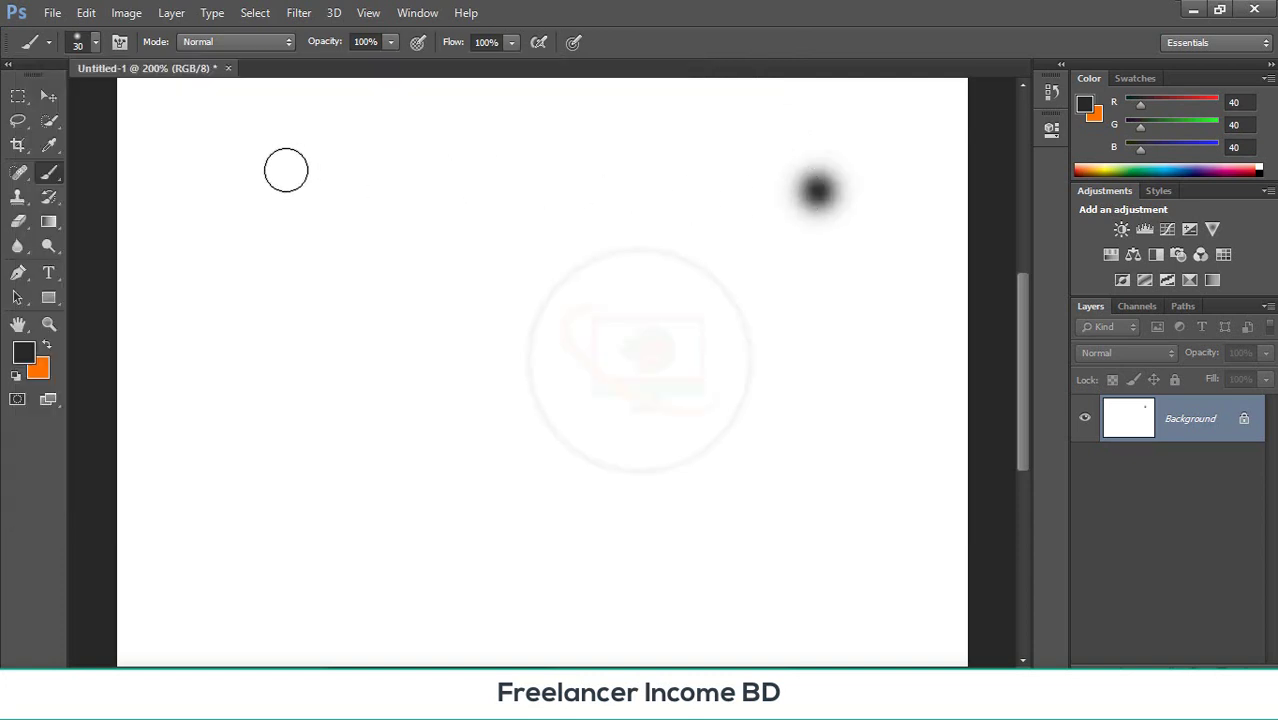
left_click_drag(218, 131, 550, 131)
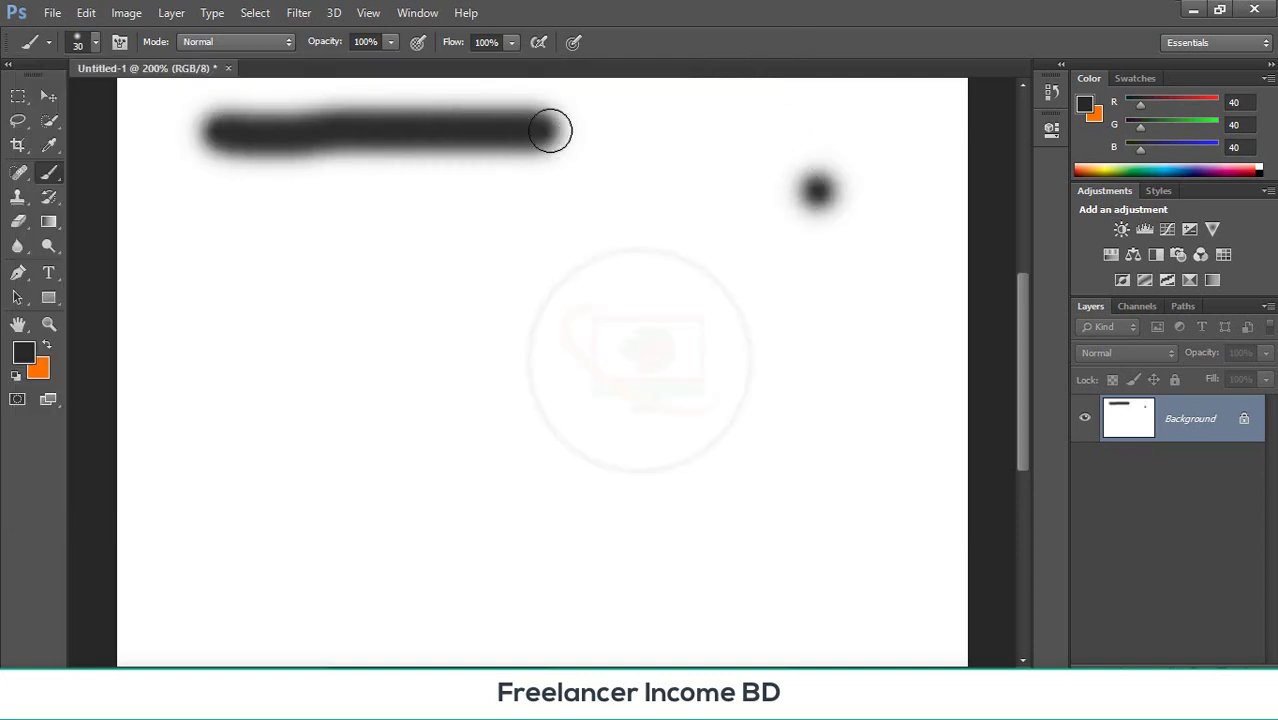
- Paint a dark stroke across the canvas with the 36 px textured brush
left_click(94, 41)
left_click(187, 238)
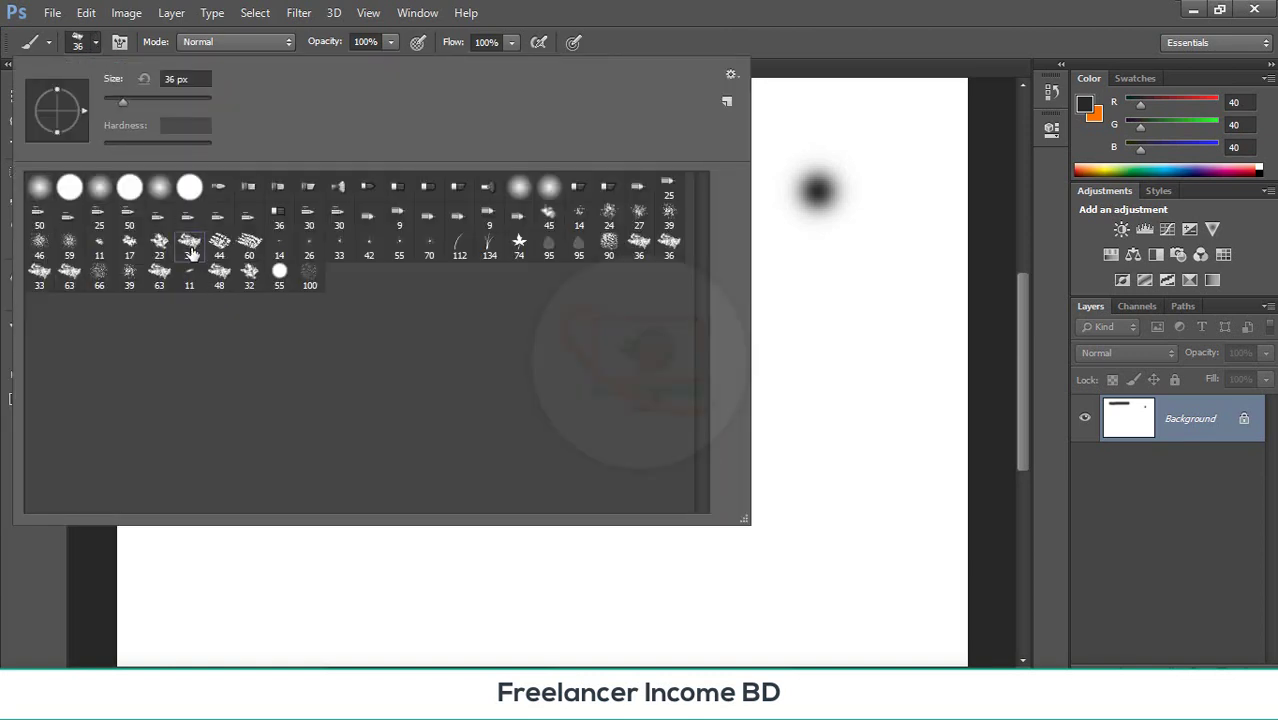
double_click(193, 254)
left_click_drag(182, 276, 628, 287)
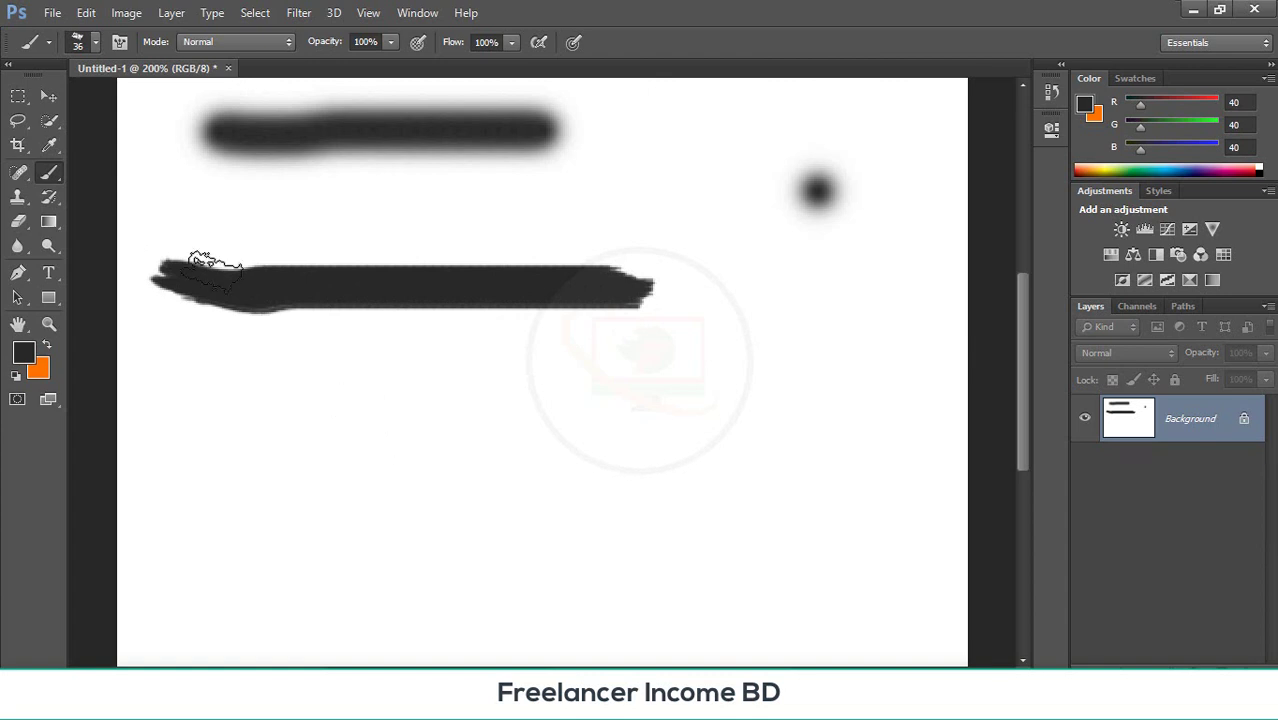
- Paint several brown textured strokes with the 39 px textured brush
left_click(95, 45)
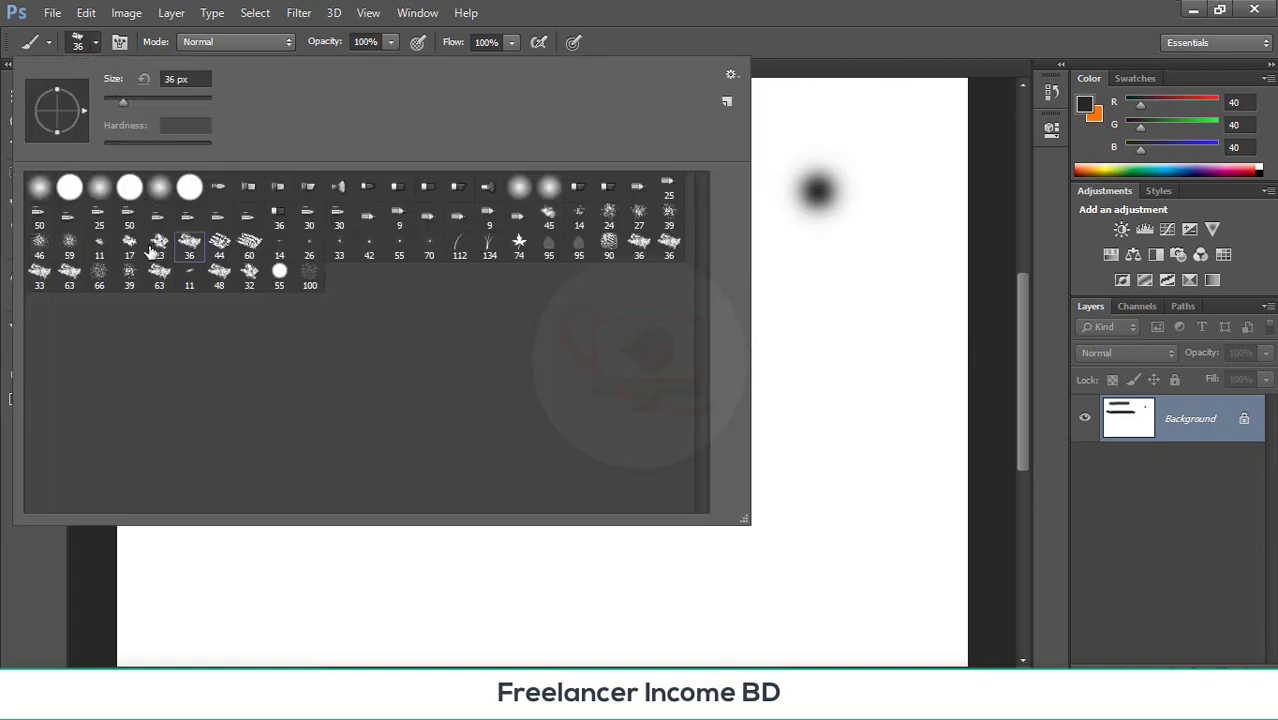
left_click(129, 275)
double_click(130, 280)
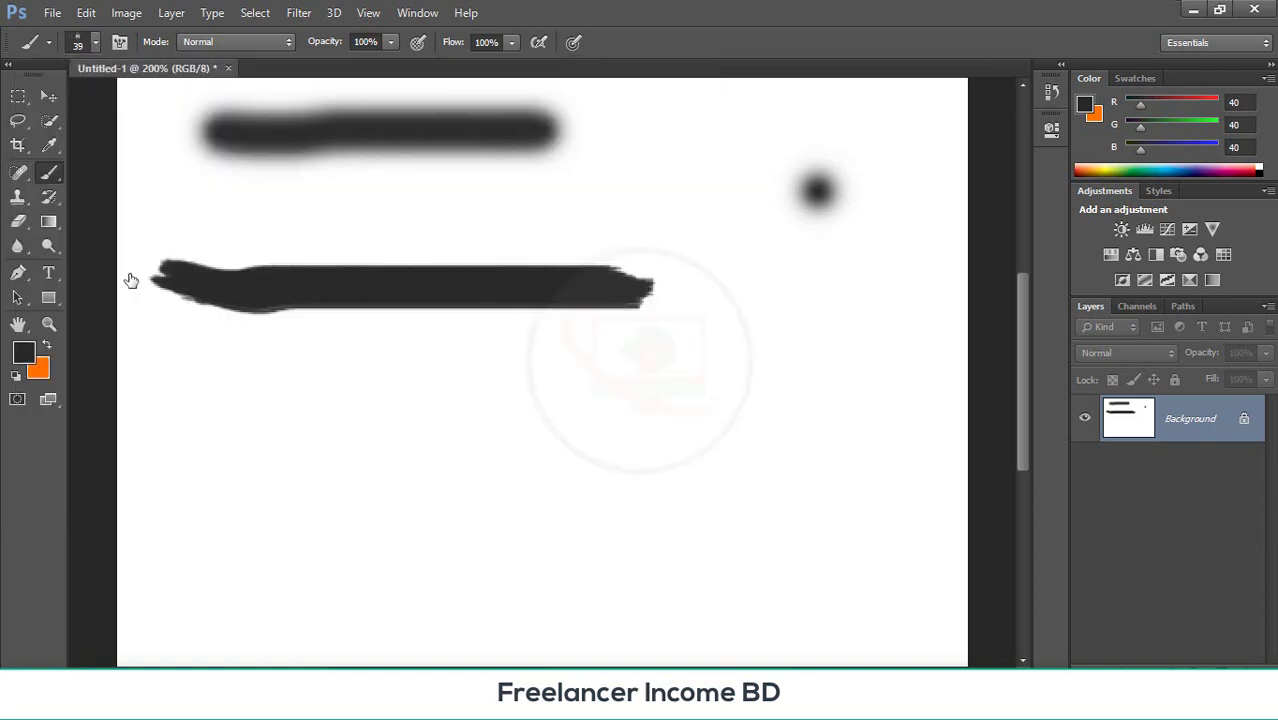
left_click_drag(201, 444, 663, 446)
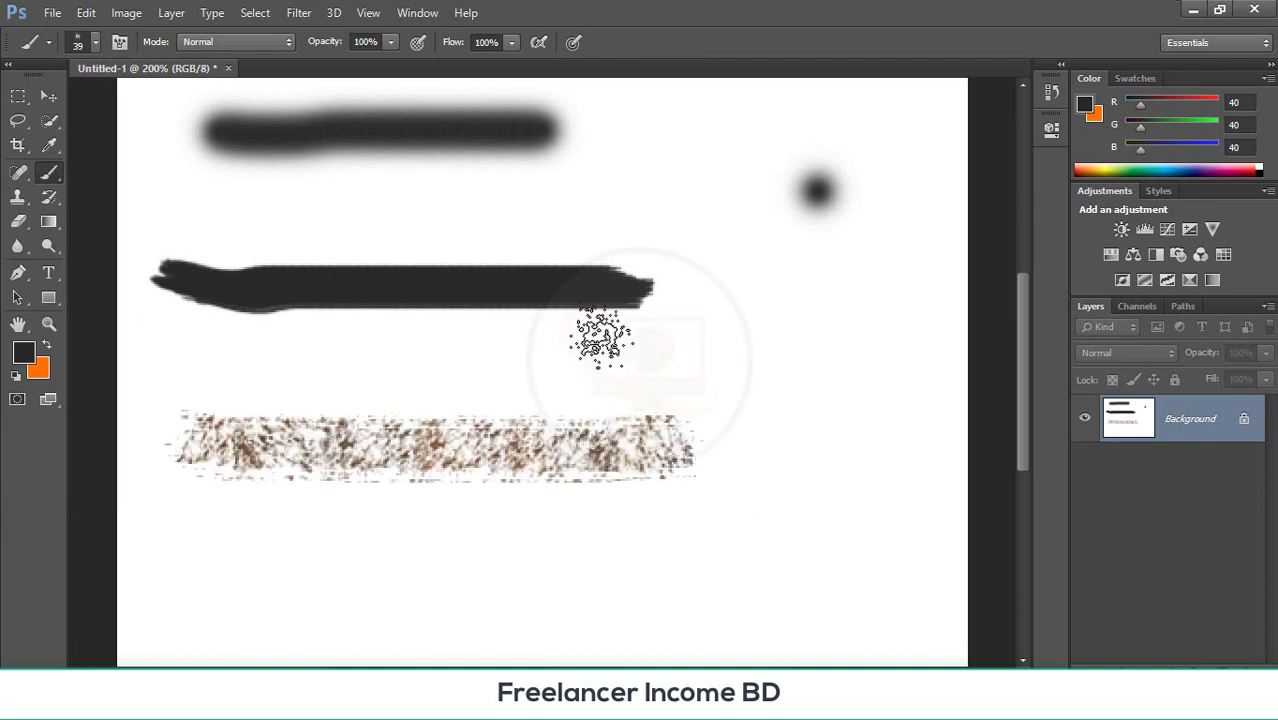
scroll(600, 338, "up", 1)
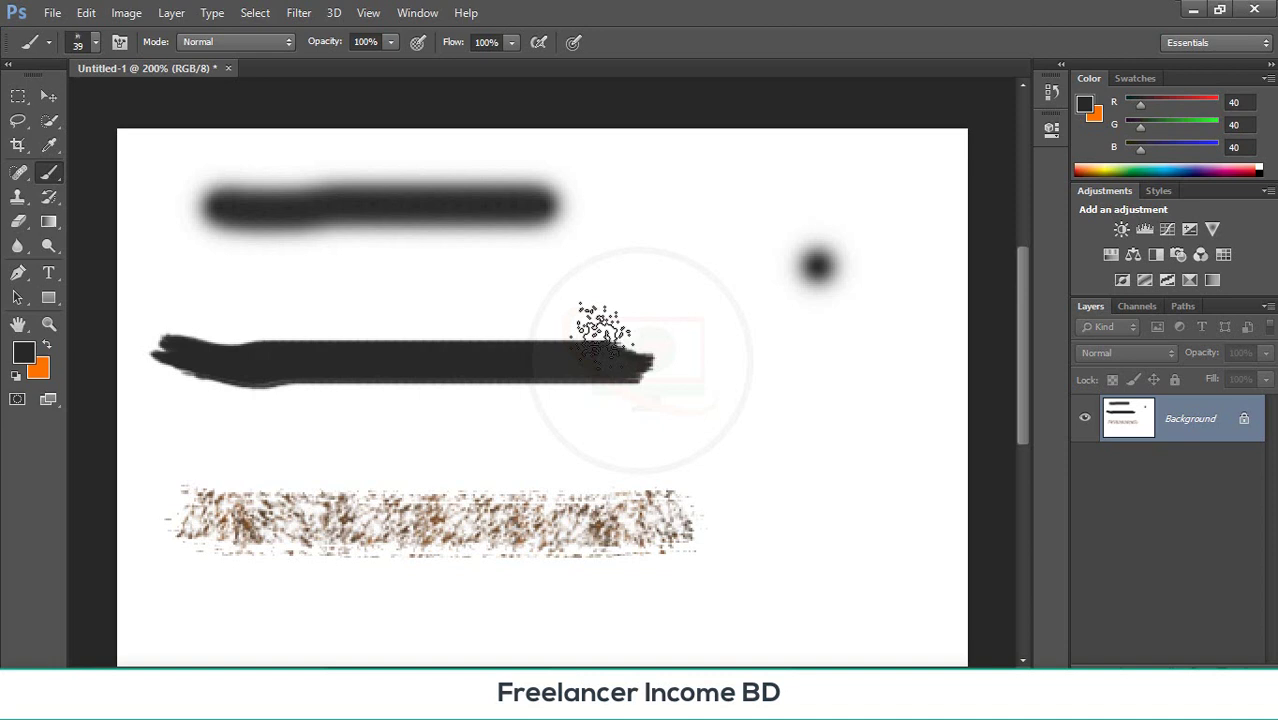
left_click_drag(340, 278, 580, 280)
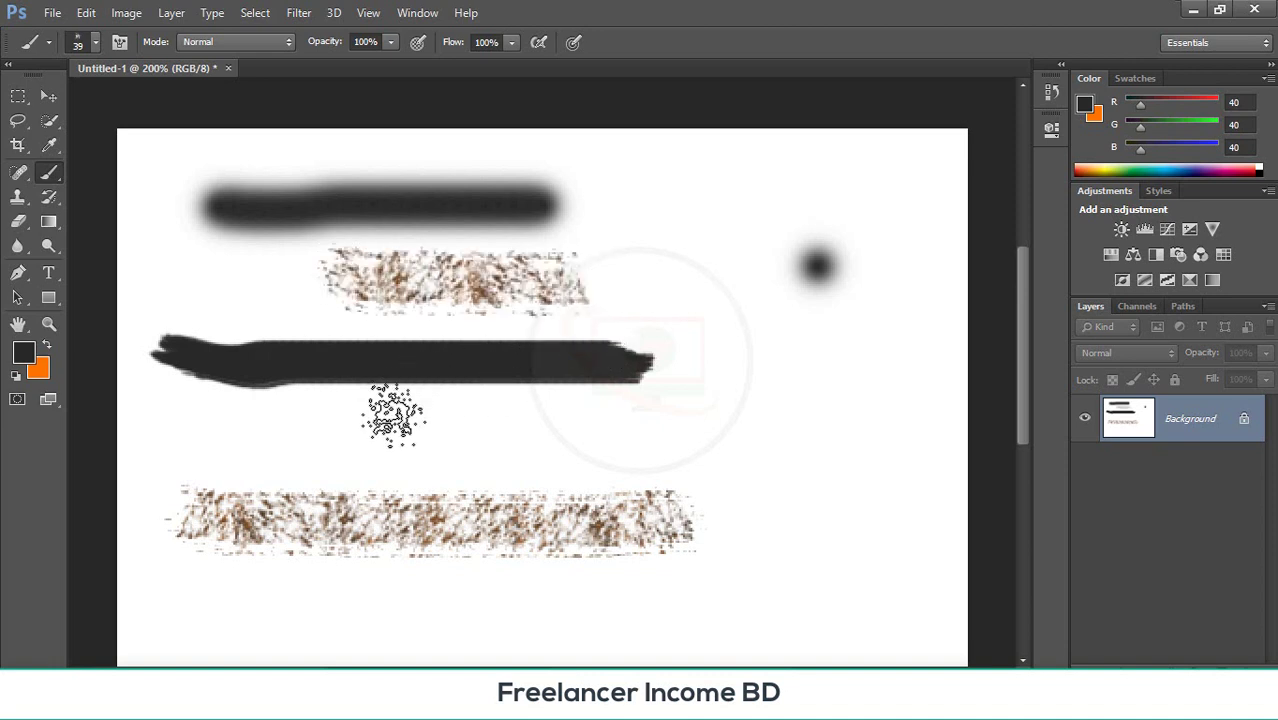
mouse_move(394, 415)
left_mouse_down()
mouse_move(699, 442)
mouse_move(585, 434)
mouse_move(590, 251)
mouse_move(522, 402)
left_mouse_up()
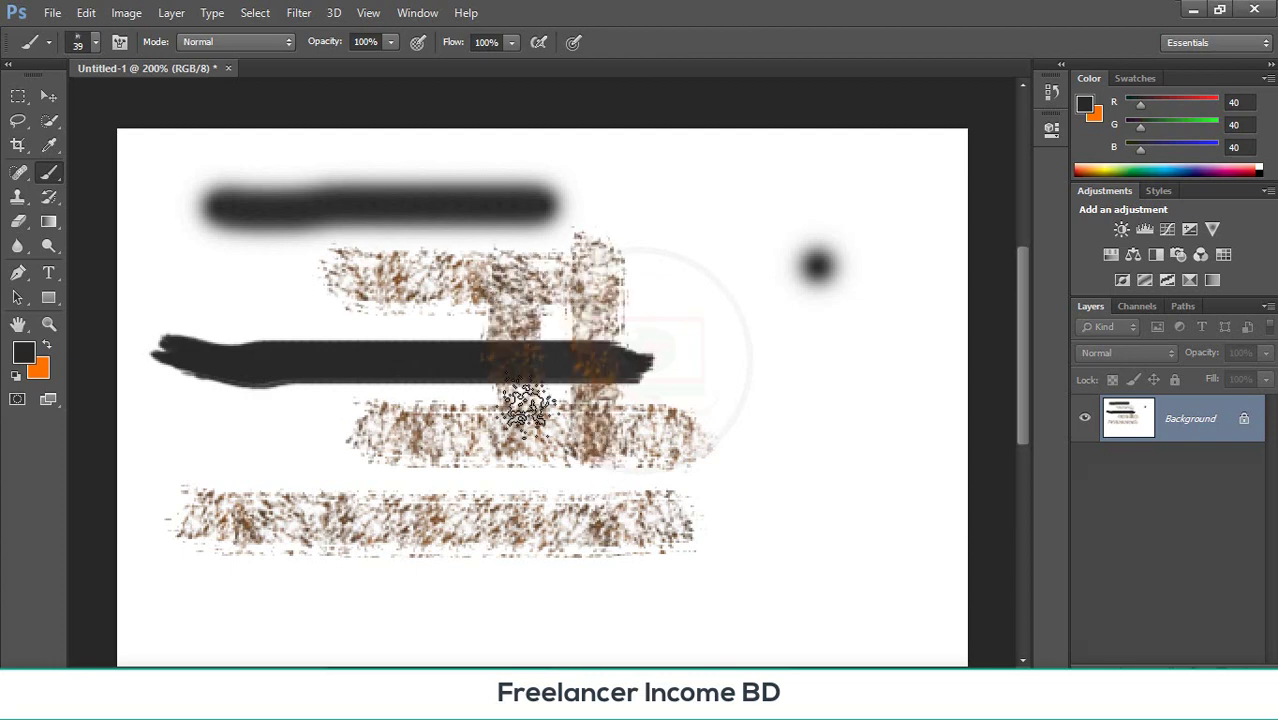
- Switch to the 100 px scattered brush and paint two wide dark strokes
left_click(95, 45)
left_click(312, 280)
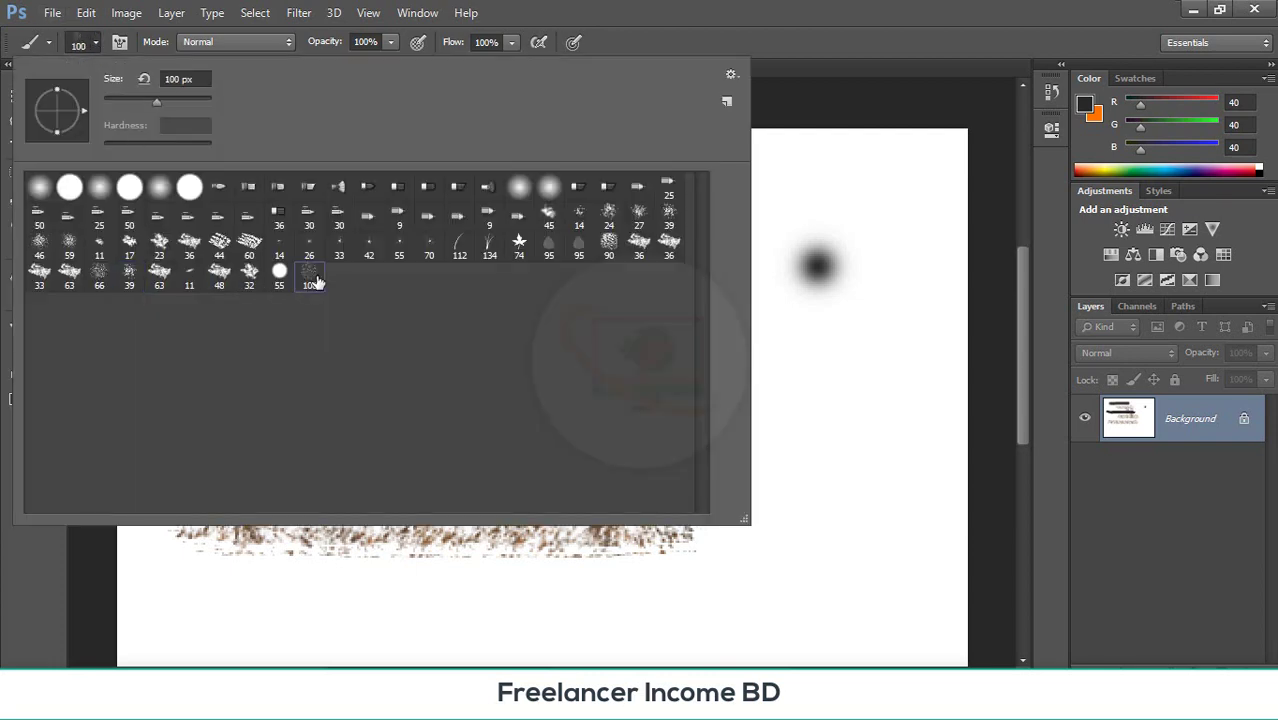
key("Return")
scroll(288, 345, "down", 5)
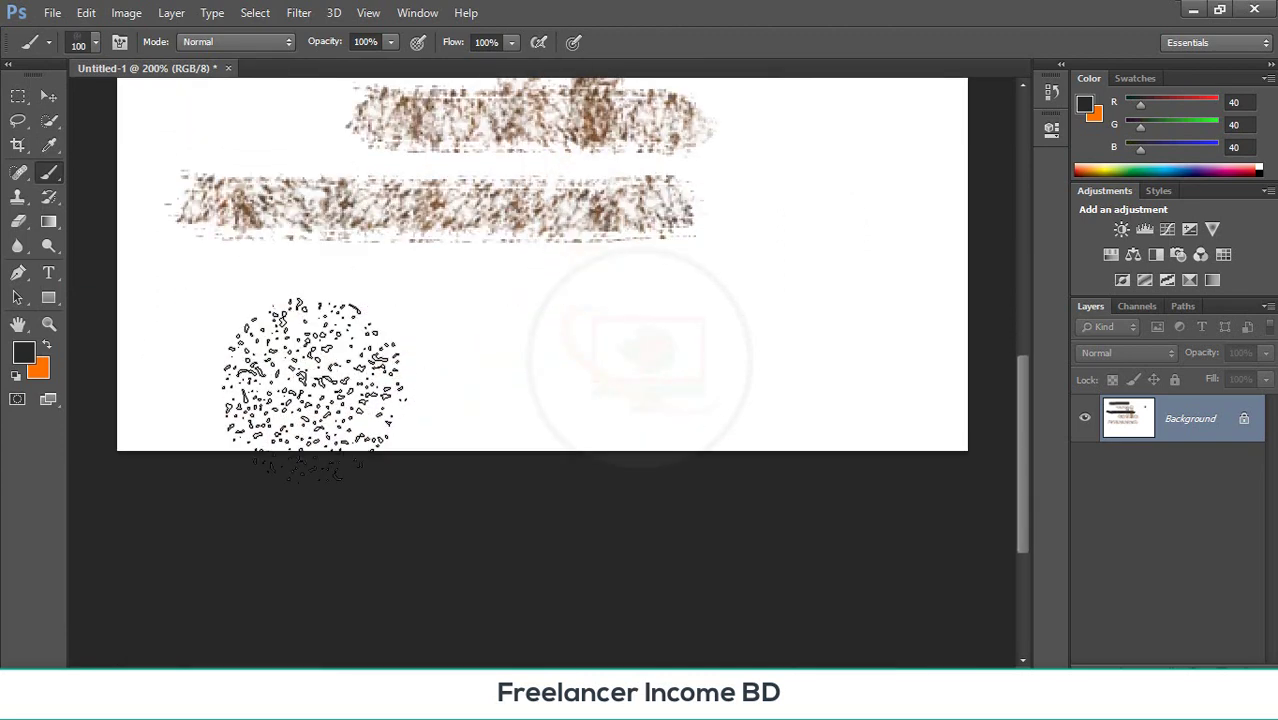
left_click_drag(288, 345, 713, 385)
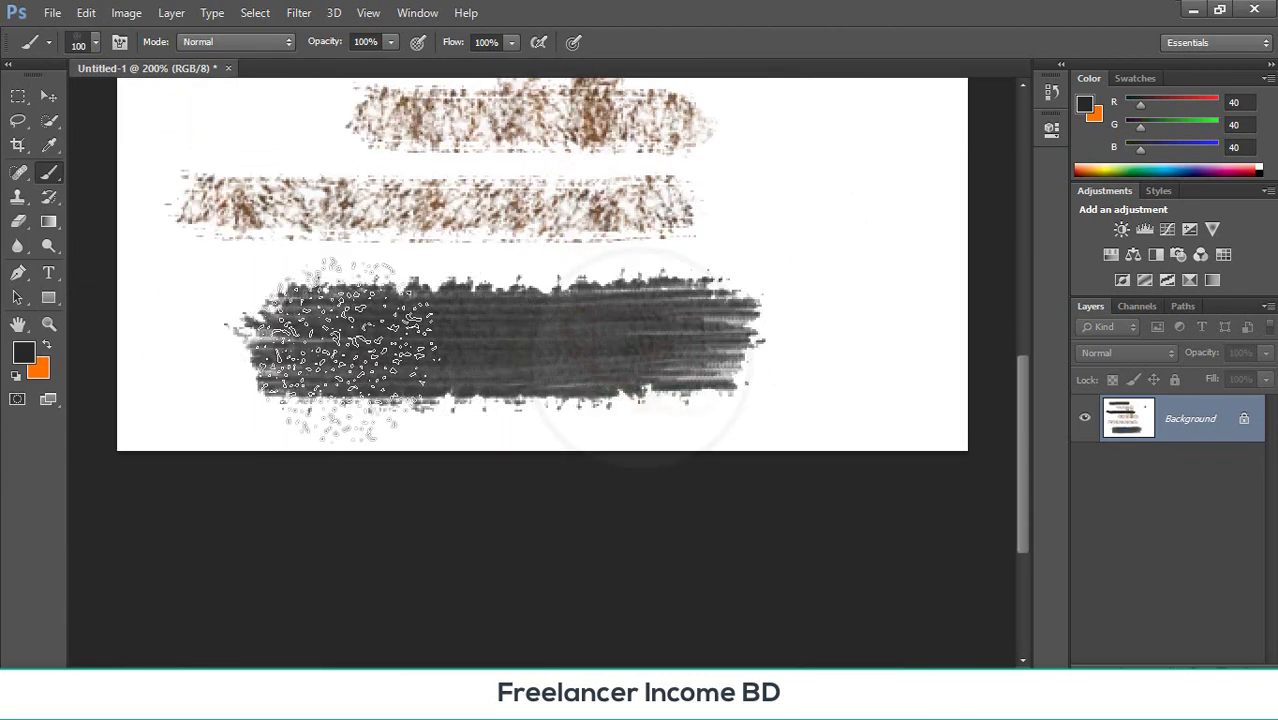
scroll(675, 385, "up", 1)
scroll(675, 385, "up", 1)
left_click_drag(790, 280, 465, 520)
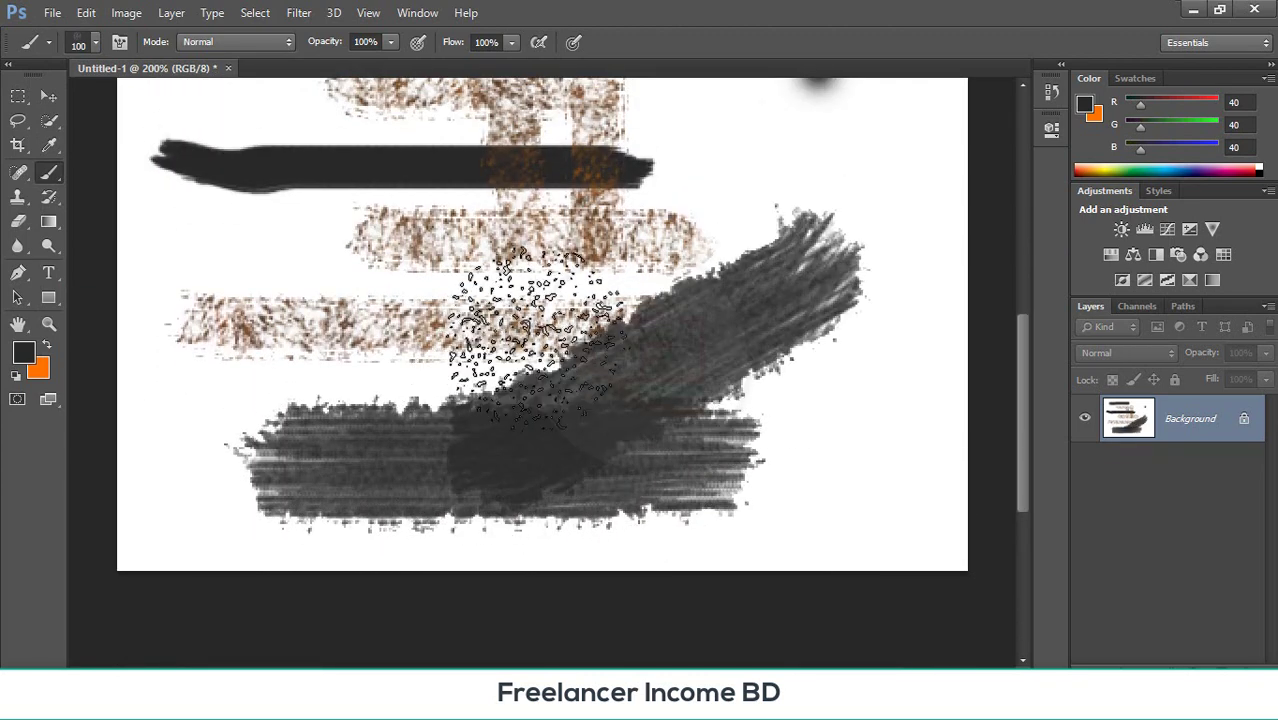
scroll(488, 360, "up", 3)
- Add dark scattered strokes forming a V, a centre line and left-side diagonals
mouse_move(300, 300)
left_mouse_down()
mouse_move(380, 370)
mouse_move(490, 510)
left_mouse_up()
left_click_drag(745, 265, 470, 450)
left_click_drag(505, 285, 510, 440)
left_click_drag(540, 195, 499, 456)
left_click_drag(259, 239, 456, 385)
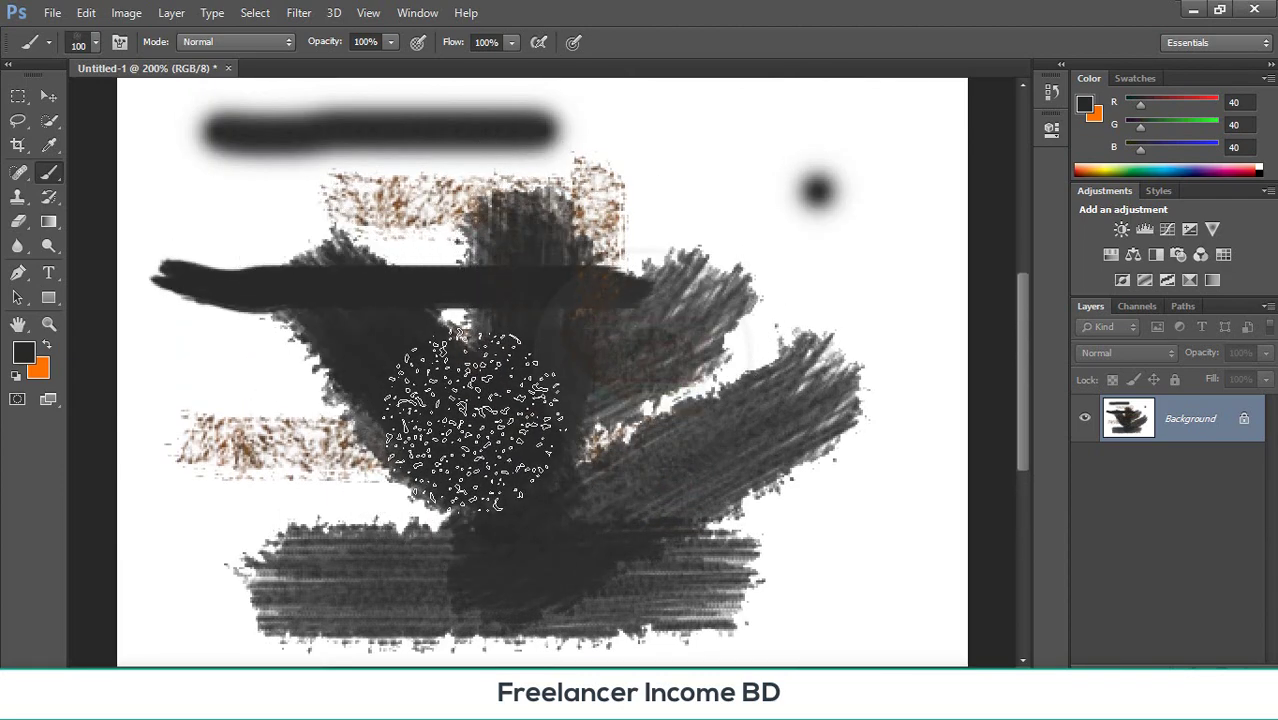
mouse_move(153, 219)
left_mouse_down()
mouse_move(235, 420)
mouse_move(200, 642)
mouse_move(250, 500)
left_mouse_up()
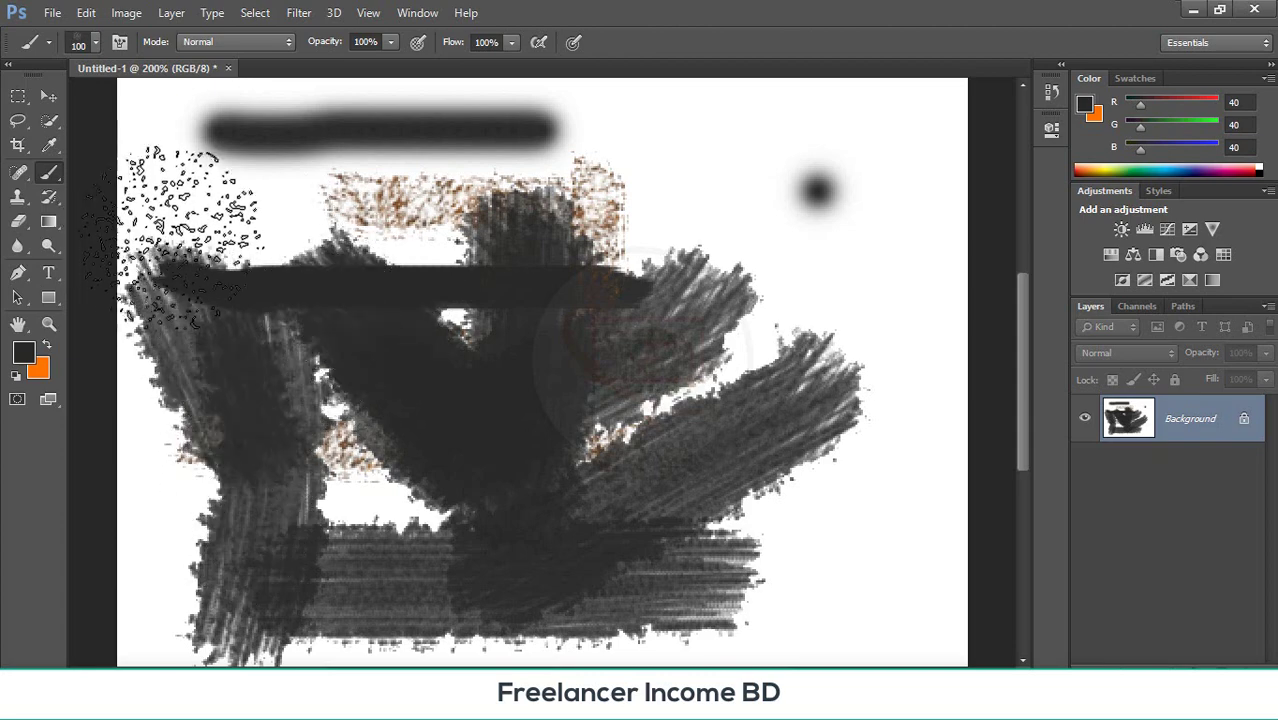
scroll(400, 230, "up", 2)
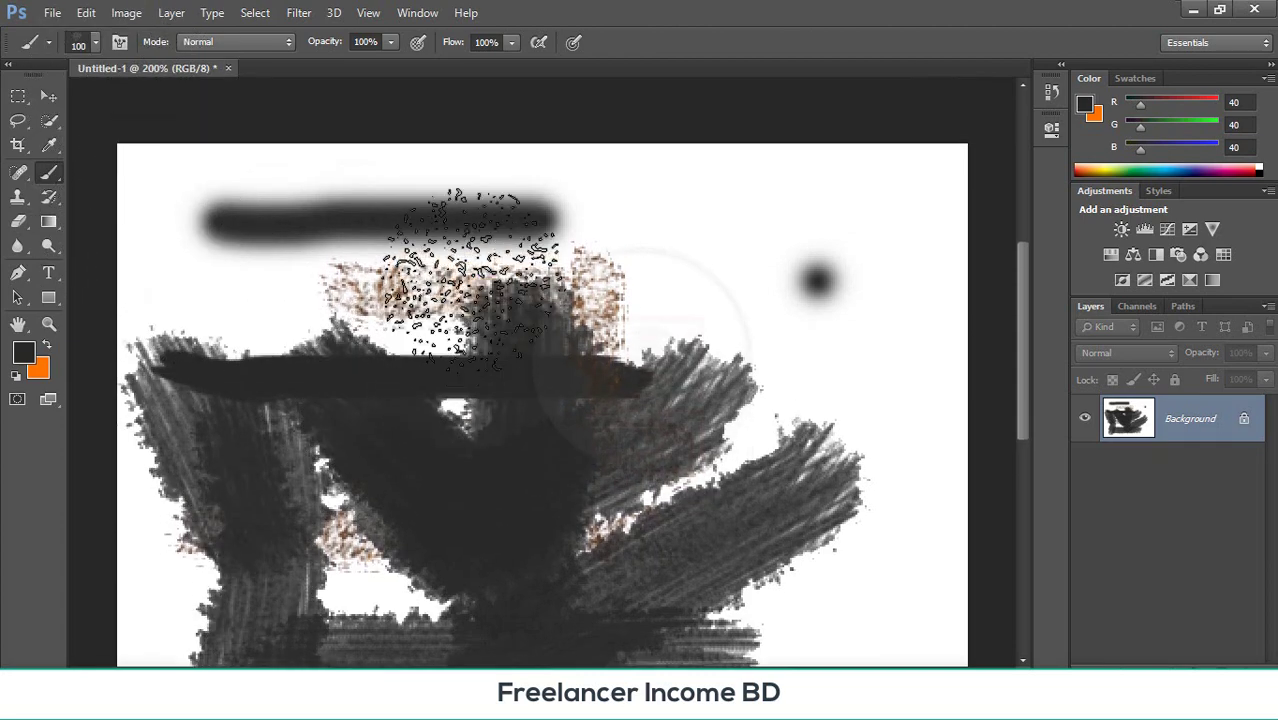
left_click(95, 42)
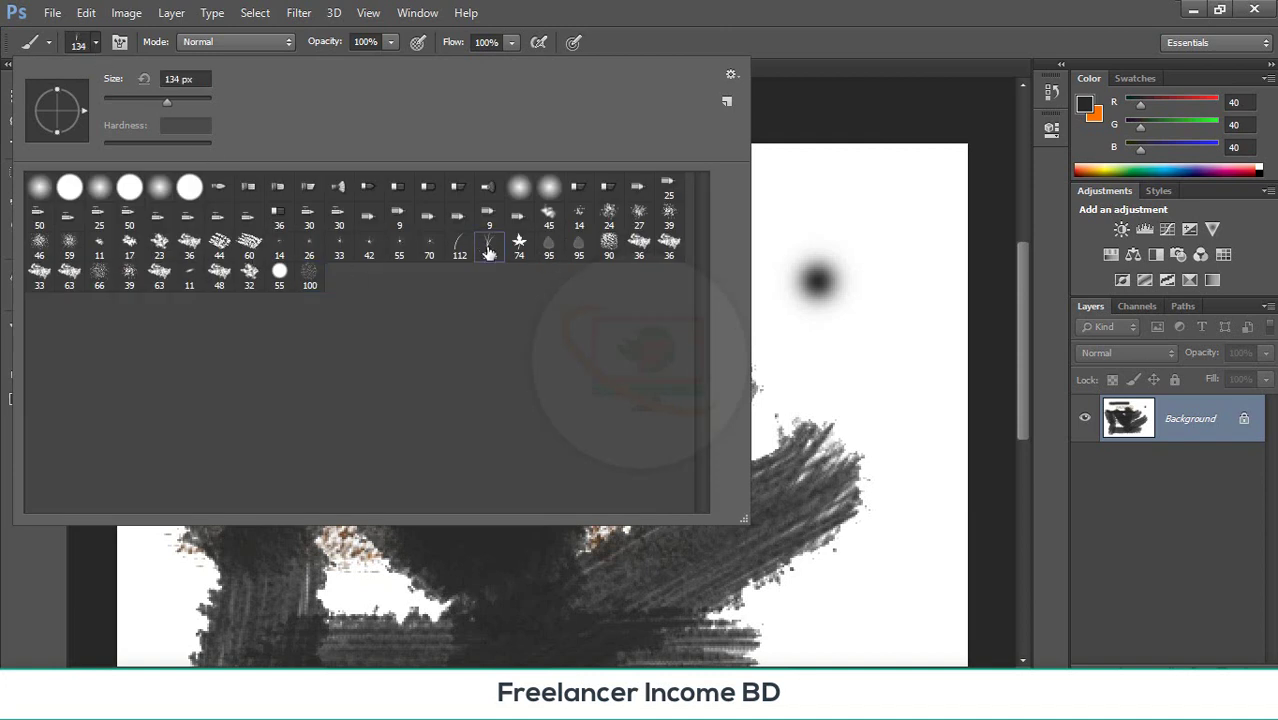
- Paint red, orange, yellow and olive grass sweeps with the 134 px Grass brush
double_click(490, 247)
mouse_move(688, 208)
left_mouse_down()
mouse_move(819, 217)
mouse_move(866, 296)
mouse_move(850, 390)
mouse_move(860, 645)
left_mouse_up()
mouse_move(767, 344)
left_mouse_down()
mouse_move(700, 480)
mouse_move(540, 500)
mouse_move(239, 275)
mouse_move(150, 330)
mouse_move(210, 380)
mouse_move(175, 560)
mouse_move(361, 586)
mouse_move(445, 468)
left_mouse_up()
scroll(460, 455, "down", 2)
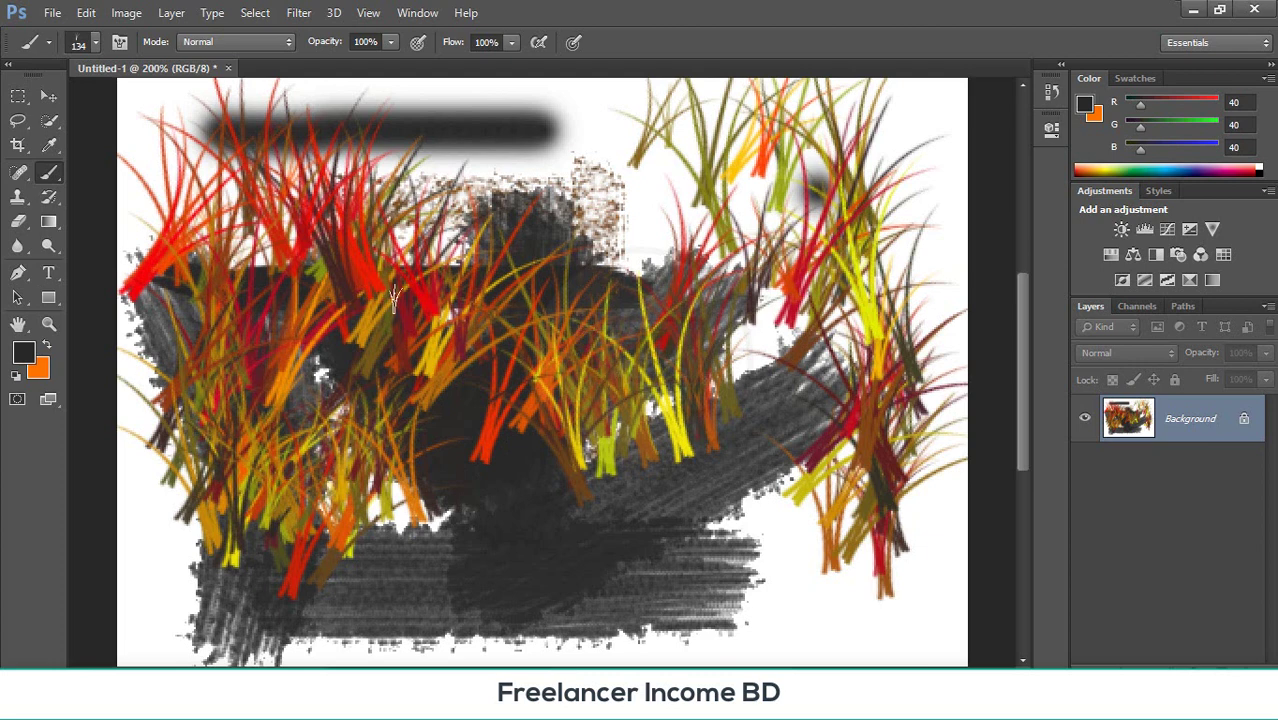
scroll(394, 298, "up", 1)
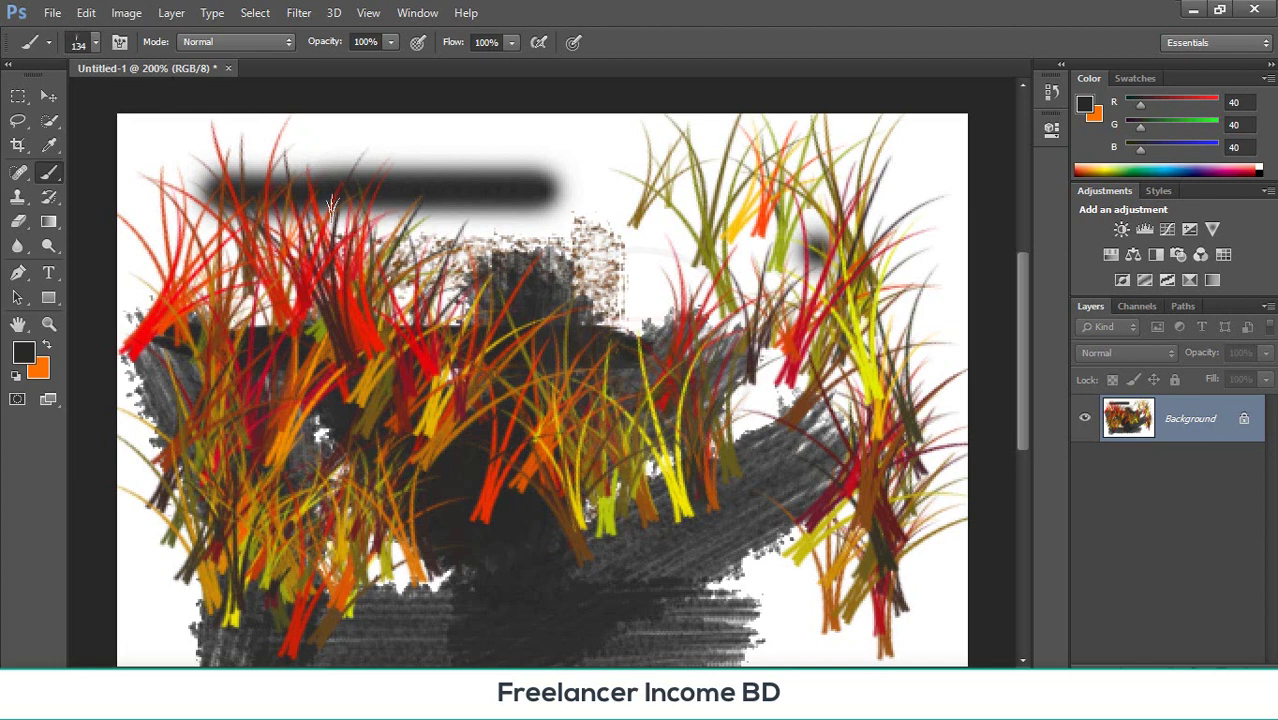
left_click(48, 43)
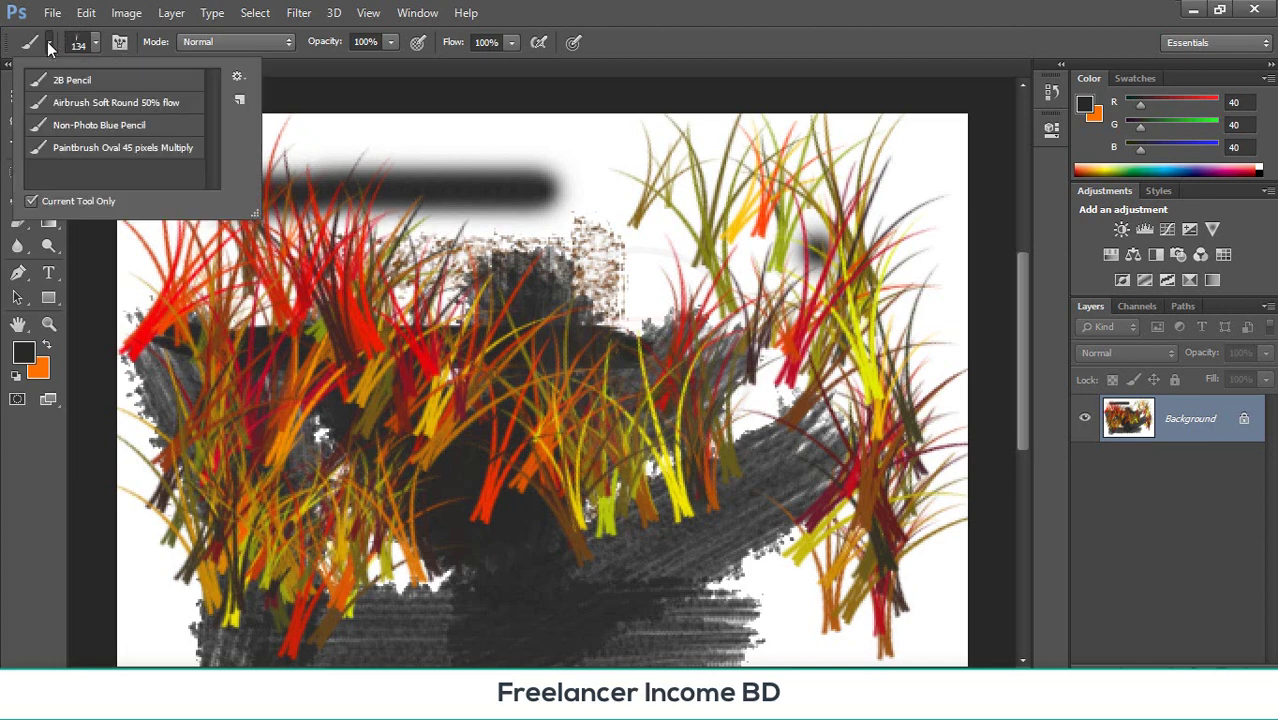
left_click(96, 43)
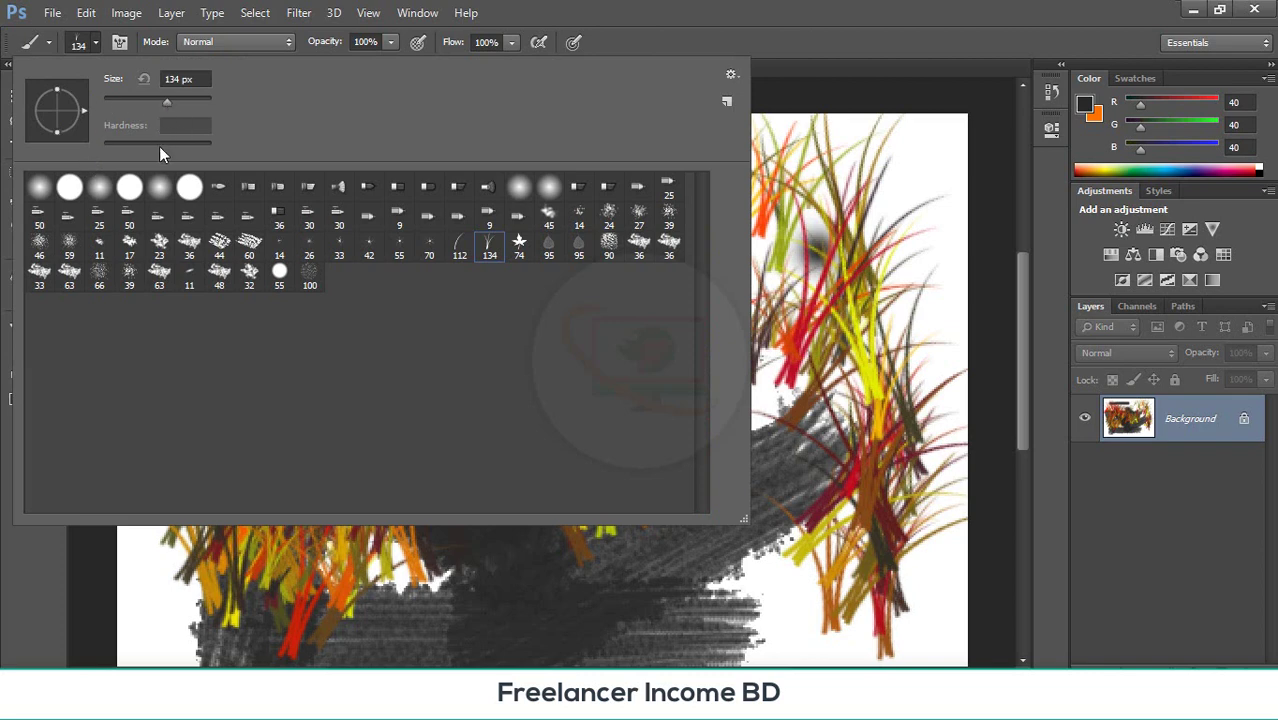
- Pick the first round tip at 100% hardness and 36 px, and paint a short stroke top right
left_click(40, 186)
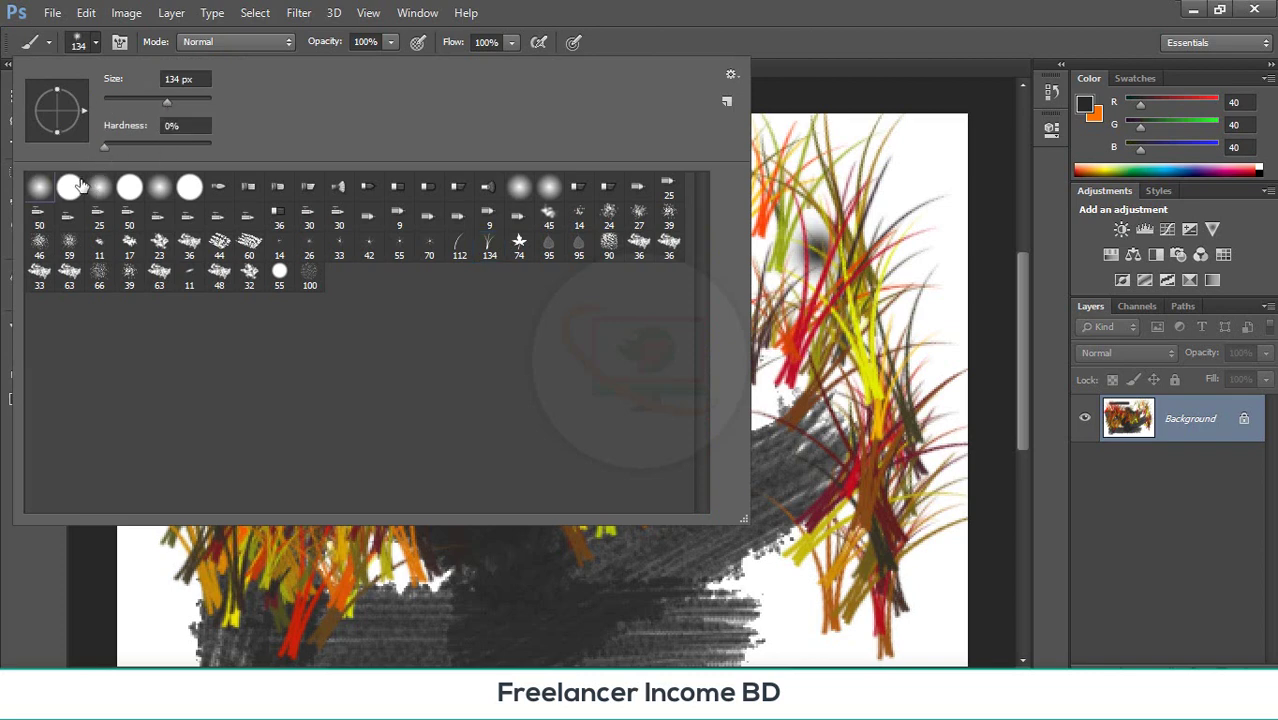
mouse_move(107, 145)
left_mouse_down()
mouse_move(257, 161)
mouse_move(104, 137)
left_mouse_up()
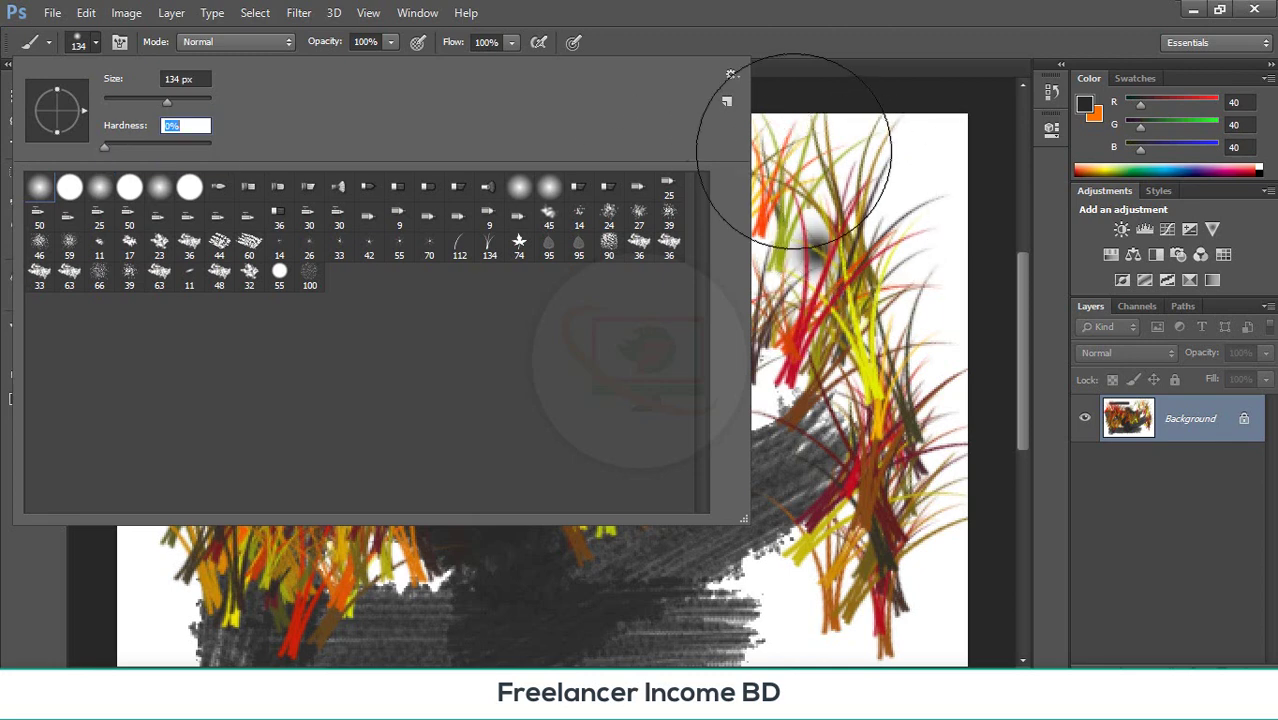
left_click_drag(165, 103, 123, 100)
left_click(845, 205)
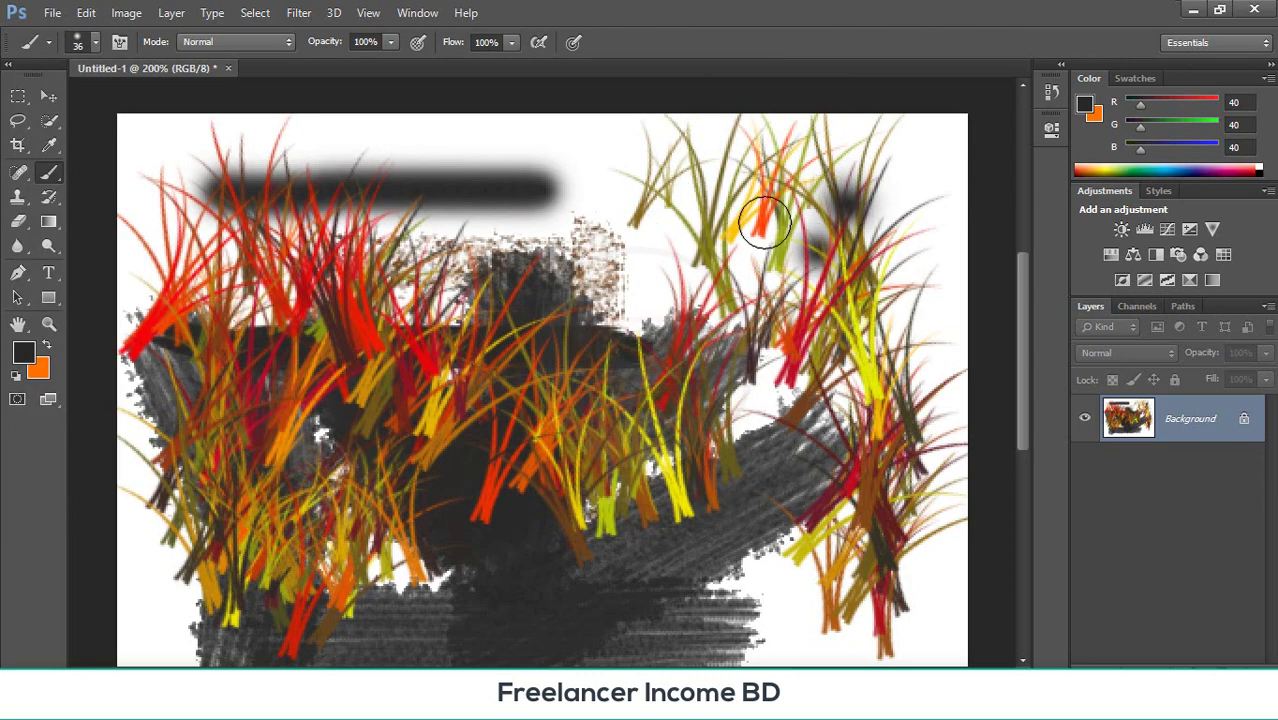
left_click_drag(633, 194, 647, 218)
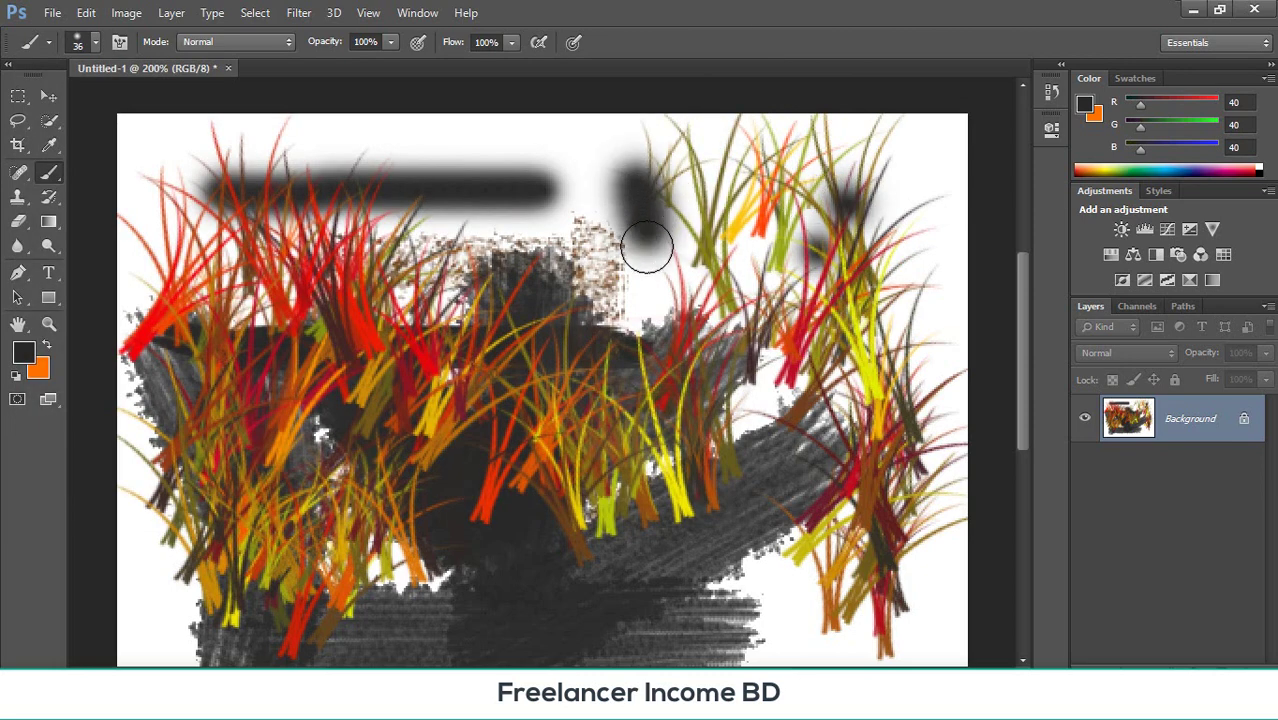
scroll(533, 378, "down", 2)
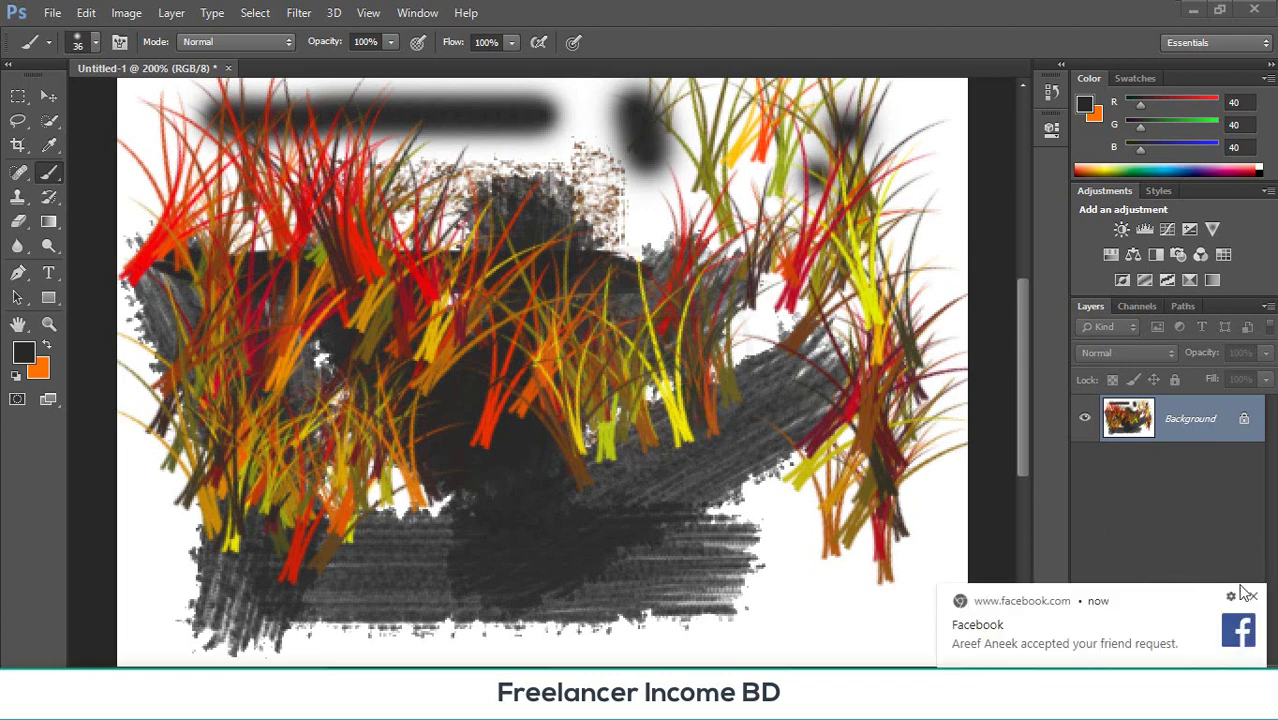
- Close the painted document without saving and start File > New
left_click(1255, 597)
scroll(540, 370, "up", 3)
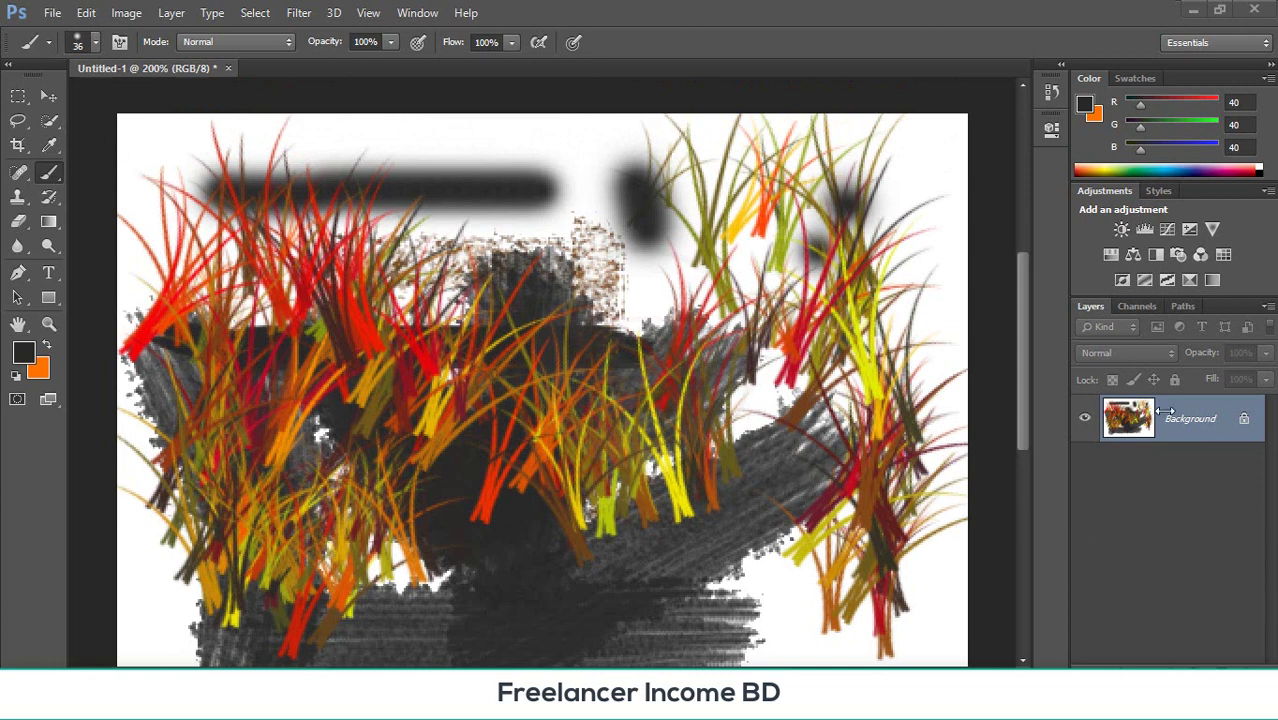
left_click(229, 68)
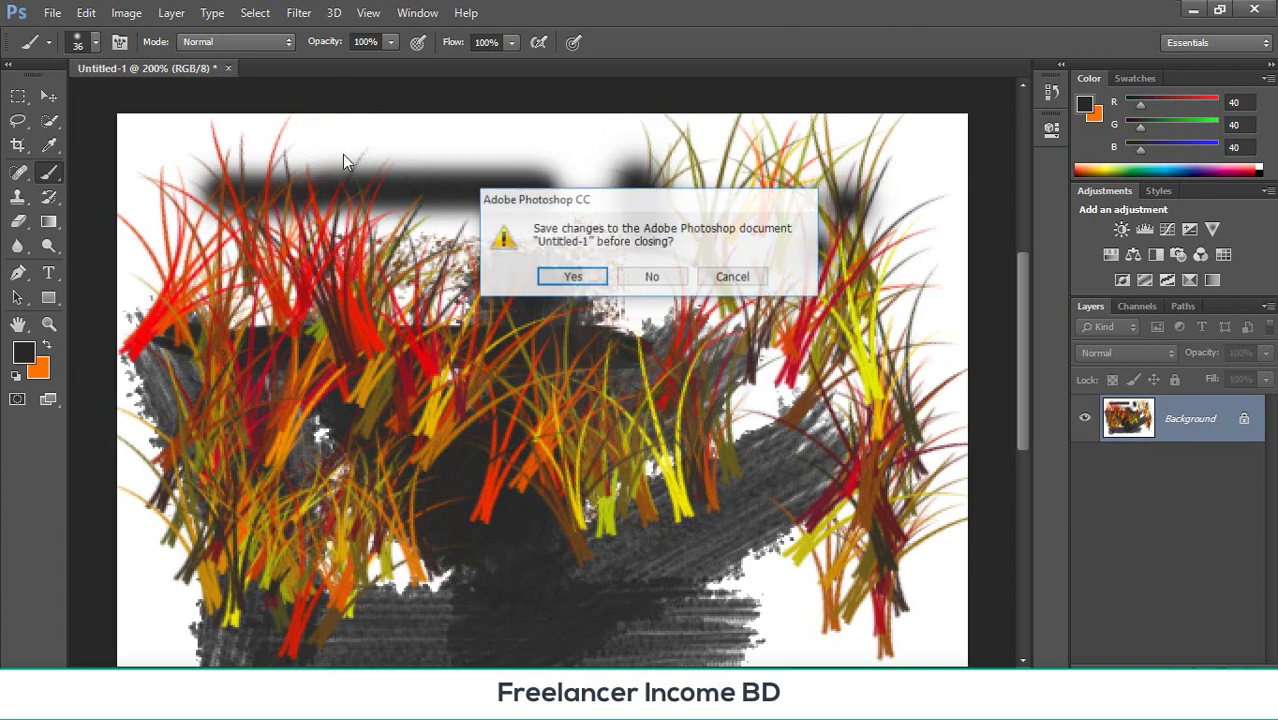
left_click(645, 277)
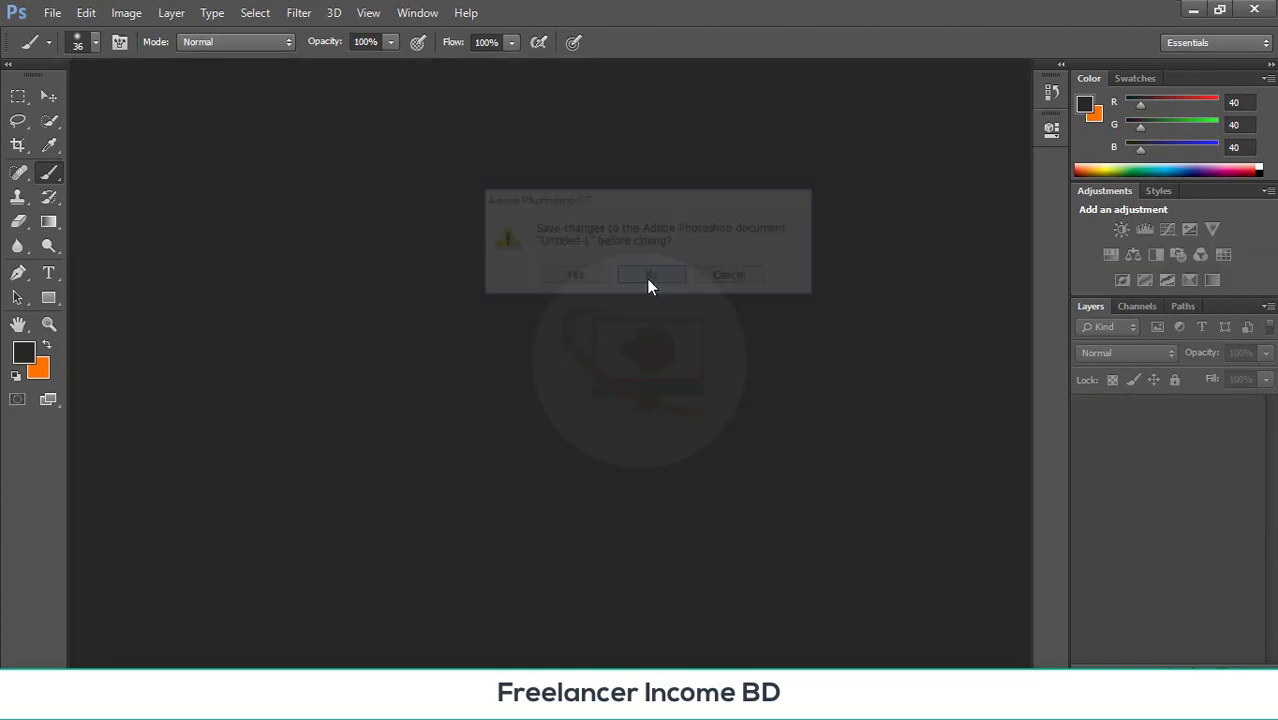
left_click(52, 12)
left_click(103, 34)
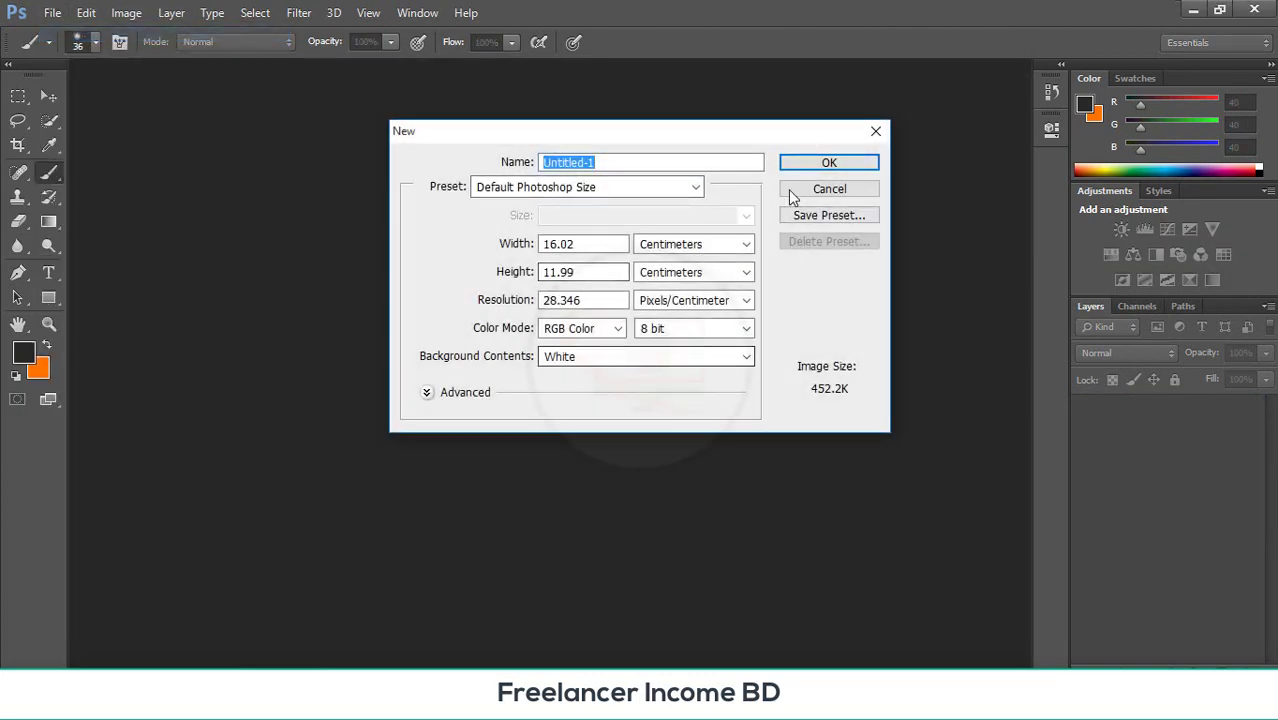
- Create a new document with default settings and pick the 33 px textured brush preset
left_click(826, 163)
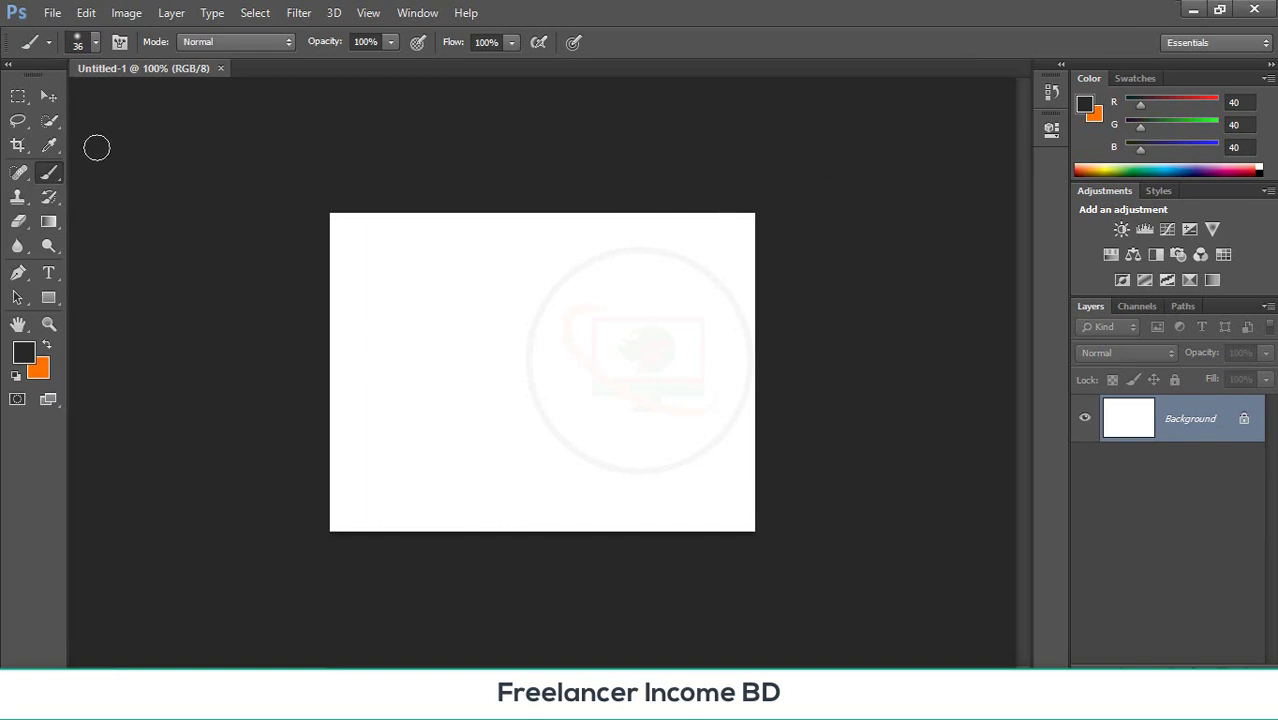
left_click(95, 42)
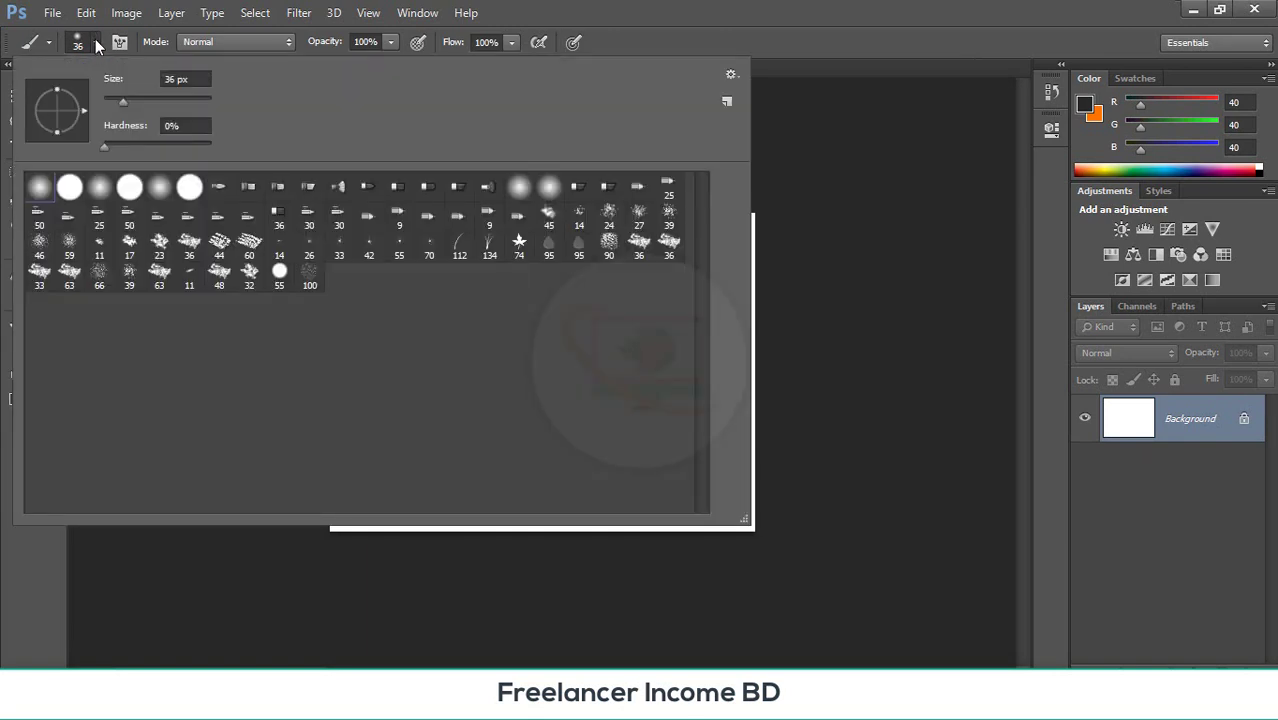
left_click(41, 278)
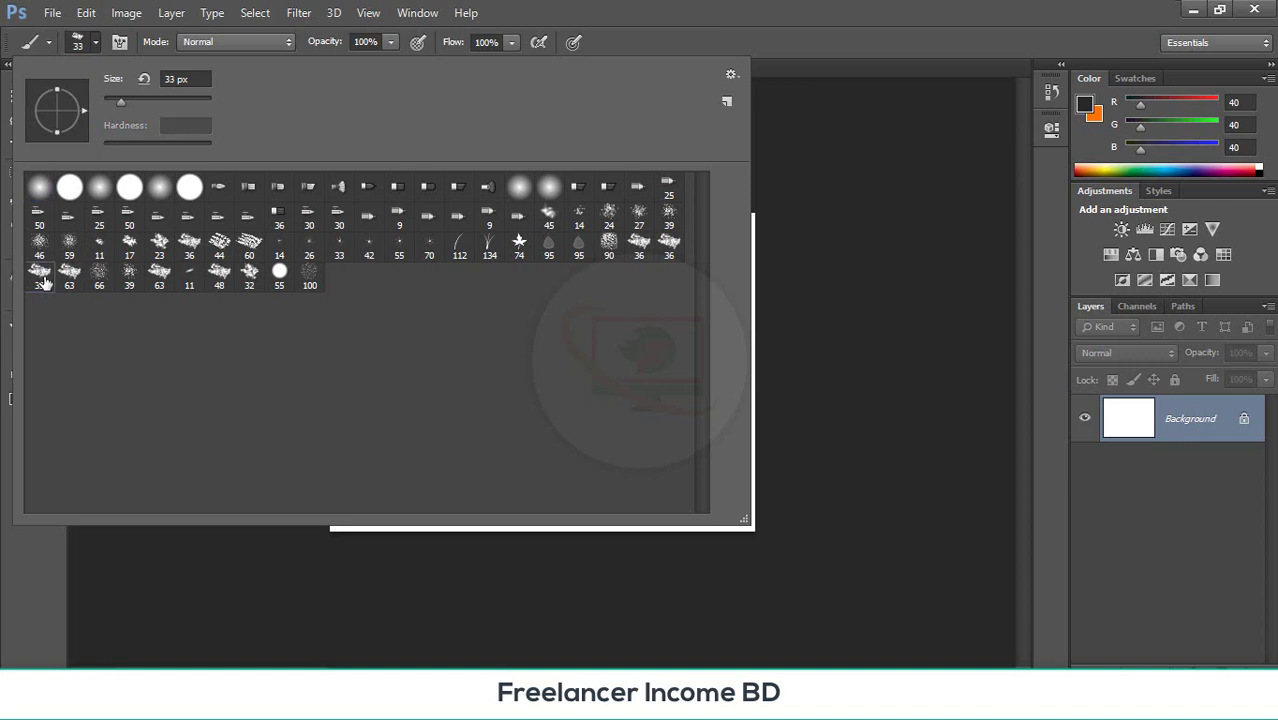
double_click(43, 283)
- Try a soft round tip at 23% hardness, then paint a scattered dark stroke with the 33 px brush
left_click(94, 43)
left_click(47, 182)
left_click_drag(106, 145, 128, 146)
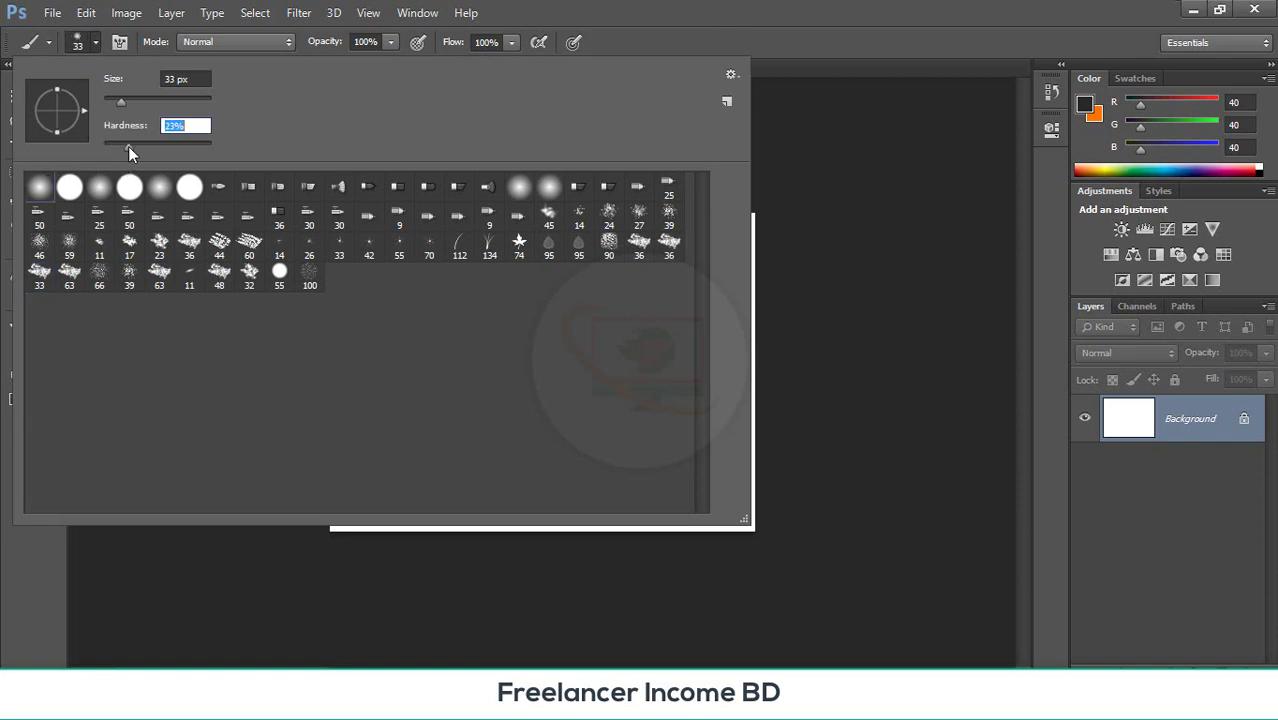
double_click(42, 272)
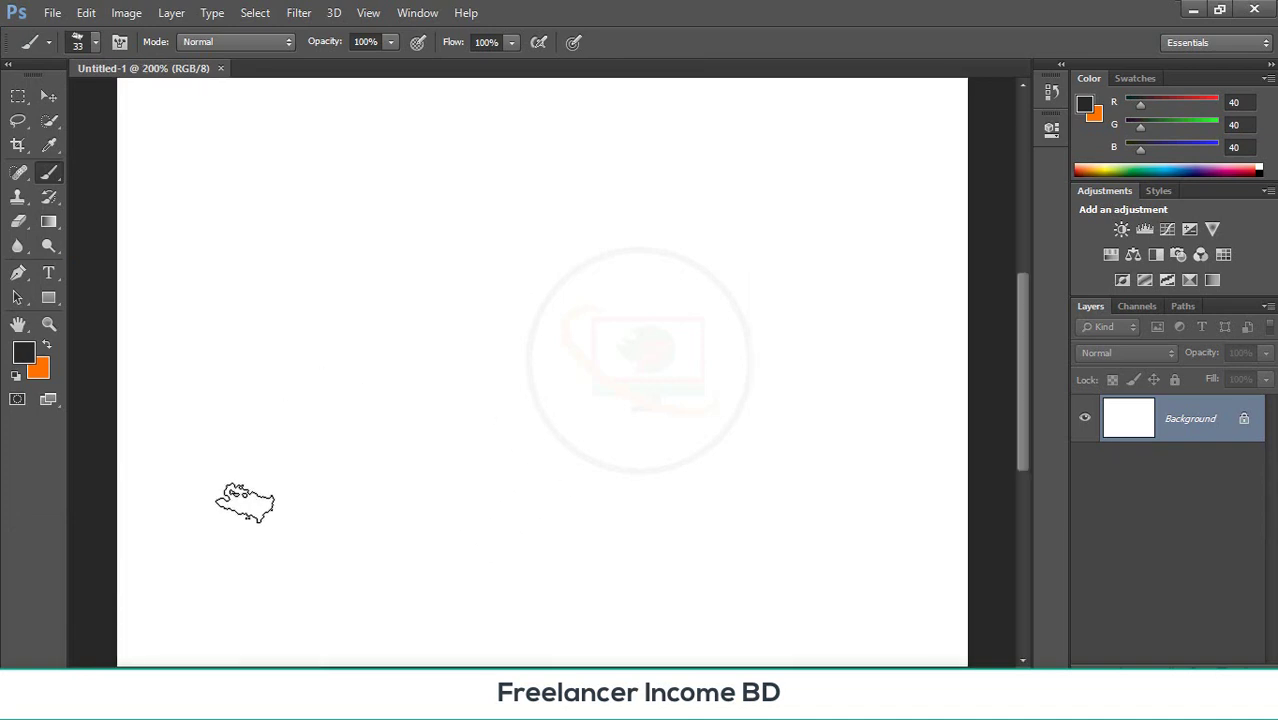
mouse_move(190, 482)
left_mouse_down()
mouse_move(535, 516)
mouse_move(868, 514)
left_mouse_up()
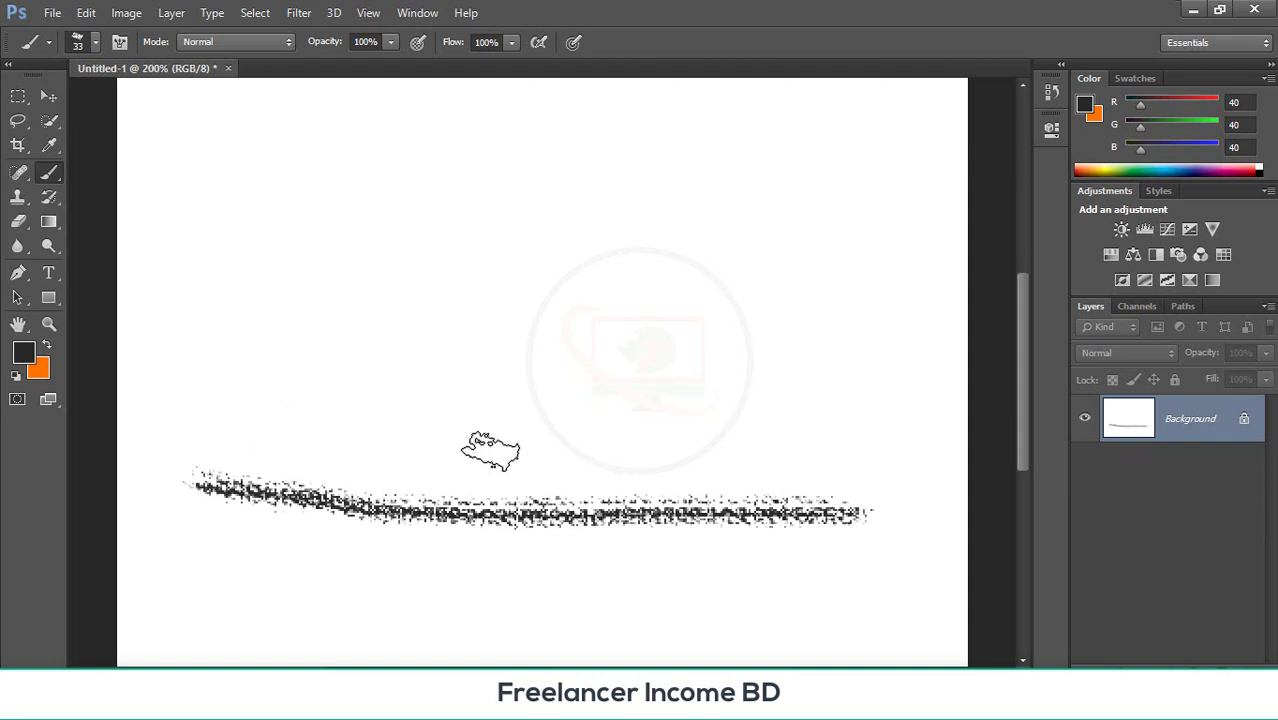
- Test the 63 px textured brush with a soft dark stroke, then undo it
left_click(96, 43)
left_click(160, 280)
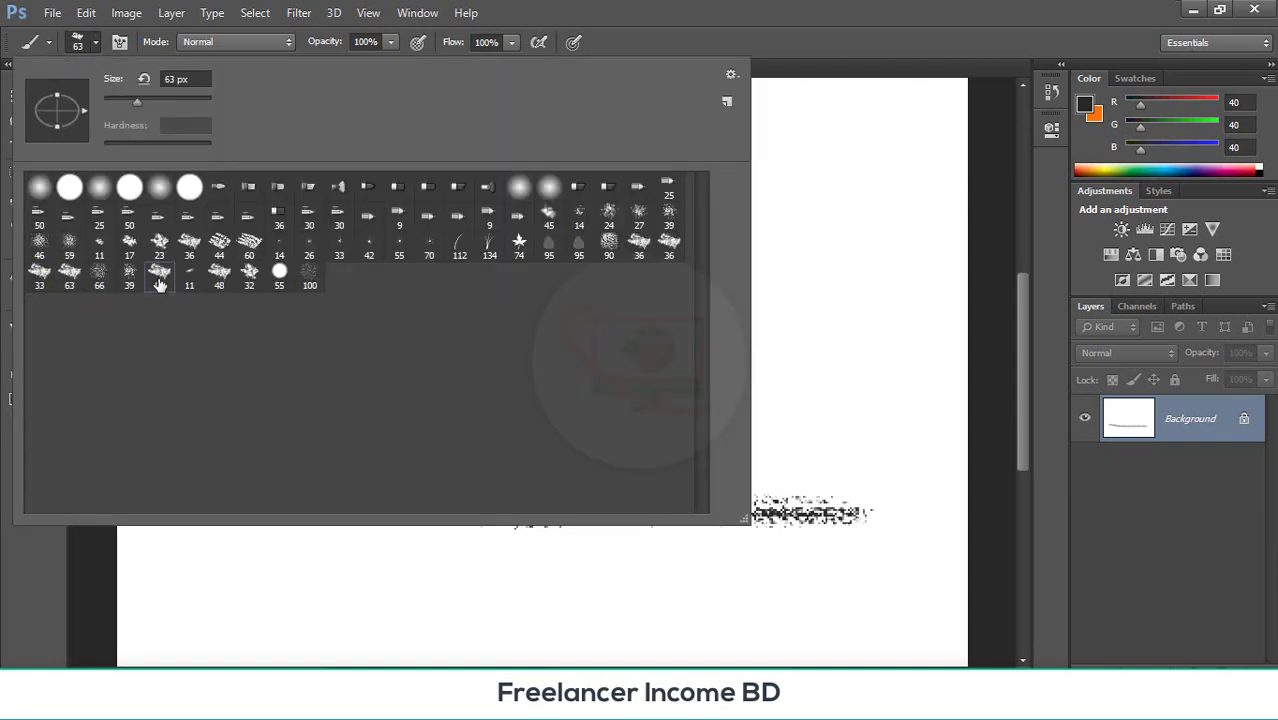
key("Return")
scroll(350, 320, "down", 3)
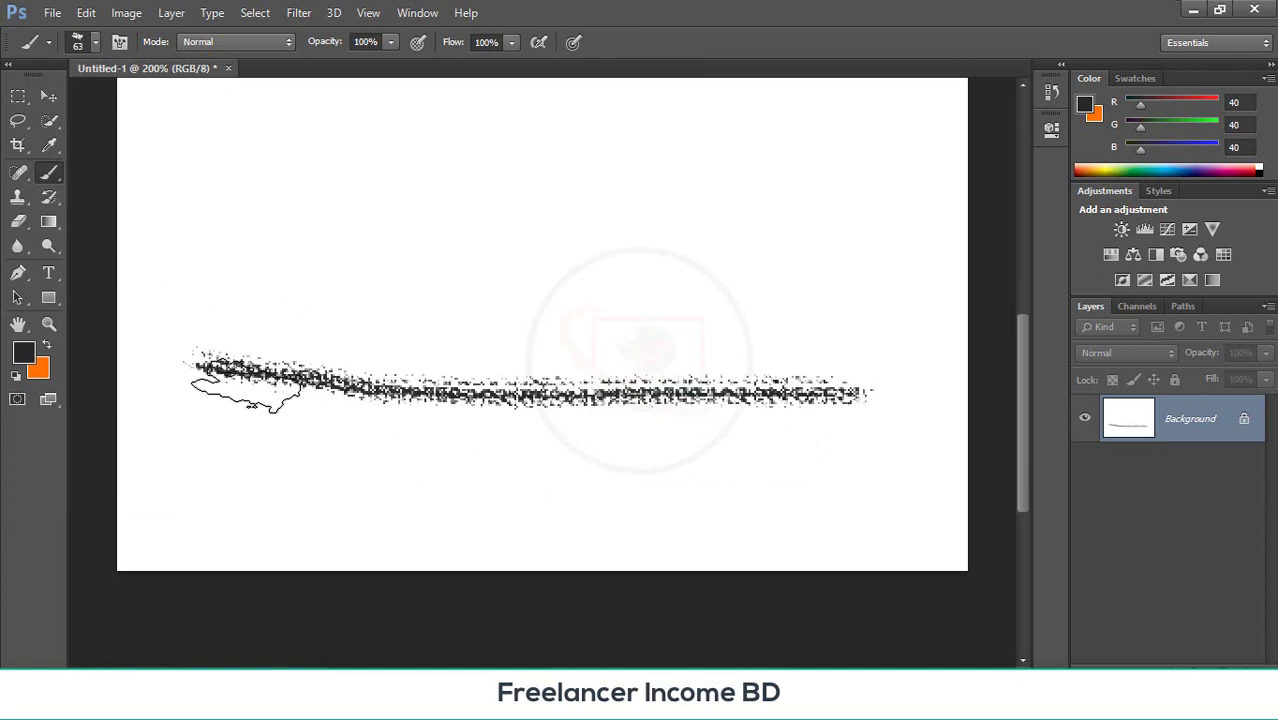
mouse_move(245, 392)
left_mouse_down()
mouse_move(409, 429)
mouse_move(608, 432)
left_mouse_up()
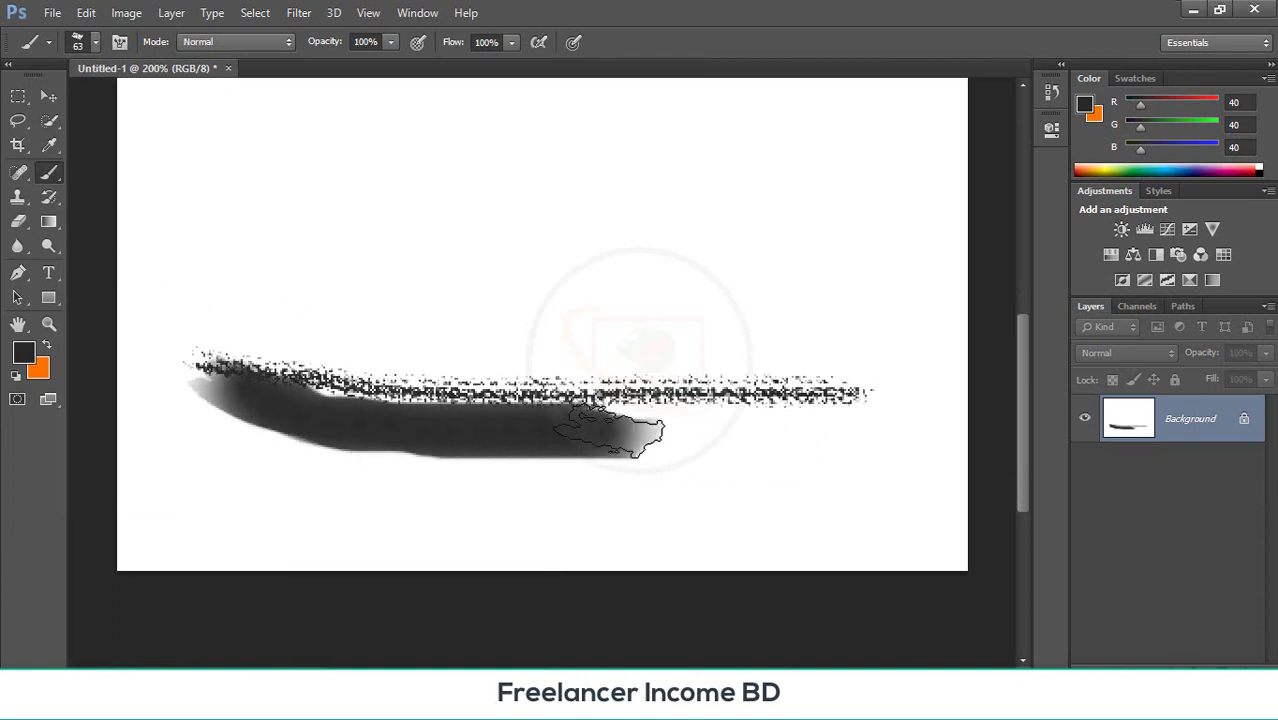
key("ctrl+z")
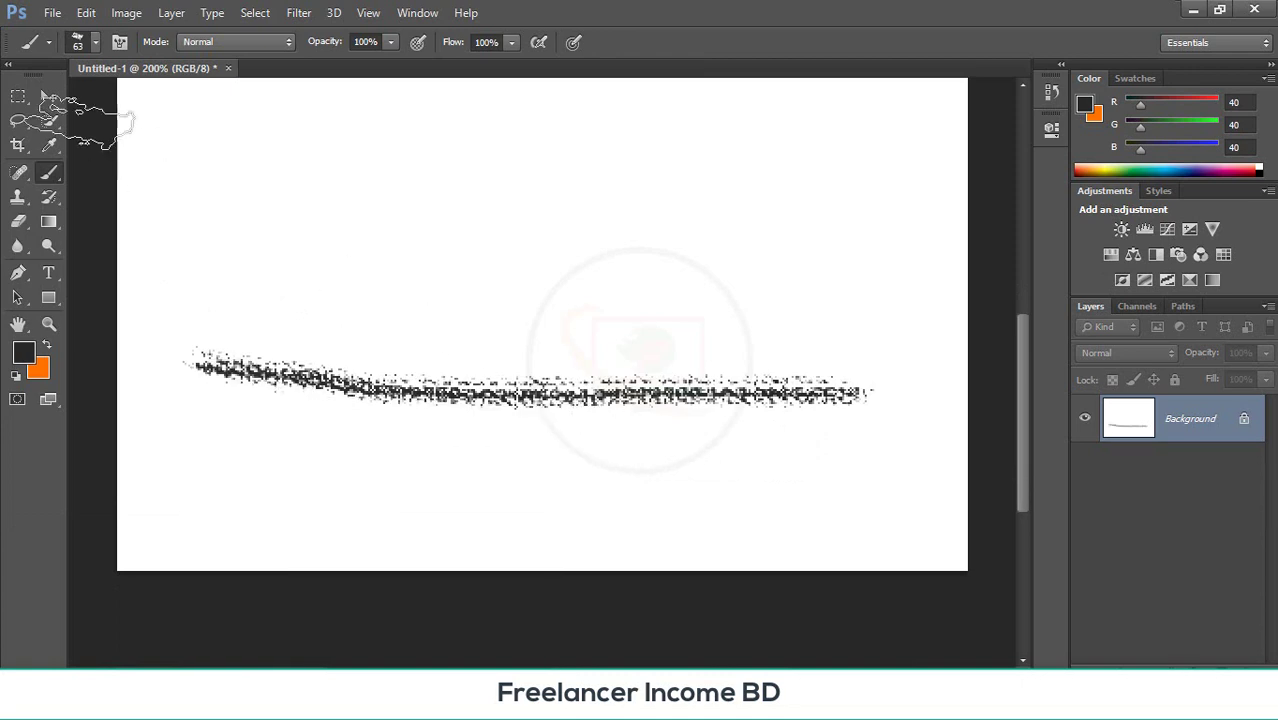
- Try the 36 px chalk and 48 px brushes with a dark stroke, then undo it
left_click(94, 43)
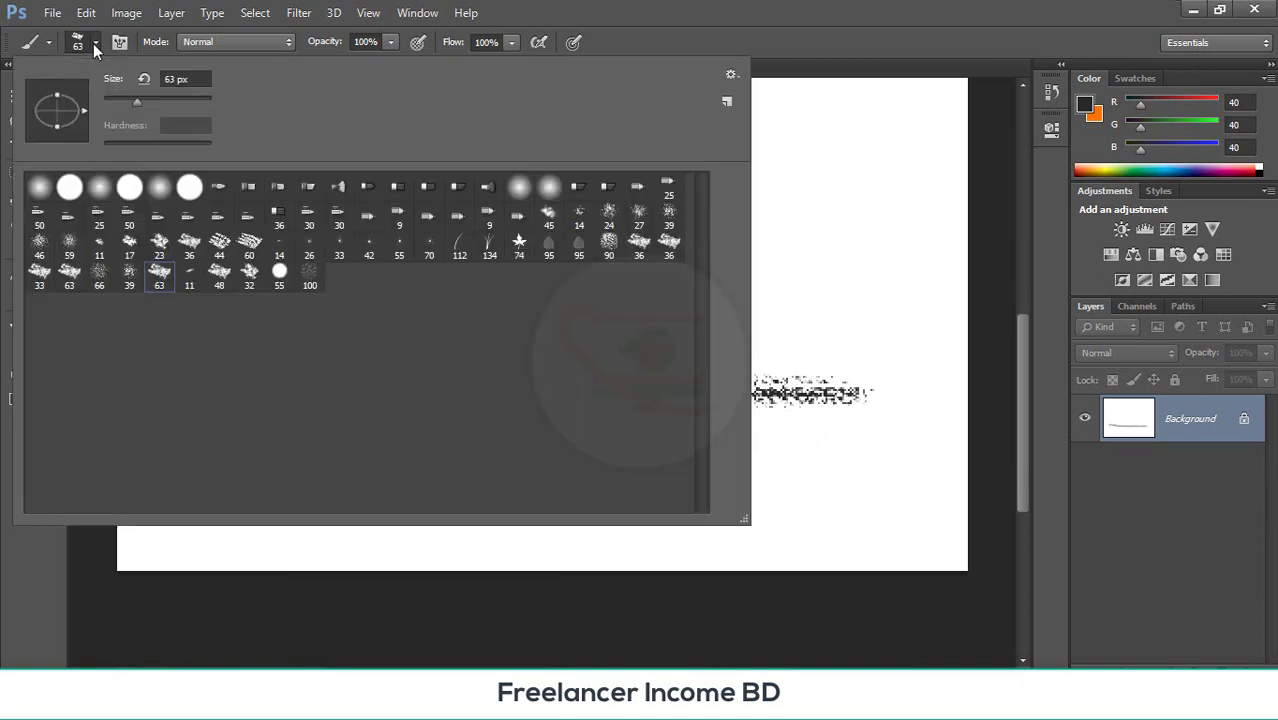
double_click(193, 247)
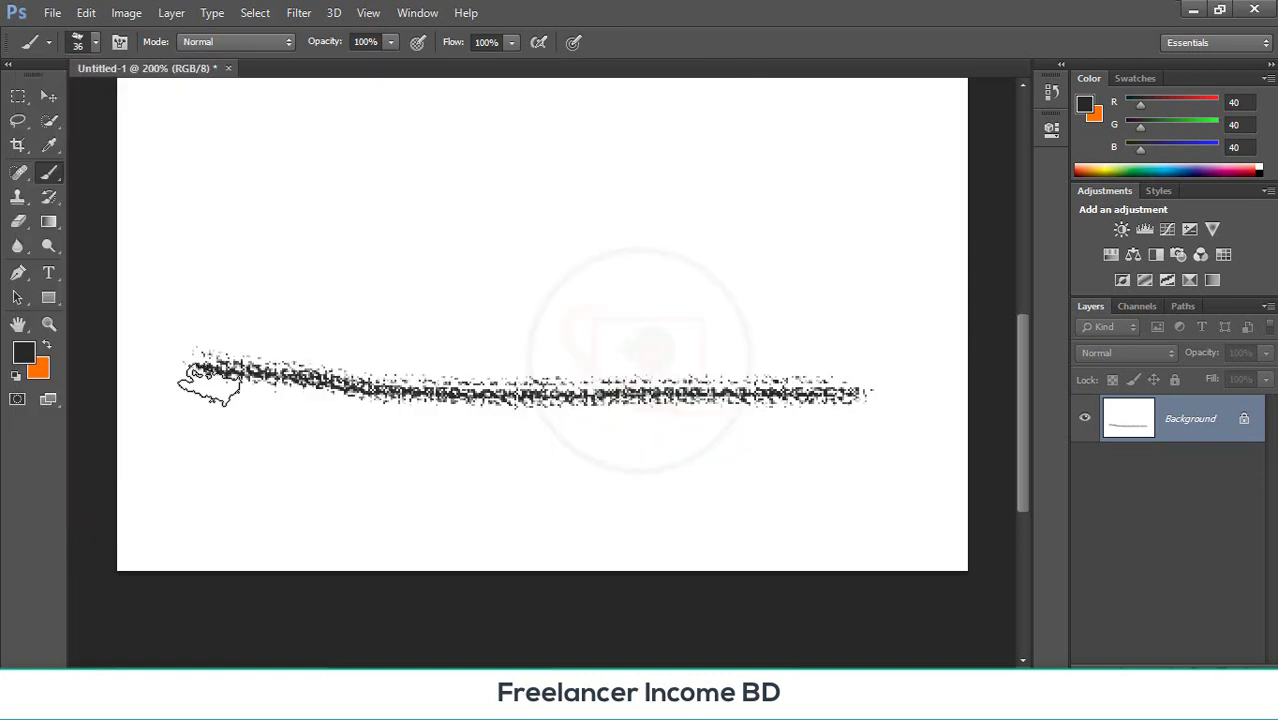
left_click(96, 42)
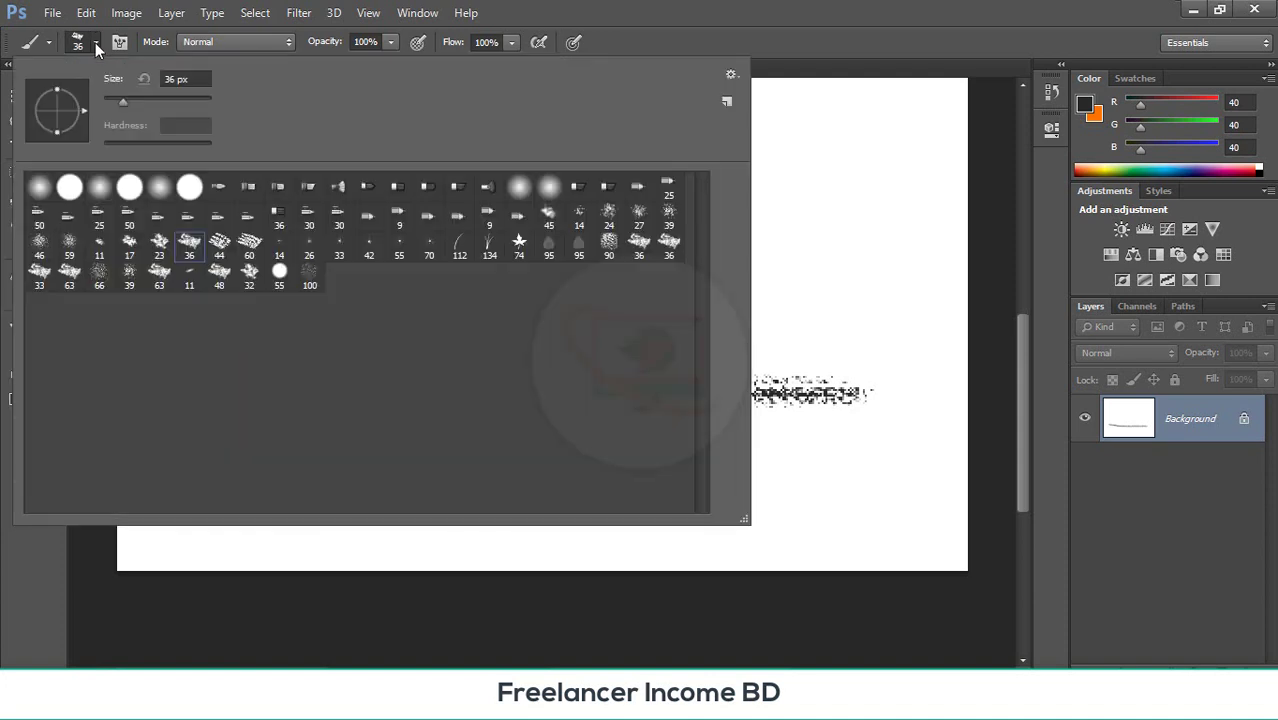
double_click(220, 271)
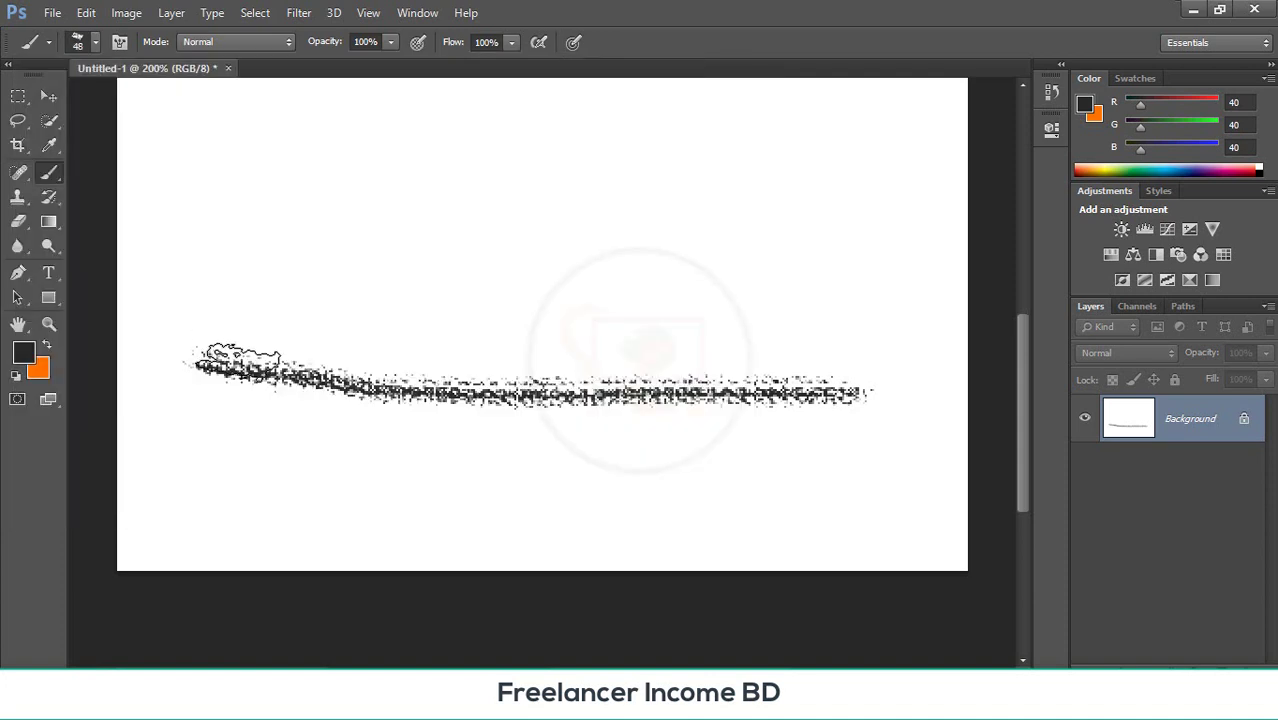
mouse_move(214, 388)
left_mouse_down()
mouse_move(475, 464)
mouse_move(812, 463)
left_mouse_up()
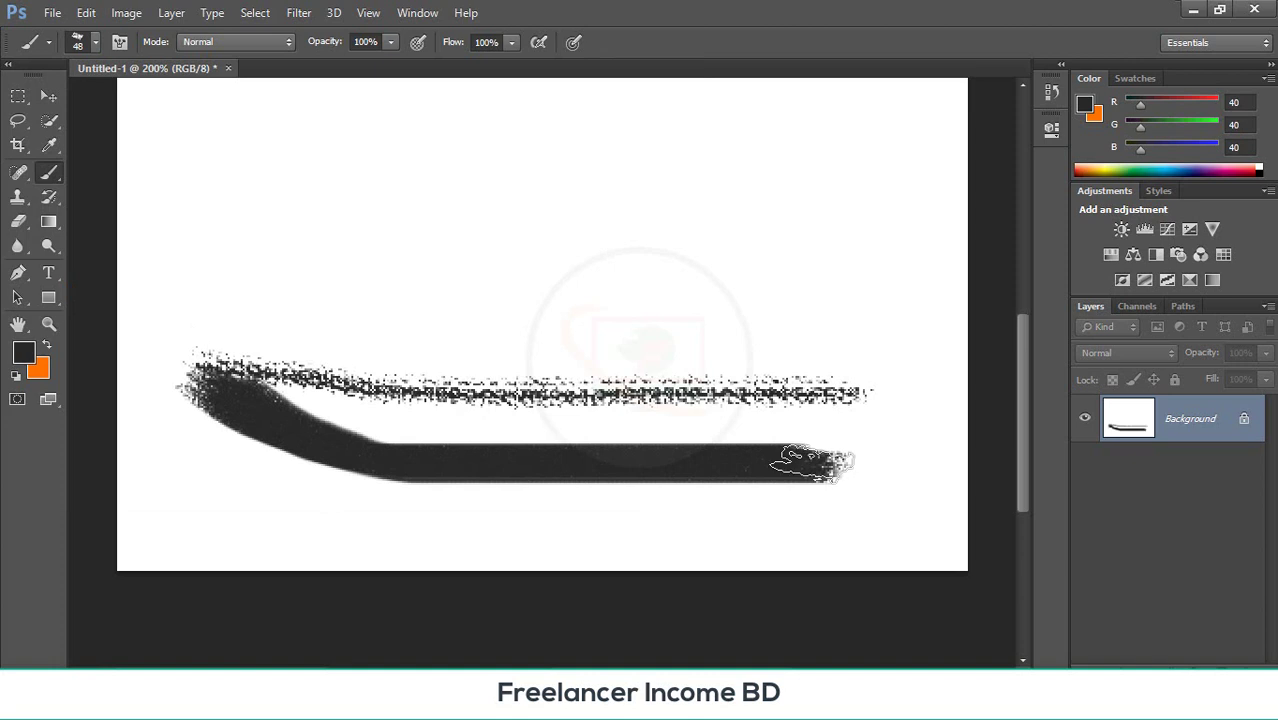
key("ctrl+z")
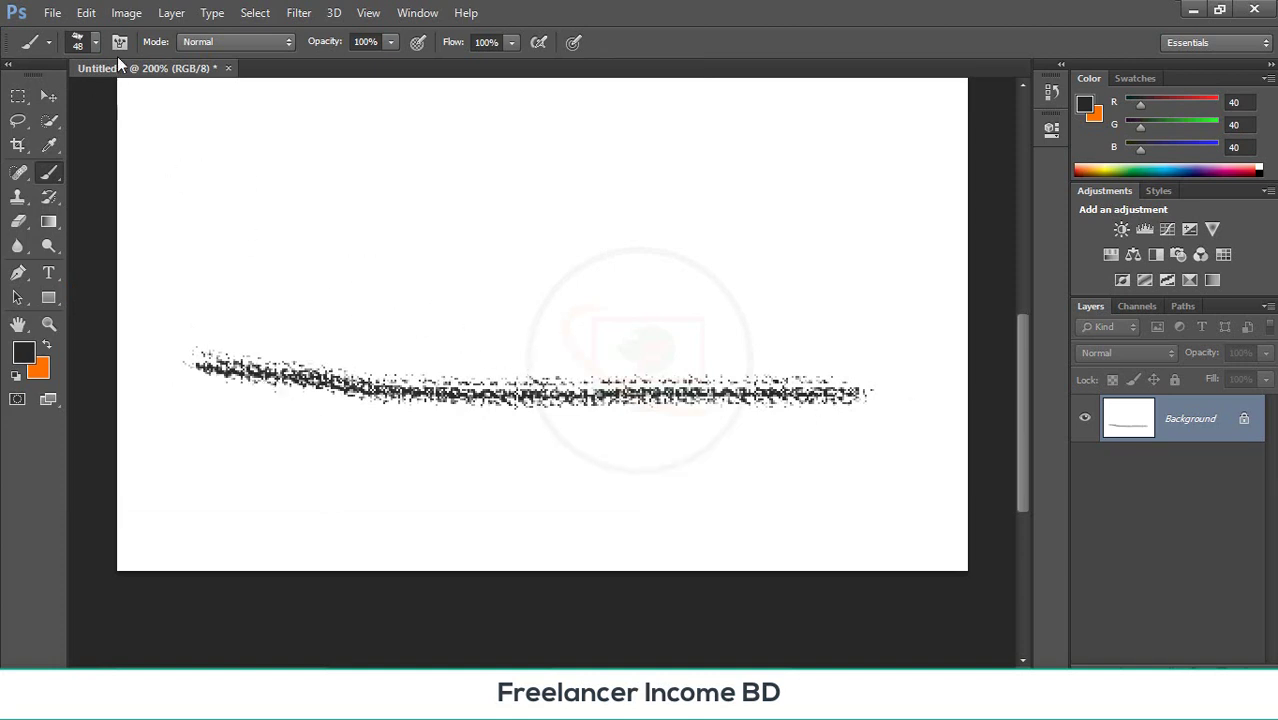
- Paint a broad dark textured band at the lower left with the 90 px textured brush
left_click(94, 44)
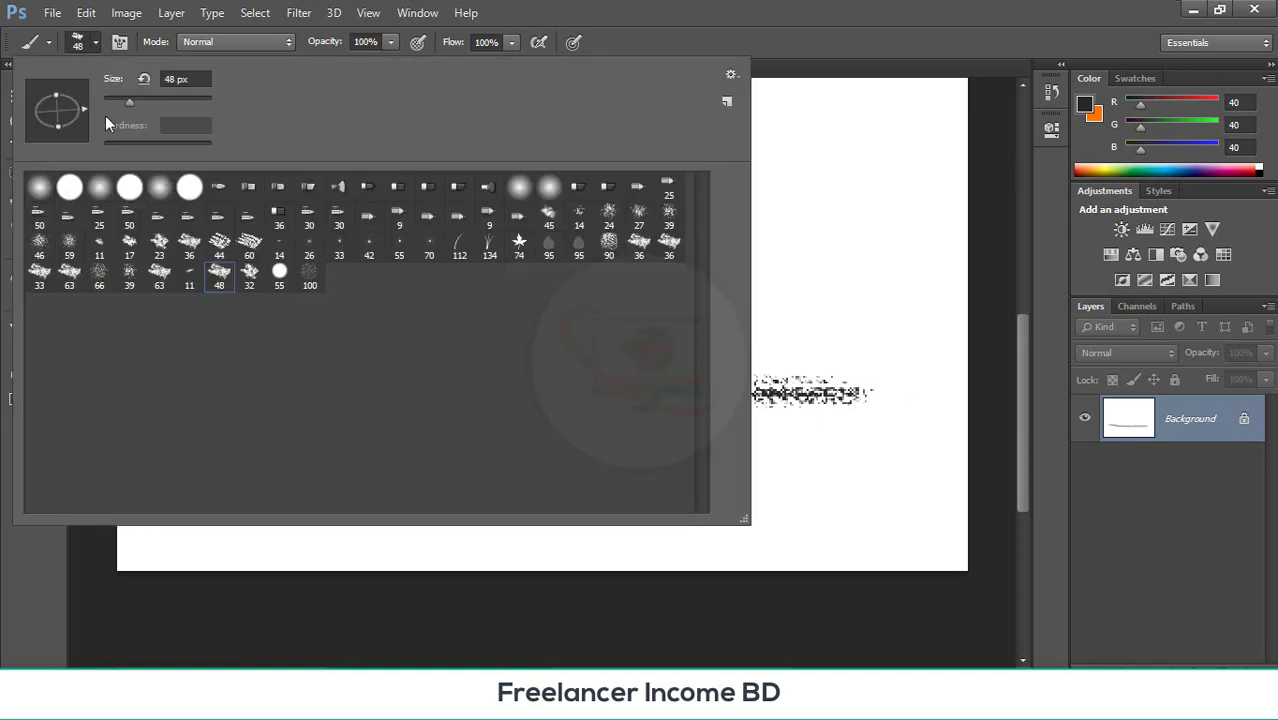
left_click(99, 189)
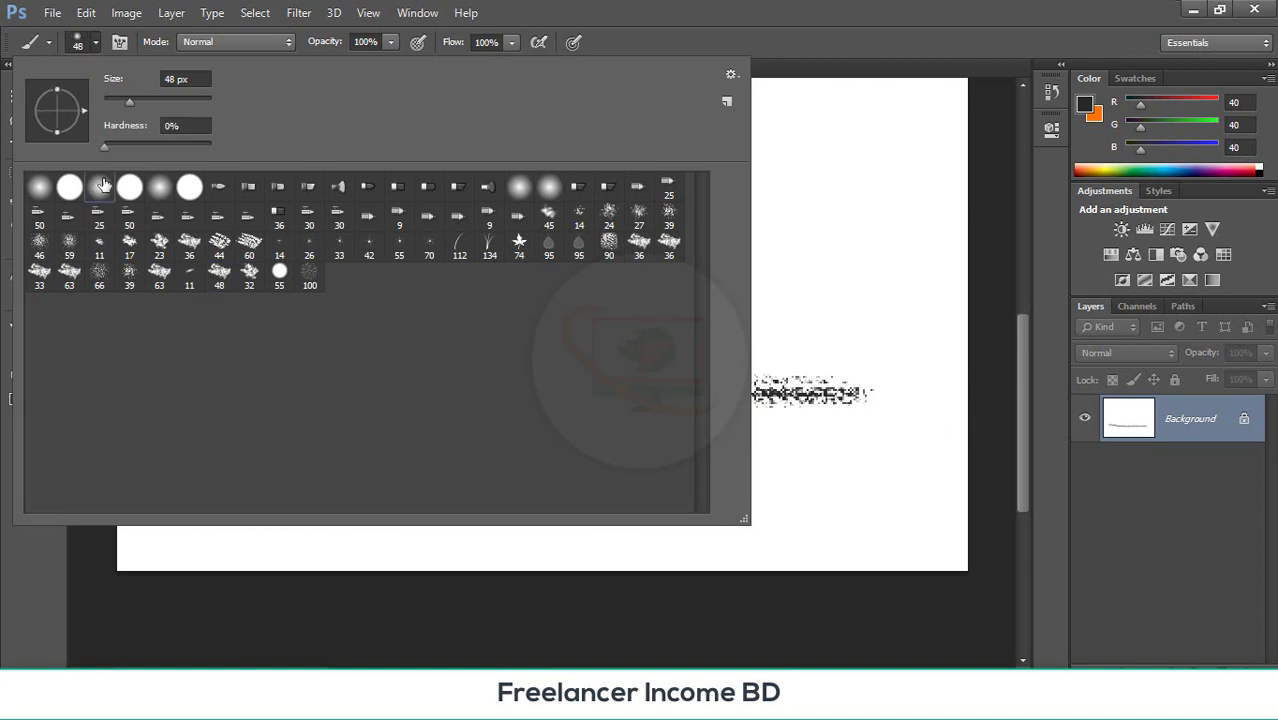
left_click(249, 245)
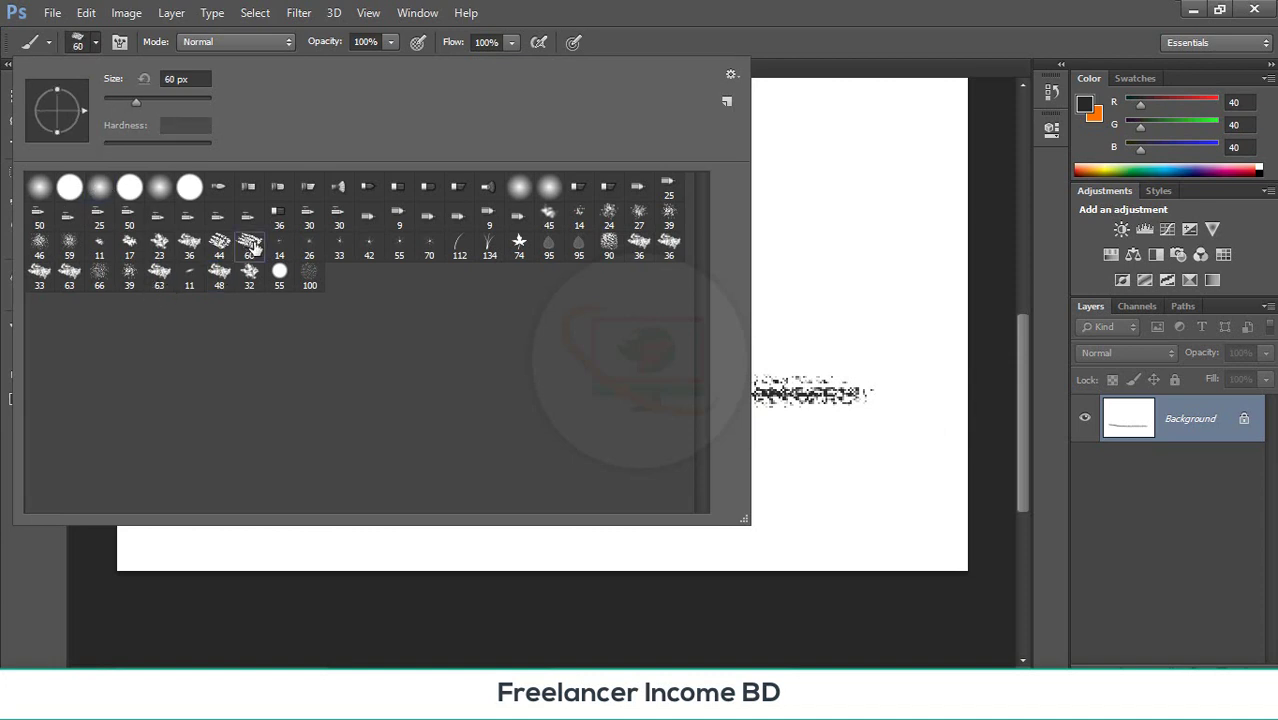
double_click(609, 247)
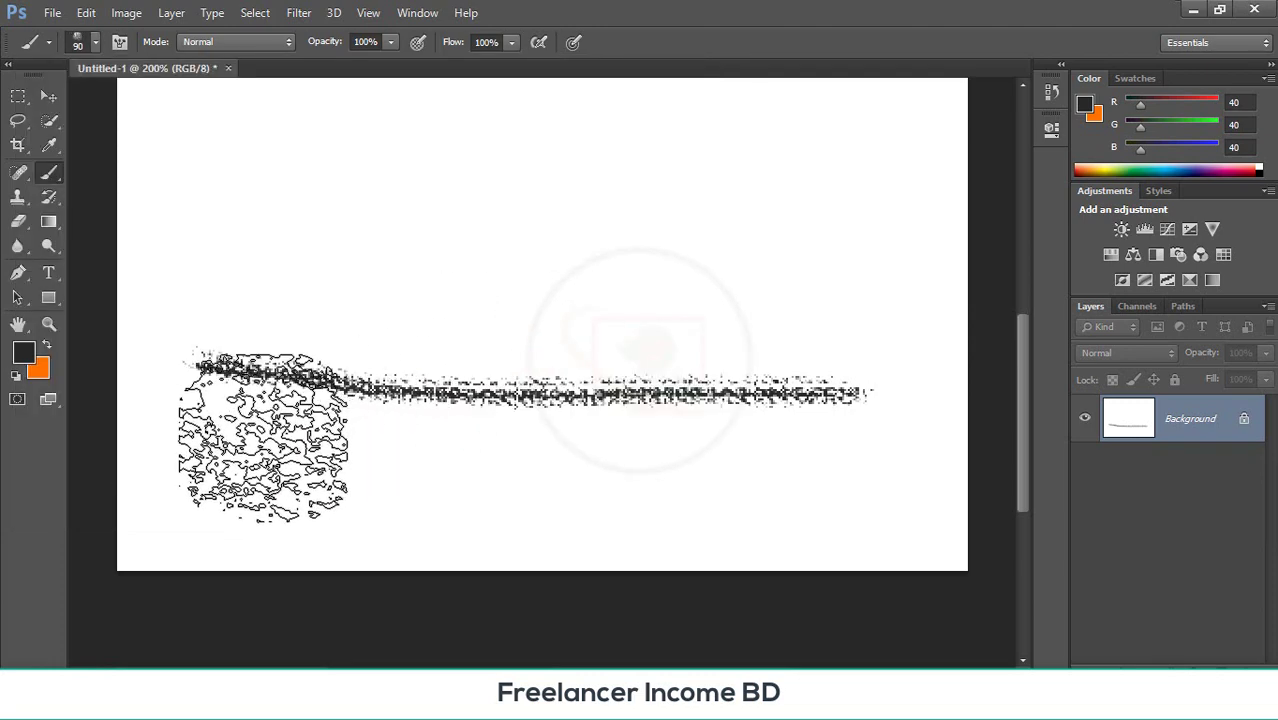
left_click_drag(263, 438, 845, 450)
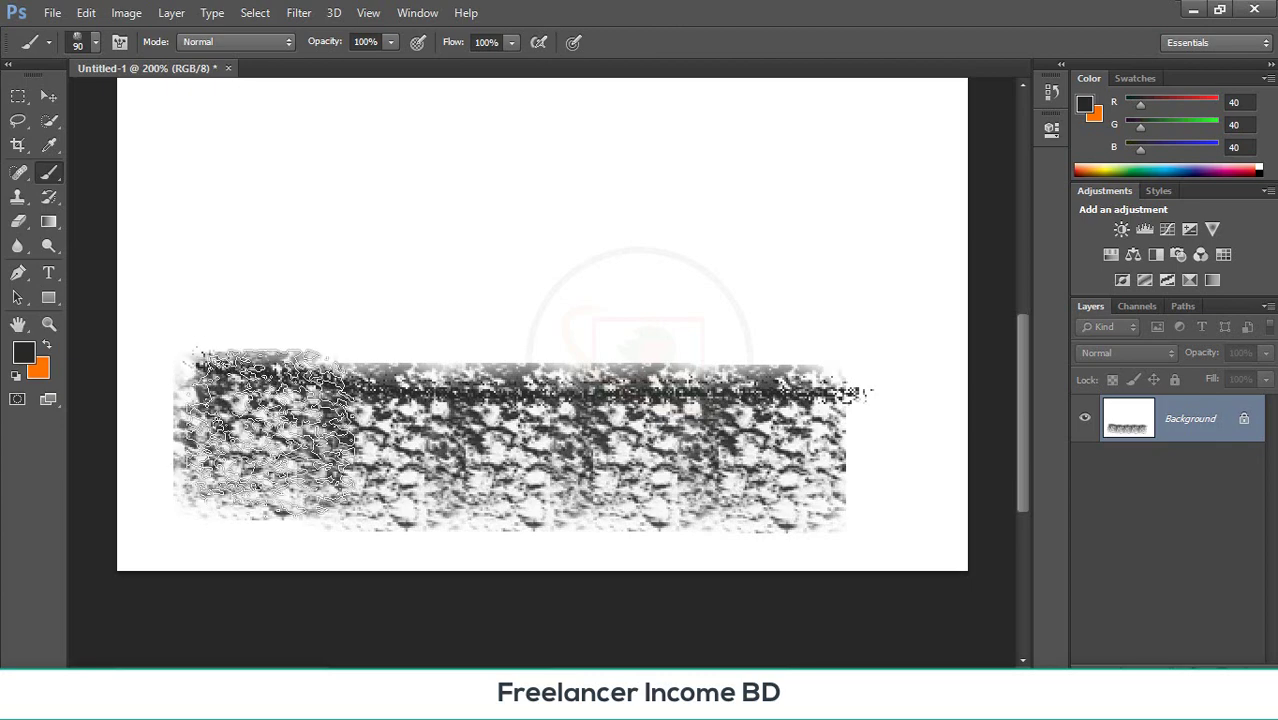
mouse_move(263, 433)
left_mouse_down()
mouse_move(490, 419)
mouse_move(693, 464)
mouse_move(735, 459)
mouse_move(483, 467)
mouse_move(388, 431)
mouse_move(281, 429)
mouse_move(656, 440)
mouse_move(770, 445)
left_mouse_up()
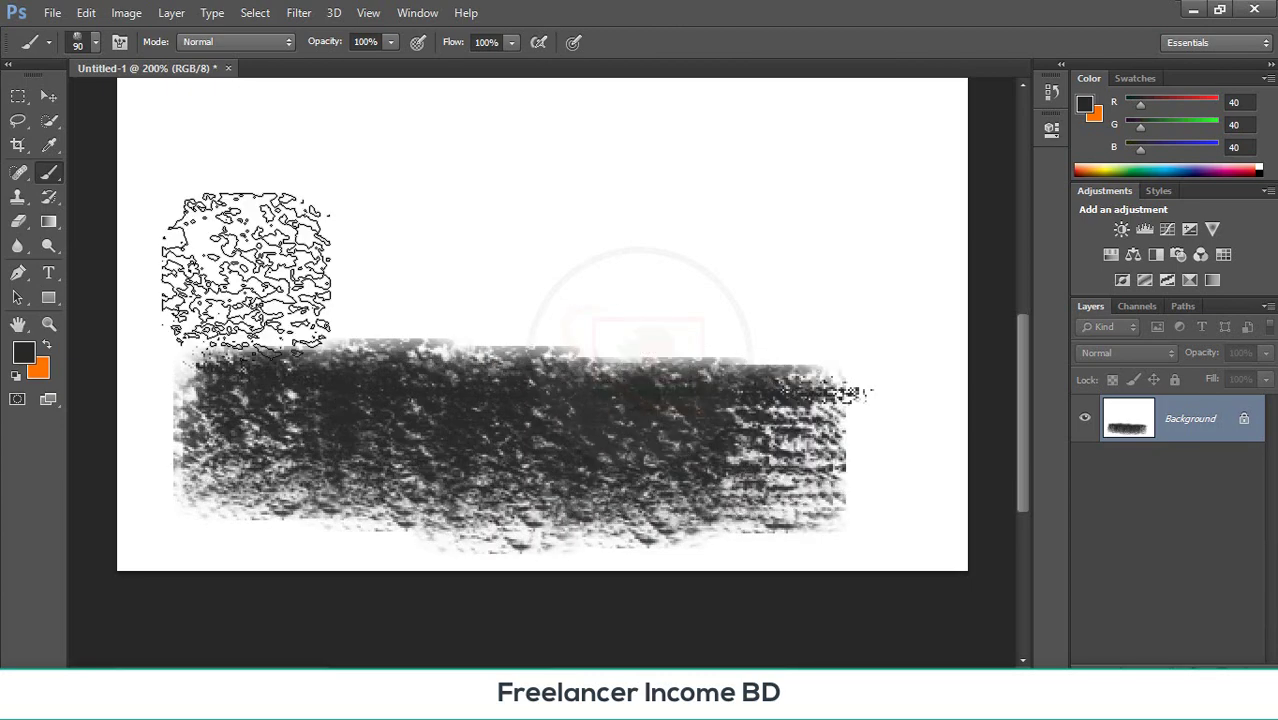
left_click(97, 43)
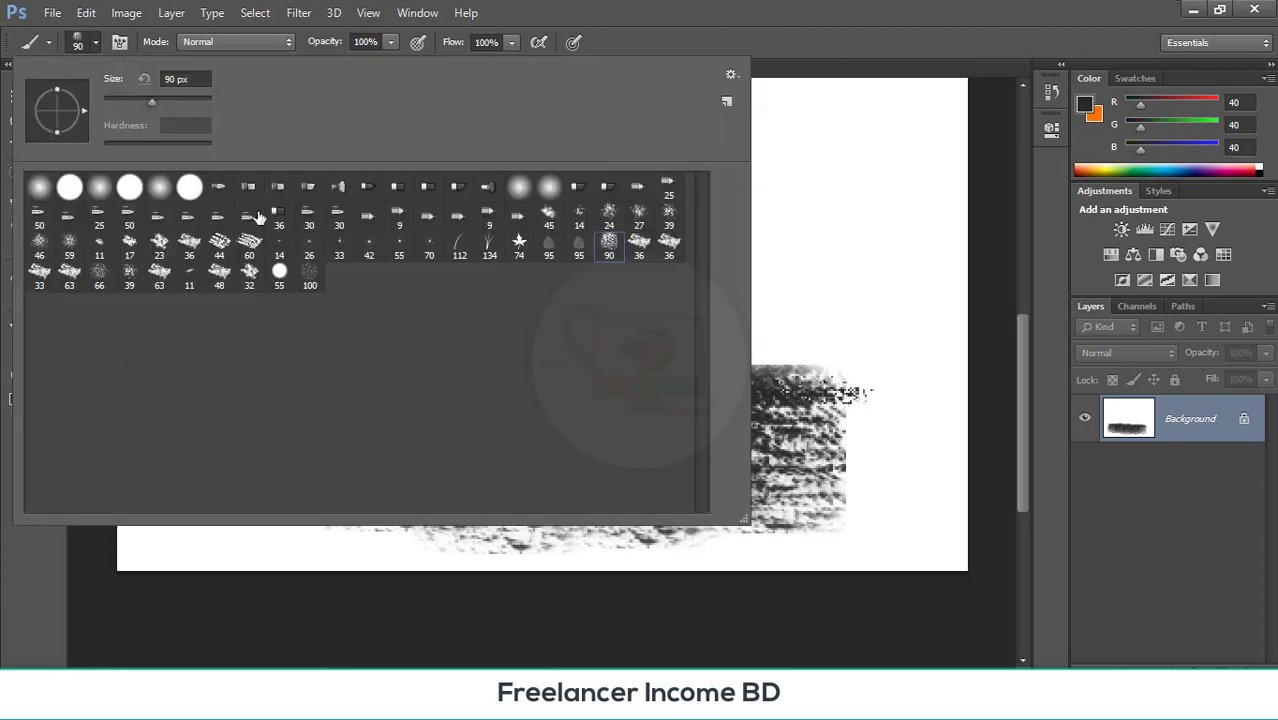
- Paint red and orange grass blades along the dark band with the 134 grass-blade brush
left_click(488, 245)
left_click(487, 248)
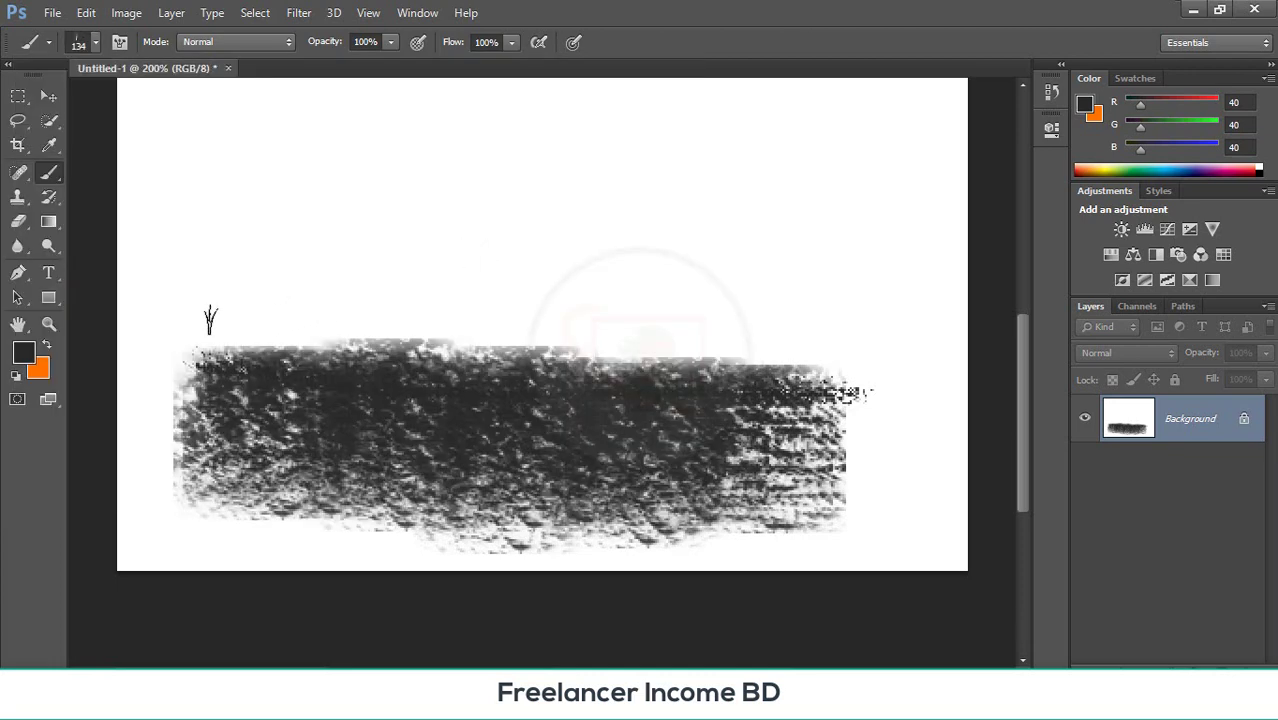
mouse_move(208, 332)
left_mouse_down()
mouse_move(390, 320)
mouse_move(845, 335)
left_mouse_up()
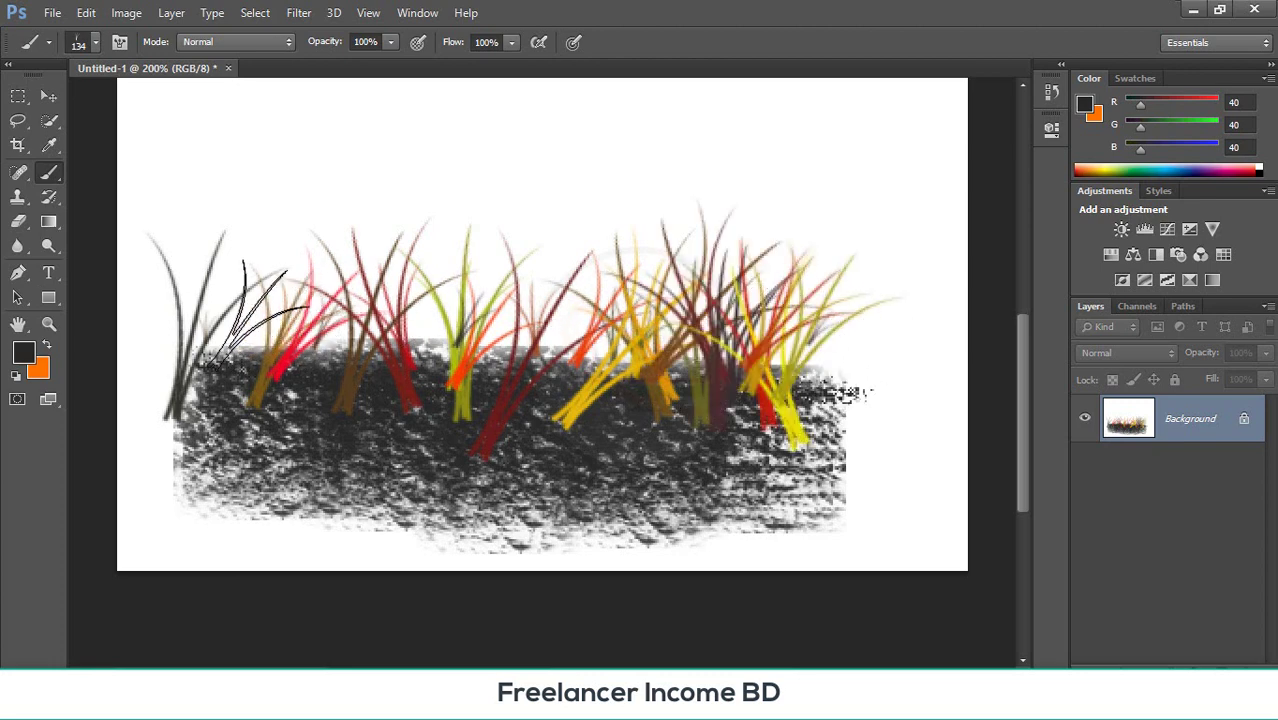
left_click_drag(258, 316, 530, 320)
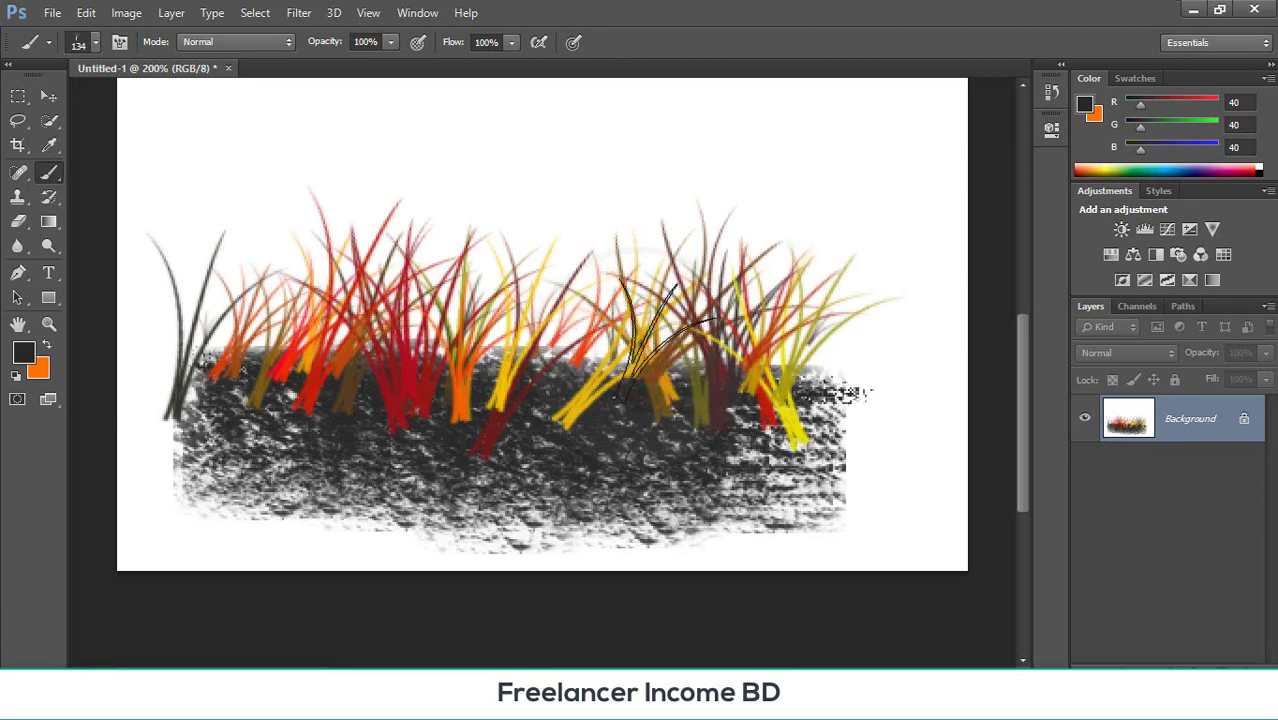
scroll(615, 318, "down", 1)
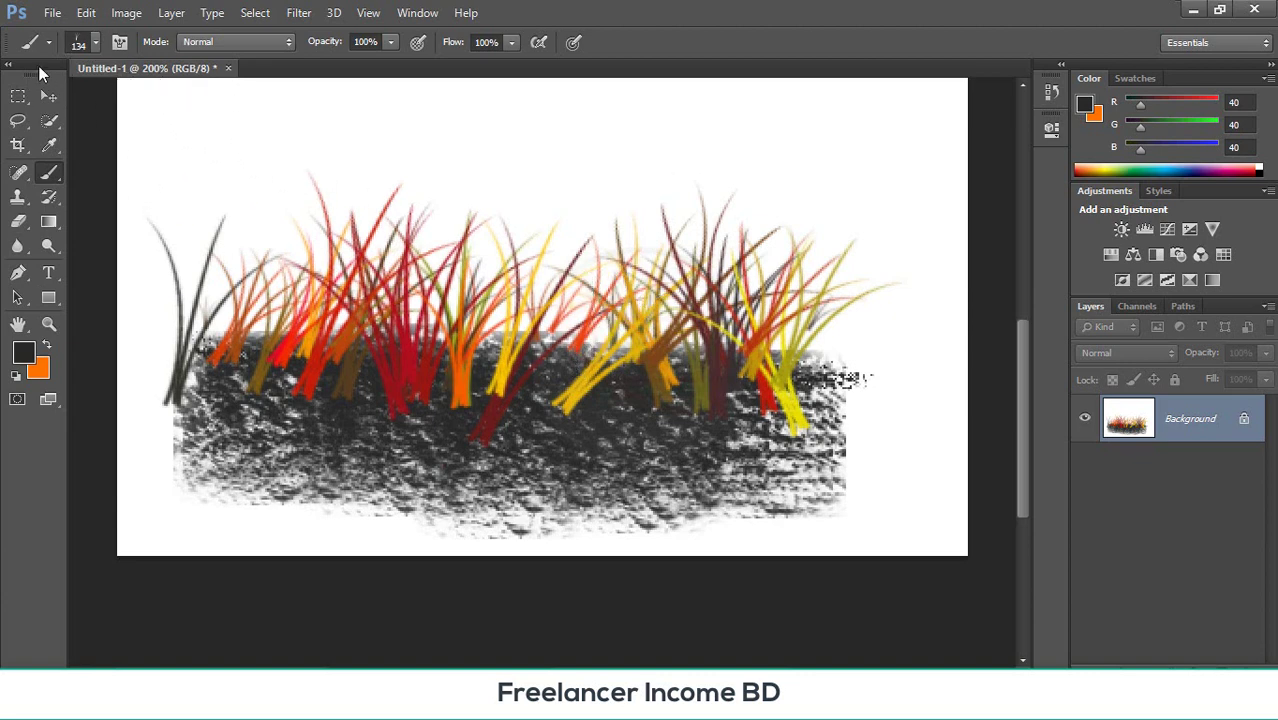
left_click(49, 97)
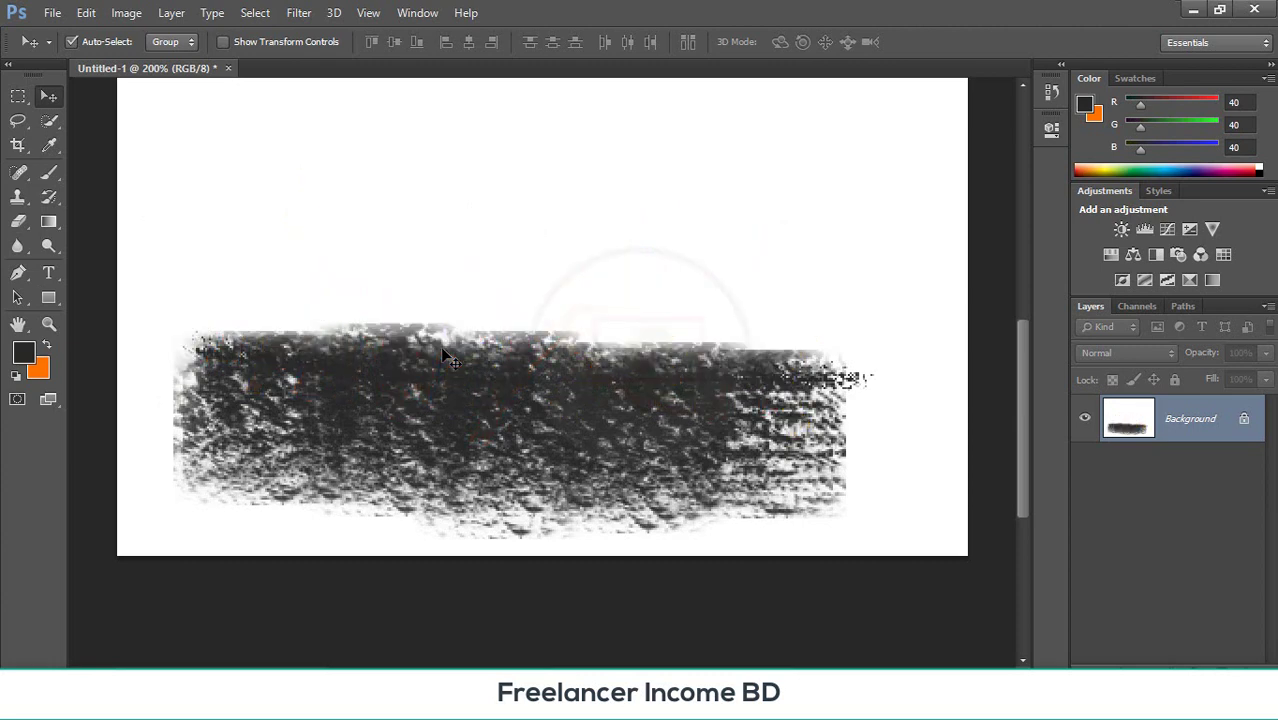
- Paint colourful grass on a new Layer 1 above the dark ground, then select the Background layer
key("ctrl+shift+alt+n")
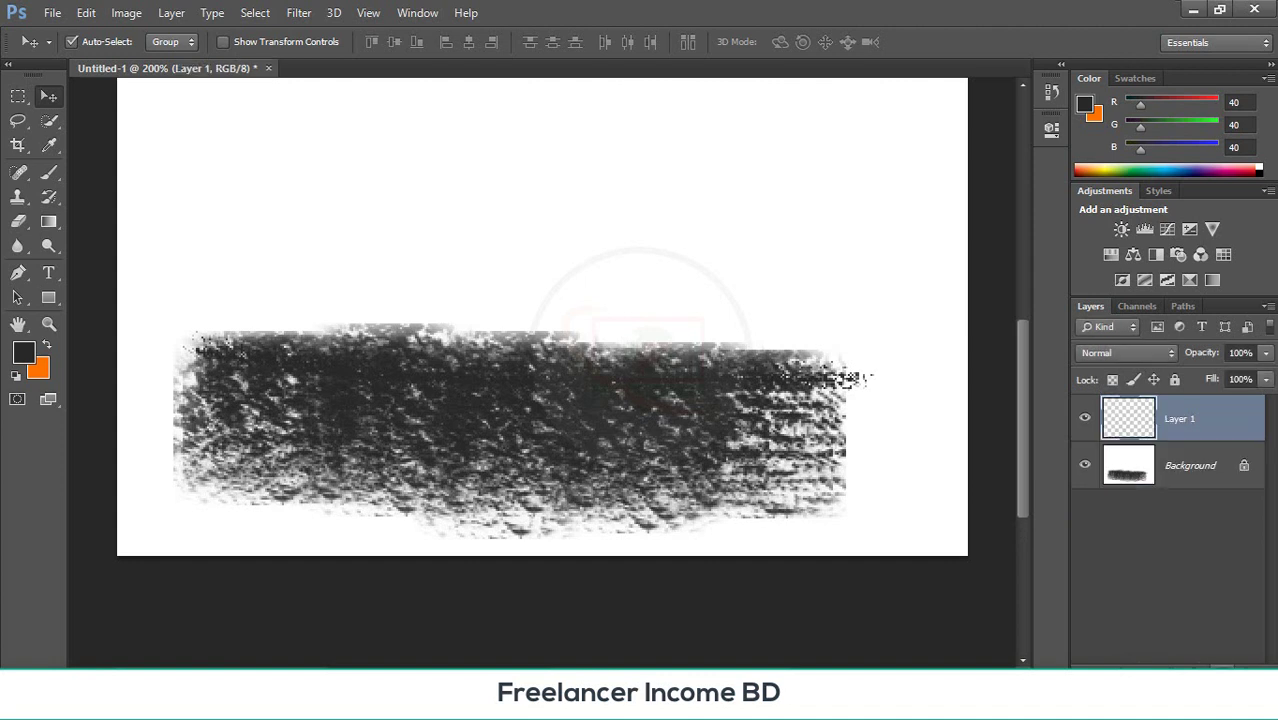
left_click(49, 172)
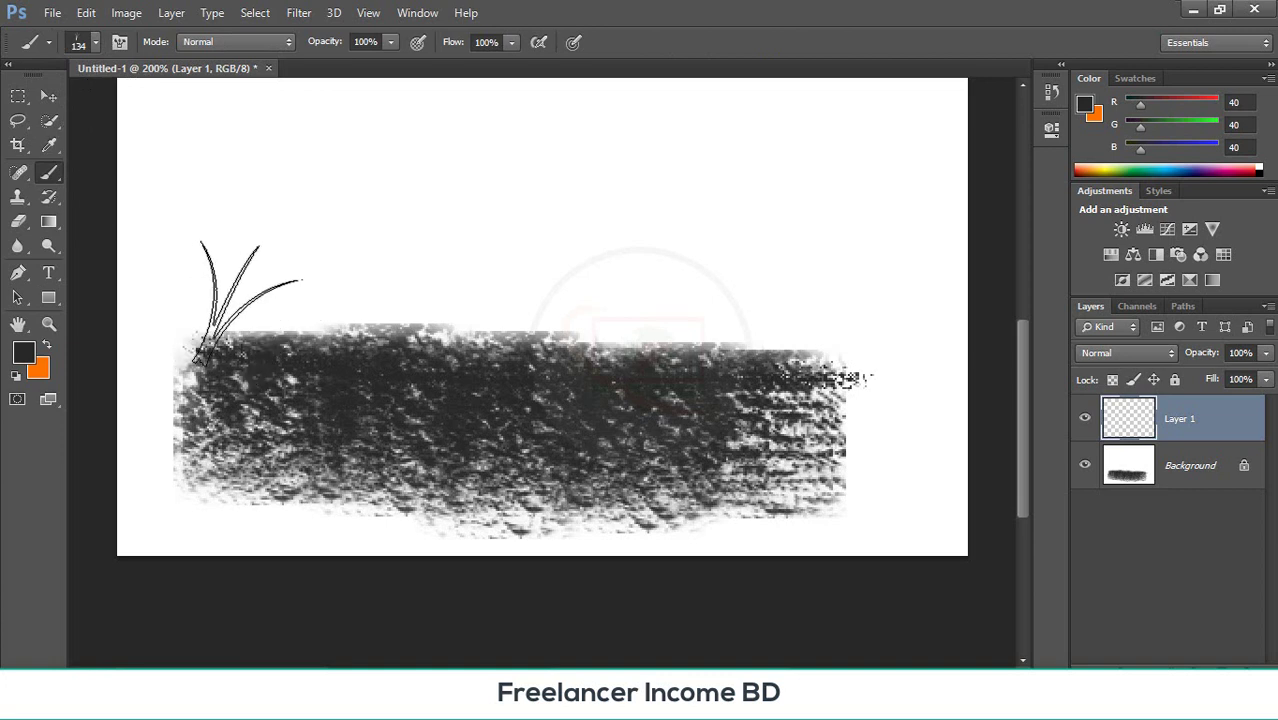
mouse_move(165, 315)
left_mouse_down()
mouse_move(900, 305)
mouse_move(240, 310)
left_mouse_up()
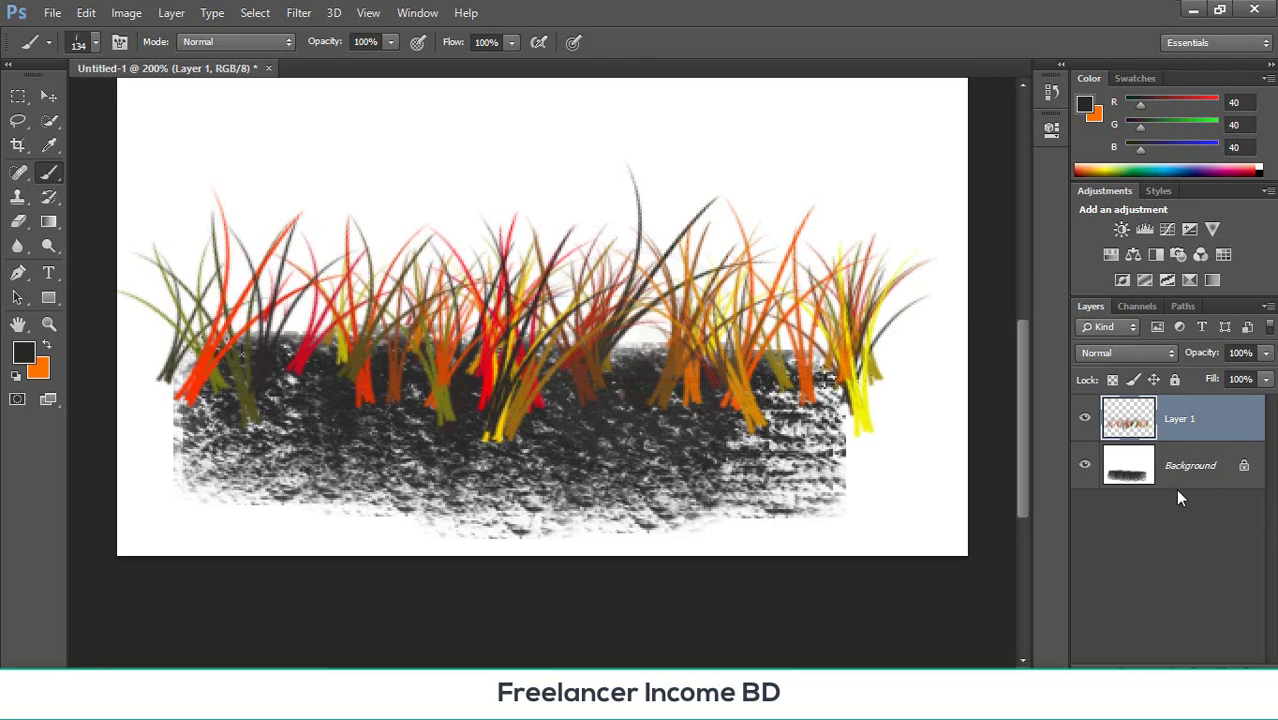
left_click_drag(1195, 418, 1207, 512)
mouse_move(1193, 429)
left_mouse_down()
mouse_move(1207, 469)
mouse_move(1197, 423)
left_mouse_up()
left_click(1240, 464)
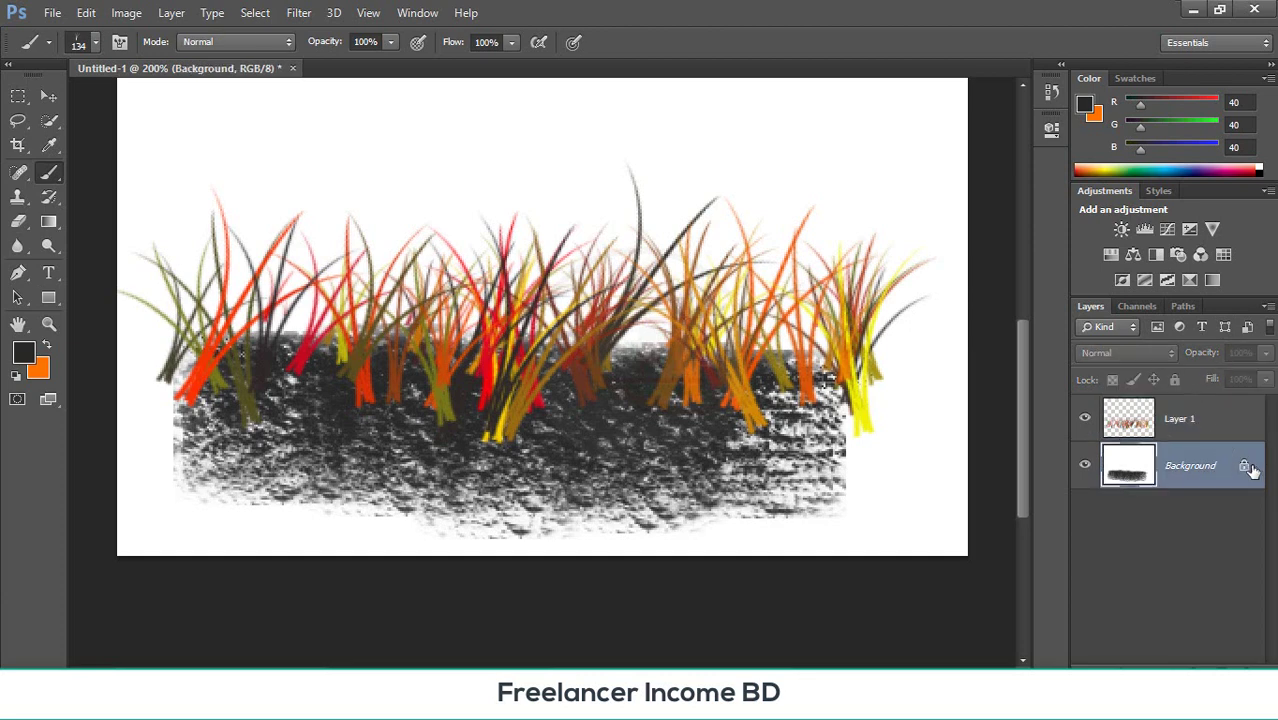
- Convert Background into Layer 0 and test the stacking, keeping grass Layer 1 on top
double_click(1245, 468)
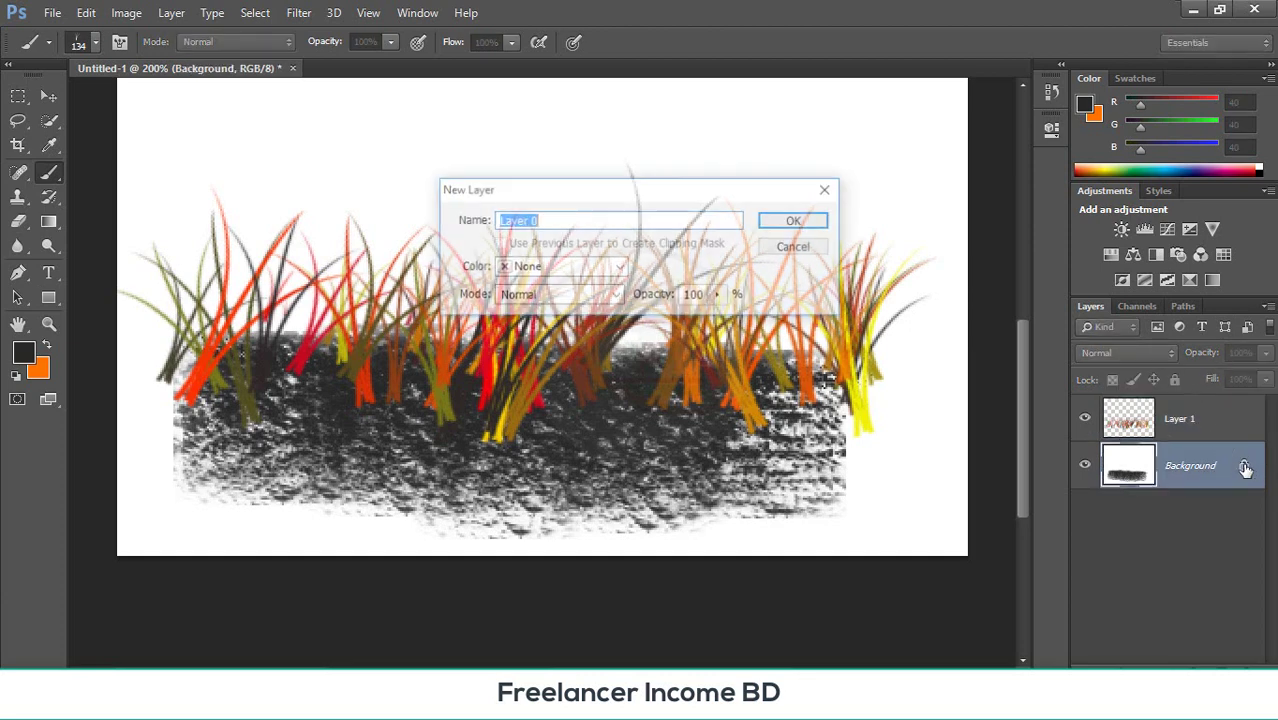
left_click(790, 224)
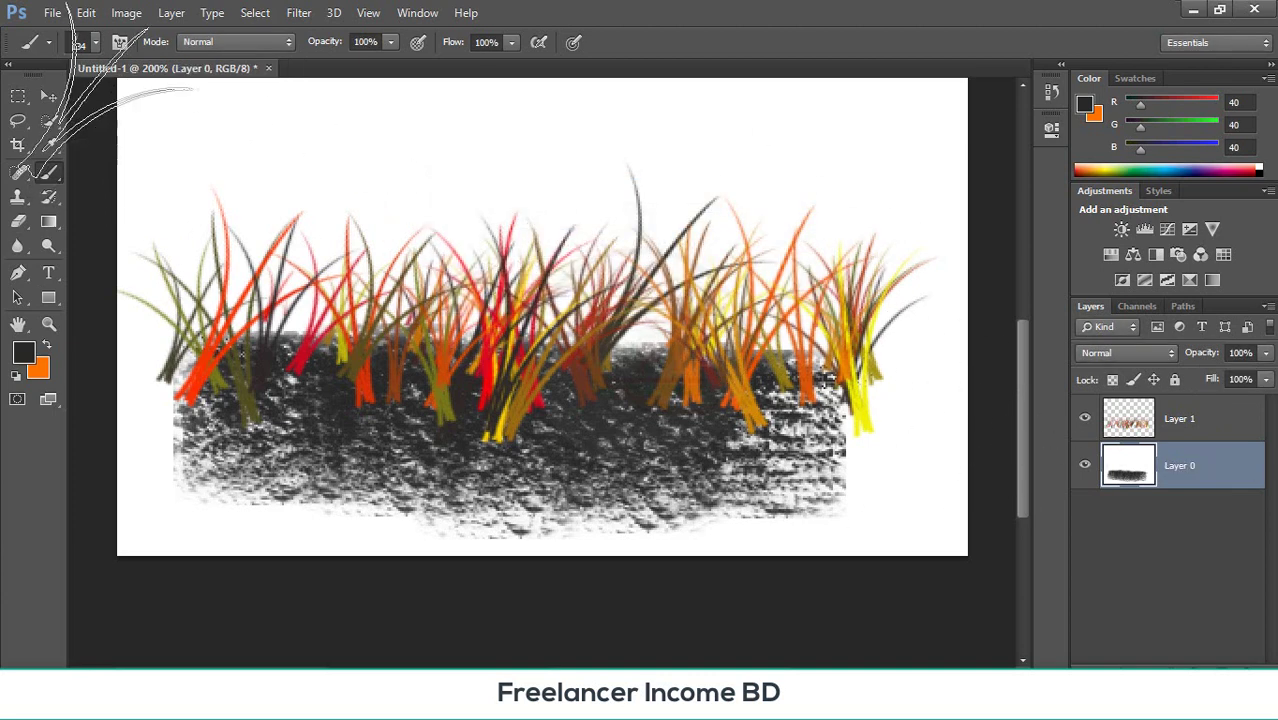
left_click(50, 96)
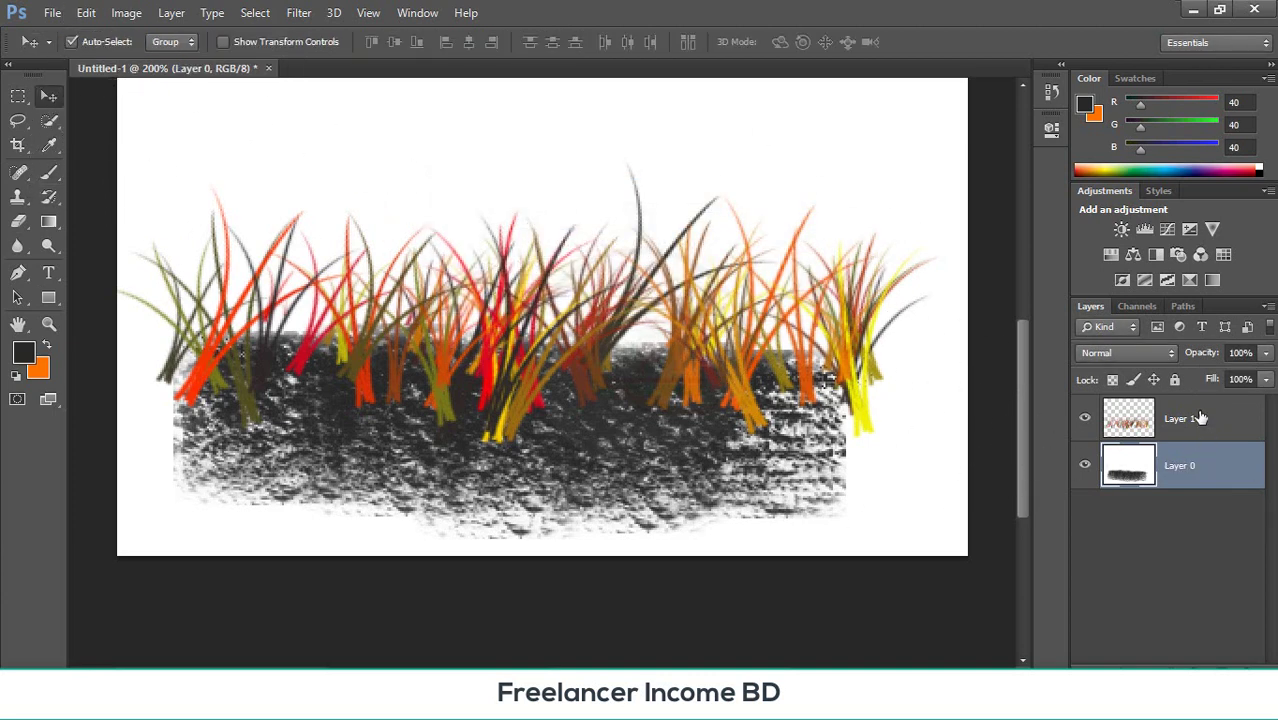
left_click_drag(1200, 418, 1220, 479)
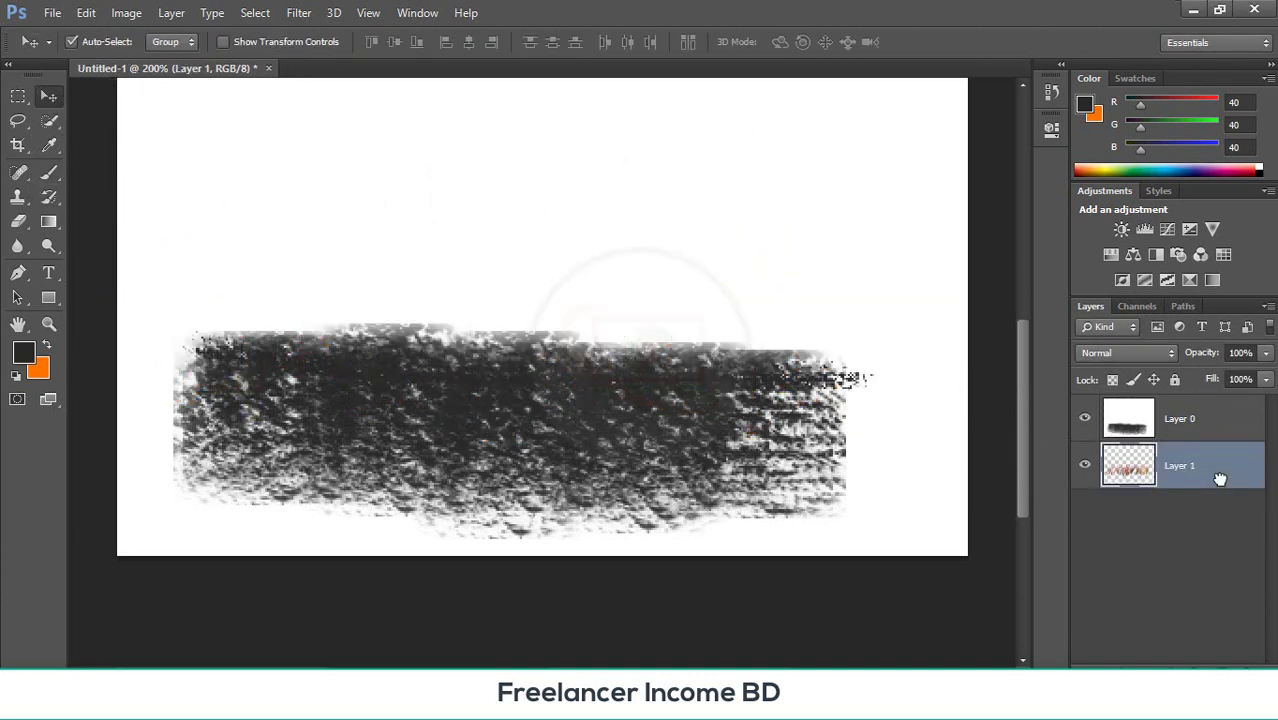
left_click(1205, 425)
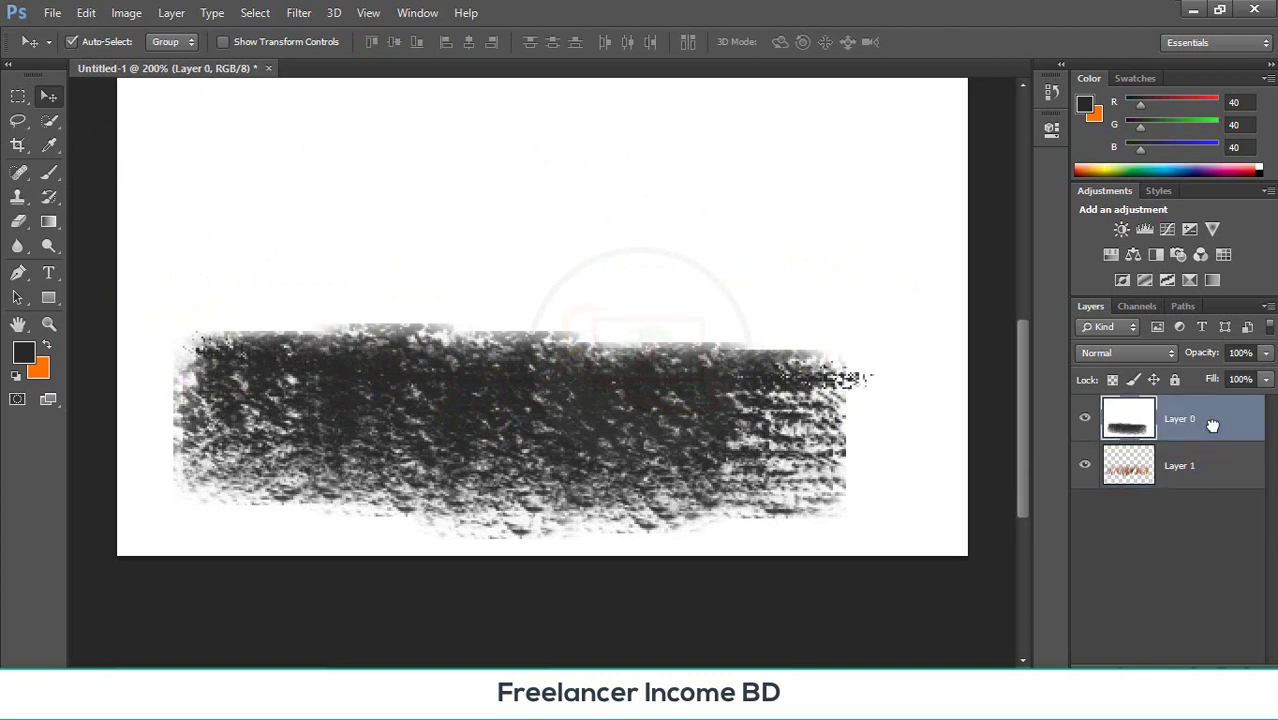
key("alt+bracketleft")
left_click_drag(1212, 425, 1220, 466)
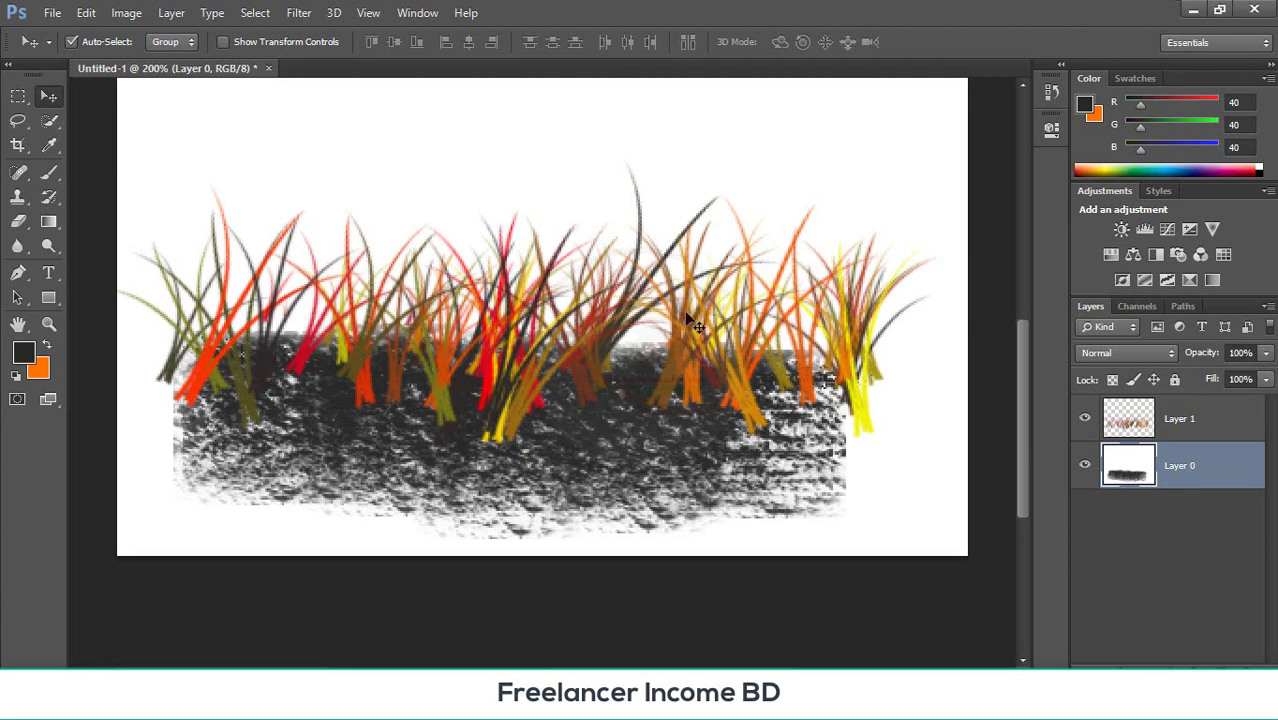
scroll(318, 350, "up", 1)
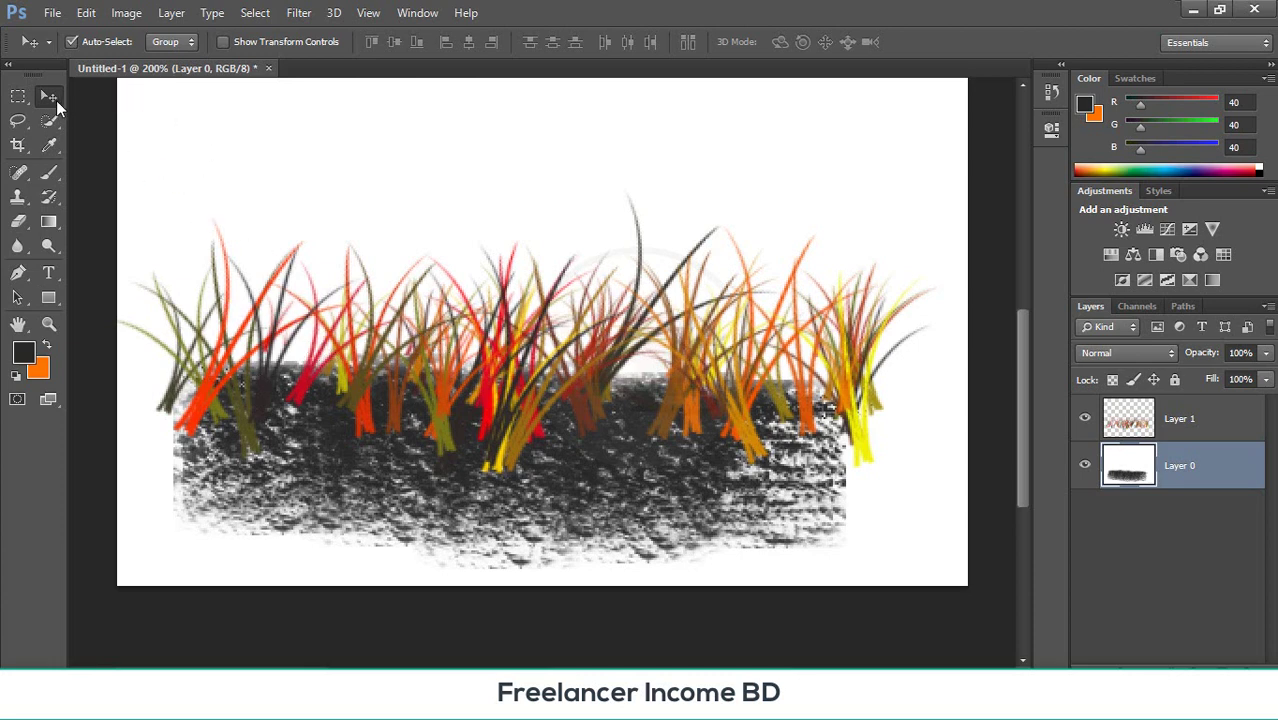
- Fill gaps between the grass stems with dark paint using the 60 textured brush, then select the 32 brush
left_click(49, 172)
left_click(96, 44)
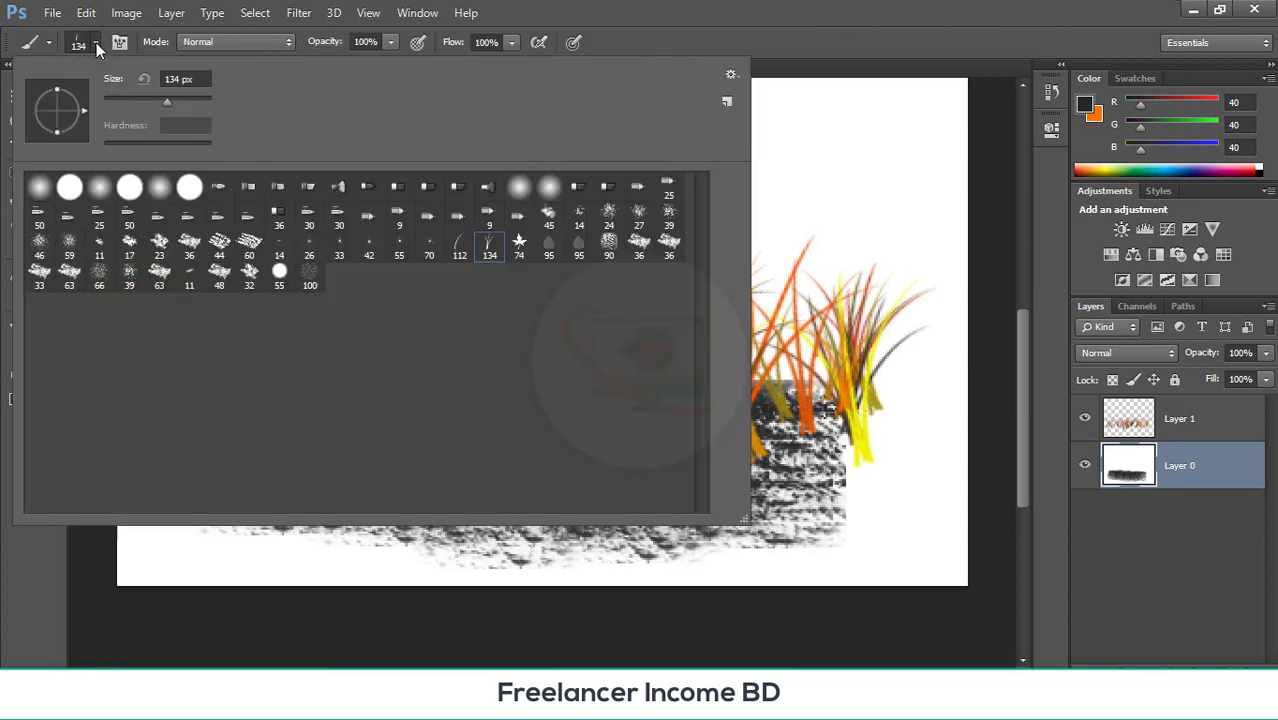
double_click(249, 244)
mouse_move(222, 405)
left_mouse_down()
mouse_move(350, 405)
mouse_move(200, 420)
left_mouse_up()
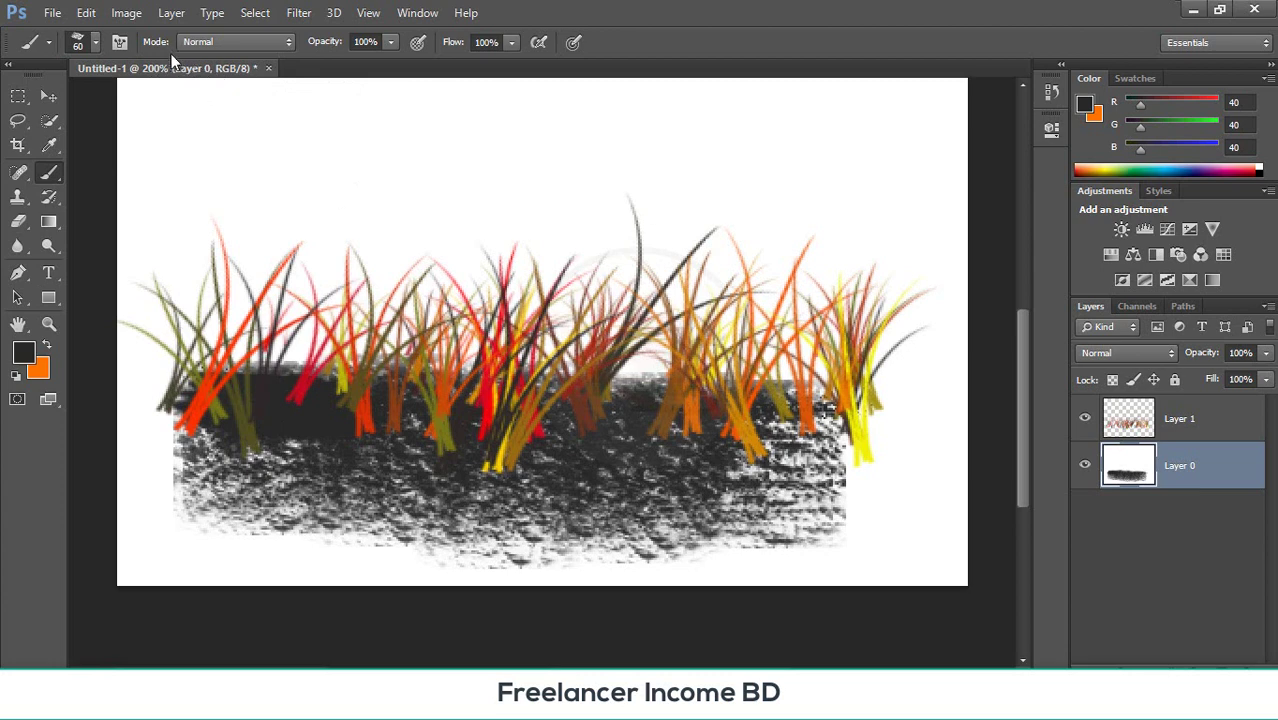
left_click(95, 43)
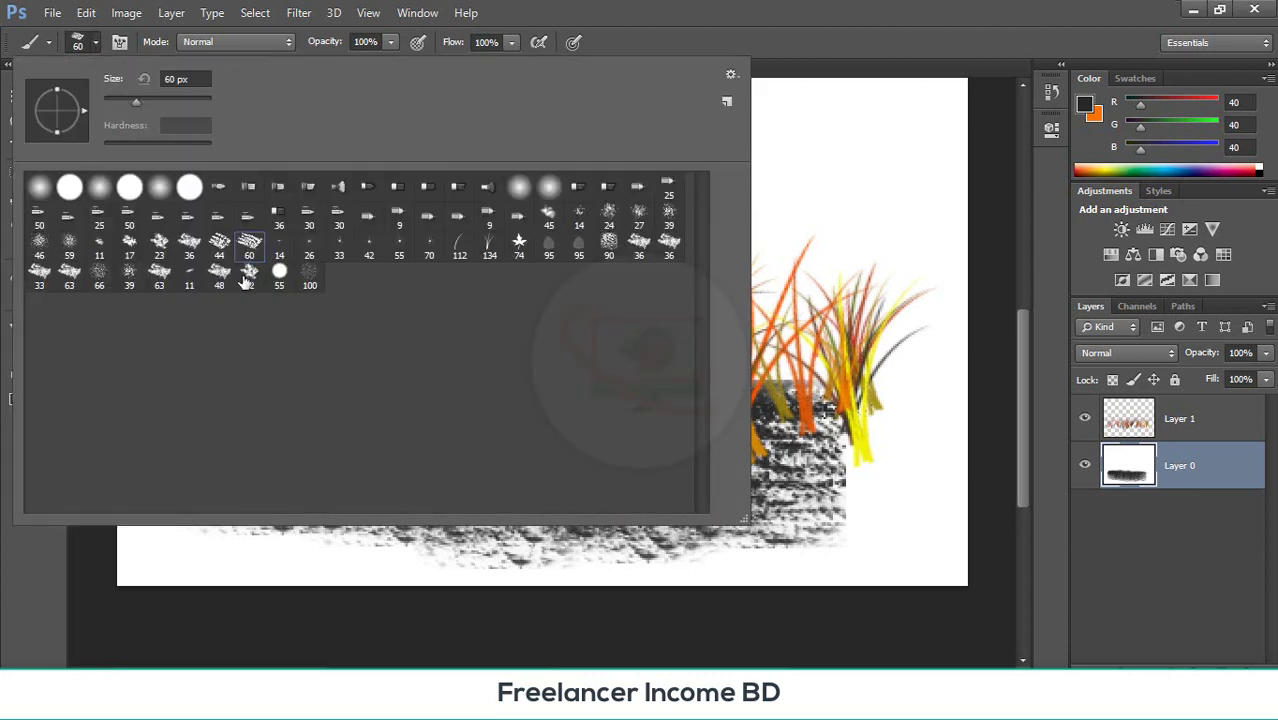
left_click(247, 280)
key("Return")
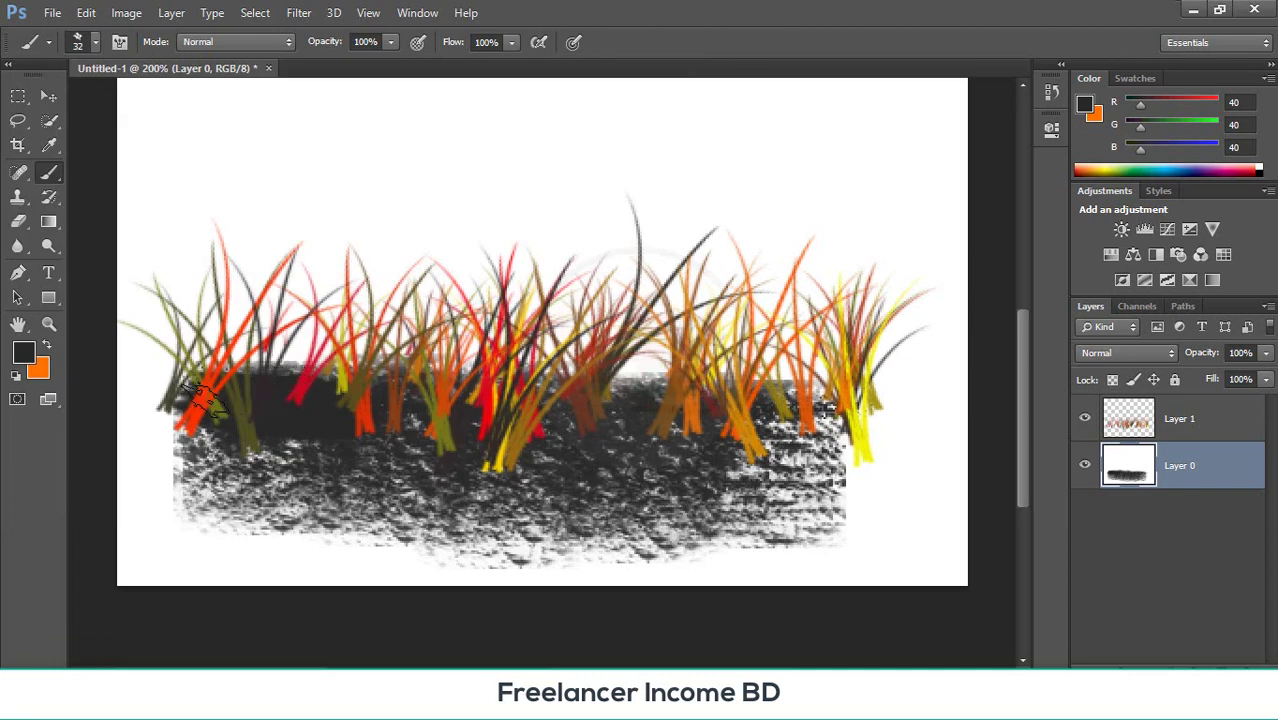
- Paint a dark stroke across the grass base with the 44 px textured brush, then select Layer 1 and Layer 0
left_click(94, 43)
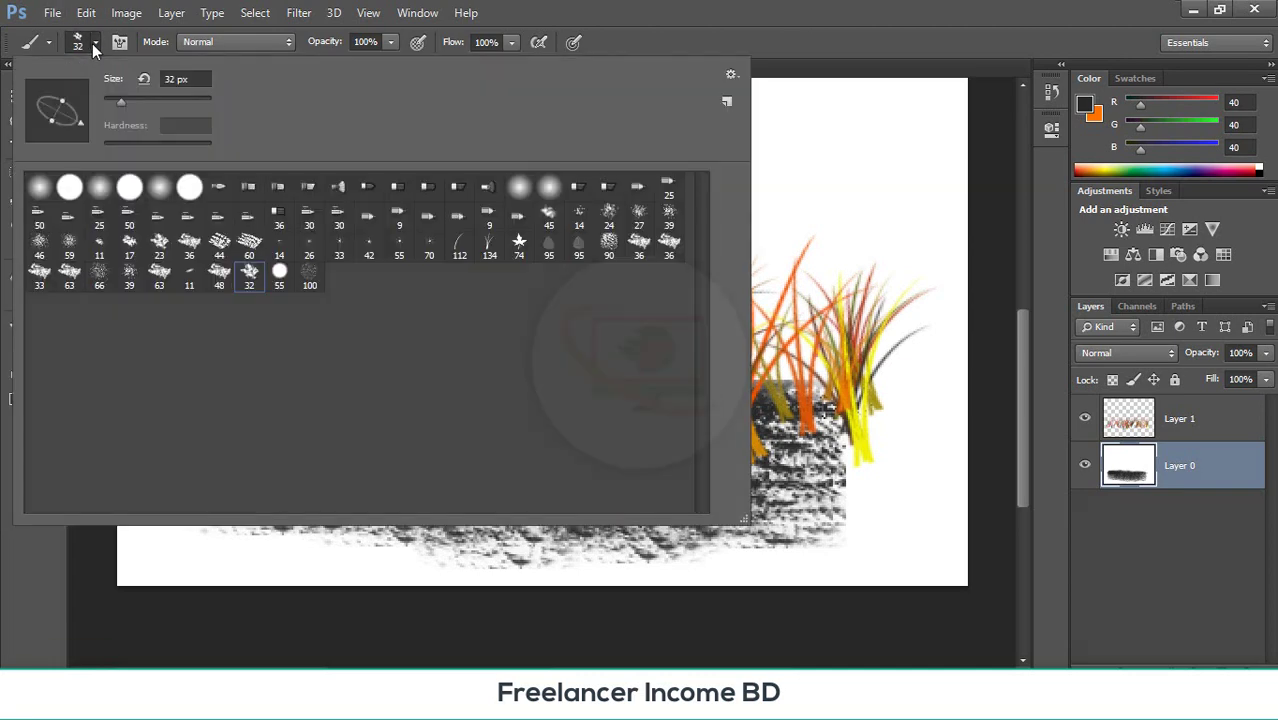
left_click(219, 245)
key("Return")
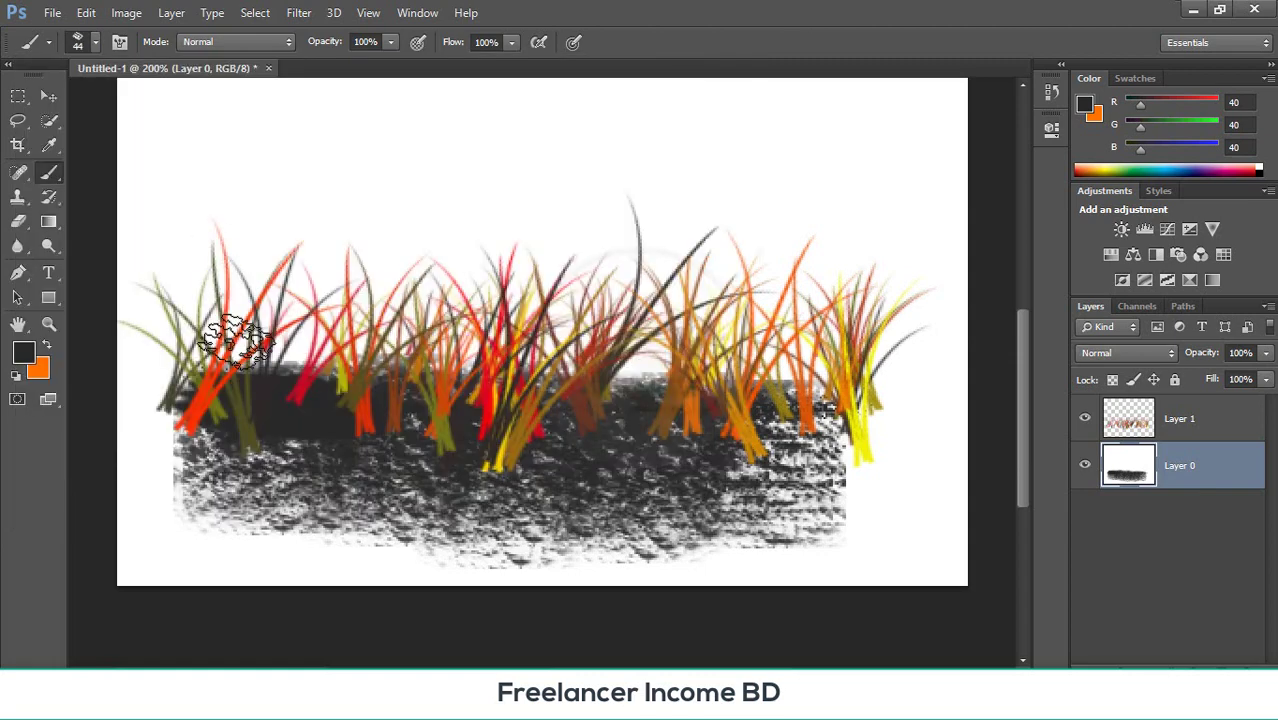
mouse_move(205, 398)
left_mouse_down()
mouse_move(451, 441)
mouse_move(829, 436)
mouse_move(674, 501)
mouse_move(733, 493)
mouse_move(605, 517)
mouse_move(843, 501)
mouse_move(439, 436)
mouse_move(598, 490)
mouse_move(363, 486)
mouse_move(203, 418)
mouse_move(266, 450)
mouse_move(222, 481)
mouse_move(482, 528)
mouse_move(694, 531)
mouse_move(809, 508)
mouse_move(873, 477)
mouse_move(873, 443)
mouse_move(482, 449)
mouse_move(686, 503)
mouse_move(692, 450)
mouse_move(231, 444)
mouse_move(206, 411)
mouse_move(192, 501)
mouse_move(184, 490)
mouse_move(260, 531)
mouse_move(410, 544)
mouse_move(661, 535)
mouse_move(296, 372)
left_mouse_up()
scroll(296, 372, "up", 3)
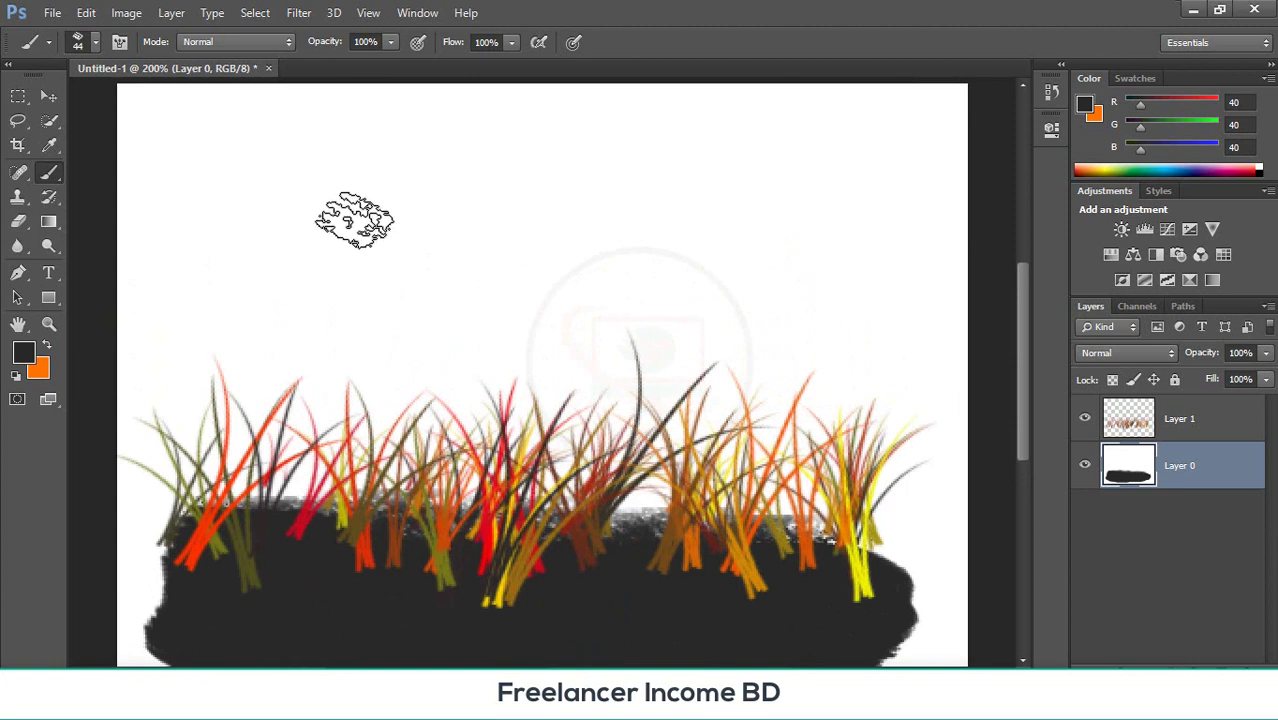
left_click(49, 96)
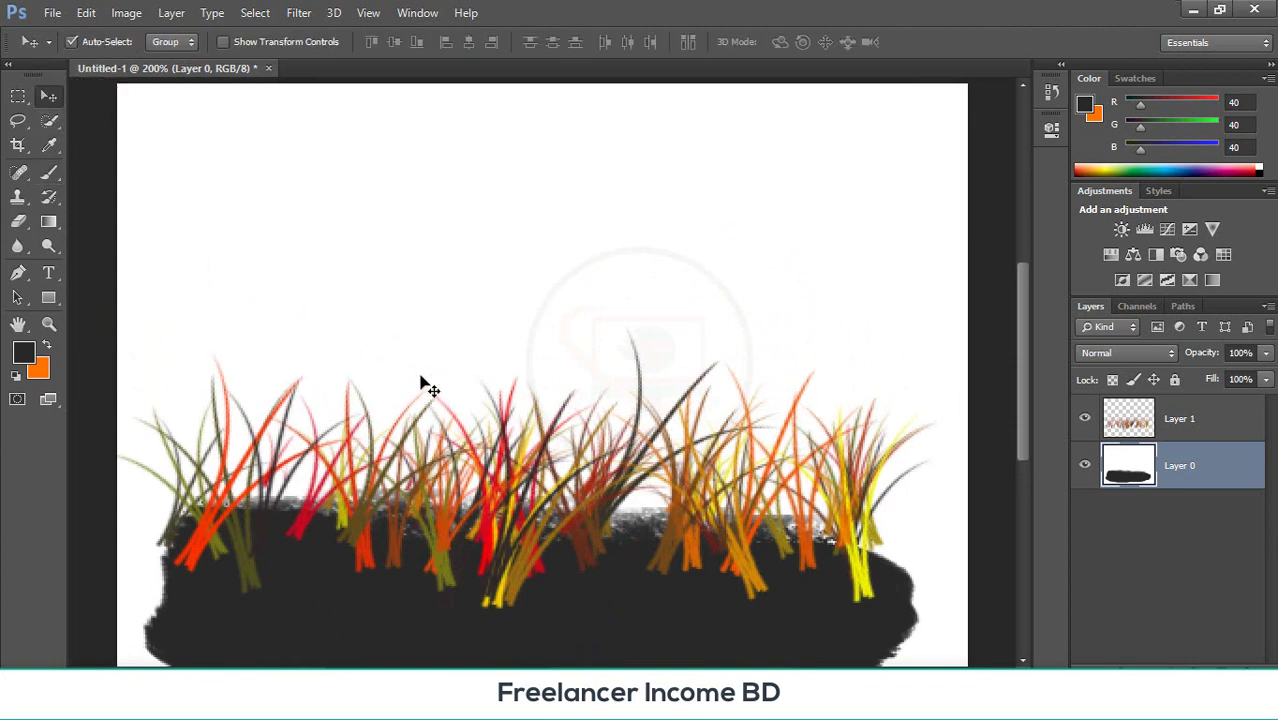
scroll(428, 388, "down", 2)
left_click(1174, 421)
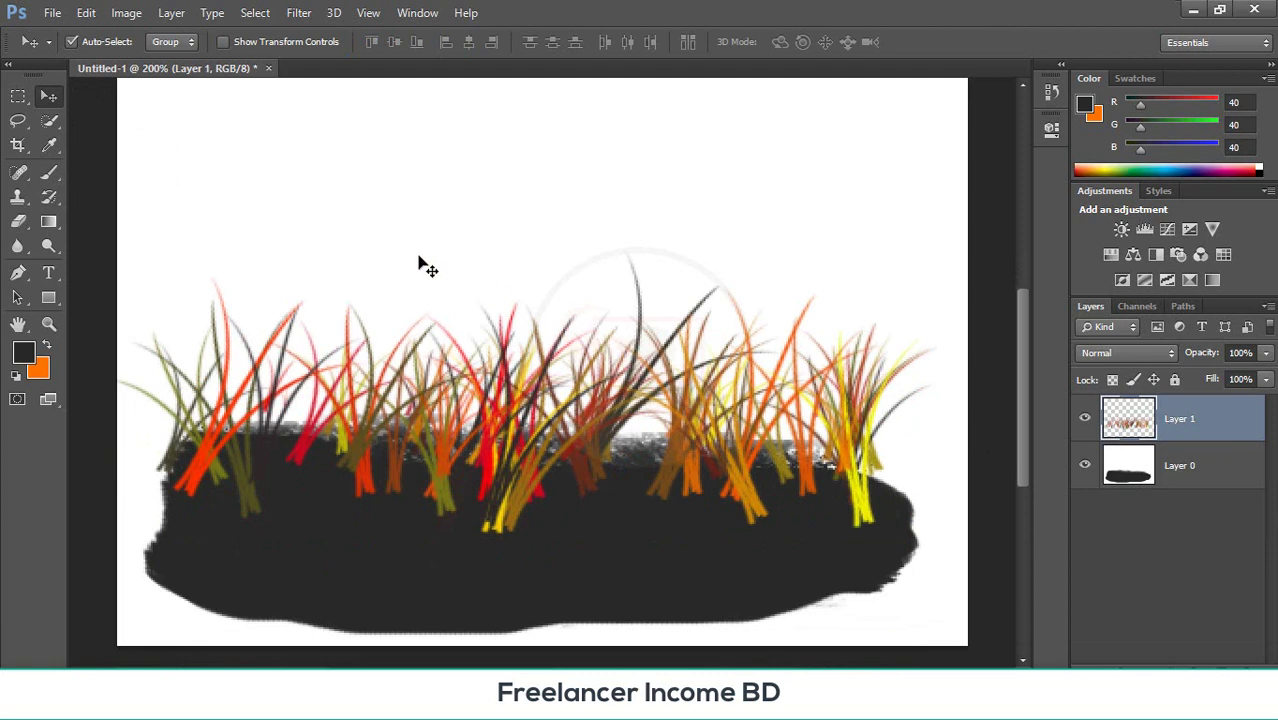
left_click(1206, 477)
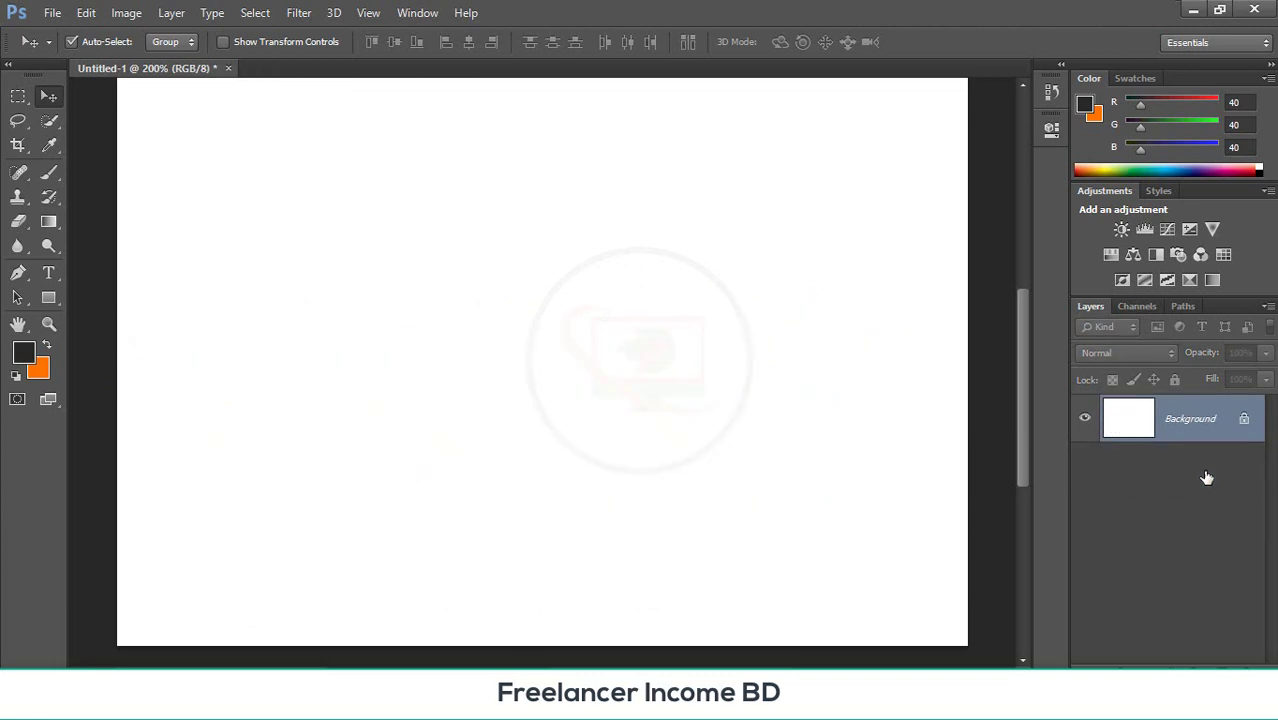
- Load the Airbrush Soft Round 50% flow preset, then the 2B Pencil preset, and return to the Brush tool
scroll(602, 408, "up", 1)
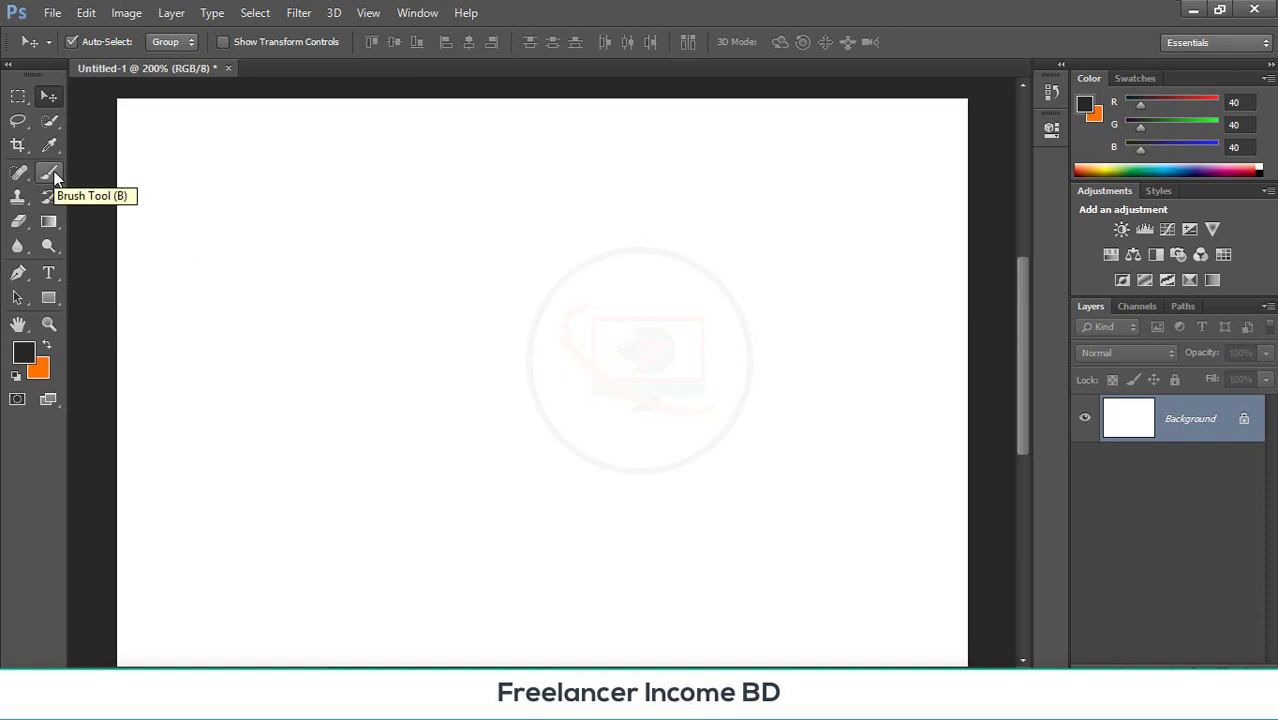
left_click(52, 172)
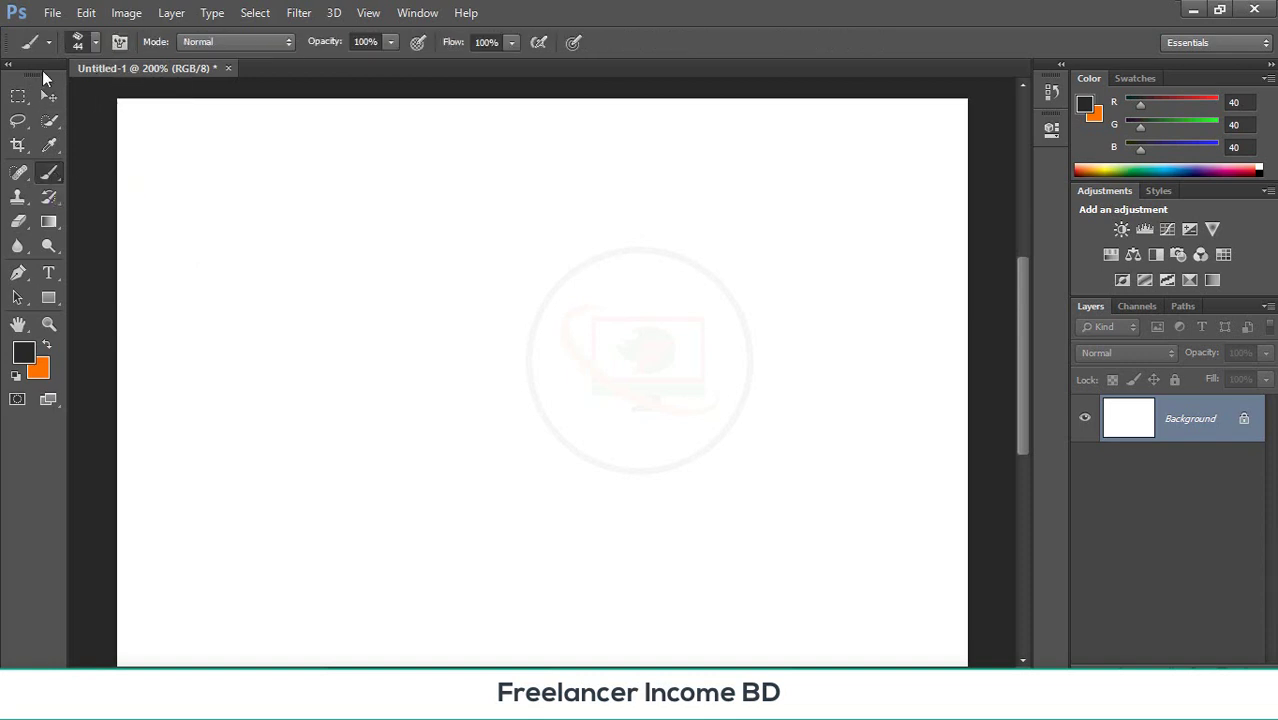
left_click(49, 42)
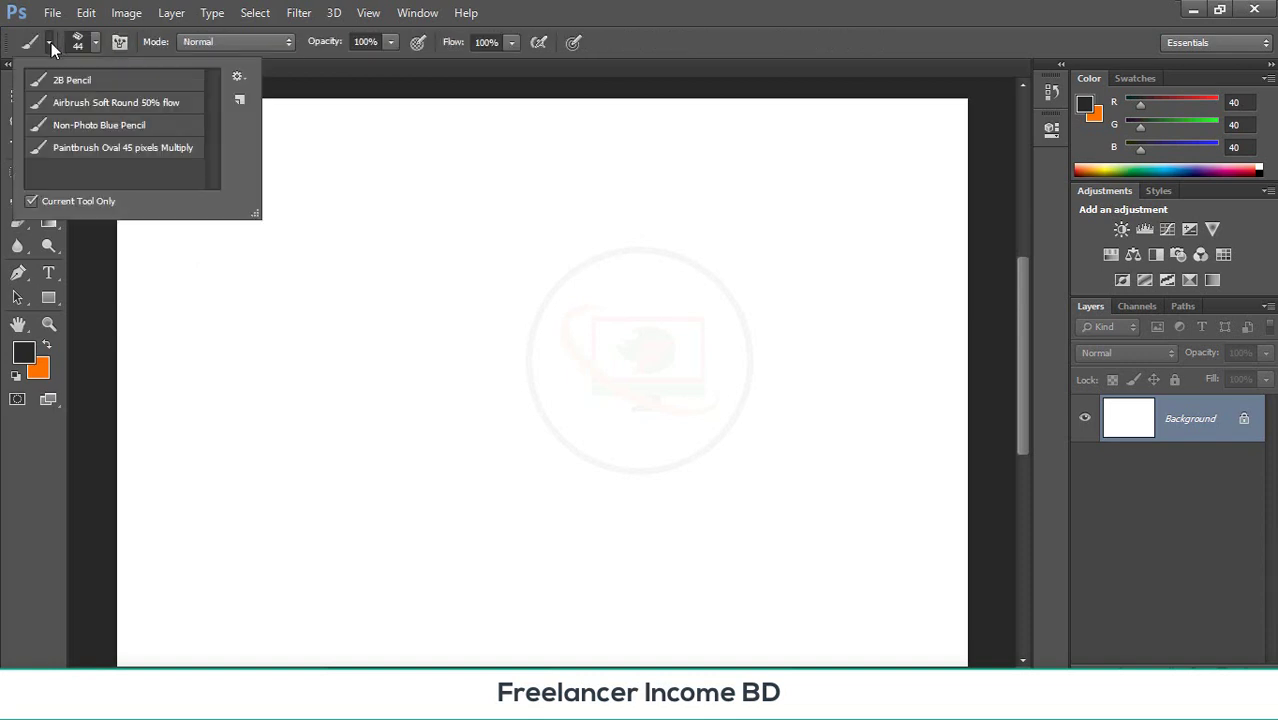
double_click(97, 104)
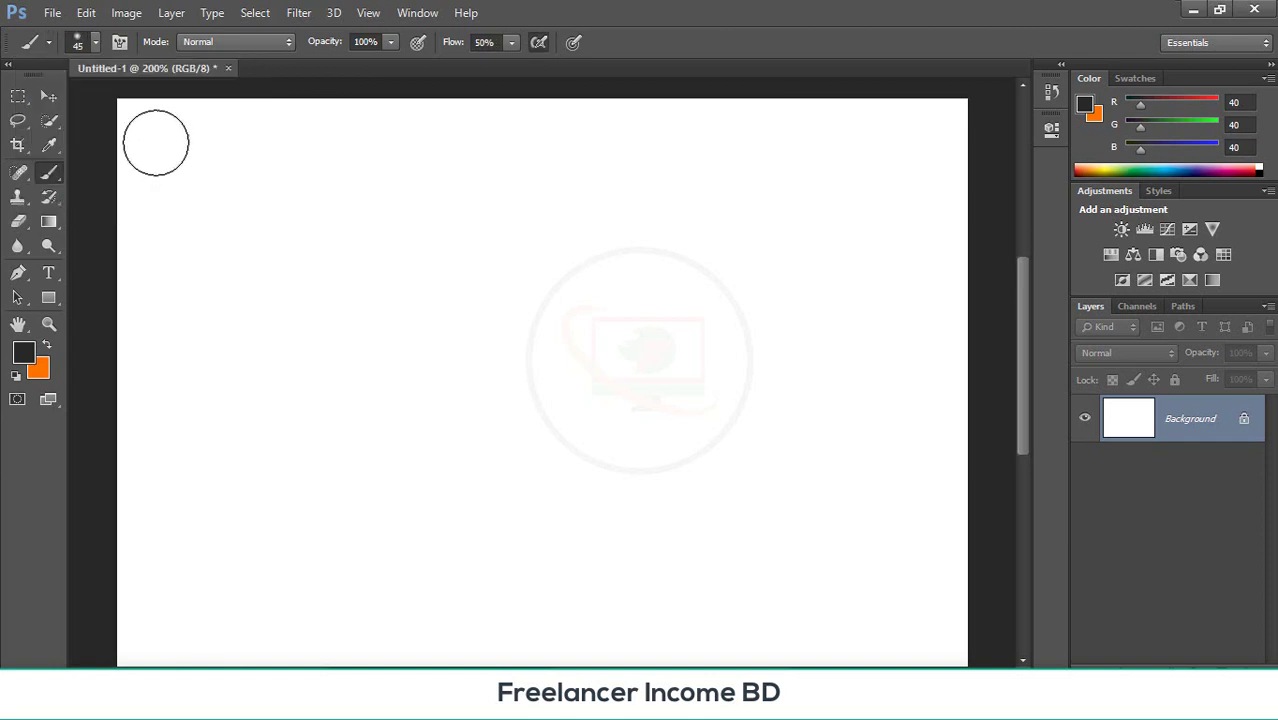
left_click(49, 42)
left_click(60, 81)
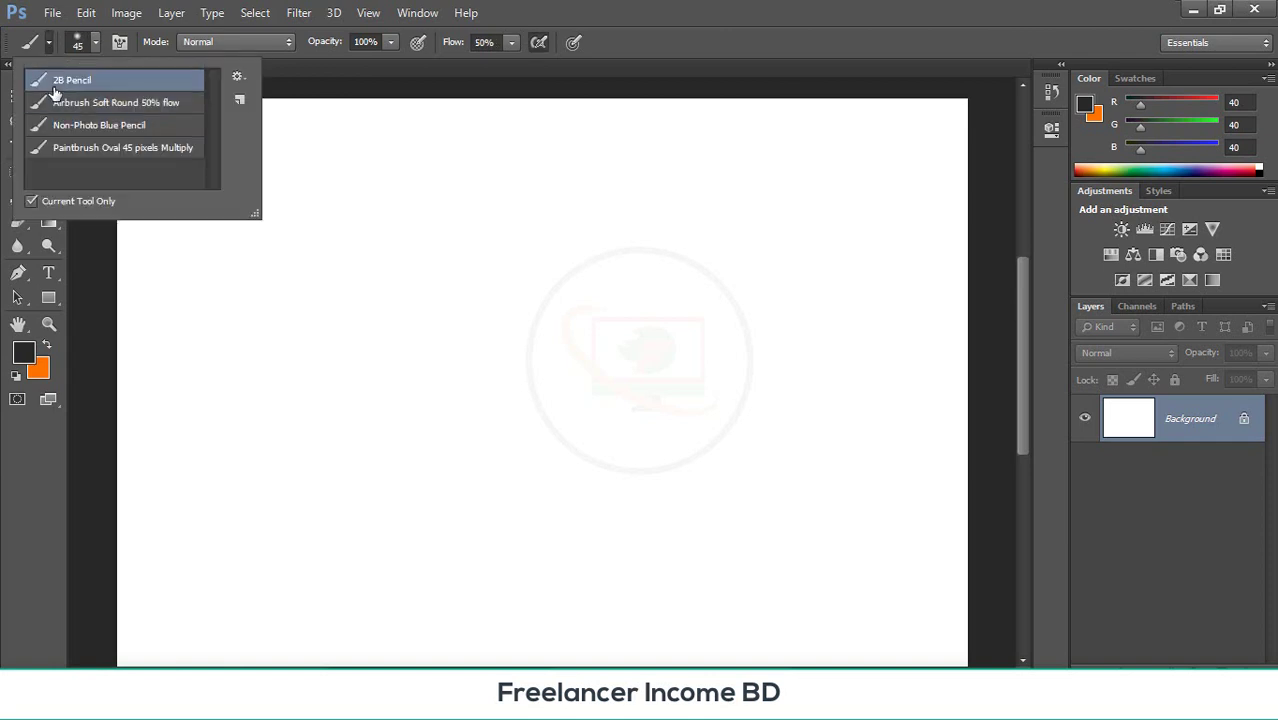
key("v")
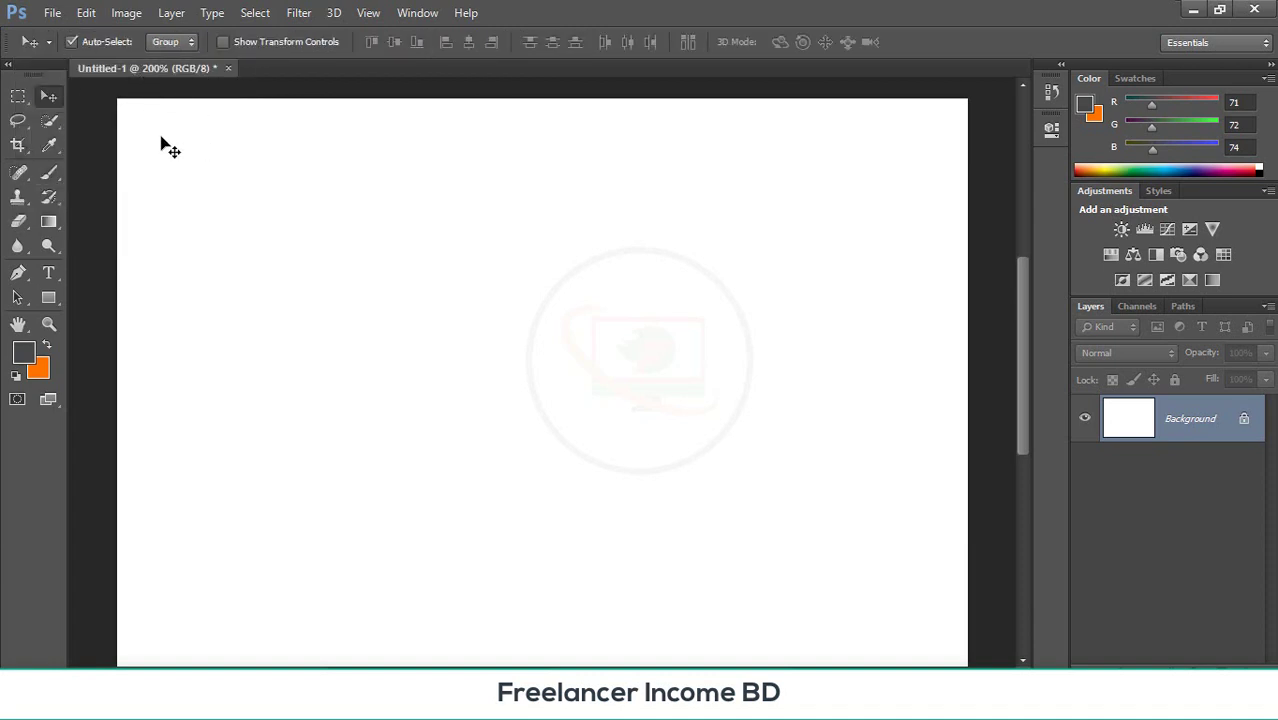
key("b")
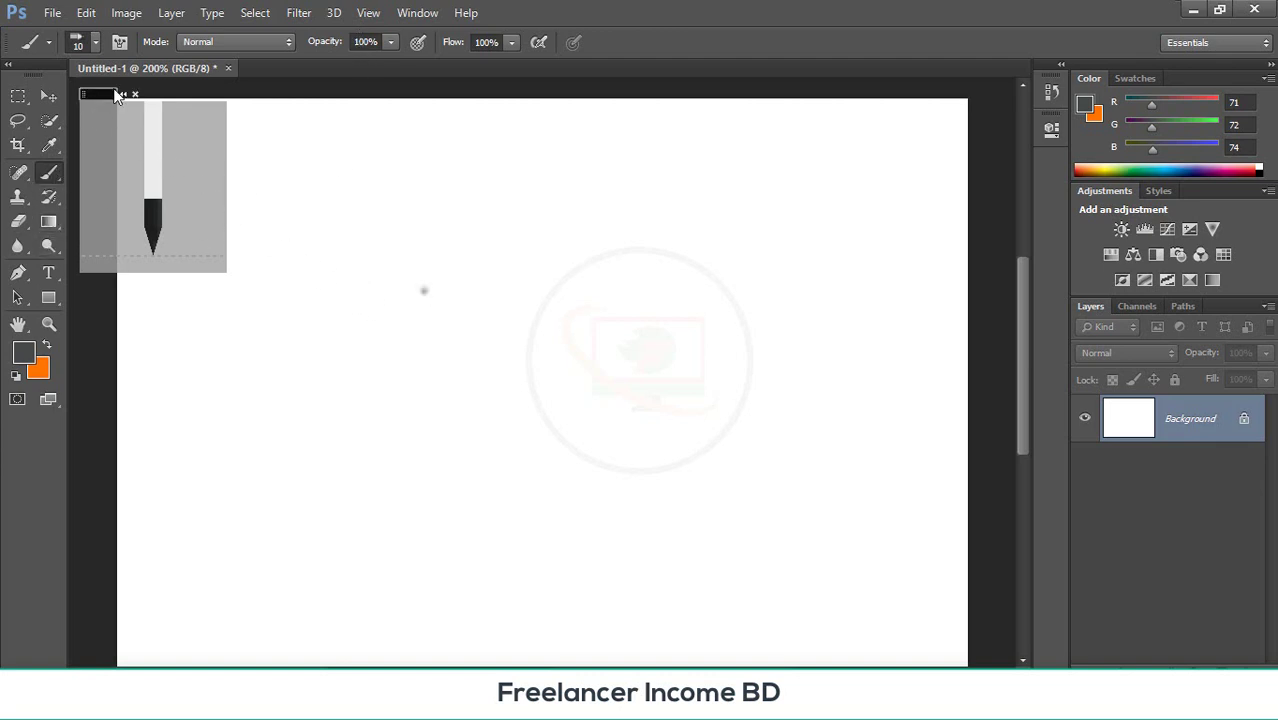
left_click(135, 94)
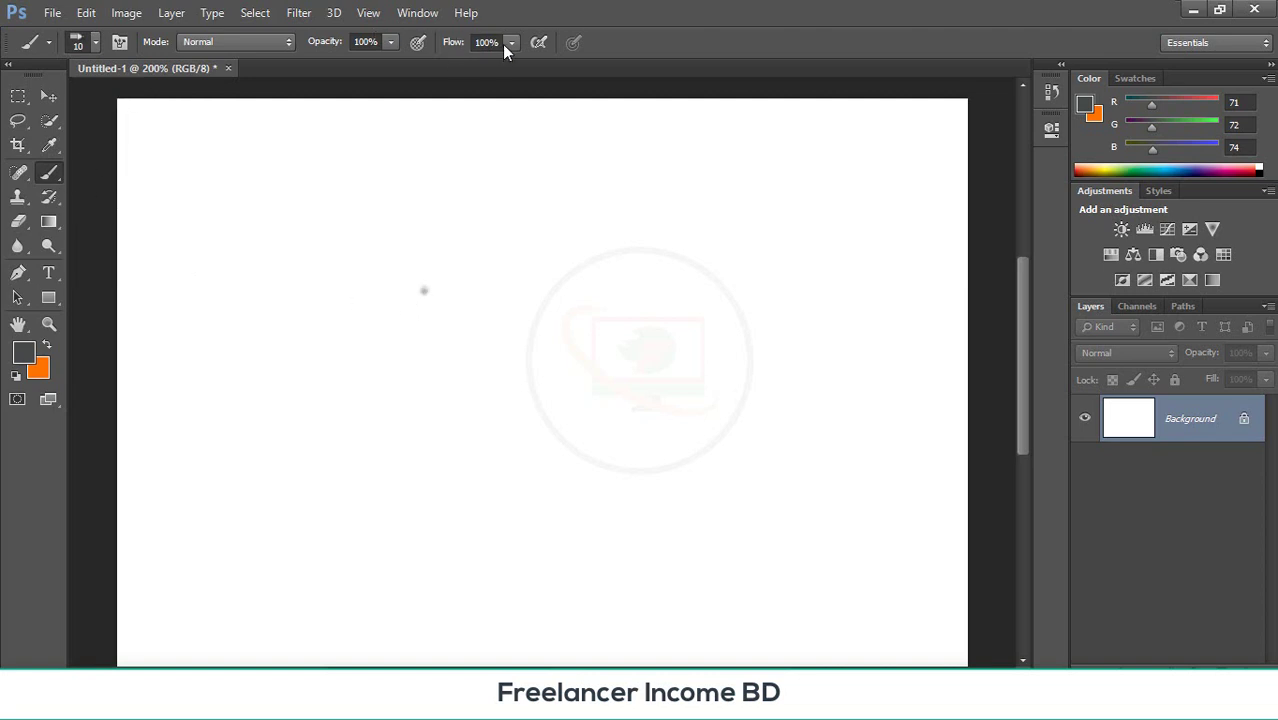
left_click(94, 43)
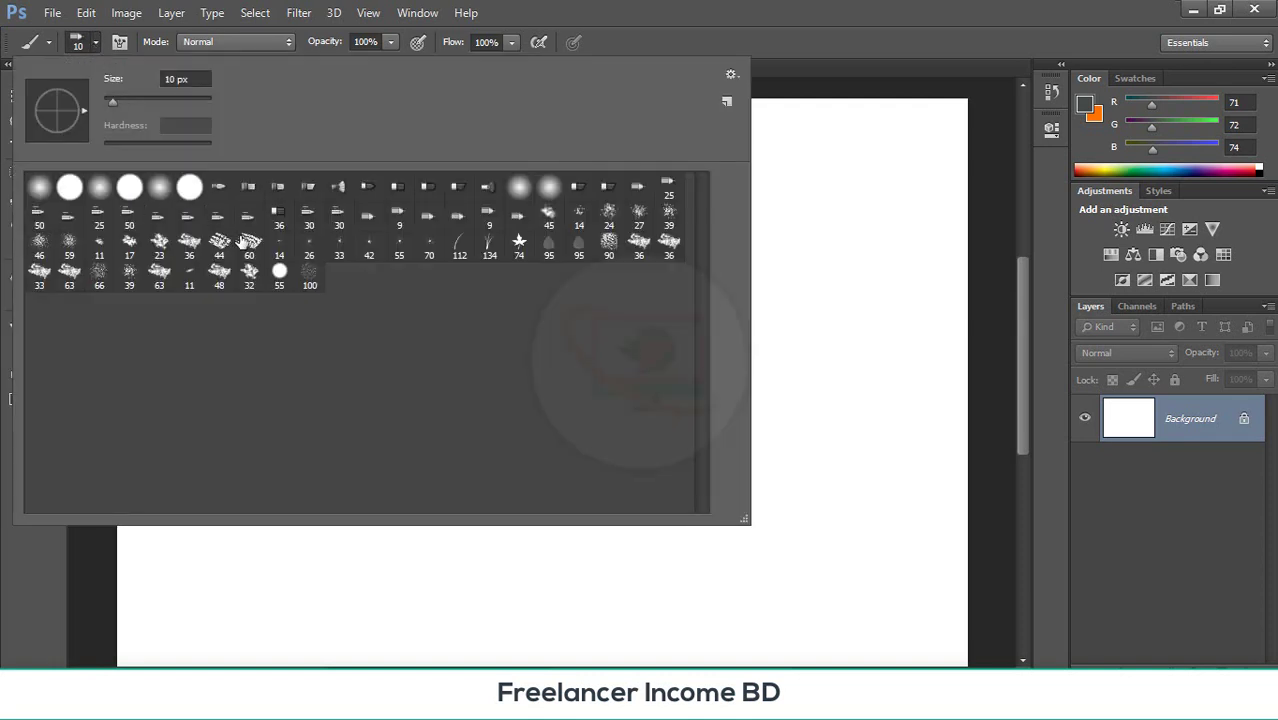
- Paint a soft grey line across the top with a 0% hardness tip, then a hard grey line across the middle
left_click(518, 188)
left_click(518, 188)
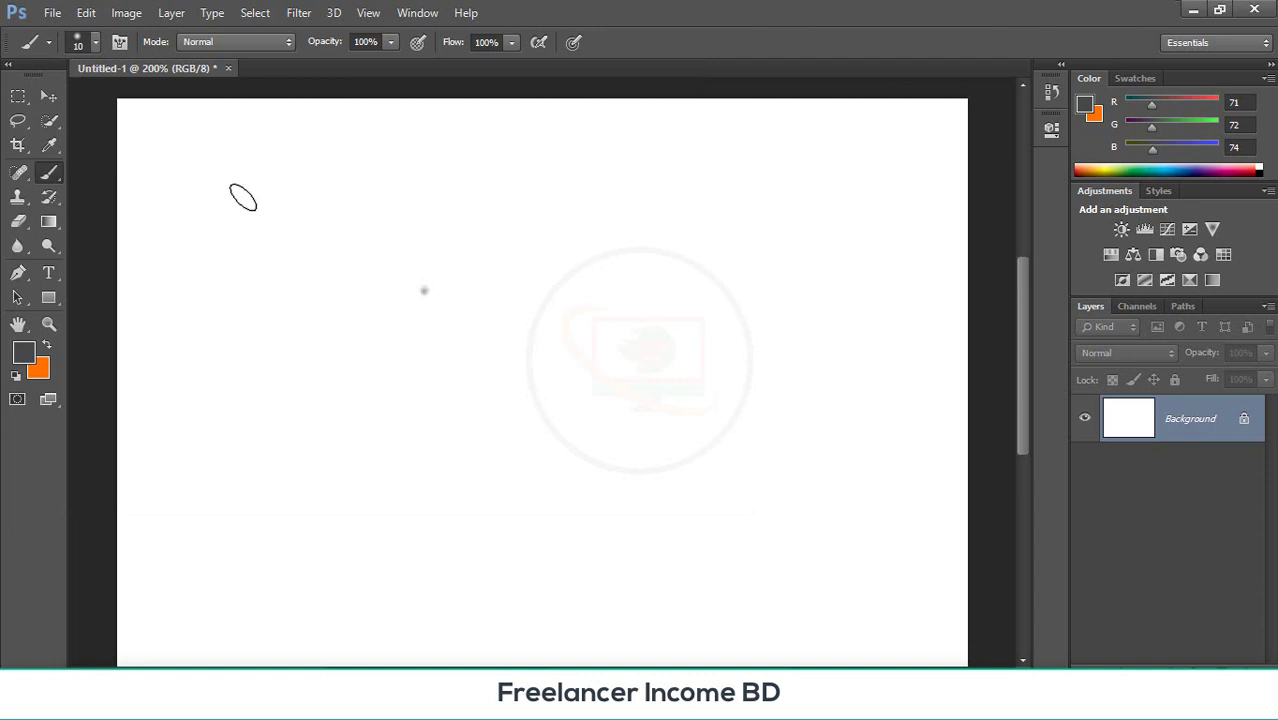
left_click_drag(215, 189, 856, 188)
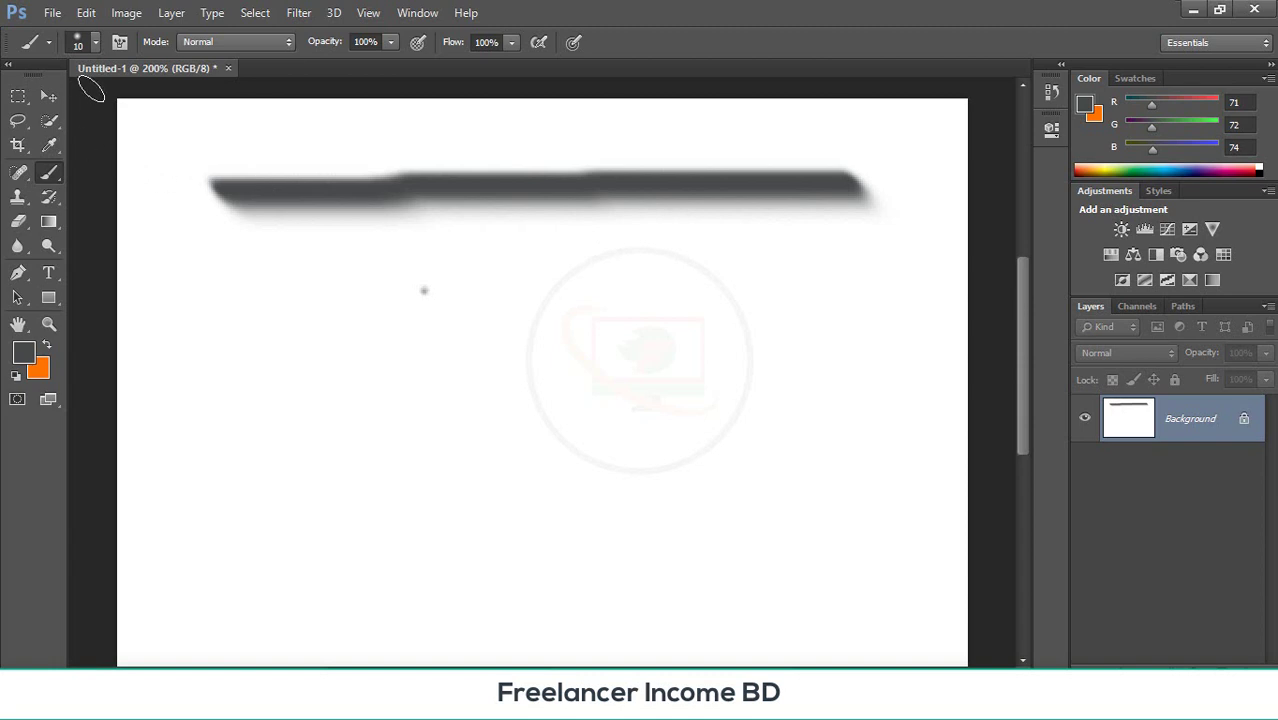
left_click(94, 42)
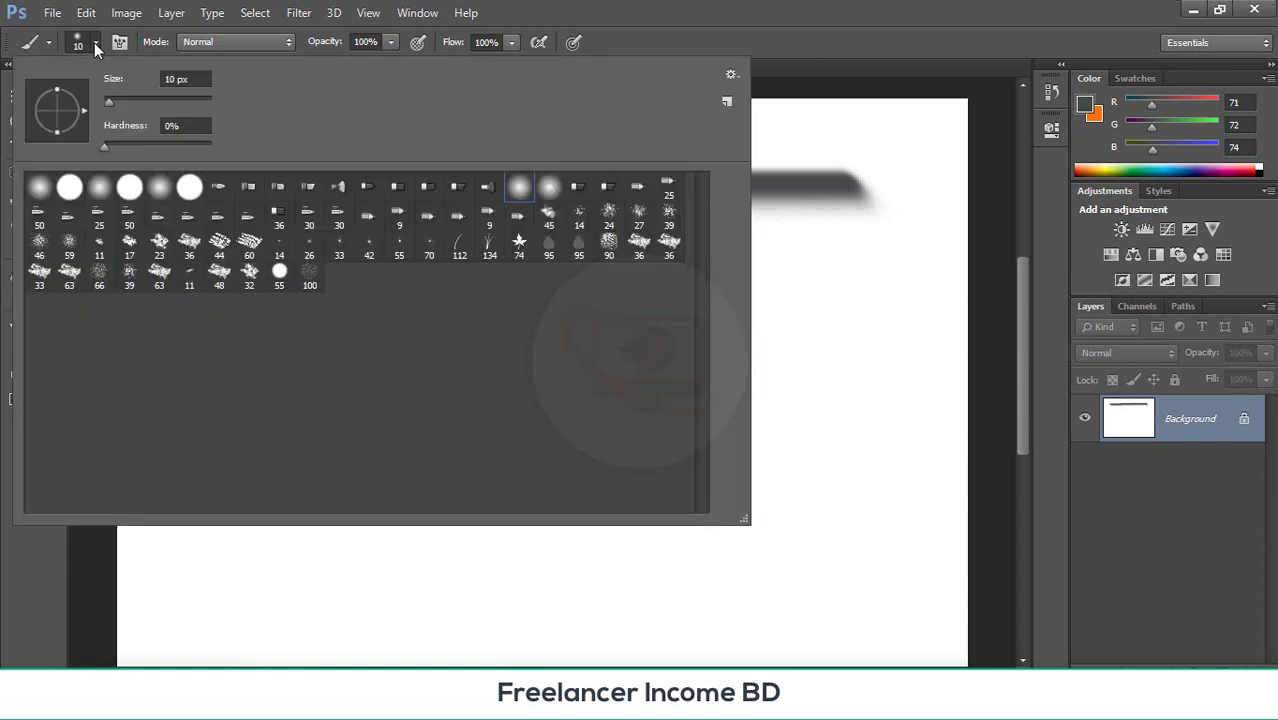
left_click(189, 190)
key("Return")
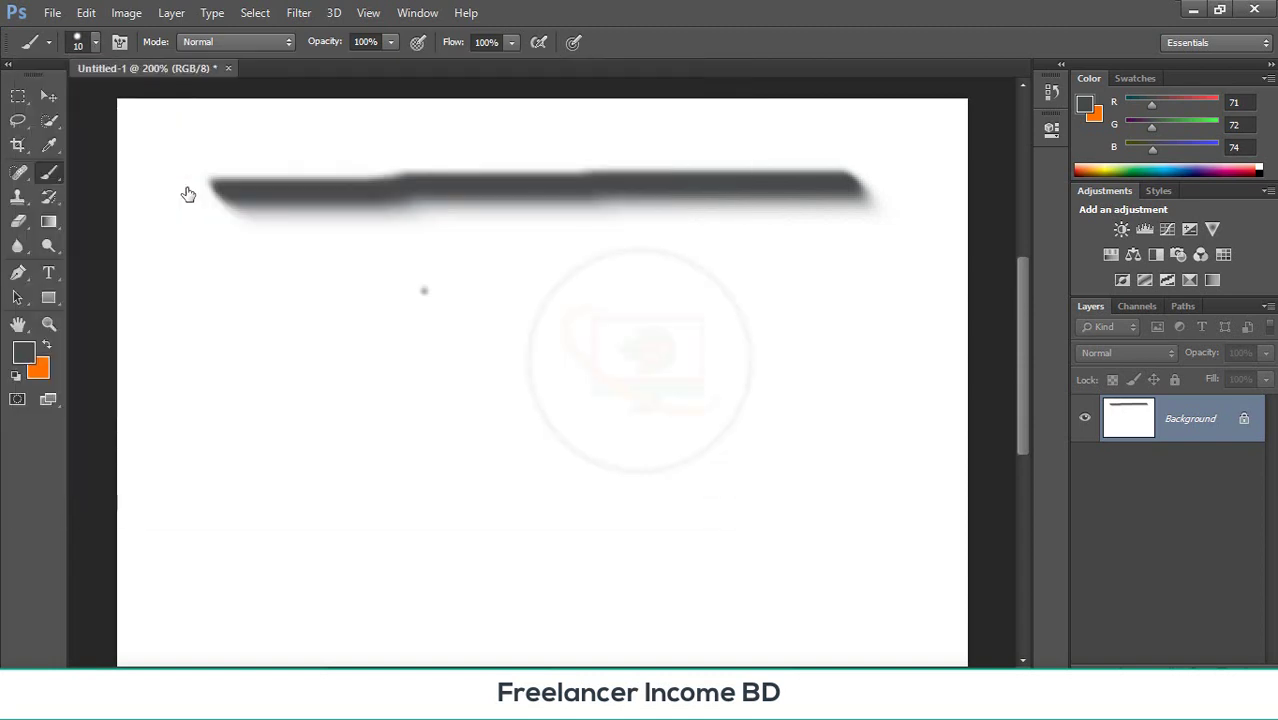
left_click_drag(235, 370, 806, 380)
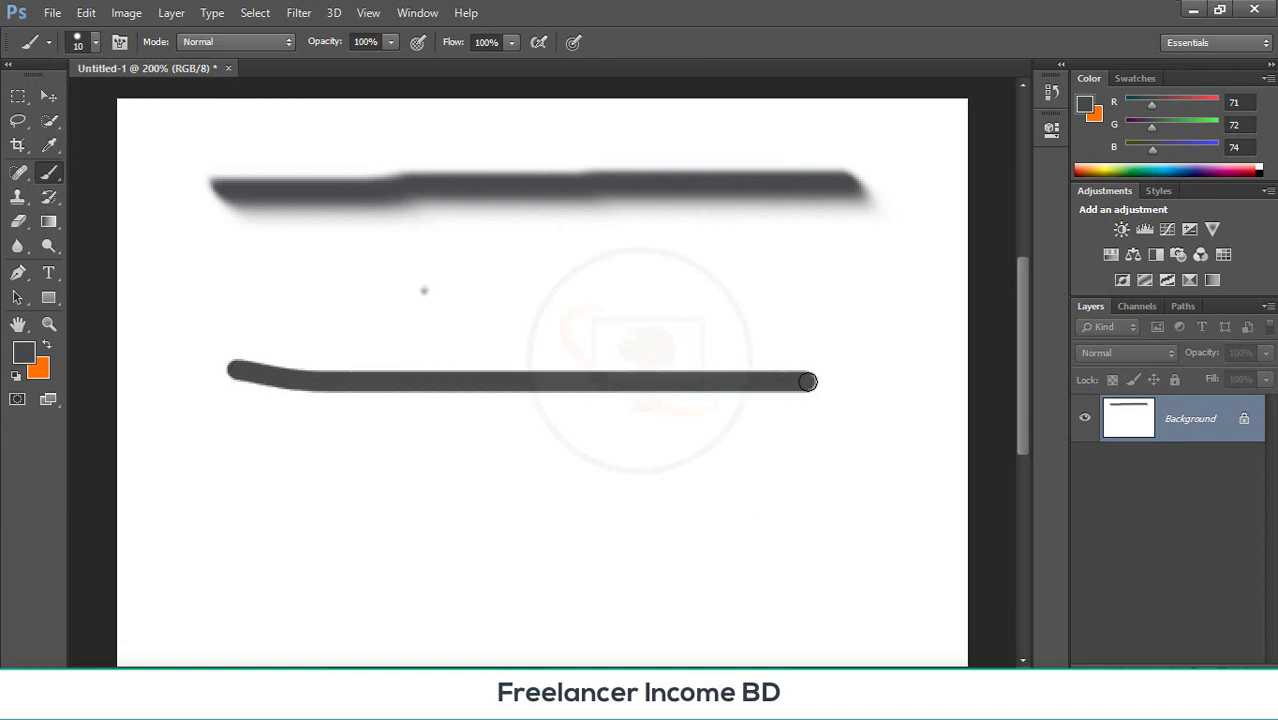
- Lower hardness to the minimum and paint soft dots and a wavy grey line
left_click(96, 43)
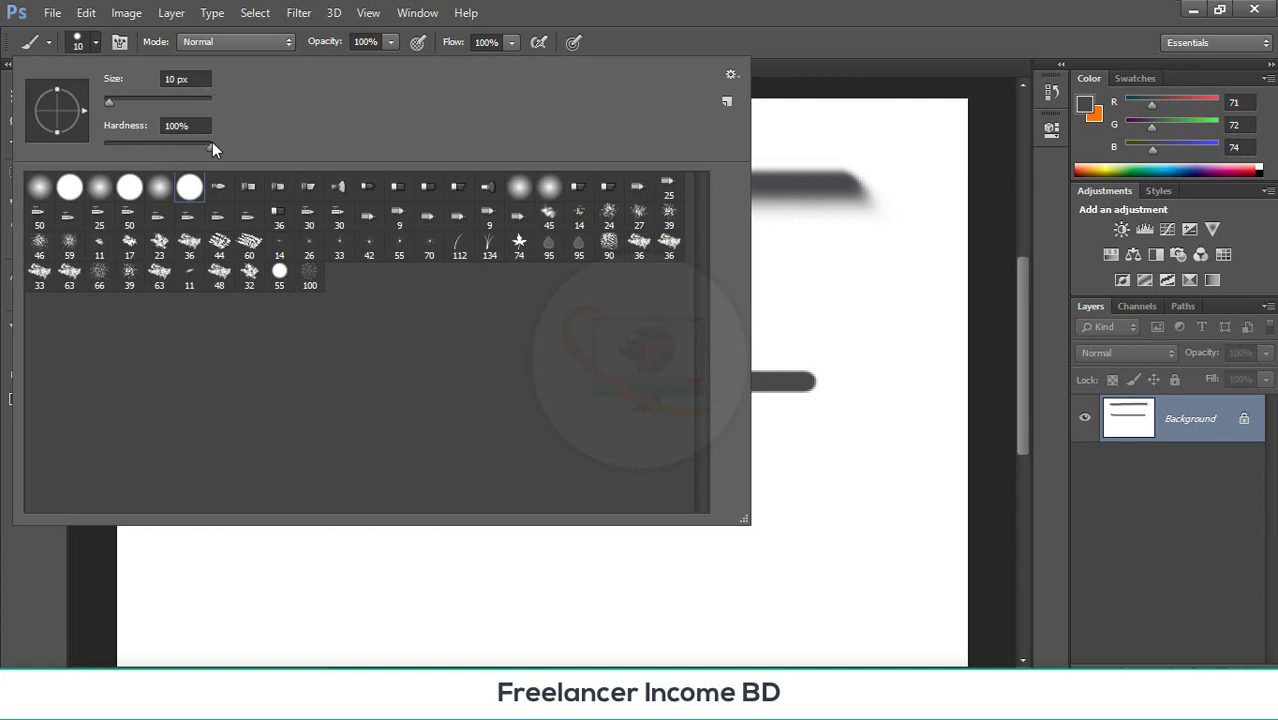
left_click_drag(212, 147, 96, 148)
left_click(318, 586)
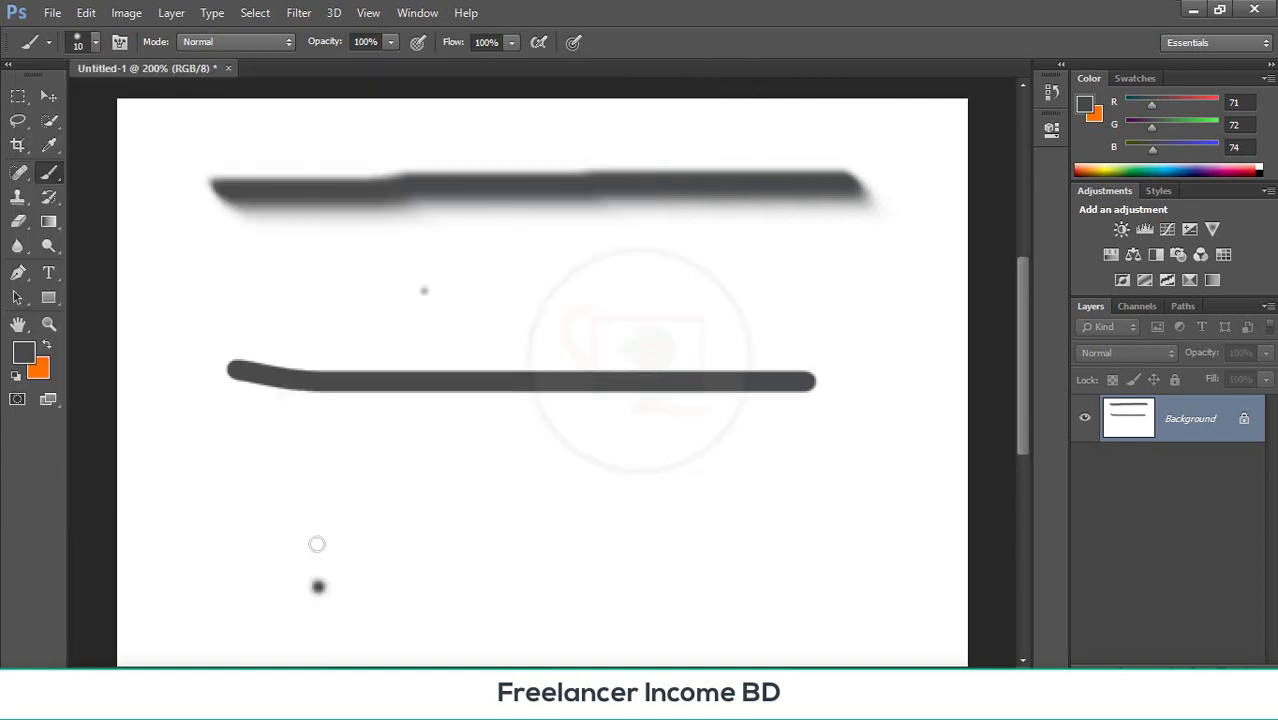
mouse_move(221, 414)
left_mouse_down()
mouse_move(534, 452)
mouse_move(734, 452)
left_mouse_up()
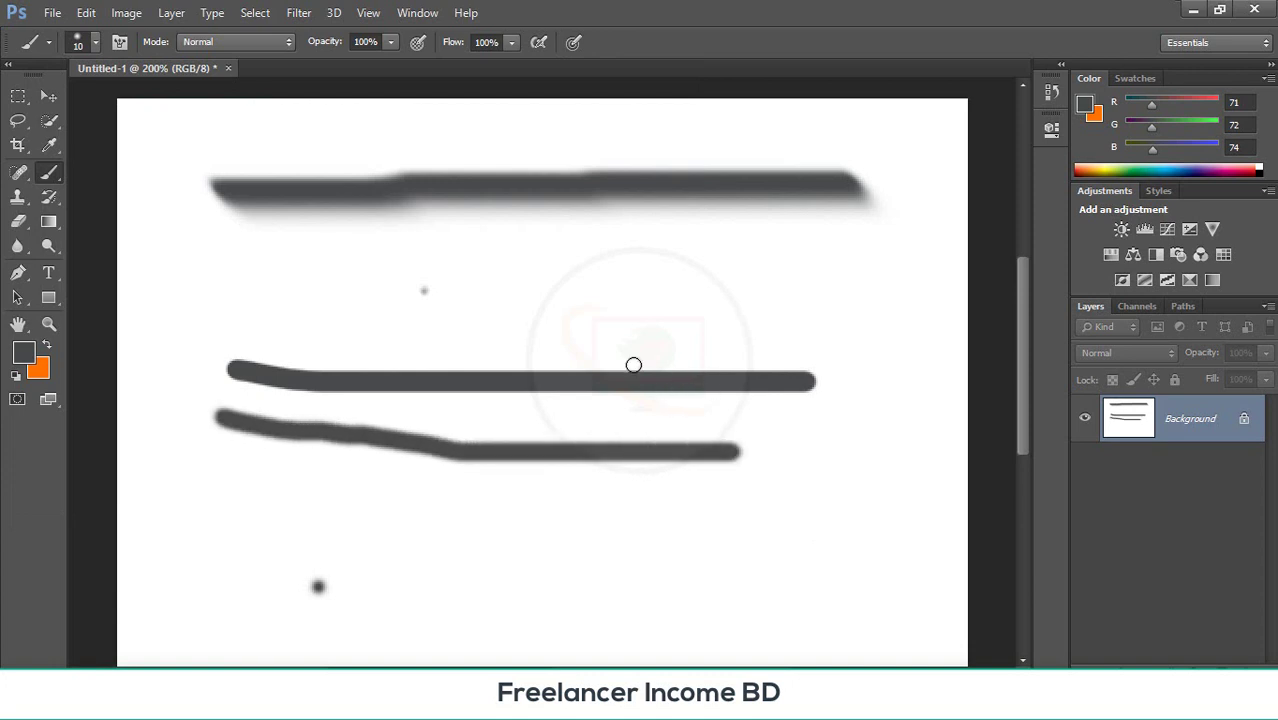
left_click(92, 40)
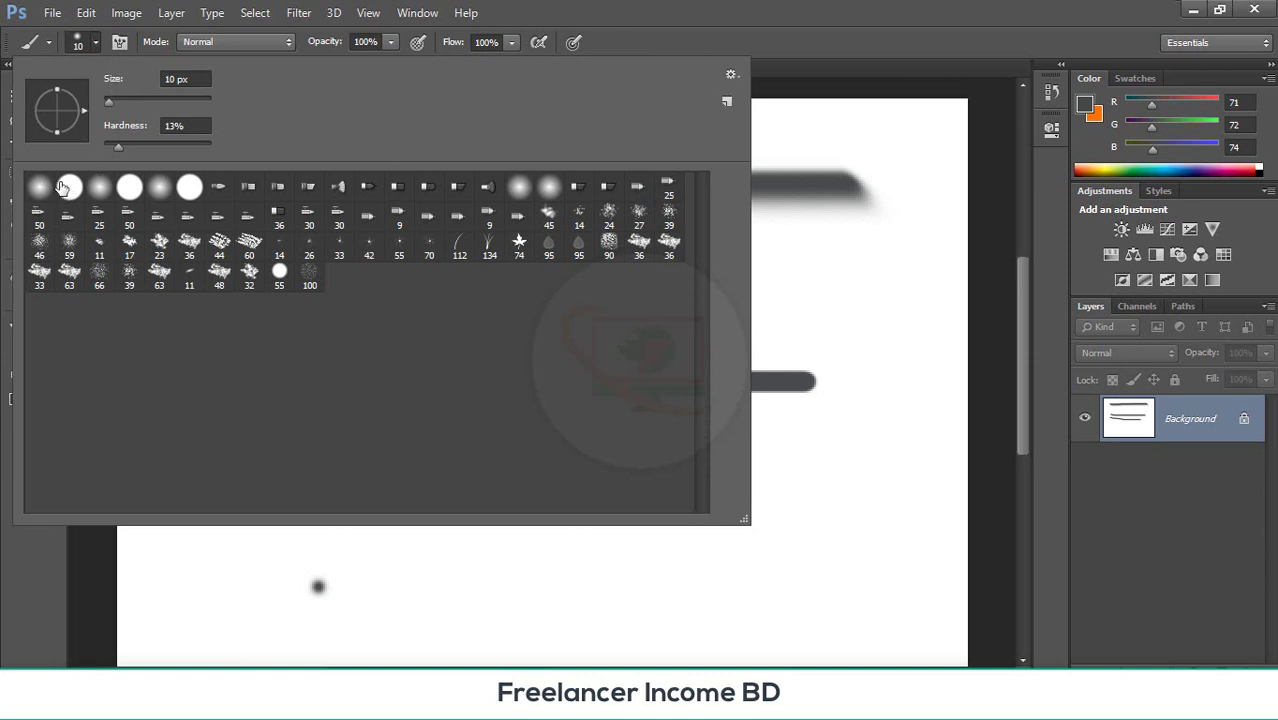
left_click(839, 274)
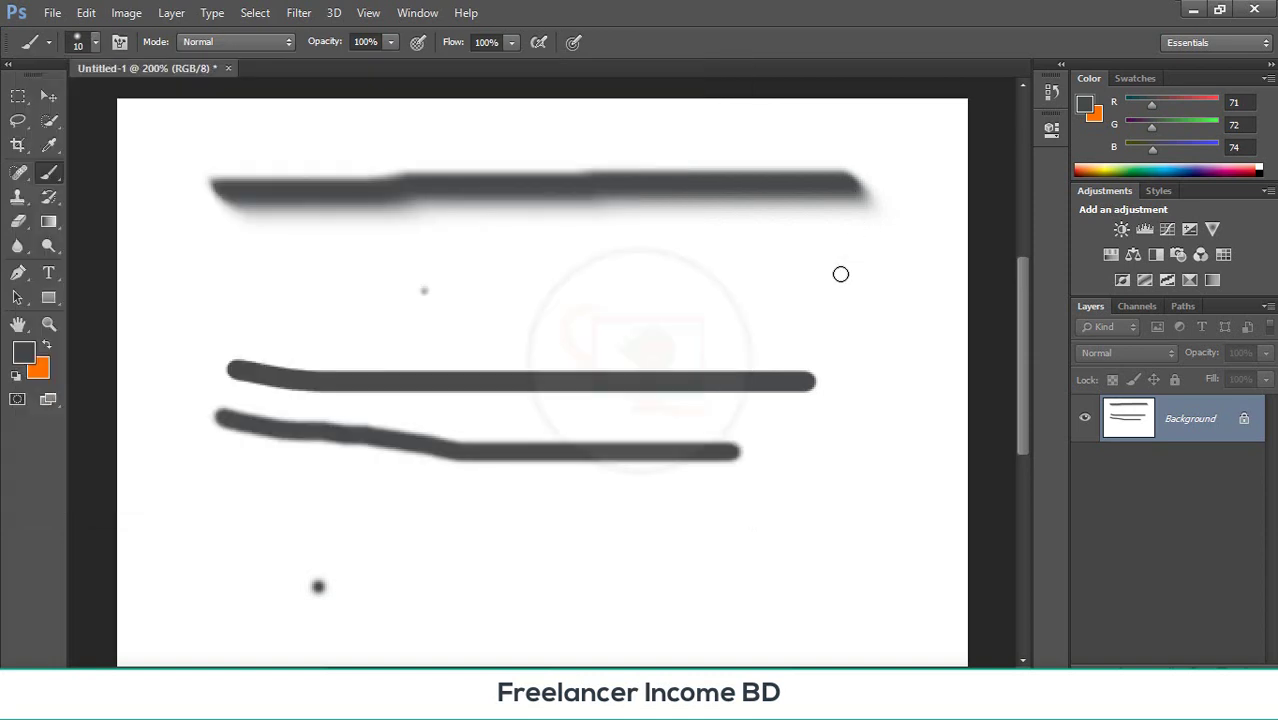
left_click(839, 274)
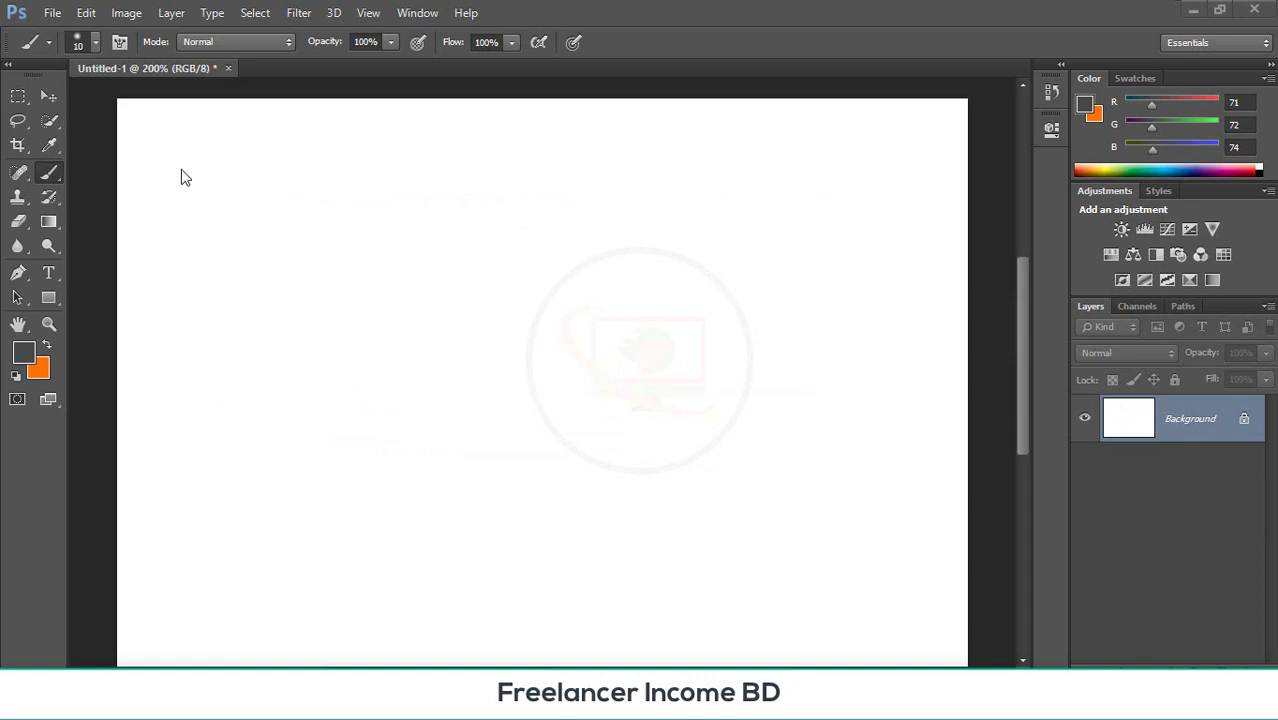
- Paint a wide soft orange stroke across the top with a 44% hardness round tip, then raise hardness to 100%
left_click(45, 177)
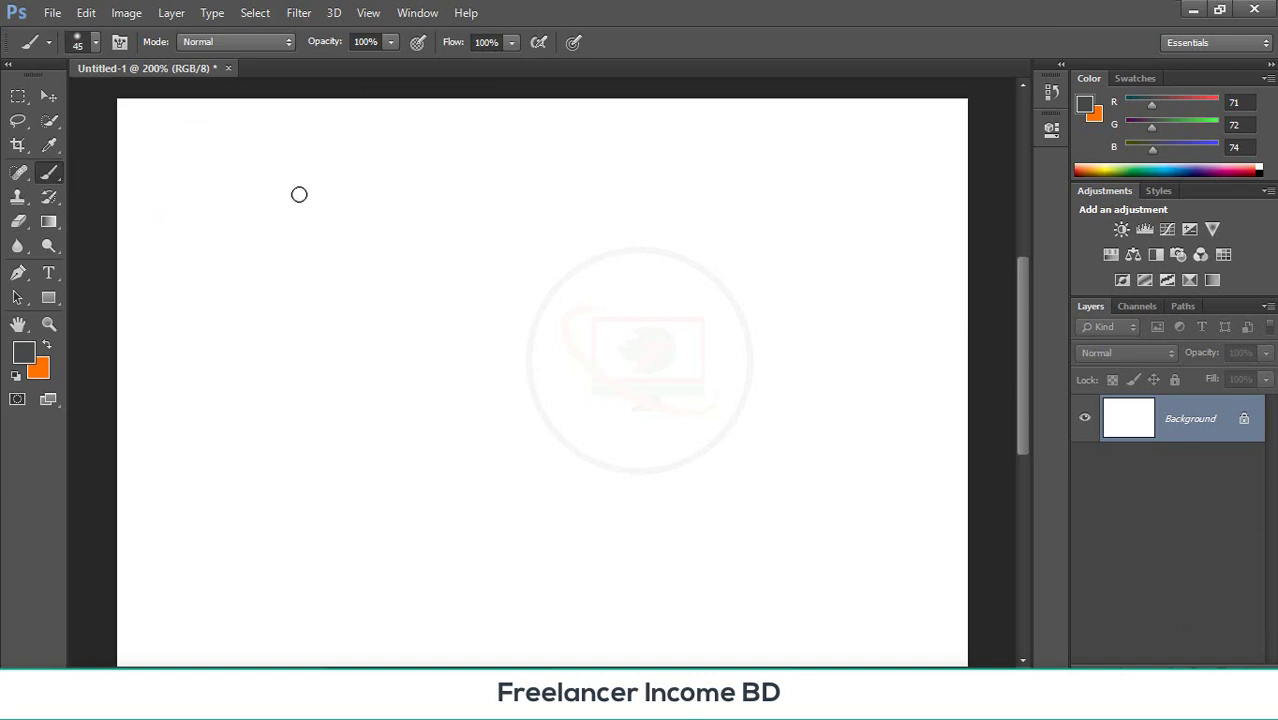
left_click(97, 42)
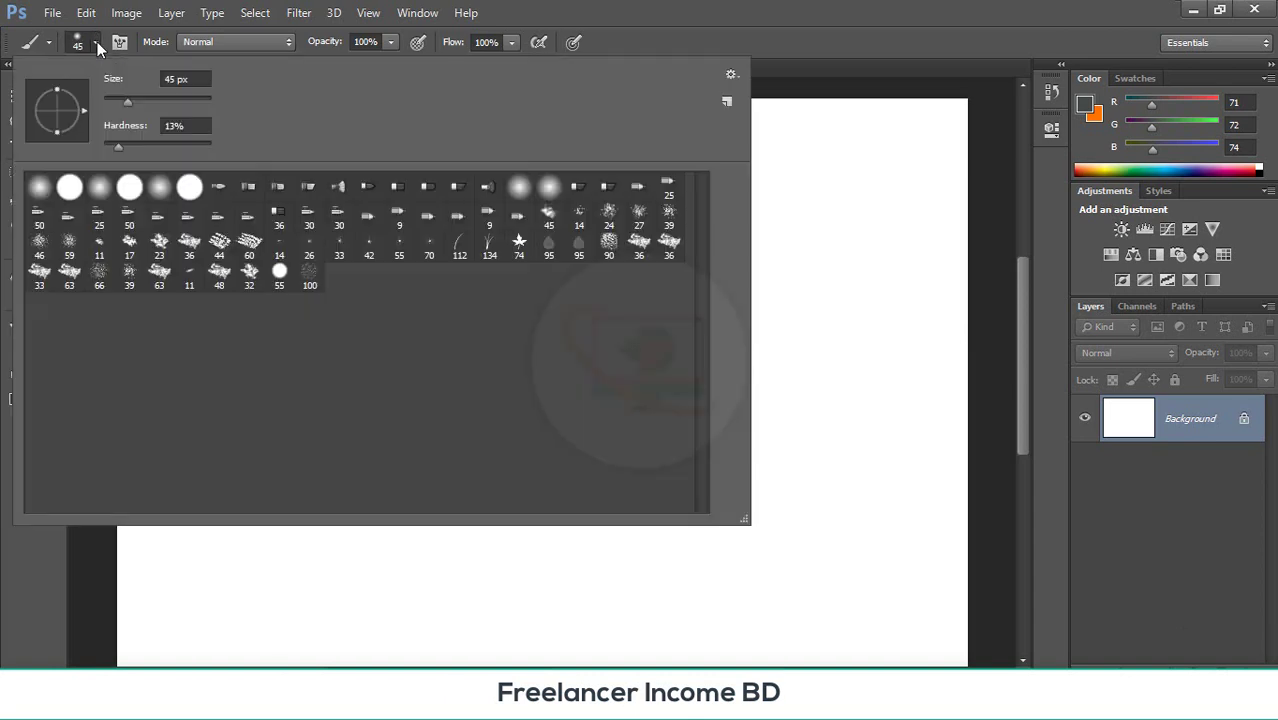
left_click_drag(121, 148, 151, 145)
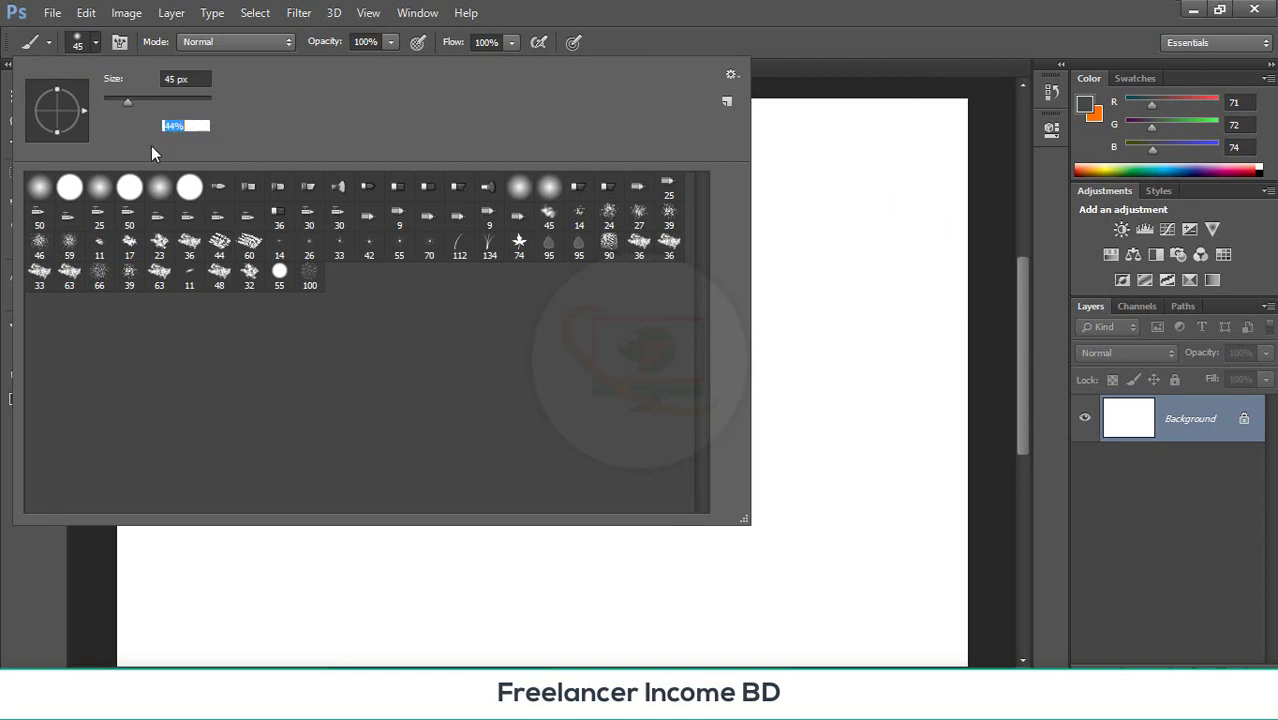
double_click(103, 191)
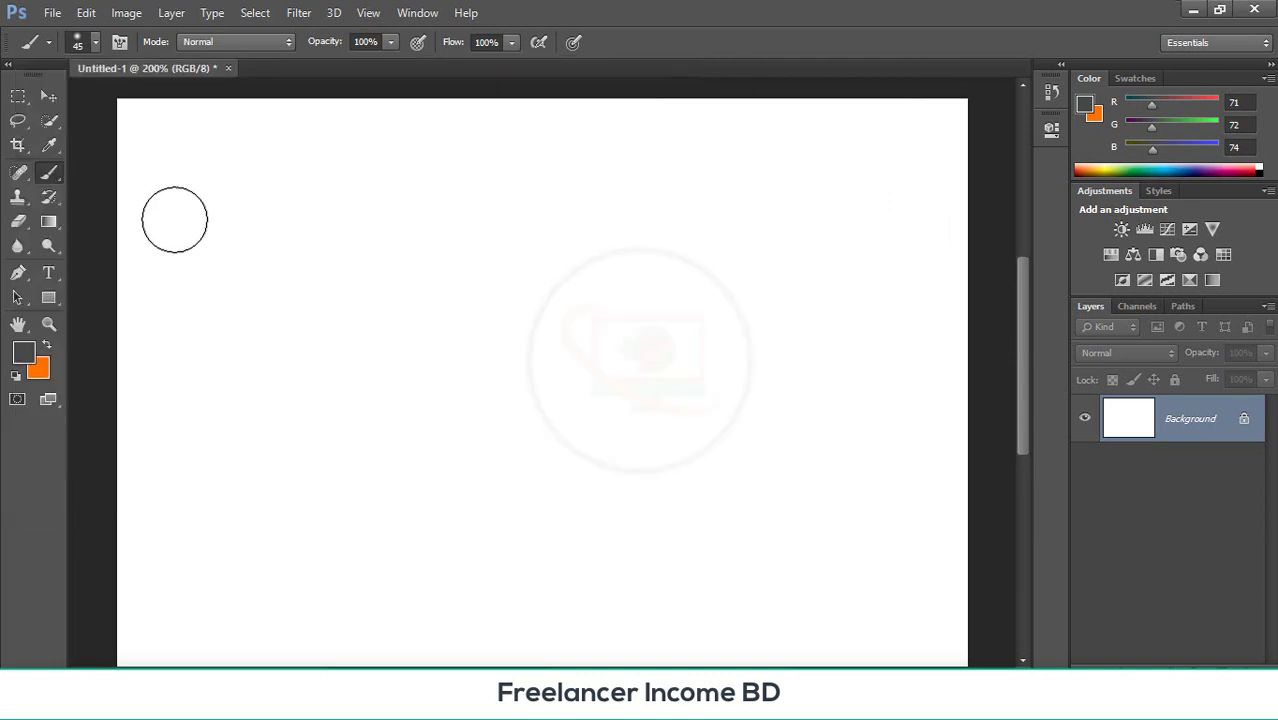
left_click(46, 345)
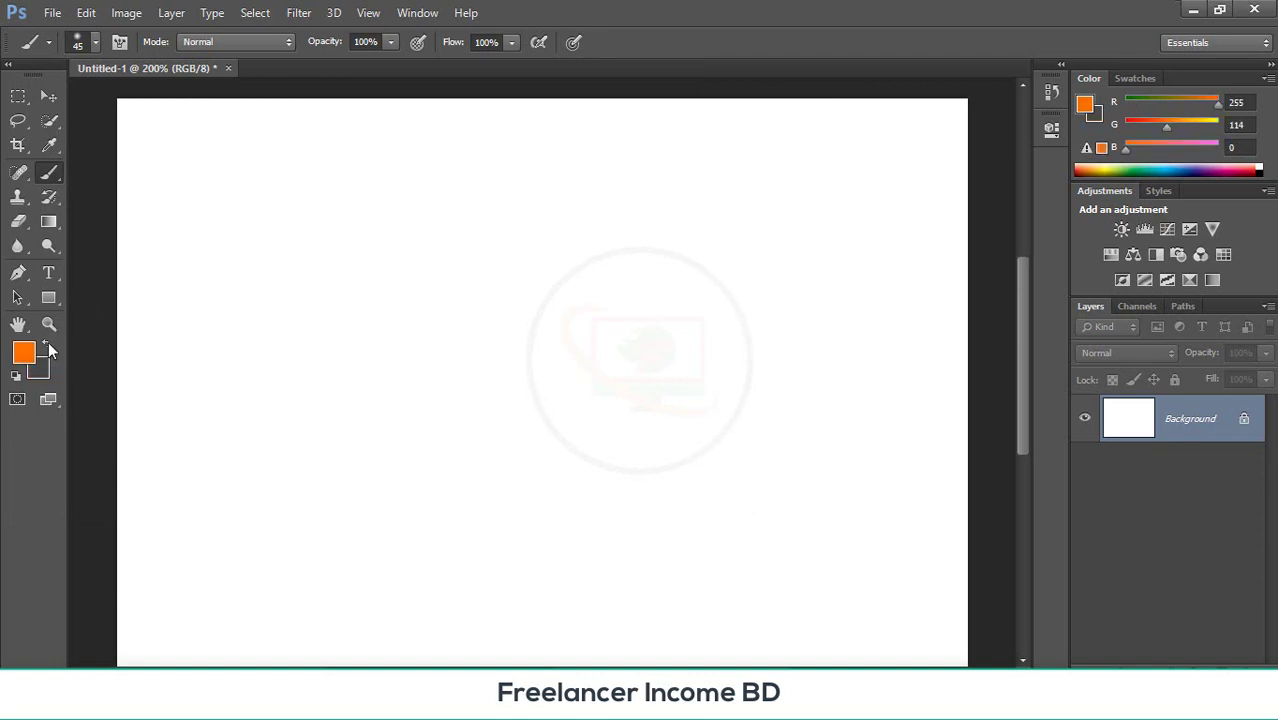
mouse_move(171, 190)
left_mouse_down()
mouse_move(267, 201)
mouse_move(856, 211)
left_mouse_up()
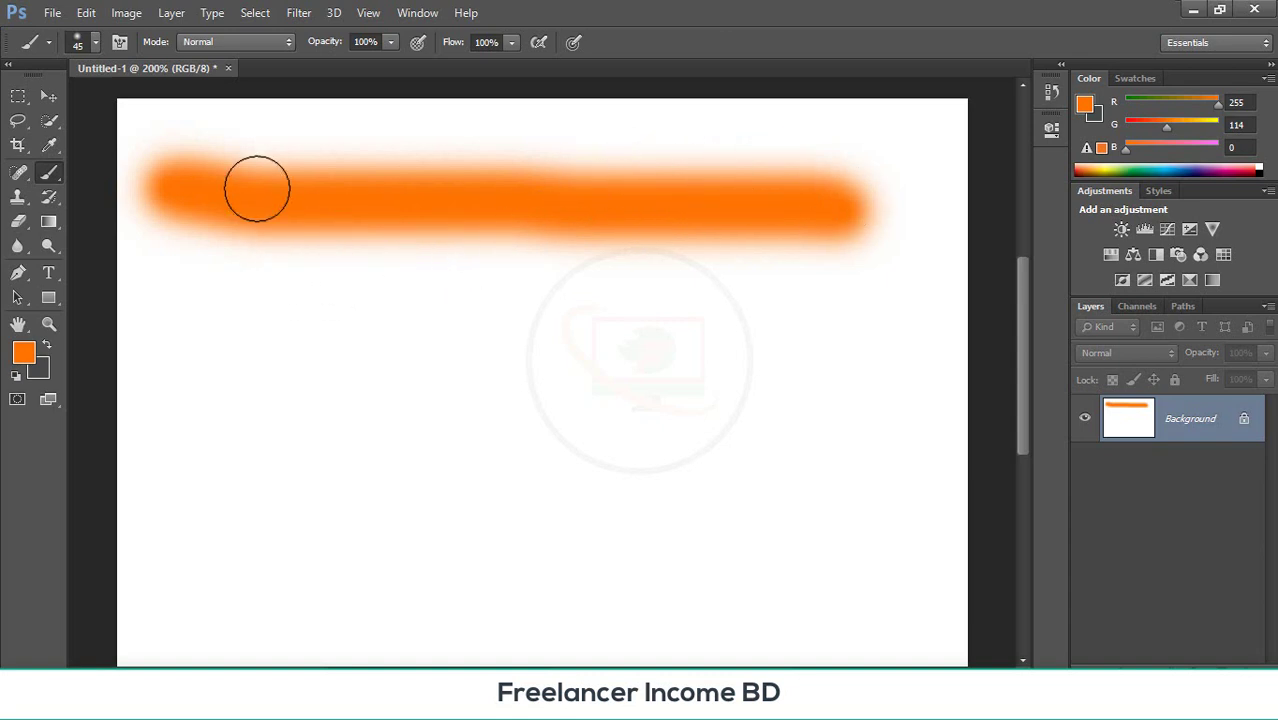
left_click(94, 43)
left_click_drag(105, 147, 342, 156)
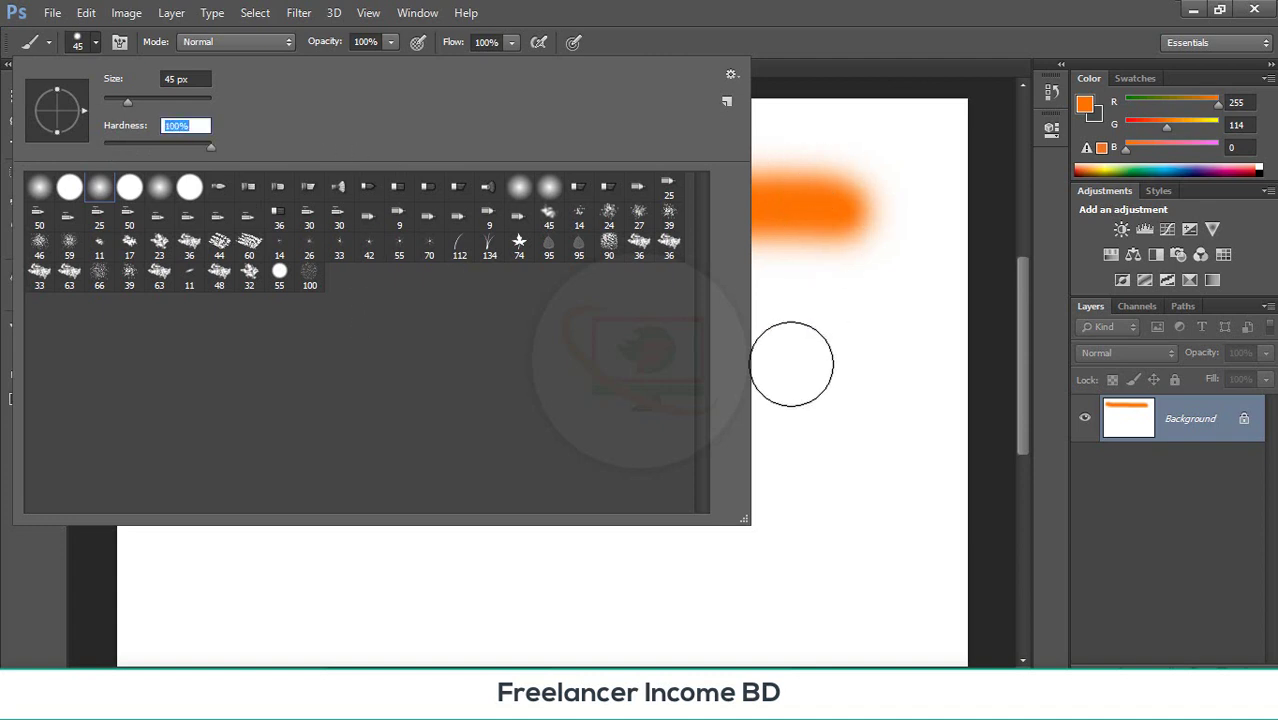
- Paint a hard orange stroke below the soft one, then a semi-transparent stroke at 48% flow
left_click(827, 366)
left_click(829, 372)
mouse_move(829, 372)
left_mouse_down()
mouse_move(354, 366)
mouse_move(253, 349)
left_mouse_up()
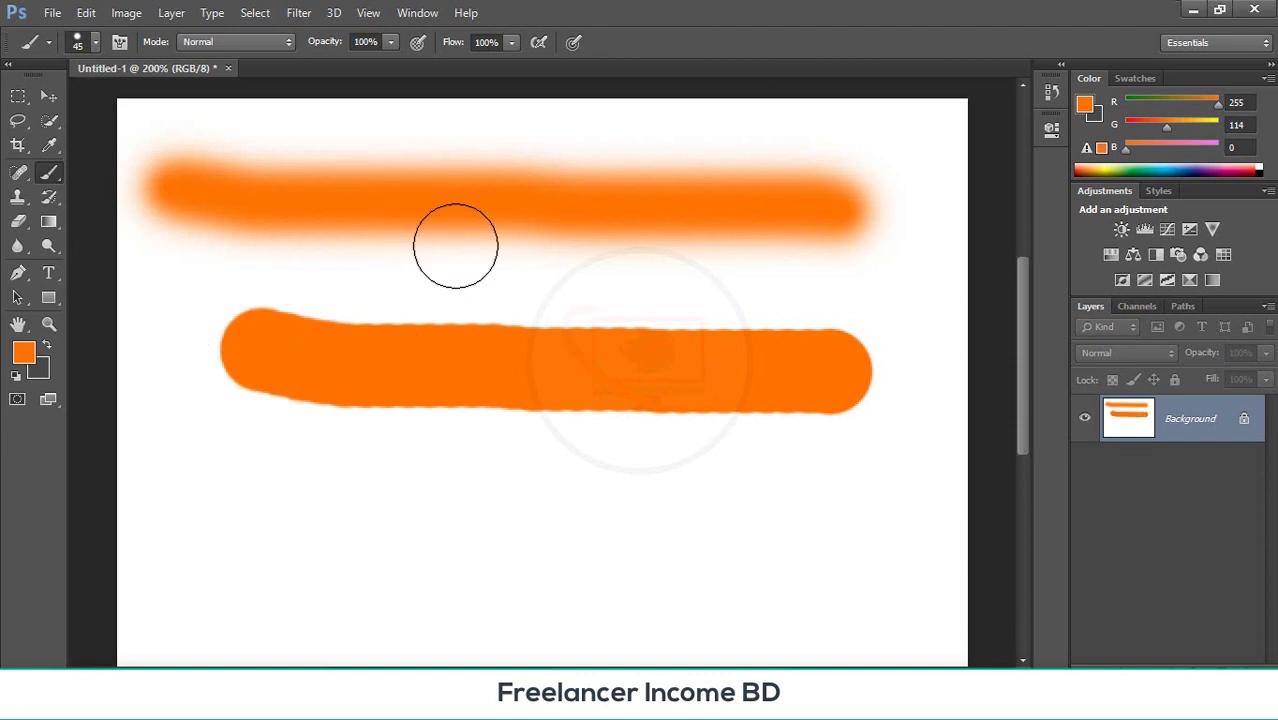
scroll(392, 352, "down", 3)
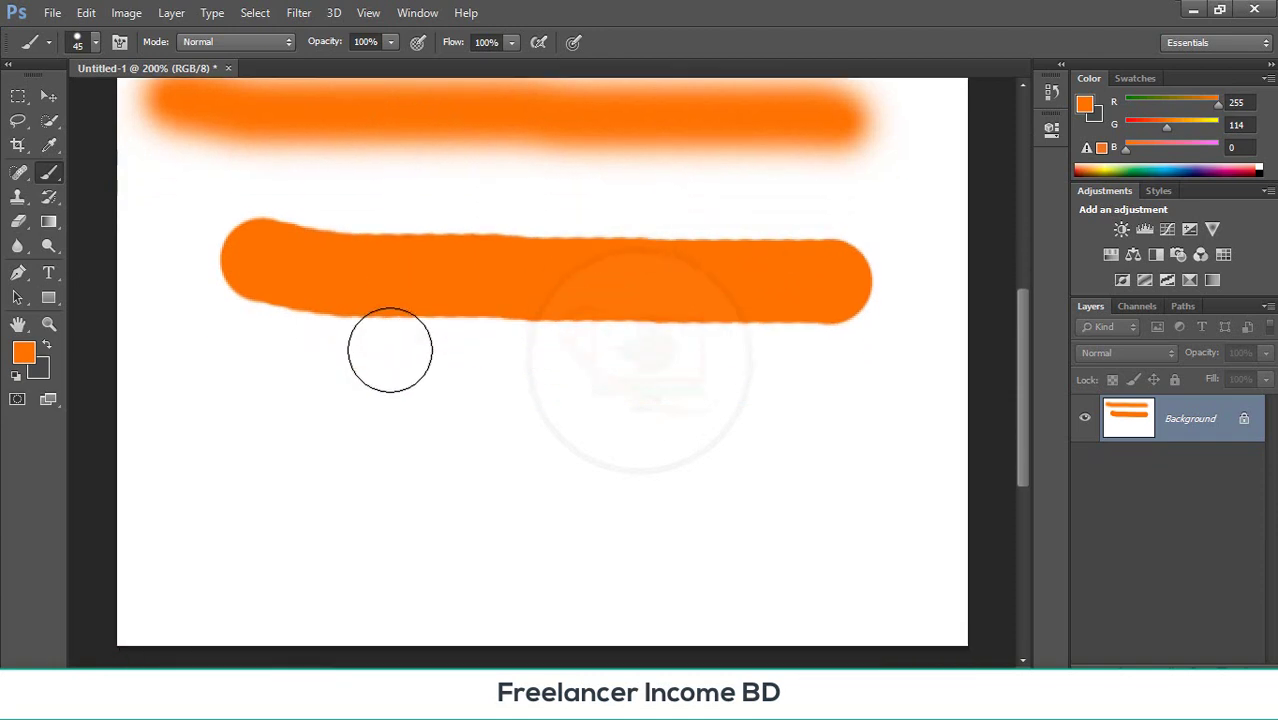
left_click(510, 43)
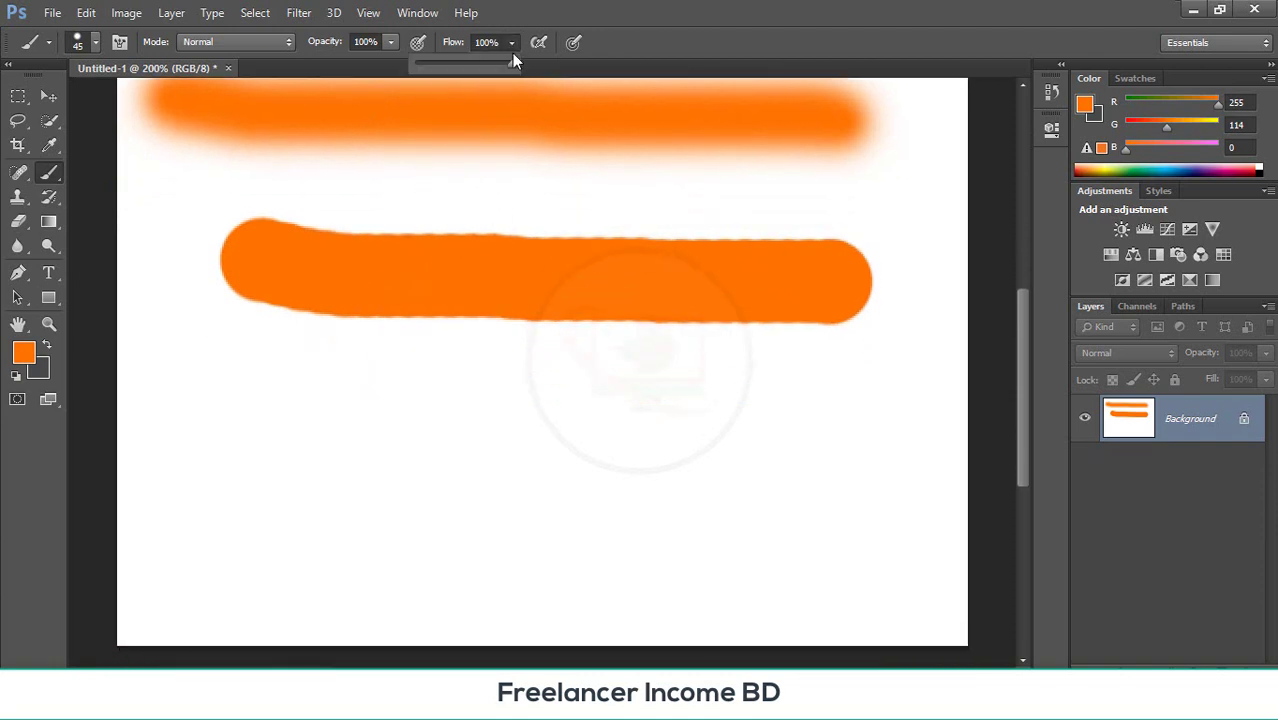
left_click_drag(465, 66, 461, 66)
scroll(425, 271, "down", 3)
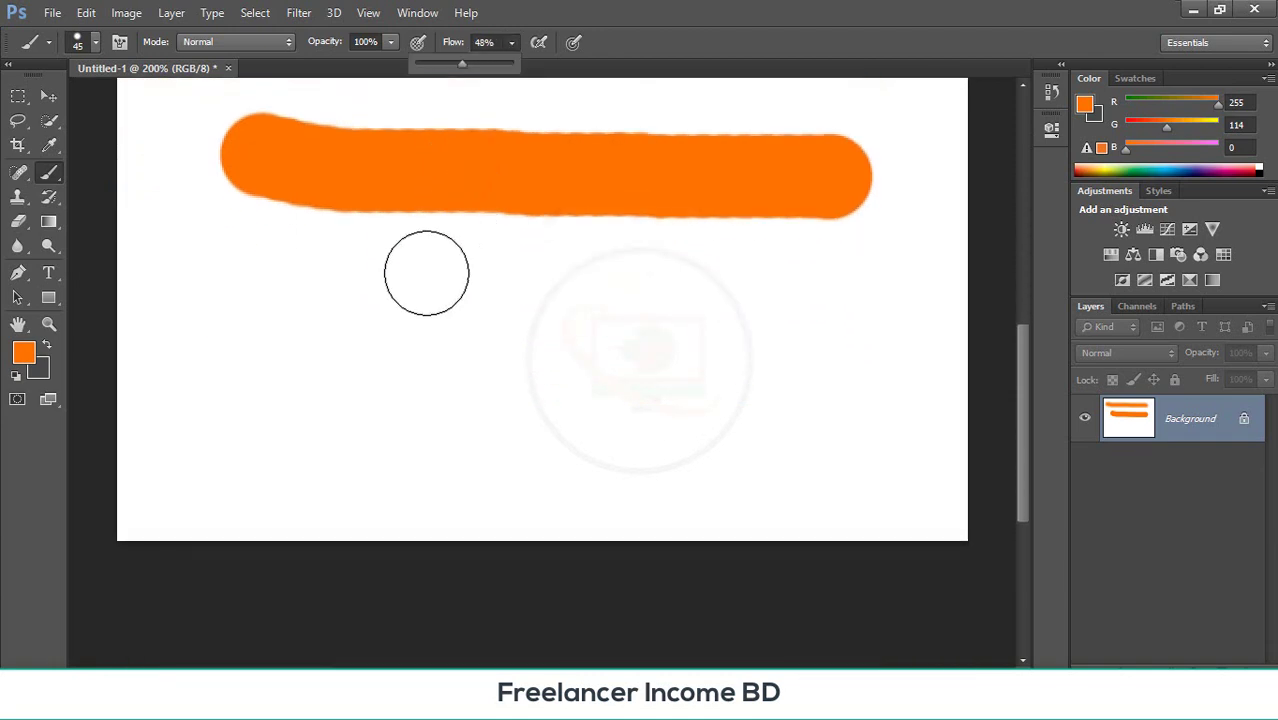
left_click(227, 338)
mouse_move(227, 338)
left_mouse_down()
mouse_move(645, 354)
mouse_move(844, 343)
mouse_move(377, 337)
mouse_move(294, 322)
mouse_move(208, 332)
left_mouse_up()
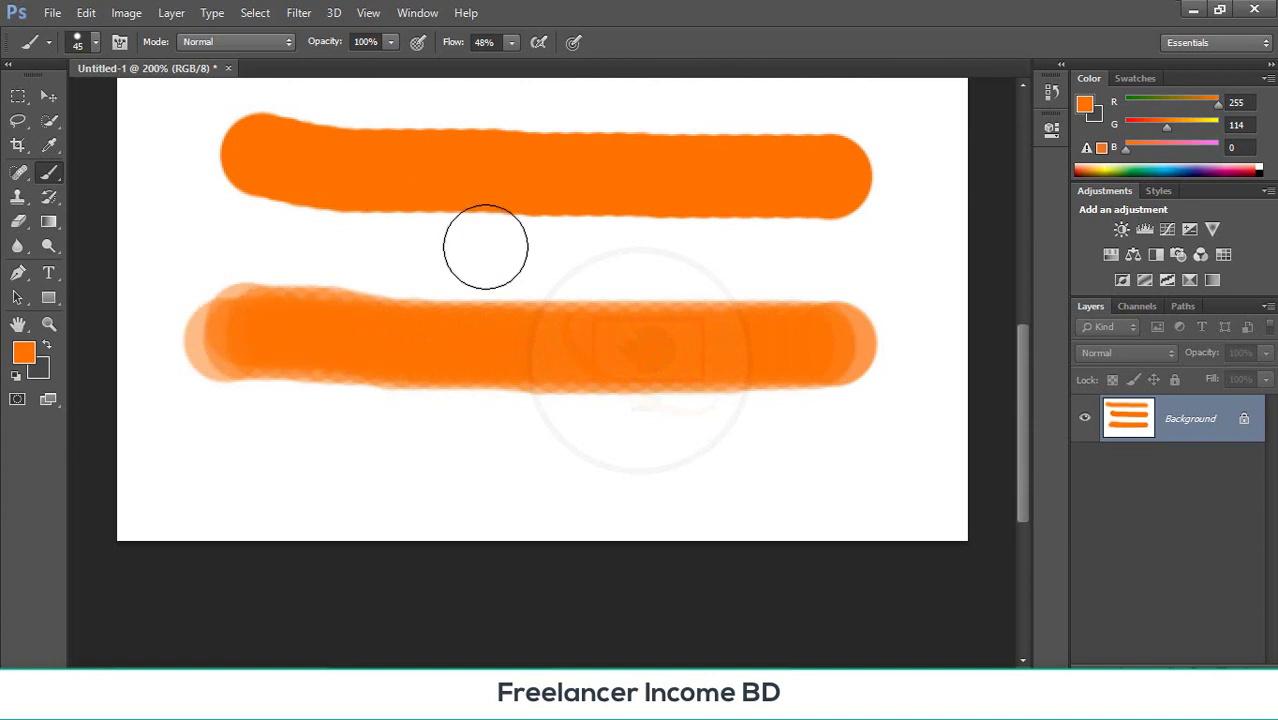
- Set flow to 100% and opacity to 55%, paint a pale stroke, then undo all strokes
left_click(512, 43)
left_click_drag(509, 62, 679, 77)
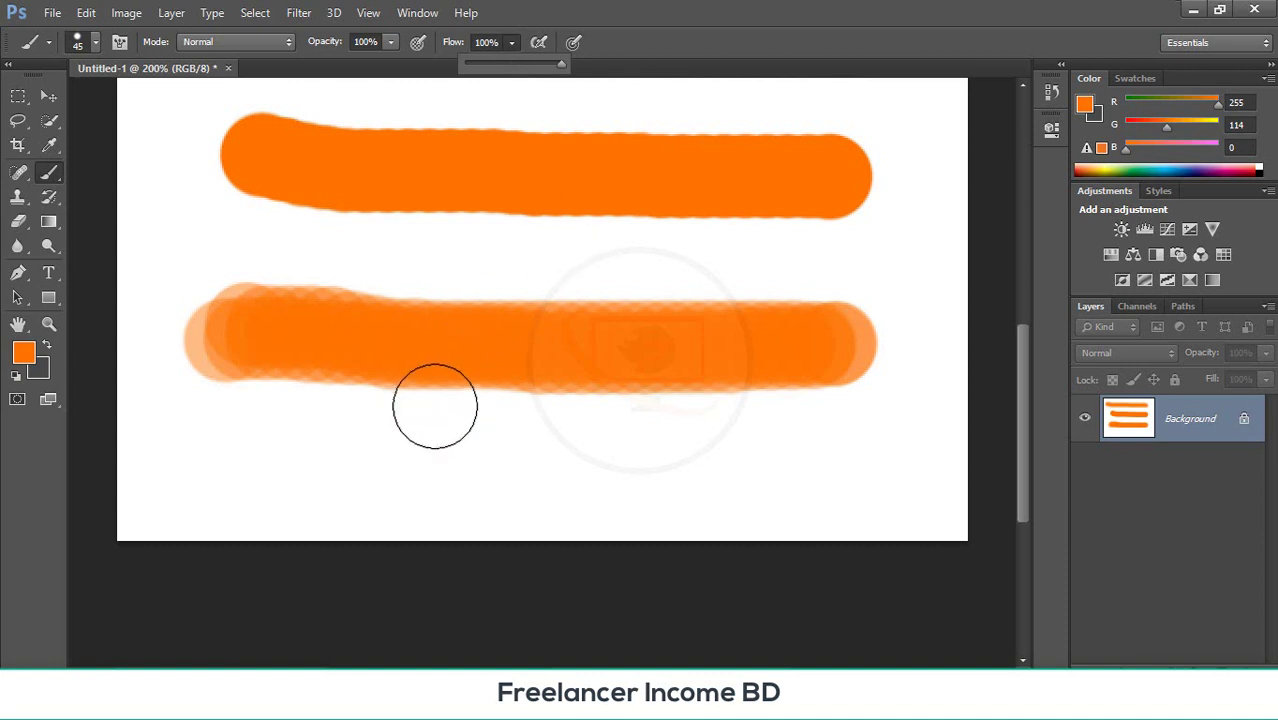
scroll(320, 134, "down", 3)
scroll(310, 107, "up", 2)
scroll(340, 180, "up", 3)
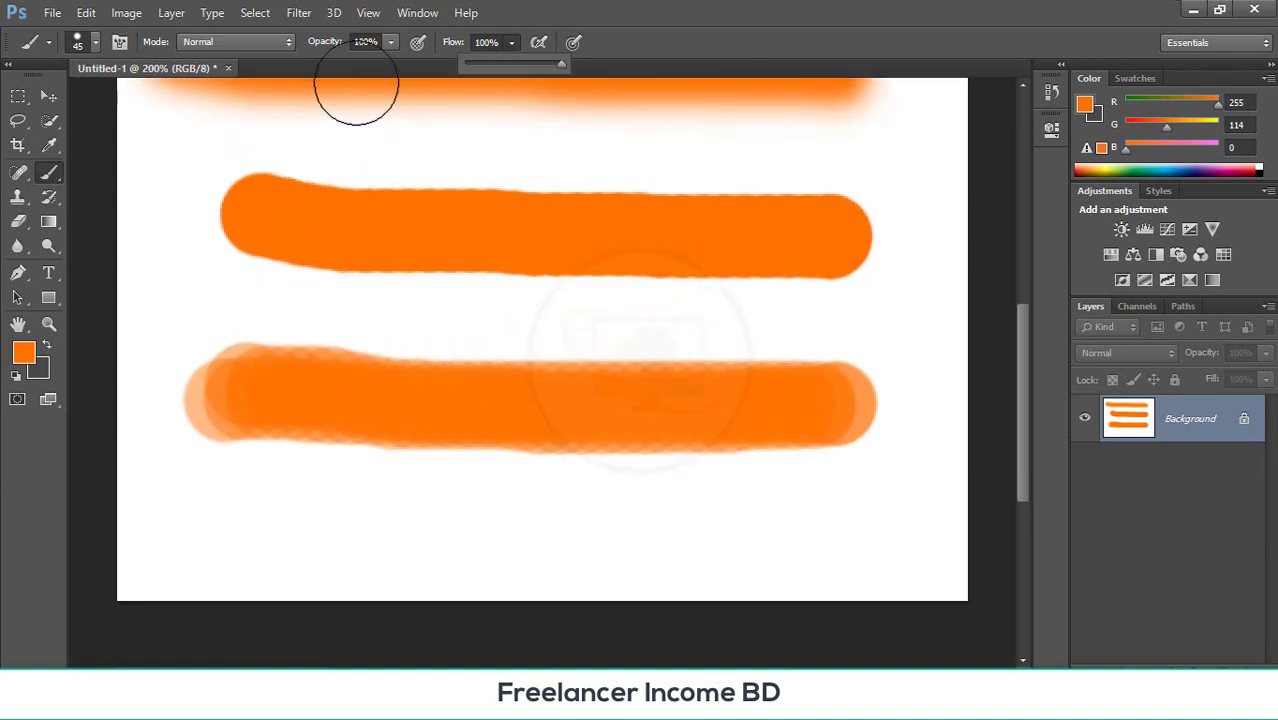
left_click(389, 43)
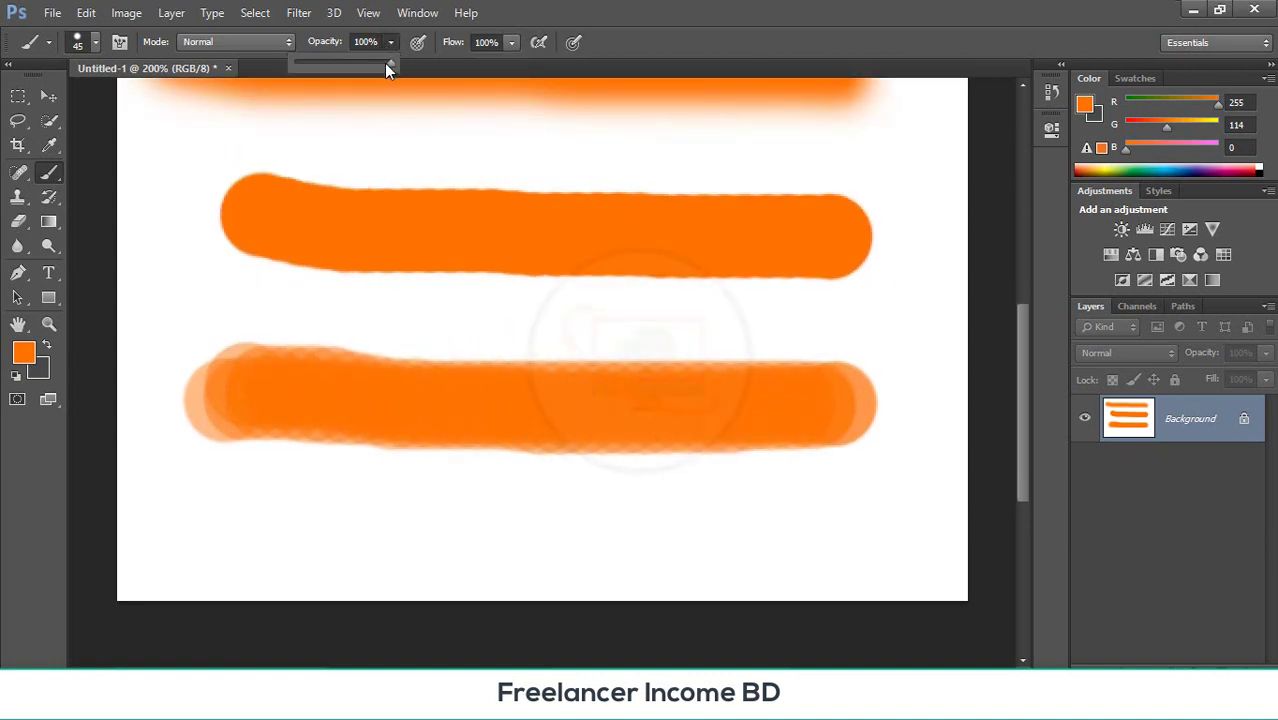
left_click_drag(297, 62, 347, 74)
scroll(349, 311, "down", 3)
left_click_drag(237, 400, 869, 400)
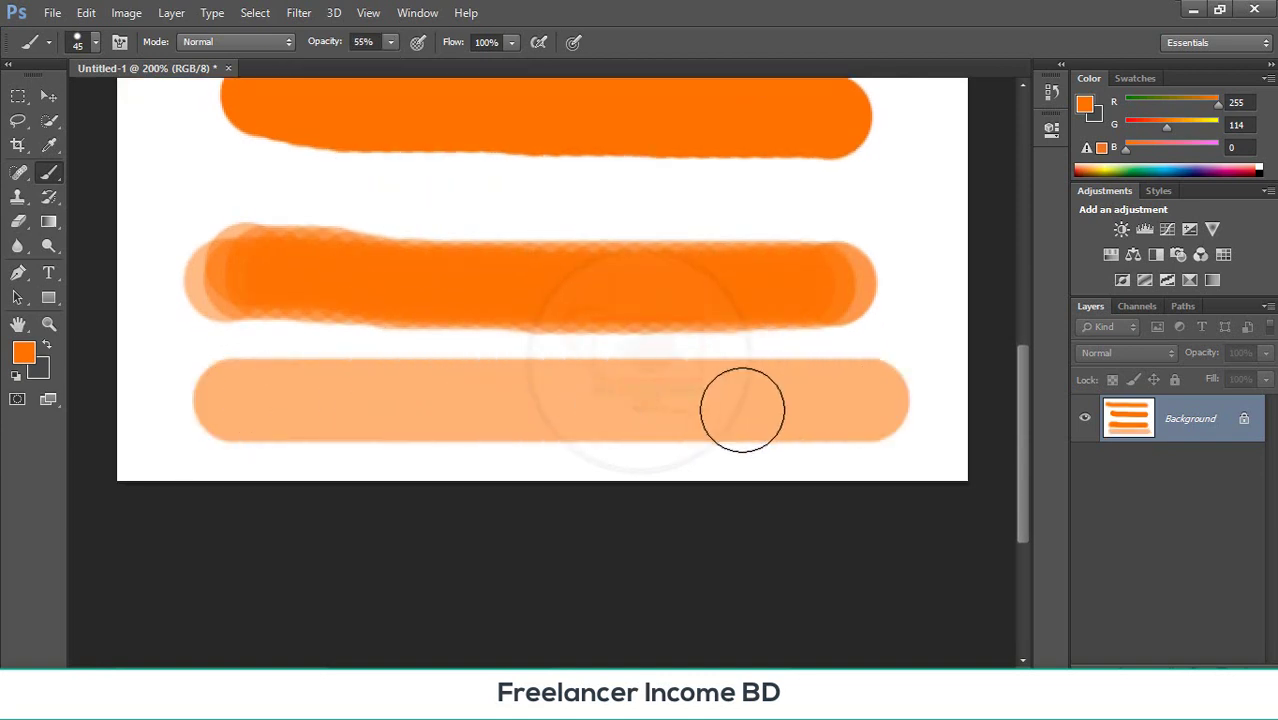
scroll(742, 410, "up", 5)
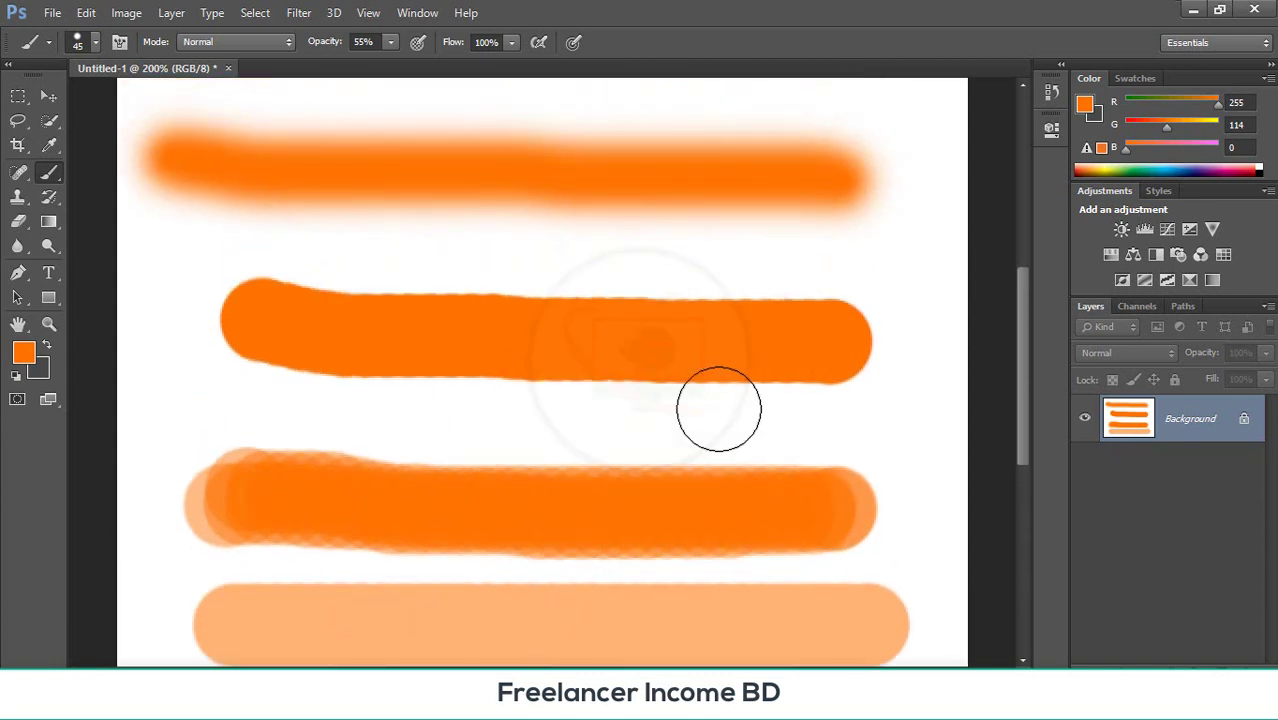
key("ctrl+alt+z")
key("ctrl+alt+z")
key("ctrl+alt+z")
key("ctrl+alt+z")
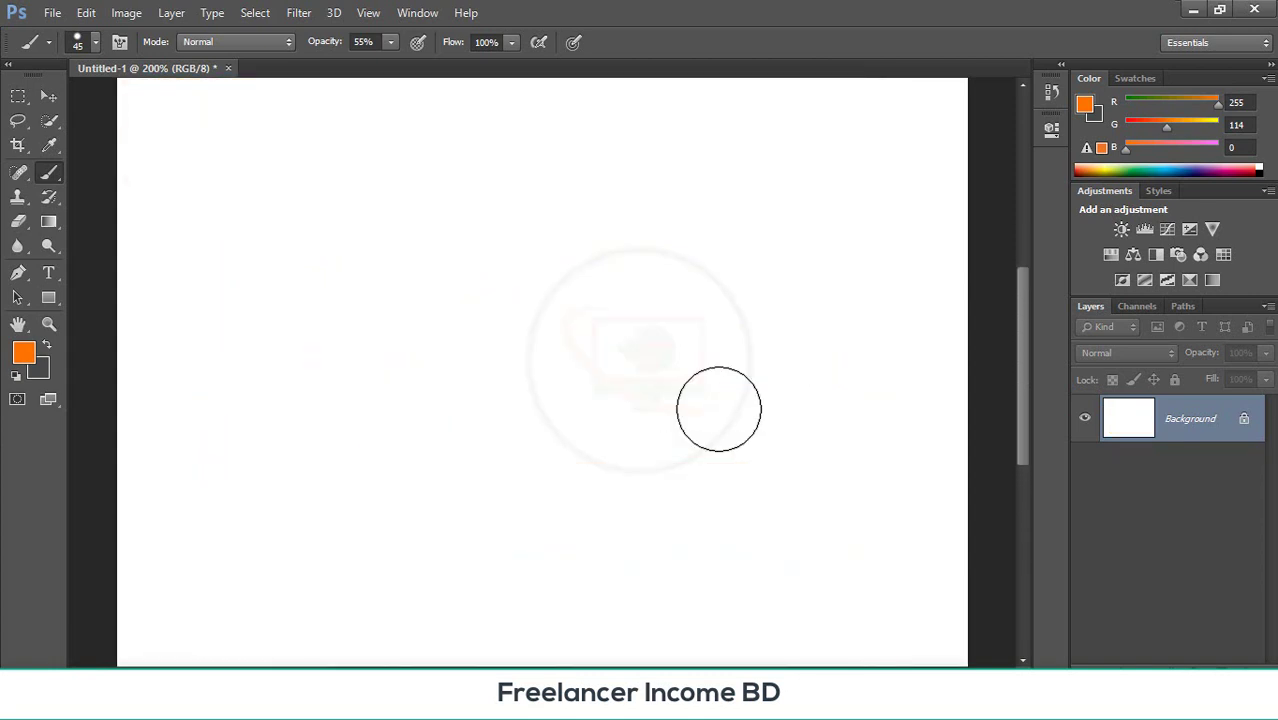
- Paint a translucent orange stroke at 55% opacity, then a solid one at 100% opacity
mouse_move(240, 174)
left_mouse_down()
mouse_move(328, 186)
mouse_move(867, 182)
left_mouse_up()
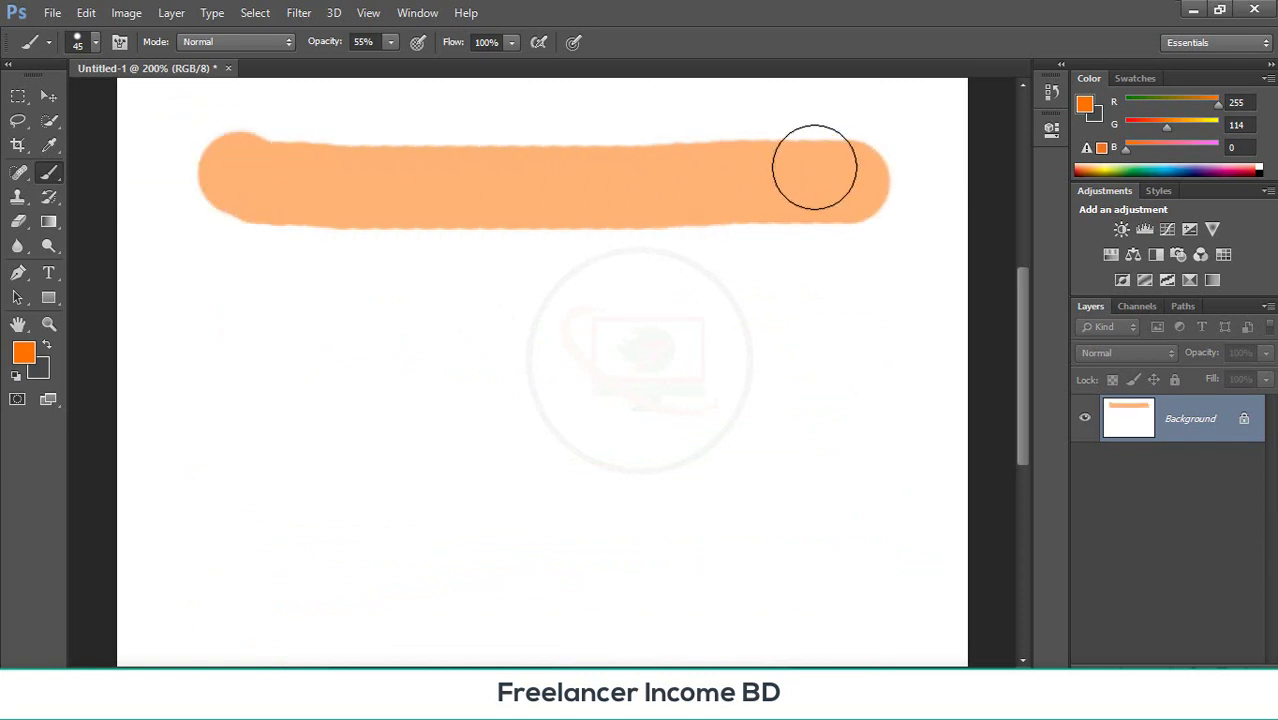
left_click(390, 45)
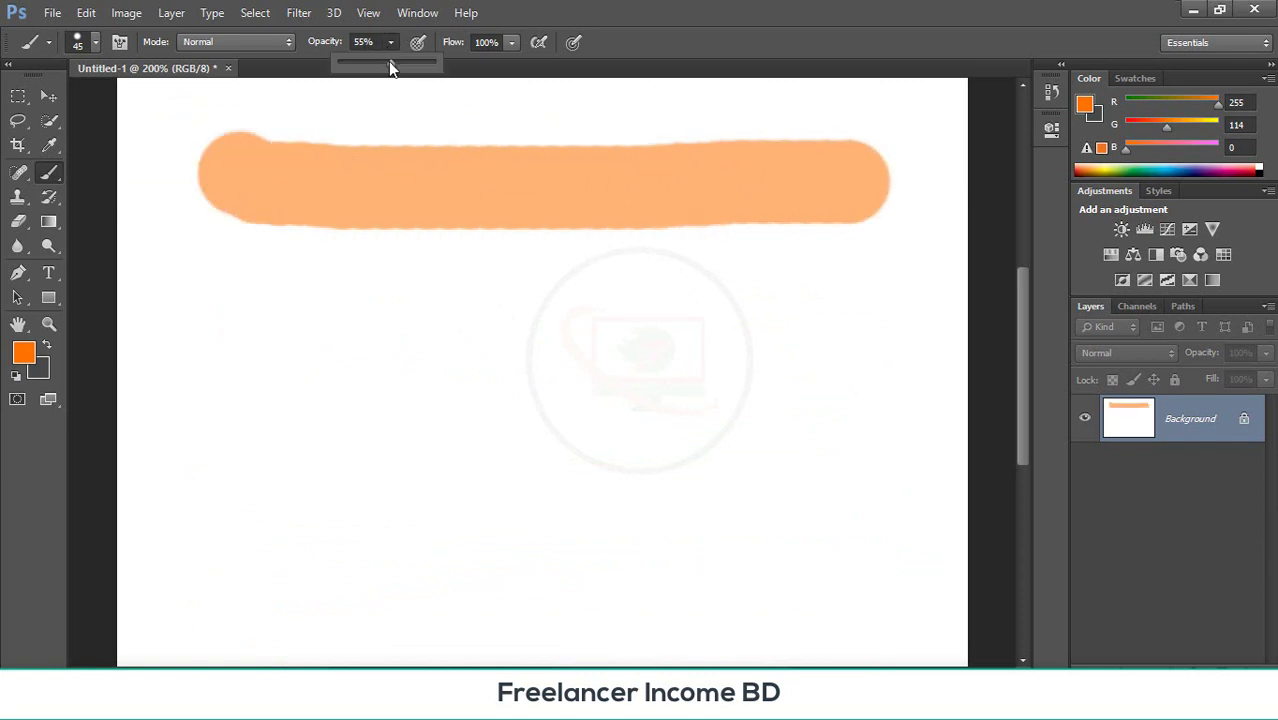
left_click_drag(388, 61, 588, 68)
left_click(262, 303)
left_click_drag(276, 303, 828, 303)
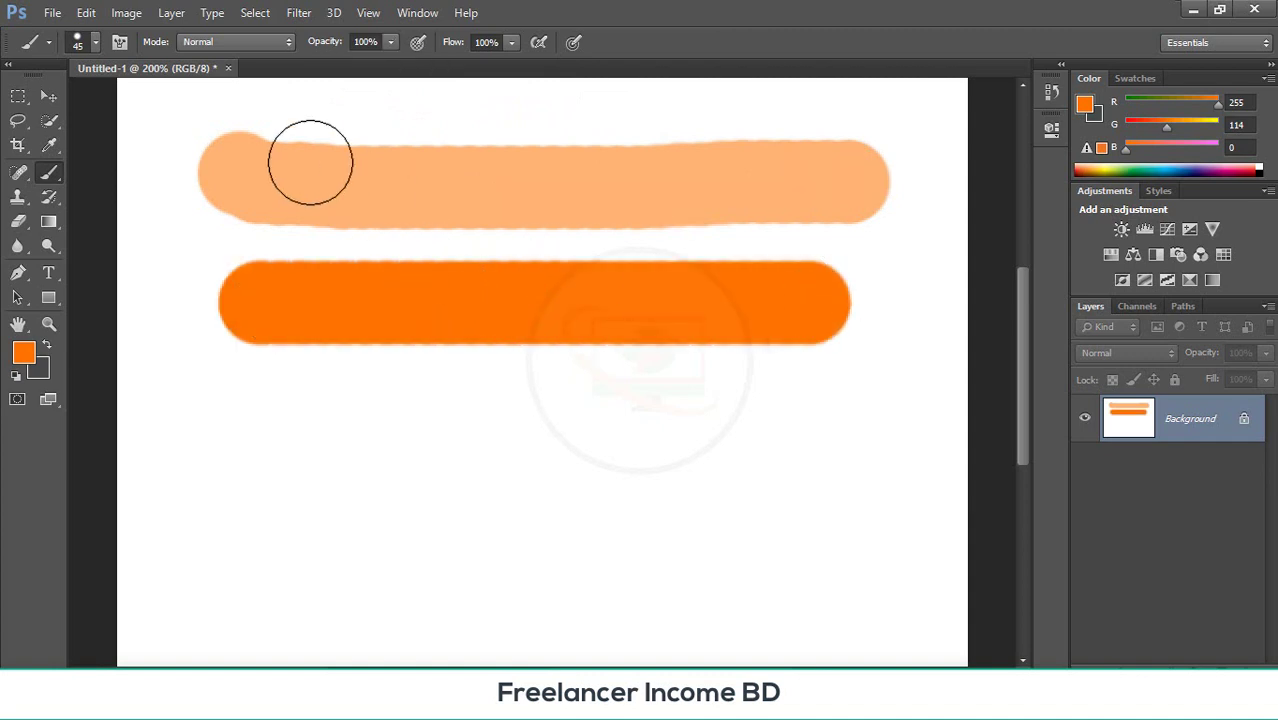
- Lower Flow to 30% and paint overlapping low-flow strokes, building darker orange at the ends
left_click(513, 42)
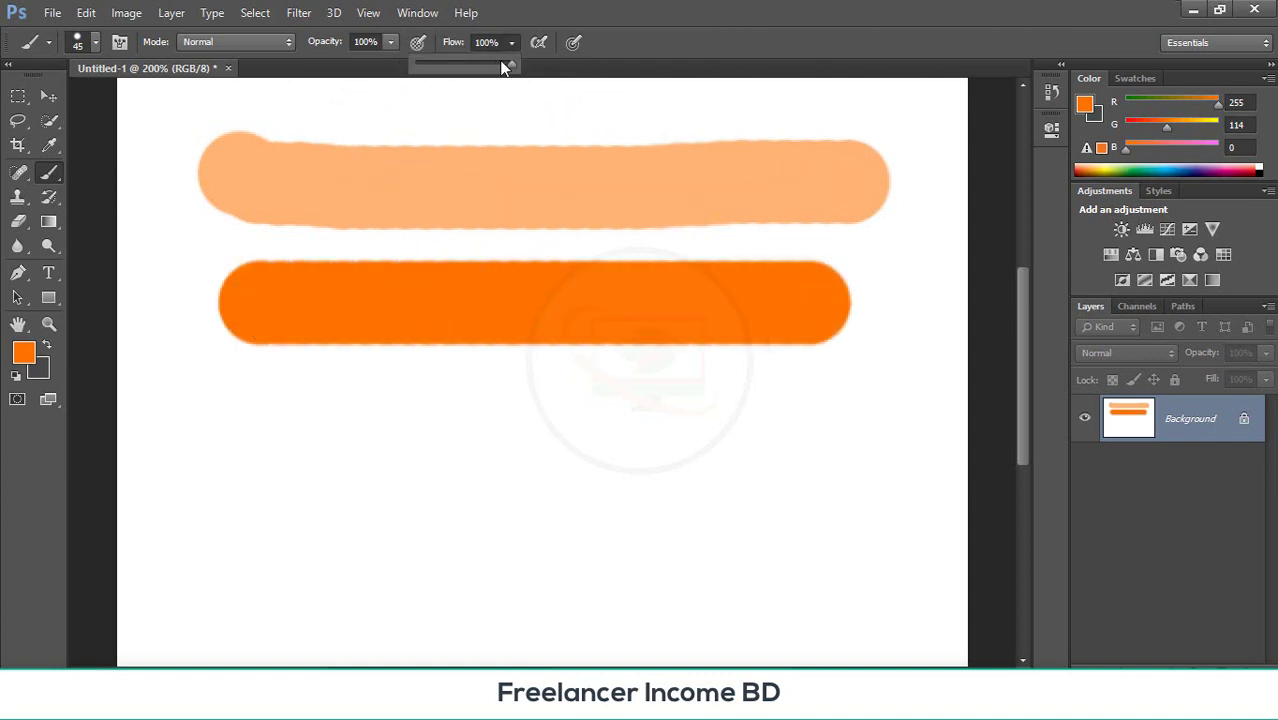
left_click_drag(510, 70, 446, 74)
scroll(409, 320, "down", 2)
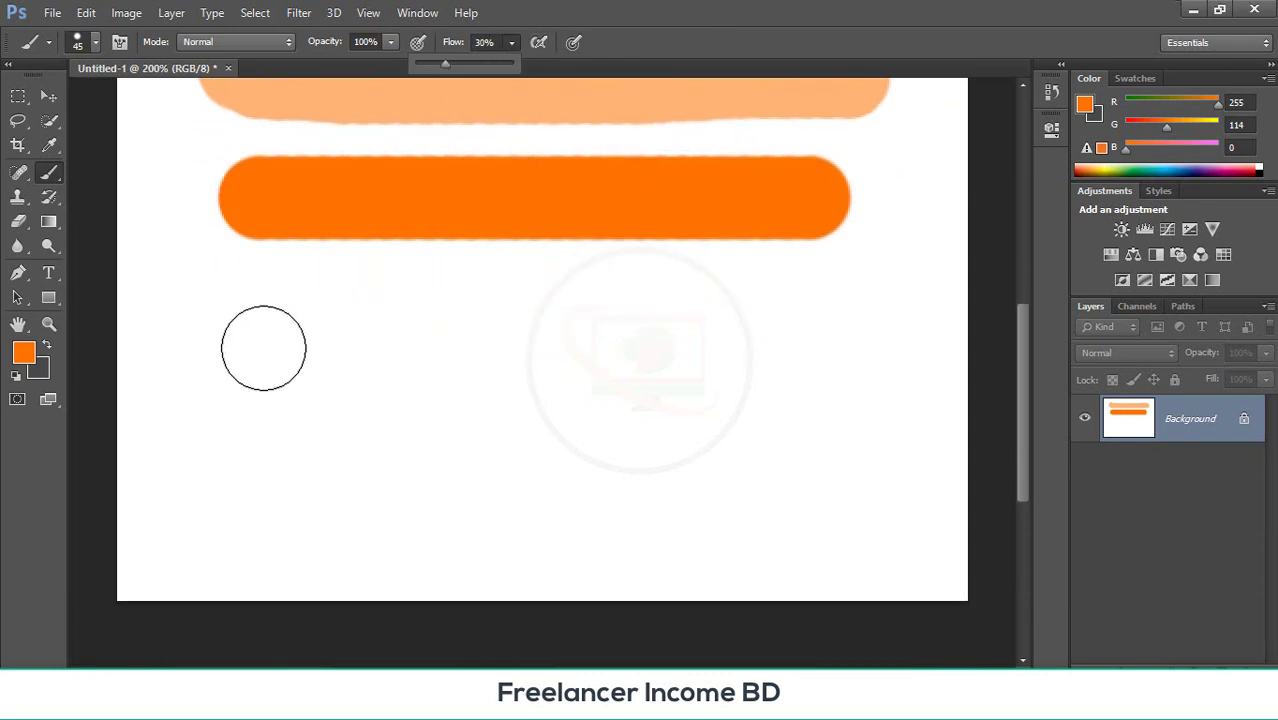
mouse_move(264, 345)
left_mouse_down()
mouse_move(910, 334)
mouse_move(893, 334)
left_mouse_up()
scroll(656, 374, "down", 1)
left_click_drag(275, 381, 905, 382)
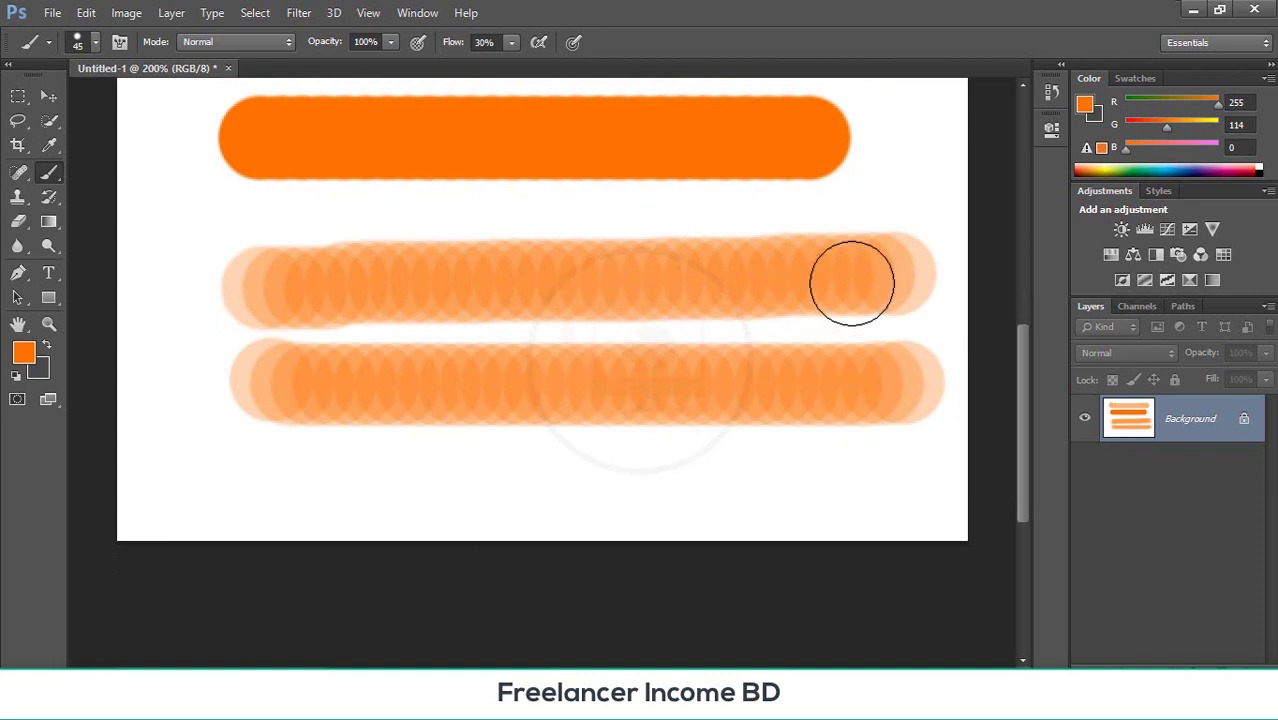
mouse_move(867, 271)
left_mouse_down()
mouse_move(820, 276)
mouse_move(833, 257)
left_mouse_up()
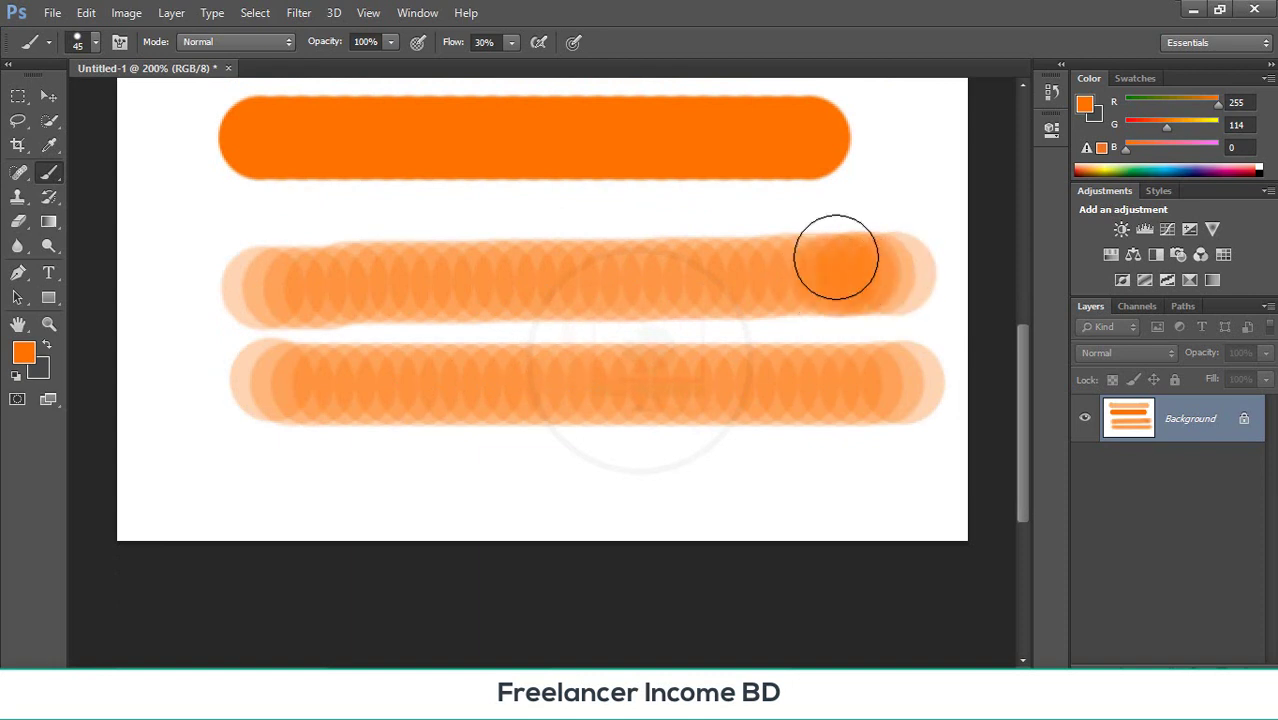
- Paint one more low-flow stroke, then step backward to clear every stroke
scroll(577, 302, "up", 5)
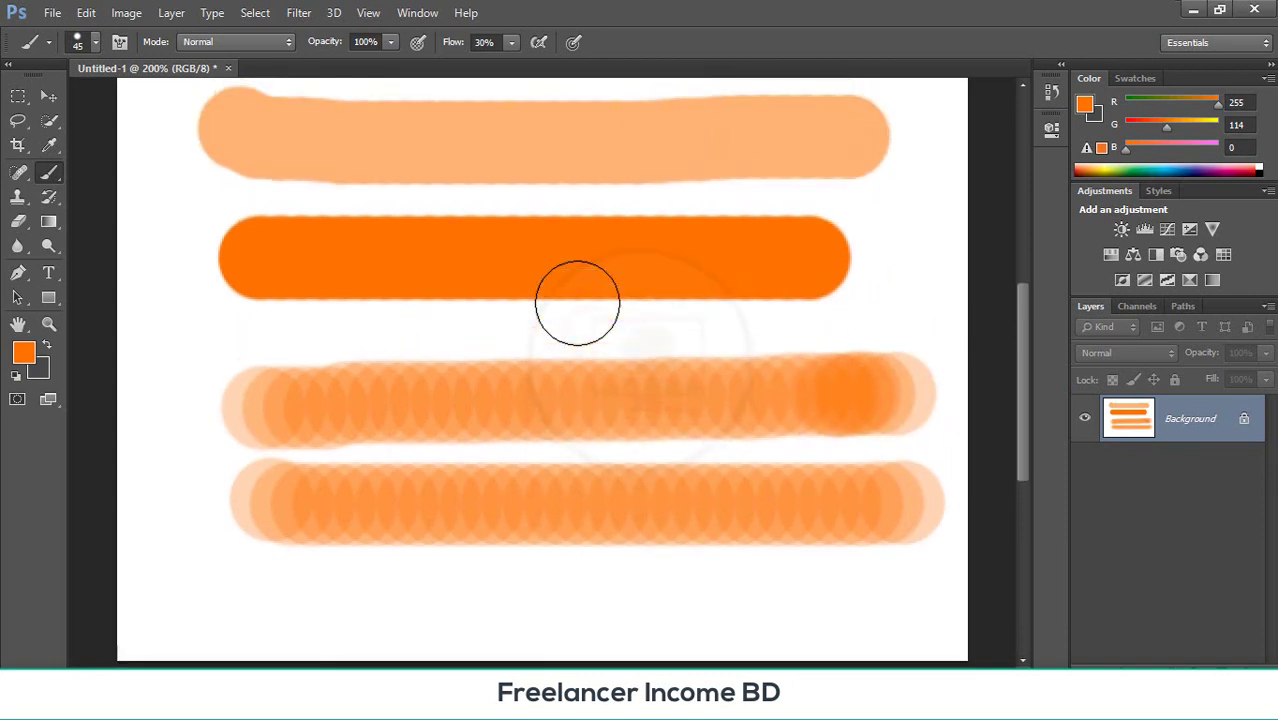
mouse_move(409, 192)
left_mouse_down()
mouse_move(518, 338)
mouse_move(537, 416)
mouse_move(320, 396)
mouse_move(552, 481)
mouse_move(616, 589)
mouse_move(483, 546)
left_mouse_up()
scroll(591, 328, "down", 2)
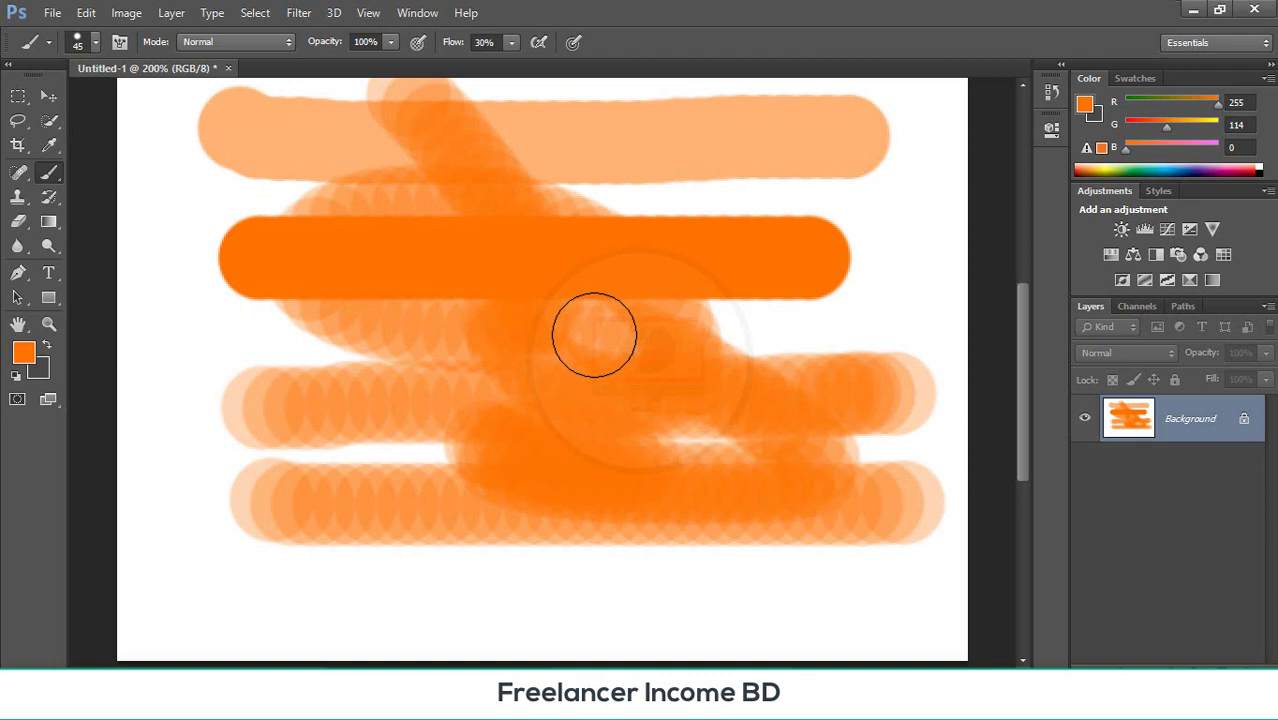
key("ctrl+alt+z")
key("ctrl+alt+z")
key("ctrl+alt+z")
key("ctrl+alt+z")
key("ctrl+alt+z")
key("ctrl+alt+z")
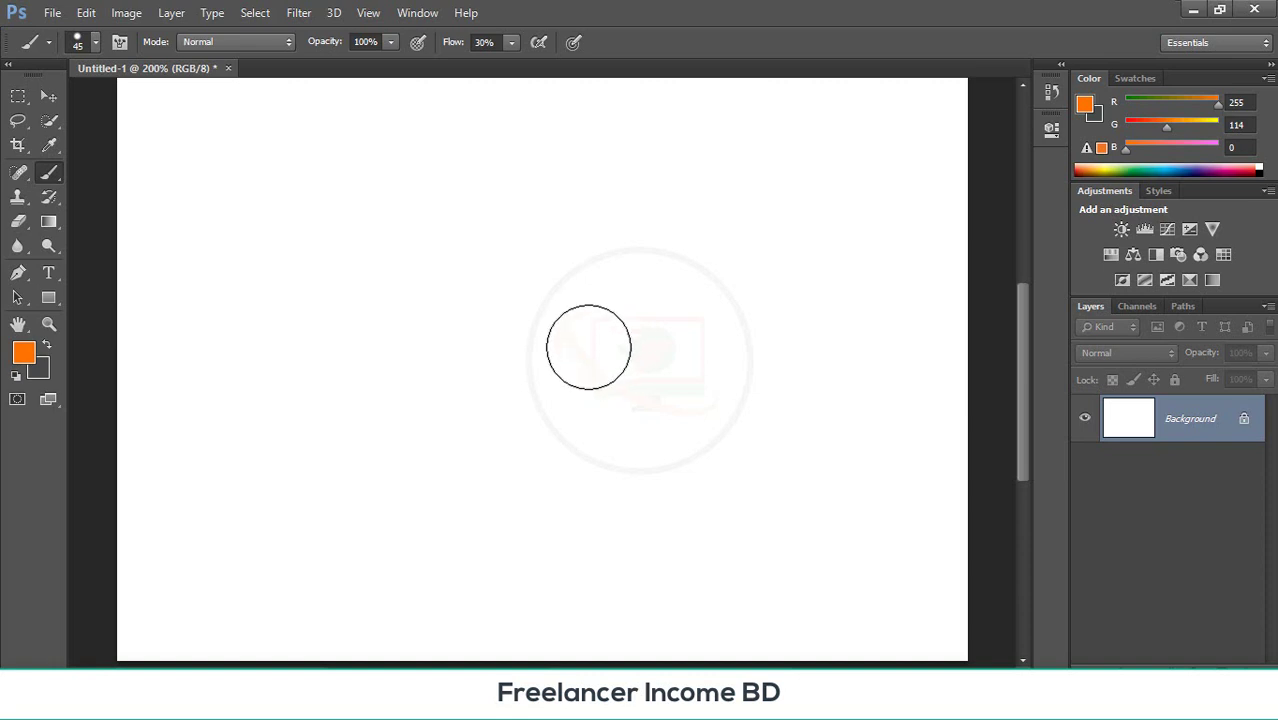
- Check the brush blend mode, leaving it set to Normal
scroll(588, 345, "up", 2)
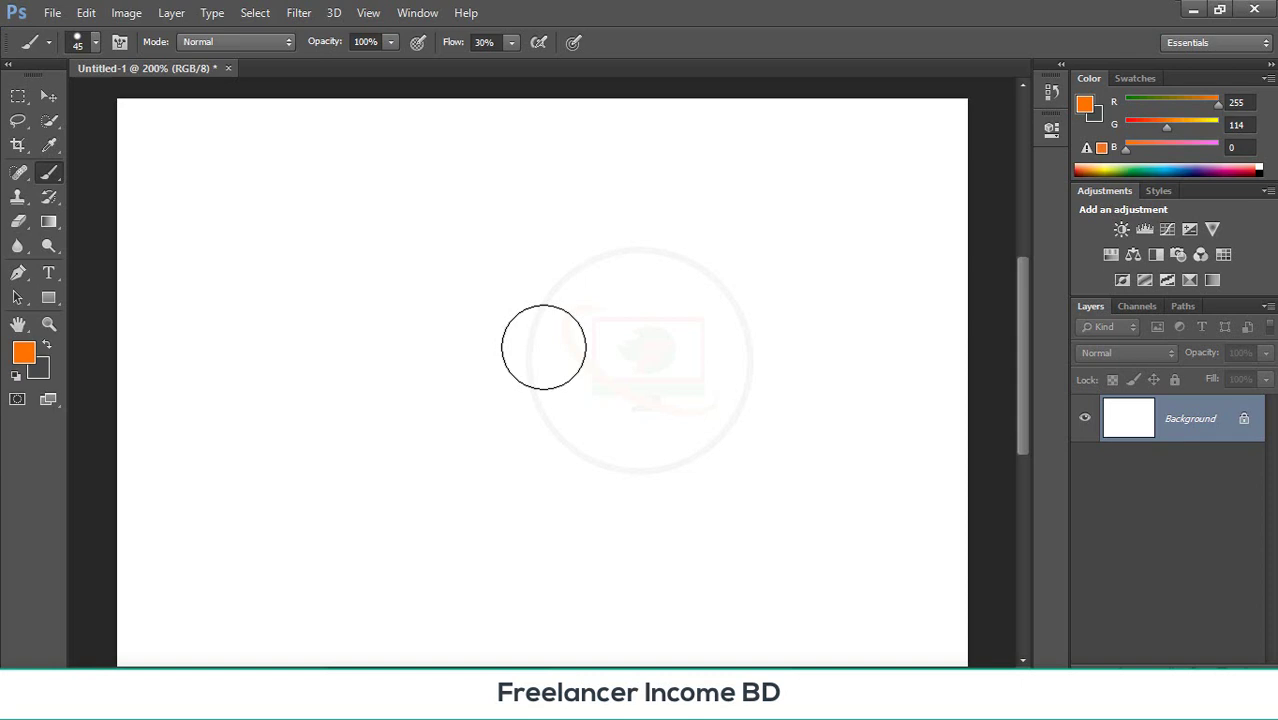
left_click(840, 700)
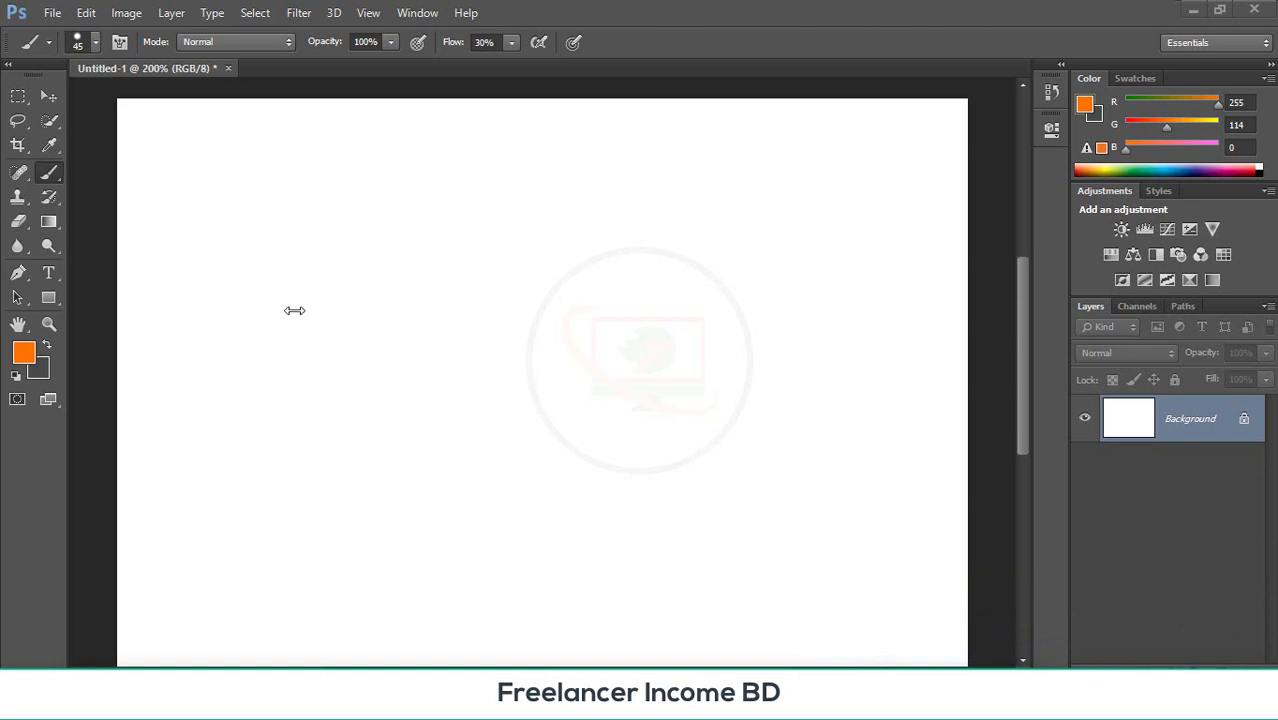
scroll(294, 310, "up", 3)
scroll(294, 310, "down", 3)
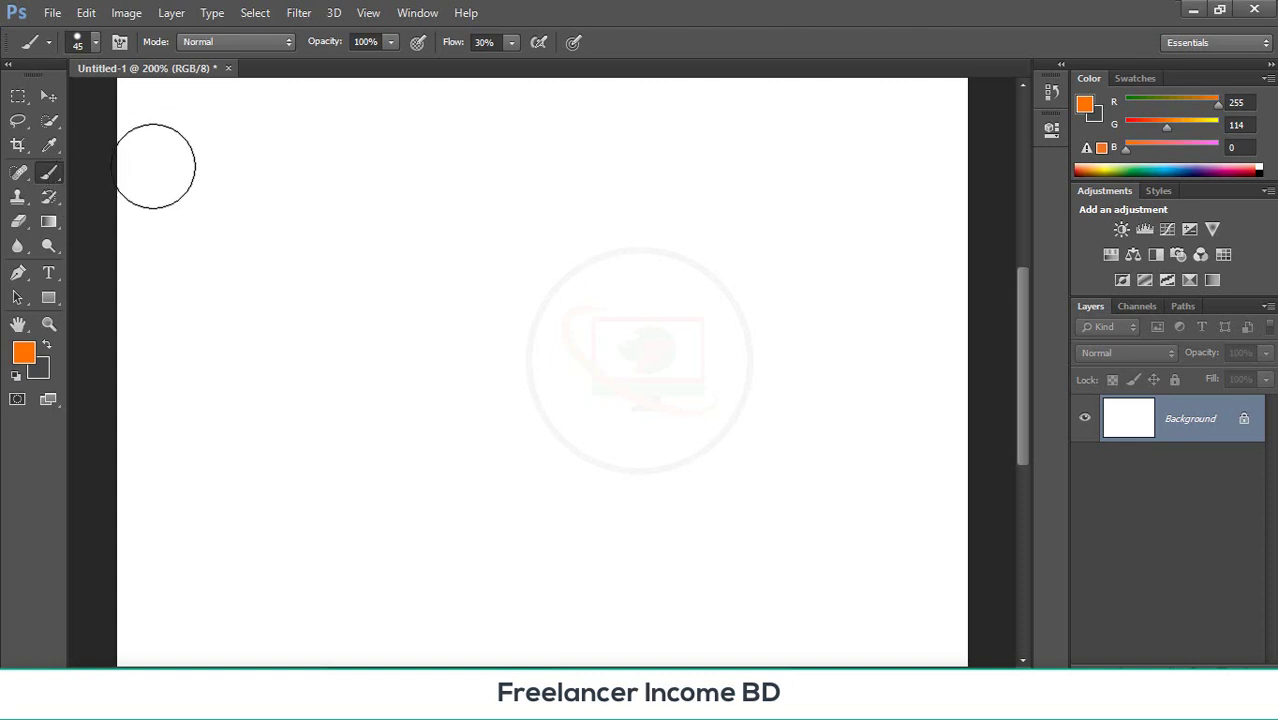
left_click(272, 40)
left_click(272, 40)
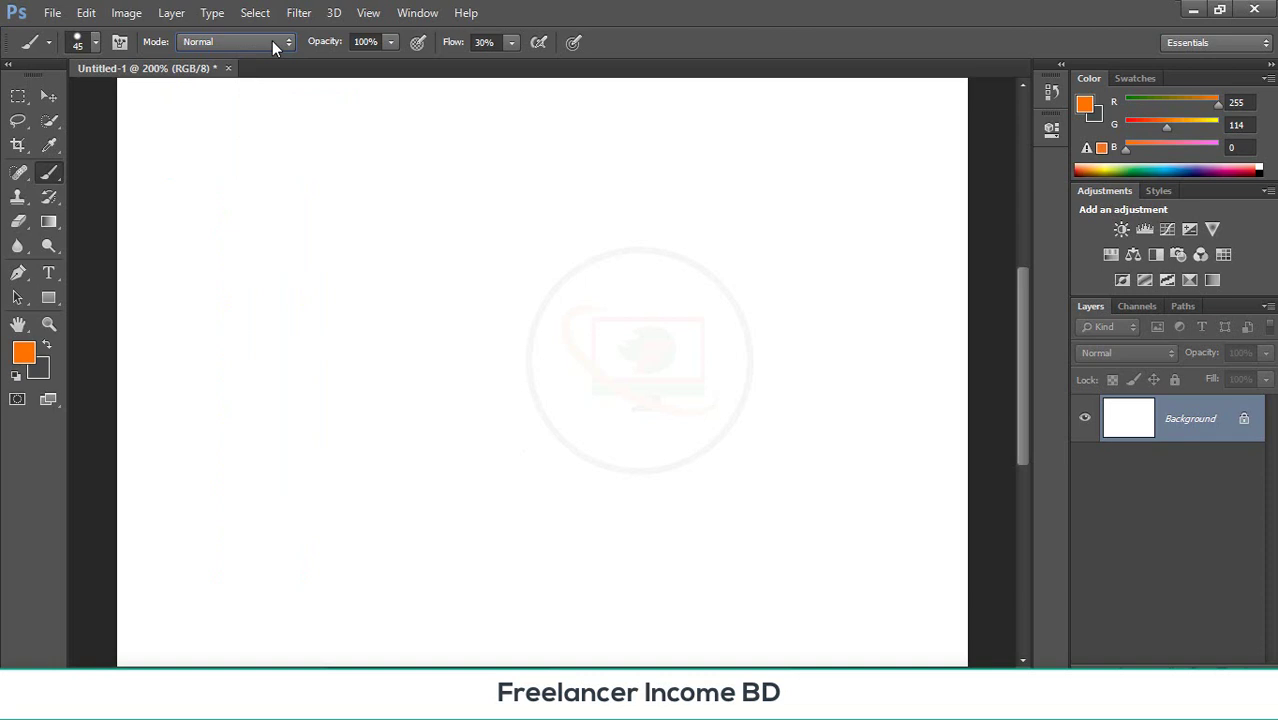
- Glance at brush size and hardness, then load the Airbrush Soft Round 50% flow tool preset
left_click(97, 41)
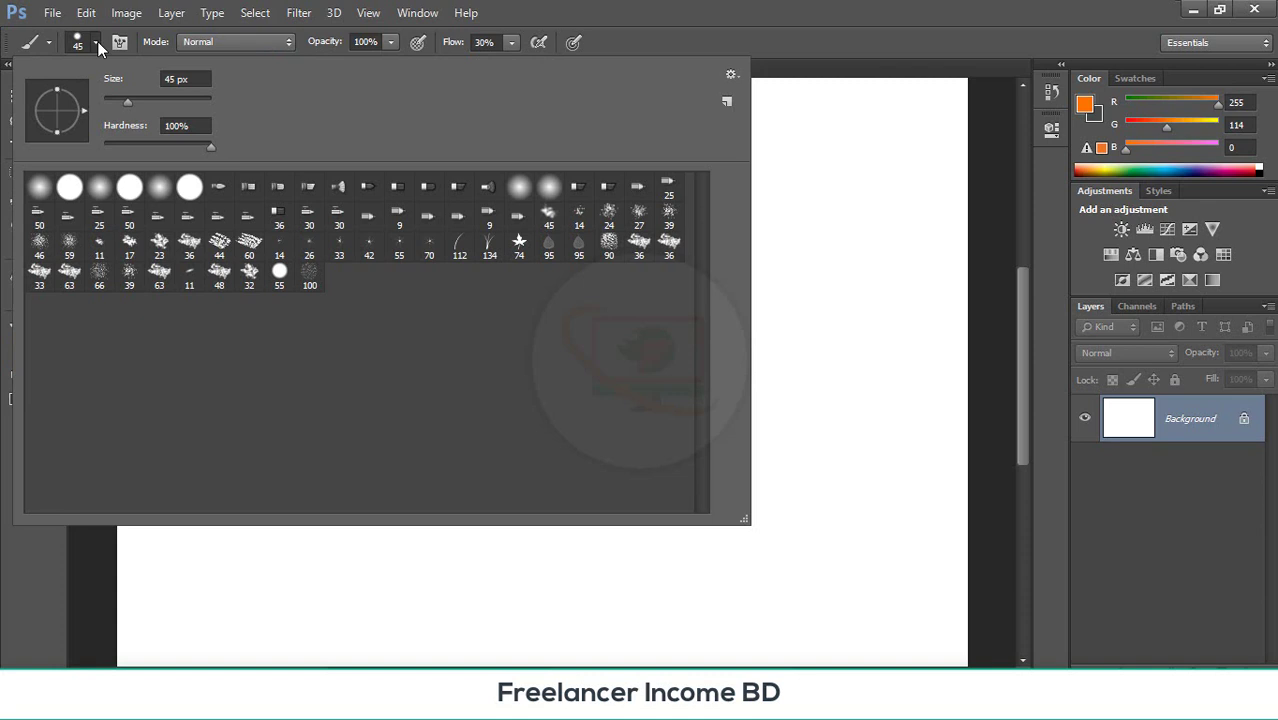
left_click(97, 41)
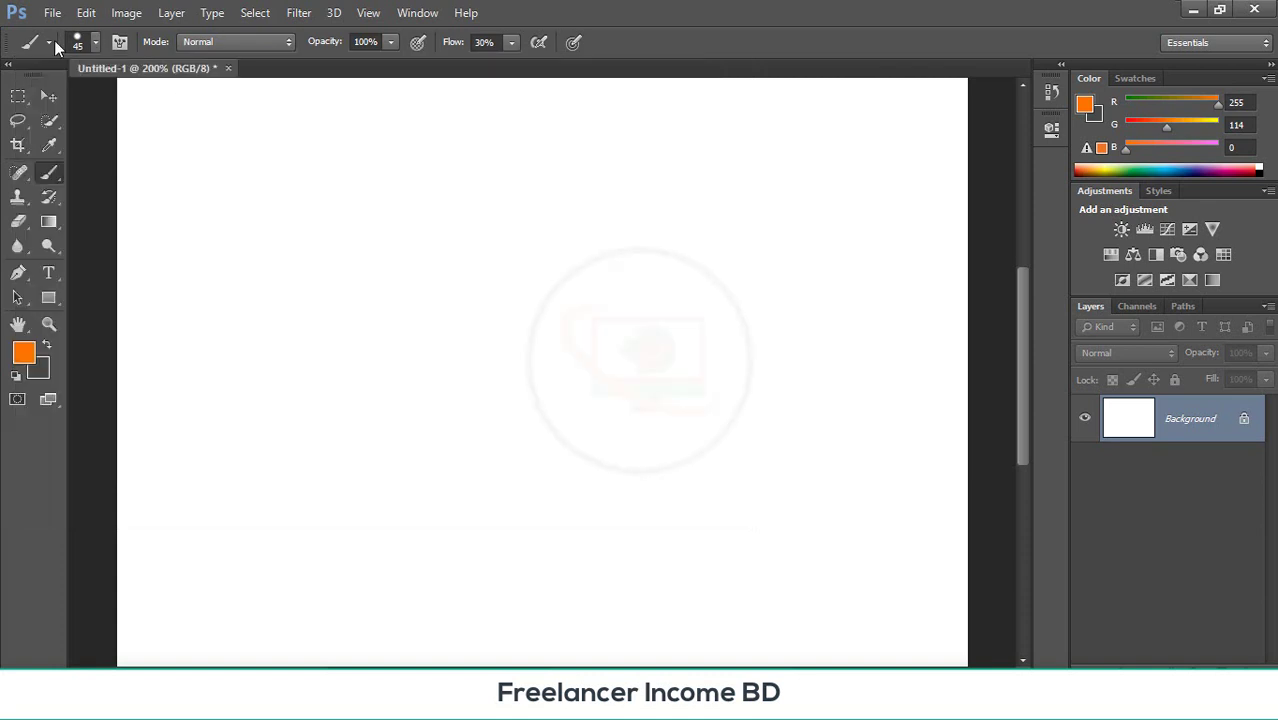
left_click(48, 42)
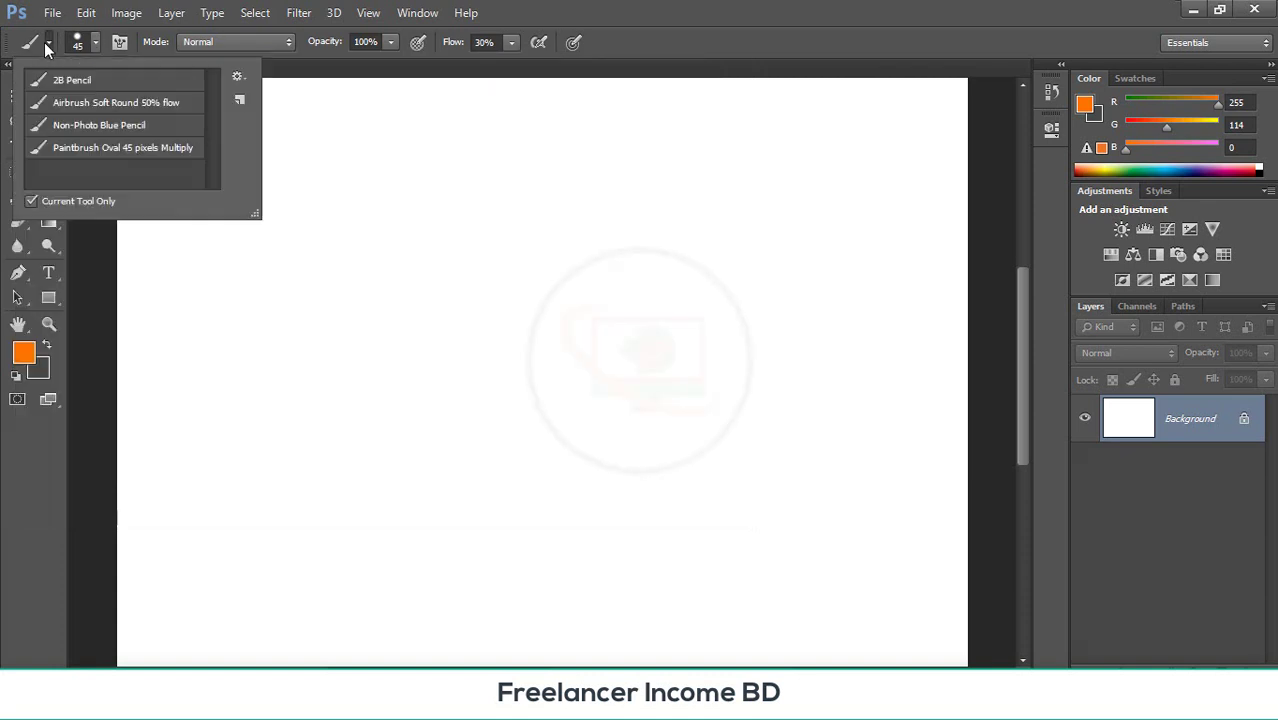
left_click(77, 106)
- Paint two soft airbrush test strokes, one straight and one slanting downward
left_click(77, 106)
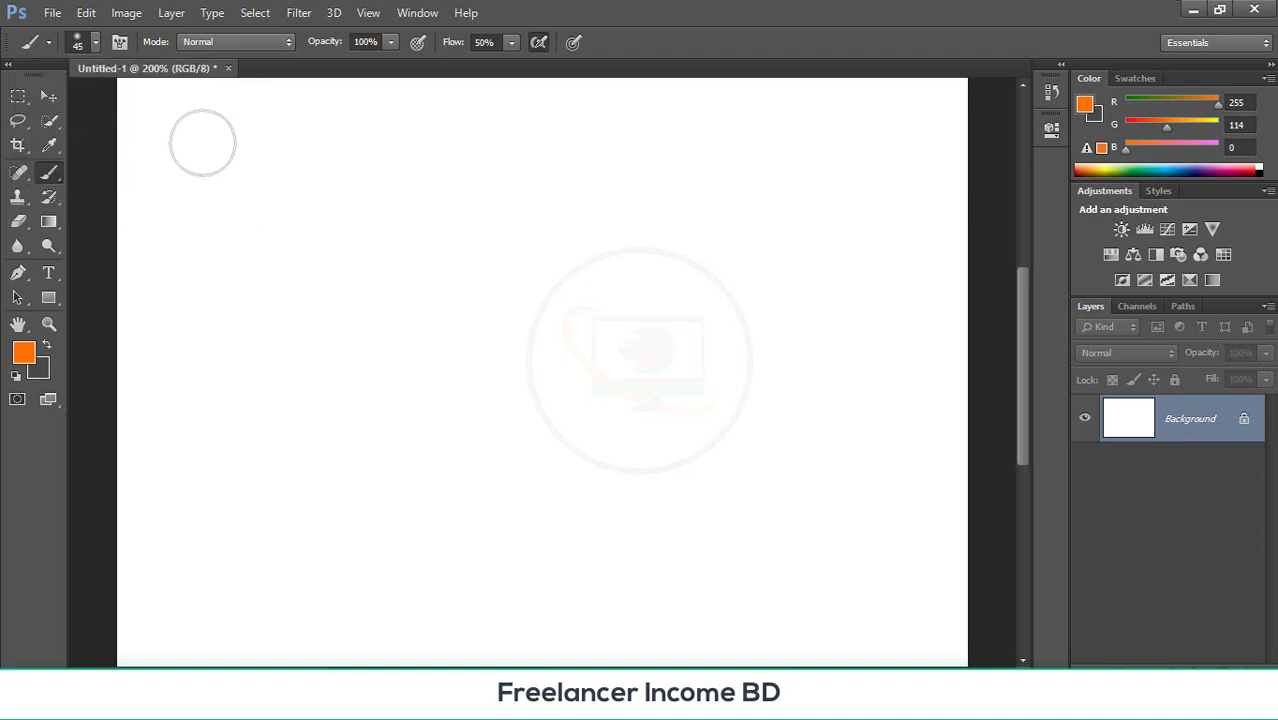
left_click_drag(205, 170, 613, 168)
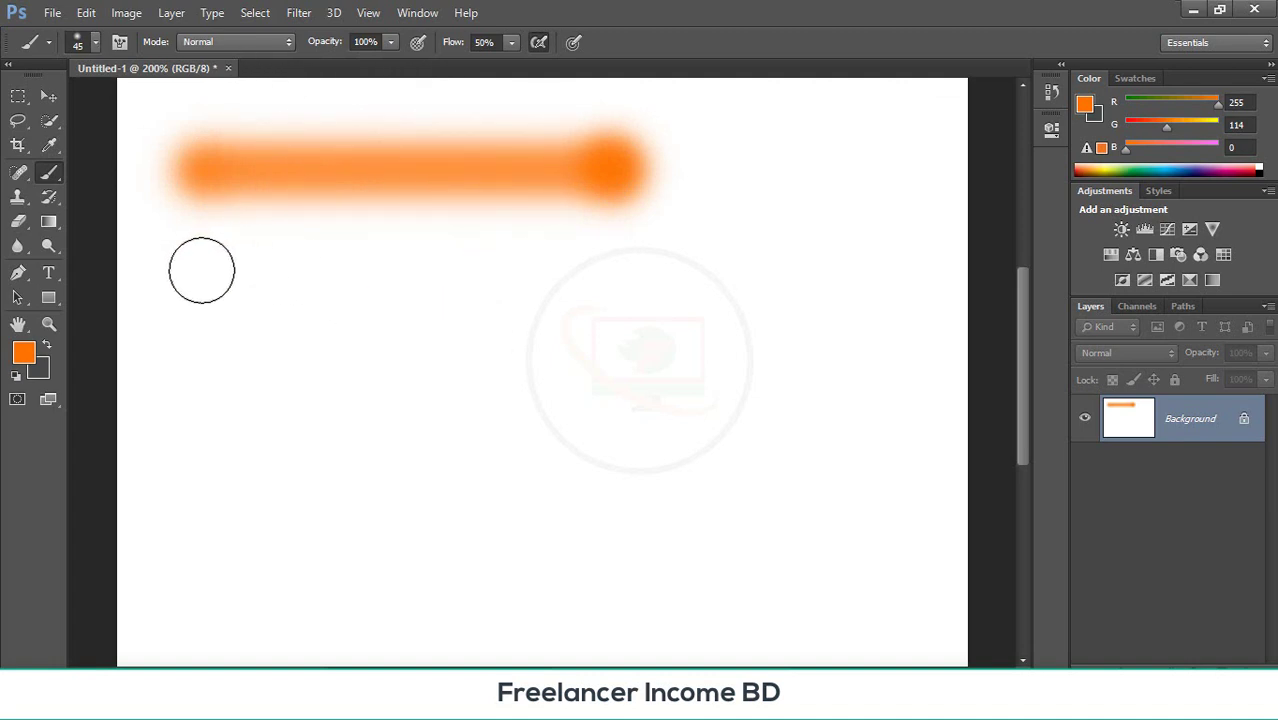
left_click_drag(200, 268, 739, 353)
scroll(348, 305, "down", 1)
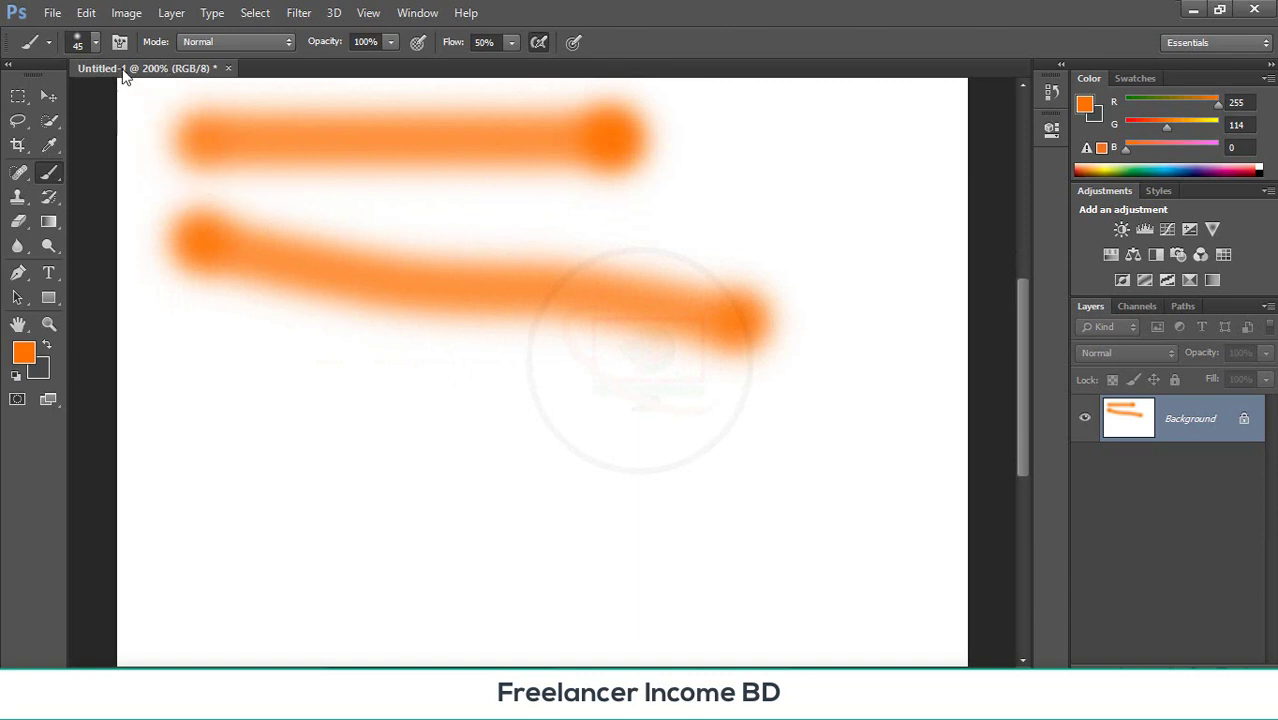
- Increase brush hardness and paint firmer orange dabs, horizontal strokes and a straight line
left_click(96, 43)
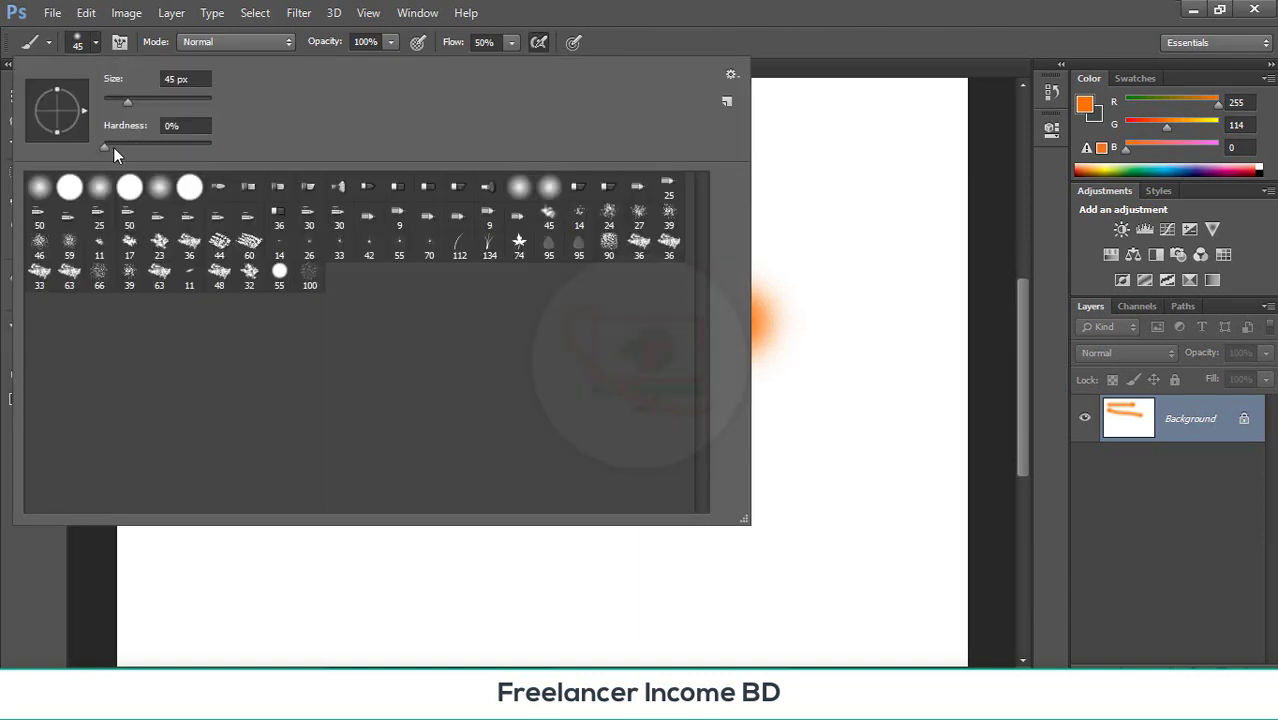
left_click_drag(113, 147, 146, 150)
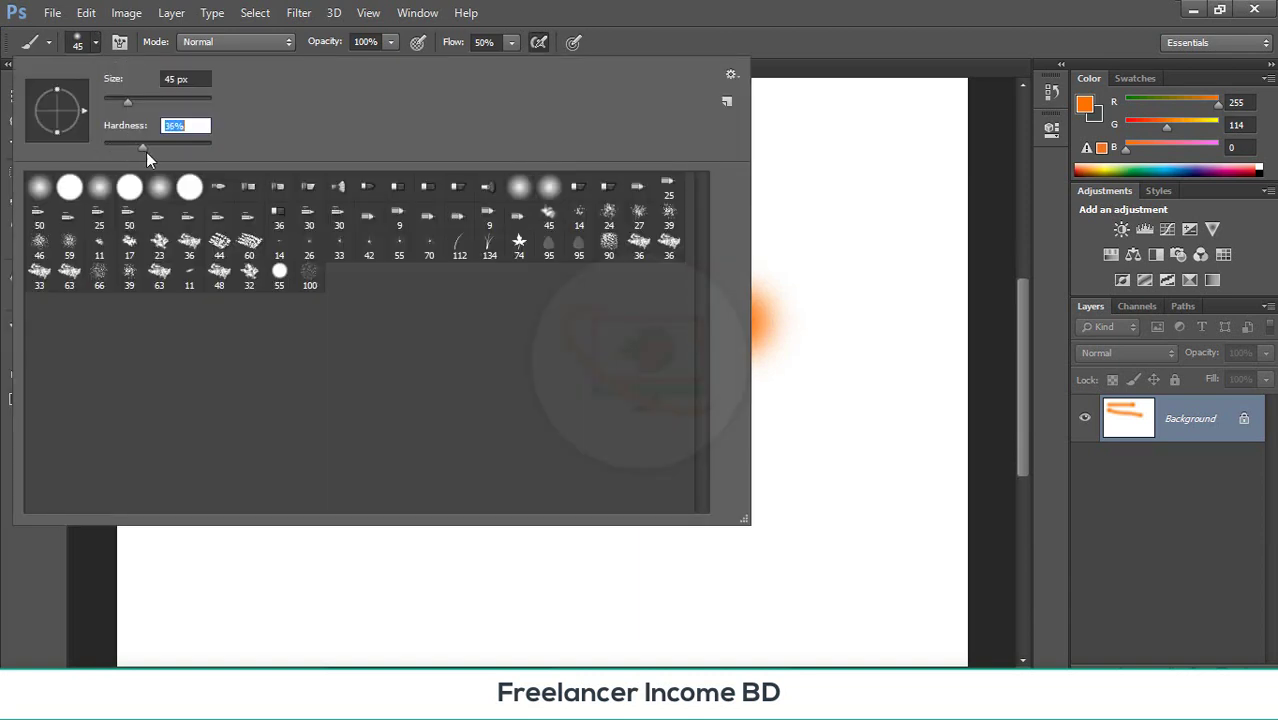
left_click(833, 260)
scroll(460, 326, "down", 4)
left_click(195, 313)
left_click_drag(243, 316, 705, 316)
scroll(433, 337, "up", 5)
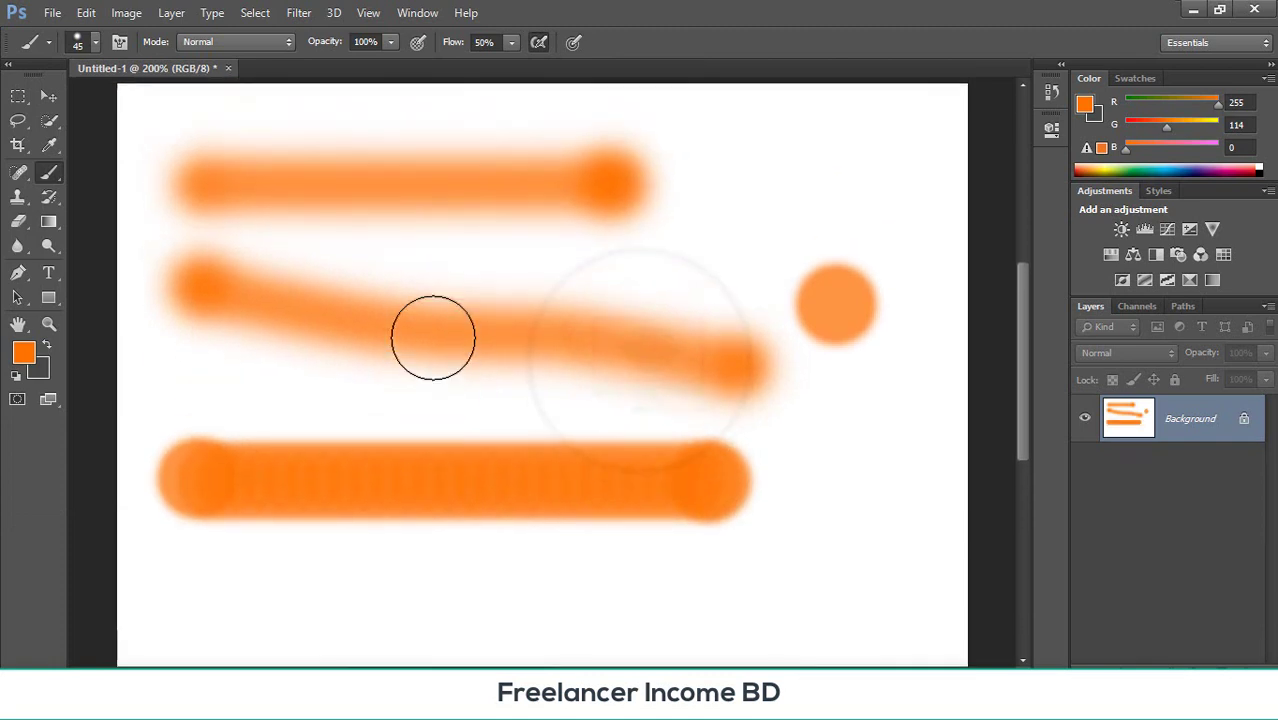
mouse_move(285, 272)
left_mouse_down()
mouse_move(491, 297)
mouse_move(715, 290)
left_mouse_up()
left_click(200, 408)
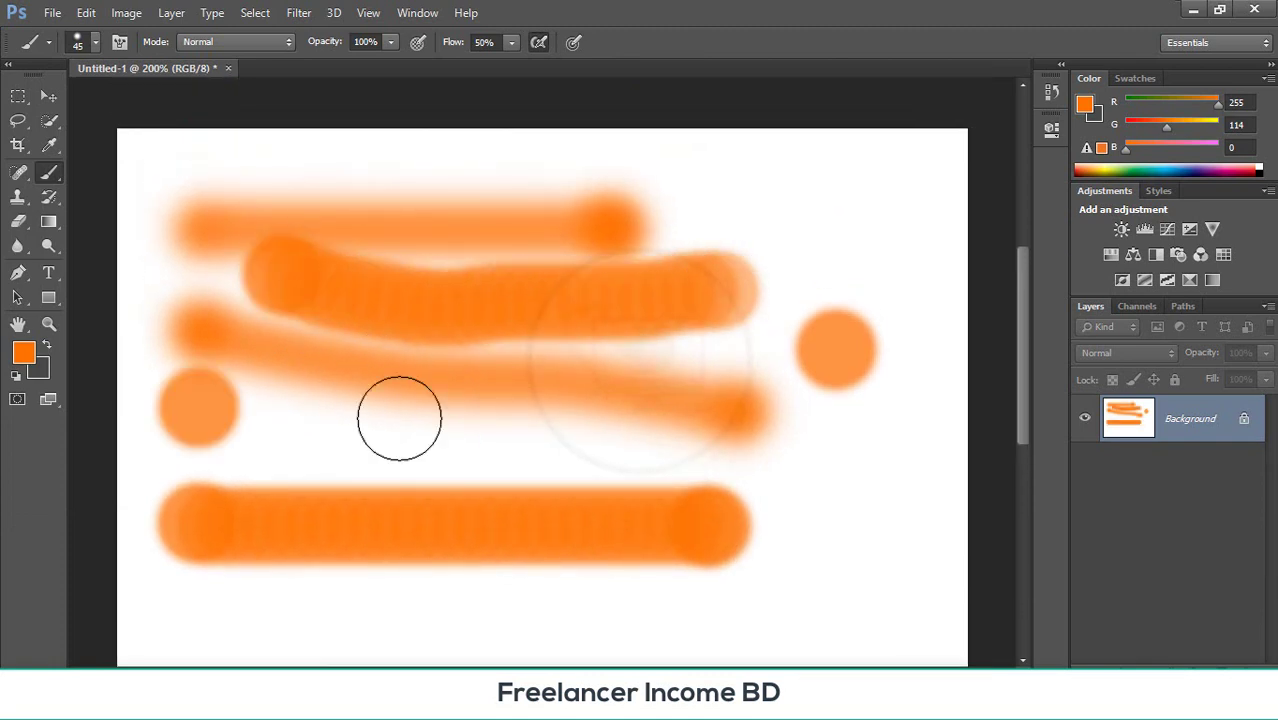
left_click(516, 425, "shift")
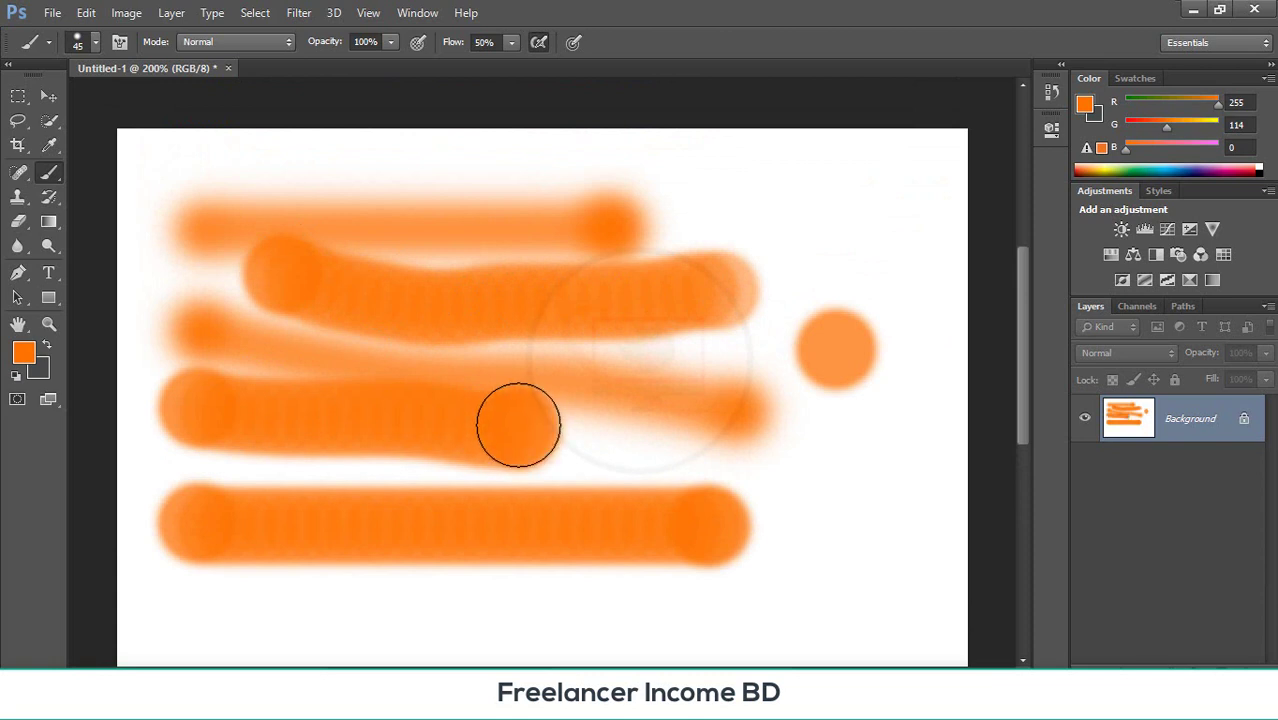
- Raise brush hardness to 100% and paint a hard-edged dab and stroke
left_click(97, 41)
left_click_drag(175, 145, 372, 146)
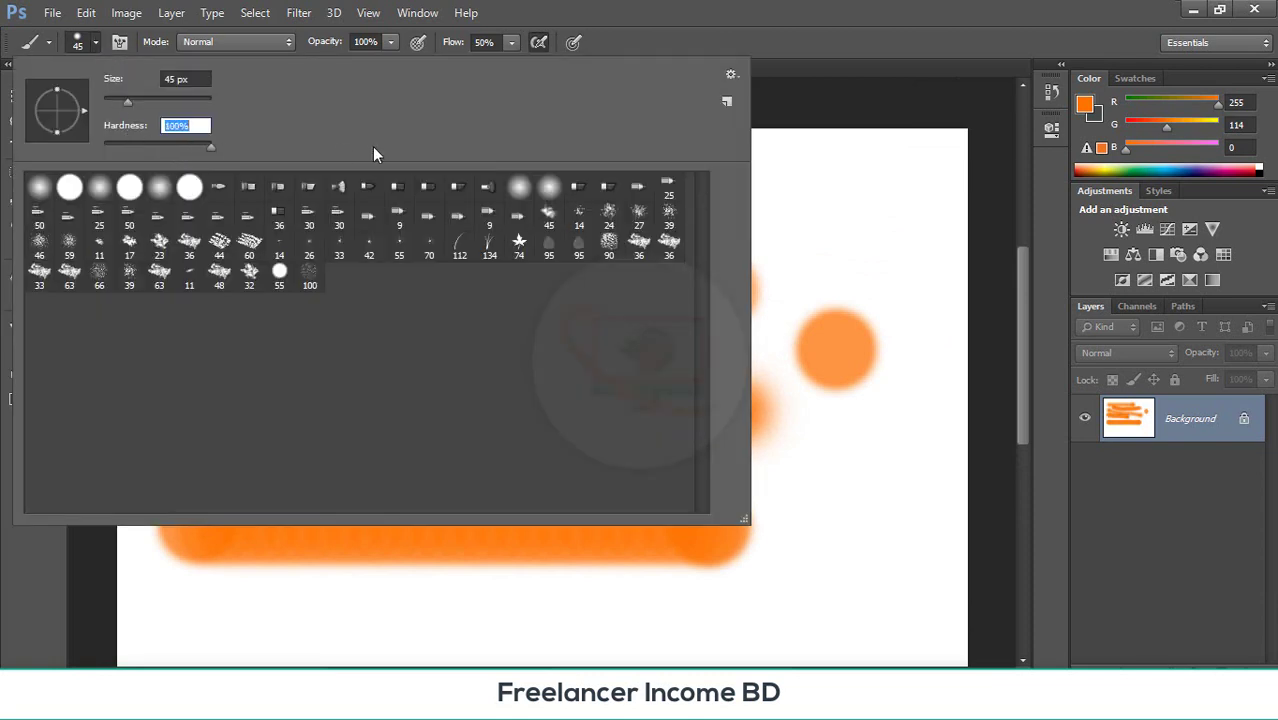
left_click(822, 230)
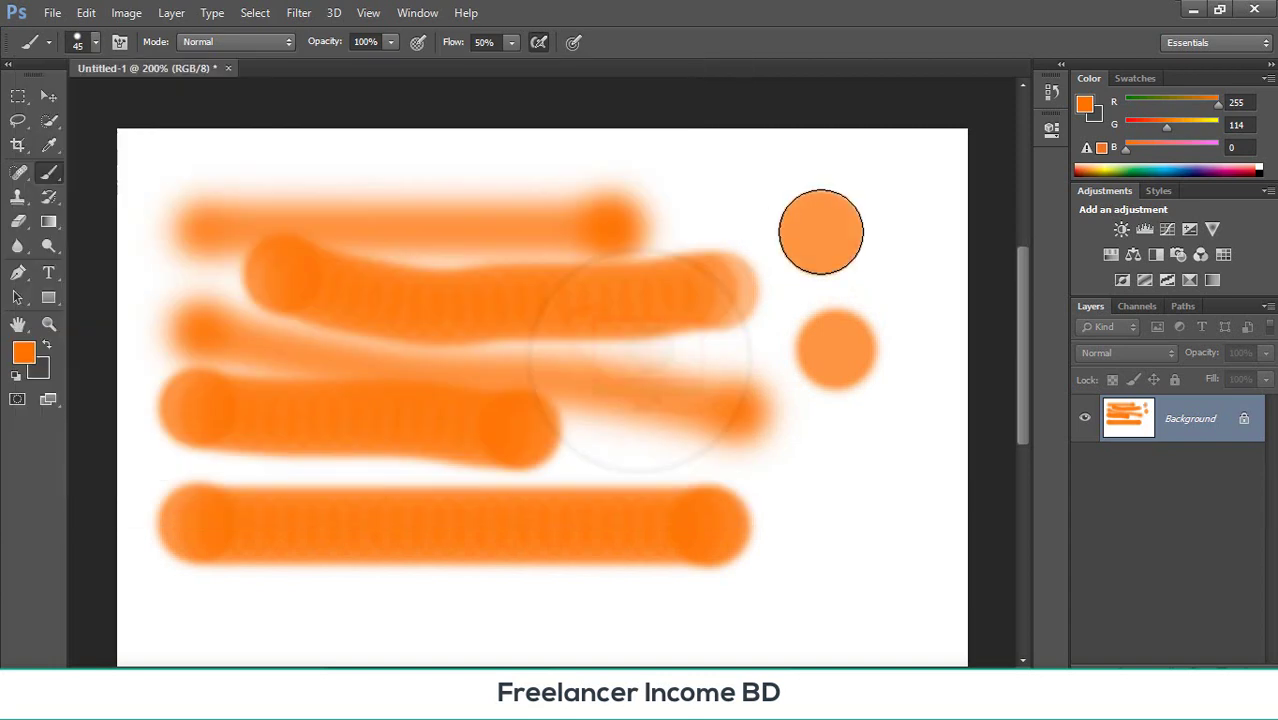
scroll(534, 257, "down", 5)
left_click_drag(200, 353, 796, 354)
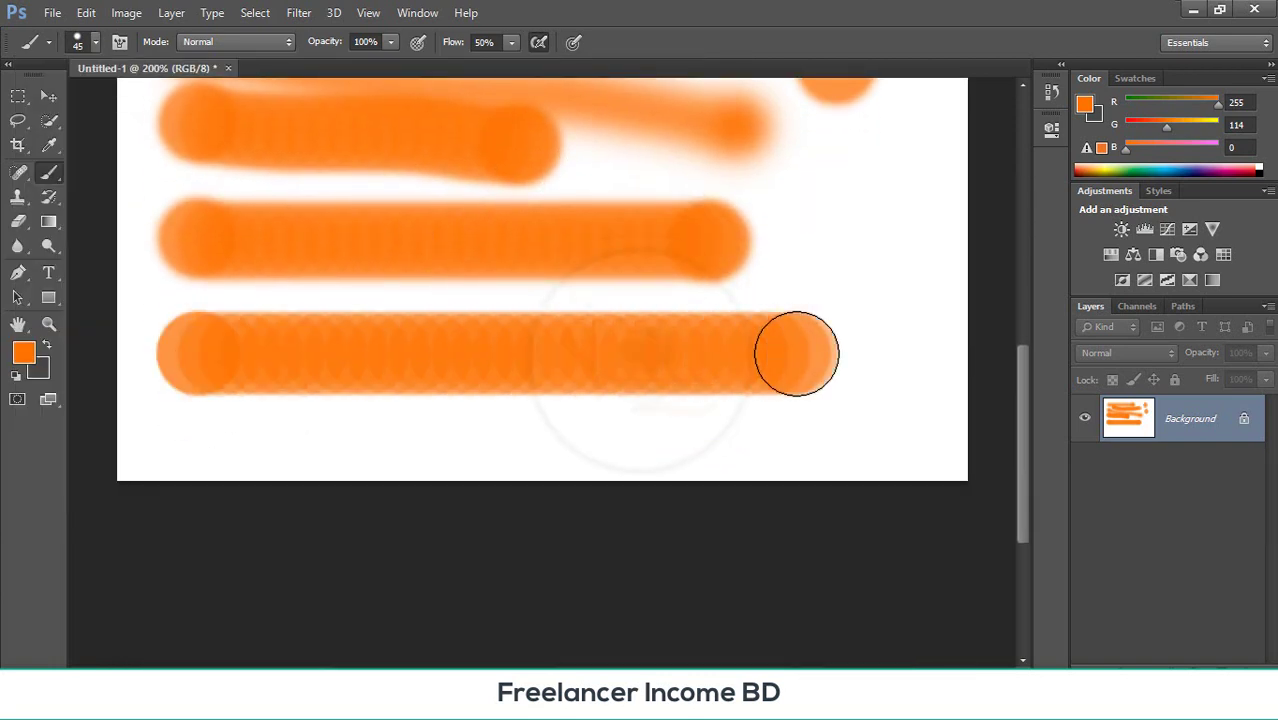
scroll(565, 199, "up", 2)
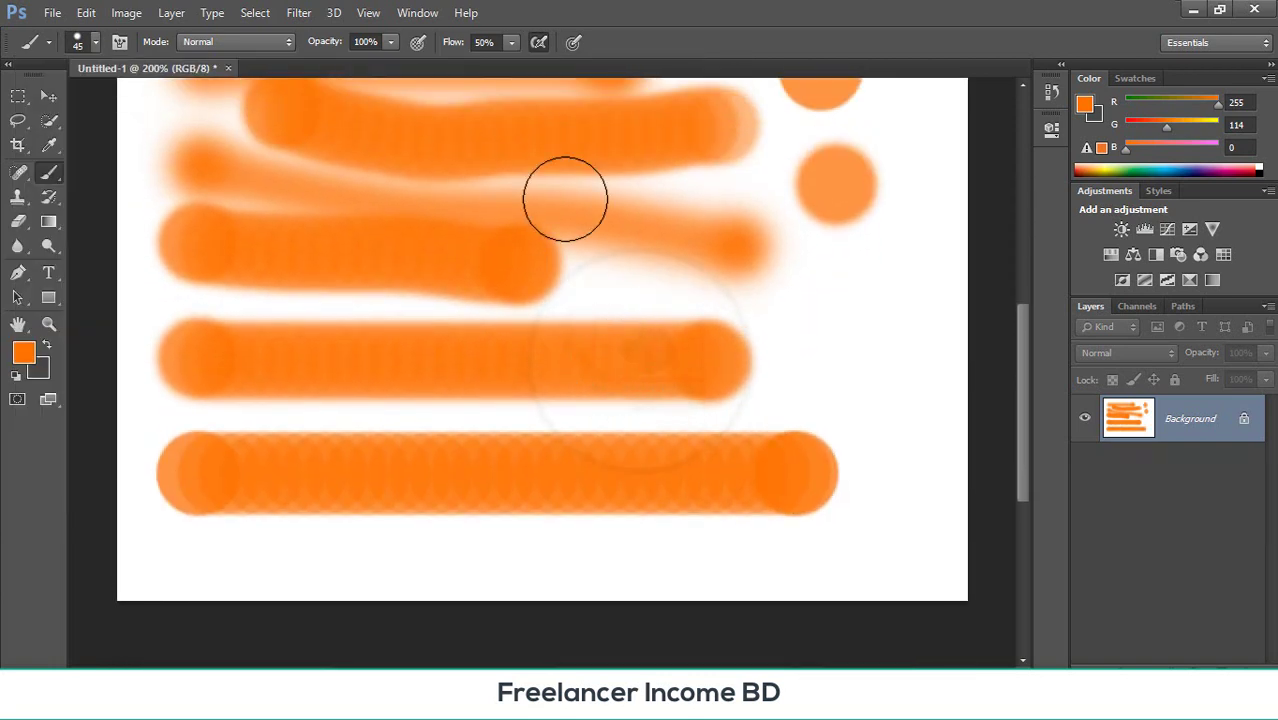
- Set Flow to 39%, paint comparison strokes, then step backward to a blank canvas
left_click(510, 44)
scroll(465, 200, "down", 3)
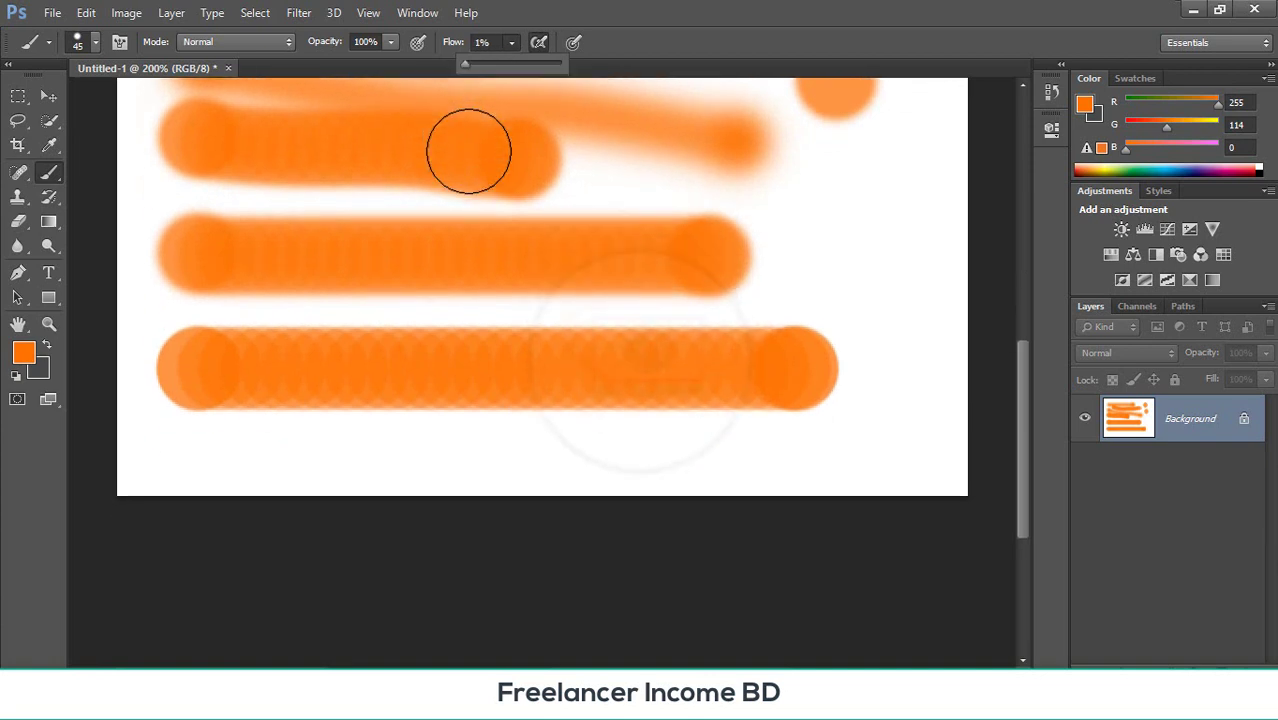
left_click_drag(282, 380, 496, 382)
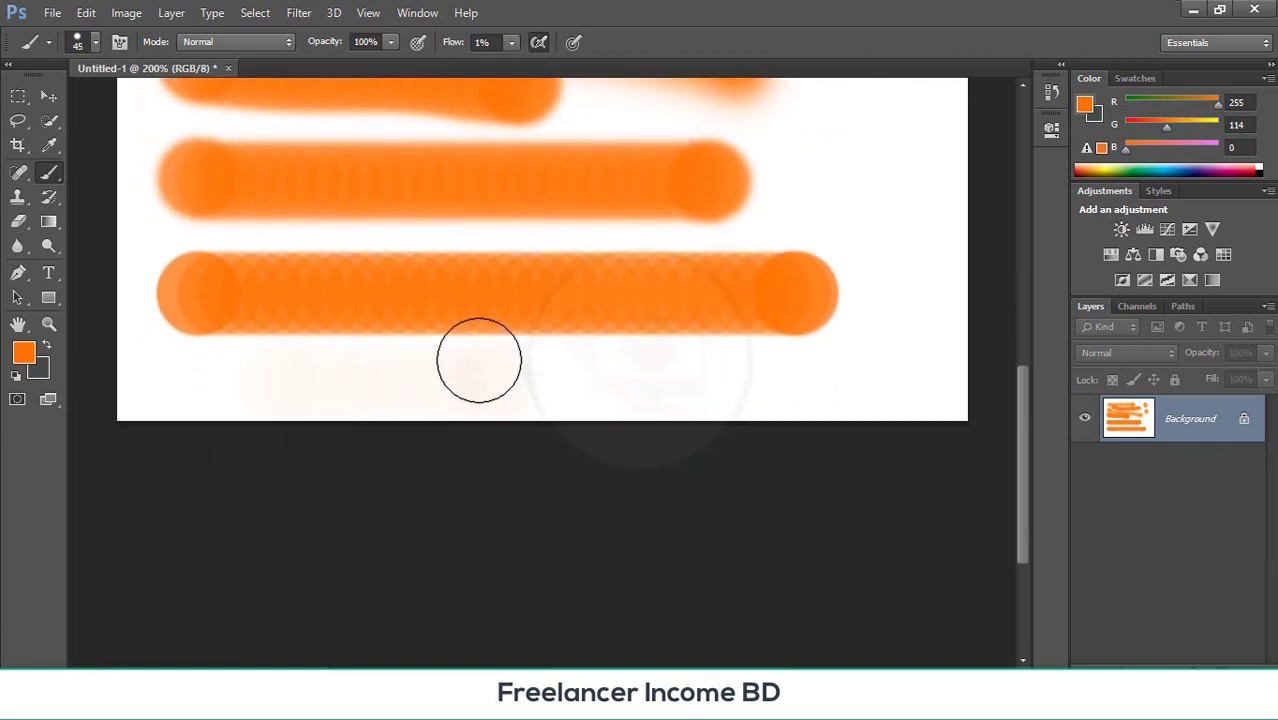
scroll(470, 250, "up", 2)
left_click(510, 44)
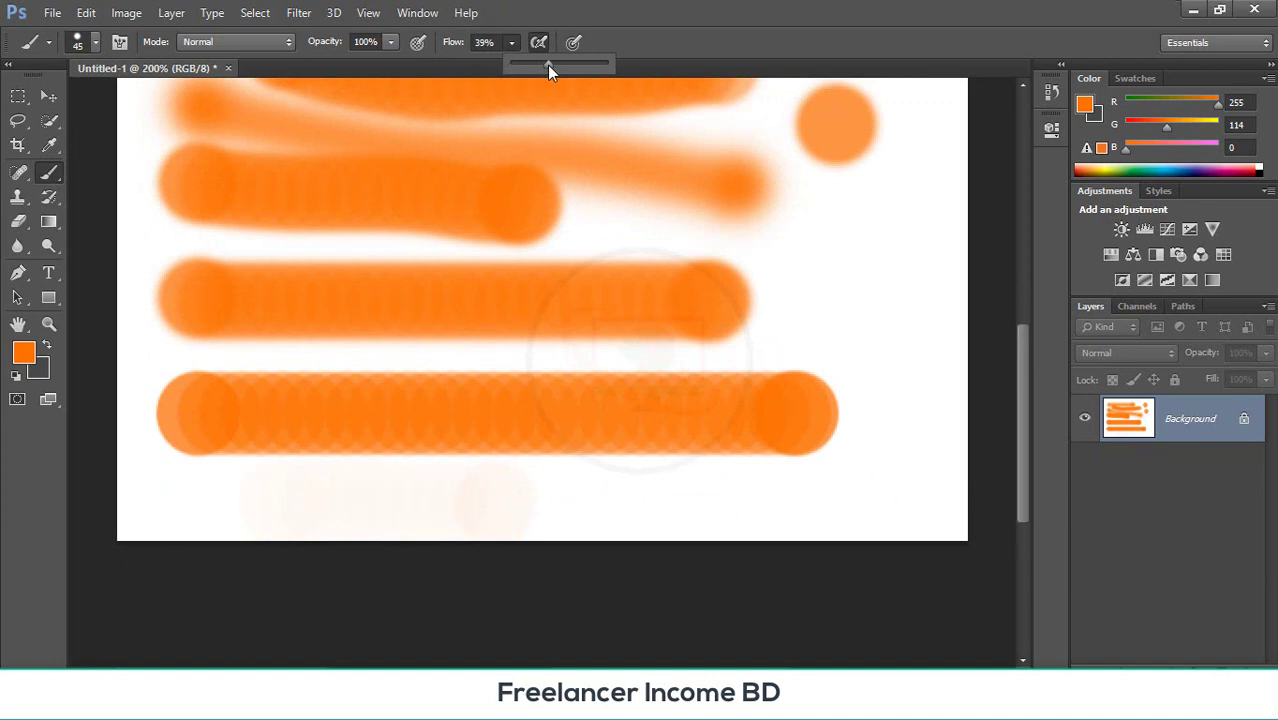
scroll(710, 282, "up", 1)
left_click_drag(867, 248, 890, 488)
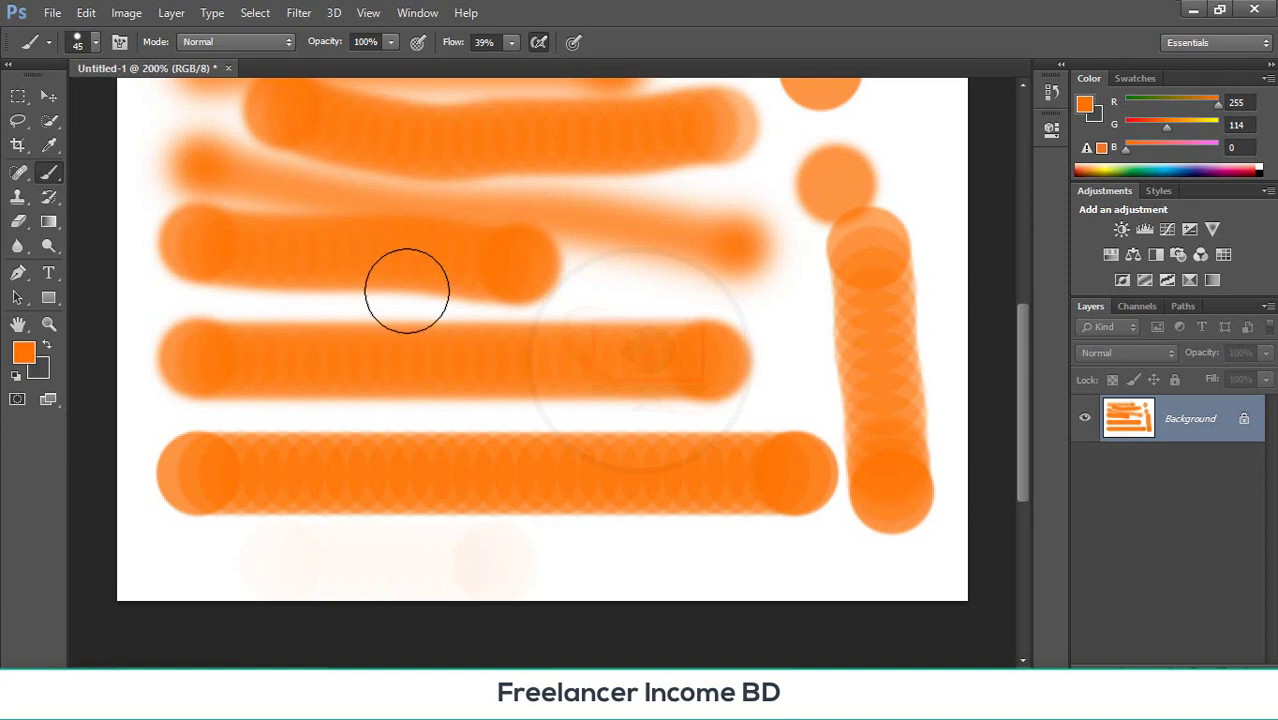
scroll(407, 290, "up", 1)
key("ctrl+alt+z")
key("ctrl+alt+z")
key("ctrl+alt+z")
key("ctrl+alt+z")
key("ctrl+alt+z")
key("ctrl+alt+z")
key("ctrl+alt+z")
key("ctrl+alt+z")
key("ctrl+alt+z")
key("ctrl+alt+z")
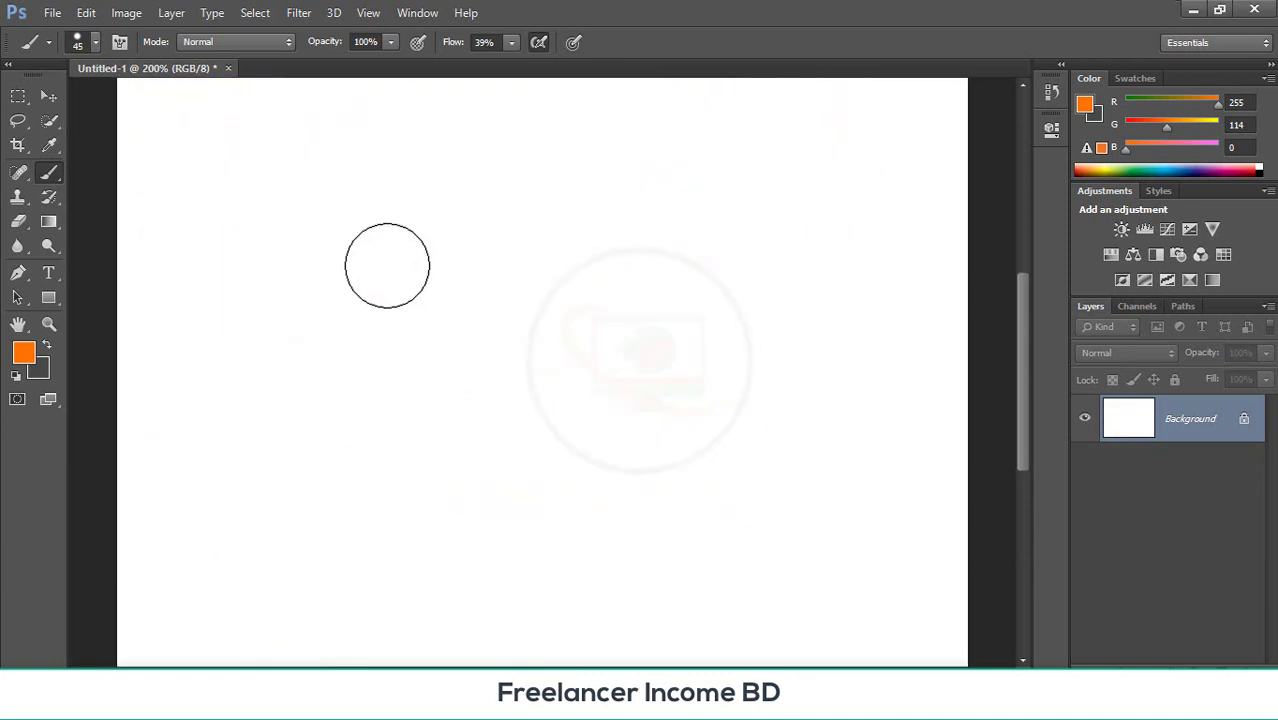
- Paint an orange '20' with the hard brush, then undo both digits
mouse_move(250, 185)
left_mouse_down()
mouse_move(442, 367)
mouse_move(309, 366)
mouse_move(628, 557)
left_mouse_up()
mouse_move(680, 210)
left_mouse_down()
mouse_move(640, 348)
mouse_move(765, 271)
mouse_move(712, 230)
left_mouse_up()
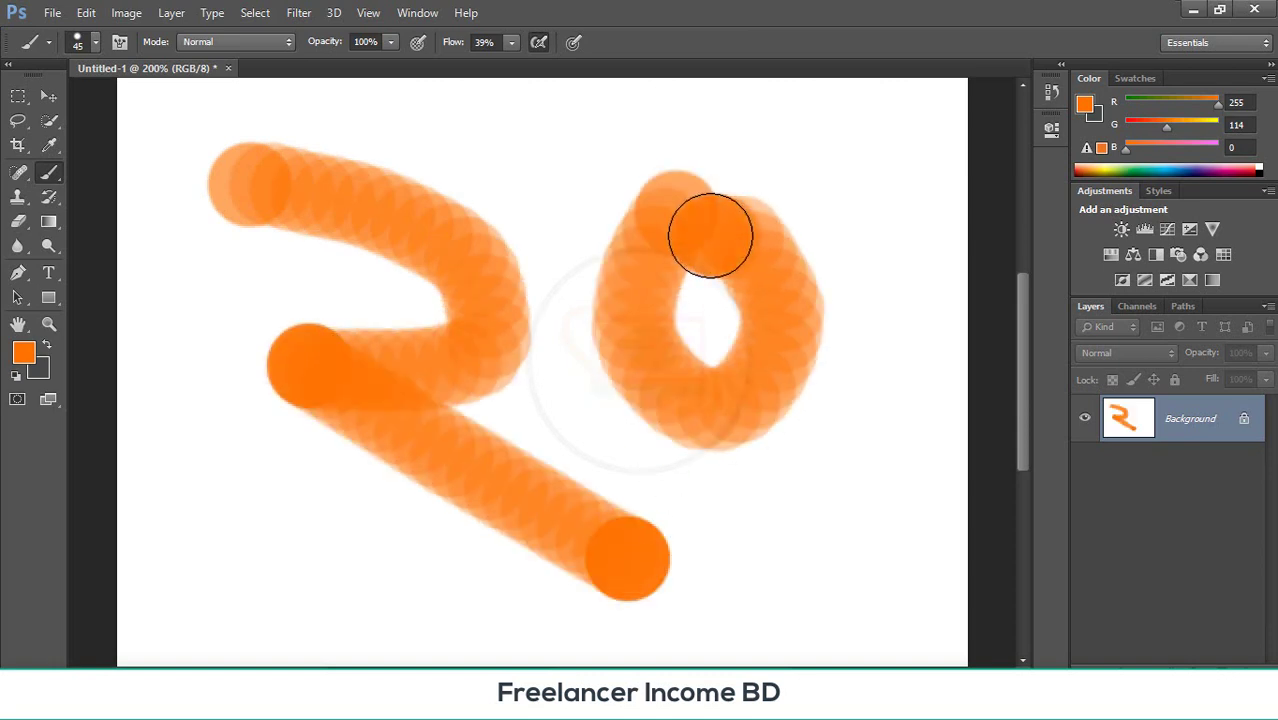
scroll(417, 311, "down", 2)
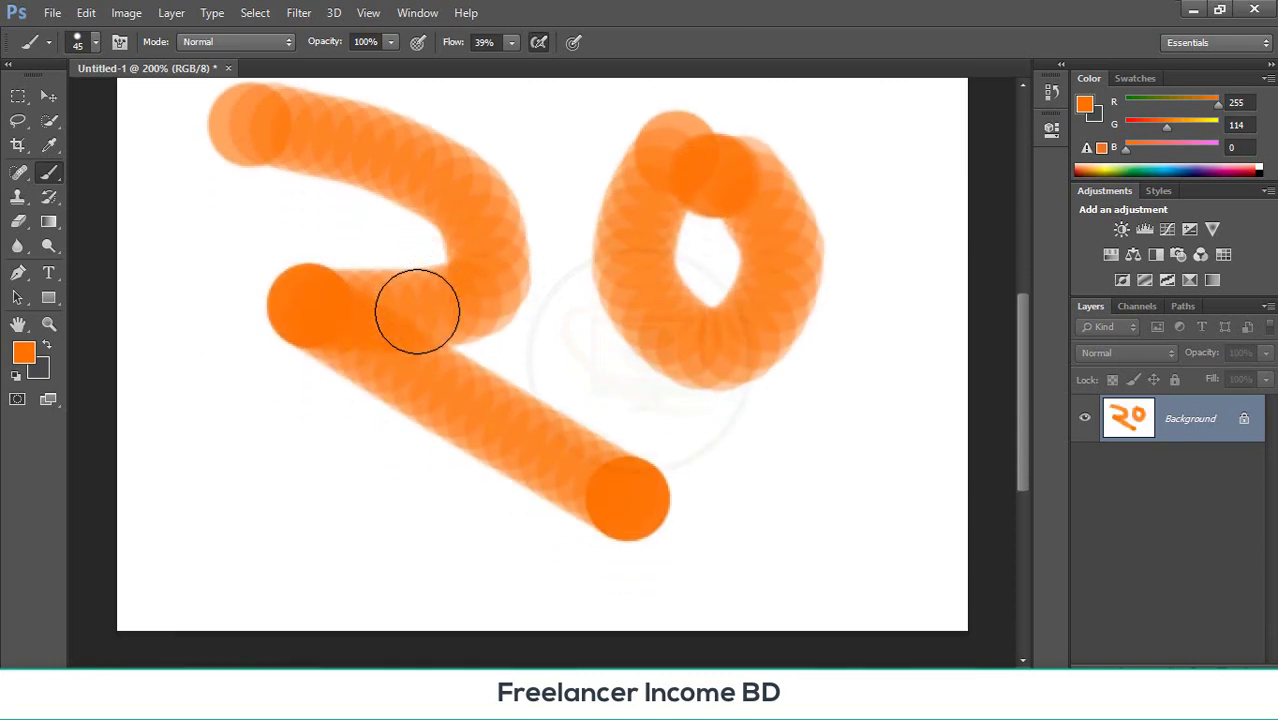
scroll(417, 311, "up", 4)
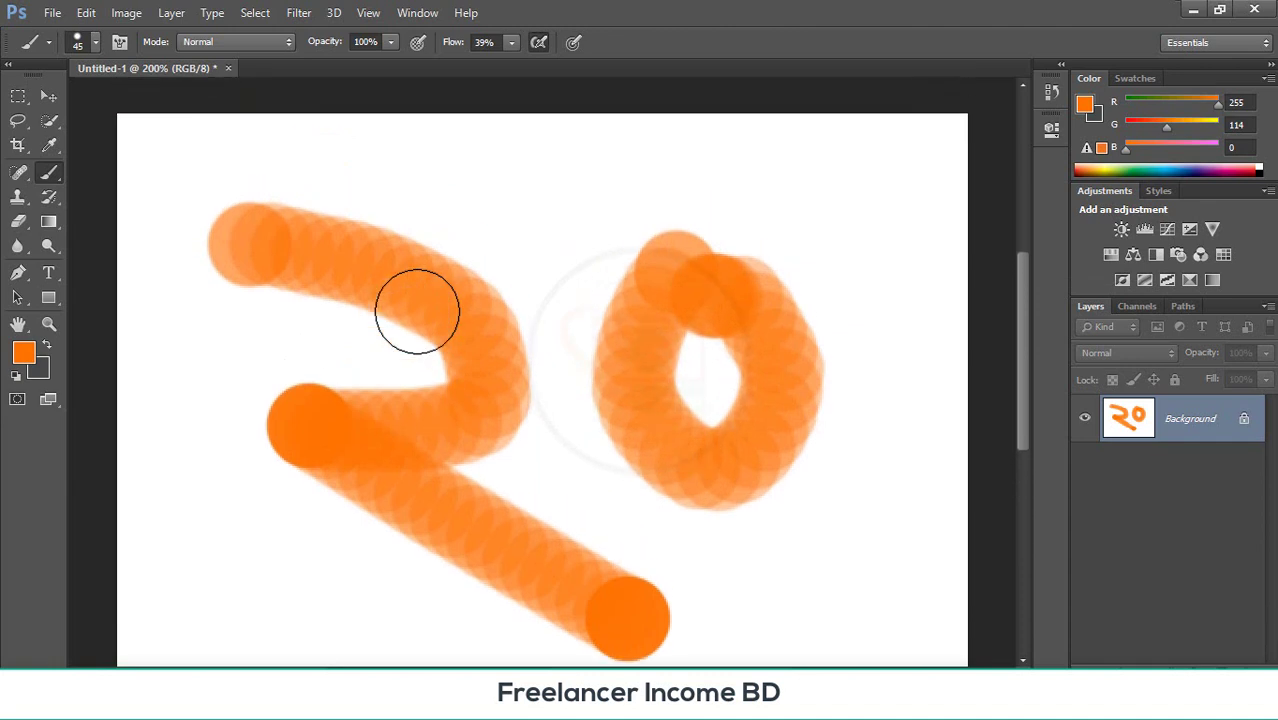
key("ctrl+z")
key("ctrl+z")
key("ctrl+z")
key("ctrl+alt+z")
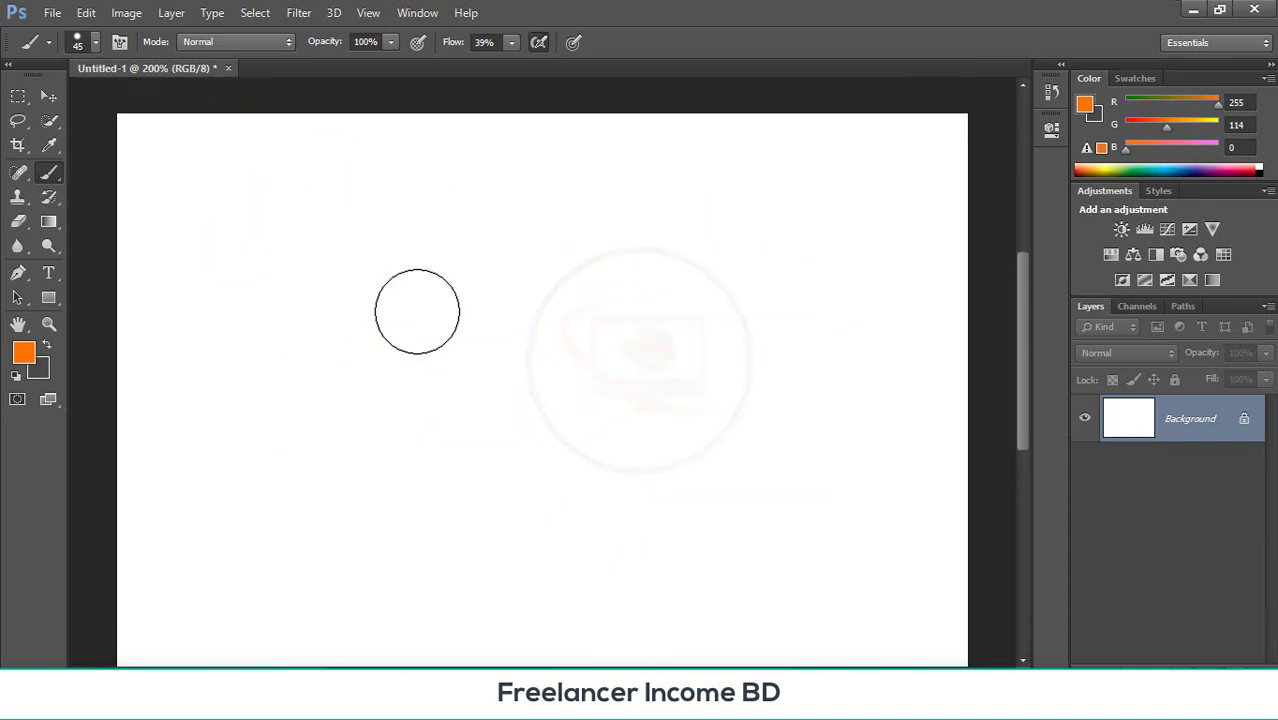
- Choose a textured scatter brush preset and paint textured orange strokes, including a 0
left_click(95, 42)
left_click(250, 248)
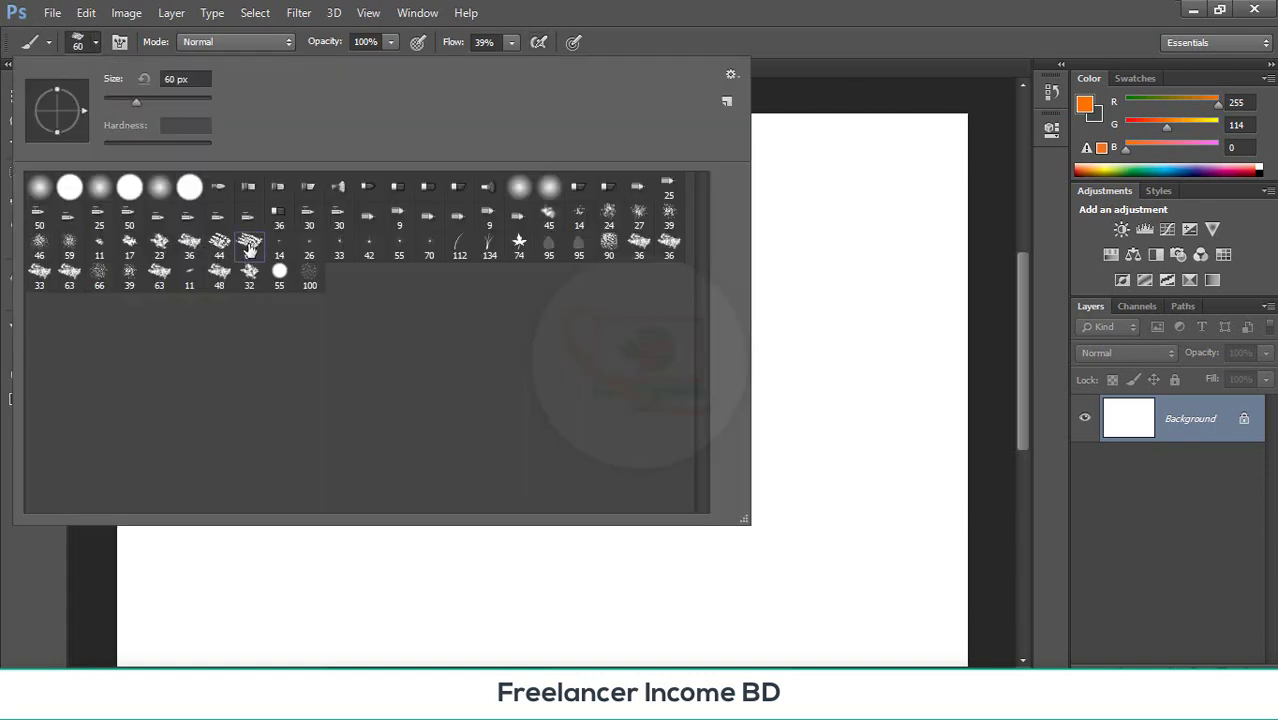
key("Return")
mouse_move(214, 177)
left_mouse_down()
mouse_move(311, 185)
mouse_move(232, 355)
mouse_move(442, 520)
mouse_move(478, 528)
left_mouse_up()
mouse_move(634, 226)
left_mouse_down()
mouse_move(575, 340)
mouse_move(705, 402)
mouse_move(703, 270)
mouse_move(633, 223)
left_mouse_up()
- Add one more textured stroke, then undo all textured strokes to leave the canvas empty
scroll(470, 330, "down", 5)
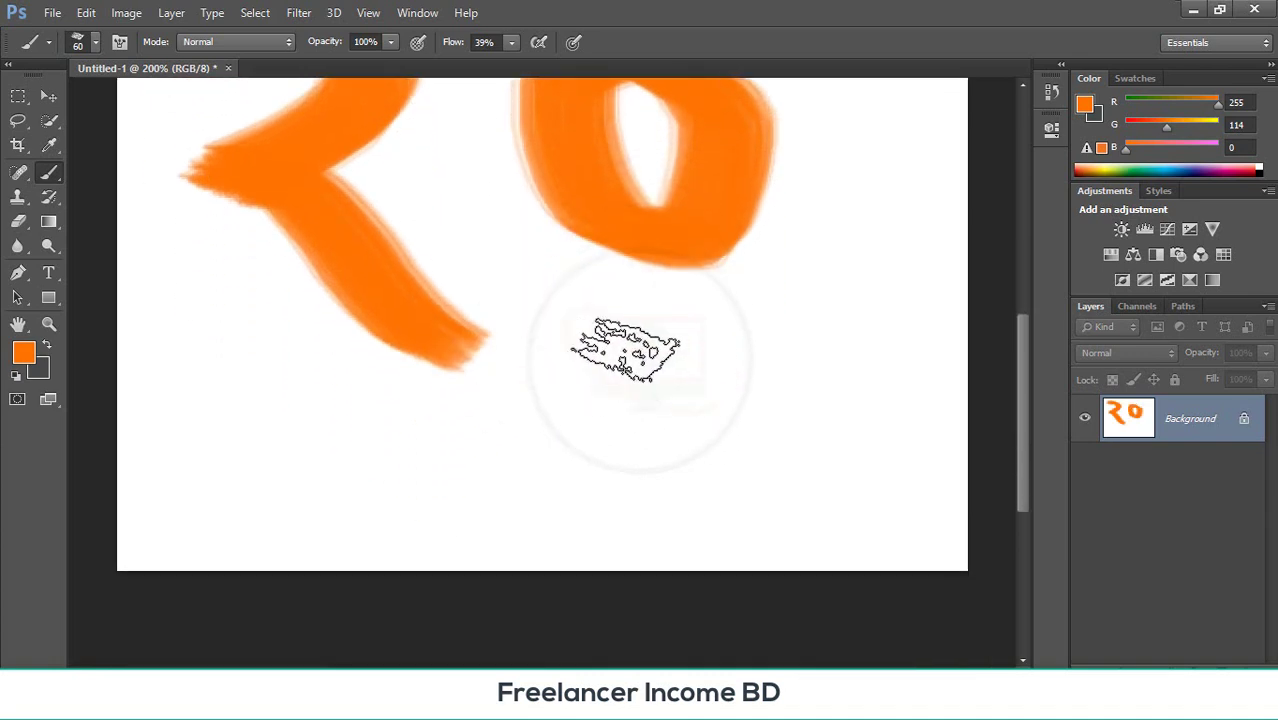
scroll(613, 414, "up", 2)
scroll(585, 385, "down", 5)
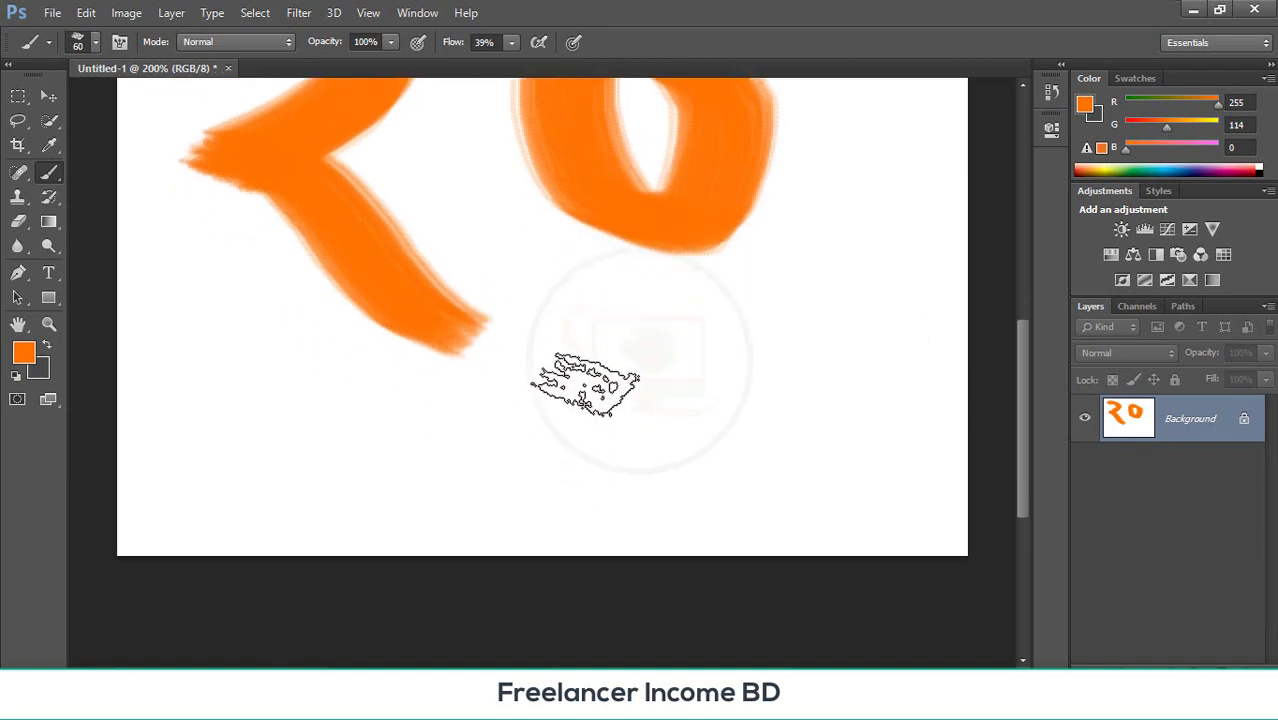
mouse_move(570, 288)
left_mouse_down()
mouse_move(698, 408)
mouse_move(715, 338)
mouse_move(720, 363)
mouse_move(385, 508)
left_mouse_up()
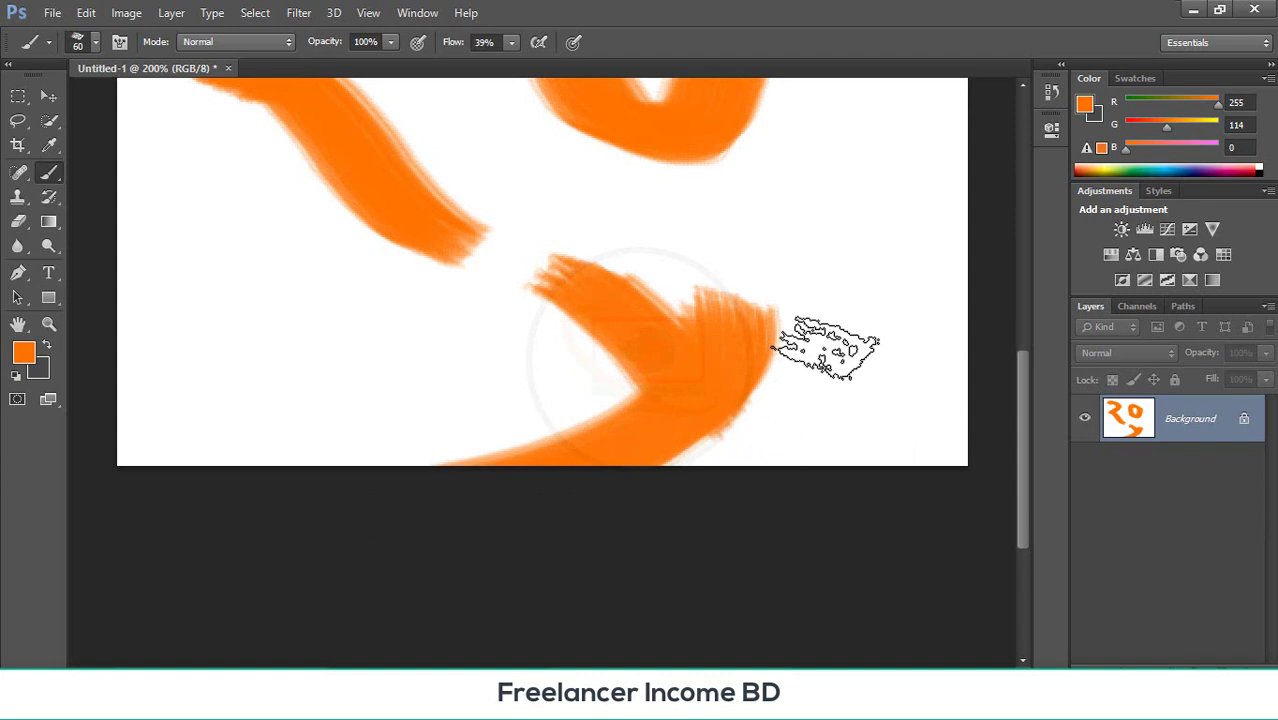
key("ctrl+alt+z")
key("ctrl+alt+z")
key("ctrl+alt+z")
key("ctrl+alt+z")
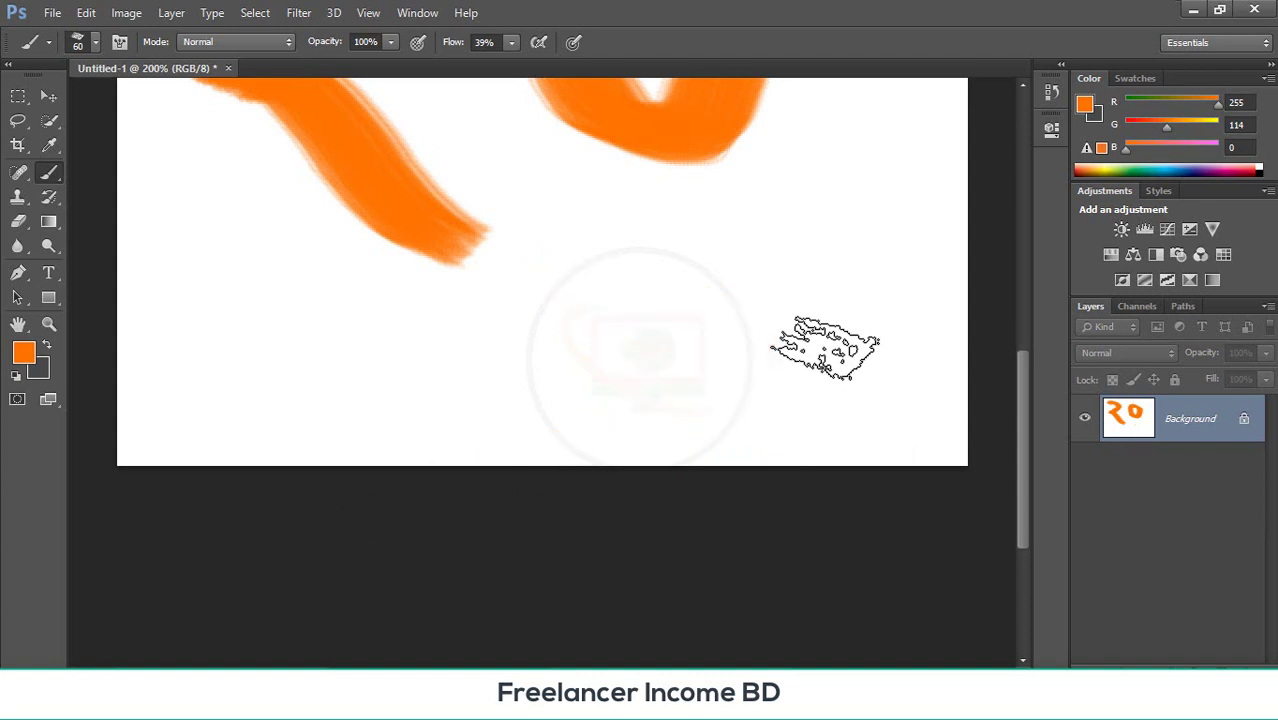
scroll(370, 270, "up", 3)
scroll(370, 270, "up", 4)
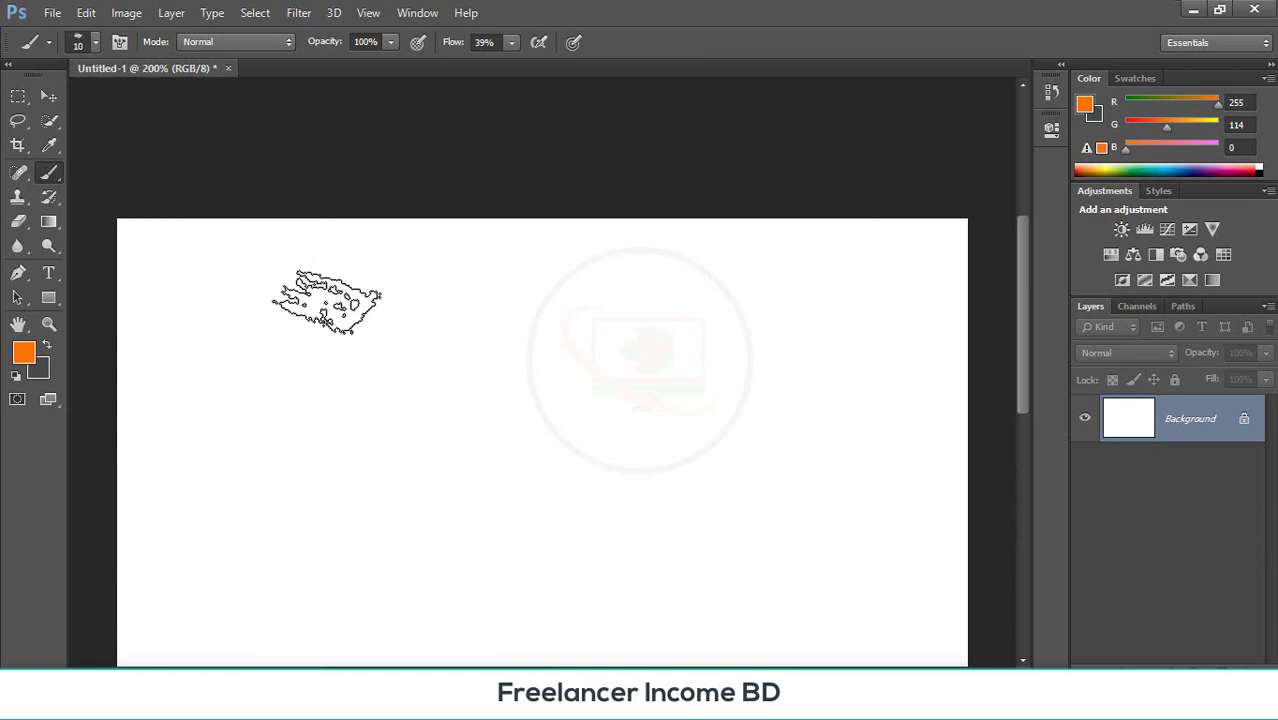
- Resize the brush with the bracket key and paint an orange '20' at top left
key("bracketleft")
scroll(150, 245, "down", 2)
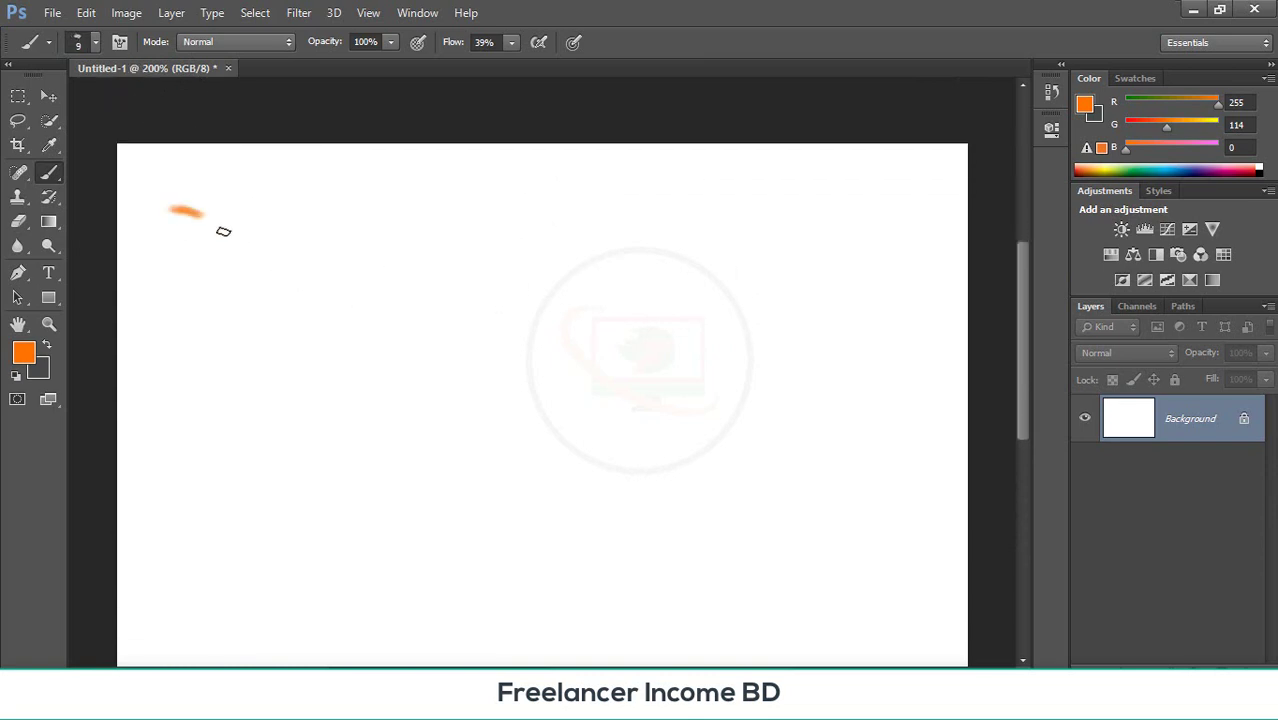
mouse_move(223, 231)
left_mouse_down()
mouse_move(193, 279)
mouse_move(210, 262)
mouse_move(291, 365)
left_mouse_up()
mouse_move(296, 227)
left_mouse_down()
mouse_move(288, 298)
mouse_move(350, 292)
mouse_move(342, 245)
mouse_move(308, 231)
left_mouse_up()
- Hand-letter the word 'year' in orange below the 20
scroll(371, 331, "down", 3)
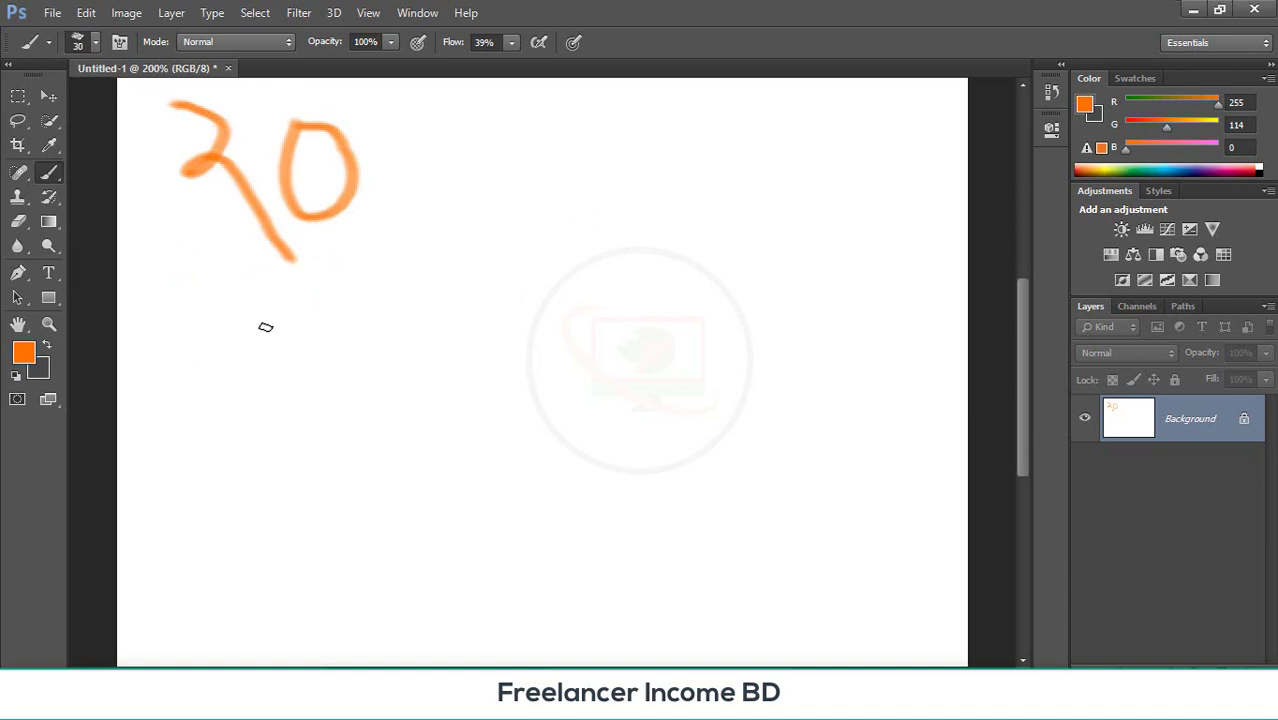
mouse_move(224, 302)
left_mouse_down()
mouse_move(293, 359)
mouse_move(400, 359)
mouse_move(377, 402)
mouse_move(235, 500)
mouse_move(186, 507)
left_mouse_up()
left_click_drag(425, 300, 385, 395)
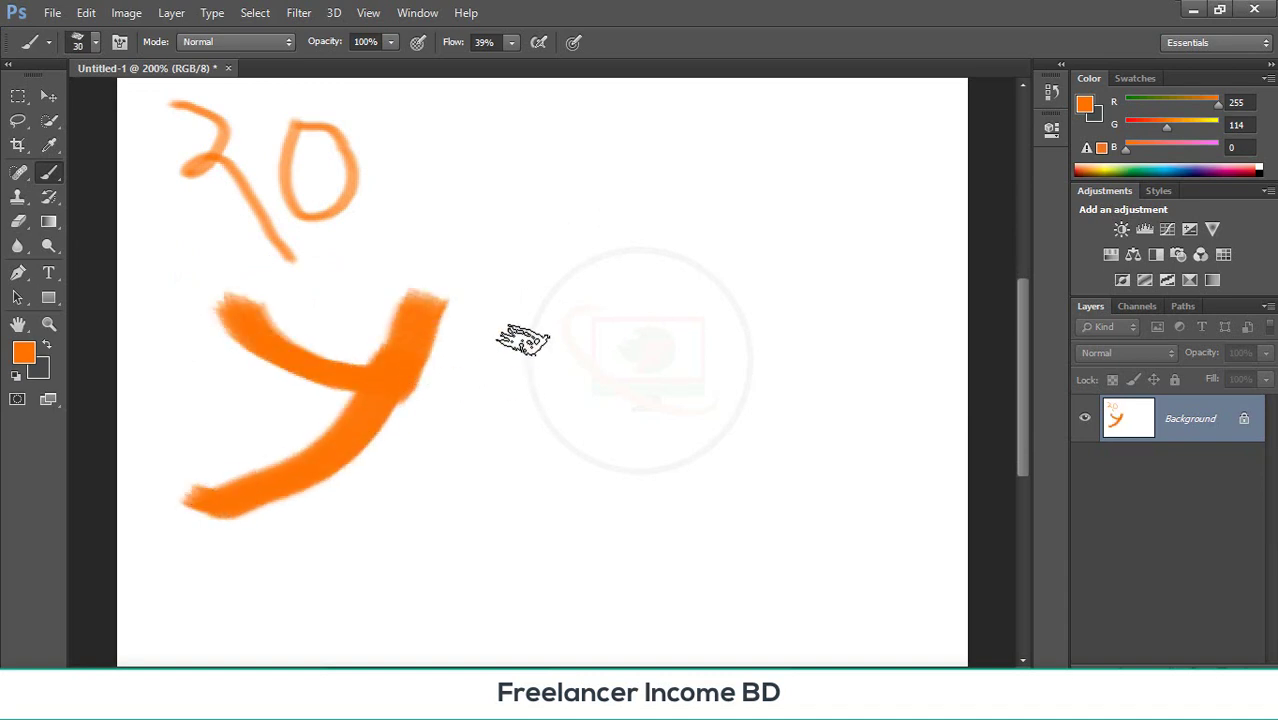
left_click_drag(455, 355, 528, 378)
mouse_move(548, 316)
left_mouse_down()
mouse_move(539, 449)
mouse_move(640, 462)
left_mouse_up()
mouse_move(705, 305)
left_mouse_down()
mouse_move(670, 305)
mouse_move(676, 337)
mouse_move(712, 397)
mouse_move(760, 402)
left_mouse_up()
mouse_move(805, 333)
left_mouse_down()
mouse_move(807, 428)
mouse_move(884, 325)
mouse_move(897, 412)
mouse_move(927, 362)
mouse_move(921, 428)
left_mouse_up()
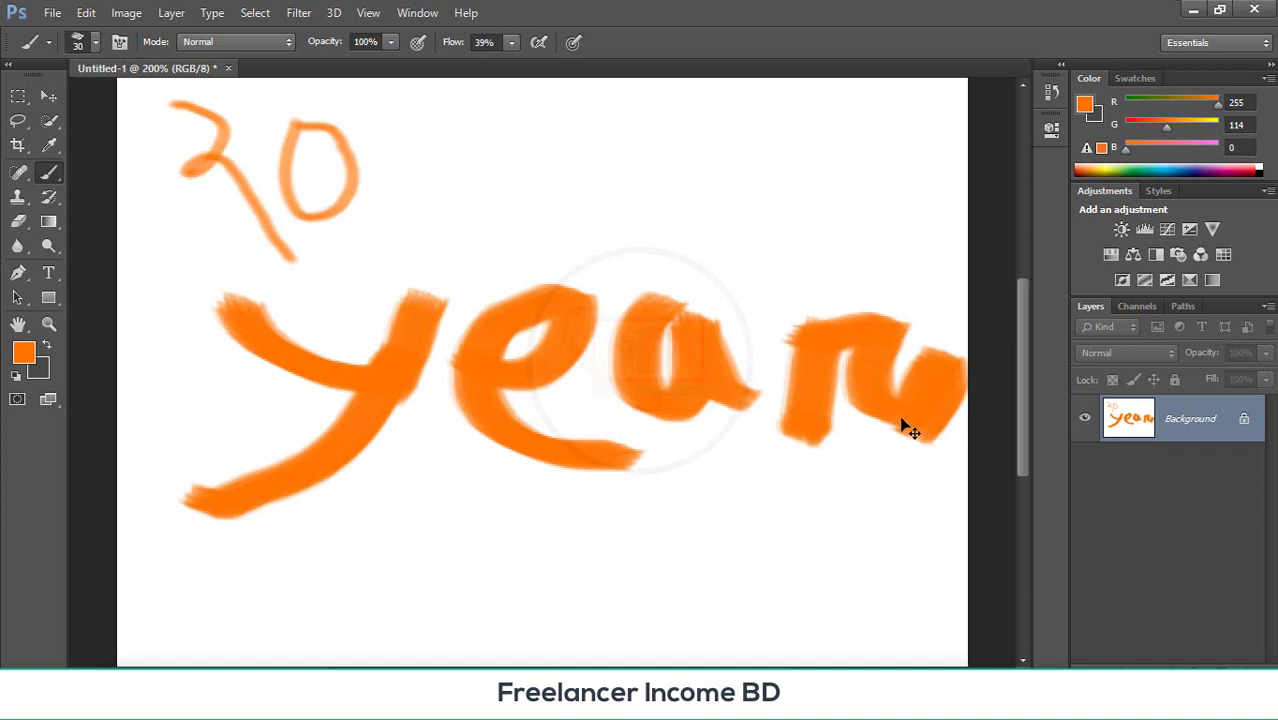
- Step back and forth through the last strokes, then undo all lettering to a blank canvas
key("ctrl+z")
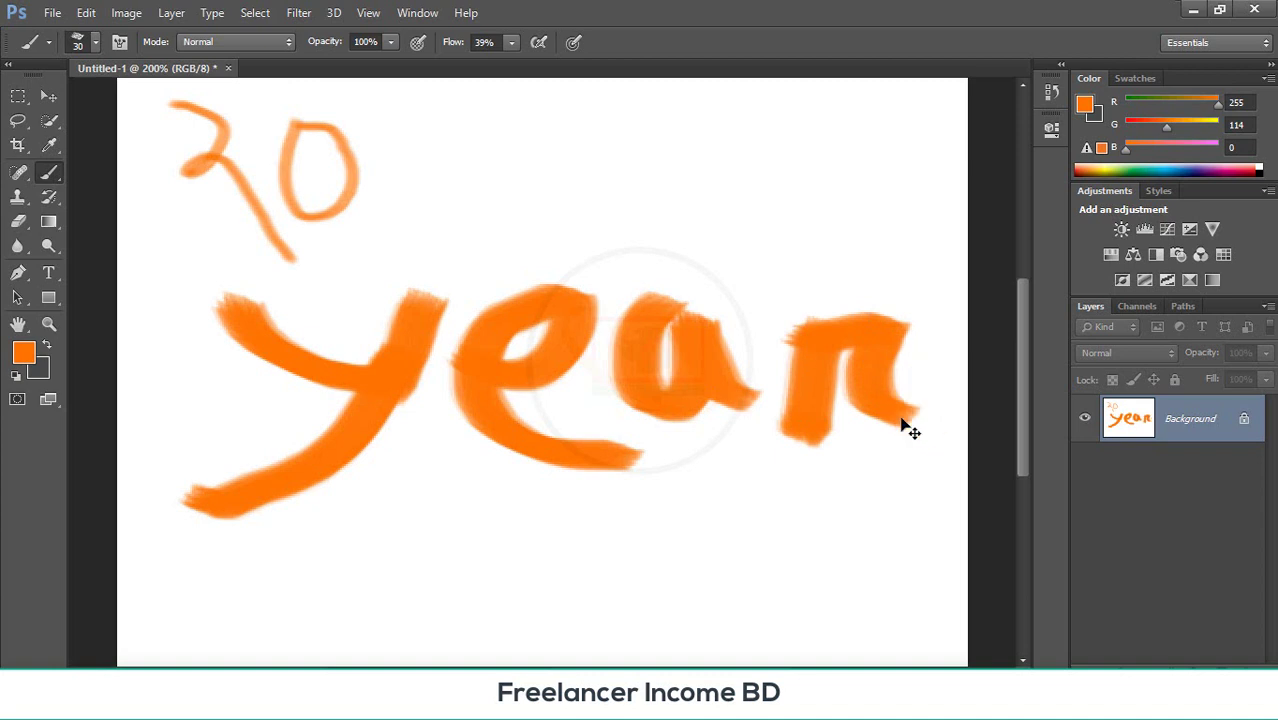
key("ctrl+alt+z")
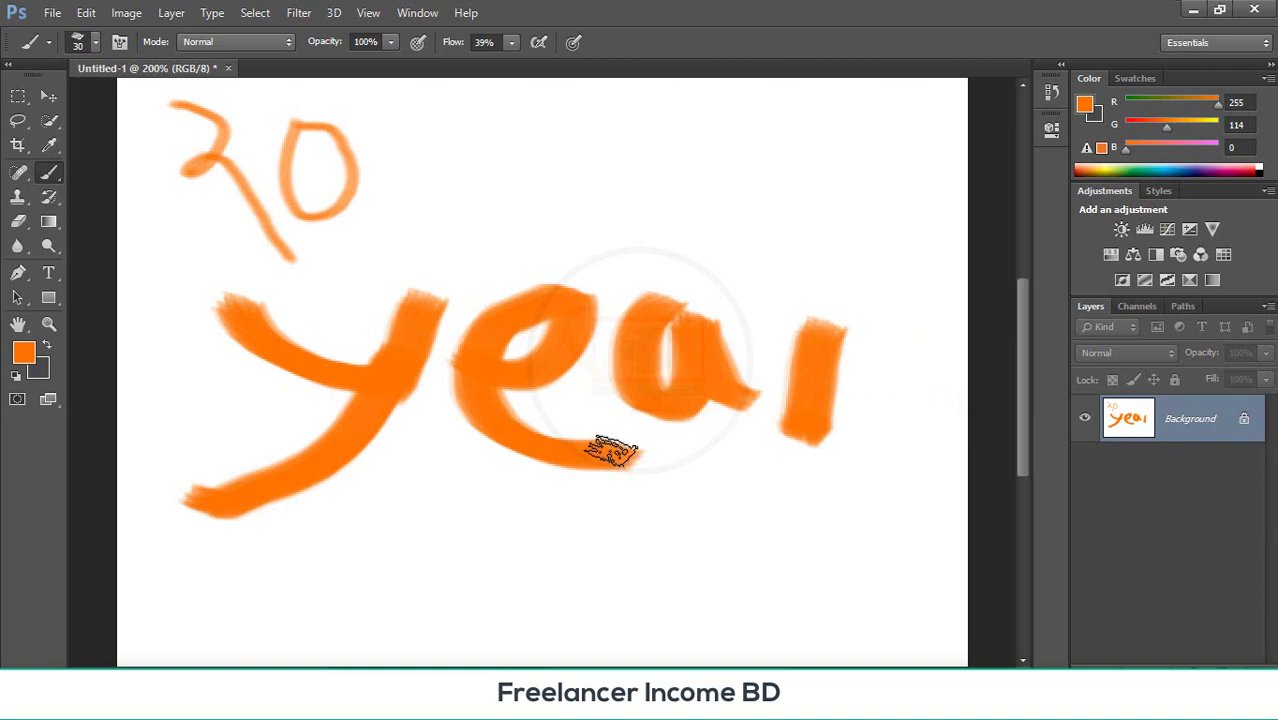
key("ctrl+shift+z")
key("ctrl+alt+z")
key("ctrl+shift+z")
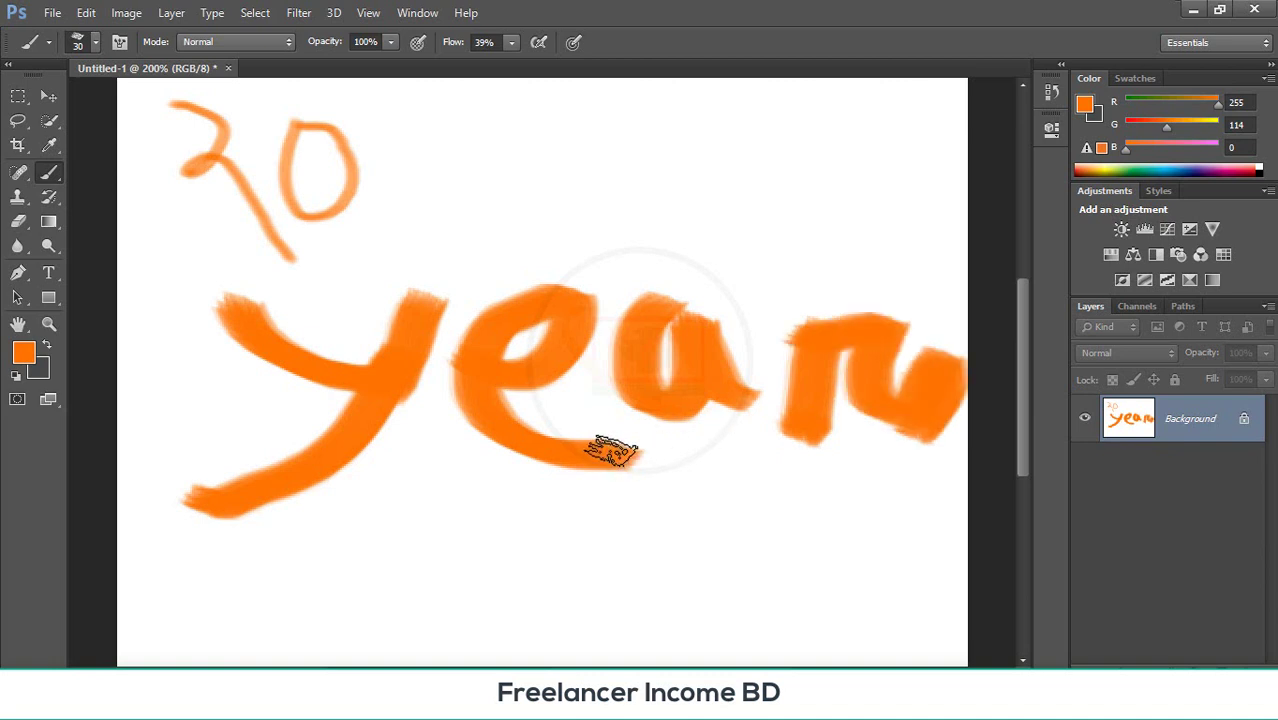
key("ctrl+alt+z")
key("ctrl+alt+z")
key("ctrl+alt+z")
key("ctrl+alt+z")
key("ctrl+alt+z")
key("ctrl+alt+z")
key("ctrl+alt+z")
key("ctrl+alt+z")
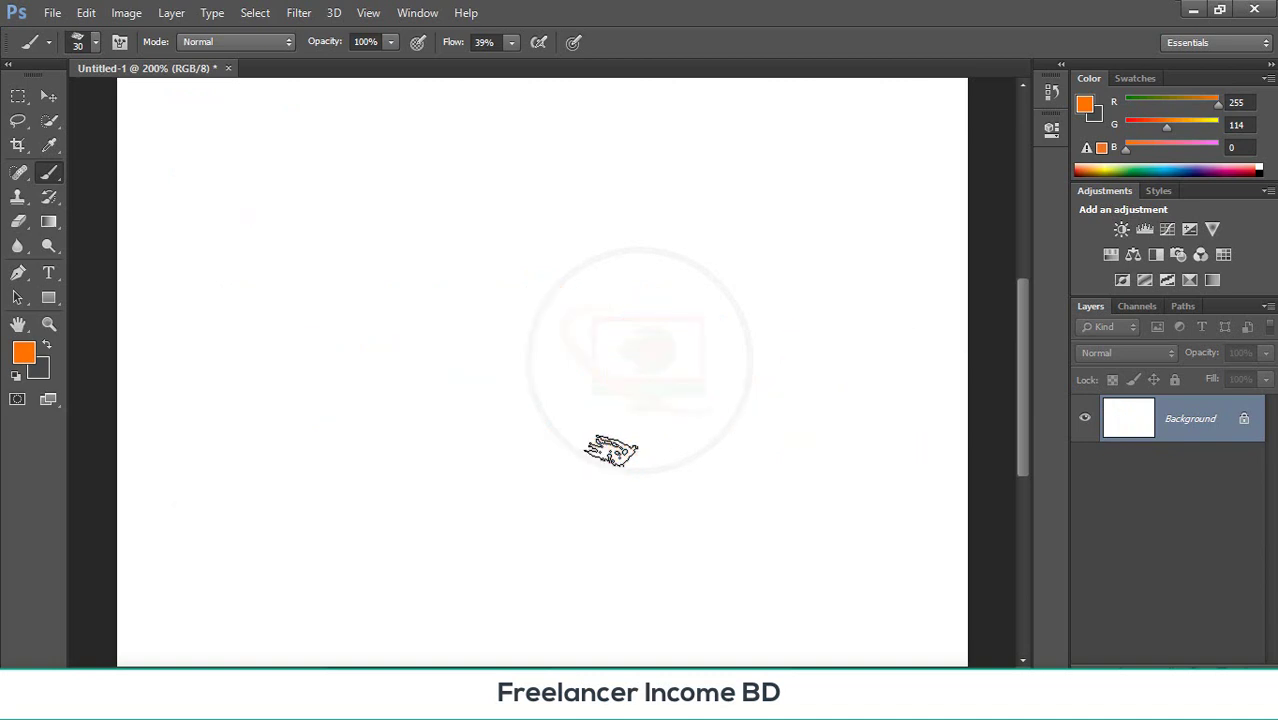
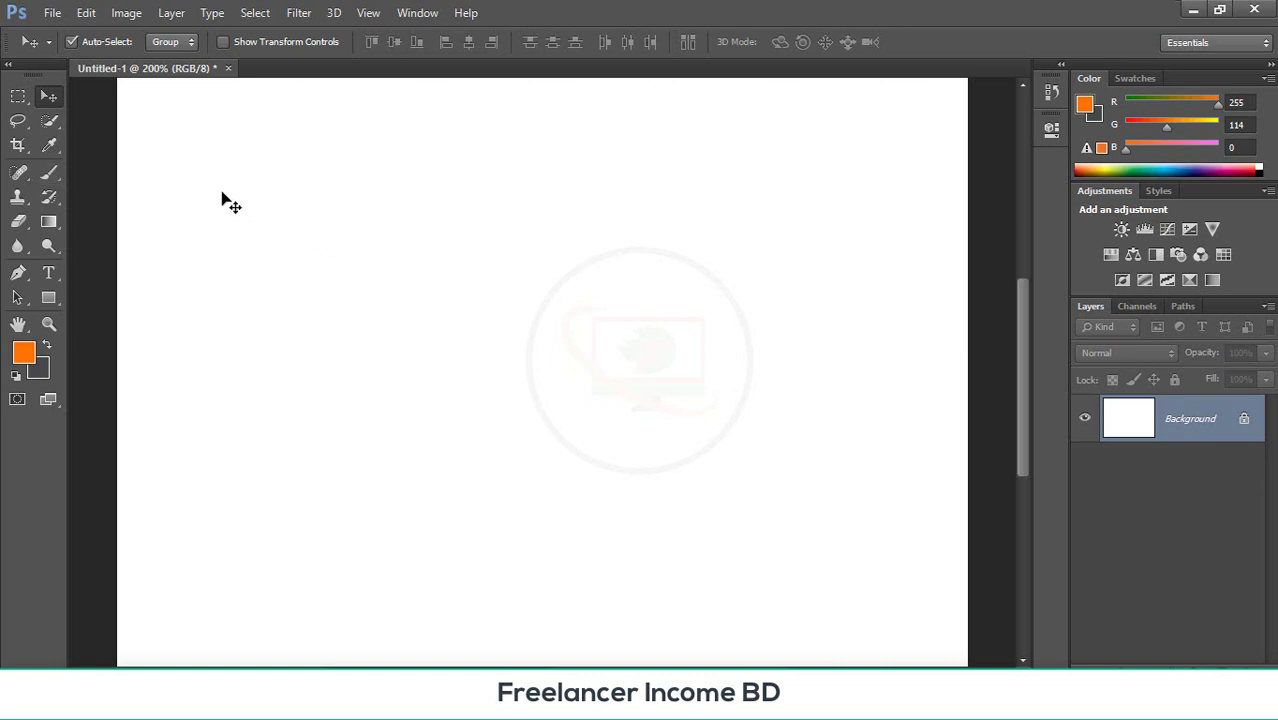
- Paint a broad orange test stroke across the canvas with the Brush tool
left_click(49, 173)
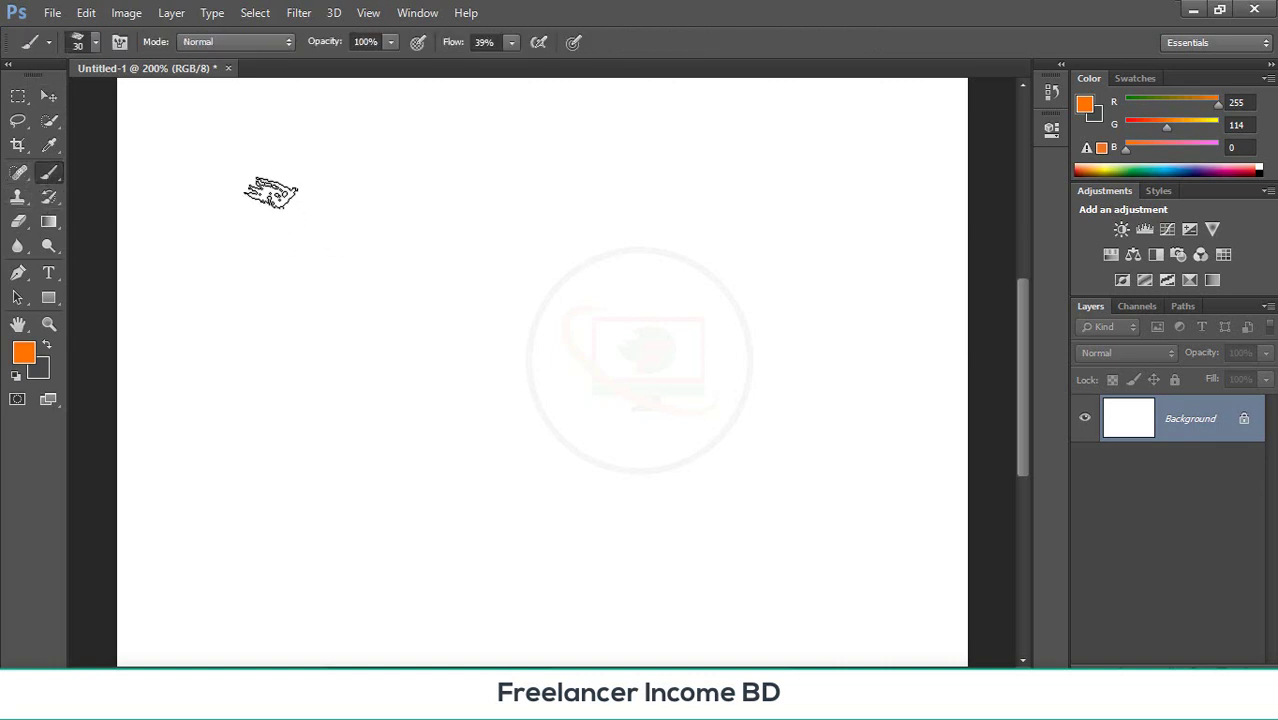
mouse_move(172, 162)
left_mouse_down()
mouse_move(342, 222)
mouse_move(563, 205)
mouse_move(577, 268)
mouse_move(556, 277)
mouse_move(570, 280)
mouse_move(440, 288)
left_mouse_up()
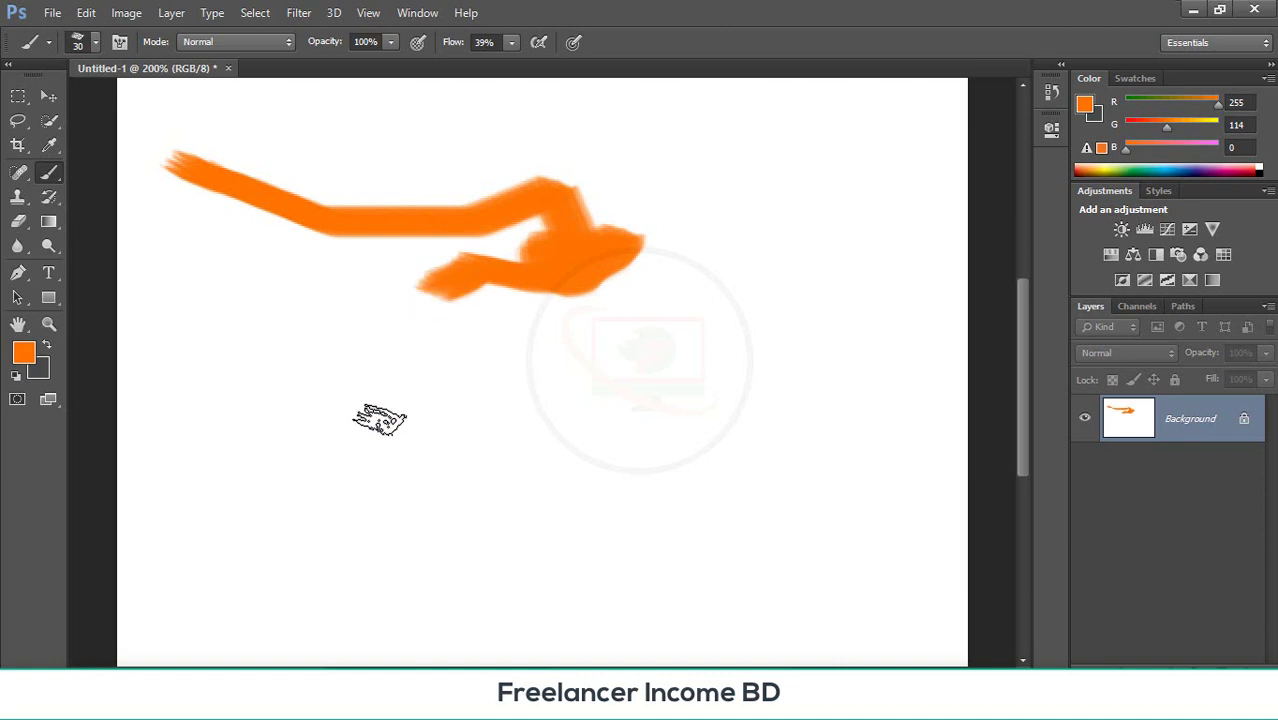
left_click(119, 42)
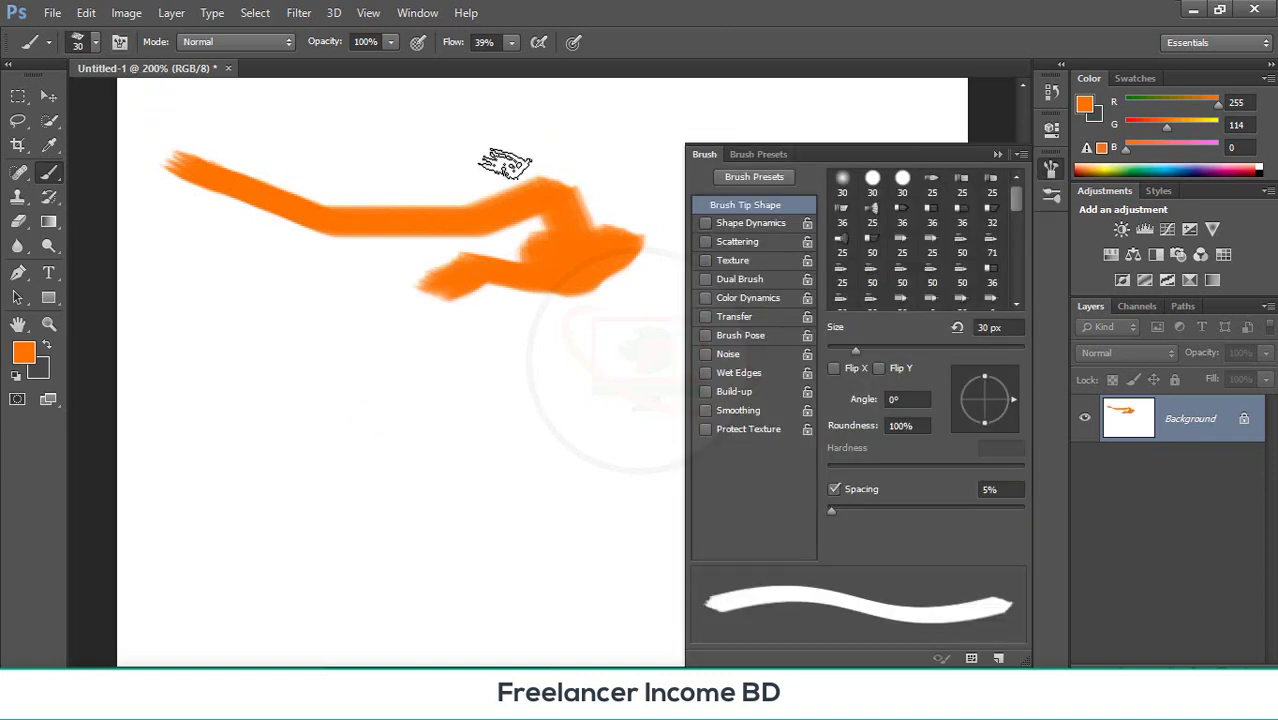
- Choose the grass brush preset, shrink its size, and paint a row of grass tufts below the orange stroke
left_click(95, 44)
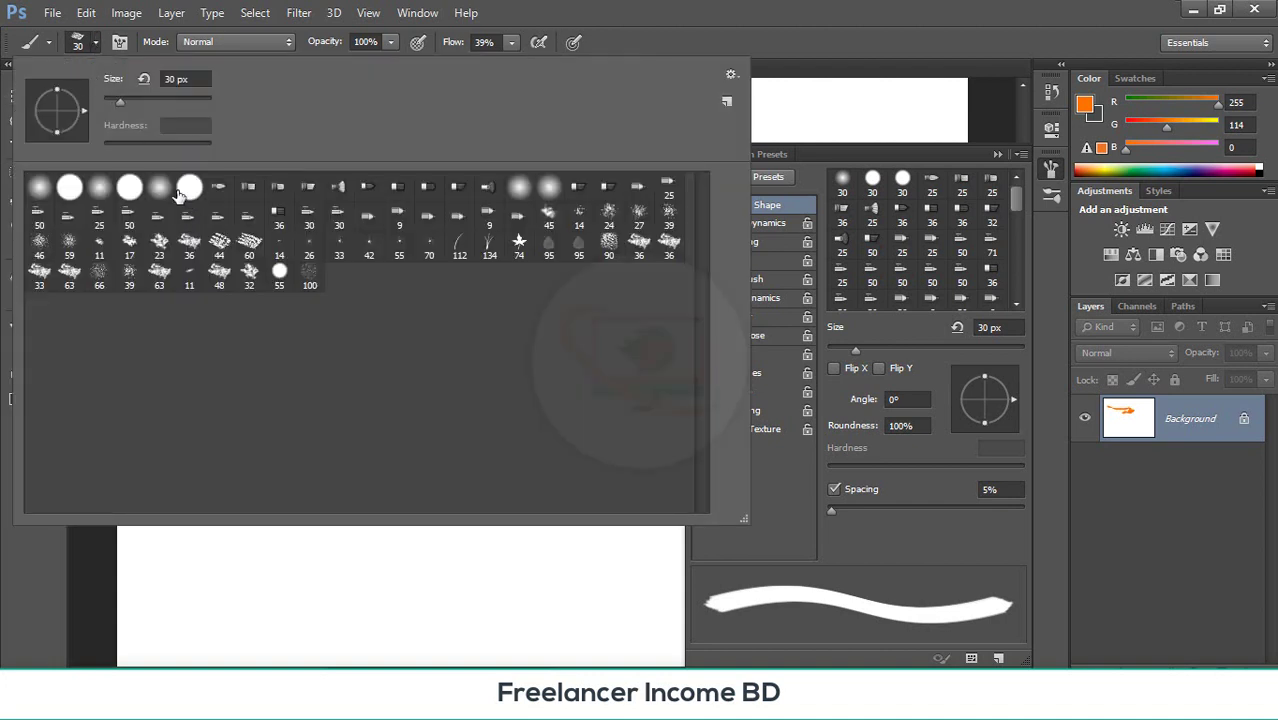
left_click(490, 245)
key("Return")
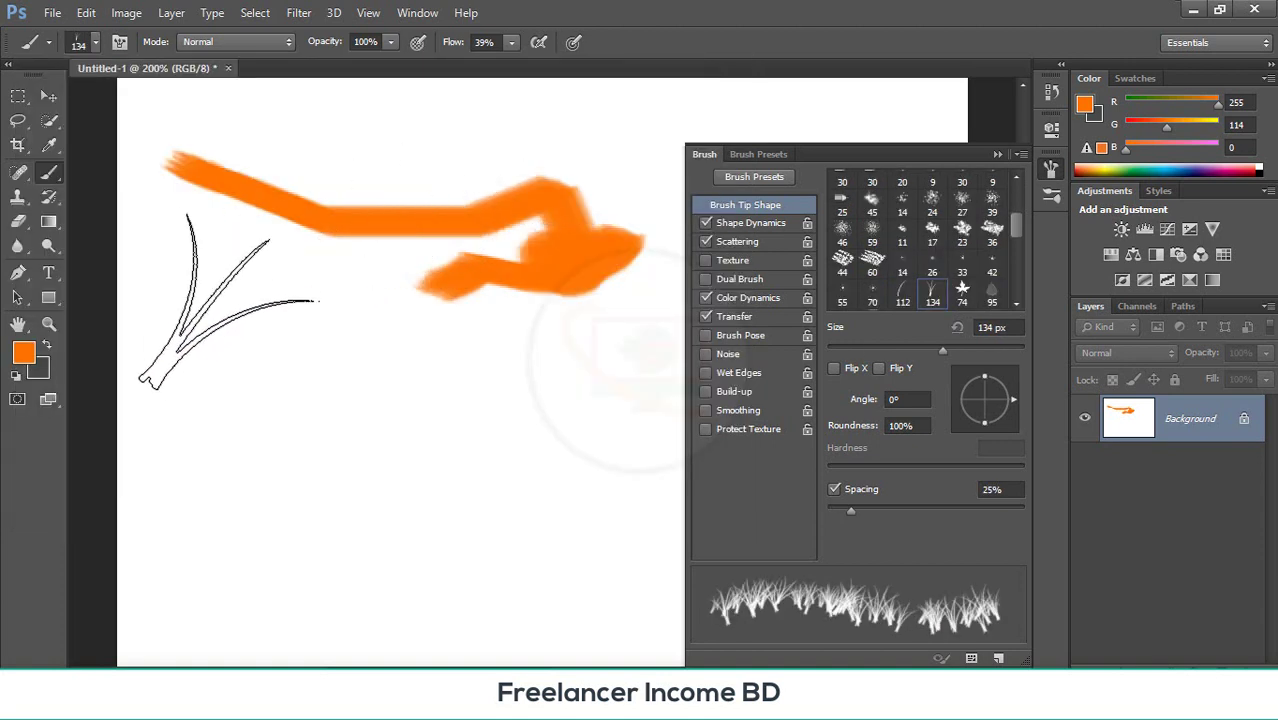
mouse_move(885, 350)
left_mouse_down()
mouse_move(841, 350)
mouse_move(855, 350)
left_mouse_up()
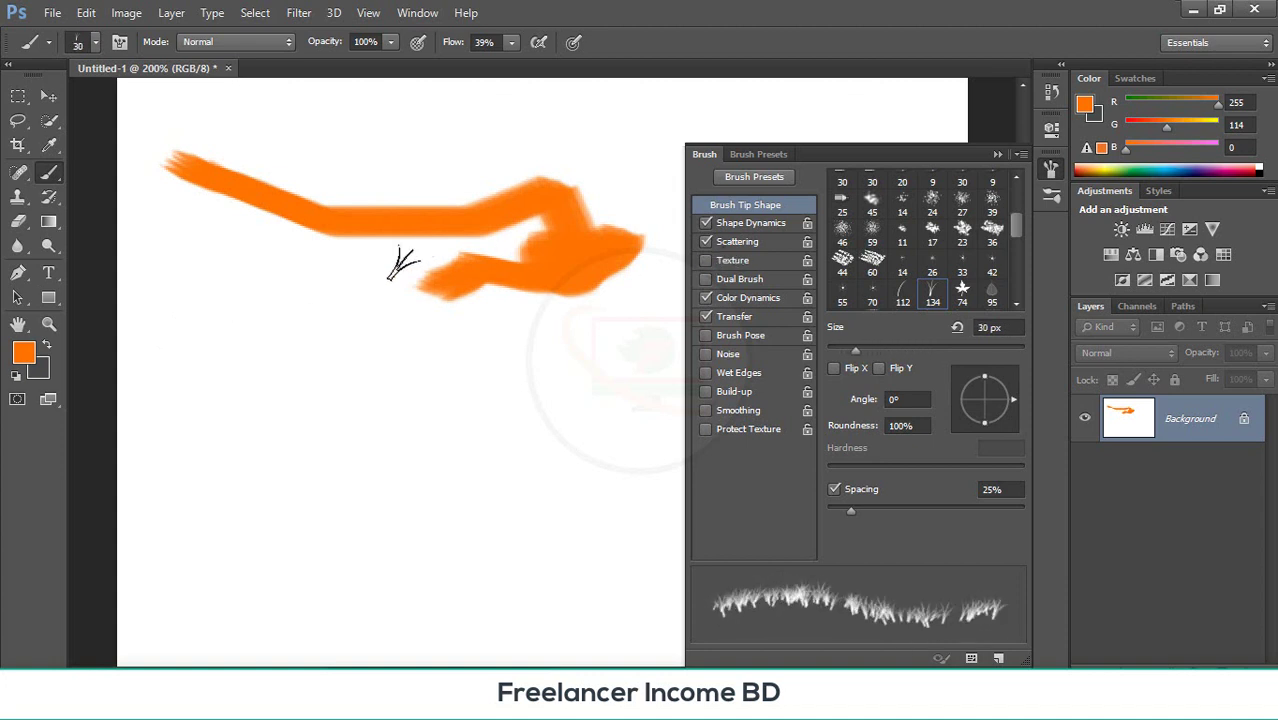
mouse_move(160, 309)
left_mouse_down()
mouse_move(357, 343)
mouse_move(423, 341)
mouse_move(194, 315)
mouse_move(533, 350)
left_mouse_up()
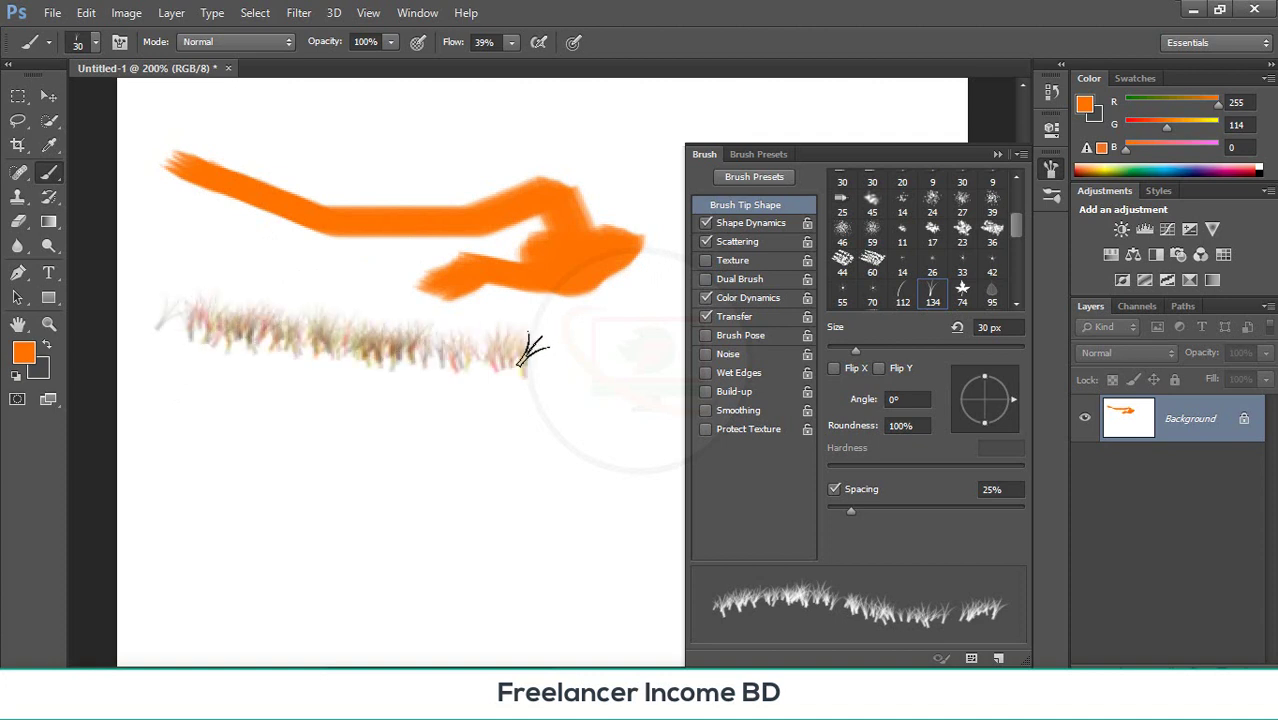
- Add Texture to the grass brush and toggle its Dual Brush option
left_click(705, 260)
scroll(274, 363, "down", 3)
mouse_move(200, 305)
left_mouse_down()
mouse_move(522, 318)
mouse_move(211, 308)
left_mouse_up()
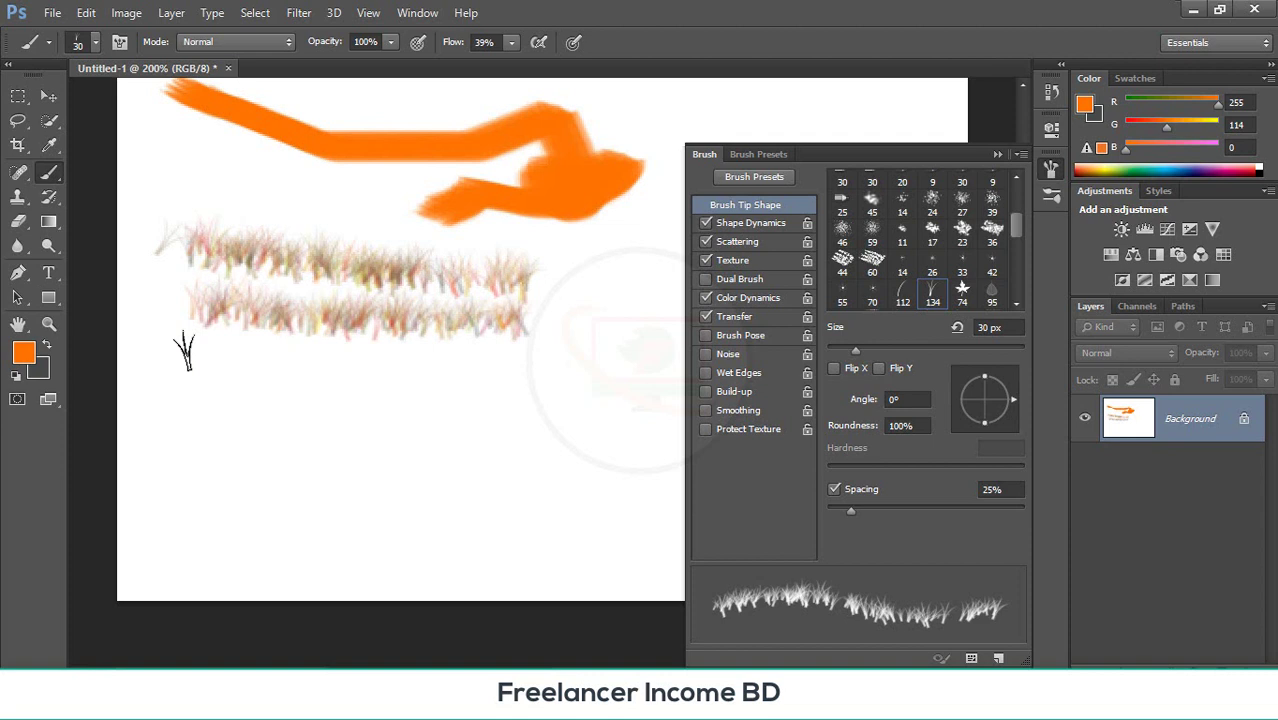
left_click(705, 279)
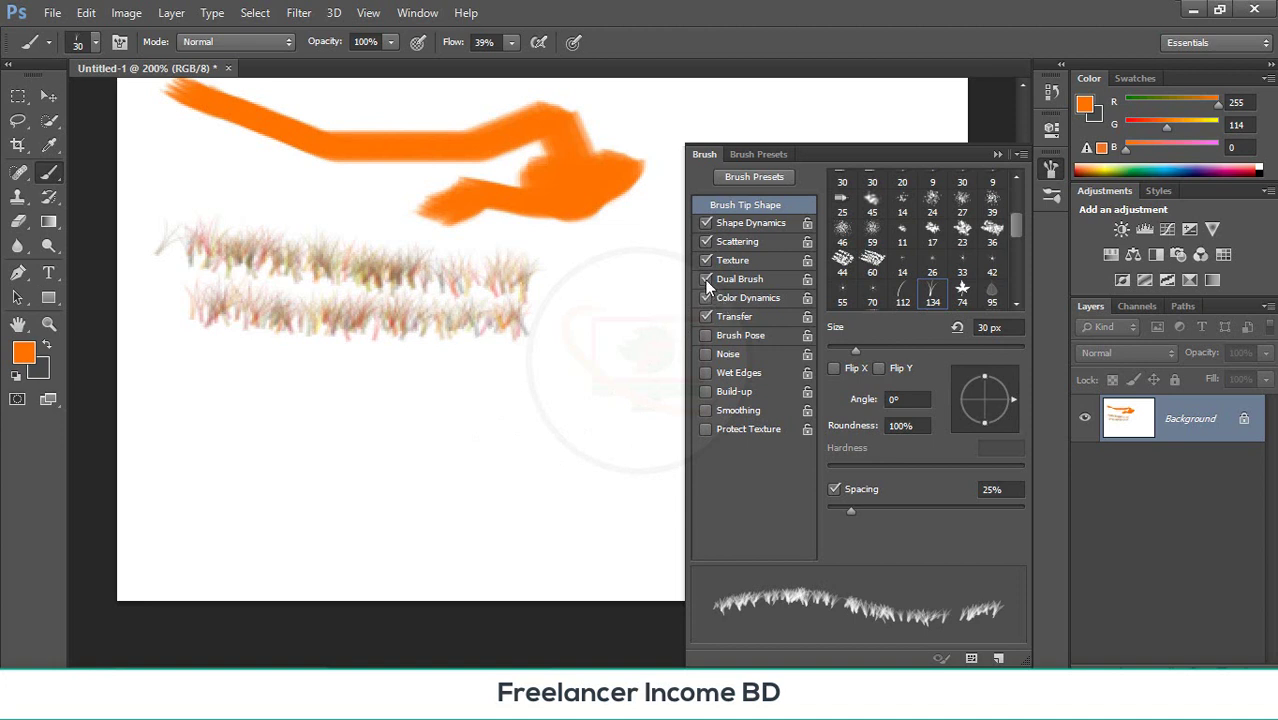
left_click(705, 280)
- Paint several multicoloured grass strokes across the lower and upper canvas
mouse_move(201, 401)
left_mouse_down()
mouse_move(459, 419)
mouse_move(222, 400)
mouse_move(434, 419)
mouse_move(337, 405)
mouse_move(223, 419)
mouse_move(502, 431)
mouse_move(331, 451)
mouse_move(331, 485)
mouse_move(439, 499)
mouse_move(330, 510)
left_mouse_up()
mouse_move(517, 565)
left_mouse_down()
mouse_move(460, 519)
mouse_move(469, 498)
mouse_move(477, 513)
mouse_move(444, 516)
mouse_move(523, 534)
mouse_move(410, 514)
mouse_move(436, 556)
mouse_move(427, 524)
mouse_move(254, 454)
mouse_move(287, 491)
mouse_move(404, 499)
mouse_move(341, 487)
left_mouse_up()
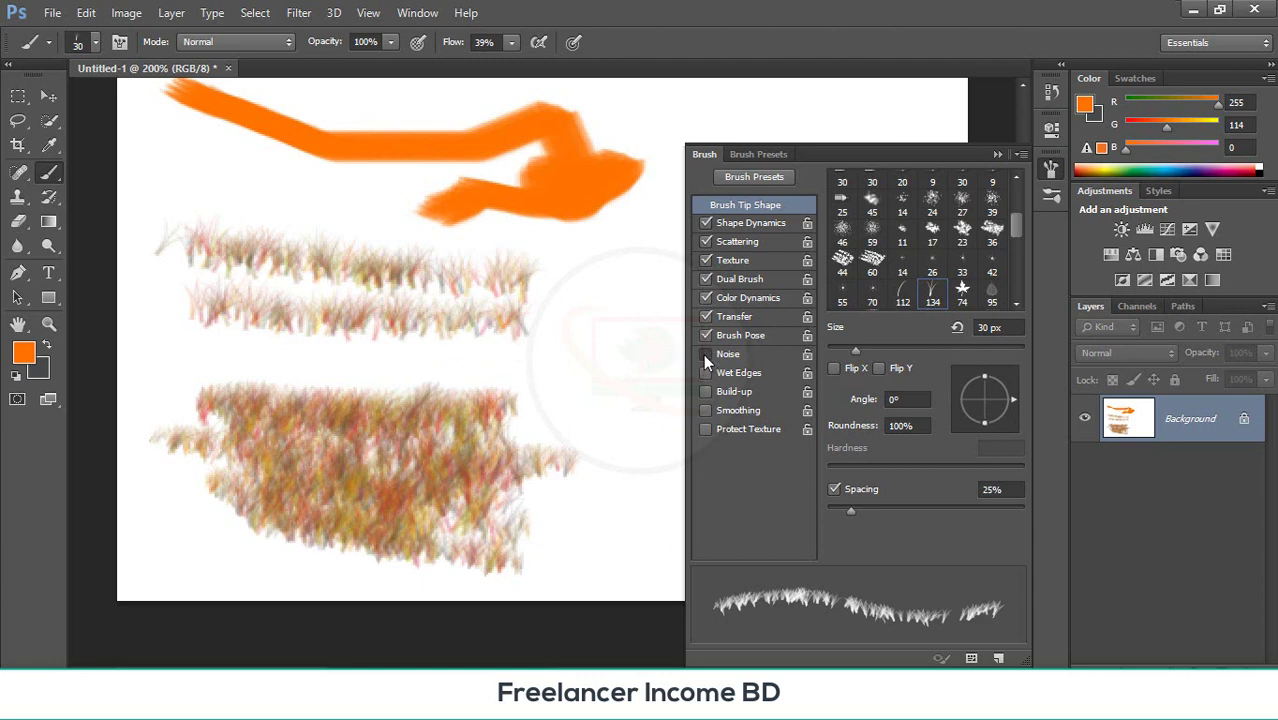
scroll(540, 335, "up", 5)
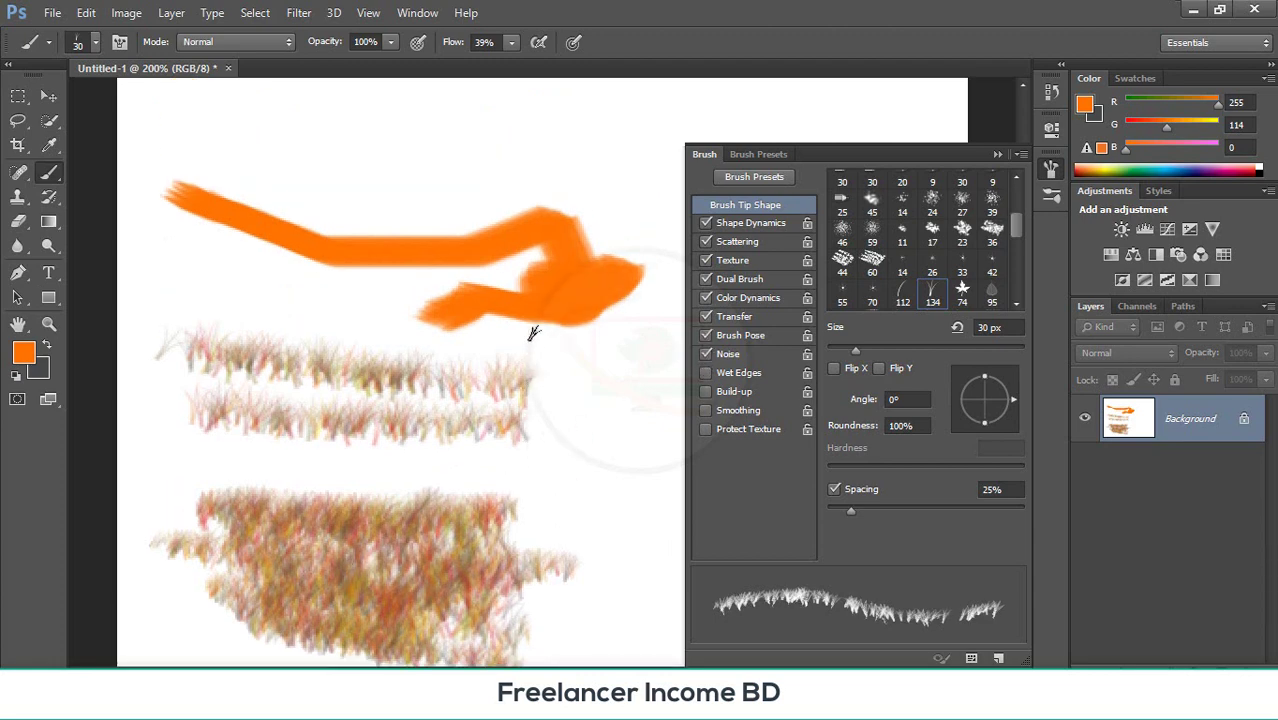
mouse_move(228, 242)
left_mouse_down()
mouse_move(469, 236)
mouse_move(258, 245)
mouse_move(474, 244)
mouse_move(301, 258)
mouse_move(466, 270)
mouse_move(322, 275)
mouse_move(438, 274)
mouse_move(365, 284)
mouse_move(460, 300)
mouse_move(398, 302)
mouse_move(468, 307)
left_mouse_up()
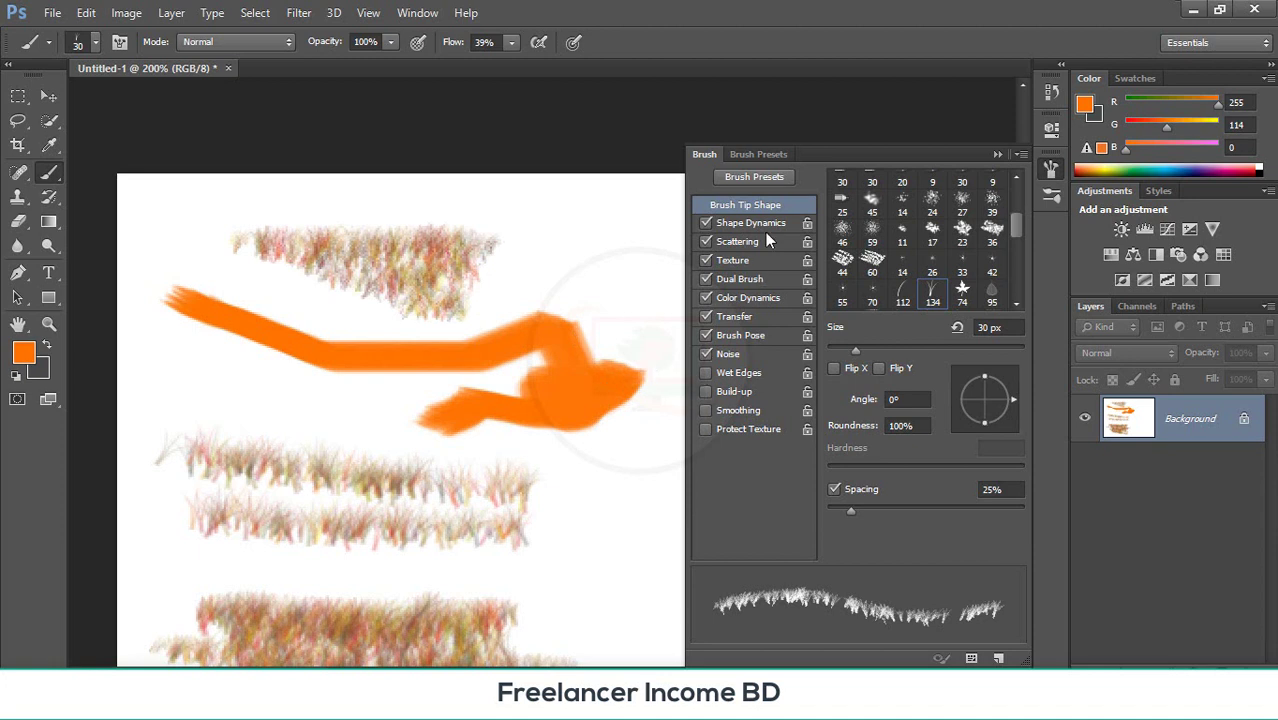
left_click(747, 155)
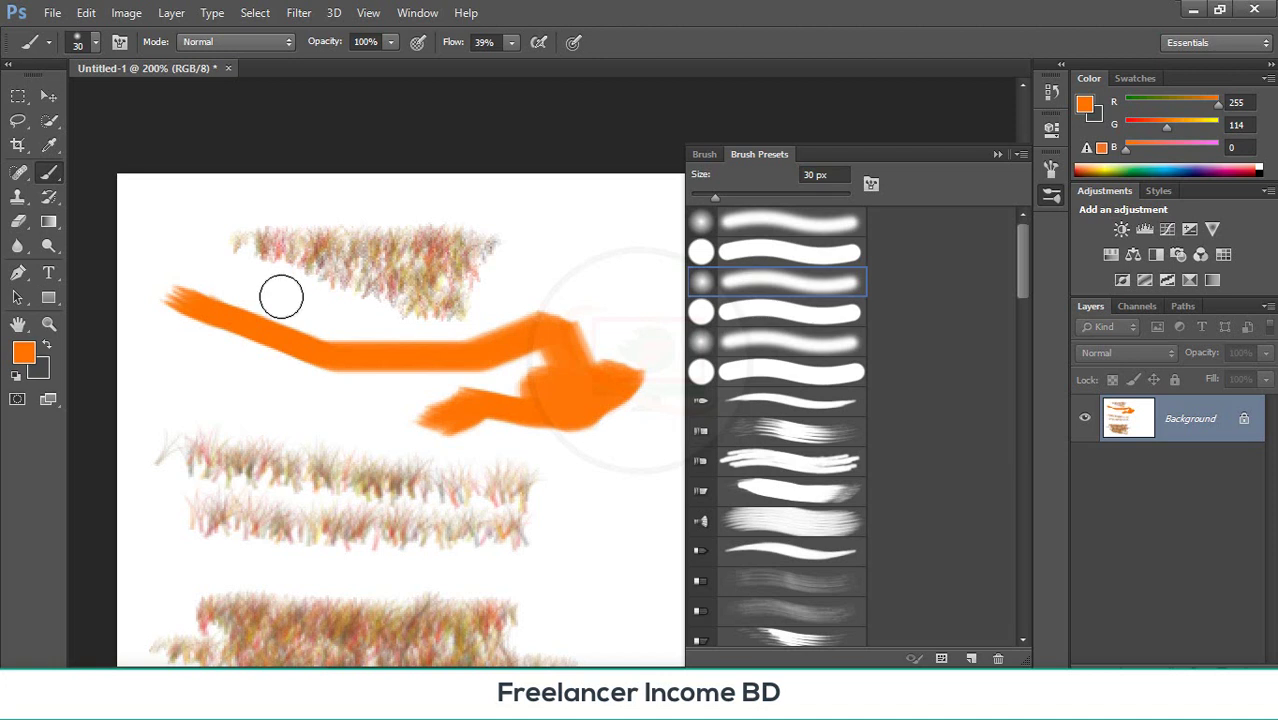
- Paint a soft orange ring, then switch to a spatter tip and paint a faint spatter stroke
mouse_move(171, 237)
left_mouse_down()
mouse_move(286, 211)
mouse_move(563, 223)
mouse_move(537, 285)
mouse_move(372, 315)
mouse_move(228, 285)
mouse_move(158, 238)
left_mouse_up()
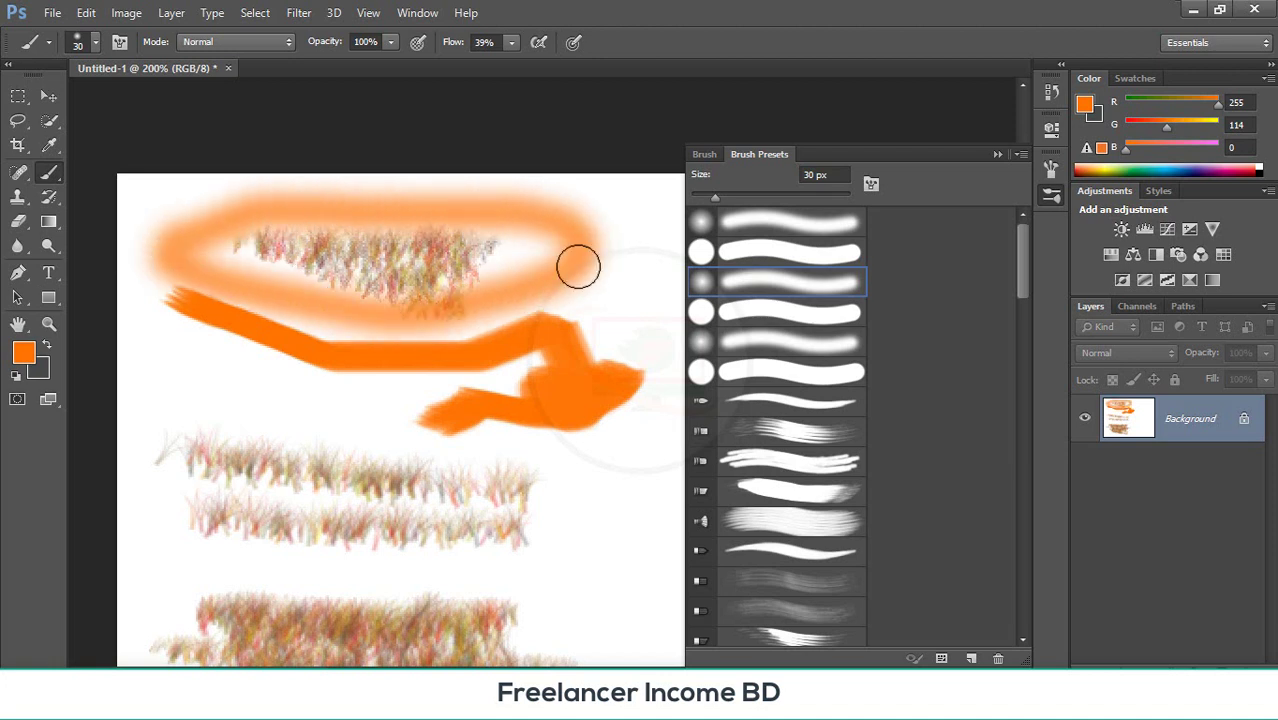
left_click(703, 155)
scroll(918, 270, "up", 1)
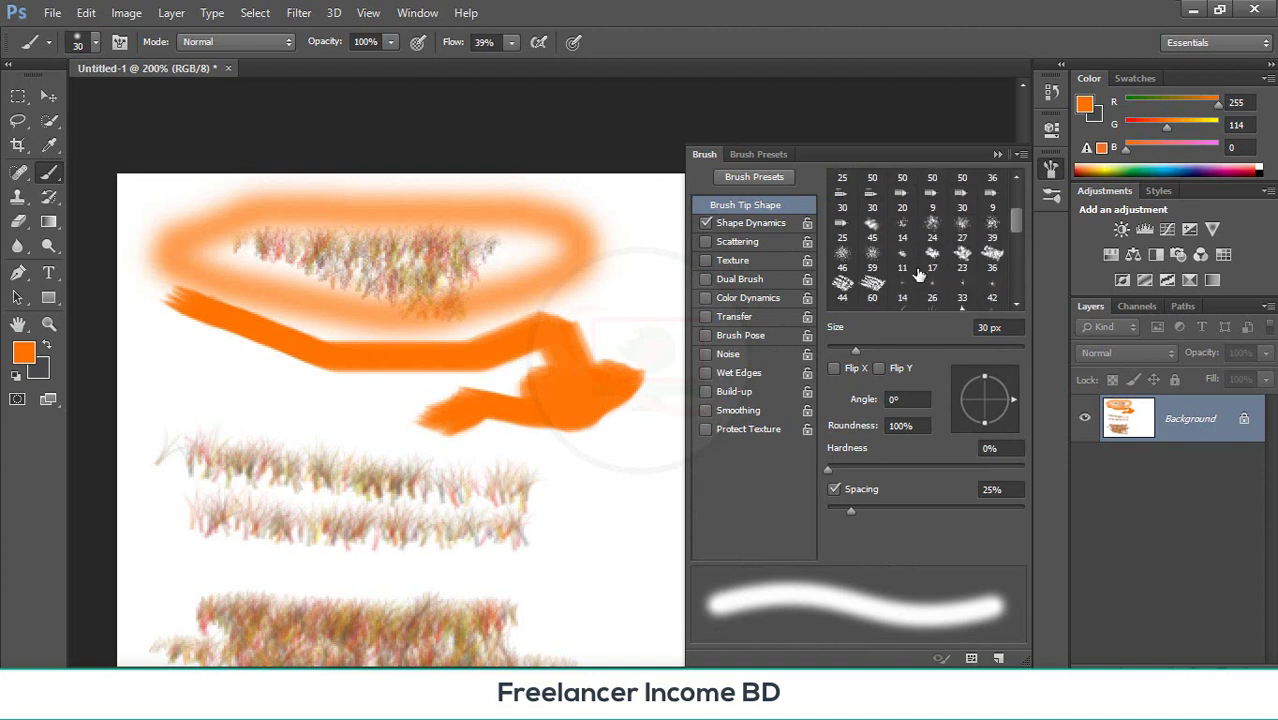
left_click(875, 256)
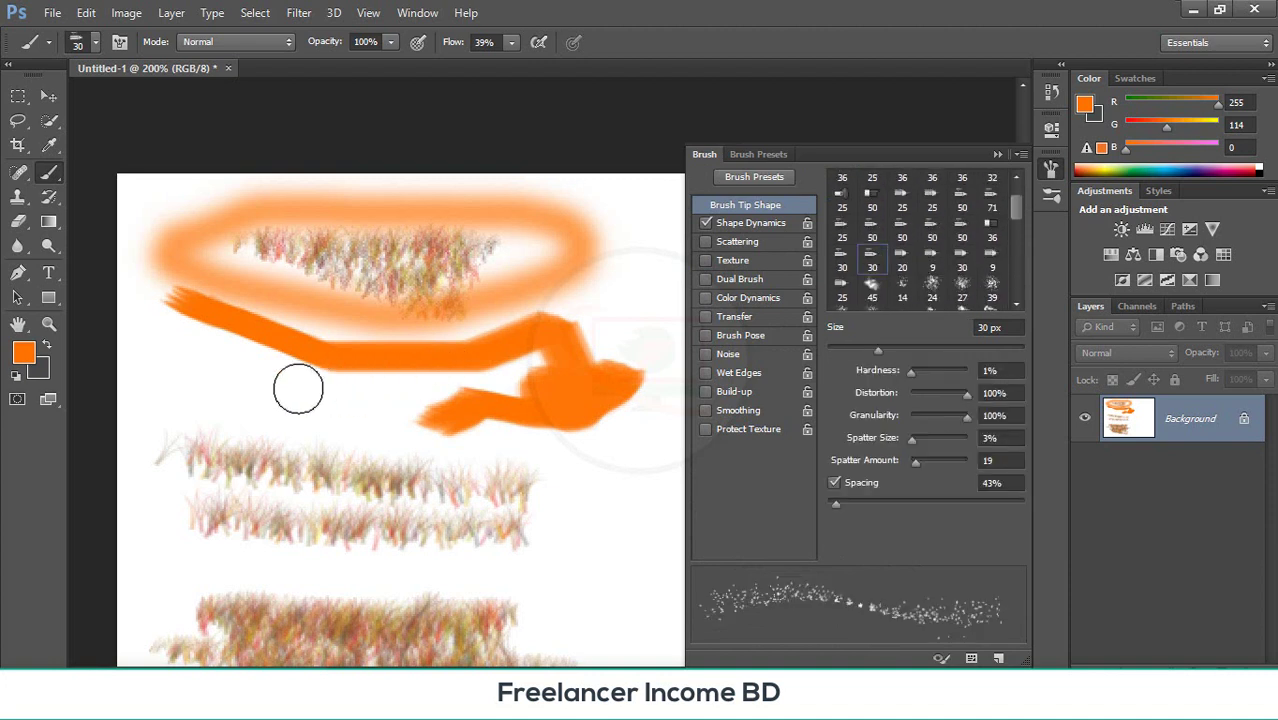
mouse_move(200, 366)
left_mouse_down()
mouse_move(335, 399)
mouse_move(375, 386)
mouse_move(201, 393)
mouse_move(334, 422)
left_mouse_up()
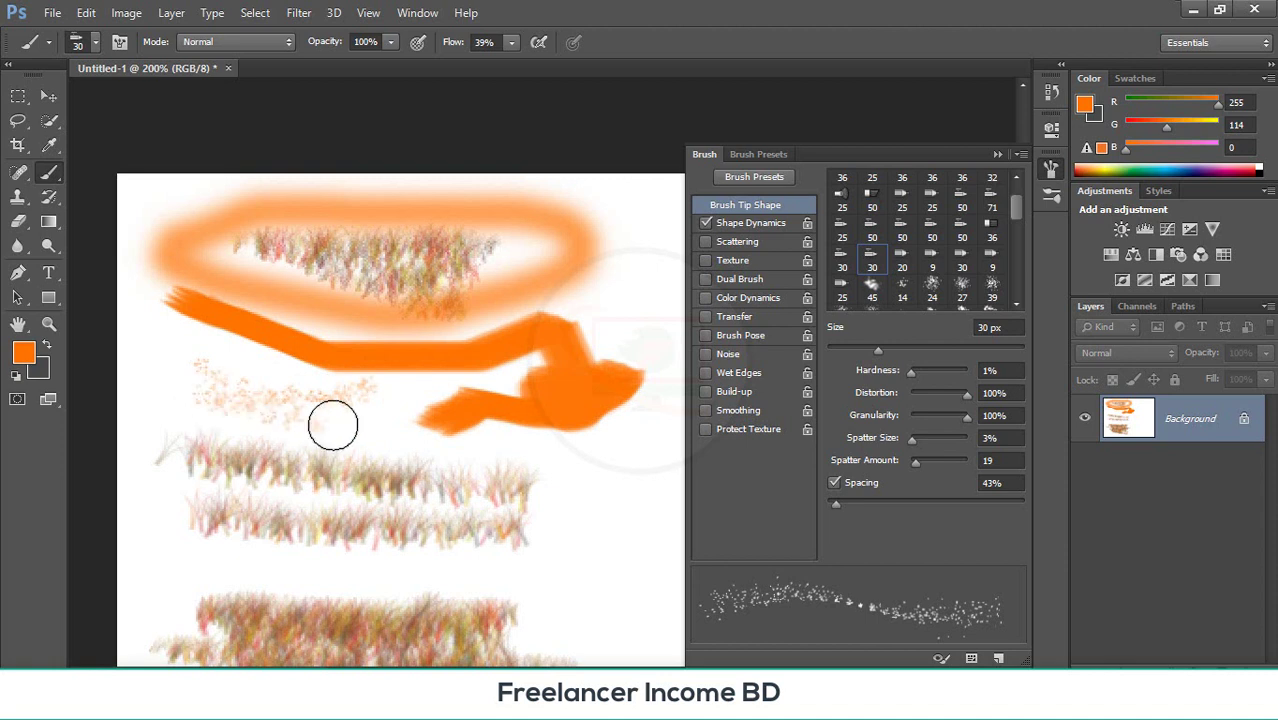
- Enable Transfer and Dual Brush on the spatter brush and paint spatter trails beside the grass
left_click(707, 317)
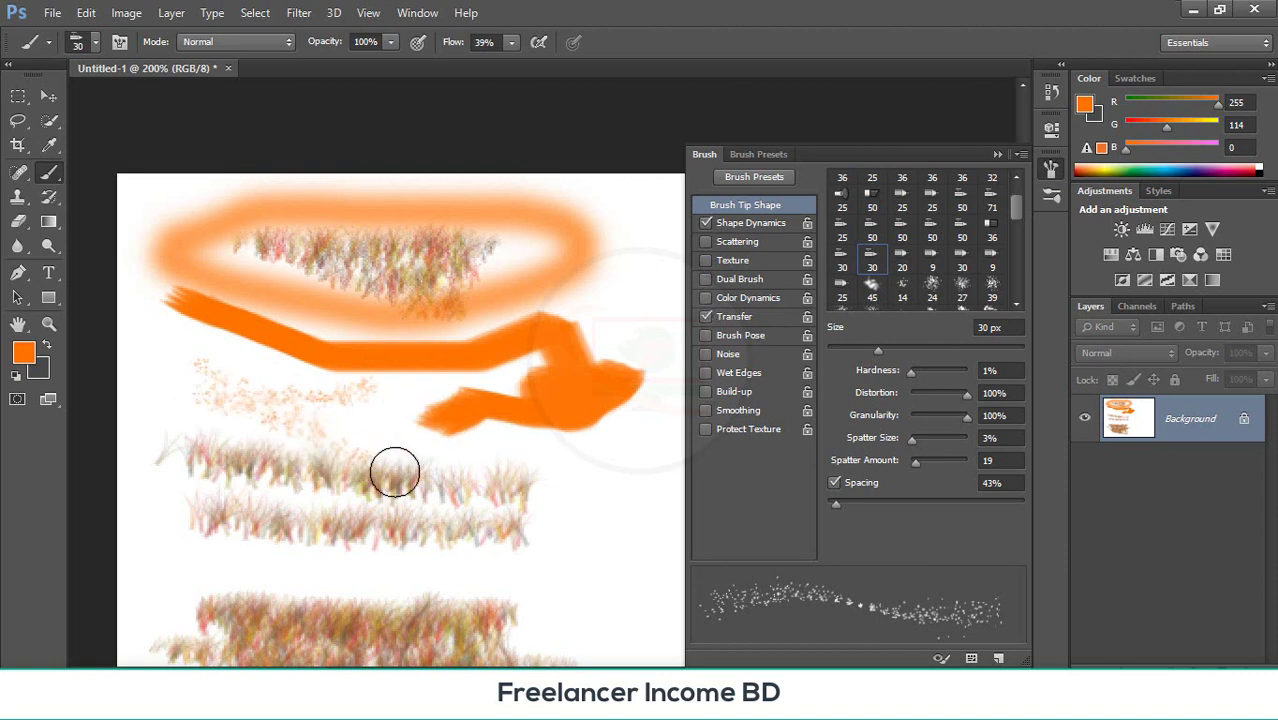
mouse_move(462, 540)
left_mouse_down()
mouse_move(631, 548)
mouse_move(595, 583)
mouse_move(612, 556)
mouse_move(597, 505)
left_mouse_up()
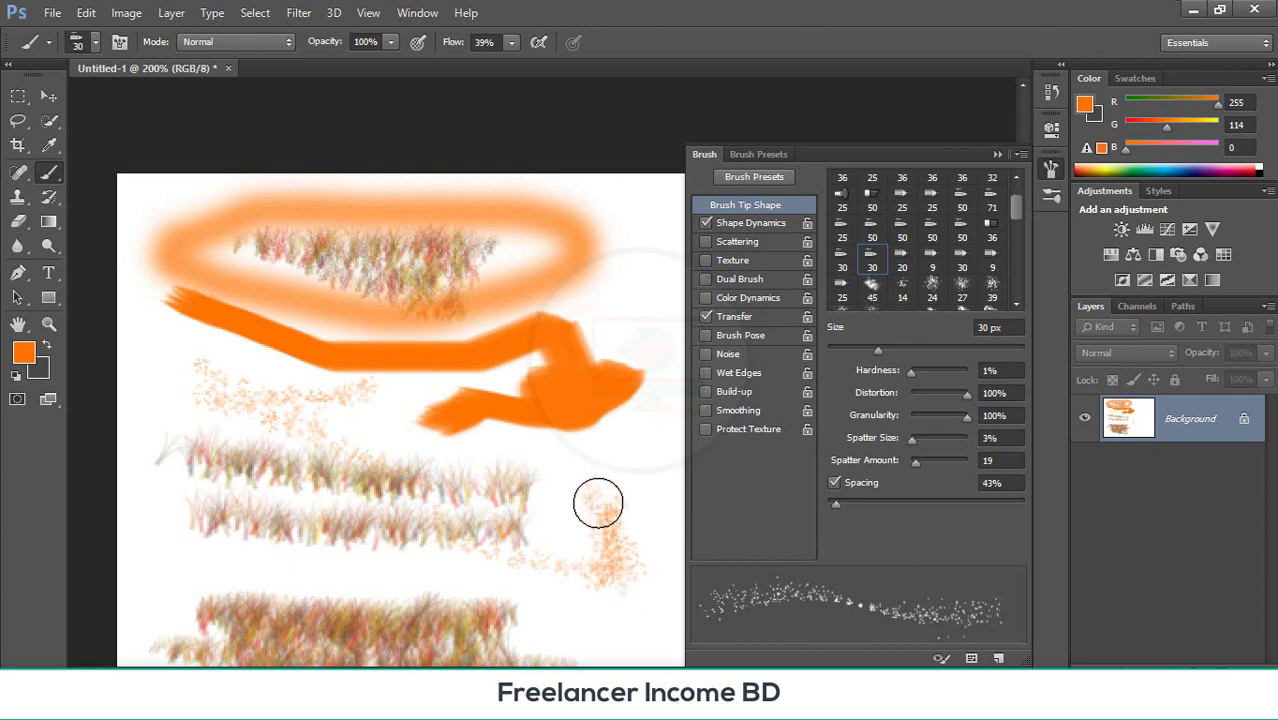
left_click(706, 280)
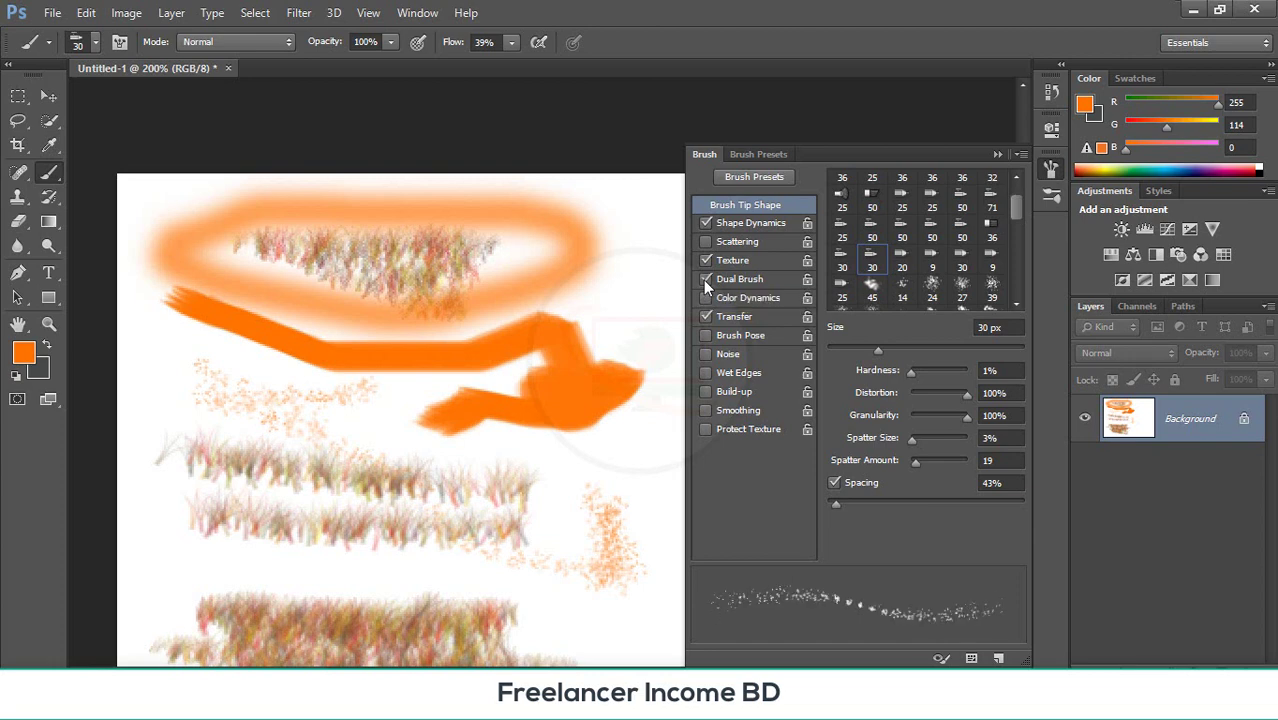
scroll(470, 563, "down", 2)
scroll(470, 563, "down", 5)
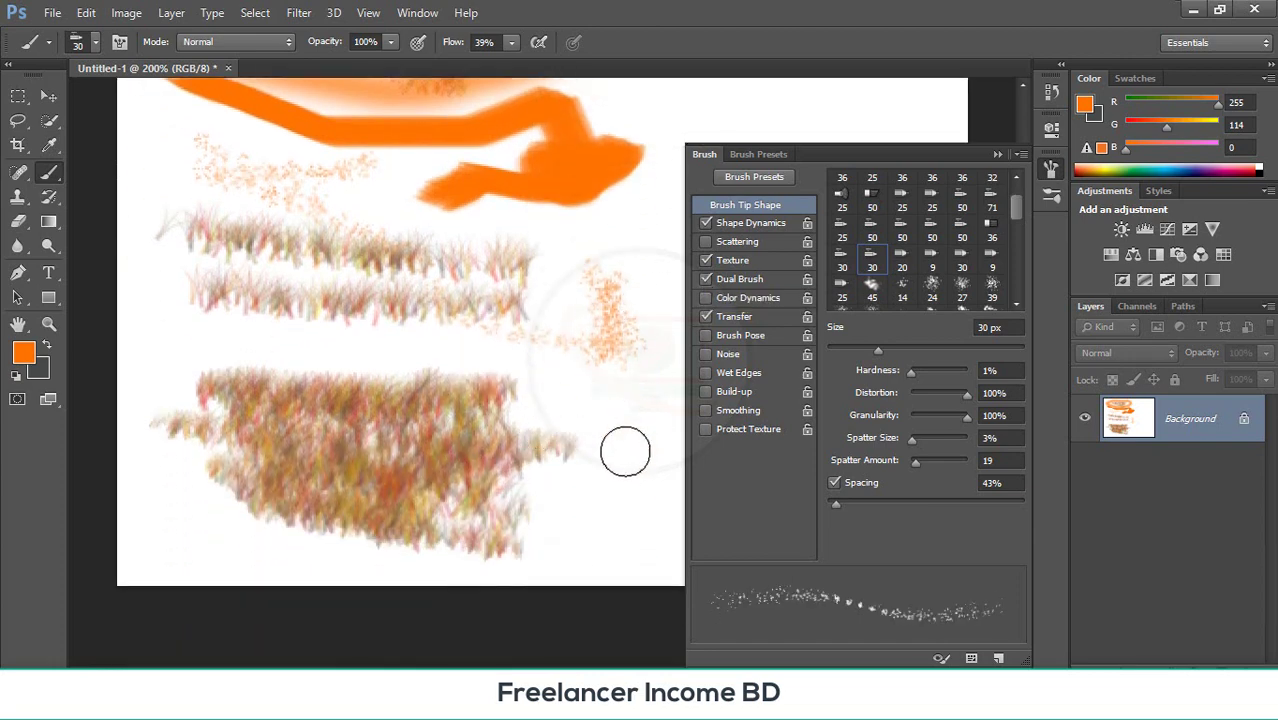
left_click_drag(499, 481, 624, 467)
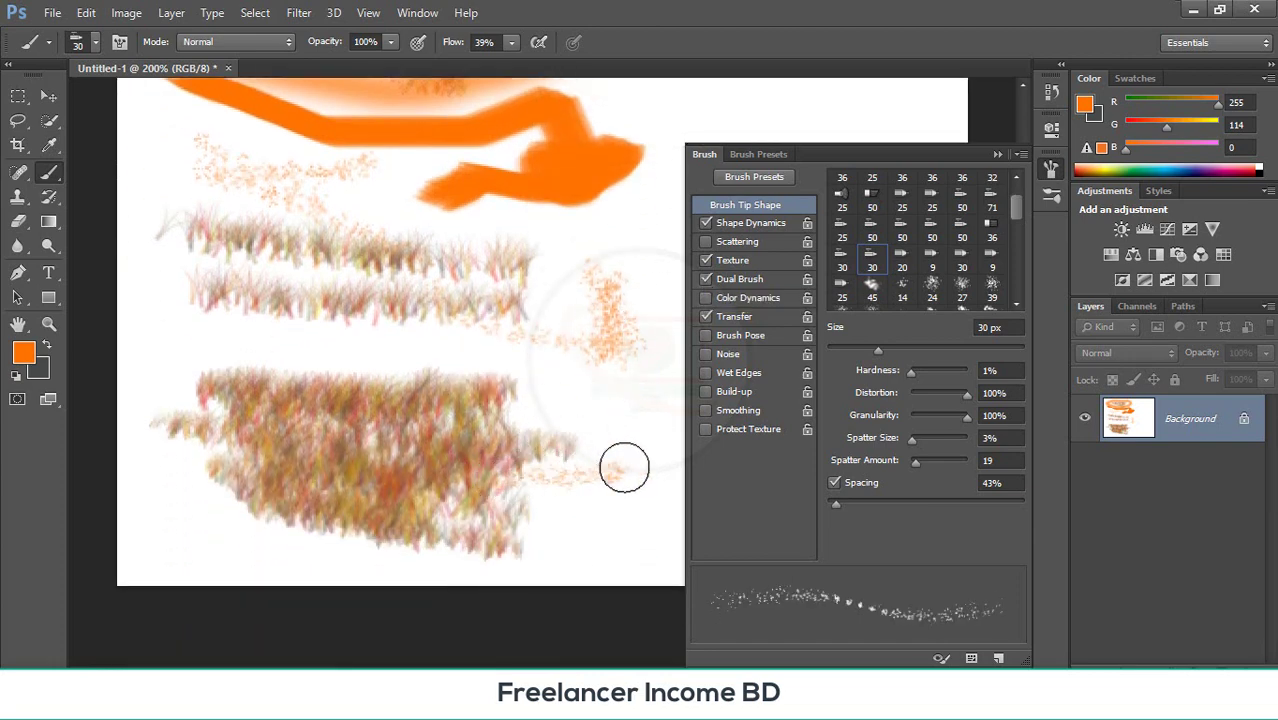
- Set the brush spacing to 277%, test a few dabs, then undo back to a blank canvas
scroll(624, 467, "up", 3)
scroll(625, 467, "up", 3)
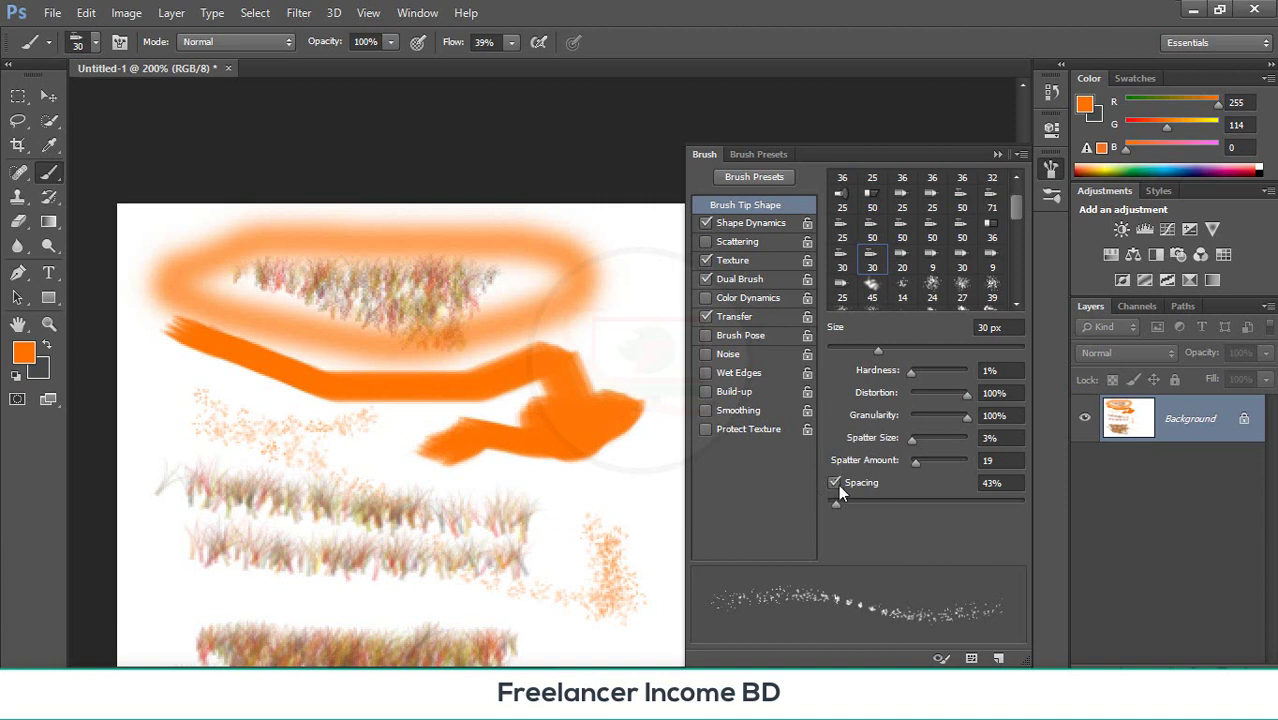
left_click_drag(838, 504, 882, 506)
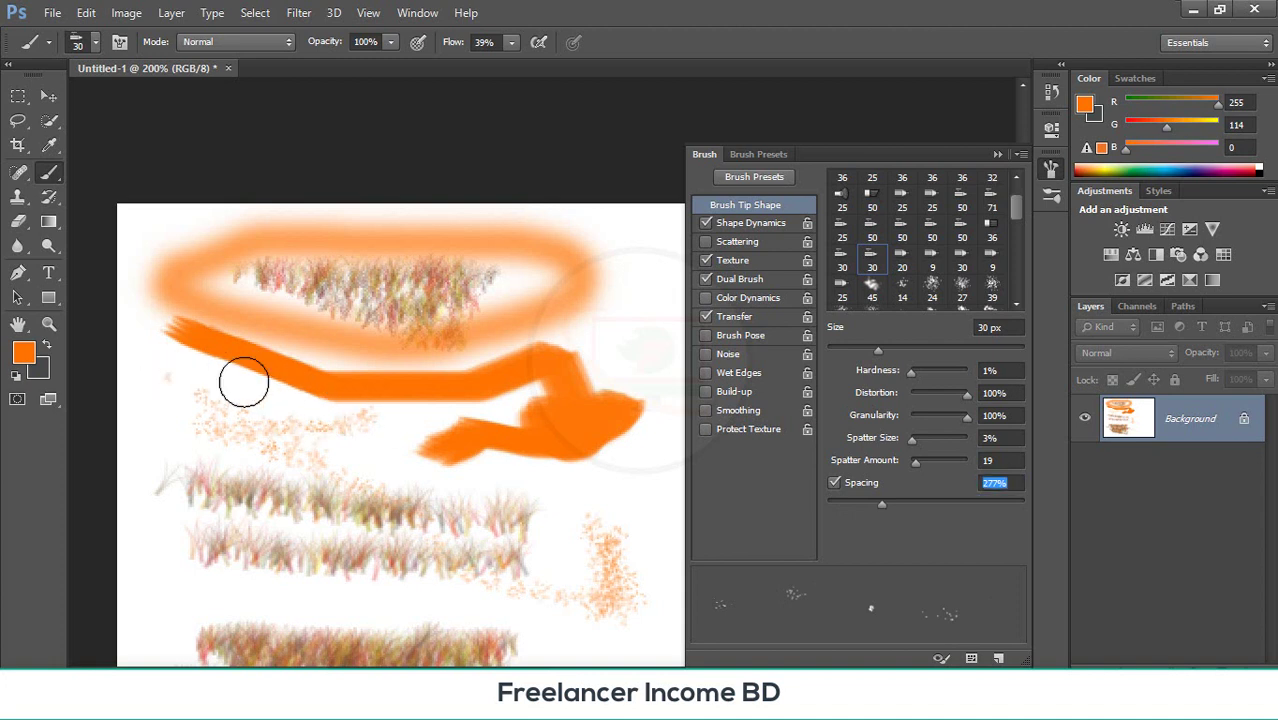
left_click(174, 379)
left_click(622, 294)
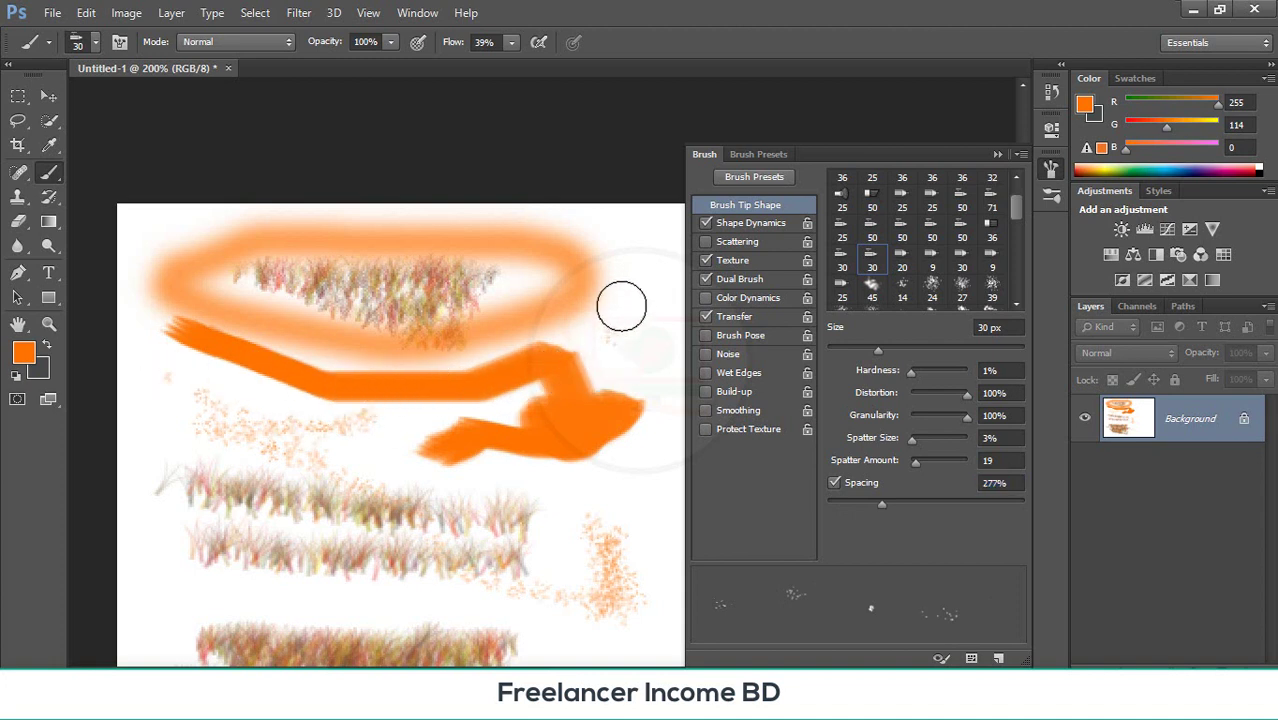
left_click(597, 318)
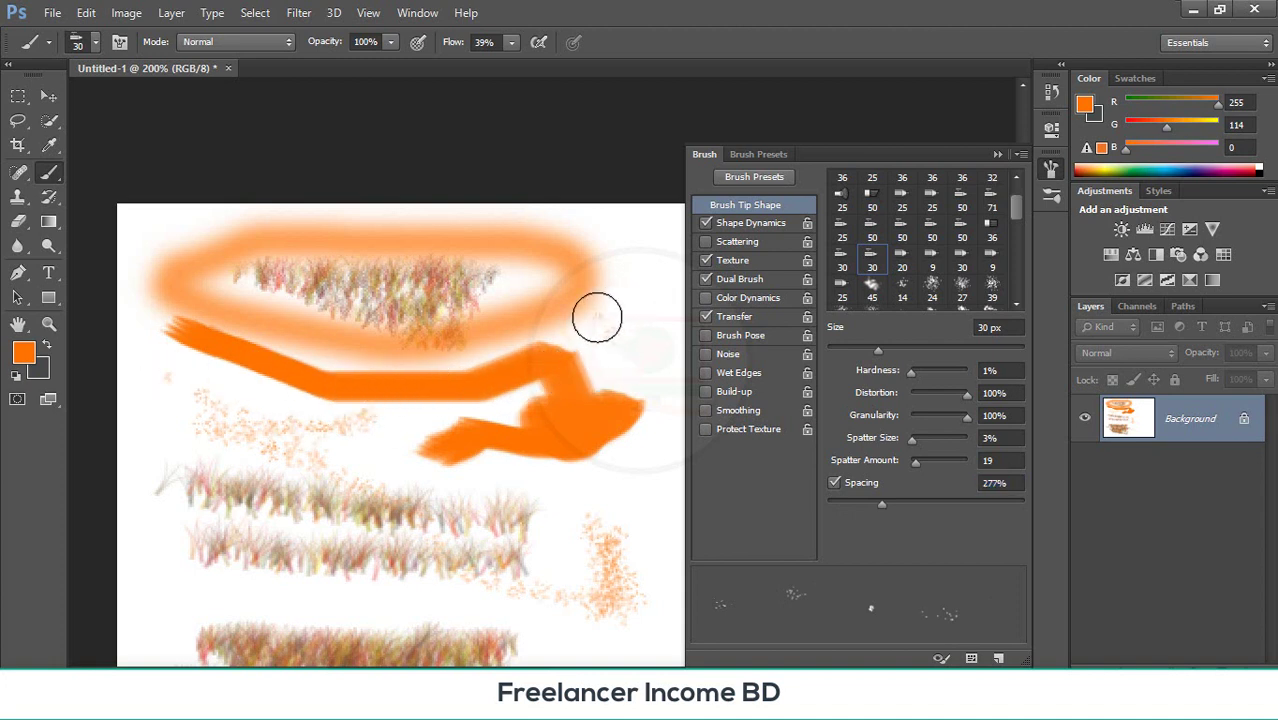
key("ctrl+alt+z")
key("ctrl+alt+z")
key("ctrl+alt+z")
key("ctrl+alt+z")
key("ctrl+alt+z")
key("ctrl+alt+z")
key("ctrl+alt+z")
key("ctrl+alt+z")
key("ctrl+alt+z")
key("ctrl+alt+z")
key("ctrl+alt+z")
key("ctrl+alt+z")
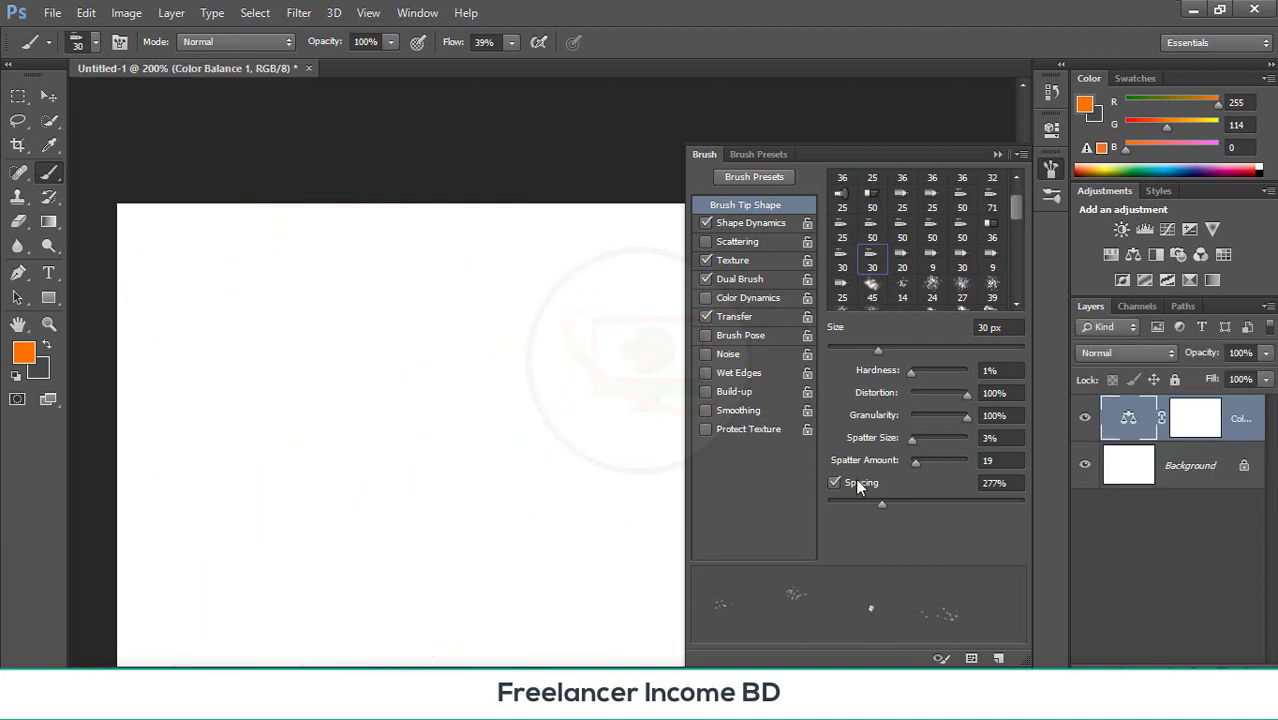
- Pick the 24 px tip with 121% spacing and dismiss the rasterize error when painting
left_click(932, 287)
mouse_move(828, 507)
left_mouse_down()
mouse_move(1081, 507)
mouse_move(935, 524)
left_mouse_up()
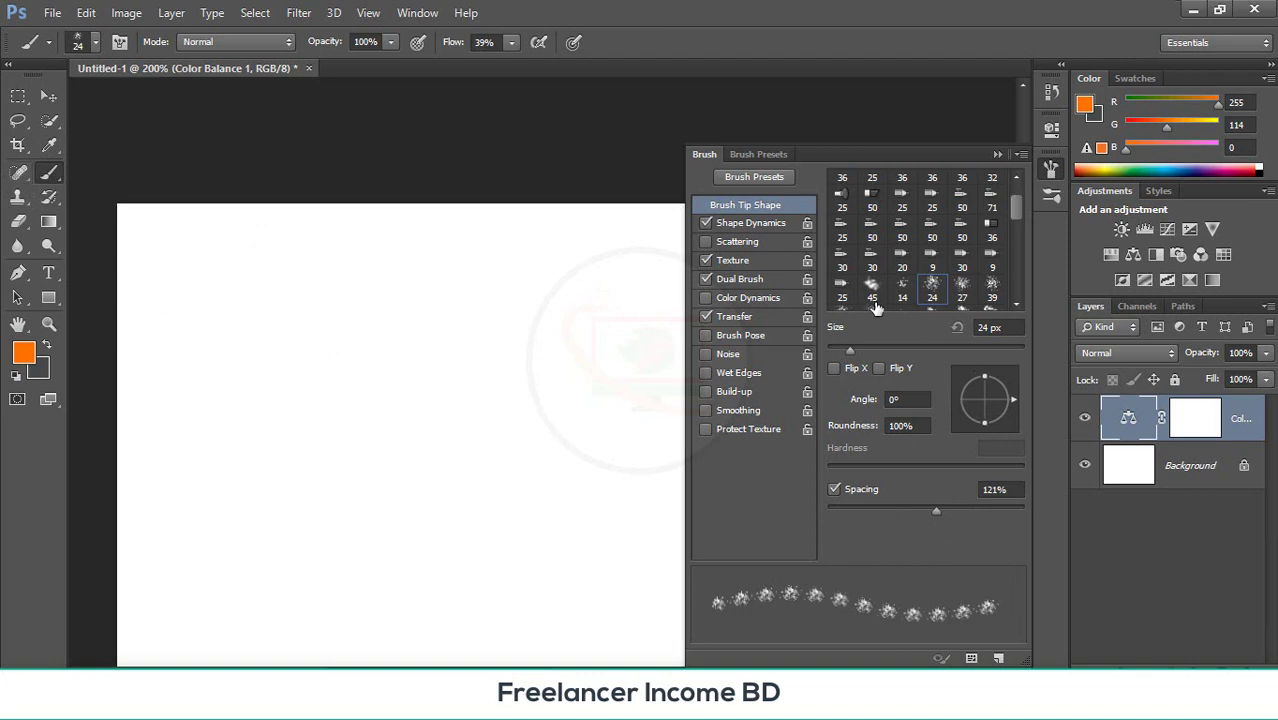
left_click(722, 261)
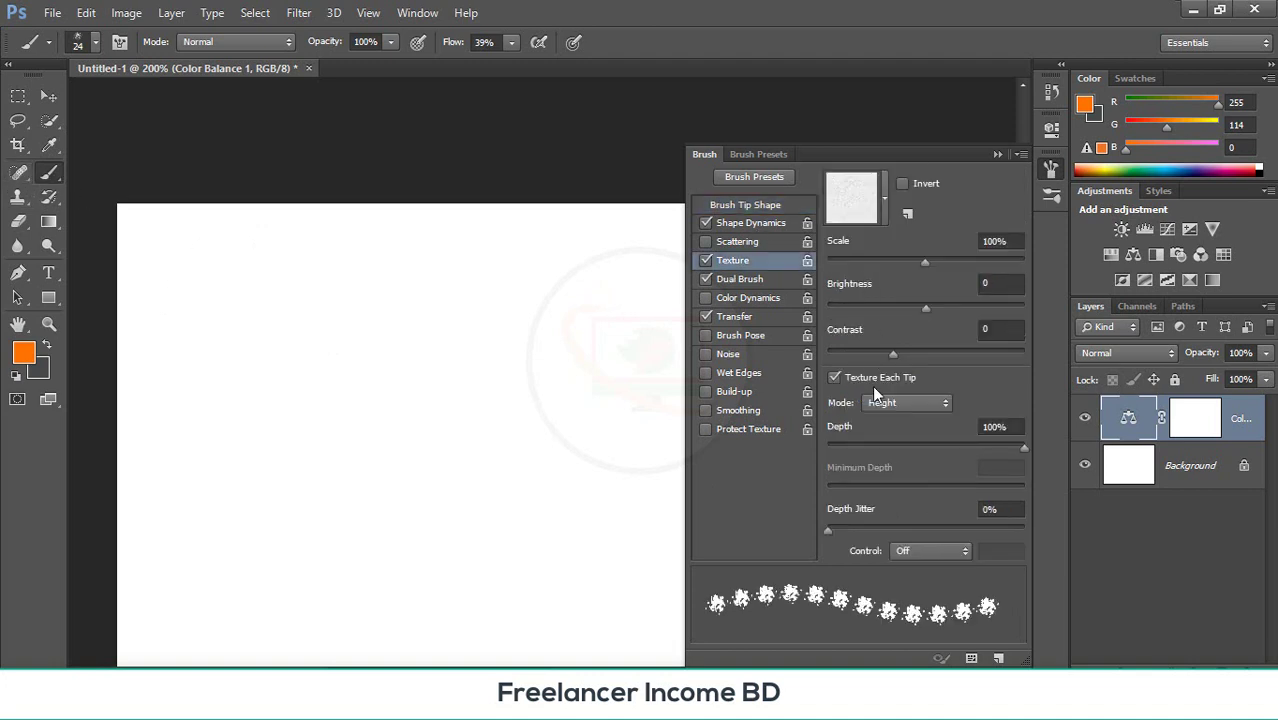
left_click(338, 352)
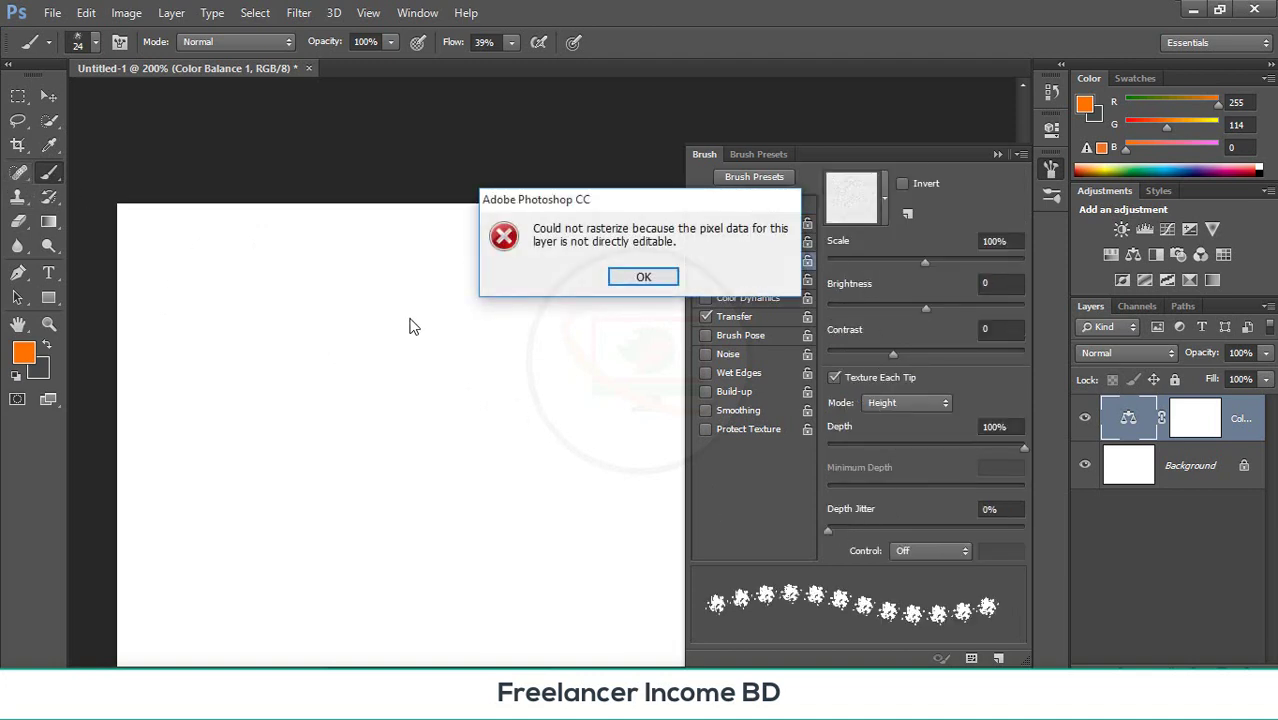
left_click(643, 277)
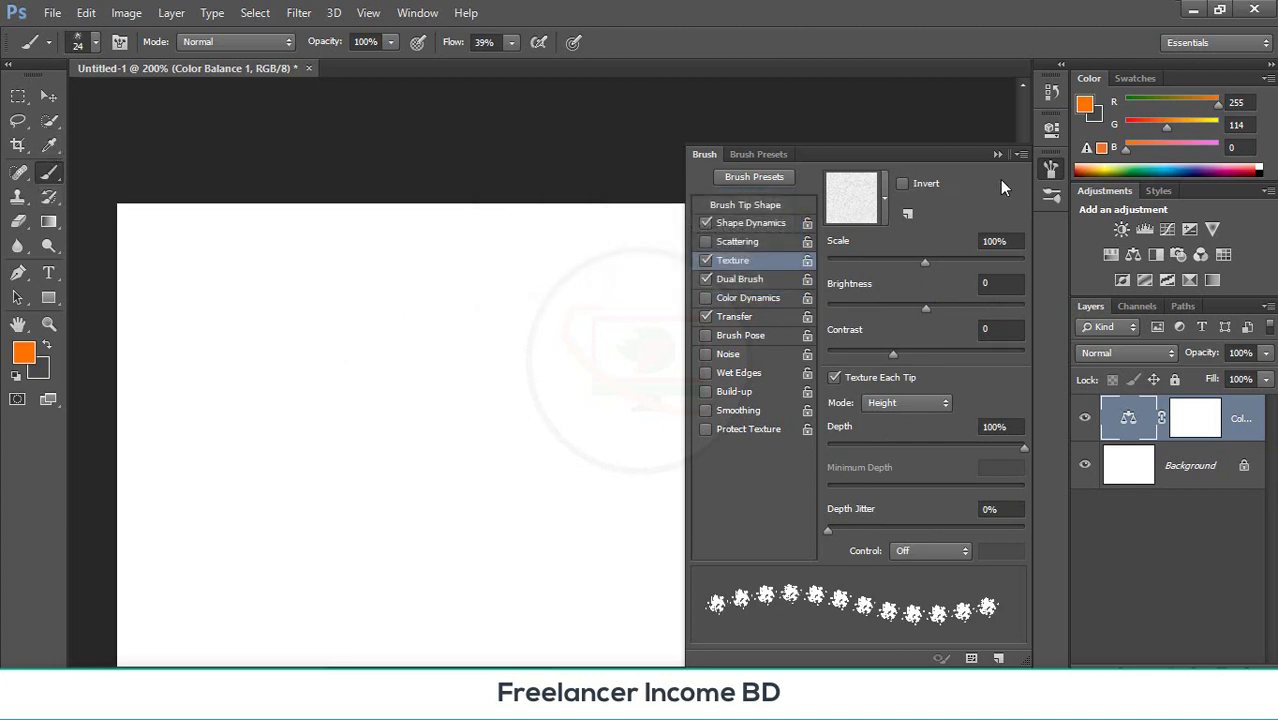
- Switch to a hard round brush, dismiss the rasterize error again, and set flow to 100%
left_click(997, 154)
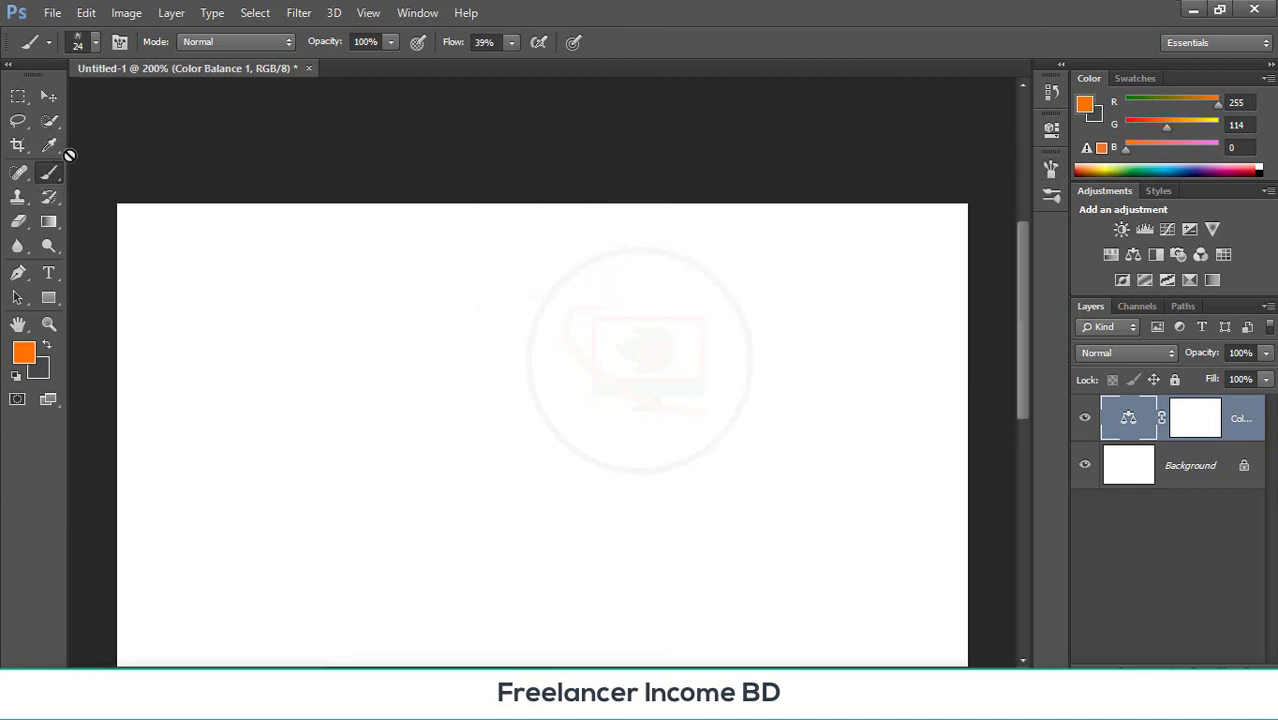
scroll(283, 277, "down", 2)
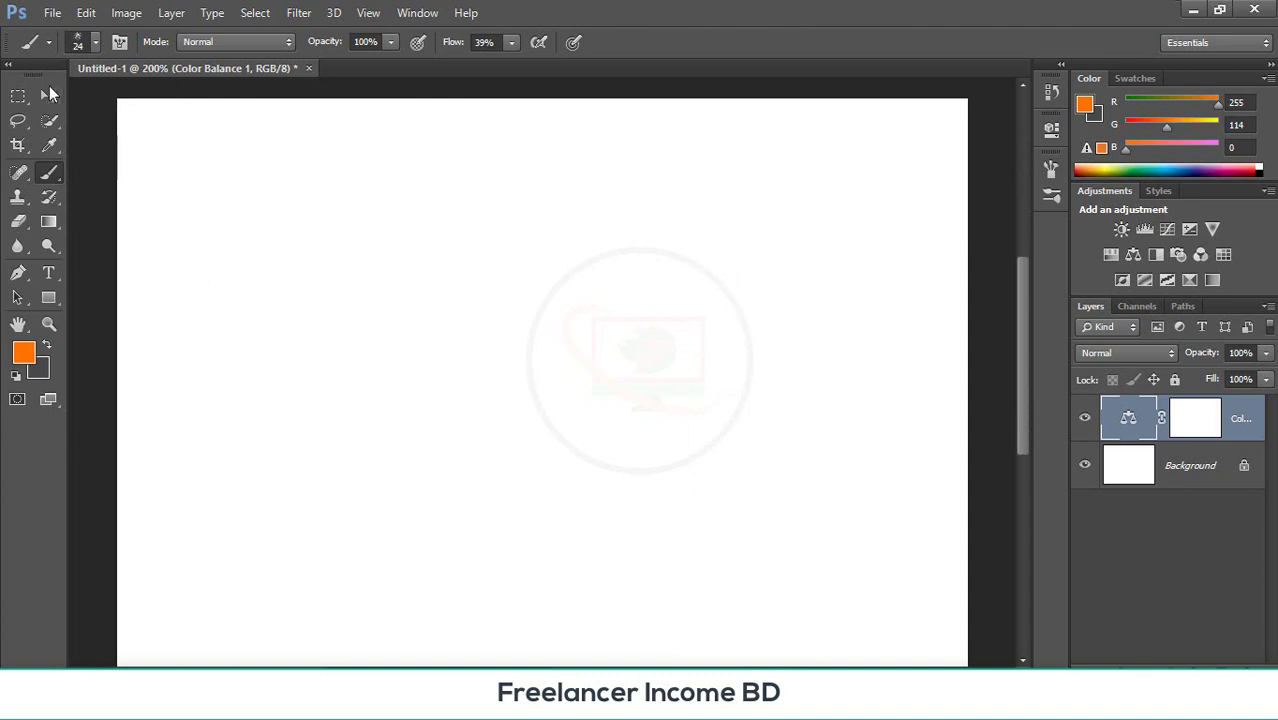
left_click(96, 44)
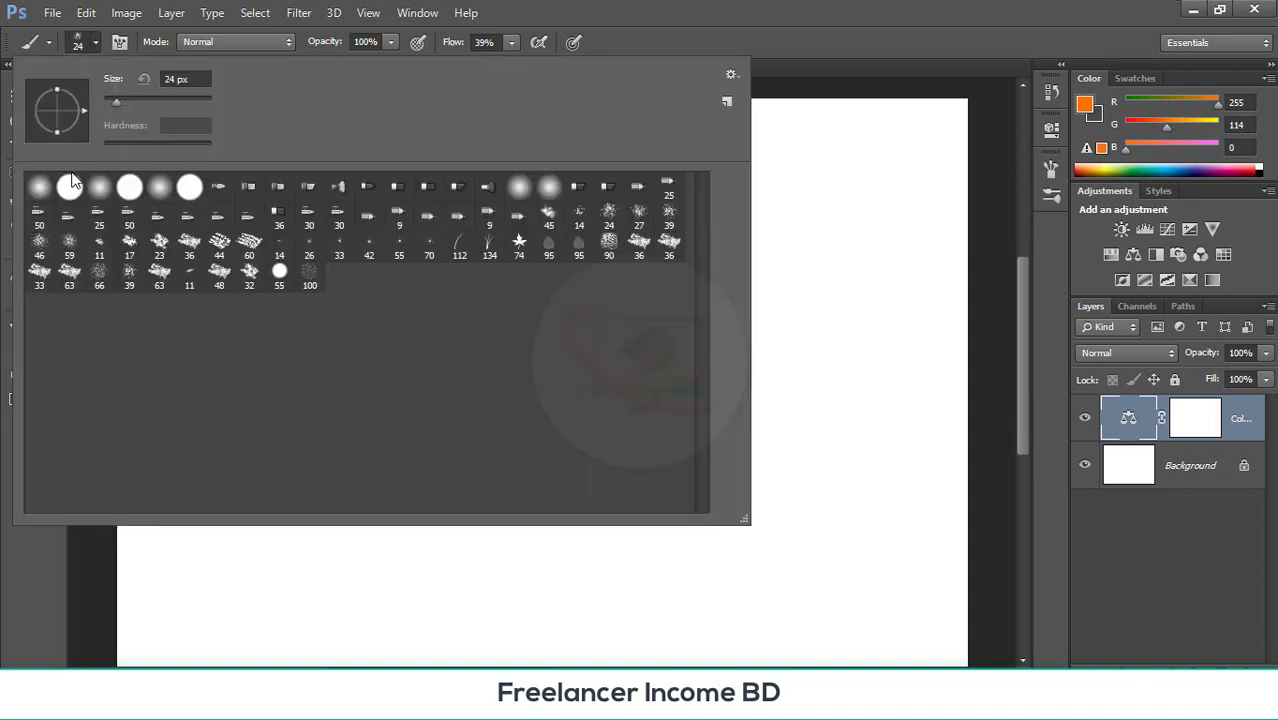
left_click(70, 184)
left_click(758, 276)
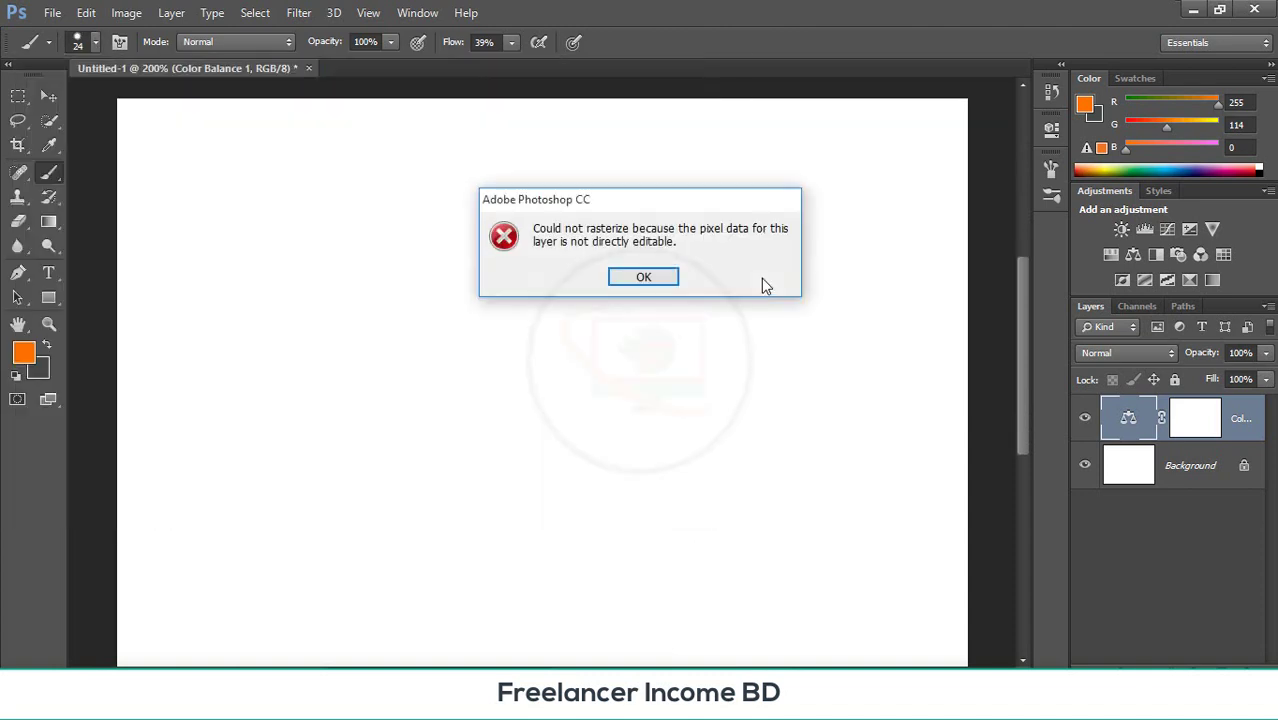
left_click(641, 278)
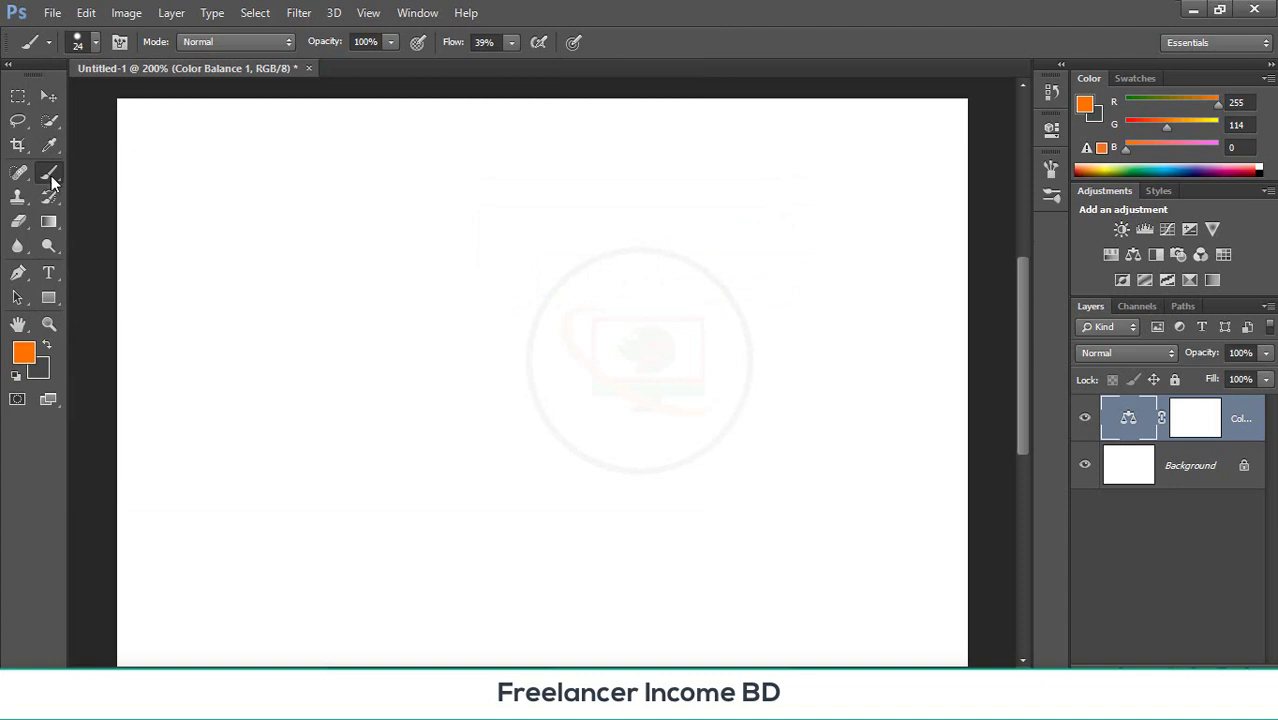
left_click(514, 42)
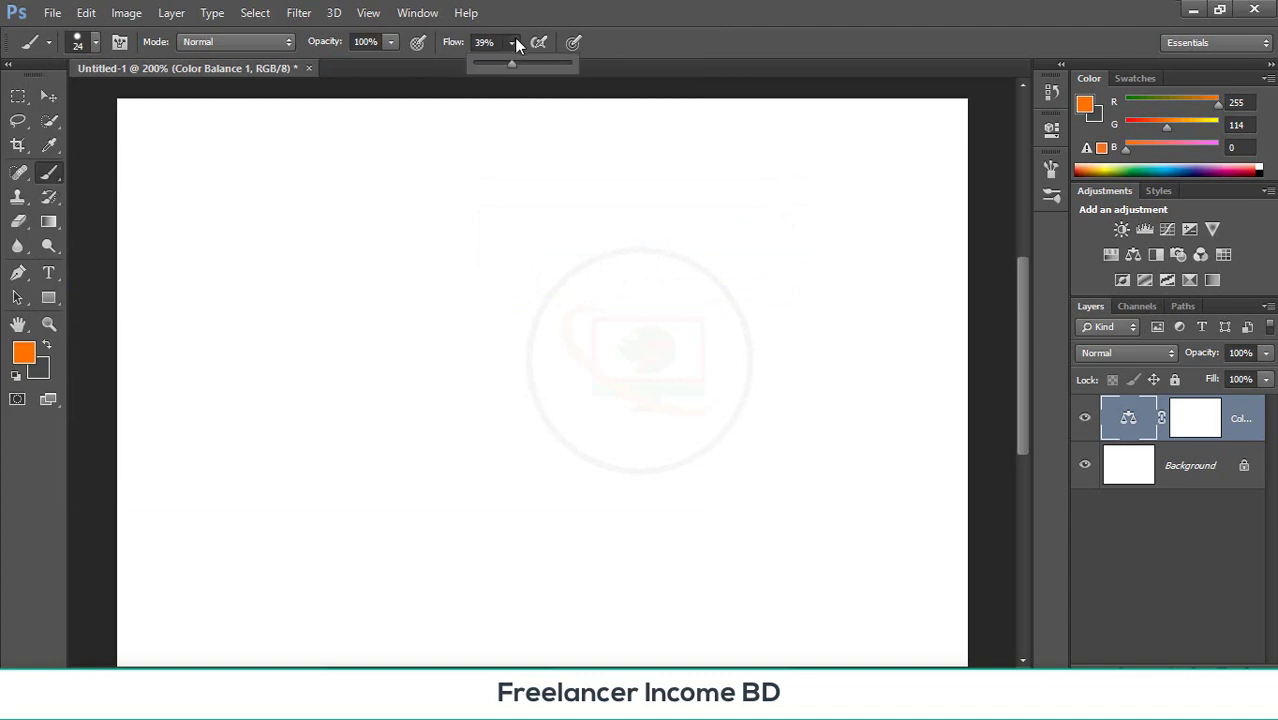
- Delete the Color Balance 1 layer's mask and then the layer itself, returning to the Brush tool
left_click(49, 96)
left_click(178, 163)
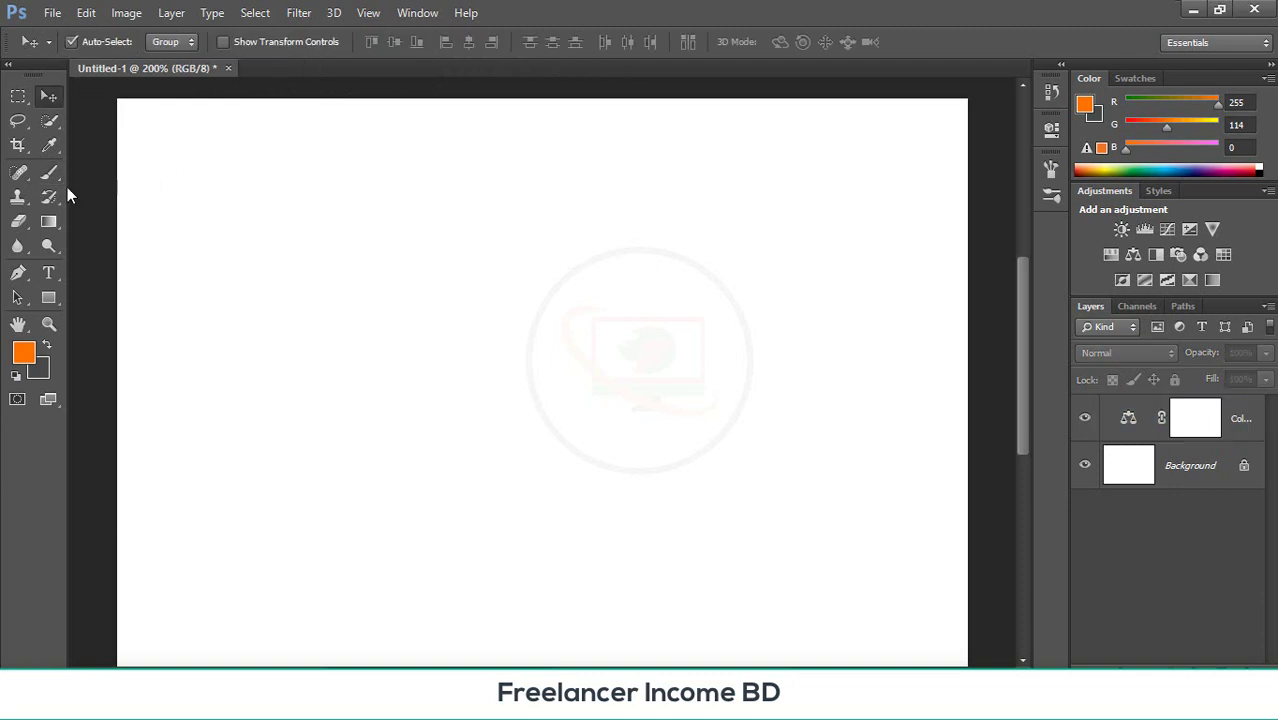
left_click(1102, 428)
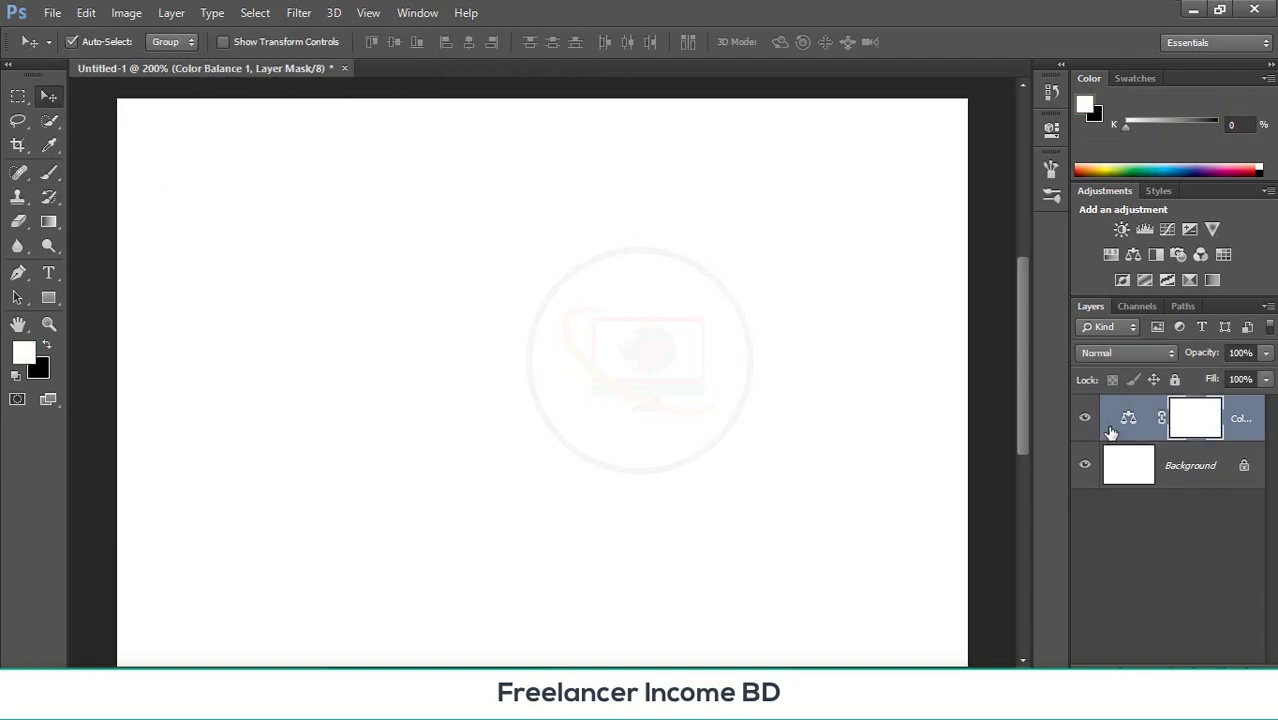
left_click(1252, 666)
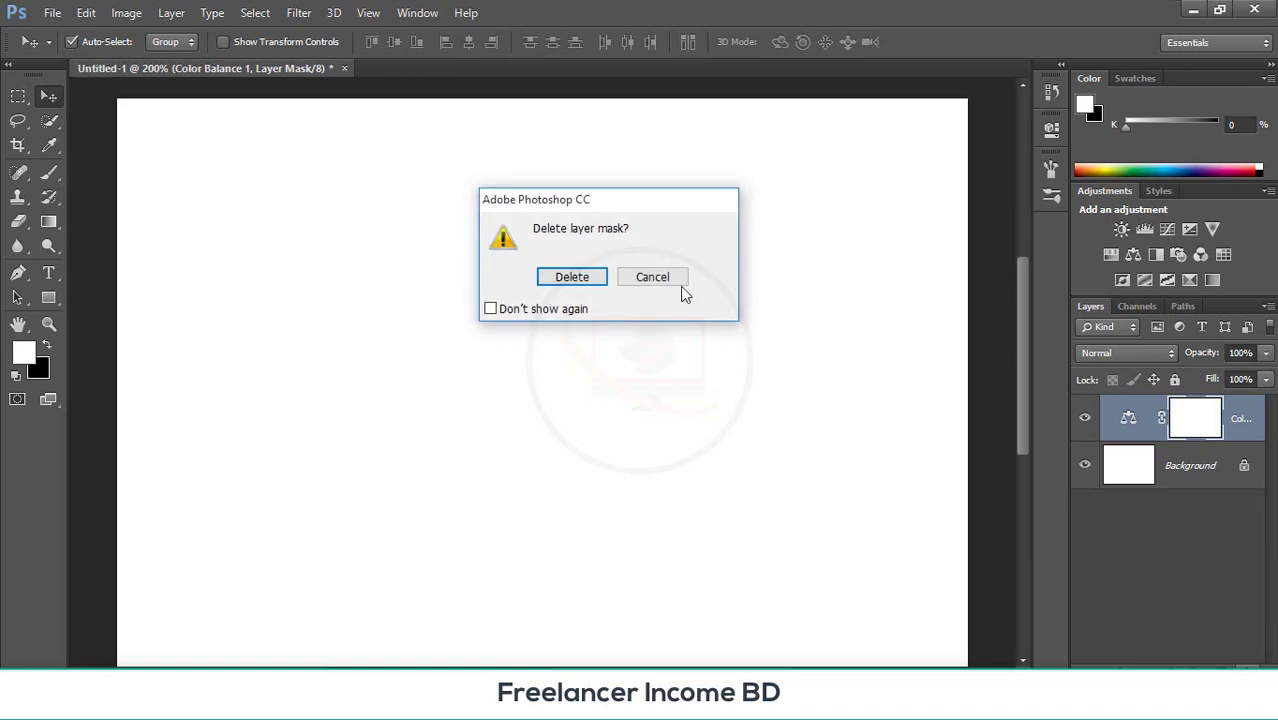
left_click(570, 277)
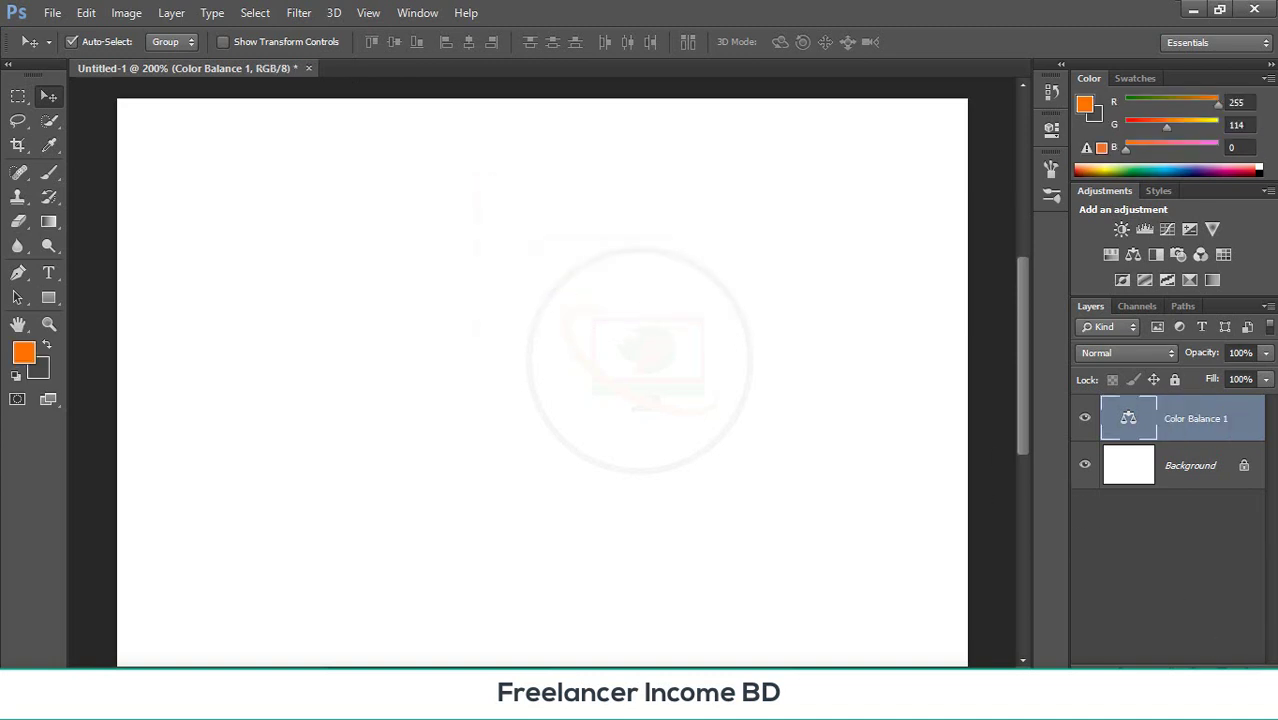
left_click(1252, 666)
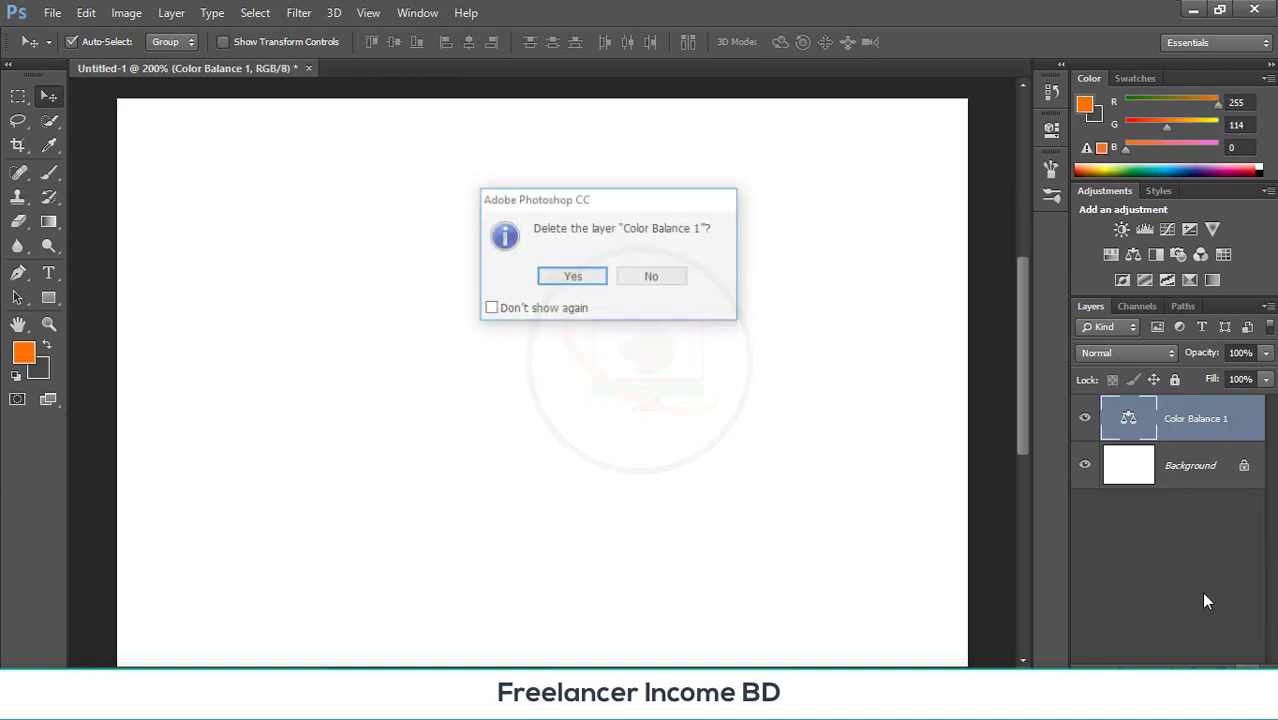
left_click(570, 277)
left_click(49, 172)
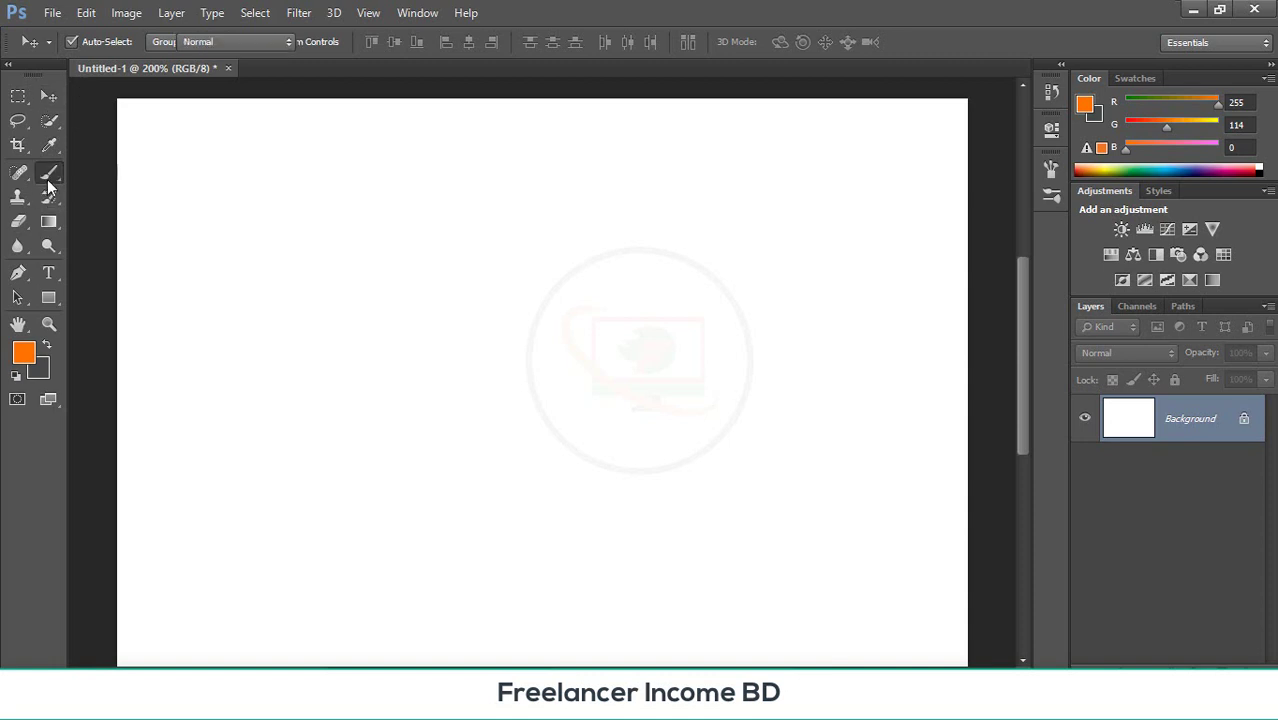
left_click(118, 42)
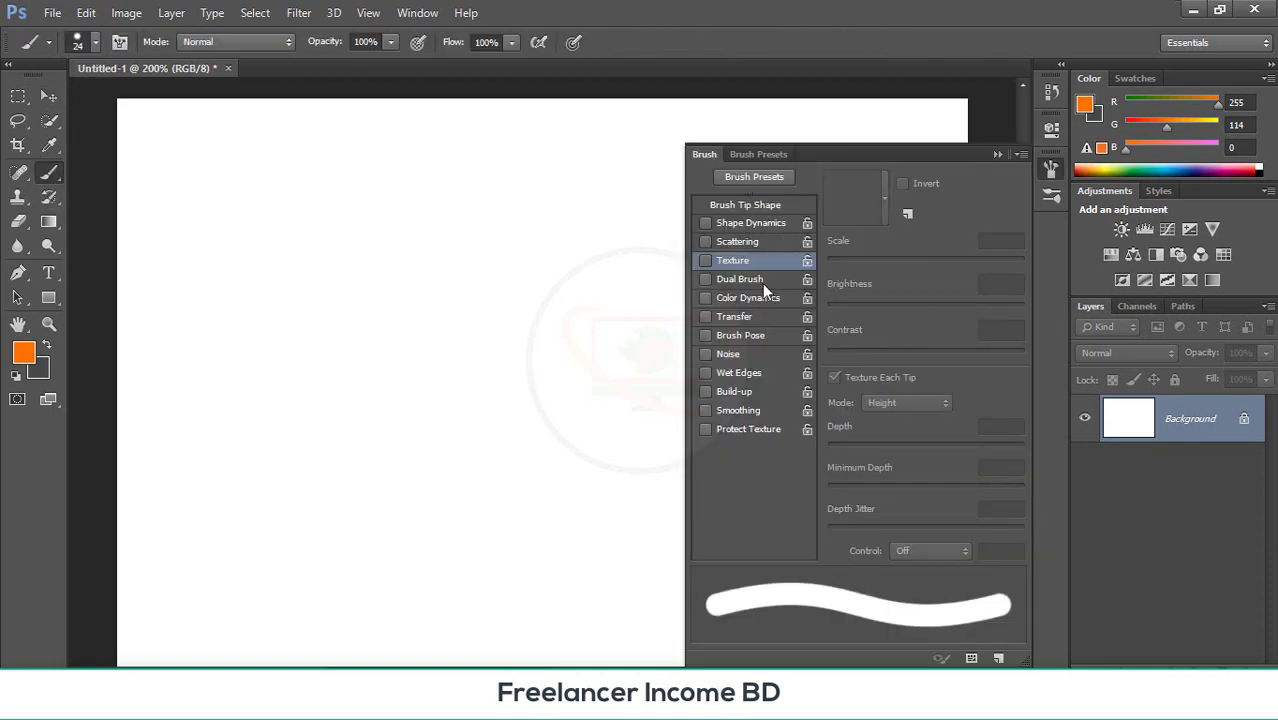
- Choose the 23-pixel chalk brush from the stroke-preview preset list, dismissing the rename prompt
left_click(704, 158)
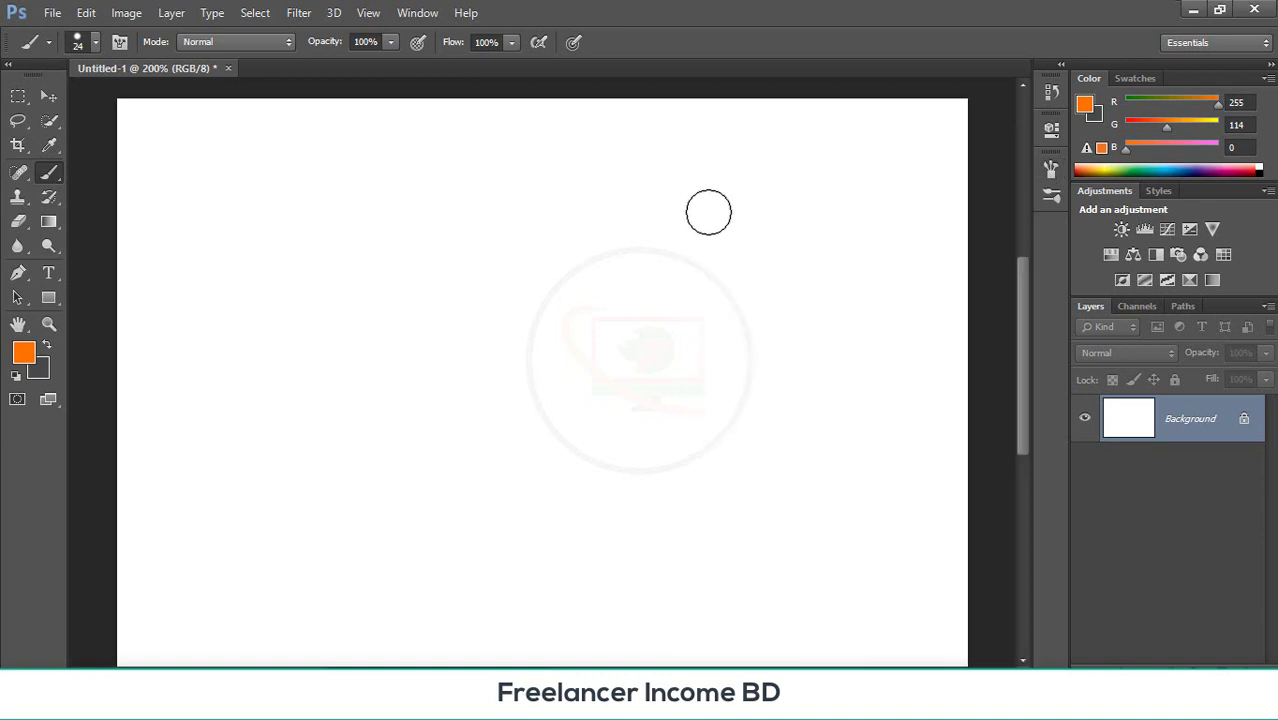
left_click(94, 43)
double_click(219, 248)
left_click(119, 42)
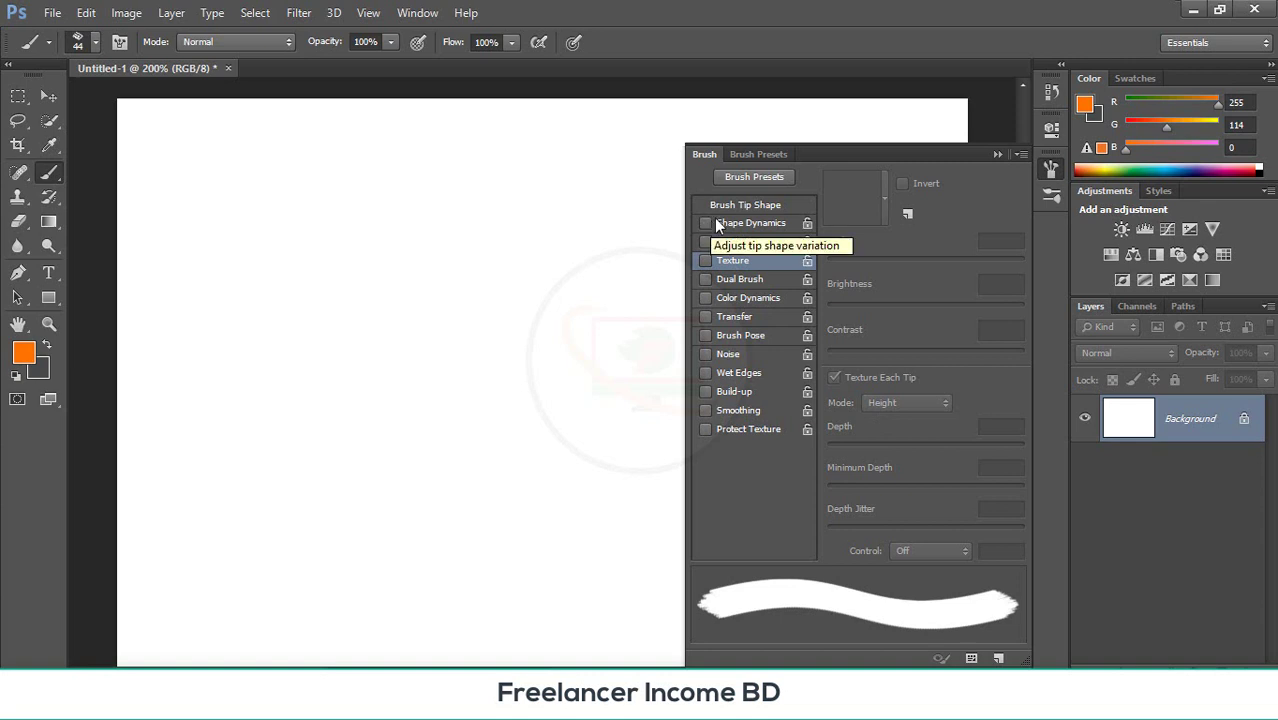
left_click(754, 178)
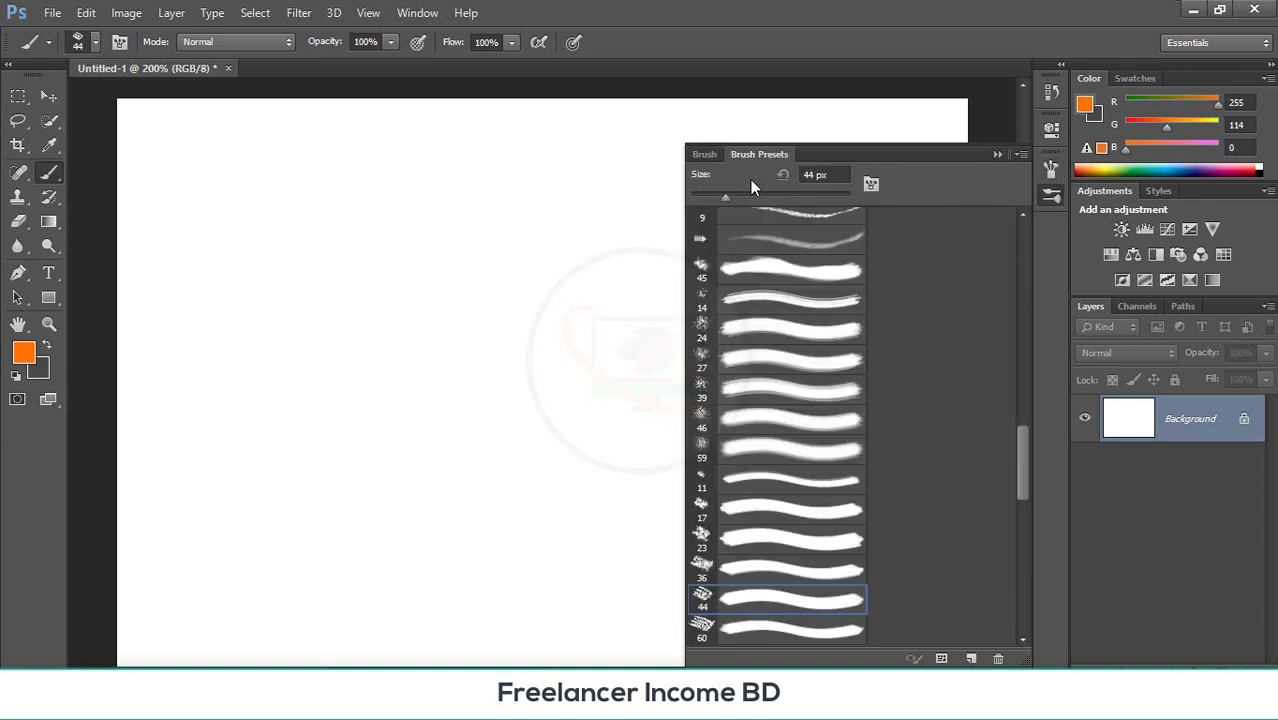
scroll(789, 430, "down", 3)
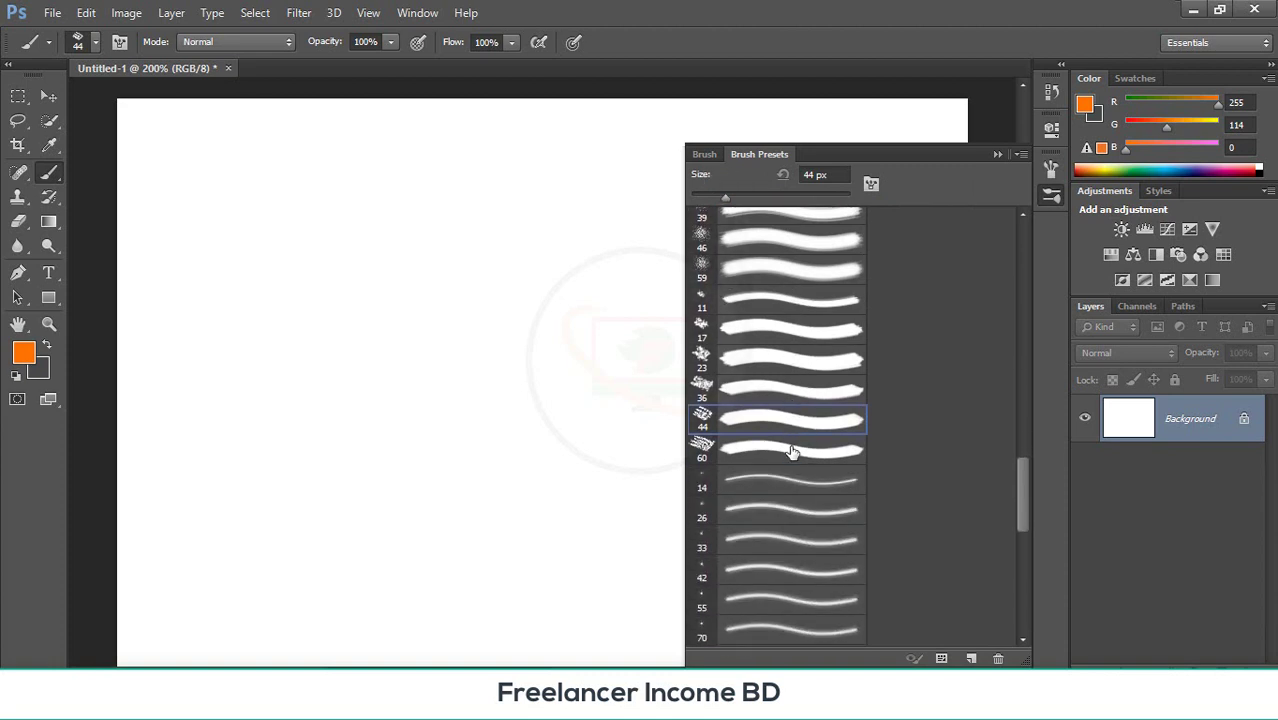
double_click(702, 358)
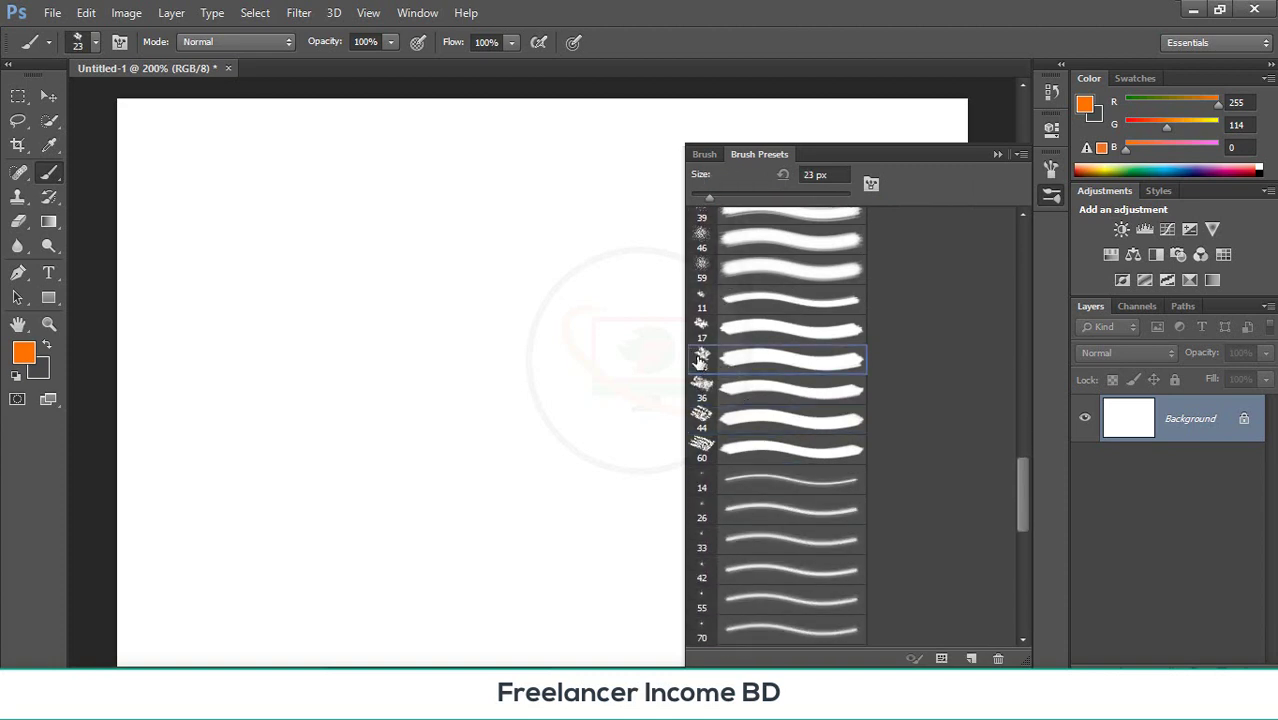
left_click(863, 200)
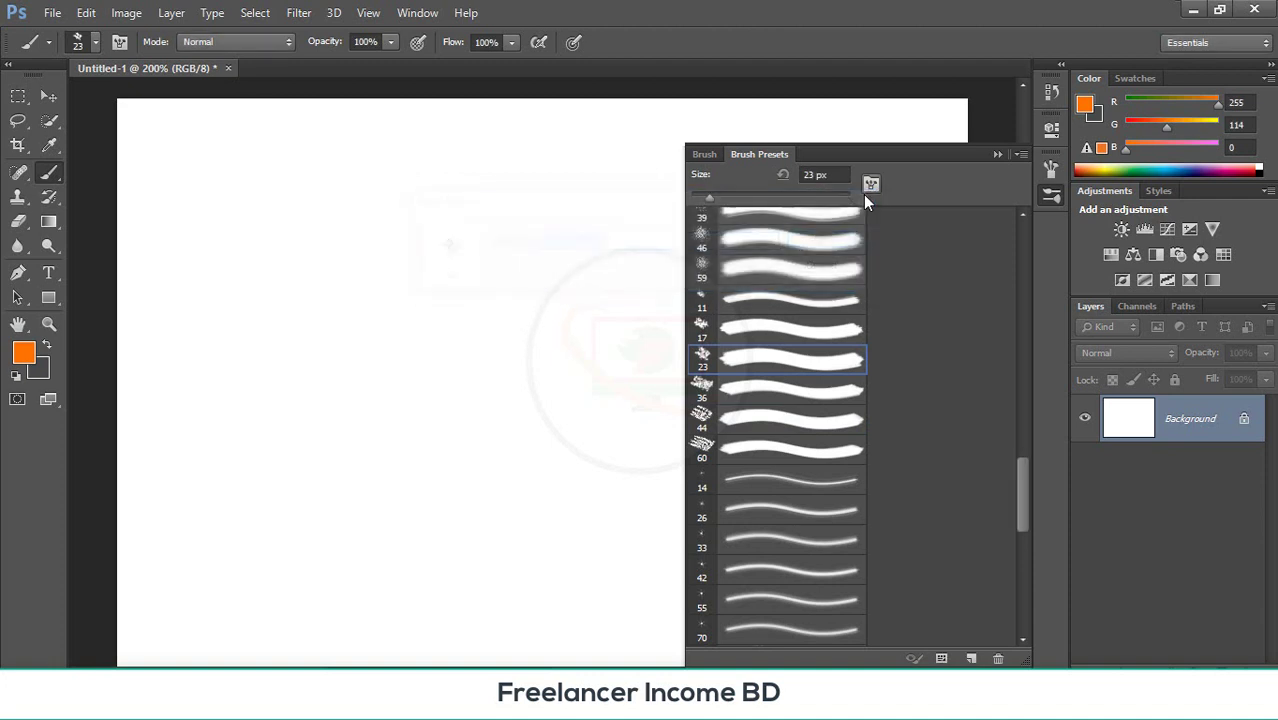
left_click(704, 155)
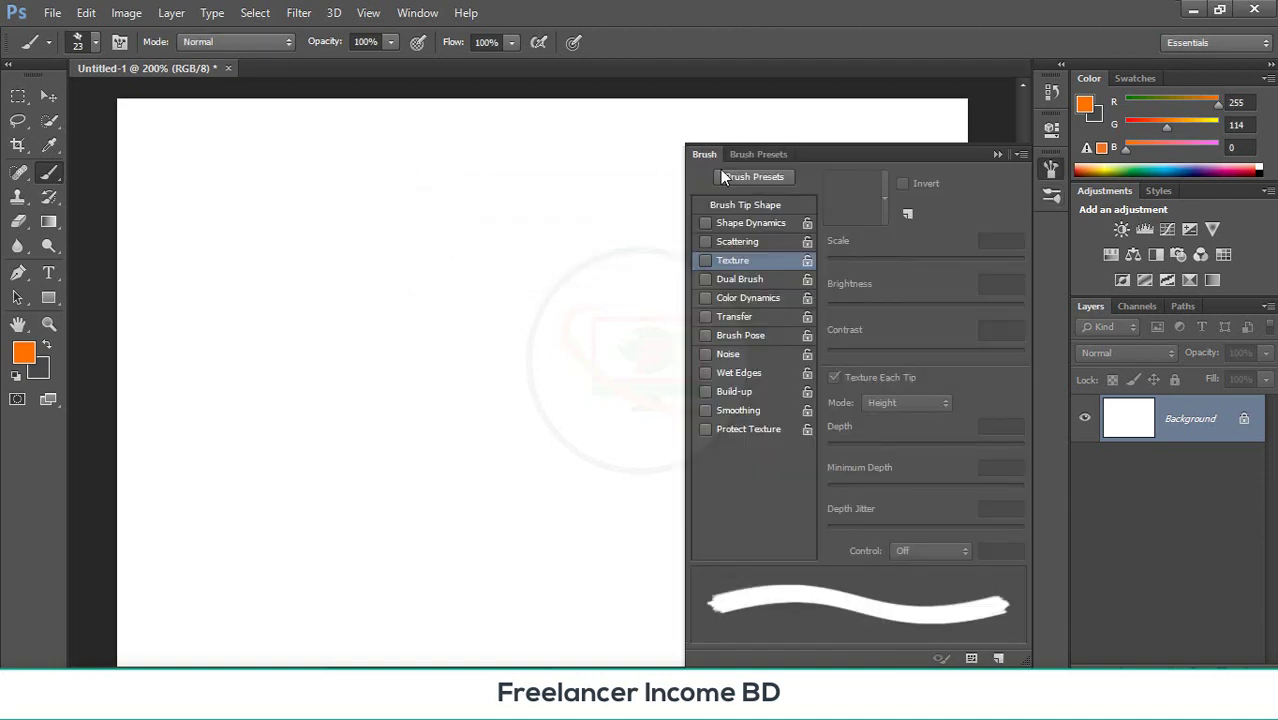
- Turn on Scattering and Shape Dynamics and paint an orange chalk stroke across the upper canvas
left_click(706, 242)
left_click(706, 222)
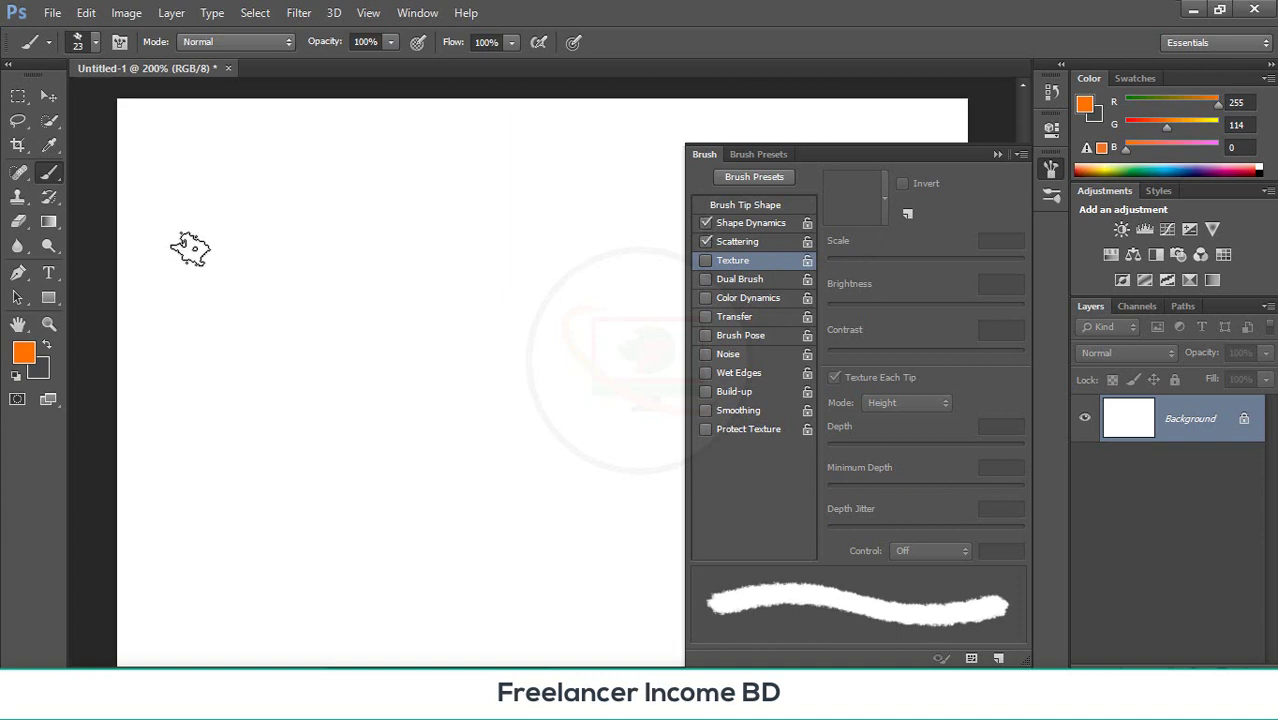
mouse_move(190, 249)
left_mouse_down()
mouse_move(474, 266)
mouse_move(508, 252)
mouse_move(529, 220)
left_mouse_up()
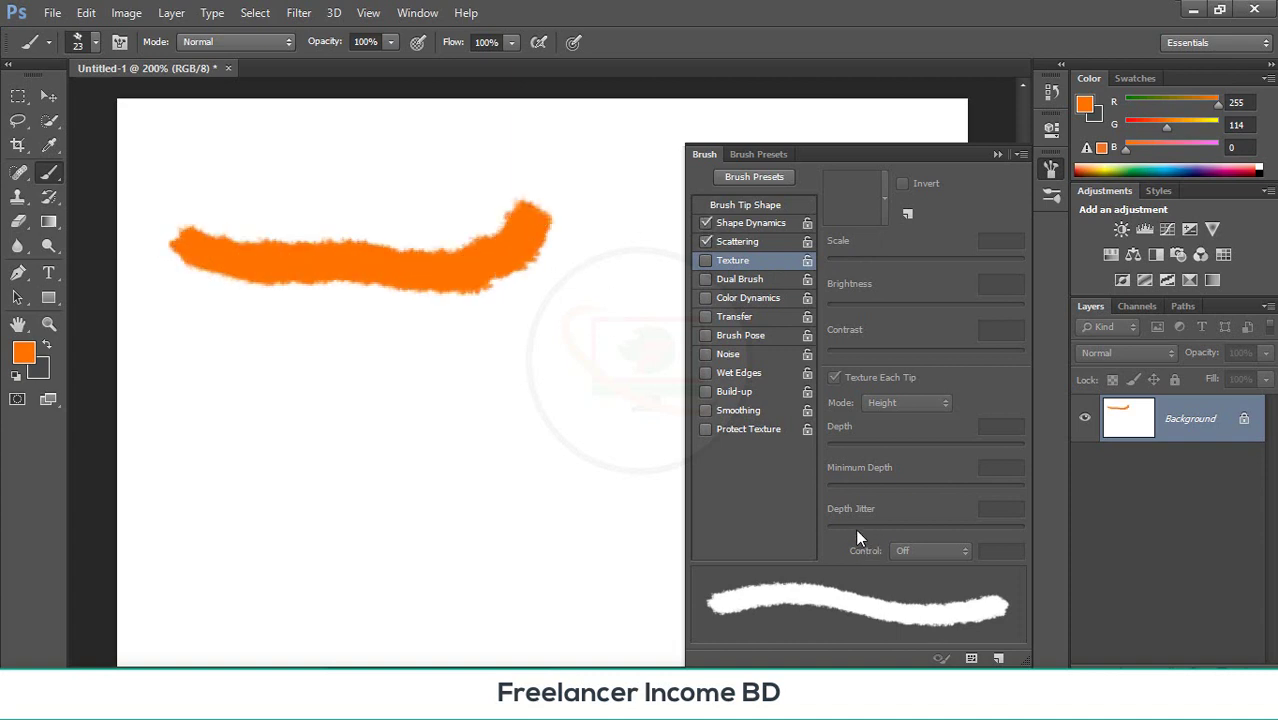
- Enable every remaining brush option including Texture, raise depth jitter, and paint a multicolour squiggle
left_click(737, 281)
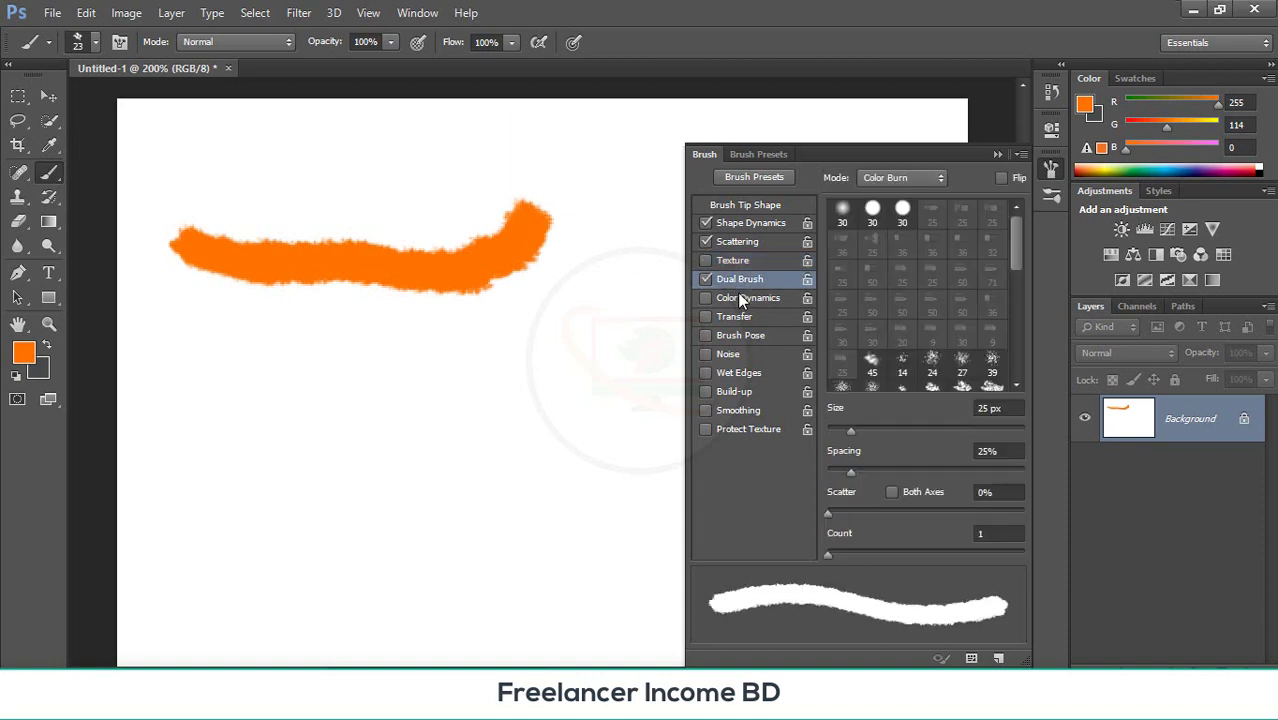
left_click(736, 301)
left_click(736, 317)
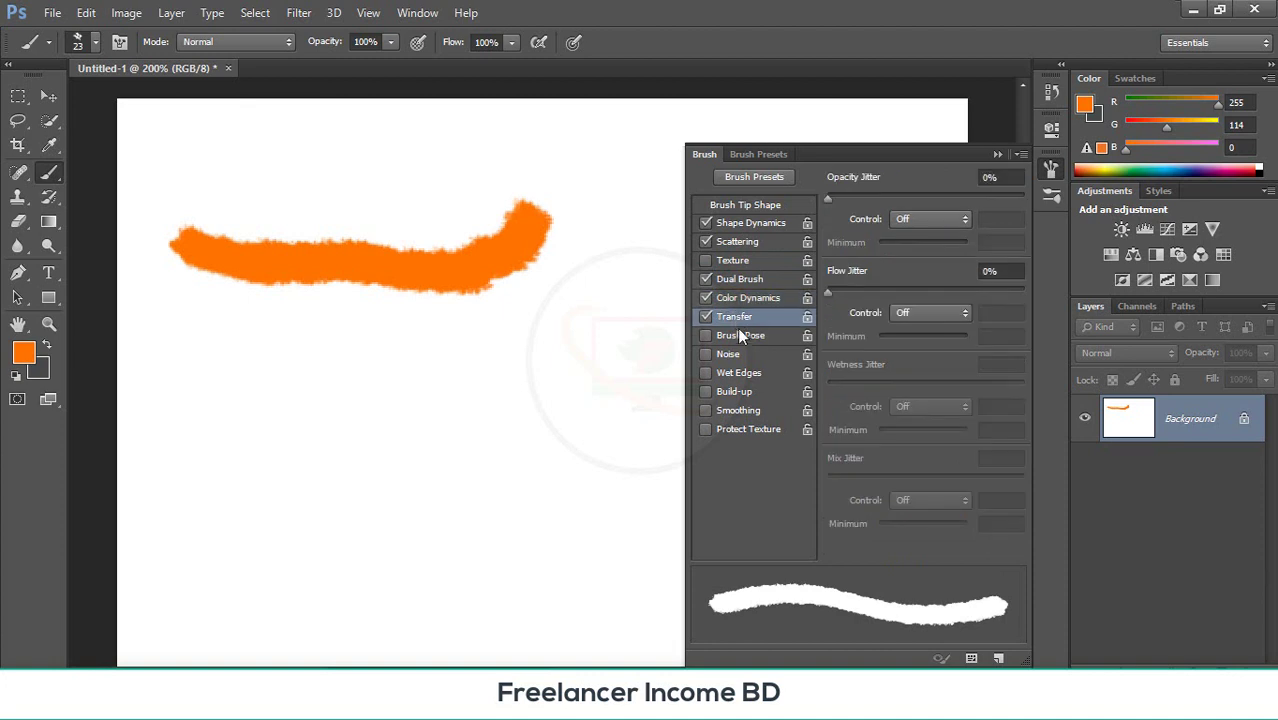
left_click(739, 335)
left_click(742, 352)
left_click(750, 374)
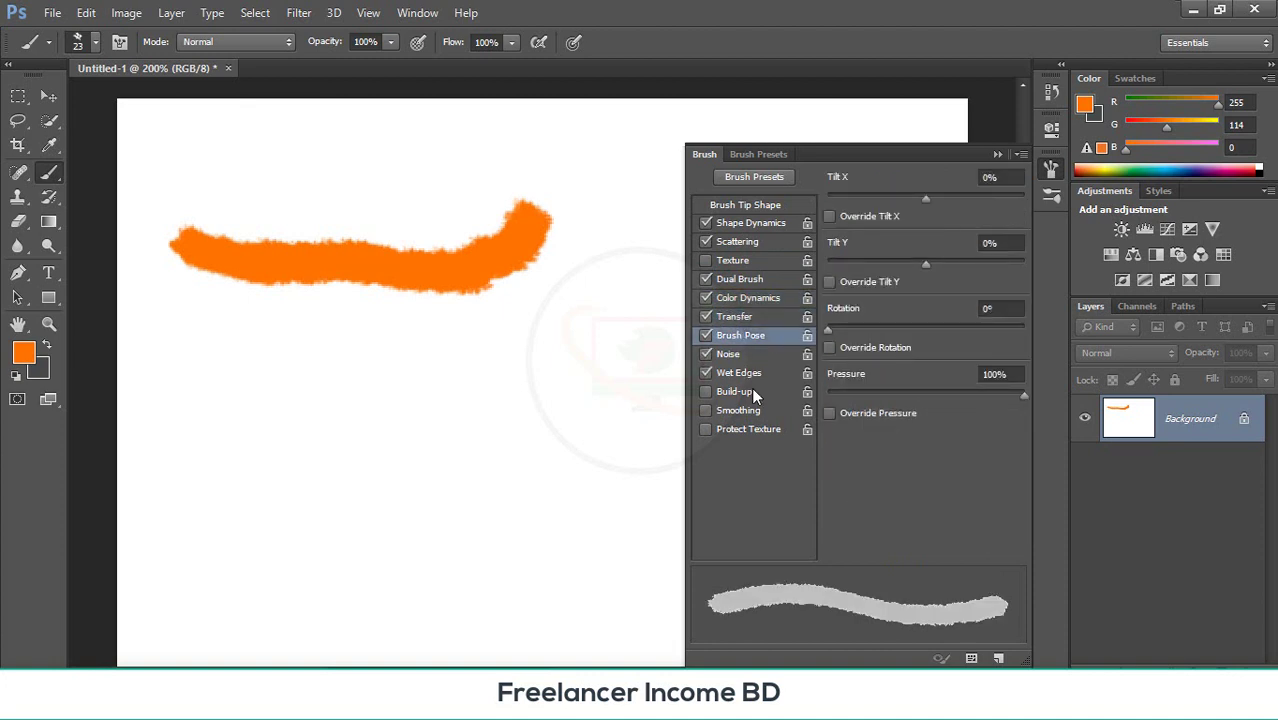
left_click(752, 391)
left_click(756, 412)
left_click(755, 430)
left_click(750, 261)
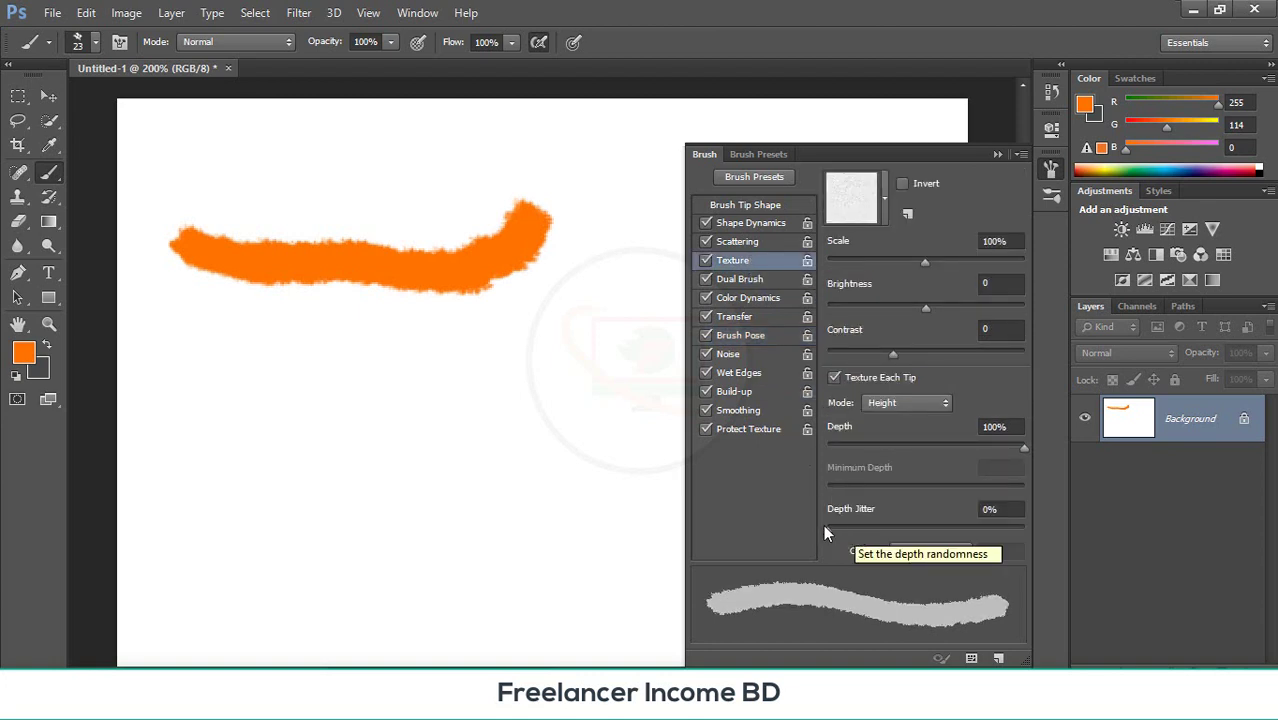
left_click_drag(836, 527, 869, 531)
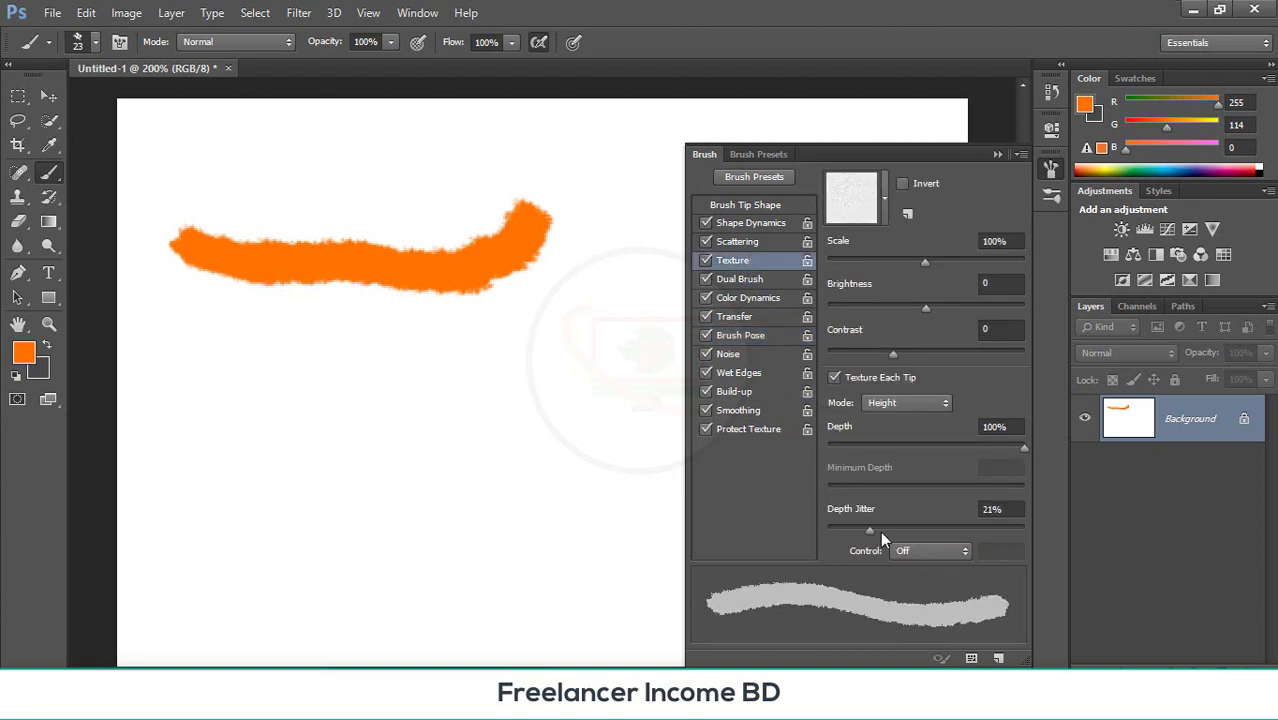
mouse_move(294, 388)
left_mouse_down()
mouse_move(478, 402)
mouse_move(516, 425)
mouse_move(462, 470)
mouse_move(322, 491)
mouse_move(346, 526)
mouse_move(509, 565)
mouse_move(410, 582)
mouse_move(300, 574)
left_mouse_up()
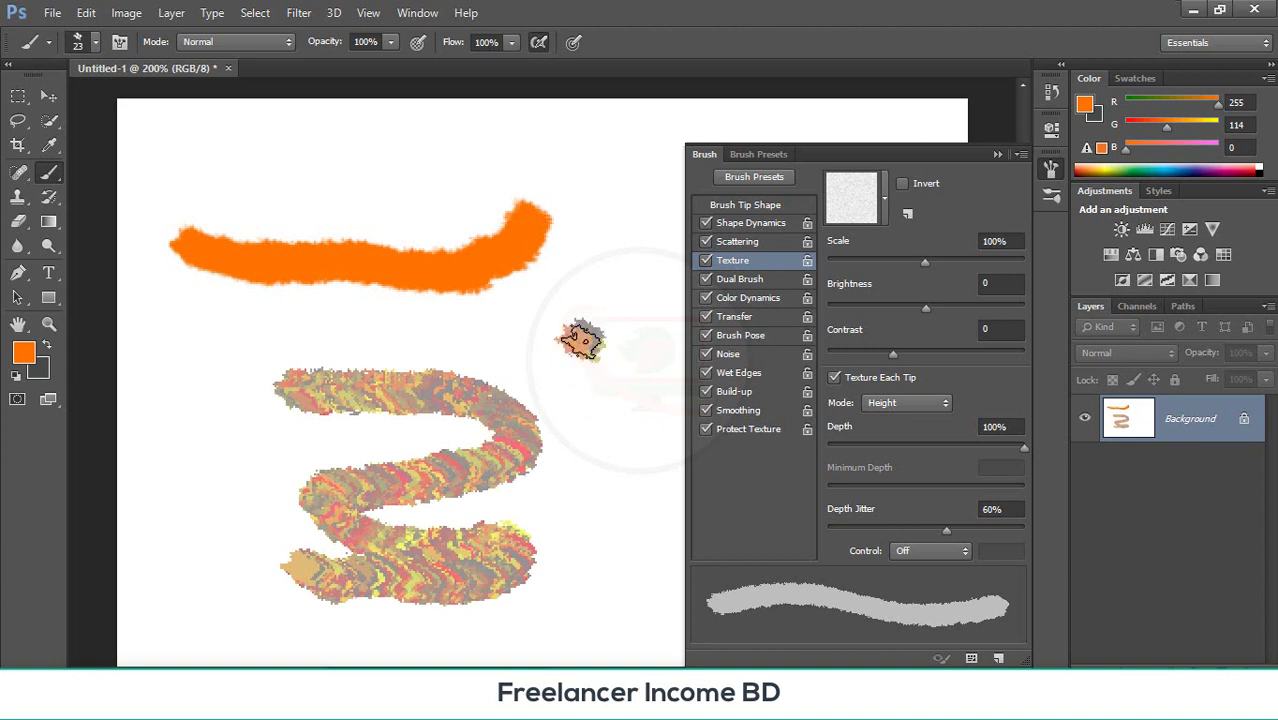
- Paint textured multicolour dabs above the orange stroke and a few short test strokes
left_click(580, 340)
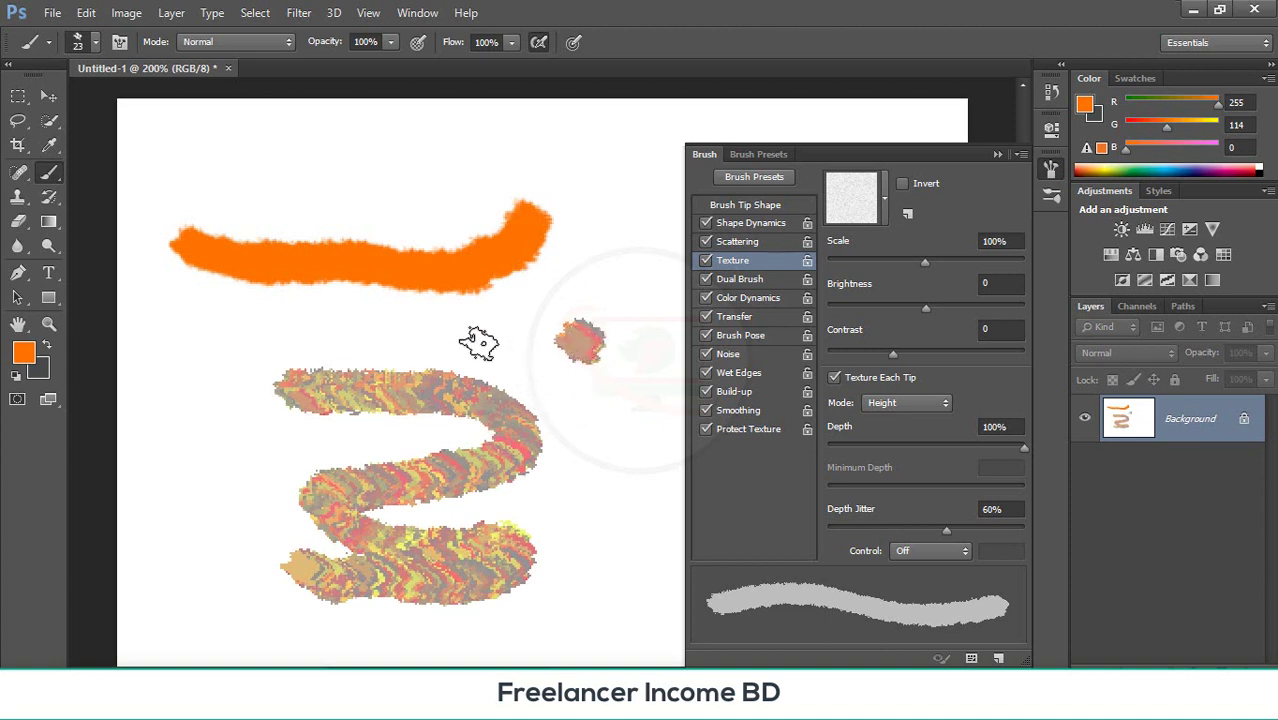
left_click_drag(474, 342, 528, 320)
left_click(455, 148)
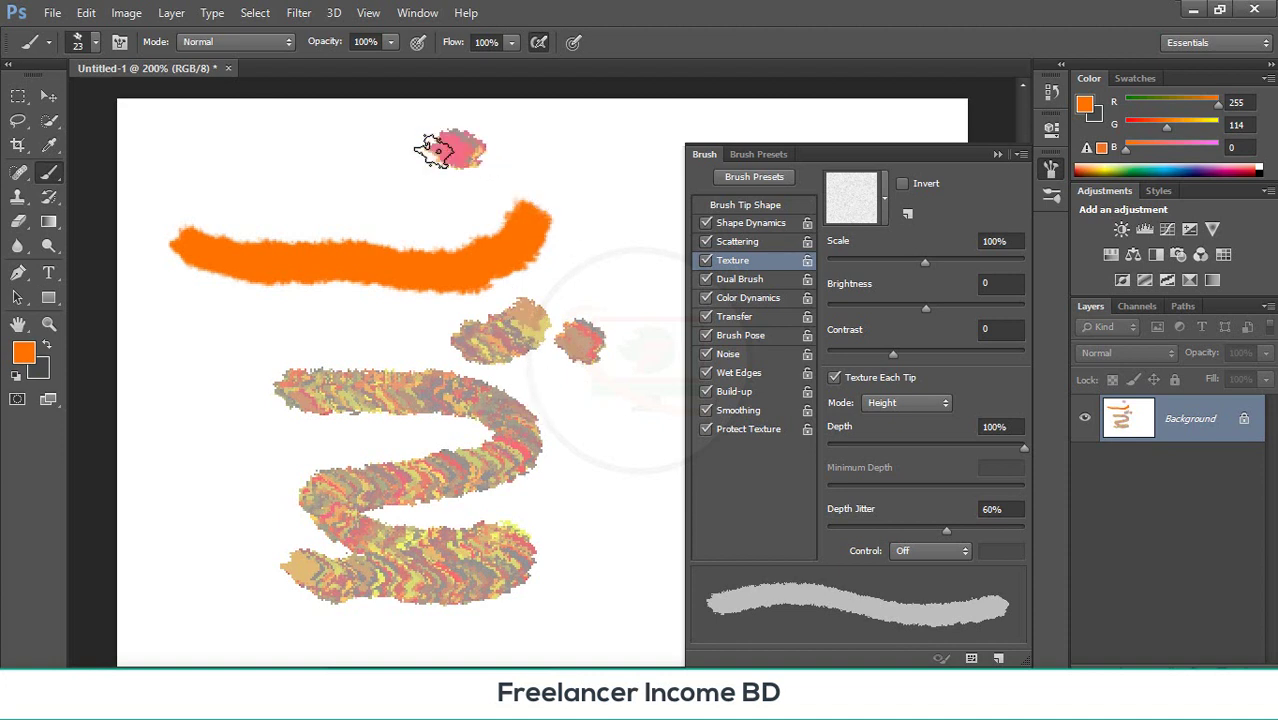
left_click(372, 170)
left_click(310, 157)
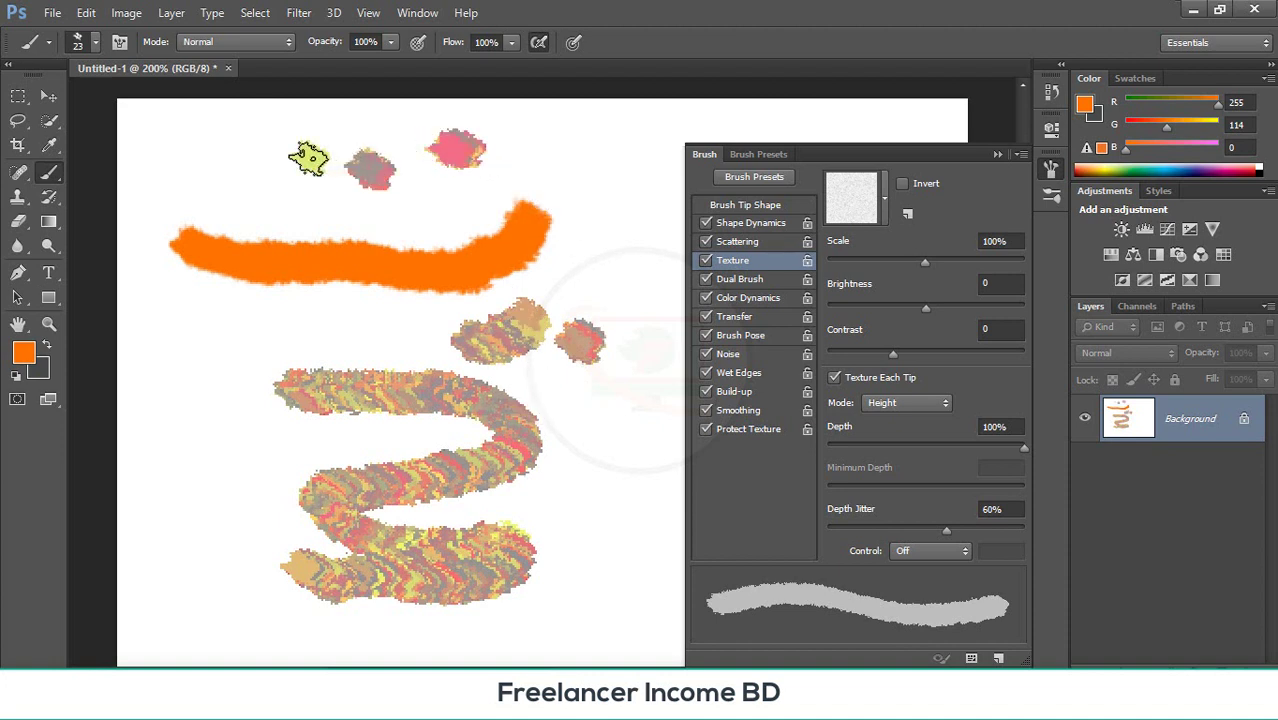
left_click(221, 167)
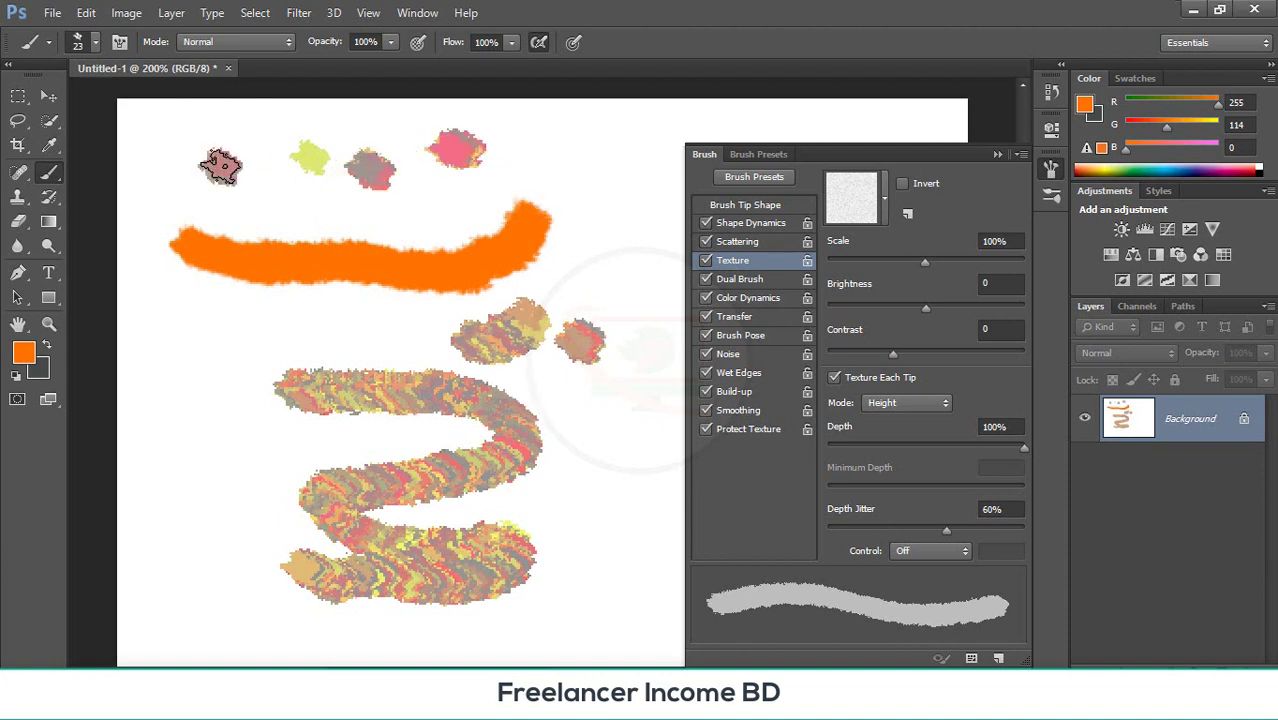
left_click(281, 189)
mouse_move(281, 188)
left_mouse_down()
mouse_move(321, 224)
mouse_move(311, 293)
mouse_move(245, 350)
mouse_move(259, 418)
mouse_move(375, 410)
mouse_move(394, 331)
left_mouse_up()
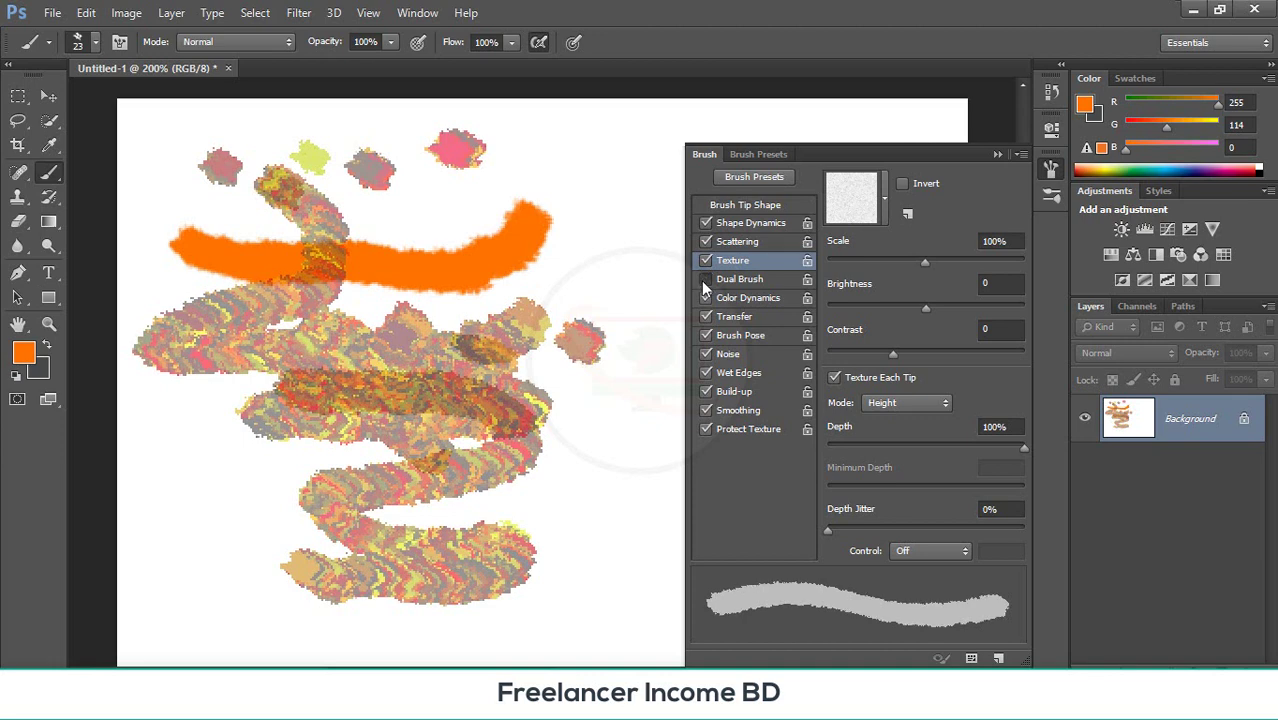
- Set the Scattering count to 6, 1 and then 16, painting a test stroke after each
left_click(740, 242)
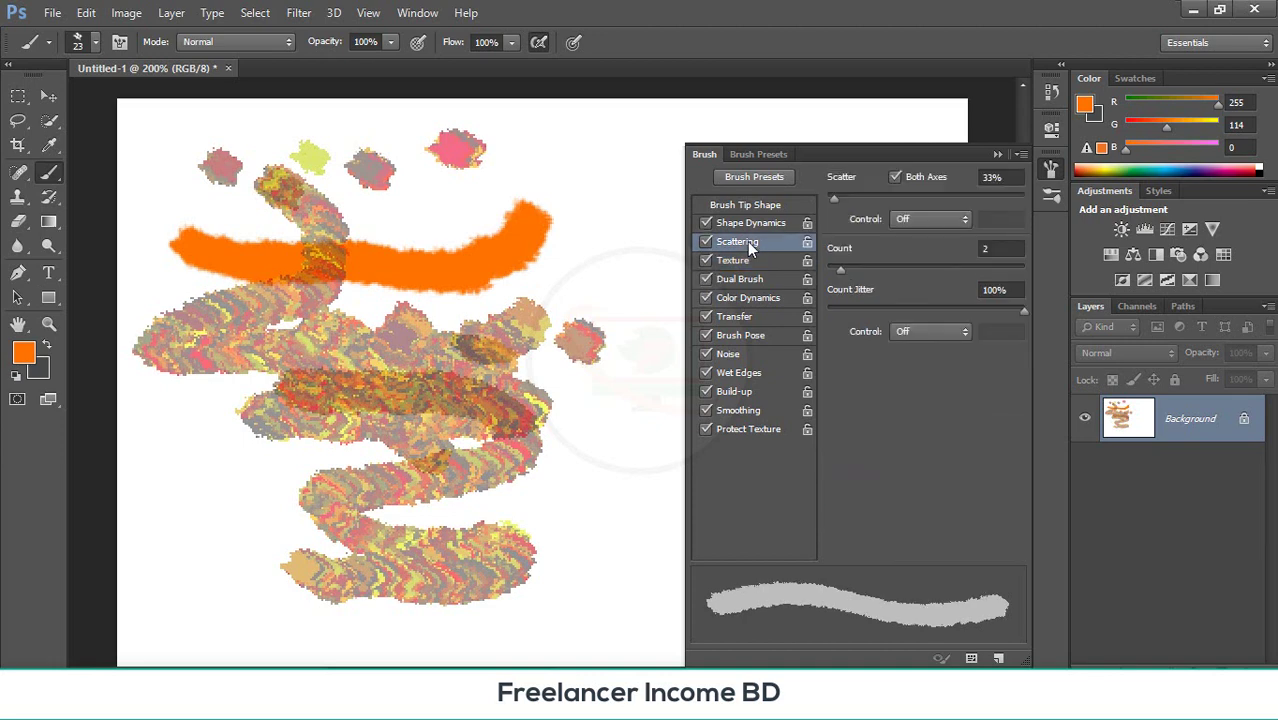
left_click_drag(837, 266, 898, 268)
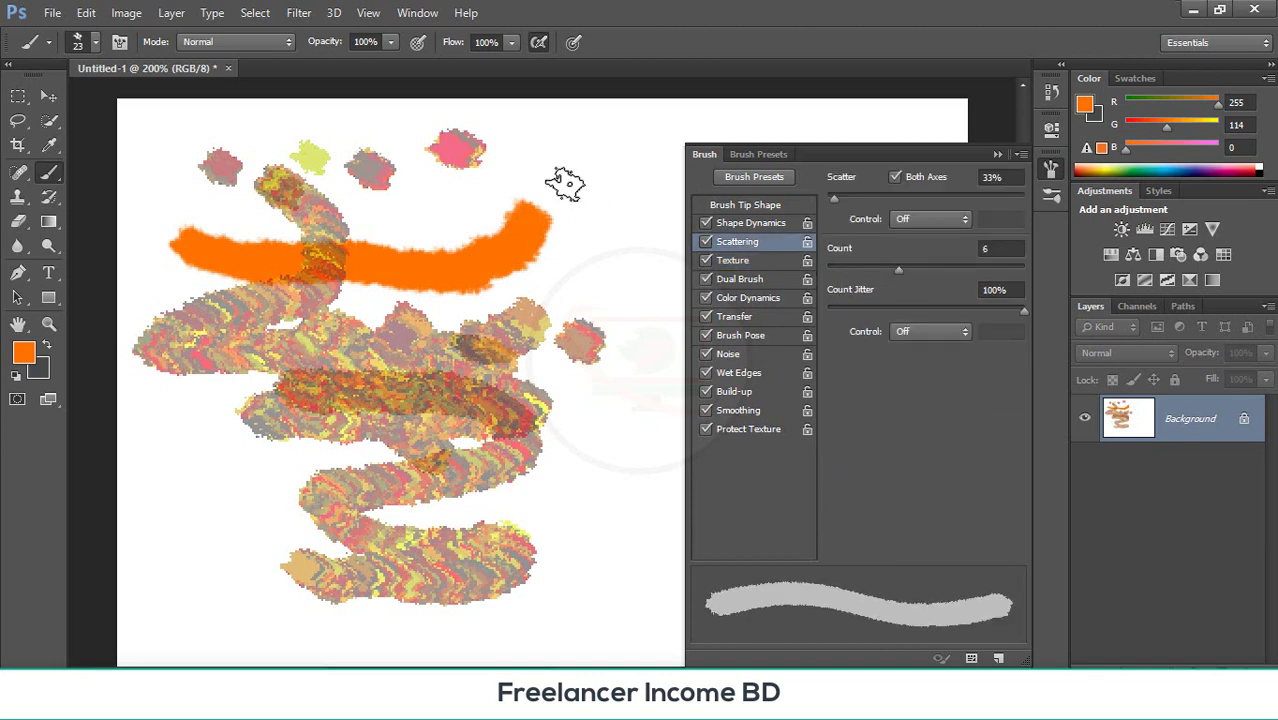
mouse_move(530, 148)
left_mouse_down()
mouse_move(616, 263)
mouse_move(633, 365)
mouse_move(609, 474)
mouse_move(559, 566)
mouse_move(560, 445)
mouse_move(550, 458)
mouse_move(520, 390)
left_mouse_up()
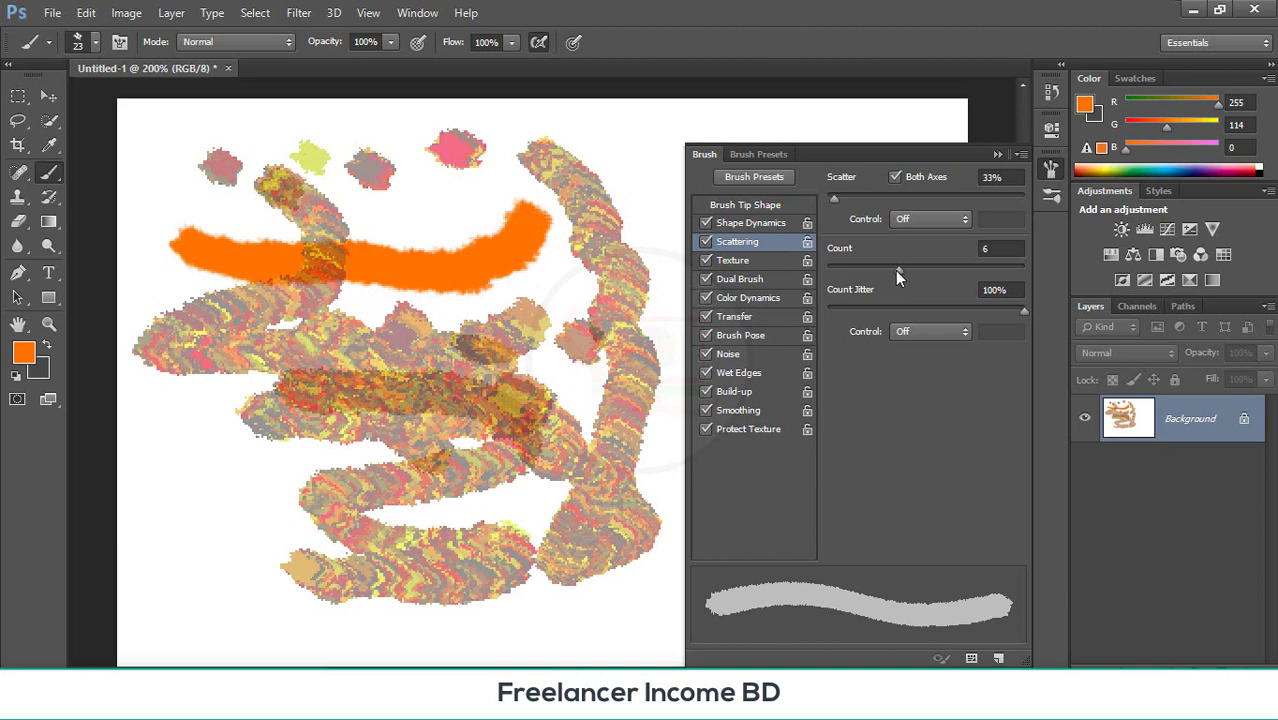
mouse_move(892, 269)
left_mouse_down()
mouse_move(958, 268)
mouse_move(694, 286)
left_mouse_up()
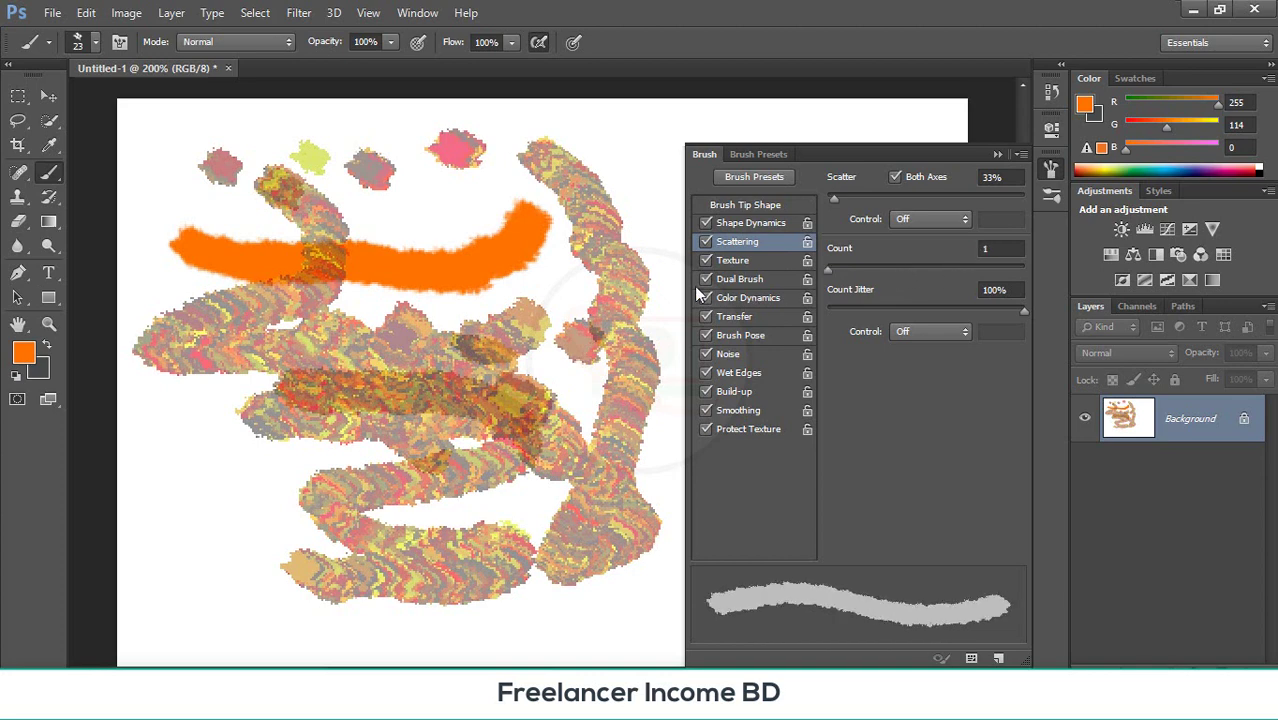
mouse_move(430, 205)
left_mouse_down()
mouse_move(460, 287)
mouse_move(334, 387)
mouse_move(240, 492)
left_mouse_up()
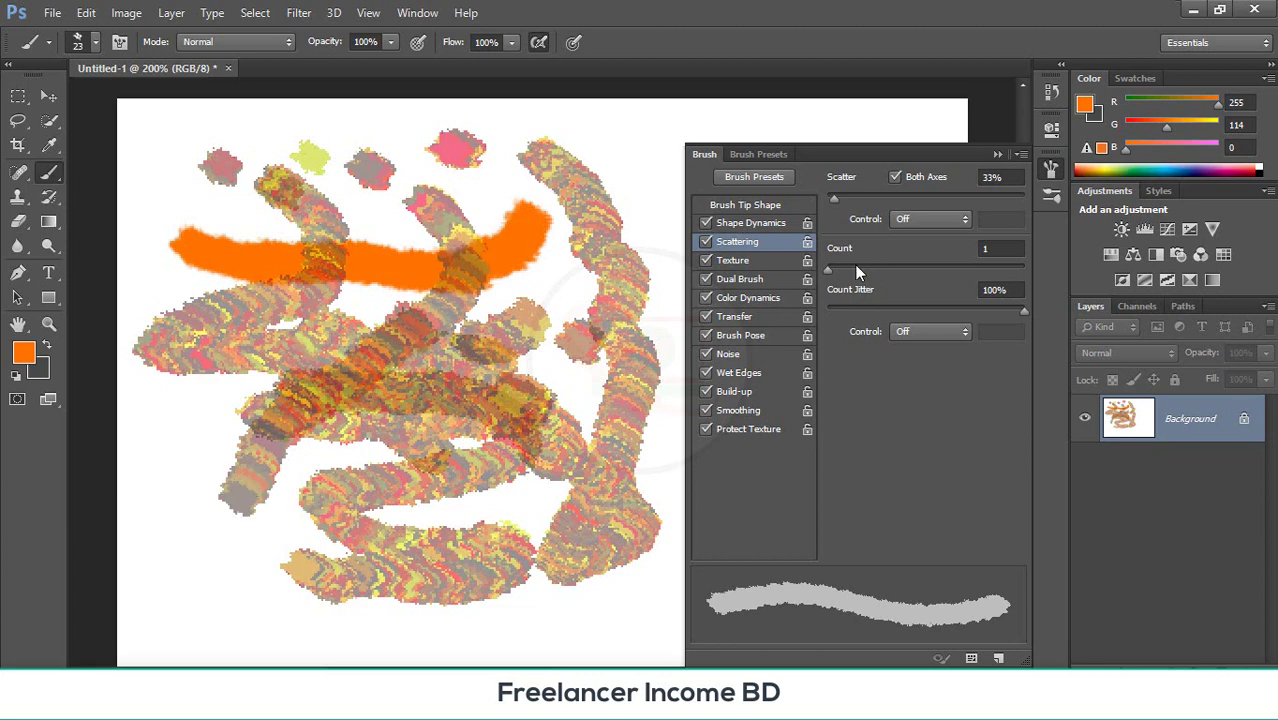
left_click_drag(834, 265, 1029, 266)
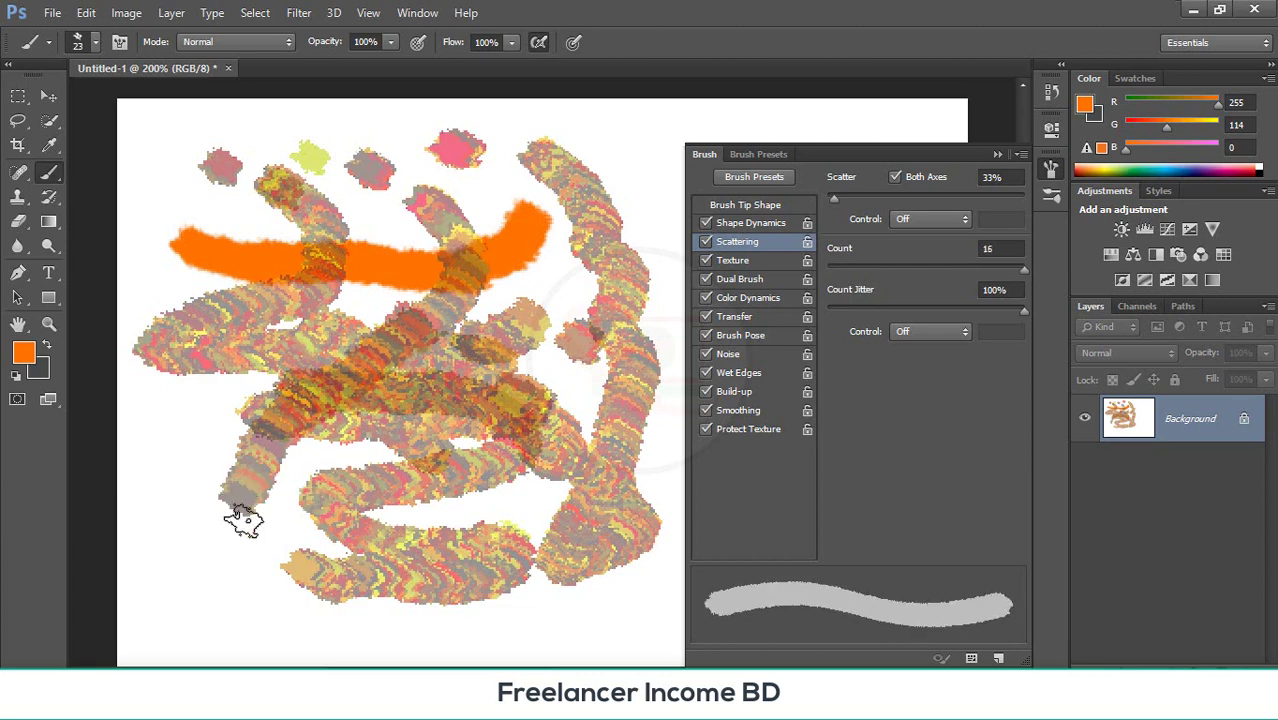
mouse_move(191, 561)
left_mouse_down()
mouse_move(183, 421)
mouse_move(190, 513)
mouse_move(227, 615)
mouse_move(266, 576)
mouse_move(242, 625)
left_mouse_up()
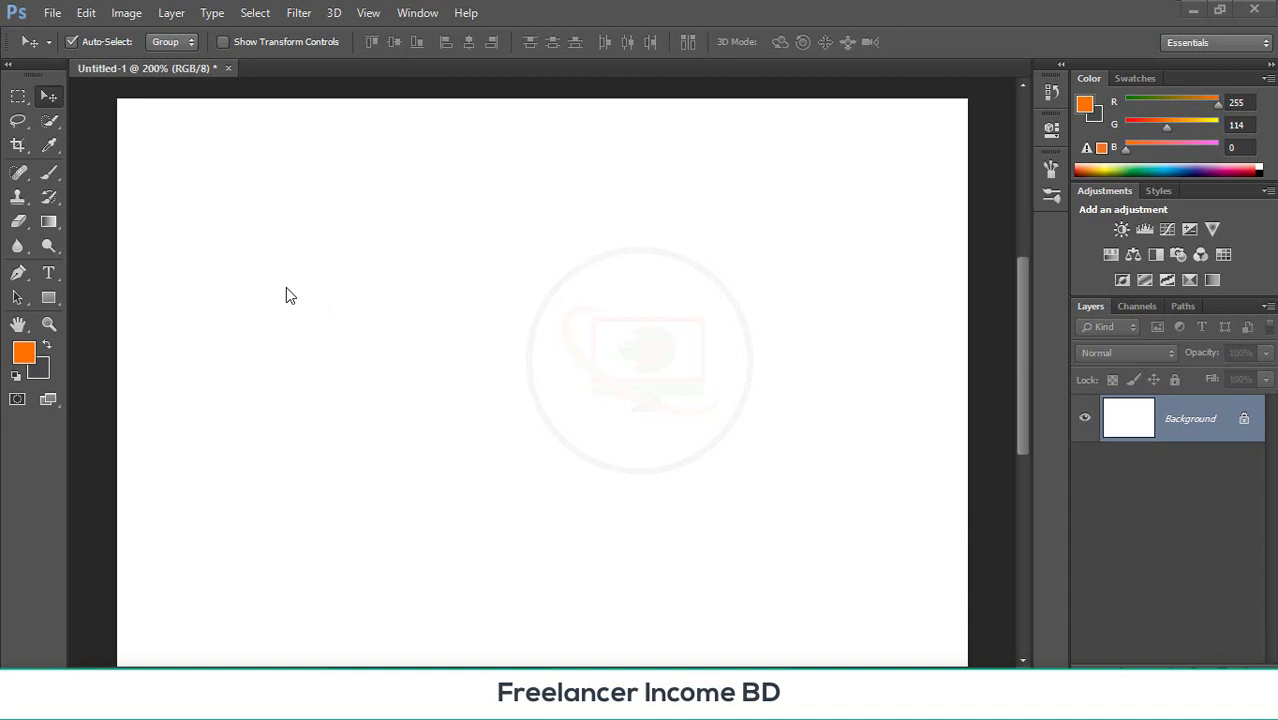
- Draw a long thin orange rectangle shape bar across the upper canvas
left_click(51, 298)
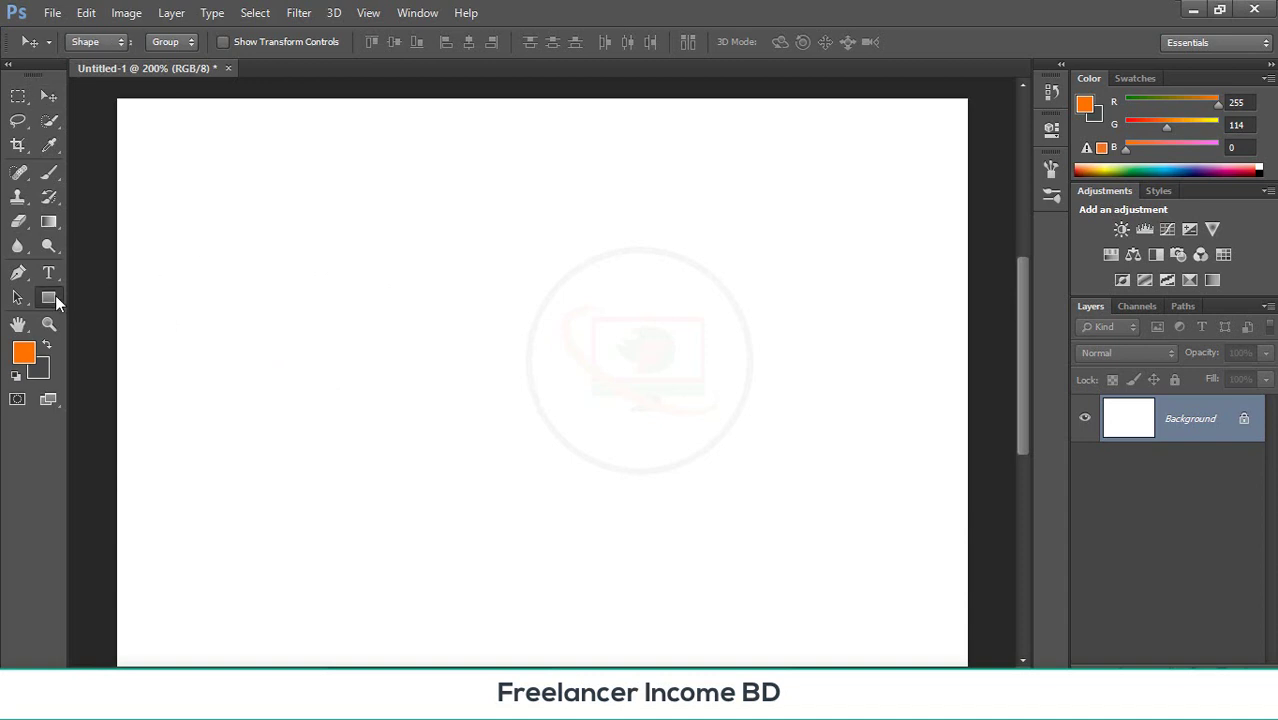
left_click_drag(246, 213, 810, 236)
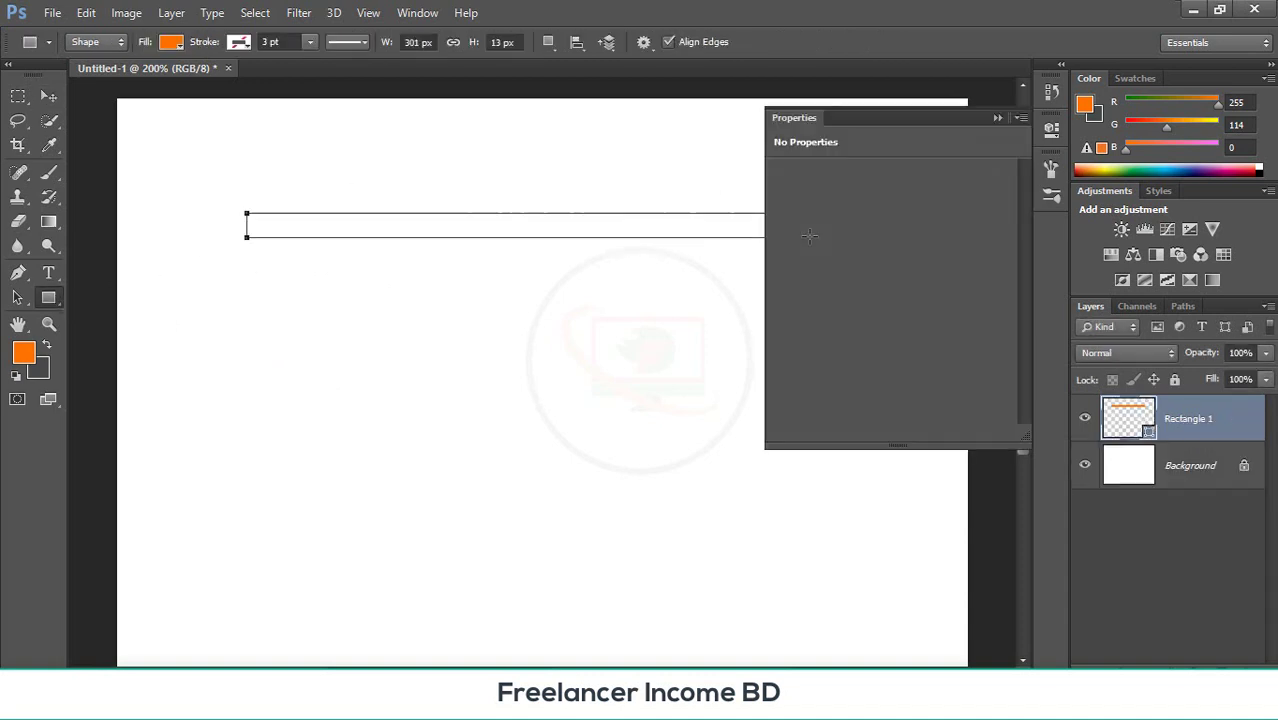
left_click(996, 118)
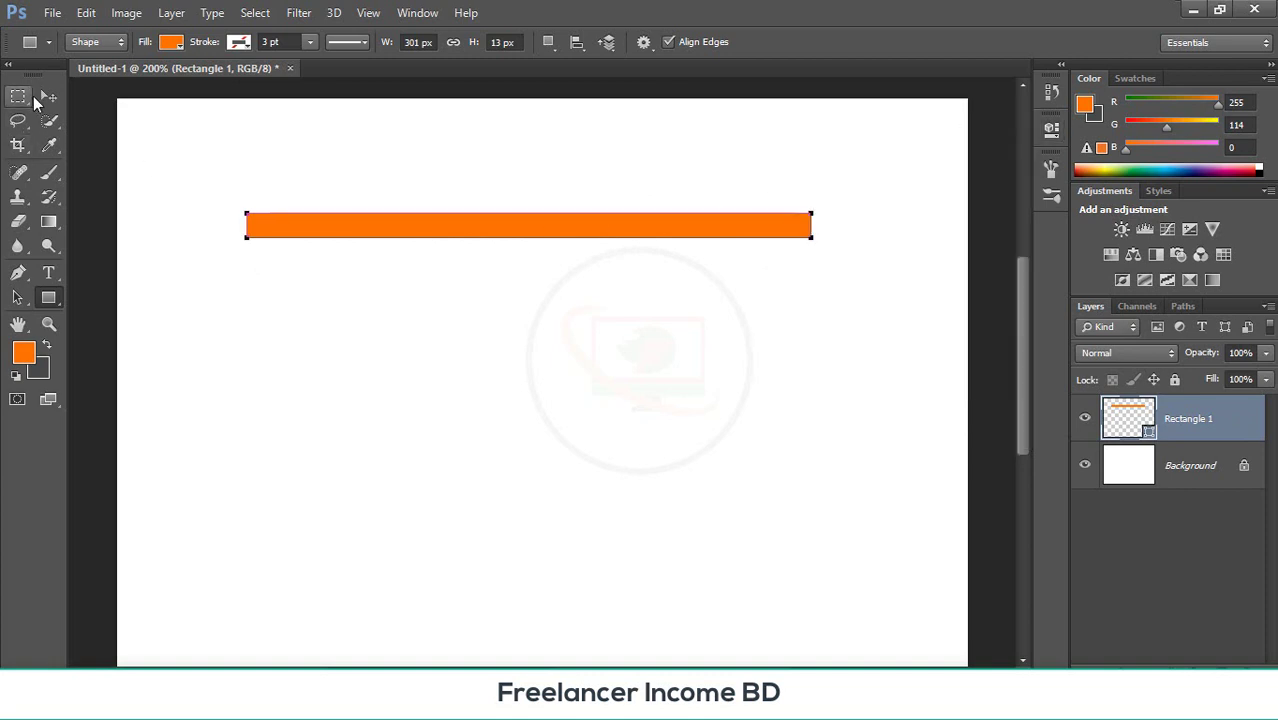
left_click(48, 97)
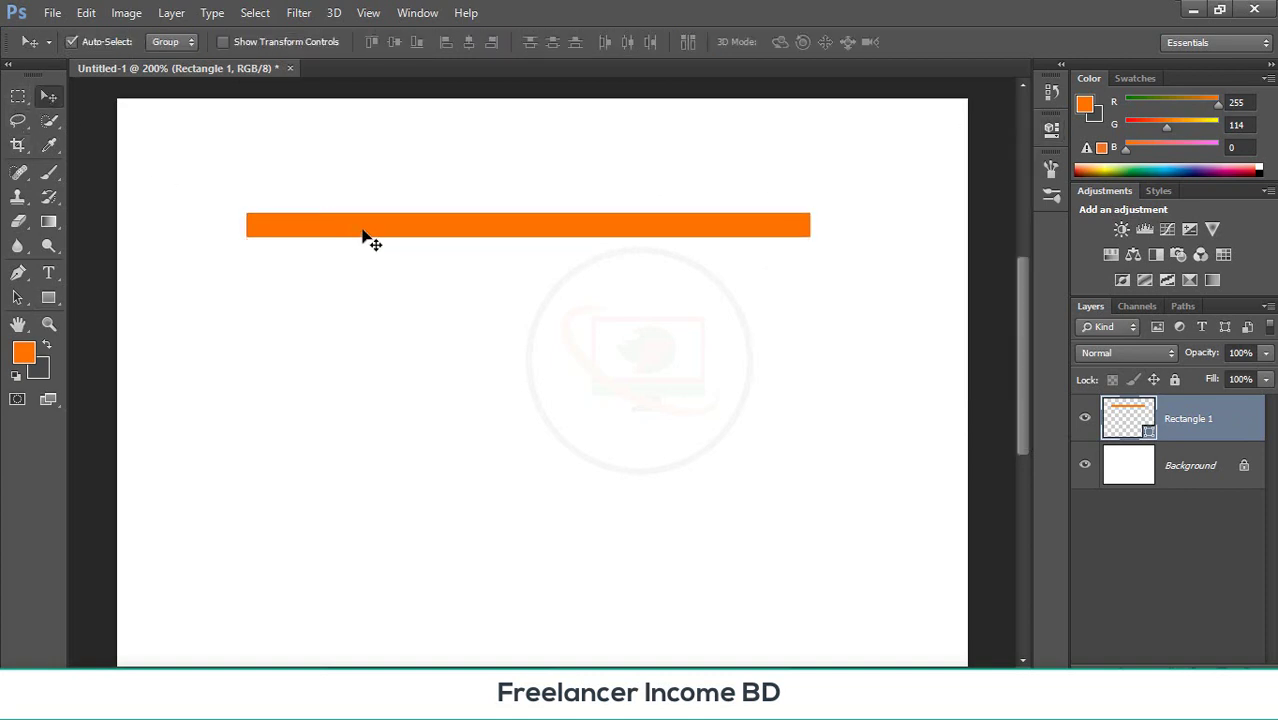
- Duplicate the orange bar just below it and rotate the copy to -75°
left_click_drag(364, 235, 363, 285)
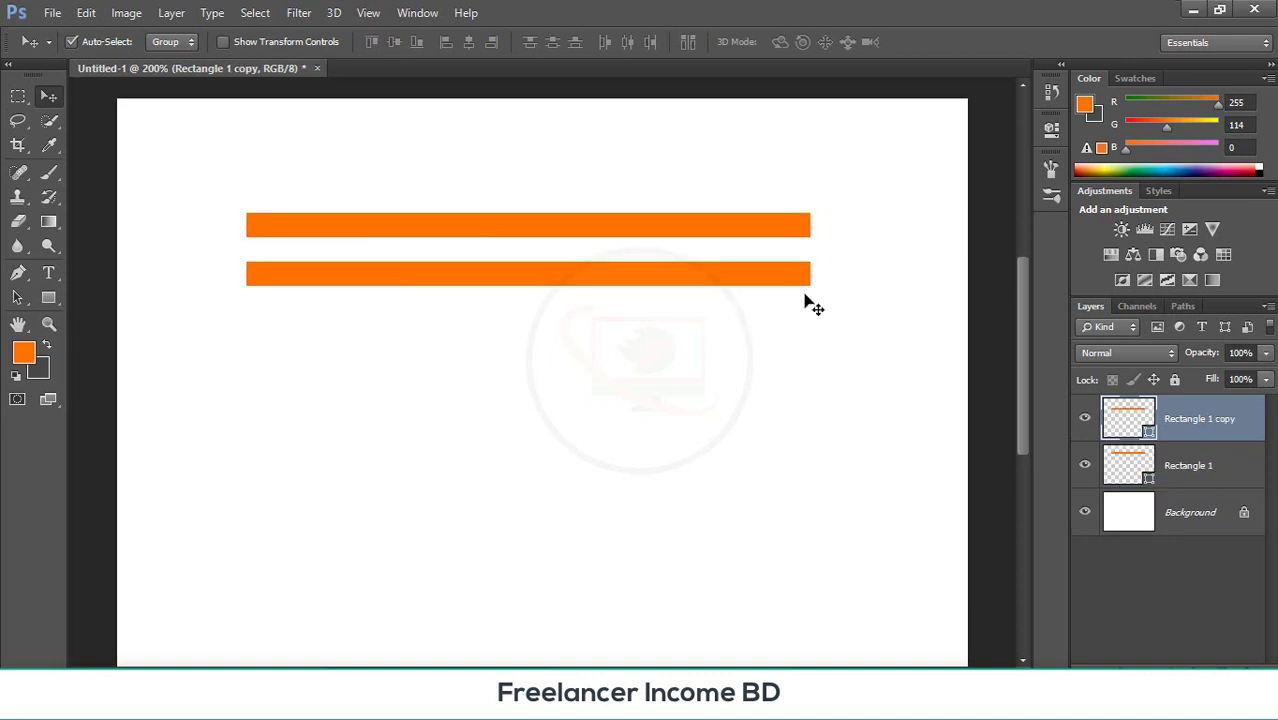
key("ctrl+t")
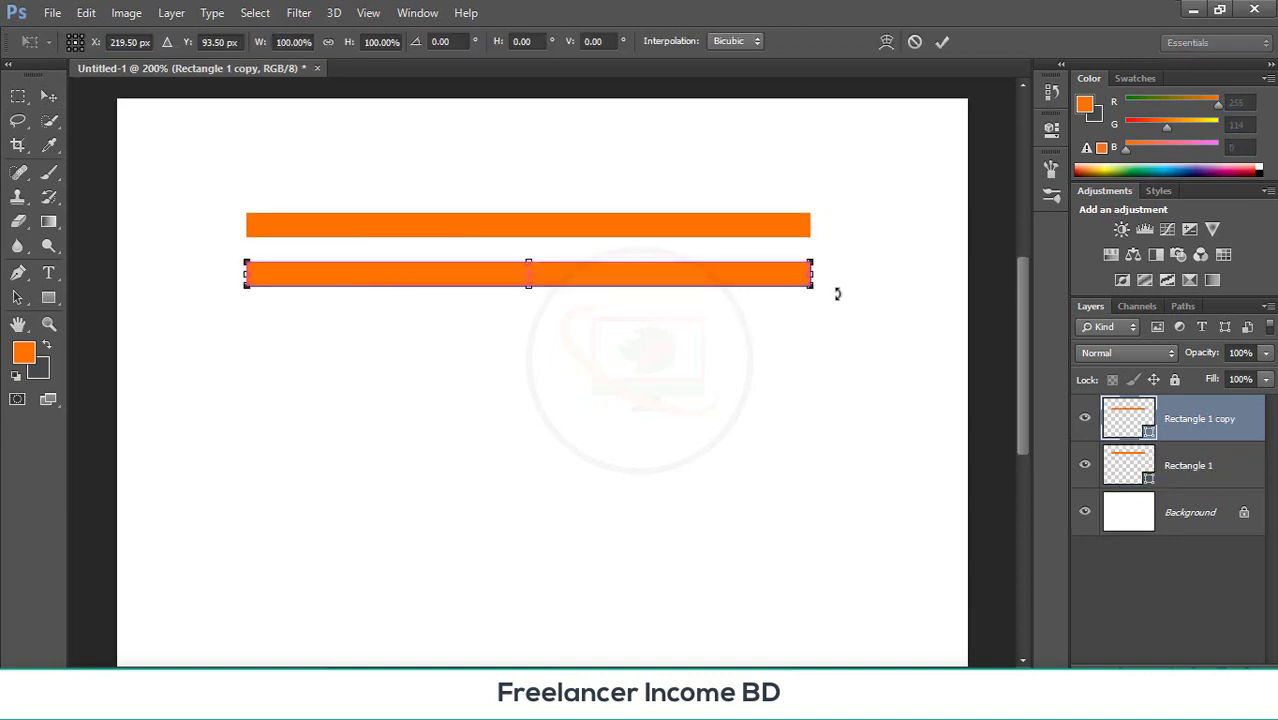
left_click_drag(826, 295, 584, 122)
scroll(620, 285, "up", 3)
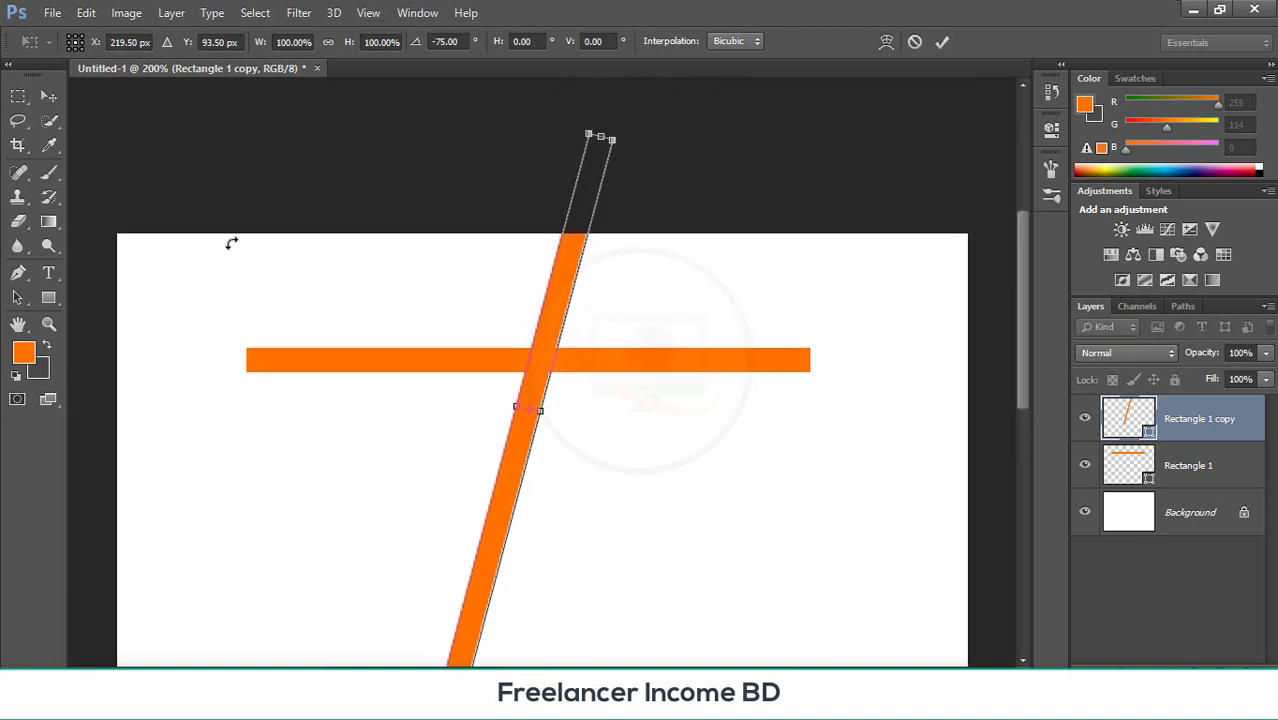
key("Return")
scroll(330, 288, "down", 1)
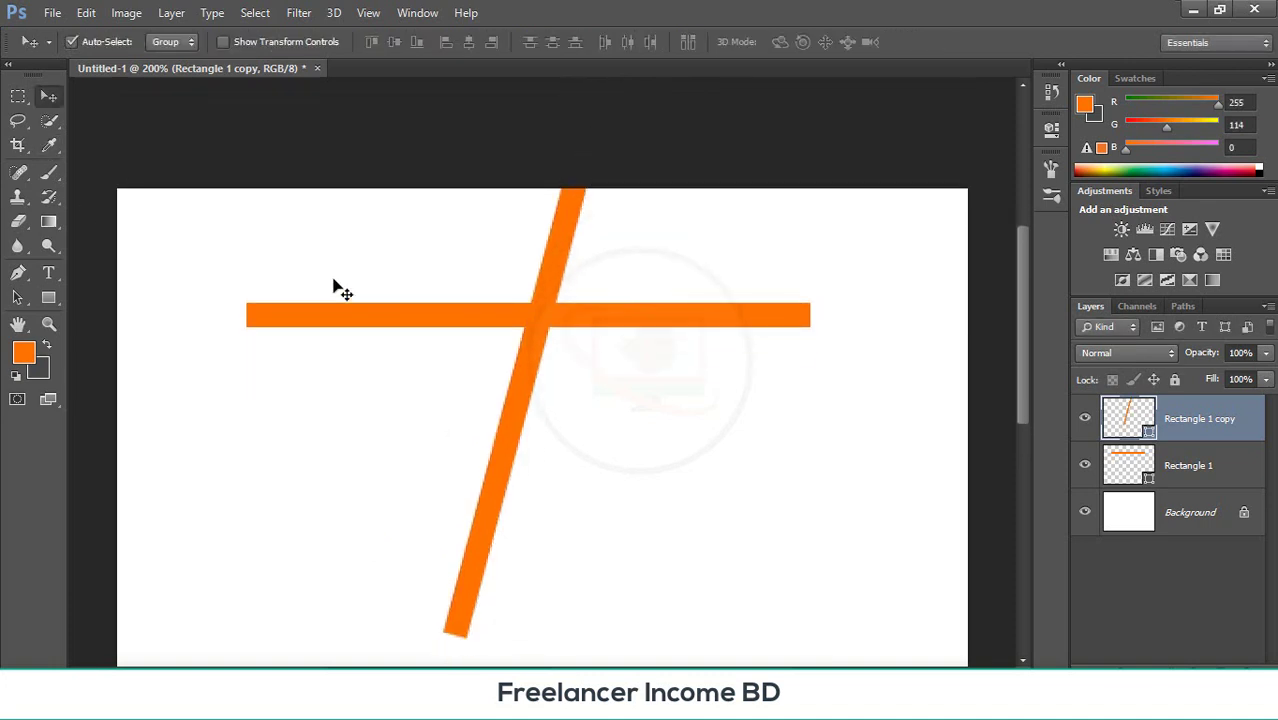
- Reposition the diagonal bar by sliding it down along its length
left_click(420, 312, "shift")
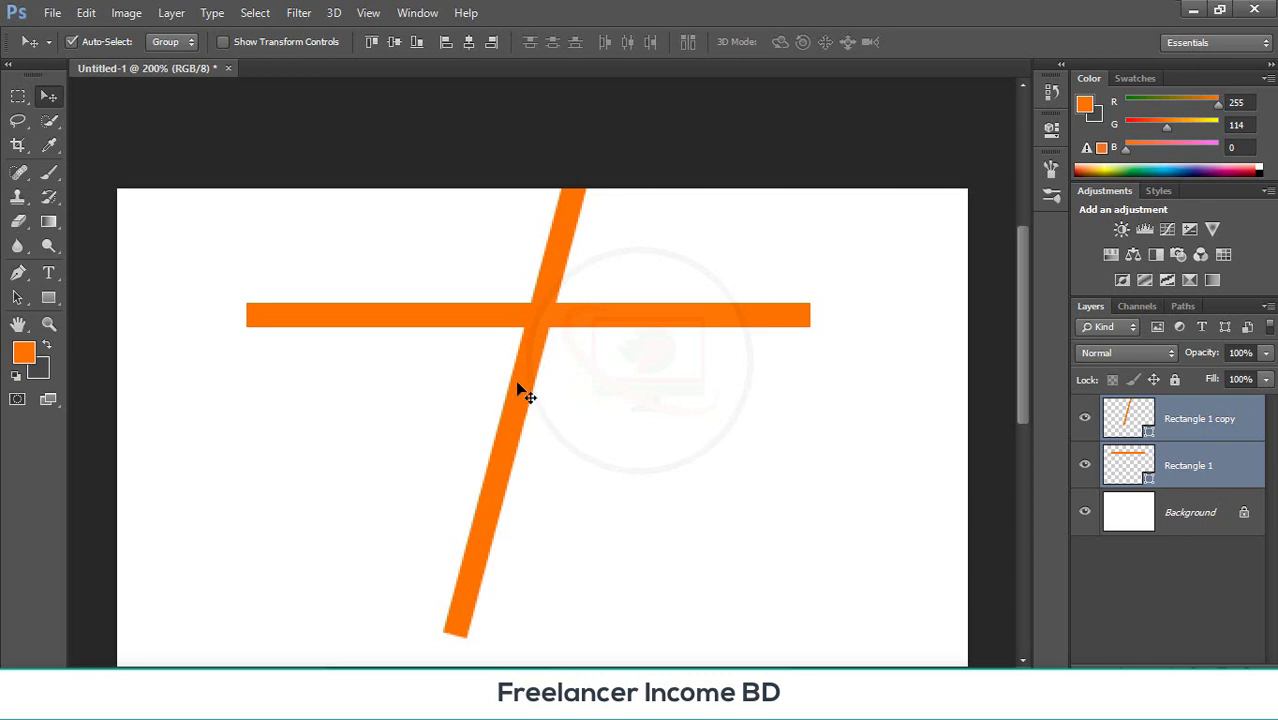
left_click(612, 380)
scroll(612, 380, "up", 3)
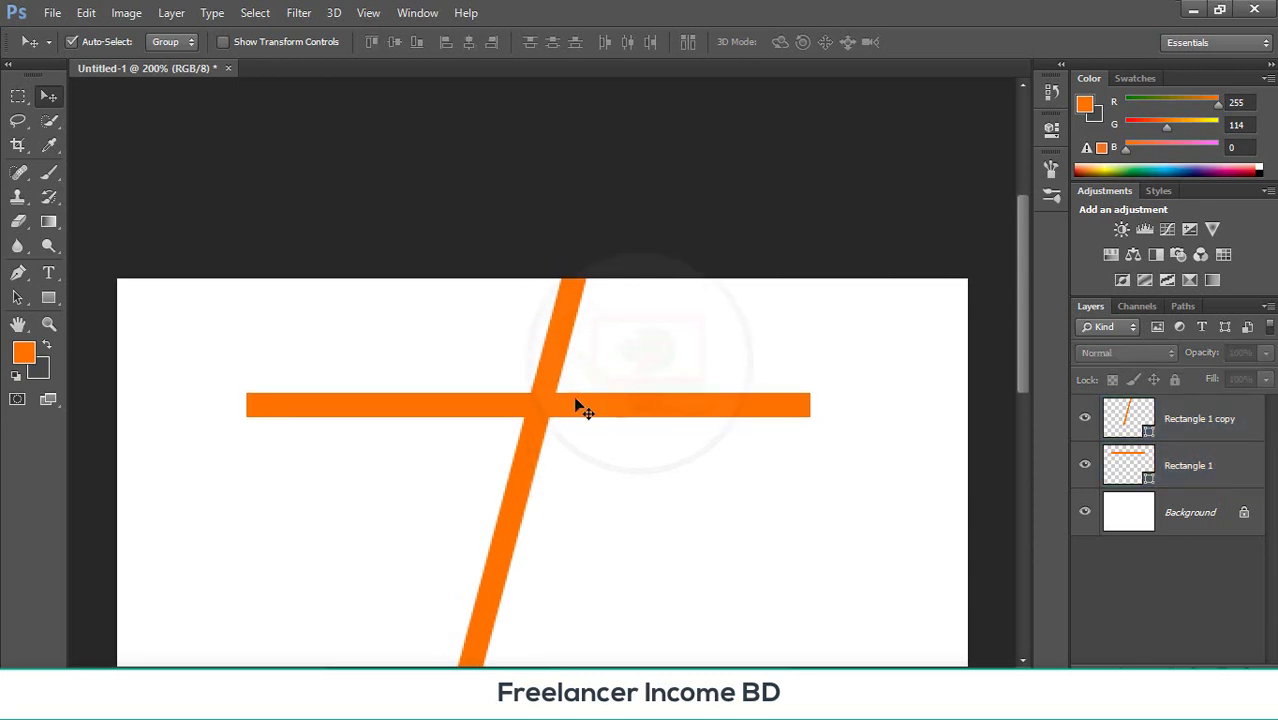
left_click_drag(551, 362, 573, 508)
scroll(551, 383, "down", 2)
left_click(578, 364)
scroll(630, 377, "down", 3)
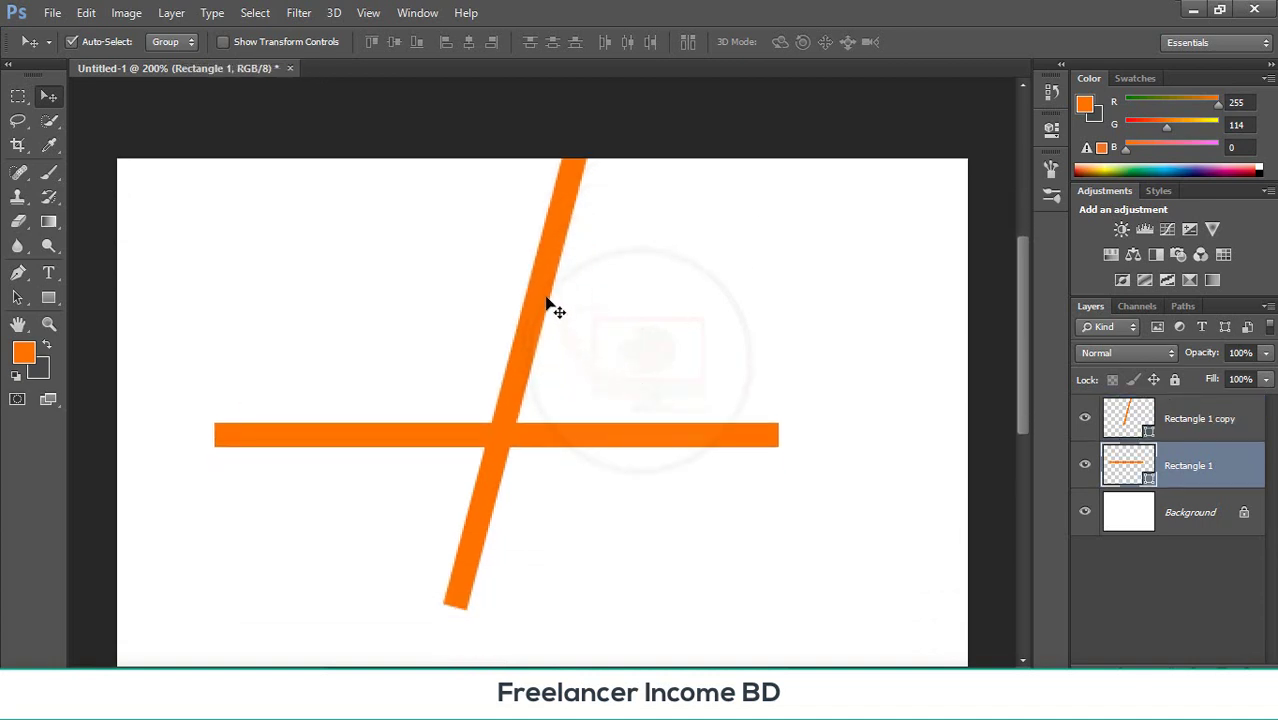
left_click_drag(548, 305, 521, 428)
- Rotate the diagonal bar to vertical so it crosses the horizontal bar
key("ctrl+t")
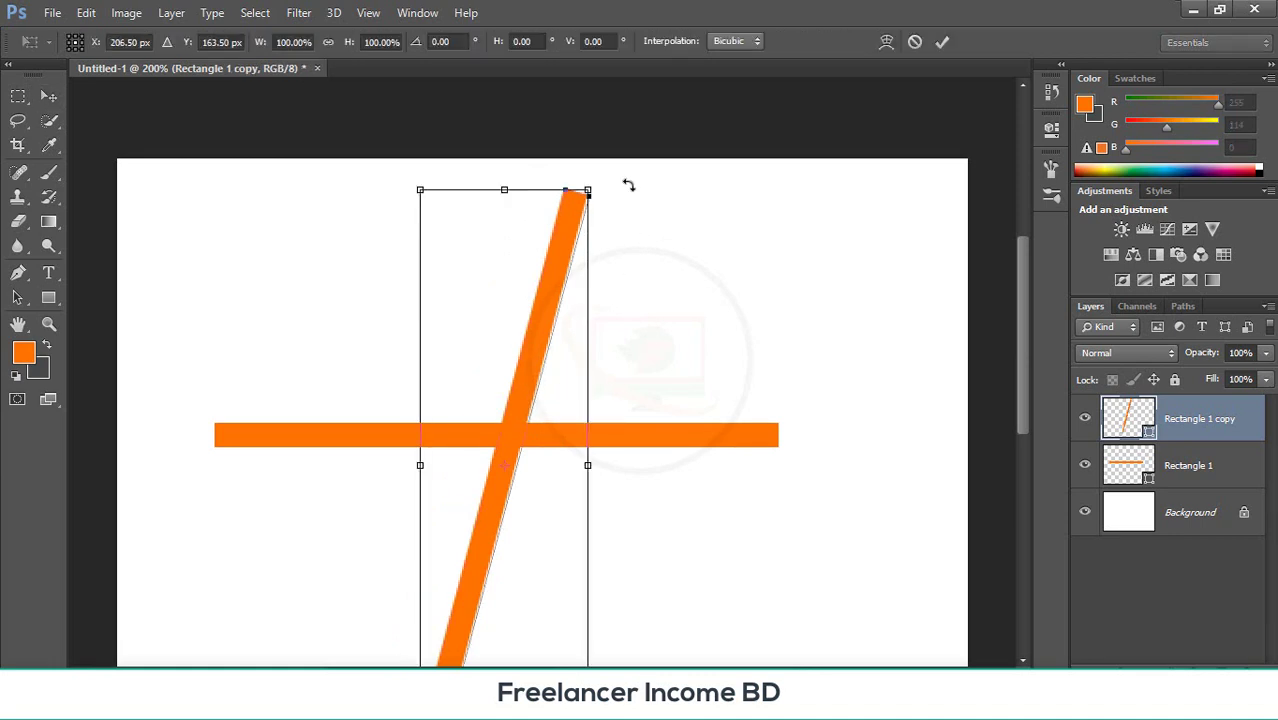
left_click_drag(613, 190, 560, 182)
scroll(596, 251, "down", 2)
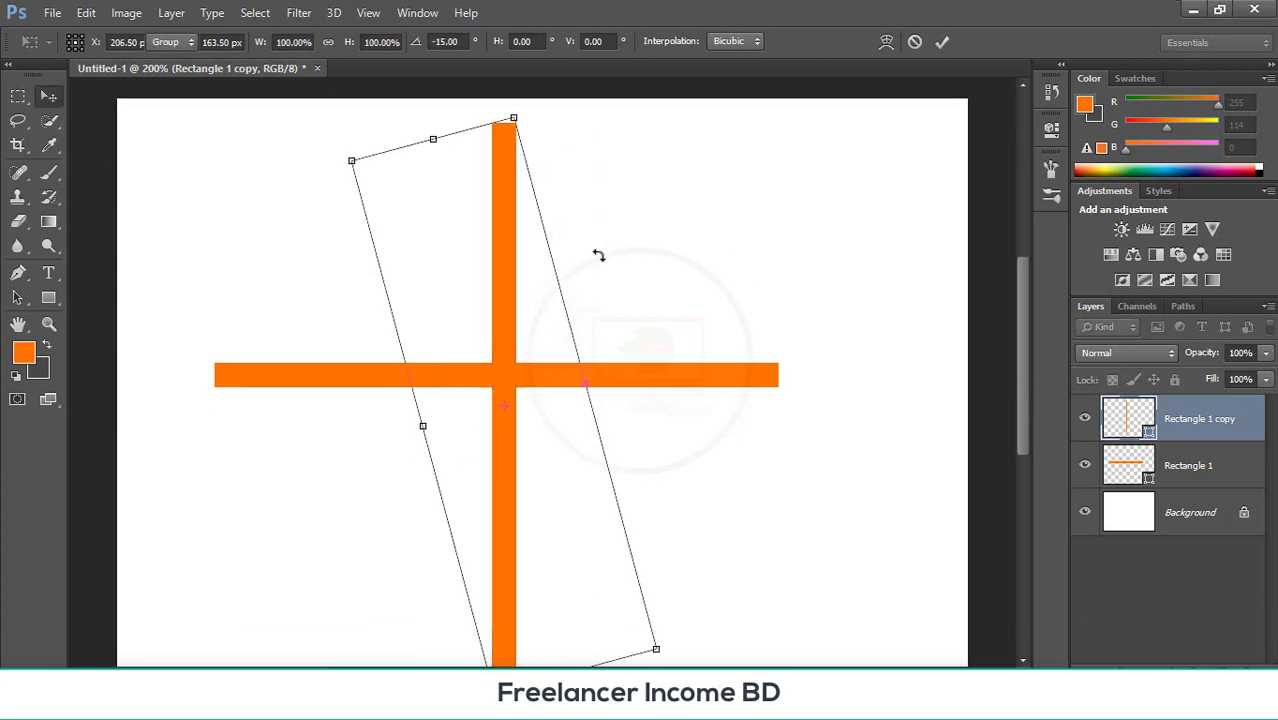
key("Return")
scroll(599, 262, "down", 1)
left_click_drag(297, 248, 633, 510)
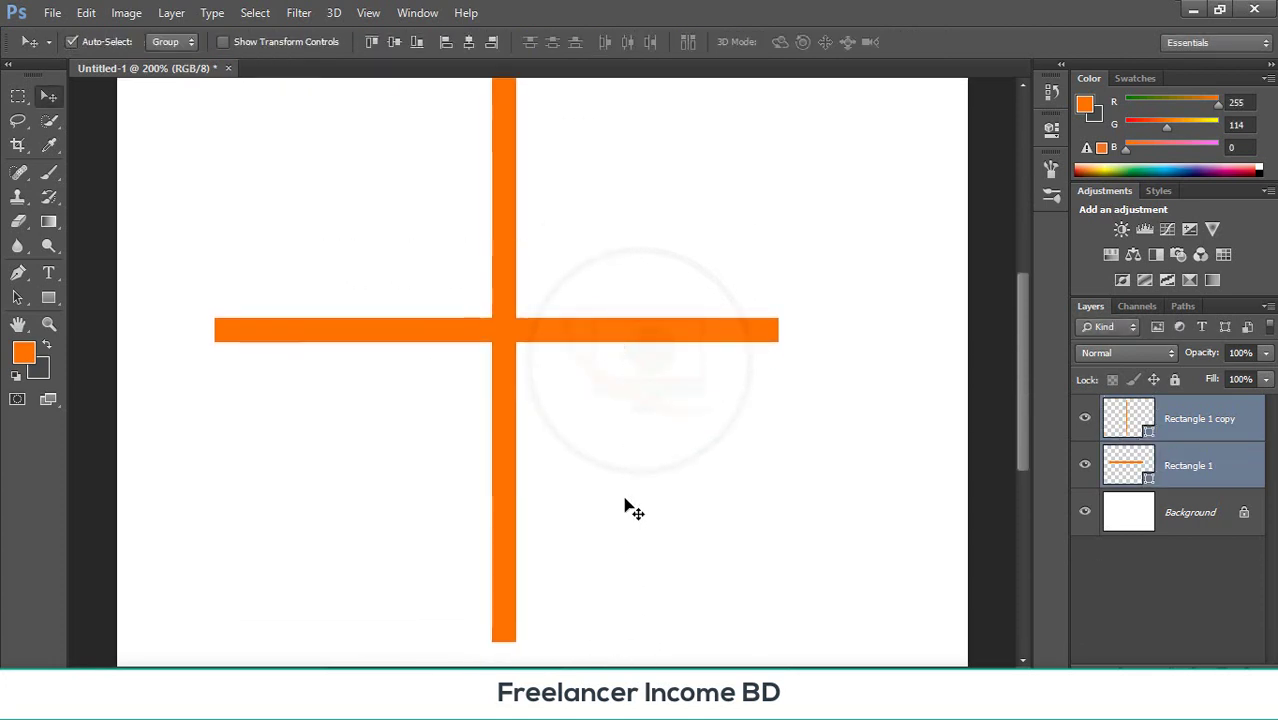
- Align the vertical and horizontal bars on their centres
left_click(468, 42)
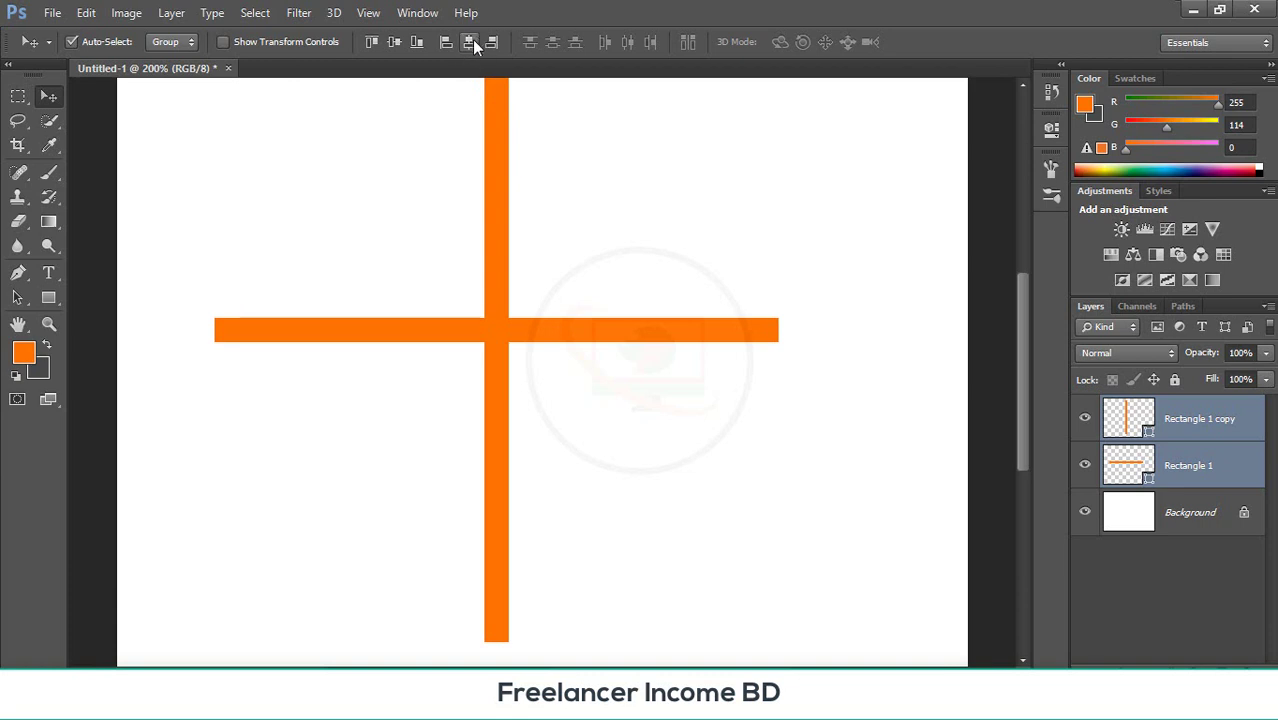
left_click(393, 40)
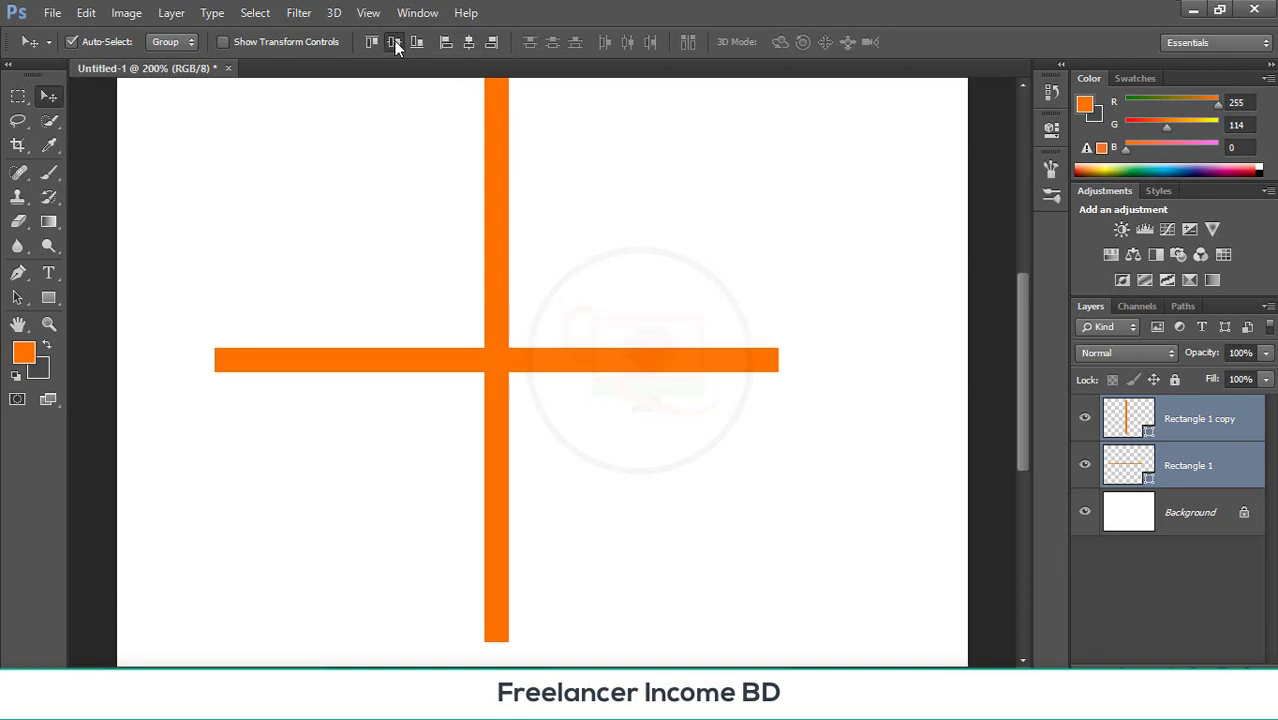
scroll(389, 272, "up", 2)
left_click(390, 268)
scroll(389, 267, "down", 2)
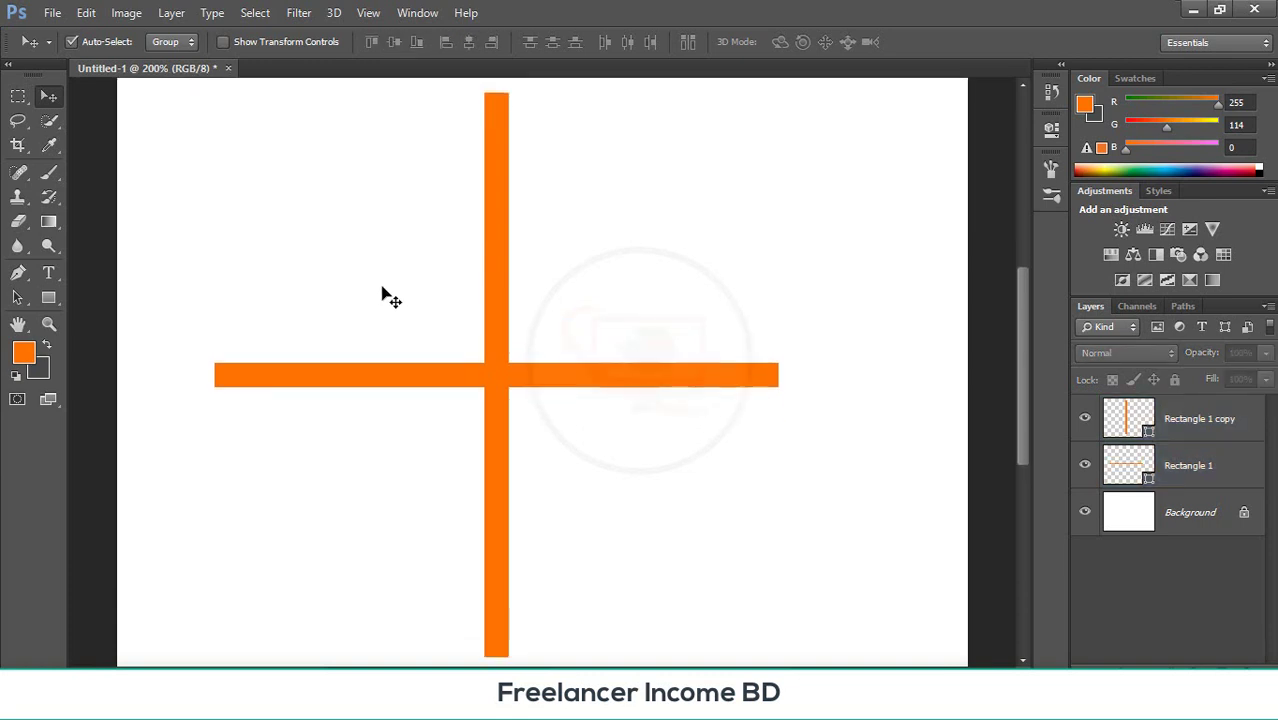
scroll(390, 297, "up", 2)
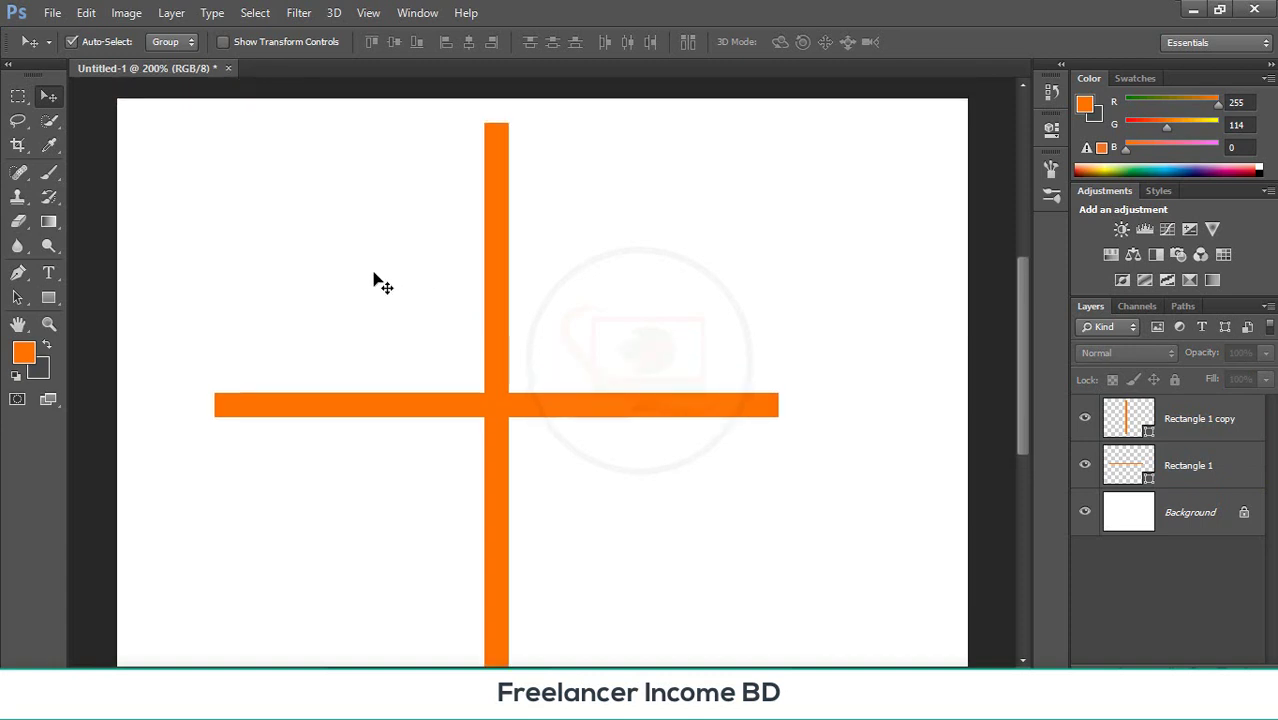
scroll(360, 302, "down", 1)
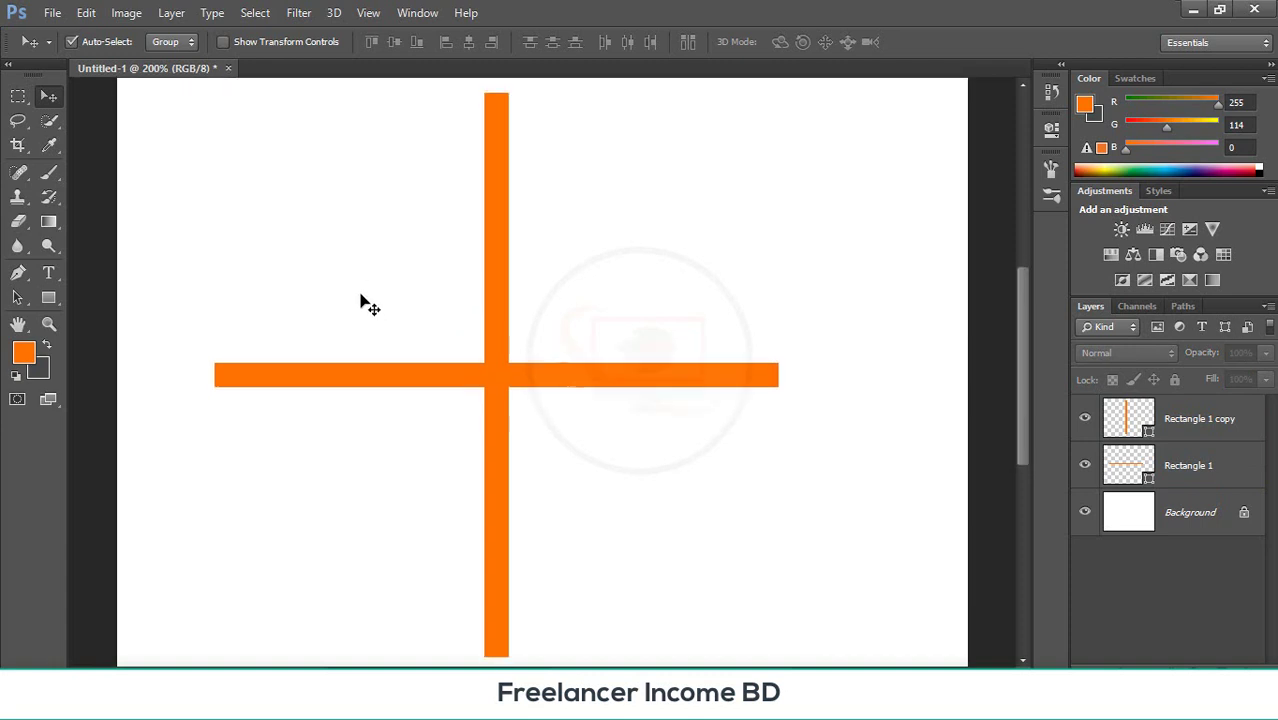
- Select Rectangle 1 and Rectangle 1 copy and group them into Group 1
left_click(1222, 467)
left_click(1213, 428, "shift")
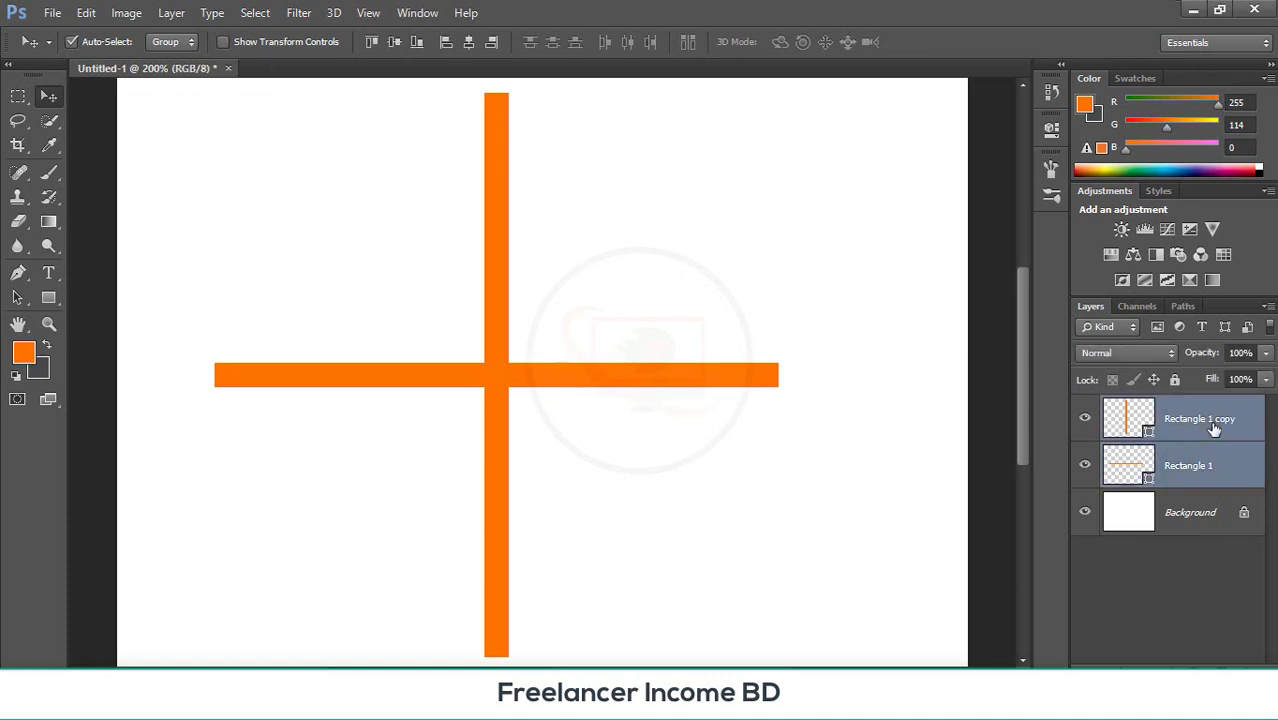
key("ctrl+g")
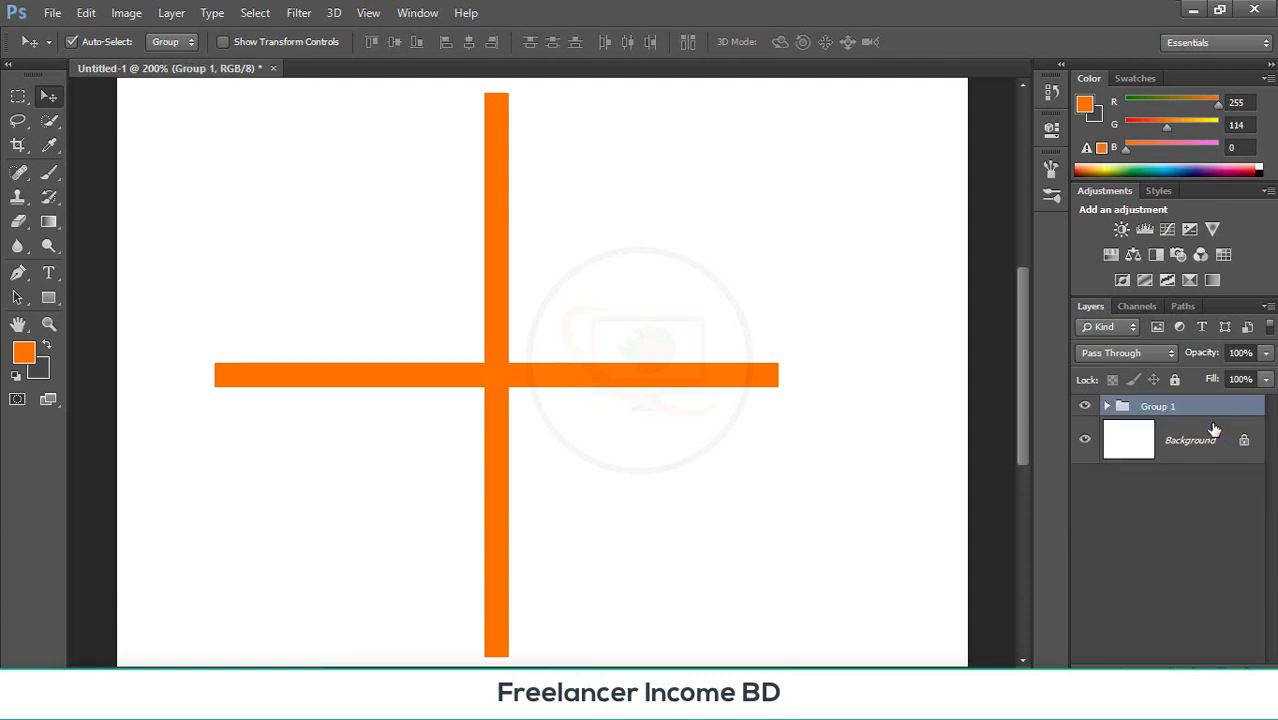
- Cancel saving the plus-shaped Group 1 as 'Pattern 1' and bring the Edit menu back up
left_click(87, 13)
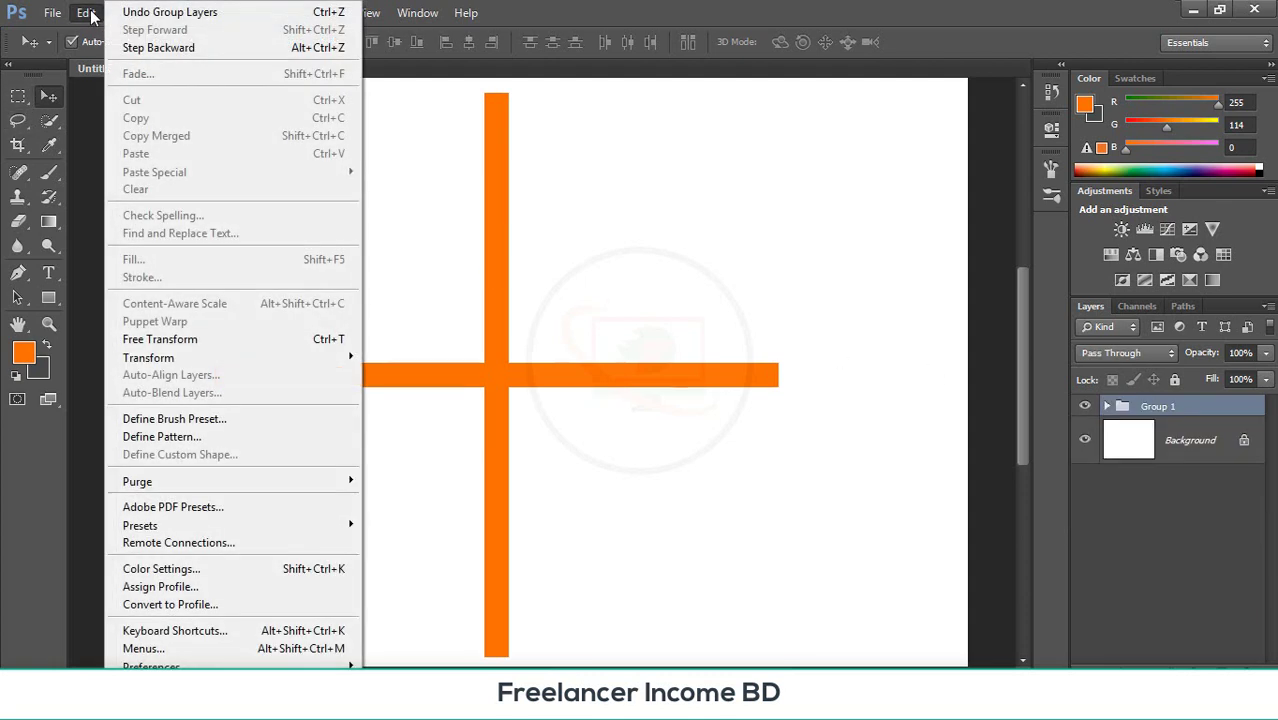
left_click(220, 442)
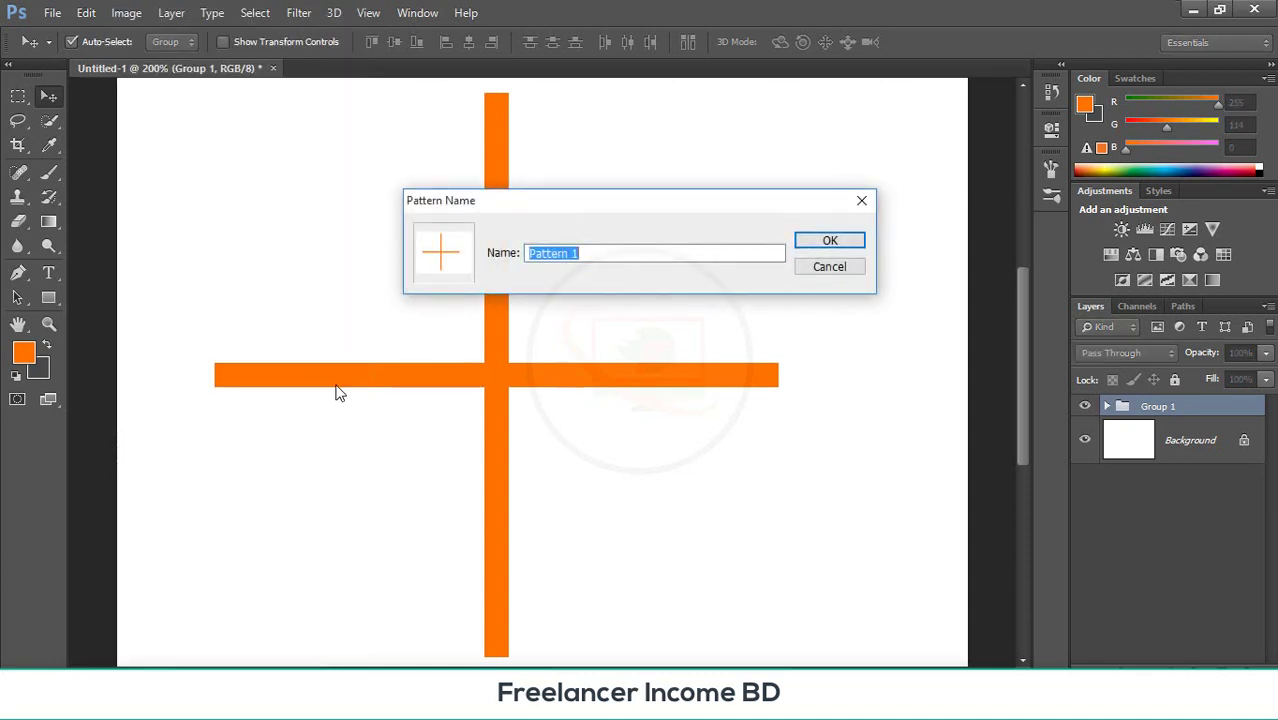
left_click(861, 201)
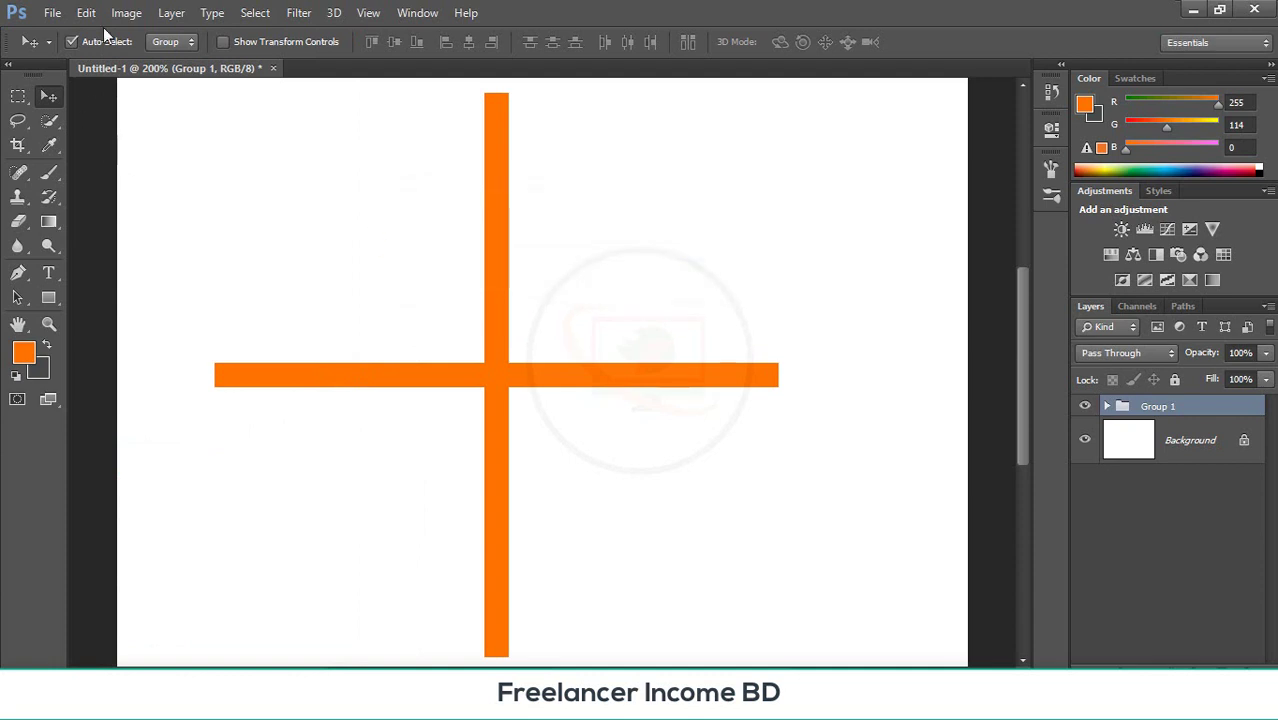
left_click(87, 13)
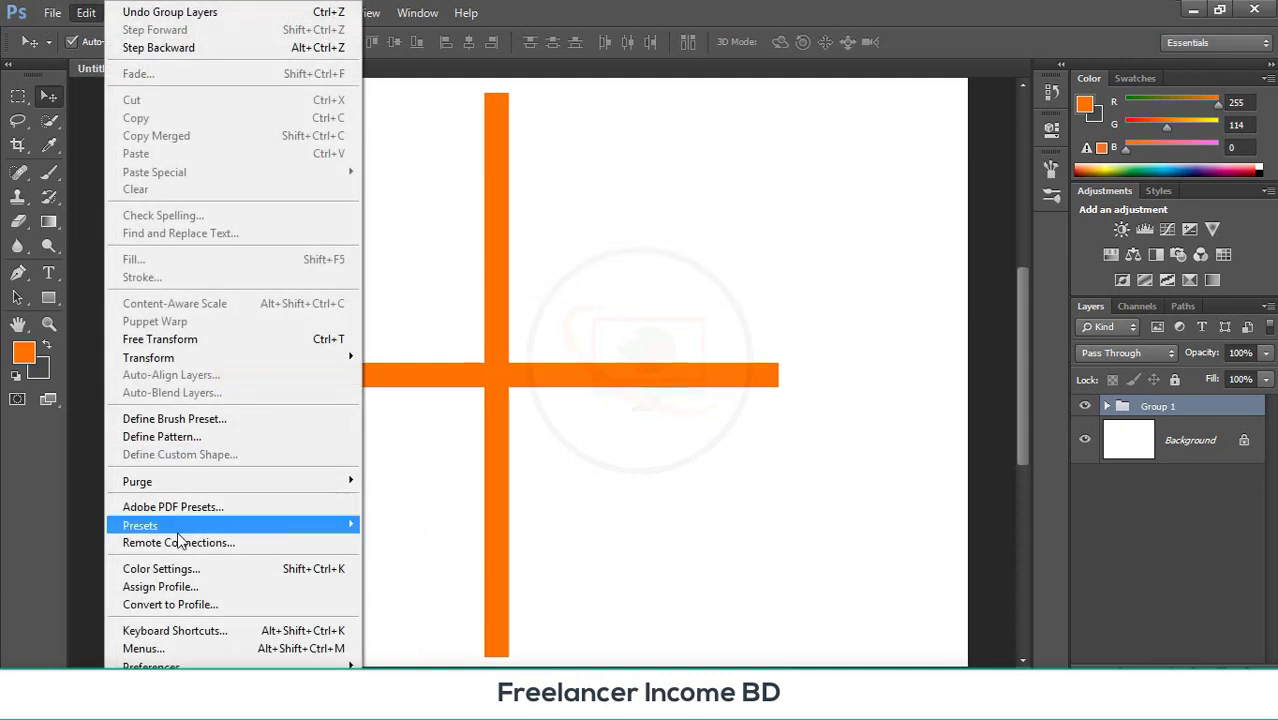
- Save the cross as a 301 px brush preset with a custom name, then delete Group 1
left_click(236, 425)
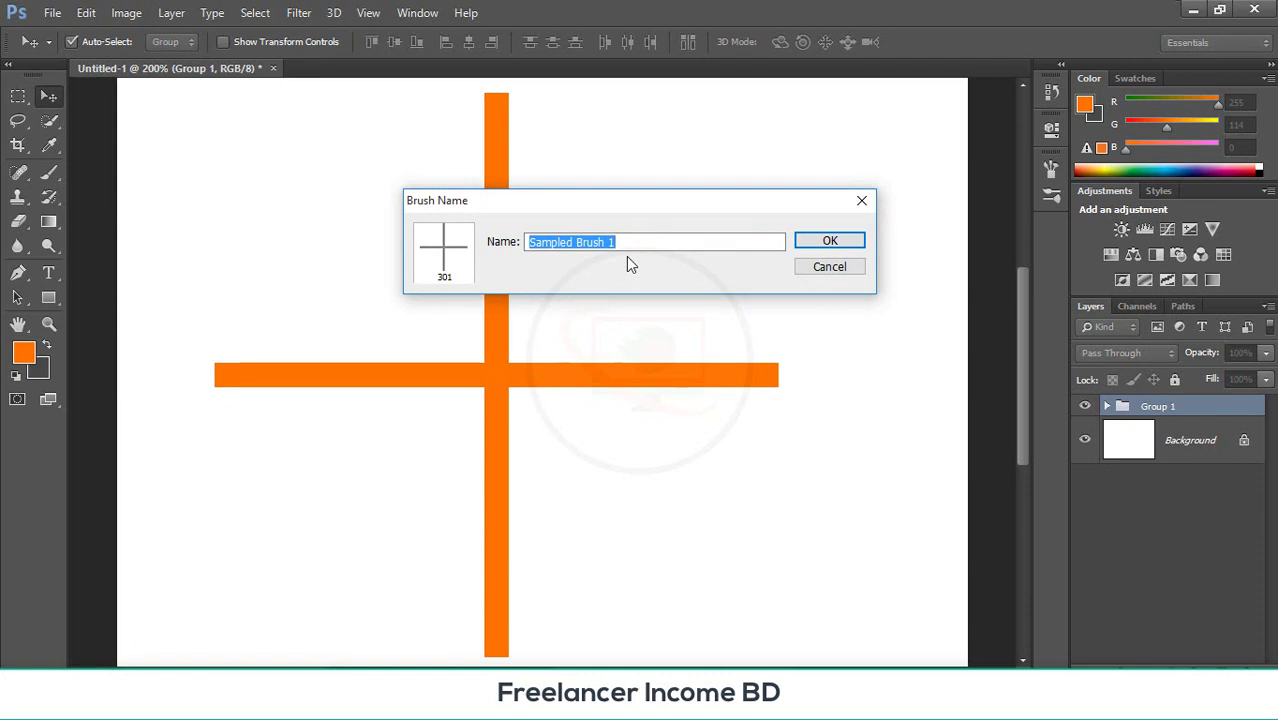
type("rayhan")
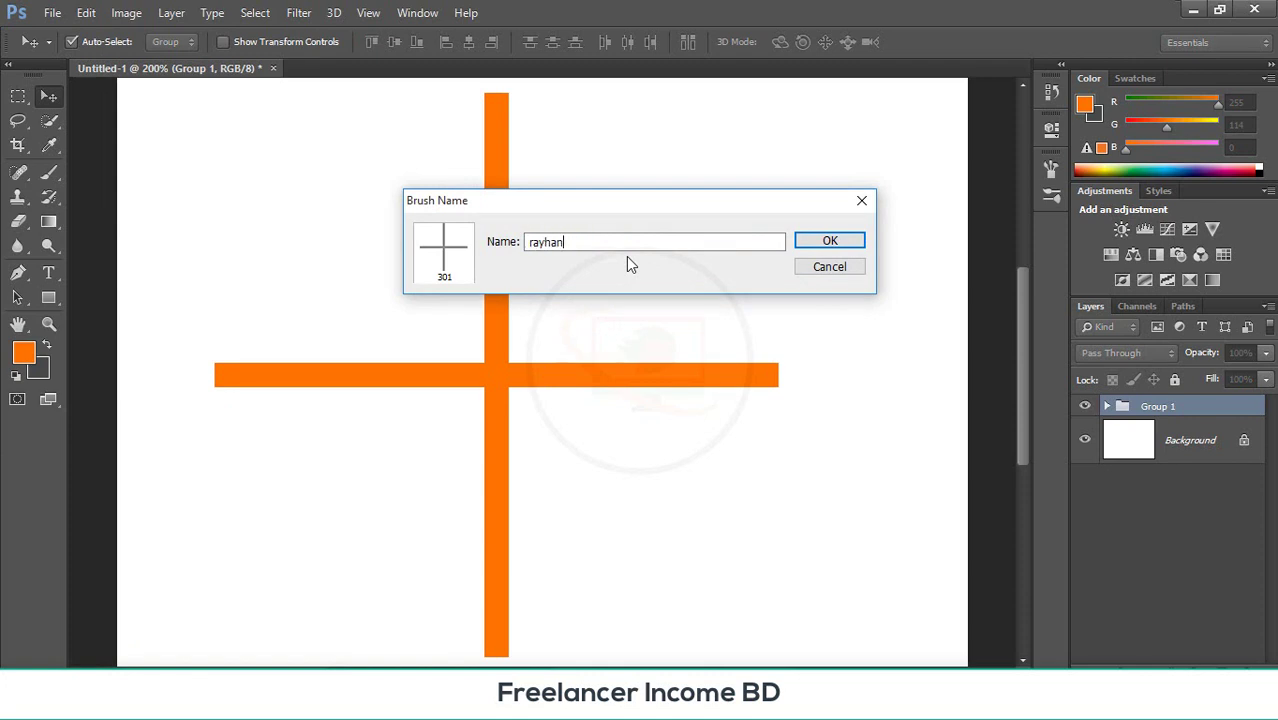
left_click(850, 243)
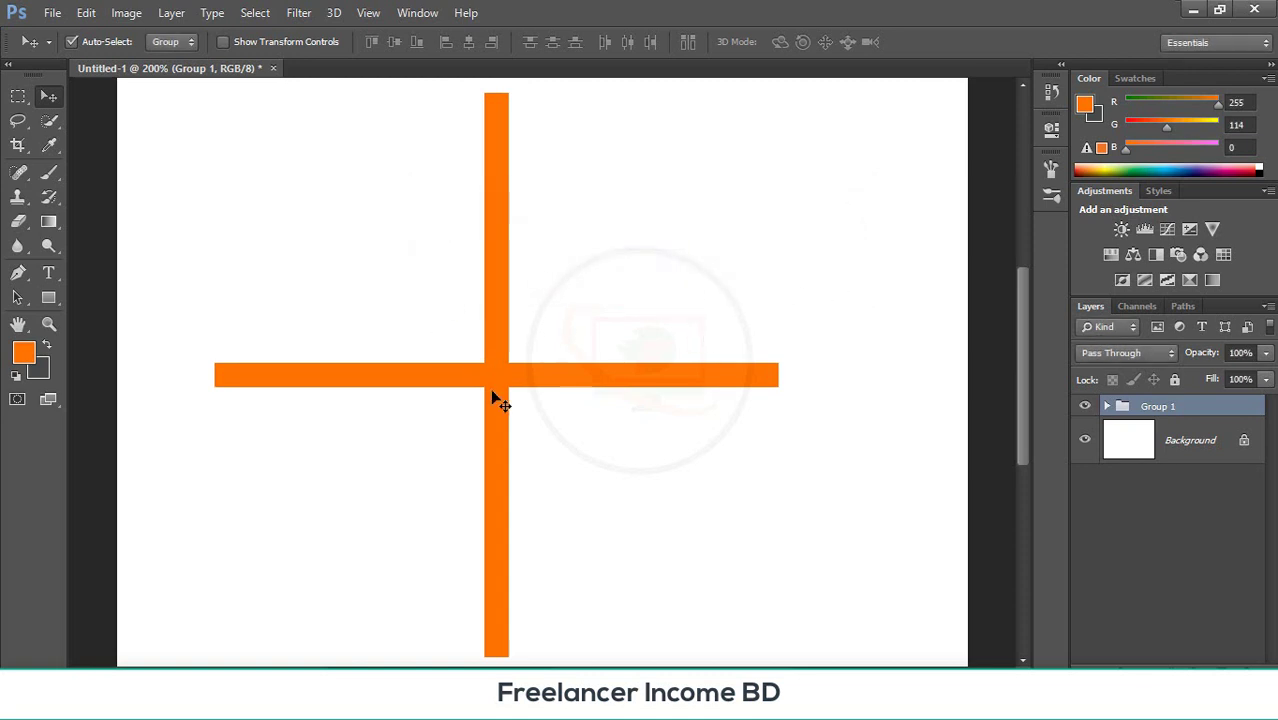
left_click_drag(492, 392, 501, 425)
key("Delete")
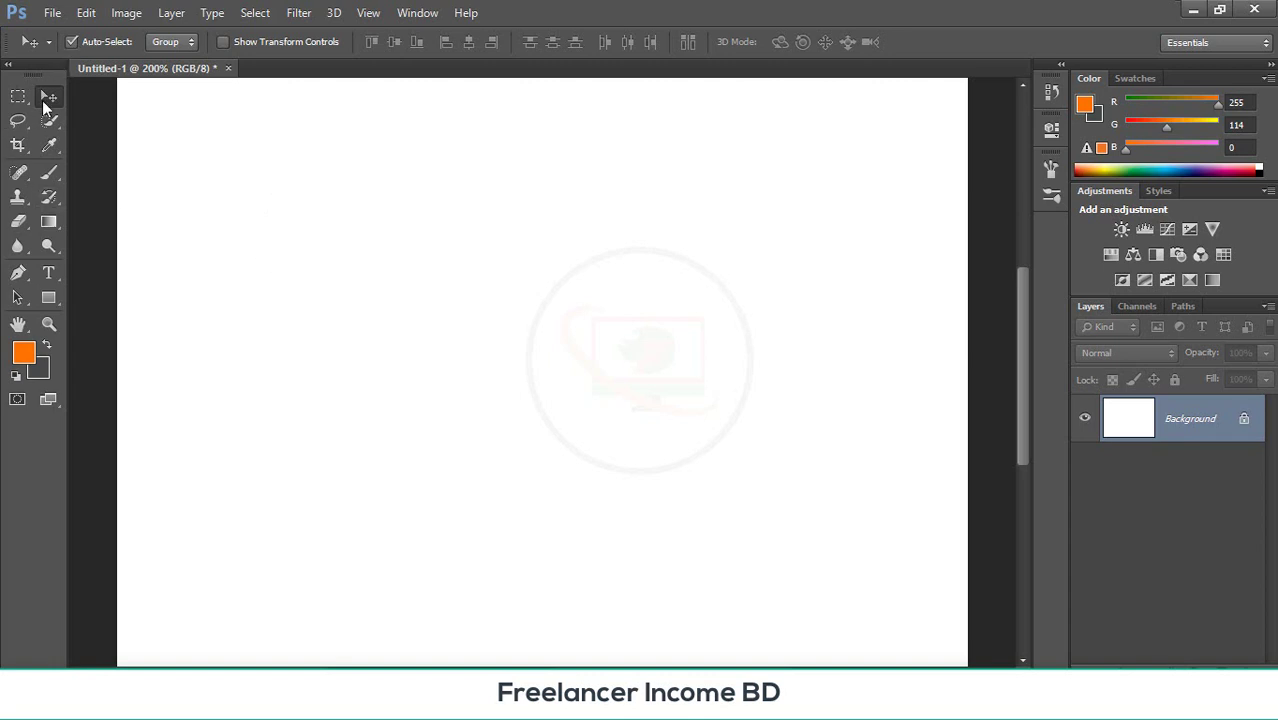
- Switch to the Brush tool and make the 301 px cross preset the active brush
left_click(49, 172)
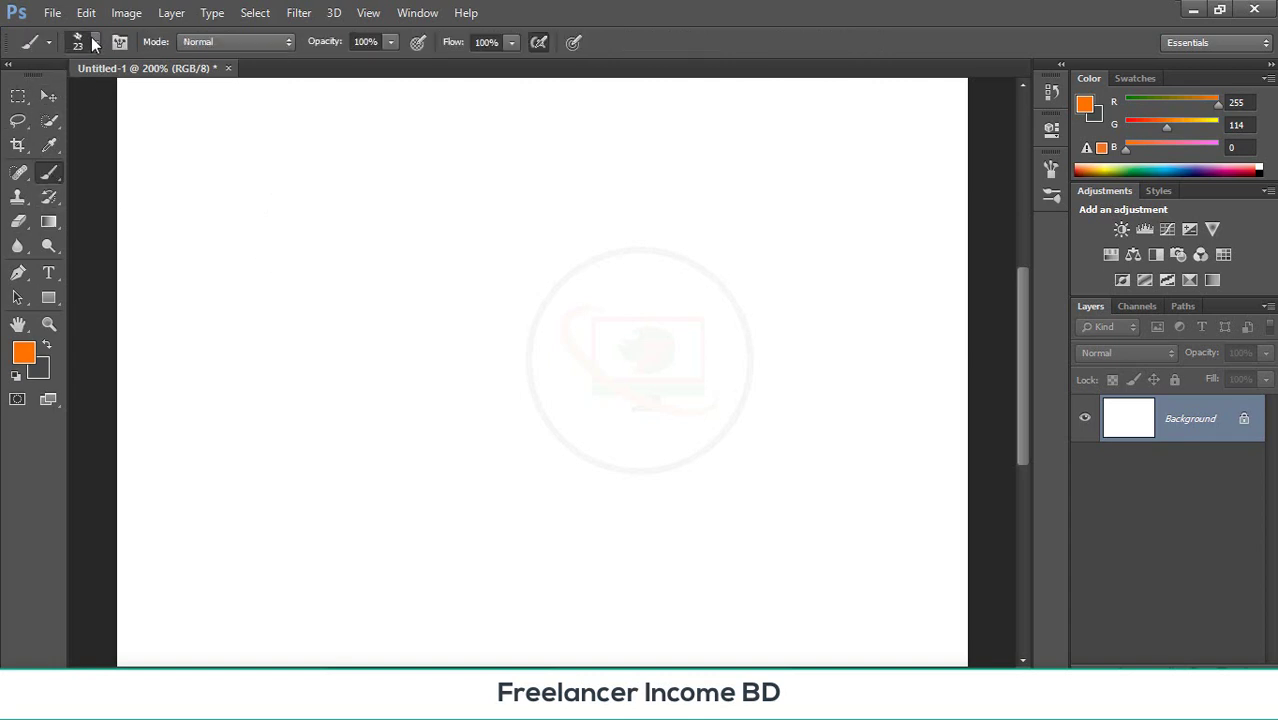
left_click(93, 44)
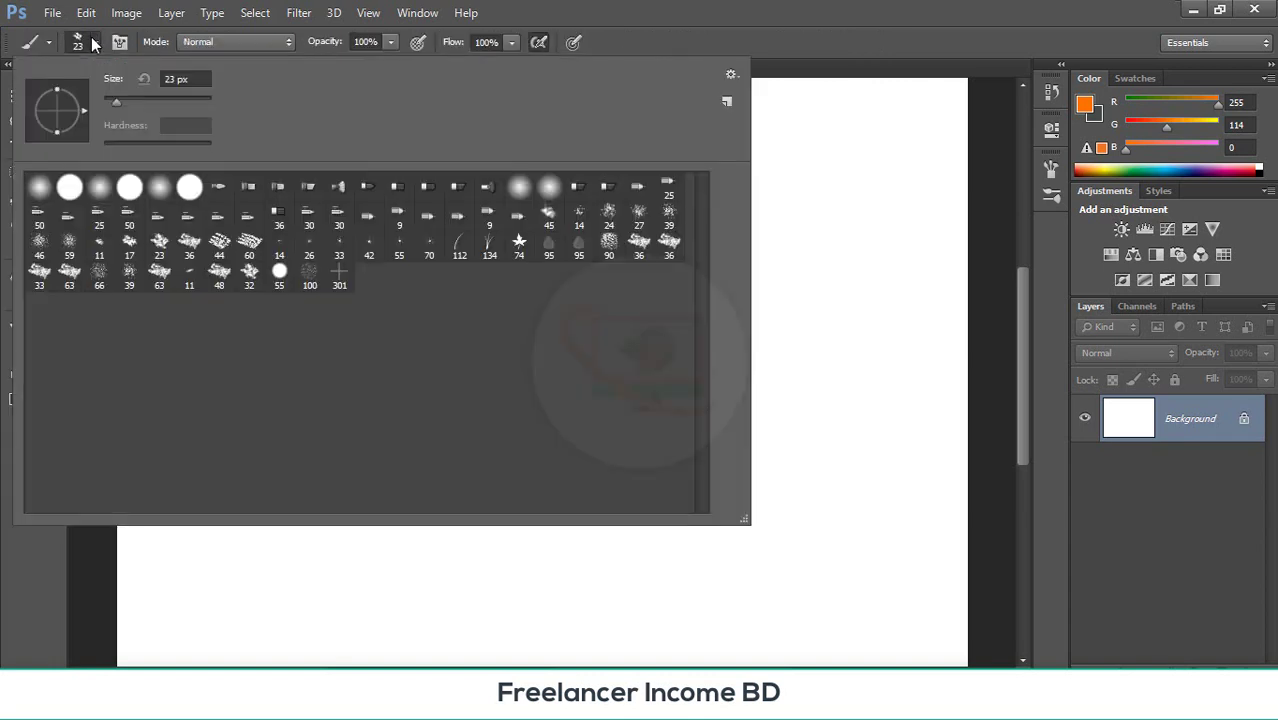
left_click(339, 278)
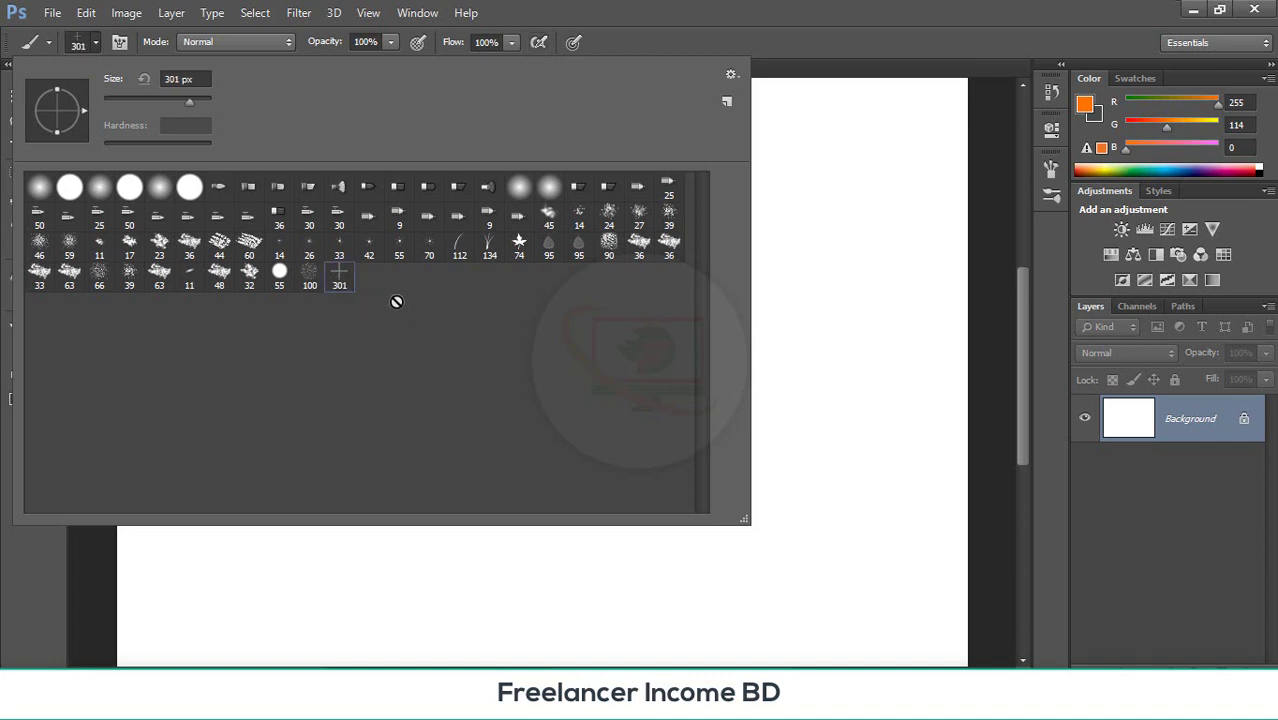
right_click(341, 284)
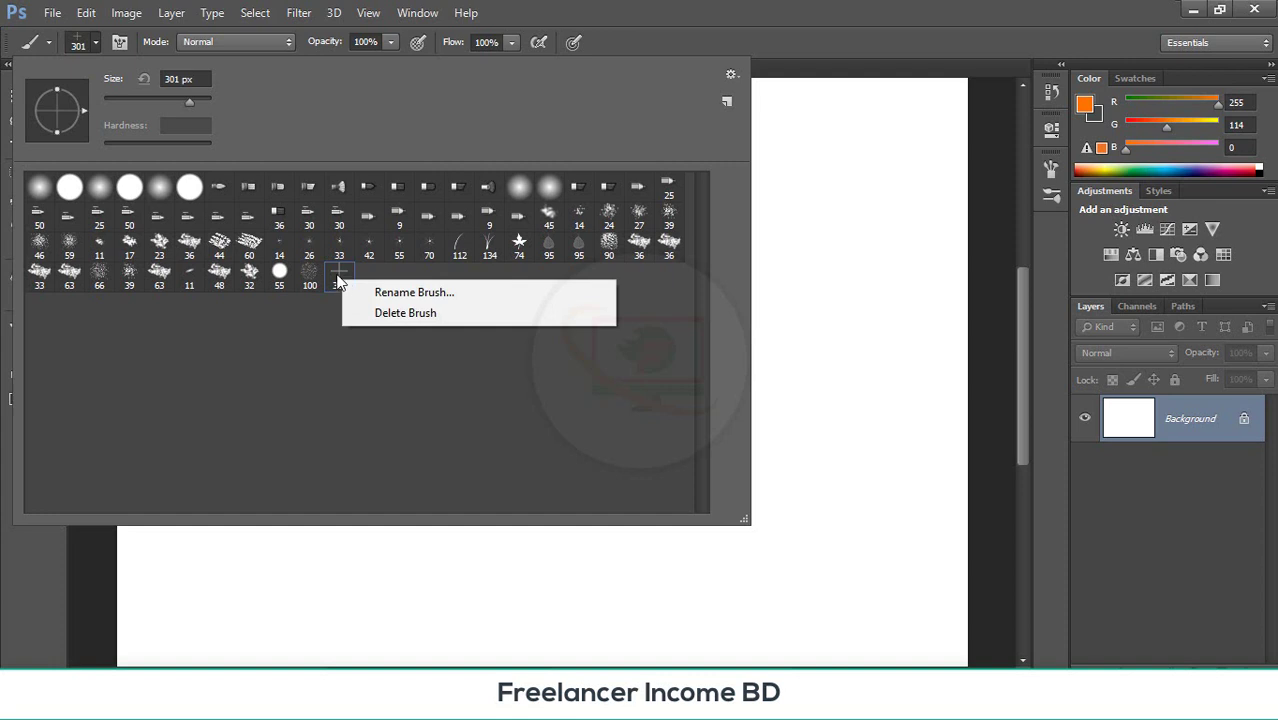
right_click(306, 285)
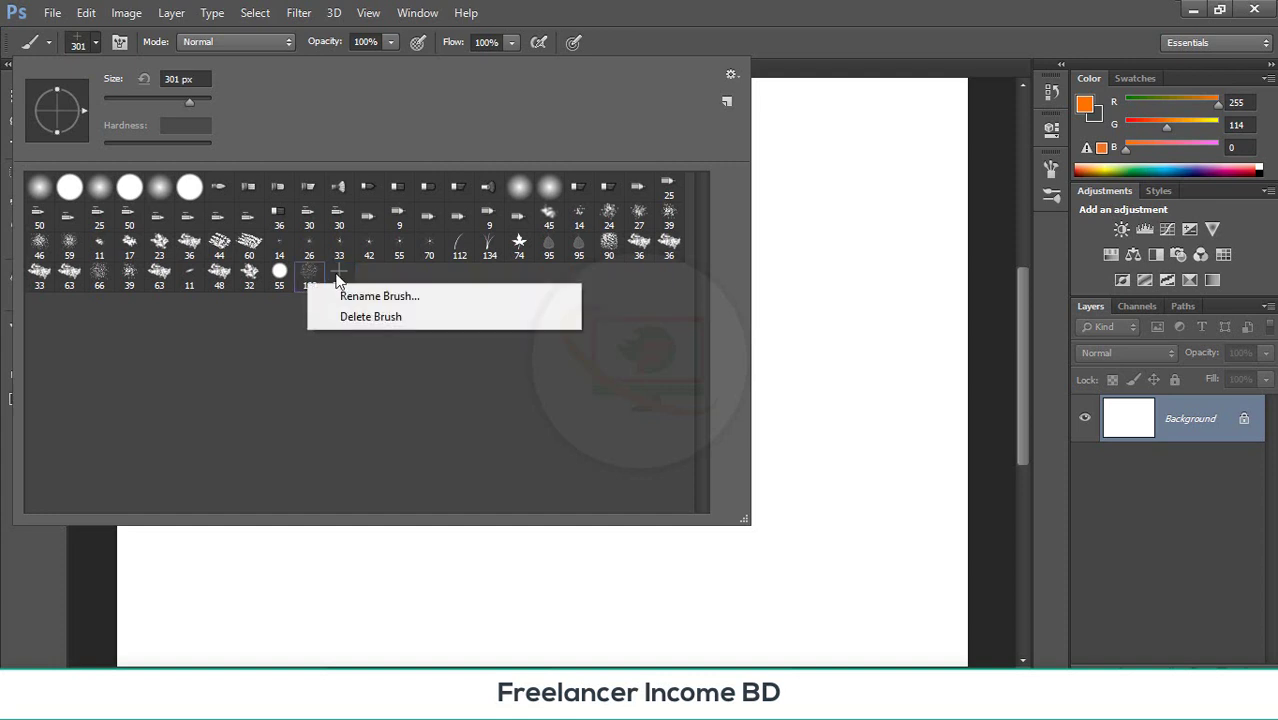
key("Escape")
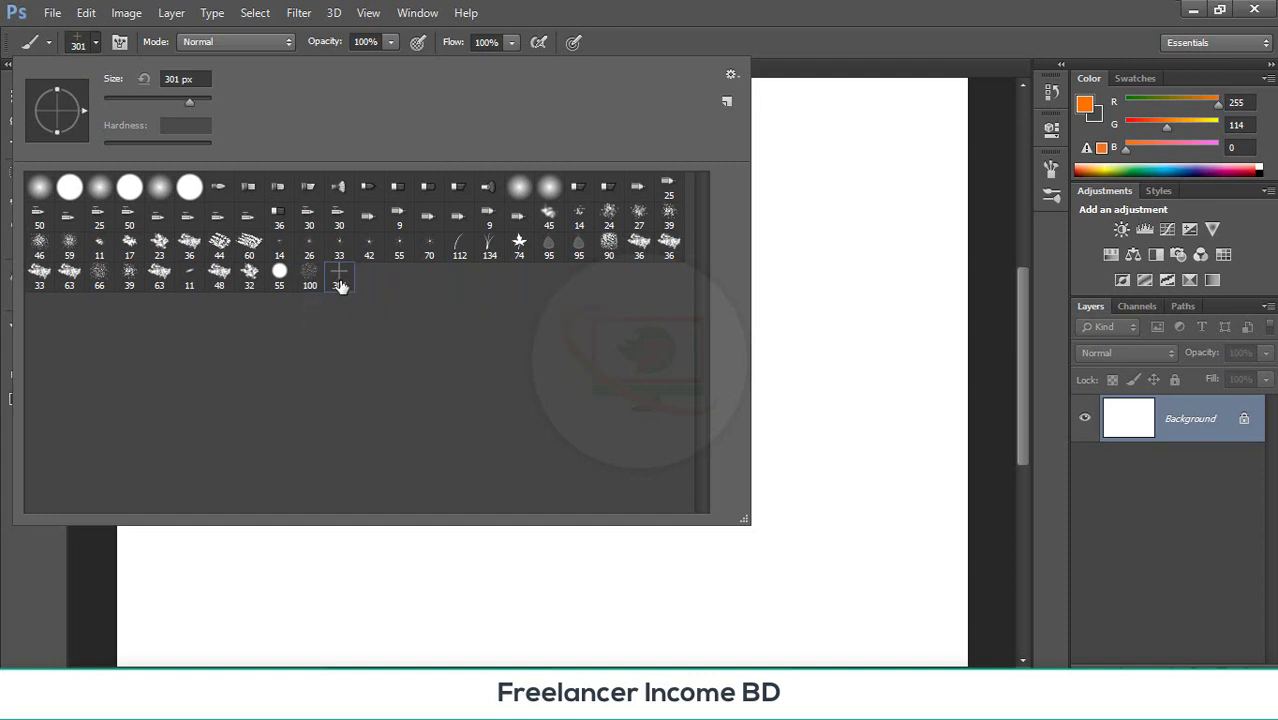
double_click(340, 285)
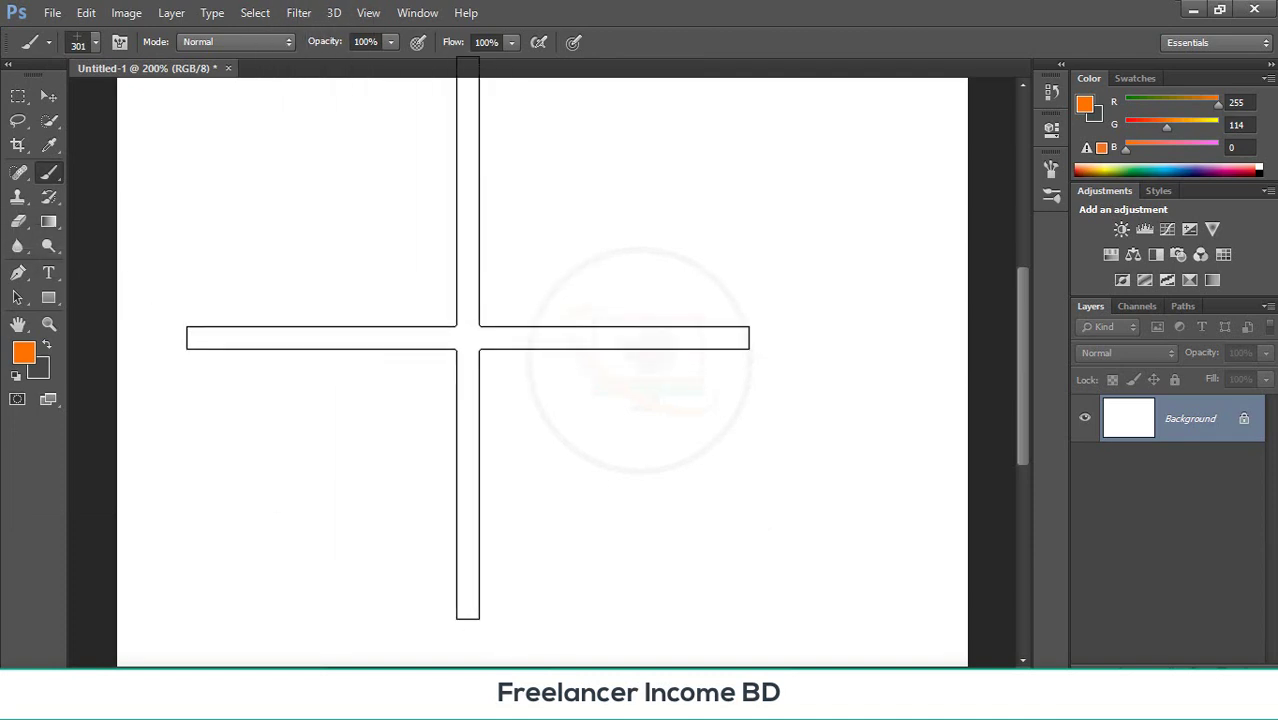
- Test the cross brush with a diagonal row of orange dabs, then undo it
mouse_move(360, 279)
left_mouse_down()
mouse_move(511, 397)
mouse_move(593, 437)
left_mouse_up()
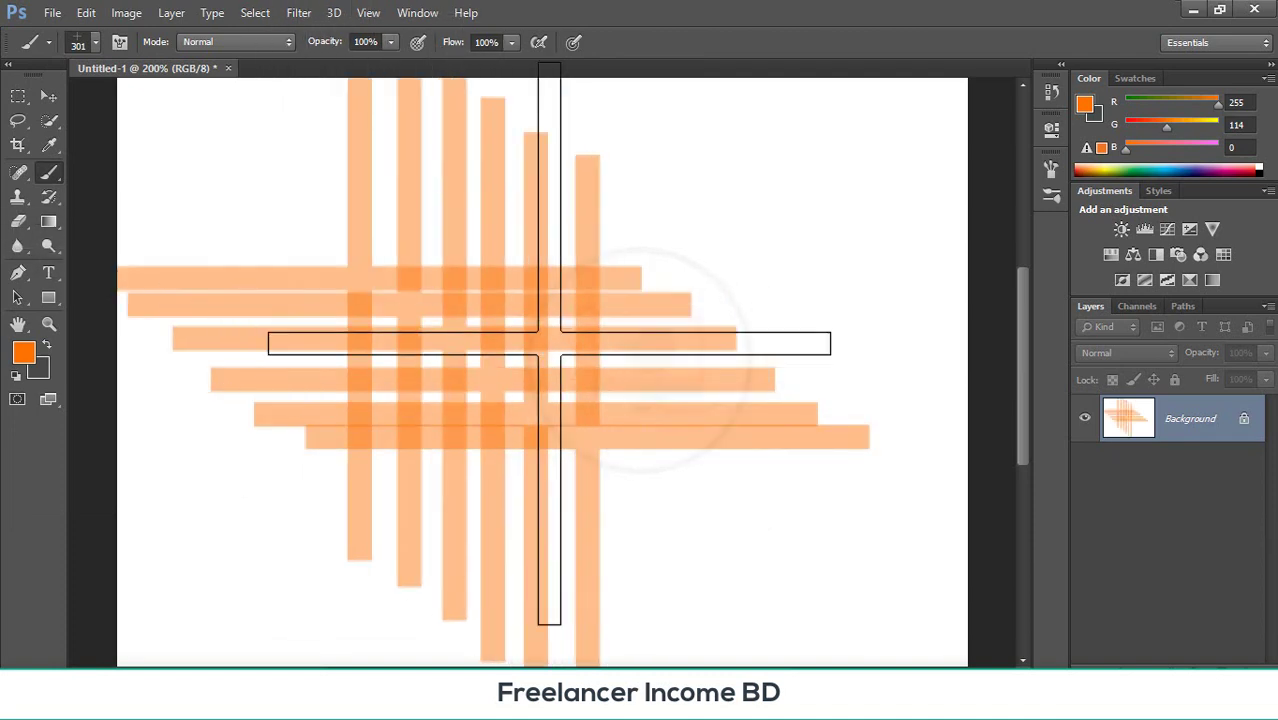
scroll(489, 365, "up", 2)
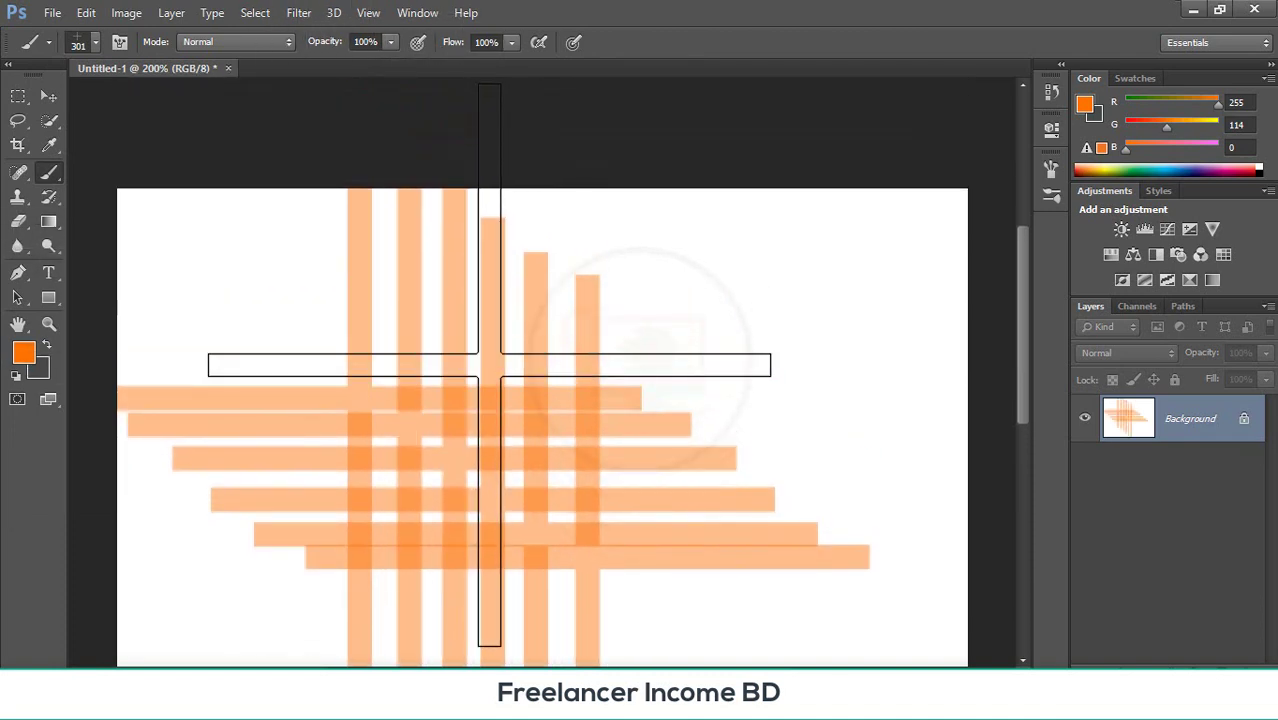
key("ctrl+z")
key("ctrl+z")
key("ctrl+z")
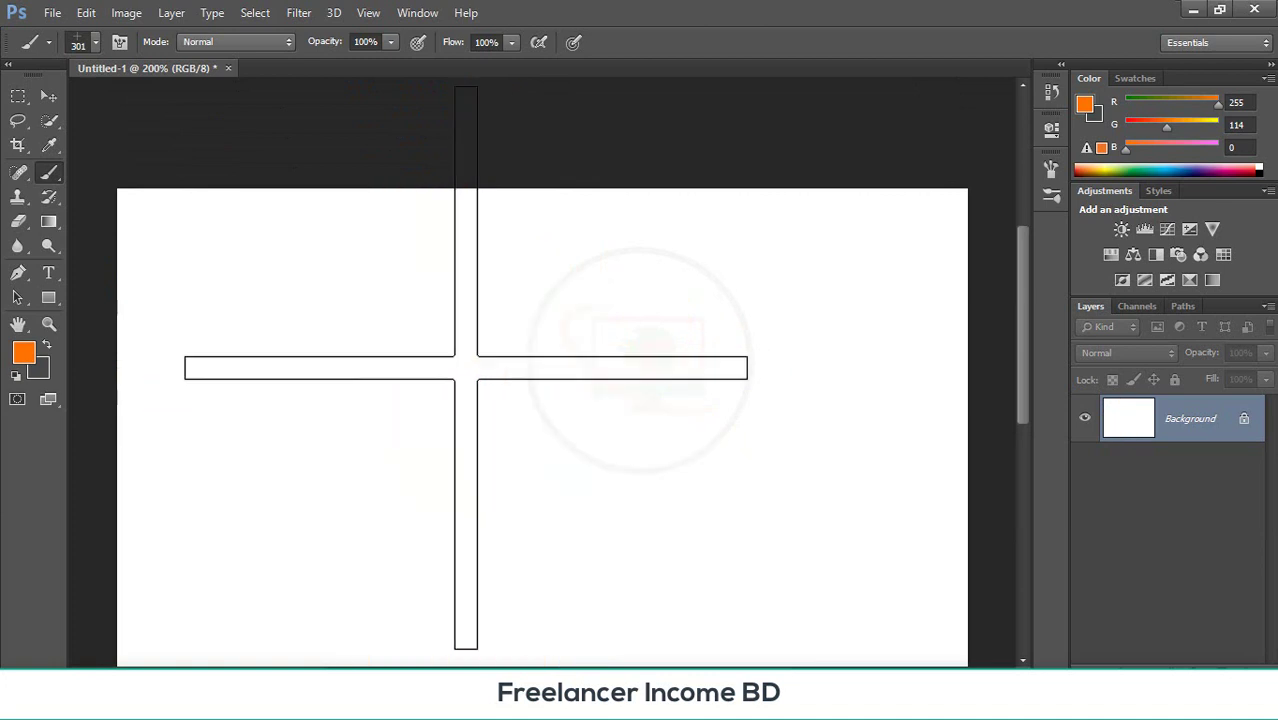
- Shrink the brush and paint looping orange letter strokes, undoing the large V-shaped stroke
key("bracketleft")
key("bracketleft")
key("bracketleft")
key("bracketleft")
key("bracketleft")
key("bracketleft")
key("bracketleft")
key("bracketleft")
key("bracketleft")
key("bracketleft")
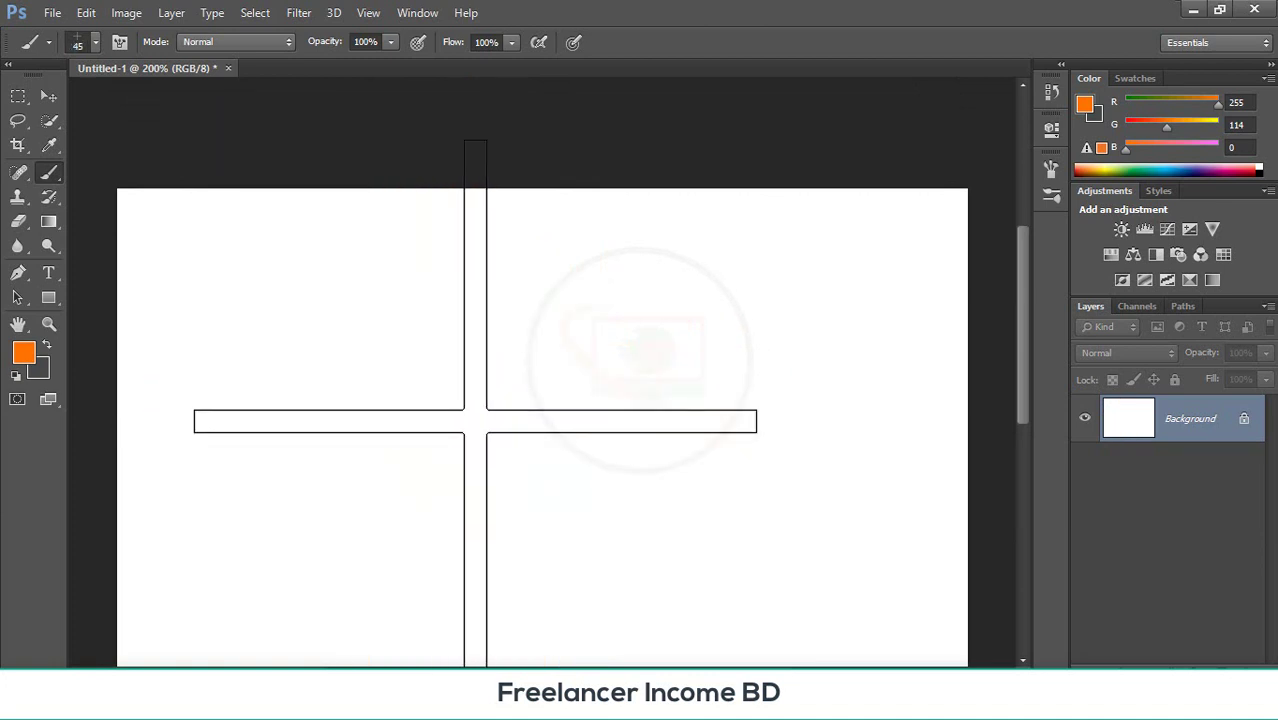
mouse_move(194, 243)
left_mouse_down()
mouse_move(403, 373)
mouse_move(349, 400)
mouse_move(338, 358)
mouse_move(610, 425)
mouse_move(584, 461)
mouse_move(436, 499)
left_mouse_up()
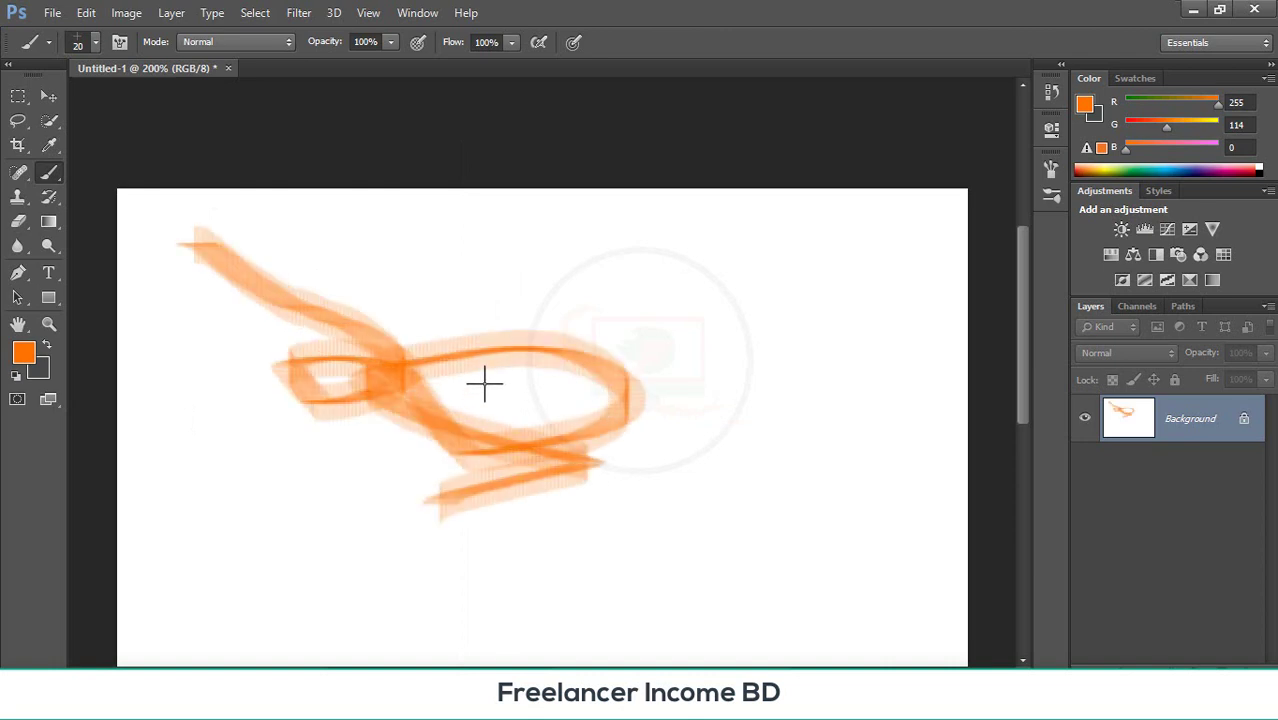
scroll(495, 380, "down", 2)
scroll(506, 380, "down", 3)
mouse_move(288, 350)
left_mouse_down()
mouse_move(301, 420)
mouse_move(240, 288)
left_mouse_up()
mouse_move(330, 372)
left_mouse_down()
mouse_move(388, 422)
mouse_move(381, 361)
mouse_move(432, 333)
mouse_move(445, 426)
mouse_move(502, 376)
mouse_move(504, 393)
mouse_move(547, 383)
mouse_move(731, 311)
mouse_move(730, 441)
mouse_move(745, 437)
mouse_move(732, 269)
mouse_move(874, 338)
mouse_move(771, 204)
mouse_move(856, 165)
left_mouse_up()
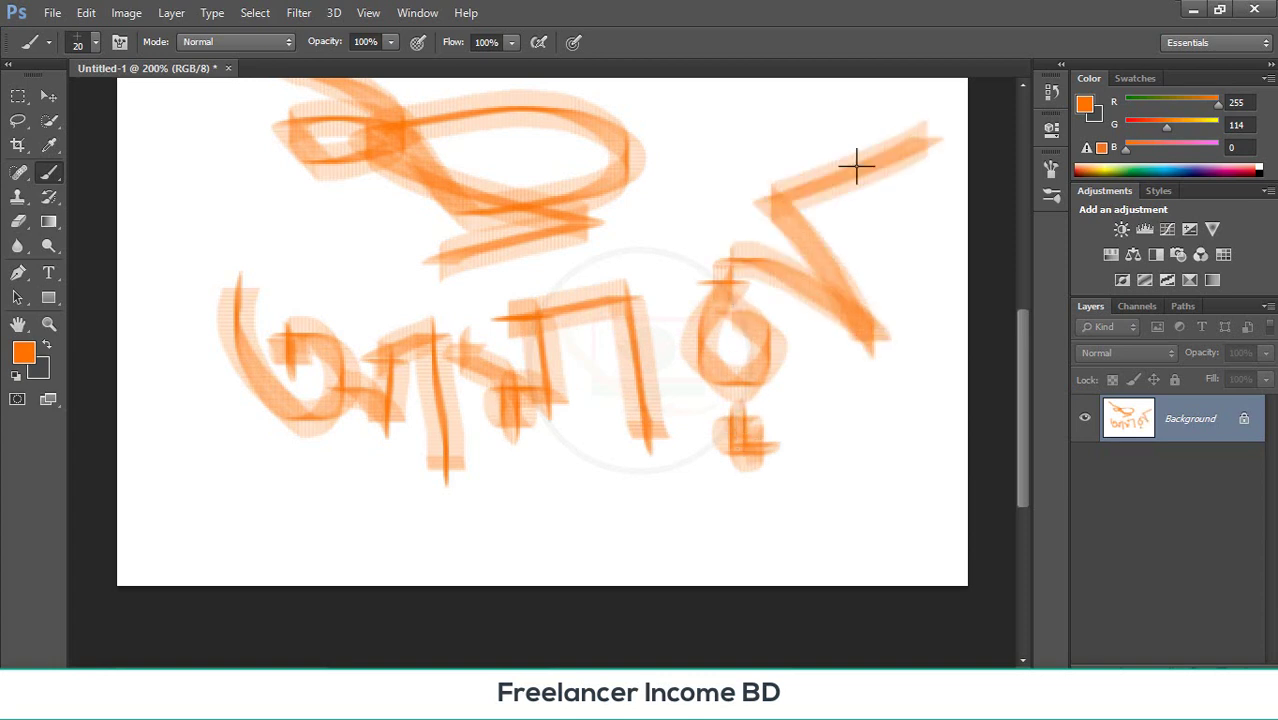
scroll(574, 360, "up", 1)
scroll(574, 360, "up", 3)
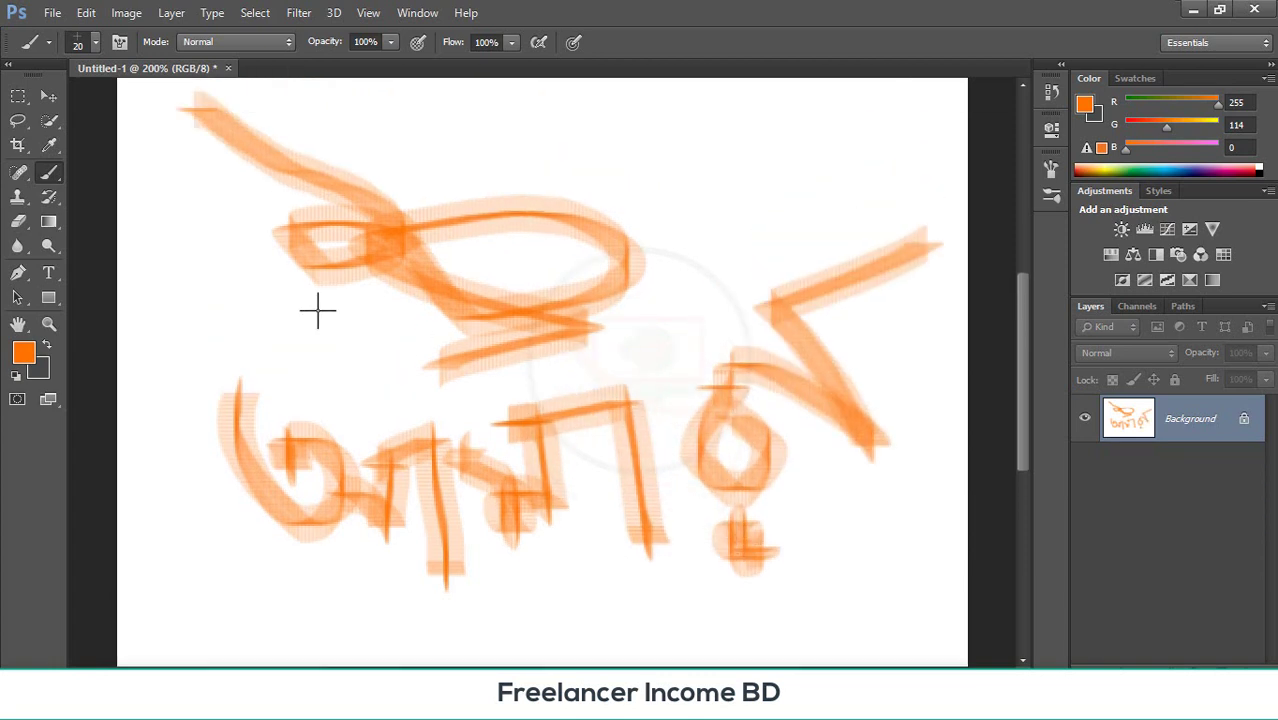
key("ctrl+z")
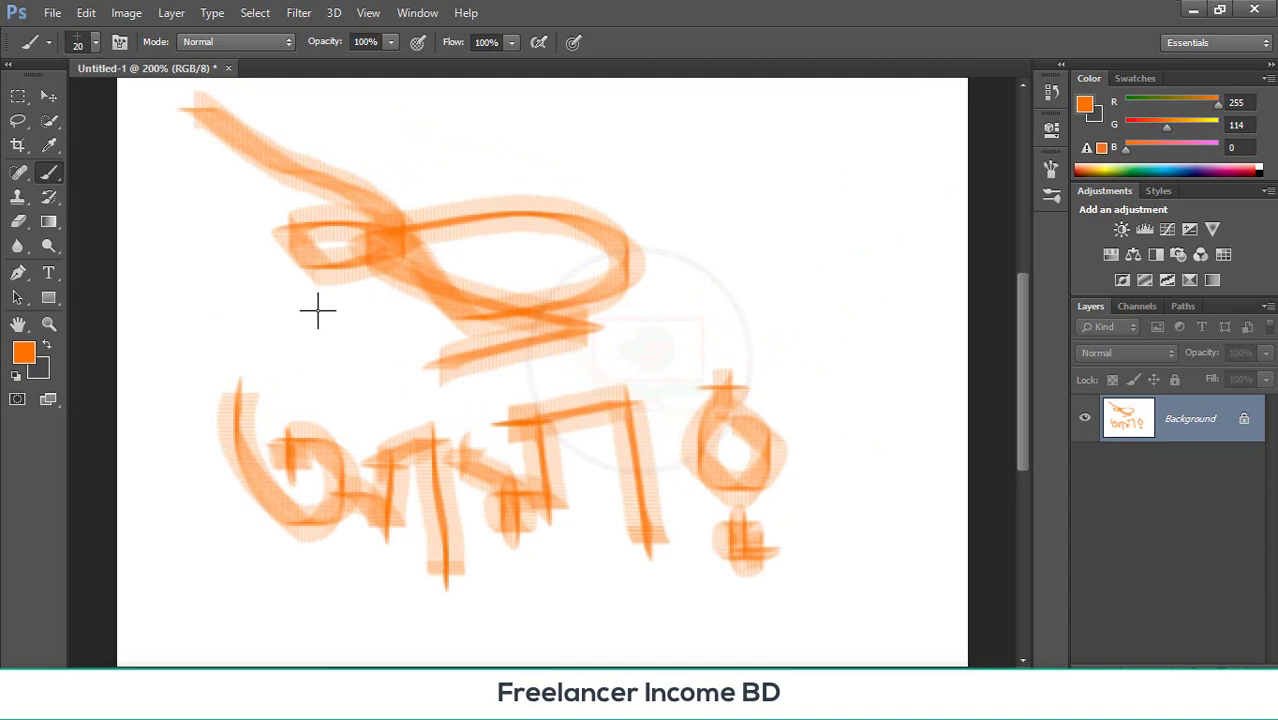
- Step back through history past the strokes and grouping, restoring the tilted vertical bar
key("ctrl+alt+z")
key("ctrl+alt+z")
key("ctrl+alt+z")
key("ctrl+alt+z")
key("ctrl+alt+z")
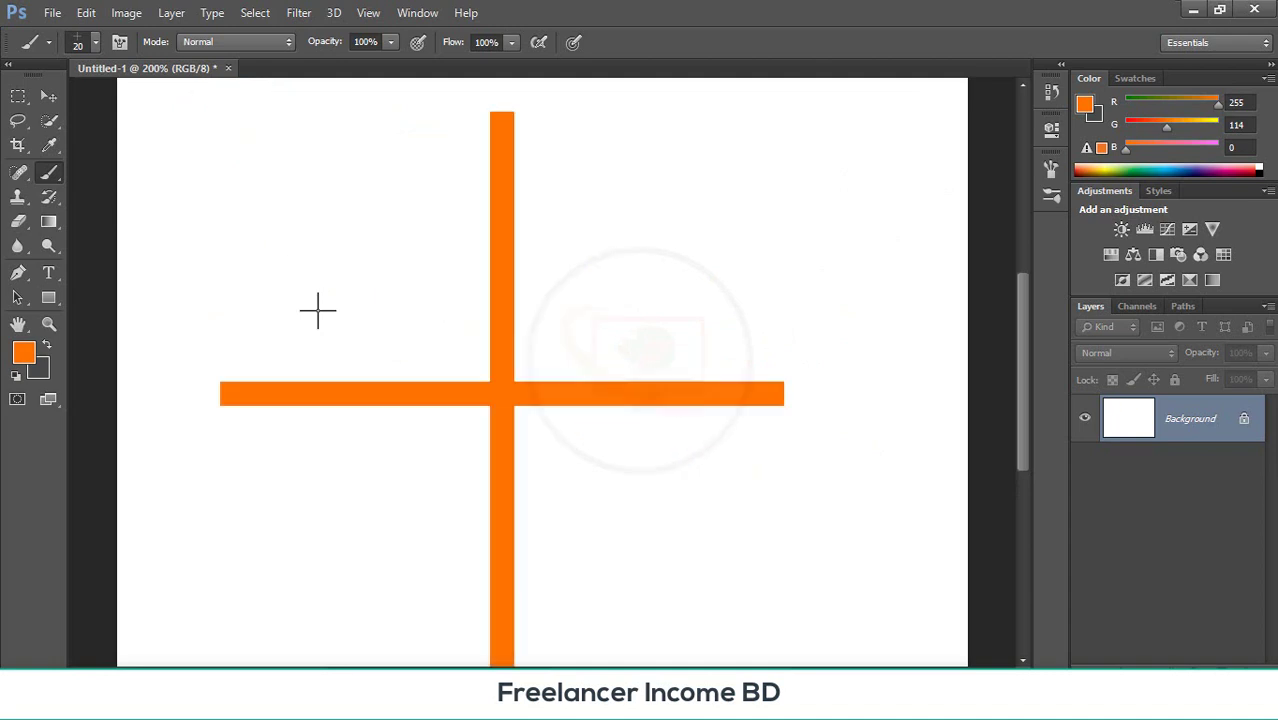
key("ctrl+g")
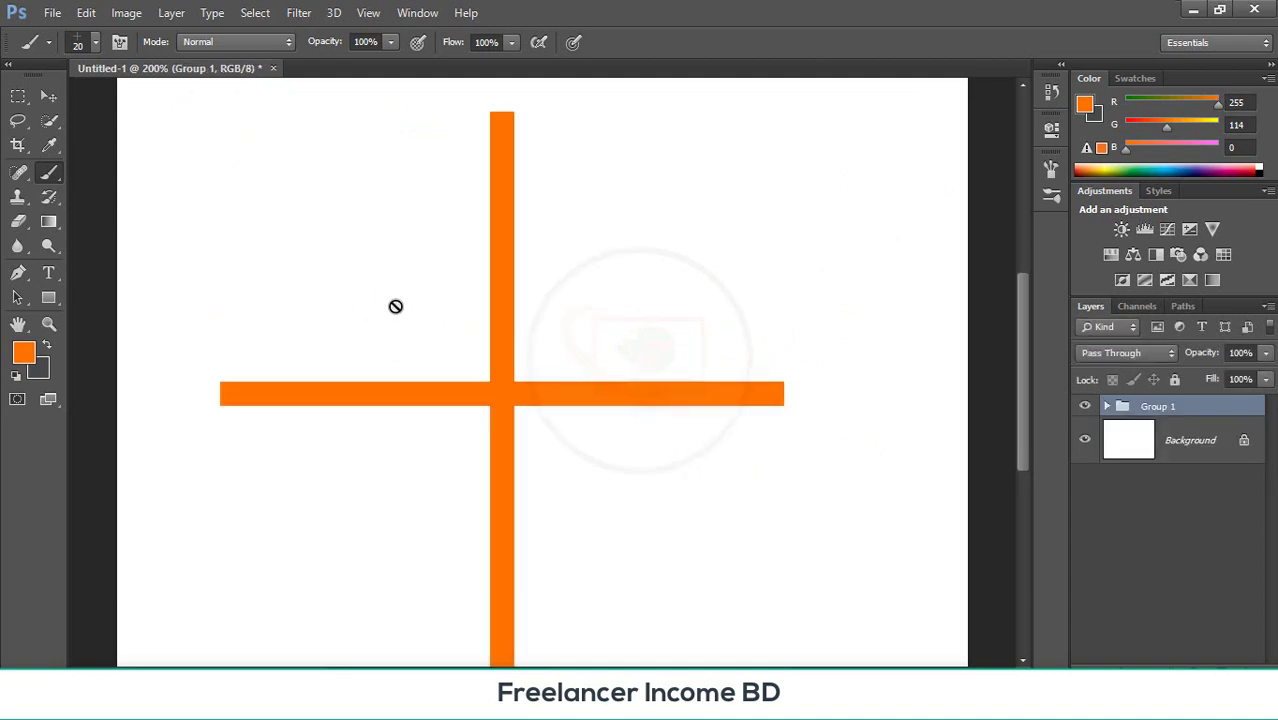
key("ctrl+alt+z")
key("ctrl+alt+z")
key("ctrl+alt+z")
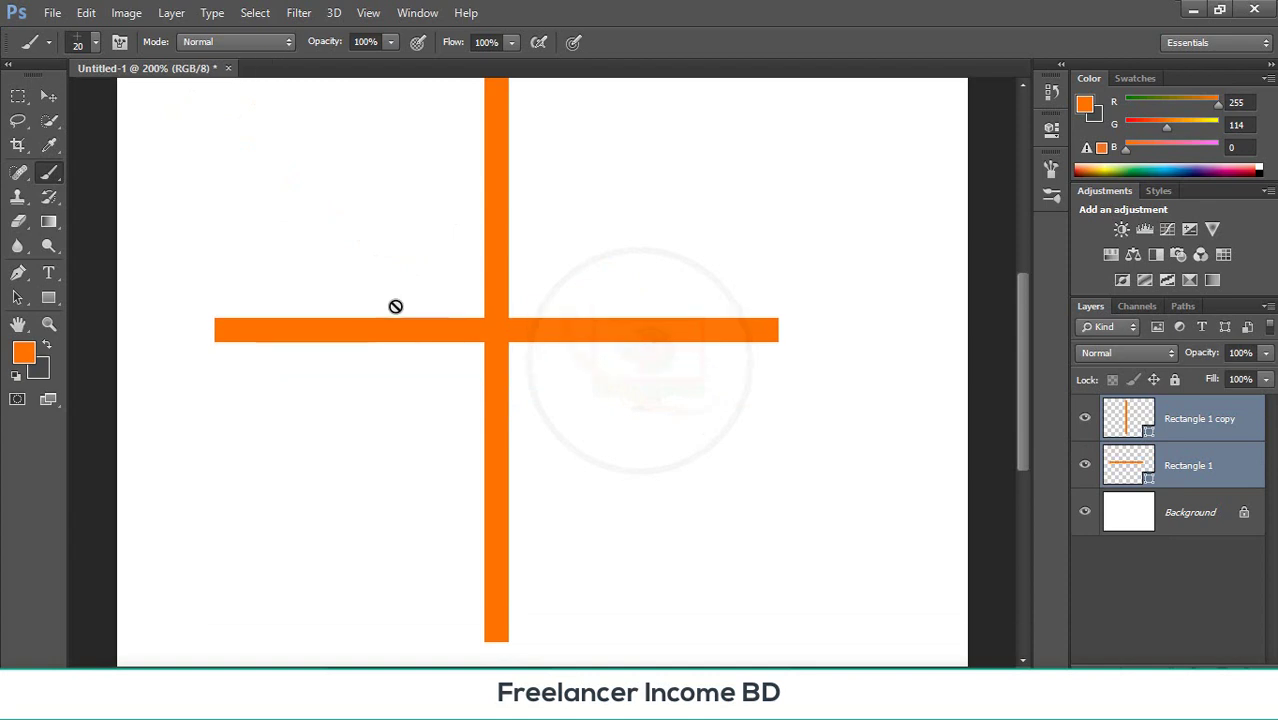
key("ctrl+alt+z")
key("ctrl+alt+z")
key("ctrl+alt+z")
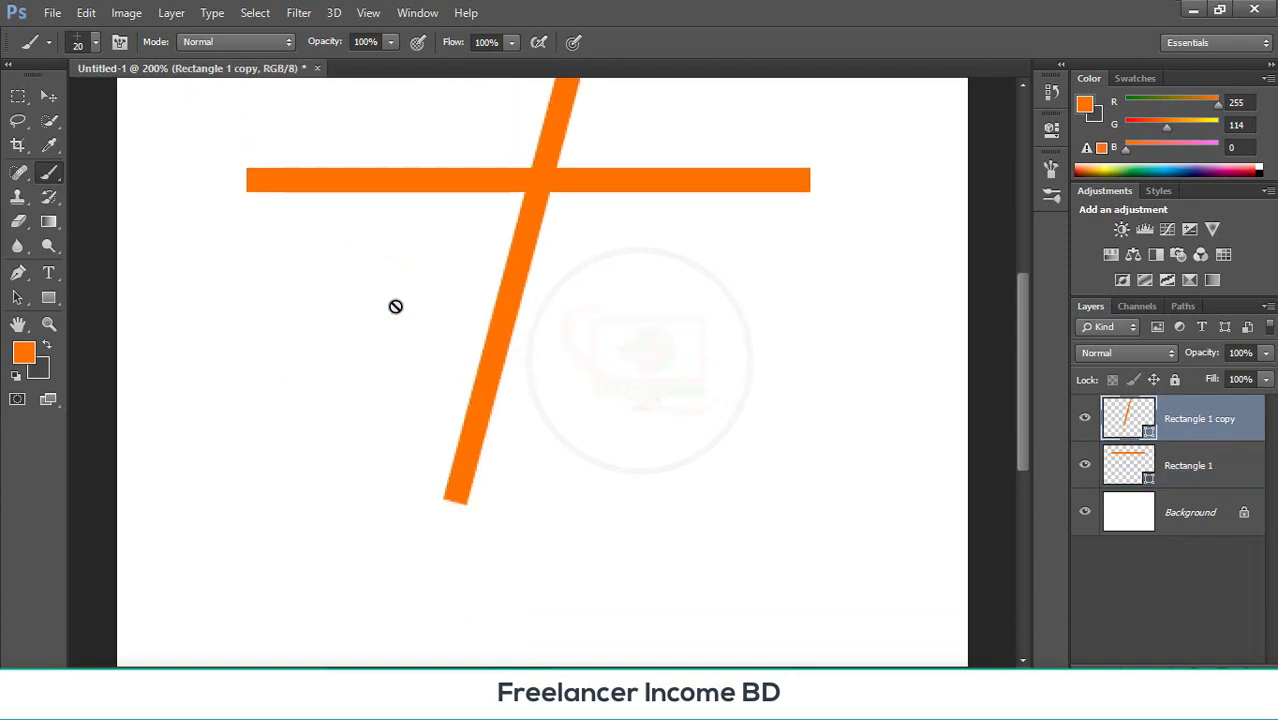
- Delete the Rectangle 1 and Rectangle 1 copy layers, confirming the deletion
left_click(1170, 463)
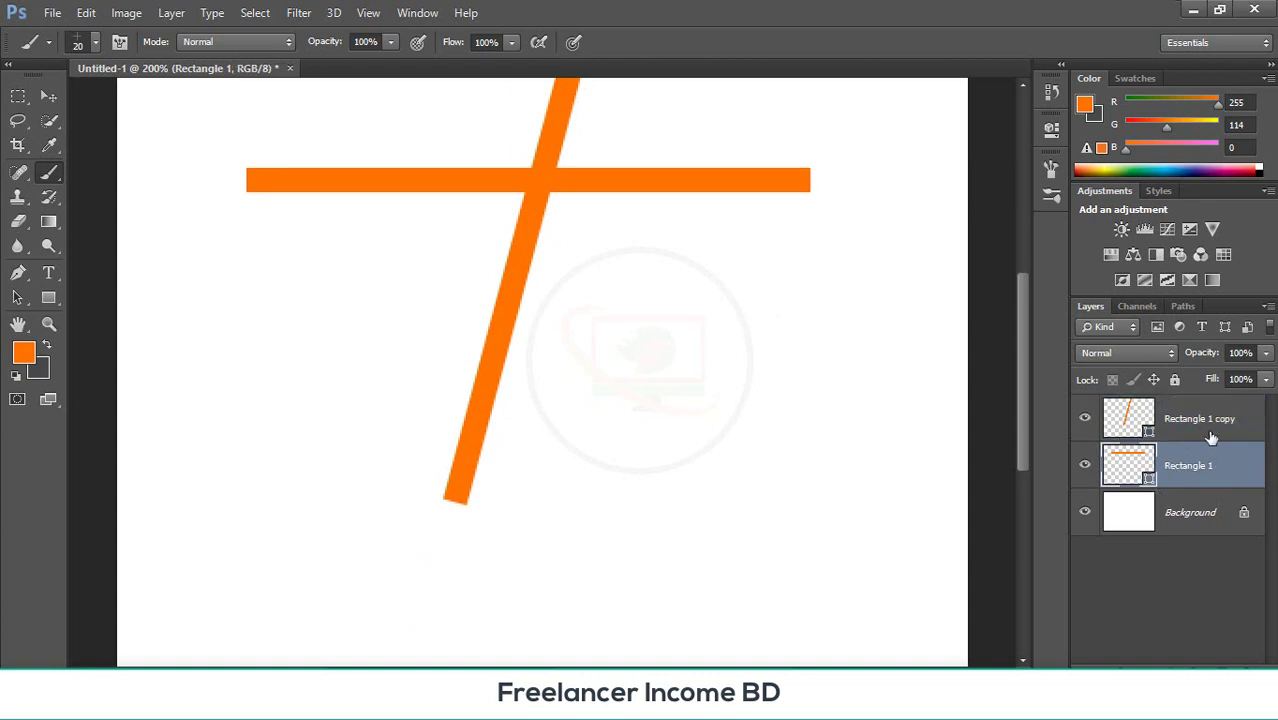
left_click(1212, 424, "ctrl")
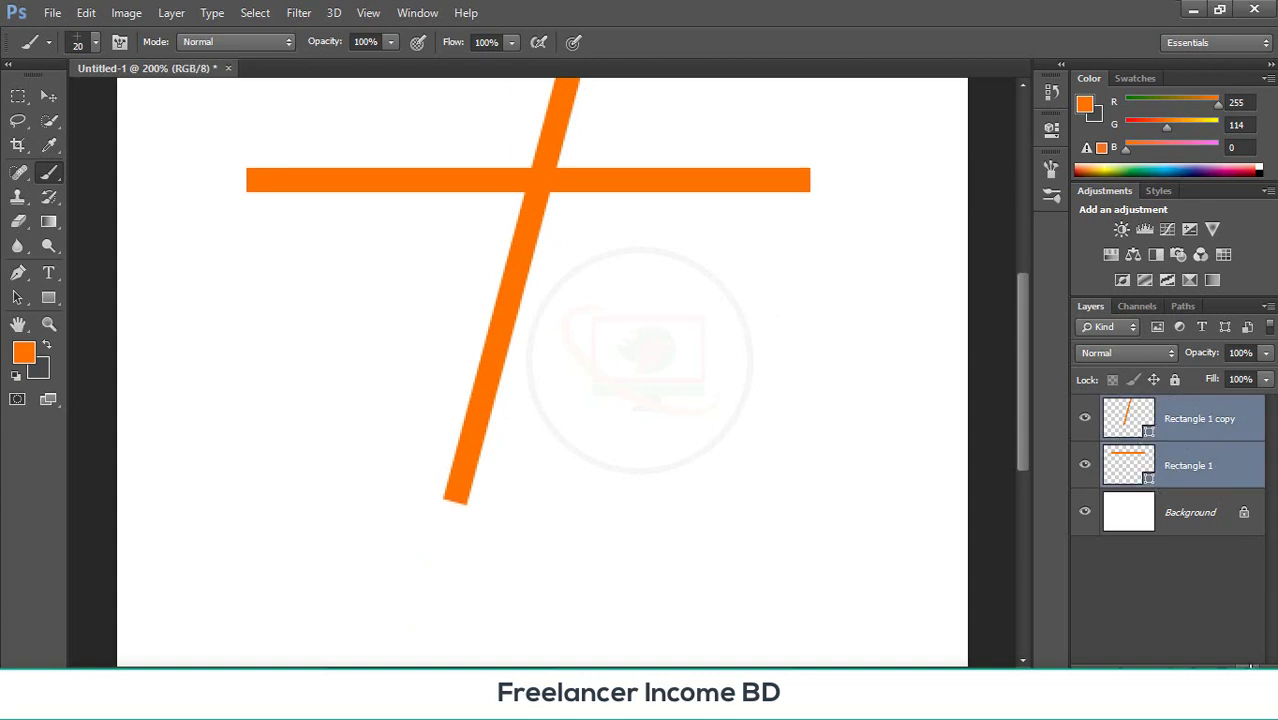
key("Delete")
left_click(600, 274)
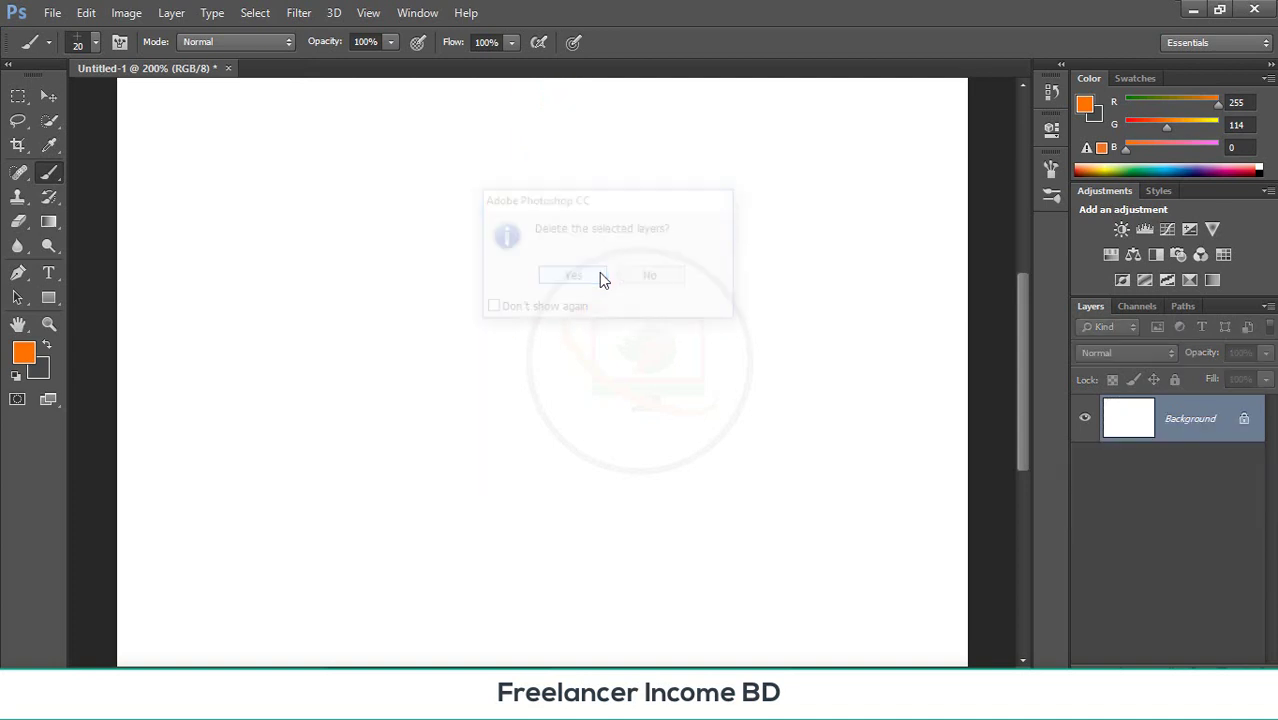
scroll(448, 297, "up", 3)
scroll(451, 302, "down", 2)
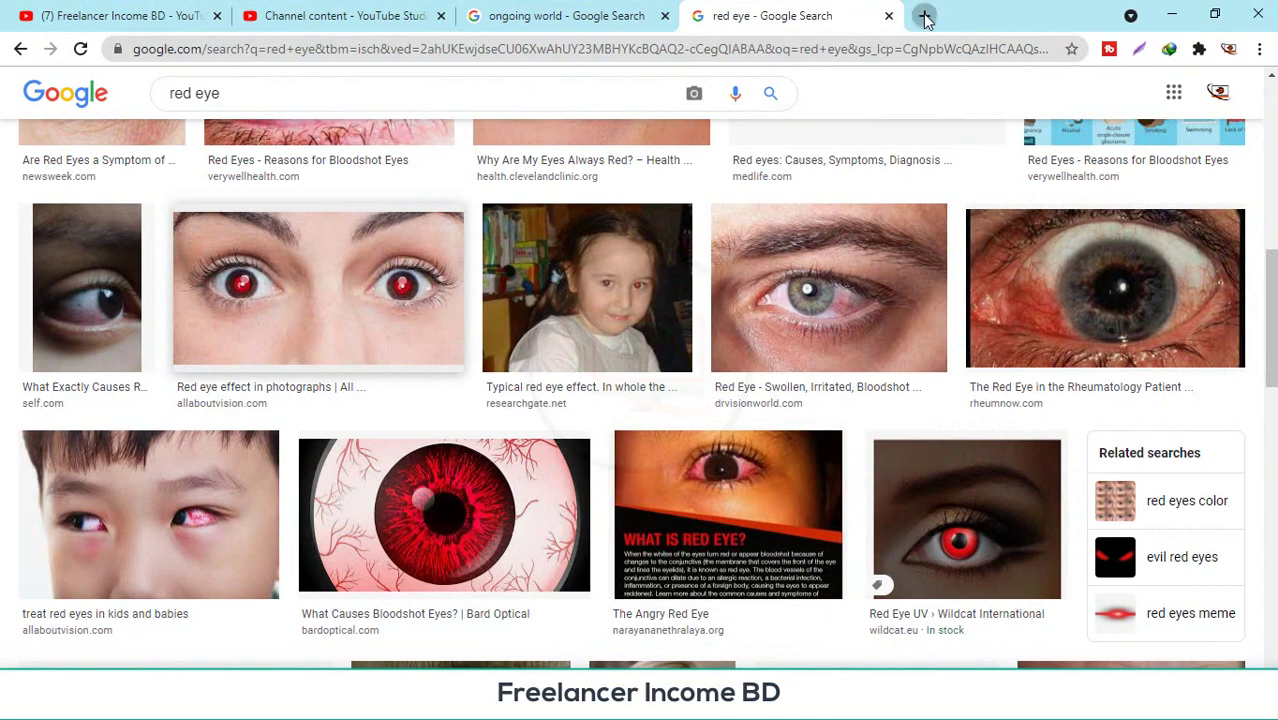
- Replace the red eye tab with a Google search for 'brashheasy', corrected to brusheezy
left_click(922, 16)
left_click(817, 16)
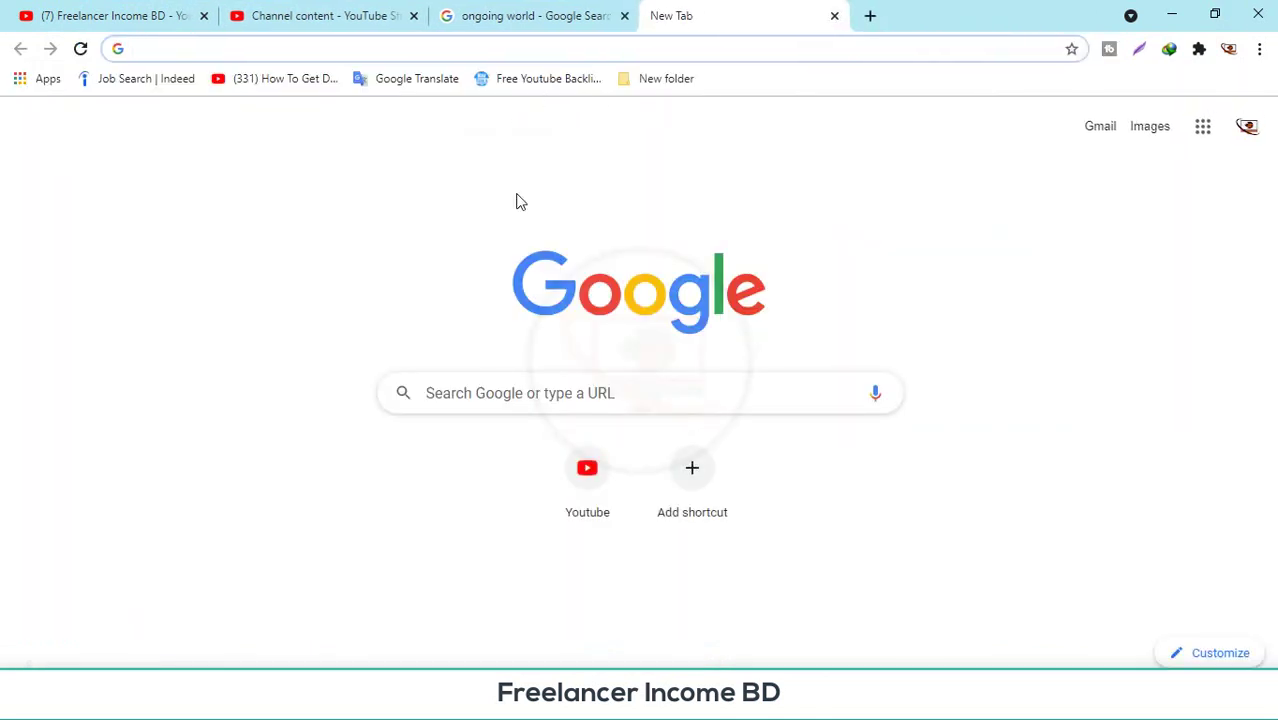
left_click(488, 391)
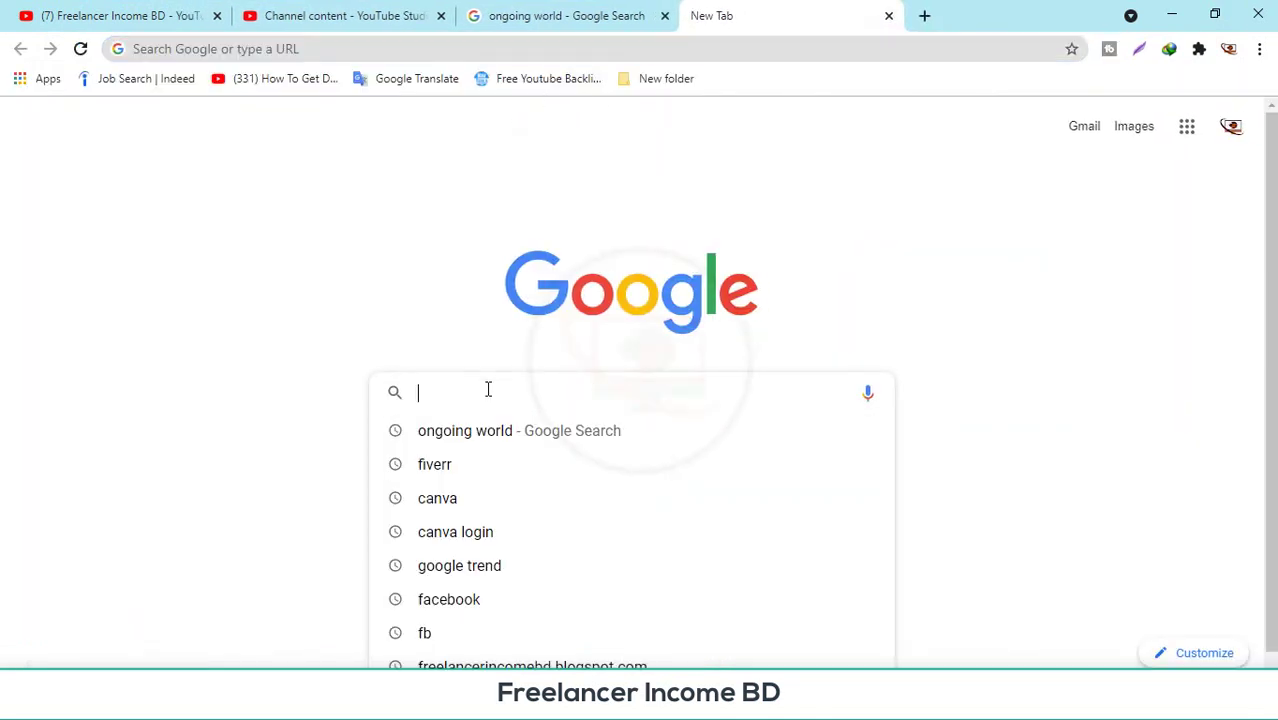
type("b")
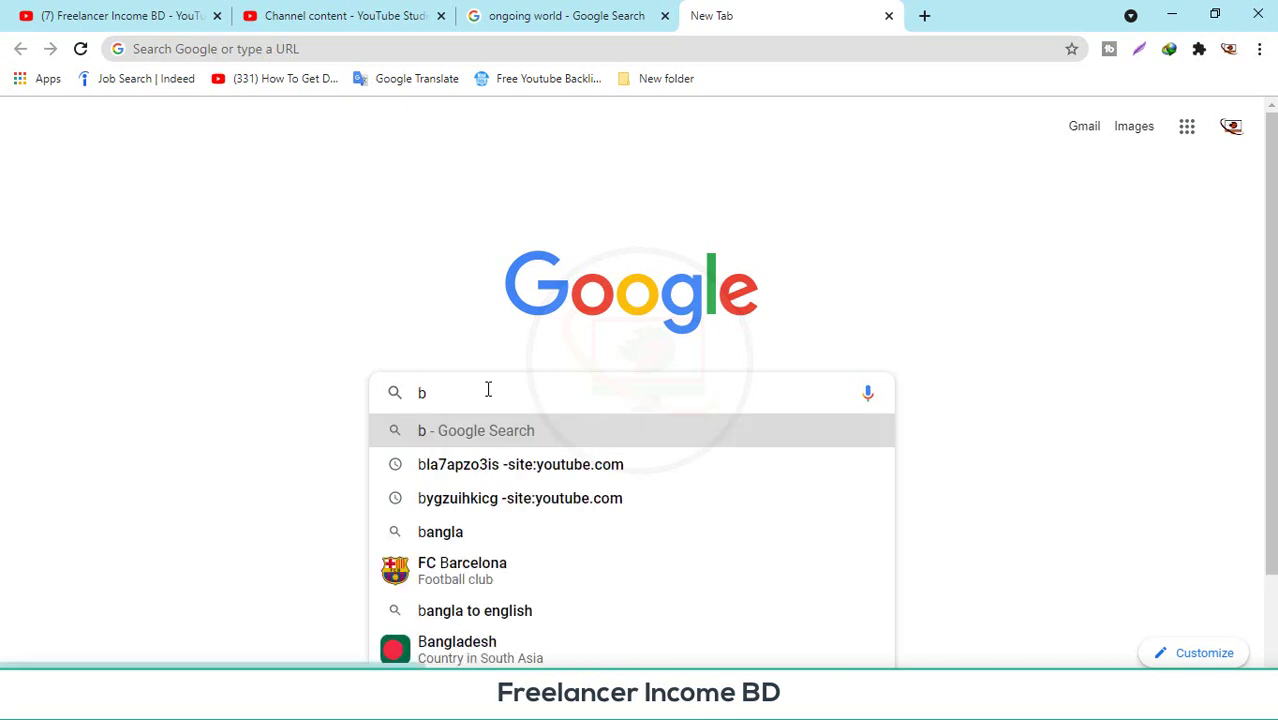
type("rash")
type("he")
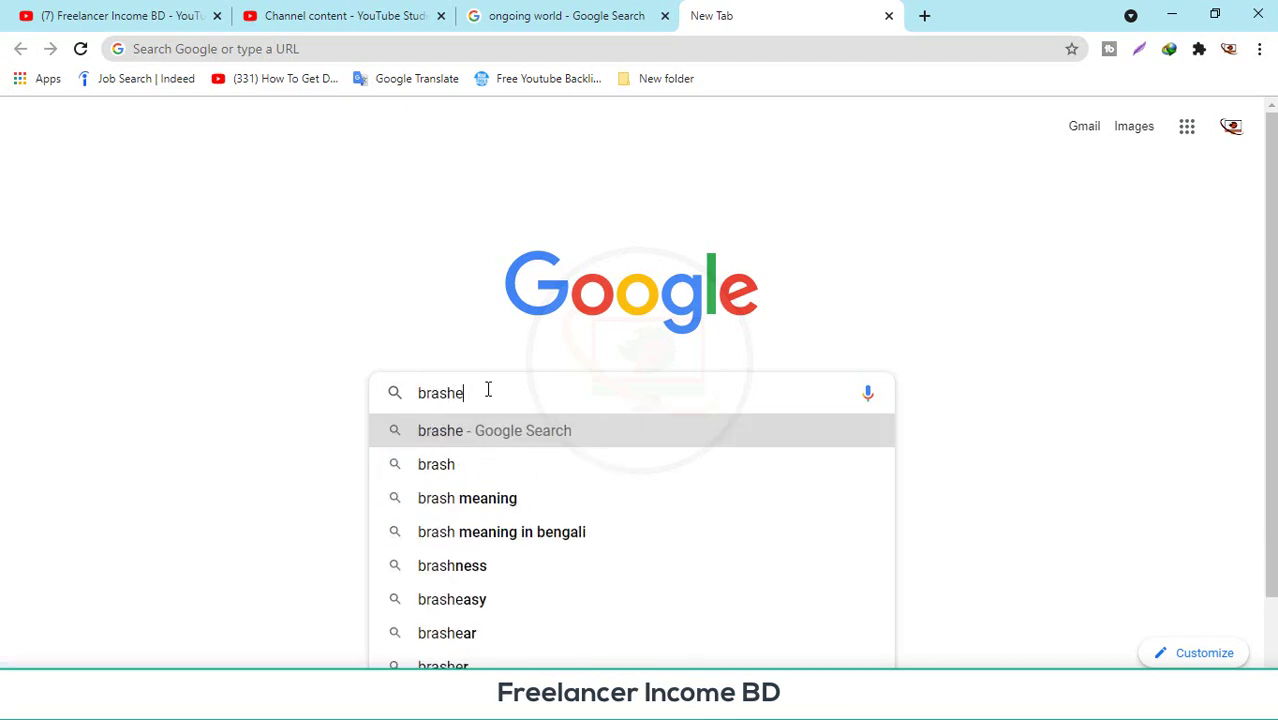
type("asy")
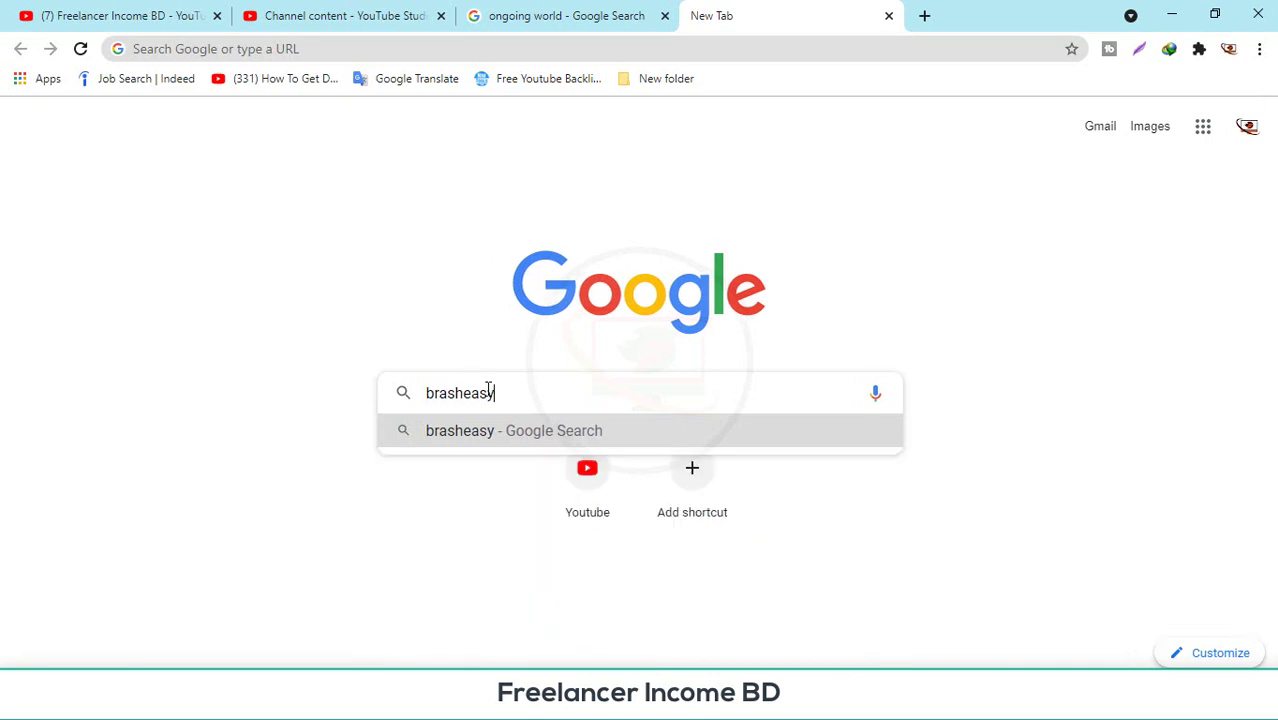
left_click(503, 433)
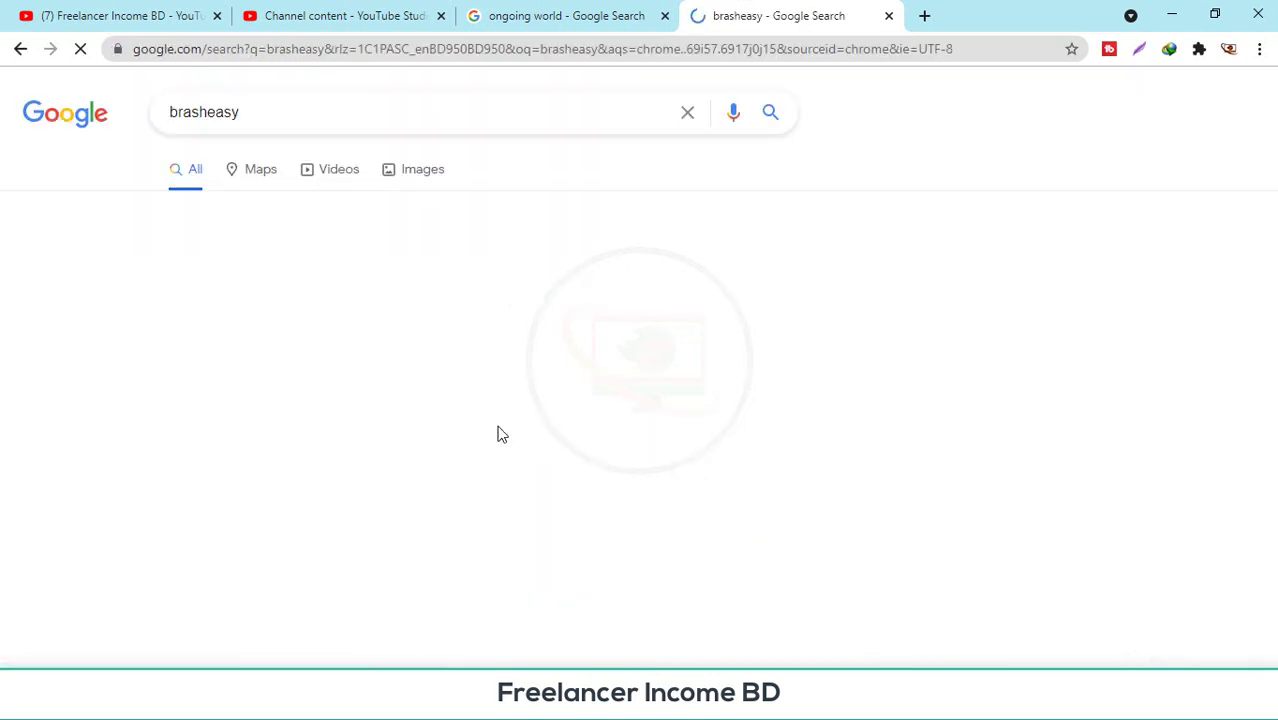
left_click(330, 253)
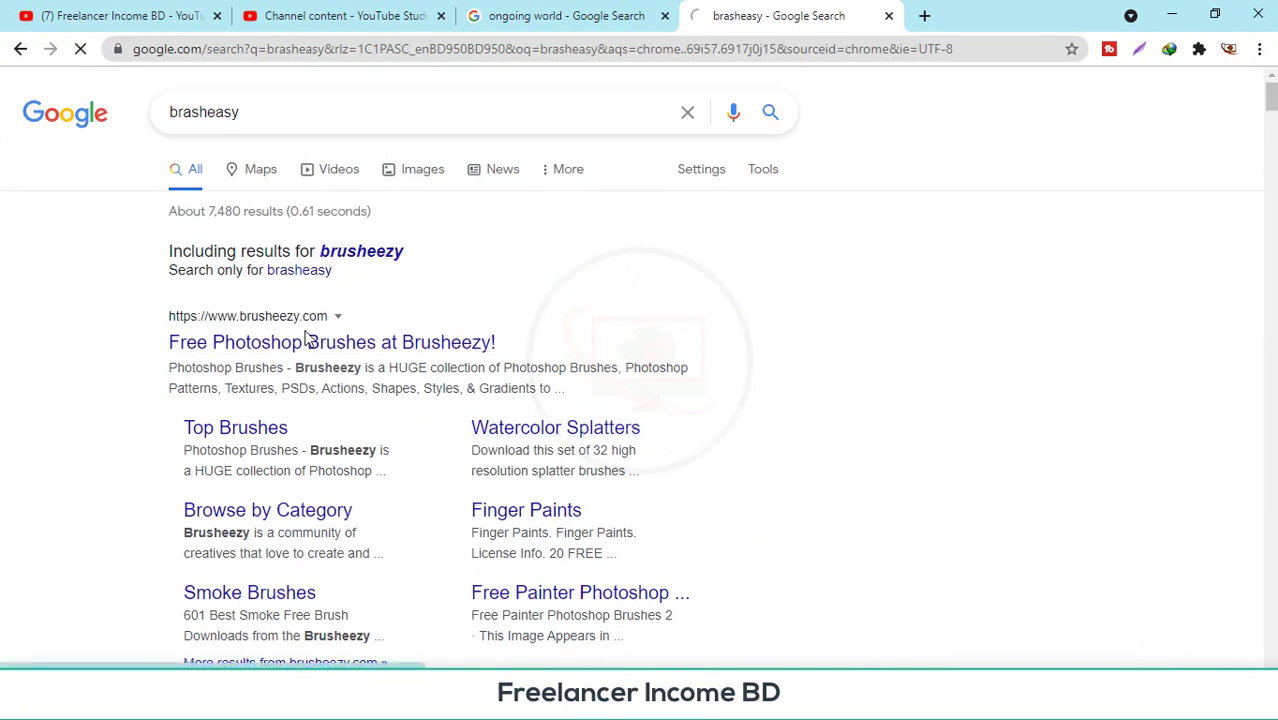
- Open Brusheezy from the results and search the site for 'tree'
left_click(307, 278)
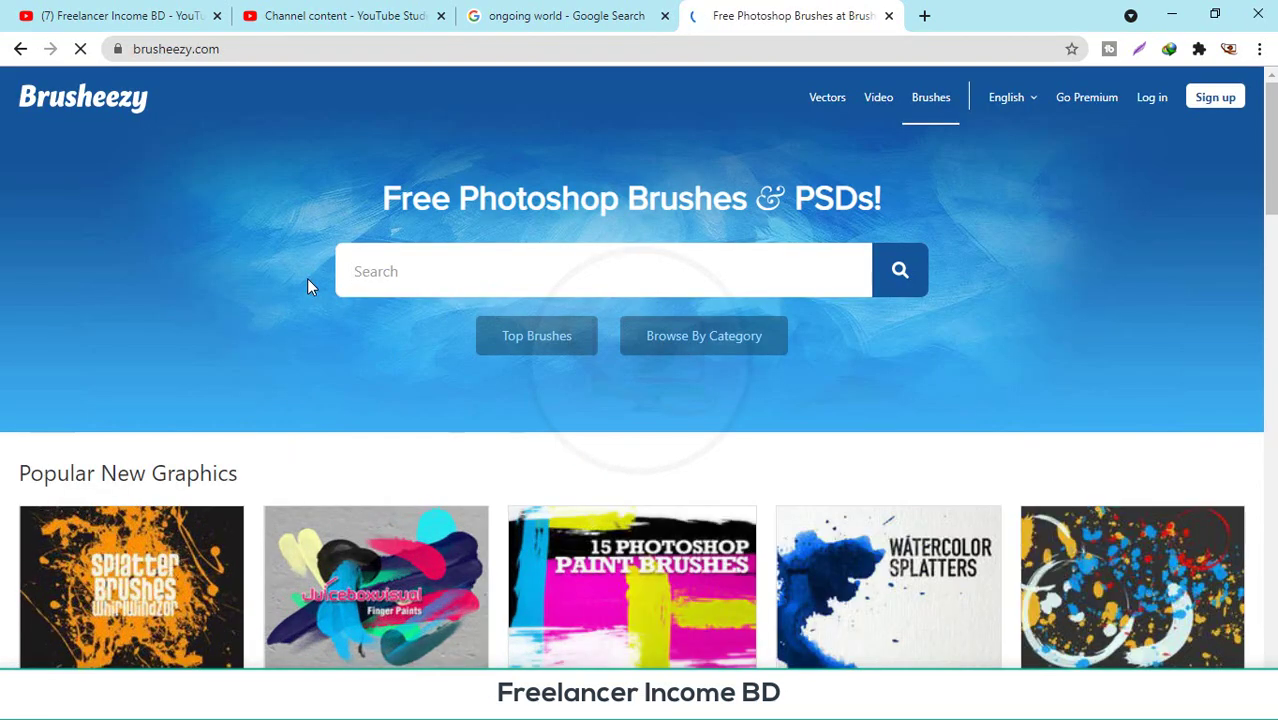
scroll(467, 264, "down", 2)
scroll(467, 266, "down", 2)
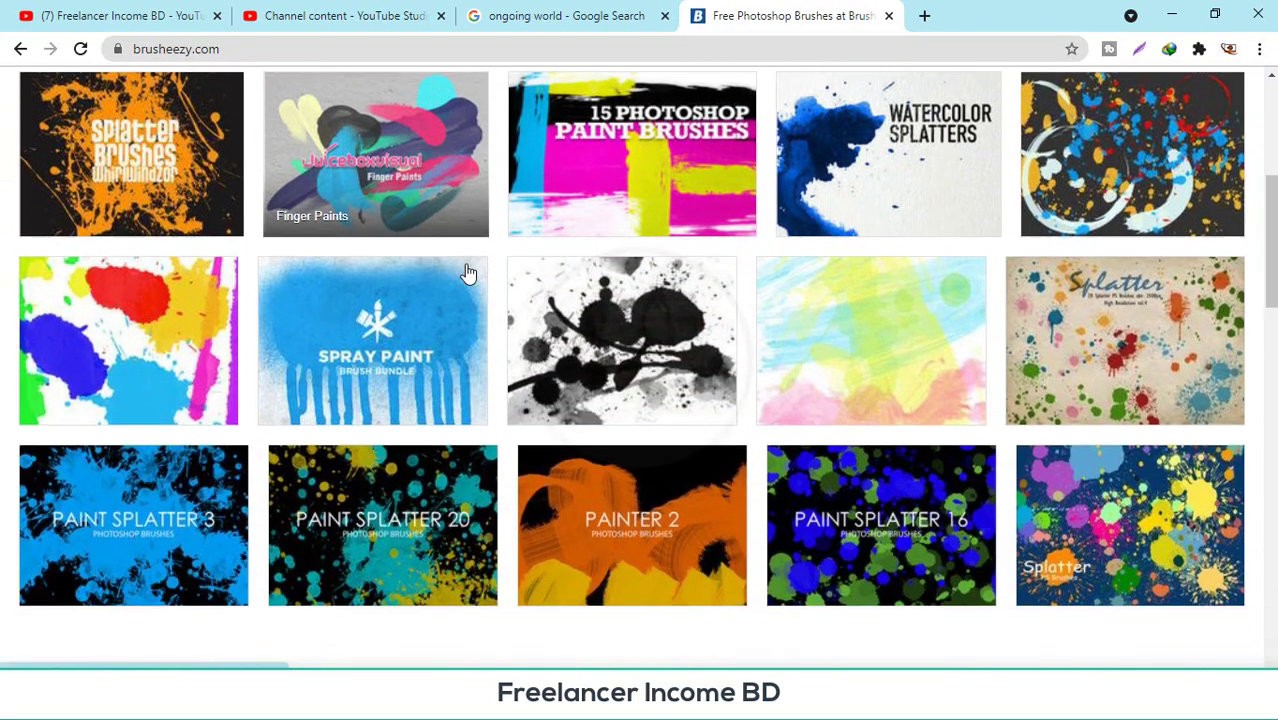
scroll(466, 274, "up", 3)
left_click(479, 181)
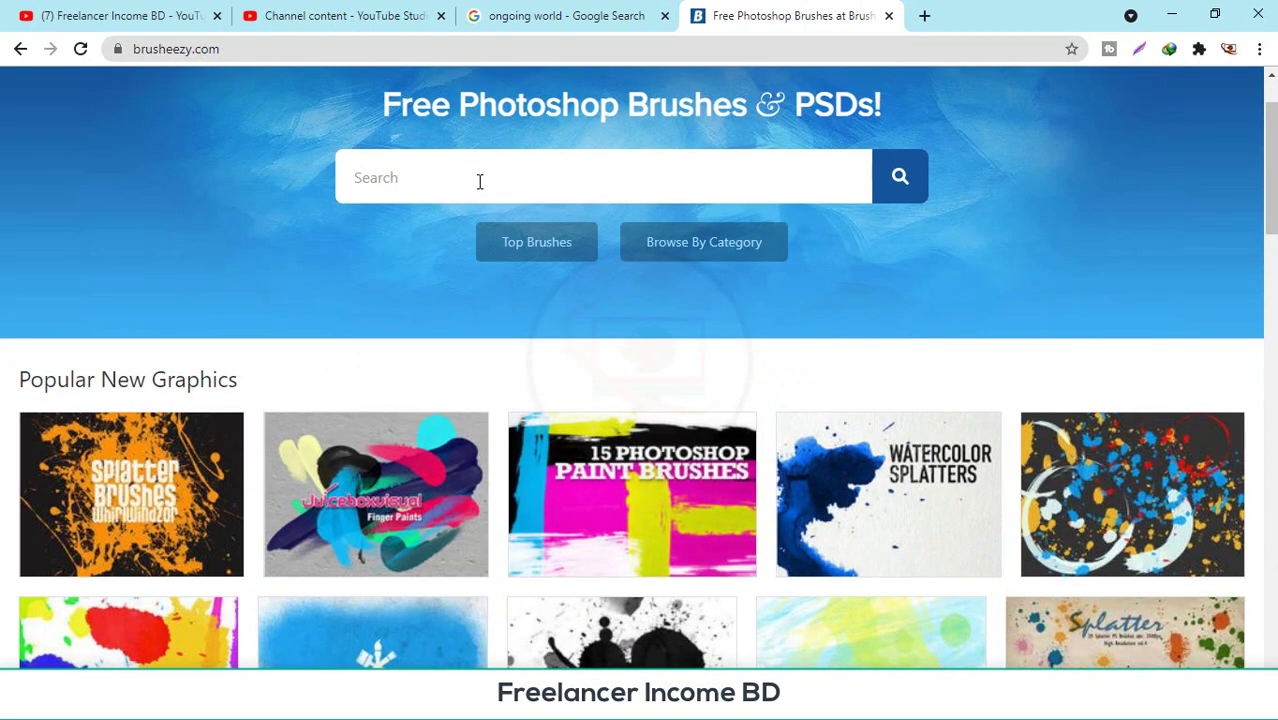
type("tree")
key("Return")
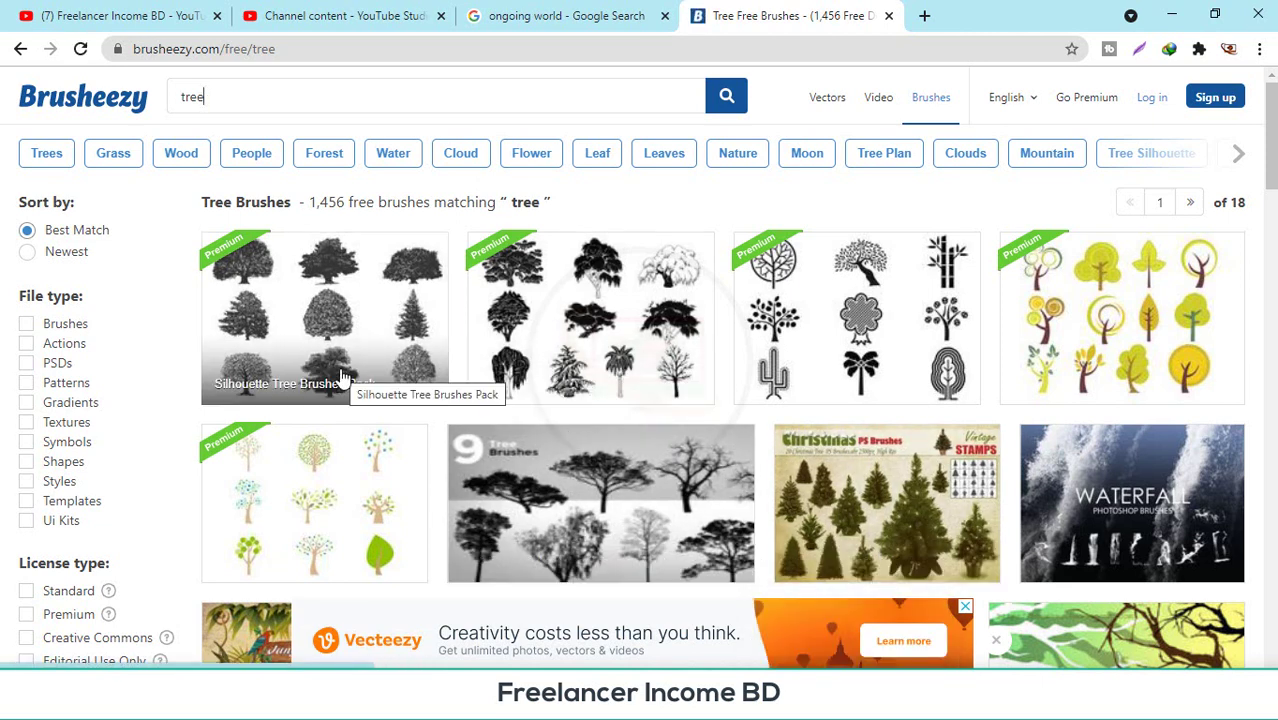
scroll(565, 457, "down", 1)
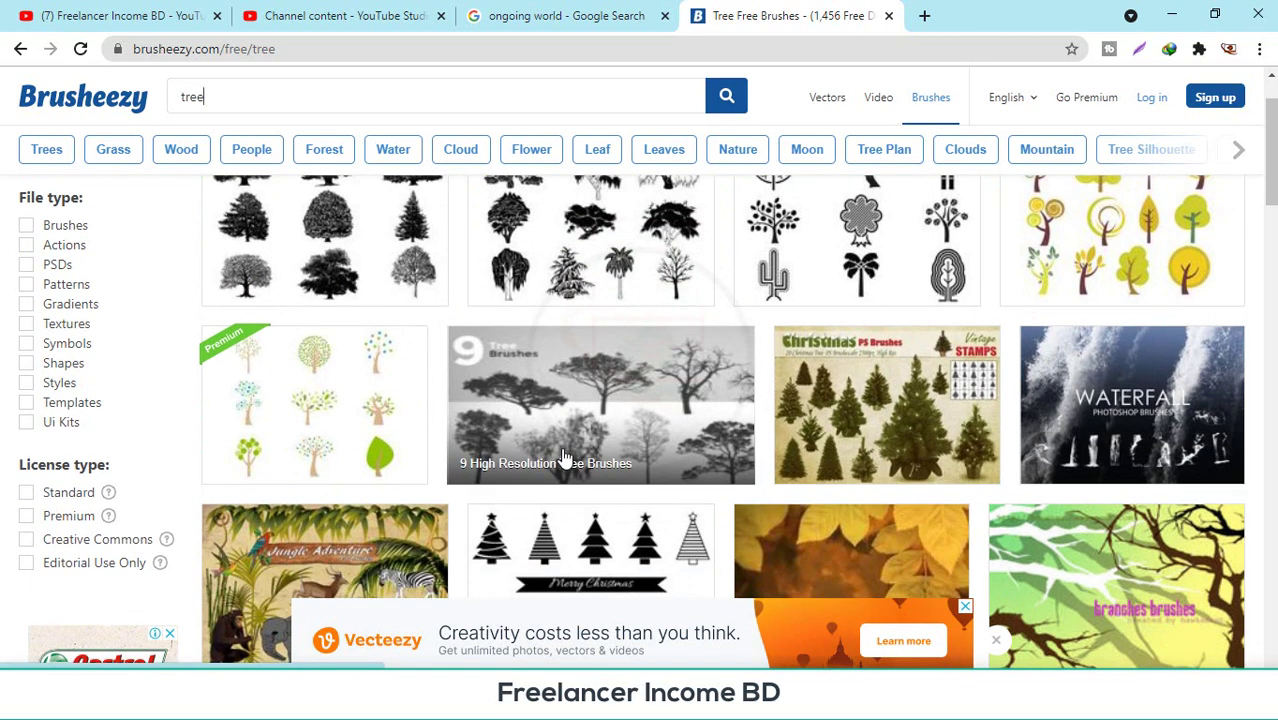
scroll(374, 352, "up", 1)
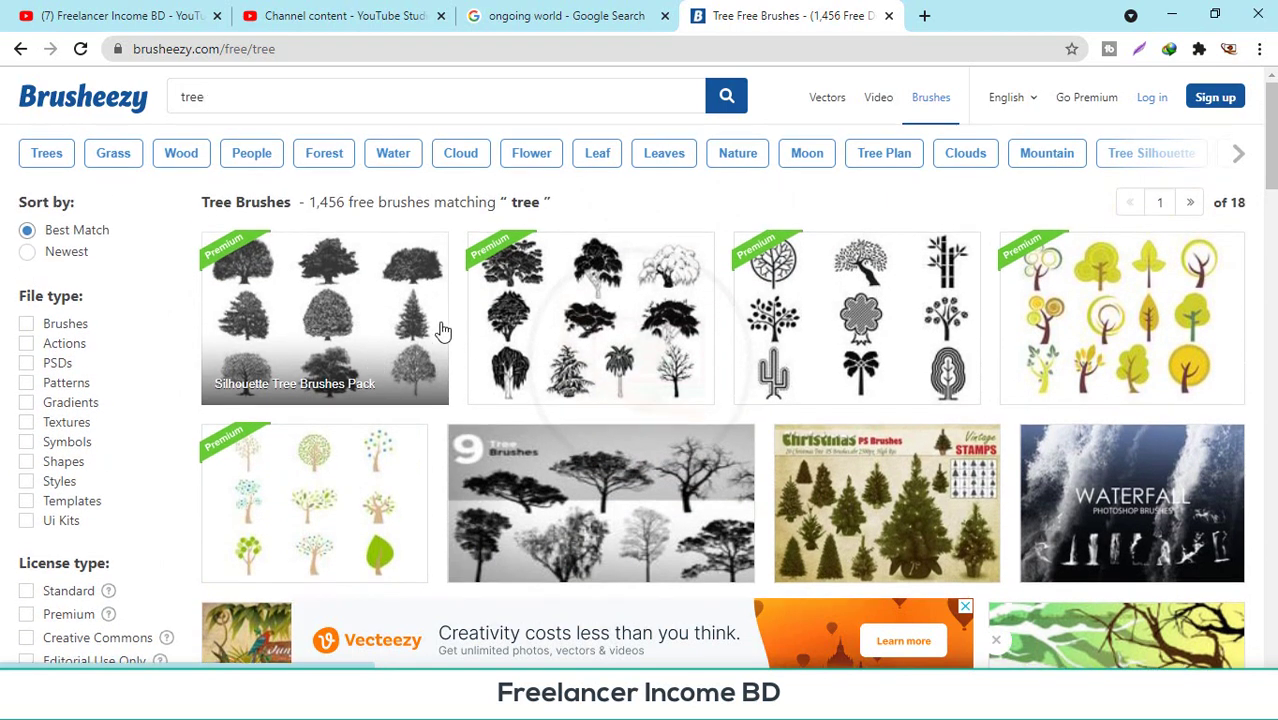
- Open the Silhouette Tree Brushes Pack and try downloading, reaching the monthly subscription checkout
left_click(339, 317)
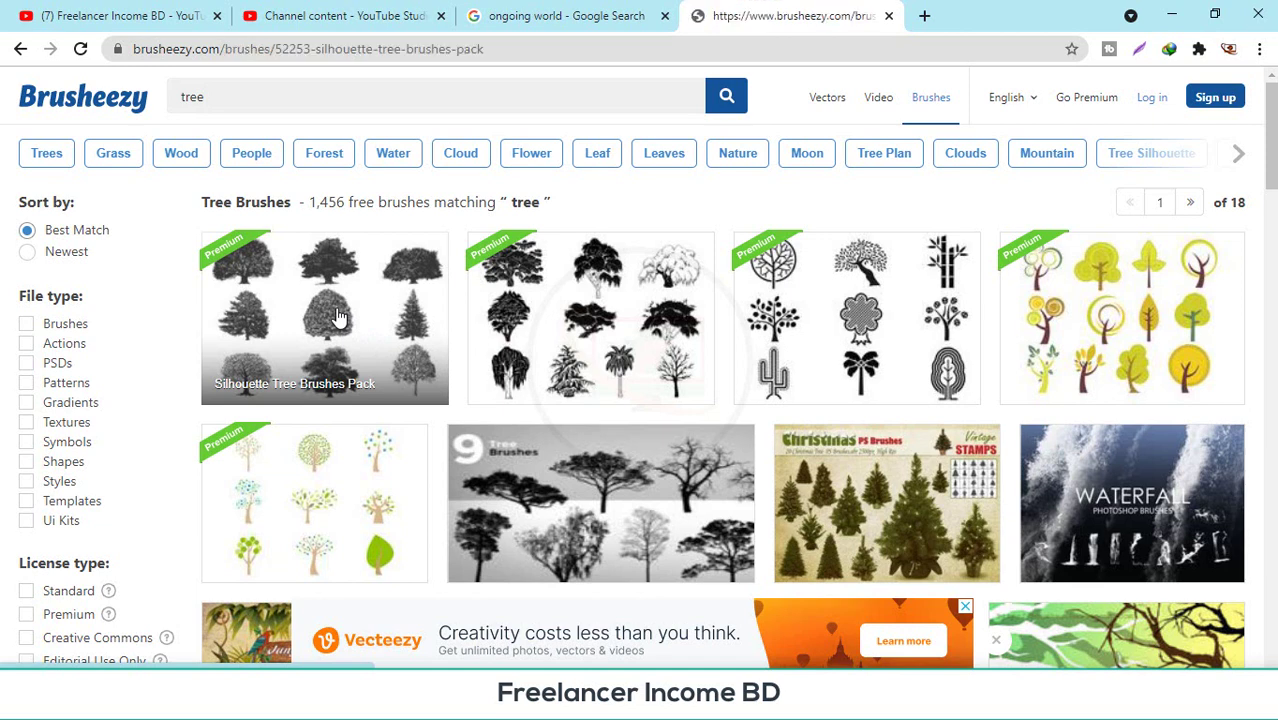
left_click(830, 484)
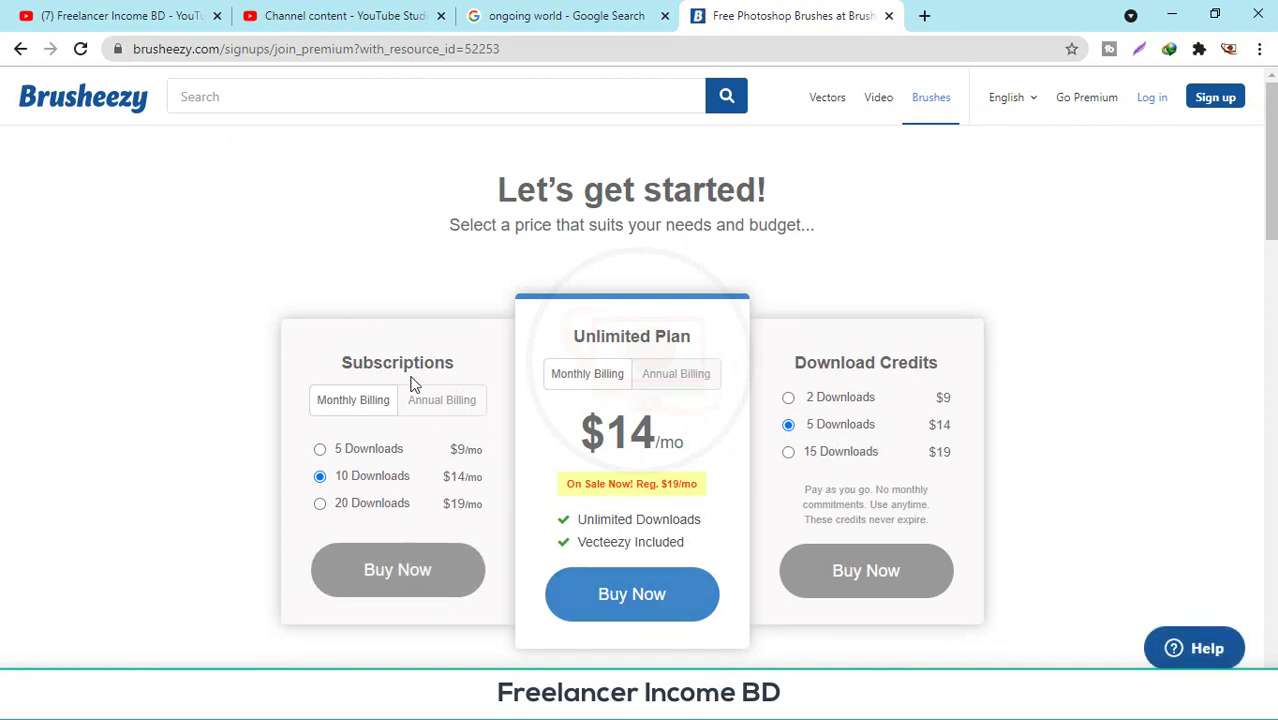
left_click(396, 598)
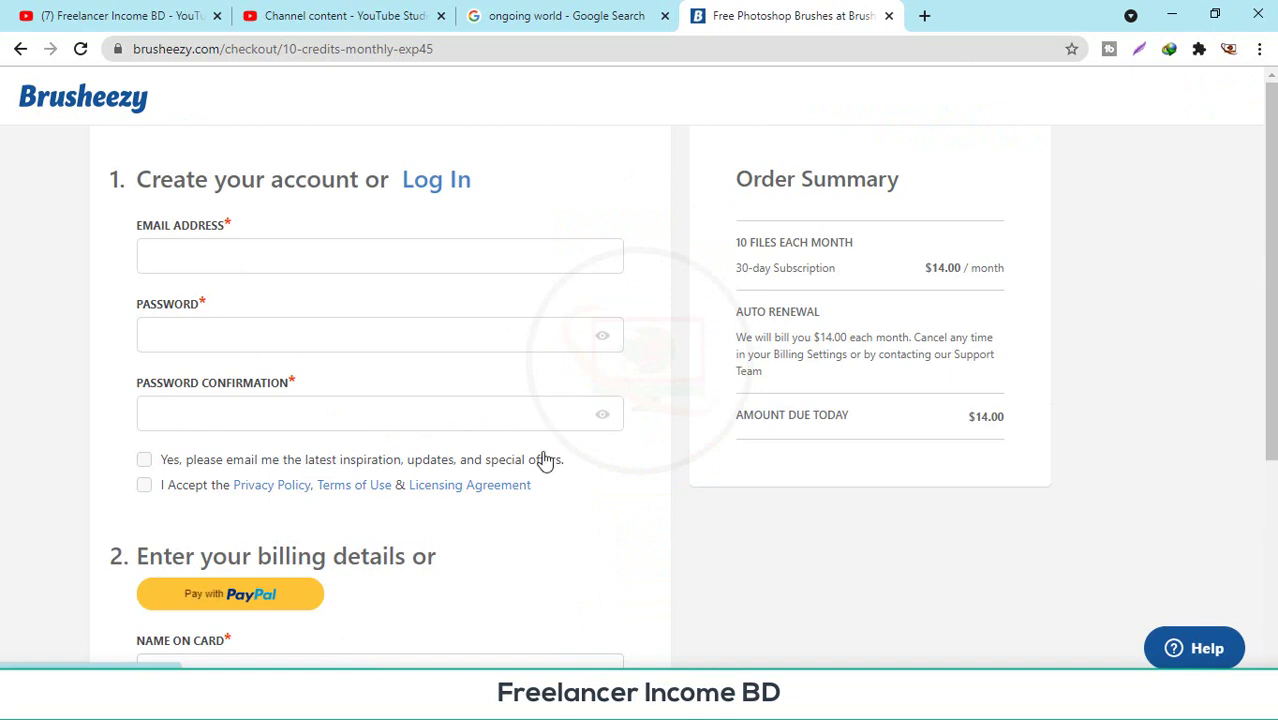
scroll(545, 460, "down", 3)
scroll(545, 460, "up", 3)
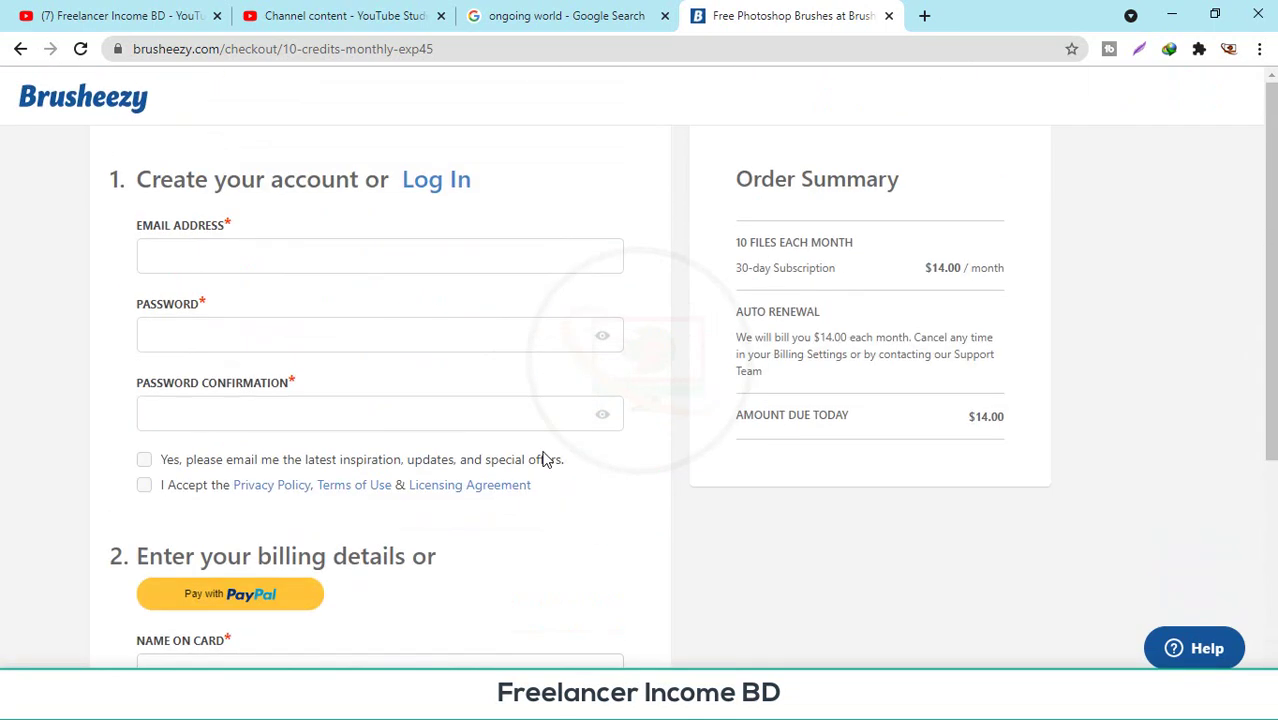
- Return to the Brusheezy homepage and bookmark it
left_click(126, 106)
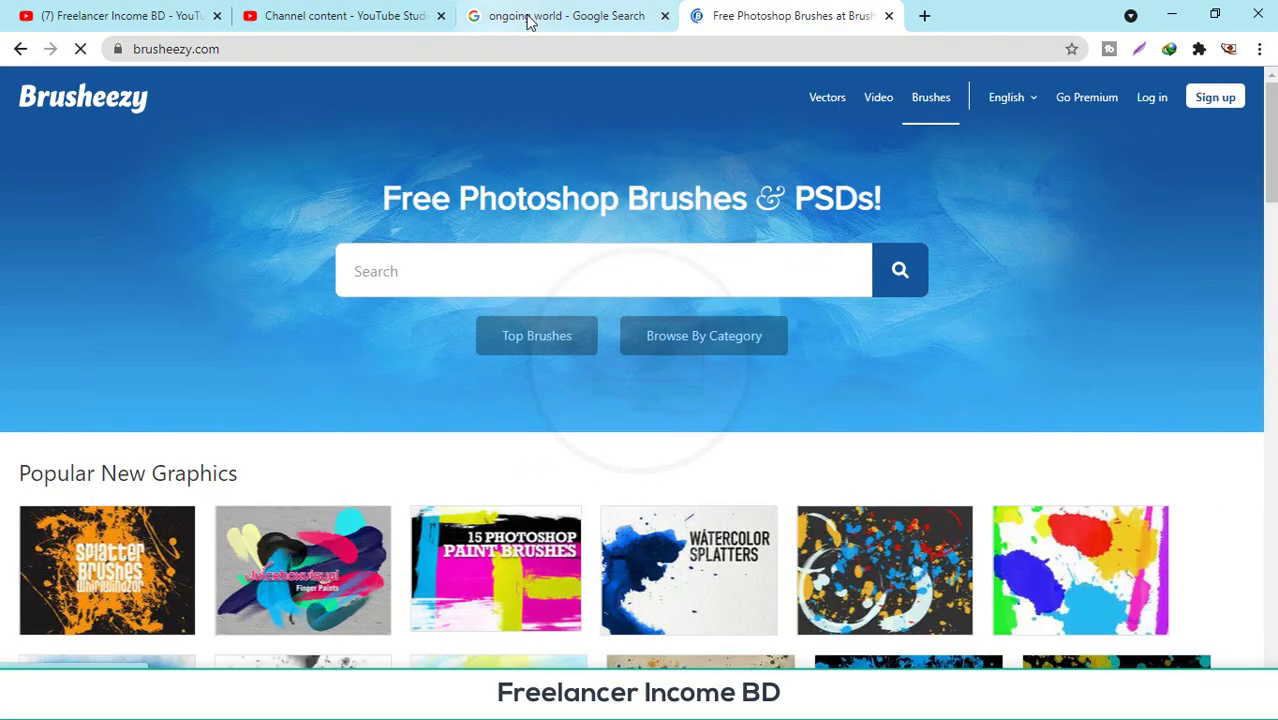
left_click(533, 20)
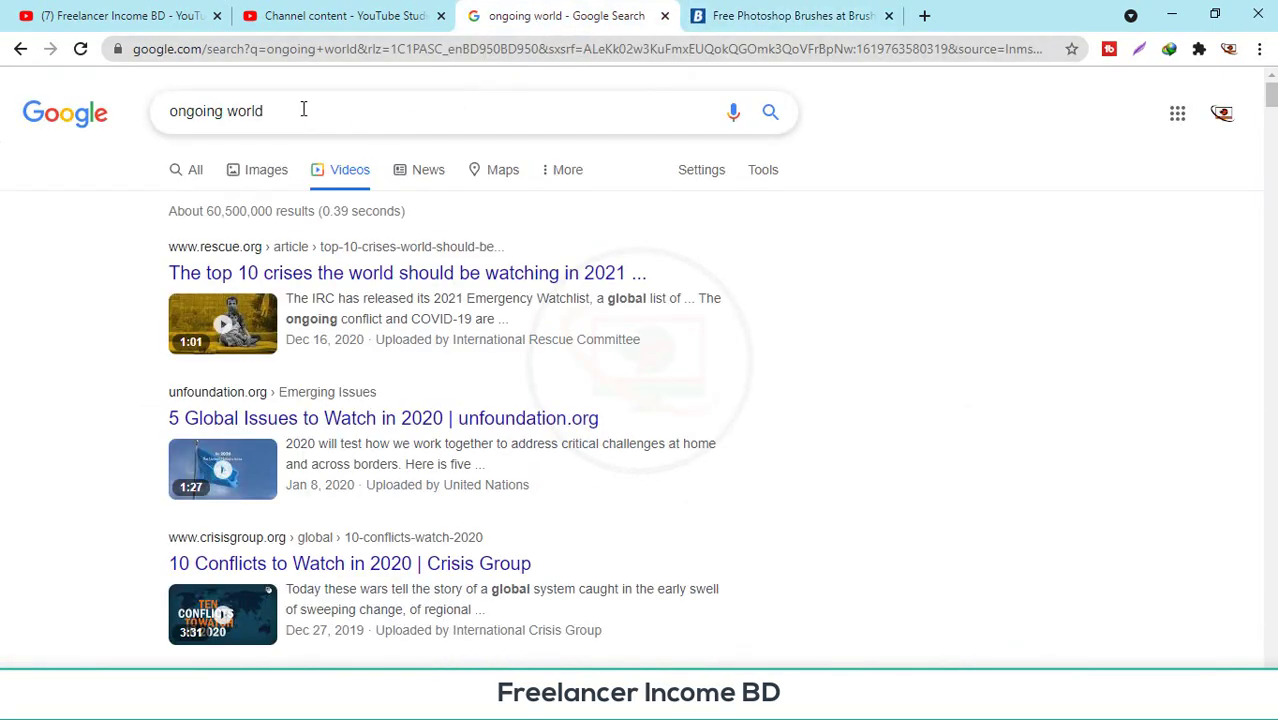
left_click(745, 24)
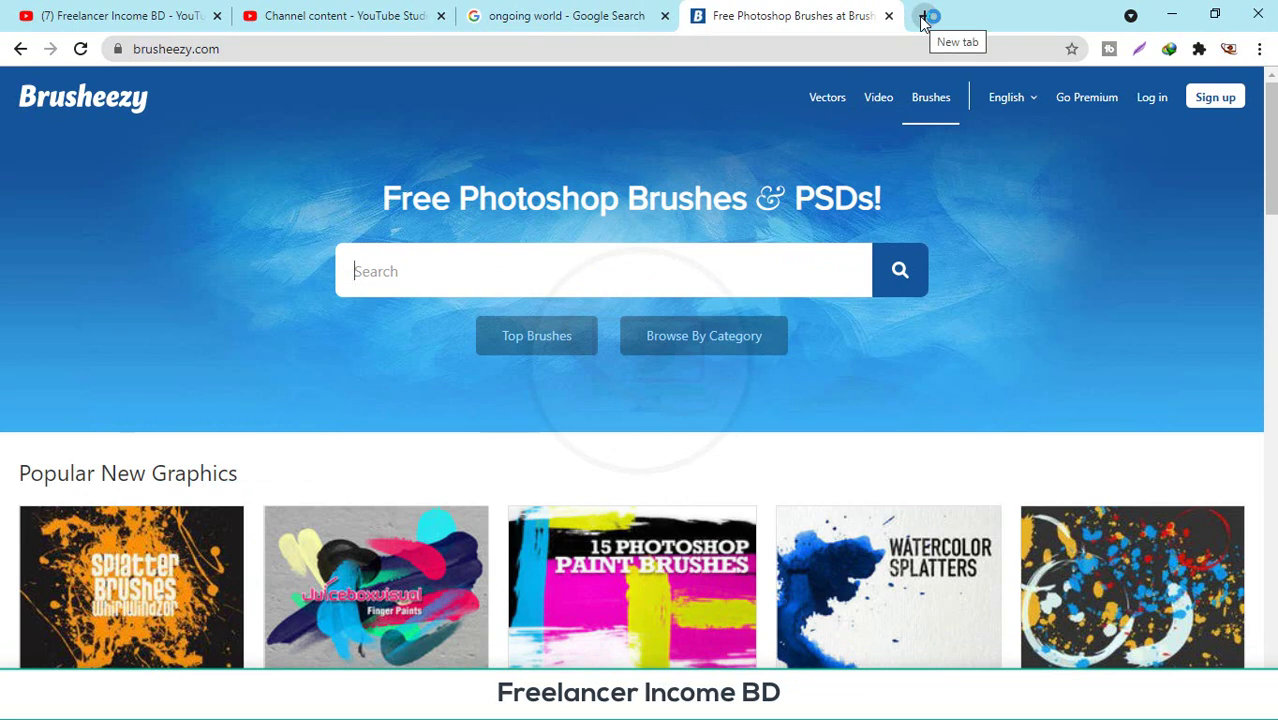
left_click(1067, 48)
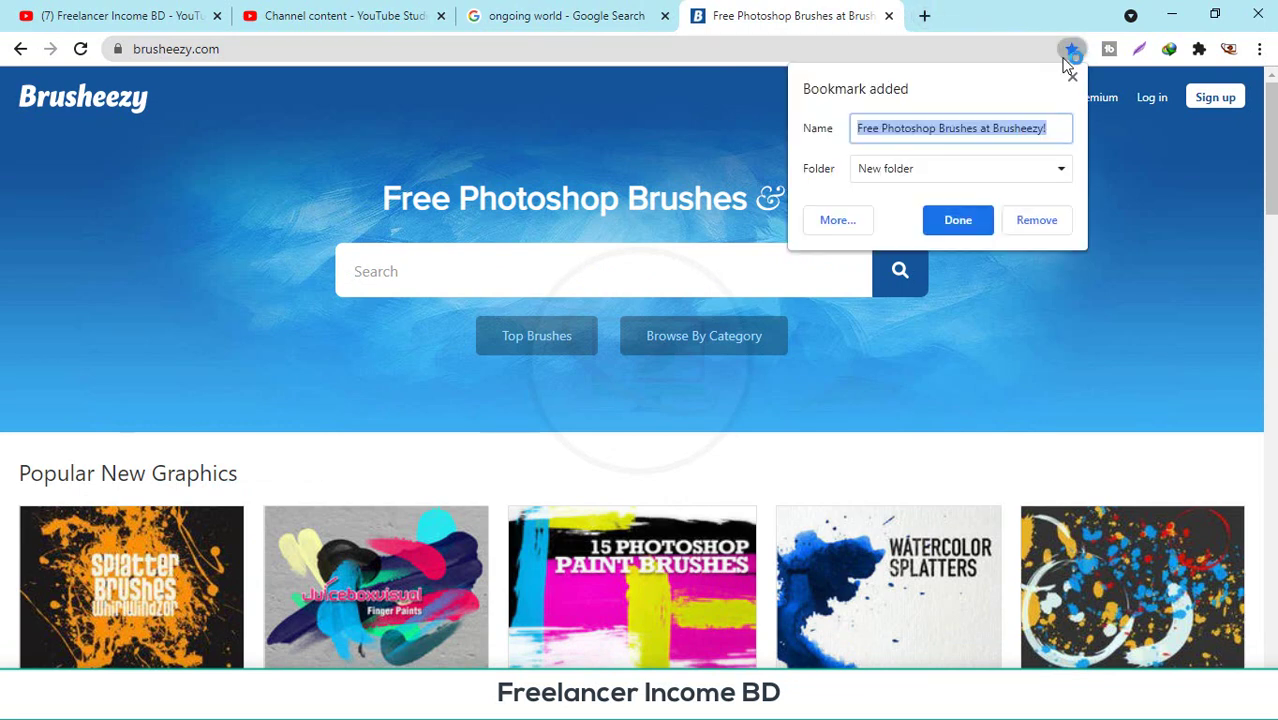
- Save the bookmark, then search 'brish king' in a new tab and open BrushKing
left_click(958, 219)
left_click(924, 15)
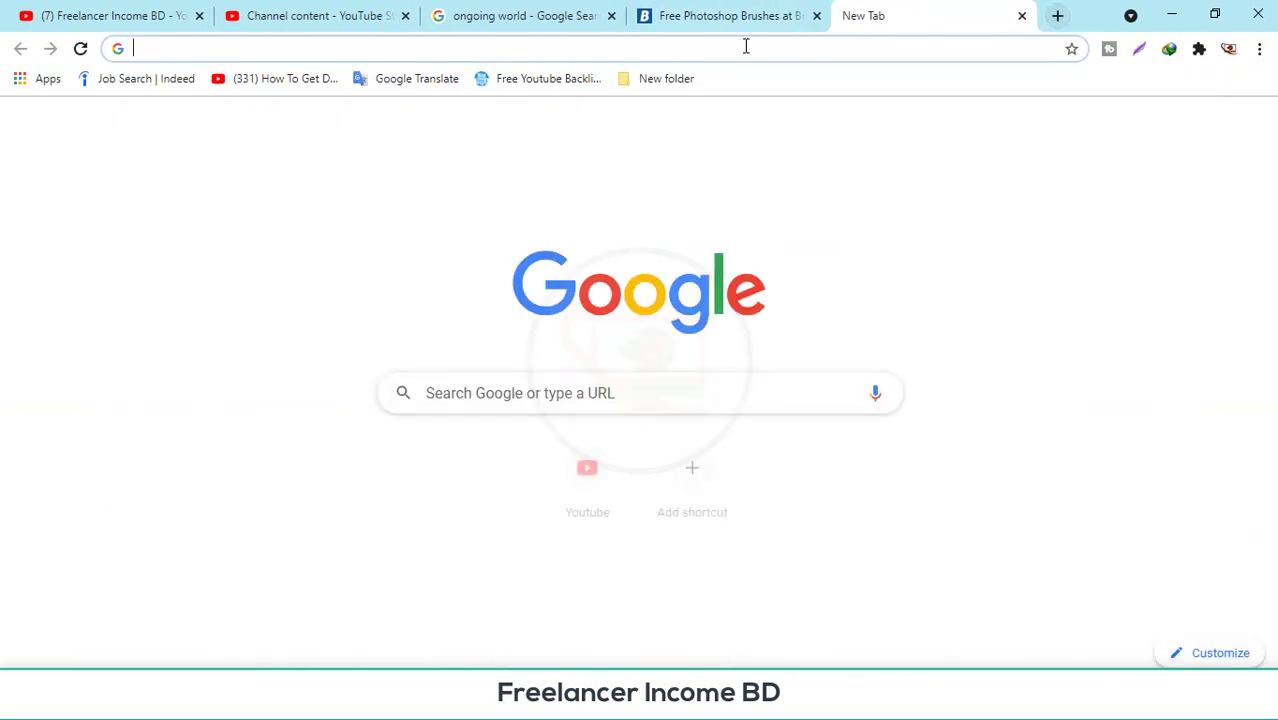
left_click(649, 384)
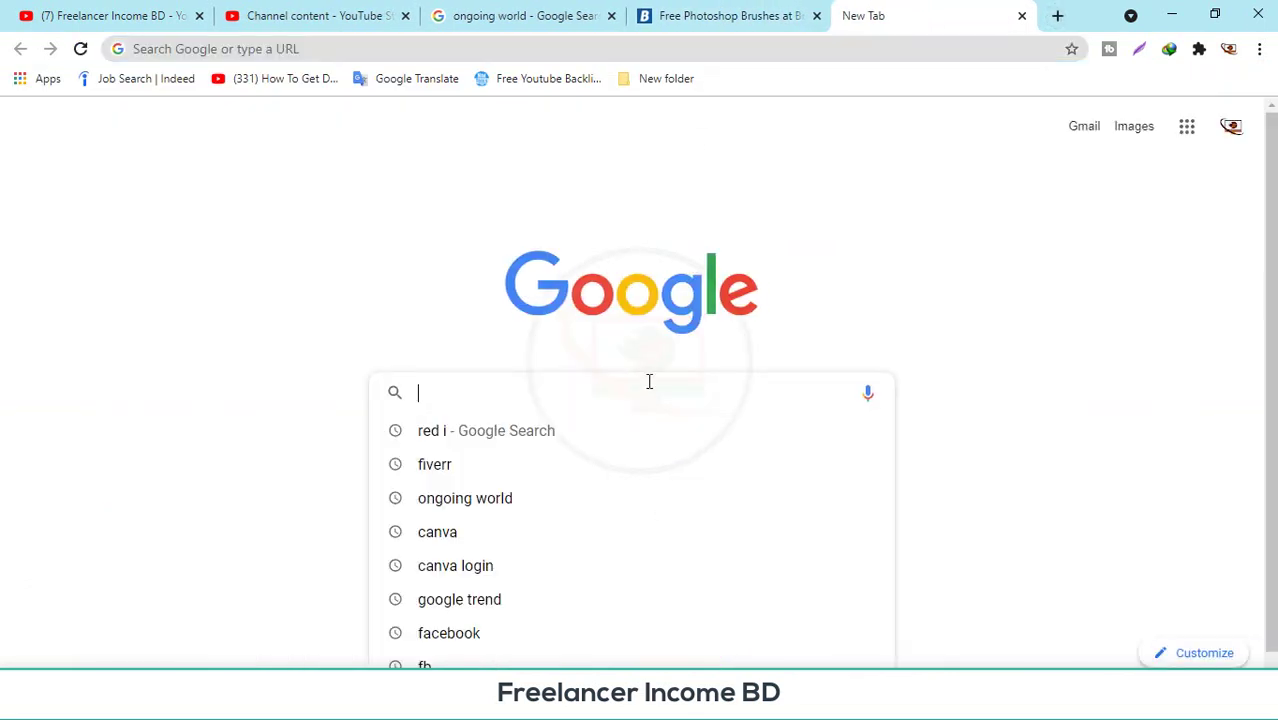
type("bri")
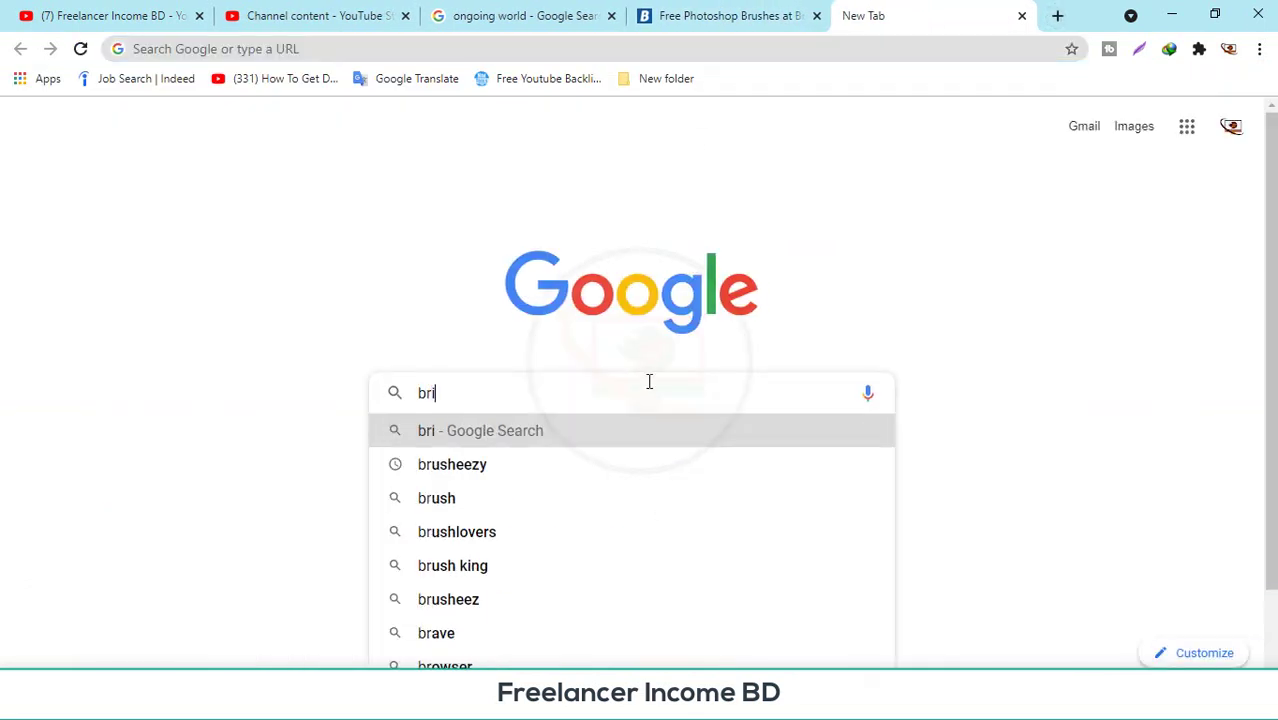
type("sh king")
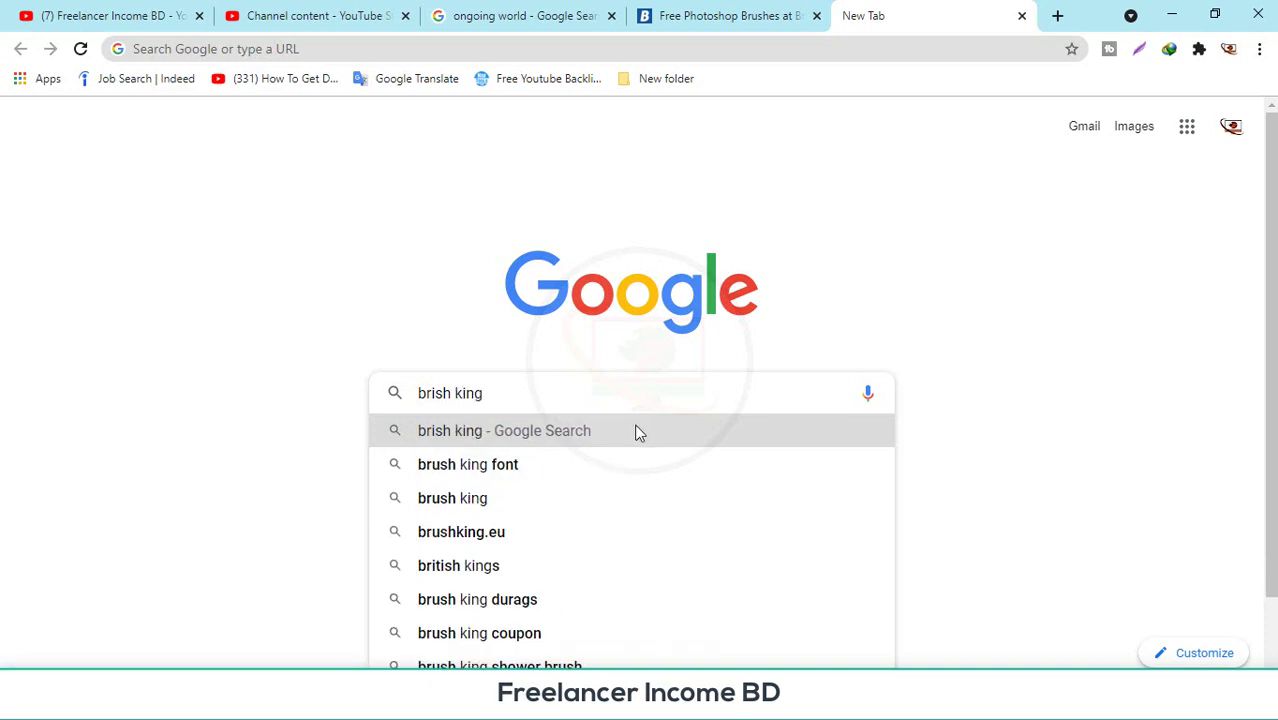
key("Return")
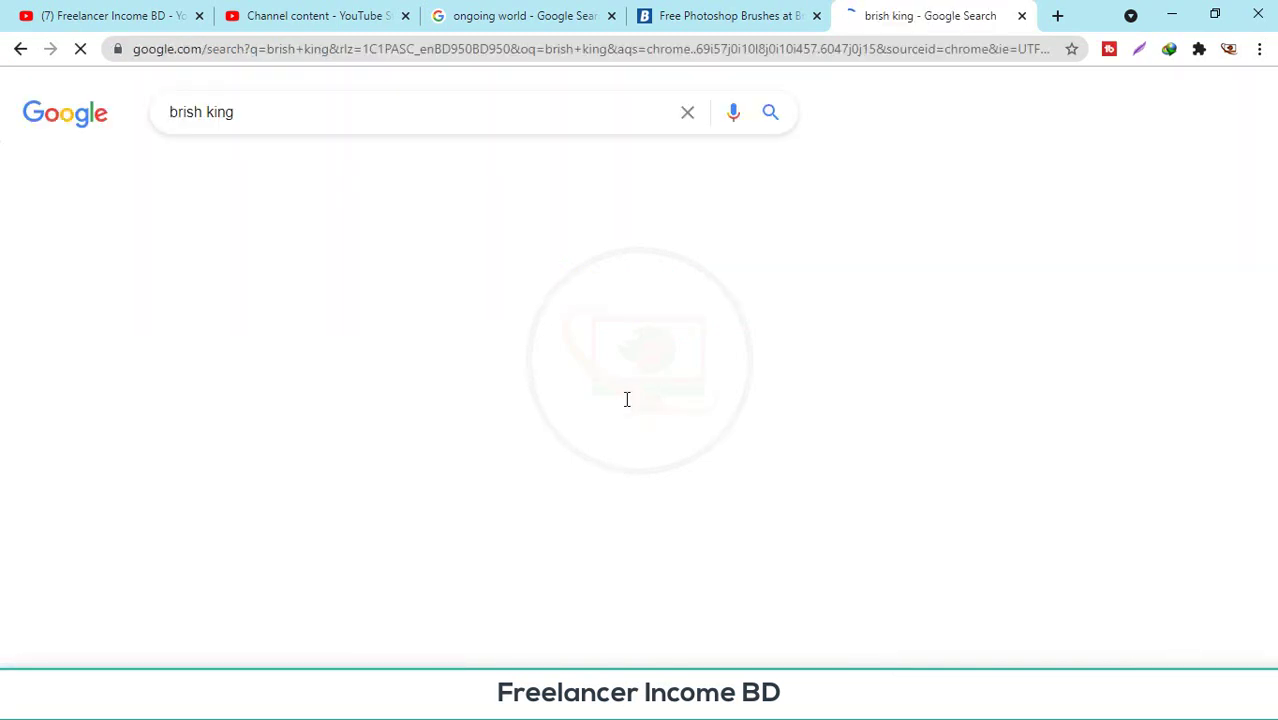
left_click(362, 254)
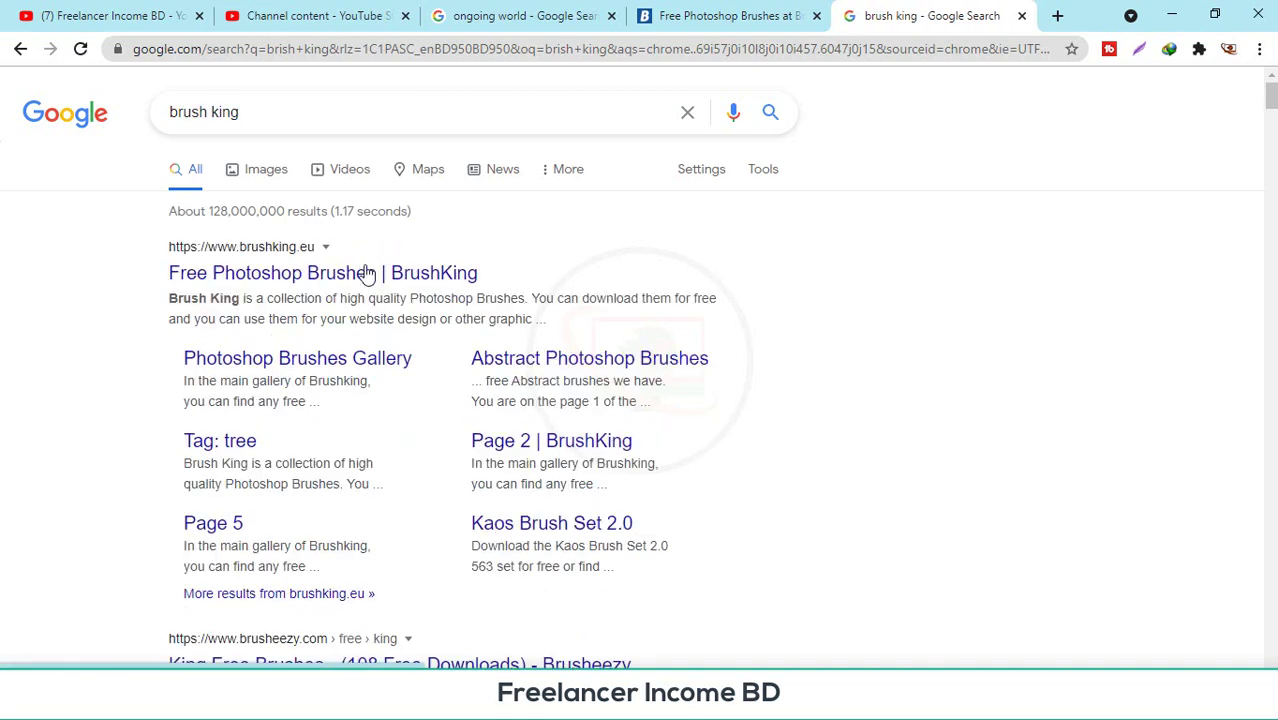
left_click(286, 274)
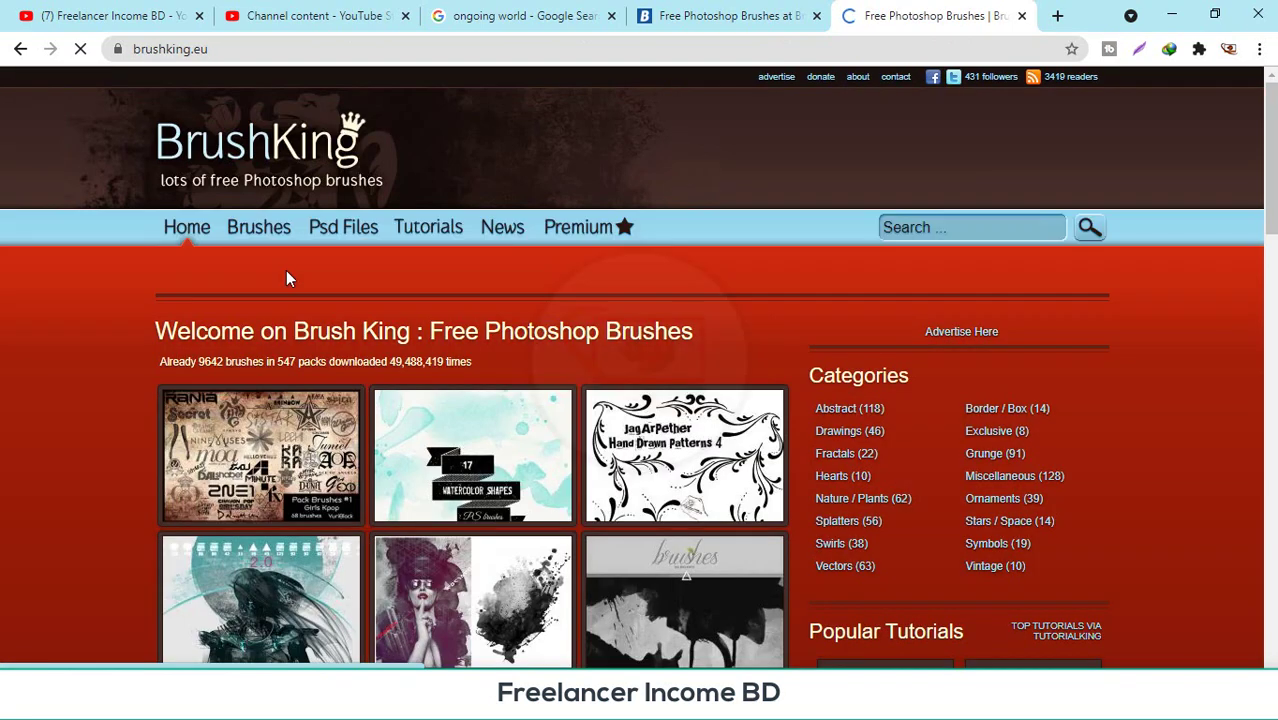
- Search the BrushKing site for tree brushes and open the Promo Trees brush set page
left_click(901, 226)
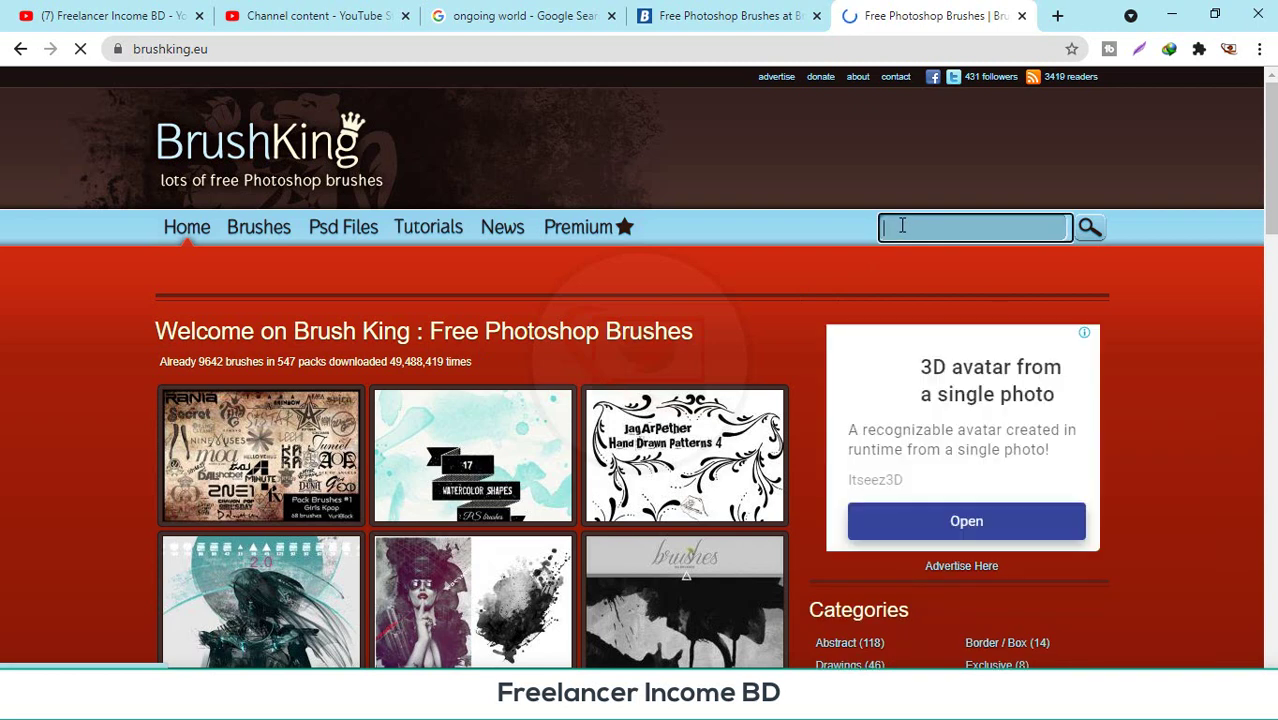
type("tree")
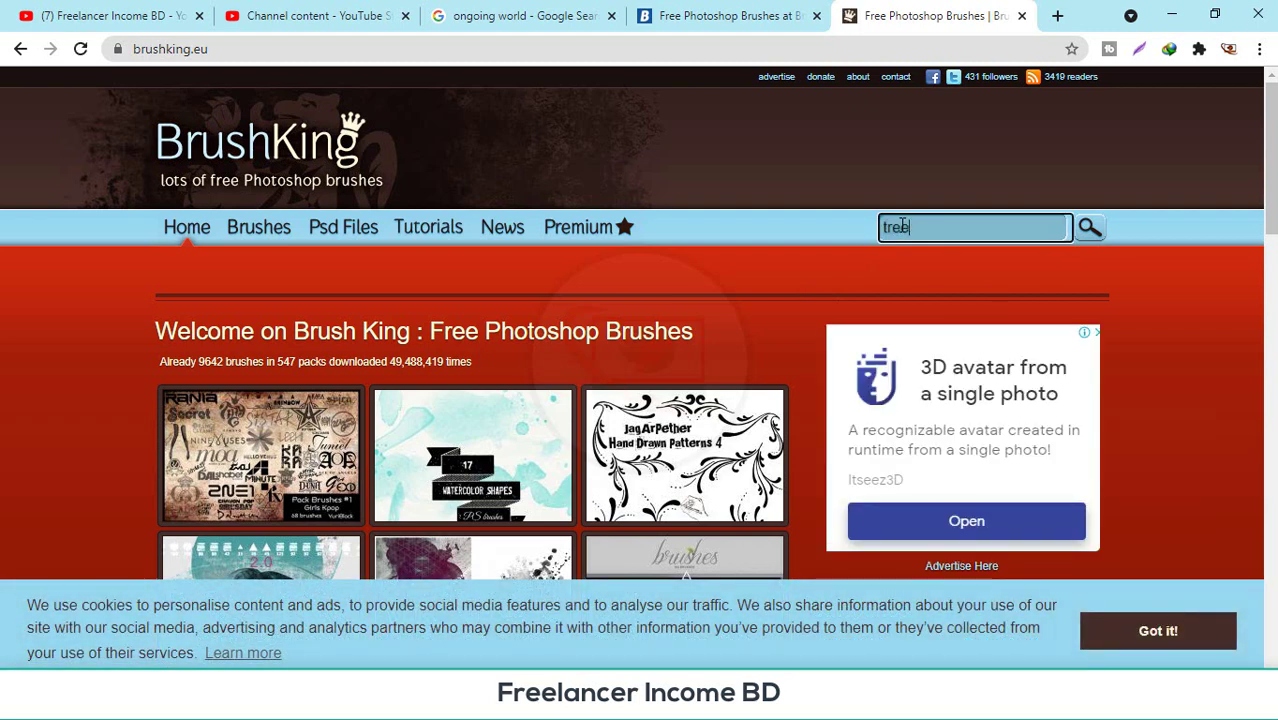
key("Return")
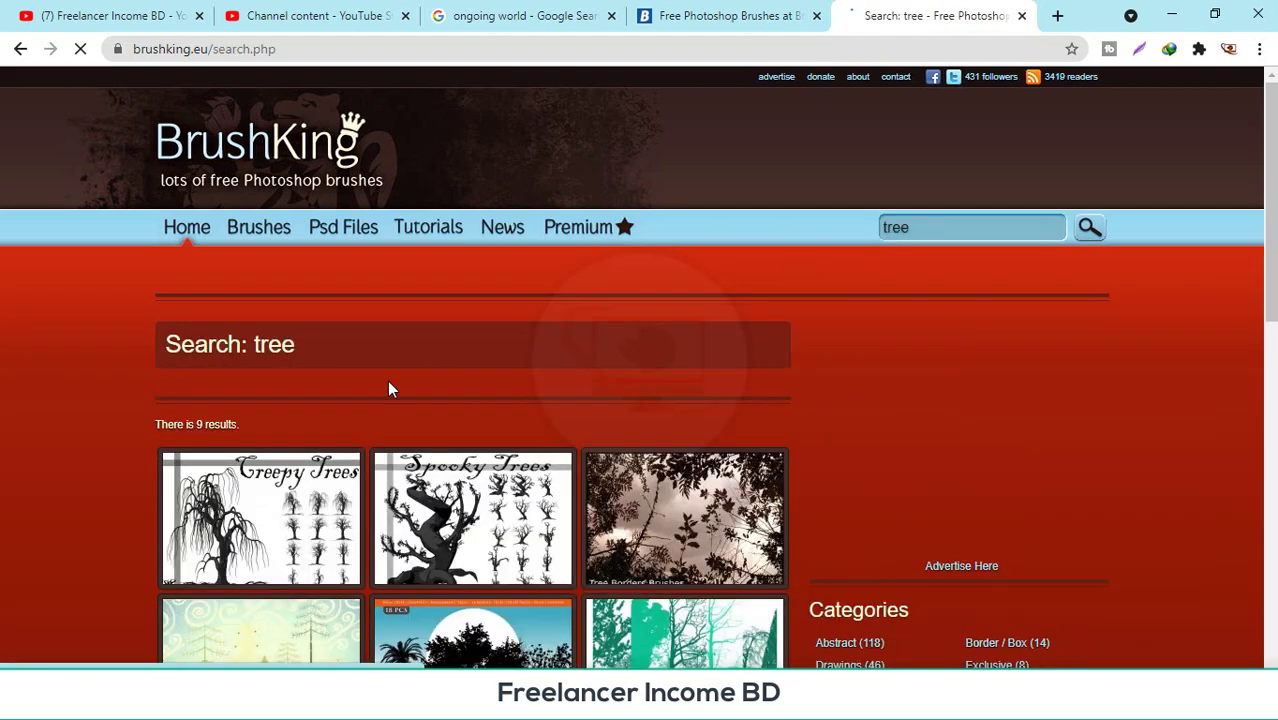
scroll(387, 380, "down", 3)
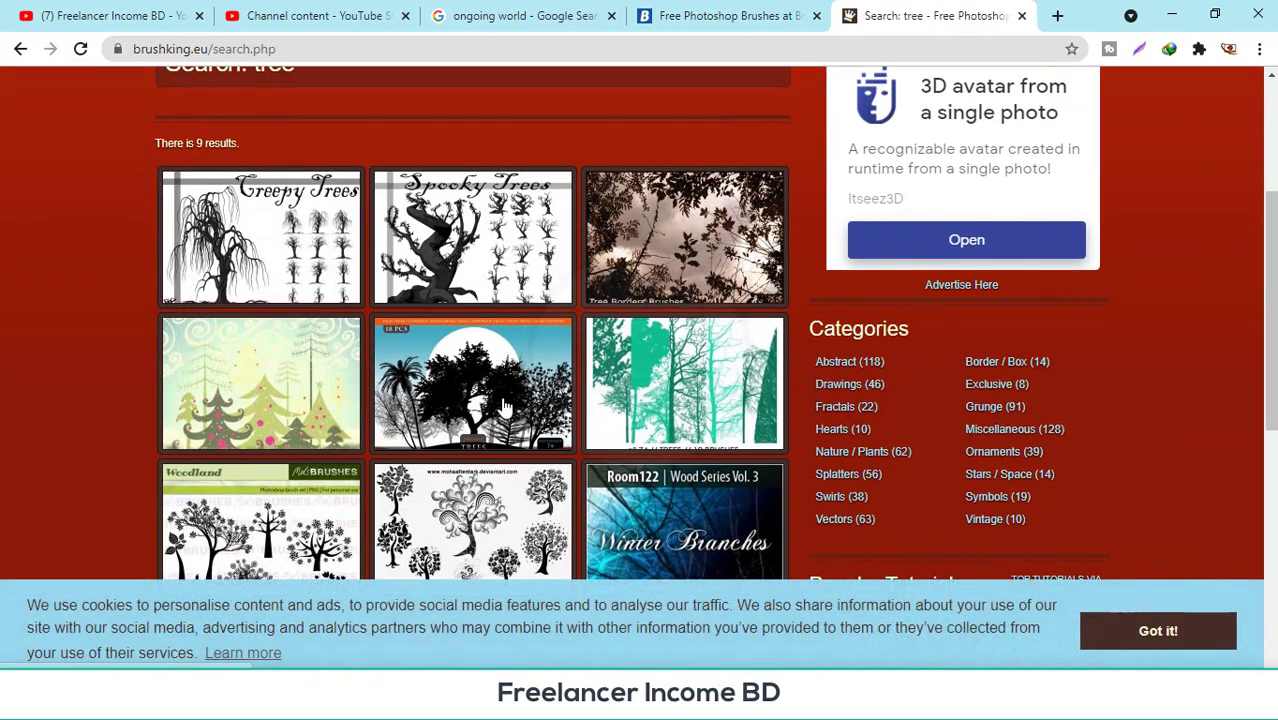
left_click(468, 357)
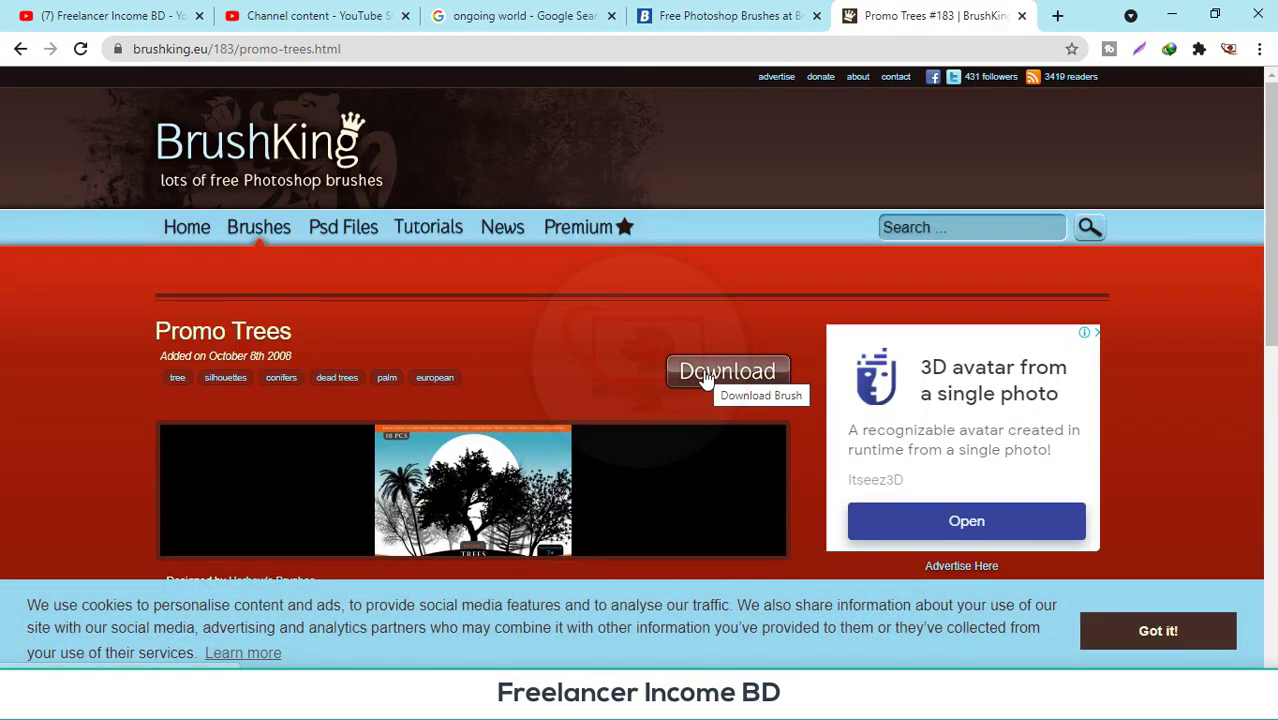
left_click(720, 15)
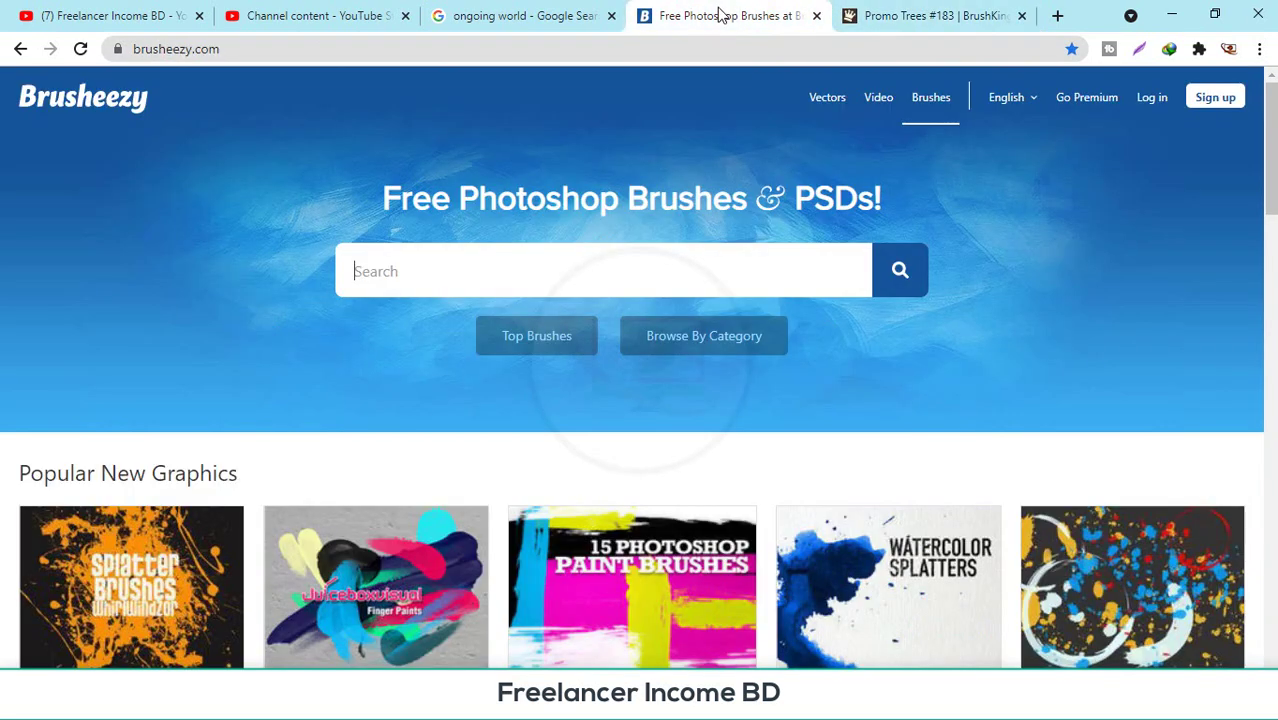
left_click(898, 15)
scroll(712, 385, "down", 1)
scroll(712, 385, "down", 1)
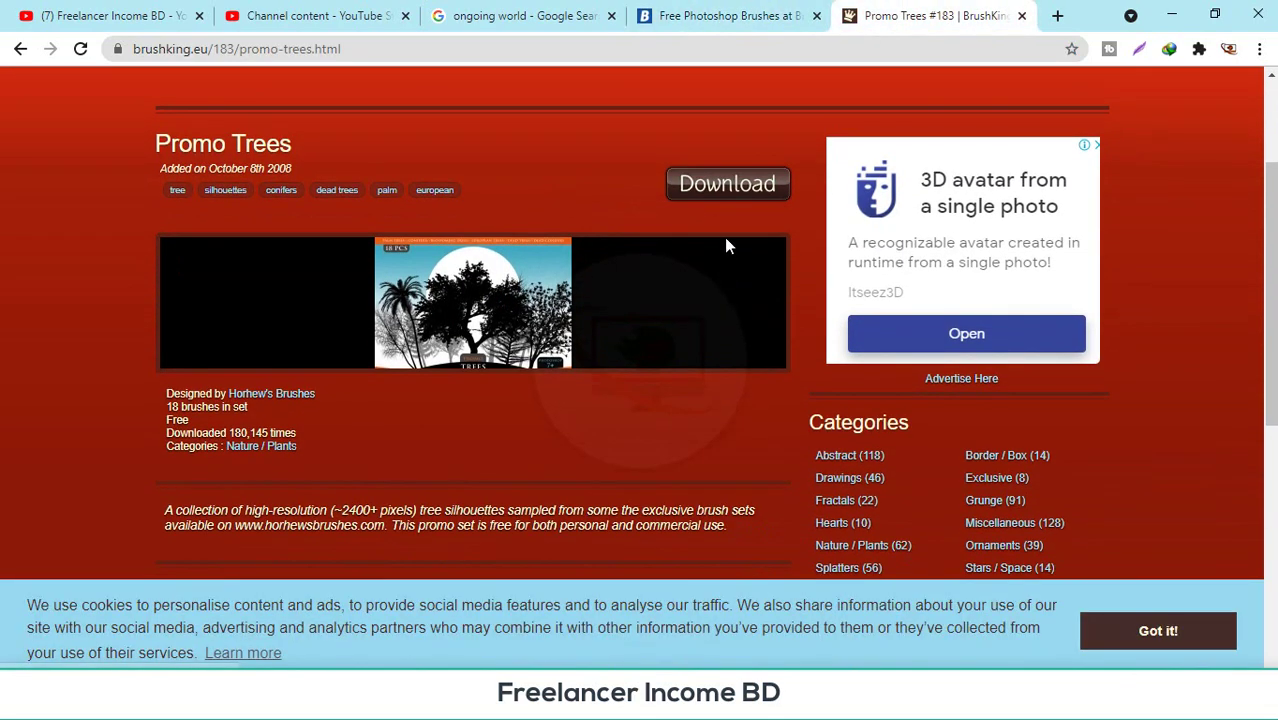
- Download 183-treespromopack.zip (7.30 MB), confirming the overwrite and starting it in IDM
left_click(727, 190)
left_click(741, 194)
scroll(628, 424, "down", 1)
scroll(628, 424, "down", 5)
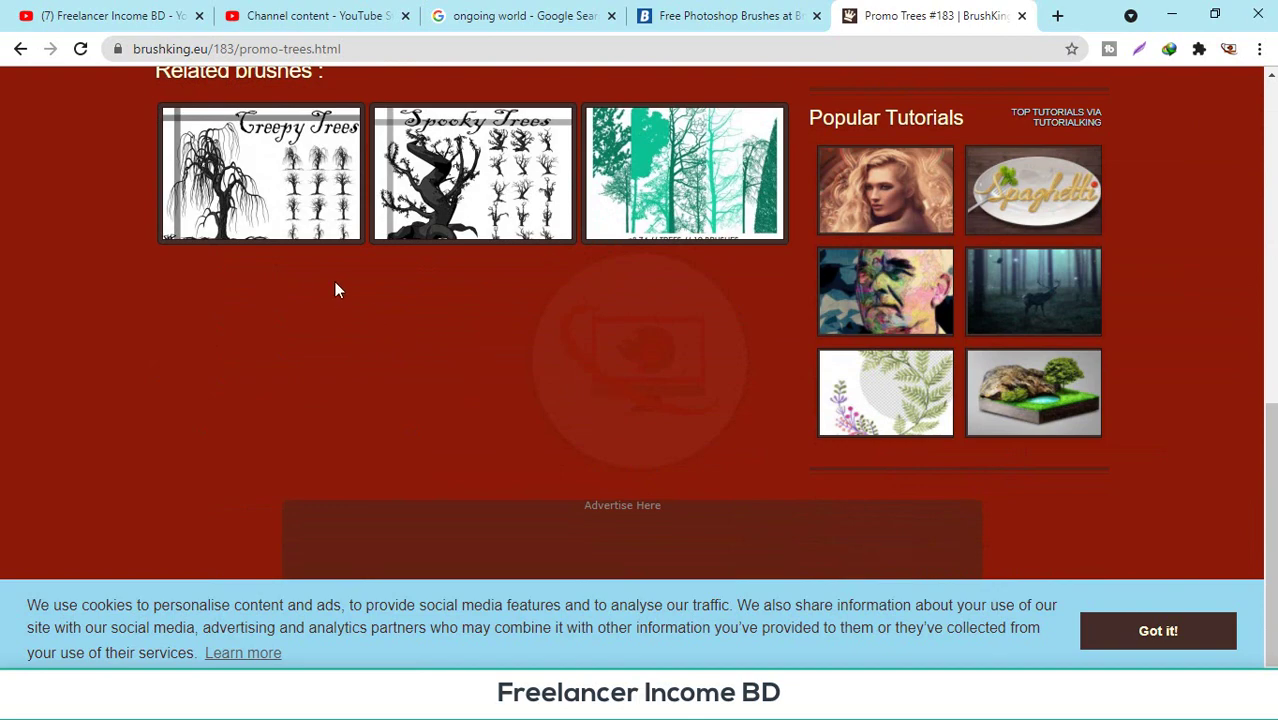
scroll(504, 301, "up", 10)
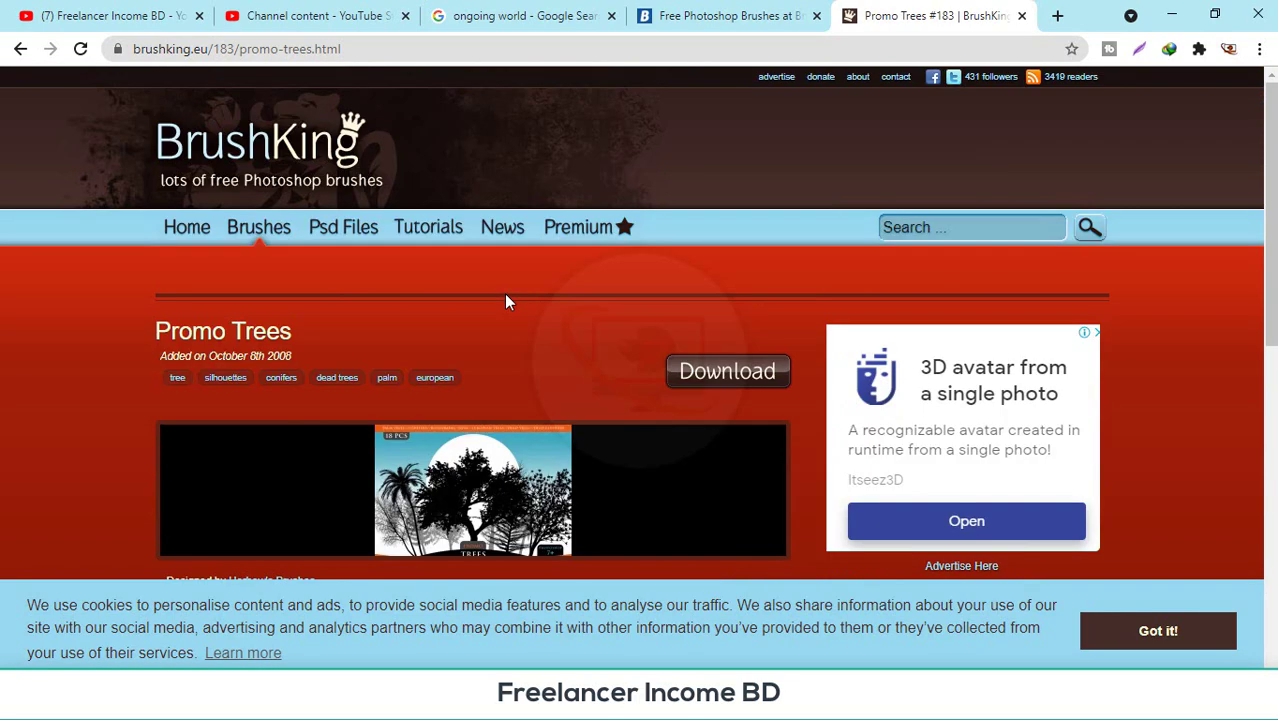
left_click(920, 226)
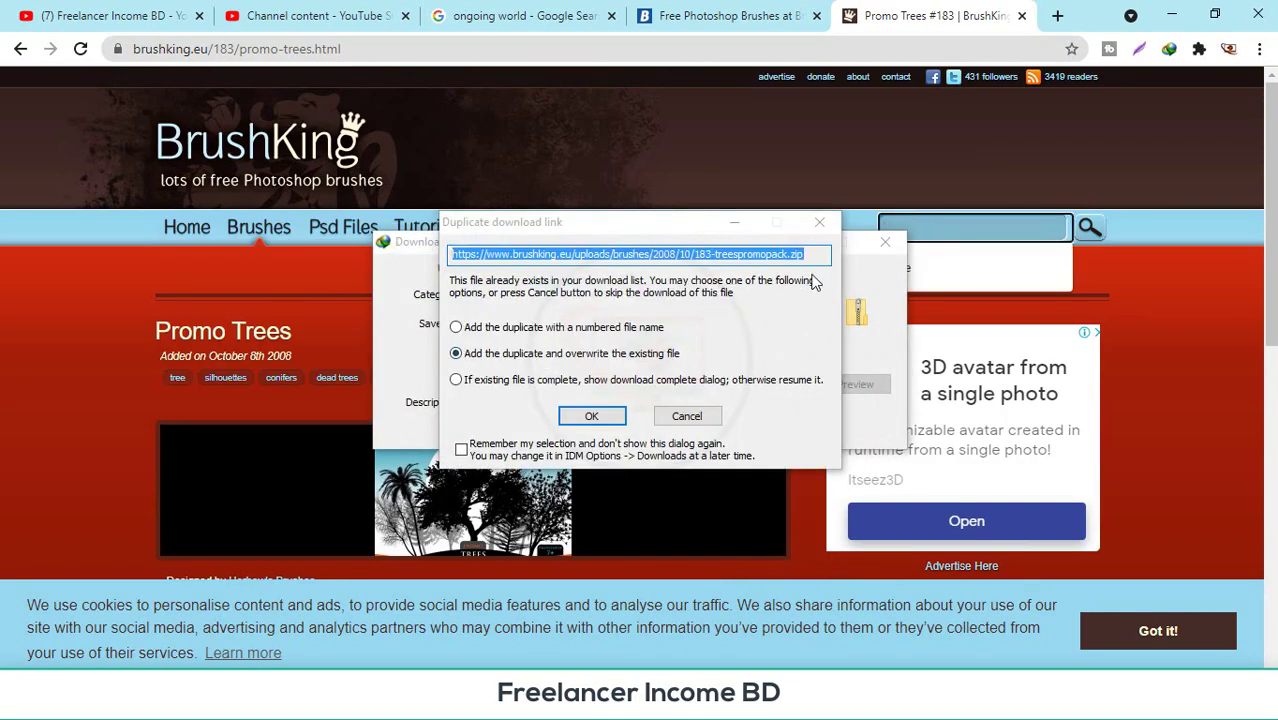
left_click(591, 416)
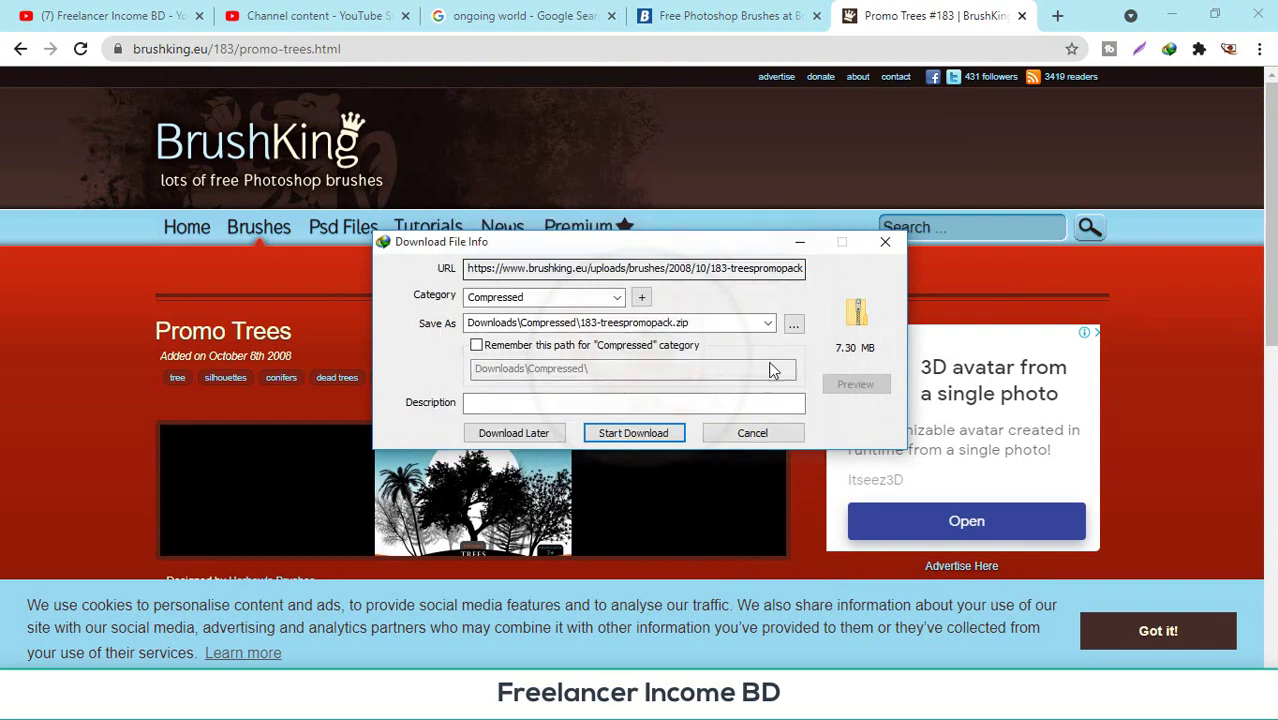
left_click(622, 436)
- Search BrushKing for 'run' and browse the second page of results
left_click(777, 152)
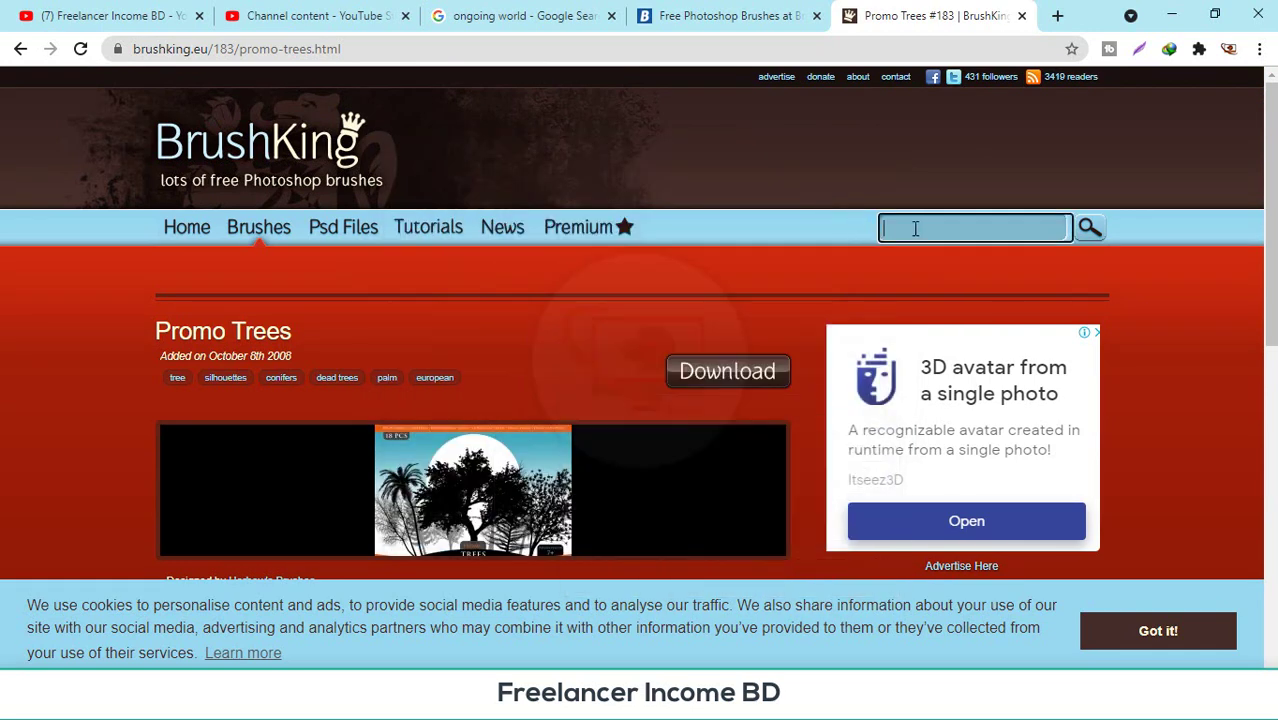
left_click(917, 228)
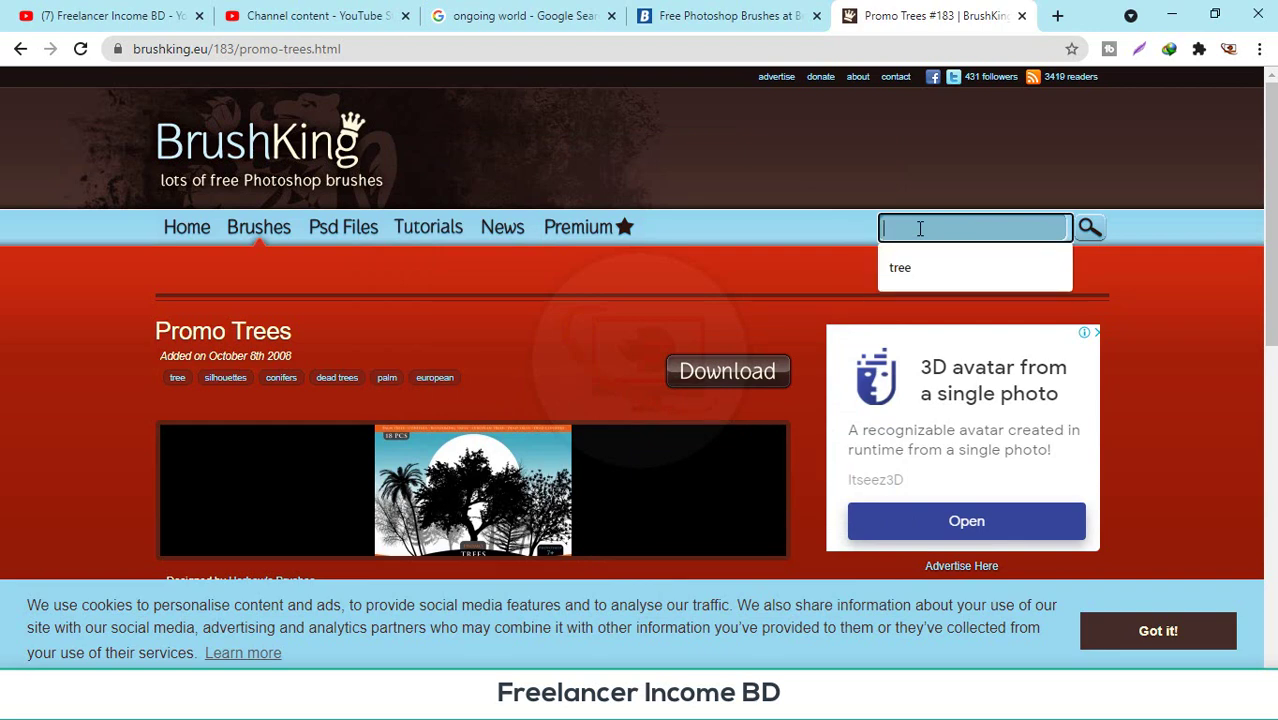
type("run")
key("Return")
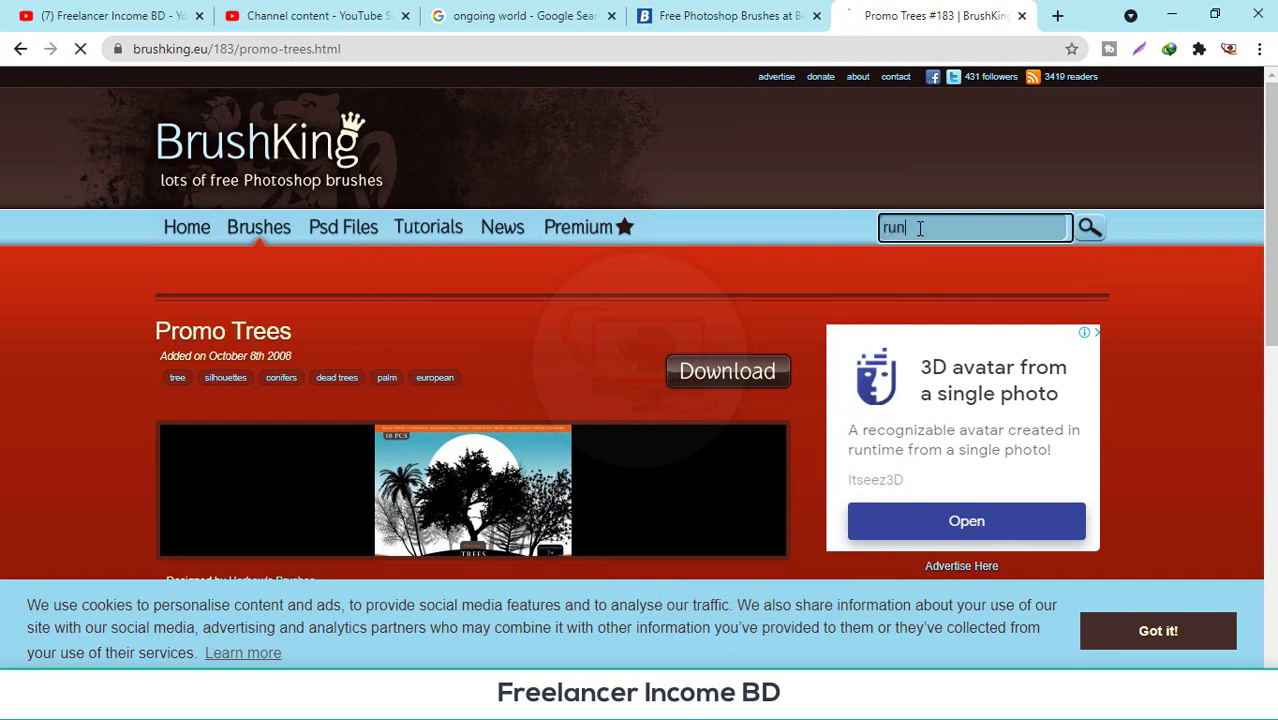
scroll(648, 363, "down", 1)
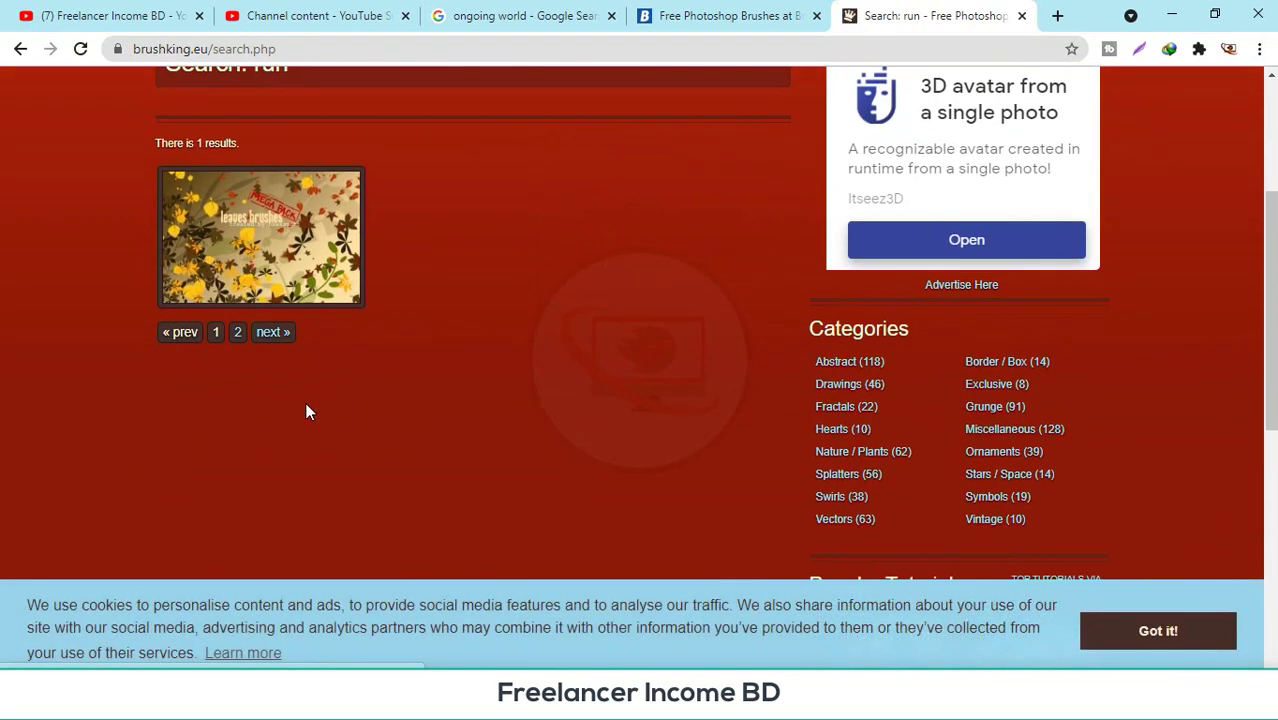
scroll(308, 406, "down", 2)
left_click(266, 336)
scroll(256, 363, "down", 3)
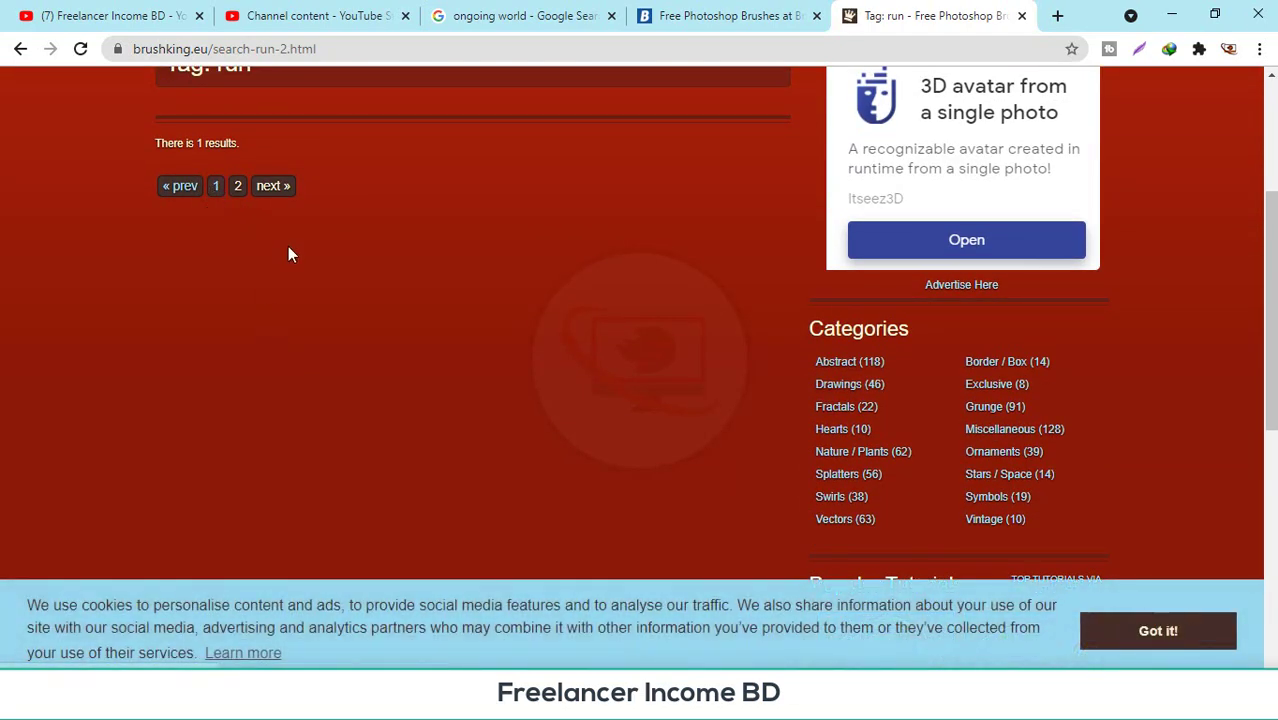
scroll(288, 254, "up", 3)
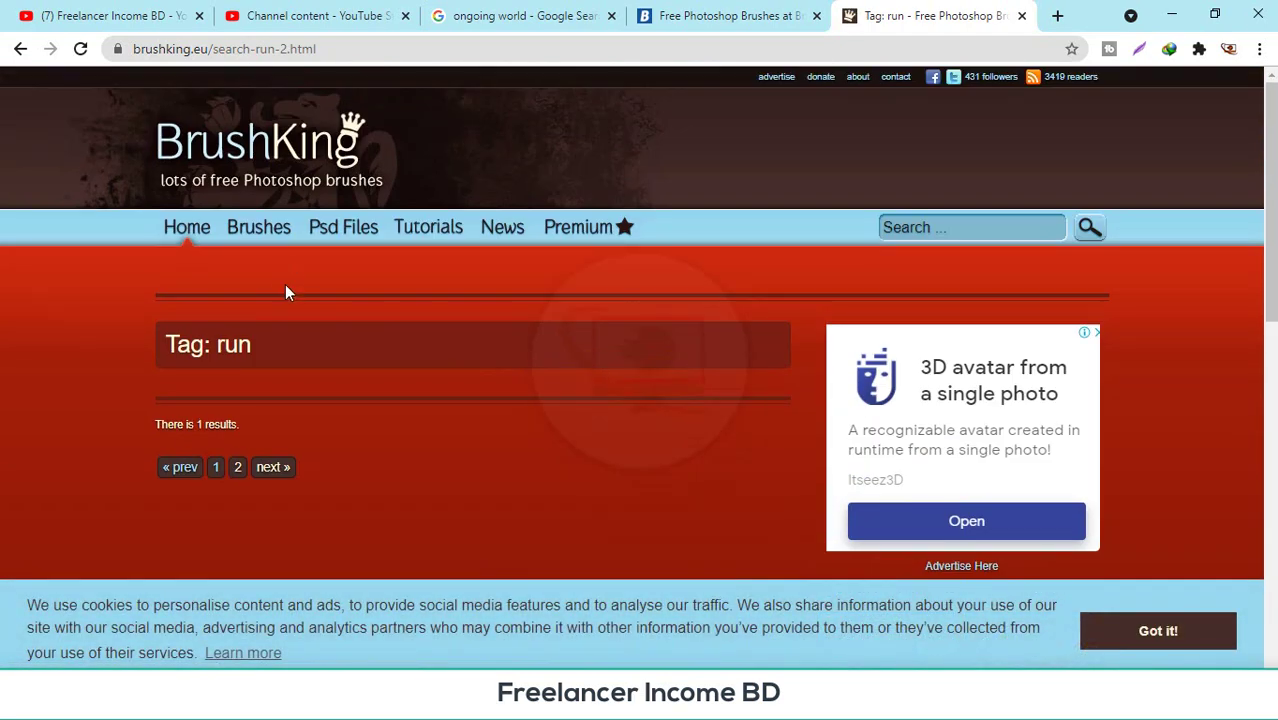
- Replace the old search text and search BrushKing for 'smoke'
left_click(973, 219)
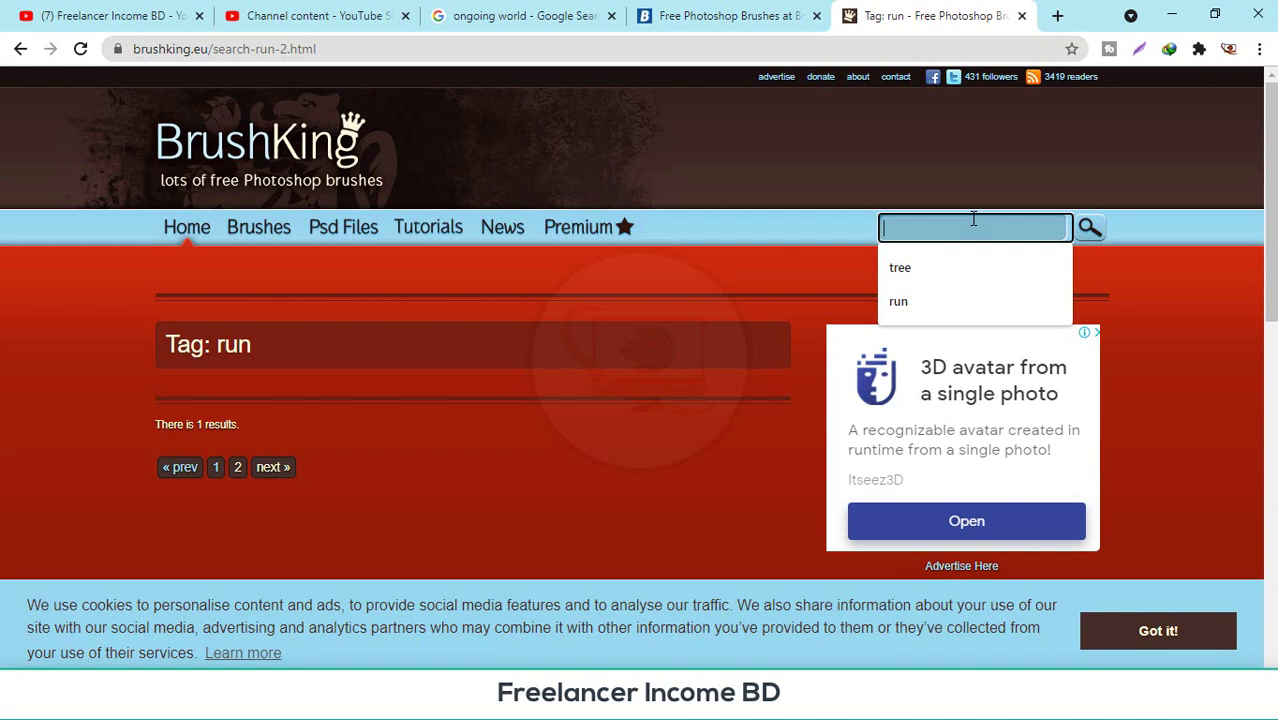
type("rin")
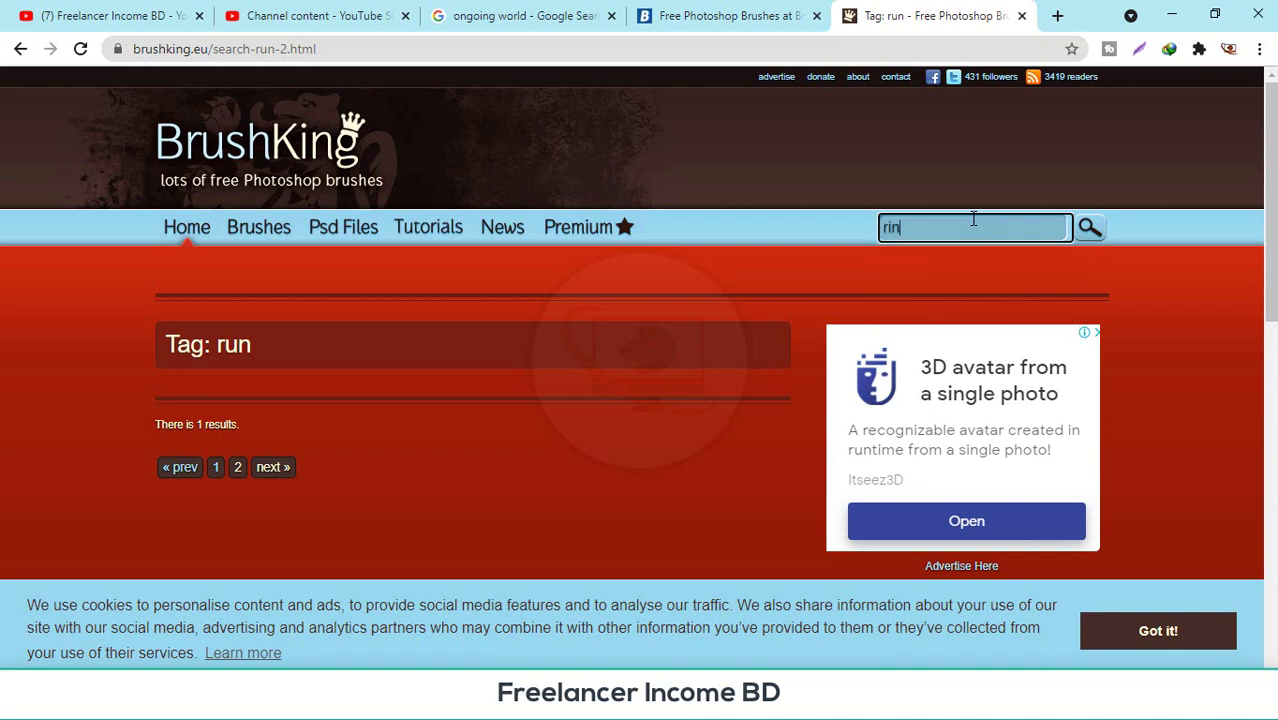
key("Return")
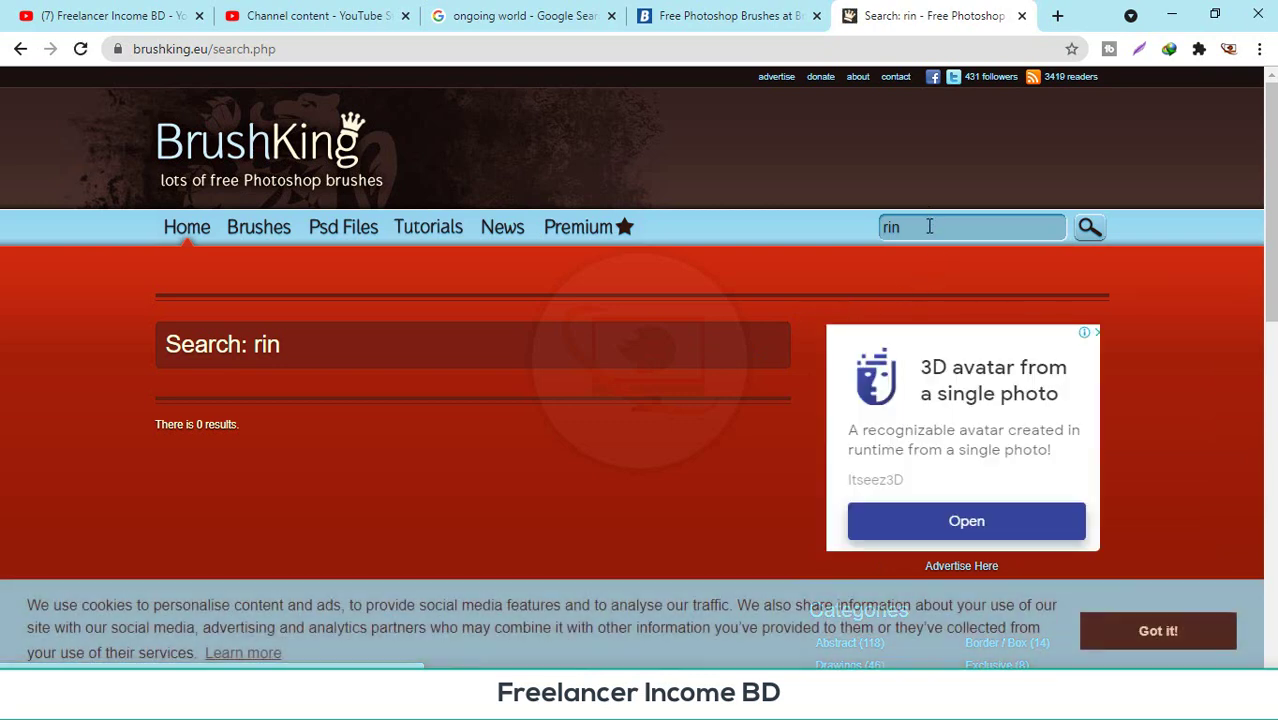
left_click_drag(970, 227, 820, 237)
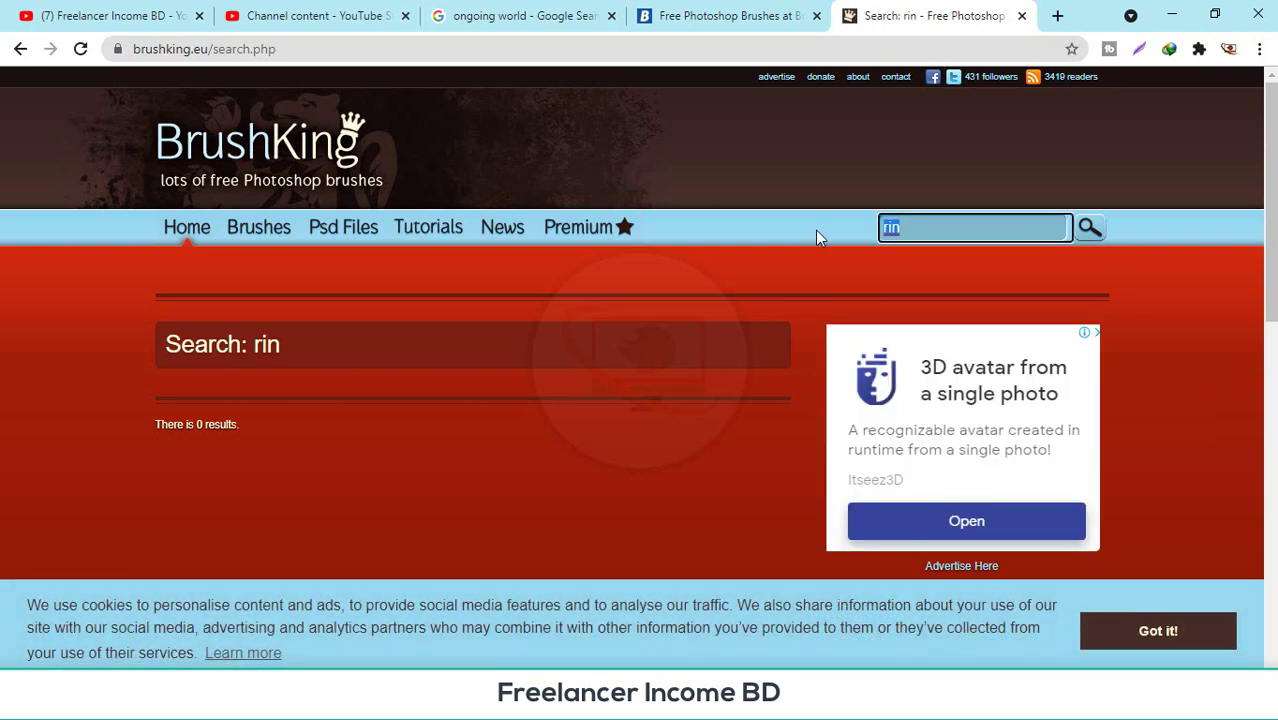
type("smoke")
key("Return")
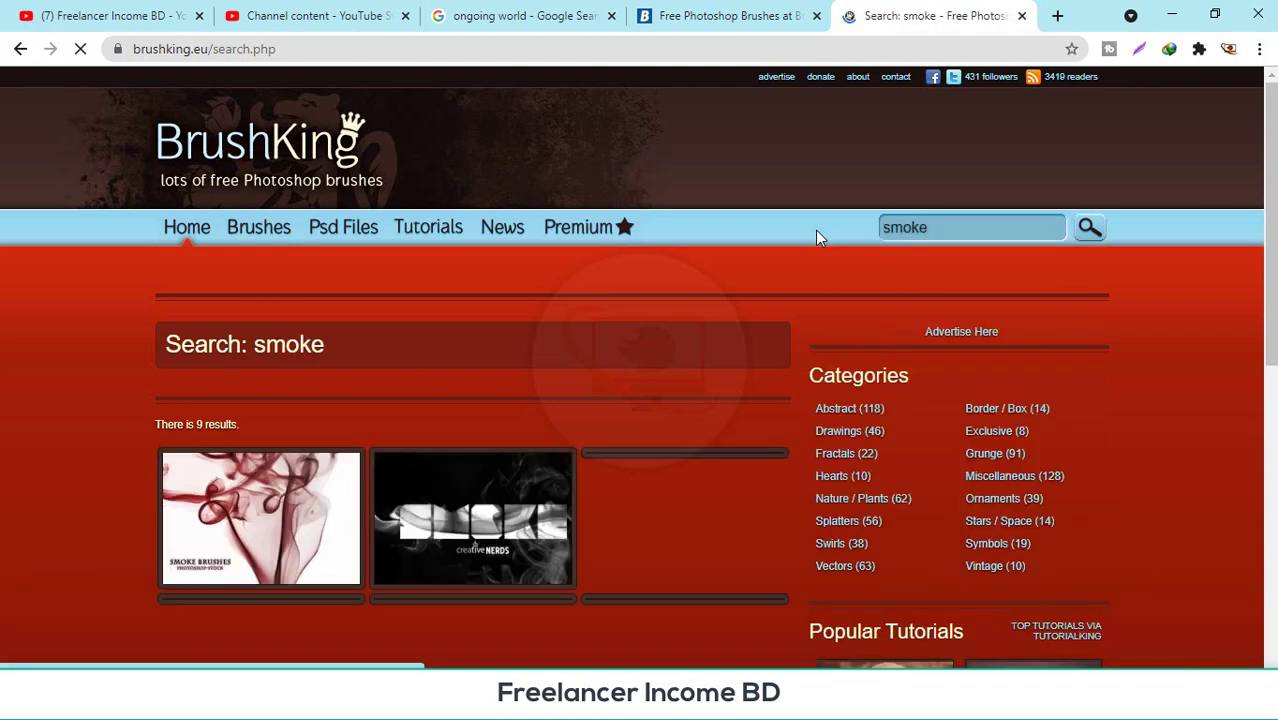
- Download the Revnart Smoke set as 388-revnart_smoke_by_revn89.rar through IDM
scroll(560, 473, "down", 3)
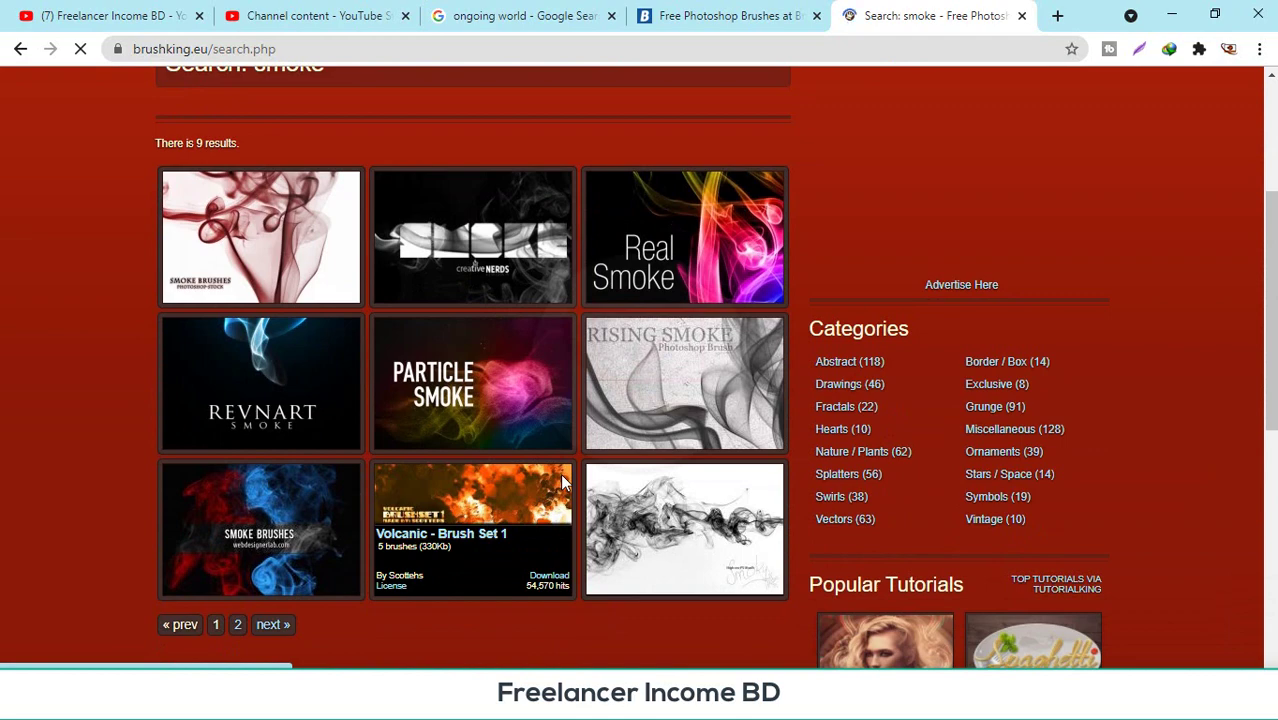
left_click(283, 372)
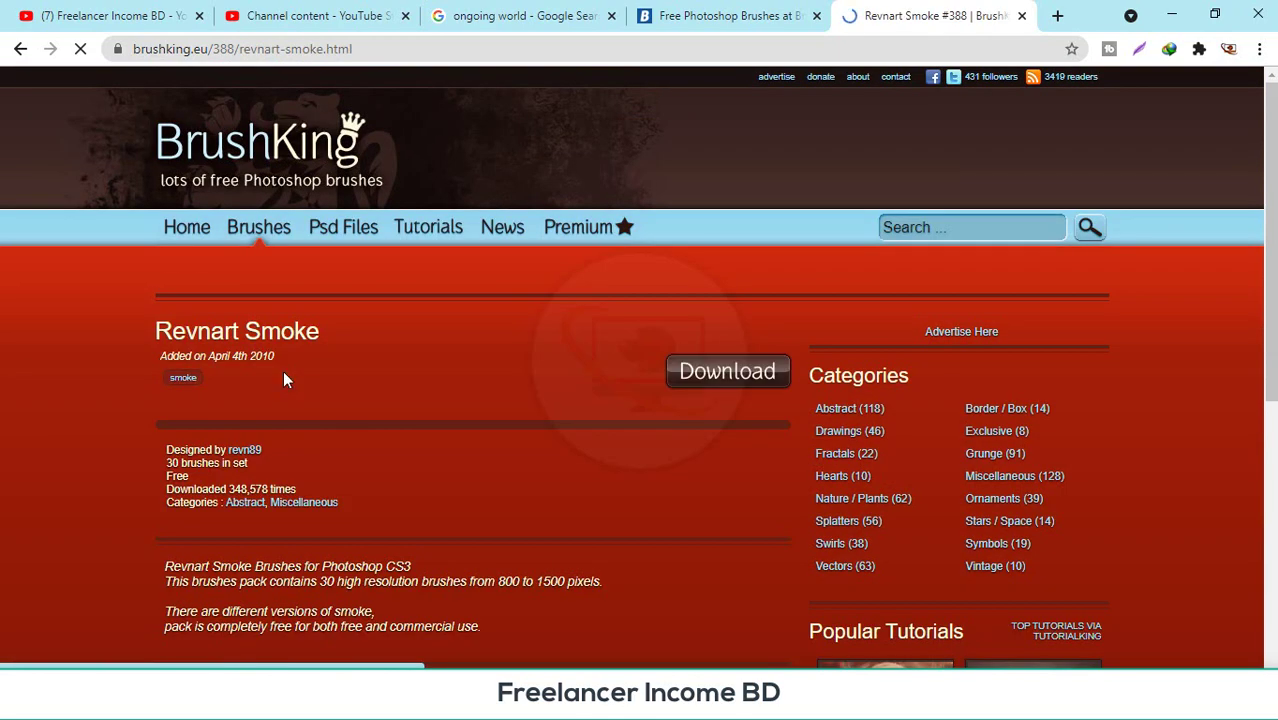
scroll(645, 404, "down", 2)
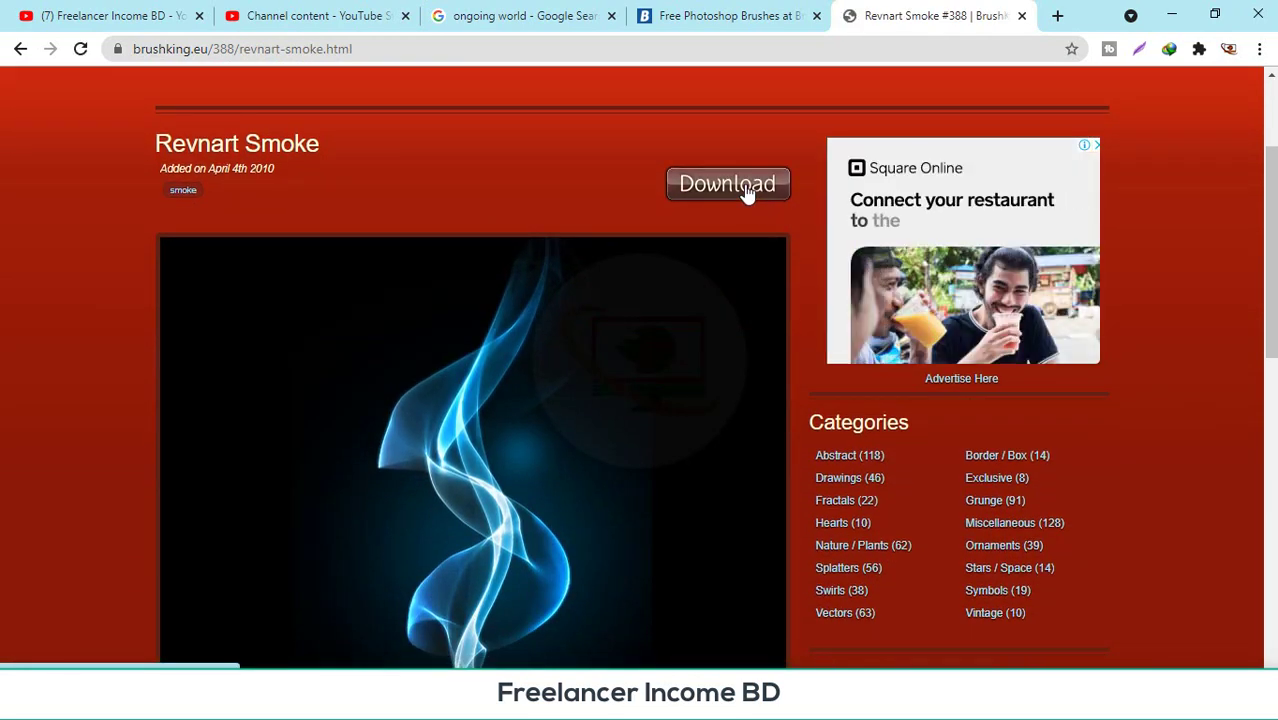
left_click(747, 193)
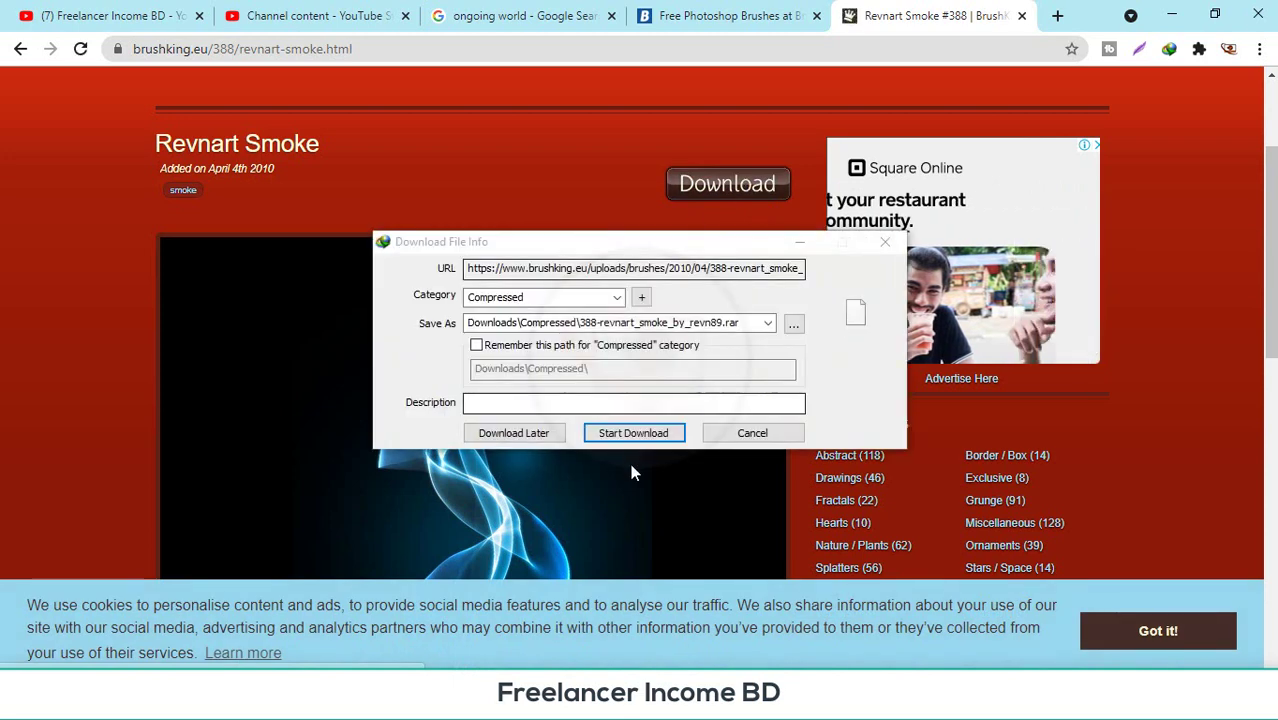
left_click(634, 433)
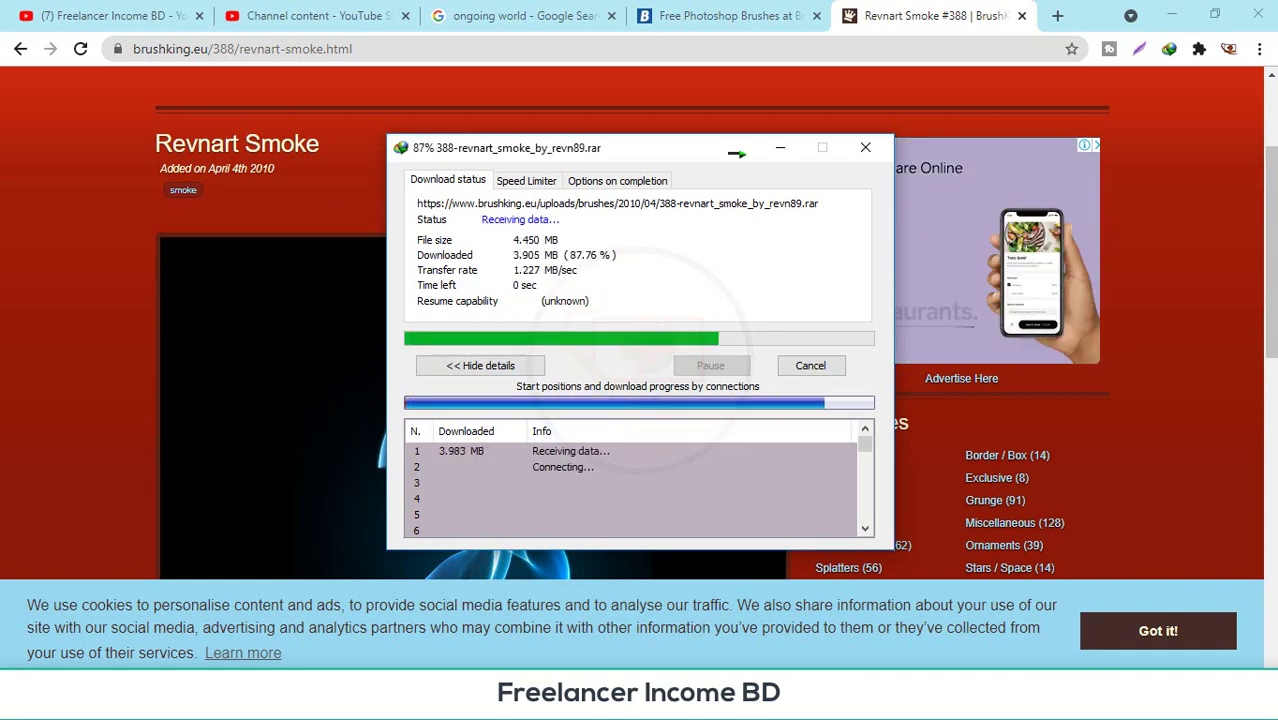
- Open This PC > Downloads > Compressed and select the 183-treespromopack archive
left_click(1161, 14)
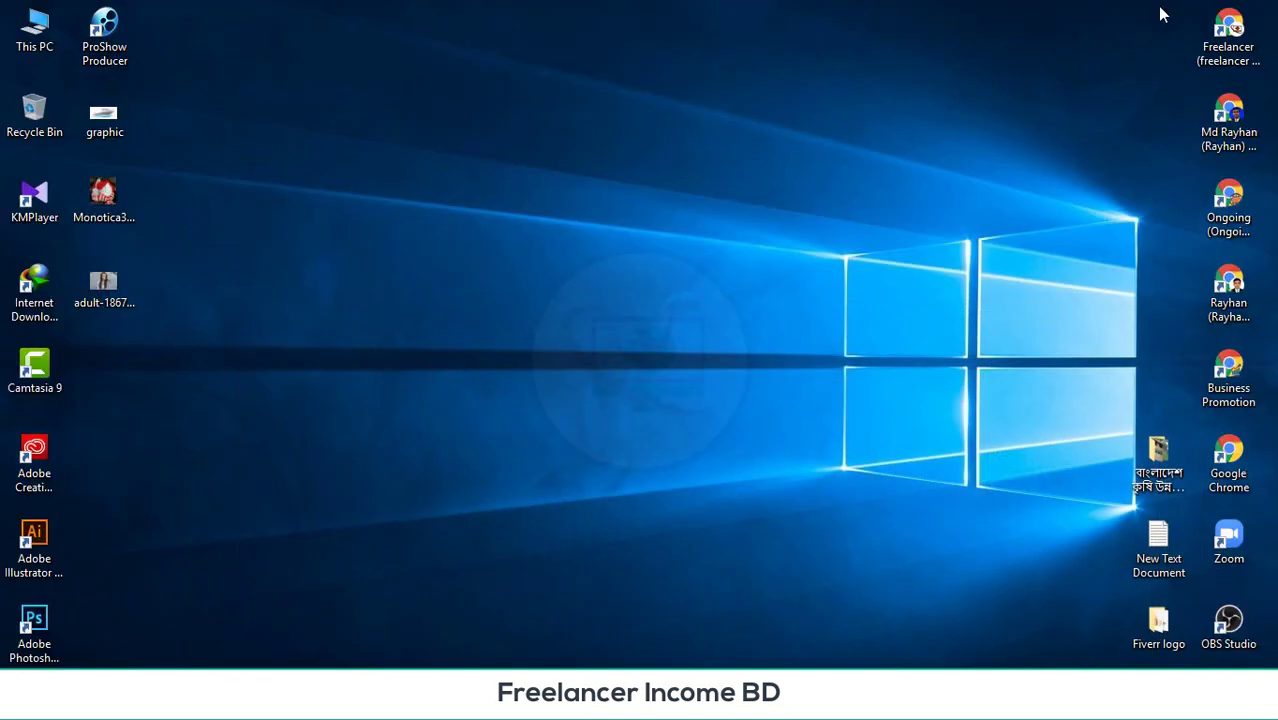
double_click(34, 30)
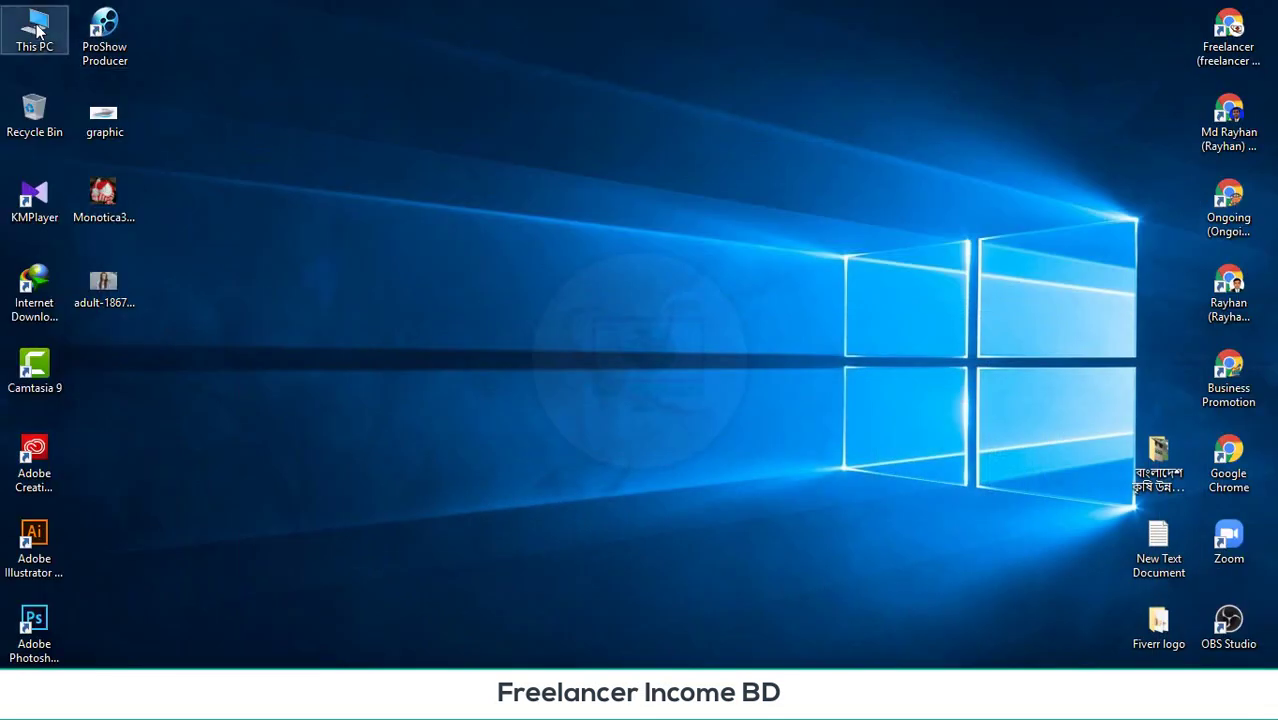
left_click(80, 226)
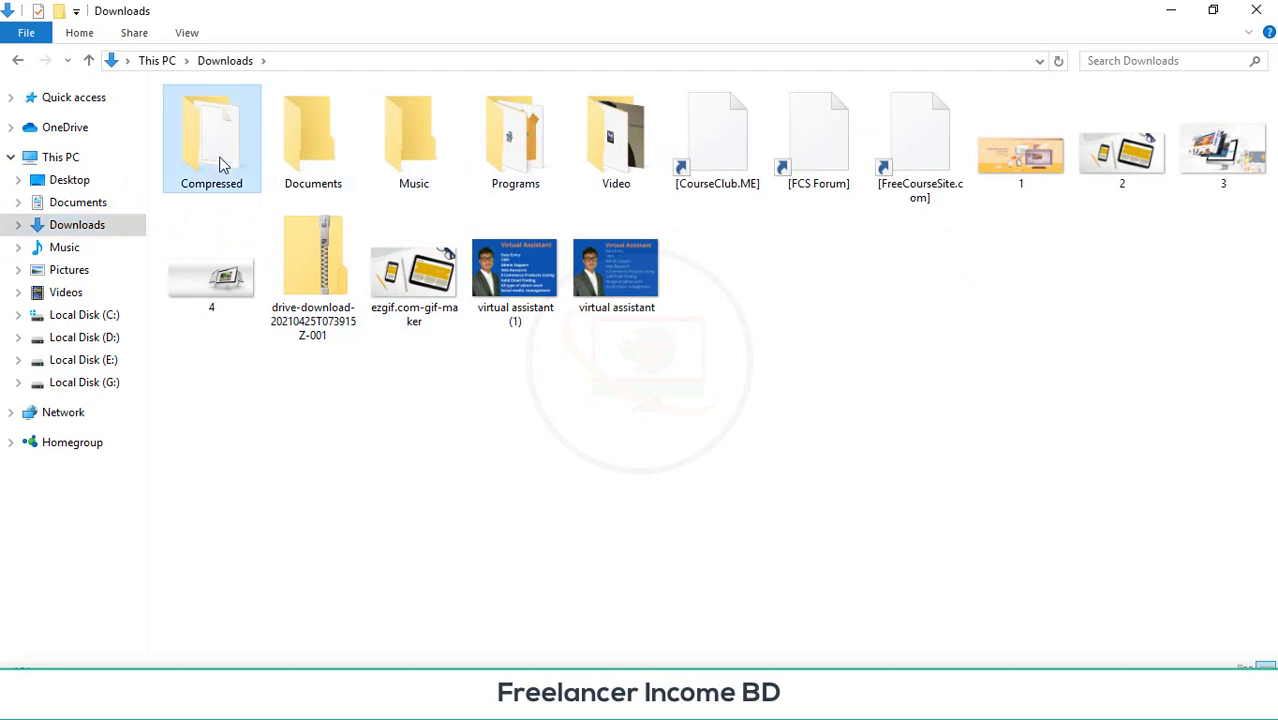
double_click(220, 160)
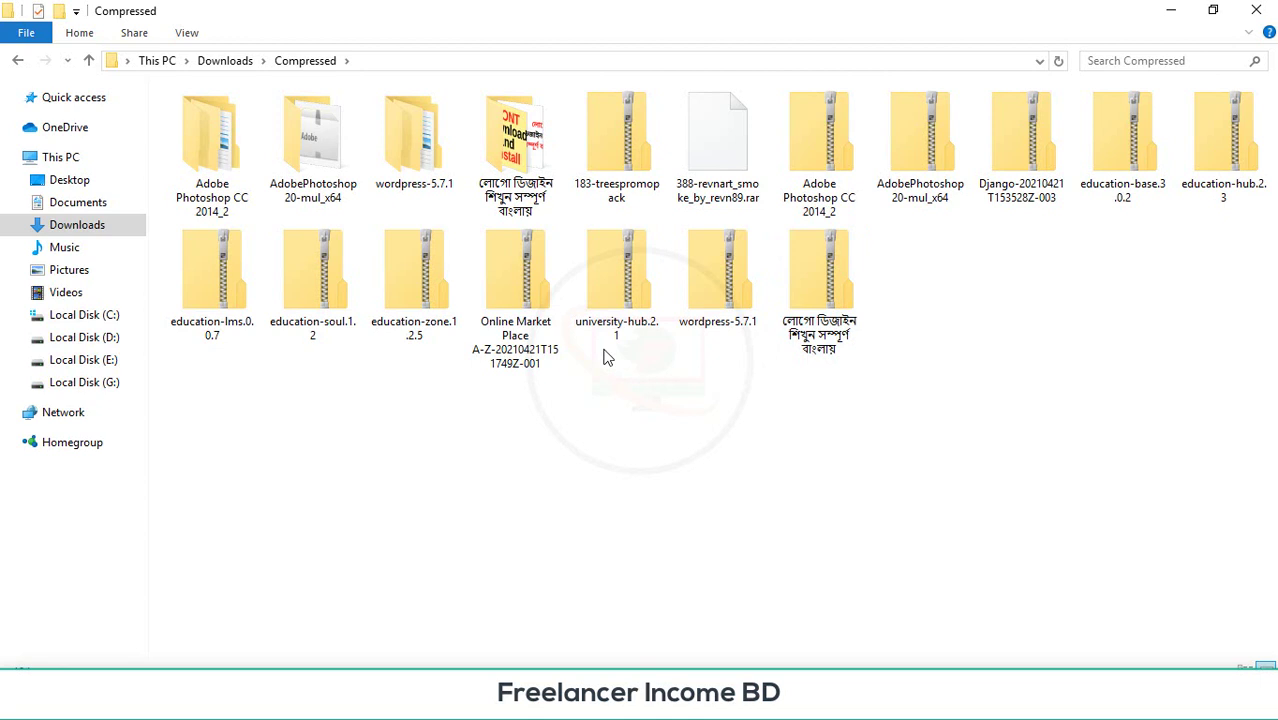
left_click(630, 155)
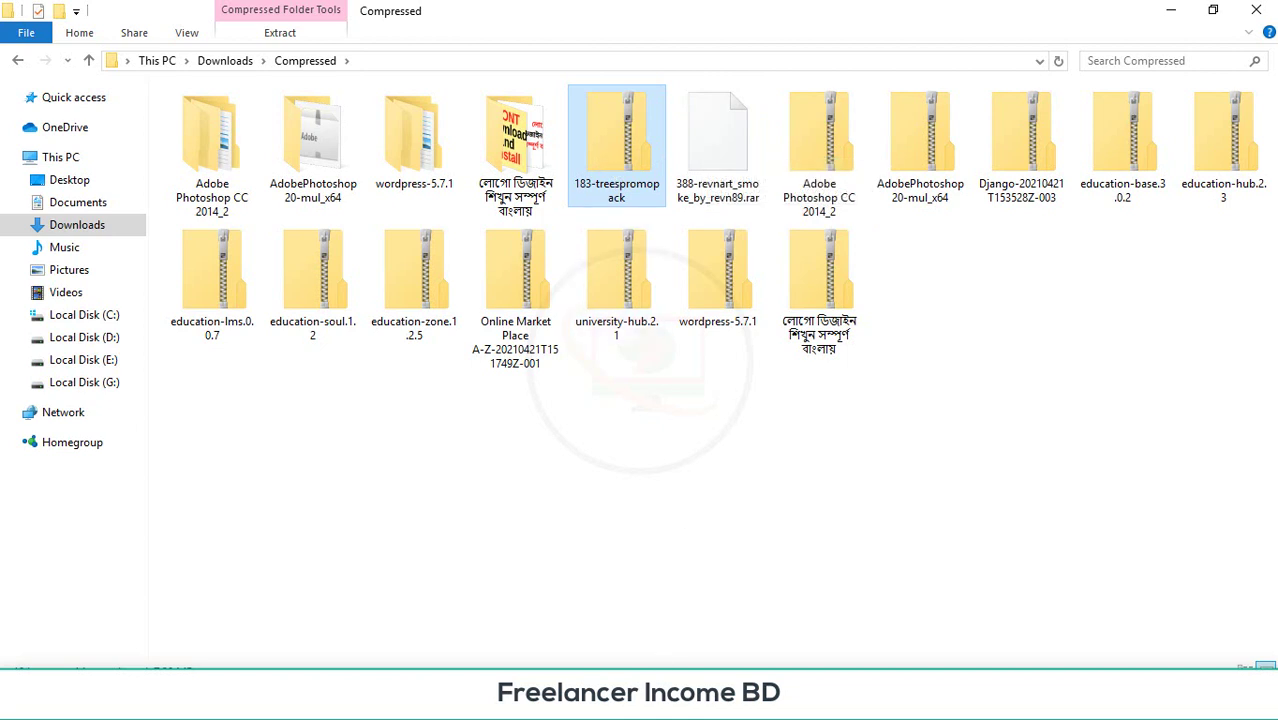
- Refresh the Compressed folder and extract 183-treespromopack into its own folder
right_click(759, 436)
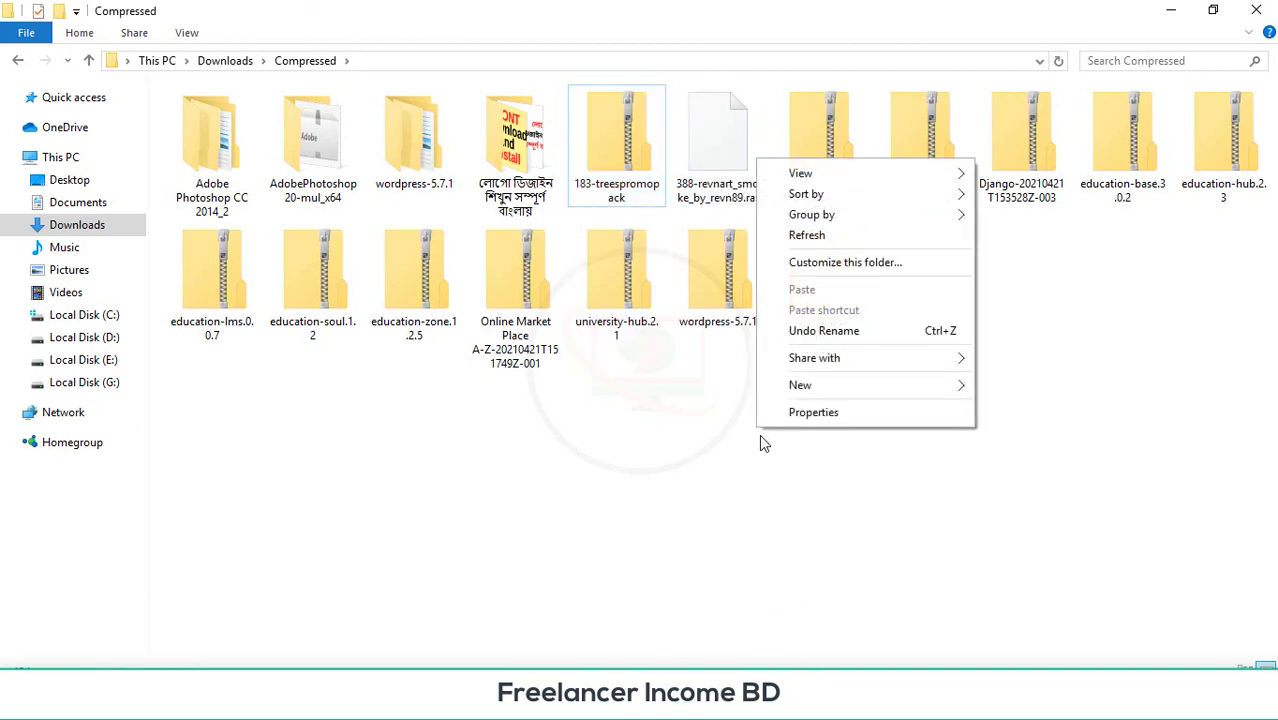
left_click(822, 236)
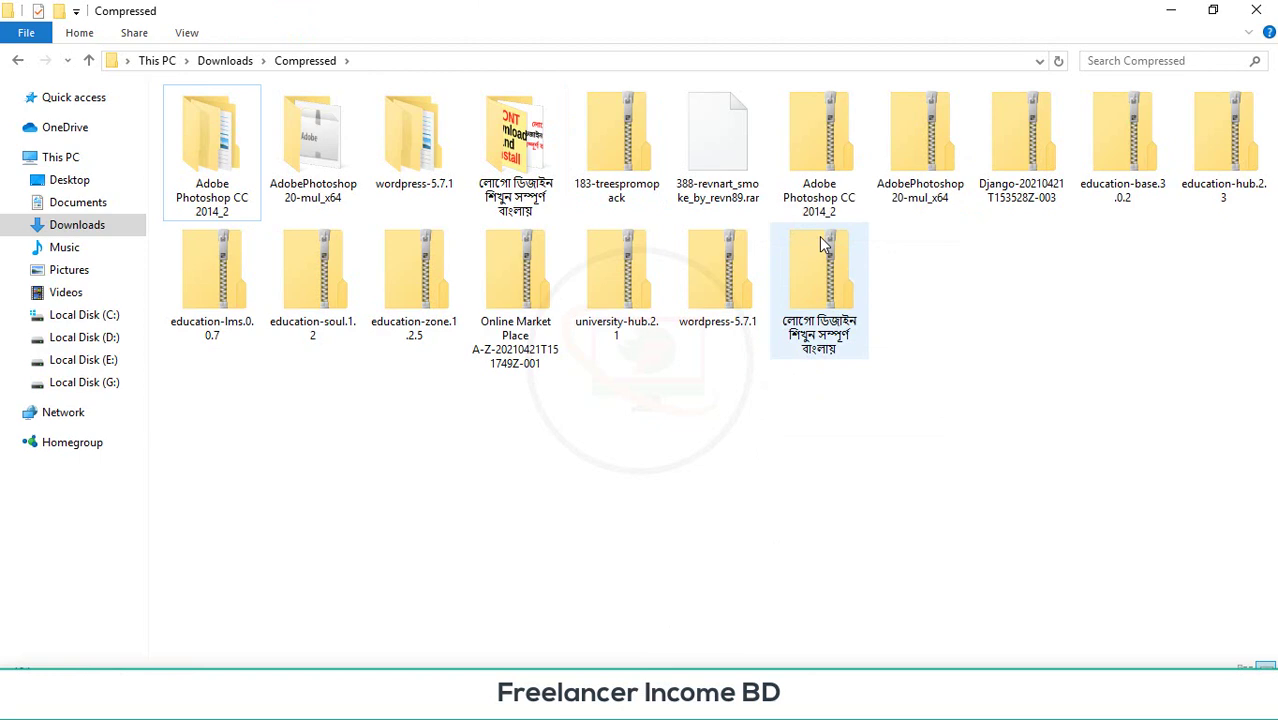
right_click(1059, 354)
left_click(1106, 440)
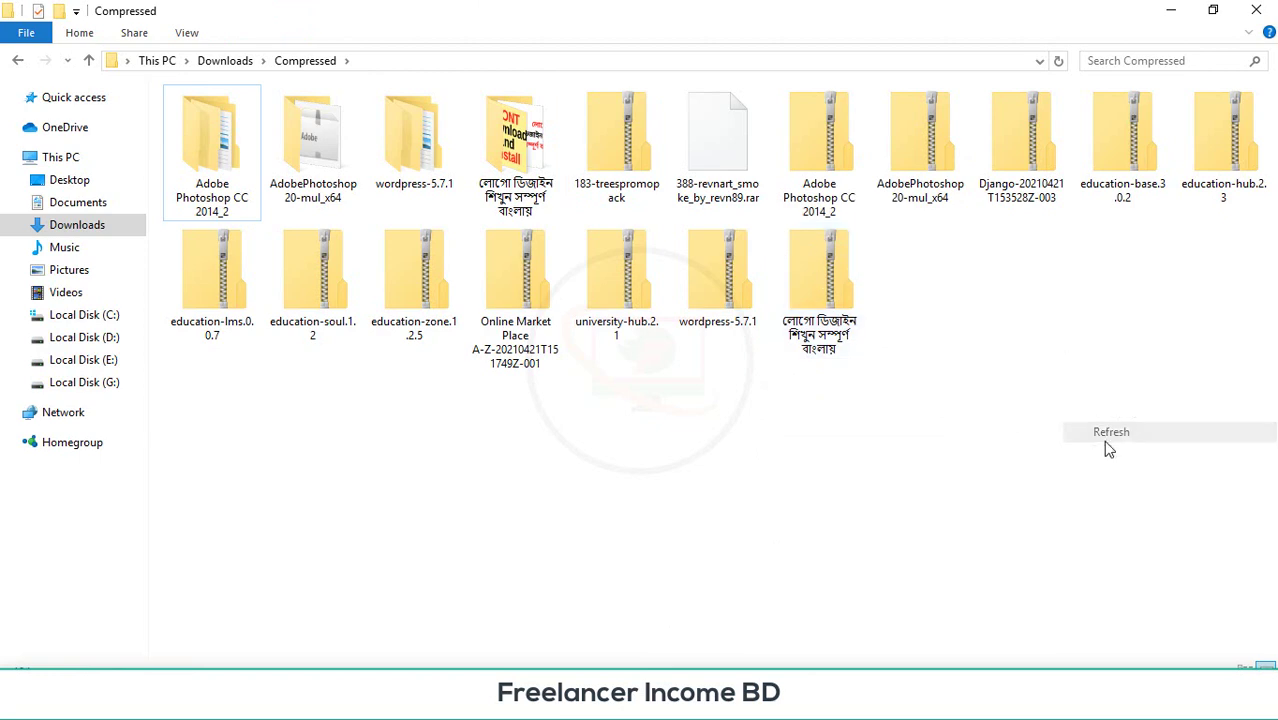
left_click(620, 150)
right_click(620, 152)
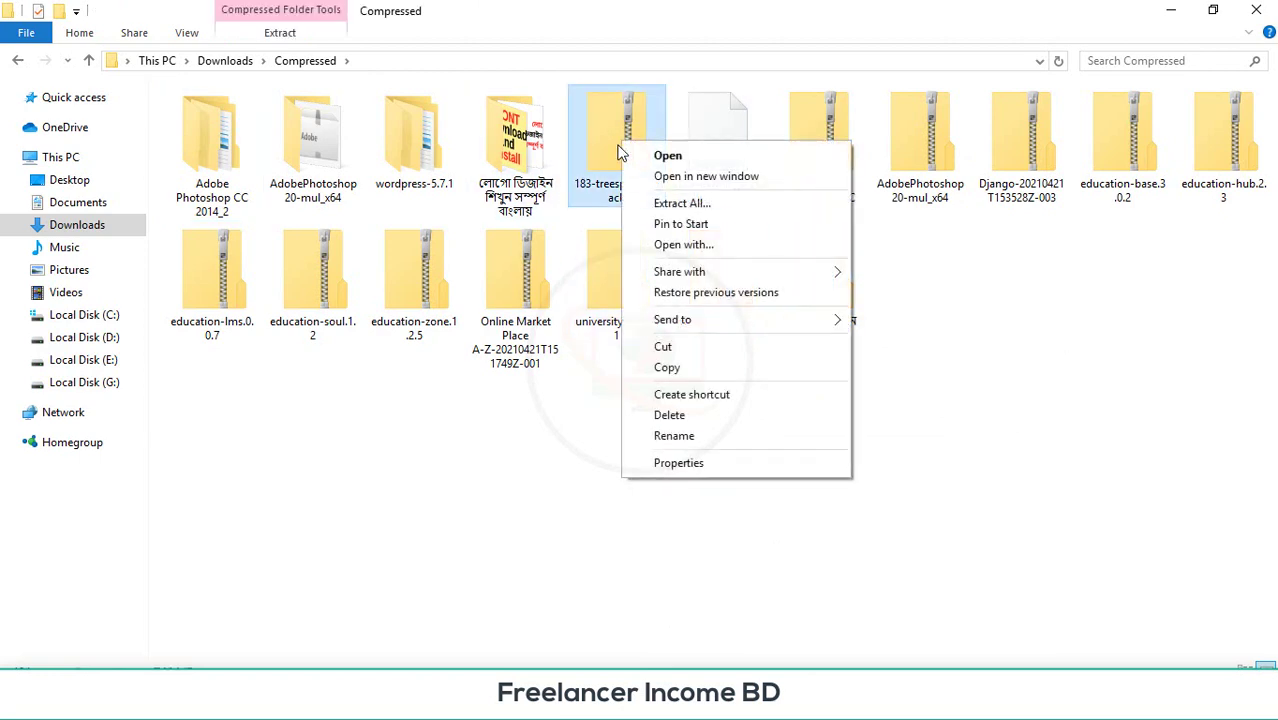
left_click(681, 204)
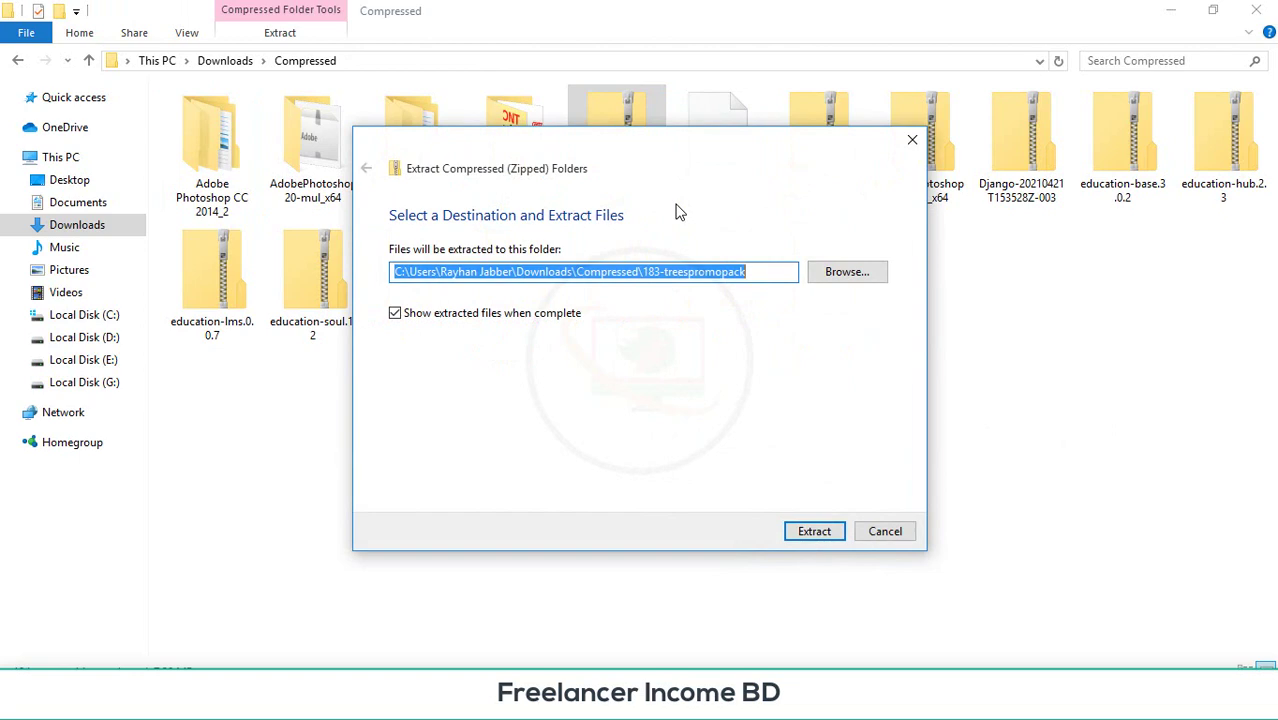
left_click(814, 533)
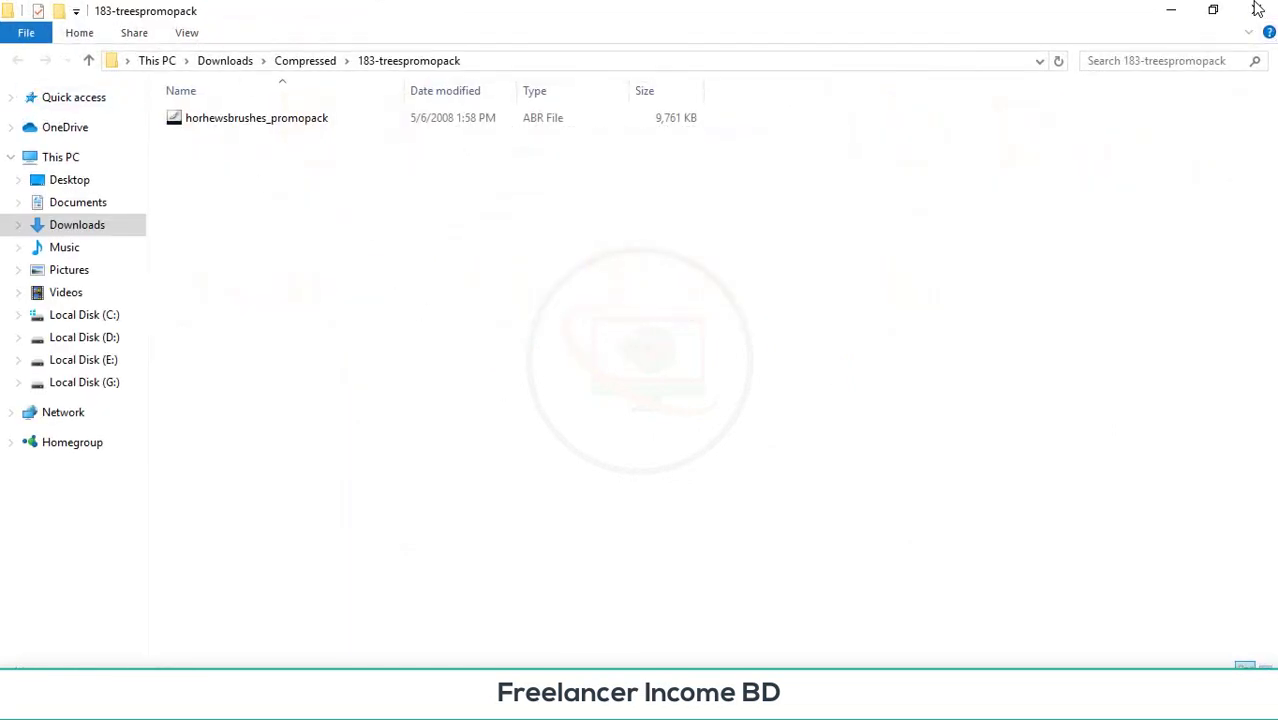
- Open the extracted 183-treespromopack folder and select the horhewsbrushes_promopack ABR file
key("alt+Up")
double_click(252, 168)
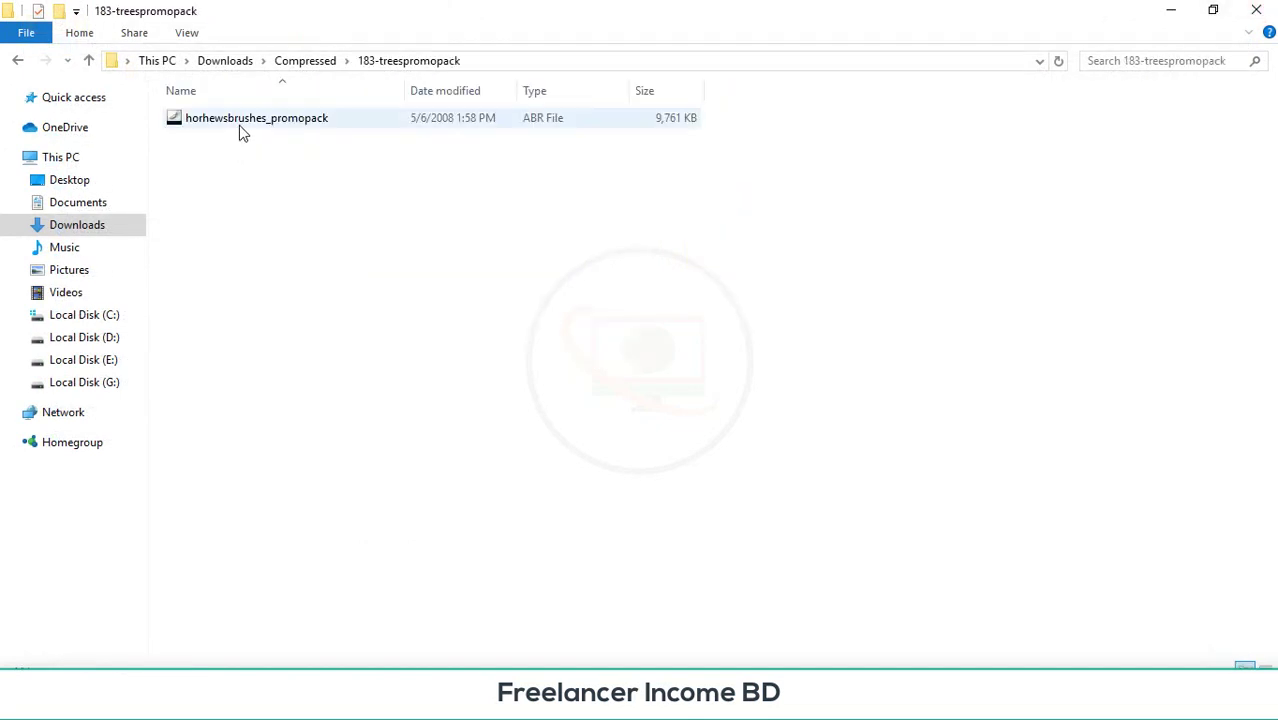
left_click(240, 128)
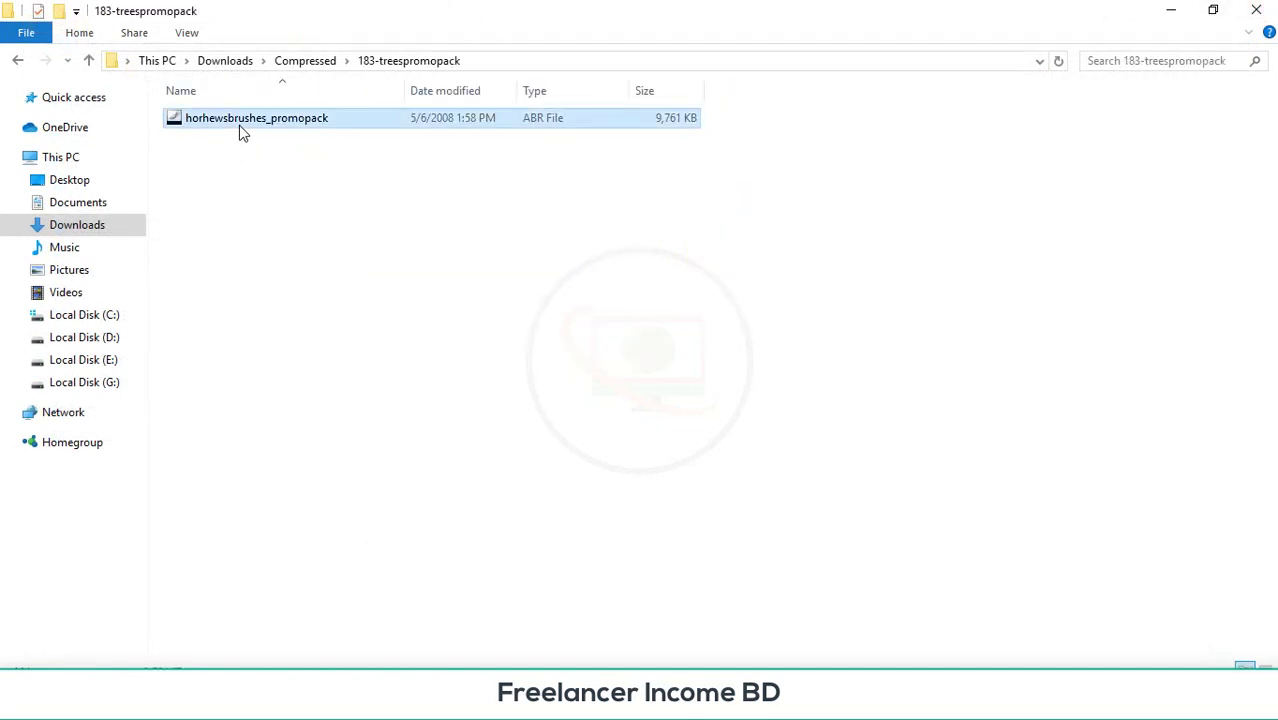
left_click(1176, 9)
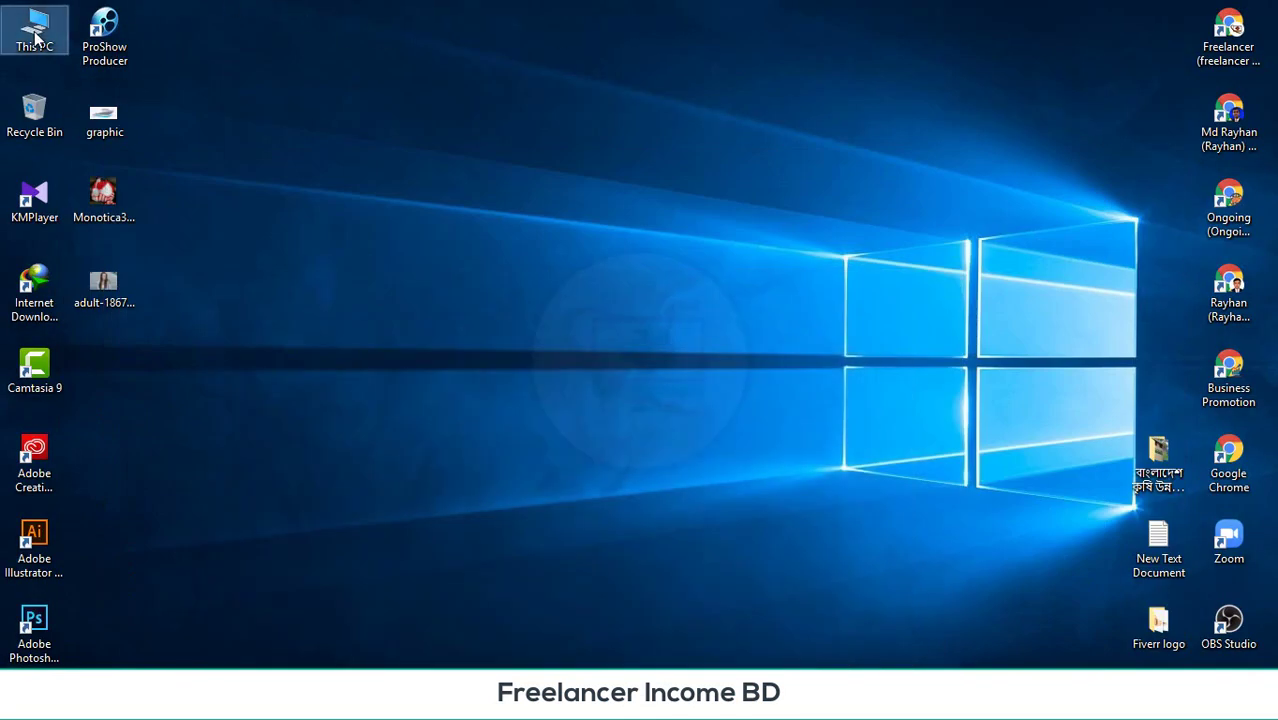
- Navigate to C:\Program Files\Adobe\Adobe Photoshop CC (64 Bit)\Presets\Brushes
double_click(36, 38)
left_click(237, 262)
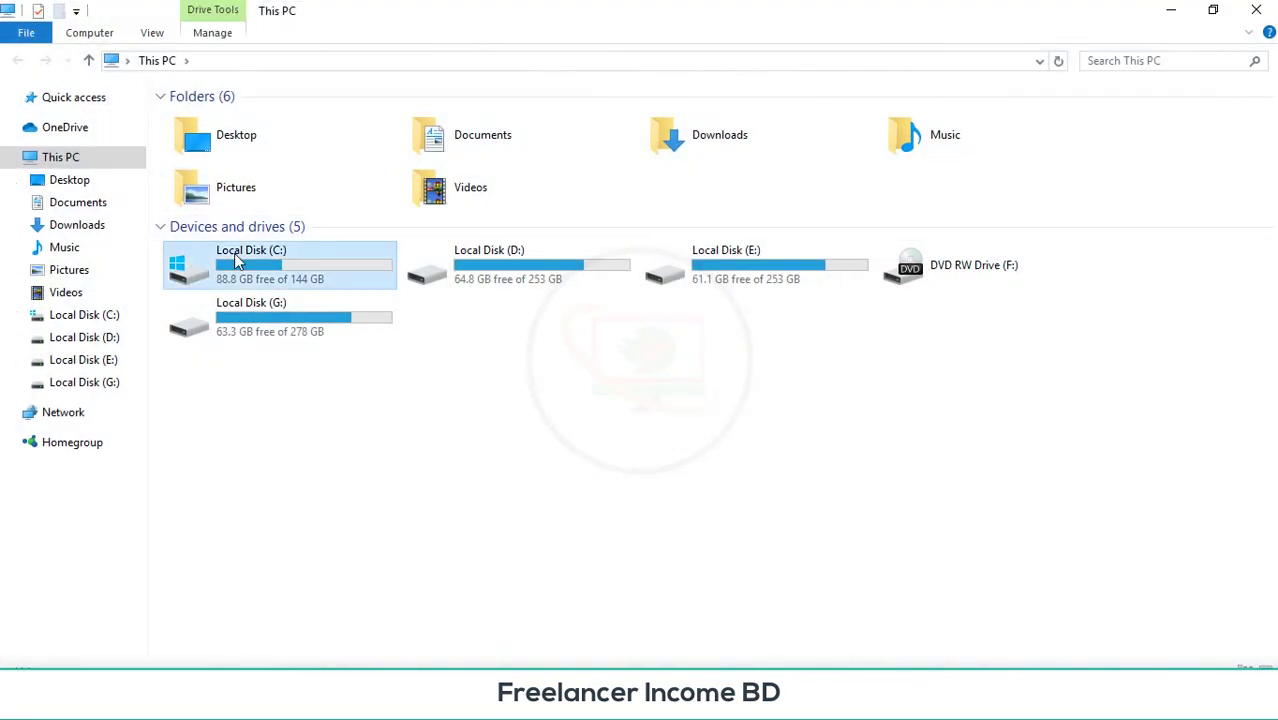
double_click(237, 262)
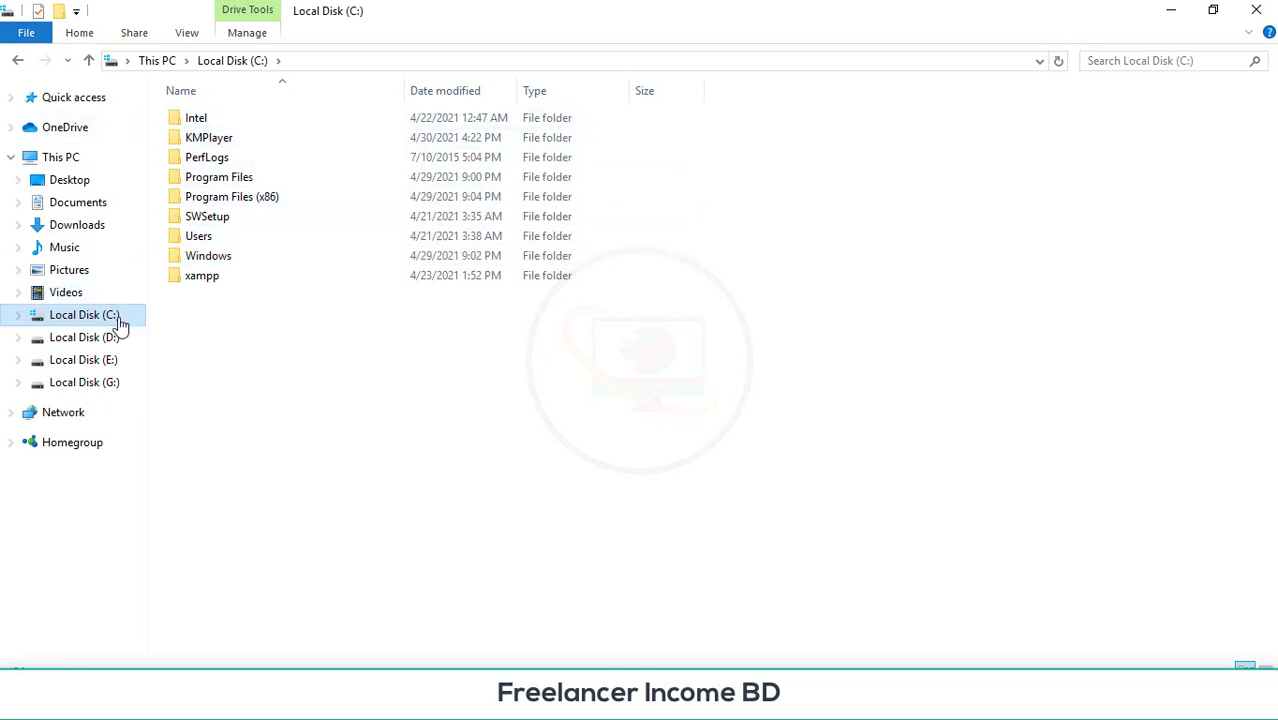
key("F5")
double_click(241, 176)
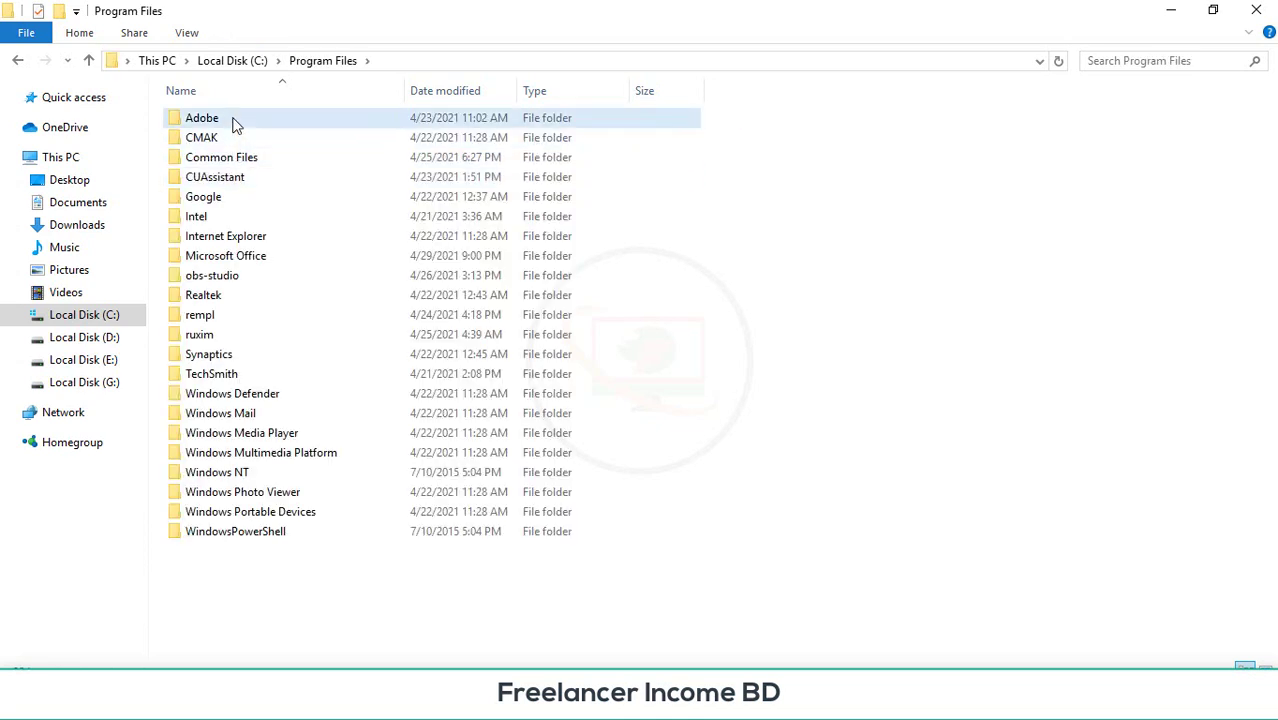
double_click(234, 120)
double_click(259, 140)
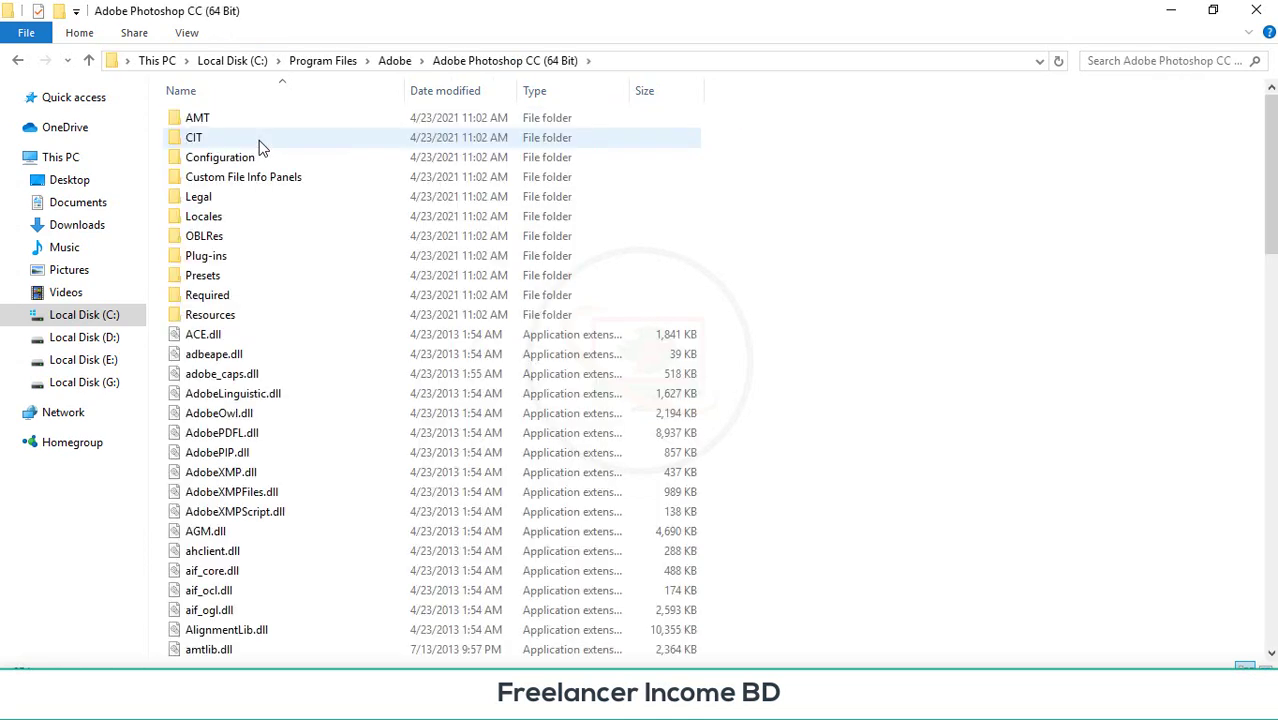
double_click(279, 282)
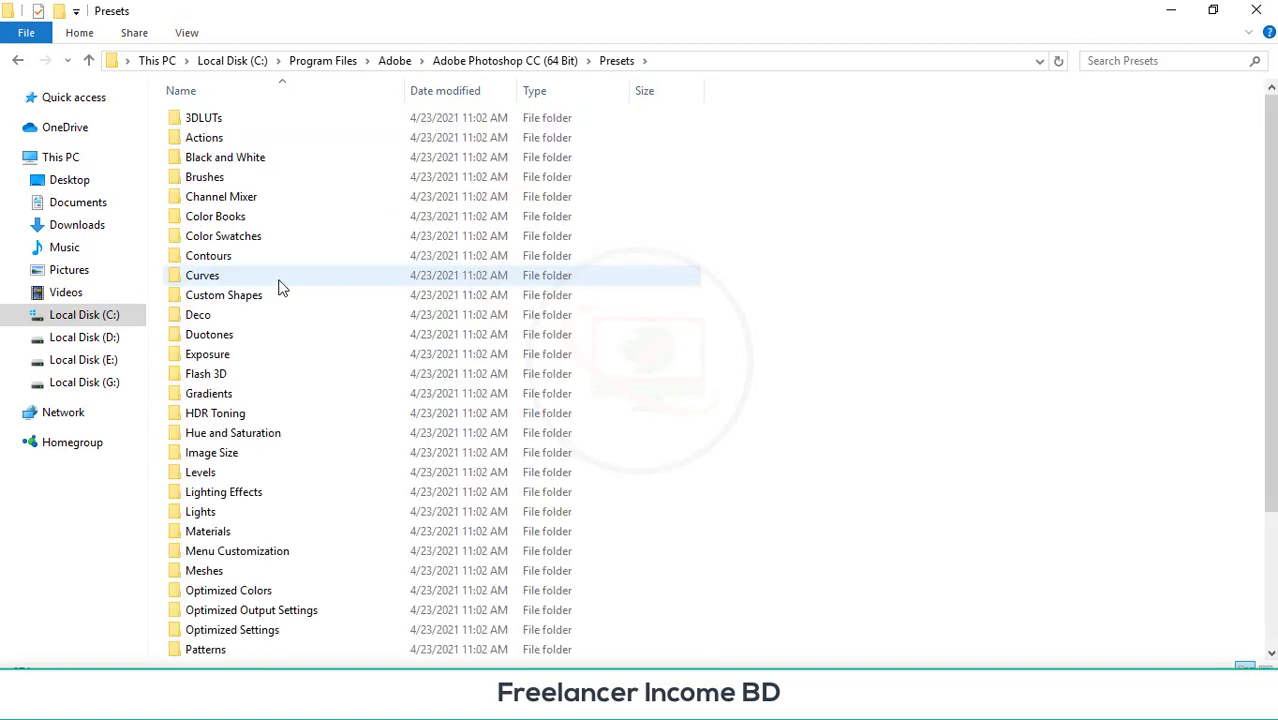
double_click(259, 184)
- Paste horhewsbrushes_promopack into Brushes with administrator permission and refresh the folder
right_click(279, 460)
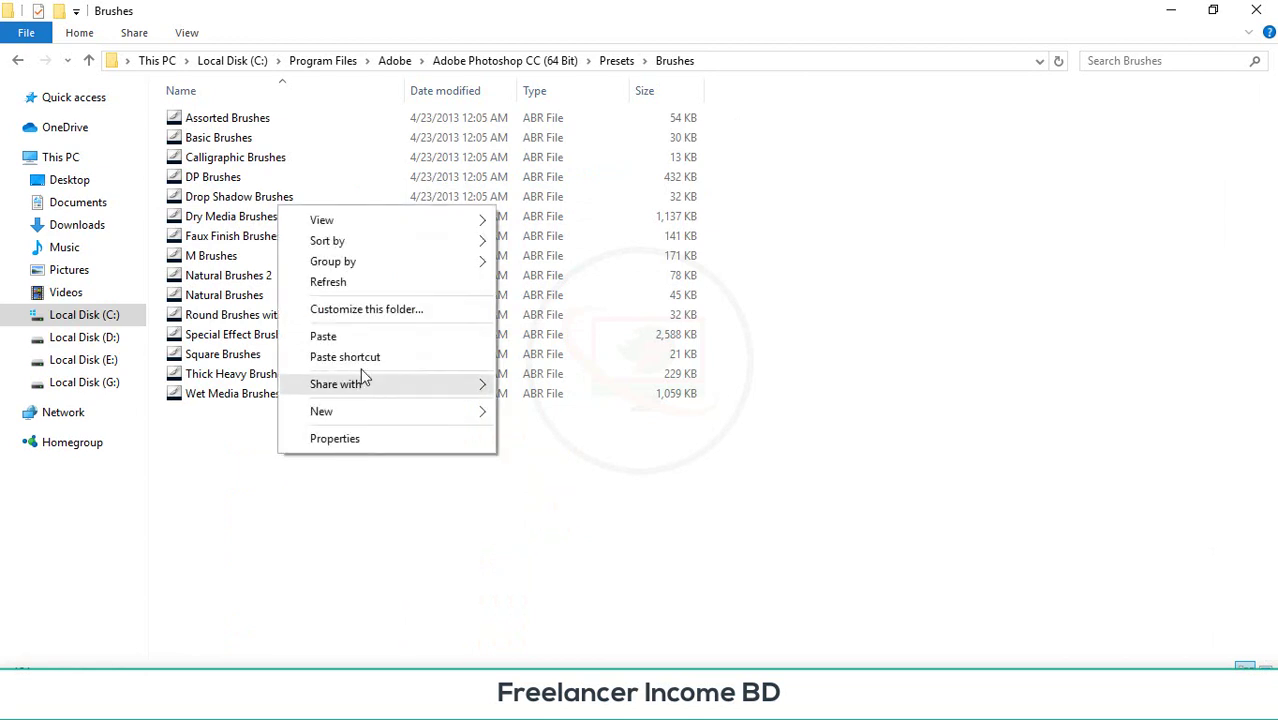
left_click(365, 337)
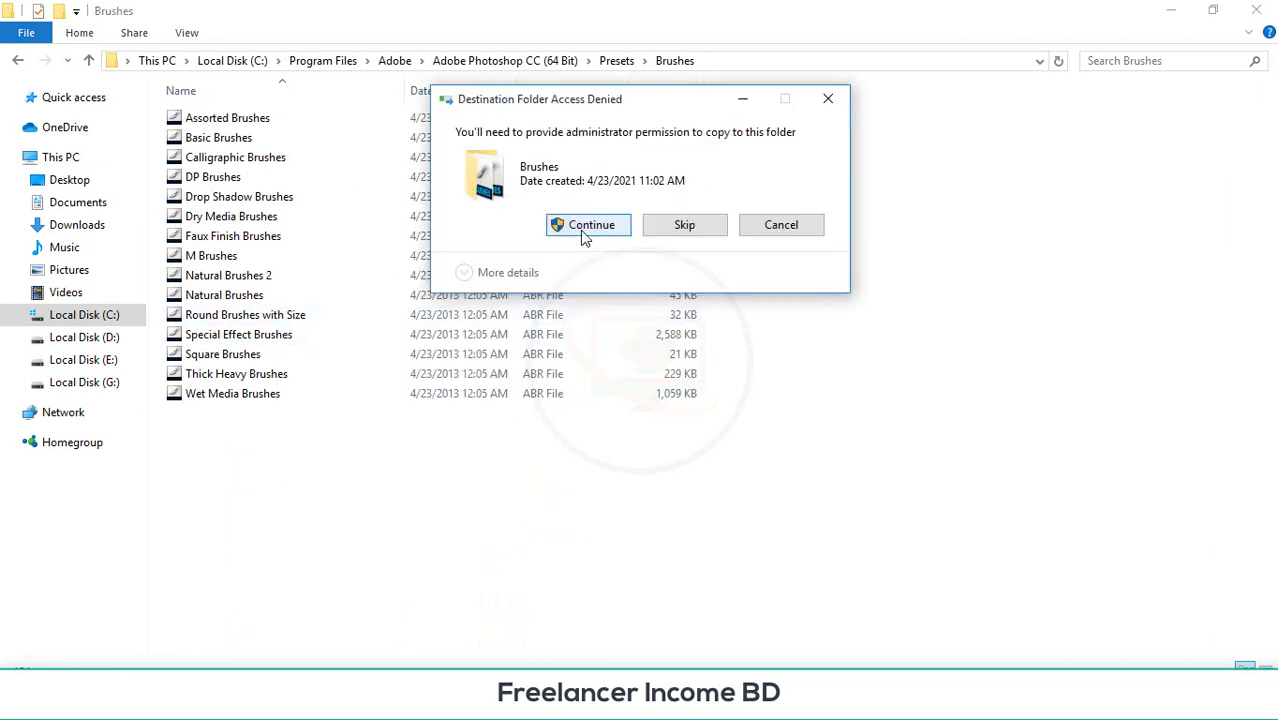
left_click(585, 229)
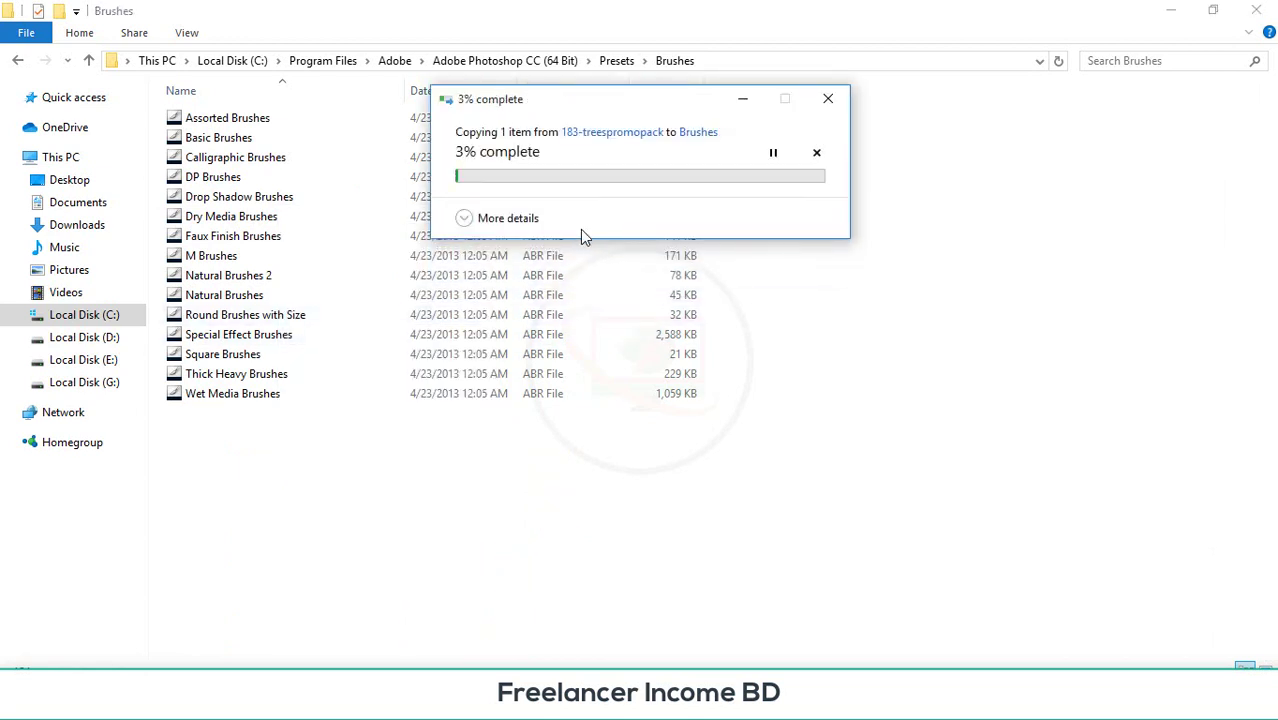
right_click(871, 219)
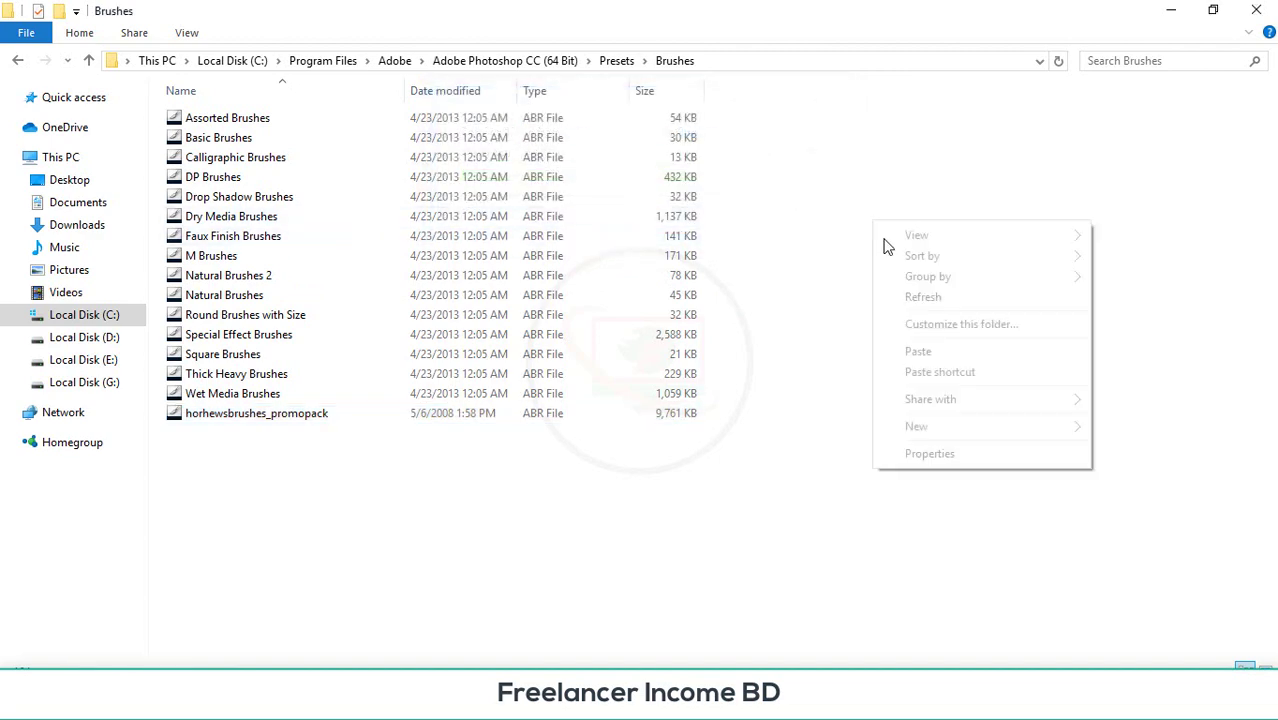
left_click(916, 300)
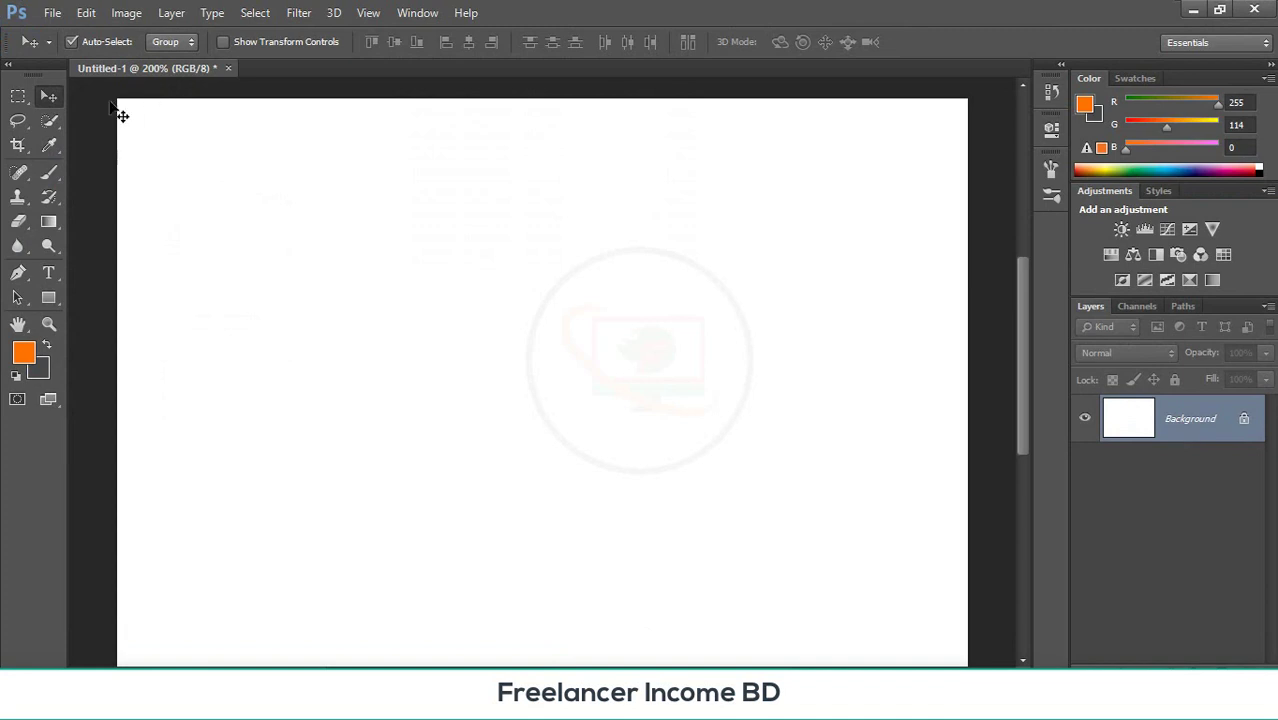
- Select the Brush tool and look over the brush picker's options menu
left_click(55, 181)
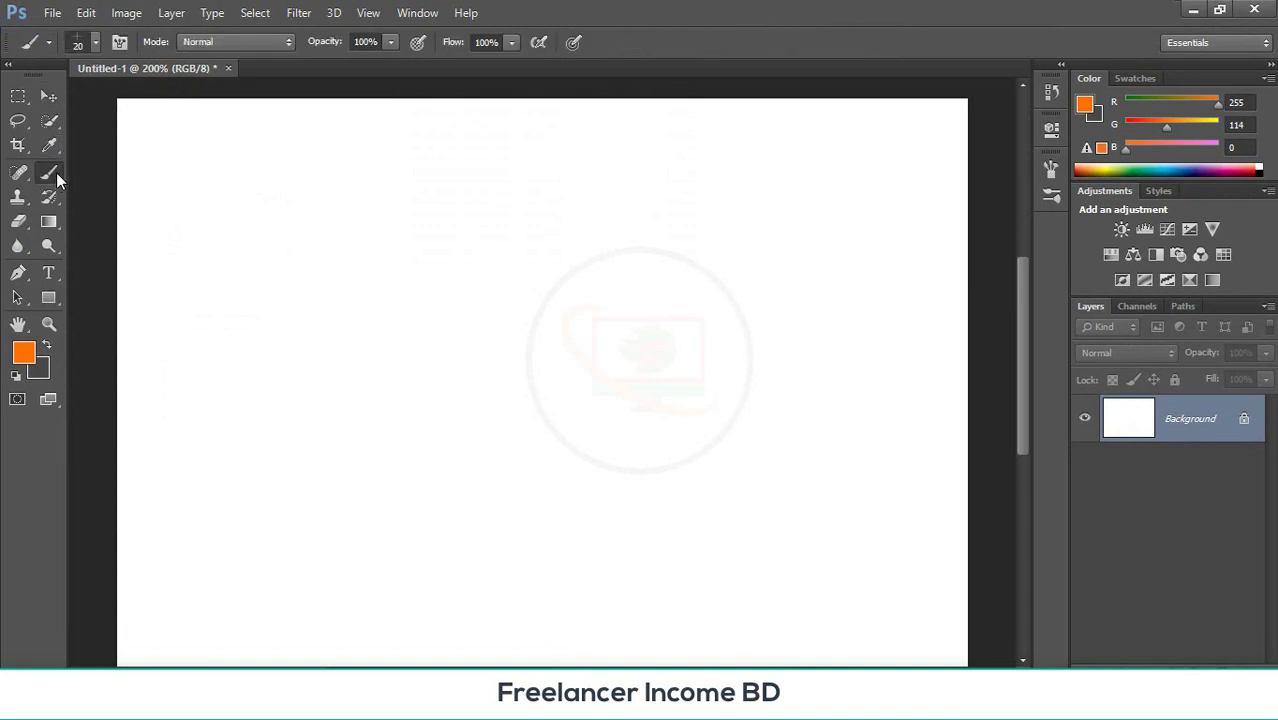
left_click(95, 44)
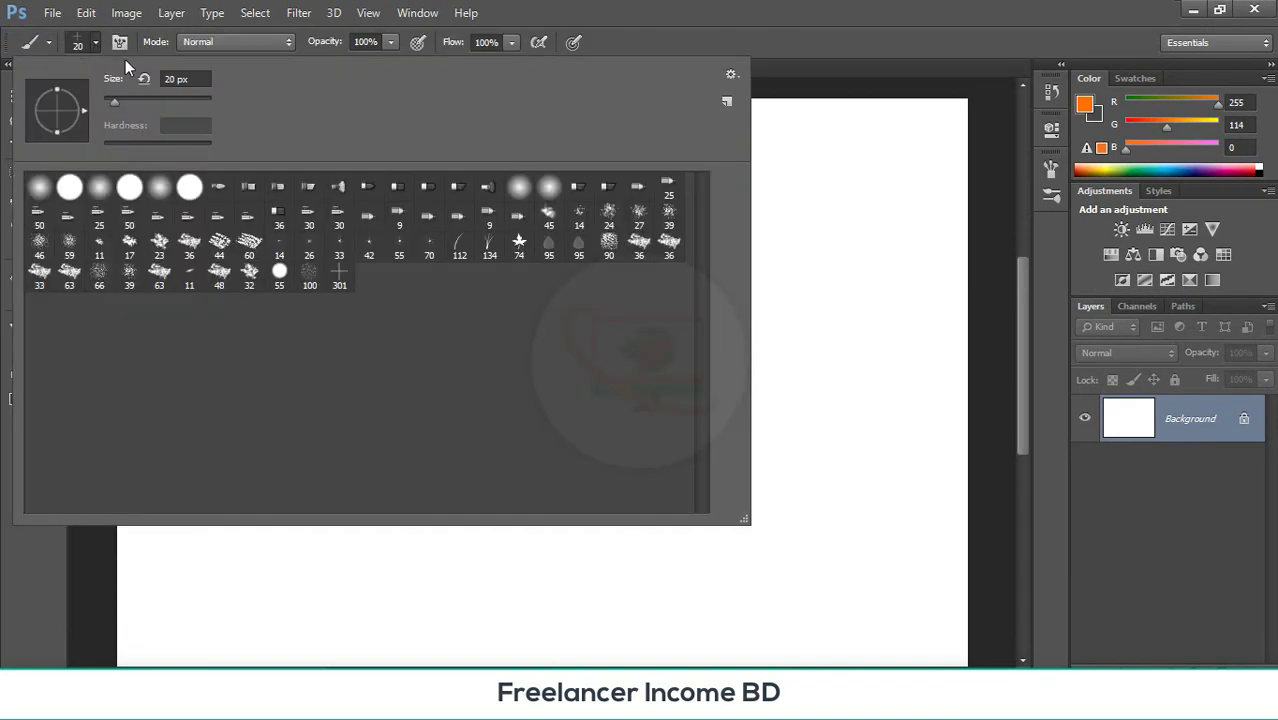
left_click(730, 77)
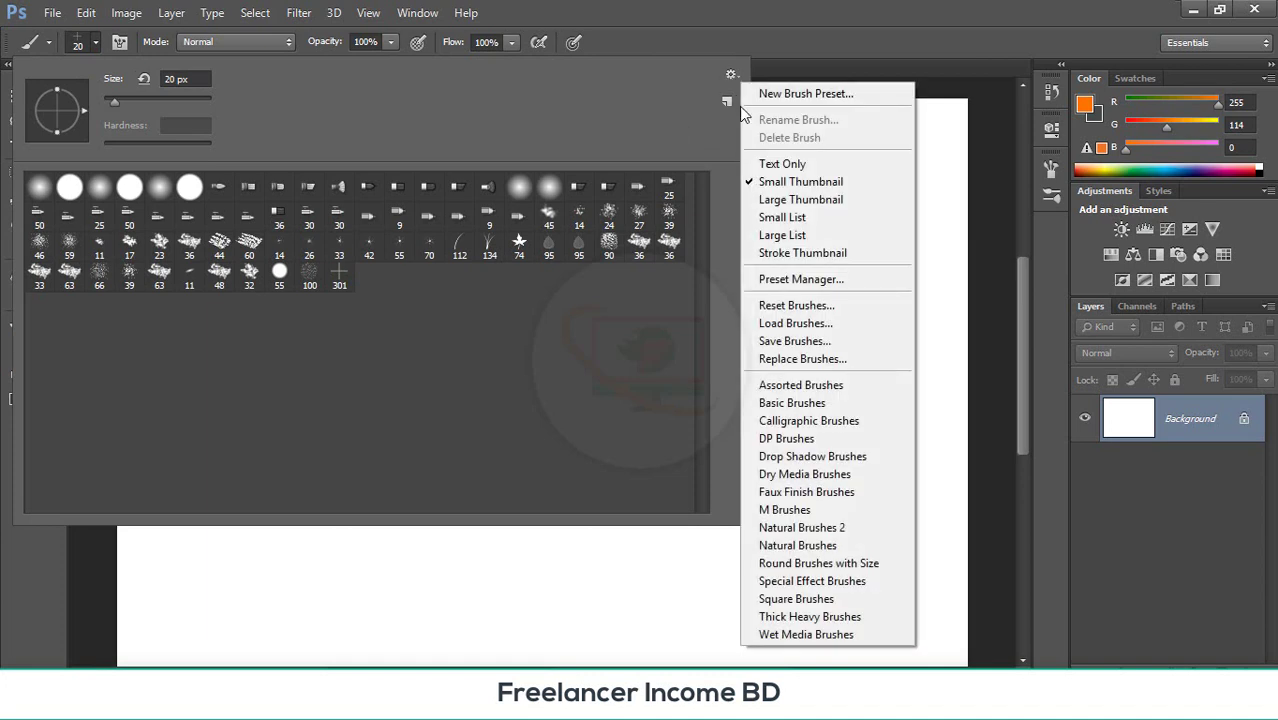
left_click(512, 586)
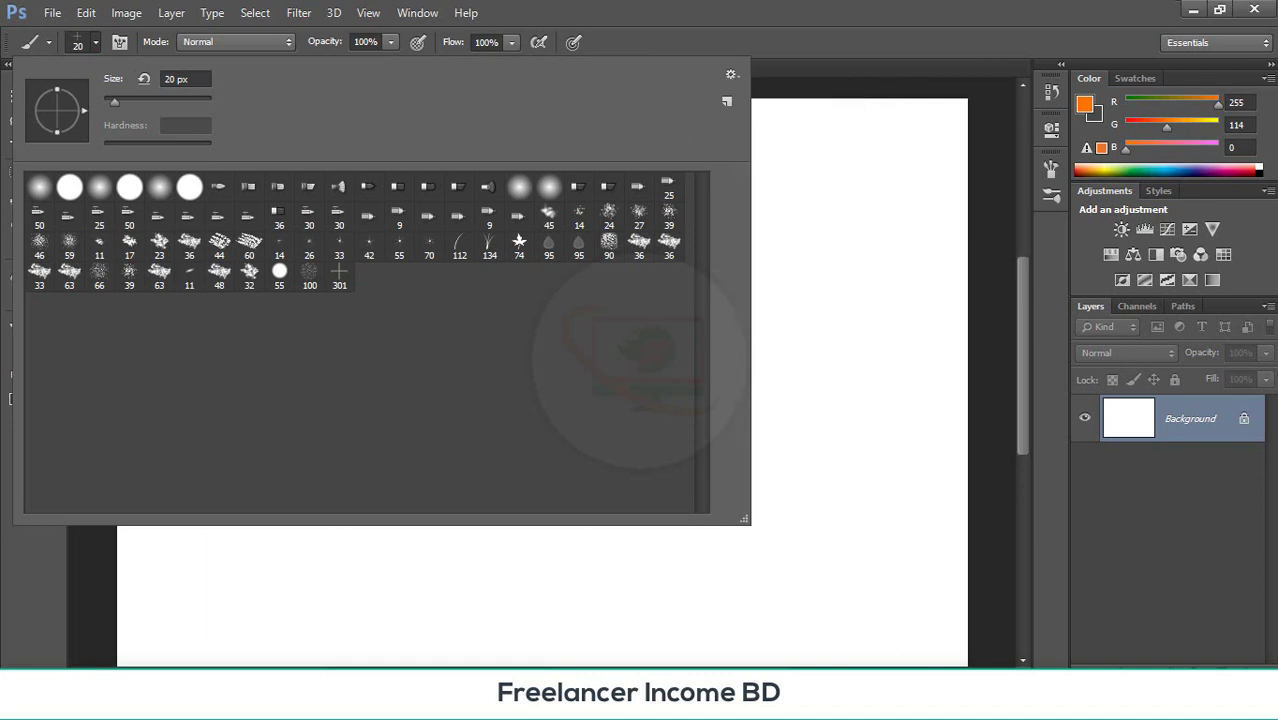
- Open the horhewsbrushes_promopack ABR file from the 183-treespromopack folder
mouse_move(502, 700)
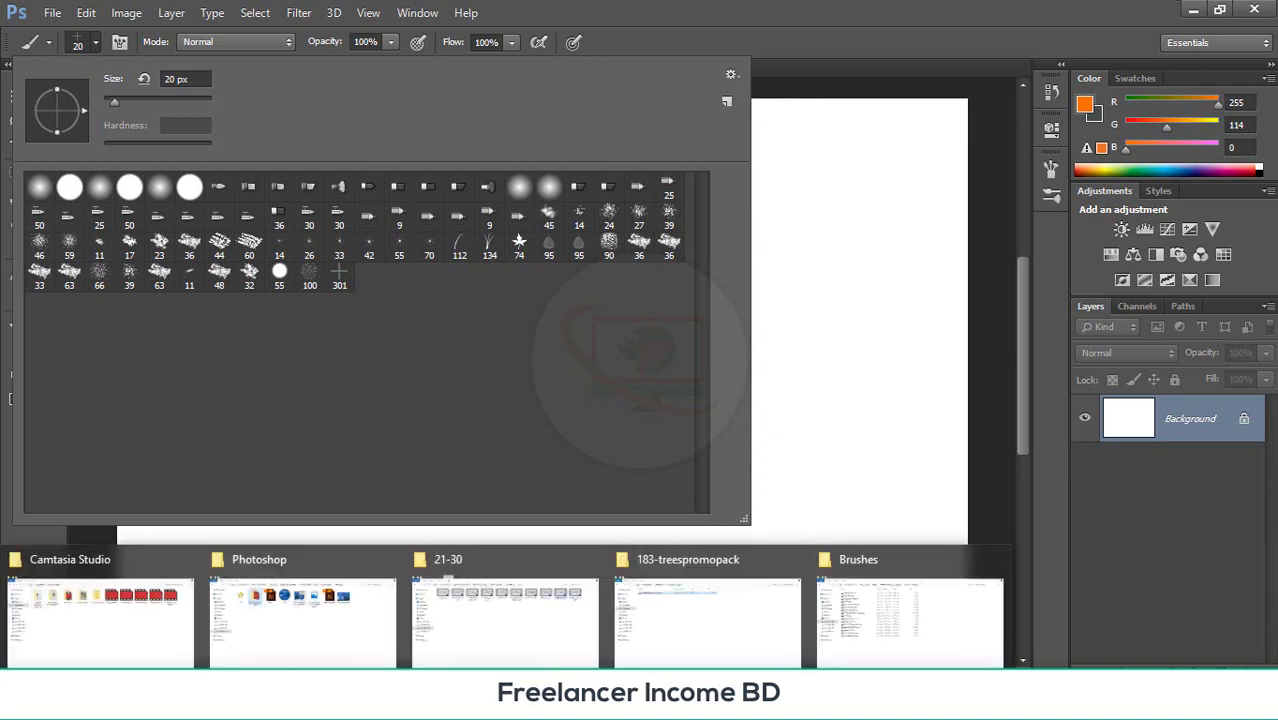
left_click(670, 633)
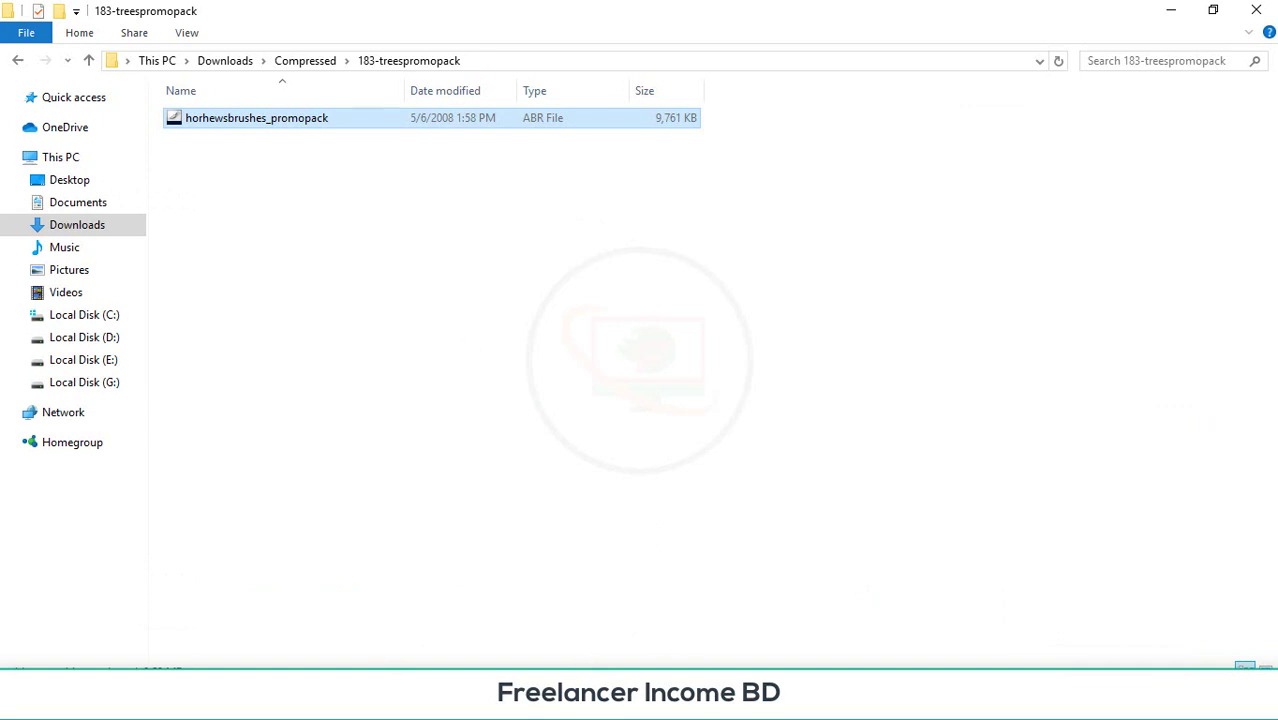
double_click(220, 117)
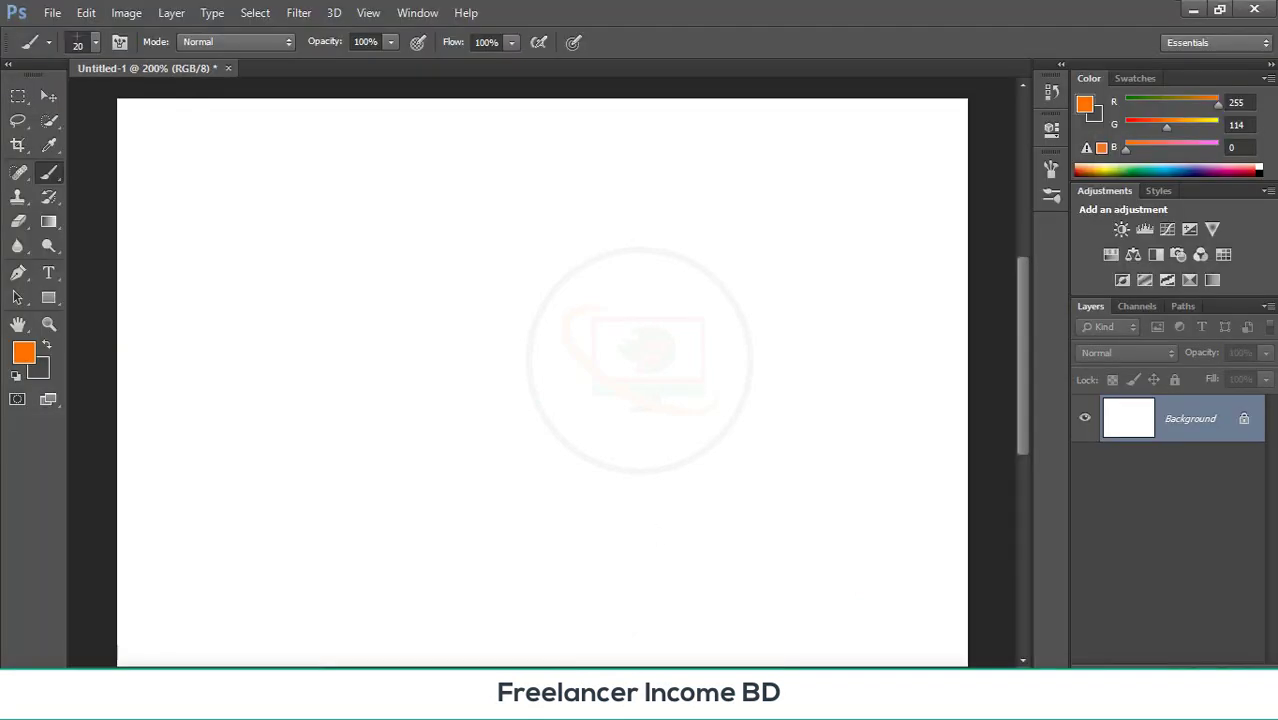
- Choose Replace Brushes and agree to save, then cancel saving and close the picker
left_click(96, 43)
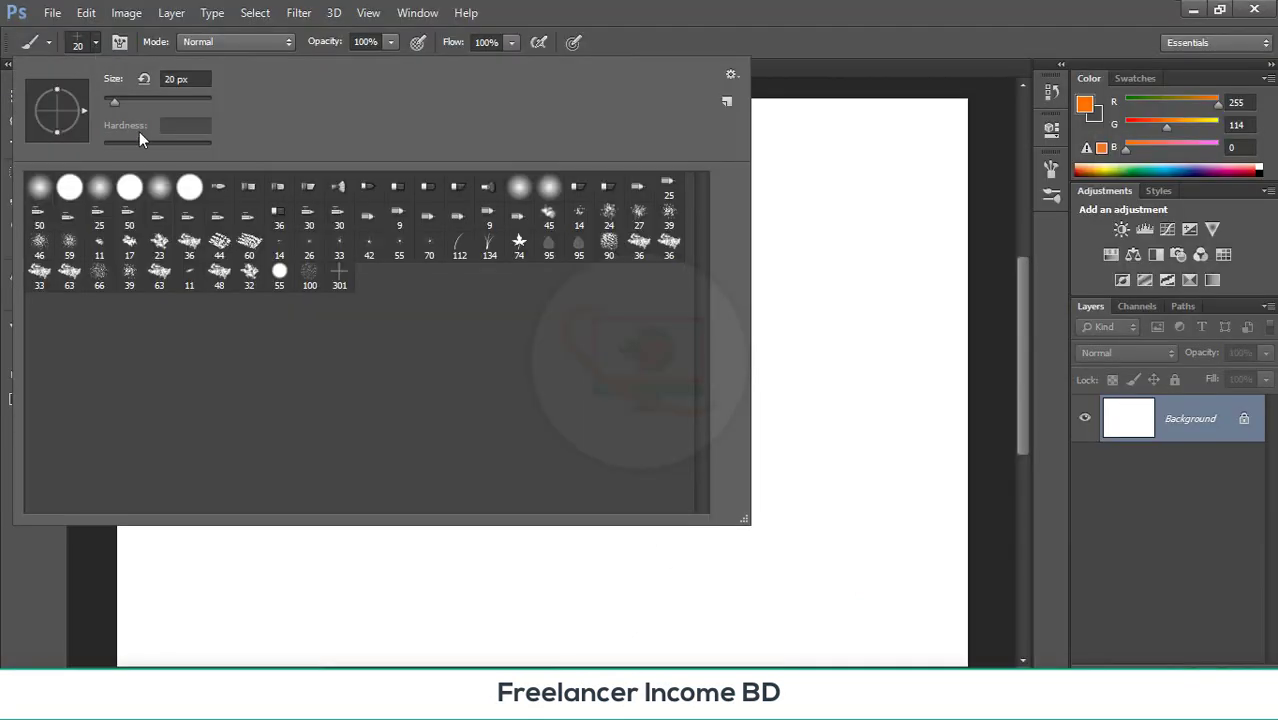
left_click(731, 75)
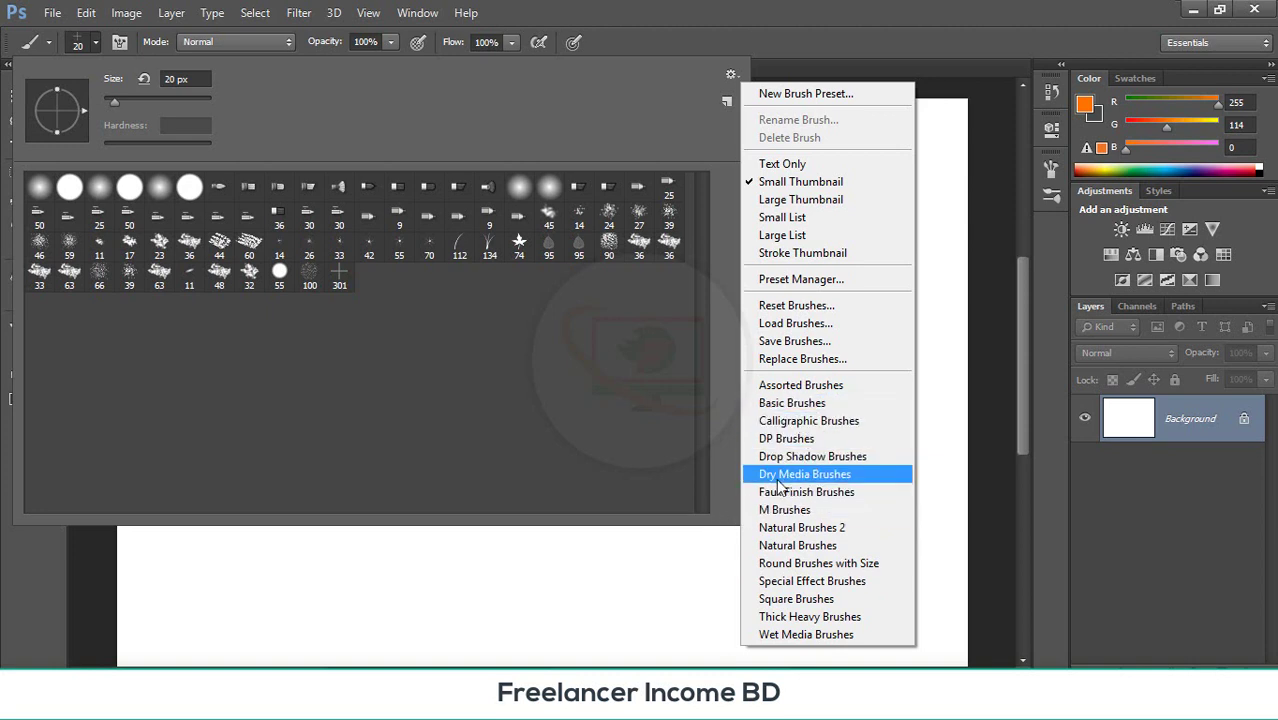
left_click(845, 359)
left_click(575, 284)
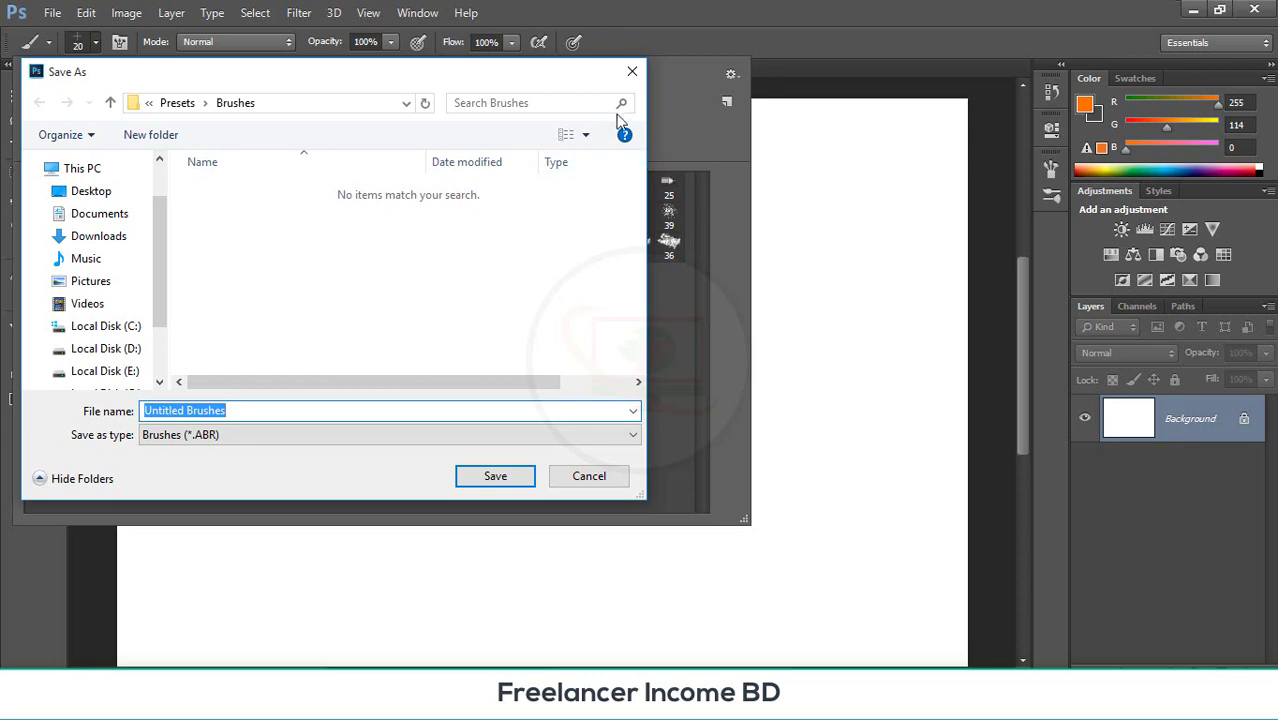
left_click(628, 72)
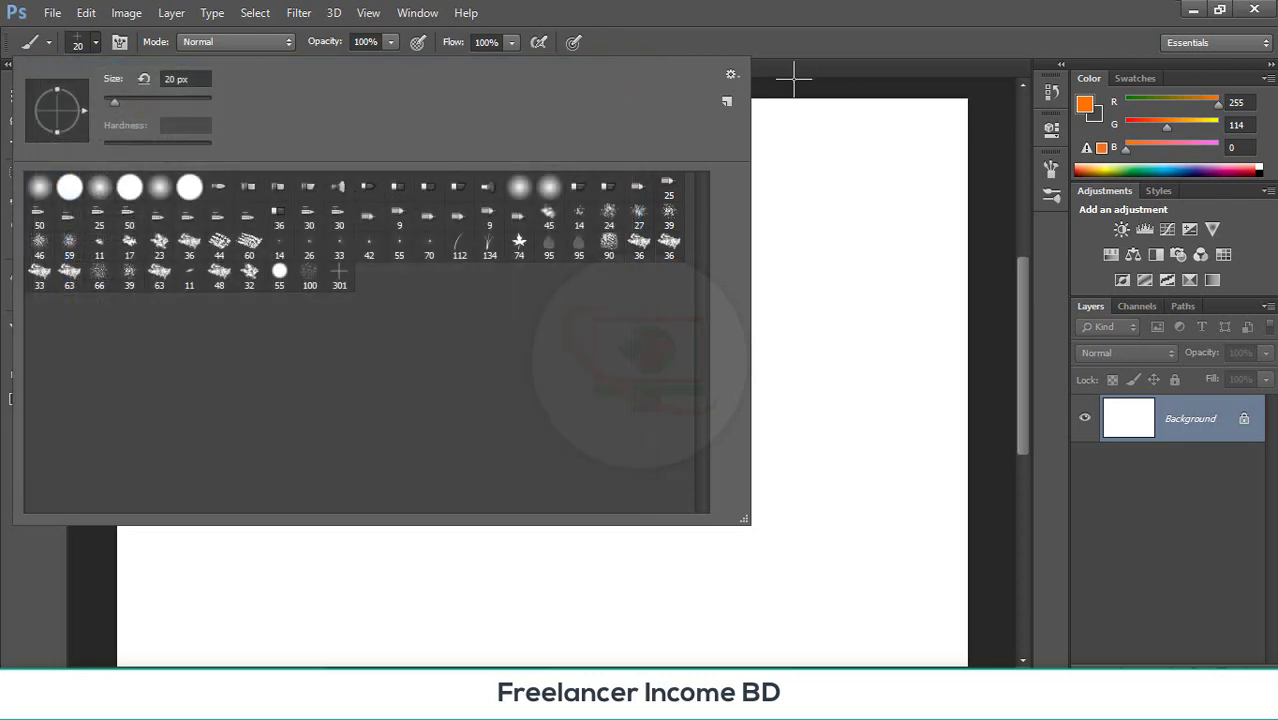
left_click(813, 183)
left_click(813, 183)
- Paint a straight diagonal orange stroke across the upper-left canvas with the Brush tool
left_click(47, 93)
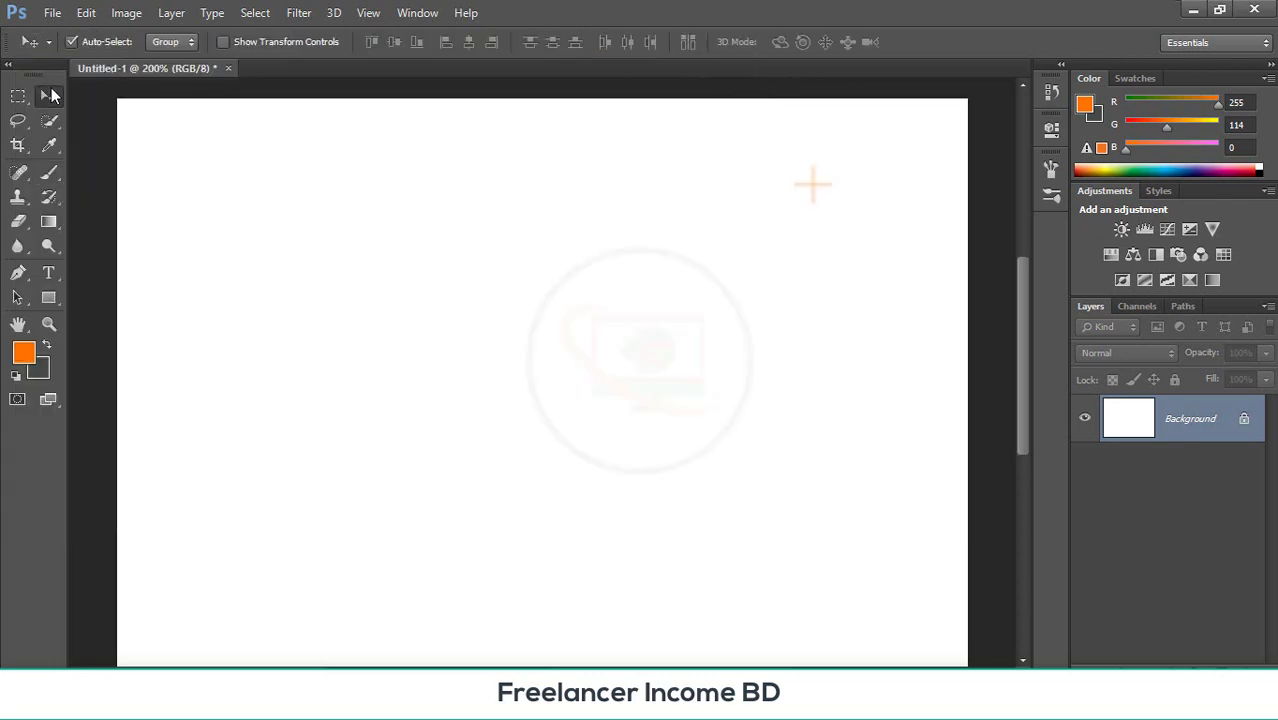
left_click(50, 171)
left_click(196, 182)
left_click(553, 393, "shift")
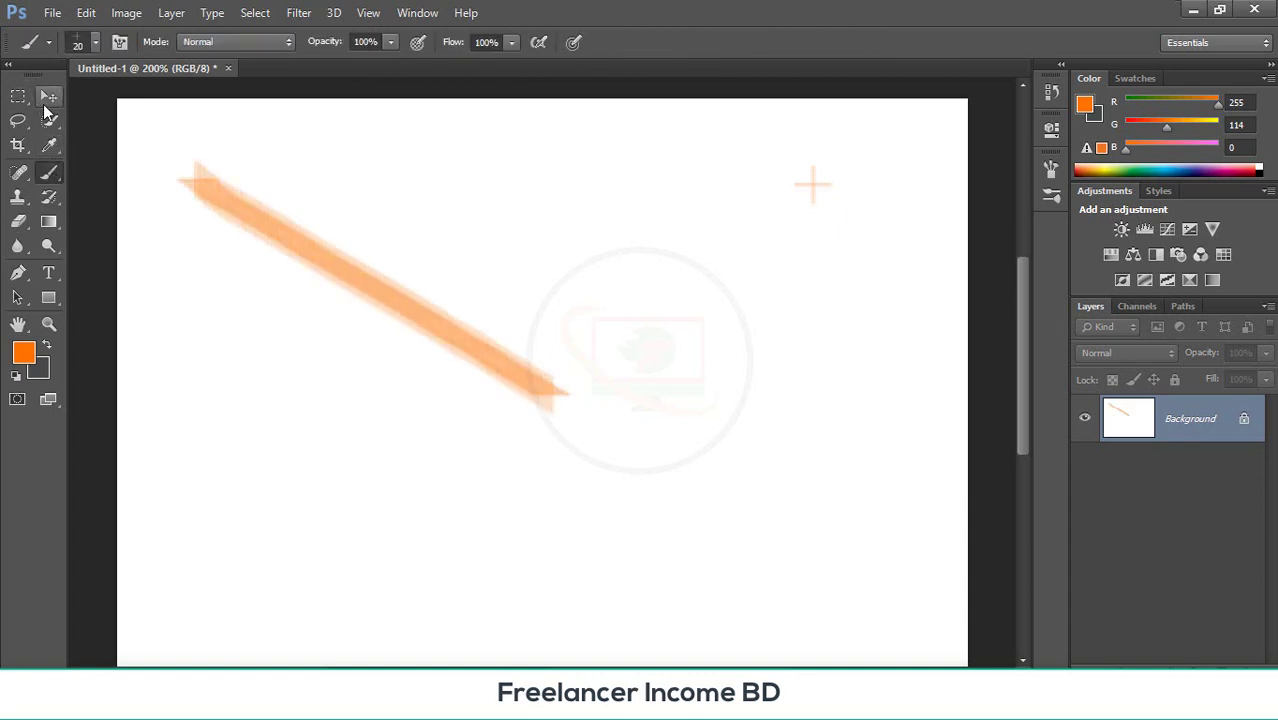
- Check the brush picker's options menu, then dismiss it
left_click(95, 42)
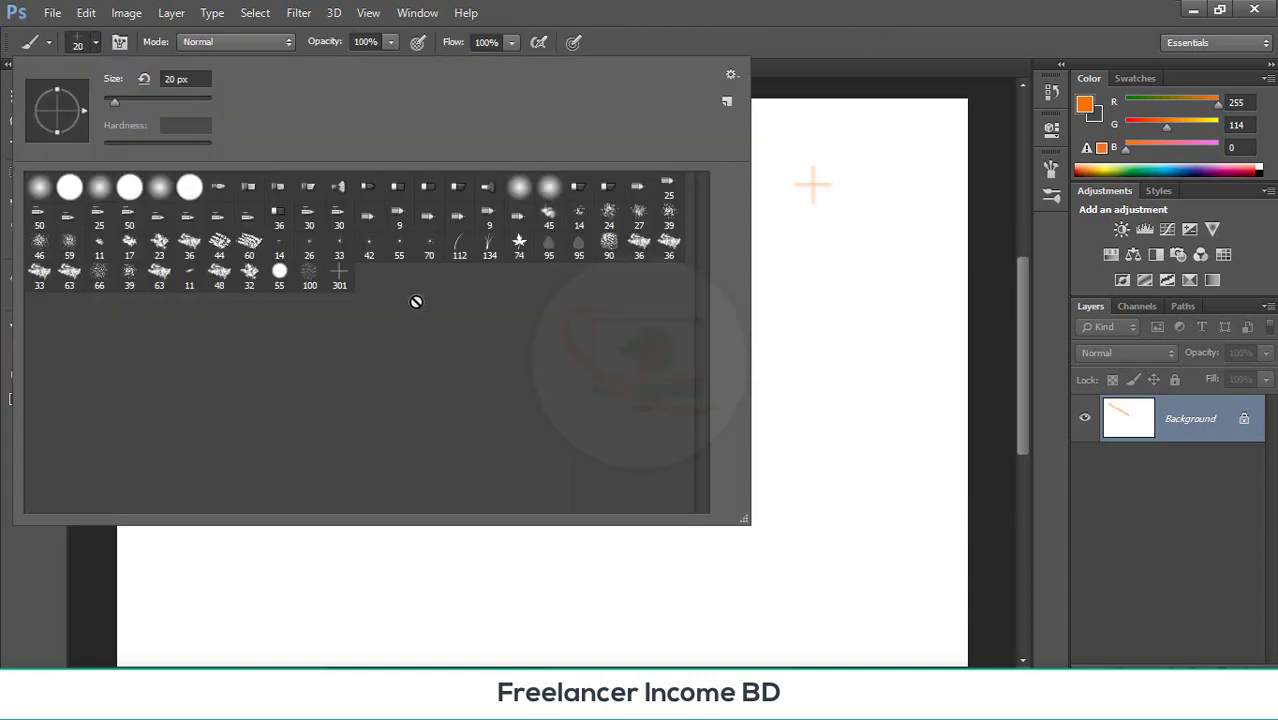
left_click(731, 74)
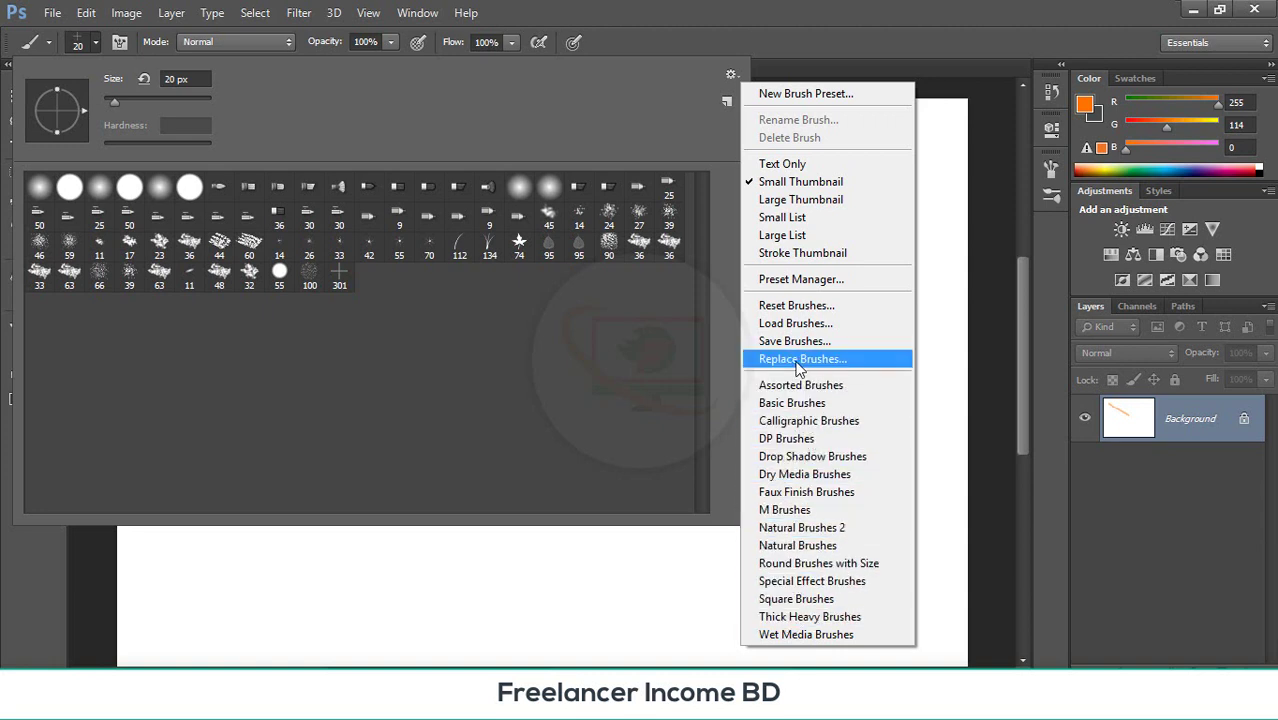
left_click(520, 604)
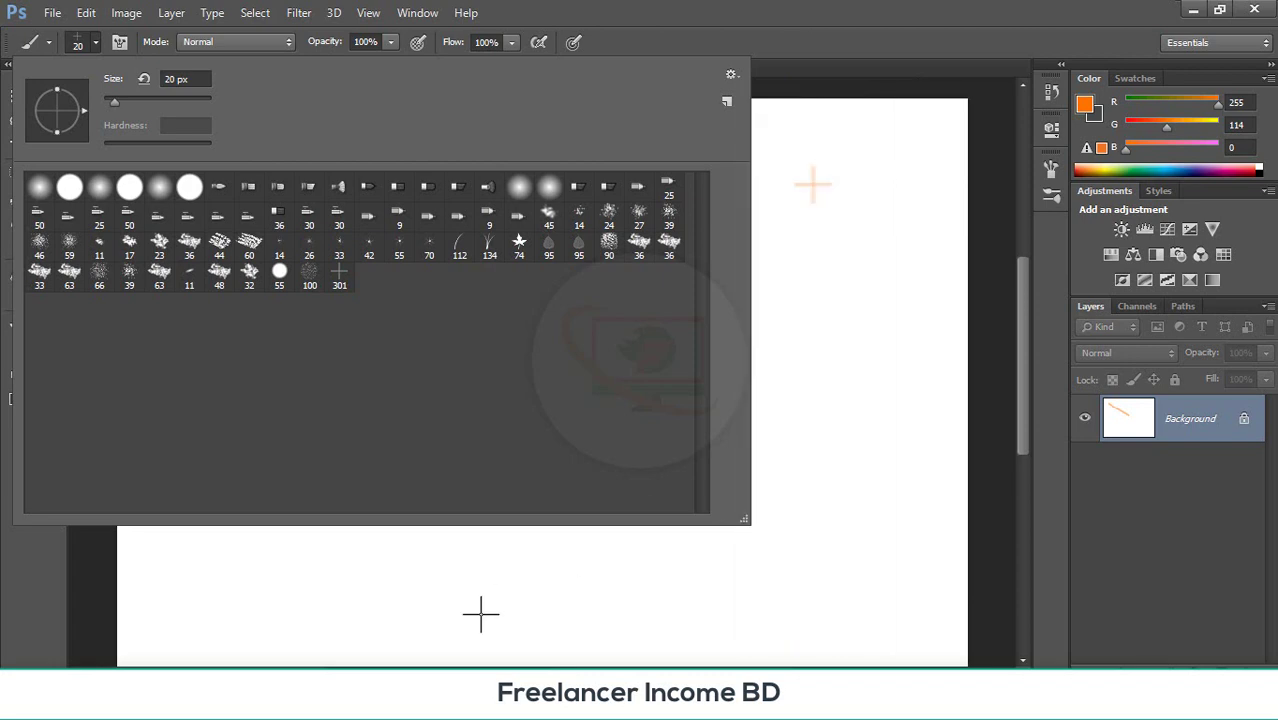
- Start renaming the tree ABR file in 183-treespromopack, then leave the name unchanged
mouse_move(505, 700)
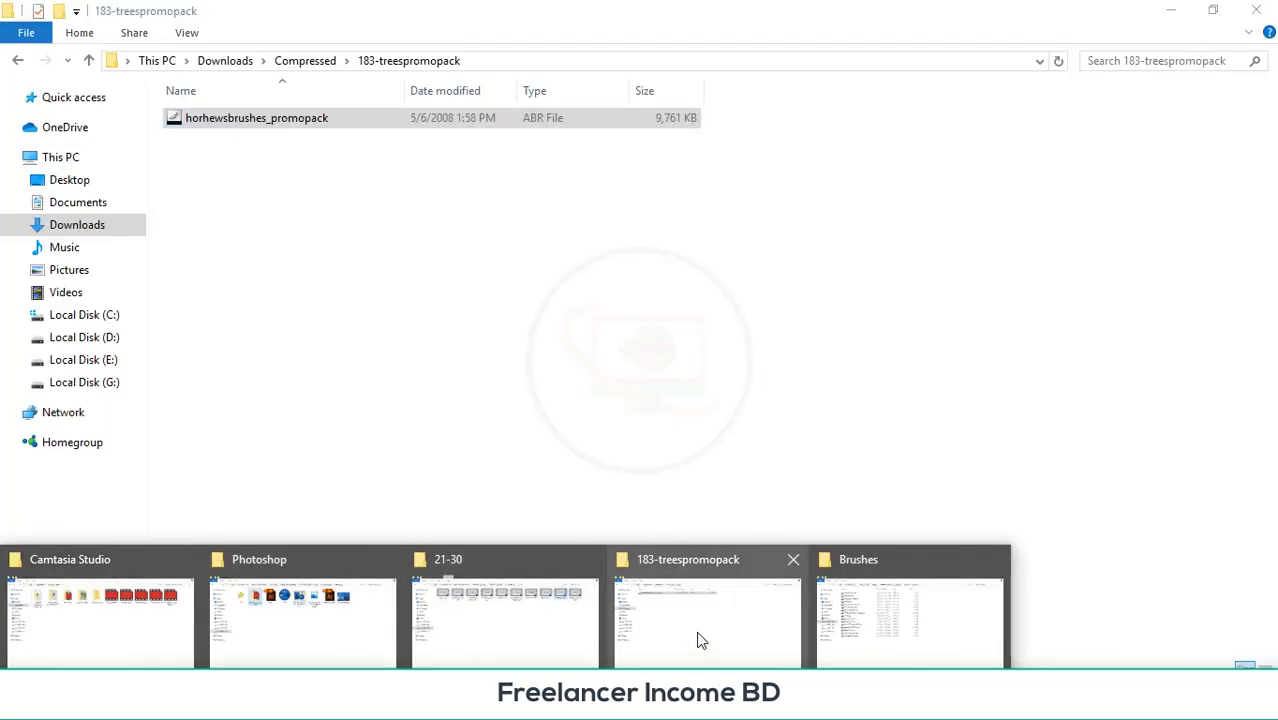
left_click(700, 641)
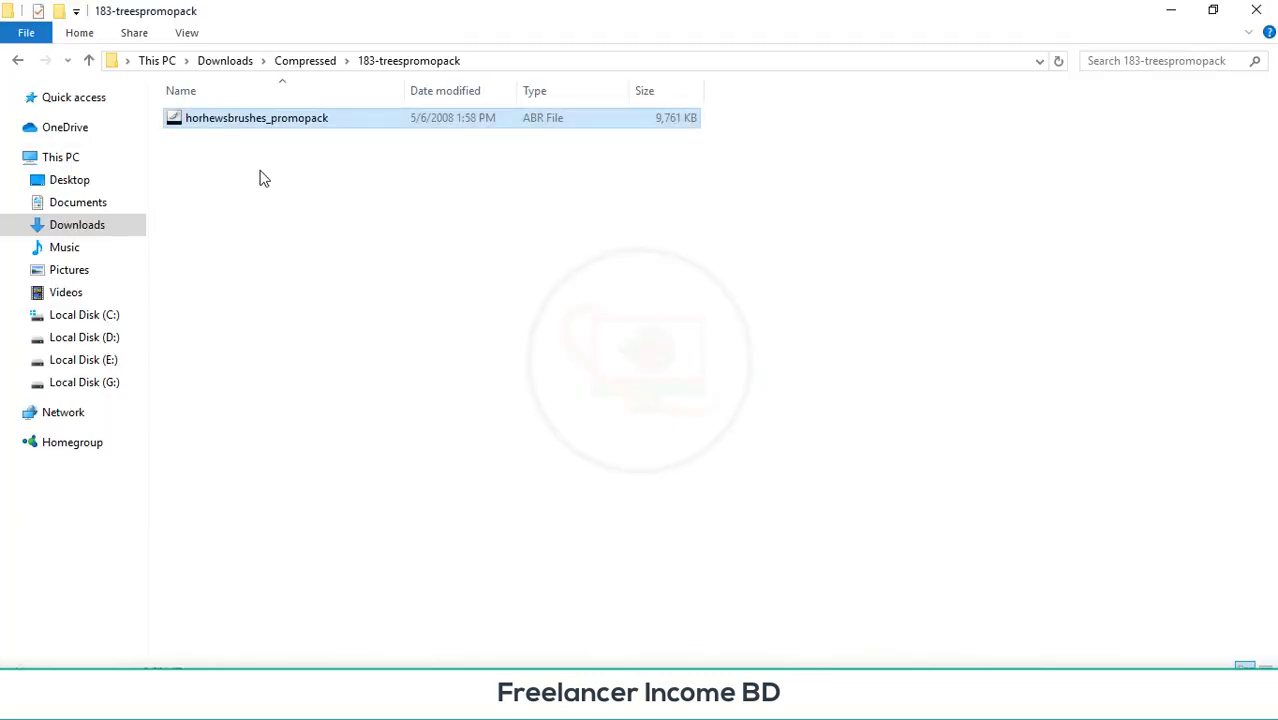
right_click(284, 121)
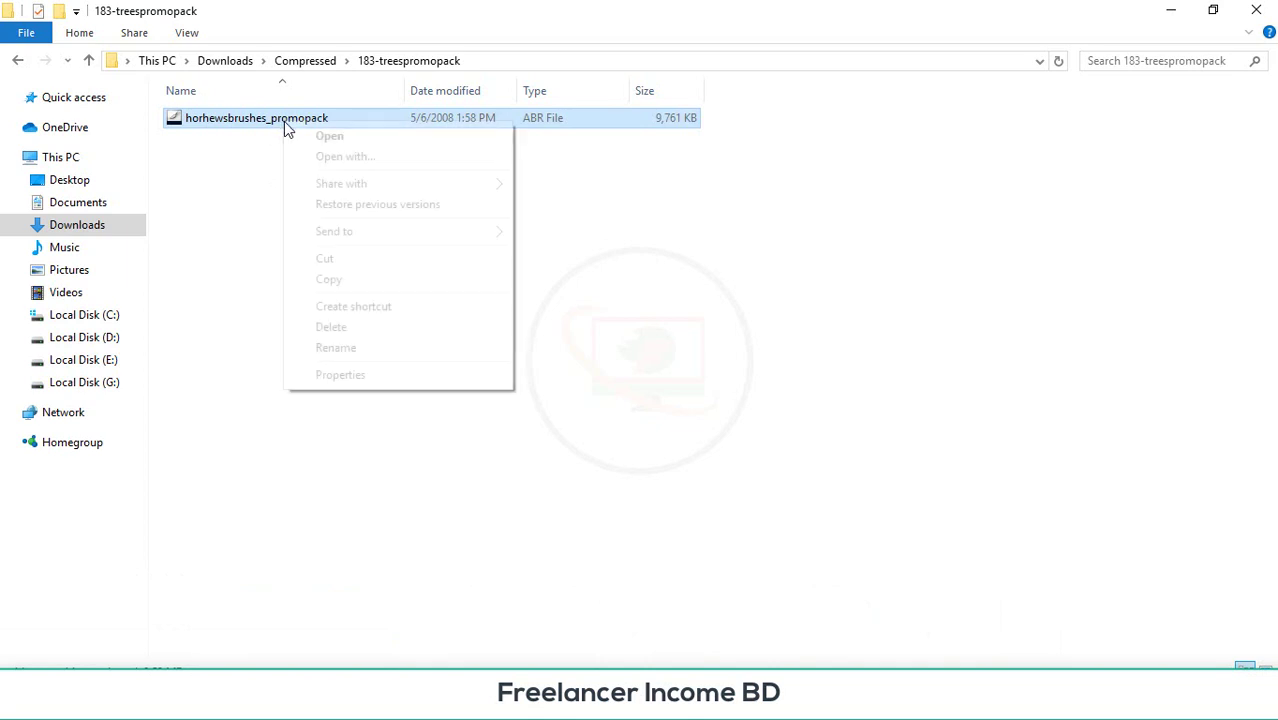
left_click(338, 347)
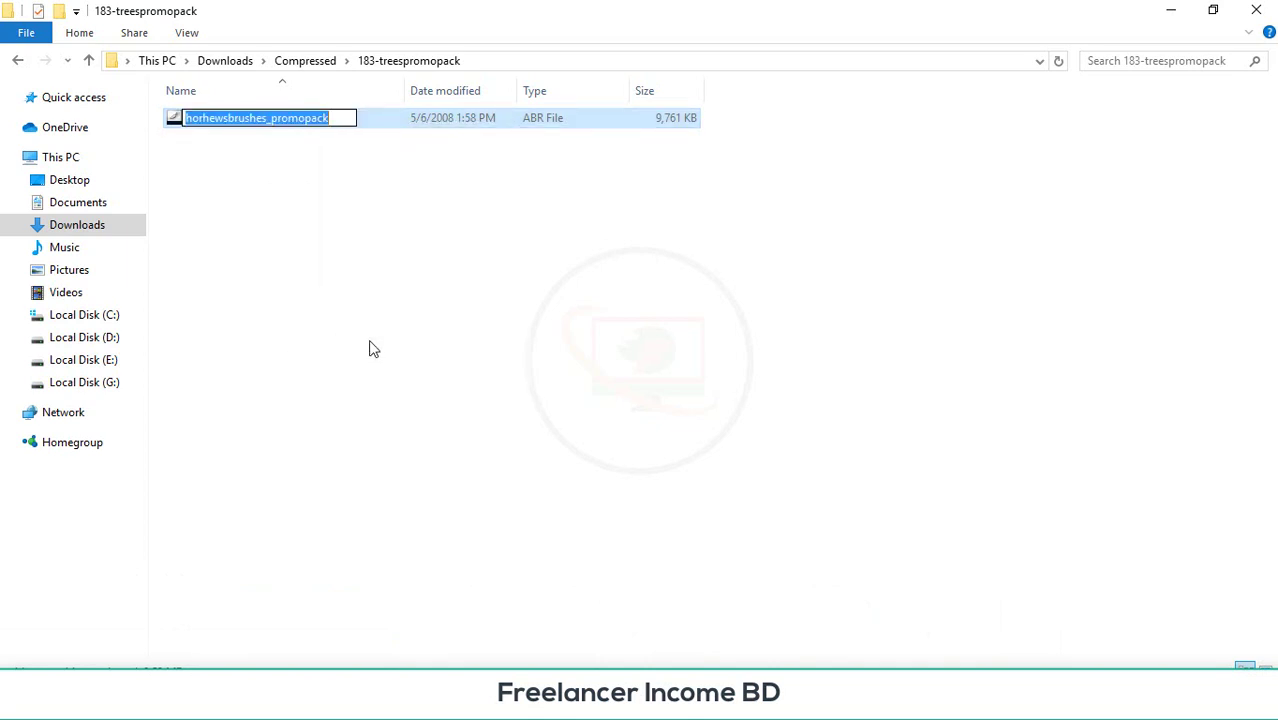
left_click(427, 340)
- Refresh Photoshop's Brushes folder and select the copied horhewsbrushes_promopack file
mouse_move(505, 700)
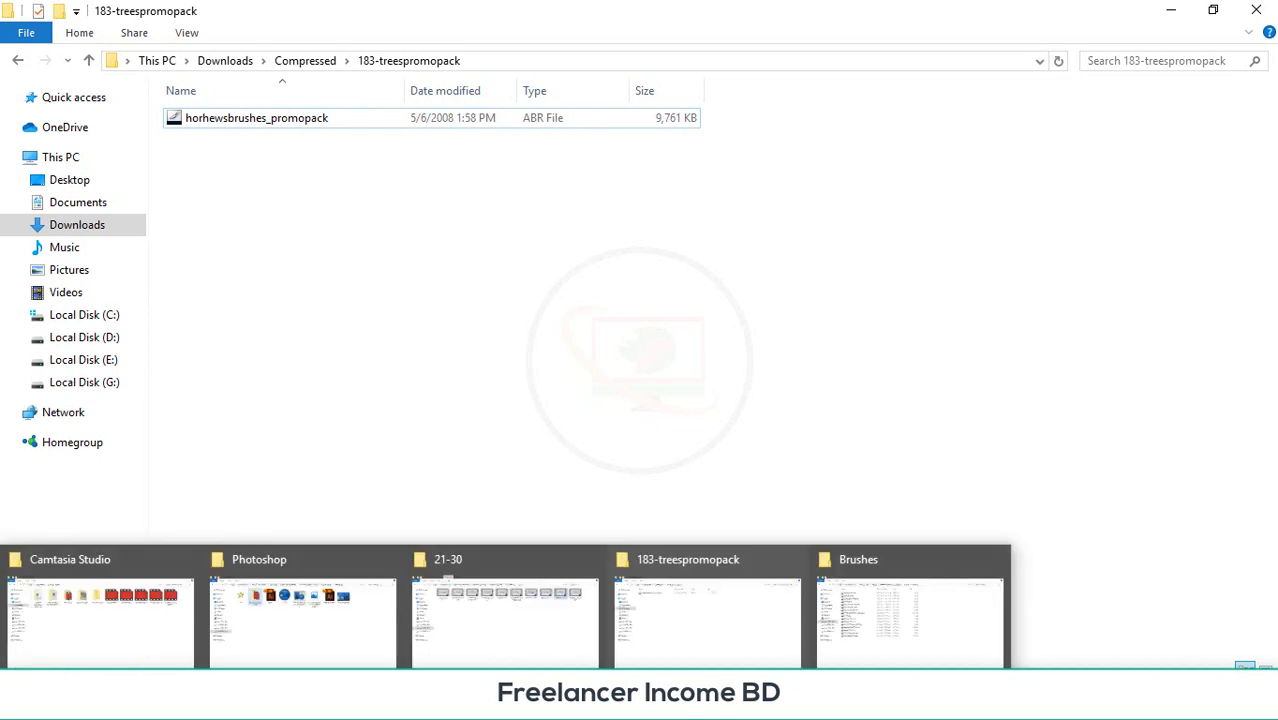
left_click(905, 640)
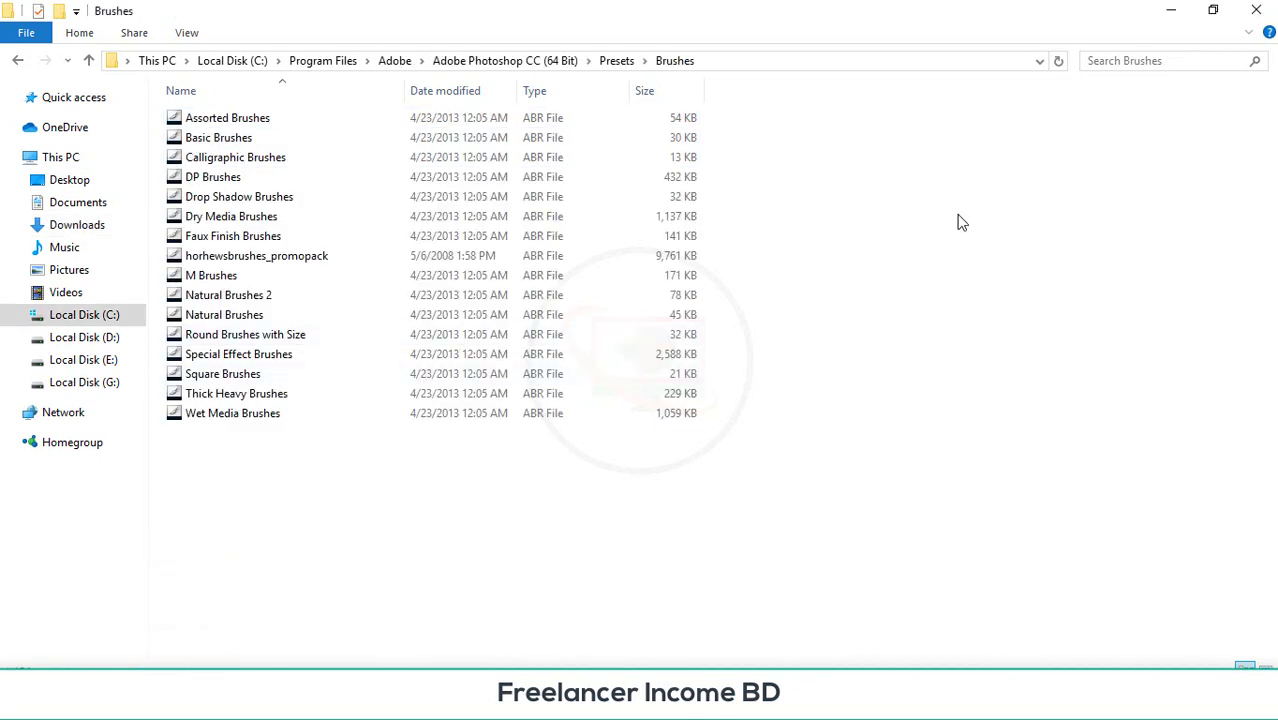
right_click(920, 185)
left_click(970, 260)
left_click(337, 256)
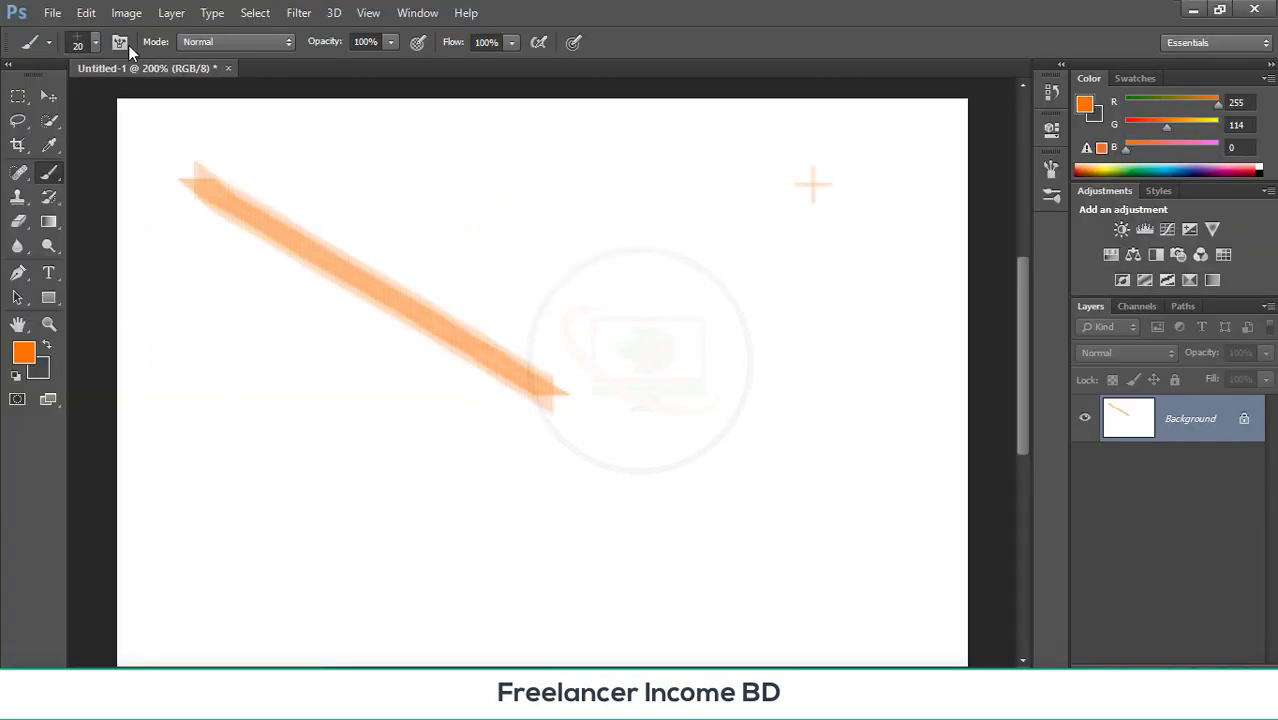
- Use Reset Brushes with Append to add the default brushes after the 301 px cross brush
left_click(96, 42)
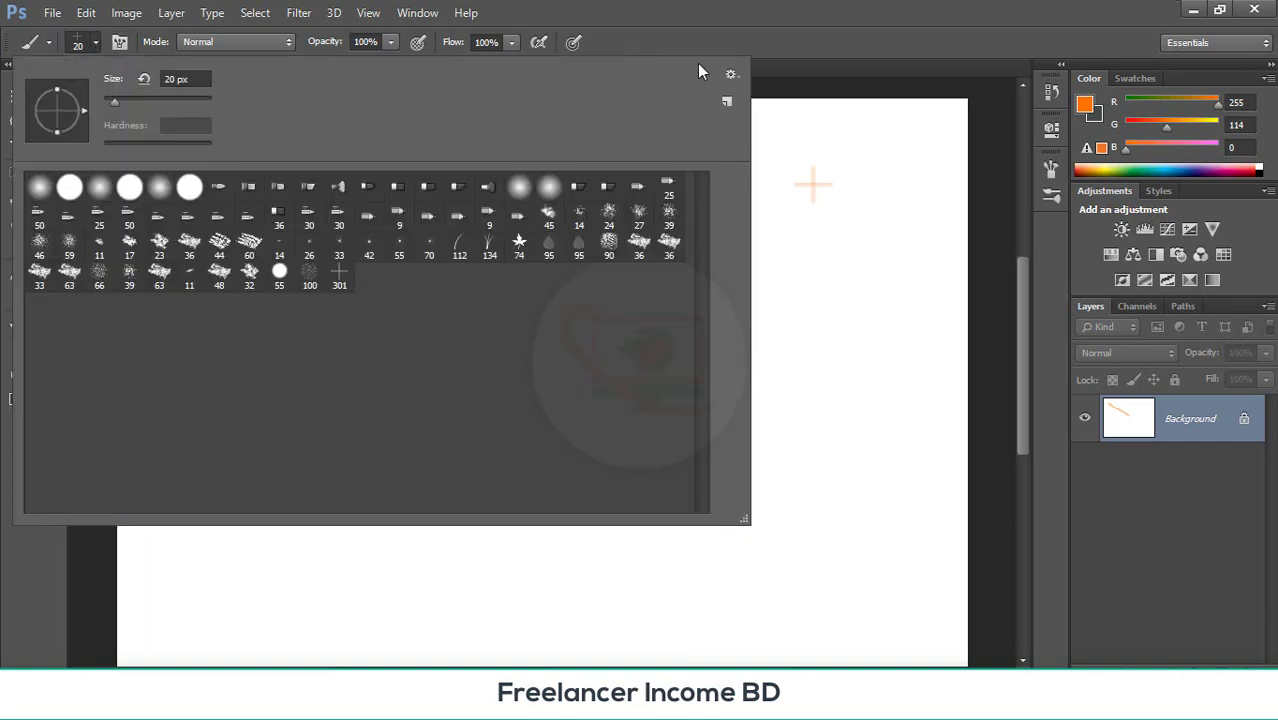
left_click(731, 74)
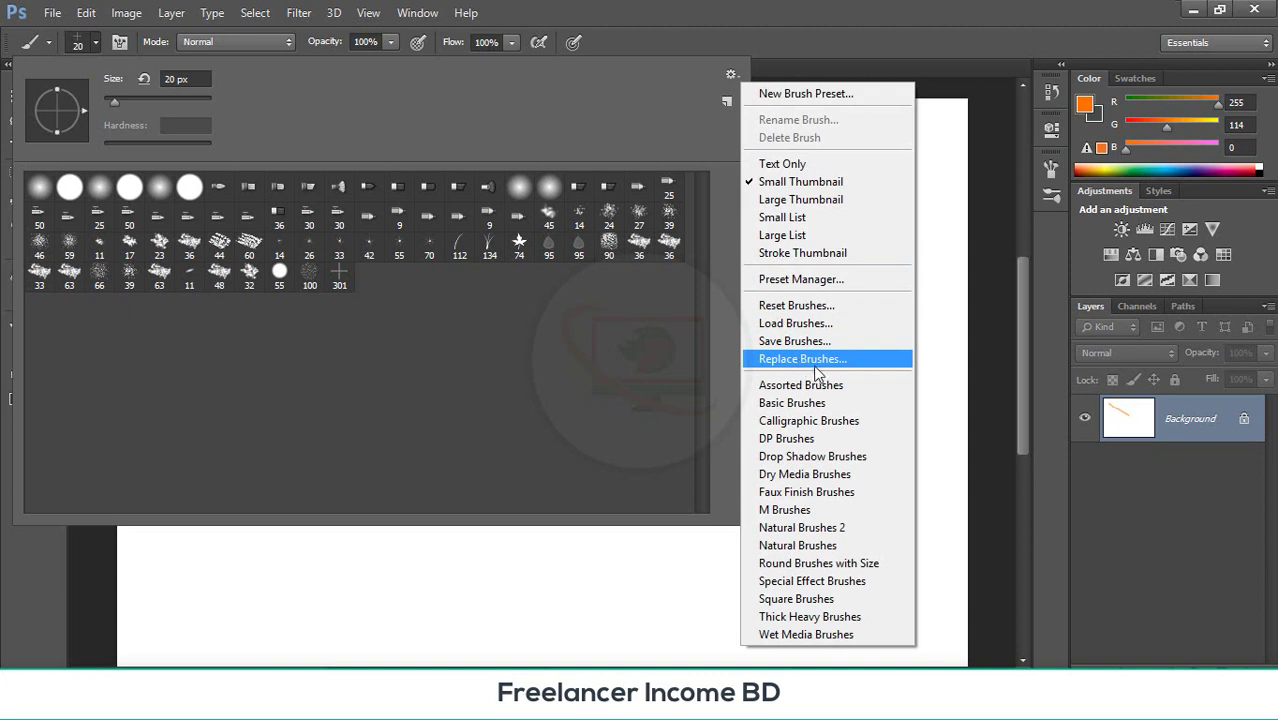
left_click(818, 308)
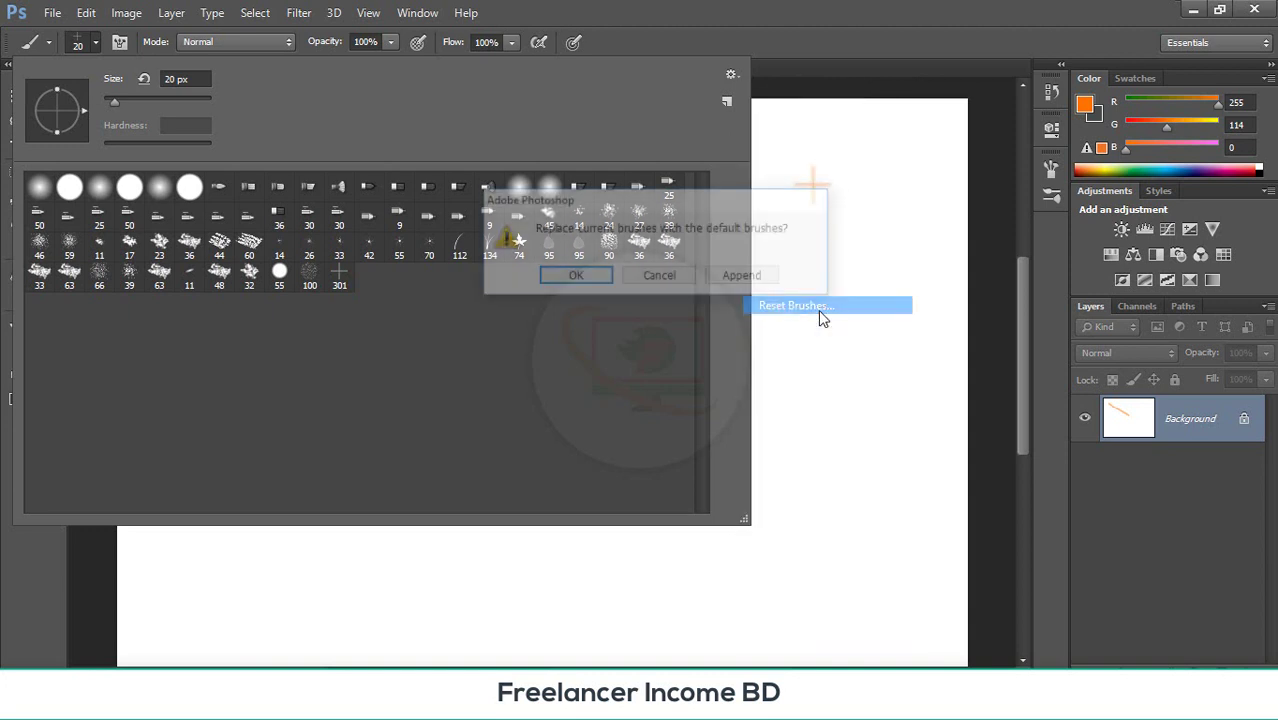
left_click(740, 279)
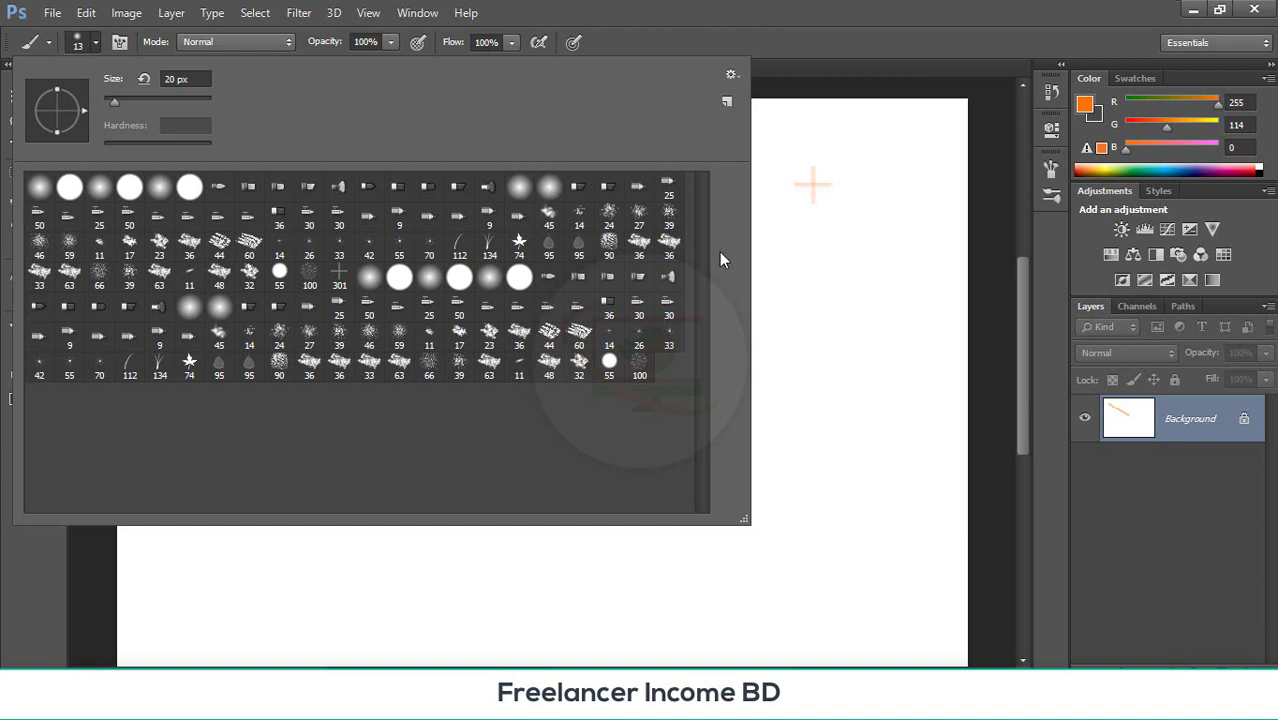
key("Return")
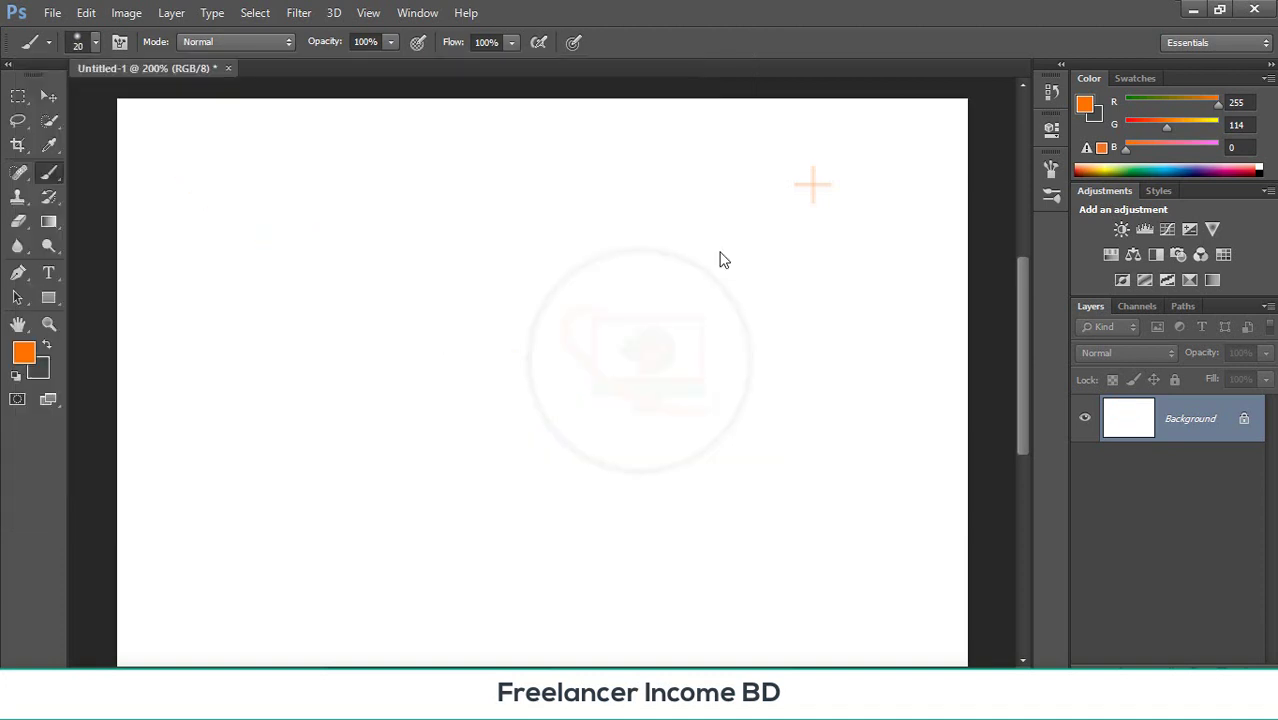
- Choose Replace Brushes and agree to save, then cancel the save dialog
left_click(96, 42)
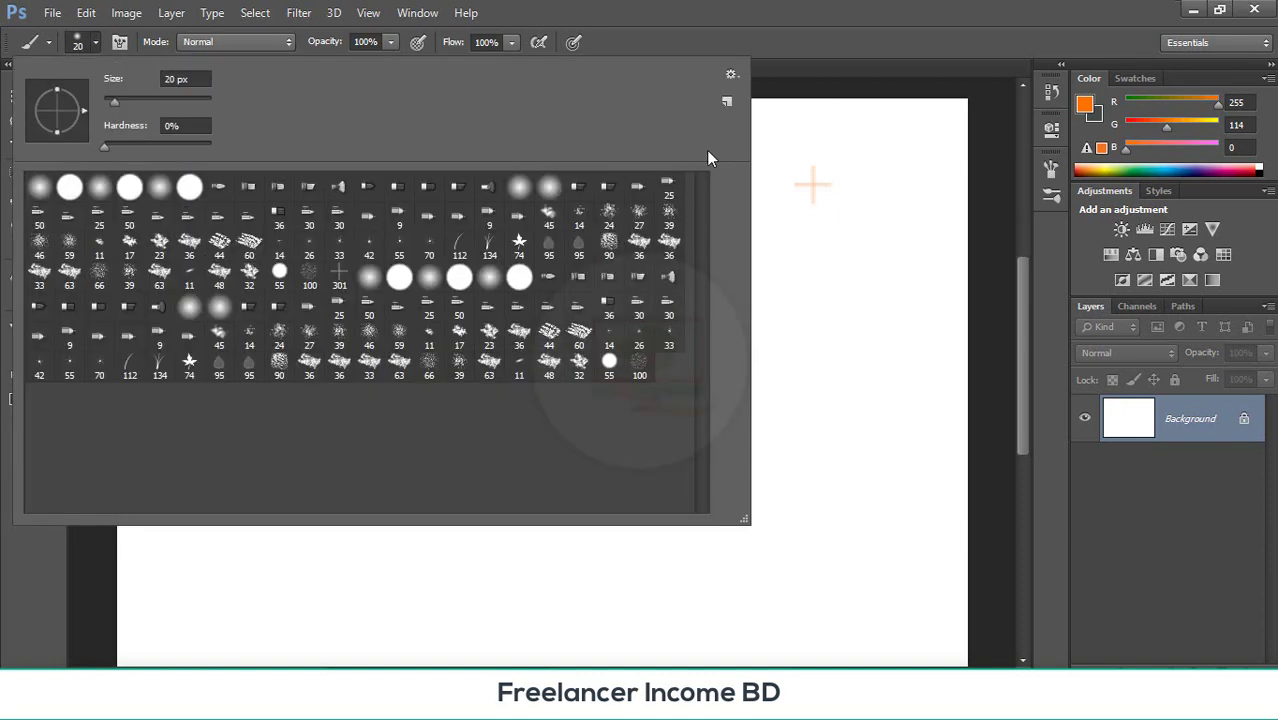
left_click(731, 75)
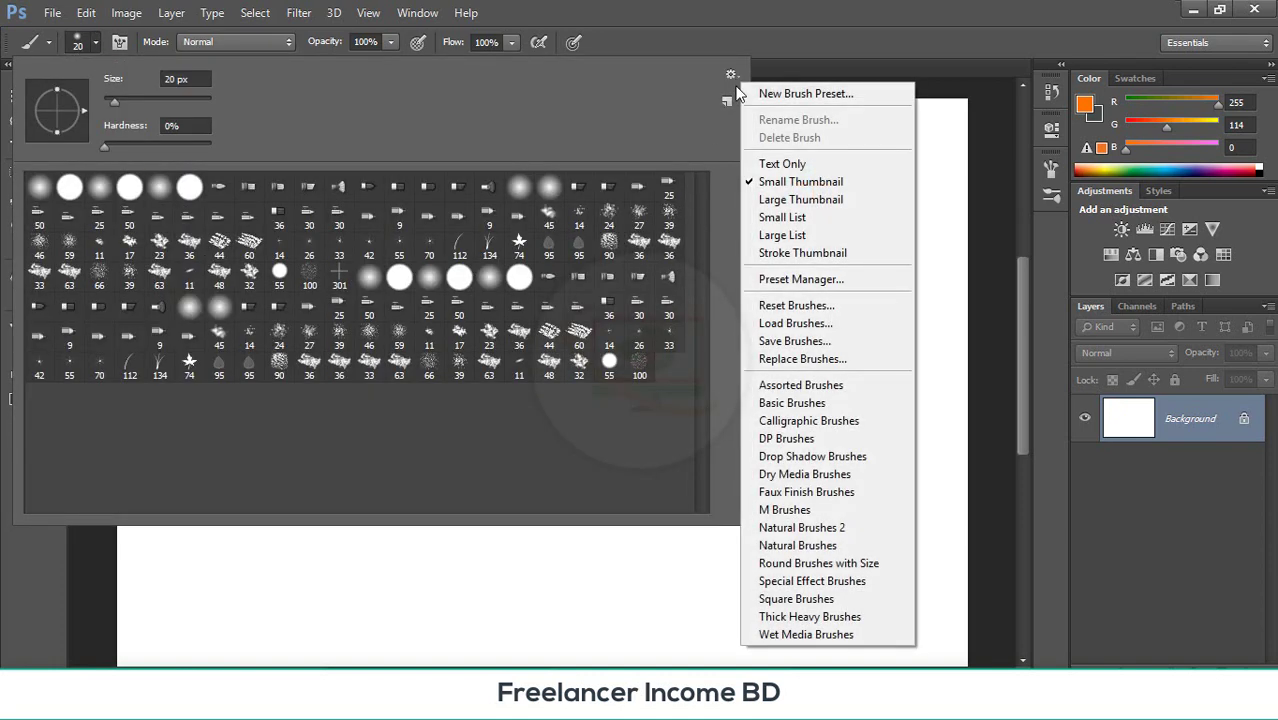
left_click(818, 366)
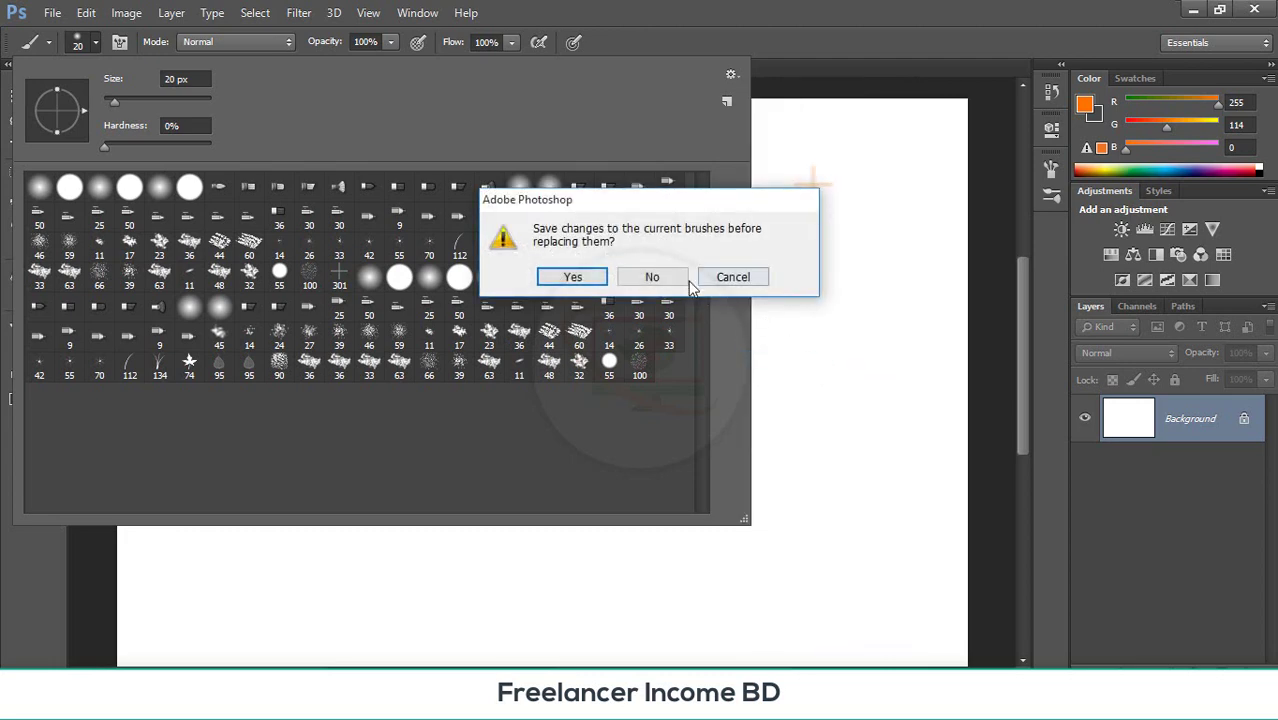
left_click(566, 279)
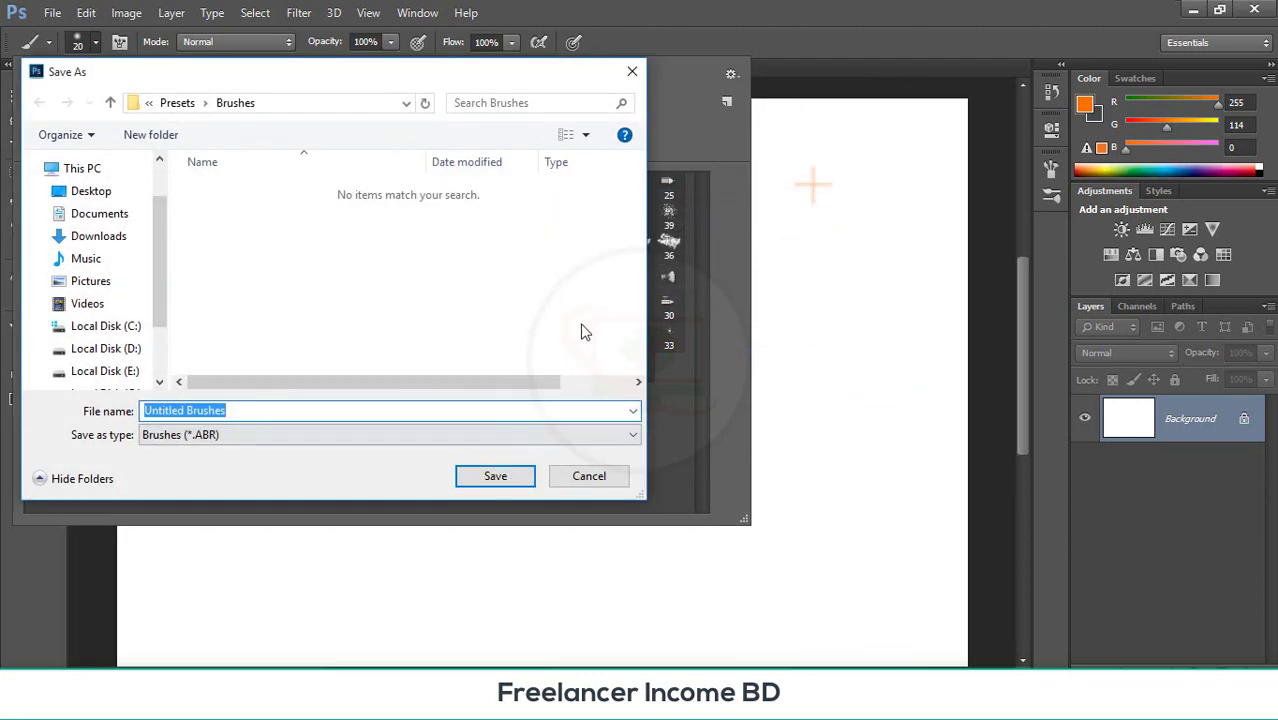
left_click(632, 71)
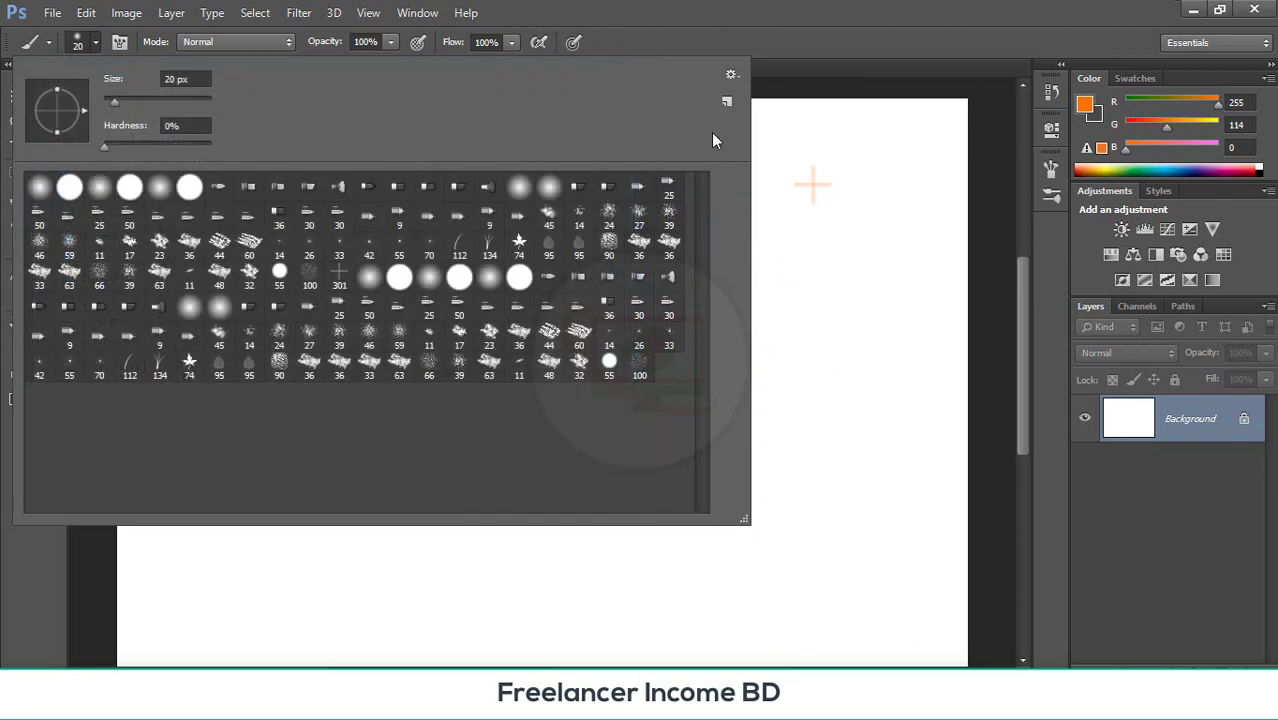
- Append the M Brushes set and paint a soft orange zigzag near the canvas centre
left_click(729, 77)
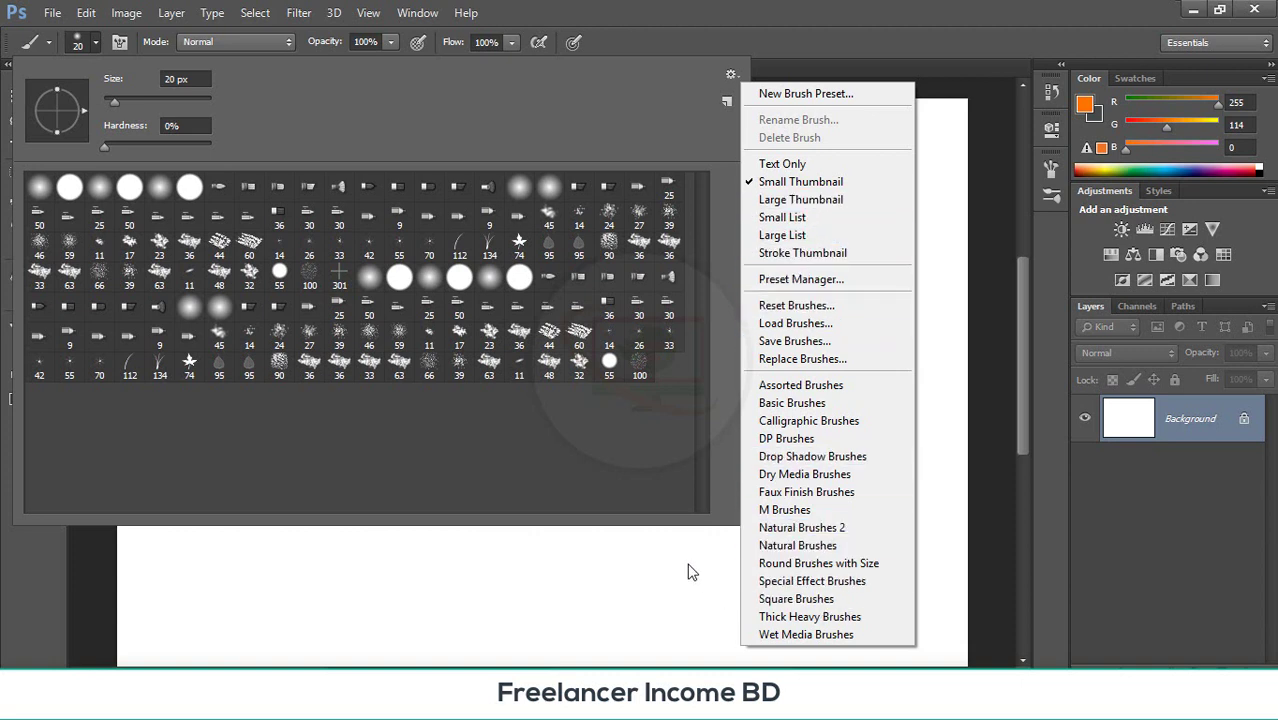
left_click(815, 509)
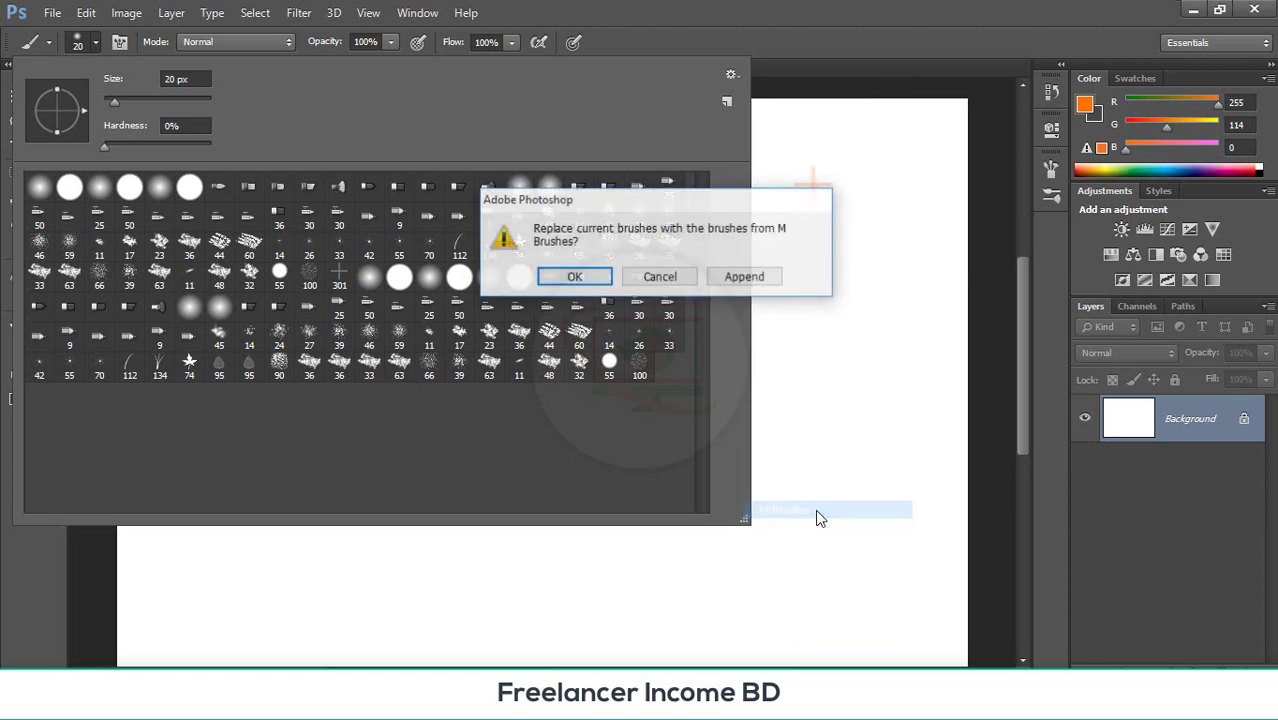
left_click(744, 277)
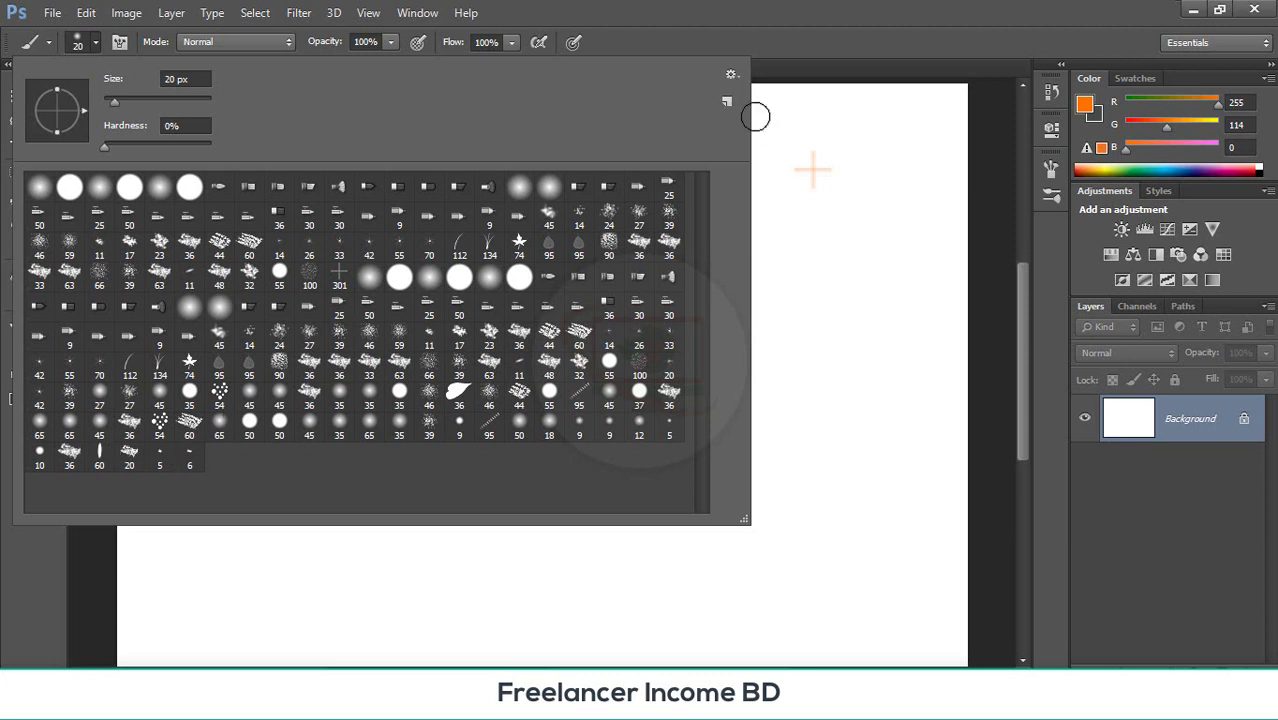
left_click(790, 179)
mouse_move(393, 219)
left_mouse_down()
mouse_move(667, 296)
mouse_move(473, 311)
mouse_move(573, 416)
left_mouse_up()
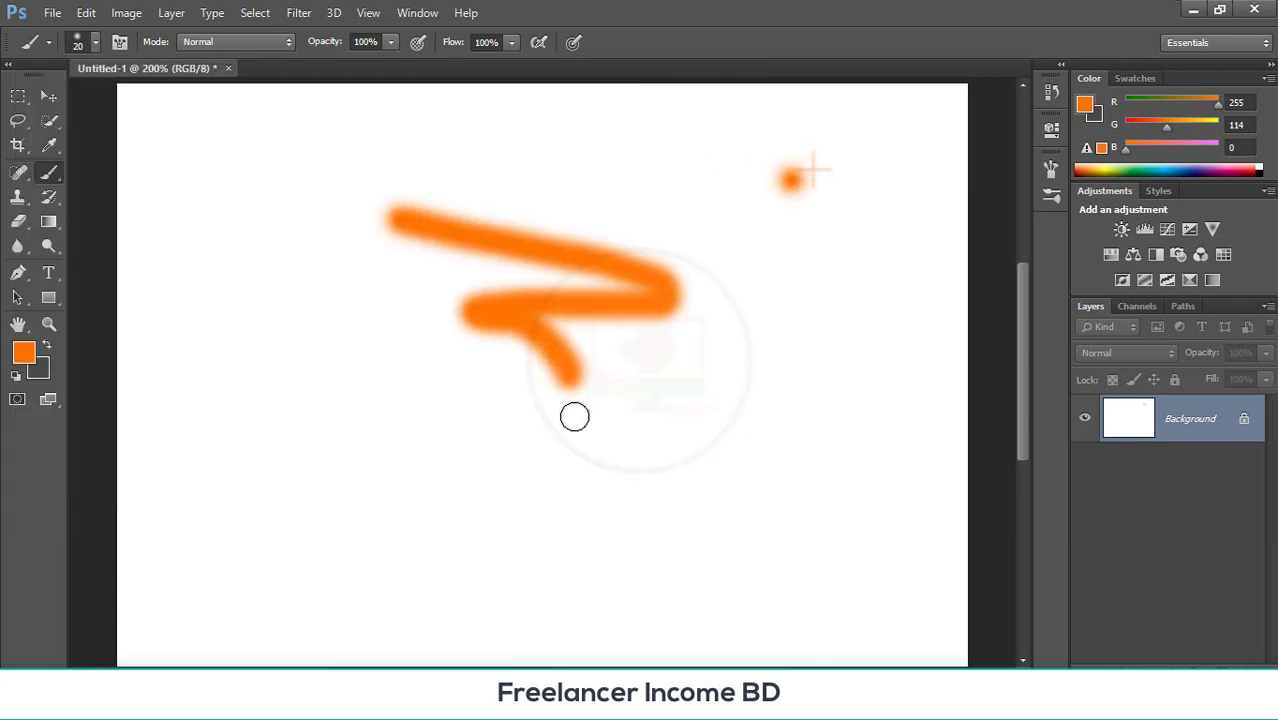
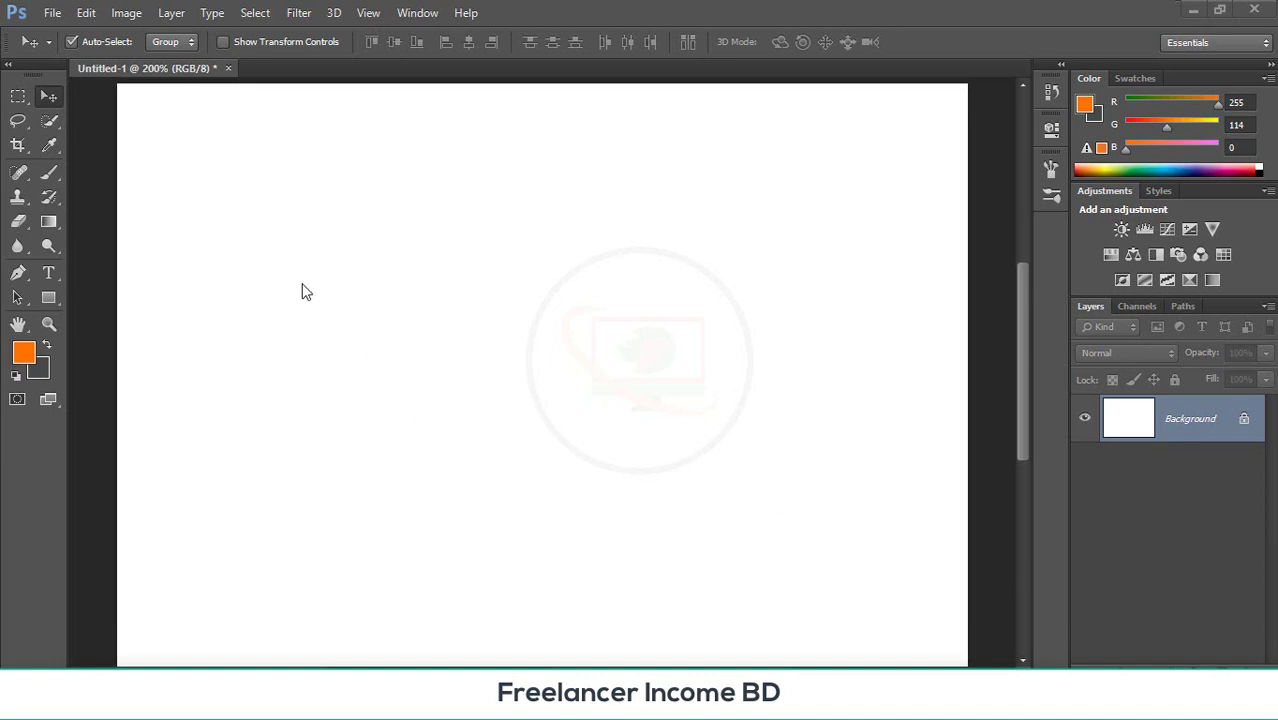
- Cancel the New document dialog twice, then bring up the Open dialog on the Desktop
left_click(60, 13)
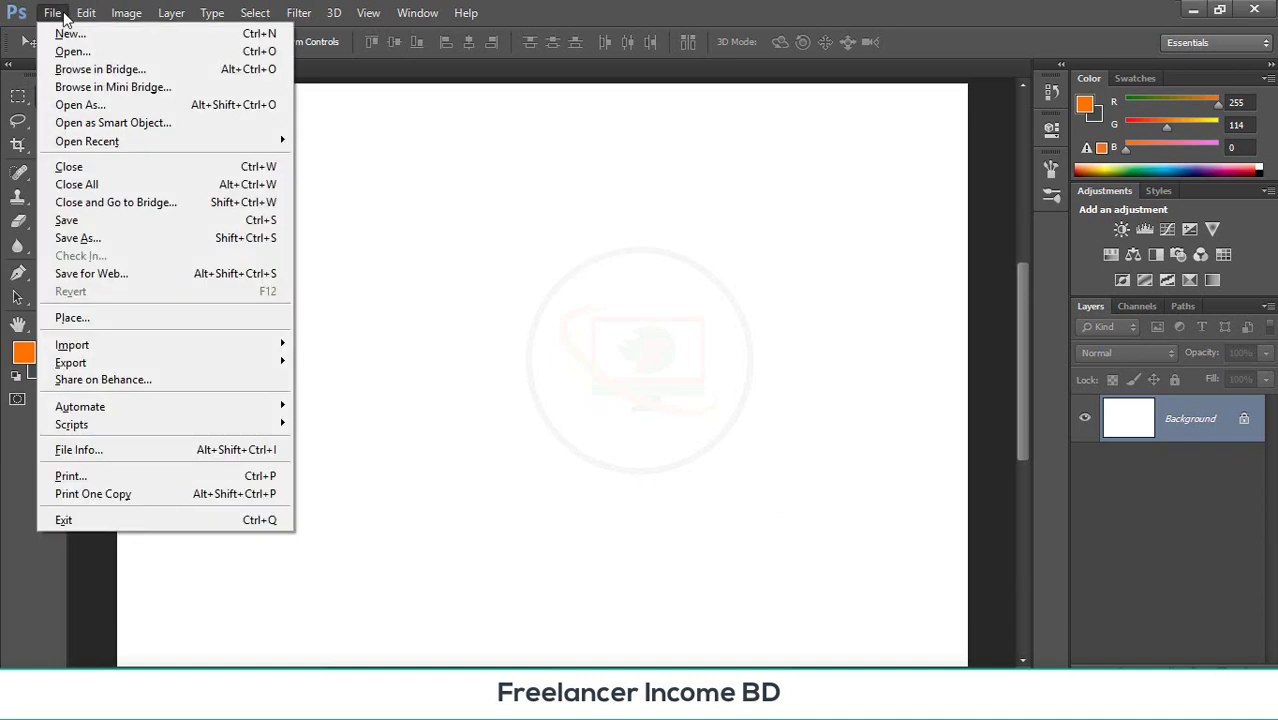
left_click(97, 38)
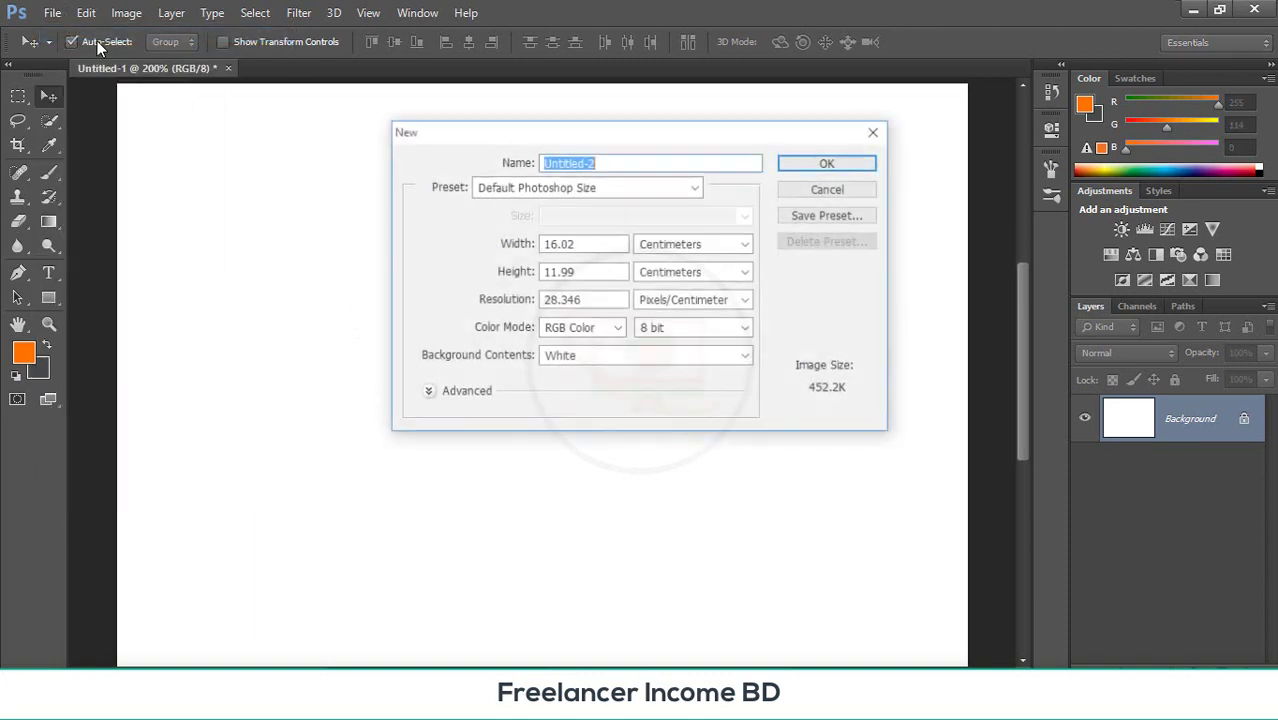
left_click(876, 133)
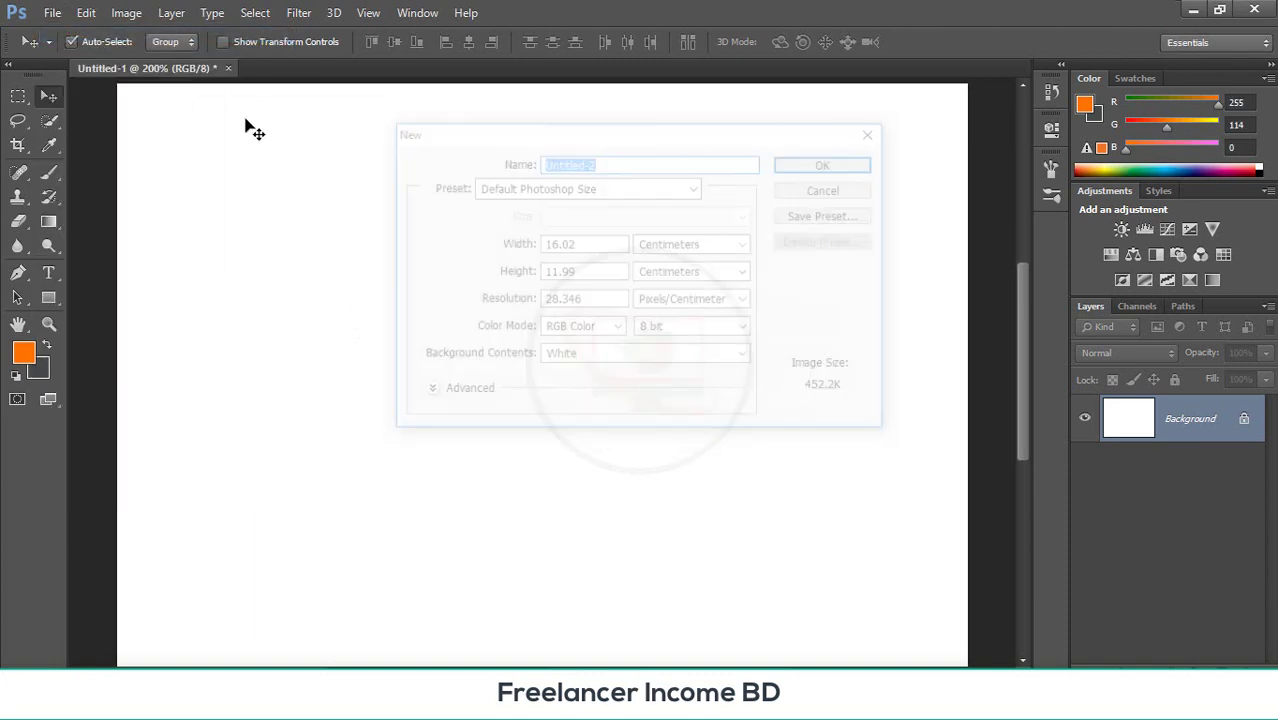
left_click(52, 14)
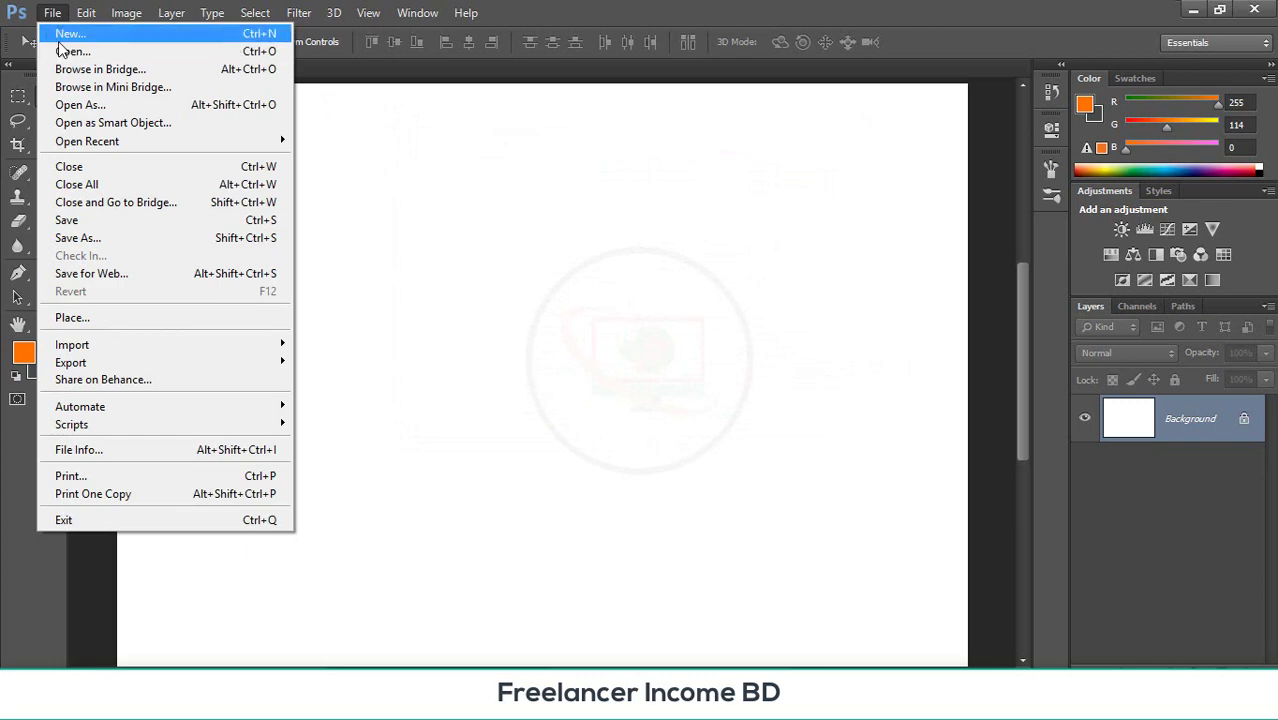
left_click(62, 35)
left_click(876, 133)
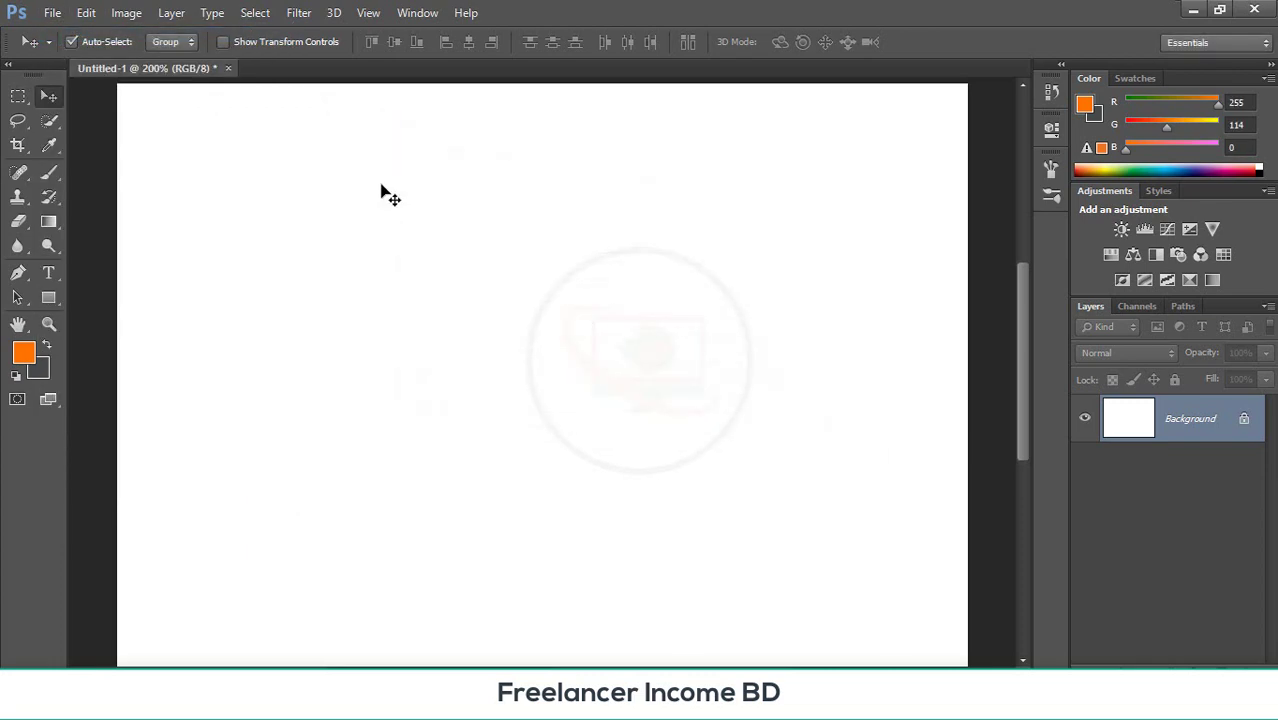
left_click(52, 14)
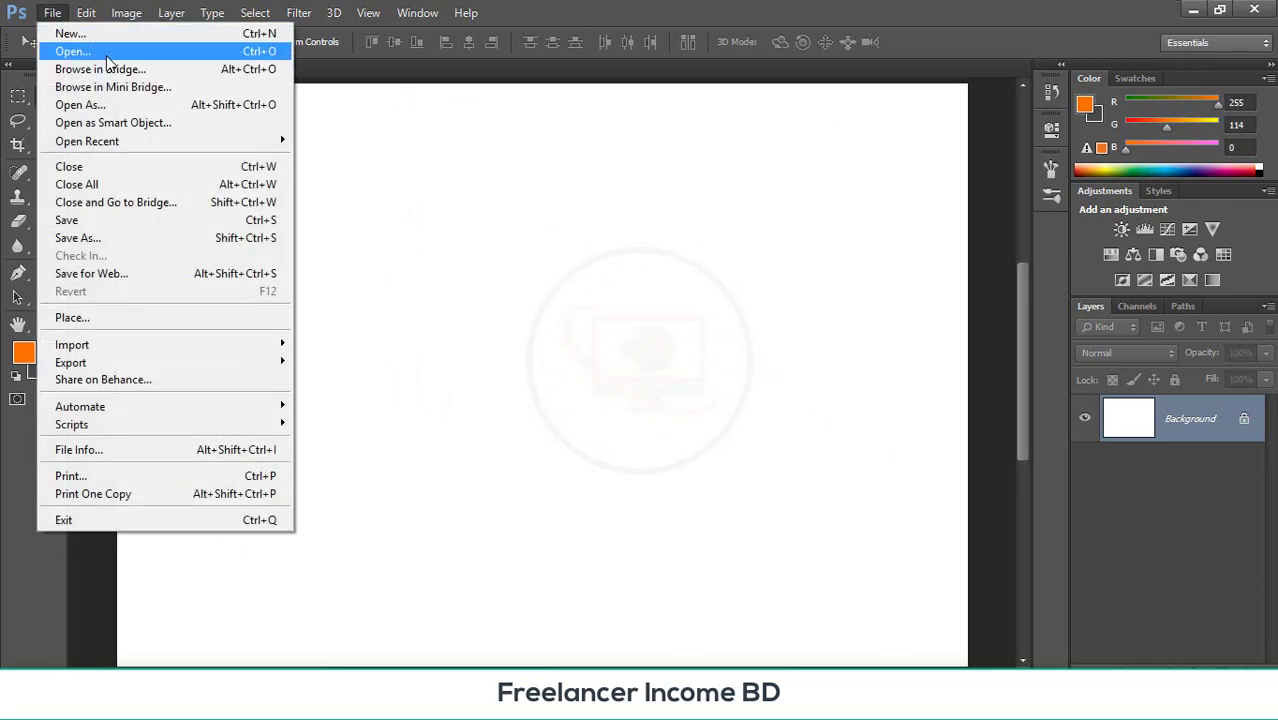
left_click(80, 48)
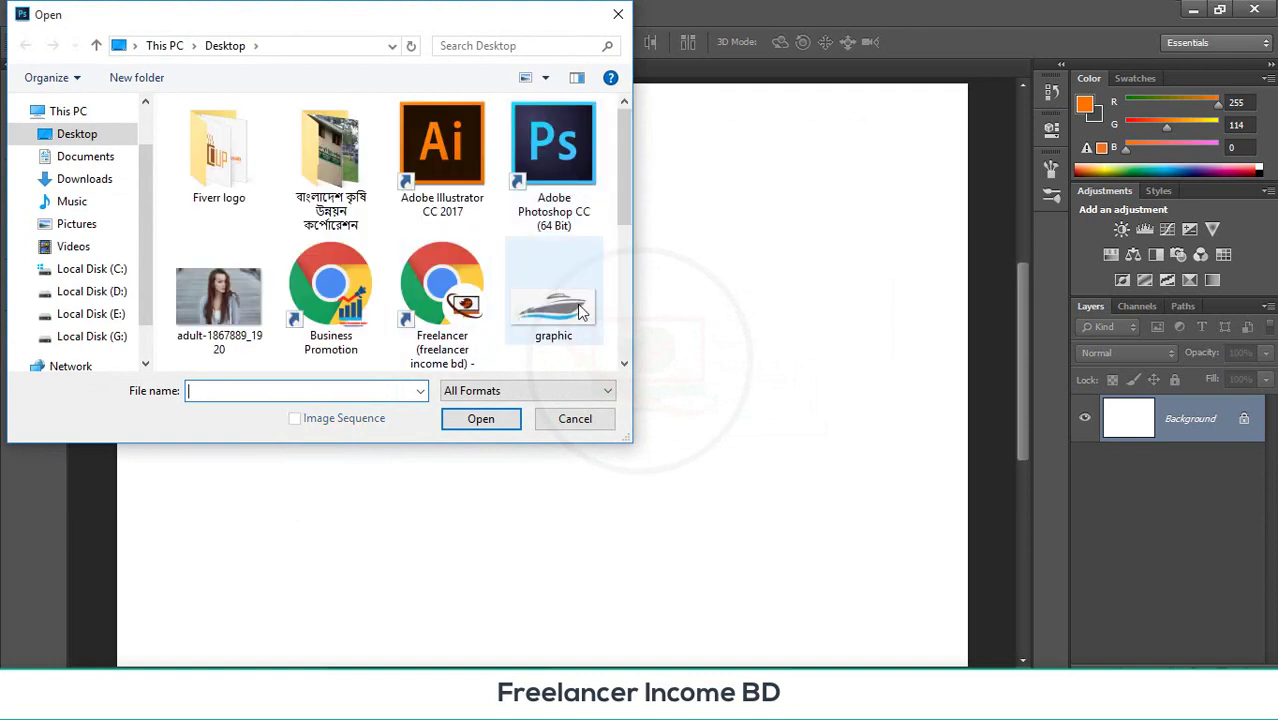
- Open graphic.png from the Desktop and select the Eraser Tool
double_click(579, 309)
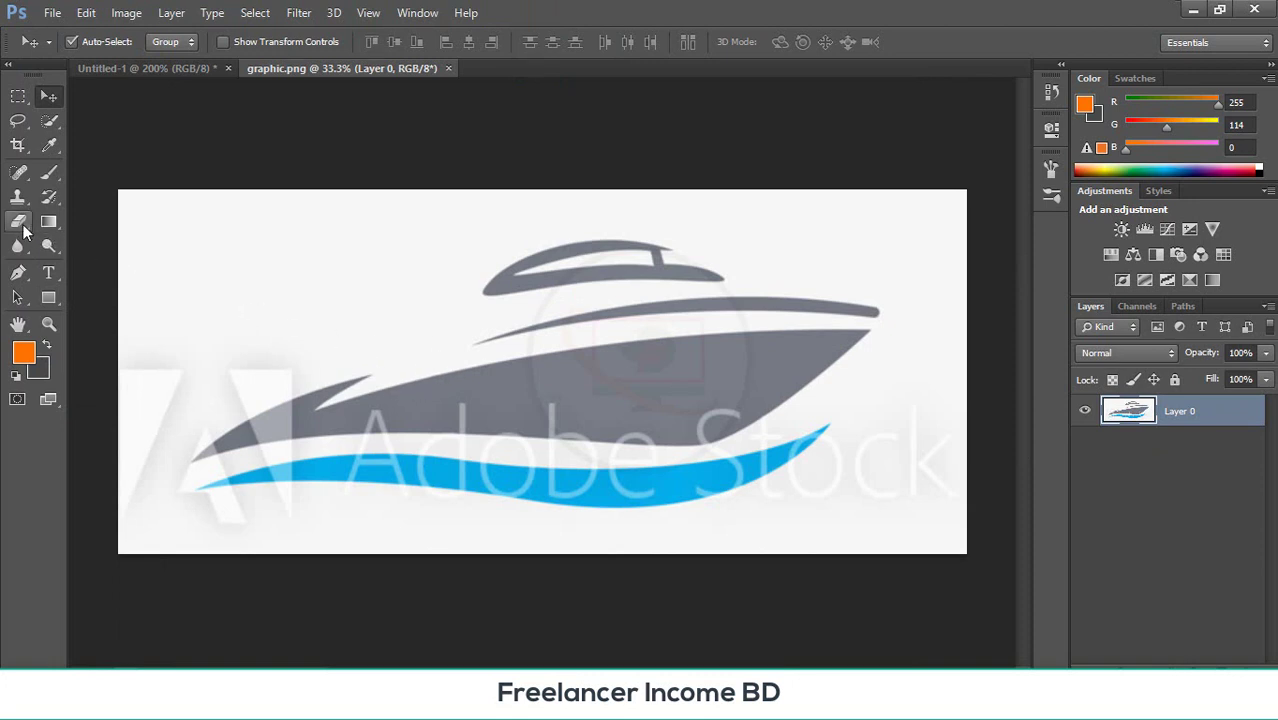
left_click(20, 224)
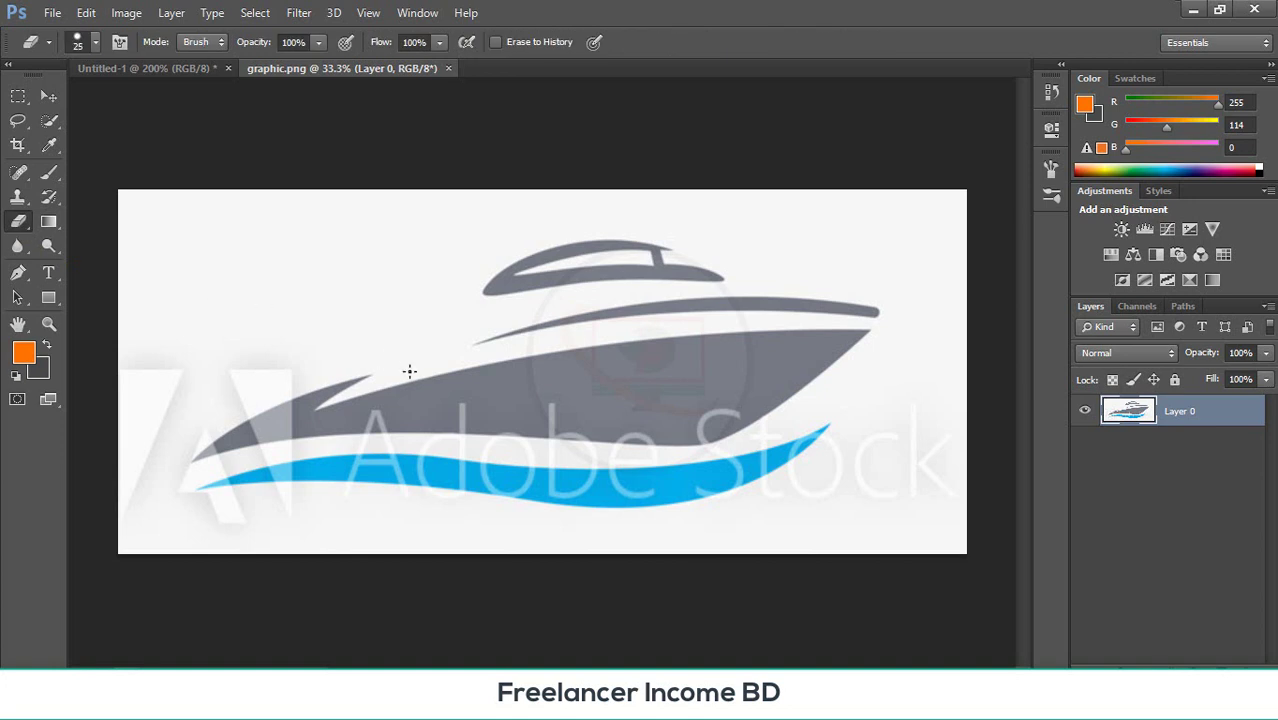
left_click(97, 42)
left_click(97, 42)
- Erase the boat's upper stripe and cabin top to transparency
left_click(476, 341)
mouse_move(487, 341)
left_mouse_down()
mouse_move(627, 309)
mouse_move(874, 311)
left_mouse_up()
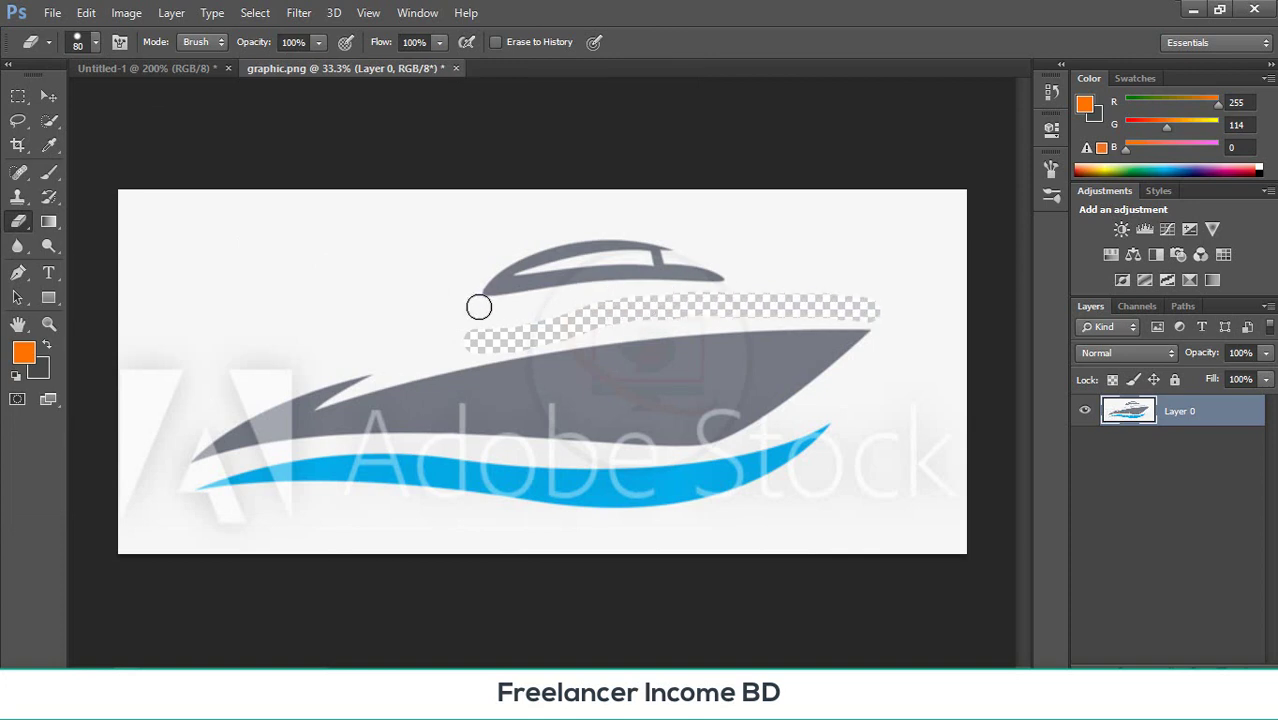
mouse_move(484, 260)
left_mouse_down()
mouse_move(517, 244)
mouse_move(499, 291)
mouse_move(597, 267)
mouse_move(583, 250)
mouse_move(547, 258)
mouse_move(643, 258)
mouse_move(673, 282)
mouse_move(717, 280)
mouse_move(605, 266)
mouse_move(544, 288)
left_mouse_up()
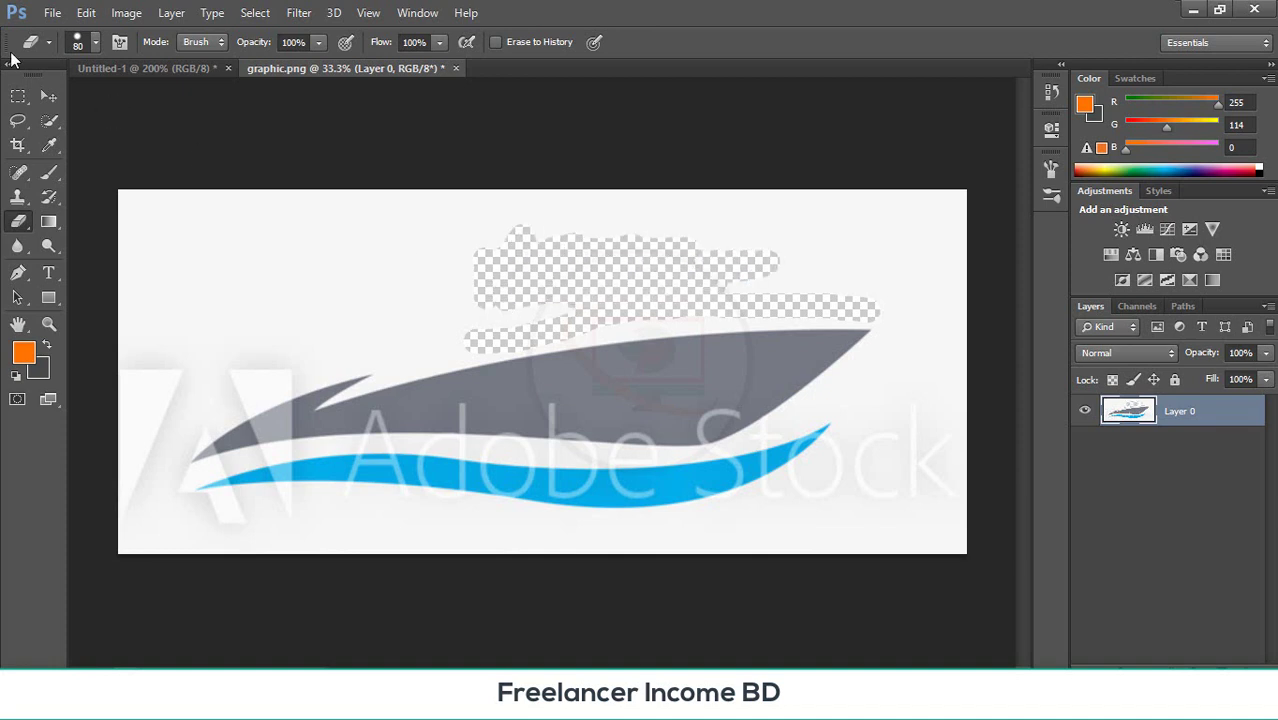
left_click(51, 12)
- Open adult-1867889_1920.jpg, undo a test eraser stroke, and duplicate Background as Layer 1
left_click(60, 48)
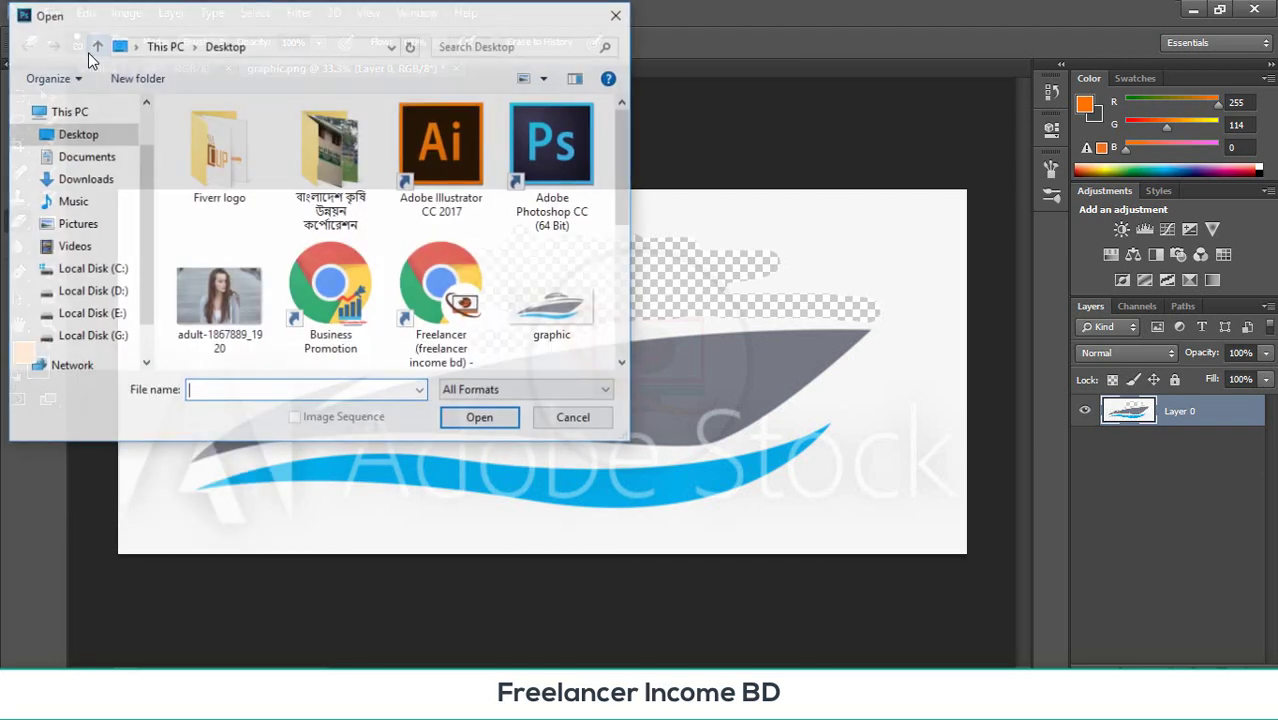
double_click(230, 298)
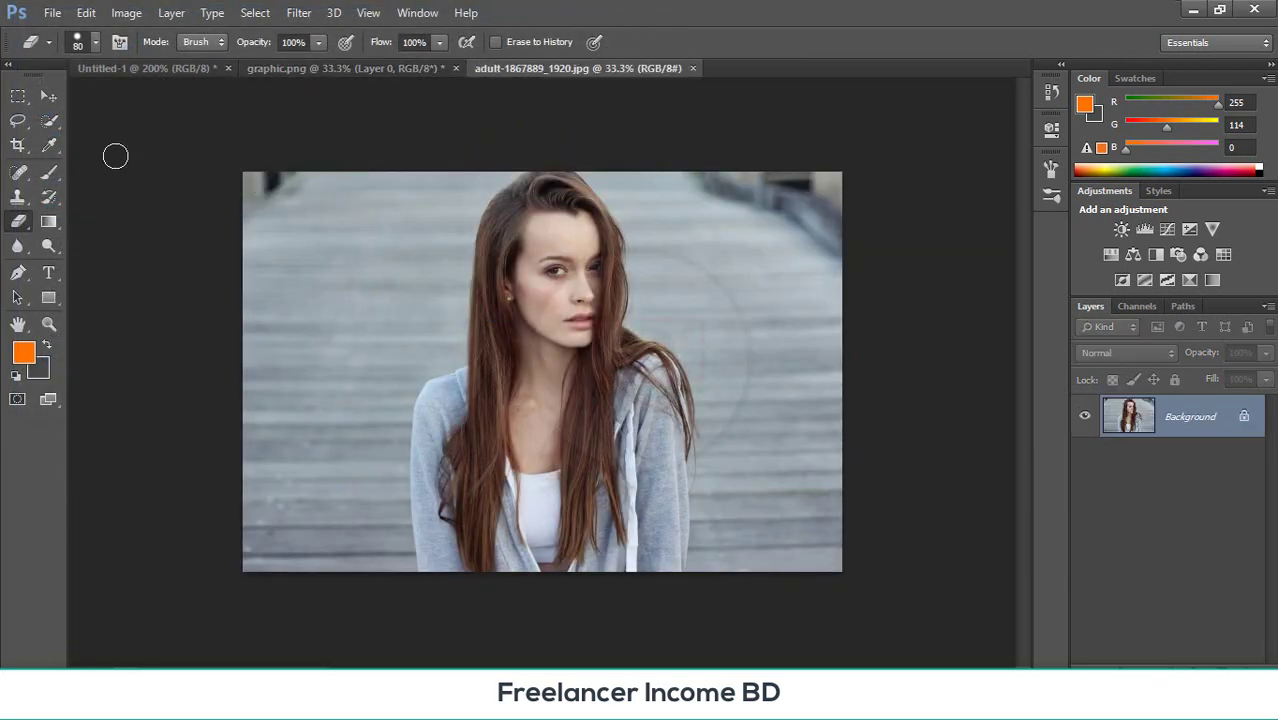
left_click_drag(350, 262, 327, 348)
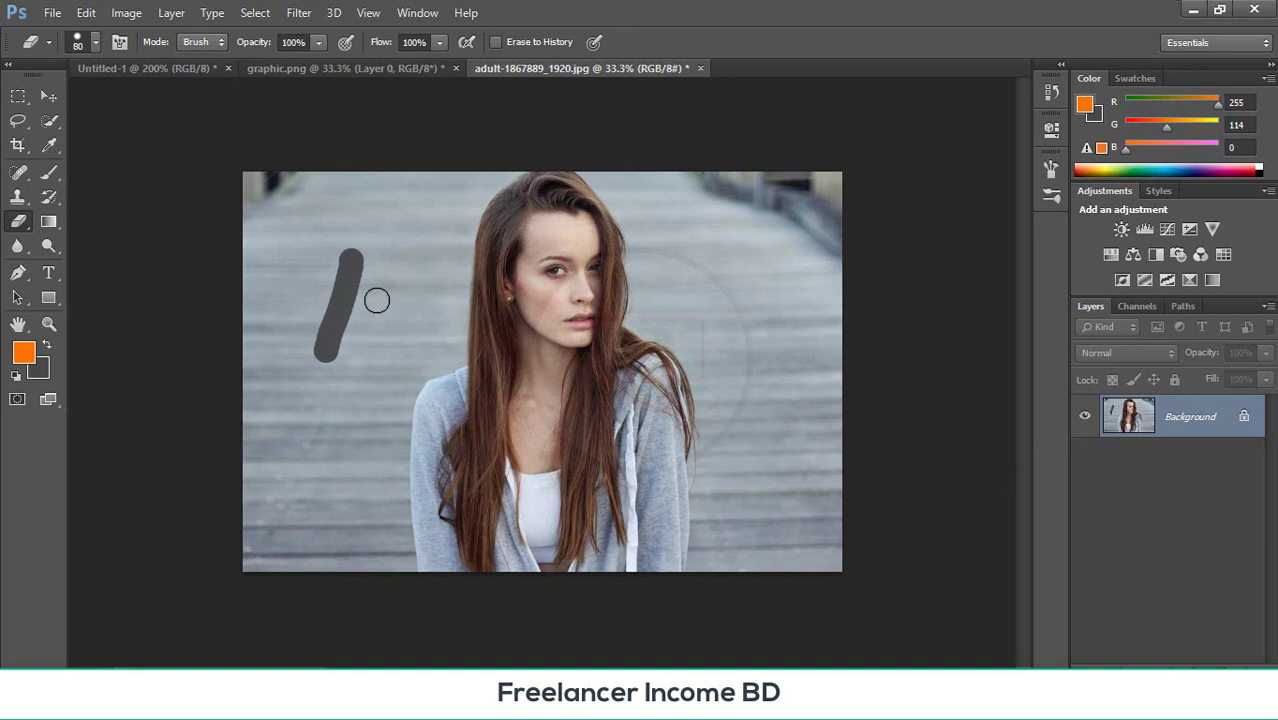
key("ctrl+z")
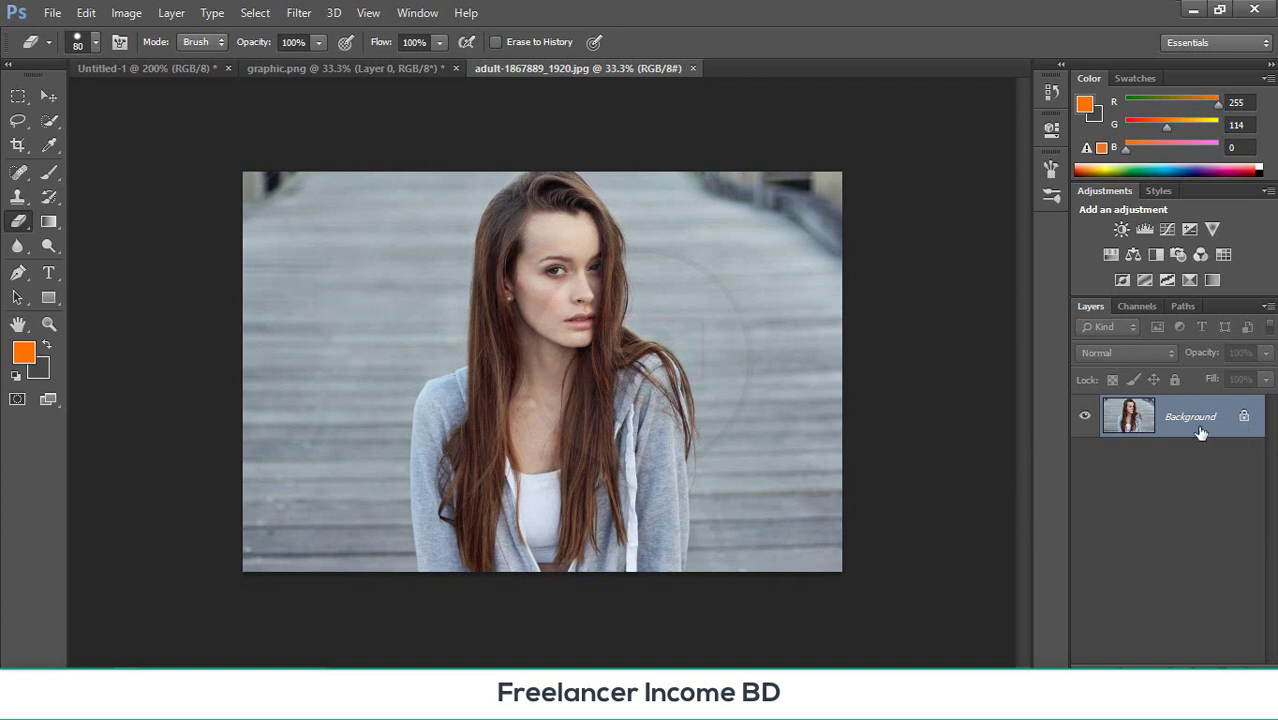
key("ctrl+j")
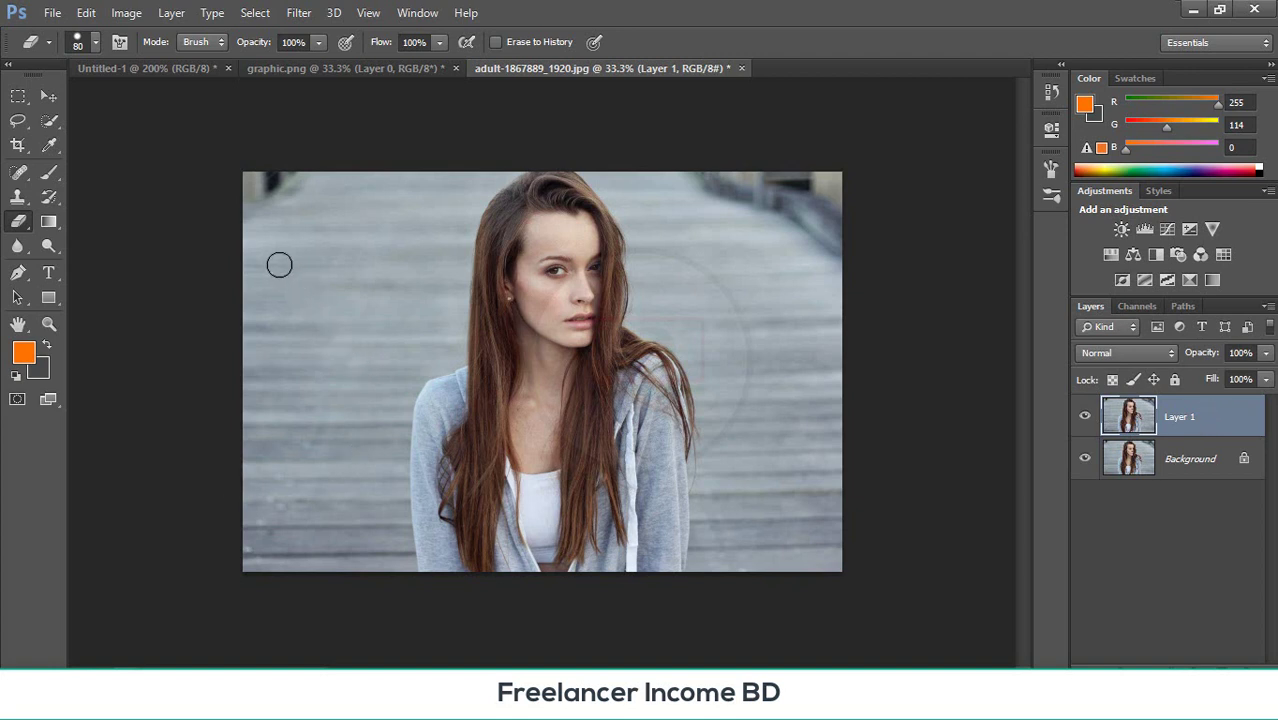
- Keep the standard Eraser Tool and choose the first brush preset
right_click(18, 221)
left_click(77, 219)
left_click(94, 46)
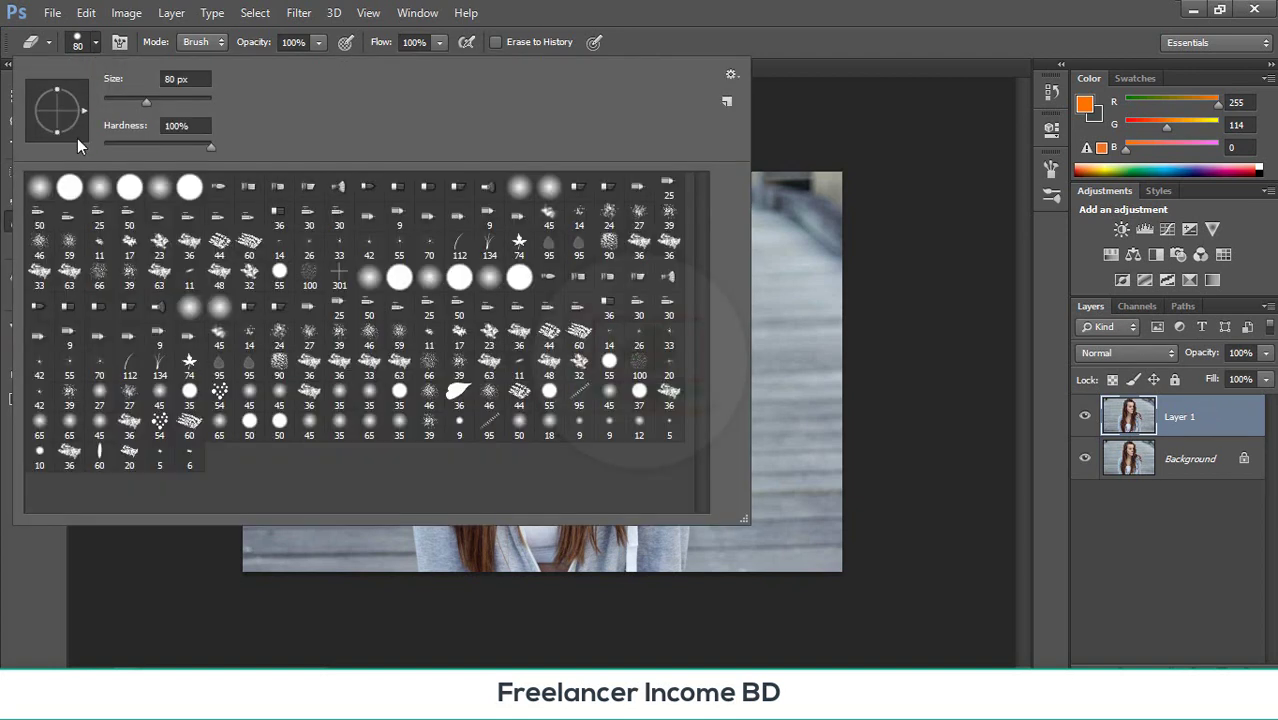
double_click(42, 187)
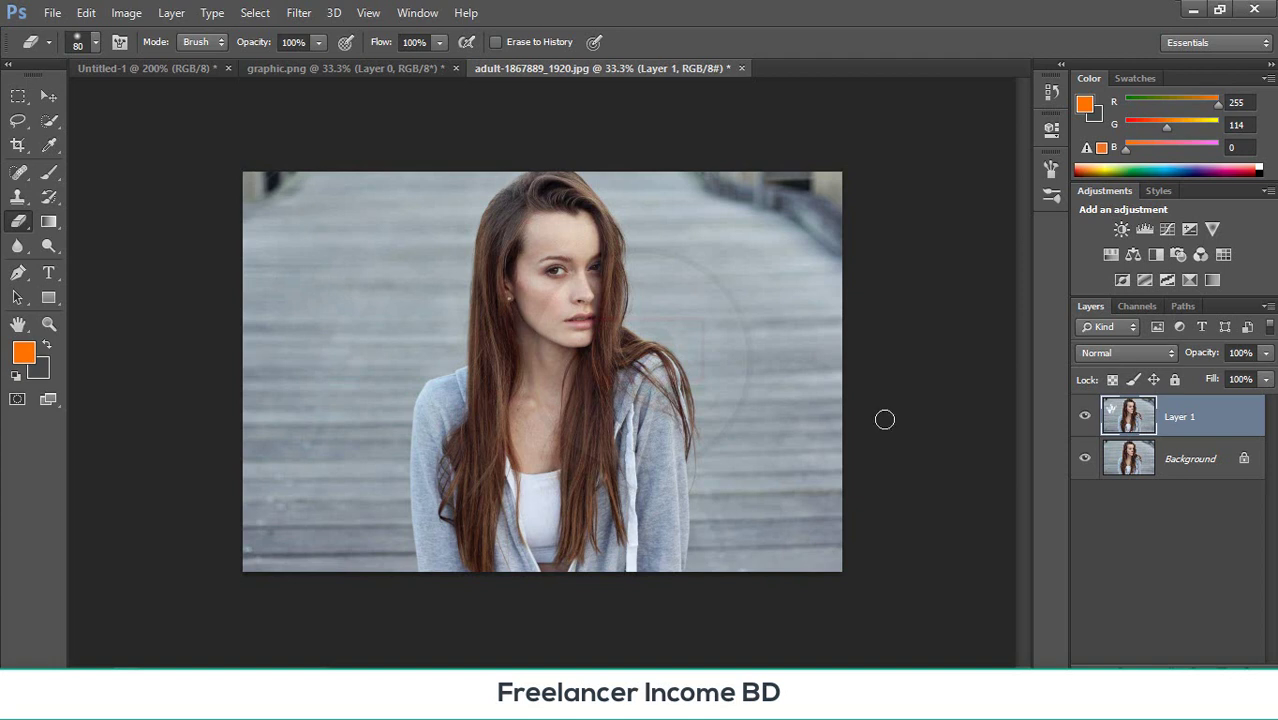
- Hide Background, erase Layer 1's left side with a 500 px brush, then undo everything
left_click(1086, 460)
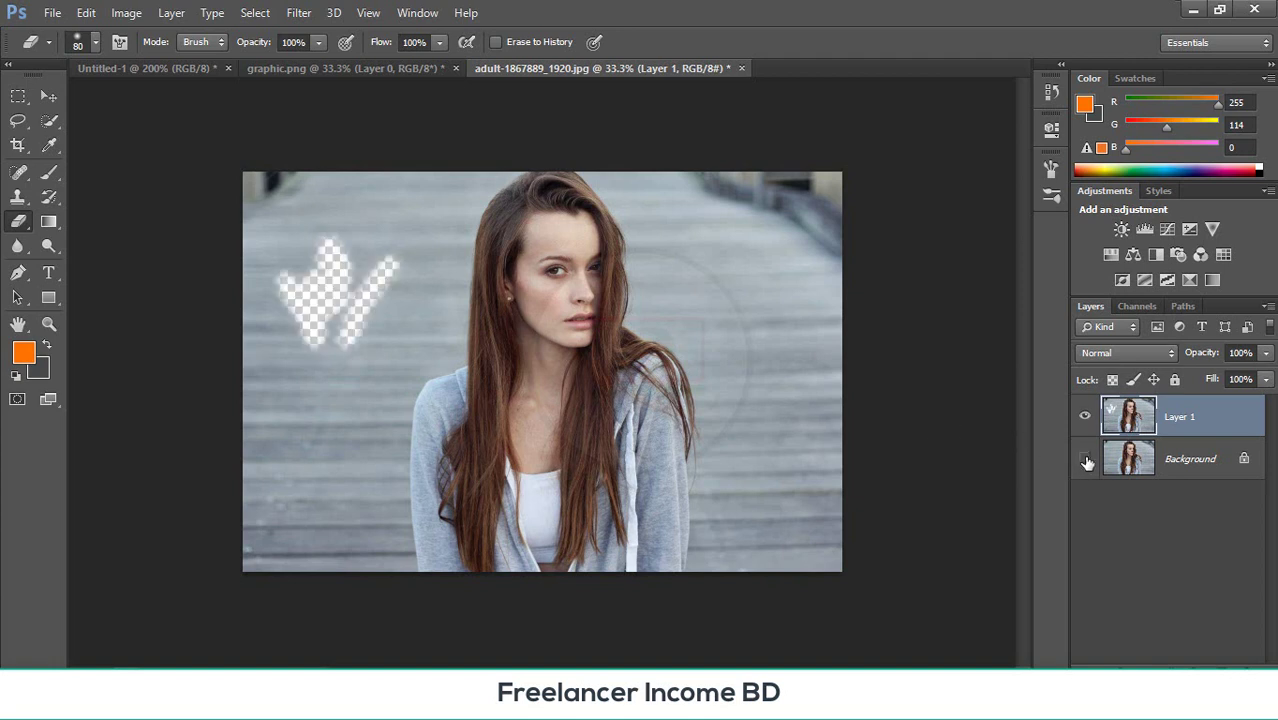
mouse_move(304, 213)
left_mouse_down()
mouse_move(271, 194)
mouse_move(258, 296)
mouse_move(237, 203)
mouse_move(257, 185)
mouse_move(258, 207)
mouse_move(256, 173)
mouse_move(359, 165)
mouse_move(294, 190)
mouse_move(328, 188)
left_mouse_up()
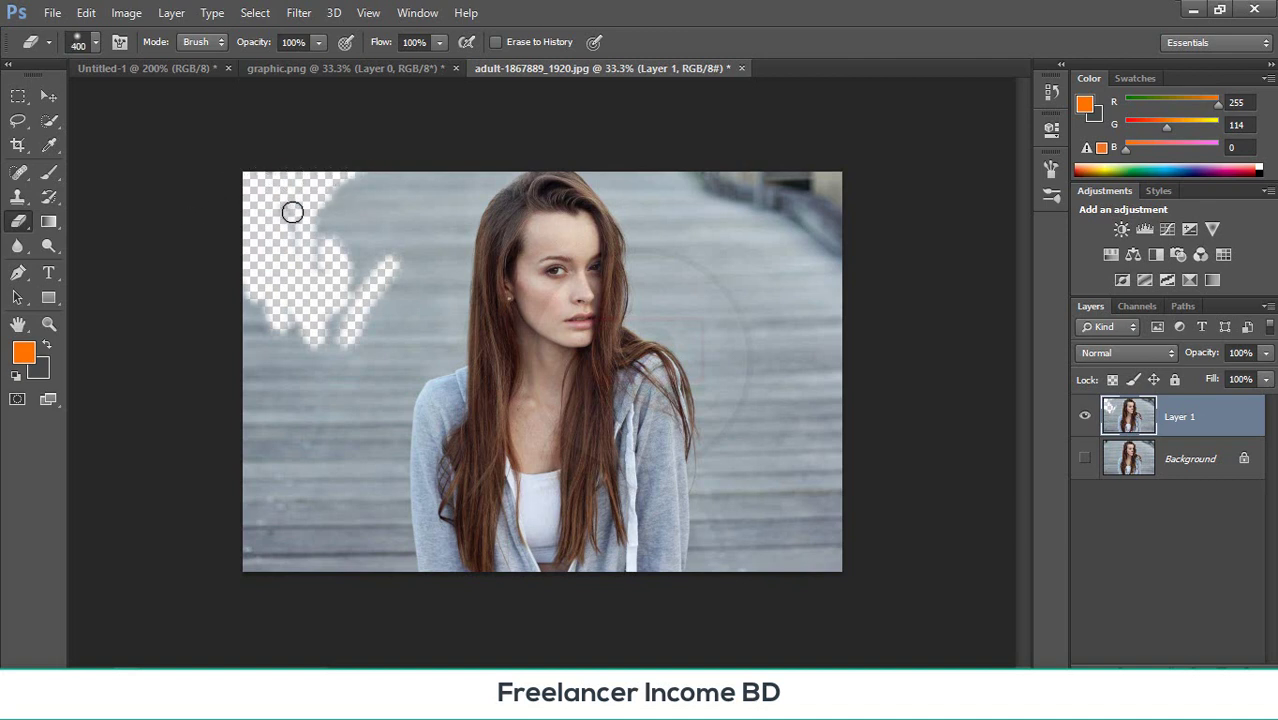
key("bracketright")
mouse_move(292, 212)
left_mouse_down()
mouse_move(322, 194)
mouse_move(308, 243)
mouse_move(300, 200)
mouse_move(285, 300)
left_mouse_up()
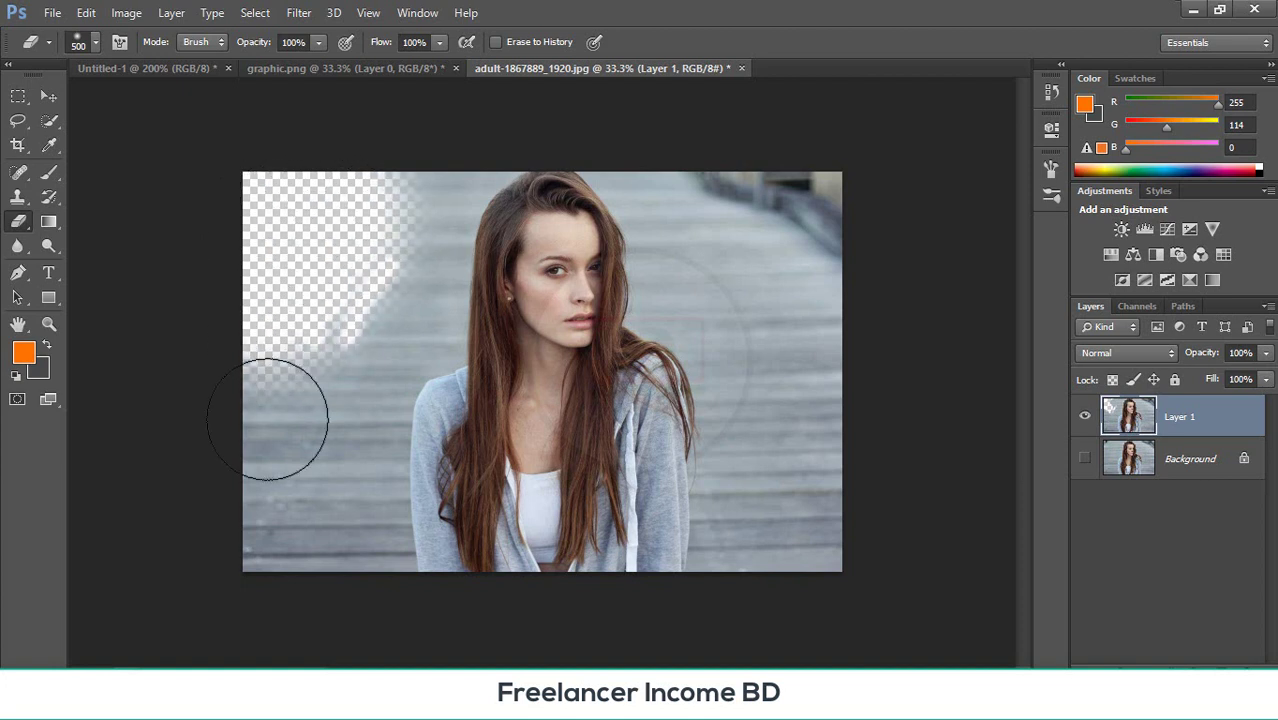
mouse_move(268, 419)
left_mouse_down()
mouse_move(291, 497)
mouse_move(325, 531)
mouse_move(342, 507)
mouse_move(335, 458)
mouse_move(276, 534)
mouse_move(261, 528)
mouse_move(330, 308)
mouse_move(323, 355)
mouse_move(339, 320)
mouse_move(368, 186)
mouse_move(380, 194)
mouse_move(386, 171)
mouse_move(394, 208)
mouse_move(412, 172)
mouse_move(397, 251)
mouse_move(445, 162)
mouse_move(619, 148)
mouse_move(779, 171)
mouse_move(213, 271)
mouse_move(439, 320)
mouse_move(380, 404)
mouse_move(282, 473)
mouse_move(341, 535)
mouse_move(457, 550)
mouse_move(604, 492)
mouse_move(643, 578)
mouse_move(599, 621)
mouse_move(721, 193)
mouse_move(797, 351)
mouse_move(728, 353)
mouse_move(741, 206)
mouse_move(797, 168)
mouse_move(813, 244)
mouse_move(813, 219)
mouse_move(811, 593)
mouse_move(812, 485)
mouse_move(745, 526)
mouse_move(438, 523)
left_mouse_up()
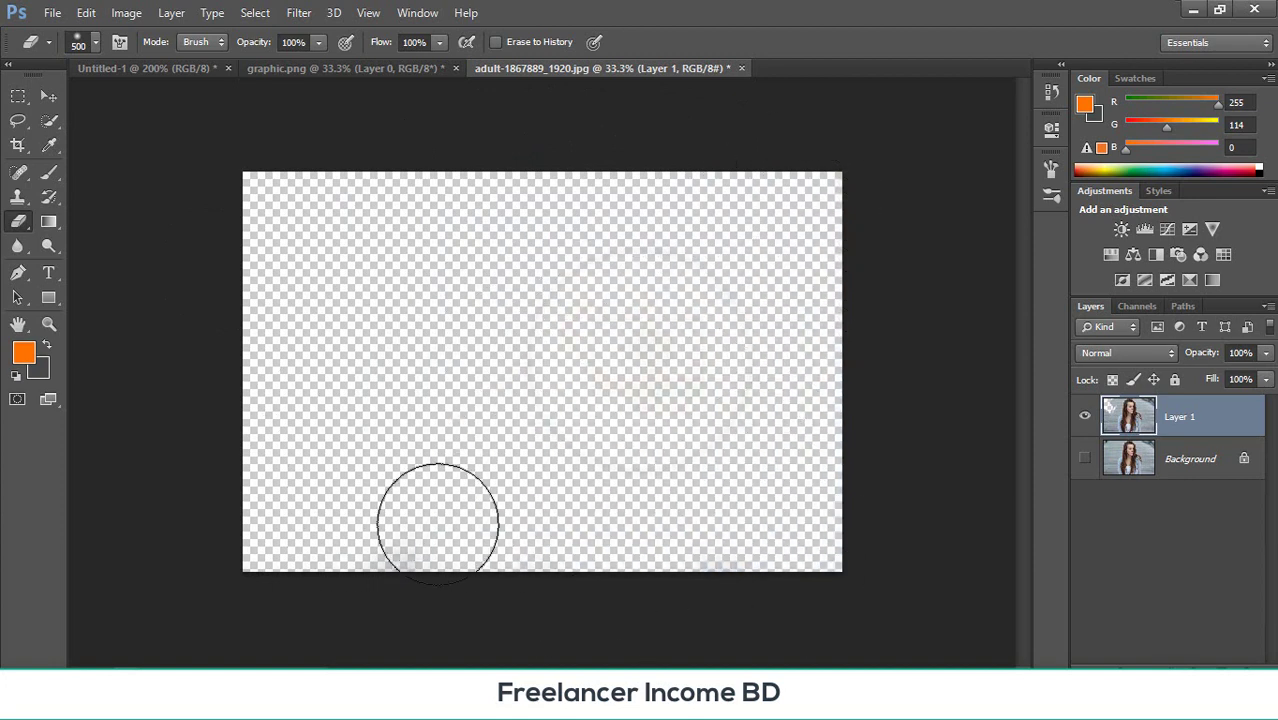
key("ctrl+alt+z")
key("ctrl+alt+z")
key("ctrl+alt+z")
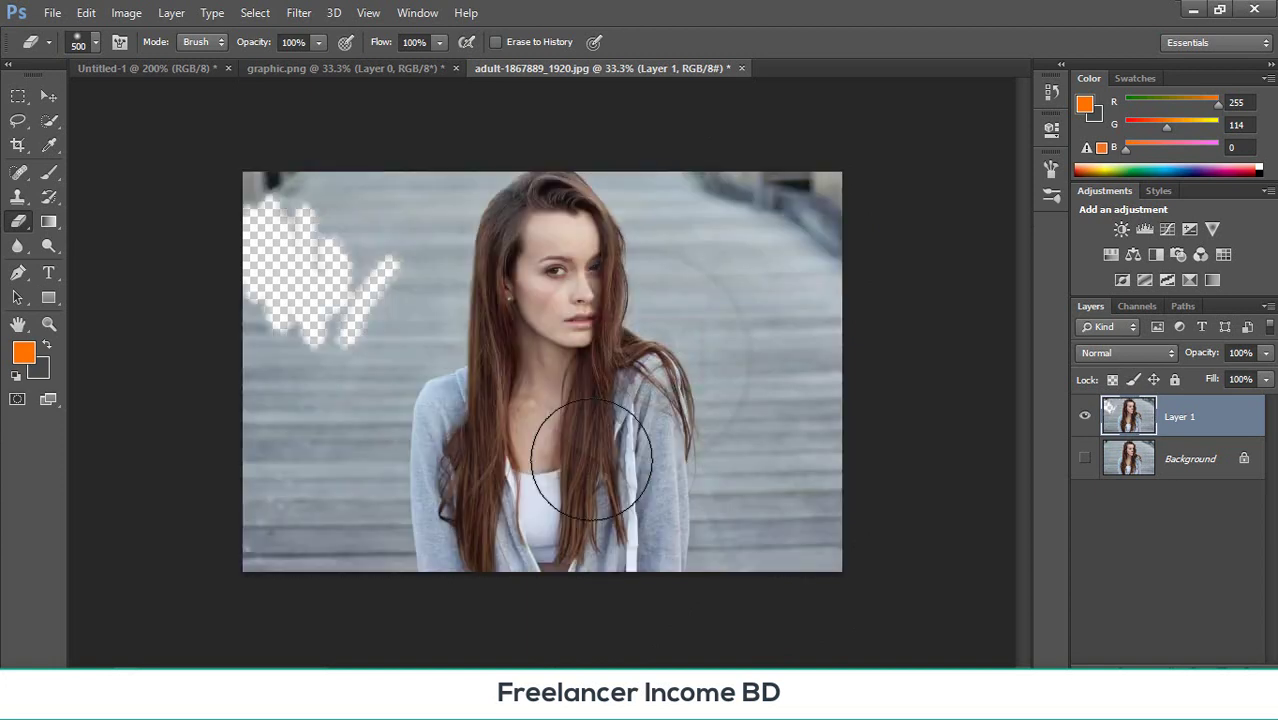
key("ctrl+alt+z")
key("ctrl+alt+z")
key("ctrl+alt+z")
key("ctrl+alt+z")
key("ctrl+alt+z")
key("ctrl+alt+z")
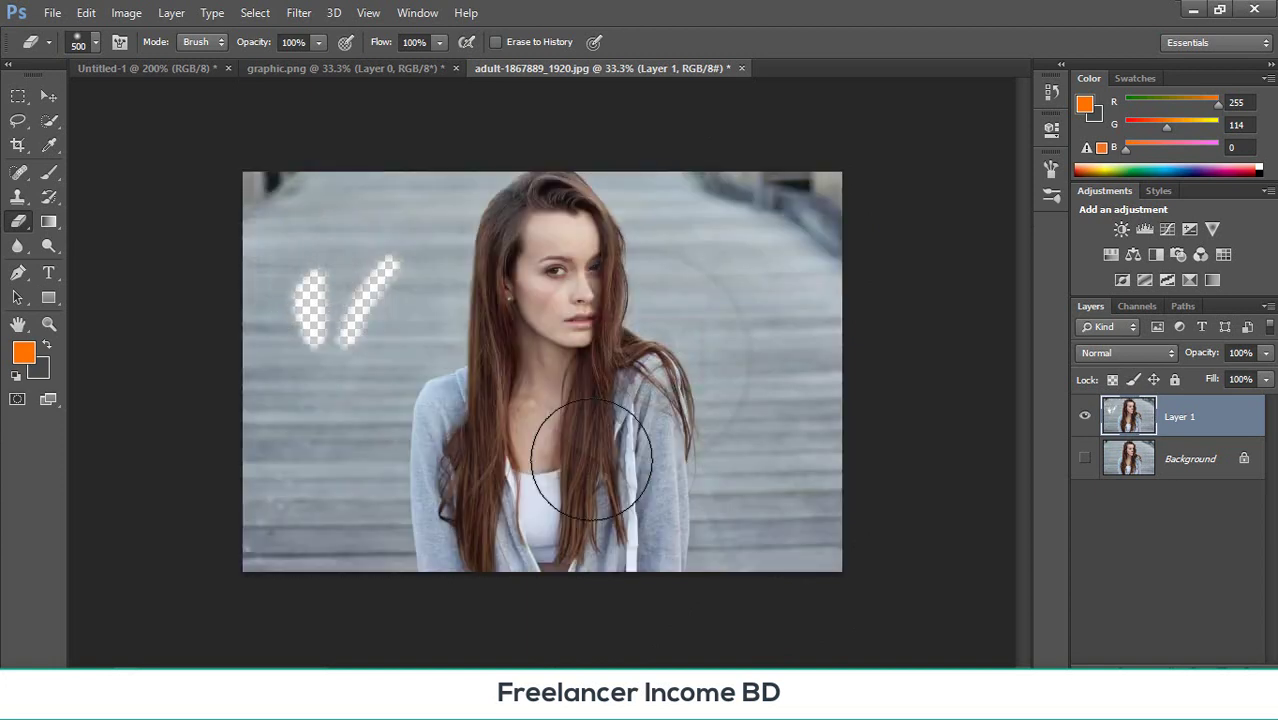
key("ctrl+alt+z")
key("ctrl+alt+z")
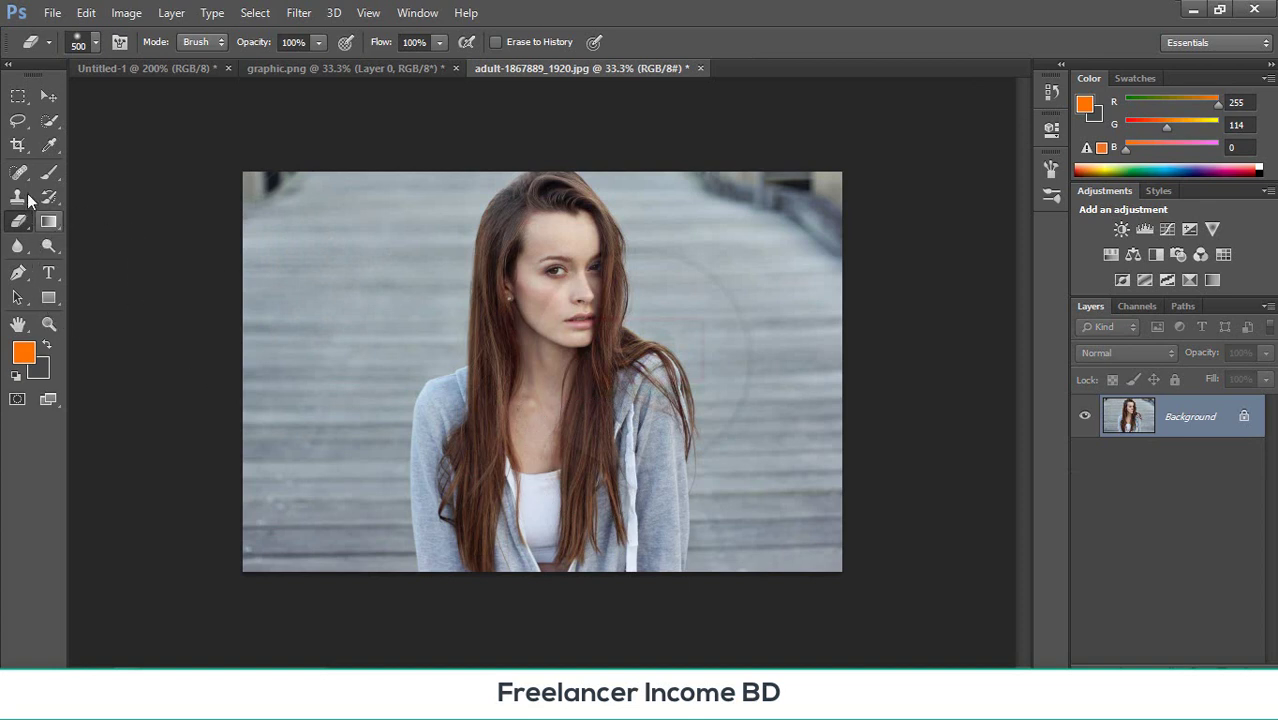
- Pick a soft round eraser brush, test it, and duplicate Background into Layer 1
left_click(95, 42)
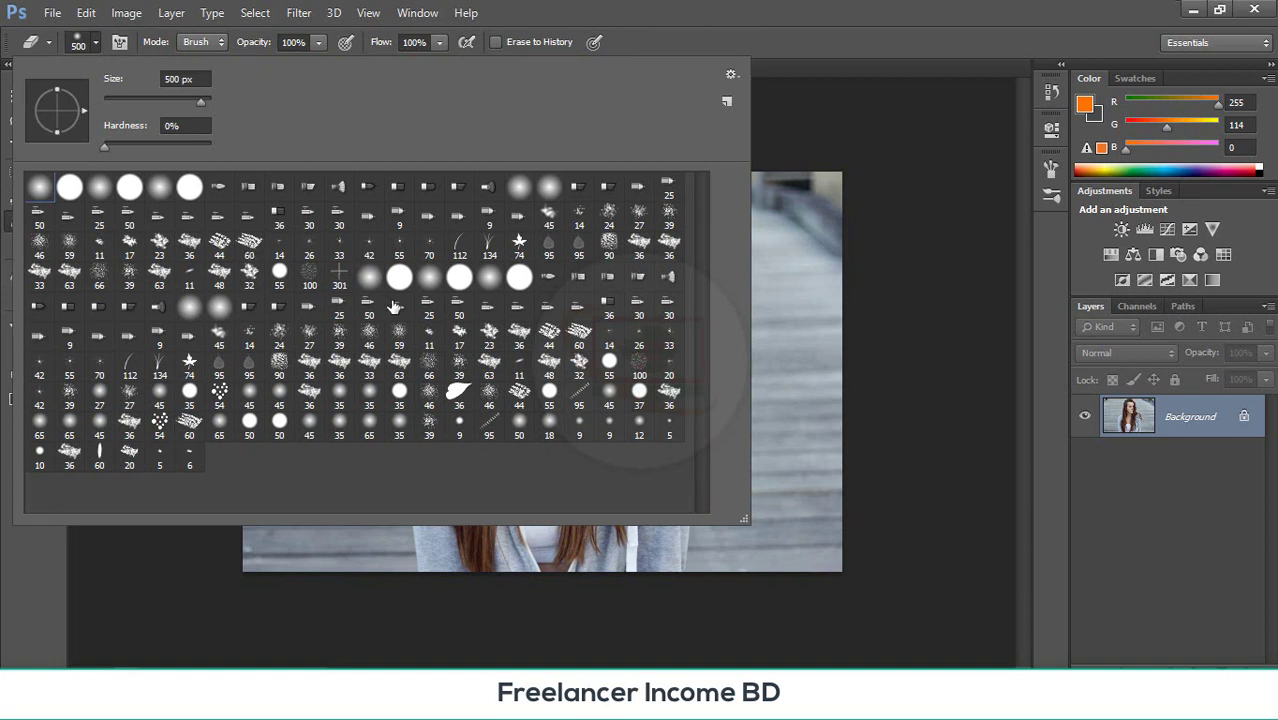
left_click(399, 283)
key("Return")
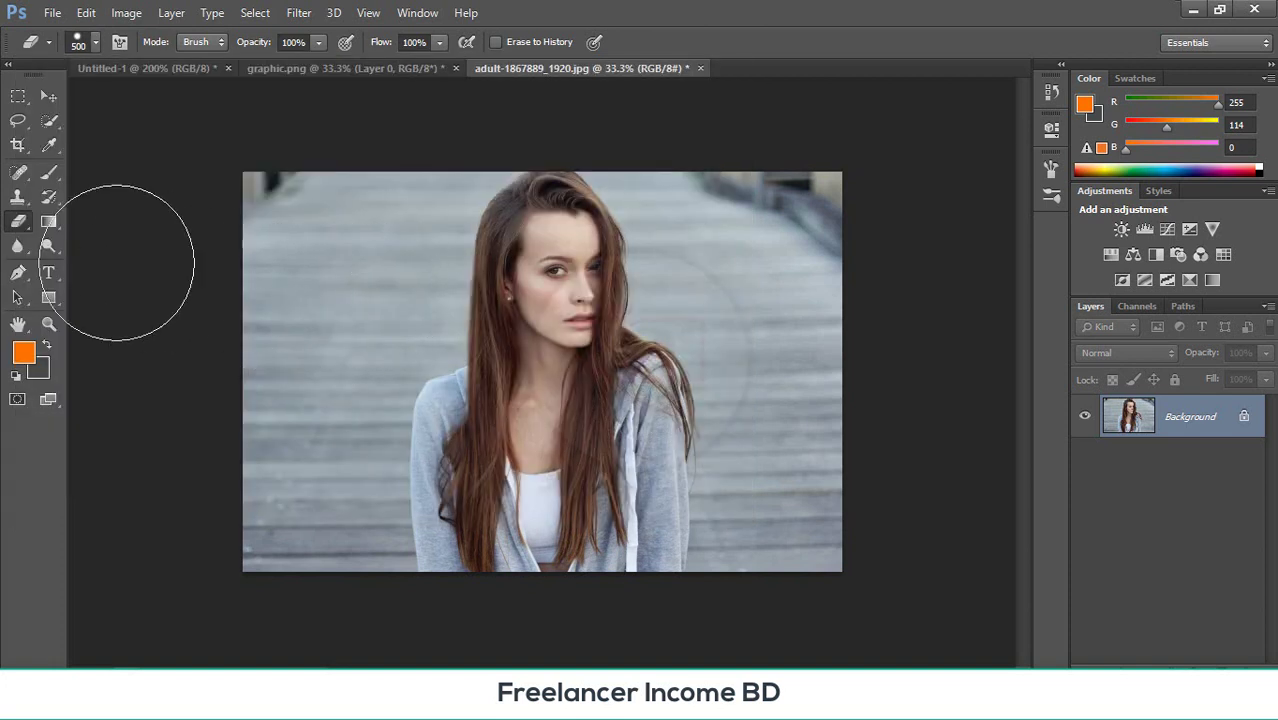
left_click_drag(306, 285, 318, 250)
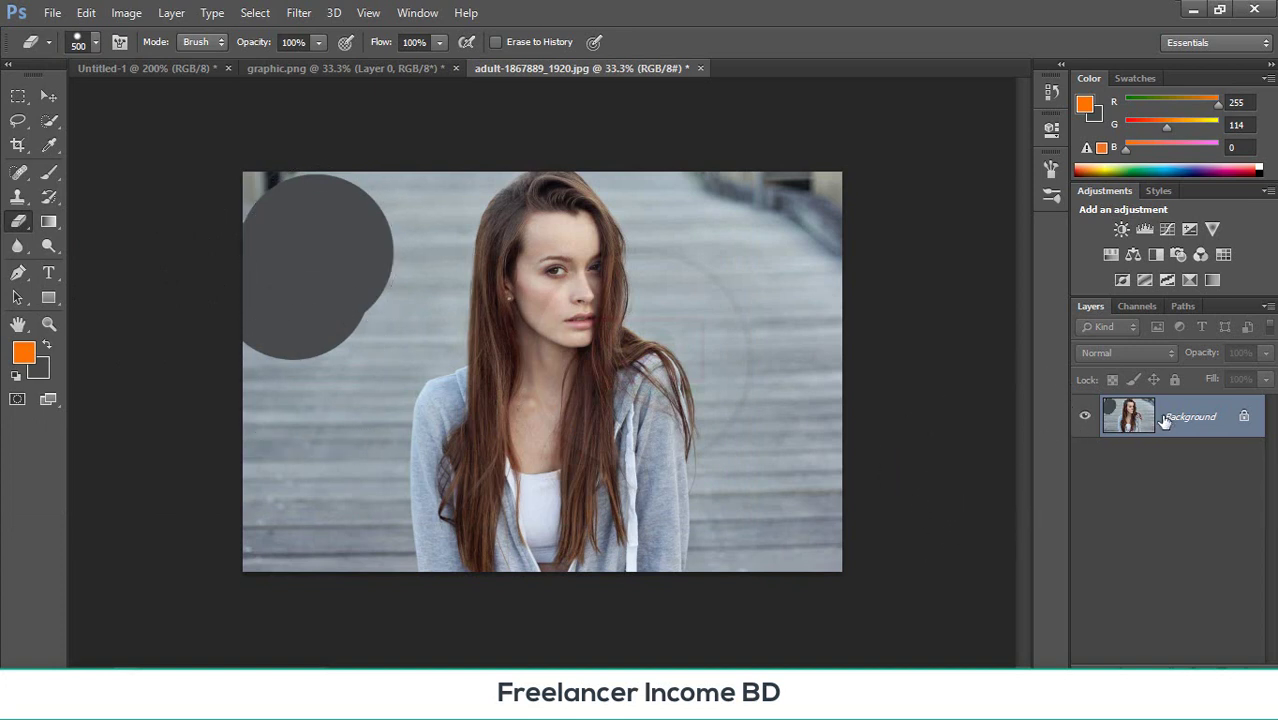
key("ctrl+j")
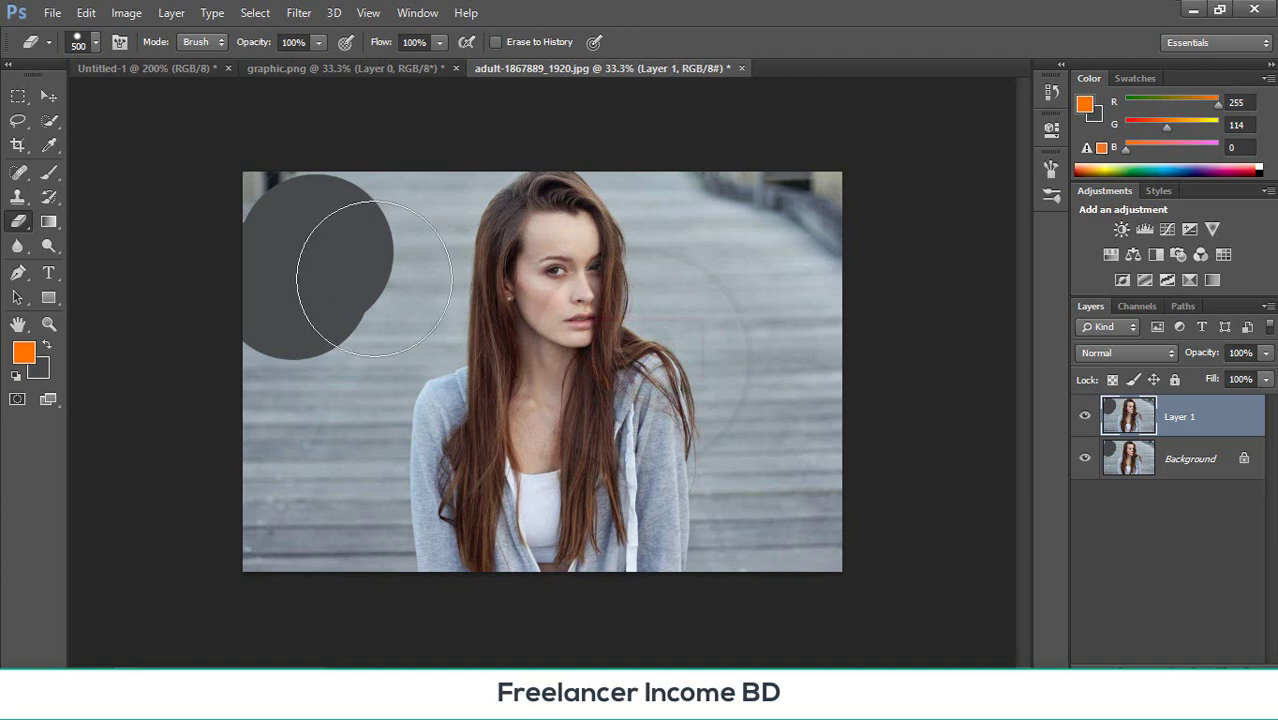
- Hide Background, erase the grey around the woman on Layer 1, then undo back to the original
left_click(1086, 459)
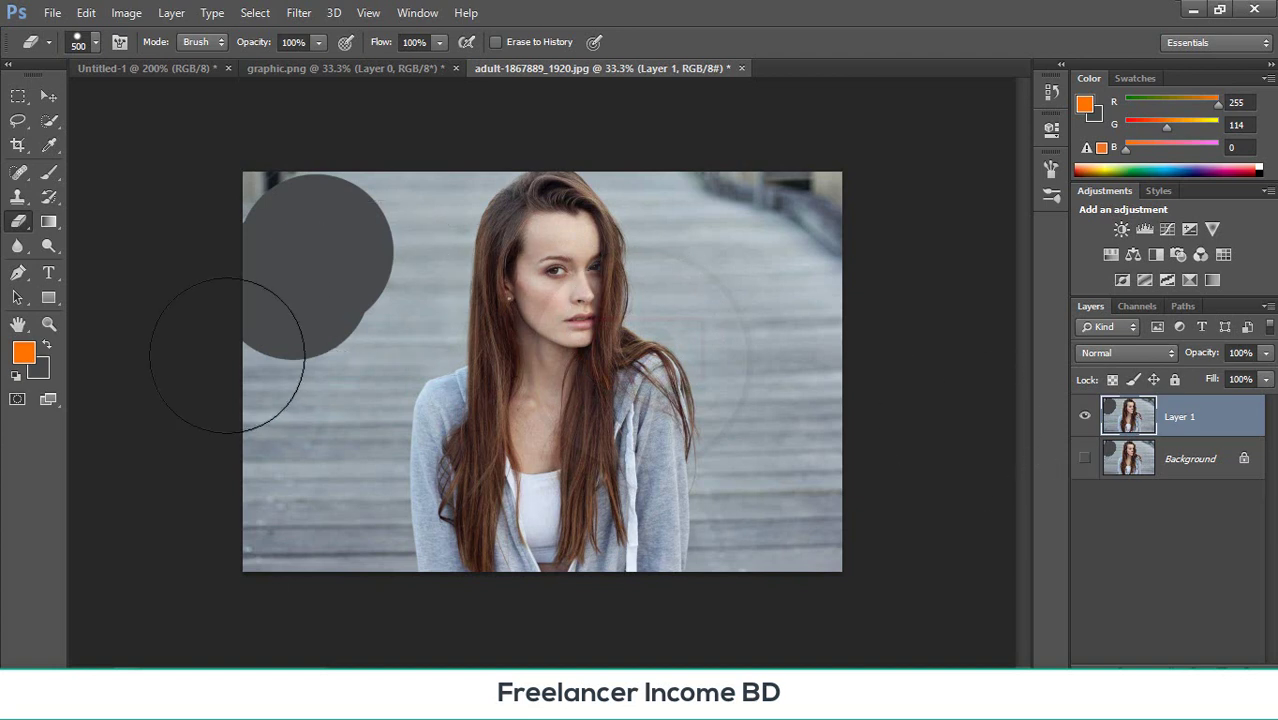
left_click_drag(271, 243, 271, 314)
mouse_move(305, 229)
left_mouse_down()
mouse_move(287, 539)
mouse_move(377, 190)
mouse_move(404, 146)
left_mouse_up()
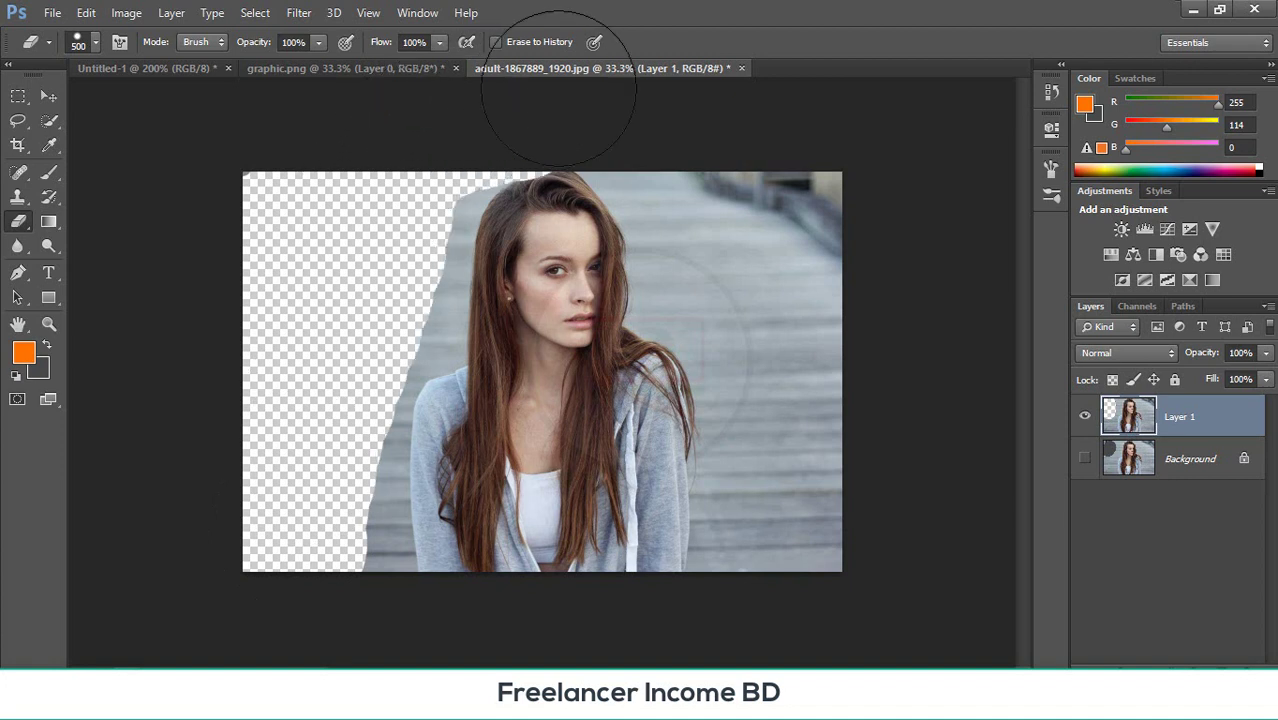
mouse_move(713, 137)
left_mouse_down()
mouse_move(775, 284)
mouse_move(811, 561)
mouse_move(866, 234)
mouse_move(849, 173)
mouse_move(715, 200)
mouse_move(695, 196)
mouse_move(678, 149)
mouse_move(748, 226)
mouse_move(735, 281)
mouse_move(730, 268)
mouse_move(775, 415)
mouse_move(756, 608)
left_mouse_up()
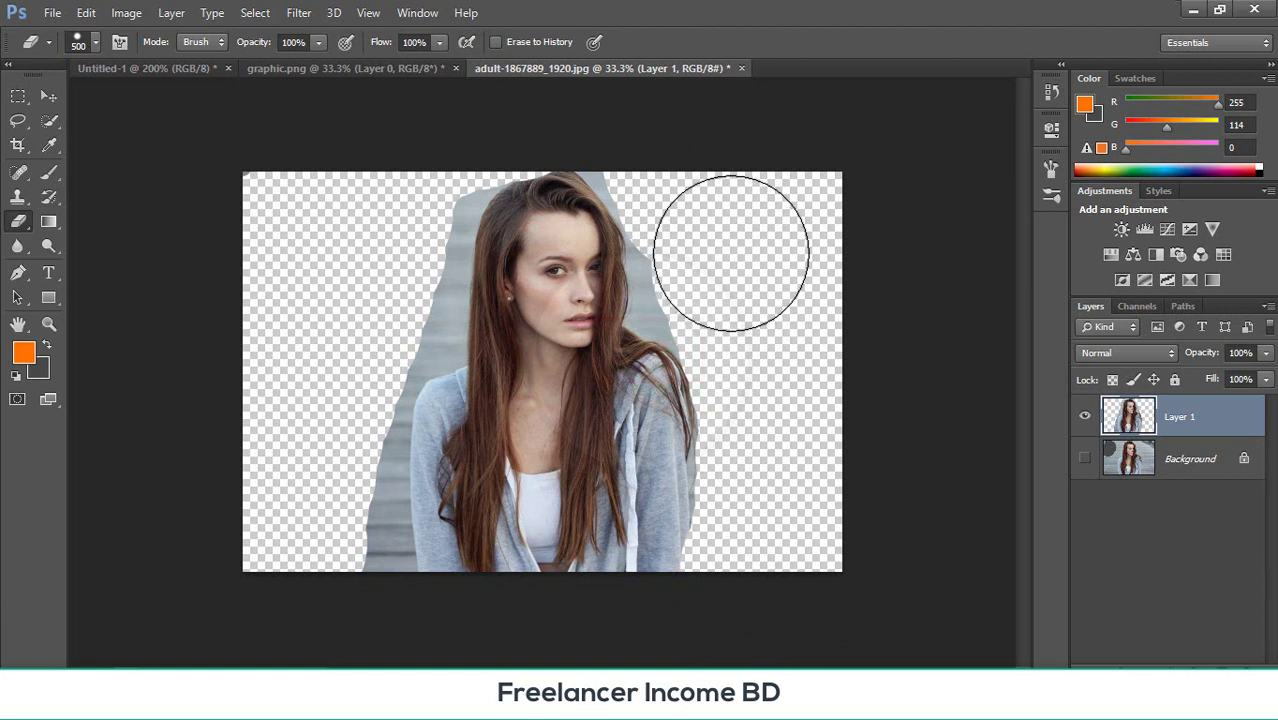
left_click(400, 205)
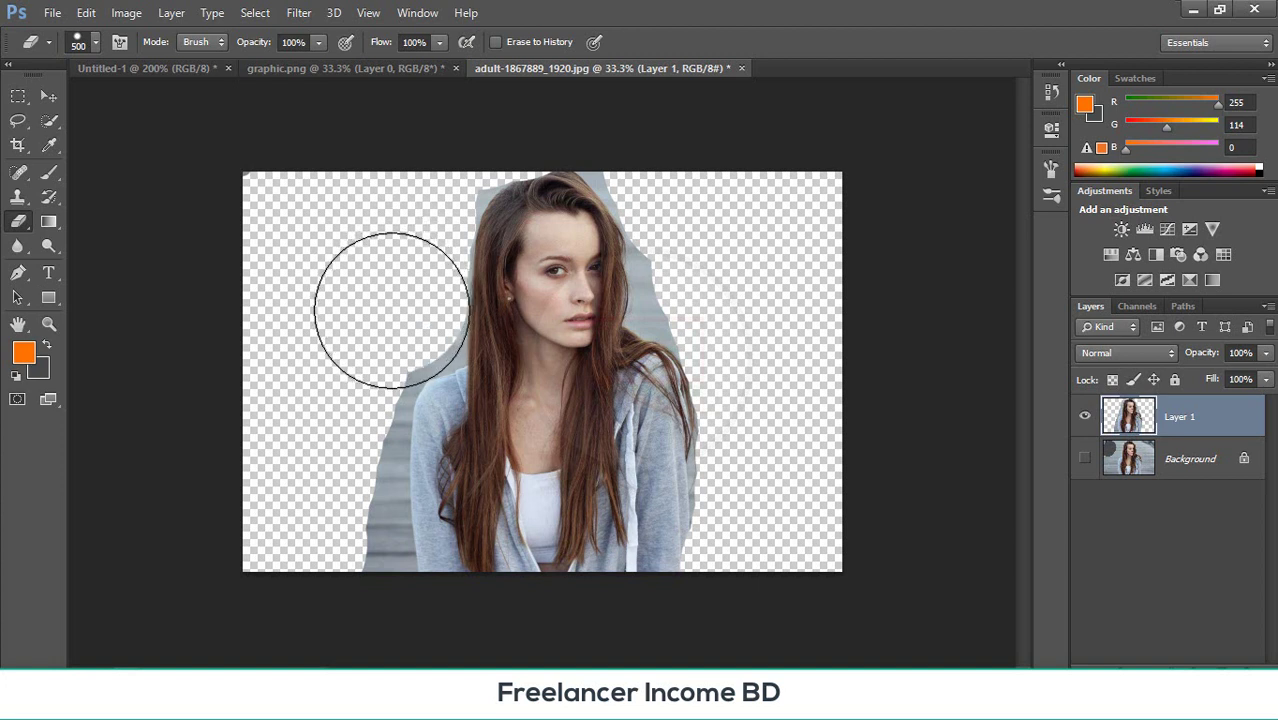
mouse_move(368, 340)
left_mouse_down()
mouse_move(330, 442)
mouse_move(343, 525)
mouse_move(377, 329)
mouse_move(412, 377)
mouse_move(440, 573)
mouse_move(501, 560)
mouse_move(508, 584)
mouse_move(736, 424)
mouse_move(729, 508)
mouse_move(701, 369)
mouse_move(532, 194)
mouse_move(520, 199)
mouse_move(628, 334)
left_mouse_up()
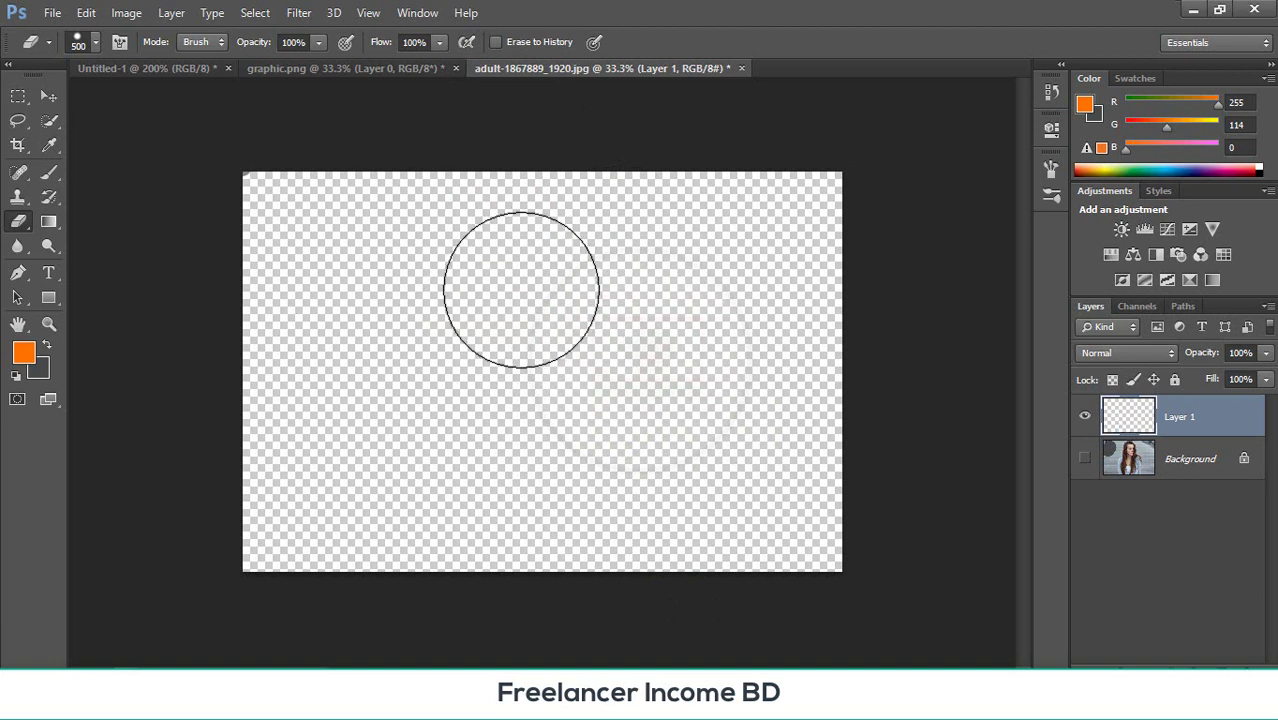
key("ctrl+alt+z")
key("ctrl+alt+z")
key("ctrl+alt+z")
key("ctrl+alt+z")
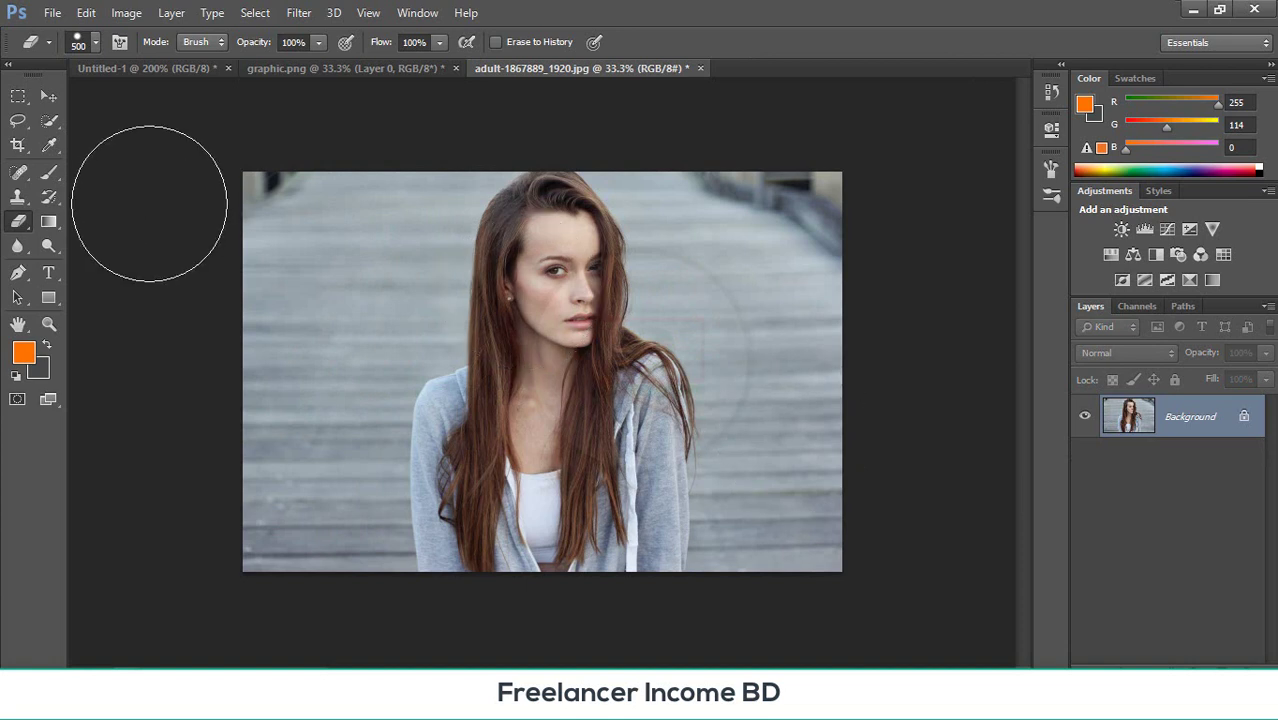
- Switch to the Background Eraser and erase the background down the photo's left and right sides
right_click(24, 231)
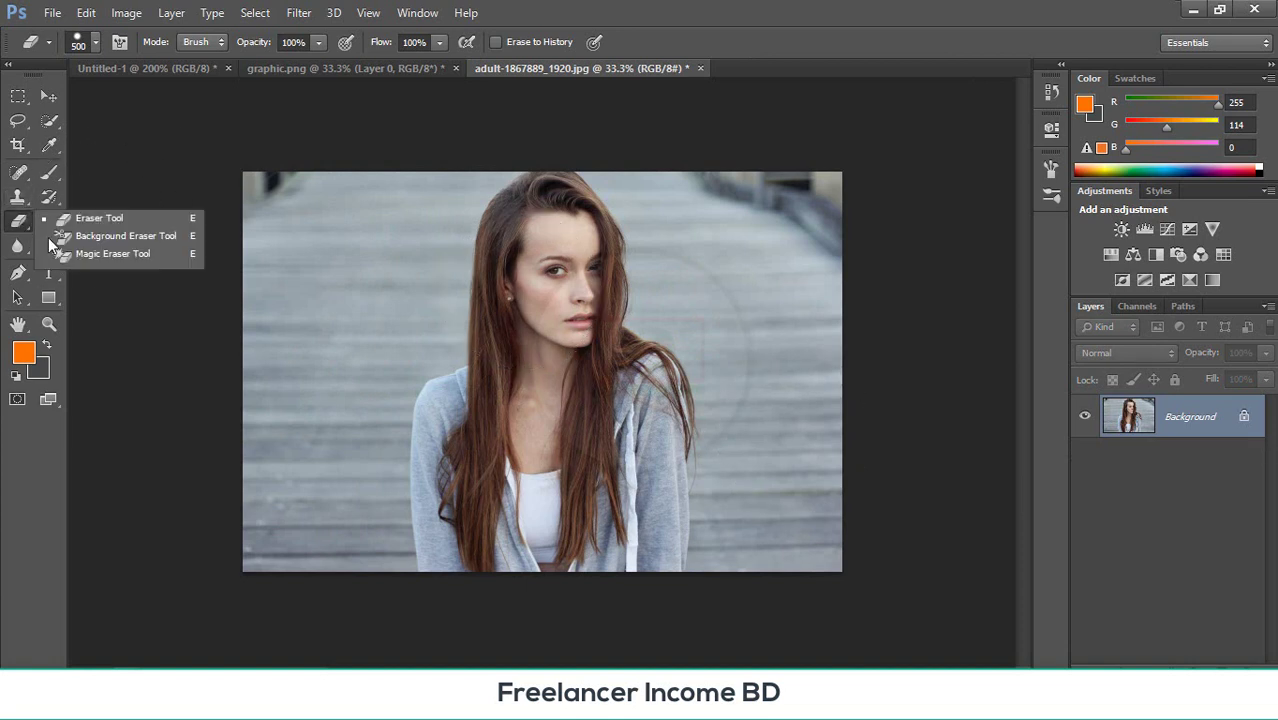
left_click(89, 239)
left_click(337, 244)
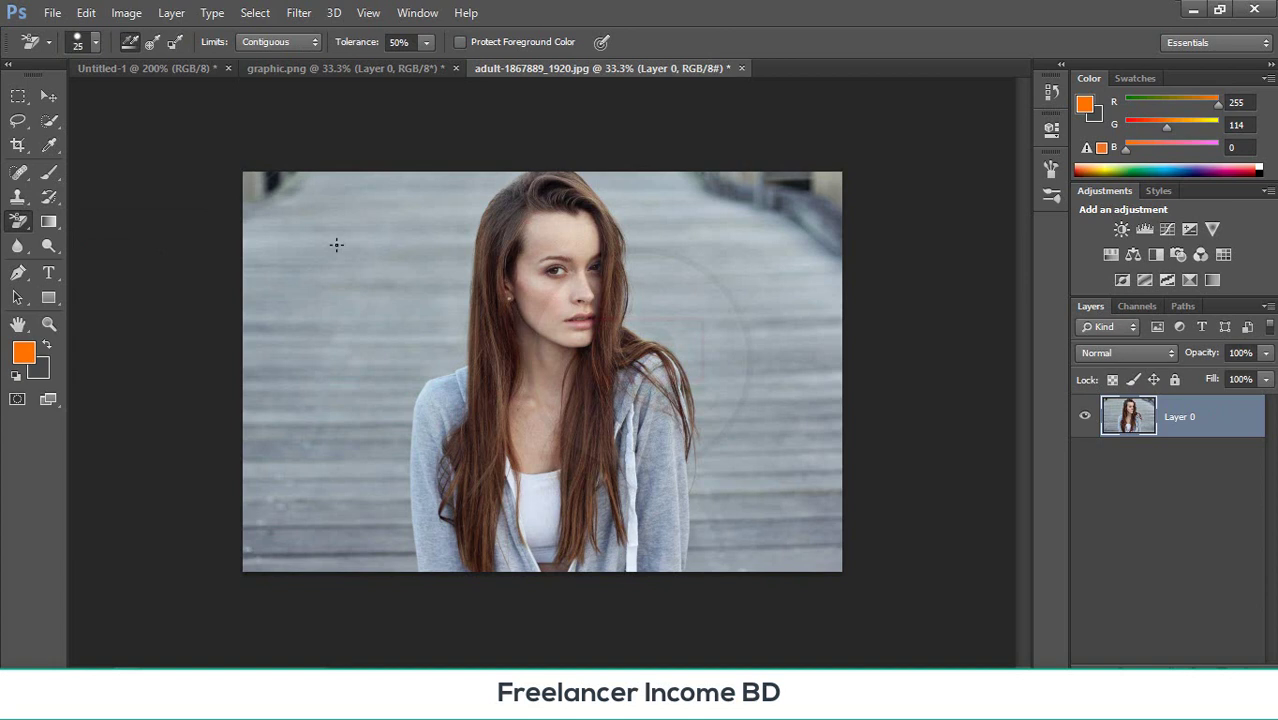
mouse_move(337, 244)
left_mouse_down()
mouse_move(282, 400)
mouse_move(280, 505)
mouse_move(310, 198)
left_mouse_up()
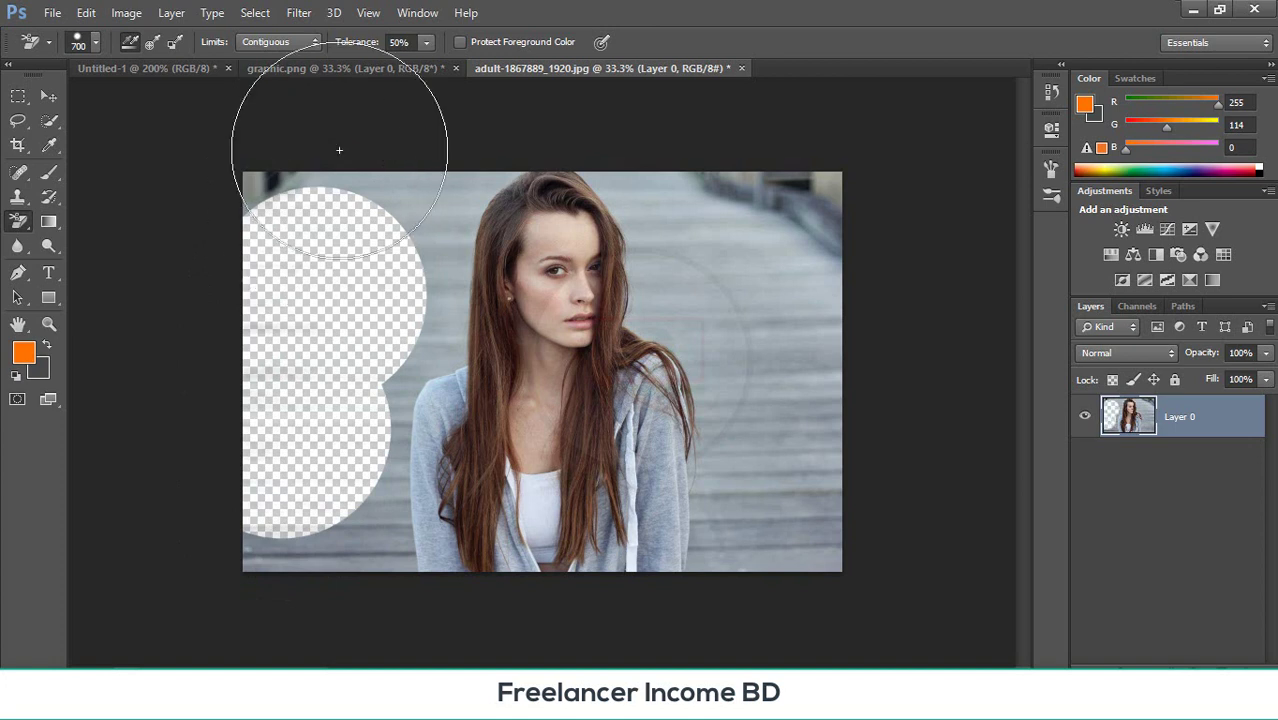
mouse_move(699, 182)
left_mouse_down()
mouse_move(810, 200)
mouse_move(819, 491)
mouse_move(833, 536)
left_mouse_up()
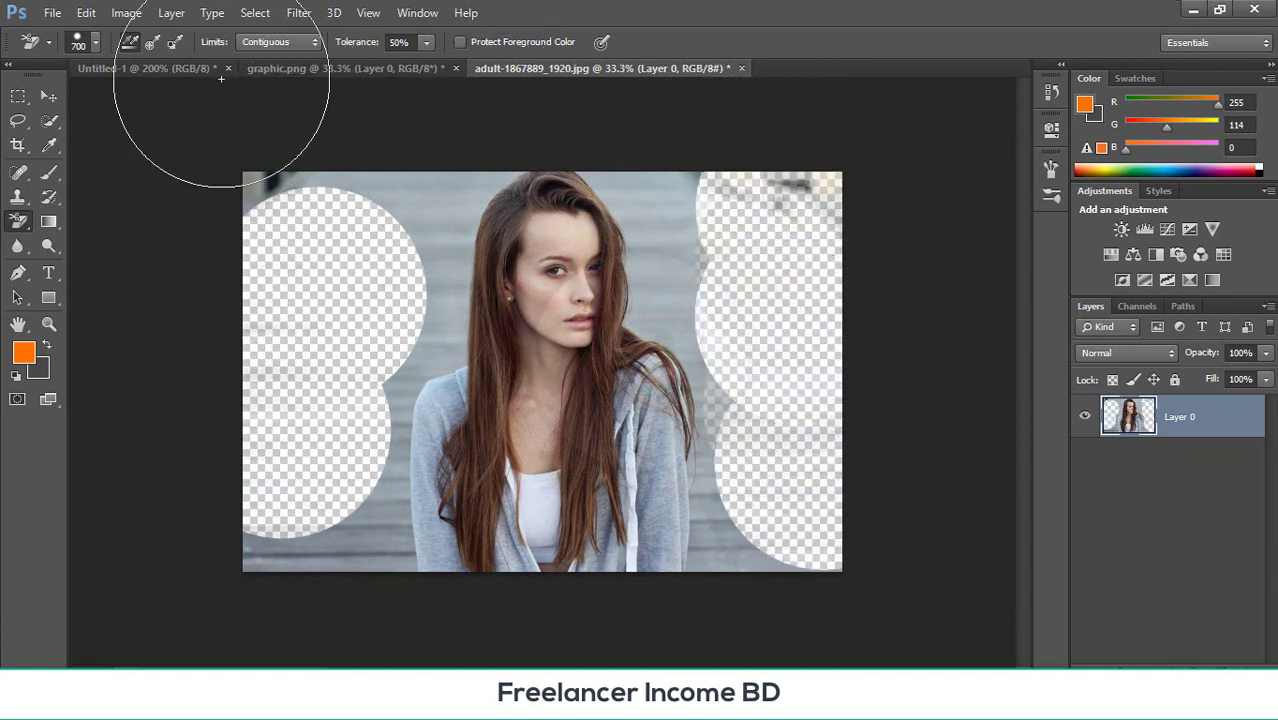
- Clean leftover grey using Once, Continuous, then Background Swatch sampling
left_click(157, 41)
left_click_drag(770, 205, 813, 379)
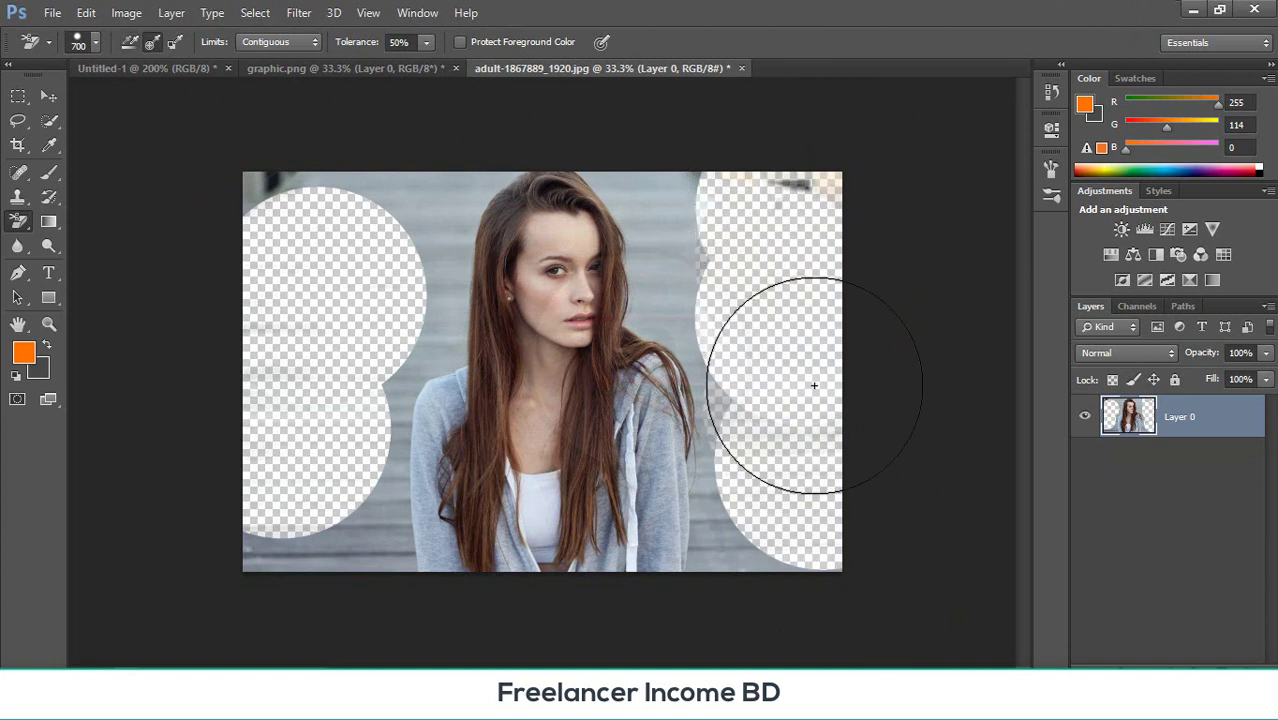
mouse_move(784, 273)
left_mouse_down()
mouse_move(839, 469)
mouse_move(824, 522)
left_mouse_up()
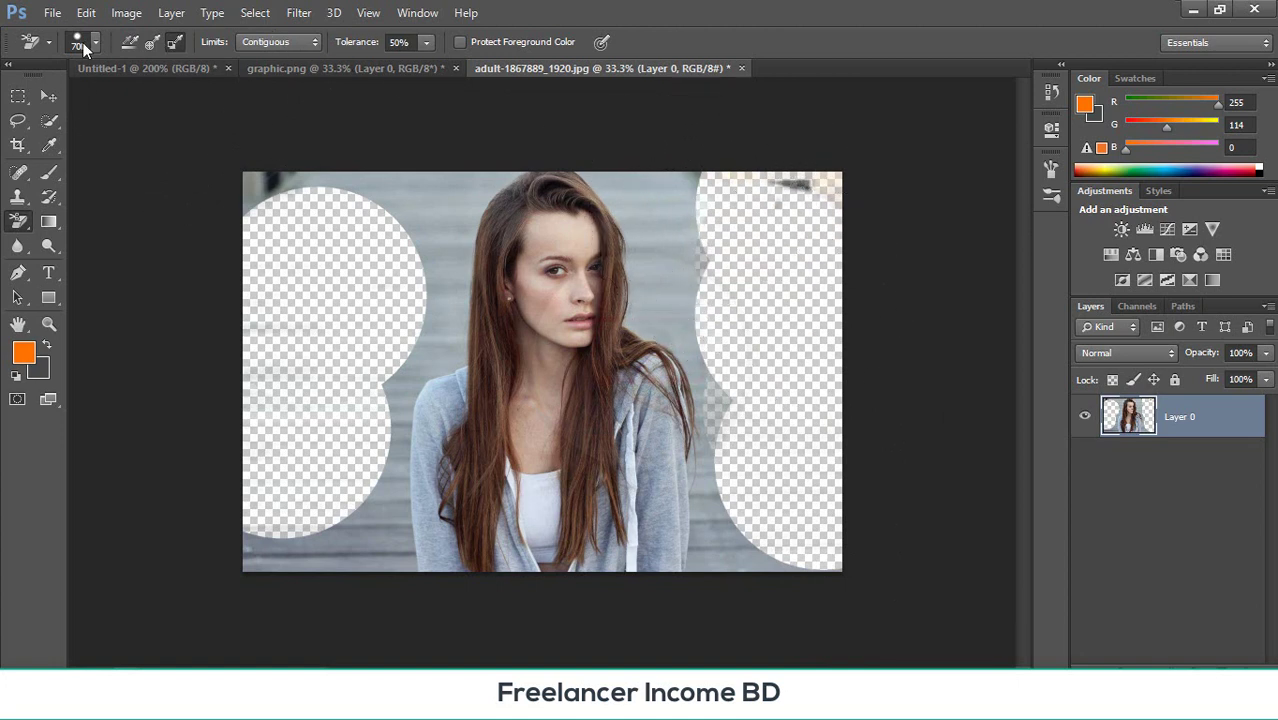
left_click(133, 41)
mouse_move(320, 215)
left_mouse_down()
mouse_move(351, 234)
mouse_move(331, 245)
mouse_move(383, 330)
mouse_move(365, 533)
mouse_move(362, 243)
mouse_move(400, 283)
mouse_move(288, 485)
mouse_move(288, 391)
left_mouse_up()
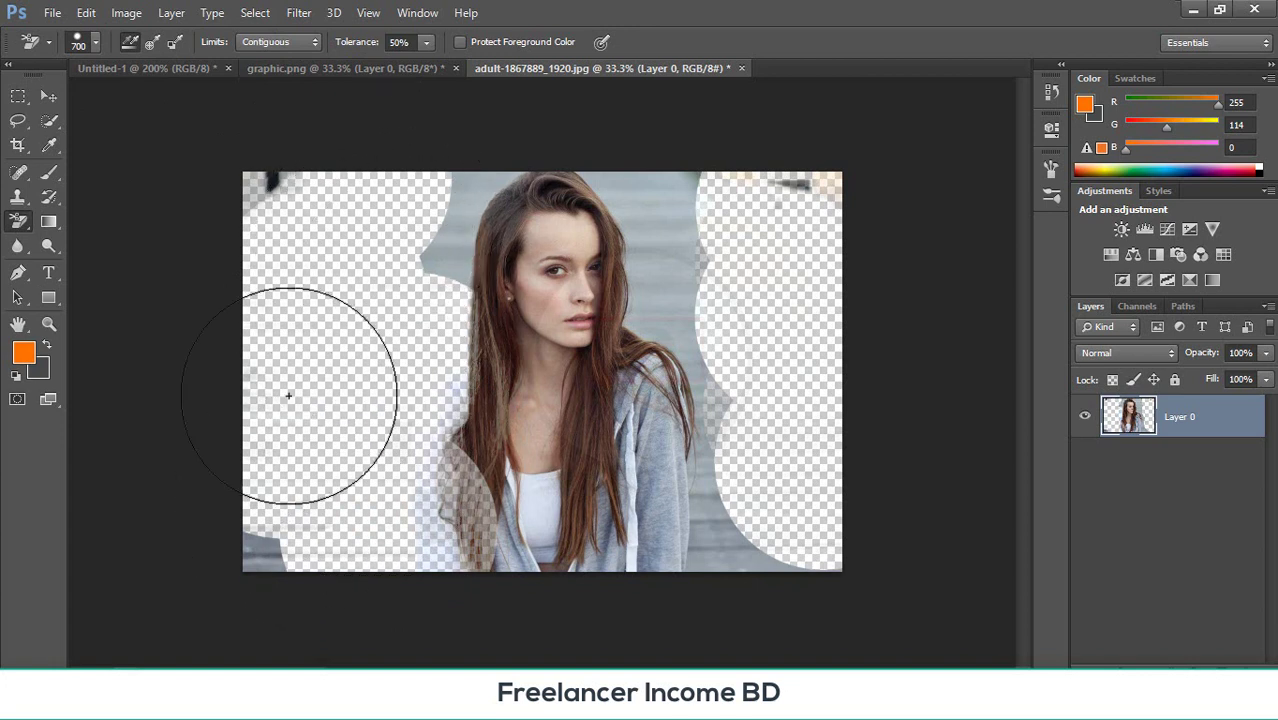
left_click(175, 41)
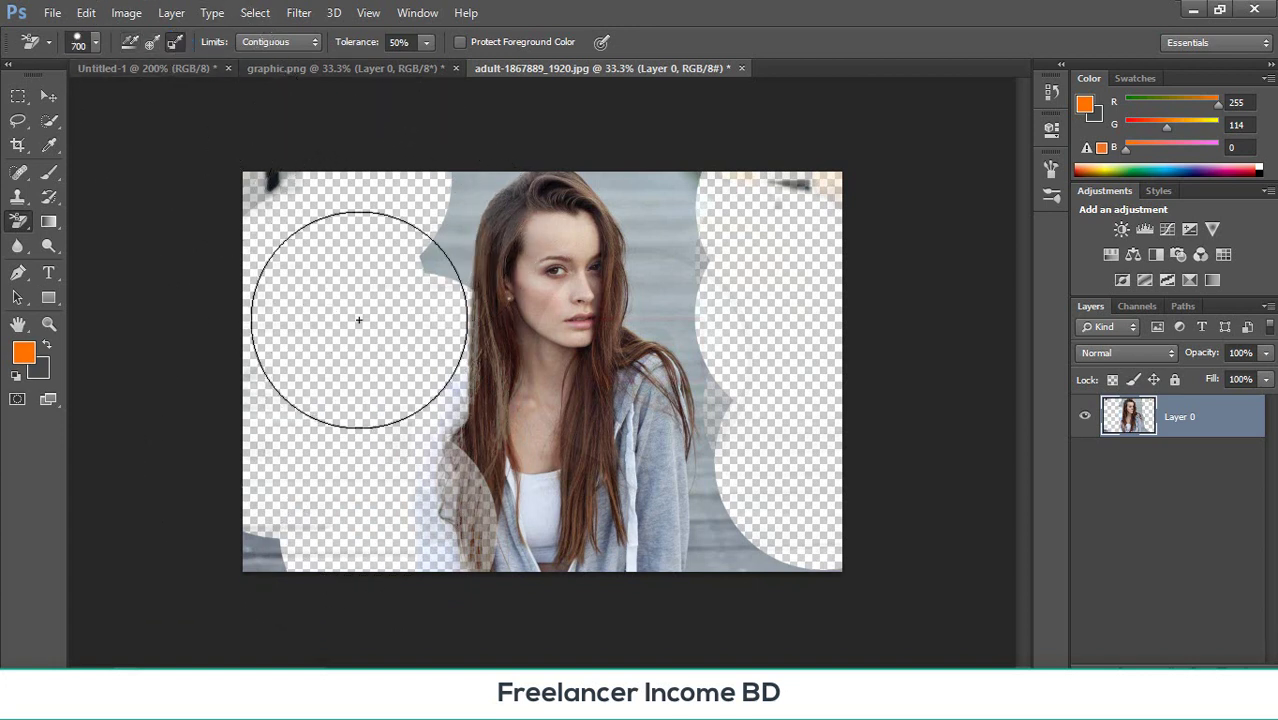
mouse_move(278, 596)
left_mouse_down()
mouse_move(287, 453)
mouse_move(277, 571)
left_mouse_up()
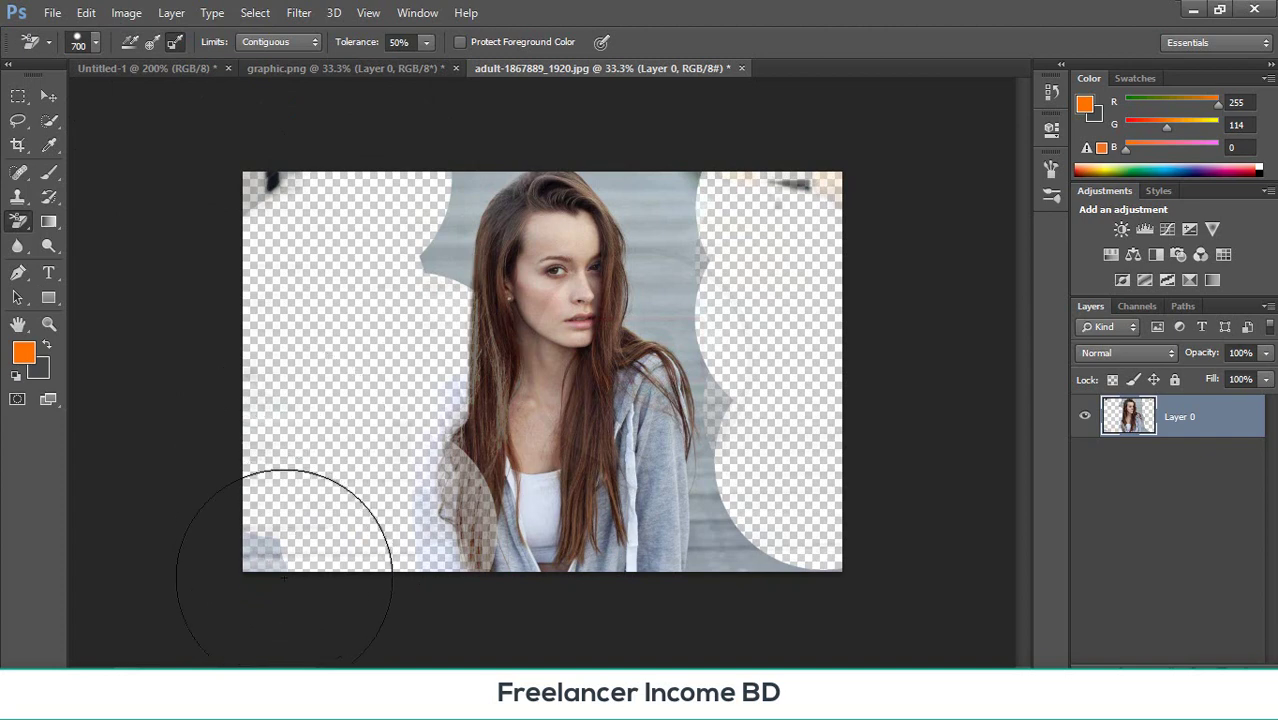
mouse_move(777, 414)
left_mouse_down()
mouse_move(767, 480)
mouse_move(750, 286)
mouse_move(779, 523)
mouse_move(743, 362)
mouse_move(670, 451)
mouse_move(542, 500)
mouse_move(522, 263)
mouse_move(528, 280)
mouse_move(531, 220)
mouse_move(465, 334)
mouse_move(448, 462)
mouse_move(453, 383)
left_mouse_up()
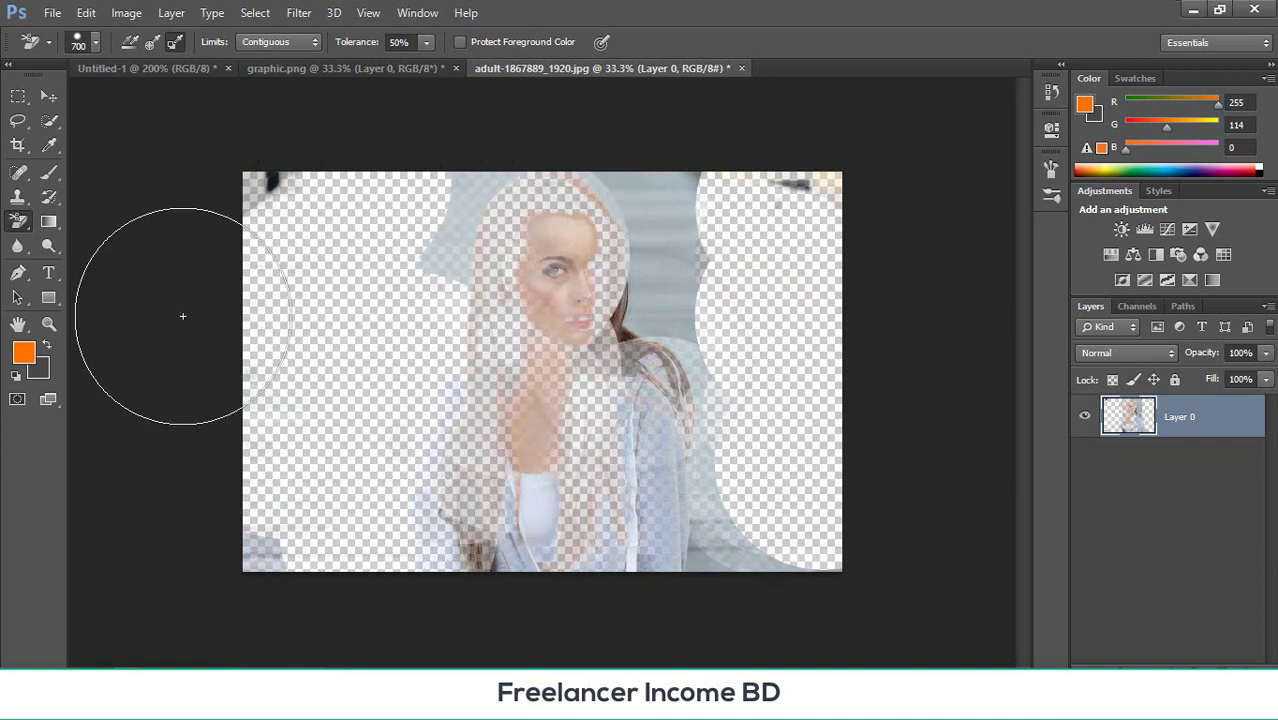
- Close the portrait without saving changes
left_click(31, 224)
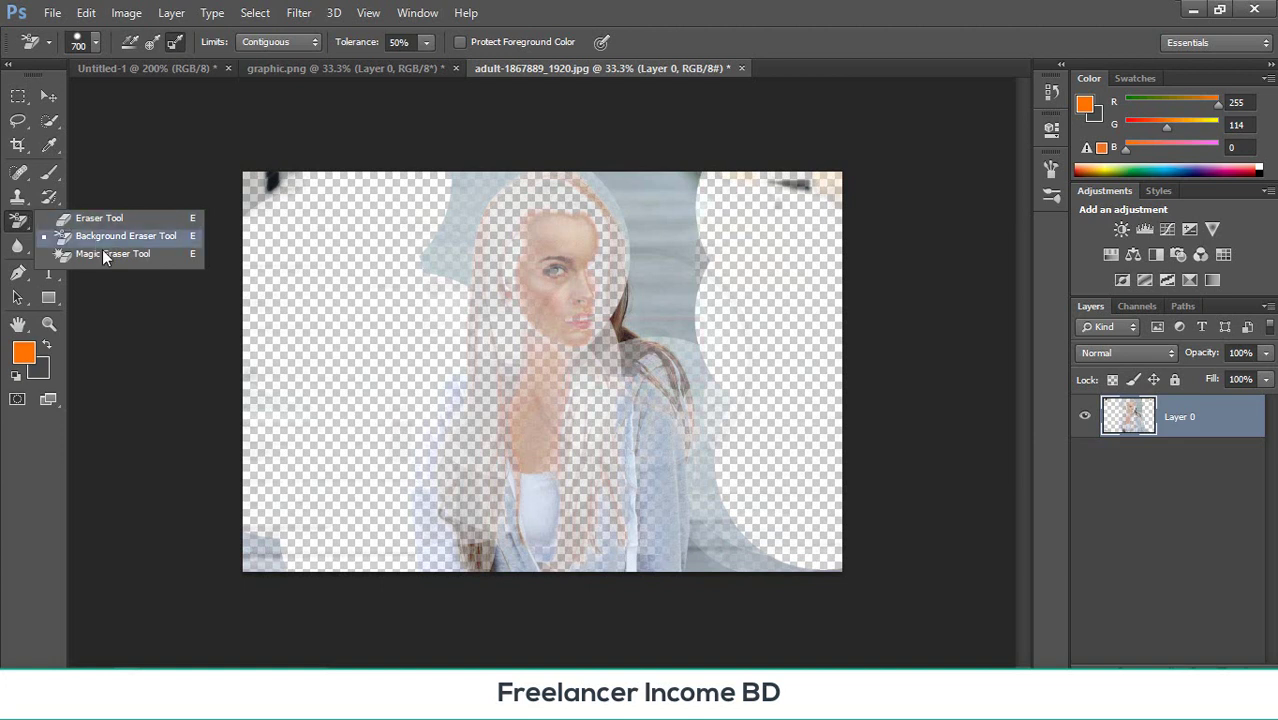
left_click(17, 224)
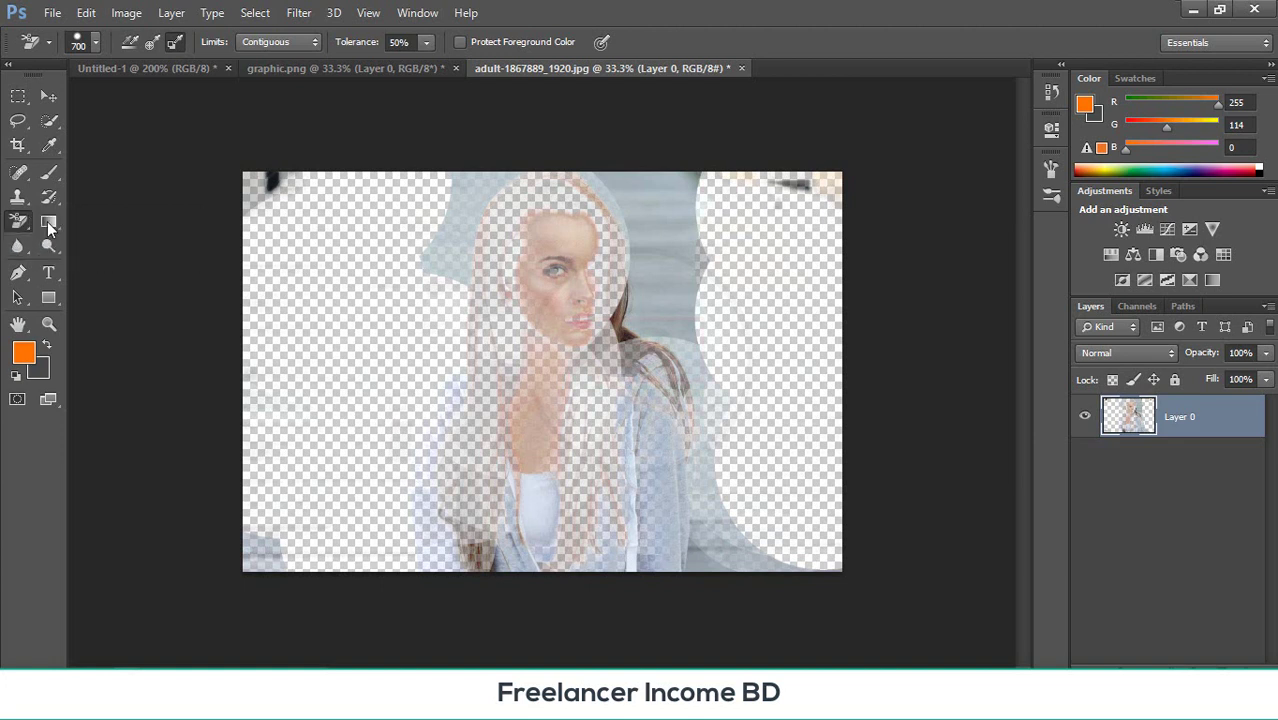
left_click(741, 68)
left_click(656, 280)
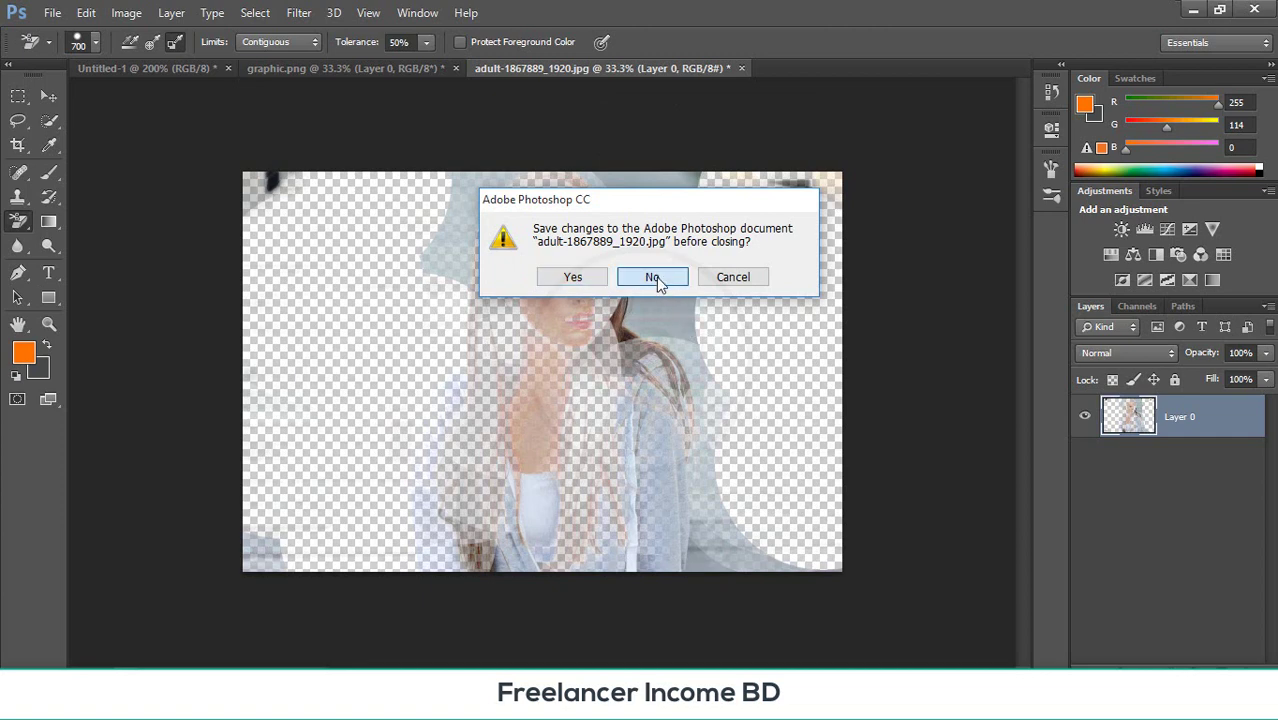
- Reopen adult-1867889_1920.jpg from the Desktop
left_click(50, 13)
left_click(60, 48)
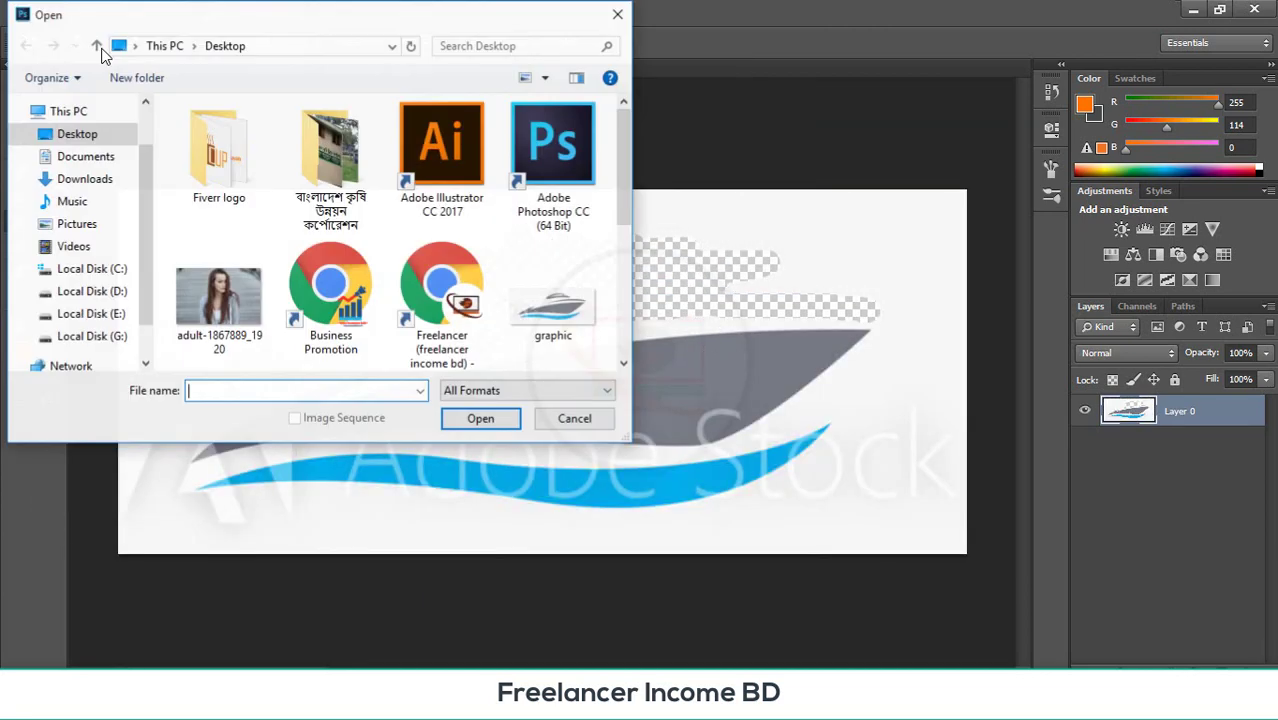
double_click(219, 297)
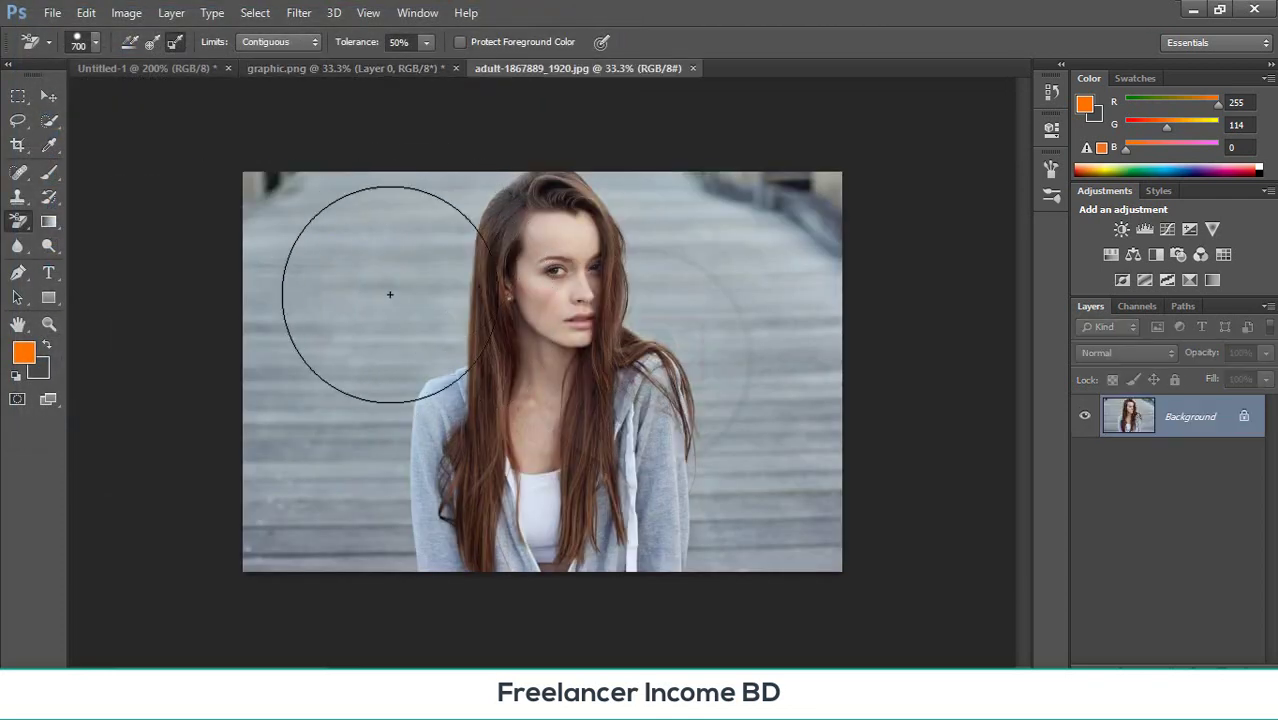
- Erase background circles at the photo's top-left corner and left edge with the Background Eraser
left_click(320, 260)
left_click(288, 366)
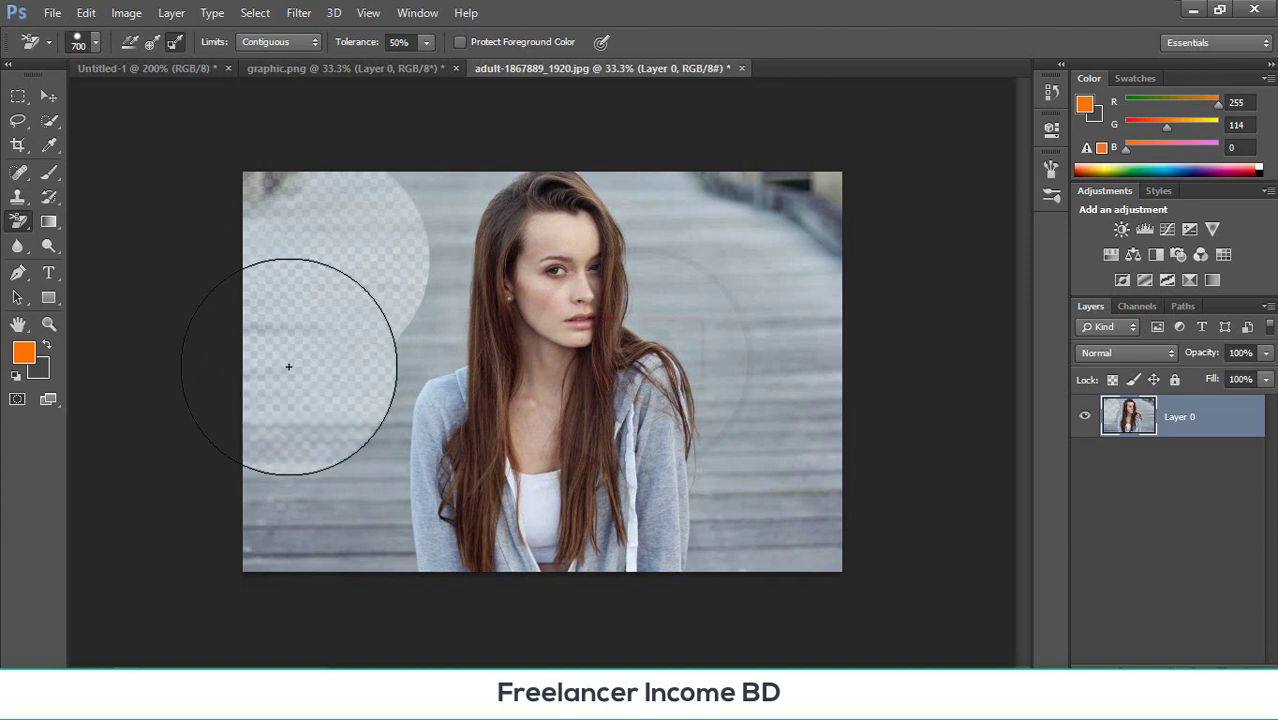
left_click(278, 200)
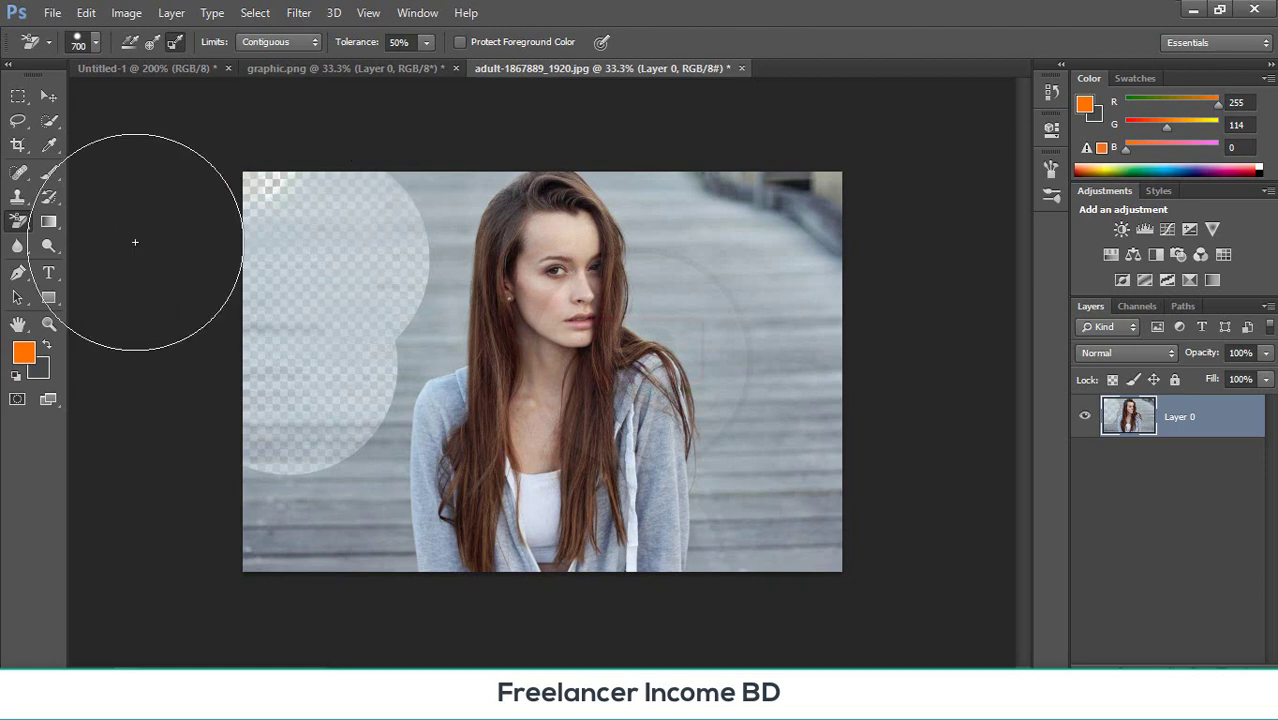
right_click(28, 222)
- Switch back to the standard Eraser with the 60 px brush preset
left_click(77, 213)
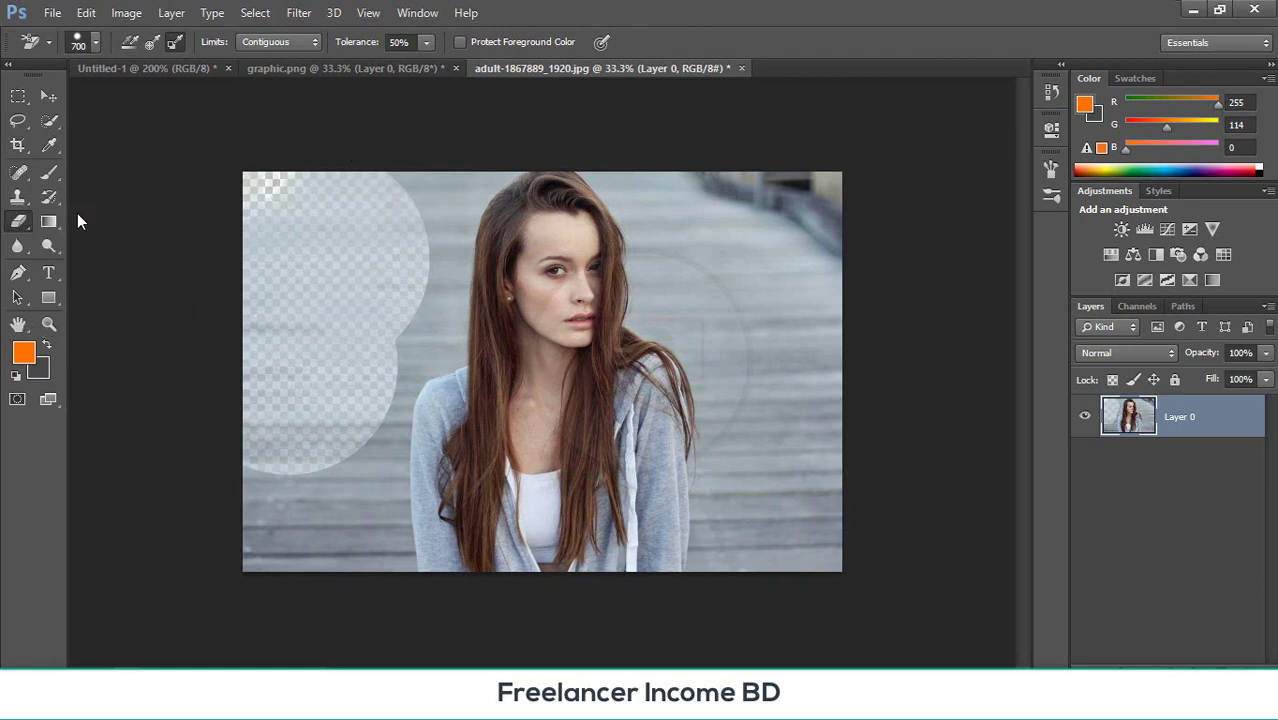
left_click(94, 43)
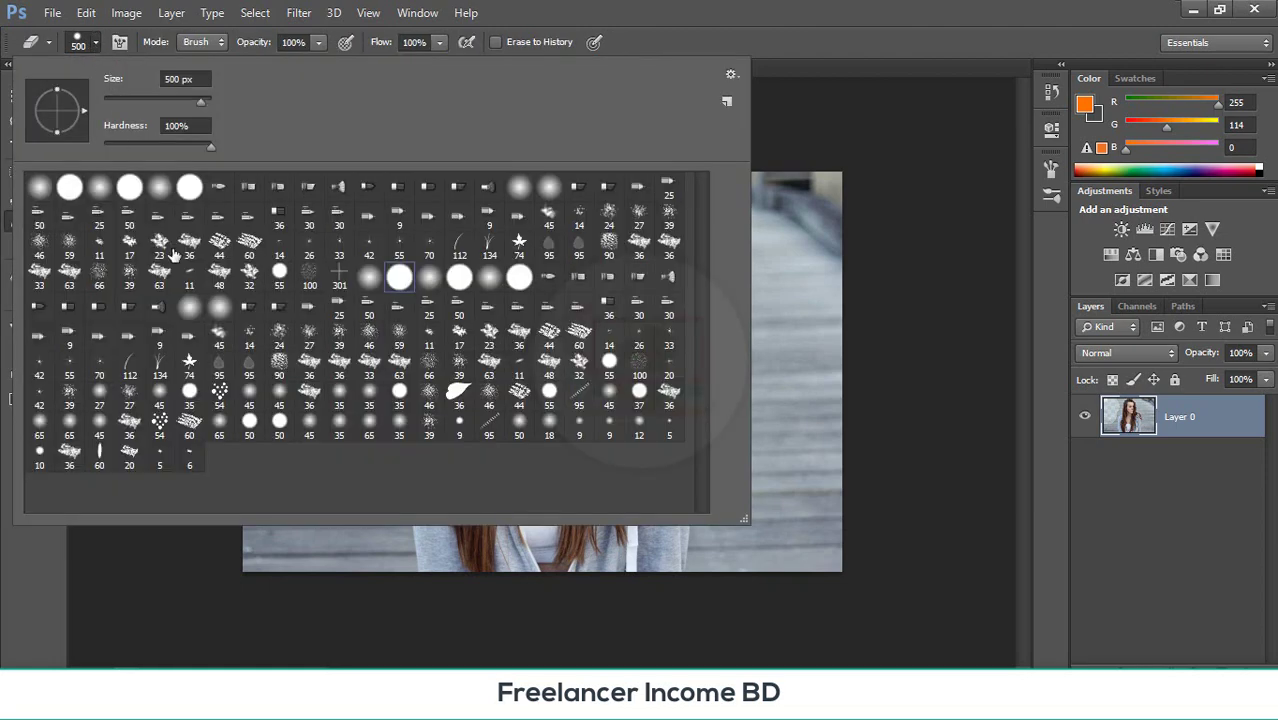
left_click(251, 243)
key("Return")
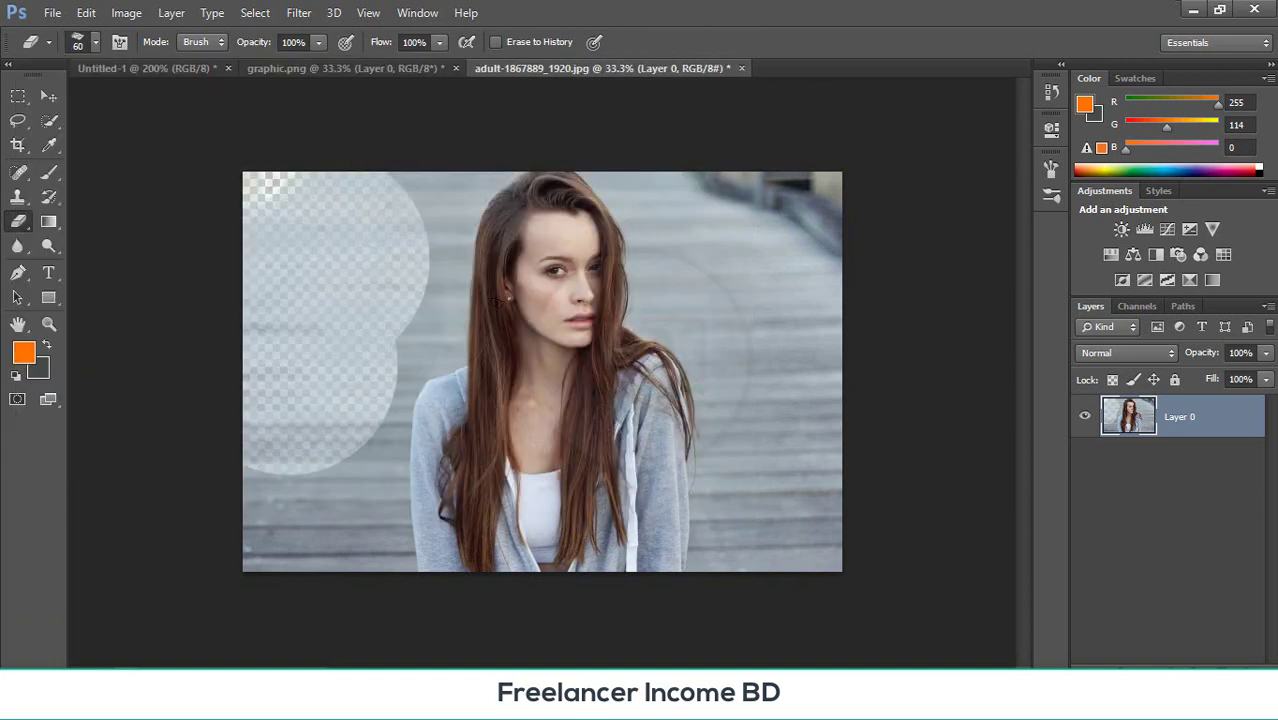
- Erase three freehand curved lines into the photo's right side
left_click_drag(776, 264, 798, 395)
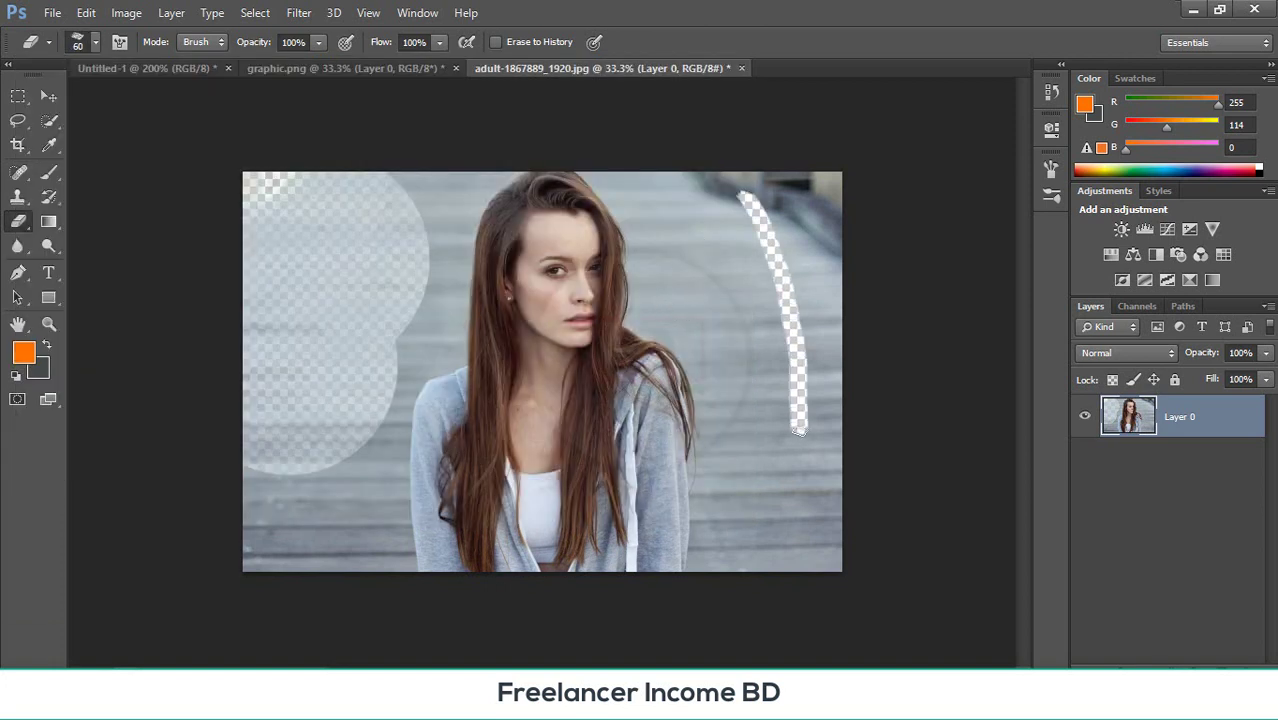
mouse_move(738, 260)
left_mouse_down()
mouse_move(741, 293)
mouse_move(692, 230)
left_mouse_up()
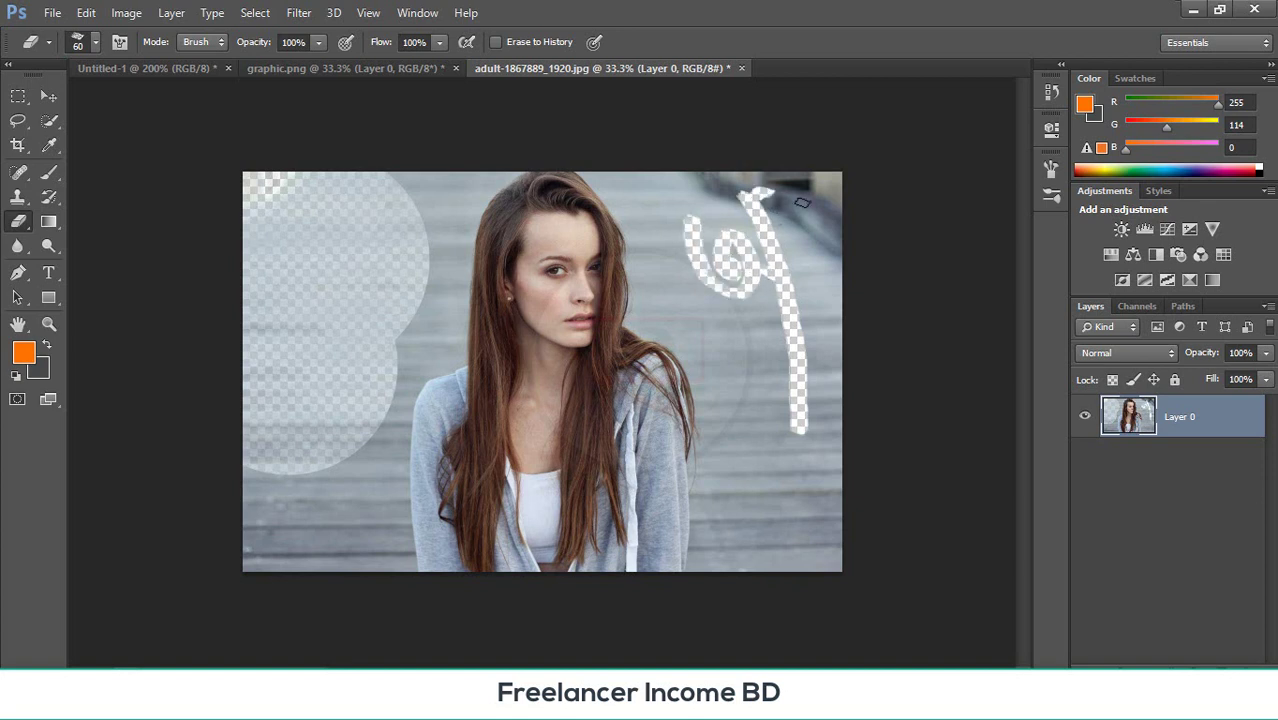
mouse_move(760, 190)
left_mouse_down()
mouse_move(802, 203)
mouse_move(826, 372)
left_mouse_up()
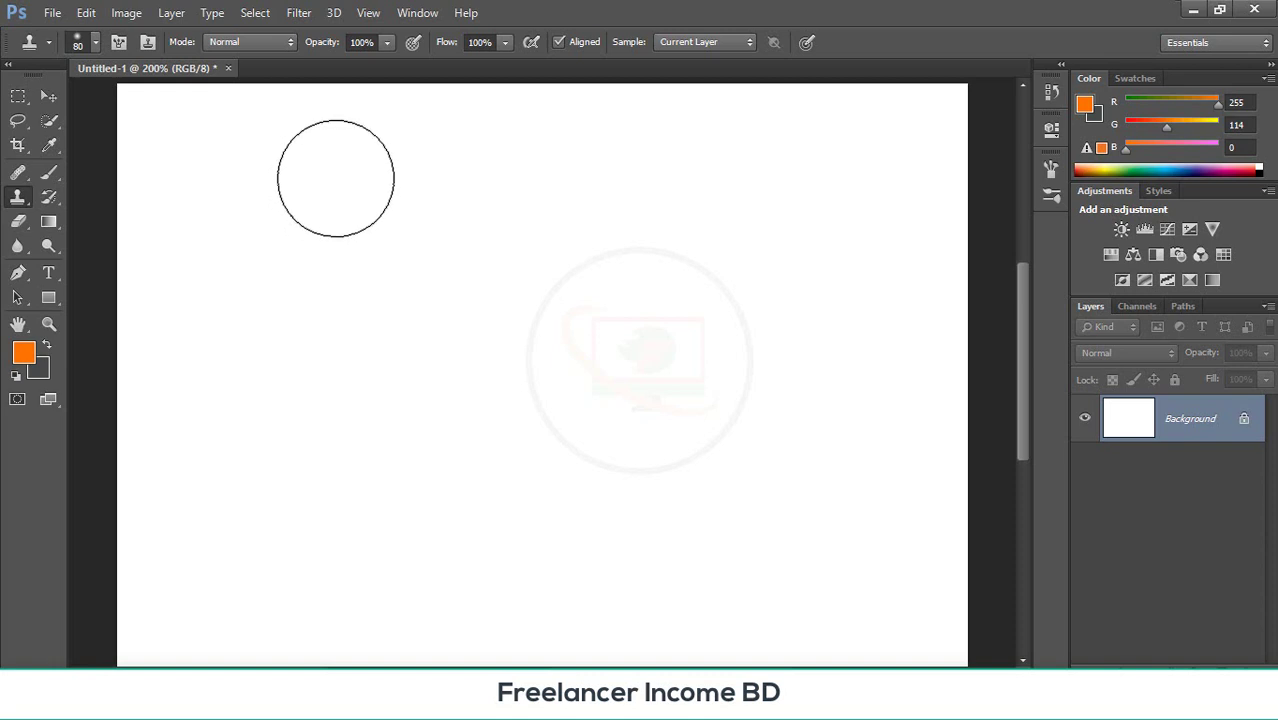
- Open the Monotica3333.jpg toy photo
left_click(52, 13)
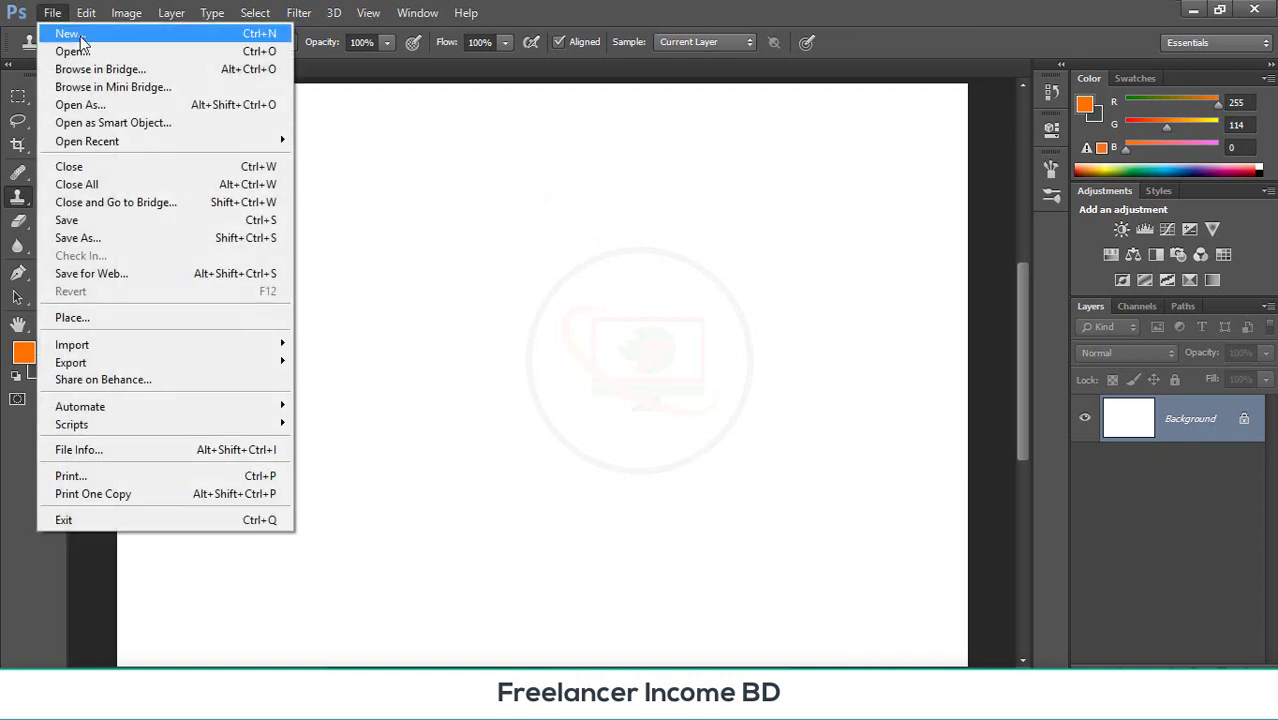
left_click(91, 46)
scroll(320, 236, "down", 2)
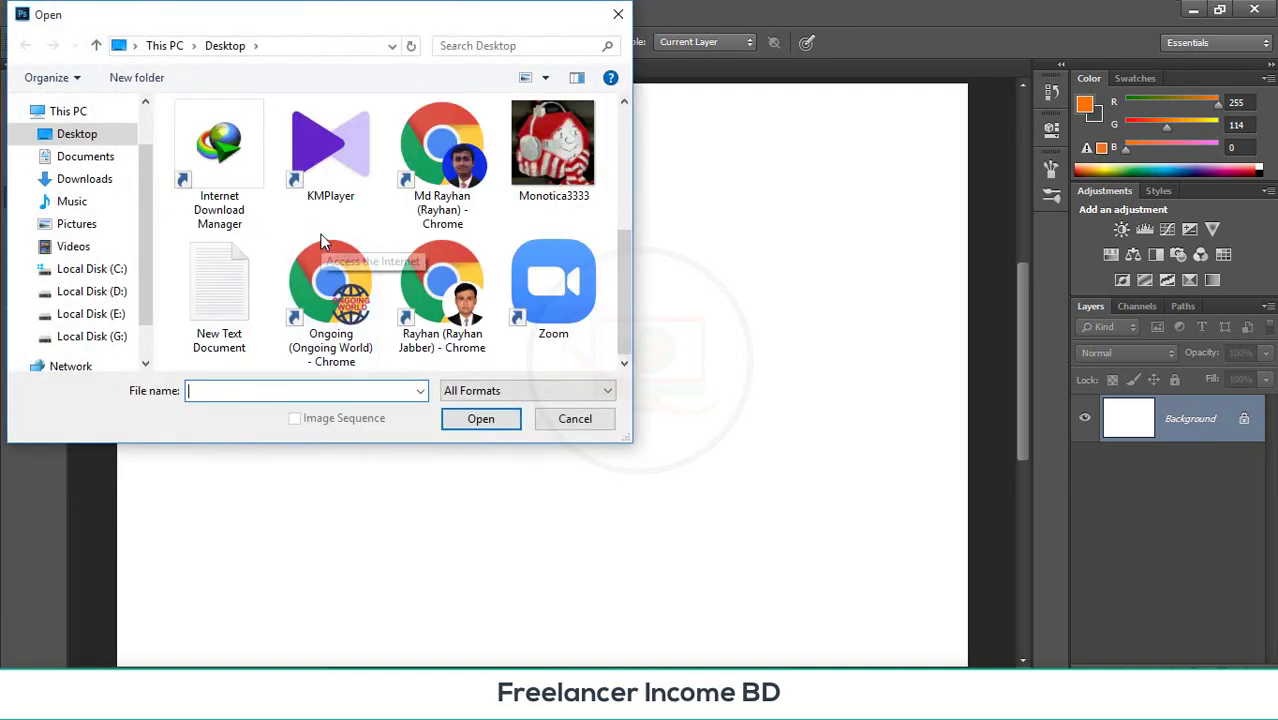
scroll(320, 236, "up", 1)
scroll(320, 236, "down", 1)
scroll(320, 238, "up", 2)
scroll(320, 236, "down", 2)
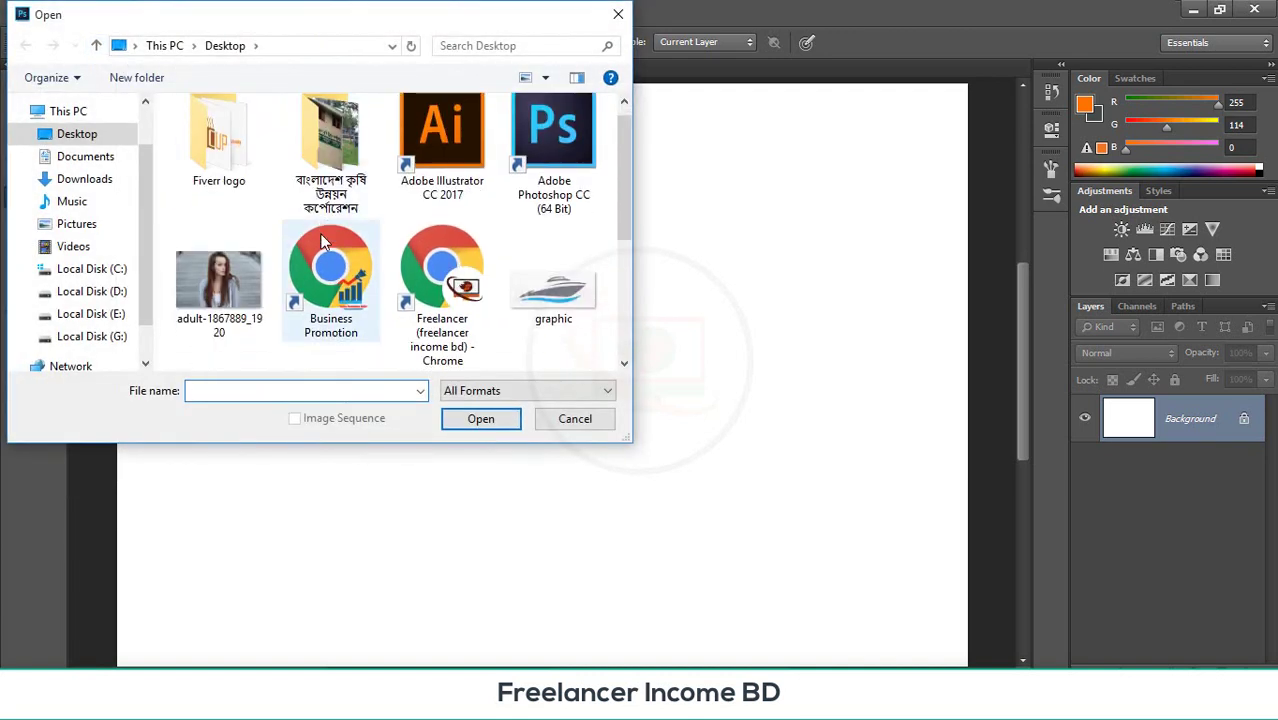
double_click(565, 283)
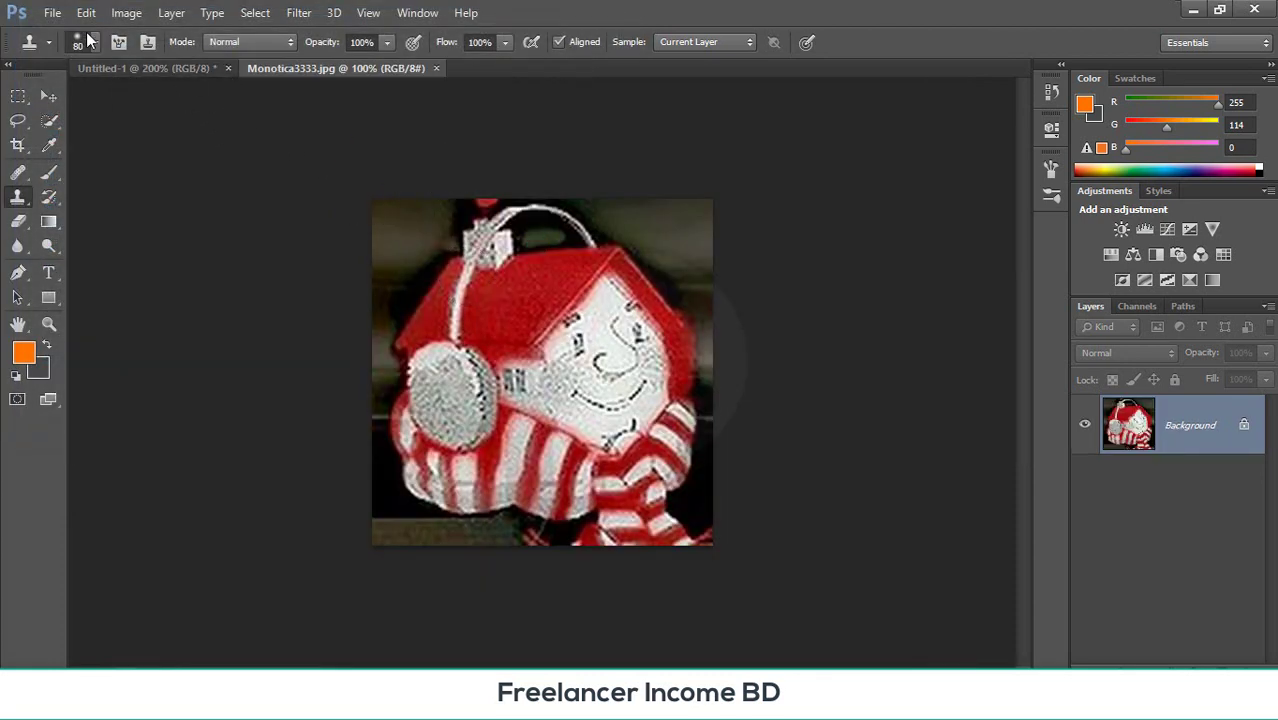
- Open images (2).jpg from the Bengali folder and confirm the clone source warning
left_click(52, 12)
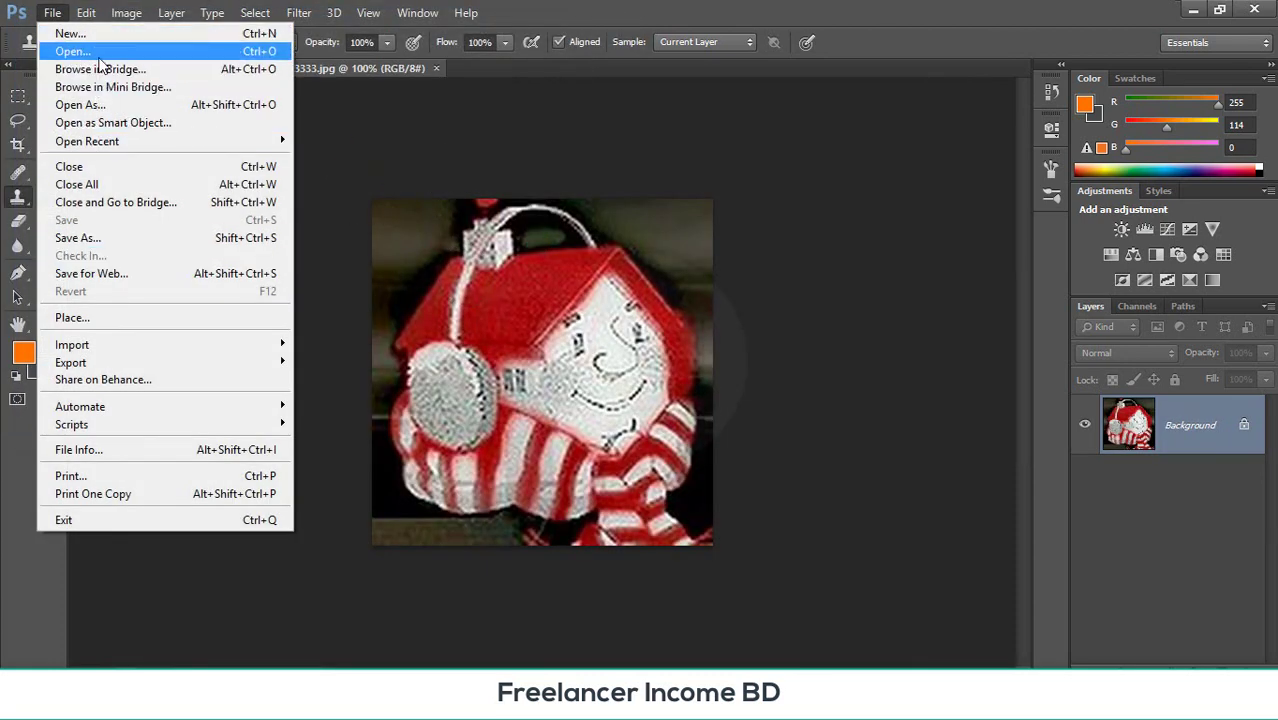
left_click(99, 55)
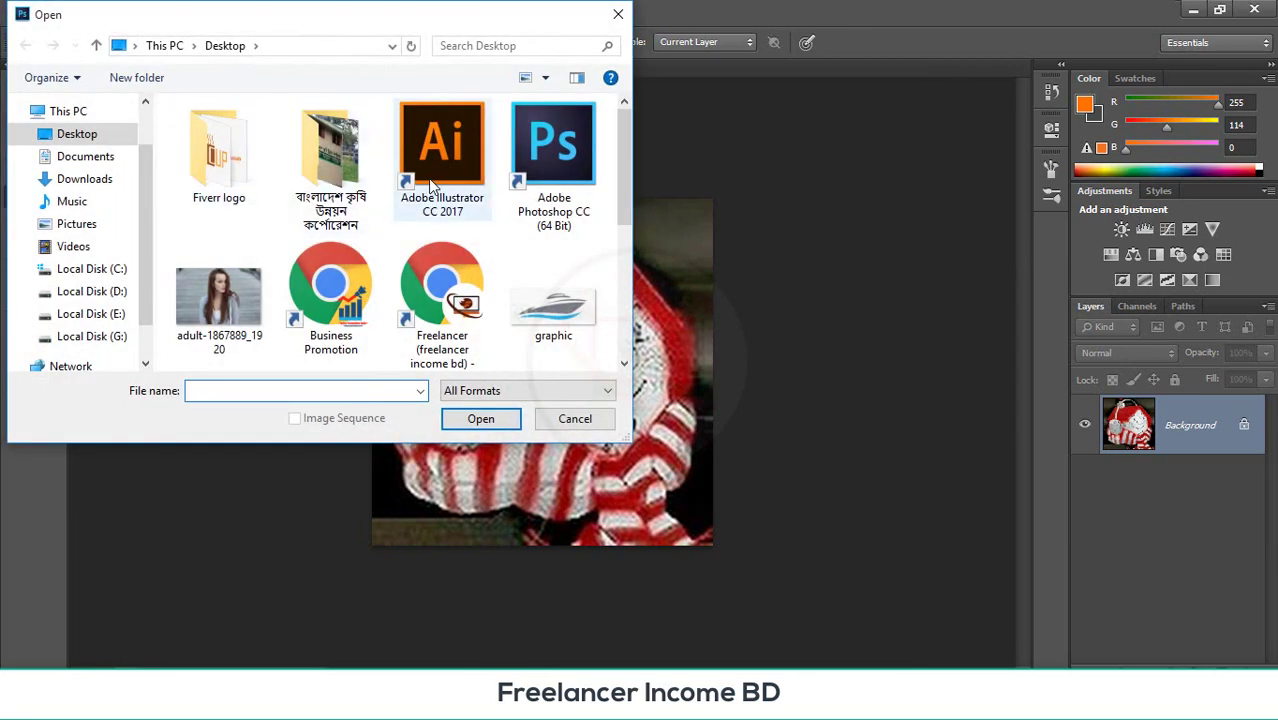
double_click(340, 160)
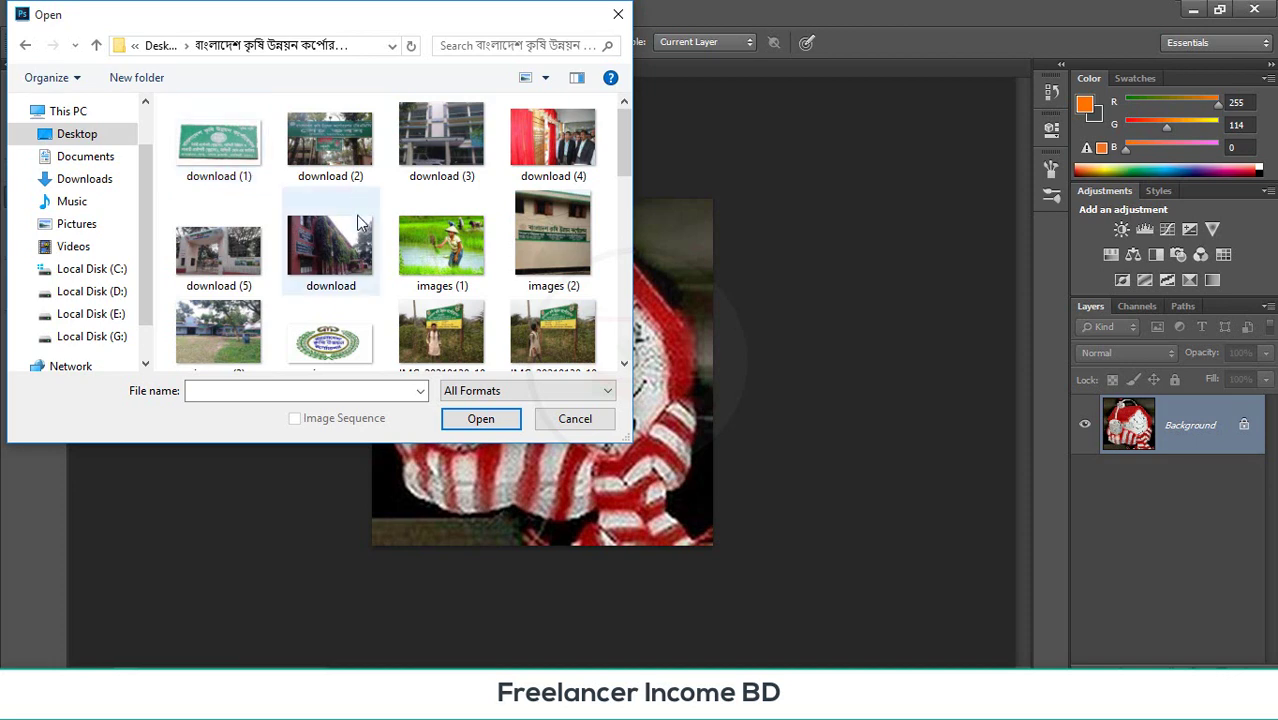
scroll(360, 225, "down", 3)
scroll(345, 263, "up", 3)
double_click(559, 241)
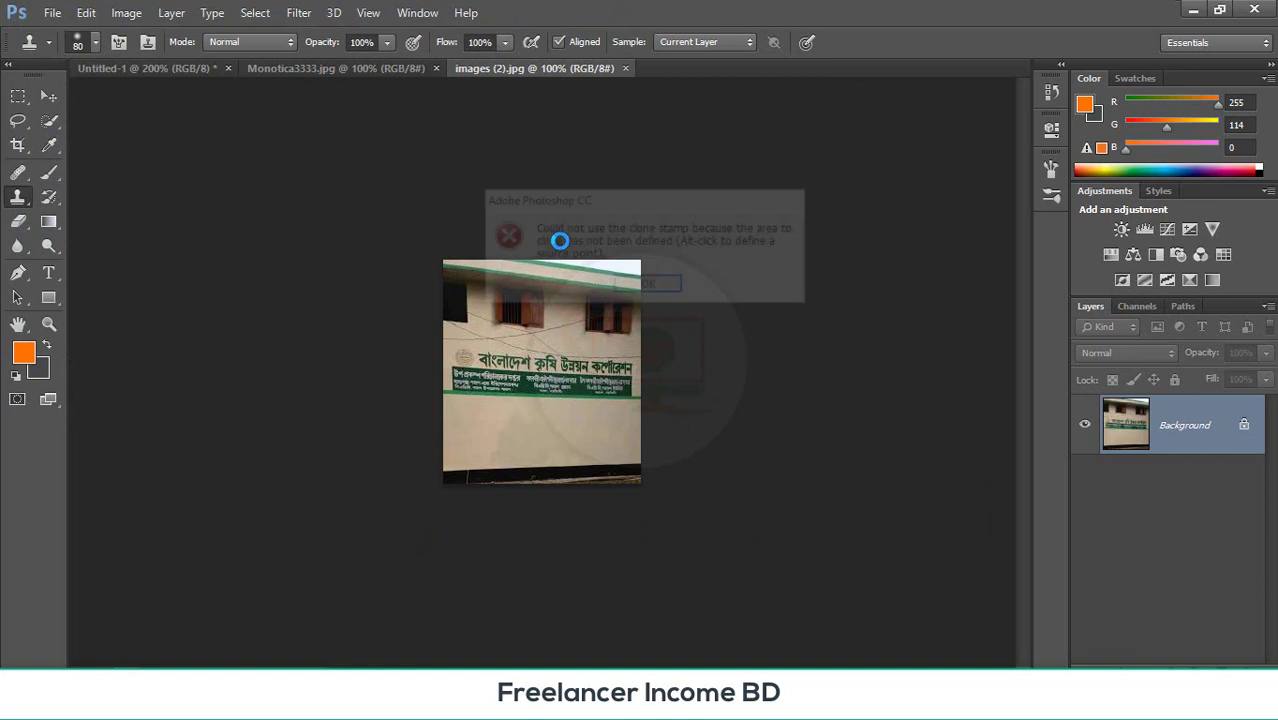
left_click(559, 241)
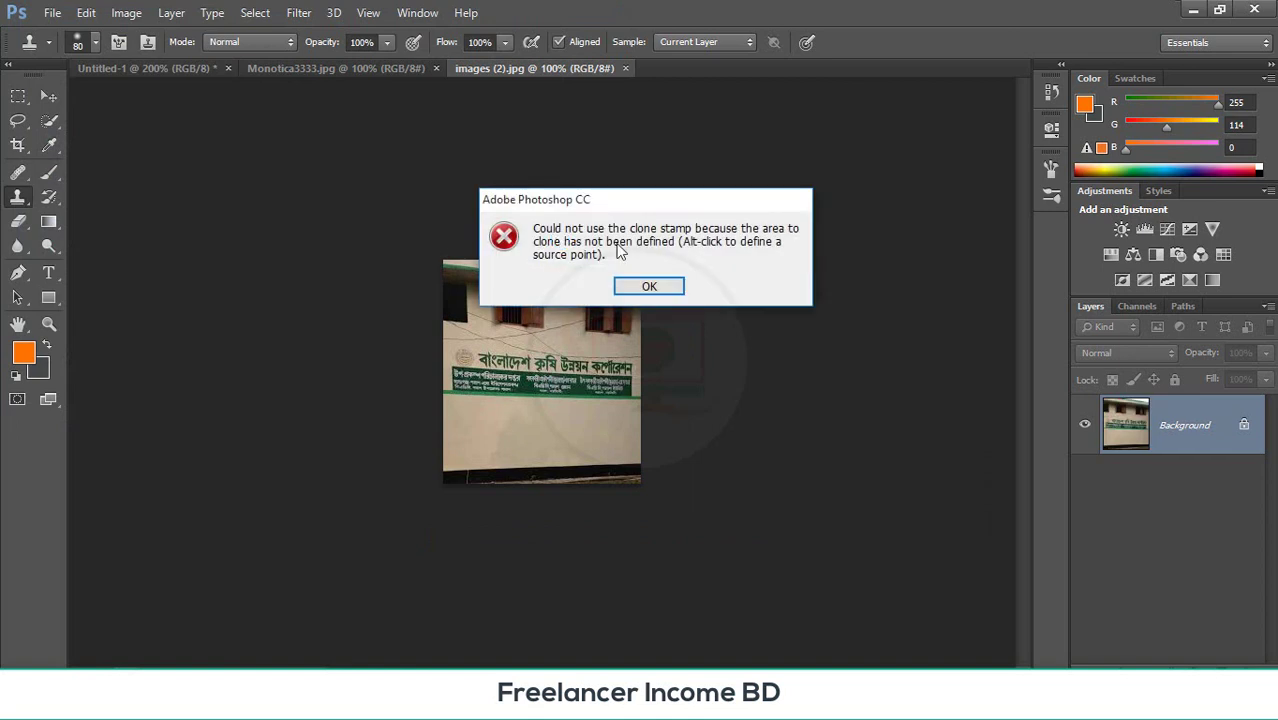
left_click(651, 285)
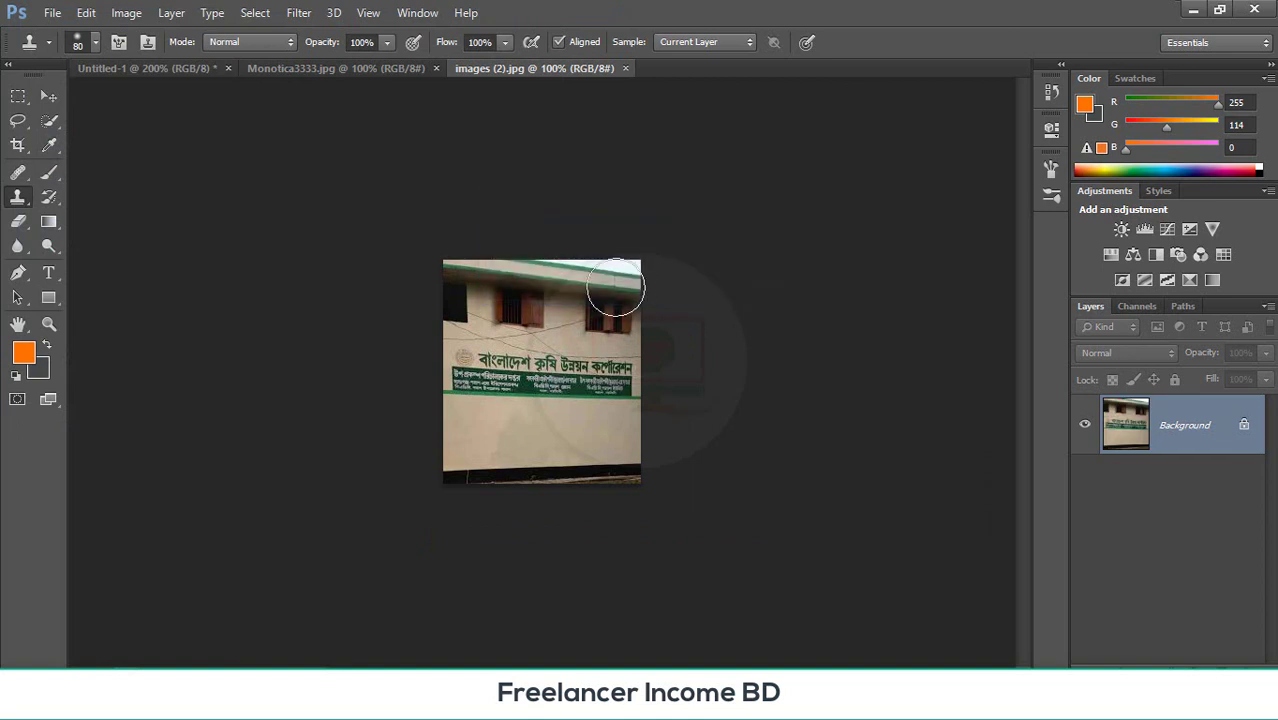
- On Monotica3333.jpg at 200% with a smaller brush, clone clean white over the left eye marks
left_click(351, 72)
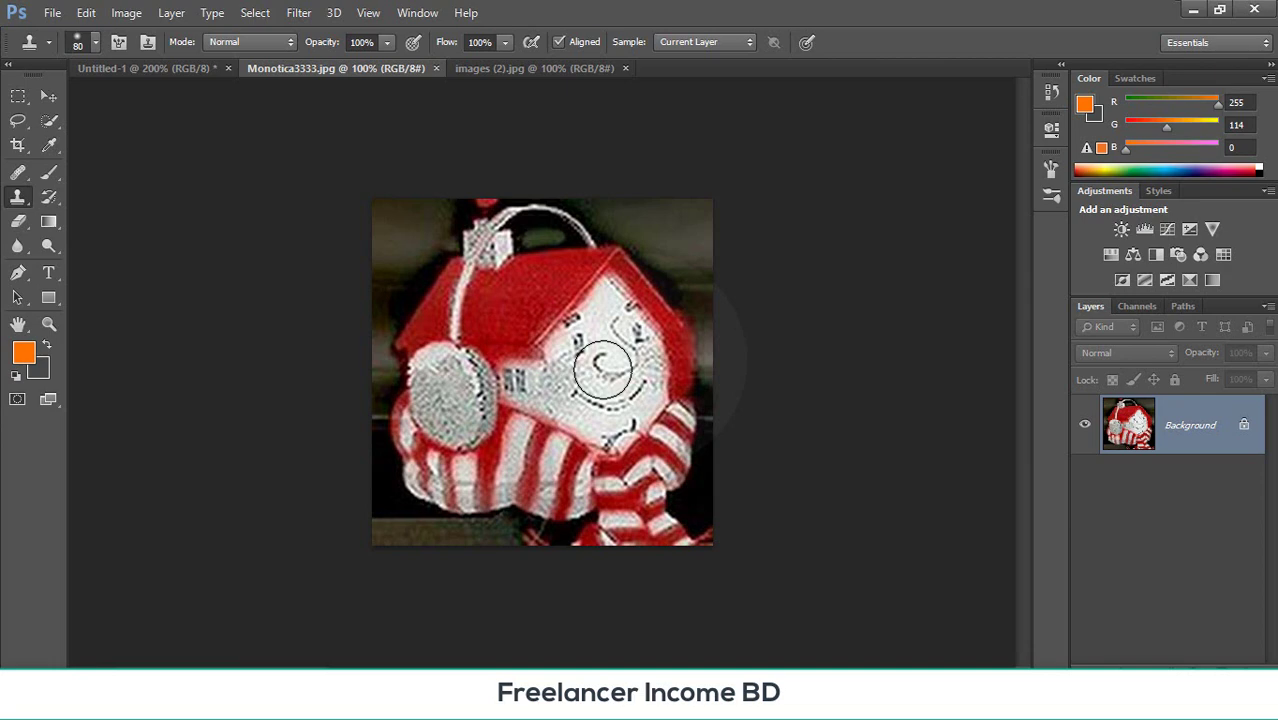
key("ctrl+plus")
key("ctrl+plus")
key("ctrl+minus")
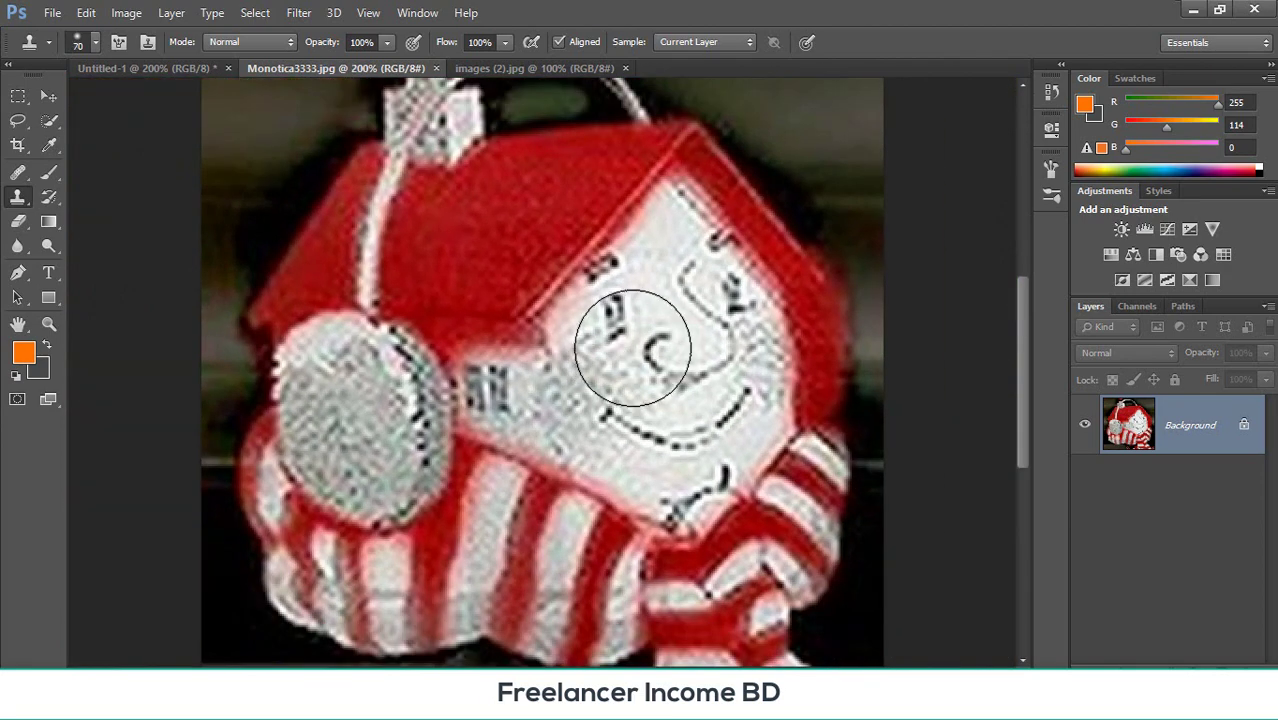
key("bracketleft")
key("bracketleft")
key("bracketleft")
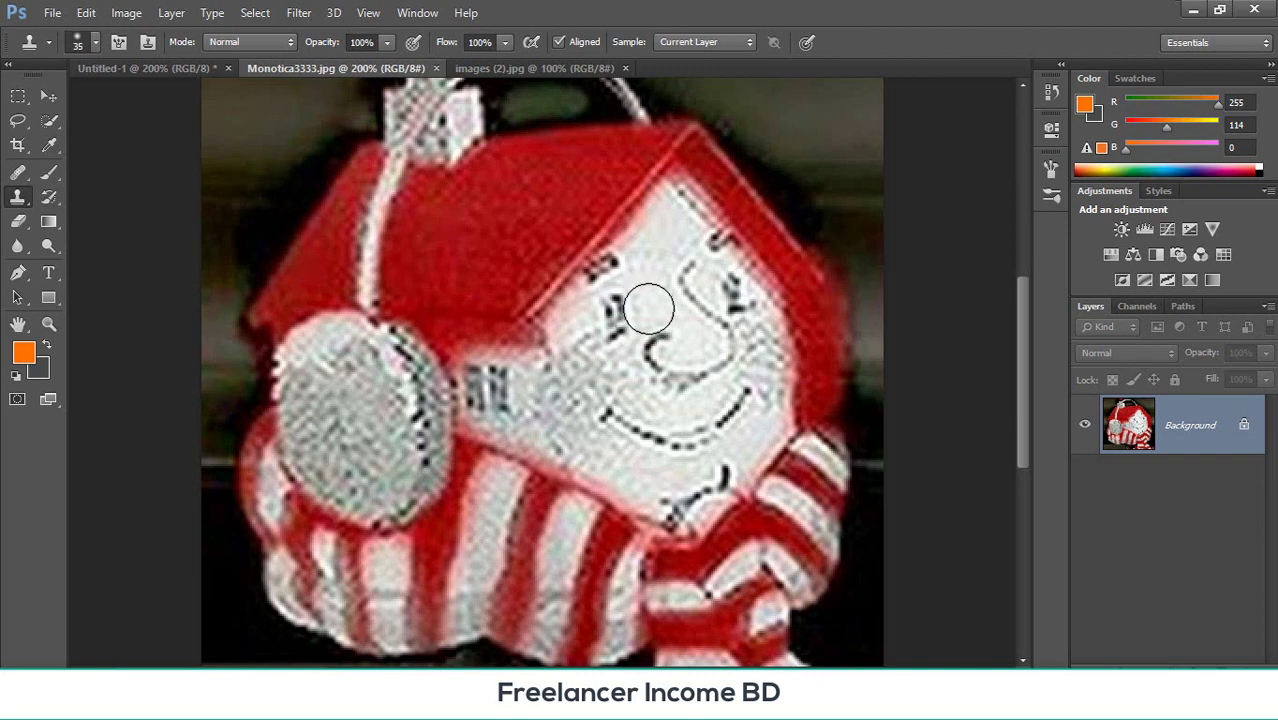
left_click(659, 234, "alt")
mouse_move(633, 271)
left_mouse_down()
mouse_move(602, 325)
mouse_move(612, 306)
mouse_move(618, 359)
mouse_move(594, 400)
mouse_move(580, 378)
mouse_move(584, 400)
mouse_move(563, 420)
mouse_move(591, 429)
mouse_move(609, 414)
mouse_move(625, 437)
mouse_move(619, 352)
mouse_move(614, 391)
mouse_move(620, 379)
mouse_move(650, 399)
mouse_move(633, 416)
mouse_move(600, 392)
mouse_move(605, 377)
mouse_move(609, 433)
mouse_move(623, 430)
mouse_move(593, 398)
mouse_move(598, 433)
left_mouse_up()
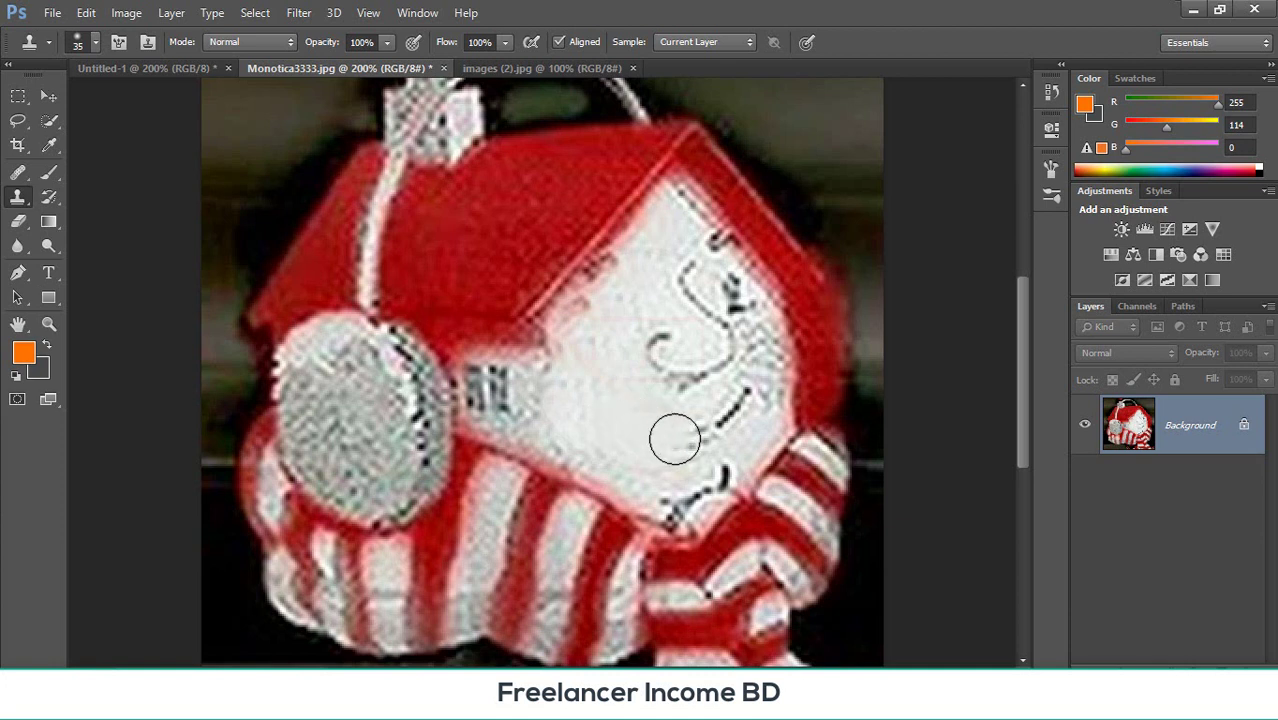
- Resample clean areas and clone away the dark curls on the toy's cheek
left_click(633, 426, "alt")
mouse_move(678, 430)
left_mouse_down()
mouse_move(616, 410)
mouse_move(693, 436)
mouse_move(722, 422)
mouse_move(679, 428)
mouse_move(730, 419)
mouse_move(742, 396)
left_mouse_up()
left_click(616, 410, "alt")
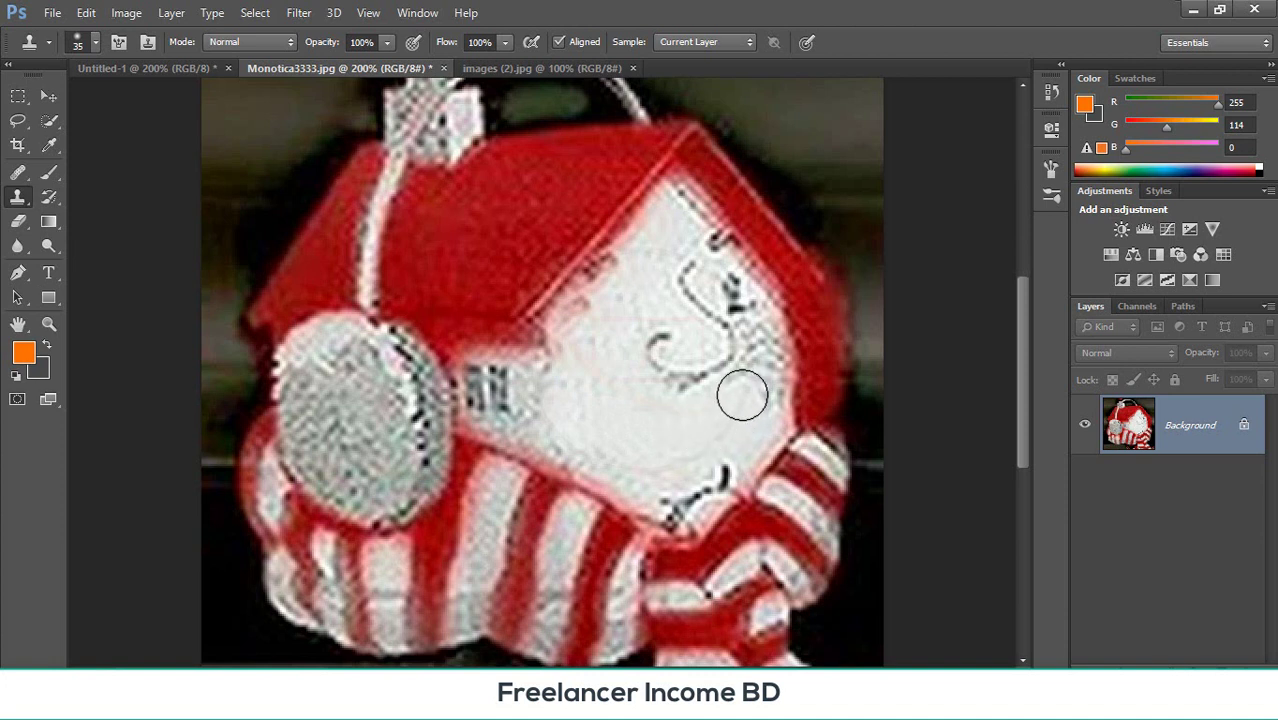
left_click(688, 428, "alt")
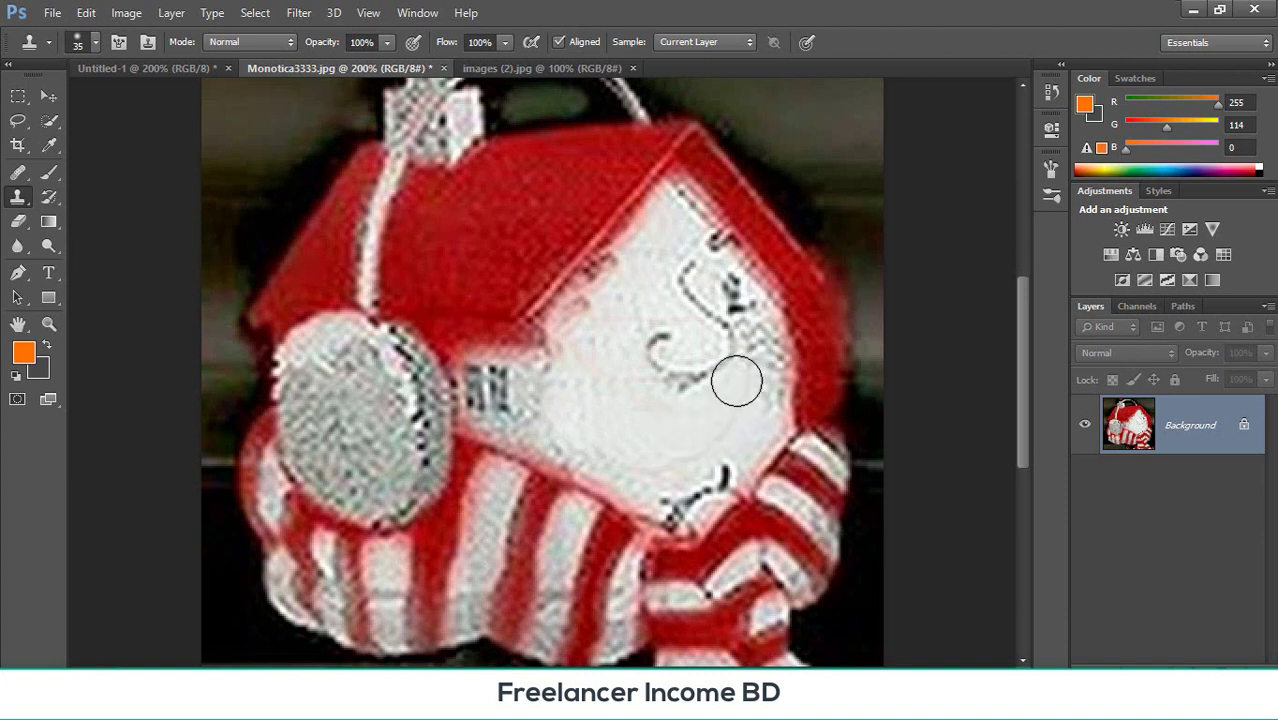
mouse_move(685, 392)
left_mouse_down()
mouse_move(659, 360)
mouse_move(662, 337)
mouse_move(633, 397)
mouse_move(662, 334)
mouse_move(656, 374)
mouse_move(676, 405)
mouse_move(664, 398)
mouse_move(709, 372)
left_mouse_up()
- Sample clean white areas and clone over the cheek, curl and remaining face marks up to the roof edge
left_click(702, 375, "alt")
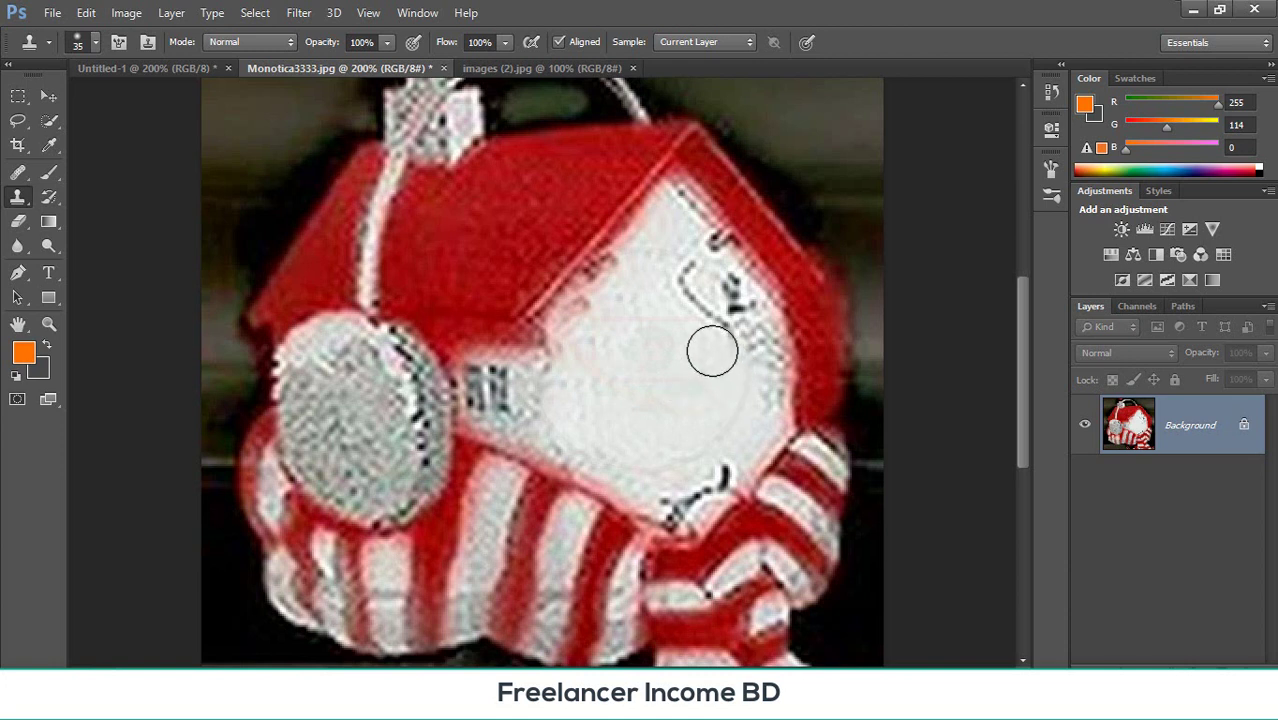
left_click(662, 402, "alt")
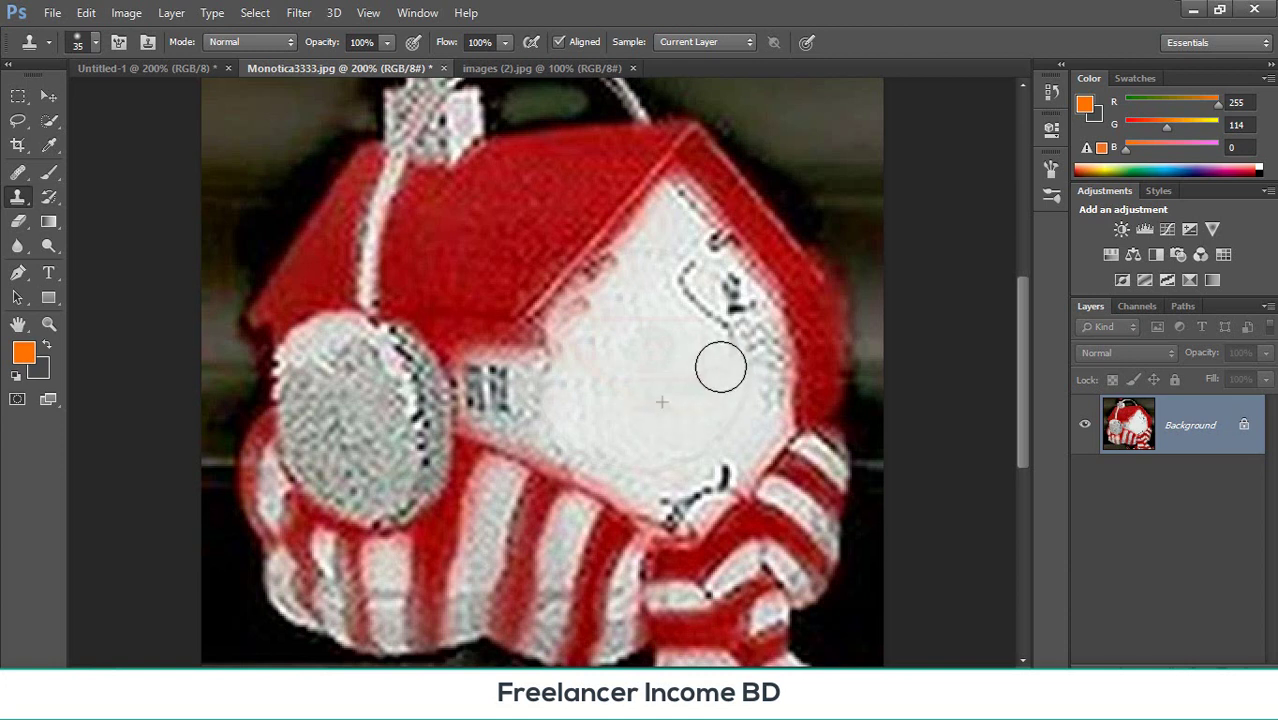
mouse_move(718, 336)
left_mouse_down()
mouse_move(722, 322)
mouse_move(707, 371)
mouse_move(679, 397)
left_mouse_up()
left_click_drag(704, 322, 694, 271)
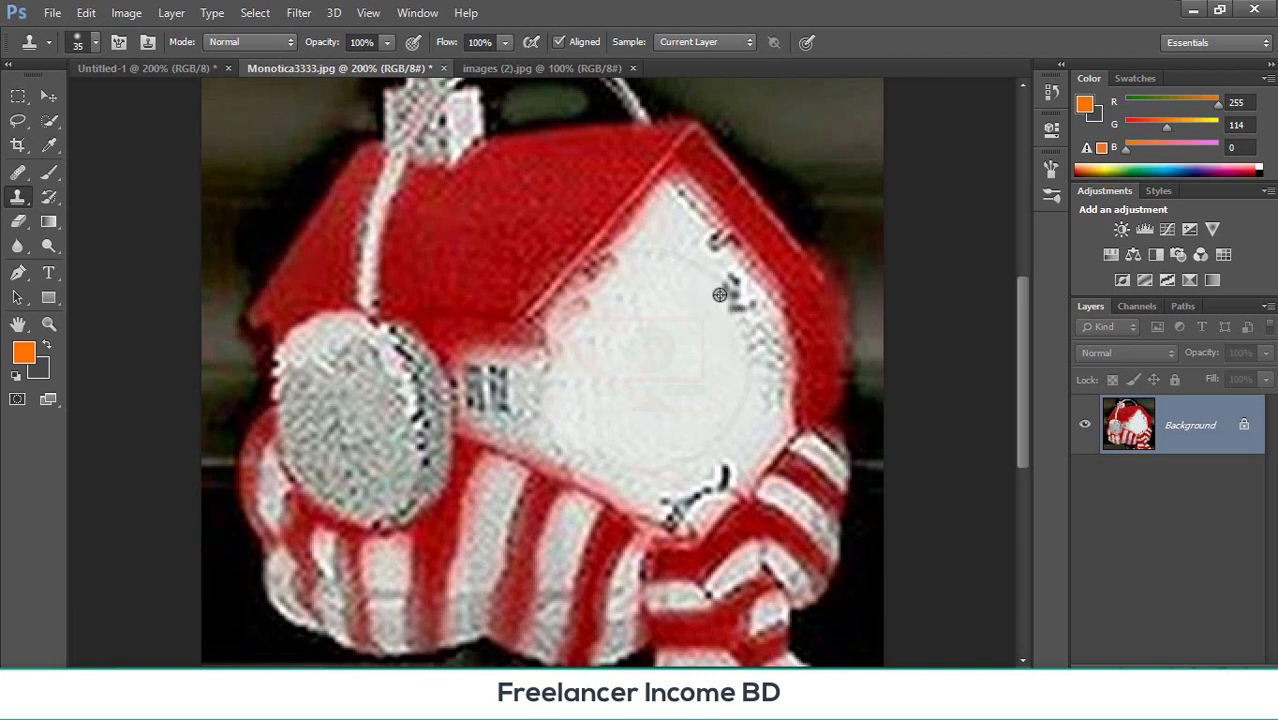
mouse_move(699, 331)
left_mouse_down()
mouse_move(740, 313)
mouse_move(747, 322)
mouse_move(735, 288)
mouse_move(773, 405)
mouse_move(738, 400)
mouse_move(731, 466)
mouse_move(673, 518)
mouse_move(671, 482)
mouse_move(595, 461)
mouse_move(617, 469)
mouse_move(595, 380)
mouse_move(626, 349)
mouse_move(565, 388)
mouse_move(711, 373)
mouse_move(542, 411)
mouse_move(488, 380)
mouse_move(478, 412)
mouse_move(579, 451)
mouse_move(469, 376)
mouse_move(585, 422)
mouse_move(475, 379)
mouse_move(540, 357)
left_mouse_up()
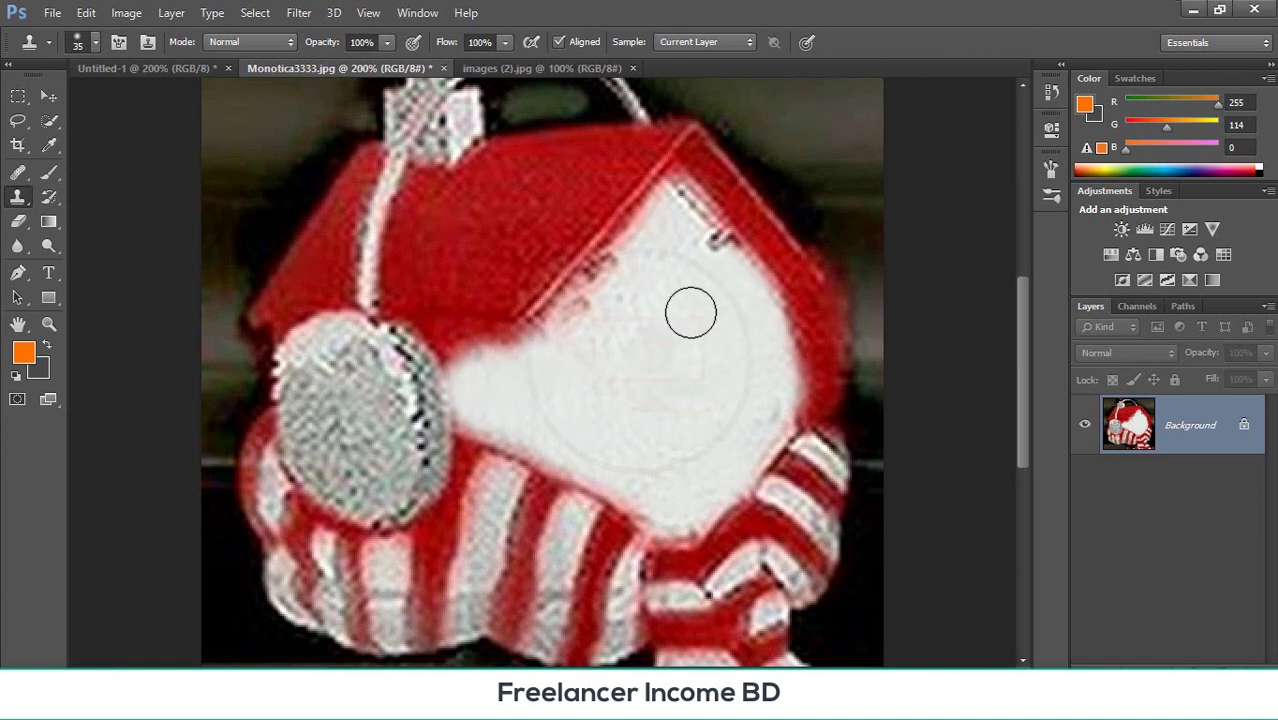
mouse_move(690, 313)
left_mouse_down()
mouse_move(708, 247)
mouse_move(724, 246)
mouse_move(772, 343)
mouse_move(789, 434)
mouse_move(745, 431)
left_mouse_up()
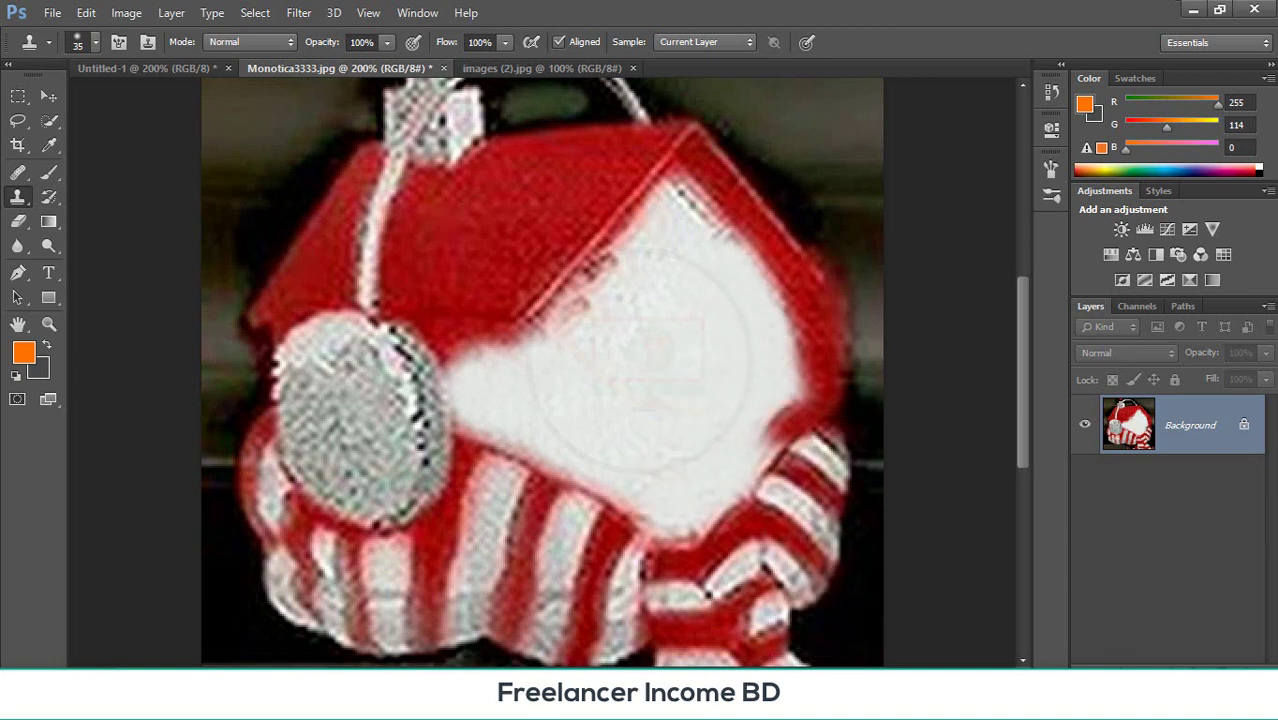
left_click(1200, 604)
- Switch to images (2).jpg, zoom to 400% and shrink the Clone Stamp brush to 15
left_click(501, 70)
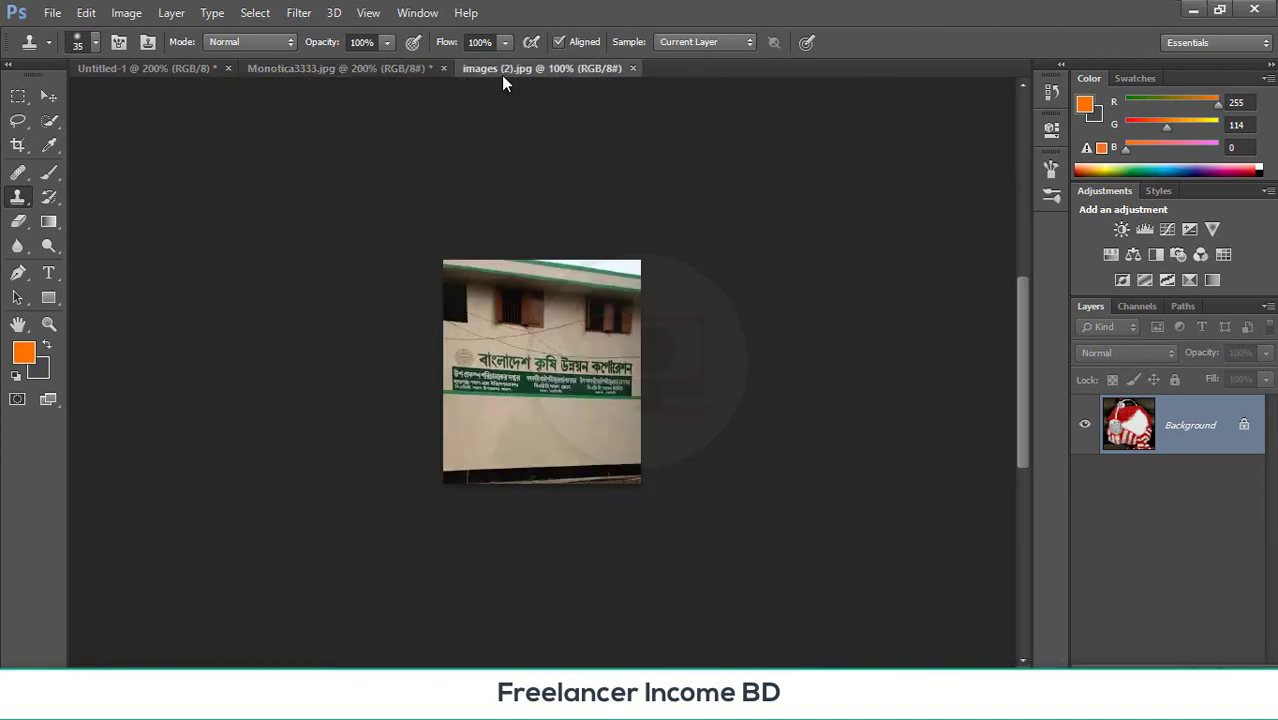
key("ctrl+plus")
key("ctrl+plus")
key("ctrl+plus")
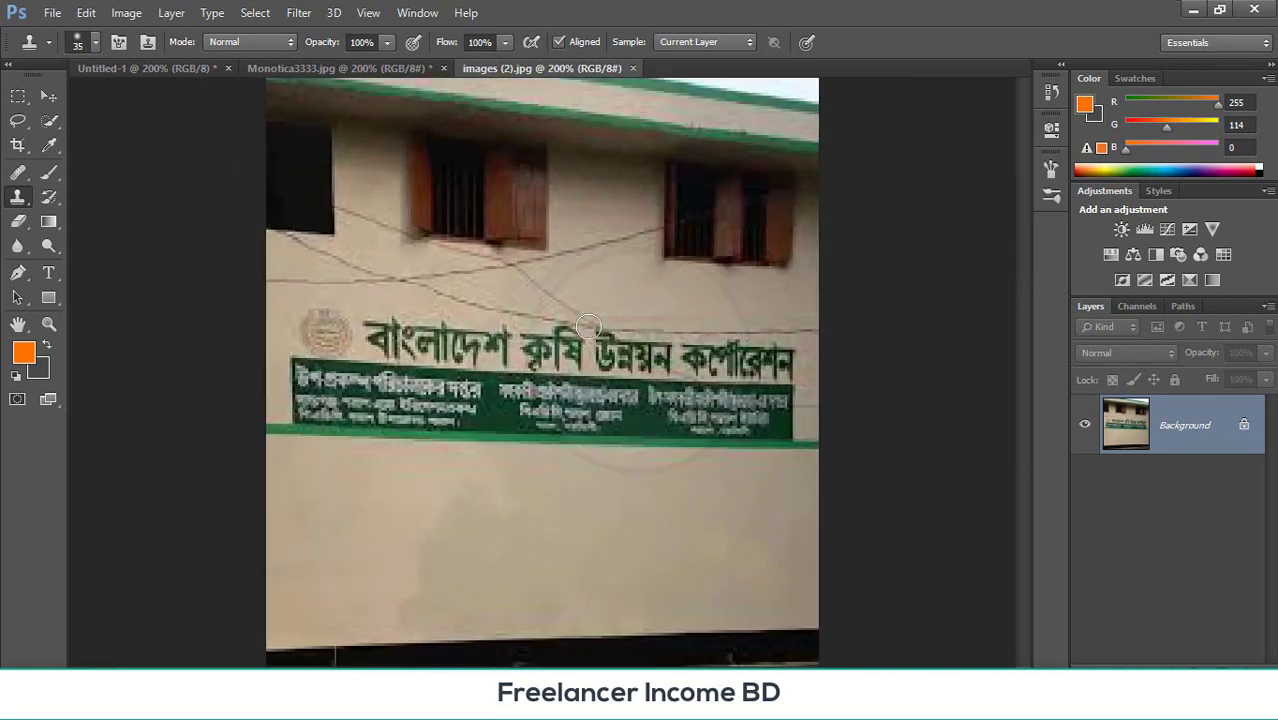
left_click(822, 340)
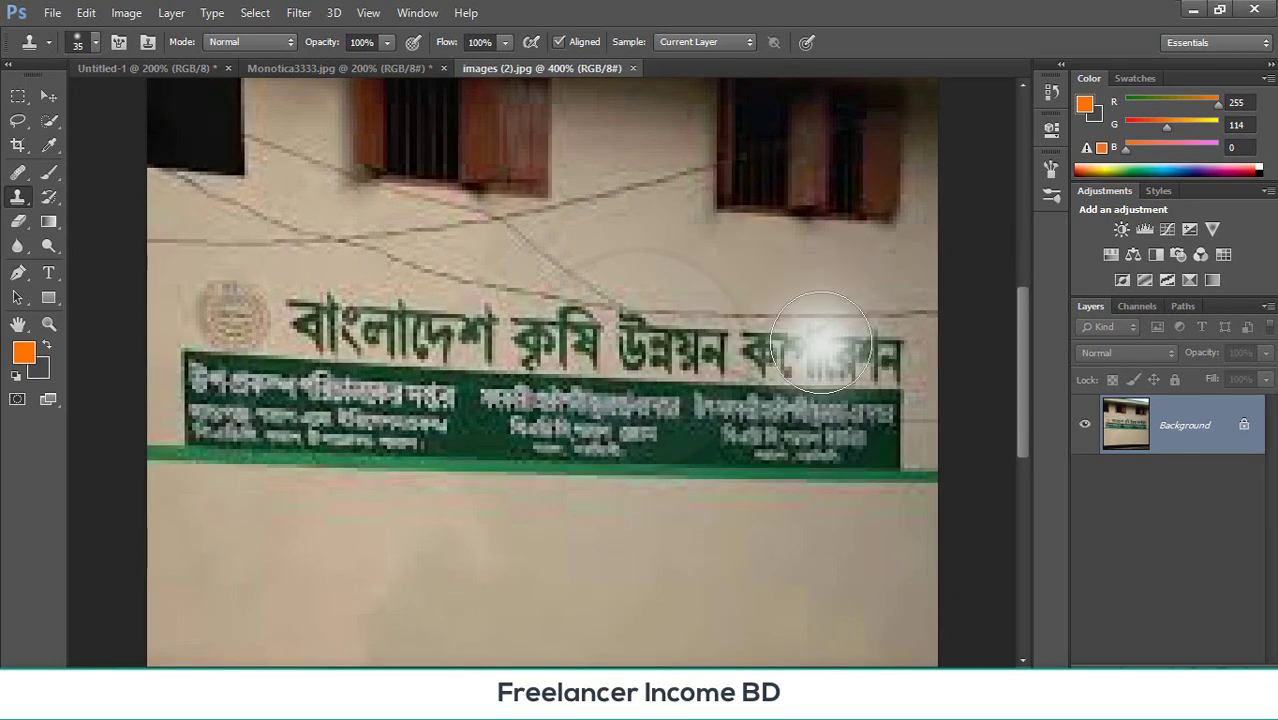
key("ctrl+z")
key("bracketleft")
key("bracketleft")
key("bracketleft")
key("bracketleft")
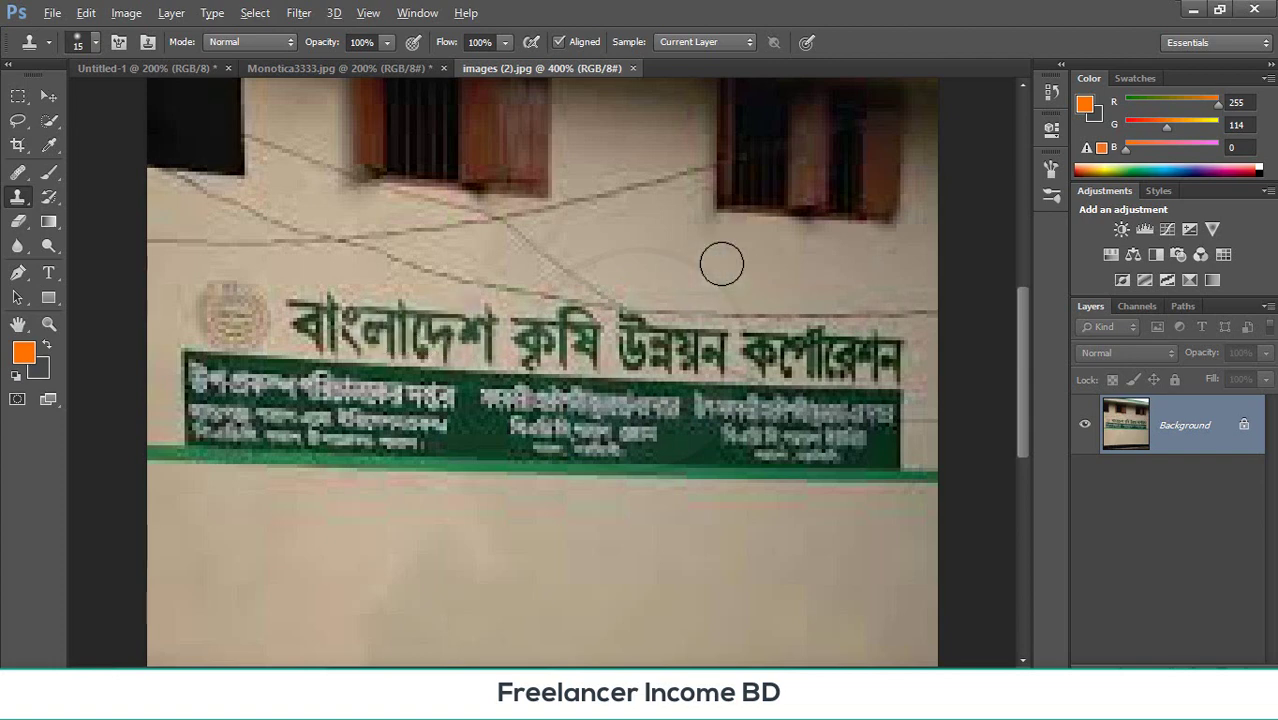
- Clone wall colour over the green lettering words, leftover letters and part of the diagonal wire
mouse_move(832, 340)
left_mouse_down()
mouse_move(885, 360)
mouse_move(760, 350)
mouse_move(851, 345)
mouse_move(775, 368)
mouse_move(796, 363)
left_mouse_up()
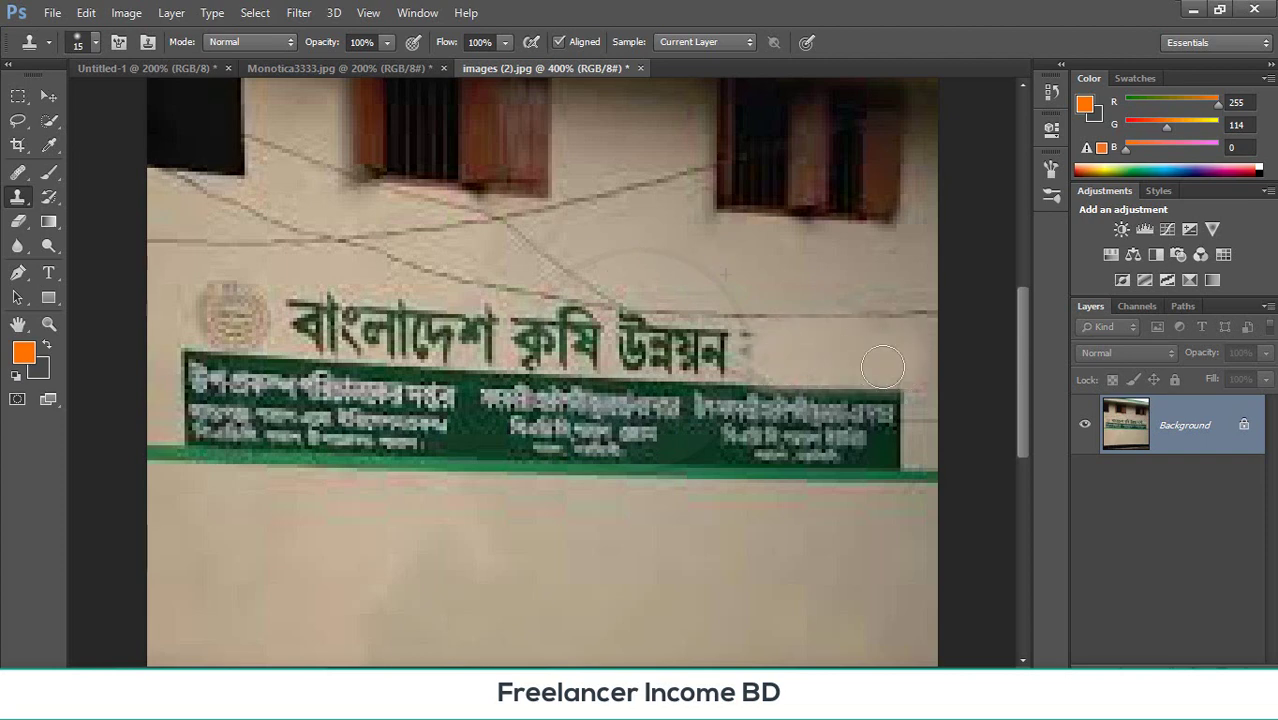
mouse_move(883, 368)
left_mouse_down()
mouse_move(694, 344)
mouse_move(724, 344)
mouse_move(648, 346)
mouse_move(747, 351)
mouse_move(600, 351)
mouse_move(549, 338)
mouse_move(633, 329)
mouse_move(506, 322)
mouse_move(551, 330)
left_mouse_up()
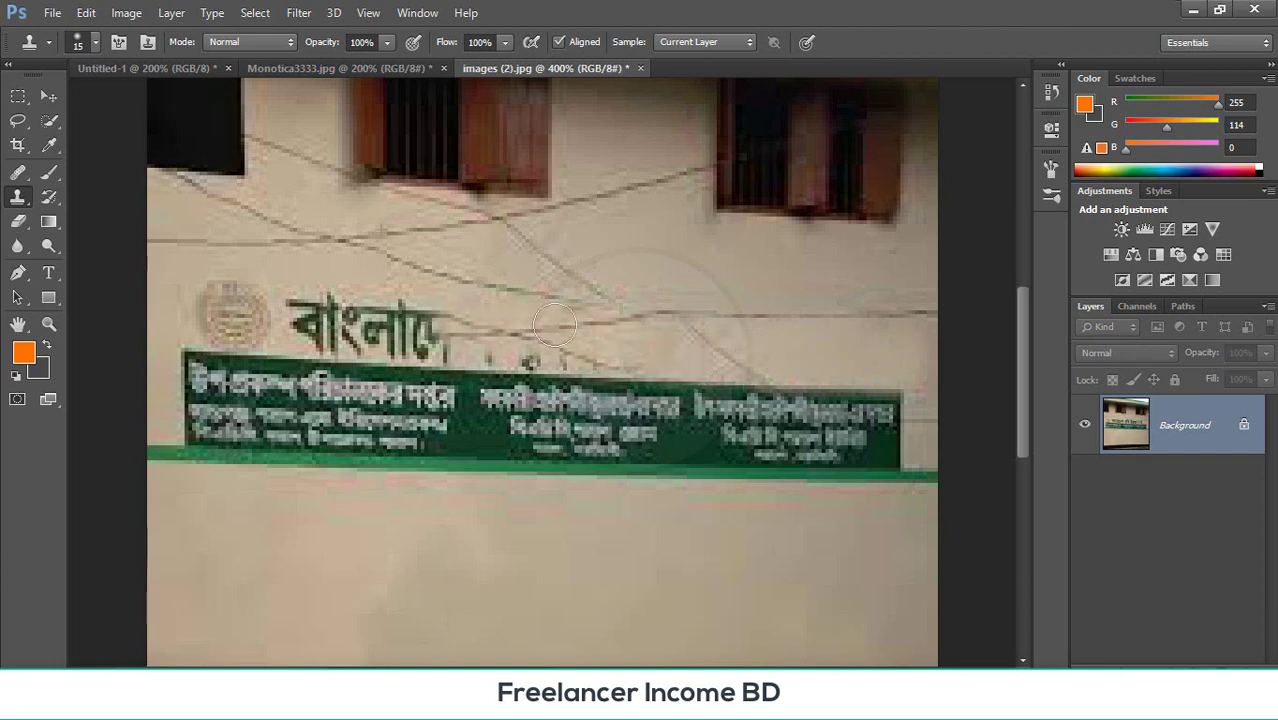
mouse_move(440, 338)
left_mouse_down()
mouse_move(398, 334)
mouse_move(413, 317)
mouse_move(312, 315)
left_mouse_up()
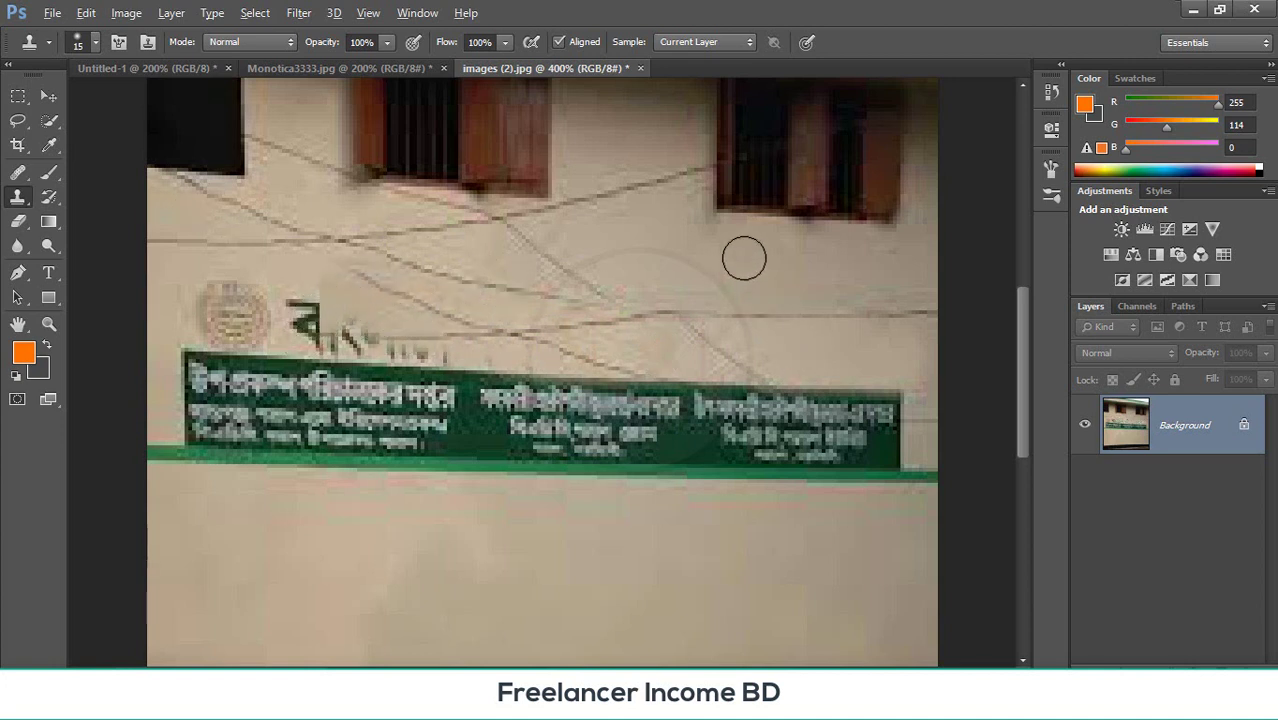
mouse_move(357, 302)
left_mouse_down()
mouse_move(530, 316)
mouse_move(420, 317)
left_mouse_up()
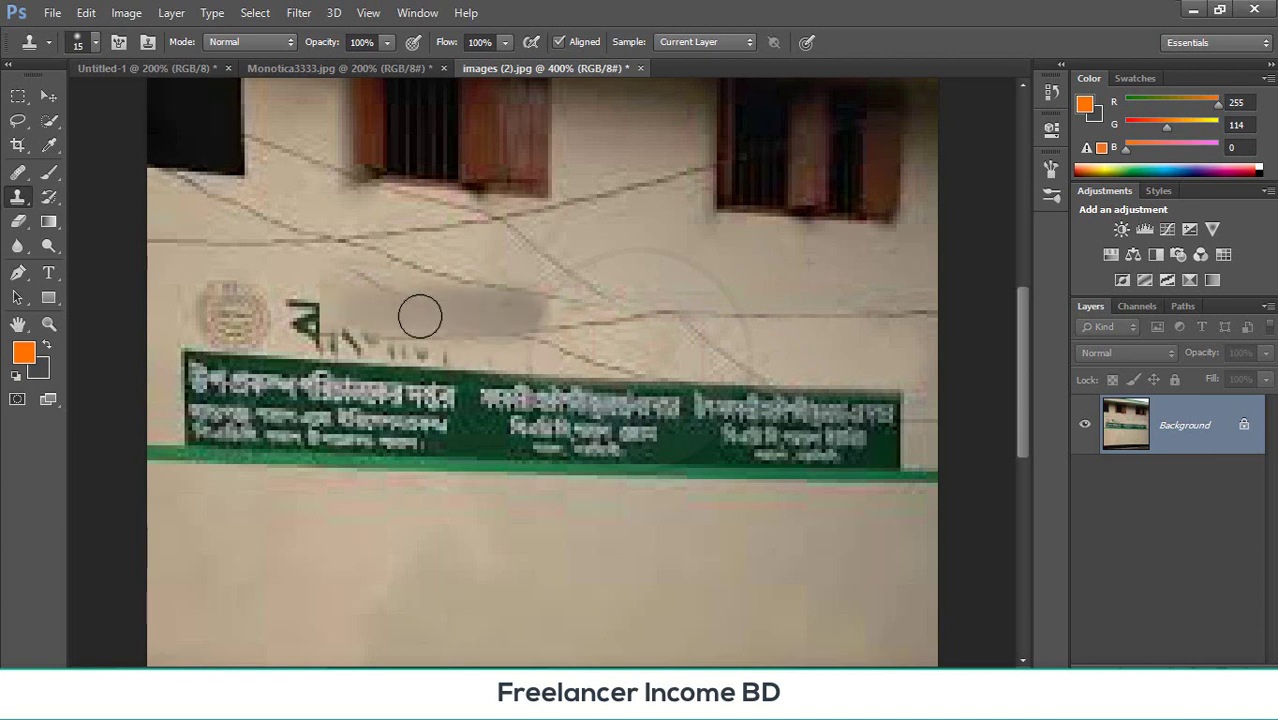
mouse_move(780, 348)
left_mouse_down()
mouse_move(434, 319)
mouse_move(515, 319)
mouse_move(379, 300)
mouse_move(409, 330)
mouse_move(331, 323)
mouse_move(299, 305)
mouse_move(303, 327)
mouse_move(314, 313)
mouse_move(332, 338)
mouse_move(391, 338)
left_mouse_up()
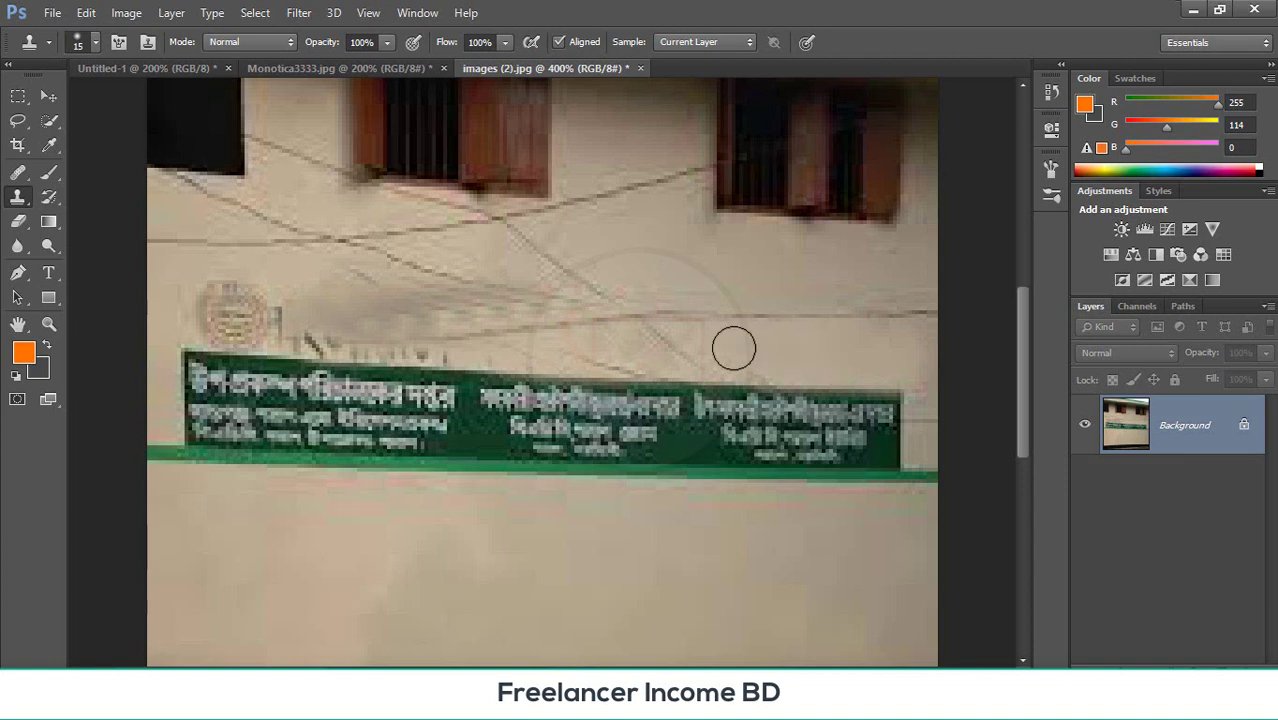
mouse_move(639, 346)
left_mouse_down()
mouse_move(289, 339)
mouse_move(413, 341)
left_mouse_up()
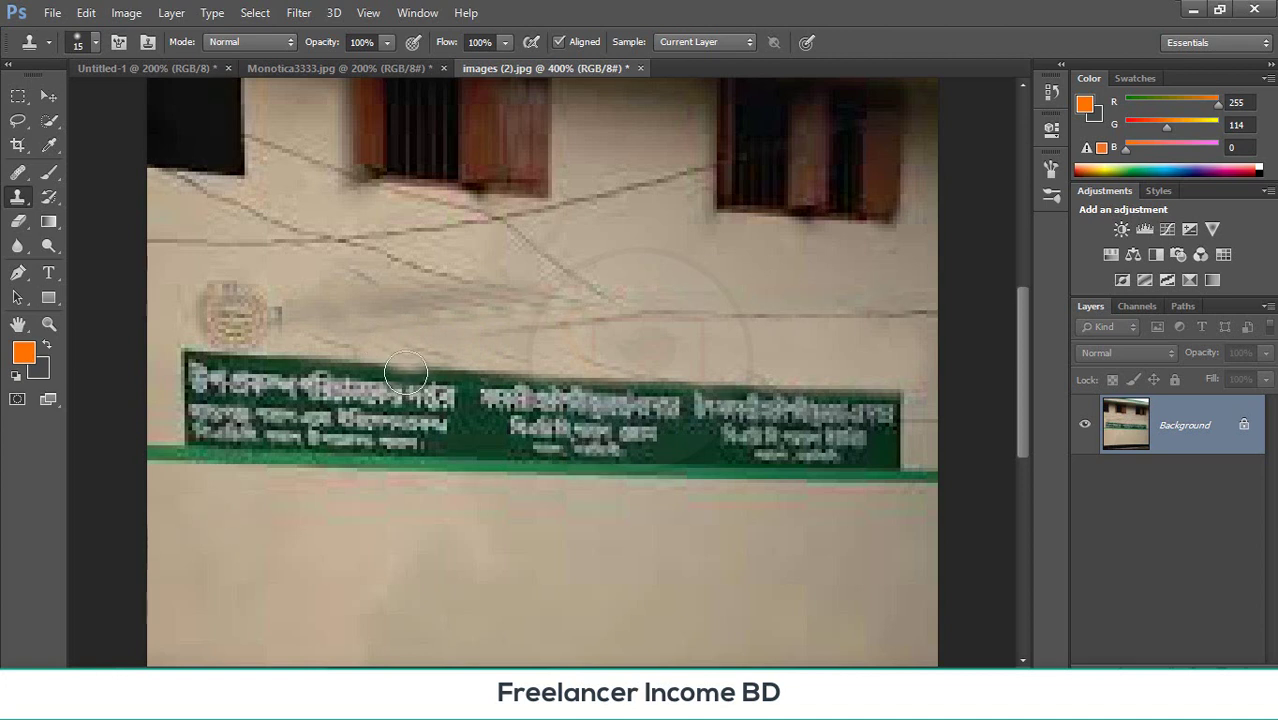
- Switch to the Pattern Stamp Tool and paint the bluish bubble pattern across the signboard and lower wall
right_click(17, 199)
left_click(112, 213)
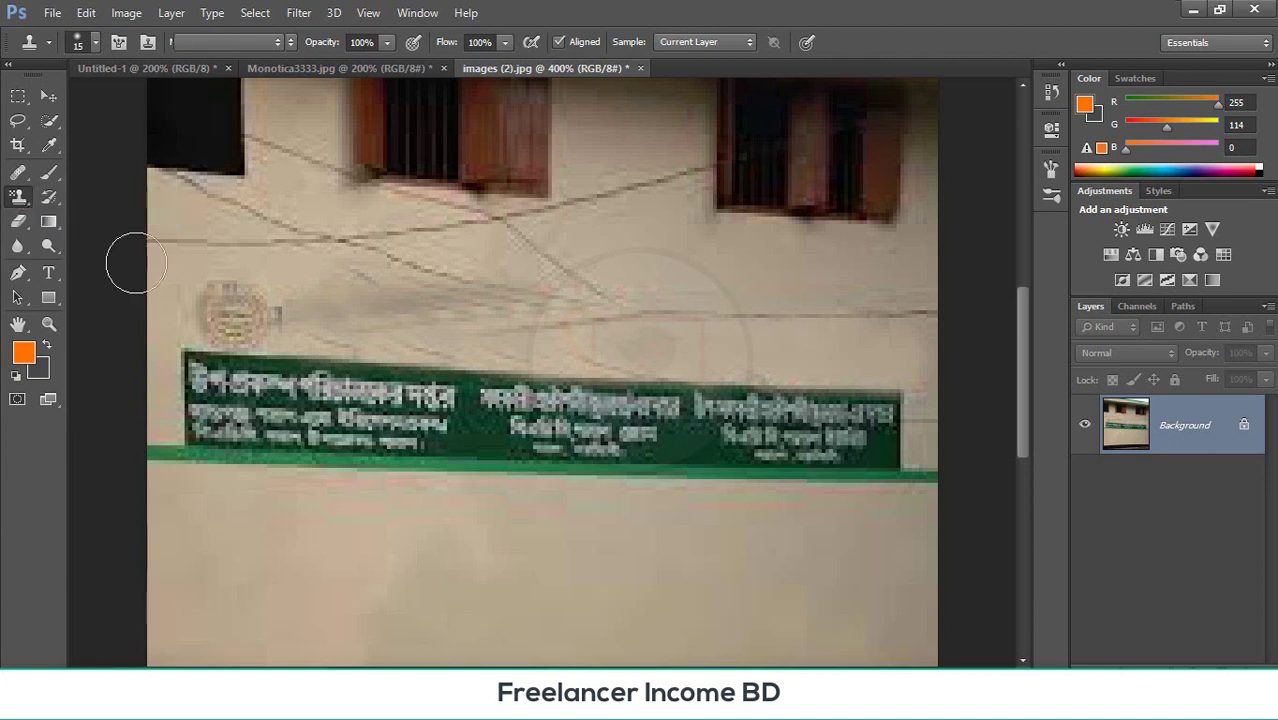
mouse_move(228, 285)
left_mouse_down()
mouse_move(339, 312)
mouse_move(341, 327)
mouse_move(325, 301)
mouse_move(286, 286)
mouse_move(254, 352)
mouse_move(217, 288)
mouse_move(182, 358)
mouse_move(229, 240)
mouse_move(204, 200)
mouse_move(163, 318)
mouse_move(189, 157)
mouse_move(172, 220)
mouse_move(175, 456)
mouse_move(229, 333)
mouse_move(239, 349)
mouse_move(303, 341)
mouse_move(396, 379)
mouse_move(217, 403)
mouse_move(350, 431)
mouse_move(712, 433)
mouse_move(579, 394)
mouse_move(483, 412)
mouse_move(671, 411)
mouse_move(689, 490)
mouse_move(595, 486)
mouse_move(772, 507)
mouse_move(544, 513)
mouse_move(319, 441)
mouse_move(347, 501)
mouse_move(292, 432)
mouse_move(213, 491)
mouse_move(175, 551)
mouse_move(150, 649)
mouse_move(186, 605)
mouse_move(189, 647)
mouse_move(197, 584)
mouse_move(283, 626)
mouse_move(636, 631)
mouse_move(421, 635)
mouse_move(629, 615)
mouse_move(690, 553)
mouse_move(618, 564)
mouse_move(776, 653)
mouse_move(653, 590)
mouse_move(678, 555)
mouse_move(732, 556)
mouse_move(912, 606)
mouse_move(887, 590)
mouse_move(930, 484)
mouse_move(920, 472)
mouse_move(903, 531)
left_mouse_up()
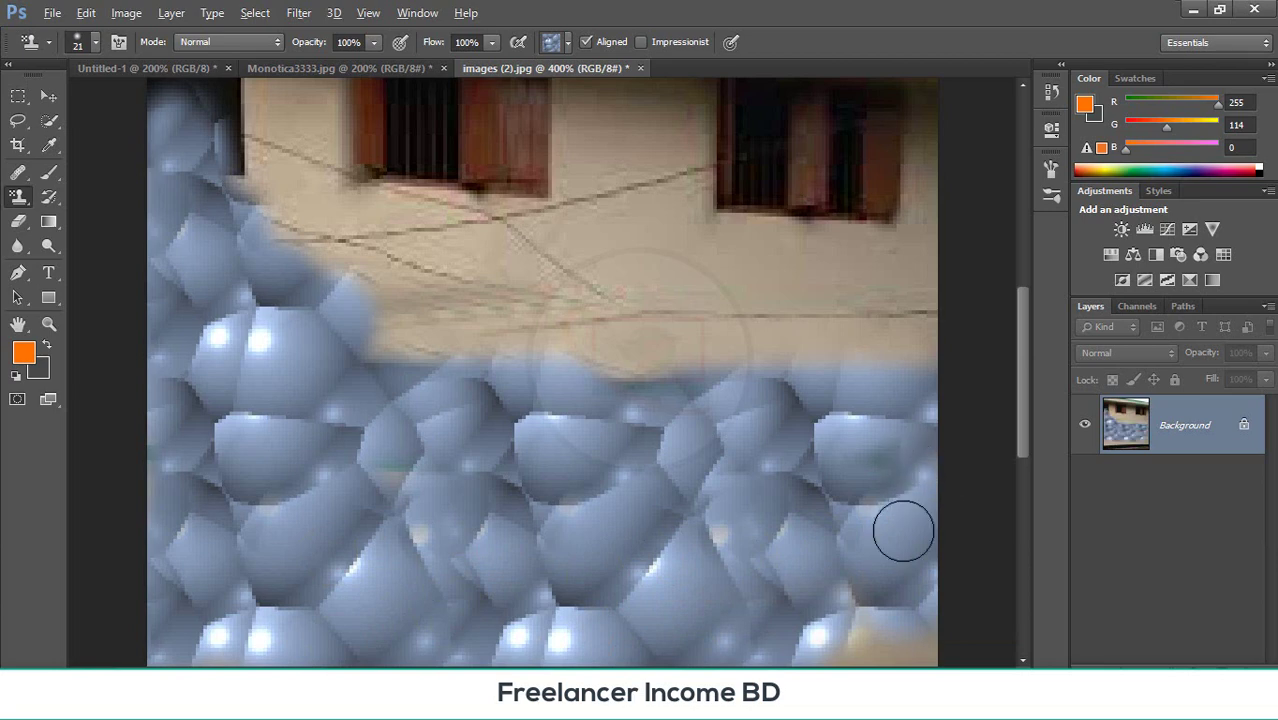
scroll(585, 508, "up", 3)
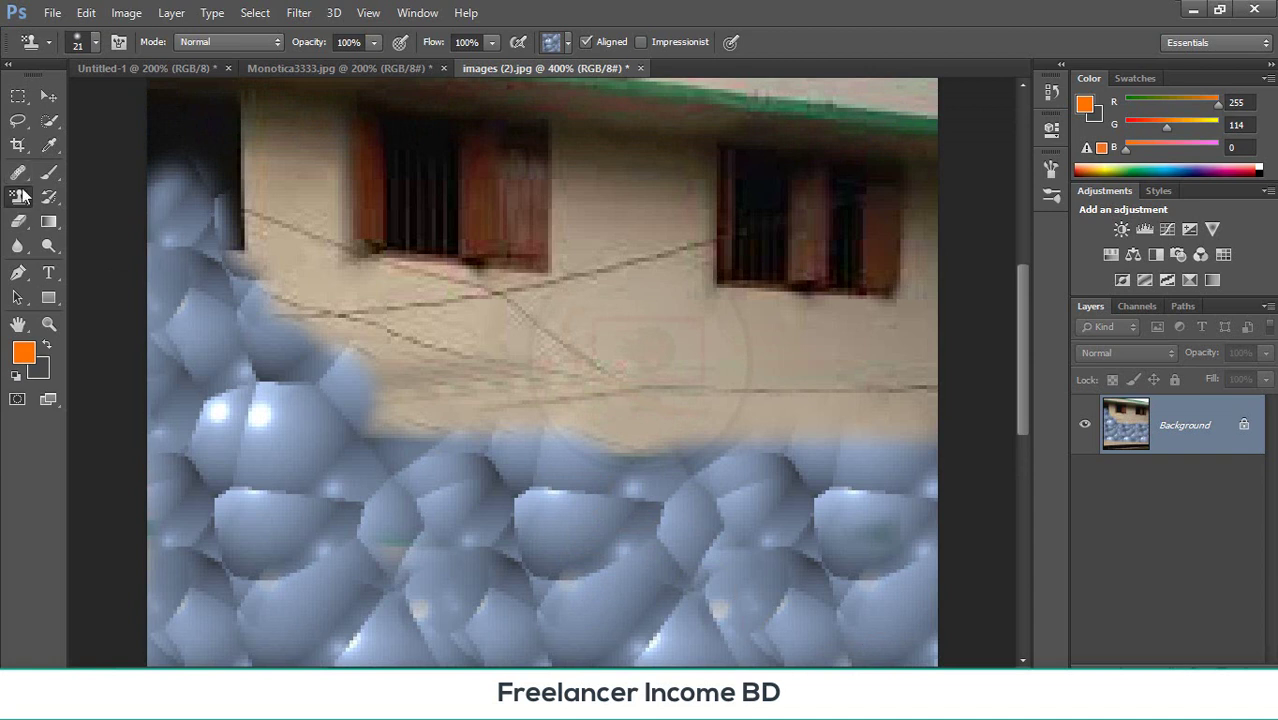
right_click(22, 197)
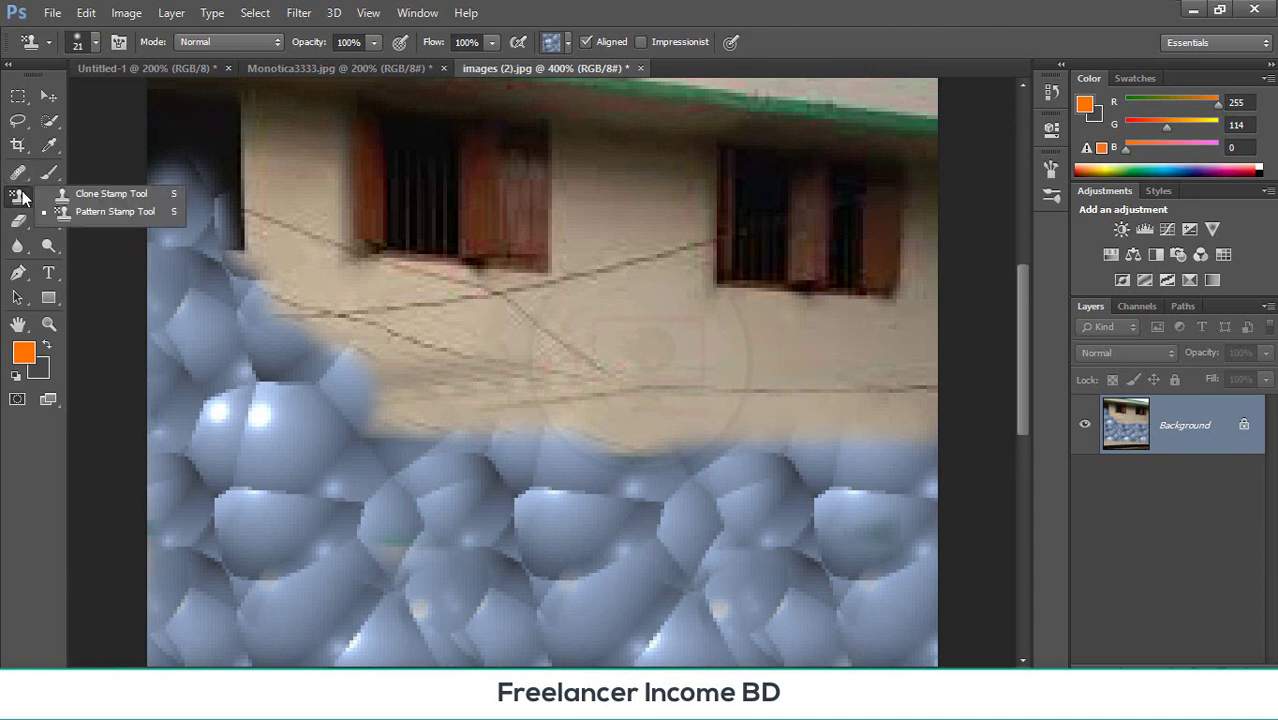